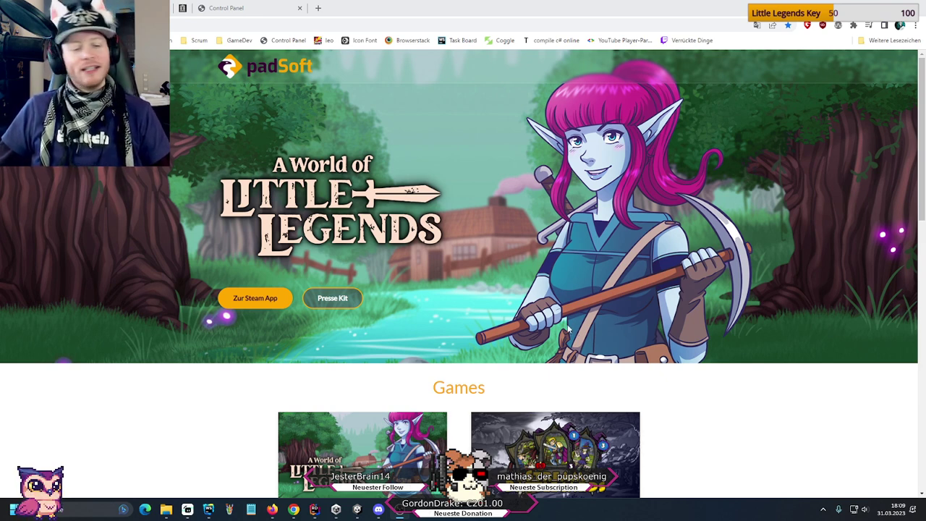
- Switch to Unity, select the Spawn Corridor Path and examine its colliders among the giant mushrooms
{"action": "left_click", "coordinate": [357, 509]}
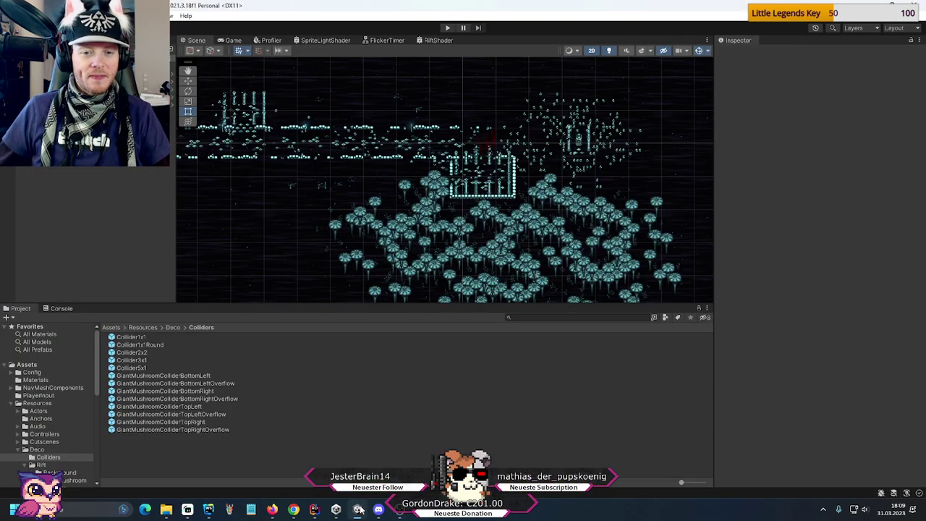
{"action": "middle_click_drag", "start_coordinate": [597, 233], "coordinate": [574, 188]}
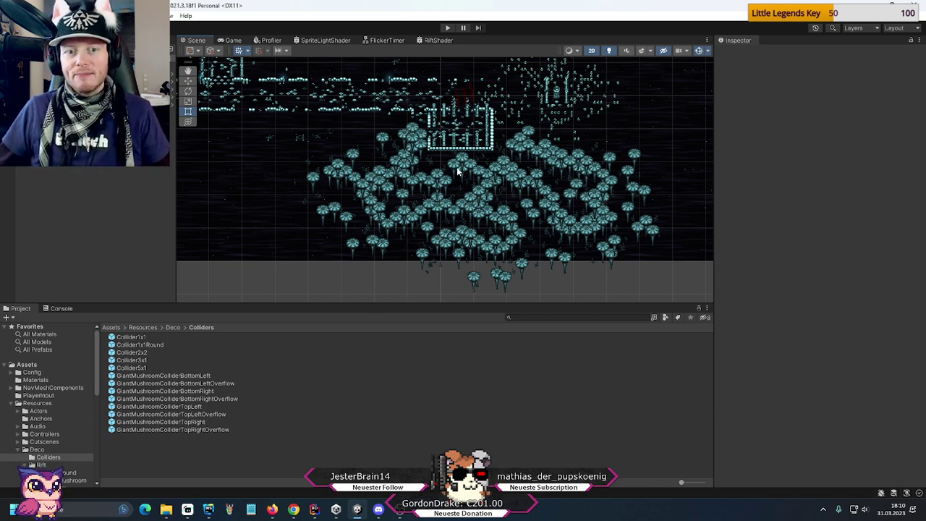
{"action": "middle_click_drag", "start_coordinate": [457, 172], "coordinate": [504, 178]}
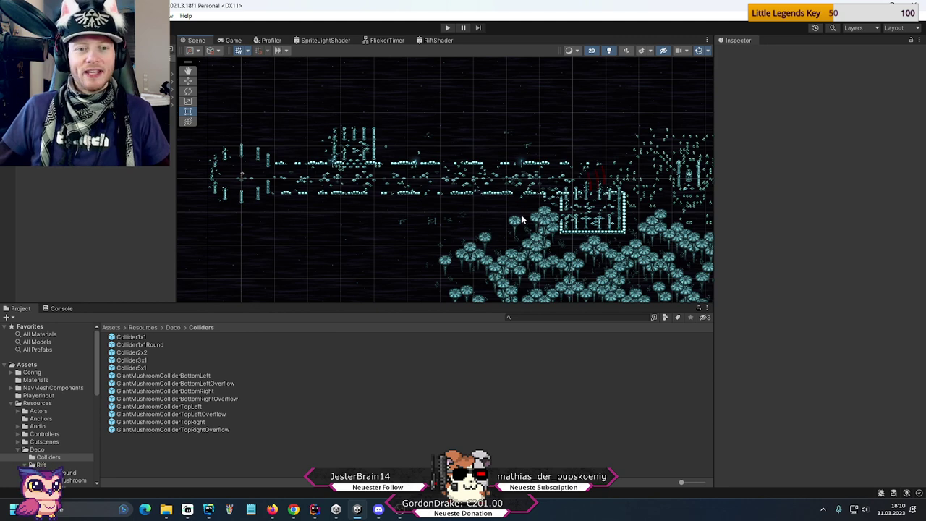
{"action": "middle_click_drag", "start_coordinate": [538, 237], "coordinate": [437, 205]}
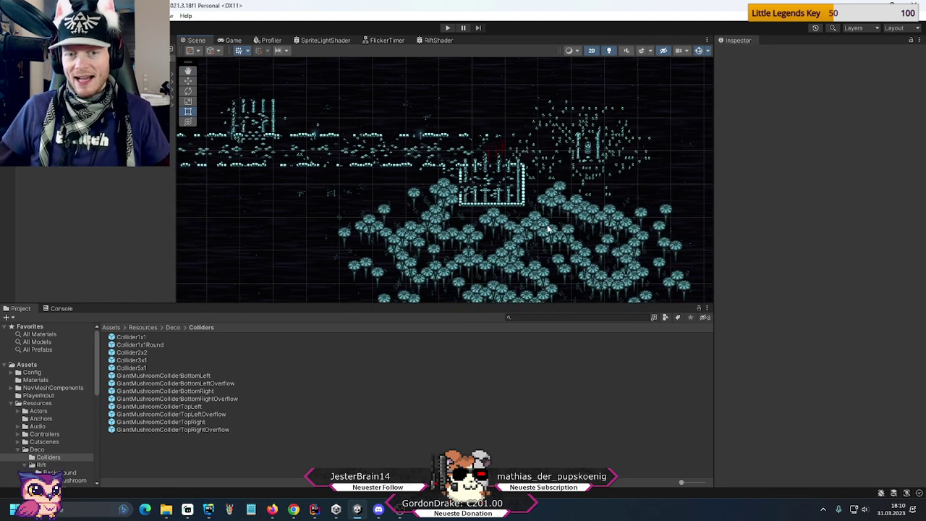
{"action": "middle_click_drag", "start_coordinate": [548, 230], "coordinate": [506, 191]}
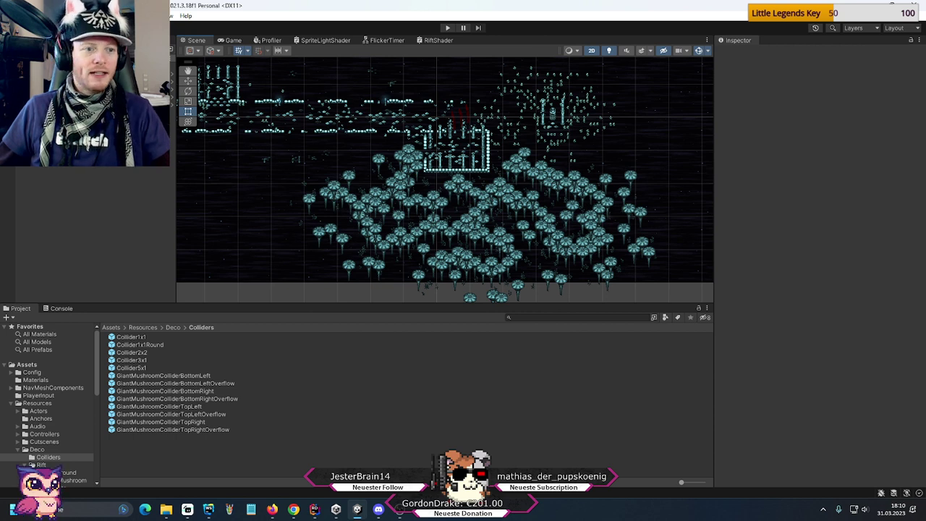
{"action": "left_click", "coordinate": [433, 232]}
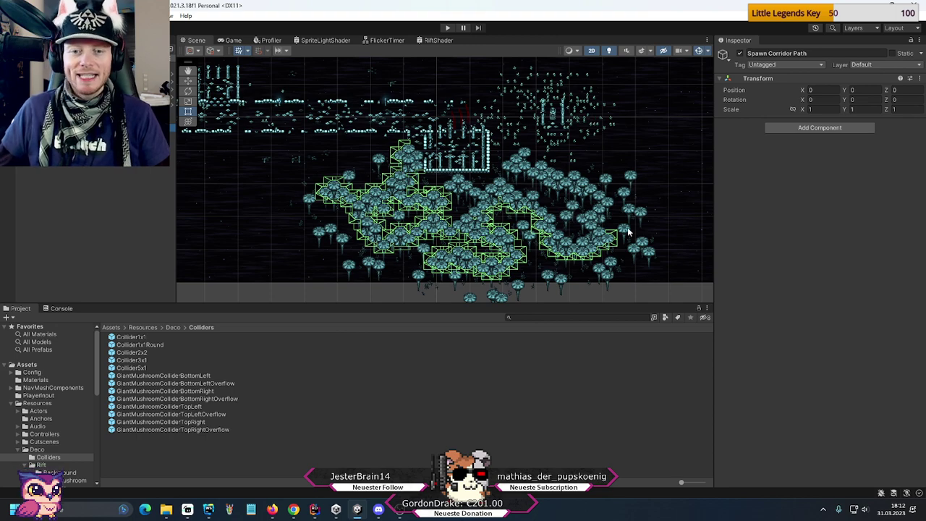
{"action": "scroll", "coordinate": [626, 232], "scroll_direction": "up", "scroll_amount": 2}
{"action": "scroll", "coordinate": [626, 232], "scroll_direction": "up", "scroll_amount": 2}
{"action": "scroll", "coordinate": [624, 229], "scroll_direction": "up", "scroll_amount": 5}
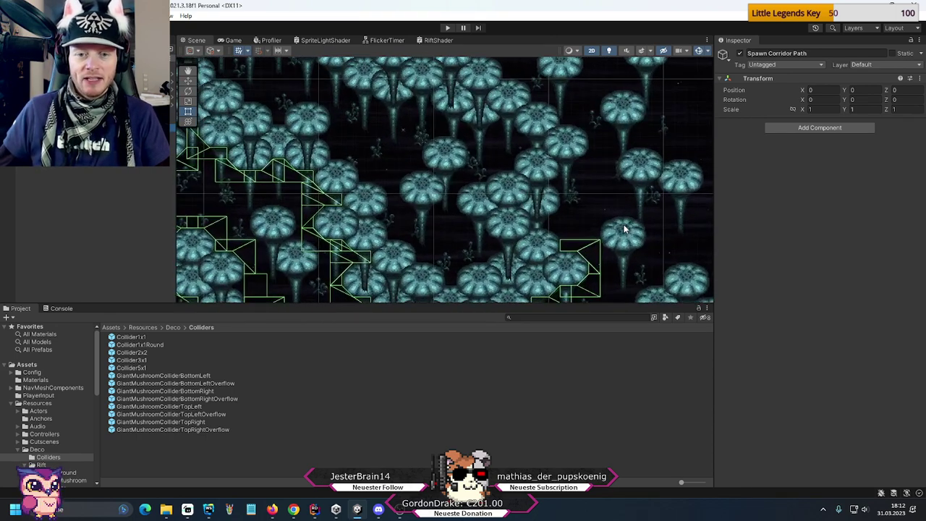
{"action": "middle_click_drag", "start_coordinate": [613, 233], "coordinate": [327, 135]}
{"action": "scroll", "coordinate": [480, 180], "scroll_direction": "down", "scroll_amount": 2}
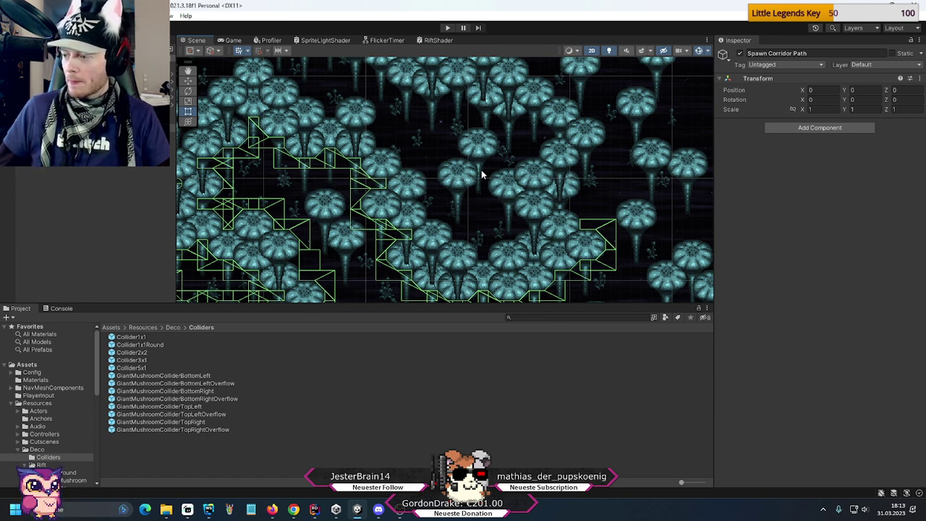
- Switch to Paint, shrink the blank canvas in both directions and invert its colours to black
{"action": "left_click", "coordinate": [229, 509]}
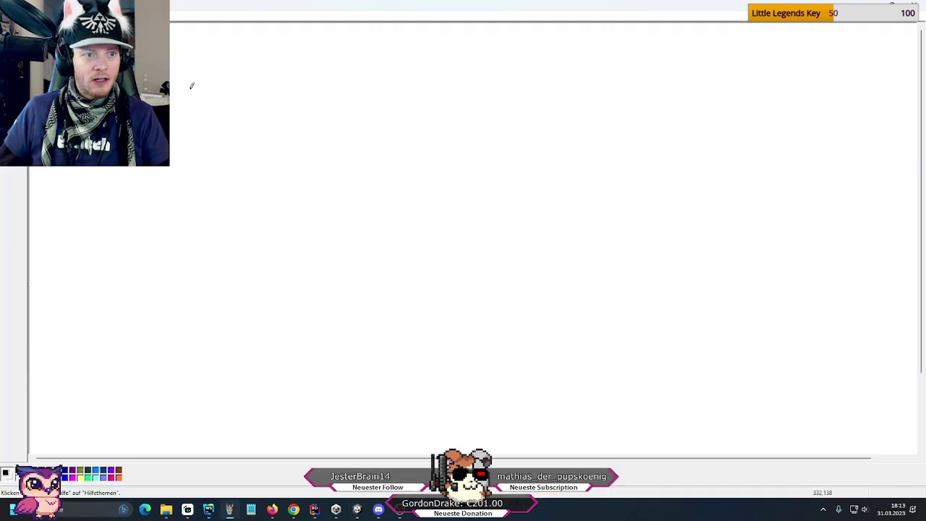
{"action": "mouse_move", "coordinate": [916, 454]}
{"action": "left_mouse_down"}
{"action": "mouse_move", "coordinate": [766, 340]}
{"action": "mouse_move", "coordinate": [807, 433]}
{"action": "mouse_move", "coordinate": [846, 390]}
{"action": "left_mouse_up"}
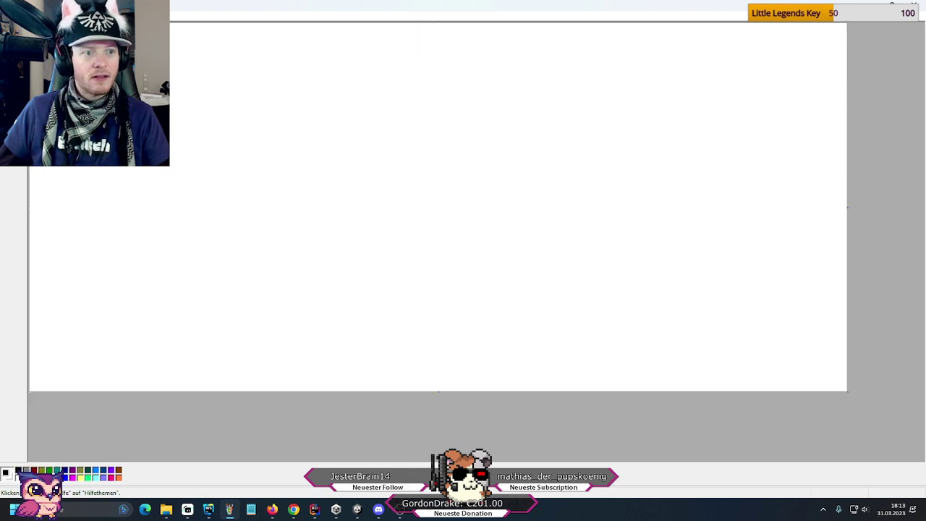
{"action": "key", "text": "ctrl+i"}
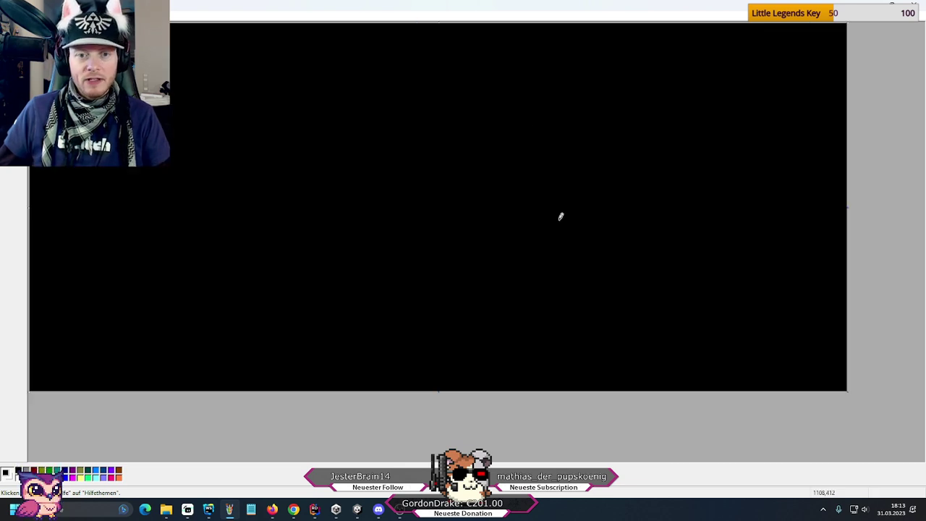
- Draw two concentric freehand circles, labelling the outer ring 1 and the inner circle 2
{"action": "mouse_move", "coordinate": [524, 221]}
{"action": "left_mouse_down"}
{"action": "mouse_move", "coordinate": [507, 181]}
{"action": "mouse_move", "coordinate": [566, 127]}
{"action": "mouse_move", "coordinate": [619, 189]}
{"action": "mouse_move", "coordinate": [593, 223]}
{"action": "mouse_move", "coordinate": [517, 217]}
{"action": "left_mouse_up"}
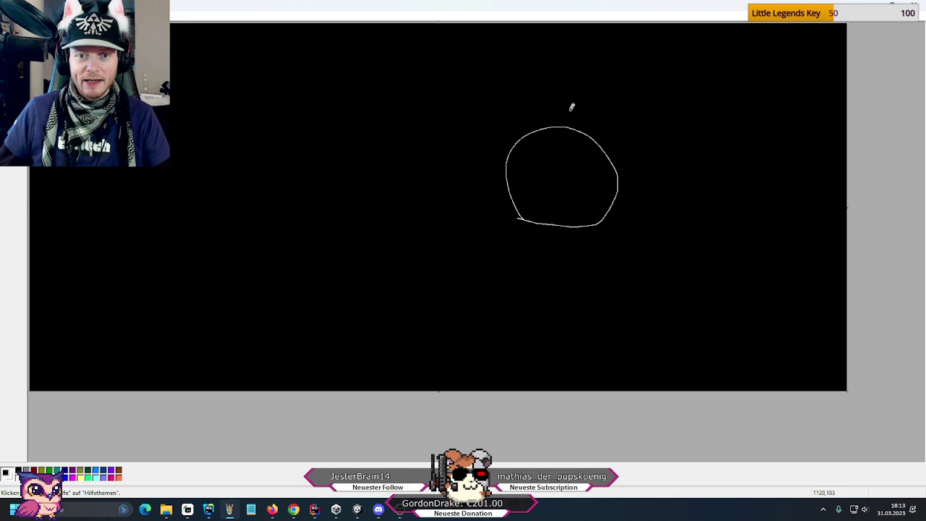
{"action": "mouse_move", "coordinate": [535, 108]}
{"action": "left_mouse_down"}
{"action": "mouse_move", "coordinate": [496, 118]}
{"action": "mouse_move", "coordinate": [566, 252]}
{"action": "mouse_move", "coordinate": [612, 124]}
{"action": "mouse_move", "coordinate": [533, 107]}
{"action": "left_mouse_up"}
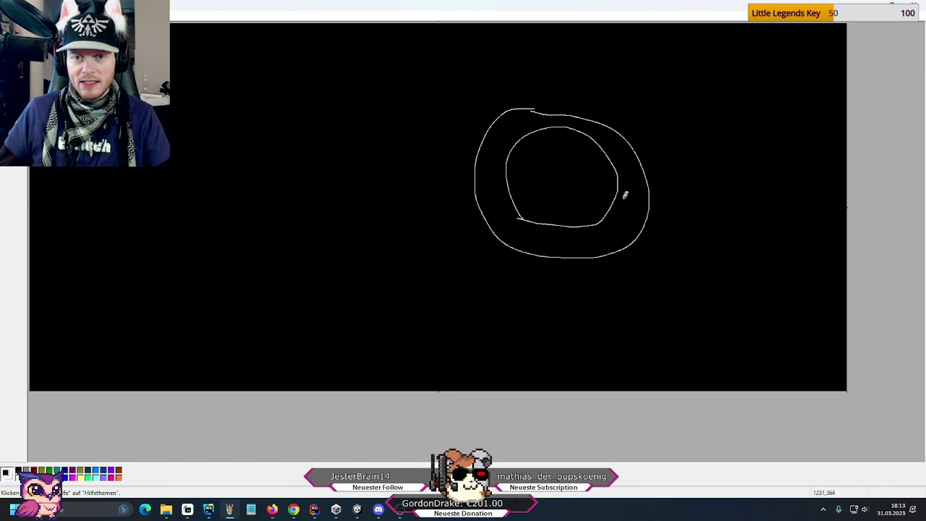
{"action": "left_click_drag", "start_coordinate": [624, 195], "coordinate": [628, 208]}
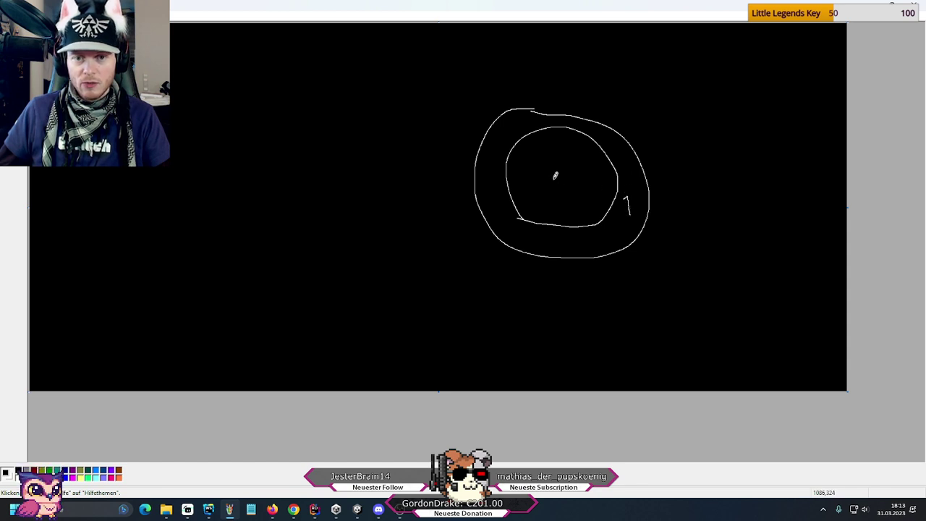
{"action": "left_click_drag", "start_coordinate": [554, 176], "coordinate": [564, 180]}
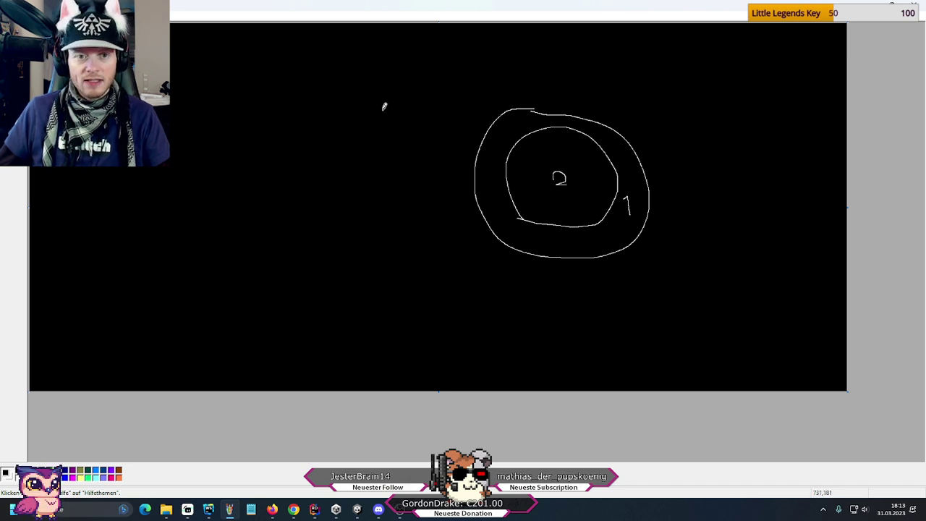
- Draw a large freehand rectangle around the two circles and write UI below it
{"action": "left_click_drag", "start_coordinate": [356, 50], "coordinate": [512, 332]}
{"action": "left_click_drag", "start_coordinate": [584, 325], "coordinate": [784, 322]}
{"action": "mouse_move", "coordinate": [342, 41]}
{"action": "left_mouse_down"}
{"action": "mouse_move", "coordinate": [786, 33]}
{"action": "mouse_move", "coordinate": [799, 72]}
{"action": "mouse_move", "coordinate": [791, 329]}
{"action": "left_mouse_up"}
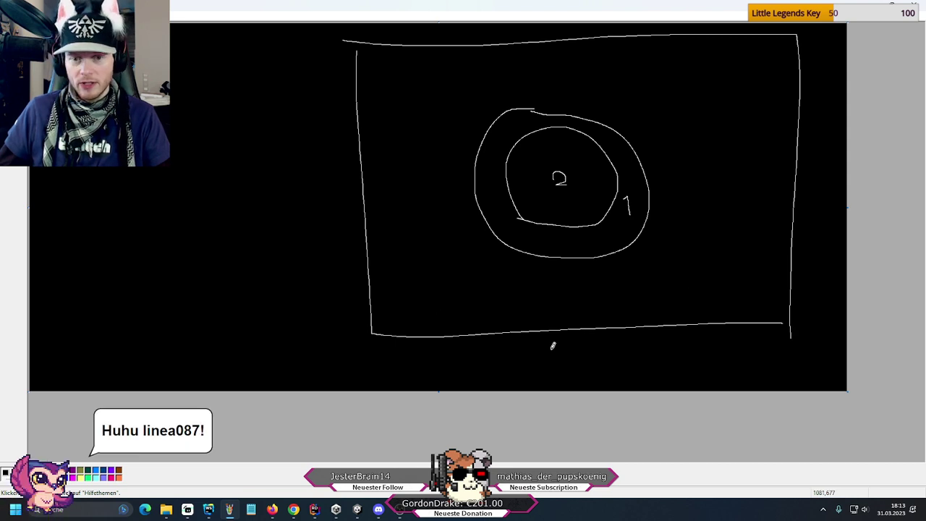
{"action": "mouse_move", "coordinate": [549, 345]}
{"action": "left_mouse_down"}
{"action": "mouse_move", "coordinate": [570, 350]}
{"action": "mouse_move", "coordinate": [589, 376]}
{"action": "left_mouse_up"}
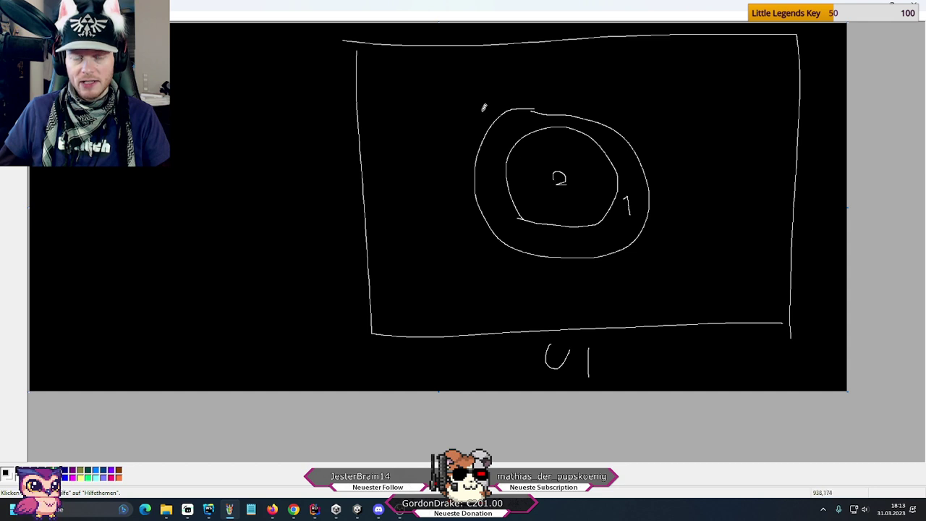
- Frame the circles with a smaller square inside the UI rectangle and hatch the inner circle with diagonal lines
{"action": "mouse_move", "coordinate": [465, 101]}
{"action": "left_mouse_down"}
{"action": "mouse_move", "coordinate": [479, 273]}
{"action": "mouse_move", "coordinate": [657, 271]}
{"action": "left_mouse_up"}
{"action": "mouse_move", "coordinate": [456, 87]}
{"action": "left_mouse_down"}
{"action": "mouse_move", "coordinate": [659, 89]}
{"action": "mouse_move", "coordinate": [668, 107]}
{"action": "mouse_move", "coordinate": [671, 273]}
{"action": "mouse_move", "coordinate": [646, 271]}
{"action": "left_mouse_up"}
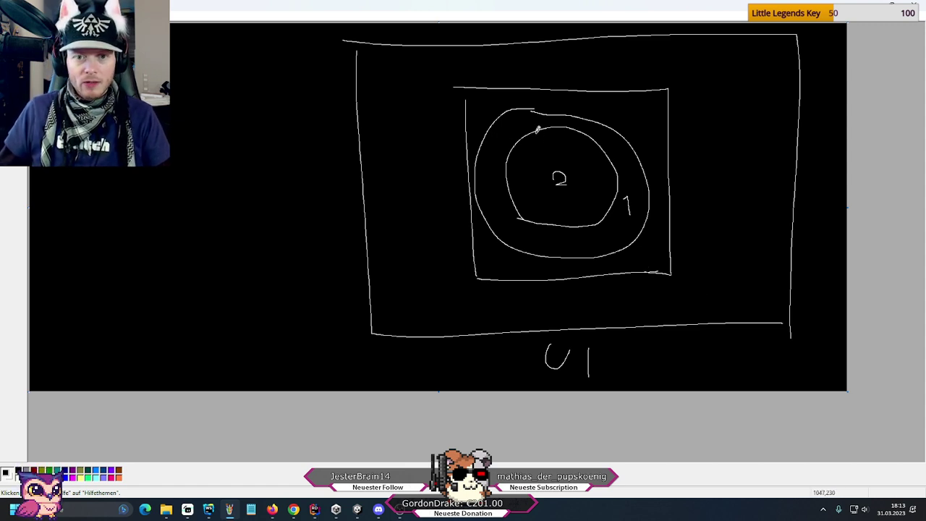
{"action": "left_click_drag", "start_coordinate": [539, 130], "coordinate": [496, 175]}
{"action": "mouse_move", "coordinate": [561, 129]}
{"action": "left_mouse_down"}
{"action": "mouse_move", "coordinate": [518, 184]}
{"action": "mouse_move", "coordinate": [522, 204]}
{"action": "left_mouse_up"}
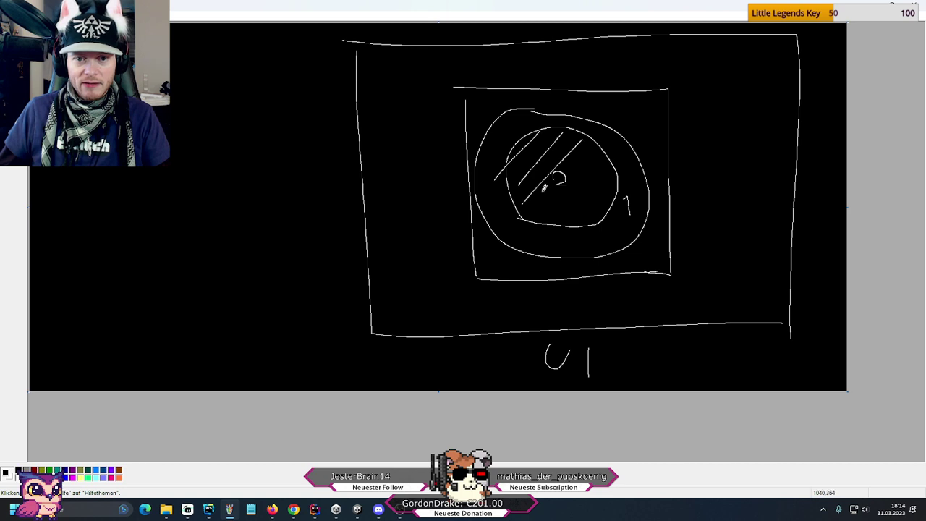
{"action": "left_click_drag", "start_coordinate": [594, 150], "coordinate": [536, 209]}
{"action": "left_click_drag", "start_coordinate": [613, 165], "coordinate": [562, 217]}
{"action": "left_click_drag", "start_coordinate": [616, 182], "coordinate": [578, 219]}
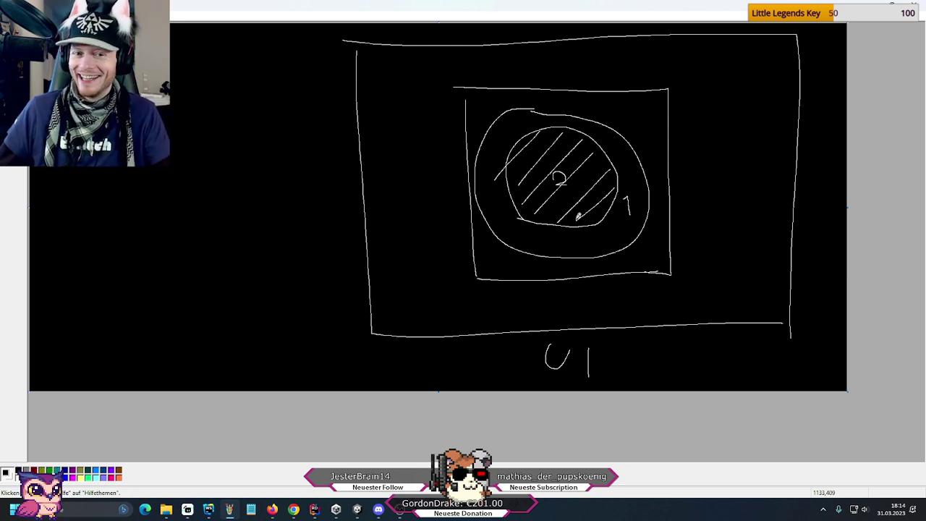
{"action": "left_click", "coordinate": [355, 511]}
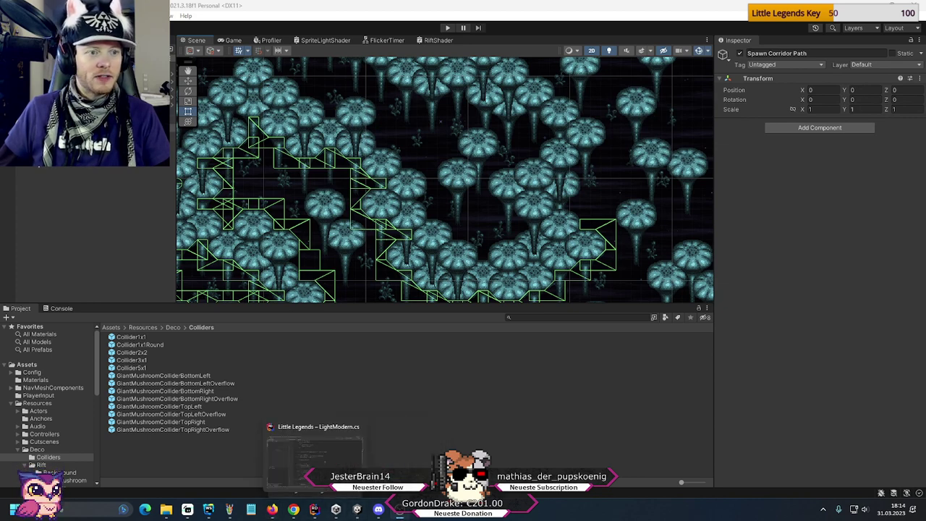
{"action": "right_click", "coordinate": [38, 167]}
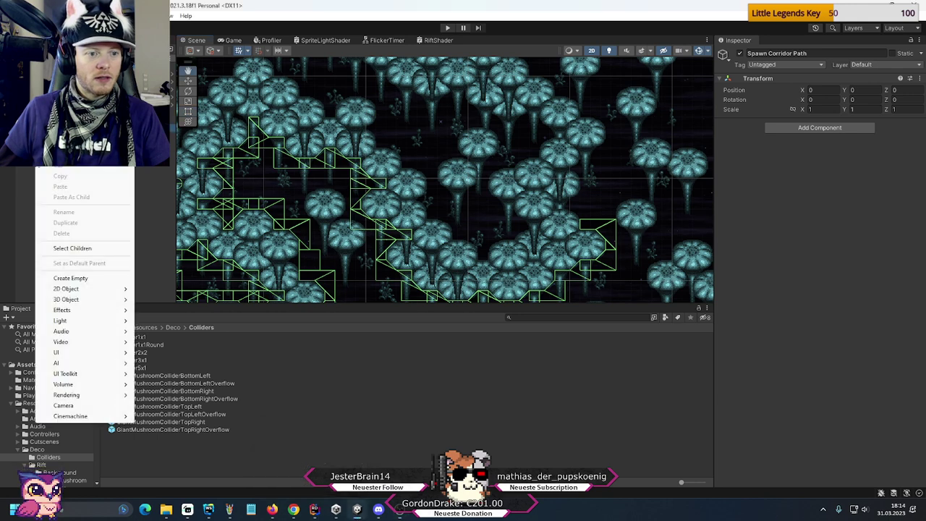
{"action": "mouse_move", "coordinate": [95, 352]}
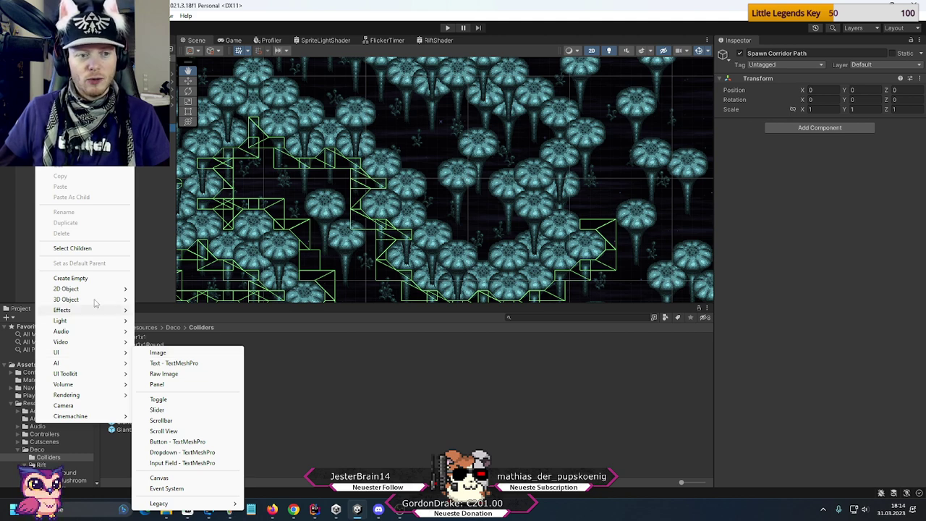
{"action": "mouse_move", "coordinate": [98, 288]}
{"action": "mouse_move", "coordinate": [184, 290]}
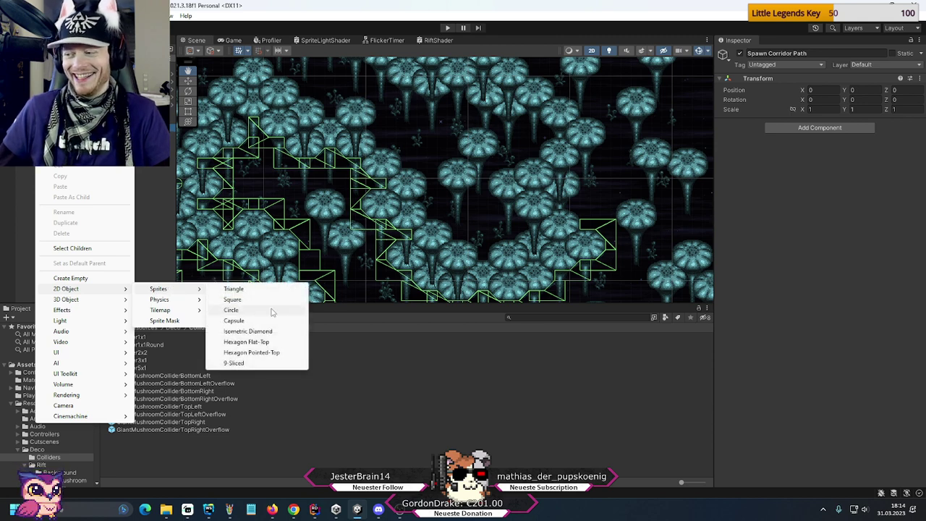
- Switch back to Paint and close it, discarding the unsaved sketch
{"action": "left_click", "coordinate": [230, 509]}
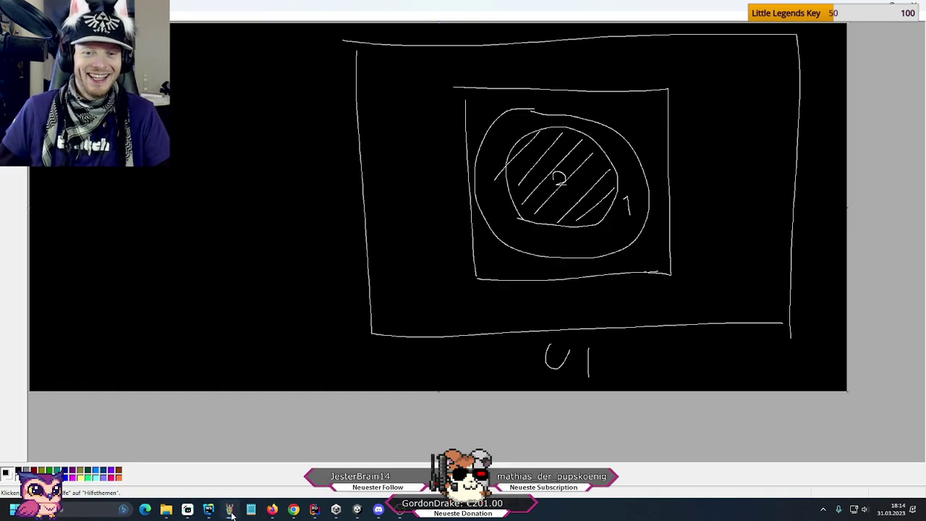
{"action": "left_click", "coordinate": [915, 5]}
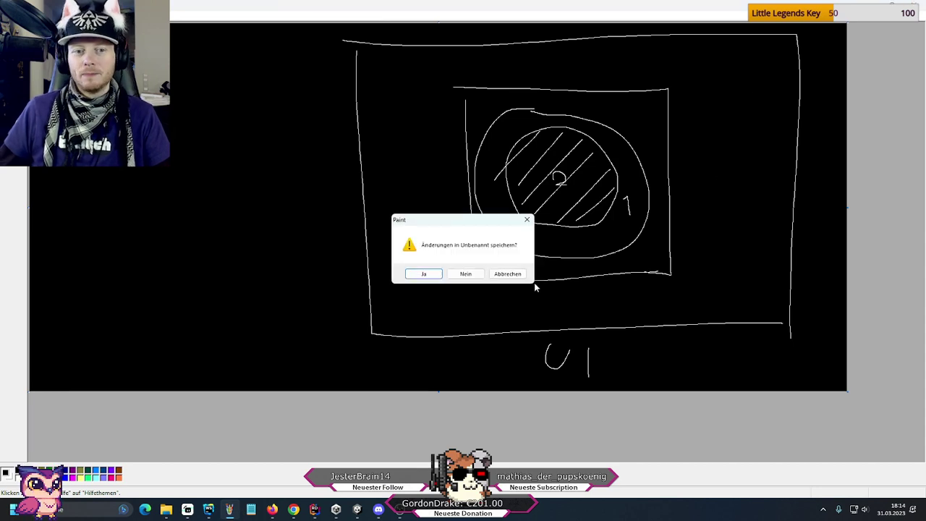
{"action": "left_click", "coordinate": [466, 274]}
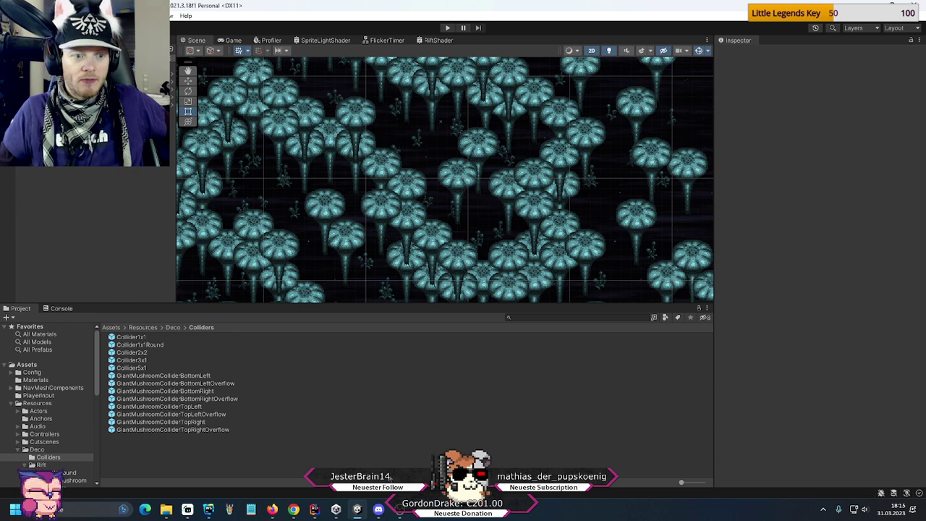
- Switch to Chrome and open the copied link to image.png in a new tab
{"action": "mouse_move", "coordinate": [378, 510]}
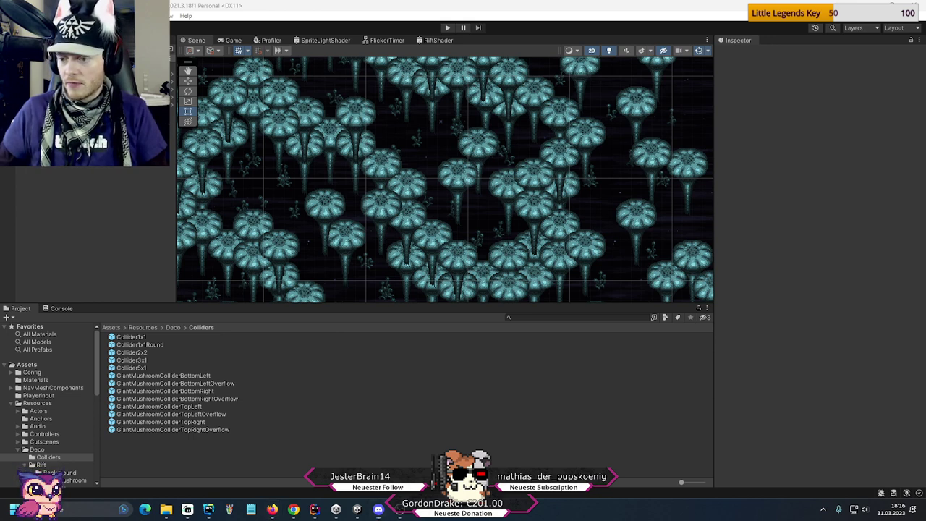
{"action": "left_click", "coordinate": [293, 509]}
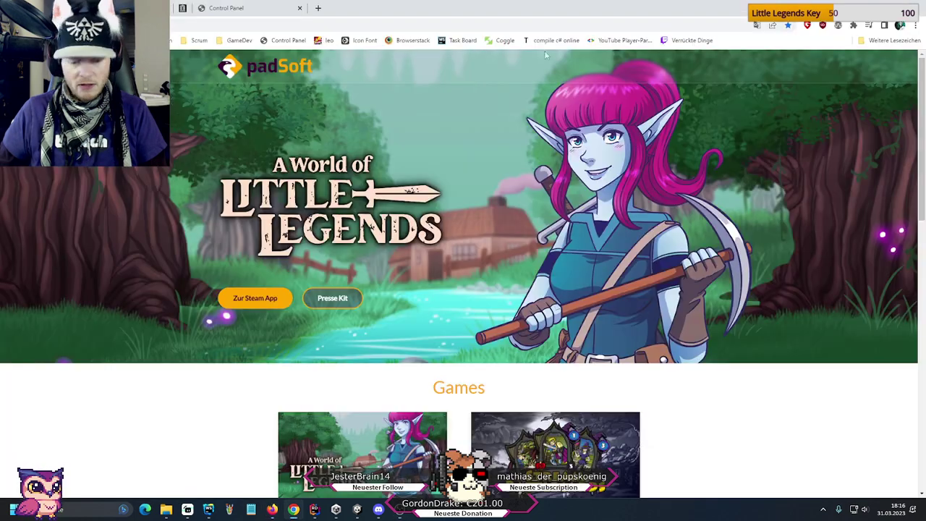
{"action": "left_click", "coordinate": [317, 8]}
{"action": "key", "text": "ctrl+v"}
{"action": "key", "text": "Return"}
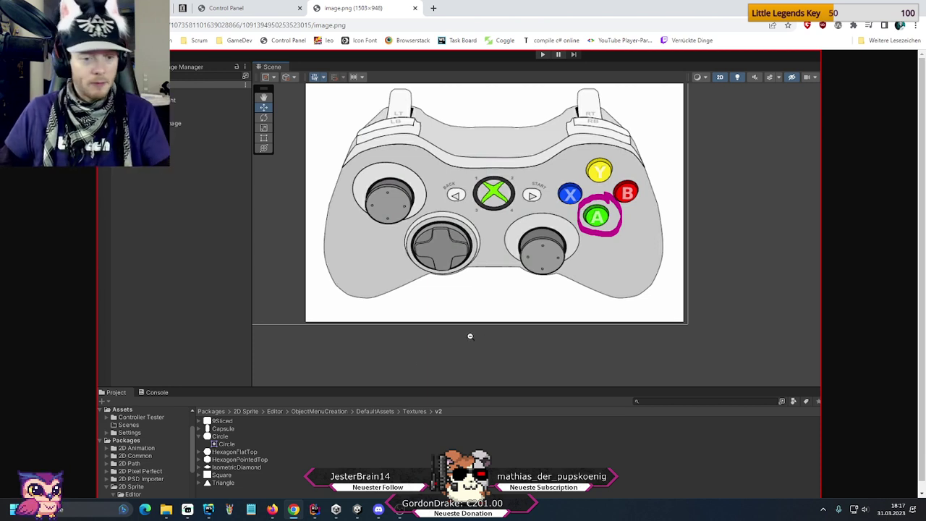
- Switch to Unity, find ActorPlaceRadius under the ActorPlayer prefab and activate that object
{"action": "mouse_move", "coordinate": [313, 510]}
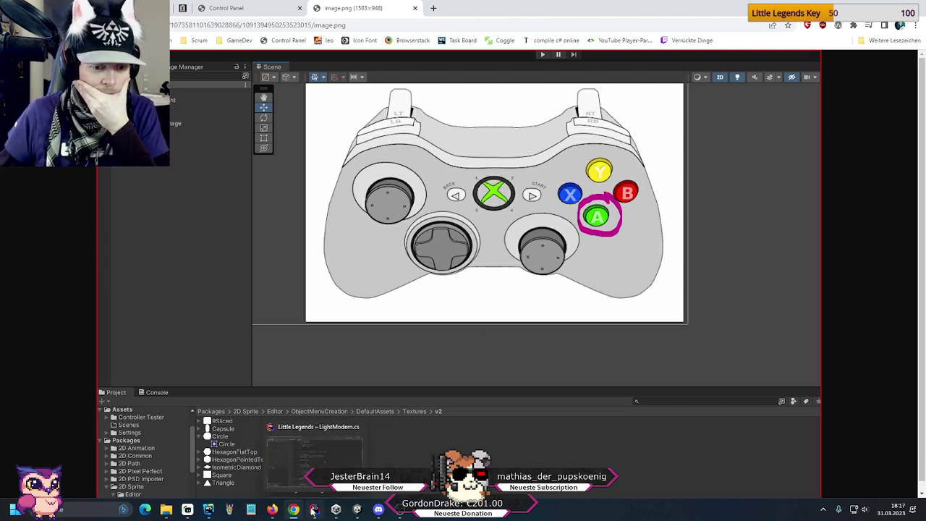
{"action": "left_click", "coordinate": [357, 509]}
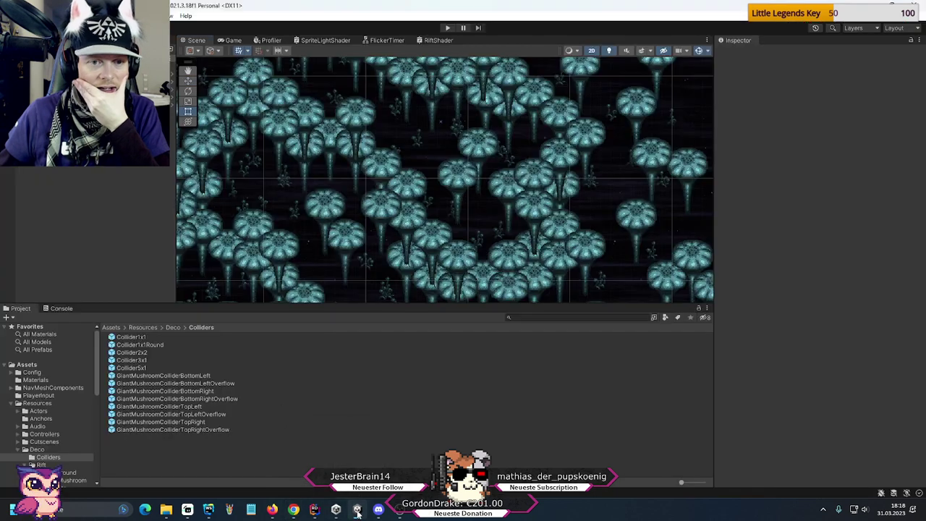
{"action": "double_click", "coordinate": [100, 167]}
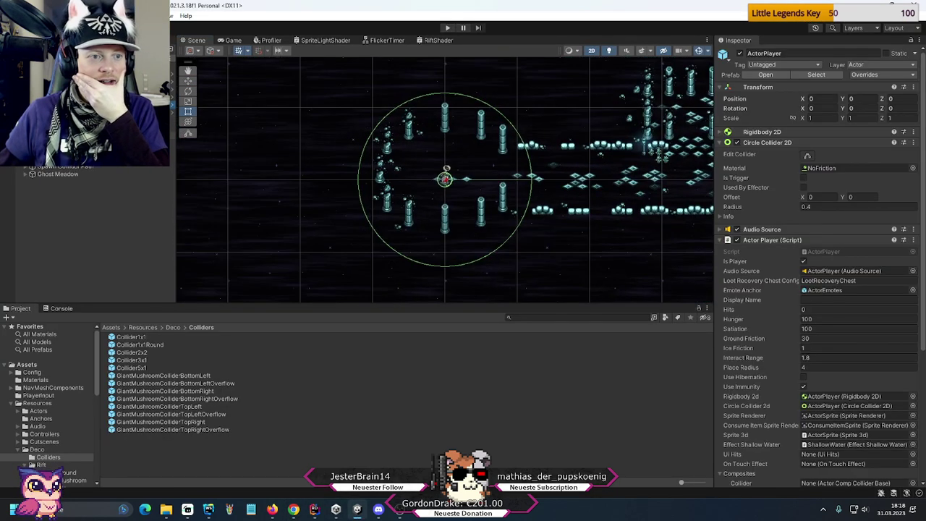
{"action": "key", "text": "Right"}
{"action": "left_click", "coordinate": [72, 189]}
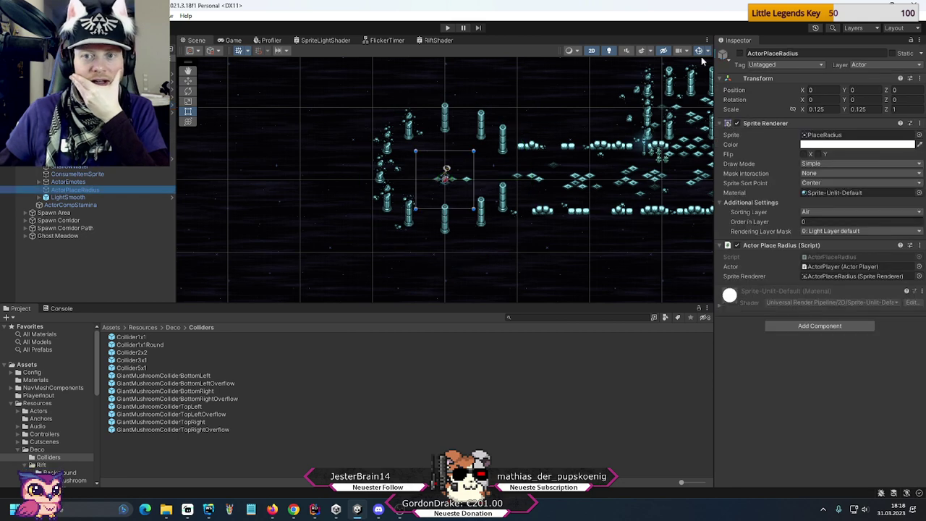
{"action": "left_click", "coordinate": [740, 54]}
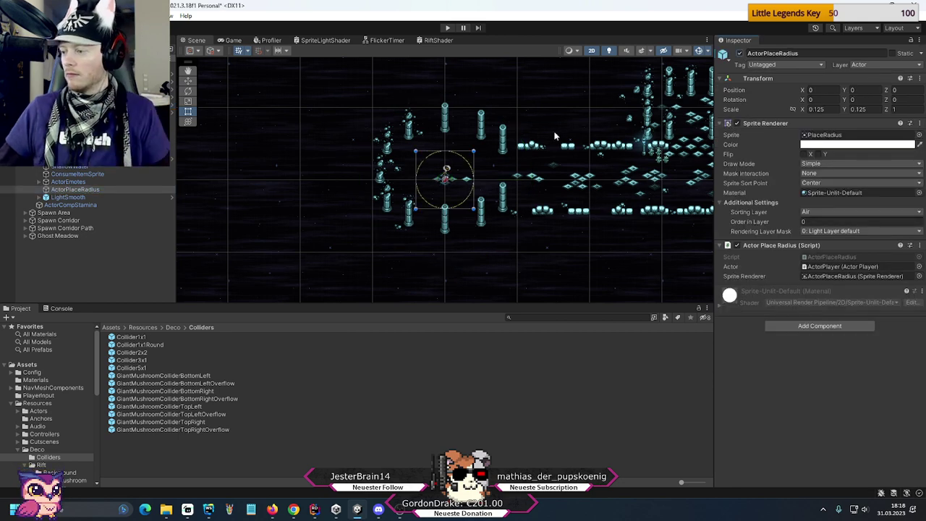
- Examine the player's placement radius circle up close, then compare it with the controller screenshot in Chrome and return to Unity
{"action": "key", "text": "f"}
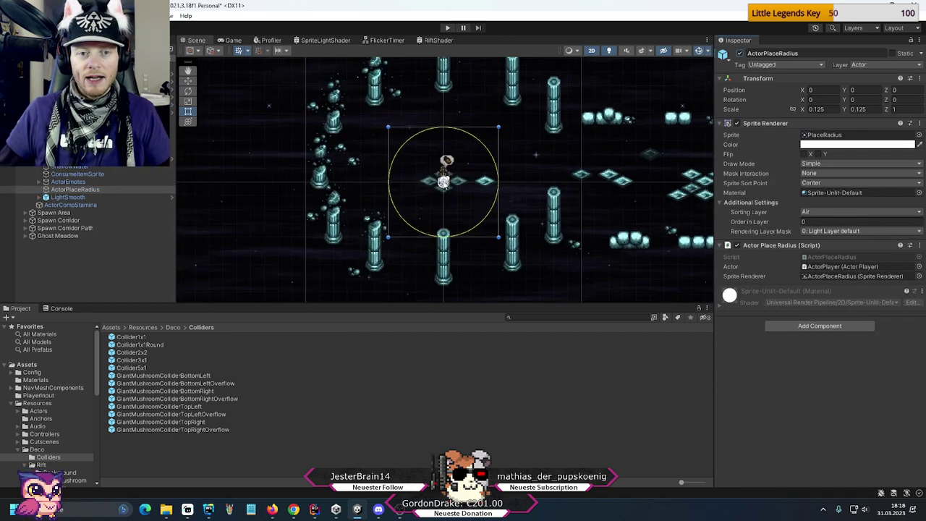
{"action": "key", "text": "f"}
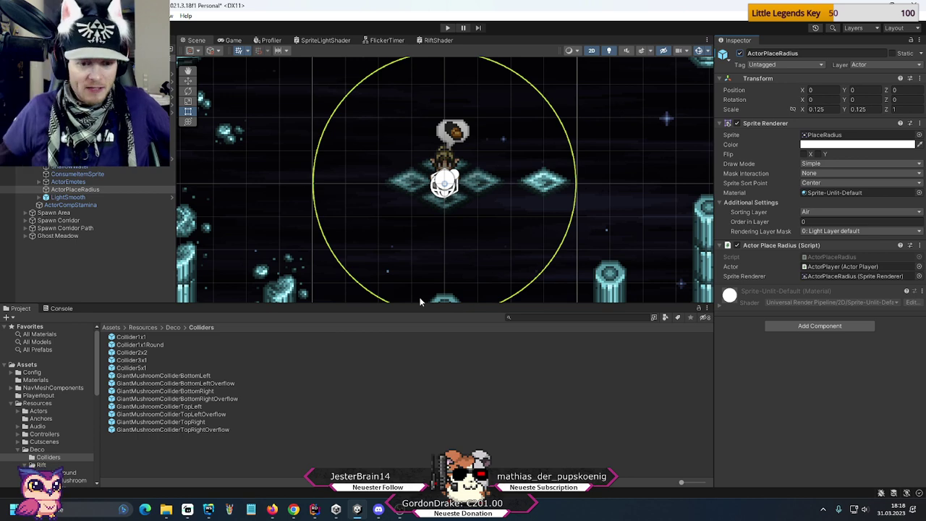
{"action": "mouse_move", "coordinate": [293, 509]}
{"action": "left_click", "coordinate": [317, 428]}
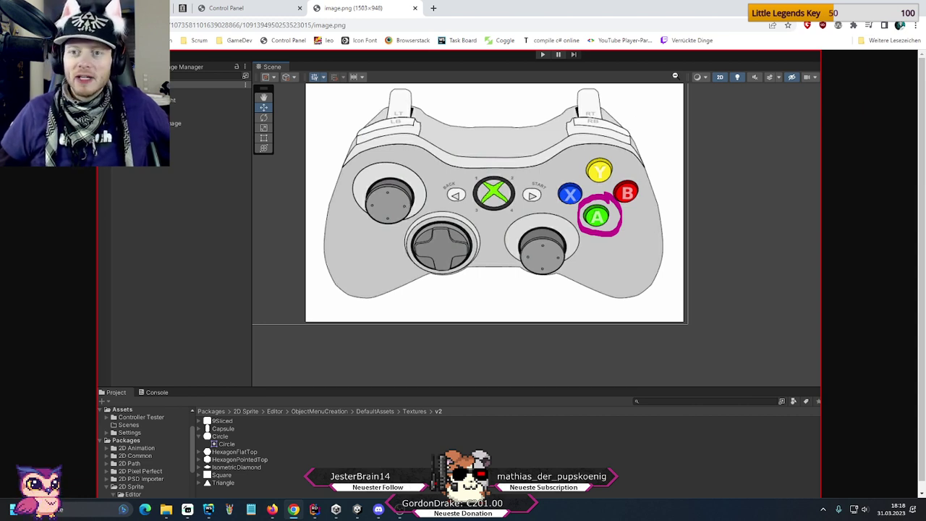
{"action": "left_click", "coordinate": [868, 2]}
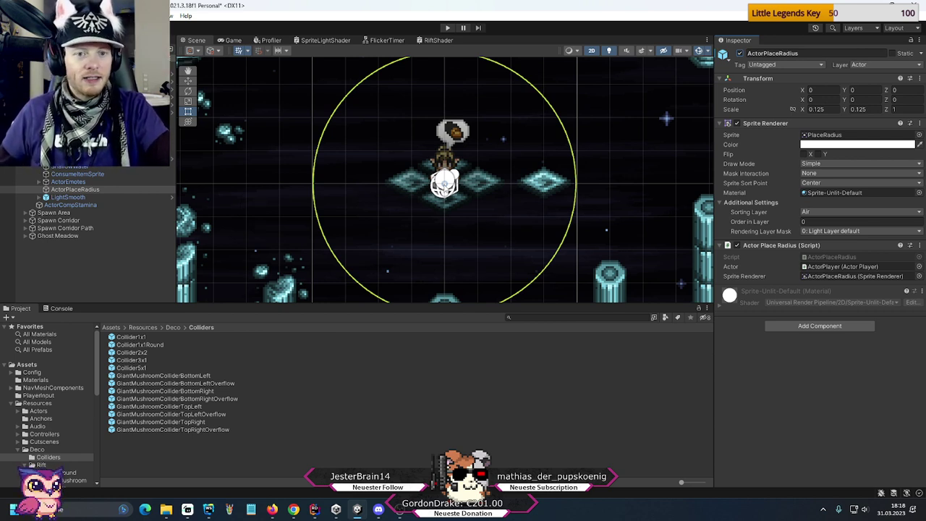
- Examine the level from the placement radius circle along the corridor to the giant mushroom area
{"action": "scroll", "coordinate": [444, 185], "scroll_direction": "down", "scroll_amount": 5}
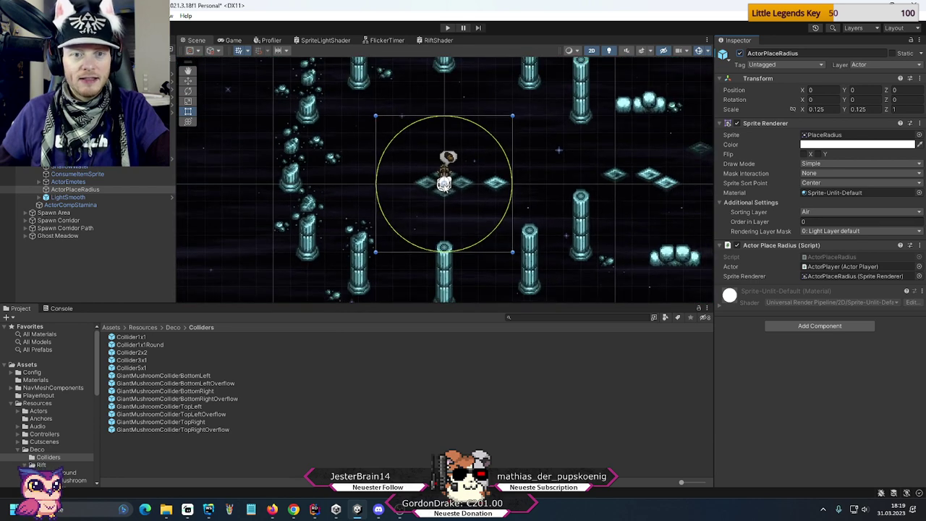
{"action": "scroll", "coordinate": [444, 186], "scroll_direction": "down", "scroll_amount": 1}
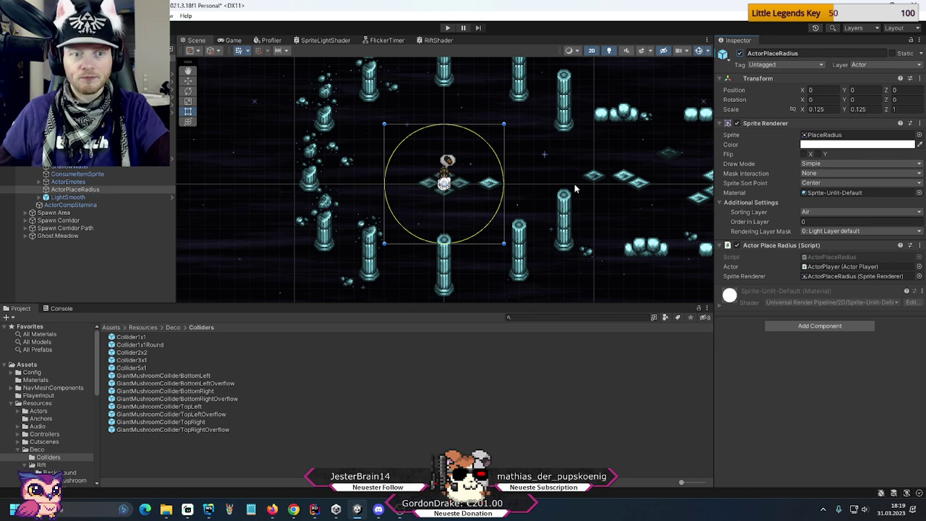
{"action": "middle_click_drag", "start_coordinate": [623, 185], "coordinate": [421, 184]}
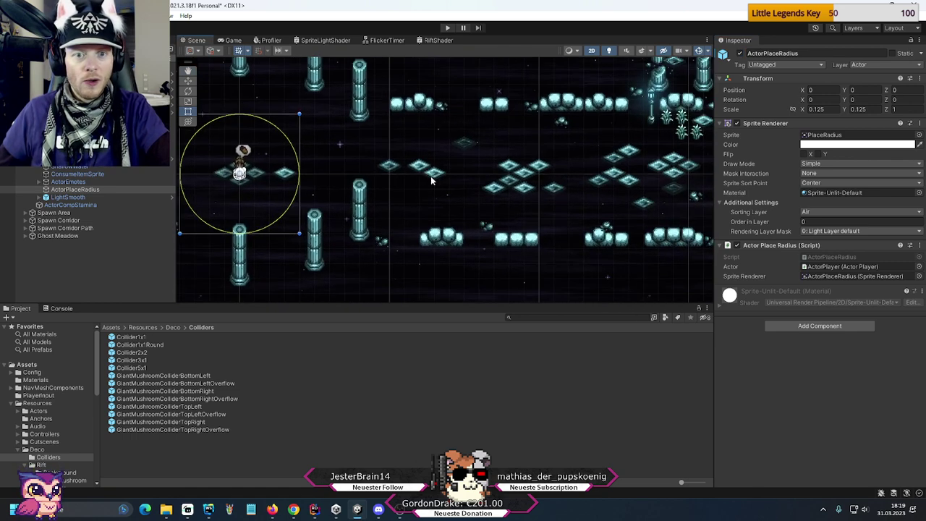
{"action": "scroll", "coordinate": [463, 188], "scroll_direction": "down", "scroll_amount": 4}
{"action": "key", "text": "Down"}
{"action": "key", "text": "Down"}
{"action": "key", "text": "Down"}
{"action": "key", "text": "Down"}
{"action": "key", "text": "Down"}
{"action": "key", "text": "Down"}
{"action": "key", "text": "Down"}
{"action": "key", "text": "Down"}
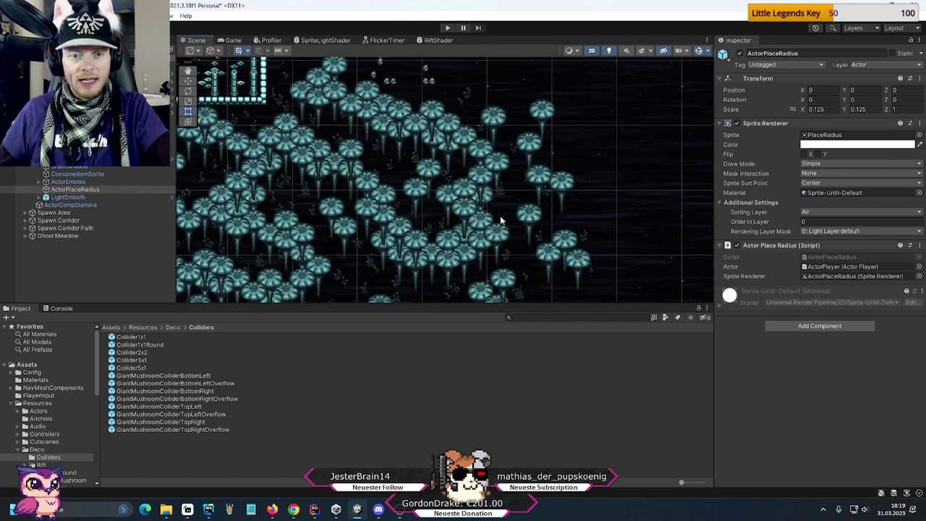
{"action": "scroll", "coordinate": [496, 212], "scroll_direction": "up", "scroll_amount": 4}
{"action": "scroll", "coordinate": [472, 215], "scroll_direction": "up", "scroll_amount": 2}
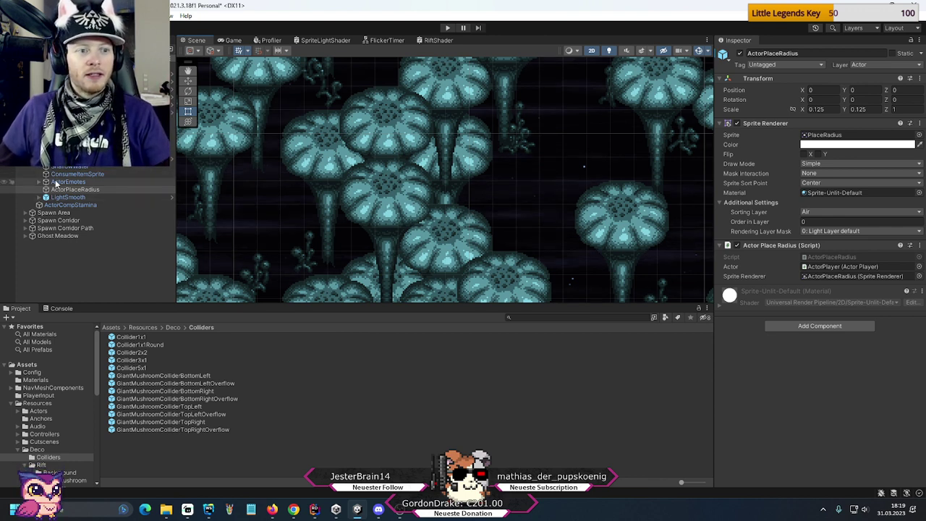
- Collapse the player's objects in the hierarchy, then select and expand Spawn Corridor Path
{"action": "left_click", "coordinate": [65, 148]}
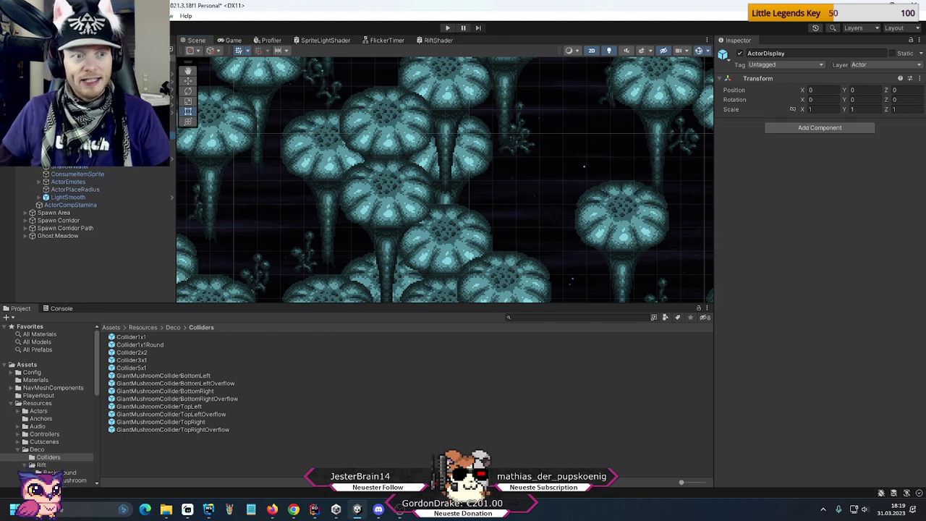
{"action": "key", "text": "Left"}
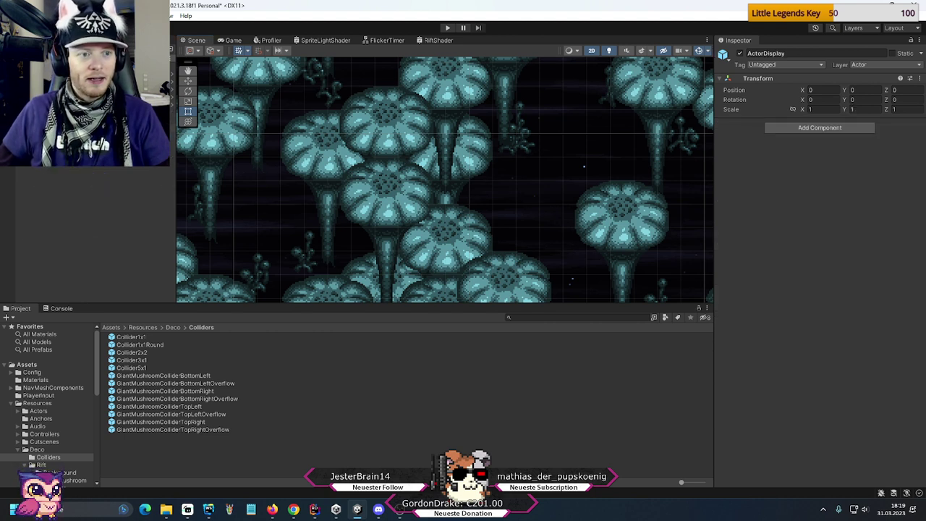
{"action": "key", "text": "Down"}
{"action": "middle_click_drag", "start_coordinate": [439, 218], "coordinate": [449, 190]}
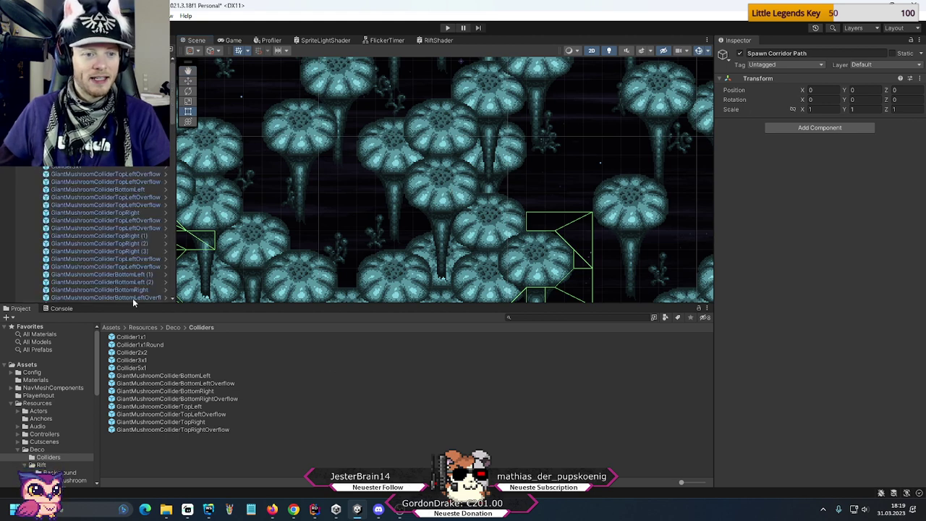
- Examine the corridor path's collider list and the collider outlines around the giant mushrooms in the scene
{"action": "scroll", "coordinate": [110, 256], "scroll_direction": "down", "scroll_amount": 5}
{"action": "scroll", "coordinate": [110, 256], "scroll_direction": "down", "scroll_amount": 6}
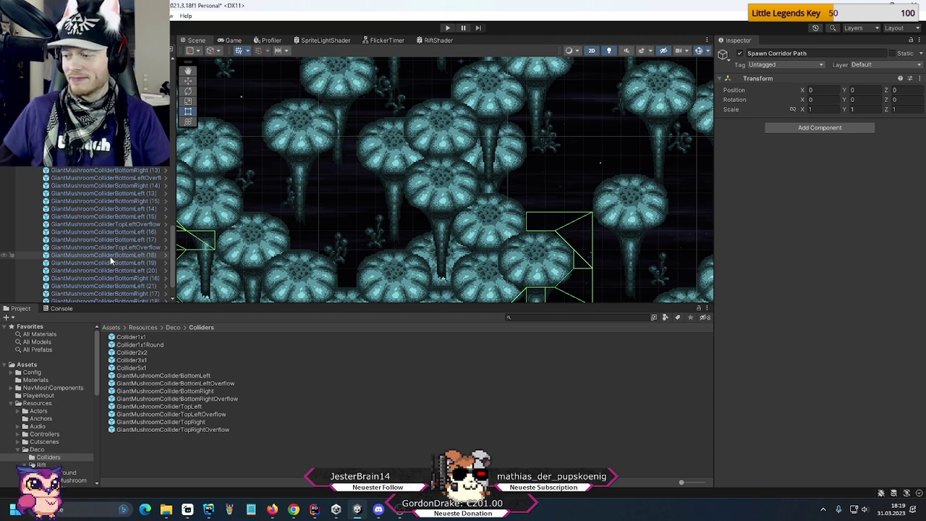
{"action": "scroll", "coordinate": [110, 259], "scroll_direction": "down", "scroll_amount": 3}
{"action": "scroll", "coordinate": [369, 241], "scroll_direction": "down", "scroll_amount": 3}
{"action": "scroll", "coordinate": [369, 241], "scroll_direction": "up", "scroll_amount": 1}
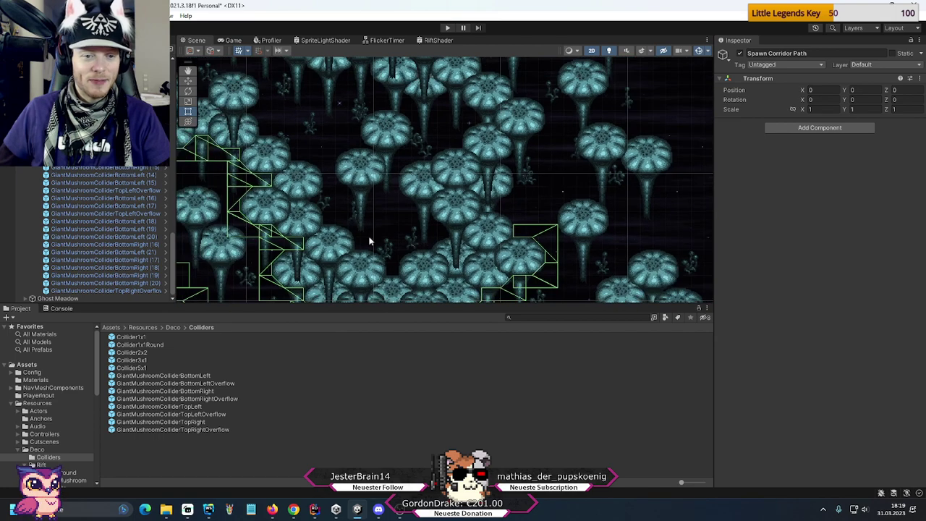
{"action": "scroll", "coordinate": [369, 240], "scroll_direction": "down", "scroll_amount": 2}
{"action": "scroll", "coordinate": [434, 188], "scroll_direction": "up", "scroll_amount": 2}
{"action": "mouse_move", "coordinate": [433, 189]}
{"action": "middle_mouse_down"}
{"action": "mouse_move", "coordinate": [386, 147]}
{"action": "mouse_move", "coordinate": [421, 159]}
{"action": "mouse_move", "coordinate": [429, 182]}
{"action": "mouse_move", "coordinate": [449, 189]}
{"action": "middle_mouse_up"}
{"action": "middle_click_drag", "start_coordinate": [298, 192], "coordinate": [481, 152]}
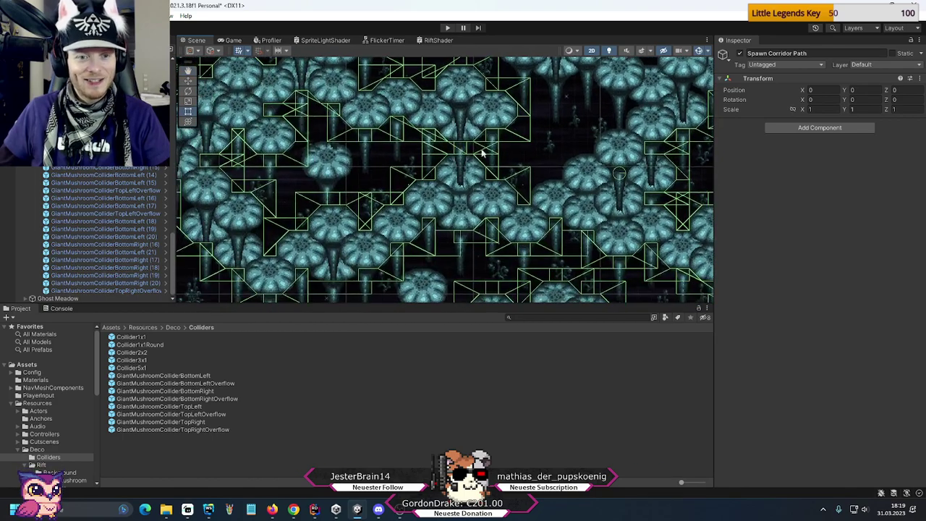
{"action": "middle_click_drag", "start_coordinate": [376, 164], "coordinate": [373, 271]}
{"action": "middle_click_drag", "start_coordinate": [476, 149], "coordinate": [456, 182]}
{"action": "middle_click_drag", "start_coordinate": [258, 241], "coordinate": [492, 230]}
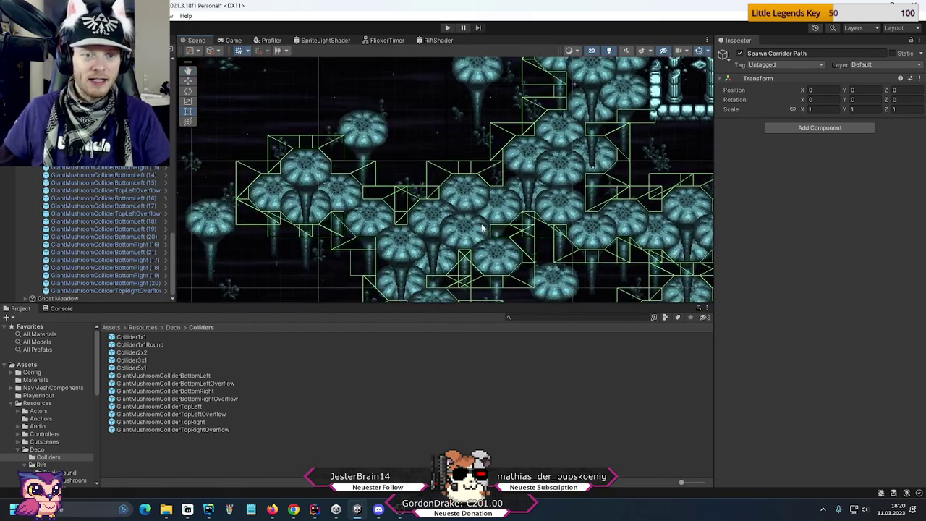
- Duplicate the GiantMushroomColliderTopRight (1) collider
{"action": "left_click", "coordinate": [352, 174]}
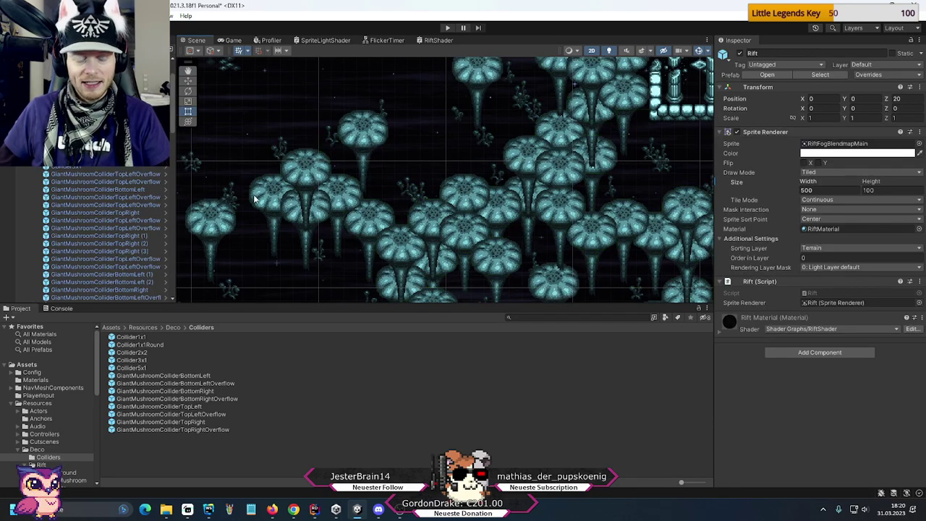
{"action": "left_click", "coordinate": [108, 236]}
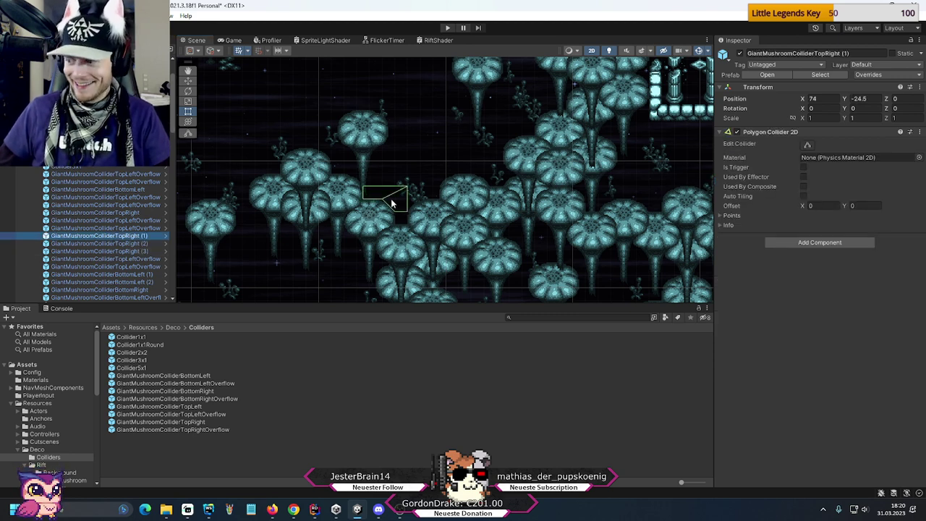
{"action": "key", "text": "ctrl+d"}
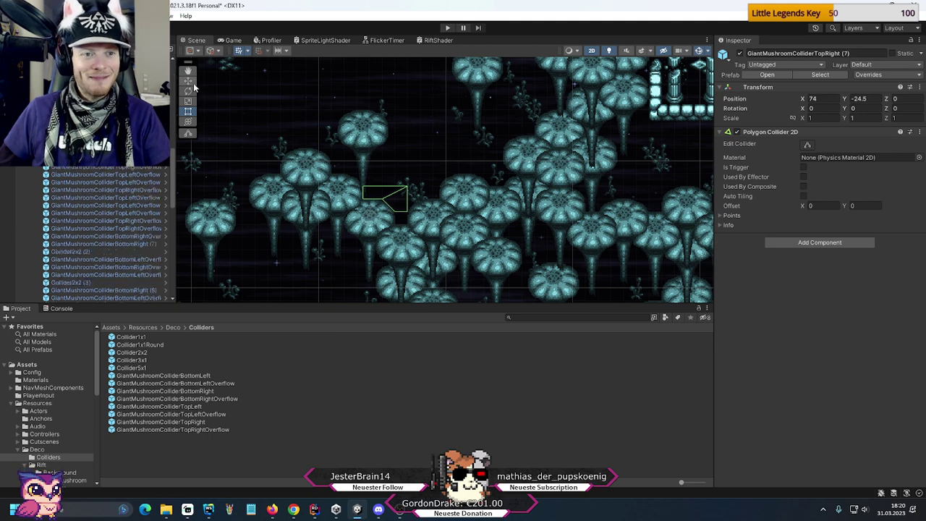
- Move the duplicated collider along the corridor path to X 149, Y -34.5, beside the eastern mushroom cluster
{"action": "left_click", "coordinate": [188, 81]}
{"action": "left_click_drag", "start_coordinate": [391, 193], "coordinate": [613, 196]}
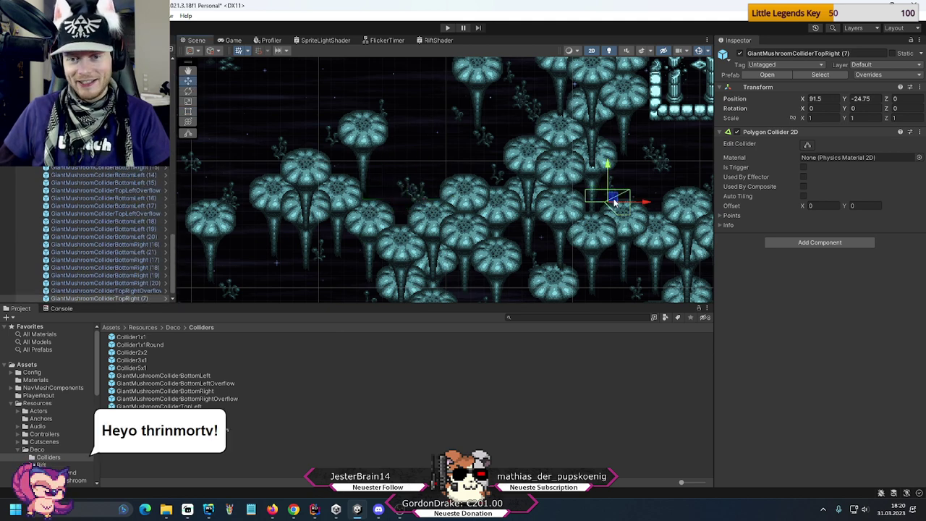
{"action": "middle_click_drag", "start_coordinate": [647, 239], "coordinate": [249, 224]}
{"action": "left_click_drag", "start_coordinate": [211, 182], "coordinate": [582, 205]}
{"action": "middle_click_drag", "start_coordinate": [600, 253], "coordinate": [352, 239]}
{"action": "left_click_drag", "start_coordinate": [331, 194], "coordinate": [584, 259]}
{"action": "middle_click_drag", "start_coordinate": [494, 244], "coordinate": [301, 237]}
{"action": "scroll", "coordinate": [532, 242], "scroll_direction": "up", "scroll_amount": 3}
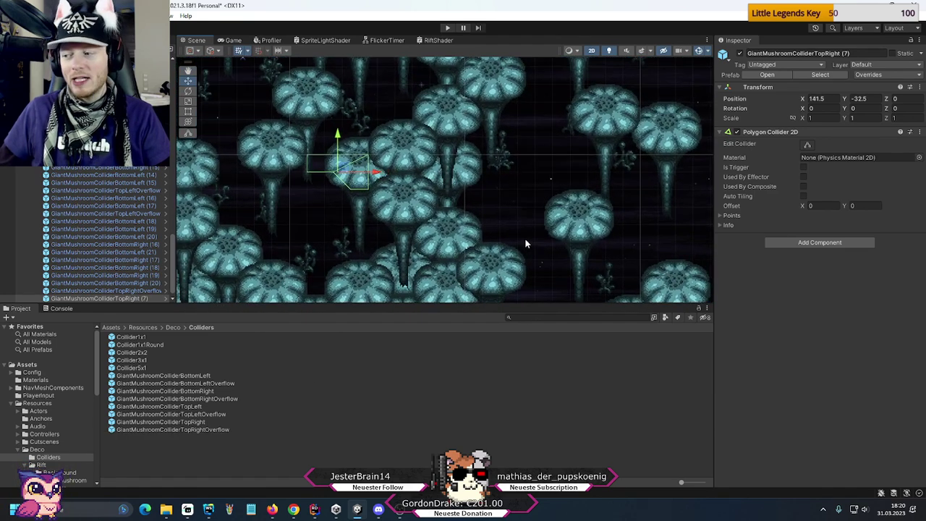
{"action": "left_click_drag", "start_coordinate": [345, 170], "coordinate": [475, 205]}
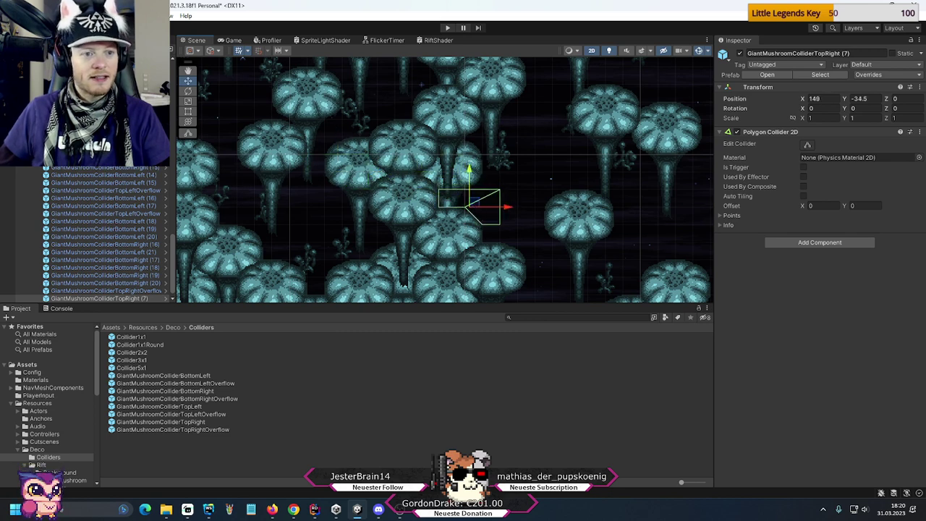
- Select Level Border in the hierarchy and examine the collider outlines around the newly placed collider
{"action": "left_click_drag", "start_coordinate": [174, 254], "coordinate": [176, 107]}
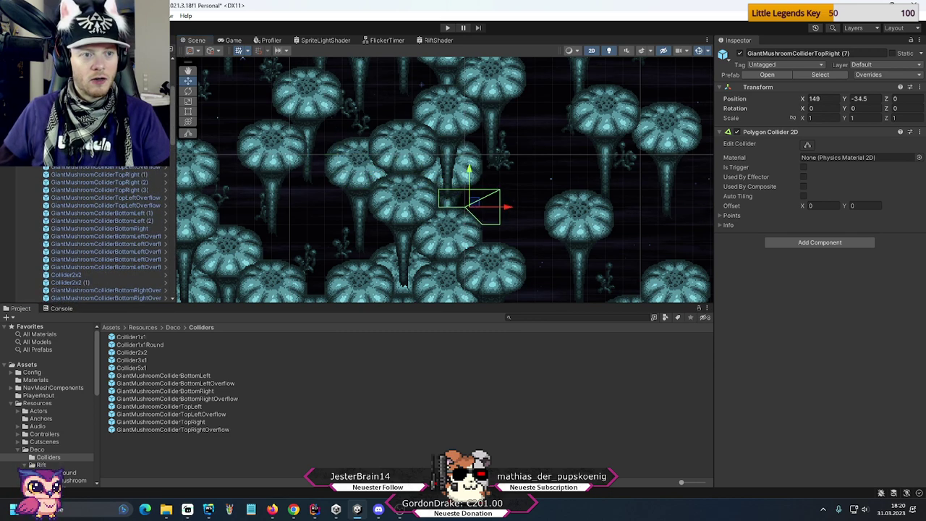
{"action": "left_click", "coordinate": [145, 109]}
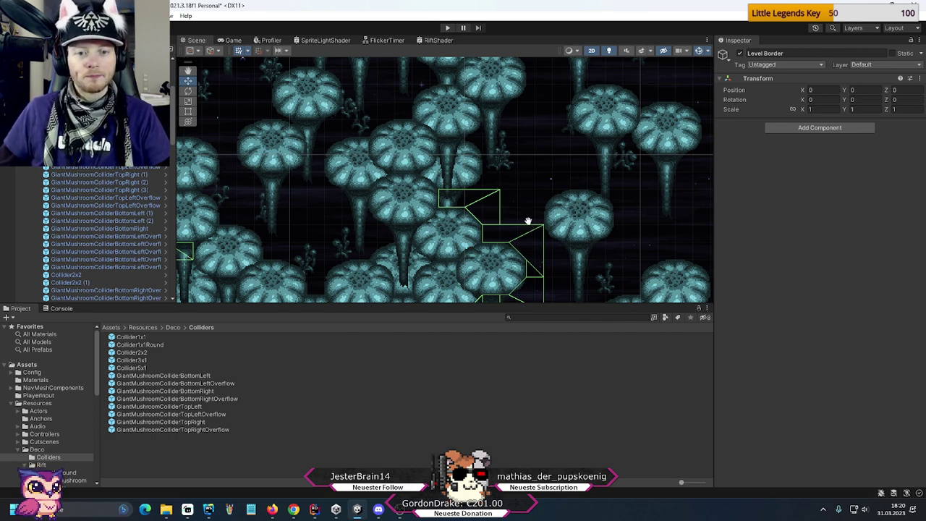
{"action": "middle_click_drag", "start_coordinate": [527, 221], "coordinate": [394, 169]}
{"action": "middle_click_drag", "start_coordinate": [423, 207], "coordinate": [482, 213]}
{"action": "scroll", "coordinate": [144, 210], "scroll_direction": "down", "scroll_amount": 10}
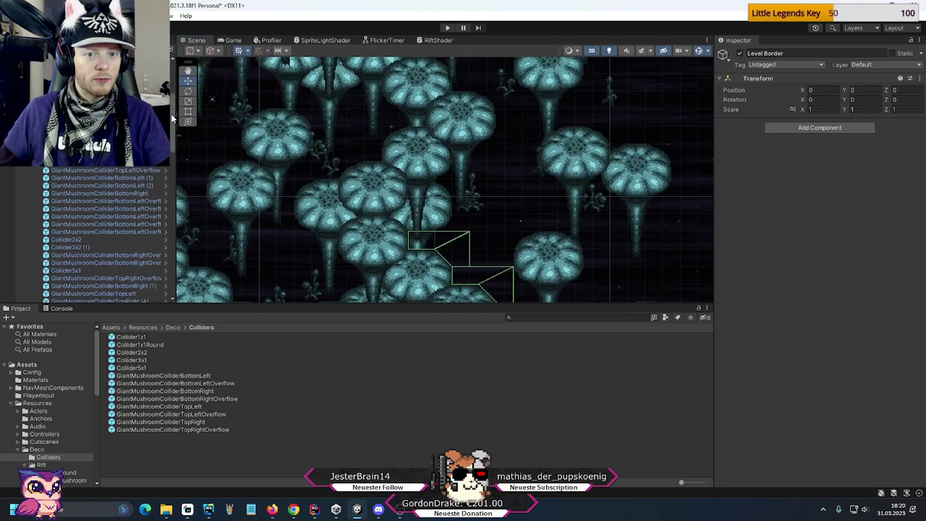
{"action": "scroll", "coordinate": [163, 180], "scroll_direction": "down", "scroll_amount": 10}
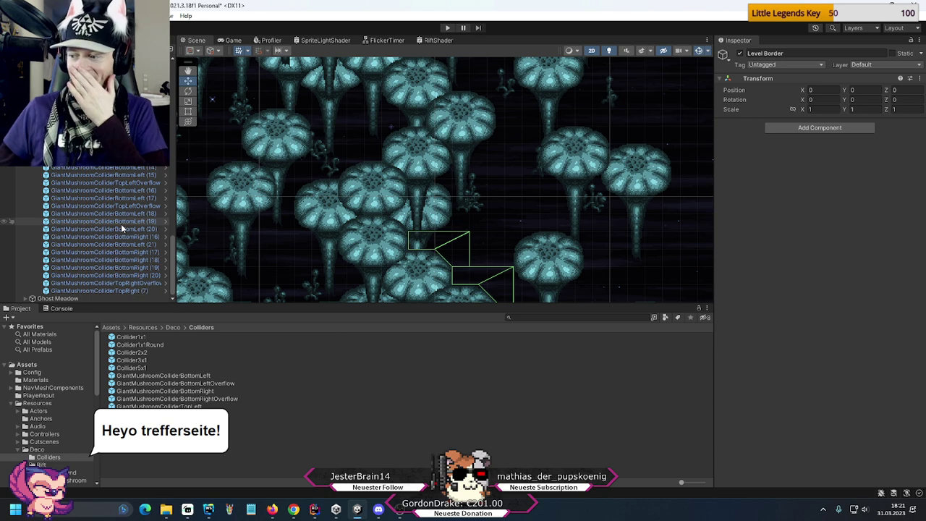
- Open the little-legends-sources folder in File Explorer and enter its artwork folder
{"action": "right_click", "coordinate": [166, 509]}
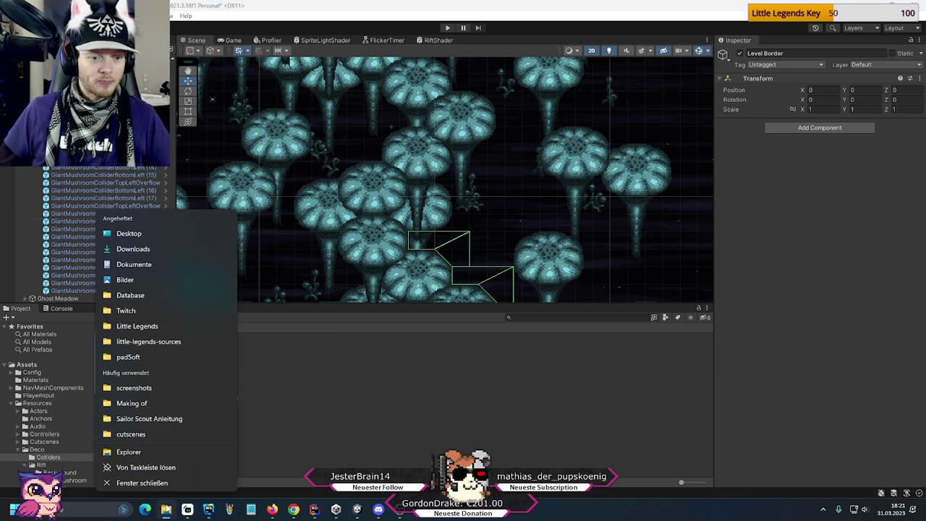
{"action": "left_click", "coordinate": [148, 342]}
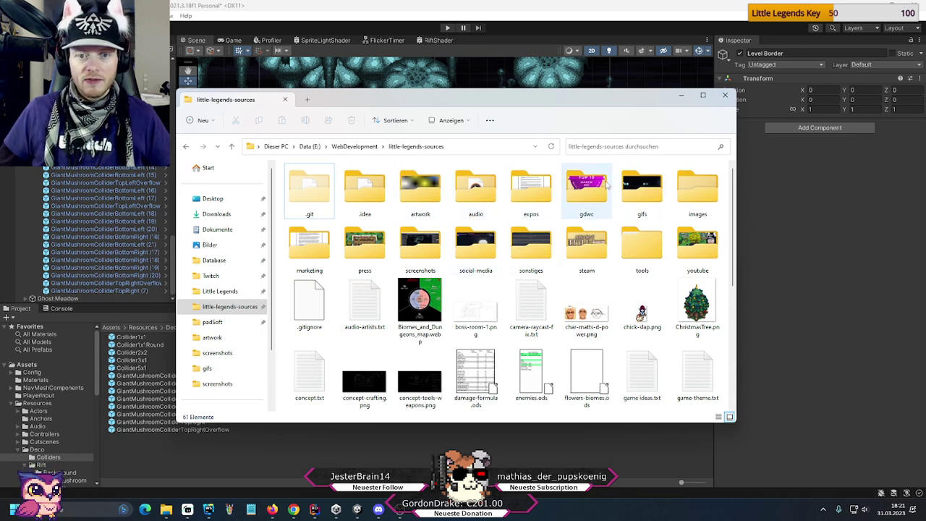
{"action": "double_click", "coordinate": [675, 186]}
{"action": "key", "text": "alt+Left"}
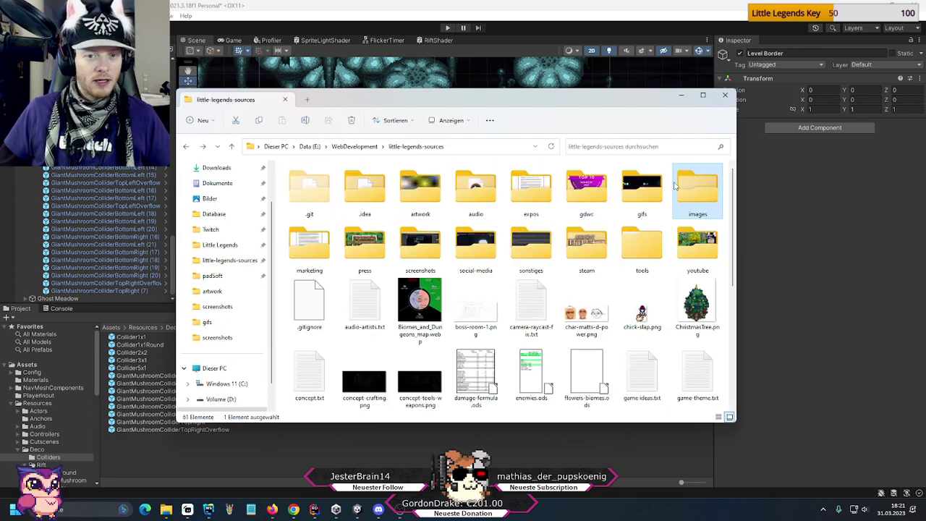
{"action": "left_click", "coordinate": [407, 189]}
{"action": "double_click", "coordinate": [407, 190]}
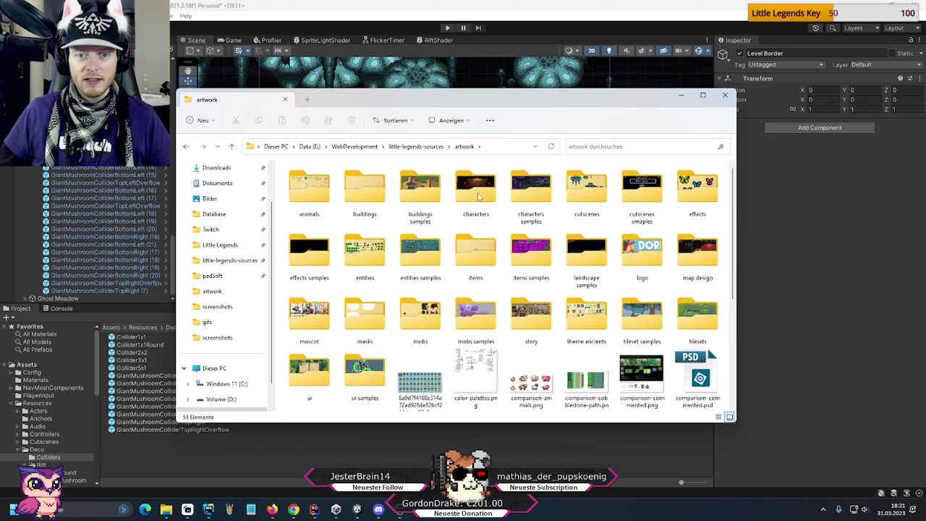
- Find RiftFogBlendmapMain.png in the cutscenes folder, open it in the image viewer and examine its streak pattern at different magnifications
{"action": "double_click", "coordinate": [642, 193]}
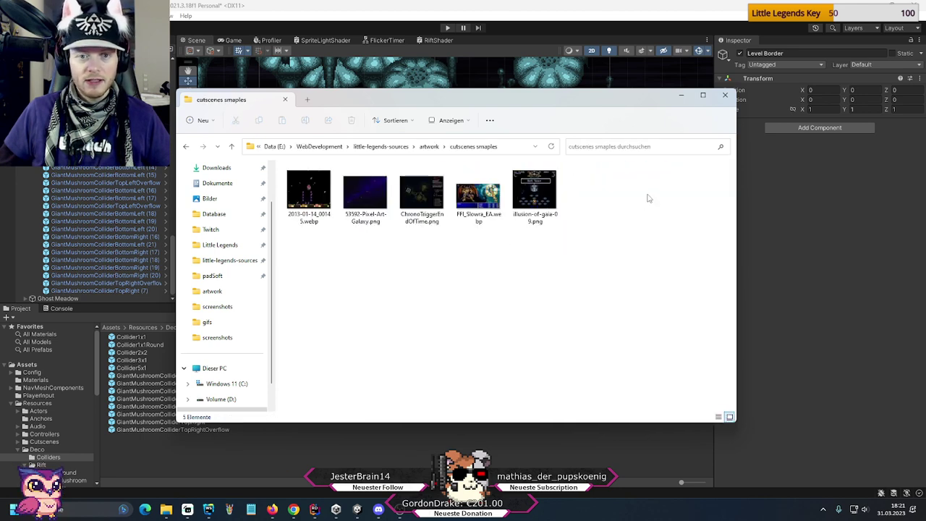
{"action": "key", "text": "alt+Left"}
{"action": "double_click", "coordinate": [605, 197]}
{"action": "double_click", "coordinate": [647, 192]}
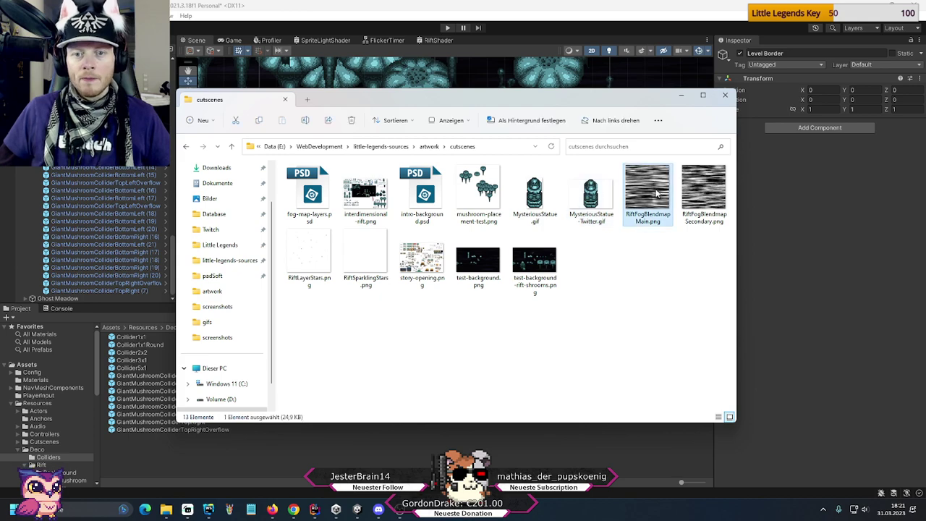
{"action": "scroll", "coordinate": [523, 239], "scroll_direction": "up", "scroll_amount": 5}
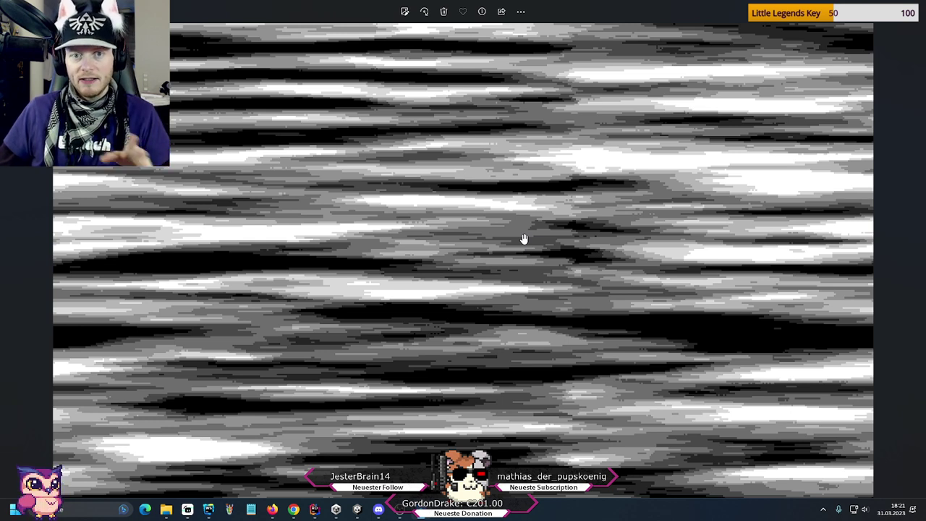
{"action": "scroll", "coordinate": [520, 237], "scroll_direction": "down", "scroll_amount": 5}
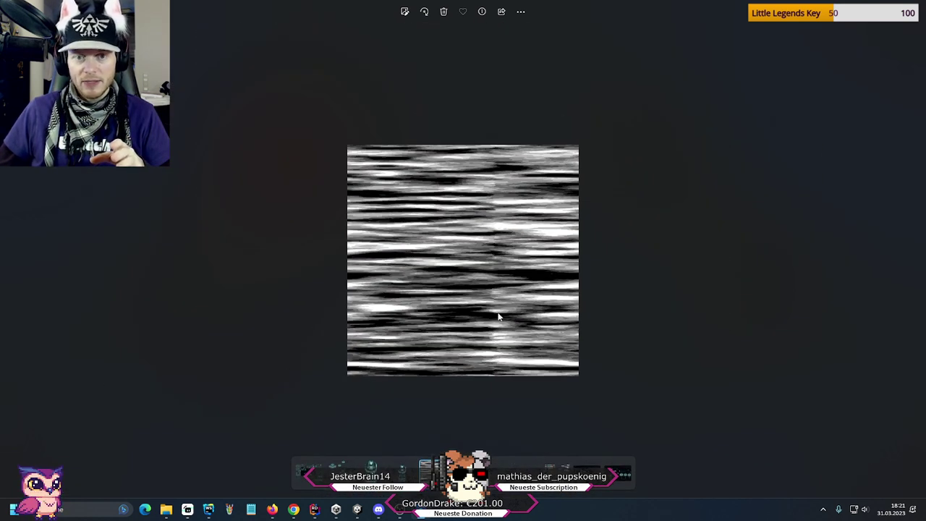
{"action": "scroll", "coordinate": [496, 362], "scroll_direction": "up", "scroll_amount": 3}
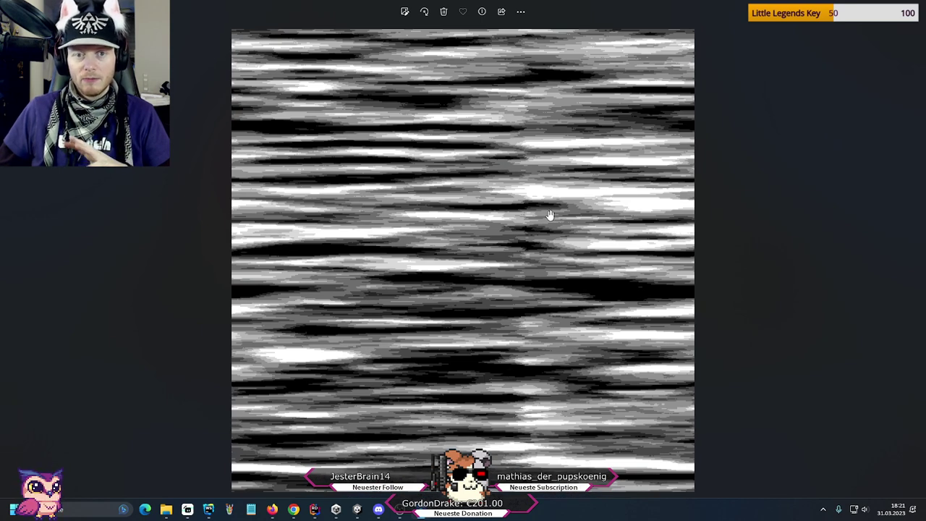
- Examine the main and secondary rift fog blend maps at different magnifications, and bring up the star layer image that follows them
{"action": "scroll", "coordinate": [550, 215], "scroll_direction": "down", "scroll_amount": 3}
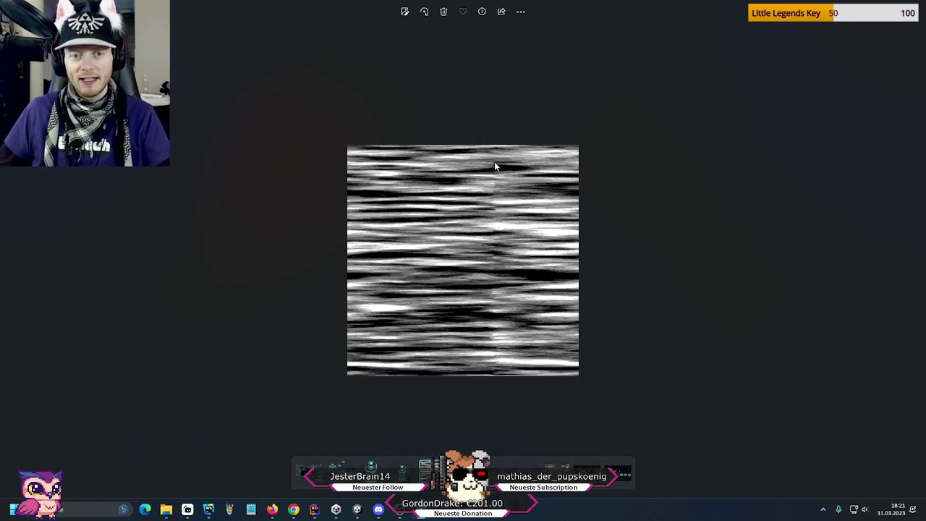
{"action": "scroll", "coordinate": [492, 220], "scroll_direction": "up", "scroll_amount": 3}
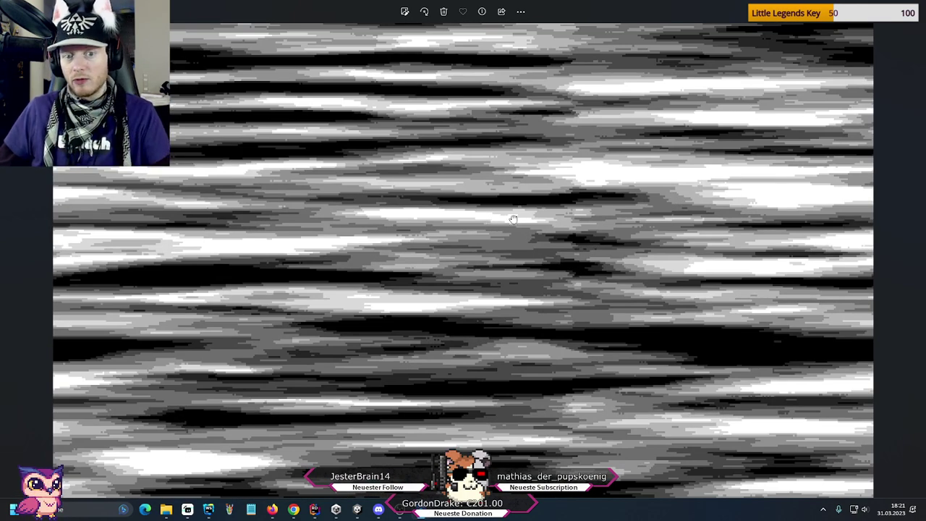
{"action": "scroll", "coordinate": [651, 241], "scroll_direction": "down", "scroll_amount": 5}
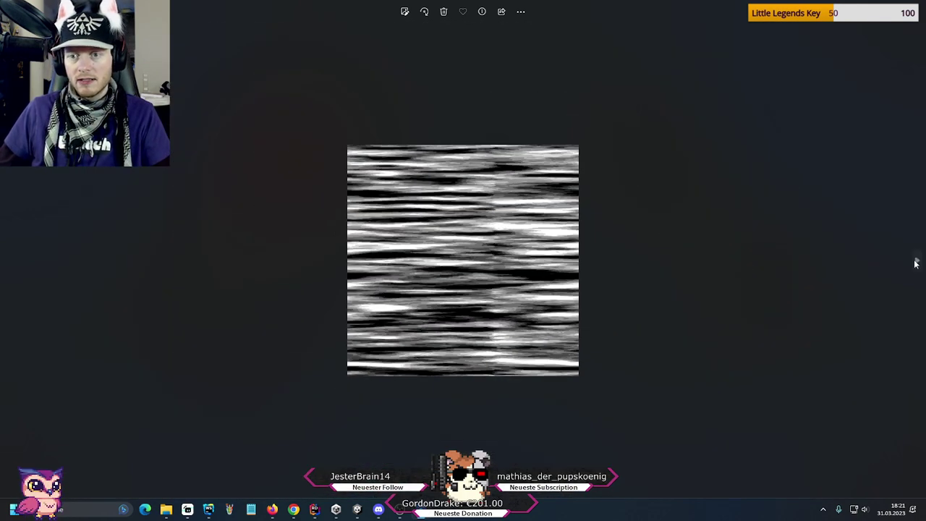
{"action": "scroll", "coordinate": [515, 222], "scroll_direction": "up", "scroll_amount": 3}
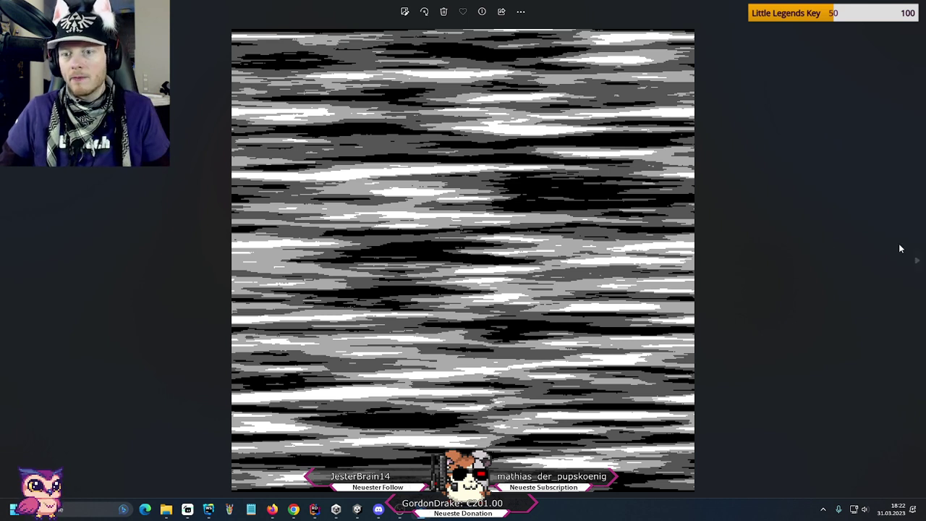
{"action": "left_click", "coordinate": [914, 263]}
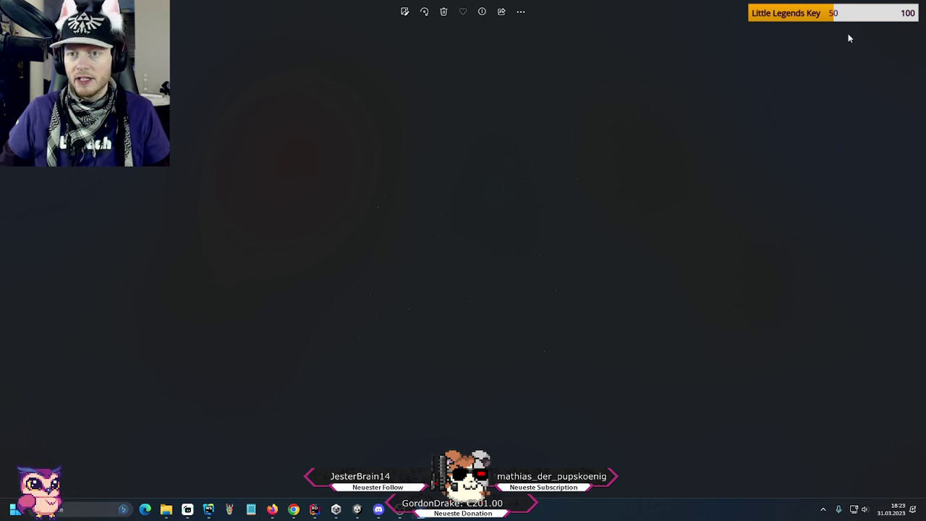
- Close the image viewer, return to the Unity scene and examine the stars and fog streaks in the dark background at close range
{"action": "left_click", "coordinate": [909, 10]}
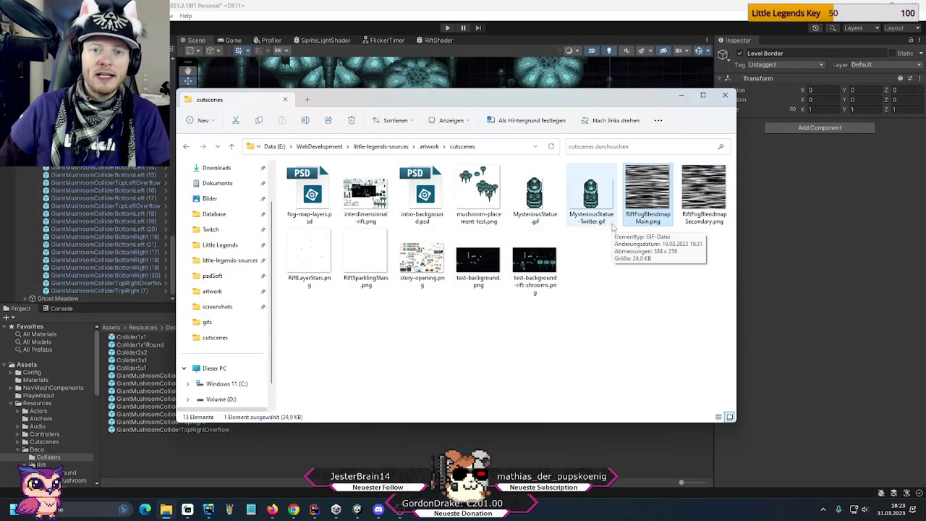
{"action": "left_click", "coordinate": [473, 67]}
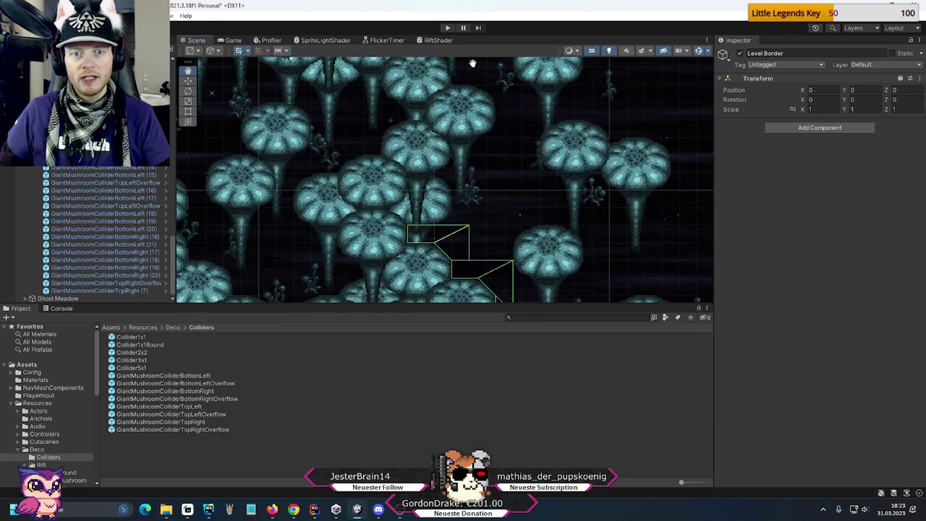
{"action": "key", "text": "w"}
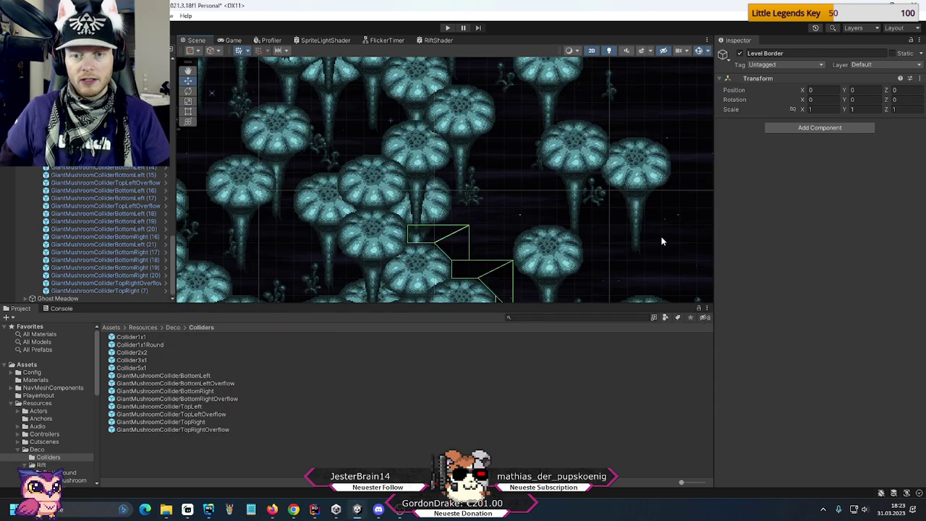
{"action": "scroll", "coordinate": [661, 240], "scroll_direction": "up", "scroll_amount": 10}
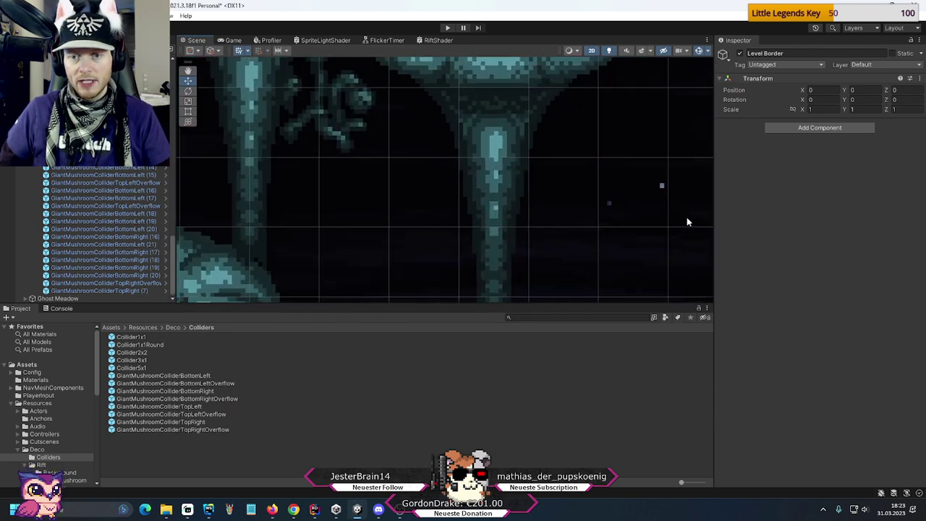
{"action": "scroll", "coordinate": [687, 220], "scroll_direction": "up", "scroll_amount": 3}
{"action": "middle_click_drag", "start_coordinate": [687, 220], "coordinate": [498, 182]}
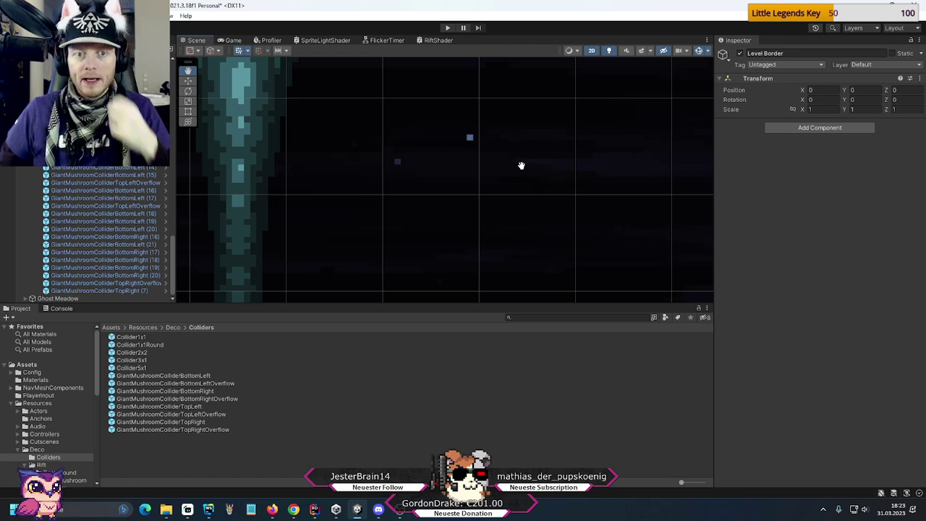
{"action": "key", "text": "w"}
{"action": "scroll", "coordinate": [525, 169], "scroll_direction": "up", "scroll_amount": 3}
{"action": "scroll", "coordinate": [609, 189], "scroll_direction": "down", "scroll_amount": 10}
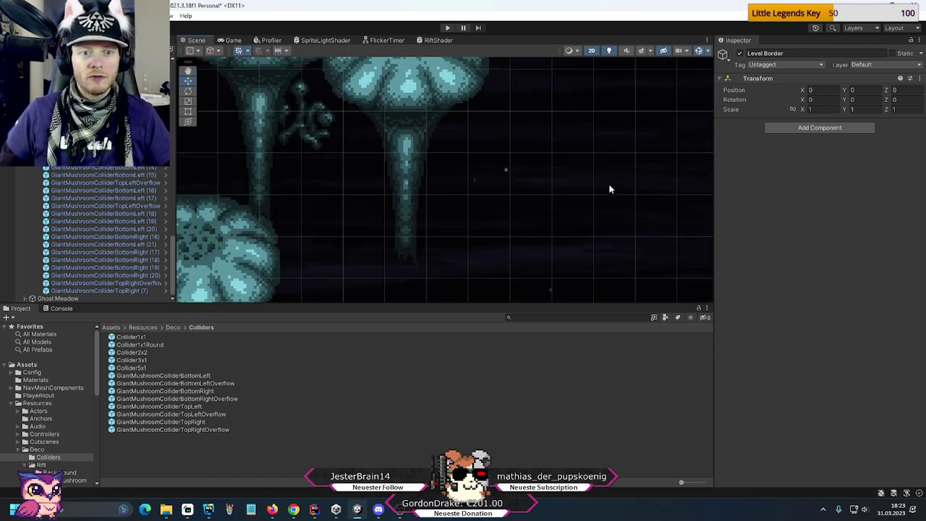
{"action": "scroll", "coordinate": [609, 188], "scroll_direction": "down", "scroll_amount": 5}
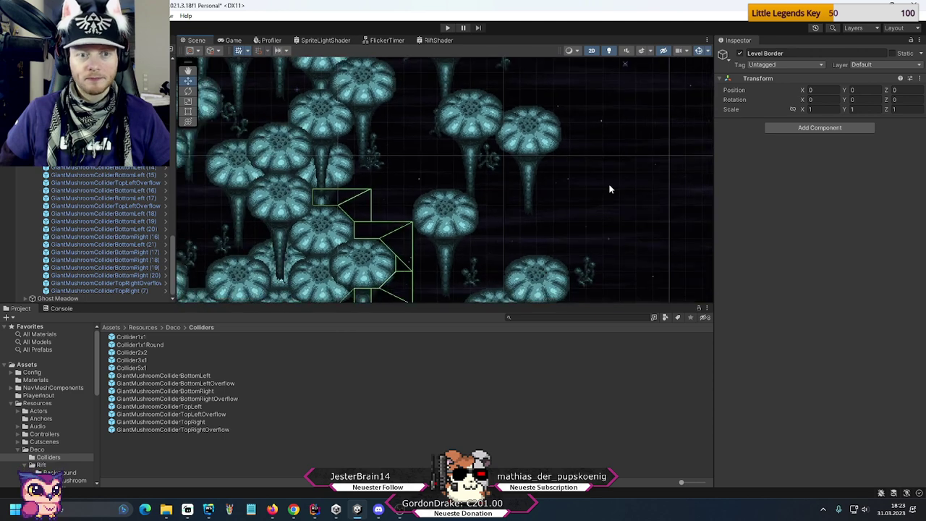
- Duplicate a GiantMushroomColliderBottomRightOverflow collider from the hierarchy and move the copy to about X 148.25, Y -31 beside the eastern mushroom cluster
{"action": "middle_click_drag", "start_coordinate": [419, 183], "coordinate": [492, 122]}
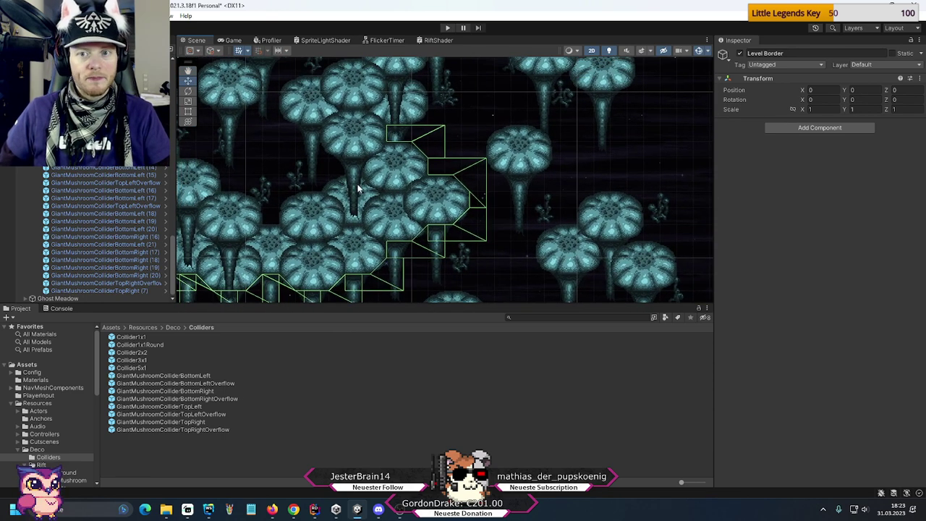
{"action": "middle_click_drag", "start_coordinate": [434, 132], "coordinate": [441, 193]}
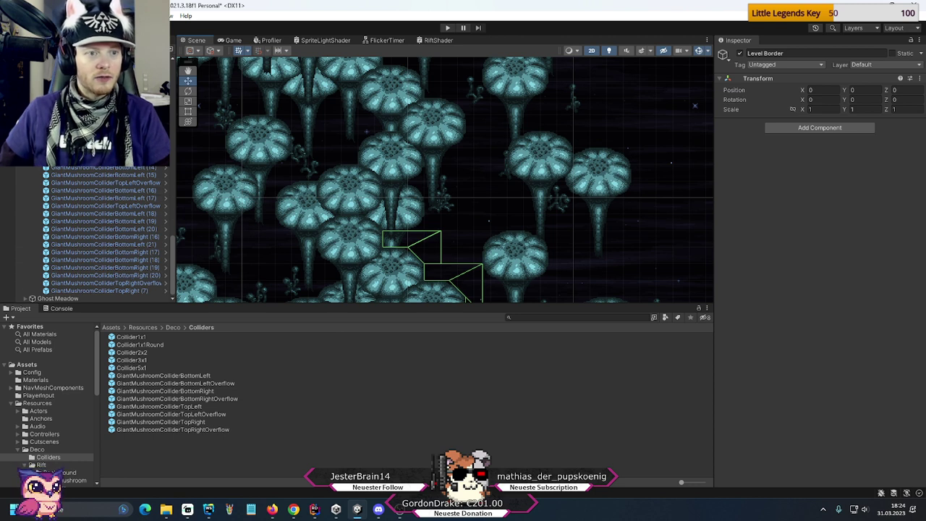
{"action": "scroll", "coordinate": [132, 190], "scroll_direction": "up", "scroll_amount": 4}
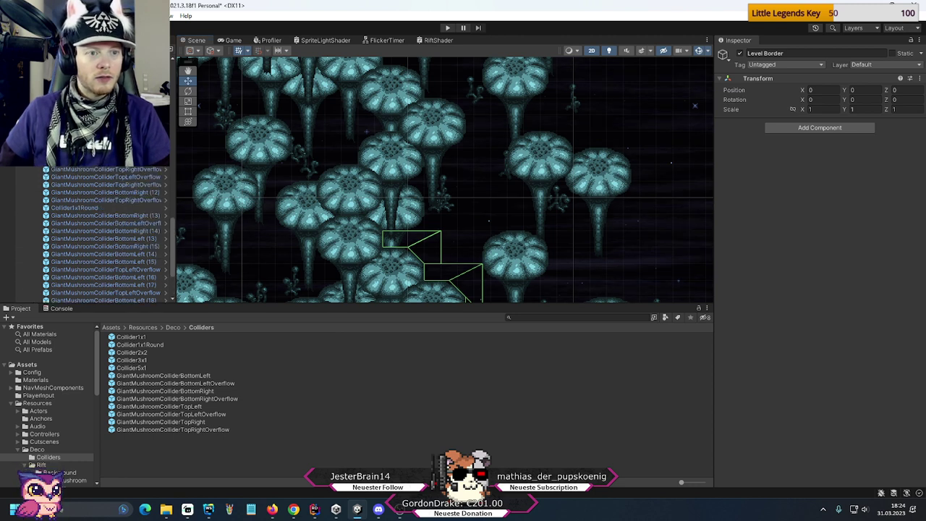
{"action": "left_click", "coordinate": [106, 146]}
{"action": "scroll", "coordinate": [106, 232], "scroll_direction": "down", "scroll_amount": 4}
{"action": "left_click", "coordinate": [106, 298]}
{"action": "scroll", "coordinate": [437, 280], "scroll_direction": "down", "scroll_amount": 3}
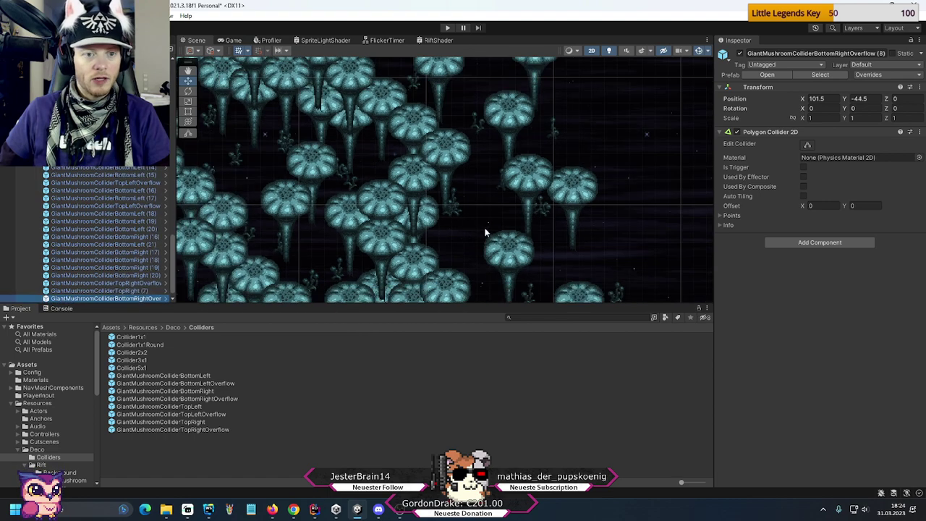
{"action": "middle_click_drag", "start_coordinate": [436, 279], "coordinate": [370, 142]}
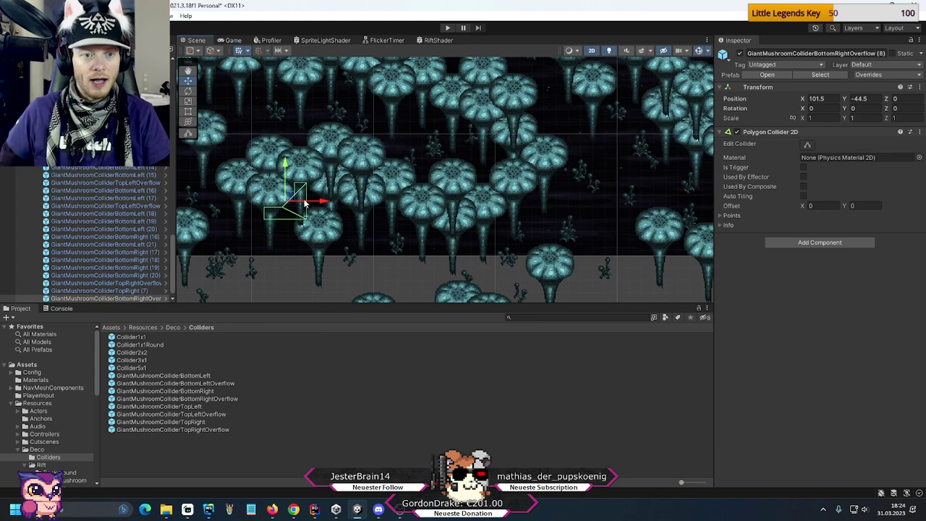
{"action": "middle_click_drag", "start_coordinate": [305, 205], "coordinate": [345, 251]}
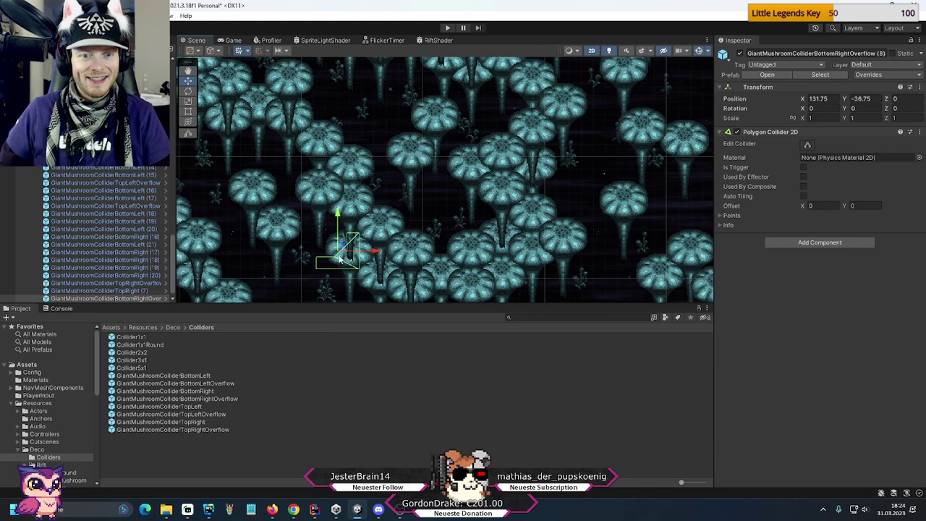
{"action": "left_click_drag", "start_coordinate": [345, 252], "coordinate": [589, 190]}
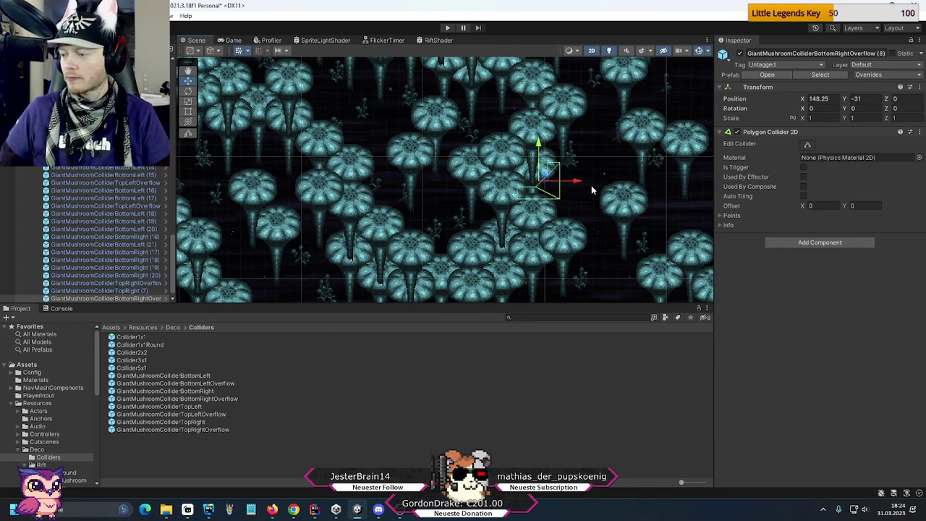
- Align the duplicated overflow collider with the mushroom edge at X 149, Y -30.5
{"action": "scroll", "coordinate": [590, 186], "scroll_direction": "up", "scroll_amount": 2}
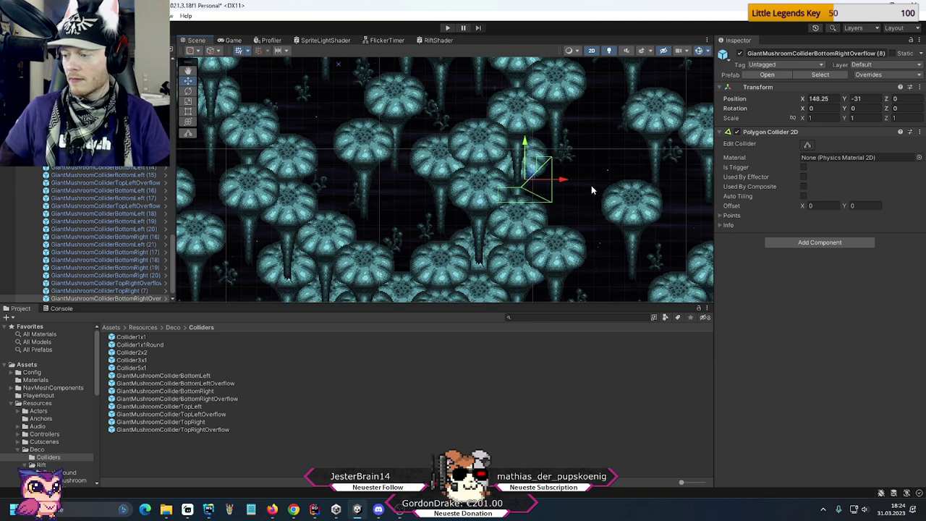
{"action": "scroll", "coordinate": [589, 177], "scroll_direction": "up", "scroll_amount": 2}
{"action": "scroll", "coordinate": [584, 166], "scroll_direction": "up", "scroll_amount": 2}
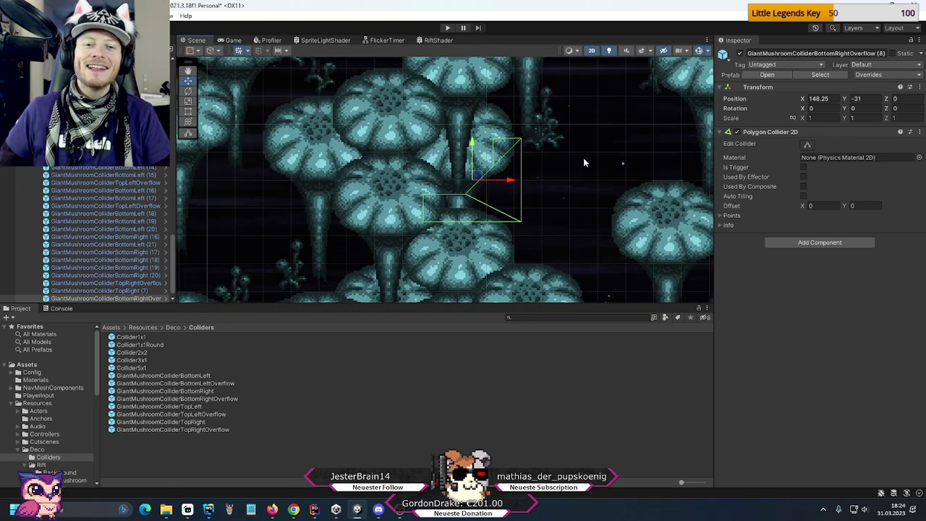
{"action": "left_click_drag", "start_coordinate": [474, 177], "coordinate": [499, 163]}
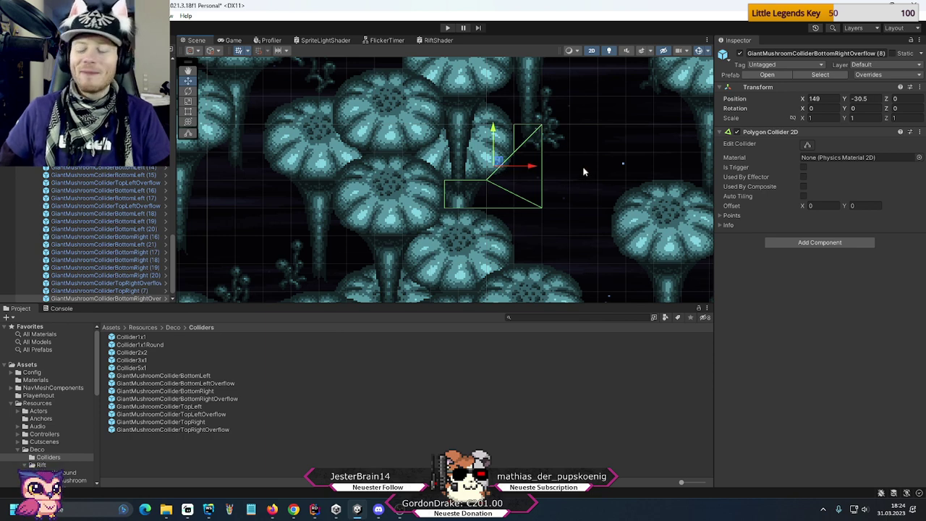
- Duplicate the bottom-right overflow collider and place the copy under the next mushroom cap to the northeast at X 151.5, Y -25.5
{"action": "middle_click_drag", "start_coordinate": [588, 148], "coordinate": [507, 244]}
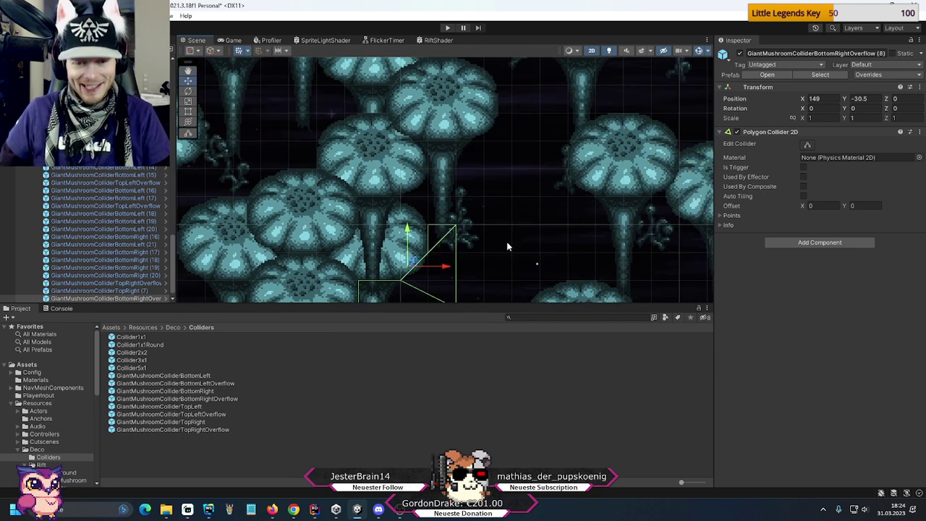
{"action": "key", "text": "ctrl+d"}
{"action": "left_click_drag", "start_coordinate": [414, 263], "coordinate": [485, 123]}
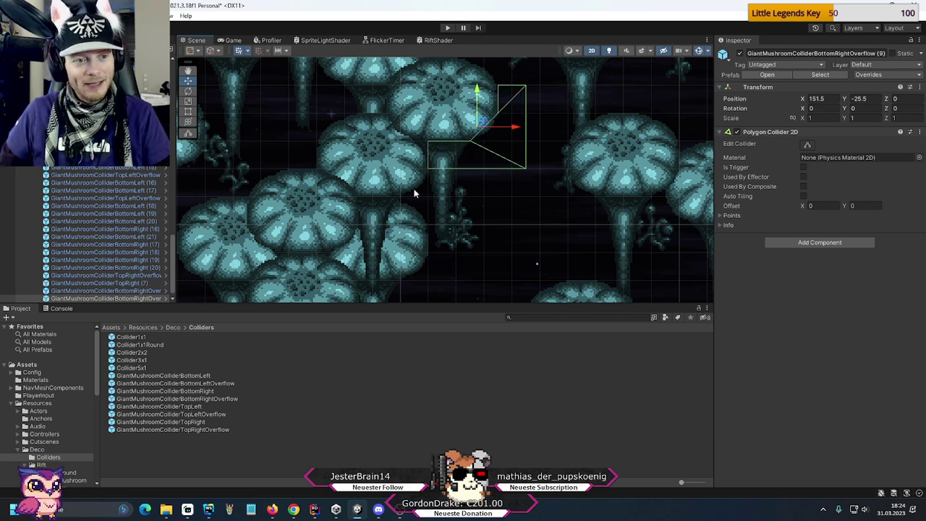
- Duplicate a Collider2x2 box and move the copy to X 152, Y -29, over the mushroom stem between the two overflow colliders
{"action": "left_click", "coordinate": [493, 211]}
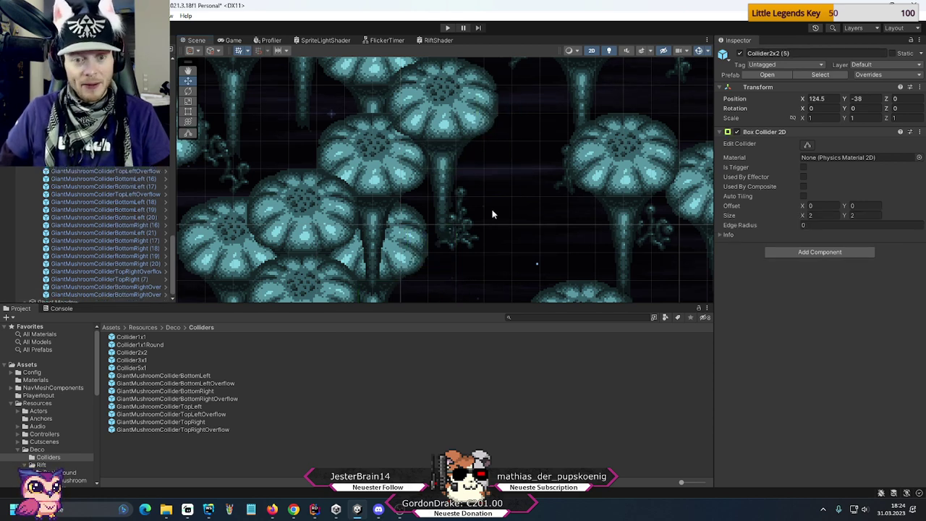
{"action": "scroll", "coordinate": [533, 211], "scroll_direction": "down", "scroll_amount": 3}
{"action": "middle_click_drag", "start_coordinate": [480, 239], "coordinate": [527, 133]}
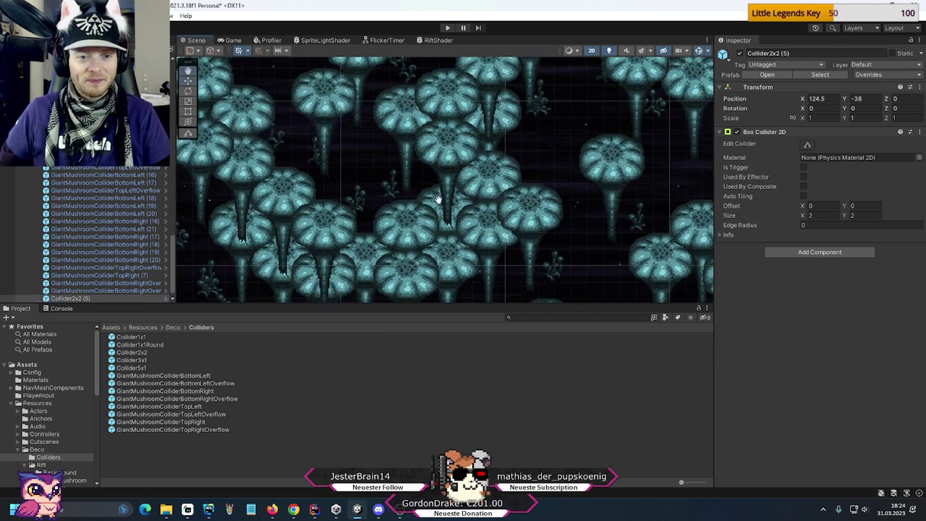
{"action": "middle_click_drag", "start_coordinate": [405, 261], "coordinate": [463, 173]}
{"action": "left_click_drag", "start_coordinate": [273, 227], "coordinate": [628, 153]}
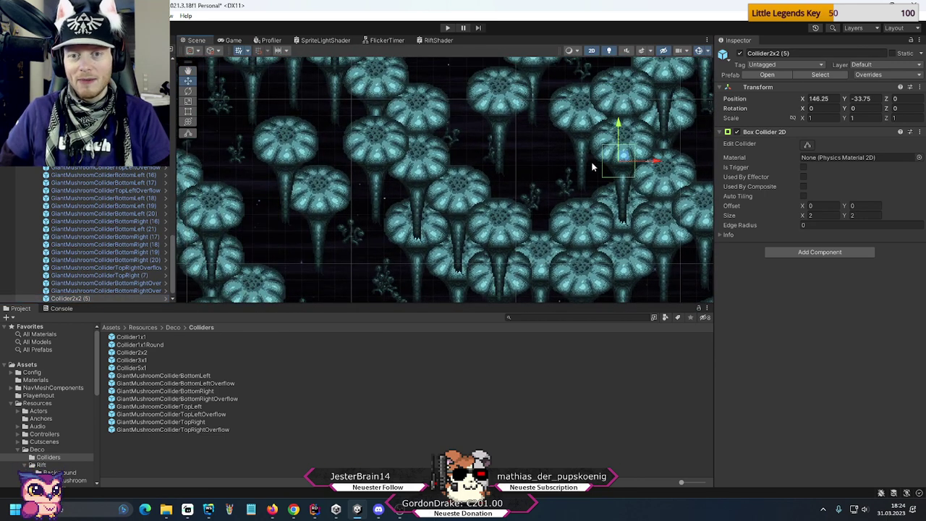
{"action": "middle_click_drag", "start_coordinate": [606, 189], "coordinate": [414, 279]}
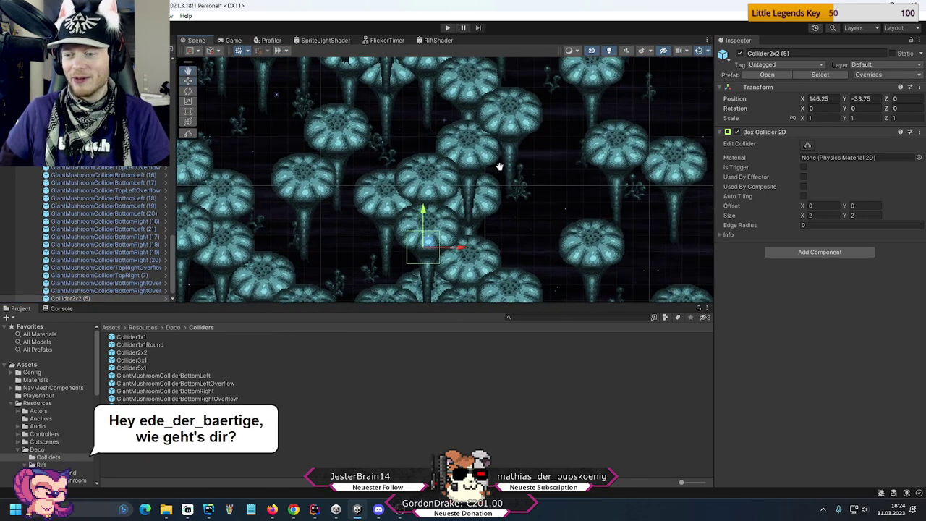
{"action": "middle_click_drag", "start_coordinate": [499, 166], "coordinate": [438, 190]}
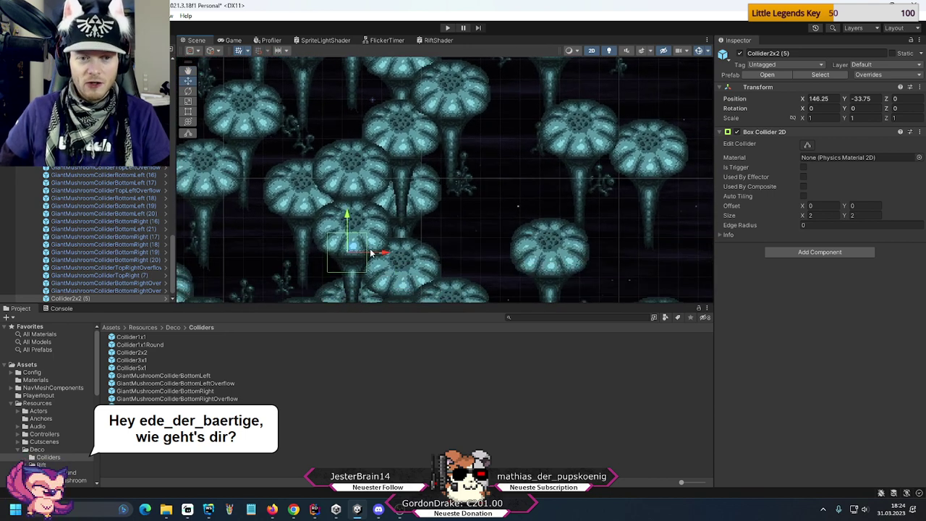
{"action": "left_click_drag", "start_coordinate": [355, 250], "coordinate": [467, 154]}
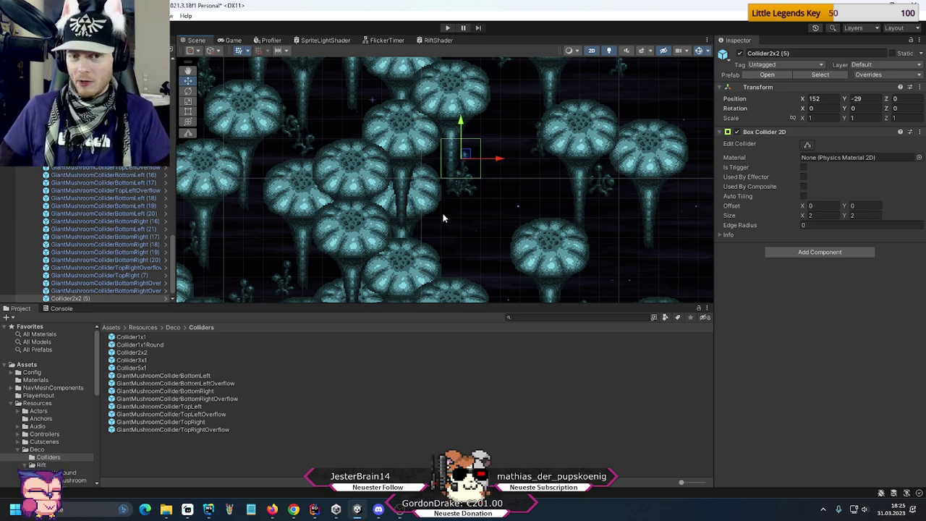
- Examine the single star pixel and the surrounding fog in the dark background east of the new box collider
{"action": "scroll", "coordinate": [520, 215], "scroll_direction": "up", "scroll_amount": 5}
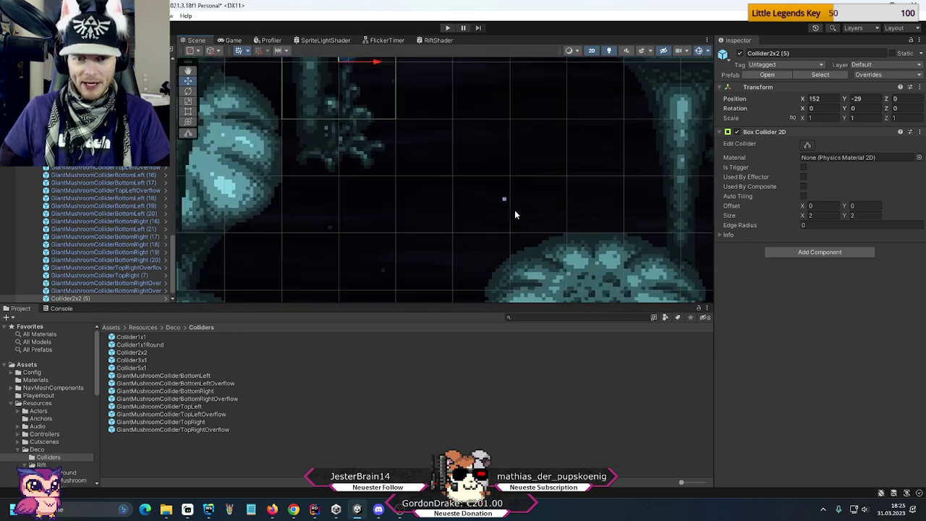
{"action": "scroll", "coordinate": [515, 214], "scroll_direction": "up", "scroll_amount": 8}
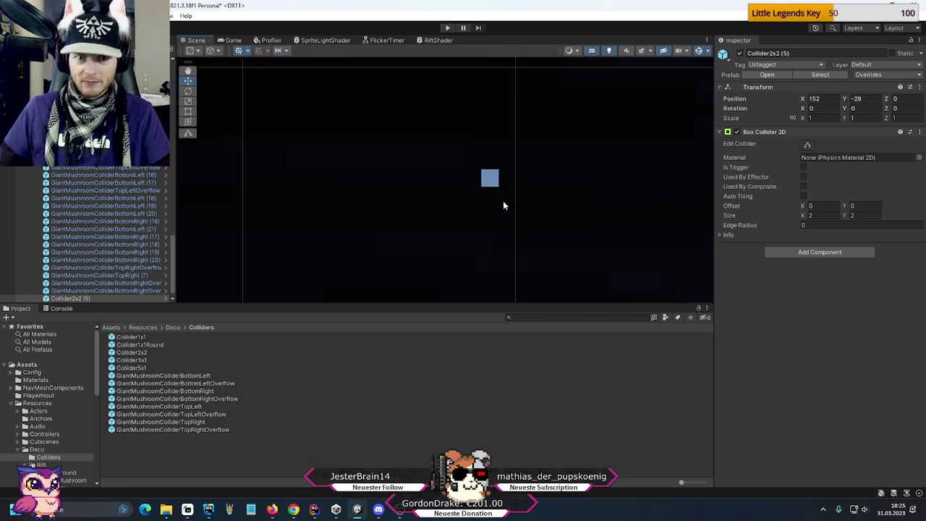
{"action": "scroll", "coordinate": [503, 202], "scroll_direction": "up", "scroll_amount": 2}
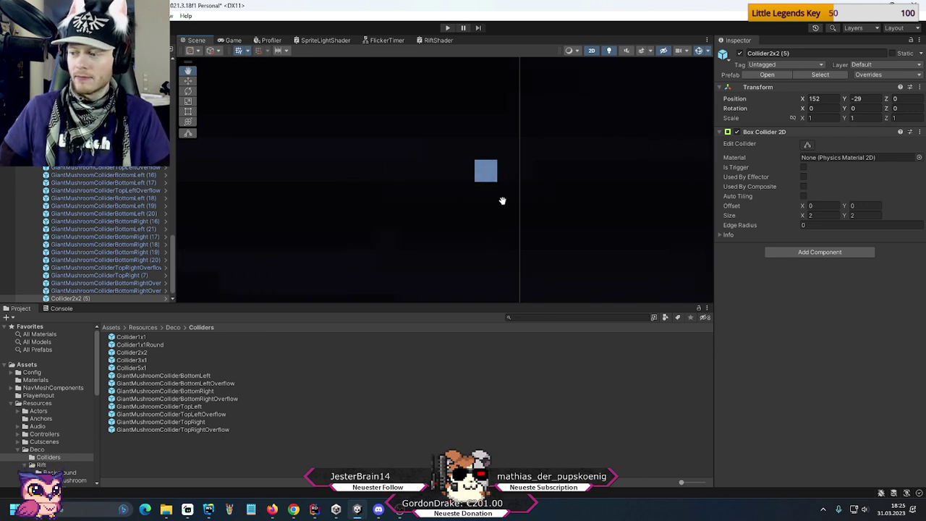
{"action": "key", "text": "w"}
{"action": "scroll", "coordinate": [586, 200], "scroll_direction": "down", "scroll_amount": 3}
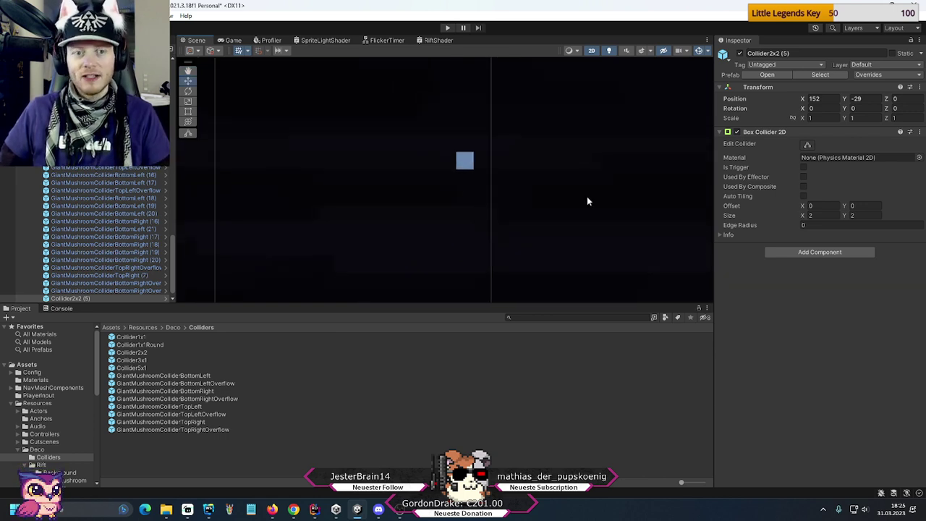
{"action": "scroll", "coordinate": [586, 200], "scroll_direction": "down", "scroll_amount": 5}
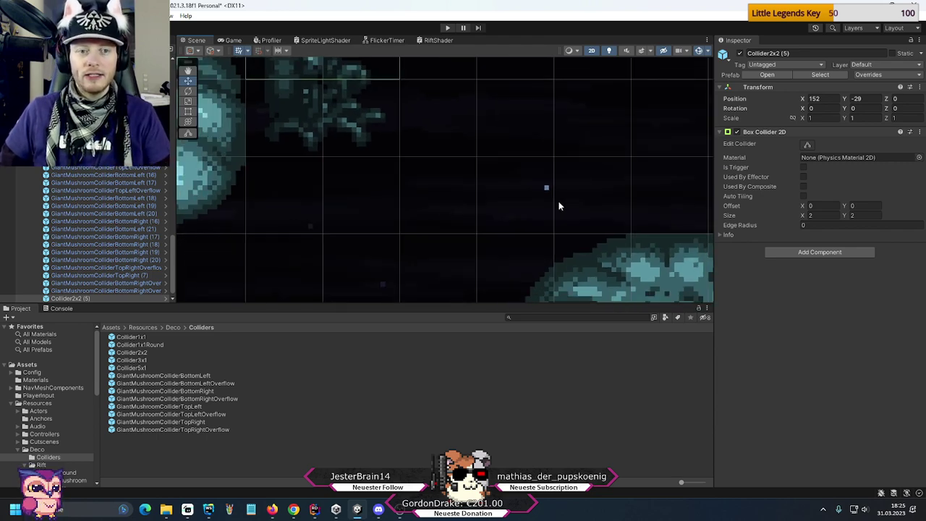
- Select the Level Border parent object and review the outlines of all colliders placed along the mushroom path
{"action": "scroll", "coordinate": [561, 207], "scroll_direction": "down", "scroll_amount": 5}
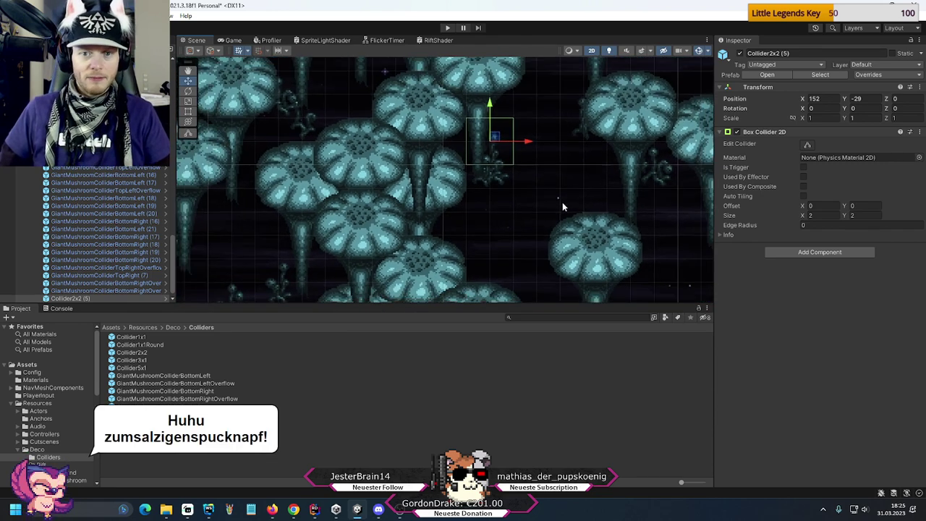
{"action": "scroll", "coordinate": [562, 207], "scroll_direction": "down", "scroll_amount": 4}
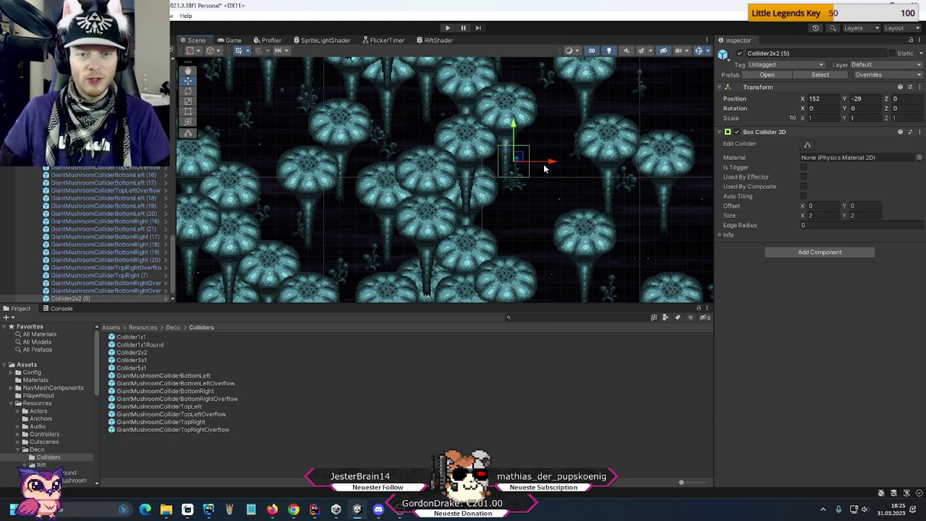
{"action": "scroll", "coordinate": [128, 180], "scroll_direction": "up", "scroll_amount": 3}
{"action": "scroll", "coordinate": [129, 180], "scroll_direction": "up", "scroll_amount": 5}
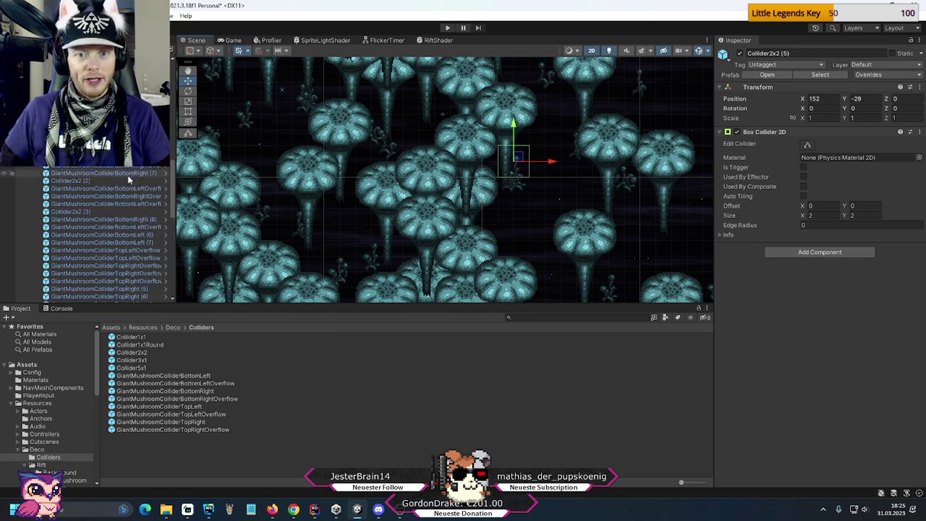
{"action": "scroll", "coordinate": [125, 172], "scroll_direction": "up", "scroll_amount": 3}
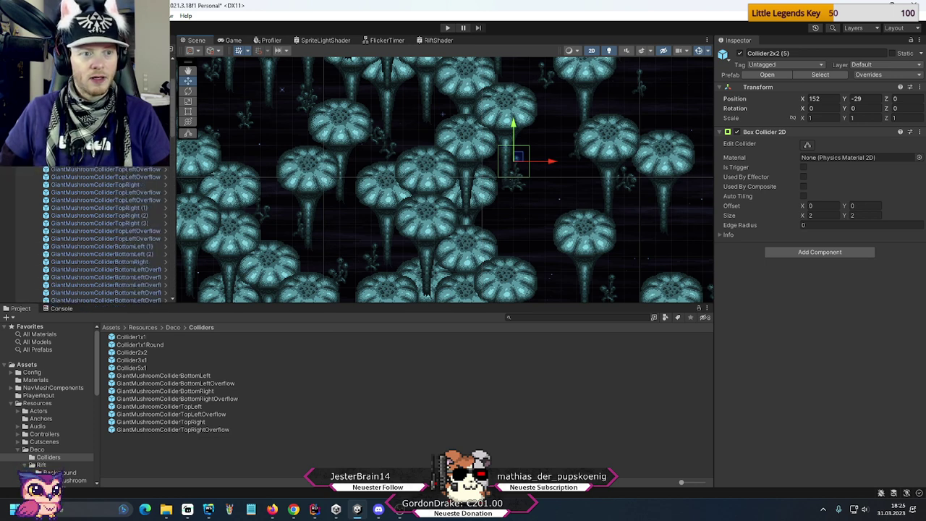
{"action": "left_click", "coordinate": [125, 159]}
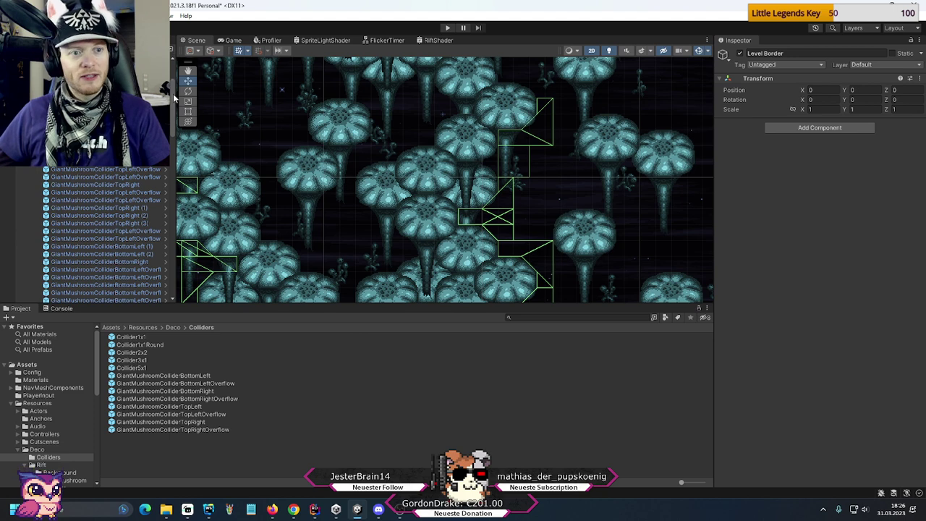
- Duplicate GiantMushroomColliderTopRight (7) and place the copy above the mushroom cap to the northeast at X 151.5, Y -25.5
{"action": "scroll", "coordinate": [161, 244], "scroll_direction": "down", "scroll_amount": 5}
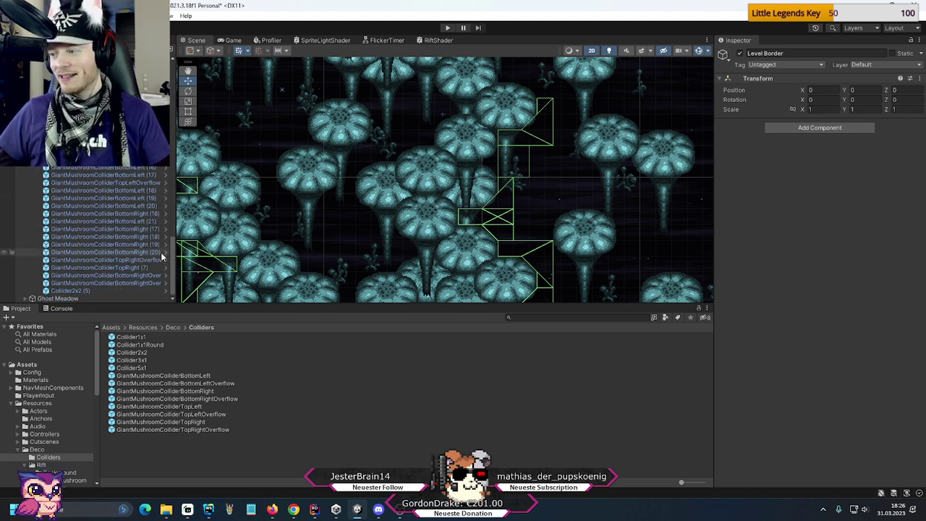
{"action": "left_click", "coordinate": [130, 267]}
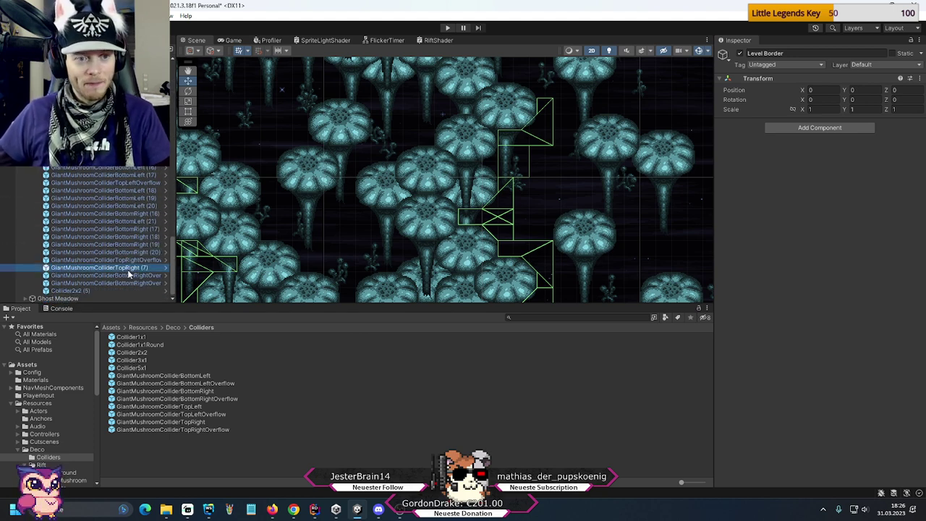
{"action": "middle_click_drag", "start_coordinate": [519, 136], "coordinate": [511, 180]}
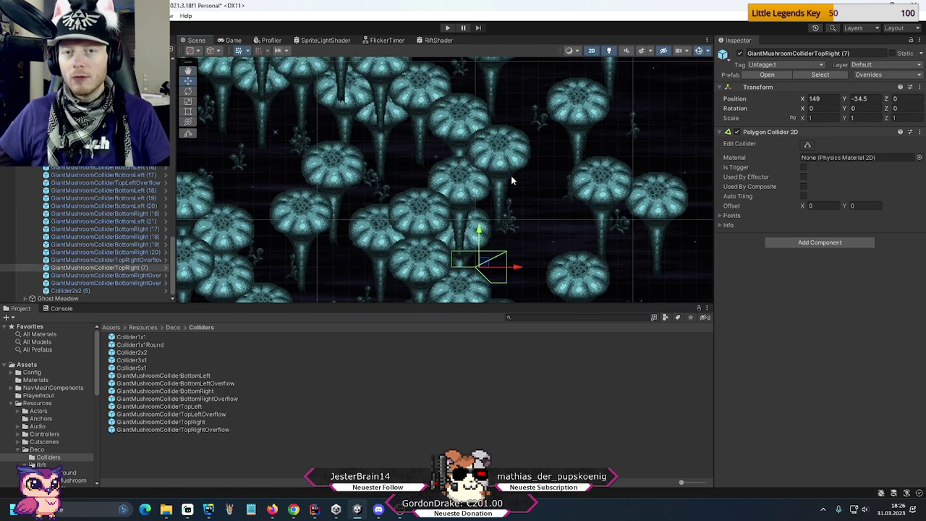
{"action": "key", "text": "ctrl+d"}
{"action": "left_click_drag", "start_coordinate": [483, 265], "coordinate": [525, 123]}
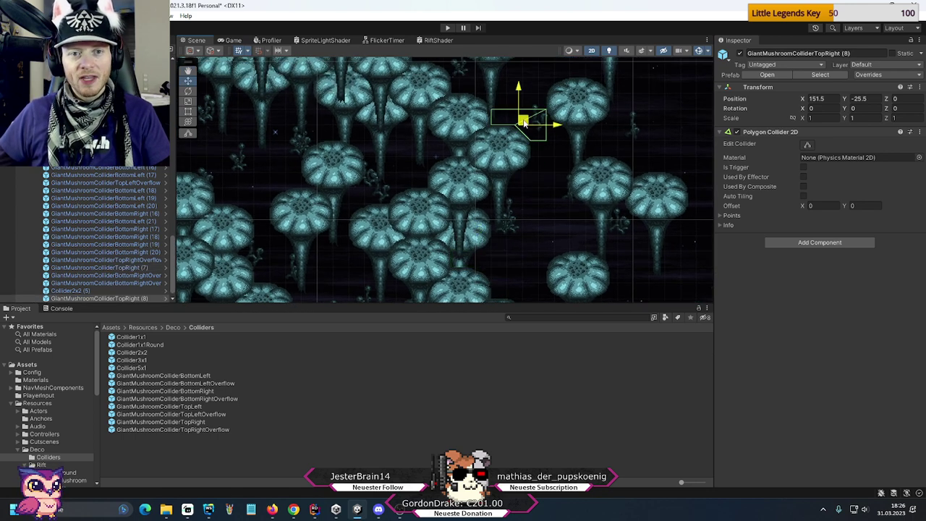
- Continue duplicating the top-right mushroom collider northwest along the cap edges, ending with a copy at X 146.5, Y -21.5
{"action": "middle_click_drag", "start_coordinate": [523, 123], "coordinate": [515, 190]}
{"action": "key", "text": "ctrl+d"}
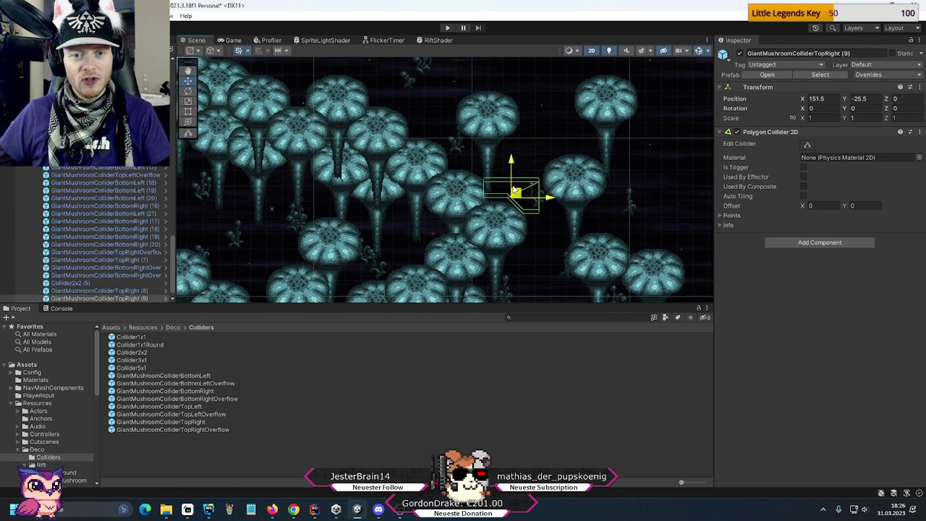
{"action": "left_click_drag", "start_coordinate": [515, 189], "coordinate": [443, 130]}
{"action": "key", "text": "ctrl+d"}
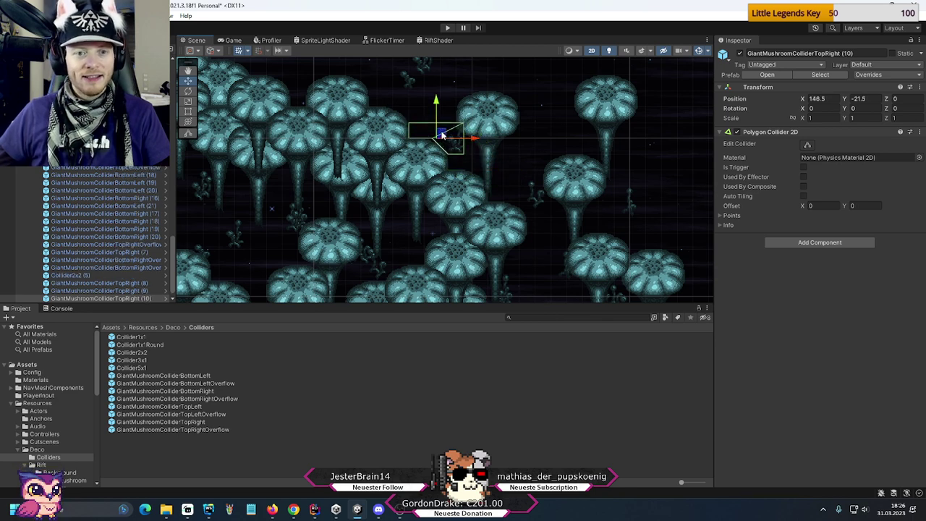
- Extend the top-right colliders further up the mushroom slope to the northwest, ending with a copy at X 141.5, Y -17.5
{"action": "middle_click_drag", "start_coordinate": [418, 131], "coordinate": [516, 186]}
{"action": "key", "text": "ctrl+d"}
{"action": "left_click_drag", "start_coordinate": [541, 186], "coordinate": [460, 123]}
{"action": "key", "text": "ctrl+d"}
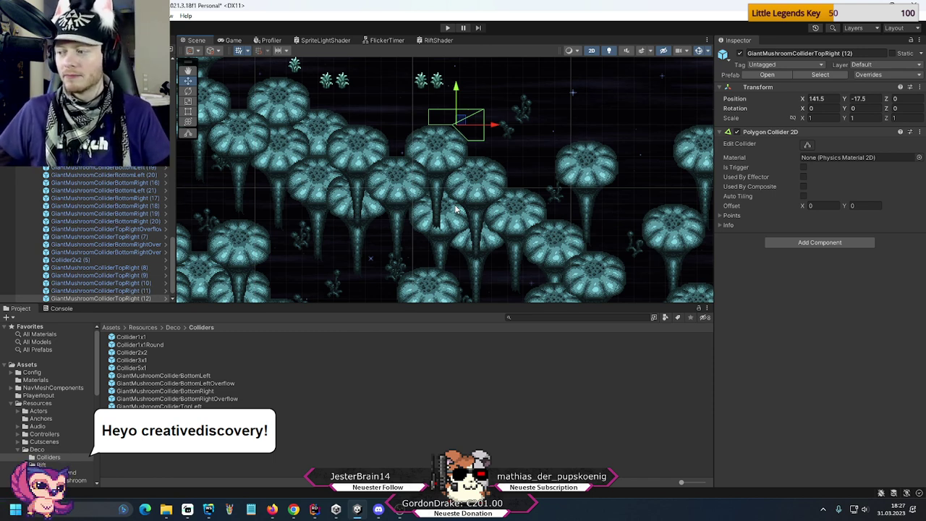
- Duplicate the top-left overflow collider from the lower mushrooms and move the copy to X 141.5, Y -17.5, beside the last top-right collider
{"action": "scroll", "coordinate": [99, 236], "scroll_direction": "down", "scroll_amount": 1}
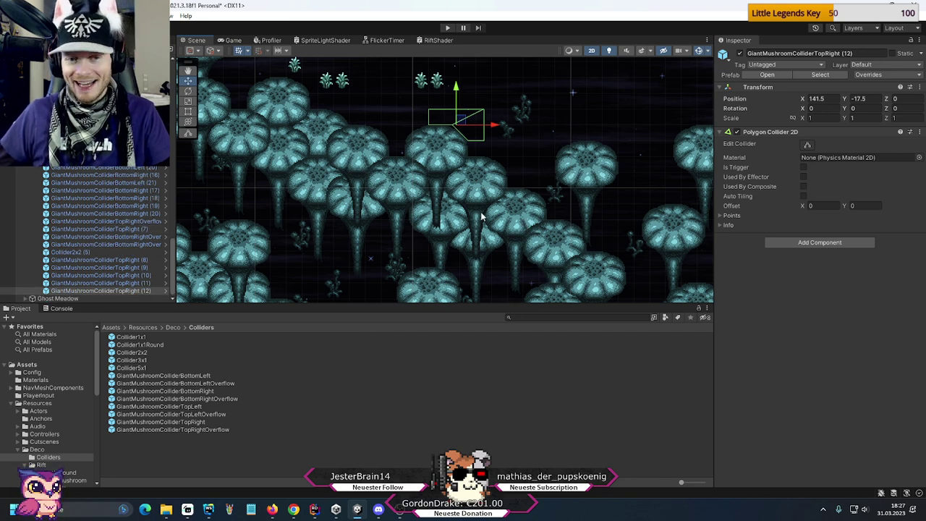
{"action": "middle_click_drag", "start_coordinate": [417, 207], "coordinate": [501, 215]}
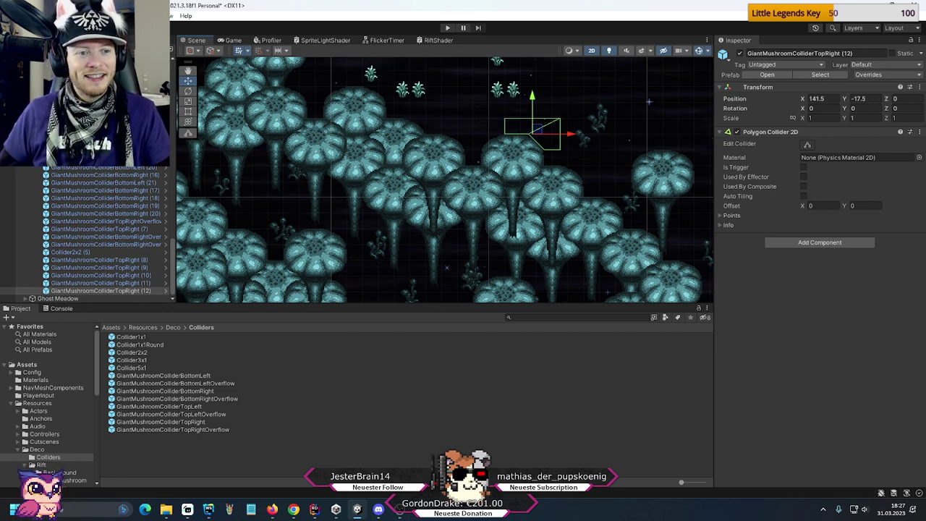
{"action": "mouse_move", "coordinate": [519, 256]}
{"action": "middle_mouse_down"}
{"action": "mouse_move", "coordinate": [528, 275]}
{"action": "mouse_move", "coordinate": [531, 217]}
{"action": "mouse_move", "coordinate": [537, 251]}
{"action": "middle_mouse_up"}
{"action": "key", "text": "ctrl+d"}
{"action": "middle_click_drag", "start_coordinate": [413, 265], "coordinate": [436, 203]}
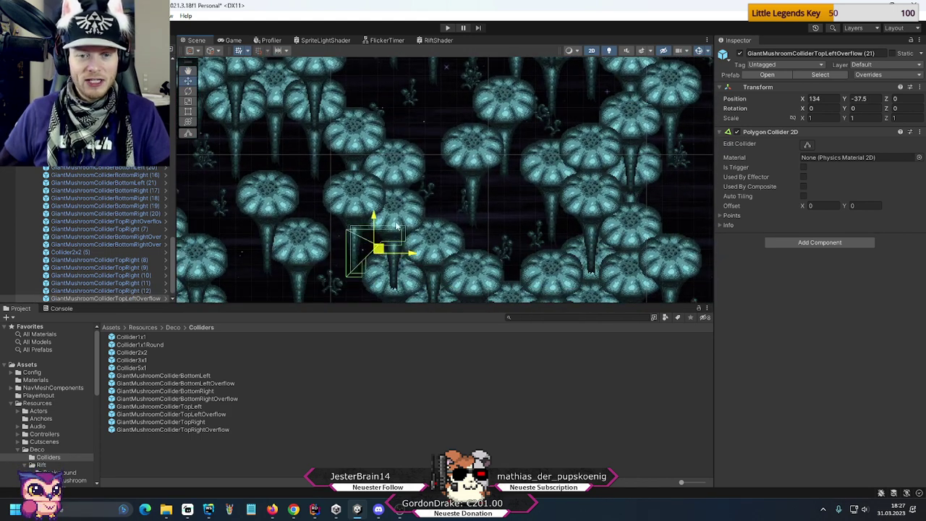
{"action": "left_click_drag", "start_coordinate": [381, 256], "coordinate": [457, 76]}
{"action": "middle_click_drag", "start_coordinate": [568, 106], "coordinate": [553, 266]}
{"action": "left_click_drag", "start_coordinate": [440, 235], "coordinate": [482, 107]}
{"action": "middle_click_drag", "start_coordinate": [512, 165], "coordinate": [531, 217]}
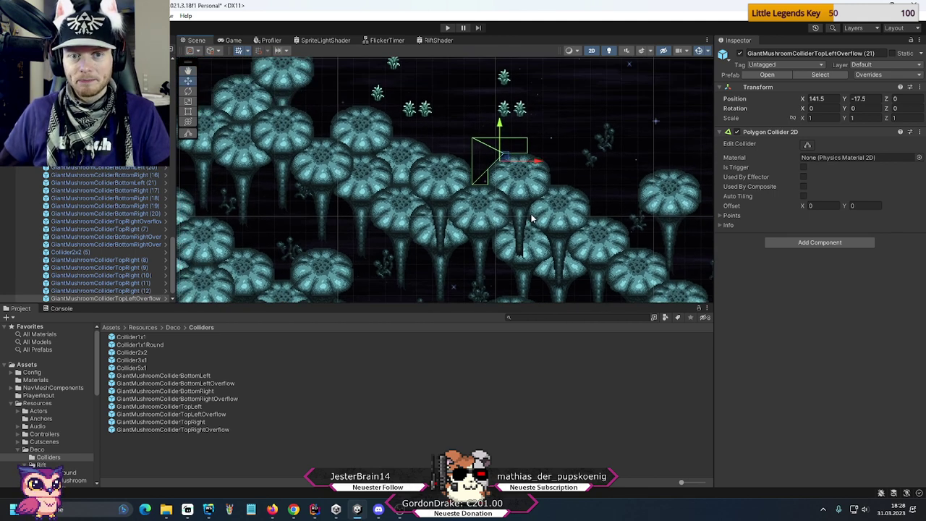
- Duplicate GiantMushroomColliderTopRight (12) and place the copy over the neighbouring mushroom cap to the west at X 136.5, Y -17.5
{"action": "scroll", "coordinate": [88, 271], "scroll_direction": "down", "scroll_amount": 1}
{"action": "left_click", "coordinate": [94, 283]}
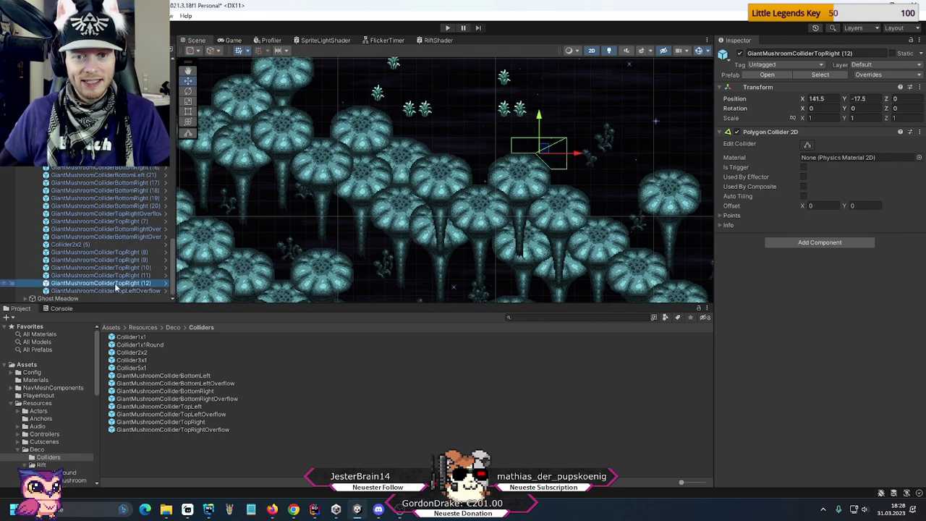
{"action": "key", "text": "ctrl+d"}
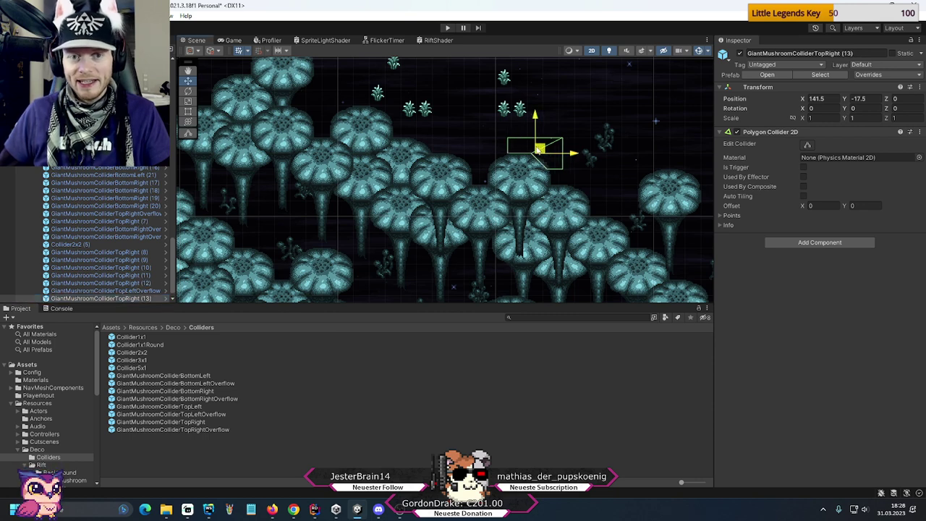
{"action": "left_click_drag", "start_coordinate": [542, 146], "coordinate": [466, 151]}
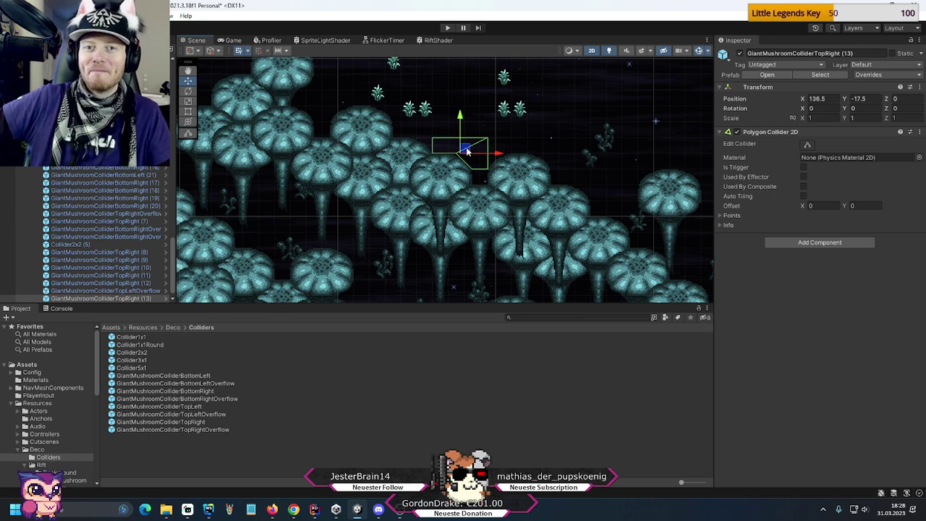
- Add two more top-right collider copies up the slope at X 134, Y -16.5 and X 131.5, Y -14.5
{"action": "key", "text": "ctrl+d"}
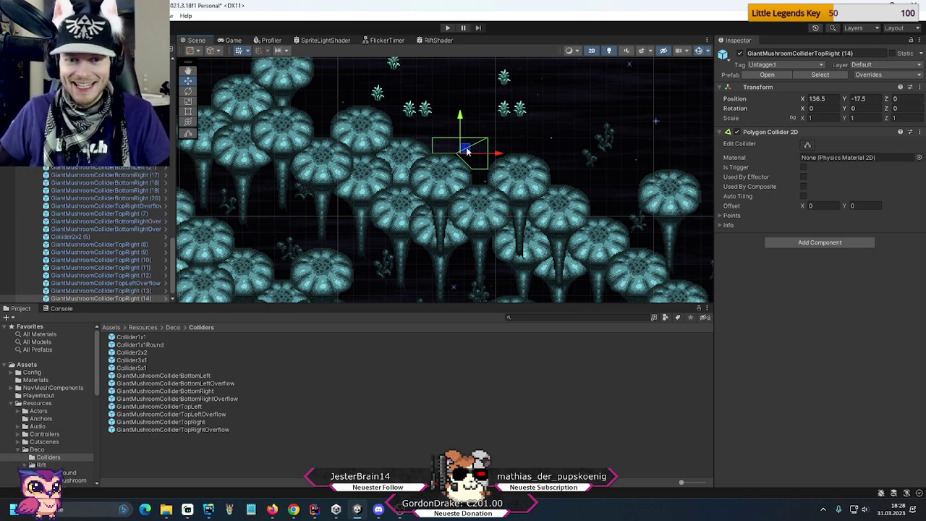
{"action": "left_click_drag", "start_coordinate": [466, 149], "coordinate": [428, 134]}
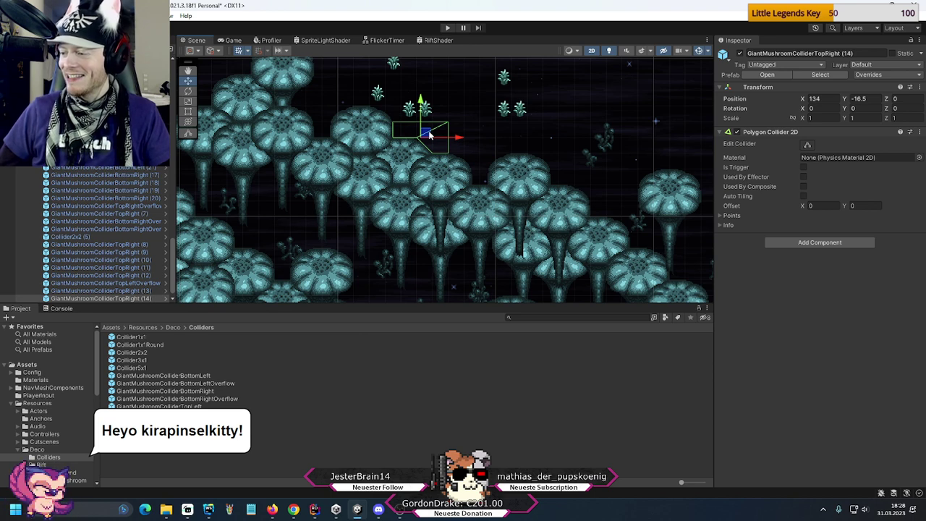
{"action": "key", "text": "ctrl+d"}
{"action": "left_click_drag", "start_coordinate": [428, 134], "coordinate": [389, 102]}
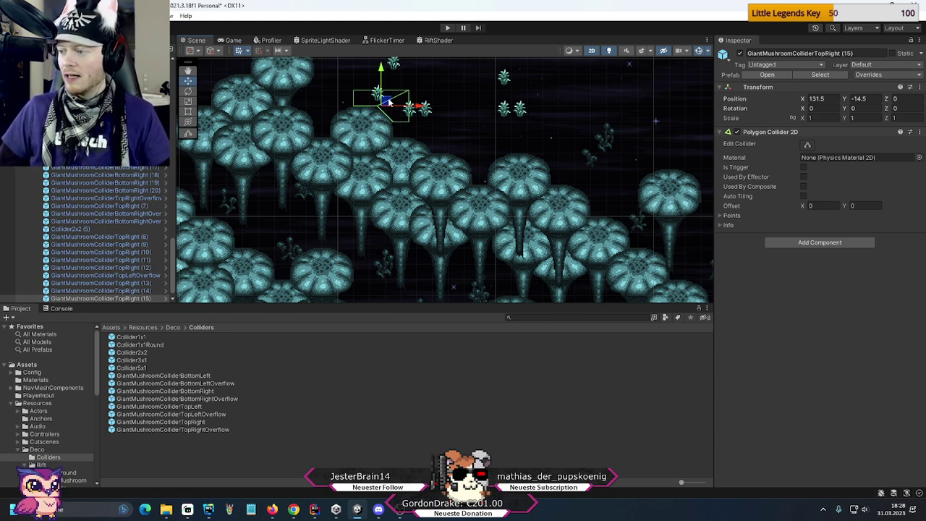
- Duplicate the top-left overflow collider and place the copy over the next raised mushroom cap at X 131.5, Y -14.5
{"action": "left_click", "coordinate": [133, 278]}
{"action": "key", "text": "ctrl+d"}
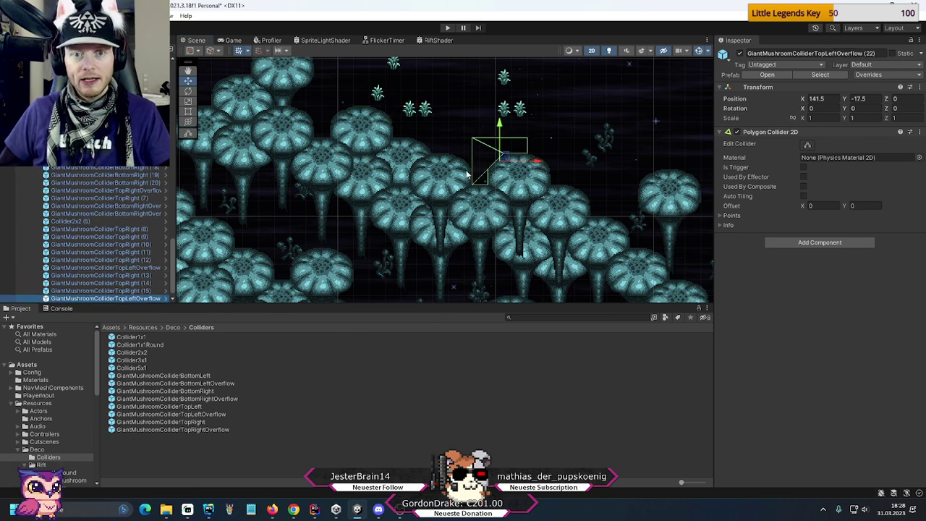
{"action": "left_click_drag", "start_coordinate": [504, 155], "coordinate": [344, 110]}
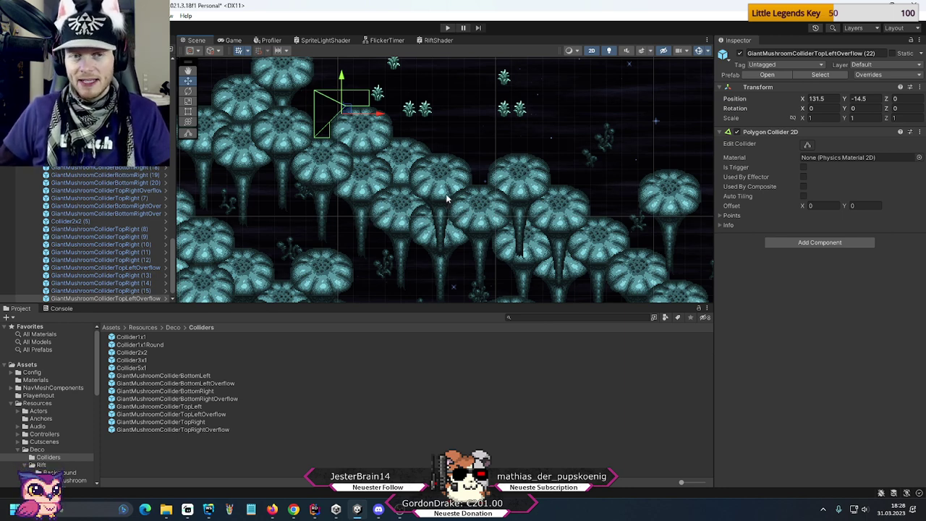
- Duplicate the top-right collider at X 131.5, Y -14.5 and move the copy west to X 126.5, Y -14.5
{"action": "left_click", "coordinate": [126, 268]}
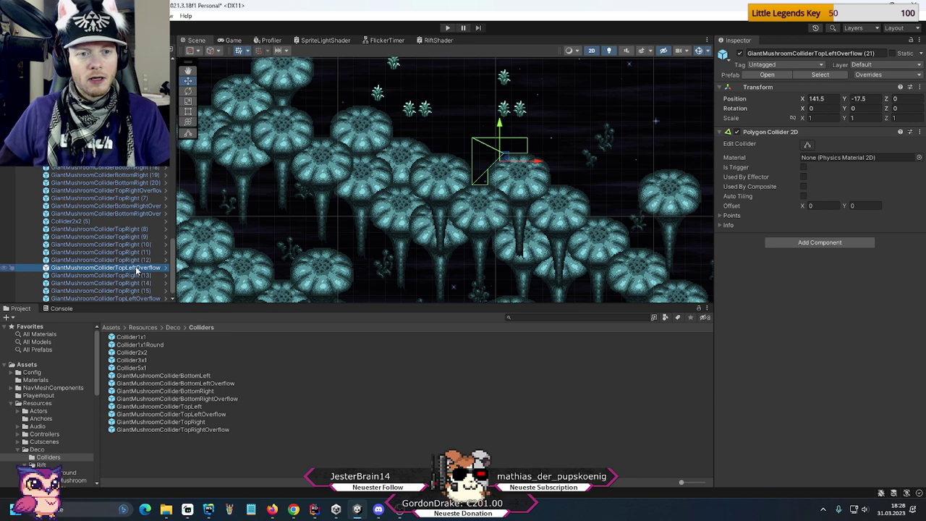
{"action": "left_click", "coordinate": [126, 298]}
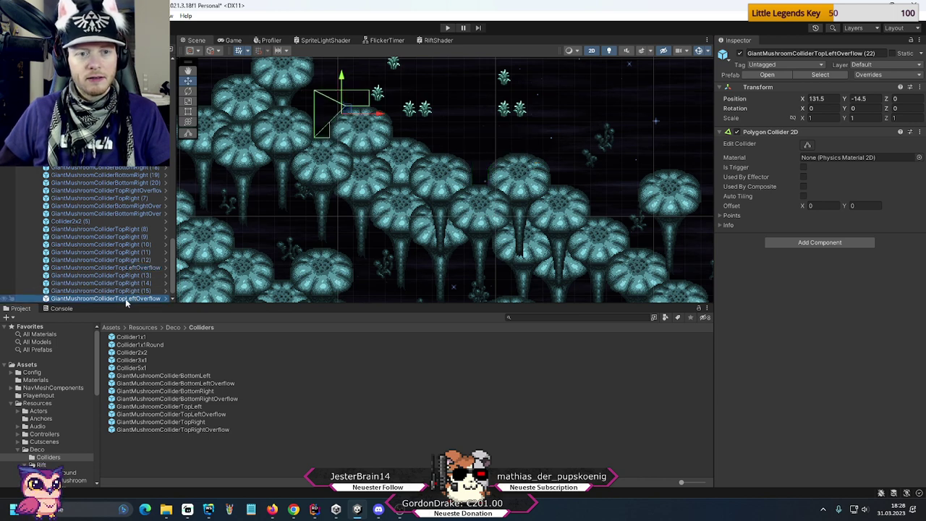
{"action": "key", "text": "ctrl+v"}
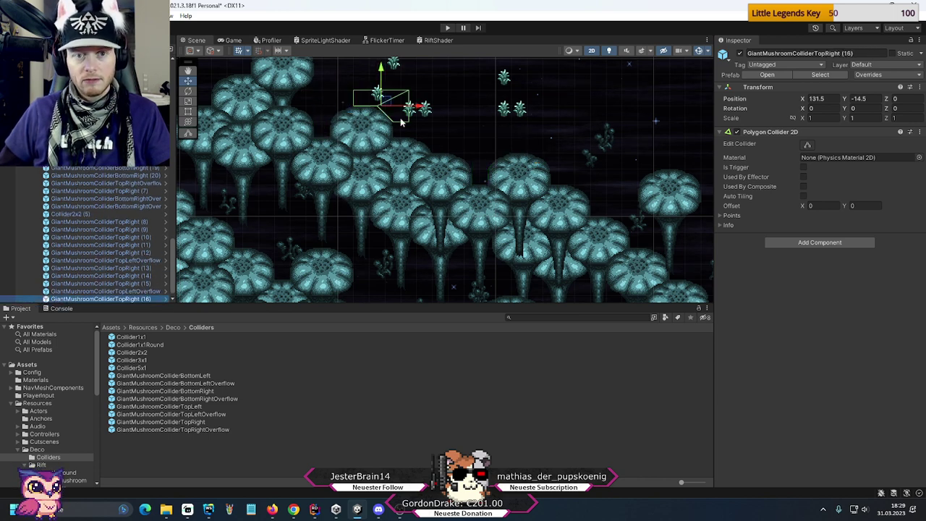
{"action": "left_click_drag", "start_coordinate": [383, 102], "coordinate": [305, 102]}
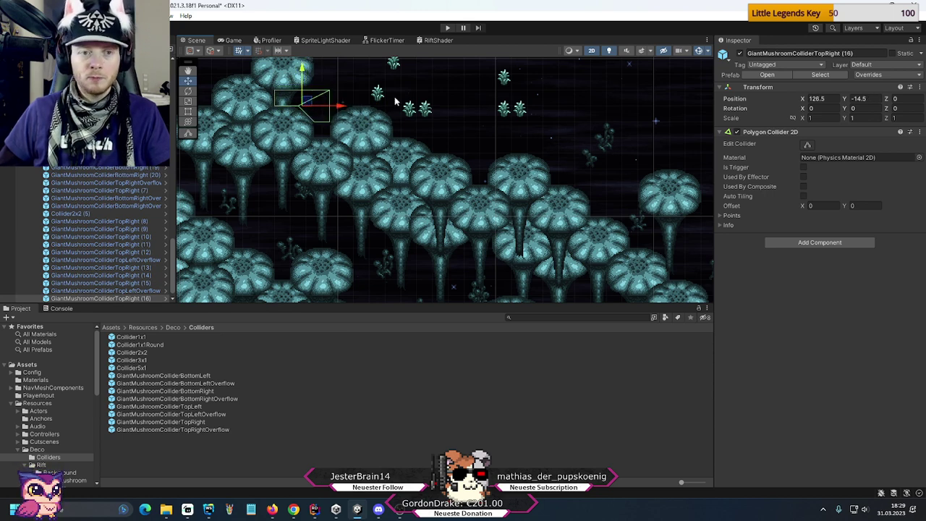
- Examine the layout of the mushroom clusters and corridors surrounding the collider path, from the southern groups back to the northern slope
{"action": "middle_click_drag", "start_coordinate": [398, 103], "coordinate": [496, 179]}
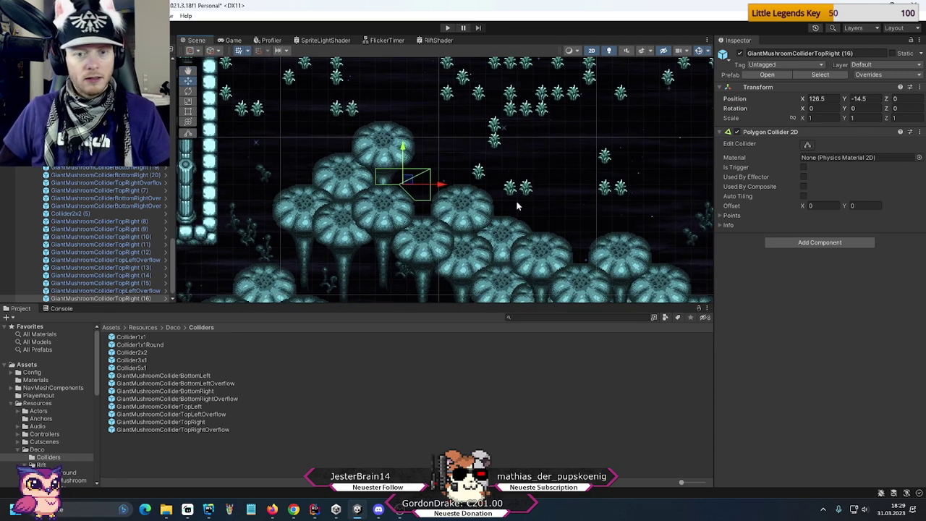
{"action": "middle_click_drag", "start_coordinate": [554, 244], "coordinate": [536, 223]}
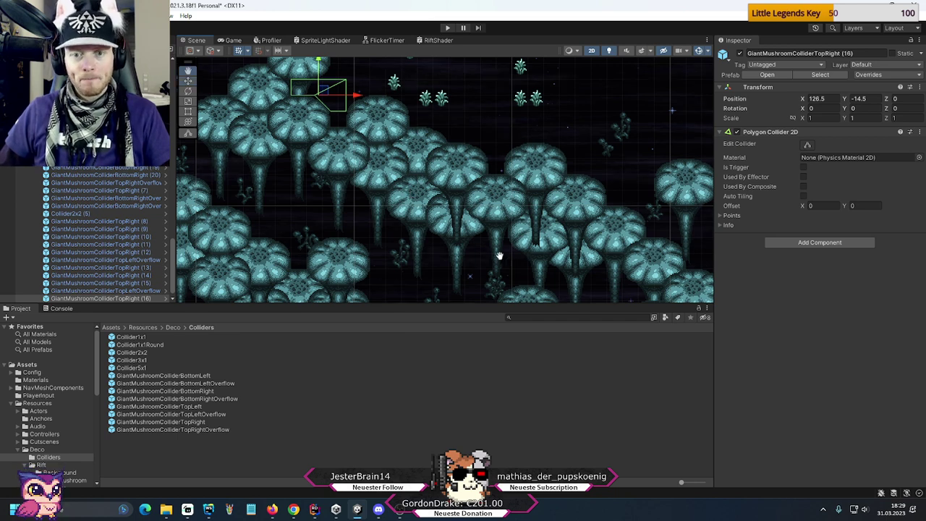
{"action": "middle_click_drag", "start_coordinate": [499, 258], "coordinate": [336, 161]}
{"action": "middle_click_drag", "start_coordinate": [603, 149], "coordinate": [611, 149]}
{"action": "scroll", "coordinate": [539, 190], "scroll_direction": "down", "scroll_amount": 5}
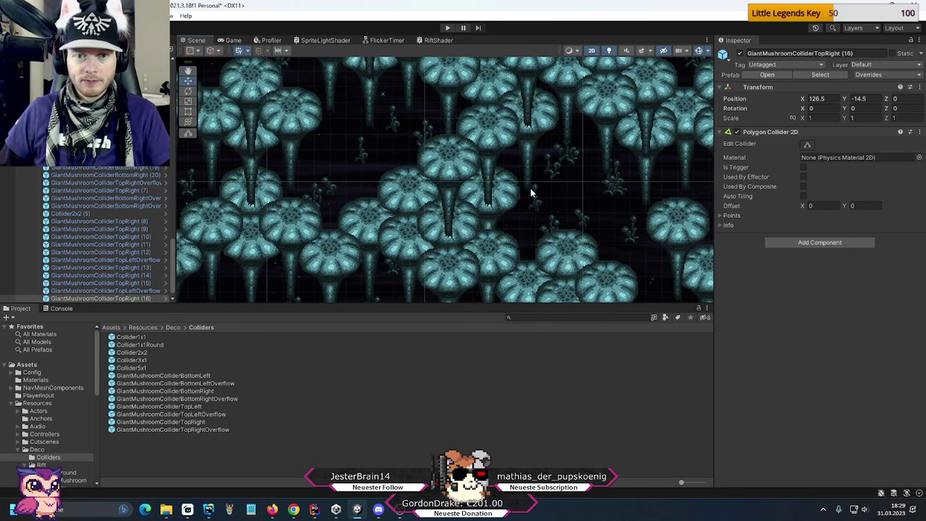
{"action": "middle_click_drag", "start_coordinate": [554, 175], "coordinate": [308, 208]}
{"action": "middle_click_drag", "start_coordinate": [443, 143], "coordinate": [500, 223]}
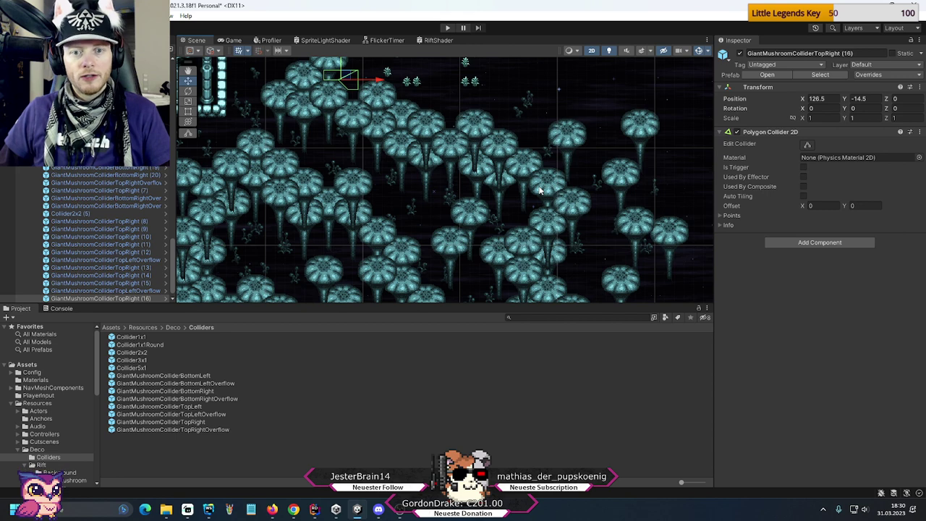
{"action": "middle_click_drag", "start_coordinate": [284, 241], "coordinate": [609, 174]}
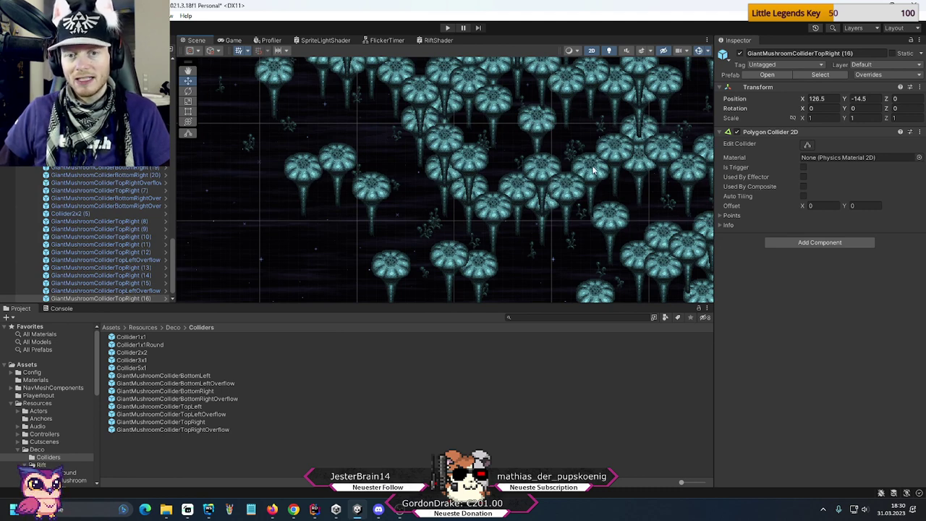
{"action": "middle_click_drag", "start_coordinate": [501, 147], "coordinate": [475, 197]}
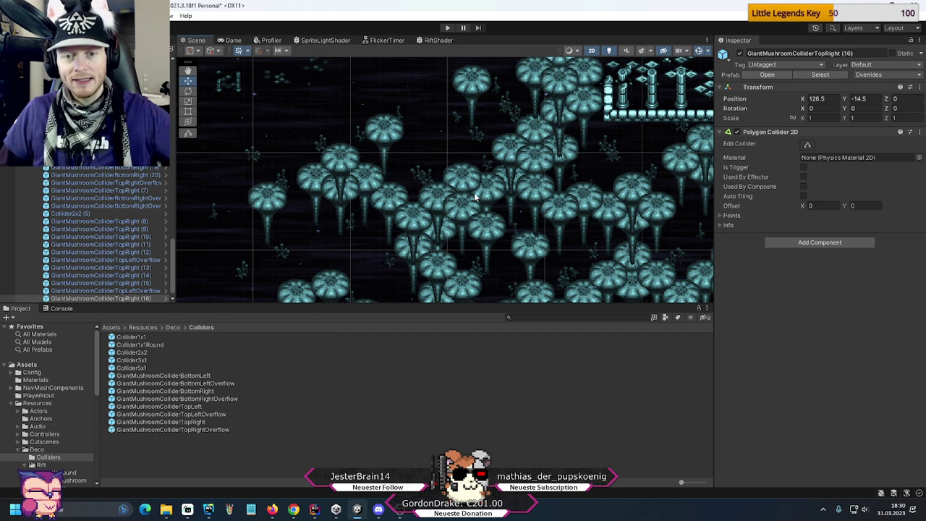
{"action": "middle_click_drag", "start_coordinate": [620, 192], "coordinate": [470, 211]}
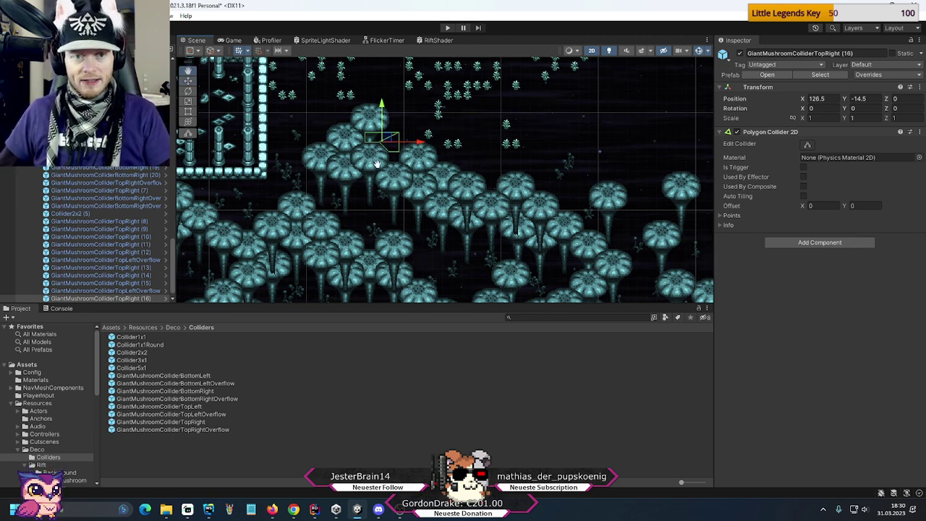
{"action": "scroll", "coordinate": [485, 226], "scroll_direction": "up", "scroll_amount": 3}
{"action": "scroll", "coordinate": [546, 244], "scroll_direction": "up", "scroll_amount": 1}
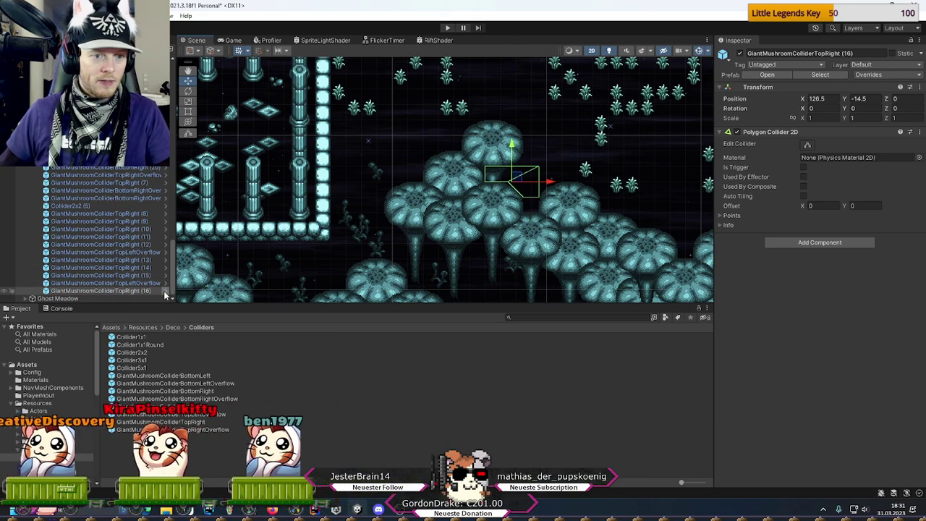
{"action": "left_click", "coordinate": [165, 298]}
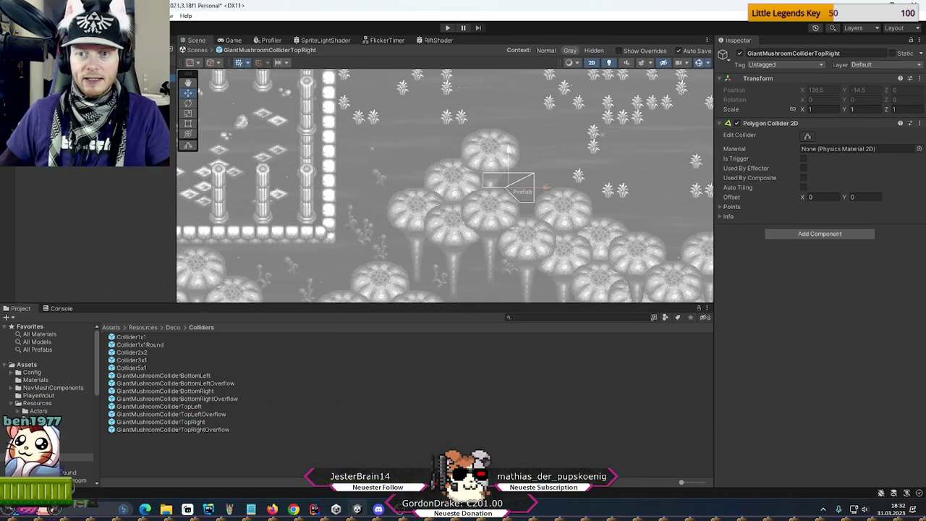
{"action": "left_click", "coordinate": [196, 50]}
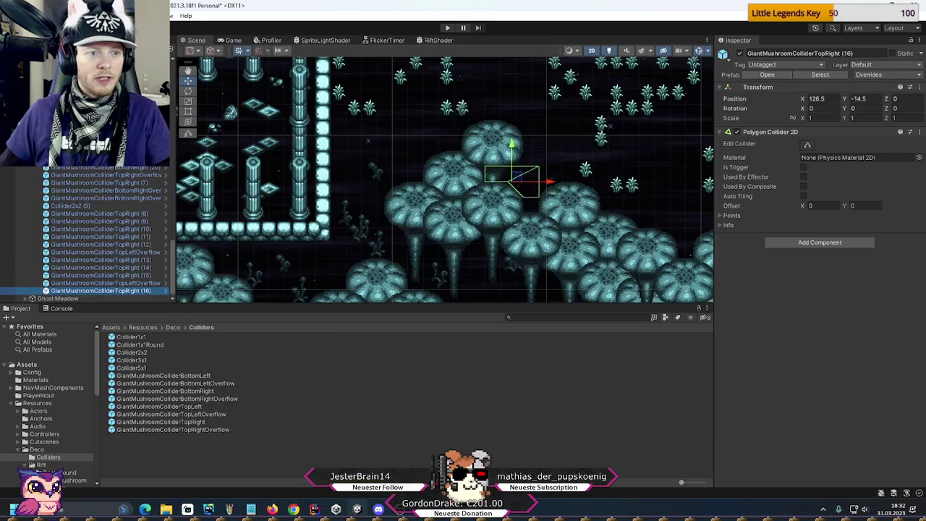
- Duplicate the top-left overflow collider at X 141.5, Y -17.5 and place the copy over the cluster's westernmost mushroom at X 121.5, Y -14.5
{"action": "left_click", "coordinate": [483, 212]}
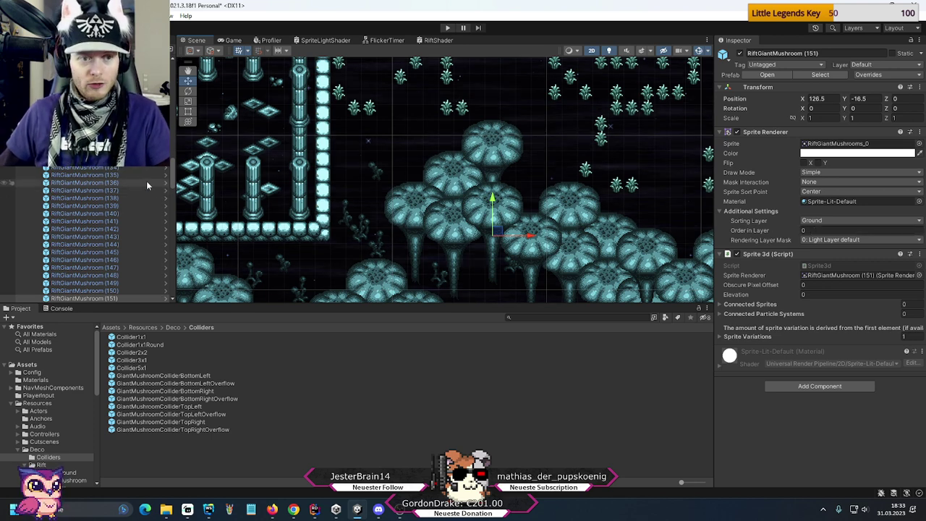
{"action": "left_click_drag", "start_coordinate": [171, 171], "coordinate": [173, 288]}
{"action": "left_click", "coordinate": [34, 174]}
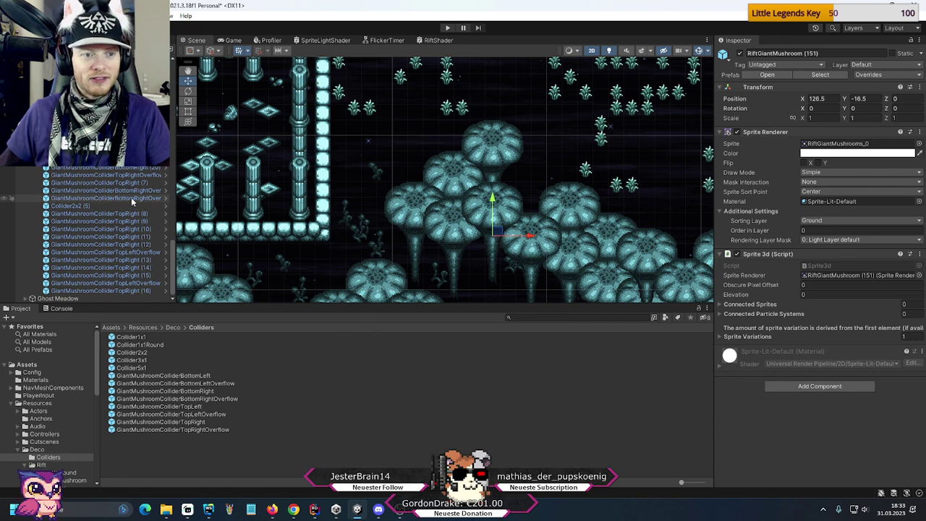
{"action": "left_click", "coordinate": [129, 252]}
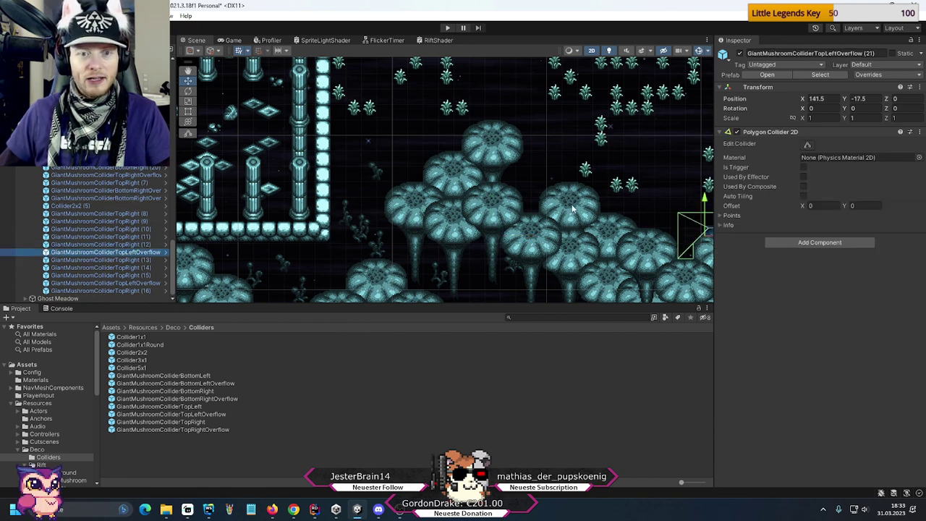
{"action": "middle_click_drag", "start_coordinate": [579, 212], "coordinate": [494, 205]}
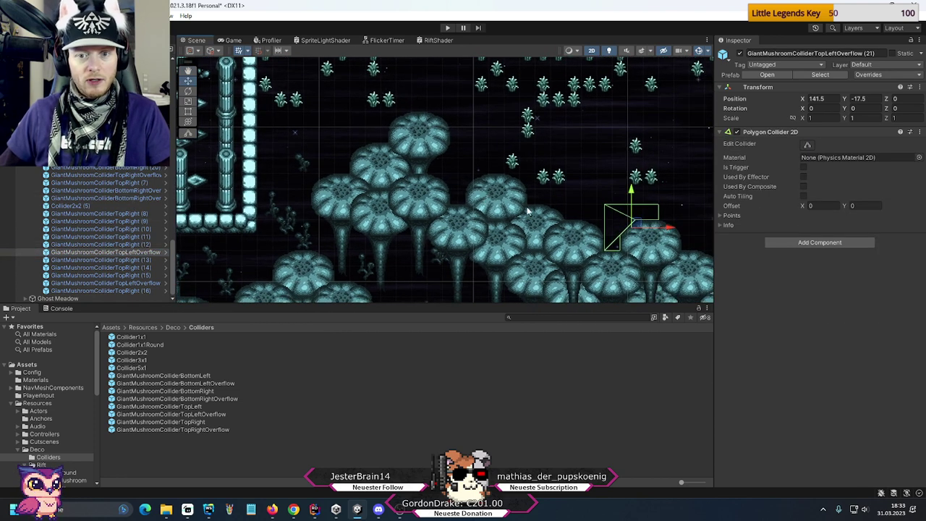
{"action": "key", "text": "ctrl+d"}
{"action": "left_click_drag", "start_coordinate": [636, 226], "coordinate": [325, 178]}
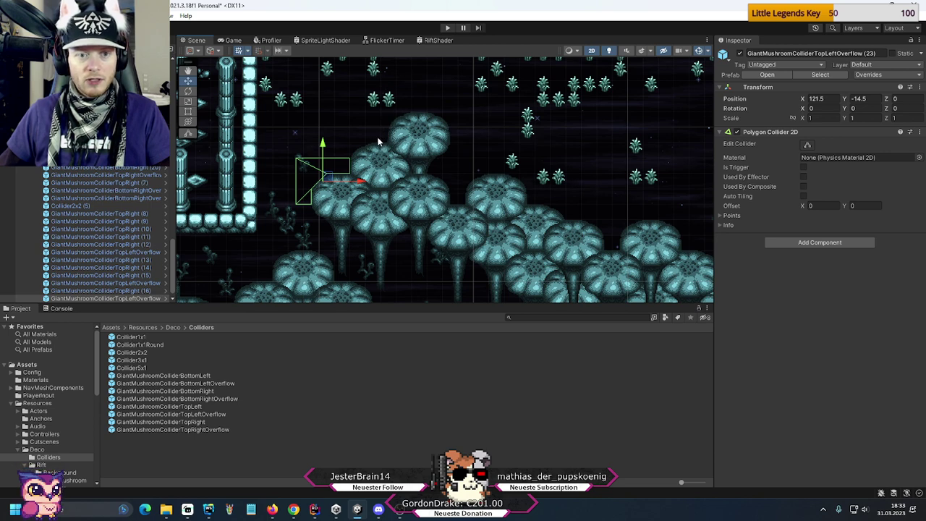
- Shift the cluster's northernmost mushroom east to X 127, Y -12.5, and collapse Mushrooms and expand Level Border in the object list
{"action": "left_click", "coordinate": [426, 141]}
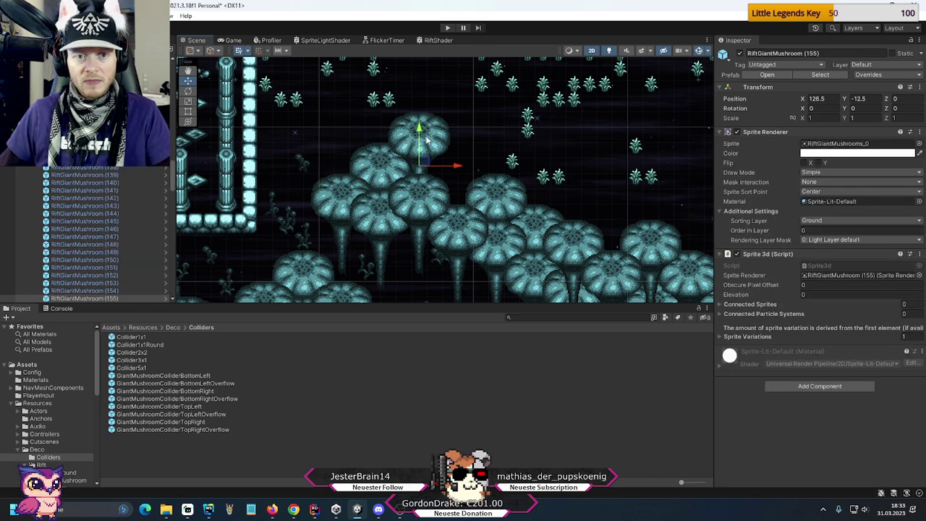
{"action": "left_click_drag", "start_coordinate": [459, 169], "coordinate": [467, 169]}
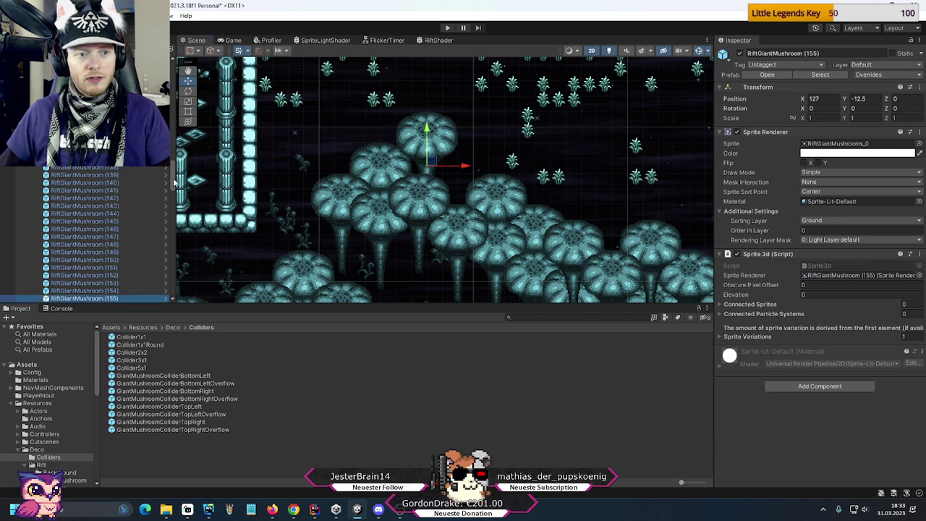
{"action": "left_click_drag", "start_coordinate": [174, 183], "coordinate": [174, 94]}
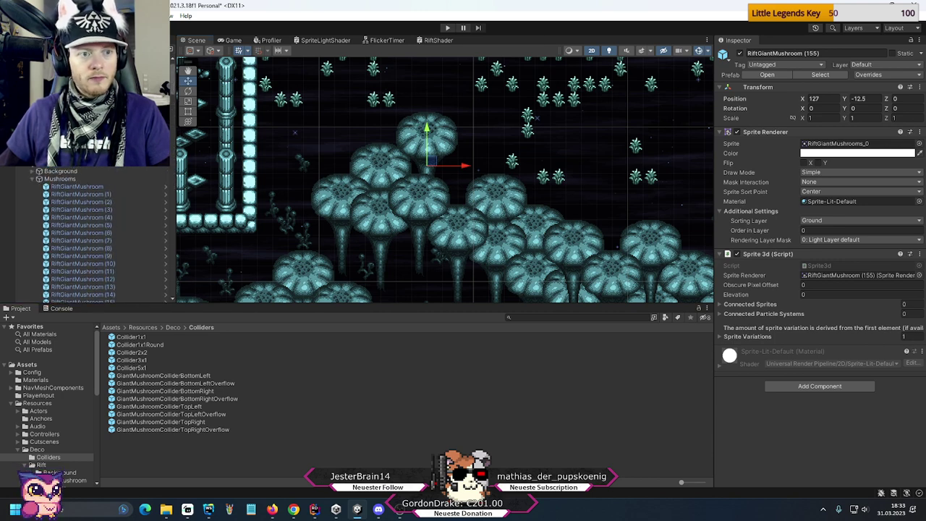
{"action": "left_click", "coordinate": [31, 179]}
{"action": "left_click", "coordinate": [32, 186]}
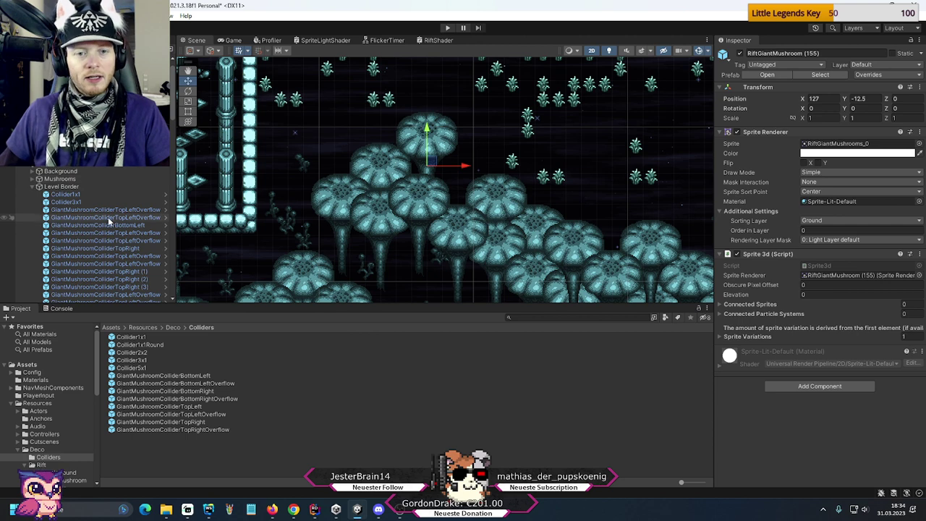
- Duplicate the bottom-left mushroom collider at X 144, Y -40.5 and move the copy northwest to X 135.5, Y -26.25
{"action": "scroll", "coordinate": [109, 222], "scroll_direction": "down", "scroll_amount": 10}
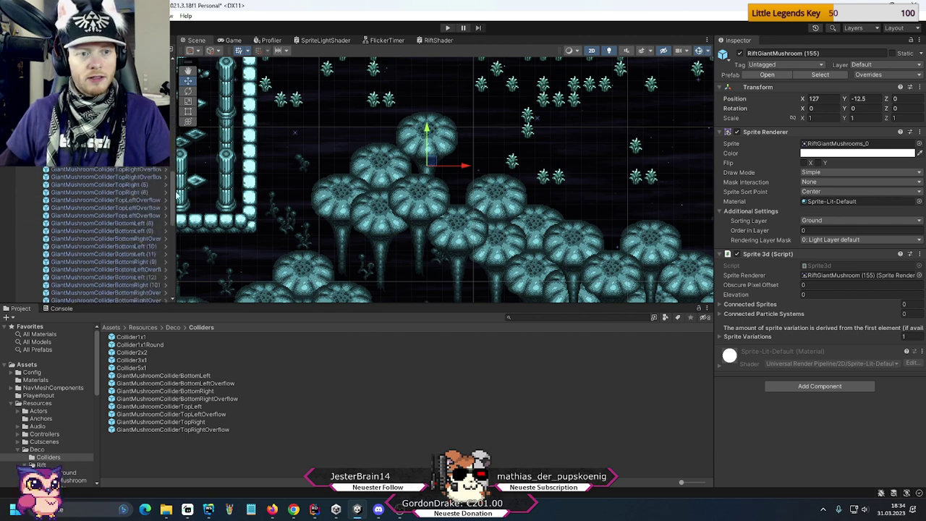
{"action": "left_click_drag", "start_coordinate": [176, 194], "coordinate": [180, 277]}
{"action": "left_click", "coordinate": [127, 290]}
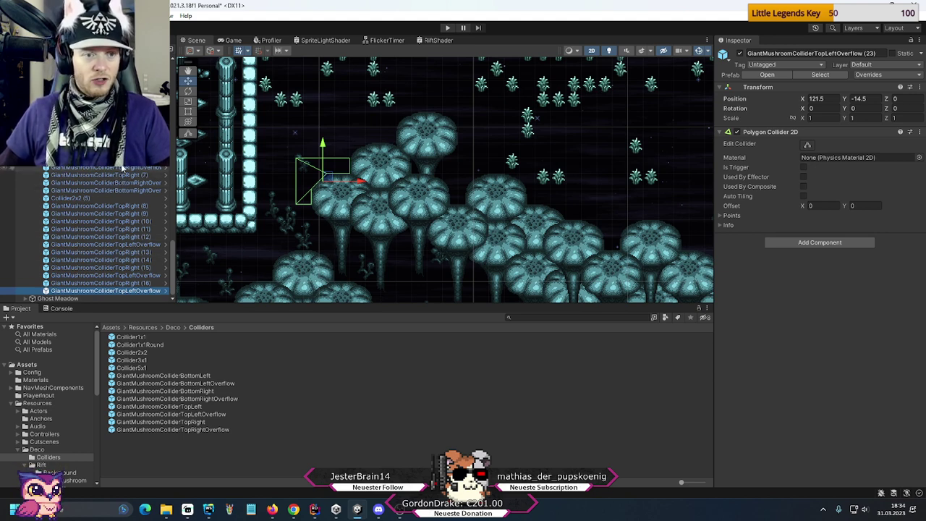
{"action": "left_click", "coordinate": [101, 134]}
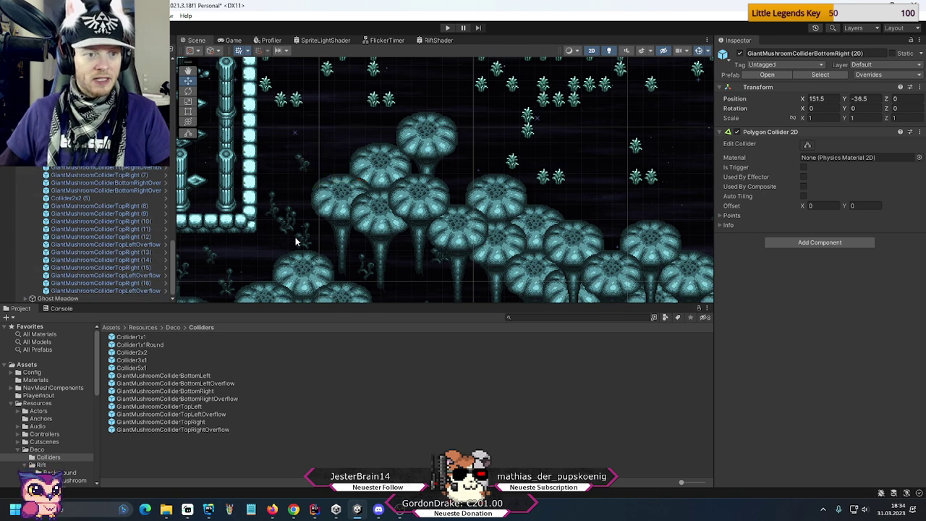
{"action": "middle_click_drag", "start_coordinate": [434, 258], "coordinate": [452, 237]}
{"action": "middle_click_drag", "start_coordinate": [259, 64], "coordinate": [347, 176]}
{"action": "middle_click_drag", "start_coordinate": [325, 148], "coordinate": [407, 193]}
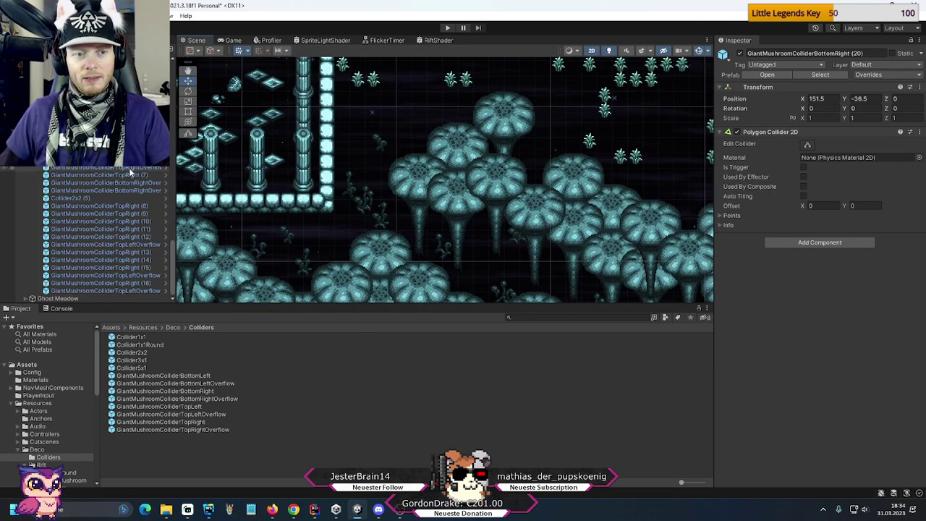
{"action": "scroll", "coordinate": [129, 217], "scroll_direction": "up", "scroll_amount": 3}
{"action": "left_click", "coordinate": [130, 187]}
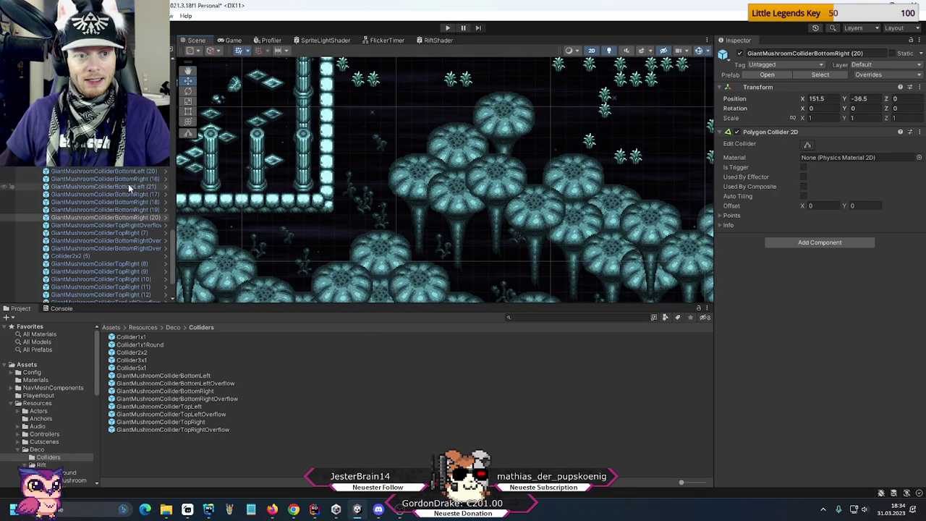
{"action": "middle_click_drag", "start_coordinate": [444, 254], "coordinate": [463, 170]}
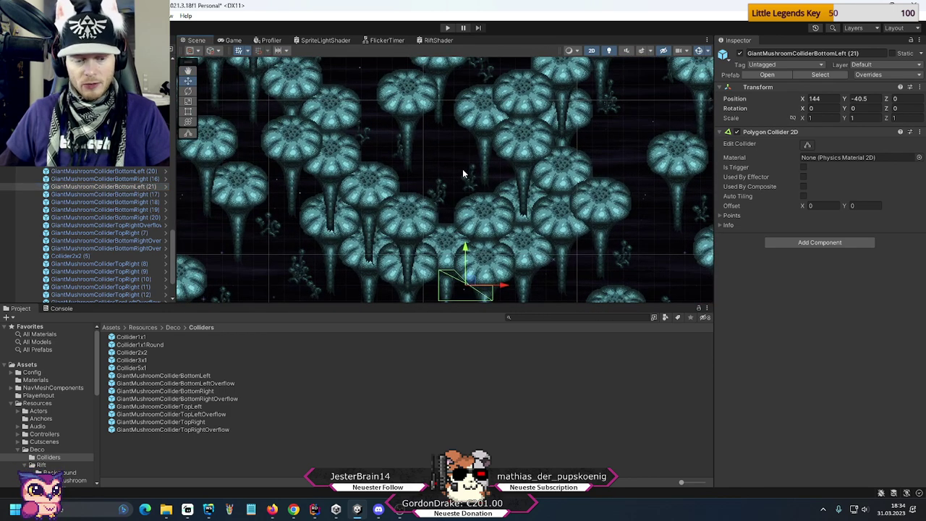
{"action": "key", "text": "ctrl+d"}
{"action": "left_click_drag", "start_coordinate": [474, 284], "coordinate": [354, 80]}
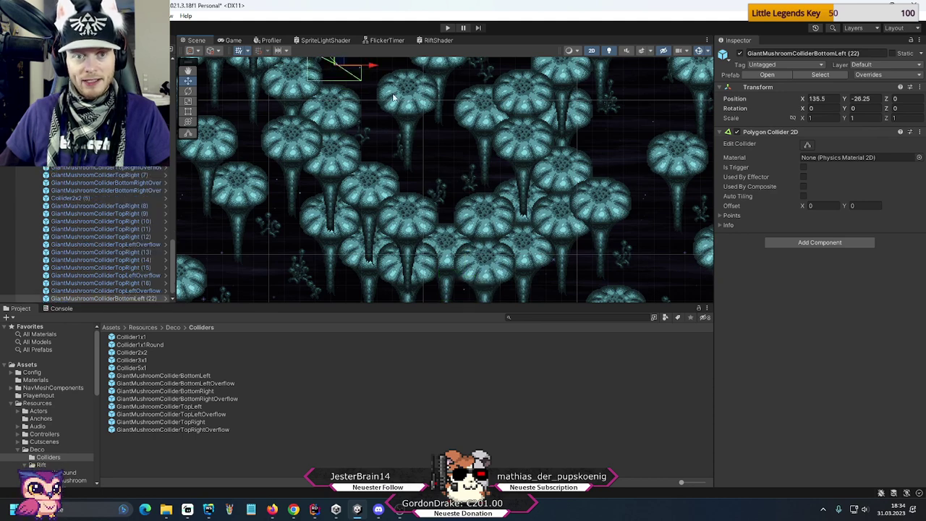
- Move the copied bottom-left collider farther northwest, under the cluster's westernmost mushroom cap at X 121.5, Y -14.5
{"action": "middle_click_drag", "start_coordinate": [396, 98], "coordinate": [534, 234]}
{"action": "left_click_drag", "start_coordinate": [492, 216], "coordinate": [318, 81]}
{"action": "middle_click_drag", "start_coordinate": [376, 81], "coordinate": [595, 248]}
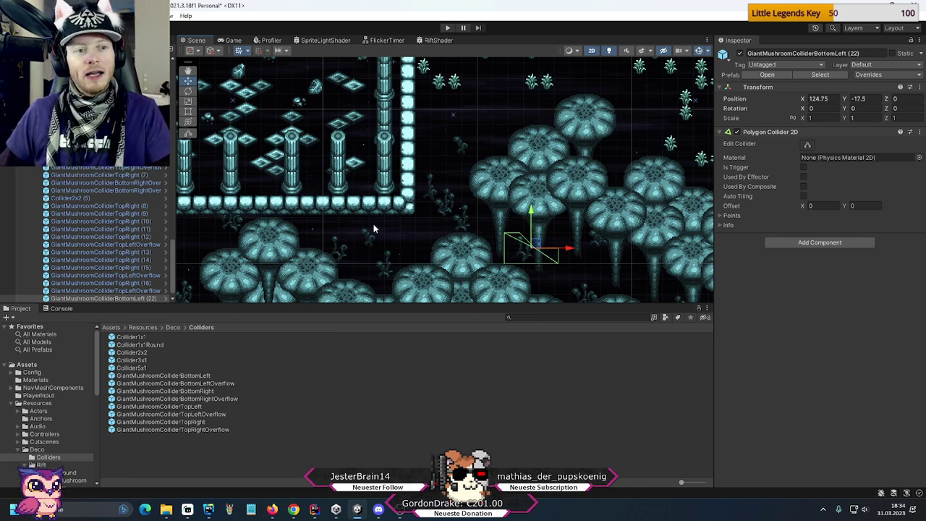
{"action": "scroll", "coordinate": [103, 281], "scroll_direction": "down", "scroll_amount": 1}
{"action": "left_click", "coordinate": [103, 277]}
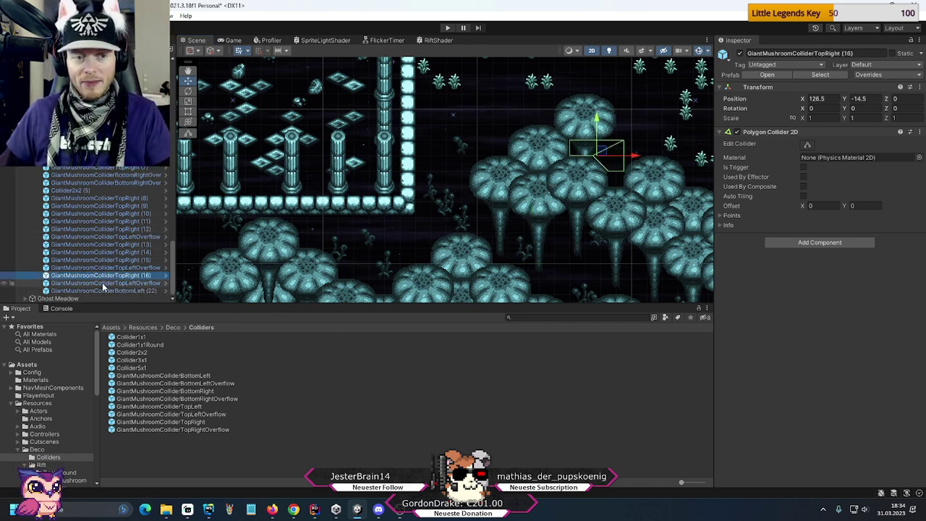
{"action": "left_click", "coordinate": [103, 284]}
{"action": "left_click", "coordinate": [103, 291]}
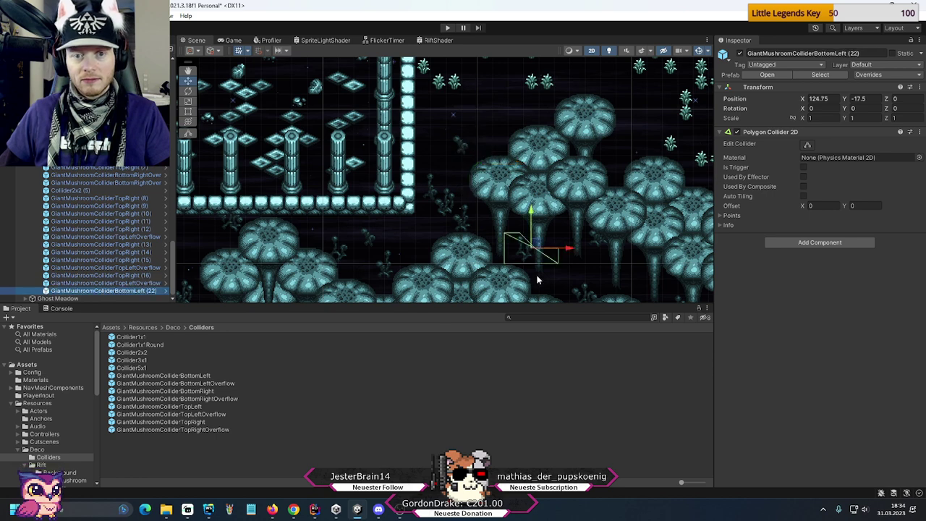
{"action": "left_click_drag", "start_coordinate": [534, 246], "coordinate": [486, 197]}
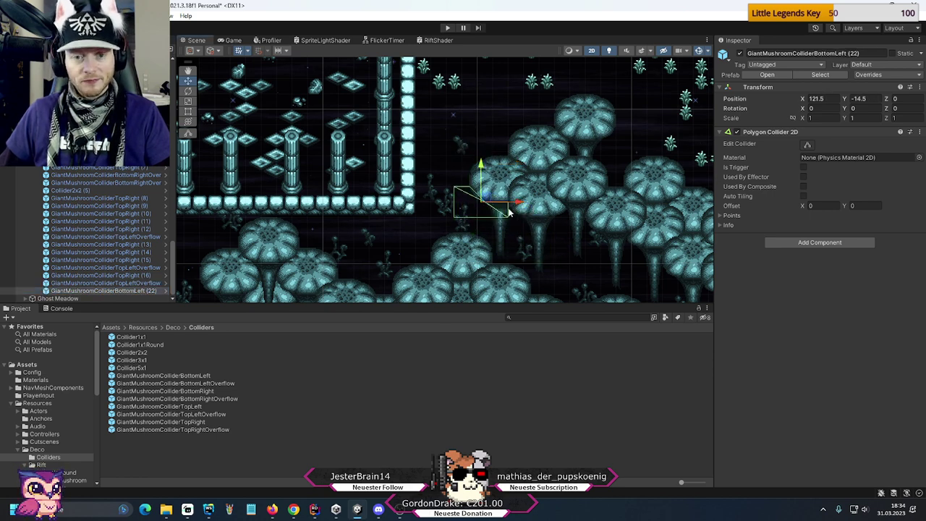
- Duplicate the bottom-left collider and place the copy under the neighbouring mushroom to the east at X 124, Y -15.5
{"action": "key", "text": "ctrl+d"}
{"action": "left_click_drag", "start_coordinate": [483, 199], "coordinate": [525, 215]}
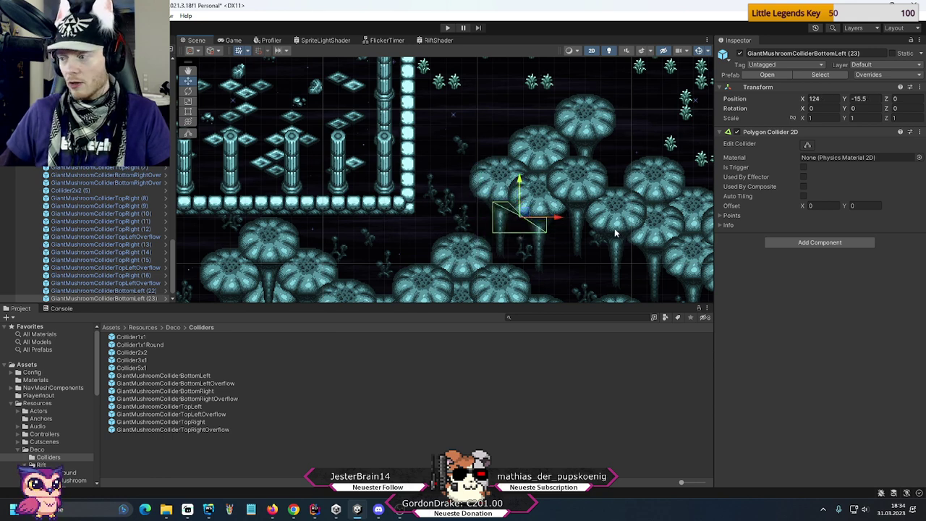
{"action": "middle_click_drag", "start_coordinate": [627, 246], "coordinate": [591, 219]}
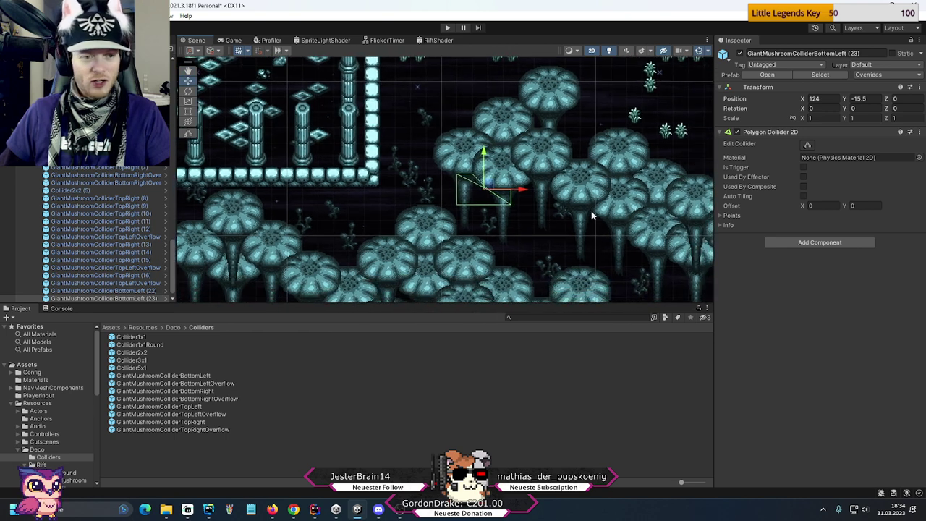
- Duplicate the bottom-right mushroom collider at X 151.5, Y -36.5 and move the copy northwest under the small cluster at X 124, Y -15.5
{"action": "left_click", "coordinate": [124, 277]}
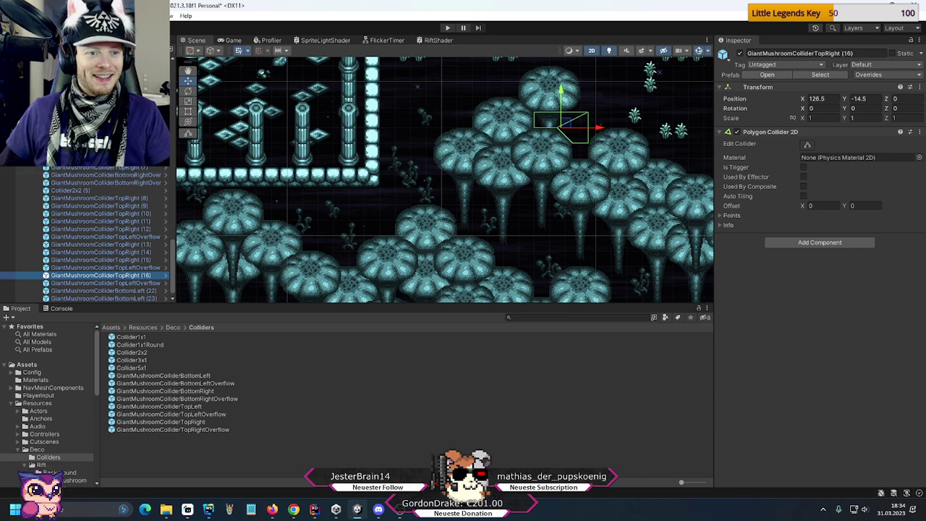
{"action": "left_click", "coordinate": [509, 249]}
{"action": "middle_click_drag", "start_coordinate": [509, 248], "coordinate": [348, 116]}
{"action": "key", "text": "ctrl+d"}
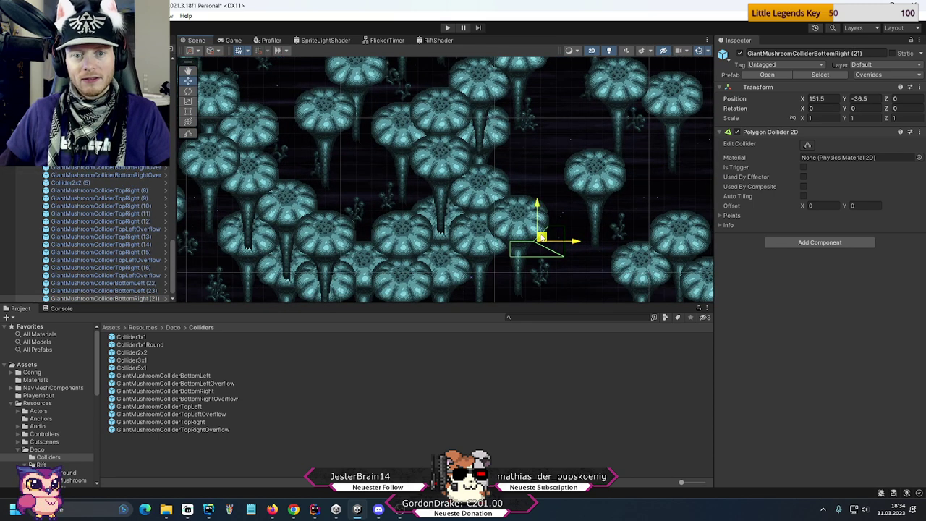
{"action": "left_click_drag", "start_coordinate": [544, 233], "coordinate": [349, 106]}
{"action": "middle_click_drag", "start_coordinate": [405, 161], "coordinate": [573, 254]}
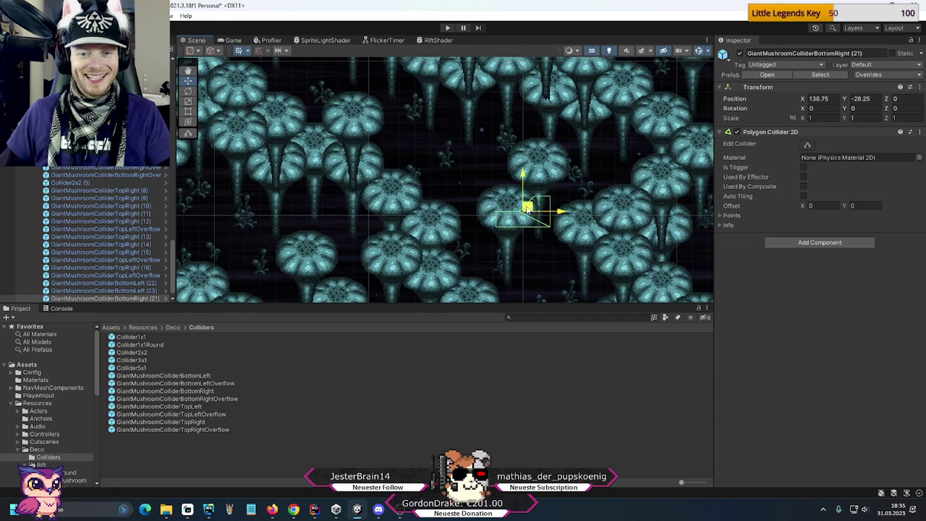
{"action": "left_click_drag", "start_coordinate": [529, 214], "coordinate": [394, 114]}
{"action": "middle_click_drag", "start_coordinate": [395, 114], "coordinate": [547, 237]}
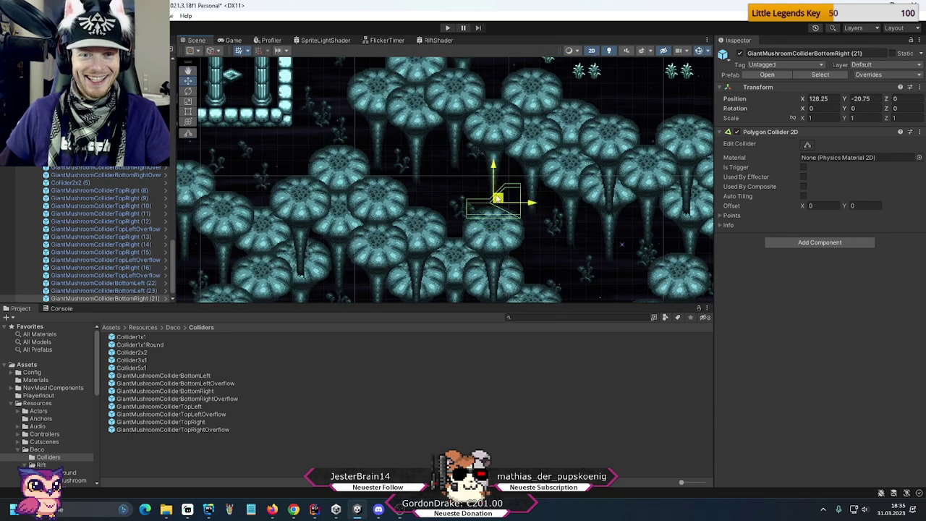
{"action": "left_click_drag", "start_coordinate": [507, 211], "coordinate": [442, 130]}
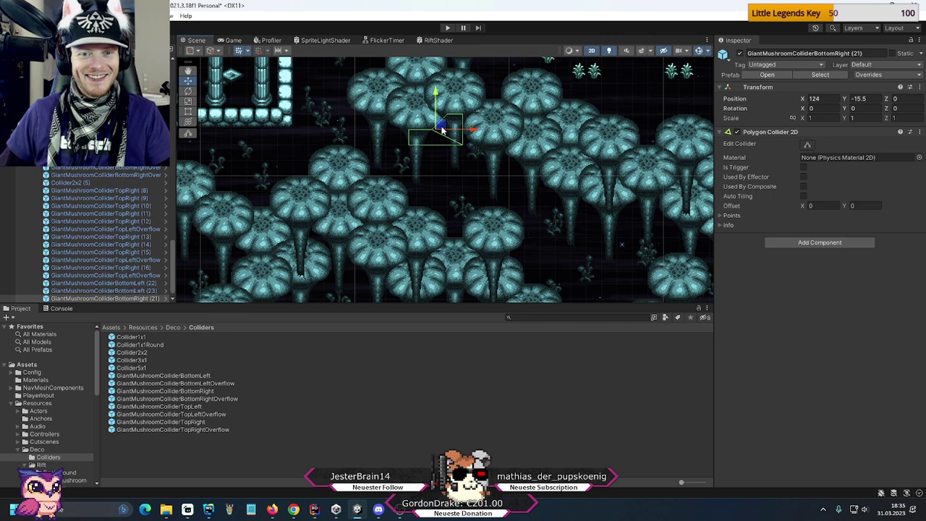
- Make two more bottom-left collider copies from the one at X 124, Y -15.5, extending the southern edge east to X 131.25, Y -17.75
{"action": "left_click", "coordinate": [137, 290]}
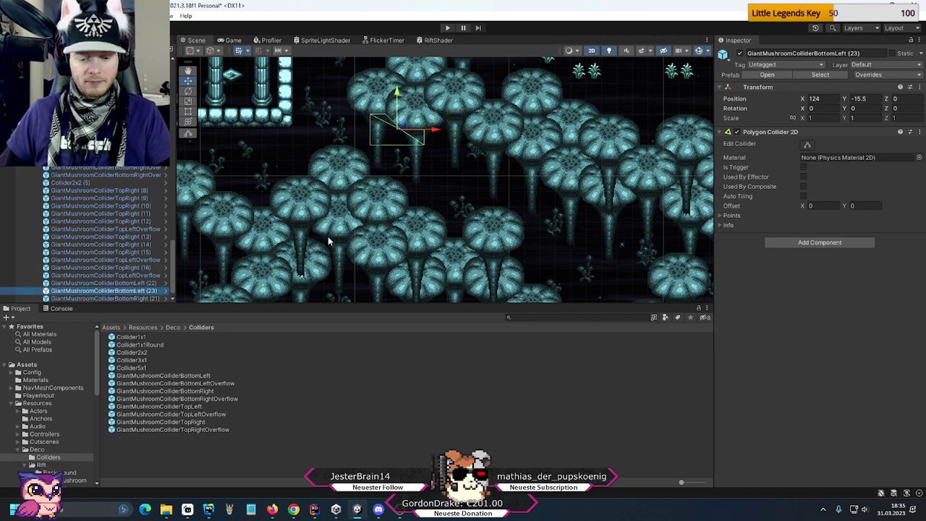
{"action": "key", "text": "ctrl+d"}
{"action": "left_click_drag", "start_coordinate": [402, 128], "coordinate": [512, 161]}
{"action": "key", "text": "ctrl+d"}
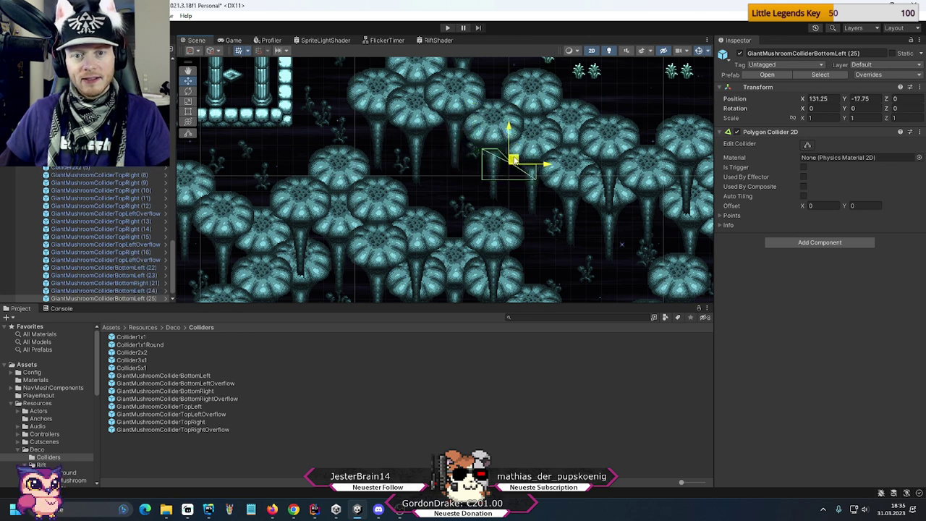
- Add two further bottom-left collider copies down the slope, reaching X 136.5, Y -20.5
{"action": "key", "text": "ctrl+d"}
{"action": "left_click_drag", "start_coordinate": [513, 160], "coordinate": [594, 206]}
{"action": "key", "text": "ctrl+d"}
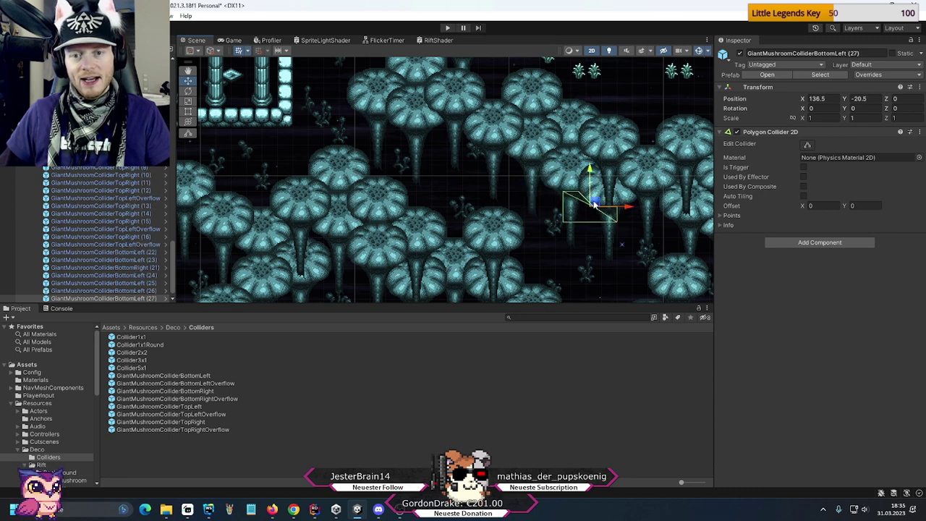
- Duplicate the bottom-right collider at X 124, Y -15.5 and place the copy at the slope's lower end at X 136.75, Y -20.5
{"action": "left_click", "coordinate": [154, 268]}
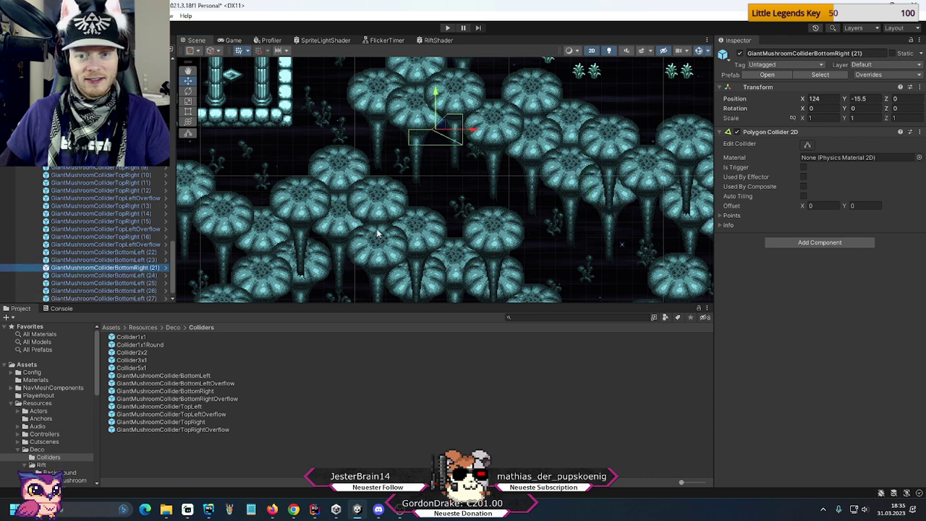
{"action": "key", "text": "ctrl+d"}
{"action": "left_click_drag", "start_coordinate": [437, 129], "coordinate": [635, 203]}
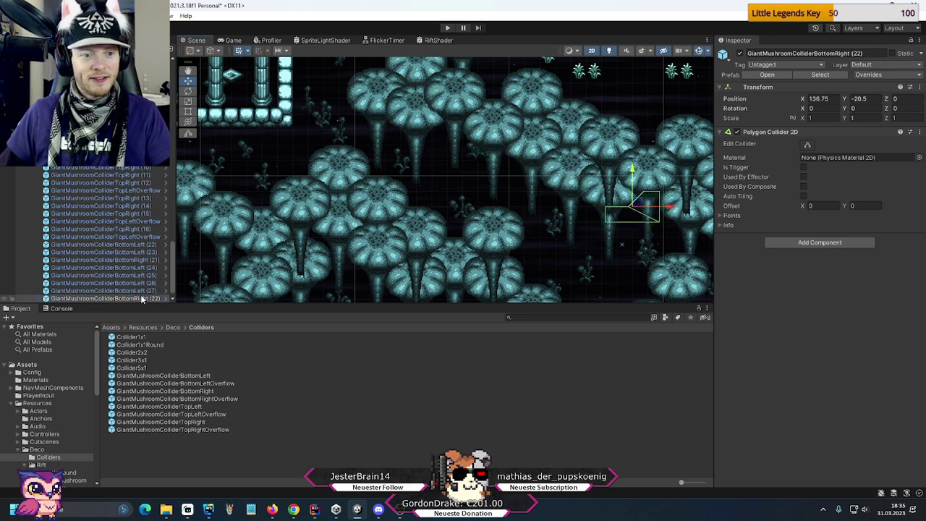
- Duplicate the bottom-left collider at X 136.5, Y -20.5 and extend the southern edge with copies east to X 144.5, Y -22.5
{"action": "left_click_drag", "start_coordinate": [163, 375], "coordinate": [601, 202]}
{"action": "middle_click_drag", "start_coordinate": [626, 234], "coordinate": [434, 181]}
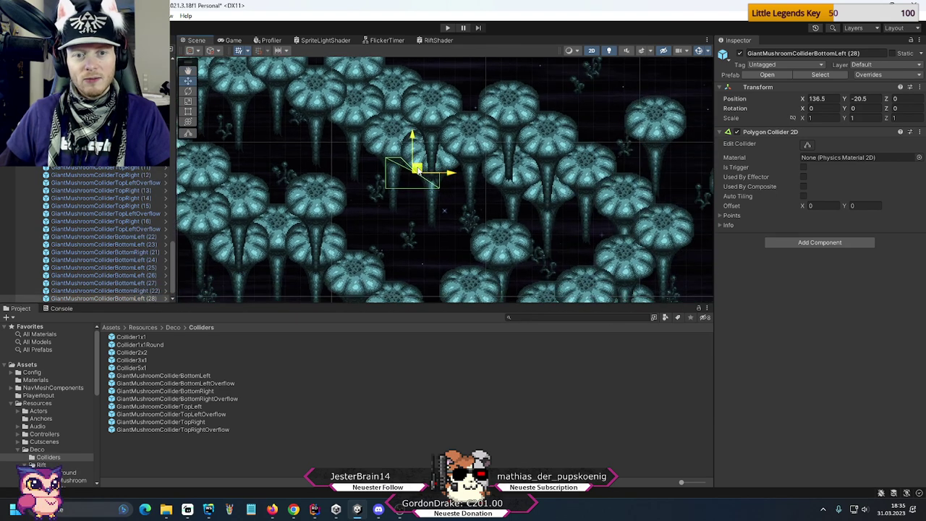
{"action": "left_click_drag", "start_coordinate": [417, 169], "coordinate": [542, 201]}
{"action": "key", "text": "ctrl+d"}
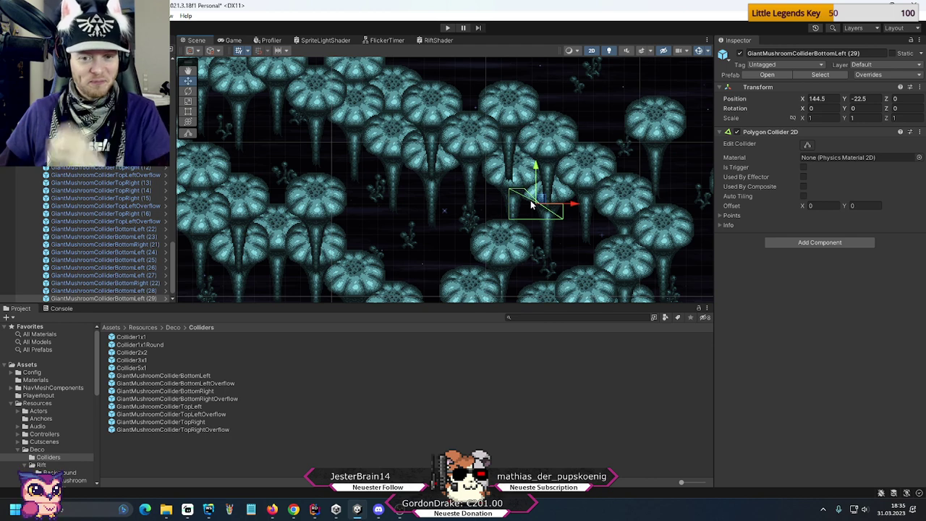
- Duplicate the bottom-right collider at X 136.75, Y -20.5 and place the copy at X 144, Y -22.5
{"action": "left_click", "coordinate": [151, 283]}
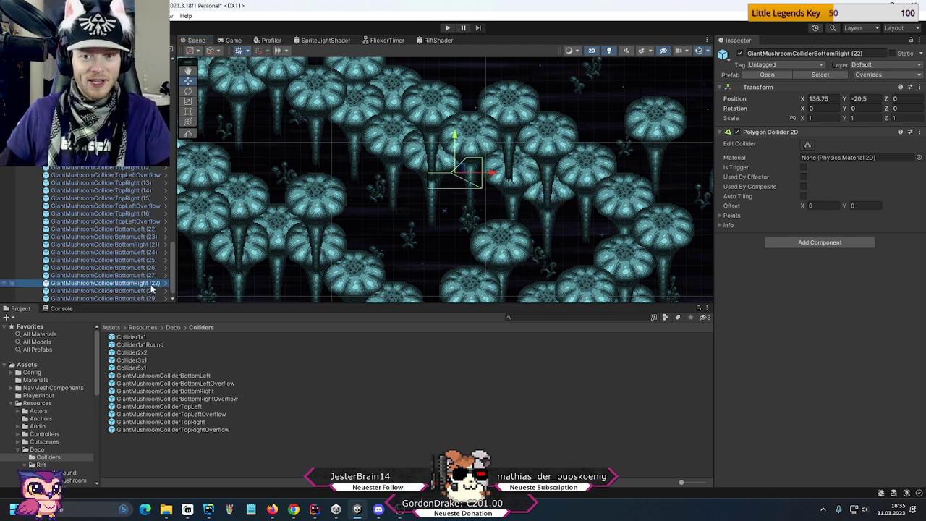
{"action": "key", "text": "ctrl+d"}
{"action": "left_click_drag", "start_coordinate": [455, 172], "coordinate": [573, 201]}
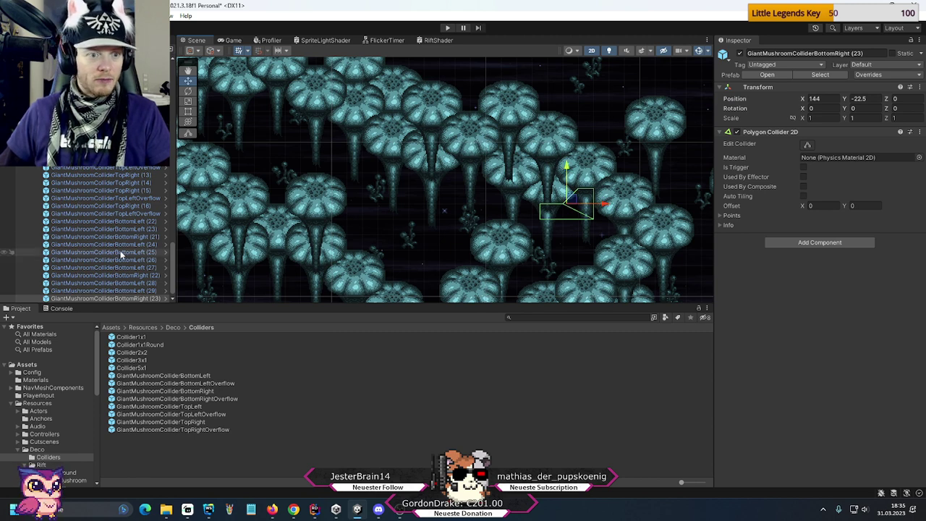
- Duplicate the bottom-left overflow collider at X 121.5, Y -24.5 and place the copy east at X 149, Y -23.5
{"action": "left_click", "coordinate": [119, 214]}
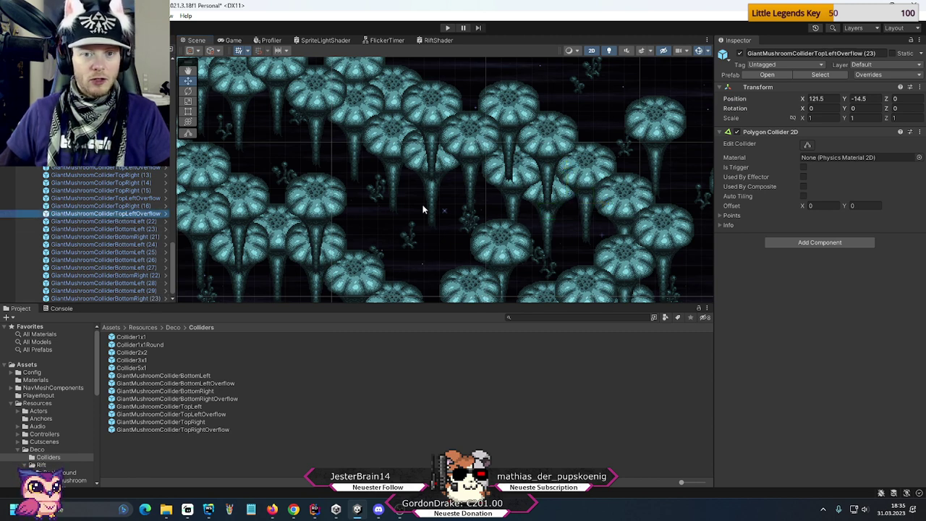
{"action": "key", "text": "f"}
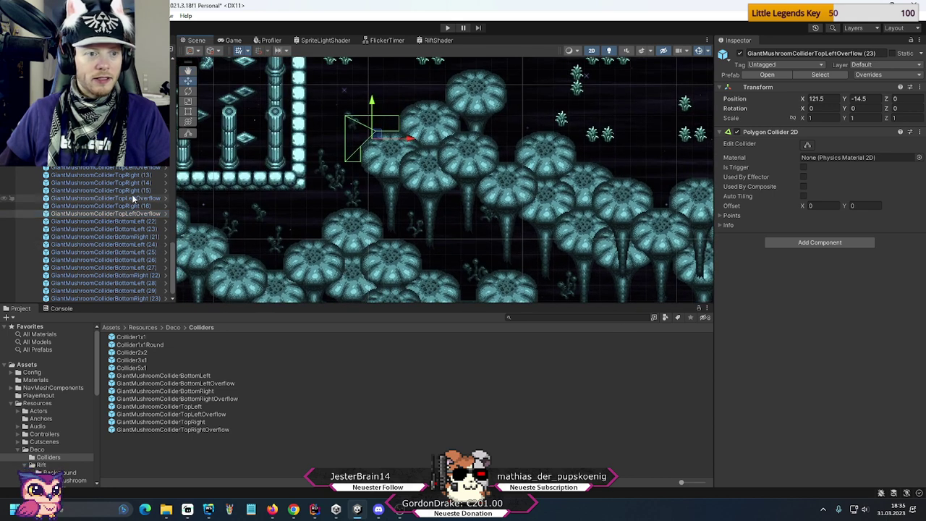
{"action": "scroll", "coordinate": [86, 231], "scroll_direction": "up", "scroll_amount": 4}
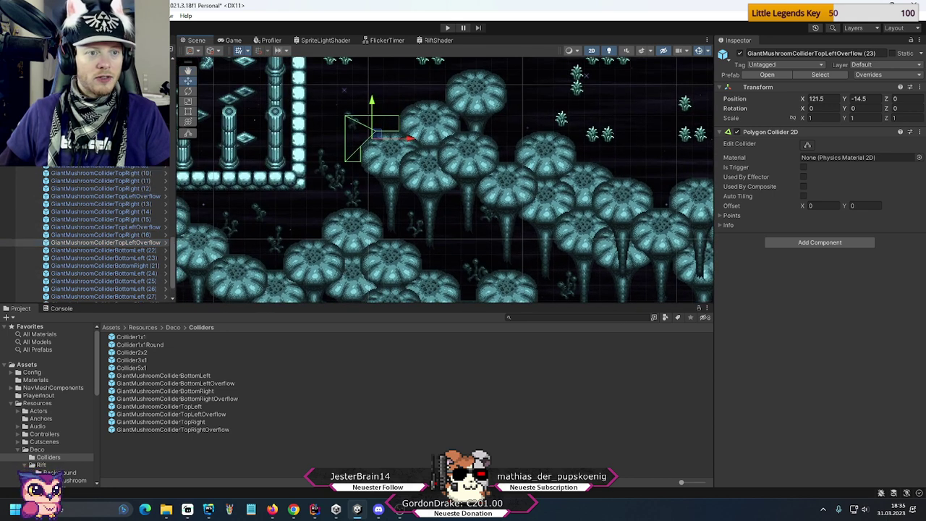
{"action": "scroll", "coordinate": [87, 235], "scroll_direction": "up", "scroll_amount": 2}
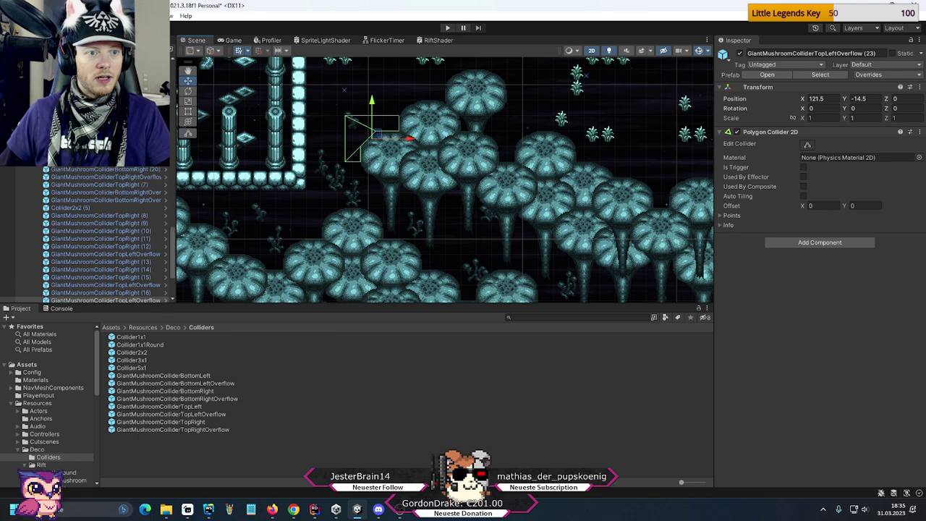
{"action": "scroll", "coordinate": [87, 235], "scroll_direction": "up", "scroll_amount": 3}
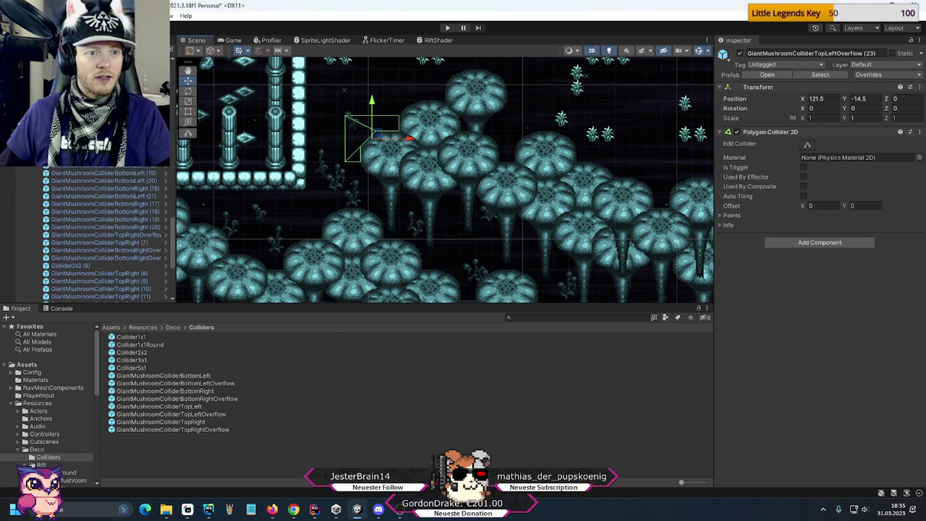
{"action": "left_click", "coordinate": [304, 264]}
{"action": "middle_click_drag", "start_coordinate": [304, 264], "coordinate": [316, 206]}
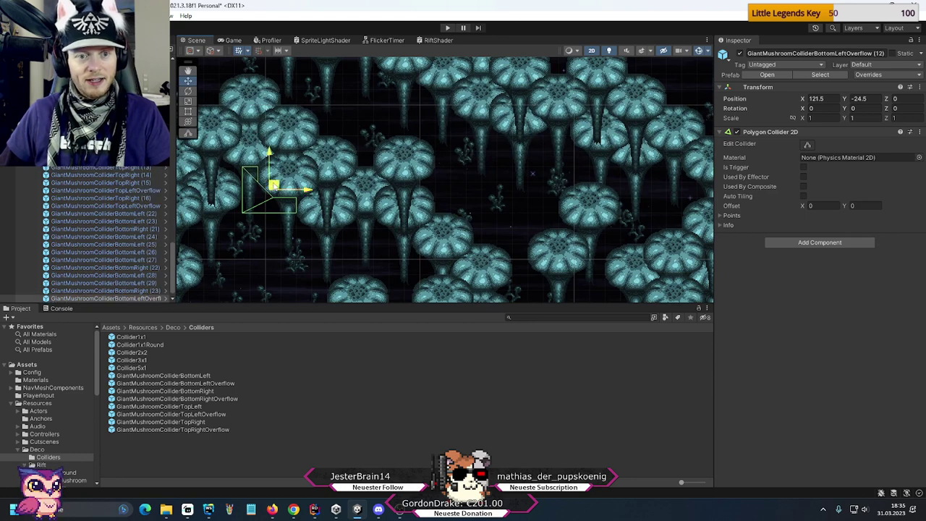
{"action": "left_click_drag", "start_coordinate": [273, 186], "coordinate": [622, 182]}
{"action": "middle_click_drag", "start_coordinate": [622, 182], "coordinate": [504, 201]}
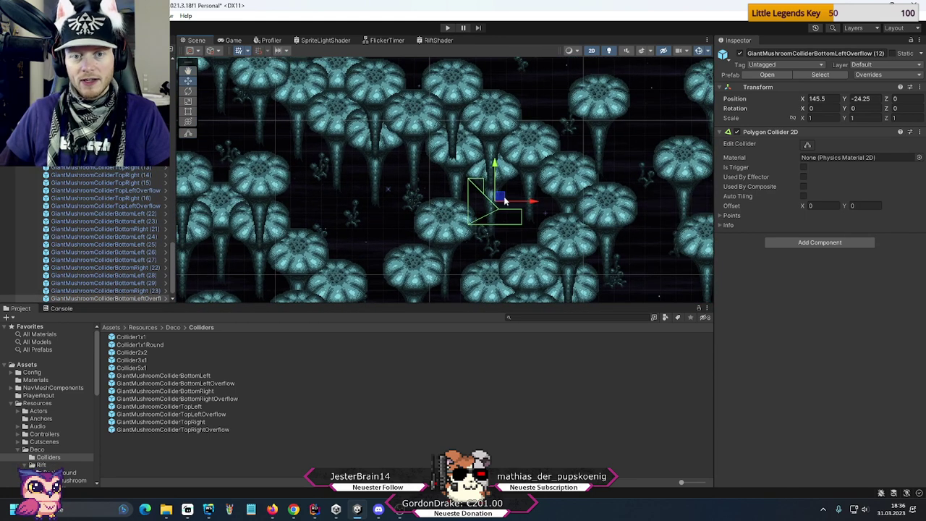
{"action": "left_click_drag", "start_coordinate": [504, 201], "coordinate": [555, 190]}
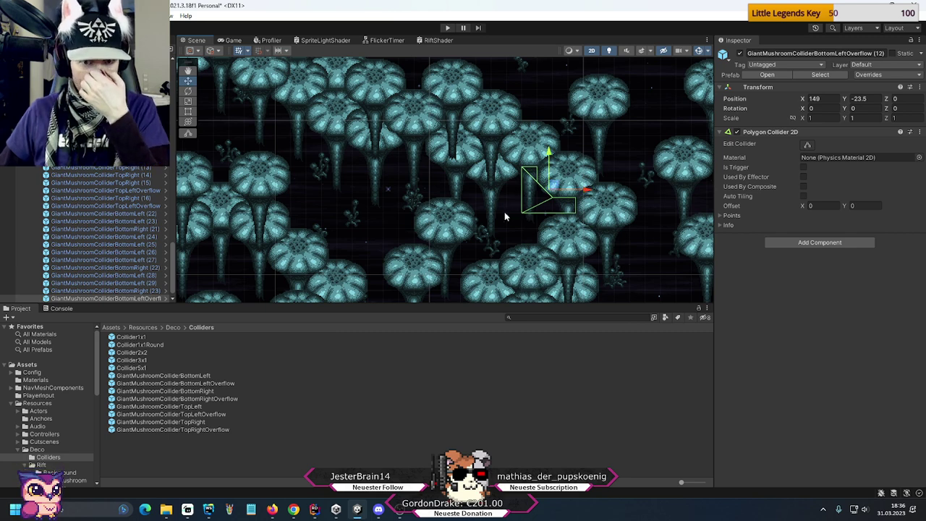
- Find the top-left collider at X 99, Y -23.5, duplicate it and move the copy to X 132.25, Y -29
{"action": "middle_click_drag", "start_coordinate": [463, 241], "coordinate": [482, 202]}
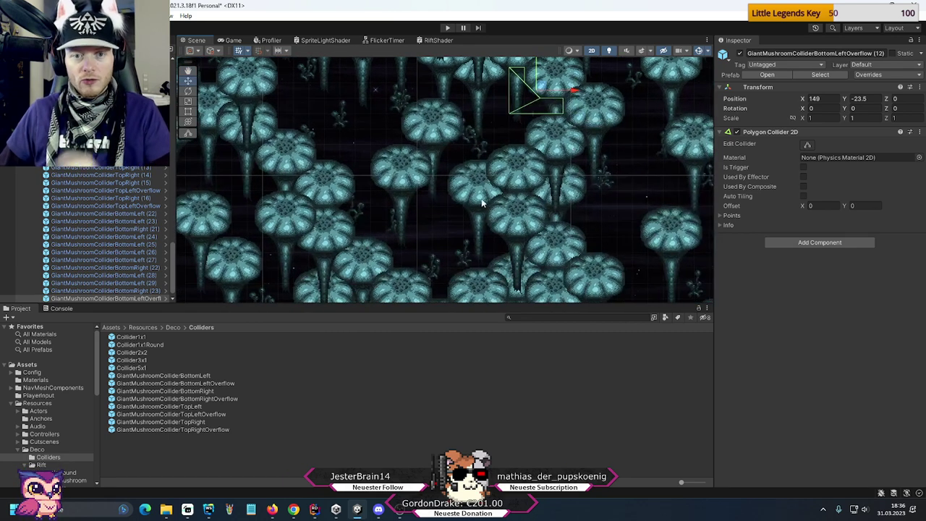
{"action": "middle_click_drag", "start_coordinate": [526, 248], "coordinate": [424, 154]}
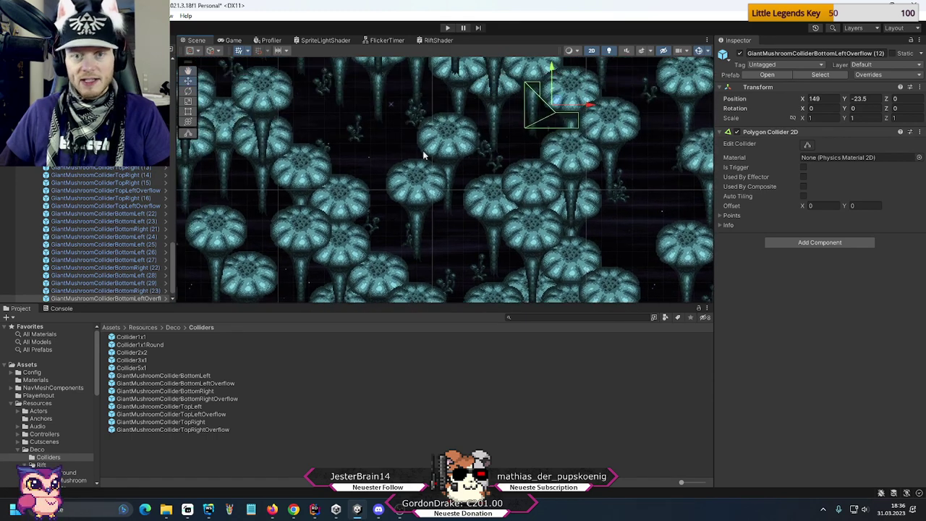
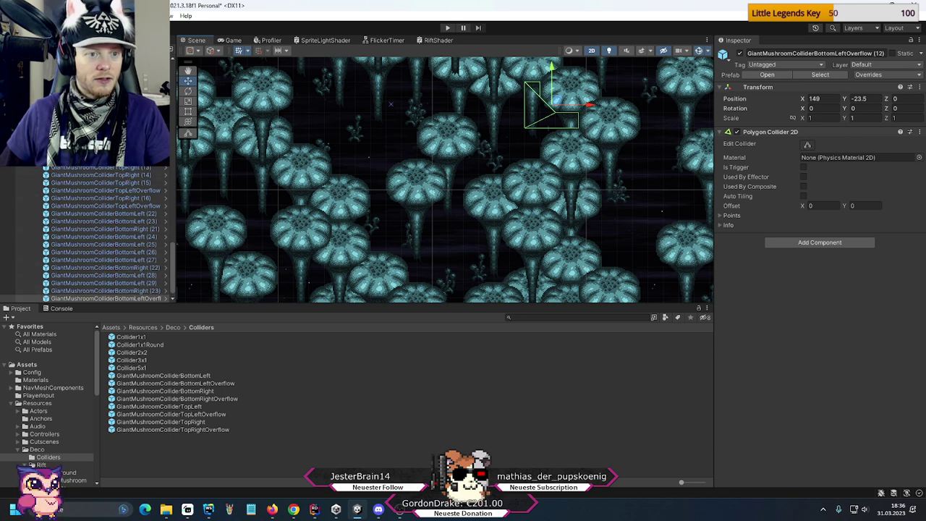
{"action": "scroll", "coordinate": [87, 231], "scroll_direction": "up", "scroll_amount": 2}
{"action": "scroll", "coordinate": [101, 232], "scroll_direction": "up", "scroll_amount": 1}
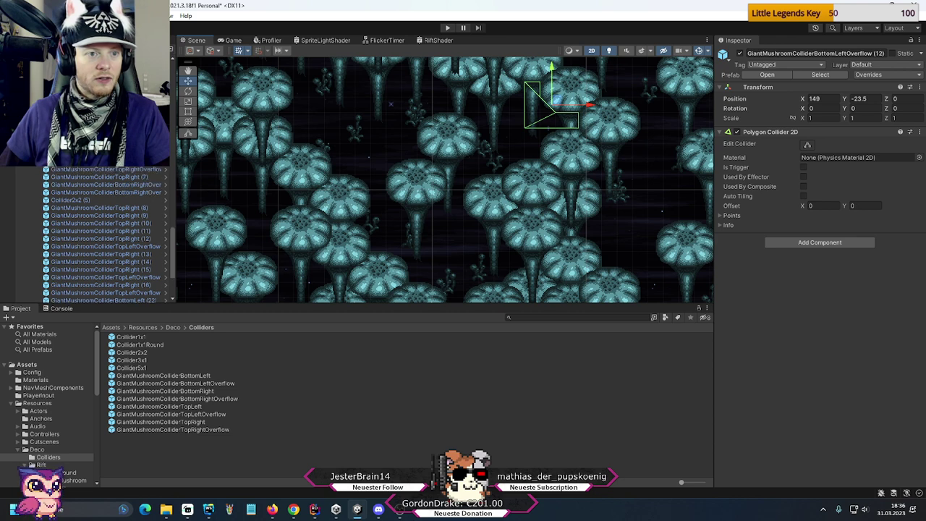
{"action": "scroll", "coordinate": [101, 231], "scroll_direction": "up", "scroll_amount": 3}
{"action": "scroll", "coordinate": [102, 231], "scroll_direction": "up", "scroll_amount": 3}
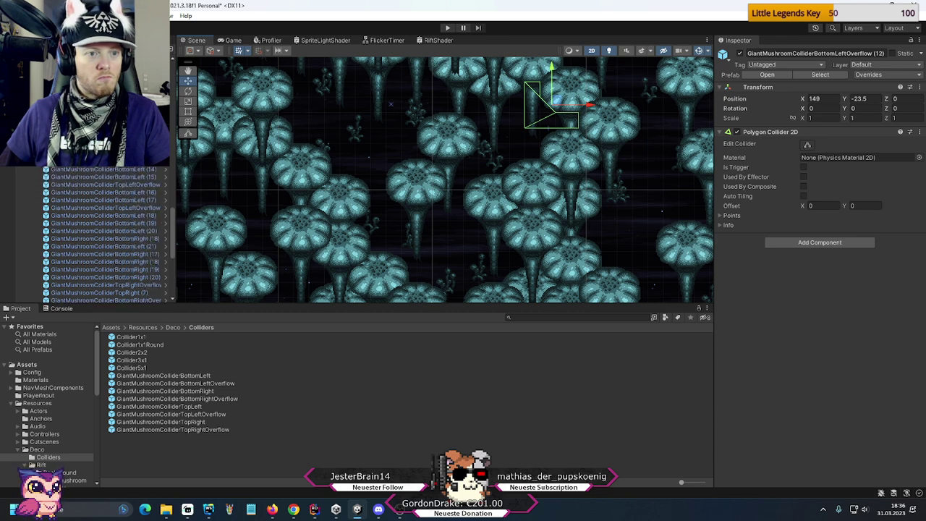
{"action": "scroll", "coordinate": [101, 231], "scroll_direction": "up", "scroll_amount": 3}
{"action": "scroll", "coordinate": [101, 231], "scroll_direction": "up", "scroll_amount": 3}
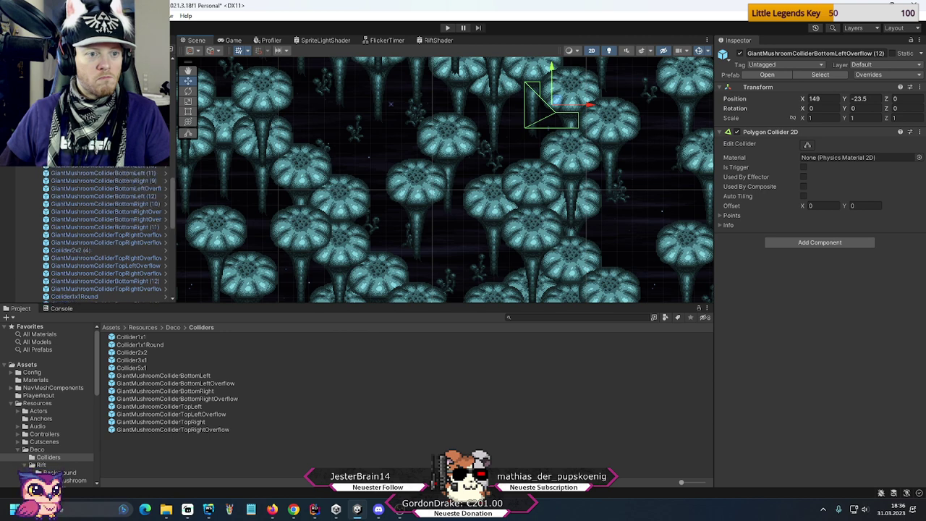
{"action": "scroll", "coordinate": [101, 232], "scroll_direction": "up", "scroll_amount": 1}
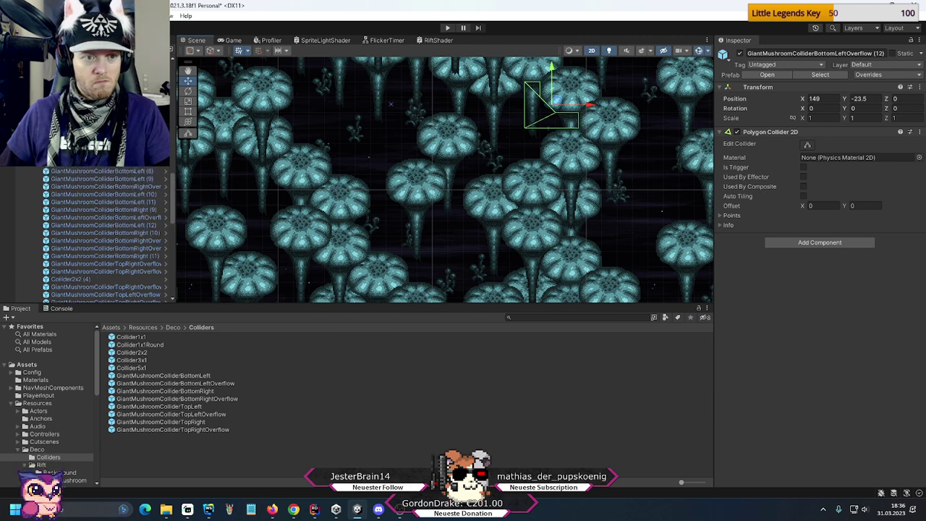
{"action": "scroll", "coordinate": [144, 210], "scroll_direction": "up", "scroll_amount": 2}
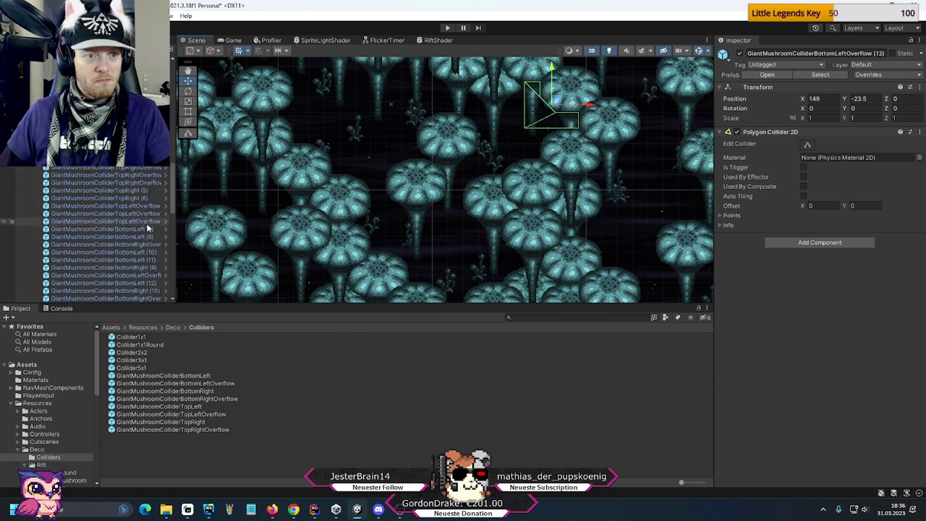
{"action": "scroll", "coordinate": [147, 229], "scroll_direction": "up", "scroll_amount": 4}
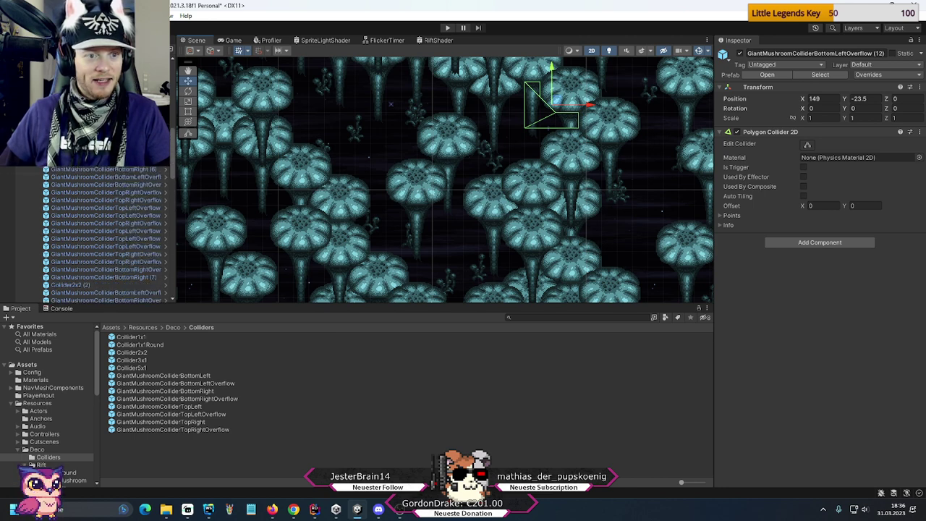
{"action": "scroll", "coordinate": [148, 171], "scroll_direction": "down", "scroll_amount": 2}
{"action": "left_click", "coordinate": [199, 141]}
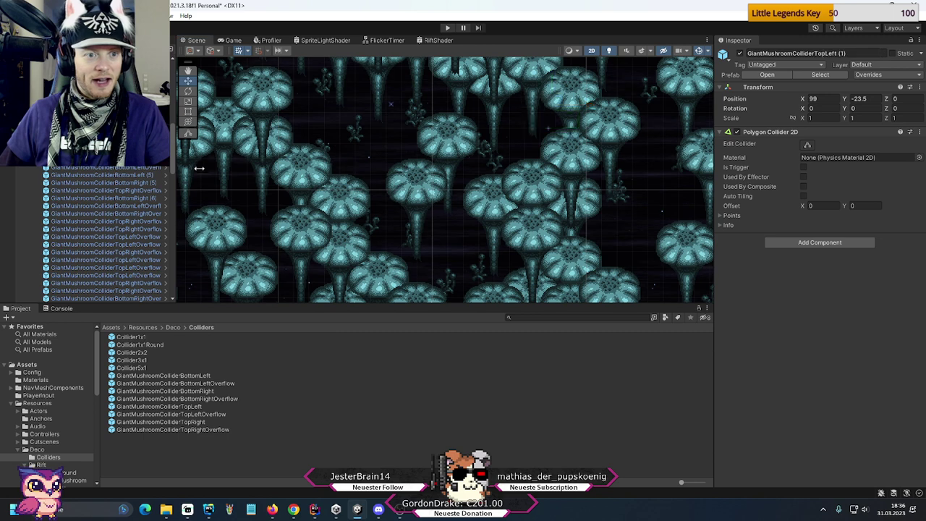
{"action": "scroll", "coordinate": [619, 213], "scroll_direction": "down", "scroll_amount": 2}
{"action": "key", "text": "ctrl+d"}
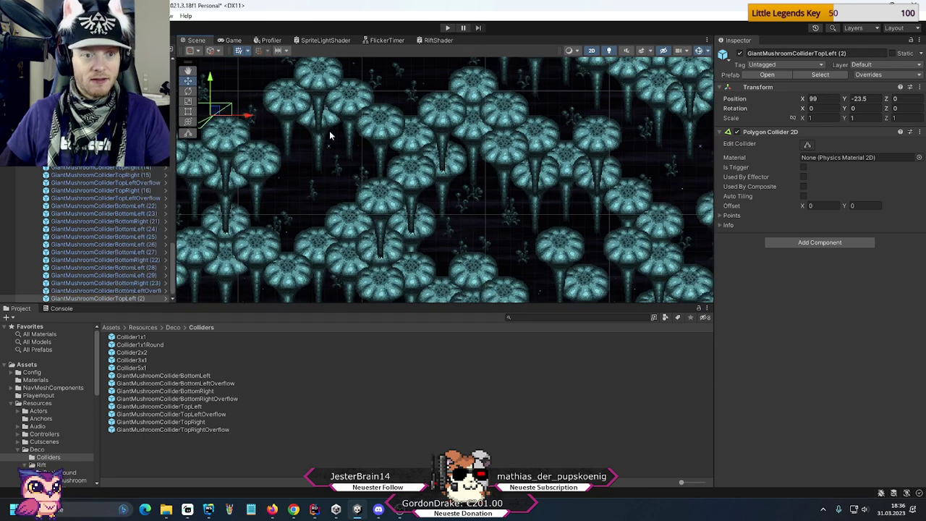
{"action": "left_click_drag", "start_coordinate": [217, 112], "coordinate": [627, 172]}
{"action": "middle_click_drag", "start_coordinate": [627, 172], "coordinate": [328, 146]}
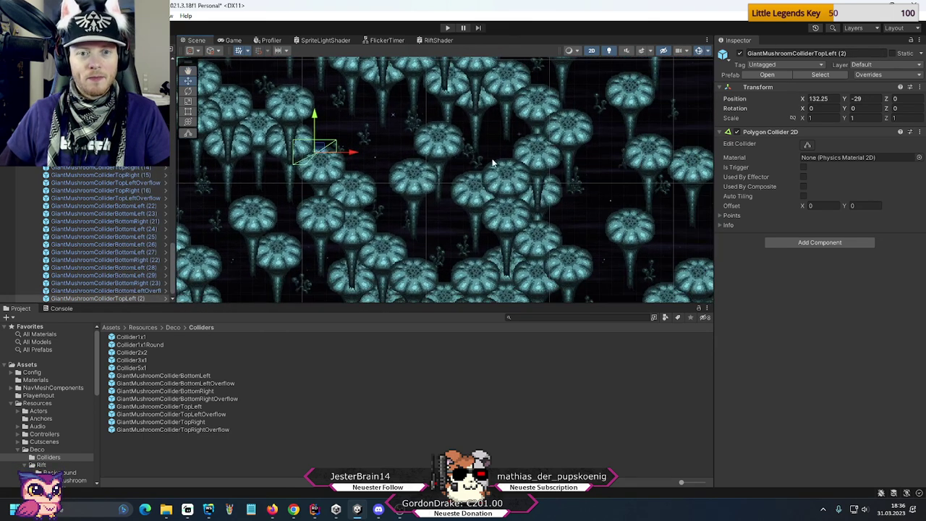
- Duplicate the top-left collider at X 132.25, Y -29 and place the copy across the corridor at X 146.5, Y -29.5
{"action": "scroll", "coordinate": [471, 147], "scroll_direction": "up", "scroll_amount": 1}
{"action": "middle_click_drag", "start_coordinate": [472, 147], "coordinate": [491, 186]}
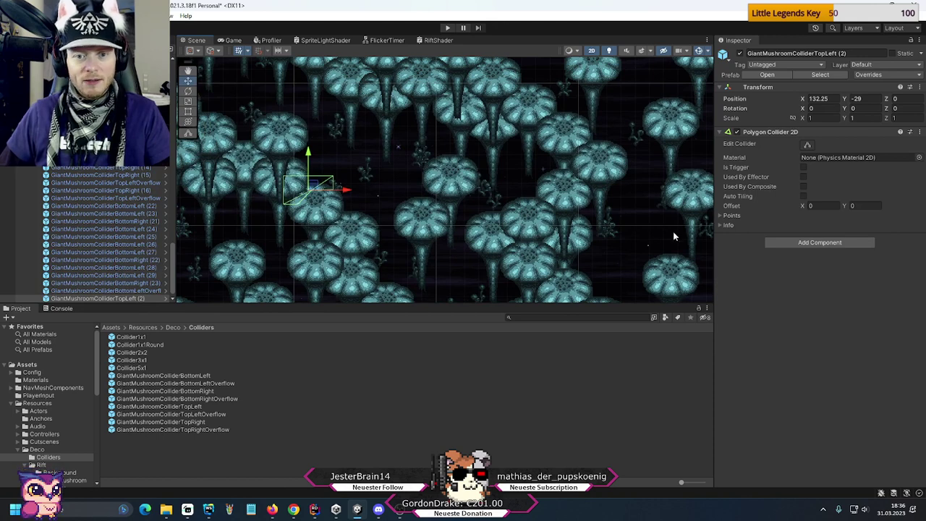
{"action": "middle_click_drag", "start_coordinate": [539, 149], "coordinate": [512, 207]}
{"action": "left_click_drag", "start_coordinate": [311, 235], "coordinate": [496, 246]}
{"action": "key", "text": "ctrl+d"}
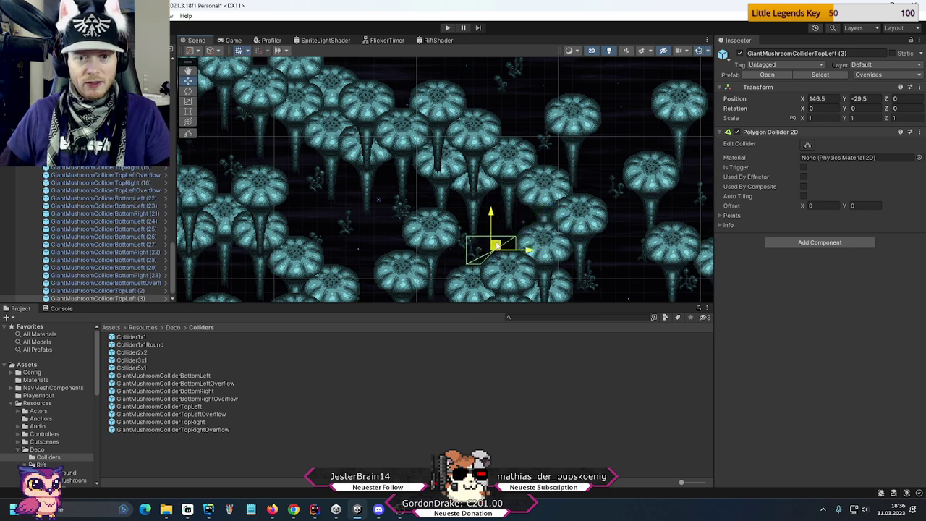
- Duplicate the top-left overflow collider at X 121.5, Y -14.5 and place the copy at X 144, Y -30.5
{"action": "middle_click_drag", "start_coordinate": [507, 274], "coordinate": [550, 198]}
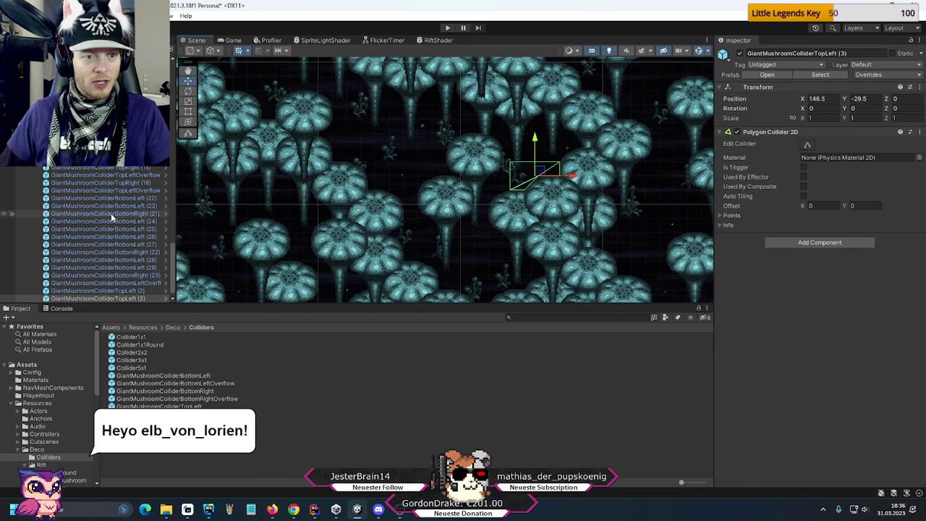
{"action": "left_click", "coordinate": [102, 190]}
{"action": "middle_click_drag", "start_coordinate": [282, 205], "coordinate": [499, 362]}
{"action": "left_click_drag", "start_coordinate": [278, 113], "coordinate": [492, 304]}
{"action": "middle_click_drag", "start_coordinate": [492, 304], "coordinate": [303, 97]}
{"action": "left_click_drag", "start_coordinate": [308, 101], "coordinate": [426, 141]}
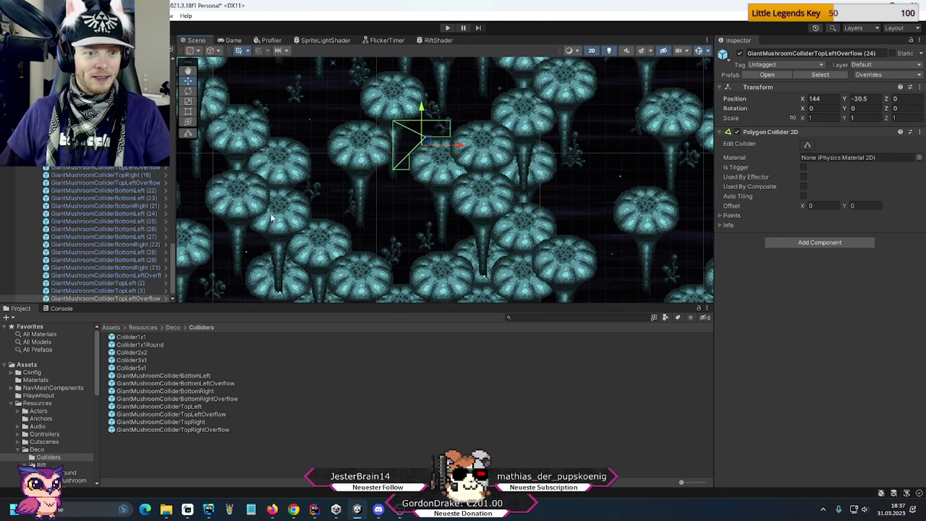
- Make two more copies from the bottom-left collider at X 144.5, Y -22.5, placing them at X 144, Y -30.5 and X 146.5, Y -32.5
{"action": "scroll", "coordinate": [134, 253], "scroll_direction": "down", "scroll_amount": 1}
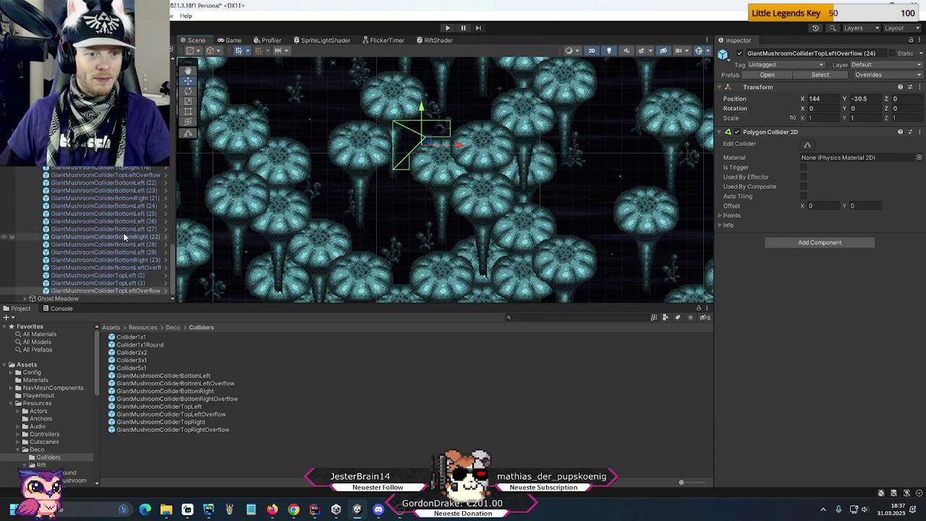
{"action": "left_click", "coordinate": [128, 253]}
{"action": "key", "text": "f"}
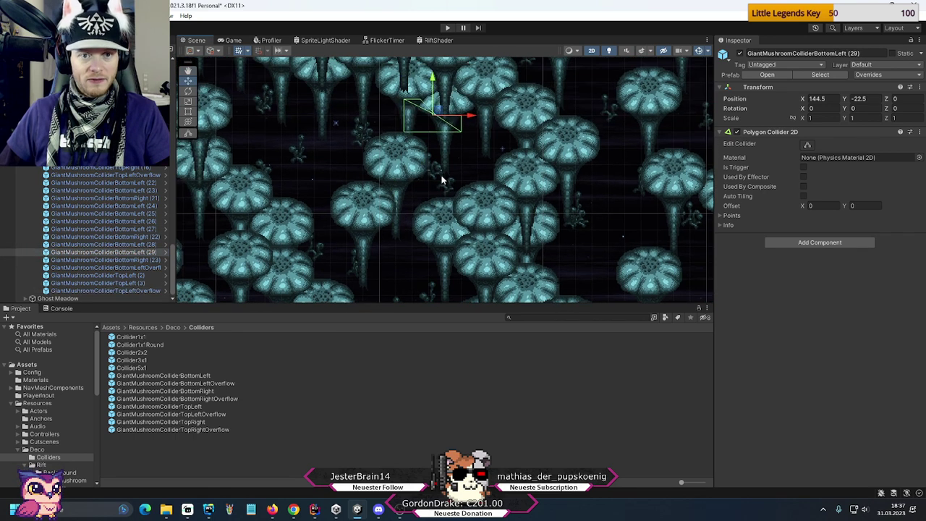
{"action": "key", "text": "ctrl+d"}
{"action": "left_click_drag", "start_coordinate": [438, 111], "coordinate": [429, 246]}
{"action": "middle_click_drag", "start_coordinate": [487, 257], "coordinate": [475, 139]}
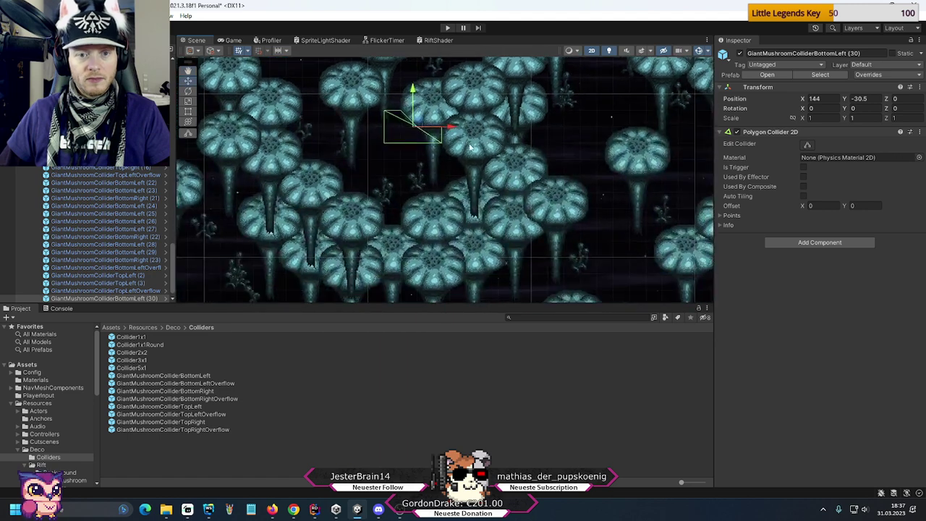
{"action": "key", "text": "ctrl+d"}
{"action": "left_click_drag", "start_coordinate": [418, 123], "coordinate": [458, 158]}
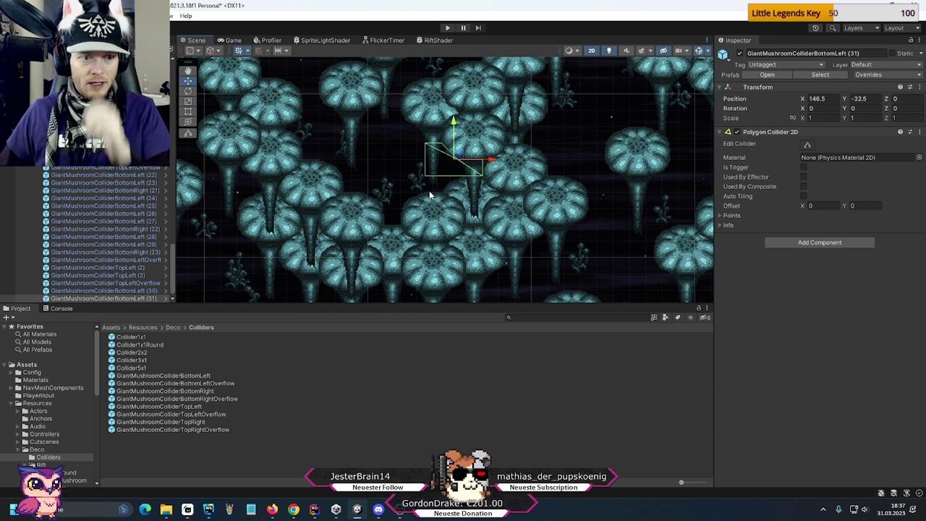
- Duplicate the top-left collider at X 146.5, Y -29.5 and move the copy straight down to Y -36.5
{"action": "left_click", "coordinate": [101, 275]}
{"action": "middle_click_drag", "start_coordinate": [253, 223], "coordinate": [254, 251]}
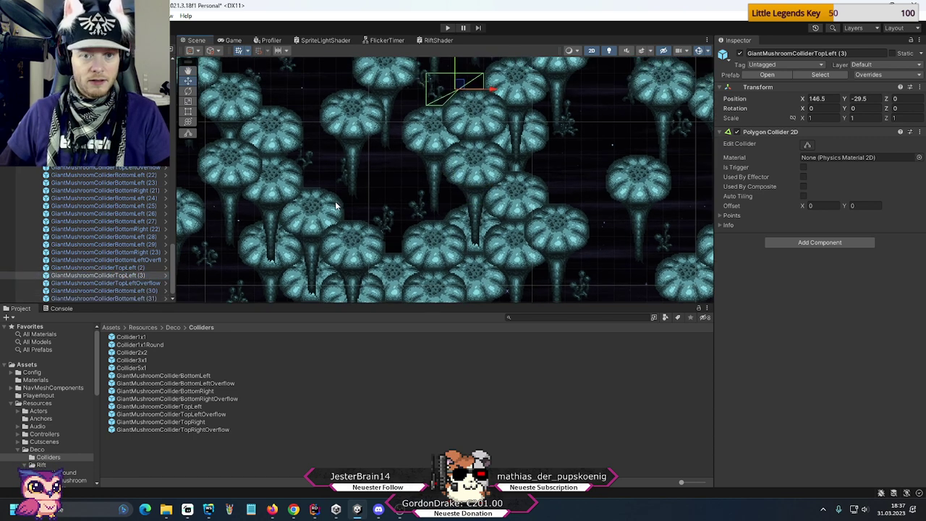
{"action": "key", "text": "ctrl+d"}
{"action": "left_click_drag", "start_coordinate": [457, 86], "coordinate": [459, 201]}
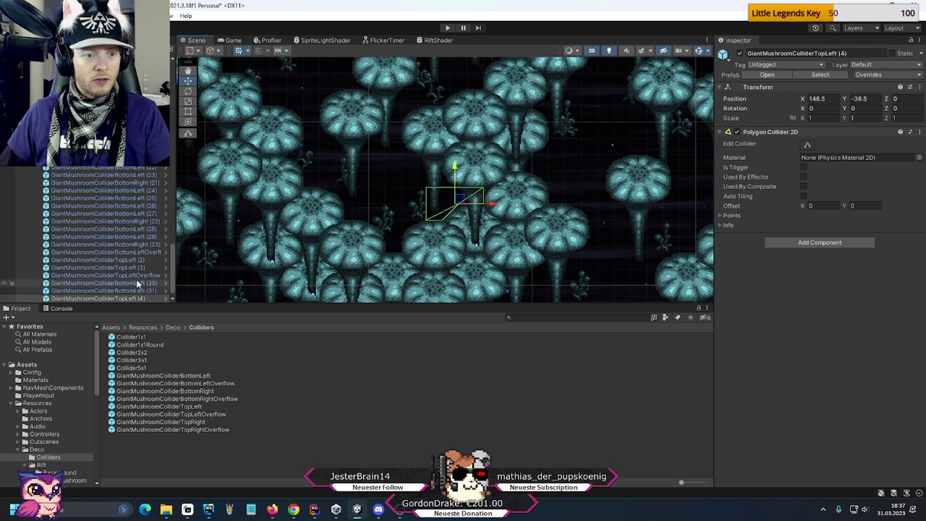
- Duplicate the top-left overflow collider at X 144, Y -30.5 and move the copy down to X 144, Y -37.5
{"action": "left_click", "coordinate": [105, 275]}
{"action": "key", "text": "ctrl+d"}
{"action": "left_click_drag", "start_coordinate": [412, 100], "coordinate": [420, 227]}
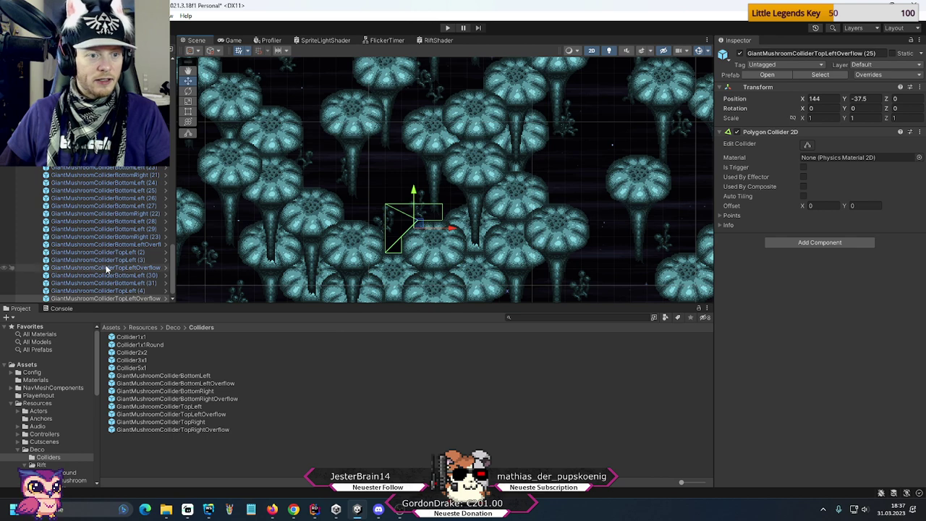
- Duplicate an existing top-right mushroom collider and move the copy down to X 136.5, Y -35.5 beside the lower mushroom corridor
{"action": "left_click", "coordinate": [379, 136]}
{"action": "middle_click_drag", "start_coordinate": [379, 137], "coordinate": [431, 211]}
{"action": "key", "text": "ctrl+d"}
{"action": "left_click_drag", "start_coordinate": [305, 132], "coordinate": [379, 254]}
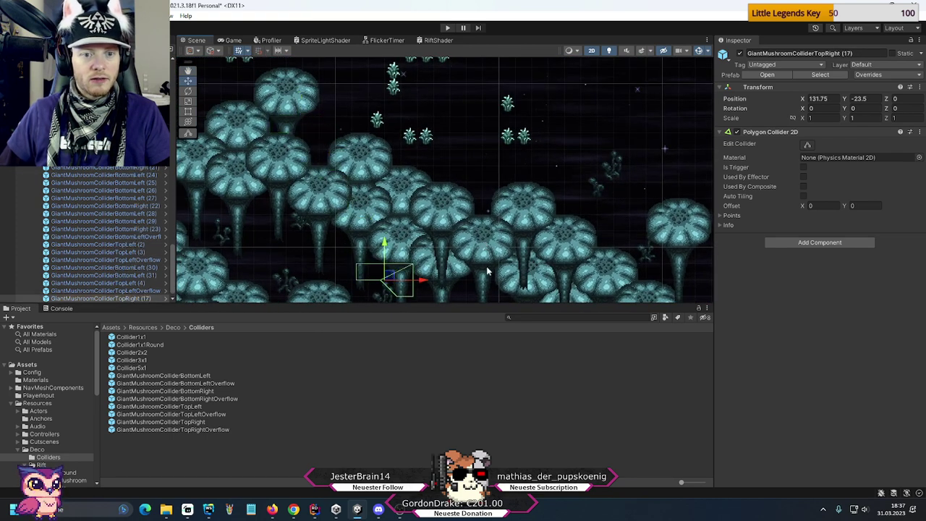
{"action": "middle_click_drag", "start_coordinate": [380, 253], "coordinate": [314, 88]}
{"action": "left_click_drag", "start_coordinate": [316, 91], "coordinate": [398, 242]}
{"action": "middle_click_drag", "start_coordinate": [520, 261], "coordinate": [549, 112]}
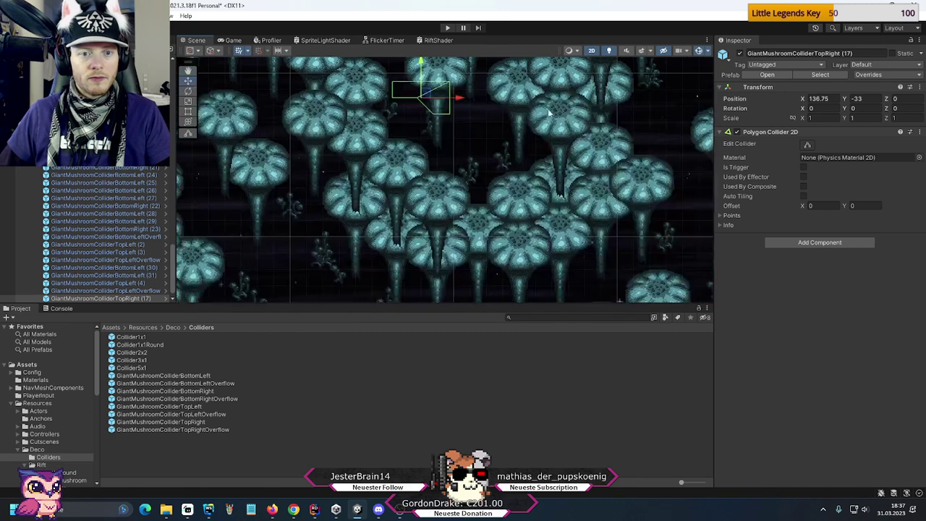
{"action": "left_click_drag", "start_coordinate": [428, 94], "coordinate": [425, 134]}
- Make two more copies of the top-right collider at X 136.5, Y -35.5 and place the last one at X 131.5, Y -28.5
{"action": "key", "text": "ctrl+d"}
{"action": "key", "text": "ctrl+d"}
{"action": "middle_click_drag", "start_coordinate": [367, 106], "coordinate": [411, 236]}
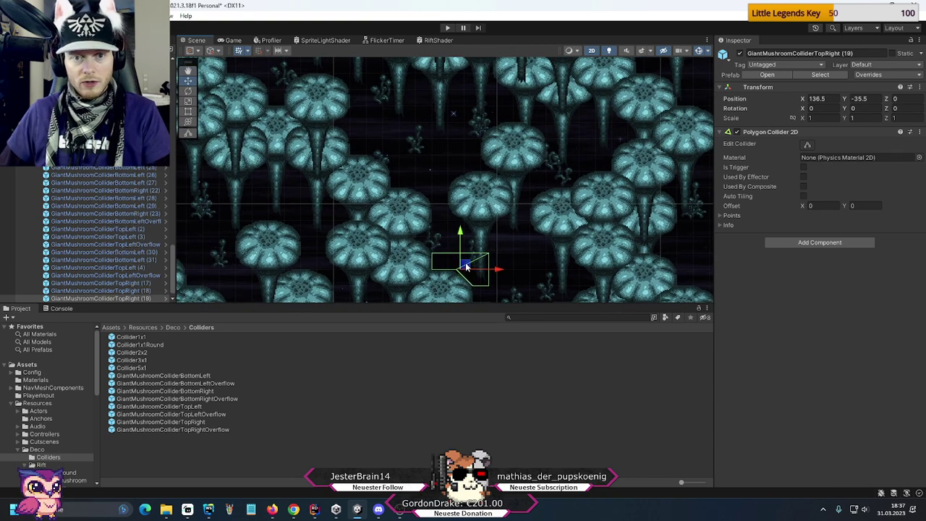
{"action": "left_click_drag", "start_coordinate": [474, 268], "coordinate": [382, 150]}
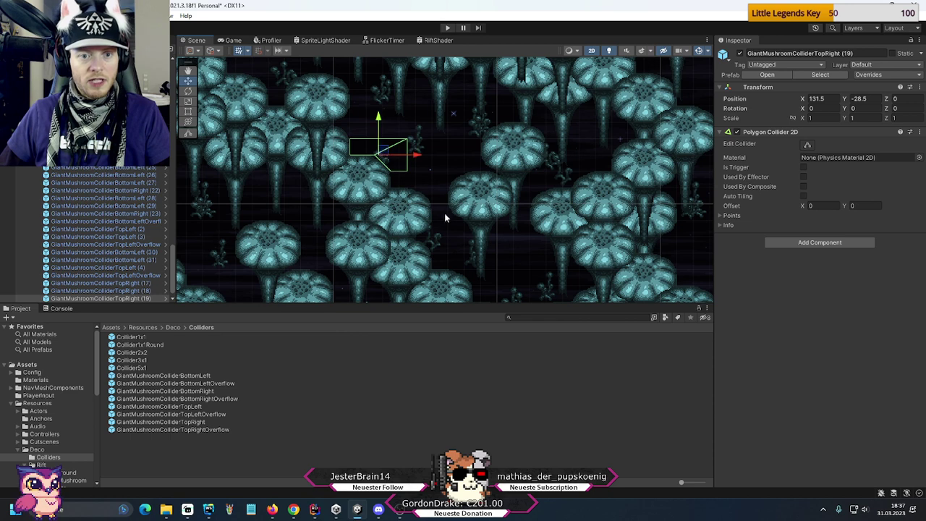
- Duplicate the top-right overflow collider at X 151.5, Y -36.5 and place the copy at X 136.5, Y -35.5
{"action": "left_click", "coordinate": [139, 221]}
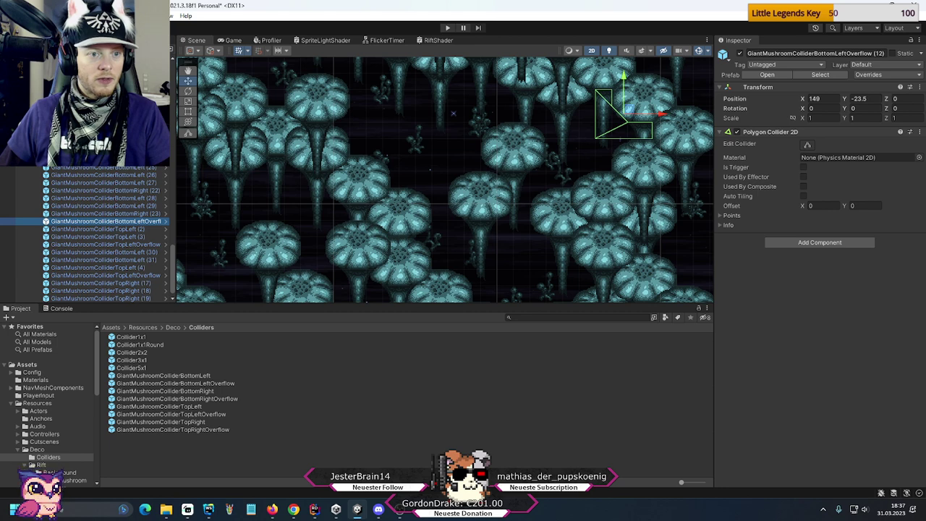
{"action": "scroll", "coordinate": [85, 234], "scroll_direction": "up", "scroll_amount": 5}
{"action": "scroll", "coordinate": [85, 234], "scroll_direction": "up", "scroll_amount": 5}
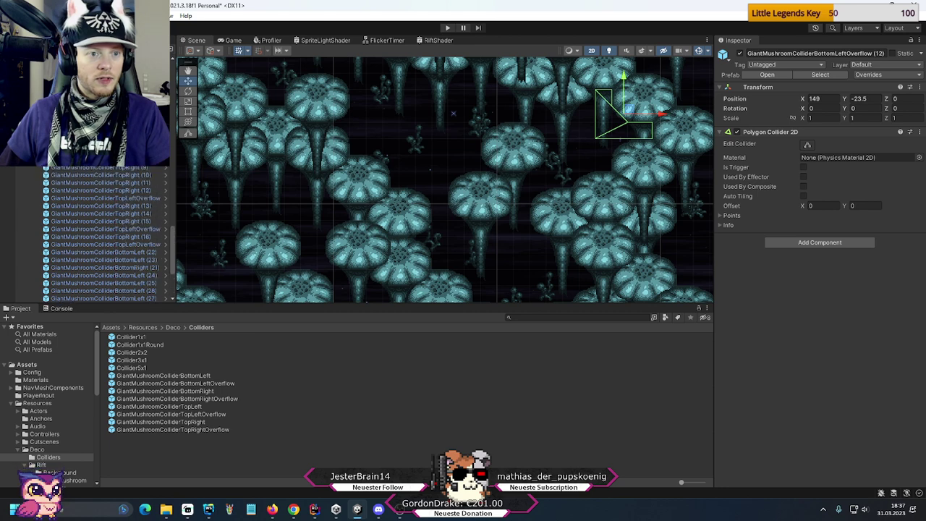
{"action": "left_click", "coordinate": [680, 268]}
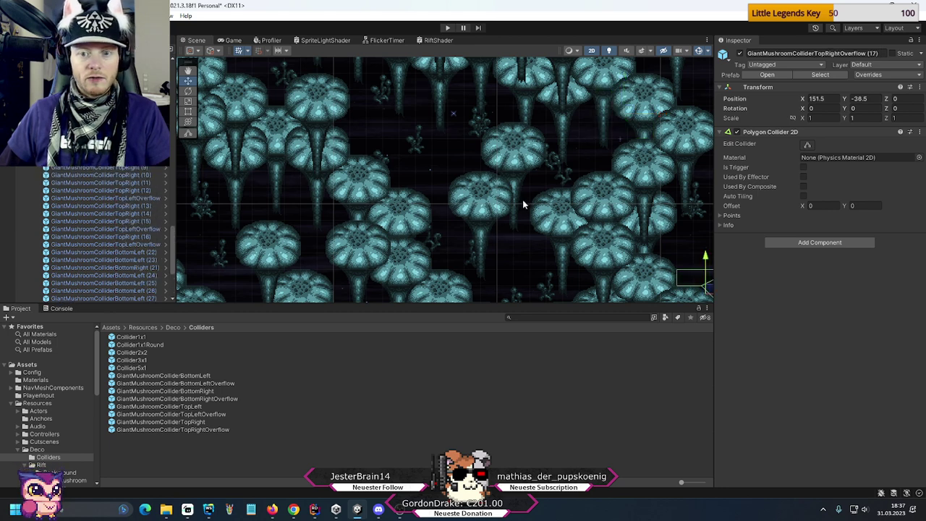
{"action": "middle_click_drag", "start_coordinate": [522, 199], "coordinate": [474, 164]}
{"action": "key", "text": "ctrl+d"}
{"action": "left_click_drag", "start_coordinate": [646, 225], "coordinate": [401, 209]}
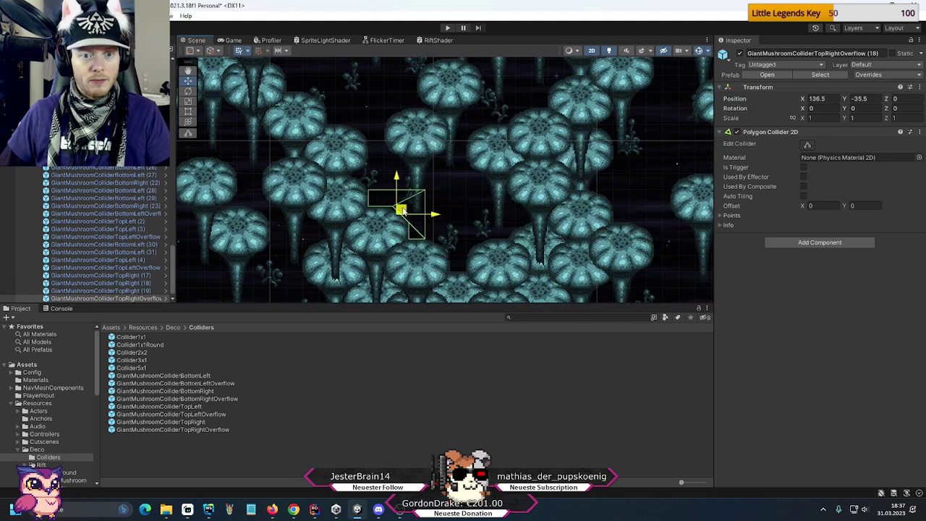
- Check the Level Border collider outlines and move the newly copied top-right overflow collider to X 134, Y -30.5
{"action": "scroll", "coordinate": [127, 183], "scroll_direction": "up", "scroll_amount": 10}
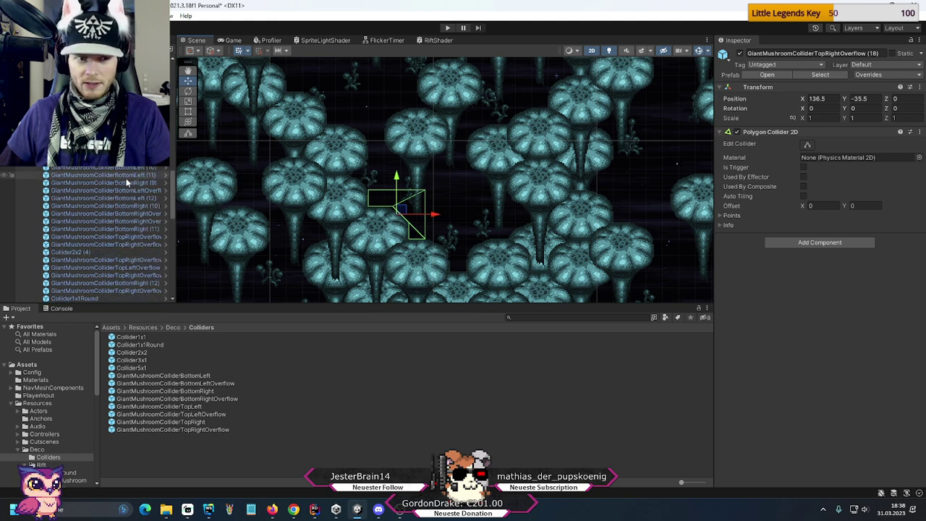
{"action": "scroll", "coordinate": [116, 177], "scroll_direction": "up", "scroll_amount": 6}
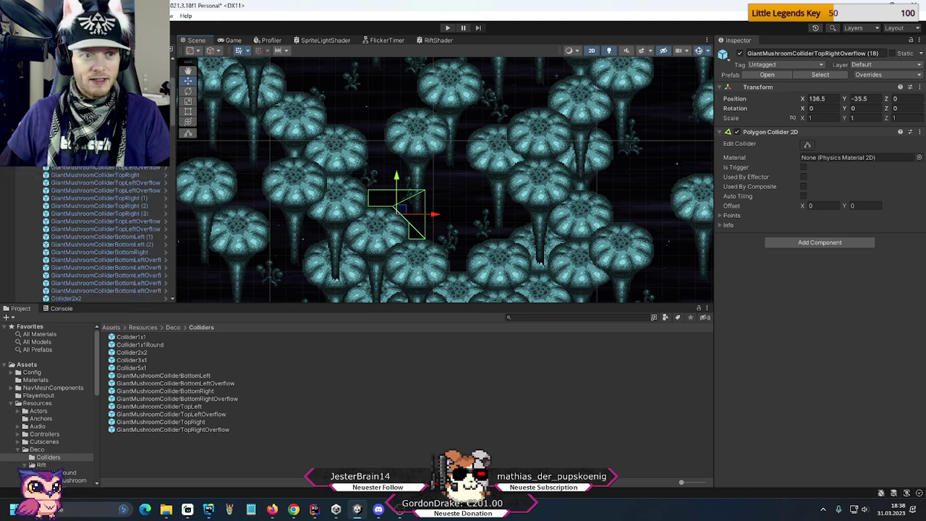
{"action": "left_click", "coordinate": [101, 145]}
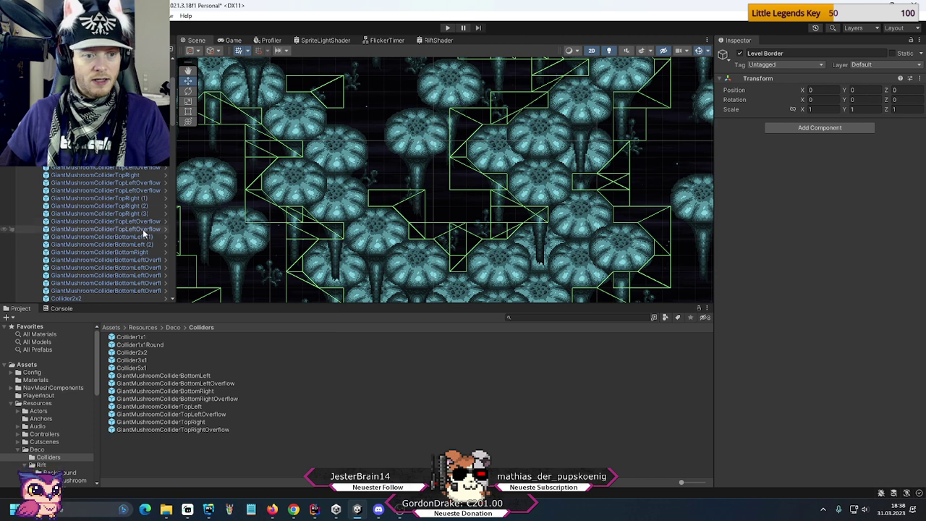
{"action": "left_click_drag", "start_coordinate": [171, 88], "coordinate": [173, 269]}
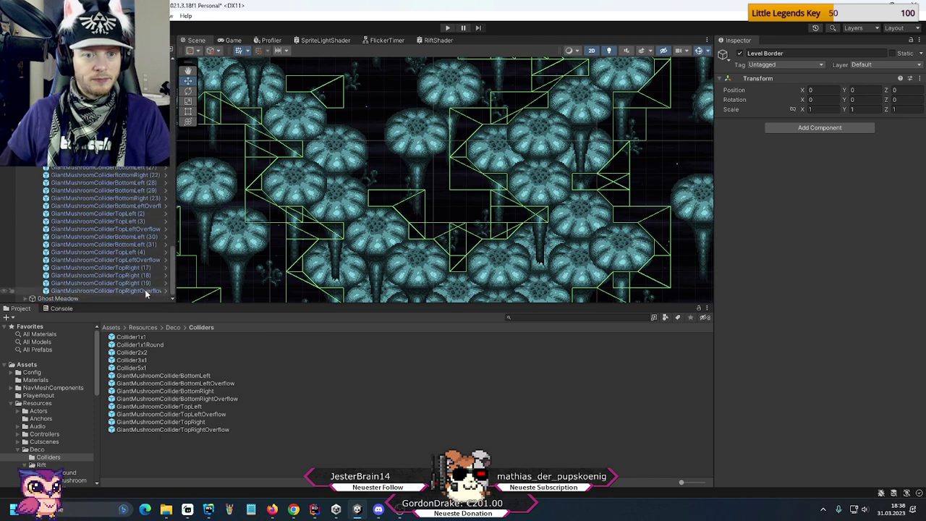
{"action": "left_click", "coordinate": [116, 290]}
{"action": "left_click_drag", "start_coordinate": [401, 211], "coordinate": [362, 130]}
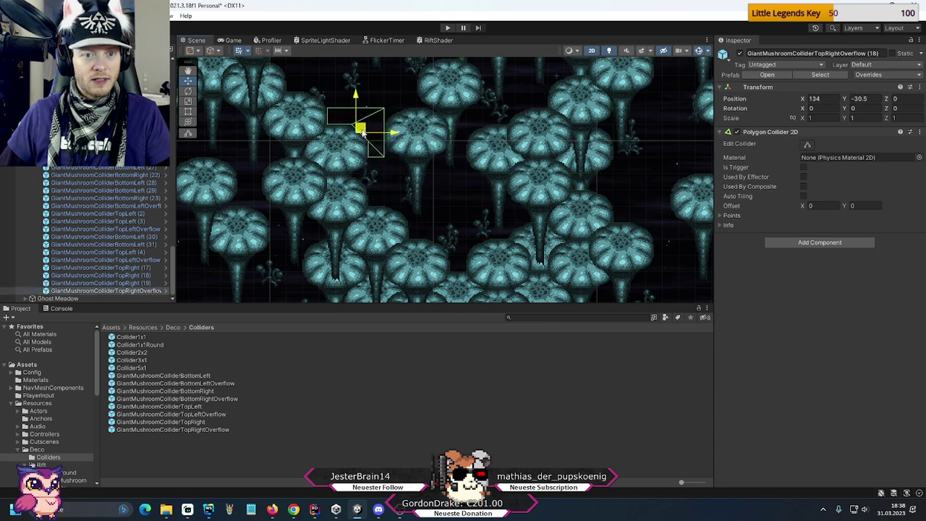
- Display all Level Border collider outlines and examine the mushroom corridors for remaining gaps
{"action": "left_click", "coordinate": [173, 263]}
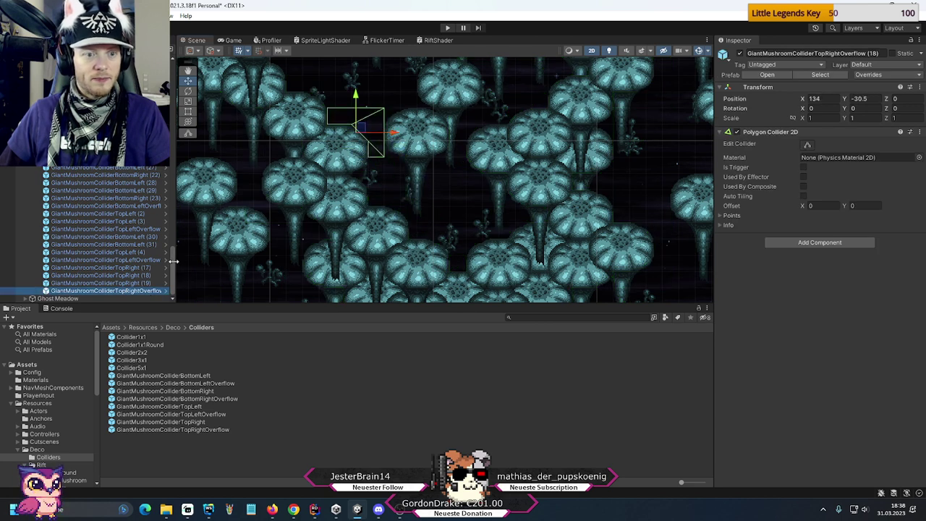
{"action": "left_click_drag", "start_coordinate": [172, 267], "coordinate": [173, 83]}
{"action": "left_click", "coordinate": [452, 160]}
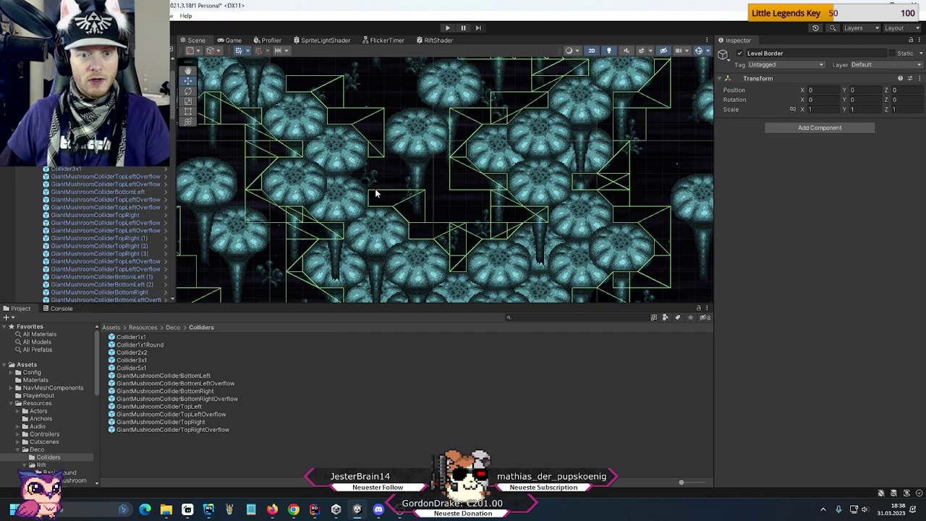
{"action": "middle_click_drag", "start_coordinate": [425, 119], "coordinate": [534, 217]}
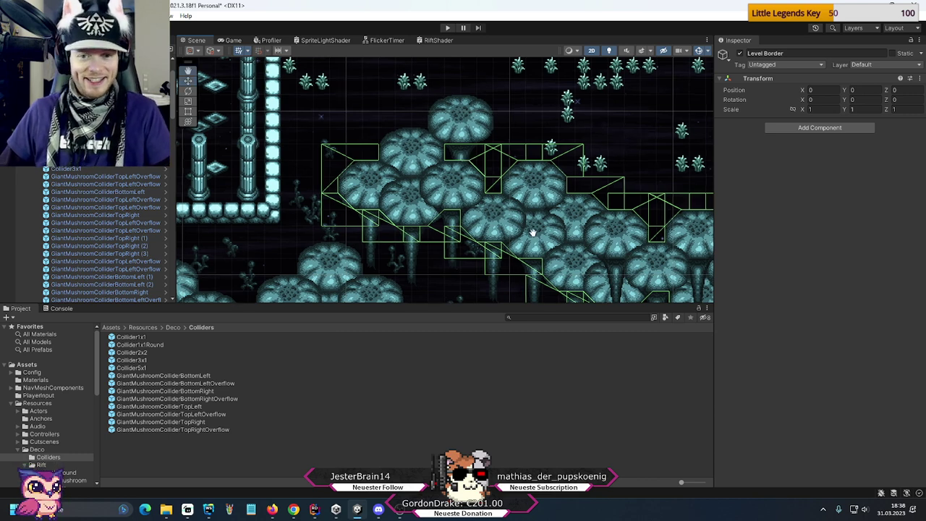
{"action": "middle_click_drag", "start_coordinate": [615, 263], "coordinate": [542, 152]}
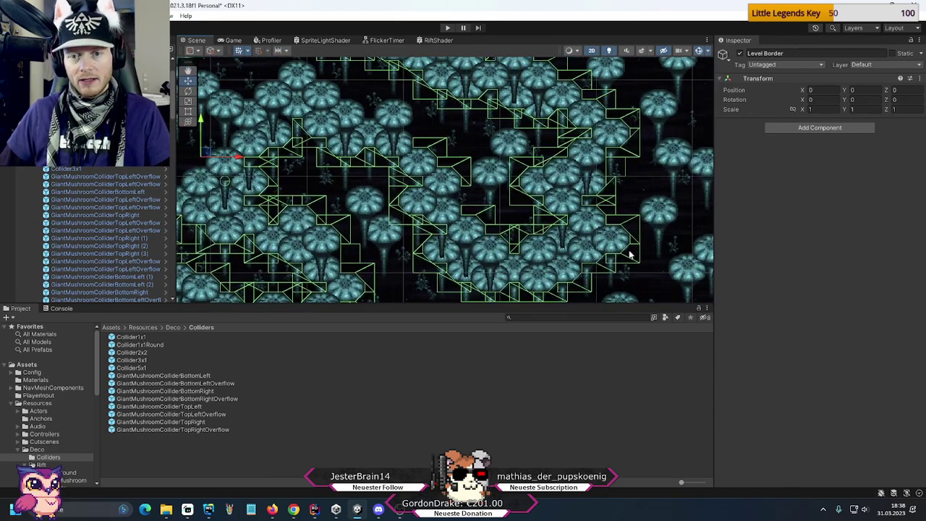
{"action": "middle_click_drag", "start_coordinate": [618, 190], "coordinate": [628, 230]}
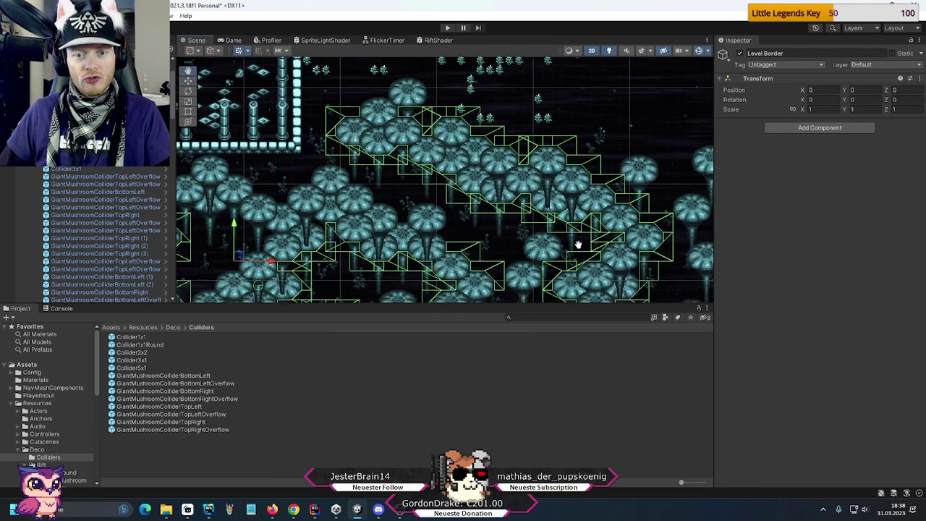
{"action": "middle_click_drag", "start_coordinate": [536, 277], "coordinate": [512, 193]}
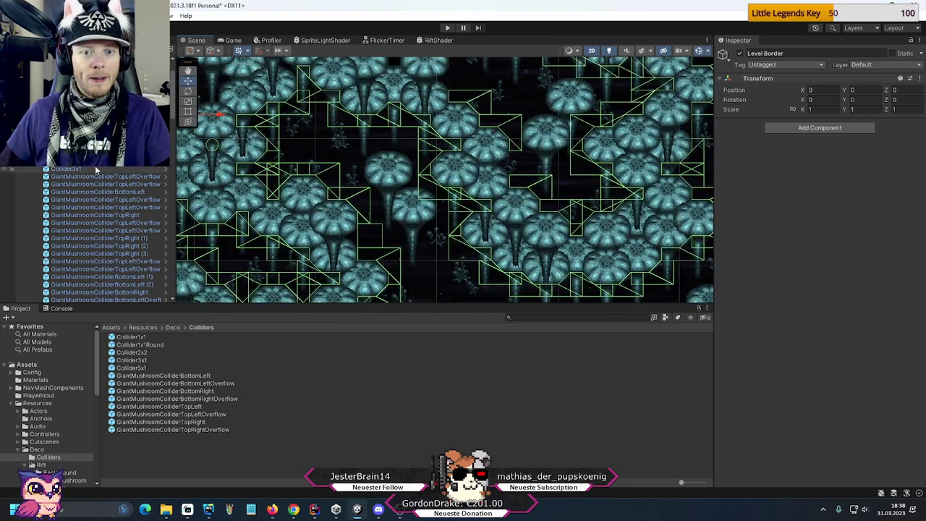
- Duplicate the Collider2x2 at X 73.5, Y -28 and place the copy at X 137, Y -32 to fill the corridor edge
{"action": "scroll", "coordinate": [87, 210], "scroll_direction": "down", "scroll_amount": 5}
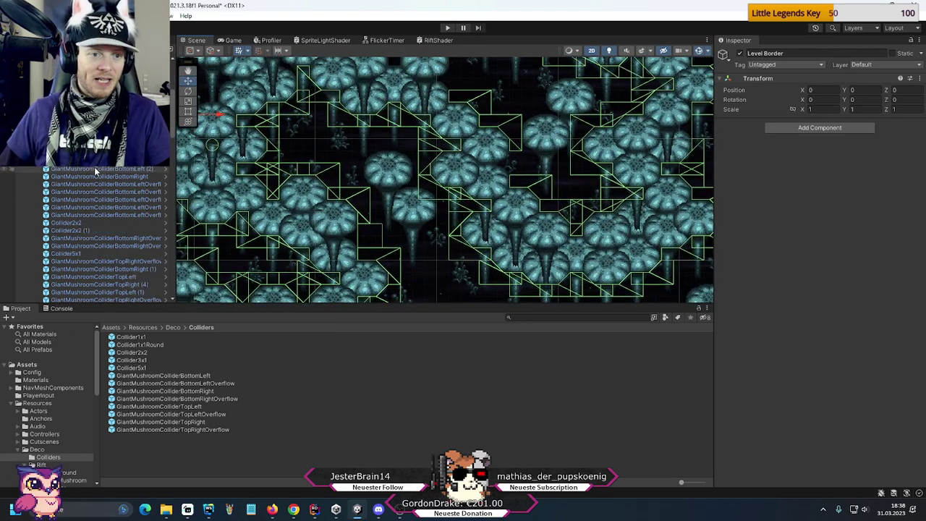
{"action": "left_click", "coordinate": [69, 224]}
{"action": "double_click", "coordinate": [69, 224]}
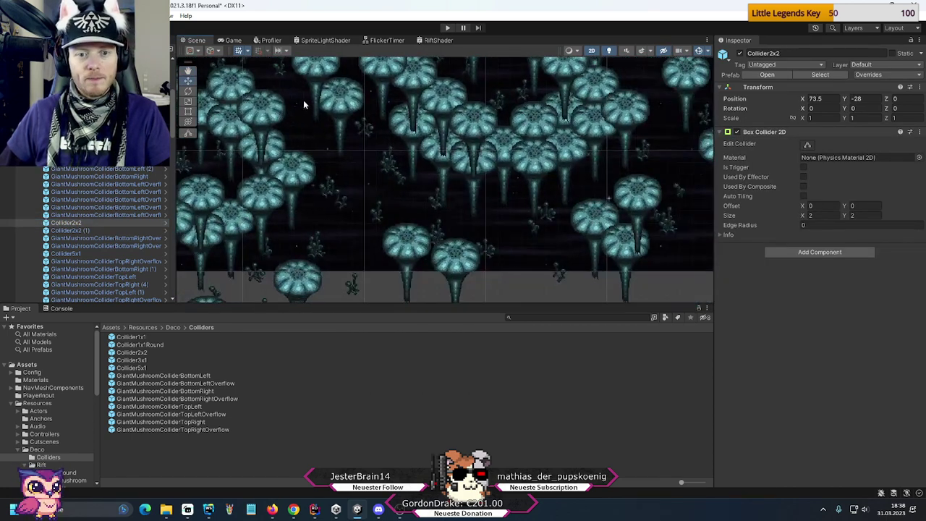
{"action": "key", "text": "ctrl+d"}
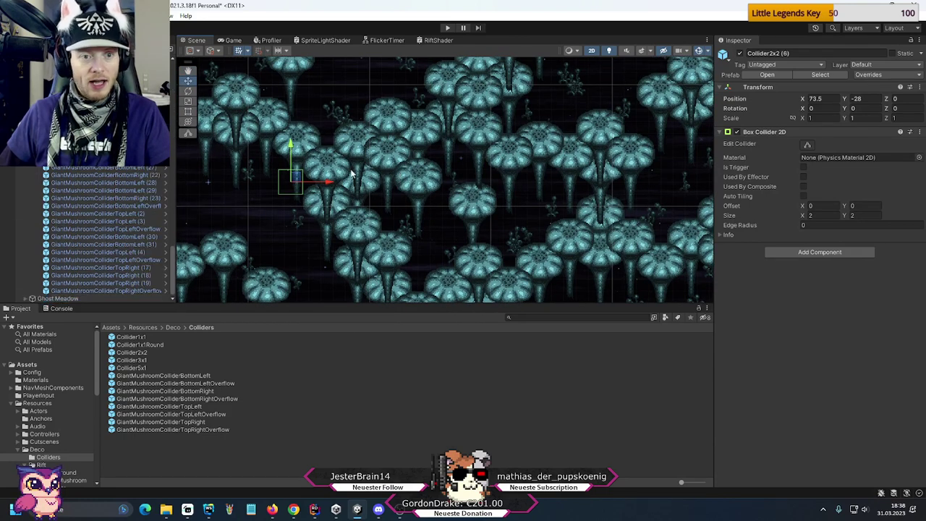
{"action": "left_click_drag", "start_coordinate": [295, 179], "coordinate": [631, 197]}
{"action": "middle_click_drag", "start_coordinate": [650, 232], "coordinate": [238, 165]}
{"action": "left_click_drag", "start_coordinate": [238, 165], "coordinate": [651, 172]}
{"action": "middle_click_drag", "start_coordinate": [641, 224], "coordinate": [370, 204]}
{"action": "scroll", "coordinate": [370, 204], "scroll_direction": "up", "scroll_amount": 3}
{"action": "left_click_drag", "start_coordinate": [376, 214], "coordinate": [411, 233]}
{"action": "scroll", "coordinate": [310, 209], "scroll_direction": "down", "scroll_amount": 1}
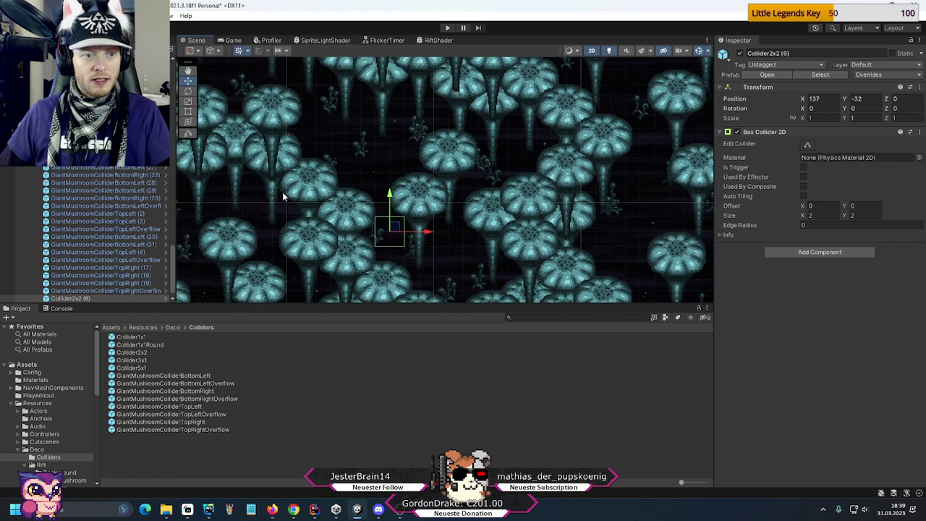
- Check the Level Border outlines, duplicate the top-right overflow collider at X 134, Y -30.5 and place the copy at X 129, Y -23.5
{"action": "scroll", "coordinate": [194, 234], "scroll_direction": "down", "scroll_amount": 1}
{"action": "left_click_drag", "start_coordinate": [172, 268], "coordinate": [174, 86]}
{"action": "left_click", "coordinate": [395, 217]}
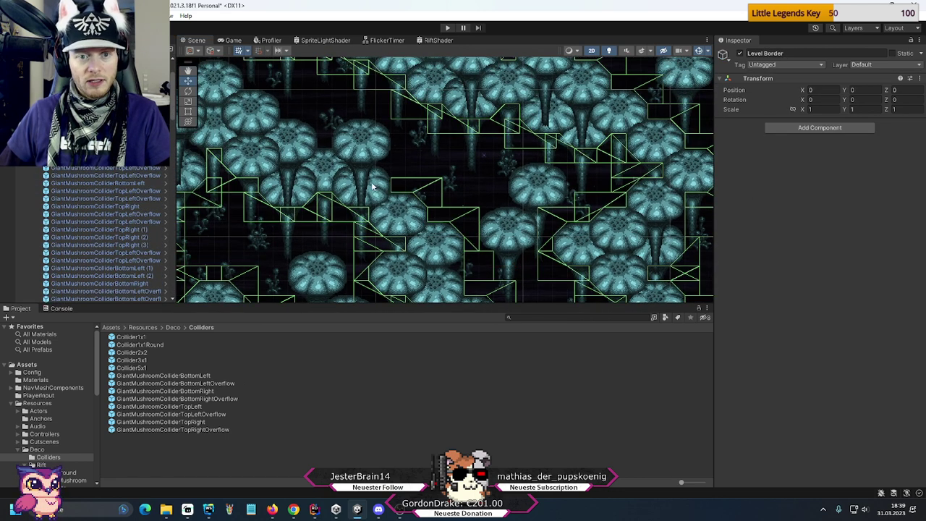
{"action": "middle_click_drag", "start_coordinate": [392, 213], "coordinate": [466, 229]}
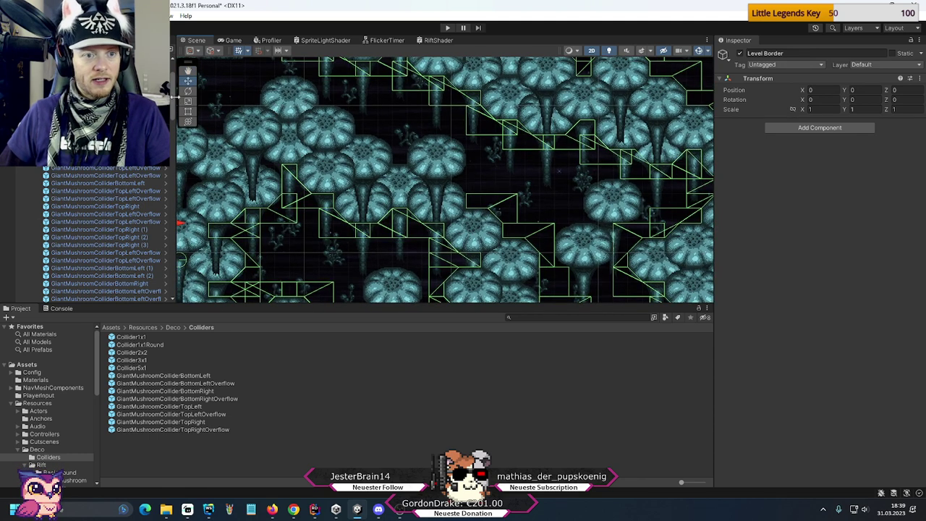
{"action": "scroll", "coordinate": [173, 273], "scroll_direction": "down", "scroll_amount": 10}
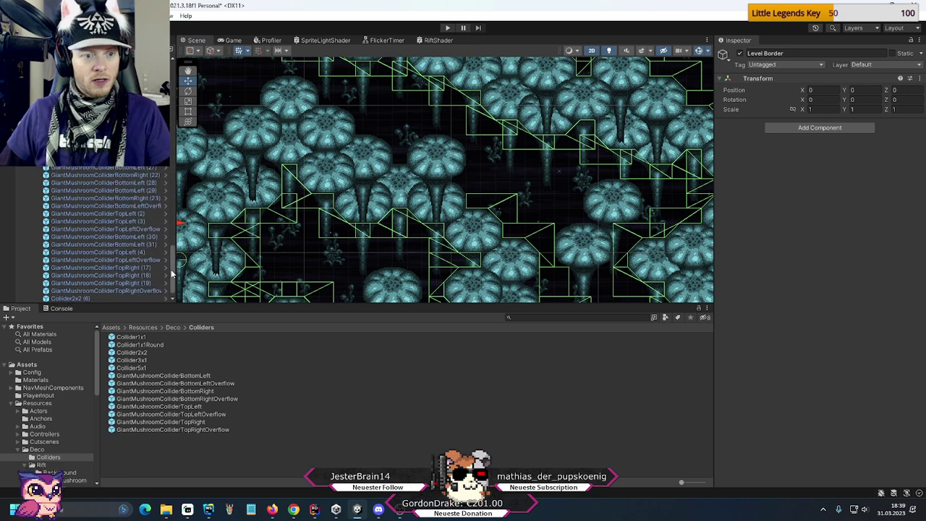
{"action": "left_click", "coordinate": [130, 290]}
{"action": "key", "text": "ctrl+d"}
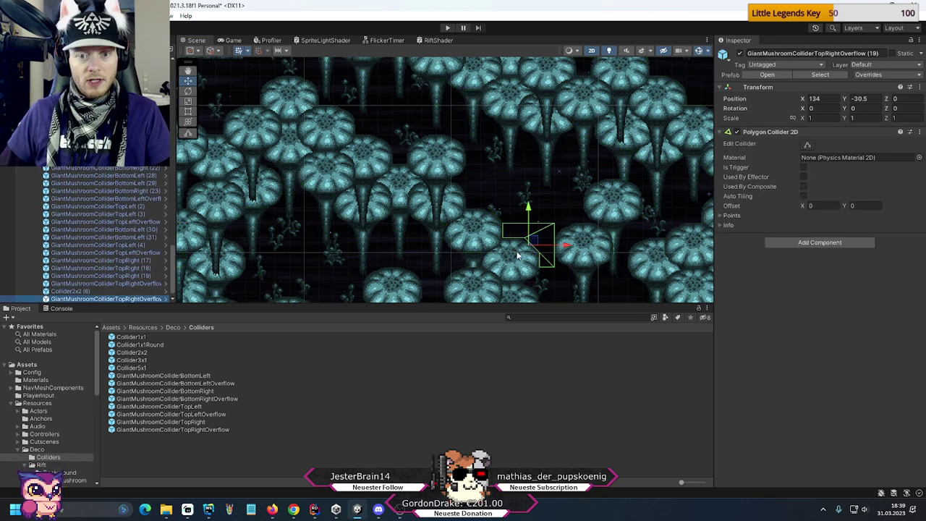
{"action": "left_click_drag", "start_coordinate": [533, 238], "coordinate": [457, 138]}
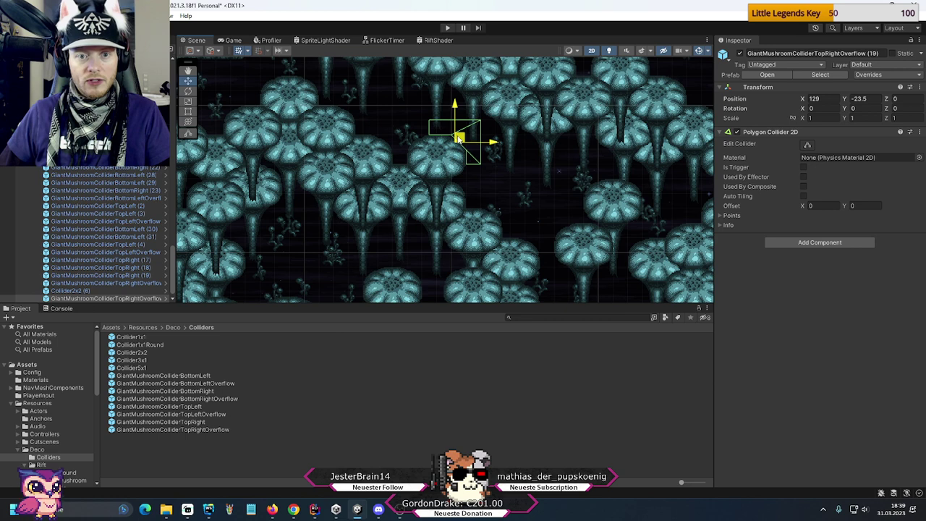
- Duplicate the 2x2 box collider at X 137, Y -32 and place the copy at X 132, Y -25
{"action": "left_click", "coordinate": [108, 290]}
{"action": "key", "text": "ctrl+d"}
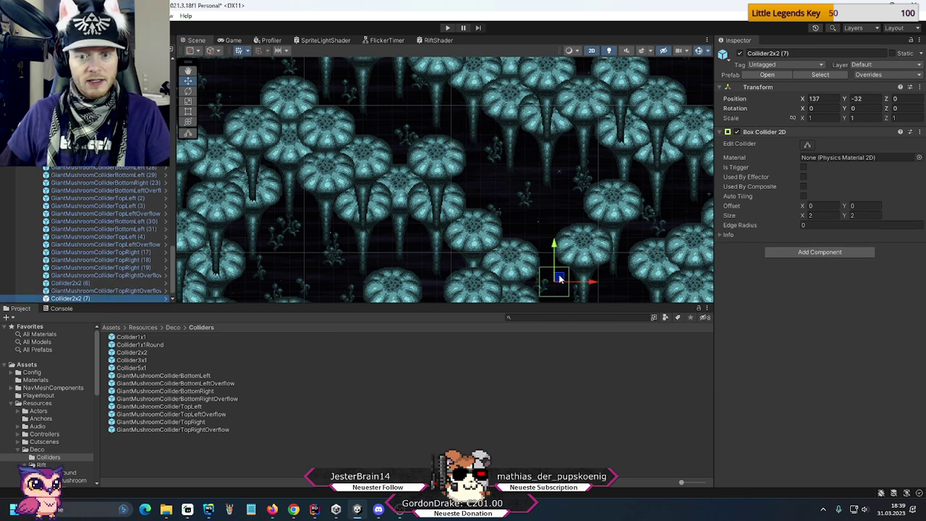
{"action": "left_click_drag", "start_coordinate": [560, 277], "coordinate": [487, 176]}
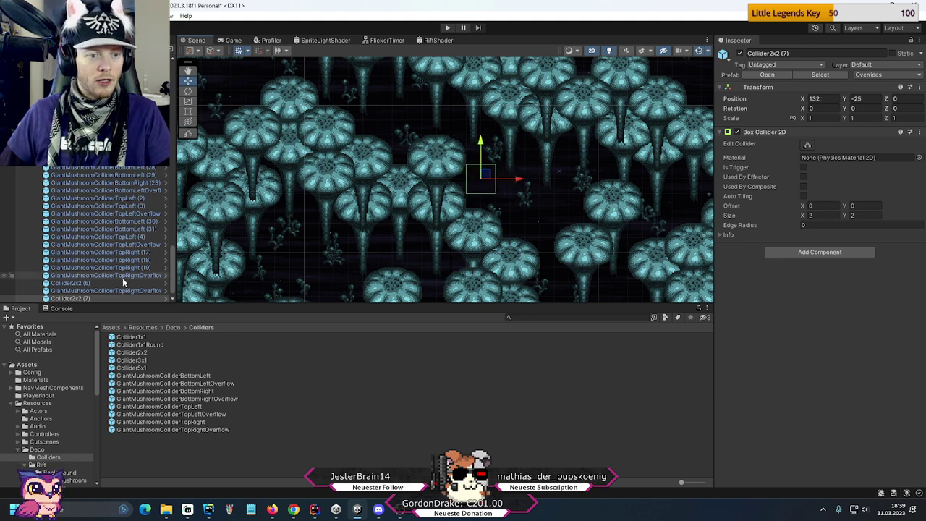
- Duplicate the latest top-left overflow collider and place the copy on the upper mushroom at X 129, Y -23.5
{"action": "left_click", "coordinate": [126, 246]}
{"action": "middle_click_drag", "start_coordinate": [550, 275], "coordinate": [492, 182]}
{"action": "key", "text": "ctrl+d"}
{"action": "left_click_drag", "start_coordinate": [608, 268], "coordinate": [426, 119]}
{"action": "middle_click_drag", "start_coordinate": [425, 120], "coordinate": [495, 211]}
{"action": "left_click_drag", "start_coordinate": [495, 212], "coordinate": [454, 160]}
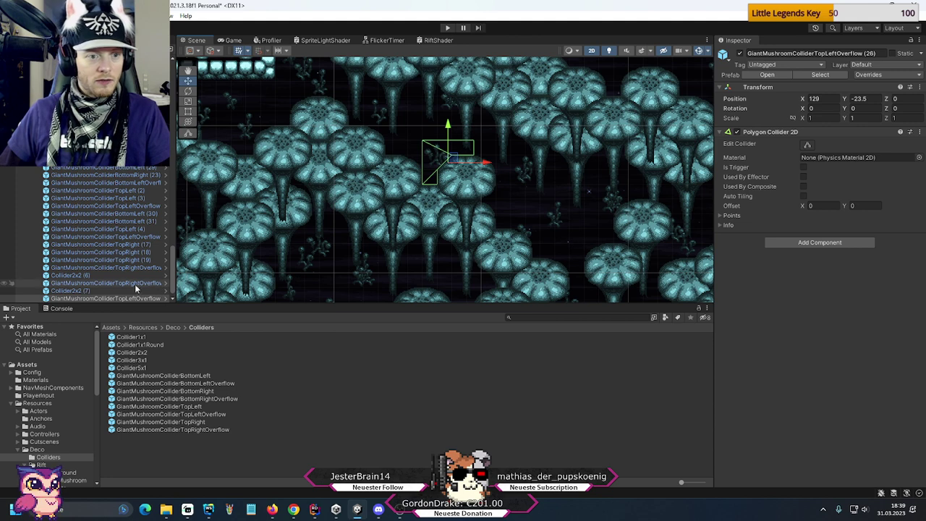
- Make three copies from the top-right collider at X 131.5, Y -28.5, using positions X 121.5, Y -21.5 and X 119, Y -19.5
{"action": "left_click", "coordinate": [127, 260]}
{"action": "key", "text": "ctrl+d"}
{"action": "left_click_drag", "start_coordinate": [525, 233], "coordinate": [380, 125]}
{"action": "key", "text": "ctrl+d"}
{"action": "middle_click_drag", "start_coordinate": [381, 125], "coordinate": [517, 189]}
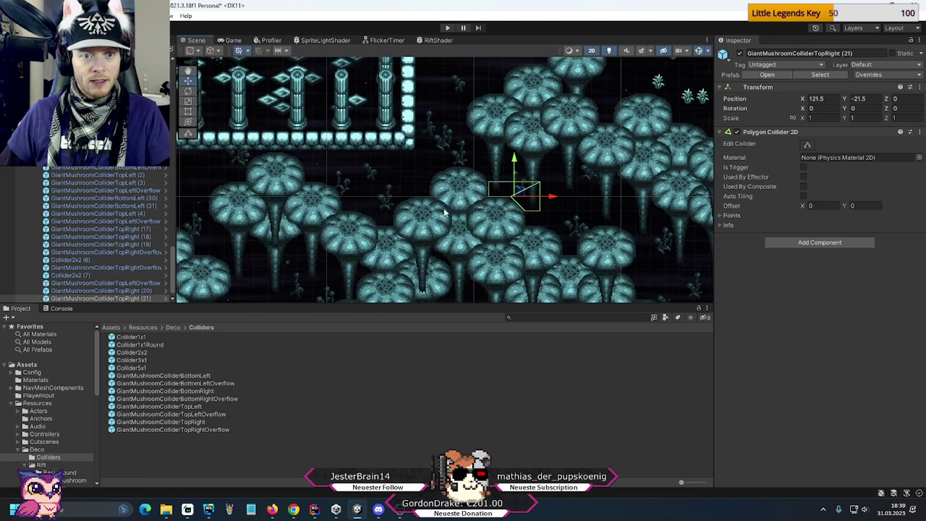
{"action": "key", "text": "ctrl+d"}
{"action": "left_click_drag", "start_coordinate": [530, 187], "coordinate": [487, 167]}
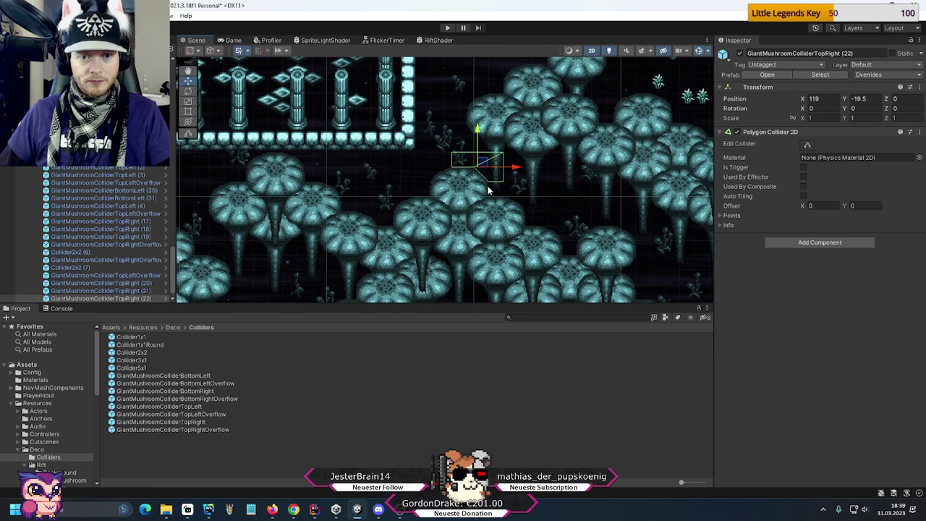
- Duplicate the most recent top-left collider and place the copy at X 119, Y -19.5 above the topmost mushroom
{"action": "scroll", "coordinate": [489, 190], "scroll_direction": "up", "scroll_amount": 3}
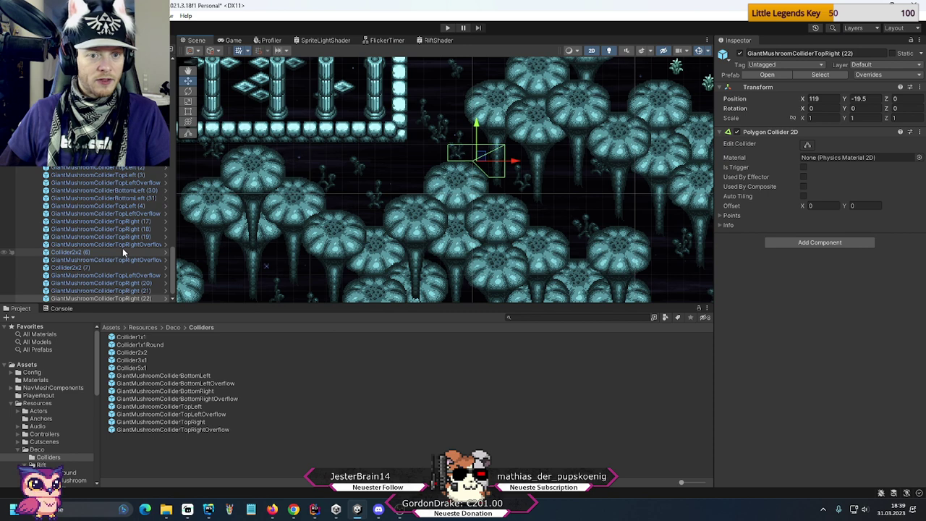
{"action": "left_click", "coordinate": [106, 174]}
{"action": "middle_click_drag", "start_coordinate": [434, 274], "coordinate": [391, 116]}
{"action": "left_click", "coordinate": [144, 206]}
{"action": "middle_click_drag", "start_coordinate": [455, 263], "coordinate": [325, 137]}
{"action": "key", "text": "ctrl+d"}
{"action": "left_click_drag", "start_coordinate": [680, 221], "coordinate": [314, 93]}
{"action": "middle_click_drag", "start_coordinate": [314, 92], "coordinate": [528, 233]}
{"action": "left_click_drag", "start_coordinate": [530, 241], "coordinate": [438, 86]}
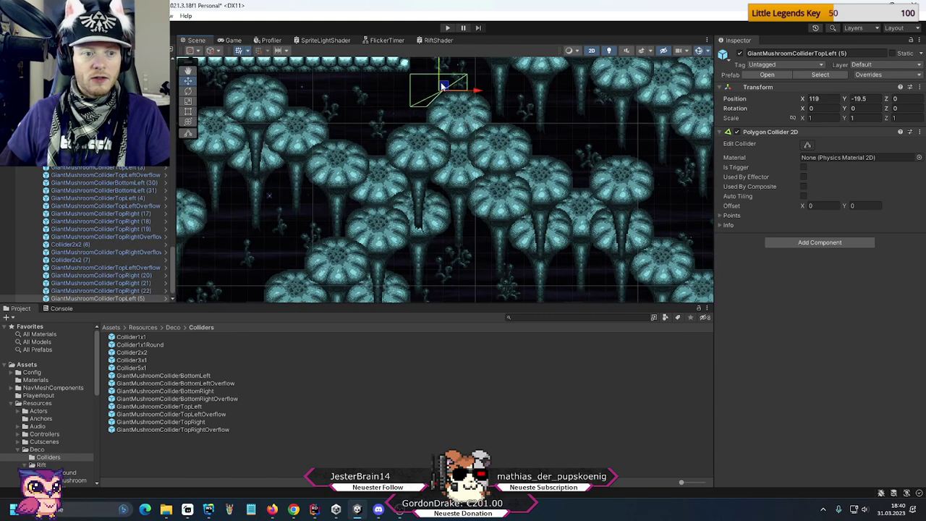
- Duplicate the newest top-left overflow collider and place the copy at X 116.5, Y -21.5 on the next mushroom along the corridor
{"action": "left_click", "coordinate": [105, 268]}
{"action": "key", "text": "ctrl+d"}
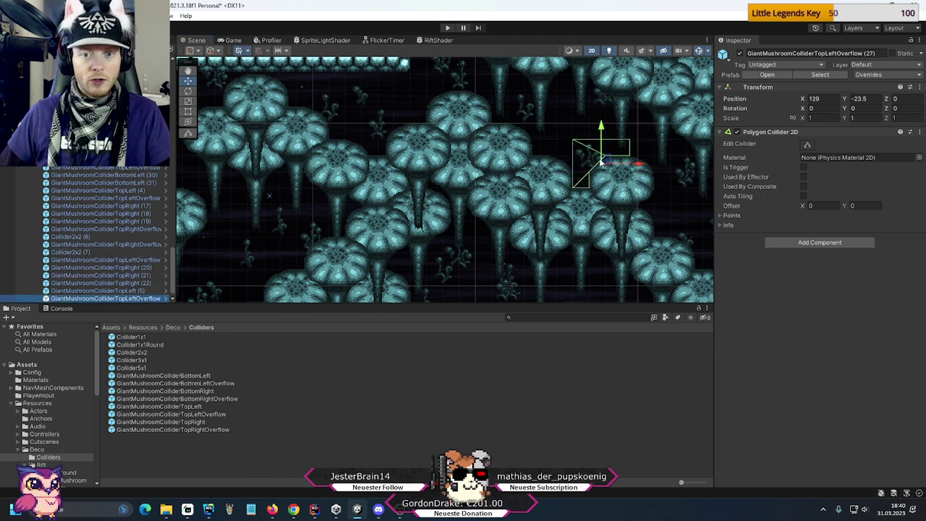
{"action": "left_click_drag", "start_coordinate": [601, 162], "coordinate": [403, 130]}
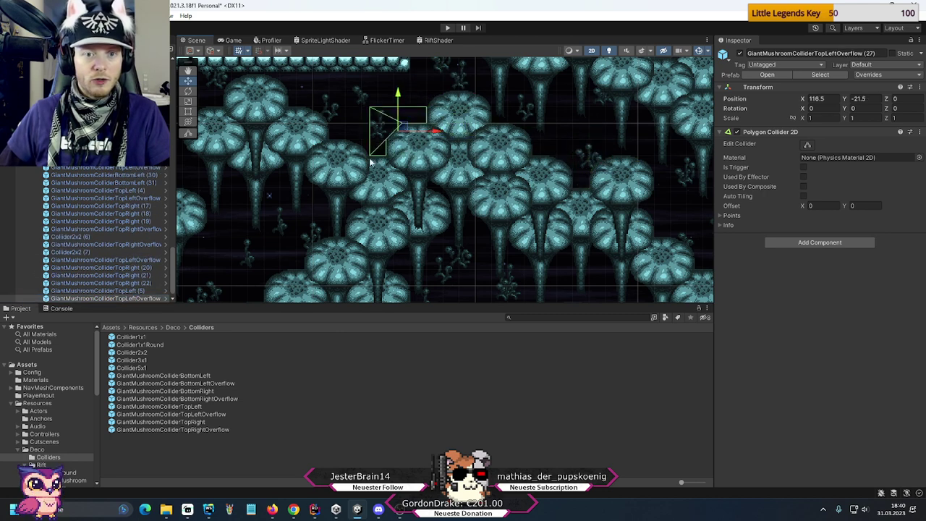
{"action": "middle_click_drag", "start_coordinate": [370, 163], "coordinate": [488, 199]}
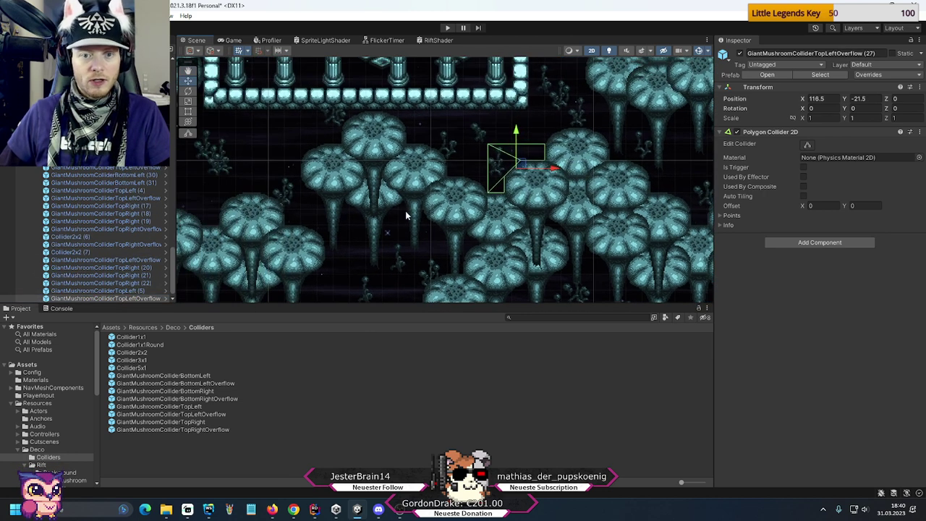
- Make three copies of the newest top-right collider along the next mushroom slope, placing the last at X 106.5, Y -18.5
{"action": "left_click", "coordinate": [135, 282]}
{"action": "key", "text": "ctrl+d"}
{"action": "left_click_drag", "start_coordinate": [606, 125], "coordinate": [399, 106]}
{"action": "key", "text": "ctrl+d"}
{"action": "key", "text": "ctrl+d"}
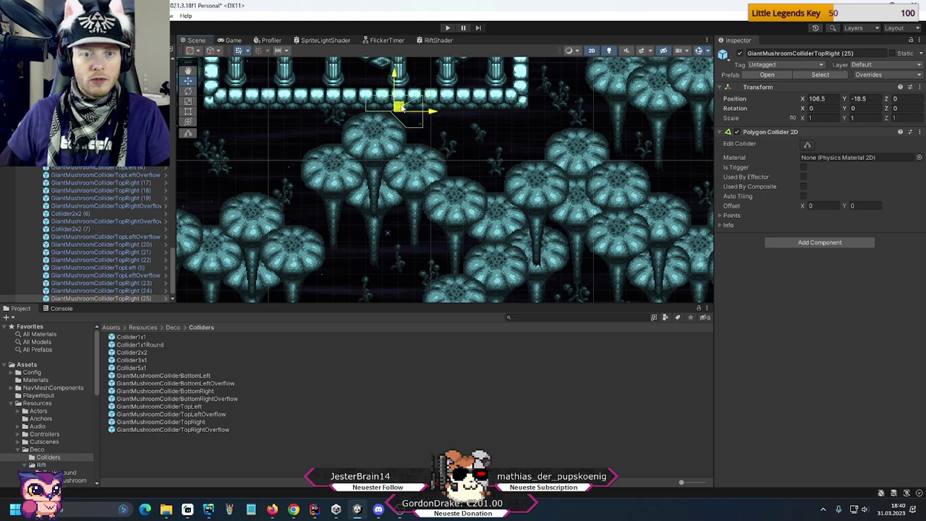
- Copy the newest top-left overflow collider to X 104, Y -20.5 and the newest top-left collider to X 106.5, Y -18.5
{"action": "left_click", "coordinate": [137, 274]}
{"action": "key", "text": "ctrl+d"}
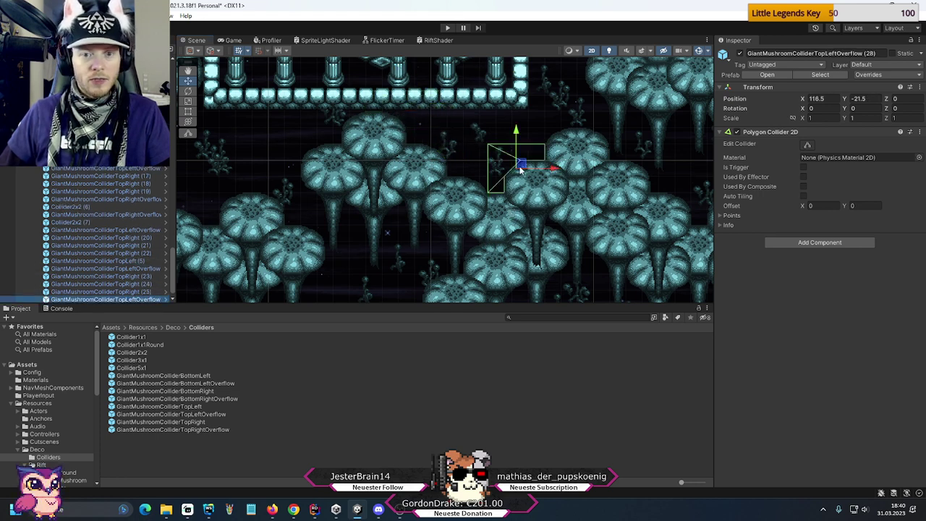
{"action": "left_click_drag", "start_coordinate": [518, 164], "coordinate": [316, 150]}
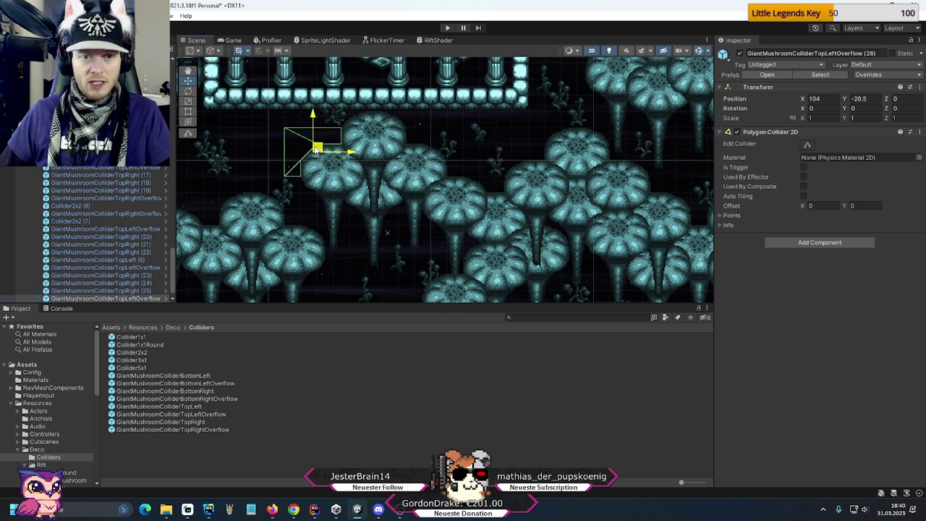
{"action": "left_click", "coordinate": [101, 259]}
{"action": "key", "text": "ctrl+d"}
{"action": "left_click_drag", "start_coordinate": [562, 122], "coordinate": [358, 106]}
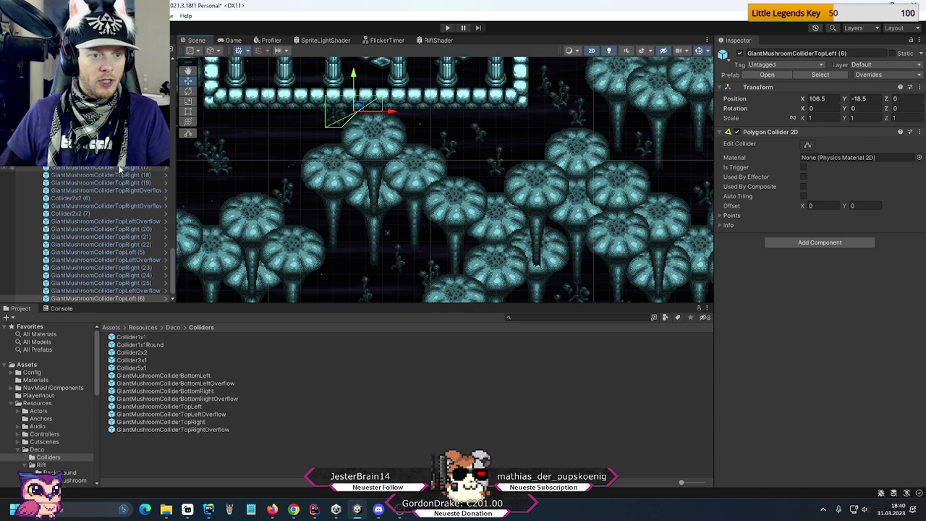
- Make two copies from the bottom-left collider at X 144.5, Y -22.5, ending with one at X 106.5, Y -21.5
{"action": "left_click", "coordinate": [481, 224]}
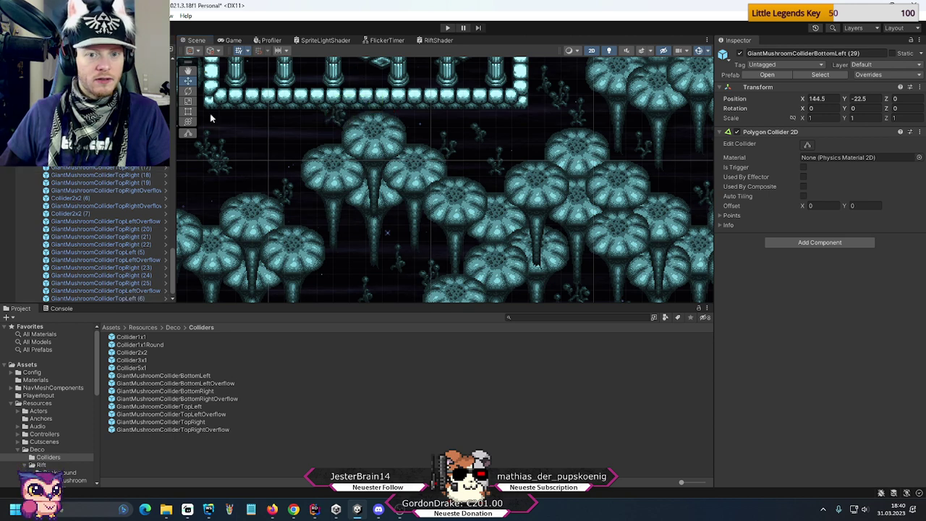
{"action": "middle_click_drag", "start_coordinate": [268, 300], "coordinate": [435, 223]}
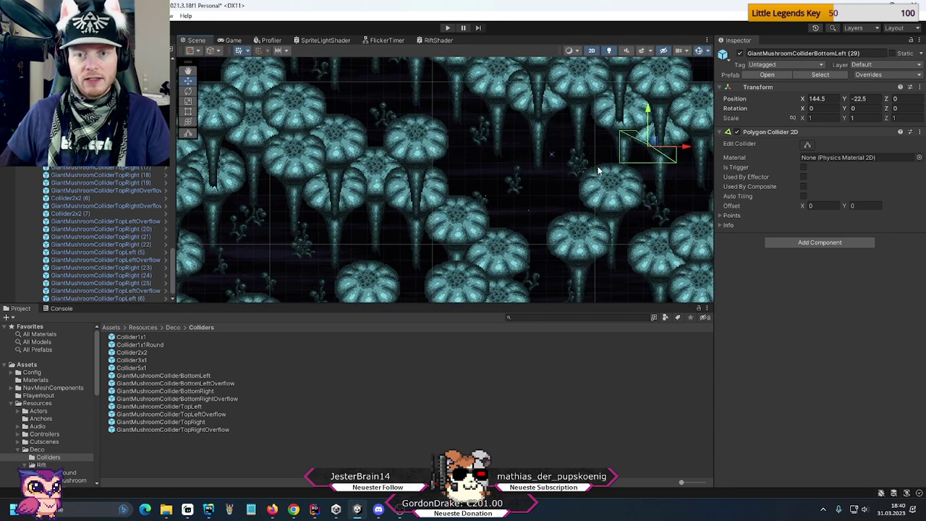
{"action": "key", "text": "ctrl+d"}
{"action": "left_click_drag", "start_coordinate": [655, 152], "coordinate": [334, 143]}
{"action": "middle_click_drag", "start_coordinate": [334, 143], "coordinate": [602, 192]}
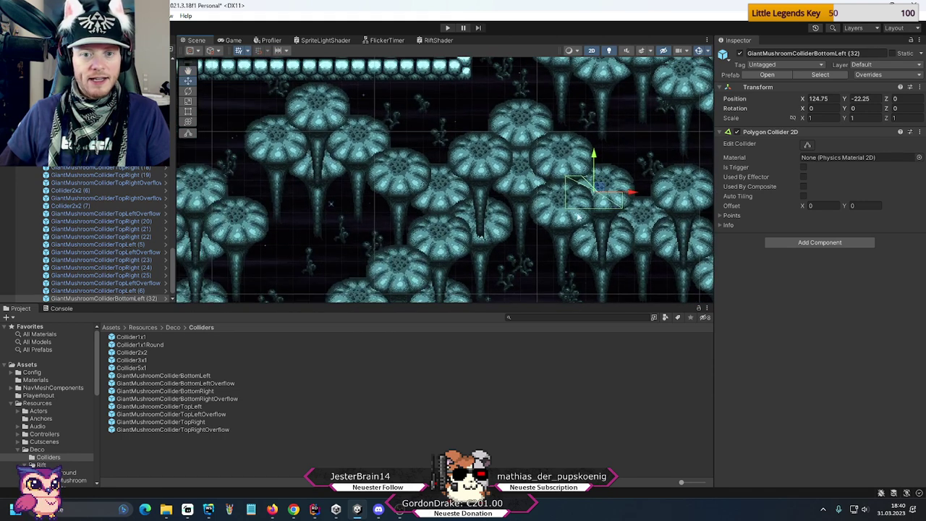
{"action": "left_click_drag", "start_coordinate": [603, 192], "coordinate": [304, 179]}
{"action": "key", "text": "ctrl+d"}
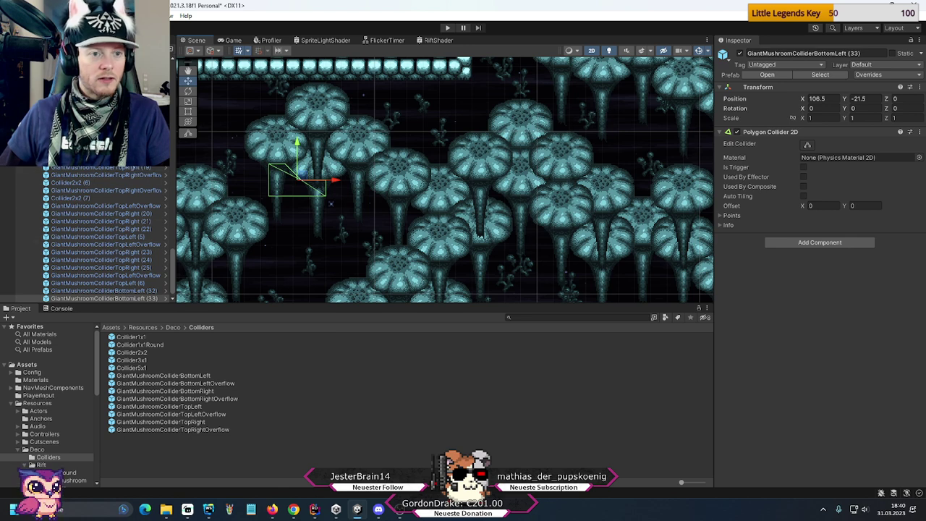
- Copy the bottom-right collider at X 144, Y -22.5 to X 106.5, Y -21.5, and add a bottom-left collider at X 111.5, Y -22.5
{"action": "middle_click_drag", "start_coordinate": [506, 217], "coordinate": [463, 195]}
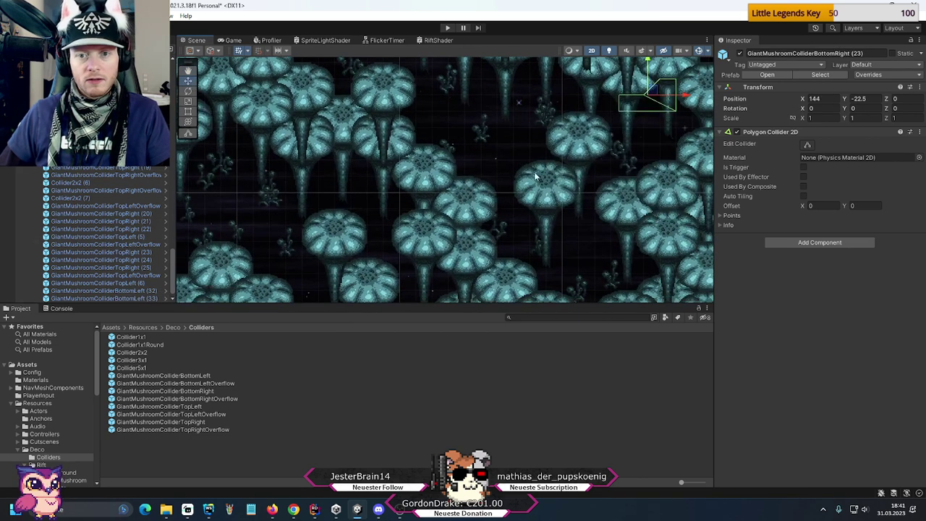
{"action": "left_click", "coordinate": [648, 92]}
{"action": "left_click_drag", "start_coordinate": [648, 91], "coordinate": [322, 108]}
{"action": "middle_click_drag", "start_coordinate": [322, 109], "coordinate": [601, 217]}
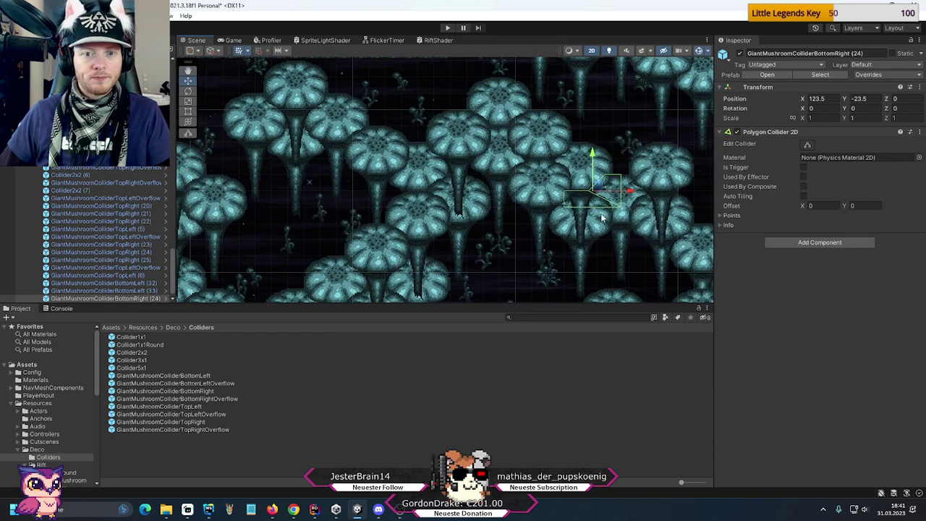
{"action": "left_click_drag", "start_coordinate": [597, 188], "coordinate": [322, 157]}
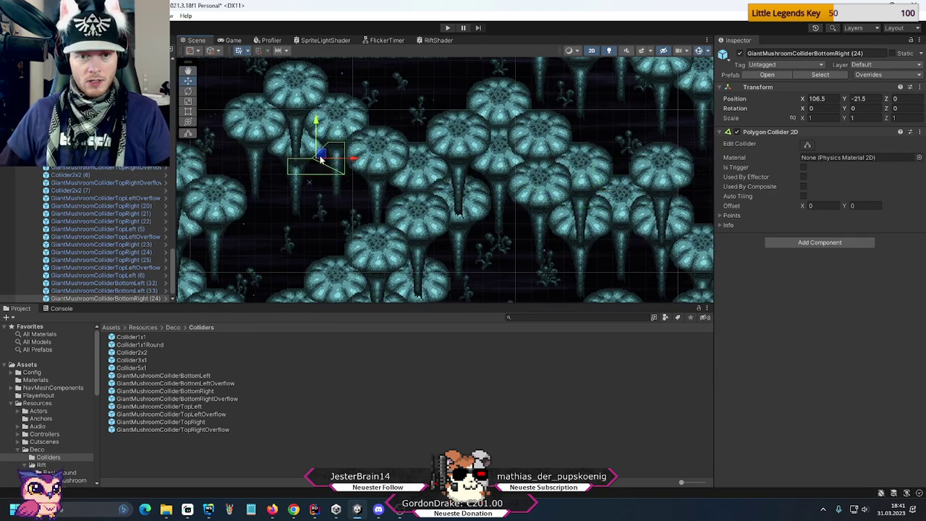
{"action": "left_click_drag", "start_coordinate": [164, 375], "coordinate": [364, 174]}
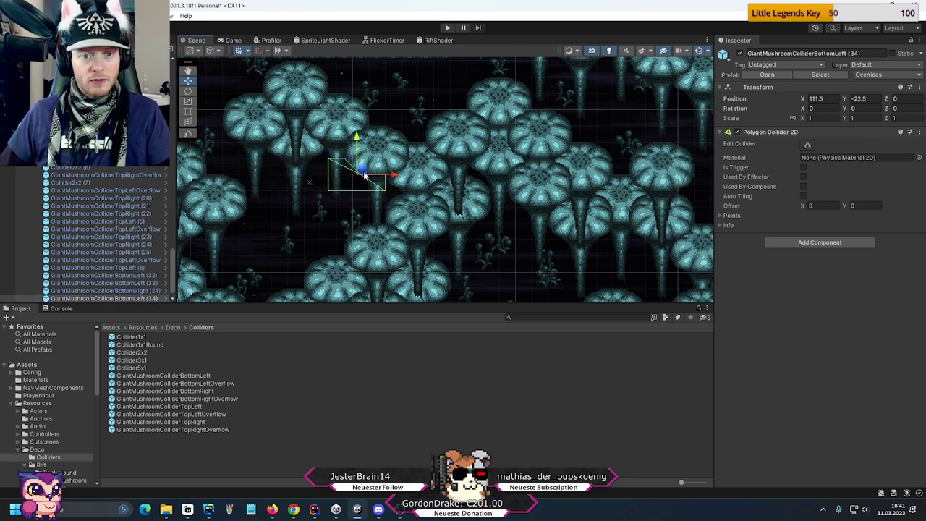
{"action": "middle_click_drag", "start_coordinate": [364, 174], "coordinate": [452, 145]}
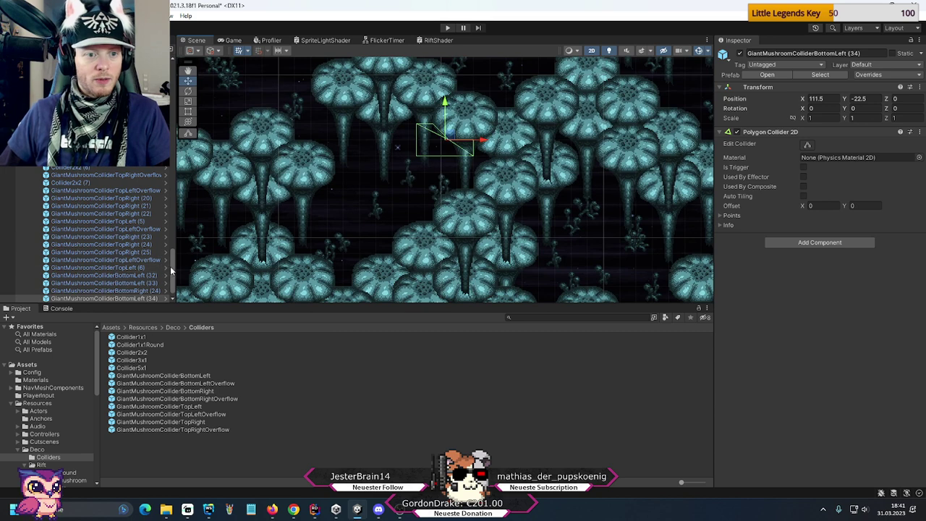
- Select the Level Border parent and examine all collider outlines along the mushroom corridors for remaining gaps
{"action": "left_click_drag", "start_coordinate": [171, 269], "coordinate": [180, 94]}
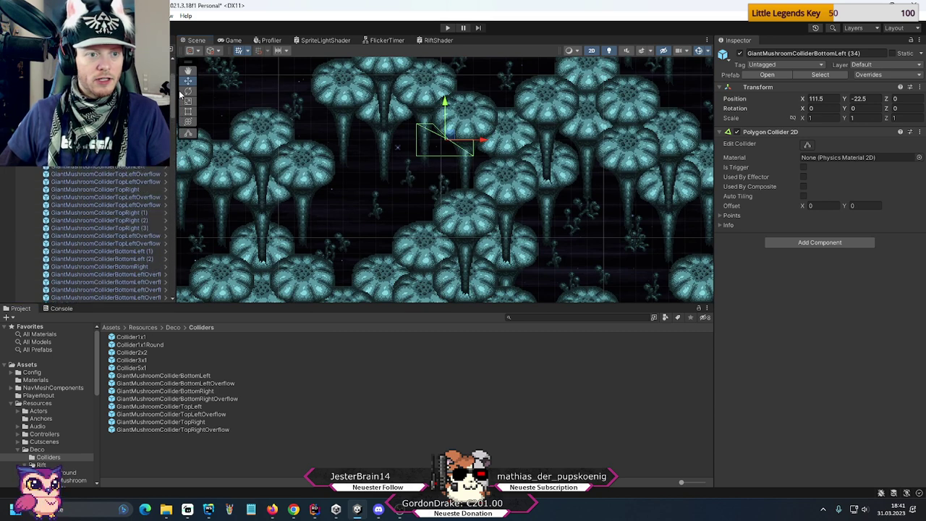
{"action": "left_click", "coordinate": [195, 189]}
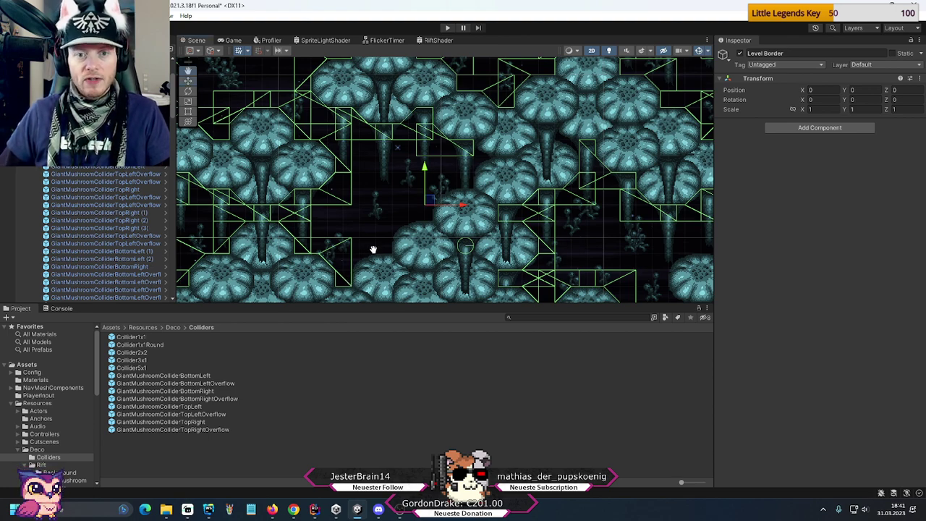
{"action": "middle_click_drag", "start_coordinate": [373, 249], "coordinate": [434, 130]}
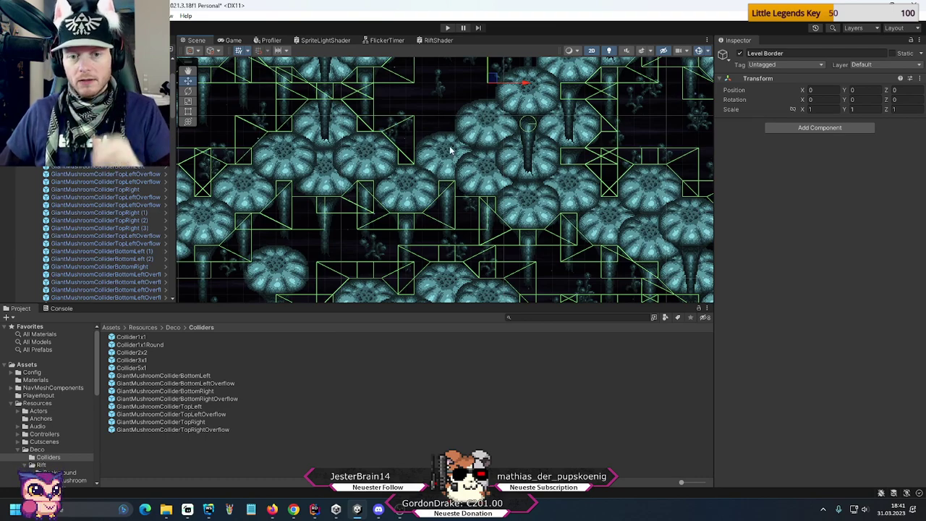
{"action": "scroll", "coordinate": [450, 149], "scroll_direction": "down", "scroll_amount": 5}
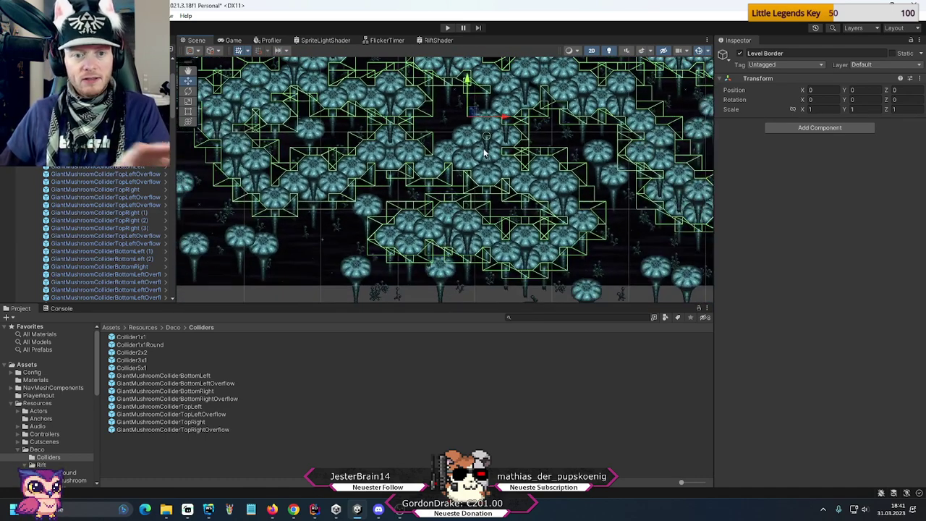
{"action": "middle_click_drag", "start_coordinate": [469, 155], "coordinate": [505, 222]}
{"action": "key", "text": "f"}
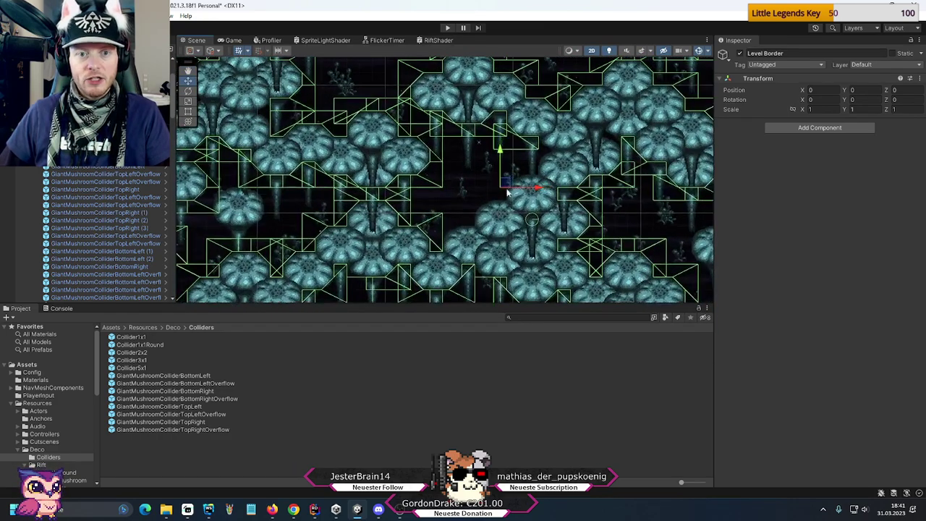
{"action": "middle_click_drag", "start_coordinate": [540, 150], "coordinate": [500, 127]}
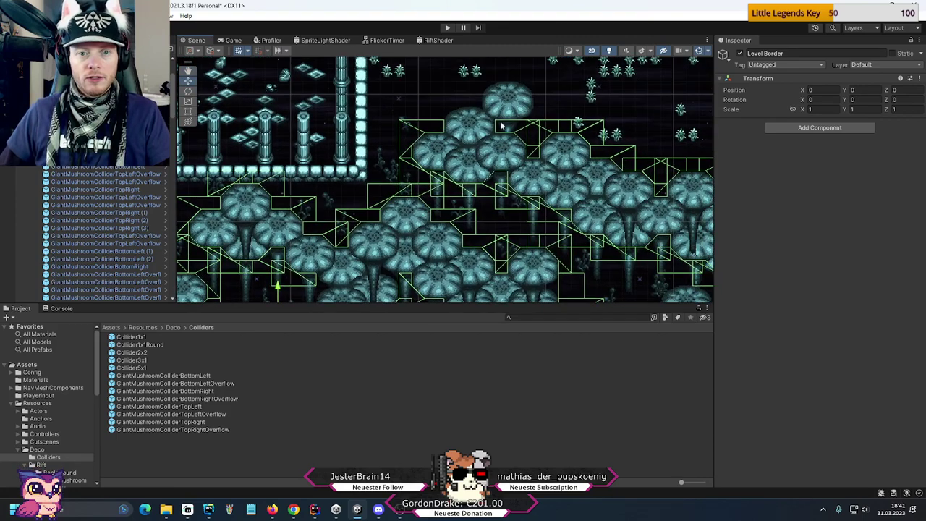
{"action": "middle_click_drag", "start_coordinate": [397, 214], "coordinate": [486, 197]}
{"action": "scroll", "coordinate": [558, 165], "scroll_direction": "up", "scroll_amount": 2}
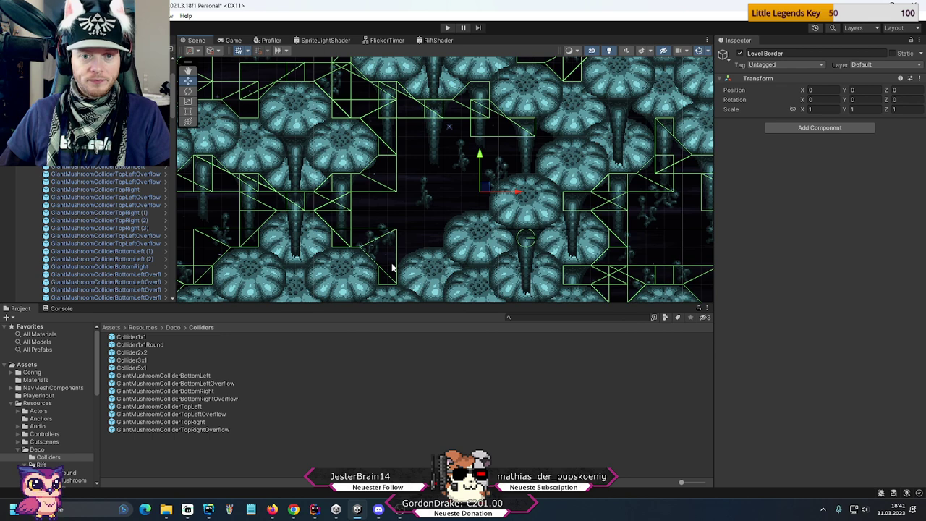
{"action": "middle_click_drag", "start_coordinate": [349, 266], "coordinate": [455, 169]}
{"action": "scroll", "coordinate": [154, 290], "scroll_direction": "down", "scroll_amount": 10}
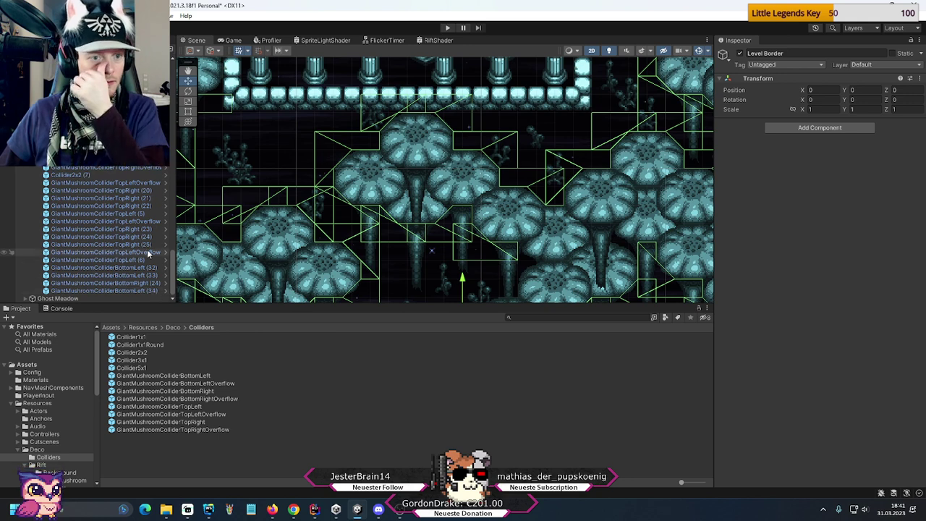
- Make three copies from the top-left collider at X 119, Y -19.5 for the lower corridor mushrooms, placing the last at X 111.5, Y -28.5
{"action": "left_click", "coordinate": [141, 215]}
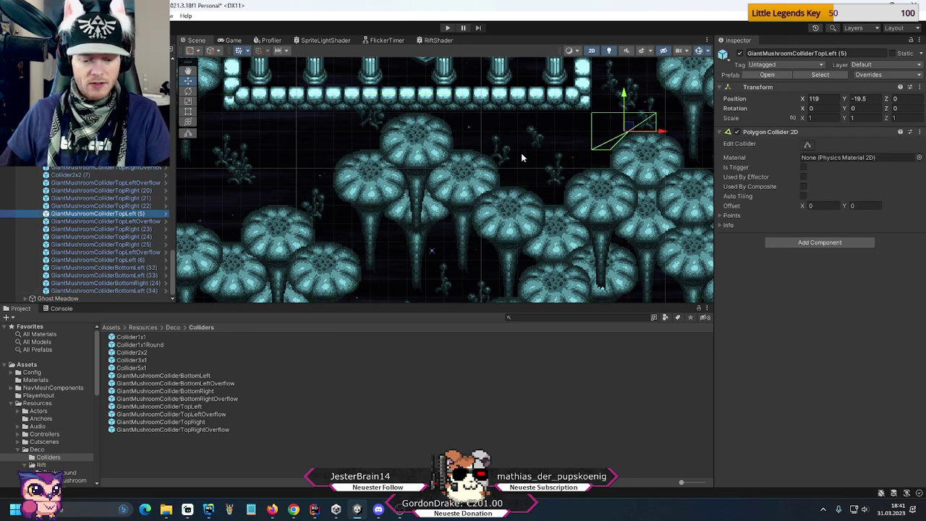
{"action": "key", "text": "ctrl+d"}
{"action": "left_click_drag", "start_coordinate": [627, 124], "coordinate": [511, 261]}
{"action": "middle_click_drag", "start_coordinate": [505, 291], "coordinate": [556, 137]}
{"action": "left_click_drag", "start_coordinate": [563, 112], "coordinate": [535, 144]}
{"action": "key", "text": "ctrl+d"}
{"action": "key", "text": "ctrl+d"}
{"action": "middle_click_drag", "start_coordinate": [612, 91], "coordinate": [590, 145]}
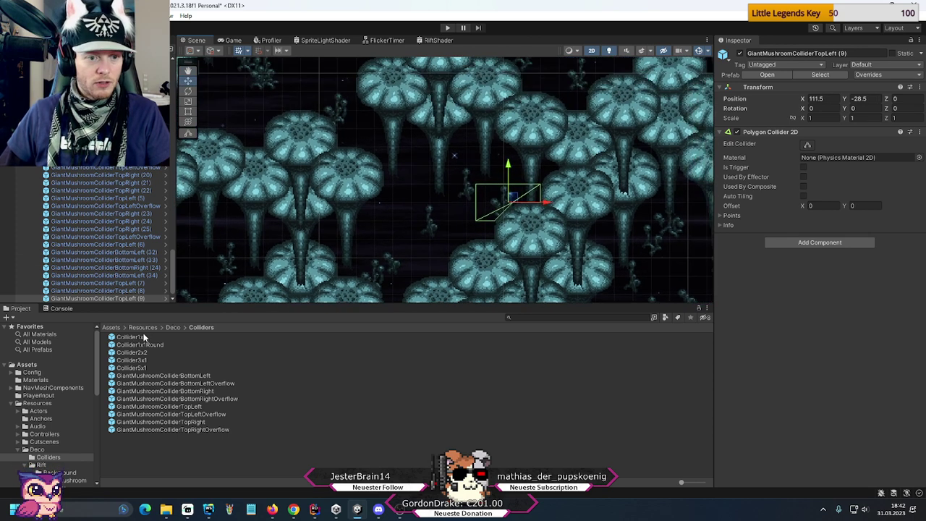
- Add a Collider1x1 to the level border, set its position to X 120, Y -25, and move it to X 111.5, Y -25.5
{"action": "left_click_drag", "start_coordinate": [140, 335], "coordinate": [117, 294]}
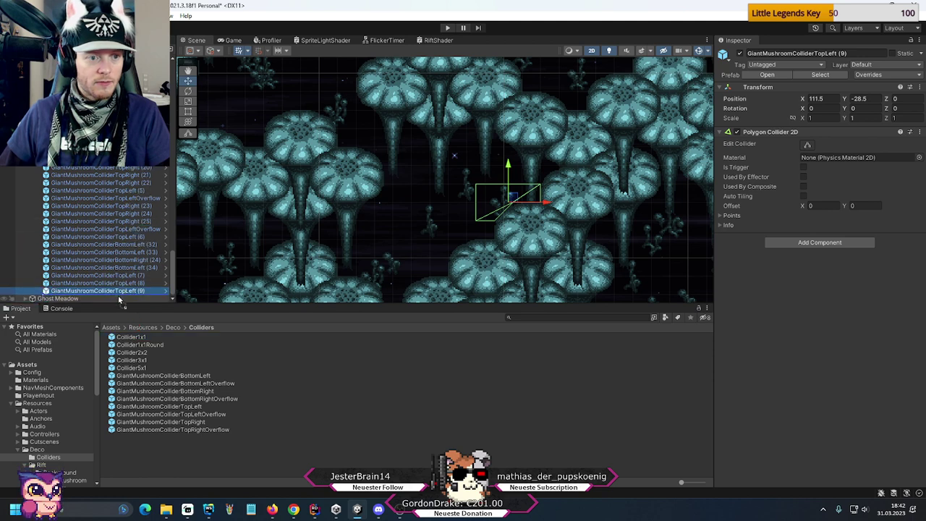
{"action": "left_click", "coordinate": [816, 98]}
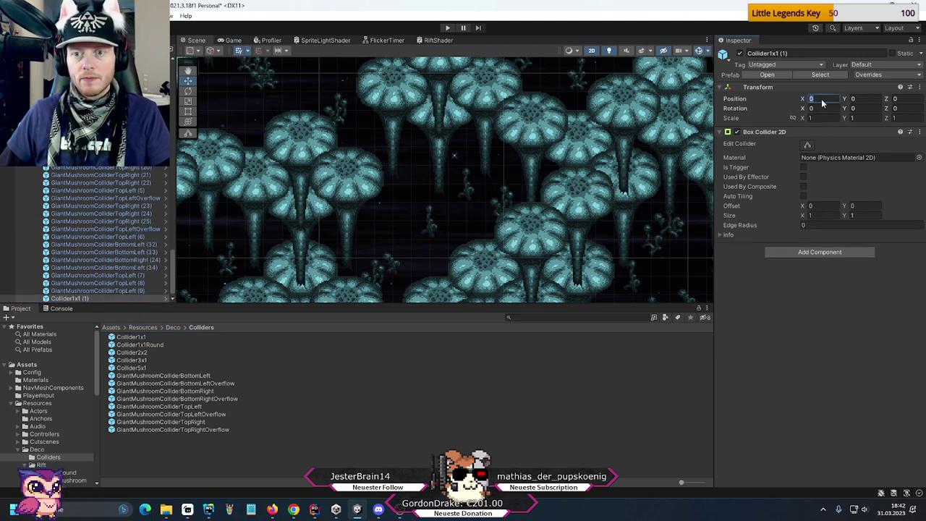
{"action": "type", "text": "120"}
{"action": "key", "text": "Tab"}
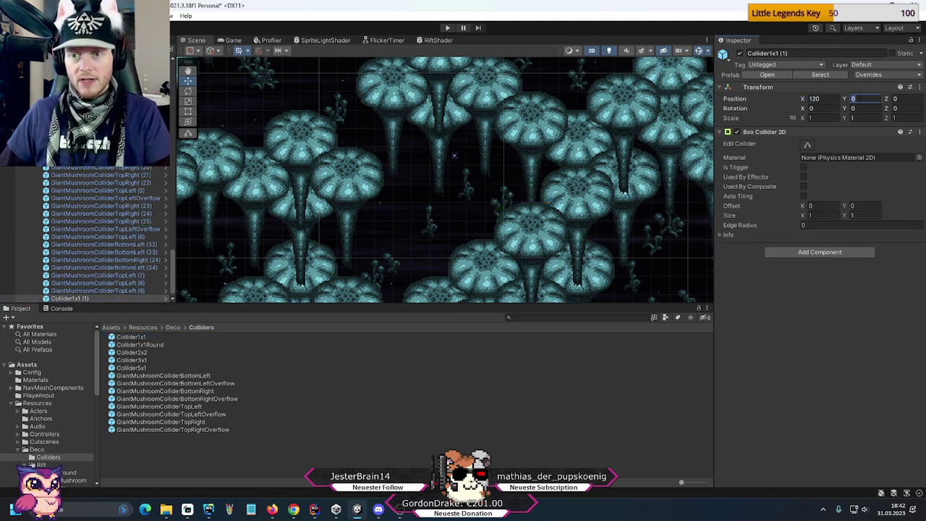
{"action": "type", "text": "-25"}
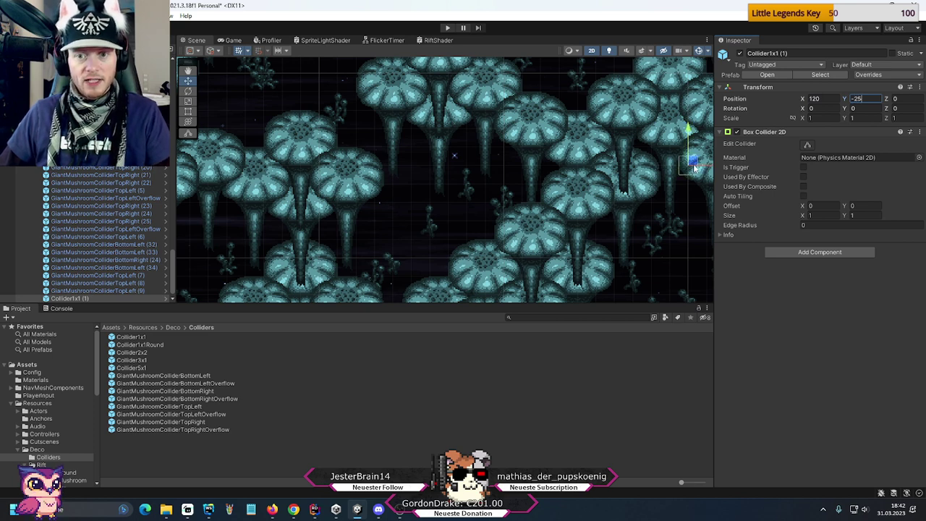
{"action": "left_click_drag", "start_coordinate": [693, 166], "coordinate": [532, 176]}
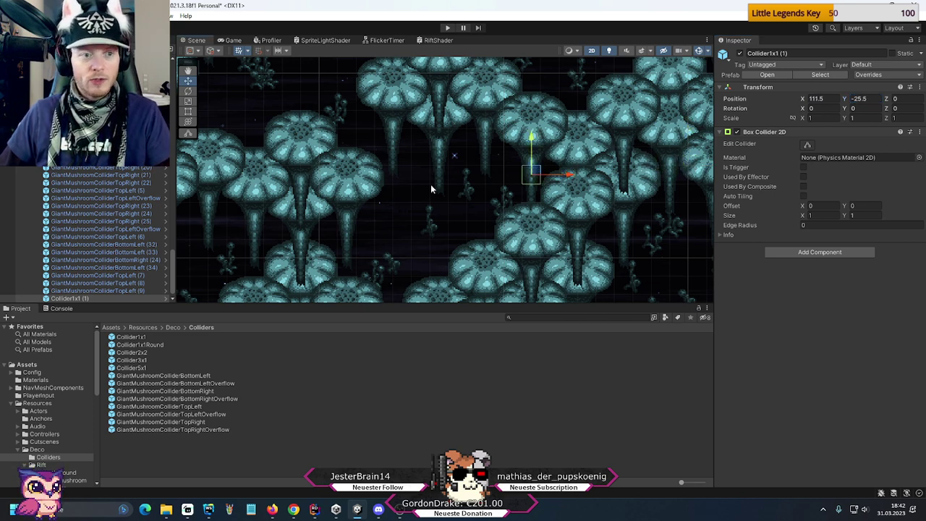
- Select the Level Border parent again and inspect the collider outlines around the newly placed 1x1 box
{"action": "scroll", "coordinate": [138, 185], "scroll_direction": "up", "scroll_amount": 10}
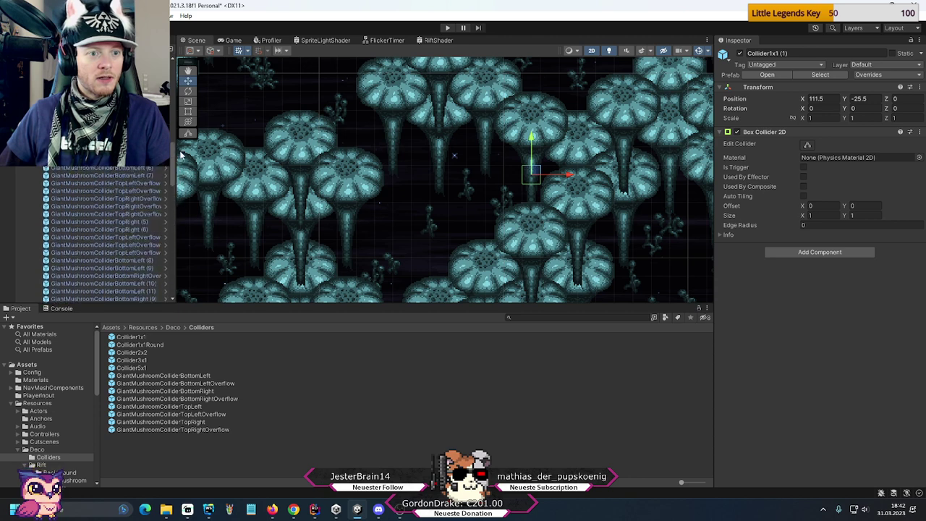
{"action": "scroll", "coordinate": [172, 137], "scroll_direction": "up", "scroll_amount": 10}
{"action": "left_click", "coordinate": [104, 144]}
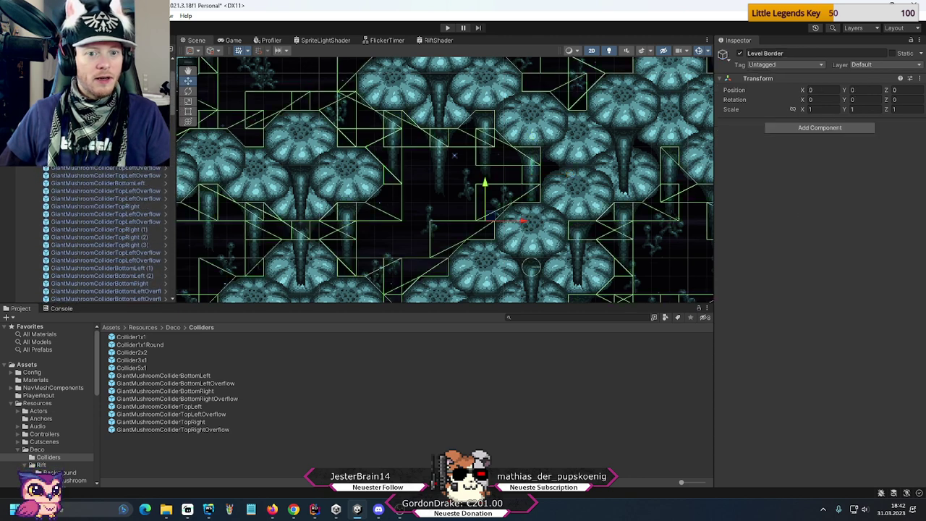
{"action": "scroll", "coordinate": [500, 194], "scroll_direction": "down", "scroll_amount": 2}
{"action": "scroll", "coordinate": [502, 206], "scroll_direction": "down", "scroll_amount": 2}
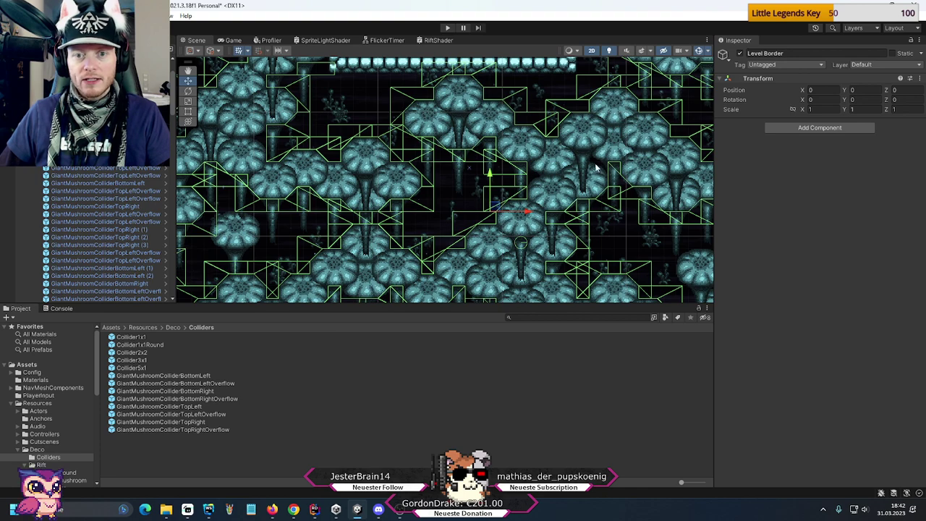
{"action": "scroll", "coordinate": [596, 167], "scroll_direction": "up", "scroll_amount": 6}
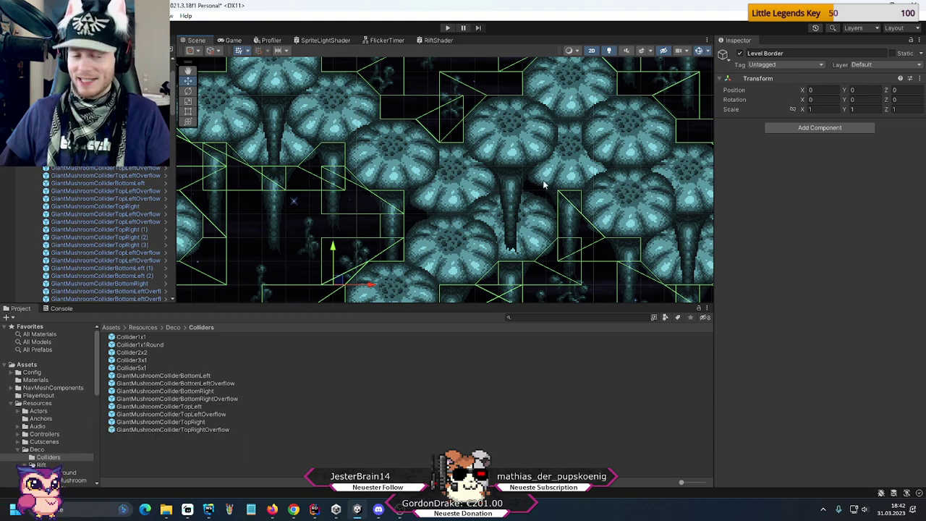
- Examine the Level Border's collider outlines across the mushroom corridors for small gaps that still need closing
{"action": "scroll", "coordinate": [621, 214], "scroll_direction": "down", "scroll_amount": 3}
{"action": "middle_click_drag", "start_coordinate": [620, 214], "coordinate": [517, 209]}
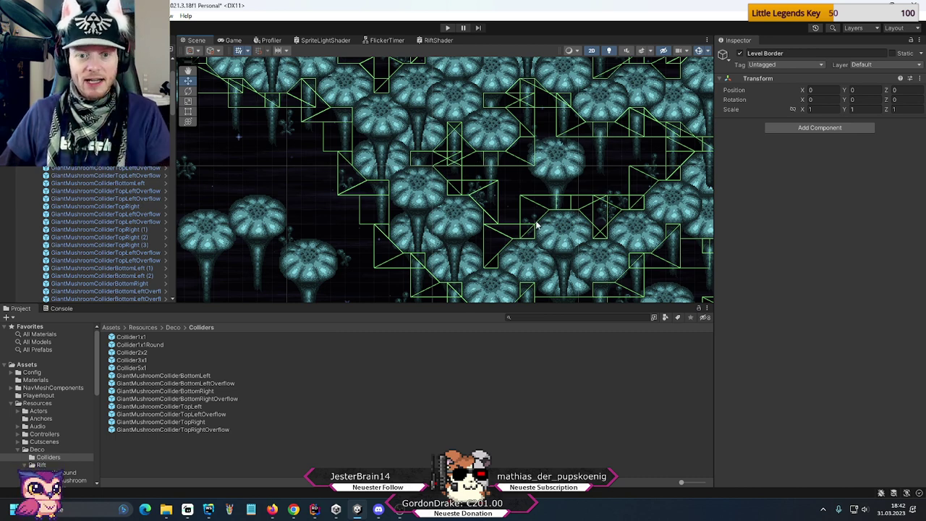
{"action": "middle_click_drag", "start_coordinate": [341, 127], "coordinate": [383, 168]}
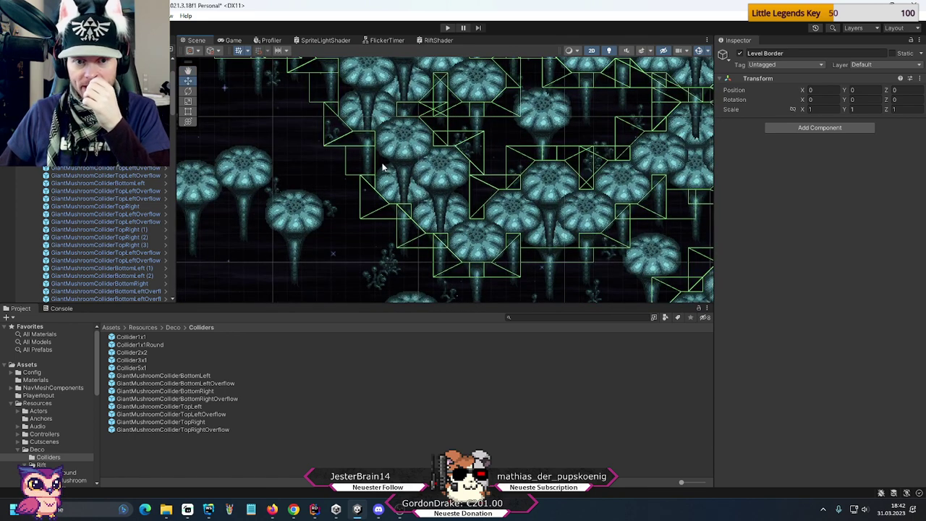
{"action": "middle_click_drag", "start_coordinate": [384, 168], "coordinate": [362, 253]}
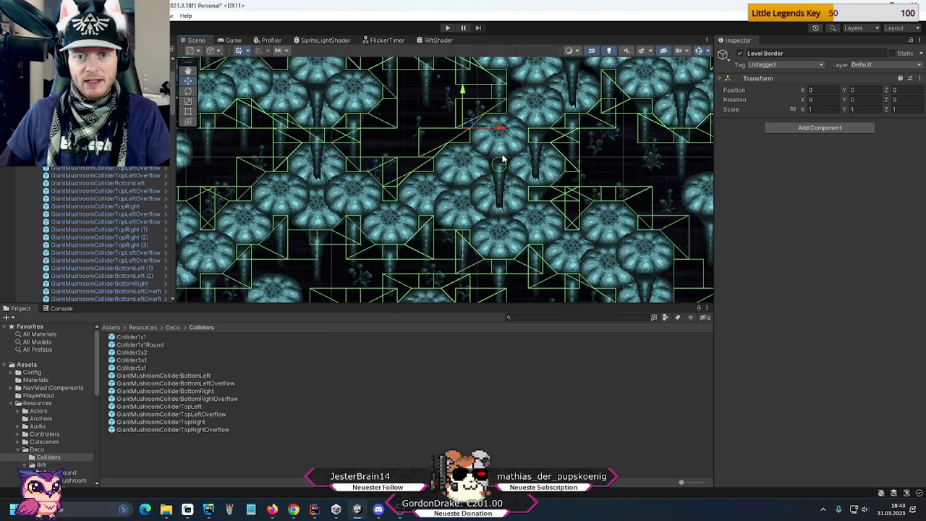
{"action": "middle_click_drag", "start_coordinate": [460, 228], "coordinate": [360, 106]}
{"action": "scroll", "coordinate": [86, 237], "scroll_direction": "down", "scroll_amount": 3}
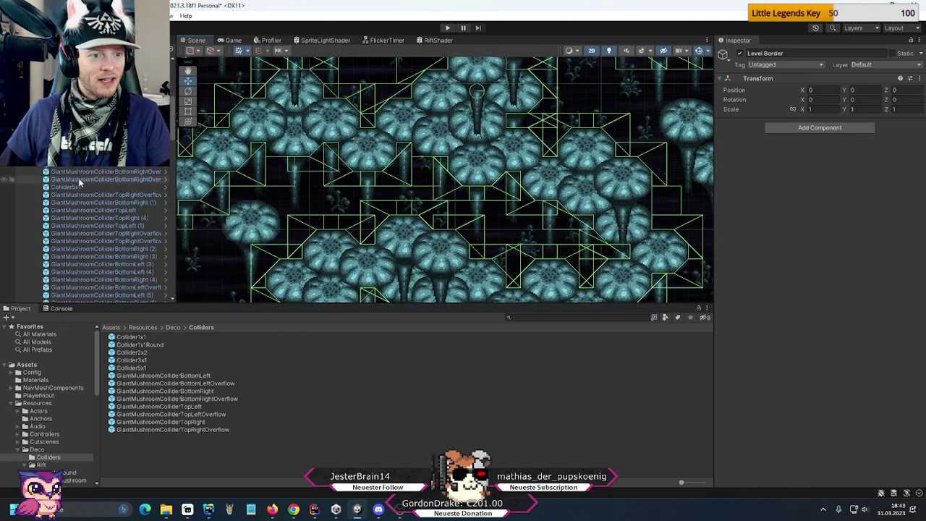
- Duplicate the Collider1x1Round in the level border and move the copy to X 77, Y -33 beside the western mushrooms
{"action": "scroll", "coordinate": [83, 192], "scroll_direction": "down", "scroll_amount": 6}
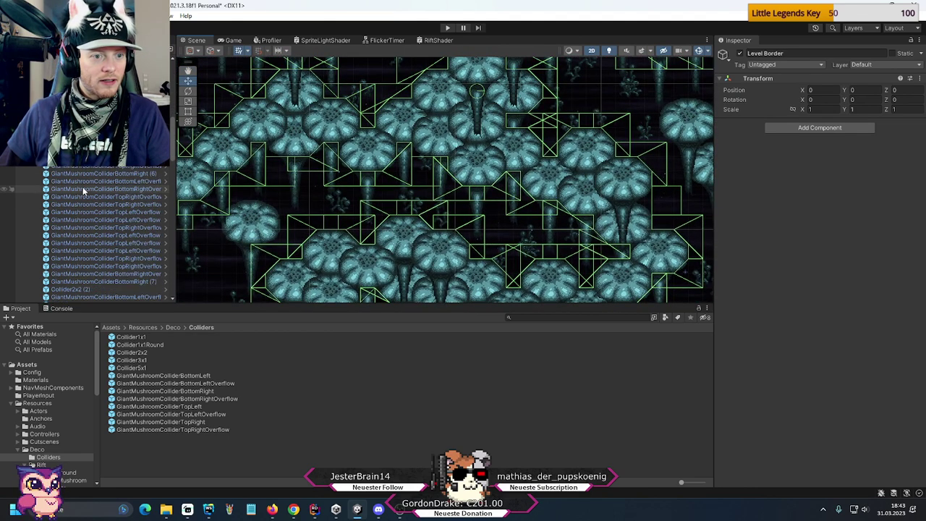
{"action": "scroll", "coordinate": [83, 203], "scroll_direction": "down", "scroll_amount": 5}
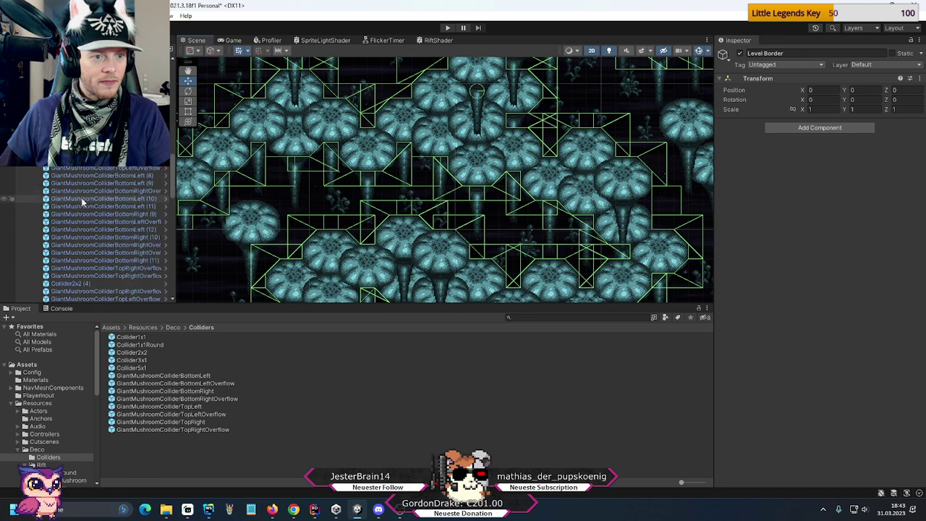
{"action": "left_click", "coordinate": [80, 186]}
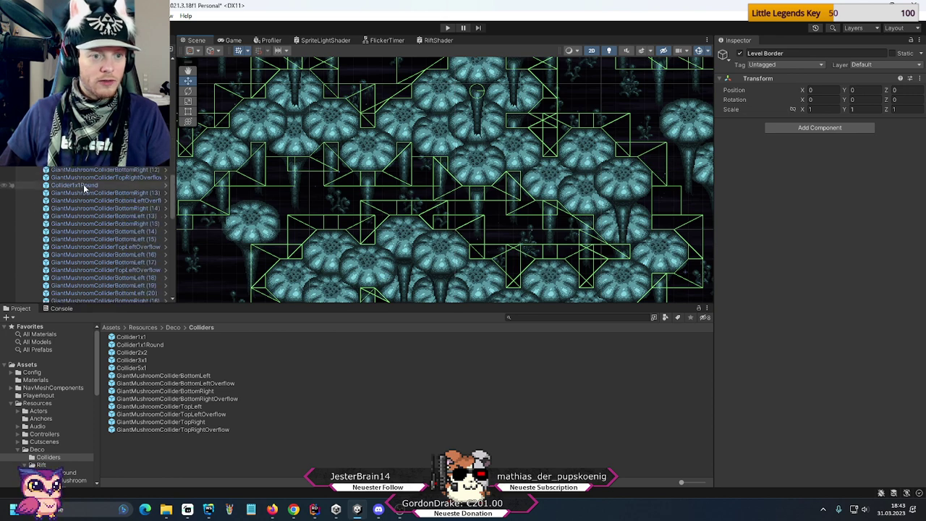
{"action": "middle_click_drag", "start_coordinate": [365, 120], "coordinate": [463, 196]}
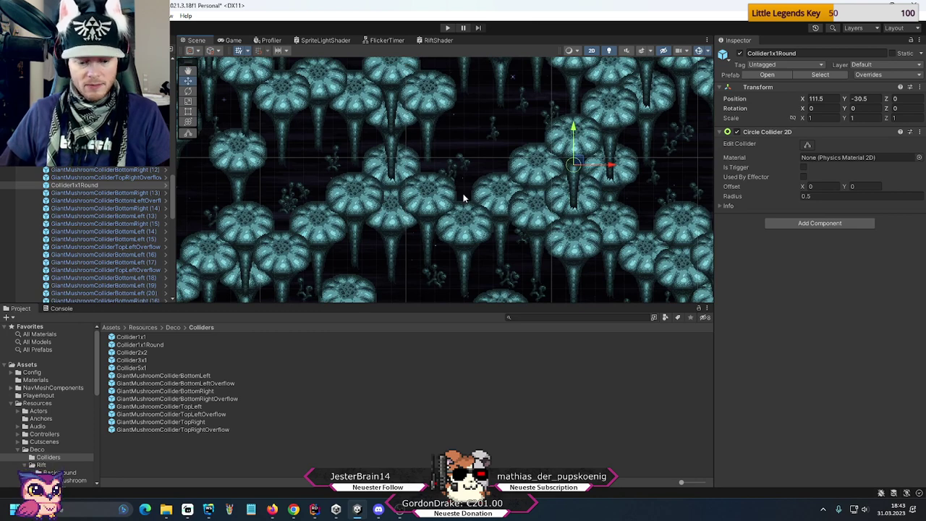
{"action": "key", "text": "ctrl+d"}
{"action": "left_click_drag", "start_coordinate": [578, 164], "coordinate": [246, 206]}
{"action": "middle_click_drag", "start_coordinate": [287, 154], "coordinate": [579, 196]}
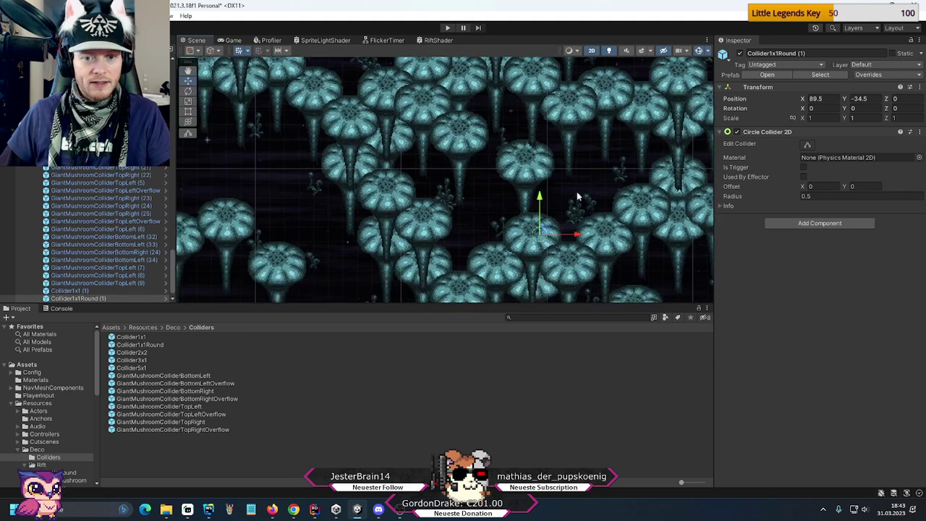
{"action": "left_click_drag", "start_coordinate": [384, 215], "coordinate": [358, 215]}
{"action": "scroll", "coordinate": [350, 223], "scroll_direction": "up", "scroll_amount": 3}
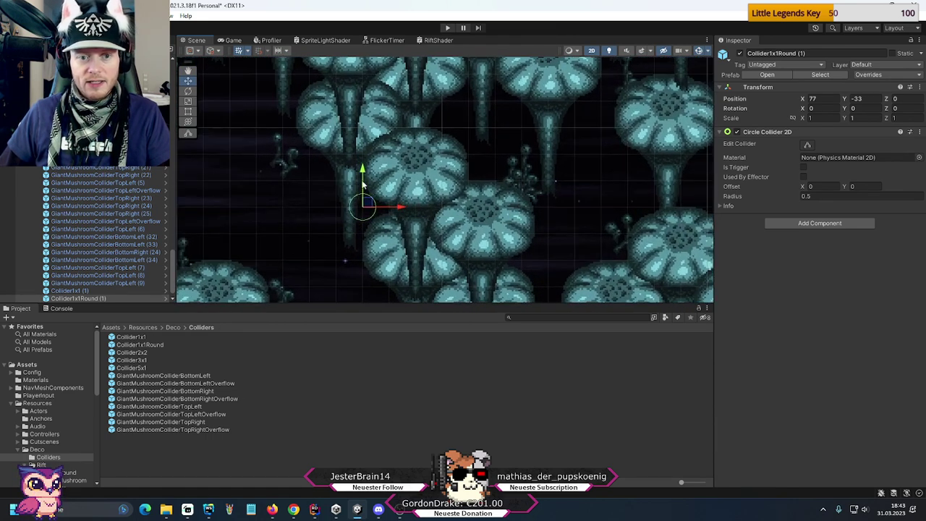
{"action": "scroll", "coordinate": [391, 236], "scroll_direction": "down", "scroll_amount": 3}
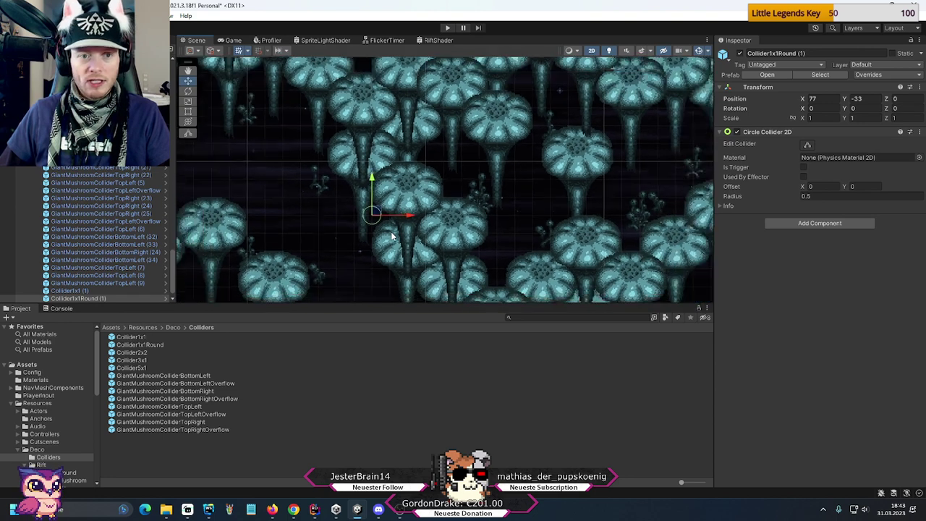
- Make two more copies of the round collider, placing them at X 74.5, Y -28 and X 84.5, Y -21
{"action": "key", "text": "ctrl+d"}
{"action": "left_click_drag", "start_coordinate": [436, 271], "coordinate": [400, 193]}
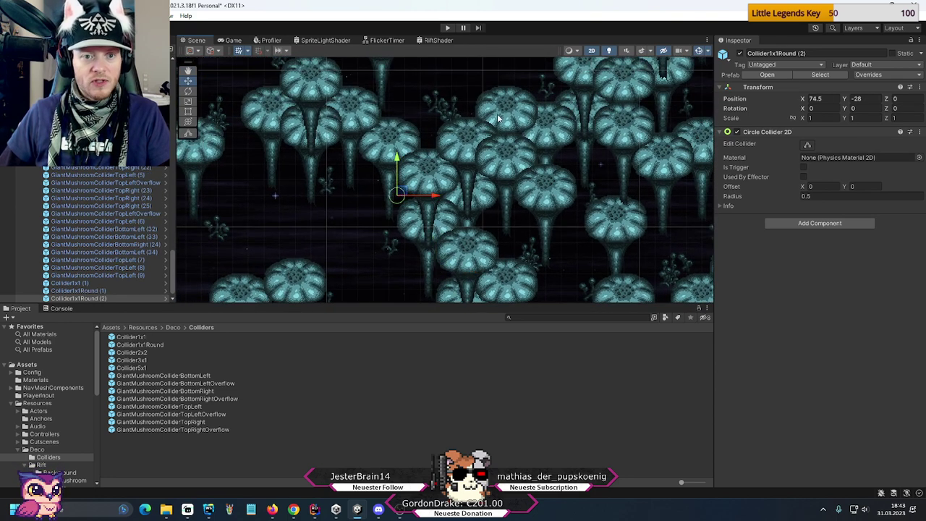
{"action": "middle_click_drag", "start_coordinate": [498, 118], "coordinate": [423, 189]}
{"action": "key", "text": "ctrl+d"}
{"action": "left_click_drag", "start_coordinate": [324, 262], "coordinate": [482, 154]}
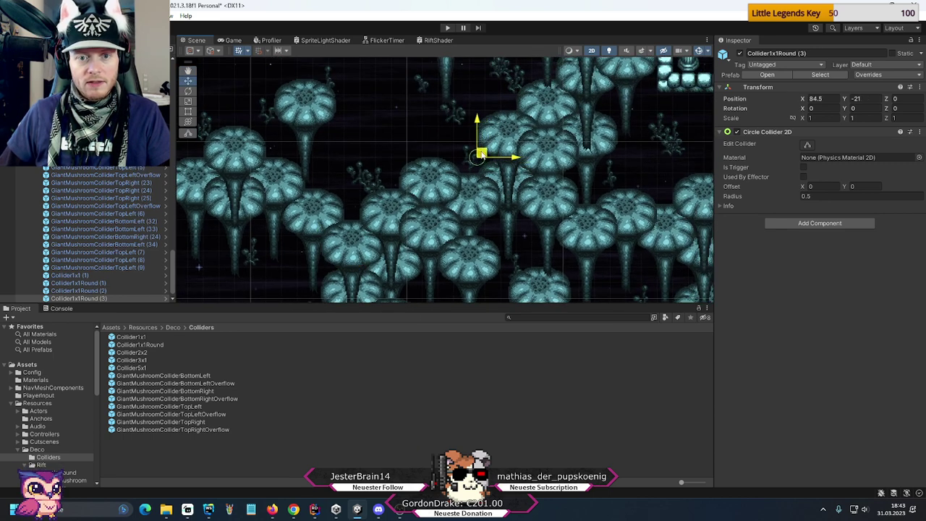
- Duplicate the round collider twice more, placing one copy at X 91, Y -22 and the other higher up along the same mushroom cluster
{"action": "middle_click_drag", "start_coordinate": [611, 115], "coordinate": [538, 180]}
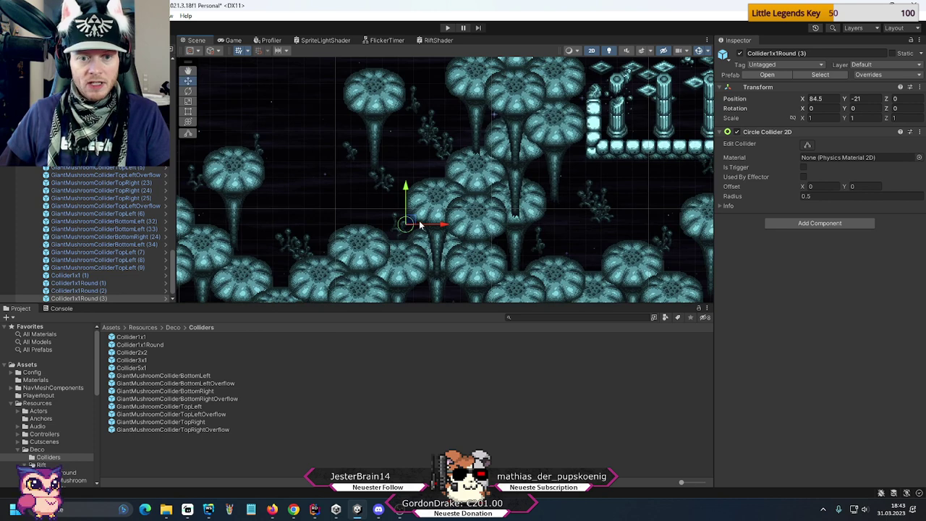
{"action": "key", "text": "ctrl+d"}
{"action": "left_click_drag", "start_coordinate": [409, 221], "coordinate": [509, 240]}
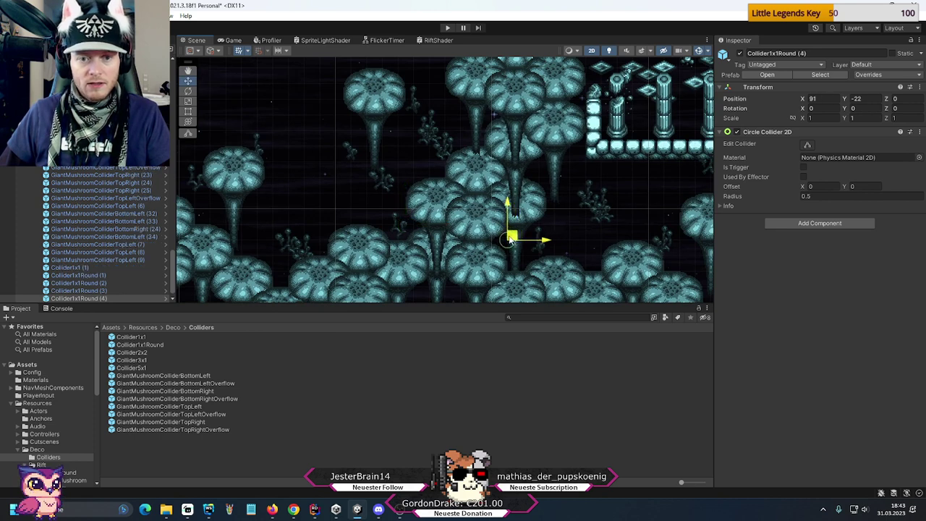
{"action": "middle_click_drag", "start_coordinate": [587, 171], "coordinate": [564, 226]}
{"action": "key", "text": "ctrl+d"}
{"action": "left_click_drag", "start_coordinate": [492, 294], "coordinate": [469, 171]}
{"action": "middle_click_drag", "start_coordinate": [570, 262], "coordinate": [566, 214]}
- Duplicate the round collider again and bring the copy down to the lower corridor at X 86, Y -33.5
{"action": "key", "text": "ctrl+d"}
{"action": "left_click_drag", "start_coordinate": [463, 112], "coordinate": [419, 242]}
{"action": "middle_click_drag", "start_coordinate": [420, 243], "coordinate": [460, 85]}
{"action": "left_click_drag", "start_coordinate": [460, 85], "coordinate": [438, 253]}
{"action": "middle_click_drag", "start_coordinate": [483, 255], "coordinate": [543, 171]}
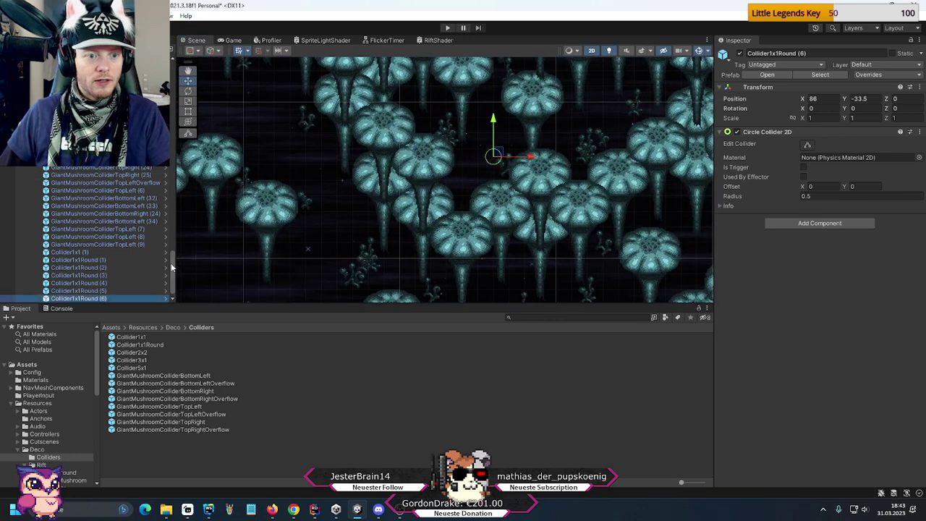
- Check the newest round collider against the Level Border outlines and move it to X 83.5, Y -35
{"action": "left_click_drag", "start_coordinate": [173, 275], "coordinate": [171, 79]}
{"action": "left_click", "coordinate": [87, 80]}
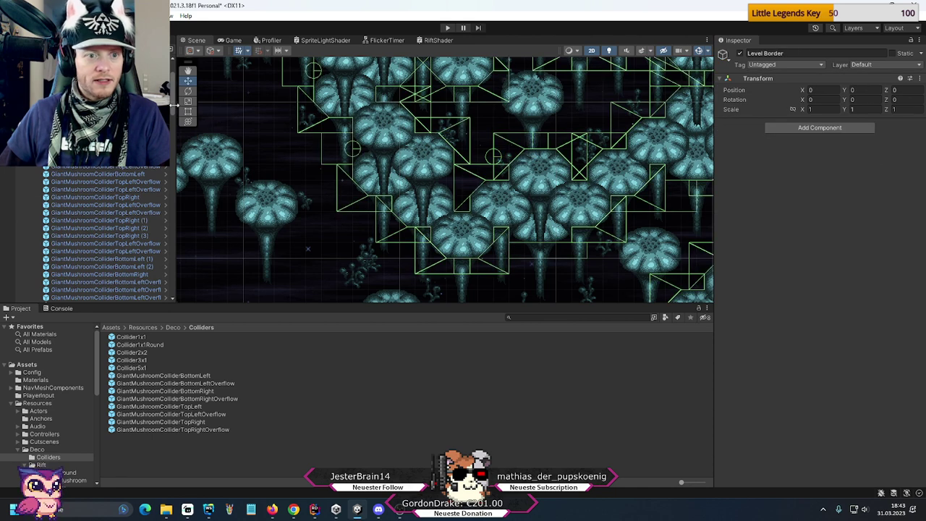
{"action": "left_click_drag", "start_coordinate": [174, 105], "coordinate": [172, 292]}
{"action": "left_click", "coordinate": [79, 290]}
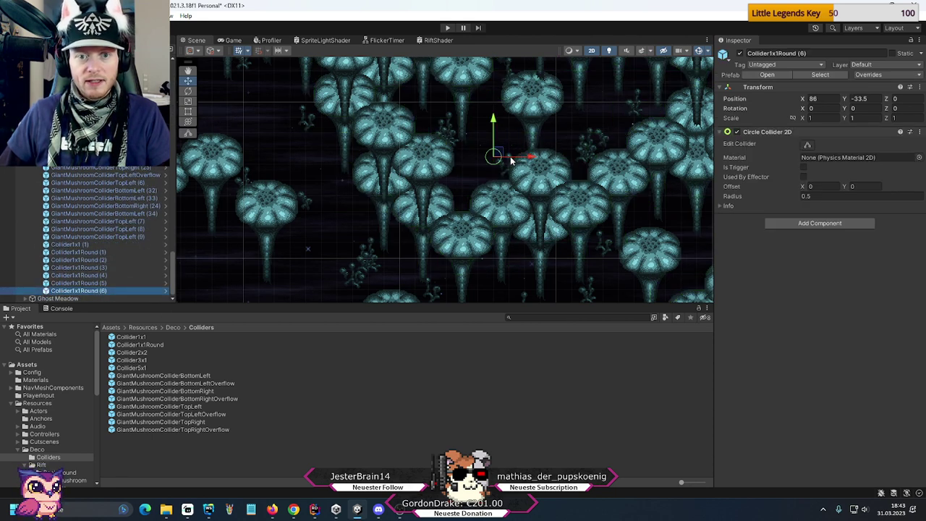
{"action": "left_click_drag", "start_coordinate": [497, 153], "coordinate": [458, 176]}
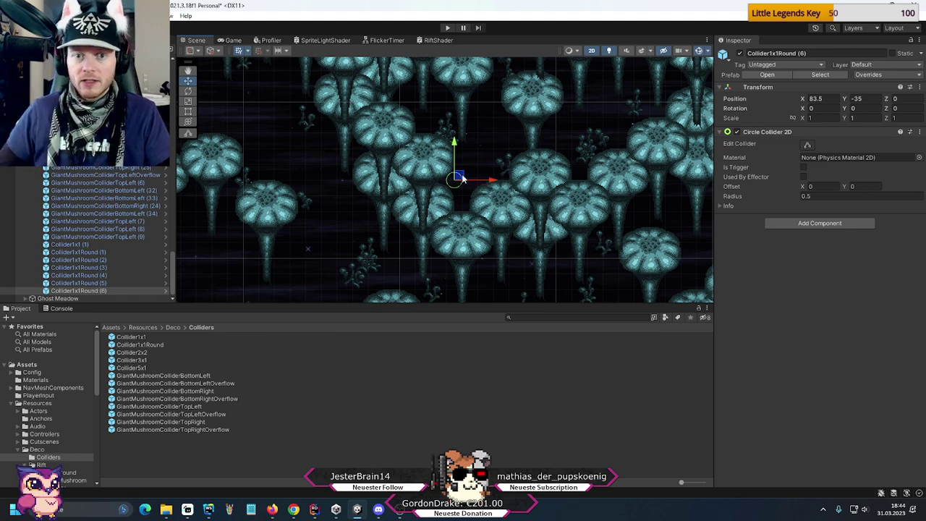
{"action": "left_click", "coordinate": [707, 50]}
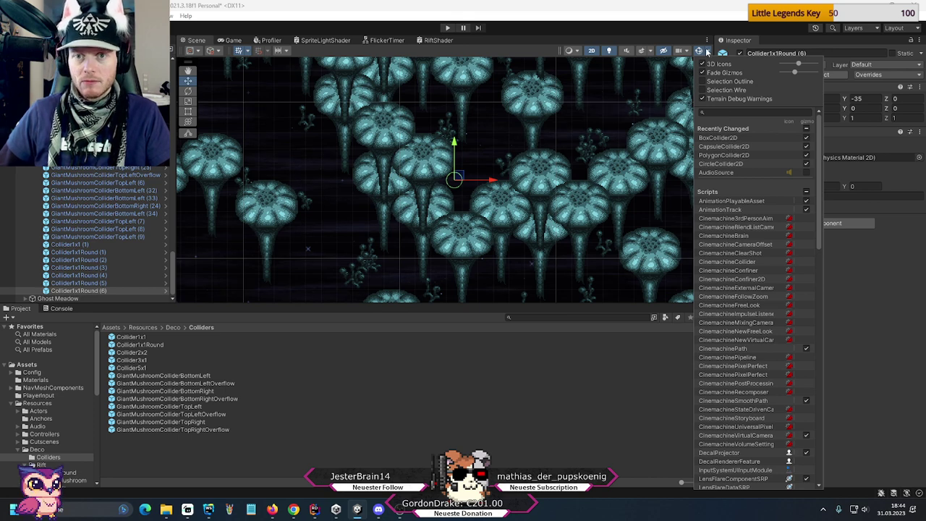
{"action": "left_click", "coordinate": [638, 33]}
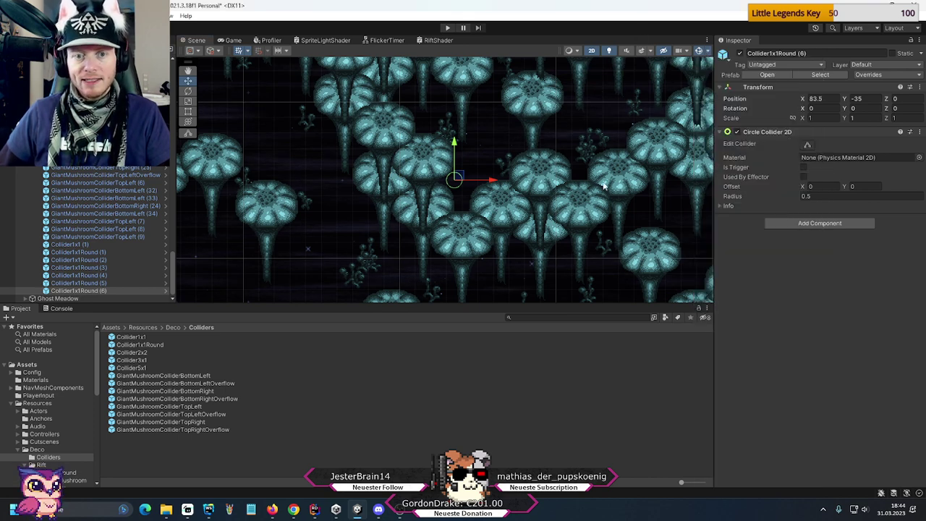
- Duplicate the round collider and move the copy east along the lower corridor to X 123.5, Y -38
{"action": "middle_click_drag", "start_coordinate": [602, 177], "coordinate": [453, 187]}
{"action": "key", "text": "ctrl+d"}
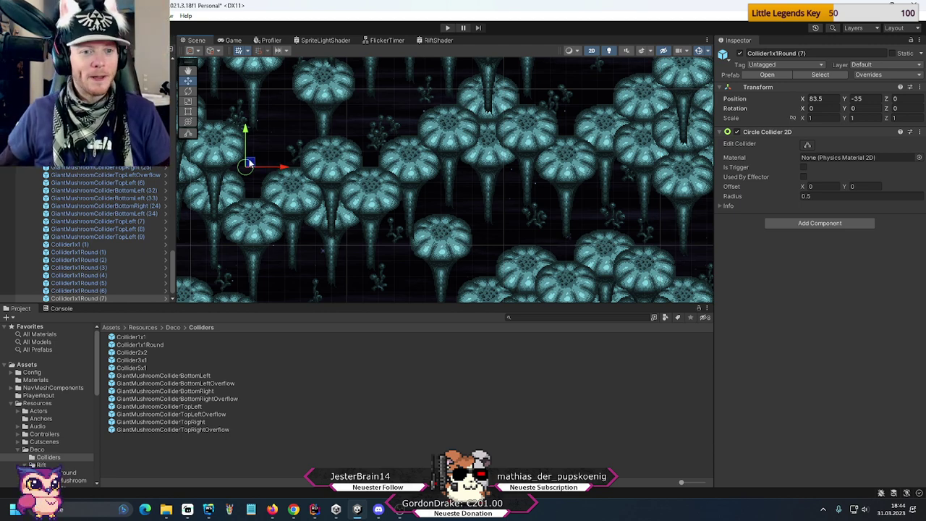
{"action": "left_click_drag", "start_coordinate": [247, 164], "coordinate": [547, 173]}
{"action": "middle_click_drag", "start_coordinate": [548, 174], "coordinate": [376, 265]}
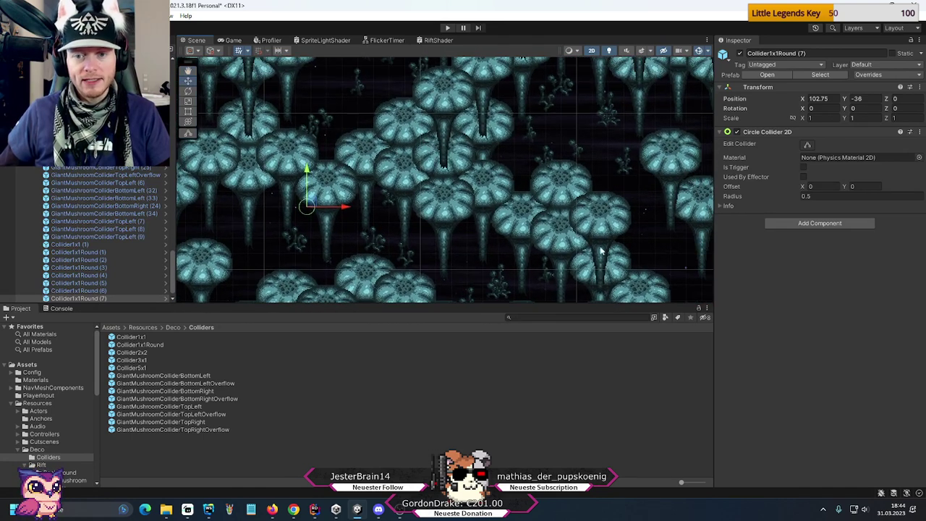
{"action": "left_click_drag", "start_coordinate": [313, 206], "coordinate": [631, 237]}
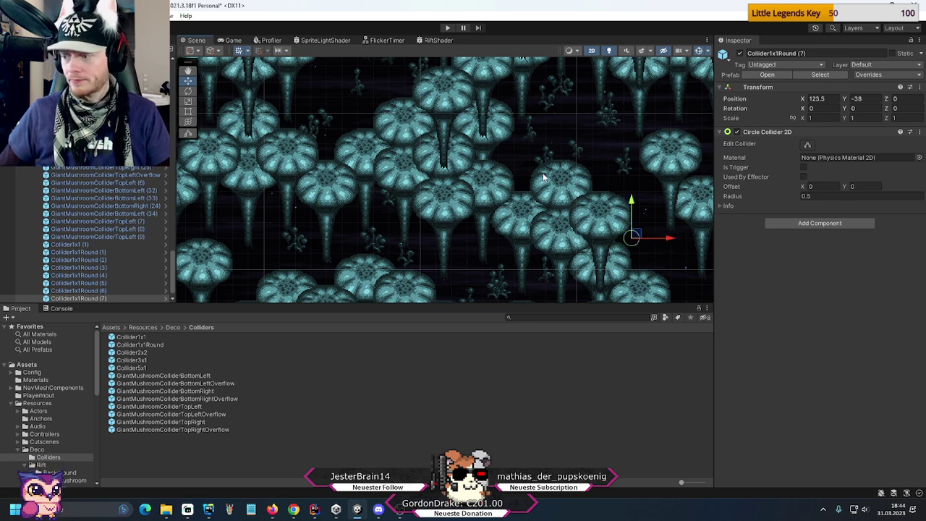
- Duplicate the round collider at X 123.5 and place the copy at X 116.5, Y -23.5 on the mushroom cluster below the temple platform
{"action": "middle_click_drag", "start_coordinate": [542, 177], "coordinate": [577, 196]}
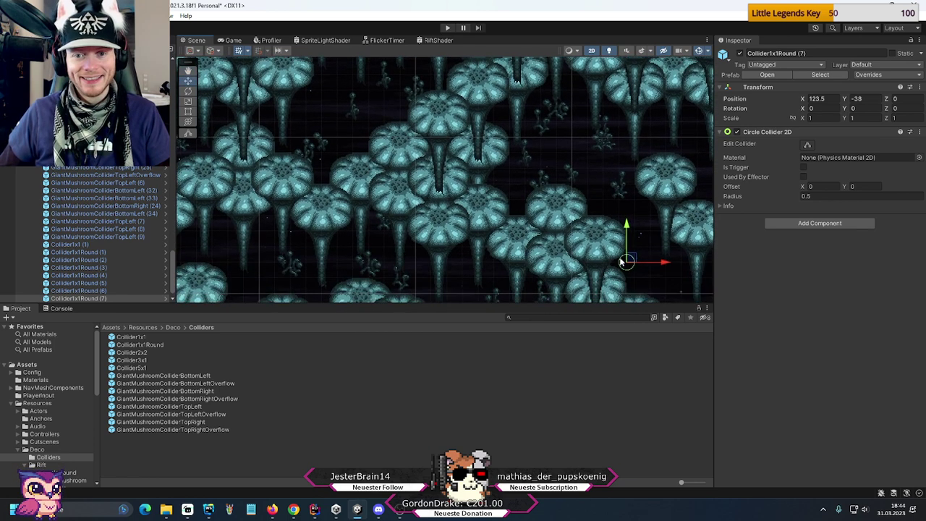
{"action": "key", "text": "ctrl+d"}
{"action": "left_click_drag", "start_coordinate": [630, 259], "coordinate": [533, 107]}
{"action": "middle_click_drag", "start_coordinate": [533, 107], "coordinate": [548, 271]}
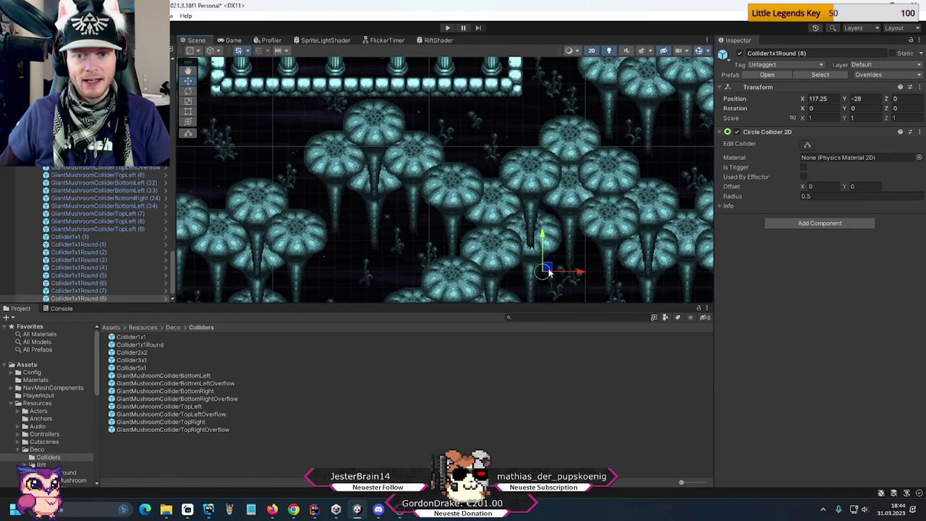
{"action": "left_click_drag", "start_coordinate": [548, 260], "coordinate": [537, 200]}
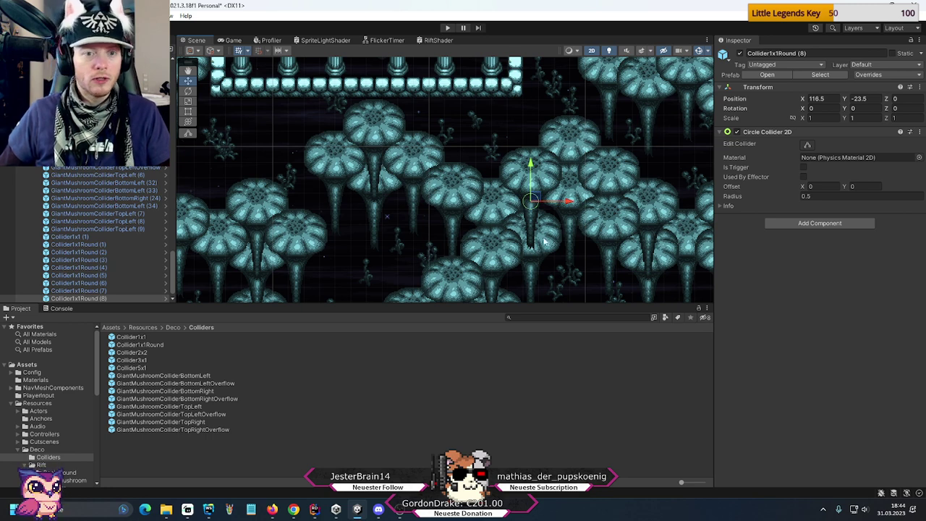
- Make two further copies of the round collider, placing them at X 131, Y -25 and X 136, Y -32
{"action": "middle_click_drag", "start_coordinate": [543, 242], "coordinate": [395, 204]}
{"action": "key", "text": "ctrl+d"}
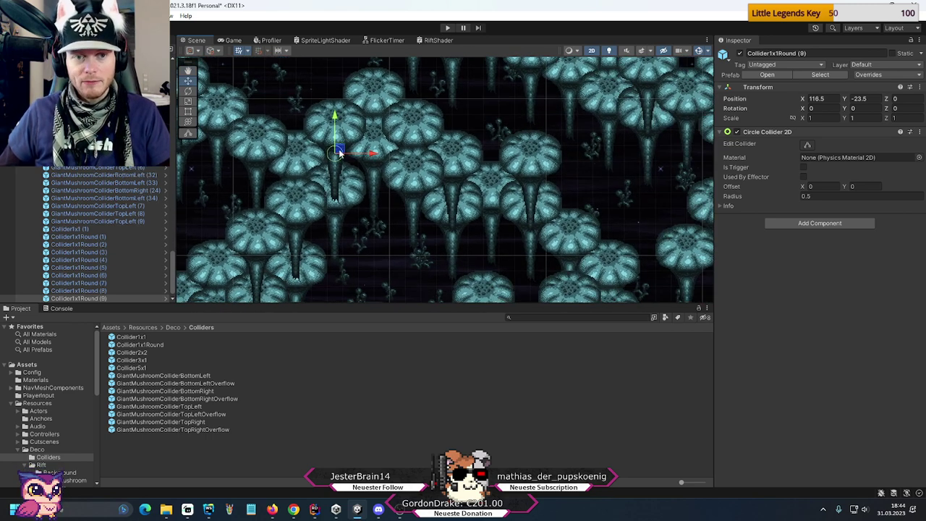
{"action": "left_click_drag", "start_coordinate": [337, 154], "coordinate": [568, 174]}
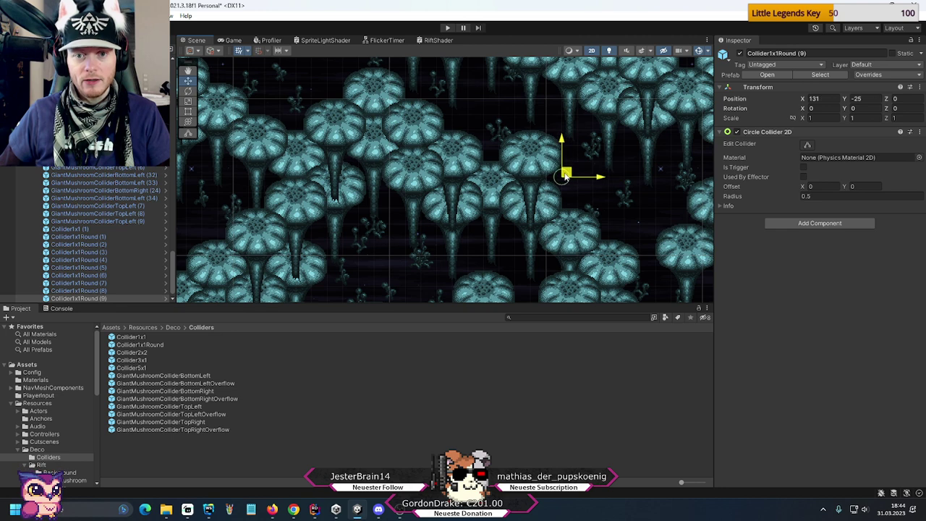
{"action": "middle_click_drag", "start_coordinate": [597, 246], "coordinate": [496, 166]}
{"action": "key", "text": "ctrl+d"}
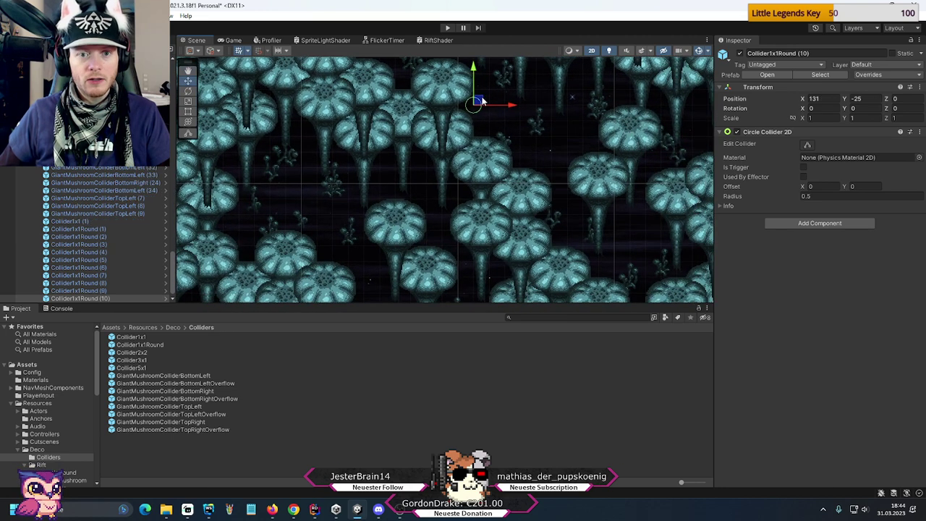
{"action": "left_click_drag", "start_coordinate": [475, 109], "coordinate": [553, 222]}
- Duplicate the round collider once more and place the copy at X 151, Y -29 beside the eastern mushrooms
{"action": "middle_click_drag", "start_coordinate": [553, 222], "coordinate": [521, 141]}
{"action": "middle_click_drag", "start_coordinate": [602, 248], "coordinate": [463, 253]}
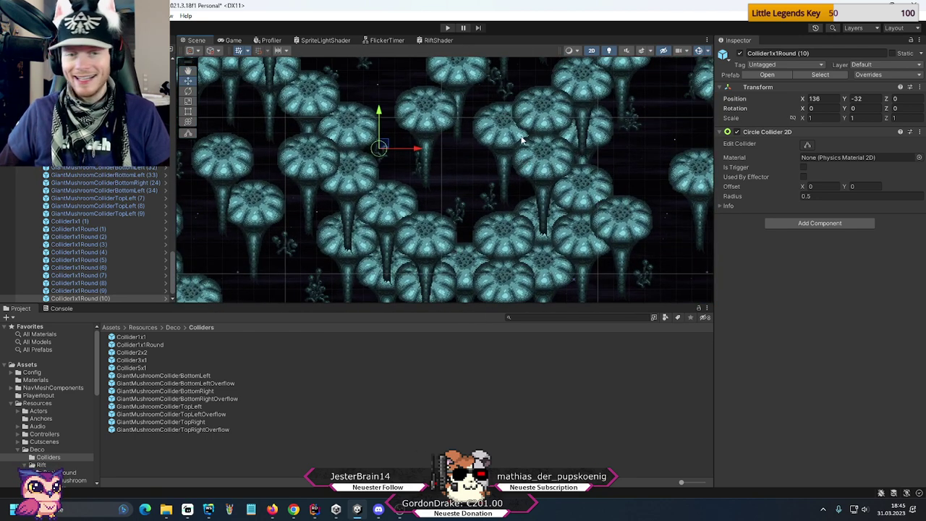
{"action": "middle_click_drag", "start_coordinate": [521, 139], "coordinate": [499, 230]}
{"action": "key", "text": "ctrl+d"}
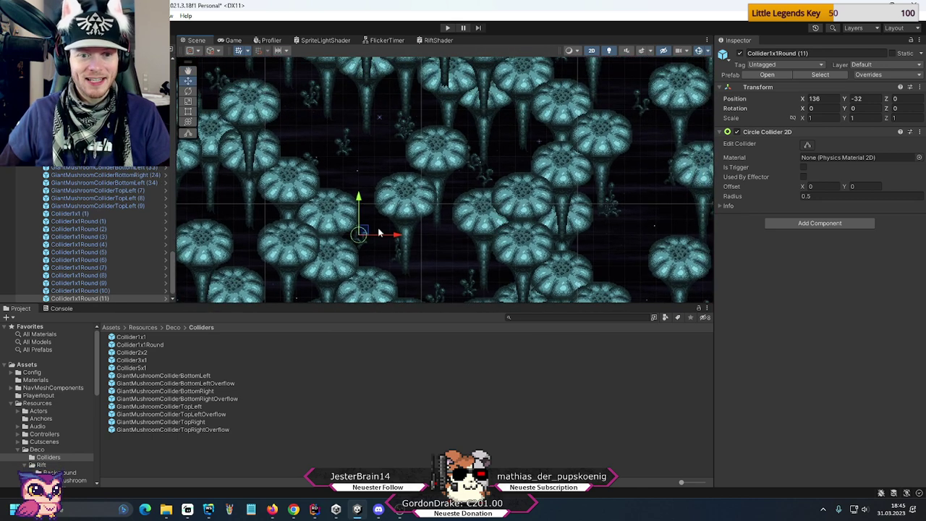
{"action": "left_click_drag", "start_coordinate": [363, 233], "coordinate": [595, 186]}
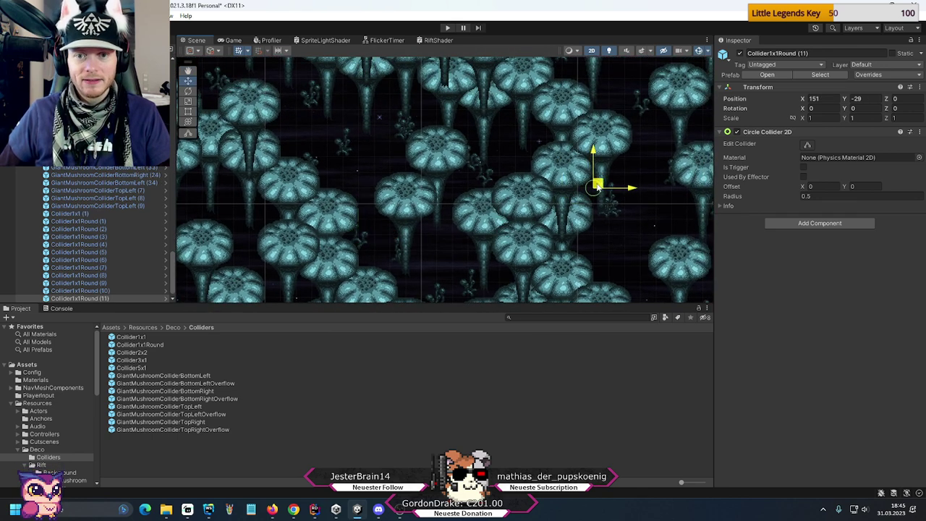
{"action": "middle_click_drag", "start_coordinate": [530, 126], "coordinate": [499, 225]}
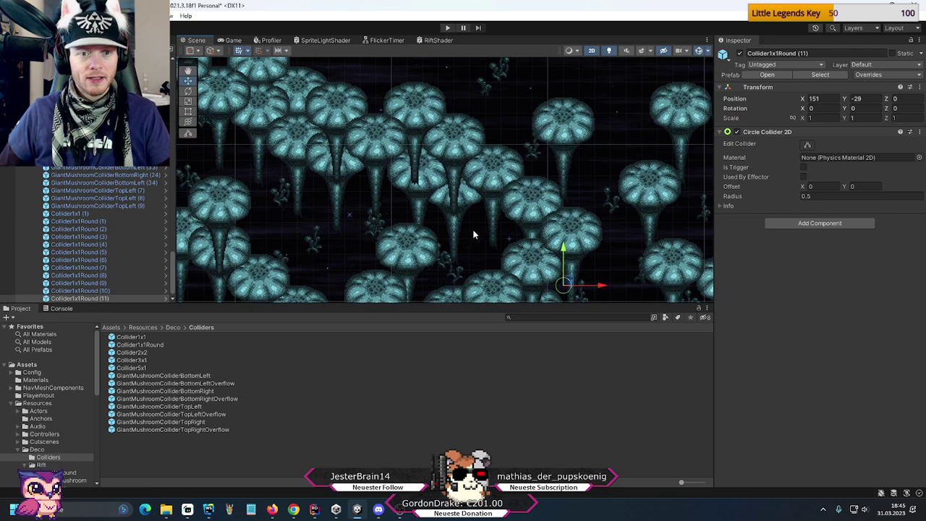
{"action": "middle_click_drag", "start_coordinate": [345, 130], "coordinate": [352, 68]}
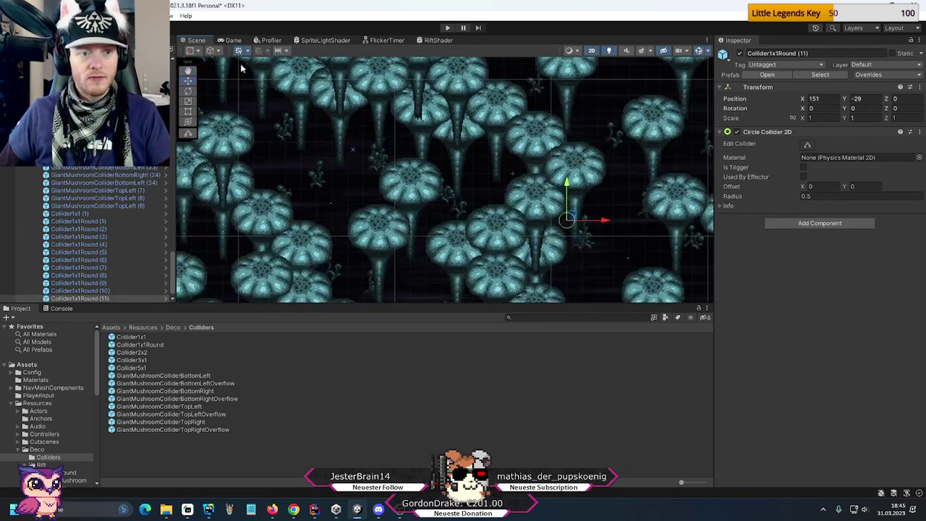
- Show all Level Border colliders and inspect their outlines along the mushroom clusters and corridors for remaining gaps
{"action": "left_click_drag", "start_coordinate": [175, 259], "coordinate": [173, 87]}
{"action": "left_click", "coordinate": [131, 150]}
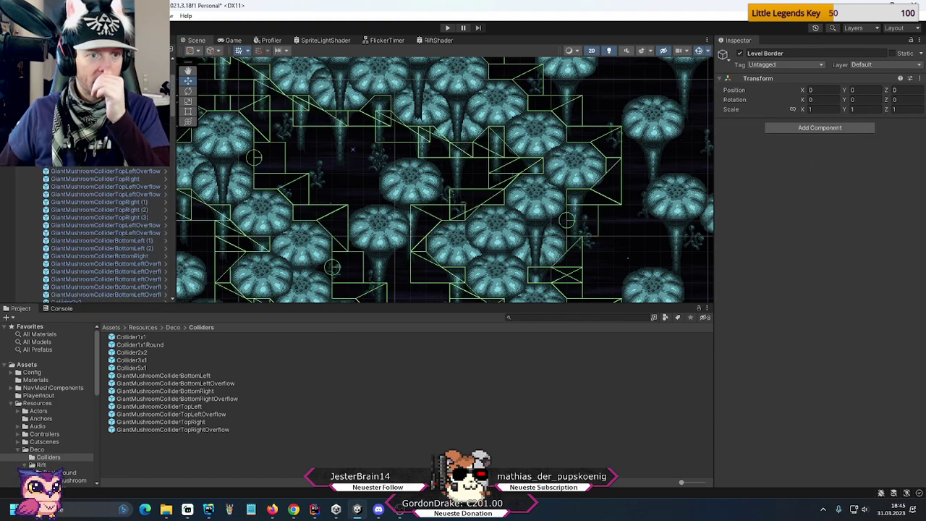
{"action": "middle_click_drag", "start_coordinate": [321, 99], "coordinate": [523, 250]}
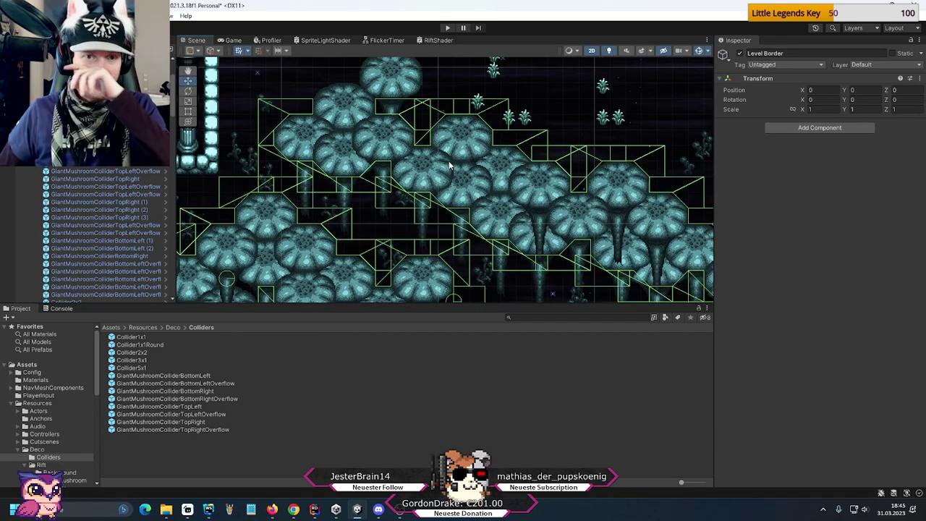
{"action": "middle_click_drag", "start_coordinate": [448, 166], "coordinate": [502, 209]}
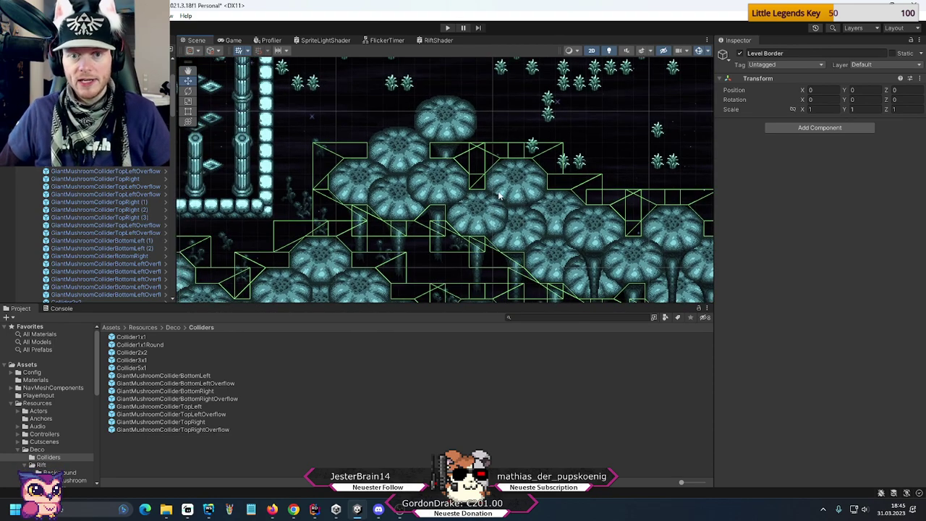
{"action": "key", "text": "Down"}
{"action": "key", "text": "Down"}
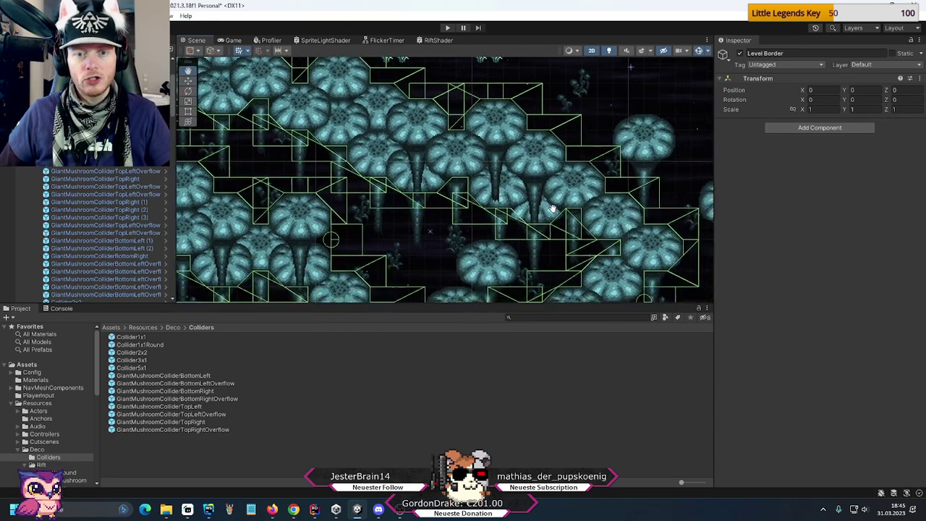
{"action": "key", "text": "Down"}
{"action": "key", "text": "Down"}
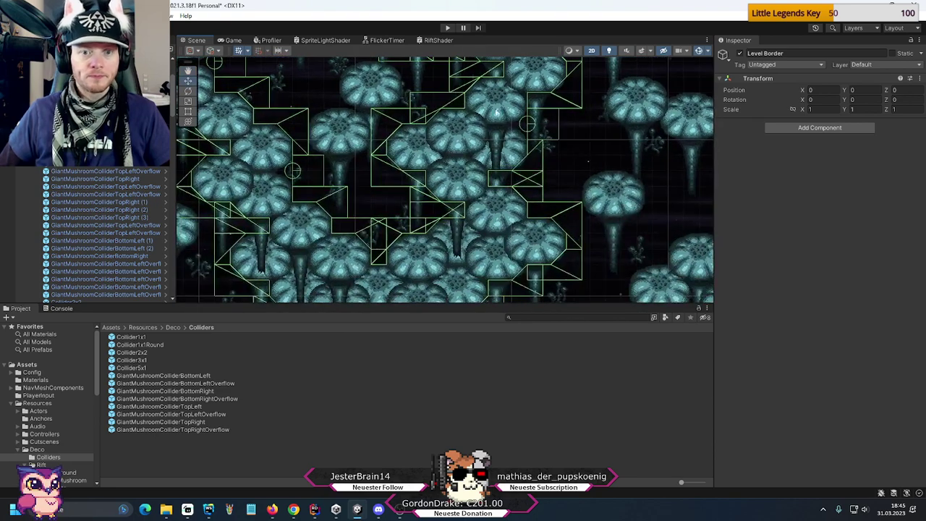
{"action": "key", "text": "Down"}
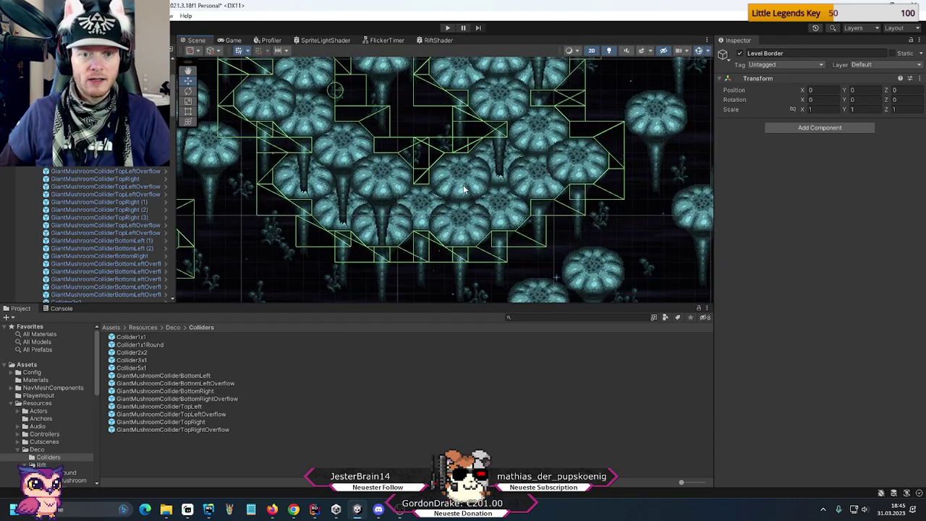
{"action": "middle_click_drag", "start_coordinate": [464, 189], "coordinate": [568, 246]}
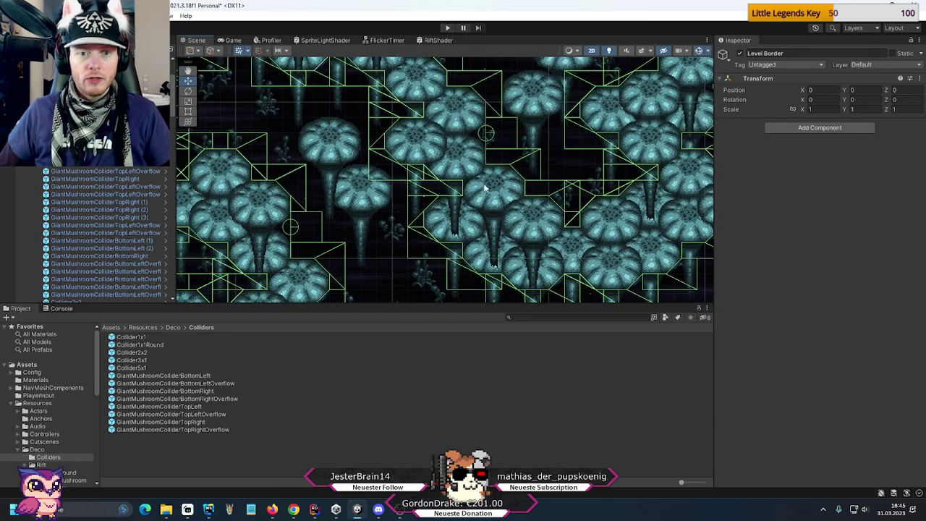
{"action": "middle_click_drag", "start_coordinate": [438, 142], "coordinate": [575, 219]}
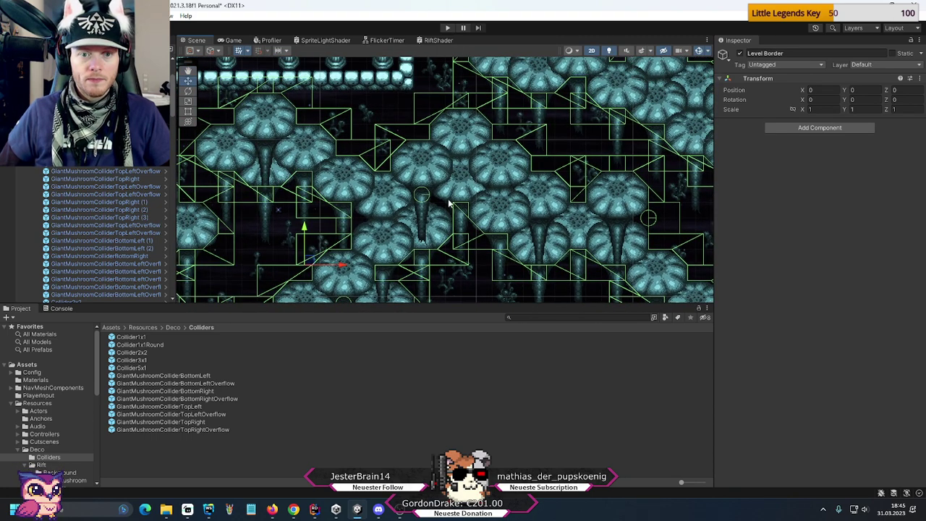
{"action": "middle_click_drag", "start_coordinate": [444, 212], "coordinate": [567, 185]}
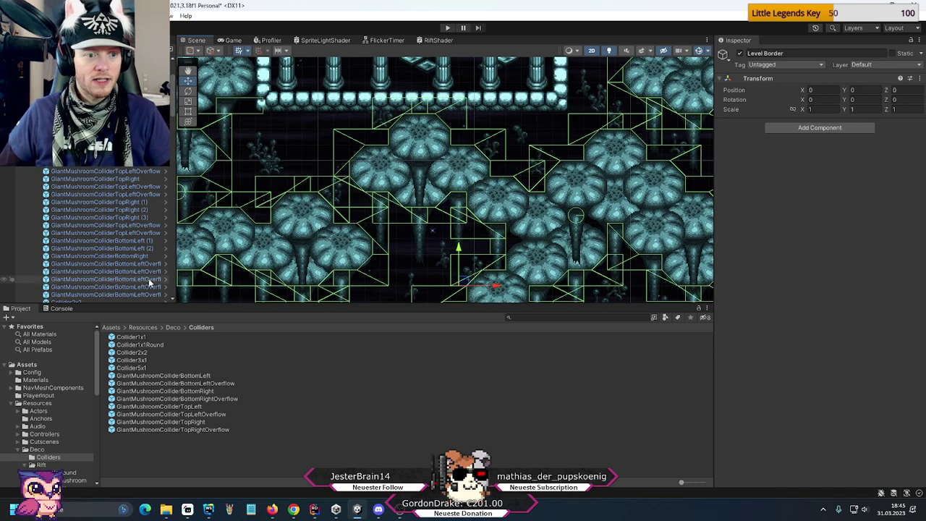
- Duplicate the round collider at X 116.5, Y -23.5 and move the copy southwest to the cluster's western edge
{"action": "scroll", "coordinate": [108, 231], "scroll_direction": "down", "scroll_amount": 3}
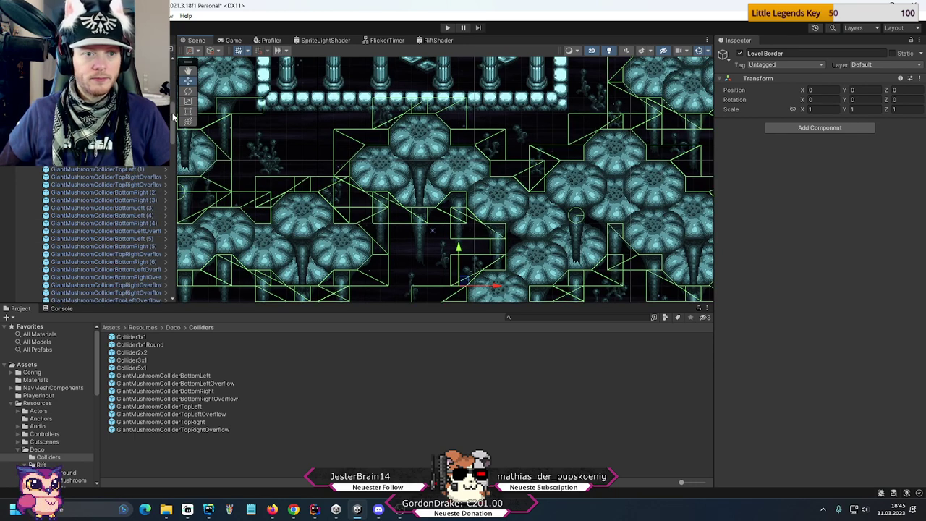
{"action": "left_click_drag", "start_coordinate": [174, 116], "coordinate": [174, 273]}
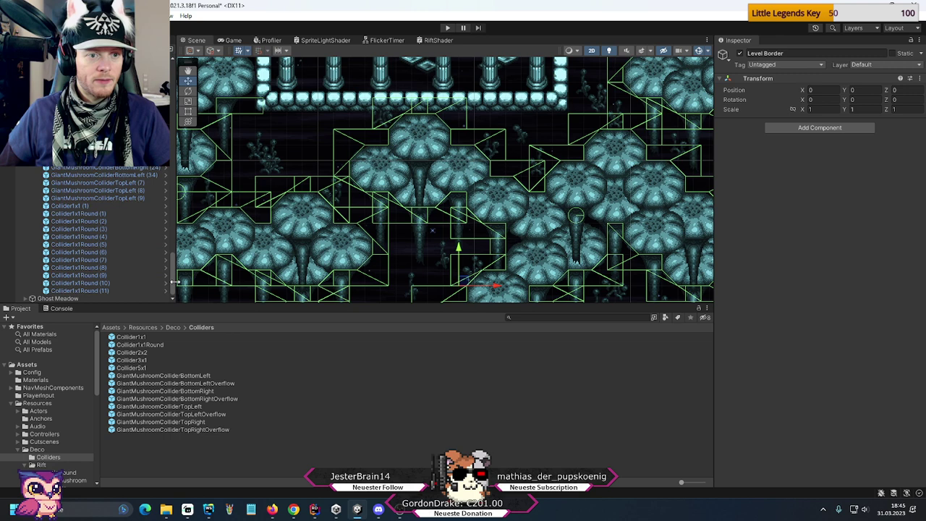
{"action": "left_click", "coordinate": [117, 276]}
{"action": "left_click", "coordinate": [118, 268]}
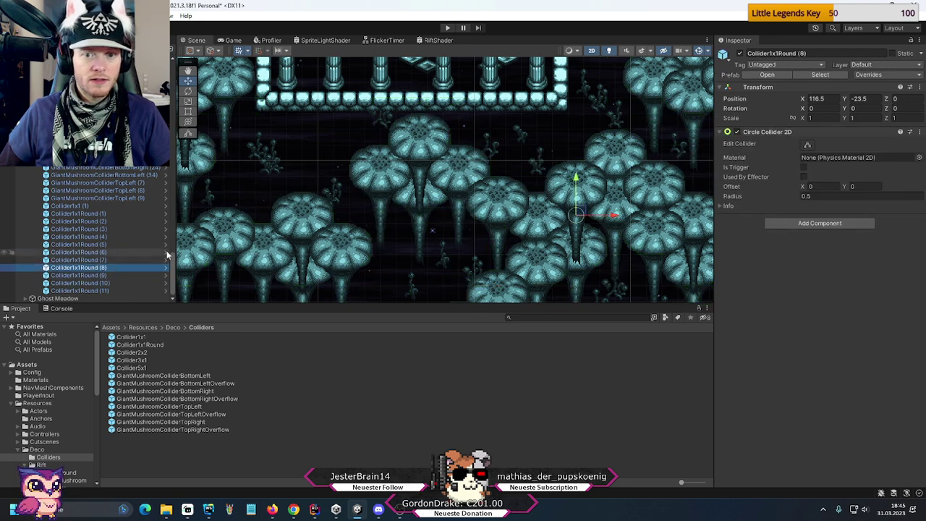
{"action": "key", "text": "ctrl+d"}
{"action": "left_click_drag", "start_coordinate": [580, 215], "coordinate": [509, 239]}
- Show the Level Border outlines again and examine the colliders around the mushroom clusters south and west of the new round collider
{"action": "left_click_drag", "start_coordinate": [172, 246], "coordinate": [167, 98]}
{"action": "left_click", "coordinate": [431, 230]}
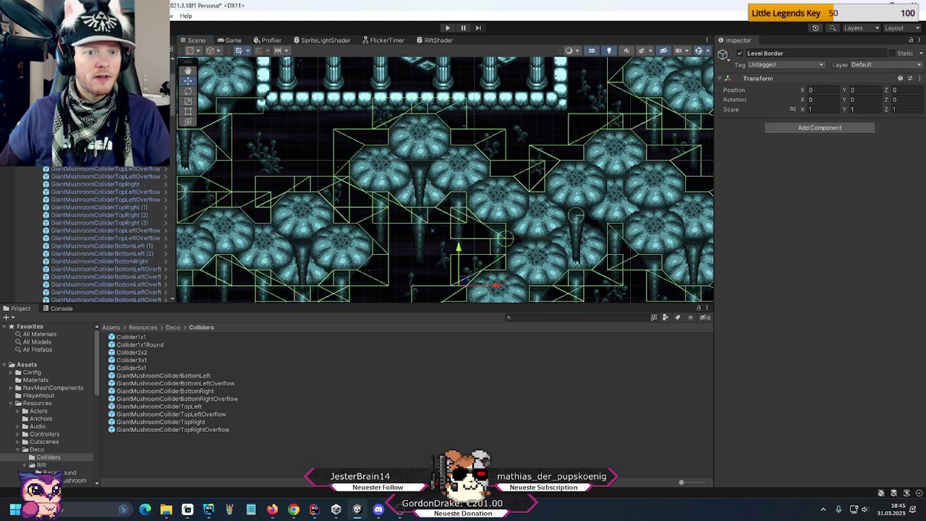
{"action": "middle_click_drag", "start_coordinate": [412, 259], "coordinate": [408, 206]}
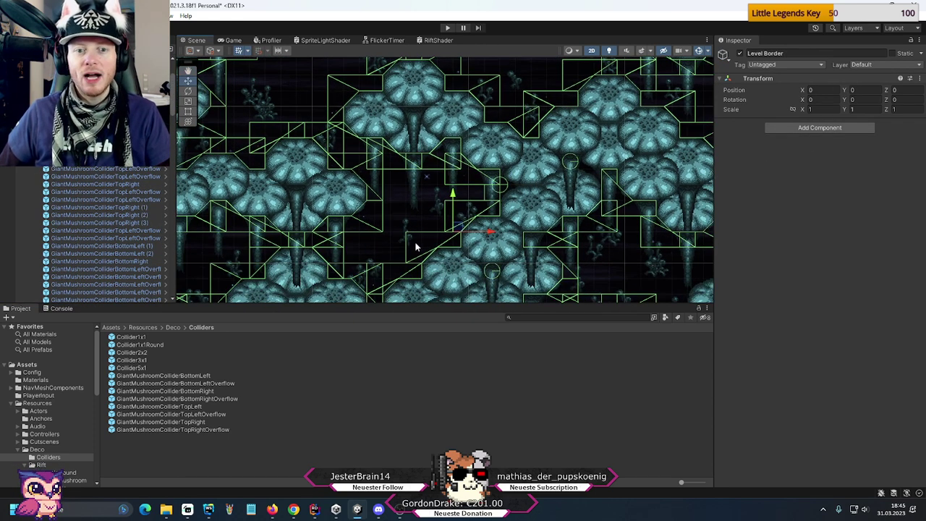
{"action": "middle_click_drag", "start_coordinate": [418, 248], "coordinate": [417, 133]}
{"action": "mouse_move", "coordinate": [455, 230]}
{"action": "middle_mouse_down"}
{"action": "mouse_move", "coordinate": [436, 213]}
{"action": "mouse_move", "coordinate": [477, 227]}
{"action": "mouse_move", "coordinate": [458, 191]}
{"action": "middle_mouse_up"}
{"action": "middle_click_drag", "start_coordinate": [404, 218], "coordinate": [492, 195]}
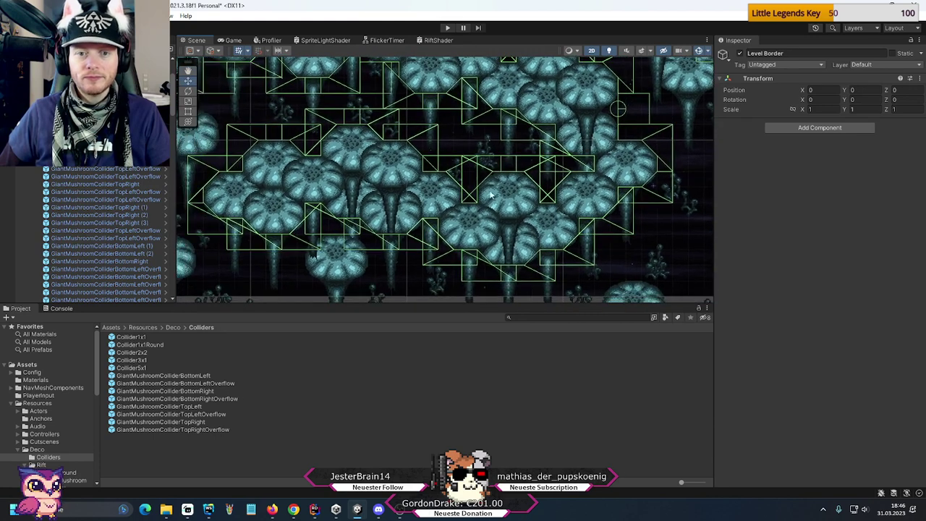
{"action": "middle_click_drag", "start_coordinate": [476, 236], "coordinate": [481, 237]}
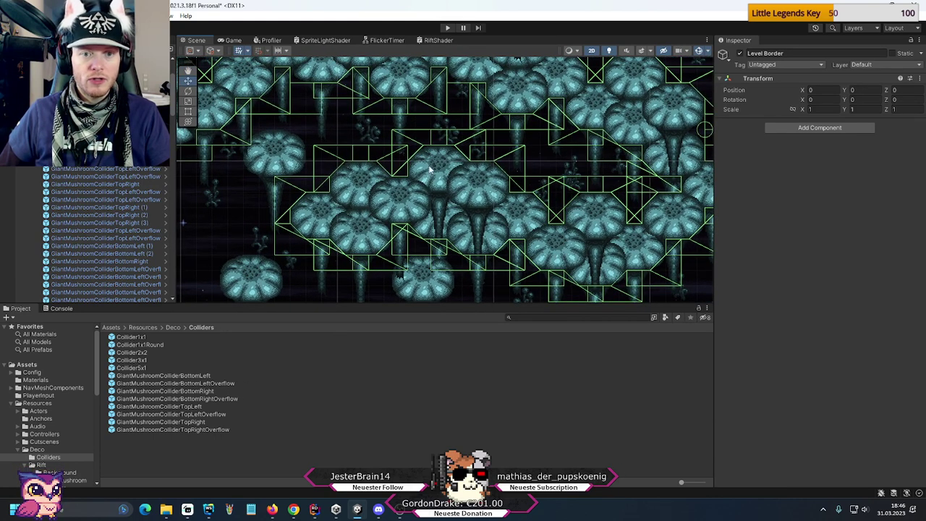
{"action": "middle_click_drag", "start_coordinate": [581, 214], "coordinate": [616, 224]}
{"action": "middle_click_drag", "start_coordinate": [536, 157], "coordinate": [591, 228]}
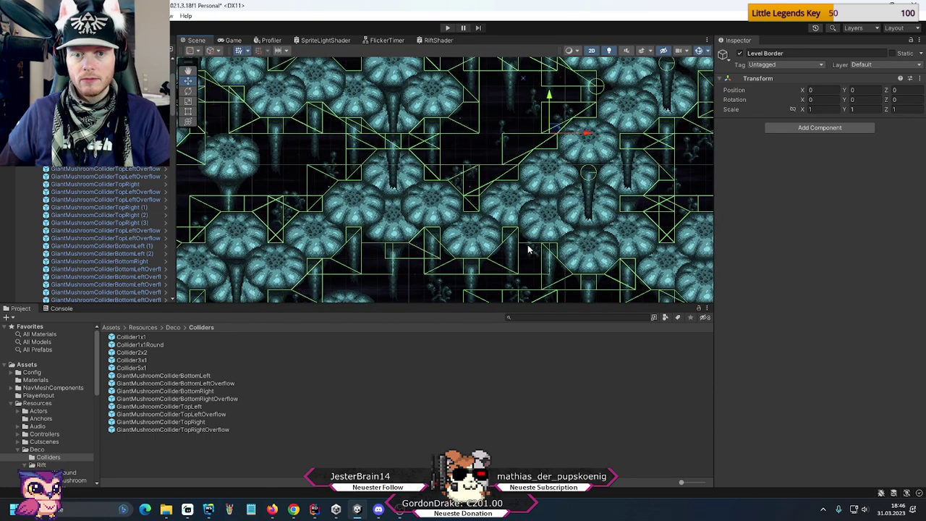
- Find the 2x2 box collider at X 108, Y -36 beneath the mushroom cluster and delete it
{"action": "left_click", "coordinate": [527, 255]}
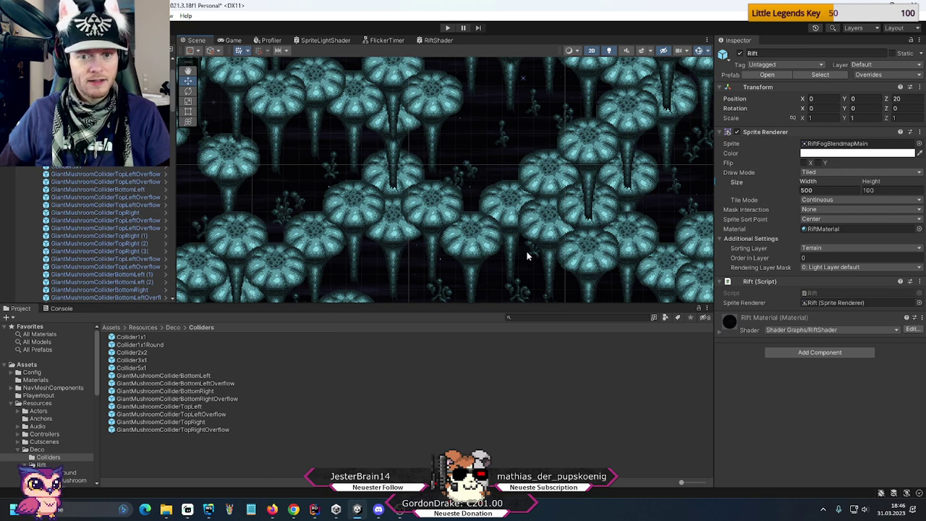
{"action": "scroll", "coordinate": [87, 217], "scroll_direction": "up", "scroll_amount": 1}
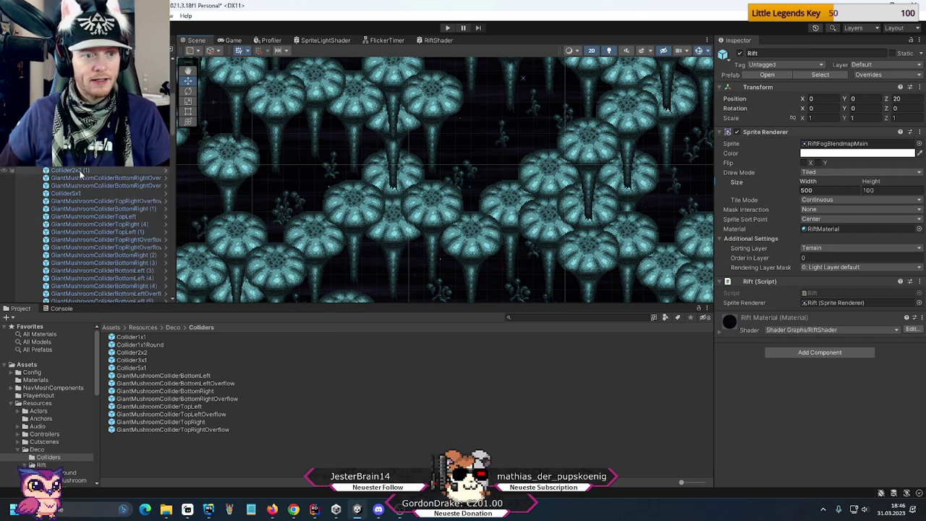
{"action": "left_click", "coordinate": [72, 171]}
{"action": "scroll", "coordinate": [78, 195], "scroll_direction": "down", "scroll_amount": 3}
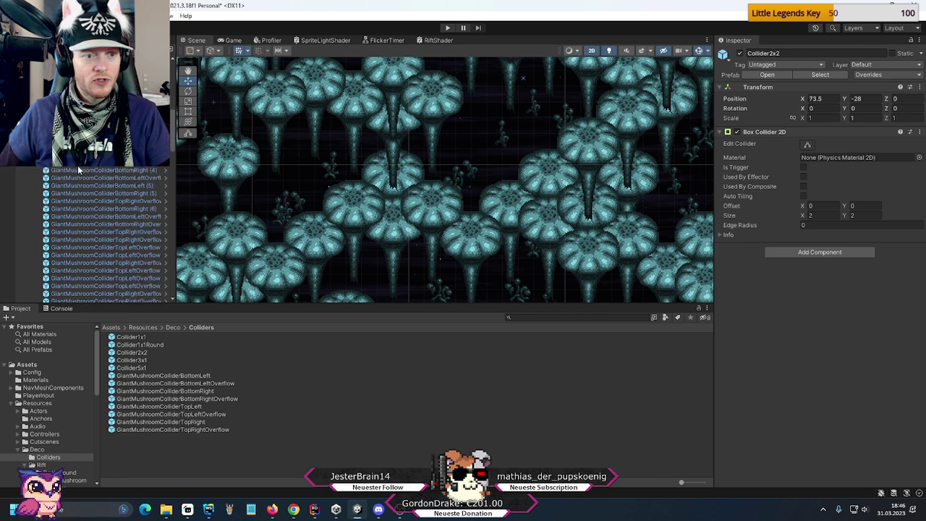
{"action": "left_click", "coordinate": [76, 209]}
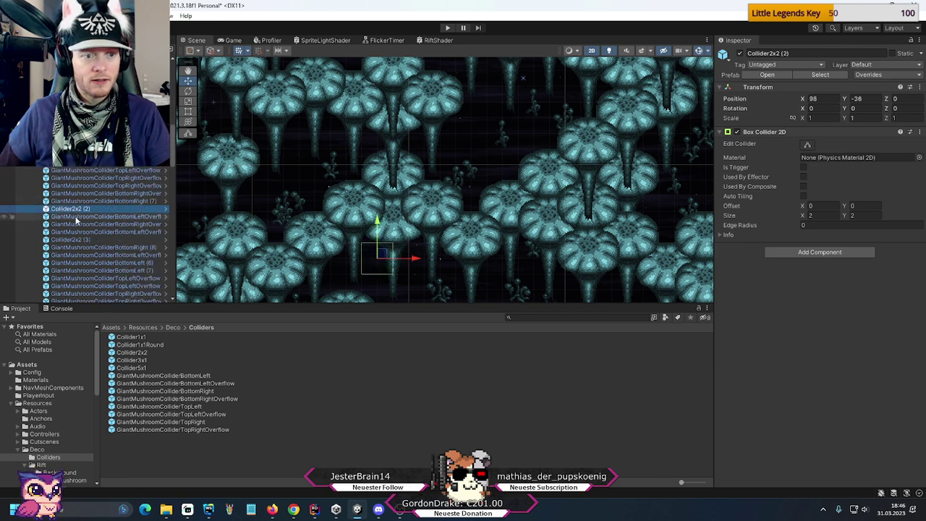
{"action": "left_click", "coordinate": [72, 231]}
{"action": "left_click", "coordinate": [72, 239]}
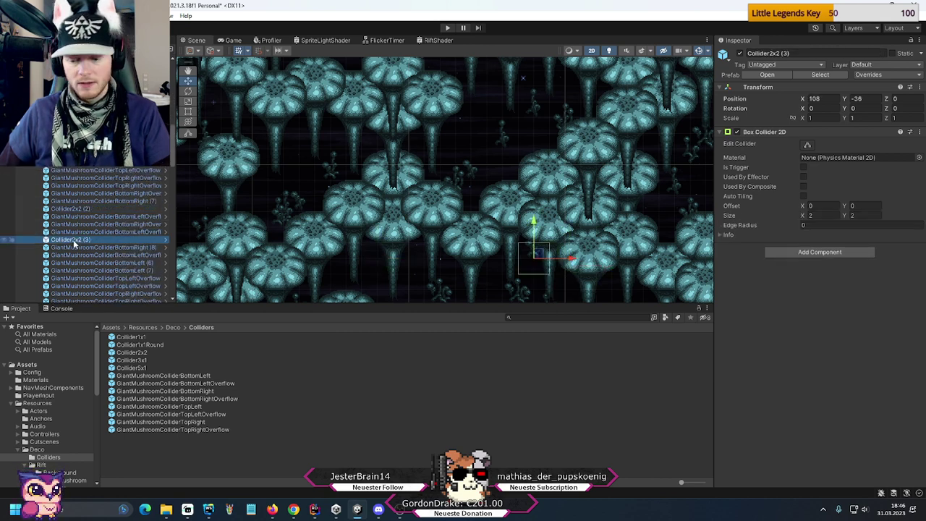
{"action": "key", "text": "Delete"}
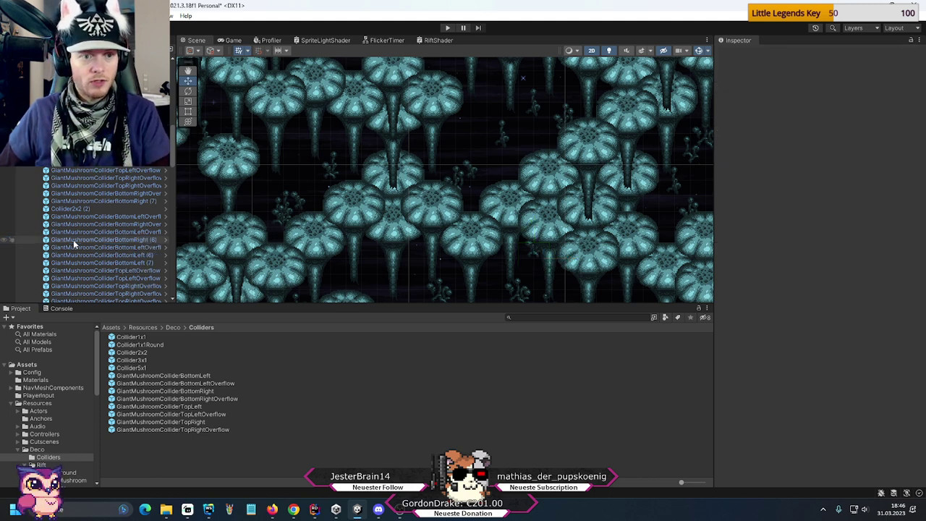
- Duplicate the GiantMushroomColliderBottomLeft at X 119, Y -37.5, place the copy at X 109, Y -33.5, and show the whole Level Border
{"action": "left_click", "coordinate": [81, 255]}
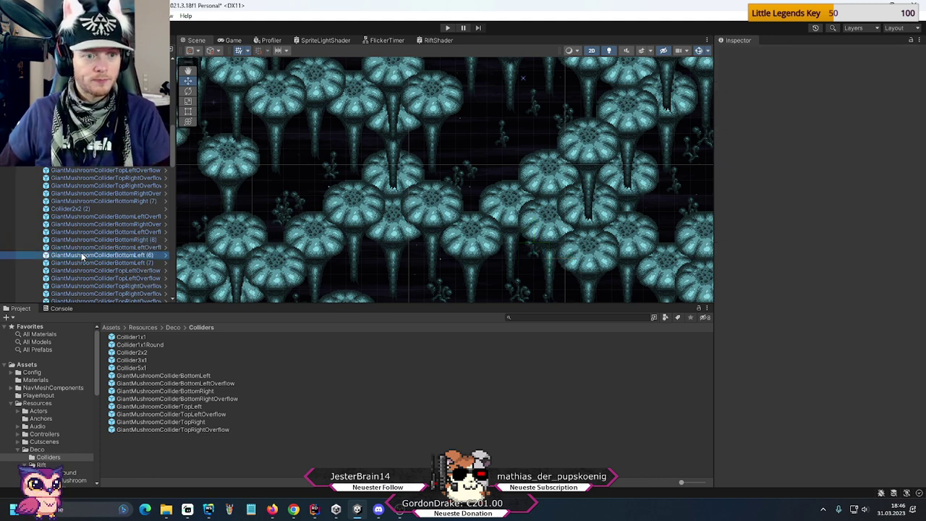
{"action": "middle_click_drag", "start_coordinate": [473, 201], "coordinate": [468, 172]}
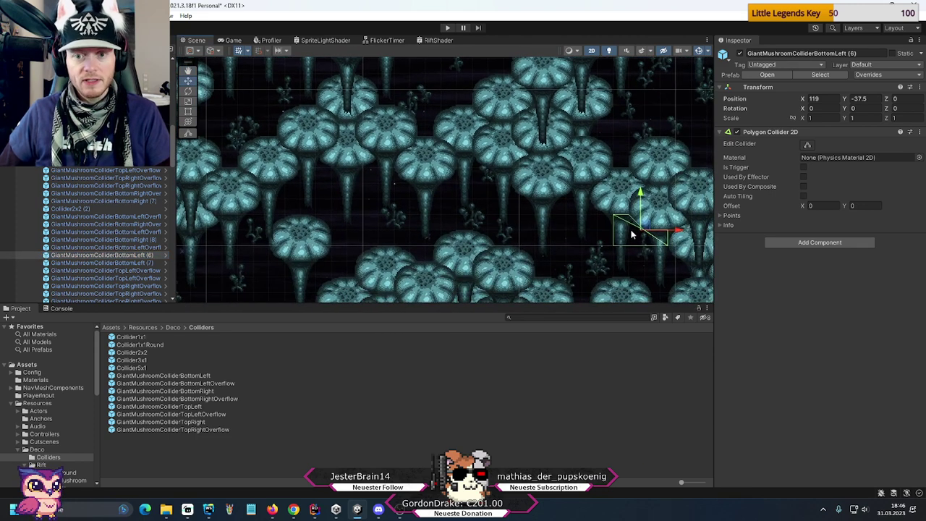
{"action": "key", "text": "ctrl+d"}
{"action": "left_click_drag", "start_coordinate": [646, 231], "coordinate": [489, 167]}
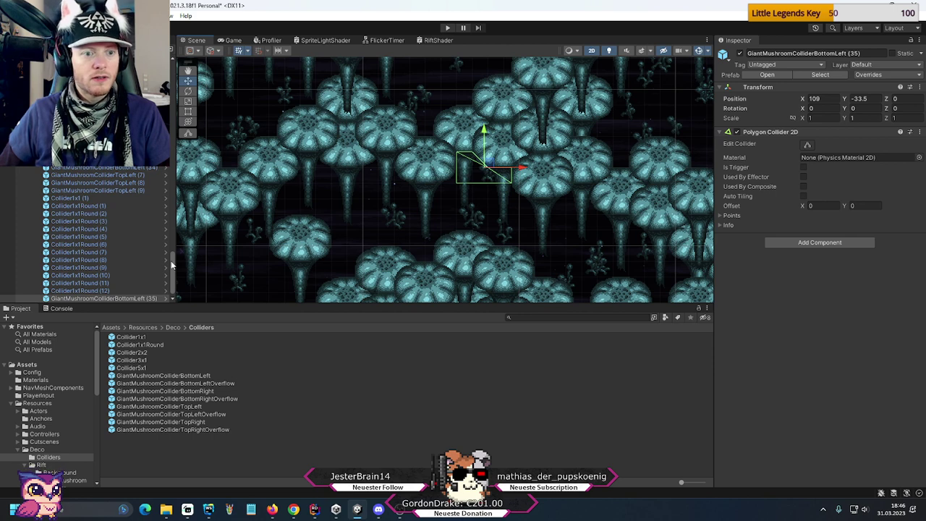
{"action": "left_click_drag", "start_coordinate": [171, 265], "coordinate": [172, 129]}
{"action": "left_click", "coordinate": [457, 181]}
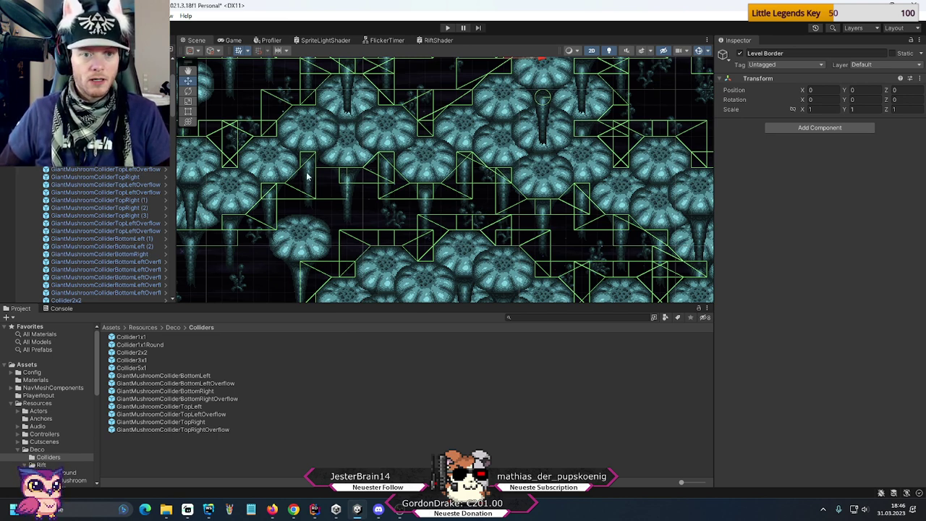
- Find the 2x2 box collider at X 98, Y -36 below the western mushroom cluster and delete it
{"action": "middle_click_drag", "start_coordinate": [326, 183], "coordinate": [438, 203]}
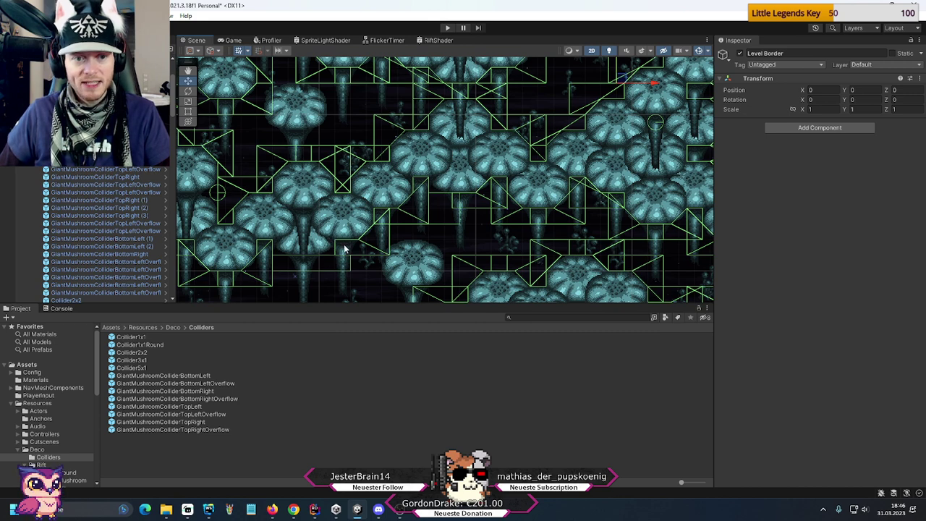
{"action": "scroll", "coordinate": [92, 189], "scroll_direction": "down", "scroll_amount": 5}
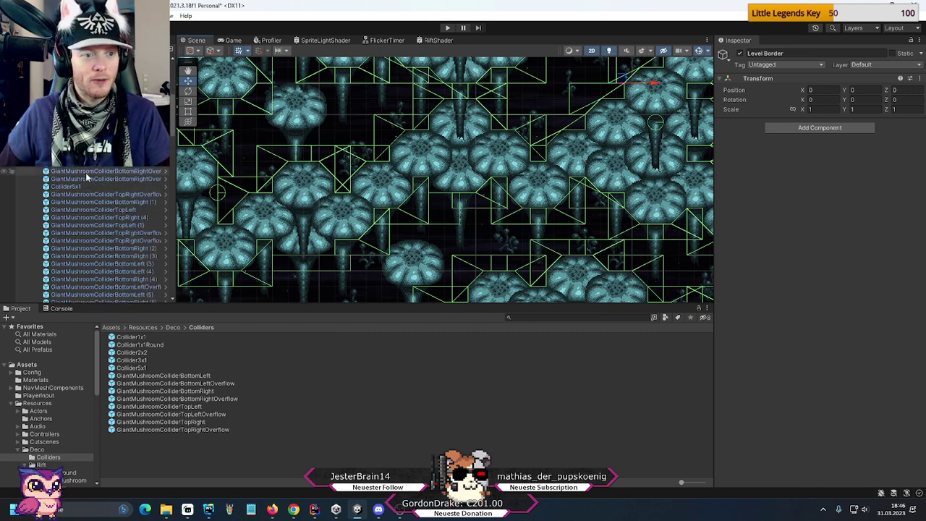
{"action": "left_click", "coordinate": [87, 187]}
{"action": "scroll", "coordinate": [84, 188], "scroll_direction": "down", "scroll_amount": 3}
{"action": "scroll", "coordinate": [83, 187], "scroll_direction": "down", "scroll_amount": 3}
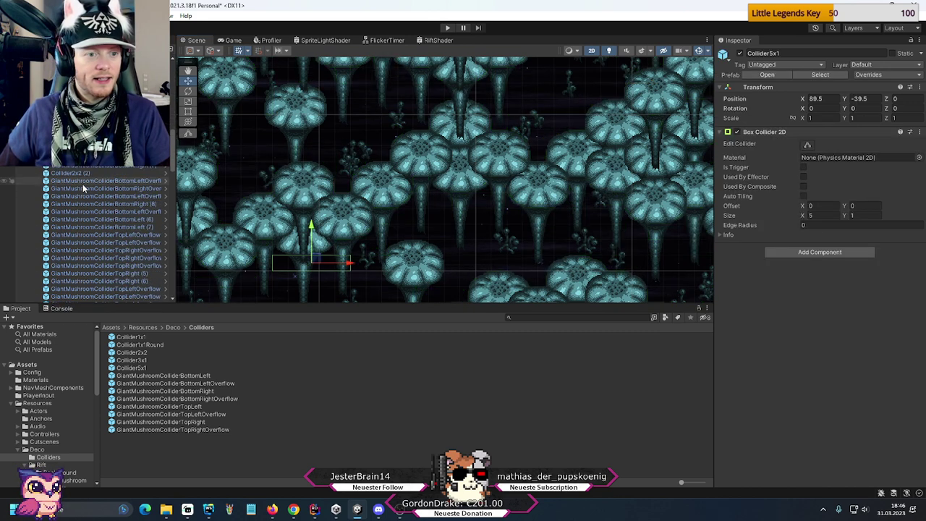
{"action": "left_click", "coordinate": [82, 174]}
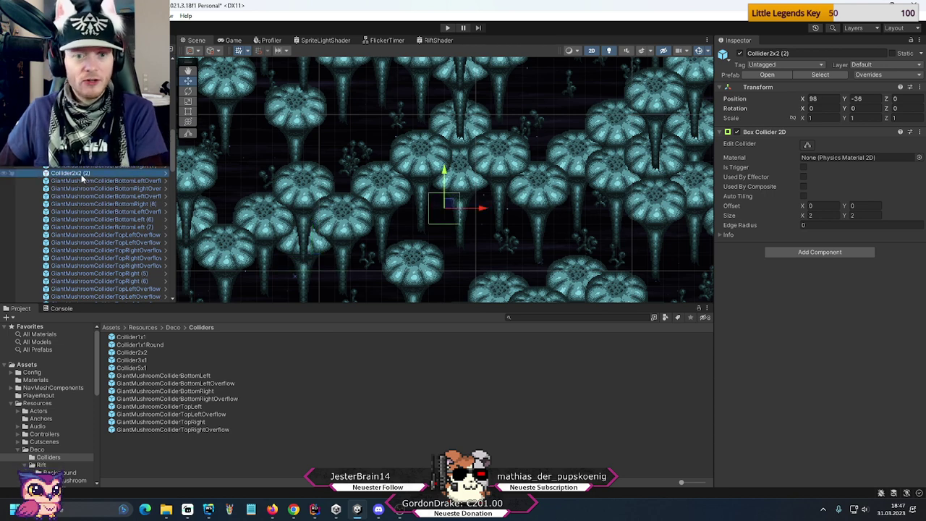
{"action": "key", "text": "Delete"}
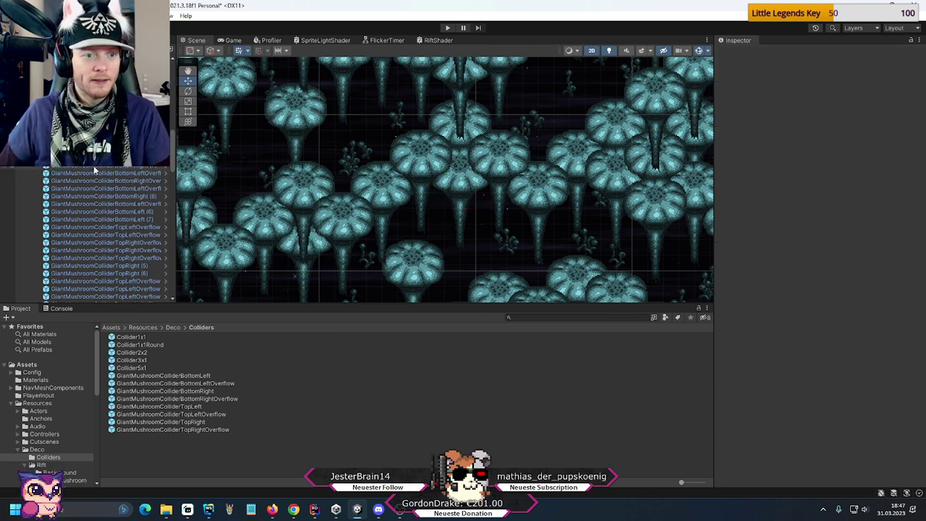
- Place another copy of the GiantMushroomColliderBottomLeft from X 119, Y -37.5 at X 99, Y -35.5 and show the Level Border outlines
{"action": "left_click", "coordinate": [106, 218]}
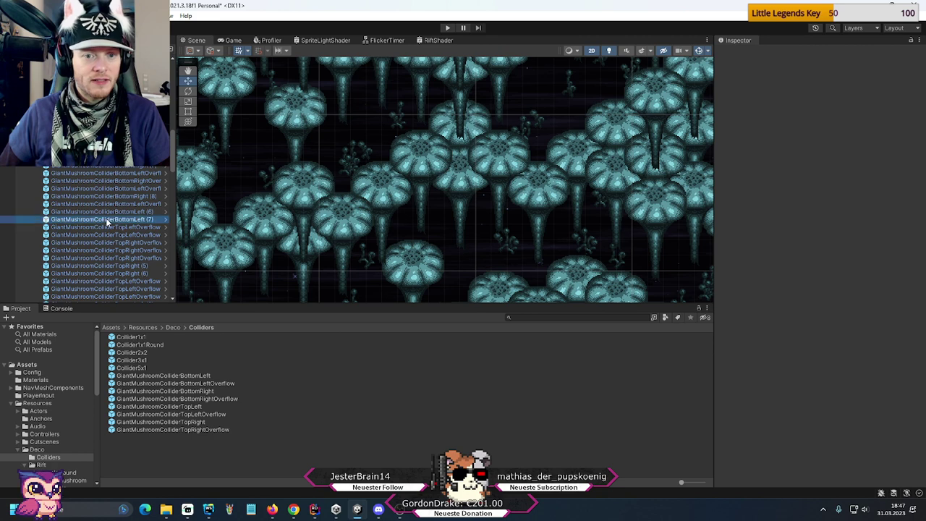
{"action": "left_click", "coordinate": [101, 211]}
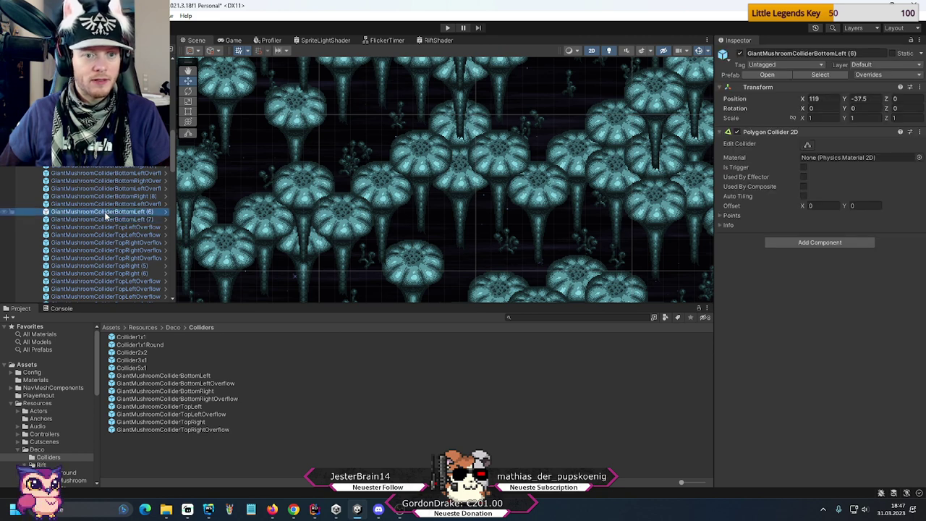
{"action": "middle_click_drag", "start_coordinate": [362, 152], "coordinate": [315, 189]}
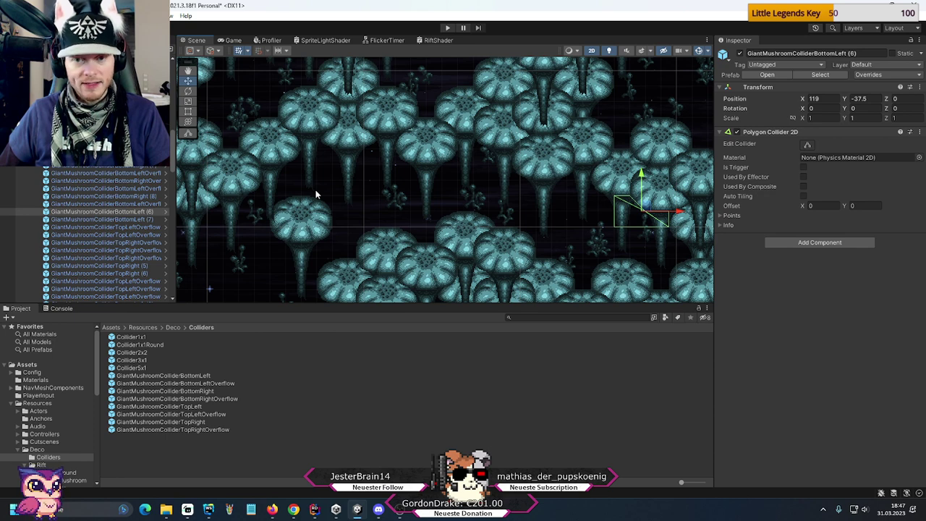
{"action": "key", "text": "ctrl+d"}
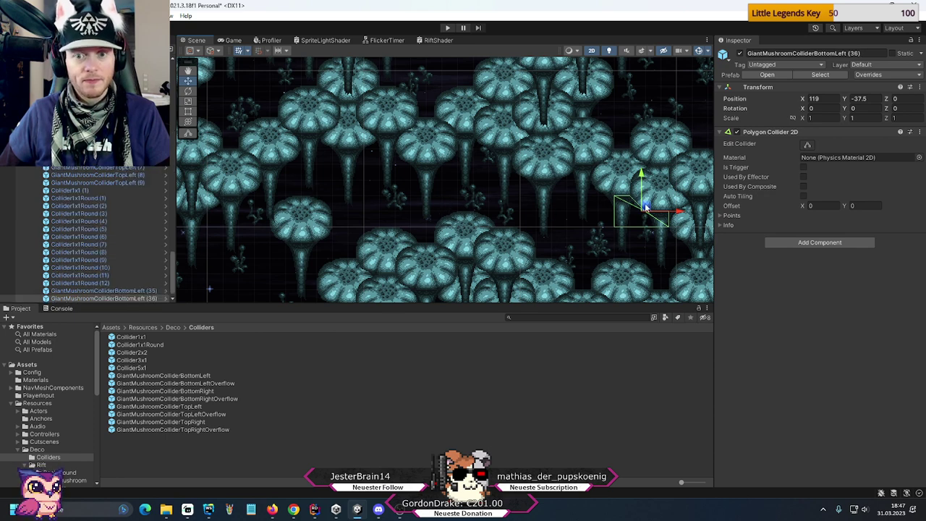
{"action": "left_click_drag", "start_coordinate": [646, 207], "coordinate": [329, 177]}
{"action": "scroll", "coordinate": [174, 266], "scroll_direction": "up", "scroll_amount": 1}
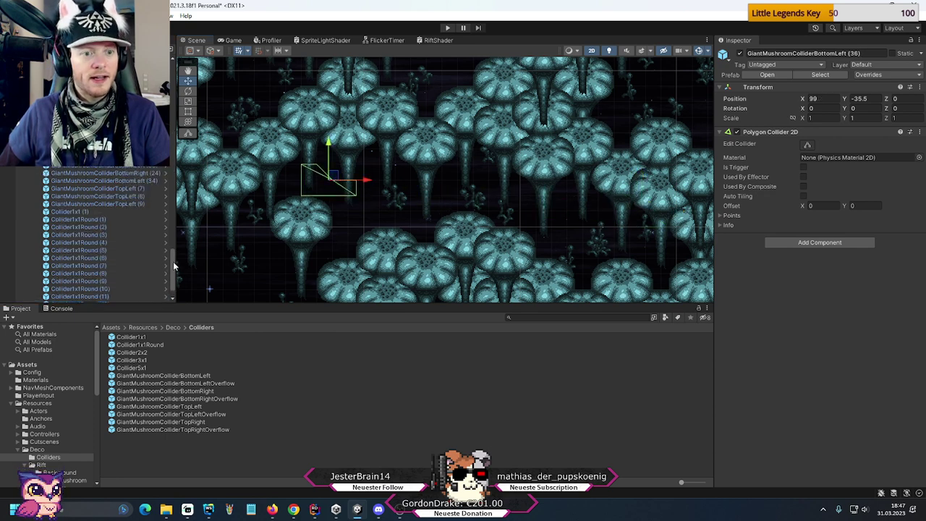
{"action": "left_click_drag", "start_coordinate": [174, 267], "coordinate": [180, 88]}
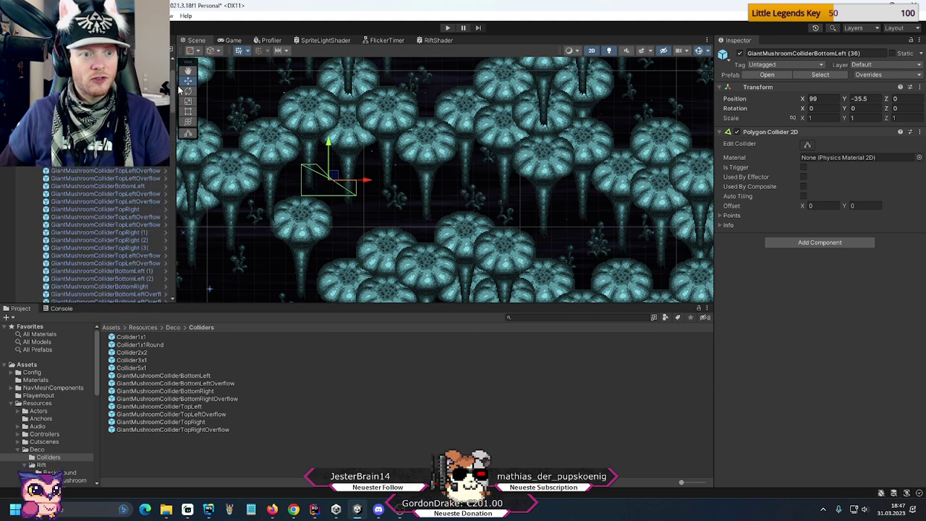
{"action": "left_click", "coordinate": [327, 180]}
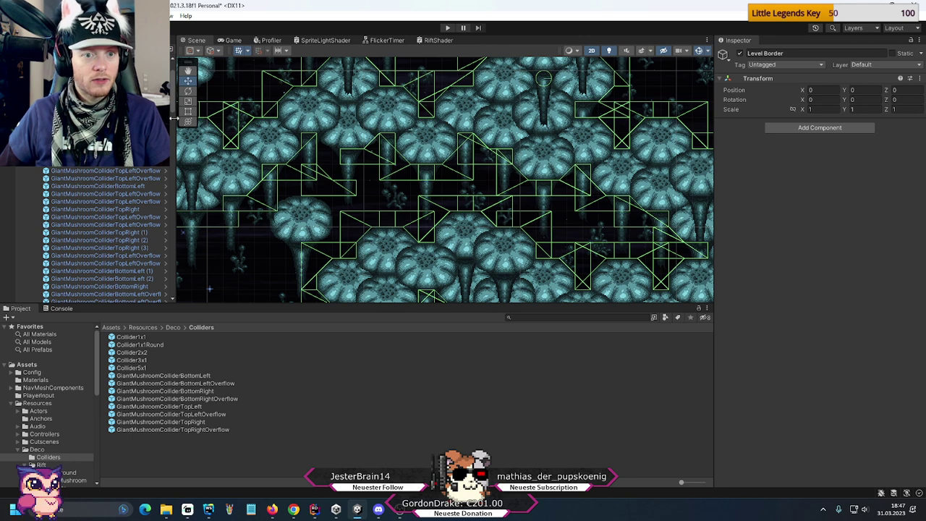
- Move the GiantMushroomColliderBottomLeft (36) collider up to Y -33.5, beneath the mushroom cluster
{"action": "left_click_drag", "start_coordinate": [172, 105], "coordinate": [174, 296]}
{"action": "left_click", "coordinate": [109, 290]}
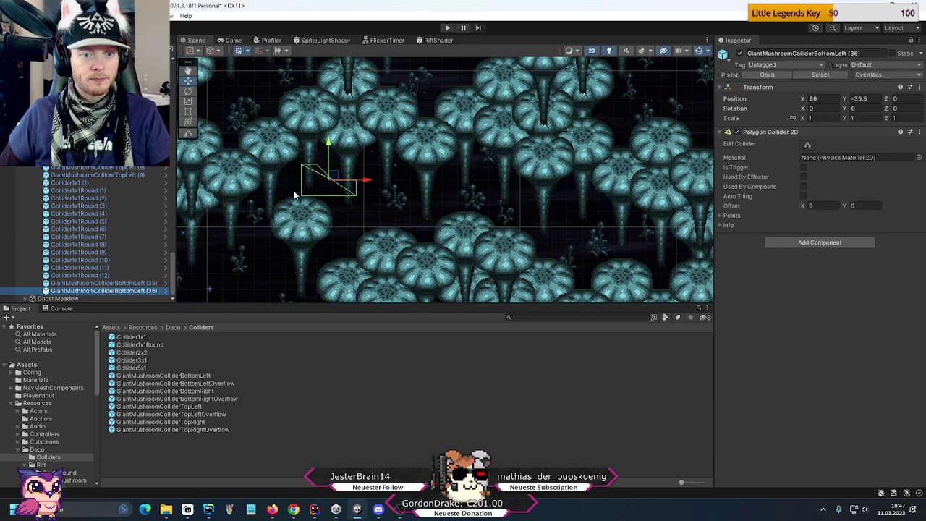
{"action": "left_click_drag", "start_coordinate": [329, 142], "coordinate": [329, 117]}
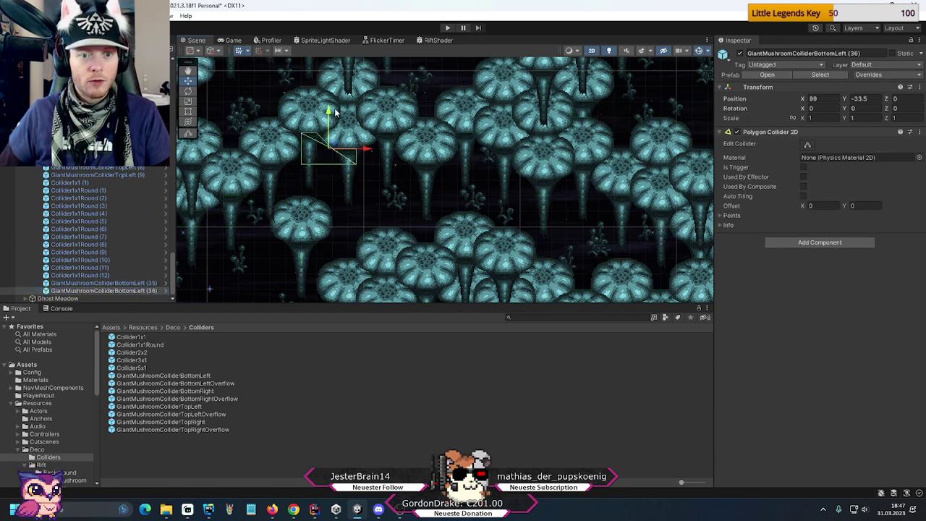
- Find the Collider5x1 box collider beneath the neighbouring mushroom cluster in the hierarchy and delete it
{"action": "middle_click_drag", "start_coordinate": [282, 223], "coordinate": [450, 216]}
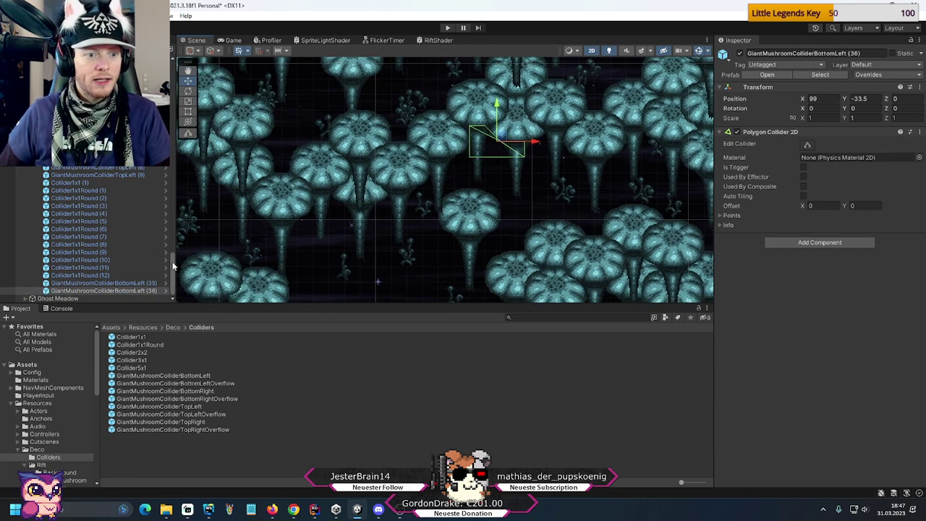
{"action": "left_click_drag", "start_coordinate": [173, 286], "coordinate": [181, 204]}
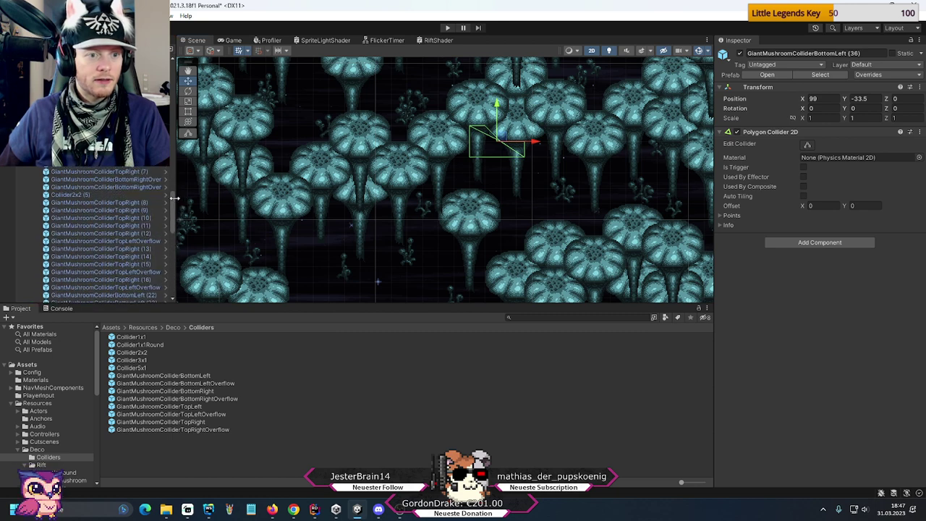
{"action": "scroll", "coordinate": [104, 193], "scroll_direction": "up", "scroll_amount": 4}
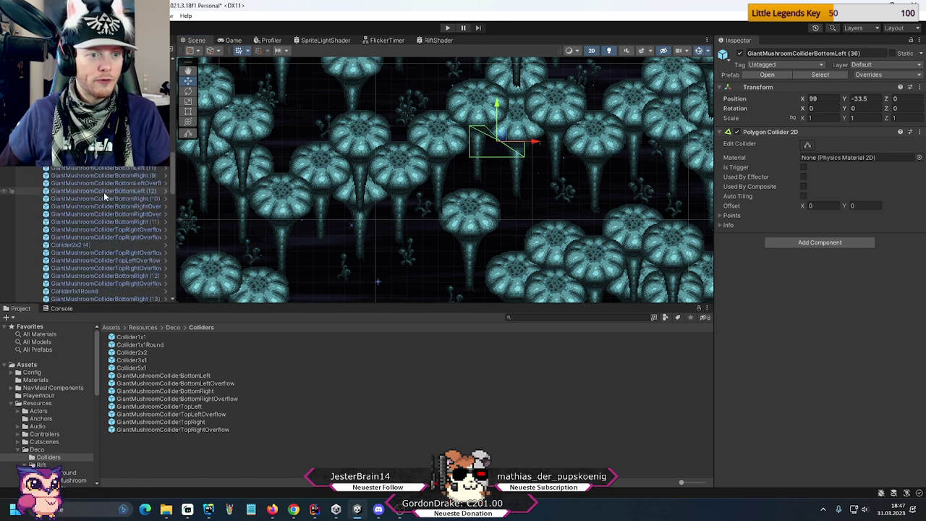
{"action": "scroll", "coordinate": [103, 192], "scroll_direction": "up", "scroll_amount": 6}
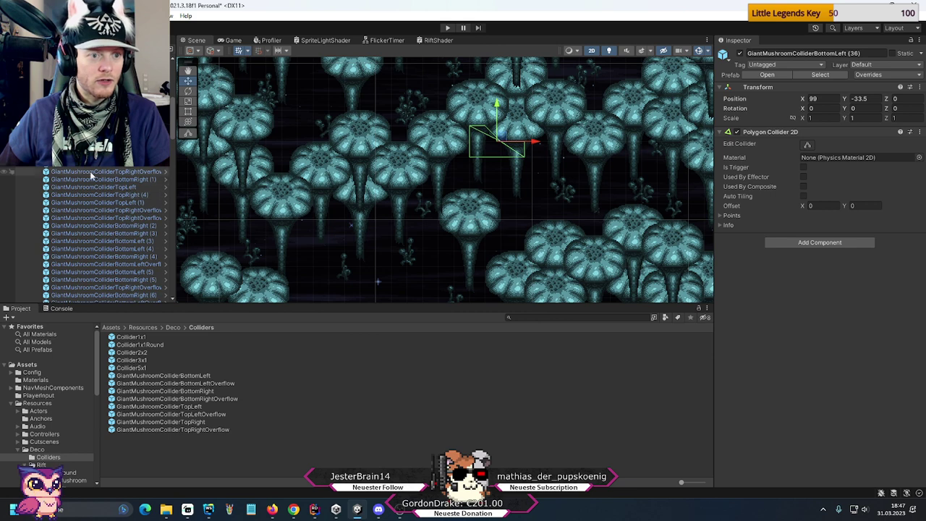
{"action": "left_click", "coordinate": [72, 171]}
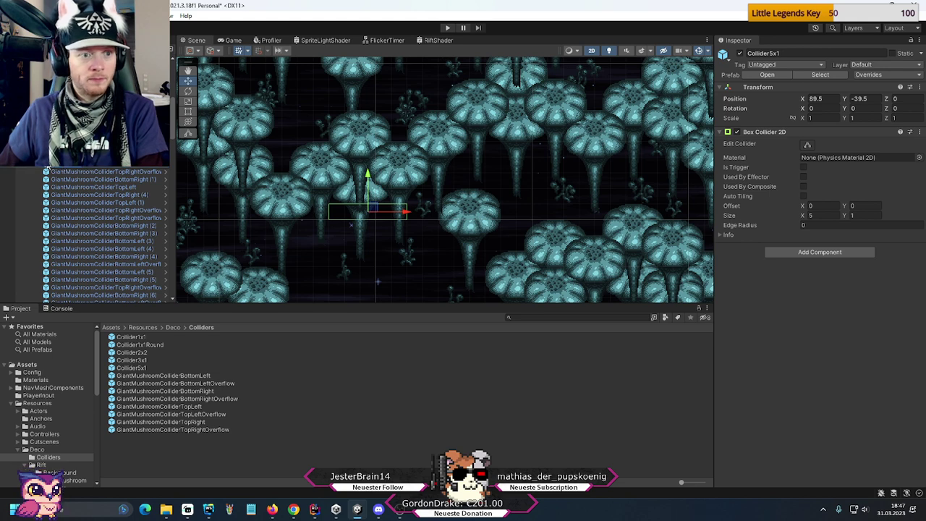
{"action": "key", "text": "Delete"}
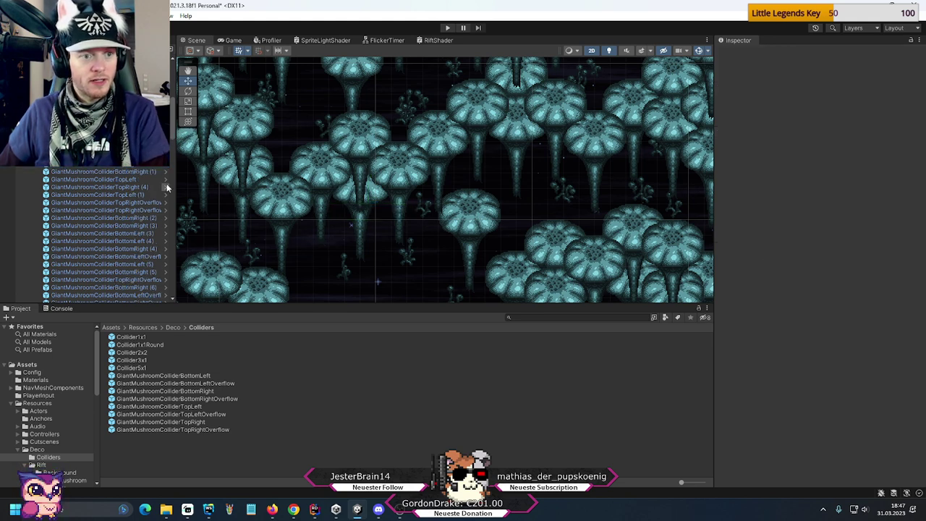
- Duplicate GiantMushroomColliderBottomRight (2) and place the copy at X 88.5, Y -37.5, under the mushroom cluster
{"action": "left_click", "coordinate": [142, 218]}
{"action": "middle_click_drag", "start_coordinate": [209, 221], "coordinate": [403, 226]}
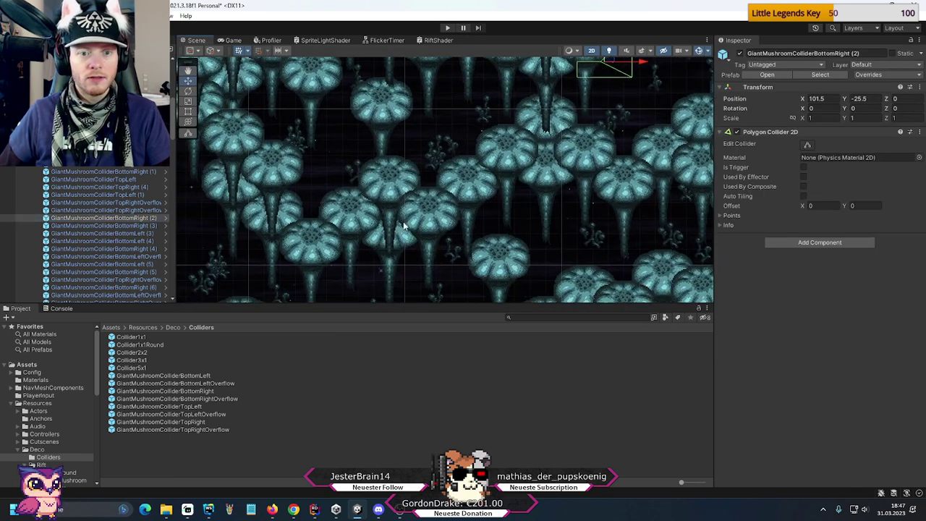
{"action": "key", "text": "ctrl+d"}
{"action": "left_click_drag", "start_coordinate": [609, 64], "coordinate": [406, 245]}
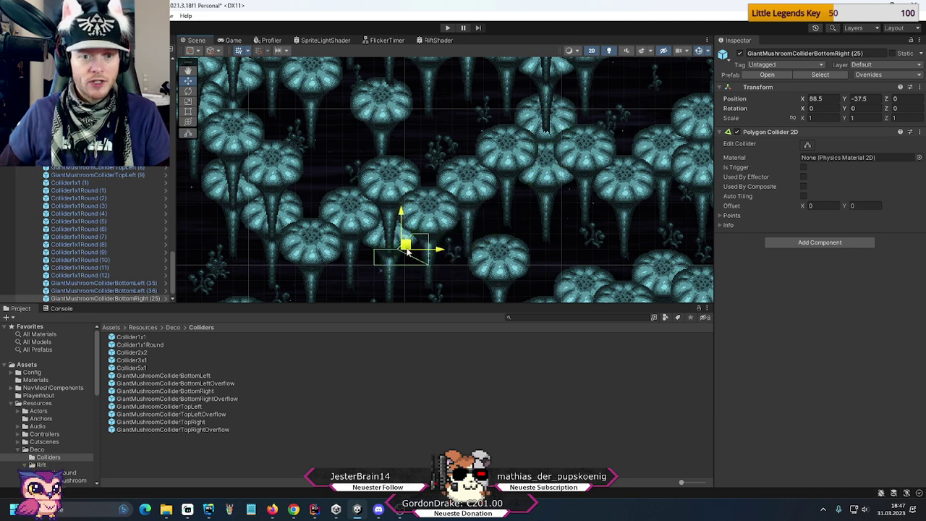
- Duplicate GiantMushroomColliderBottomLeft (36) and place the copy at X 89, Y -37.5, under the same mushroom cluster
{"action": "left_click", "coordinate": [137, 290]}
{"action": "key", "text": "ctrl+d"}
{"action": "left_click_drag", "start_coordinate": [534, 173], "coordinate": [375, 246]}
- Show all Level Border colliders and examine the outlines around the mushroom clusters up to the ruins for gaps
{"action": "scroll", "coordinate": [101, 231], "scroll_direction": "up", "scroll_amount": 10}
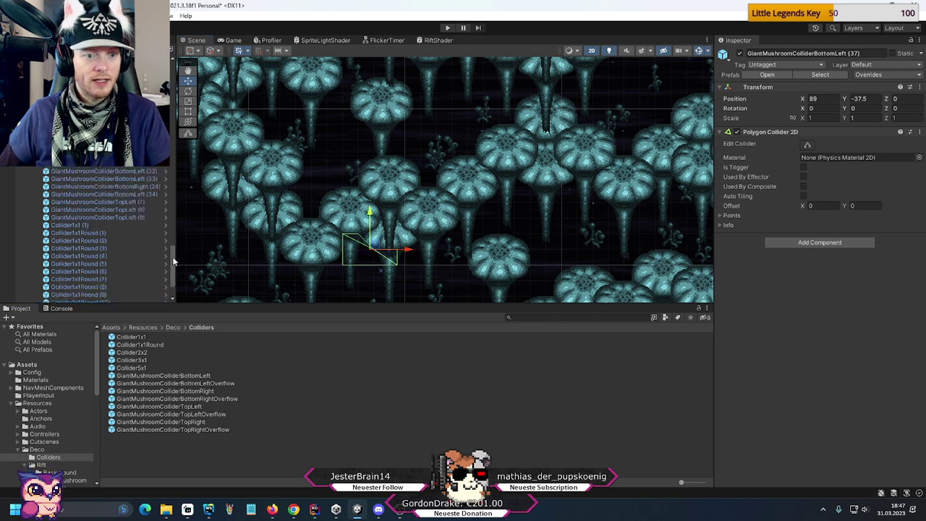
{"action": "left_click", "coordinate": [386, 254]}
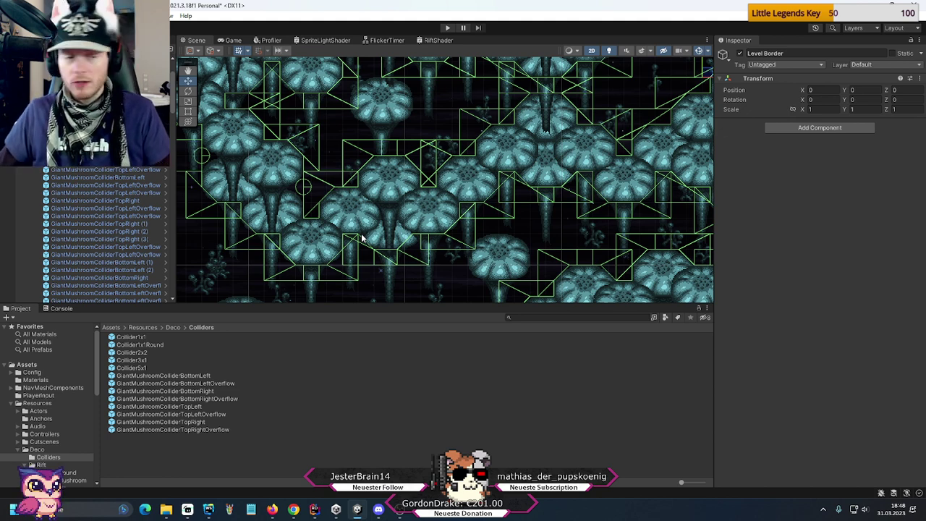
{"action": "middle_click_drag", "start_coordinate": [369, 202], "coordinate": [504, 235]}
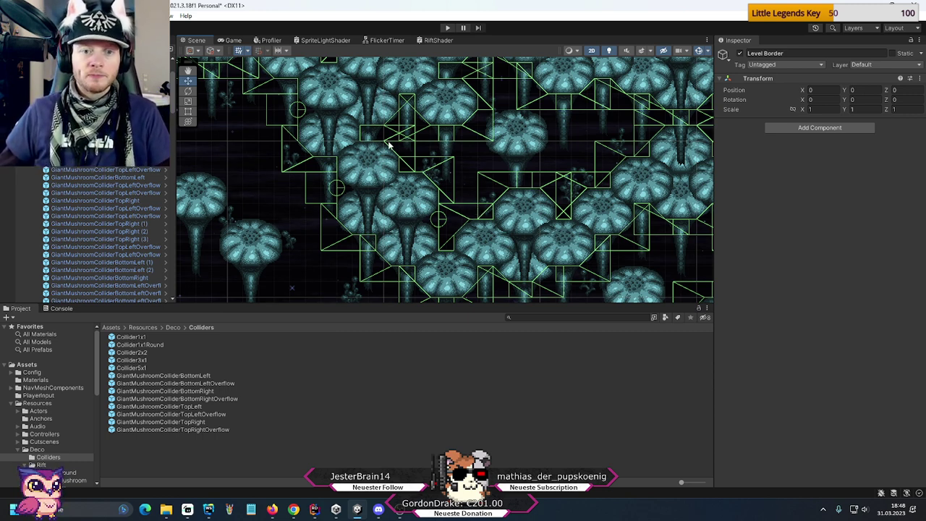
{"action": "left_click_drag", "start_coordinate": [389, 144], "coordinate": [489, 252]}
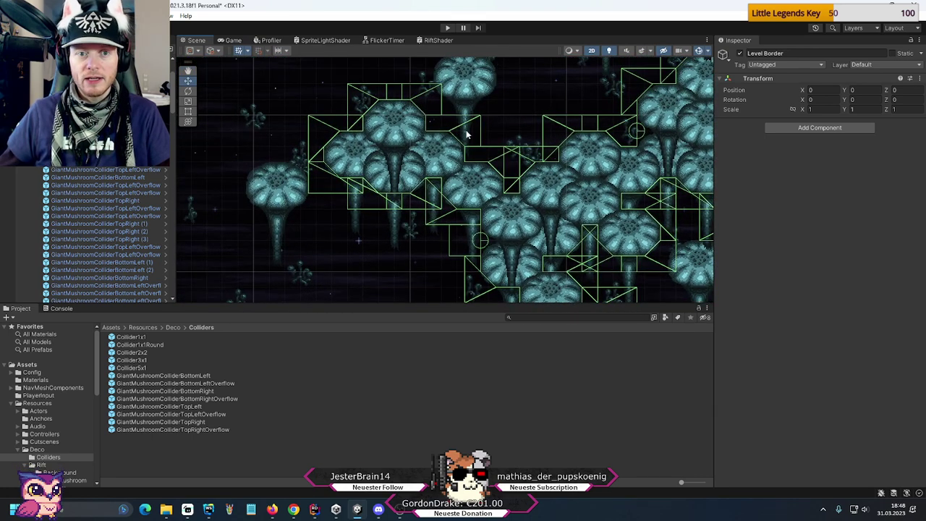
{"action": "left_click_drag", "start_coordinate": [538, 206], "coordinate": [315, 222]}
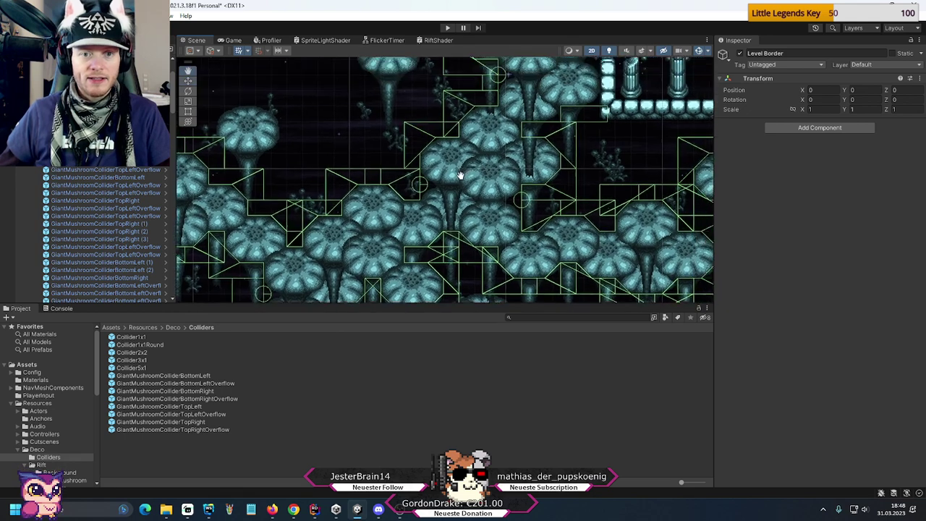
{"action": "left_click_drag", "start_coordinate": [486, 148], "coordinate": [403, 232]}
{"action": "left_click_drag", "start_coordinate": [443, 161], "coordinate": [410, 227]}
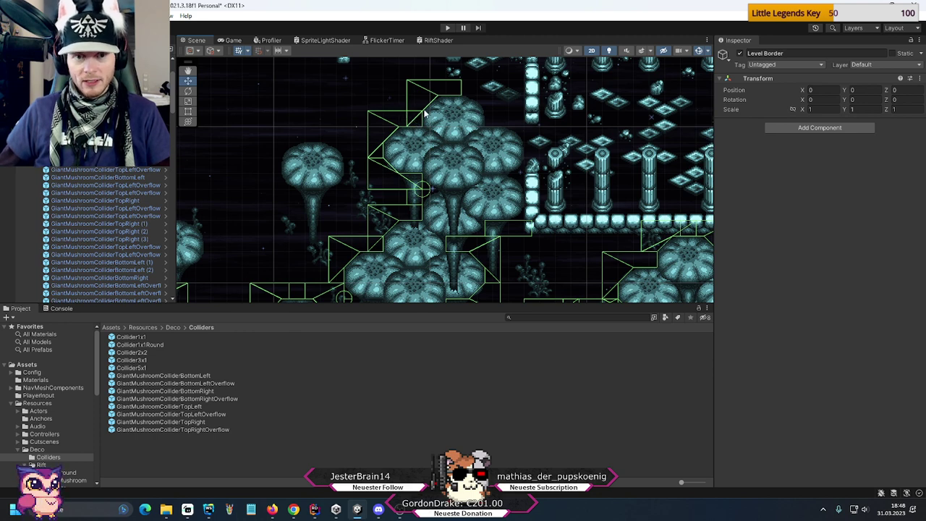
{"action": "key", "text": "Down"}
{"action": "key", "text": "Right"}
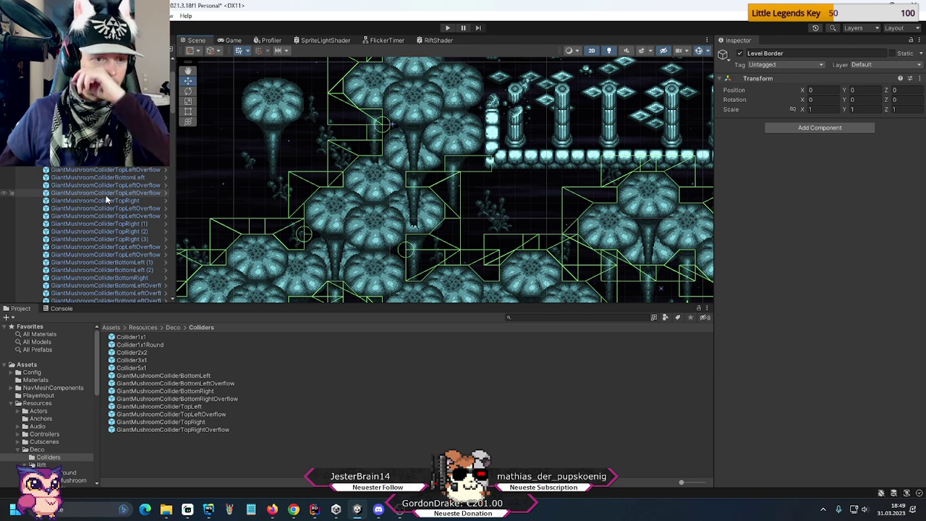
- Duplicate GiantMushroomColliderBottomRight and place the copy at X 91.5, Y -15.5, under the mushrooms near the ruins wall
{"action": "left_click", "coordinate": [127, 279]}
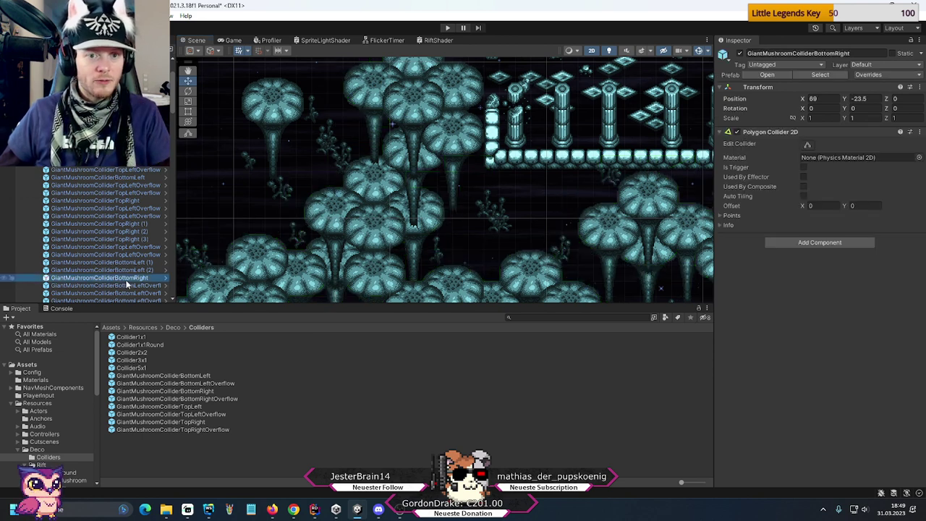
{"action": "middle_click_drag", "start_coordinate": [365, 198], "coordinate": [525, 169]}
{"action": "key", "text": "ctrl+d"}
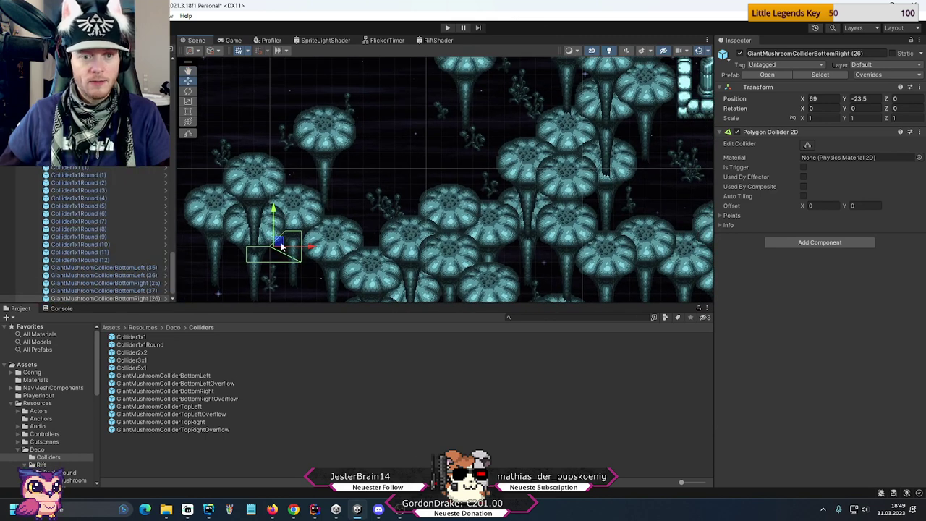
{"action": "left_click_drag", "start_coordinate": [280, 246], "coordinate": [637, 121]}
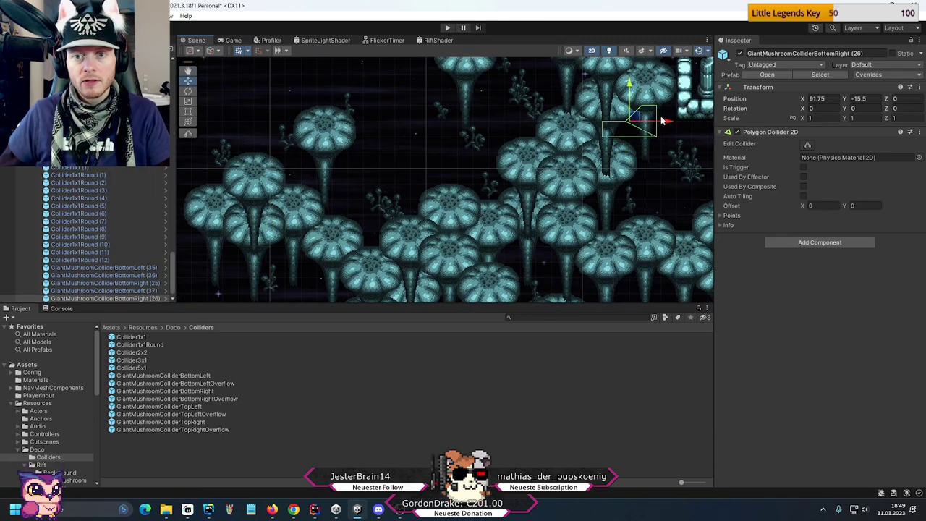
{"action": "scroll", "coordinate": [654, 123], "scroll_direction": "up", "scroll_amount": 4}
{"action": "left_click_drag", "start_coordinate": [648, 129], "coordinate": [642, 130]}
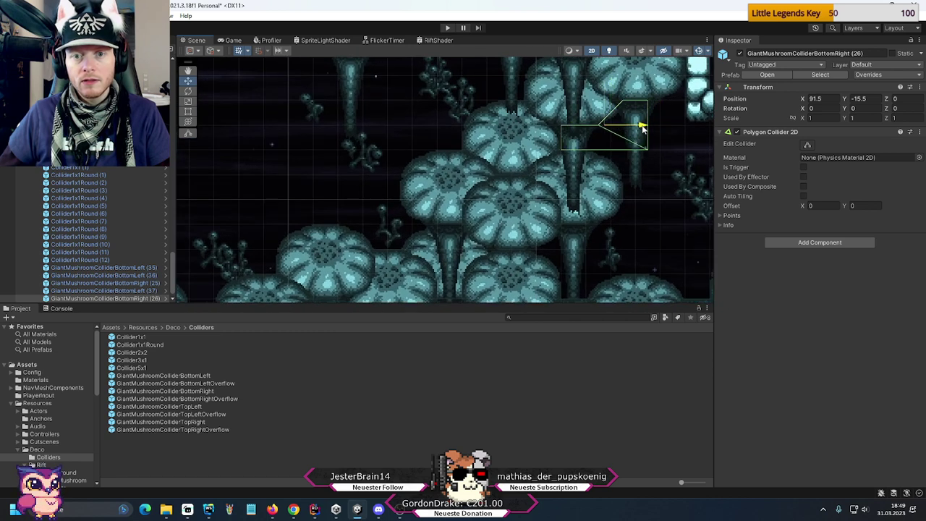
{"action": "scroll", "coordinate": [565, 182], "scroll_direction": "down", "scroll_amount": 2}
- Duplicate the new bottom-right mushroom collider and place the copy at X 94, Y -14.5, against the ruins wall
{"action": "middle_click_drag", "start_coordinate": [566, 182], "coordinate": [469, 222]}
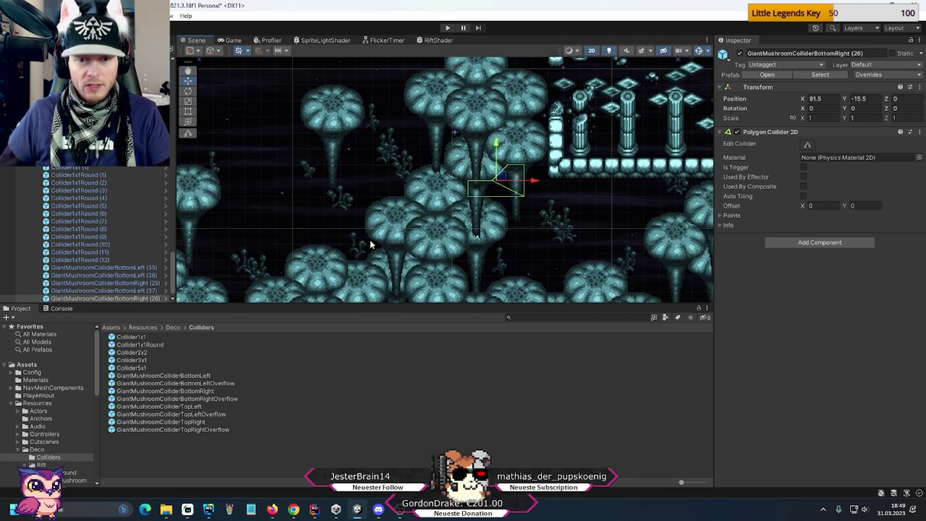
{"action": "key", "text": "ctrl+d"}
{"action": "left_click_drag", "start_coordinate": [505, 180], "coordinate": [543, 164]}
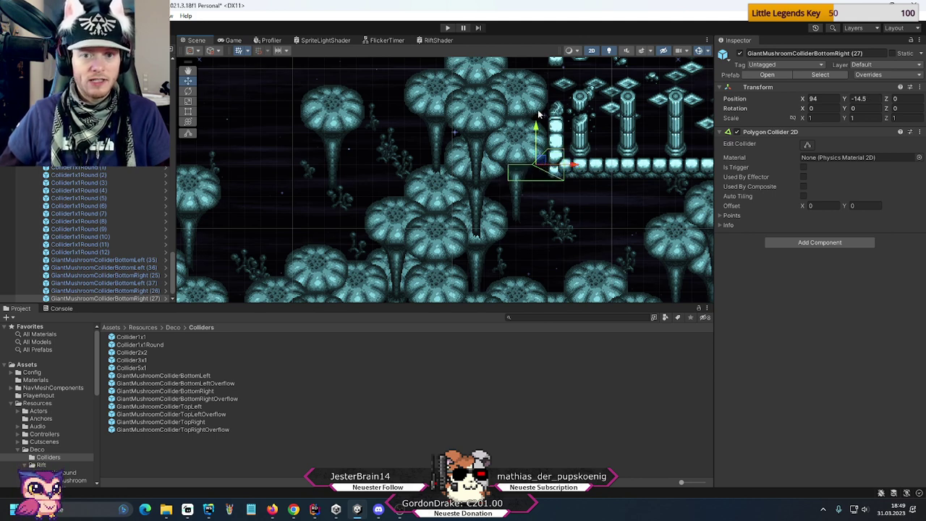
- Duplicate an existing Collider1x1Round and place the copy at X 96, Y -13, between the mushrooms and the ruins wall
{"action": "left_click_drag", "start_coordinate": [171, 271], "coordinate": [172, 68]}
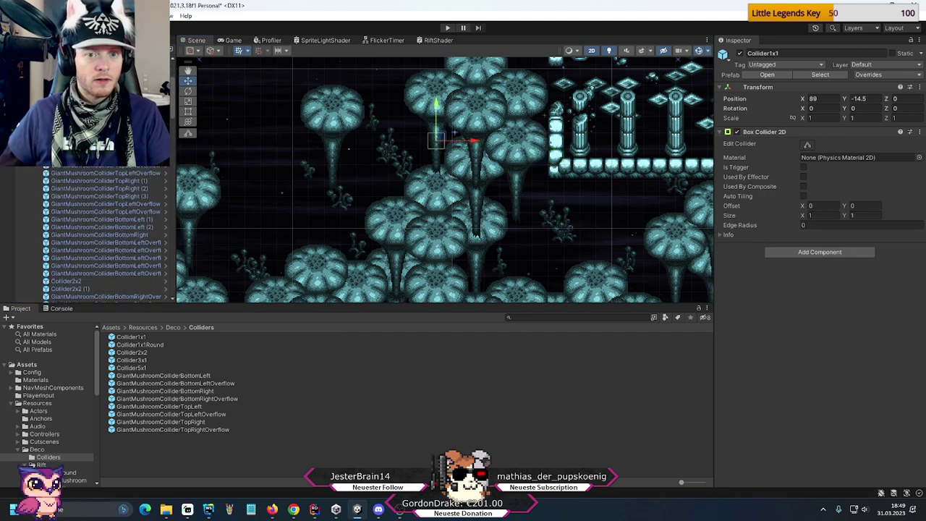
{"action": "left_click", "coordinate": [101, 109]}
{"action": "left_click", "coordinate": [539, 127]}
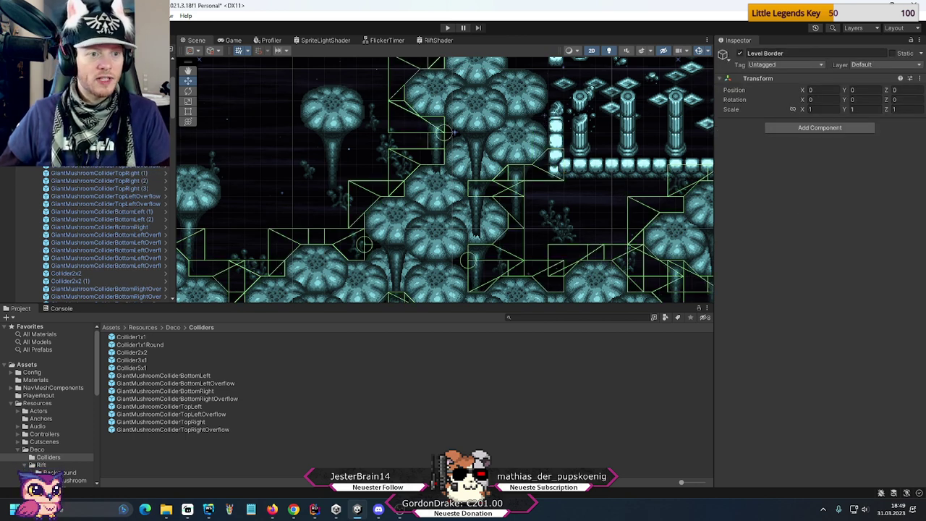
{"action": "scroll", "coordinate": [101, 232], "scroll_direction": "down", "scroll_amount": 5}
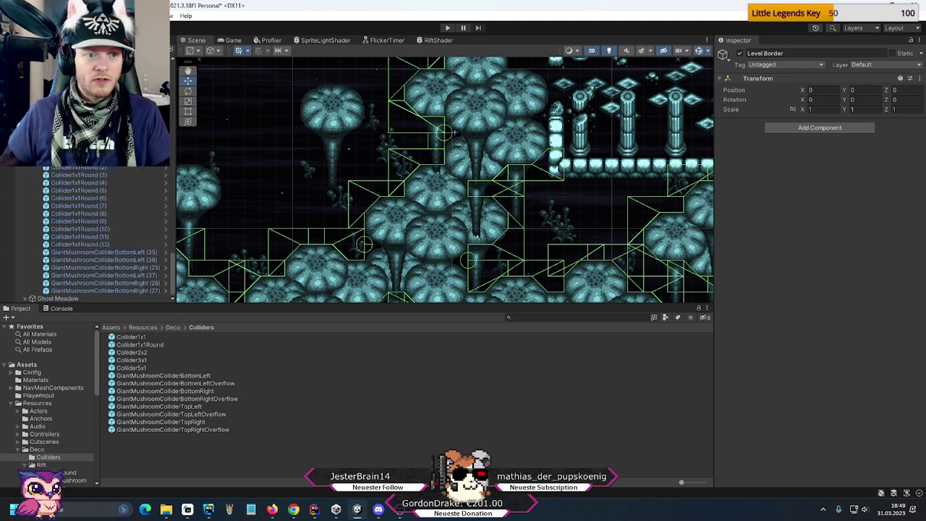
{"action": "left_click", "coordinate": [121, 163]}
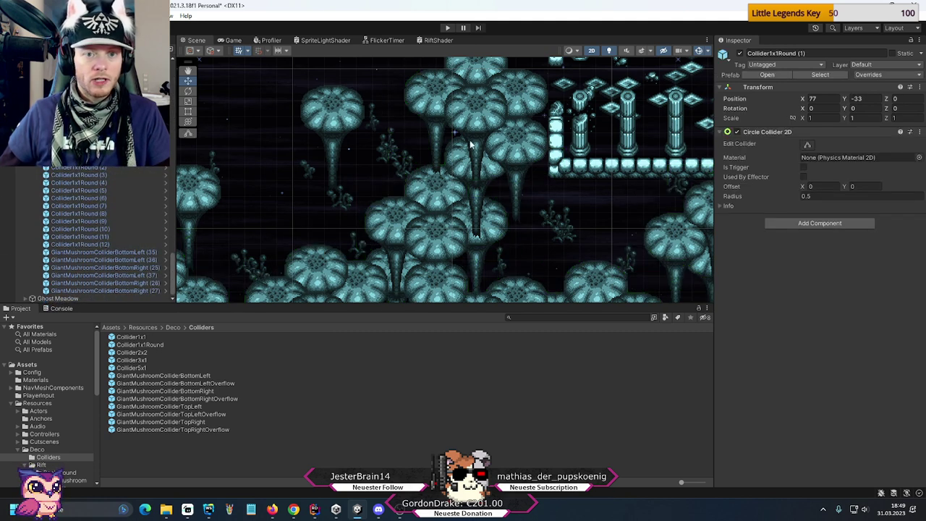
{"action": "left_click", "coordinate": [112, 183]}
{"action": "key", "text": "ctrl+d"}
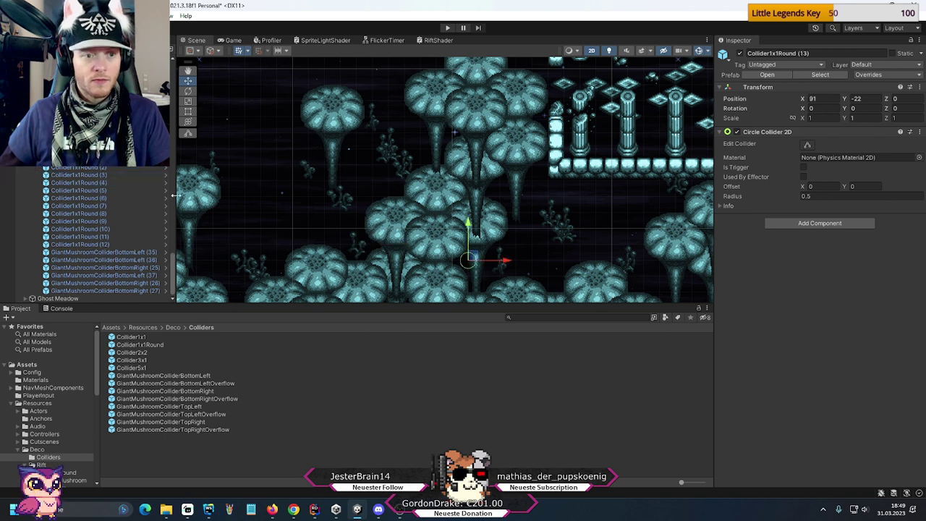
{"action": "left_click_drag", "start_coordinate": [470, 258], "coordinate": [555, 112]}
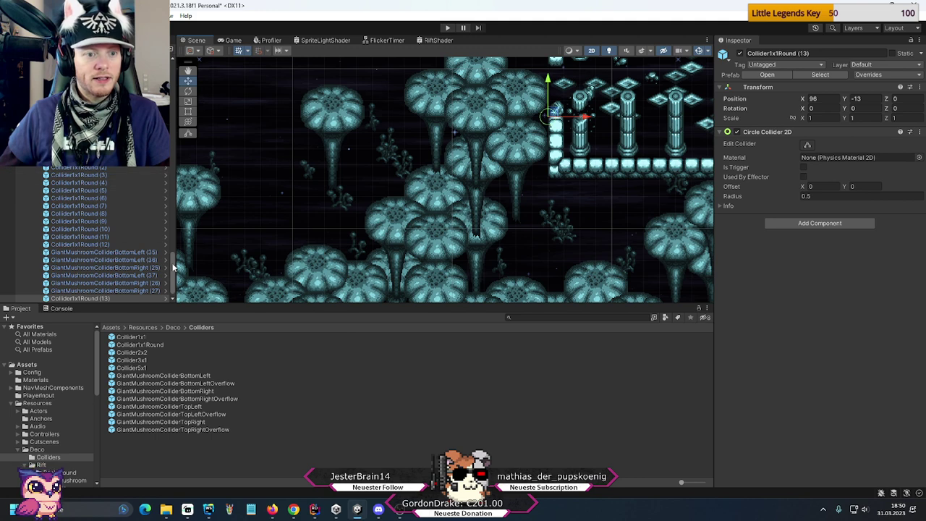
- Select Level Border and check the collider outlines from the ruins wall back through the lower mushroom clusters
{"action": "scroll", "coordinate": [109, 217], "scroll_direction": "up", "scroll_amount": 10}
{"action": "double_click", "coordinate": [74, 206]}
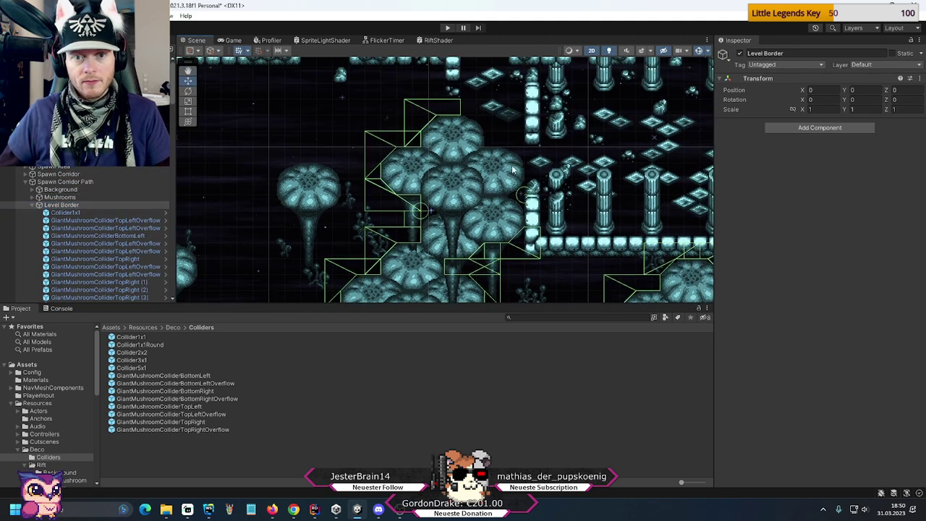
{"action": "middle_click_drag", "start_coordinate": [522, 224], "coordinate": [478, 106]}
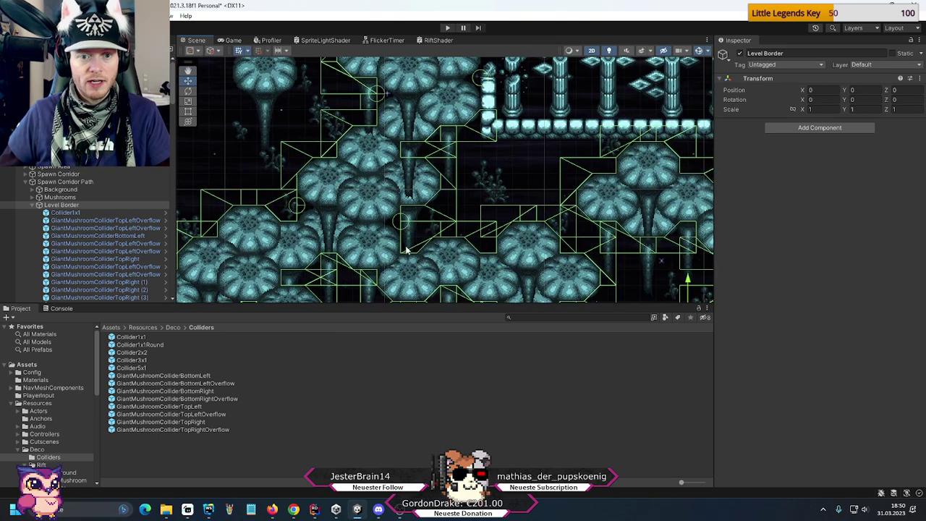
{"action": "middle_click_drag", "start_coordinate": [554, 225], "coordinate": [462, 113]}
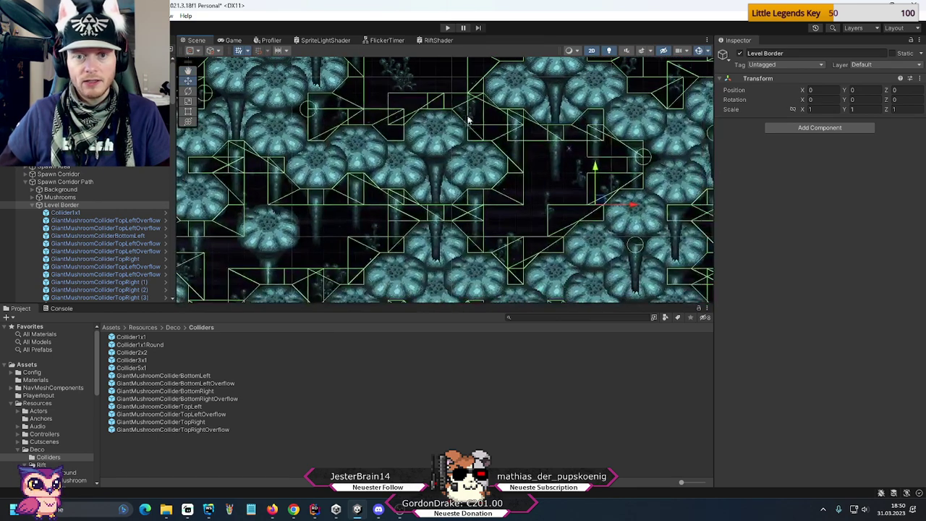
{"action": "middle_click_drag", "start_coordinate": [388, 209], "coordinate": [562, 181]}
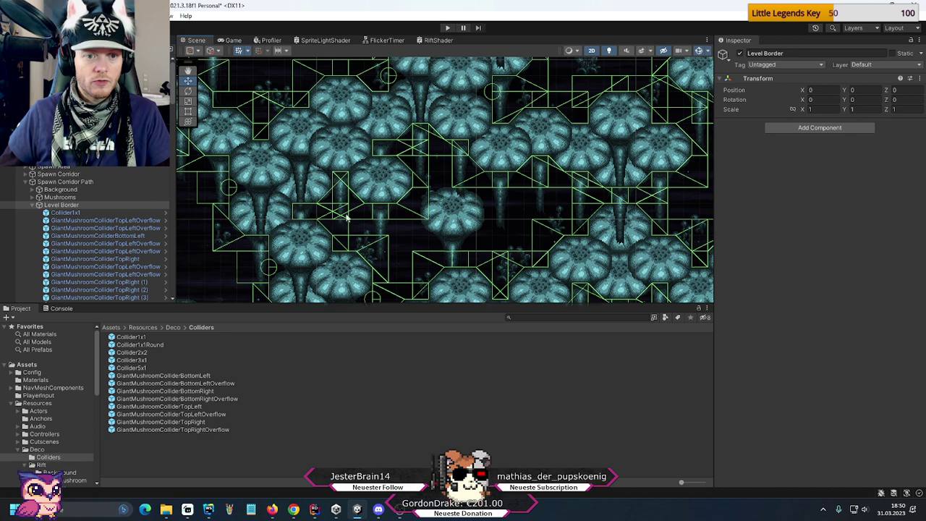
{"action": "middle_click_drag", "start_coordinate": [300, 211], "coordinate": [311, 140]}
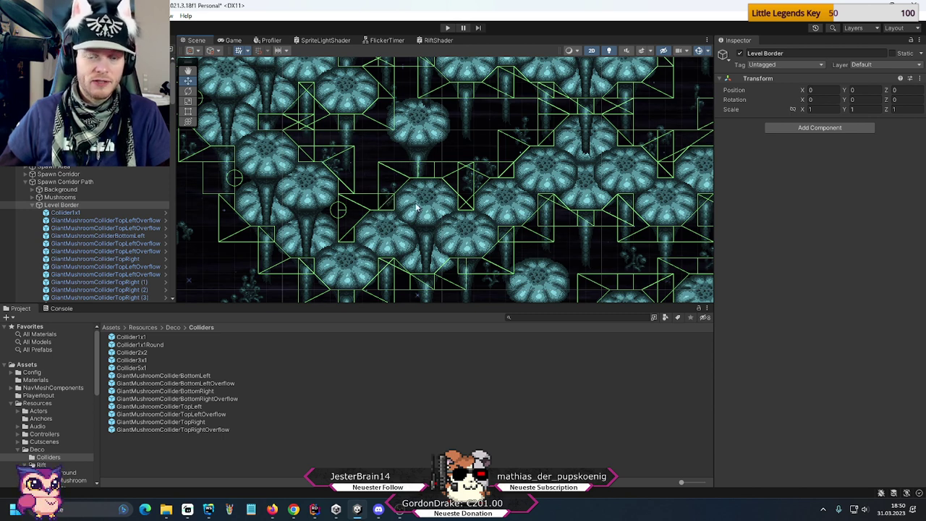
{"action": "key", "text": "Right"}
{"action": "key", "text": "Down"}
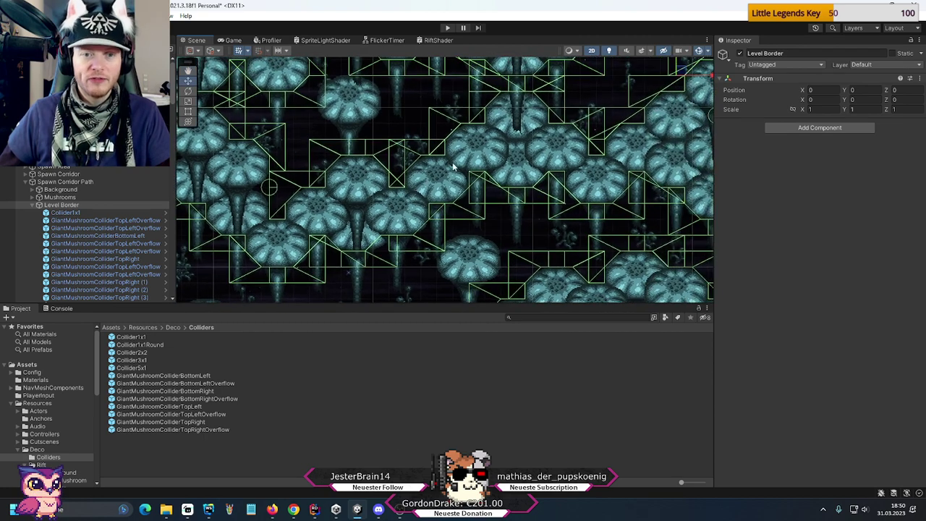
- Examine the Level Border collider outlines across the remaining mushroom clusters up to and around the ruins
{"action": "key", "text": "f"}
{"action": "middle_click_drag", "start_coordinate": [532, 208], "coordinate": [448, 147]}
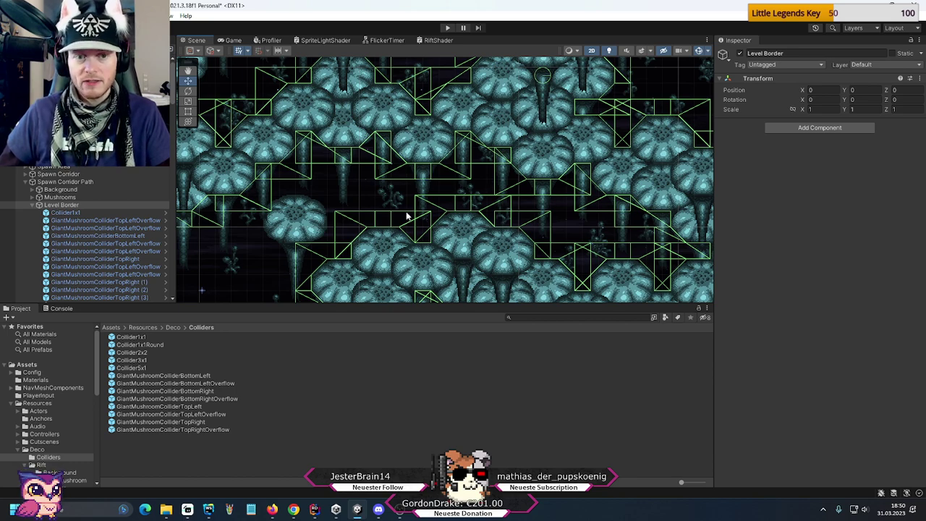
{"action": "middle_click_drag", "start_coordinate": [407, 216], "coordinate": [486, 188]}
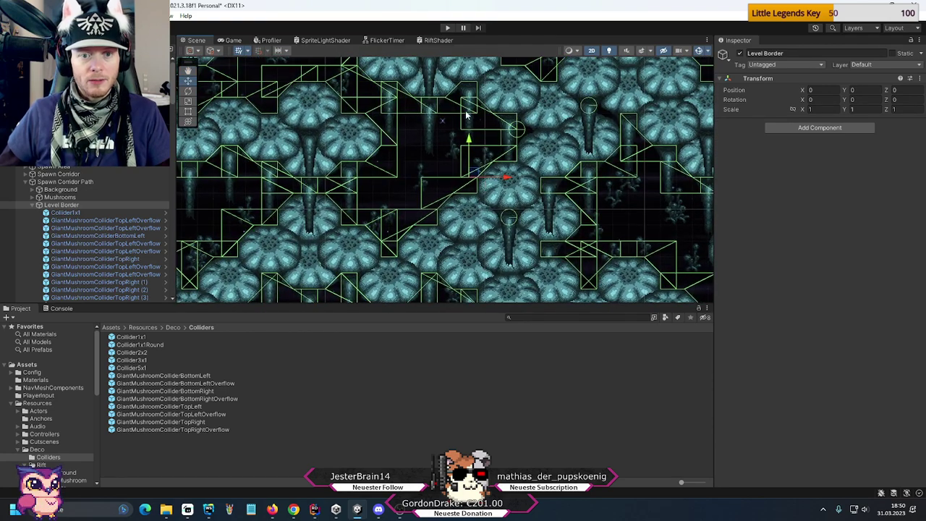
{"action": "middle_click_drag", "start_coordinate": [468, 116], "coordinate": [464, 192]}
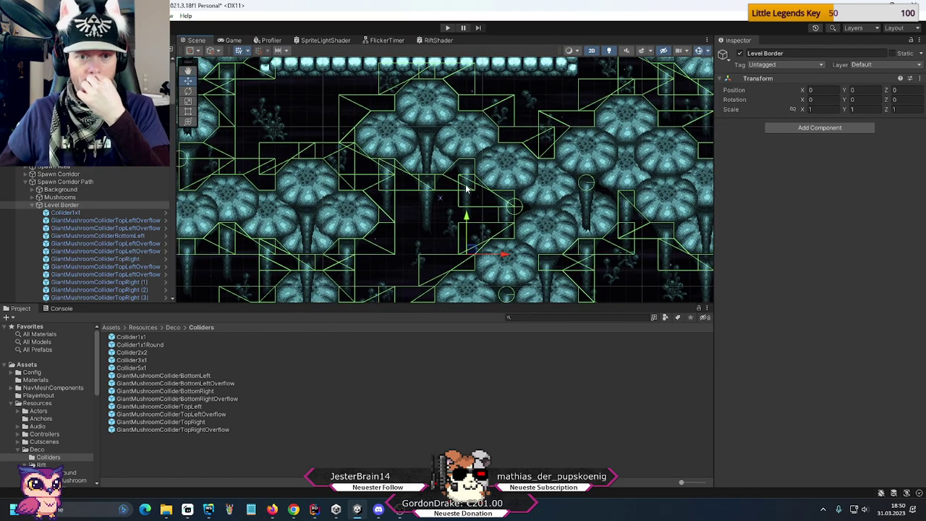
{"action": "scroll", "coordinate": [499, 173], "scroll_direction": "down", "scroll_amount": 4}
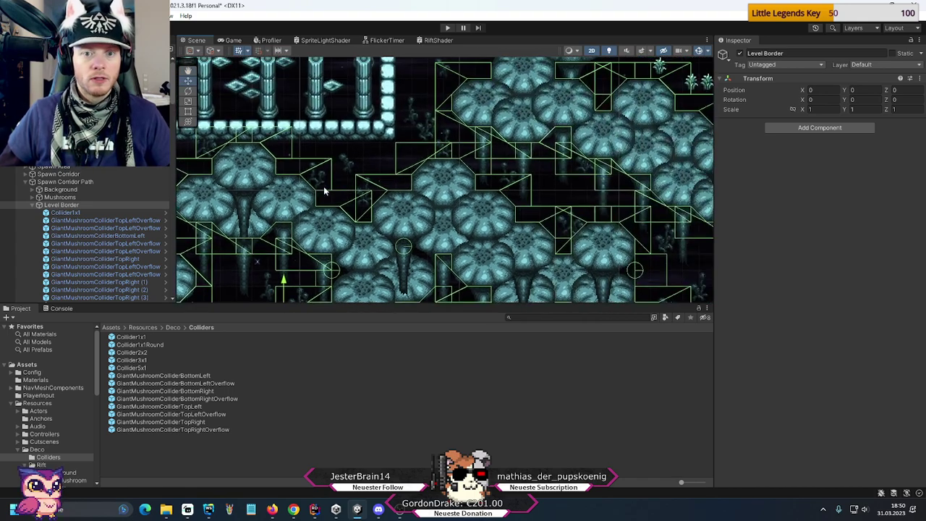
{"action": "scroll", "coordinate": [499, 174], "scroll_direction": "down", "scroll_amount": 2}
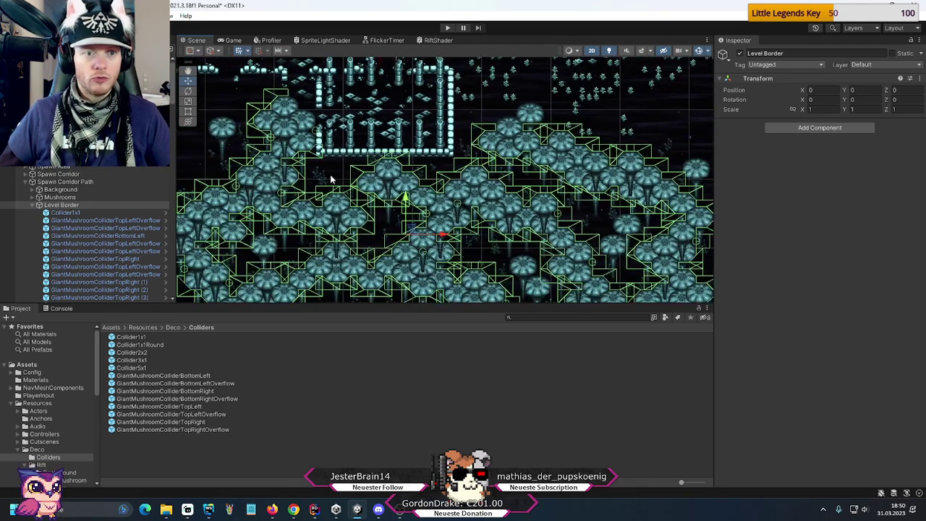
{"action": "scroll", "coordinate": [491, 214], "scroll_direction": "up", "scroll_amount": 2}
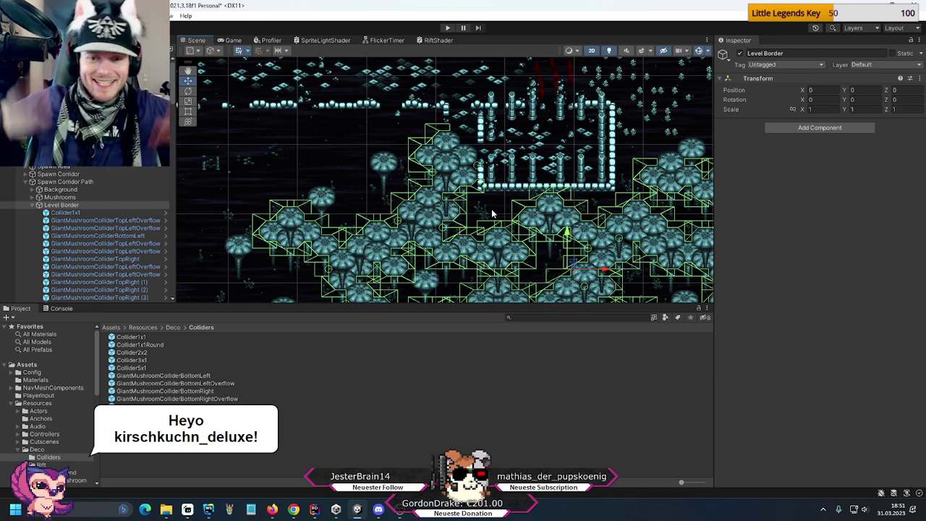
- Select Background and inspect the starry backdrop, the distant pillars and the giant mushrooms beside the ruins with the collider outlines hidden
{"action": "left_click", "coordinate": [49, 183]}
{"action": "left_click", "coordinate": [49, 189]}
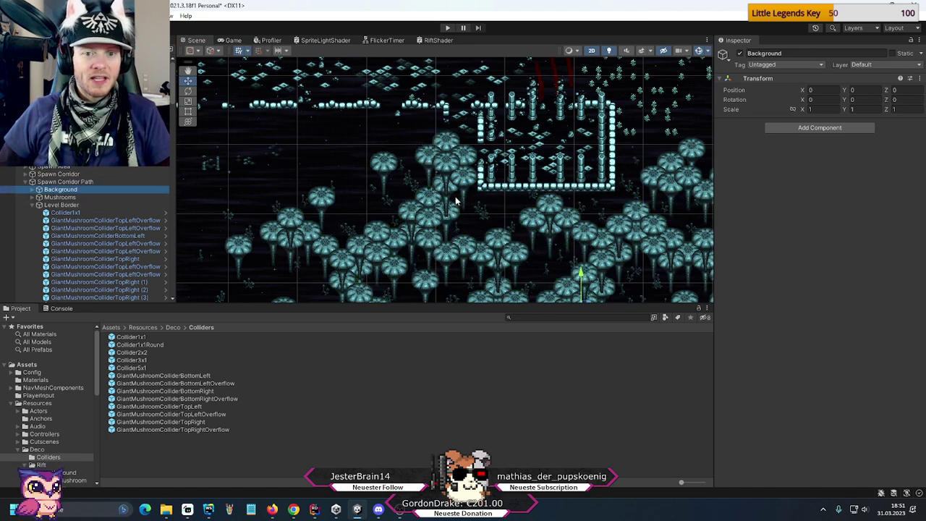
{"action": "scroll", "coordinate": [456, 202], "scroll_direction": "up", "scroll_amount": 5}
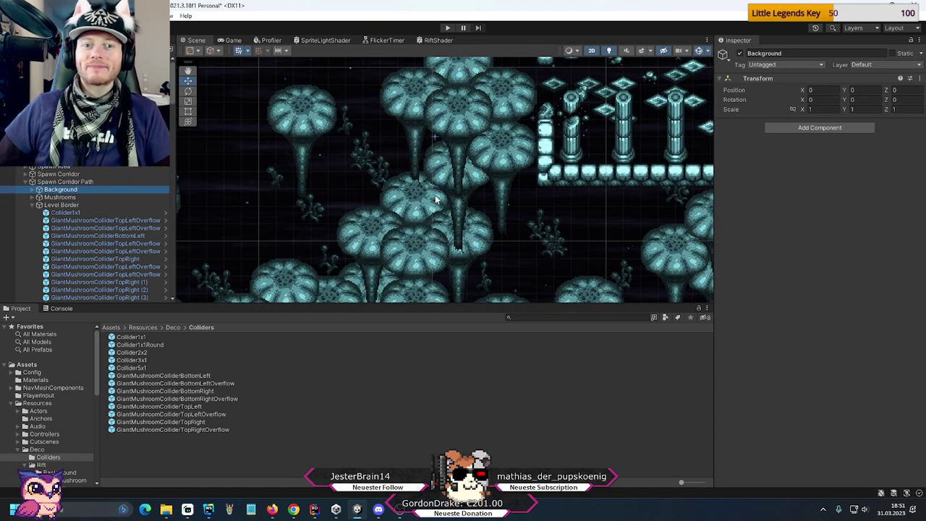
{"action": "middle_click_drag", "start_coordinate": [488, 145], "coordinate": [487, 163]}
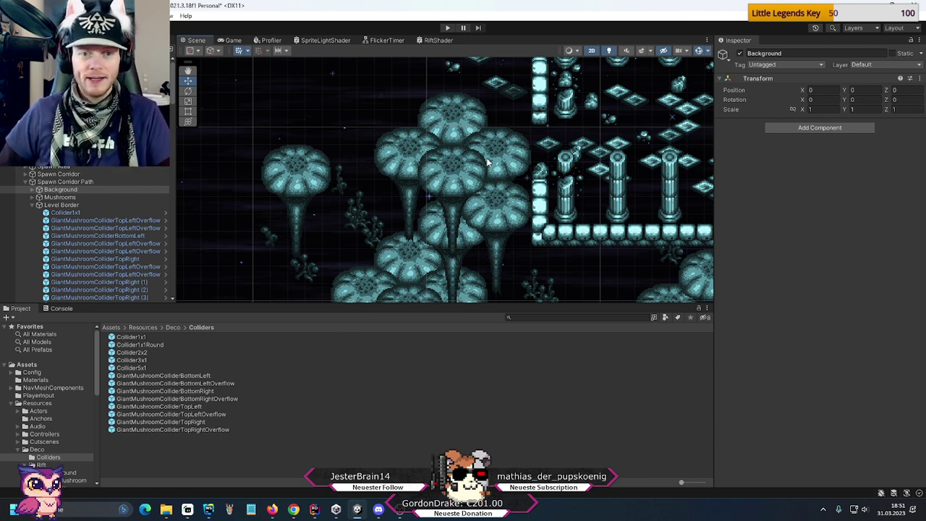
{"action": "middle_click_drag", "start_coordinate": [338, 194], "coordinate": [565, 178]}
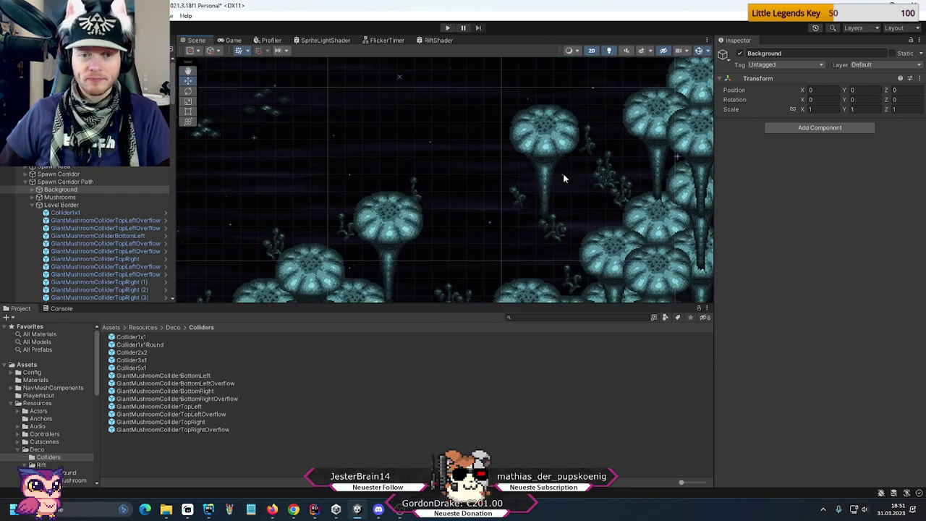
{"action": "middle_click_drag", "start_coordinate": [282, 144], "coordinate": [397, 120]}
{"action": "scroll", "coordinate": [382, 148], "scroll_direction": "up", "scroll_amount": 3}
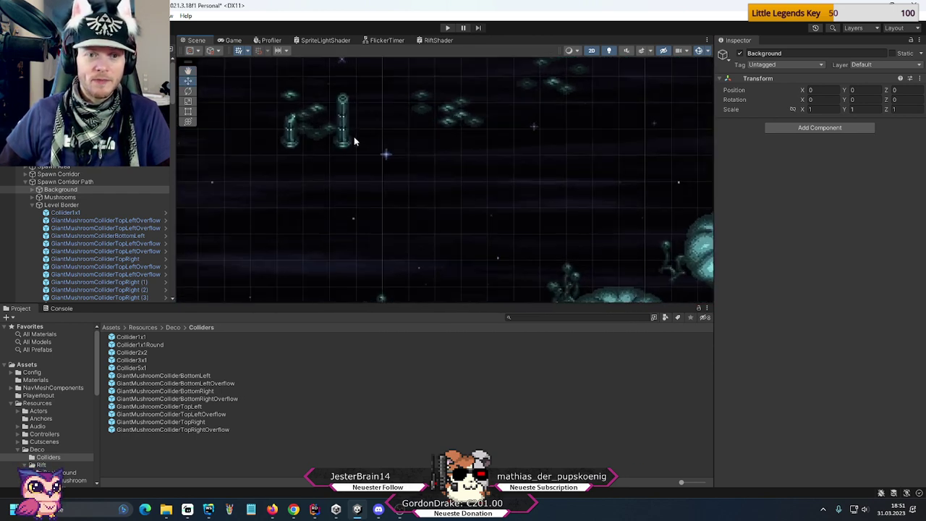
{"action": "scroll", "coordinate": [355, 143], "scroll_direction": "up", "scroll_amount": 8}
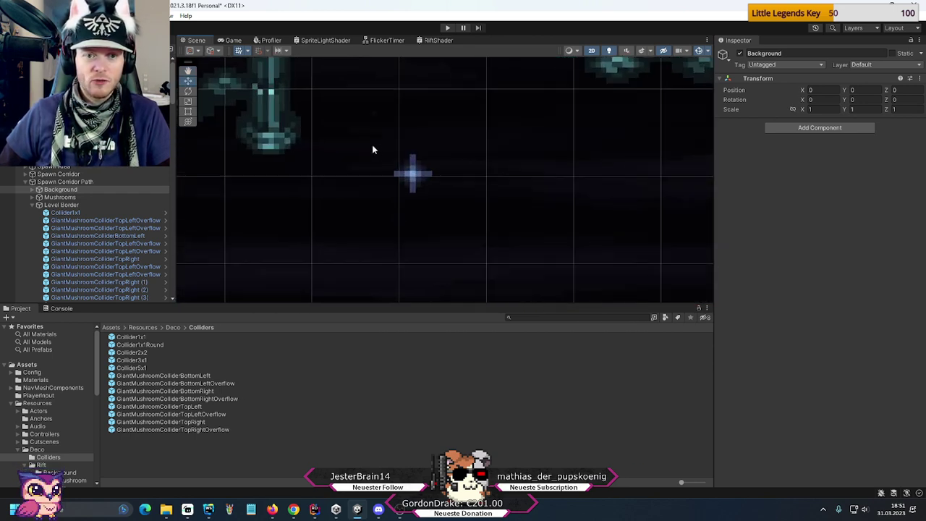
{"action": "scroll", "coordinate": [502, 191], "scroll_direction": "up", "scroll_amount": 3}
{"action": "middle_click_drag", "start_coordinate": [484, 181], "coordinate": [521, 137]}
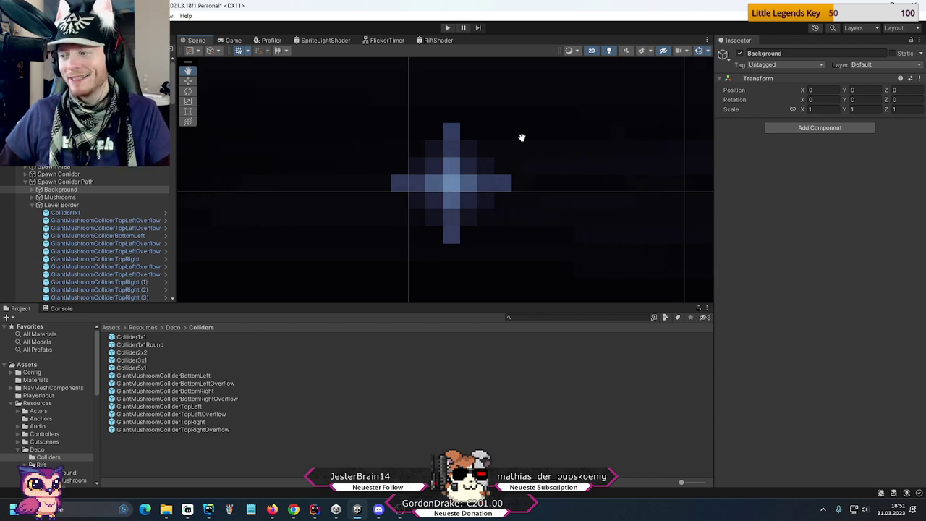
{"action": "scroll", "coordinate": [309, 138], "scroll_direction": "down", "scroll_amount": 6}
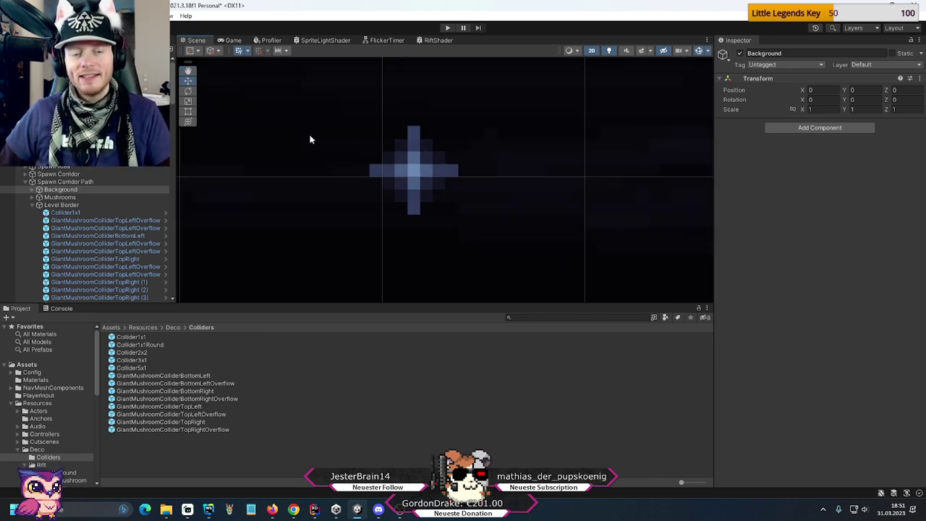
{"action": "scroll", "coordinate": [305, 140], "scroll_direction": "down", "scroll_amount": 8}
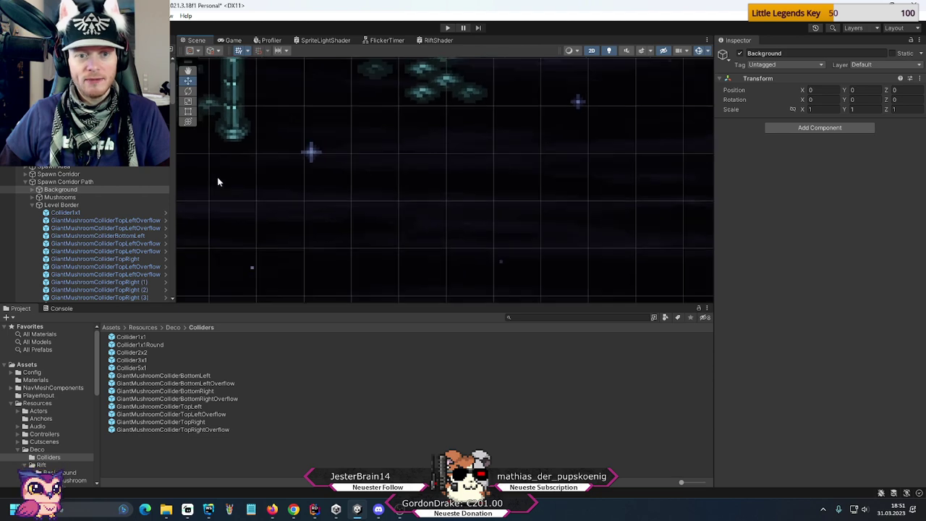
{"action": "scroll", "coordinate": [217, 182], "scroll_direction": "down", "scroll_amount": 6}
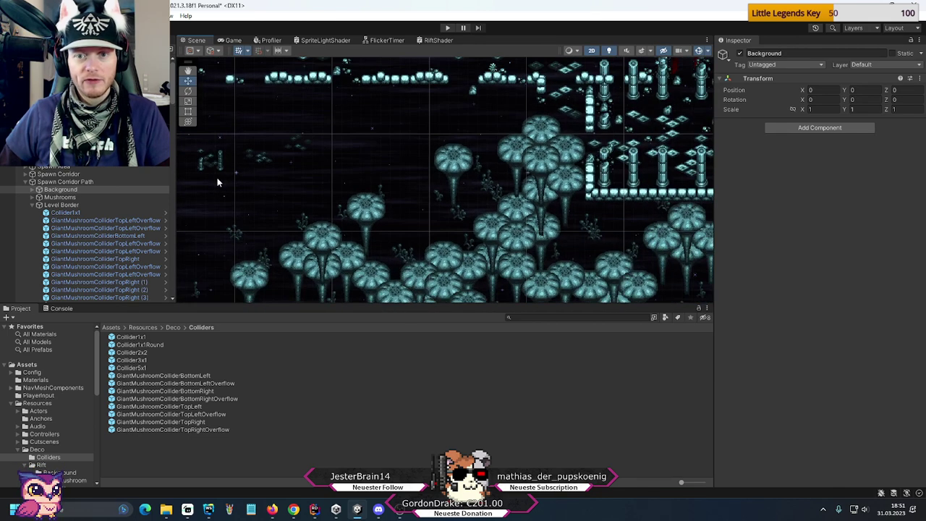
{"action": "scroll", "coordinate": [629, 192], "scroll_direction": "up", "scroll_amount": 8}
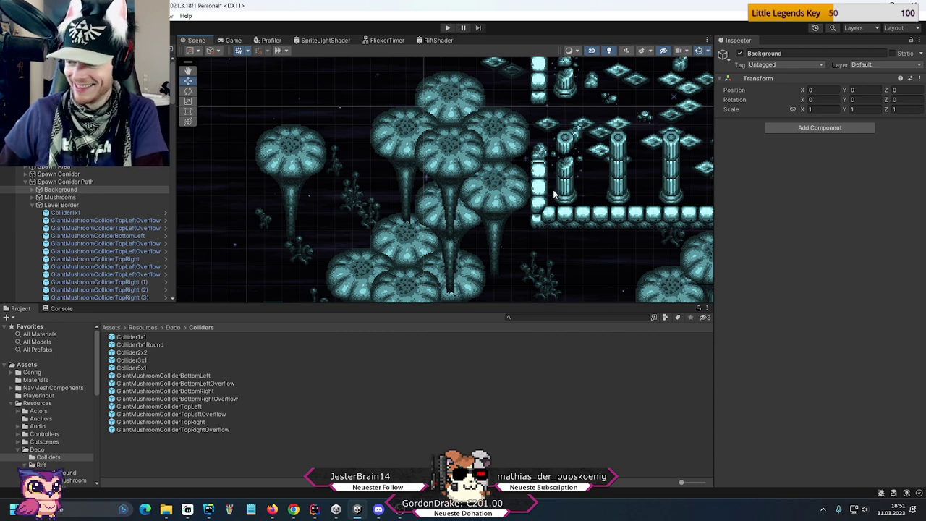
{"action": "scroll", "coordinate": [534, 152], "scroll_direction": "up", "scroll_amount": 2}
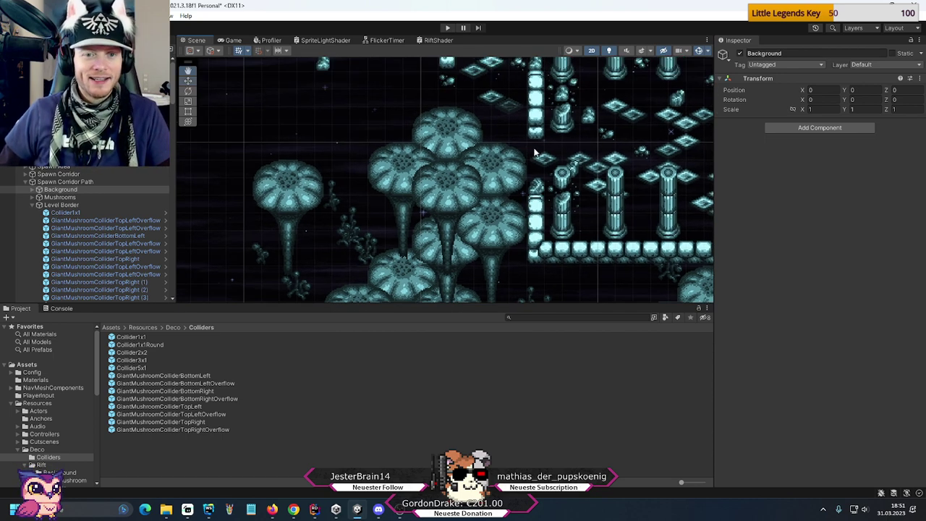
- Expand the RiftGiantMushrooms sheet in Deco/Rift/GiantMushroom as large thumbnails and assign sprite RiftGiantMushrooms_3 to RiftGiantMushroom (2)
{"action": "left_click", "coordinate": [387, 186]}
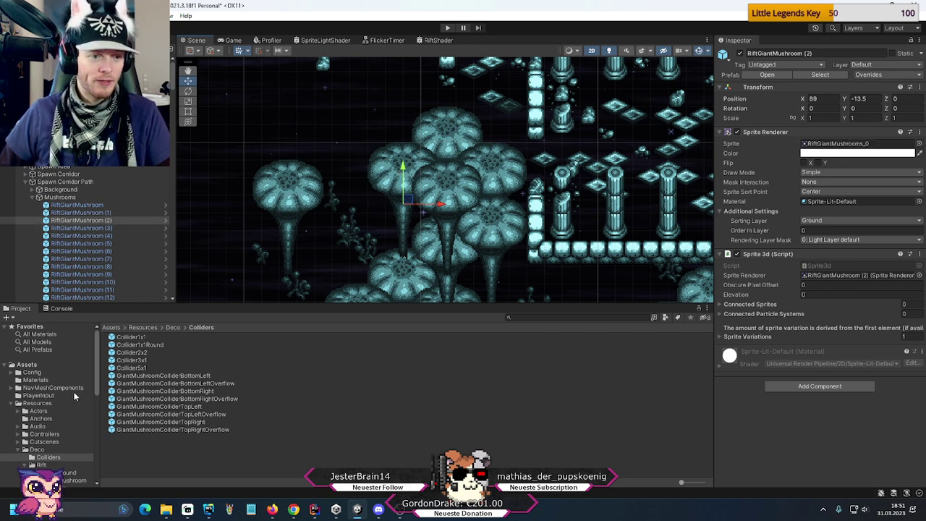
{"action": "scroll", "coordinate": [29, 434], "scroll_direction": "down", "scroll_amount": 2}
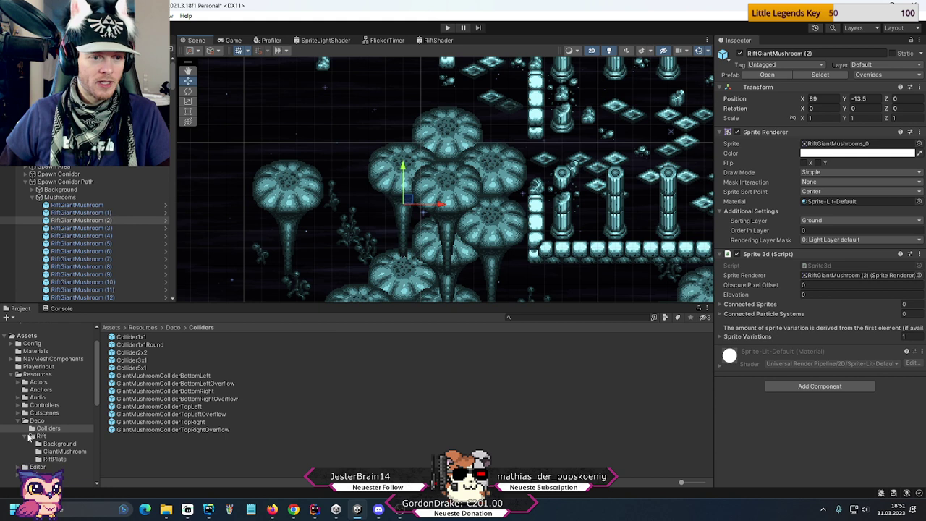
{"action": "left_click", "coordinate": [65, 451]}
{"action": "left_click", "coordinate": [102, 345]}
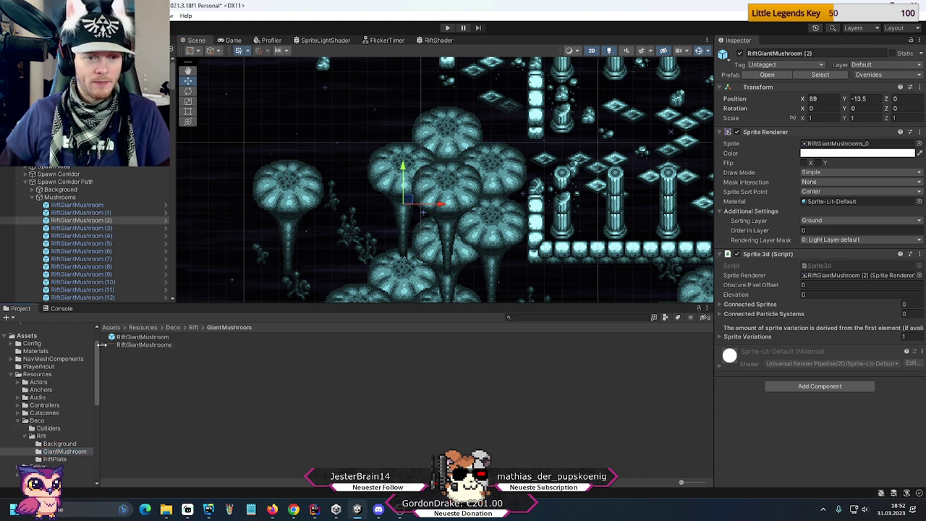
{"action": "left_click_drag", "start_coordinate": [680, 482], "coordinate": [702, 482]}
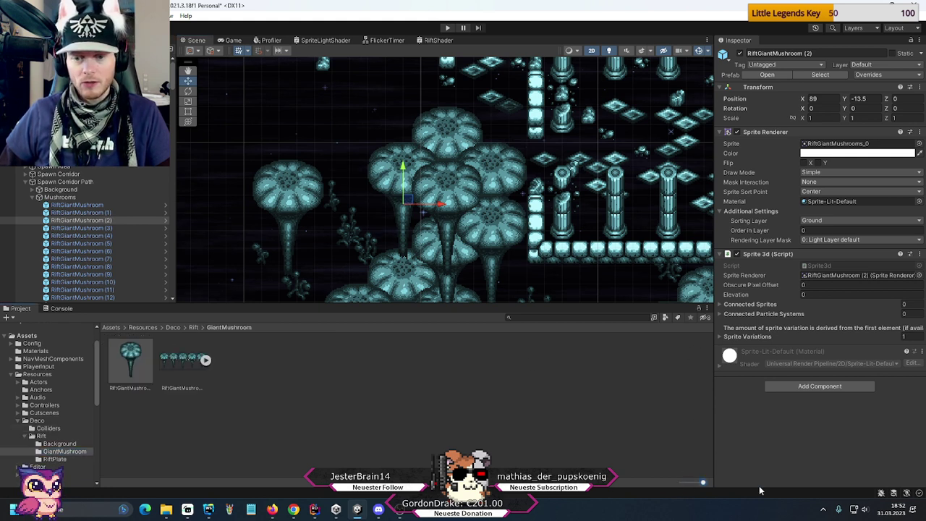
{"action": "left_click", "coordinate": [206, 359]}
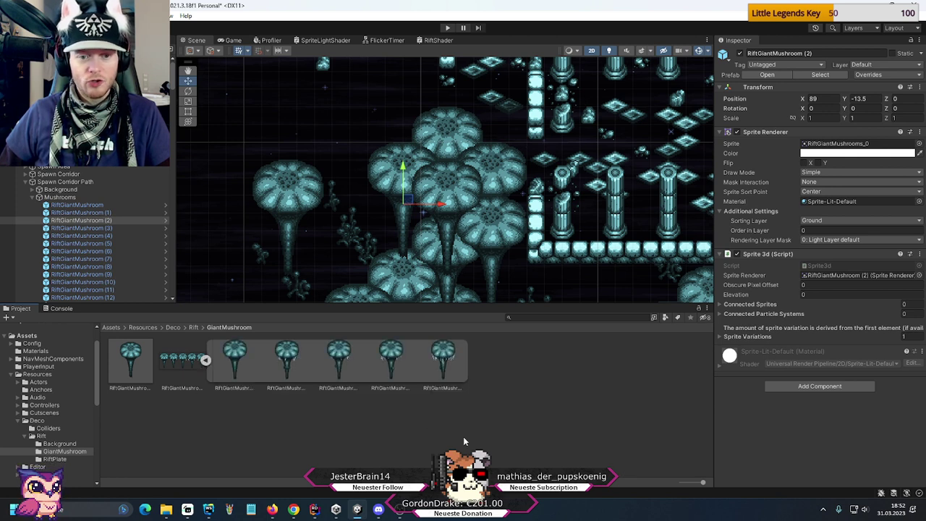
{"action": "left_click_drag", "start_coordinate": [392, 370], "coordinate": [824, 143]}
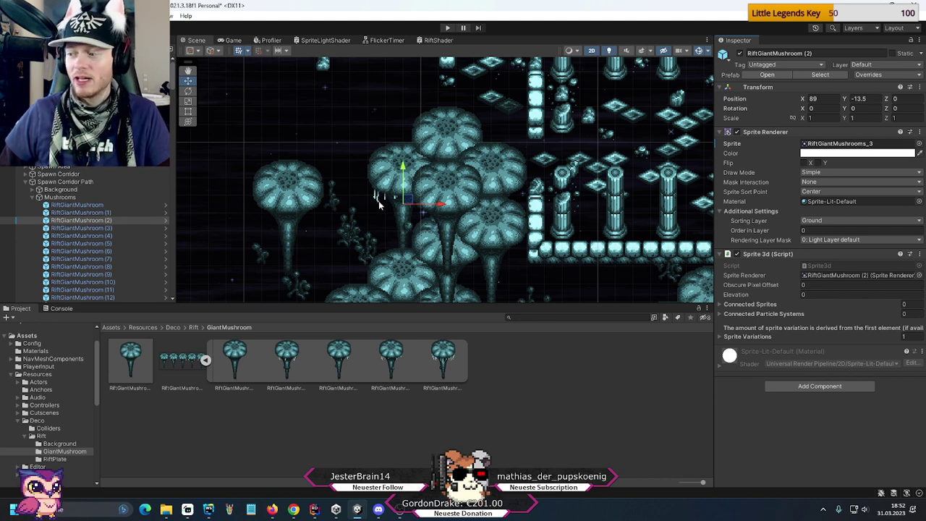
{"action": "left_click", "coordinate": [55, 197]}
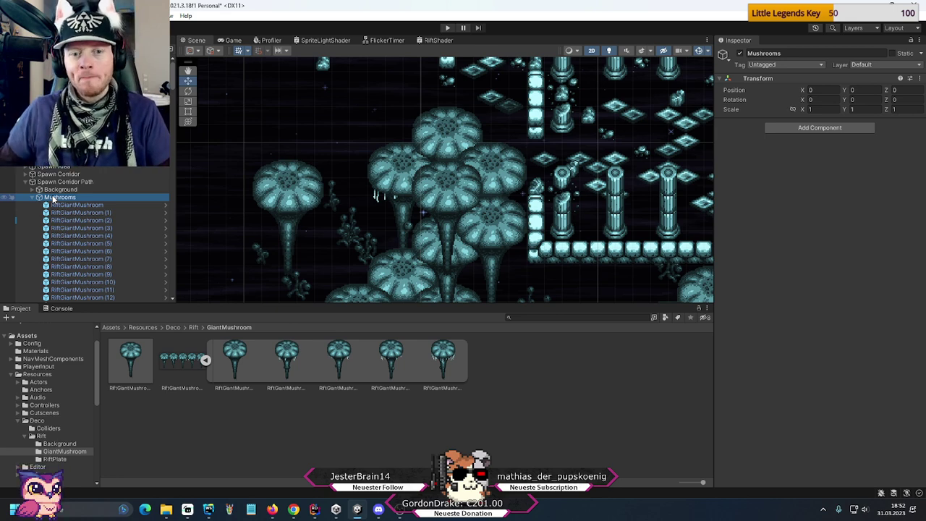
- Try sprite RiftGiantMushrooms_2 on RiftGiantMushroom (1) beside the ruins wall
{"action": "middle_click_drag", "start_coordinate": [413, 249], "coordinate": [414, 193]}
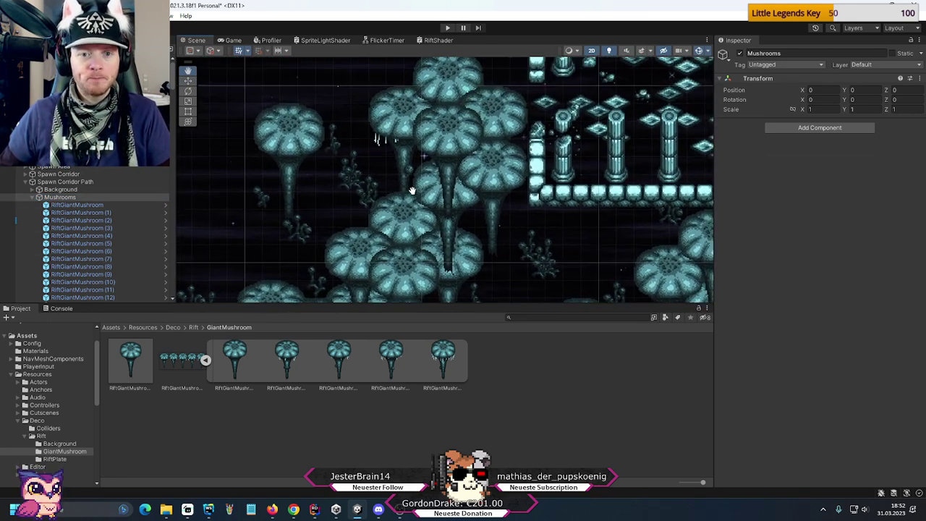
{"action": "left_click", "coordinate": [493, 171]}
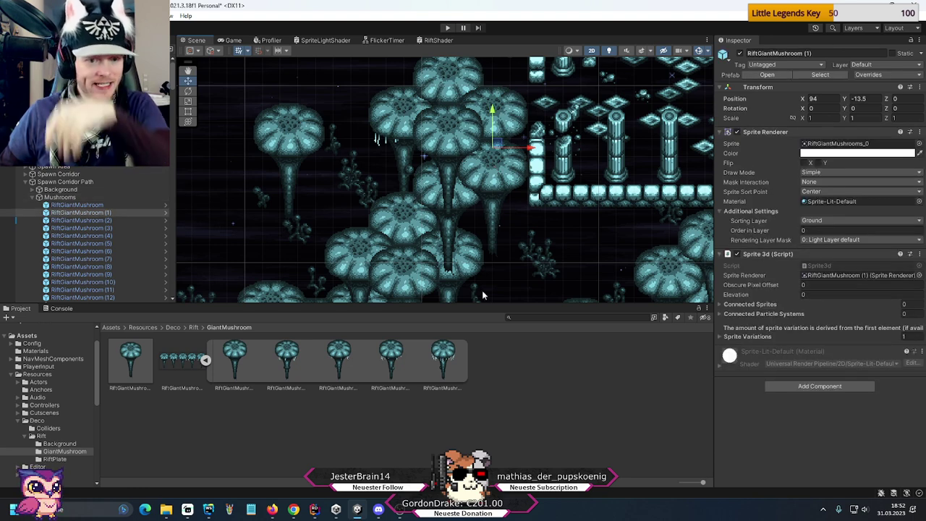
{"action": "left_click_drag", "start_coordinate": [340, 358], "coordinate": [845, 150]}
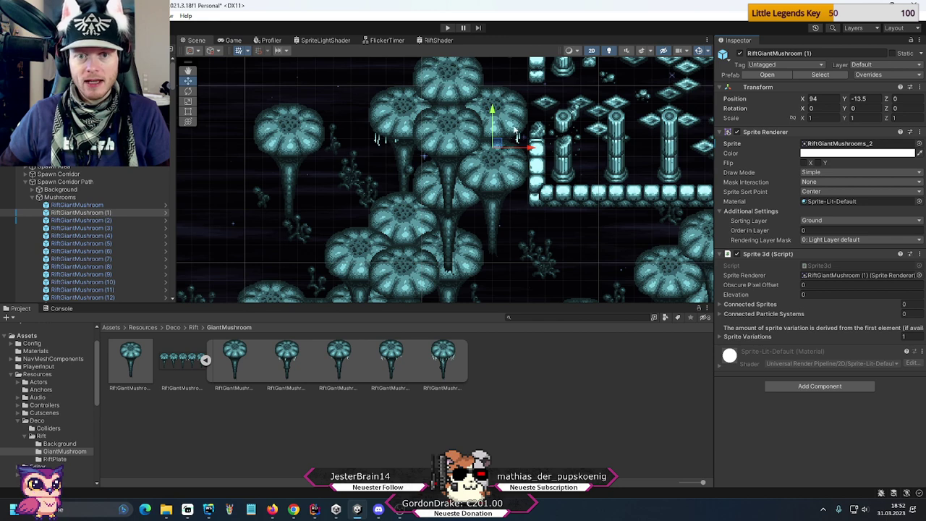
- Assign sprite RiftGiantMushrooms_2 to RiftGiantMushroom (4) beside the ruins wall and RiftGiantMushrooms_1 to the neighbouring RiftGiantMushroom (5)
{"action": "left_click", "coordinate": [494, 192]}
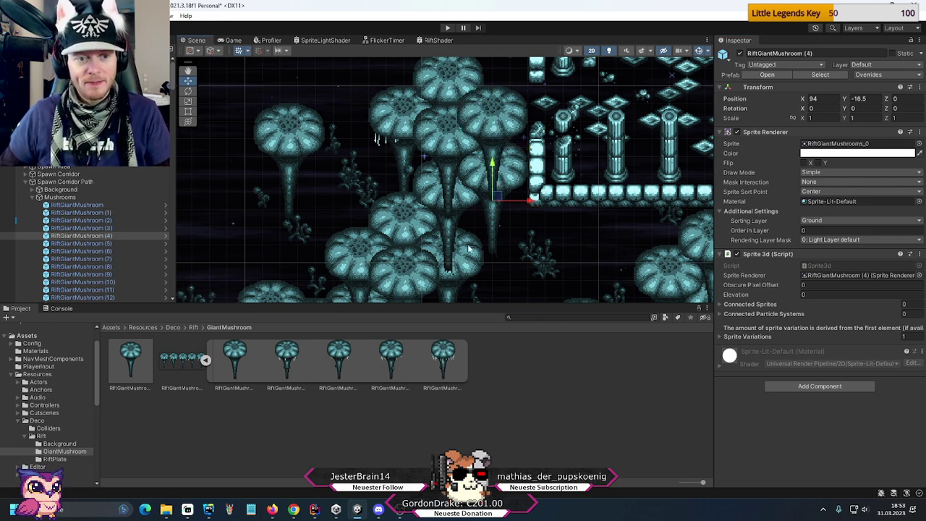
{"action": "left_click_drag", "start_coordinate": [337, 362], "coordinate": [823, 144]}
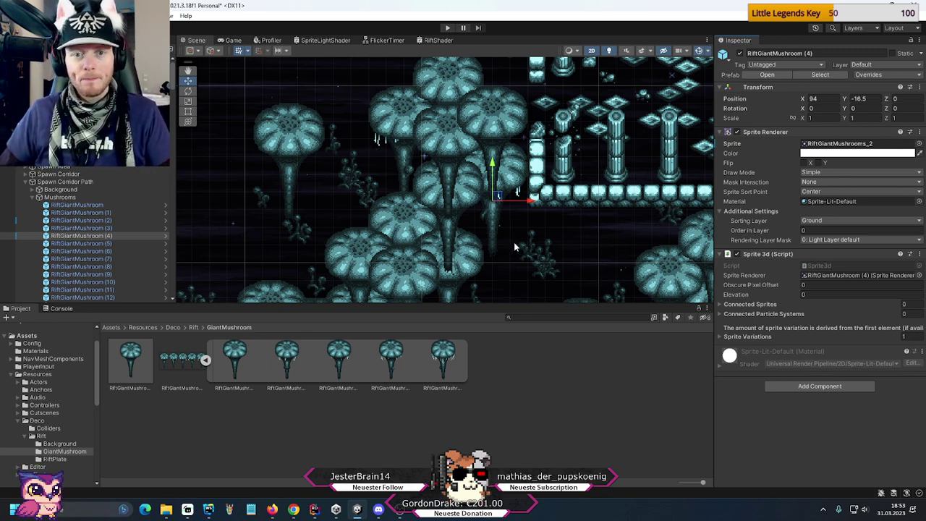
{"action": "middle_click_drag", "start_coordinate": [513, 241], "coordinate": [545, 190]}
{"action": "scroll", "coordinate": [526, 197], "scroll_direction": "up", "scroll_amount": 2}
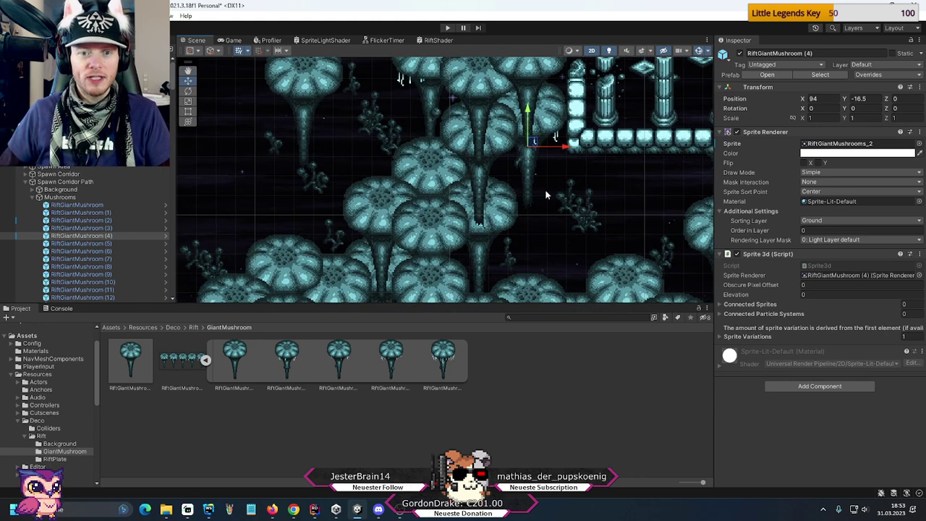
{"action": "left_click", "coordinate": [490, 153]}
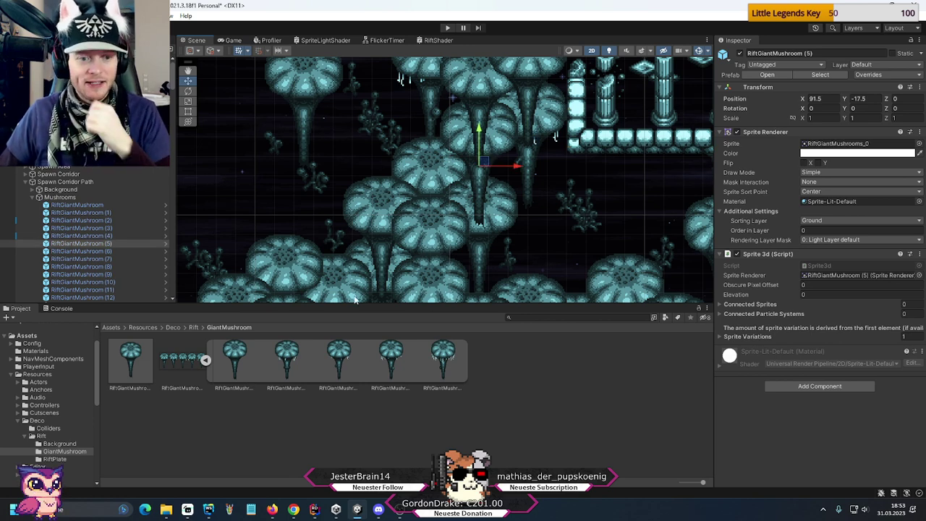
{"action": "left_click_drag", "start_coordinate": [285, 360], "coordinate": [839, 144]}
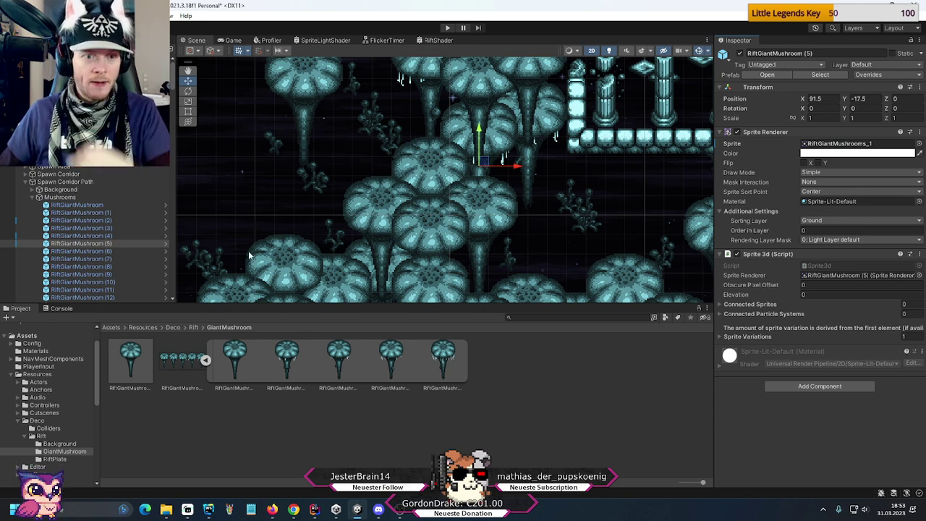
- Assign sprite RiftGiantMushrooms_1 to RiftGiantMushroom (30), the single mushroom at X 73.5, Y -19.5
{"action": "middle_click_drag", "start_coordinate": [347, 144], "coordinate": [419, 163]}
{"action": "left_click", "coordinate": [427, 165]}
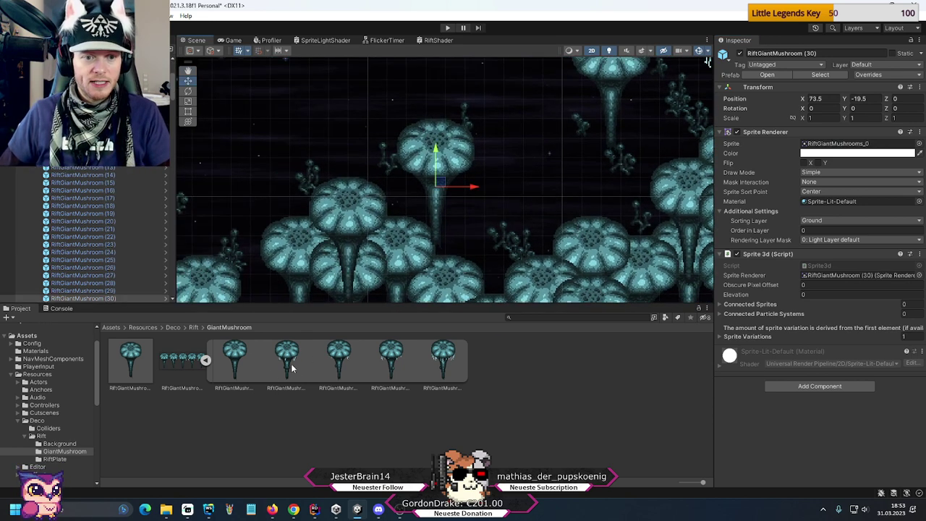
{"action": "left_click_drag", "start_coordinate": [292, 369], "coordinate": [817, 149]}
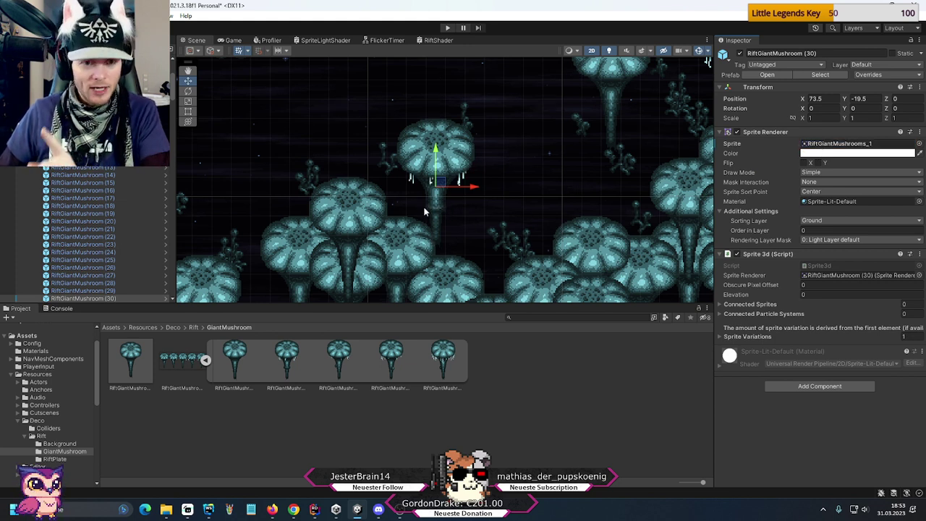
- Assign sprite RiftGiantMushrooms_3 to RiftGiantMushroom (11), the partly covered mushroom at X 86.5, Y -24.5
{"action": "middle_click_drag", "start_coordinate": [536, 256], "coordinate": [354, 258]}
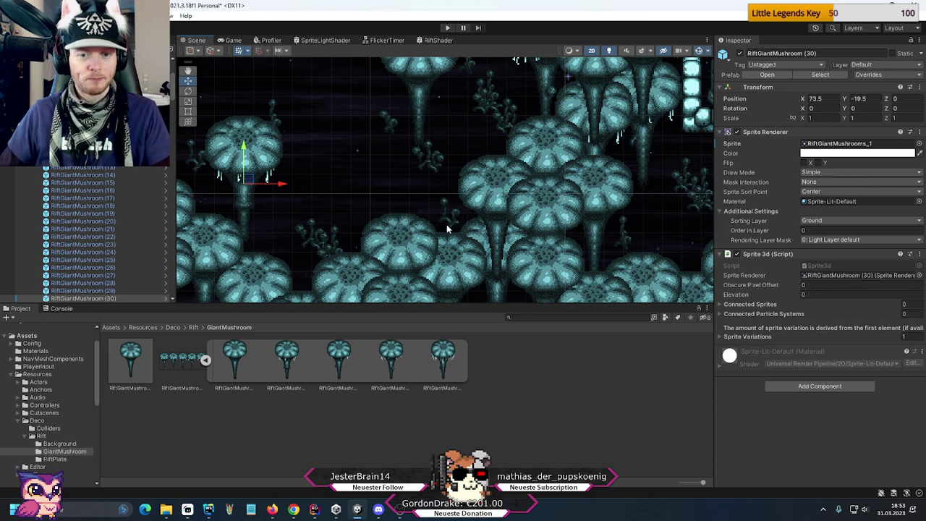
{"action": "middle_click_drag", "start_coordinate": [443, 222], "coordinate": [371, 175]}
{"action": "left_click", "coordinate": [411, 187]}
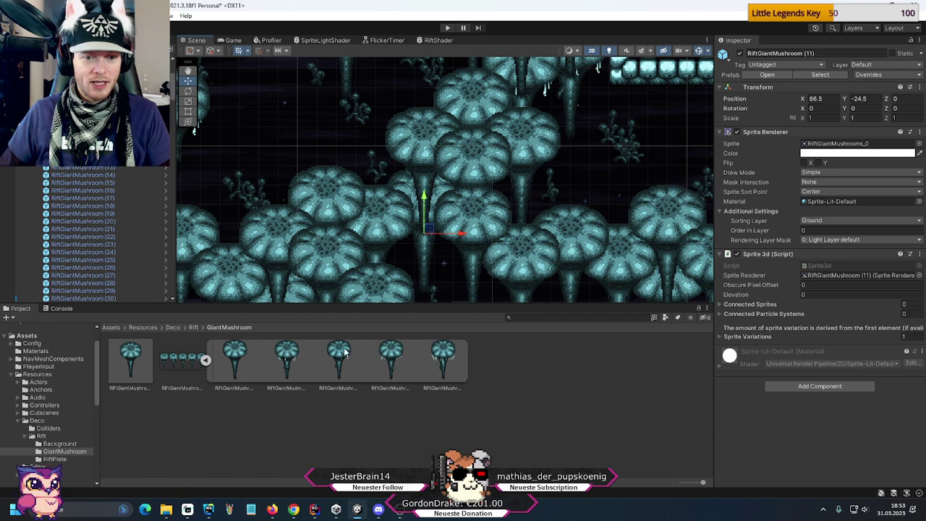
{"action": "left_click_drag", "start_coordinate": [392, 352], "coordinate": [428, 259]}
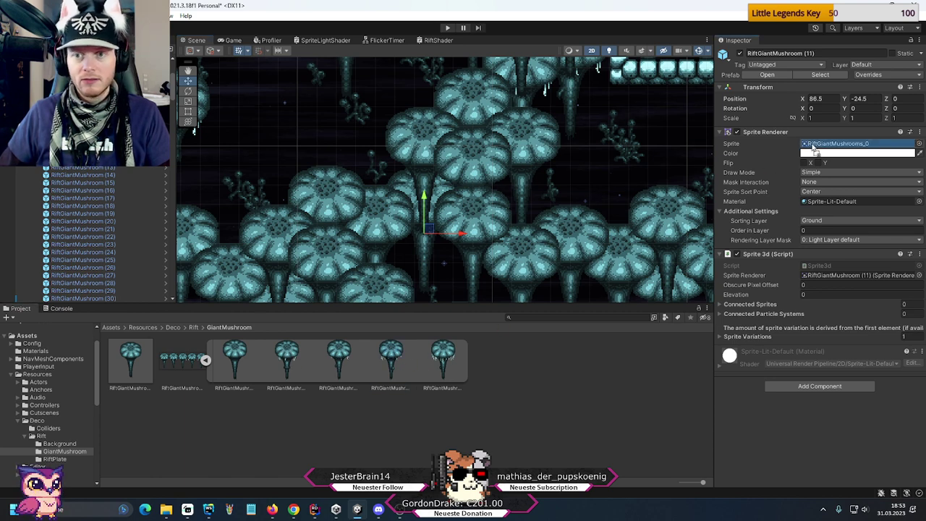
- Assign sprite RiftGiantMushrooms_4 to RiftGiantMushroom (19), the partly hidden mushroom at X 99, Y -28.5
{"action": "middle_click_drag", "start_coordinate": [577, 239], "coordinate": [397, 243]}
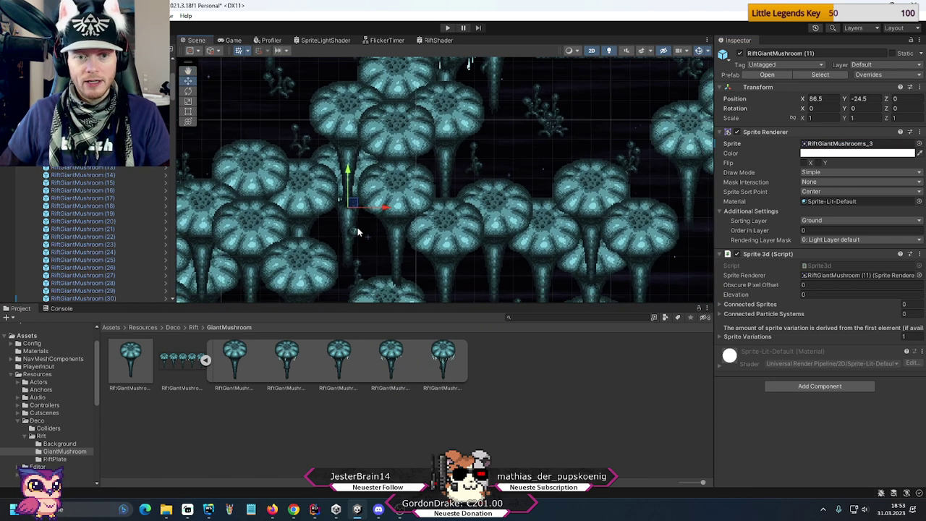
{"action": "middle_click_drag", "start_coordinate": [528, 189], "coordinate": [379, 118]}
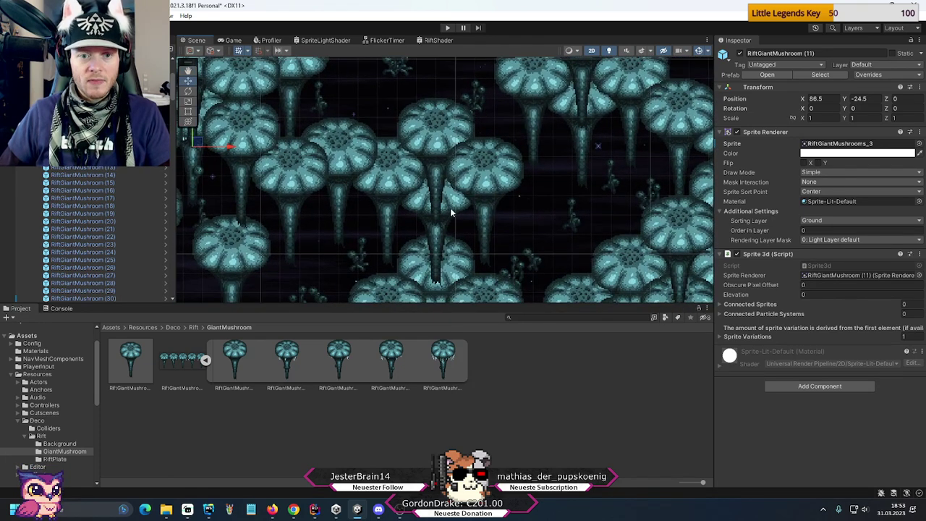
{"action": "left_click", "coordinate": [448, 209]}
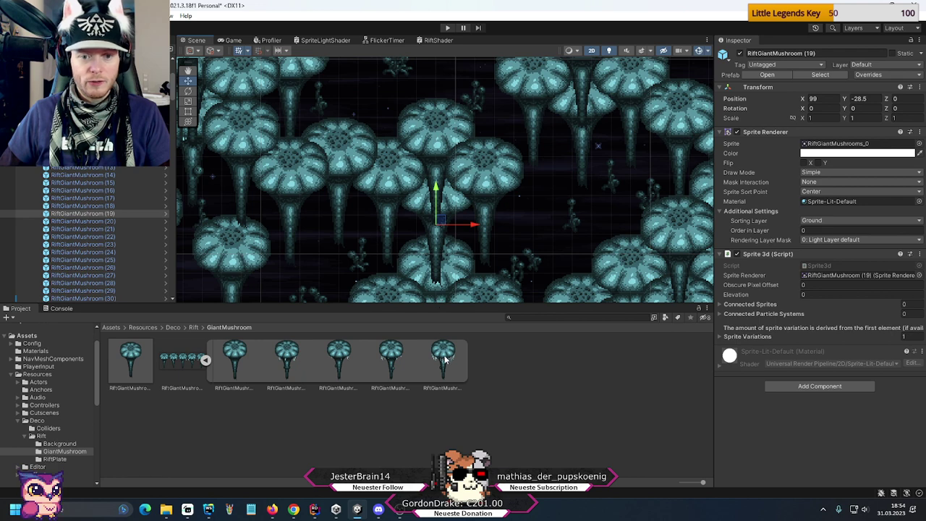
{"action": "left_click_drag", "start_coordinate": [442, 353], "coordinate": [855, 144]}
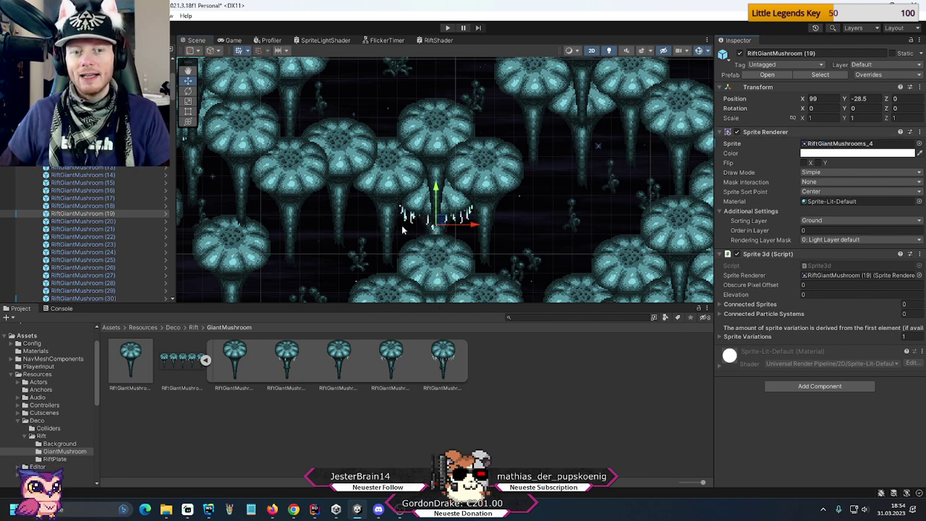
- Try sprite RiftGiantMushrooms_2 on RiftGiantMushroom (17) at X 96.5, Y -27.5, and replace it with RiftGiantMushrooms_3
{"action": "left_click", "coordinate": [382, 188]}
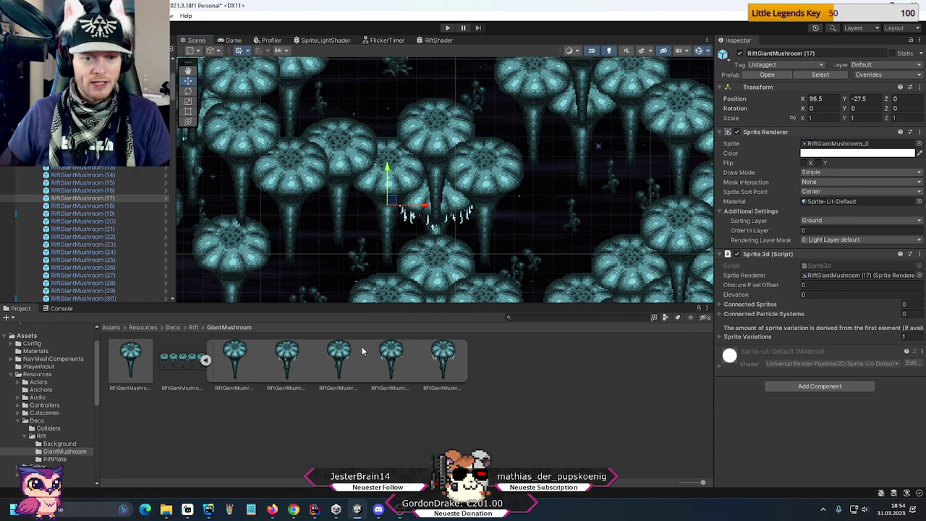
{"action": "left_click_drag", "start_coordinate": [334, 354], "coordinate": [835, 143]}
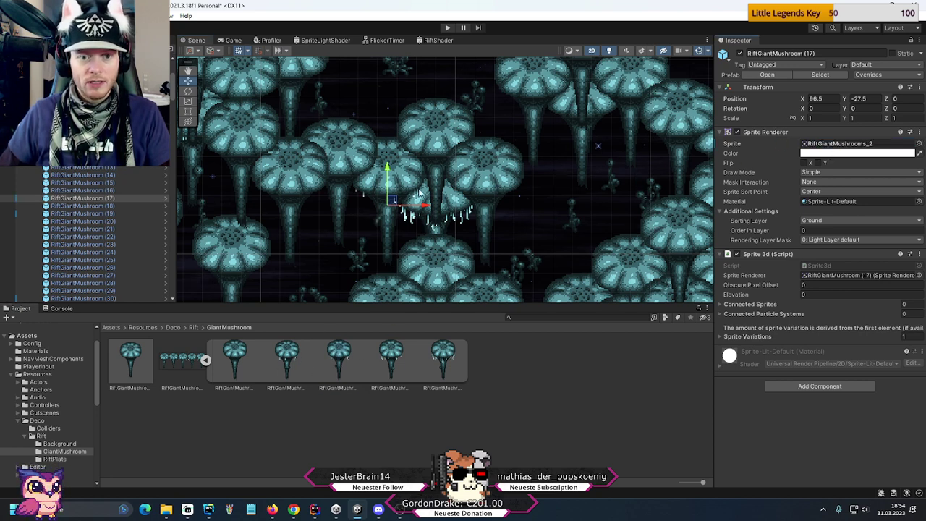
{"action": "left_click_drag", "start_coordinate": [391, 358], "coordinate": [835, 146]}
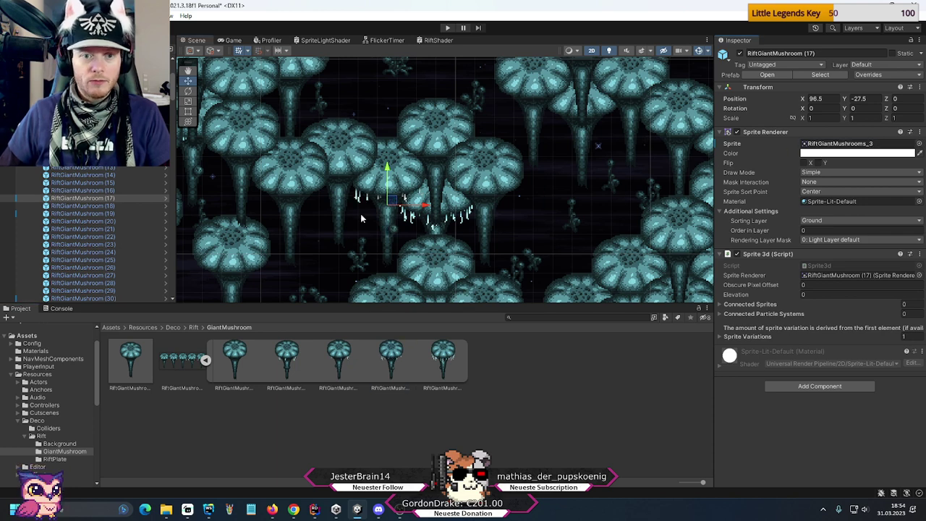
- Assign sprite RiftGiantMushrooms_2 to the mushroom right of RiftGiantMushroom (19) and RiftGiantMushrooms_1 to RiftGiantMushroom (15) at X 94, Y -26.5
{"action": "left_click", "coordinate": [496, 172]}
{"action": "left_click_drag", "start_coordinate": [340, 359], "coordinate": [849, 148]}
{"action": "left_click", "coordinate": [350, 149]}
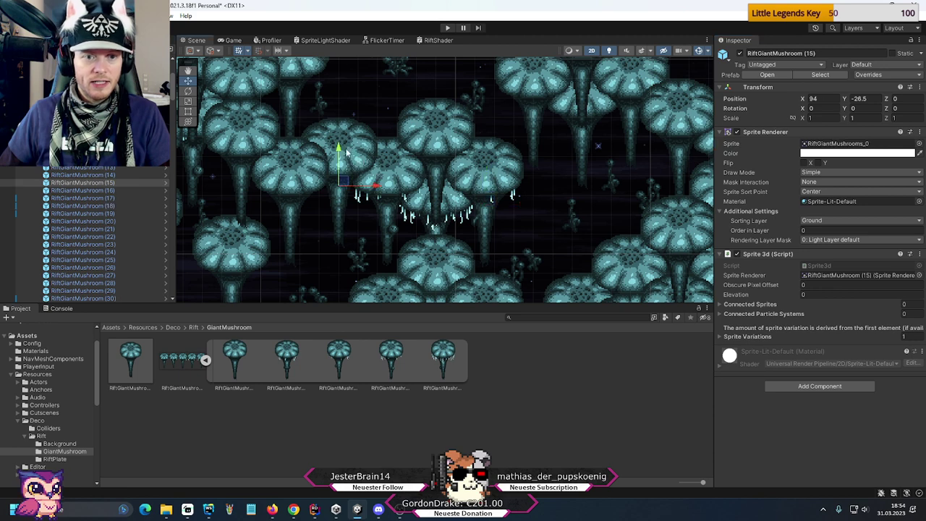
{"action": "left_click_drag", "start_coordinate": [234, 354], "coordinate": [838, 148]}
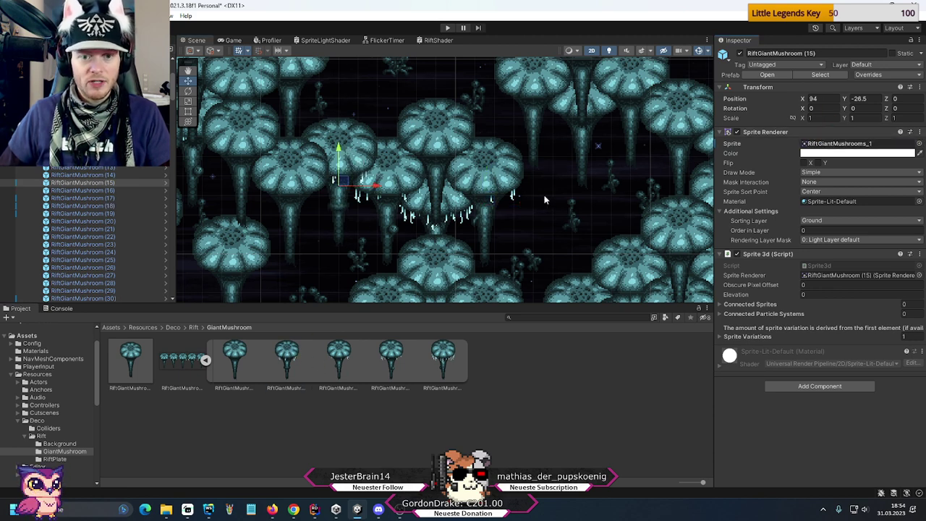
- Assign sprite RiftGiantMushrooms_4 to RiftGiantMushroom (42), the single mushroom at X 88.5, Y -31.5
{"action": "middle_click_drag", "start_coordinate": [322, 254], "coordinate": [435, 224]}
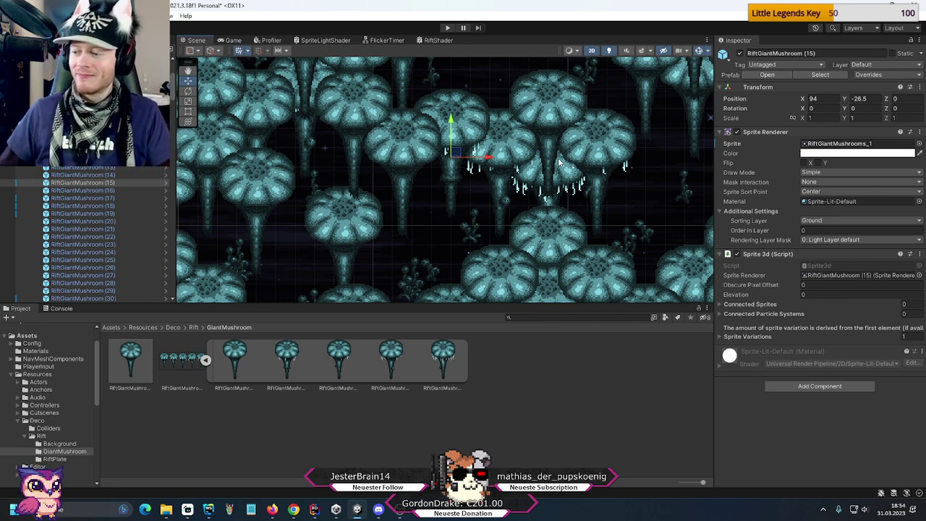
{"action": "middle_click_drag", "start_coordinate": [559, 162], "coordinate": [426, 179]}
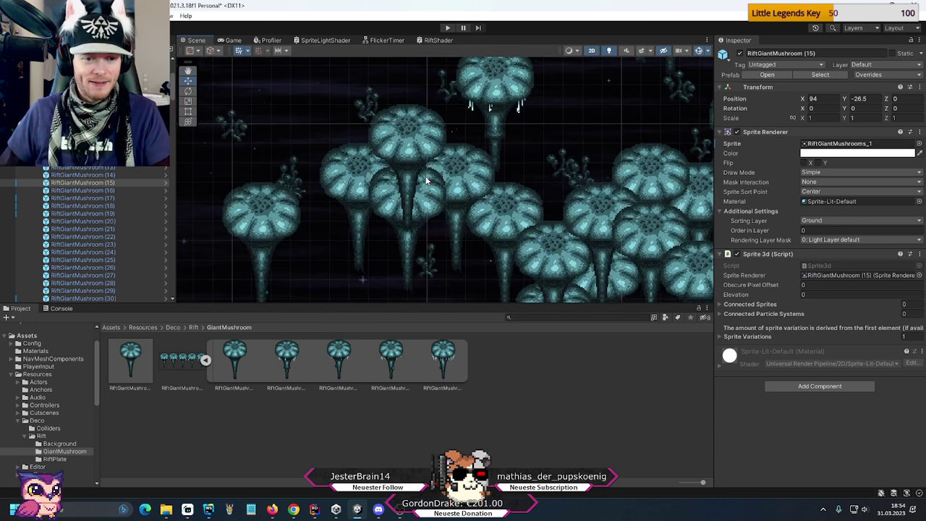
{"action": "middle_click_drag", "start_coordinate": [495, 230], "coordinate": [286, 132]}
{"action": "left_click", "coordinate": [536, 211]}
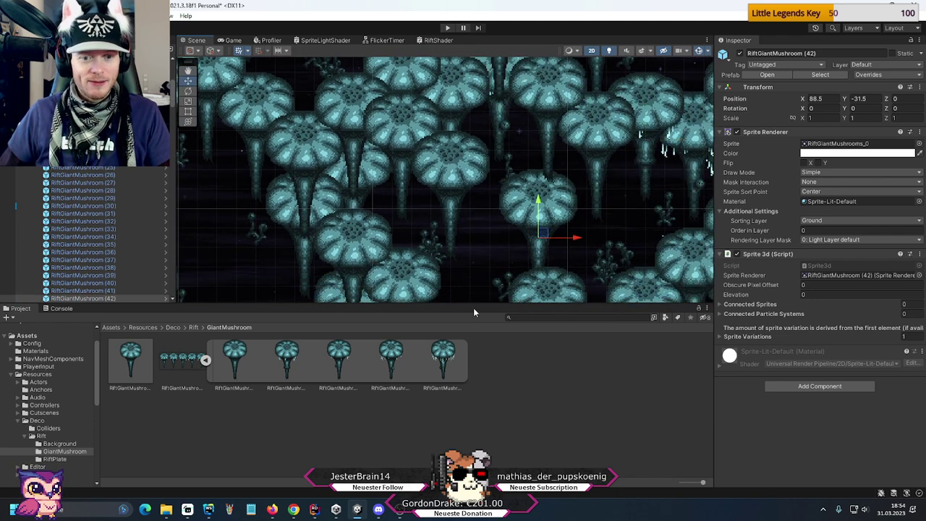
{"action": "left_click_drag", "start_coordinate": [445, 365], "coordinate": [839, 145]}
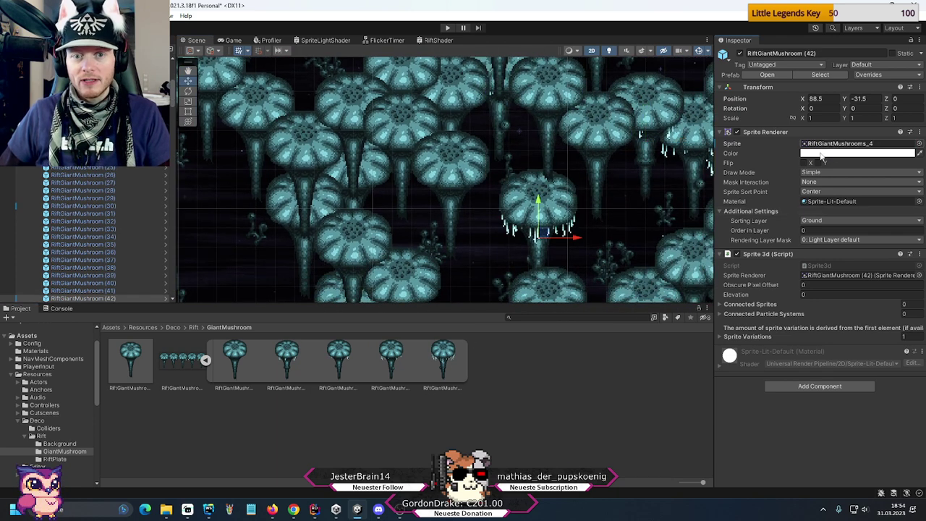
- Replace the sprite of RiftGiantMushroom (26) at X 71.5, Y -24.5, and assign RiftGiantMushrooms_3 to the nearby RiftGiantMushroom (25)
{"action": "key", "text": "Up"}
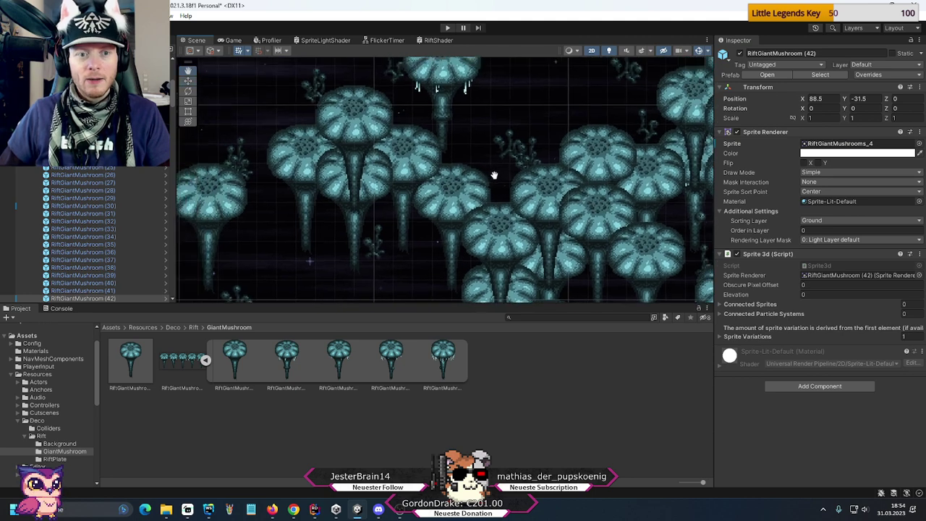
{"action": "key", "text": "Right"}
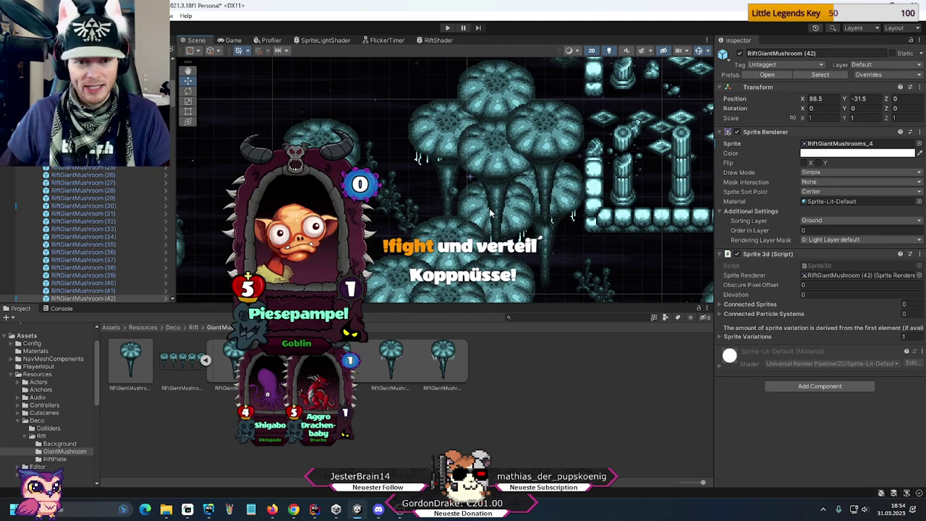
{"action": "key", "text": "Up"}
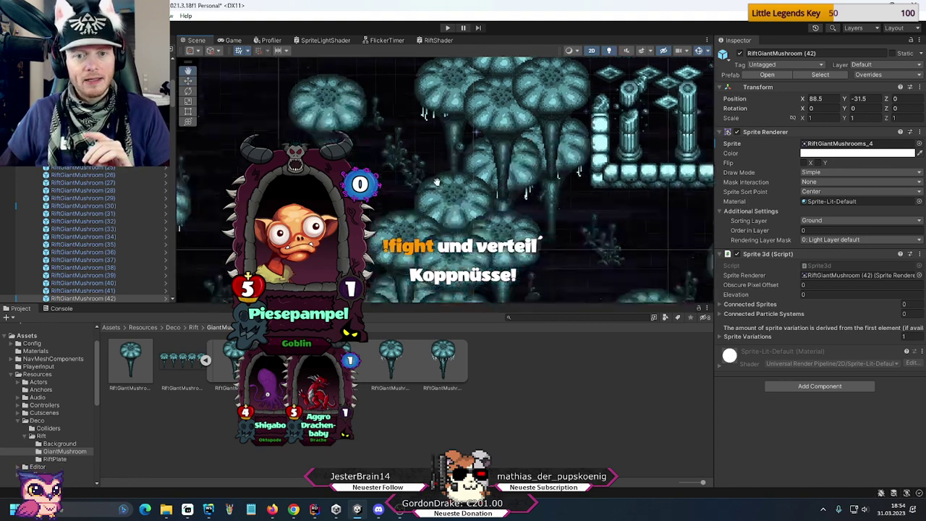
{"action": "key", "text": "Up"}
{"action": "key", "text": "w"}
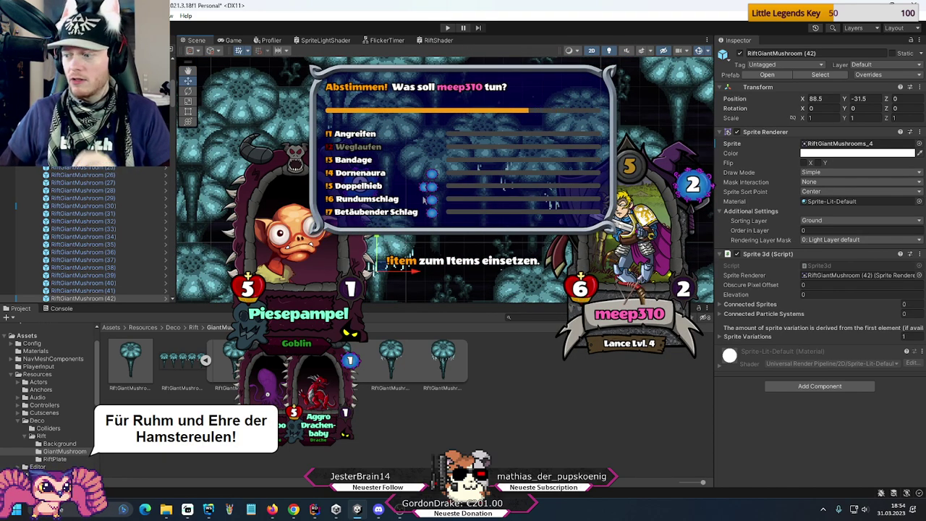
{"action": "key", "text": "Up"}
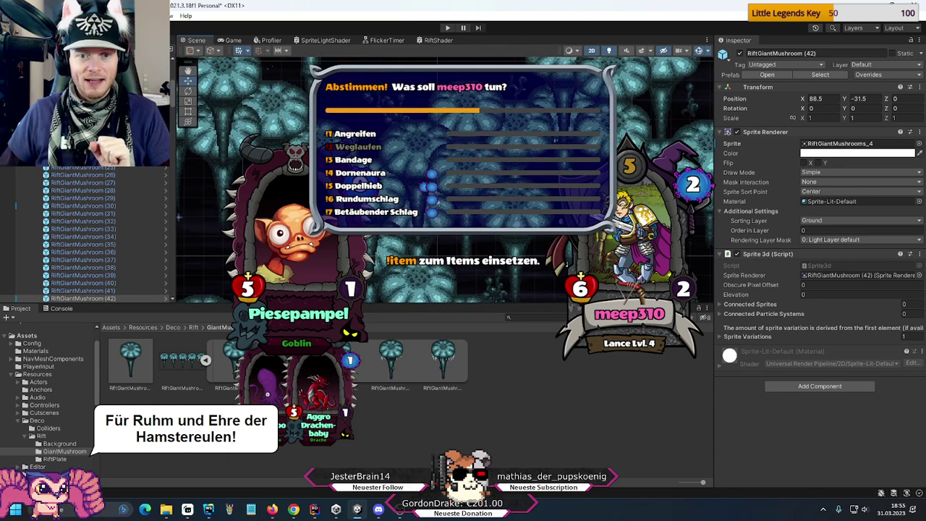
{"action": "key", "text": "Up"}
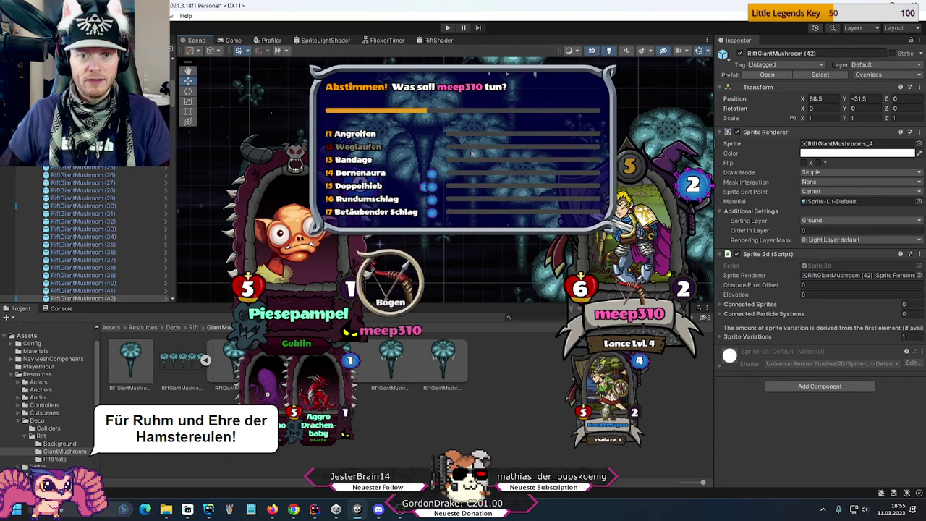
{"action": "left_click", "coordinate": [80, 174]}
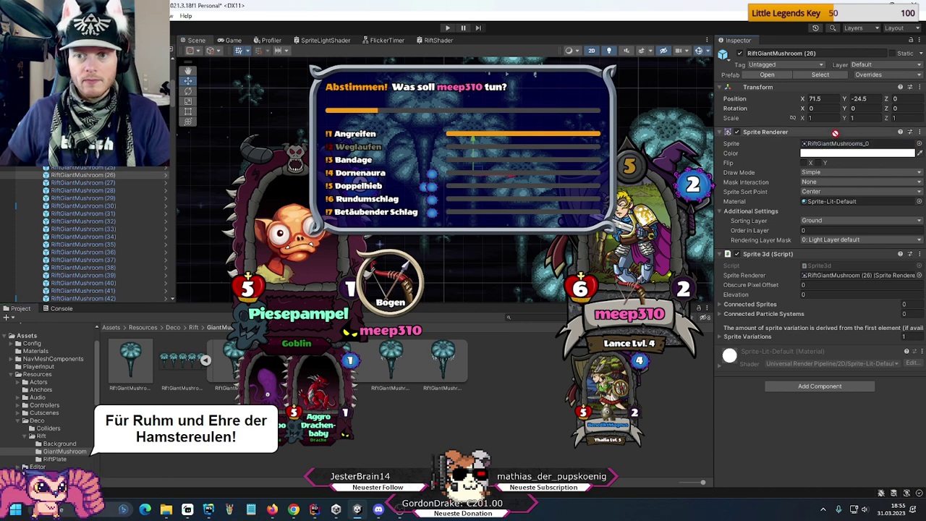
{"action": "key", "text": "Up"}
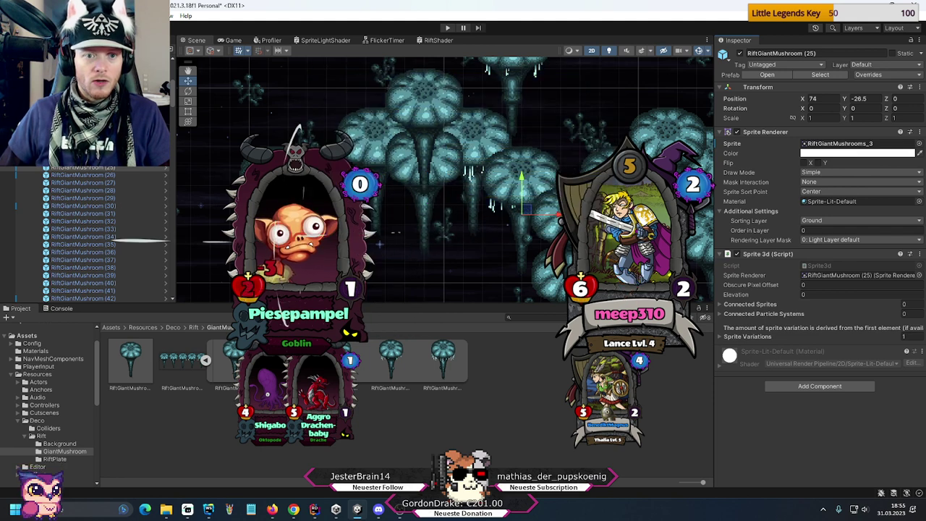
- Assign sprite RiftGiantMushrooms_1 to RiftGiantMushroom (29) at X 66.5, Y -24.5, and RiftGiantMushrooms_2 to RiftGiantMushroom (83) at X 68, Y -35.5
{"action": "left_click", "coordinate": [356, 155]}
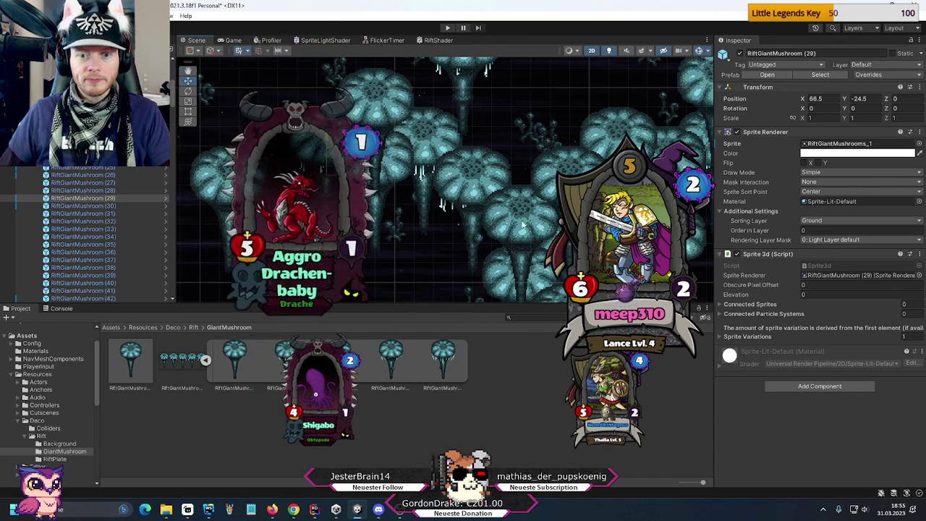
{"action": "middle_click_drag", "start_coordinate": [524, 226], "coordinate": [512, 179]}
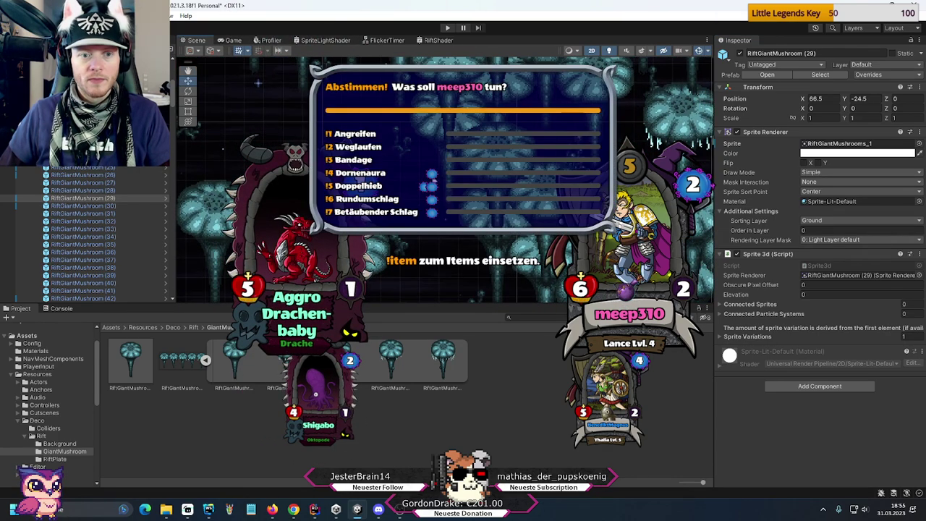
{"action": "left_click", "coordinate": [426, 206]}
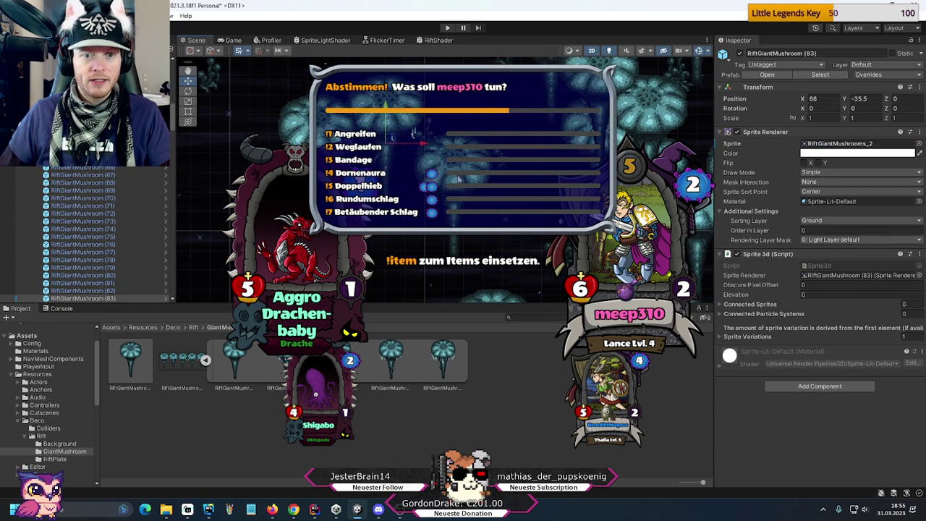
- Replace the sprite of RiftGiantMushroom (79) at X 79.5, Y -45.5, and assign RiftGiantMushrooms_3 to RiftGiantMushroom (80) and RiftGiantMushroom (36)
{"action": "left_click", "coordinate": [340, 292]}
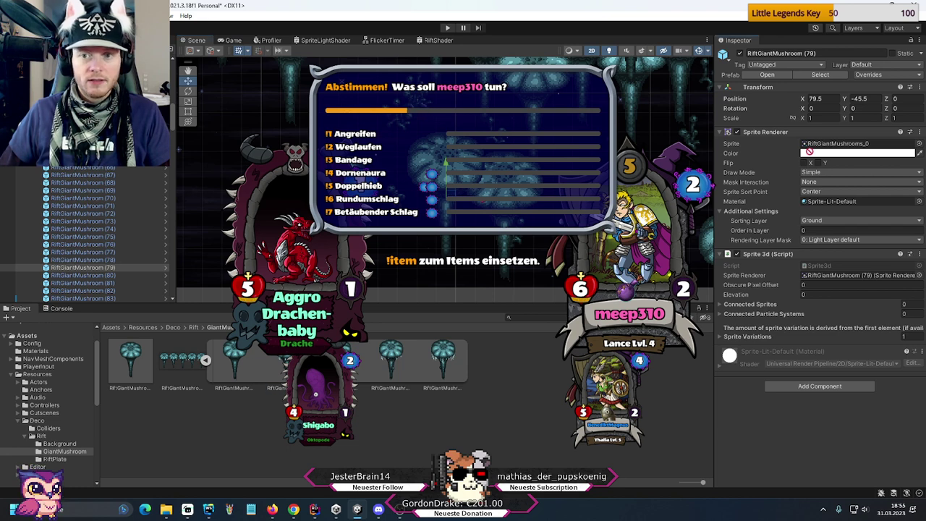
{"action": "left_click", "coordinate": [515, 190]}
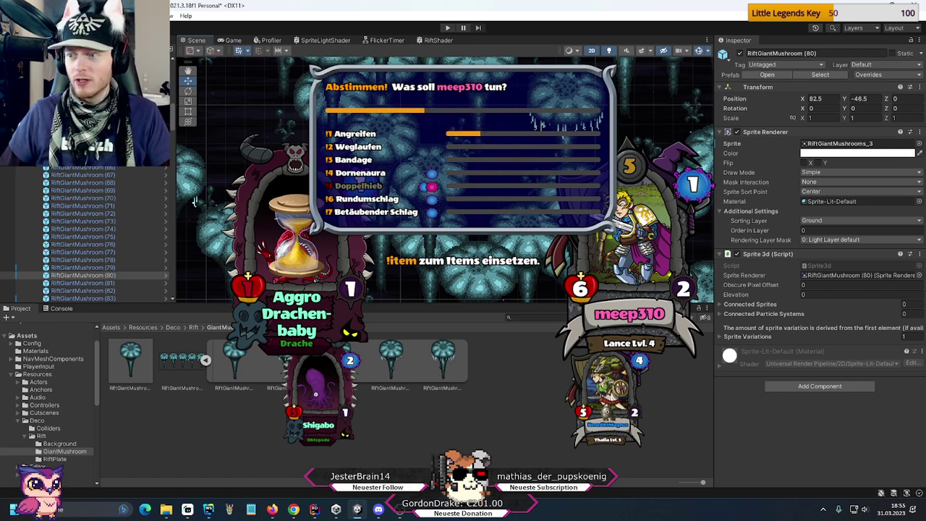
{"action": "left_click", "coordinate": [194, 202]}
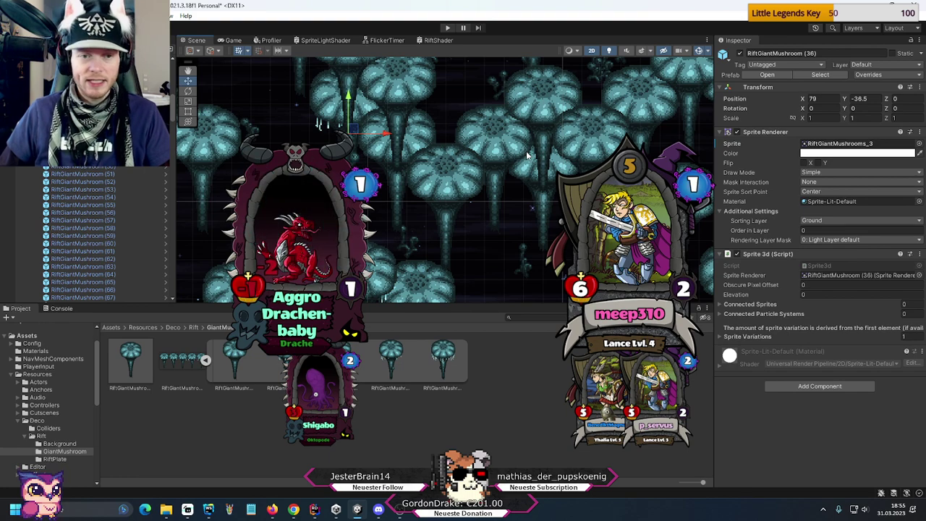
- Assign sprite RiftGiantMushrooms_2 to RiftGiantMushroom (38), the mushroom at X 84, Y -40.5
{"action": "scroll", "coordinate": [527, 155], "scroll_direction": "down", "scroll_amount": 5}
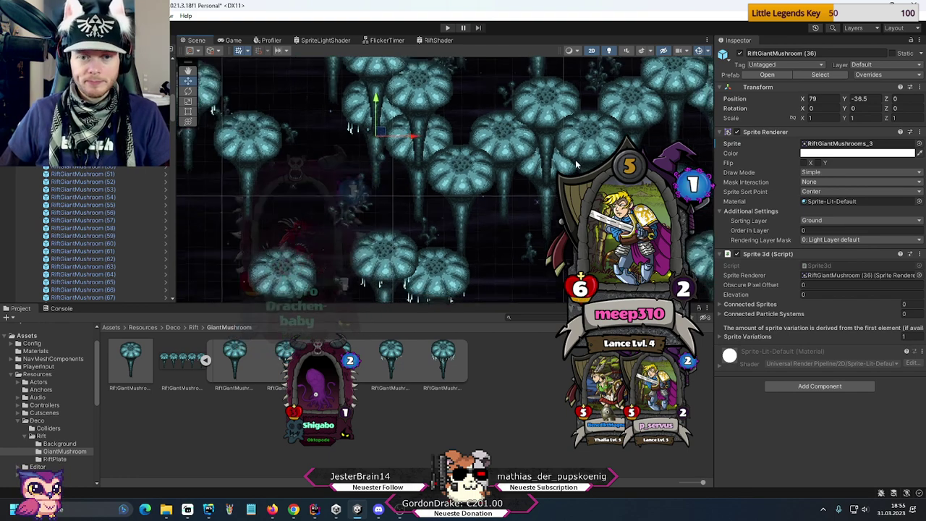
{"action": "middle_click_drag", "start_coordinate": [304, 128], "coordinate": [384, 232]}
{"action": "scroll", "coordinate": [388, 113], "scroll_direction": "down", "scroll_amount": 5}
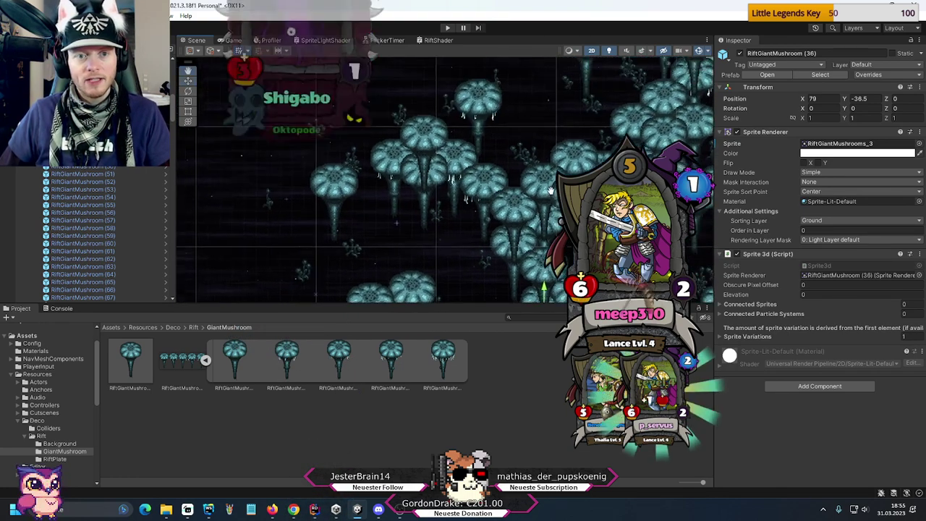
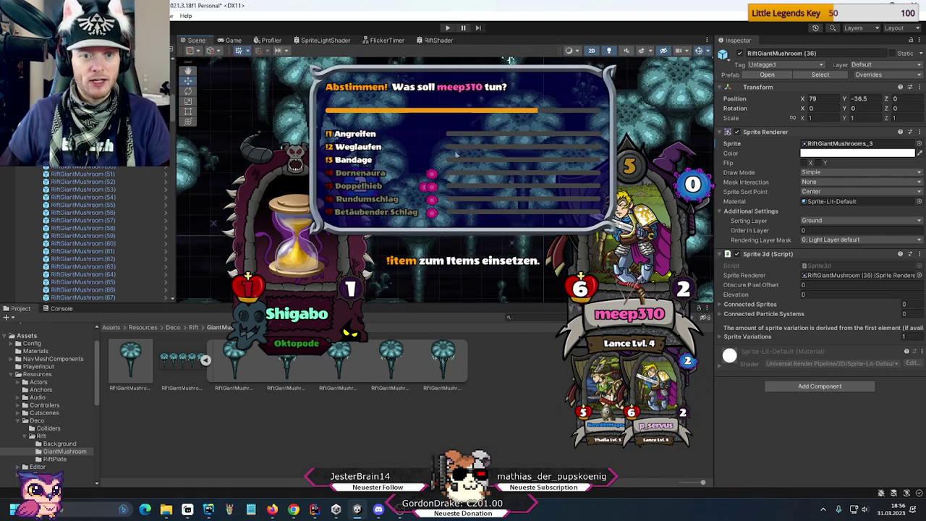
{"action": "left_click", "coordinate": [402, 294]}
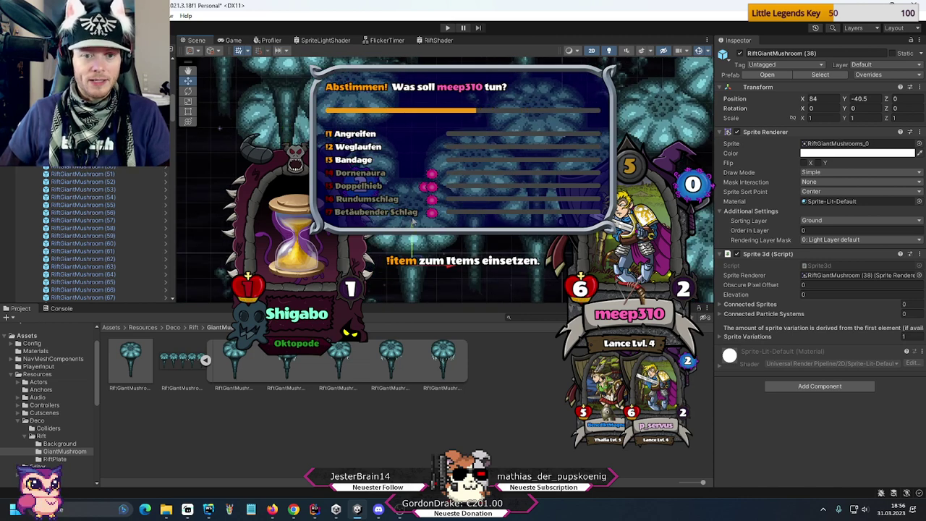
{"action": "left_click", "coordinate": [844, 149]}
{"action": "key", "text": "w"}
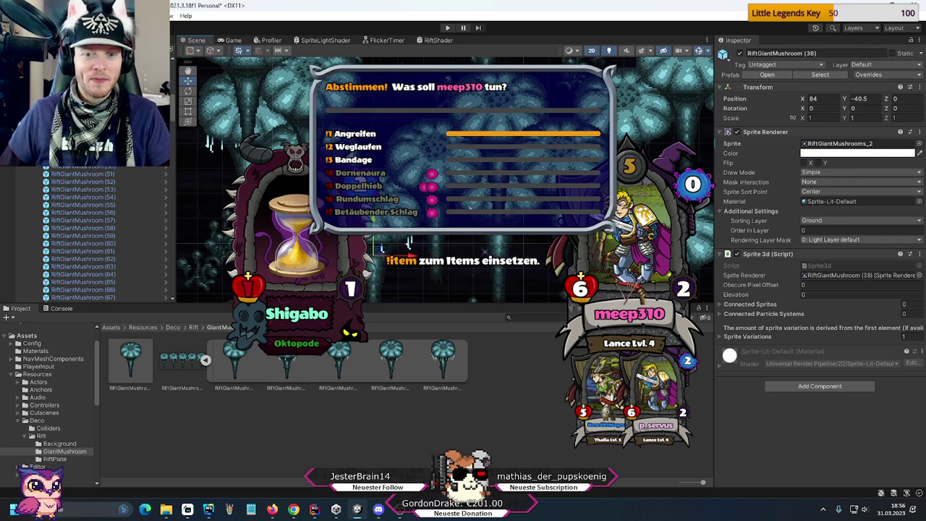
- Assign sprite RiftGiantMushrooms_4 to RiftGiantMushroom (41) at X 89, Y -39.5, and RiftGiantMushrooms_3 to RiftGiantMushroom (49) at X 96, Y -41.5
{"action": "left_click", "coordinate": [408, 242]}
{"action": "left_click_drag", "start_coordinate": [438, 353], "coordinate": [857, 143]}
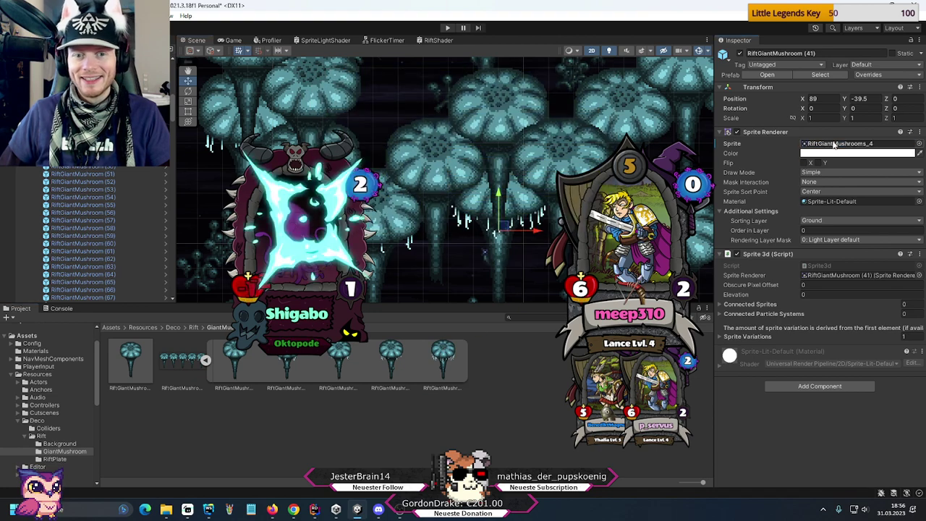
{"action": "middle_click_drag", "start_coordinate": [509, 272], "coordinate": [433, 197]}
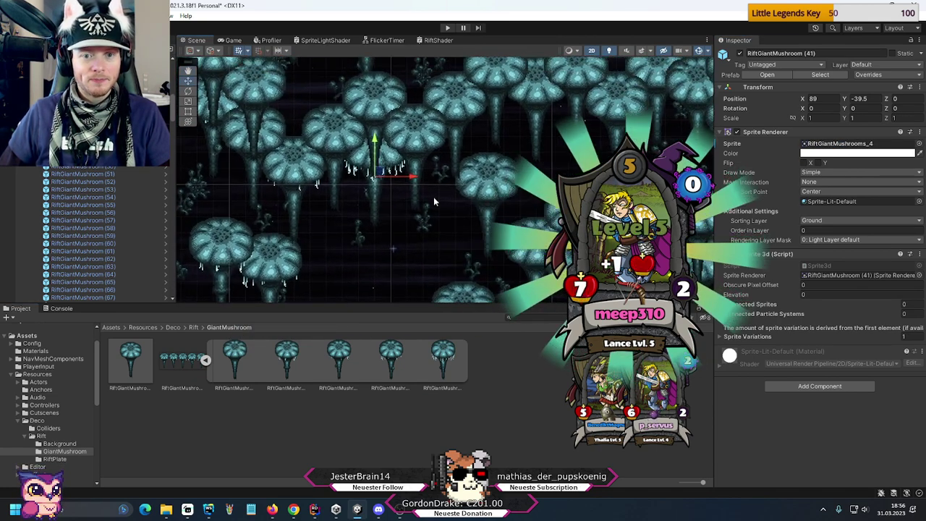
{"action": "left_click", "coordinate": [487, 185]}
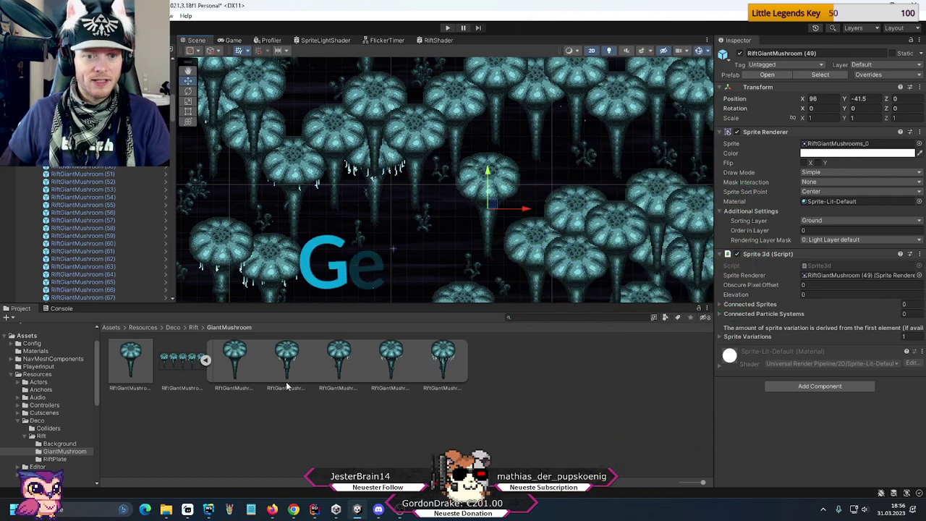
{"action": "left_click_drag", "start_coordinate": [412, 368], "coordinate": [839, 144]}
{"action": "middle_click_drag", "start_coordinate": [457, 135], "coordinate": [433, 230]}
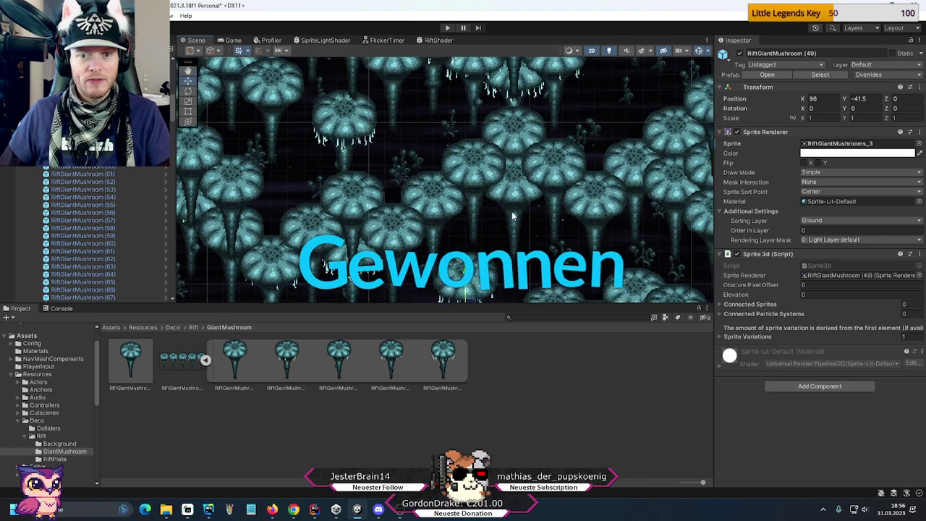
- Replace the sprites of RiftGiantMushroom (47) at X 101.5, Y -34.5, and RiftGiantMushroom (50) at X 104, Y -36.5, with dripping variants
{"action": "middle_click_drag", "start_coordinate": [448, 167], "coordinate": [304, 106]}
{"action": "left_click", "coordinate": [367, 141]}
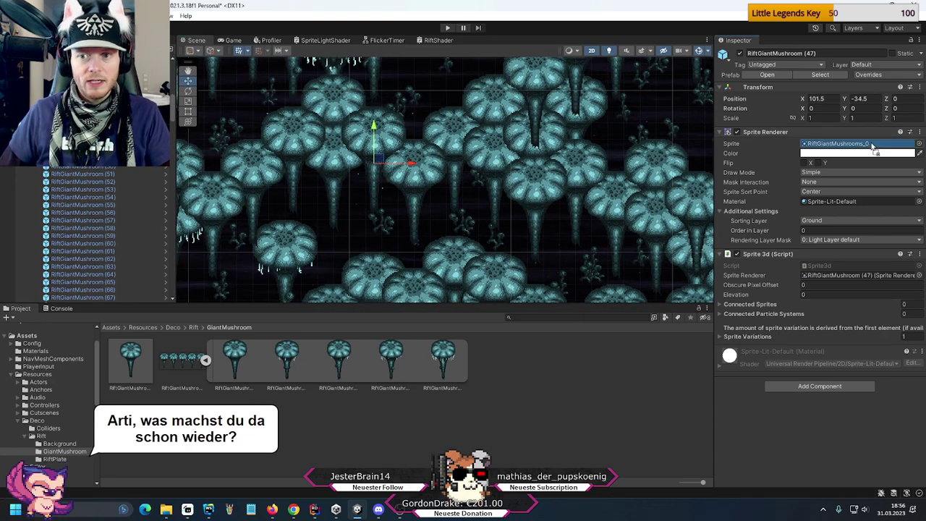
{"action": "left_click", "coordinate": [414, 192]}
{"action": "key", "text": "r"}
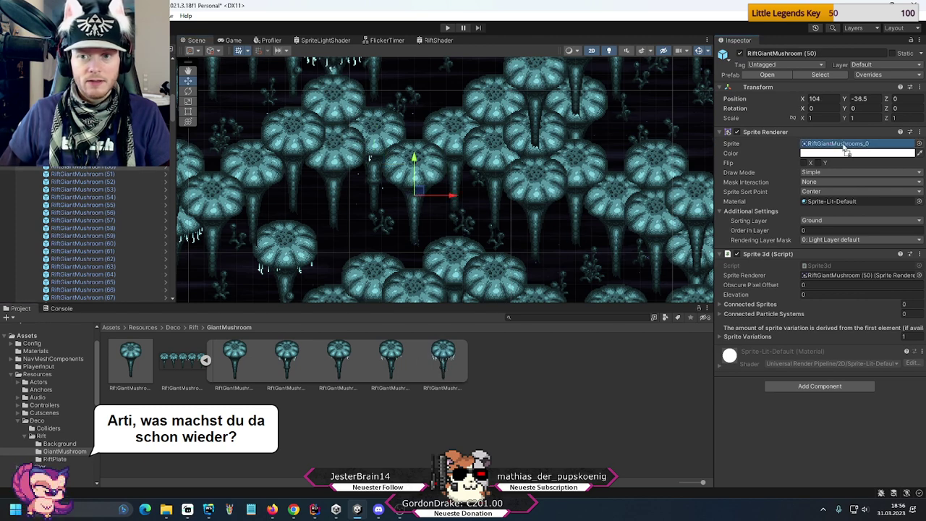
- Assign sprite RiftGiantMushrooms_3 to RiftGiantMushroom (53) at X 109, Y -35.5, and RiftGiantMushrooms_2 to RiftGiantMushroom (55) at X 111.5, Y -37.5
{"action": "left_click", "coordinate": [483, 162]}
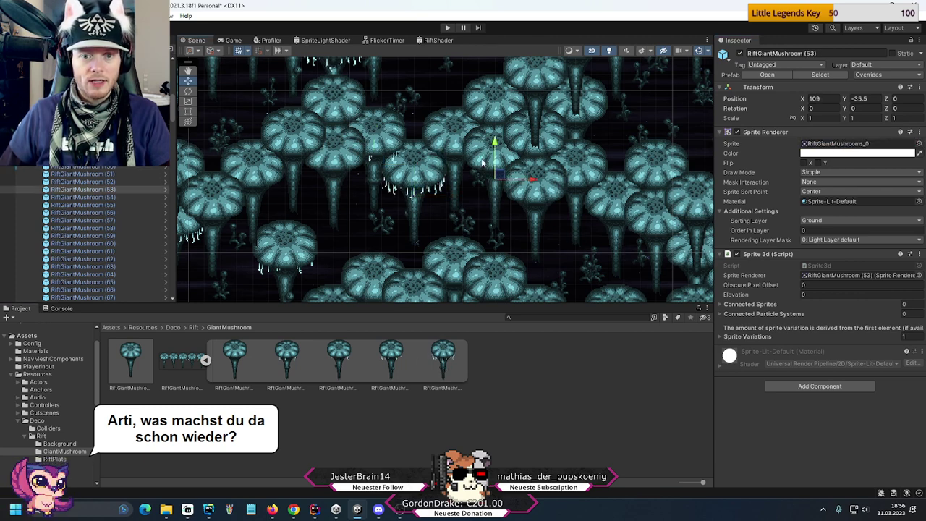
{"action": "key", "text": "r"}
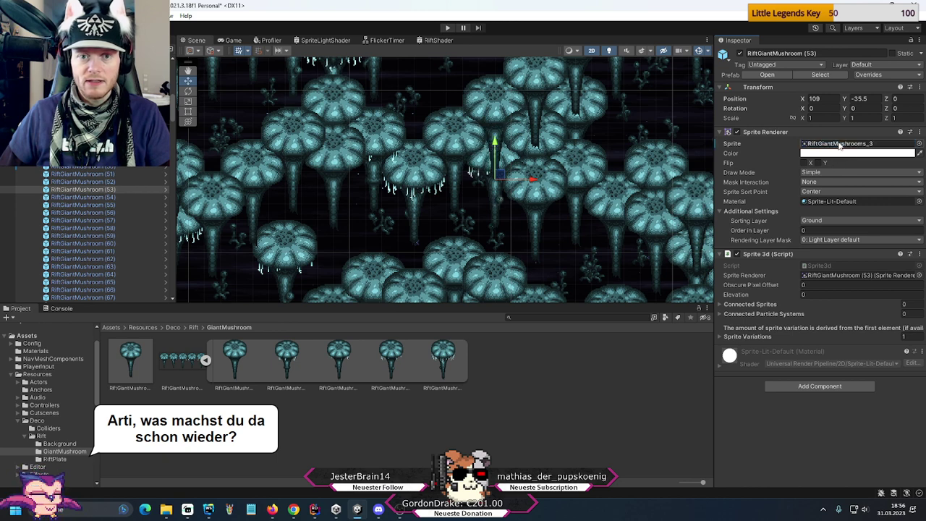
{"action": "left_click", "coordinate": [546, 201]}
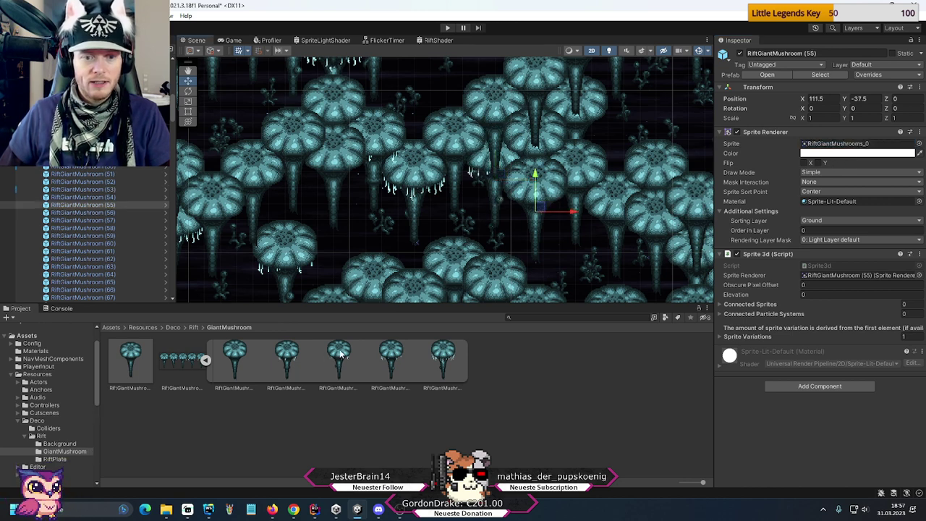
{"action": "key", "text": "r"}
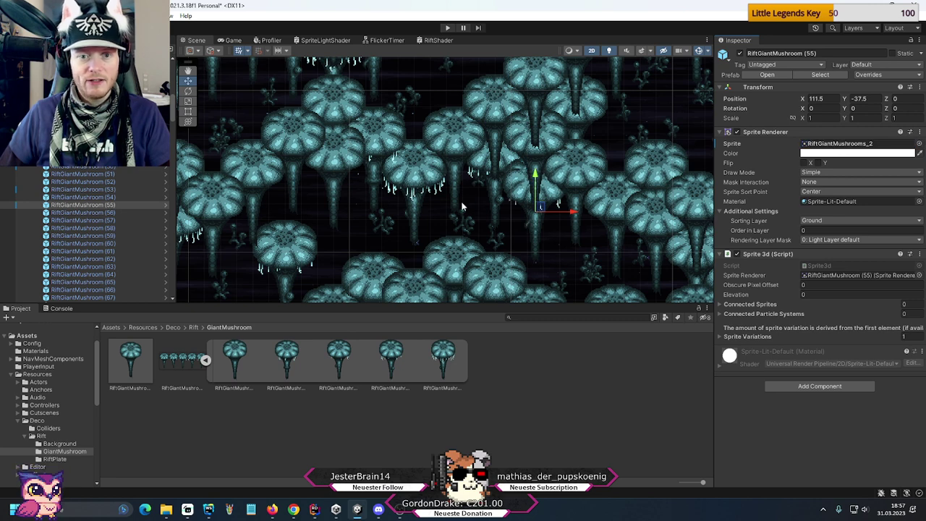
- Give RiftGiantMushroom (77) at X 105.5, Y -49.5, a dripping sprite, and assign RiftGiantMushrooms_2 to RiftGiantMushroom (74) at X 101.5, Y -46.5
{"action": "middle_click_drag", "start_coordinate": [498, 262], "coordinate": [499, 194]}
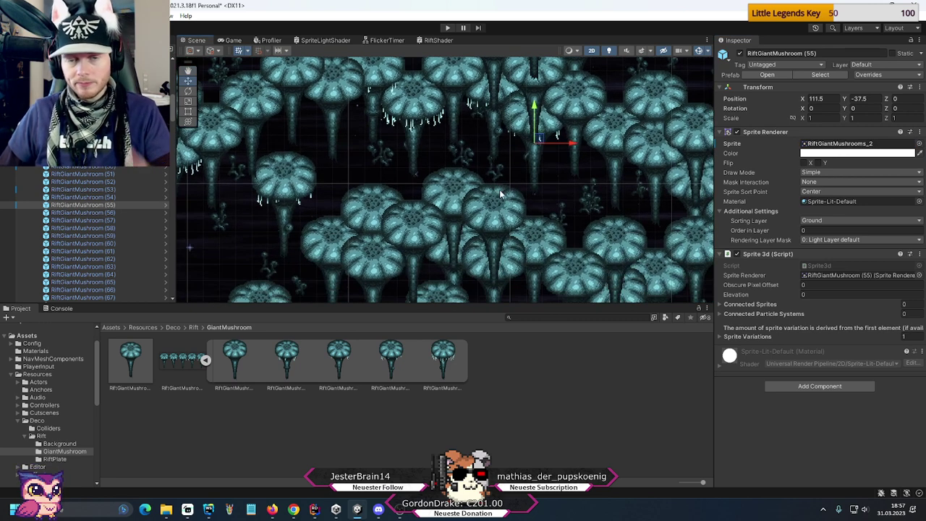
{"action": "middle_click_drag", "start_coordinate": [496, 236], "coordinate": [520, 156]}
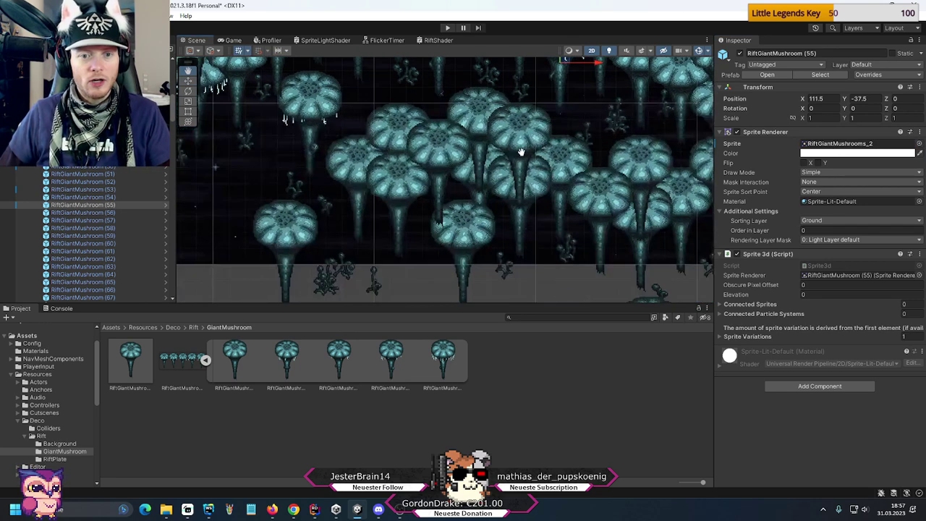
{"action": "left_click", "coordinate": [471, 230]}
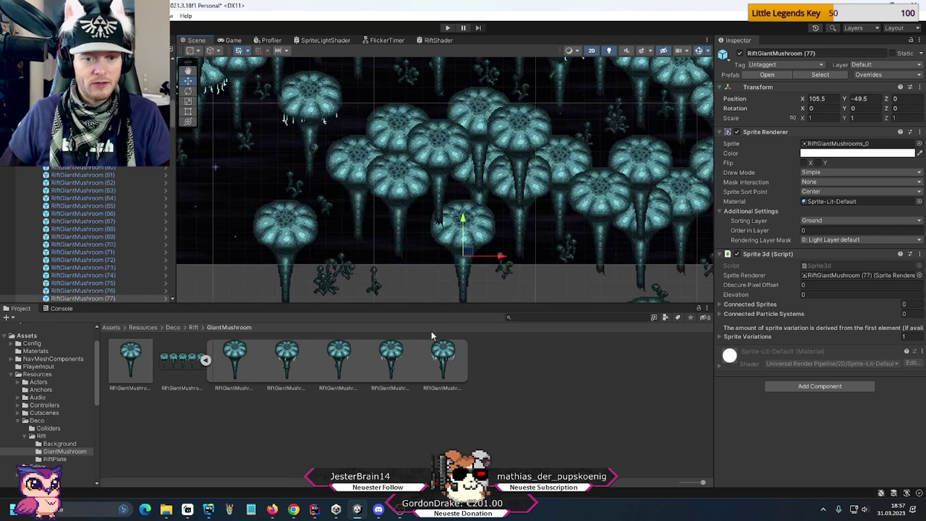
{"action": "key", "text": "r"}
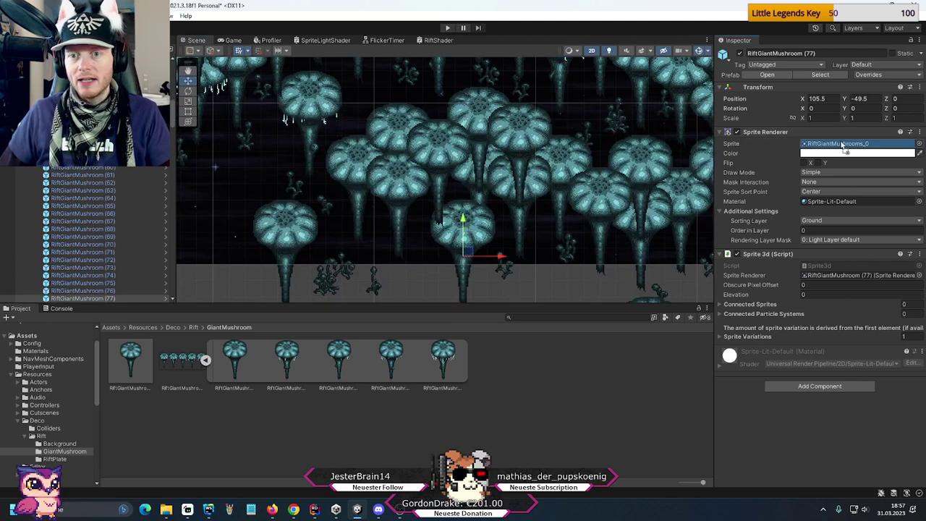
{"action": "left_click", "coordinate": [395, 189]}
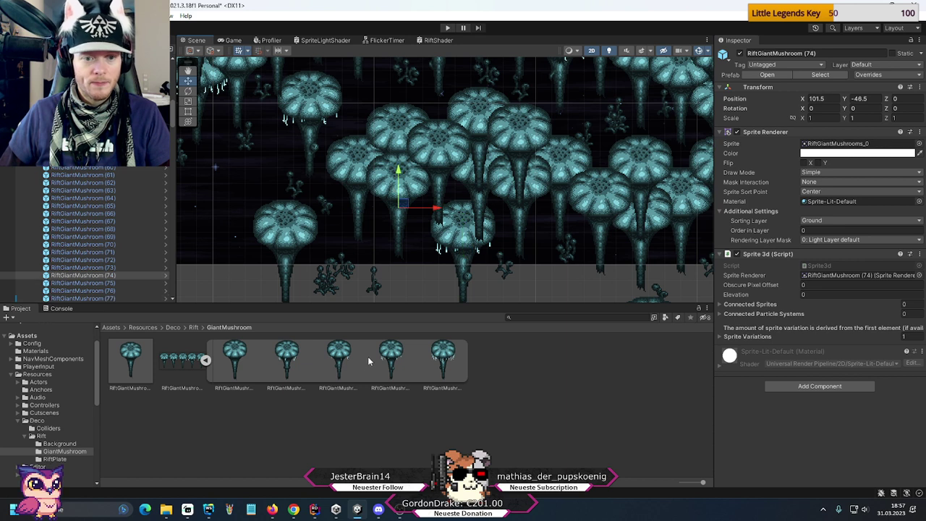
{"action": "key", "text": "r"}
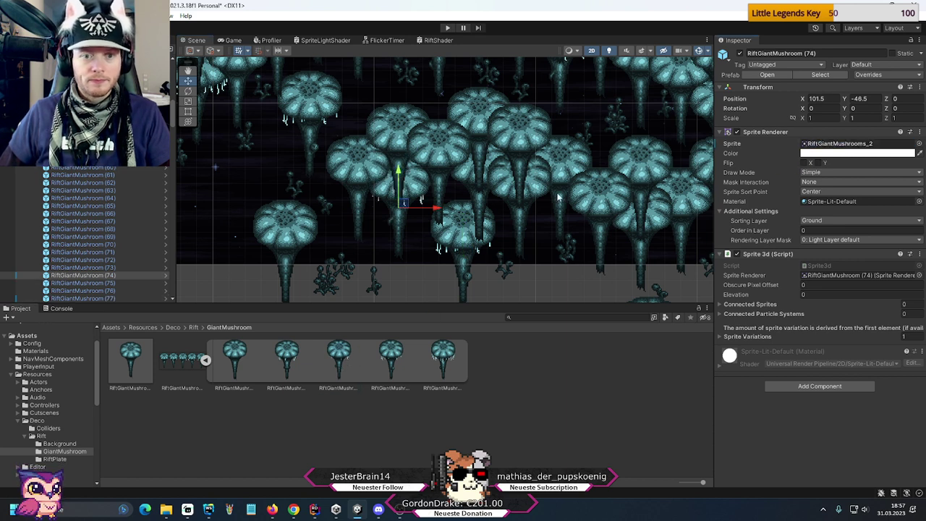
- Assign sprite RiftGiantMushrooms_1 to RiftGiantMushroom (76) at X 99, Y -45.5, and RiftGiantMushrooms_4 to RiftGiantMushroom (73) at X 104, Y -44.5
{"action": "left_click", "coordinate": [350, 169]}
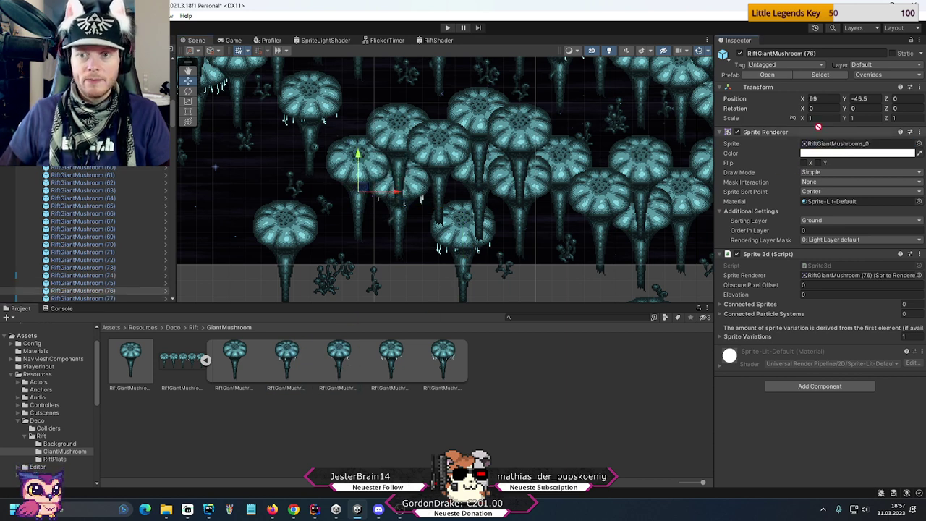
{"action": "left_click", "coordinate": [832, 144]}
{"action": "key", "text": "r"}
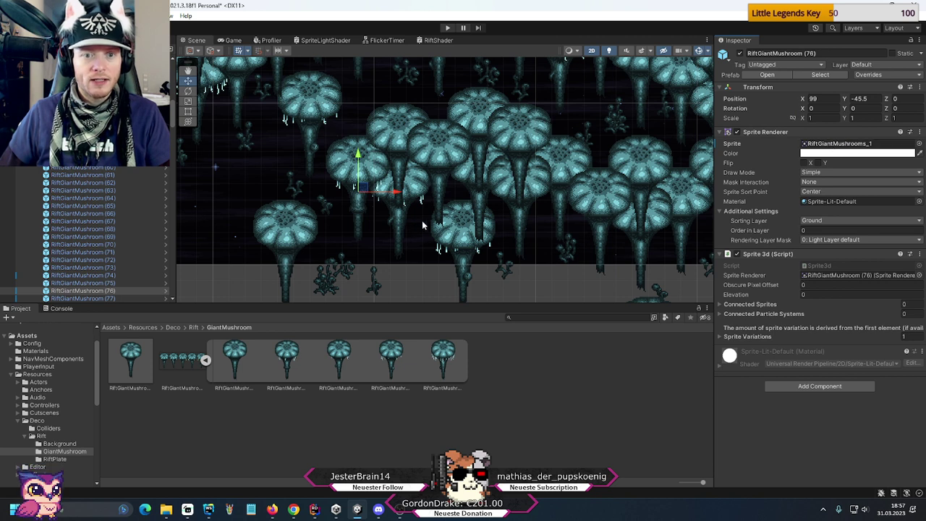
{"action": "left_click", "coordinate": [440, 143]}
{"action": "left_click_drag", "start_coordinate": [442, 354], "coordinate": [822, 149]}
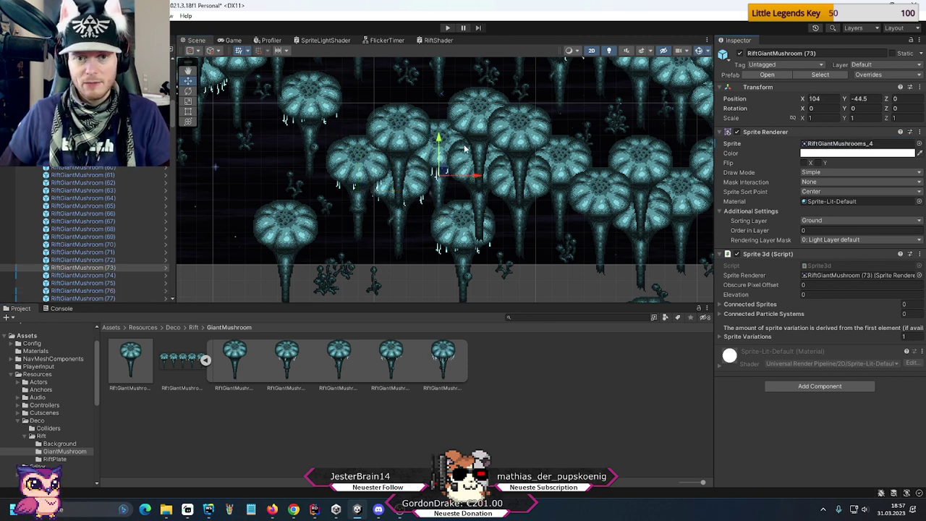
- Assign sprite RiftGiantMushrooms_3 to RiftGiantMushroom (70), in the cluster just right of RiftGiantMushroom (73)
{"action": "middle_click_drag", "start_coordinate": [614, 149], "coordinate": [471, 181]}
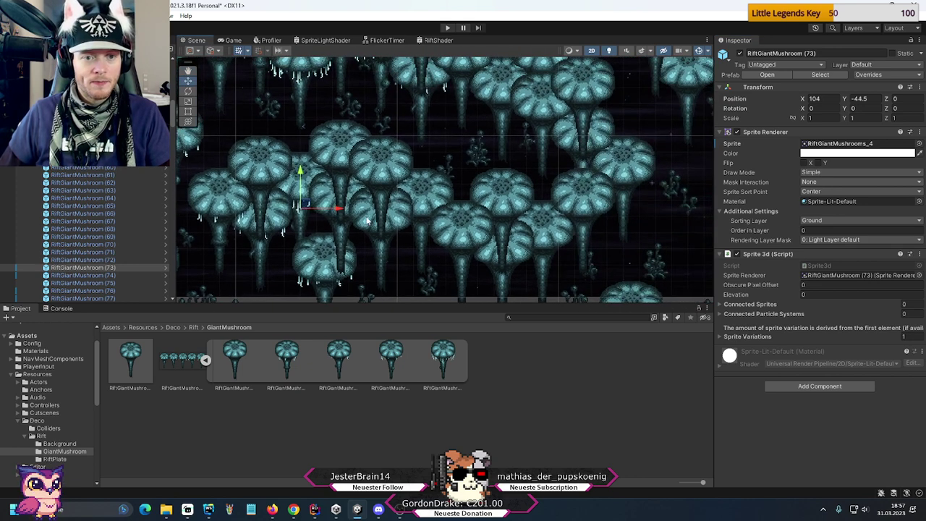
{"action": "left_click", "coordinate": [366, 225]}
{"action": "left_click_drag", "start_coordinate": [392, 356], "coordinate": [839, 145]}
- Assign sprite RiftGiantMushrooms_3 to RiftGiantMushroom (64) at X 119, Y -47.5, and RiftGiantMushrooms_2 to RiftGiantMushroom (66) at X 116.5, Y -48.5
{"action": "middle_click_drag", "start_coordinate": [516, 241], "coordinate": [423, 153]}
{"action": "left_click", "coordinate": [408, 192]}
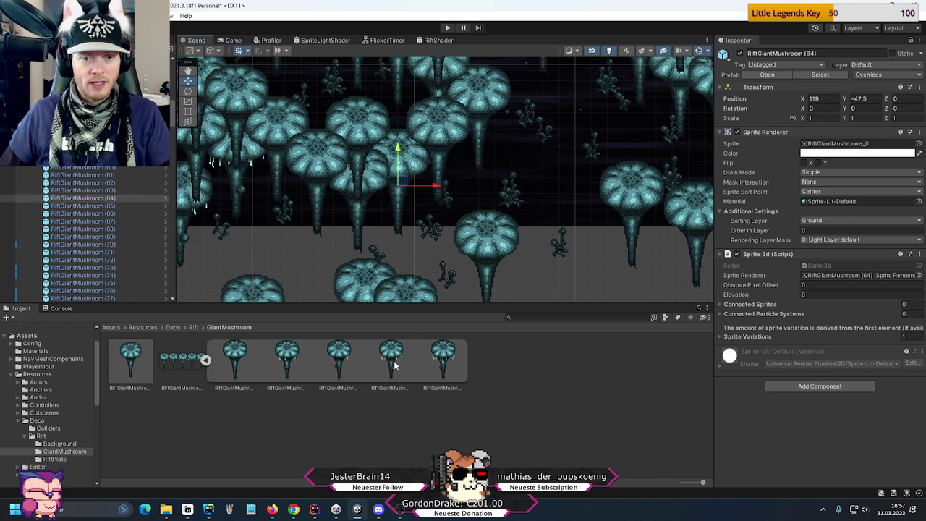
{"action": "left_click_drag", "start_coordinate": [391, 356], "coordinate": [839, 144]}
{"action": "left_click", "coordinate": [372, 186]}
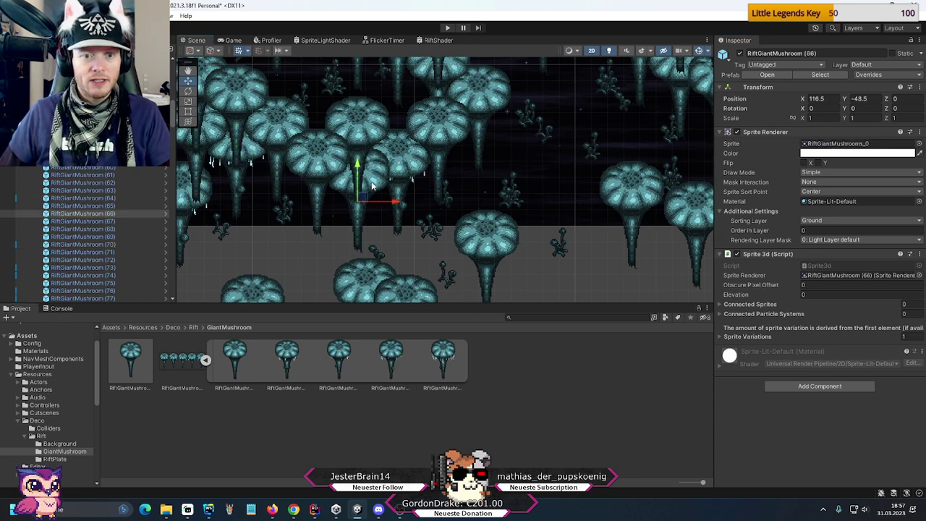
{"action": "left_click_drag", "start_coordinate": [334, 356], "coordinate": [768, 140]}
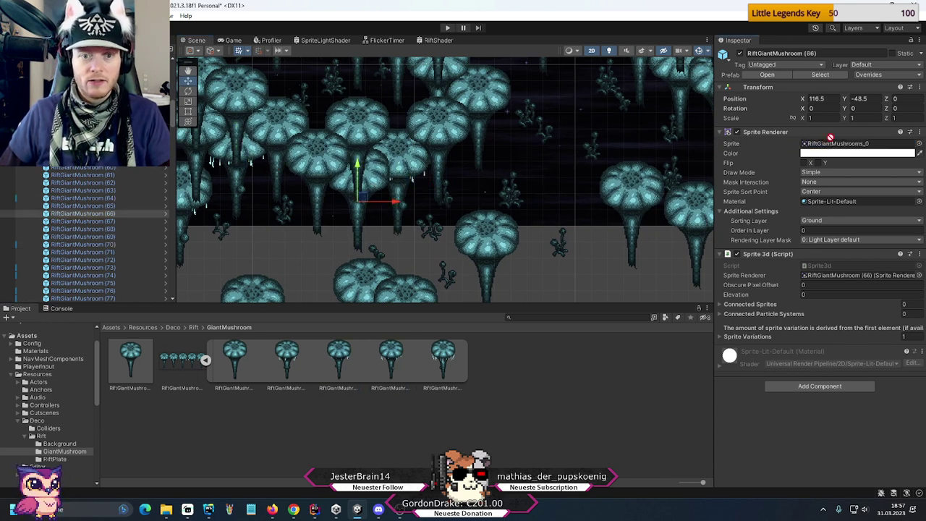
{"action": "left_click_drag", "start_coordinate": [830, 137], "coordinate": [839, 143]}
- Assign sprite RiftGiantMushrooms_1 to RiftGiantMushroom (87) at X 117, Y -55.5, and RiftGiantMushrooms_3 to RiftGiantMushroom (85) at X 124.5, Y -52.5
{"action": "middle_click_drag", "start_coordinate": [453, 264], "coordinate": [530, 155]}
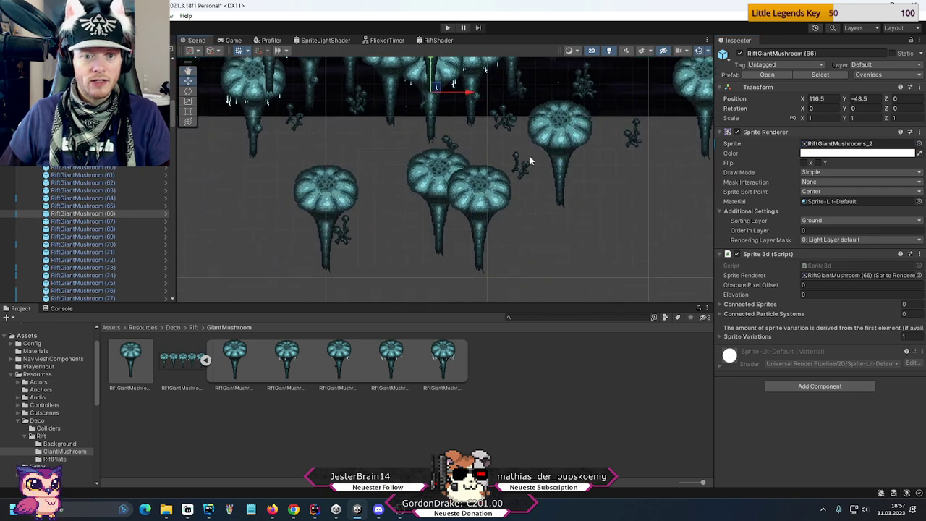
{"action": "left_click", "coordinate": [429, 171]}
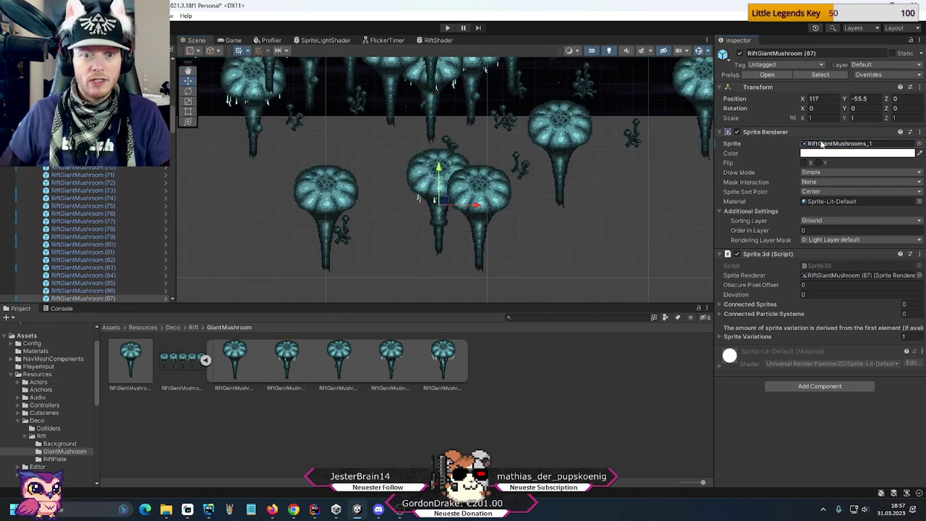
{"action": "left_click", "coordinate": [491, 183]}
{"action": "left_click", "coordinate": [583, 129]}
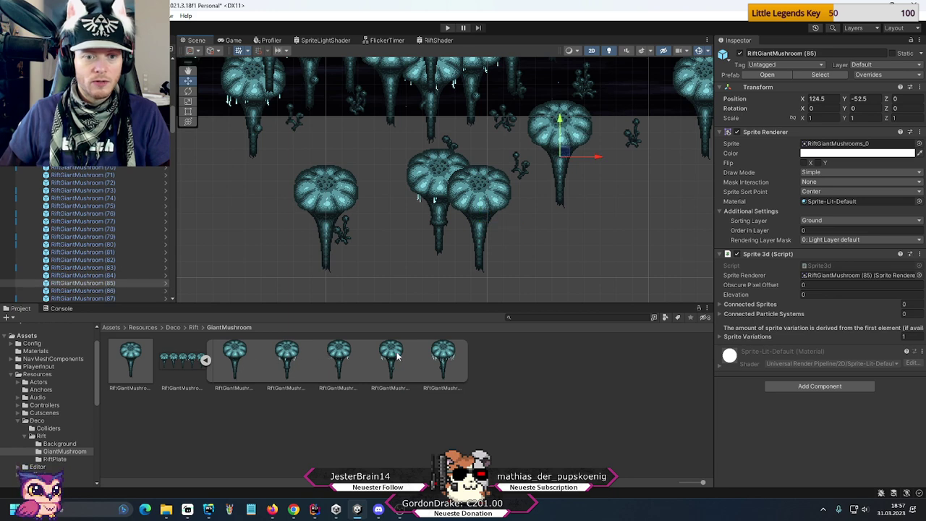
{"action": "left_click_drag", "start_coordinate": [396, 354], "coordinate": [851, 148]}
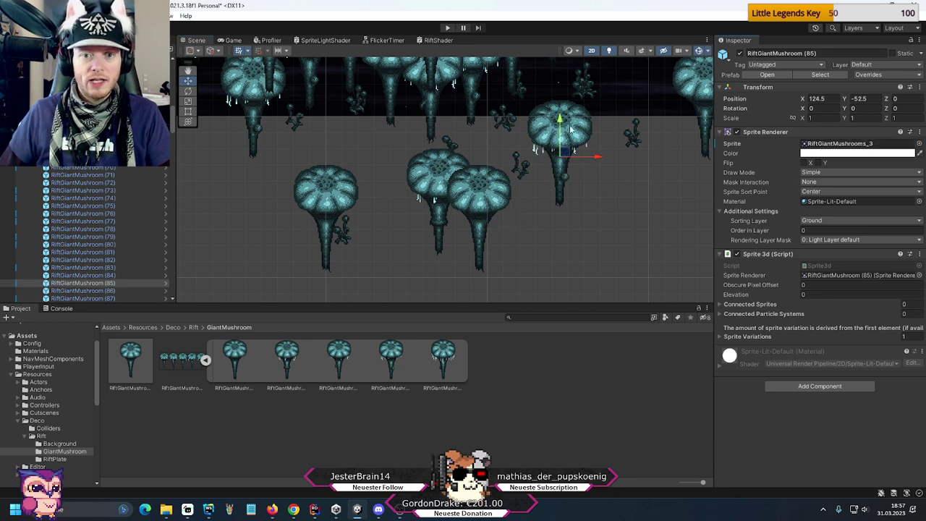
- Assign sprite RiftGiantMushrooms_4 to RiftGiantMushroom (59) at X 121.5, Y -38.5, and RiftGiantMushrooms_3 to RiftGiantMushroom (60) at X 119, Y -39.5
{"action": "middle_click_drag", "start_coordinate": [570, 129], "coordinate": [710, 103]}
{"action": "key", "text": "Right"}
{"action": "key", "text": "Up"}
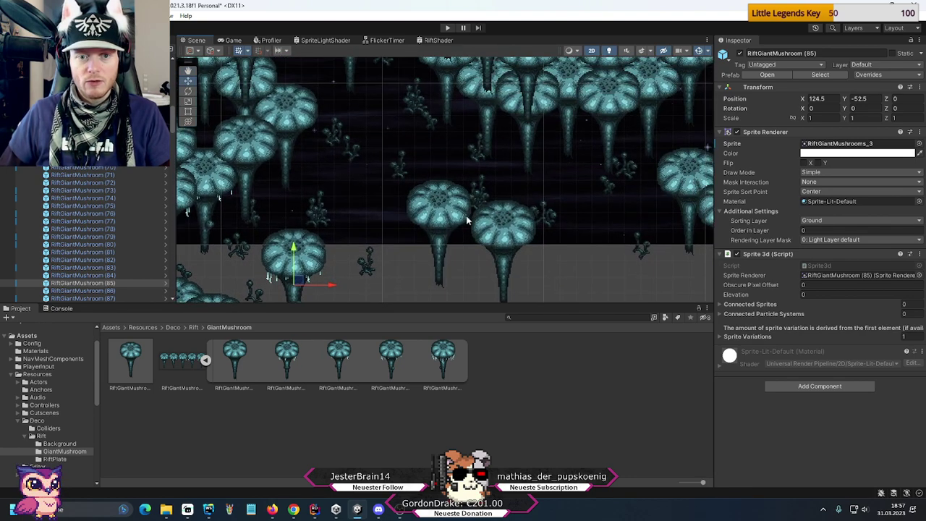
{"action": "middle_click_drag", "start_coordinate": [407, 143], "coordinate": [556, 175]}
{"action": "left_click", "coordinate": [504, 159]}
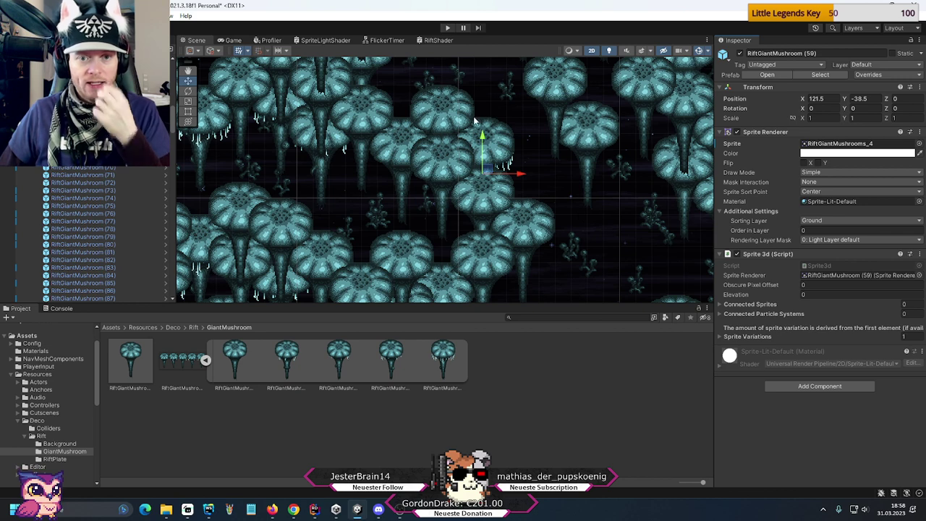
{"action": "left_click", "coordinate": [428, 201]}
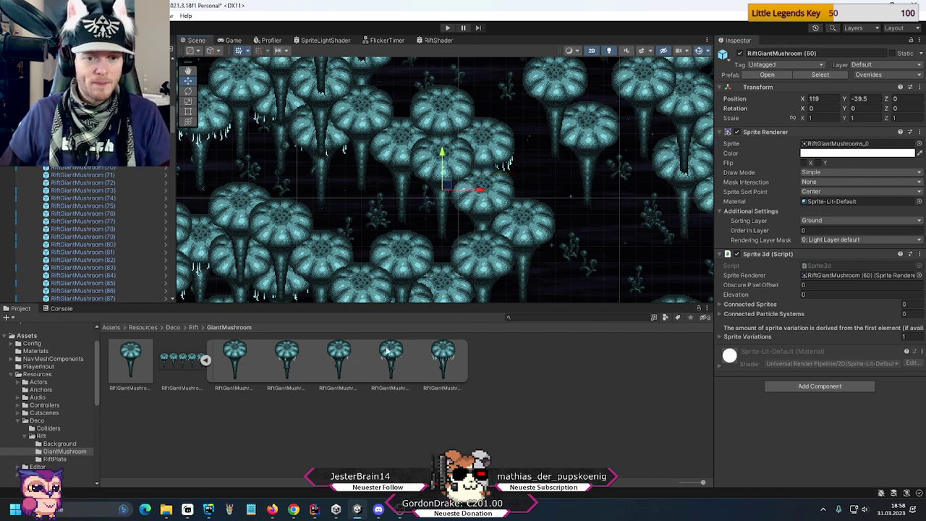
{"action": "left_click_drag", "start_coordinate": [387, 351], "coordinate": [847, 150]}
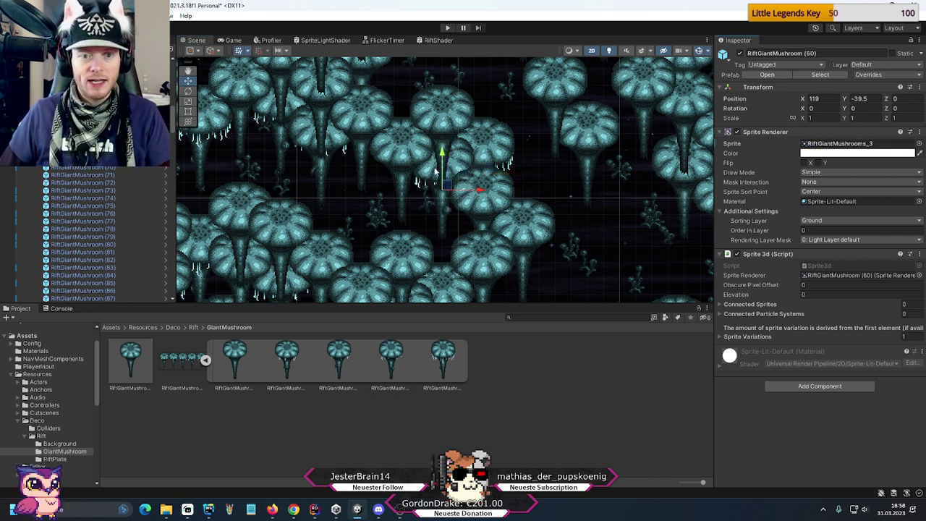
- Assign sprite RiftGiantMushrooms_2 to RiftGiantMushroom (117), the mushroom at X 126, Y -34.5
{"action": "scroll", "coordinate": [410, 115], "scroll_direction": "up", "scroll_amount": 2}
{"action": "middle_click_drag", "start_coordinate": [409, 116], "coordinate": [383, 237]}
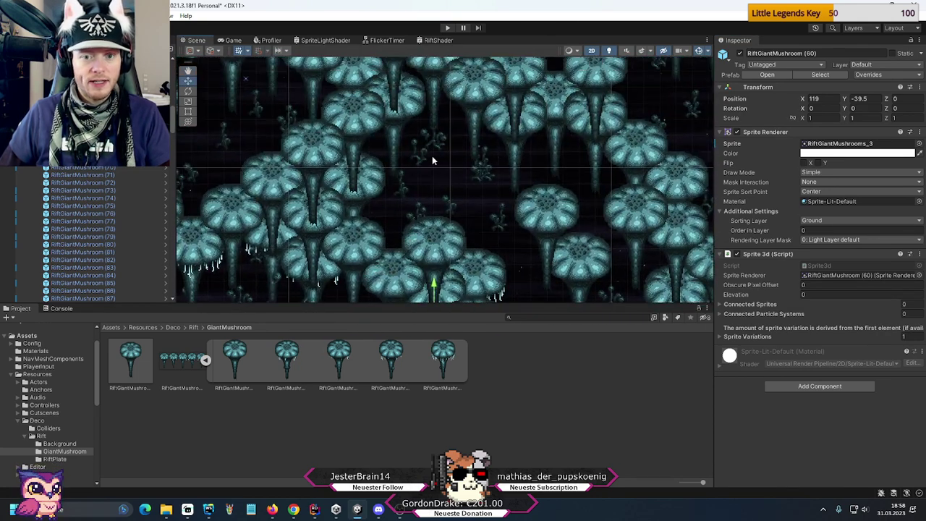
{"action": "middle_click_drag", "start_coordinate": [433, 161], "coordinate": [346, 94]}
{"action": "left_click", "coordinate": [436, 120]}
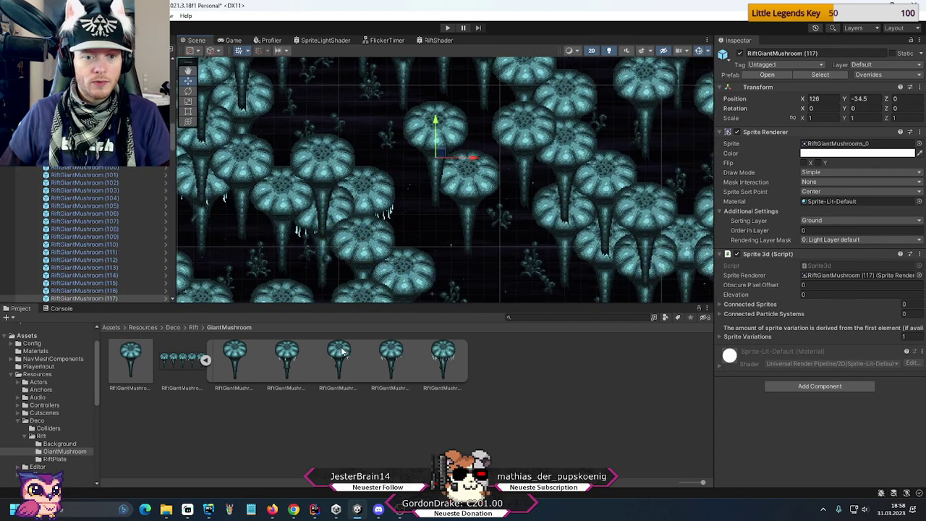
{"action": "key", "text": "v"}
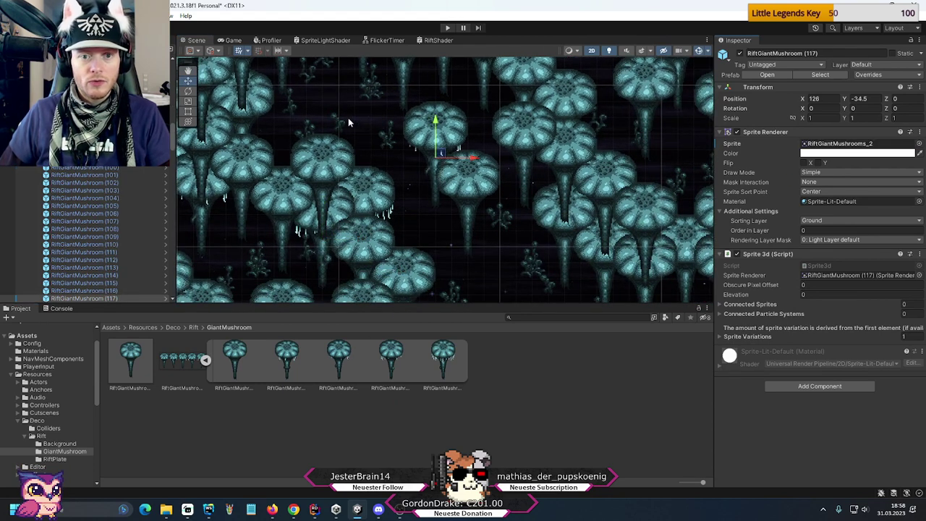
{"action": "middle_click_drag", "start_coordinate": [348, 123], "coordinate": [565, 222]}
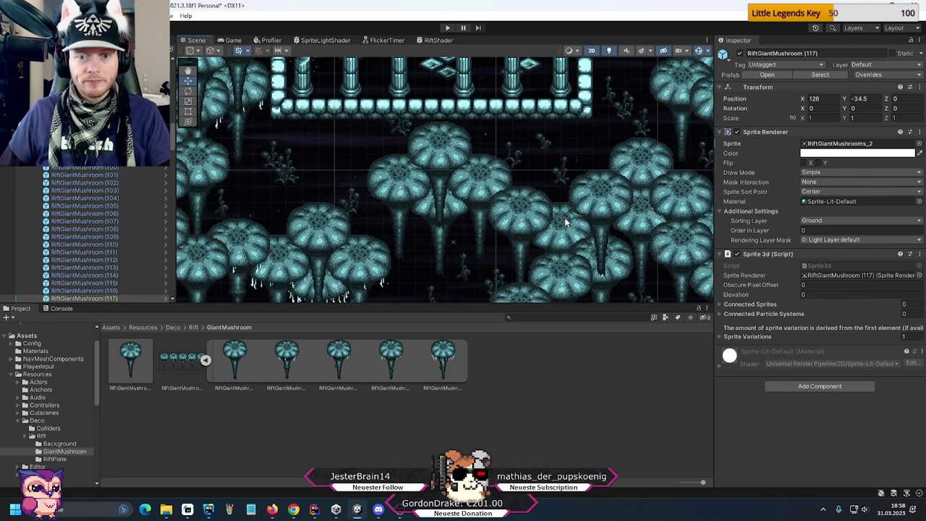
- Assign sprite RiftGiantMushrooms_1 to RiftGiantMushroom (95) at X 109, Y -22.5, and RiftGiantMushrooms_2 to RiftGiantMushroom (99) at X 116.5, Y -23.5
{"action": "left_click", "coordinate": [468, 192]}
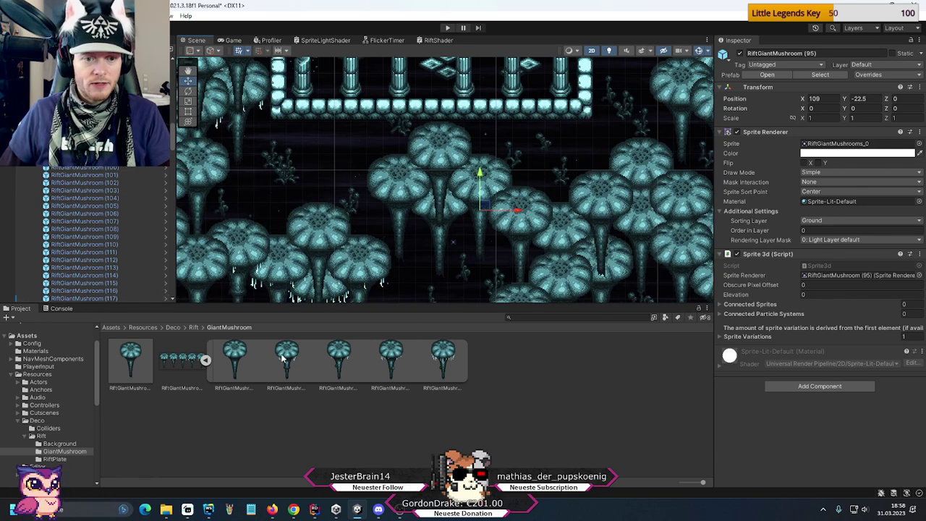
{"action": "key", "text": "v"}
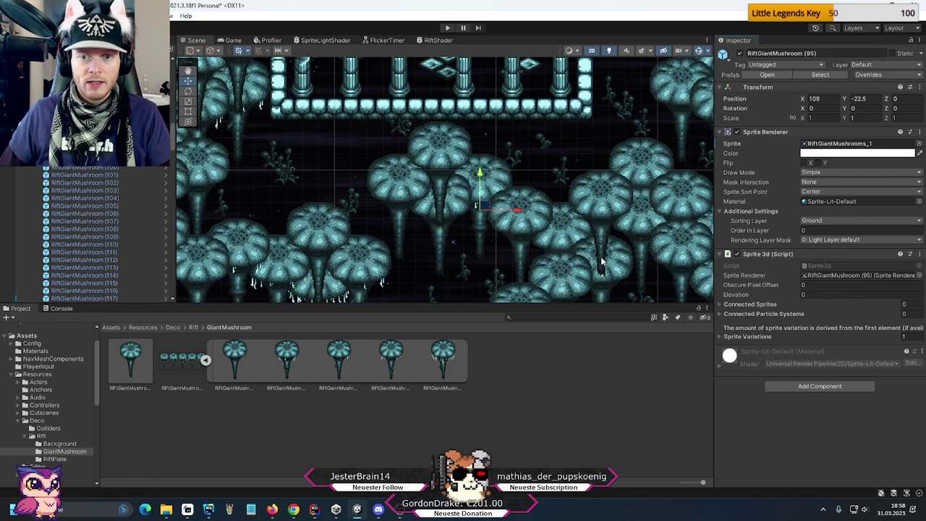
{"action": "left_click", "coordinate": [603, 210]}
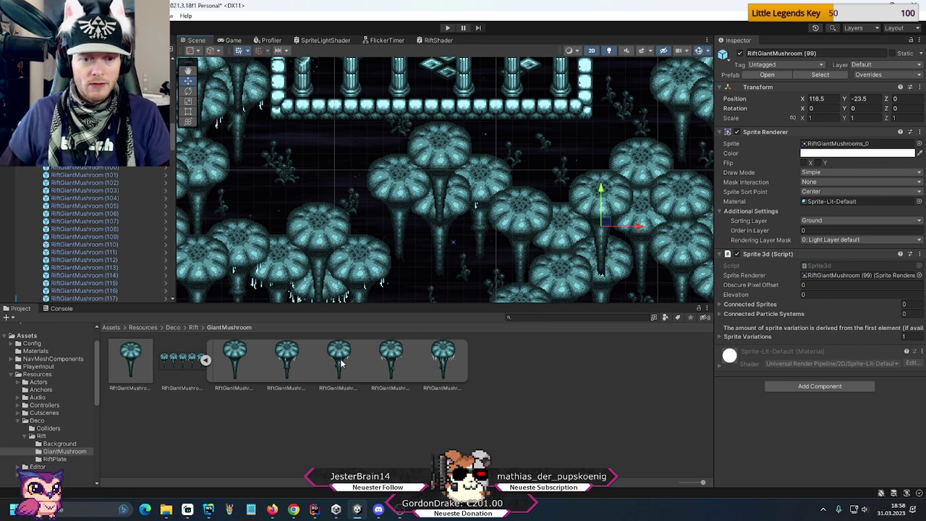
{"action": "left_click_drag", "start_coordinate": [341, 363], "coordinate": [853, 145]}
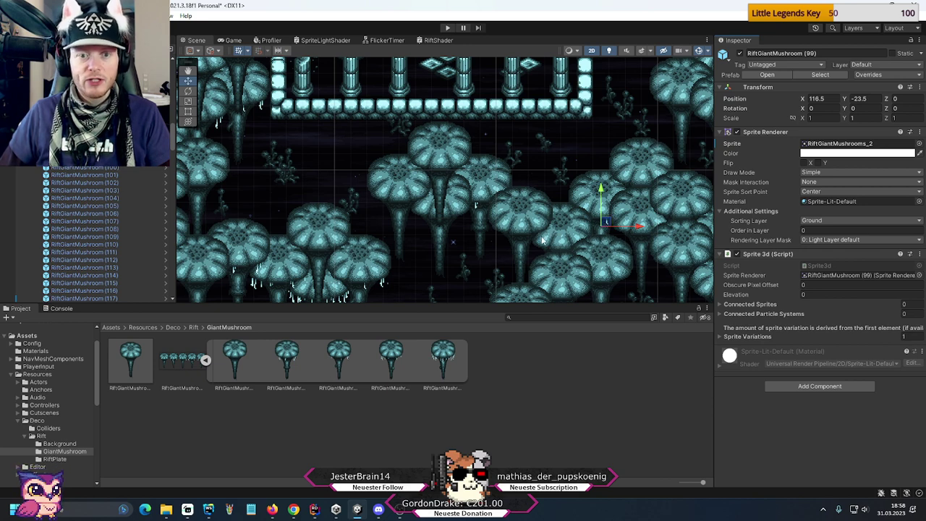
- Assign sprite RiftGiantMushrooms_2 to RiftGiantMushroom (97) at X 106.5, Y -23.5, and RiftGiantMushrooms_4 to RiftGiantMushroom (105)
{"action": "left_click", "coordinate": [449, 212]}
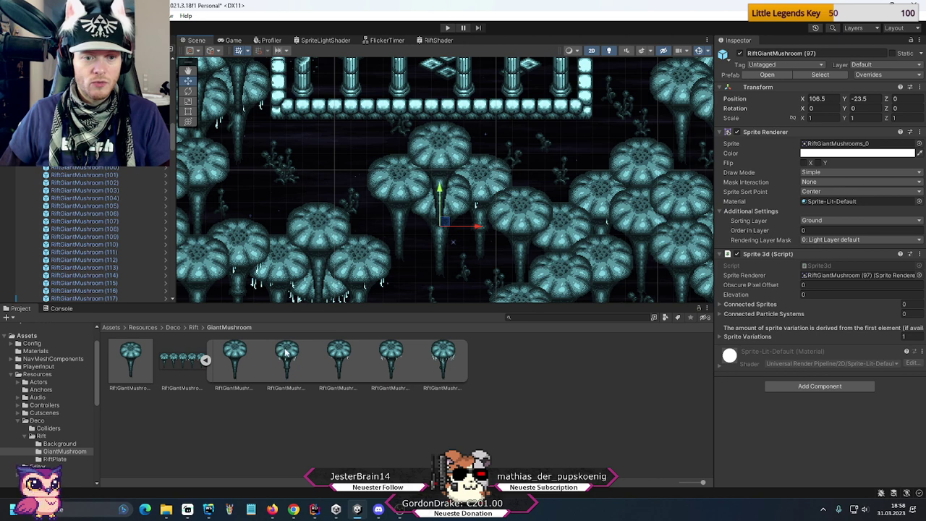
{"action": "left_click_drag", "start_coordinate": [286, 352], "coordinate": [857, 149]}
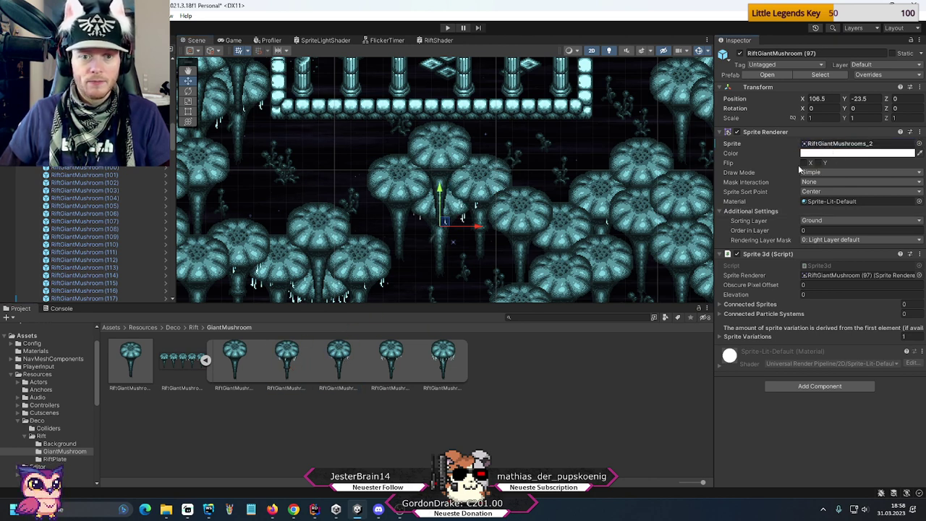
{"action": "middle_click_drag", "start_coordinate": [578, 233], "coordinate": [434, 145]}
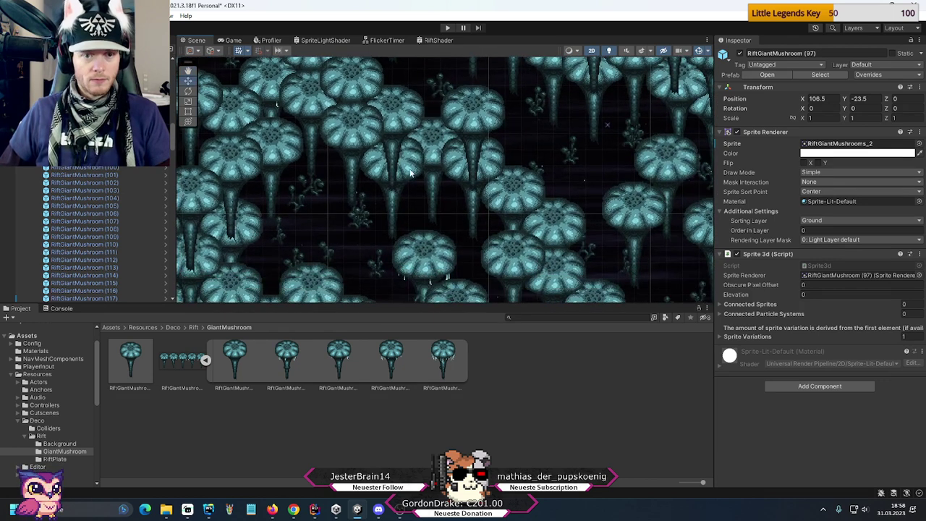
{"action": "left_click", "coordinate": [394, 174]}
{"action": "left_click_drag", "start_coordinate": [443, 353], "coordinate": [850, 152]}
- Assign sprite RiftGiantMushrooms_4 to RiftGiantMushroom (106) at X 126.5, Y -27.5, and RiftGiantMushrooms_3 to RiftGiantMushroom (108) at X 129, Y -28.5
{"action": "left_click", "coordinate": [431, 151]}
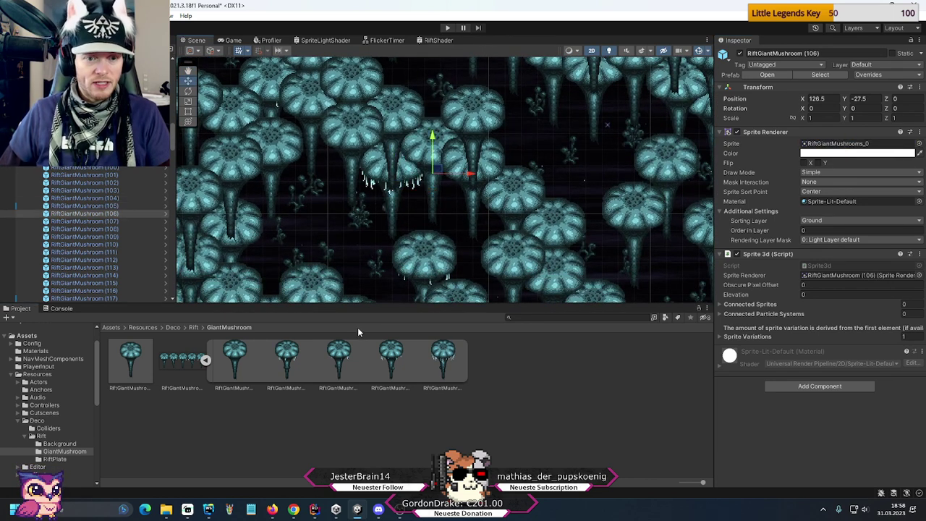
{"action": "left_click_drag", "start_coordinate": [443, 353], "coordinate": [821, 148]}
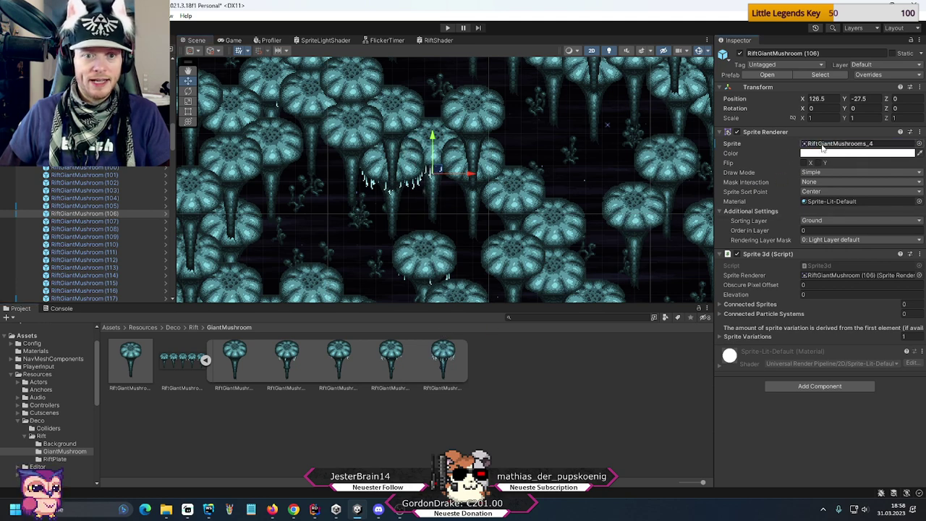
{"action": "left_click", "coordinate": [455, 162]}
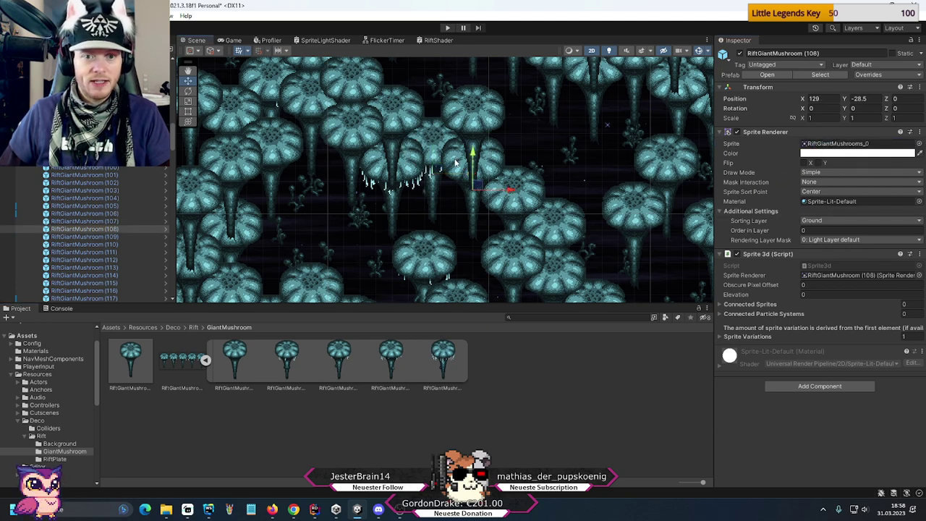
{"action": "left_click_drag", "start_coordinate": [398, 353], "coordinate": [835, 148]}
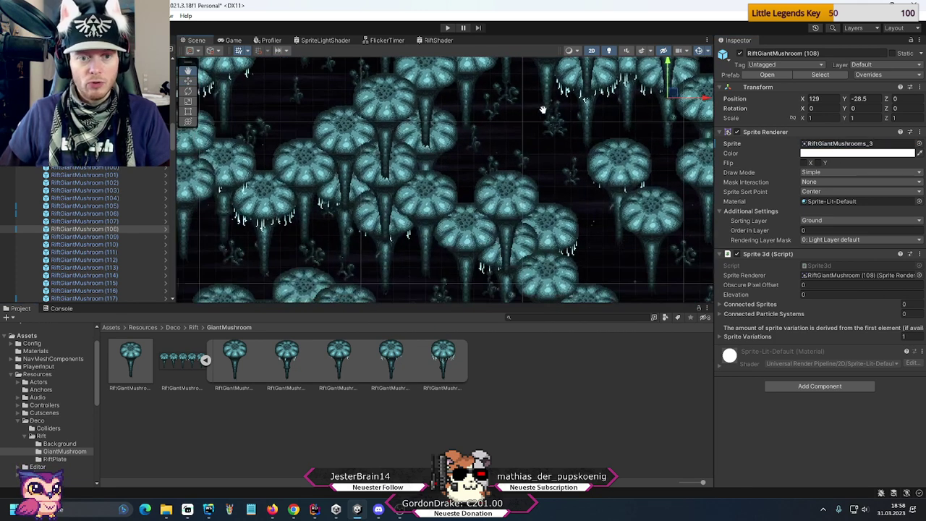
- Assign sprite RiftGiantMushrooms_2 to RiftGiantMushroom (91) at X 114, Y -28.5, and RiftGiantMushrooms_3 to RiftGiantMushroom (112) at X 134, Y -35.5
{"action": "middle_click_drag", "start_coordinate": [348, 201], "coordinate": [478, 209]}
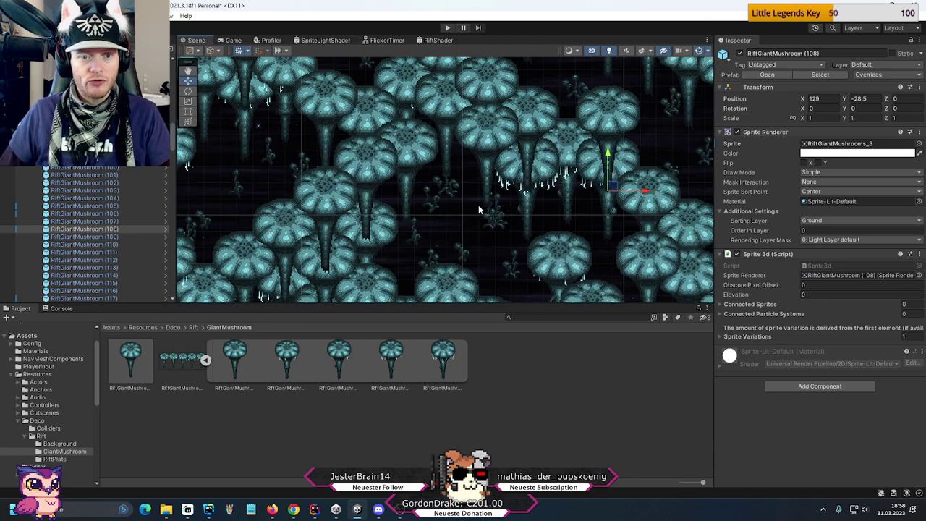
{"action": "left_click", "coordinate": [368, 164]}
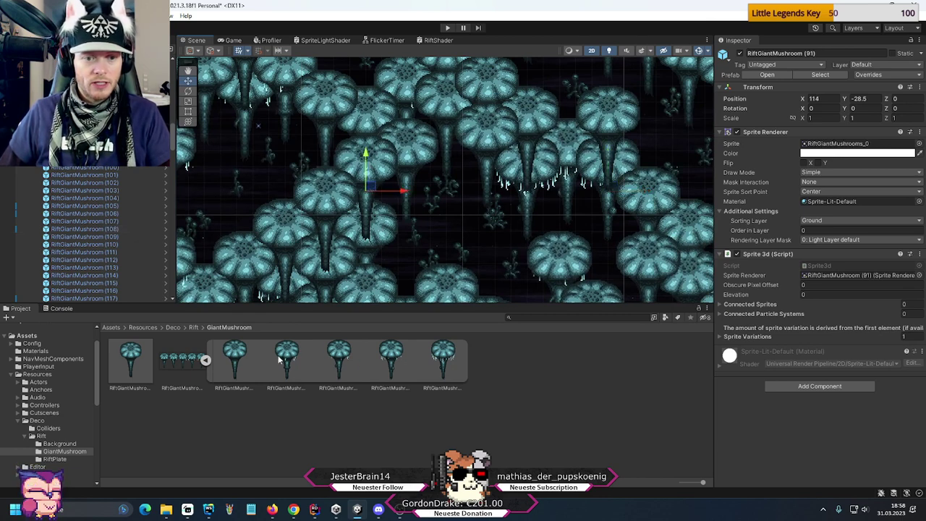
{"action": "left_click_drag", "start_coordinate": [279, 360], "coordinate": [839, 143]}
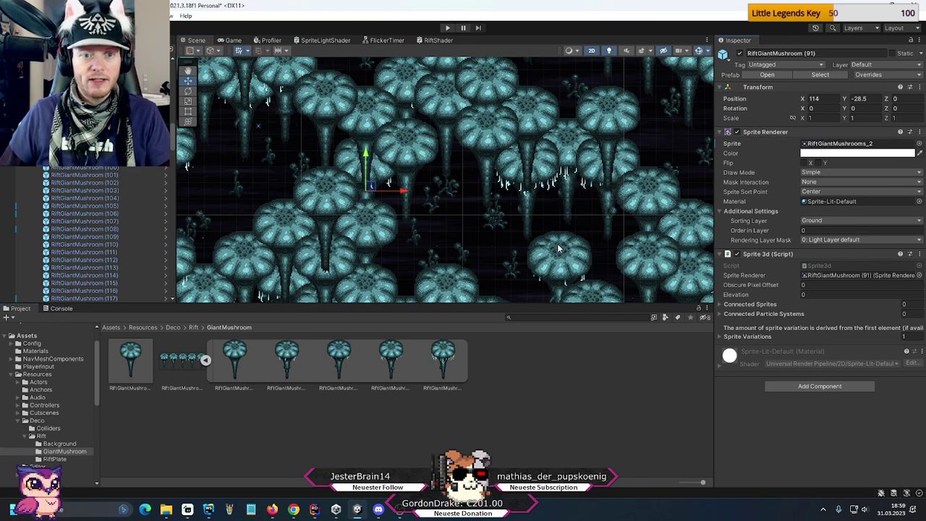
{"action": "middle_click_drag", "start_coordinate": [557, 248], "coordinate": [363, 146]}
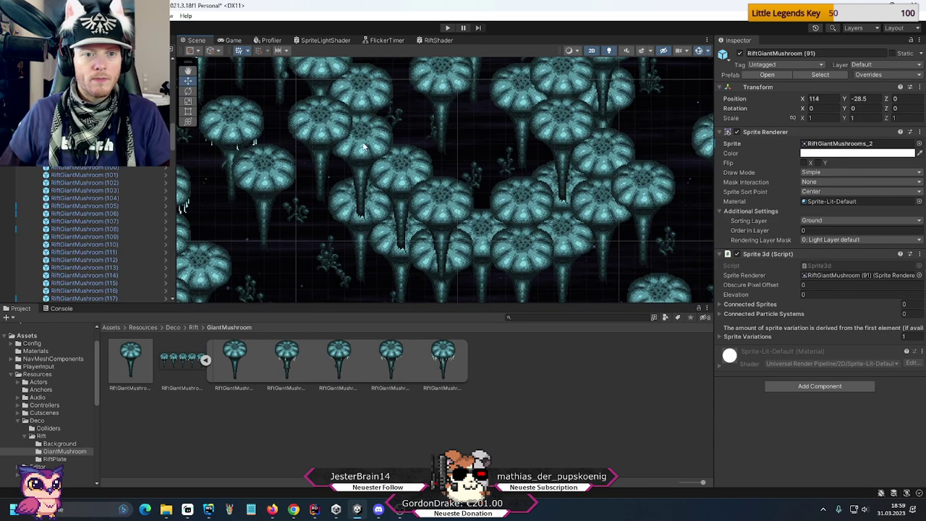
{"action": "left_click", "coordinate": [364, 147]}
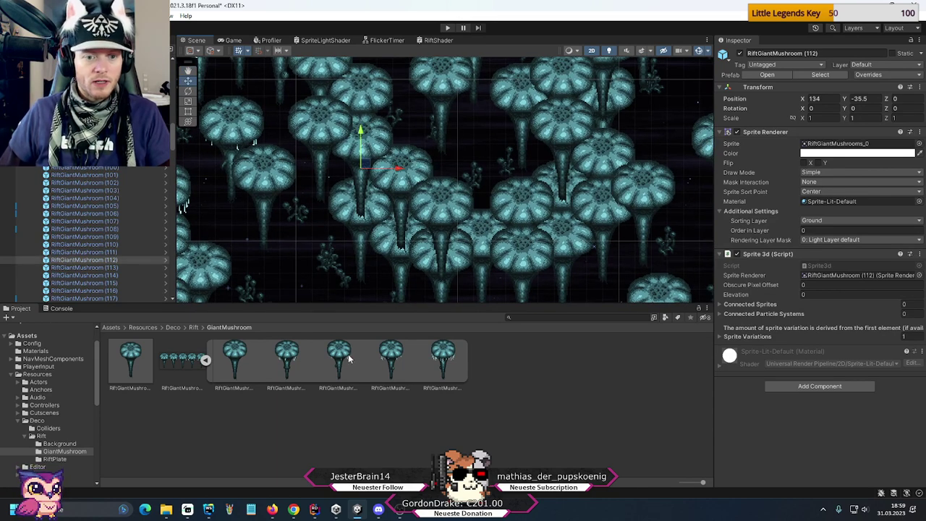
{"action": "left_click_drag", "start_coordinate": [394, 356], "coordinate": [402, 242]}
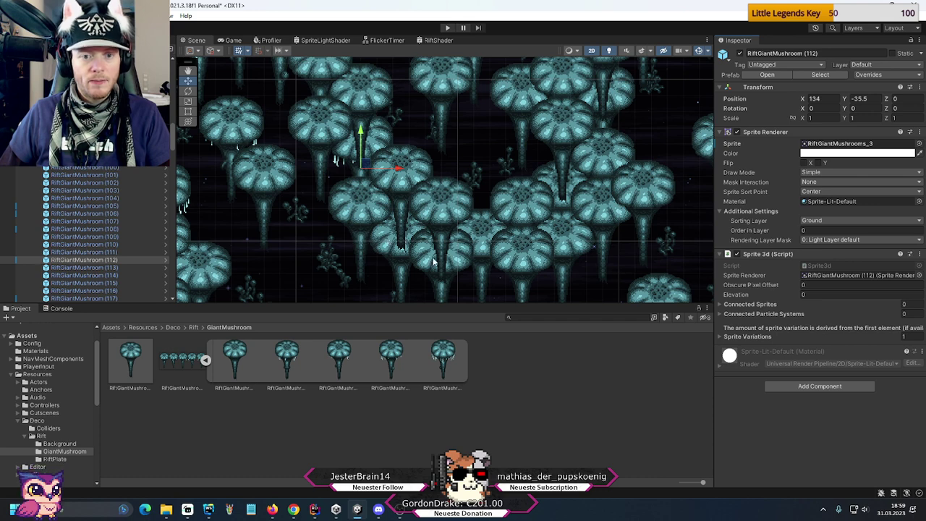
- Assign a dripping sprite to RiftGiantMushroom (115) at X 136.5, Y -41.5, and RiftGiantMushrooms_2 to RiftGiantMushroom (119) at X 139, Y -42.5
{"action": "left_click", "coordinate": [385, 257]}
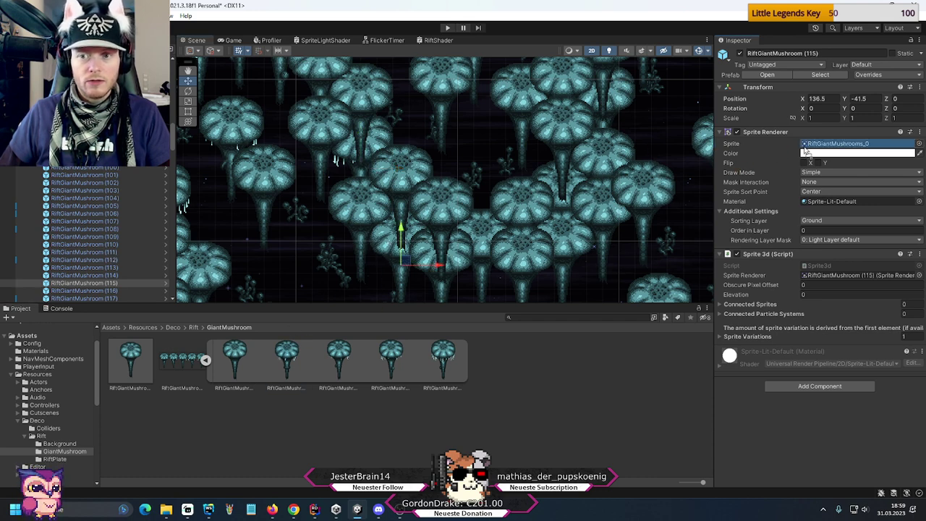
{"action": "left_click", "coordinate": [463, 264]}
{"action": "left_click_drag", "start_coordinate": [344, 354], "coordinate": [856, 144]}
- Assign sprite RiftGiantMushrooms_3 to RiftGiantMushroom (129) at X 149, Y -47.5, and RiftGiantMushrooms_4 to RiftGiantMushroom (127) at X 151.5, Y -38.5
{"action": "middle_click_drag", "start_coordinate": [506, 200], "coordinate": [492, 59]}
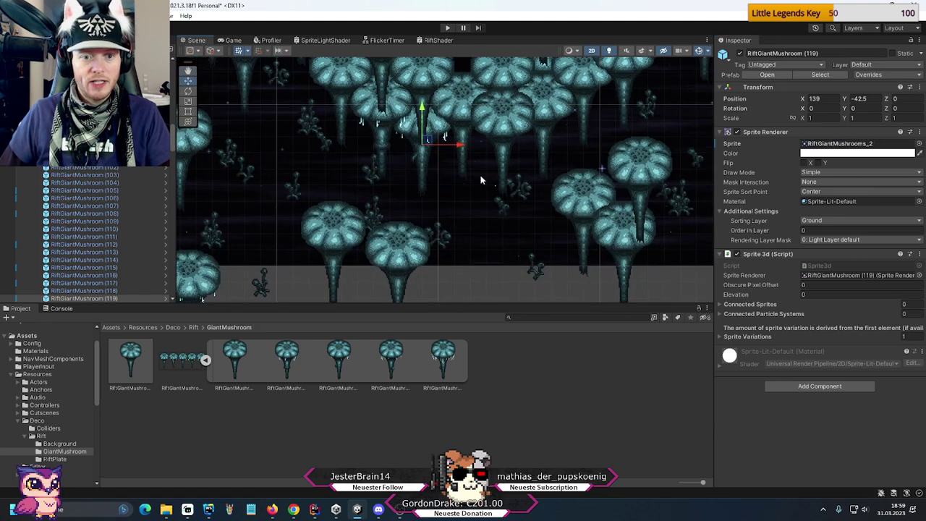
{"action": "middle_click_drag", "start_coordinate": [483, 181], "coordinate": [345, 209]}
{"action": "middle_click_drag", "start_coordinate": [475, 154], "coordinate": [475, 158]}
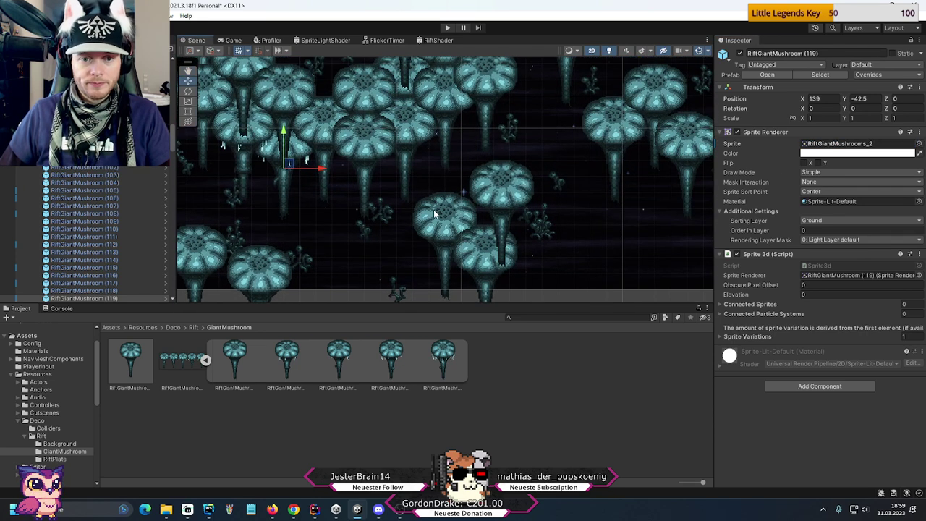
{"action": "left_click", "coordinate": [443, 211]}
{"action": "left_click_drag", "start_coordinate": [390, 354], "coordinate": [811, 145]}
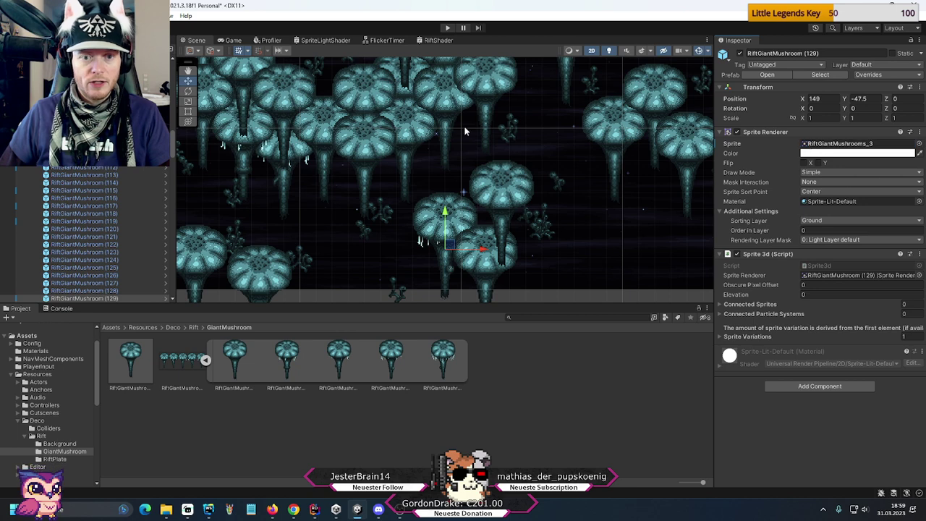
{"action": "middle_click_drag", "start_coordinate": [470, 107], "coordinate": [495, 271]}
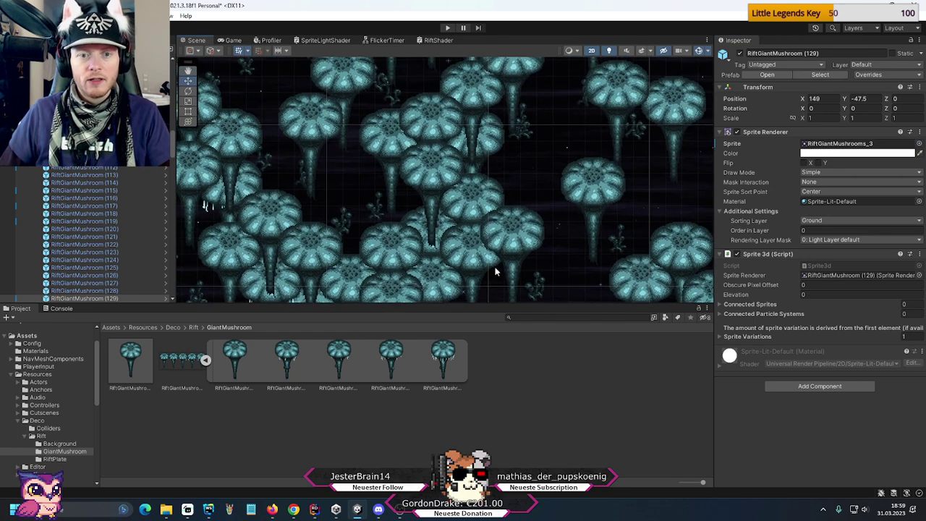
{"action": "left_click", "coordinate": [504, 240]}
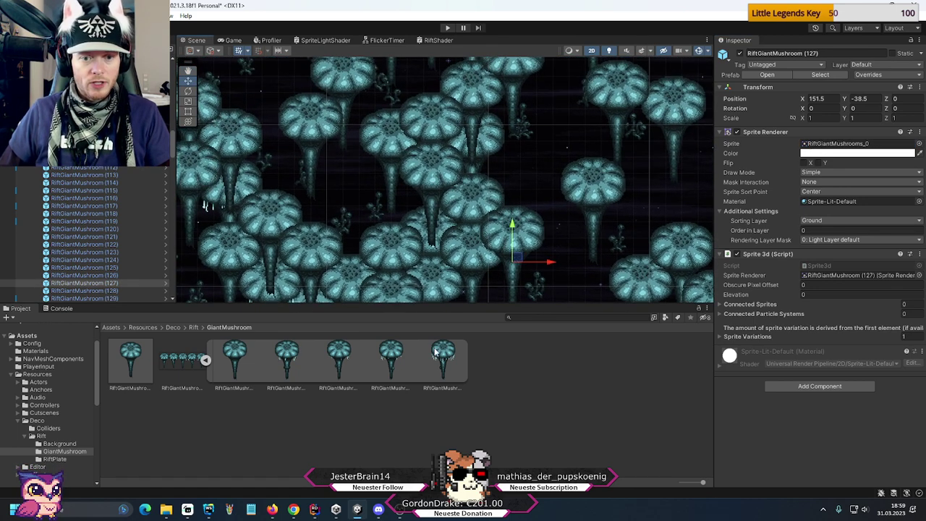
{"action": "left_click_drag", "start_coordinate": [435, 350], "coordinate": [839, 145]}
- Assign sprite RiftGiantMushrooms_1 to the mushroom directly left of RiftGiantMushroom (127), and RiftGiantMushrooms_4 to RiftGiantMushroom (123) at X 146.5, Y -41.5
{"action": "middle_click_drag", "start_coordinate": [499, 207], "coordinate": [536, 135]}
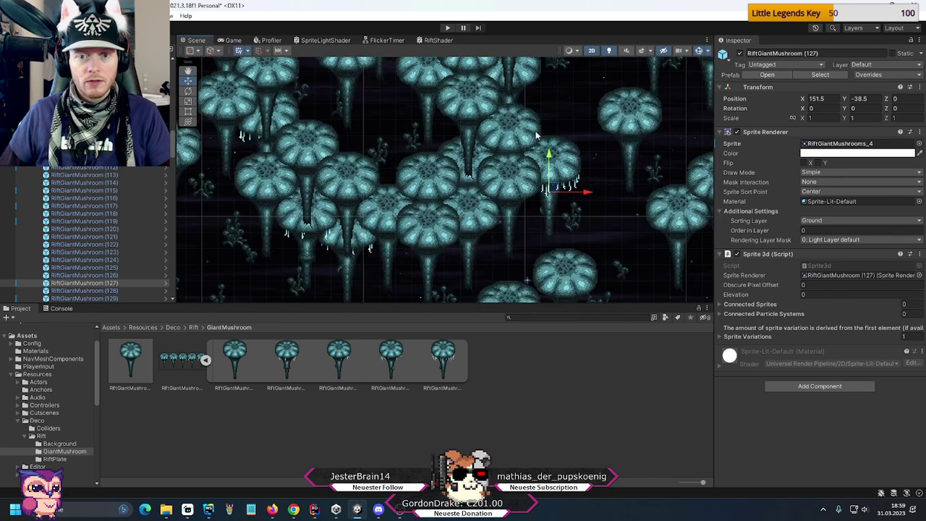
{"action": "left_click", "coordinate": [508, 179]}
{"action": "left_click_drag", "start_coordinate": [758, 160], "coordinate": [477, 320]}
{"action": "left_click_drag", "start_coordinate": [287, 355], "coordinate": [839, 144]}
{"action": "left_click", "coordinate": [481, 217]}
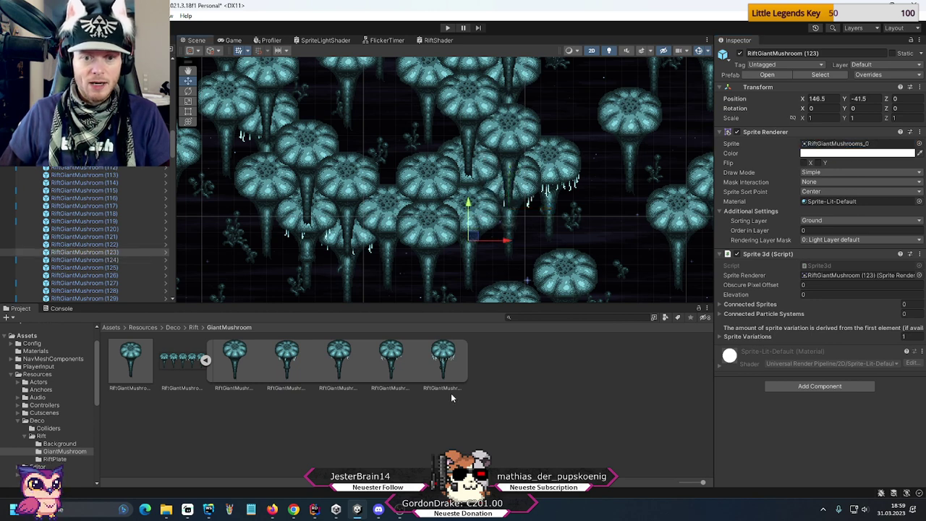
{"action": "left_click_drag", "start_coordinate": [841, 188], "coordinate": [838, 147]}
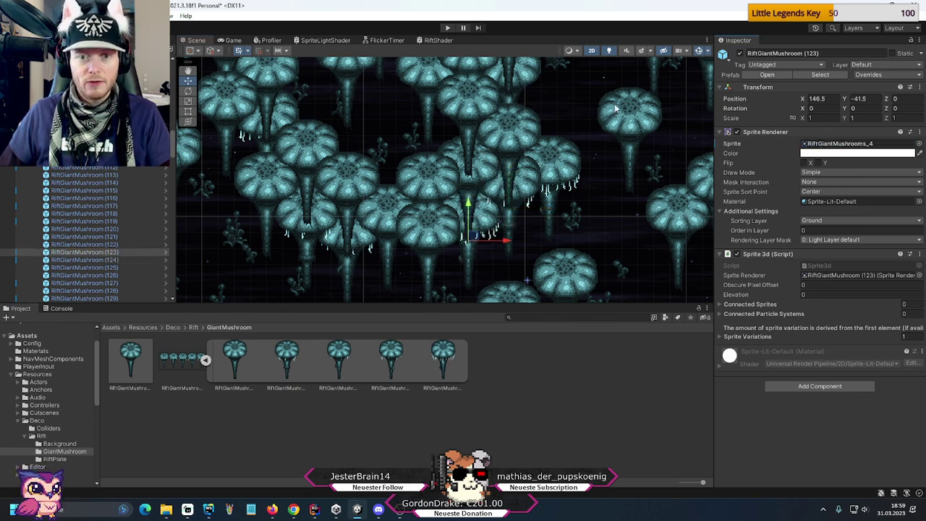
- Assign a dripping sprite to RiftGiantMushroom (133) at X 149, Y -32.5, and RiftGiantMushrooms_1 to RiftGiantMushroom (131) at X 146.5, Y -34.5
{"action": "middle_click_drag", "start_coordinate": [616, 108], "coordinate": [529, 170]}
{"action": "left_click", "coordinate": [477, 130]}
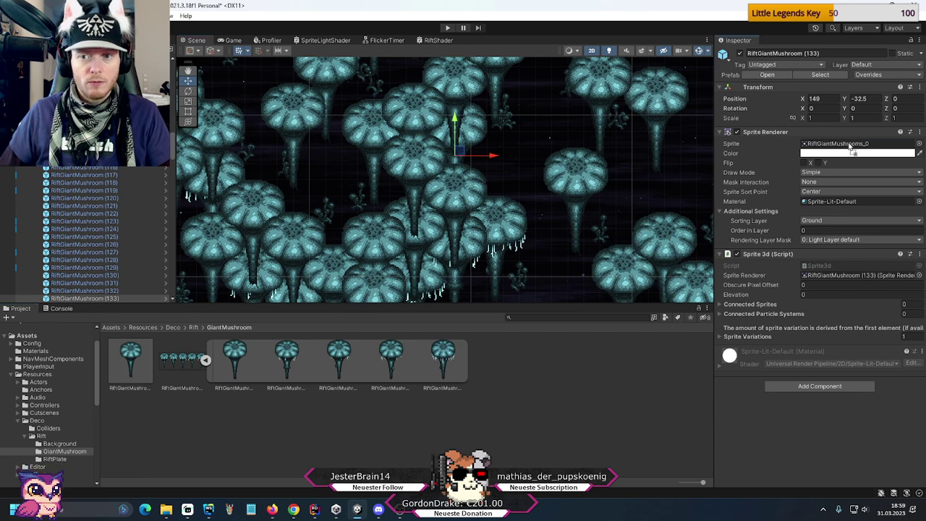
{"action": "left_click", "coordinate": [403, 169]}
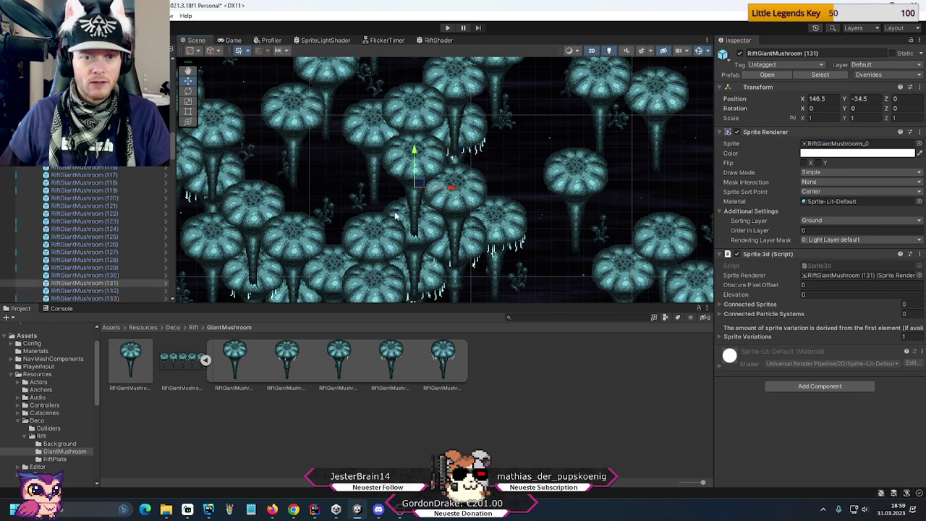
{"action": "left_click_drag", "start_coordinate": [290, 358], "coordinate": [832, 144]}
- Assign sprite RiftGiantMushrooms_3 to RiftGiantMushroom (132) at X 144, Y -32.5, and RiftGiantMushrooms_2 to RiftGiantMushroom (163) at X 156.5, Y -35.5
{"action": "left_click", "coordinate": [371, 131]}
{"action": "middle_click_drag", "start_coordinate": [443, 224], "coordinate": [470, 190]}
{"action": "middle_click_drag", "start_coordinate": [535, 190], "coordinate": [511, 143]}
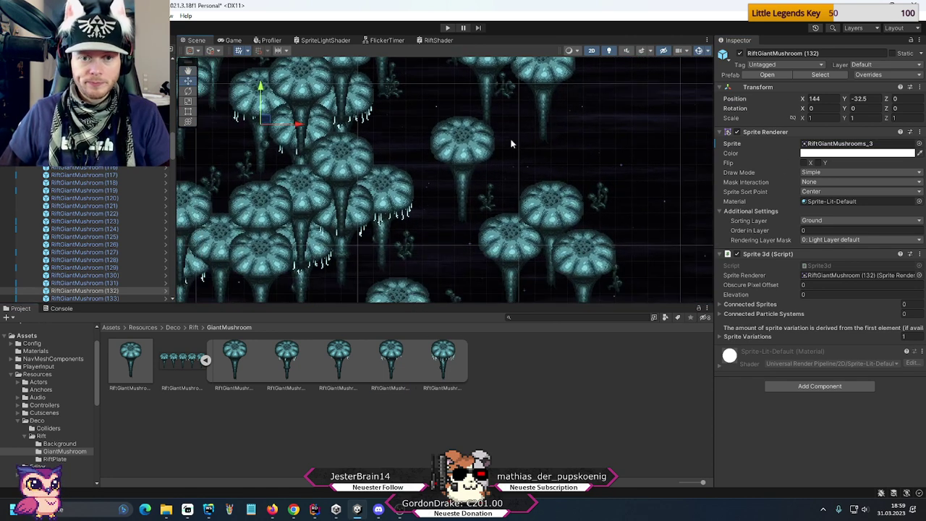
{"action": "left_click", "coordinate": [463, 159]}
{"action": "left_click_drag", "start_coordinate": [339, 353], "coordinate": [832, 148]}
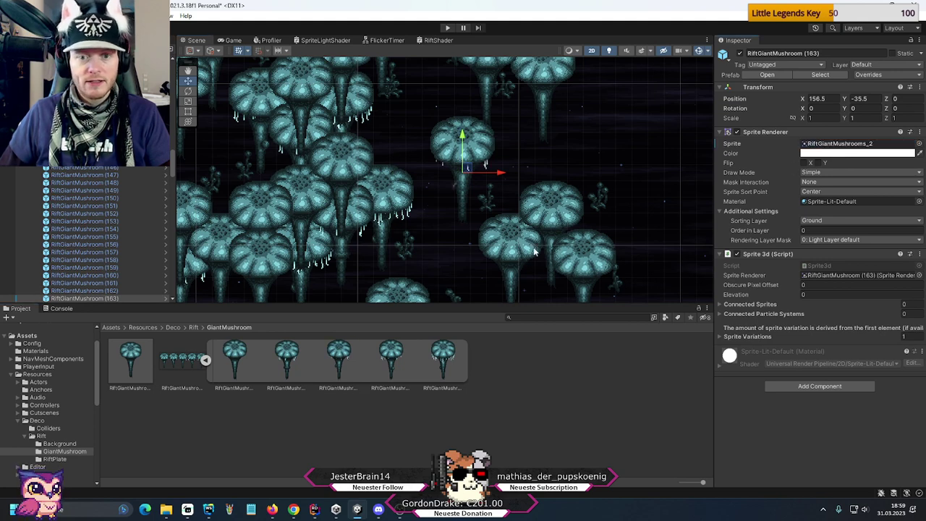
- Assign sprite RiftGiantMushrooms_3 to RiftGiantMushroom (161) at X 162, Y -39.5, and RiftGiantMushrooms_1 to RiftGiantMushroom (165) at X 158, Y -29.5
{"action": "left_click", "coordinate": [556, 206]}
{"action": "left_click_drag", "start_coordinate": [390, 353], "coordinate": [856, 147]}
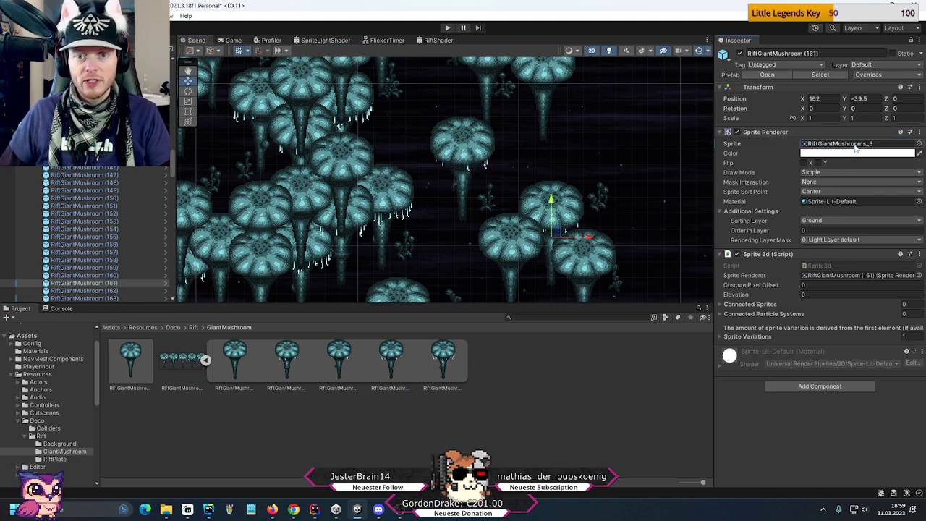
{"action": "middle_click_drag", "start_coordinate": [601, 156], "coordinate": [565, 208]}
{"action": "left_click", "coordinate": [564, 206]}
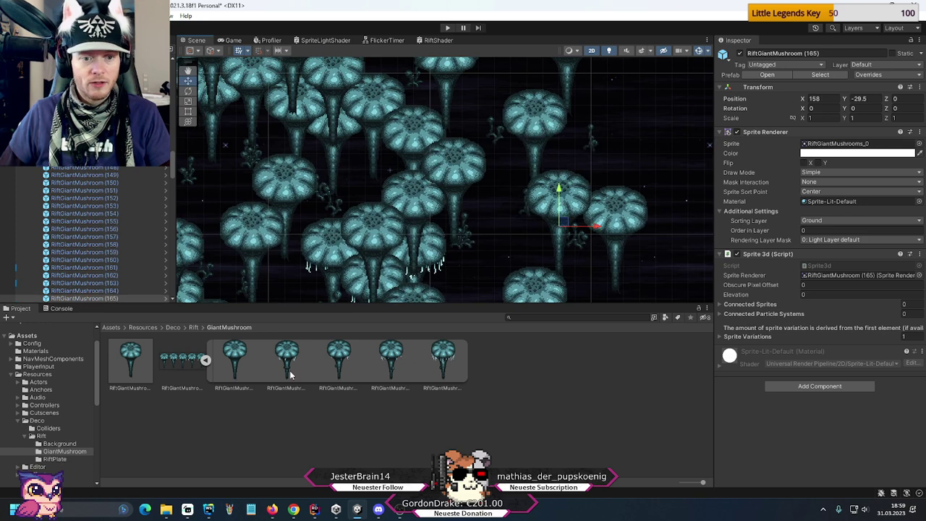
{"action": "left_click_drag", "start_coordinate": [287, 354], "coordinate": [838, 149]}
- Assign sprite RiftGiantMushrooms_4 to RiftGiantMushroom (156), the mushroom at X 141, Y -28.5
{"action": "middle_click_drag", "start_coordinate": [462, 217], "coordinate": [637, 190]}
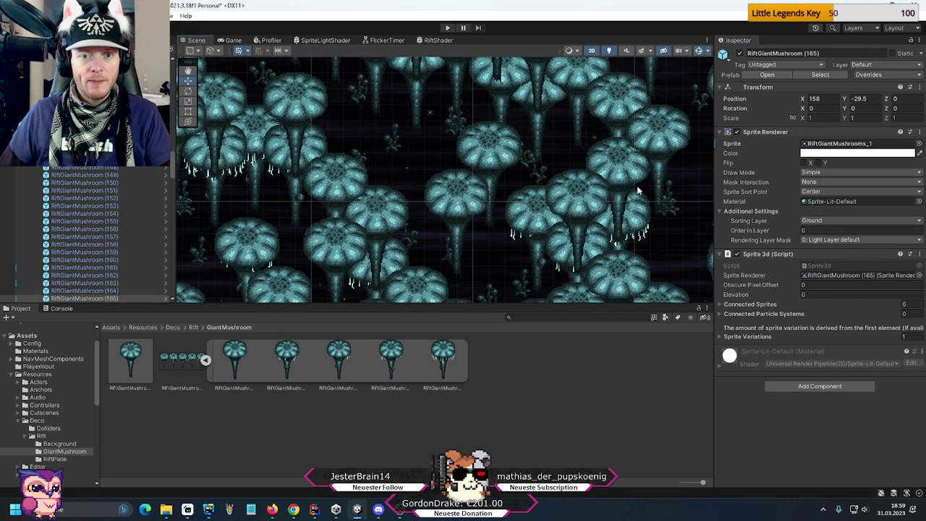
{"action": "left_click", "coordinate": [488, 150]}
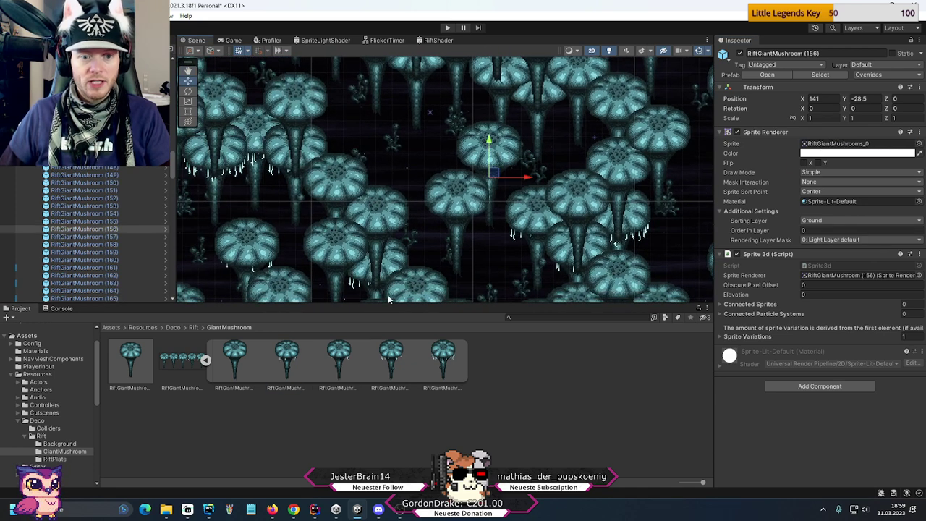
{"action": "left_click_drag", "start_coordinate": [448, 373], "coordinate": [838, 146]}
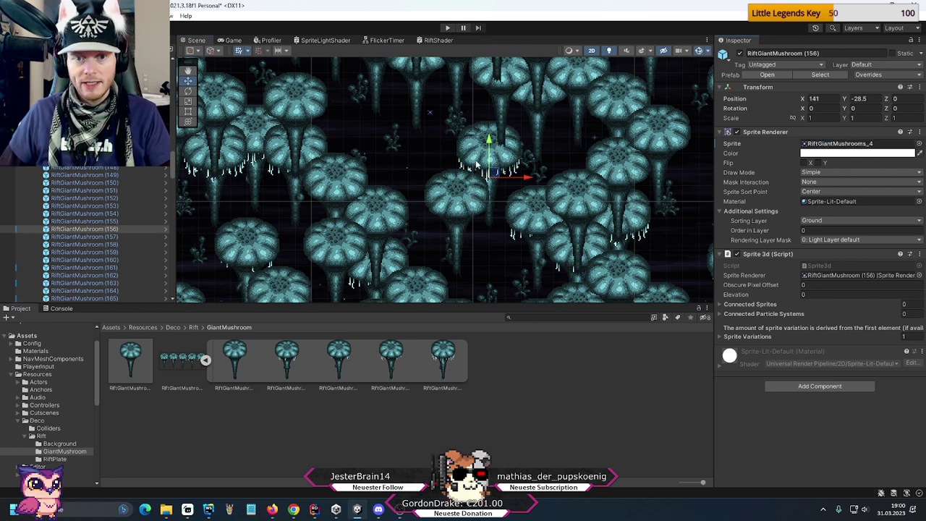
- Assign sprite RiftGiantMushrooms_1 to RiftGiantMushroom (168) at X 151, Y -20.5, and RiftGiantMushrooms_3 to RiftGiantMushroom (146) at X 134, Y -21.5
{"action": "middle_click_drag", "start_coordinate": [526, 163], "coordinate": [481, 172]}
{"action": "left_click", "coordinate": [497, 121]}
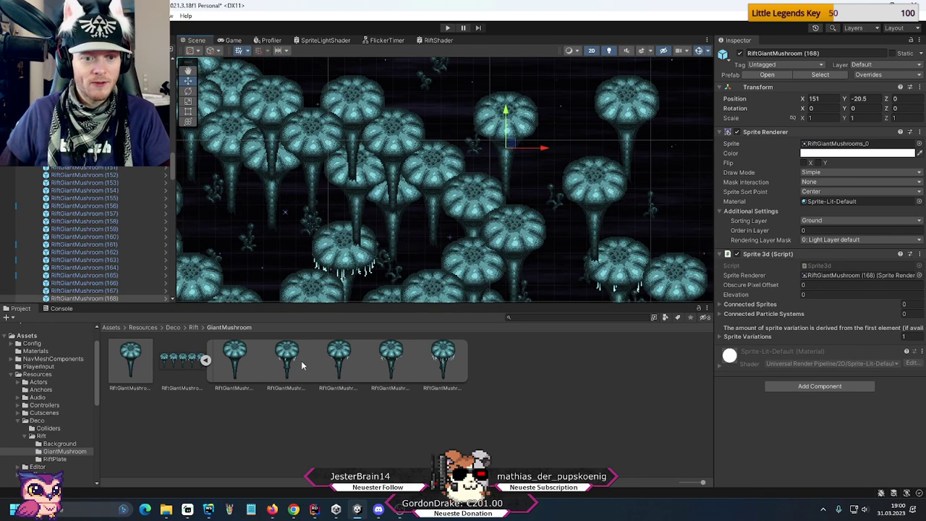
{"action": "left_click_drag", "start_coordinate": [286, 359], "coordinate": [826, 148]}
{"action": "middle_click_drag", "start_coordinate": [637, 108], "coordinate": [626, 215]}
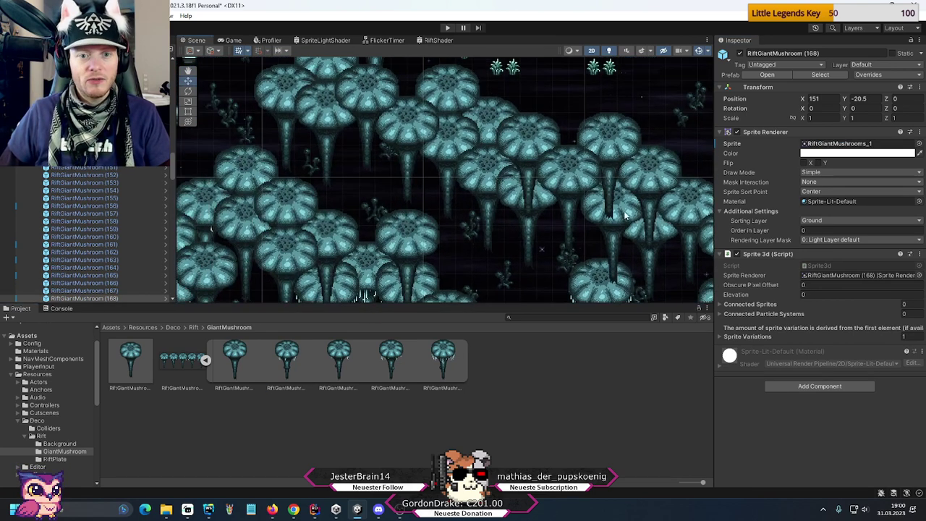
{"action": "left_click", "coordinate": [476, 178]}
{"action": "left_click_drag", "start_coordinate": [388, 356], "coordinate": [850, 146]}
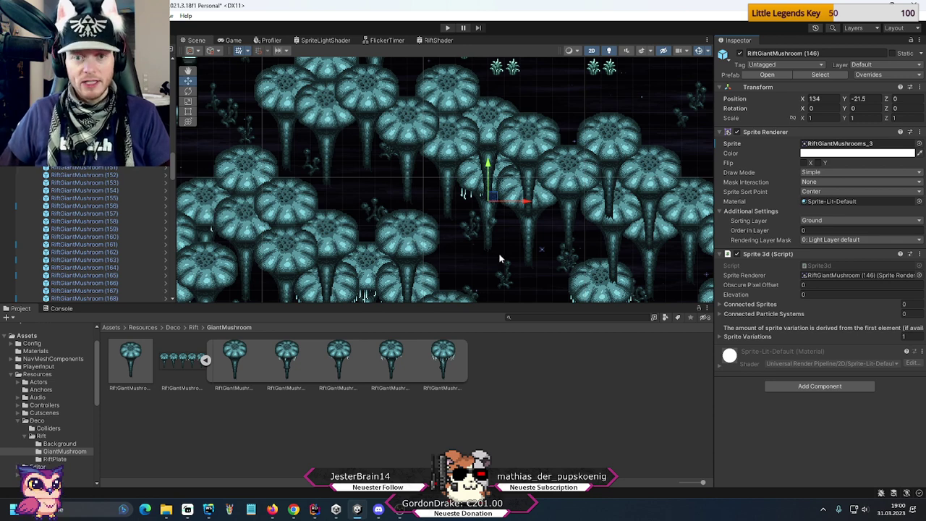
- Assign sprite RiftGiantMushrooms_1 to RiftGiantMushroom (145), the mushroom at X 136.5, Y -22.5
{"action": "middle_click_drag", "start_coordinate": [498, 252], "coordinate": [608, 169]}
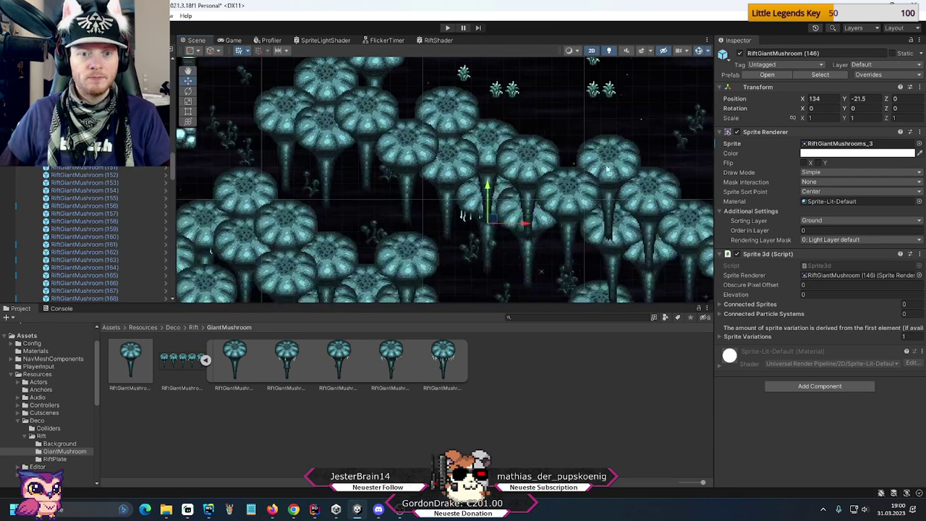
{"action": "middle_click_drag", "start_coordinate": [407, 152], "coordinate": [404, 189]}
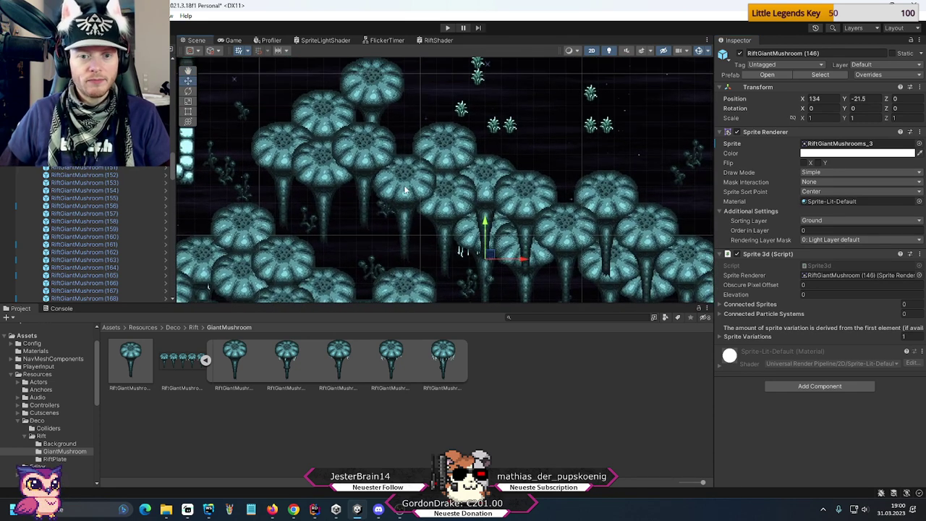
{"action": "left_click", "coordinate": [544, 261]}
{"action": "left_click_drag", "start_coordinate": [391, 358], "coordinate": [857, 143]}
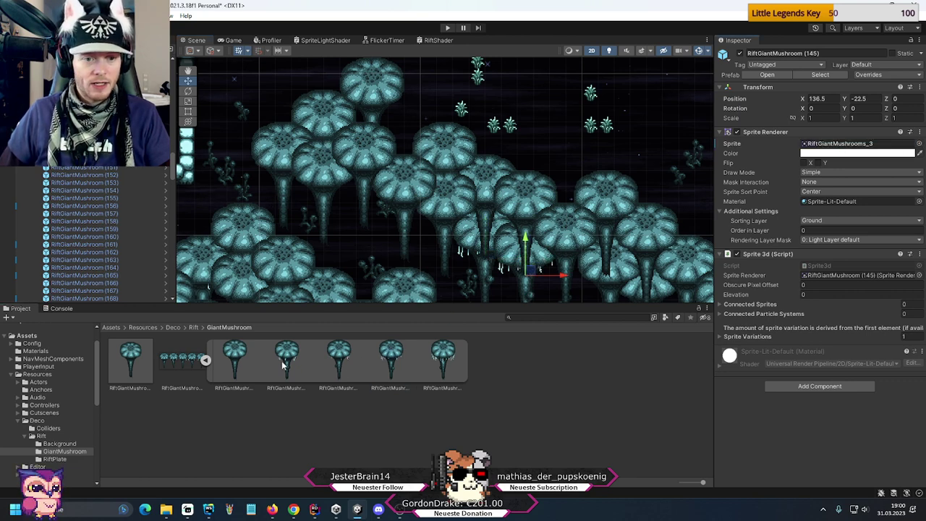
{"action": "left_click_drag", "start_coordinate": [283, 366], "coordinate": [864, 150]}
- Assign sprite RiftGiantMushrooms_2 to RiftGiantMushroom (155) at X 127, Y -12.5, and RiftGiantMushrooms_3 to RiftGiantMushroom (154) at X 121.5, Y -16.5
{"action": "middle_click_drag", "start_coordinate": [396, 200], "coordinate": [549, 239]}
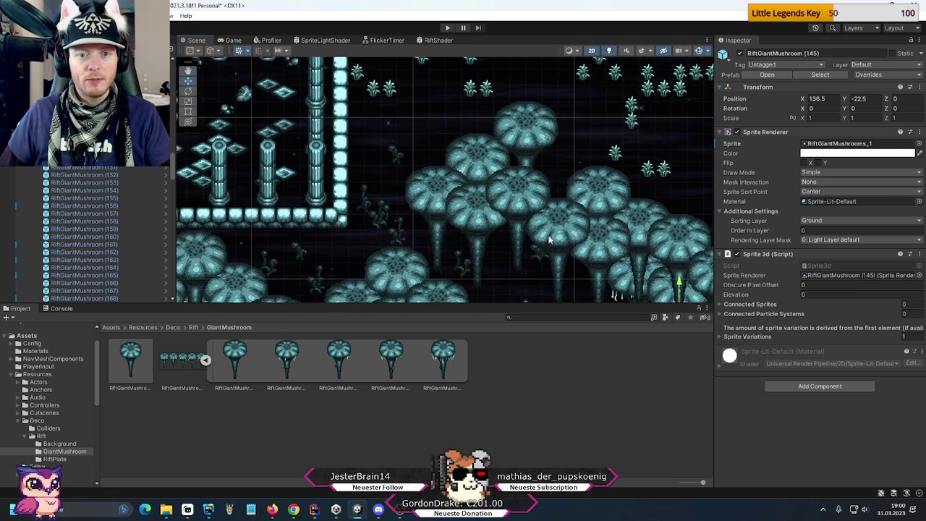
{"action": "left_click", "coordinate": [523, 133]}
{"action": "left_click_drag", "start_coordinate": [345, 354], "coordinate": [857, 143]}
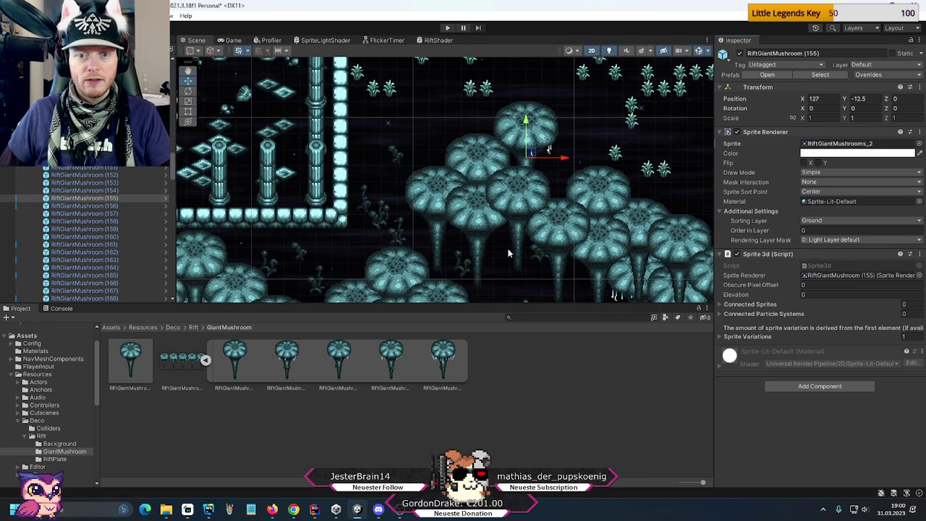
{"action": "left_click", "coordinate": [432, 216]}
{"action": "left_click_drag", "start_coordinate": [390, 350], "coordinate": [857, 145]}
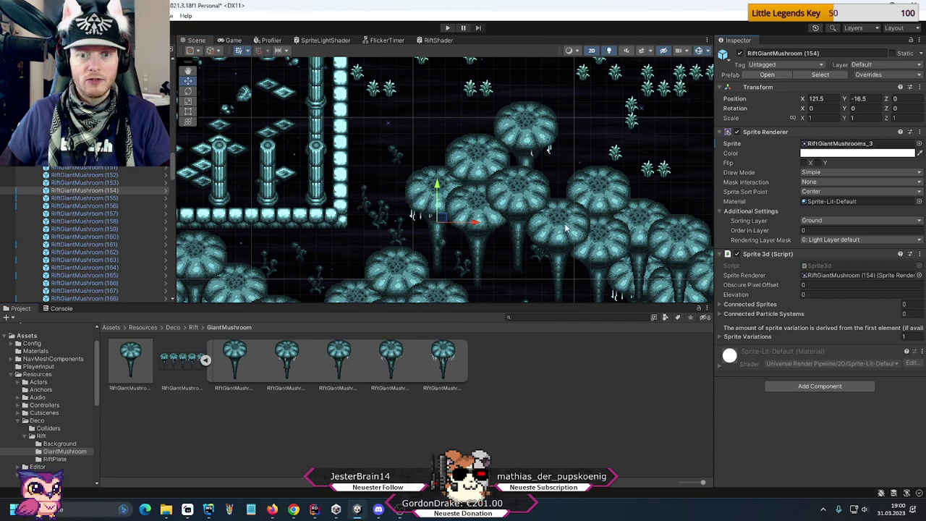
- Examine the distribution of dripping mushroom variants across the whole map, from the ruins to the outer mushroom clusters
{"action": "key", "text": "Down"}
{"action": "key", "text": "Left"}
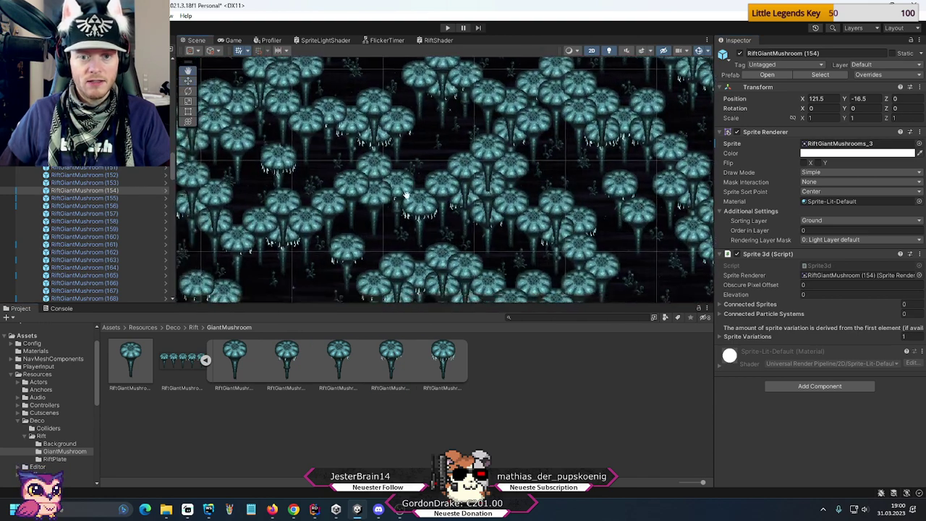
{"action": "key", "text": "Left"}
{"action": "key", "text": "Up"}
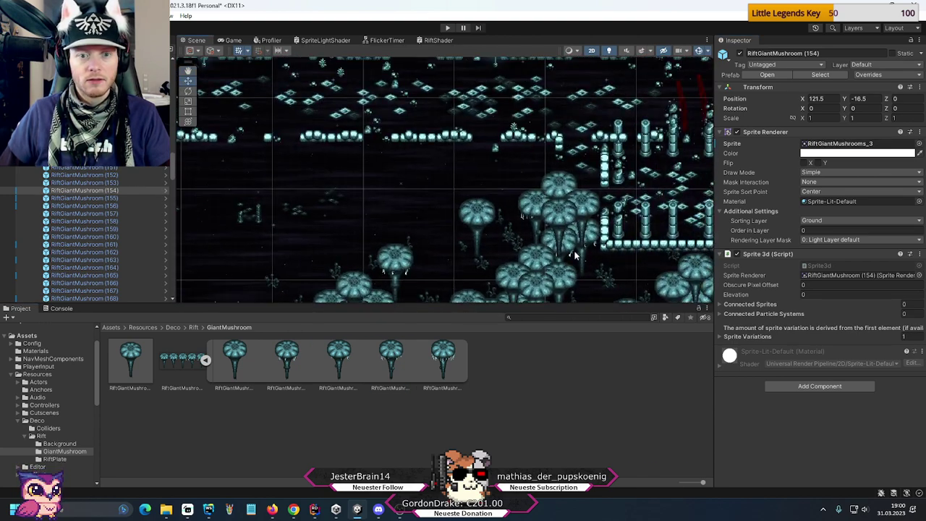
{"action": "key", "text": "Down"}
{"action": "key", "text": "Right"}
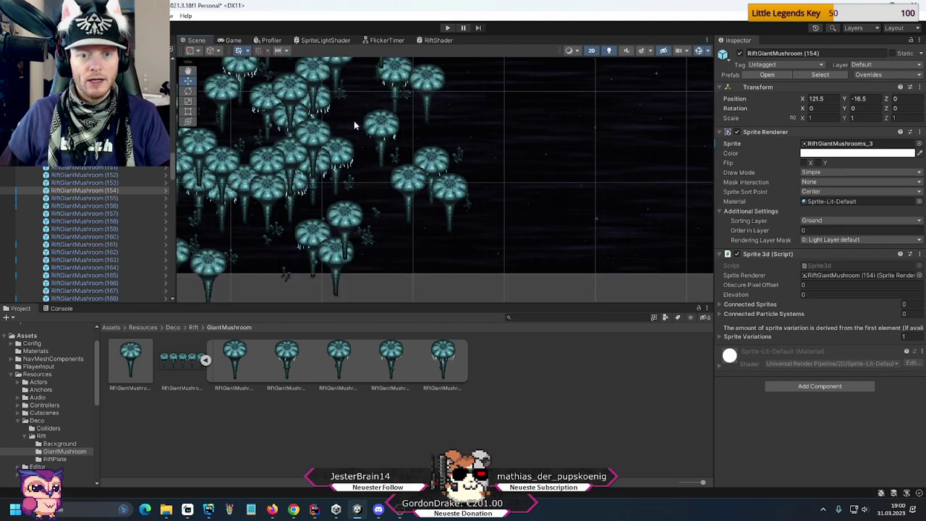
{"action": "key", "text": "Up"}
{"action": "key", "text": "Left"}
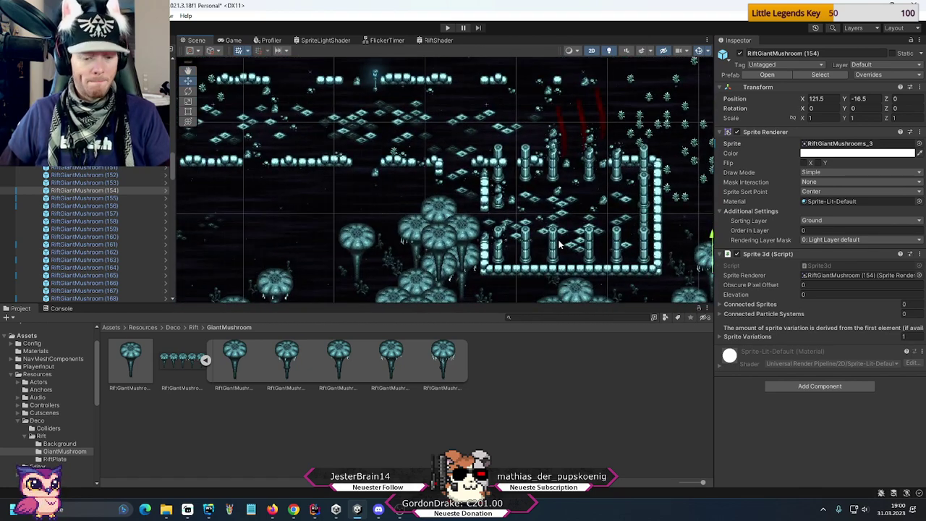
- Briefly run and stop the scene, and deactivate the ActorPlaceRadius object under the player's ActorDisplay
{"action": "left_click", "coordinate": [448, 28]}
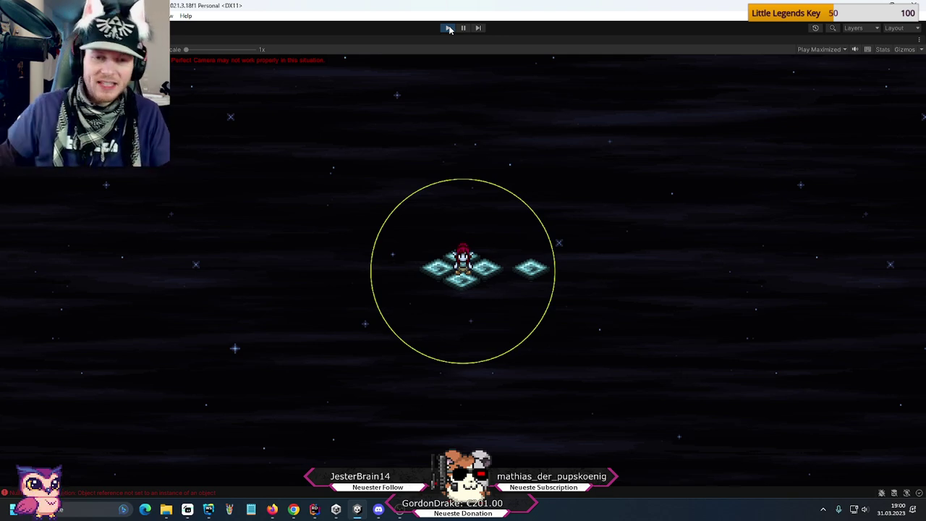
{"action": "left_click", "coordinate": [448, 28]}
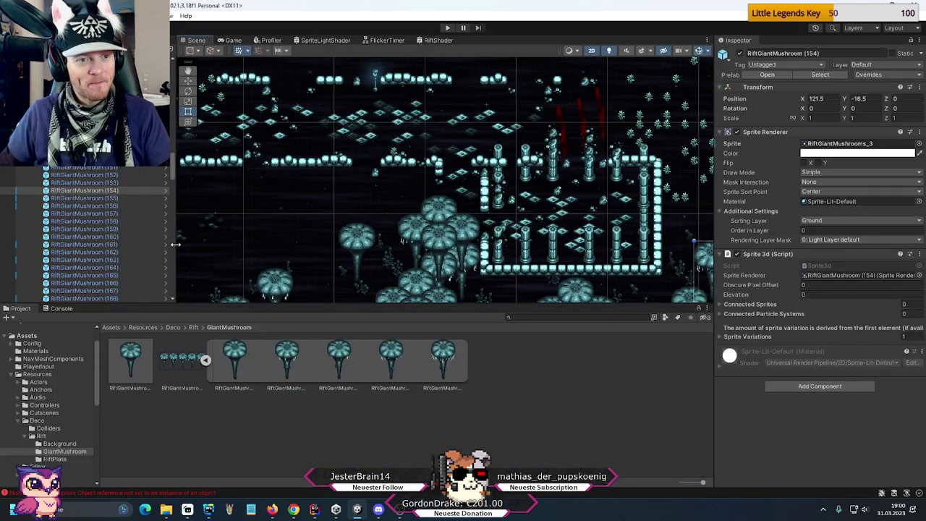
{"action": "left_click_drag", "start_coordinate": [172, 169], "coordinate": [181, 65]}
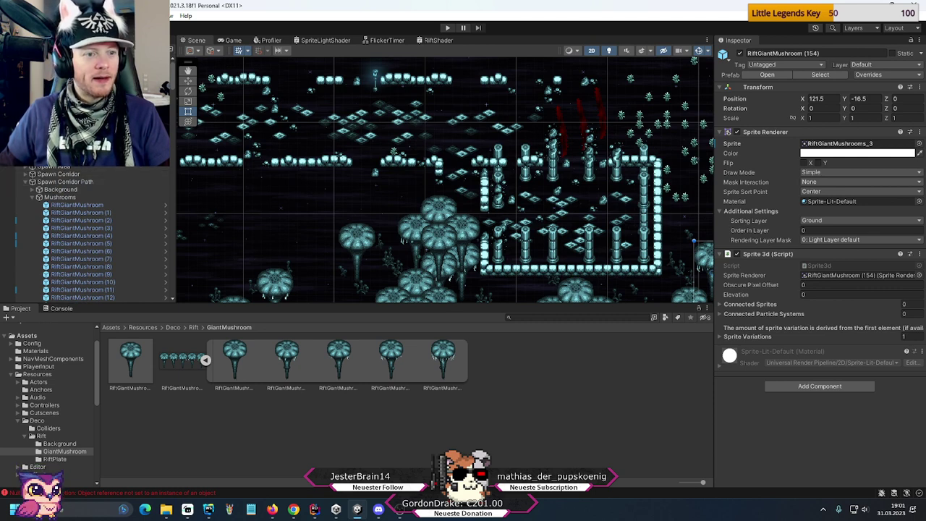
{"action": "scroll", "coordinate": [80, 253], "scroll_direction": "up", "scroll_amount": 4}
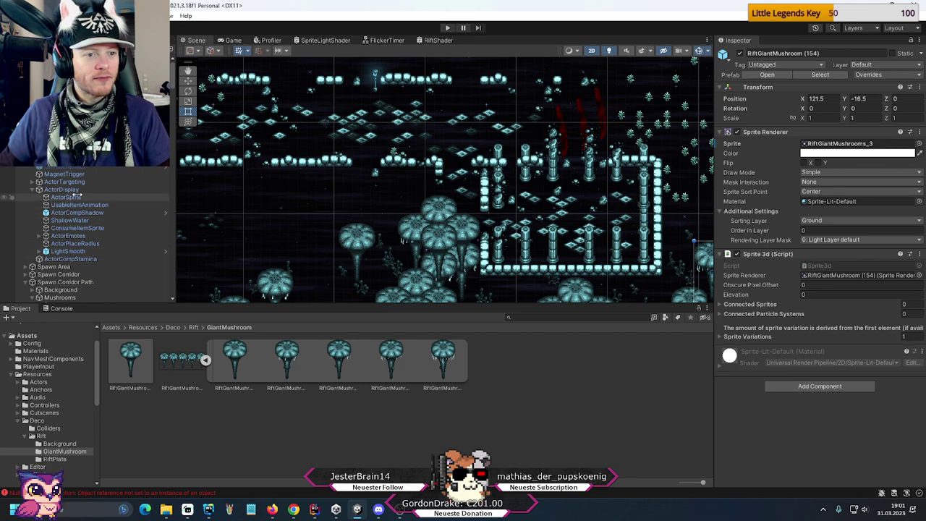
{"action": "left_click", "coordinate": [72, 243]}
{"action": "left_click", "coordinate": [739, 54]}
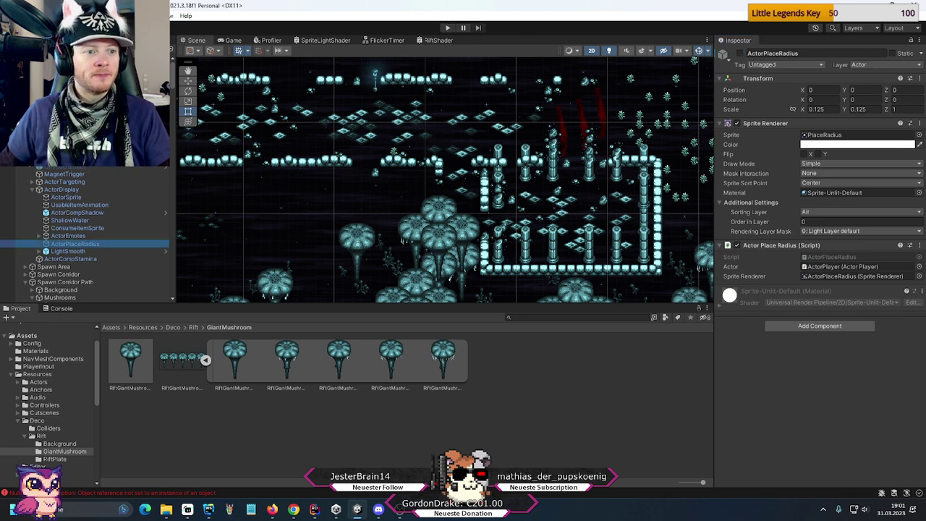
- Play-test the scene by walking across the giant mushrooms, restore the editor to a smaller window, and stop the game
{"action": "scroll", "coordinate": [87, 253], "scroll_direction": "down", "scroll_amount": 4}
{"action": "left_click", "coordinate": [447, 27]}
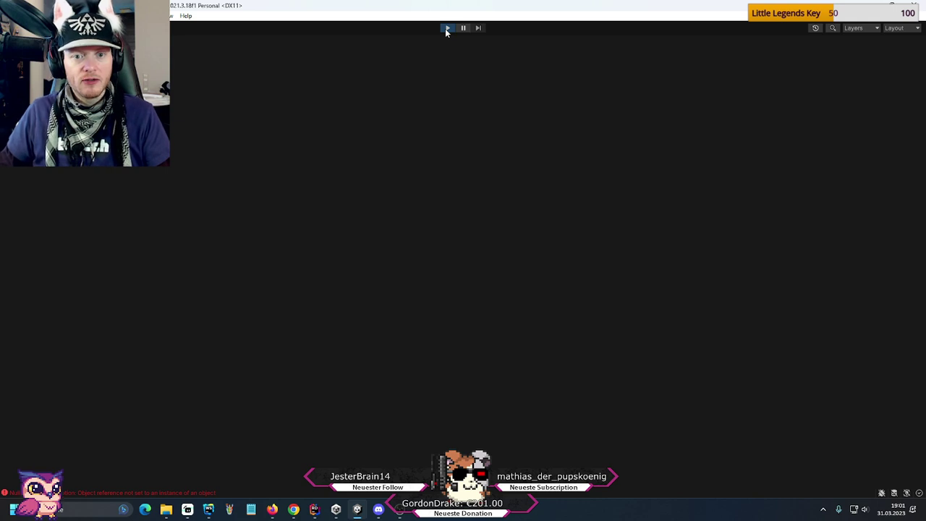
{"action": "key", "text": "space"}
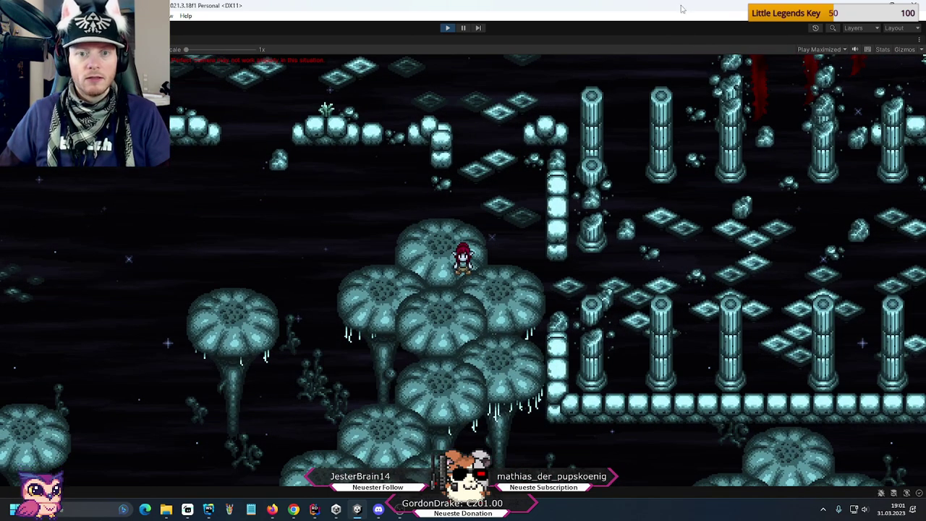
{"action": "double_click", "coordinate": [508, 7]}
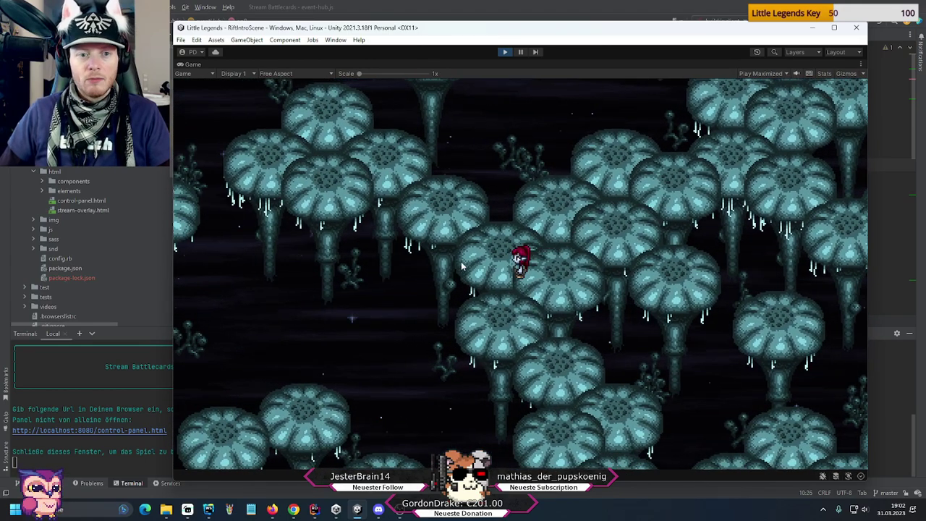
{"action": "left_click", "coordinate": [504, 52]}
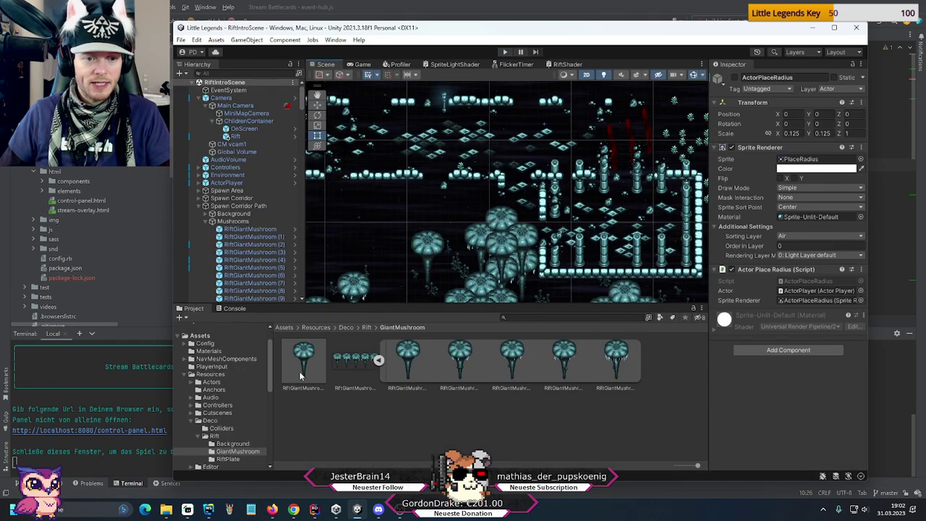
- Set the Sprite Variations size to 0 in the RiftGiantMushroom prefab's Sprite 3d script and return to the scene
{"action": "double_click", "coordinate": [301, 375]}
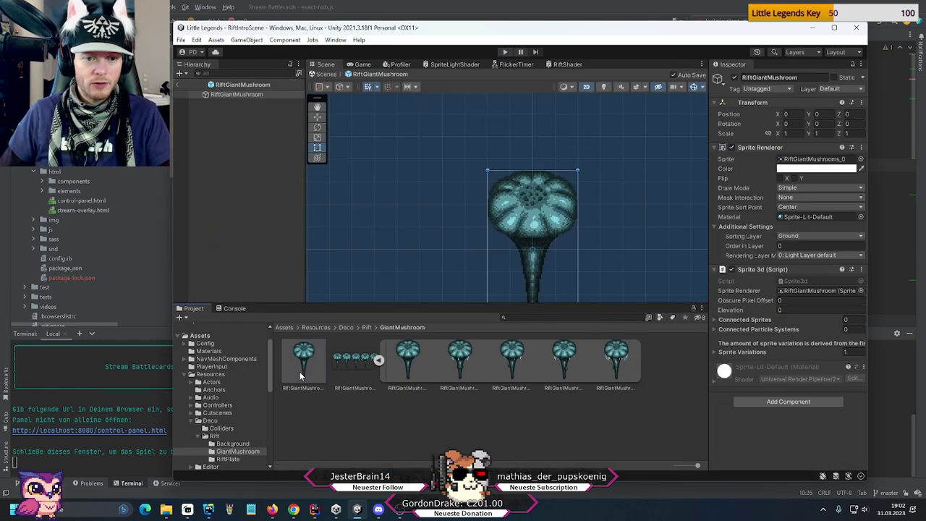
{"action": "left_click", "coordinate": [714, 352]}
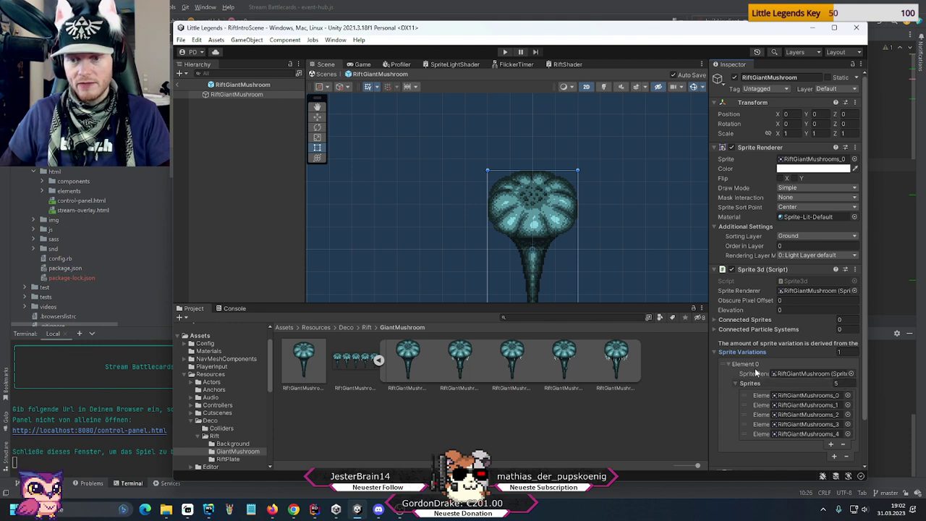
{"action": "scroll", "coordinate": [755, 372], "scroll_direction": "down", "scroll_amount": 2}
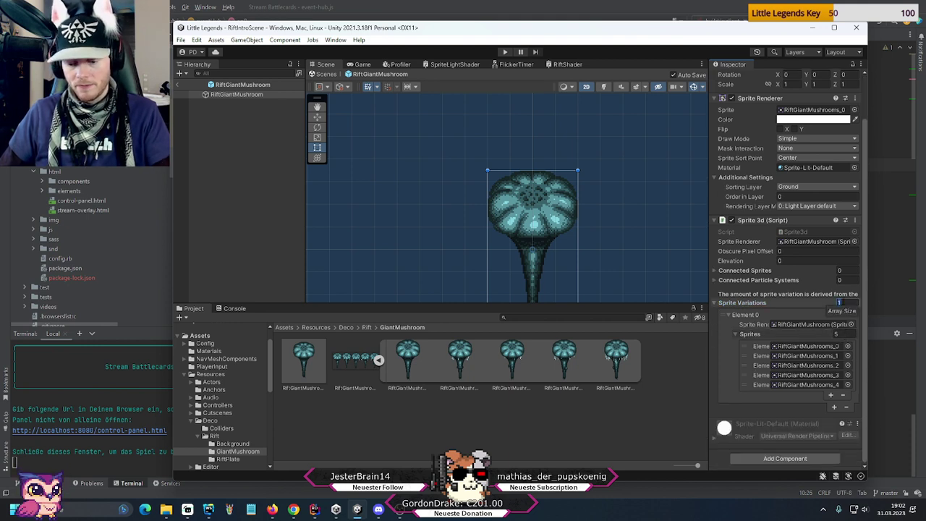
{"action": "key", "text": "Return"}
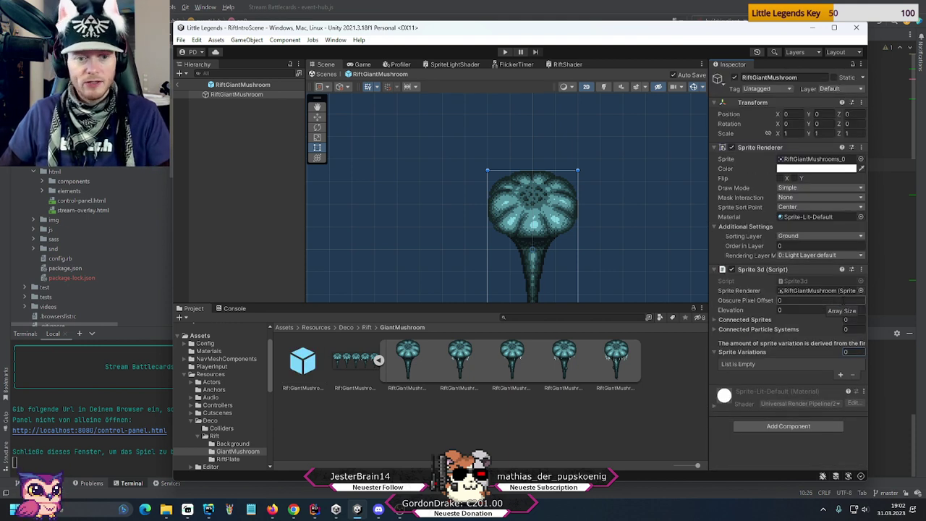
{"action": "left_click", "coordinate": [337, 425]}
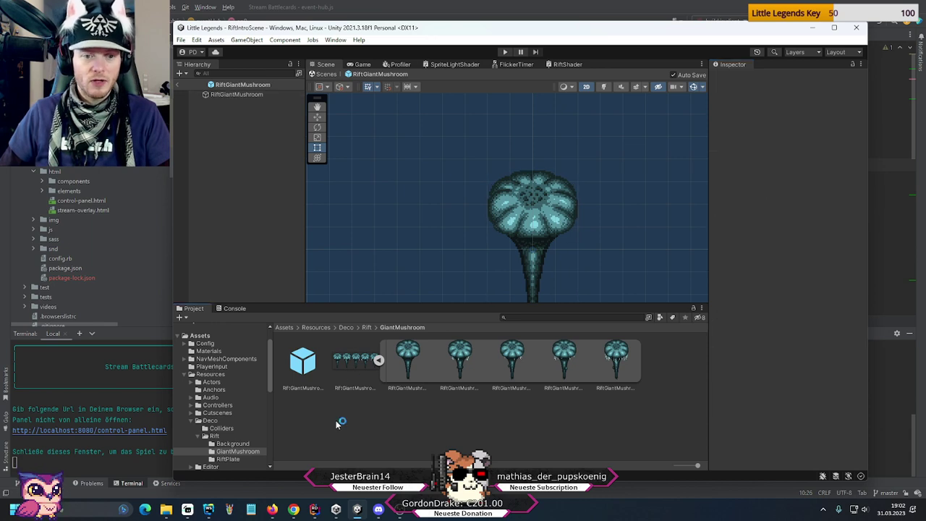
{"action": "left_click", "coordinate": [305, 383]}
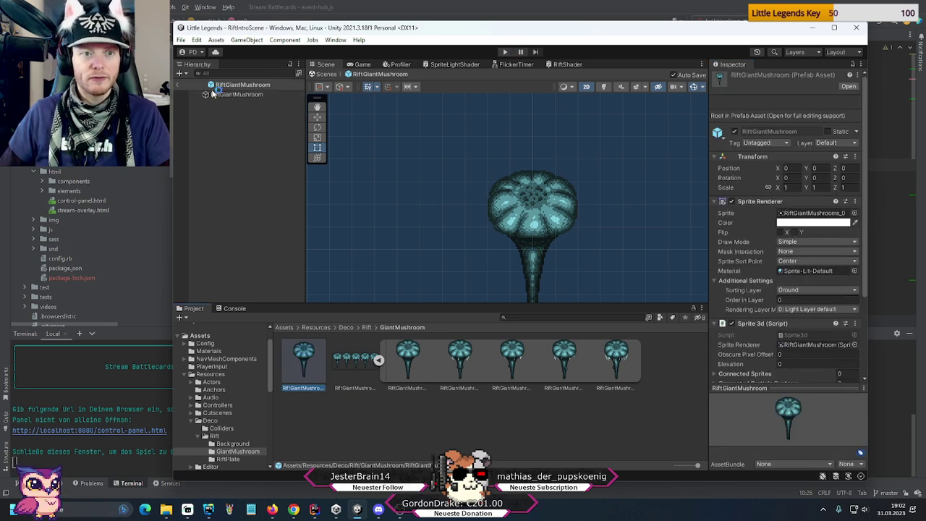
{"action": "left_click", "coordinate": [181, 84]}
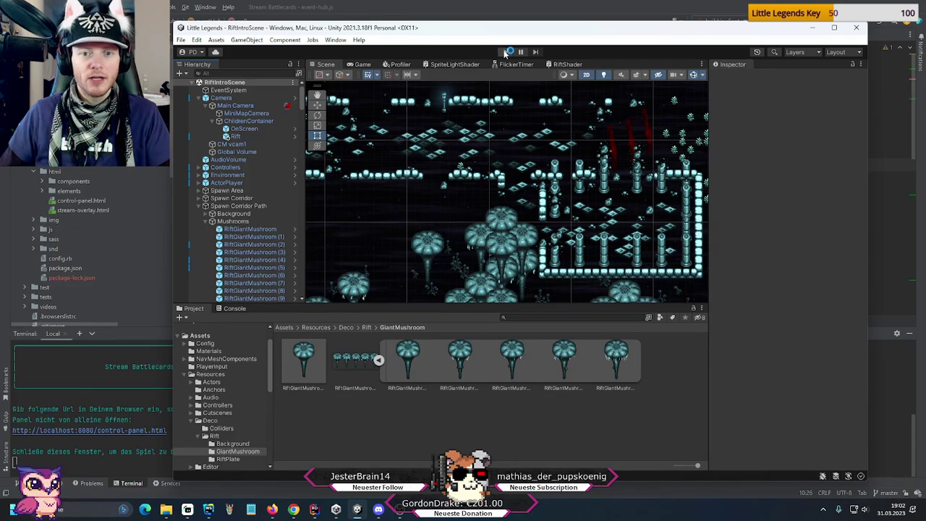
- Play-test the mushroom level again, pausing to change ActorPlayer's position and resuming to walk over the mushrooms, and stop the game
{"action": "middle_click_drag", "start_coordinate": [539, 232], "coordinate": [524, 106]}
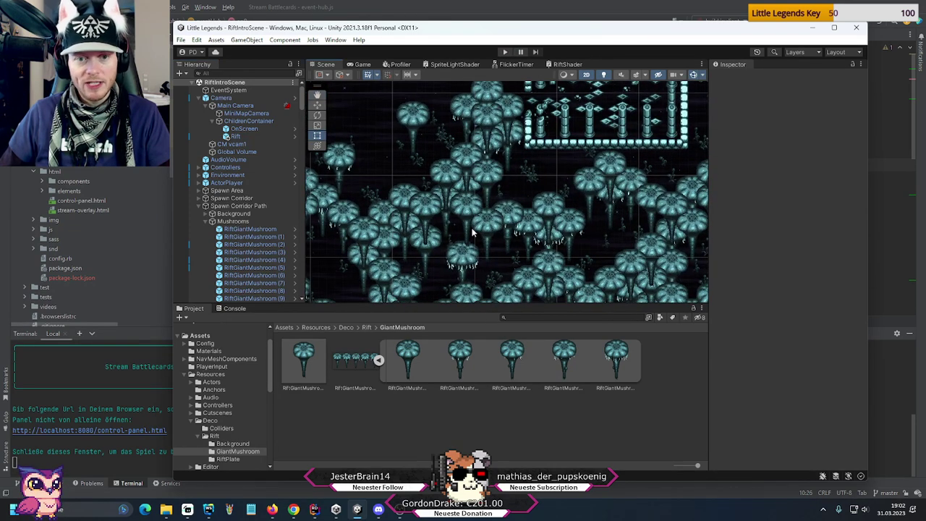
{"action": "left_click", "coordinate": [506, 53]}
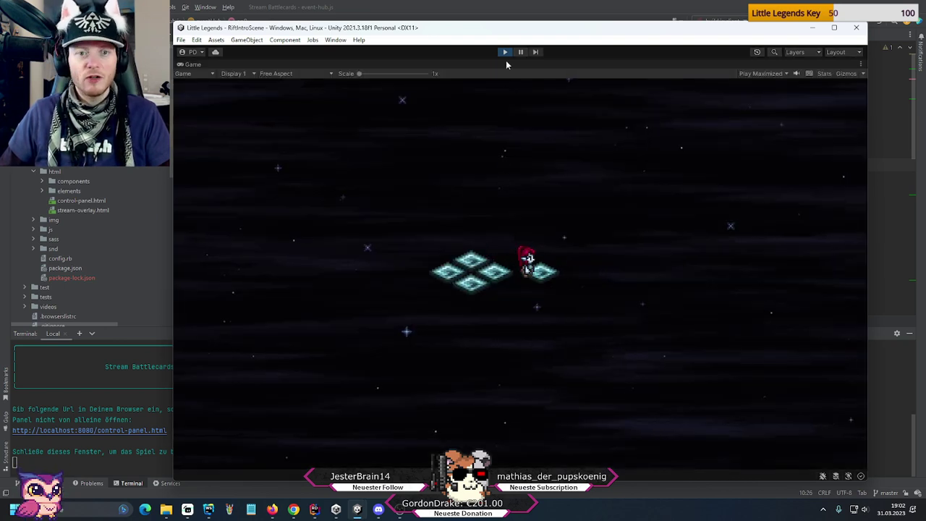
{"action": "left_click", "coordinate": [523, 52]}
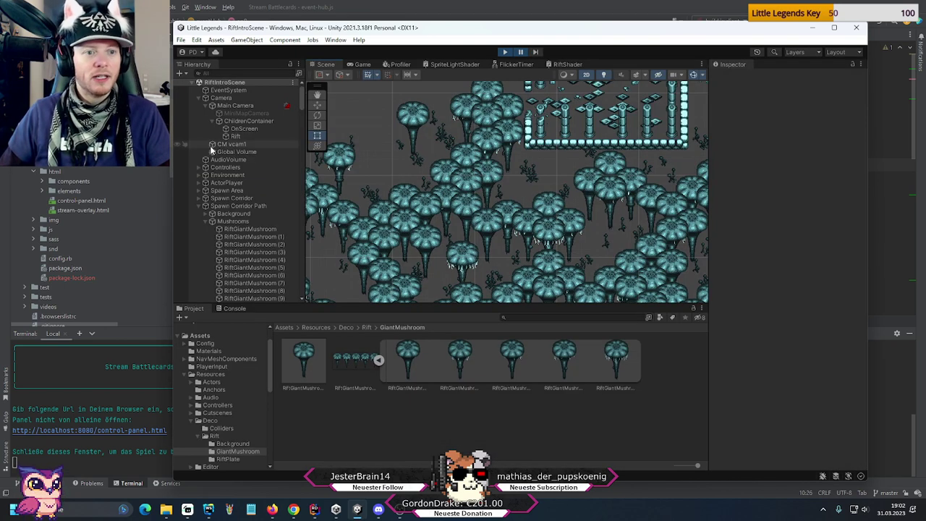
{"action": "left_click", "coordinate": [217, 184]}
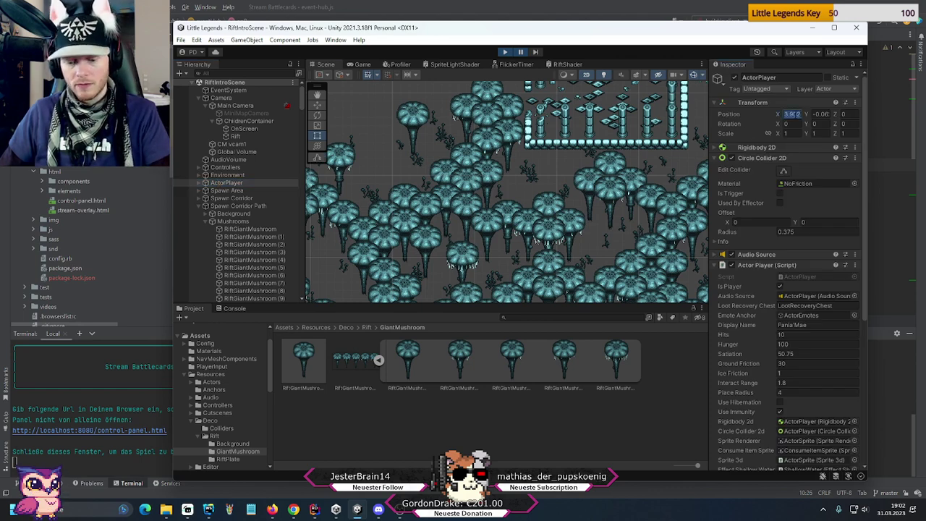
{"action": "left_click", "coordinate": [521, 52]}
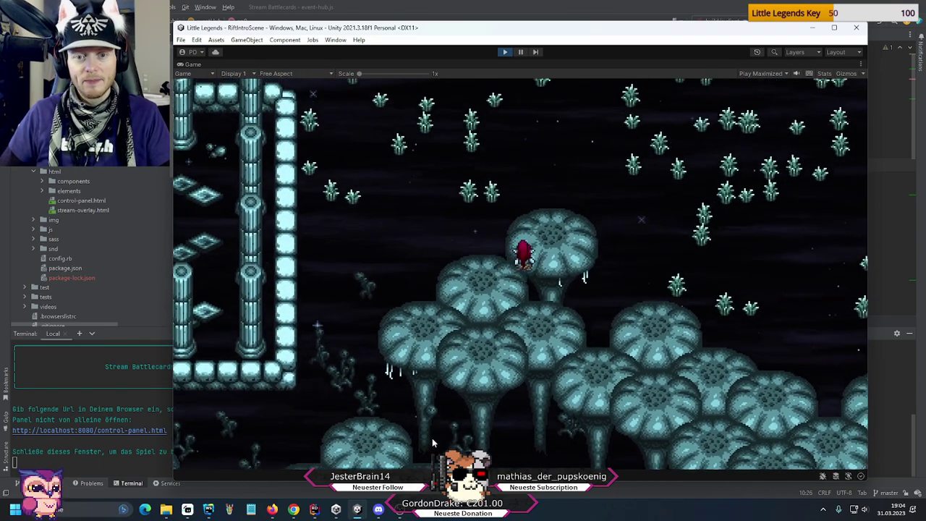
{"action": "key", "text": "ctrl+p"}
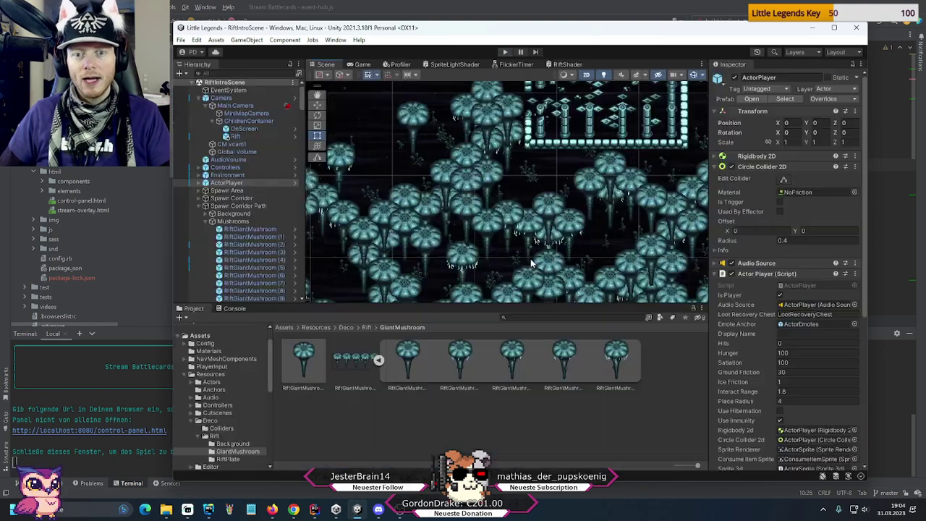
- Collapse the Mushrooms group and expand Level Border to examine its collider outlines around the mushroom clusters
{"action": "left_click", "coordinate": [230, 221]}
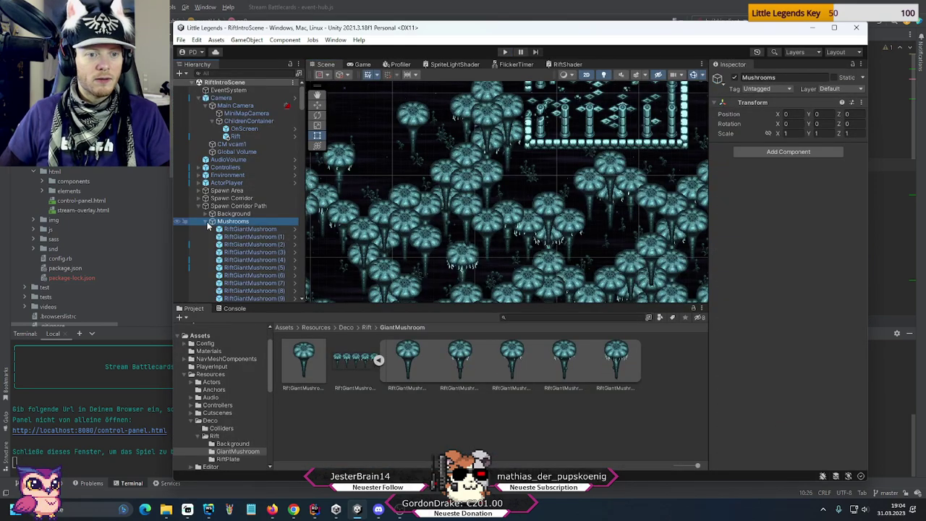
{"action": "left_click", "coordinate": [212, 220]}
{"action": "left_click", "coordinate": [212, 228]}
{"action": "double_click", "coordinate": [234, 228]}
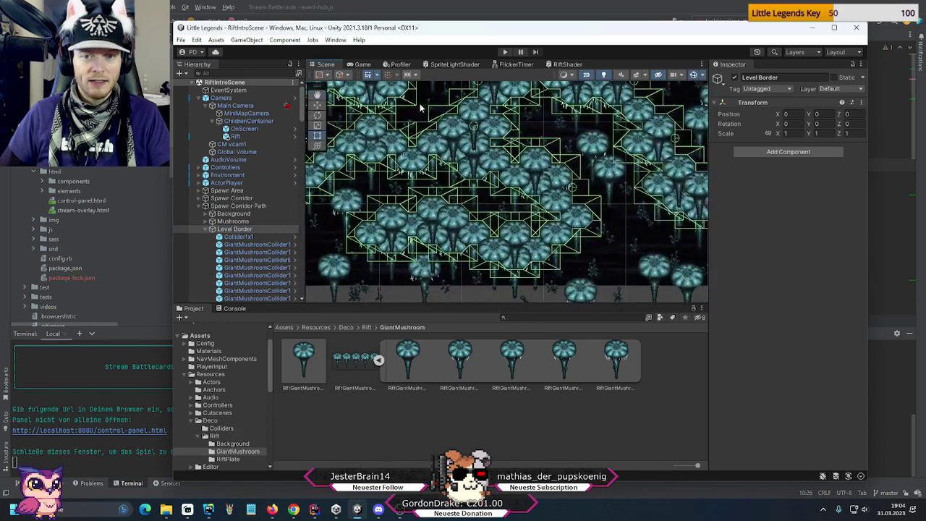
{"action": "middle_click_drag", "start_coordinate": [535, 190], "coordinate": [546, 235]}
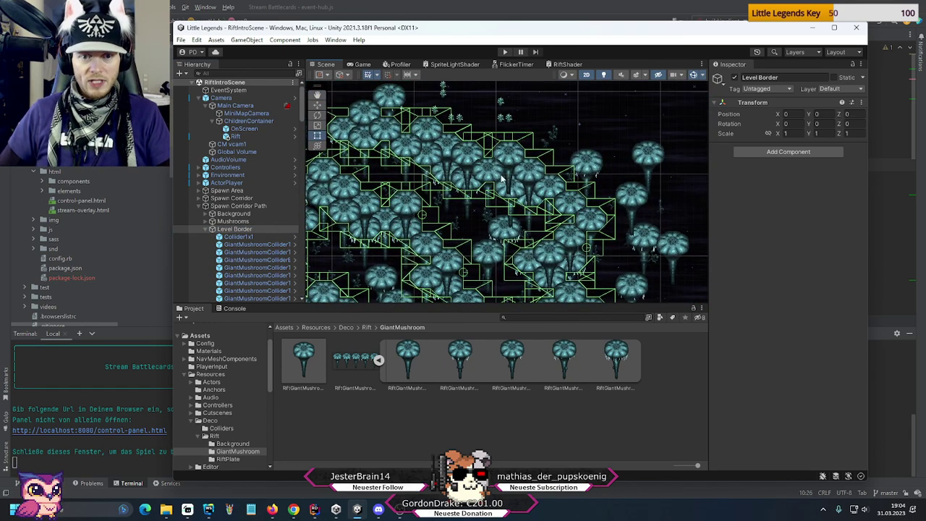
{"action": "key", "text": "f"}
{"action": "scroll", "coordinate": [499, 220], "scroll_direction": "up", "scroll_amount": 3}
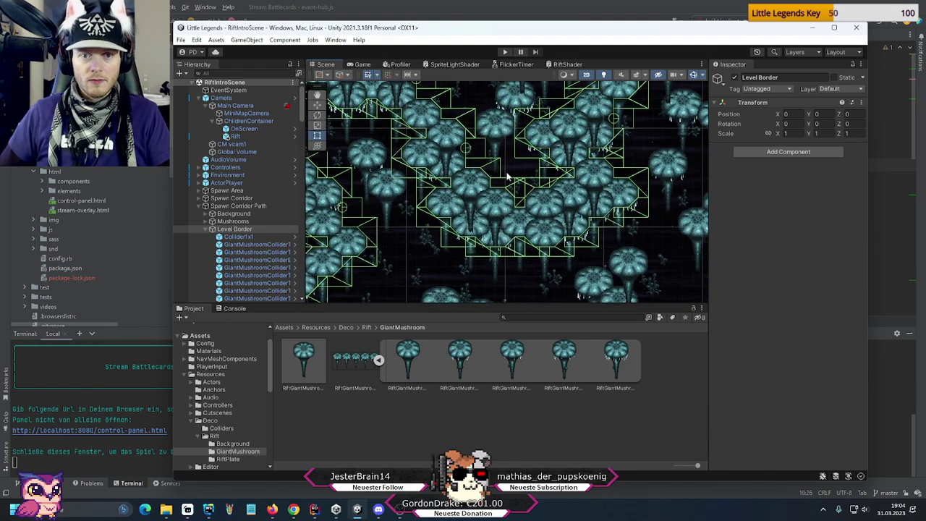
- Maximize the editor, duplicate Collider1x1Round (11) in Level Border, and place the copy between the mushrooms at X 136.5, Y -37.5
{"action": "double_click", "coordinate": [420, 30]}
{"action": "scroll", "coordinate": [108, 261], "scroll_direction": "down", "scroll_amount": 10}
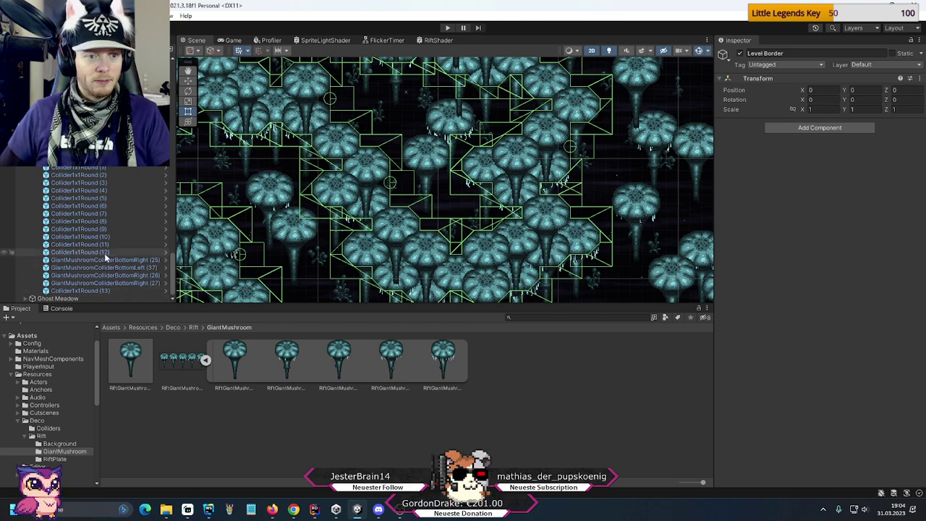
{"action": "left_click_drag", "start_coordinate": [104, 254], "coordinate": [105, 246]}
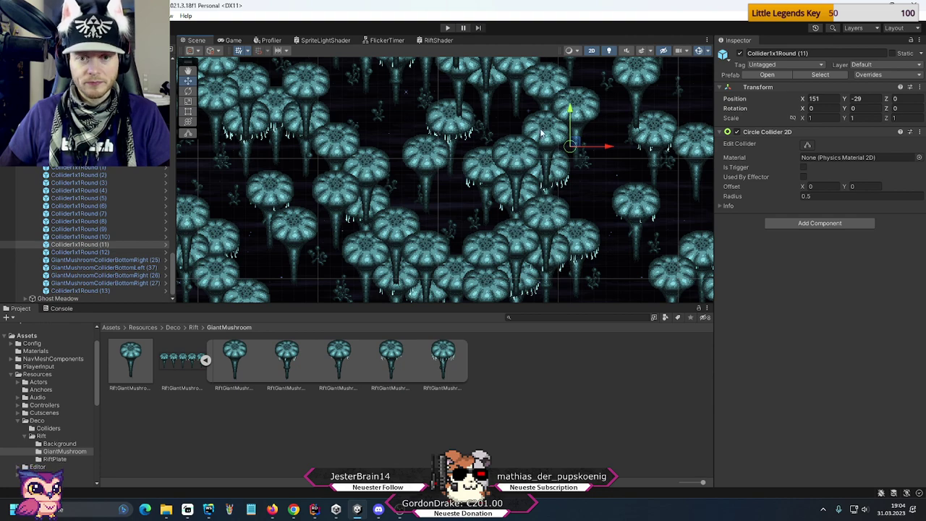
{"action": "key", "text": "ctrl+d"}
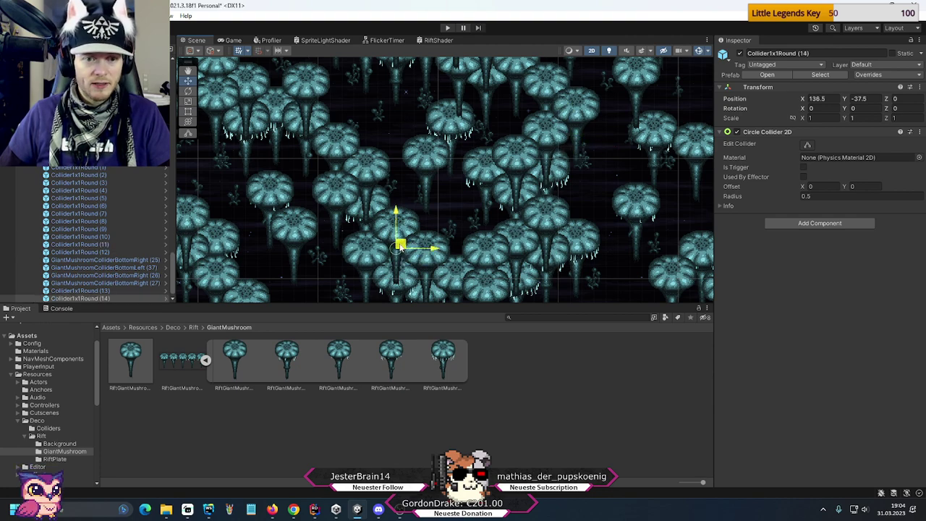
{"action": "scroll", "coordinate": [399, 246], "scroll_direction": "up", "scroll_amount": 5}
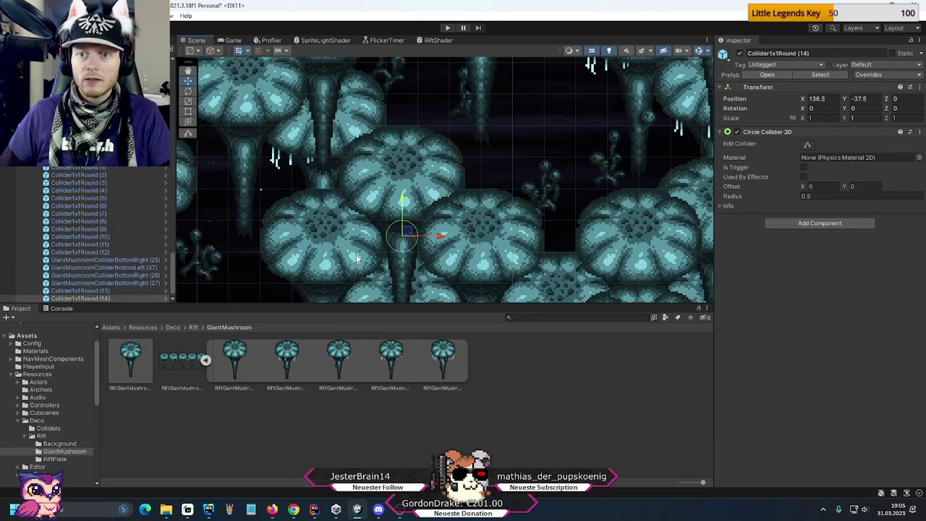
{"action": "scroll", "coordinate": [357, 259], "scroll_direction": "down", "scroll_amount": 4}
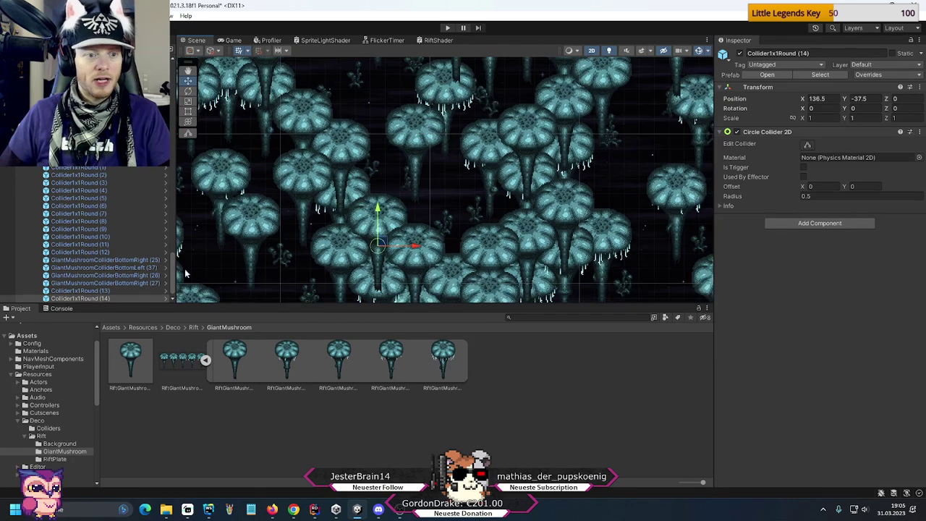
- Duplicate another Collider1x1Round in Level Border and place the copy in the mushroom gap at X 141.5, Y -19.5
{"action": "left_click", "coordinate": [97, 252]}
{"action": "middle_click_drag", "start_coordinate": [303, 177], "coordinate": [383, 146]}
{"action": "left_click", "coordinate": [123, 220]}
{"action": "left_click", "coordinate": [120, 229]}
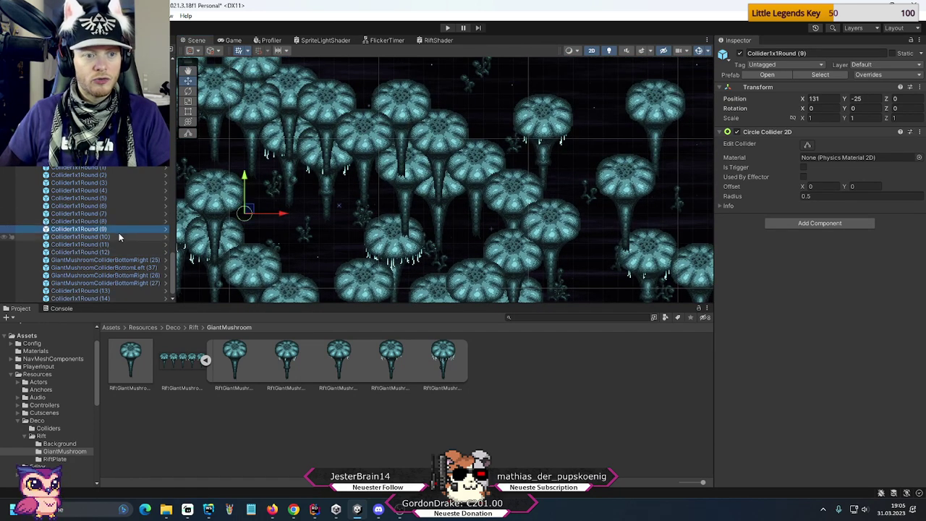
{"action": "key", "text": "ctrl+d"}
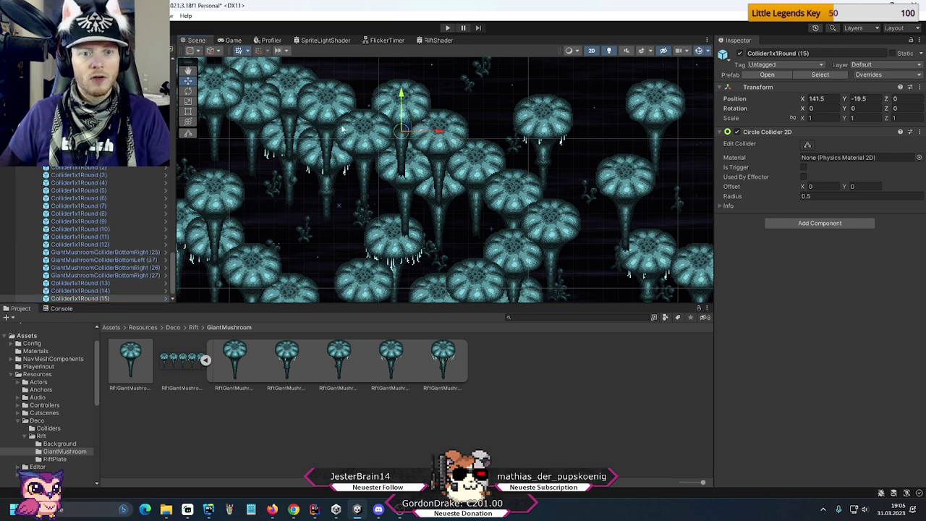
{"action": "middle_click_drag", "start_coordinate": [342, 129], "coordinate": [504, 238]}
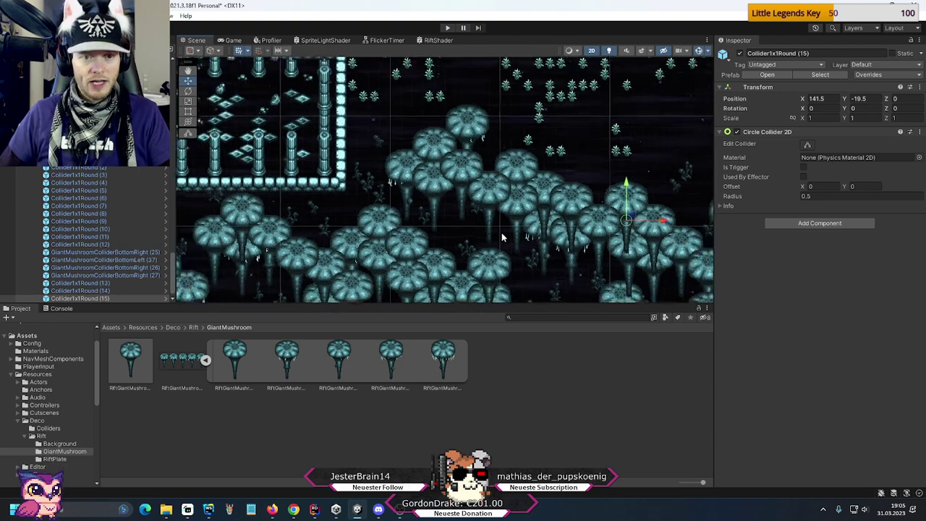
{"action": "scroll", "coordinate": [504, 237], "scroll_direction": "down", "scroll_amount": 5}
{"action": "scroll", "coordinate": [509, 154], "scroll_direction": "up", "scroll_amount": 2}
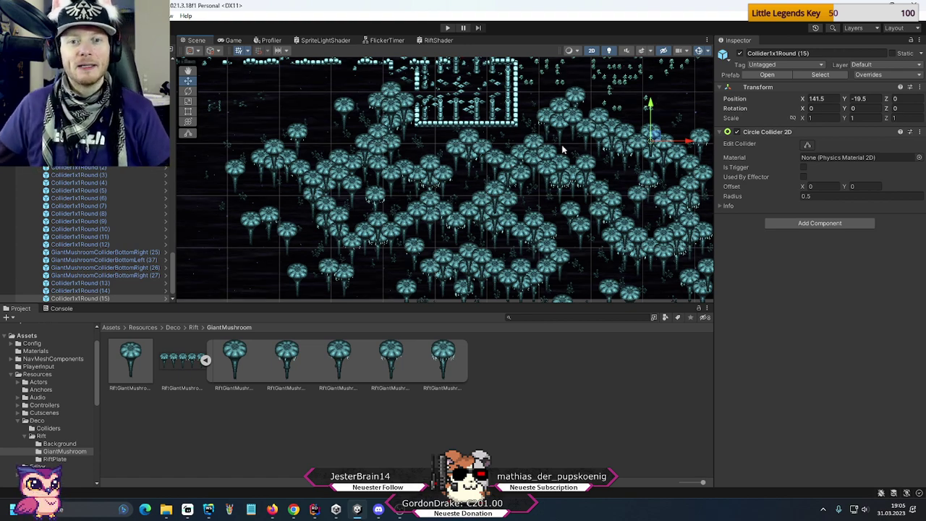
- Collapse the Level Border group and create an empty child object named Rift Walls under Ghost Meadow
{"action": "scroll", "coordinate": [563, 149], "scroll_direction": "up", "scroll_amount": 8}
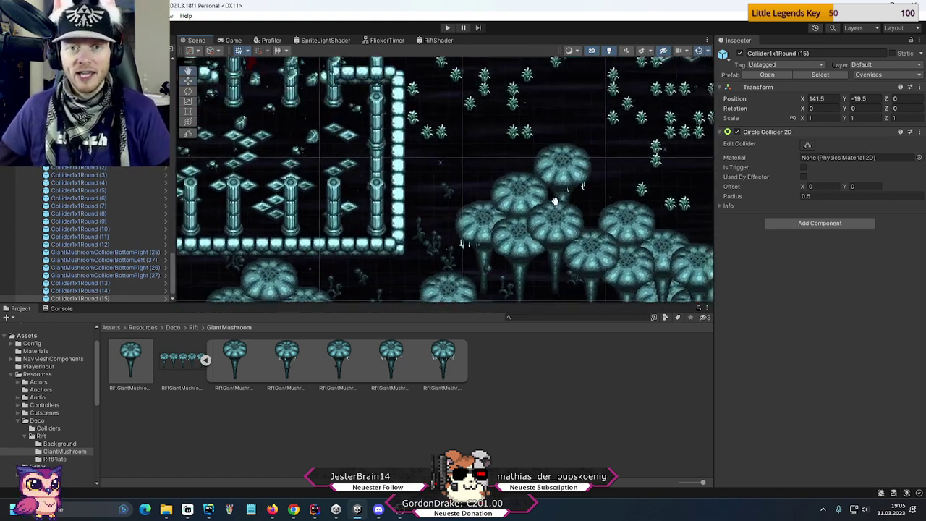
{"action": "scroll", "coordinate": [555, 201], "scroll_direction": "up", "scroll_amount": 4}
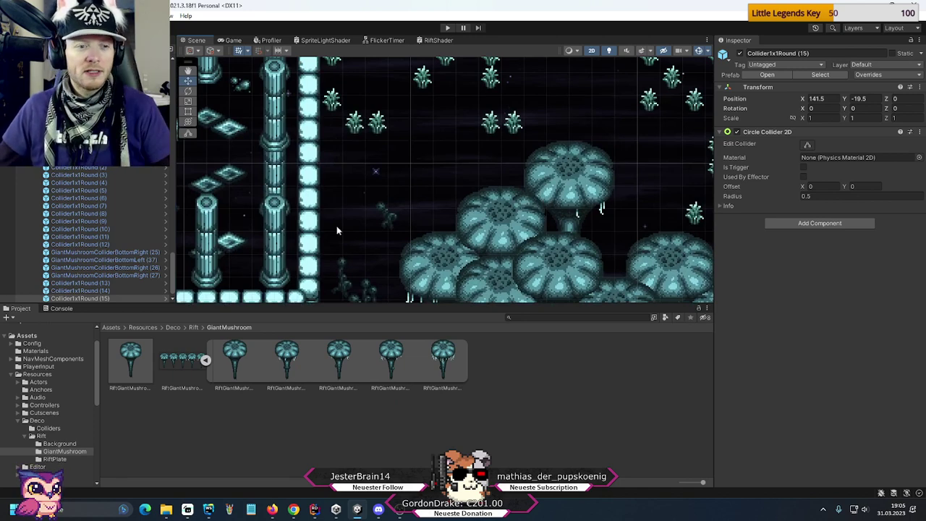
{"action": "left_click_drag", "start_coordinate": [173, 275], "coordinate": [180, 183]}
{"action": "scroll", "coordinate": [32, 182], "scroll_direction": "up", "scroll_amount": 10}
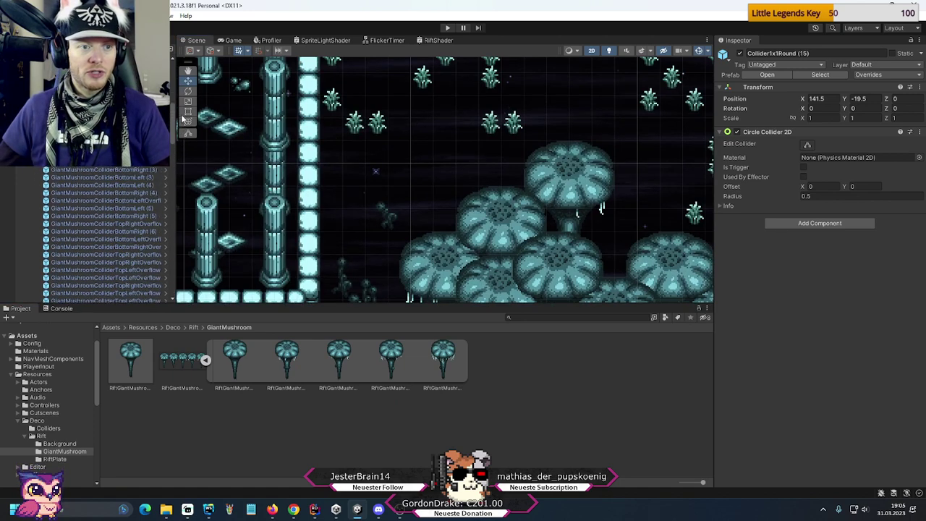
{"action": "left_click", "coordinate": [39, 177]}
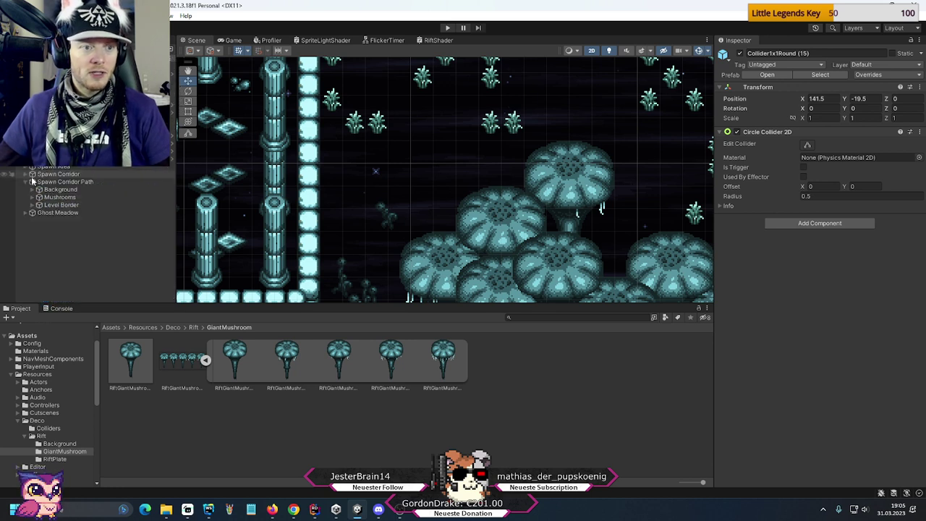
{"action": "left_click", "coordinate": [47, 212]}
{"action": "left_click", "coordinate": [27, 212]}
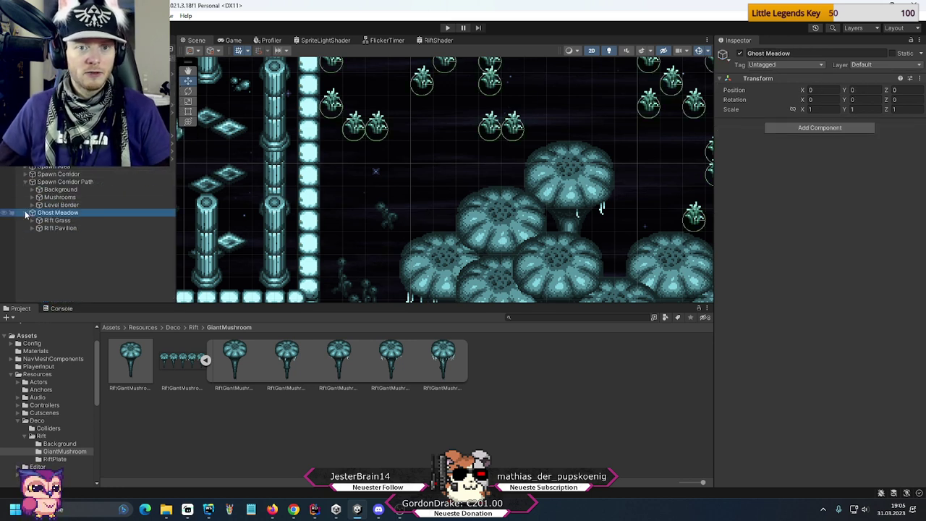
{"action": "right_click", "coordinate": [62, 214]}
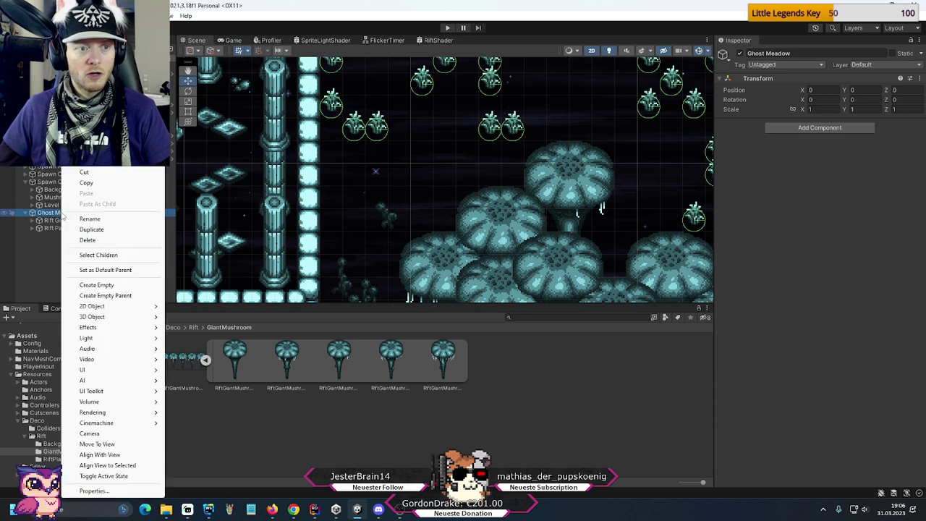
{"action": "left_click", "coordinate": [113, 286]}
{"action": "type", "text": "Rift Walls"}
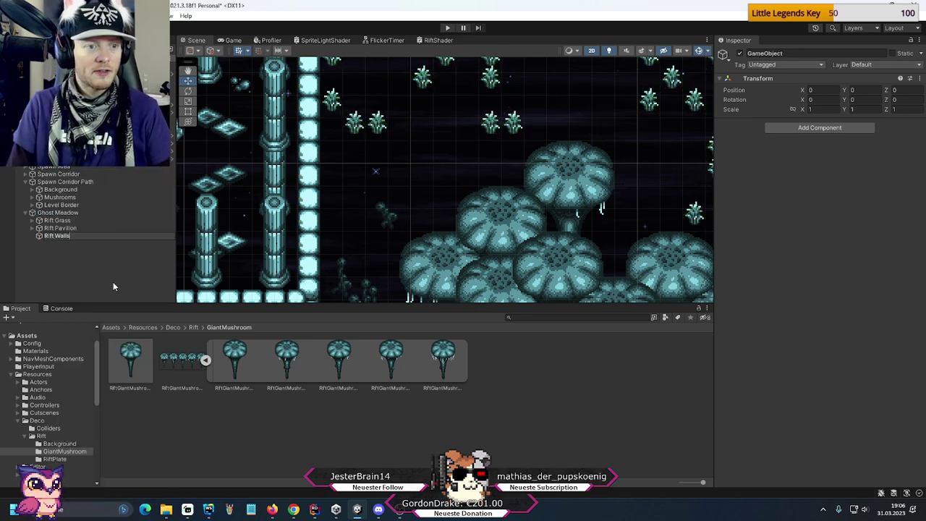
{"action": "key", "text": "Return"}
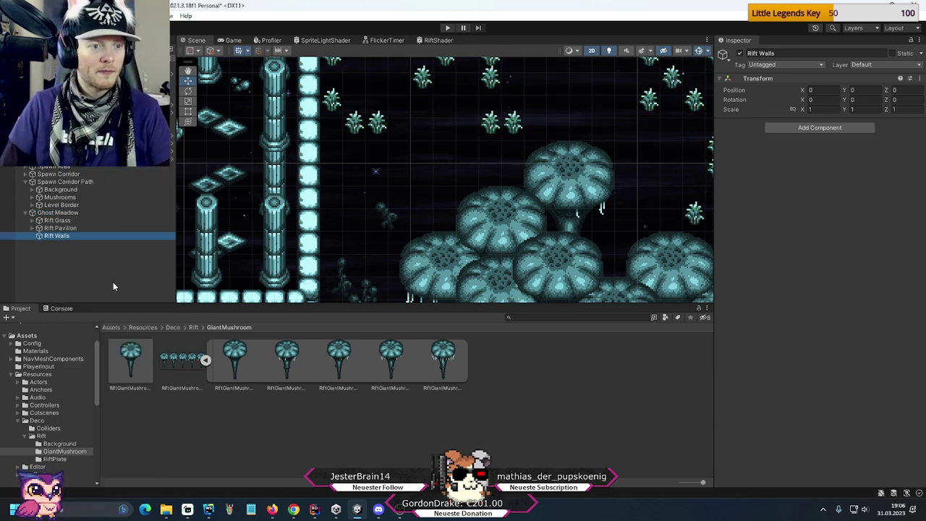
- Add the RiftWall prefab from the Entities/Rift/RiftWall folder as a child of Rift Walls
{"action": "left_click", "coordinate": [25, 174]}
{"action": "left_click", "coordinate": [25, 175]}
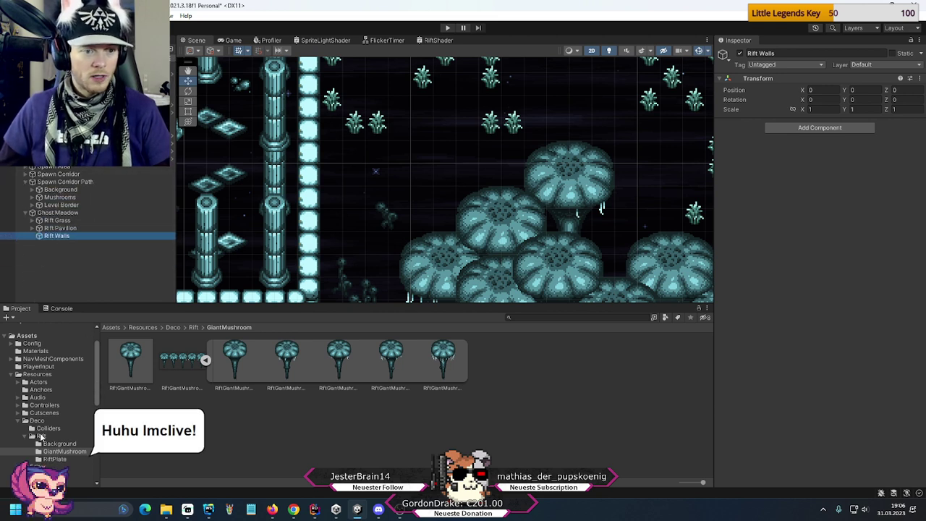
{"action": "scroll", "coordinate": [50, 445], "scroll_direction": "down", "scroll_amount": 5}
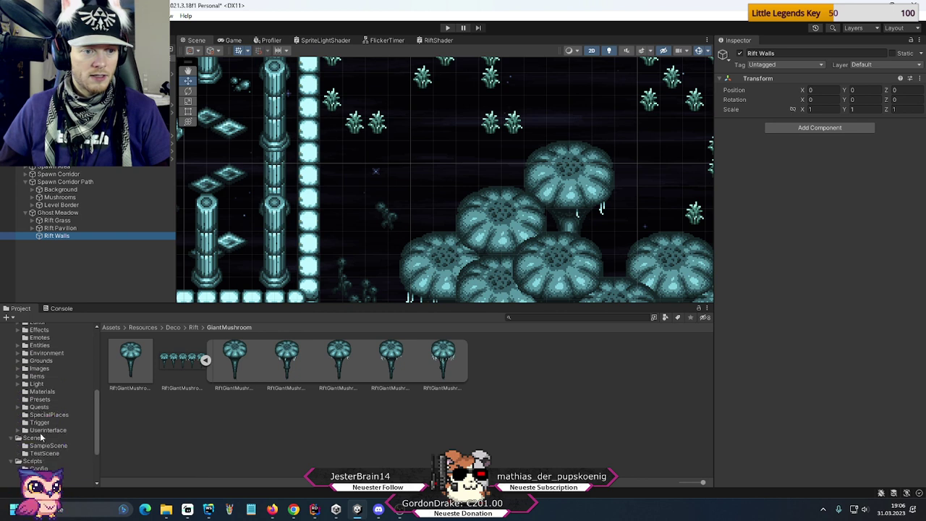
{"action": "left_click", "coordinate": [18, 346]}
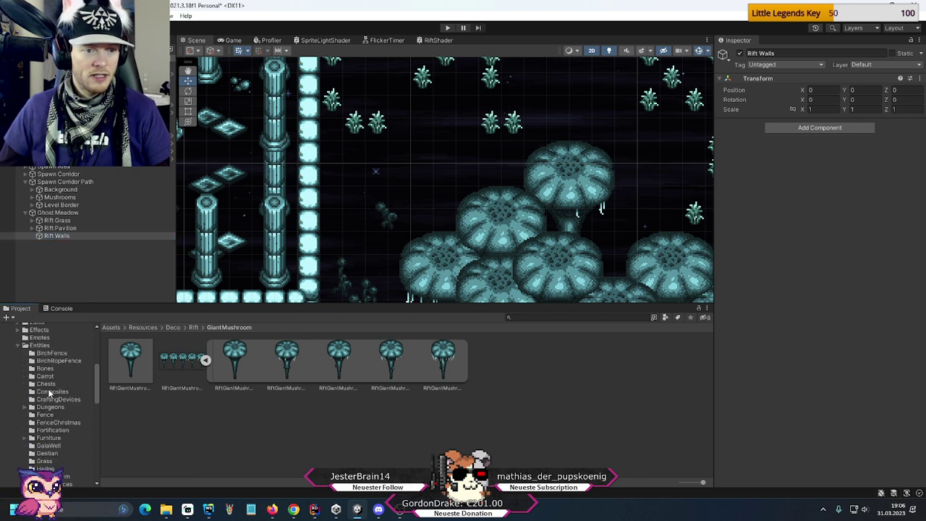
{"action": "scroll", "coordinate": [49, 394], "scroll_direction": "down", "scroll_amount": 4}
{"action": "scroll", "coordinate": [43, 446], "scroll_direction": "down", "scroll_amount": 4}
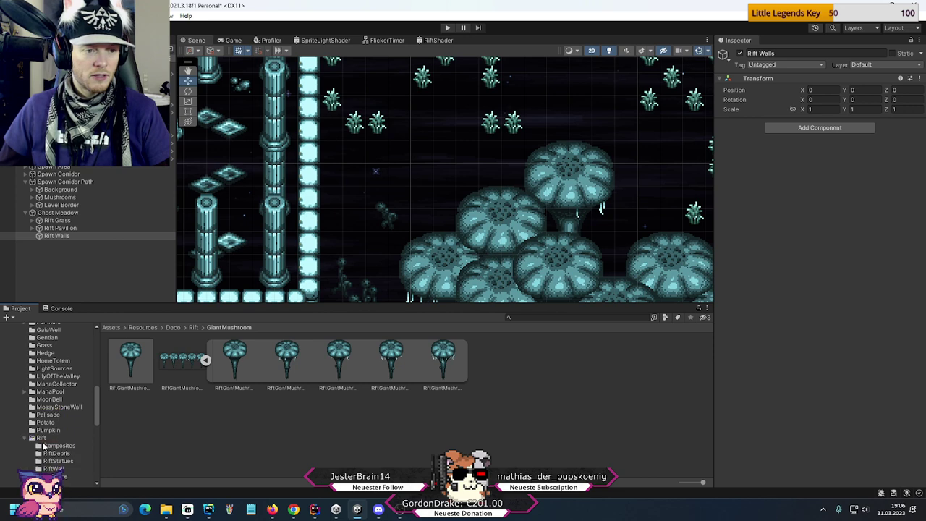
{"action": "left_click", "coordinate": [53, 469]}
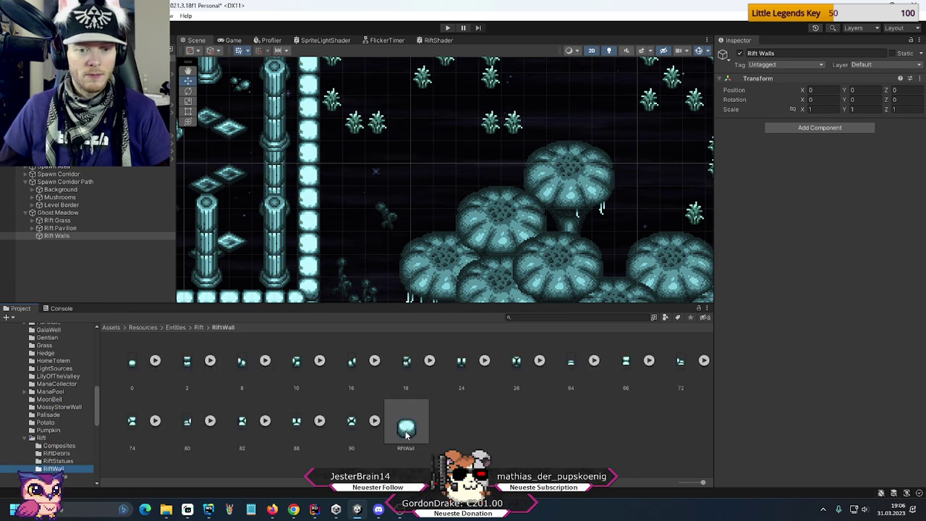
{"action": "left_click_drag", "start_coordinate": [406, 433], "coordinate": [58, 236]}
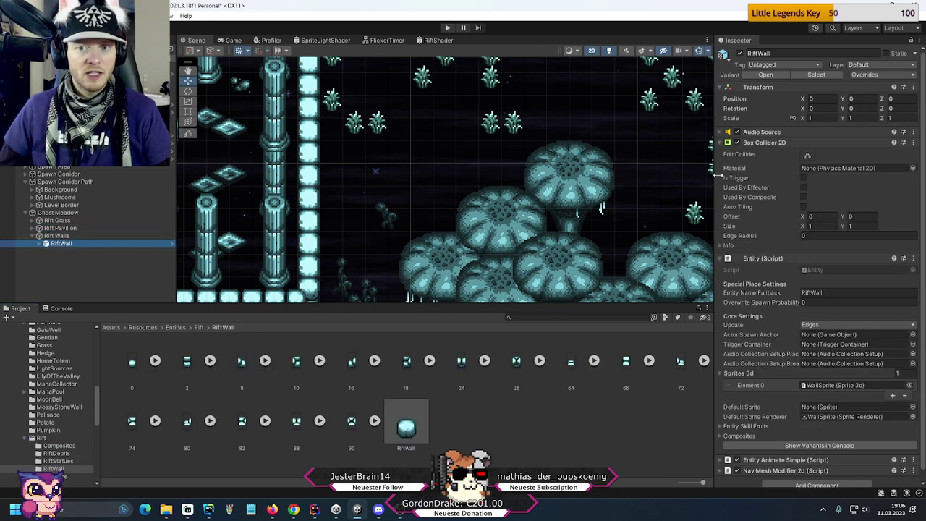
- Set the new RiftWall's position to X 120, Y -20 to bring it near the giant mushrooms
{"action": "left_click", "coordinate": [811, 98]}
{"action": "type", "text": "12"}
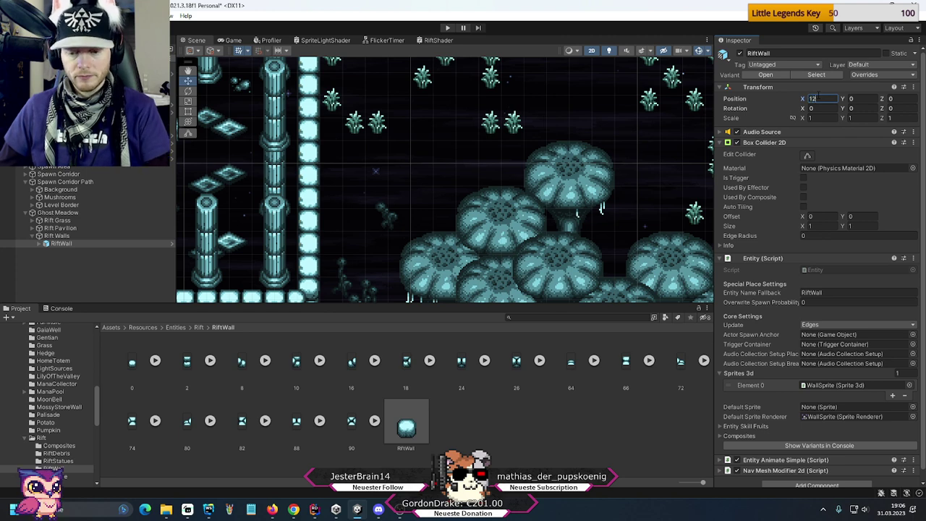
{"action": "type", "text": "0"}
{"action": "key", "text": "Tab"}
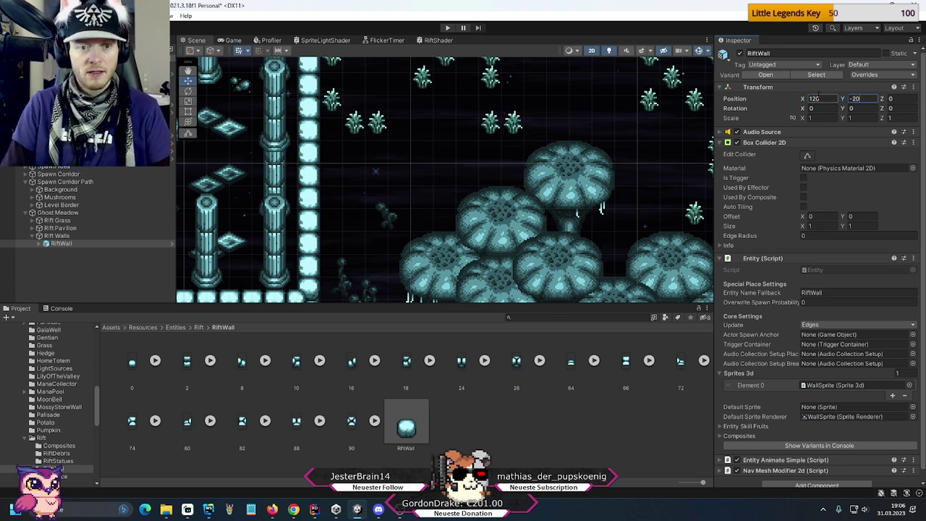
{"action": "scroll", "coordinate": [601, 207], "scroll_direction": "down", "scroll_amount": 5}
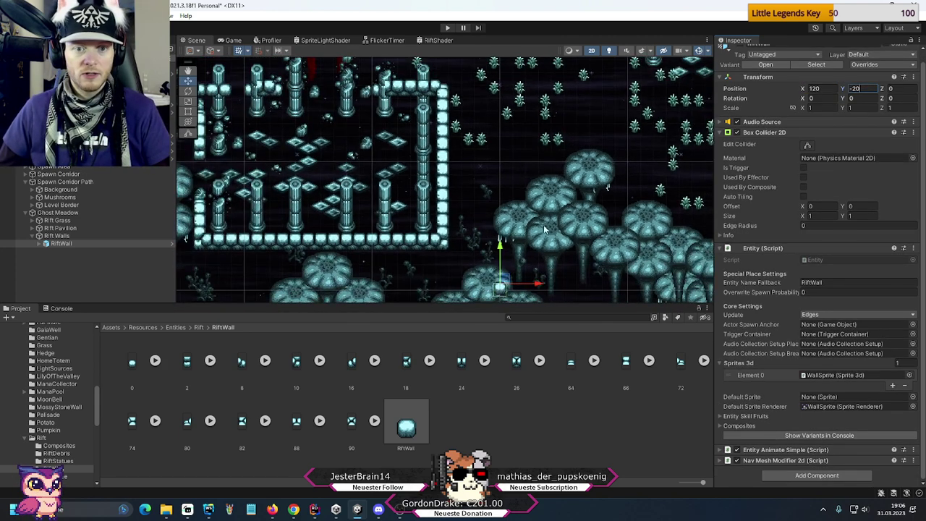
- Move the RiftWall beside the uppermost mushroom at X 124.5, Y -10.5, and place a duplicate next to it at X 123.5, Y -10.5
{"action": "left_click_drag", "start_coordinate": [505, 283], "coordinate": [554, 147]}
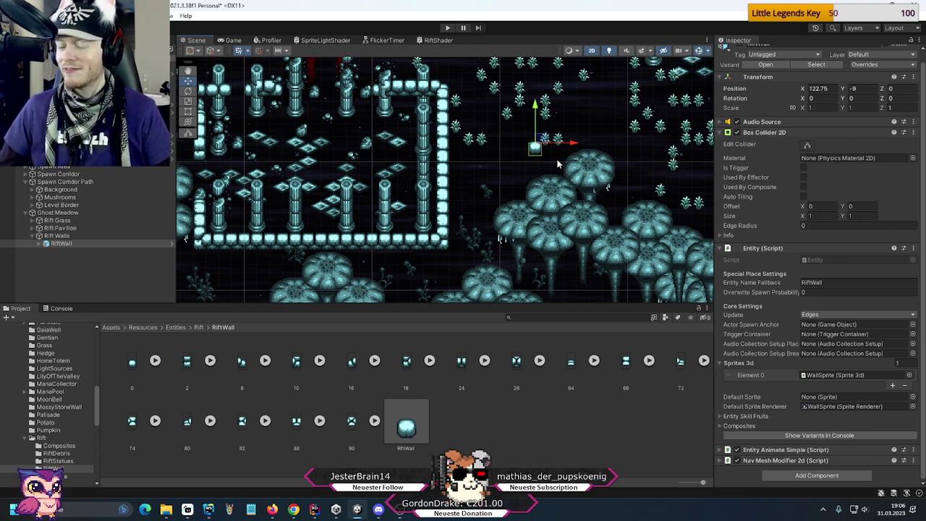
{"action": "scroll", "coordinate": [557, 164], "scroll_direction": "up", "scroll_amount": 3}
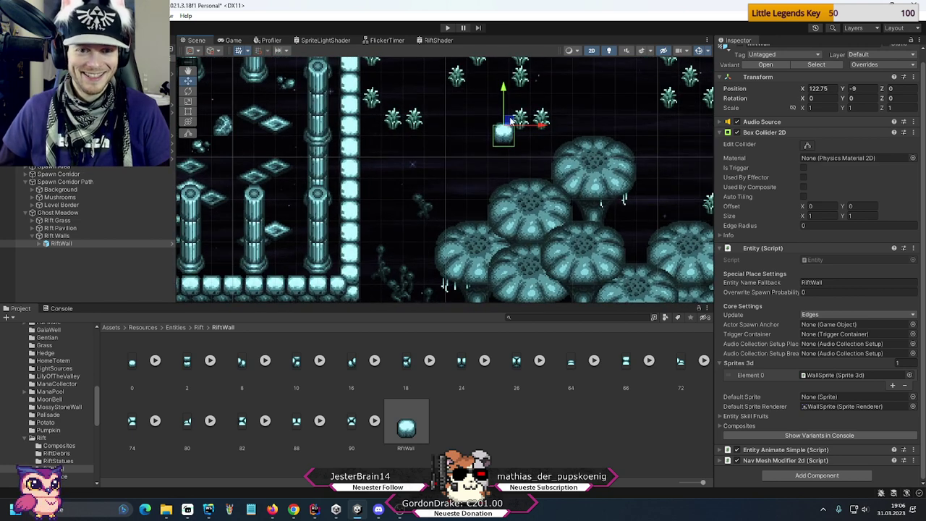
{"action": "left_click_drag", "start_coordinate": [509, 121], "coordinate": [546, 152]}
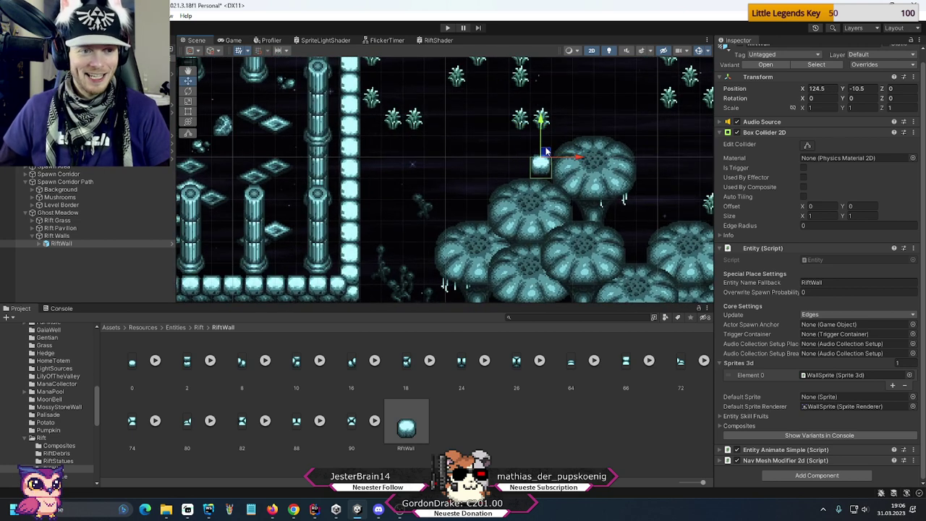
{"action": "key", "text": "ctrl+d"}
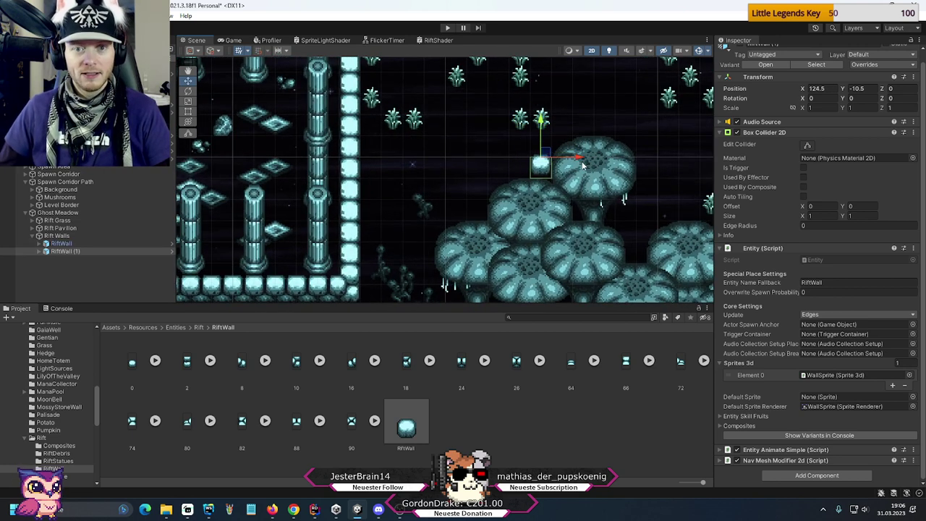
{"action": "left_click_drag", "start_coordinate": [546, 152], "coordinate": [524, 153]}
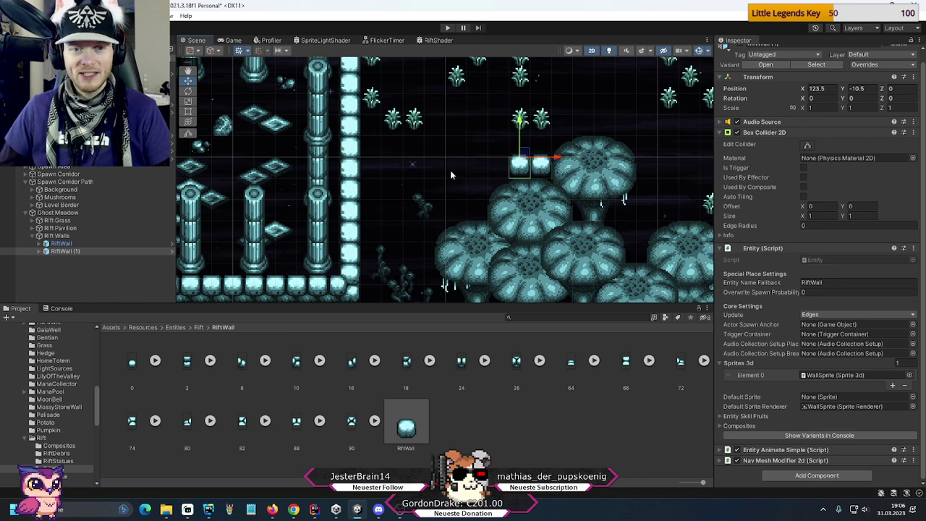
- Assign sprite 8 to the WallSprite of the RiftWall next to the uppermost mushroom
{"action": "left_click", "coordinate": [62, 243]}
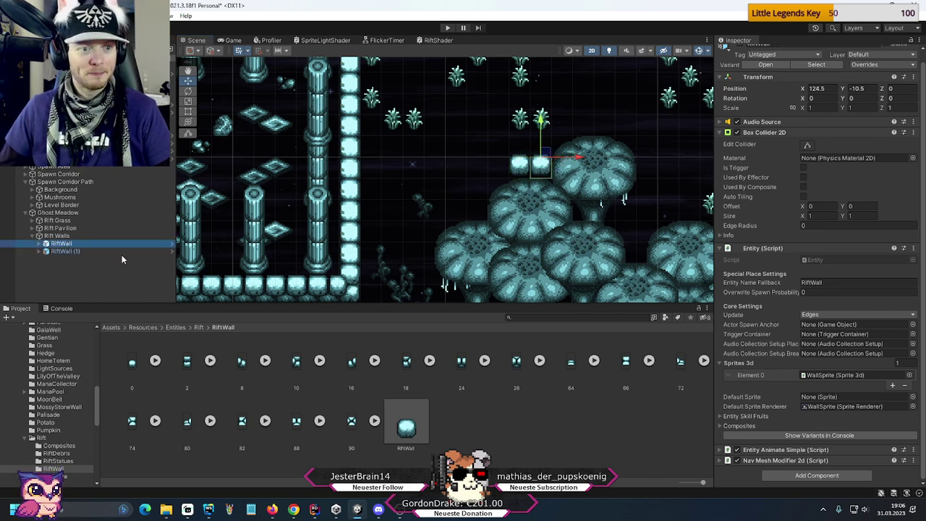
{"action": "left_click", "coordinate": [171, 245]}
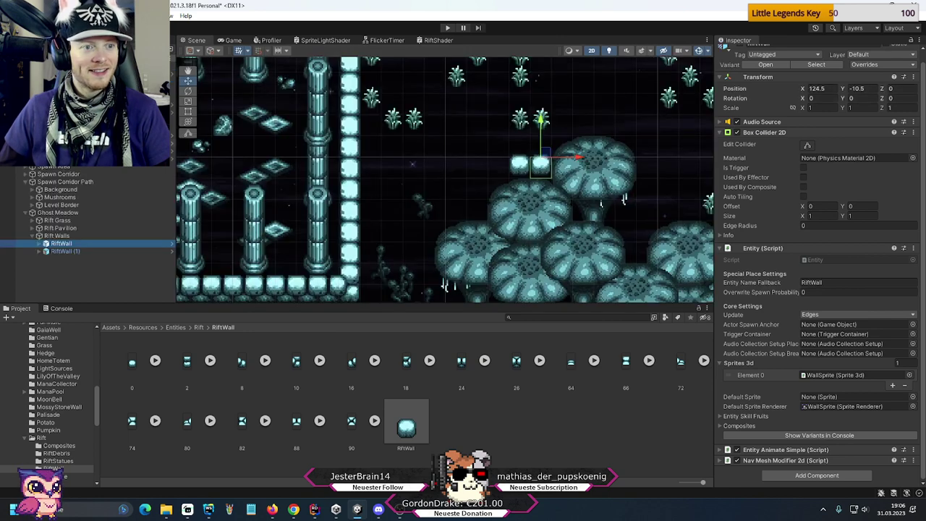
{"action": "left_click", "coordinate": [40, 243]}
{"action": "left_click", "coordinate": [72, 251]}
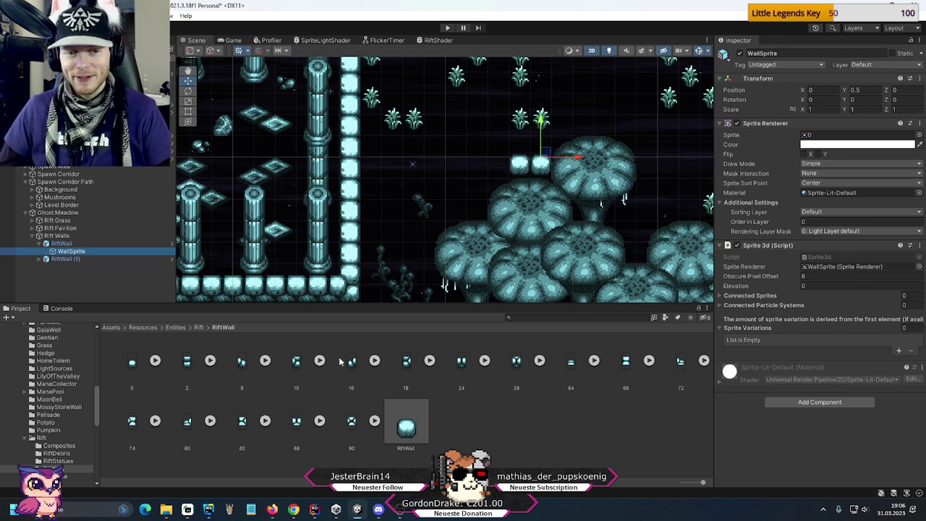
{"action": "left_click_drag", "start_coordinate": [246, 363], "coordinate": [831, 135]}
- Assign sprite 24 to the WallSprite of RiftWall (1)
{"action": "left_click", "coordinate": [68, 259]}
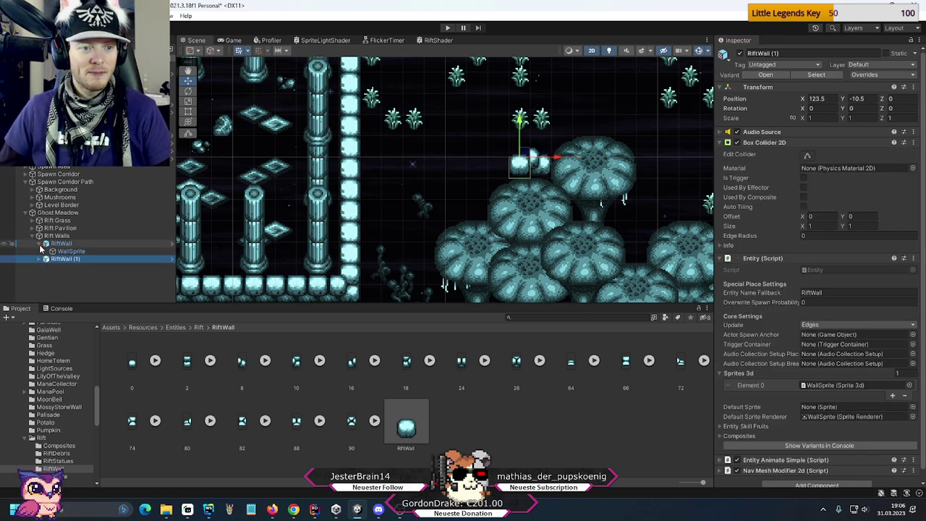
{"action": "left_click", "coordinate": [40, 243]}
{"action": "left_click", "coordinate": [40, 251]}
{"action": "left_click", "coordinate": [71, 259]}
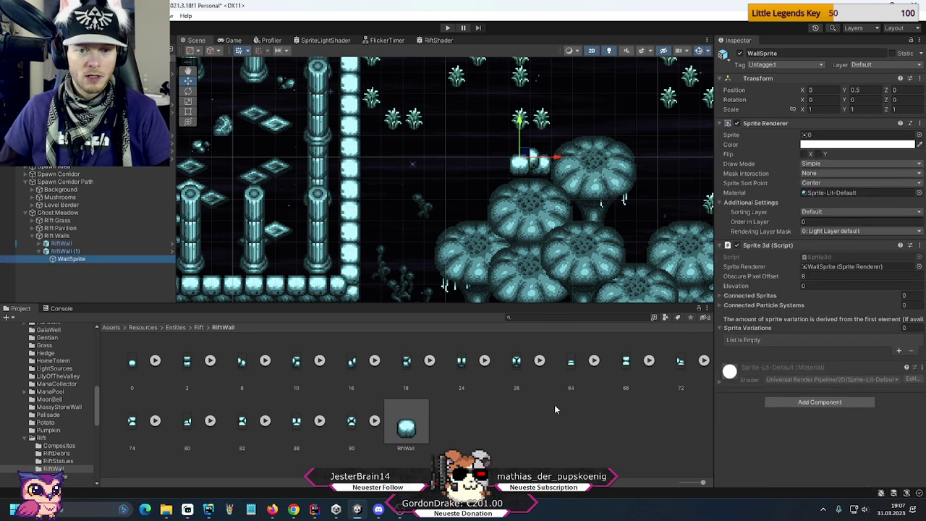
{"action": "left_click_drag", "start_coordinate": [462, 364], "coordinate": [857, 137]}
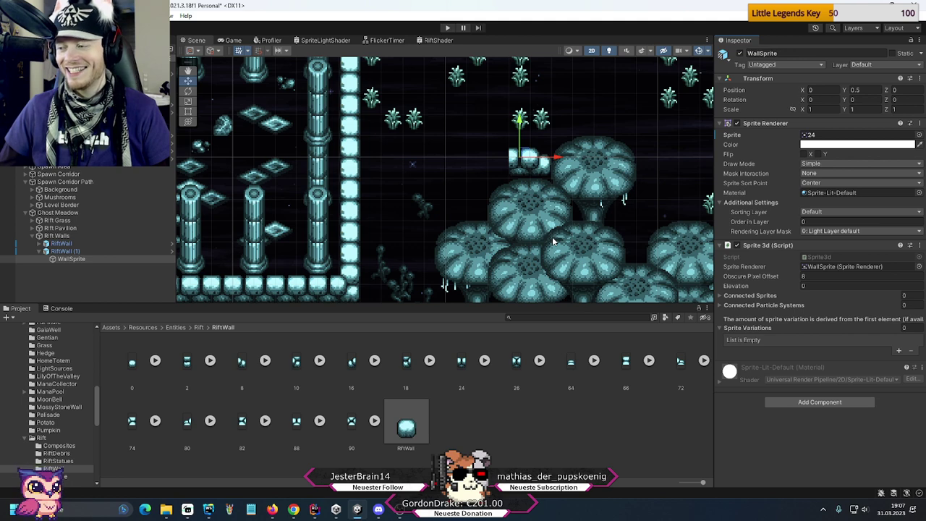
- Duplicate RiftWall (1) three times, extending the wall row away from the mushroom to X 120.5, Y -10.5
{"action": "left_click", "coordinate": [60, 252]}
{"action": "key", "text": "ctrl+d"}
{"action": "left_click_drag", "start_coordinate": [557, 162], "coordinate": [496, 162]}
{"action": "key", "text": "ctrl+d"}
{"action": "key", "text": "ctrl+d"}
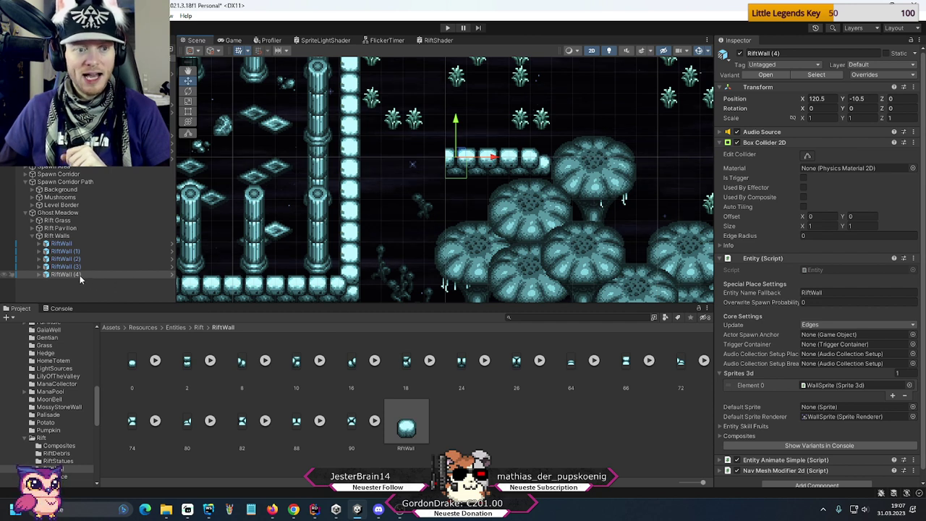
- Delete all five RiftWall objects from the Ghost Meadow's Rift Walls group
{"action": "left_click", "coordinate": [64, 244], "text": "shift"}
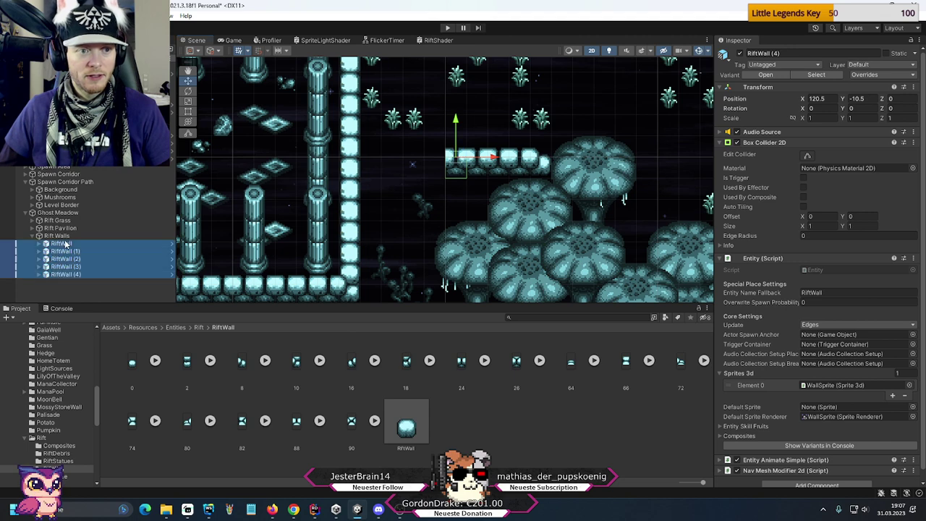
{"action": "key", "text": "Delete"}
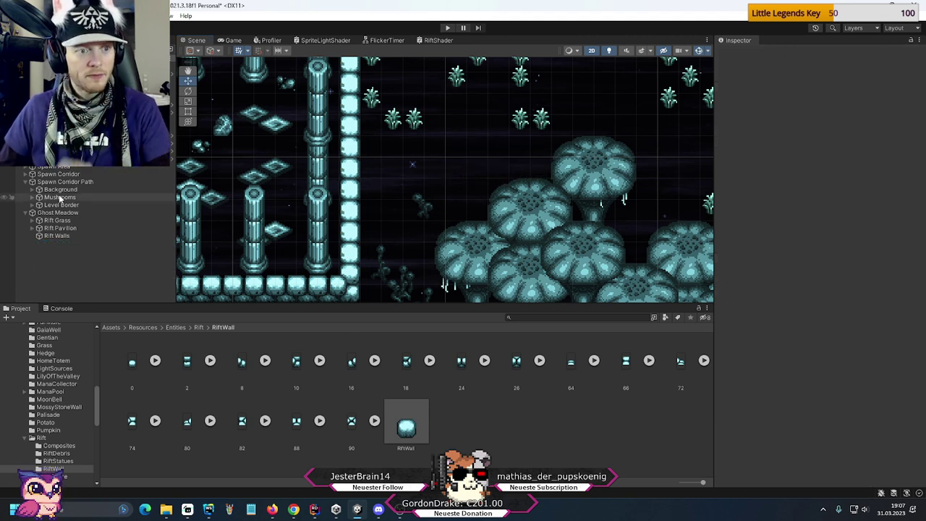
- Copy RiftWall 4x1 from the Spawn Corridor's Rift Walls group and paste it into the Ghost Meadow group
{"action": "left_click", "coordinate": [26, 182]}
{"action": "left_click", "coordinate": [25, 174]}
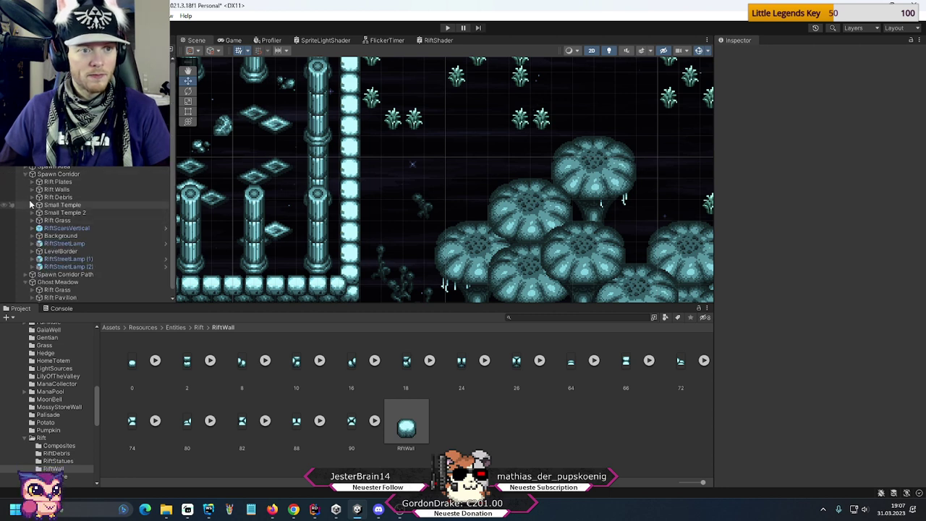
{"action": "left_click", "coordinate": [32, 189]}
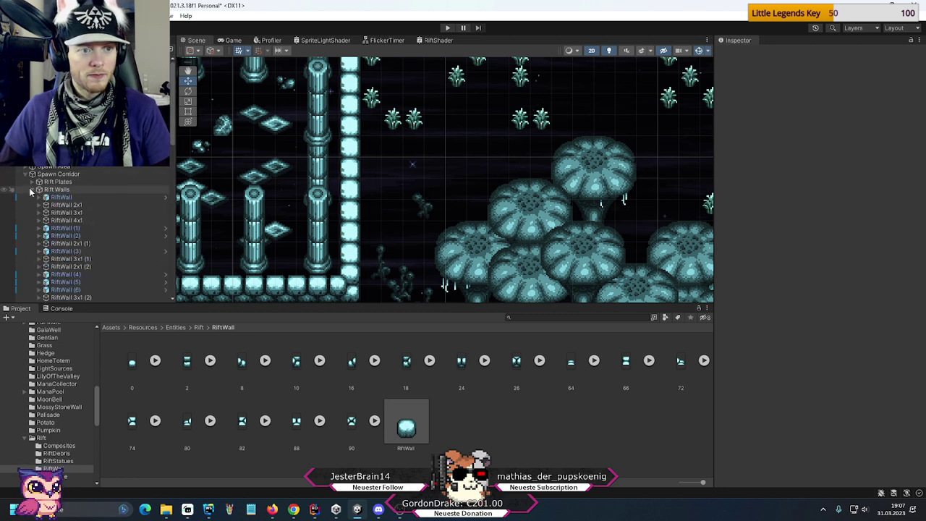
{"action": "right_click", "coordinate": [66, 220]}
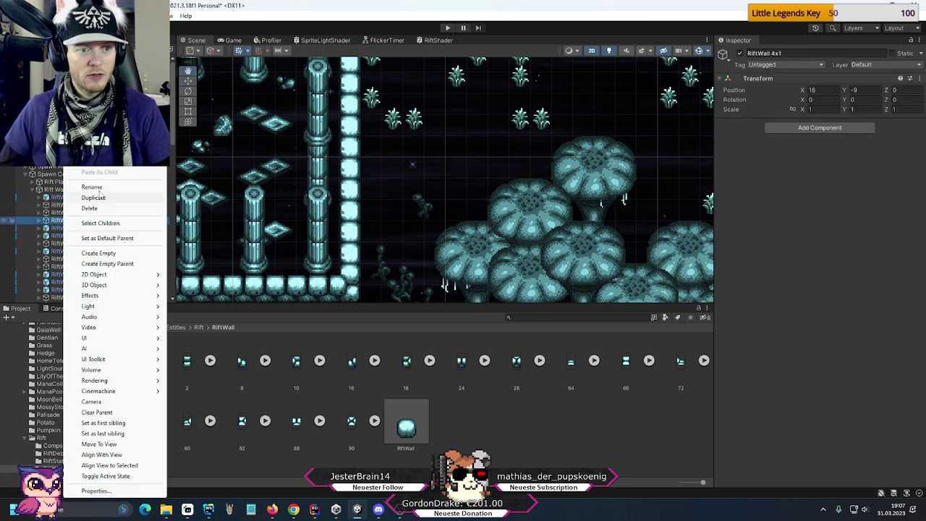
{"action": "left_click", "coordinate": [35, 193]}
{"action": "left_click", "coordinate": [34, 190]}
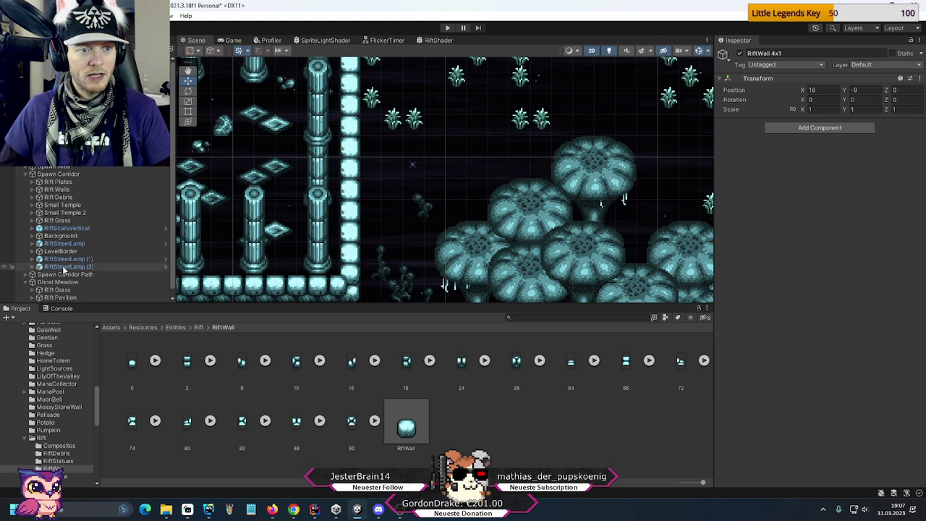
{"action": "scroll", "coordinate": [58, 253], "scroll_direction": "down", "scroll_amount": 1}
{"action": "left_click", "coordinate": [62, 299]}
{"action": "right_click", "coordinate": [62, 299]}
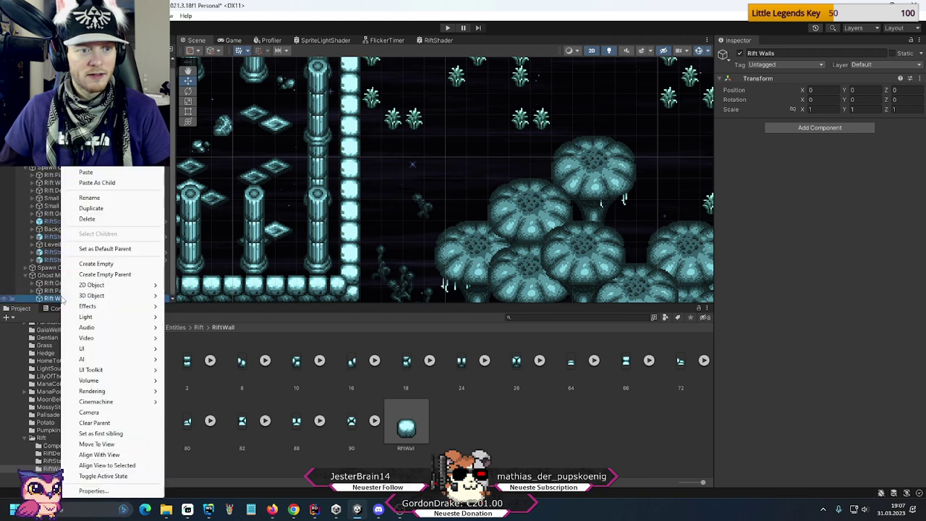
{"action": "left_click", "coordinate": [86, 173]}
- Position the pasted RiftWall 4x1 beside the uppermost mushroom at X 110, Y -15 and parent it under the Ghost Meadow's Rift Walls
{"action": "scroll", "coordinate": [488, 221], "scroll_direction": "down", "scroll_amount": 2}
{"action": "scroll", "coordinate": [488, 220], "scroll_direction": "down", "scroll_amount": 3}
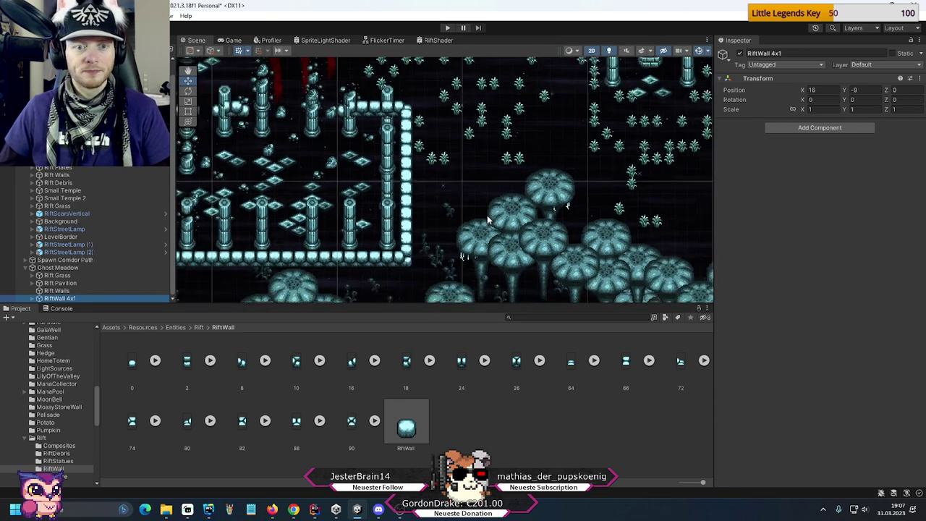
{"action": "left_click", "coordinate": [822, 89]}
{"action": "type", "text": "1"}
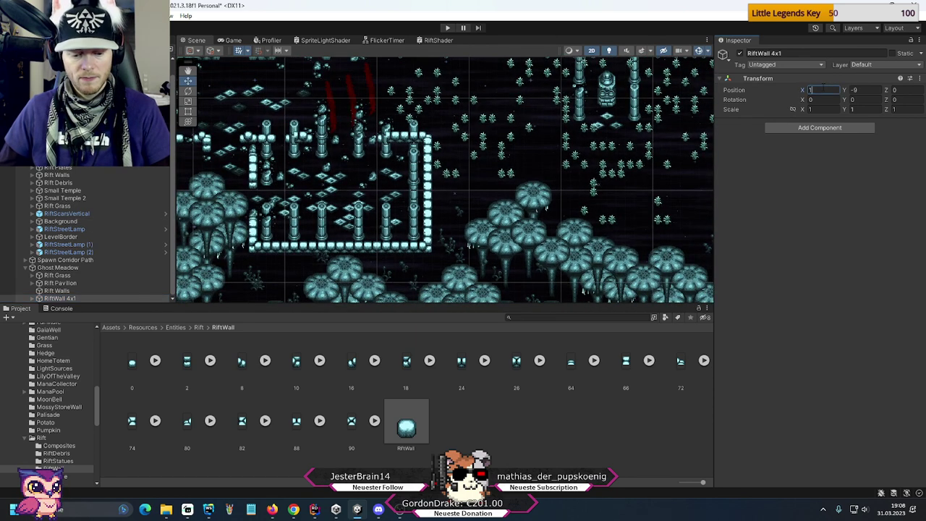
{"action": "type", "text": "20"}
{"action": "scroll", "coordinate": [597, 125], "scroll_direction": "up", "scroll_amount": 2}
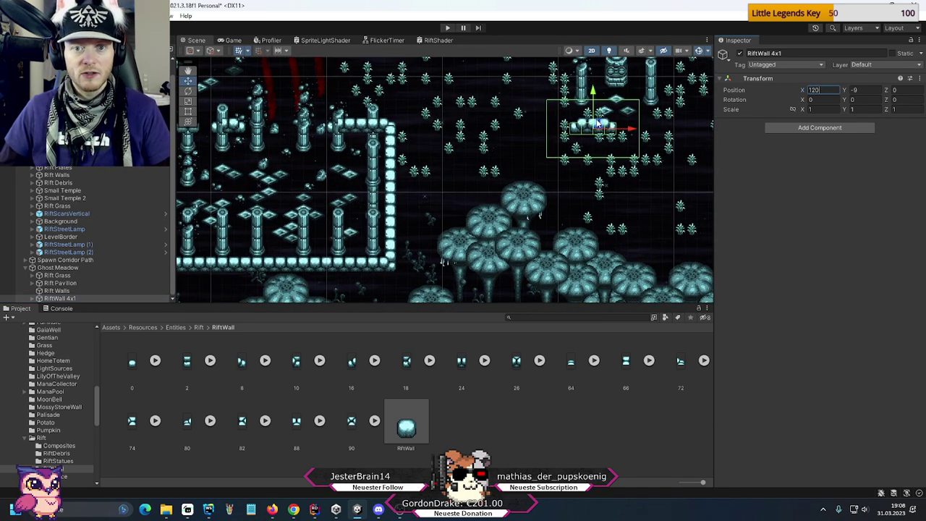
{"action": "left_click_drag", "start_coordinate": [597, 125], "coordinate": [441, 183]}
{"action": "scroll", "coordinate": [465, 201], "scroll_direction": "up", "scroll_amount": 3}
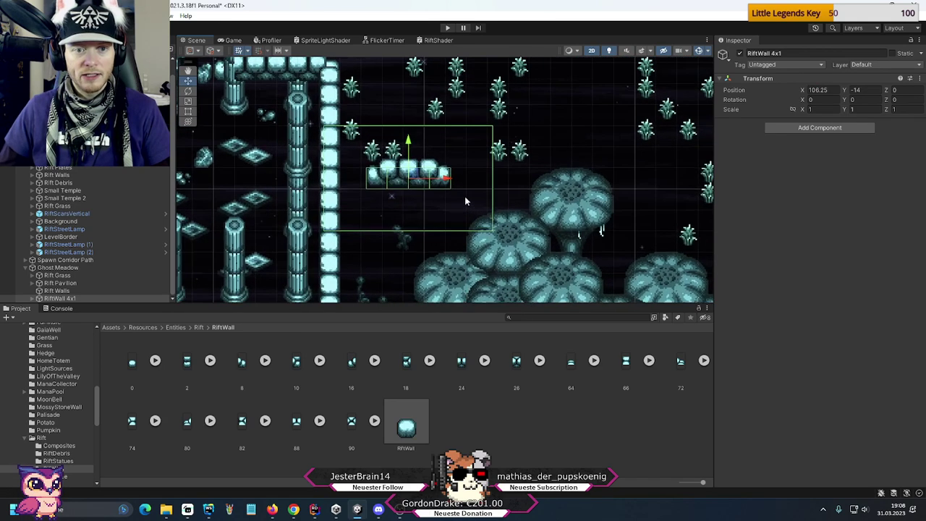
{"action": "scroll", "coordinate": [465, 201], "scroll_direction": "up", "scroll_amount": 2}
{"action": "left_click_drag", "start_coordinate": [426, 177], "coordinate": [494, 195]}
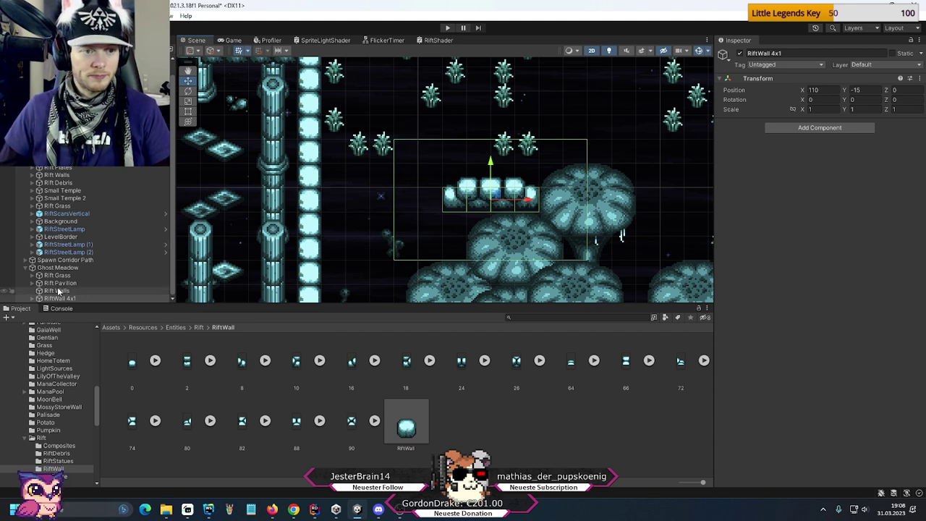
{"action": "left_click_drag", "start_coordinate": [33, 299], "coordinate": [65, 287]}
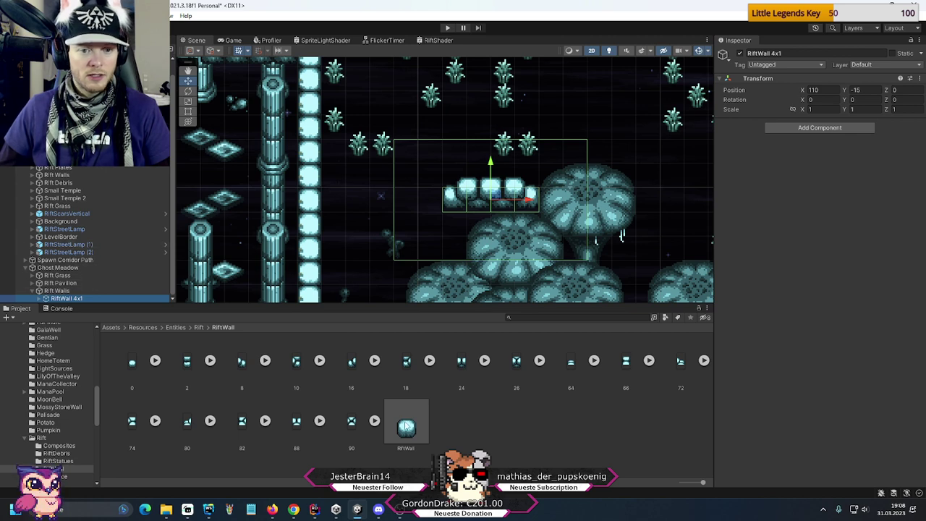
- Add the RiftWall prefab under the Ghost Meadow's Rift Walls and set its position to X 120, Y -10
{"action": "left_click_drag", "start_coordinate": [55, 290], "coordinate": [56, 290]}
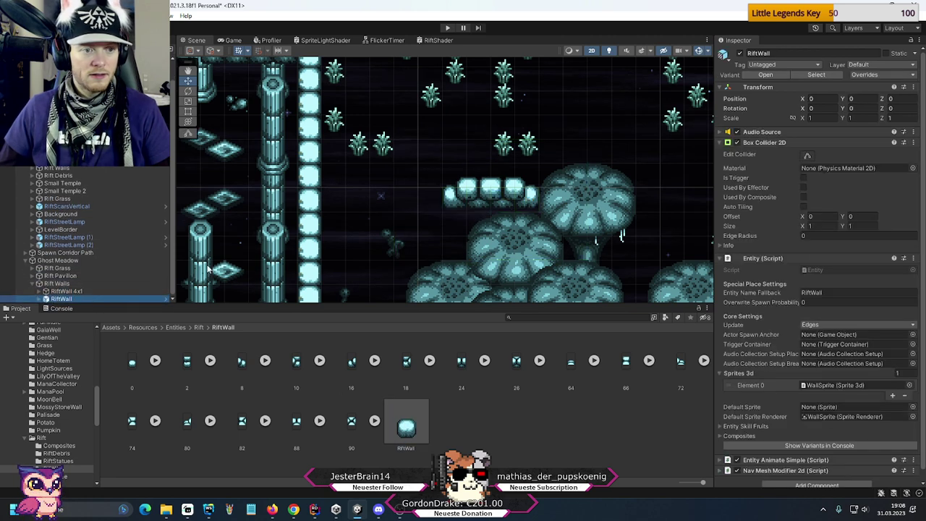
{"action": "left_click", "coordinate": [820, 97]}
{"action": "type", "text": "12"}
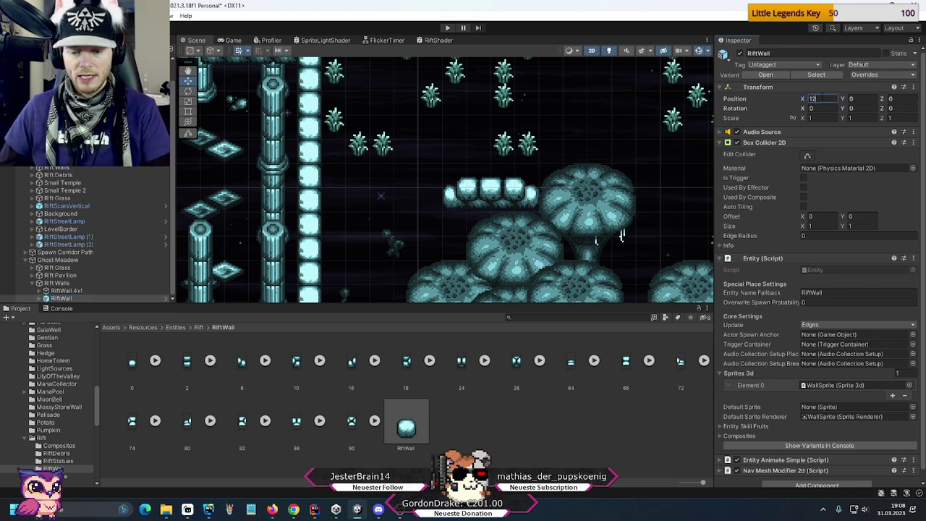
{"action": "type", "text": "0"}
{"action": "key", "text": "Tab"}
{"action": "type", "text": "-"}
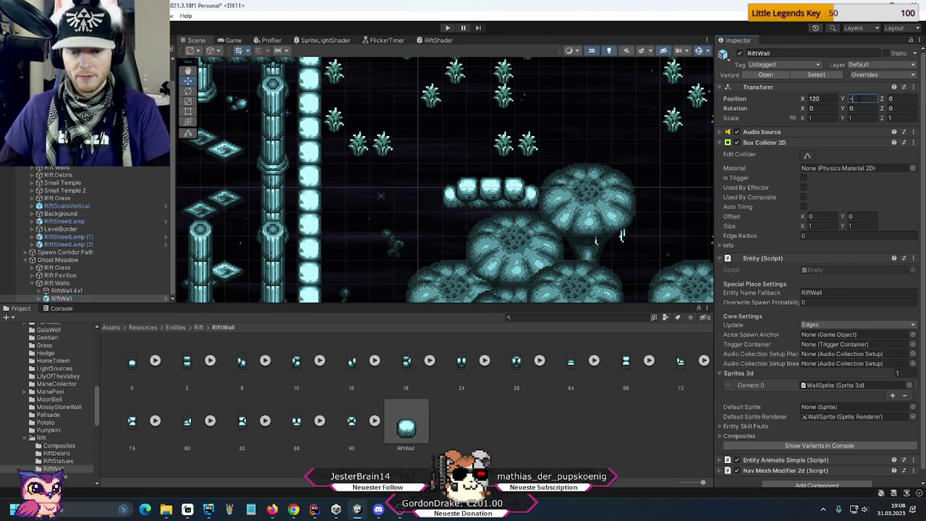
{"action": "type", "text": "10"}
{"action": "key", "text": "Return"}
- Move the single RiftWall against the 4x1 wall at X 120.5, Y -10.5 and place a duplicate at X 117.5, Y -10.5
{"action": "left_click_drag", "start_coordinate": [420, 149], "coordinate": [436, 187]}
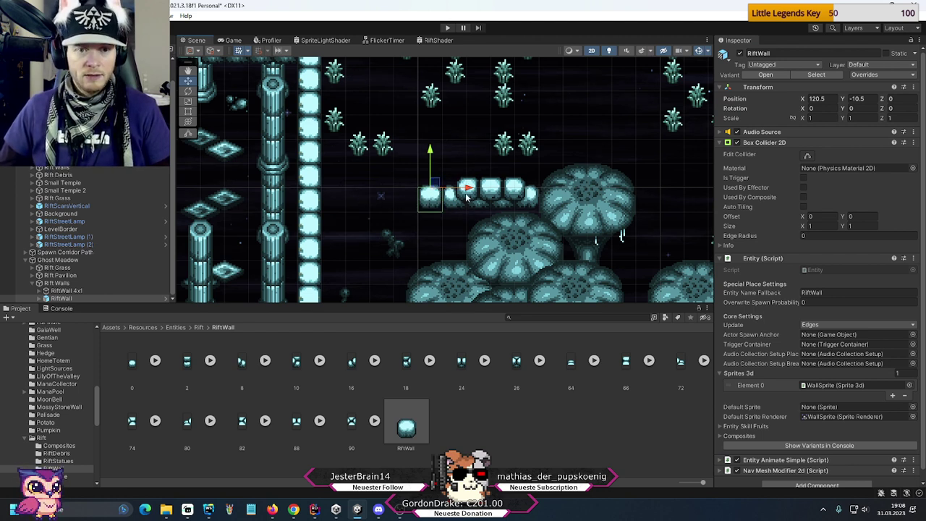
{"action": "key", "text": "ctrl+d"}
{"action": "left_click_drag", "start_coordinate": [470, 189], "coordinate": [396, 191]}
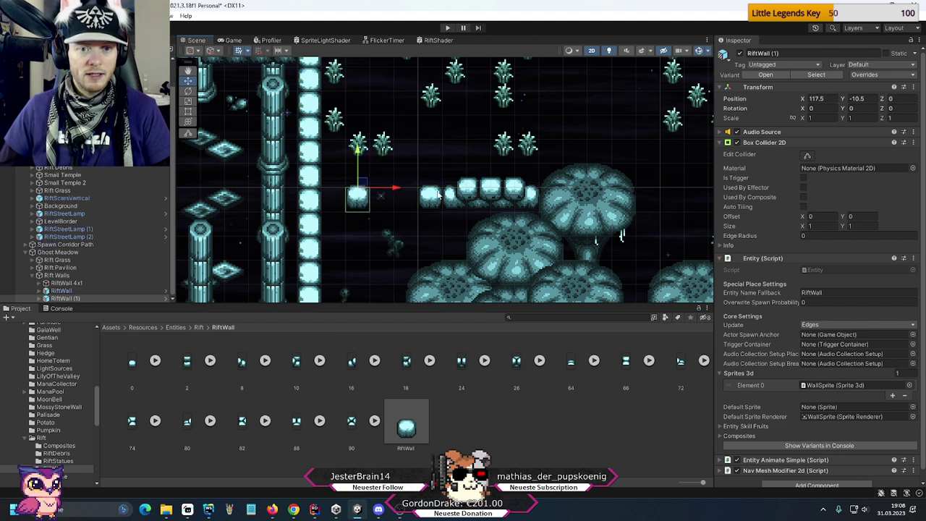
- Delete the EntityRiftWallCompReveal children from RiftWall and RiftWall (1) inside the Ghost Meadow's RiftWall 4x1
{"action": "left_click", "coordinate": [72, 284]}
{"action": "left_click_drag", "start_coordinate": [73, 287], "coordinate": [72, 285]}
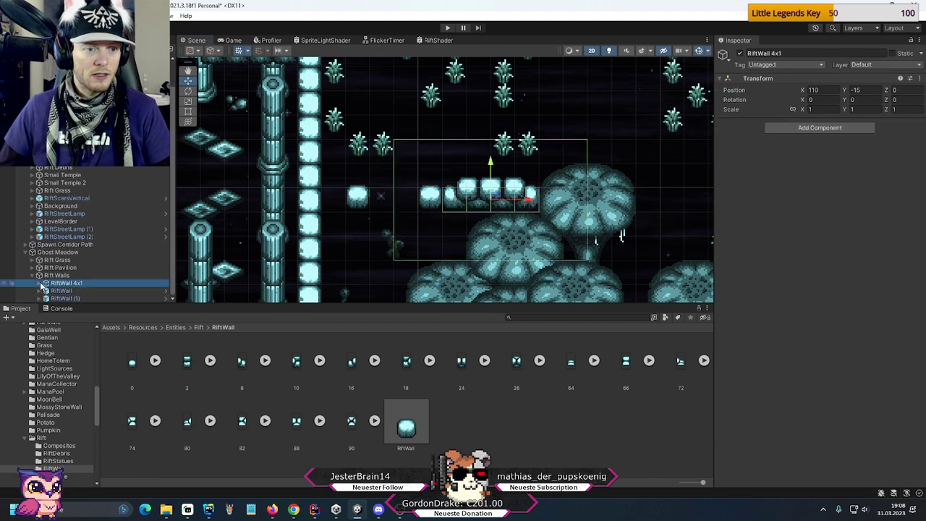
{"action": "left_click", "coordinate": [64, 291]}
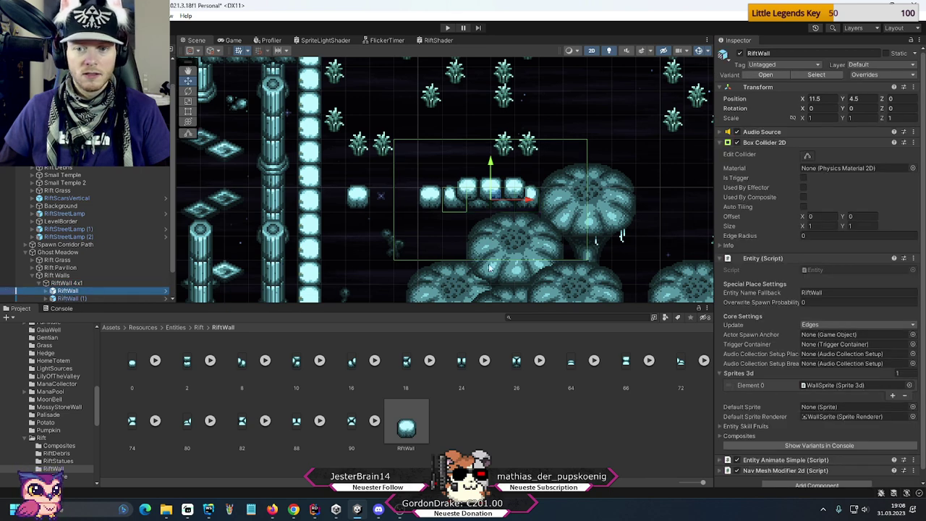
{"action": "left_click", "coordinate": [52, 290]}
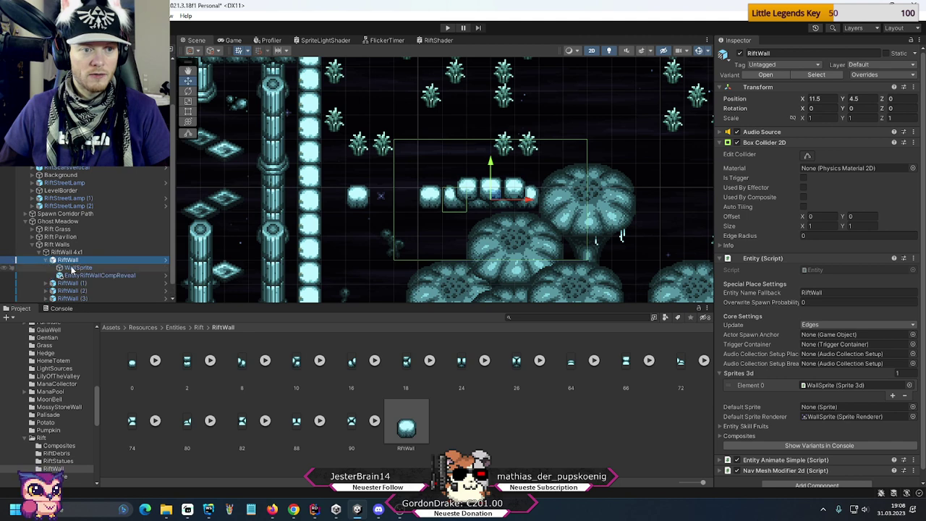
{"action": "left_click", "coordinate": [76, 274]}
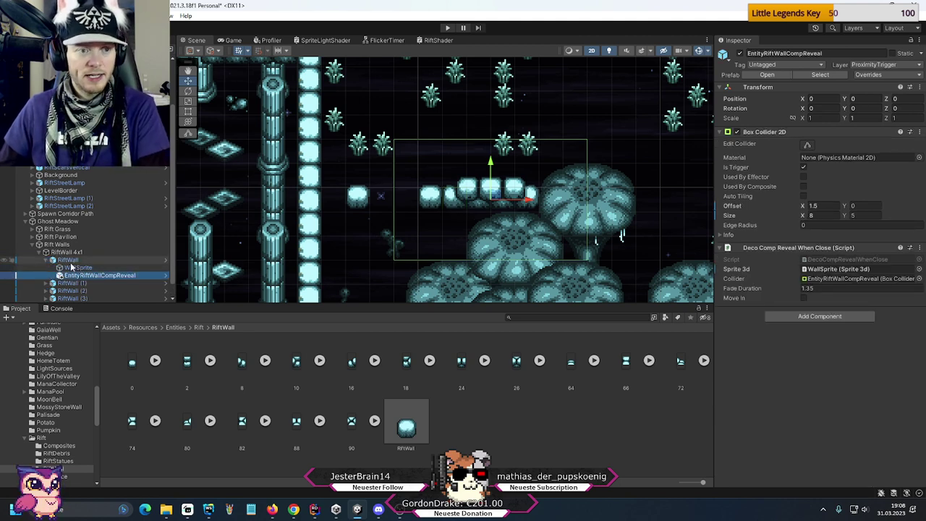
{"action": "key", "text": "Delete"}
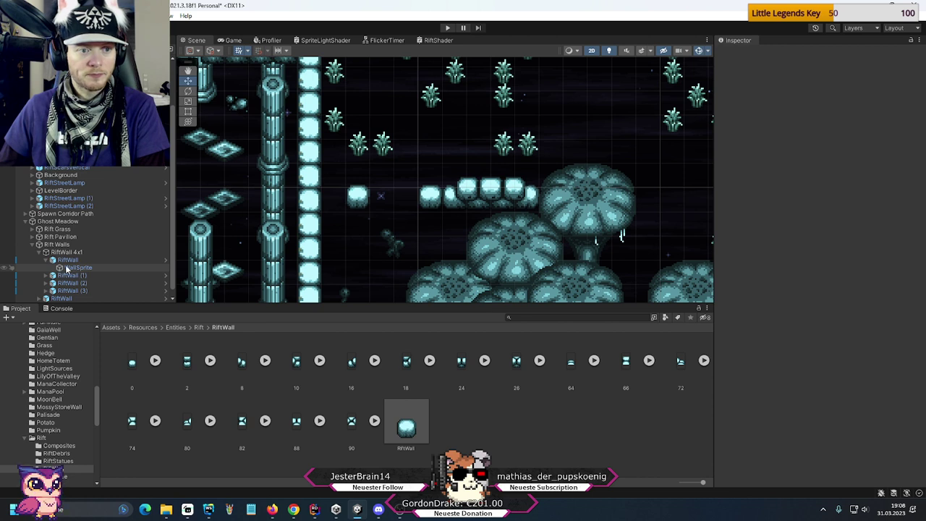
{"action": "left_click", "coordinate": [45, 260]}
{"action": "left_click", "coordinate": [45, 267]}
{"action": "left_click", "coordinate": [74, 283]}
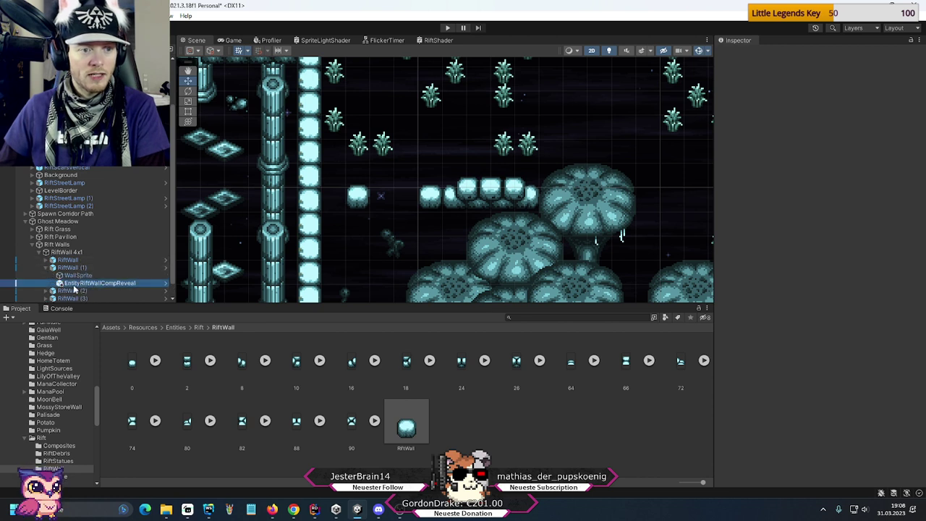
{"action": "left_click", "coordinate": [46, 267]}
- Delete the EntityRiftWallCompReveal children from RiftWall (2) and RiftWall (3) inside RiftWall 4x1
{"action": "left_click", "coordinate": [46, 275]}
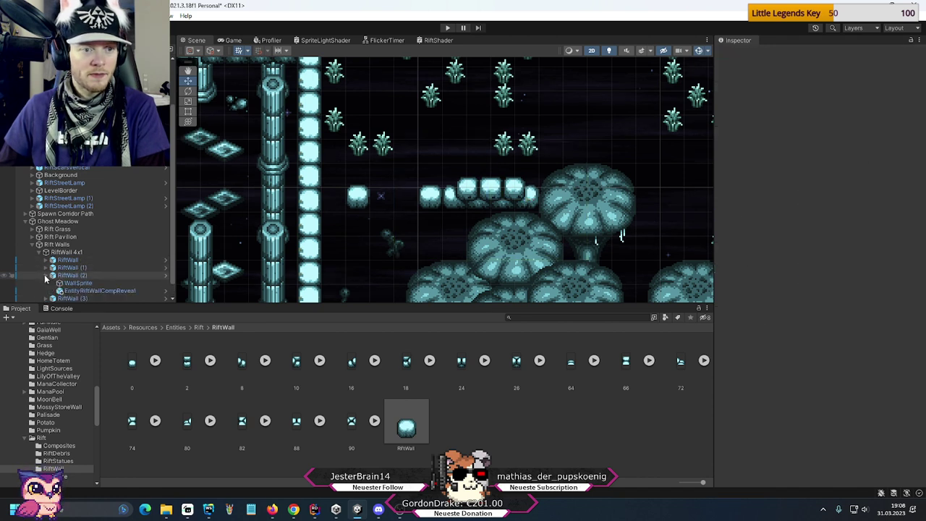
{"action": "left_click", "coordinate": [75, 290]}
{"action": "key", "text": "Delete"}
{"action": "left_click", "coordinate": [46, 274]}
{"action": "left_click", "coordinate": [46, 282]}
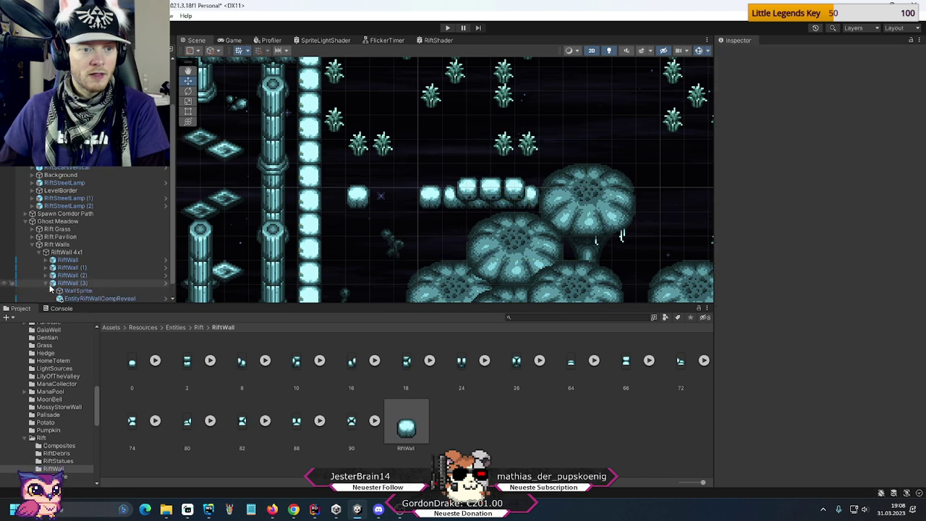
{"action": "left_click", "coordinate": [75, 298]}
{"action": "key", "text": "Delete"}
{"action": "left_click", "coordinate": [46, 283]}
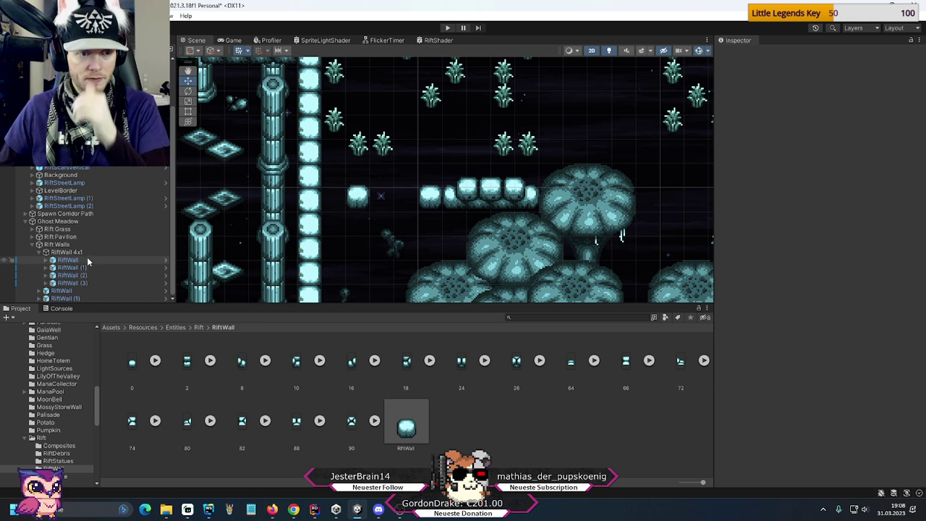
- Duplicate the RiftWall block at X 117.5 and arrange the copies at X 118.5, Y -10.5; X 118.5, Y -9.5; and X 119.5, Y -10.5
{"action": "left_click", "coordinate": [76, 298]}
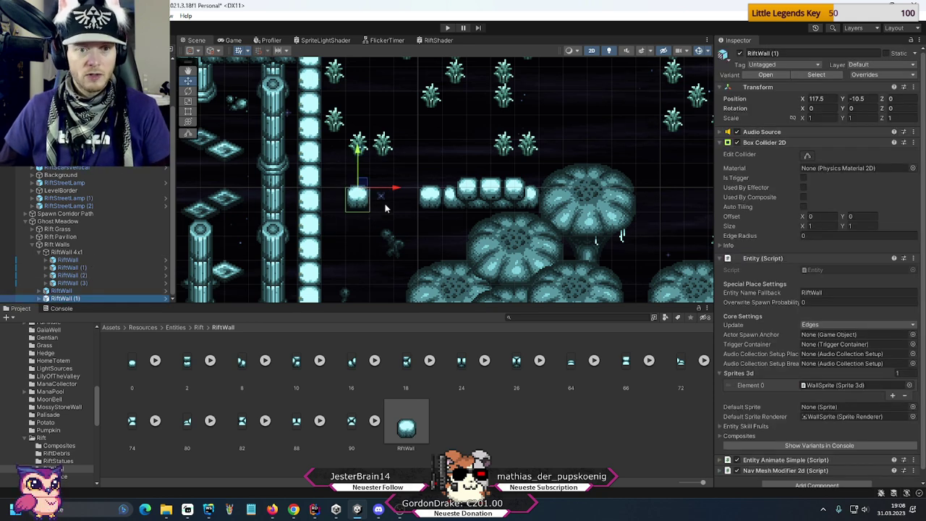
{"action": "key", "text": "ctrl+d"}
{"action": "left_click_drag", "start_coordinate": [359, 197], "coordinate": [383, 196]}
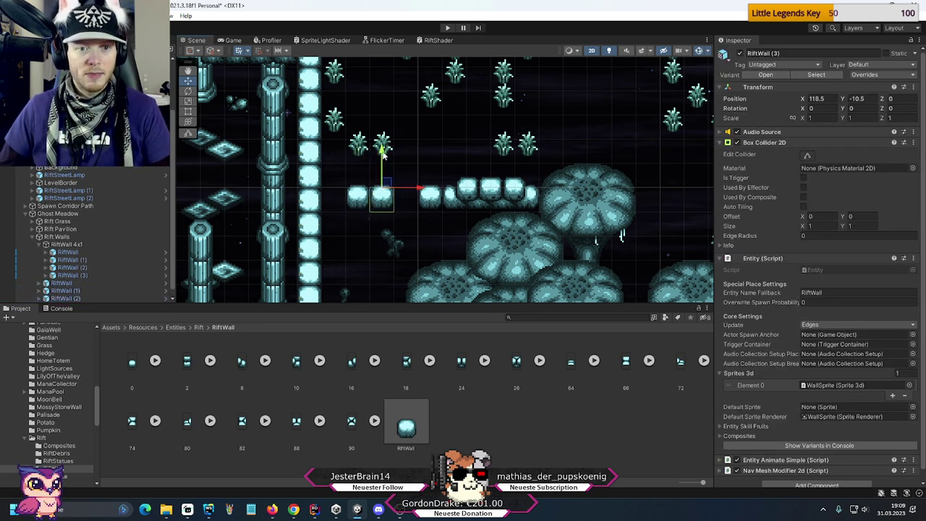
{"action": "left_click_drag", "start_coordinate": [383, 151], "coordinate": [384, 127]}
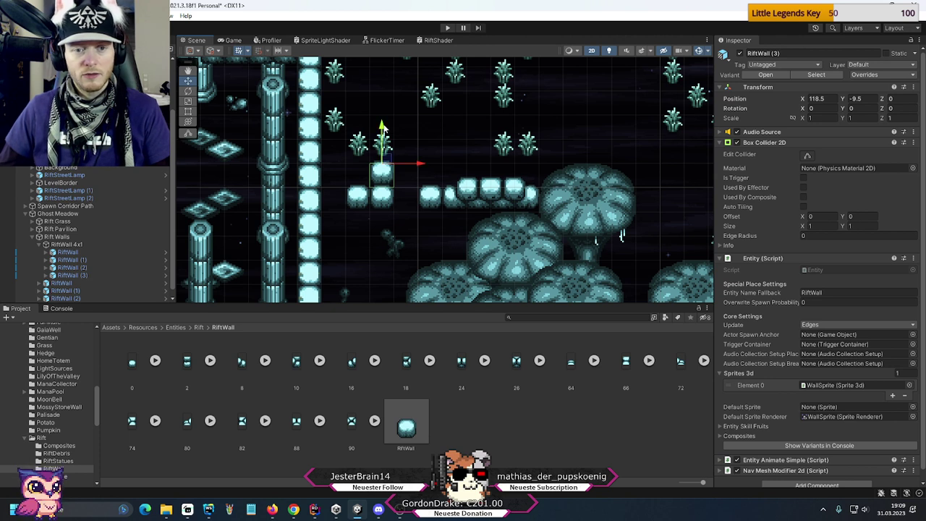
{"action": "key", "text": "ctrl+d"}
{"action": "left_click_drag", "start_coordinate": [387, 160], "coordinate": [410, 183]}
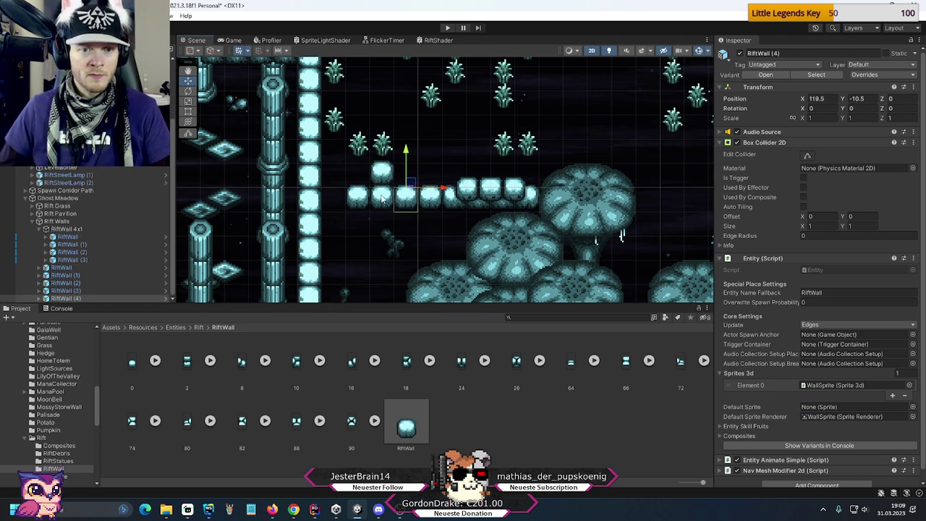
- Assign sprite 64 to the WallSprite of the upper block, RiftWall (3), at X 118.5, Y -9.5
{"action": "left_click", "coordinate": [381, 172]}
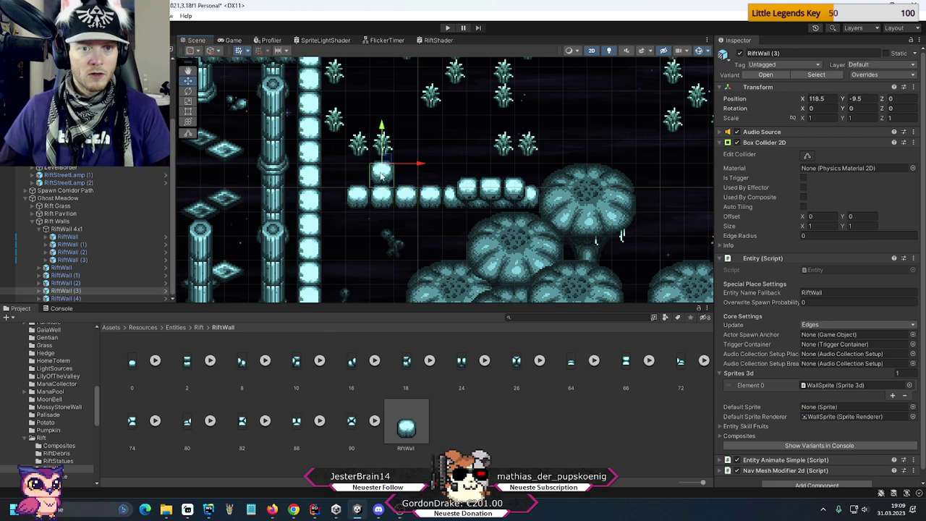
{"action": "left_click", "coordinate": [39, 291]}
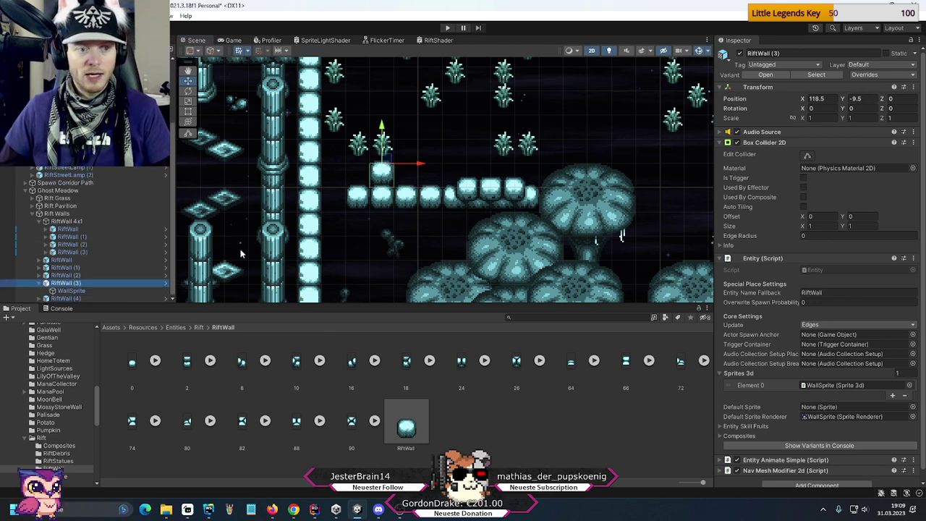
{"action": "key", "text": "Down"}
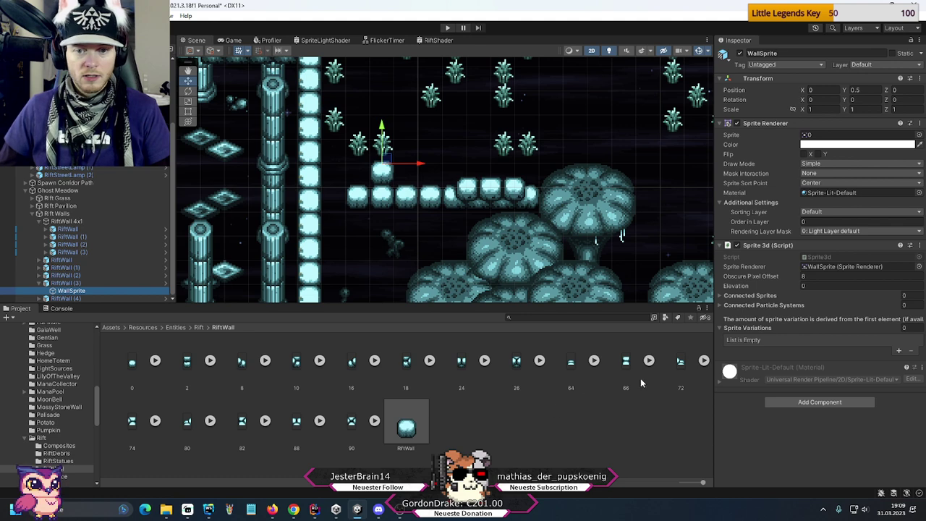
{"action": "left_click_drag", "start_coordinate": [572, 362], "coordinate": [838, 135]}
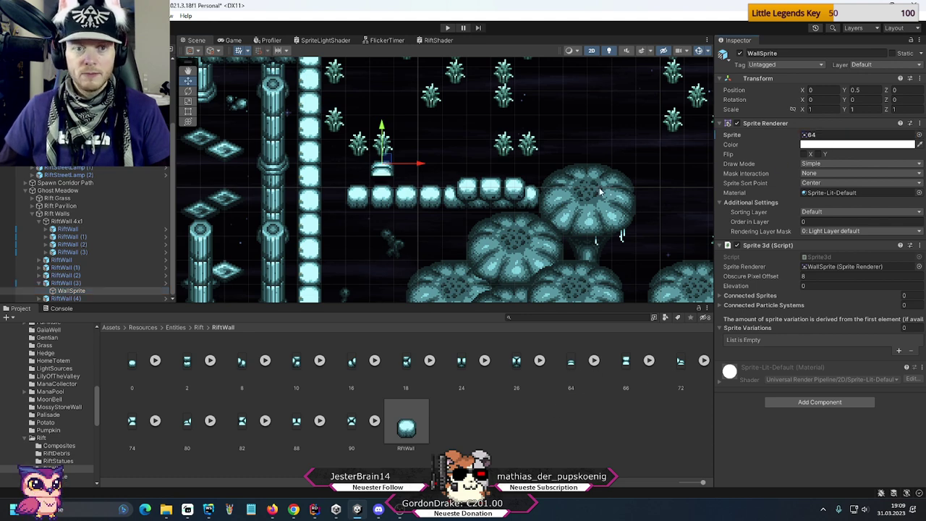
{"action": "left_click", "coordinate": [65, 283]}
{"action": "key", "text": "Left"}
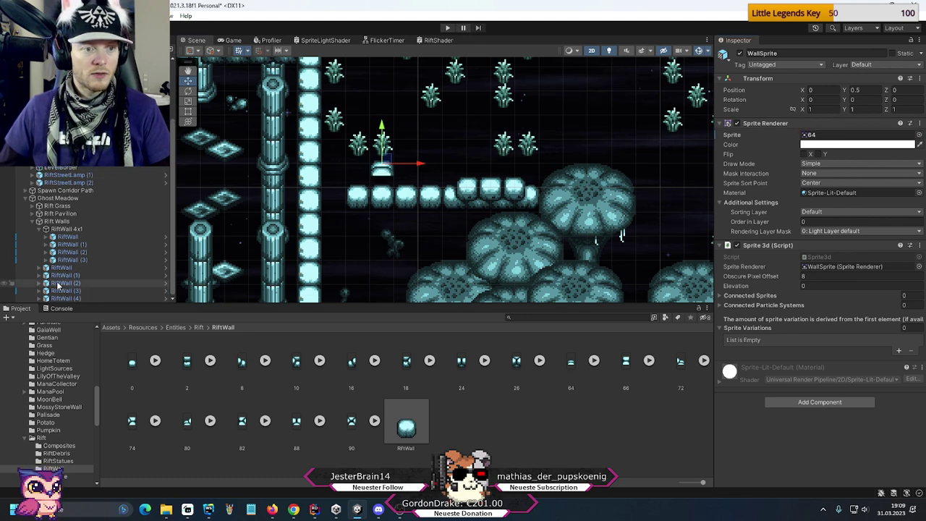
- Assign sprite 26 to the WallSprite of the middle block, RiftWall (2), at X 118.5, Y -10.5
{"action": "left_click", "coordinate": [62, 283]}
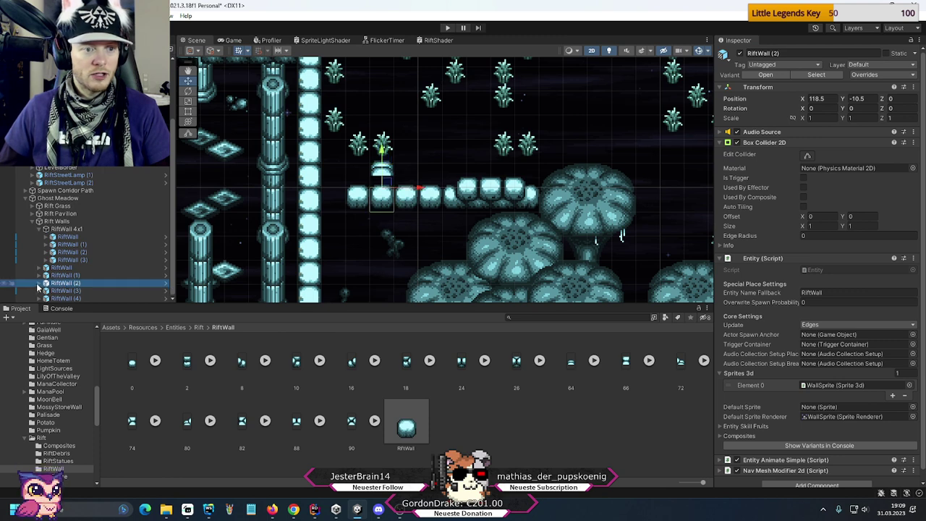
{"action": "left_click", "coordinate": [38, 283]}
{"action": "left_click_drag", "start_coordinate": [43, 290], "coordinate": [825, 135]}
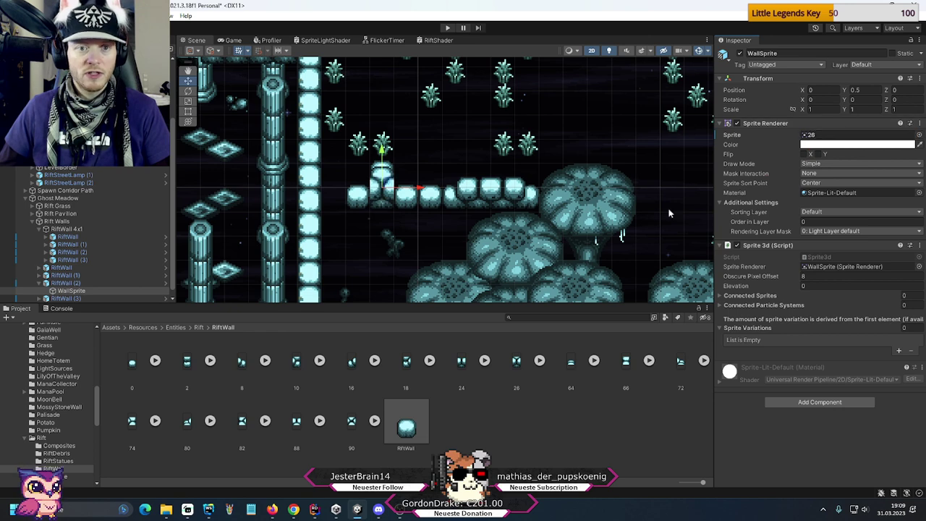
{"action": "left_click", "coordinate": [39, 282]}
- Assign sprite 16 to the WallSprite of RiftWall (1), the left end block at X 117.5, Y -10.5
{"action": "left_click", "coordinate": [62, 276]}
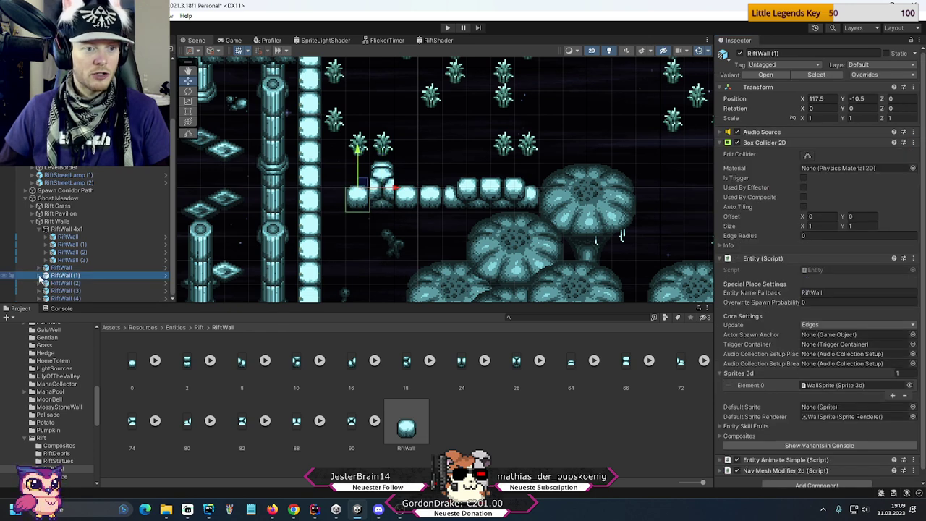
{"action": "left_click", "coordinate": [39, 275]}
{"action": "left_click", "coordinate": [70, 282]}
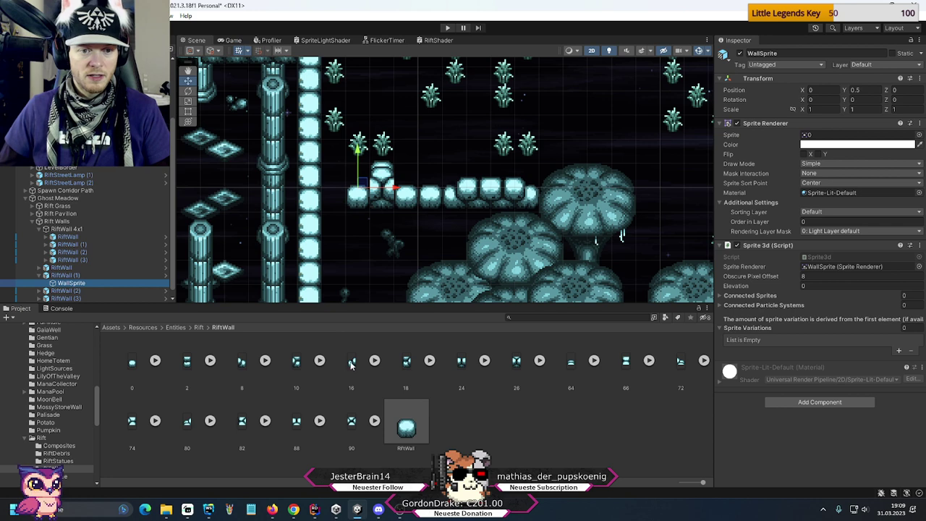
{"action": "left_click_drag", "start_coordinate": [351, 364], "coordinate": [821, 136]}
{"action": "scroll", "coordinate": [58, 289], "scroll_direction": "down", "scroll_amount": 1}
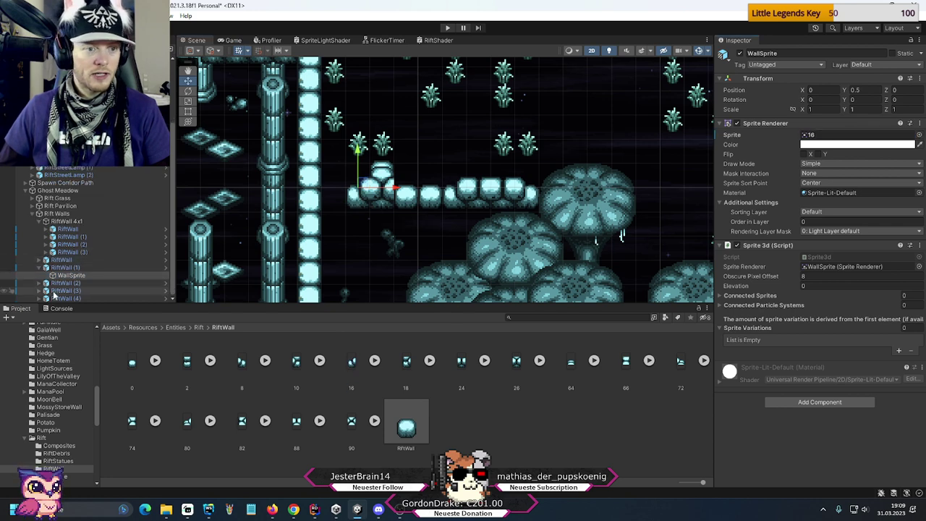
- Assign sprite 8 to the WallSprite of RiftWall (4), the right end block at X 119.5, Y -10.5
{"action": "left_click", "coordinate": [54, 297]}
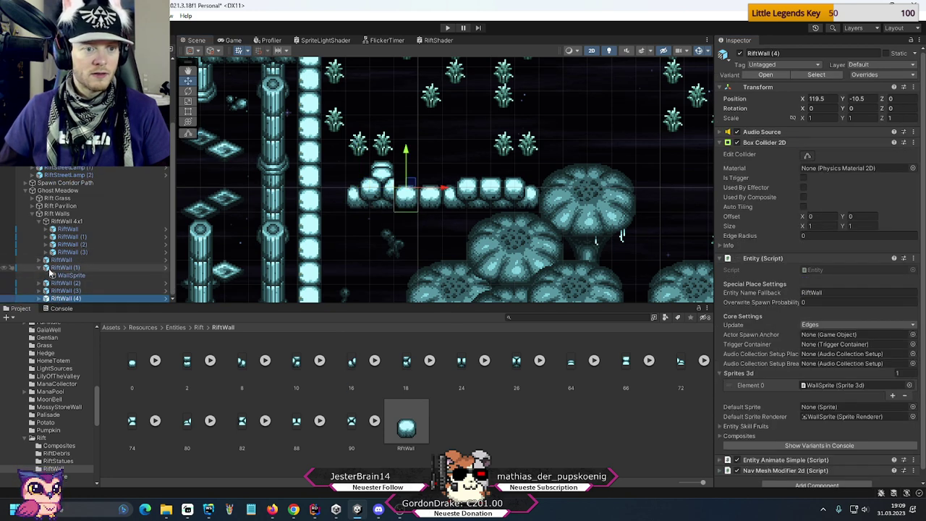
{"action": "left_click", "coordinate": [39, 267]}
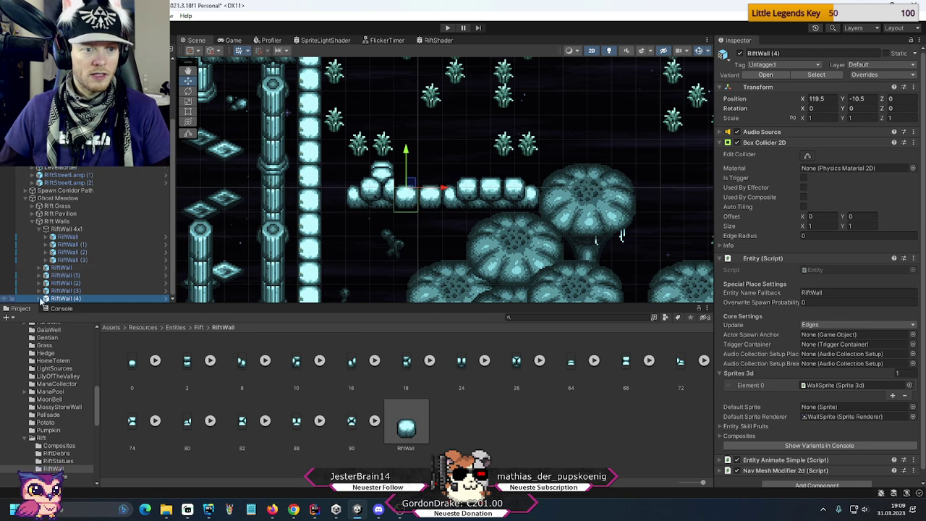
{"action": "key", "text": "Right"}
{"action": "left_click", "coordinate": [77, 302]}
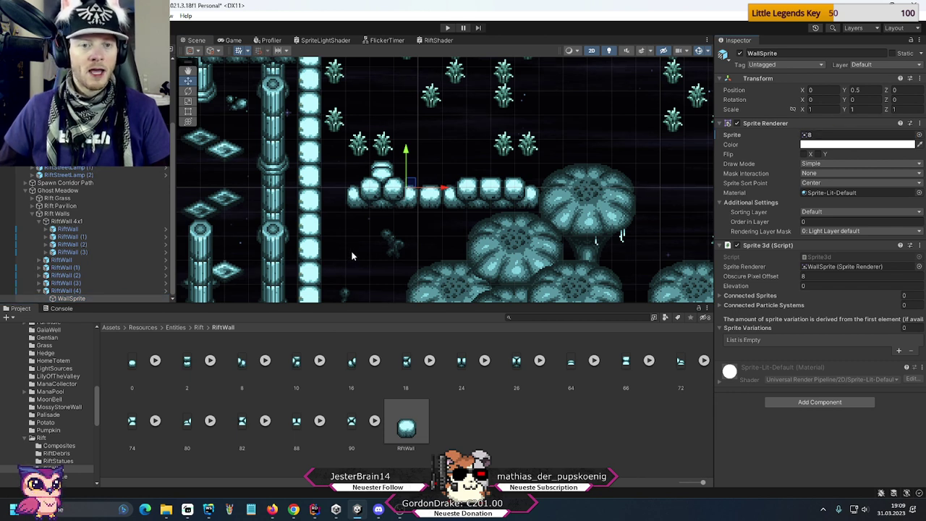
- Create an empty object named RiftWall T under the Ghost Meadow's Rift Walls
{"action": "right_click", "coordinate": [63, 214]}
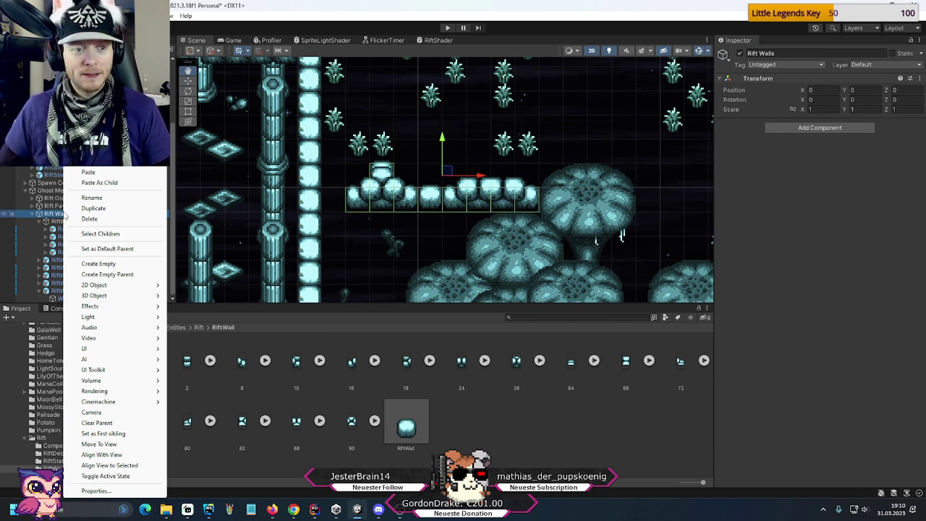
{"action": "left_click", "coordinate": [98, 263]}
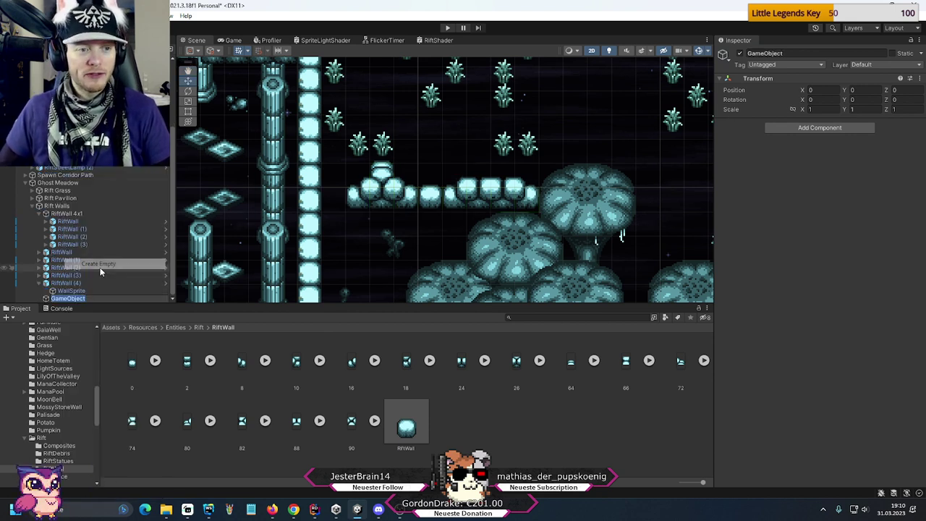
{"action": "type", "text": "RiftWall T"}
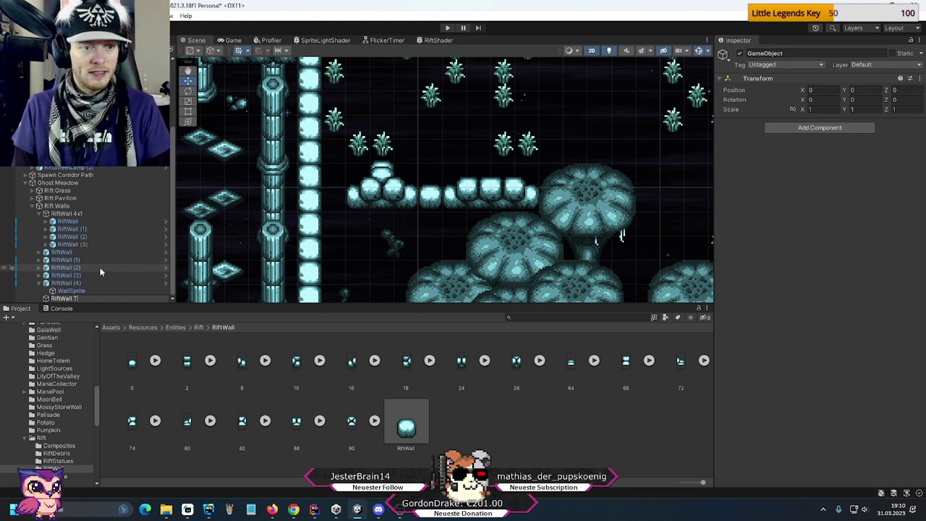
{"action": "key", "text": "Return"}
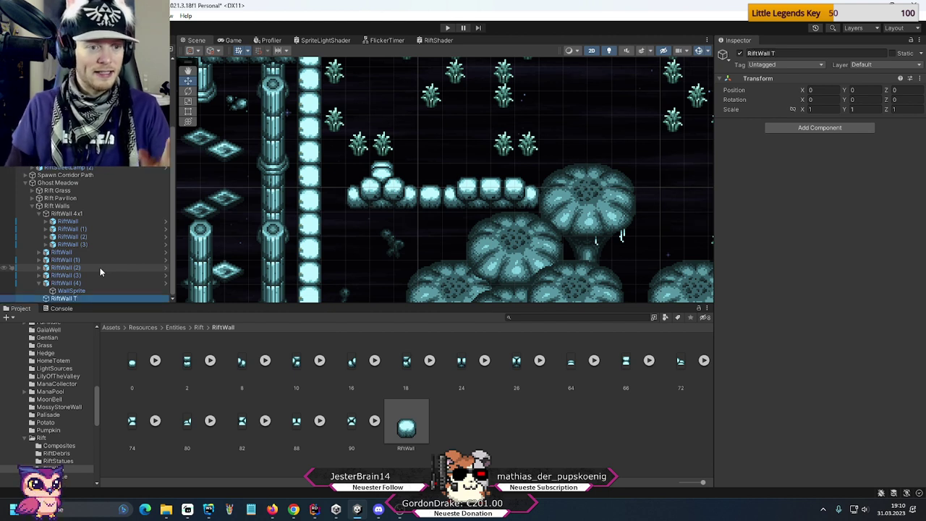
- Make RiftWall (1) through RiftWall (4) children of the RiftWall T object
{"action": "left_click", "coordinate": [40, 282]}
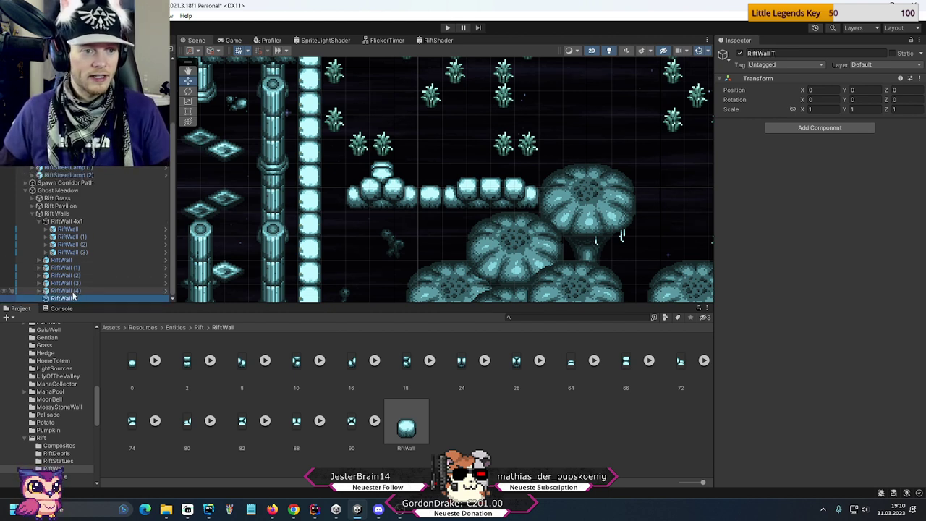
{"action": "left_click", "coordinate": [65, 290]}
{"action": "left_click", "coordinate": [68, 268], "text": "shift"}
{"action": "left_click_drag", "start_coordinate": [67, 268], "coordinate": [66, 299]}
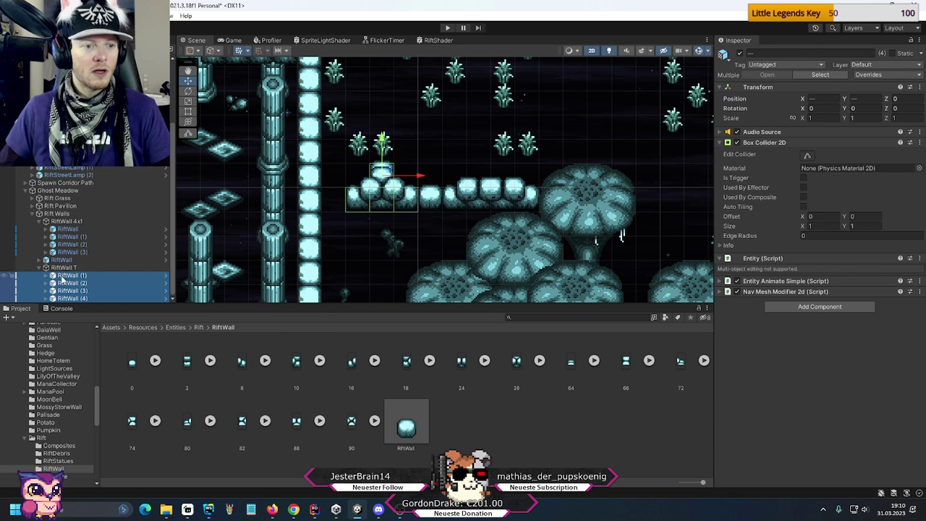
- Compare the transforms of RiftWall T, RiftWall 4x1 and its child blocks, and examine the wall's surroundings in the scene
{"action": "left_click", "coordinate": [63, 268]}
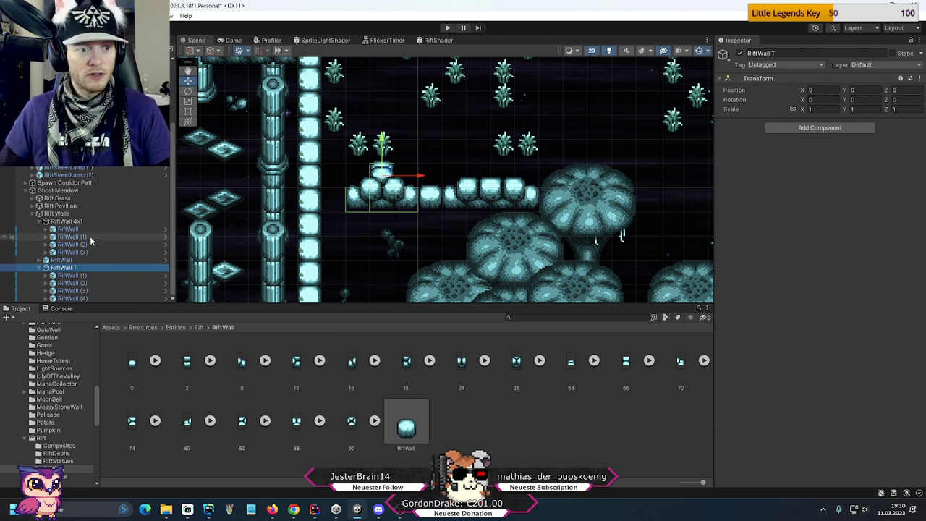
{"action": "left_click", "coordinate": [67, 221]}
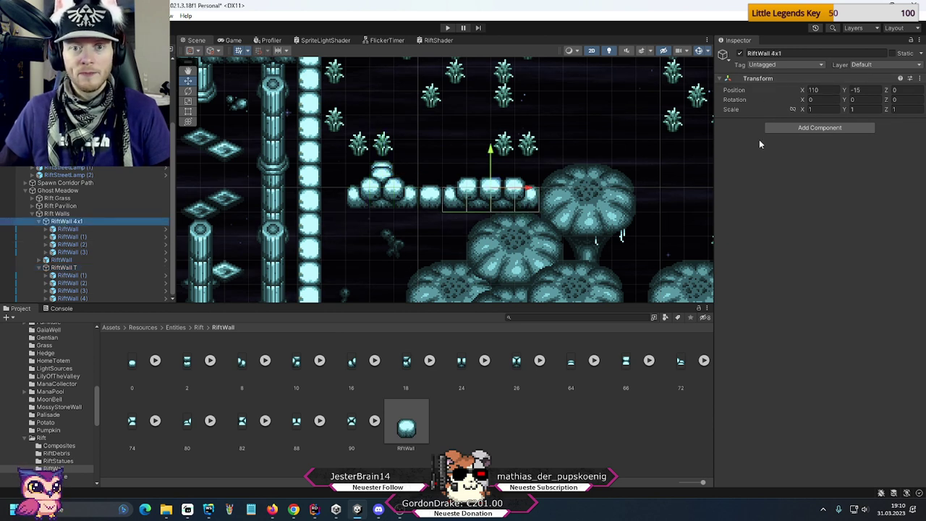
{"action": "left_click", "coordinate": [65, 229]}
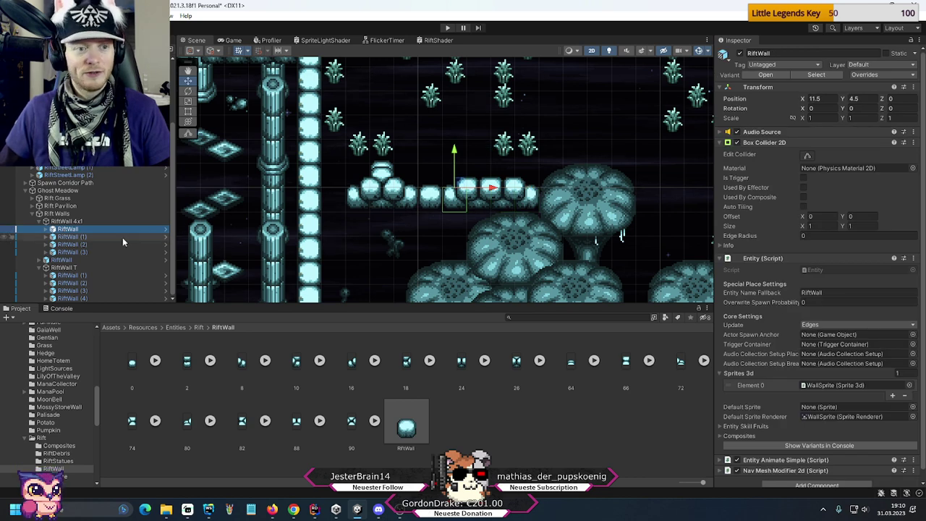
{"action": "left_click", "coordinate": [94, 238]}
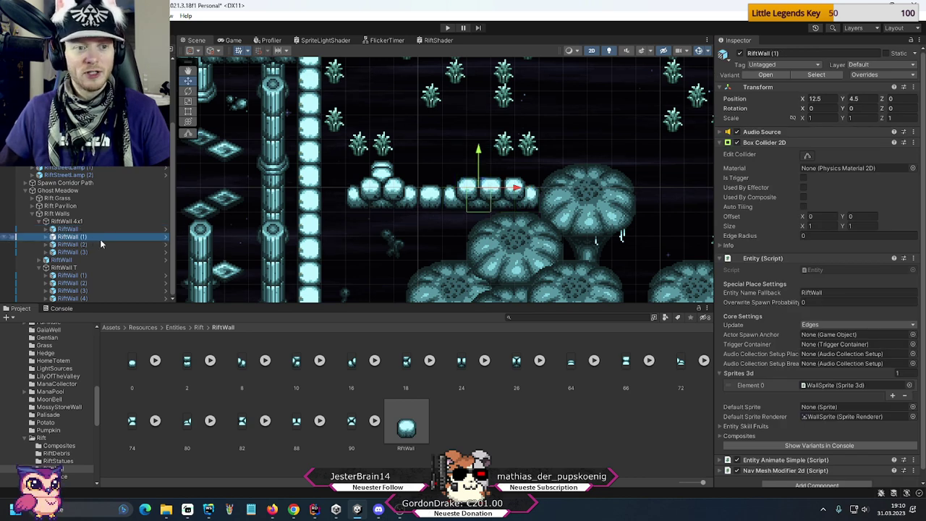
{"action": "left_click", "coordinate": [39, 221]}
{"action": "left_click", "coordinate": [62, 267]}
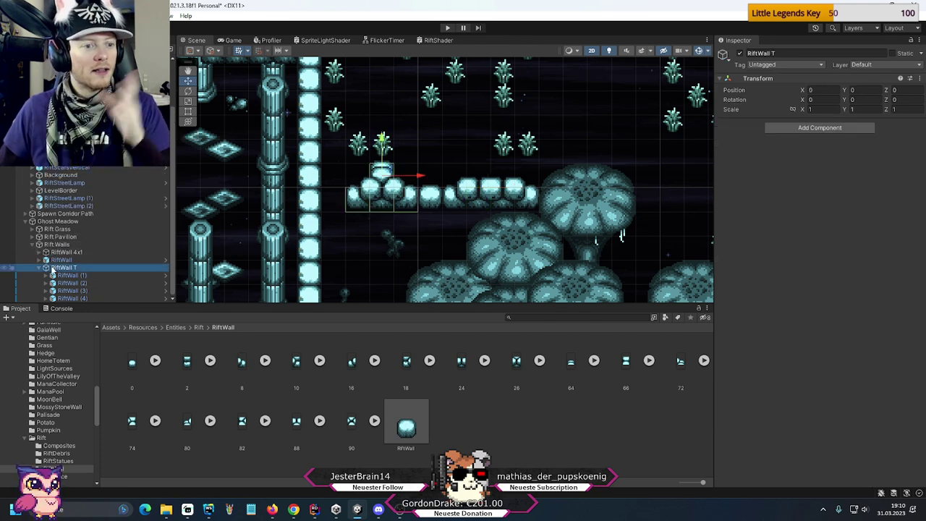
{"action": "scroll", "coordinate": [470, 139], "scroll_direction": "down", "scroll_amount": 2}
{"action": "middle_click_drag", "start_coordinate": [470, 139], "coordinate": [448, 196]}
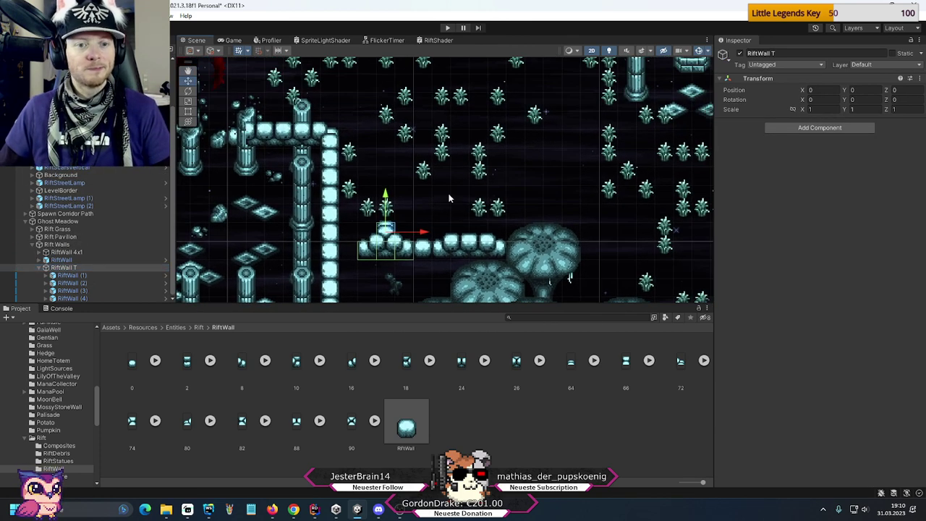
{"action": "left_click", "coordinate": [45, 267]}
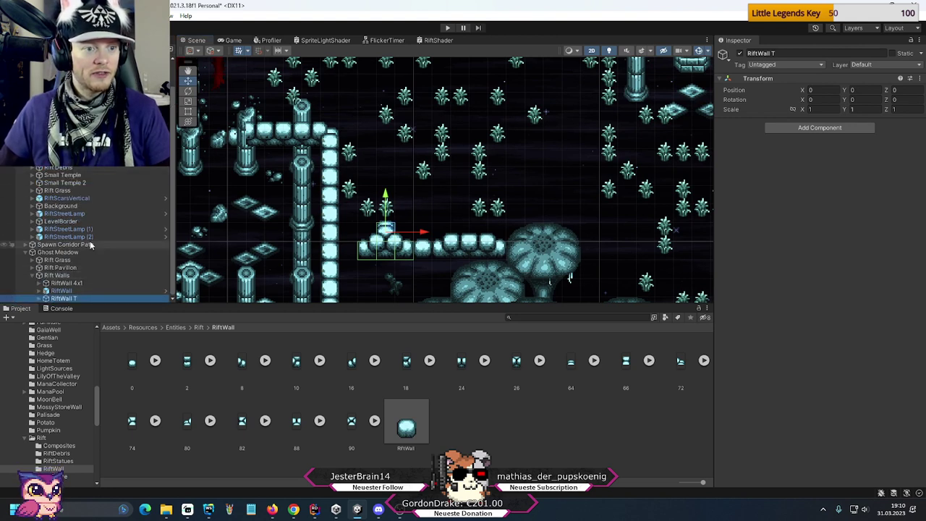
- Create an empty object named Rift Debris under Ghost Meadow and order it between Rift Pavilion and Rift Walls
{"action": "right_click", "coordinate": [61, 251]}
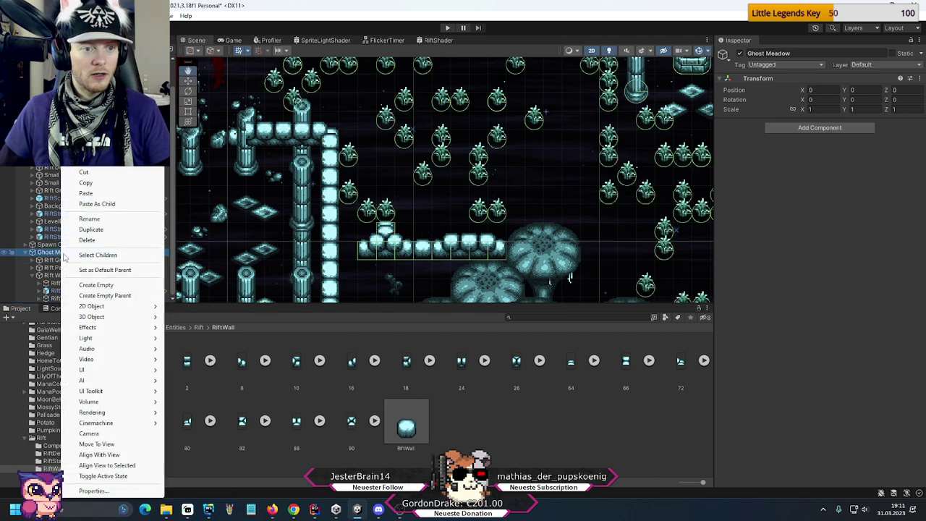
{"action": "left_click", "coordinate": [100, 283]}
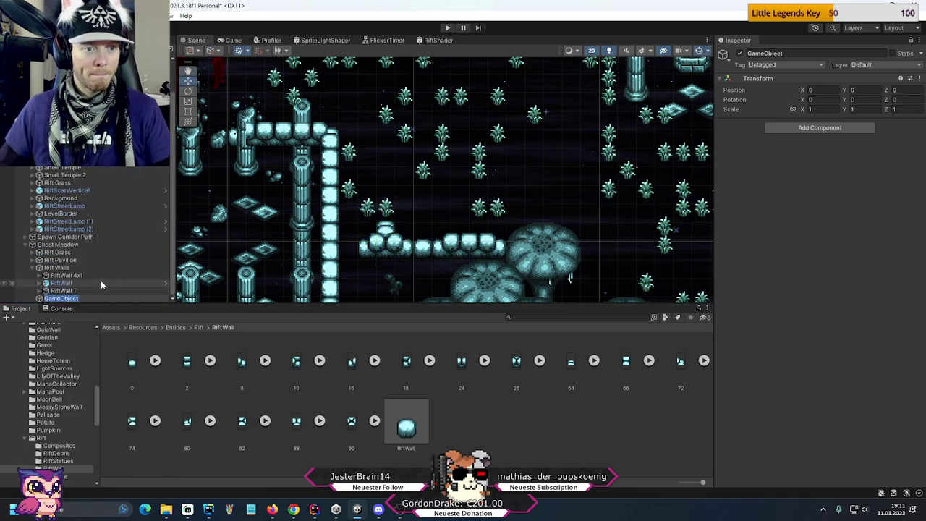
{"action": "type", "text": "Rift Debris"}
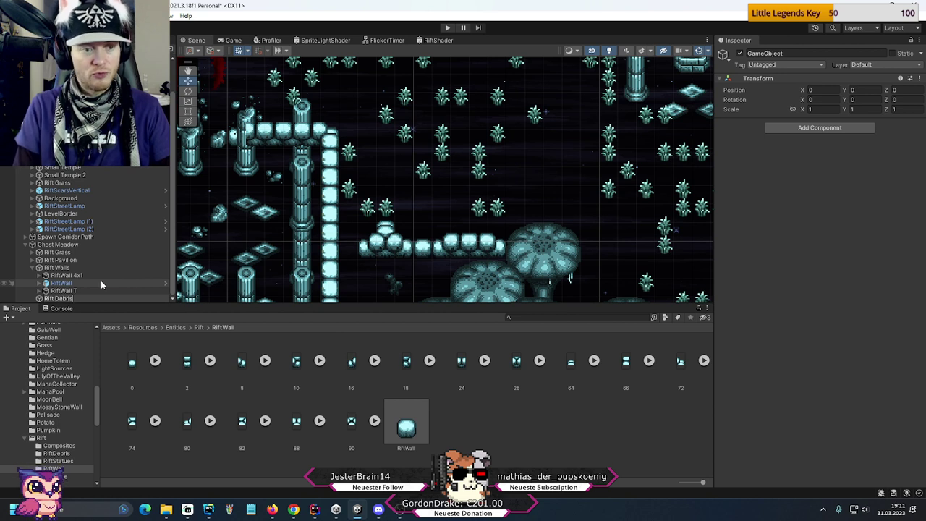
{"action": "key", "text": "Return"}
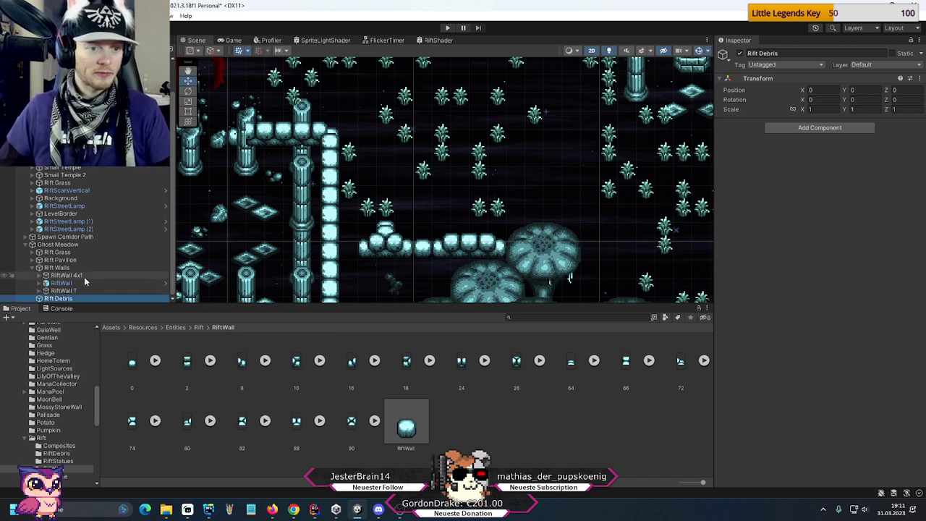
{"action": "left_click_drag", "start_coordinate": [65, 269], "coordinate": [65, 265]}
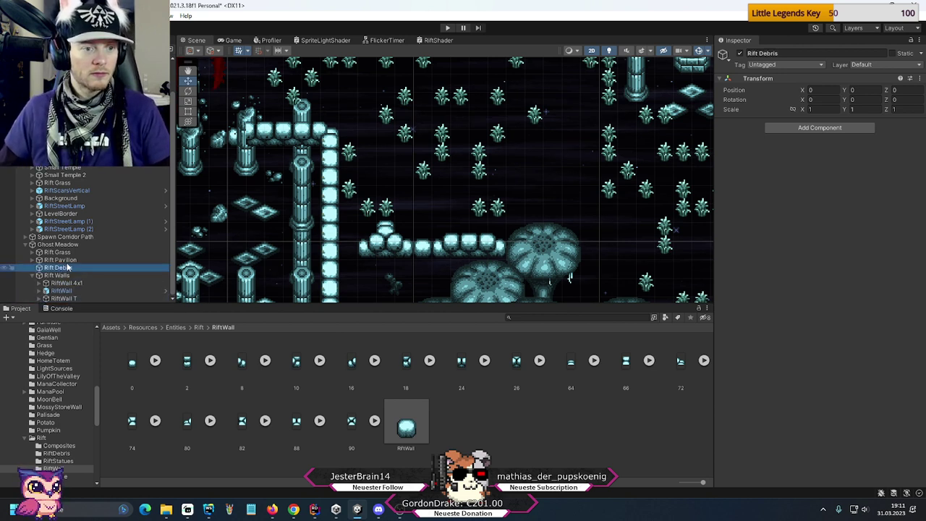
- Add the RiftDebris5 prefab as a child of the Ghost Meadow's Rift Debris object
{"action": "left_click", "coordinate": [65, 453]}
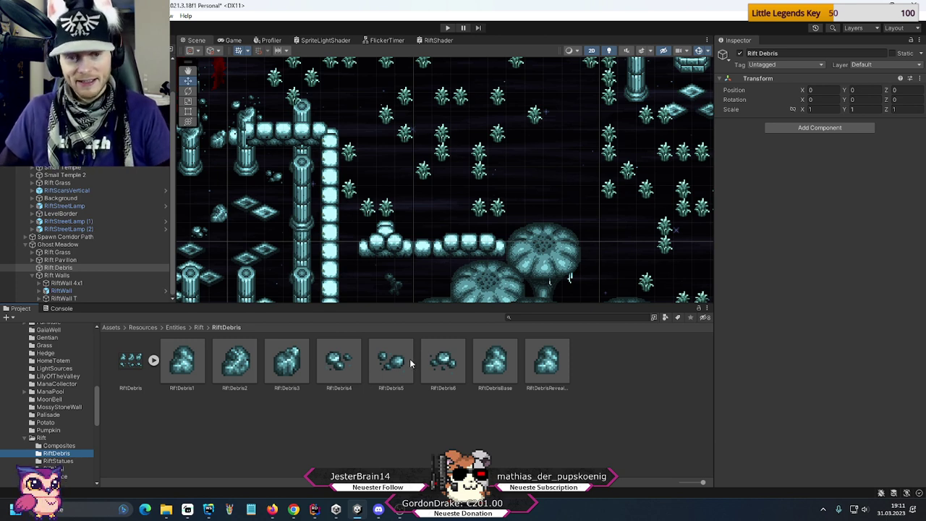
{"action": "left_click", "coordinate": [68, 268]}
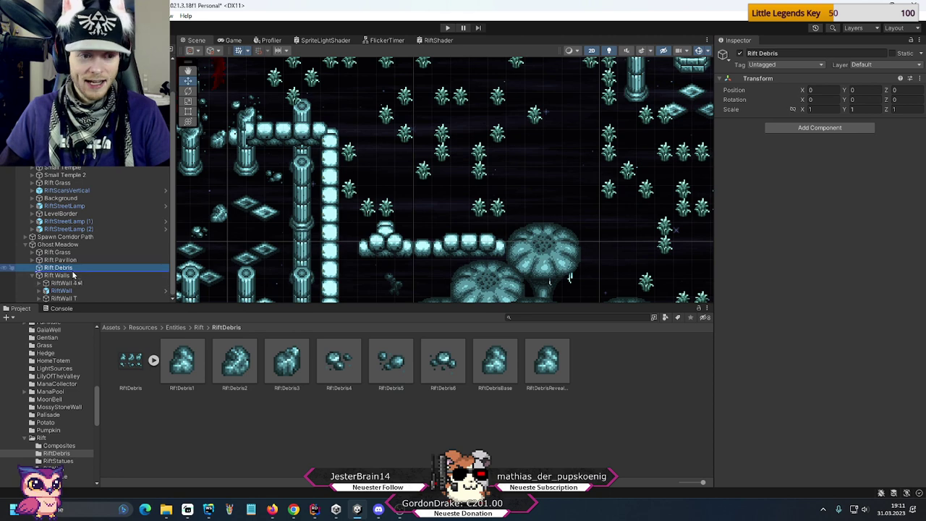
{"action": "left_click_drag", "start_coordinate": [72, 274], "coordinate": [70, 272]}
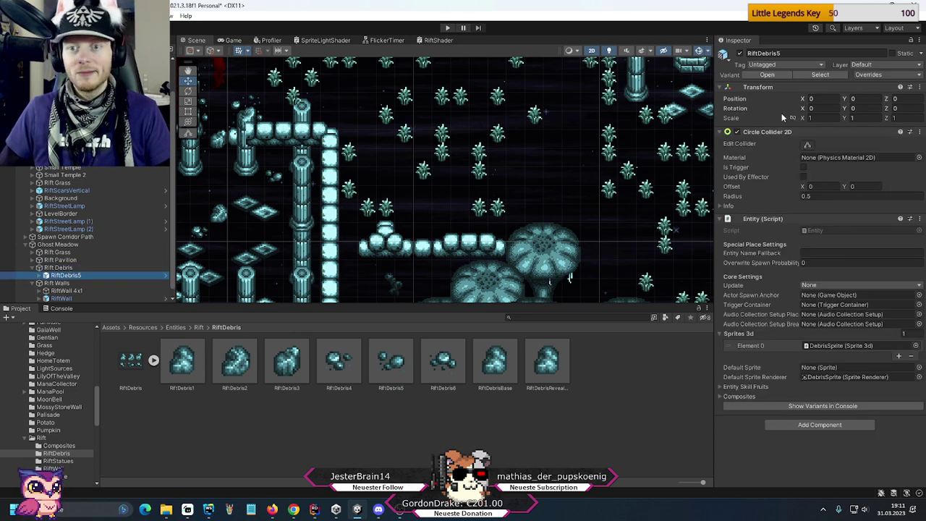
- Position RiftDebris5 at X 116.5, Y -10.5, in the gap between the vertical wall and the horizontal wall row
{"action": "type", "text": "120-"}
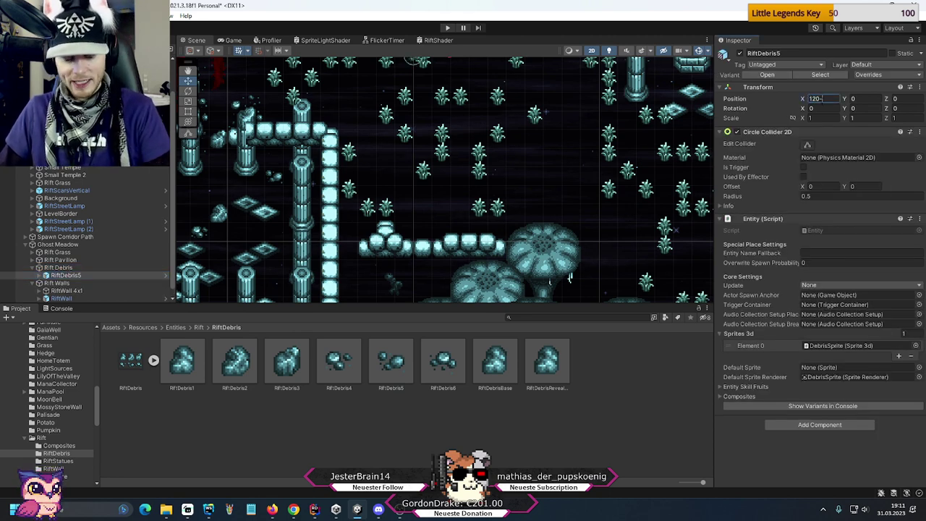
{"action": "type", "text": "8"}
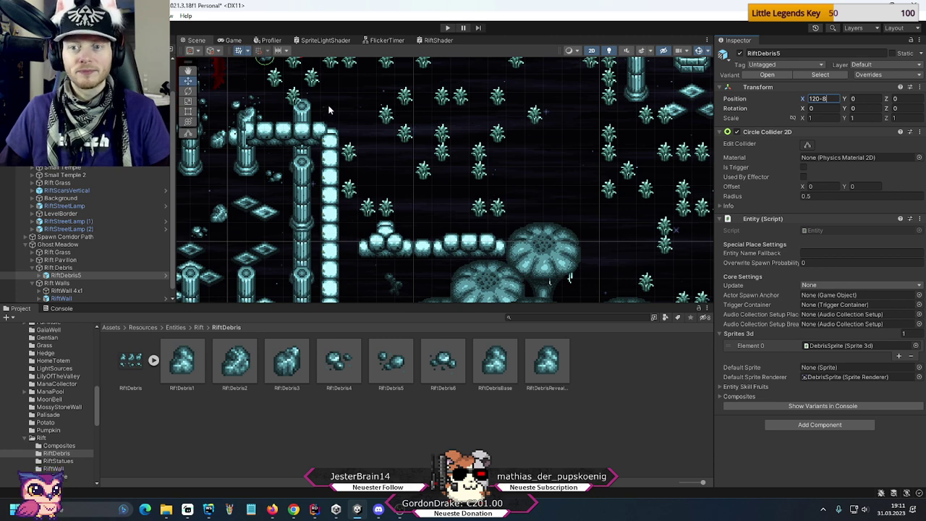
{"action": "key", "text": "Return"}
{"action": "middle_click_drag", "start_coordinate": [363, 109], "coordinate": [367, 132]}
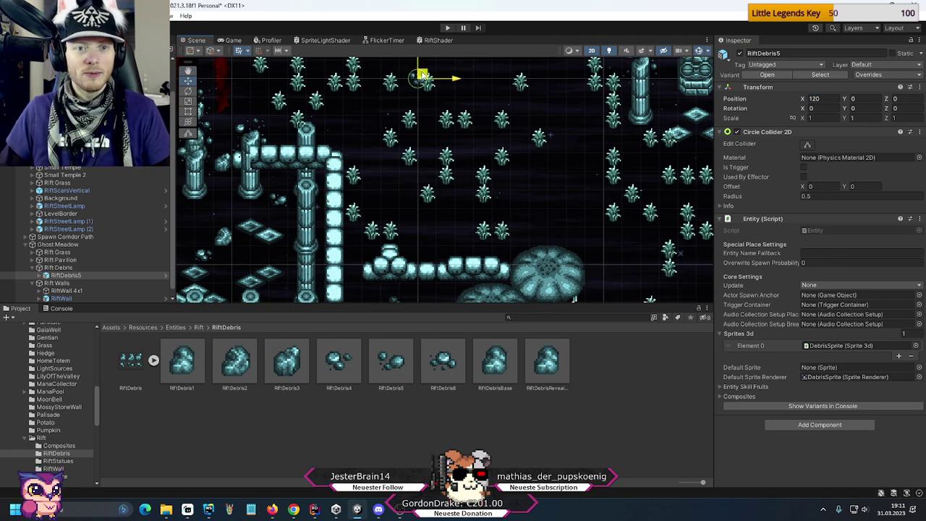
{"action": "left_click_drag", "start_coordinate": [422, 76], "coordinate": [355, 270]}
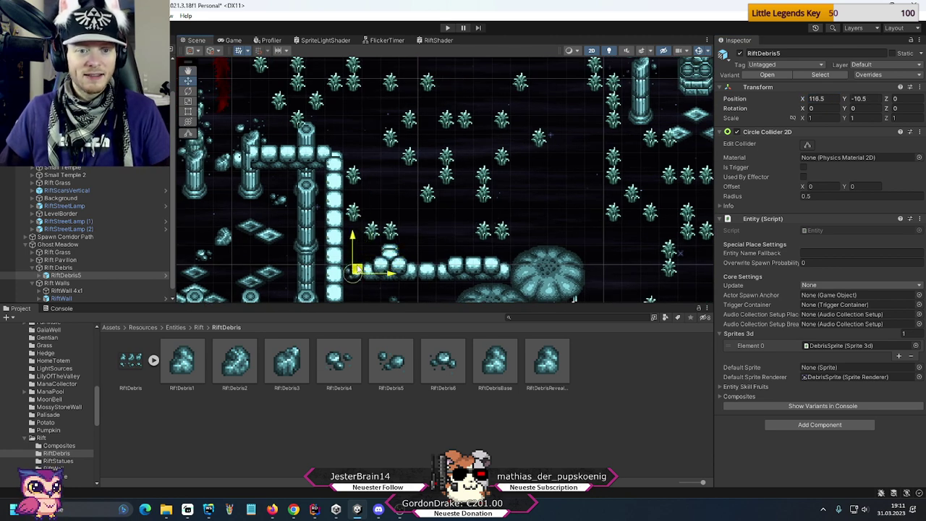
{"action": "middle_click_drag", "start_coordinate": [477, 242], "coordinate": [458, 198]}
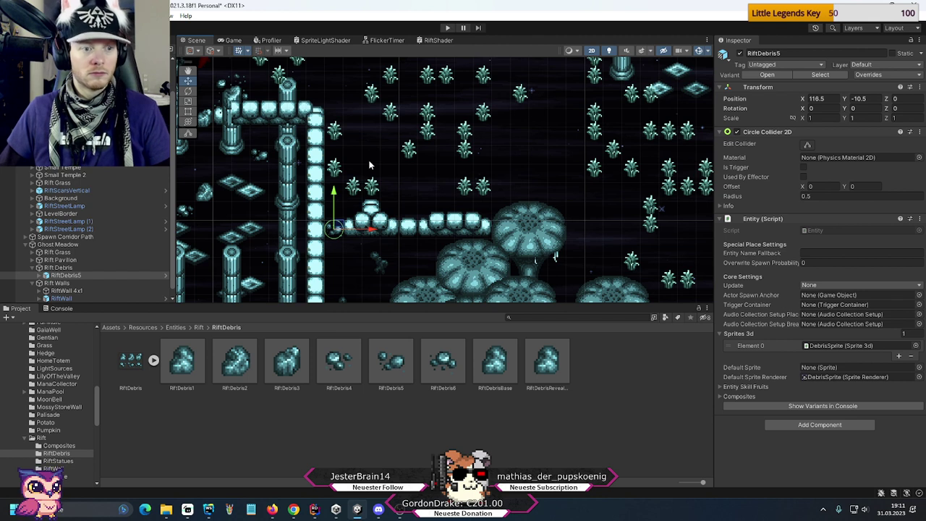
- Create an empty object named RiftWall 1x3 under the Ghost Meadow's Rift Walls
{"action": "left_click", "coordinate": [34, 267]}
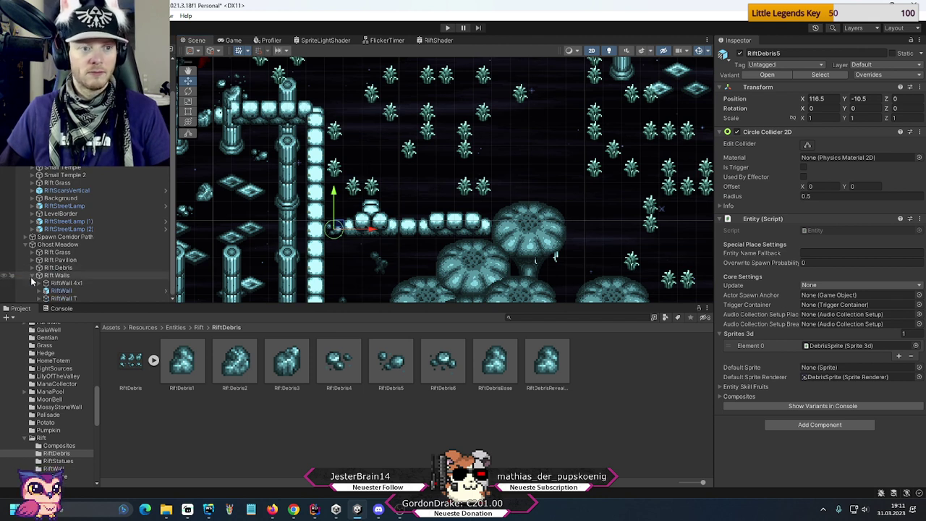
{"action": "left_click", "coordinate": [32, 276]}
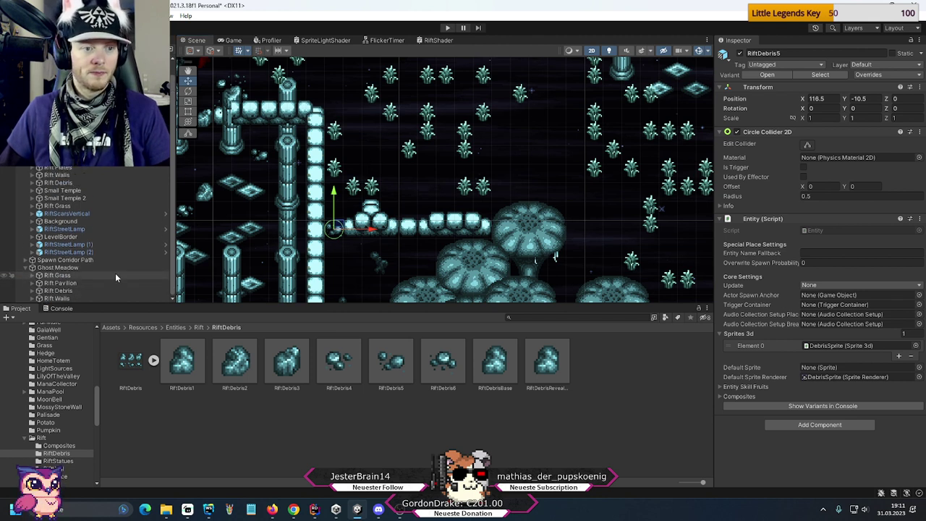
{"action": "left_click", "coordinate": [31, 298]}
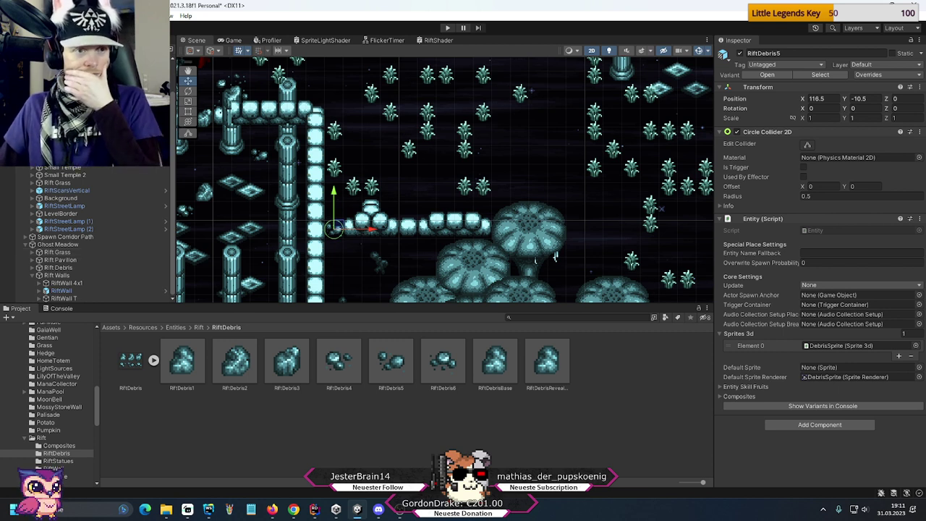
{"action": "scroll", "coordinate": [52, 273], "scroll_direction": "down", "scroll_amount": 2}
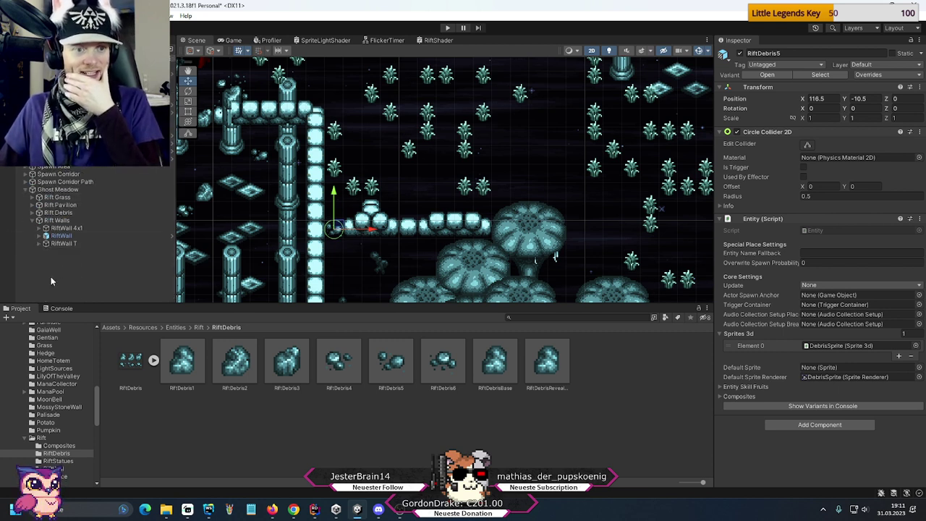
{"action": "right_click", "coordinate": [62, 220]}
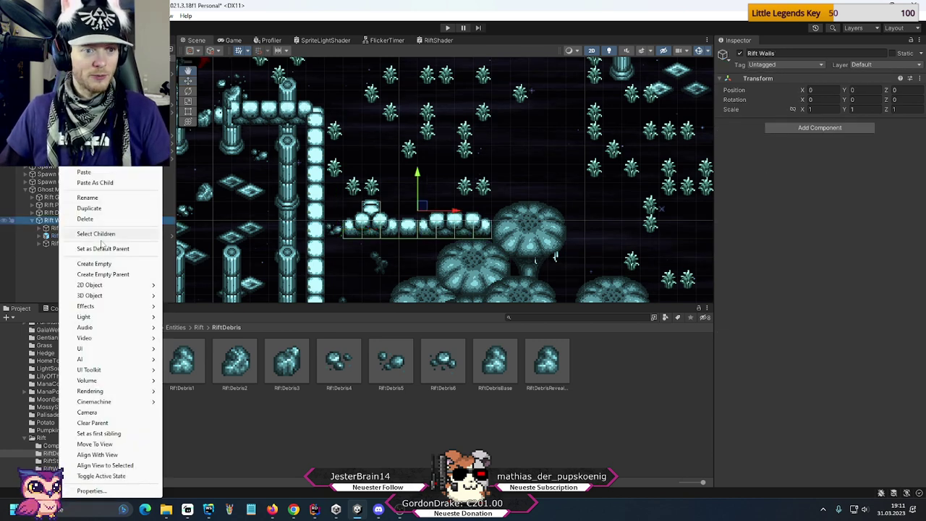
{"action": "left_click", "coordinate": [101, 263]}
{"action": "type", "text": "Rif"}
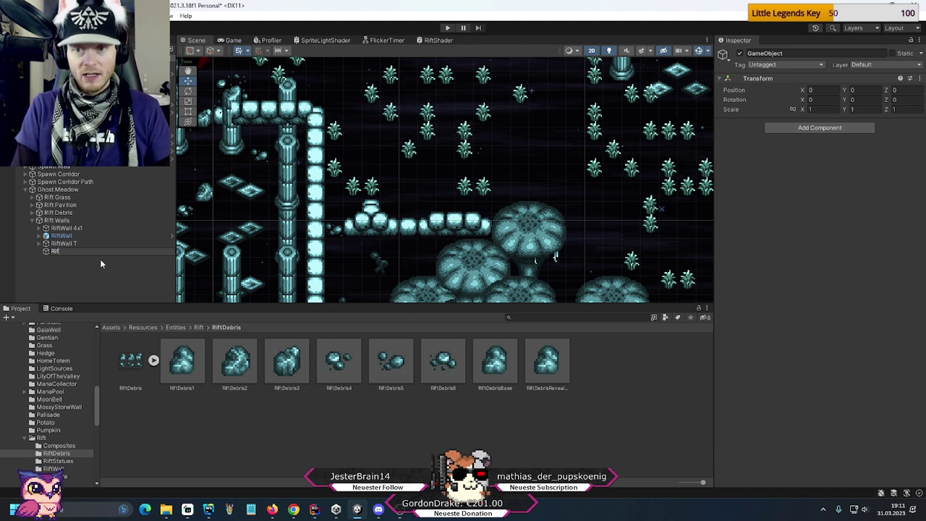
{"action": "type", "text": "tWall"}
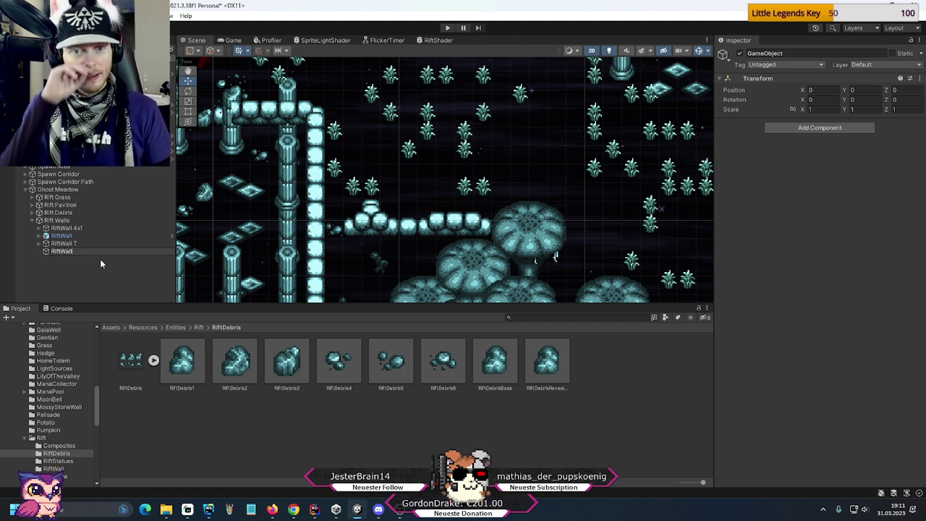
{"action": "type", "text": " 1x"}
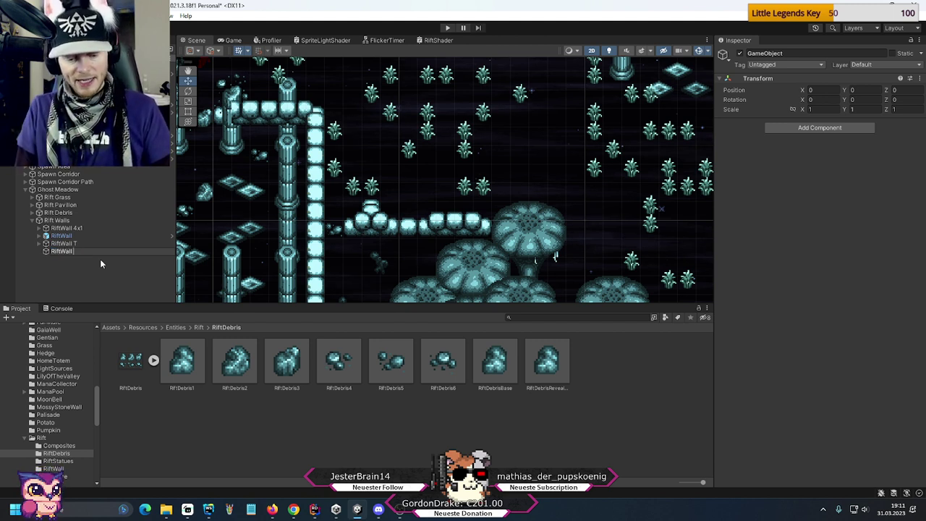
{"action": "type", "text": "3"}
{"action": "key", "text": "Return"}
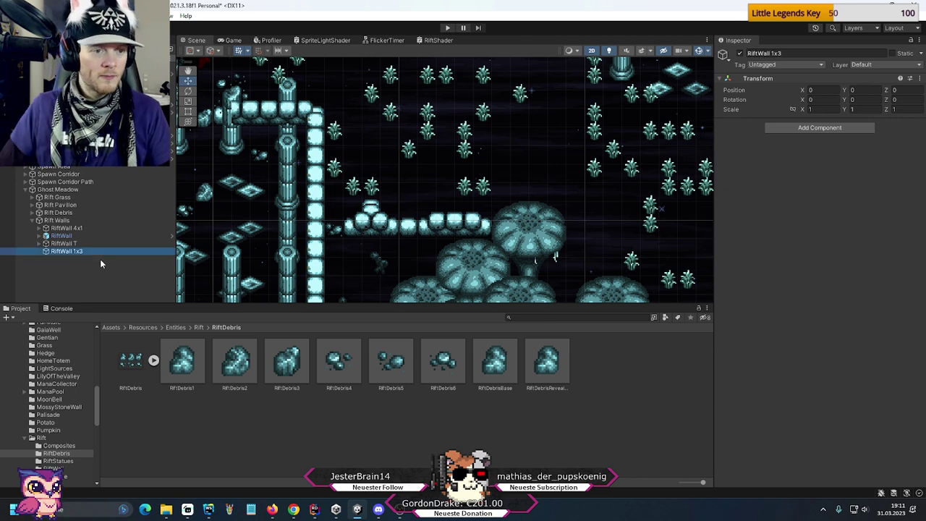
- Add a RiftWall prefab under RiftWall 1x3 and duplicate it twice to get three blocks
{"action": "left_click", "coordinate": [55, 468]}
{"action": "left_click_drag", "start_coordinate": [406, 426], "coordinate": [81, 253]}
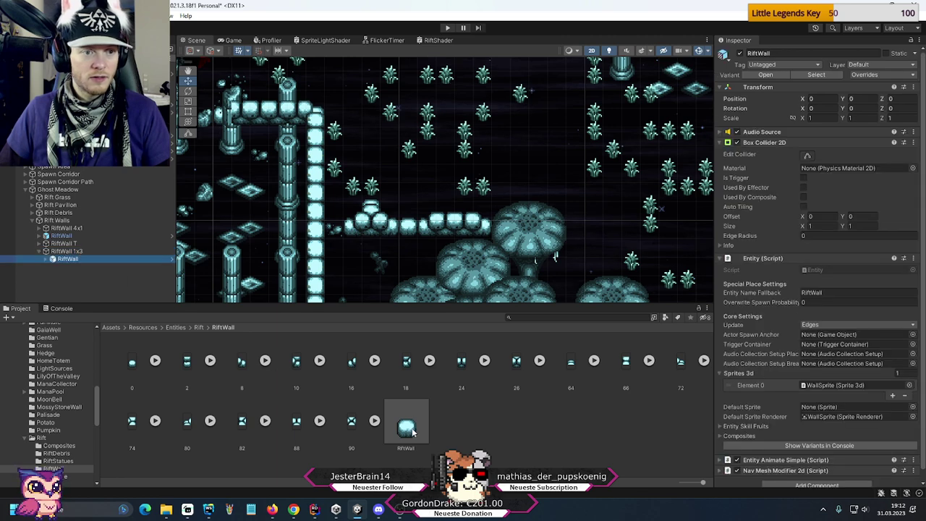
{"action": "key", "text": "ctrl+d"}
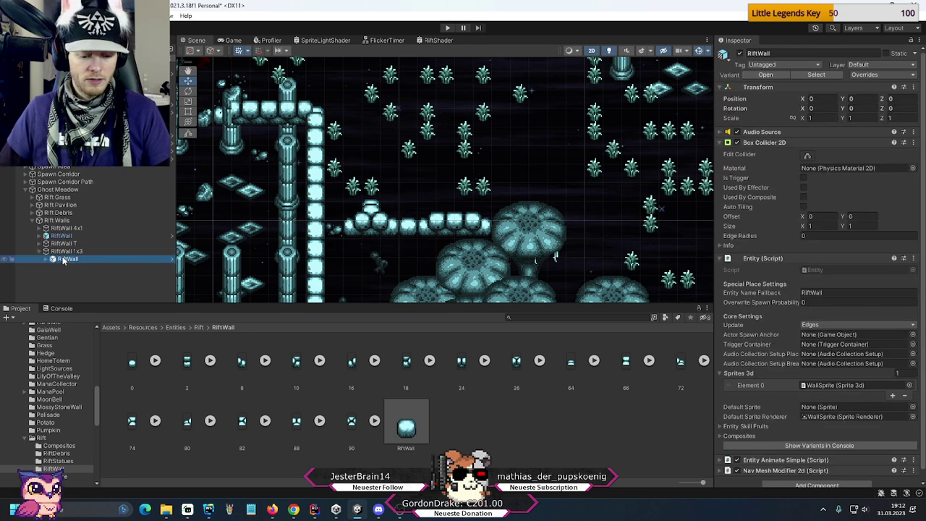
{"action": "key", "text": "ctrl+d"}
- Position the RiftWall 1x3 object at X 118.5, Y -5.5 in the meadow above the horizontal wall row
{"action": "left_click", "coordinate": [66, 251]}
{"action": "left_click", "coordinate": [817, 90]}
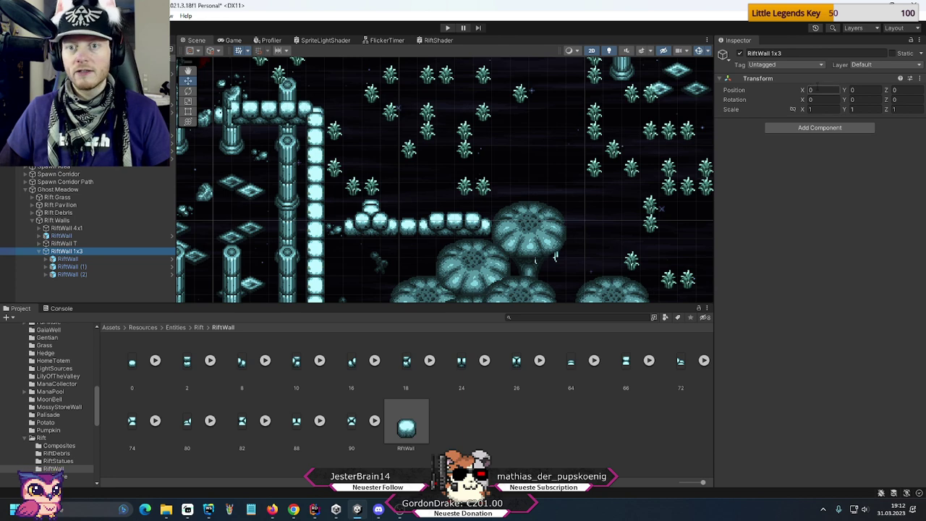
{"action": "type", "text": "120"}
{"action": "key", "text": "Tab"}
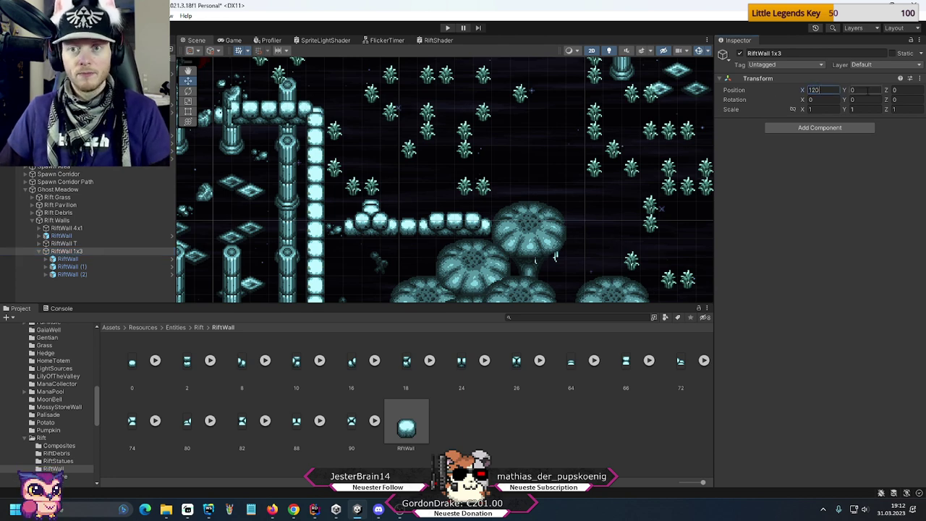
{"action": "middle_click_drag", "start_coordinate": [556, 257], "coordinate": [580, 304]}
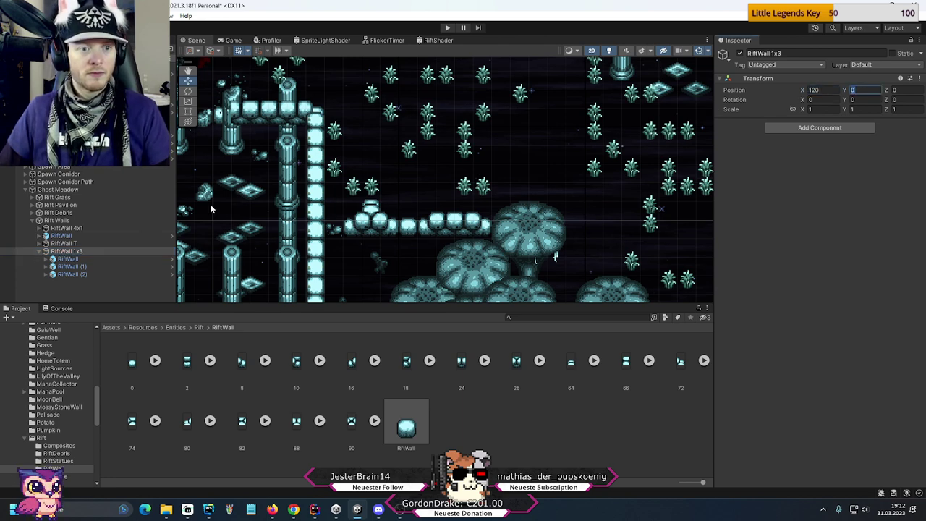
{"action": "middle_click_drag", "start_coordinate": [376, 137], "coordinate": [385, 139]}
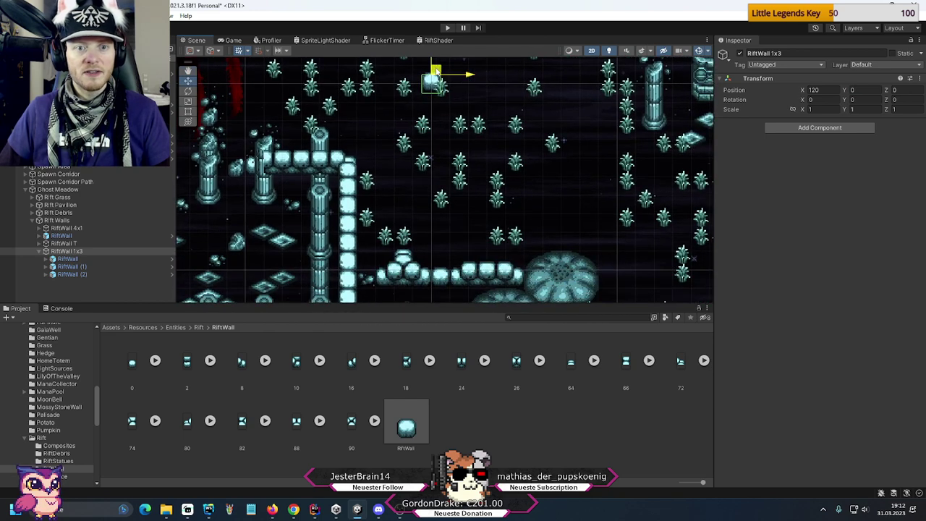
{"action": "left_click_drag", "start_coordinate": [429, 78], "coordinate": [409, 171]}
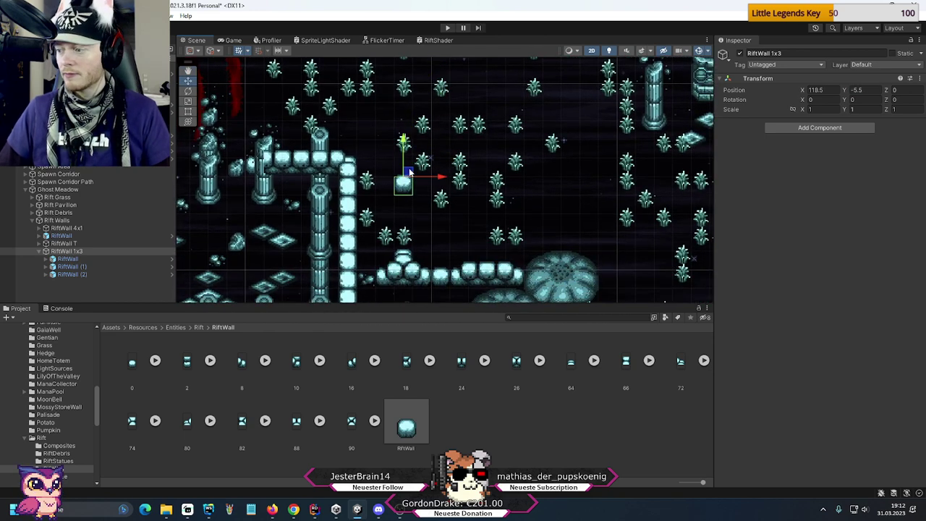
- Stack the RiftWall 1x3 blocks vertically by setting RiftWall to Y 1 and RiftWall (2) to Y -1
{"action": "left_click", "coordinate": [68, 259]}
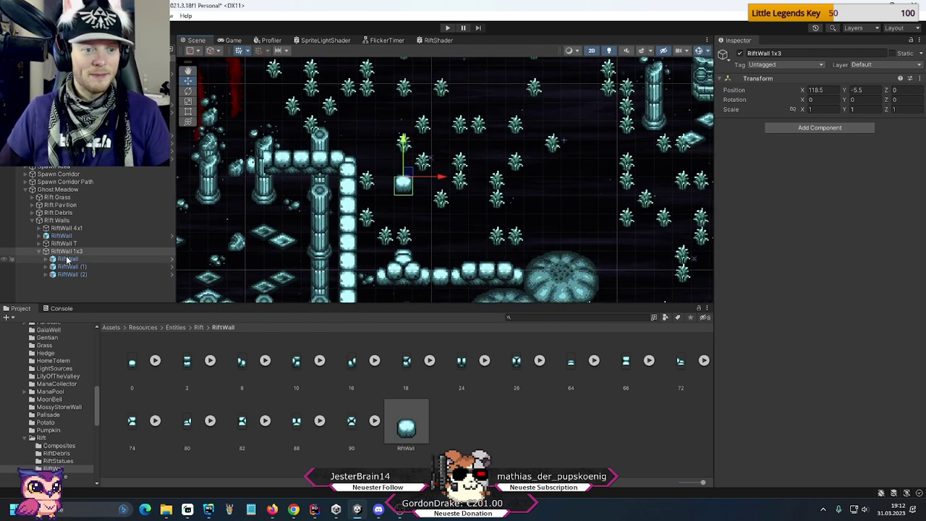
{"action": "mouse_move", "coordinate": [404, 145]}
{"action": "left_mouse_down"}
{"action": "mouse_move", "coordinate": [404, 128]}
{"action": "mouse_move", "coordinate": [403, 160]}
{"action": "left_mouse_up"}
{"action": "left_click", "coordinate": [72, 274]}
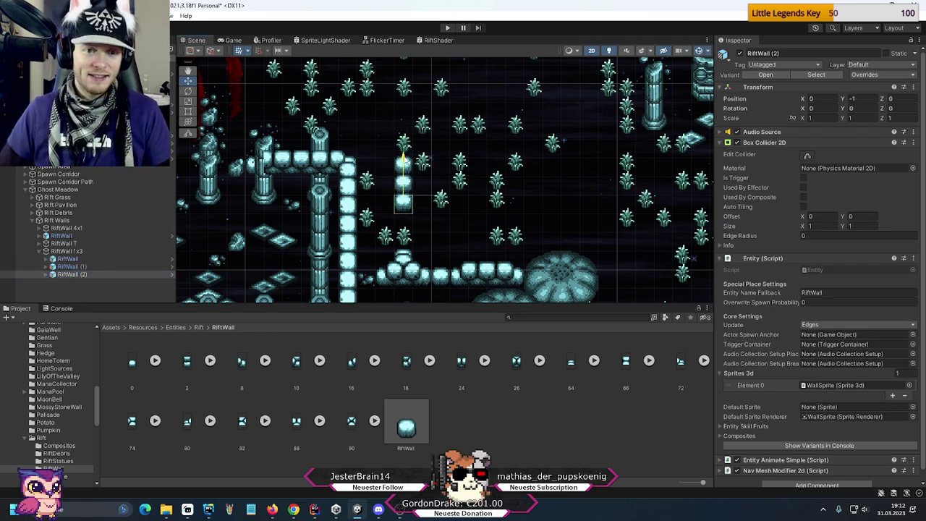
- Assign sprite 64 to the top block's WallSprite in RiftWall 1x3, sprite 66 to the middle one and sprite 2 to the bottom one
{"action": "left_click", "coordinate": [47, 259]}
{"action": "left_click_drag", "start_coordinate": [69, 266], "coordinate": [854, 135]}
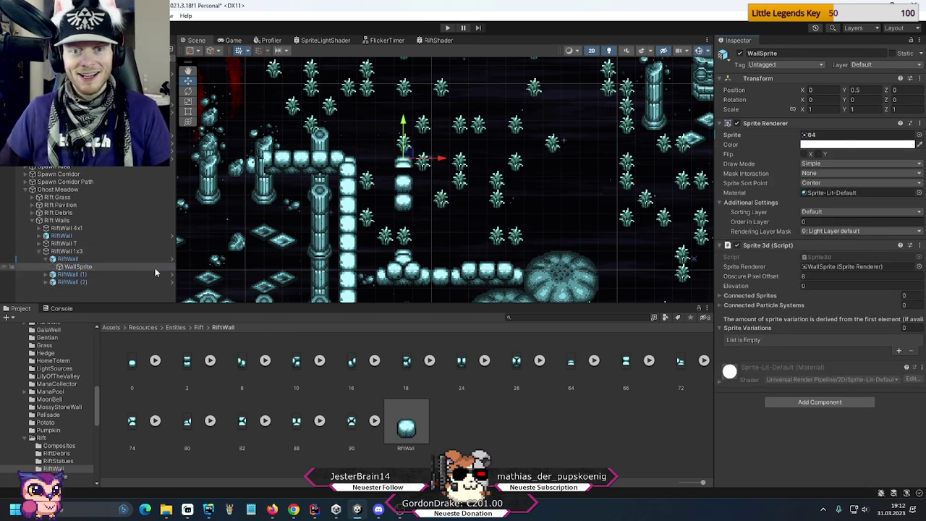
{"action": "left_click", "coordinate": [48, 259]}
{"action": "left_click", "coordinate": [45, 266]}
{"action": "left_click", "coordinate": [76, 274]}
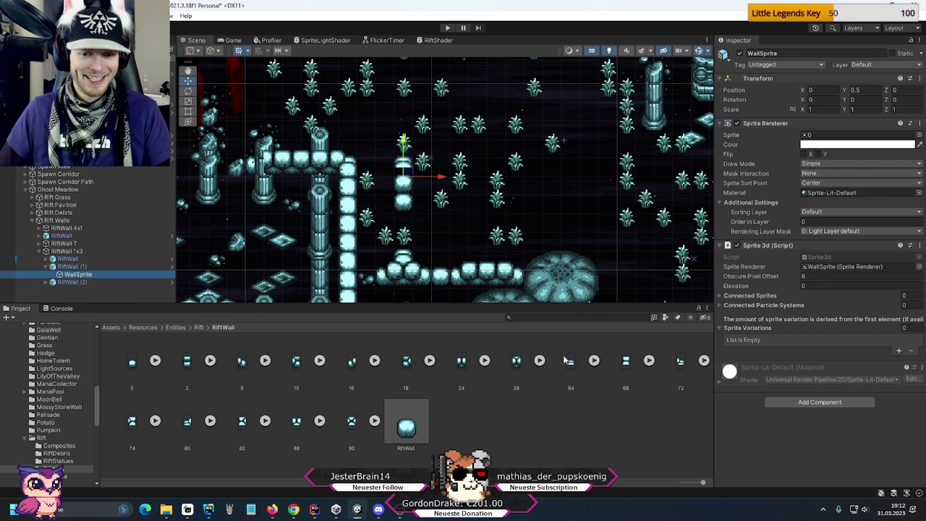
{"action": "left_click_drag", "start_coordinate": [620, 363], "coordinate": [627, 364]}
{"action": "left_click_drag", "start_coordinate": [815, 142], "coordinate": [817, 136]}
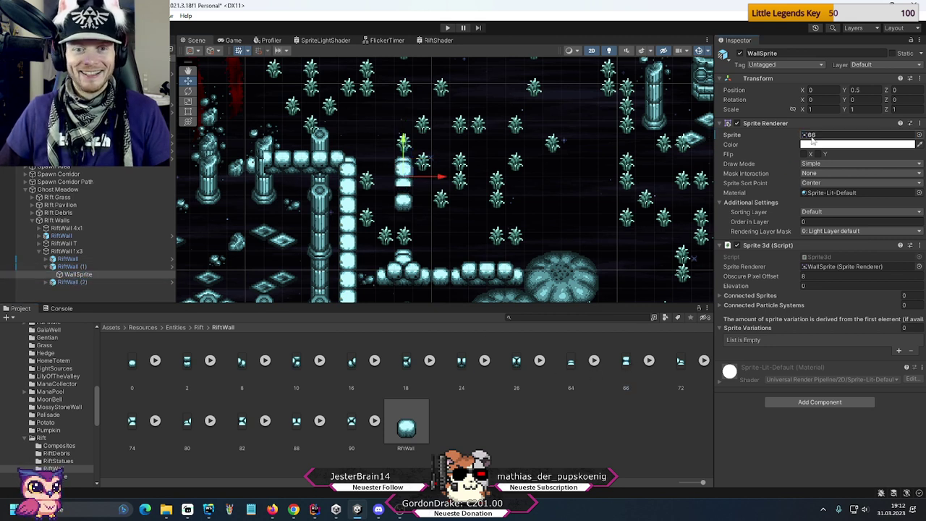
{"action": "left_click", "coordinate": [46, 267]}
{"action": "left_click", "coordinate": [45, 275]}
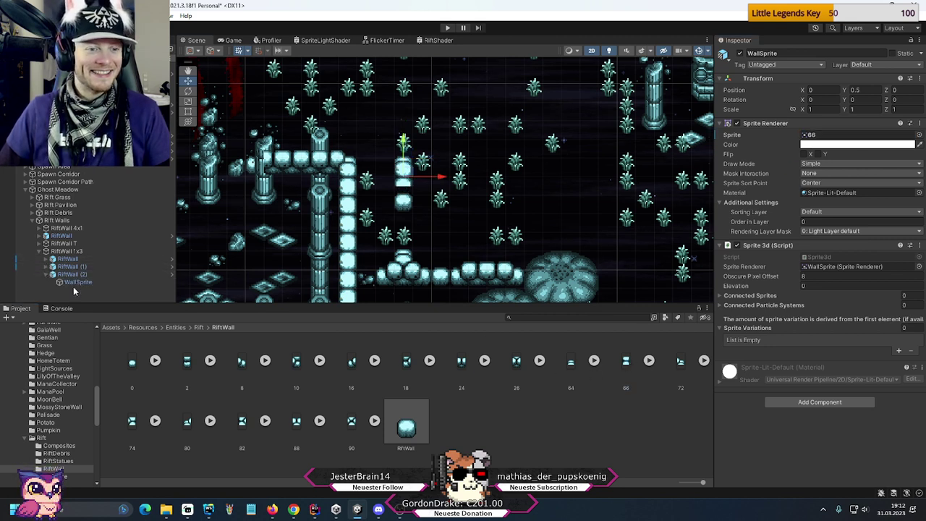
{"action": "left_click", "coordinate": [65, 281]}
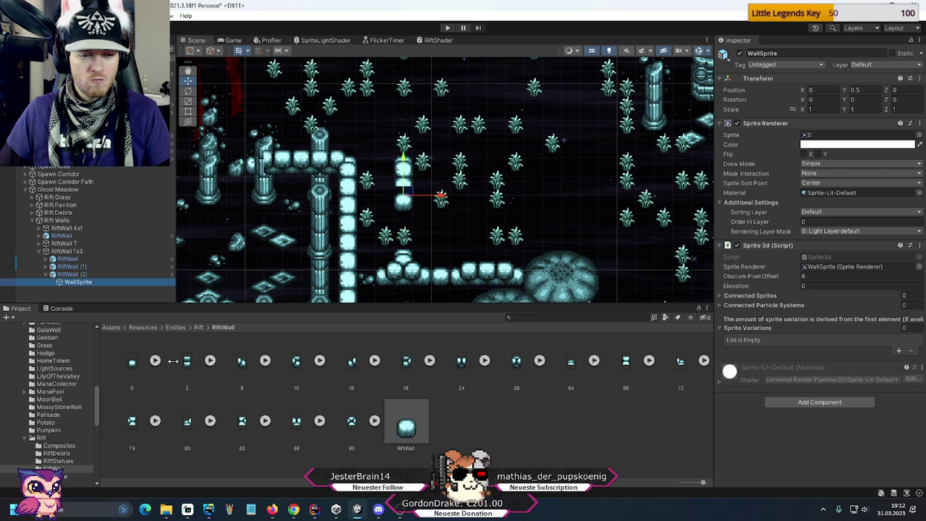
{"action": "left_click_drag", "start_coordinate": [187, 360], "coordinate": [817, 135]}
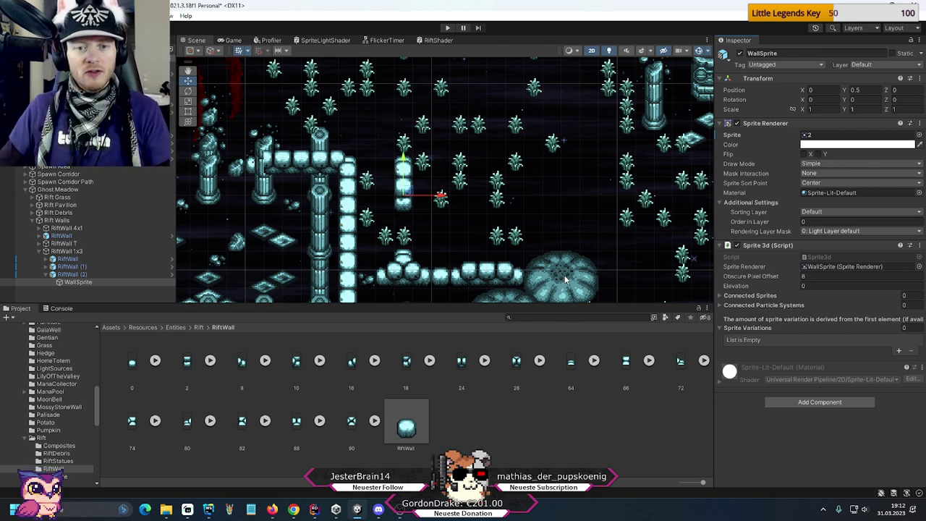
{"action": "left_click", "coordinate": [47, 274]}
{"action": "left_click", "coordinate": [67, 274], "text": "shift"}
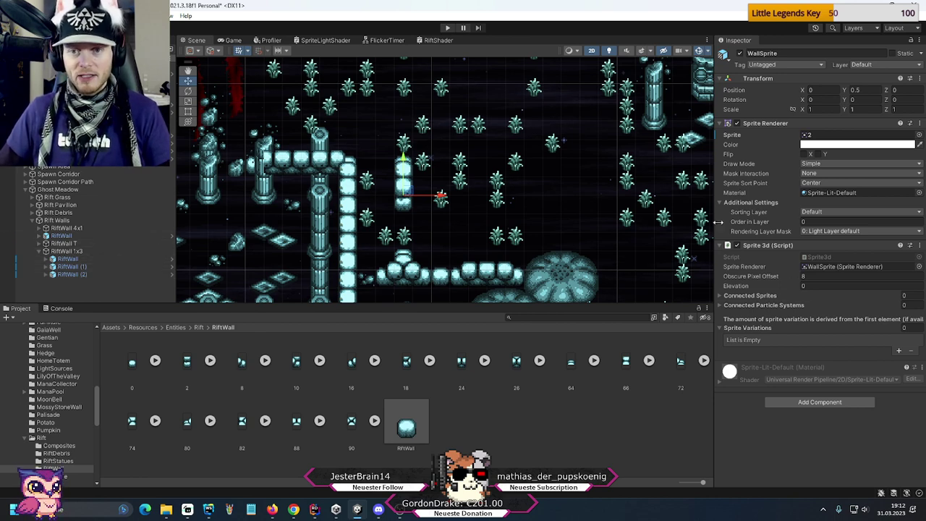
{"action": "left_click", "coordinate": [75, 259]}
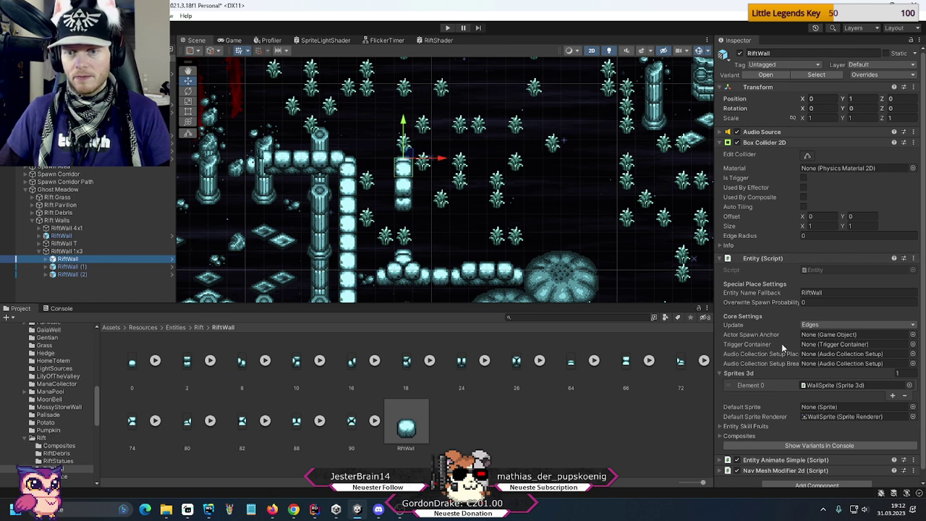
{"action": "scroll", "coordinate": [781, 342], "scroll_direction": "down", "scroll_amount": 1}
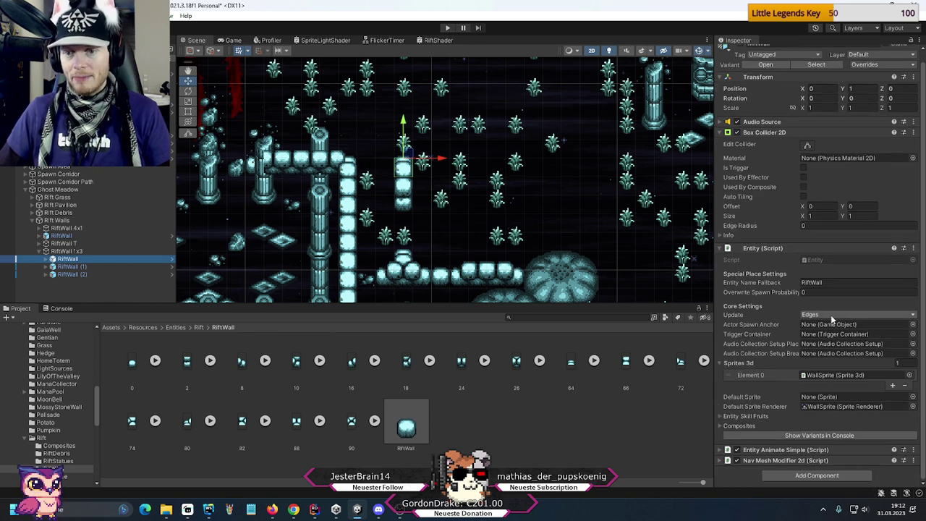
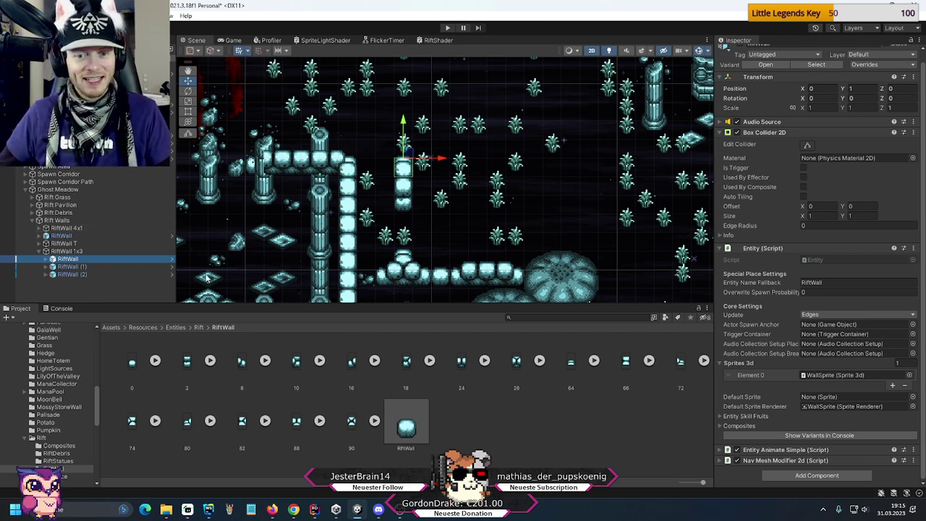
- Shift RiftGrass (20) one unit along positive X, RiftGrass (13) to X 128.5 and RiftGrass (139) to X 129.5
{"action": "left_click", "coordinate": [514, 166]}
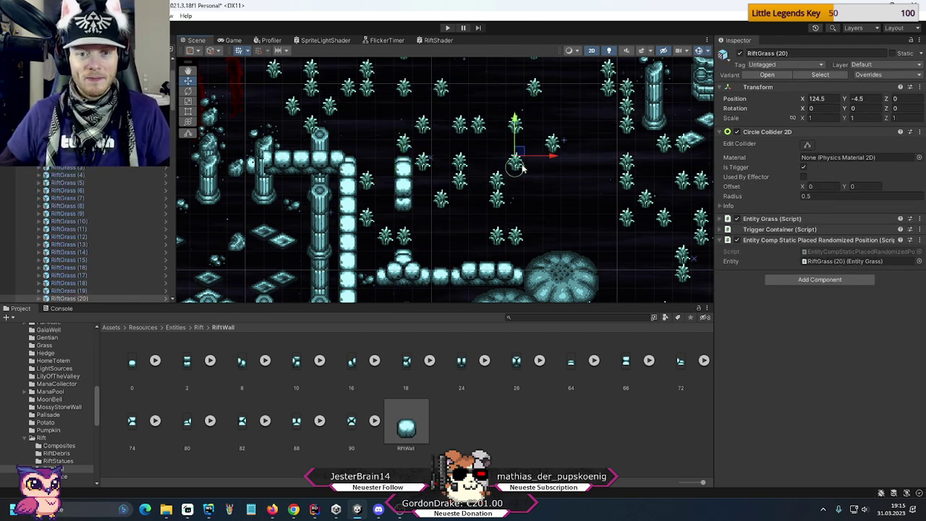
{"action": "left_click_drag", "start_coordinate": [560, 159], "coordinate": [628, 176]}
{"action": "left_click", "coordinate": [500, 185]}
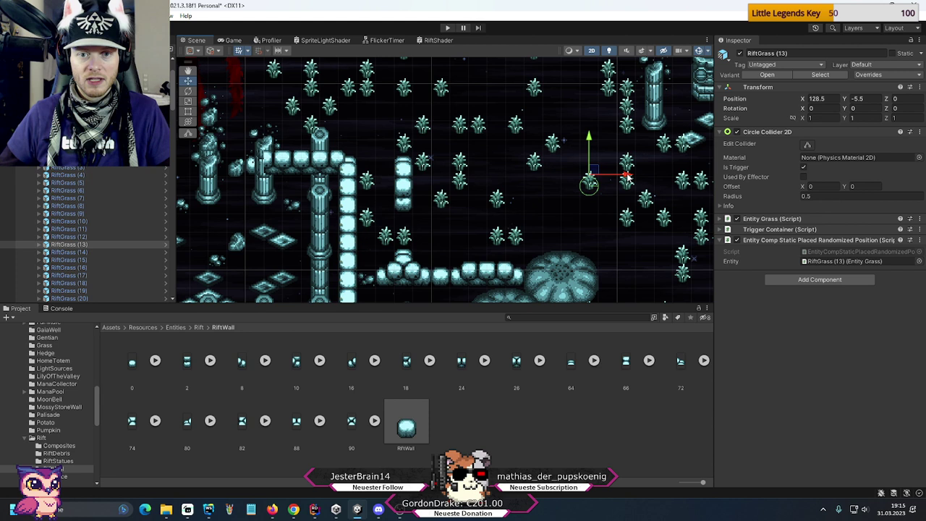
{"action": "left_click", "coordinate": [503, 204]}
{"action": "left_click_drag", "start_coordinate": [539, 195], "coordinate": [651, 197]}
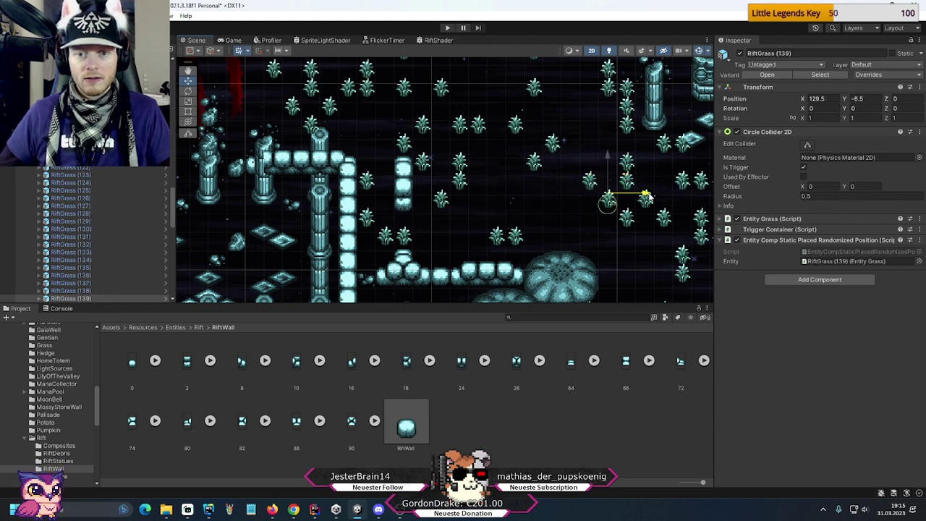
- Shift the grass tuft beside RiftGrass (134), above RiftWall 4x1, horizontally into RiftGrass (139)'s column, and select RiftGrass (134)
{"action": "left_click", "coordinate": [520, 238]}
{"action": "left_click_drag", "start_coordinate": [562, 233], "coordinate": [647, 231]}
{"action": "left_click", "coordinate": [498, 238]}
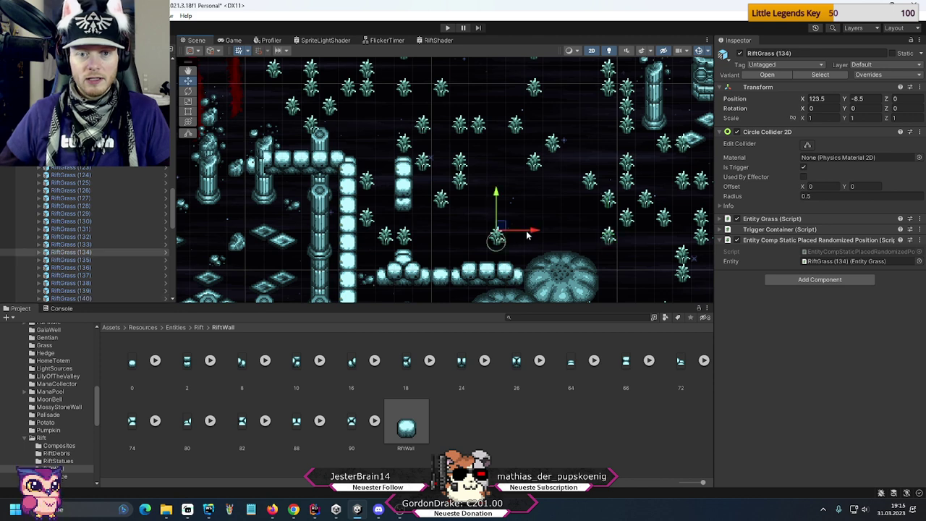
- Move RiftGrass (134) and RiftGrass (16) rightward out of the open area, with (16) at X 129.5, and shift RiftGrass (12) upward
{"action": "left_click_drag", "start_coordinate": [535, 232], "coordinate": [708, 233]}
{"action": "left_click", "coordinate": [439, 204]}
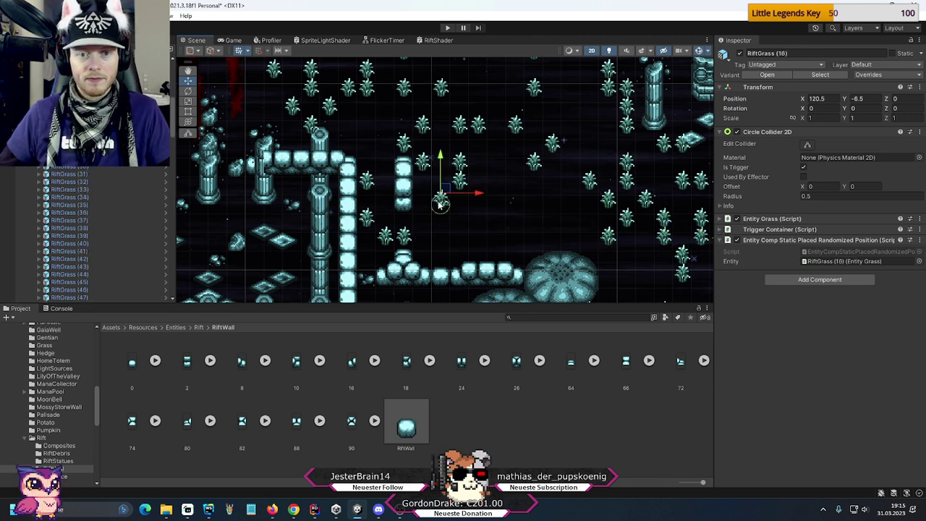
{"action": "left_click_drag", "start_coordinate": [479, 198], "coordinate": [648, 199]}
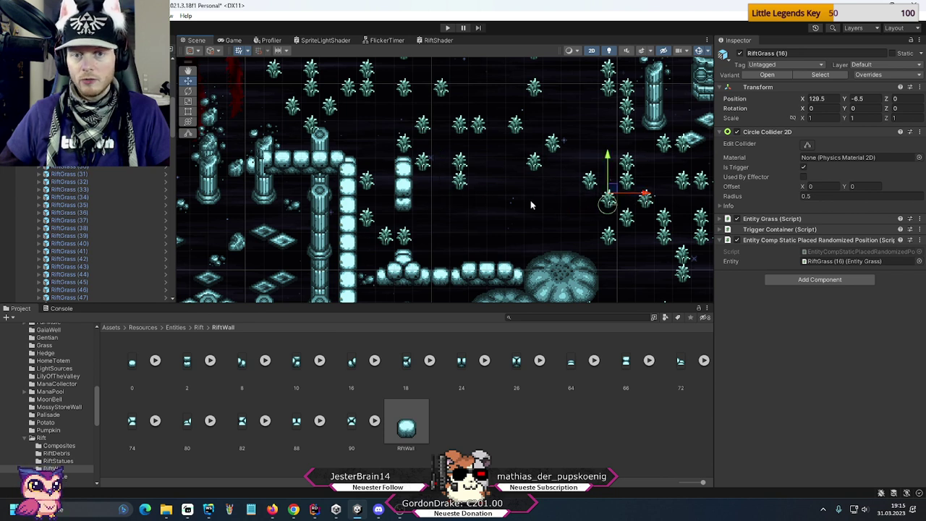
{"action": "left_click", "coordinate": [464, 186]}
{"action": "left_click", "coordinate": [460, 125]}
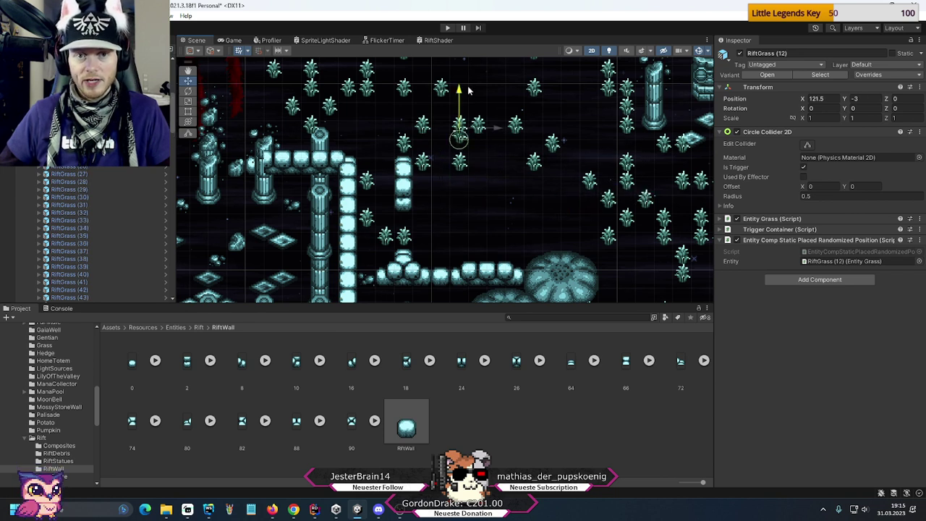
- Move RiftGrass (11) far right along its row and place RiftGrass (15) at X 116.5, Y -2.5
{"action": "left_click", "coordinate": [460, 164]}
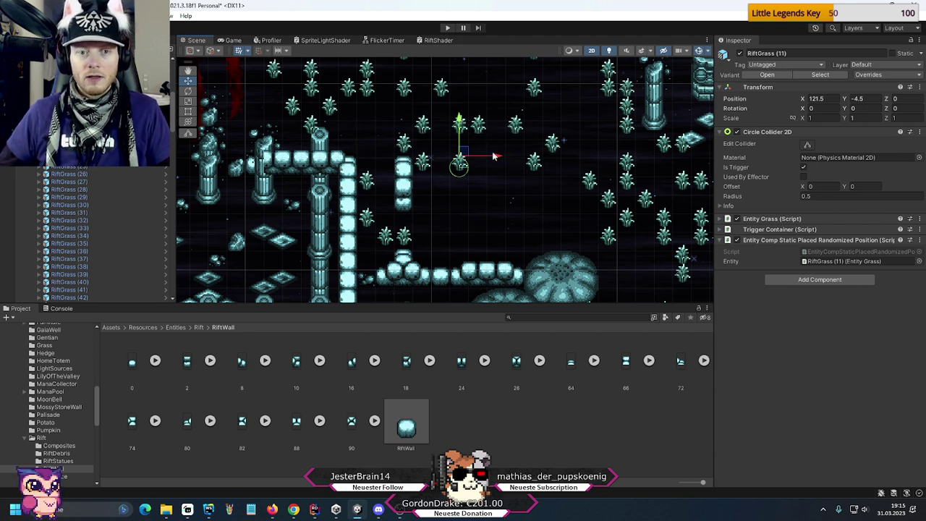
{"action": "left_click_drag", "start_coordinate": [491, 156], "coordinate": [677, 165]}
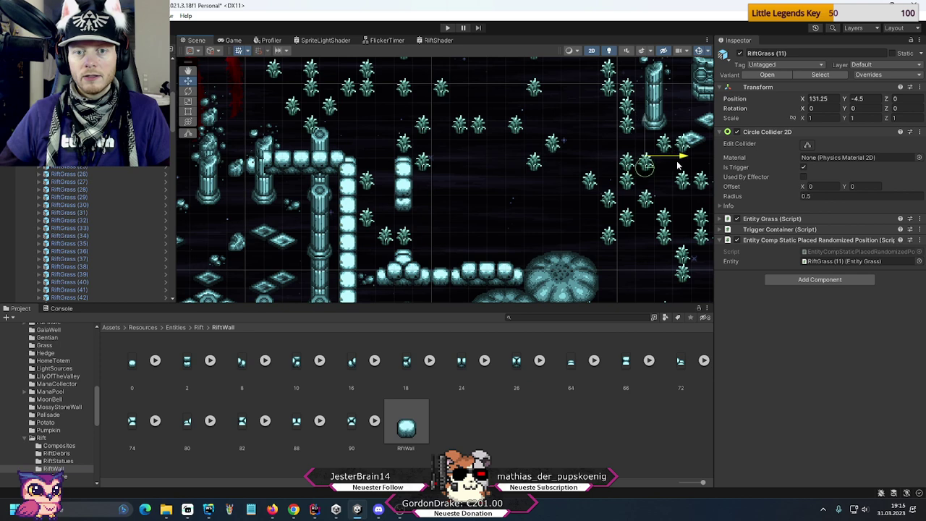
{"action": "left_click", "coordinate": [428, 168]}
{"action": "left_click", "coordinate": [430, 168]}
{"action": "left_click_drag", "start_coordinate": [432, 168], "coordinate": [377, 130]}
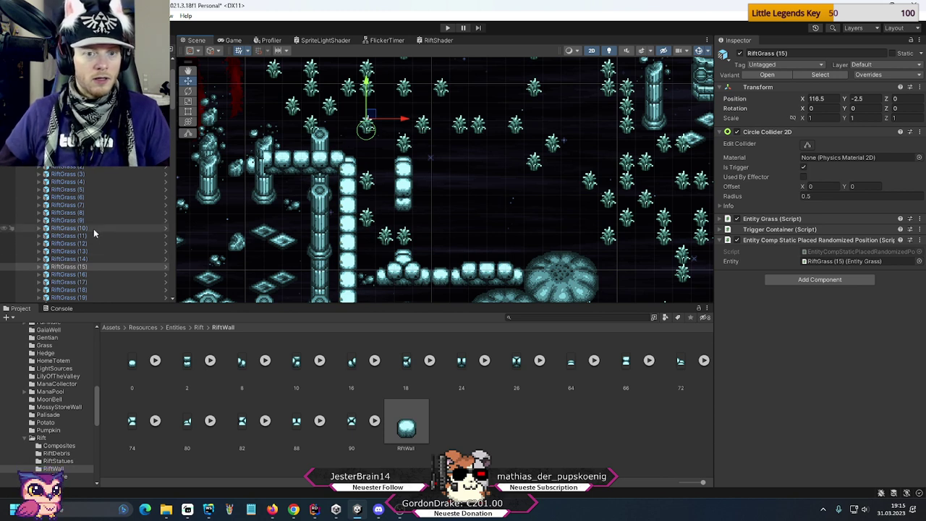
- Collapse RiftWall 1x3 and create an empty child object named "RiftWall L" under Rift Walls
{"action": "scroll", "coordinate": [93, 230], "scroll_direction": "down", "scroll_amount": 6}
{"action": "scroll", "coordinate": [93, 231], "scroll_direction": "up", "scroll_amount": 5}
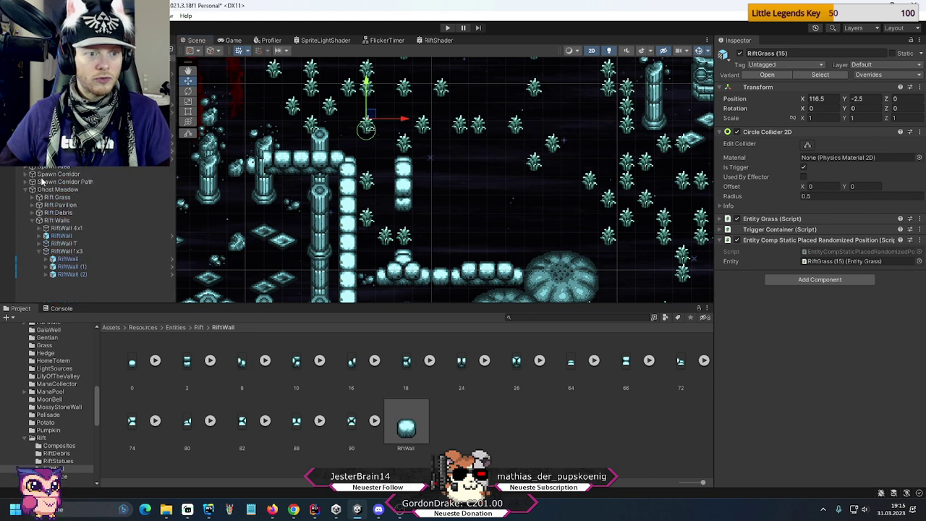
{"action": "left_click", "coordinate": [58, 251]}
{"action": "left_click", "coordinate": [41, 251]}
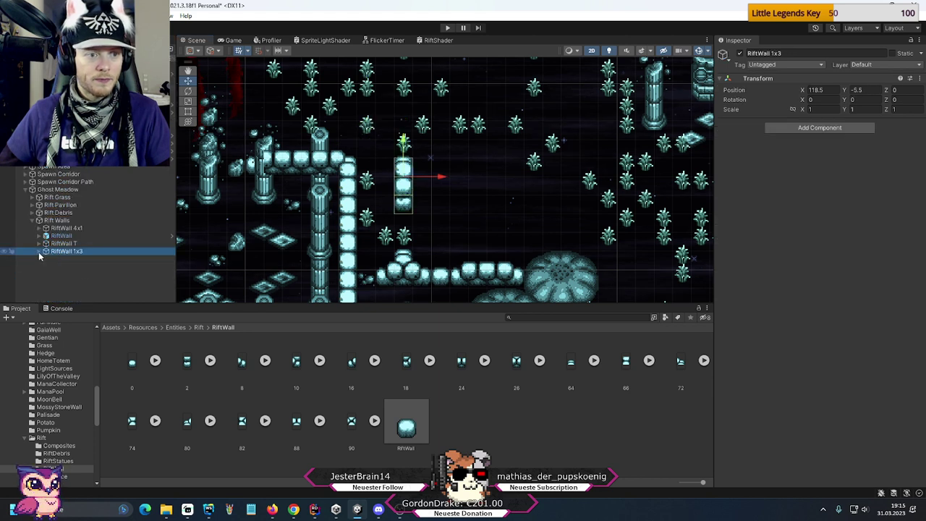
{"action": "left_click", "coordinate": [61, 244]}
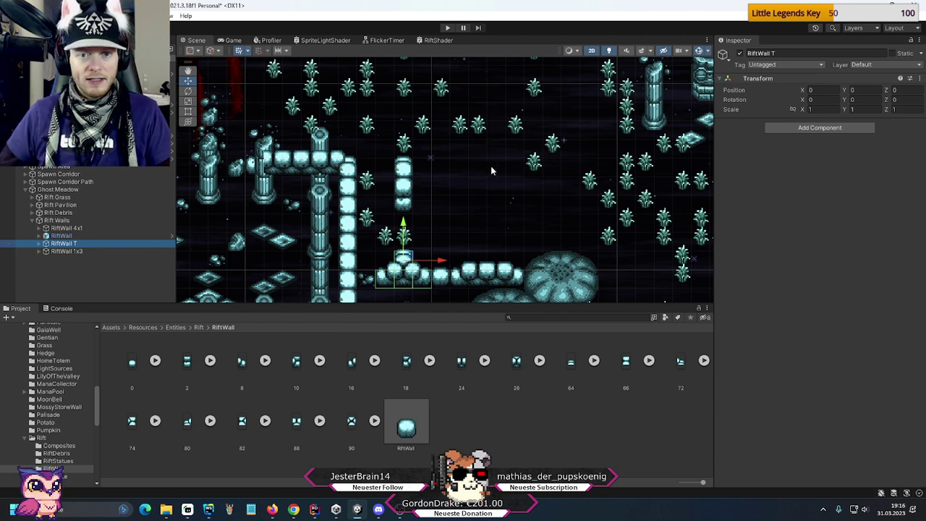
{"action": "left_click", "coordinate": [59, 221]}
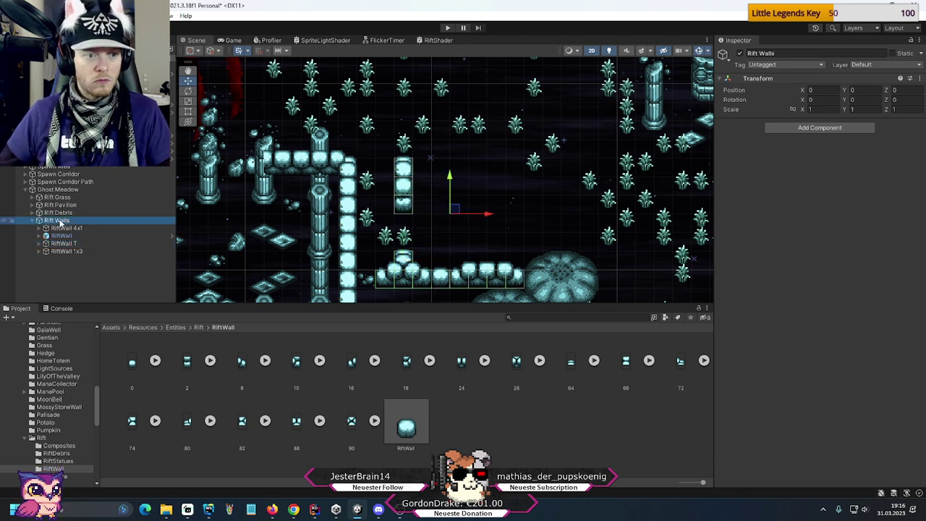
{"action": "right_click", "coordinate": [61, 223]}
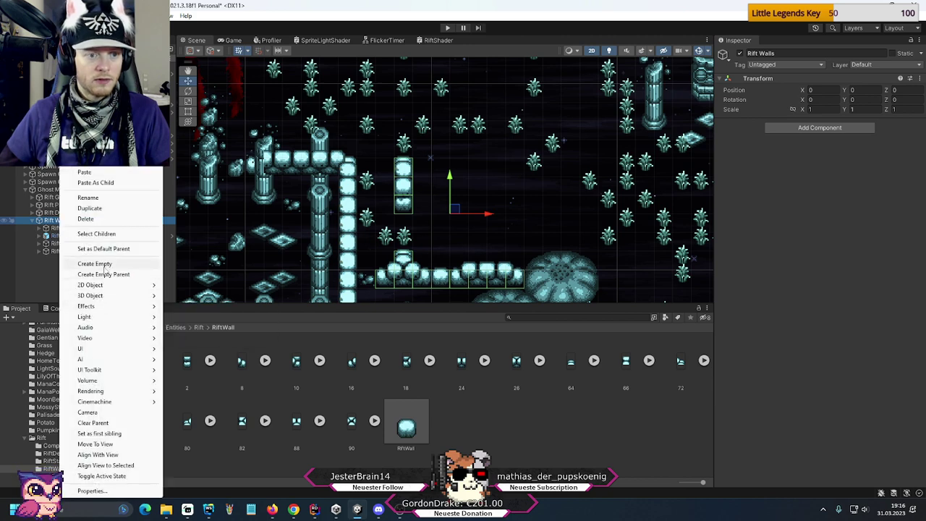
{"action": "left_click", "coordinate": [104, 264]}
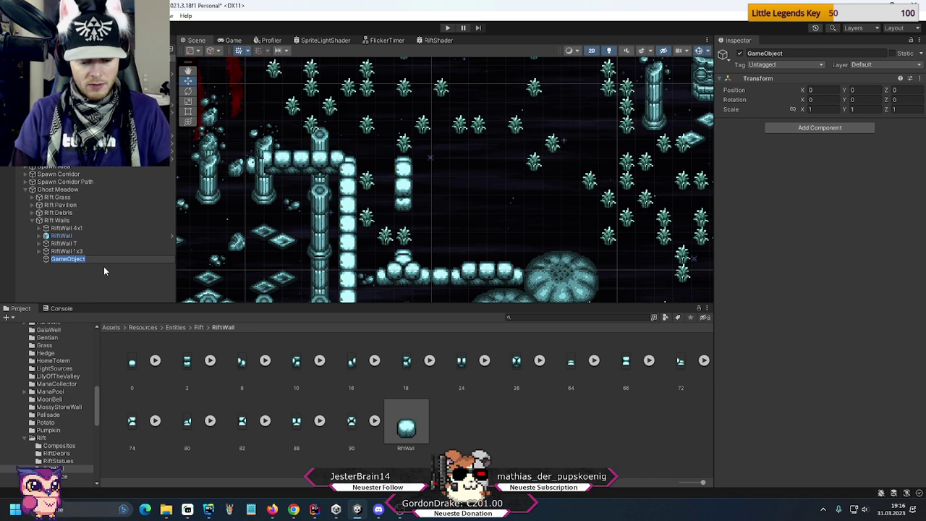
{"action": "type", "text": "RiftWall"}
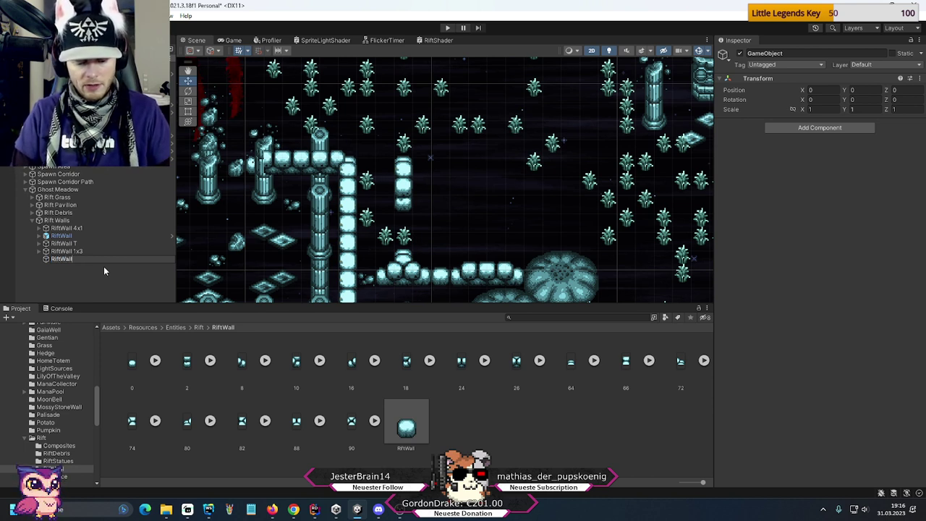
{"action": "type", "text": " L"}
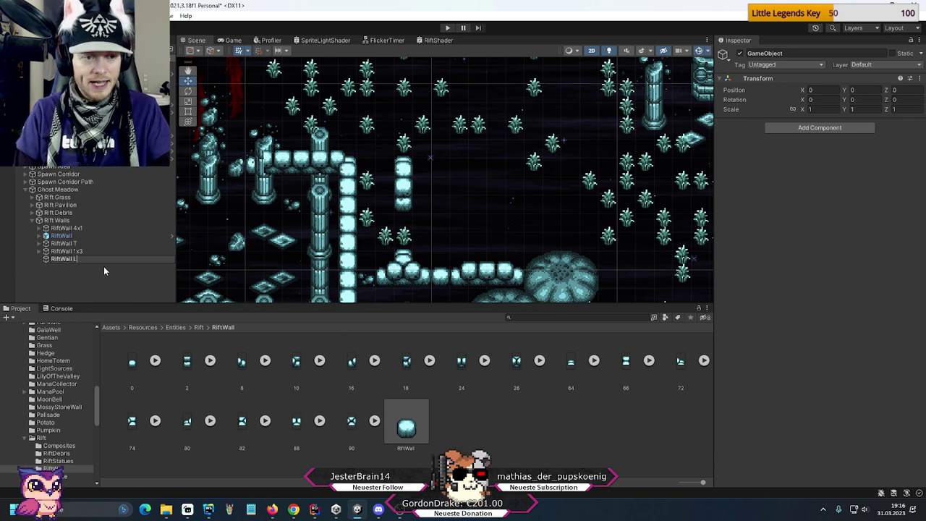
{"action": "key", "text": "Return"}
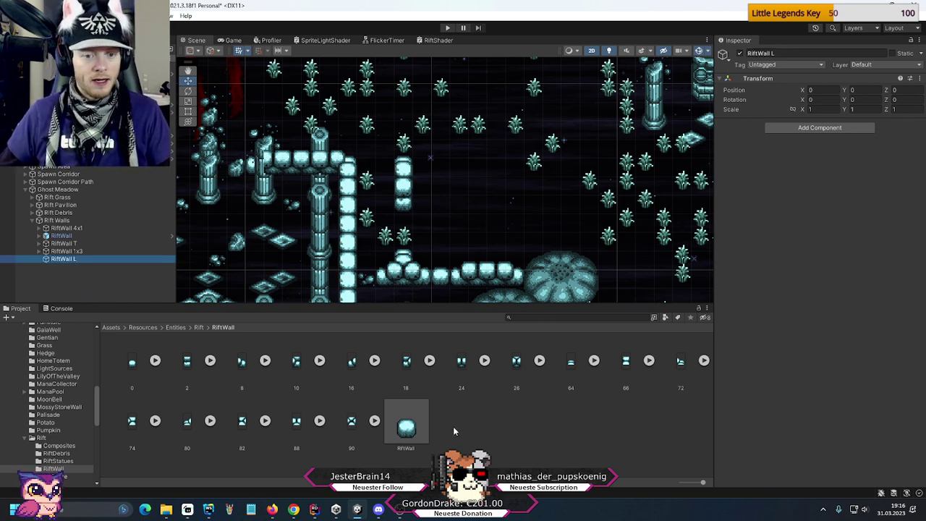
- Add the RiftWall prefab as a child of RiftWall L and duplicate it three times
{"action": "left_click_drag", "start_coordinate": [404, 437], "coordinate": [70, 270]}
{"action": "key", "text": "ctrl+d"}
{"action": "key", "text": "ctrl+d"}
{"action": "key", "text": "ctrl+d"}
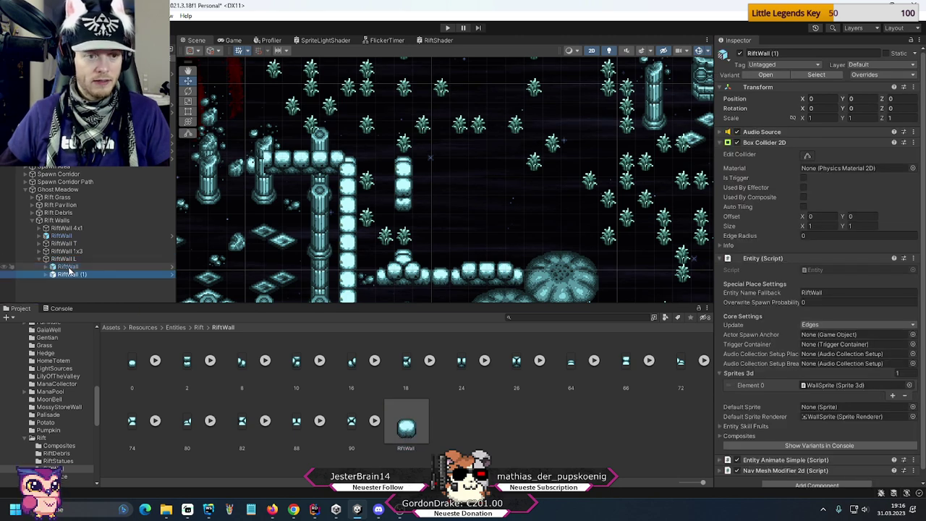
- Position the RiftWall L group at X 124.5, Y -4.5, right of the 1x3 wall
{"action": "left_click", "coordinate": [65, 259]}
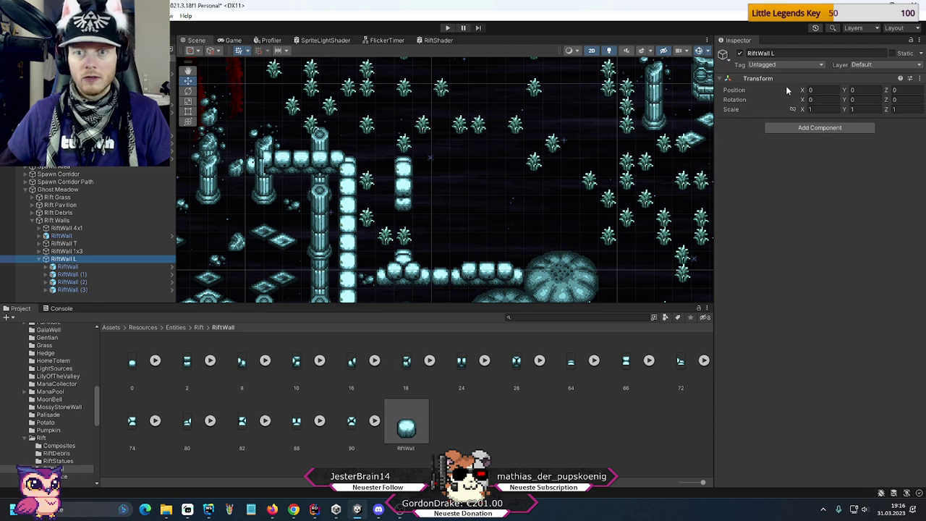
{"action": "left_click", "coordinate": [814, 89]}
{"action": "type", "text": "120"}
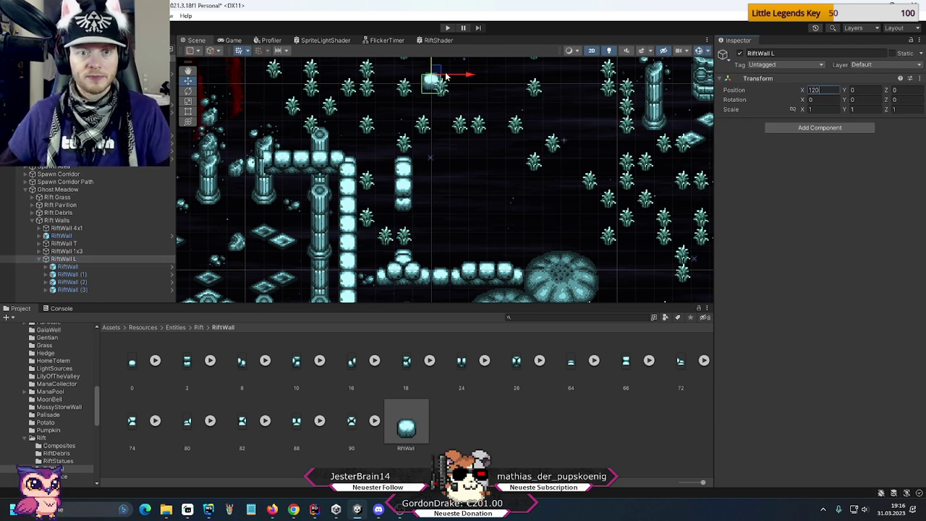
{"action": "left_click_drag", "start_coordinate": [436, 71], "coordinate": [520, 154]}
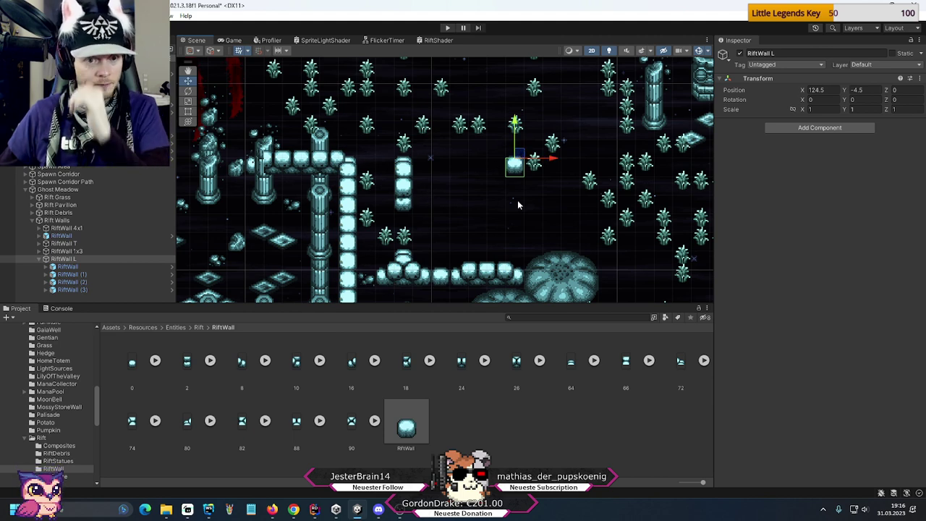
- Duplicate the standalone RiftWall block twice, placing one copy beside the top of the 1x3 wall and the other at X 122.5, Y -4.5
{"action": "left_click", "coordinate": [442, 278]}
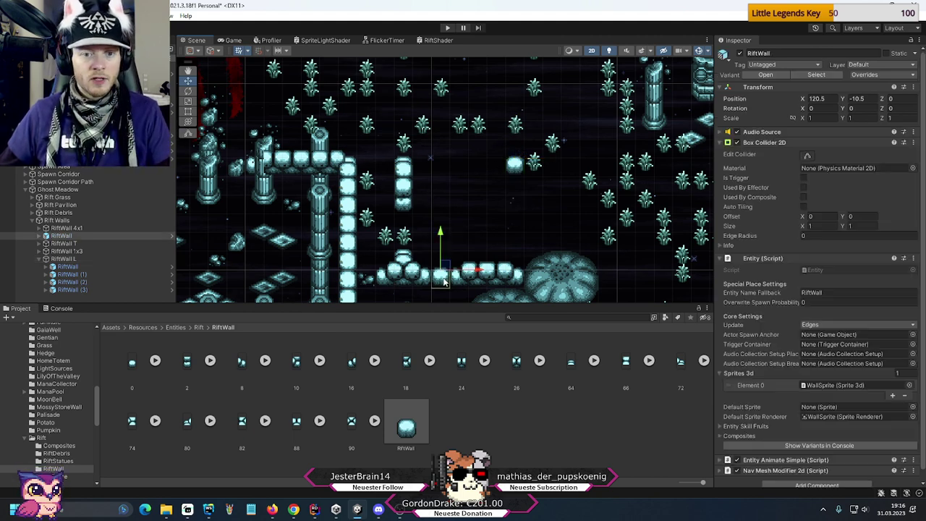
{"action": "key", "text": "ctrl+d"}
{"action": "left_click_drag", "start_coordinate": [444, 279], "coordinate": [484, 156]}
{"action": "key", "text": "ctrl+d"}
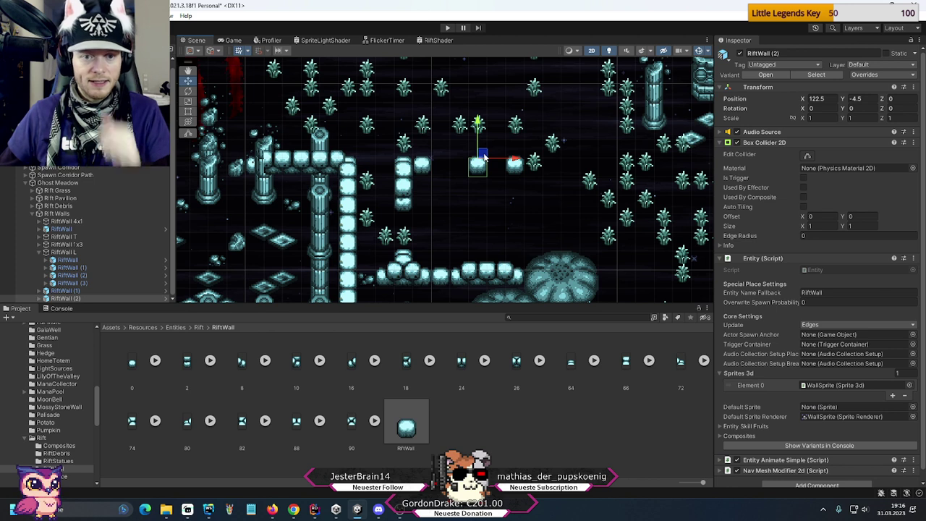
- Arrange the RiftWall L blocks as an L, with RiftWall at X -1, RiftWall (2) directly below the corner and RiftWall (3) at Y -2
{"action": "left_click", "coordinate": [515, 164]}
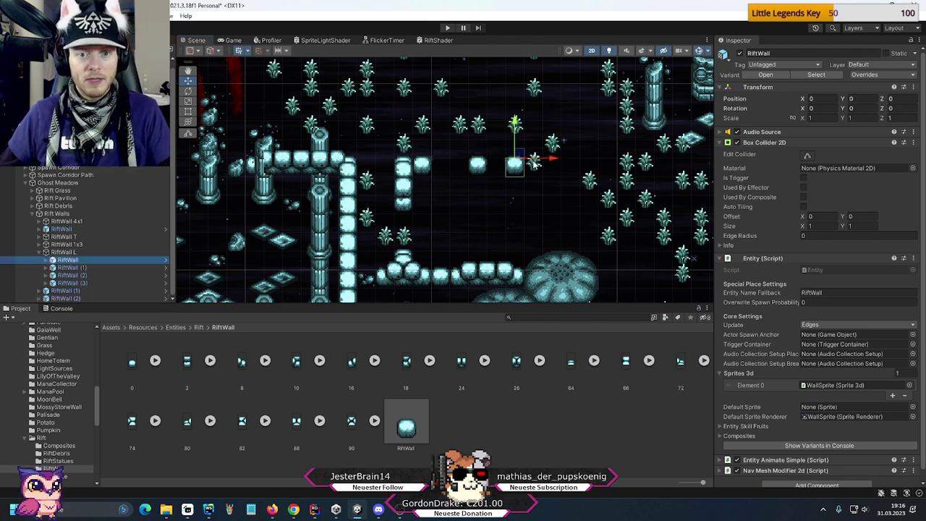
{"action": "left_click_drag", "start_coordinate": [554, 162], "coordinate": [514, 160]}
{"action": "left_click", "coordinate": [533, 159]}
{"action": "left_click", "coordinate": [72, 282]}
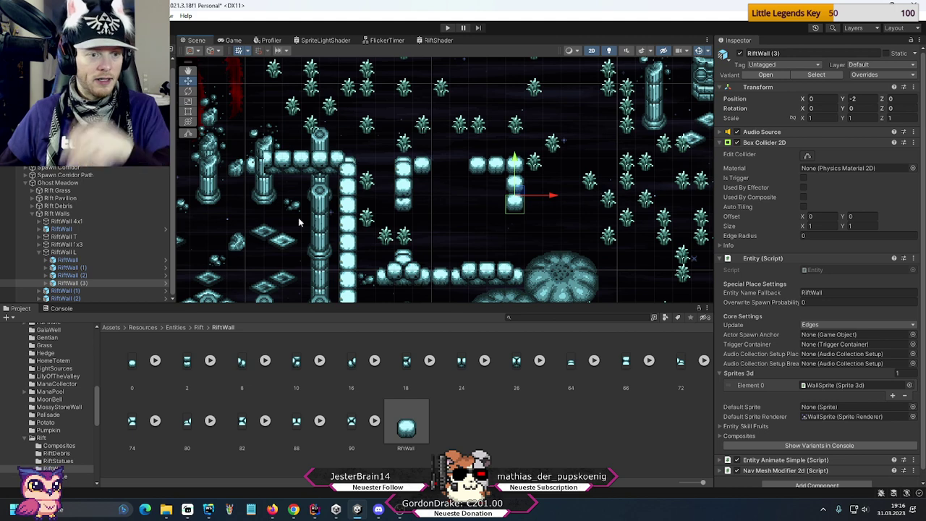
- Assign sprite 16 to the WallSprite of the first RiftWall block in RiftWall L
{"action": "left_click", "coordinate": [49, 260]}
{"action": "left_click", "coordinate": [48, 259]}
{"action": "left_click", "coordinate": [54, 267]}
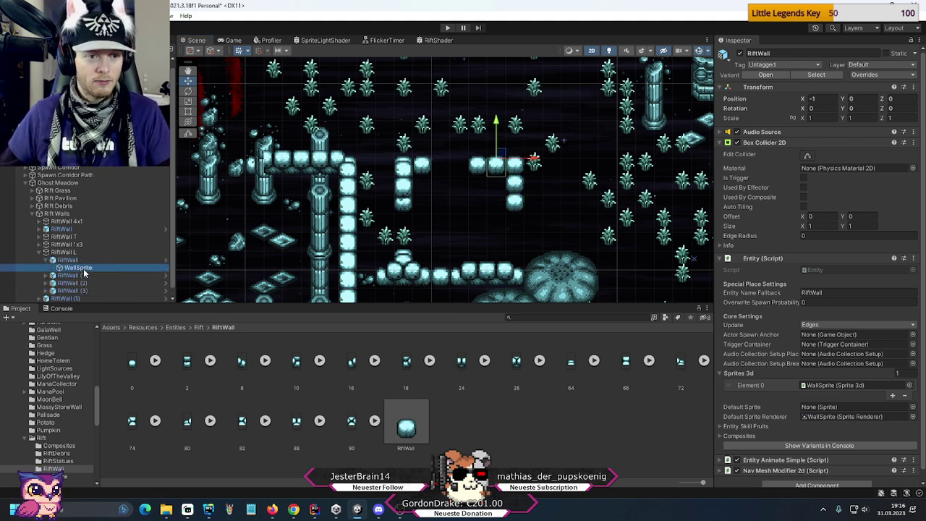
{"action": "left_click", "coordinate": [873, 135]}
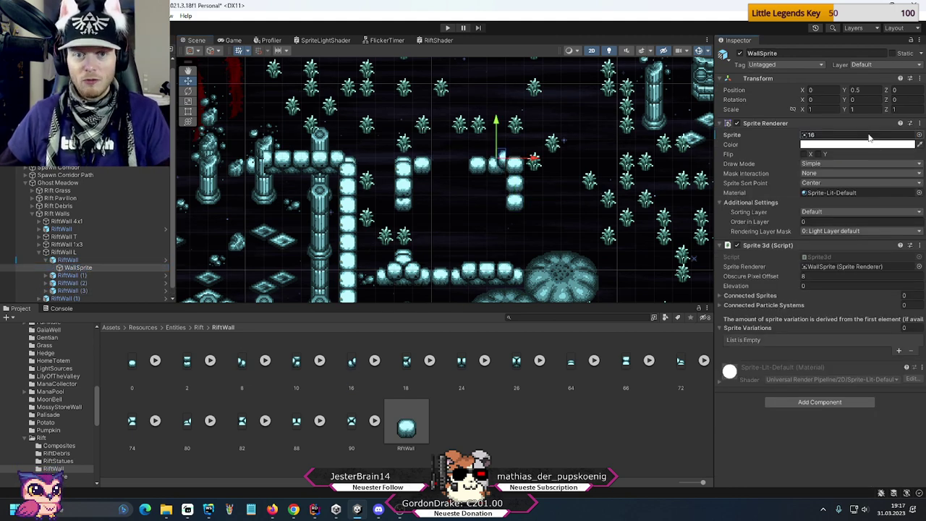
- Assign sprite 72 to the WallSprite of the corner block, RiftWall (1), in RiftWall L
{"action": "left_click", "coordinate": [46, 259]}
{"action": "left_click", "coordinate": [45, 268]}
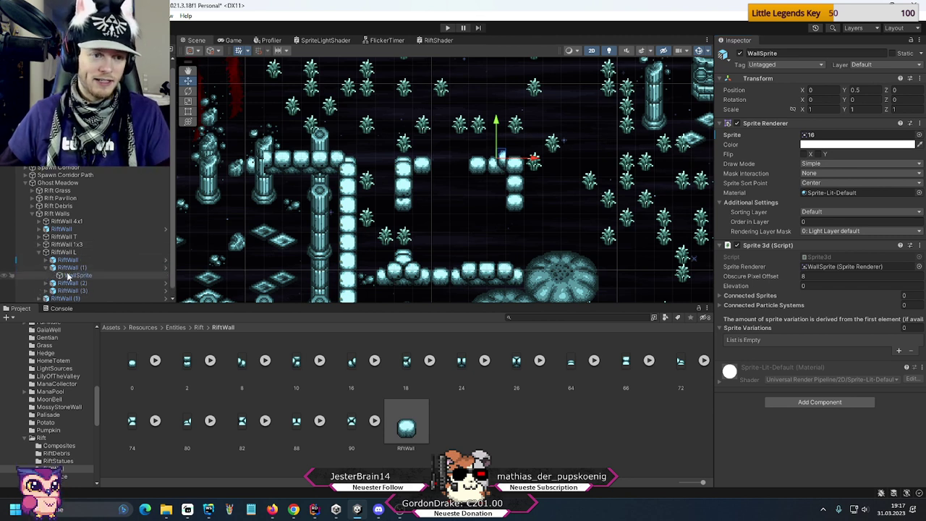
{"action": "left_click", "coordinate": [76, 275]}
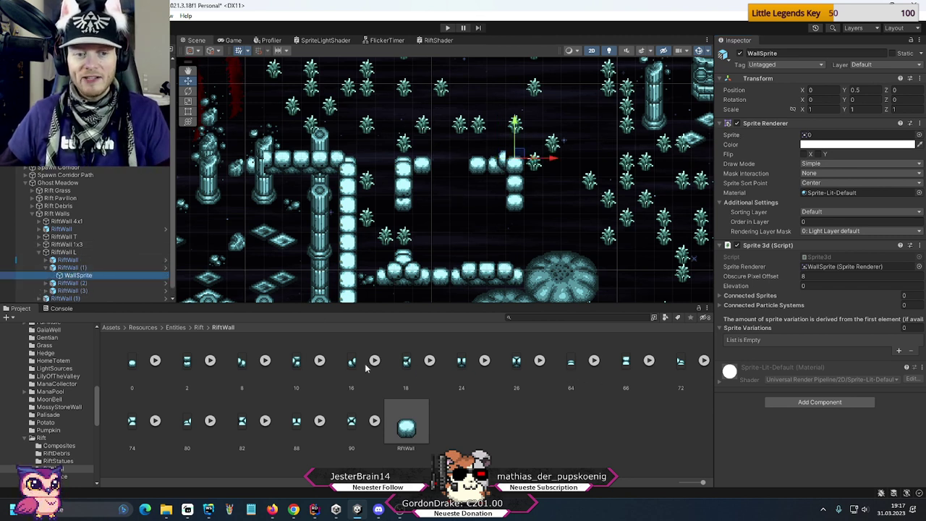
{"action": "left_click_drag", "start_coordinate": [671, 358], "coordinate": [832, 136]}
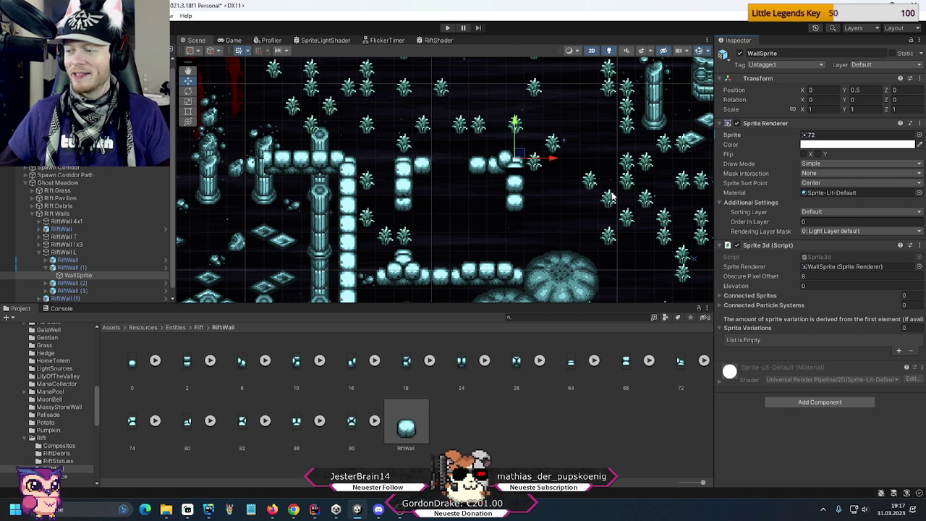
- Assign sprite 66 to the WallSprite of RiftWall (2) in RiftWall L
{"action": "left_click", "coordinate": [48, 268]}
{"action": "left_click", "coordinate": [46, 275]}
{"action": "left_click", "coordinate": [76, 283]}
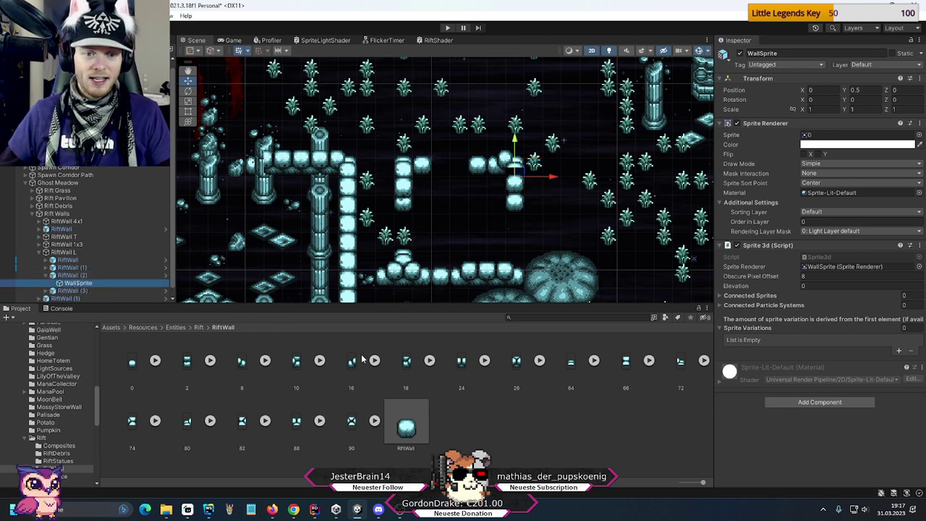
{"action": "left_click_drag", "start_coordinate": [626, 361], "coordinate": [857, 135]}
- Assign sprite 2 to the WallSprite of RiftWall (3), the lowest block of RiftWall L
{"action": "left_click", "coordinate": [45, 275]}
{"action": "left_click", "coordinate": [46, 282]}
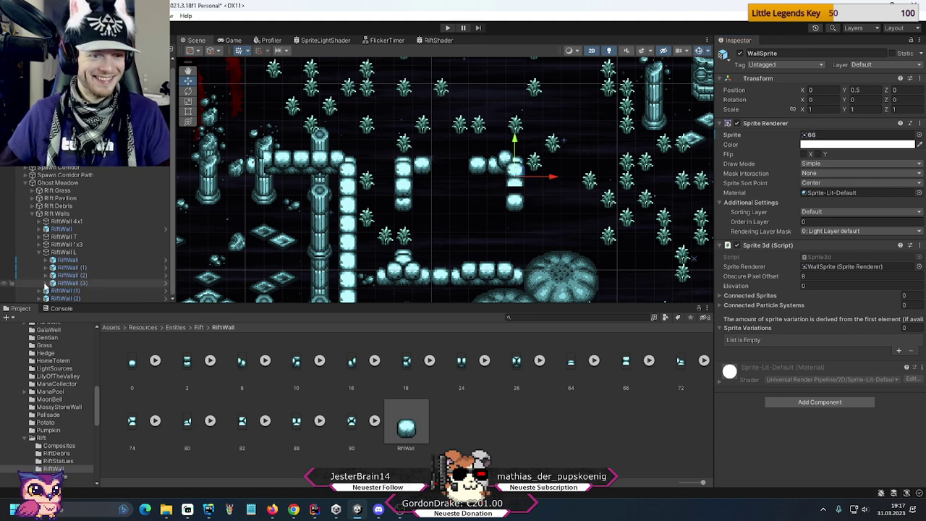
{"action": "left_click", "coordinate": [72, 290]}
{"action": "left_click", "coordinate": [70, 290]}
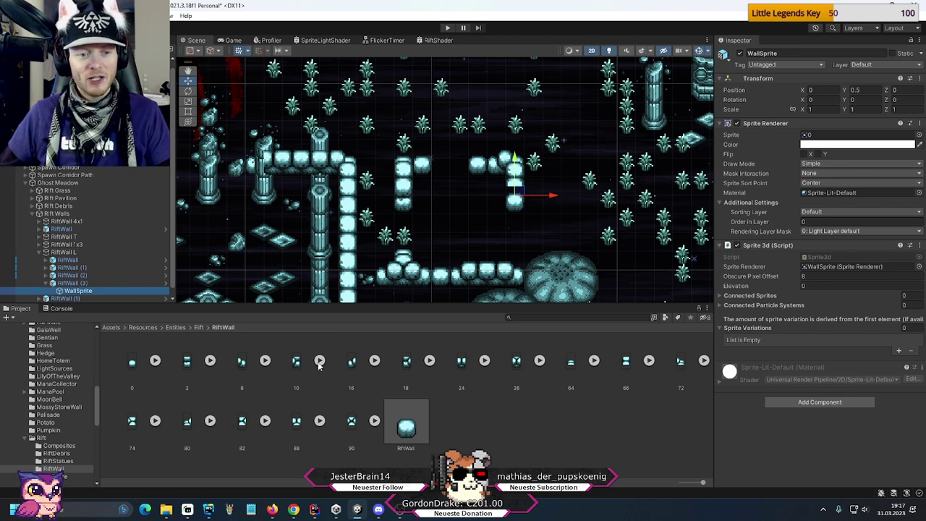
{"action": "left_click_drag", "start_coordinate": [187, 361], "coordinate": [853, 138]}
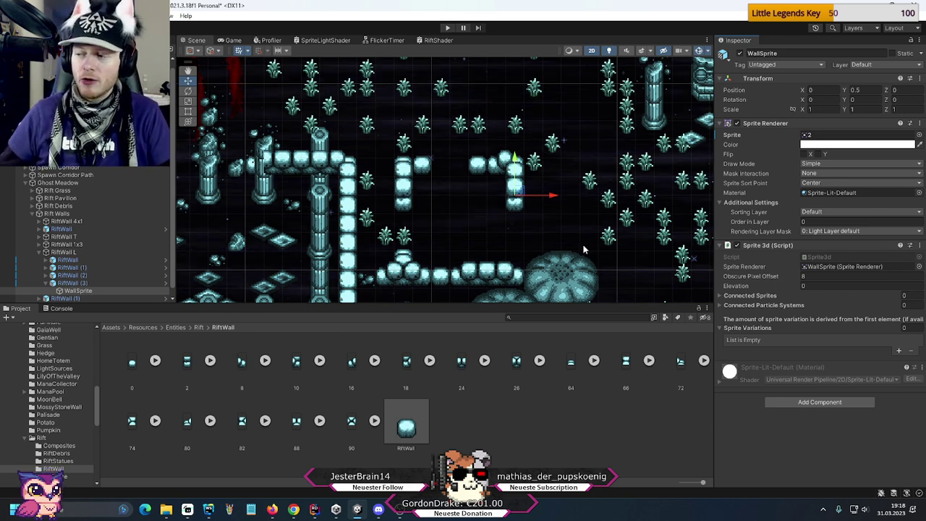
- Duplicate the standalone RiftWall block next to the L wall and place the copy at X 124.5, Y -9.5
{"action": "left_click", "coordinate": [474, 168]}
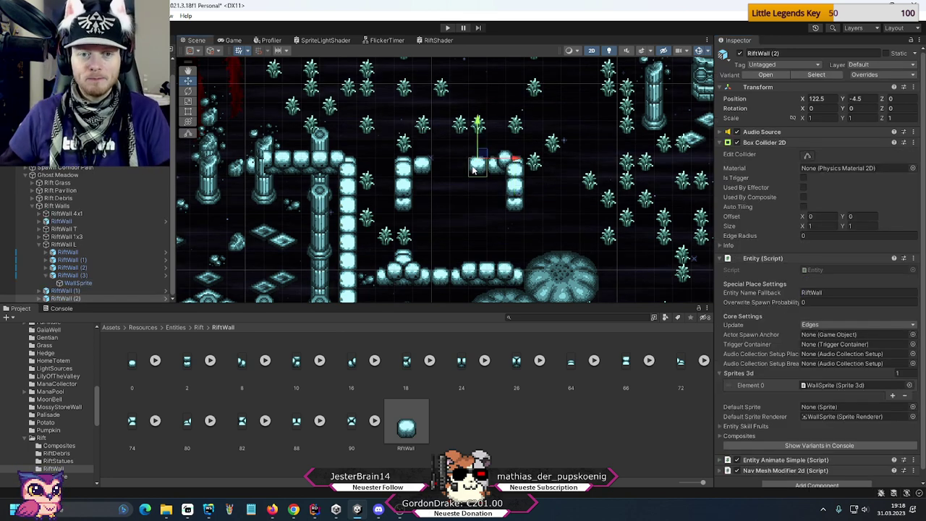
{"action": "key", "text": "ctrl+d"}
{"action": "left_click_drag", "start_coordinate": [478, 163], "coordinate": [520, 248]}
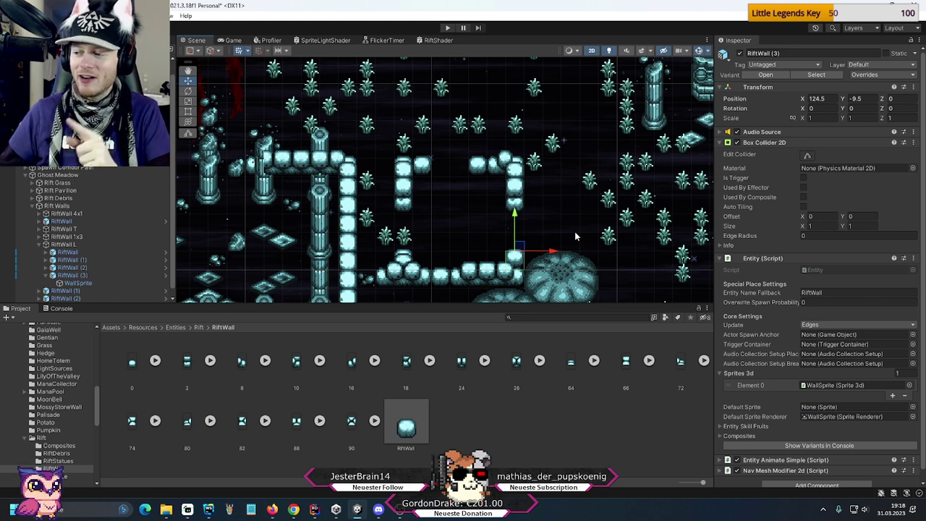
{"action": "middle_click_drag", "start_coordinate": [616, 241], "coordinate": [510, 233]}
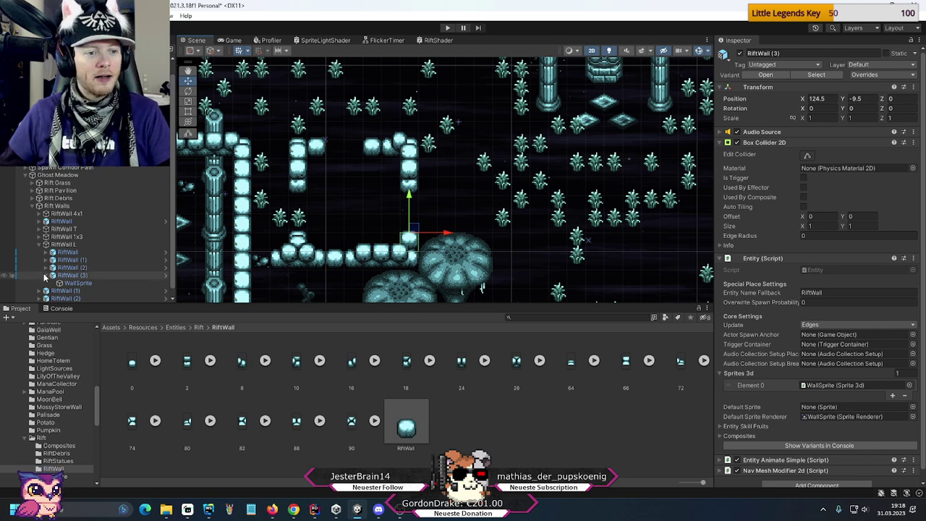
- Duplicate the standalone RiftWall block at X 124.5, Y -9.5 and place the copy beyond the giant mushroom at X 129.5, Y -10.5
{"action": "left_click", "coordinate": [39, 245]}
{"action": "left_click", "coordinate": [39, 245]}
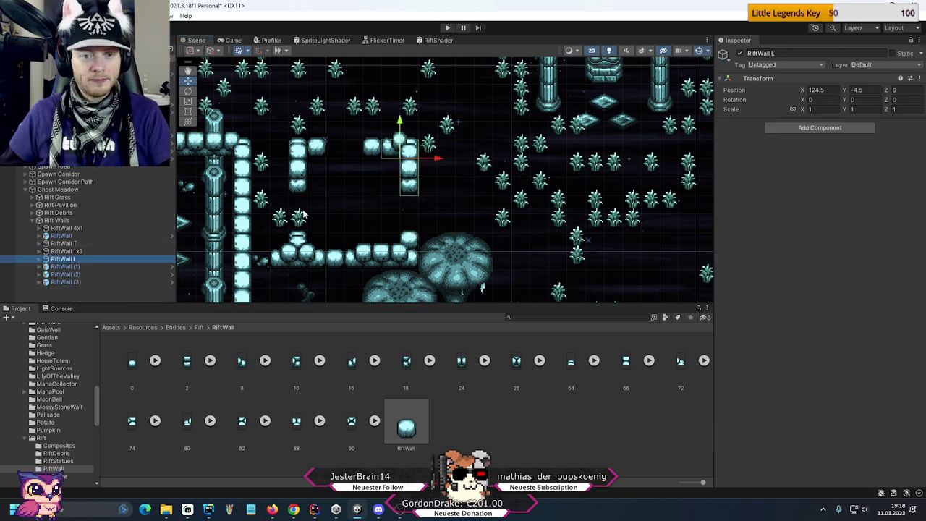
{"action": "left_click", "coordinate": [408, 239]}
{"action": "key", "text": "ctrl+d"}
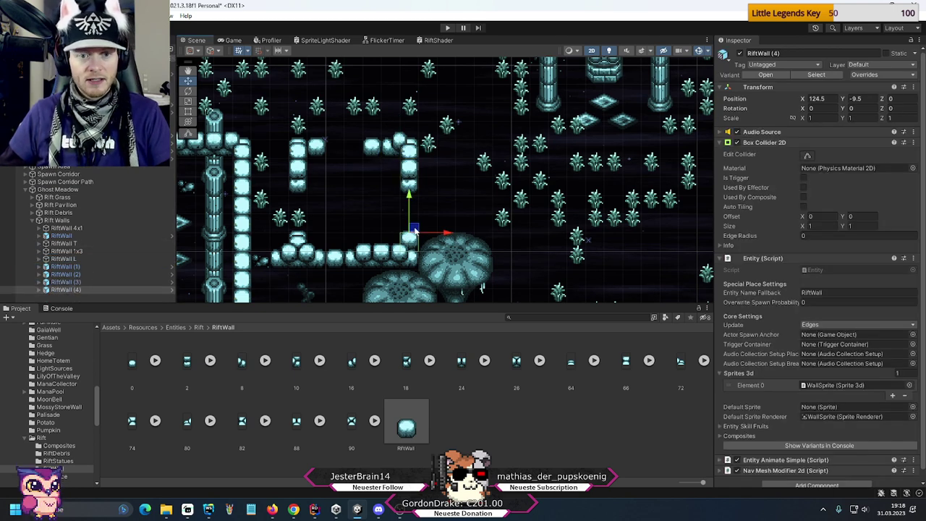
{"action": "left_click_drag", "start_coordinate": [407, 239], "coordinate": [506, 250]}
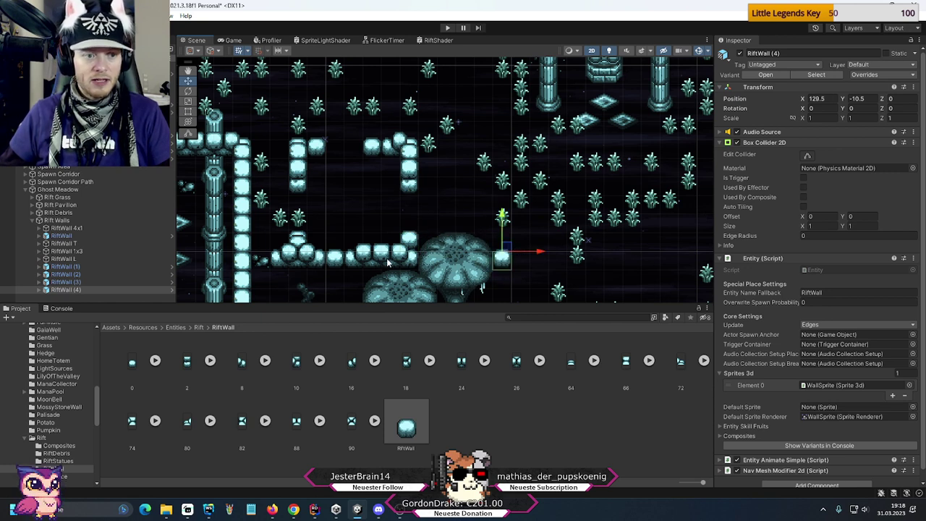
- Duplicate the RiftWall 4x1 group and place the copy beside the new standalone block at X 119, Y -15
{"action": "left_click", "coordinate": [359, 262]}
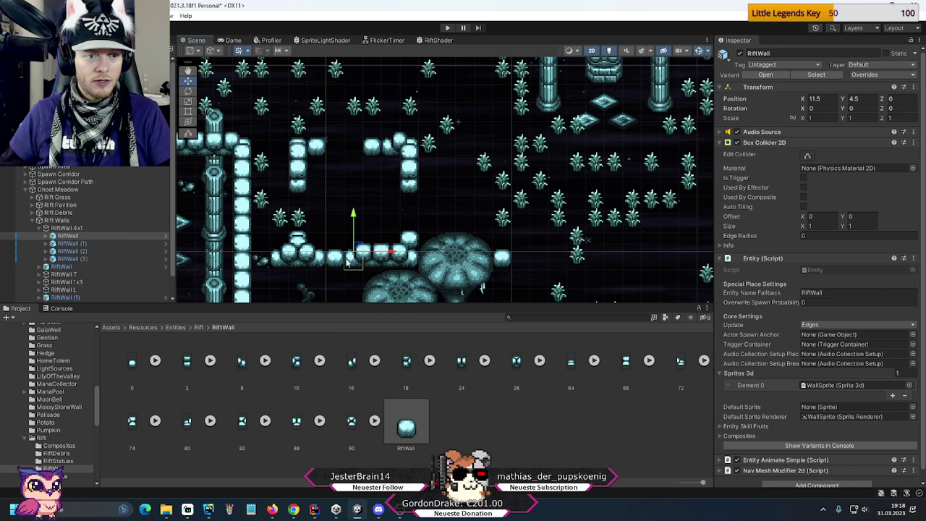
{"action": "left_click", "coordinate": [38, 230]}
{"action": "left_click", "coordinate": [39, 229]}
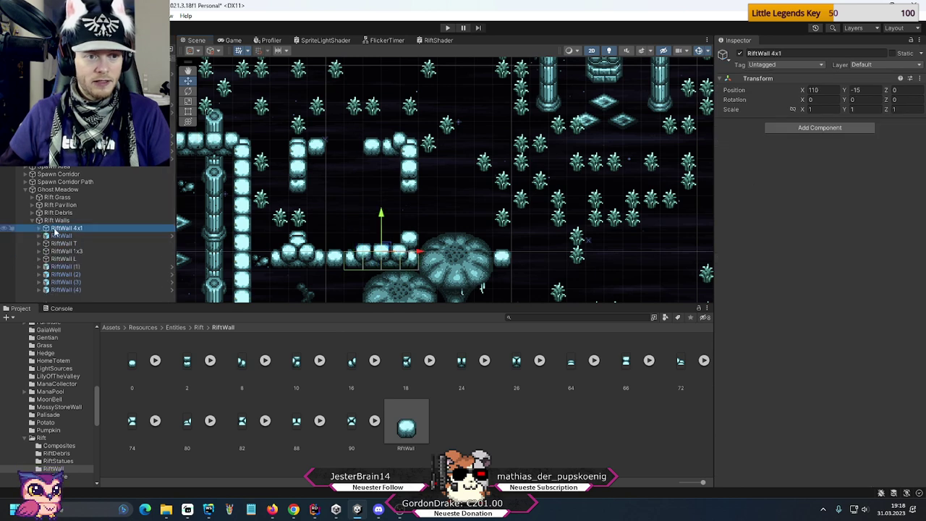
{"action": "key", "text": "ctrl+d"}
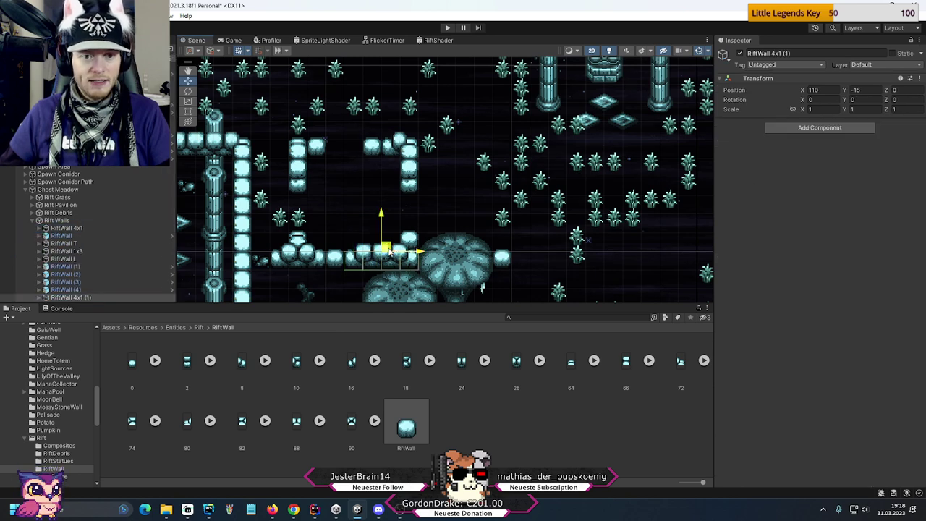
{"action": "left_click_drag", "start_coordinate": [381, 249], "coordinate": [557, 253]}
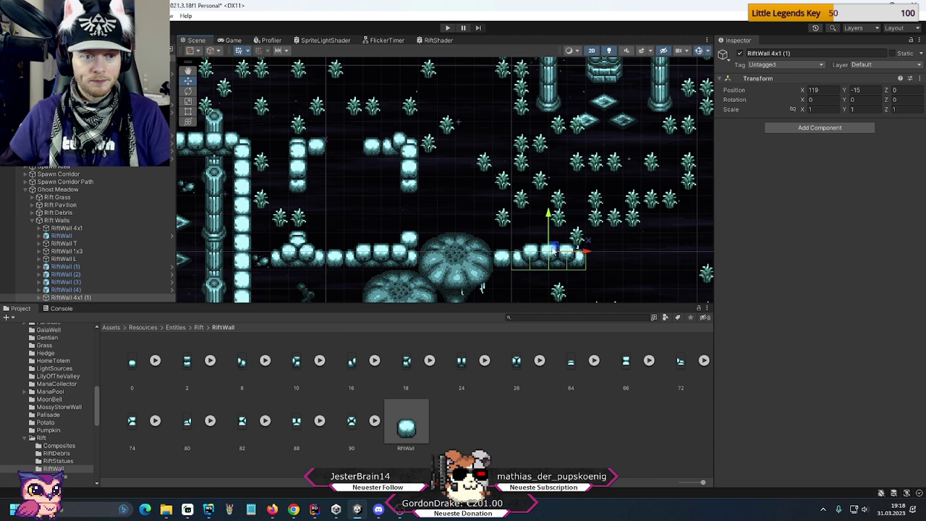
- Undo the copied group's last move and rename the group RiftWall 3x1
{"action": "left_click", "coordinate": [67, 297]}
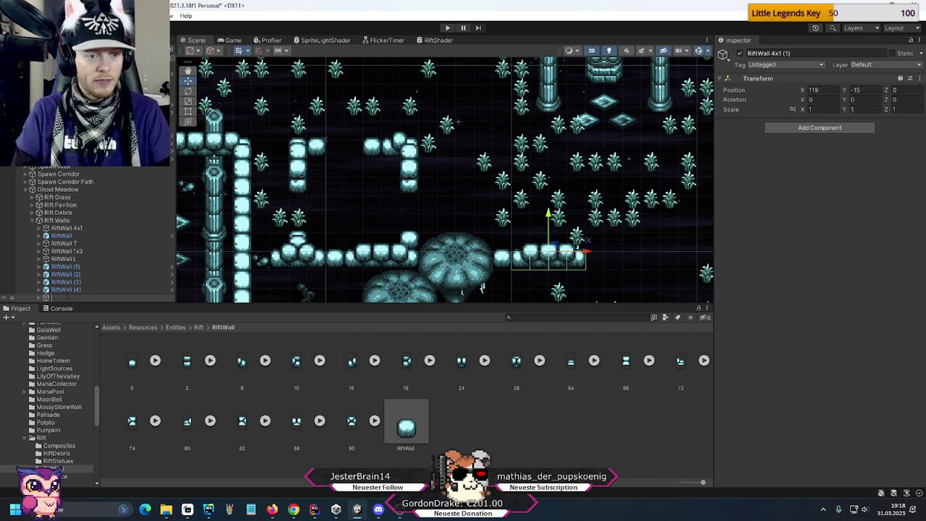
{"action": "key", "text": "ctrl+z"}
{"action": "key", "text": "F2"}
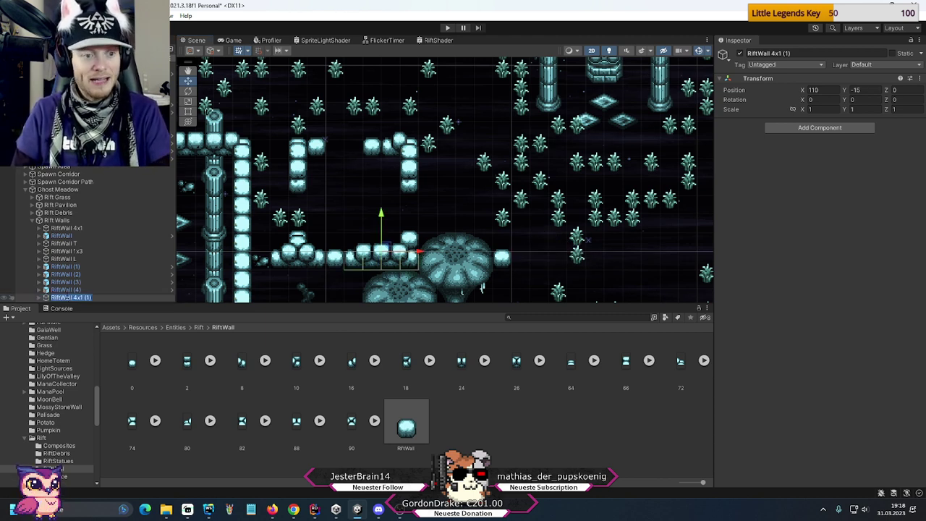
{"action": "key", "text": "End"}
{"action": "key", "text": "BackSpace"}
{"action": "key", "text": "BackSpace"}
{"action": "key", "text": "BackSpace"}
{"action": "key", "text": "BackSpace"}
{"action": "key", "text": "BackSpace"}
{"action": "key", "text": "BackSpace"}
{"action": "key", "text": "BackSpace"}
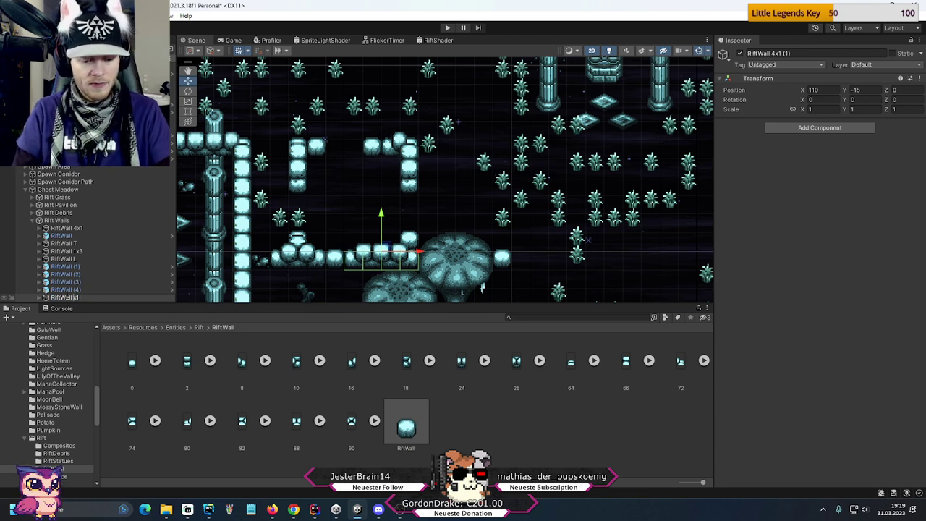
{"action": "type", "text": "3x1"}
{"action": "key", "text": "Return"}
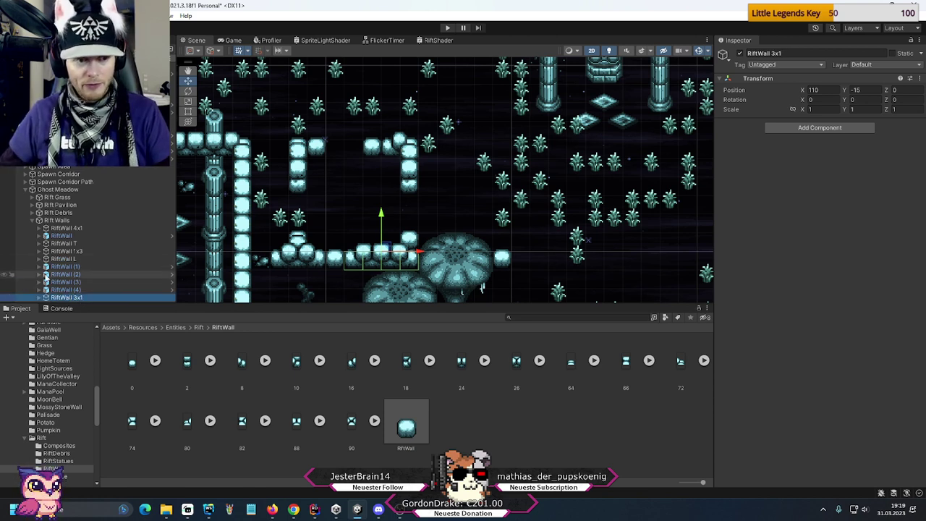
- Move the RiftWall 3x1 group to X 119, Y -15, joining the standalone block beyond the giant mushroom
{"action": "left_click", "coordinate": [39, 297]}
{"action": "left_click", "coordinate": [72, 290]}
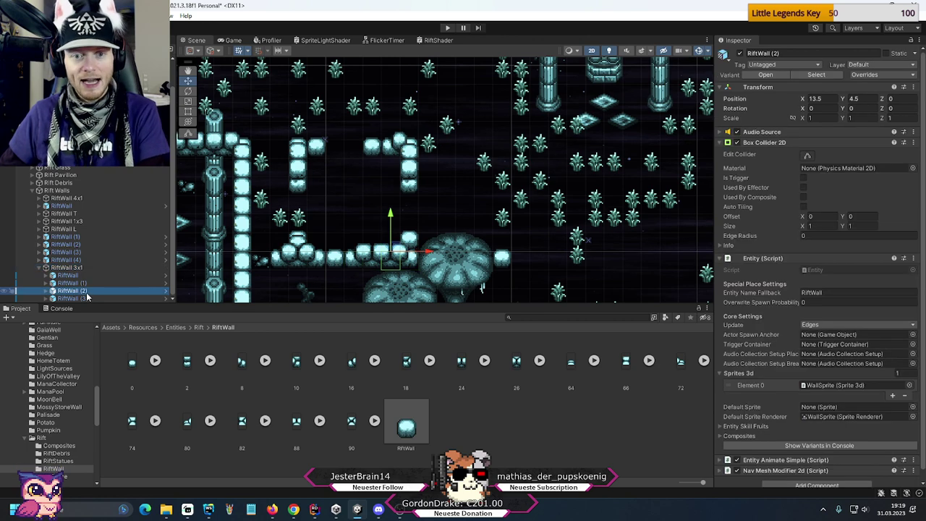
{"action": "left_click", "coordinate": [145, 268]}
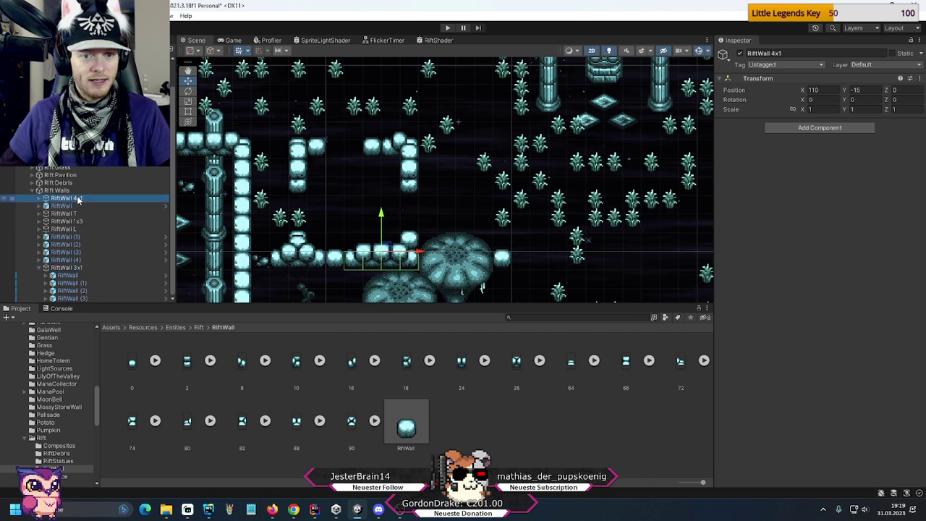
{"action": "left_click_drag", "start_coordinate": [421, 255], "coordinate": [585, 253]}
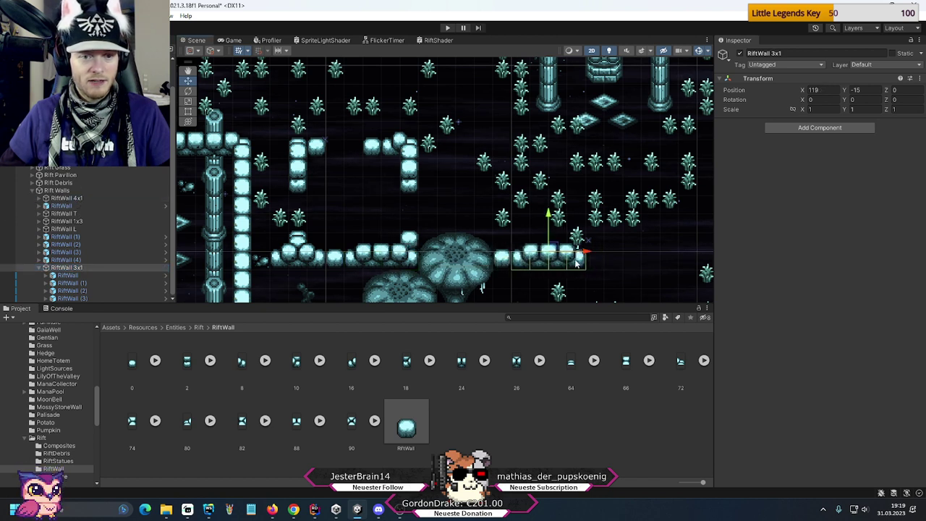
- Delete RiftWall (2) from RiftWall 3x1 and close the gap by moving RiftWall (3) to X 13.5
{"action": "left_click", "coordinate": [73, 291]}
{"action": "key", "text": "Delete"}
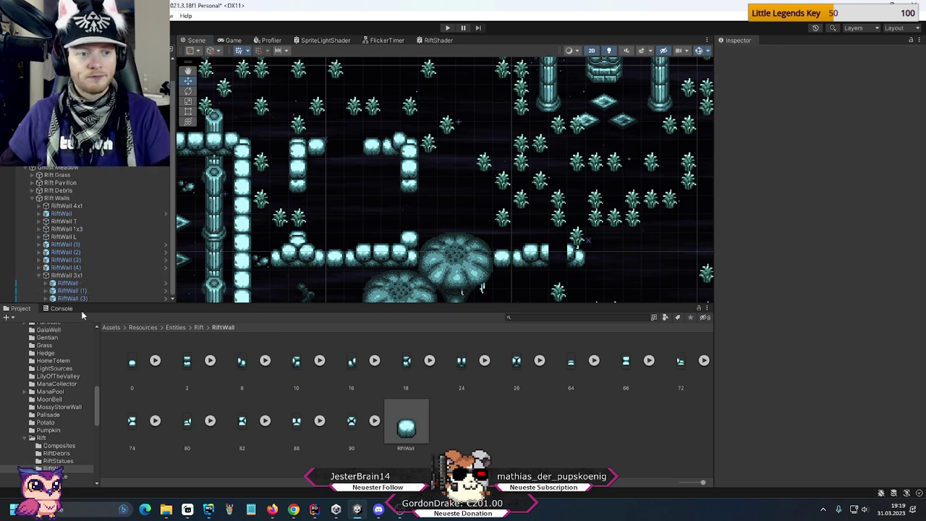
{"action": "left_click", "coordinate": [69, 298]}
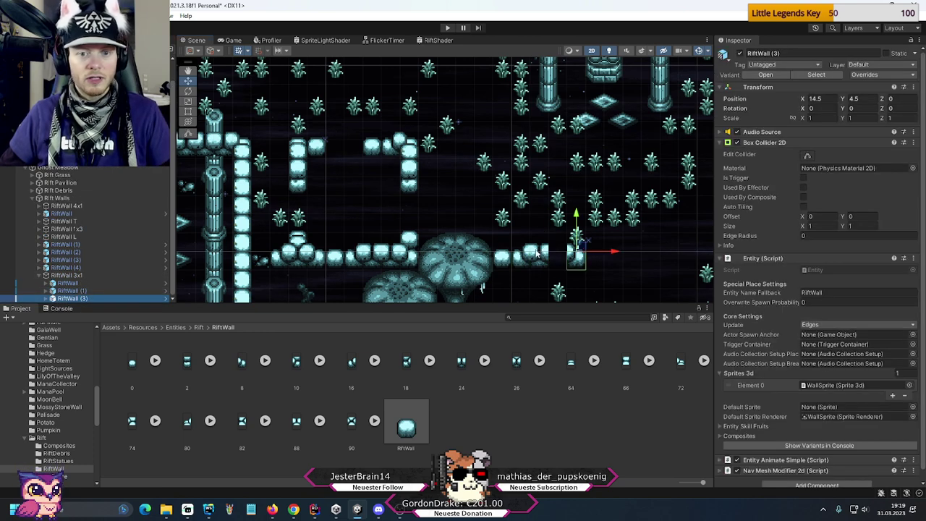
{"action": "left_click_drag", "start_coordinate": [616, 253], "coordinate": [598, 253]}
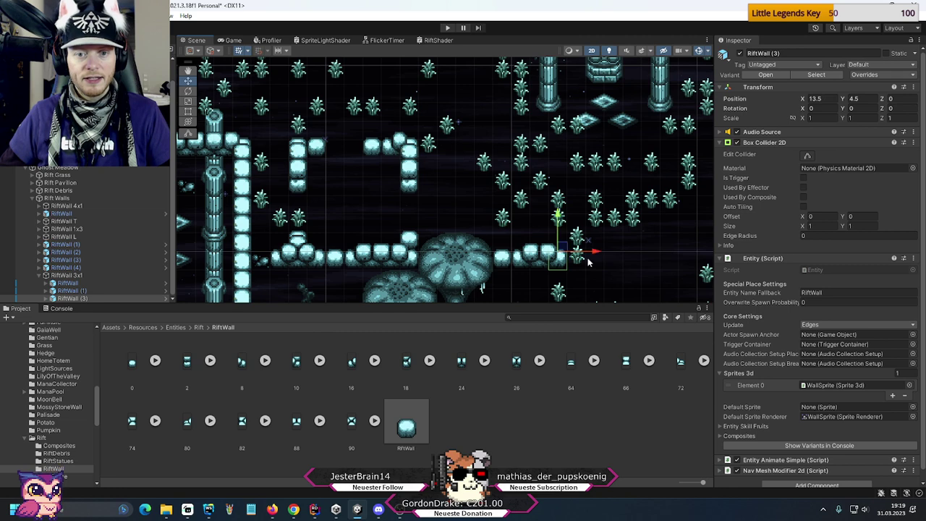
- Collapse the Rift Walls group, show the Spawn Corridor Path colliders around the mushrooms, and expand its Level Border group
{"action": "scroll", "coordinate": [478, 254], "scroll_direction": "down", "scroll_amount": 2}
{"action": "middle_click_drag", "start_coordinate": [474, 260], "coordinate": [464, 164]}
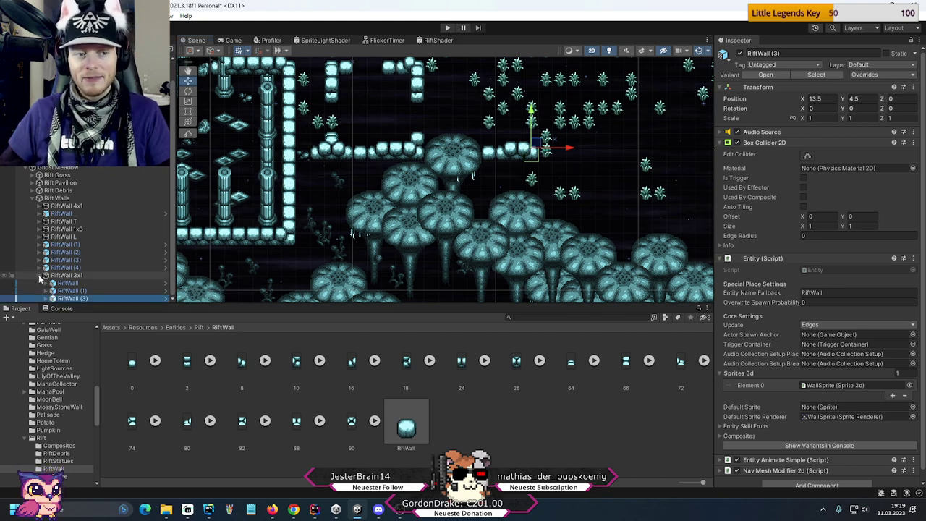
{"action": "scroll", "coordinate": [40, 279], "scroll_direction": "up", "scroll_amount": 1}
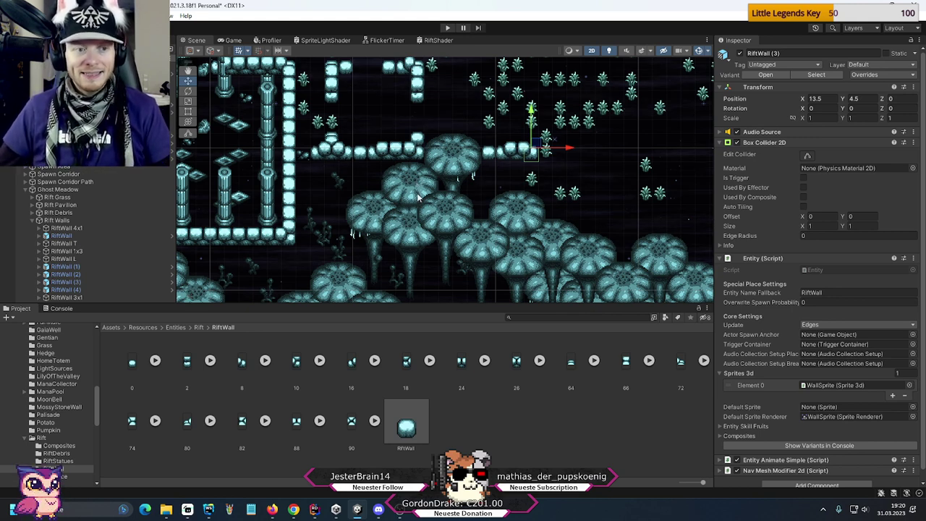
{"action": "left_click", "coordinate": [38, 221]}
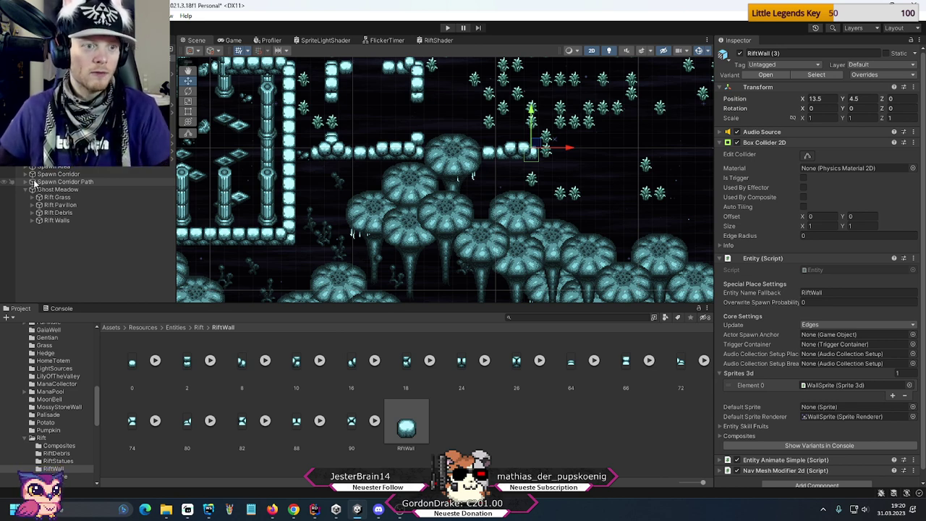
{"action": "left_click", "coordinate": [26, 182]}
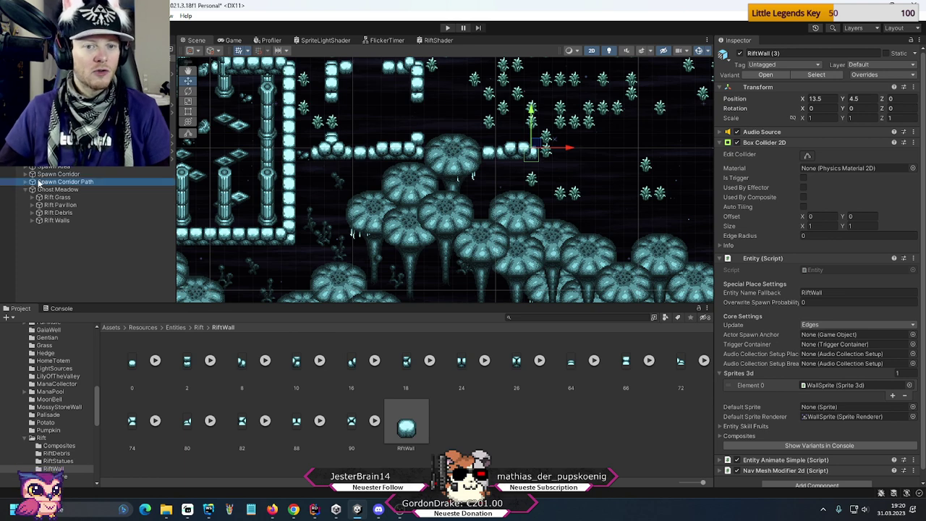
{"action": "scroll", "coordinate": [304, 185], "scroll_direction": "up", "scroll_amount": 3}
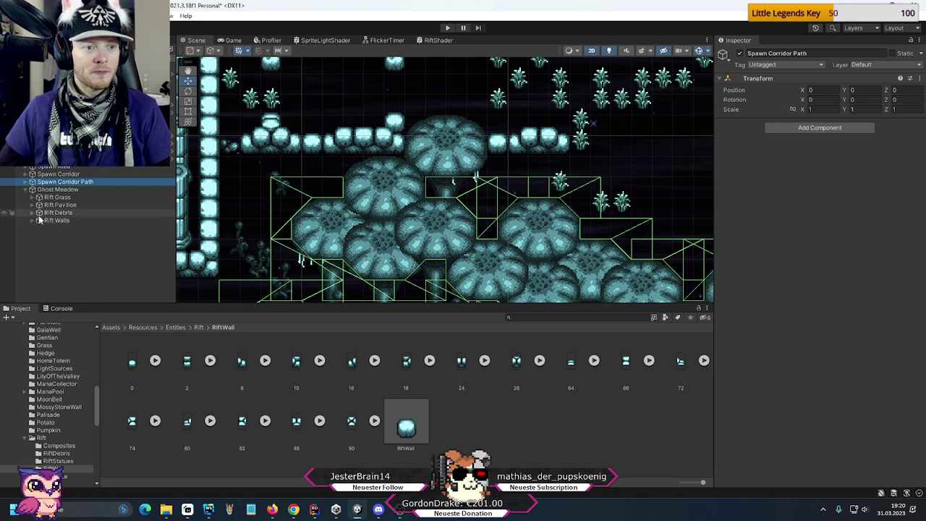
{"action": "left_click", "coordinate": [25, 182]}
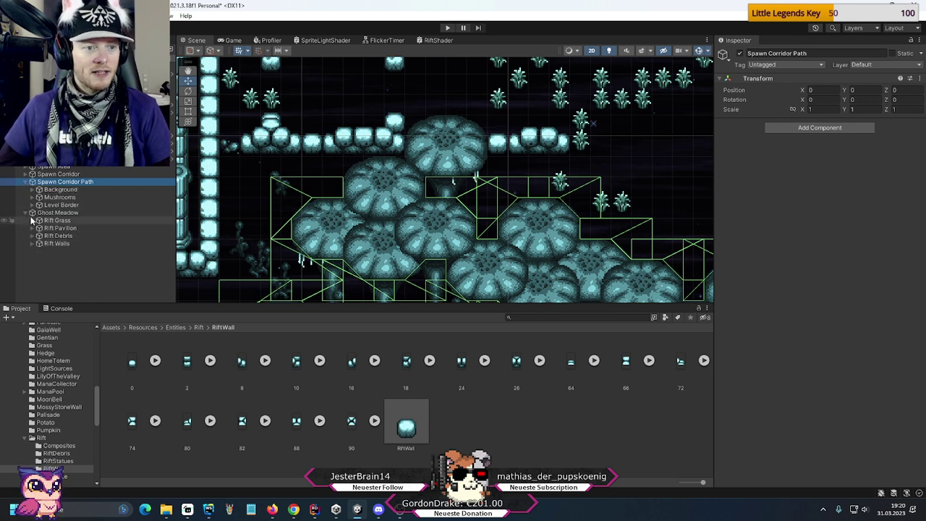
{"action": "left_click", "coordinate": [32, 205]}
{"action": "scroll", "coordinate": [160, 278], "scroll_direction": "down", "scroll_amount": 10}
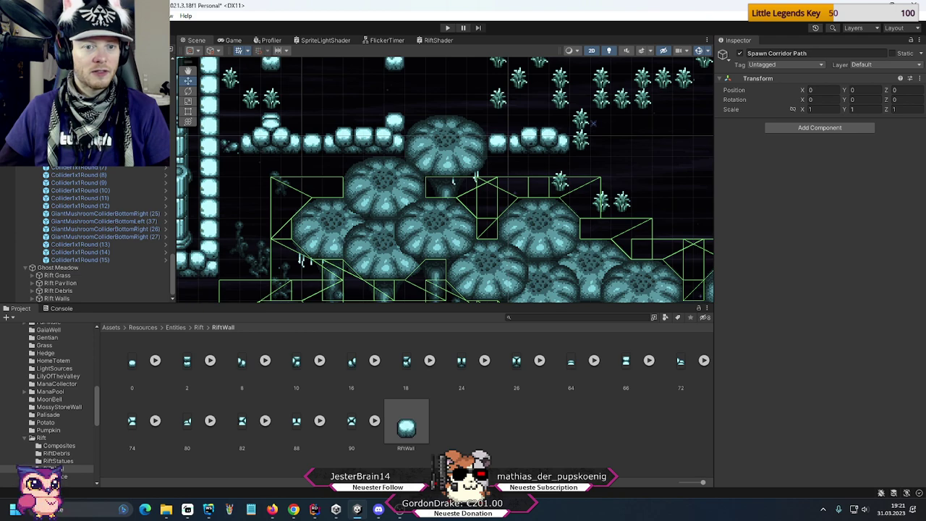
- Duplicate GiantMushroomColliderTopLeft (7) and place the copy by the giant mushroom next to the walls at X 124, Y -12.5
{"action": "left_click", "coordinate": [475, 176]}
{"action": "left_click", "coordinate": [475, 176]}
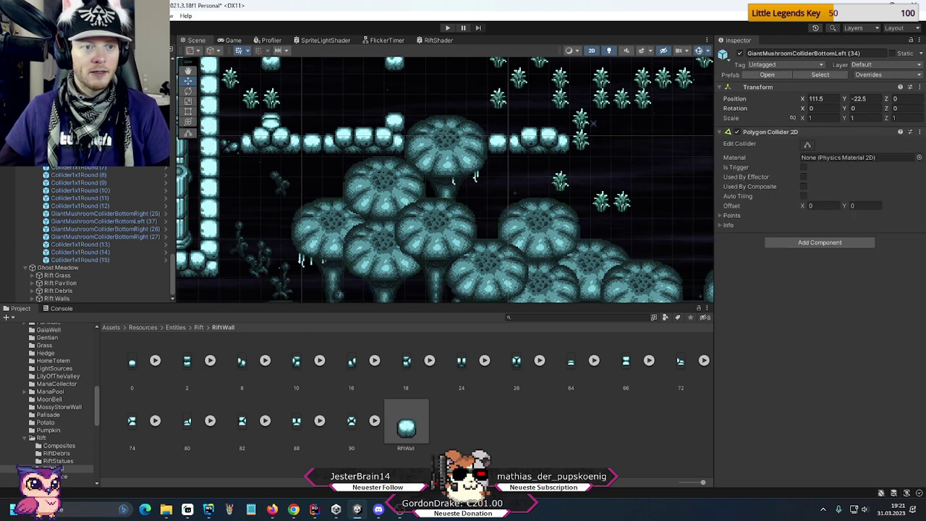
{"action": "left_click", "coordinate": [475, 176]}
{"action": "scroll", "coordinate": [470, 166], "scroll_direction": "down", "scroll_amount": 4}
{"action": "scroll", "coordinate": [469, 159], "scroll_direction": "up", "scroll_amount": 3}
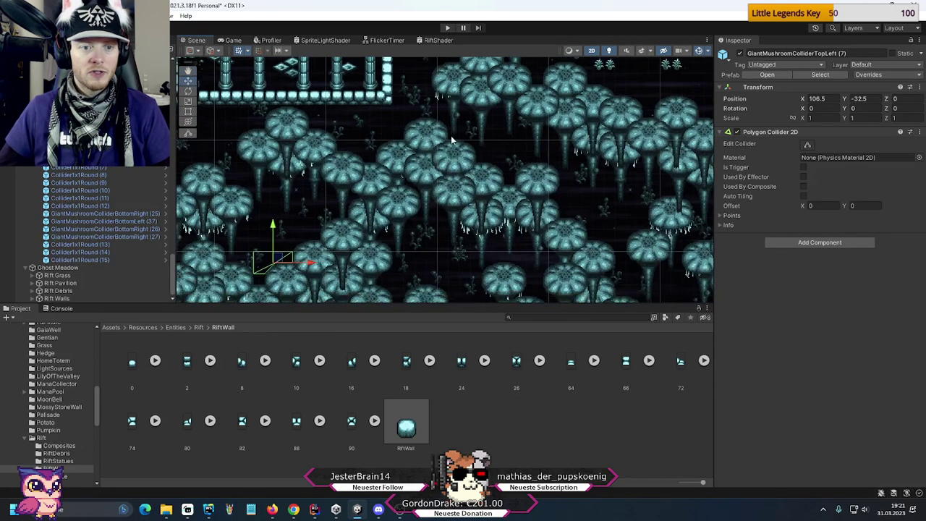
{"action": "key", "text": "ctrl+d"}
{"action": "left_click_drag", "start_coordinate": [273, 299], "coordinate": [440, 87]}
{"action": "scroll", "coordinate": [486, 203], "scroll_direction": "up", "scroll_amount": 3}
{"action": "scroll", "coordinate": [486, 203], "scroll_direction": "up", "scroll_amount": 2}
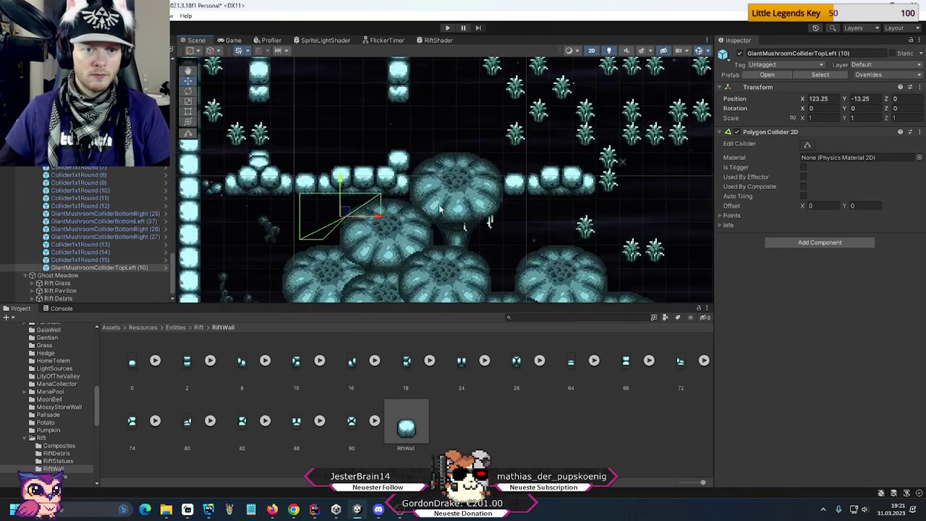
{"action": "left_click_drag", "start_coordinate": [351, 196], "coordinate": [362, 201]}
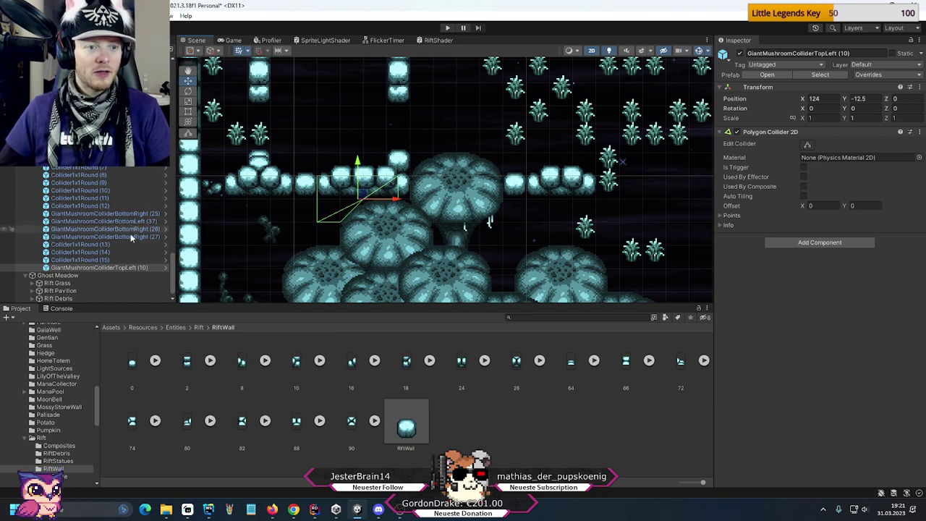
- Duplicate a GiantMushroomColliderBottomRight from Level Border and place the copy under the giant mushroom's lower edge at X 127, Y -10.5
{"action": "left_click", "coordinate": [105, 236]}
{"action": "scroll", "coordinate": [427, 259], "scroll_direction": "down", "scroll_amount": 2}
{"action": "middle_click_drag", "start_coordinate": [428, 259], "coordinate": [325, 174]}
{"action": "key", "text": "ctrl+d"}
{"action": "left_click_drag", "start_coordinate": [325, 174], "coordinate": [664, 114]}
{"action": "middle_click_drag", "start_coordinate": [664, 114], "coordinate": [457, 163]}
{"action": "scroll", "coordinate": [458, 162], "scroll_direction": "up", "scroll_amount": 5}
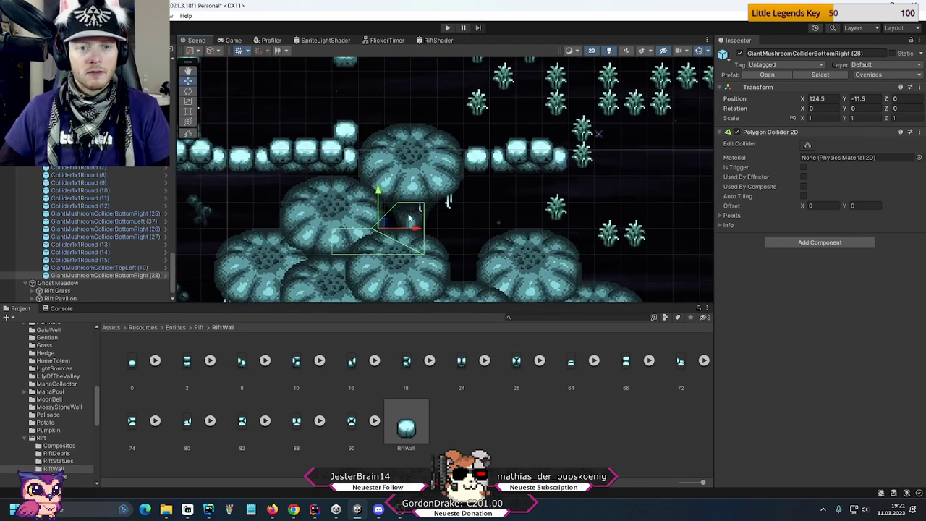
{"action": "left_click_drag", "start_coordinate": [384, 221], "coordinate": [447, 201]}
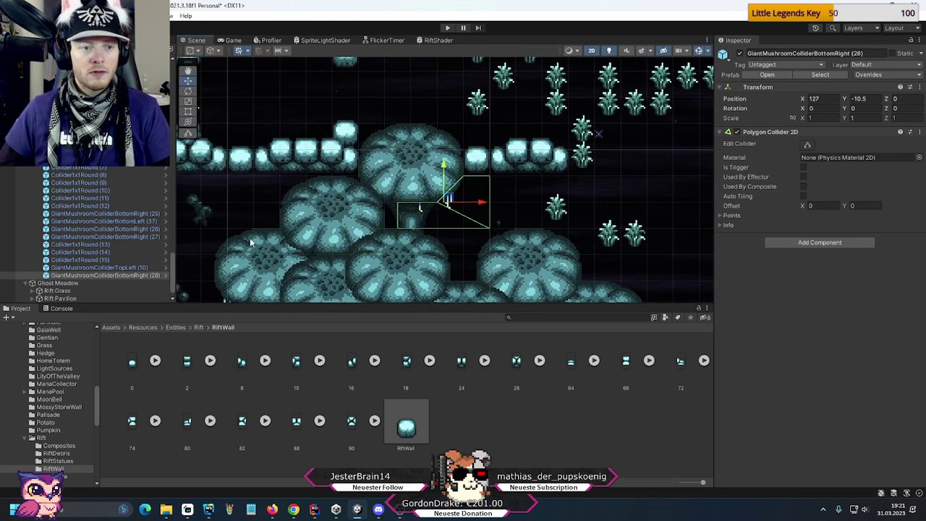
- Collapse the Level Border group under Spawn Corridor Path
{"action": "scroll", "coordinate": [100, 182], "scroll_direction": "up", "scroll_amount": 5}
{"action": "scroll", "coordinate": [100, 182], "scroll_direction": "up", "scroll_amount": 10}
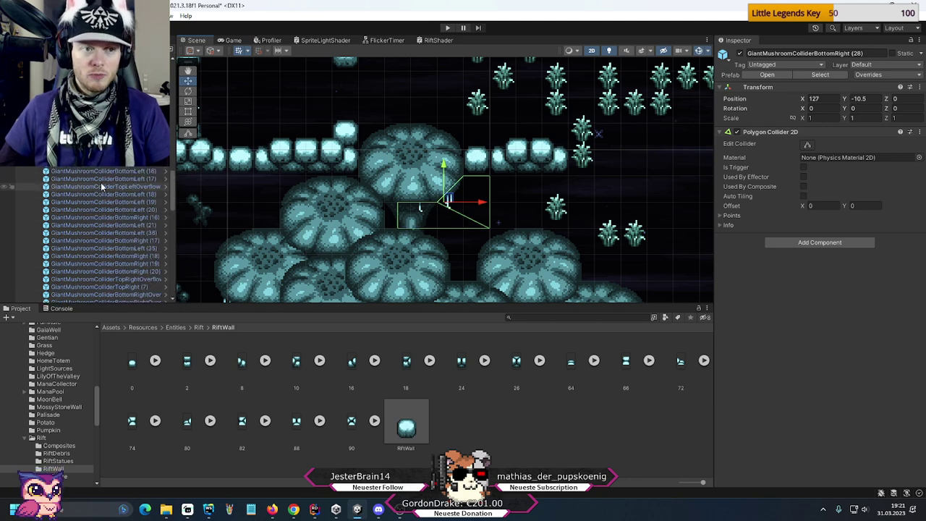
{"action": "scroll", "coordinate": [100, 182], "scroll_direction": "up", "scroll_amount": 5}
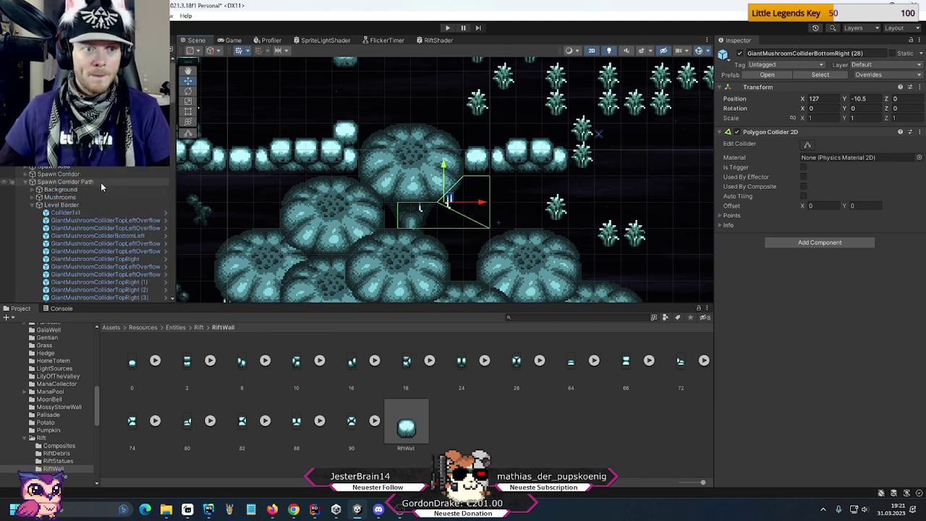
{"action": "left_click", "coordinate": [31, 205]}
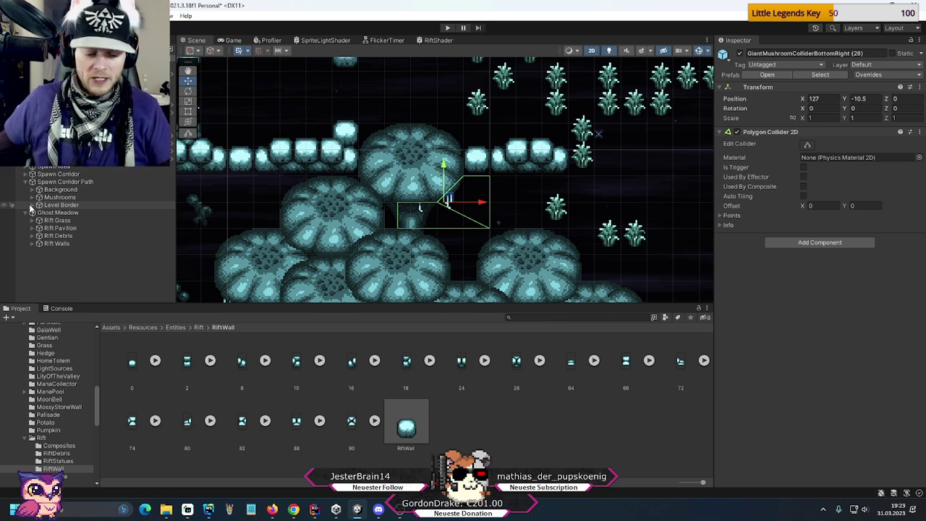
- Move the RiftGrass tuft above the enclosure's upper-left wall corner to X 117.5, Y -3.5
{"action": "scroll", "coordinate": [506, 238], "scroll_direction": "down", "scroll_amount": 3}
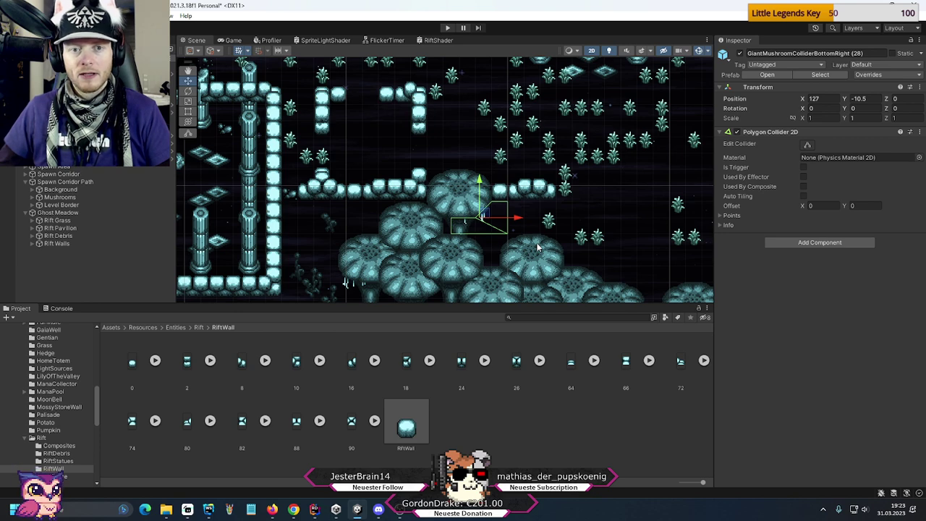
{"action": "middle_click_drag", "start_coordinate": [399, 99], "coordinate": [316, 149]}
{"action": "left_click", "coordinate": [304, 138]}
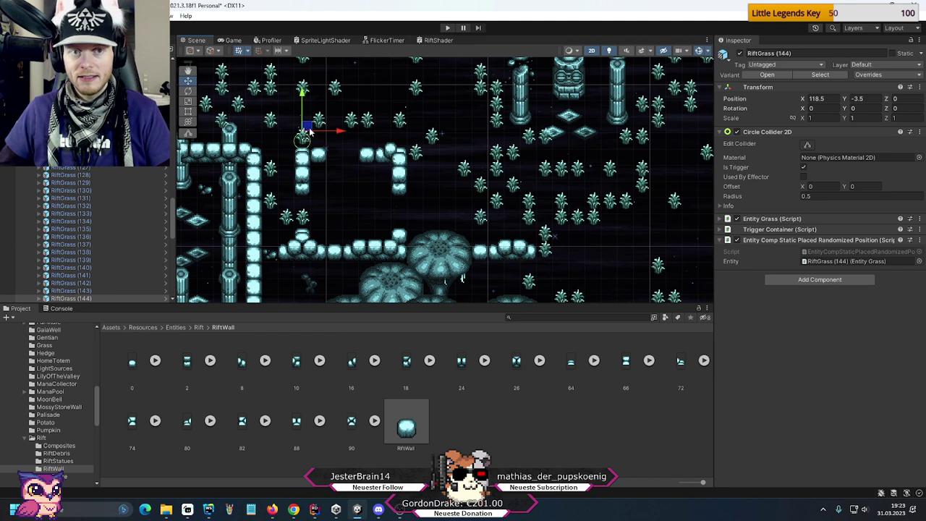
{"action": "left_click_drag", "start_coordinate": [307, 126], "coordinate": [291, 126]}
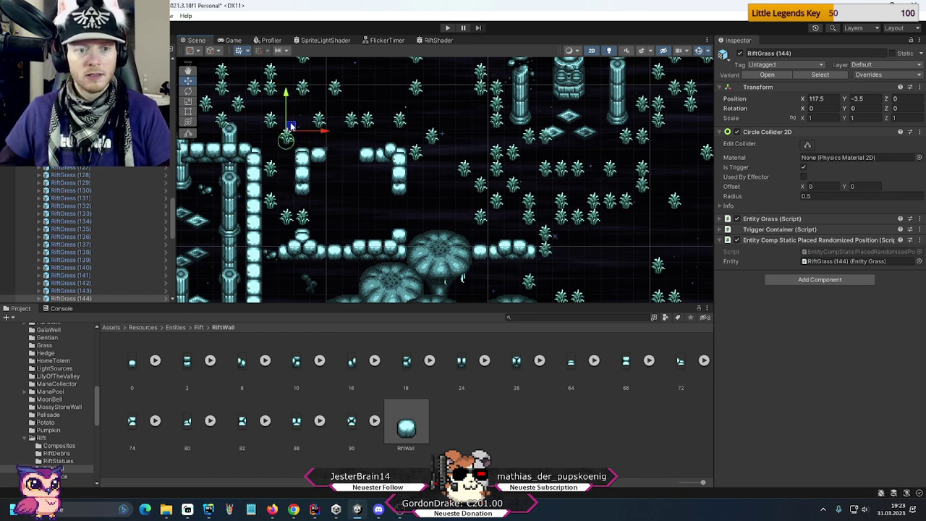
- Collapse the Rift Grass group and expand the Rift Walls group under Ghost Meadow
{"action": "scroll", "coordinate": [121, 181], "scroll_direction": "up", "scroll_amount": 5}
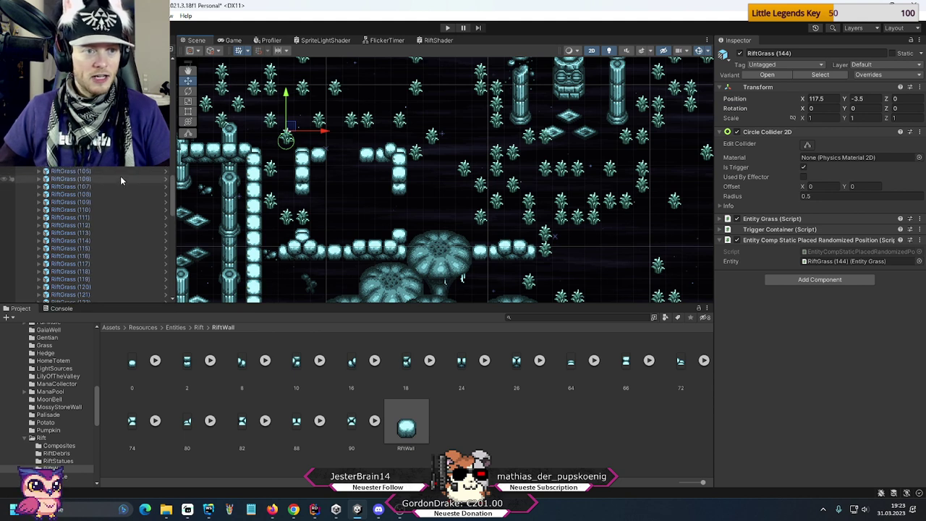
{"action": "scroll", "coordinate": [121, 181], "scroll_direction": "up", "scroll_amount": 8}
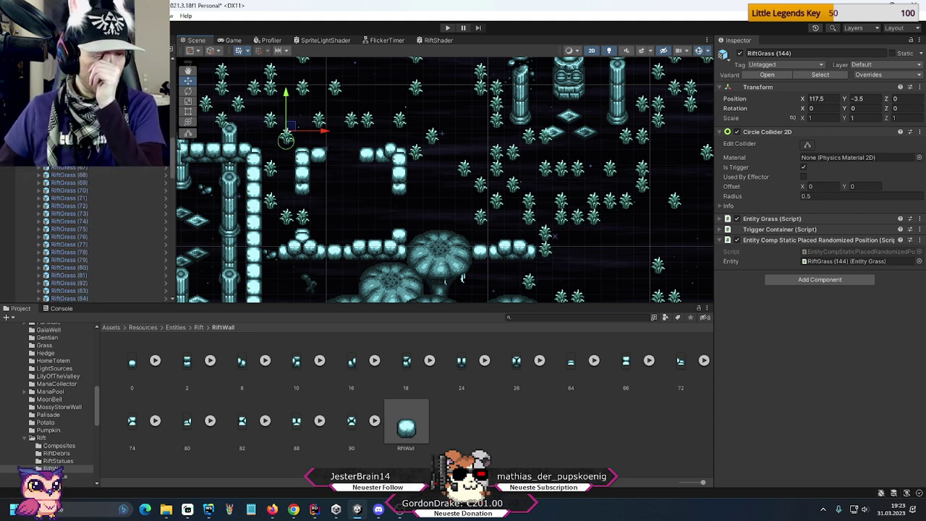
{"action": "scroll", "coordinate": [43, 217], "scroll_direction": "up", "scroll_amount": 14}
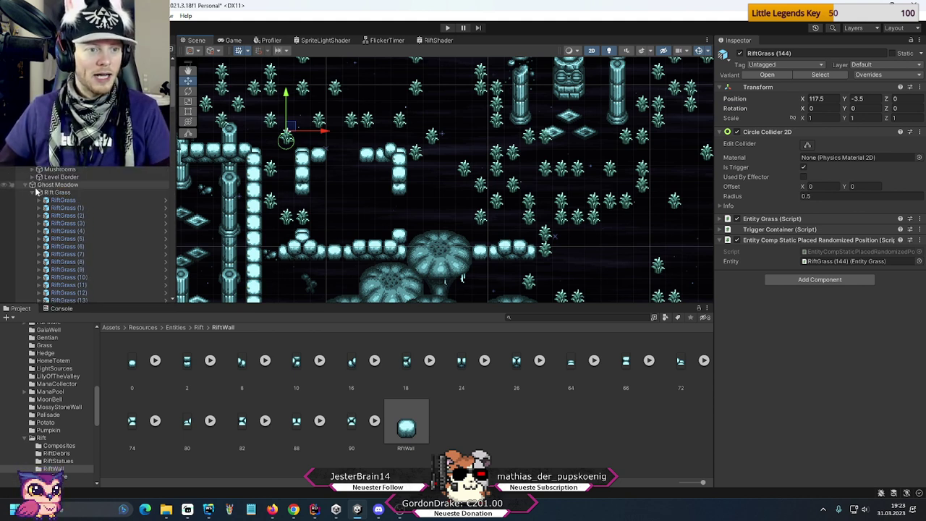
{"action": "left_click", "coordinate": [38, 192]}
{"action": "left_click", "coordinate": [32, 192]}
{"action": "left_click", "coordinate": [46, 244]}
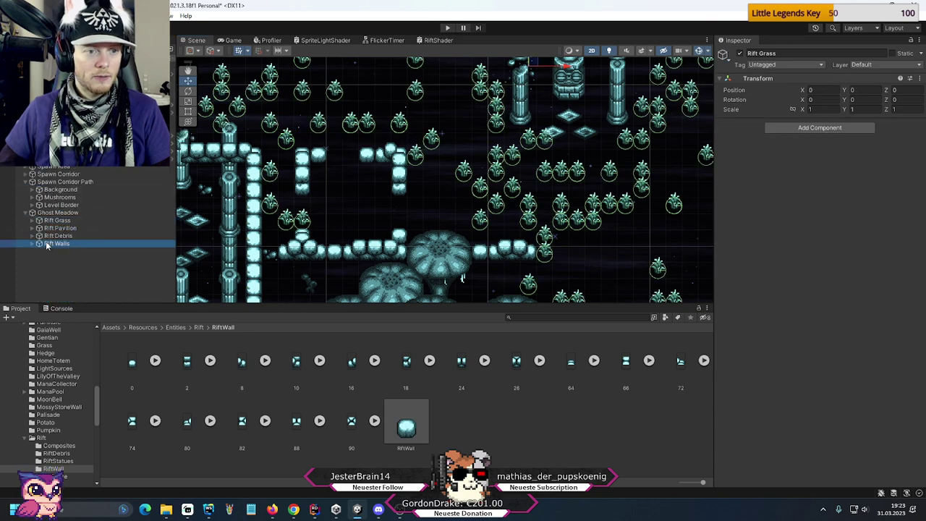
{"action": "left_click", "coordinate": [32, 244]}
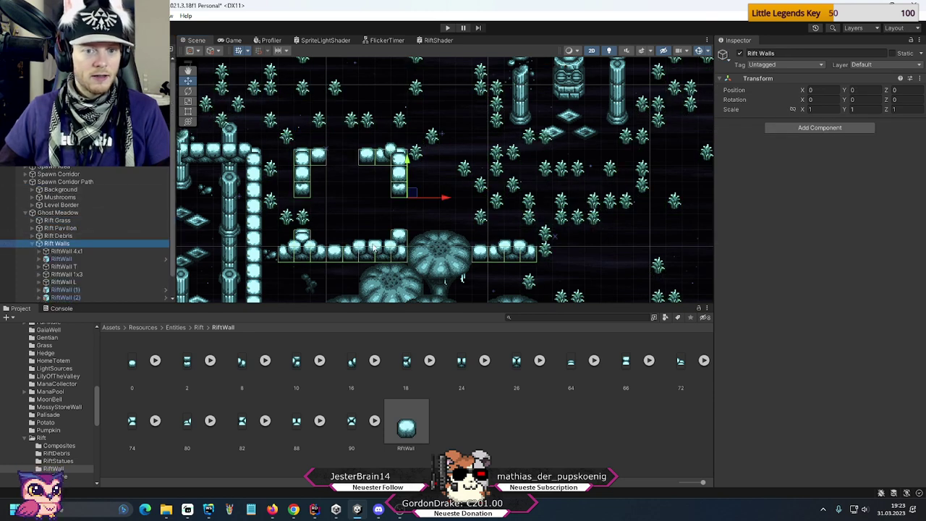
- Try to move all Rift Walls pieces, from RiftWall 4x1 through RiftWall 3x1, up by one unit
{"action": "scroll", "coordinate": [373, 248], "scroll_direction": "up", "scroll_amount": 2}
{"action": "middle_click_drag", "start_coordinate": [373, 248], "coordinate": [467, 205]}
{"action": "scroll", "coordinate": [96, 226], "scroll_direction": "down", "scroll_amount": 1}
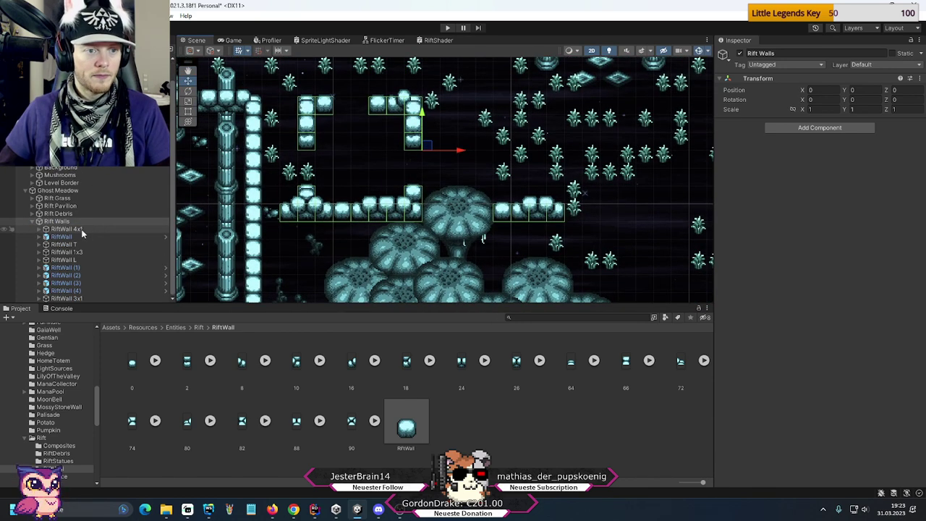
{"action": "left_click", "coordinate": [81, 229]}
{"action": "left_click", "coordinate": [69, 298], "text": "shift"}
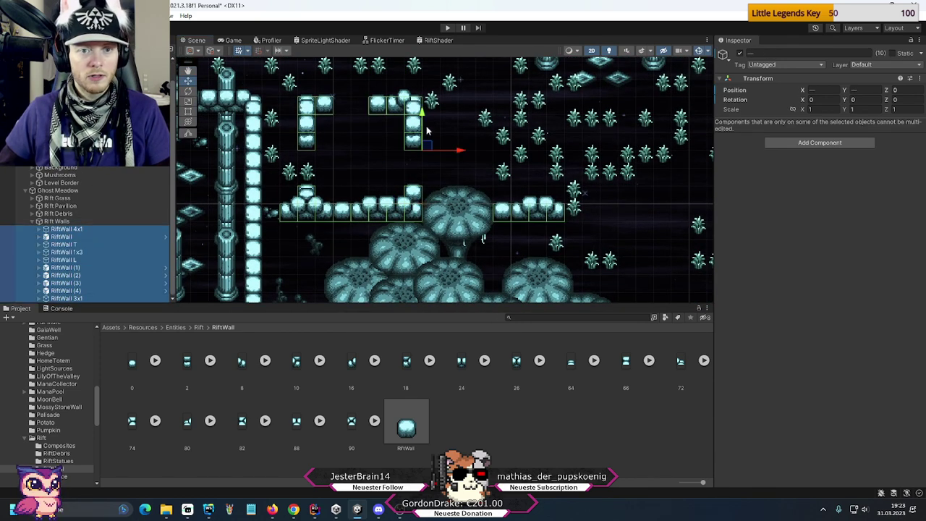
{"action": "left_click_drag", "start_coordinate": [422, 114], "coordinate": [421, 96]}
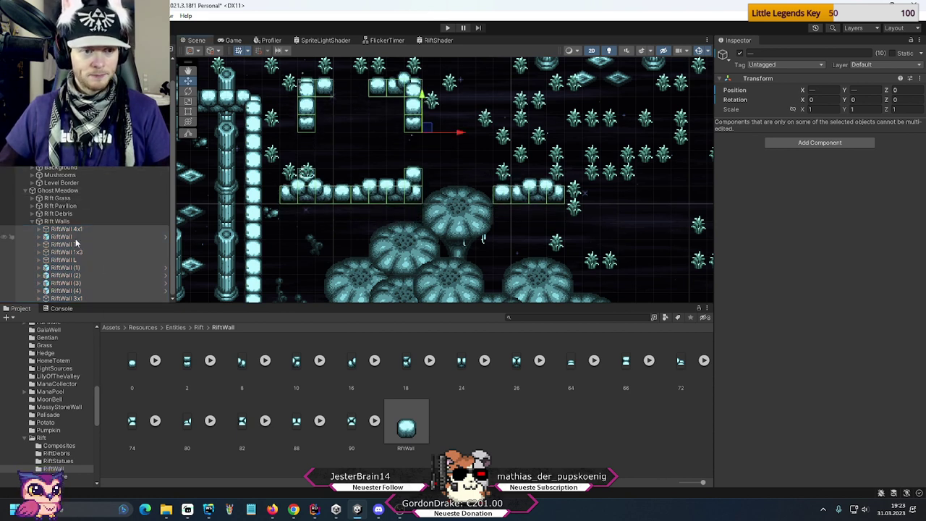
{"action": "left_click", "coordinate": [61, 299]}
{"action": "left_click", "coordinate": [62, 298]}
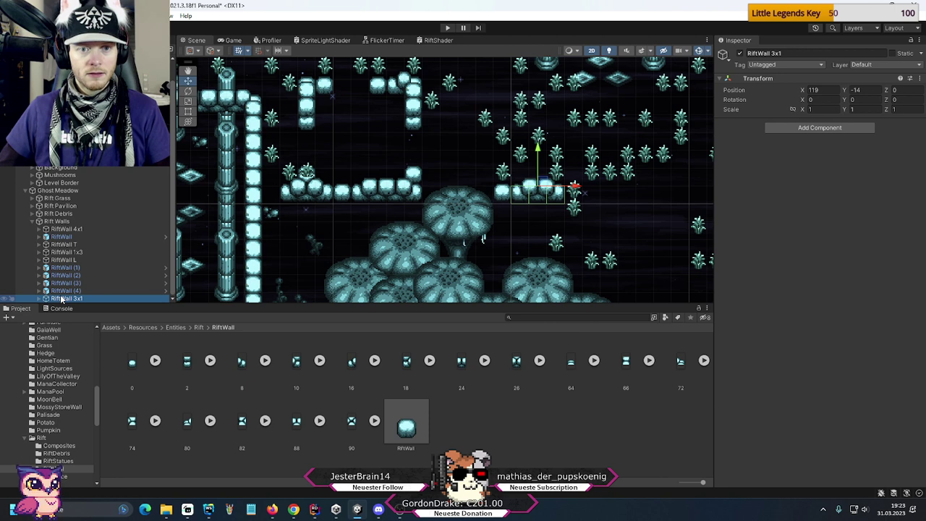
- Undo the upward move of the Rift Walls pieces and select only RiftWall 3x1
{"action": "key", "text": "ctrl+z"}
{"action": "key", "text": "ctrl+z"}
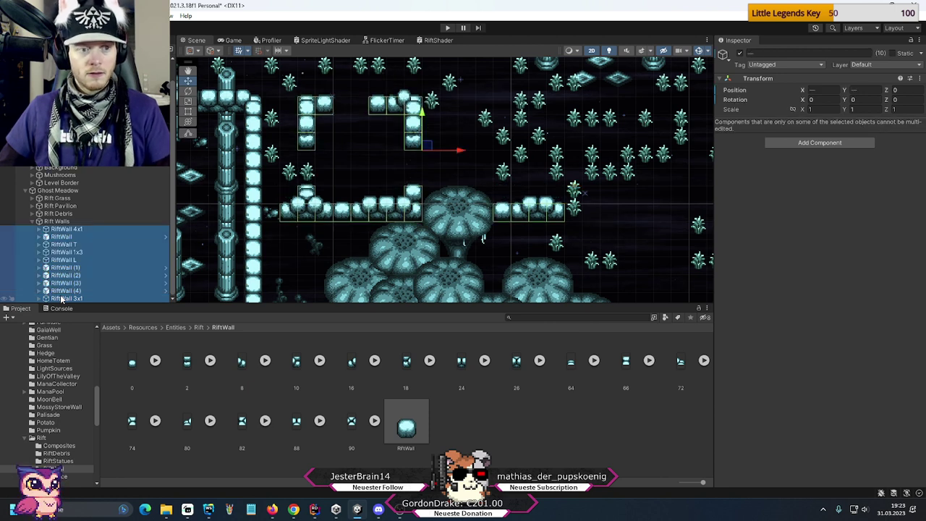
{"action": "left_click", "coordinate": [61, 298]}
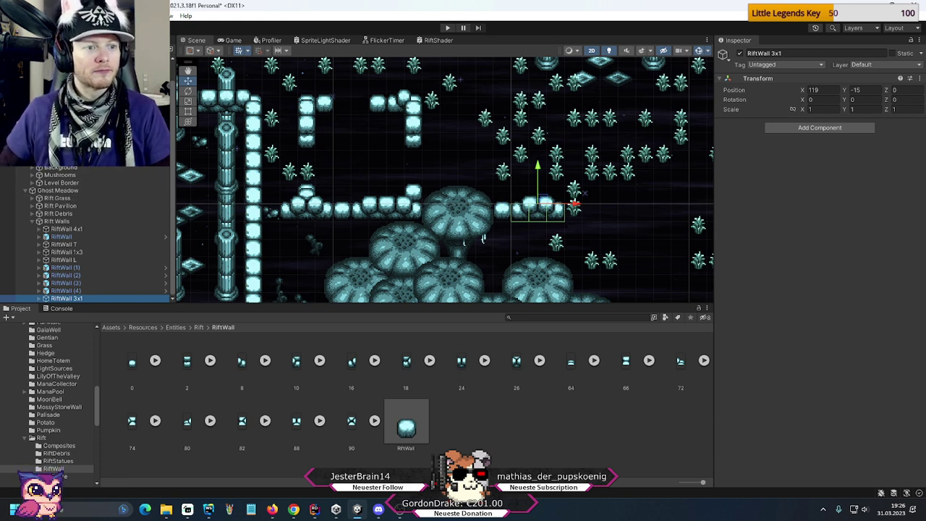
- Copy RiftStreetLamp from the Spawn Corridor group and place the copy inside Ghost Meadow, below Rift Walls
{"action": "scroll", "coordinate": [80, 217], "scroll_direction": "up", "scroll_amount": 4}
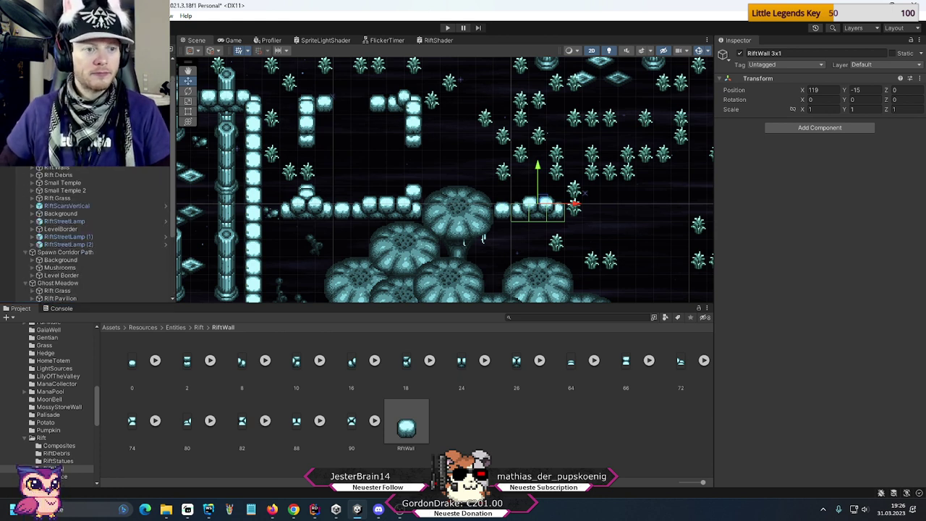
{"action": "left_click", "coordinate": [61, 244]}
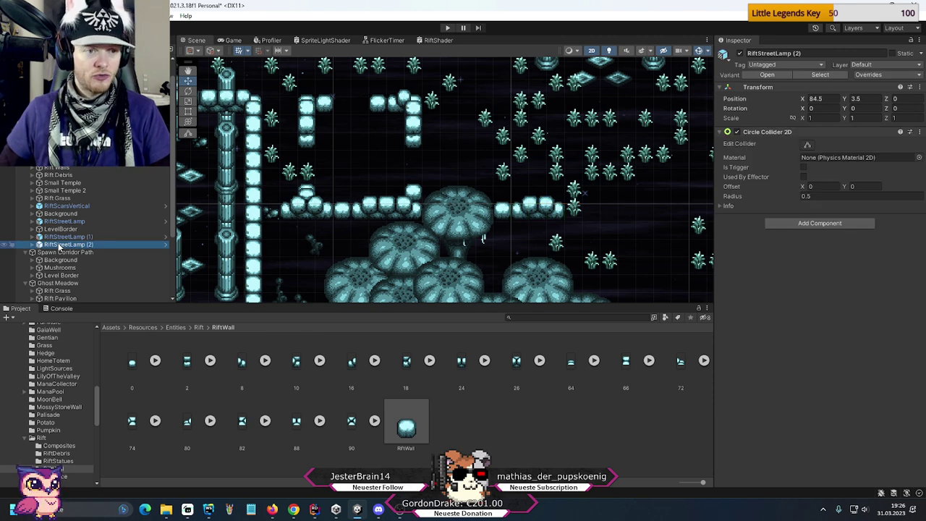
{"action": "right_click", "coordinate": [70, 222]}
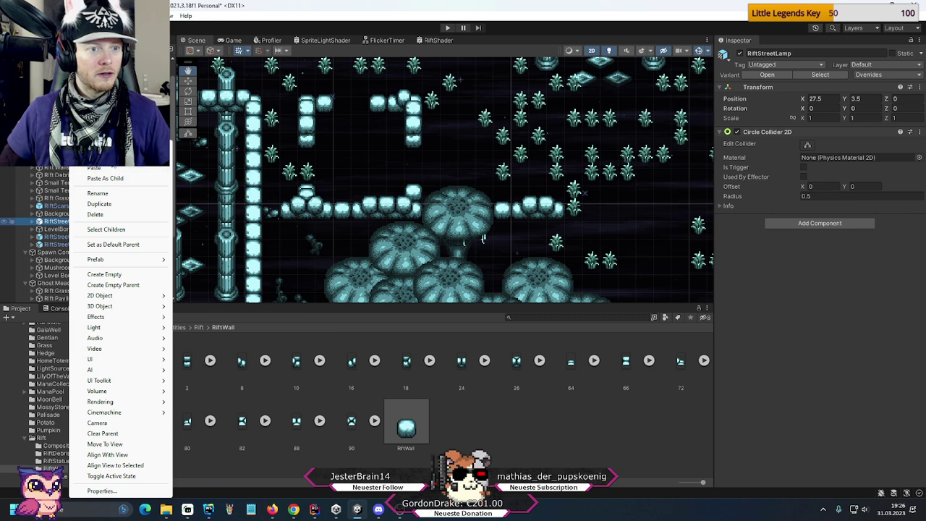
{"action": "key", "text": "Escape"}
{"action": "left_click", "coordinate": [24, 167]}
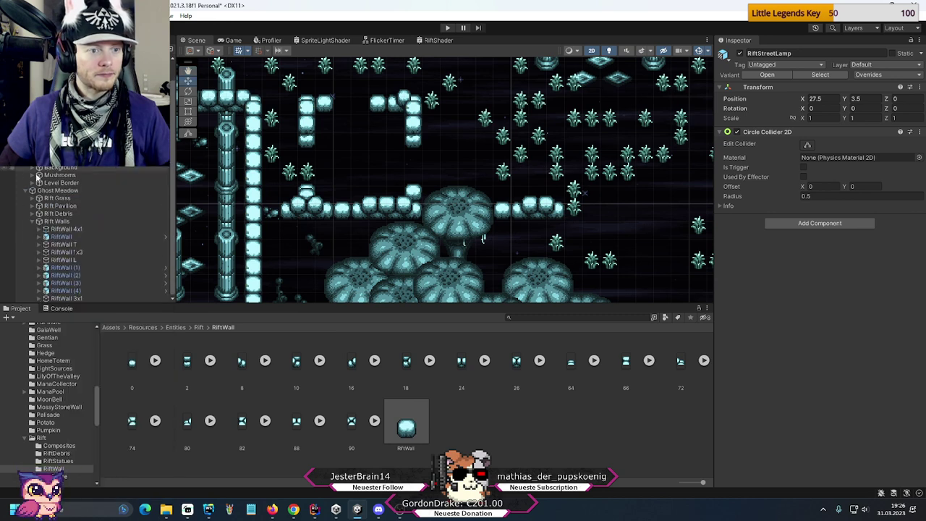
{"action": "right_click", "coordinate": [52, 212]}
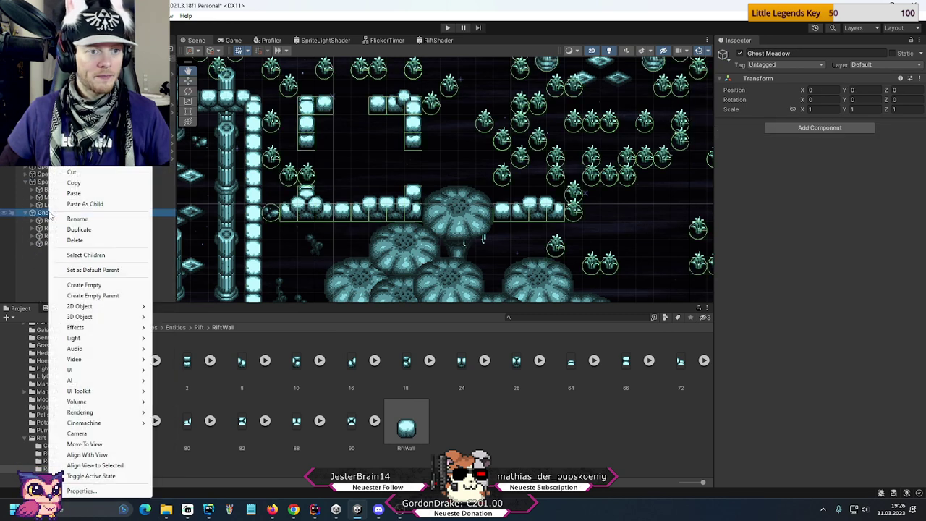
{"action": "left_click", "coordinate": [74, 193]}
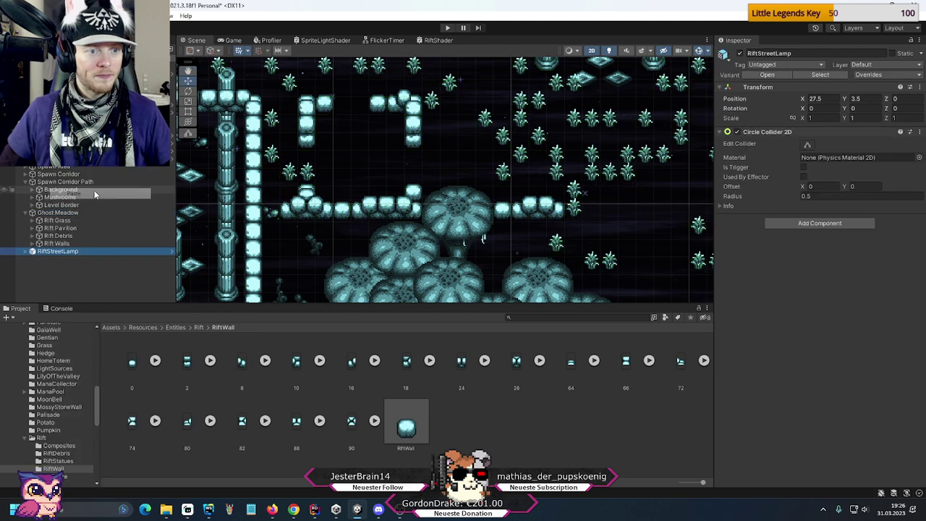
{"action": "left_click_drag", "start_coordinate": [68, 251], "coordinate": [65, 247]}
- Bring the copied street lamp to X 120, Y 0, and from there place it behind the wall beside the giant mushroom at X 129.5, Y -9.5
{"action": "left_click", "coordinate": [817, 98]}
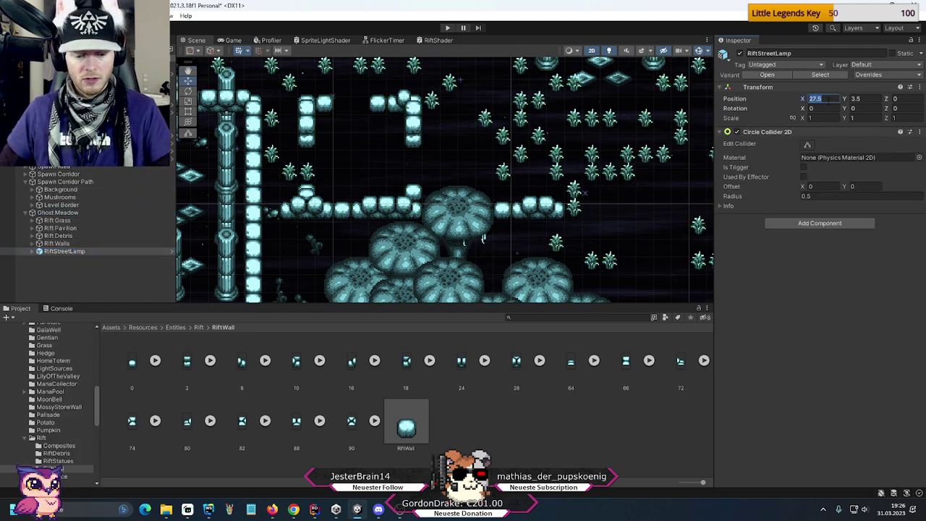
{"action": "type", "text": "120"}
{"action": "key", "text": "Tab"}
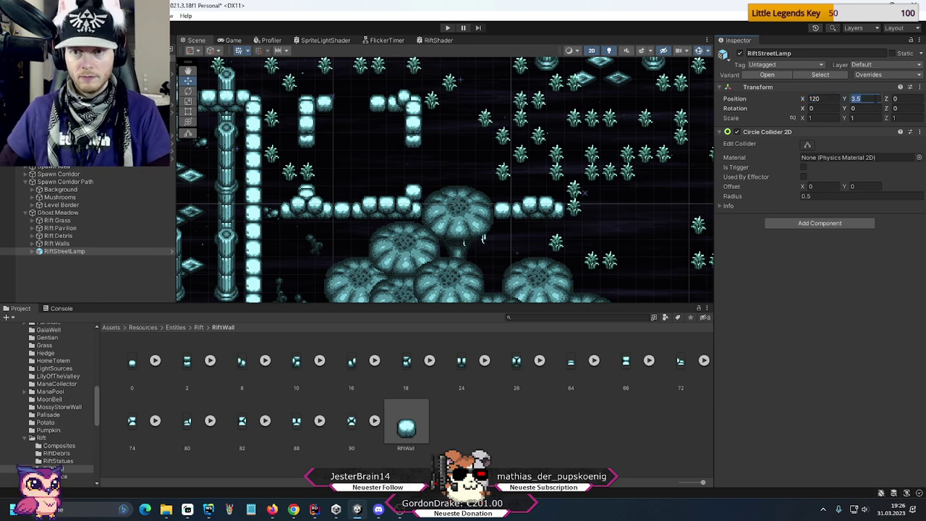
{"action": "type", "text": "0"}
{"action": "key", "text": "Return"}
{"action": "key", "text": "f"}
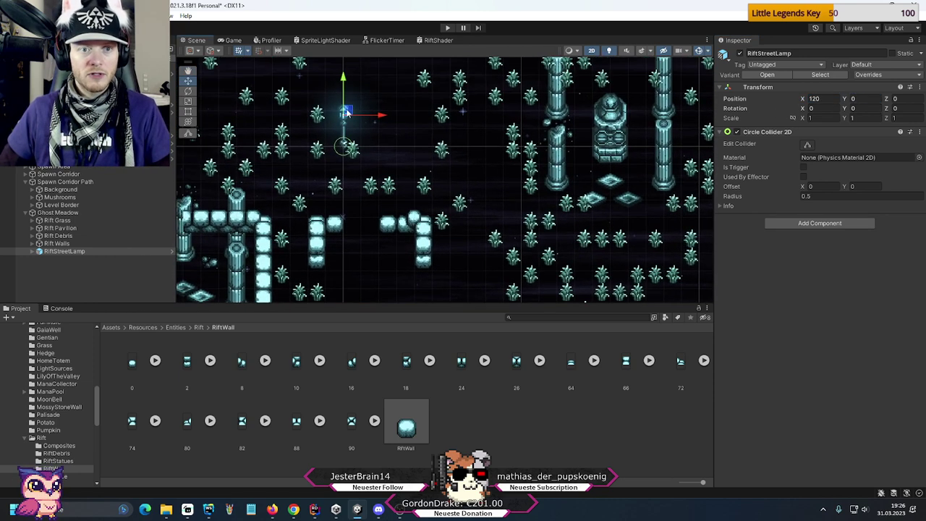
{"action": "left_click_drag", "start_coordinate": [362, 115], "coordinate": [452, 248]}
{"action": "key", "text": "f"}
{"action": "left_click_drag", "start_coordinate": [434, 137], "coordinate": [512, 169]}
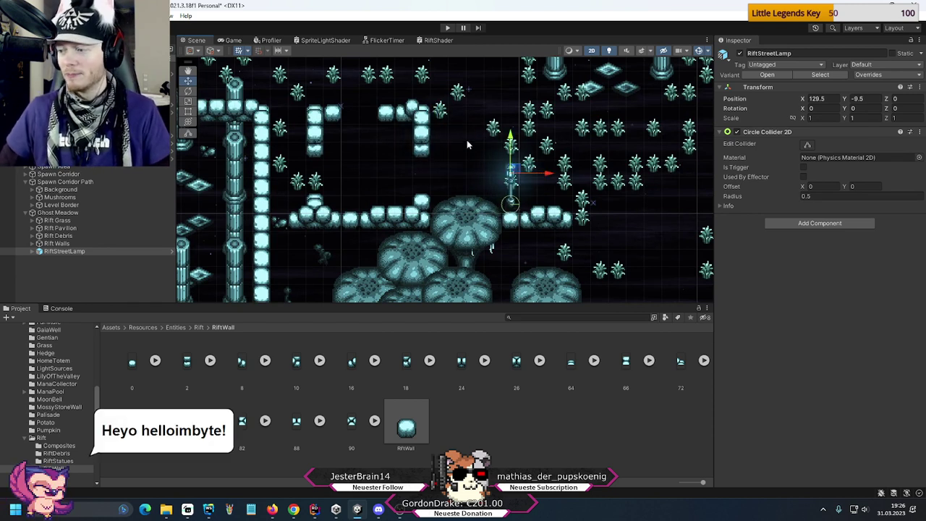
- Examine the street lamp's placement together with the surrounding walls, meadow and mushroom forest
{"action": "scroll", "coordinate": [568, 230], "scroll_direction": "down", "scroll_amount": 2}
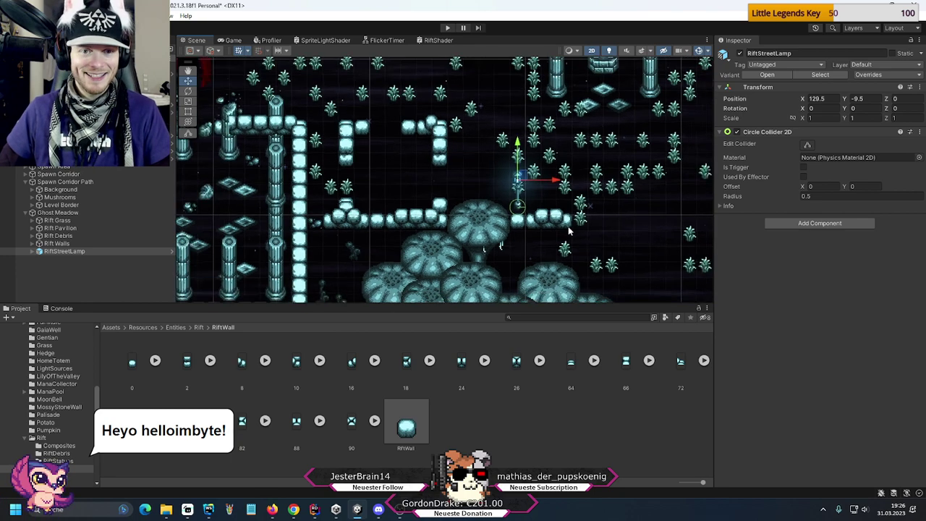
{"action": "middle_click_drag", "start_coordinate": [698, 289], "coordinate": [477, 204]}
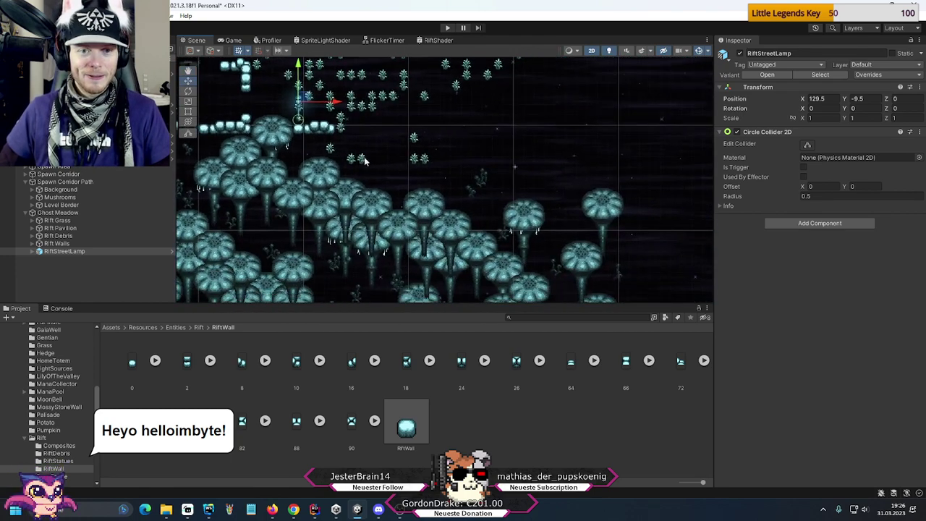
{"action": "scroll", "coordinate": [478, 204], "scroll_direction": "down", "scroll_amount": 1}
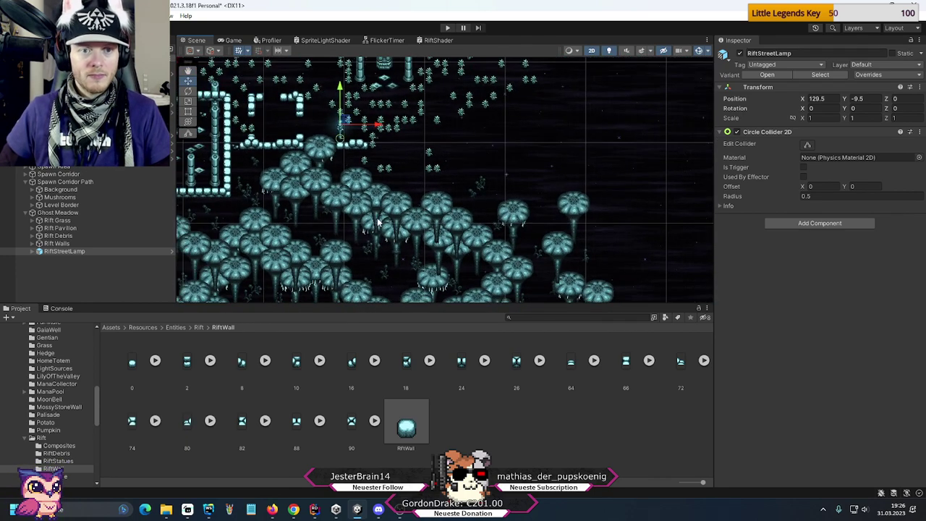
{"action": "middle_click_drag", "start_coordinate": [367, 220], "coordinate": [421, 202]}
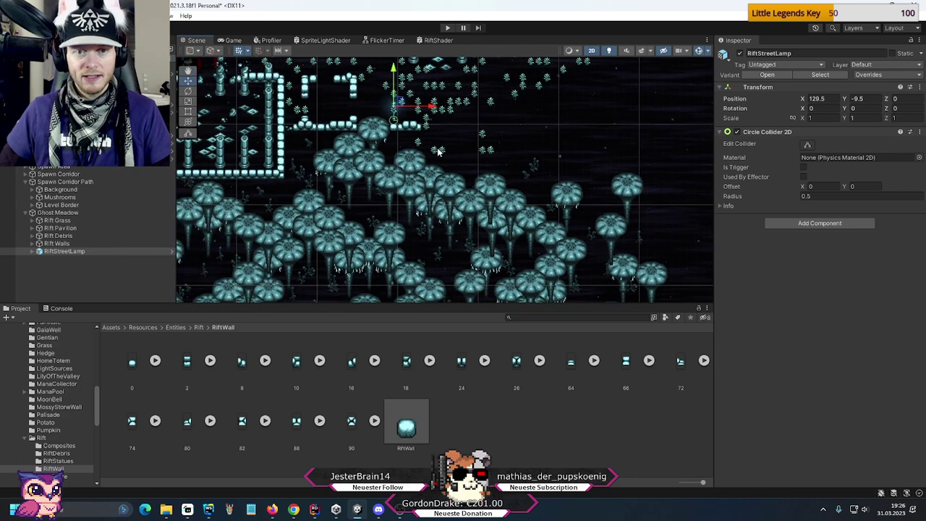
{"action": "middle_click_drag", "start_coordinate": [410, 165], "coordinate": [485, 200]}
{"action": "scroll", "coordinate": [486, 202], "scroll_direction": "up", "scroll_amount": 2}
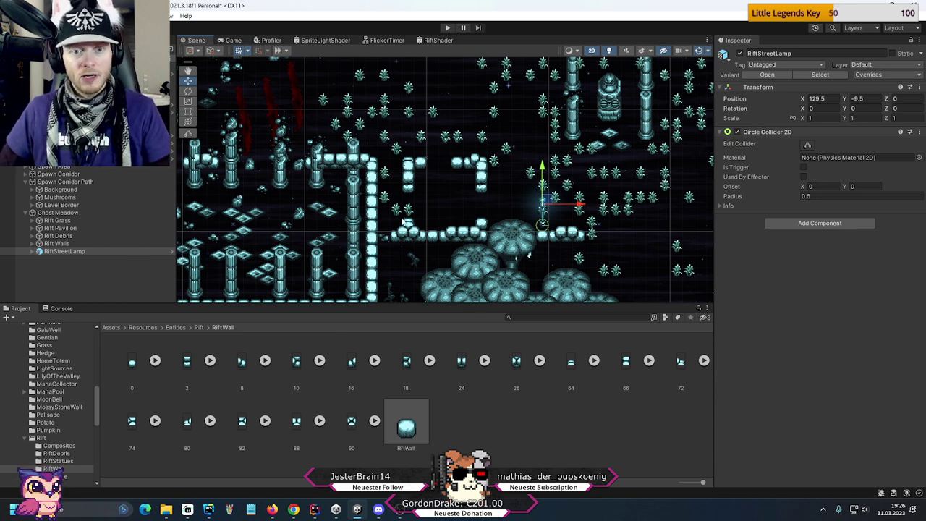
{"action": "scroll", "coordinate": [515, 191], "scroll_direction": "down", "scroll_amount": 5}
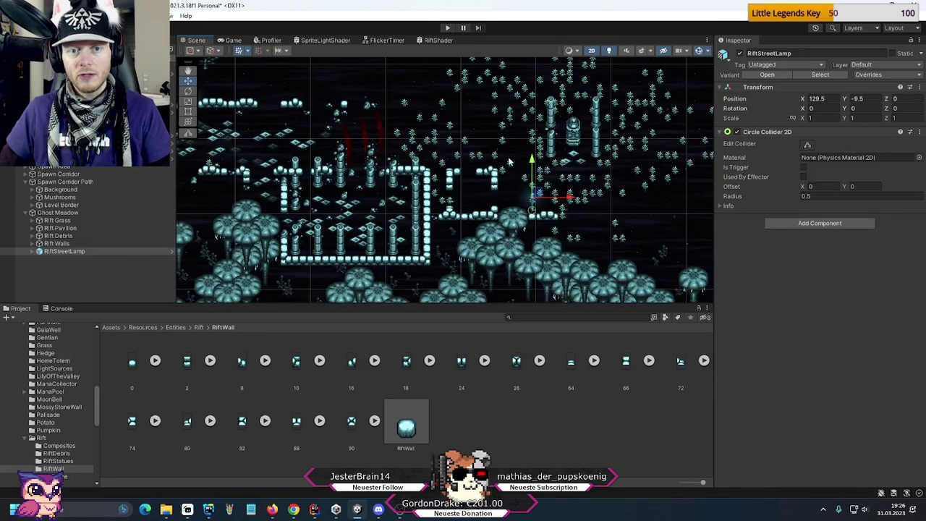
- Create an empty child object named Rift Plates under Ghost Meadow
{"action": "right_click", "coordinate": [74, 212]}
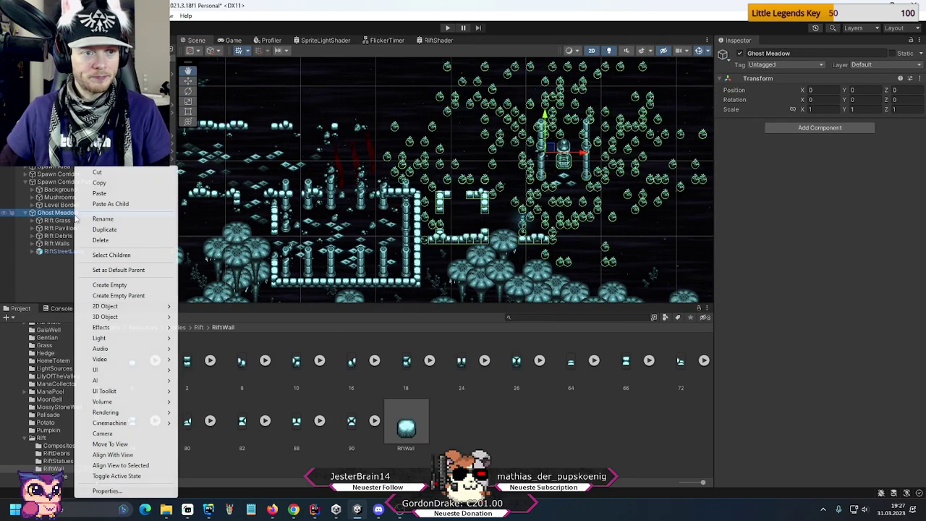
{"action": "left_click", "coordinate": [130, 287]}
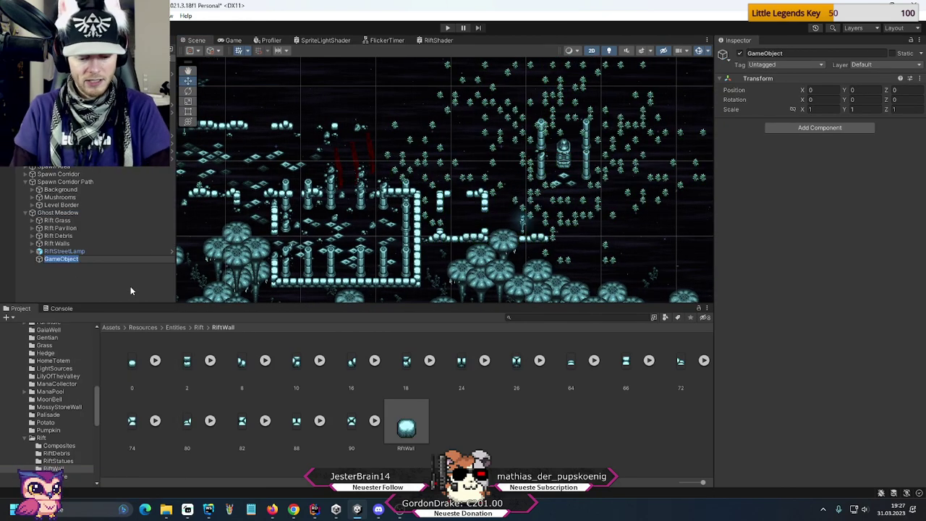
{"action": "type", "text": "Rift"}
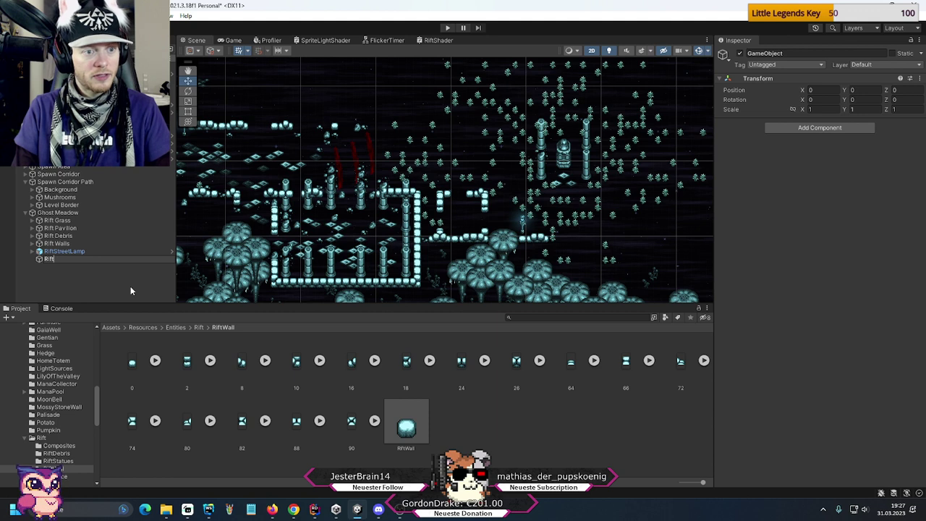
{"action": "type", "text": " Plates"}
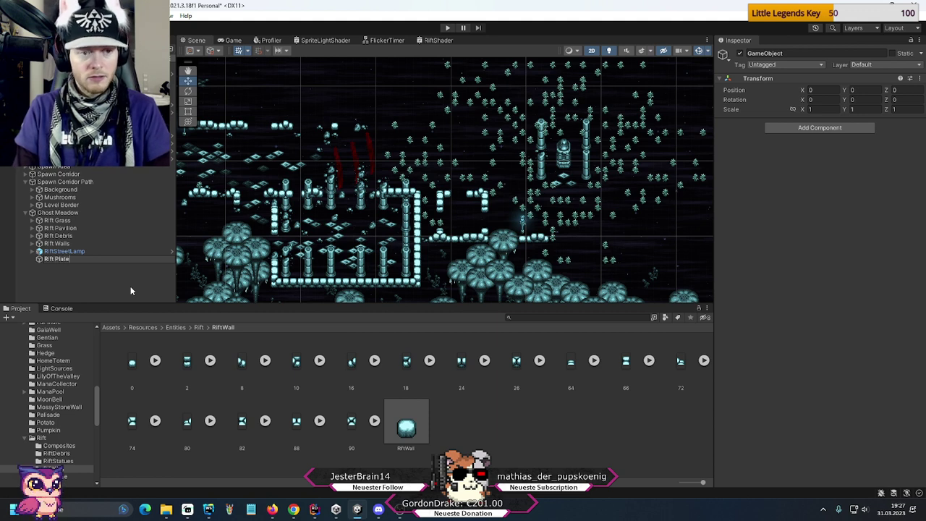
{"action": "key", "text": "Return"}
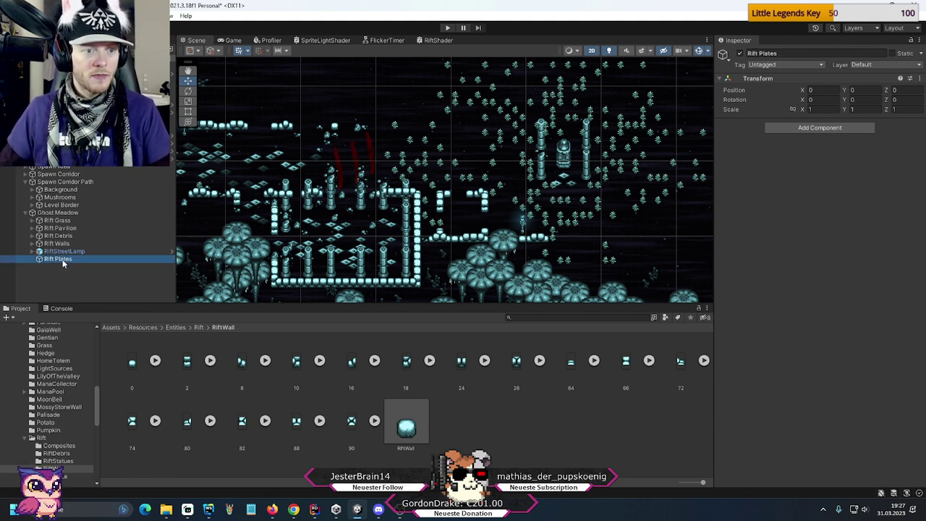
- Move the empty Rift Plates object above Rift Grass, making it the first child of Ghost Meadow
{"action": "left_click_drag", "start_coordinate": [63, 259], "coordinate": [67, 227]}
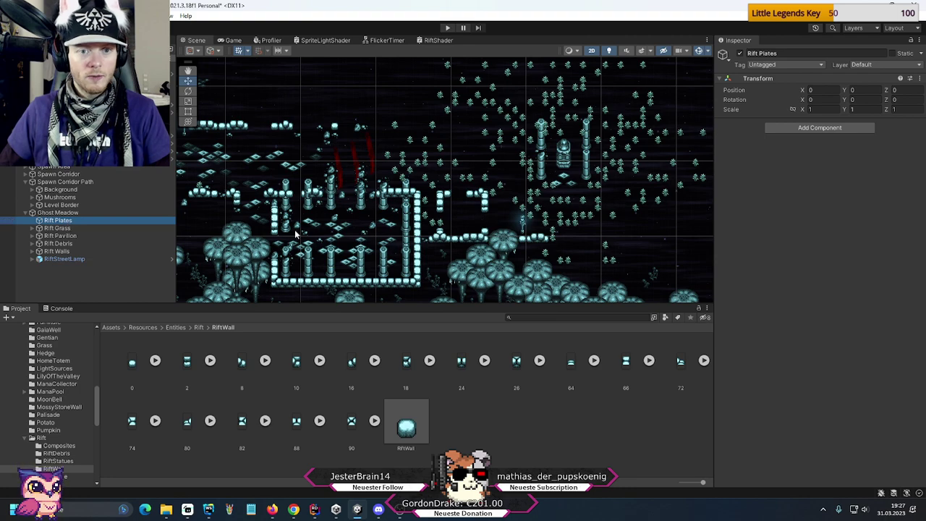
{"action": "scroll", "coordinate": [434, 232], "scroll_direction": "up", "scroll_amount": 6}
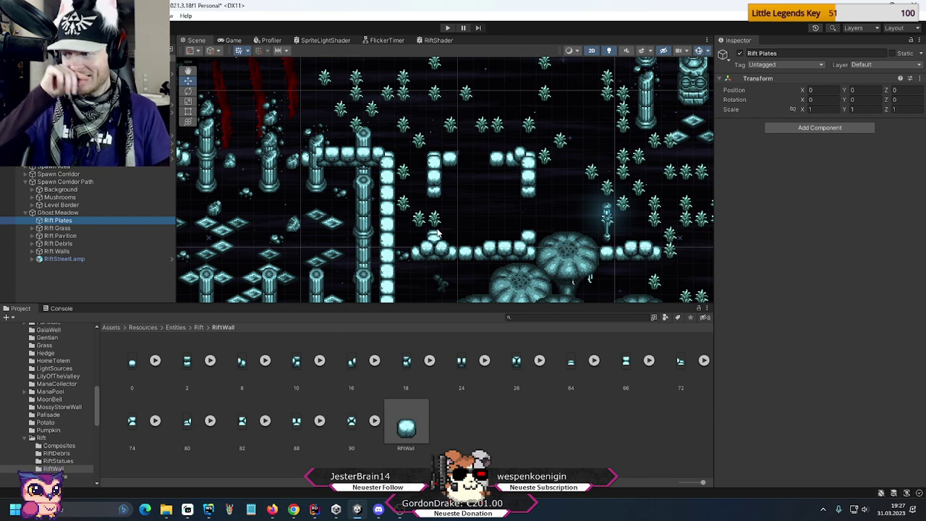
- Copy RiftPlate (8) and RiftPlateDarker (8) from the neighbouring temple's Rift Plates group and paste the pair into Ghost Meadow
{"action": "left_click", "coordinate": [335, 225]}
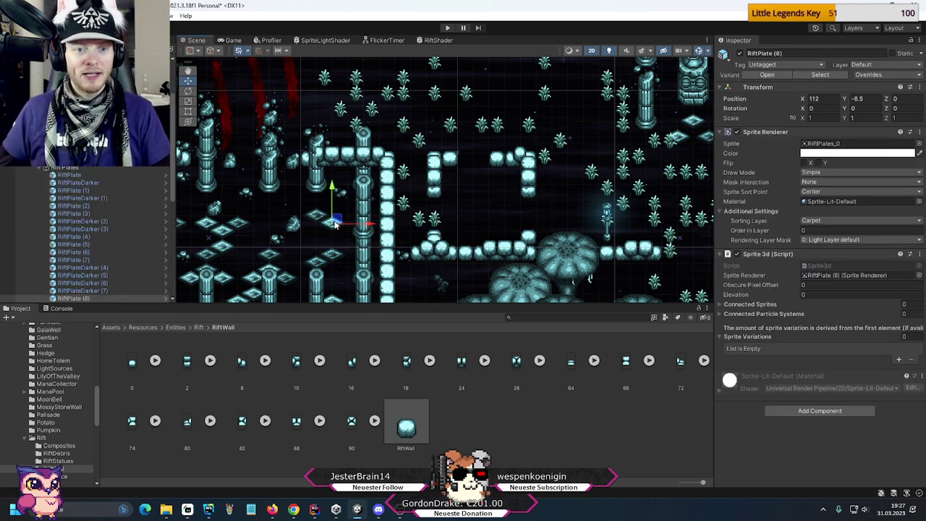
{"action": "left_click", "coordinate": [316, 218], "text": "shift"}
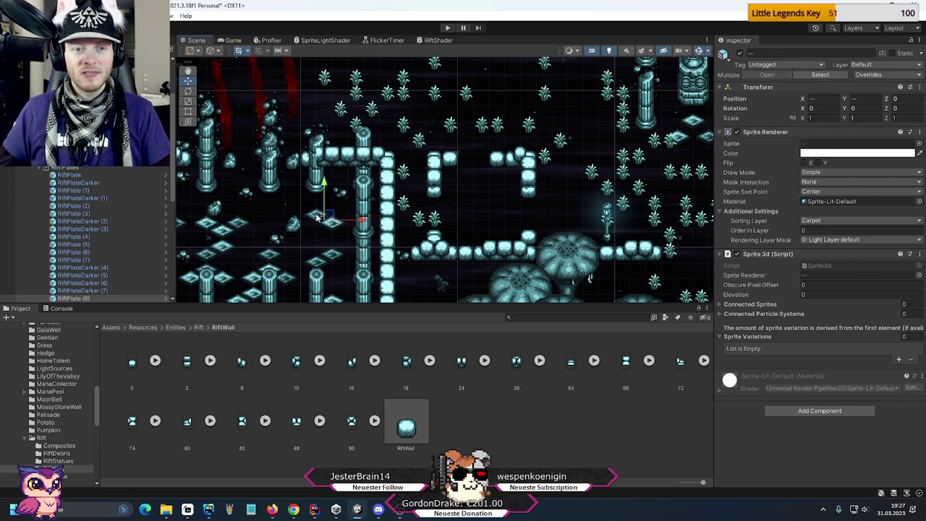
{"action": "scroll", "coordinate": [31, 265], "scroll_direction": "down", "scroll_amount": 5}
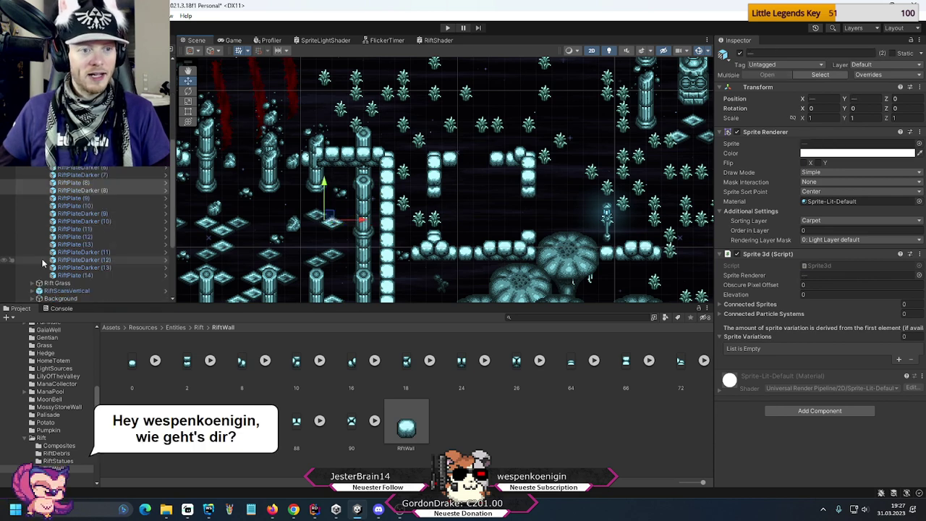
{"action": "right_click", "coordinate": [73, 188]}
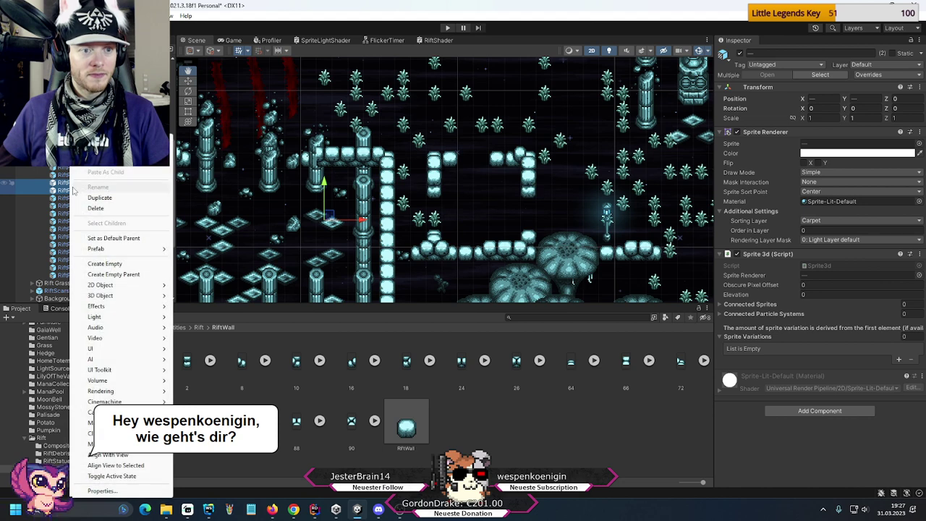
{"action": "key", "text": "Escape"}
{"action": "scroll", "coordinate": [66, 239], "scroll_direction": "up", "scroll_amount": 3}
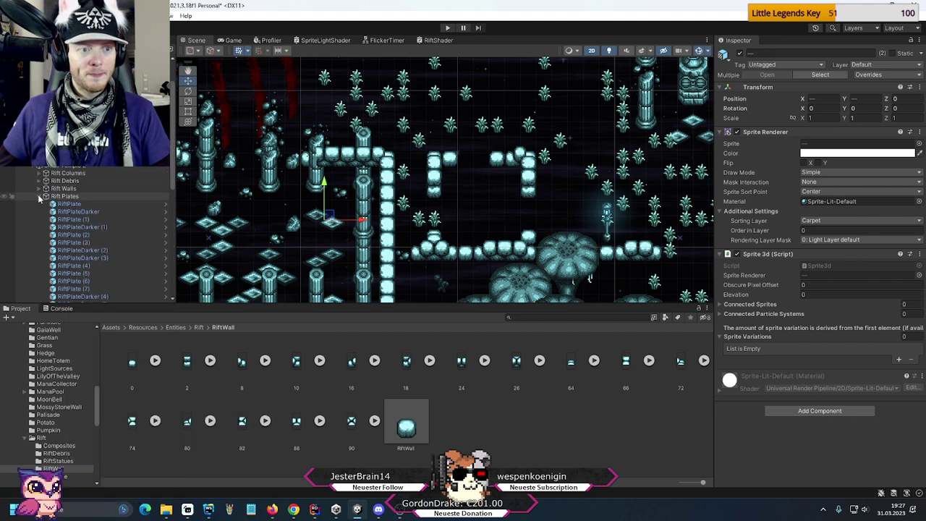
{"action": "left_click", "coordinate": [38, 196]}
{"action": "scroll", "coordinate": [39, 185], "scroll_direction": "down", "scroll_amount": 2}
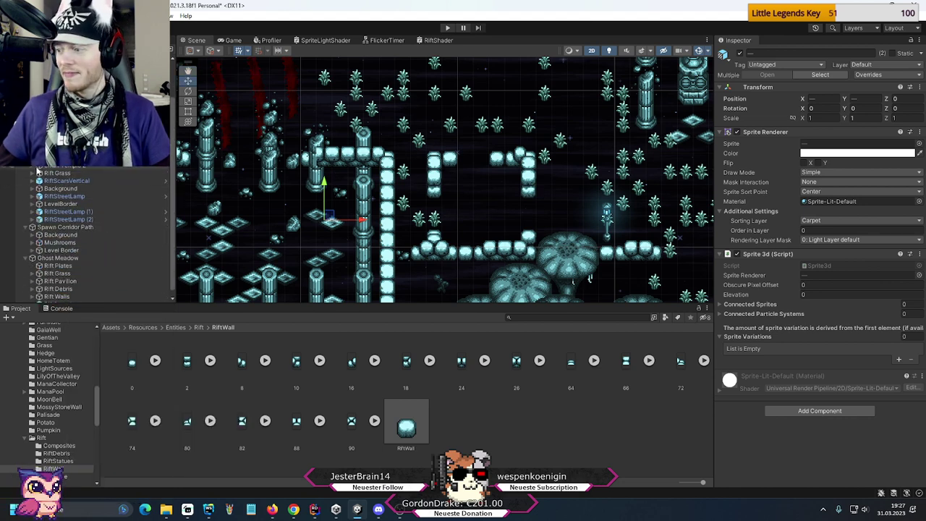
{"action": "scroll", "coordinate": [41, 188], "scroll_direction": "down", "scroll_amount": 1}
{"action": "left_click", "coordinate": [64, 260]}
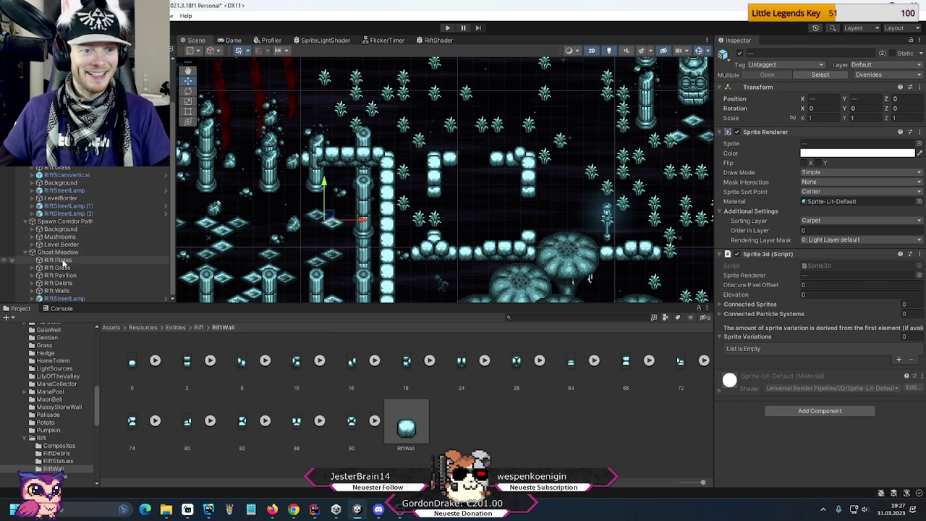
{"action": "right_click", "coordinate": [64, 262]}
{"action": "left_click", "coordinate": [87, 172]}
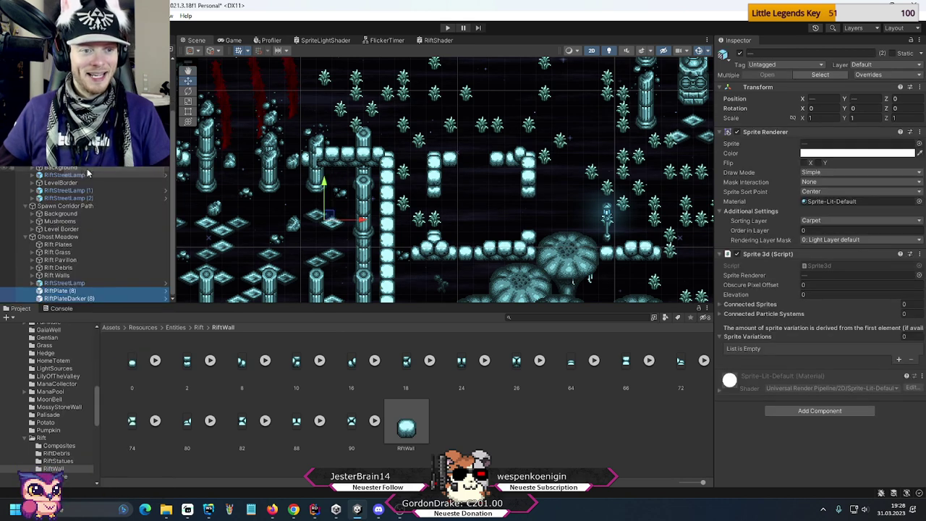
- Place the pasted plate pair in the middle of the ruined wall enclosure and parent both plates to Ghost Meadow's Rift Plates
{"action": "left_click_drag", "start_coordinate": [367, 223], "coordinate": [518, 221]}
{"action": "left_click_drag", "start_coordinate": [482, 185], "coordinate": [482, 181]}
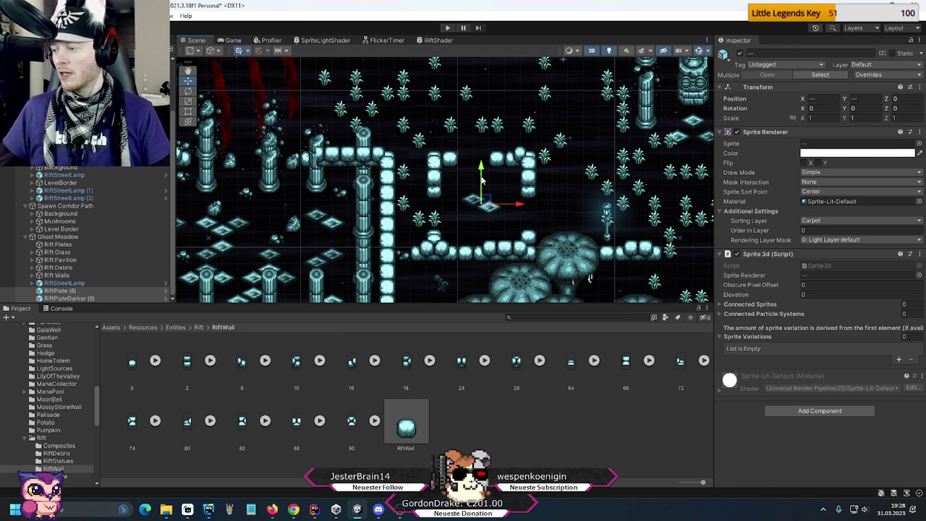
{"action": "scroll", "coordinate": [491, 219], "scroll_direction": "up", "scroll_amount": 5}
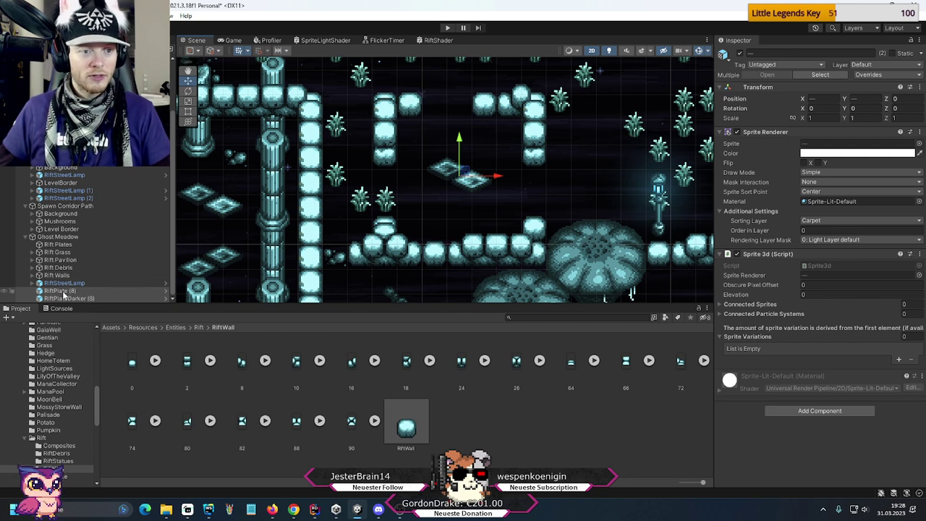
{"action": "left_click_drag", "start_coordinate": [64, 292], "coordinate": [73, 245]}
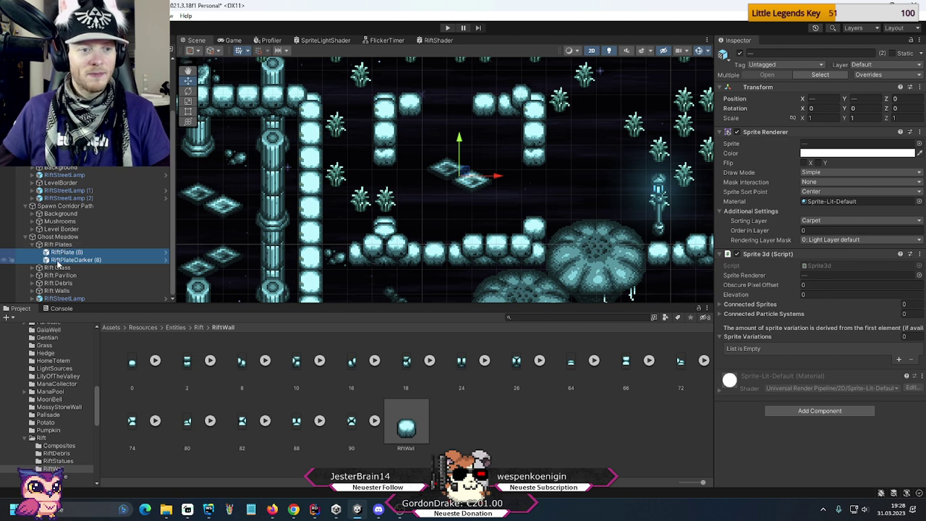
- Duplicate the darker plate and place the copy at X 125, Y -8, in the gap of the enclosure's east wall
{"action": "left_click", "coordinate": [59, 260]}
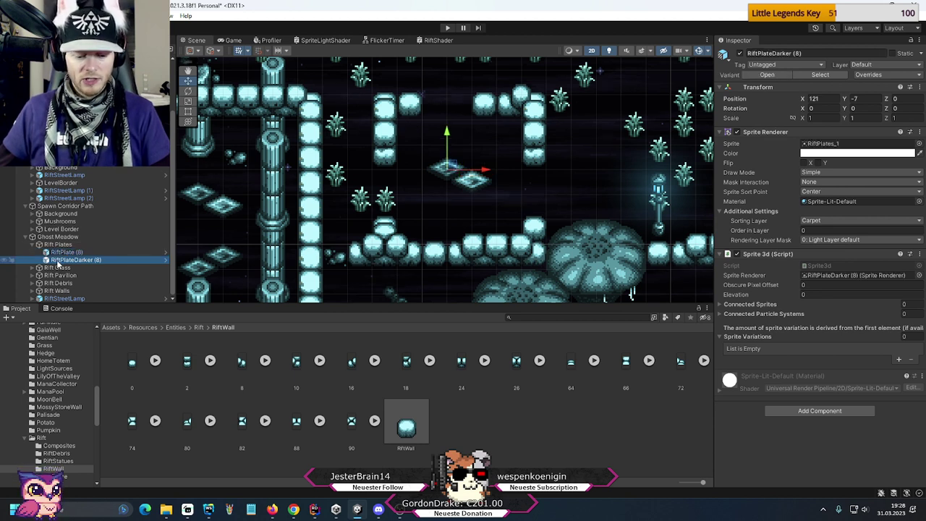
{"action": "key", "text": "ctrl+d"}
{"action": "left_click_drag", "start_coordinate": [448, 168], "coordinate": [550, 191]}
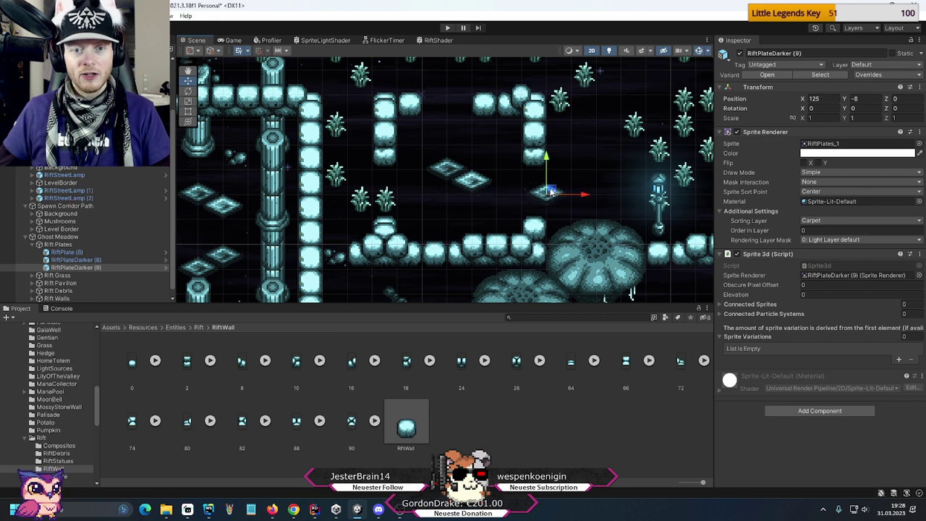
- Spread two copies of the lighter plate and four of the darker plate across the enclosure floor, with one darker plate at X 123, Y -9
{"action": "left_click", "coordinate": [92, 260]}
{"action": "left_click", "coordinate": [76, 252]}
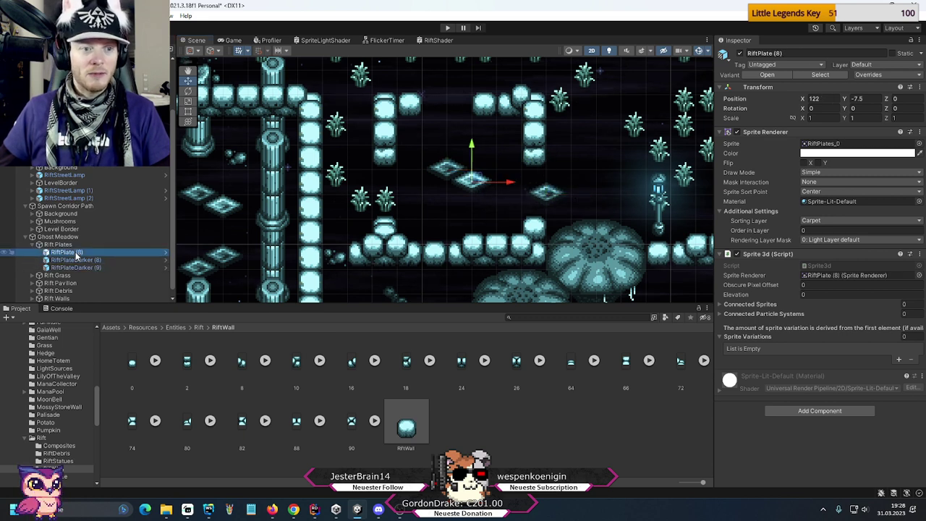
{"action": "key", "text": "ctrl+d"}
{"action": "left_click_drag", "start_coordinate": [465, 188], "coordinate": [510, 214]}
{"action": "key", "text": "ctrl+d"}
{"action": "left_click", "coordinate": [434, 168]}
{"action": "key", "text": "ctrl+d"}
{"action": "key", "text": "ctrl+d"}
{"action": "key", "text": "ctrl+d"}
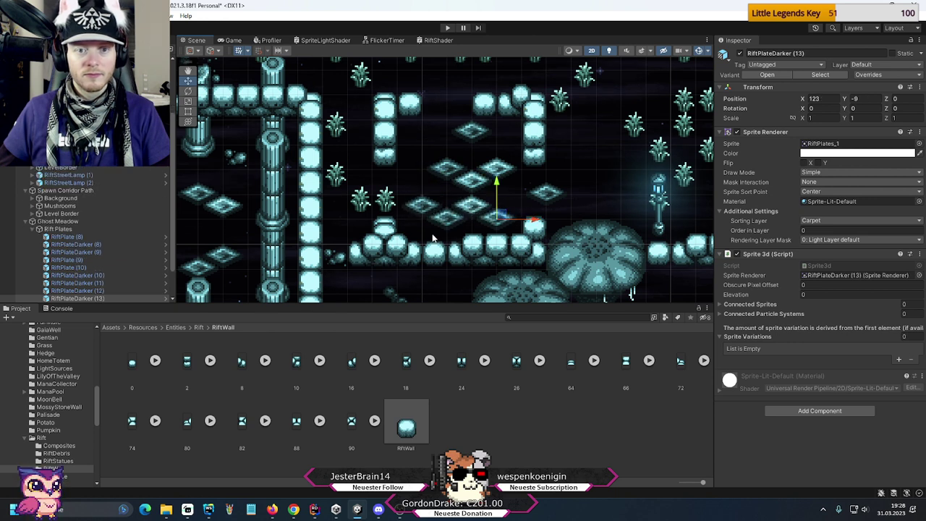
- Delete the three darker plates along the lower part of the enclosure floor, including those at X 123, Y -9 and X 120, Y -8.5
{"action": "scroll", "coordinate": [431, 238], "scroll_direction": "down", "scroll_amount": 2}
{"action": "scroll", "coordinate": [457, 270], "scroll_direction": "down", "scroll_amount": 1}
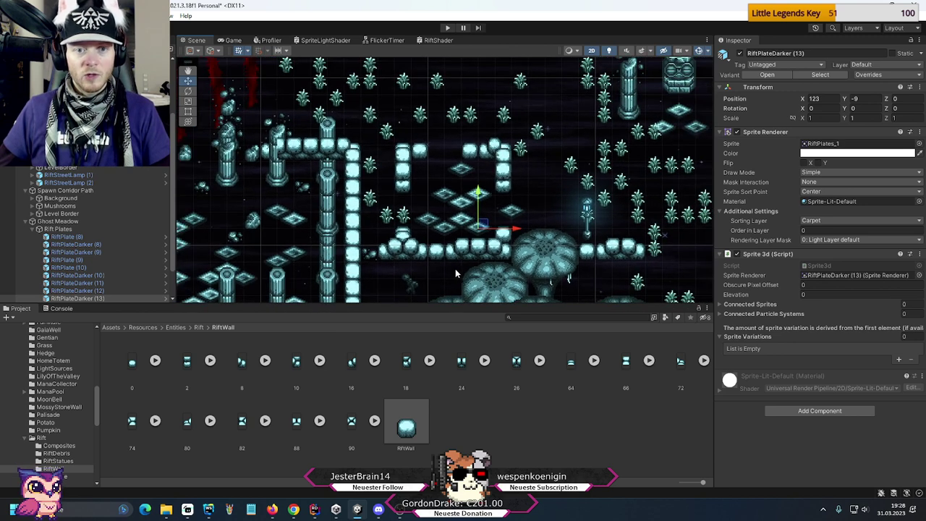
{"action": "key", "text": "Delete"}
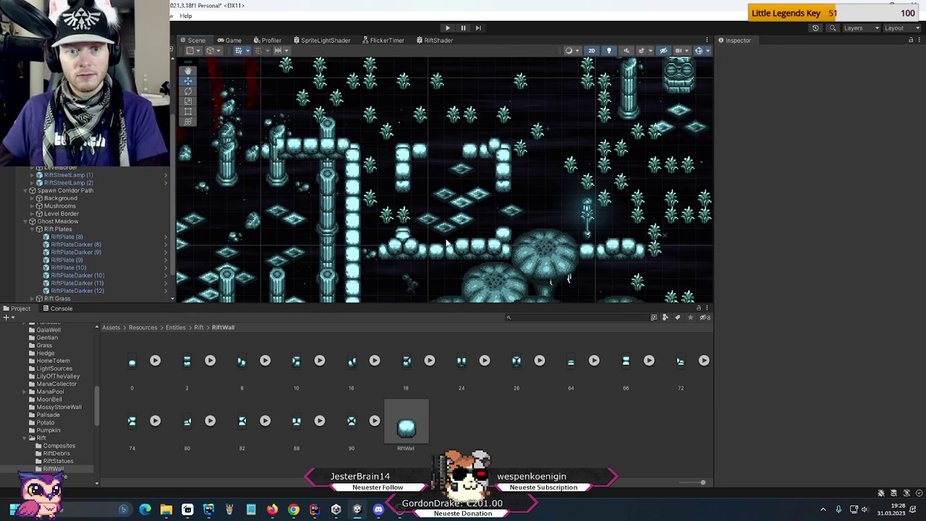
{"action": "left_click", "coordinate": [439, 230]}
{"action": "key", "text": "Delete"}
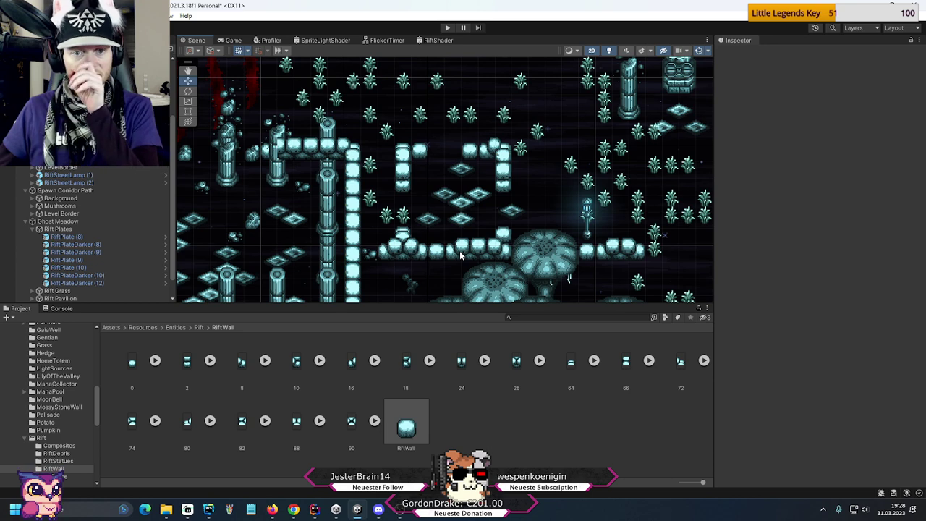
{"action": "left_click", "coordinate": [434, 223]}
{"action": "key", "text": "Delete"}
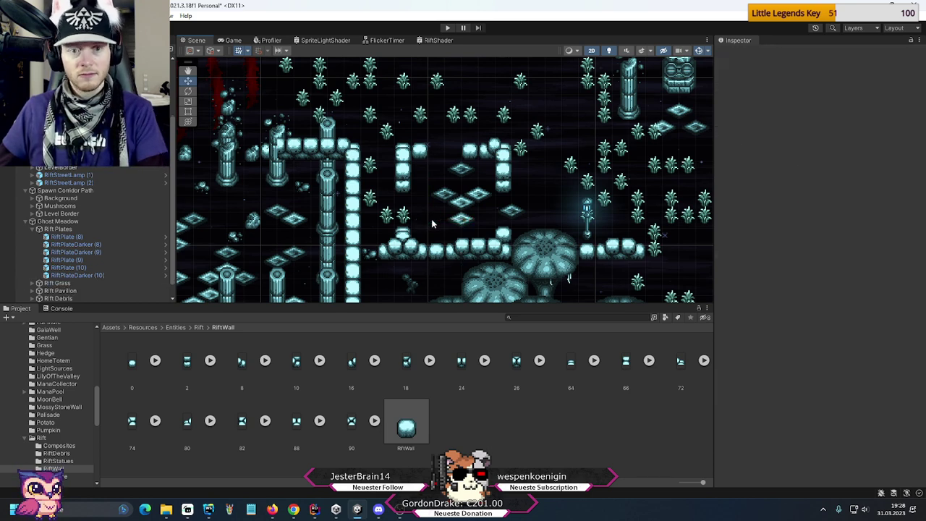
- Restore the deleted darker plate at X 120, Y -8.5, compare it with neighbouring plates, and remove it again
{"action": "key", "text": "ctrl+z"}
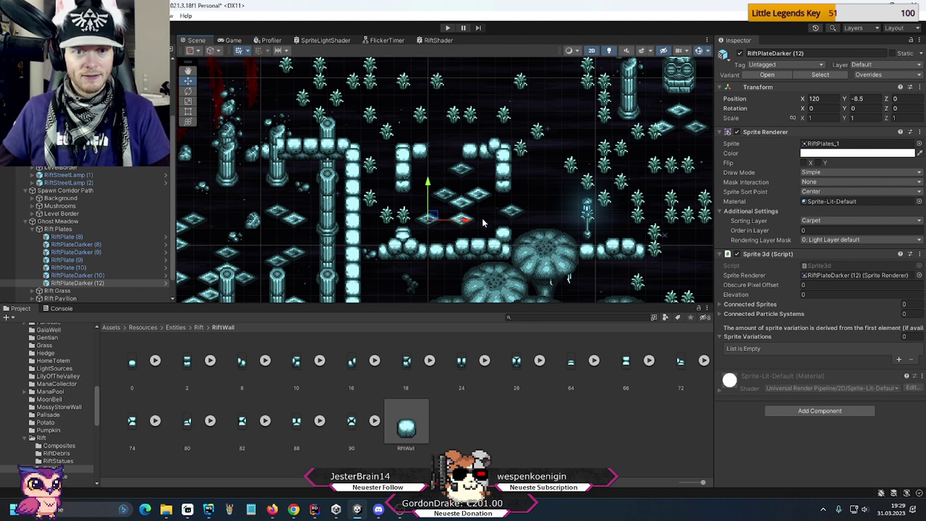
{"action": "left_click", "coordinate": [460, 230]}
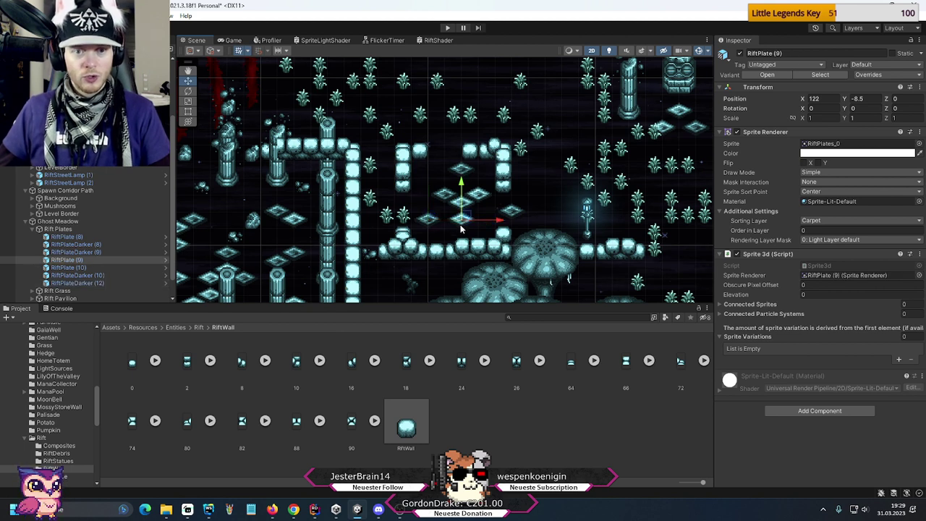
{"action": "left_click", "coordinate": [446, 198]}
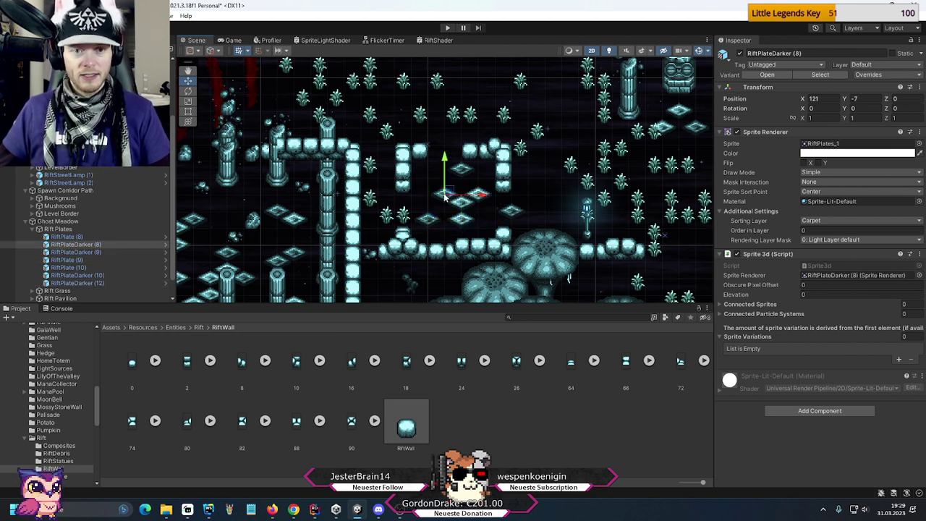
{"action": "key", "text": "ctrl+z"}
- Duplicate a lighter plate to X 120, Y -8.5 and a darker plate to X 123, Y -9 on the enclosure floor
{"action": "left_click", "coordinate": [460, 221]}
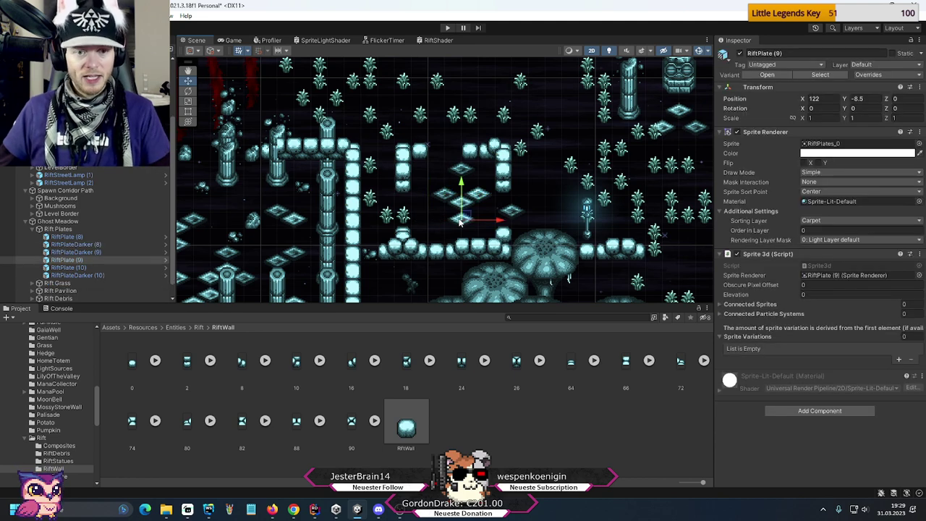
{"action": "key", "text": "ctrl+d"}
{"action": "left_click_drag", "start_coordinate": [496, 220], "coordinate": [461, 223]}
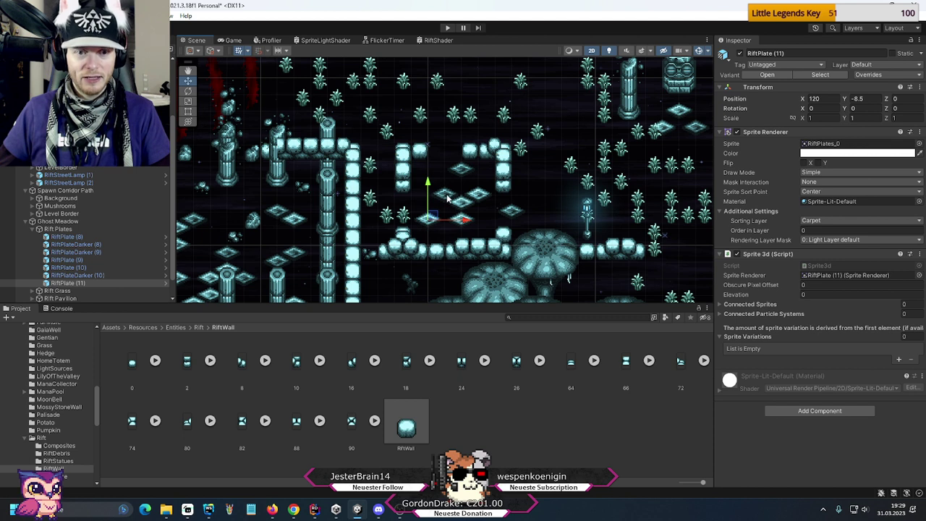
{"action": "left_click", "coordinate": [448, 201]}
{"action": "key", "text": "ctrl+d"}
{"action": "left_click_drag", "start_coordinate": [445, 202], "coordinate": [483, 225]}
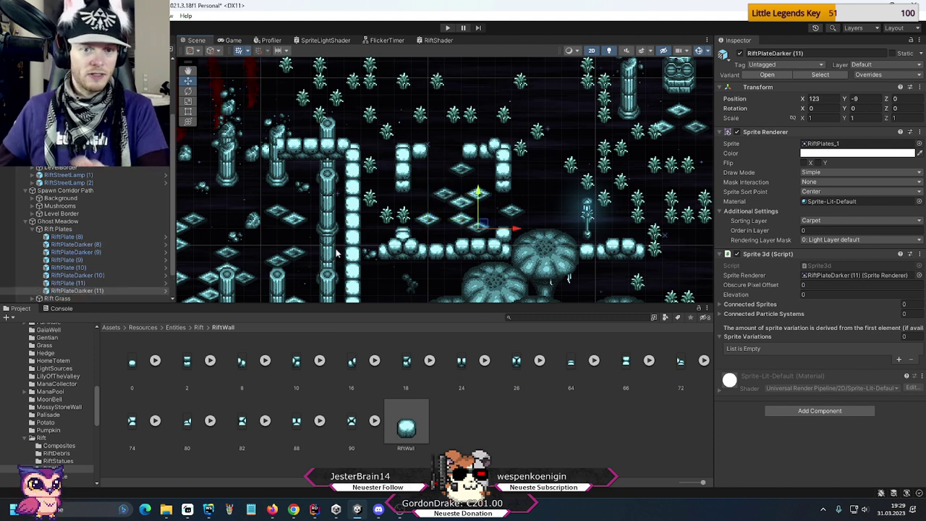
- Duplicate the lighter plate in the enclosure's middle and place the copy at X 120, Y -5.5, near the upper wall opening
{"action": "left_click", "coordinate": [460, 206]}
{"action": "key", "text": "ctrl+d"}
{"action": "left_click_drag", "start_coordinate": [460, 206], "coordinate": [434, 169]}
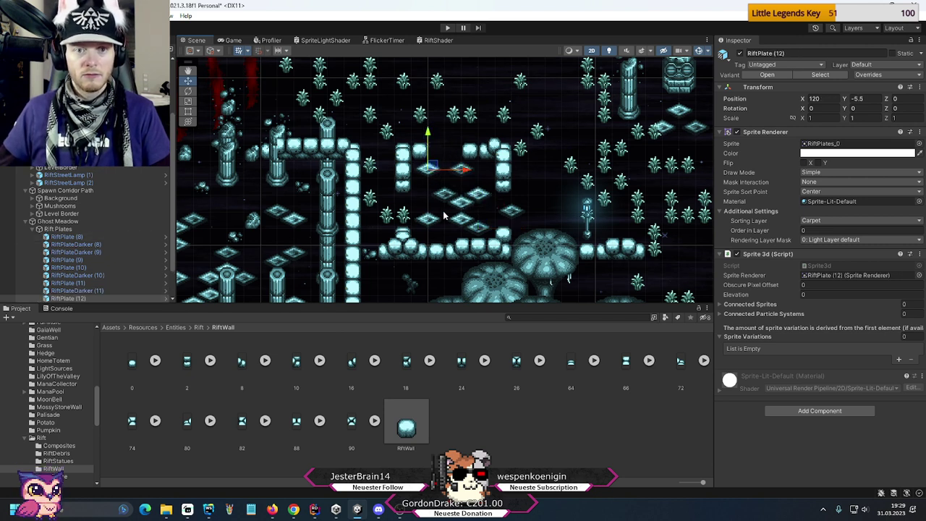
- Collapse the Ghost Meadow group and examine the mushroom forest, plated enclosure, meadow and adjoining temple ruins
{"action": "left_click", "coordinate": [58, 221]}
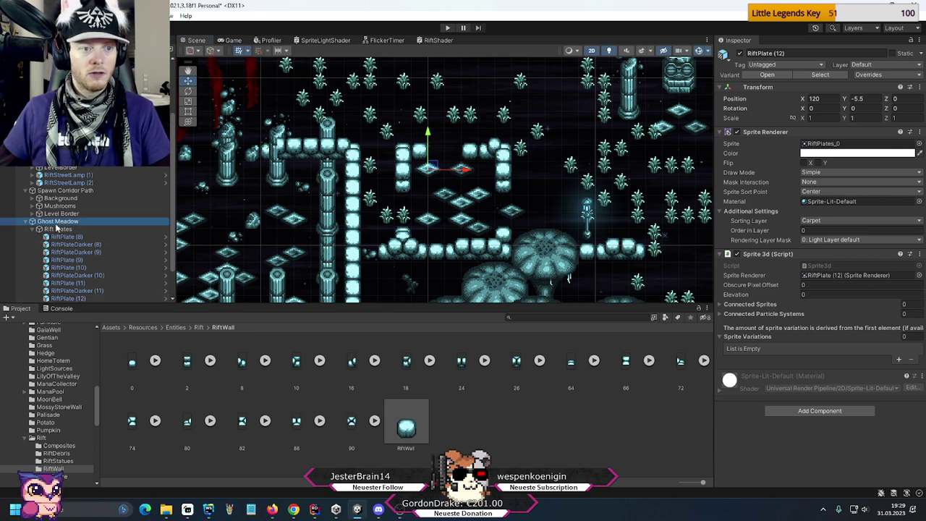
{"action": "left_click", "coordinate": [32, 222]}
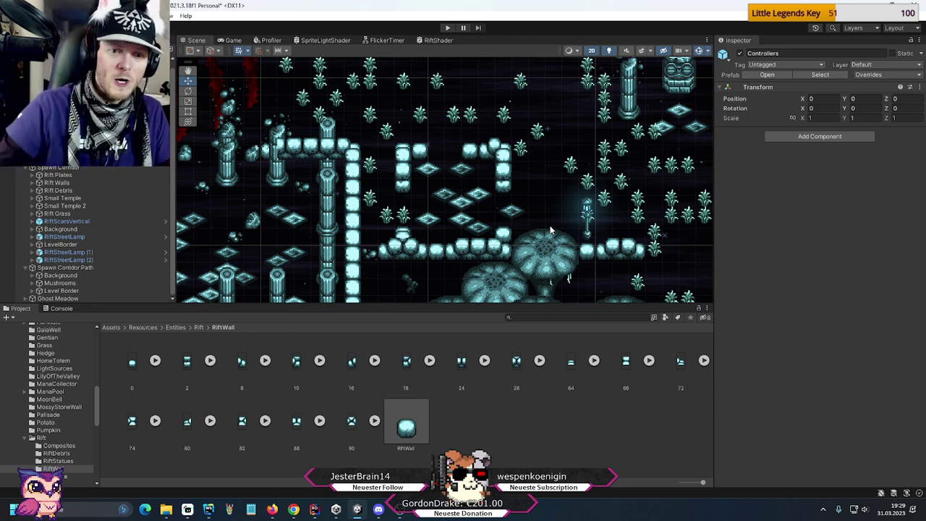
{"action": "middle_click_drag", "start_coordinate": [549, 230], "coordinate": [505, 188]}
{"action": "scroll", "coordinate": [504, 188], "scroll_direction": "up", "scroll_amount": 10}
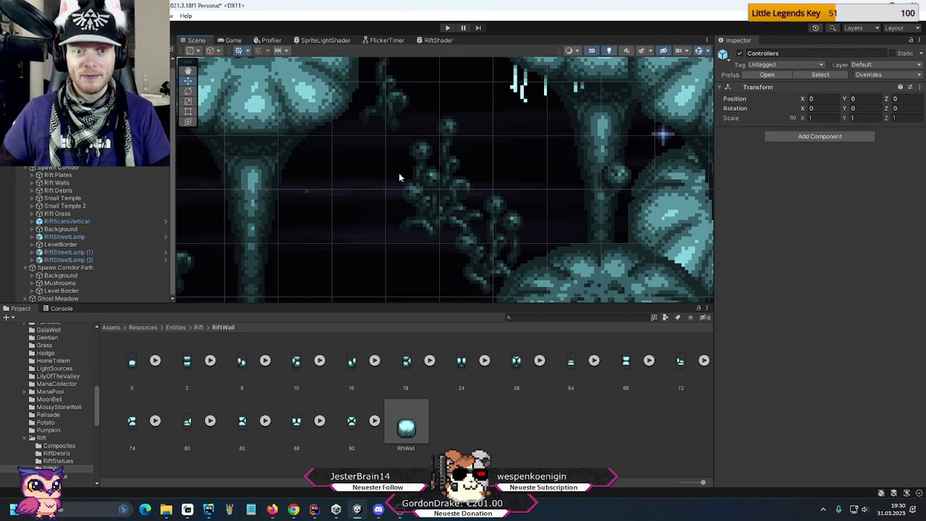
{"action": "scroll", "coordinate": [389, 164], "scroll_direction": "down", "scroll_amount": 2}
{"action": "scroll", "coordinate": [389, 160], "scroll_direction": "down", "scroll_amount": 8}
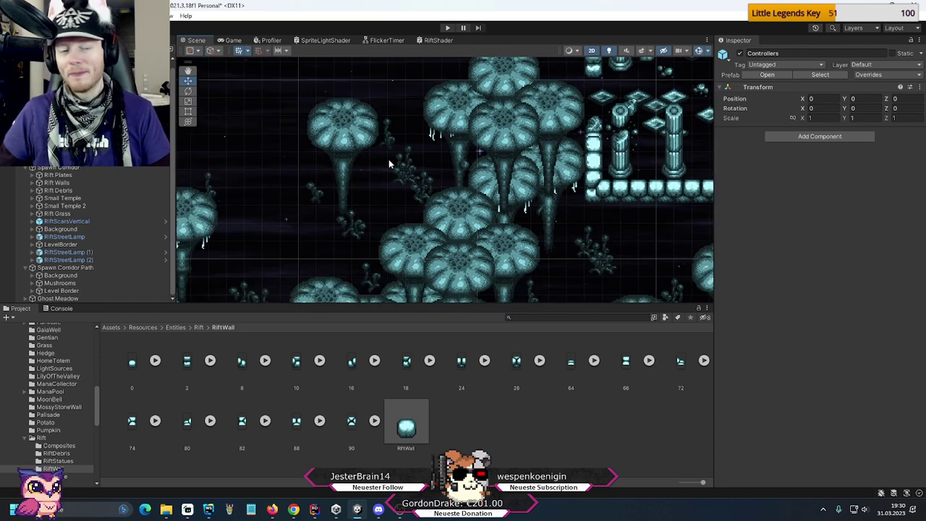
{"action": "left_click_drag", "start_coordinate": [653, 211], "coordinate": [436, 160]}
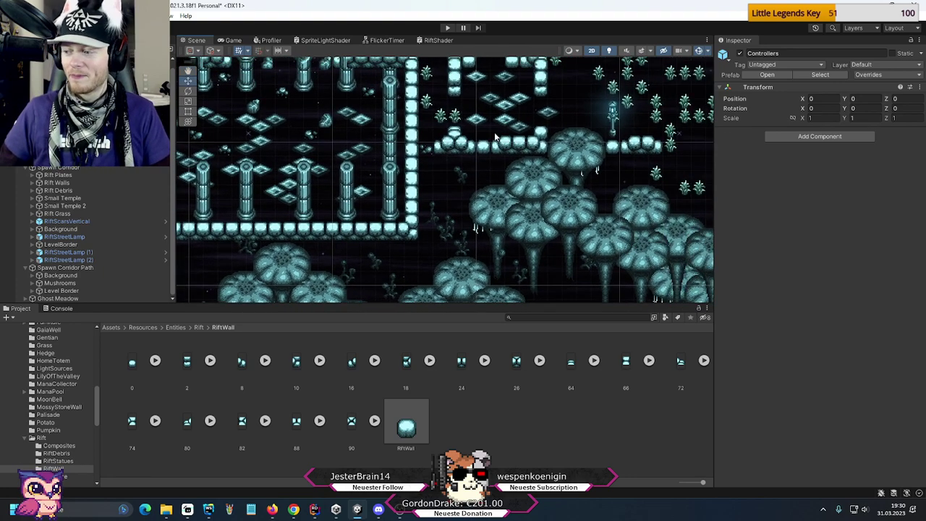
{"action": "left_click_drag", "start_coordinate": [542, 114], "coordinate": [455, 201]}
{"action": "left_click_drag", "start_coordinate": [447, 76], "coordinate": [486, 173]}
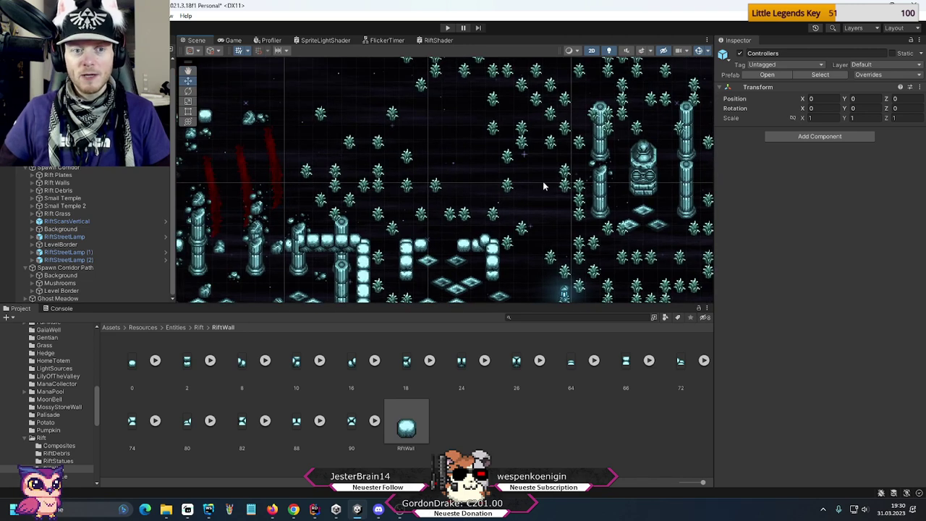
{"action": "left_click_drag", "start_coordinate": [540, 186], "coordinate": [681, 205]}
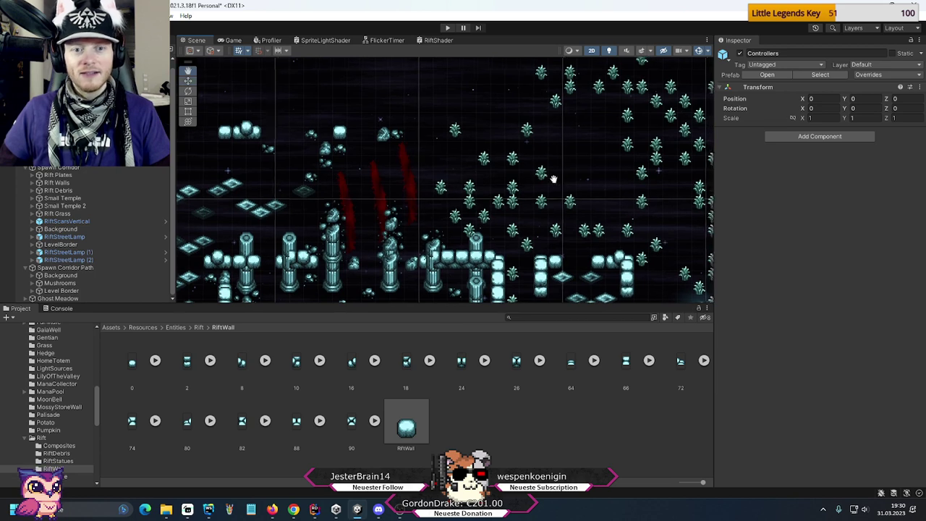
- Examine the grass meadow around the pillared statue, the neighbouring wall enclosure and the mushroom forest below it
{"action": "left_click_drag", "start_coordinate": [556, 184], "coordinate": [533, 181]}
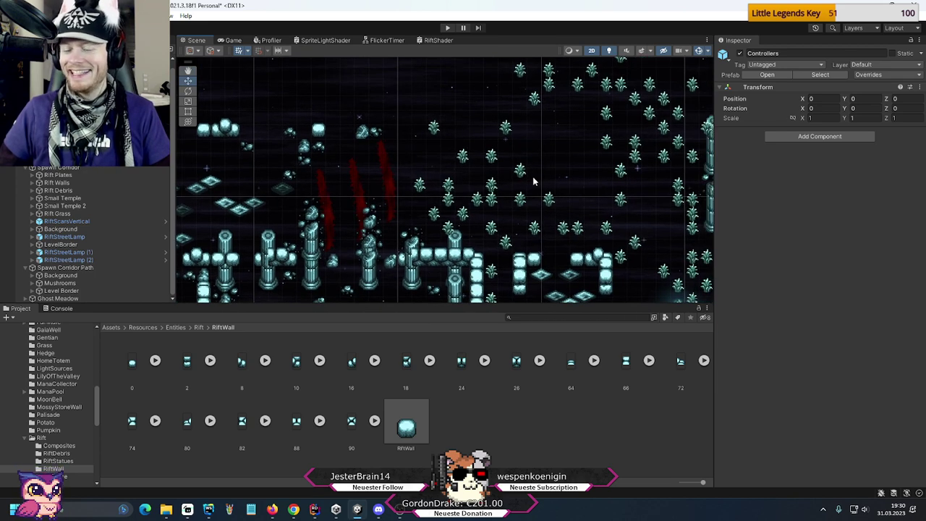
{"action": "scroll", "coordinate": [455, 181], "scroll_direction": "down", "scroll_amount": 4}
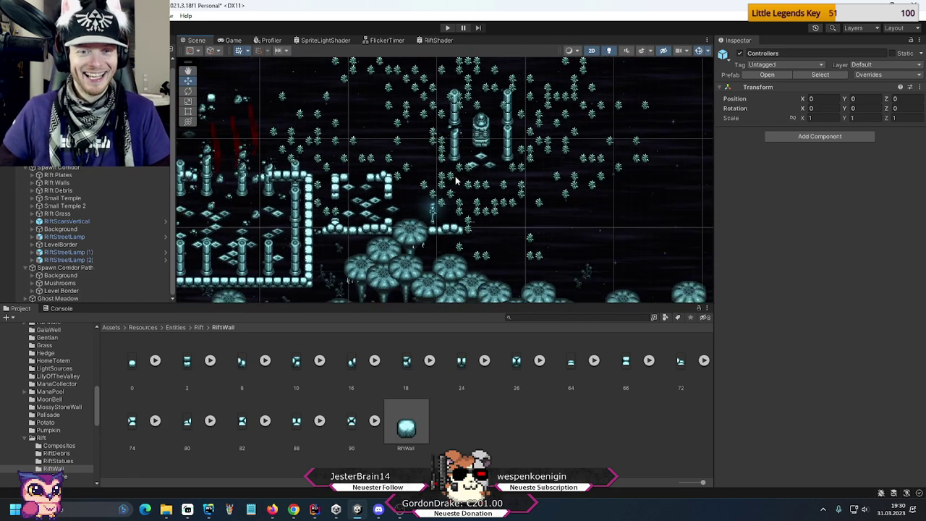
{"action": "key", "text": "Up"}
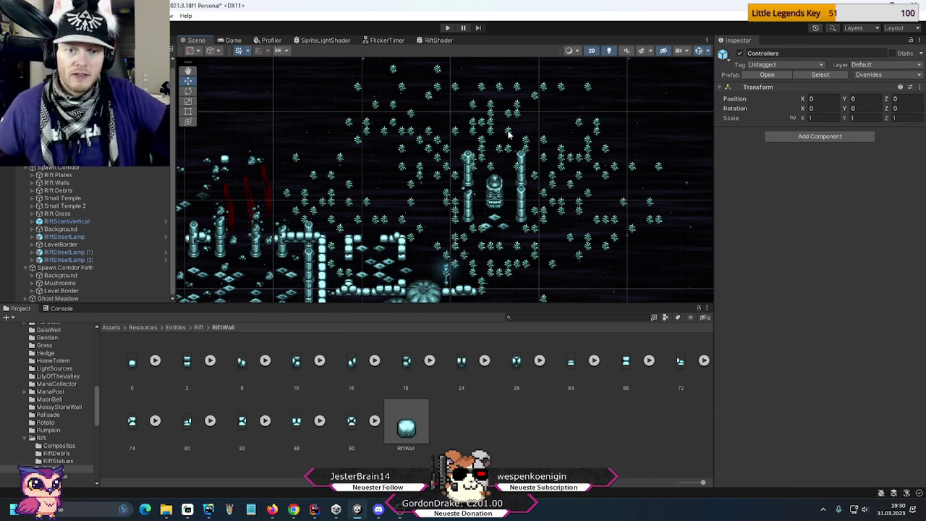
{"action": "key", "text": "f"}
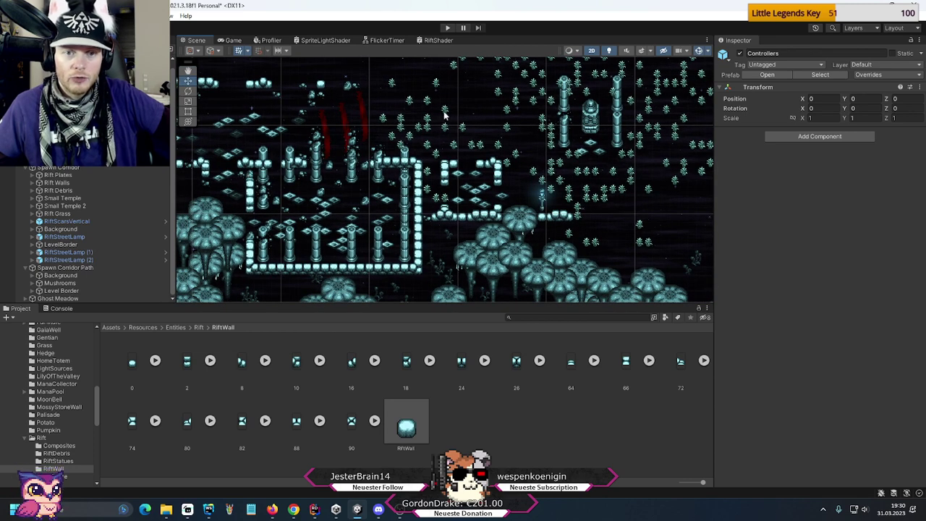
{"action": "middle_click_drag", "start_coordinate": [520, 92], "coordinate": [506, 117]}
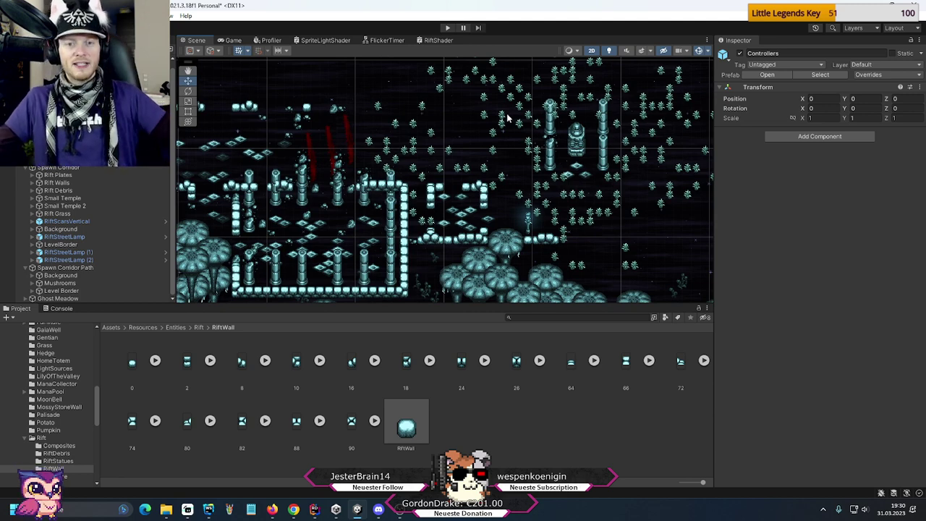
{"action": "middle_click_drag", "start_coordinate": [548, 143], "coordinate": [459, 168]}
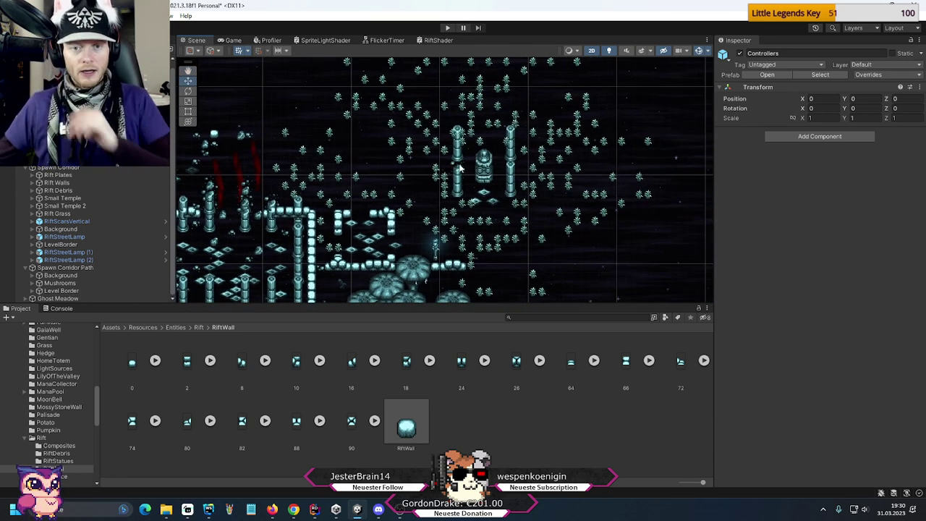
{"action": "scroll", "coordinate": [453, 229], "scroll_direction": "down", "scroll_amount": 5}
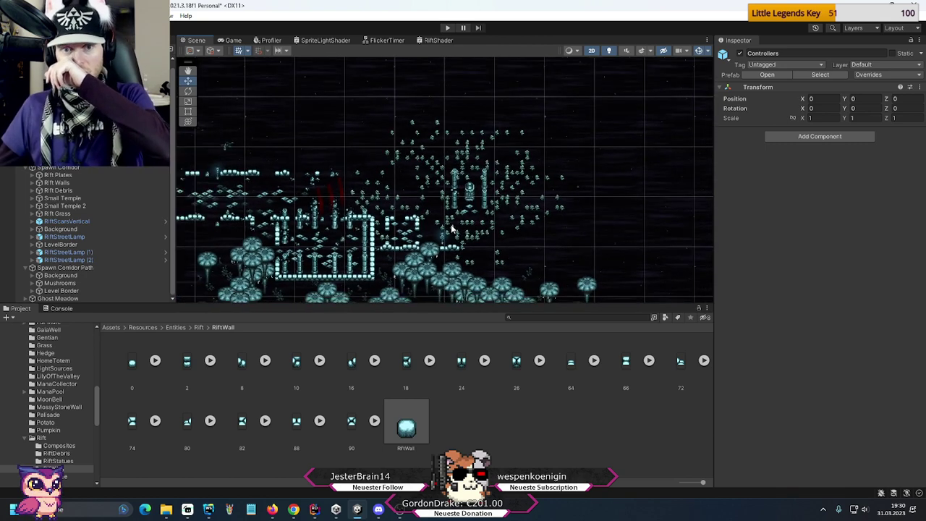
{"action": "middle_click_drag", "start_coordinate": [559, 231], "coordinate": [516, 134]}
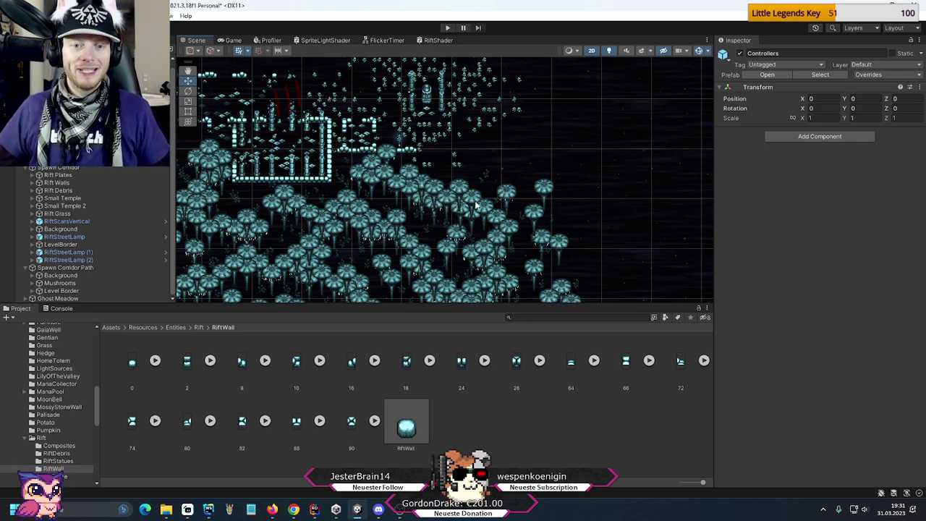
{"action": "scroll", "coordinate": [476, 206], "scroll_direction": "up", "scroll_amount": 1}
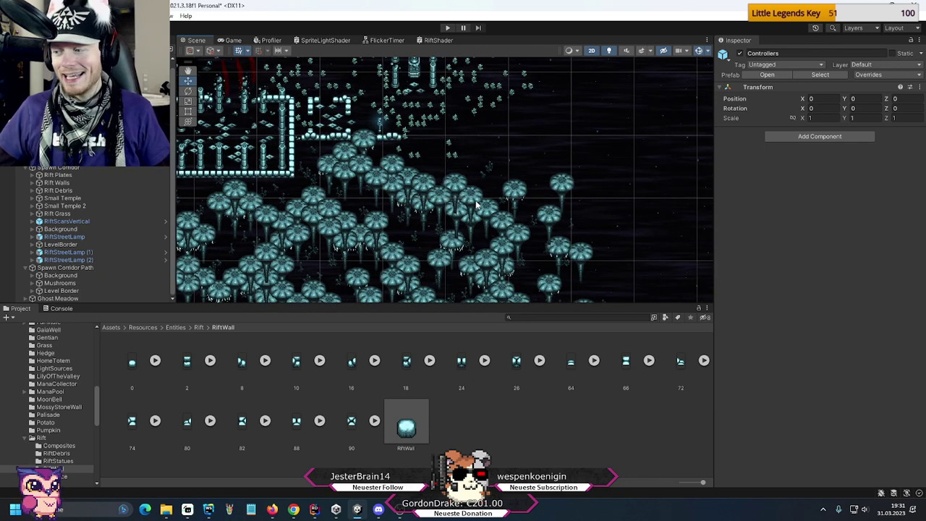
{"action": "scroll", "coordinate": [459, 186], "scroll_direction": "up", "scroll_amount": 1}
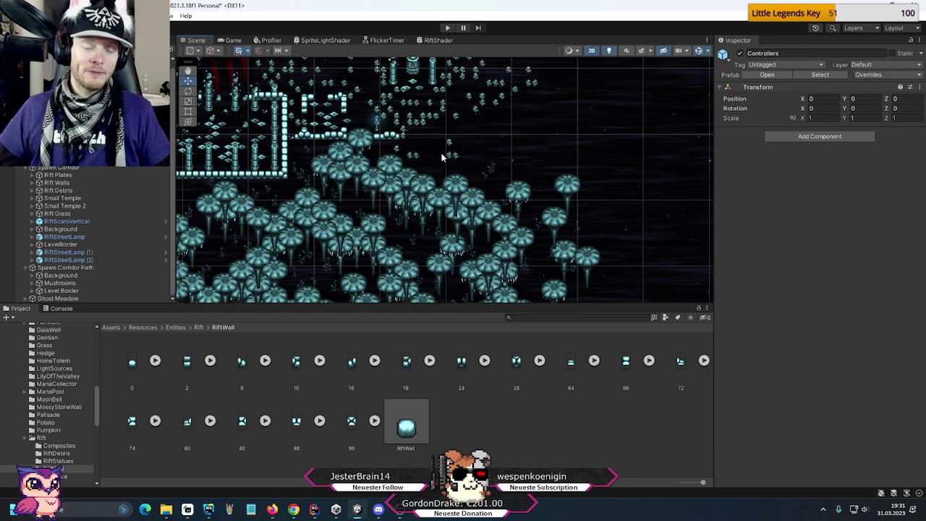
{"action": "scroll", "coordinate": [446, 149], "scroll_direction": "up", "scroll_amount": 1}
{"action": "scroll", "coordinate": [448, 148], "scroll_direction": "down", "scroll_amount": 2}
{"action": "scroll", "coordinate": [521, 174], "scroll_direction": "up", "scroll_amount": 1}
{"action": "scroll", "coordinate": [586, 196], "scroll_direction": "up", "scroll_amount": 1}
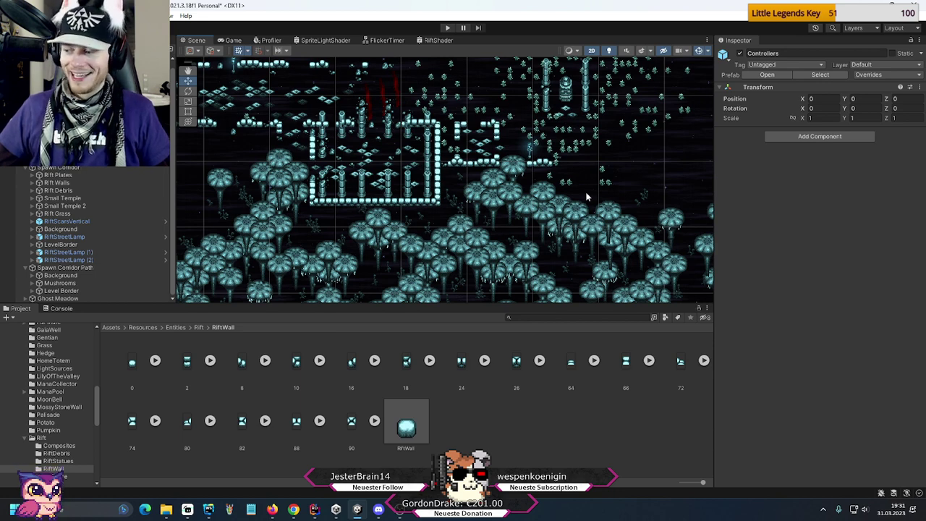
- Survey the whole level layout from the spawn circle along the corridor to the temple ruins, mushroom forest and statue meadow
{"action": "middle_click_drag", "start_coordinate": [551, 142], "coordinate": [568, 227]}
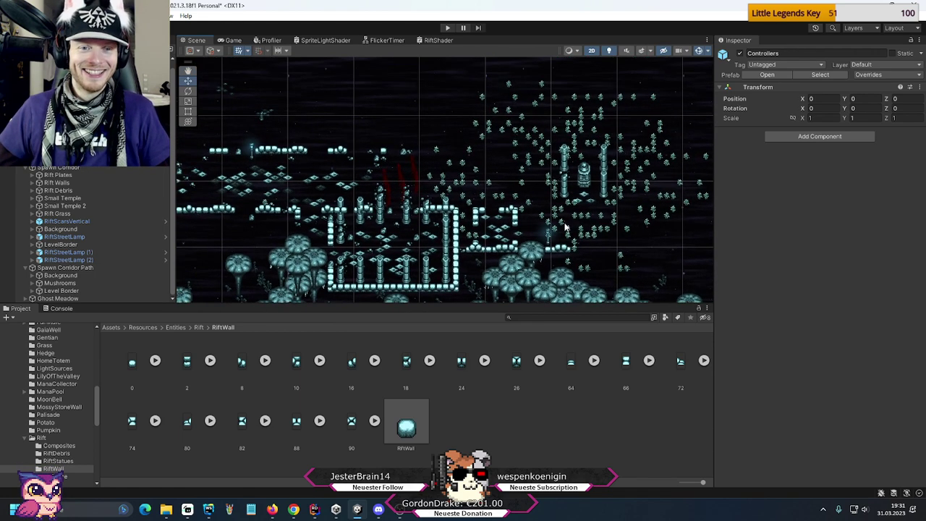
{"action": "mouse_move", "coordinate": [480, 236]}
{"action": "middle_mouse_down"}
{"action": "mouse_move", "coordinate": [546, 137]}
{"action": "mouse_move", "coordinate": [629, 113]}
{"action": "mouse_move", "coordinate": [405, 94]}
{"action": "mouse_move", "coordinate": [489, 232]}
{"action": "middle_mouse_up"}
{"action": "middle_click_drag", "start_coordinate": [478, 127], "coordinate": [369, 186]}
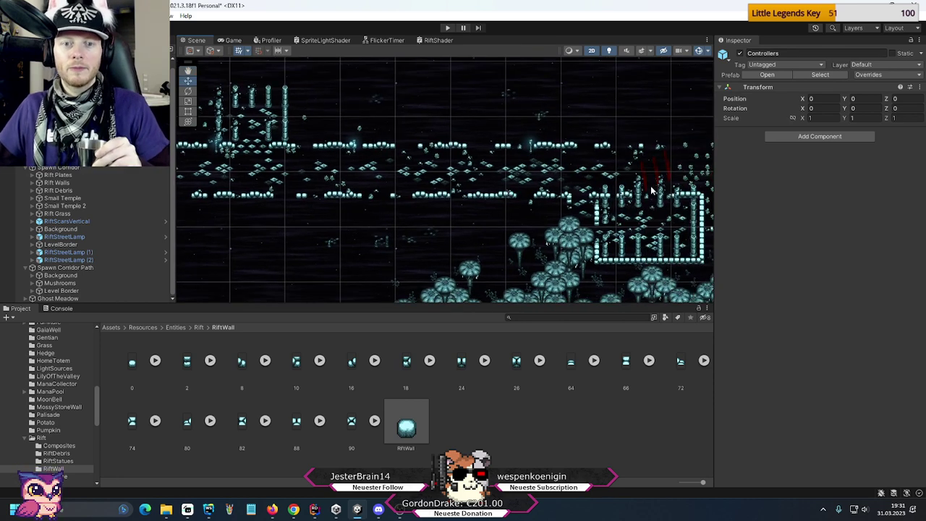
{"action": "middle_click_drag", "start_coordinate": [651, 199], "coordinate": [394, 206]}
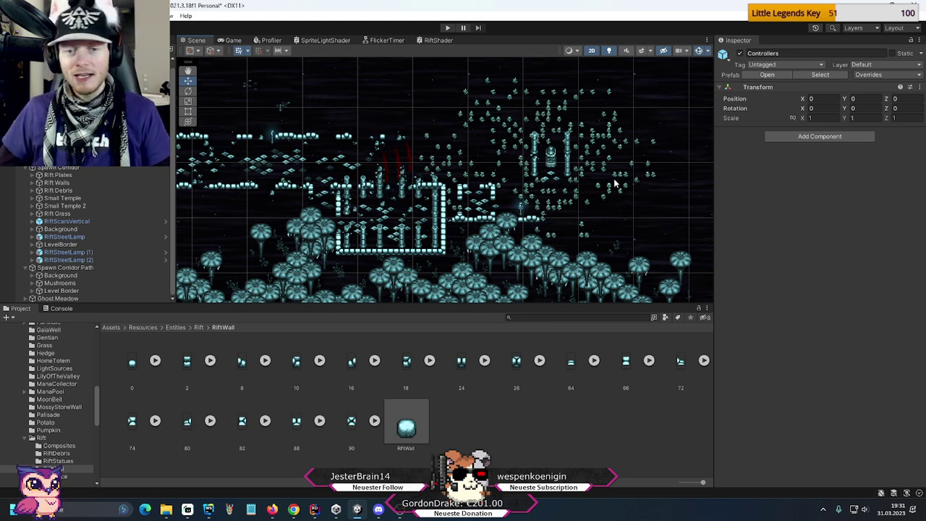
{"action": "middle_click_drag", "start_coordinate": [523, 184], "coordinate": [545, 123]}
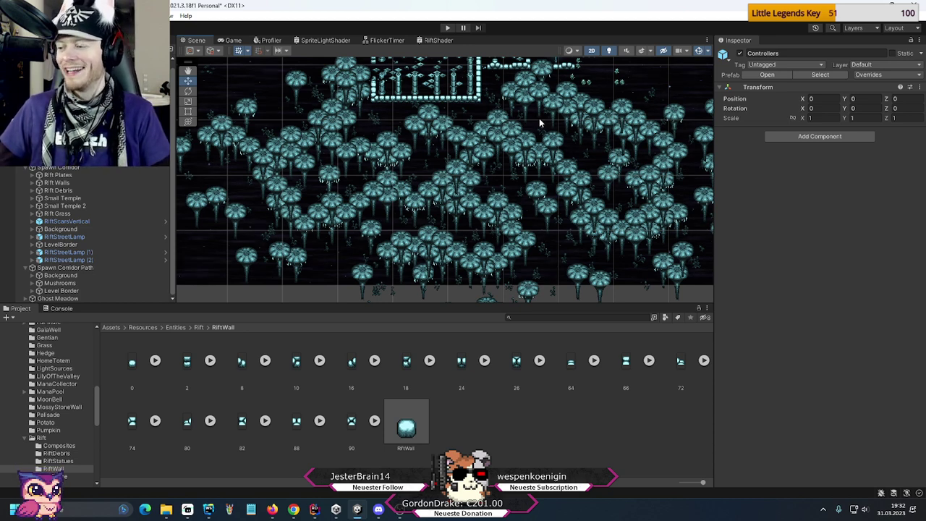
{"action": "middle_click_drag", "start_coordinate": [567, 123], "coordinate": [507, 166]}
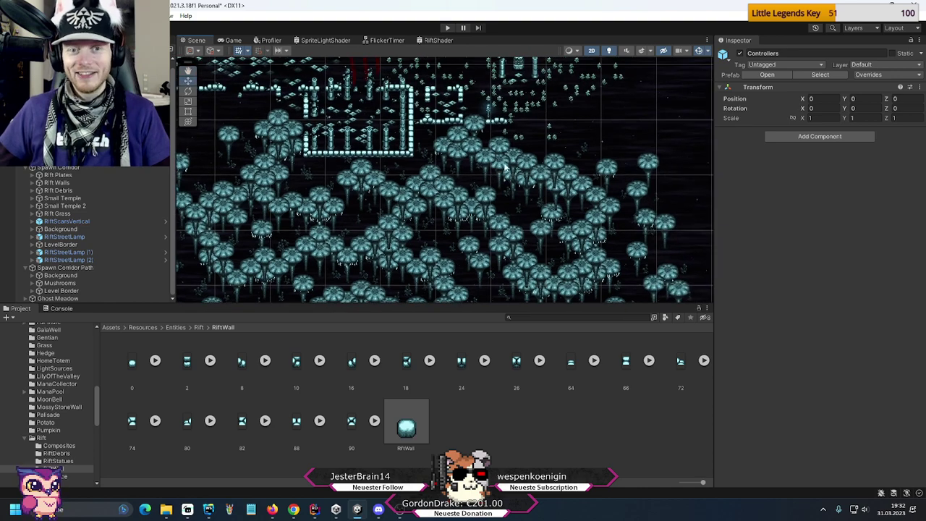
{"action": "middle_click_drag", "start_coordinate": [406, 184], "coordinate": [610, 203]}
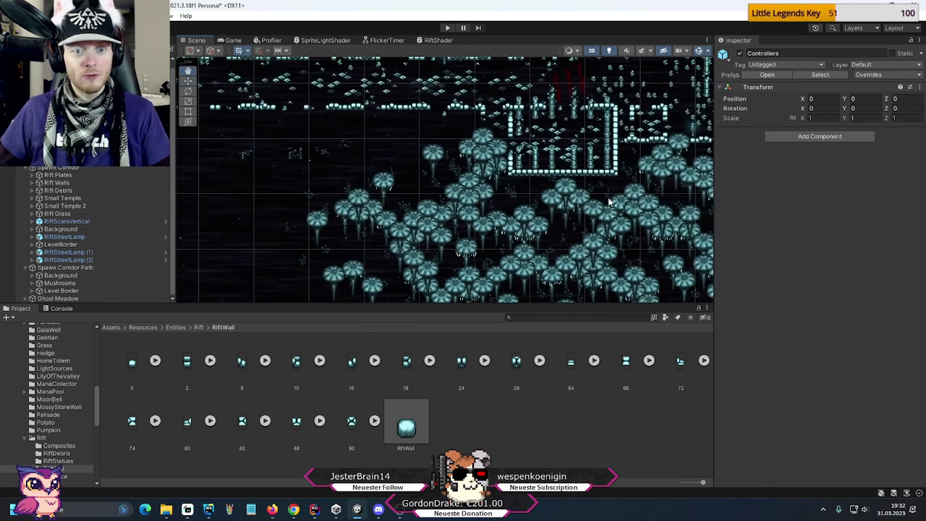
{"action": "middle_click_drag", "start_coordinate": [417, 141], "coordinate": [631, 230]}
{"action": "middle_click_drag", "start_coordinate": [547, 234], "coordinate": [611, 252]}
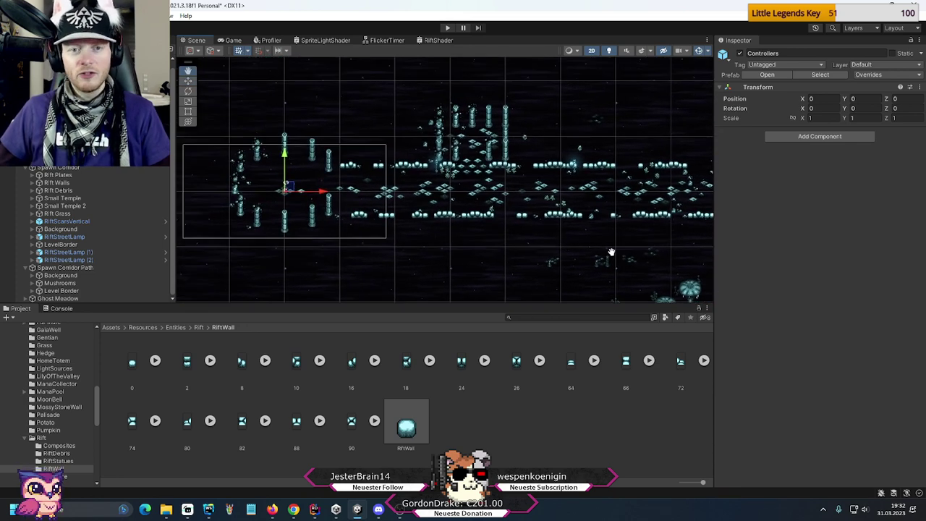
{"action": "left_click_drag", "start_coordinate": [611, 253], "coordinate": [585, 250]}
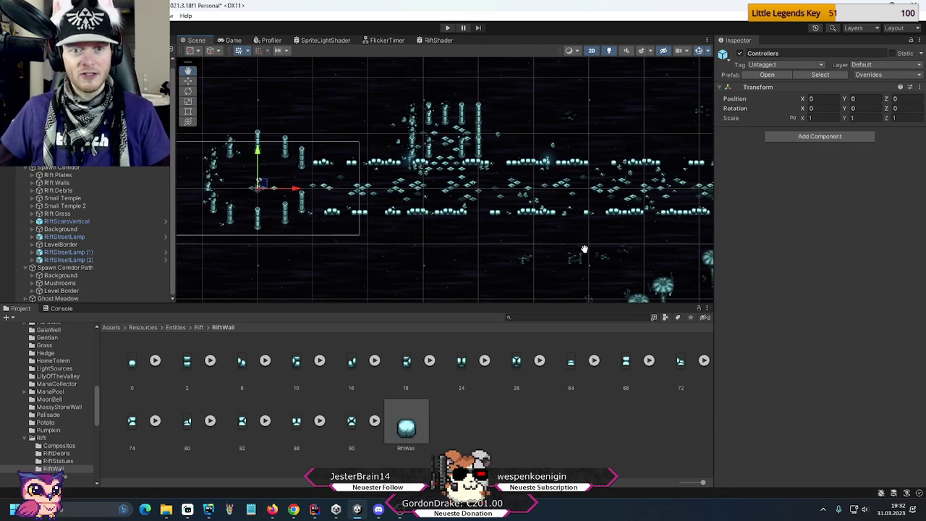
{"action": "middle_click_drag", "start_coordinate": [584, 249], "coordinate": [347, 188]}
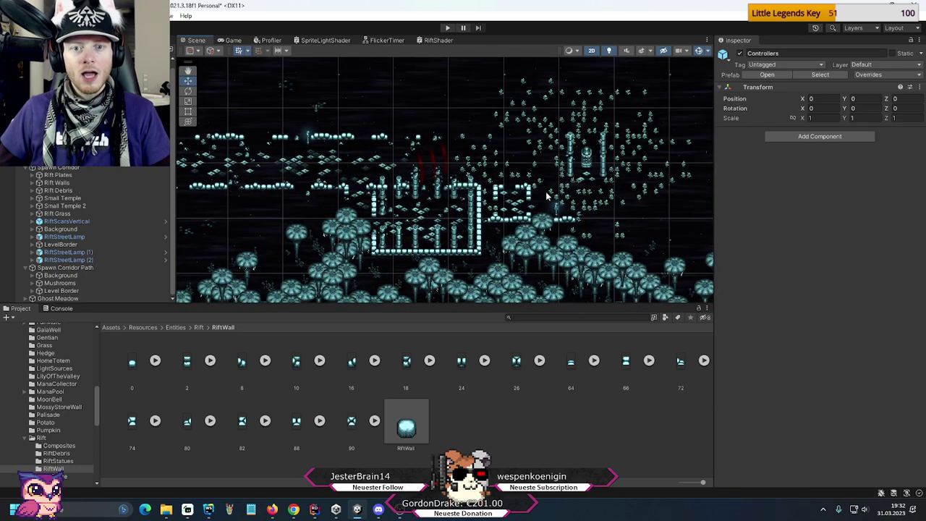
{"action": "scroll", "coordinate": [550, 194], "scroll_direction": "up", "scroll_amount": 3}
{"action": "scroll", "coordinate": [560, 187], "scroll_direction": "up", "scroll_amount": 2}
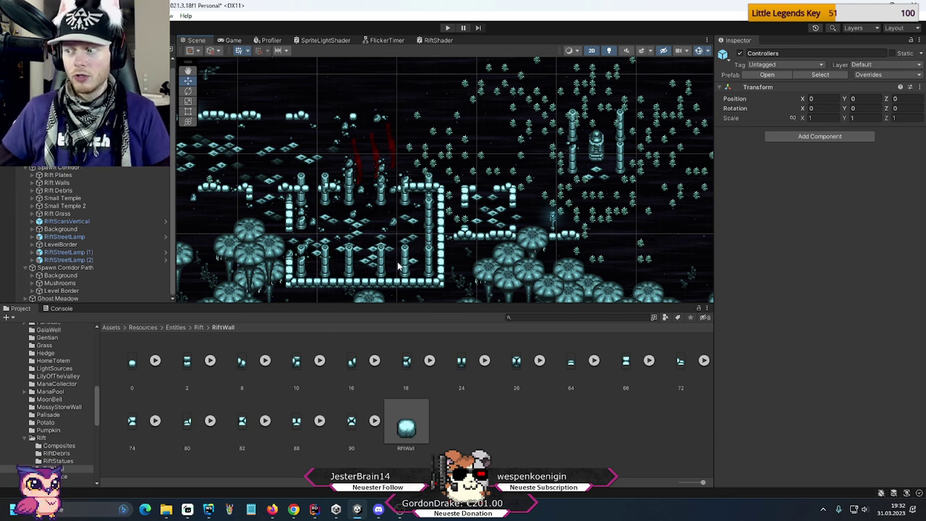
{"action": "middle_click_drag", "start_coordinate": [612, 184], "coordinate": [422, 225]}
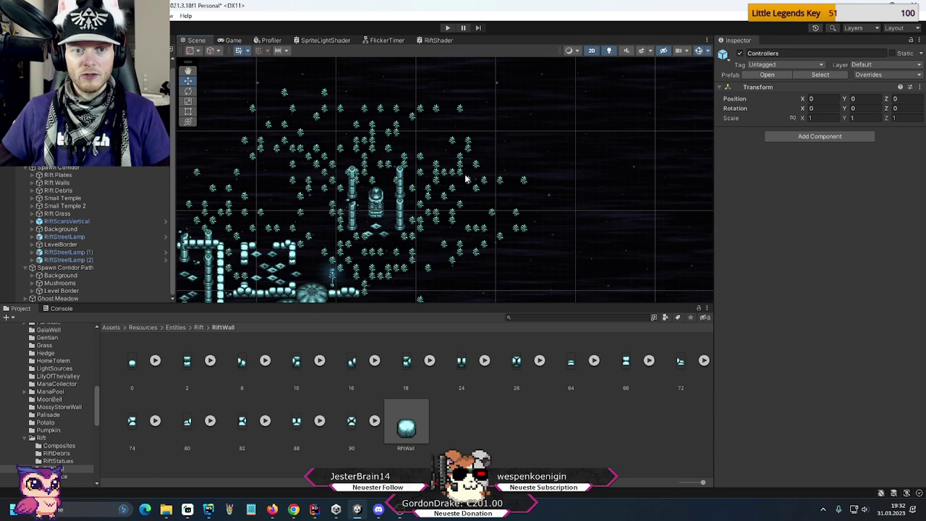
{"action": "middle_click_drag", "start_coordinate": [466, 179], "coordinate": [561, 178]}
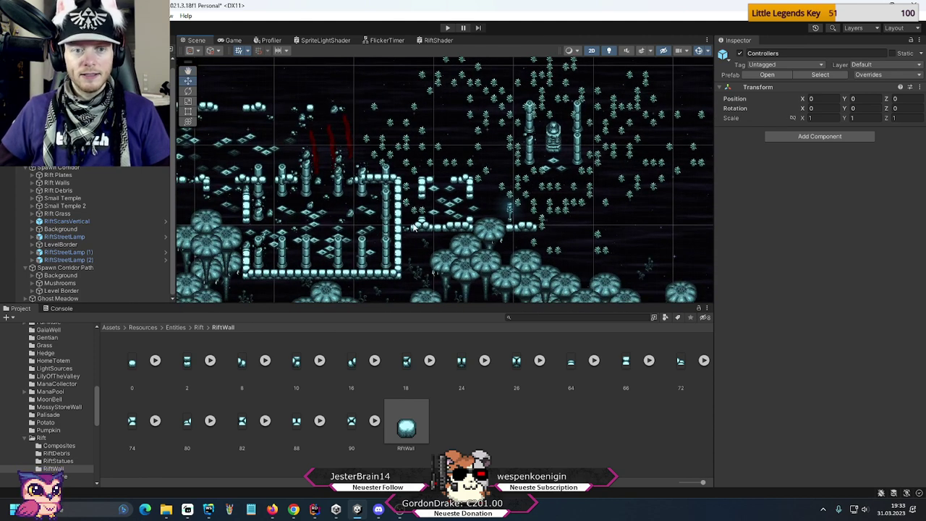
{"action": "middle_click_drag", "start_coordinate": [524, 190], "coordinate": [521, 166]}
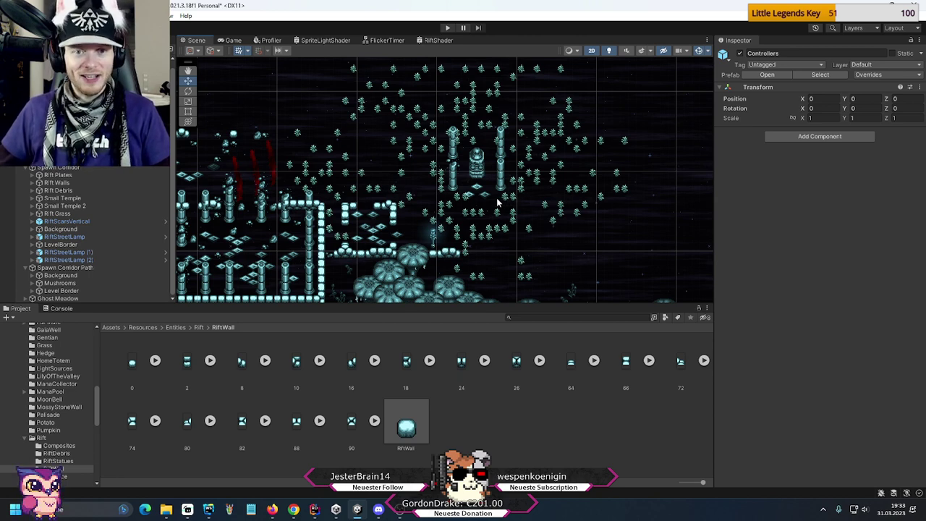
{"action": "middle_click_drag", "start_coordinate": [498, 203], "coordinate": [603, 238]}
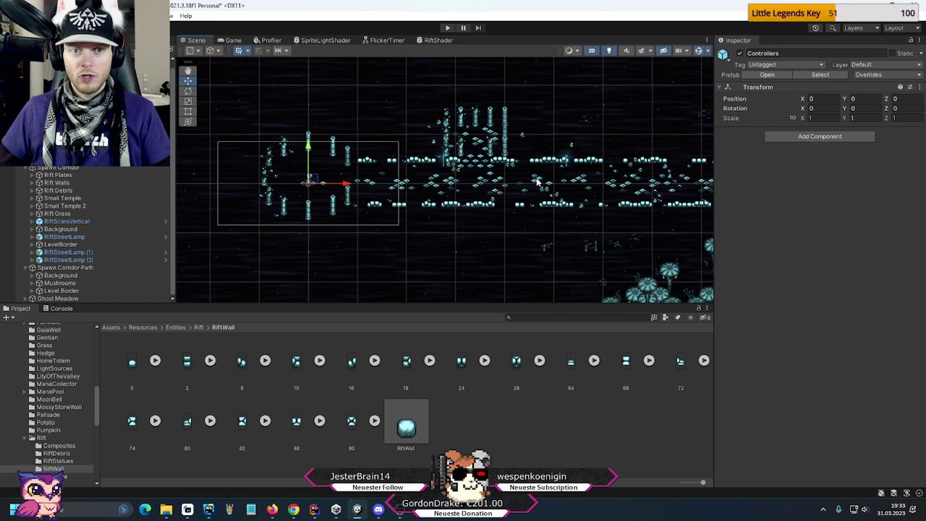
- Start a playtest and walk the character from the corridor plates through the upper wall opening into the temple ruins
{"action": "left_click", "coordinate": [446, 29]}
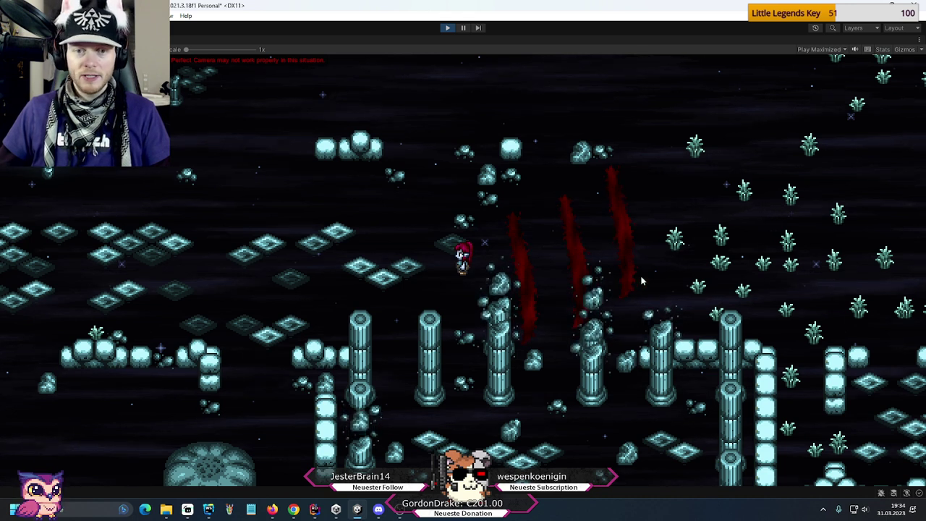
{"action": "key", "text": "a"}
{"action": "key", "text": "s"}
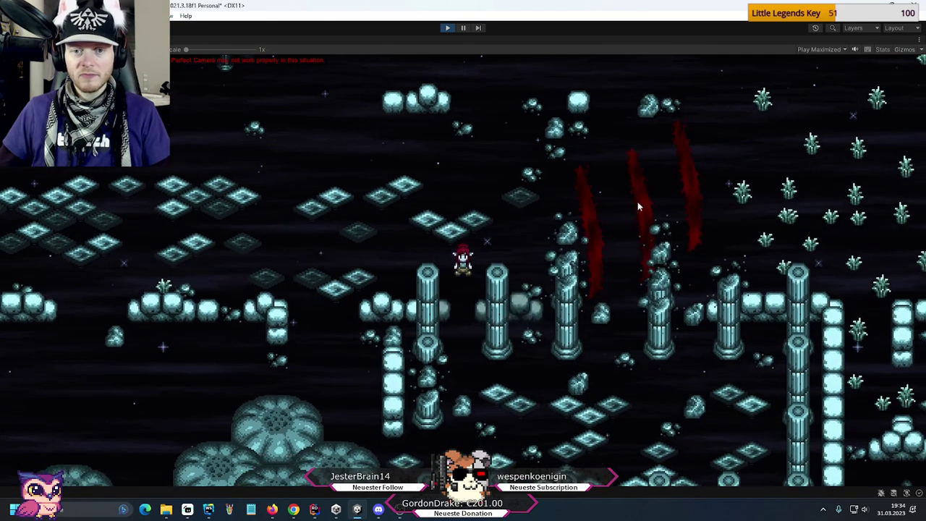
{"action": "key", "text": "s"}
{"action": "key", "text": "s"}
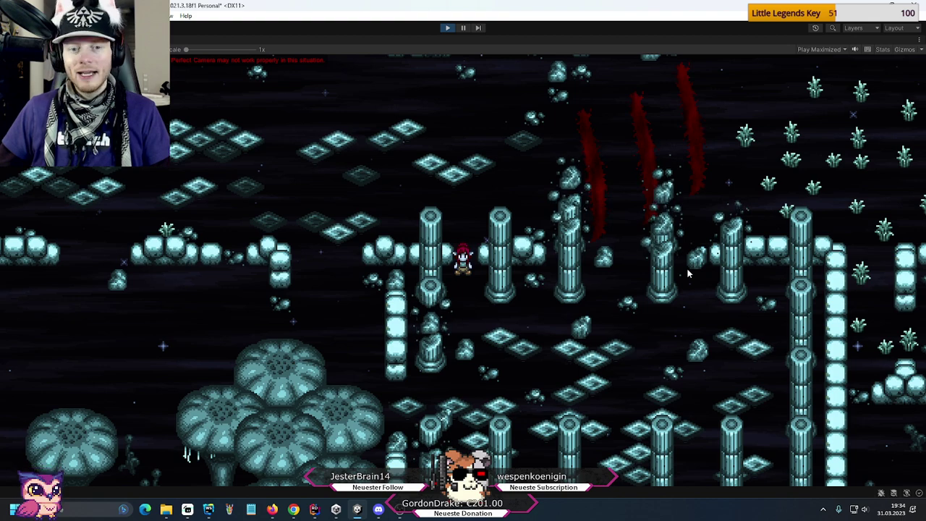
{"action": "key", "text": "s"}
{"action": "key", "text": "d"}
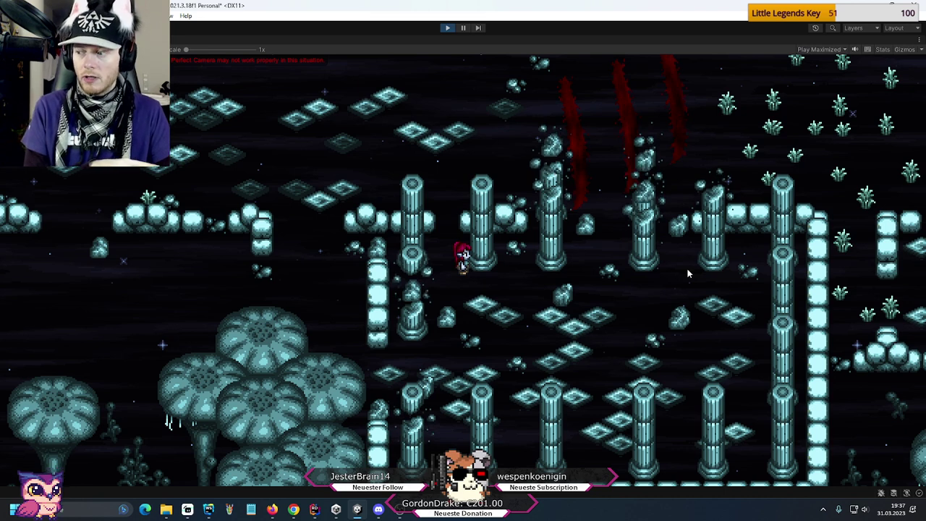
- Walk the character through the pillared temple ruins, up to the red rift scars and back down to the floor plates
{"action": "key", "text": "d"}
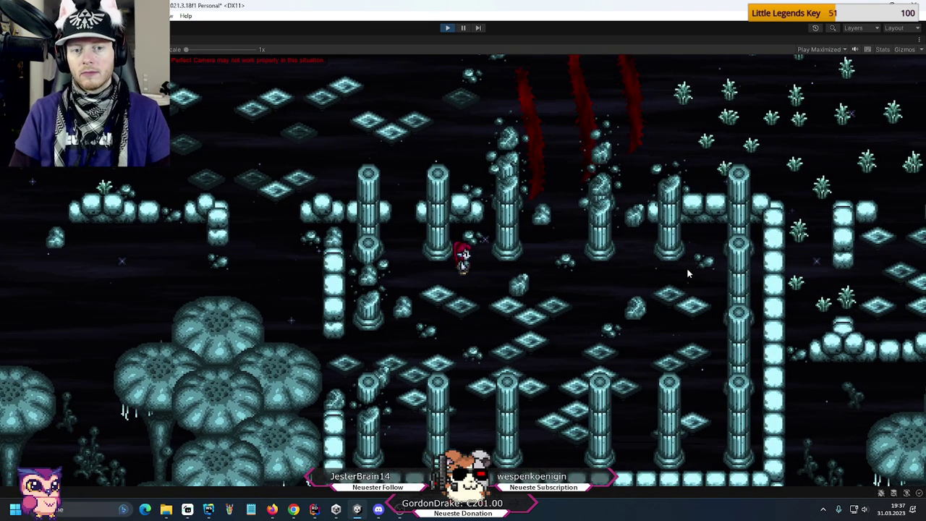
{"action": "key", "text": "d"}
{"action": "key", "text": "w"}
{"action": "key", "text": "d"}
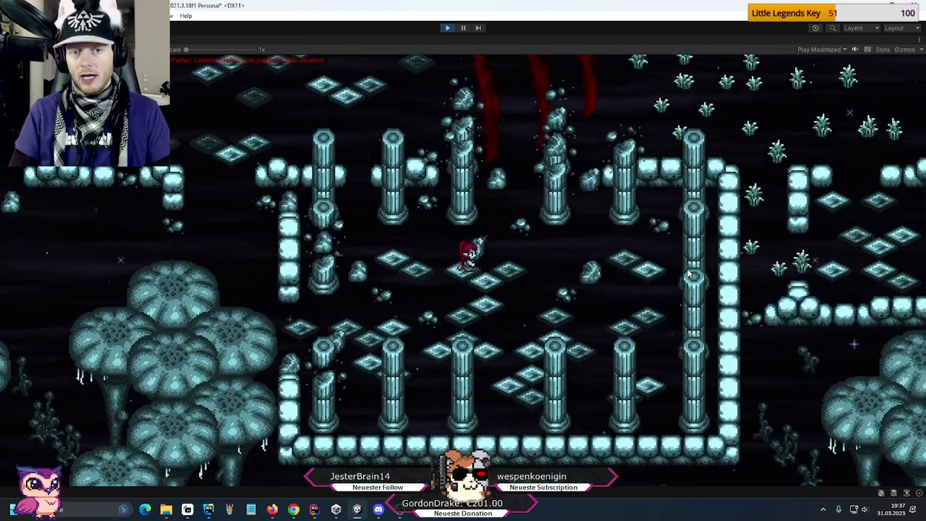
{"action": "key", "text": "s"}
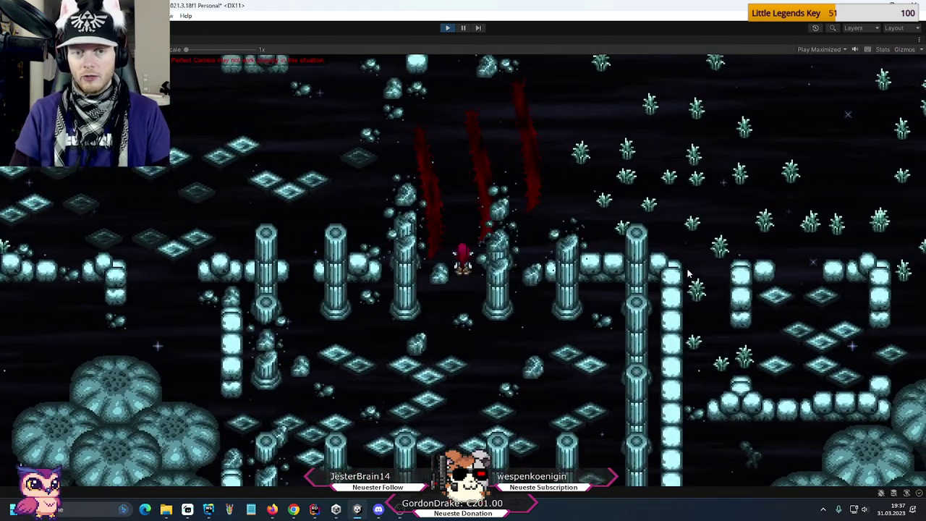
{"action": "key", "text": "s"}
{"action": "key", "text": "a"}
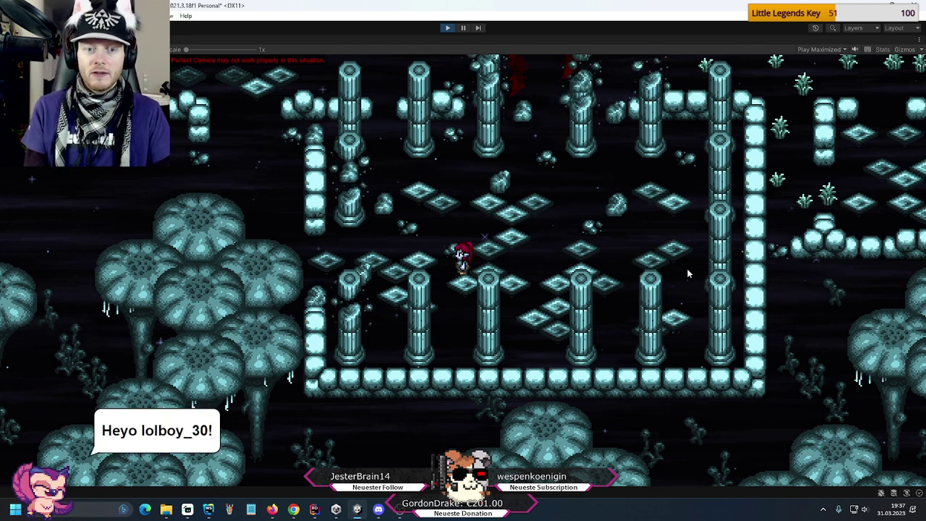
- Walk the character out of the ruins through the west wall gap and down onto the mushroom caps
{"action": "key", "text": "Left"}
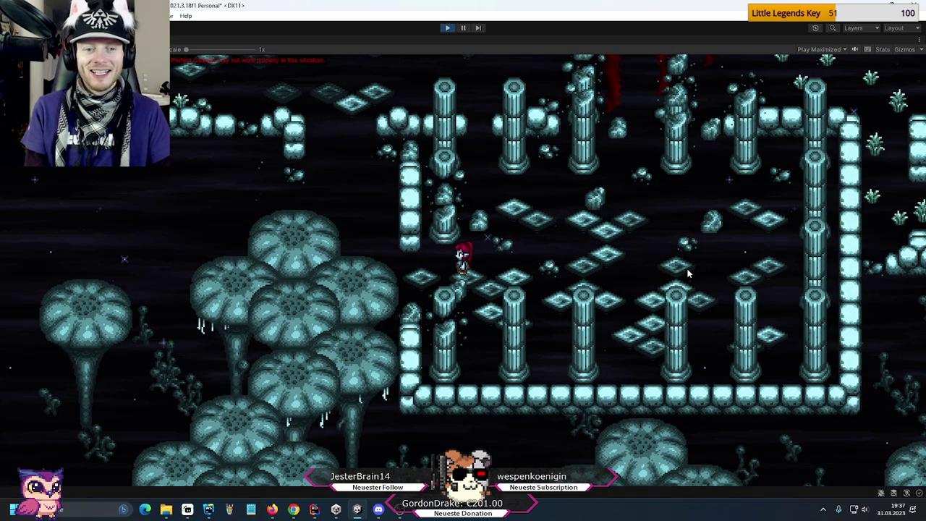
{"action": "key", "text": "Left"}
{"action": "key", "text": "Down"}
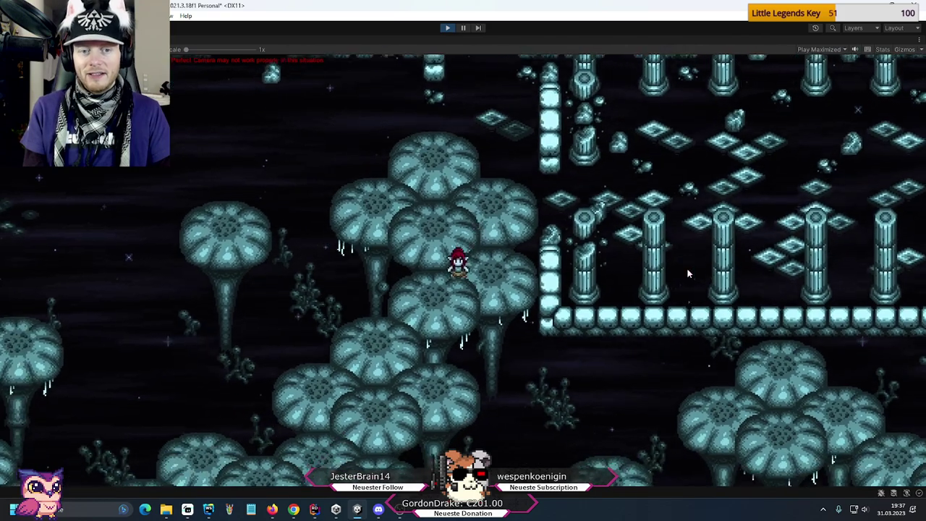
- Walk the character southwest down the mushroom caps, away from the temple ruins' lower wall
{"action": "key", "text": "Left"}
{"action": "key", "text": "Down"}
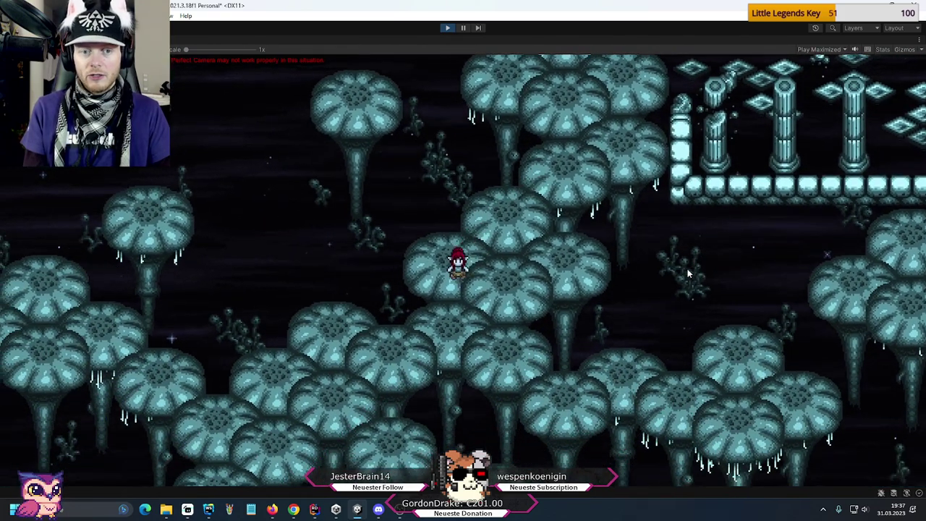
{"action": "key", "text": "Left"}
{"action": "key", "text": "Down"}
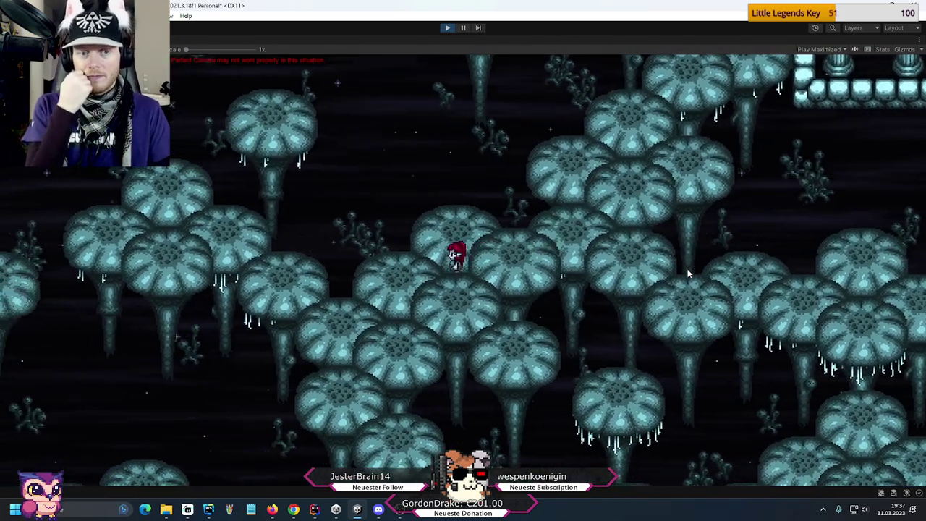
{"action": "key", "text": "Left"}
{"action": "key", "text": "Left"}
{"action": "key", "text": "Down"}
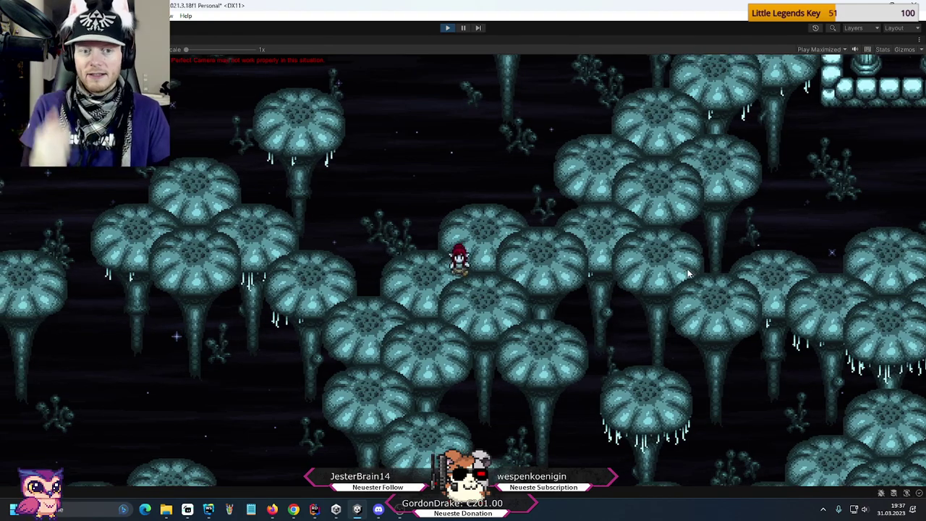
{"action": "key", "text": "Left"}
{"action": "key", "text": "Down"}
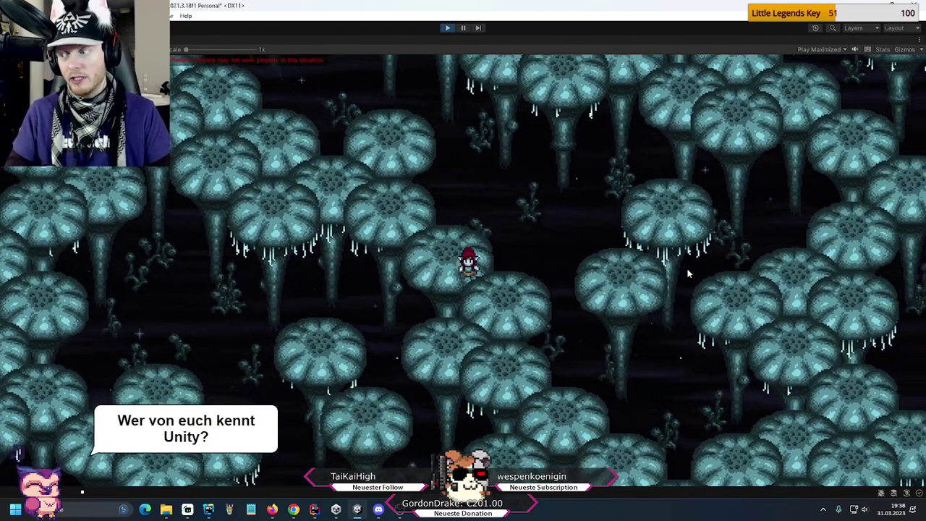
- Walk the character down to the lowest bend of the mushroom path and back up its eastern branch
{"action": "key", "text": "Down"}
{"action": "key", "text": "Down"}
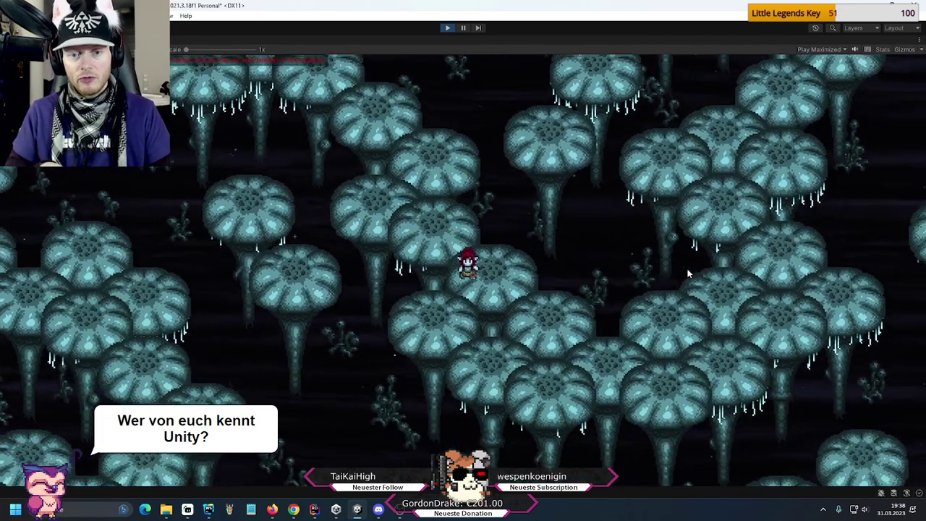
{"action": "key", "text": "Right"}
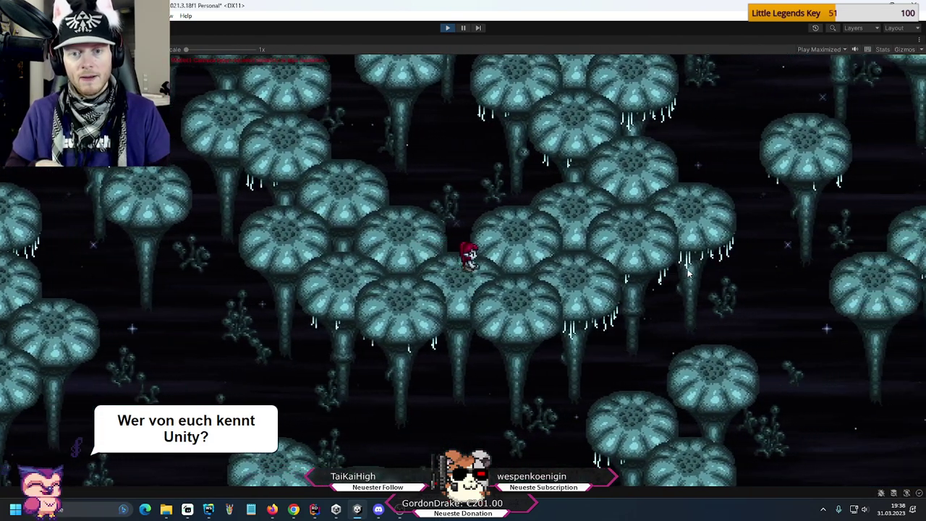
{"action": "key", "text": "Up"}
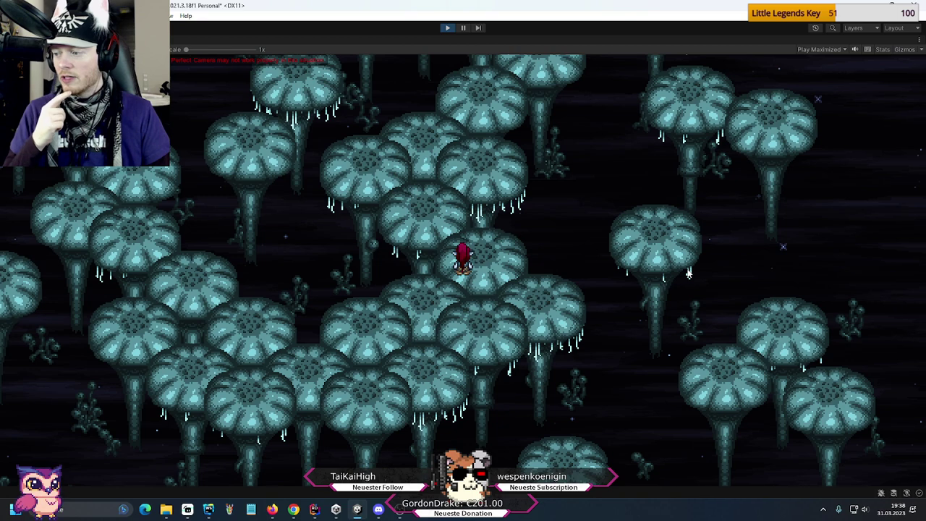
{"action": "key", "text": "Up"}
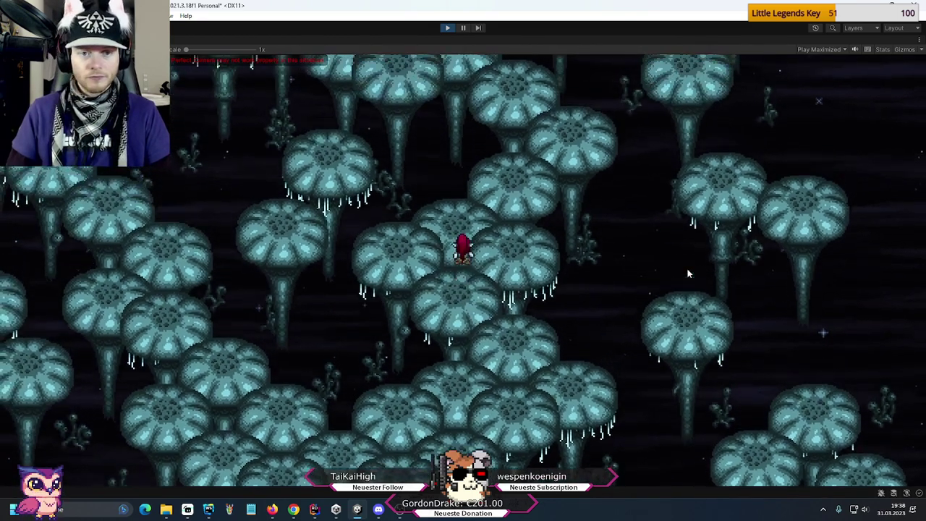
{"action": "key", "text": "Right"}
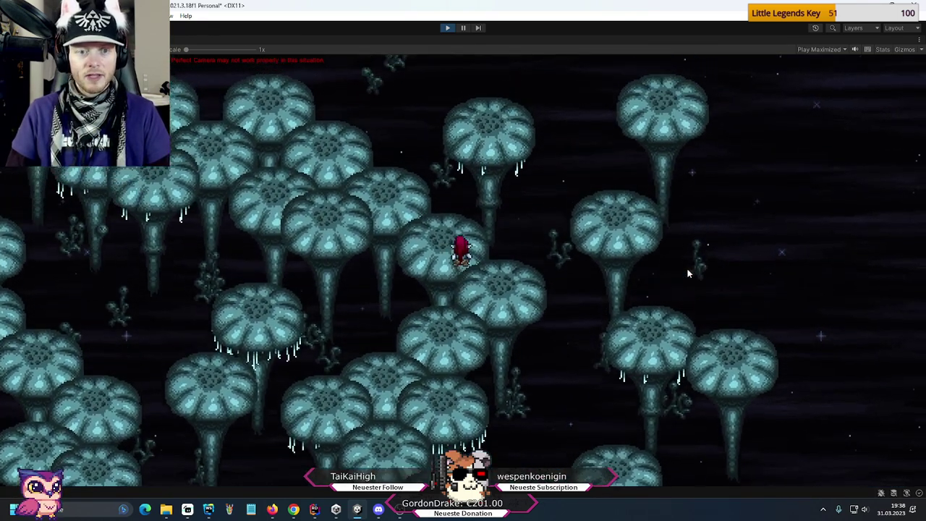
- Walk the character northwest up the mushroom caps to the wall gap beside the street lamp
{"action": "key", "text": "Left"}
{"action": "key", "text": "Up"}
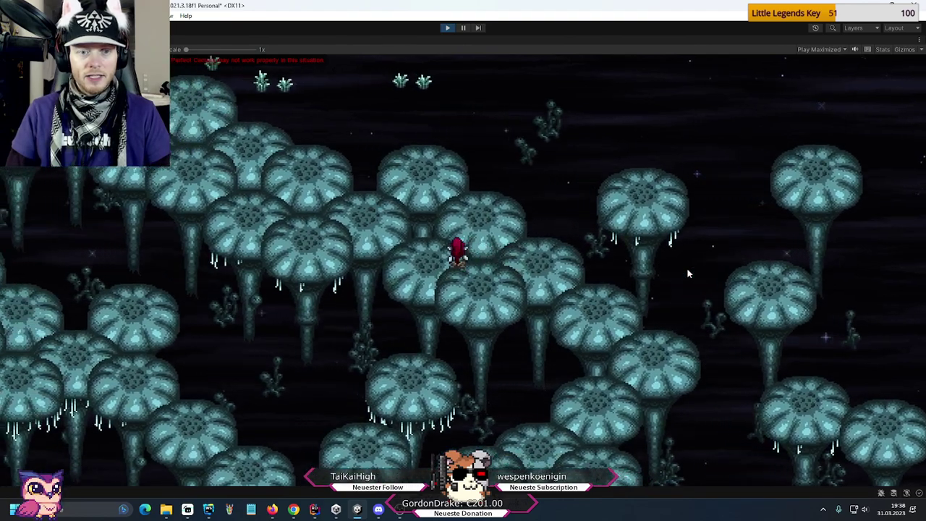
{"action": "key", "text": "Left"}
{"action": "key", "text": "Up"}
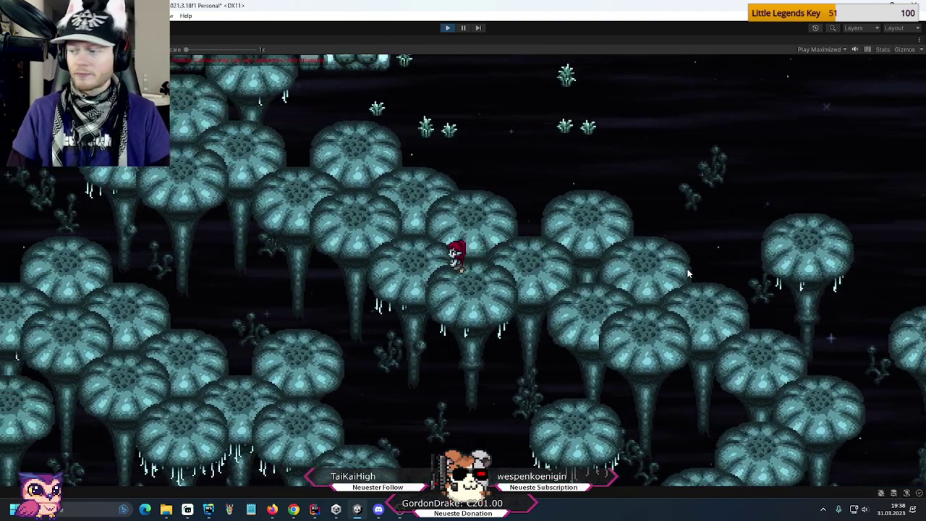
{"action": "key", "text": "Left"}
{"action": "key", "text": "Up"}
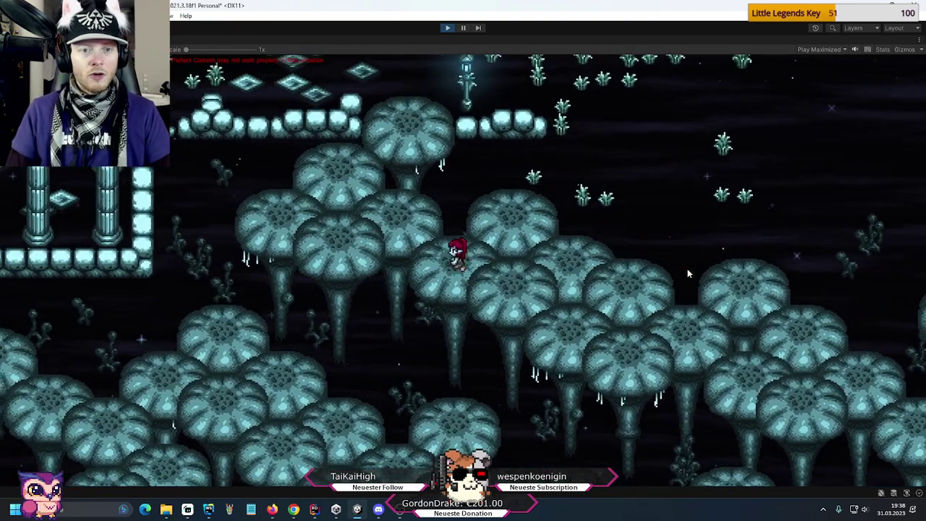
{"action": "key", "text": "Up"}
{"action": "key", "text": "Right"}
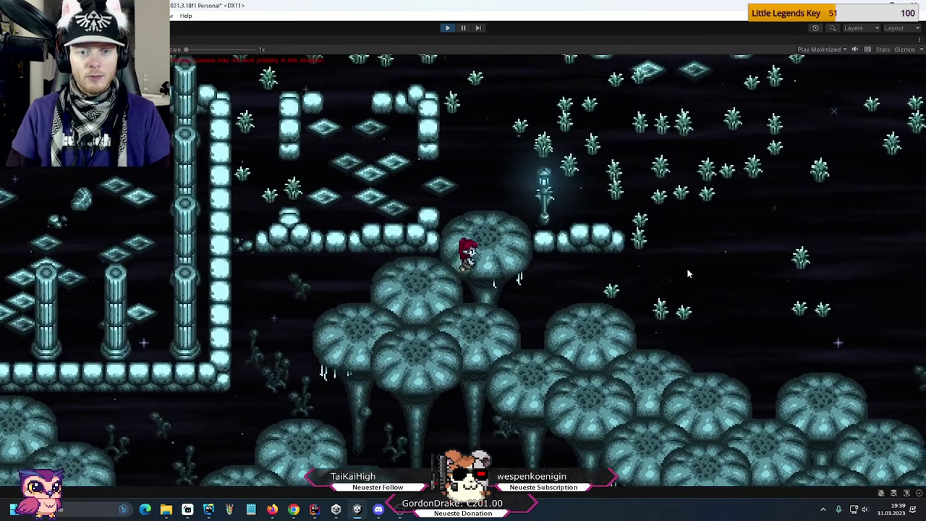
- Test the topmost mushroom caps at the wall gap, and walk the character past the street lamp to the statue's pillars
{"action": "key", "text": "Left"}
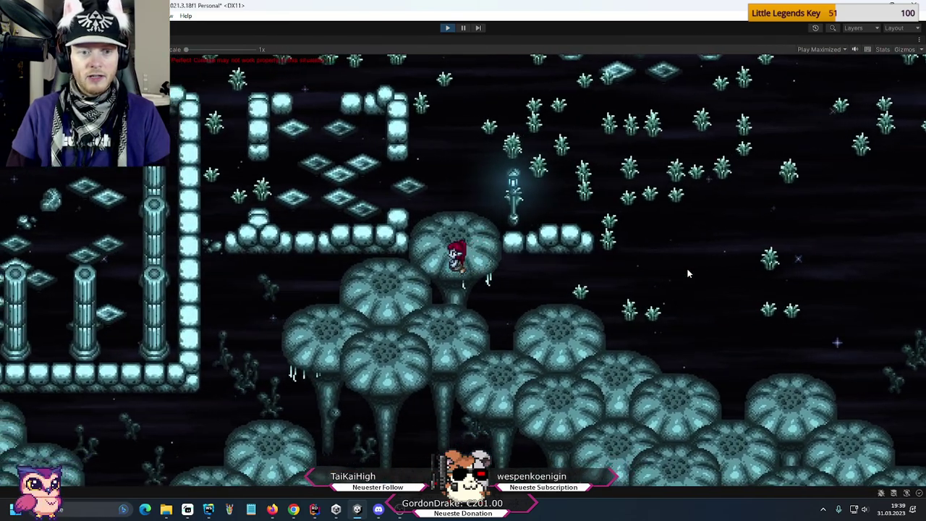
{"action": "key", "text": "Right"}
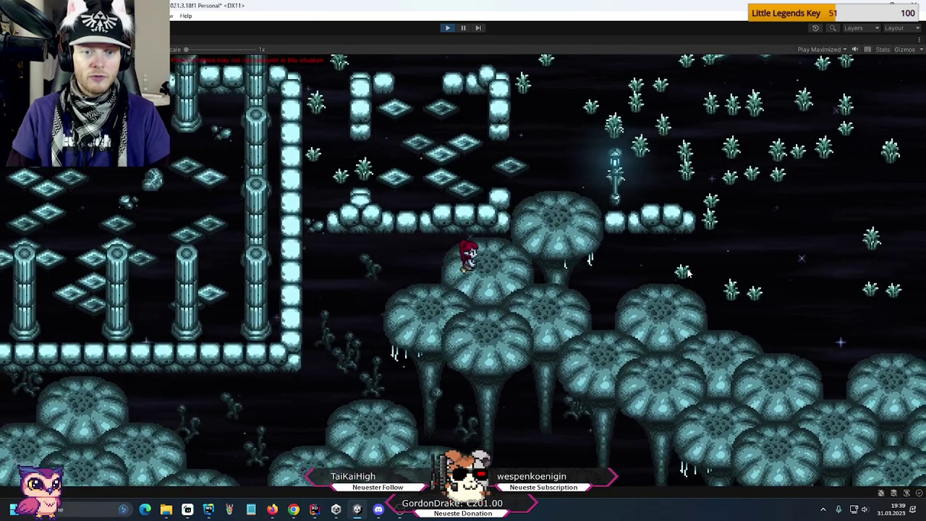
{"action": "key", "text": "Right"}
{"action": "key", "text": "Up"}
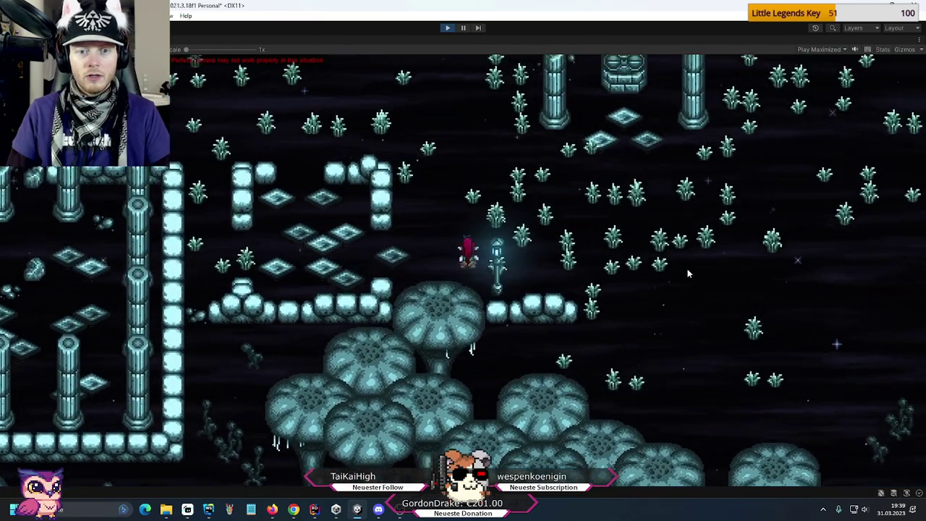
{"action": "key", "text": "Up"}
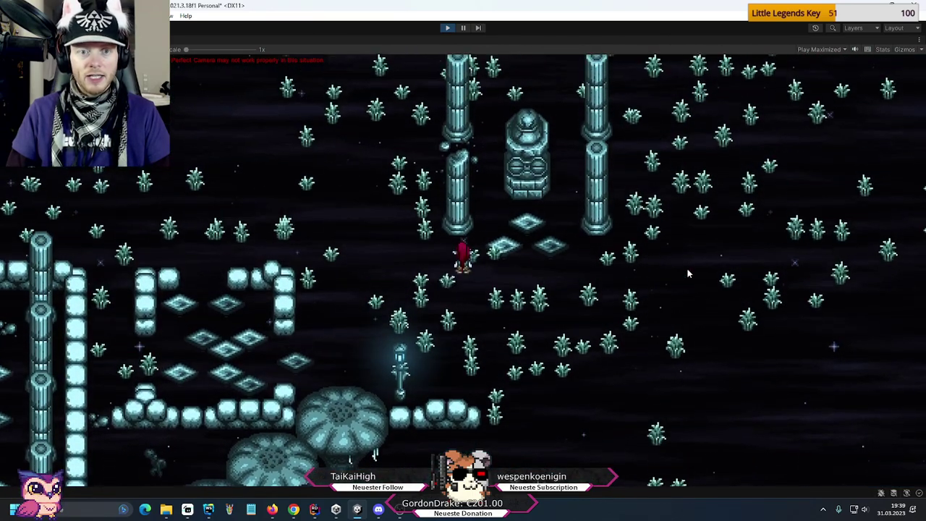
- Walk the character west through the grass above the small ruin and back toward the street lamp
{"action": "key", "text": "Left"}
{"action": "key", "text": "Left"}
{"action": "key", "text": "Up"}
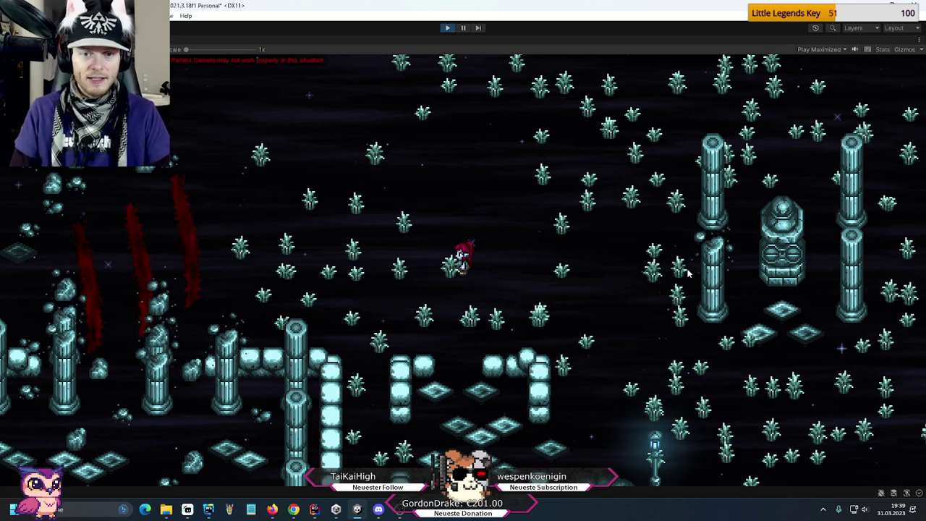
{"action": "key", "text": "d"}
{"action": "key", "text": "s"}
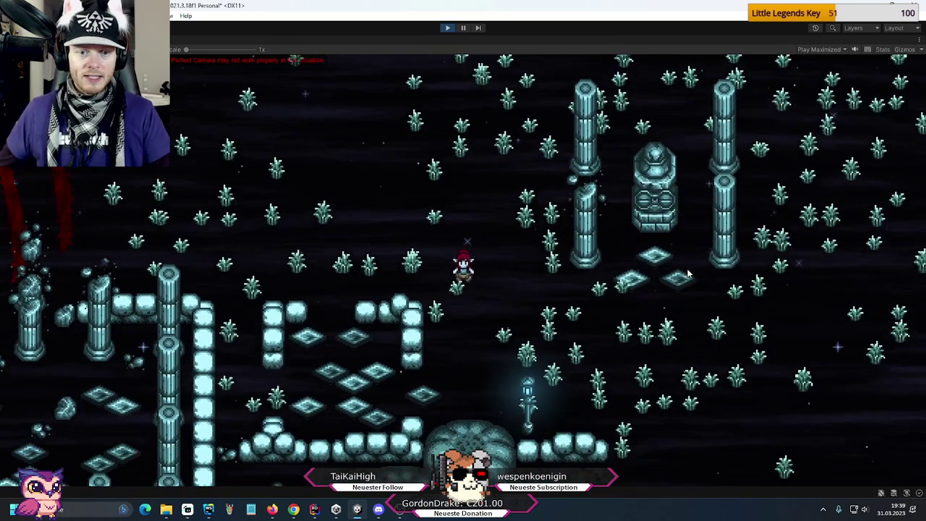
{"action": "key", "text": "s"}
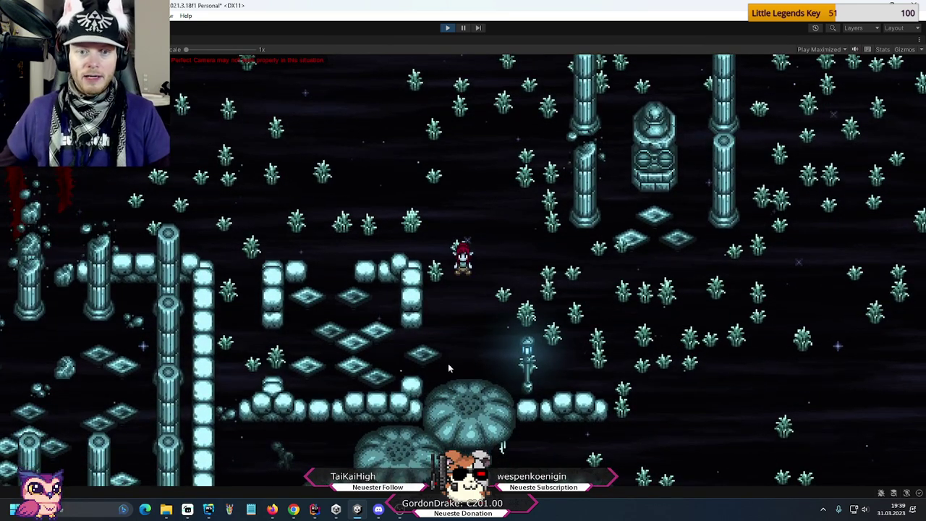
- Walk the character north through the grass beside the statue's pillars and back south to the street lamp
{"action": "key", "text": "w"}
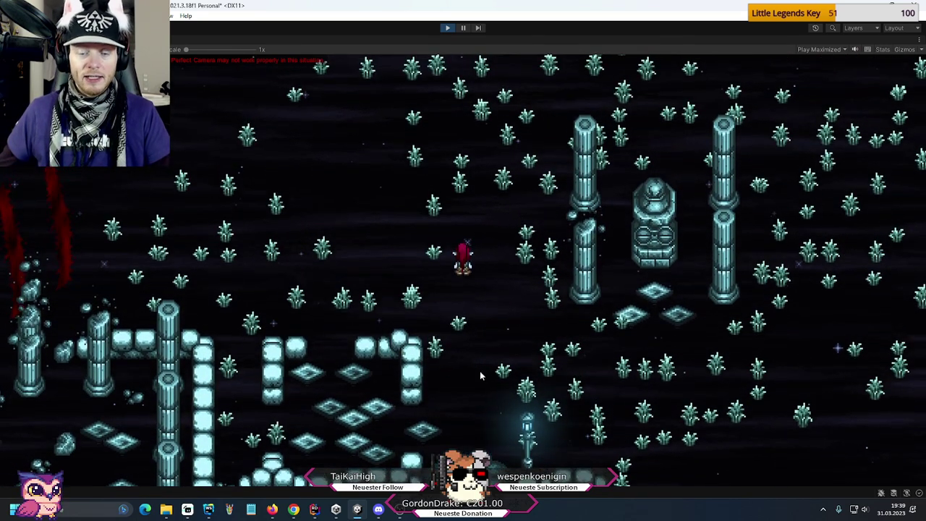
{"action": "key", "text": "w"}
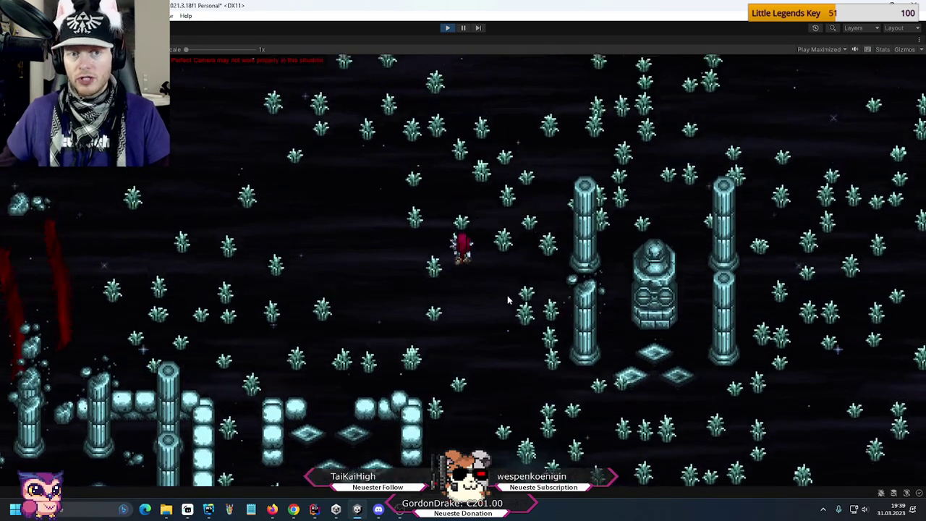
{"action": "key", "text": "s"}
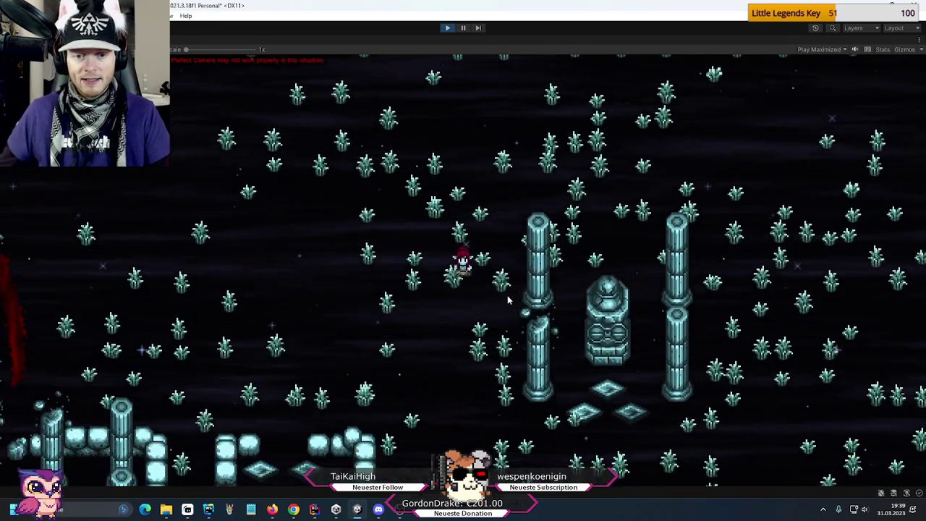
{"action": "key", "text": "s"}
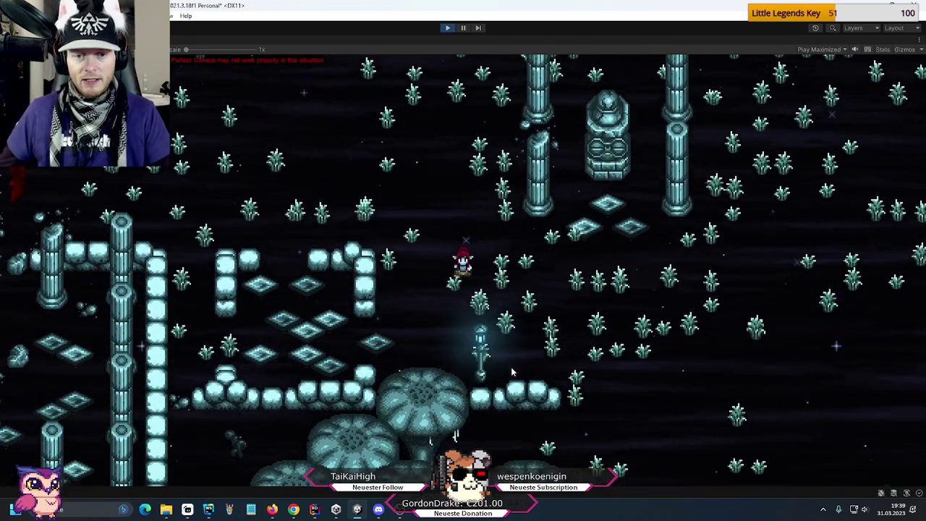
- Walk the character into the small ruin across its floor plates and back out to the street lamp
{"action": "key", "text": "a"}
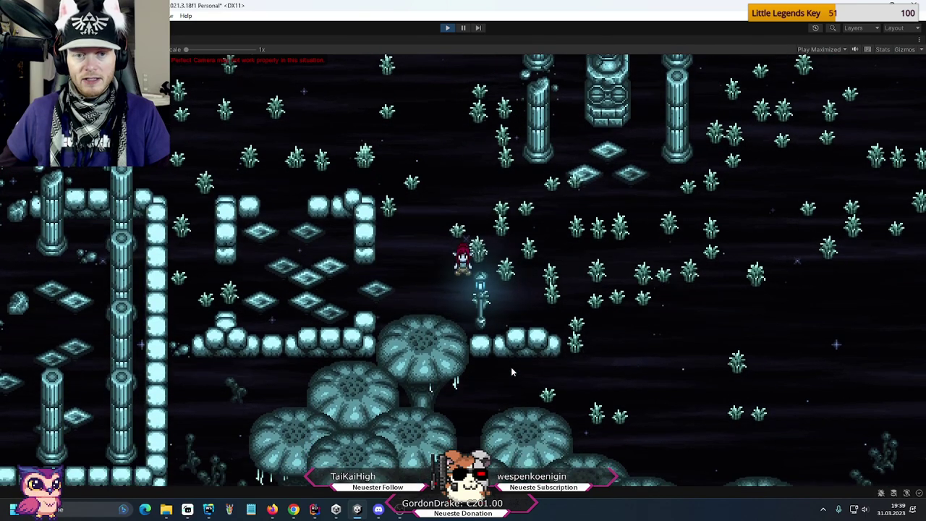
{"action": "key", "text": "a"}
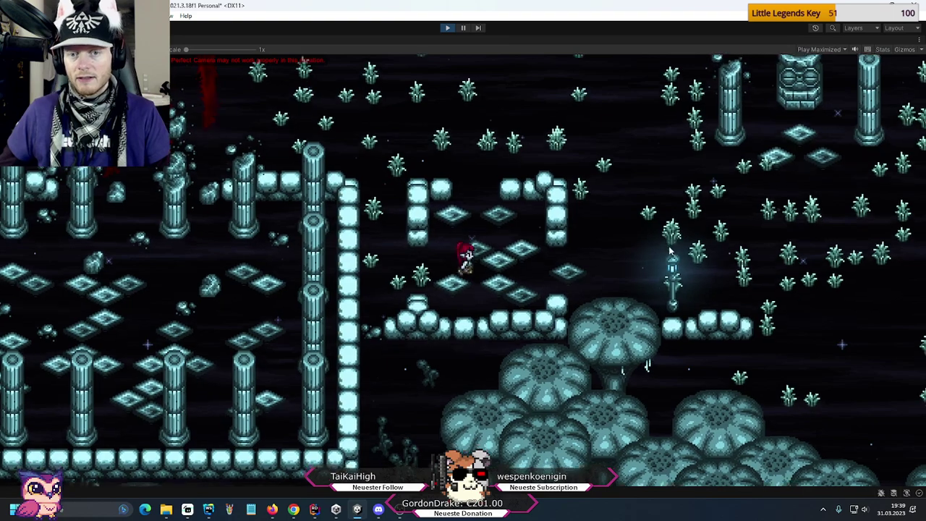
{"action": "key", "text": "d"}
{"action": "key", "text": "w"}
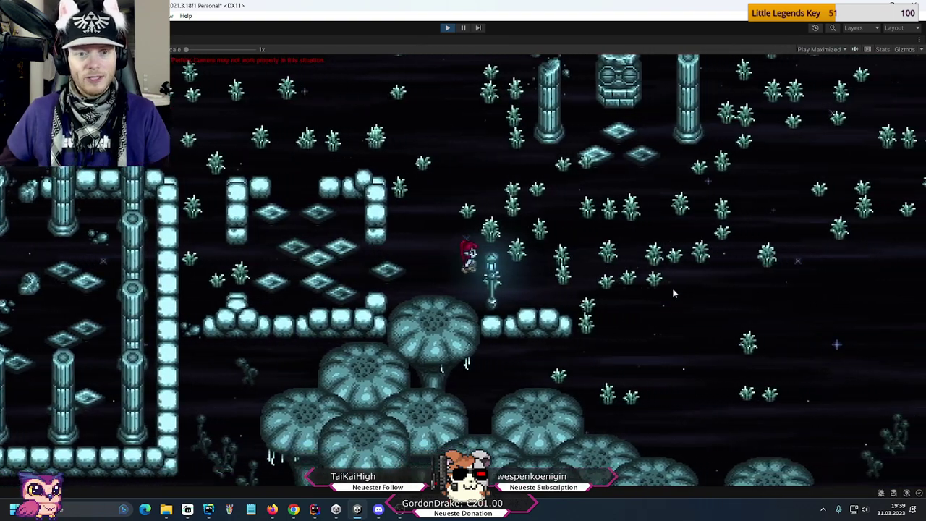
- Walk the character around the top of the small ruin and down the passage between it and the temple wall
{"action": "key", "text": "a"}
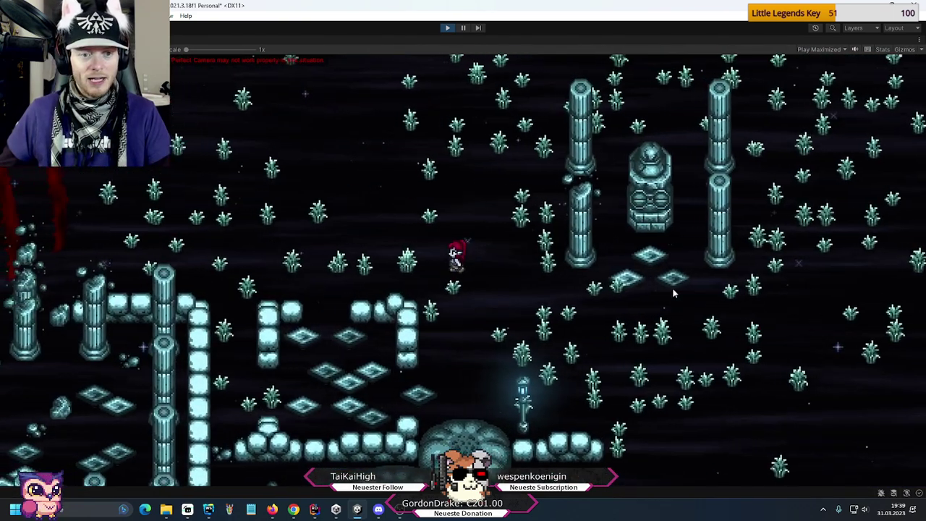
{"action": "key", "text": "a"}
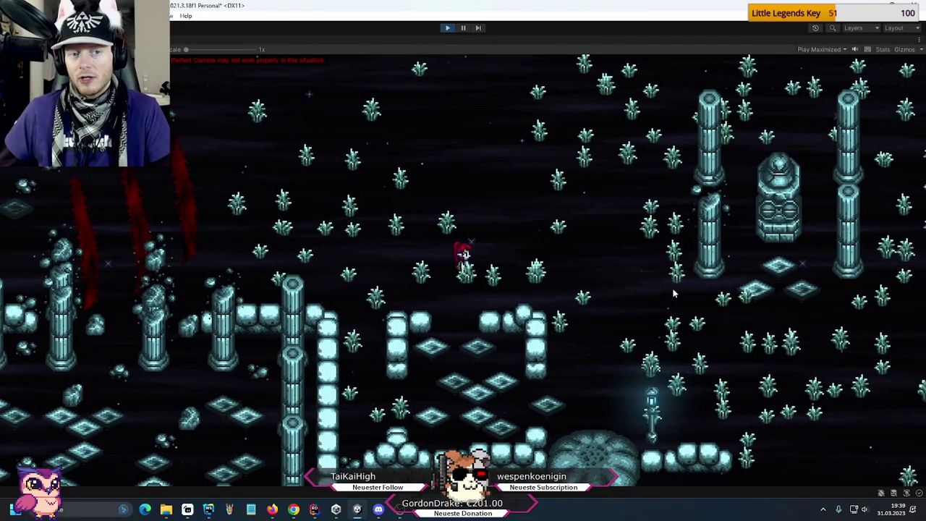
{"action": "key", "text": "s"}
{"action": "key", "text": "a"}
{"action": "key", "text": "s"}
{"action": "key", "text": "d"}
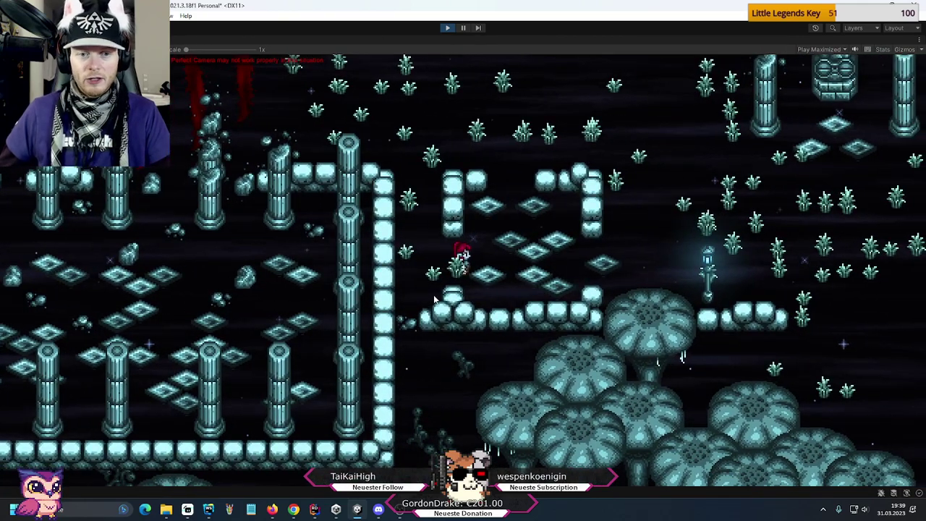
{"action": "key", "text": "a"}
{"action": "key", "text": "w"}
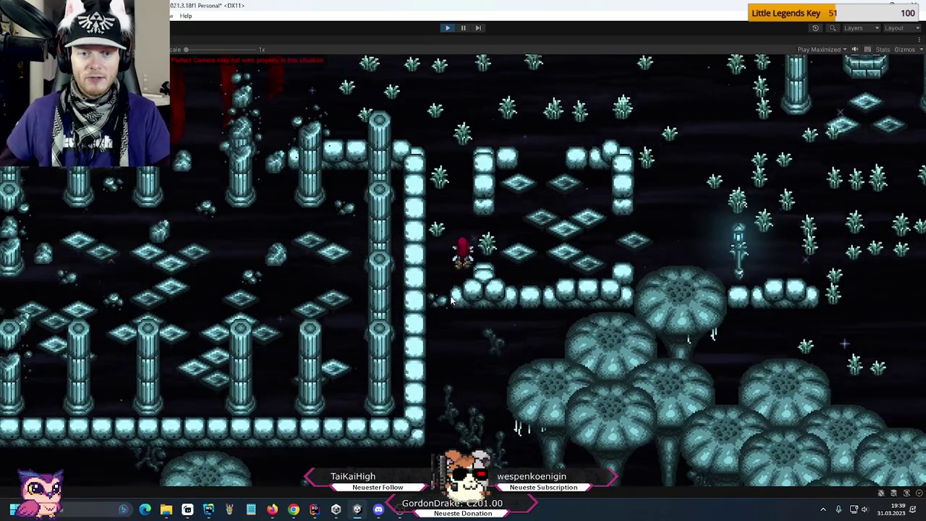
- Walk the character north out of the passage and west through the grass to the red rift scars
{"action": "key", "text": "w"}
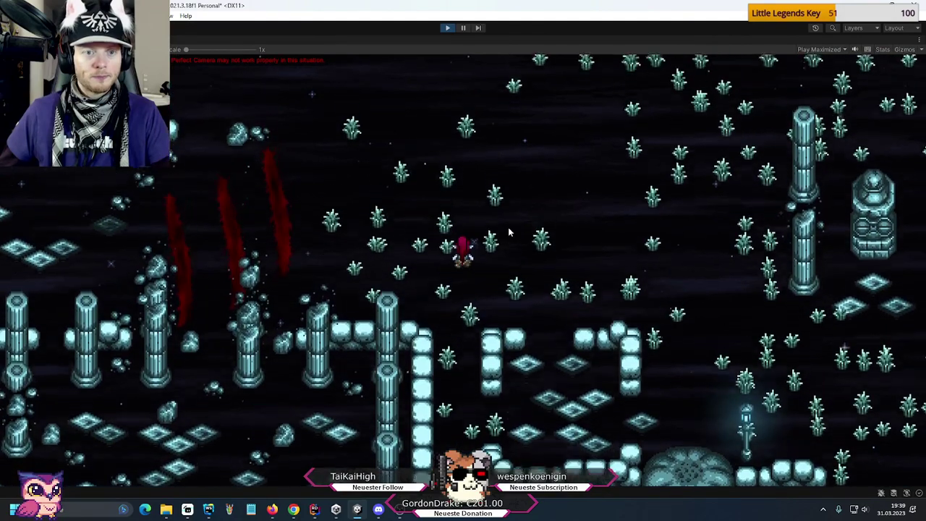
{"action": "key", "text": "a"}
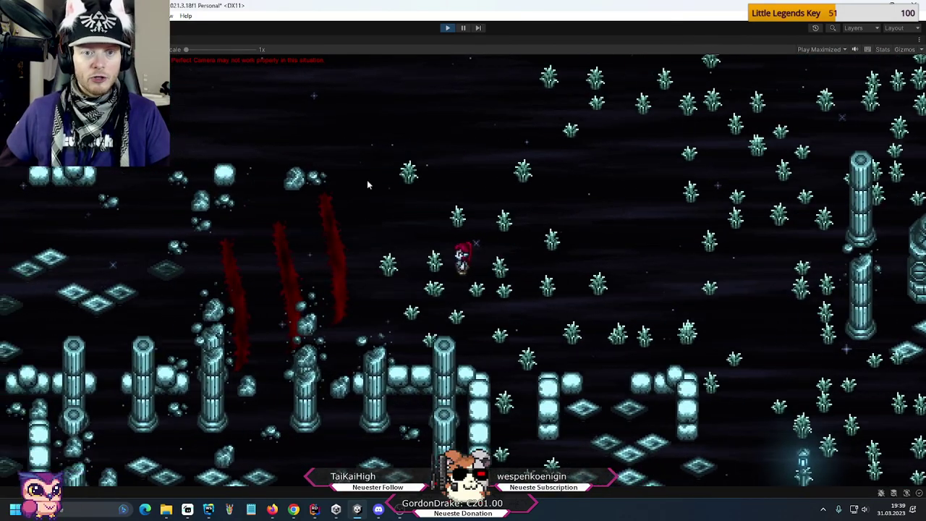
{"action": "key", "text": "d"}
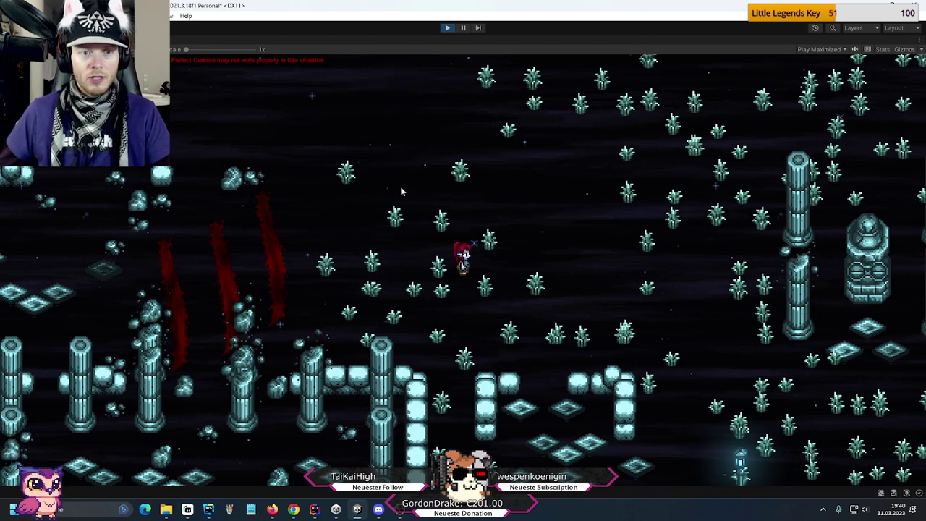
{"action": "key", "text": "a"}
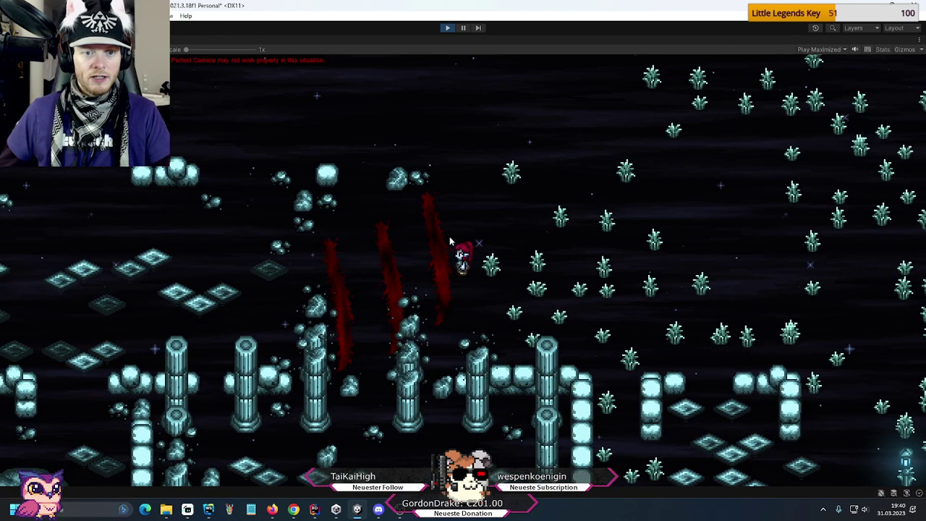
- Walk the character east from the red rift scars through the grass and south to the small ruin's northeast corner
{"action": "key", "text": "d"}
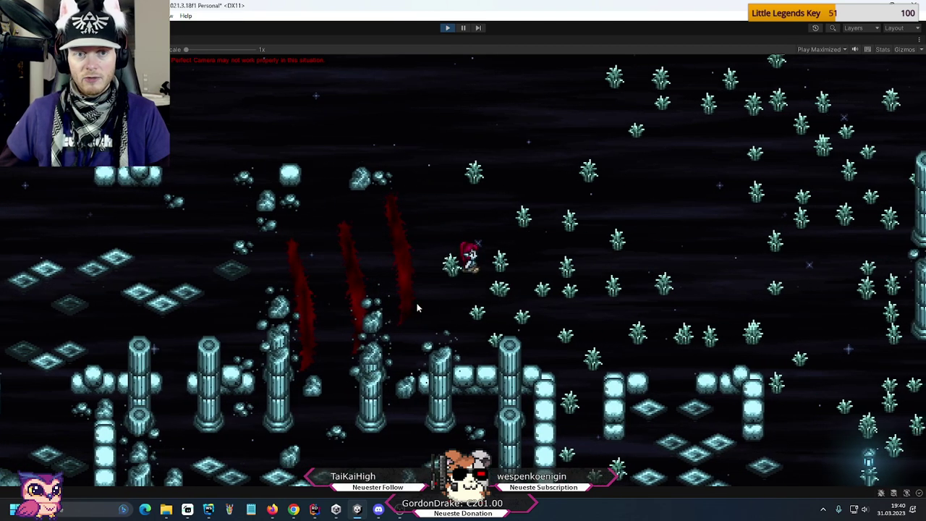
{"action": "key", "text": "s"}
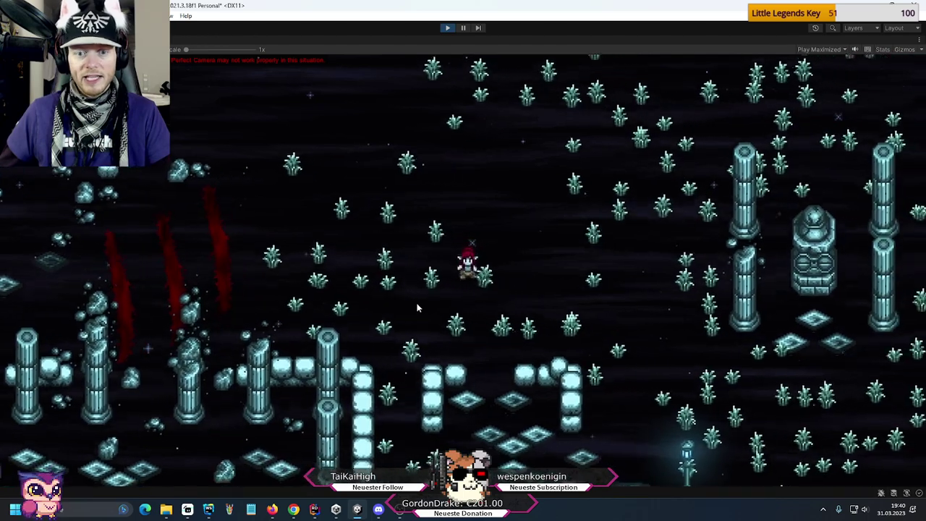
{"action": "key", "text": "d"}
{"action": "key", "text": "s"}
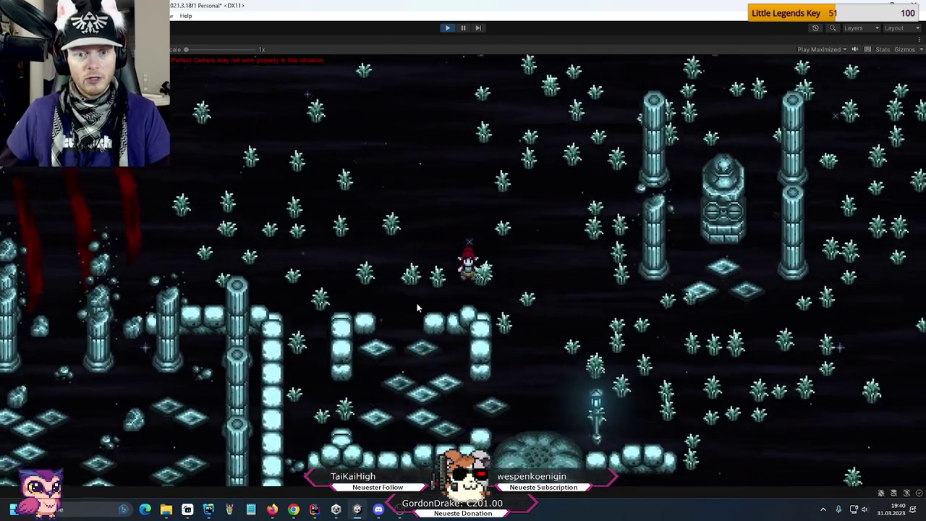
{"action": "key", "text": "a"}
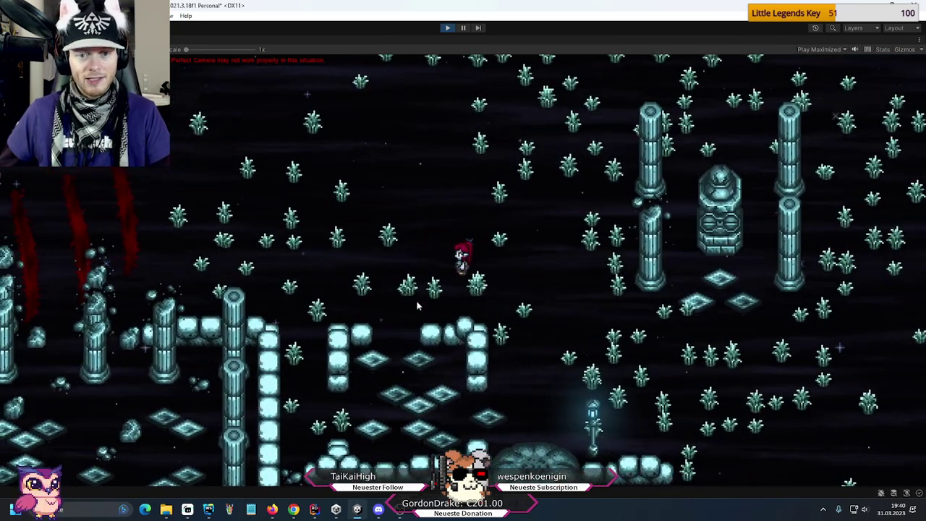
{"action": "key", "text": "d"}
{"action": "key", "text": "s"}
{"action": "key", "text": "s"}
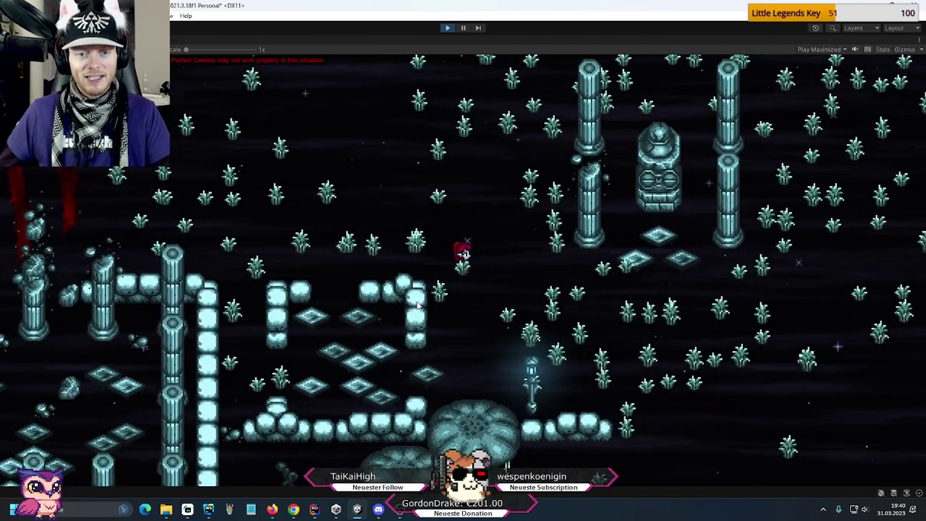
- Walk the character north through the grass to the clumps northwest of the statue
{"action": "key", "text": "w"}
{"action": "key", "text": "a"}
{"action": "key", "text": "w"}
{"action": "key", "text": "a"}
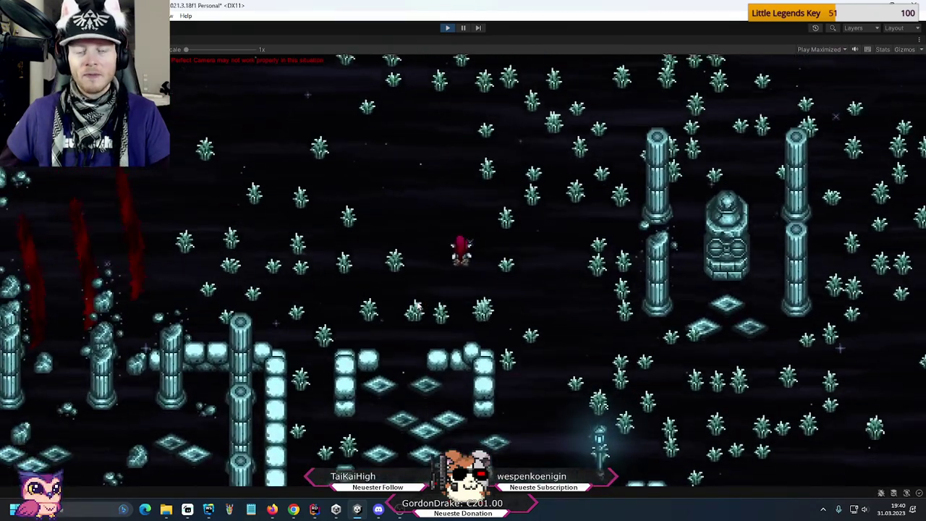
{"action": "key", "text": "d"}
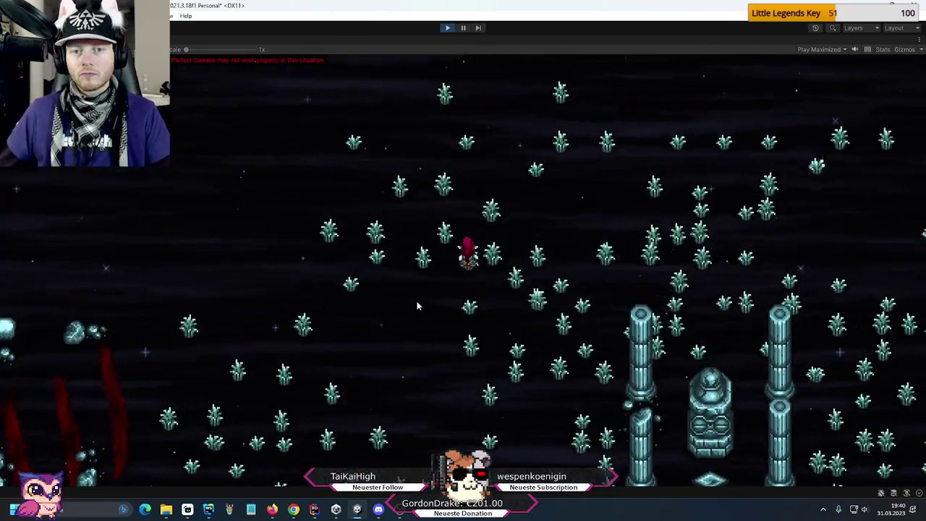
- Walk the character back south through the grass along the west side of the statue's pillars
{"action": "key", "text": "s"}
{"action": "key", "text": "s"}
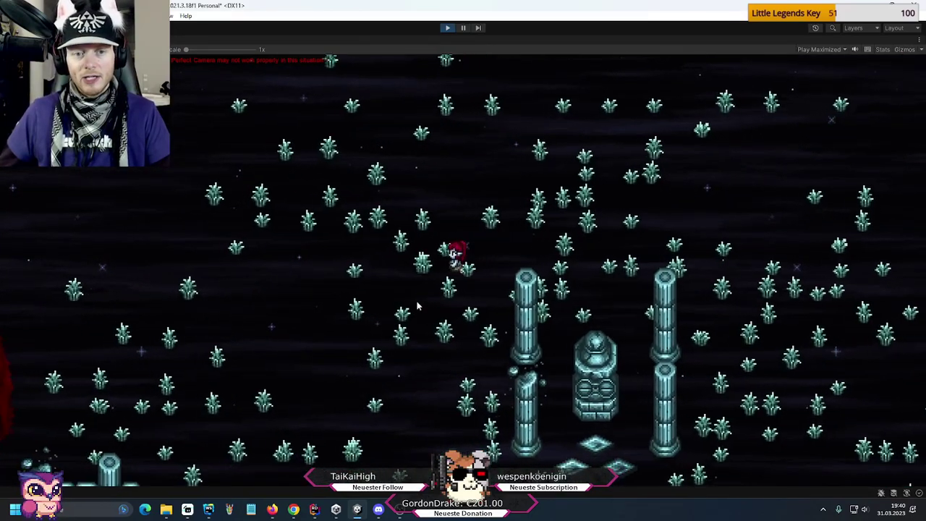
{"action": "key", "text": "a"}
{"action": "key", "text": "s"}
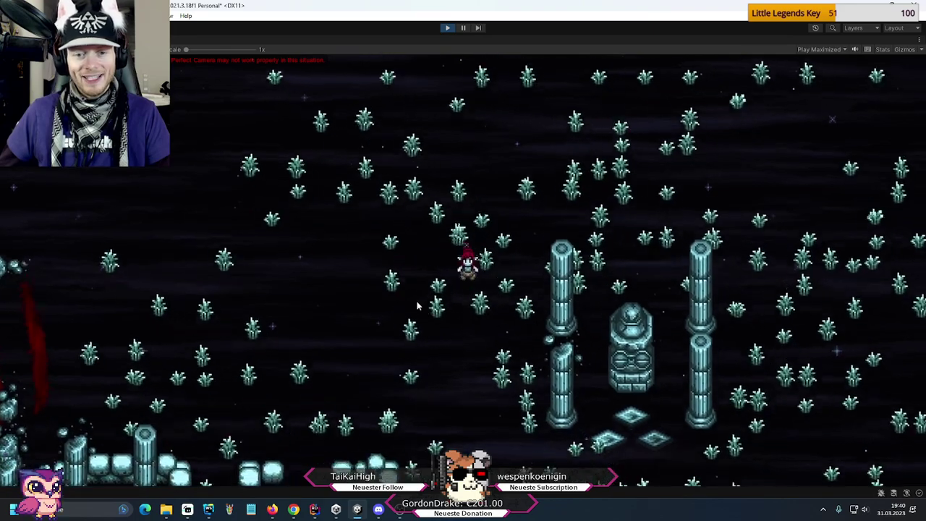
{"action": "key", "text": "d"}
{"action": "key", "text": "s"}
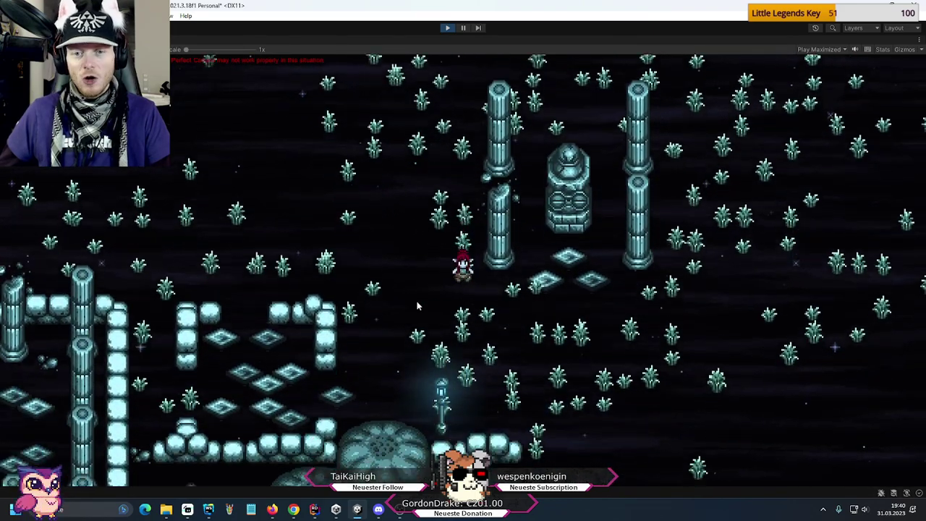
- Walk the character southeast past the street lamp to the mushrooms' edge and stop the playtest
{"action": "key", "text": "d"}
{"action": "key", "text": "s"}
{"action": "key", "text": "d"}
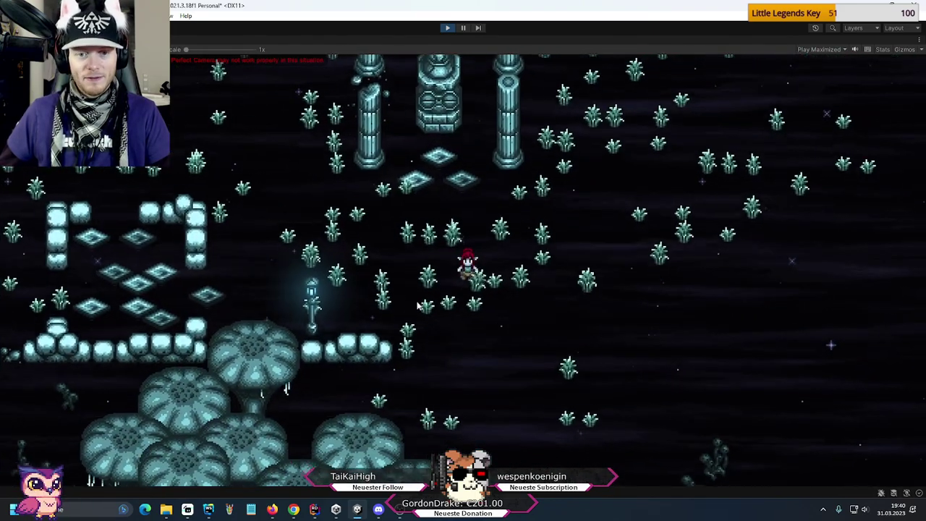
{"action": "key", "text": "s"}
{"action": "key", "text": "a"}
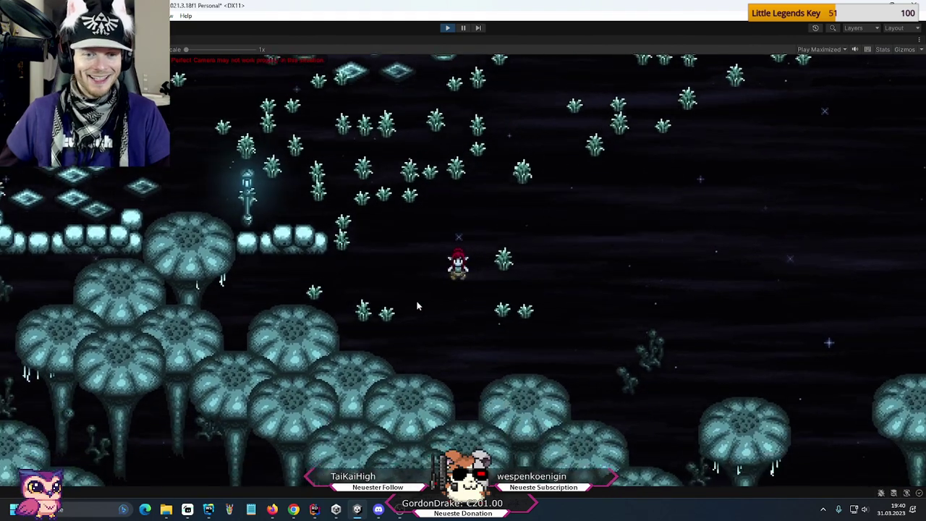
{"action": "left_click", "coordinate": [447, 29]}
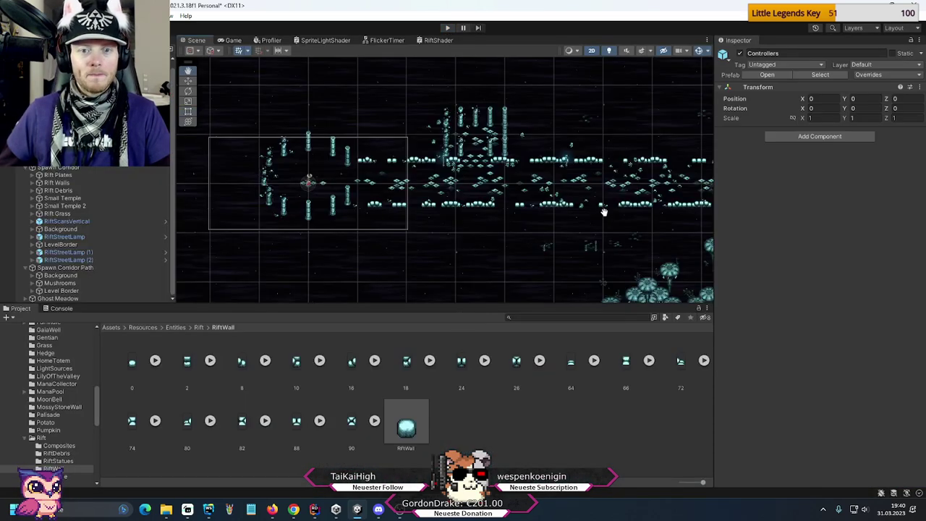
- Move the lone grass clump RiftGrass (10) from beside the rift scars east to X 119.5, Y 3.5
{"action": "middle_click_drag", "start_coordinate": [603, 212], "coordinate": [418, 202]}
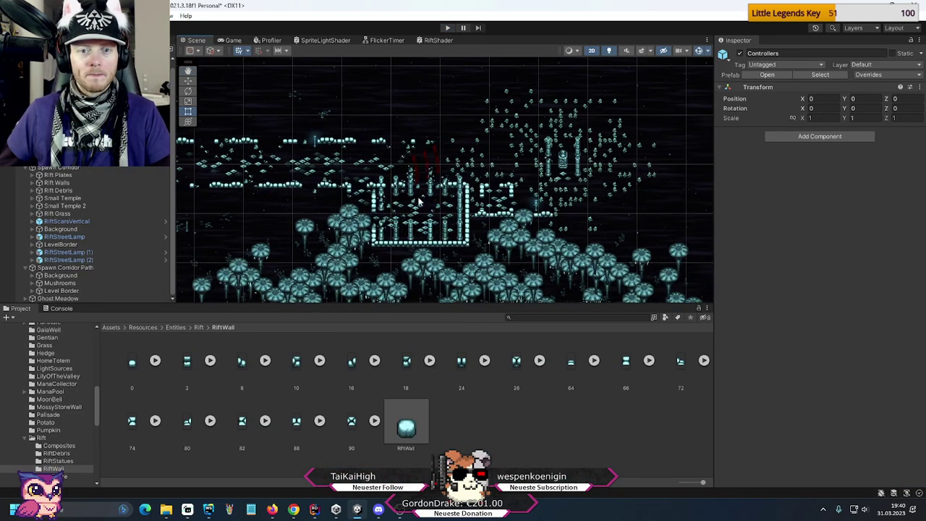
{"action": "middle_click_drag", "start_coordinate": [461, 248], "coordinate": [426, 239]}
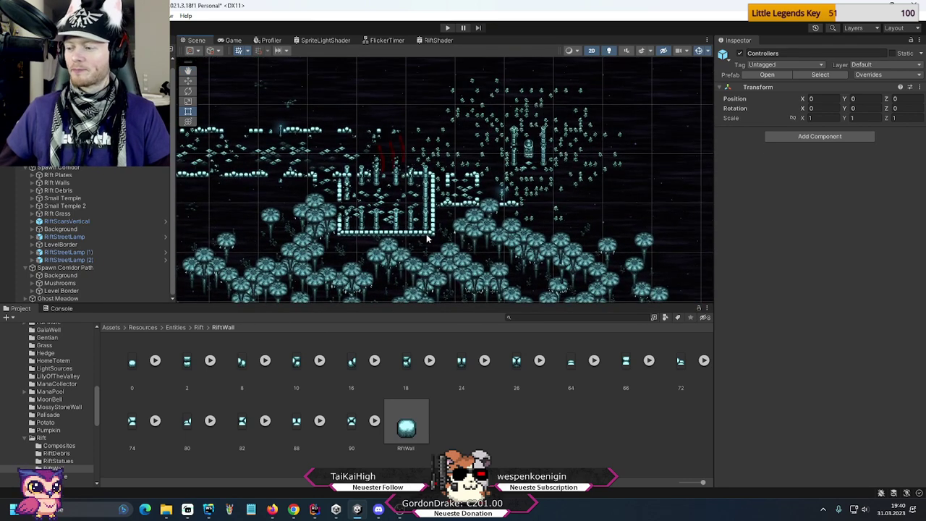
{"action": "scroll", "coordinate": [486, 116], "scroll_direction": "up", "scroll_amount": 4}
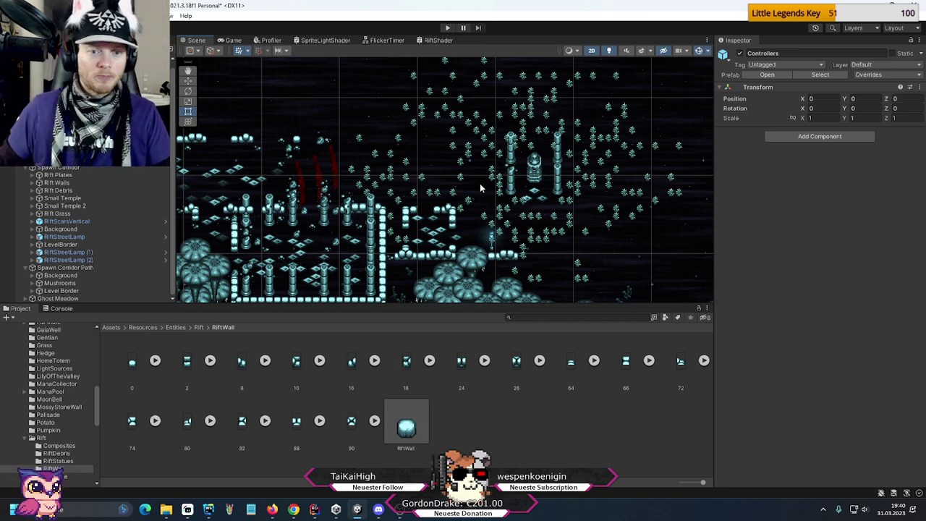
{"action": "middle_click_drag", "start_coordinate": [304, 118], "coordinate": [556, 173]}
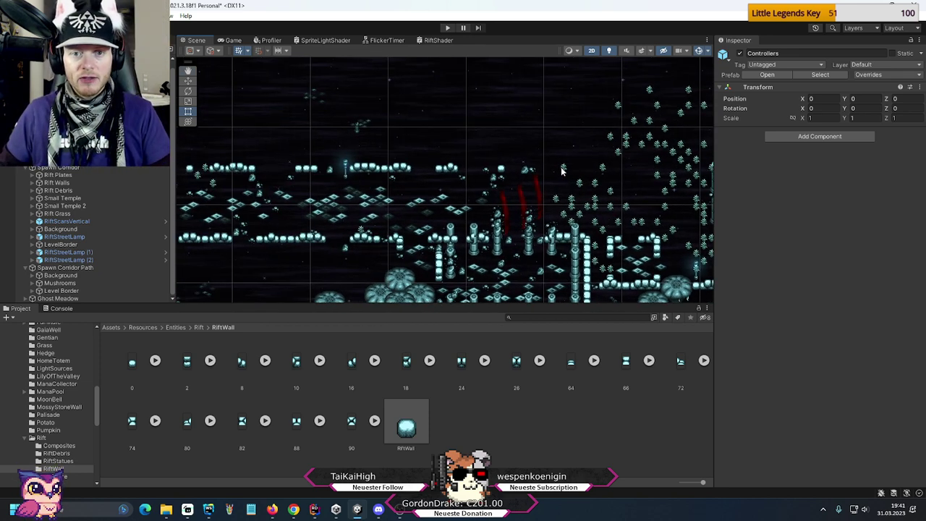
{"action": "left_click", "coordinate": [561, 170]}
{"action": "left_click", "coordinate": [565, 171]}
{"action": "middle_click_drag", "start_coordinate": [630, 172], "coordinate": [470, 191]}
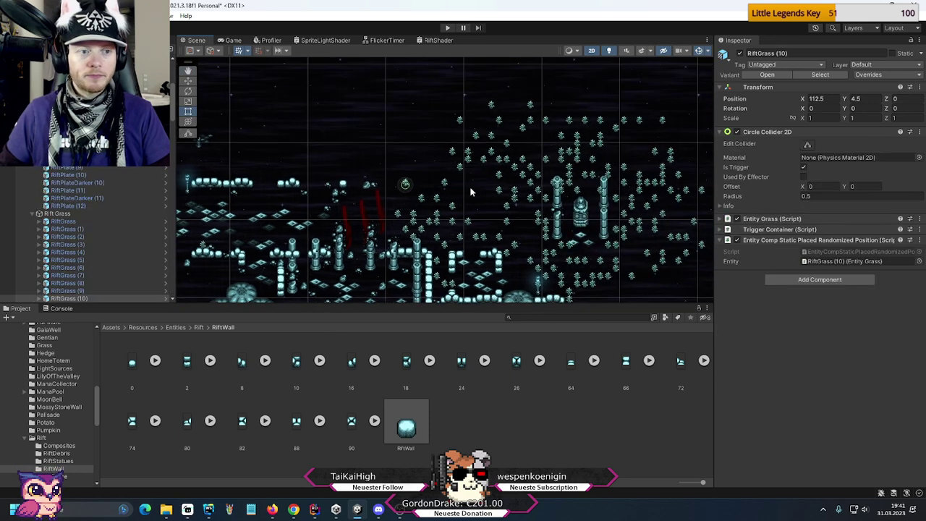
{"action": "scroll", "coordinate": [421, 208], "scroll_direction": "up", "scroll_amount": 5}
{"action": "left_click", "coordinate": [188, 81]}
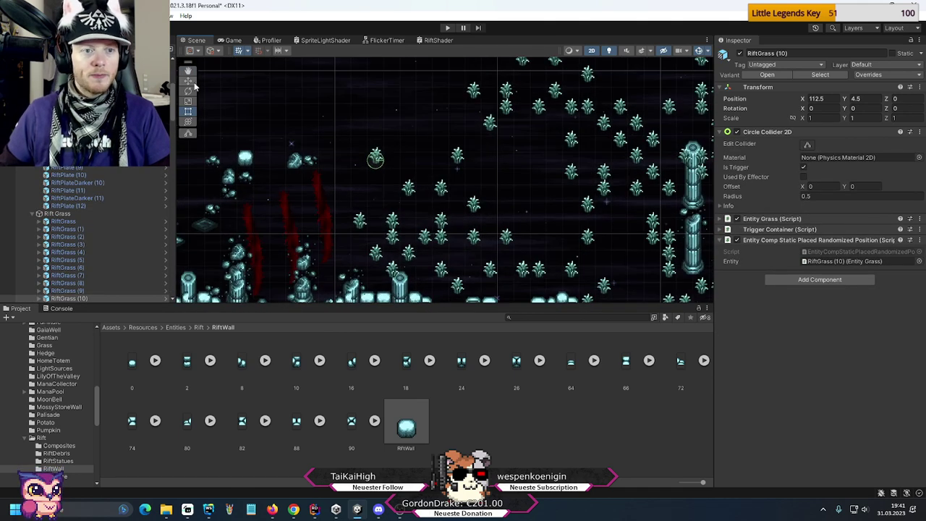
{"action": "left_click_drag", "start_coordinate": [382, 147], "coordinate": [493, 162]}
- Select the group of 13 grass clumps just east of the rift scars and move it northeast into the meadow
{"action": "middle_click_drag", "start_coordinate": [493, 161], "coordinate": [558, 181]}
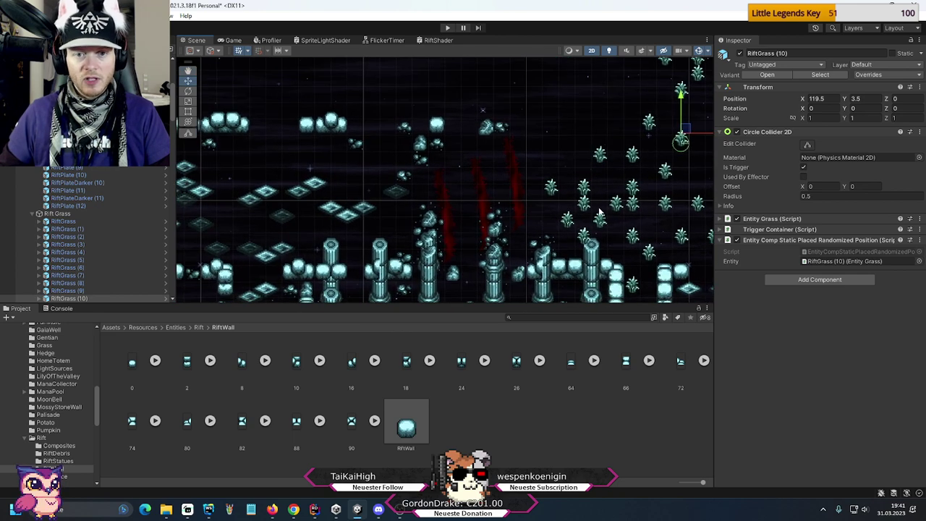
{"action": "middle_click_drag", "start_coordinate": [599, 210], "coordinate": [457, 213]}
{"action": "left_click_drag", "start_coordinate": [396, 134], "coordinate": [511, 254]}
{"action": "middle_click_drag", "start_coordinate": [568, 192], "coordinate": [506, 201]}
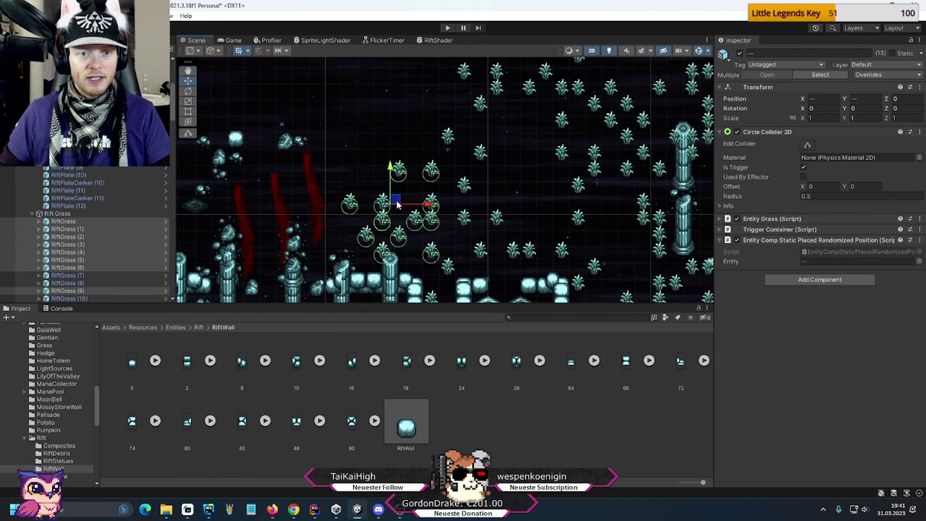
{"action": "left_click_drag", "start_coordinate": [396, 205], "coordinate": [589, 135]}
- Duplicate the single wall block RiftWall (32) and place the copy east of the rift scars at X 110.5, Y 4.5
{"action": "middle_click_drag", "start_coordinate": [418, 171], "coordinate": [605, 159]}
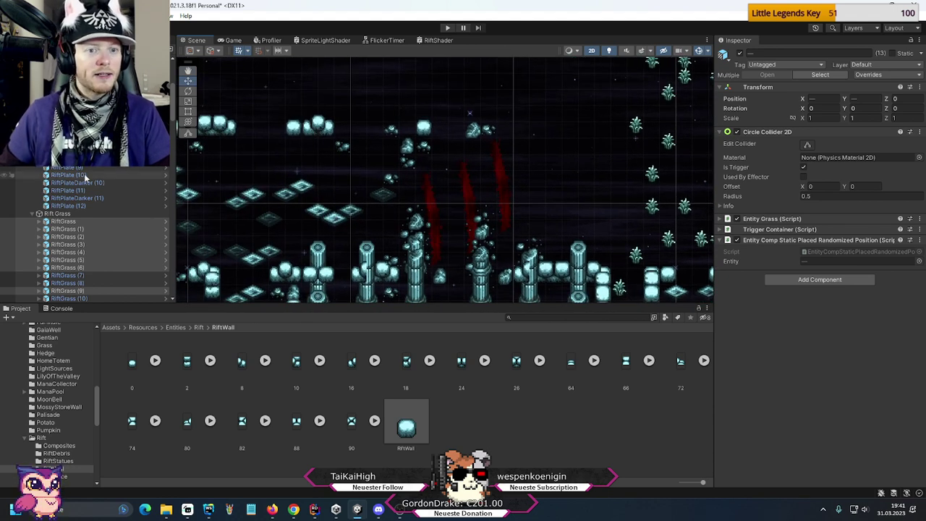
{"action": "middle_click_drag", "start_coordinate": [307, 127], "coordinate": [337, 161]}
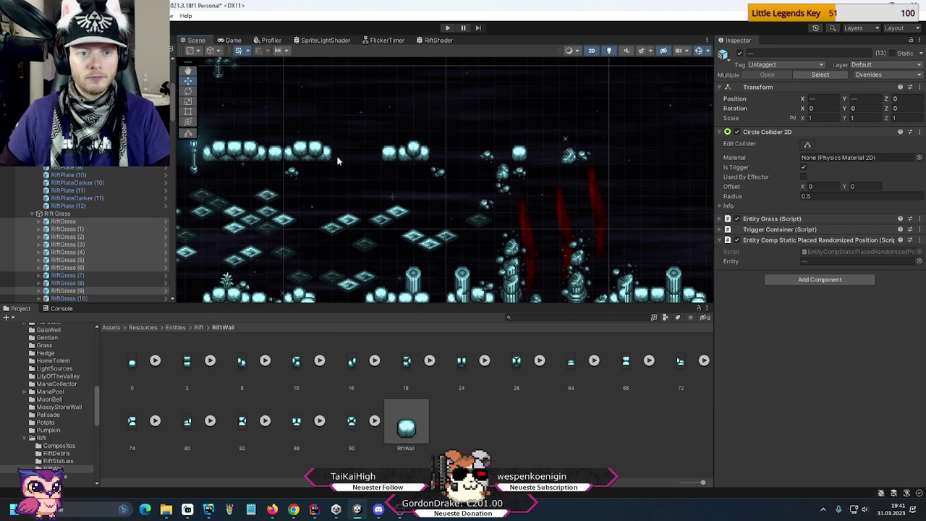
{"action": "left_click", "coordinate": [282, 158]}
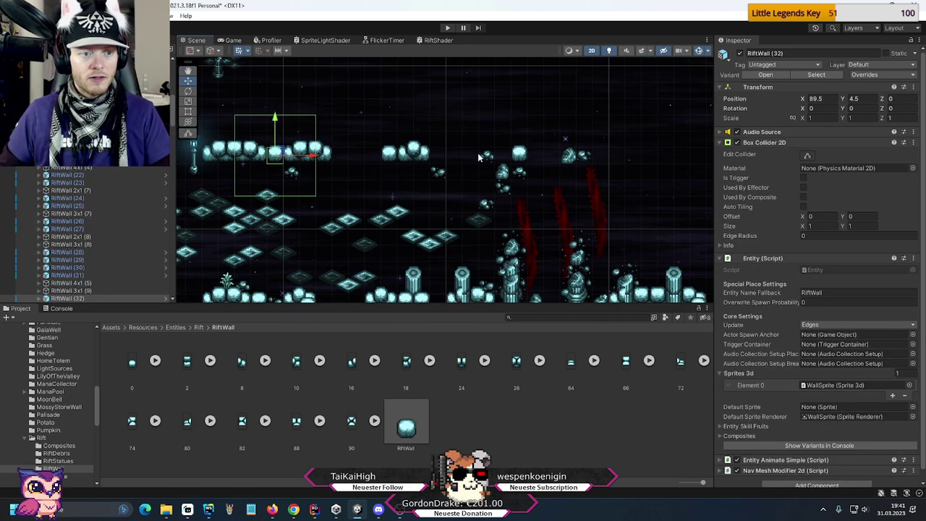
{"action": "middle_click_drag", "start_coordinate": [506, 154], "coordinate": [407, 170]}
{"action": "key", "text": "ctrl+d"}
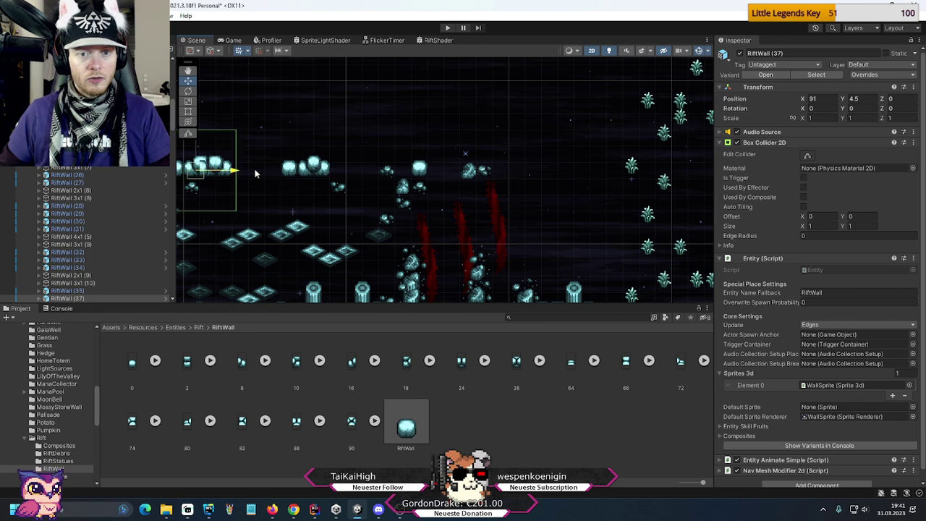
{"action": "left_click_drag", "start_coordinate": [212, 172], "coordinate": [553, 172]}
{"action": "middle_click_drag", "start_coordinate": [329, 187], "coordinate": [442, 186]}
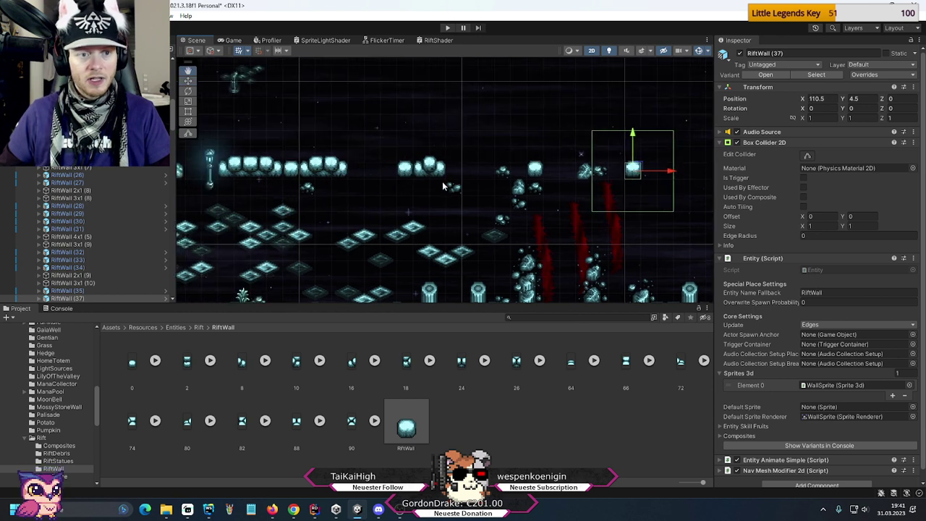
- Try to extend the upper wall with a copy of one block from RiftWall 2x1 (9), and undo the copy
{"action": "left_click", "coordinate": [261, 171]}
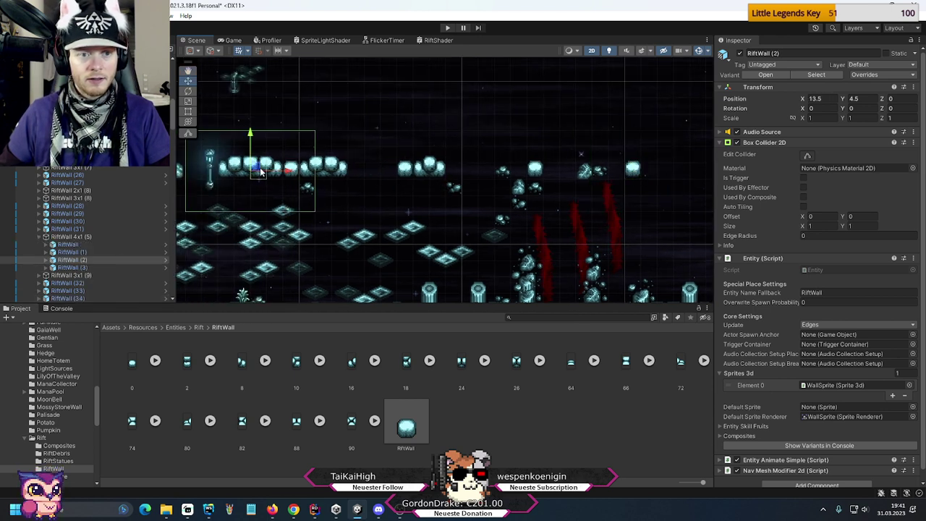
{"action": "left_click", "coordinate": [429, 170]}
{"action": "middle_click_drag", "start_coordinate": [552, 187], "coordinate": [443, 187]}
{"action": "key", "text": "ctrl+d"}
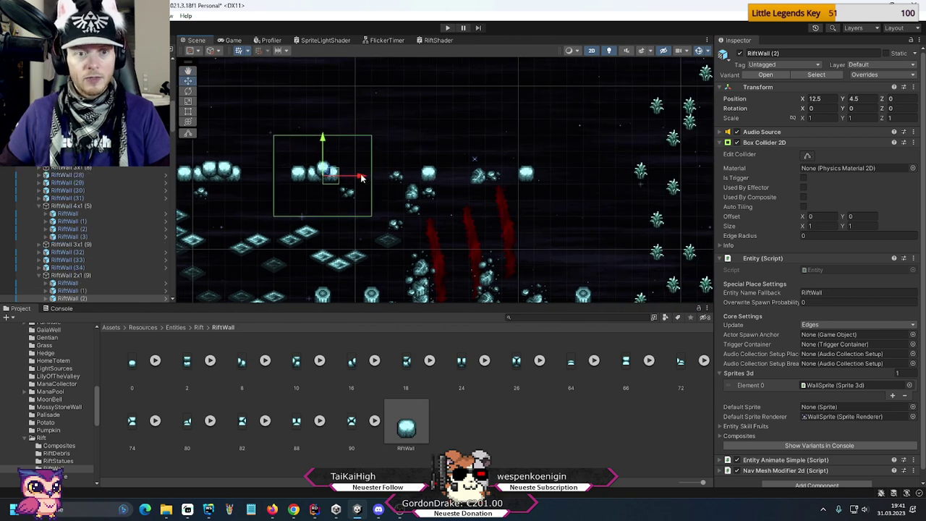
{"action": "left_click_drag", "start_coordinate": [360, 176], "coordinate": [581, 181]}
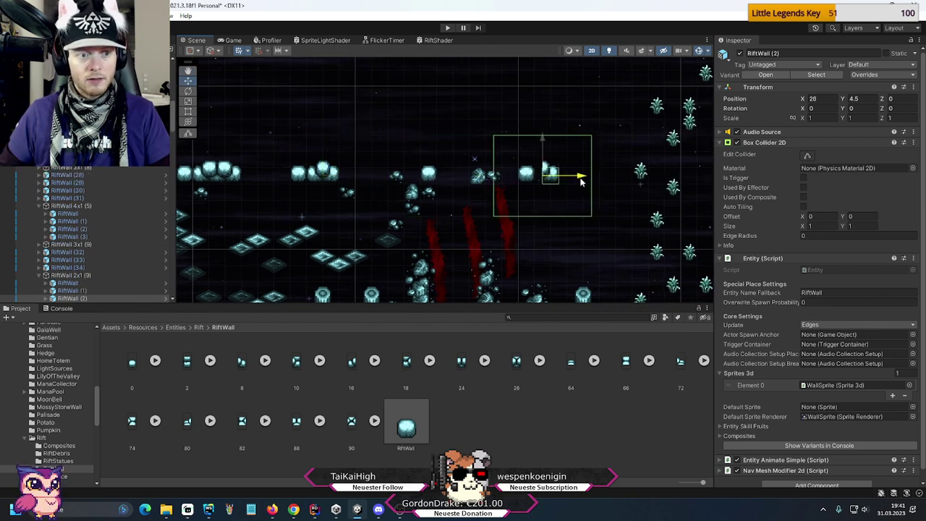
{"action": "key", "text": "ctrl+z"}
{"action": "key", "text": "ctrl+z"}
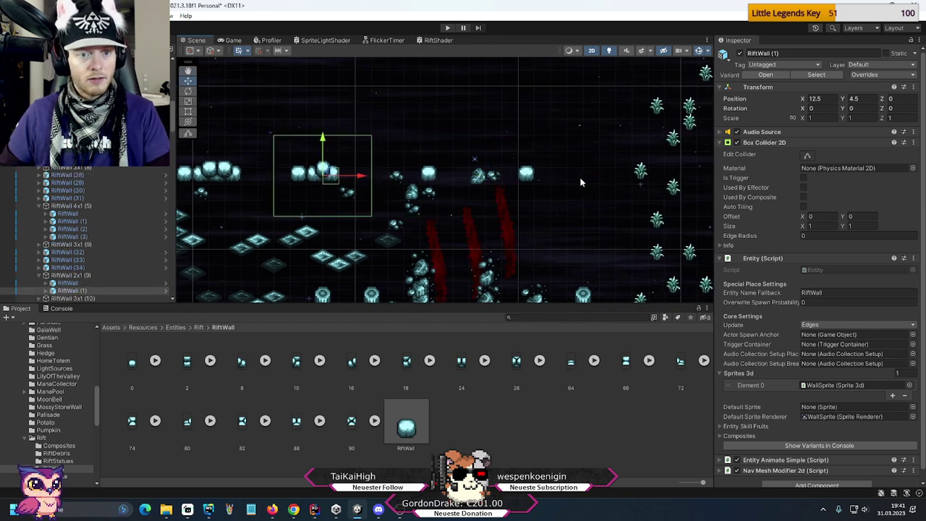
- Duplicate the whole RiftWall 2x1 (9) segment and place the copy at X 100, beside the single block east of the scars
{"action": "left_click", "coordinate": [72, 275]}
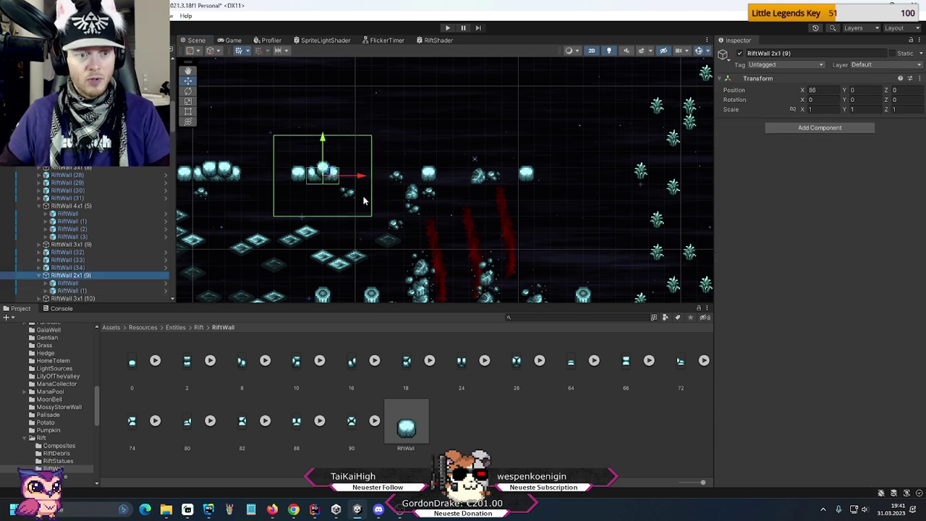
{"action": "key", "text": "ctrl+d"}
{"action": "left_click_drag", "start_coordinate": [356, 177], "coordinate": [586, 178]}
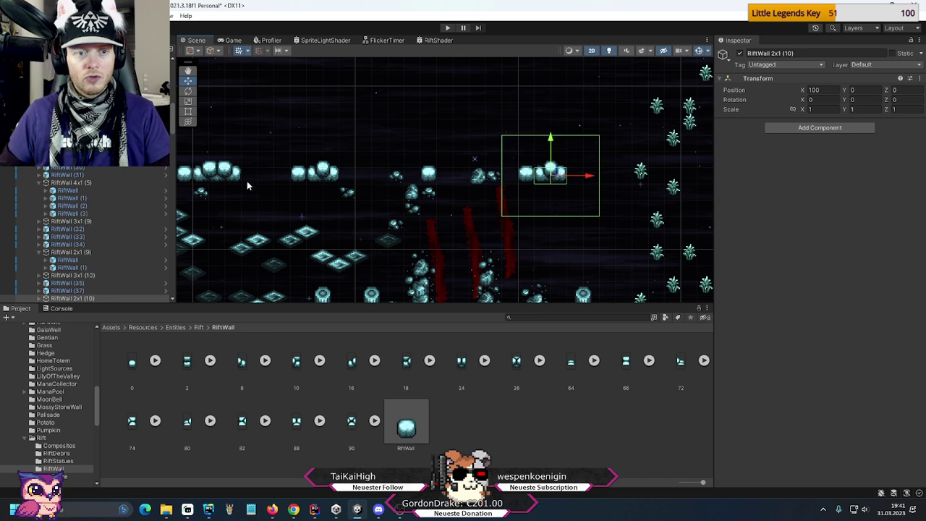
- Duplicate the RiftWall 3x1 (9) segment and place the copy at X 102.75, east of the copied two-block segment
{"action": "left_click", "coordinate": [214, 179]}
{"action": "left_click", "coordinate": [215, 178]}
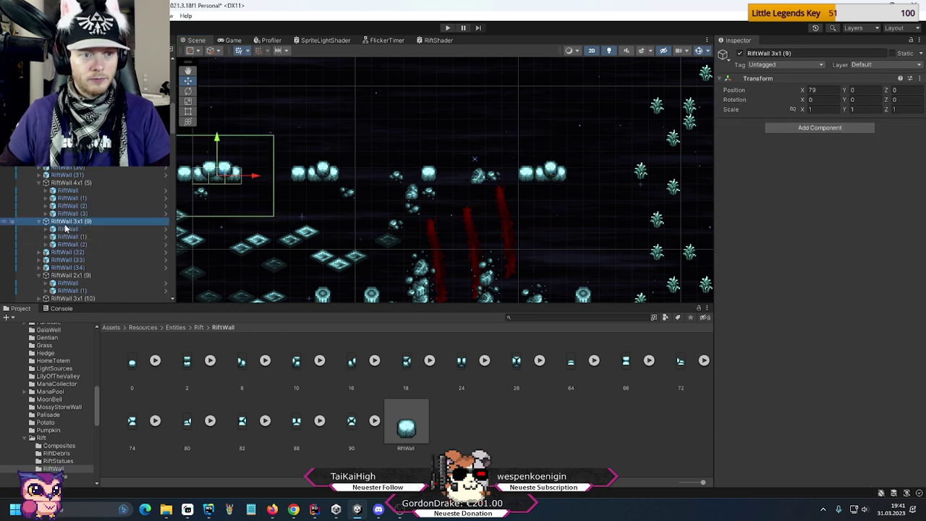
{"action": "key", "text": "ctrl+d"}
{"action": "left_click_drag", "start_coordinate": [256, 175], "coordinate": [640, 171]}
- Move the grass tuft RiftGrass (7) away from the end of the upper wall to X 122.5, Y 2.5
{"action": "middle_click_drag", "start_coordinate": [620, 265], "coordinate": [465, 230]}
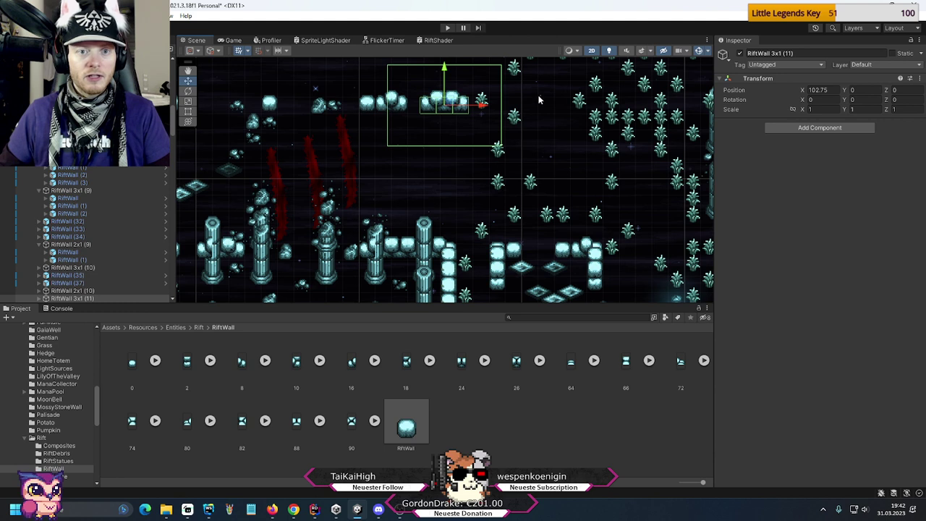
{"action": "left_click", "coordinate": [484, 100]}
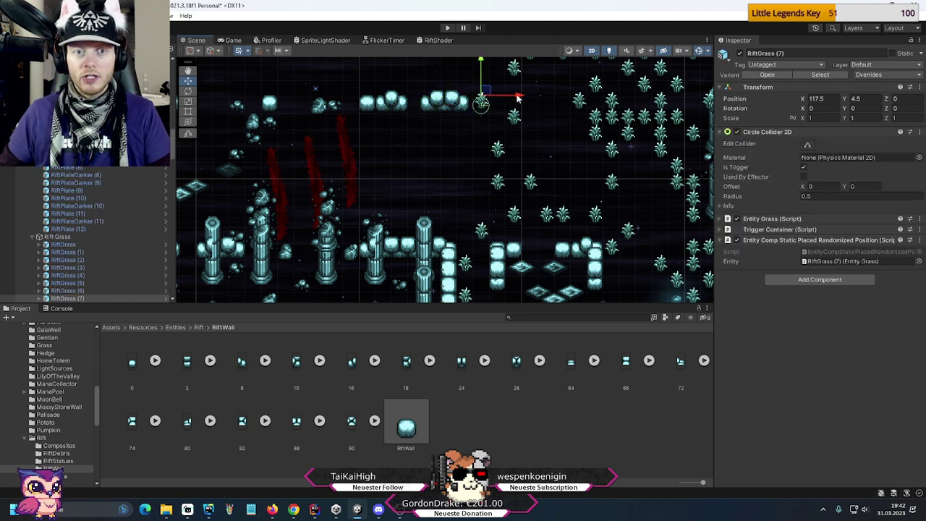
{"action": "left_click_drag", "start_coordinate": [483, 98], "coordinate": [562, 129]}
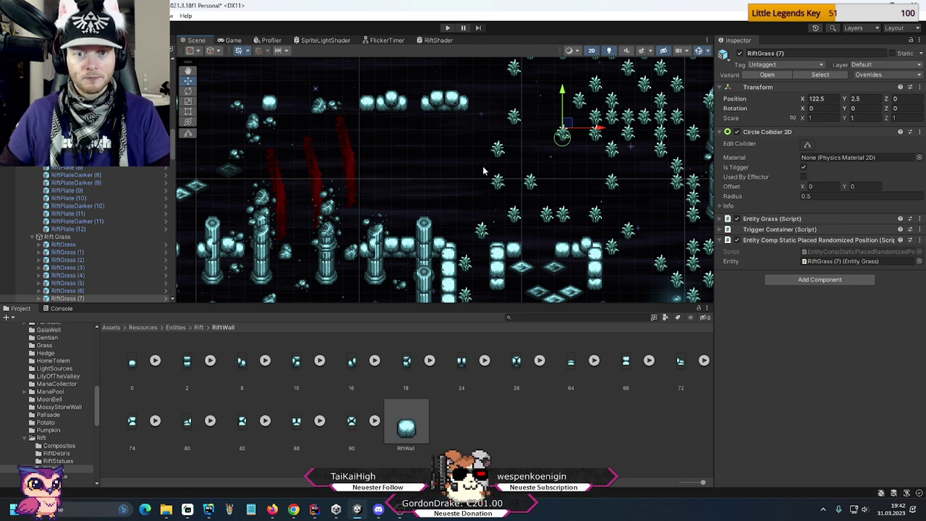
{"action": "scroll", "coordinate": [483, 171], "scroll_direction": "down", "scroll_amount": 3}
{"action": "middle_click_drag", "start_coordinate": [483, 171], "coordinate": [652, 187]}
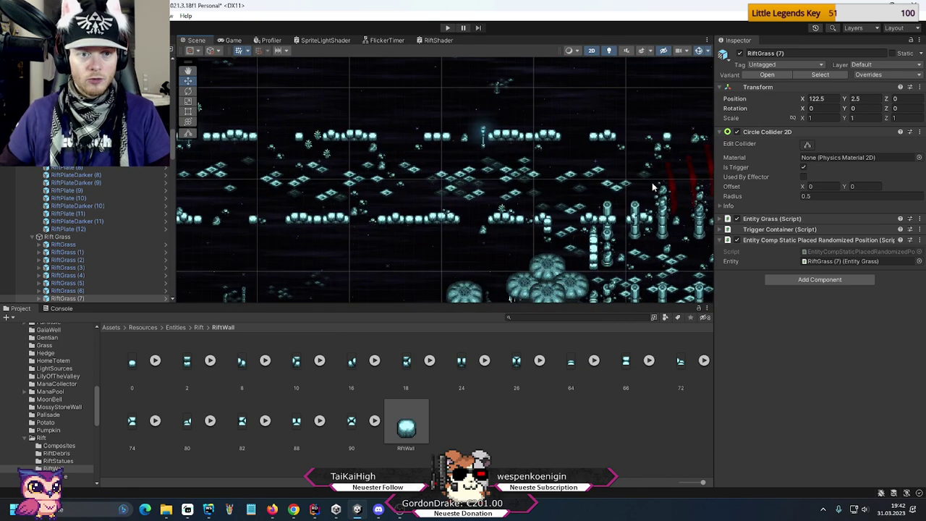
{"action": "middle_click_drag", "start_coordinate": [415, 169], "coordinate": [365, 192]}
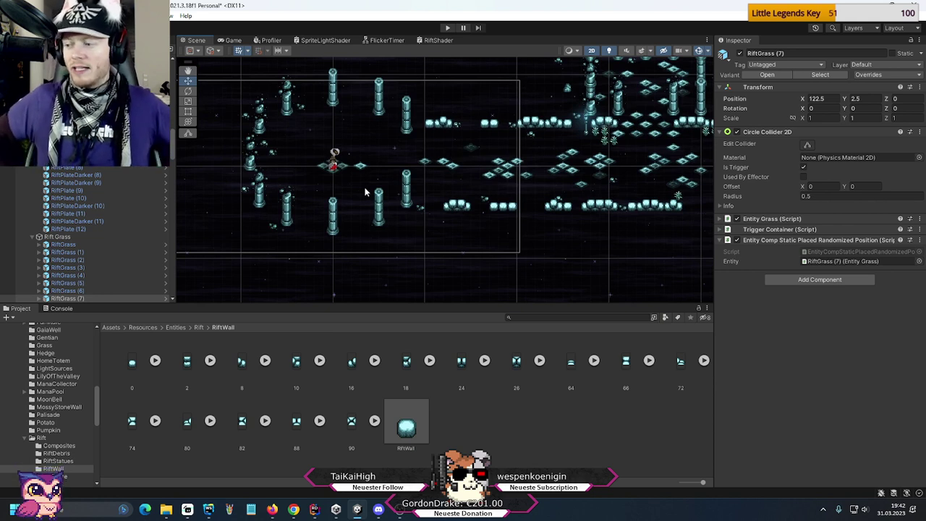
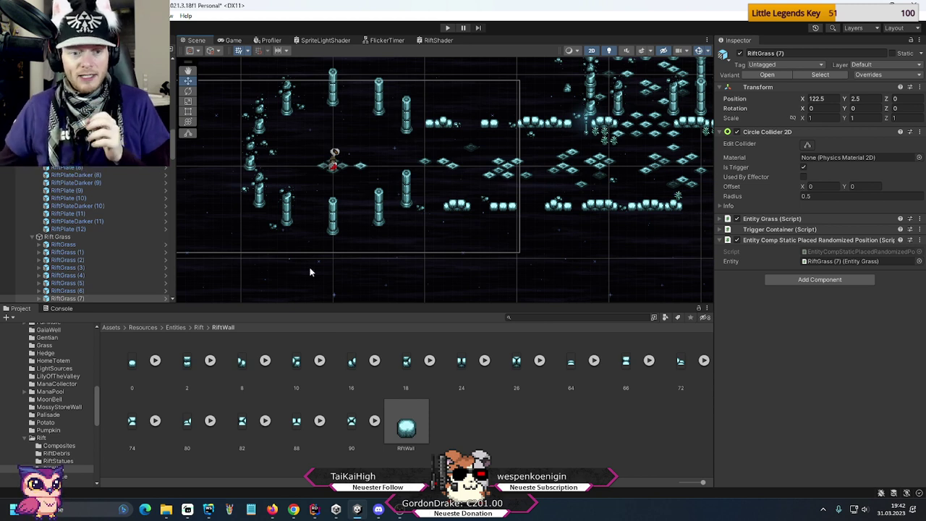
- Switch to Paint, make the canvas black, and sketch a large arch on a mound with a path up to a circle containing a small arch
{"action": "left_click", "coordinate": [230, 510]}
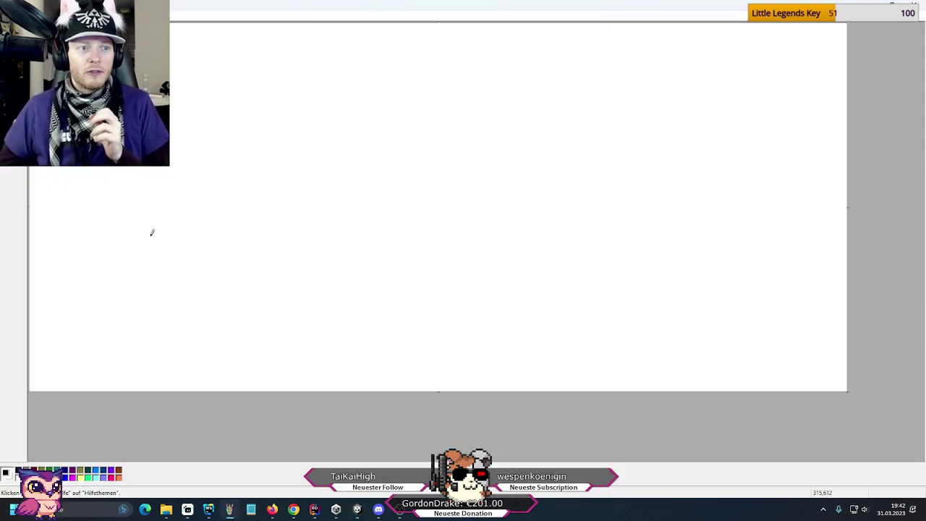
{"action": "left_click", "coordinate": [30, 105]}
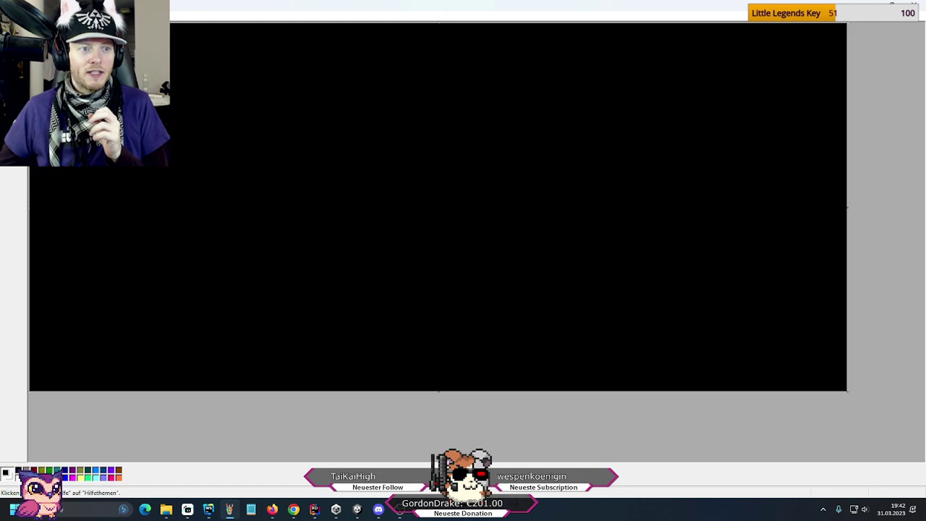
{"action": "mouse_move", "coordinate": [271, 389]}
{"action": "left_mouse_down"}
{"action": "mouse_move", "coordinate": [300, 358]}
{"action": "mouse_move", "coordinate": [518, 343]}
{"action": "mouse_move", "coordinate": [572, 406]}
{"action": "left_mouse_up"}
{"action": "mouse_move", "coordinate": [394, 355]}
{"action": "left_mouse_down"}
{"action": "mouse_move", "coordinate": [453, 365]}
{"action": "mouse_move", "coordinate": [427, 316]}
{"action": "mouse_move", "coordinate": [439, 360]}
{"action": "mouse_move", "coordinate": [458, 365]}
{"action": "mouse_move", "coordinate": [406, 355]}
{"action": "left_mouse_up"}
{"action": "mouse_move", "coordinate": [436, 304]}
{"action": "left_mouse_down"}
{"action": "mouse_move", "coordinate": [443, 260]}
{"action": "mouse_move", "coordinate": [514, 240]}
{"action": "mouse_move", "coordinate": [530, 197]}
{"action": "left_mouse_up"}
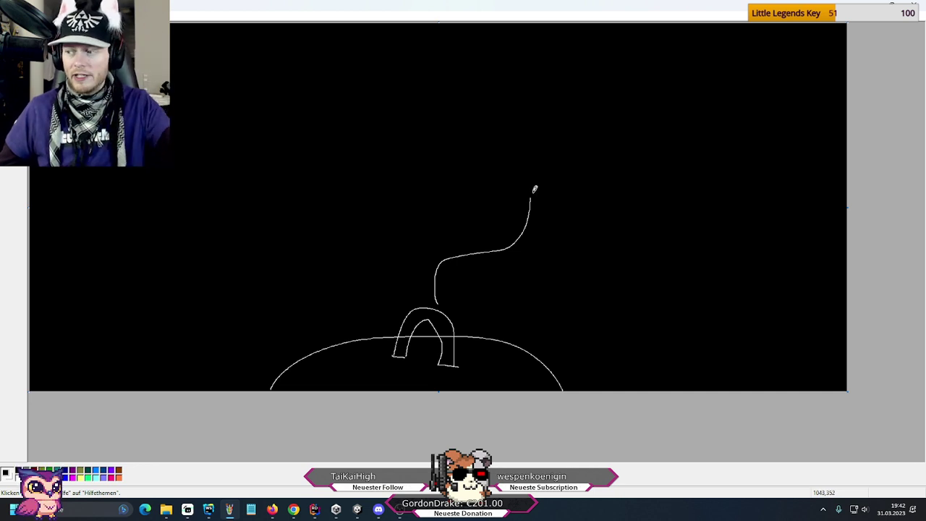
{"action": "mouse_move", "coordinate": [530, 193]}
{"action": "left_mouse_down"}
{"action": "mouse_move", "coordinate": [520, 139]}
{"action": "mouse_move", "coordinate": [567, 151]}
{"action": "mouse_move", "coordinate": [565, 189]}
{"action": "mouse_move", "coordinate": [529, 195]}
{"action": "left_mouse_up"}
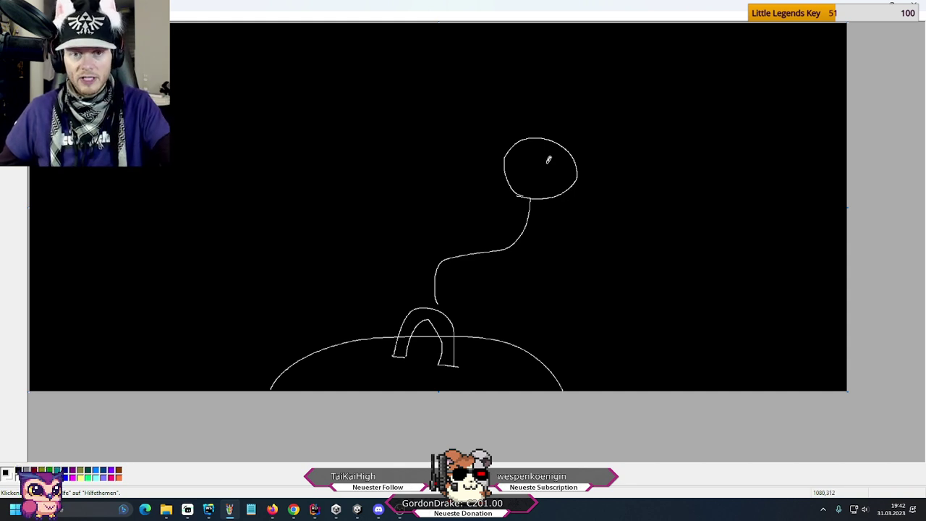
{"action": "left_click_drag", "start_coordinate": [533, 175], "coordinate": [532, 181]}
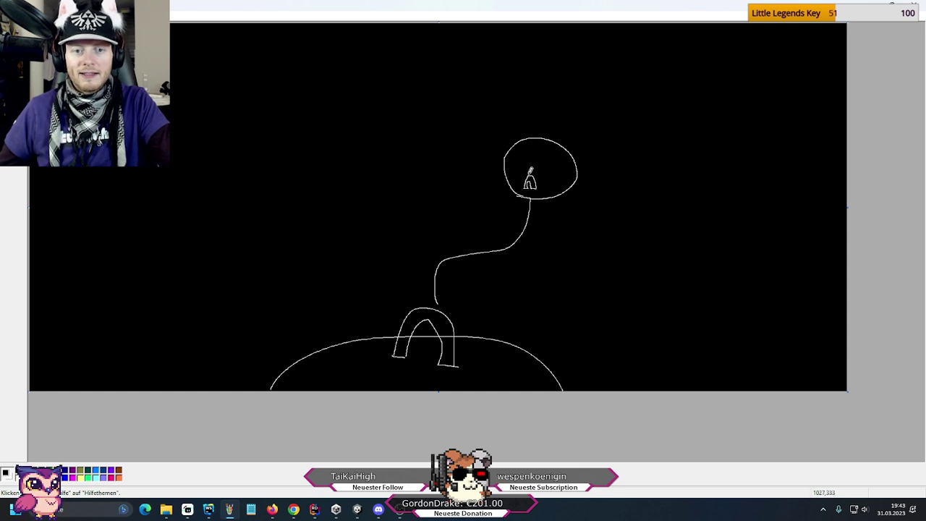
- Sketch four small arches inside the hub circle and connect each by a winding path to its own outer circle
{"action": "mouse_move", "coordinate": [513, 155]}
{"action": "left_mouse_down"}
{"action": "mouse_move", "coordinate": [540, 138]}
{"action": "mouse_move", "coordinate": [574, 186]}
{"action": "mouse_move", "coordinate": [577, 176]}
{"action": "mouse_move", "coordinate": [672, 207]}
{"action": "mouse_move", "coordinate": [697, 234]}
{"action": "mouse_move", "coordinate": [701, 194]}
{"action": "mouse_move", "coordinate": [700, 238]}
{"action": "left_mouse_up"}
{"action": "mouse_move", "coordinate": [567, 145]}
{"action": "left_mouse_down"}
{"action": "mouse_move", "coordinate": [583, 119]}
{"action": "mouse_move", "coordinate": [661, 100]}
{"action": "left_mouse_up"}
{"action": "left_click_drag", "start_coordinate": [539, 135], "coordinate": [503, 92]}
{"action": "mouse_move", "coordinate": [509, 148]}
{"action": "left_mouse_down"}
{"action": "mouse_move", "coordinate": [474, 140]}
{"action": "mouse_move", "coordinate": [371, 146]}
{"action": "mouse_move", "coordinate": [356, 157]}
{"action": "mouse_move", "coordinate": [380, 112]}
{"action": "mouse_move", "coordinate": [335, 140]}
{"action": "left_mouse_up"}
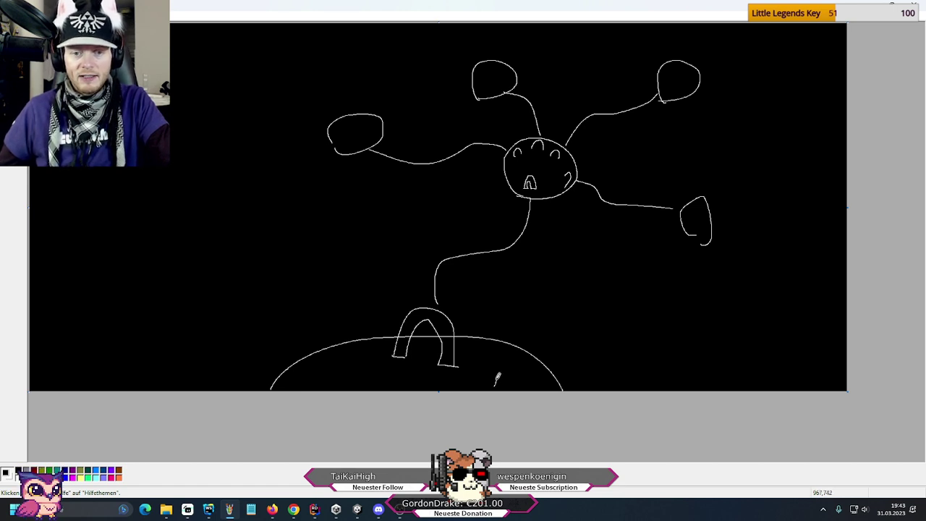
- Draw a small round object beside the large arch and a curved arrow from it to the lowest outer circle
{"action": "mouse_move", "coordinate": [494, 372]}
{"action": "left_mouse_down"}
{"action": "mouse_move", "coordinate": [497, 380]}
{"action": "mouse_move", "coordinate": [518, 371]}
{"action": "mouse_move", "coordinate": [500, 354]}
{"action": "mouse_move", "coordinate": [515, 365]}
{"action": "left_mouse_up"}
{"action": "key", "text": "ctrl+z"}
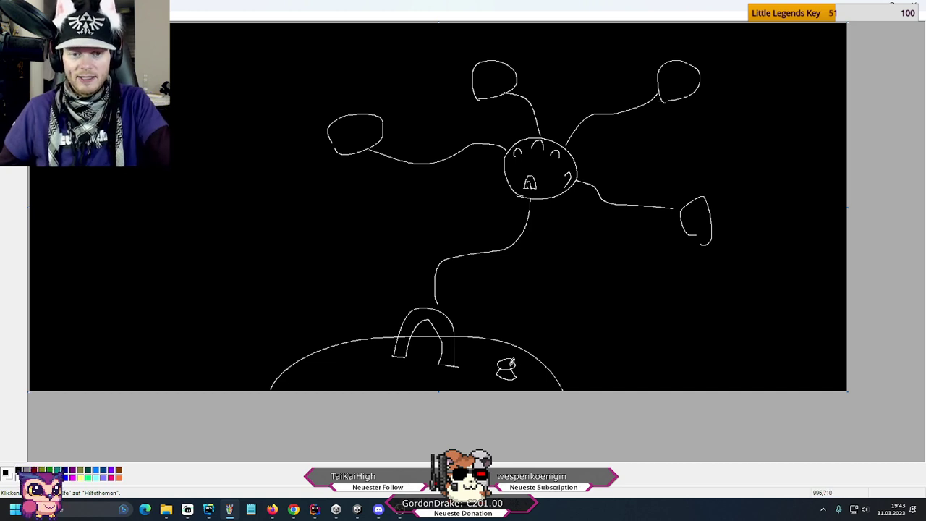
{"action": "mouse_move", "coordinate": [510, 363]}
{"action": "left_mouse_down"}
{"action": "mouse_move", "coordinate": [630, 338]}
{"action": "mouse_move", "coordinate": [696, 216]}
{"action": "mouse_move", "coordinate": [681, 231]}
{"action": "mouse_move", "coordinate": [701, 239]}
{"action": "left_mouse_up"}
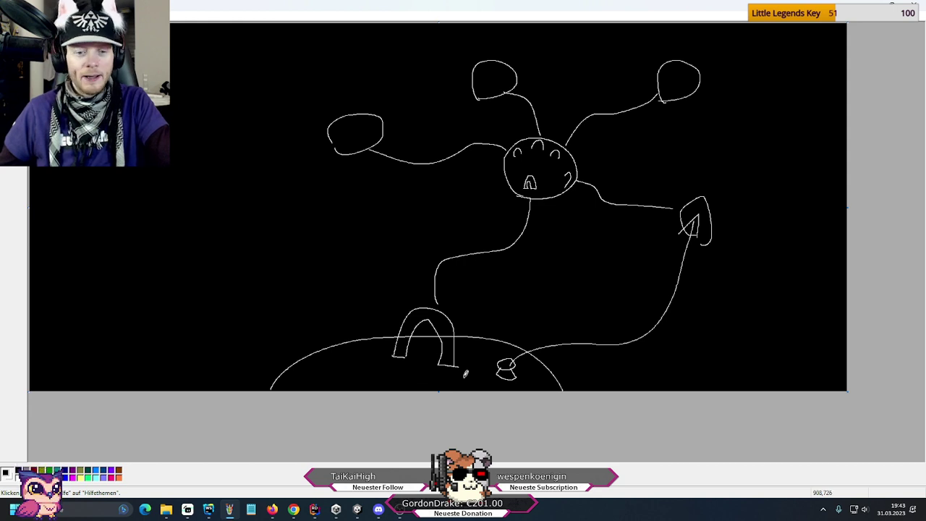
- Switch back to the Unity editor and look along the corridor east of the pillar circle
{"action": "left_click", "coordinate": [357, 510]}
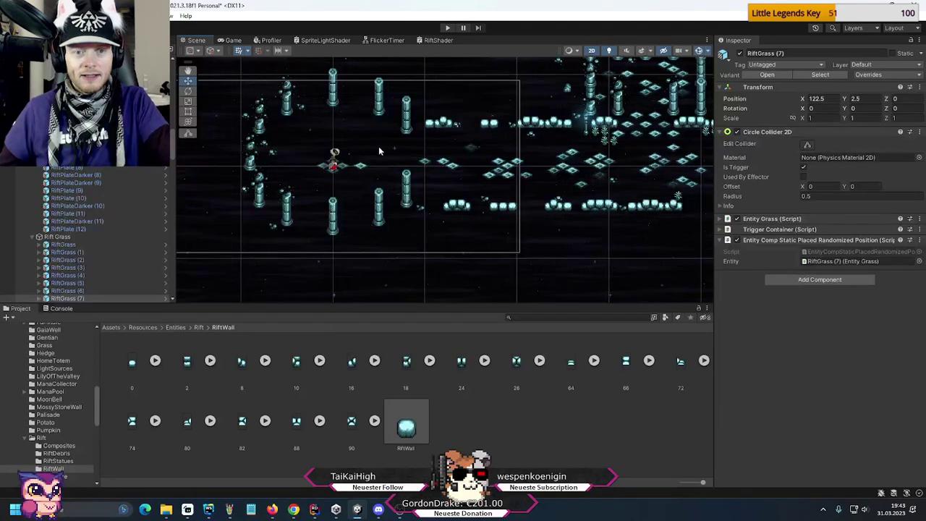
{"action": "middle_click_drag", "start_coordinate": [379, 151], "coordinate": [253, 171]}
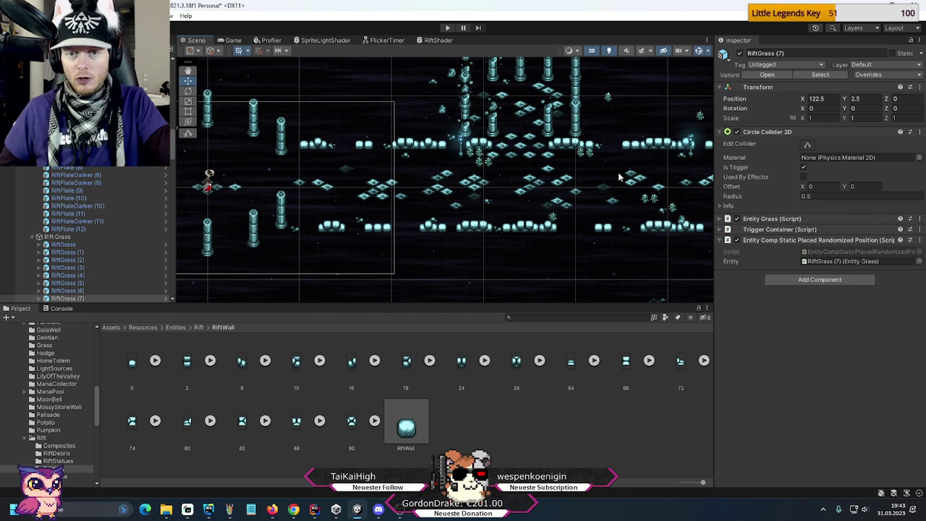
{"action": "middle_click_drag", "start_coordinate": [626, 179], "coordinate": [368, 191]}
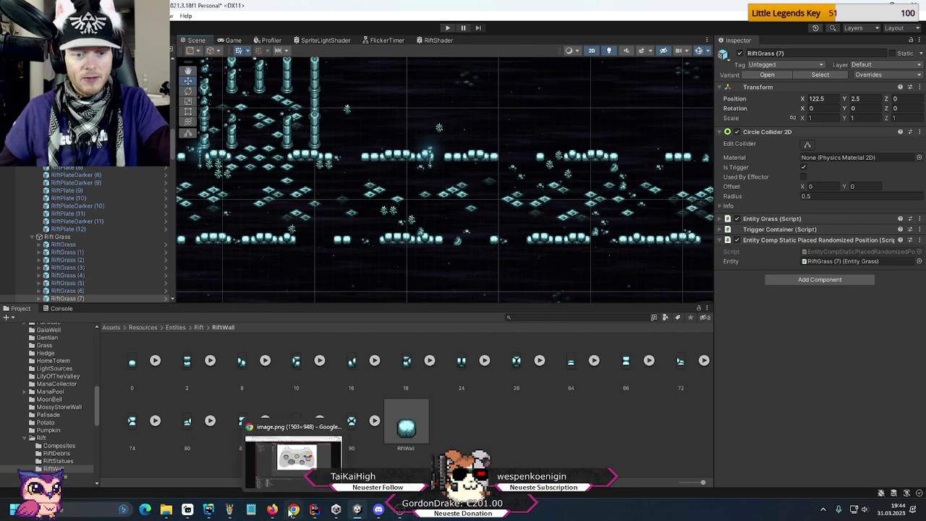
- Switch to the Paint sketch, trace another route from the small object to the lowest outer circle, and undo it
{"action": "left_click", "coordinate": [229, 509]}
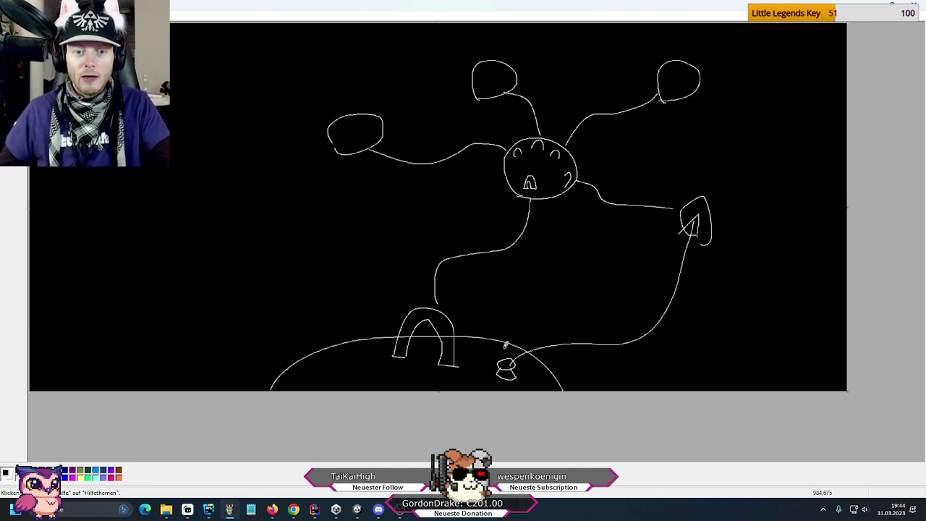
{"action": "mouse_move", "coordinate": [506, 350]}
{"action": "left_mouse_down"}
{"action": "mouse_move", "coordinate": [474, 297]}
{"action": "mouse_move", "coordinate": [477, 265]}
{"action": "mouse_move", "coordinate": [554, 192]}
{"action": "mouse_move", "coordinate": [575, 187]}
{"action": "mouse_move", "coordinate": [696, 211]}
{"action": "left_mouse_up"}
{"action": "key", "text": "ctrl+z"}
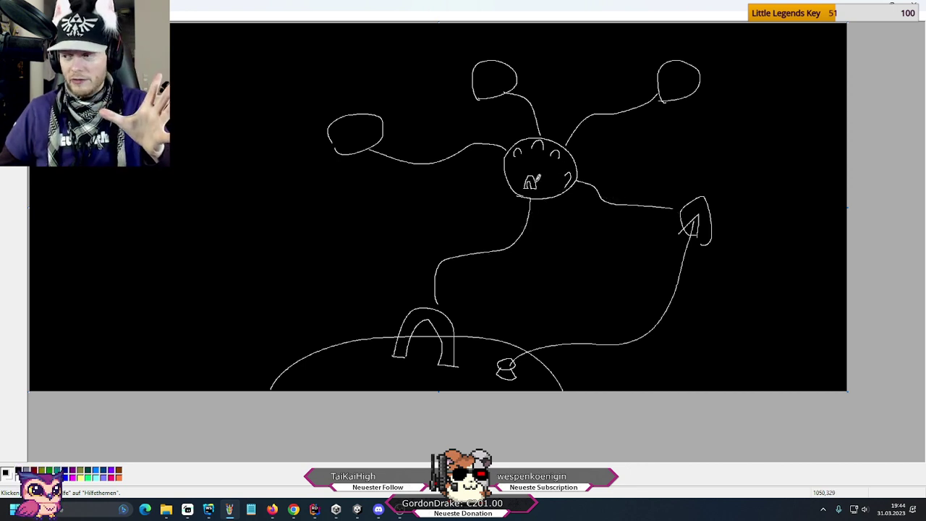
- Switch back to Unity and review the corridor layout from the pillar circle eastward to the rift scars
{"action": "key", "text": "alt+Tab"}
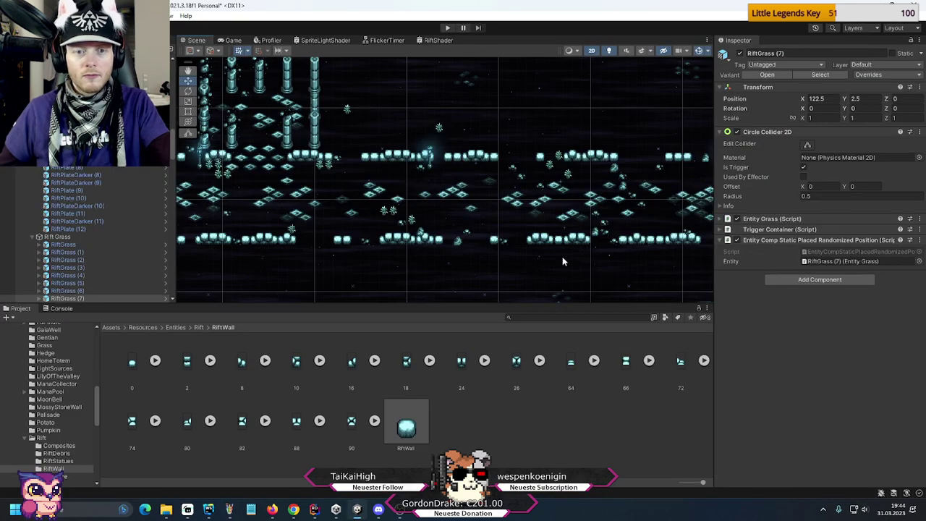
{"action": "scroll", "coordinate": [525, 281], "scroll_direction": "up", "scroll_amount": 5}
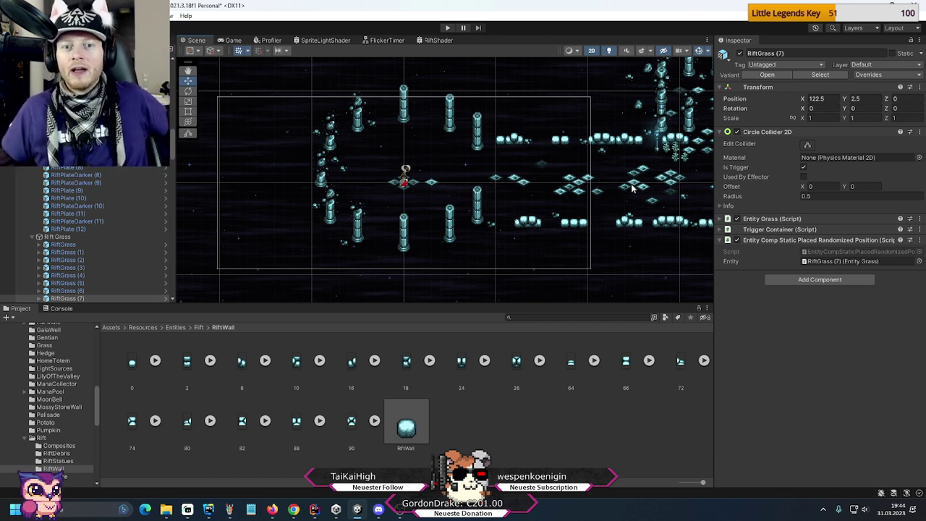
{"action": "middle_click_drag", "start_coordinate": [643, 187], "coordinate": [402, 179]}
{"action": "middle_click_drag", "start_coordinate": [543, 170], "coordinate": [514, 207]}
{"action": "middle_click_drag", "start_coordinate": [612, 219], "coordinate": [427, 215]}
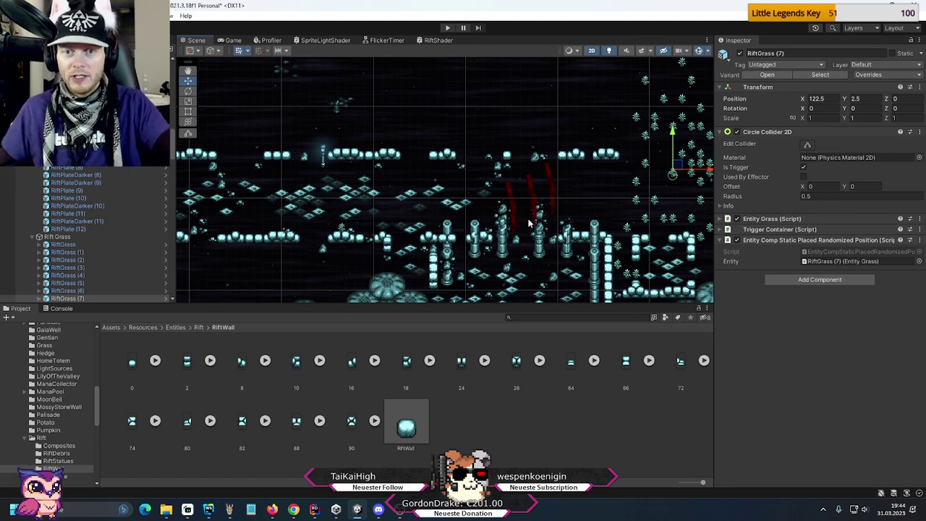
{"action": "middle_click_drag", "start_coordinate": [574, 231], "coordinate": [599, 227]}
{"action": "scroll", "coordinate": [643, 219], "scroll_direction": "up", "scroll_amount": 2}
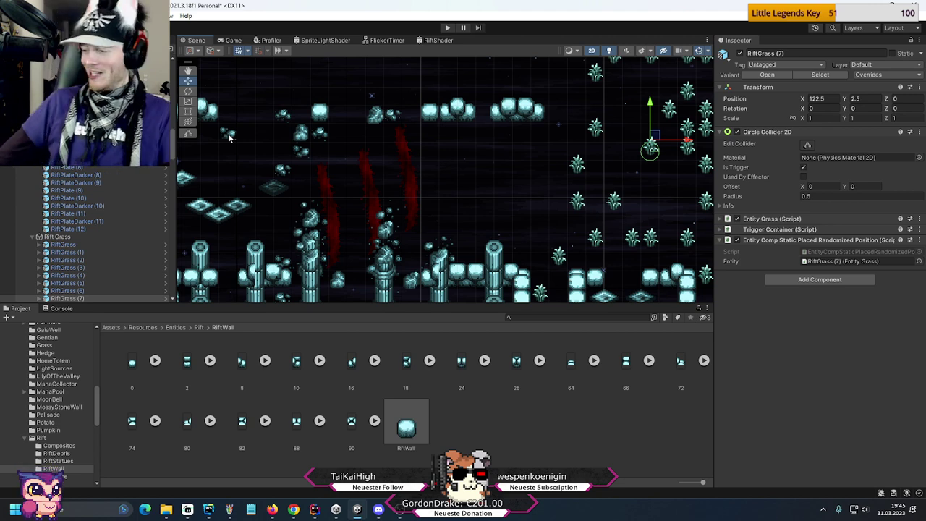
- Duplicate the small RiftDebris4 piece west of the rift scars and place the copy between the two easternmost upper wall segments
{"action": "left_click", "coordinate": [288, 172]}
{"action": "key", "text": "ctrl+d"}
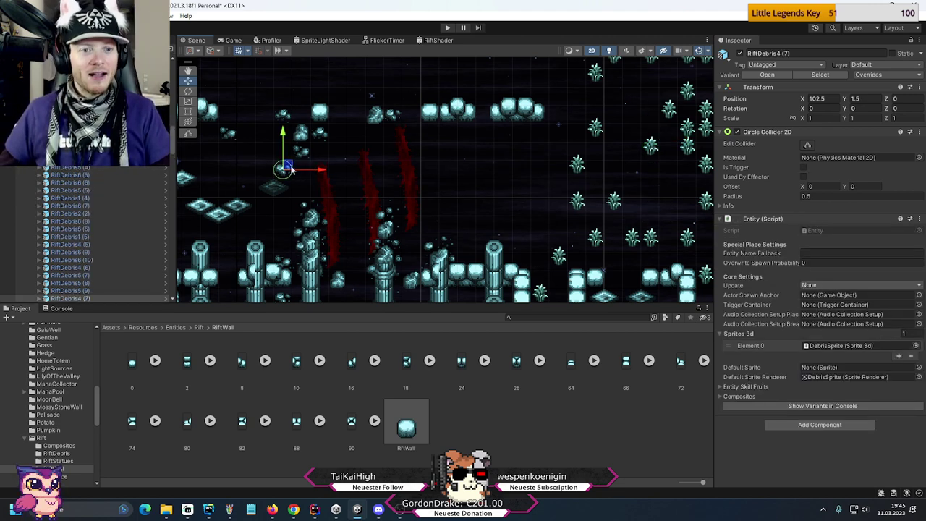
{"action": "left_click_drag", "start_coordinate": [290, 168], "coordinate": [489, 112]}
- Shift the whole RiftWall 3x1 (11) segment slightly east to X 103, widening the gap around the debris
{"action": "left_click", "coordinate": [528, 108]}
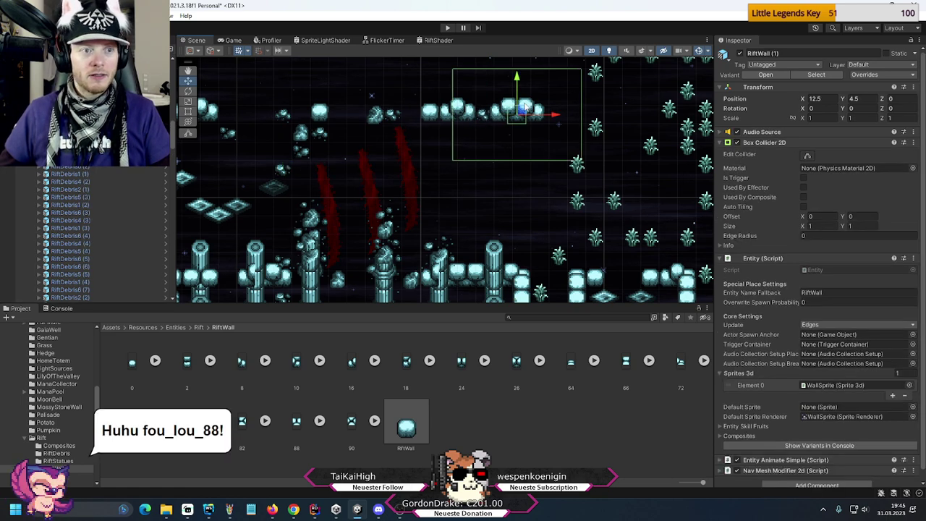
{"action": "left_click", "coordinate": [527, 108]}
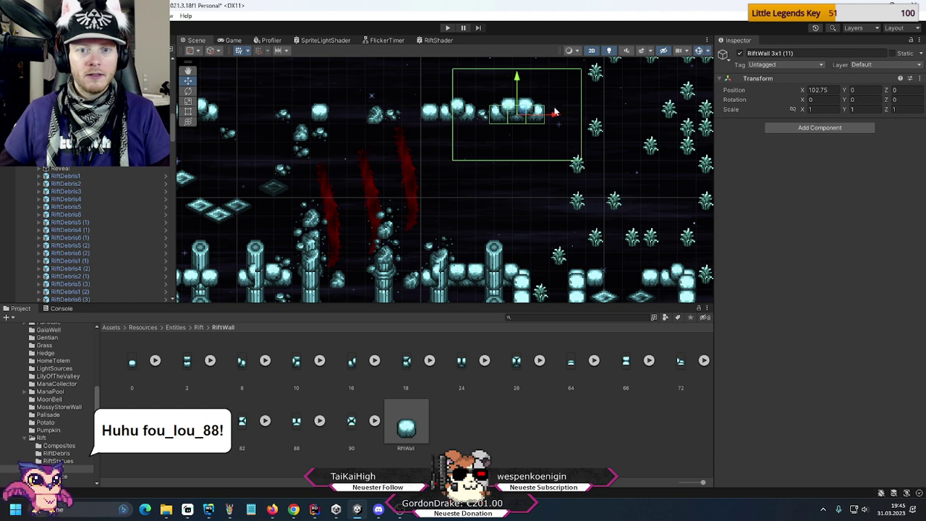
{"action": "left_click_drag", "start_coordinate": [555, 112], "coordinate": [560, 114]}
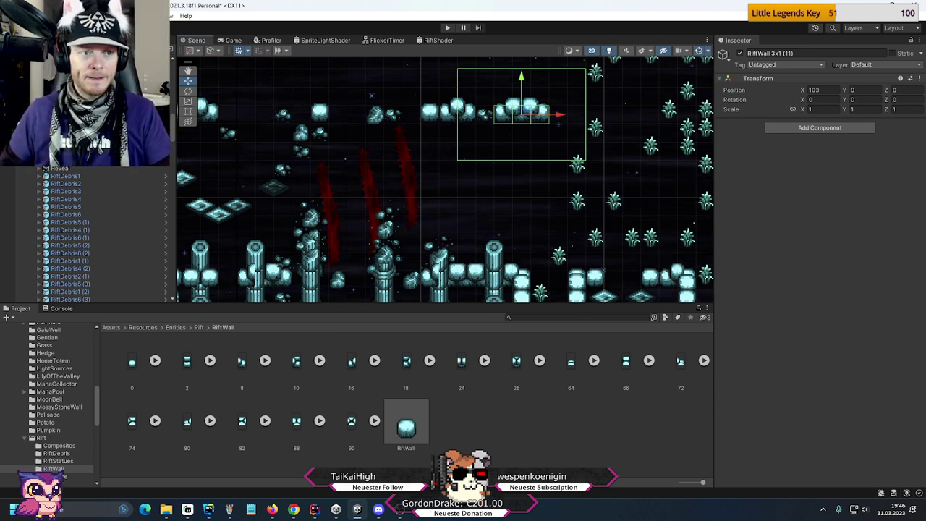
- Duplicate the floor plate RiftPlateReveal (49) and place the copy east of the rift scars at X 112, Y -0.5
{"action": "scroll", "coordinate": [87, 231], "scroll_direction": "down", "scroll_amount": 1}
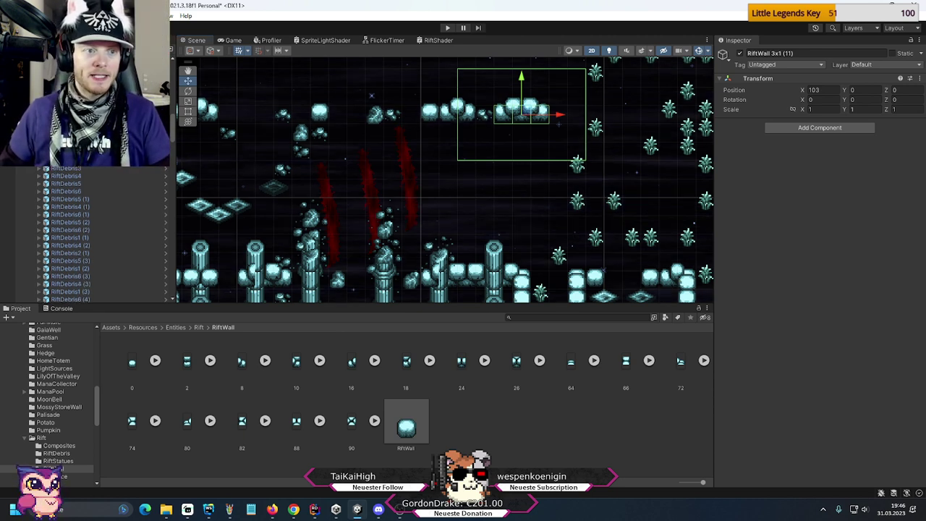
{"action": "scroll", "coordinate": [87, 231], "scroll_direction": "up", "scroll_amount": 4}
{"action": "scroll", "coordinate": [87, 231], "scroll_direction": "down", "scroll_amount": 2}
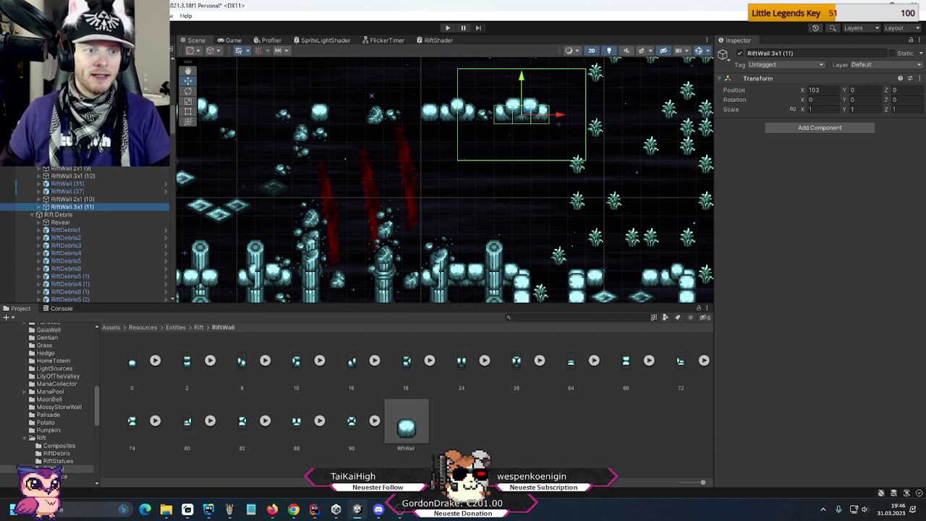
{"action": "scroll", "coordinate": [87, 232], "scroll_direction": "up", "scroll_amount": 4}
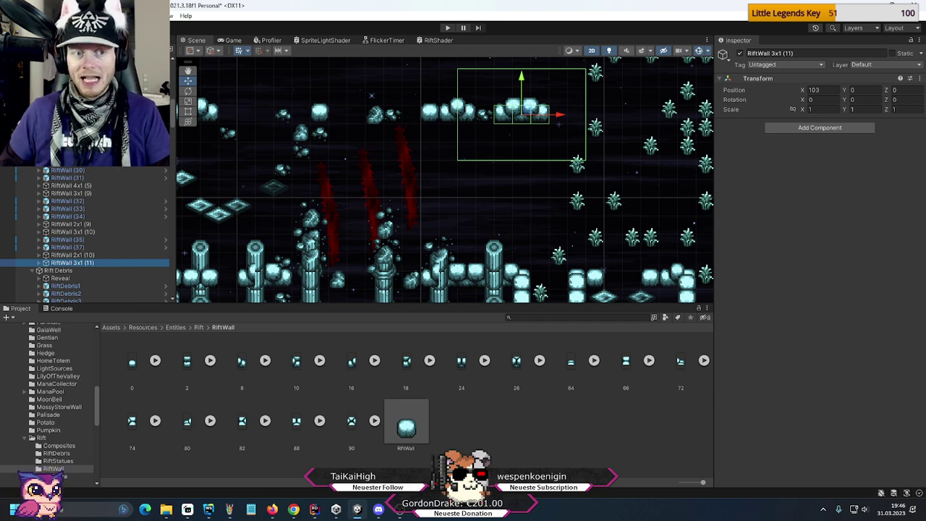
{"action": "left_click", "coordinate": [222, 220]}
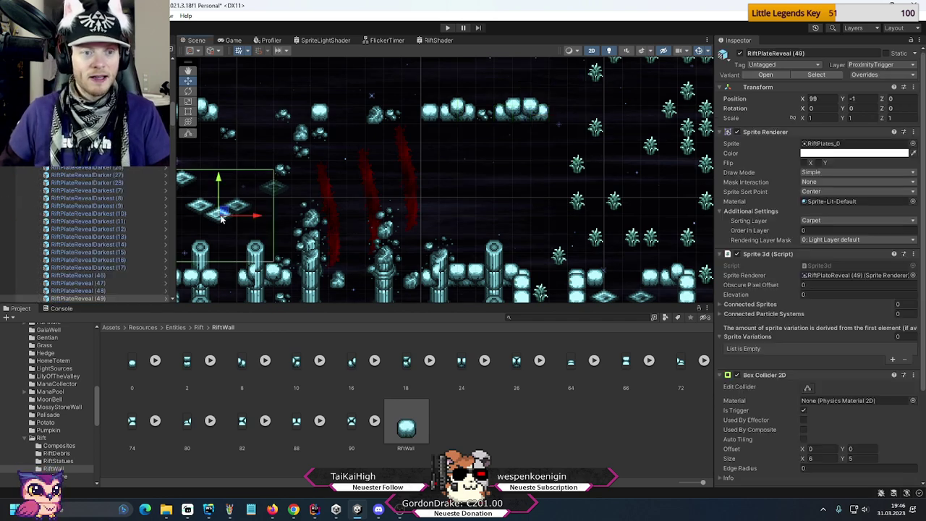
{"action": "key", "text": "ctrl+d"}
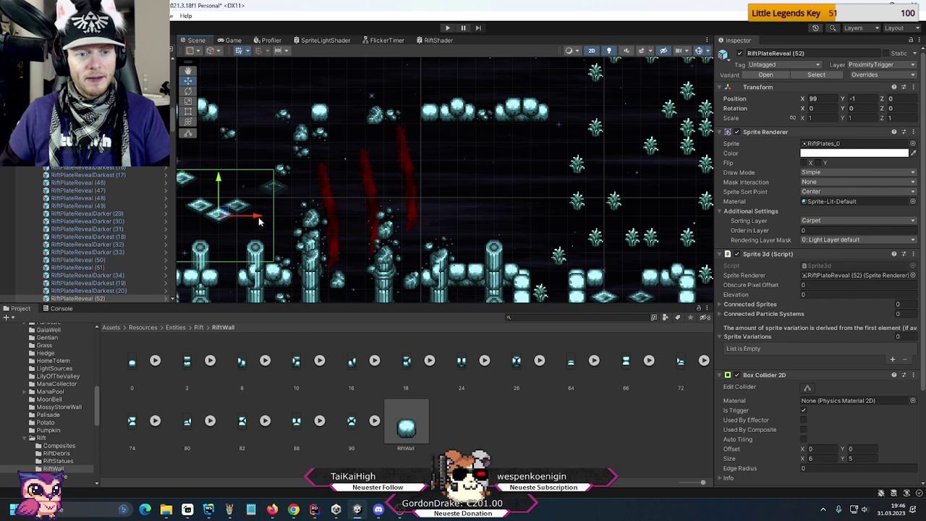
{"action": "left_click_drag", "start_coordinate": [261, 217], "coordinate": [461, 205]}
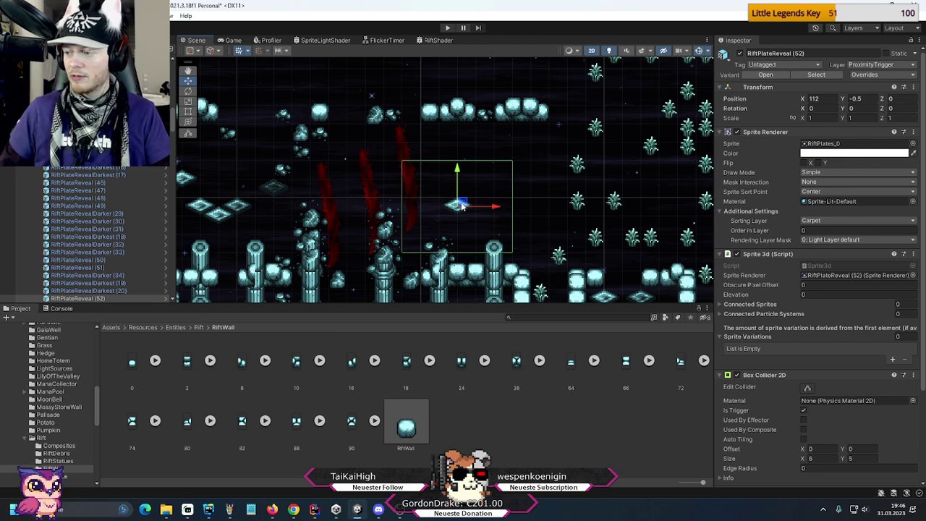
{"action": "scroll", "coordinate": [461, 206], "scroll_direction": "down", "scroll_amount": 10}
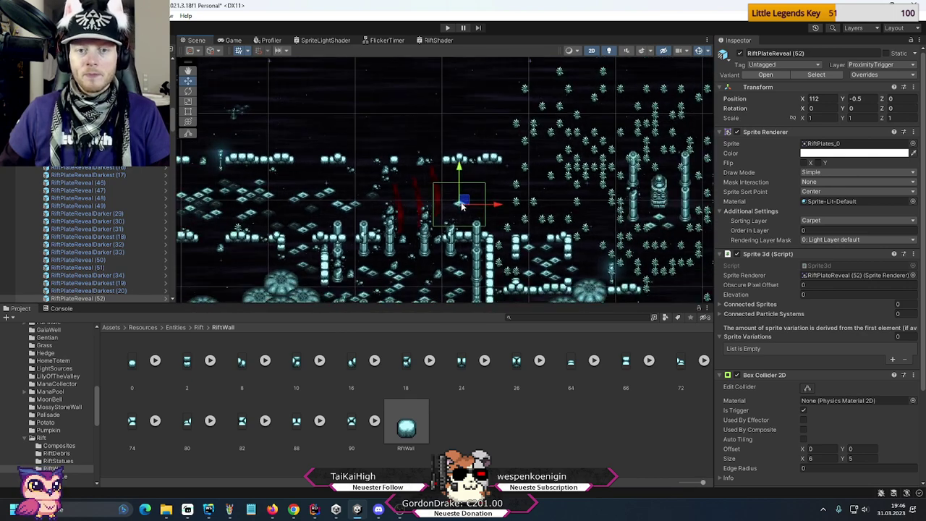
{"action": "scroll", "coordinate": [462, 206], "scroll_direction": "down", "scroll_amount": 4}
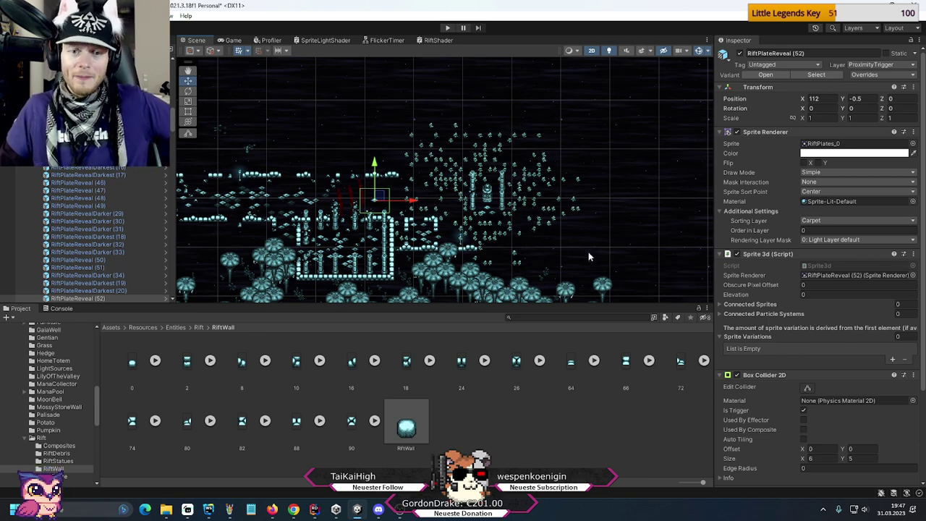
- Examine the plant field around the statue and the empty space to its east
{"action": "middle_click_drag", "start_coordinate": [588, 252], "coordinate": [503, 200]}
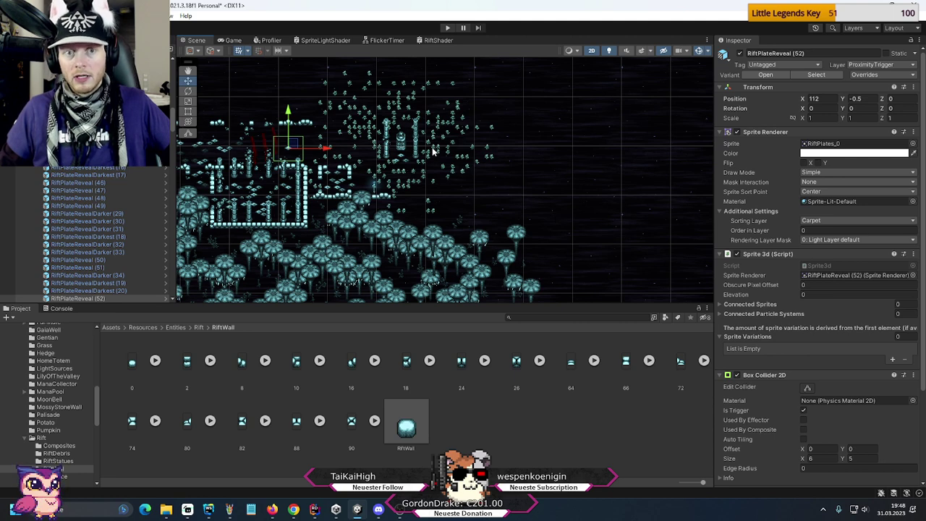
{"action": "middle_click_drag", "start_coordinate": [433, 152], "coordinate": [436, 223]}
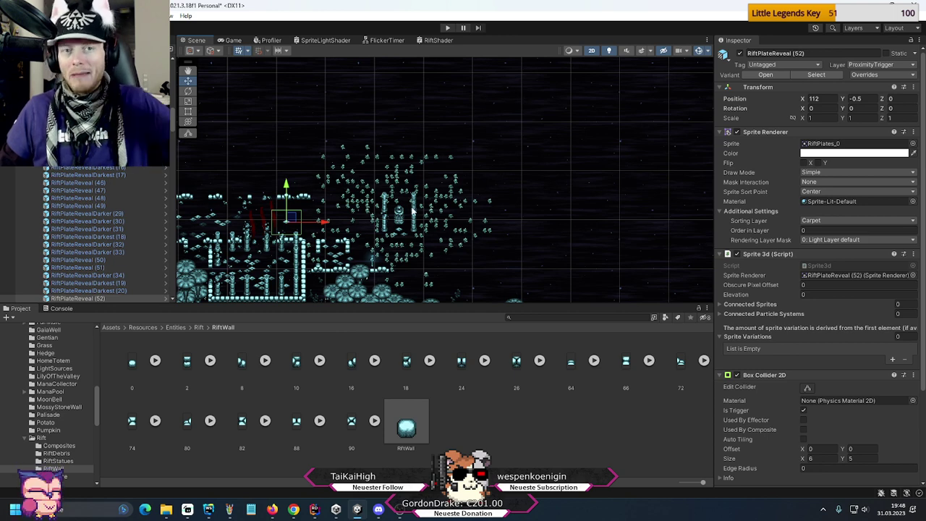
{"action": "middle_click_drag", "start_coordinate": [363, 207], "coordinate": [466, 162]}
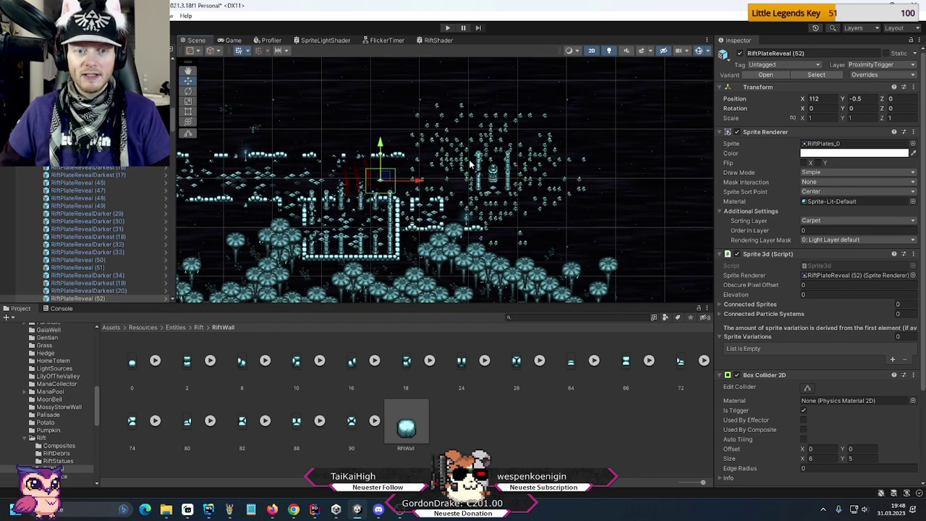
{"action": "middle_click_drag", "start_coordinate": [625, 155], "coordinate": [439, 183]}
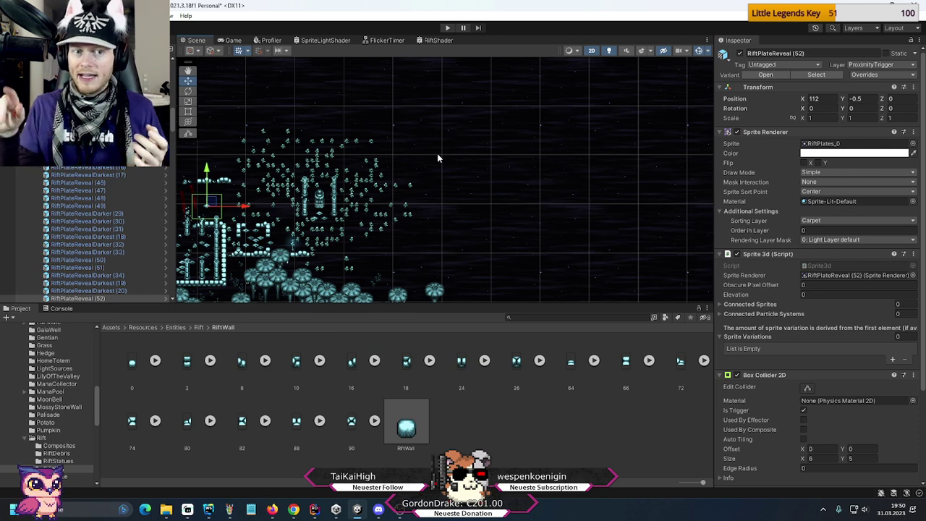
{"action": "scroll", "coordinate": [448, 190], "scroll_direction": "up", "scroll_amount": 2}
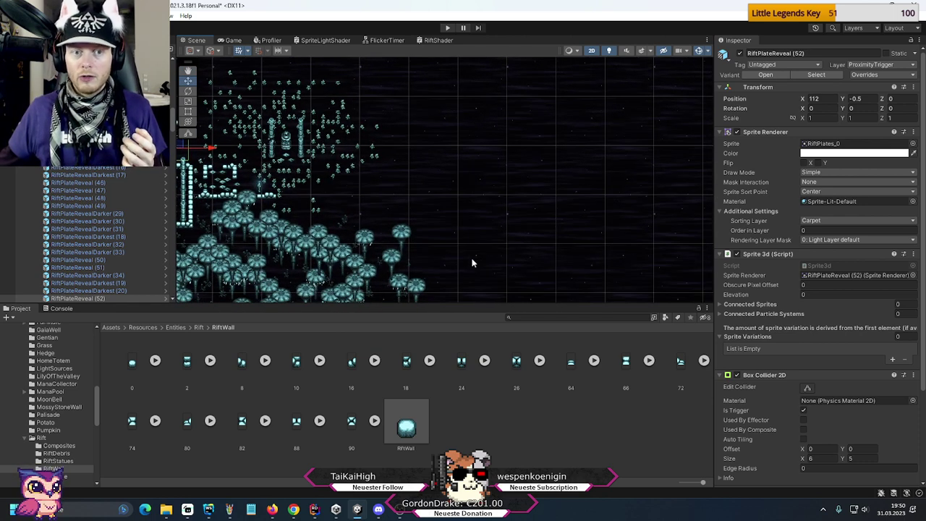
{"action": "scroll", "coordinate": [443, 121], "scroll_direction": "down", "scroll_amount": 2}
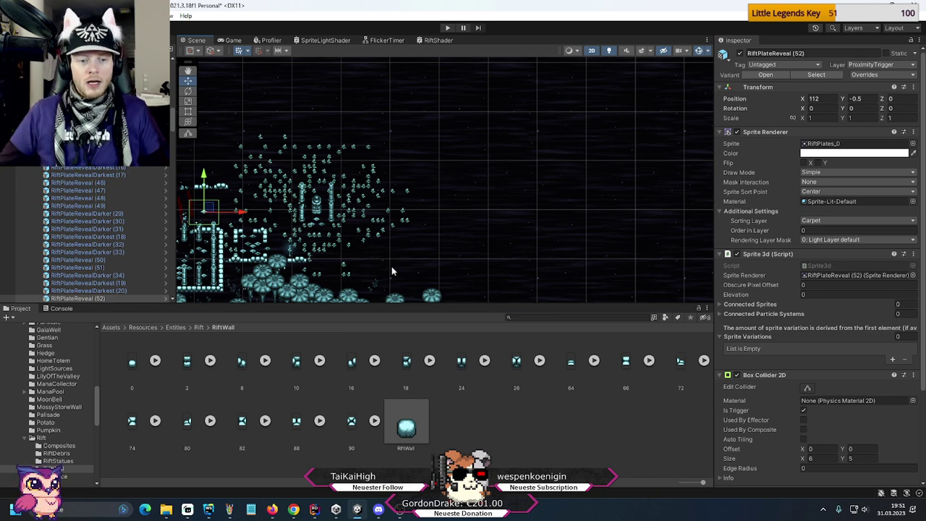
- Consult the hand-drawn area map in the drawing program, then return to Unity and inspect the walled pillar room below the corridor
{"action": "left_click", "coordinate": [230, 509]}
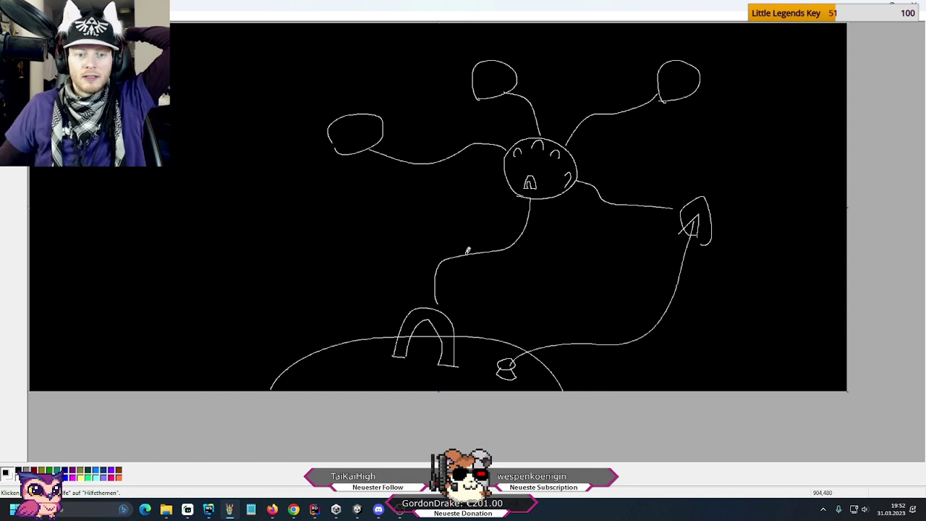
{"action": "left_click", "coordinate": [357, 508]}
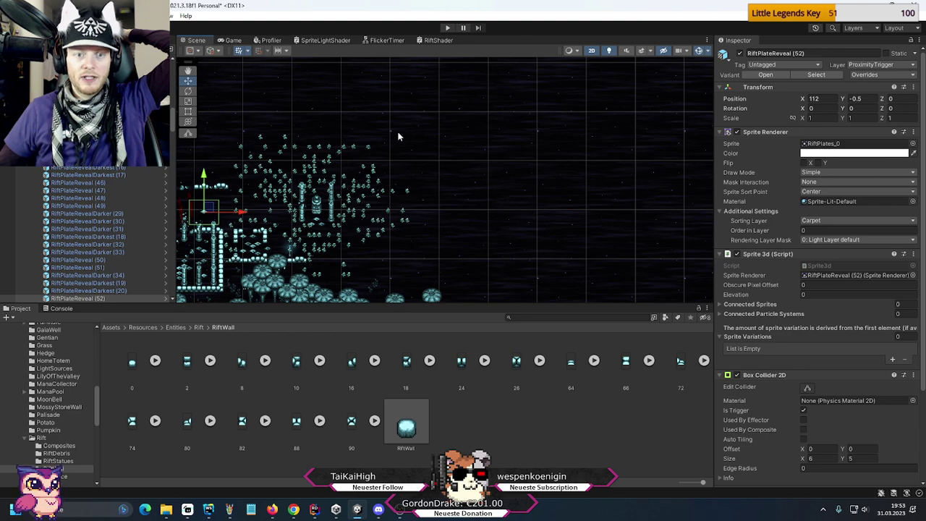
{"action": "scroll", "coordinate": [330, 231], "scroll_direction": "up", "scroll_amount": 8}
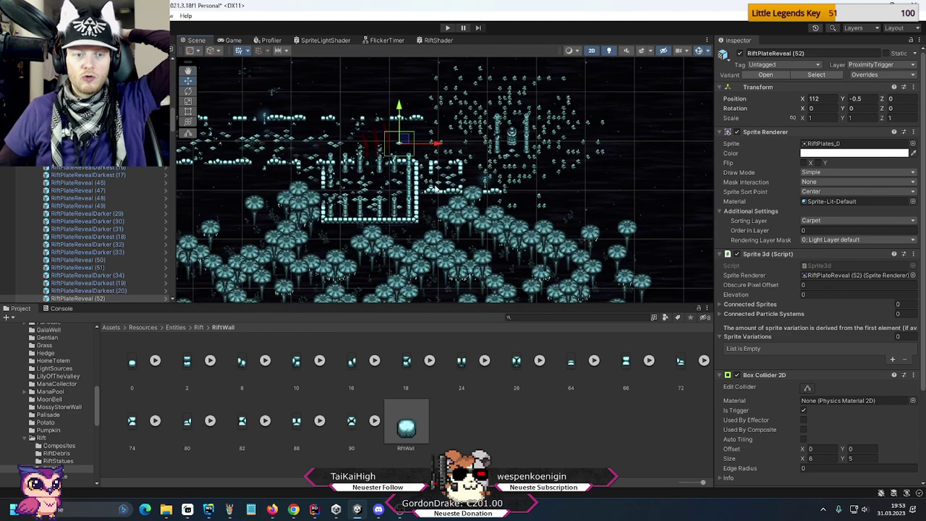
{"action": "scroll", "coordinate": [408, 228], "scroll_direction": "up", "scroll_amount": 4}
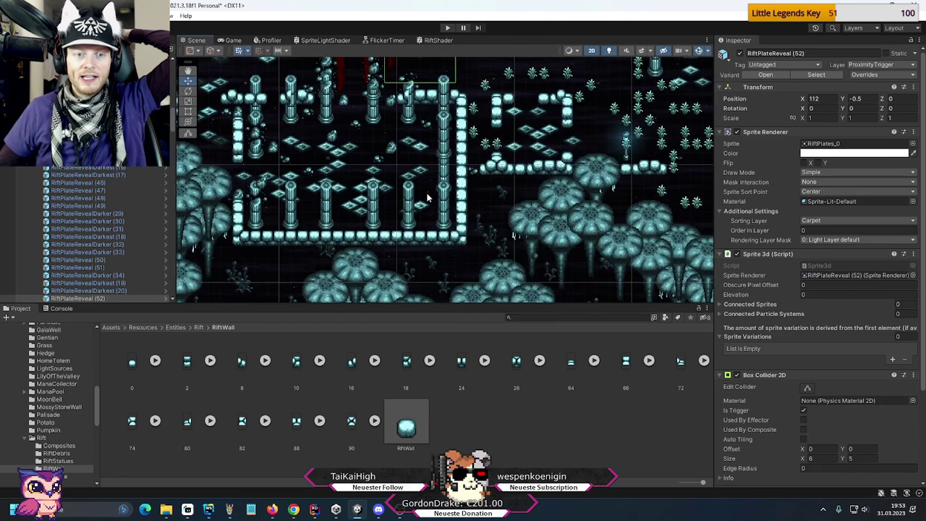
{"action": "scroll", "coordinate": [427, 201], "scroll_direction": "up", "scroll_amount": 5}
{"action": "scroll", "coordinate": [421, 208], "scroll_direction": "up", "scroll_amount": 2}
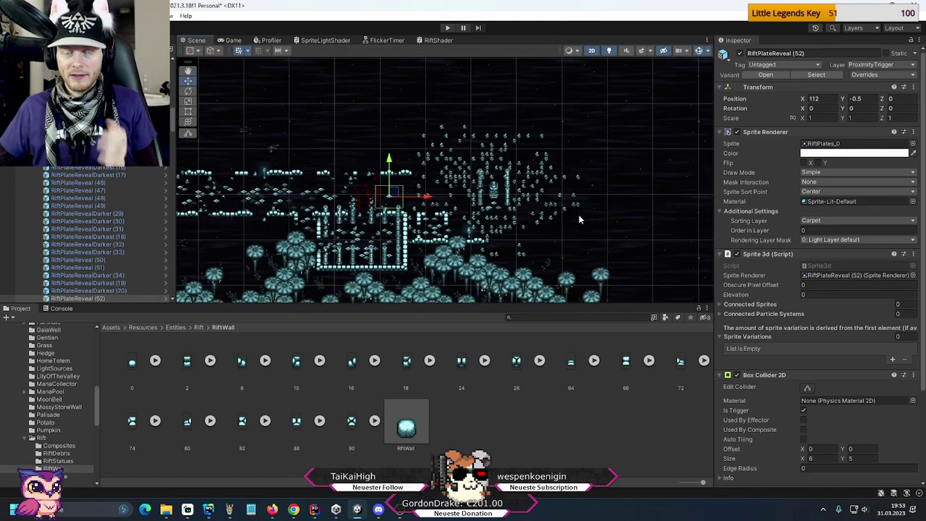
- Examine the corridor's eastern end, from the rift scars to the plant field around the statue and the empty space beyond
{"action": "key", "text": "w"}
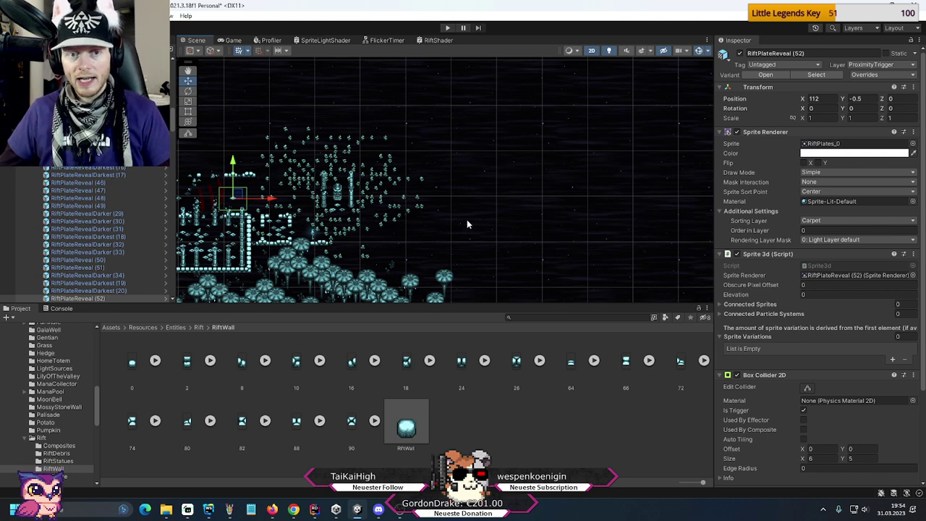
{"action": "middle_click_drag", "start_coordinate": [424, 207], "coordinate": [473, 212]}
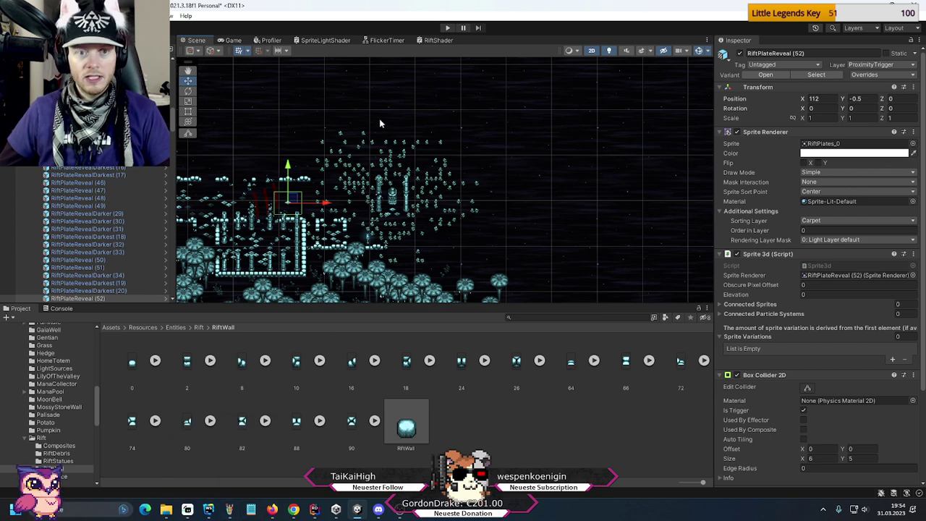
{"action": "scroll", "coordinate": [417, 131], "scroll_direction": "up", "scroll_amount": 1}
{"action": "middle_click_drag", "start_coordinate": [417, 136], "coordinate": [370, 182]}
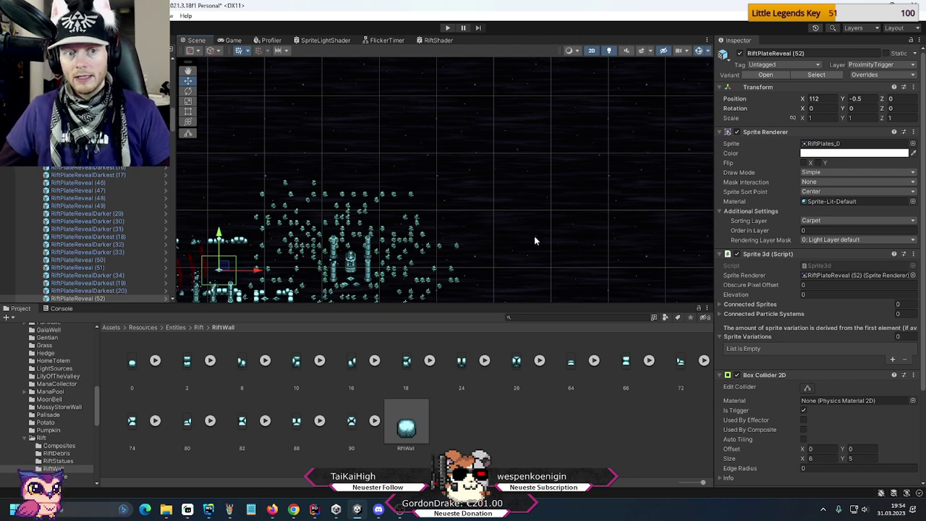
{"action": "scroll", "coordinate": [534, 236], "scroll_direction": "up", "scroll_amount": 5}
{"action": "scroll", "coordinate": [625, 189], "scroll_direction": "up", "scroll_amount": 6}
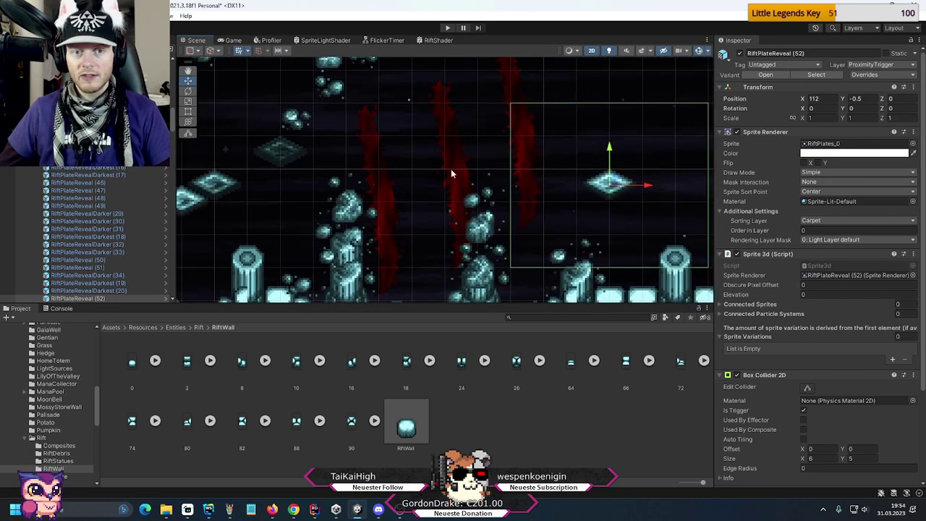
{"action": "left_click_drag", "start_coordinate": [570, 184], "coordinate": [575, 209]}
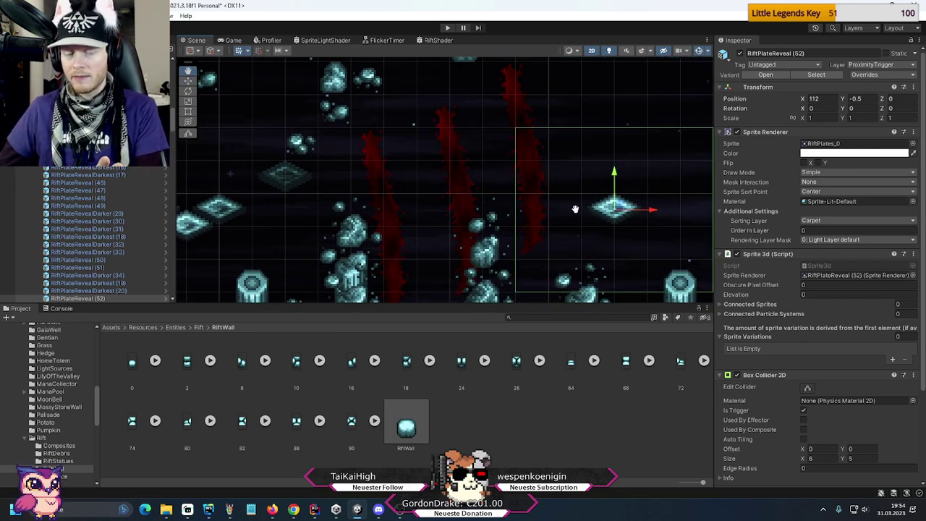
{"action": "scroll", "coordinate": [331, 186], "scroll_direction": "down", "scroll_amount": 6}
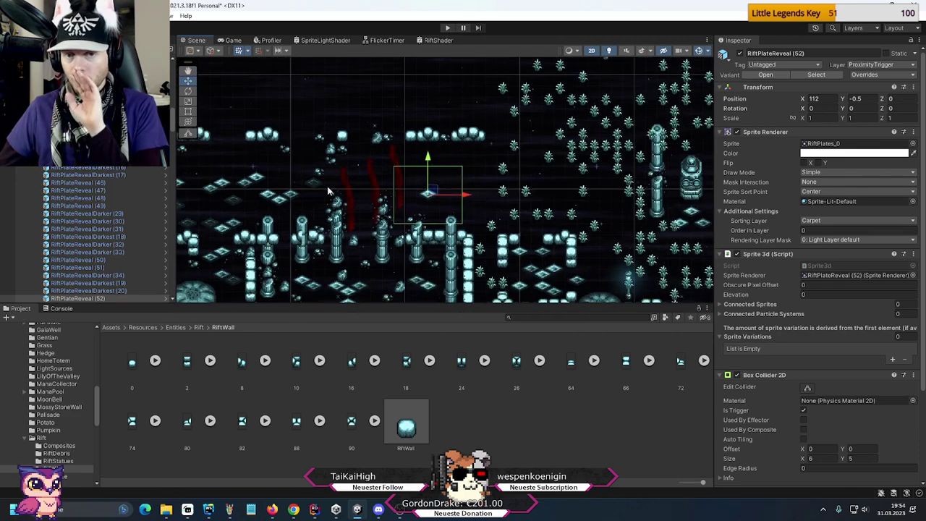
{"action": "scroll", "coordinate": [328, 191], "scroll_direction": "down", "scroll_amount": 2}
{"action": "left_click_drag", "start_coordinate": [327, 190], "coordinate": [217, 264]}
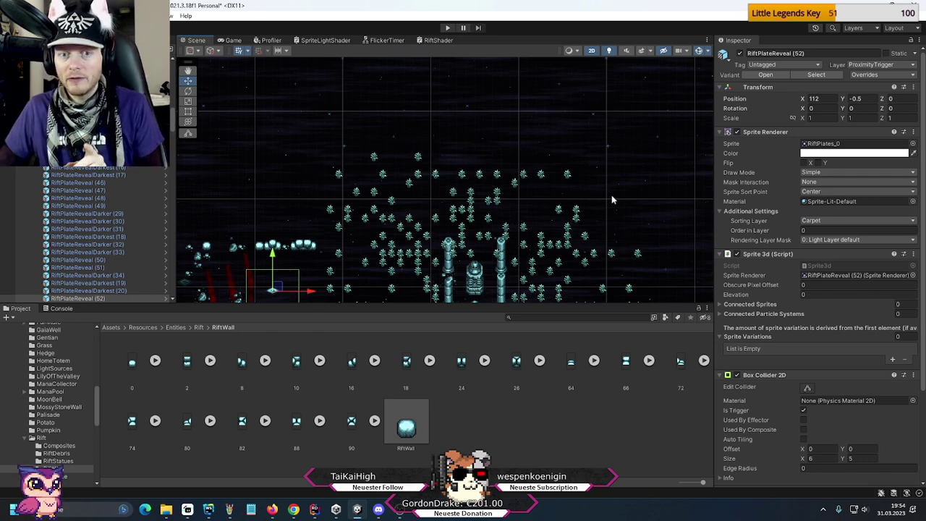
{"action": "middle_click_drag", "start_coordinate": [611, 199], "coordinate": [574, 159]}
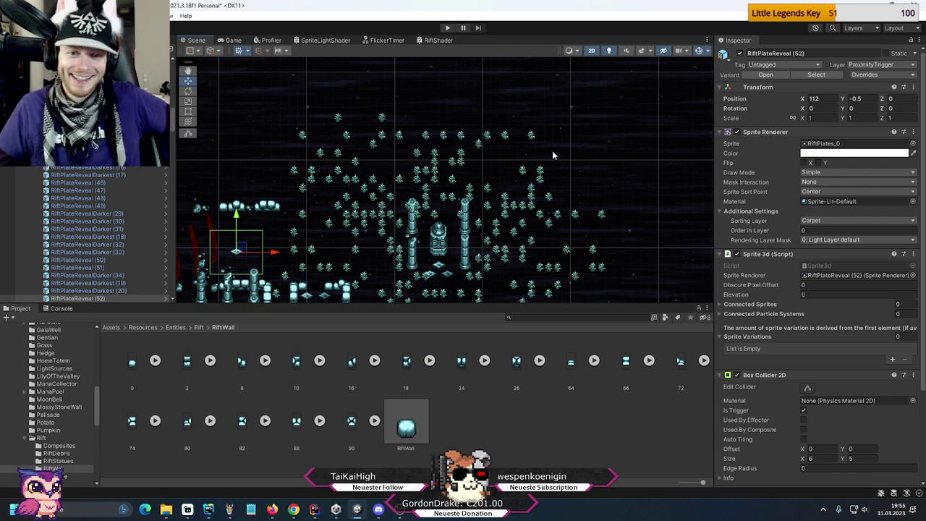
- Duplicate the darkest floor plate just west of the rift scars and place the copy east of the scars at X 113, Y -1
{"action": "key", "text": "Up"}
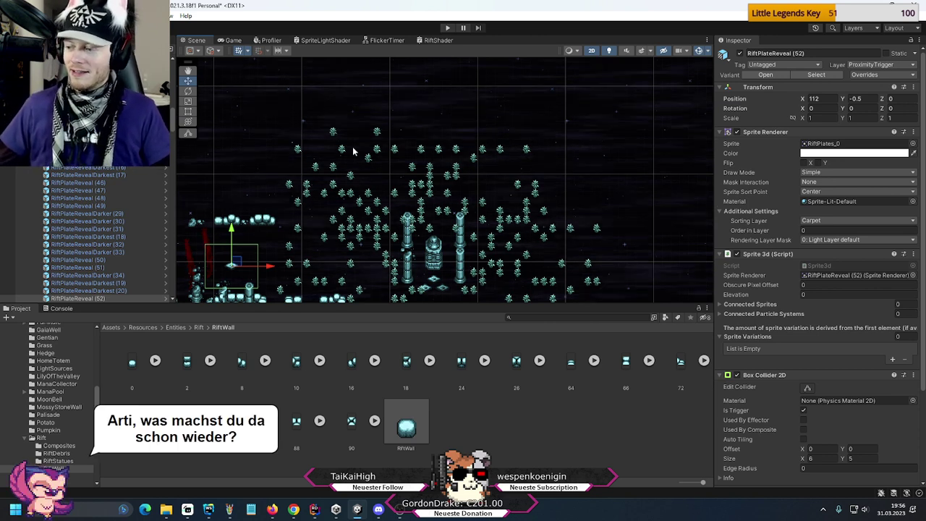
{"action": "key", "text": "f"}
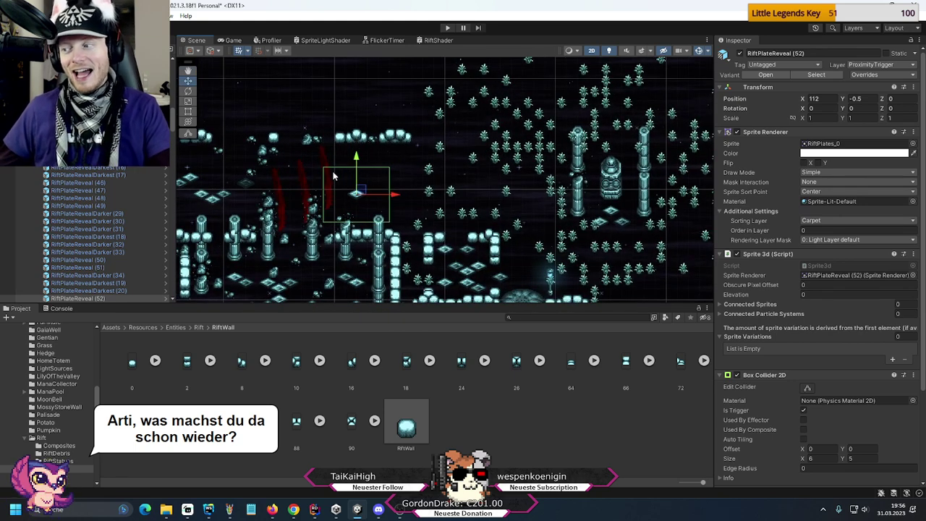
{"action": "scroll", "coordinate": [419, 210], "scroll_direction": "up", "scroll_amount": 2}
{"action": "middle_click_drag", "start_coordinate": [396, 214], "coordinate": [555, 190]}
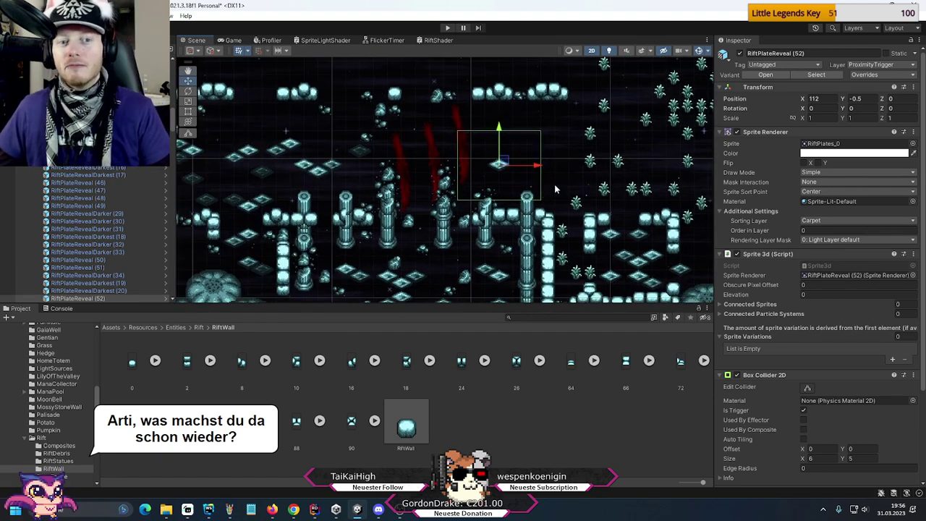
{"action": "scroll", "coordinate": [465, 146], "scroll_direction": "up", "scroll_amount": 2}
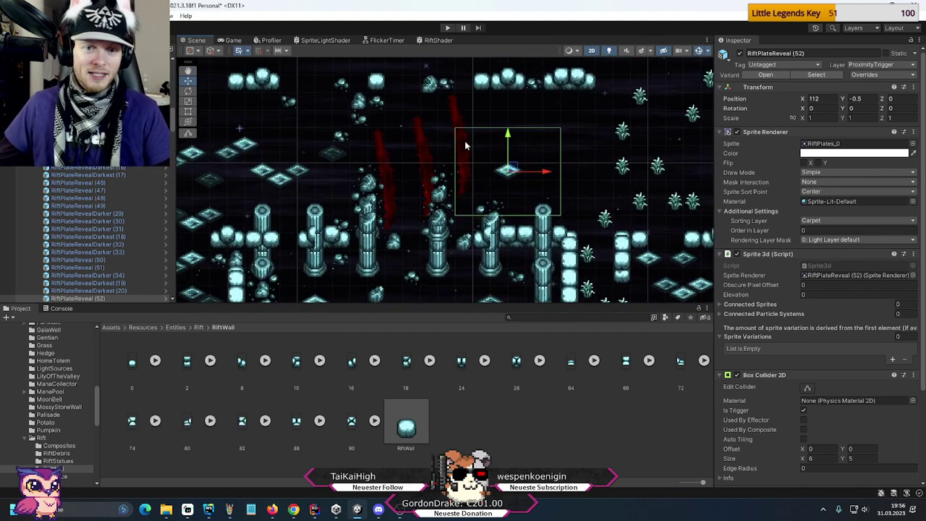
{"action": "left_click", "coordinate": [332, 154]}
{"action": "key", "text": "ctrl+d"}
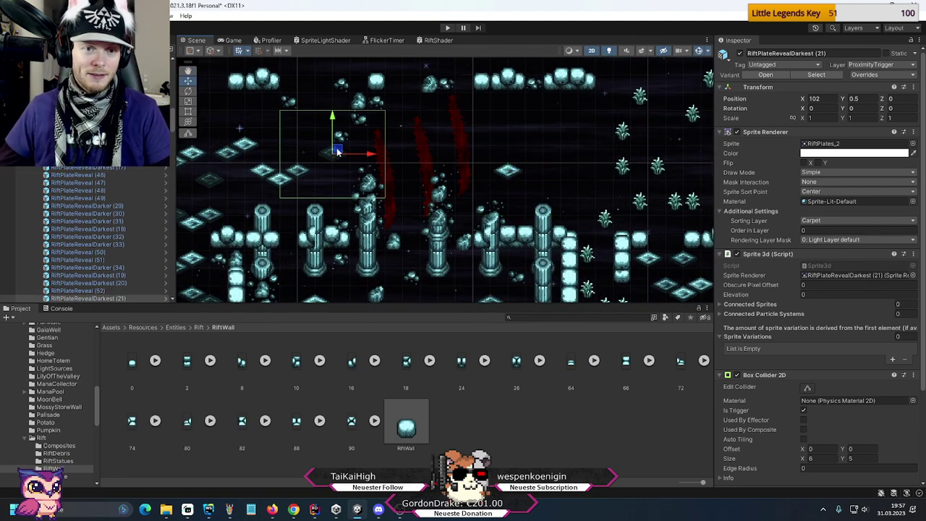
{"action": "left_click_drag", "start_coordinate": [334, 153], "coordinate": [494, 178]}
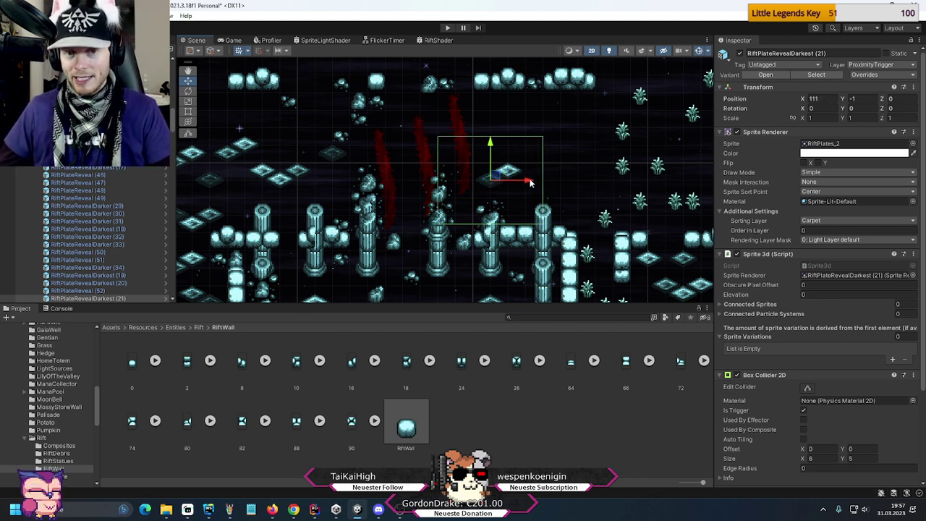
{"action": "left_click_drag", "start_coordinate": [530, 182], "coordinate": [566, 182]}
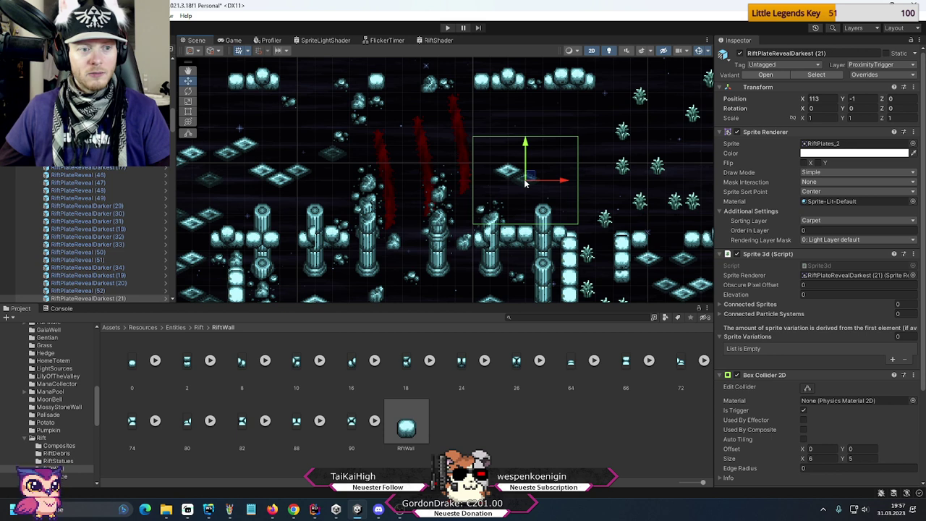
- Delete the two floor plates east of the rift scars, RiftPlateReveal (52) and RiftPlateRevealDarkest (21)
{"action": "left_click", "coordinate": [102, 291]}
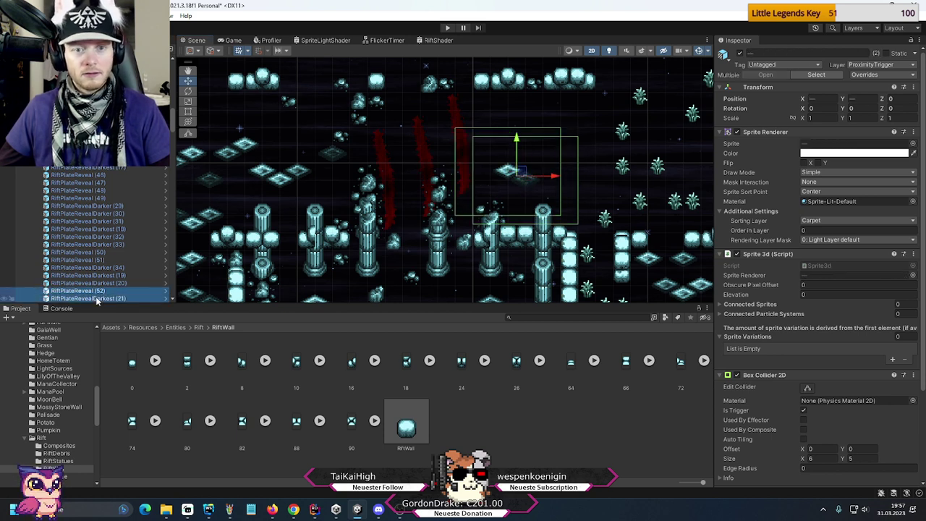
{"action": "key", "text": "Delete"}
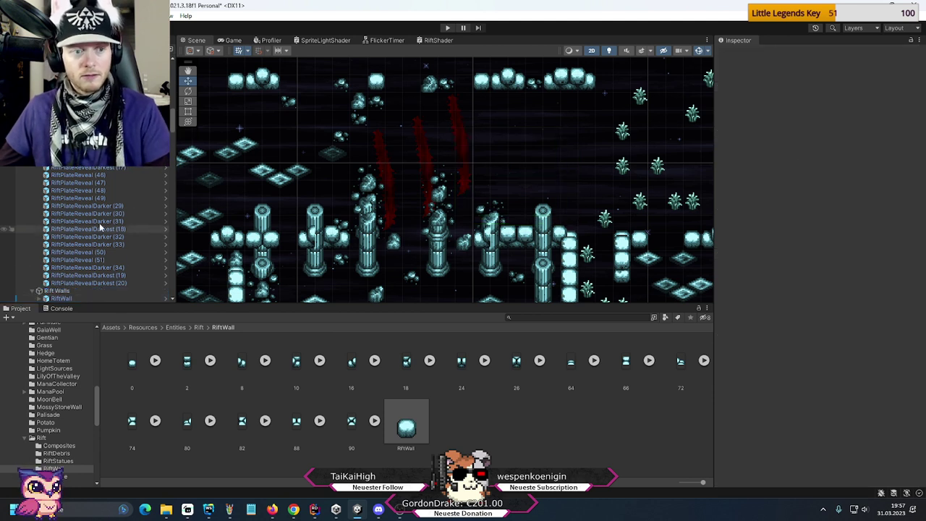
- Examine the Spawn Corridor object and its Rift Plates group in the scene hierarchy, through to the end of the plate list
{"action": "scroll", "coordinate": [102, 194], "scroll_direction": "up", "scroll_amount": 5}
{"action": "scroll", "coordinate": [102, 194], "scroll_direction": "up", "scroll_amount": 10}
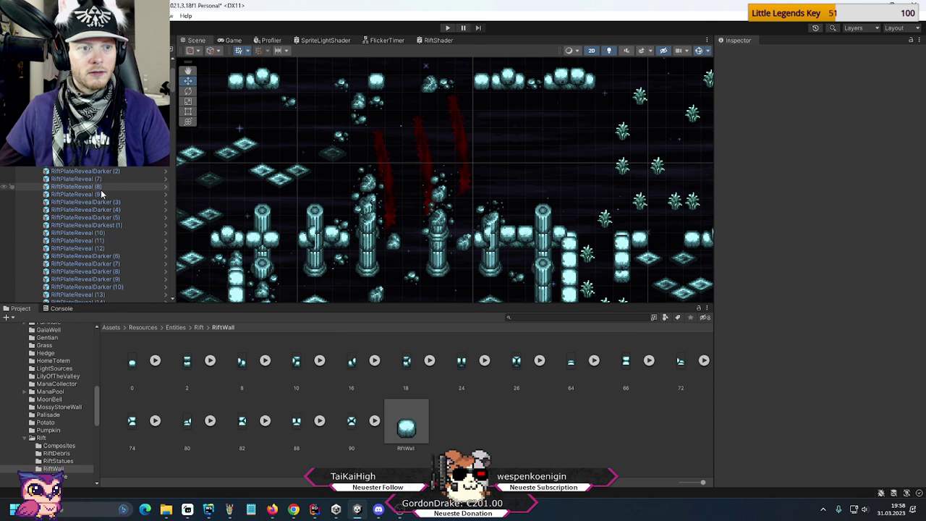
{"action": "scroll", "coordinate": [102, 194], "scroll_direction": "up", "scroll_amount": 3}
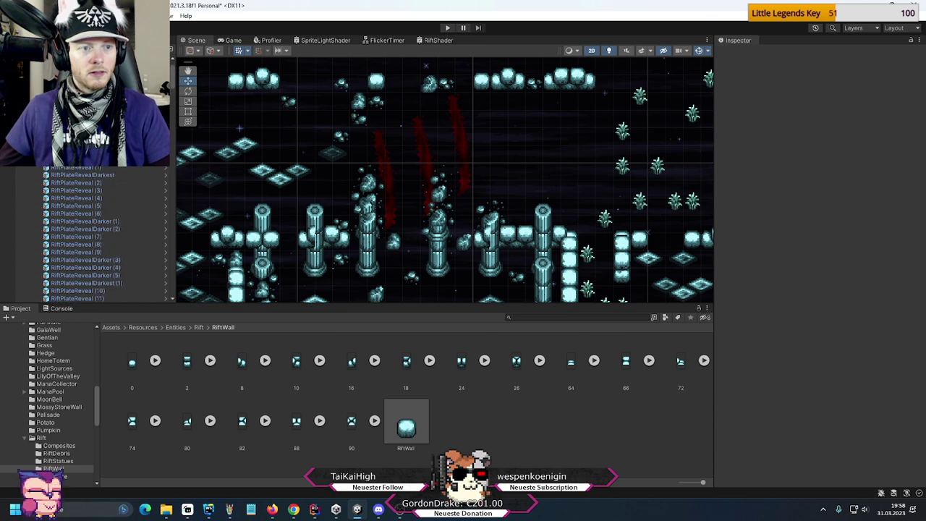
{"action": "left_click", "coordinate": [72, 155]}
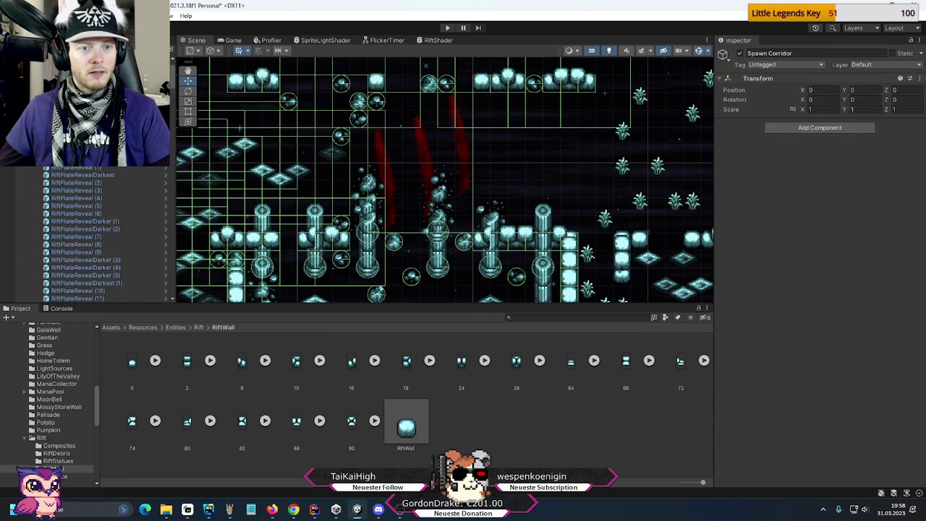
{"action": "scroll", "coordinate": [97, 175], "scroll_direction": "down", "scroll_amount": 10}
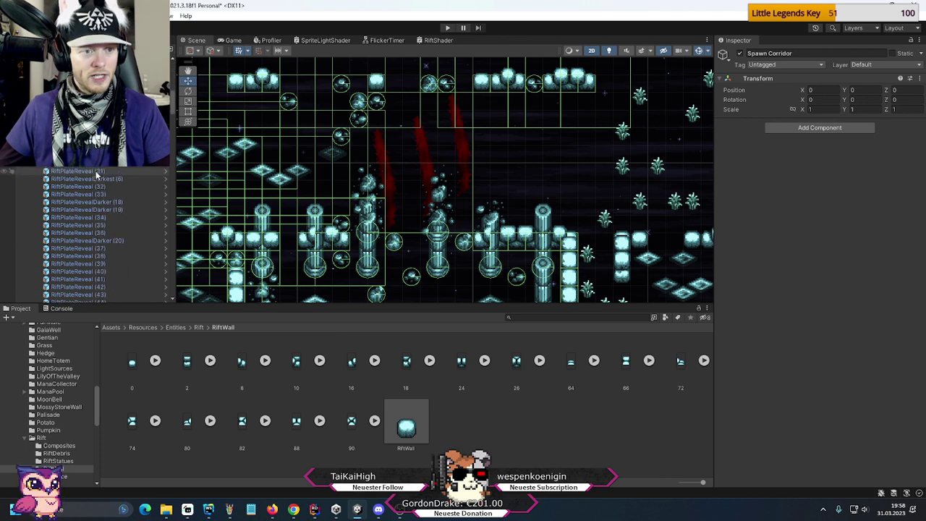
{"action": "scroll", "coordinate": [96, 175], "scroll_direction": "up", "scroll_amount": 10}
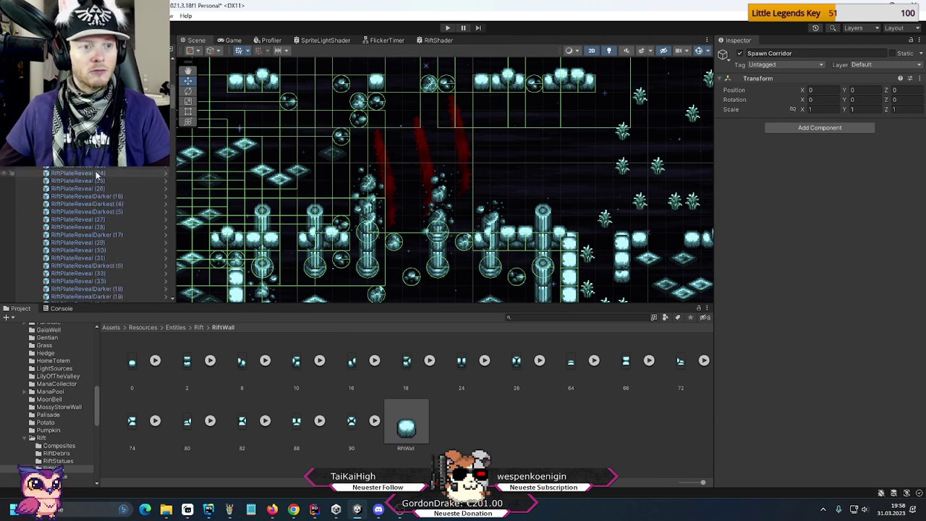
{"action": "left_click", "coordinate": [96, 174]}
{"action": "scroll", "coordinate": [80, 181], "scroll_direction": "down", "scroll_amount": 10}
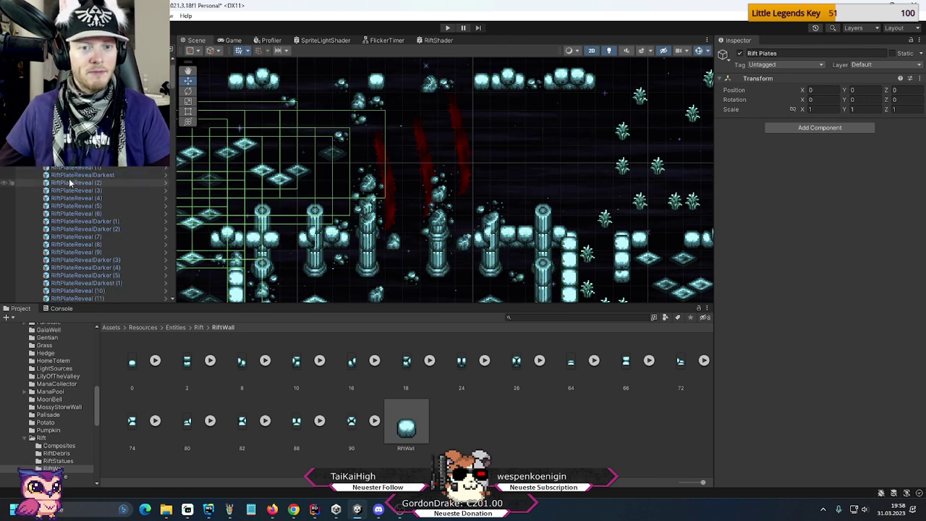
{"action": "scroll", "coordinate": [70, 182], "scroll_direction": "down", "scroll_amount": 12}
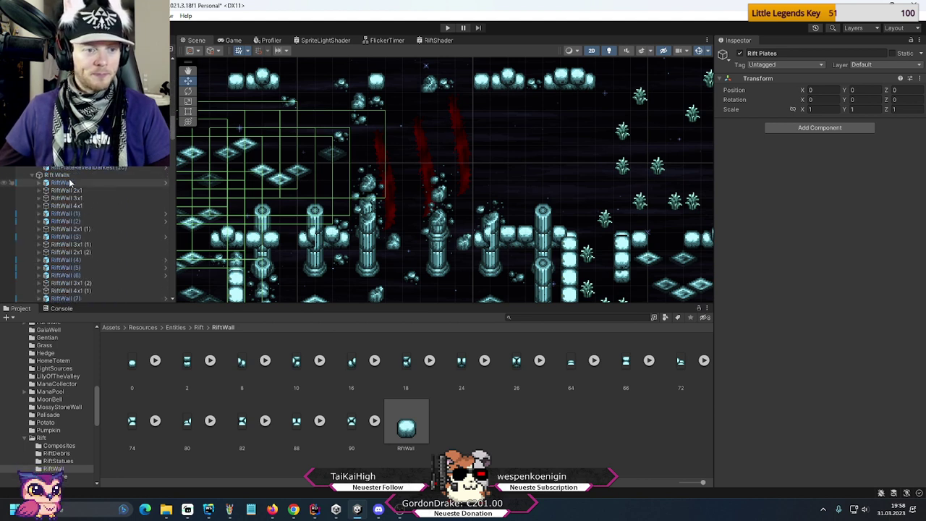
- Add the RiftPlate and RiftPlateDarker prefabs from Deco/Rift/RiftPlate to the end of the Rift Plates group
{"action": "scroll", "coordinate": [52, 425], "scroll_direction": "up", "scroll_amount": 5}
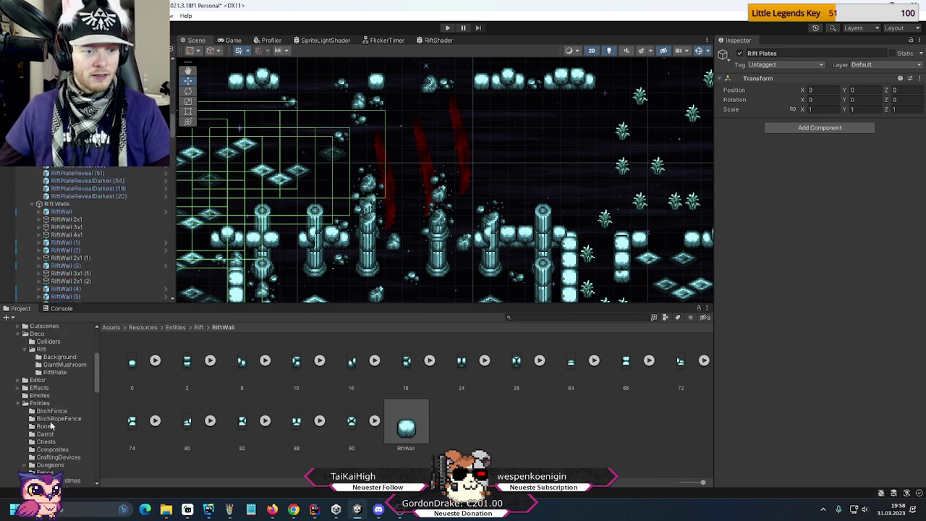
{"action": "scroll", "coordinate": [47, 355], "scroll_direction": "up", "scroll_amount": 5}
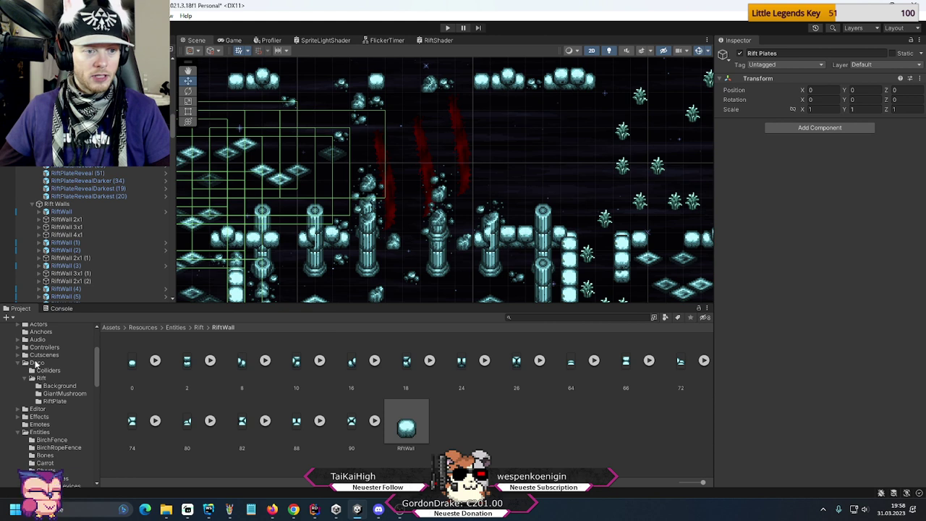
{"action": "left_click", "coordinate": [37, 363]}
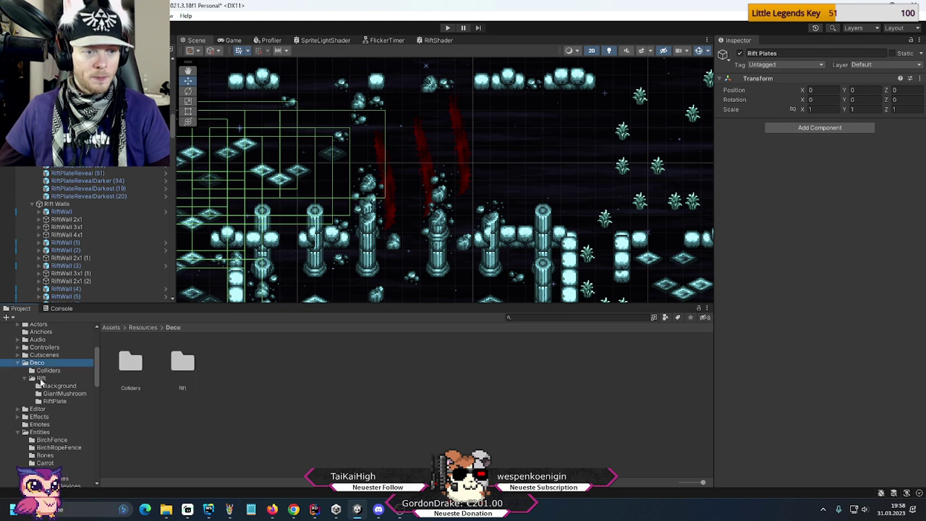
{"action": "left_click", "coordinate": [51, 401]}
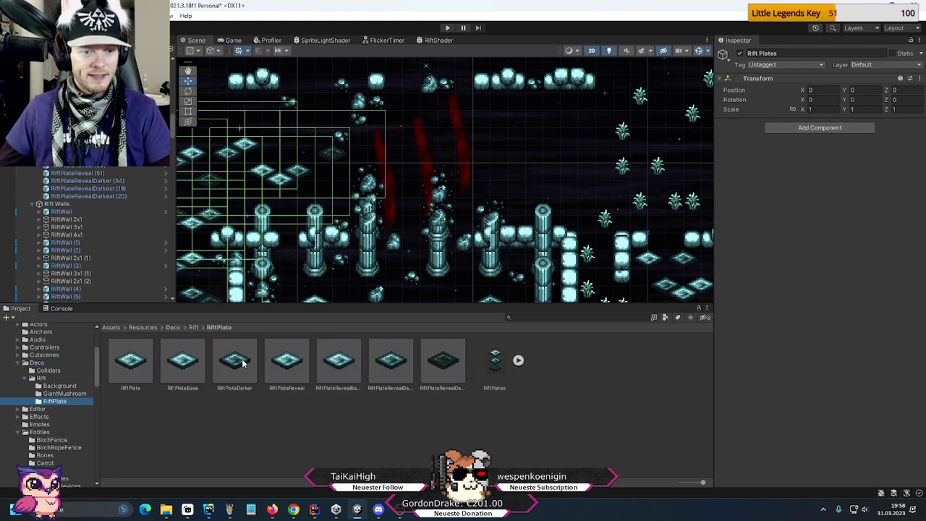
{"action": "left_click_drag", "start_coordinate": [131, 359], "coordinate": [102, 203]}
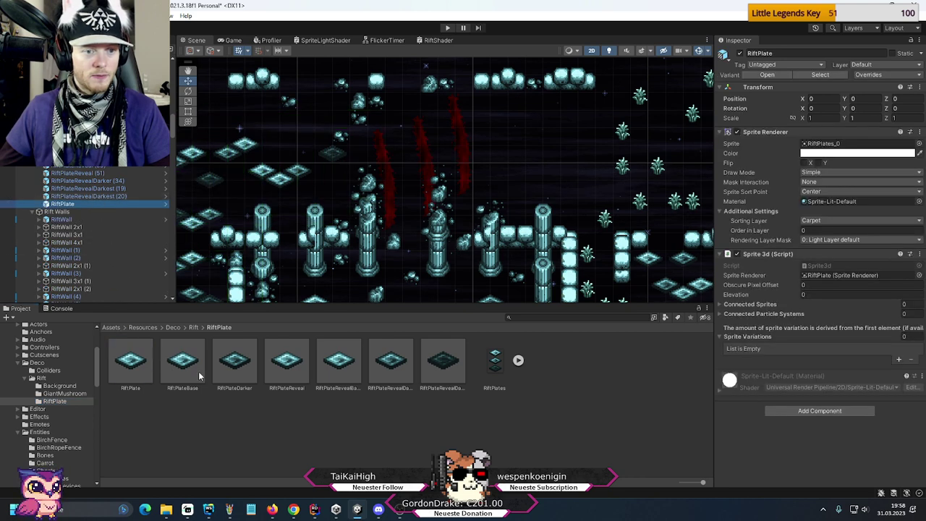
{"action": "left_click_drag", "start_coordinate": [236, 361], "coordinate": [111, 212]}
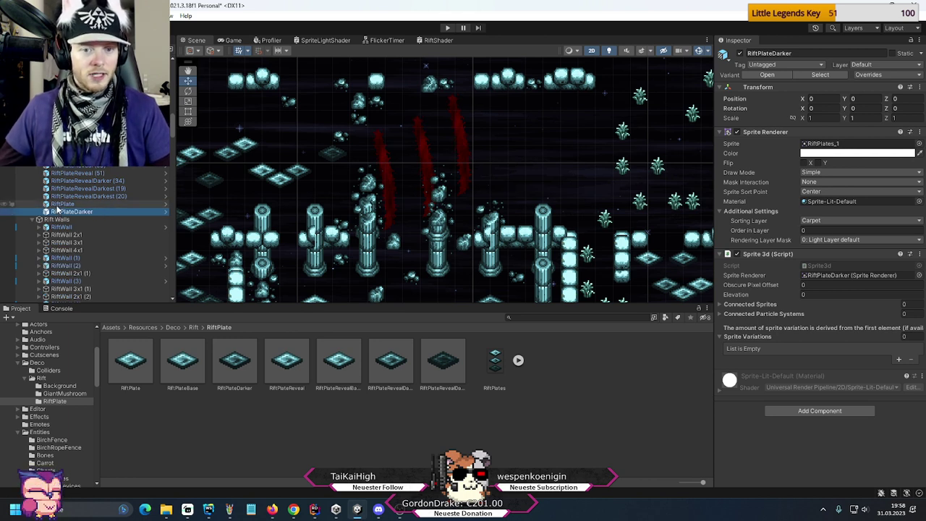
- Move the new plates east of the rift scars, with RiftPlate at X 113, Y -1 and RiftPlateDarker at X 112, Y -0.5
{"action": "scroll", "coordinate": [620, 294], "scroll_direction": "down", "scroll_amount": 3}
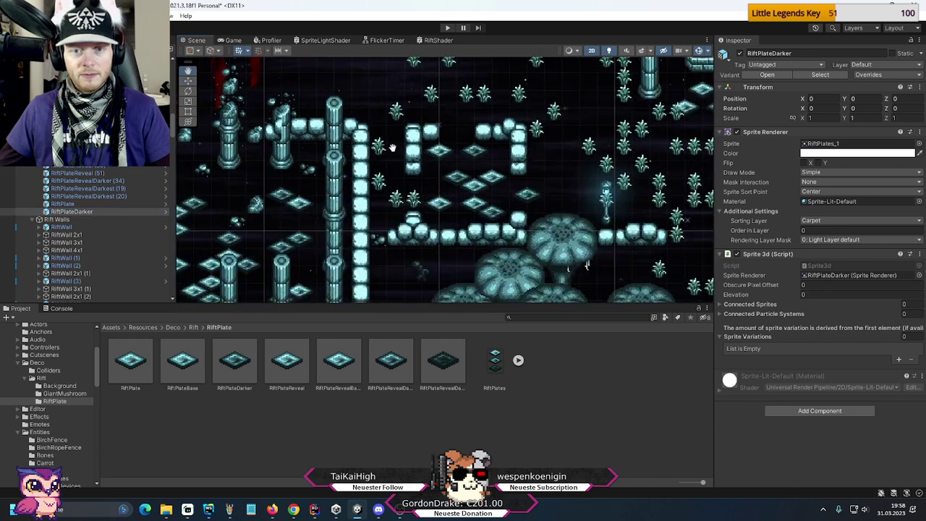
{"action": "scroll", "coordinate": [599, 237], "scroll_direction": "up", "scroll_amount": 3}
{"action": "middle_click_drag", "start_coordinate": [599, 236], "coordinate": [325, 246]}
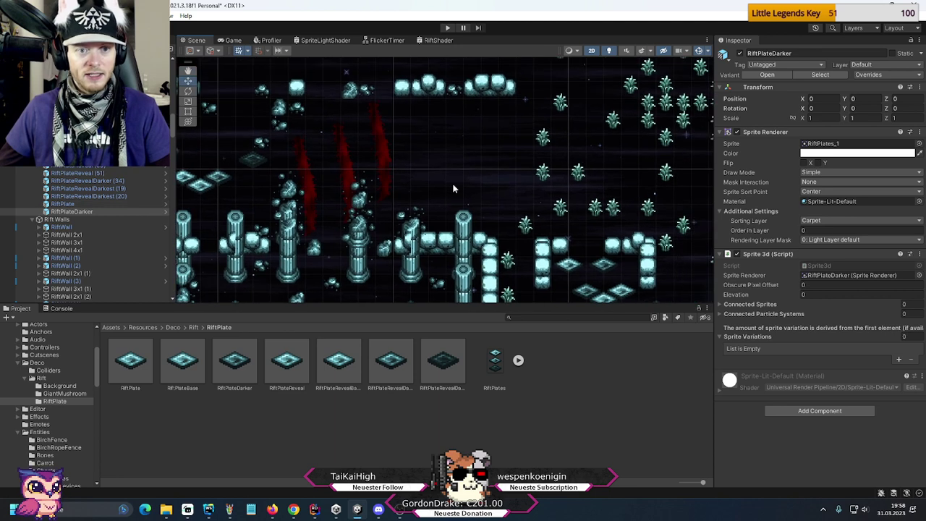
{"action": "left_click", "coordinate": [63, 205]}
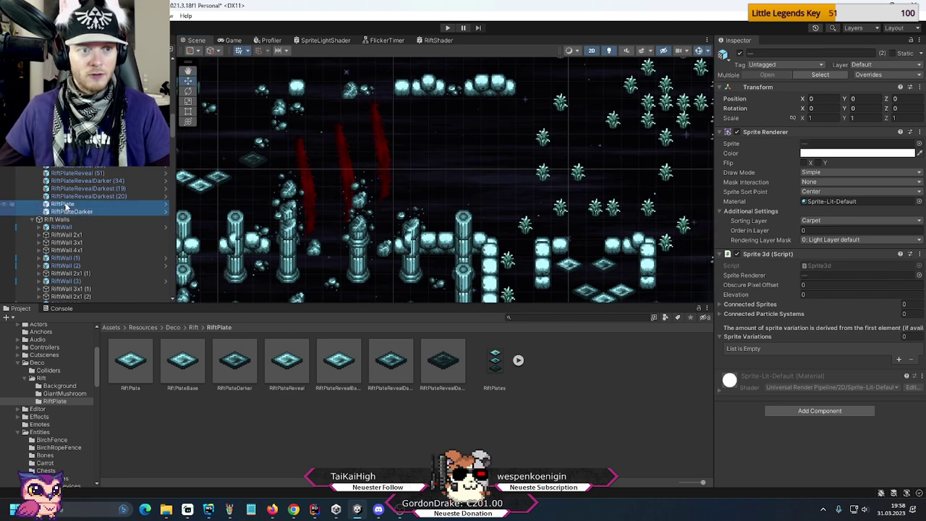
{"action": "left_click", "coordinate": [810, 98]}
{"action": "type", "text": "120"}
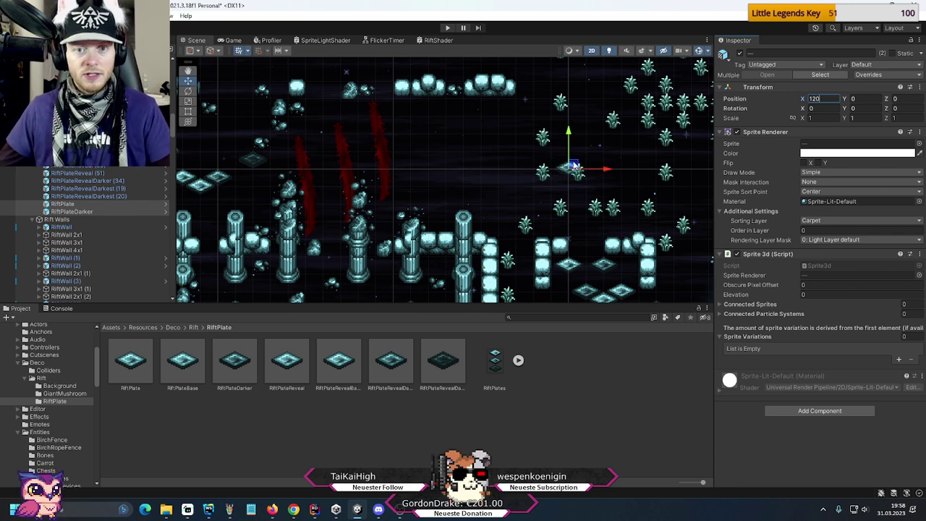
{"action": "left_click_drag", "start_coordinate": [574, 165], "coordinate": [453, 188]}
{"action": "left_click", "coordinate": [83, 212]}
{"action": "left_click", "coordinate": [131, 206]}
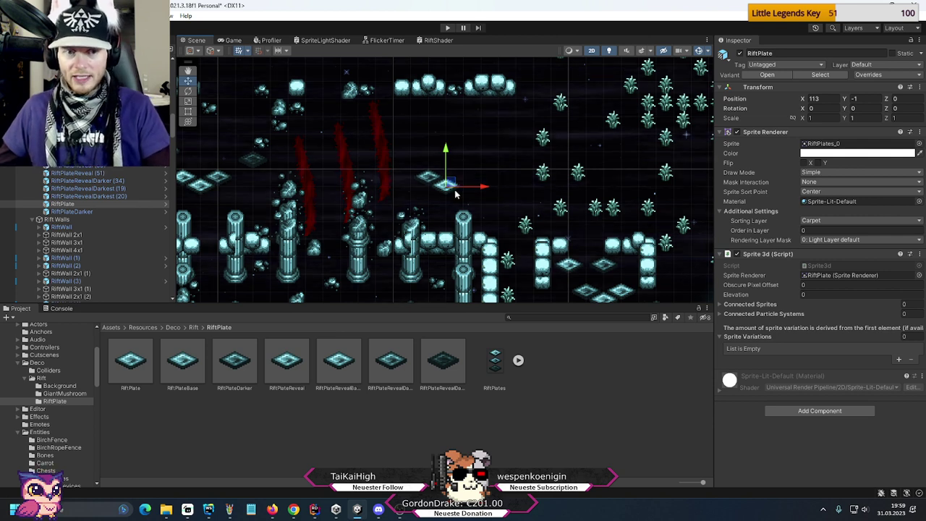
- Duplicate RiftPlateDarker twice and place the copies at X 114, Y 0.5 and X 112, Y 2.5
{"action": "left_click", "coordinate": [89, 211]}
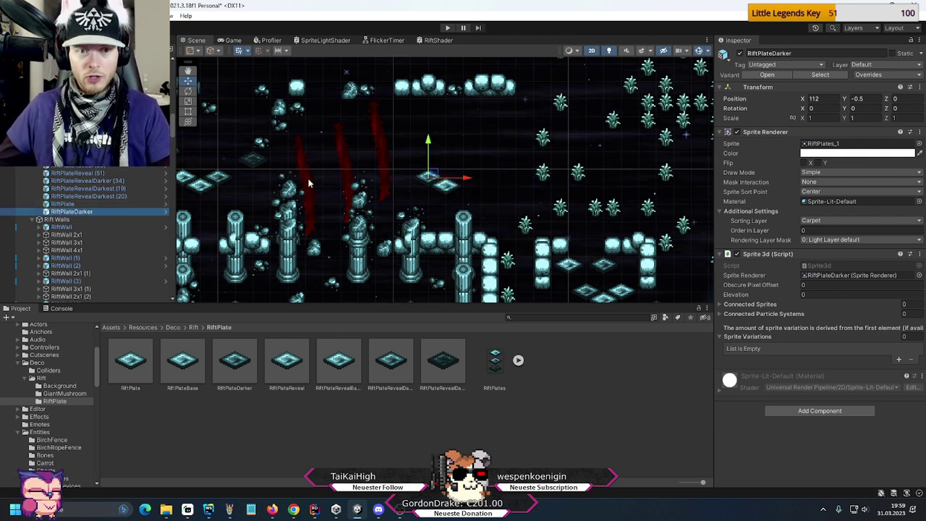
{"action": "key", "text": "ctrl+d"}
{"action": "left_click_drag", "start_coordinate": [434, 175], "coordinate": [451, 166]}
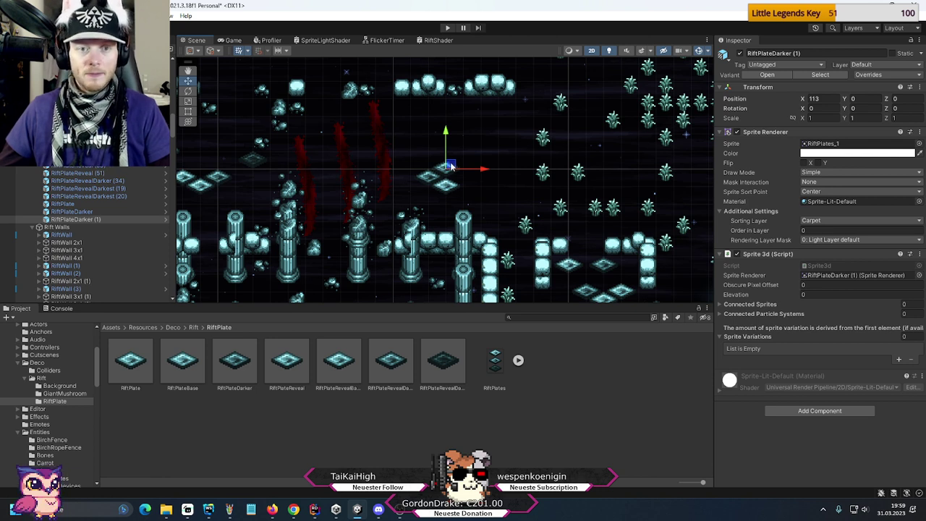
{"action": "left_click_drag", "start_coordinate": [451, 166], "coordinate": [469, 158]}
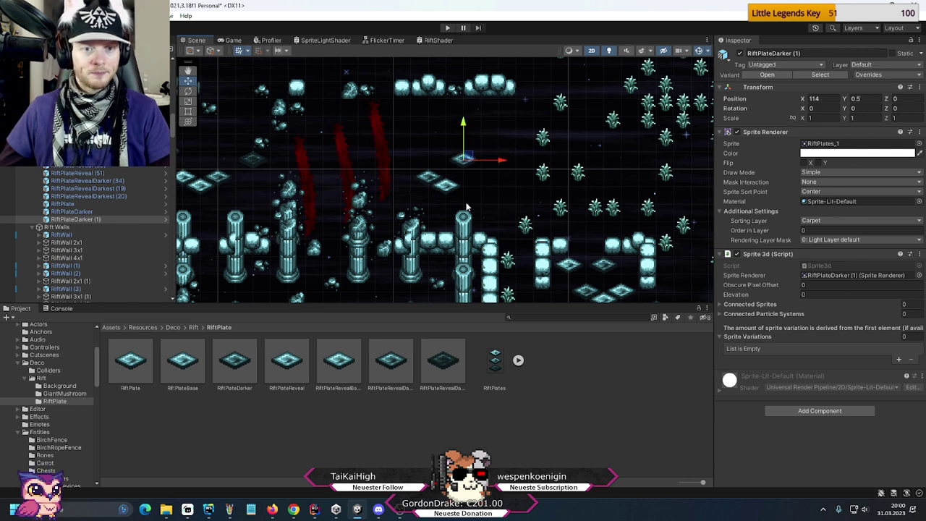
{"action": "key", "text": "ctrl+d"}
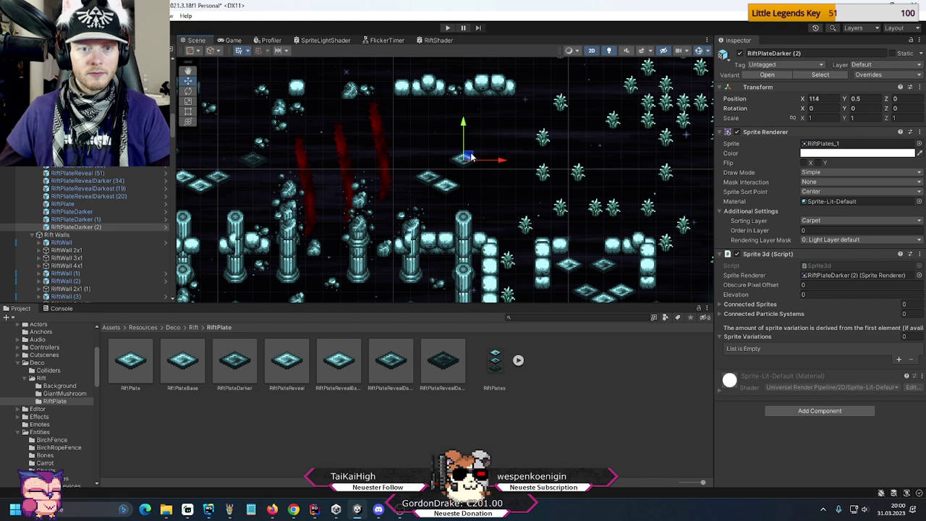
{"action": "left_click_drag", "start_coordinate": [467, 151], "coordinate": [436, 123]}
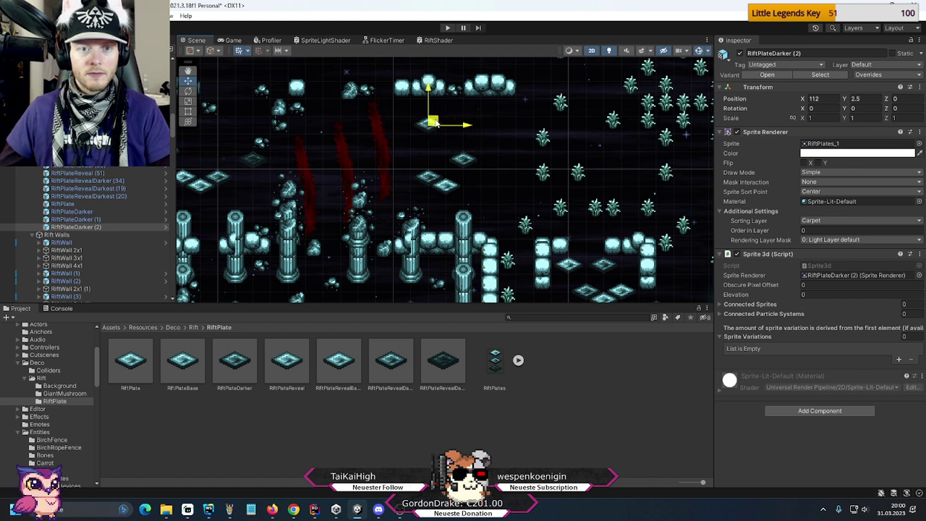
- Make four copies of the bright RiftPlate, clustering three around X 115, Y 1 and placing one at X 118, Y 1.5
{"action": "left_click", "coordinate": [67, 205]}
{"action": "left_click_drag", "start_coordinate": [69, 207], "coordinate": [445, 150]}
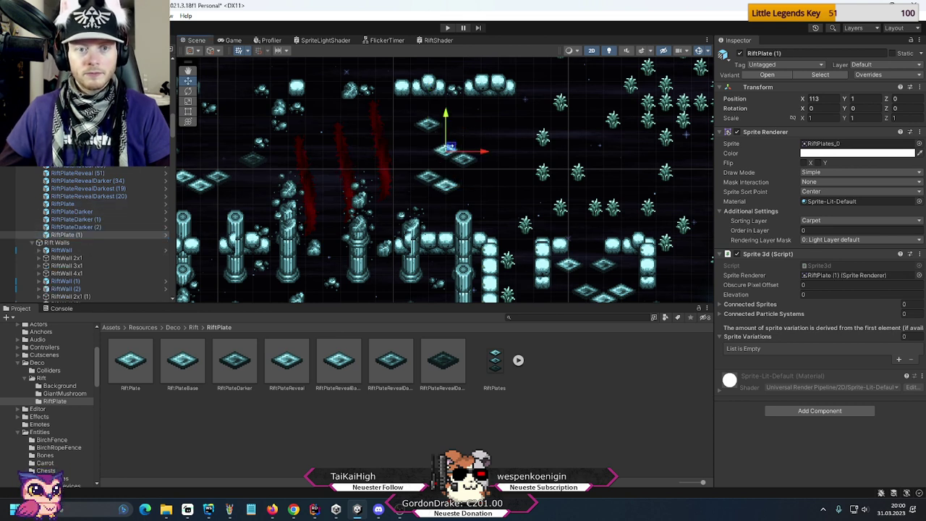
{"action": "left_click_drag", "start_coordinate": [449, 149], "coordinate": [535, 139]}
{"action": "key", "text": "ctrl+d"}
{"action": "key", "text": "ctrl+d"}
{"action": "key", "text": "ctrl+d"}
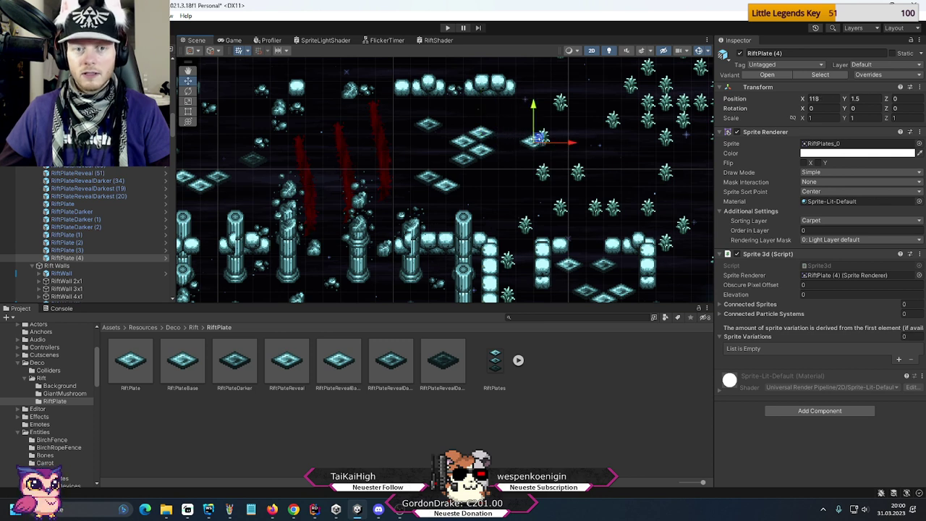
- Make three copies of the darker plate beside the plant field's western edge, including ones at X 117, Y 1 and X 118, Y 0.5
{"action": "left_click", "coordinate": [473, 162]}
{"action": "key", "text": "ctrl+d"}
{"action": "left_click_drag", "start_coordinate": [474, 162], "coordinate": [537, 156]}
{"action": "key", "text": "ctrl+d"}
{"action": "key", "text": "ctrl+d"}
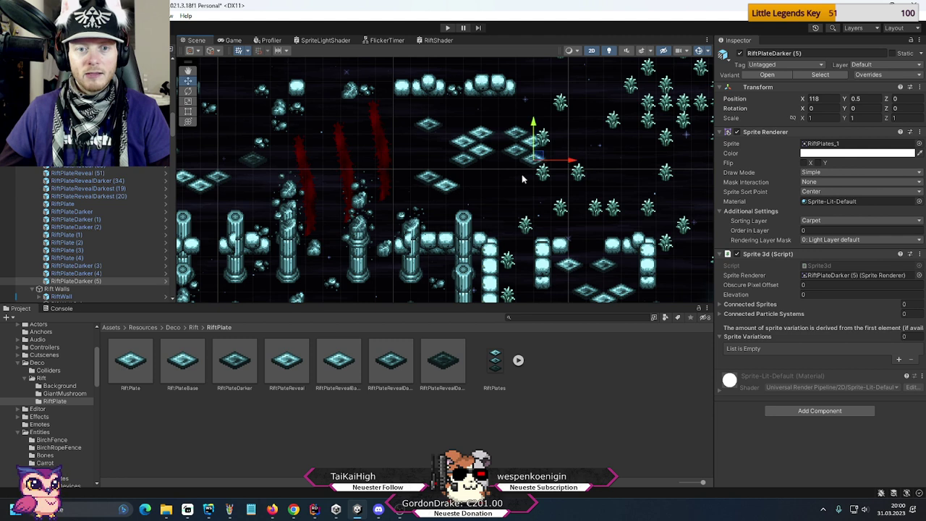
- Duplicate a bright plate to X 116, Y -0.5 and move the darker plate RiftPlateDarker (4) beside it to X 117, Y -1
{"action": "left_click", "coordinate": [482, 146]}
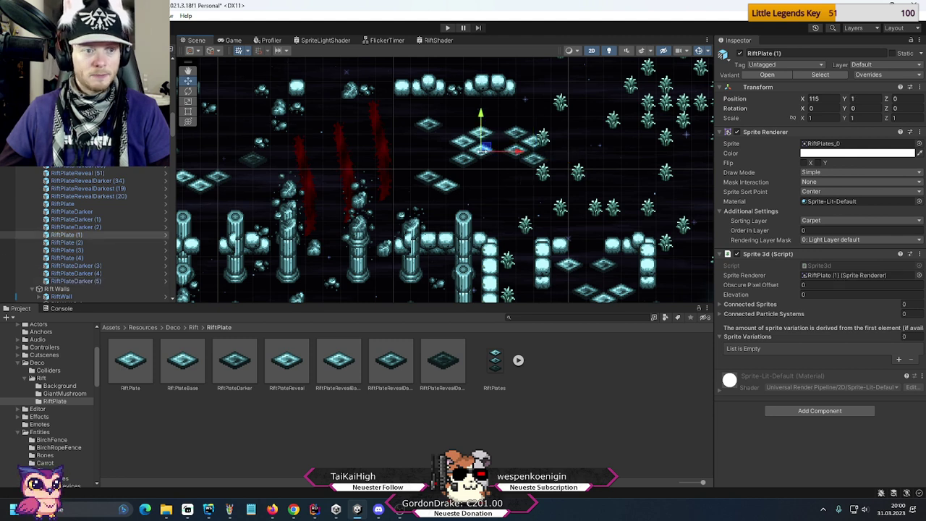
{"action": "key", "text": "ctrl+d"}
{"action": "left_click_drag", "start_coordinate": [484, 147], "coordinate": [502, 176]}
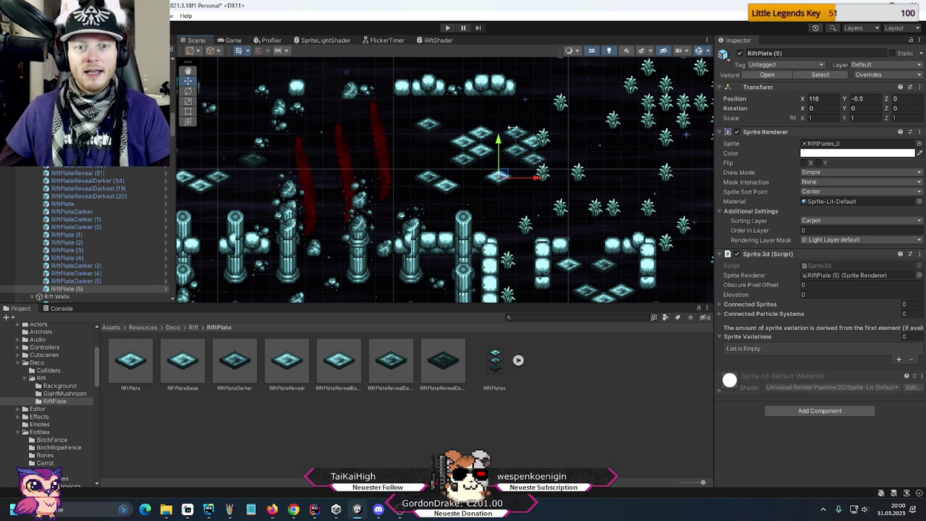
{"action": "left_click", "coordinate": [530, 153]}
{"action": "left_click", "coordinate": [530, 152]}
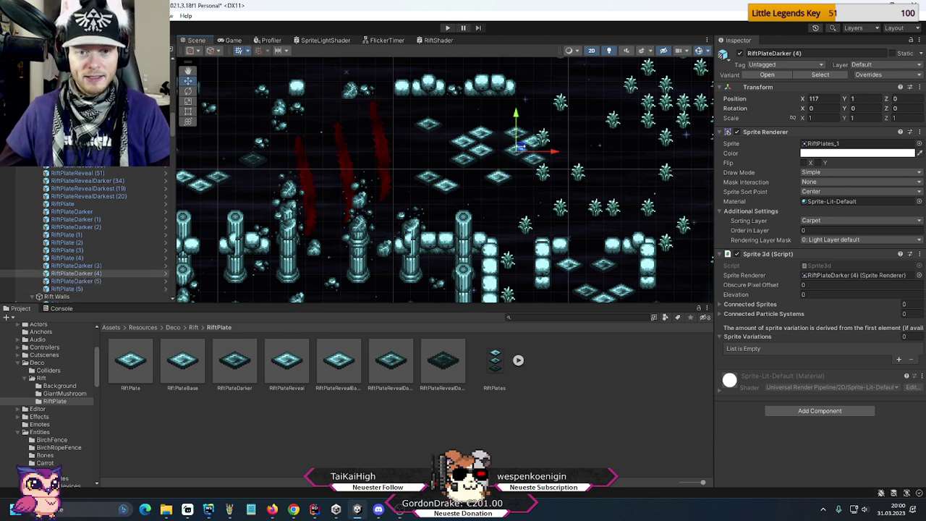
{"action": "left_click_drag", "start_coordinate": [537, 146], "coordinate": [520, 182]}
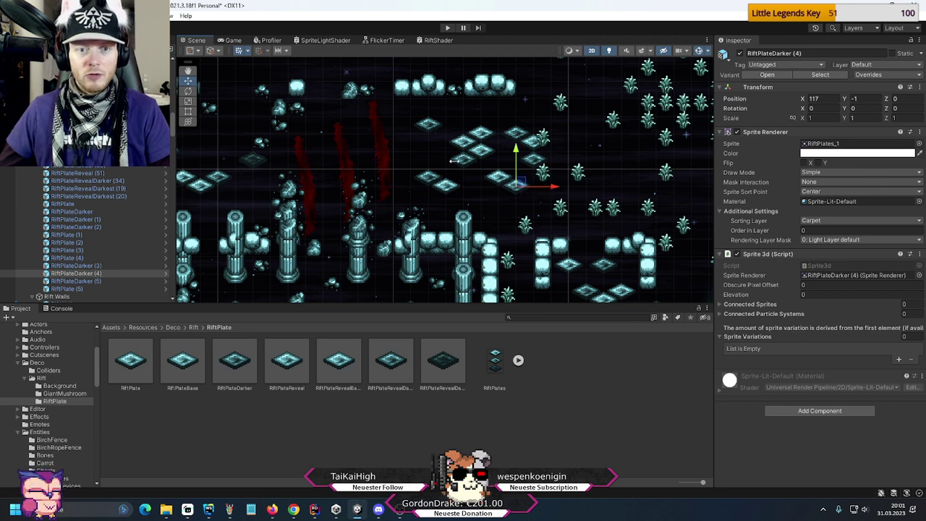
- Duplicate the darker plate RiftPlateDarker (4) and place the copy below it at X 117, Y -2
{"action": "left_click", "coordinate": [495, 178]}
{"action": "middle_click_drag", "start_coordinate": [355, 176], "coordinate": [411, 175]}
{"action": "left_click", "coordinate": [576, 188]}
{"action": "key", "text": "ctrl+d"}
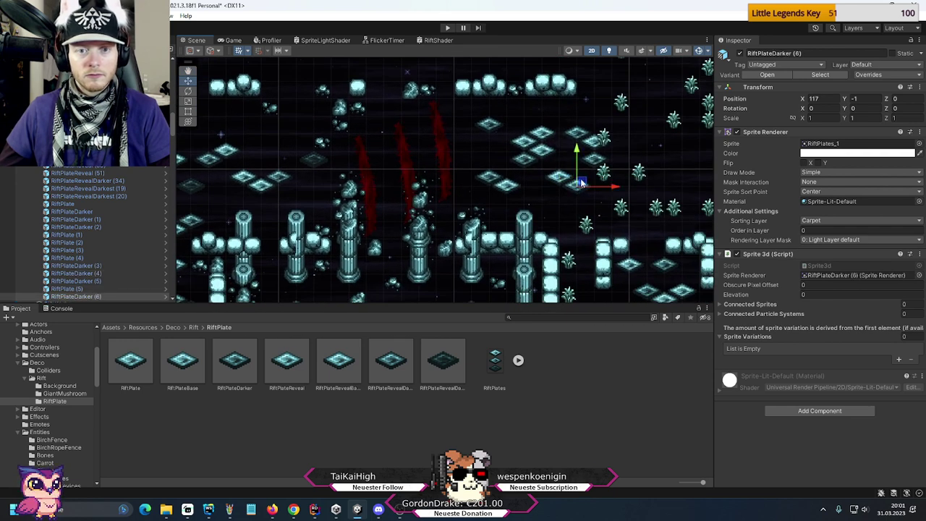
{"action": "left_click_drag", "start_coordinate": [583, 184], "coordinate": [582, 202]}
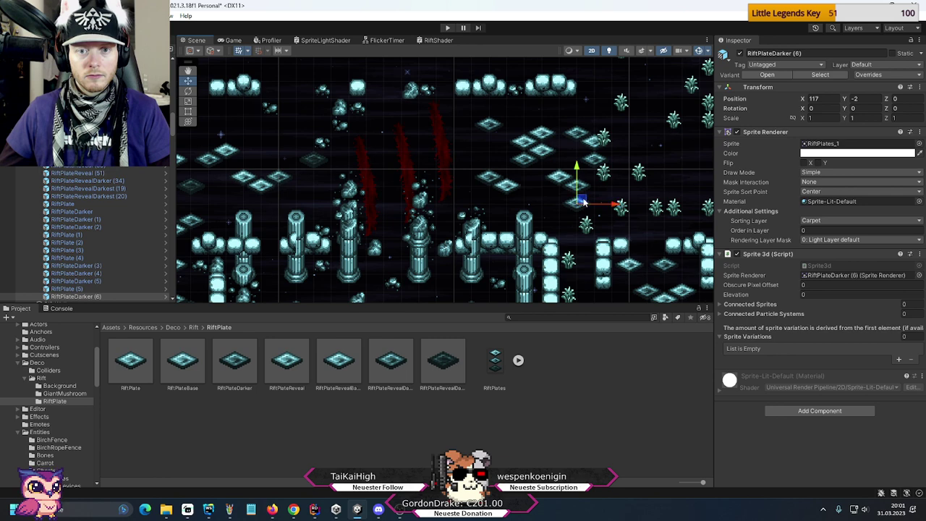
{"action": "middle_click_drag", "start_coordinate": [539, 192], "coordinate": [385, 184]}
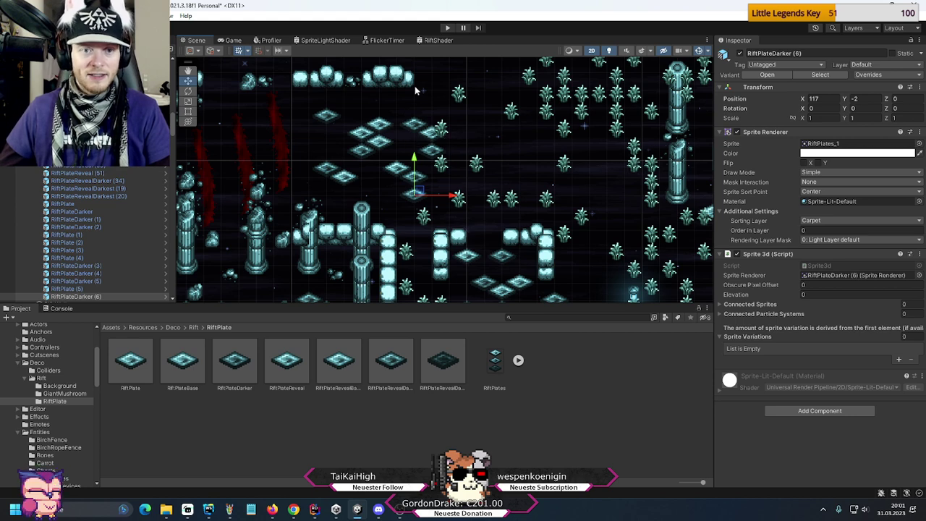
- Move the grass plant overlapping the easternmost plates northeast into the plant field, to about X 121.75, Y 4.25
{"action": "left_click", "coordinate": [440, 130]}
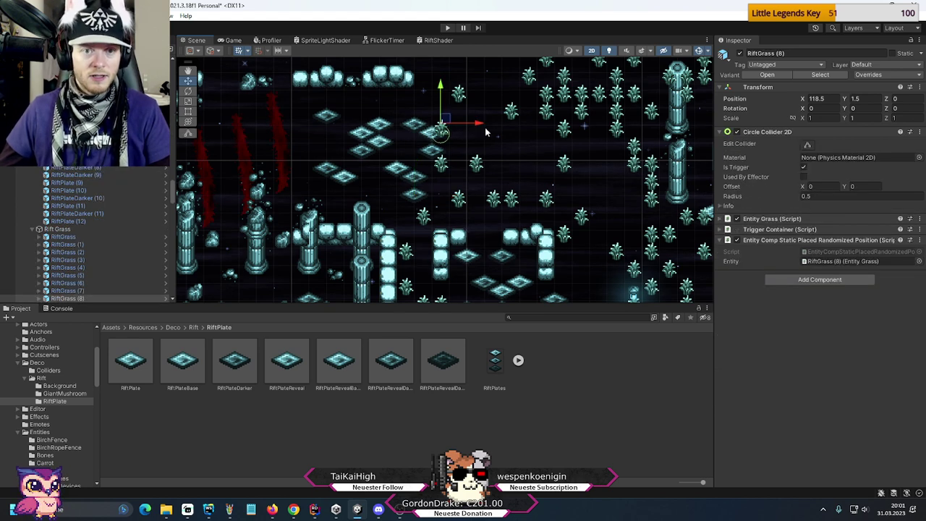
{"action": "middle_click_drag", "start_coordinate": [441, 130], "coordinate": [414, 175]}
{"action": "left_click_drag", "start_coordinate": [417, 171], "coordinate": [474, 131]}
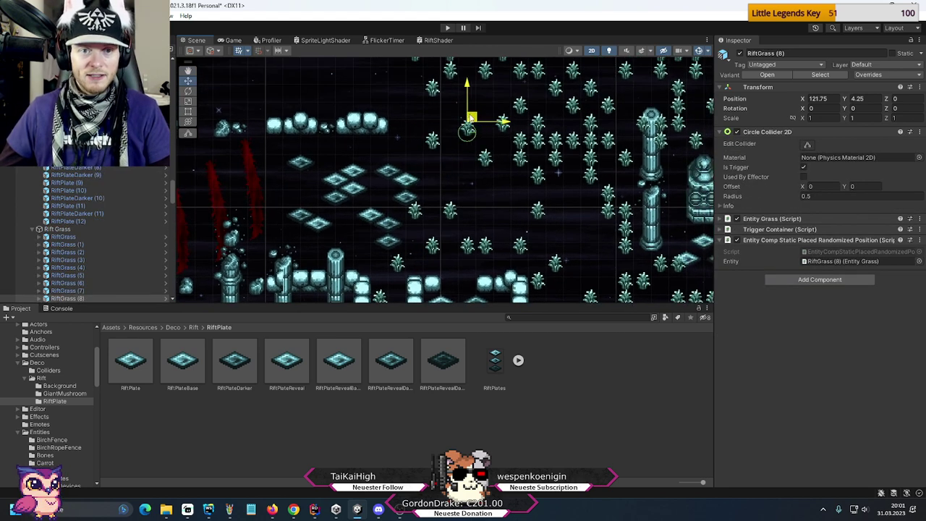
- Move the grass plant beside the easternmost plates southeast into the gap in the small ruin's northern wall, at X 120.5, Y -4.5
{"action": "left_click", "coordinate": [420, 209]}
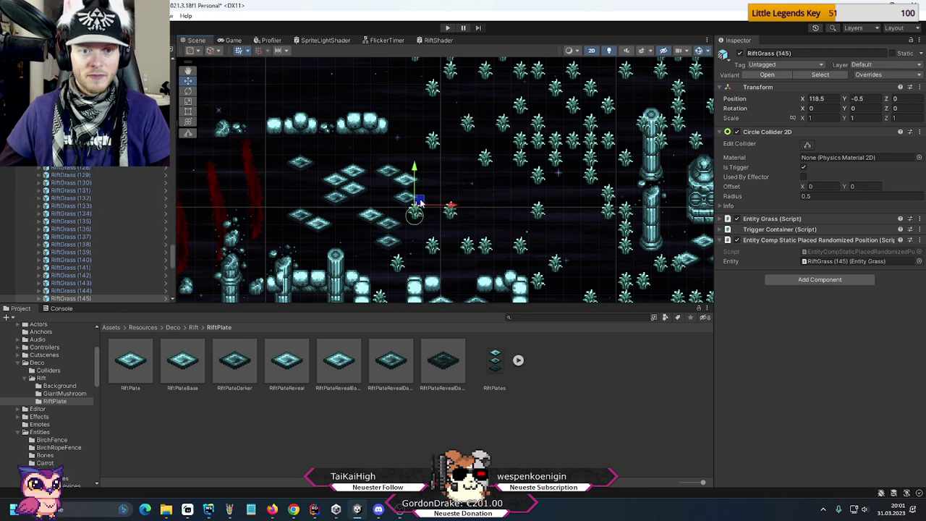
{"action": "left_click_drag", "start_coordinate": [422, 206], "coordinate": [444, 268]}
{"action": "middle_click_drag", "start_coordinate": [437, 215], "coordinate": [336, 143]}
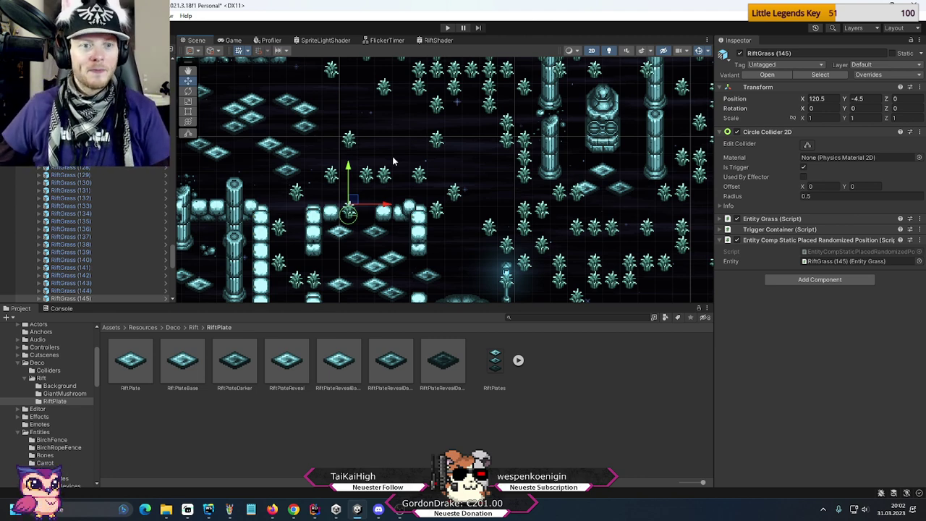
{"action": "scroll", "coordinate": [443, 152], "scroll_direction": "down", "scroll_amount": 1}
{"action": "scroll", "coordinate": [480, 141], "scroll_direction": "down", "scroll_amount": 1}
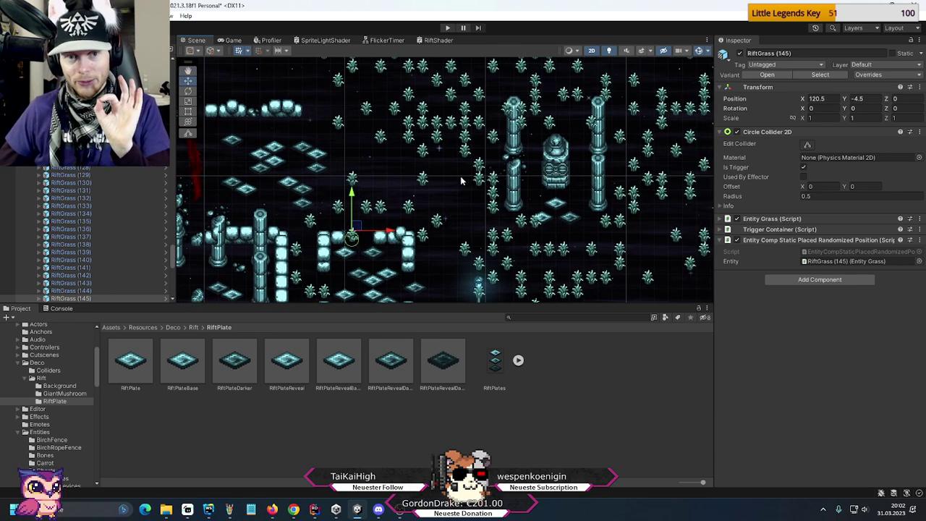
- Duplicate the street lamp RiftStreetLamp (2) and place the copy east of the rift scars at X 114.5, Y 3.5
{"action": "middle_click_drag", "start_coordinate": [466, 180], "coordinate": [595, 196]}
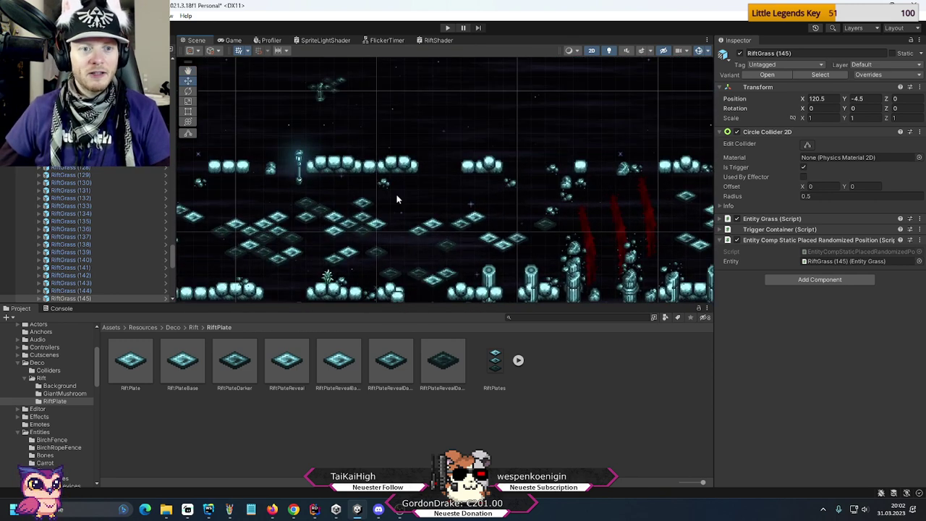
{"action": "left_click", "coordinate": [300, 182]}
{"action": "left_click", "coordinate": [300, 182]}
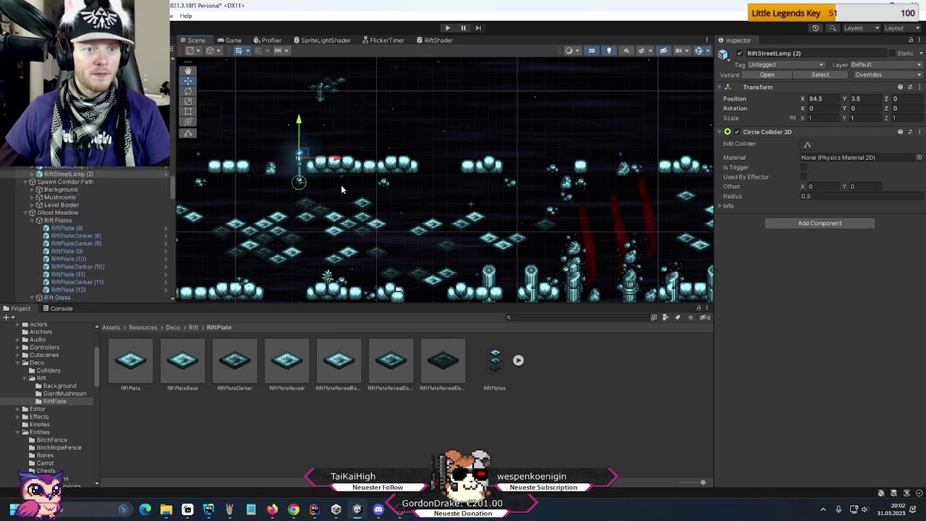
{"action": "left_click_drag", "start_coordinate": [337, 159], "coordinate": [658, 159]}
{"action": "middle_click_drag", "start_coordinate": [675, 160], "coordinate": [425, 161]}
{"action": "left_click_drag", "start_coordinate": [418, 162], "coordinate": [512, 169]}
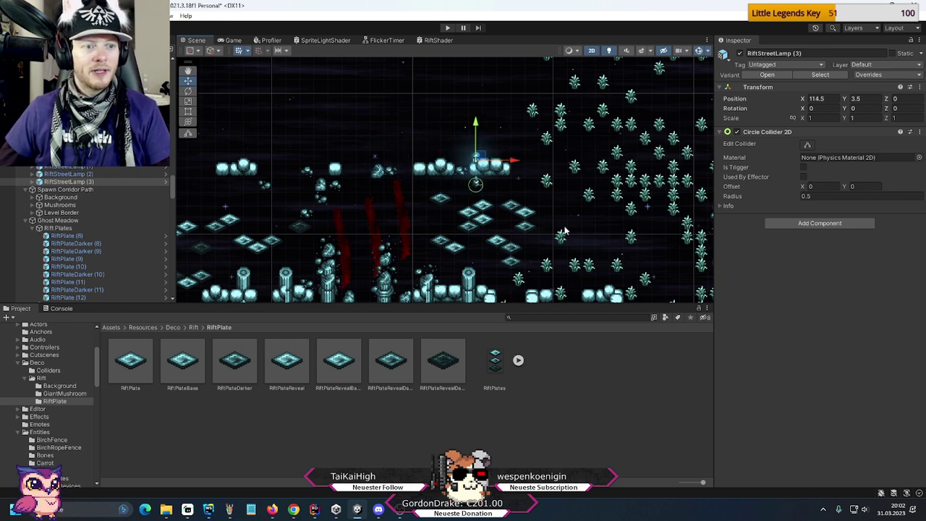
- Collapse the Rift Walls, Rift Plates, Spawn Corridor and Spawn Corridor Path groups in the scene hierarchy
{"action": "scroll", "coordinate": [133, 186], "scroll_direction": "down", "scroll_amount": 5}
{"action": "left_click_drag", "start_coordinate": [174, 178], "coordinate": [175, 129]}
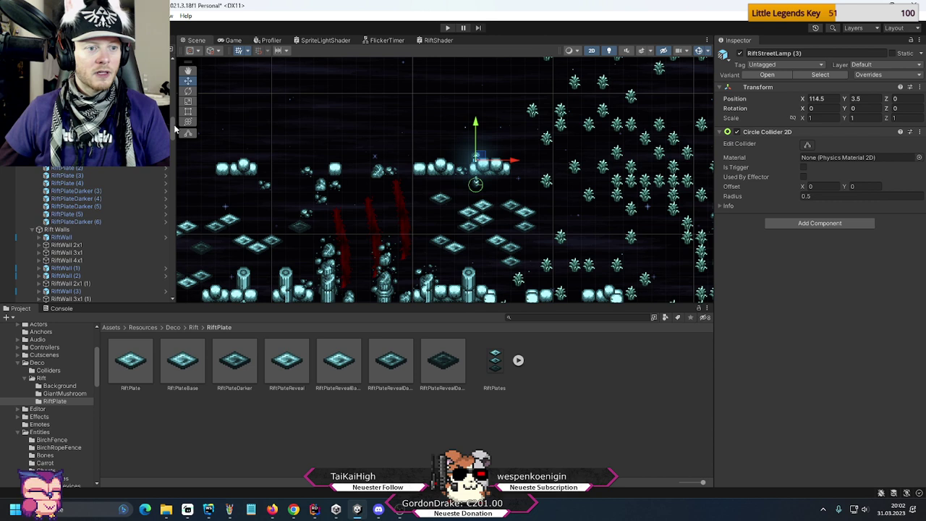
{"action": "left_click", "coordinate": [33, 230]}
{"action": "left_click", "coordinate": [38, 237]}
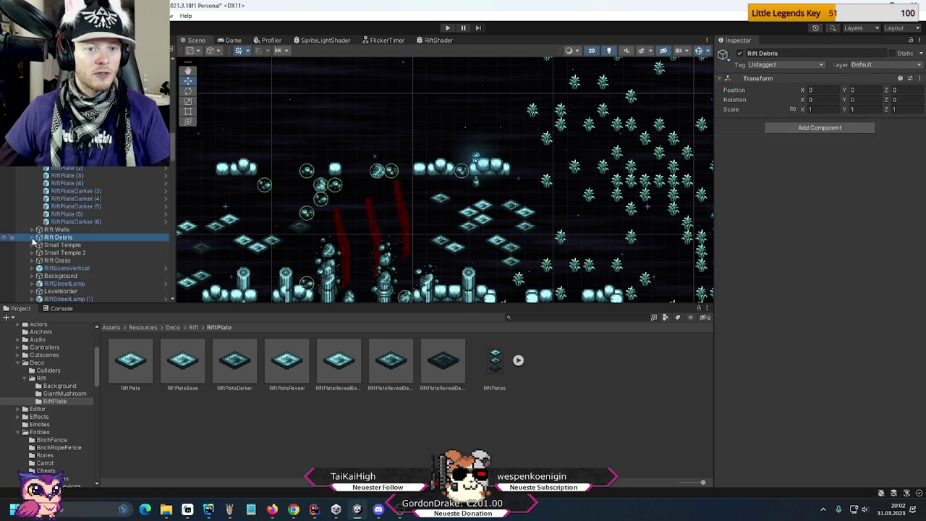
{"action": "scroll", "coordinate": [32, 241], "scroll_direction": "down", "scroll_amount": 5}
{"action": "scroll", "coordinate": [31, 238], "scroll_direction": "up", "scroll_amount": 5}
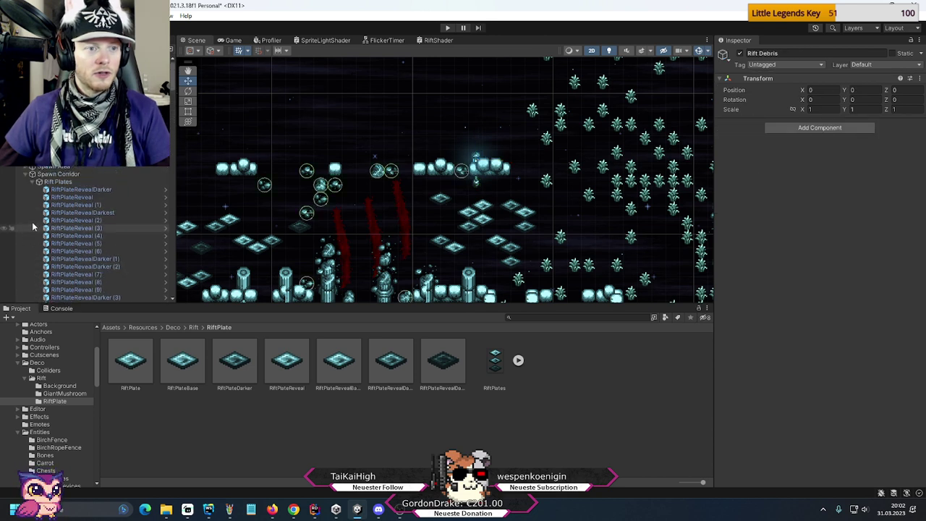
{"action": "left_click", "coordinate": [32, 185]}
{"action": "left_click", "coordinate": [25, 174]}
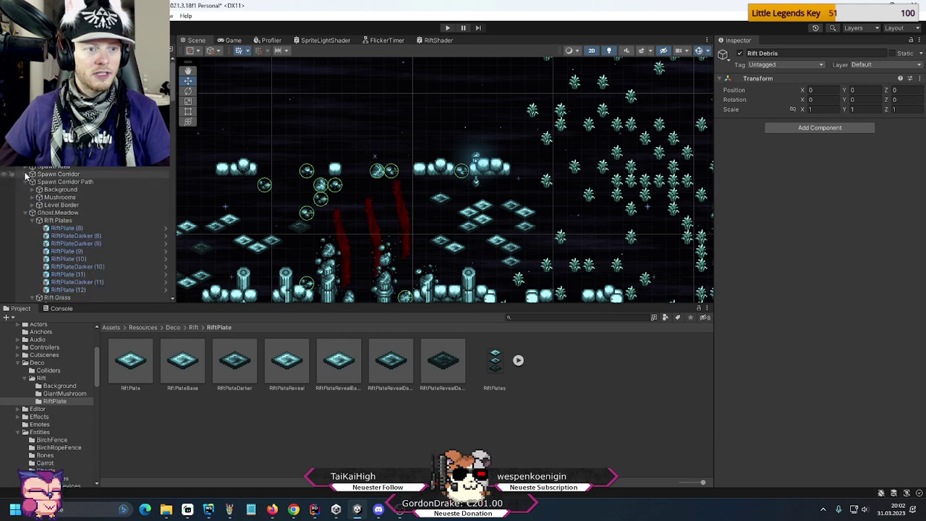
{"action": "left_click", "coordinate": [25, 183]}
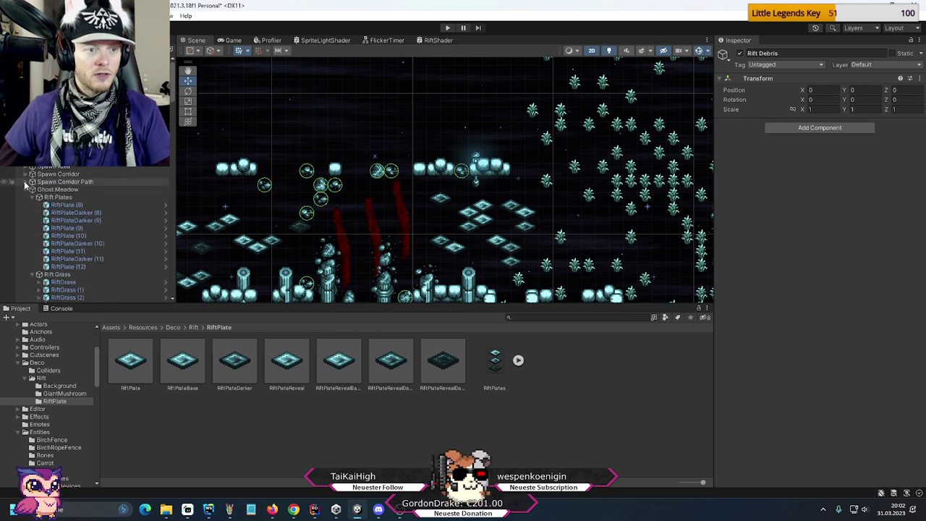
{"action": "scroll", "coordinate": [434, 137], "scroll_direction": "down", "scroll_amount": 4}
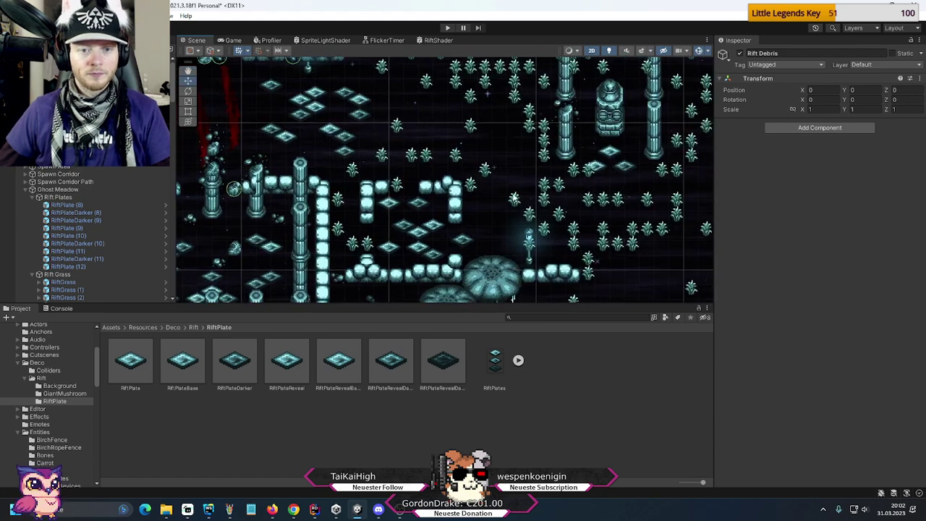
{"action": "middle_click_drag", "start_coordinate": [402, 189], "coordinate": [396, 191]}
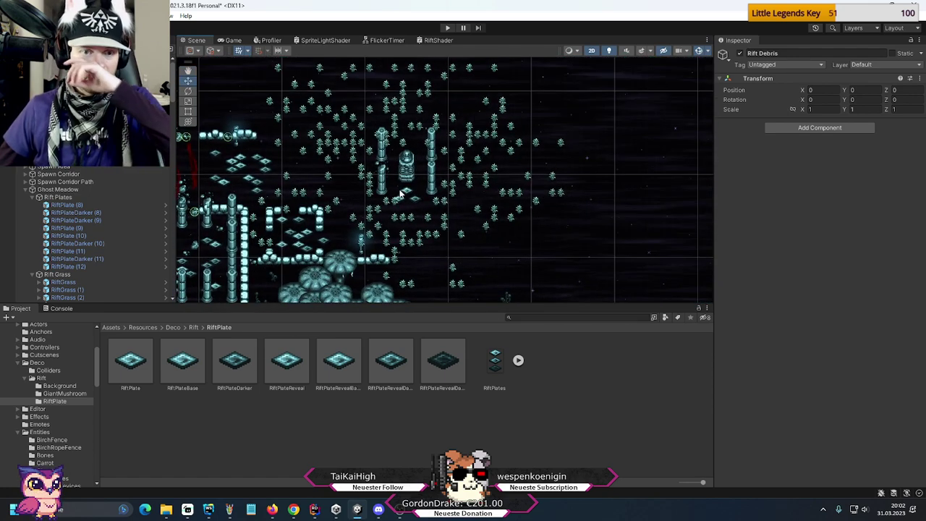
{"action": "scroll", "coordinate": [432, 194], "scroll_direction": "down", "scroll_amount": 2}
{"action": "scroll", "coordinate": [457, 203], "scroll_direction": "down", "scroll_amount": 2}
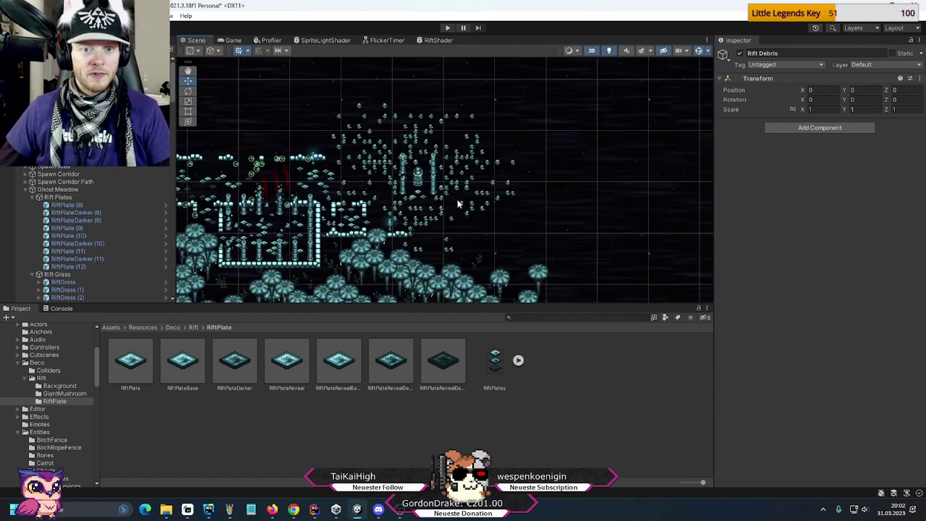
- Switch to Chrome and open a new browser tab
{"action": "left_click", "coordinate": [292, 509]}
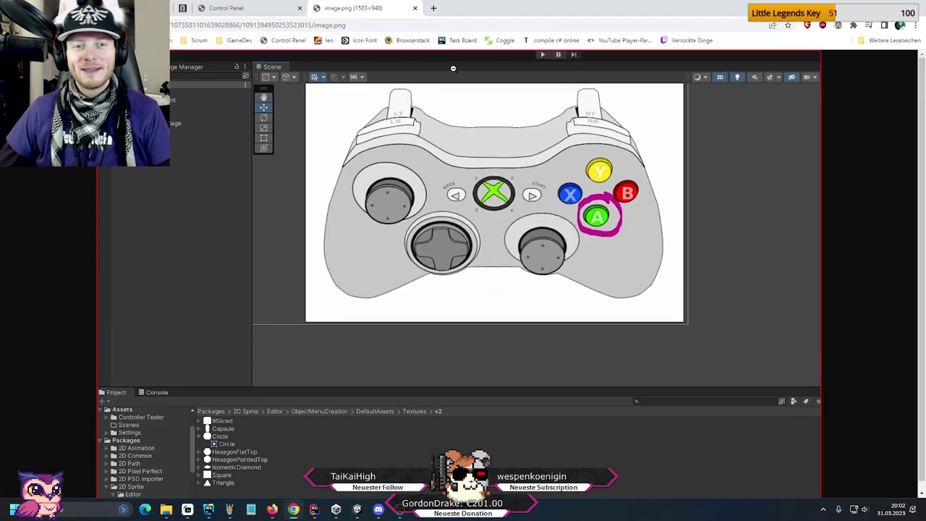
{"action": "left_click", "coordinate": [434, 8]}
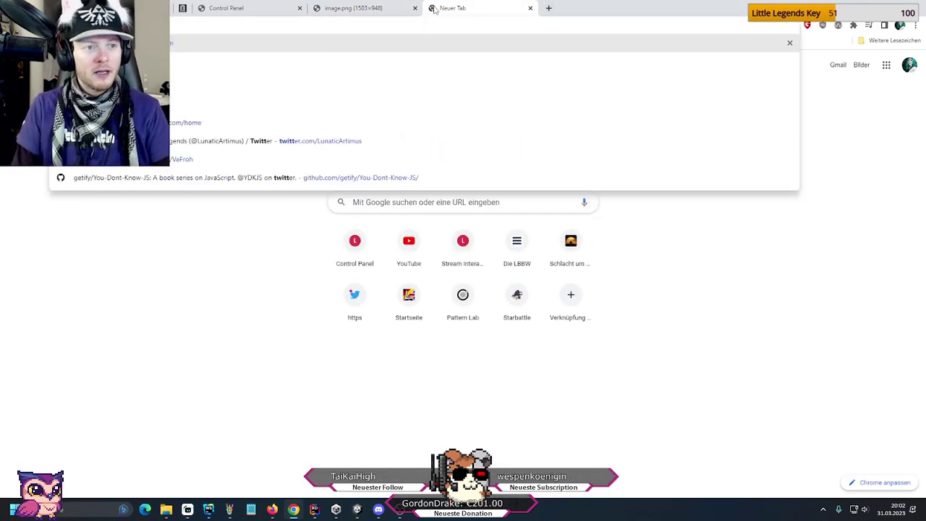
- Open the Twitter notifications and like the newest reply about tiles that are only visible in debug mode
{"action": "key", "text": "Return"}
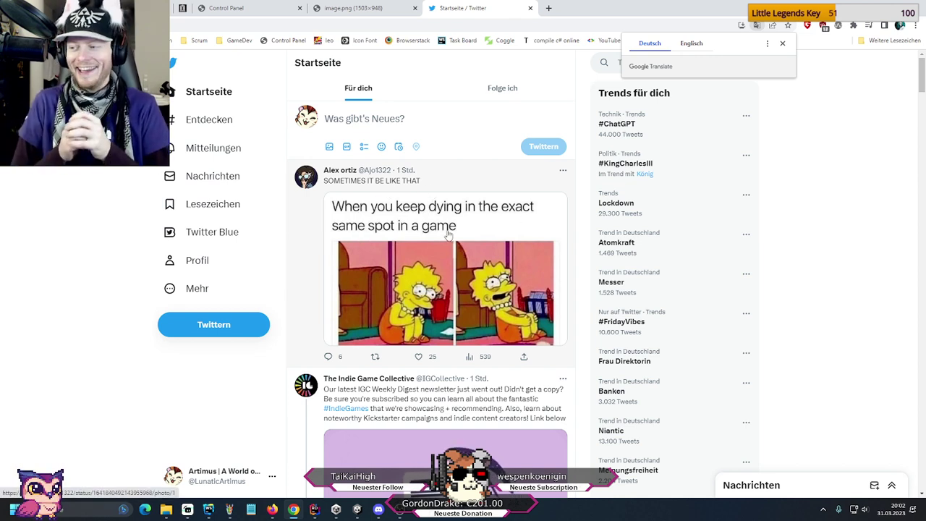
{"action": "left_click", "coordinate": [232, 147]}
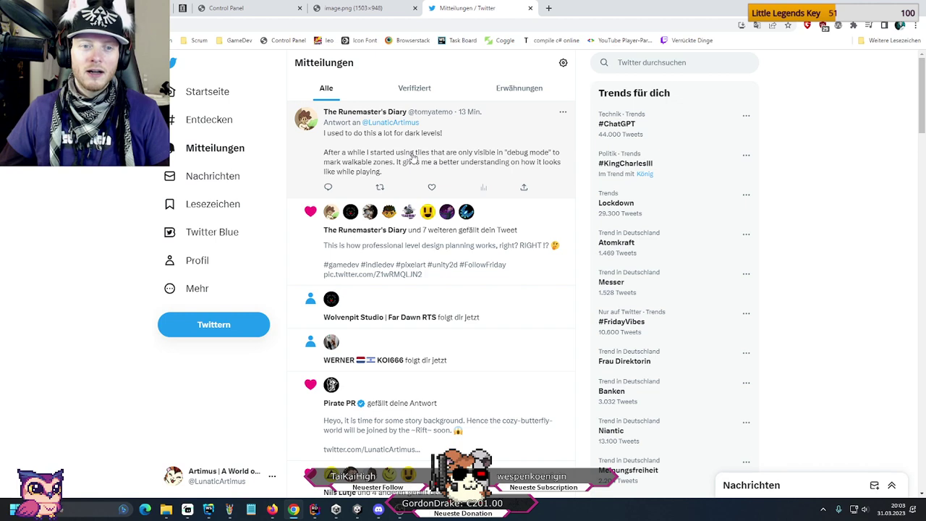
{"action": "left_click", "coordinate": [432, 187]}
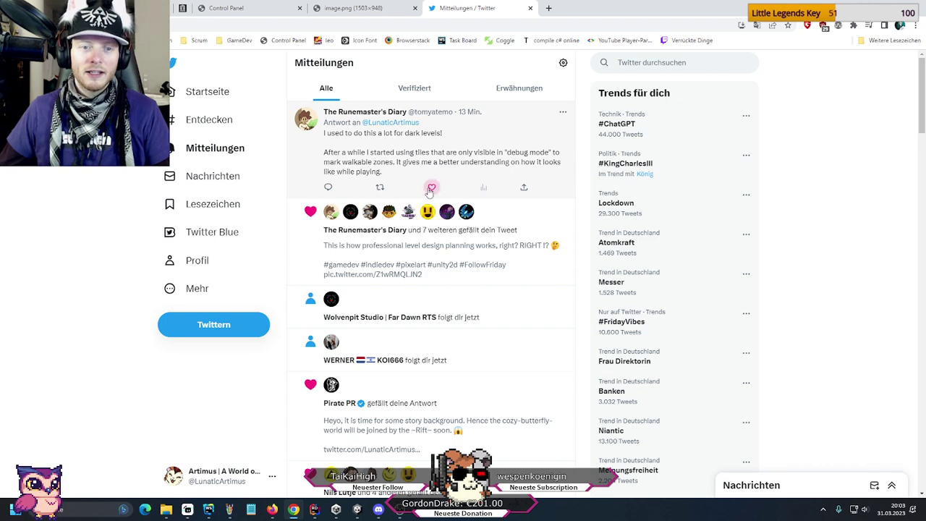
- Open that reply's thread and view the level design planning picture of the original tweet enlarged
{"action": "left_click", "coordinate": [487, 153]}
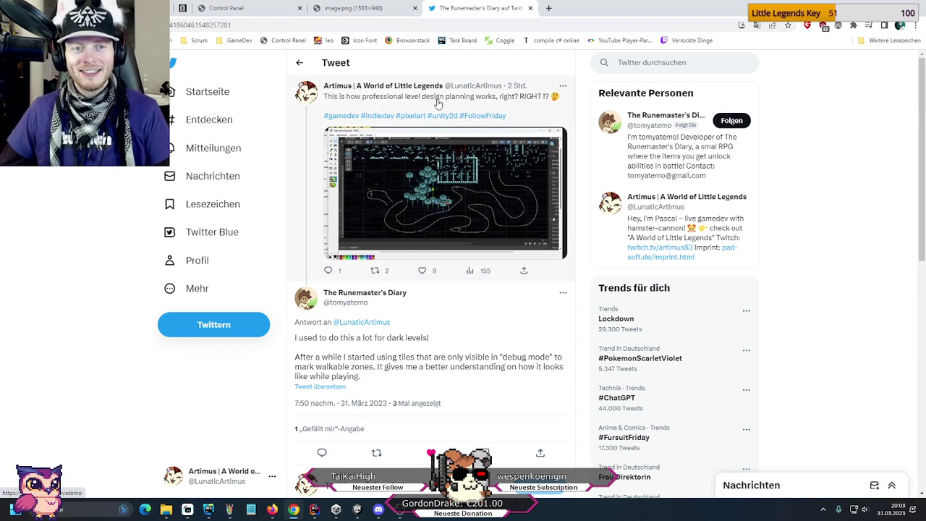
{"action": "left_click", "coordinate": [510, 174]}
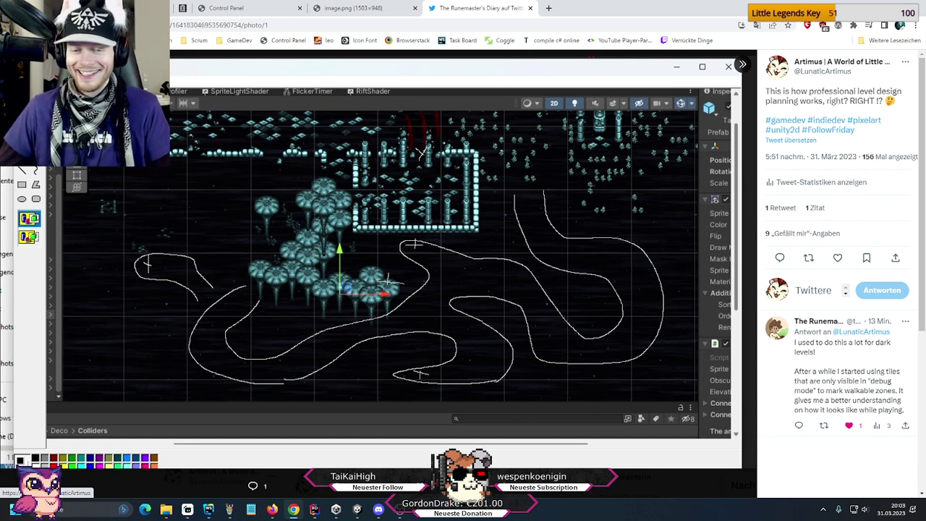
{"action": "key", "text": "Escape"}
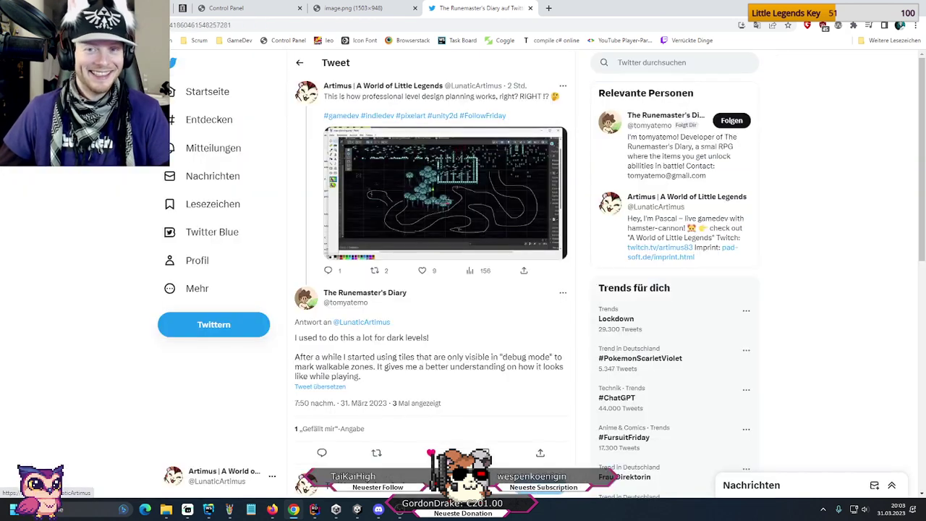
- Switch to Discord and view the "The Rift explained" sketch in the little-legends channel enlarged
{"action": "key", "text": "alt+Tab"}
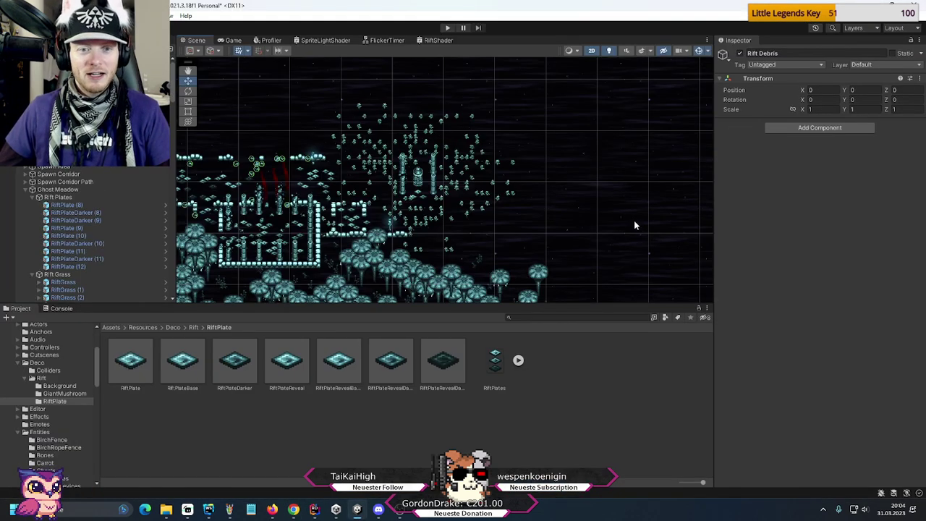
{"action": "left_click", "coordinate": [229, 509]}
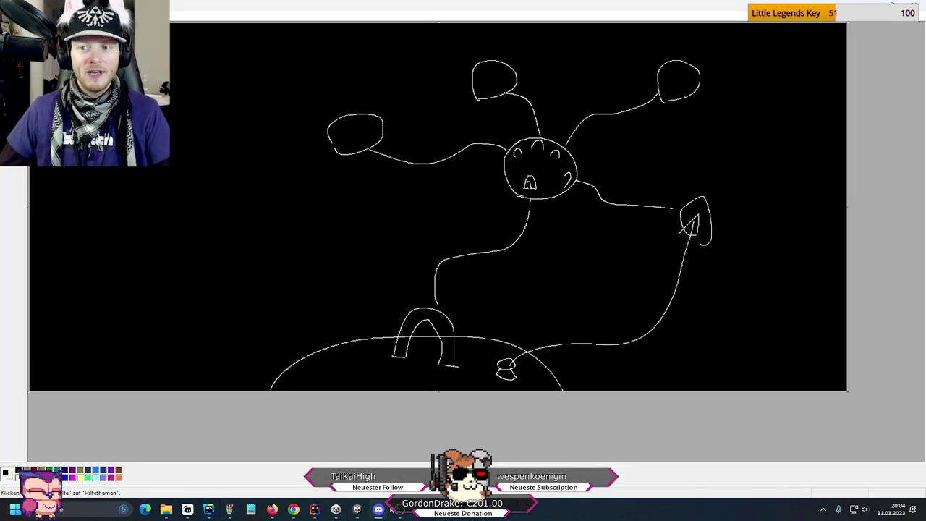
{"action": "left_click", "coordinate": [378, 509]}
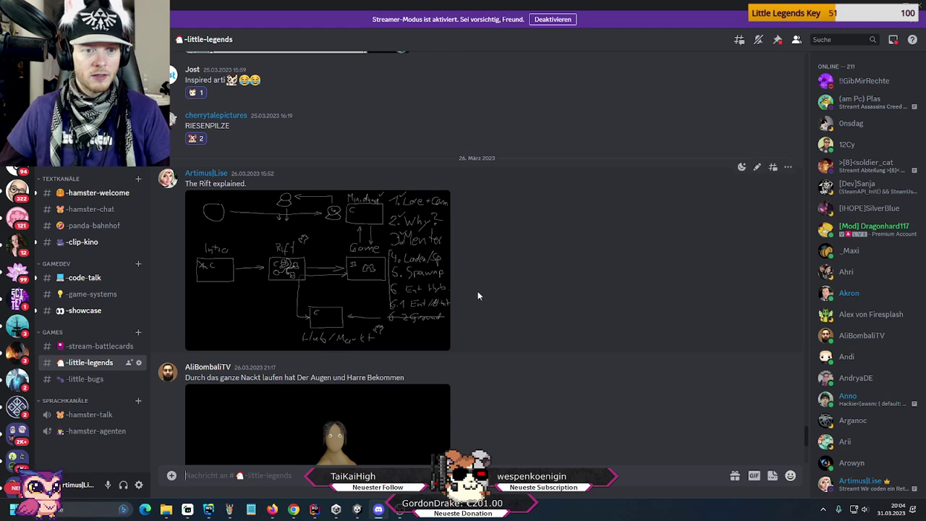
{"action": "left_click", "coordinate": [334, 251]}
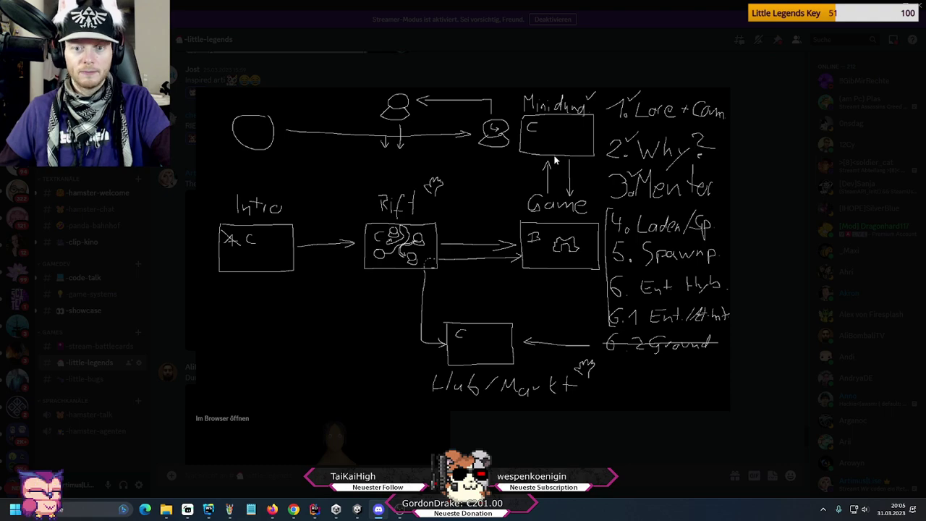
{"action": "left_click", "coordinate": [779, 268]}
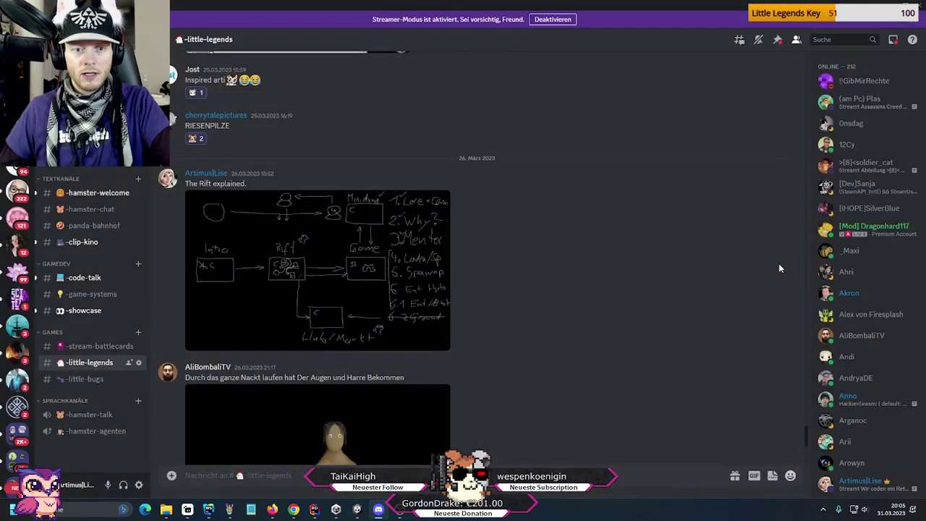
- Look back through the little-legends history and view the game screenshot of the stone shrine surrounded by water enlarged
{"action": "scroll", "coordinate": [748, 243], "scroll_direction": "up", "scroll_amount": 4}
{"action": "scroll", "coordinate": [744, 244], "scroll_direction": "up", "scroll_amount": 15}
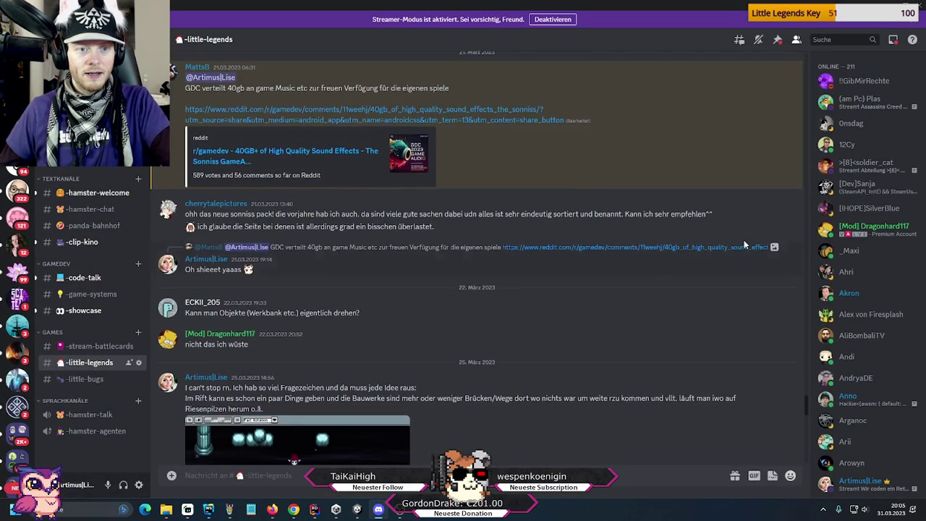
{"action": "scroll", "coordinate": [743, 244], "scroll_direction": "up", "scroll_amount": 2}
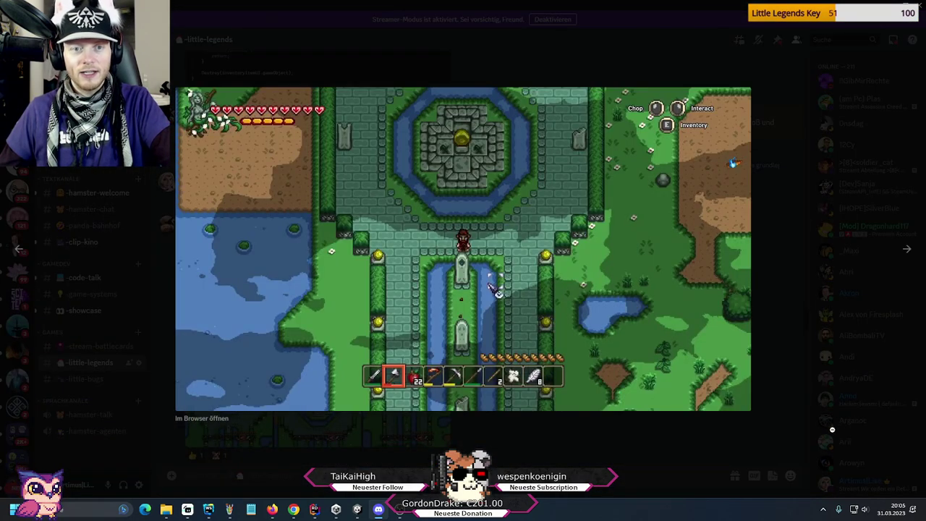
{"action": "key", "text": "Escape"}
- Go further back through the little-legends messages to November 2022 and examine the image posted on 13.11.2022 enlarged
{"action": "scroll", "coordinate": [561, 225], "scroll_direction": "up", "scroll_amount": 15}
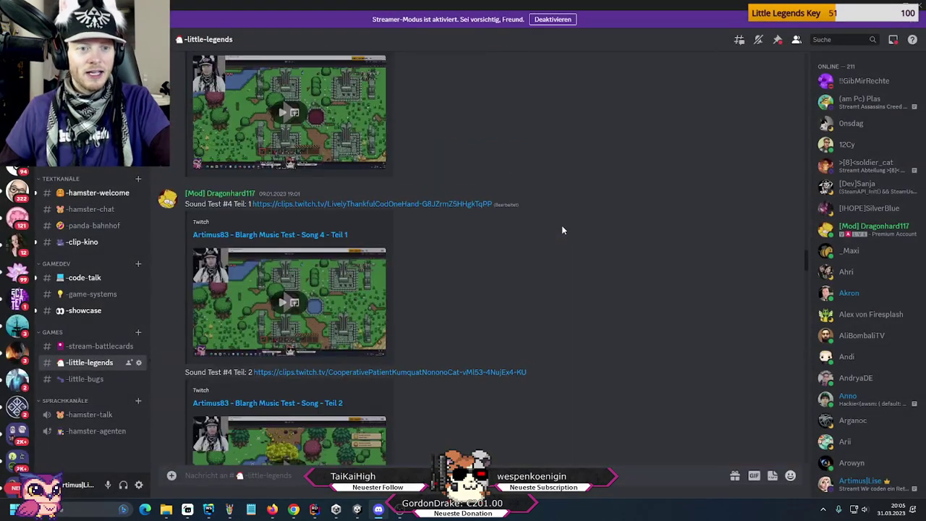
{"action": "scroll", "coordinate": [563, 229], "scroll_direction": "up", "scroll_amount": 15}
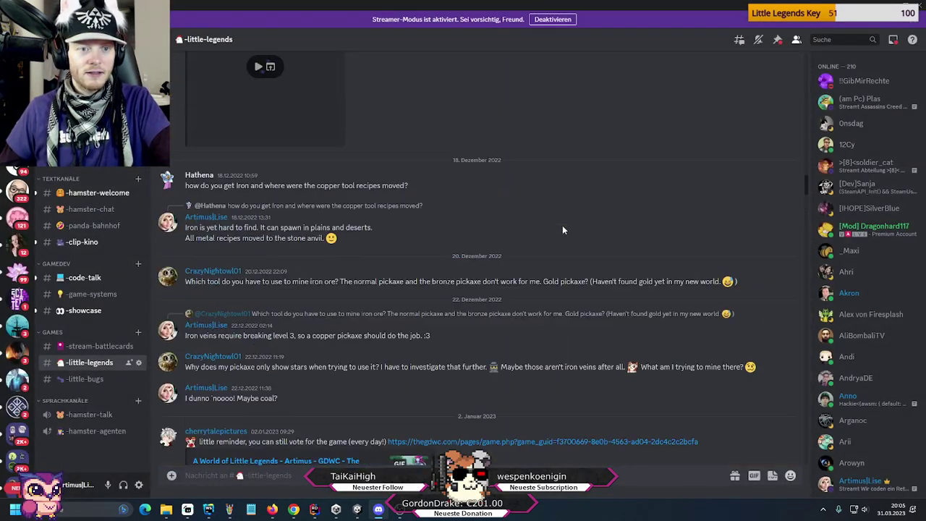
{"action": "scroll", "coordinate": [561, 229], "scroll_direction": "up", "scroll_amount": 10}
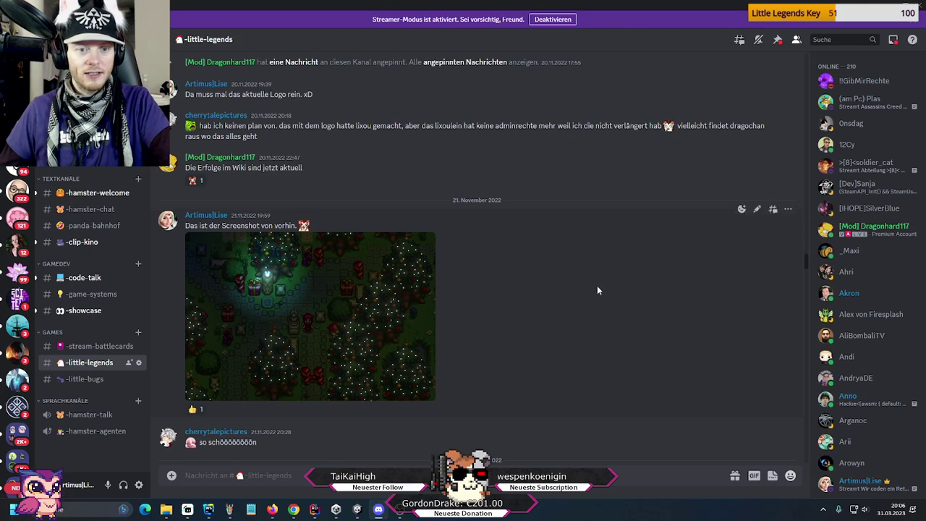
{"action": "scroll", "coordinate": [606, 298], "scroll_direction": "up", "scroll_amount": 15}
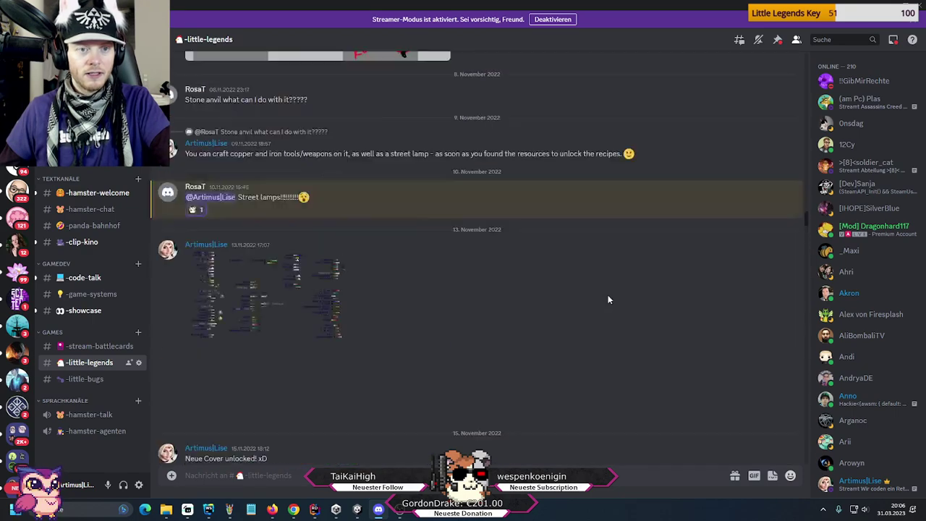
{"action": "left_click", "coordinate": [307, 411]}
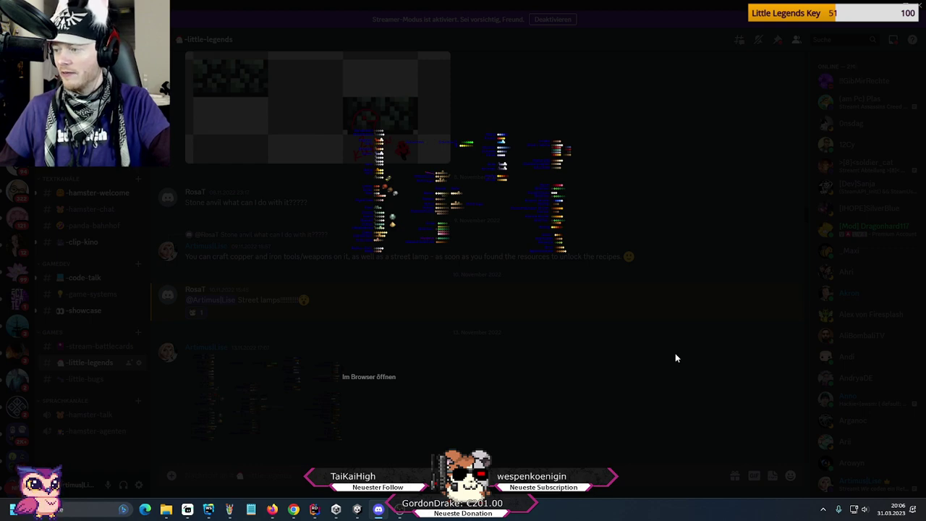
{"action": "left_click", "coordinate": [675, 355]}
{"action": "scroll", "coordinate": [668, 327], "scroll_direction": "up", "scroll_amount": 3}
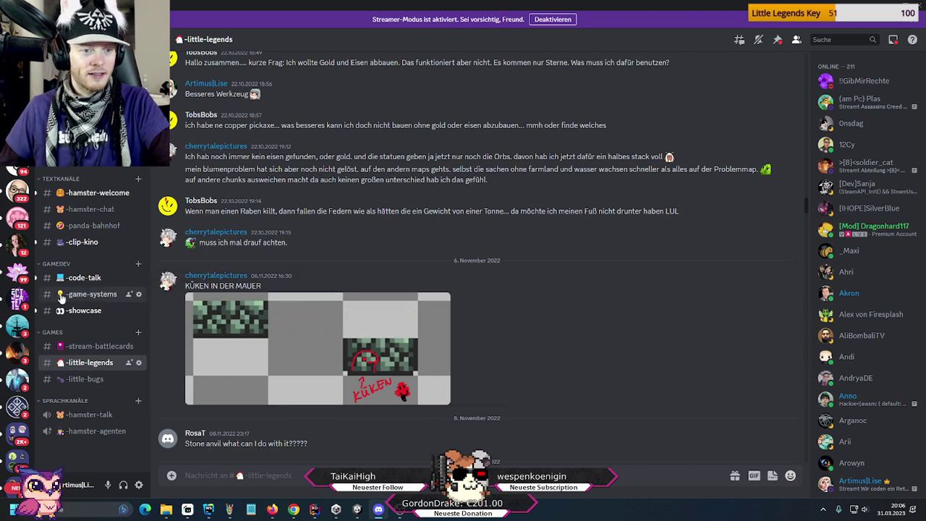
- Open the game-systems channel and view the sketch about the Unity camera raycast bug enlarged
{"action": "left_click", "coordinate": [86, 295]}
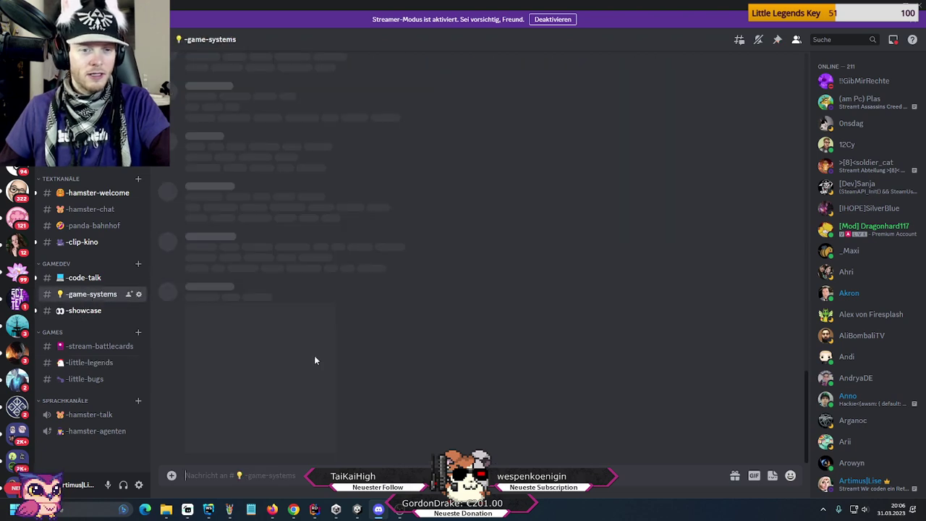
{"action": "scroll", "coordinate": [547, 365], "scroll_direction": "up", "scroll_amount": 5}
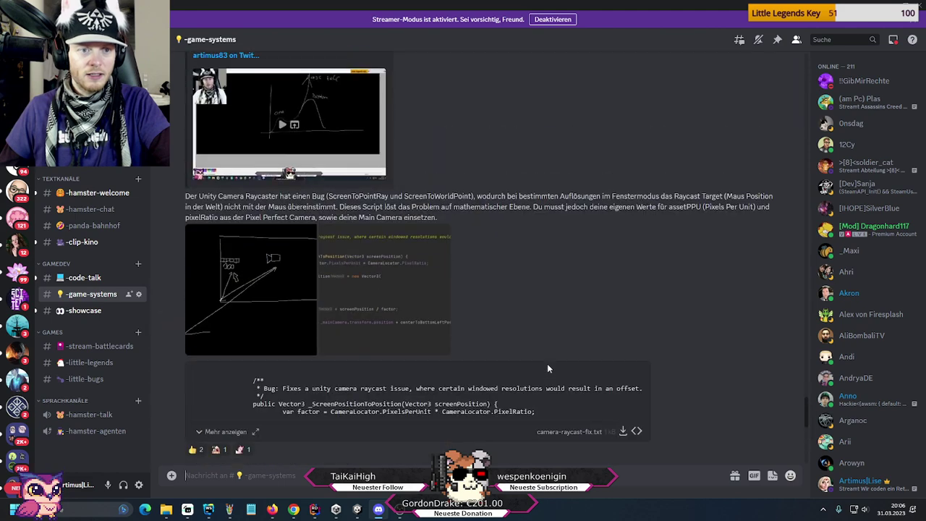
{"action": "left_click", "coordinate": [213, 309]}
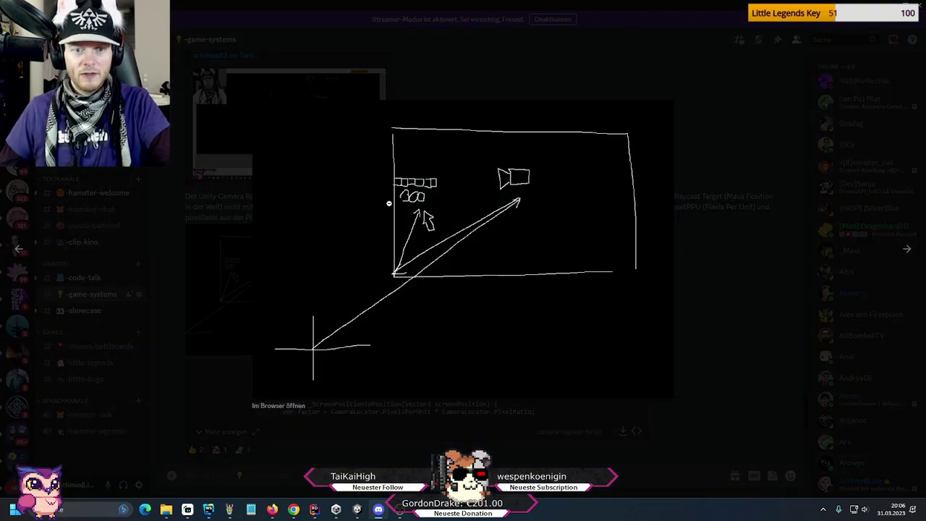
{"action": "left_click", "coordinate": [721, 134]}
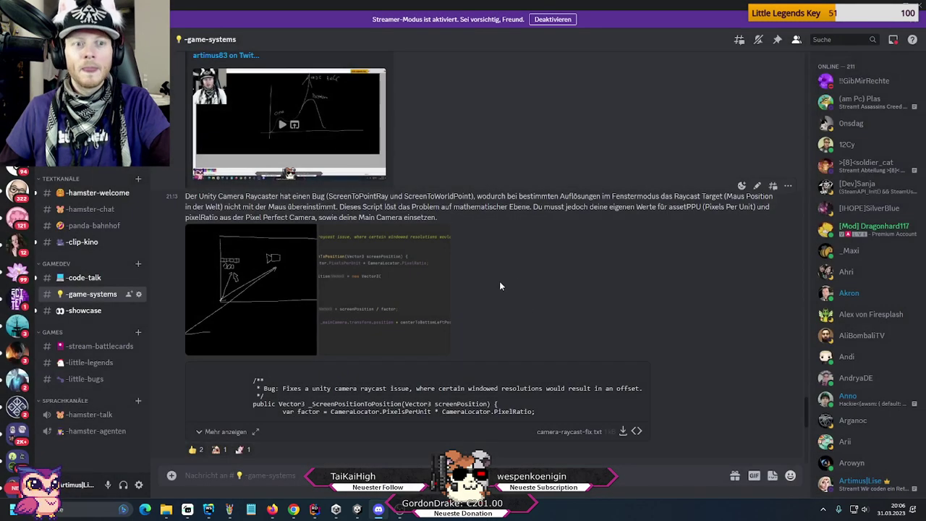
- Find the 11.01.2023 post about Composites and Plugins in game-systems and view its diagram enlarged
{"action": "scroll", "coordinate": [586, 319], "scroll_direction": "up", "scroll_amount": 3}
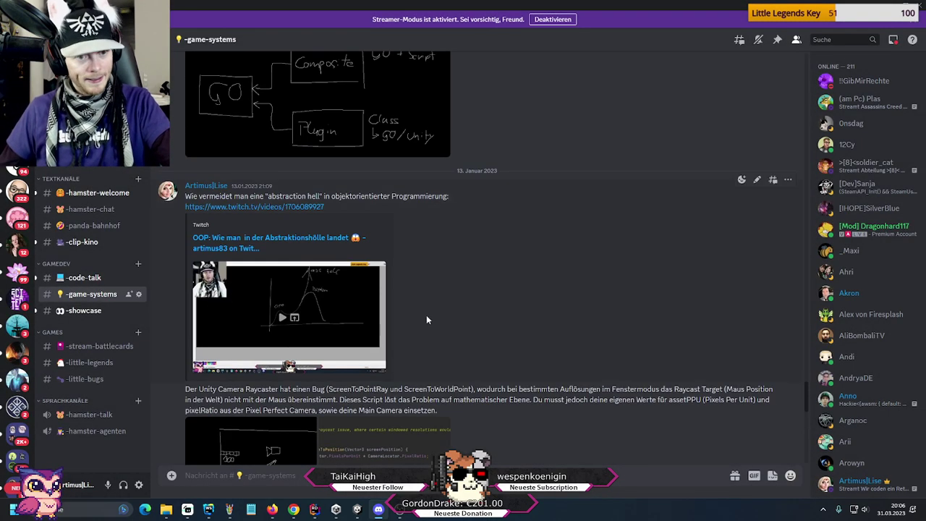
{"action": "scroll", "coordinate": [335, 322], "scroll_direction": "up", "scroll_amount": 3}
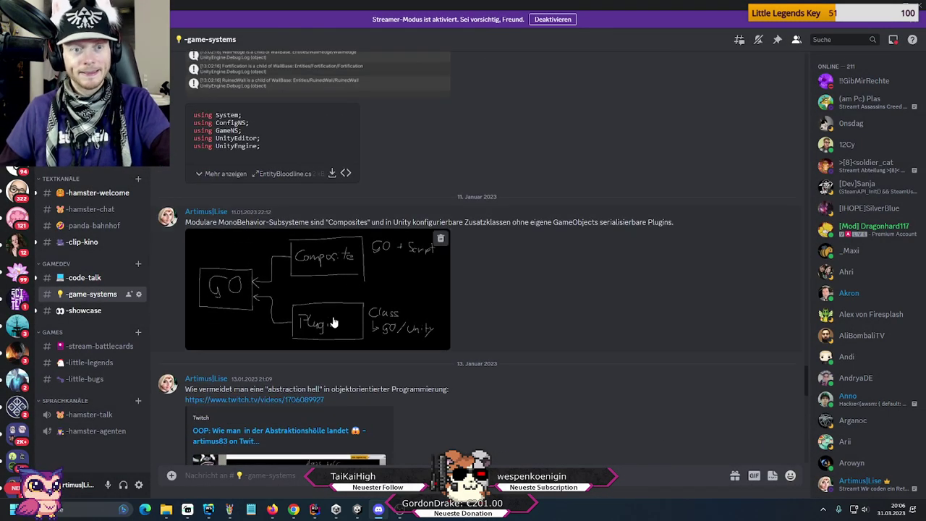
{"action": "left_click", "coordinate": [424, 329]}
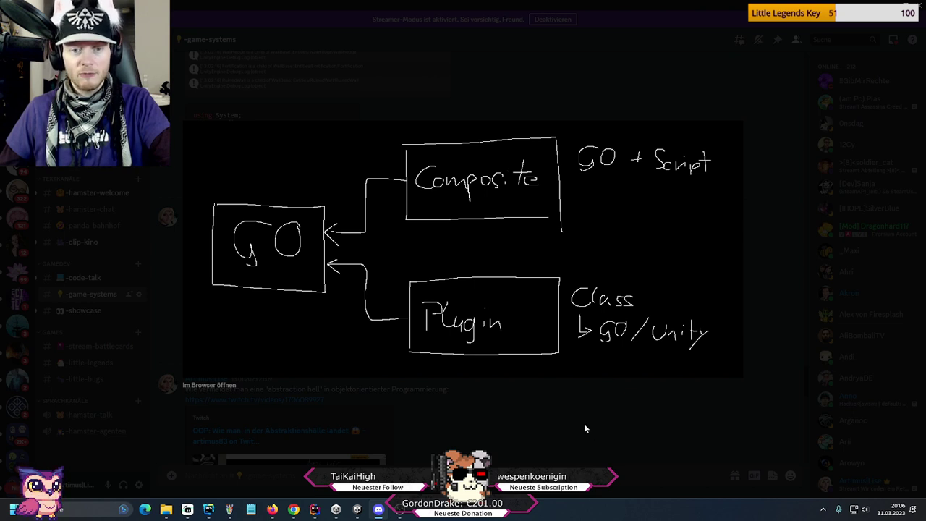
{"action": "left_click", "coordinate": [529, 402]}
- Find the May 2022 post about quest and dialog branching and view its diagram enlarged
{"action": "scroll", "coordinate": [456, 275], "scroll_direction": "up", "scroll_amount": 2}
{"action": "scroll", "coordinate": [443, 256], "scroll_direction": "up", "scroll_amount": 10}
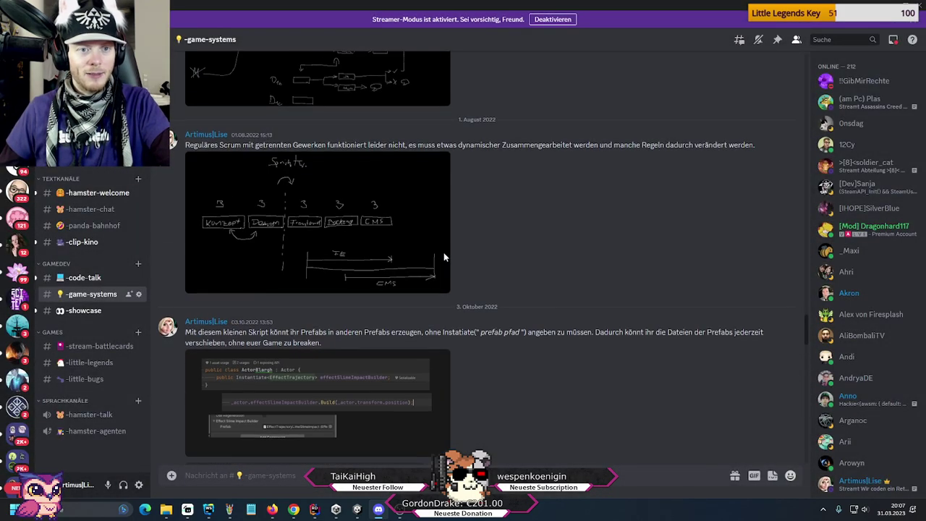
{"action": "scroll", "coordinate": [619, 294], "scroll_direction": "up", "scroll_amount": 5}
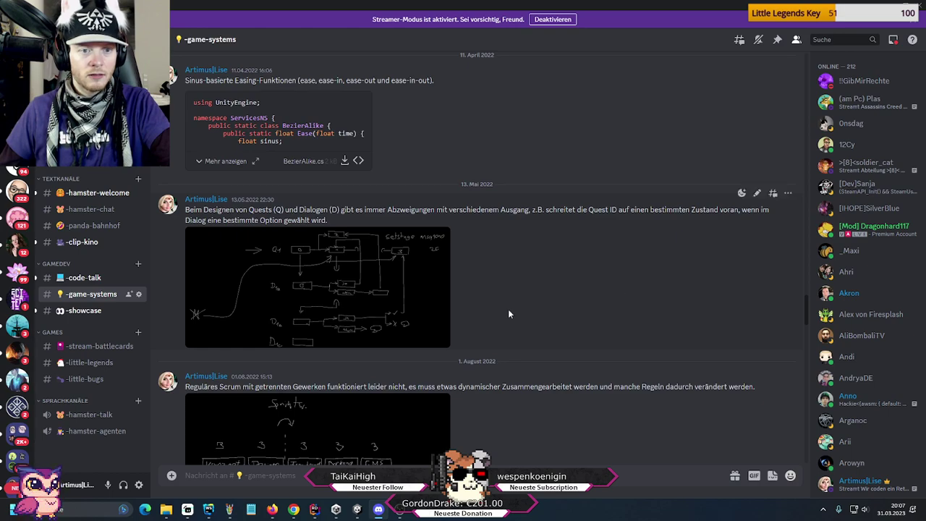
{"action": "left_click", "coordinate": [430, 289]}
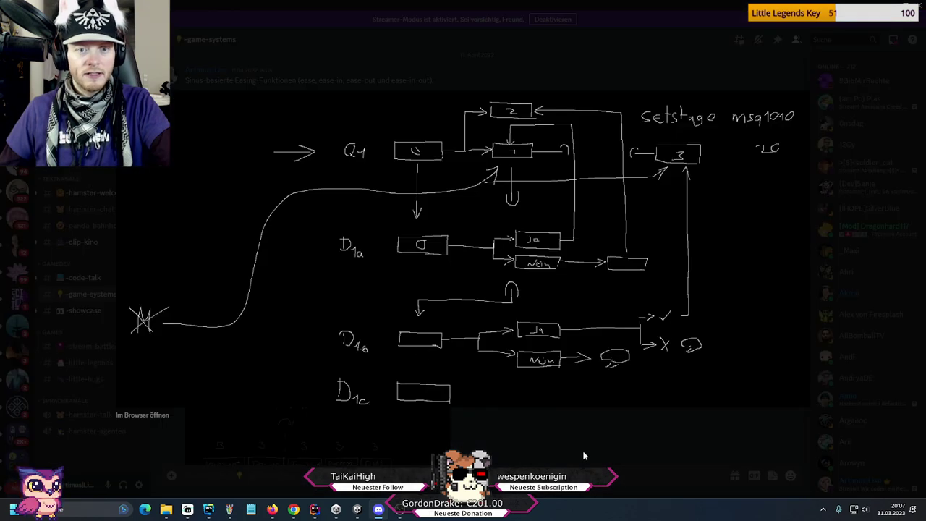
{"action": "left_click", "coordinate": [582, 449]}
- Look through the early 2022 sketches and view the botnet intent diagram from 17.01.2022 enlarged
{"action": "scroll", "coordinate": [544, 344], "scroll_direction": "up", "scroll_amount": 5}
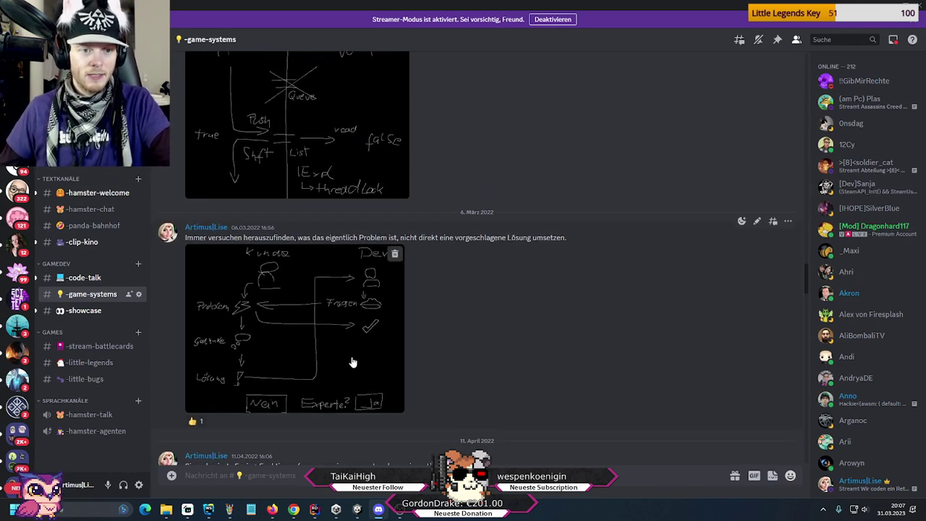
{"action": "scroll", "coordinate": [352, 361], "scroll_direction": "up", "scroll_amount": 3}
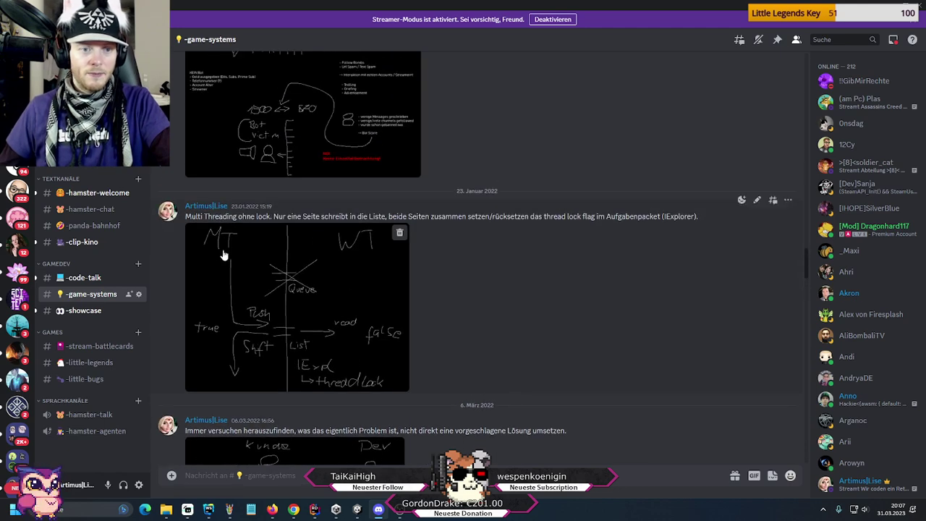
{"action": "scroll", "coordinate": [335, 333], "scroll_direction": "up", "scroll_amount": 4}
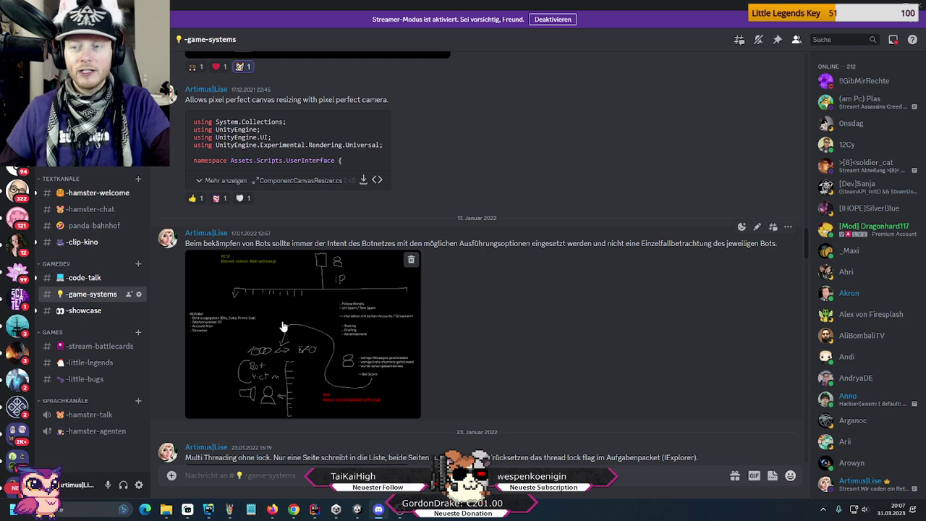
{"action": "left_click", "coordinate": [304, 329]}
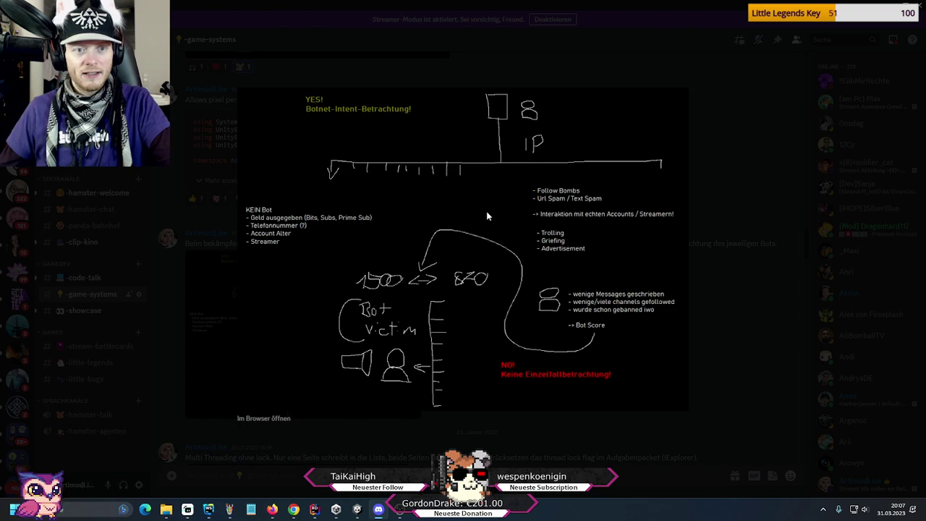
{"action": "left_click", "coordinate": [776, 362]}
- View the 17.12.2021 sketch explaining the UI and storage assemblies as two countries enlarged
{"action": "scroll", "coordinate": [304, 319], "scroll_direction": "up", "scroll_amount": 4}
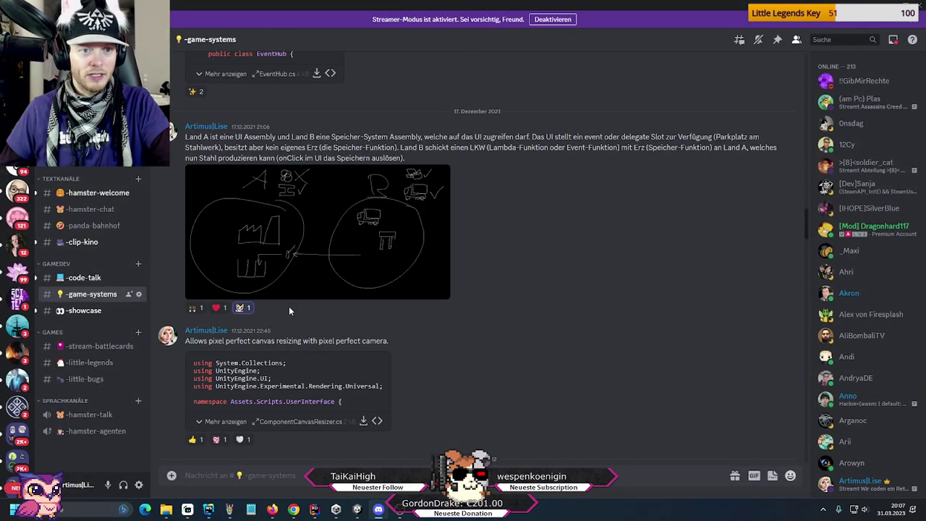
{"action": "left_click", "coordinate": [344, 235]}
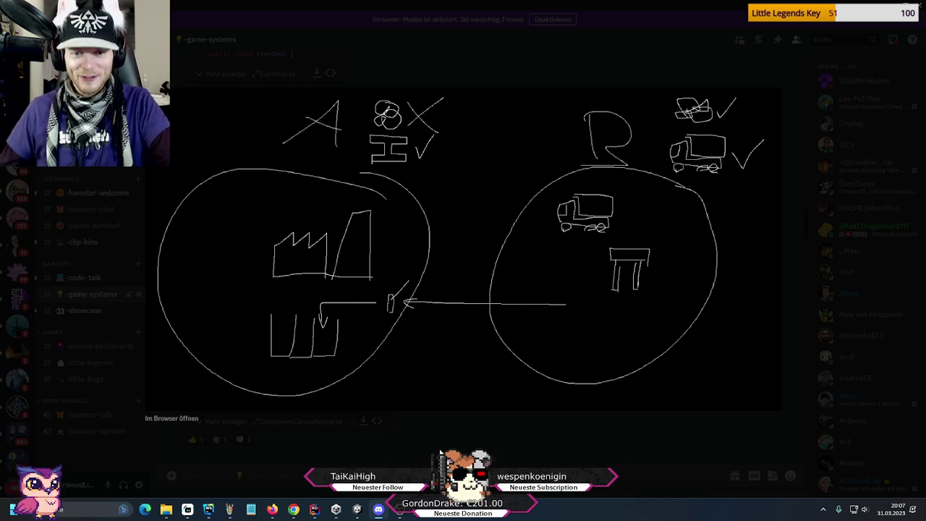
- Find the 10.11.2021 post about the token-ring-like event system in game-systems and view its sketch enlarged
{"action": "left_click", "coordinate": [440, 452]}
{"action": "scroll", "coordinate": [402, 340], "scroll_direction": "up", "scroll_amount": 5}
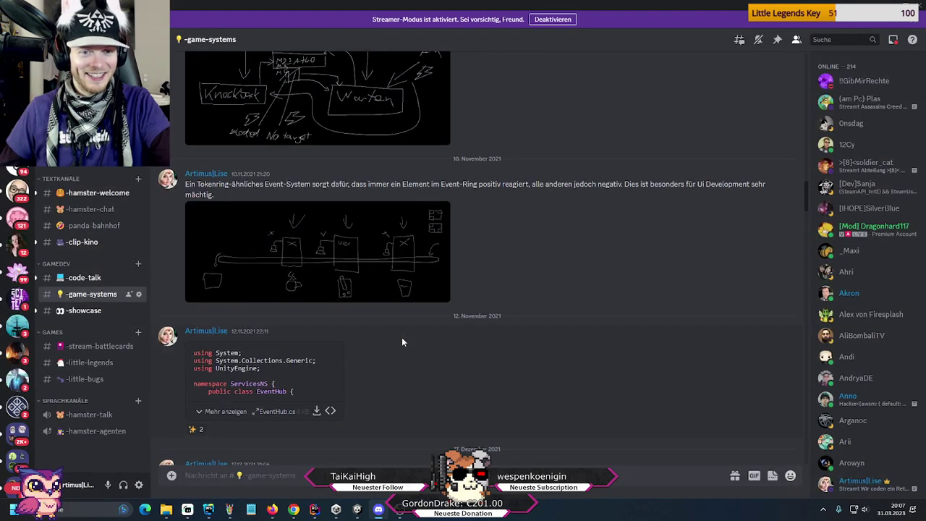
{"action": "left_click", "coordinate": [361, 274]}
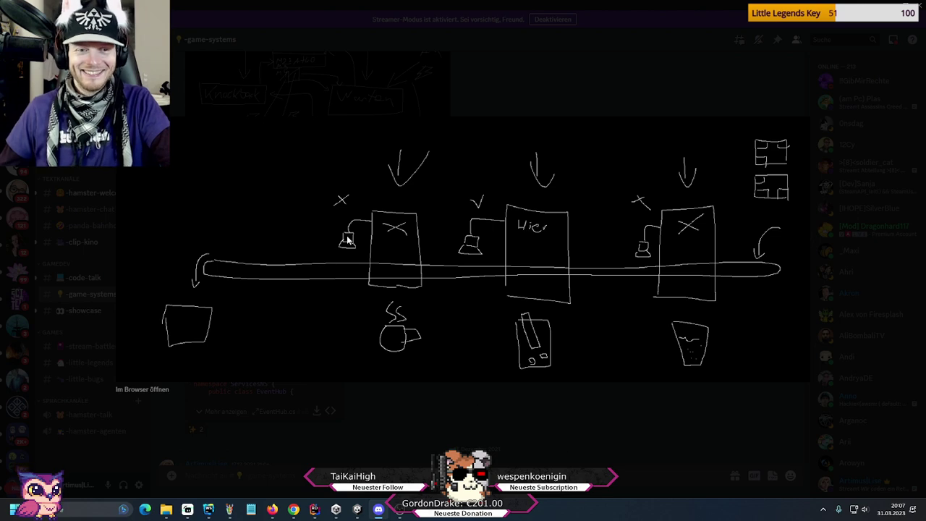
{"action": "left_click", "coordinate": [522, 442]}
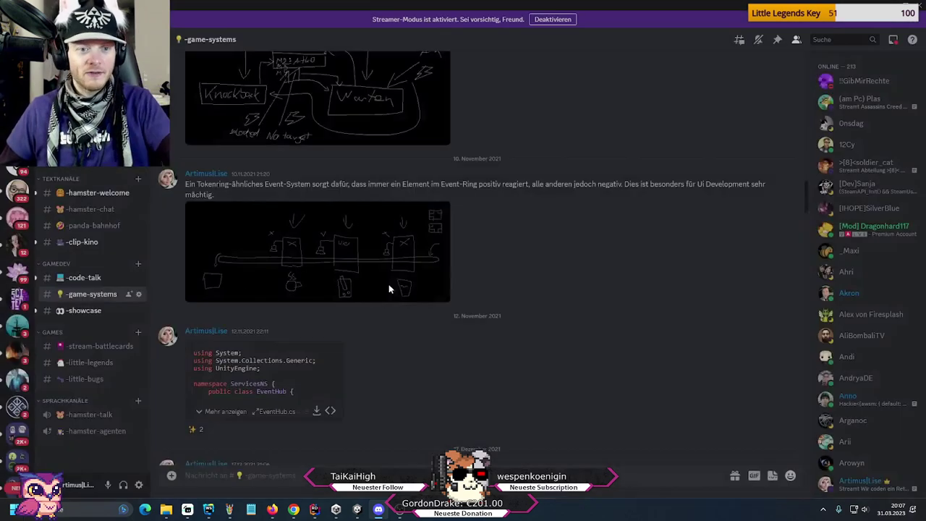
- Look through the September 2021 posts, from the state-machine sketches back to the event-system mediator and layering posts
{"action": "scroll", "coordinate": [470, 351], "scroll_direction": "up", "scroll_amount": 3}
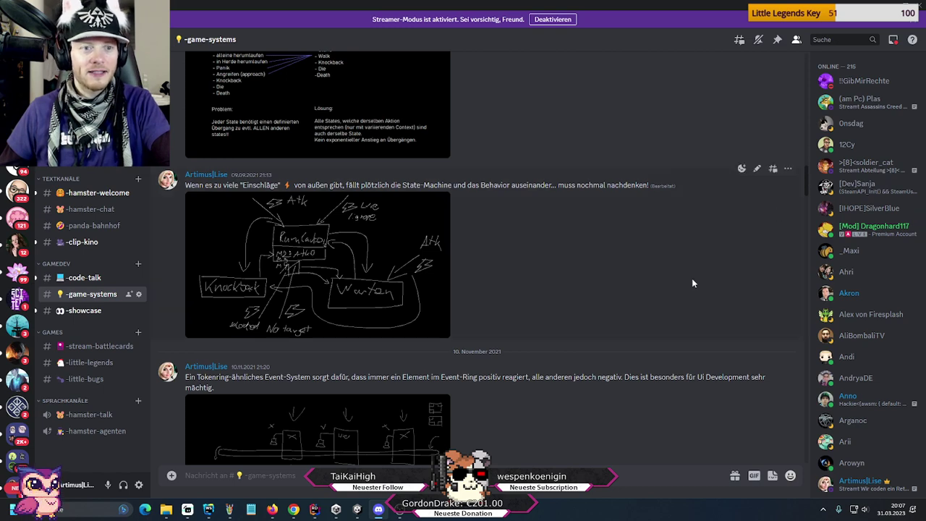
{"action": "scroll", "coordinate": [691, 280], "scroll_direction": "up", "scroll_amount": 3}
{"action": "scroll", "coordinate": [683, 282], "scroll_direction": "up", "scroll_amount": 3}
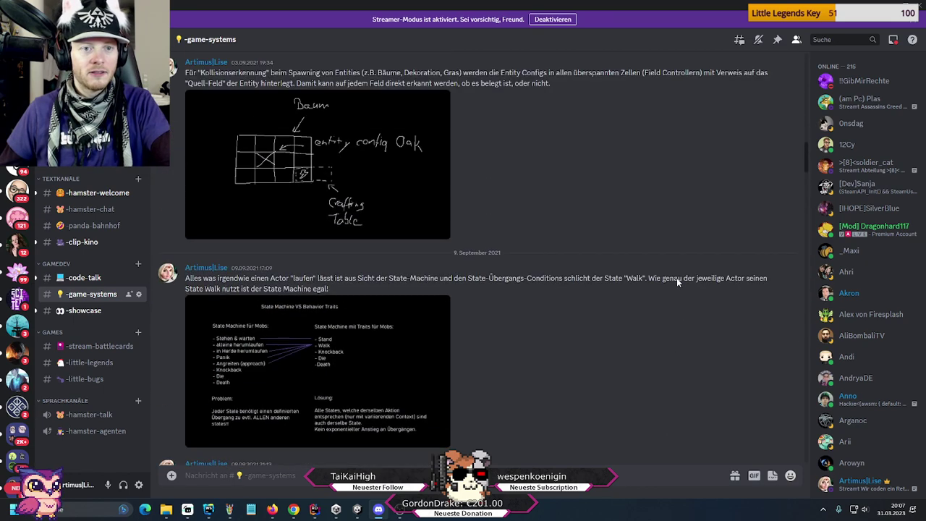
{"action": "scroll", "coordinate": [677, 281], "scroll_direction": "up", "scroll_amount": 8}
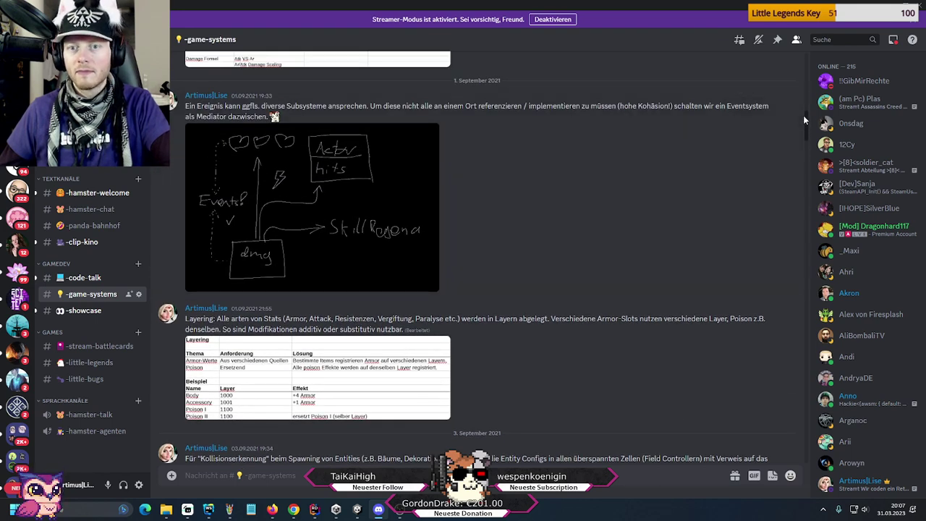
{"action": "scroll", "coordinate": [796, 127], "scroll_direction": "down", "scroll_amount": 15}
- Capture a full-screen screenshot of the Unity level scene and paste it into the Paint canvas
{"action": "key", "text": "alt+Tab"}
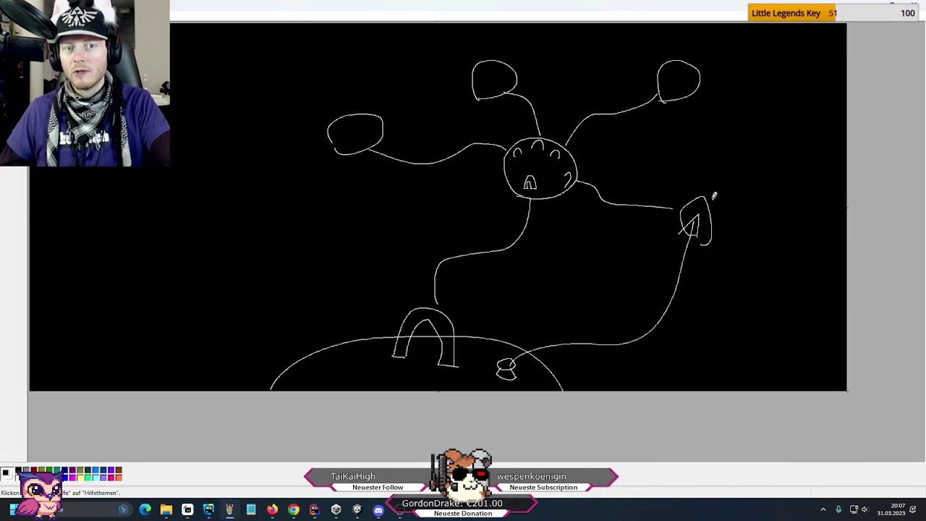
{"action": "key", "text": "alt+Tab"}
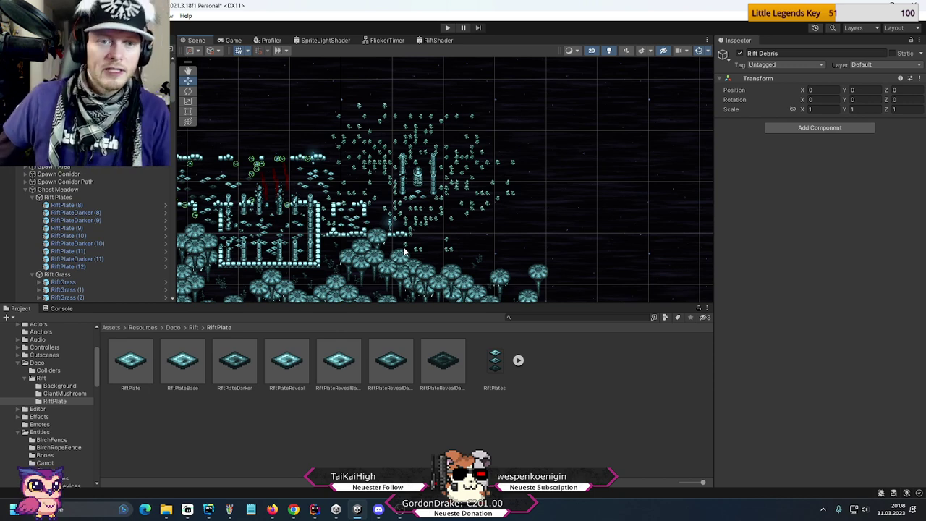
{"action": "left_click", "coordinate": [235, 512]}
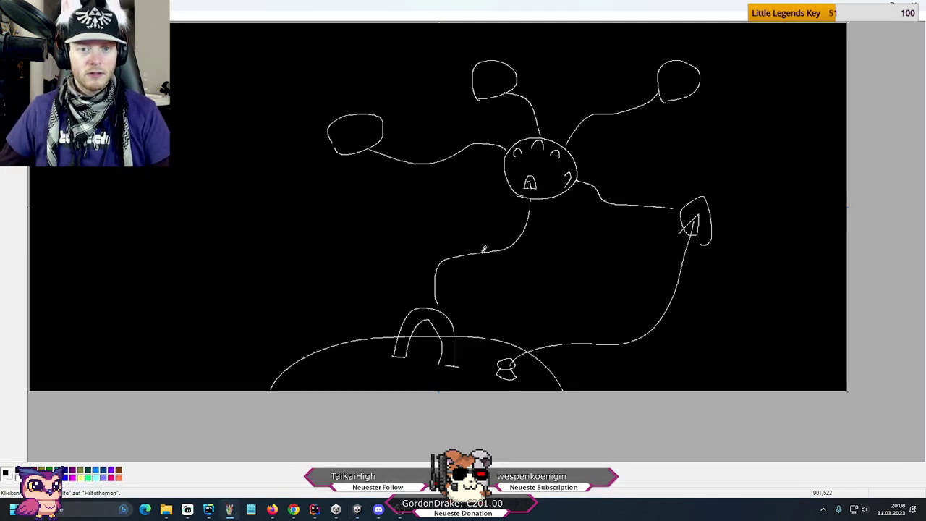
{"action": "right_click", "coordinate": [230, 510]}
{"action": "left_click", "coordinate": [194, 452]}
{"action": "key", "text": "alt+Tab"}
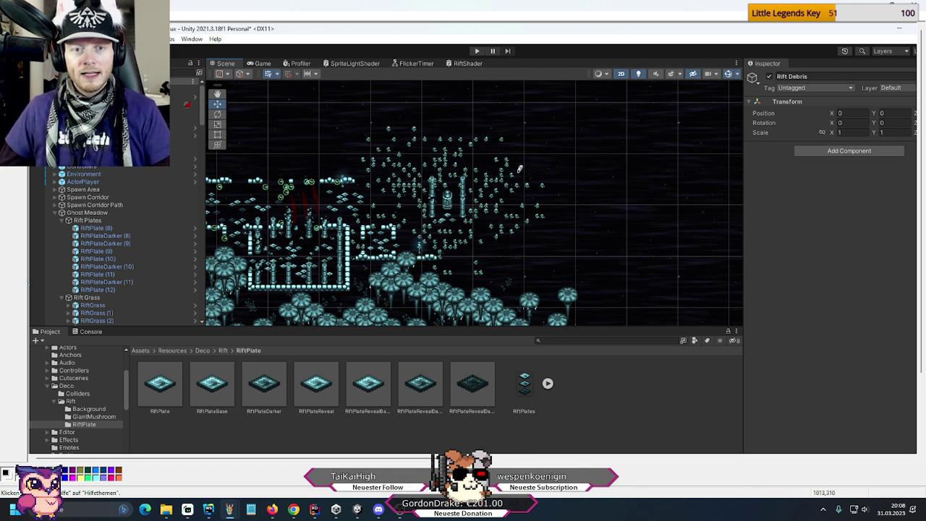
- Draw two columns of small arches beside the debris field, leading up to an arched gate with a jagged rift inside
{"action": "mouse_move", "coordinate": [517, 168]}
{"action": "left_mouse_down"}
{"action": "mouse_move", "coordinate": [513, 106]}
{"action": "mouse_move", "coordinate": [518, 127]}
{"action": "mouse_move", "coordinate": [547, 105]}
{"action": "mouse_move", "coordinate": [546, 172]}
{"action": "left_mouse_up"}
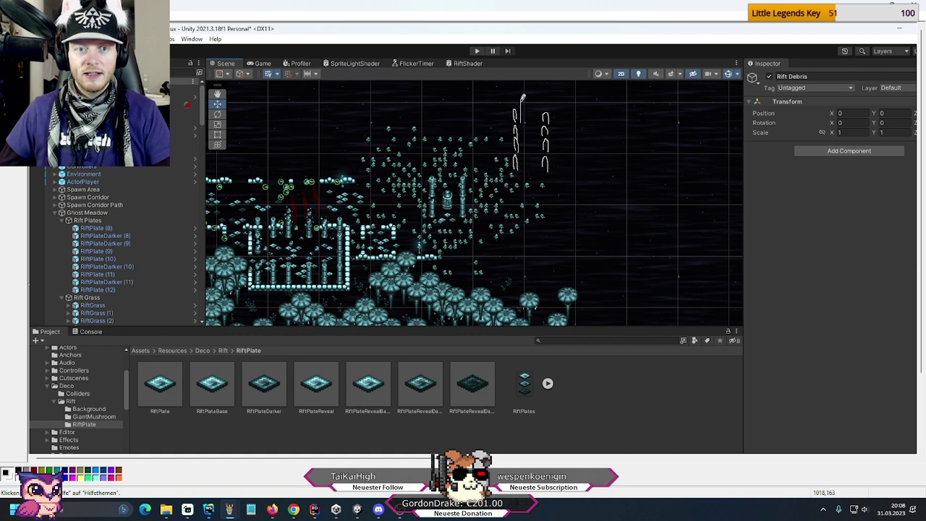
{"action": "mouse_move", "coordinate": [522, 101]}
{"action": "left_mouse_down"}
{"action": "mouse_move", "coordinate": [530, 97]}
{"action": "mouse_move", "coordinate": [536, 119]}
{"action": "mouse_move", "coordinate": [540, 101]}
{"action": "mouse_move", "coordinate": [525, 86]}
{"action": "mouse_move", "coordinate": [517, 112]}
{"action": "mouse_move", "coordinate": [530, 121]}
{"action": "left_mouse_up"}
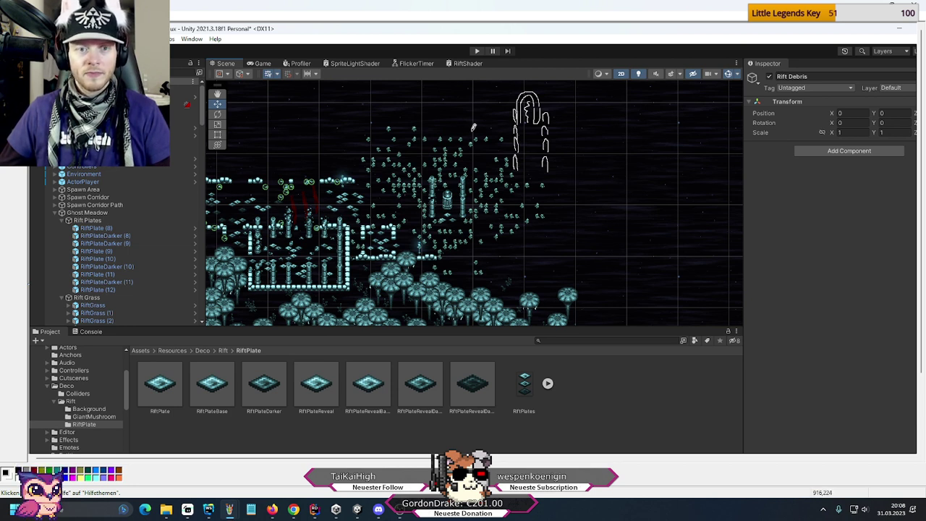
{"action": "mouse_move", "coordinate": [463, 132]}
{"action": "left_mouse_down"}
{"action": "mouse_move", "coordinate": [470, 113]}
{"action": "mouse_move", "coordinate": [479, 126]}
{"action": "left_mouse_up"}
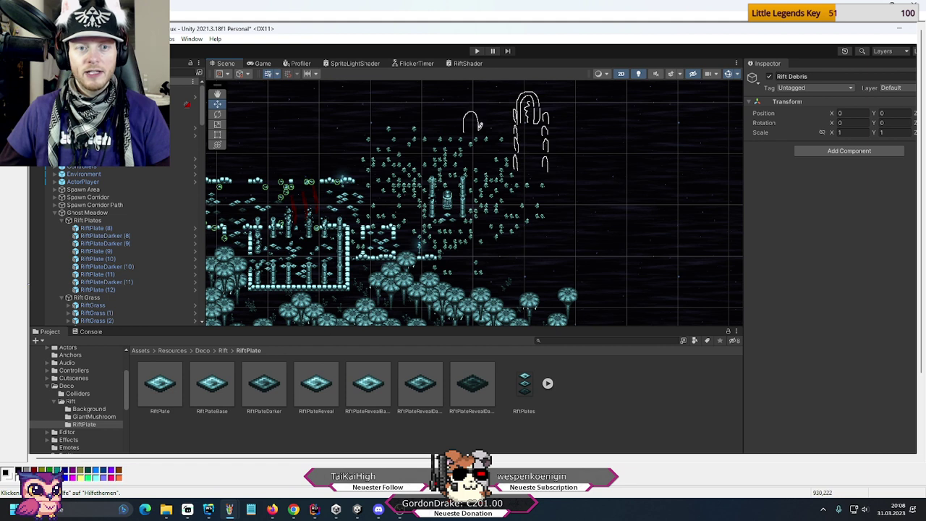
{"action": "key", "text": "ctrl+z"}
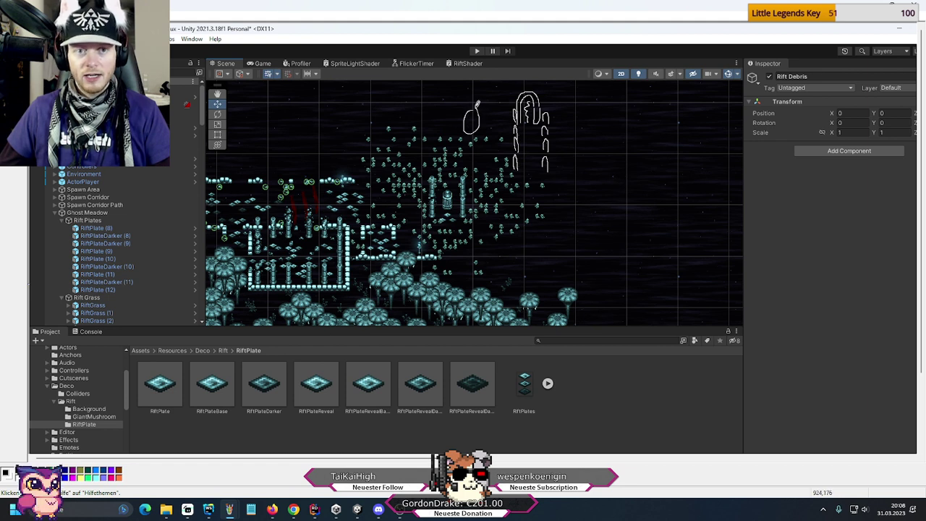
- Draw three crossed-out arches around the main gate, two above the debris field and one joined to the pillars by a winding path
{"action": "mouse_move", "coordinate": [469, 110]}
{"action": "left_mouse_down"}
{"action": "mouse_move", "coordinate": [482, 131]}
{"action": "mouse_move", "coordinate": [460, 132]}
{"action": "left_mouse_up"}
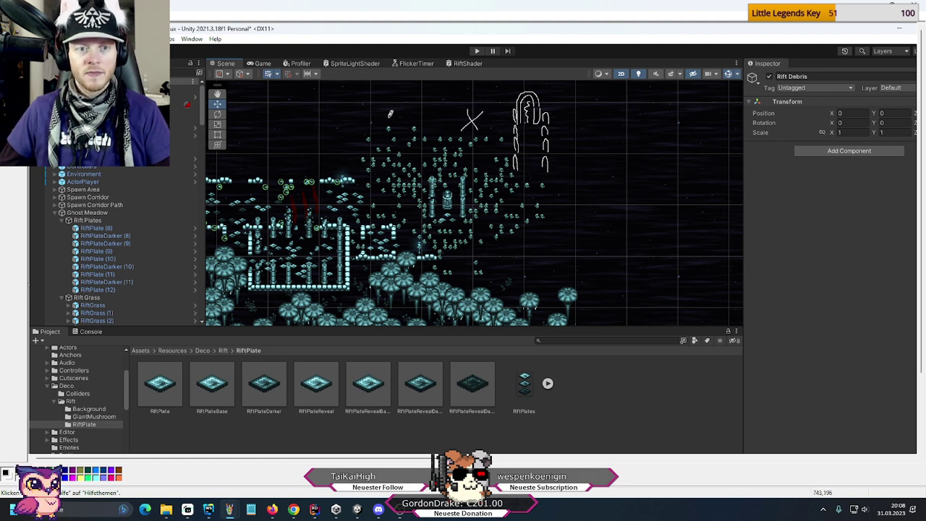
{"action": "mouse_move", "coordinate": [383, 107]}
{"action": "left_mouse_down"}
{"action": "mouse_move", "coordinate": [399, 125]}
{"action": "mouse_move", "coordinate": [391, 115]}
{"action": "mouse_move", "coordinate": [400, 107]}
{"action": "left_mouse_up"}
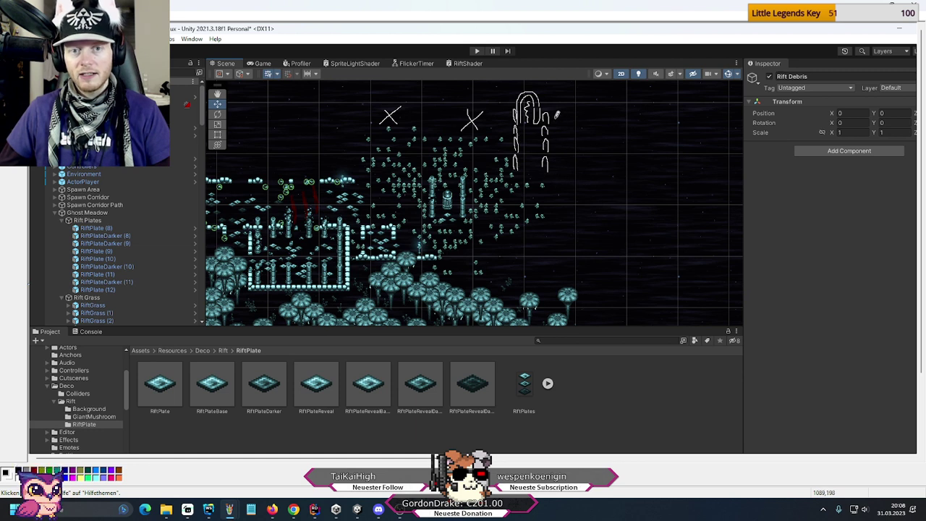
{"action": "mouse_move", "coordinate": [548, 110]}
{"action": "left_mouse_down"}
{"action": "mouse_move", "coordinate": [561, 133]}
{"action": "mouse_move", "coordinate": [561, 183]}
{"action": "mouse_move", "coordinate": [580, 205]}
{"action": "mouse_move", "coordinate": [596, 200]}
{"action": "mouse_move", "coordinate": [590, 171]}
{"action": "mouse_move", "coordinate": [605, 156]}
{"action": "mouse_move", "coordinate": [625, 196]}
{"action": "mouse_move", "coordinate": [621, 217]}
{"action": "mouse_move", "coordinate": [561, 205]}
{"action": "left_mouse_up"}
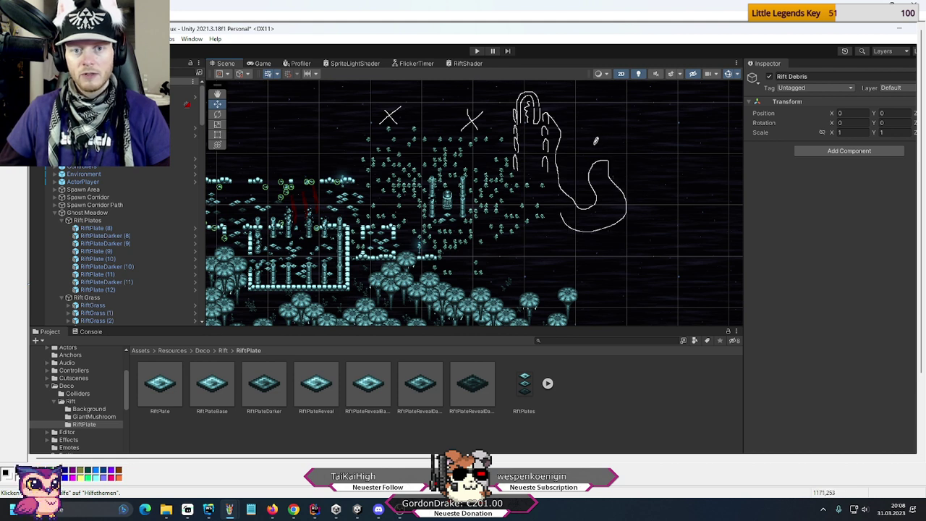
{"action": "mouse_move", "coordinate": [595, 141]}
{"action": "left_mouse_down"}
{"action": "mouse_move", "coordinate": [606, 154]}
{"action": "mouse_move", "coordinate": [592, 159]}
{"action": "mouse_move", "coordinate": [591, 132]}
{"action": "mouse_move", "coordinate": [613, 148]}
{"action": "mouse_move", "coordinate": [602, 163]}
{"action": "left_mouse_up"}
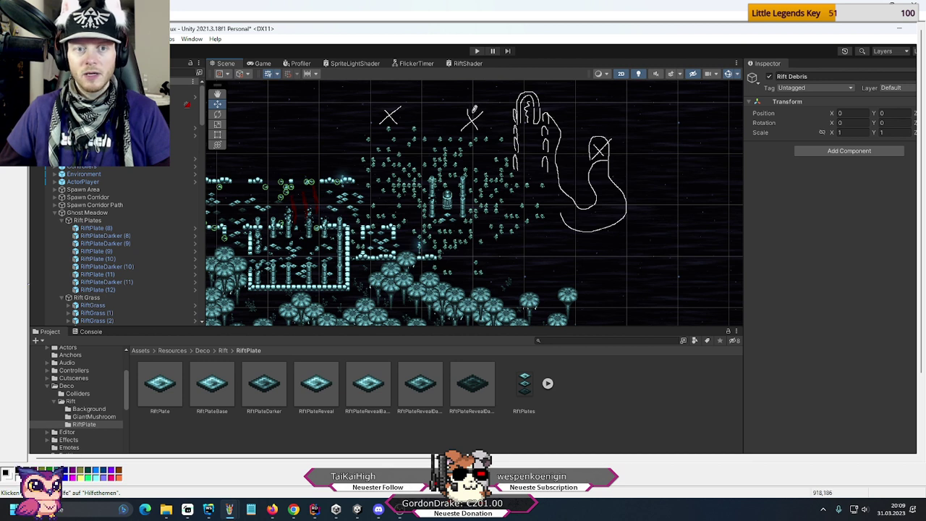
{"action": "mouse_move", "coordinate": [463, 127]}
{"action": "left_mouse_down"}
{"action": "mouse_move", "coordinate": [479, 103]}
{"action": "mouse_move", "coordinate": [484, 128]}
{"action": "left_mouse_up"}
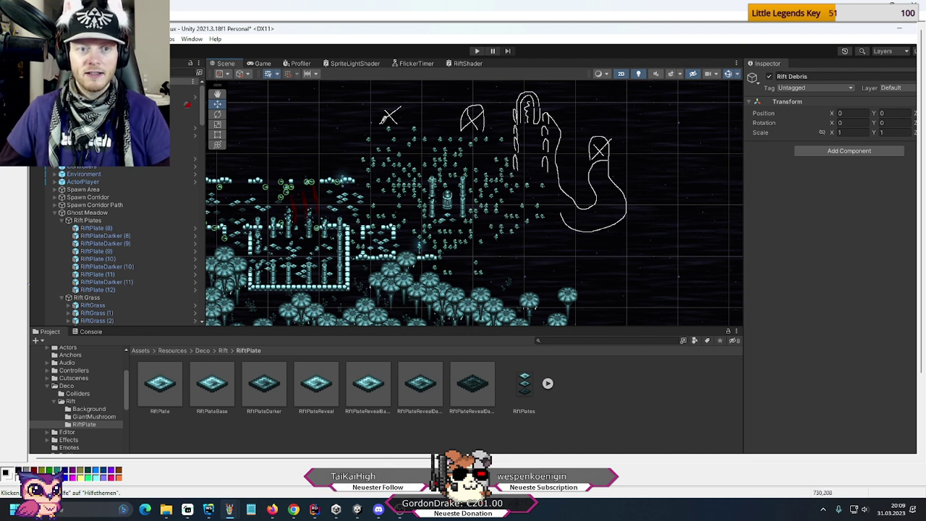
{"action": "mouse_move", "coordinate": [381, 123]}
{"action": "left_mouse_down"}
{"action": "mouse_move", "coordinate": [380, 103]}
{"action": "mouse_move", "coordinate": [402, 120]}
{"action": "mouse_move", "coordinate": [398, 128]}
{"action": "left_mouse_up"}
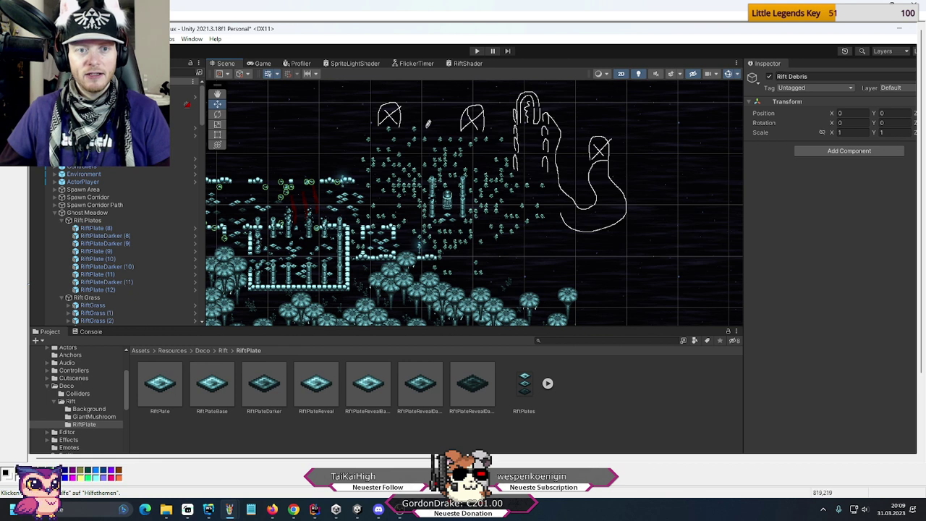
{"action": "mouse_move", "coordinate": [455, 124]}
{"action": "left_mouse_down"}
{"action": "mouse_move", "coordinate": [414, 117]}
{"action": "mouse_move", "coordinate": [365, 81]}
{"action": "mouse_move", "coordinate": [288, 84]}
{"action": "mouse_move", "coordinate": [276, 99]}
{"action": "mouse_move", "coordinate": [280, 138]}
{"action": "mouse_move", "coordinate": [322, 153]}
{"action": "mouse_move", "coordinate": [340, 150]}
{"action": "mouse_move", "coordinate": [349, 132]}
{"action": "mouse_move", "coordinate": [316, 117]}
{"action": "mouse_move", "coordinate": [318, 107]}
{"action": "mouse_move", "coordinate": [376, 118]}
{"action": "left_mouse_up"}
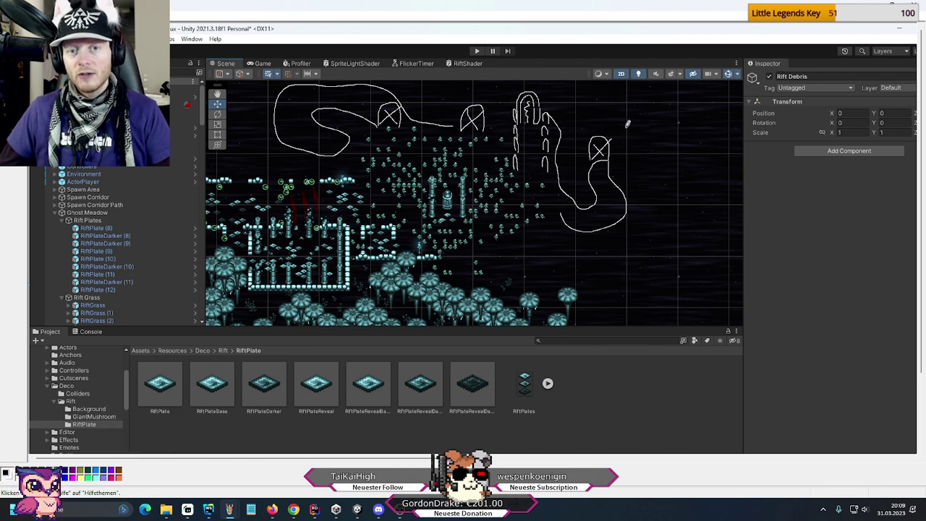
{"action": "key", "text": "ctrl+z"}
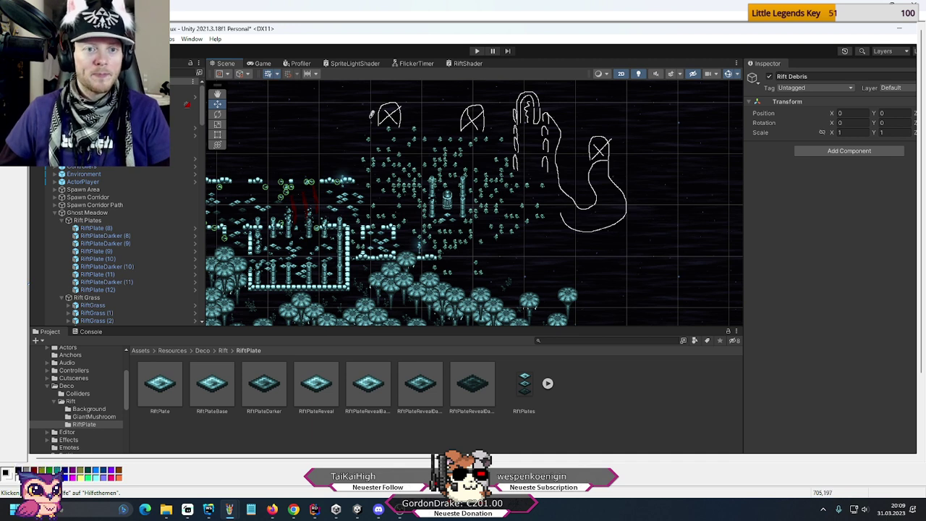
{"action": "mouse_move", "coordinate": [371, 114]}
{"action": "left_mouse_down"}
{"action": "mouse_move", "coordinate": [332, 117]}
{"action": "mouse_move", "coordinate": [322, 151]}
{"action": "mouse_move", "coordinate": [303, 156]}
{"action": "mouse_move", "coordinate": [250, 133]}
{"action": "mouse_move", "coordinate": [251, 106]}
{"action": "mouse_move", "coordinate": [288, 114]}
{"action": "mouse_move", "coordinate": [323, 87]}
{"action": "mouse_move", "coordinate": [355, 79]}
{"action": "mouse_move", "coordinate": [417, 83]}
{"action": "mouse_move", "coordinate": [429, 129]}
{"action": "left_mouse_up"}
{"action": "key", "text": "ctrl+z"}
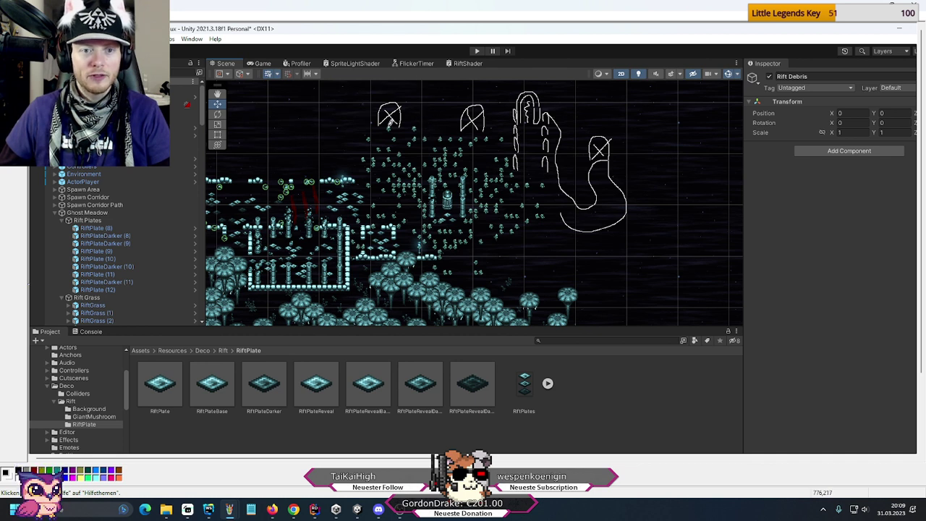
- Draw a looping path from the crossed arch above the debris field westward to another crossed arch at its far end
{"action": "mouse_move", "coordinate": [373, 121]}
{"action": "left_mouse_down"}
{"action": "mouse_move", "coordinate": [290, 108]}
{"action": "mouse_move", "coordinate": [309, 115]}
{"action": "mouse_move", "coordinate": [357, 87]}
{"action": "mouse_move", "coordinate": [392, 87]}
{"action": "mouse_move", "coordinate": [403, 120]}
{"action": "left_mouse_up"}
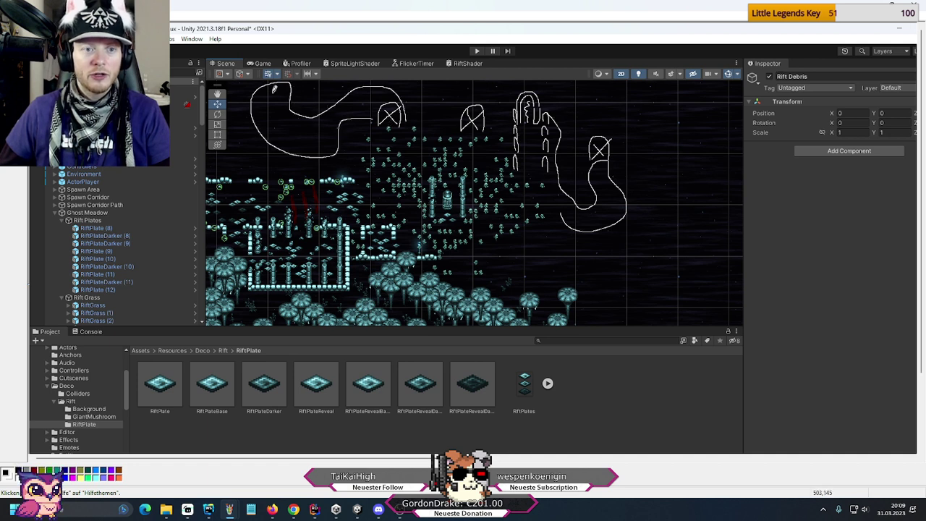
{"action": "mouse_move", "coordinate": [282, 96]}
{"action": "left_mouse_down"}
{"action": "mouse_move", "coordinate": [267, 98]}
{"action": "mouse_move", "coordinate": [283, 90]}
{"action": "mouse_move", "coordinate": [282, 101]}
{"action": "left_mouse_up"}
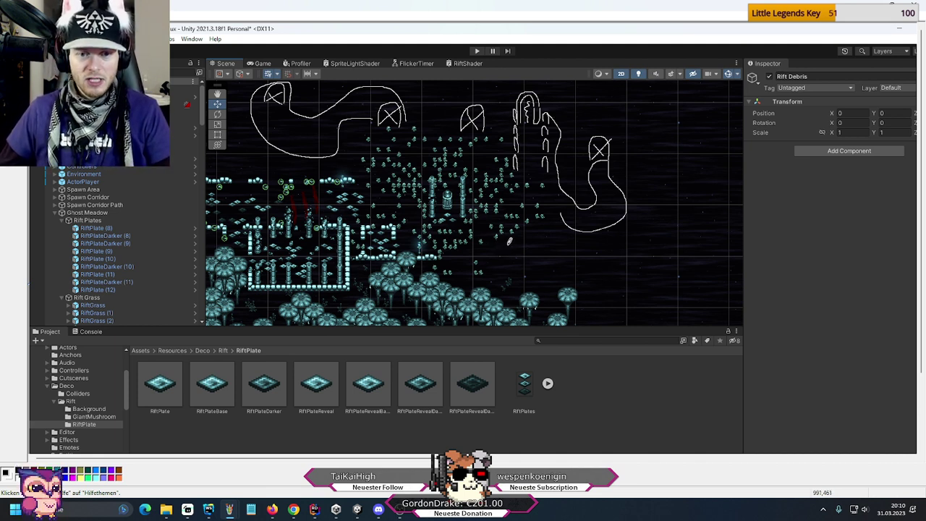
- Draw a stepped double-line corridor southeast of the debris field, ending in a ring of small arches around an oval
{"action": "mouse_move", "coordinate": [499, 245]}
{"action": "left_mouse_down"}
{"action": "mouse_move", "coordinate": [501, 274]}
{"action": "mouse_move", "coordinate": [582, 279]}
{"action": "mouse_move", "coordinate": [582, 311]}
{"action": "left_mouse_up"}
{"action": "mouse_move", "coordinate": [516, 246]}
{"action": "left_mouse_down"}
{"action": "mouse_move", "coordinate": [515, 262]}
{"action": "mouse_move", "coordinate": [591, 267]}
{"action": "mouse_move", "coordinate": [592, 304]}
{"action": "left_mouse_up"}
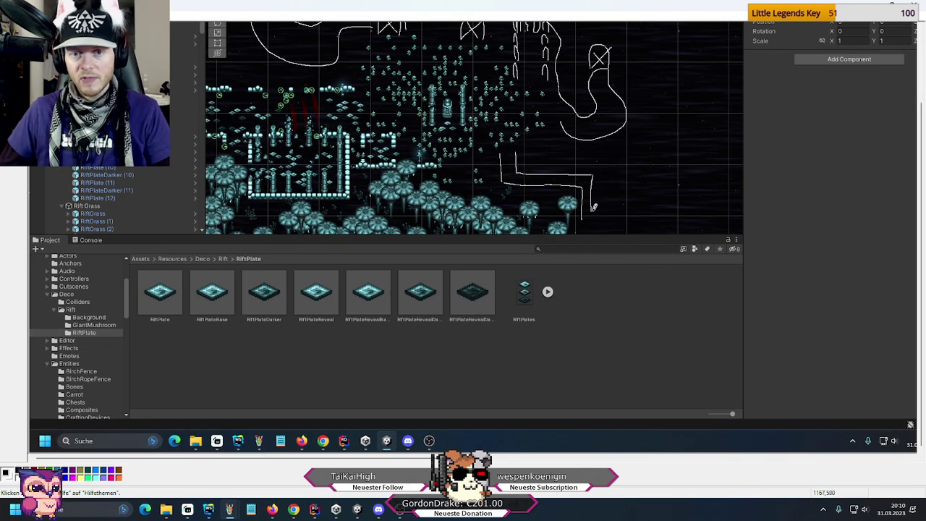
{"action": "left_click_drag", "start_coordinate": [602, 212], "coordinate": [650, 212]}
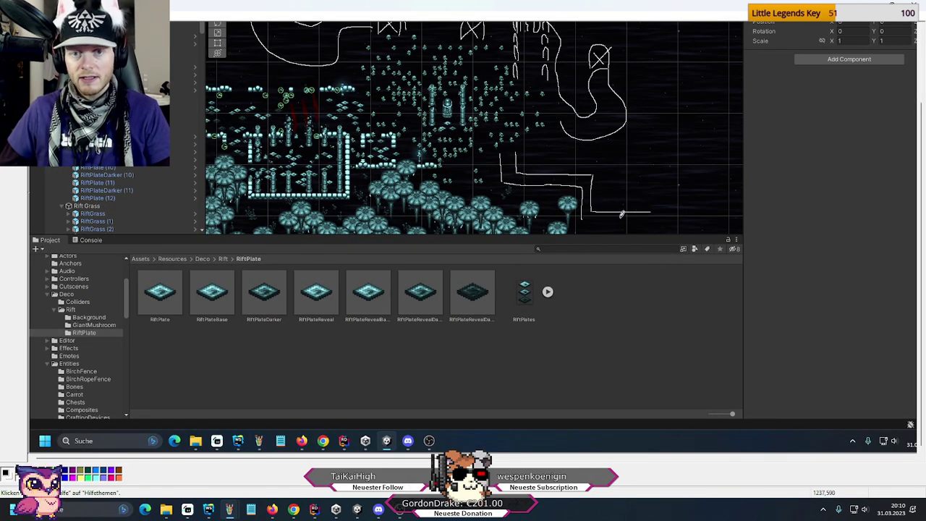
{"action": "left_click_drag", "start_coordinate": [584, 219], "coordinate": [655, 219]}
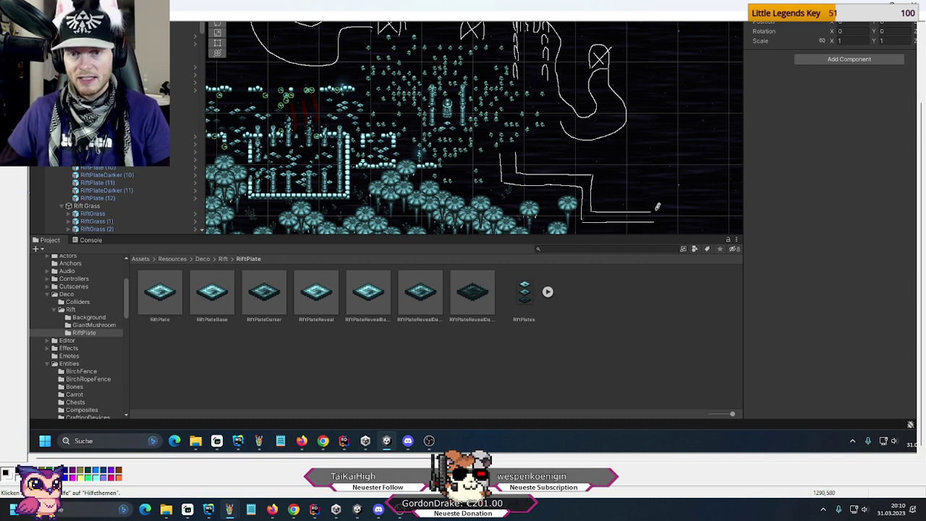
{"action": "mouse_move", "coordinate": [653, 206]}
{"action": "left_mouse_down"}
{"action": "mouse_move", "coordinate": [653, 195]}
{"action": "mouse_move", "coordinate": [684, 186]}
{"action": "mouse_move", "coordinate": [693, 222]}
{"action": "mouse_move", "coordinate": [683, 229]}
{"action": "mouse_move", "coordinate": [688, 217]}
{"action": "mouse_move", "coordinate": [674, 226]}
{"action": "mouse_move", "coordinate": [680, 220]}
{"action": "mouse_move", "coordinate": [663, 224]}
{"action": "mouse_move", "coordinate": [657, 215]}
{"action": "mouse_move", "coordinate": [667, 206]}
{"action": "mouse_move", "coordinate": [682, 213]}
{"action": "mouse_move", "coordinate": [668, 217]}
{"action": "mouse_move", "coordinate": [687, 216]}
{"action": "left_mouse_up"}
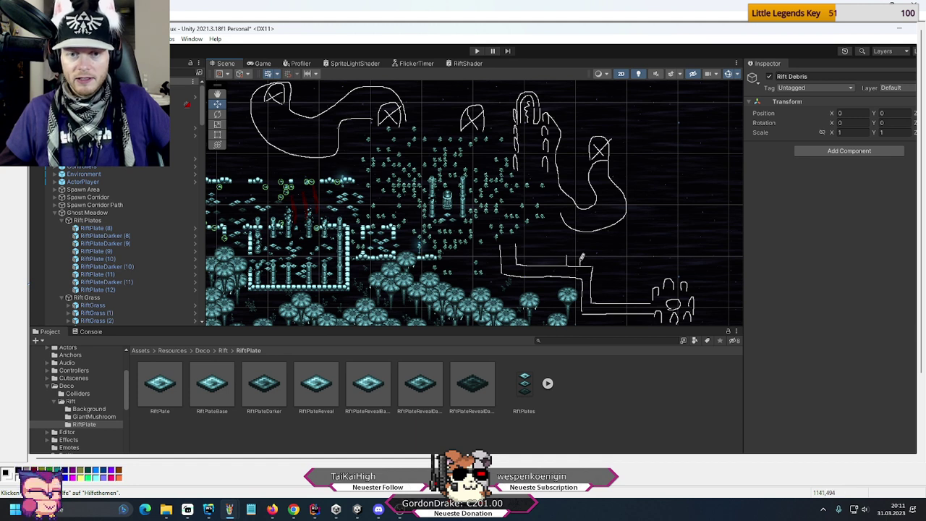
- Add a square bypass loop at the corridor's first bend and two small ovals beside the corridor's start
{"action": "mouse_move", "coordinate": [580, 262]}
{"action": "left_mouse_down"}
{"action": "mouse_move", "coordinate": [606, 259]}
{"action": "mouse_move", "coordinate": [606, 283]}
{"action": "mouse_move", "coordinate": [593, 282]}
{"action": "mouse_move", "coordinate": [593, 292]}
{"action": "mouse_move", "coordinate": [617, 293]}
{"action": "mouse_move", "coordinate": [618, 252]}
{"action": "mouse_move", "coordinate": [567, 253]}
{"action": "left_mouse_up"}
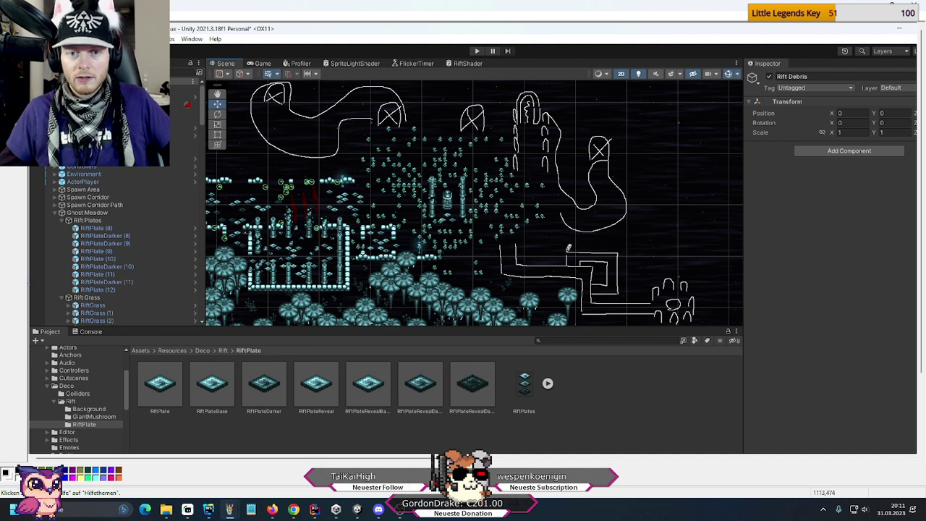
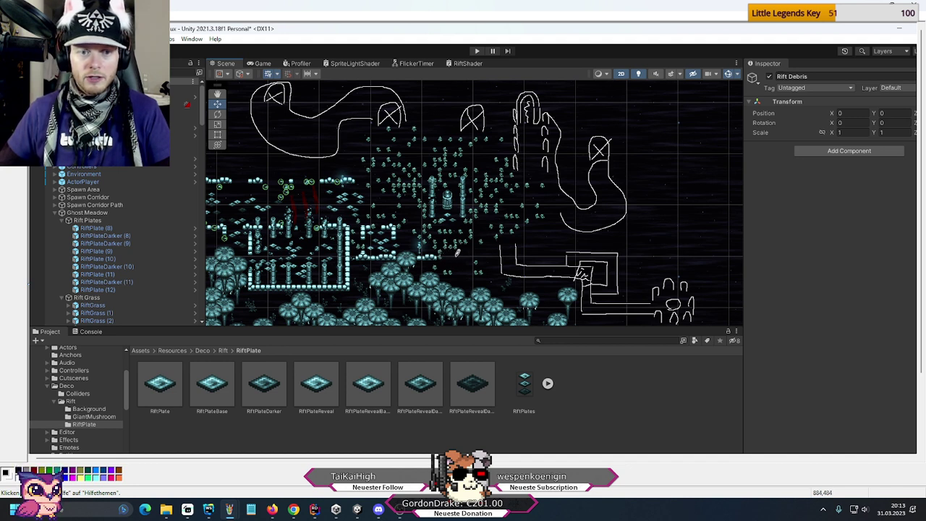
{"action": "mouse_move", "coordinate": [455, 249]}
{"action": "left_mouse_down"}
{"action": "mouse_move", "coordinate": [450, 262]}
{"action": "mouse_move", "coordinate": [474, 261]}
{"action": "mouse_move", "coordinate": [457, 248]}
{"action": "left_mouse_up"}
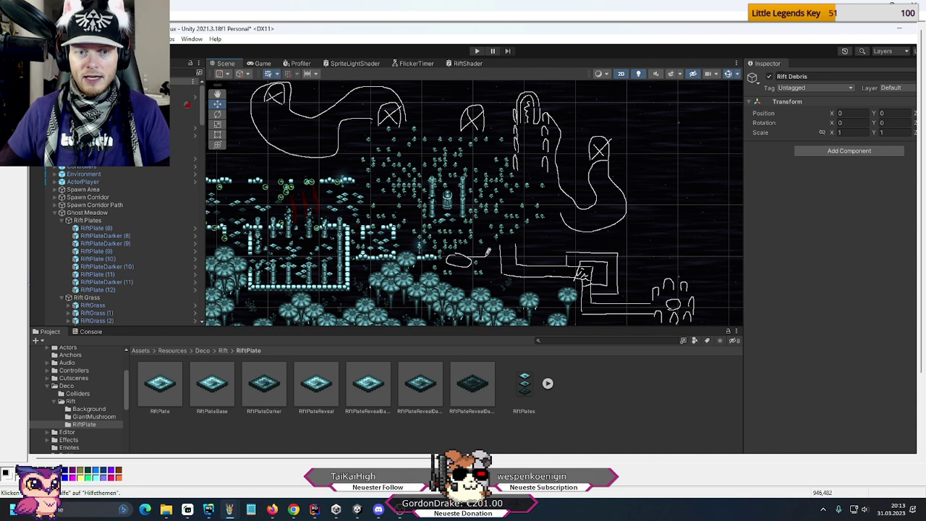
{"action": "mouse_move", "coordinate": [486, 247]}
{"action": "left_mouse_down"}
{"action": "mouse_move", "coordinate": [480, 258]}
{"action": "mouse_move", "coordinate": [499, 255]}
{"action": "mouse_move", "coordinate": [494, 244]}
{"action": "left_mouse_up"}
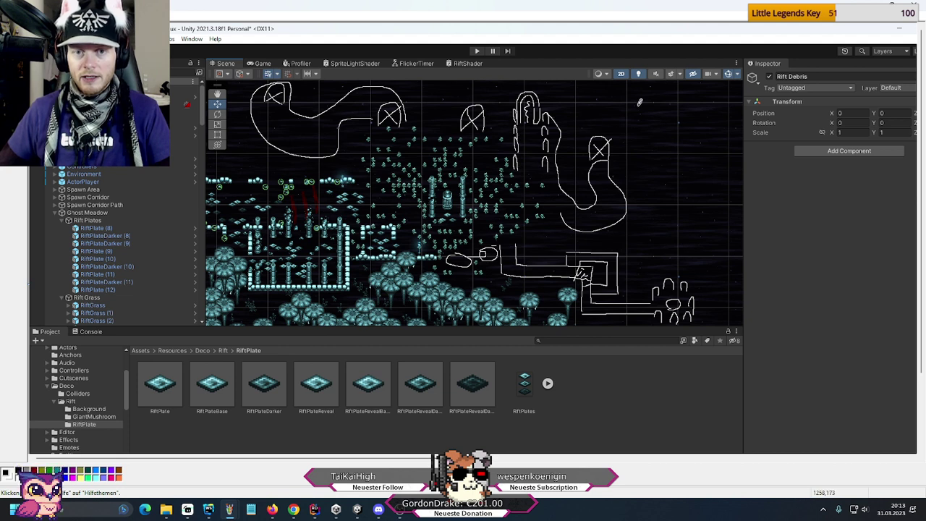
{"action": "mouse_move", "coordinate": [616, 99]}
{"action": "left_mouse_down"}
{"action": "mouse_move", "coordinate": [600, 106]}
{"action": "mouse_move", "coordinate": [577, 179]}
{"action": "mouse_move", "coordinate": [486, 254]}
{"action": "mouse_move", "coordinate": [262, 283]}
{"action": "left_mouse_up"}
{"action": "key", "text": "ctrl+z"}
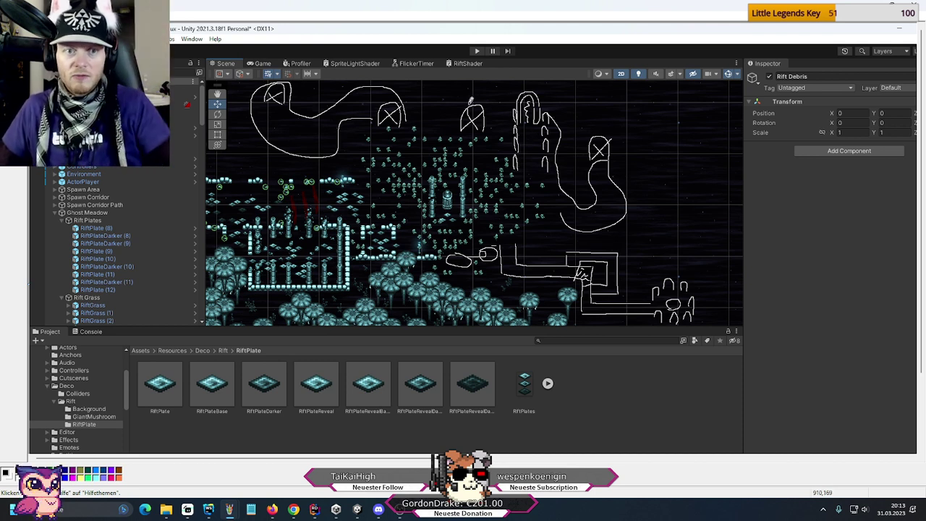
{"action": "mouse_move", "coordinate": [222, 155]}
{"action": "left_mouse_down"}
{"action": "mouse_move", "coordinate": [372, 152]}
{"action": "mouse_move", "coordinate": [414, 110]}
{"action": "mouse_move", "coordinate": [399, 54]}
{"action": "mouse_move", "coordinate": [445, 115]}
{"action": "mouse_move", "coordinate": [566, 157]}
{"action": "mouse_move", "coordinate": [629, 96]}
{"action": "mouse_move", "coordinate": [715, 64]}
{"action": "left_mouse_up"}
{"action": "key", "text": "ctrl+z"}
{"action": "key", "text": "ctrl+z"}
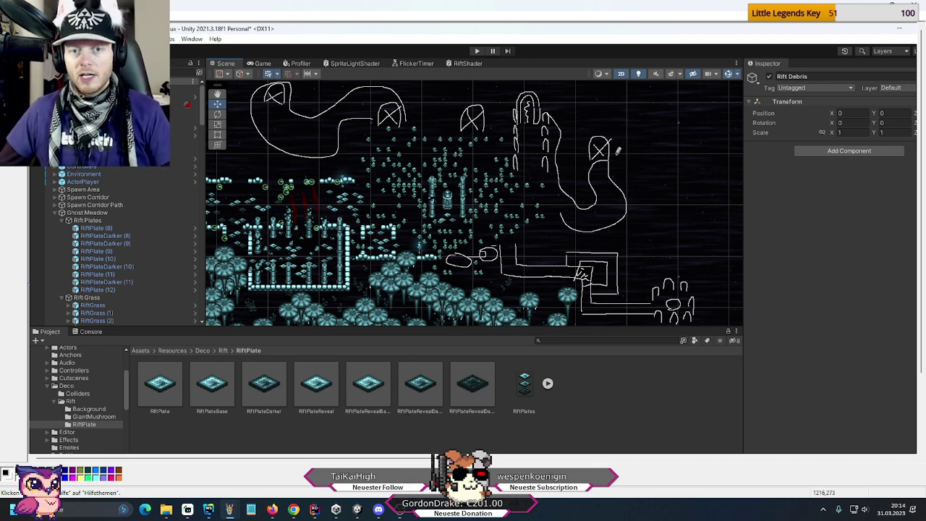
- Draw dashed paths linking the eastern crossed arch to a dashed crossed arch northeast of it, plus dashed arcs above the arch beside the main gate
{"action": "left_click_drag", "start_coordinate": [614, 155], "coordinate": [630, 144]}
{"action": "mouse_move", "coordinate": [641, 141]}
{"action": "left_mouse_down"}
{"action": "mouse_move", "coordinate": [688, 153]}
{"action": "mouse_move", "coordinate": [693, 171]}
{"action": "mouse_move", "coordinate": [668, 199]}
{"action": "mouse_move", "coordinate": [681, 213]}
{"action": "mouse_move", "coordinate": [739, 213]}
{"action": "mouse_move", "coordinate": [740, 191]}
{"action": "mouse_move", "coordinate": [714, 177]}
{"action": "mouse_move", "coordinate": [730, 154]}
{"action": "mouse_move", "coordinate": [725, 132]}
{"action": "mouse_move", "coordinate": [703, 118]}
{"action": "mouse_move", "coordinate": [641, 116]}
{"action": "mouse_move", "coordinate": [644, 98]}
{"action": "mouse_move", "coordinate": [670, 108]}
{"action": "left_mouse_up"}
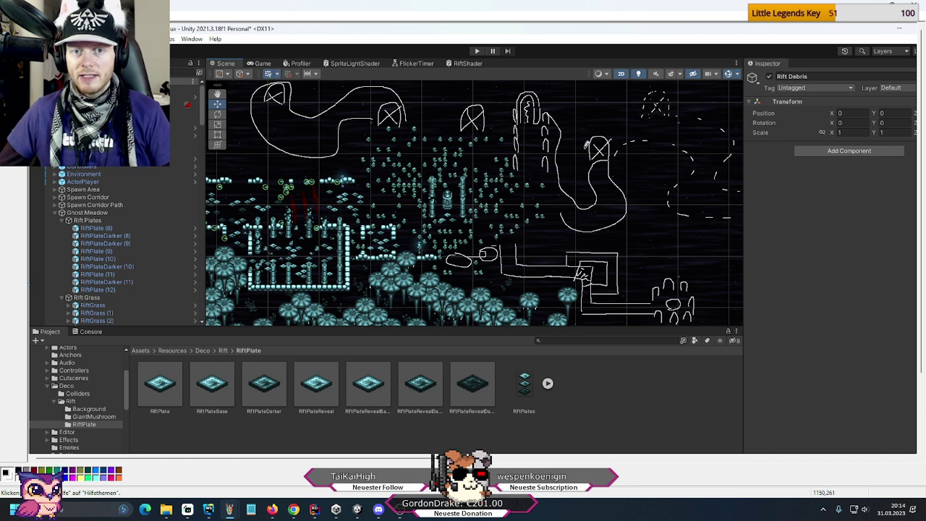
{"action": "mouse_move", "coordinate": [635, 113]}
{"action": "left_mouse_down"}
{"action": "mouse_move", "coordinate": [593, 126]}
{"action": "mouse_move", "coordinate": [584, 153]}
{"action": "left_mouse_up"}
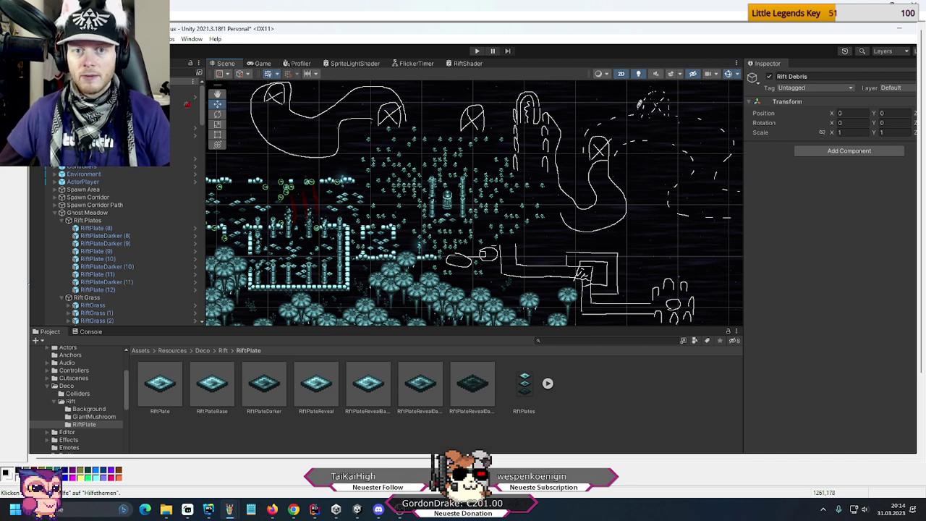
{"action": "left_click_drag", "start_coordinate": [621, 96], "coordinate": [619, 85]}
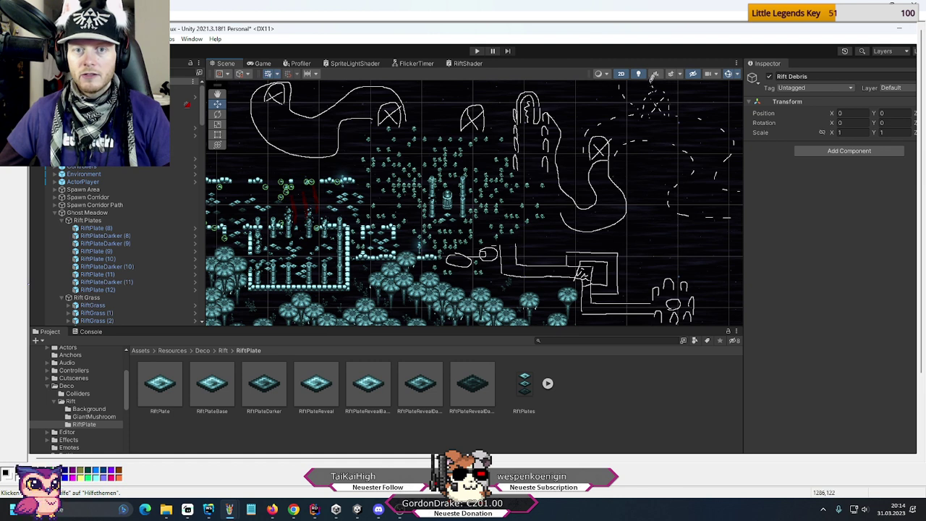
{"action": "mouse_move", "coordinate": [449, 101]}
{"action": "left_mouse_down"}
{"action": "mouse_move", "coordinate": [487, 96]}
{"action": "mouse_move", "coordinate": [494, 108]}
{"action": "mouse_move", "coordinate": [479, 95]}
{"action": "mouse_move", "coordinate": [501, 78]}
{"action": "left_mouse_up"}
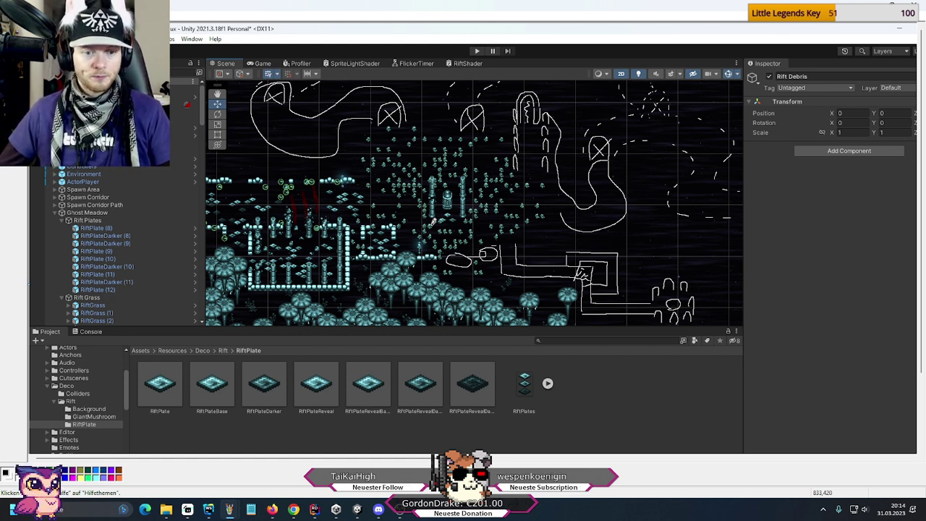
- Switch to Unity and compare the debris field and statue area of the scene with the Paint layout sketch
{"action": "key", "text": "Escape"}
{"action": "scroll", "coordinate": [508, 219], "scroll_direction": "up", "scroll_amount": 2}
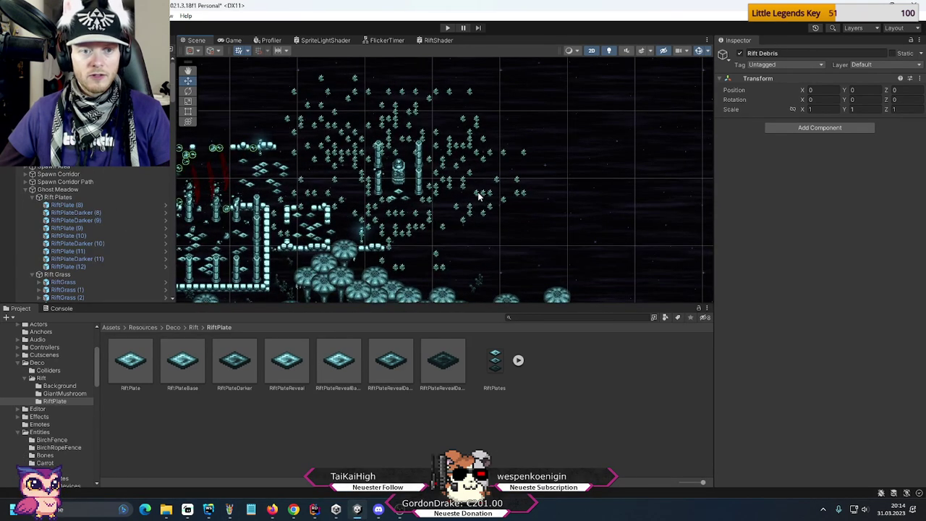
{"action": "scroll", "coordinate": [478, 196], "scroll_direction": "up", "scroll_amount": 3}
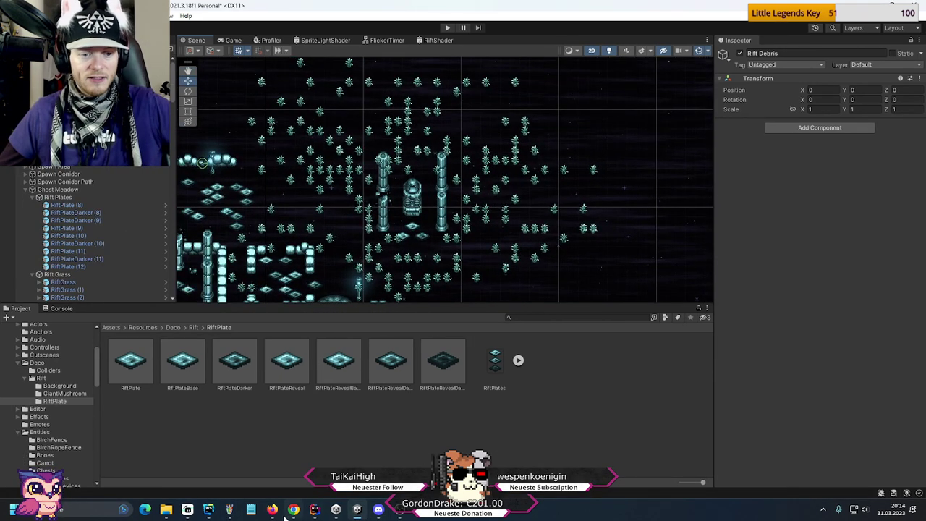
{"action": "mouse_move", "coordinate": [230, 509]}
{"action": "left_click", "coordinate": [282, 459]}
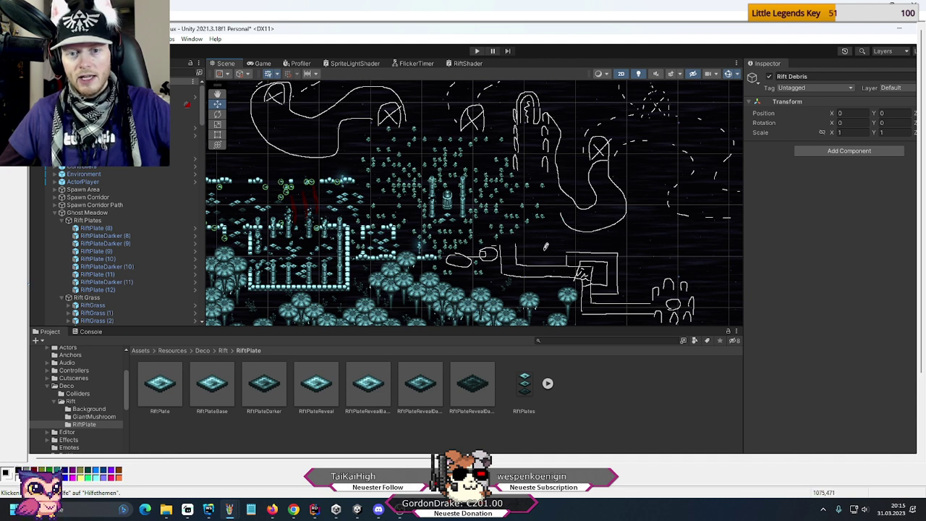
{"action": "left_click", "coordinate": [355, 509]}
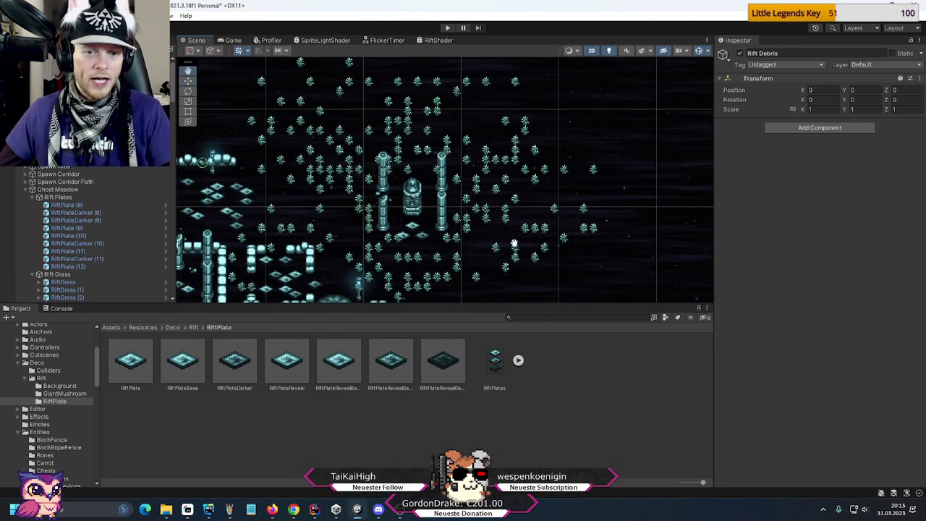
{"action": "middle_click_drag", "start_coordinate": [510, 243], "coordinate": [471, 189]}
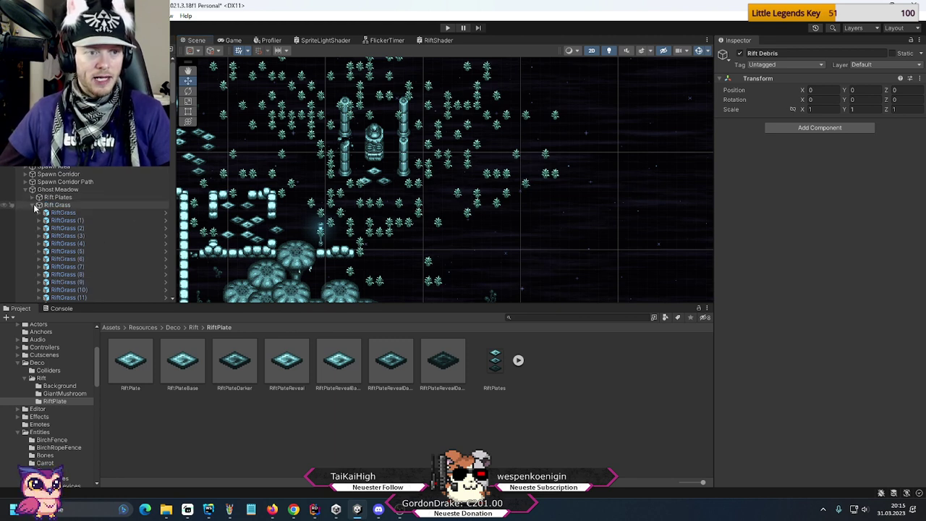
- Collapse the Rift Plates and Rift Grass groups under Ghost Meadow and bring the spawn area's column ring into view
{"action": "left_click", "coordinate": [32, 199]}
{"action": "left_click", "coordinate": [33, 205]}
{"action": "middle_click_drag", "start_coordinate": [293, 227], "coordinate": [494, 220]}
{"action": "scroll", "coordinate": [494, 221], "scroll_direction": "down", "scroll_amount": 3}
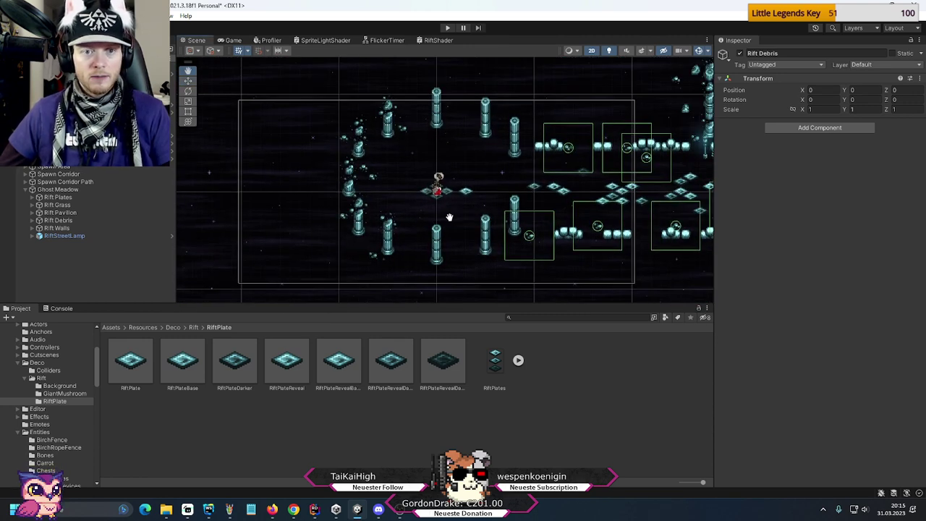
{"action": "scroll", "coordinate": [467, 180], "scroll_direction": "up", "scroll_amount": 3}
{"action": "scroll", "coordinate": [467, 181], "scroll_direction": "down", "scroll_amount": 3}
{"action": "scroll", "coordinate": [481, 145], "scroll_direction": "up", "scroll_amount": 3}
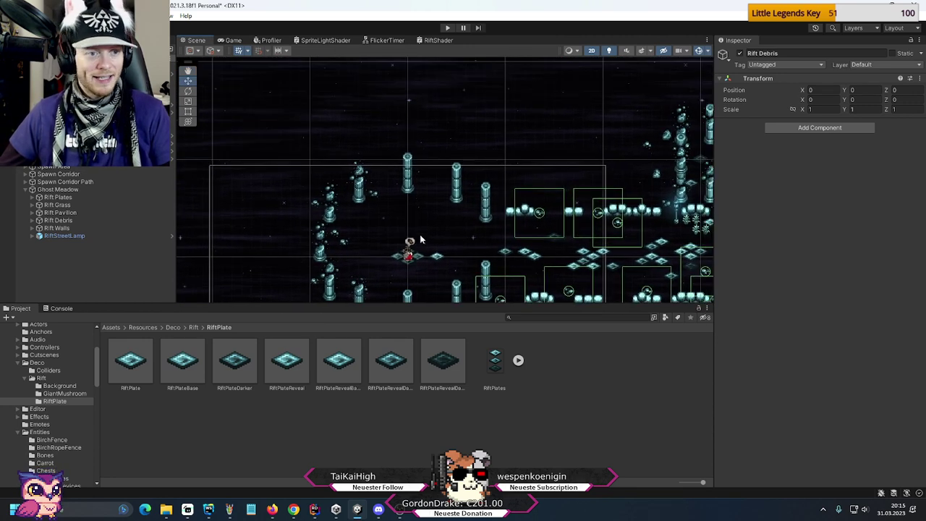
- Create an empty child object under Ghost Meadow and name it Diagonal Temple
{"action": "right_click", "coordinate": [66, 190]}
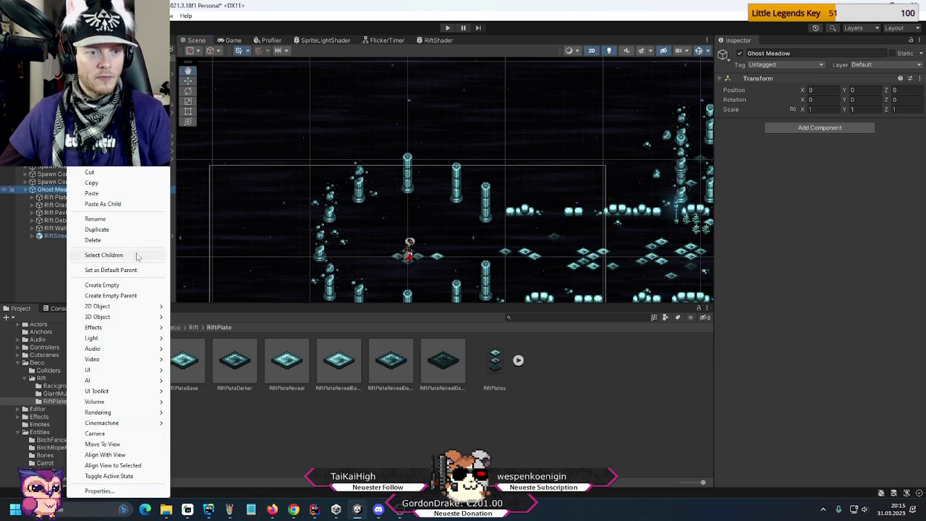
{"action": "left_click", "coordinate": [123, 286]}
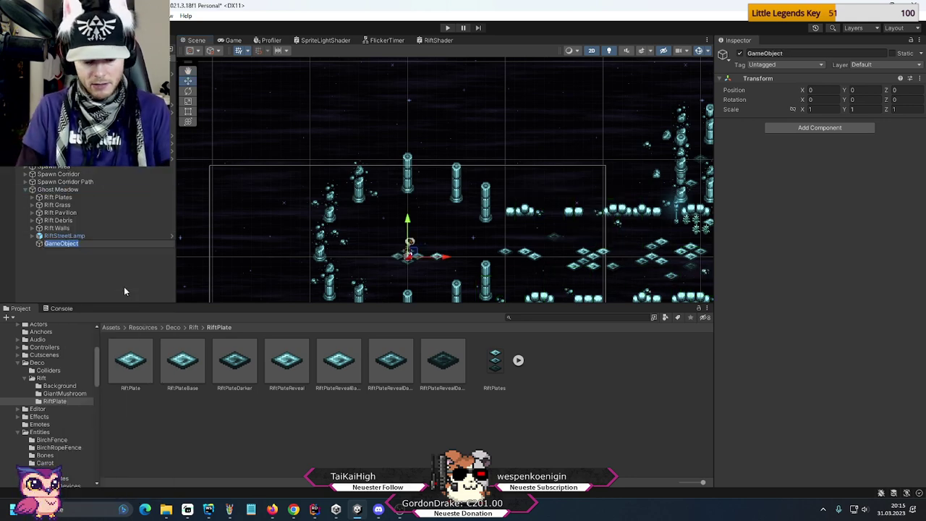
{"action": "type", "text": "Diagonal"}
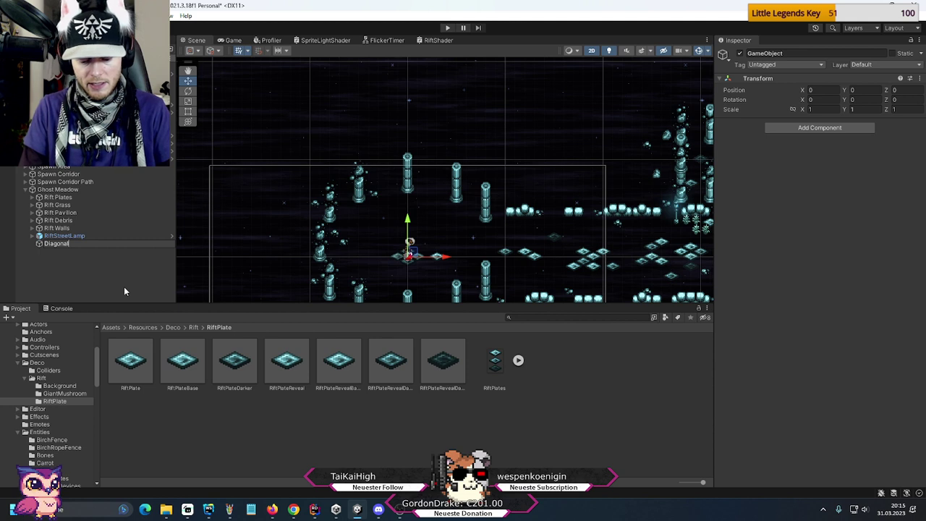
{"action": "type", "text": " Palace"}
{"action": "key", "text": "BackSpace"}
{"action": "key", "text": "BackSpace"}
{"action": "key", "text": "BackSpace"}
{"action": "key", "text": "BackSpace"}
{"action": "key", "text": "BackSpace"}
{"action": "key", "text": "BackSpace"}
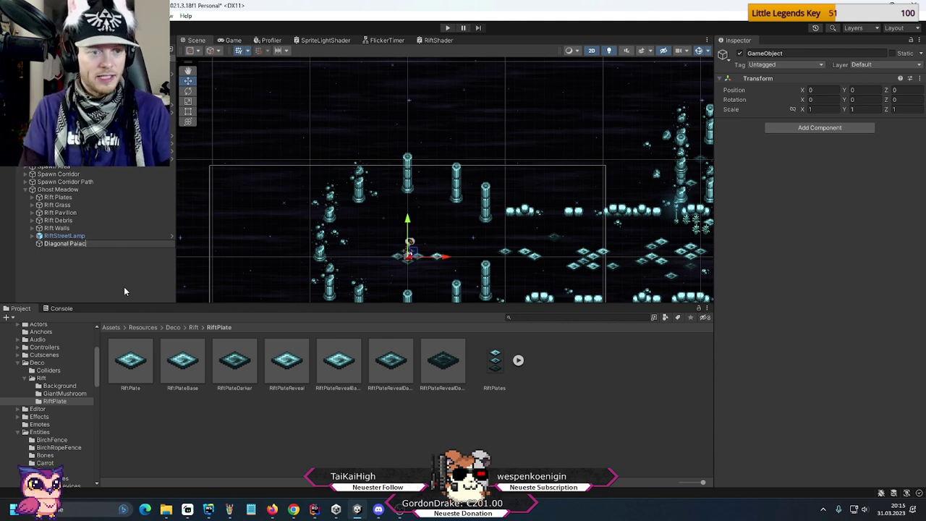
{"action": "type", "text": "Temple"}
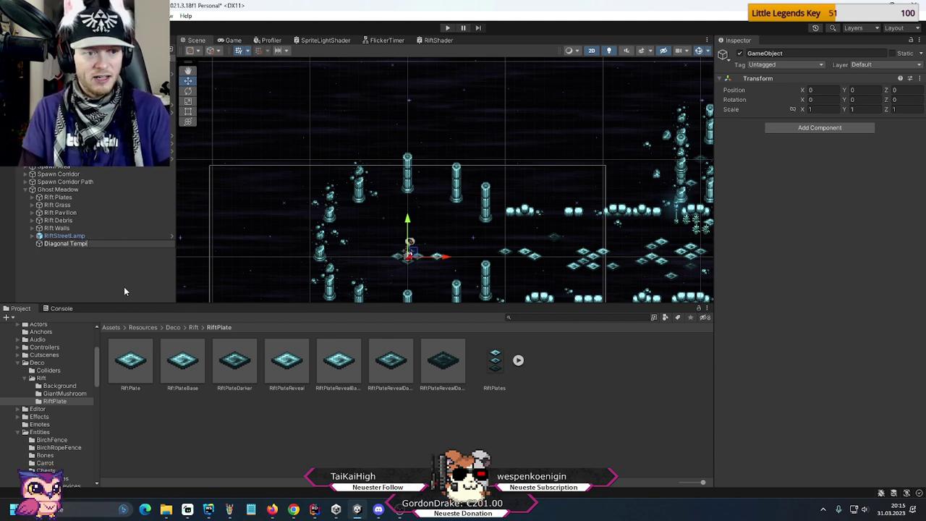
{"action": "key", "text": "Return"}
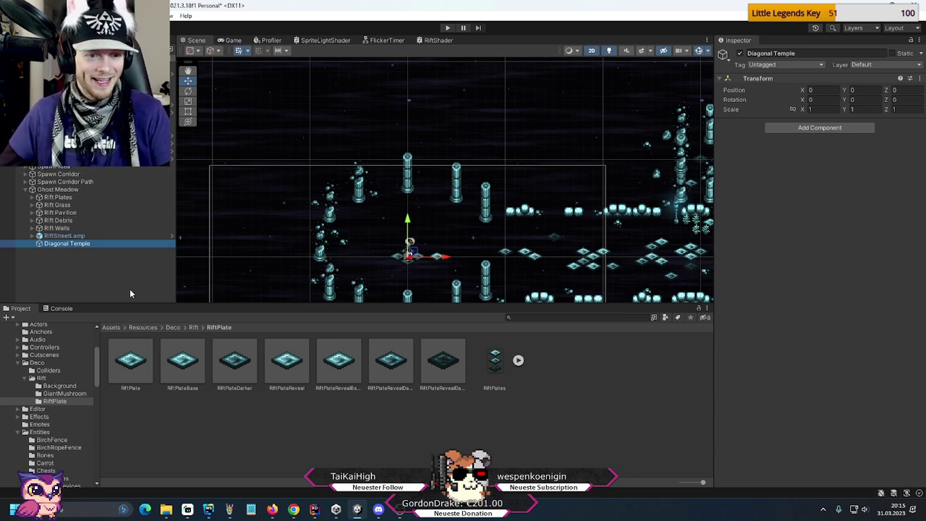
- Add the RiftColumn01 prefab from Entities/Rift to Diagonal Temple and move it to X 3, Y 12
{"action": "scroll", "coordinate": [41, 391], "scroll_direction": "down", "scroll_amount": 4}
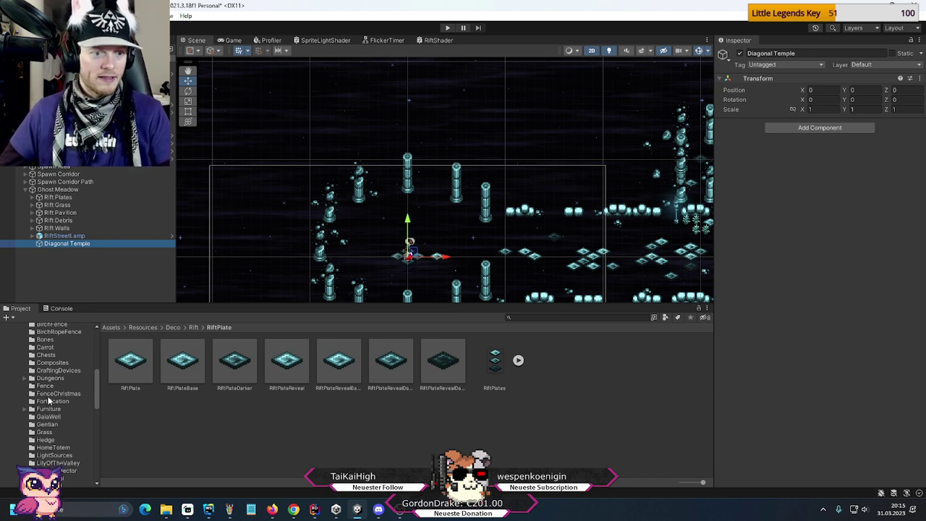
{"action": "scroll", "coordinate": [45, 397], "scroll_direction": "down", "scroll_amount": 5}
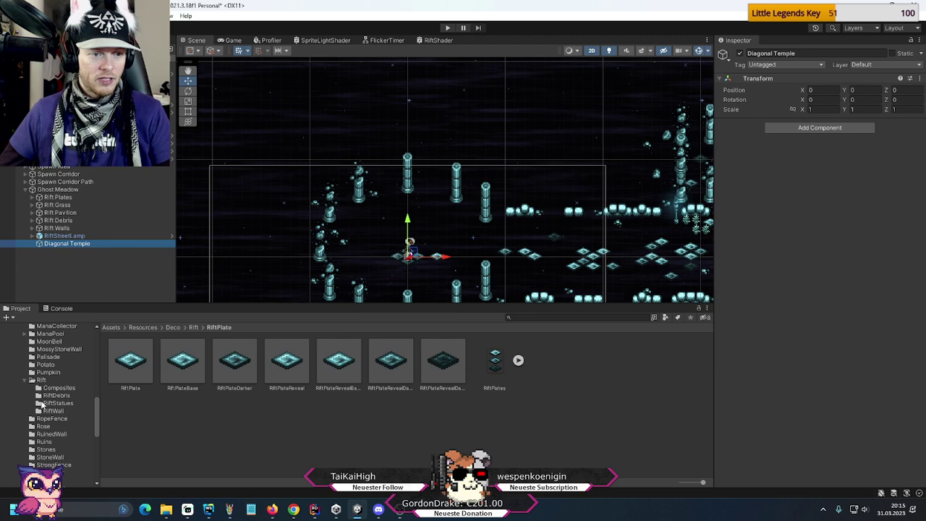
{"action": "left_click", "coordinate": [41, 380]}
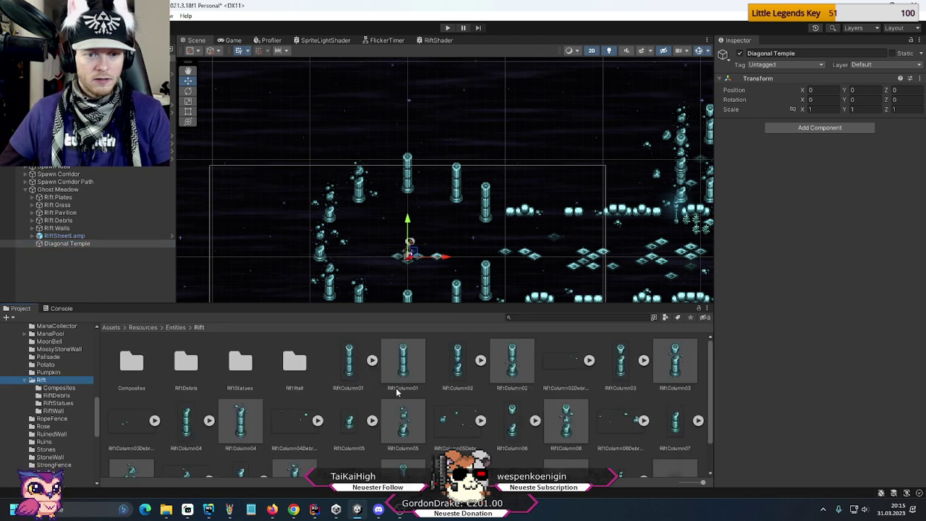
{"action": "left_click_drag", "start_coordinate": [406, 368], "coordinate": [79, 245]}
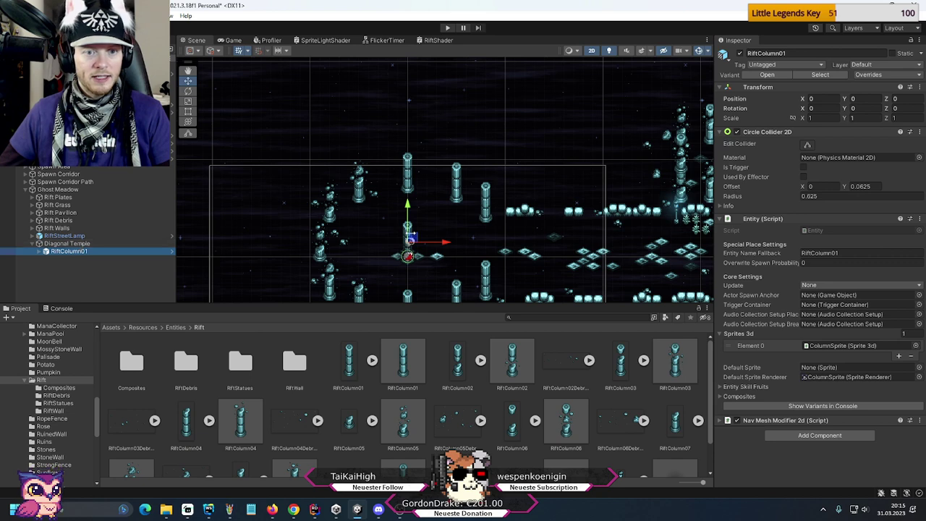
{"action": "left_click_drag", "start_coordinate": [410, 238], "coordinate": [416, 104]}
{"action": "key", "text": "f"}
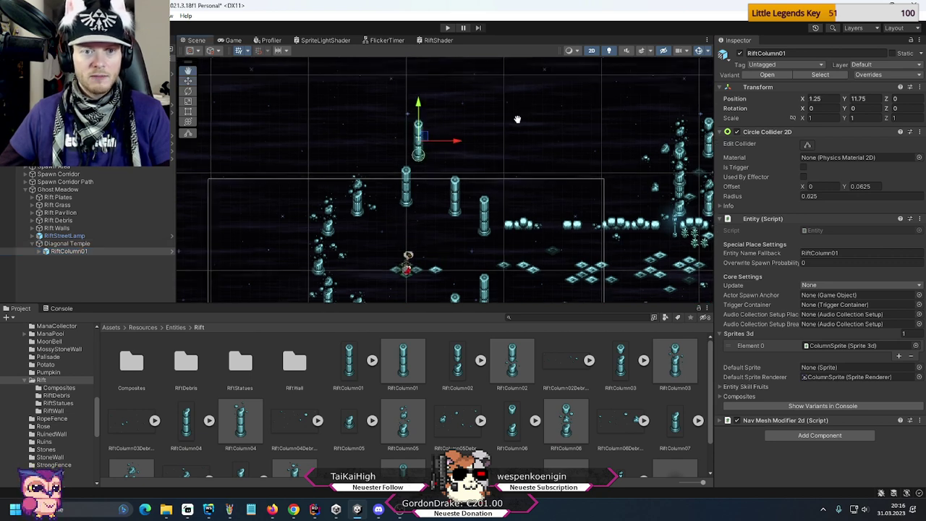
{"action": "key", "text": "f"}
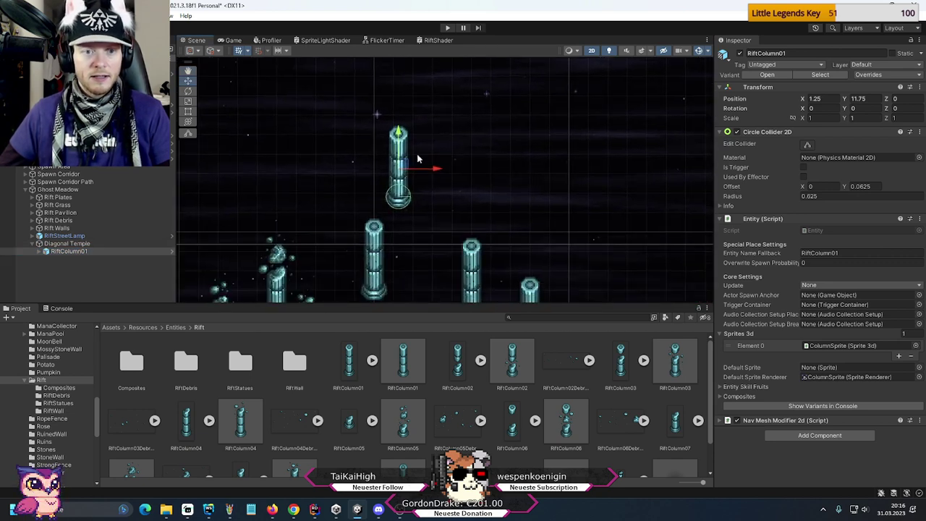
{"action": "left_click_drag", "start_coordinate": [403, 167], "coordinate": [436, 161]}
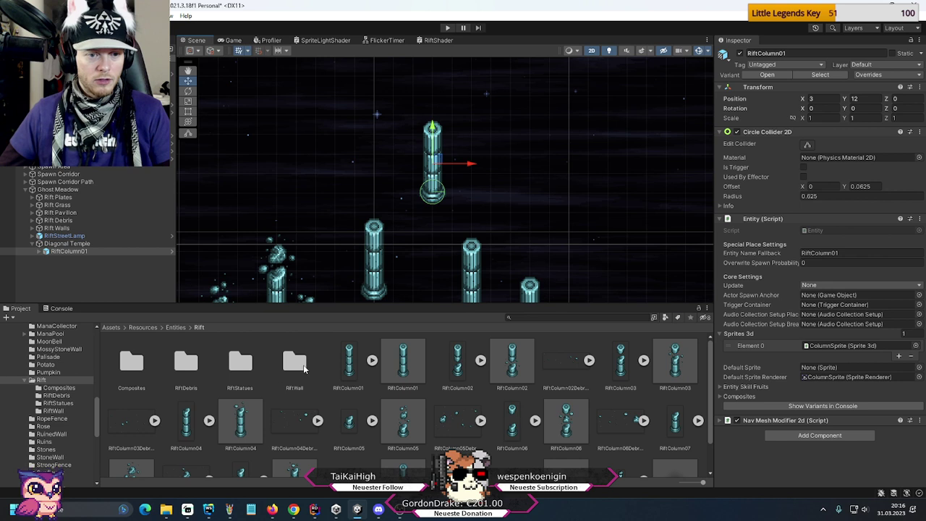
- Add the RiftPlate and RiftPlateDarker prefabs from Deco/Rift/RiftPlate to Diagonal Temple
{"action": "left_click", "coordinate": [187, 364]}
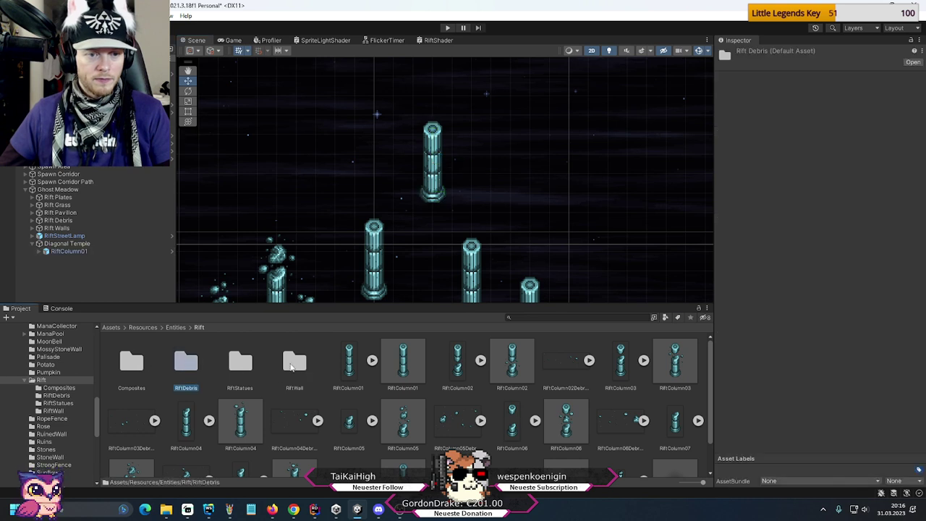
{"action": "scroll", "coordinate": [47, 403], "scroll_direction": "up", "scroll_amount": 10}
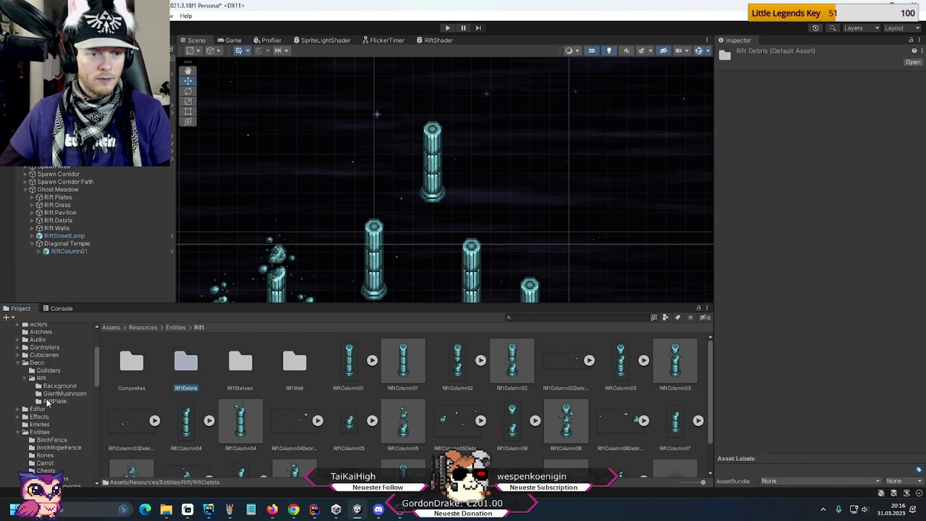
{"action": "left_click", "coordinate": [51, 400]}
{"action": "left_click", "coordinate": [130, 361]}
{"action": "left_click", "coordinate": [220, 360], "text": "ctrl"}
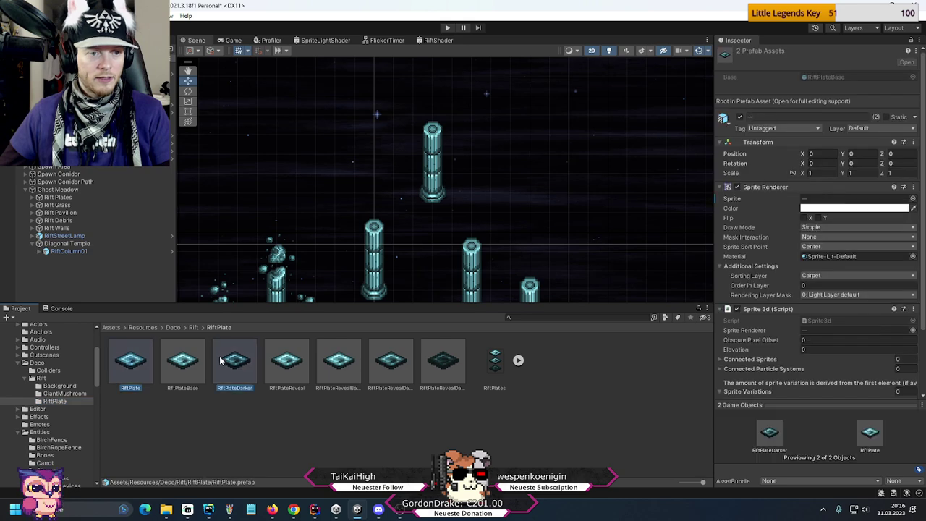
{"action": "left_click_drag", "start_coordinate": [129, 363], "coordinate": [76, 258]}
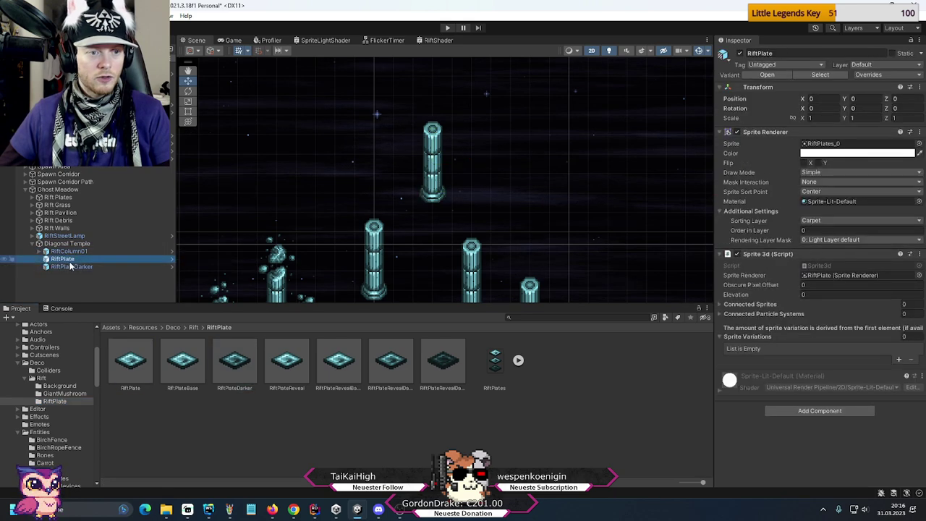
- Place the two plates diagonally next to each other by the new column's top, with RiftPlateDarker at X 2, Y 15.5
{"action": "scroll", "coordinate": [329, 246], "scroll_direction": "down", "scroll_amount": 2}
{"action": "middle_click_drag", "start_coordinate": [329, 246], "coordinate": [347, 134]}
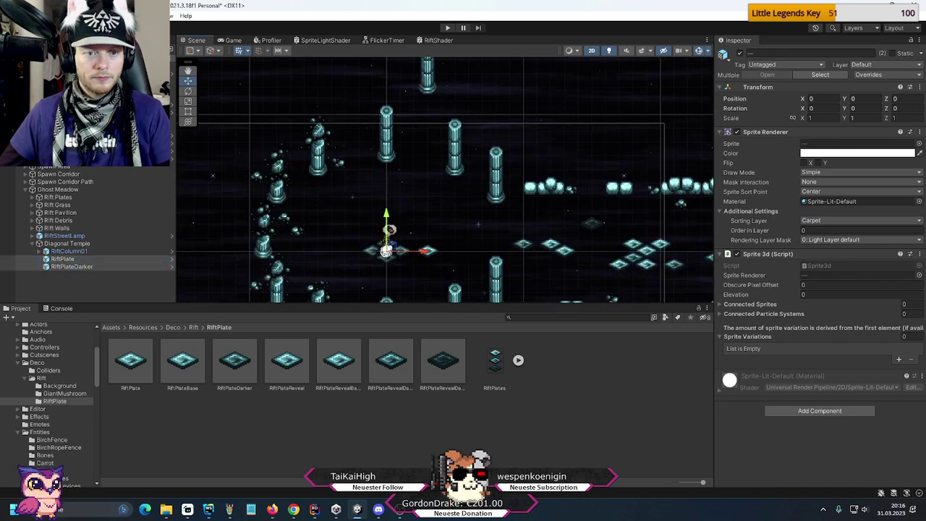
{"action": "left_click_drag", "start_coordinate": [391, 246], "coordinate": [391, 87]}
{"action": "middle_click_drag", "start_coordinate": [425, 115], "coordinate": [406, 237]}
{"action": "scroll", "coordinate": [437, 174], "scroll_direction": "up", "scroll_amount": 3}
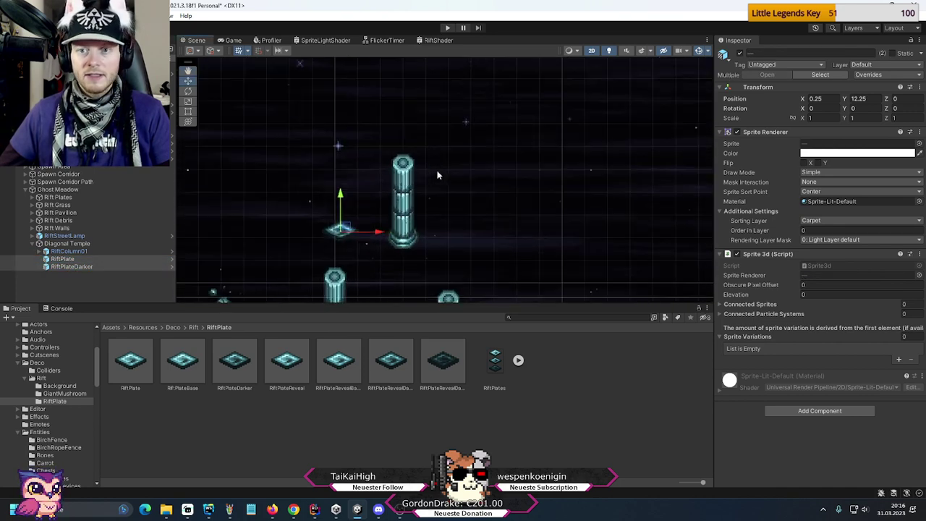
{"action": "left_click_drag", "start_coordinate": [330, 234], "coordinate": [384, 159]}
{"action": "left_click", "coordinate": [95, 267]}
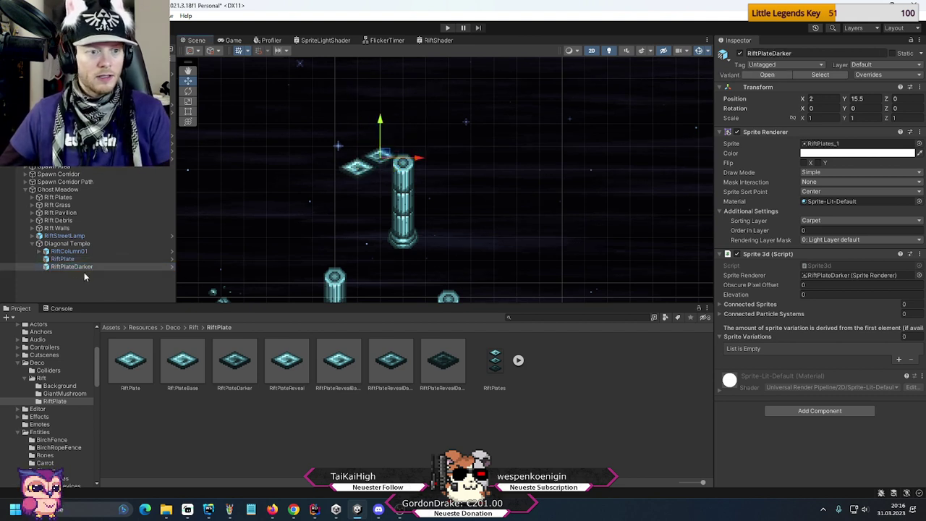
- Move RiftColumn01 to X 2, Y 12, then duplicate it and place the copy at X 4, Y 13
{"action": "left_click", "coordinate": [63, 250]}
{"action": "key", "text": "f"}
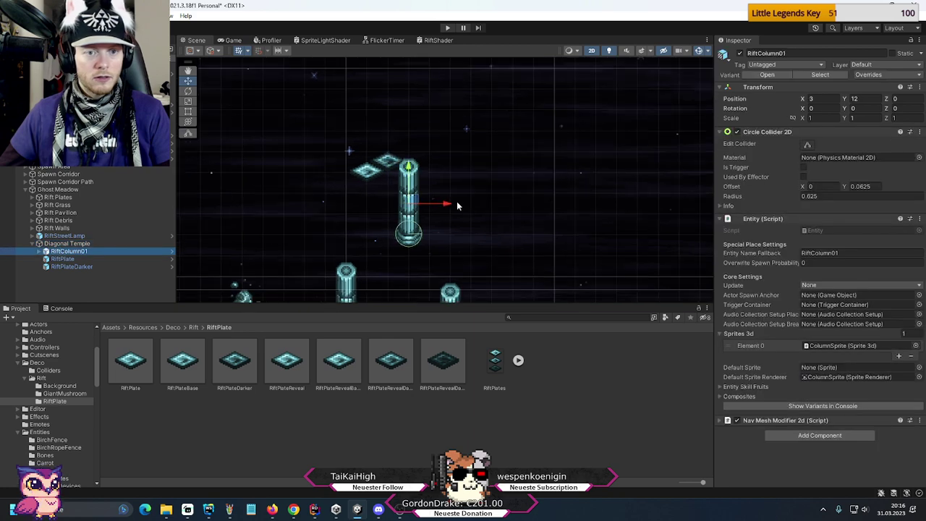
{"action": "left_click_drag", "start_coordinate": [466, 212], "coordinate": [433, 208]}
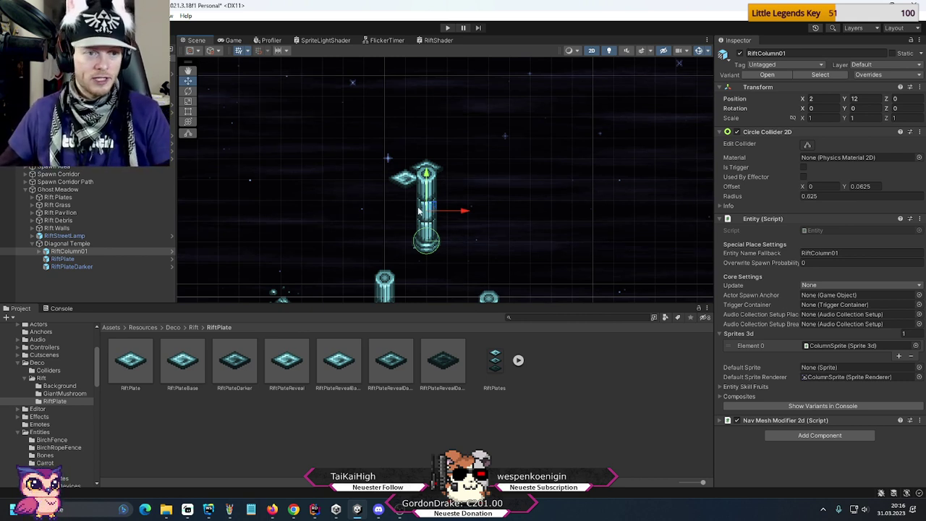
{"action": "key", "text": "ctrl+d"}
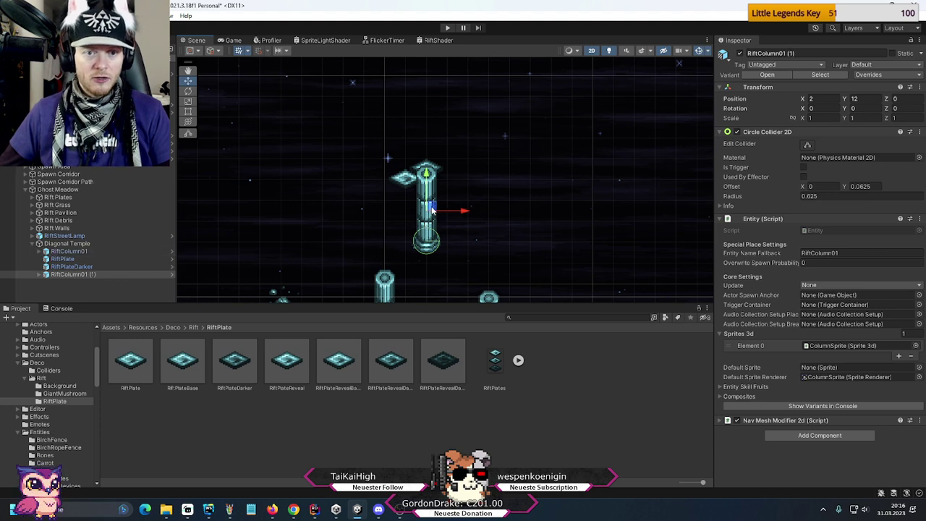
{"action": "left_click_drag", "start_coordinate": [445, 217], "coordinate": [473, 190]}
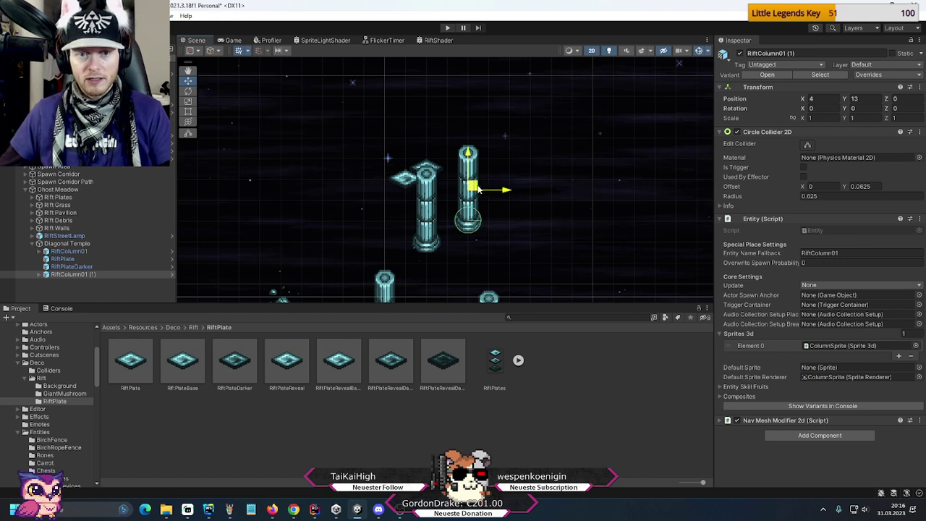
- Extend the diagonal row of the Diagonal Temple with two column duplicates at X 6, Y 14 and X 10, Y 16
{"action": "left_click_drag", "start_coordinate": [478, 189], "coordinate": [515, 169]}
{"action": "key", "text": "ctrl+d"}
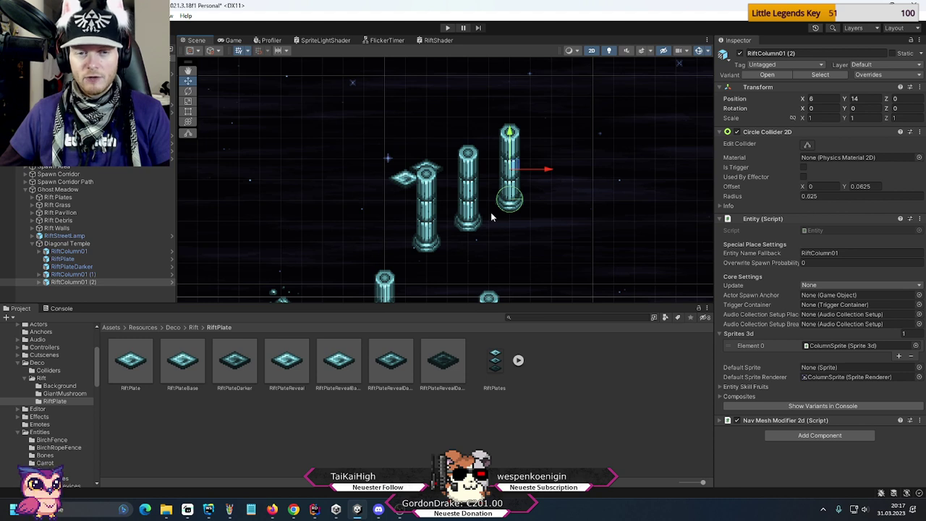
{"action": "key", "text": "ctrl+d"}
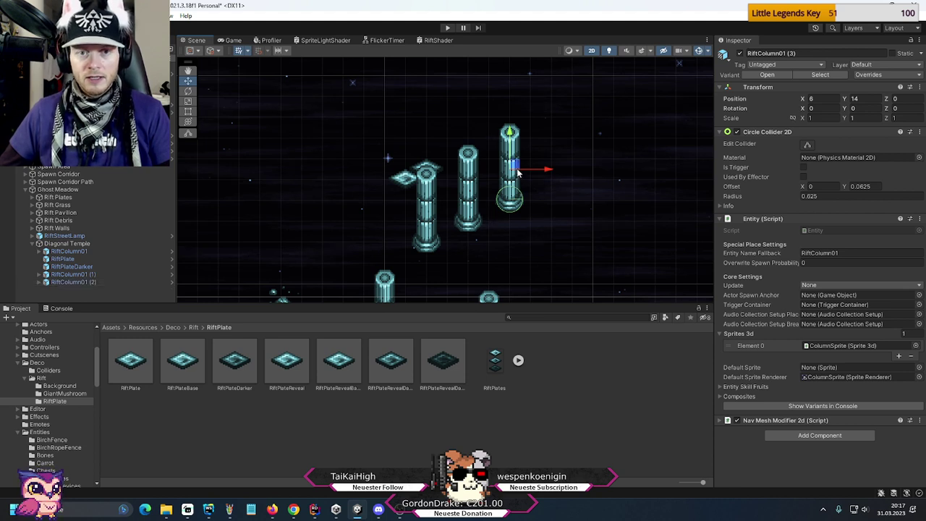
{"action": "left_click_drag", "start_coordinate": [515, 169], "coordinate": [596, 128]}
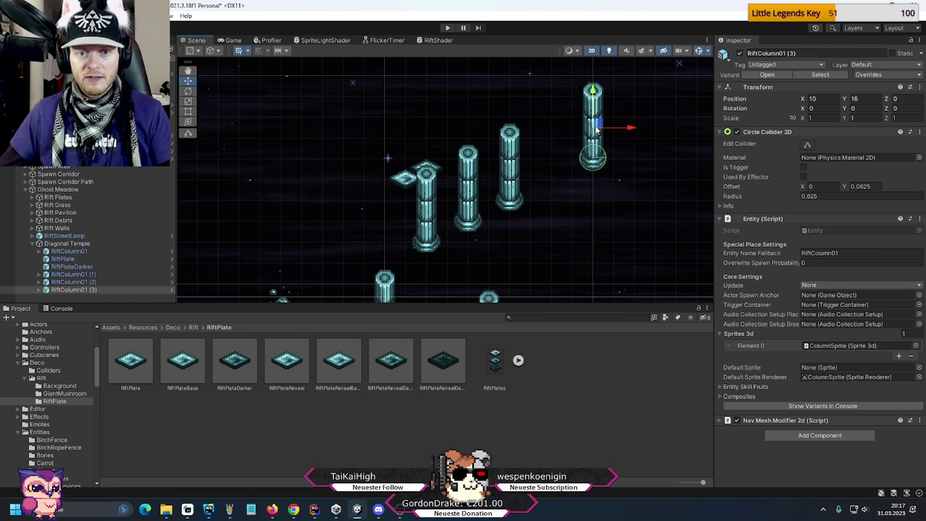
{"action": "scroll", "coordinate": [560, 234], "scroll_direction": "down", "scroll_amount": 2}
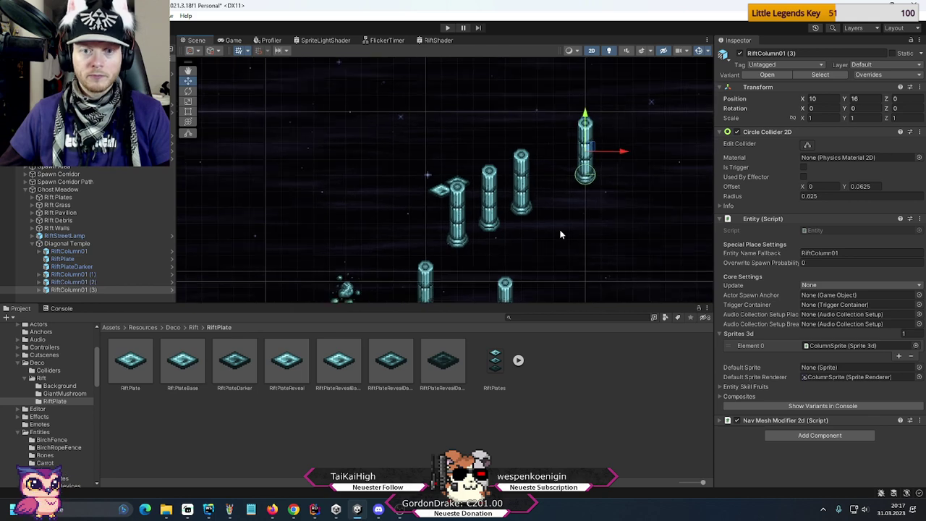
{"action": "middle_click_drag", "start_coordinate": [557, 237], "coordinate": [499, 157]}
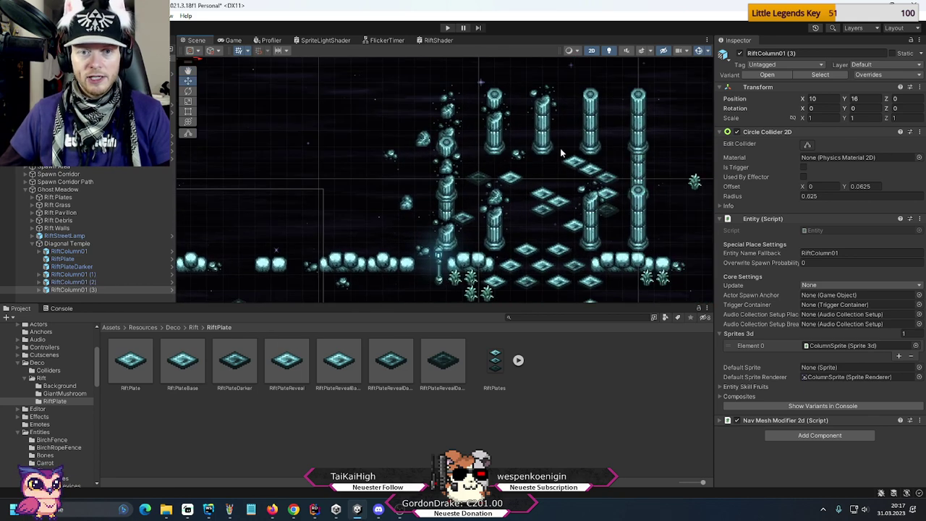
{"action": "key", "text": "f"}
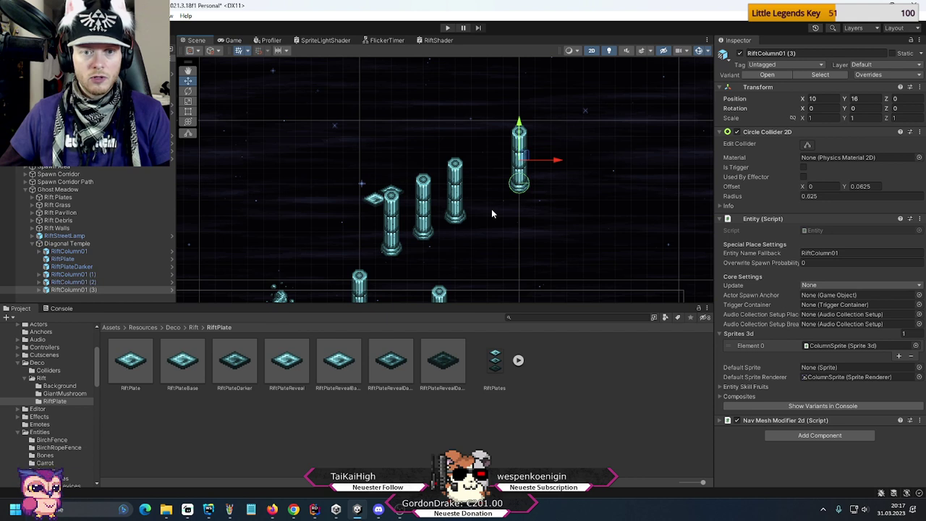
{"action": "key", "text": "f"}
- Duplicate the column twice more along the same rising diagonal, placing the last copy at X 14, Y 18
{"action": "key", "text": "ctrl+d"}
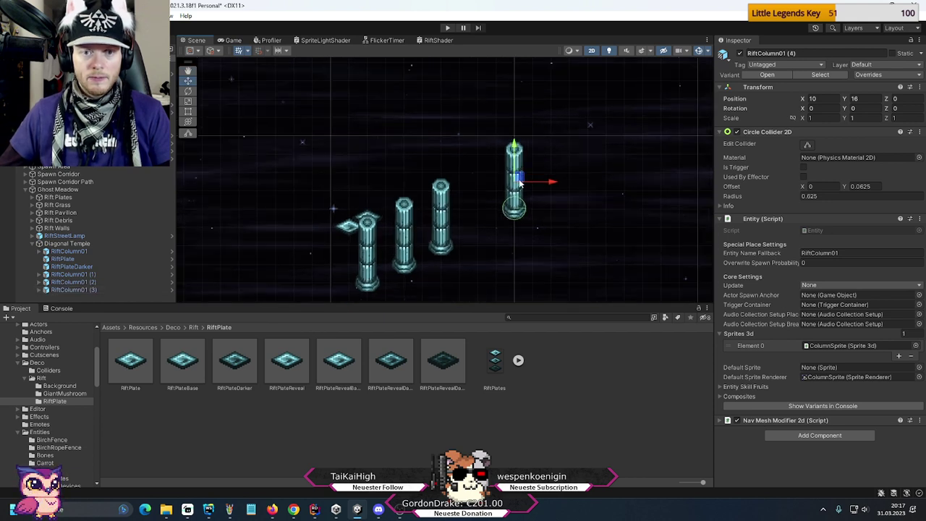
{"action": "key", "text": "ctrl+d"}
{"action": "left_click_drag", "start_coordinate": [518, 185], "coordinate": [597, 146]}
{"action": "middle_click_drag", "start_coordinate": [507, 141], "coordinate": [516, 185]}
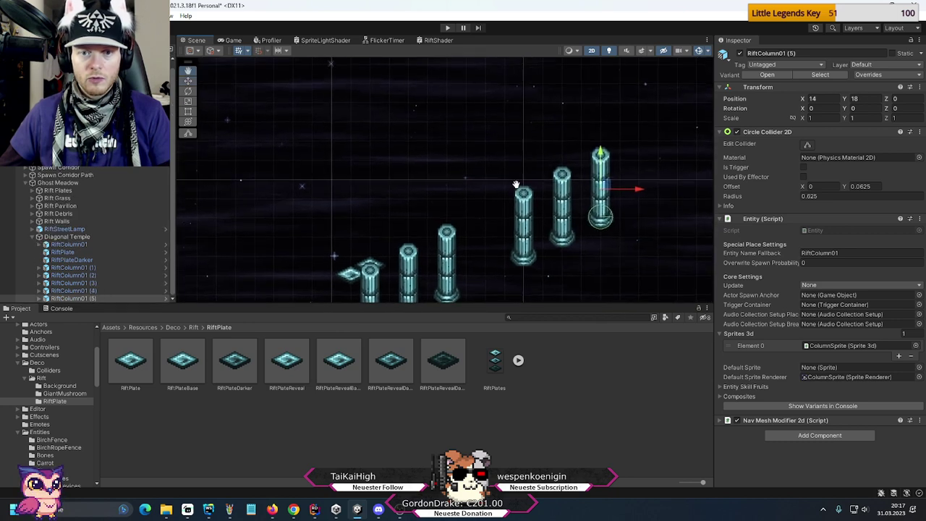
{"action": "scroll", "coordinate": [515, 185], "scroll_direction": "down", "scroll_amount": 2}
- Turn the corner with three more column duplicates running up and back, including X 10, Y 20 and ending at X 8, Y 21
{"action": "key", "text": "ctrl+d"}
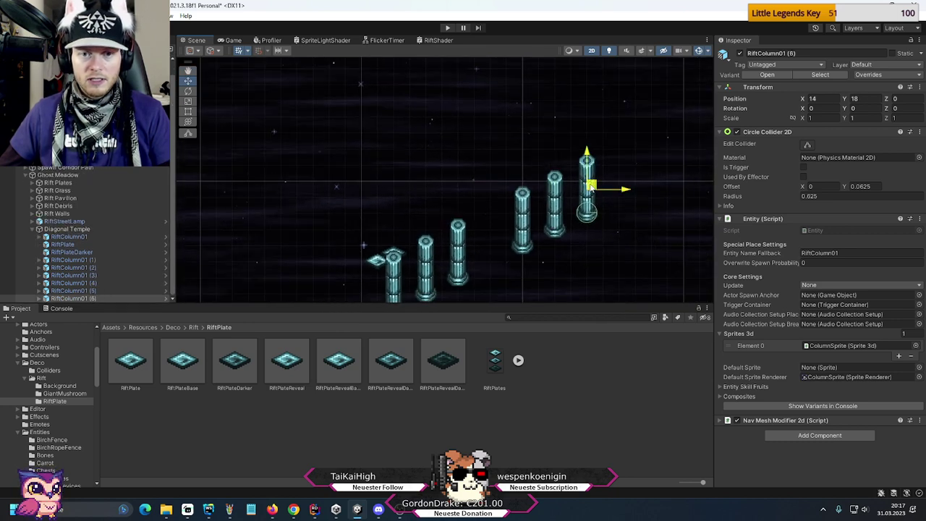
{"action": "left_click_drag", "start_coordinate": [589, 186], "coordinate": [525, 152]}
{"action": "key", "text": "ctrl+d"}
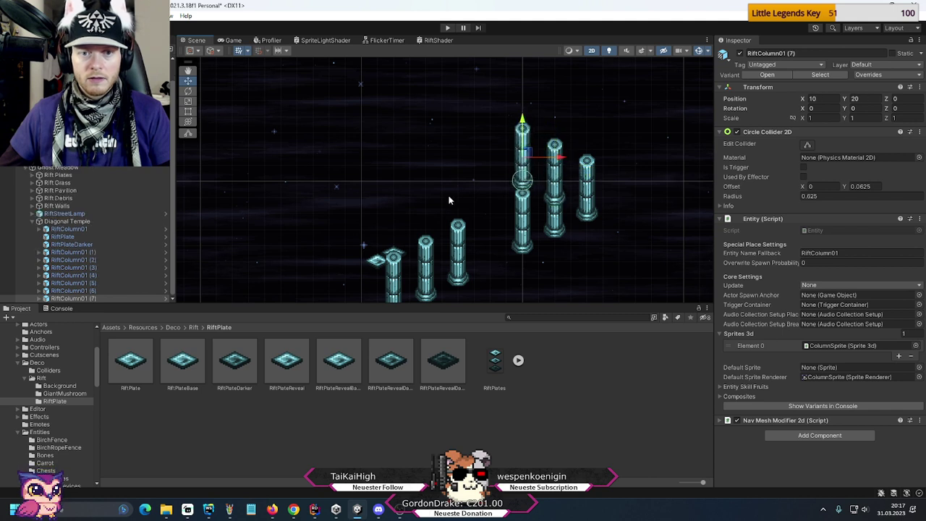
{"action": "middle_click_drag", "start_coordinate": [445, 201], "coordinate": [485, 188]}
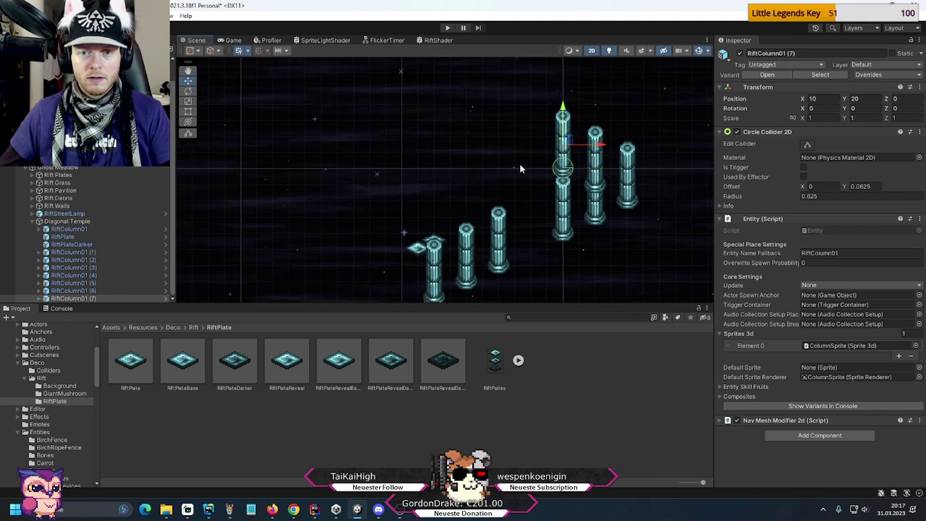
{"action": "middle_click_drag", "start_coordinate": [519, 168], "coordinate": [480, 187]}
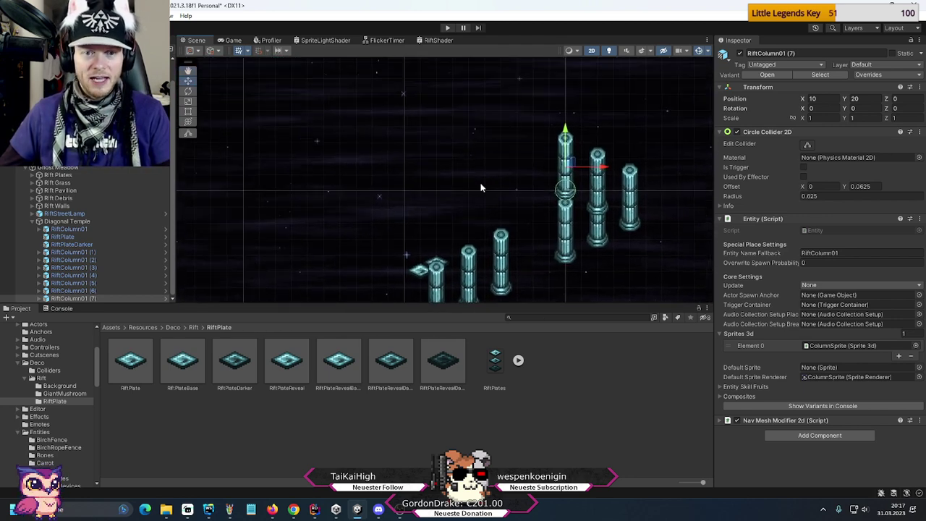
{"action": "key", "text": "ctrl+d"}
{"action": "left_click_drag", "start_coordinate": [571, 164], "coordinate": [539, 147]}
{"action": "key", "text": "Down"}
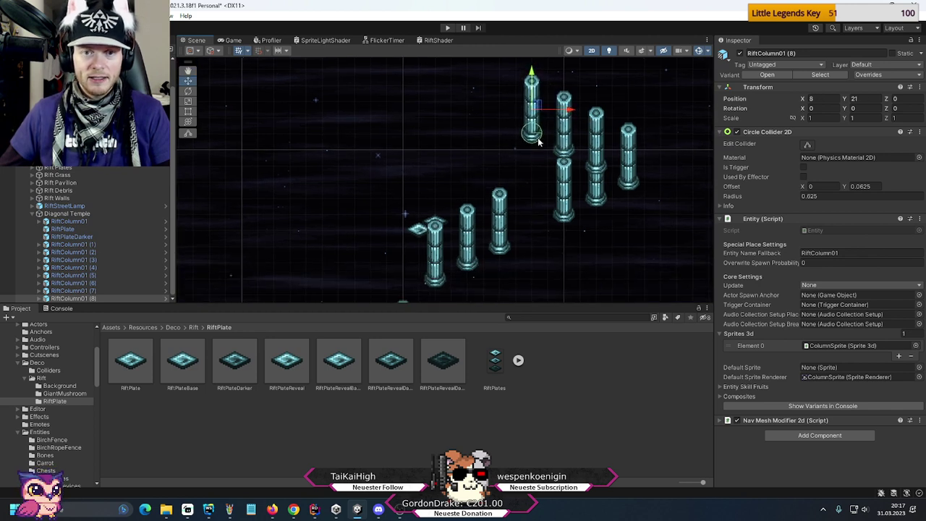
- Place three column duplicates diagonally up and away from the first column, with the last at X -4, Y 15
{"action": "key", "text": "ctrl+d"}
{"action": "left_click_drag", "start_coordinate": [536, 107], "coordinate": [345, 205]}
{"action": "key", "text": "ctrl+d"}
{"action": "key", "text": "ctrl+d"}
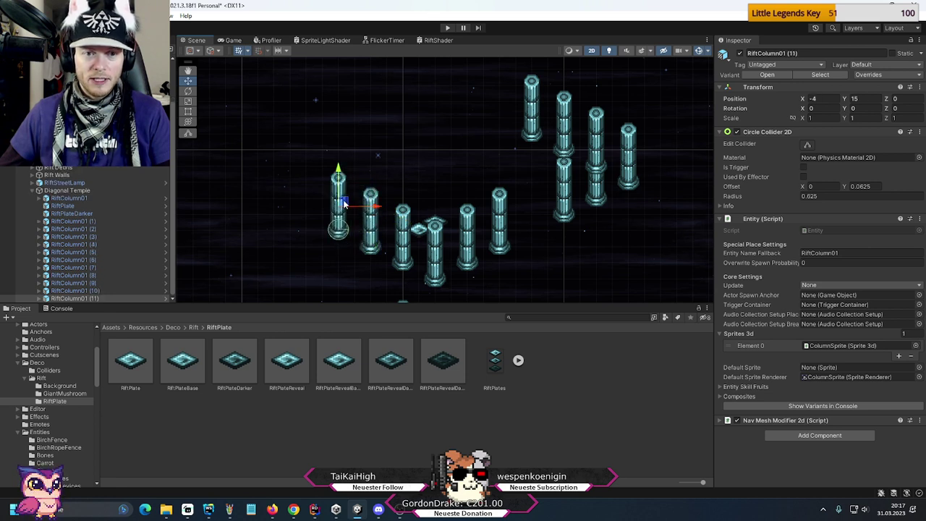
- Add seven more column duplicates, filling the gap at X 8, Y 15 and forming the far diagonal side, with the last at X 2, Y 20
{"action": "key", "text": "ctrl+d"}
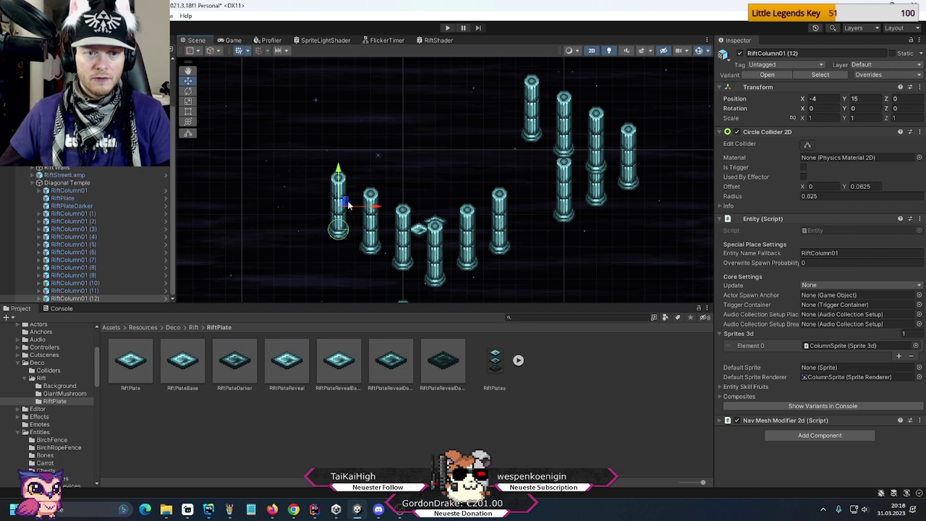
{"action": "left_click_drag", "start_coordinate": [348, 205], "coordinate": [442, 127]}
{"action": "key", "text": "ctrl+d"}
{"action": "key", "text": "ctrl+d"}
{"action": "key", "text": "ctrl+d"}
{"action": "key", "text": "ctrl+d"}
{"action": "key", "text": "ctrl+d"}
{"action": "key", "text": "ctrl+d"}
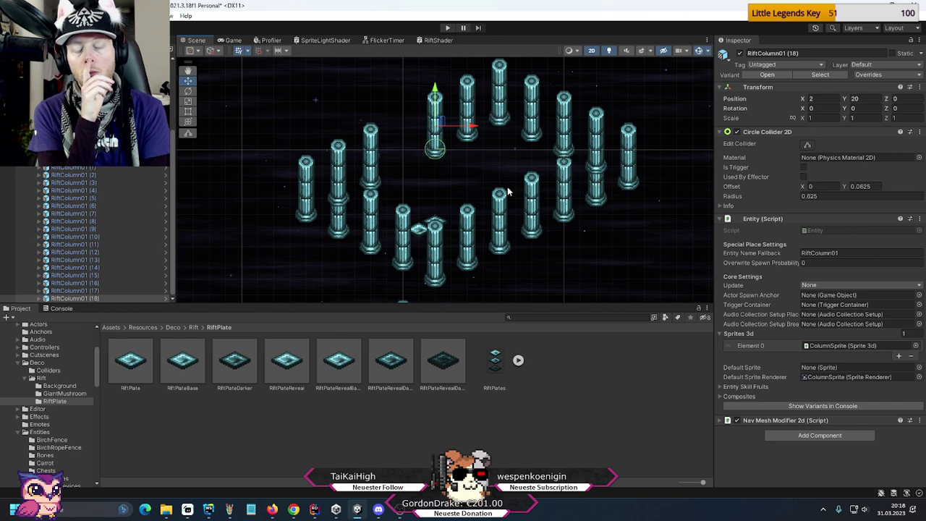
- Try thinning out the temple outline by deleting every second column
{"action": "left_click", "coordinate": [338, 235]}
{"action": "key", "text": "Delete"}
{"action": "left_click", "coordinate": [400, 260]}
{"action": "key", "text": "Delete"}
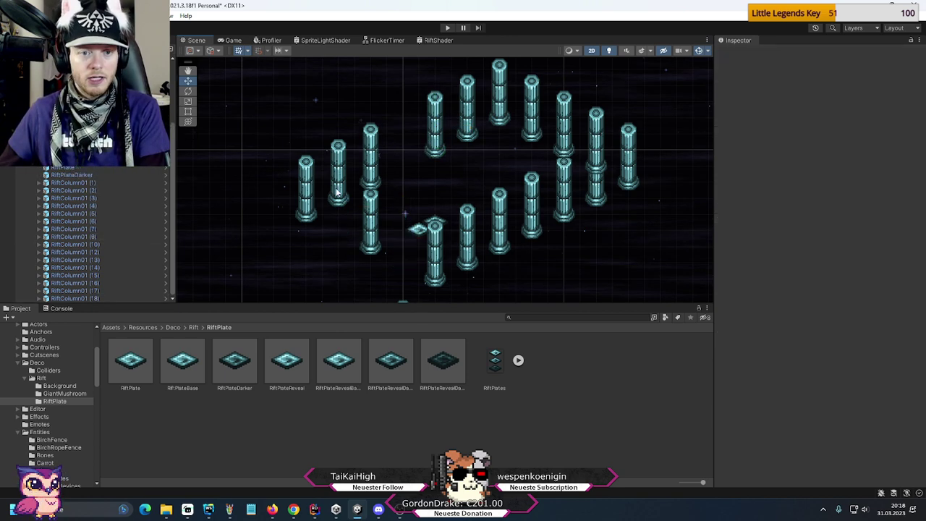
{"action": "left_click", "coordinate": [336, 192]}
{"action": "key", "text": "Delete"}
{"action": "left_click", "coordinate": [537, 230]}
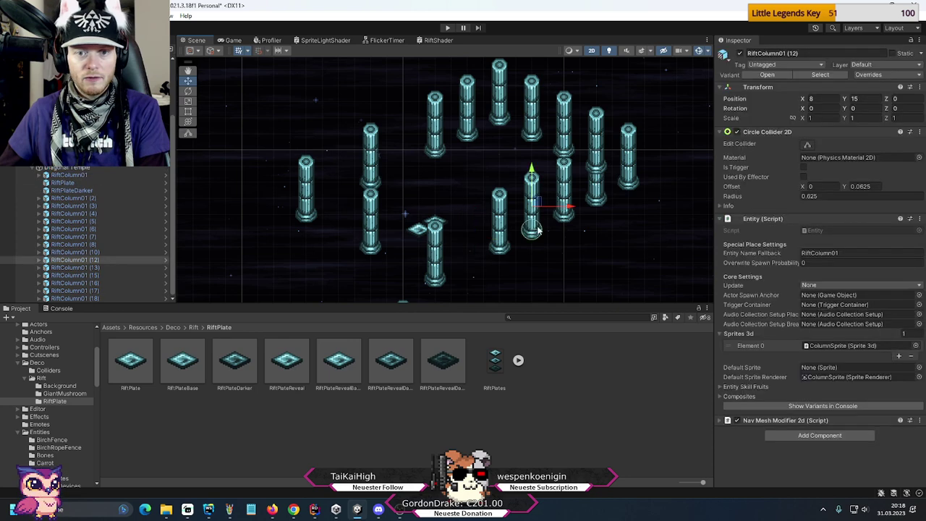
{"action": "key", "text": "Delete"}
{"action": "left_click", "coordinate": [594, 177]}
{"action": "key", "text": "Delete"}
{"action": "left_click", "coordinate": [529, 131]}
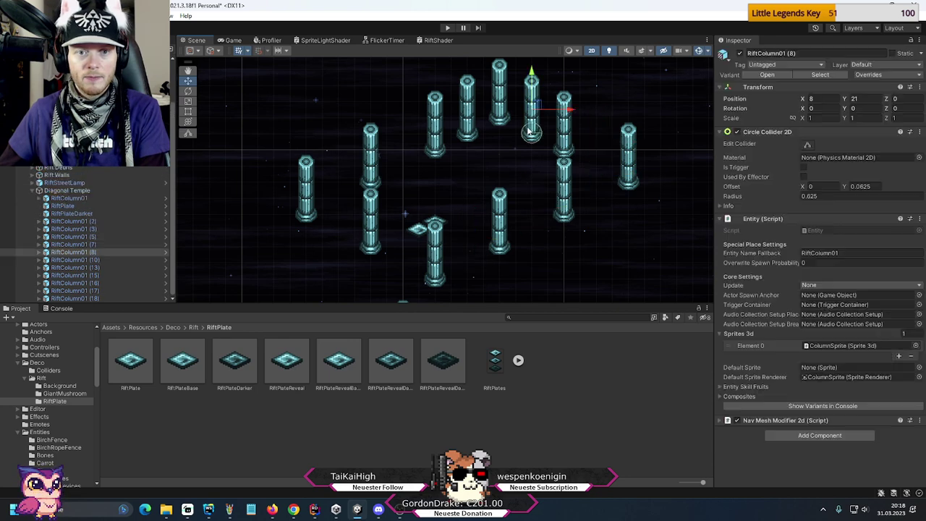
{"action": "key", "text": "Delete"}
{"action": "left_click", "coordinate": [466, 116]}
{"action": "key", "text": "Delete"}
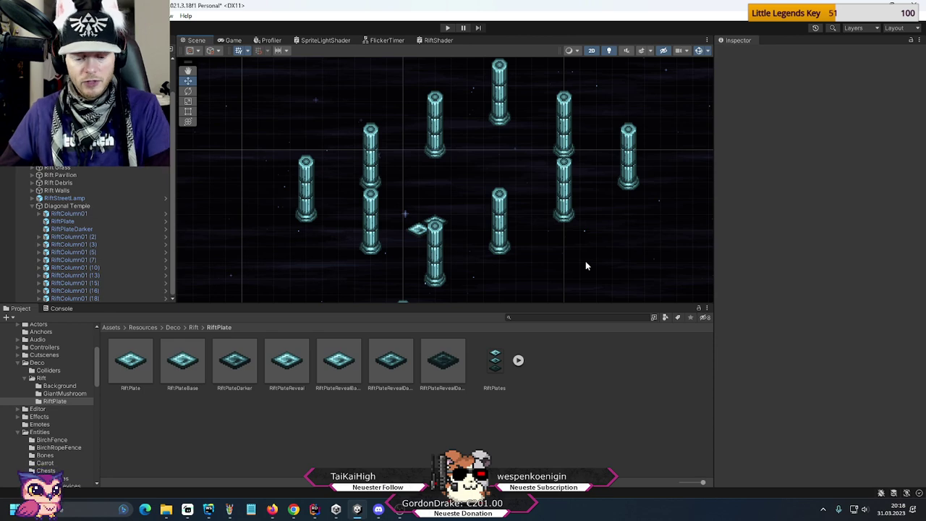
- Undo all of the column deletions
{"action": "key", "text": "ctrl+z"}
{"action": "key", "text": "ctrl+z"}
{"action": "key", "text": "ctrl+z"}
{"action": "key", "text": "ctrl+z"}
{"action": "key", "text": "ctrl+z"}
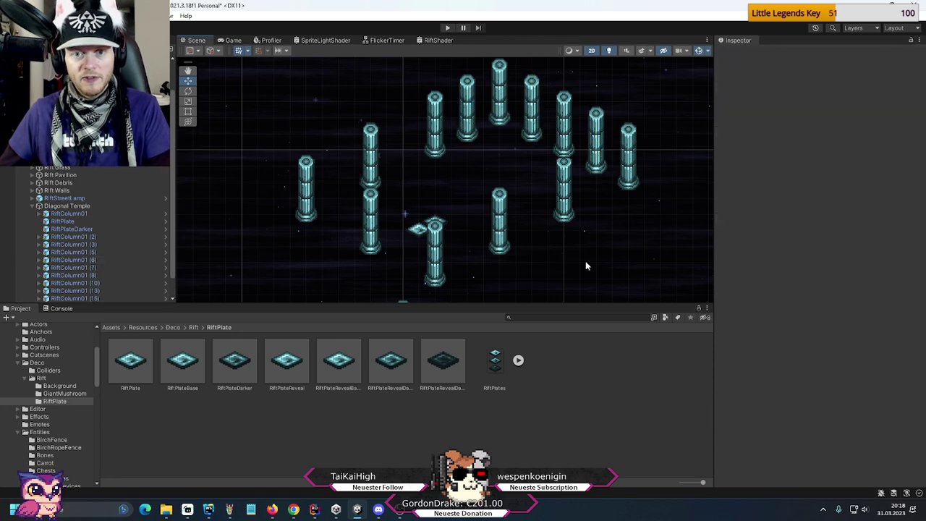
{"action": "key", "text": "ctrl+z"}
{"action": "key", "text": "ctrl+z"}
{"action": "key", "text": "ctrl+z"}
{"action": "key", "text": "ctrl+z"}
{"action": "key", "text": "ctrl+z"}
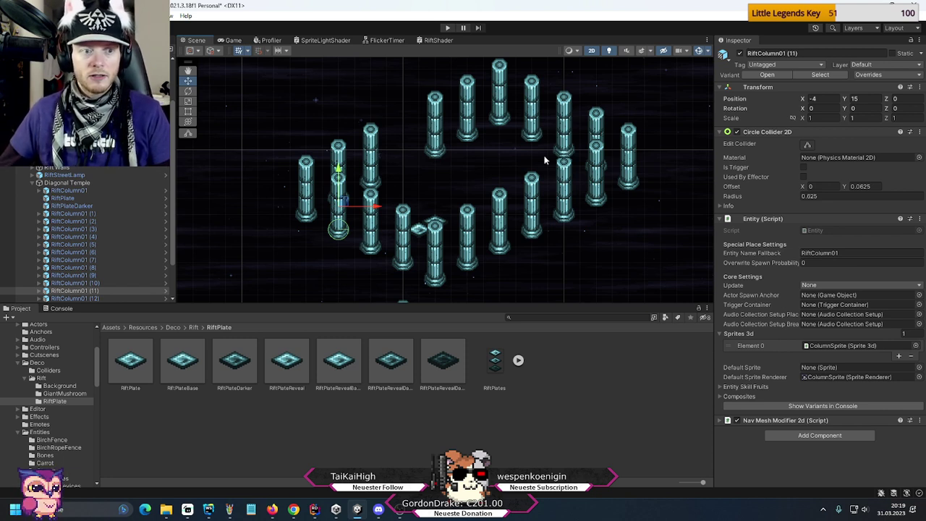
- Reorder RiftPlate and RiftPlateDarker to the end of Diagonal Temple's children, after the last column
{"action": "left_click", "coordinate": [72, 206]}
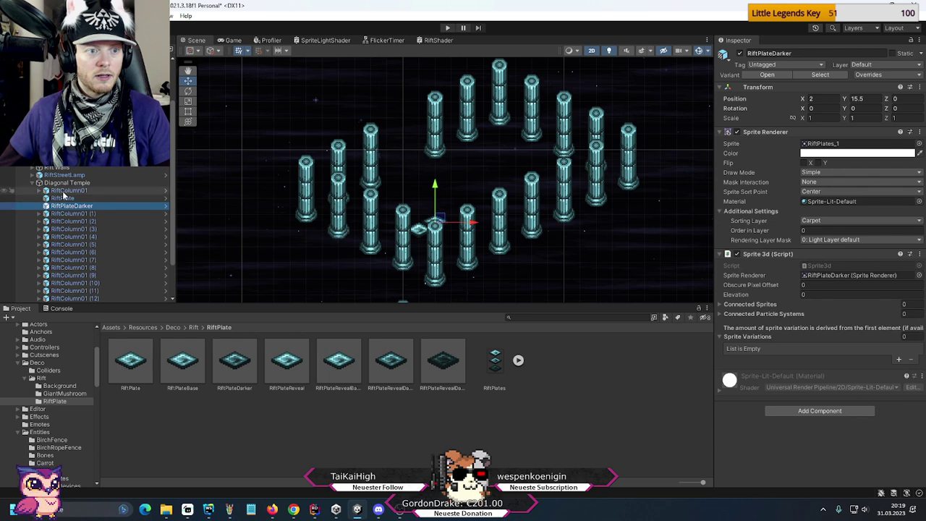
{"action": "left_click_drag", "start_coordinate": [64, 195], "coordinate": [65, 209]}
{"action": "left_click", "coordinate": [69, 198]}
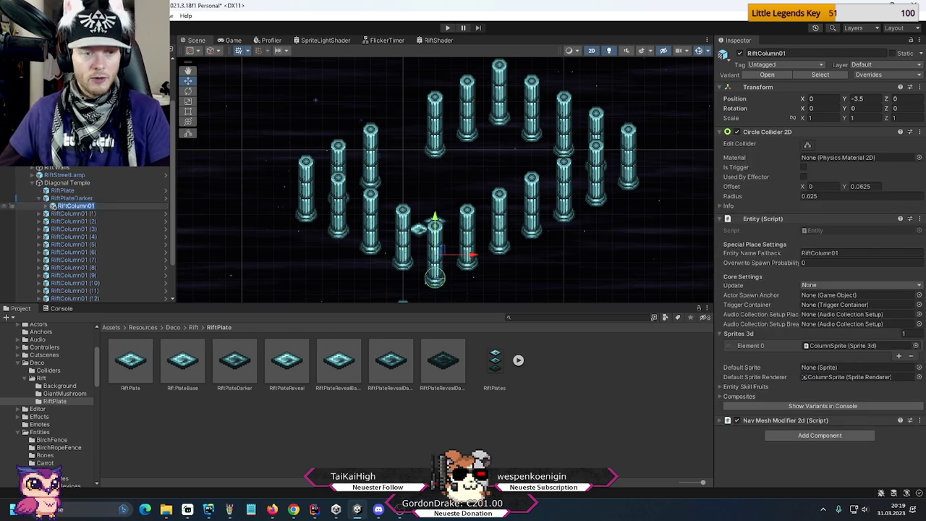
{"action": "scroll", "coordinate": [57, 188], "scroll_direction": "down", "scroll_amount": 3}
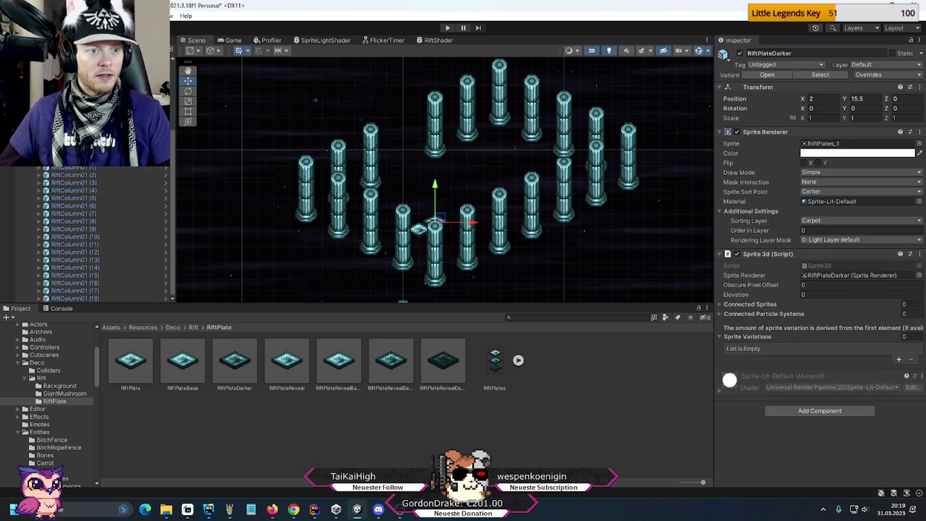
{"action": "left_click", "coordinate": [63, 187], "text": "ctrl"}
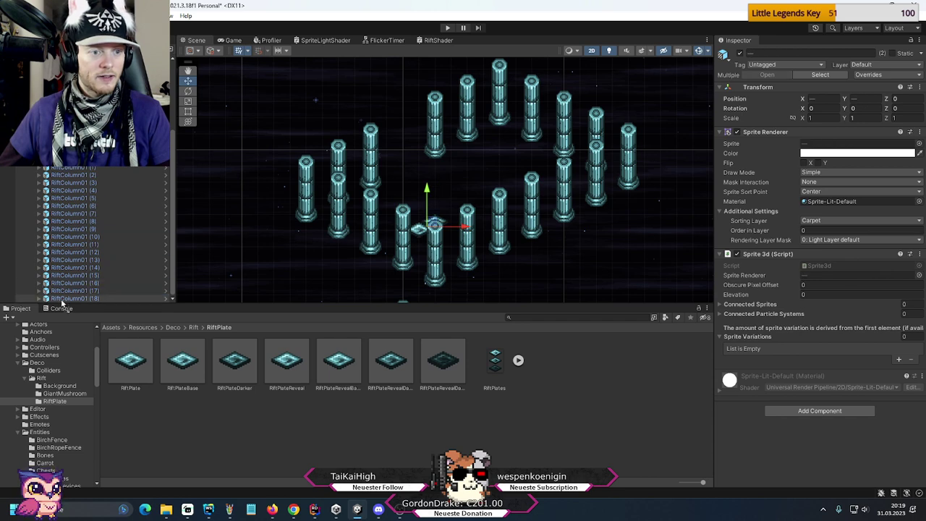
{"action": "left_click_drag", "start_coordinate": [59, 305], "coordinate": [63, 308]}
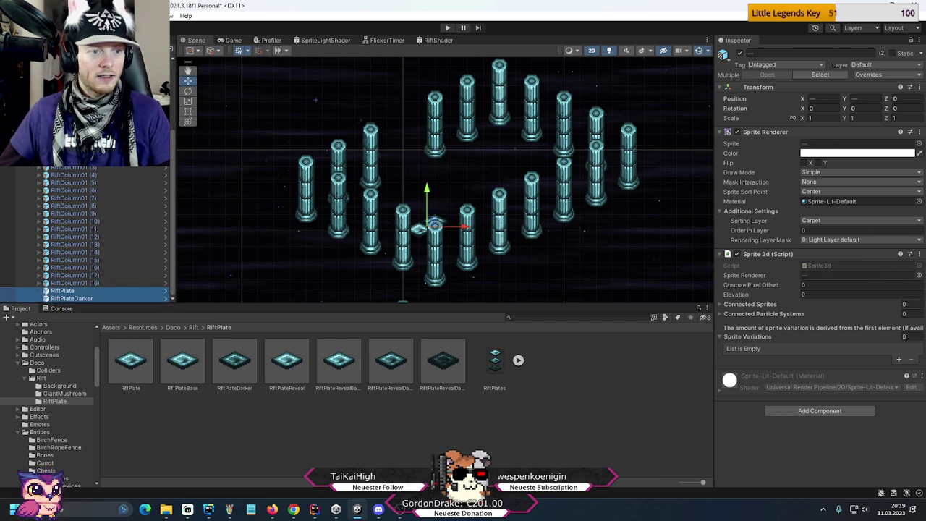
- Duplicate RiftPlate four times and scatter the copies inside the column outline, with the last at X 5, Y 18
{"action": "left_click", "coordinate": [64, 291]}
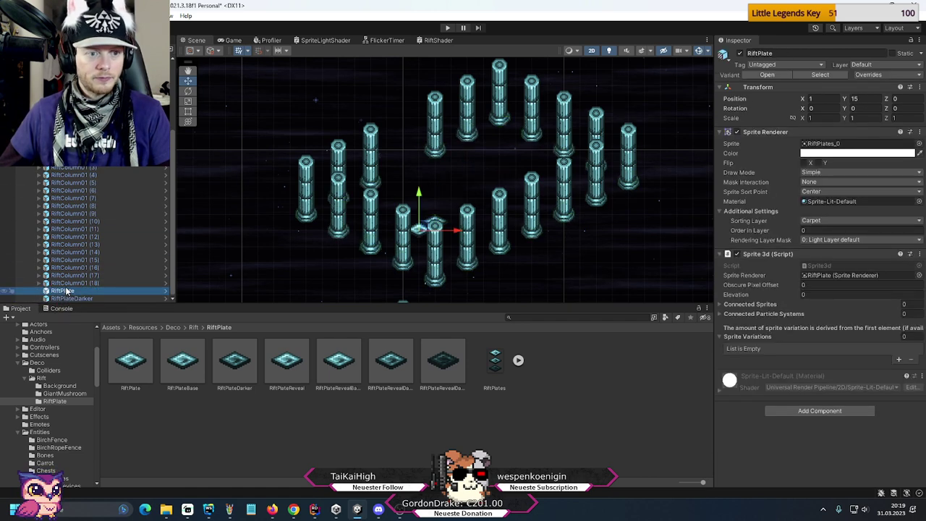
{"action": "key", "text": "ctrl+d"}
{"action": "scroll", "coordinate": [463, 195], "scroll_direction": "up", "scroll_amount": 3}
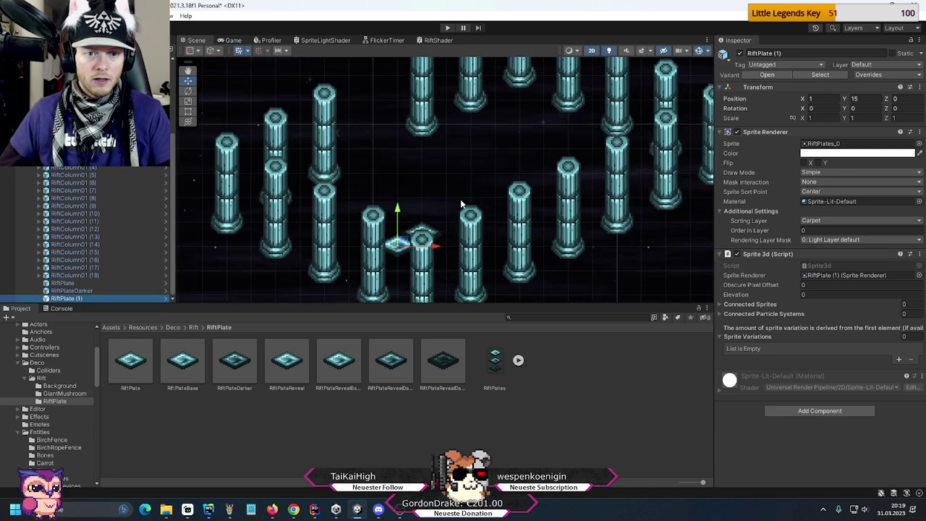
{"action": "left_click_drag", "start_coordinate": [401, 245], "coordinate": [496, 172]}
{"action": "key", "text": "ctrl+d"}
{"action": "key", "text": "ctrl+d"}
{"action": "key", "text": "ctrl+d"}
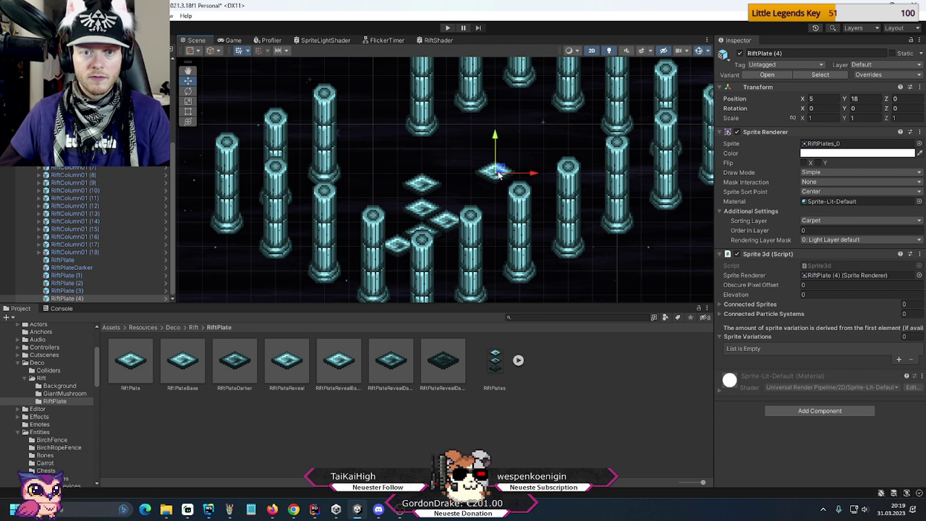
- Duplicate RiftPlateDarker five times and spread the copies among the lighter plates and columns, with the last at X 0, Y 16.5
{"action": "left_click", "coordinate": [82, 269]}
{"action": "key", "text": "ctrl+d"}
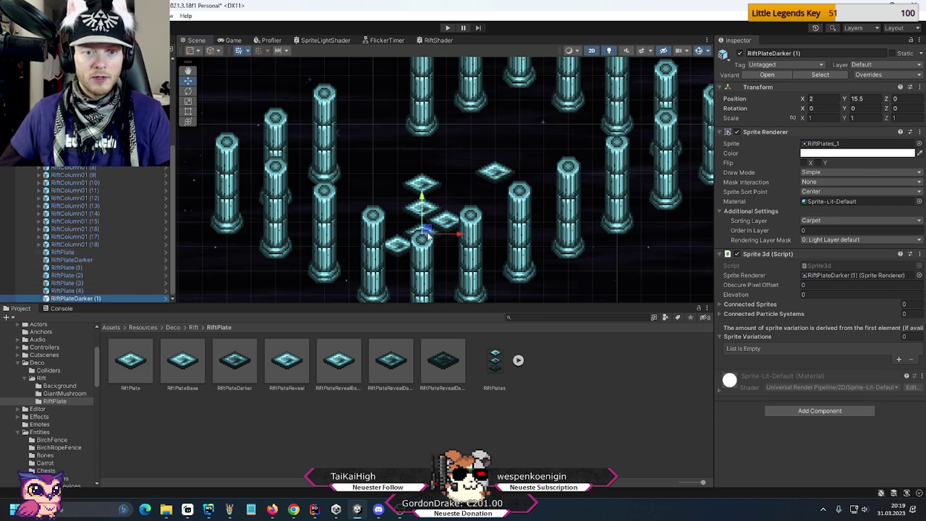
{"action": "left_click_drag", "start_coordinate": [432, 221], "coordinate": [376, 209]}
{"action": "key", "text": "ctrl+d"}
{"action": "key", "text": "ctrl+d"}
{"action": "key", "text": "ctrl+d"}
{"action": "key", "text": "ctrl+d"}
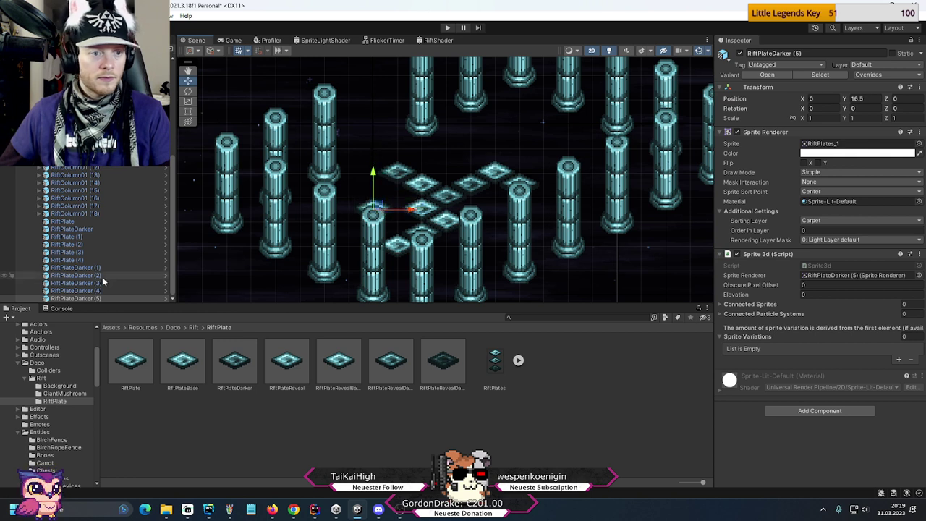
- Duplicate RiftPlate five more times across the upper part of the temple floor, including X 6, Y 19.5 and ending at X 9, Y 19
{"action": "left_click", "coordinate": [98, 253]}
{"action": "key", "text": "ctrl+d"}
{"action": "left_click_drag", "start_coordinate": [422, 183], "coordinate": [520, 133]}
{"action": "key", "text": "ctrl+d"}
{"action": "key", "text": "ctrl+d"}
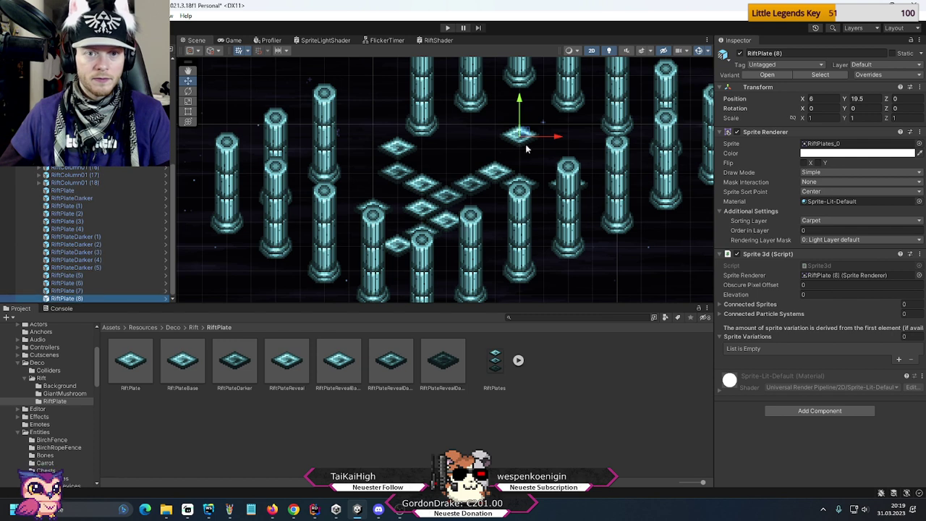
{"action": "key", "text": "ctrl+d"}
{"action": "left_click_drag", "start_coordinate": [524, 133], "coordinate": [597, 146]}
{"action": "key", "text": "ctrl+d"}
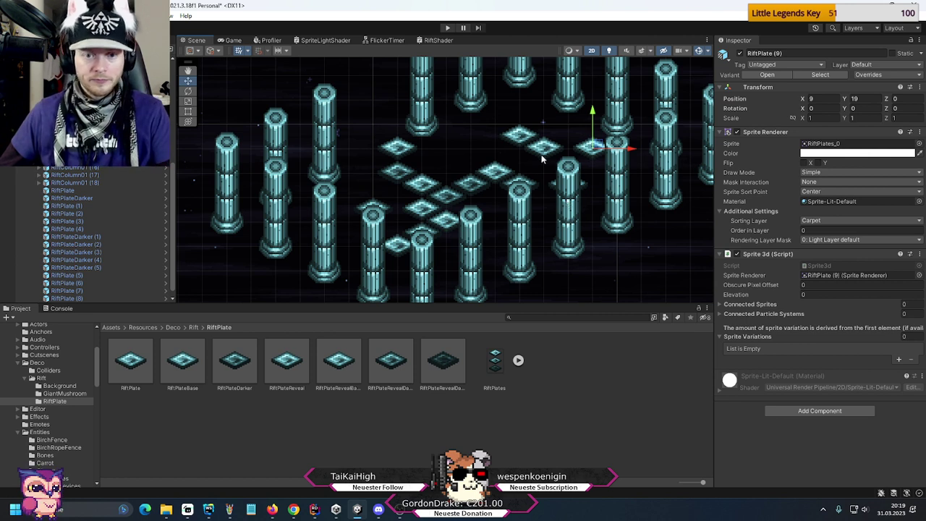
- Duplicate RiftPlateDarker (5) three times and spread the copies across the temple floor, with the last at X -2, Y 16.5
{"action": "left_click", "coordinate": [88, 267]}
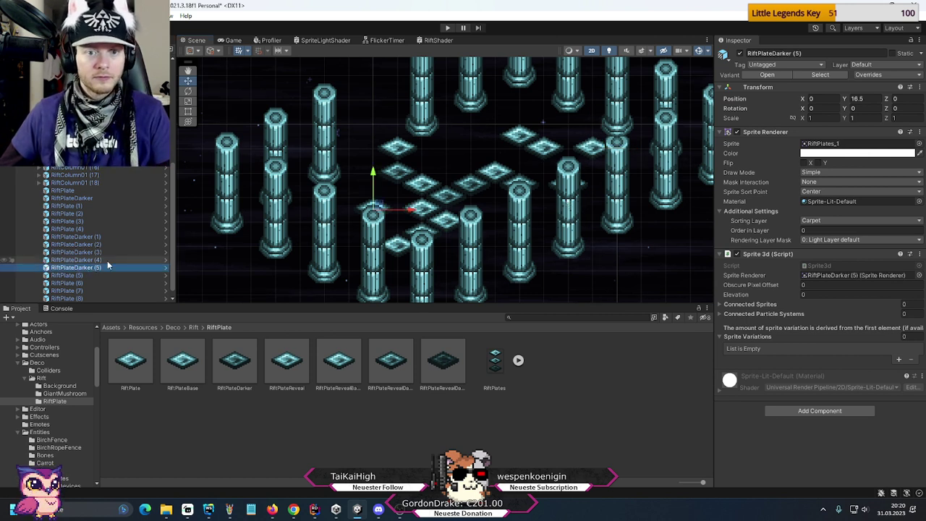
{"action": "key", "text": "ctrl+d"}
{"action": "left_click_drag", "start_coordinate": [384, 172], "coordinate": [329, 206]}
{"action": "key", "text": "ctrl+d"}
{"action": "key", "text": "ctrl+d"}
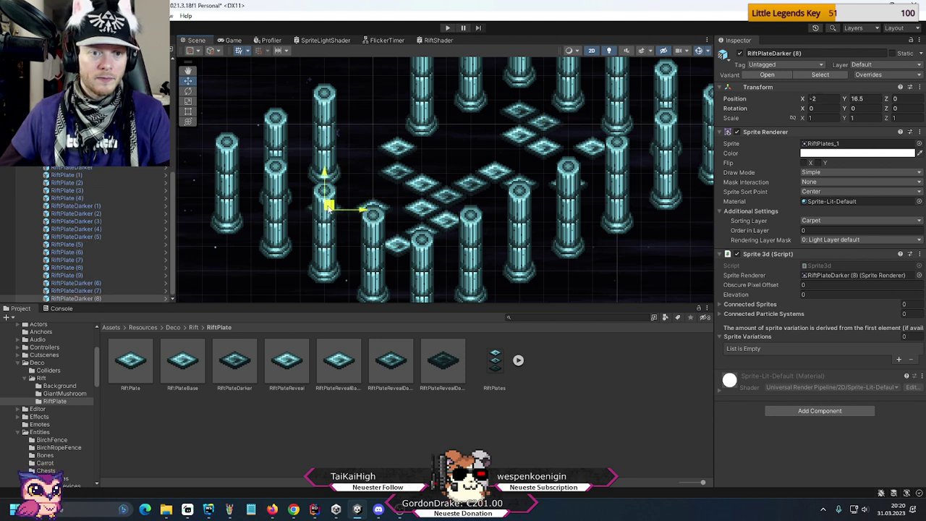
- Duplicate RiftPlate (9) five times and scatter the copies between the columns and existing plates, including one at X 4, Y 19.5
{"action": "left_click", "coordinate": [84, 275]}
{"action": "key", "text": "ctrl+d"}
{"action": "left_click_drag", "start_coordinate": [595, 148], "coordinate": [470, 134]}
{"action": "key", "text": "ctrl+d"}
{"action": "key", "text": "ctrl+d"}
{"action": "key", "text": "ctrl+d"}
{"action": "key", "text": "ctrl+d"}
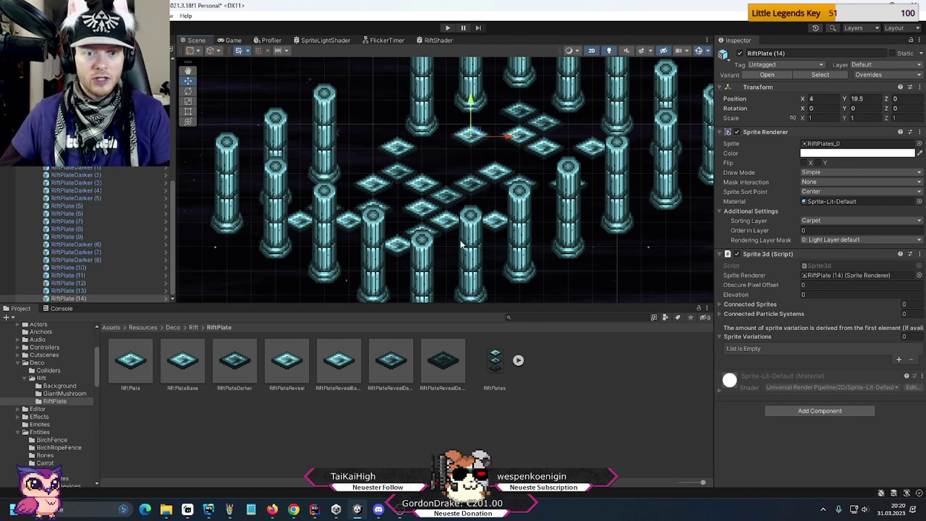
- Place a RiftPlateDarker copy at X 2, Y 13.5 and a RiftPlate copy at X 3, Y 14 near the front columns
{"action": "middle_click_drag", "start_coordinate": [441, 201], "coordinate": [445, 140]}
{"action": "left_click_drag", "start_coordinate": [460, 138], "coordinate": [431, 222]}
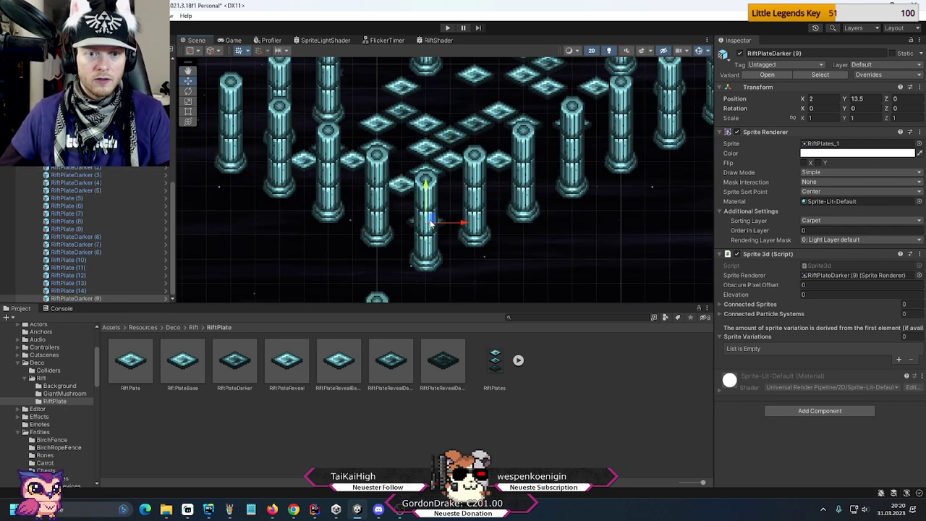
{"action": "left_click", "coordinate": [405, 190]}
{"action": "left_click_drag", "start_coordinate": [406, 183], "coordinate": [452, 207]}
{"action": "middle_click_drag", "start_coordinate": [554, 157], "coordinate": [510, 204]}
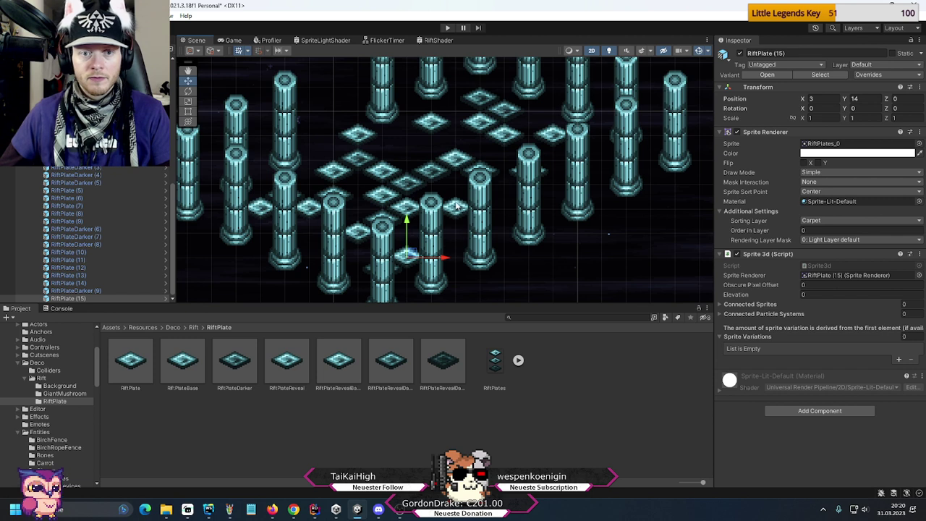
- Duplicate RiftPlate twice more toward the right-hand columns of the temple, with the last copy at X 9, Y 17
{"action": "key", "text": "ctrl+d"}
{"action": "left_click_drag", "start_coordinate": [479, 206], "coordinate": [510, 208]}
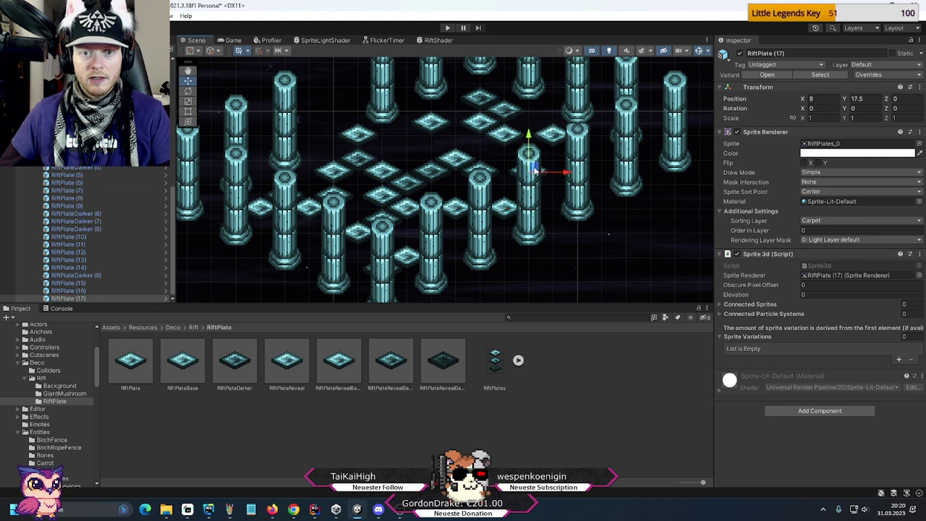
{"action": "key", "text": "ctrl+d"}
{"action": "left_click_drag", "start_coordinate": [547, 173], "coordinate": [558, 182]}
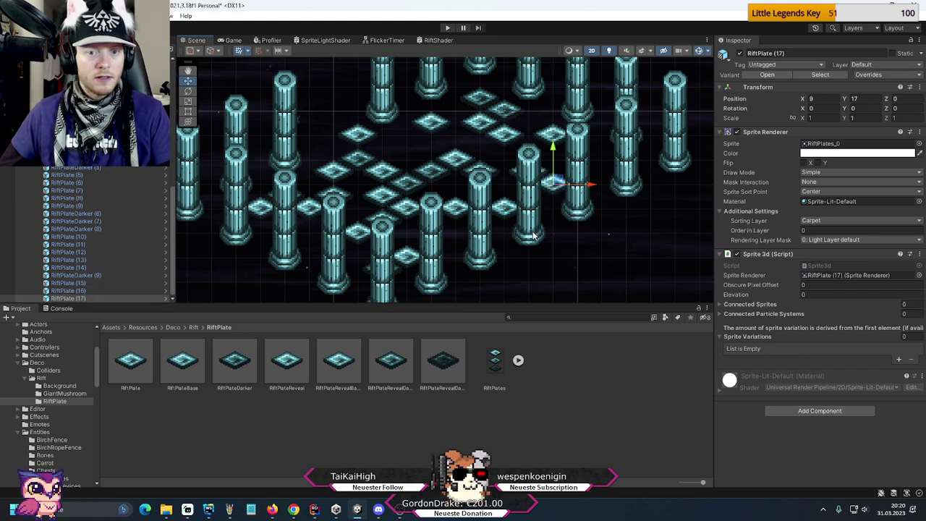
- Duplicate a darker plate on the left part of the temple floor and place the copy at X -0.25, Y 18.5
{"action": "middle_click_drag", "start_coordinate": [441, 141], "coordinate": [461, 199]}
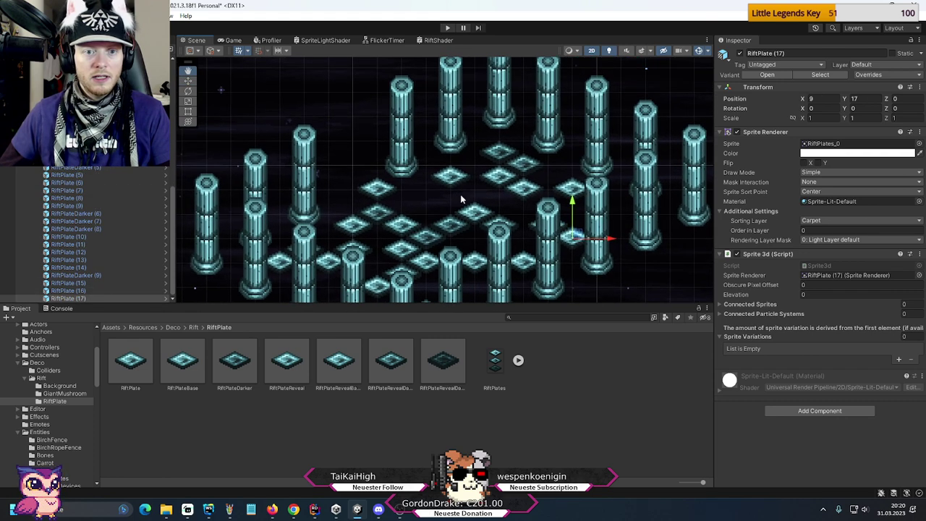
{"action": "left_click", "coordinate": [379, 217]}
{"action": "key", "text": "ctrl+d"}
{"action": "left_click_drag", "start_coordinate": [380, 214], "coordinate": [352, 202]}
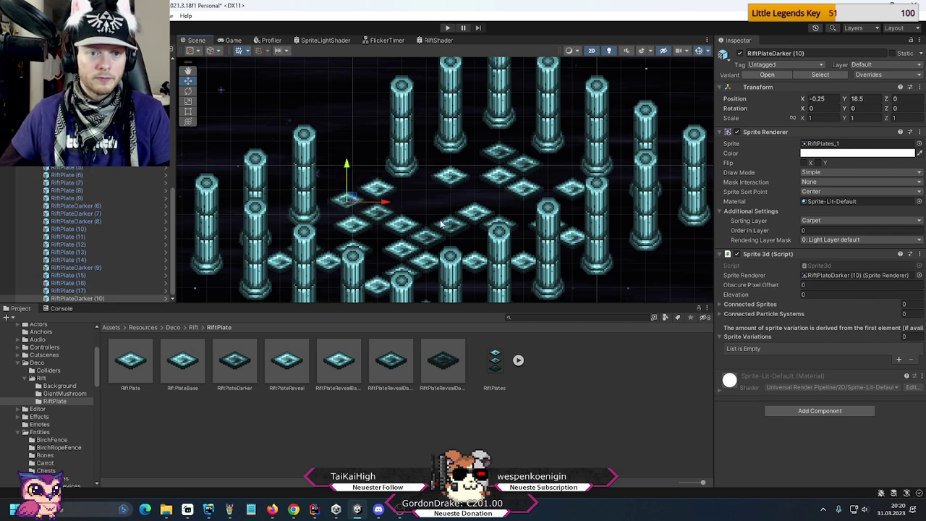
{"action": "scroll", "coordinate": [449, 221], "scroll_direction": "down", "scroll_amount": 6}
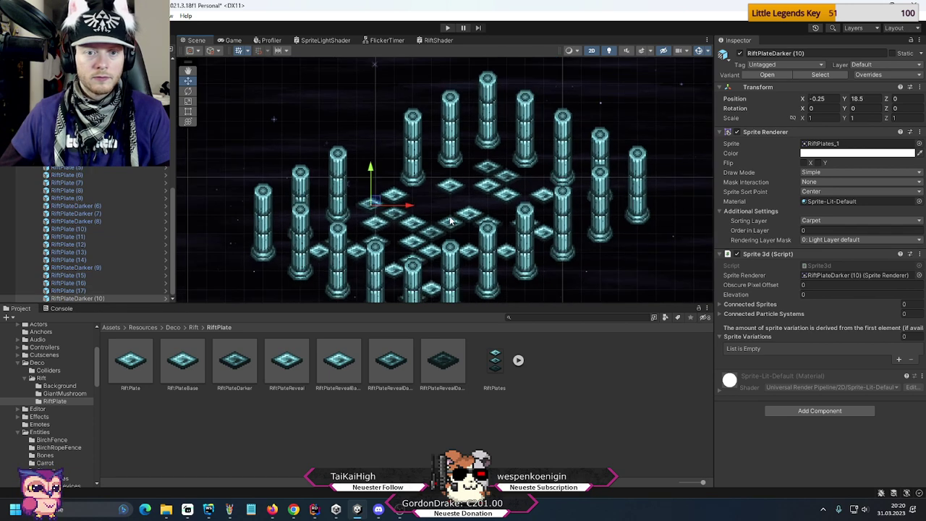
{"action": "middle_click_drag", "start_coordinate": [528, 249], "coordinate": [507, 210]}
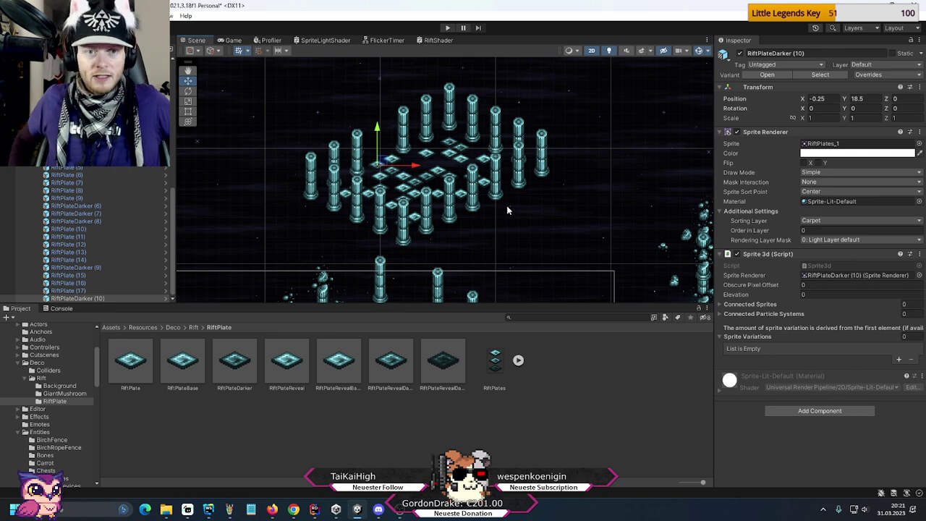
{"action": "scroll", "coordinate": [515, 213], "scroll_direction": "up", "scroll_amount": 3}
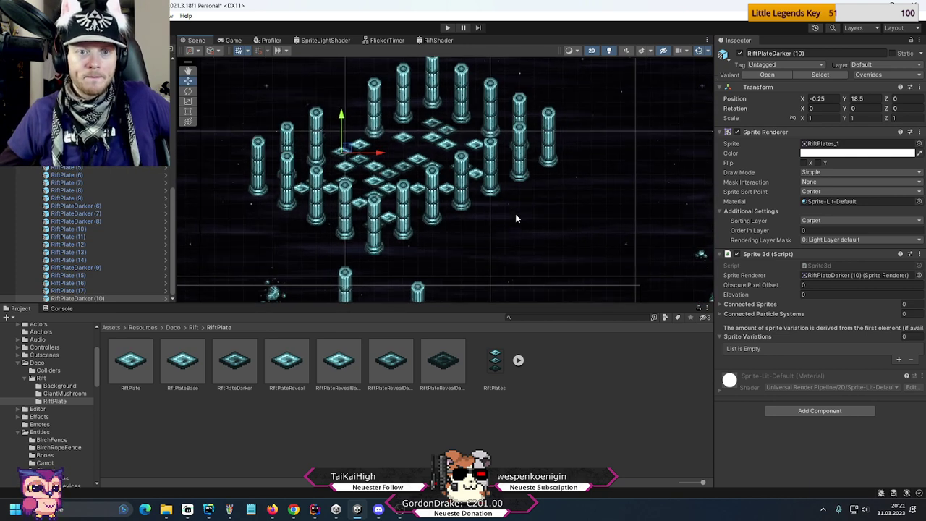
{"action": "middle_click_drag", "start_coordinate": [515, 213], "coordinate": [545, 243]}
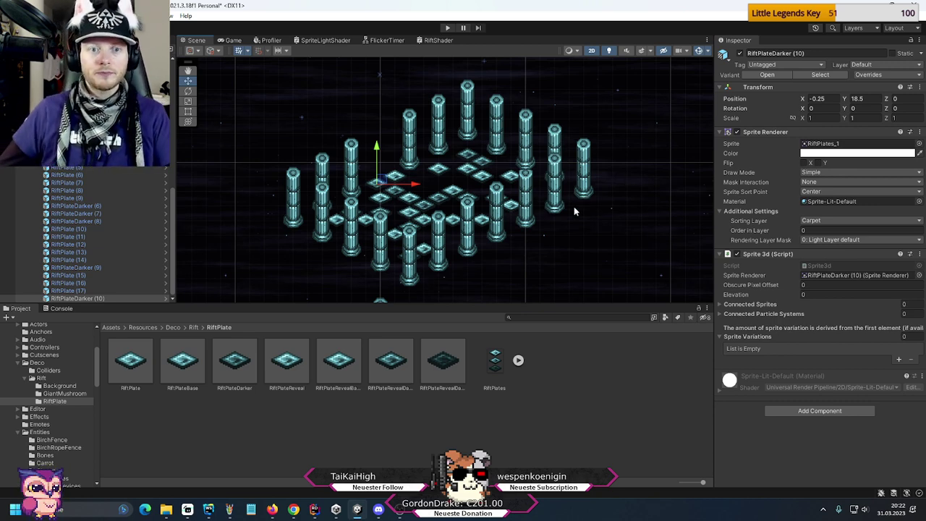
{"action": "scroll", "coordinate": [565, 238], "scroll_direction": "up", "scroll_amount": 1}
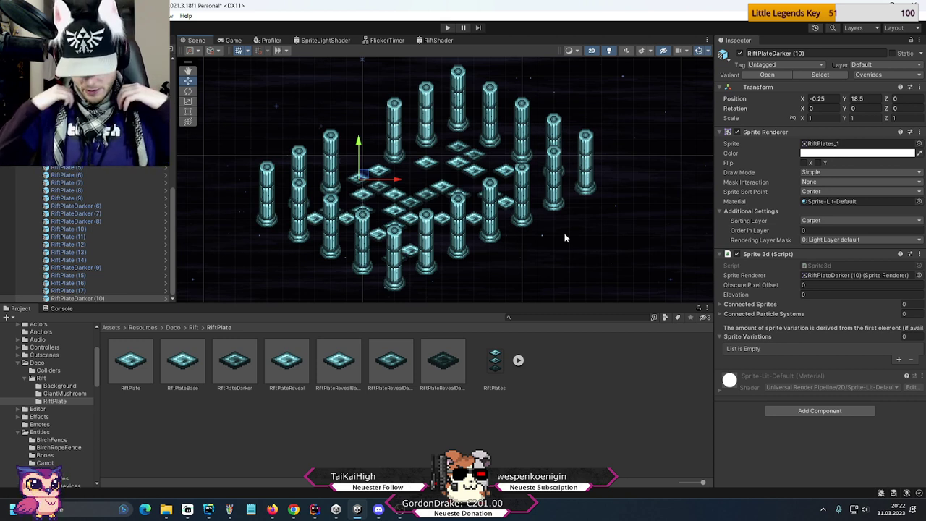
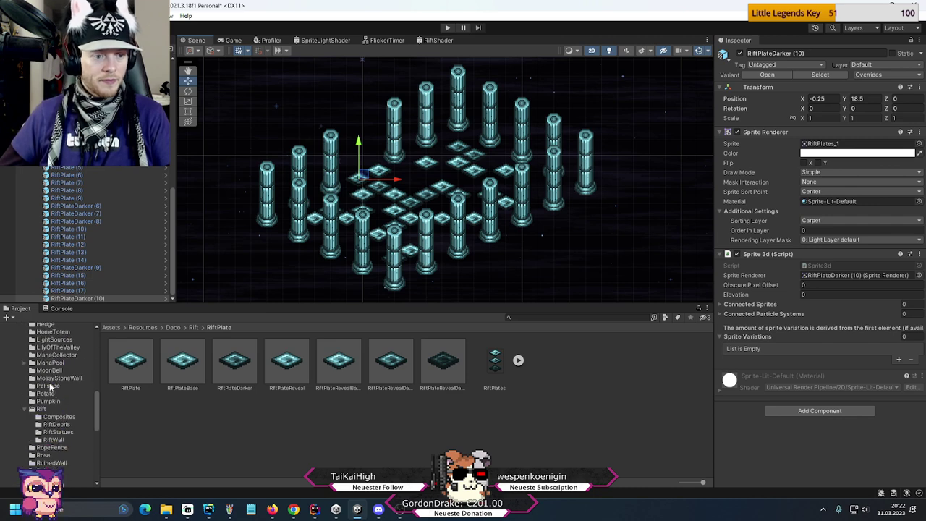
- Open the Entities/Rift asset folder and delete the four RiftColumn01 columns at the left corner of the temple's diamond
{"action": "left_click", "coordinate": [42, 409]}
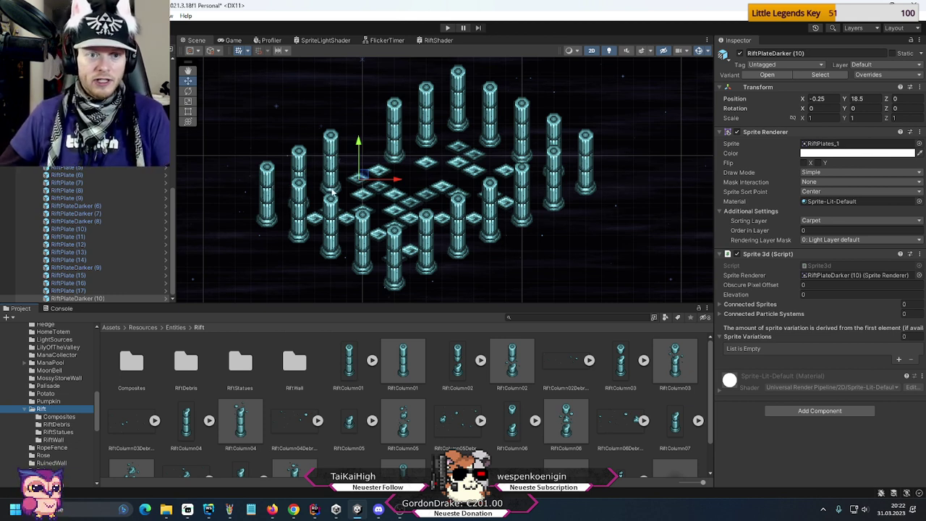
{"action": "left_click", "coordinate": [297, 227]}
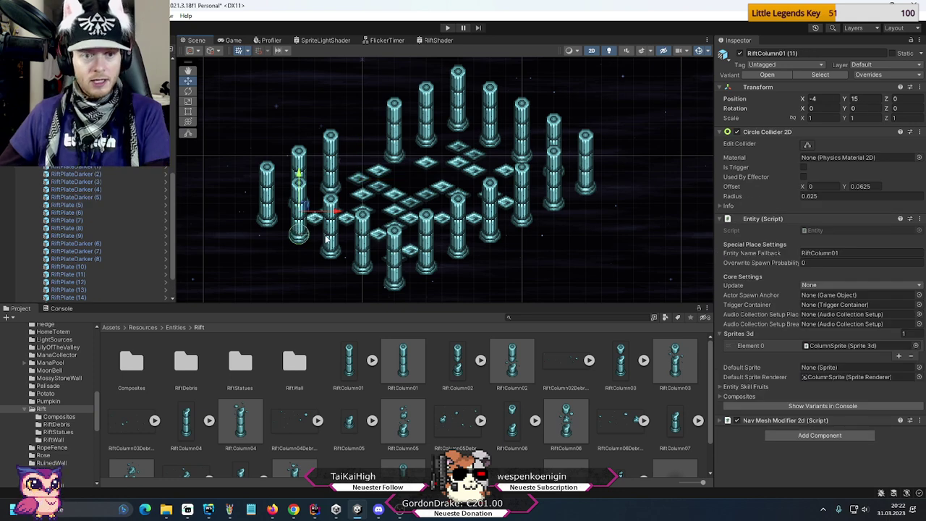
{"action": "left_click", "coordinate": [327, 239]}
{"action": "key", "text": "Delete"}
{"action": "left_click", "coordinate": [272, 218]}
{"action": "key", "text": "Delete"}
{"action": "left_click", "coordinate": [300, 205]}
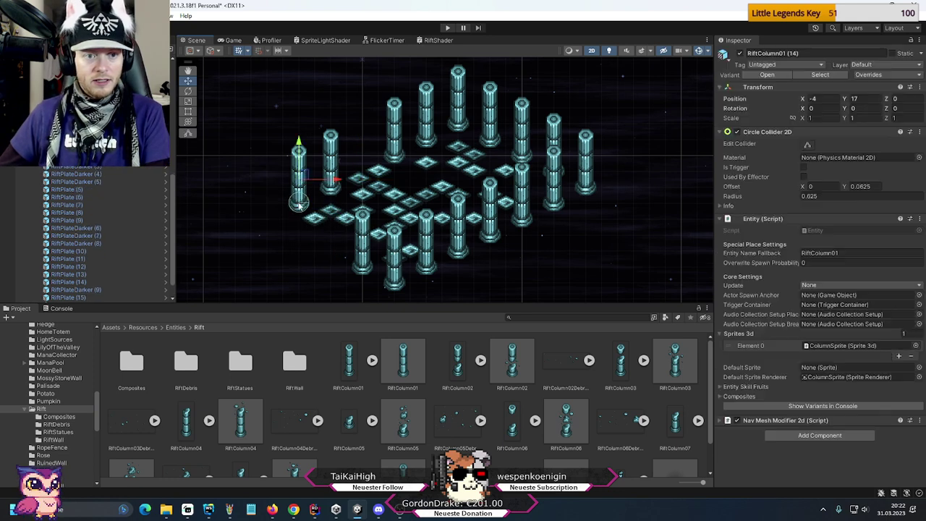
{"action": "key", "text": "Delete"}
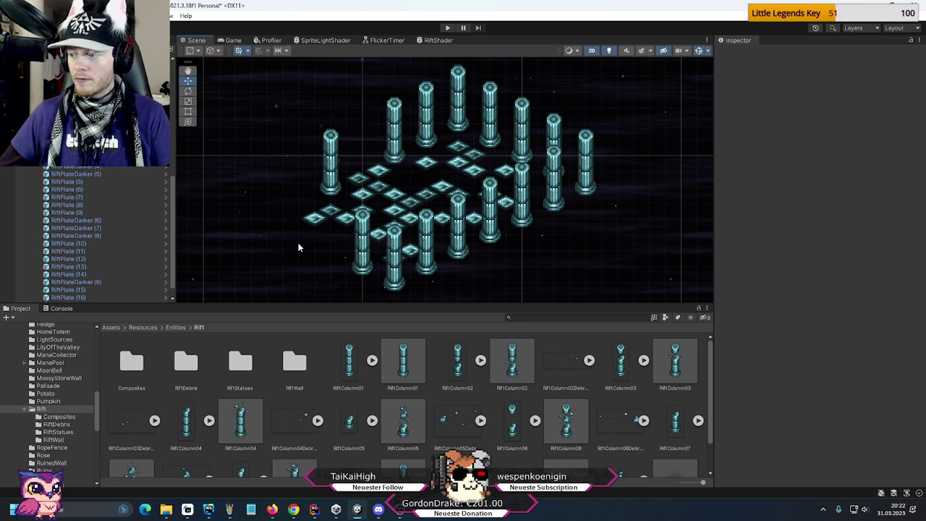
- Add a RiftColumn02 to Diagonal Temple and place it at X -5, Y 15.75 near the emptied left corner
{"action": "scroll", "coordinate": [299, 246], "scroll_direction": "down", "scroll_amount": 2}
{"action": "middle_click_drag", "start_coordinate": [301, 245], "coordinate": [384, 239]}
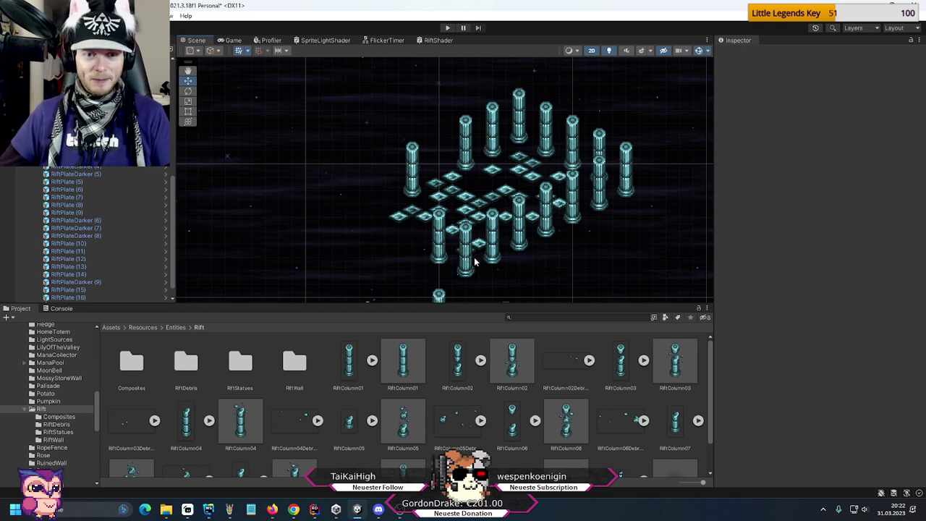
{"action": "scroll", "coordinate": [113, 245], "scroll_direction": "up", "scroll_amount": 6}
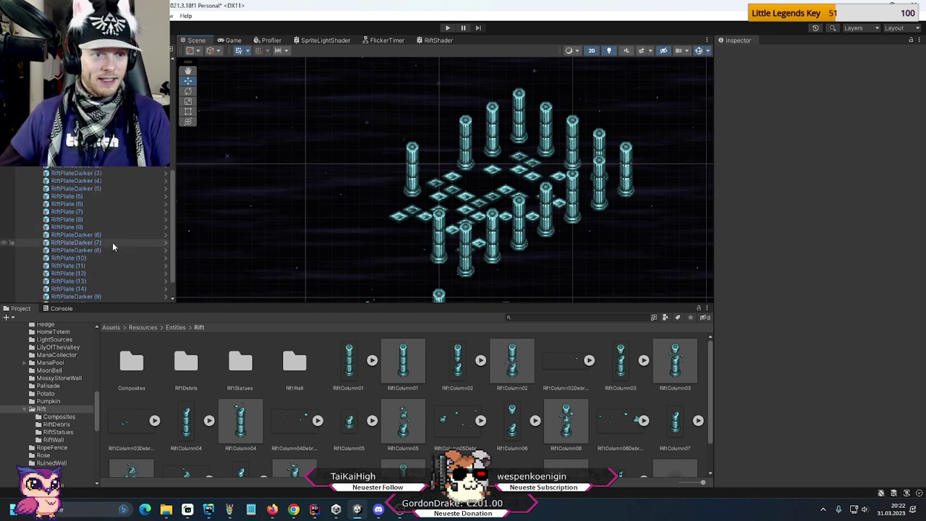
{"action": "scroll", "coordinate": [113, 247], "scroll_direction": "down", "scroll_amount": 6}
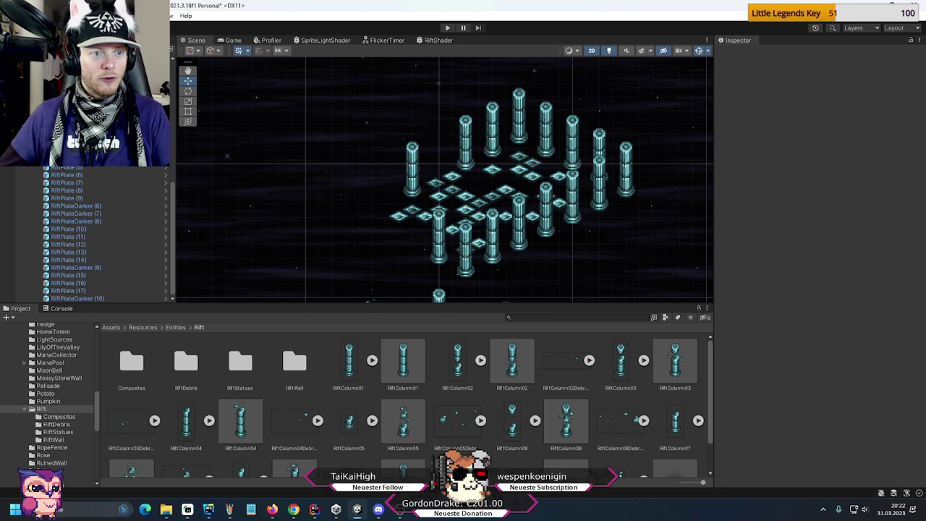
{"action": "key", "text": "f"}
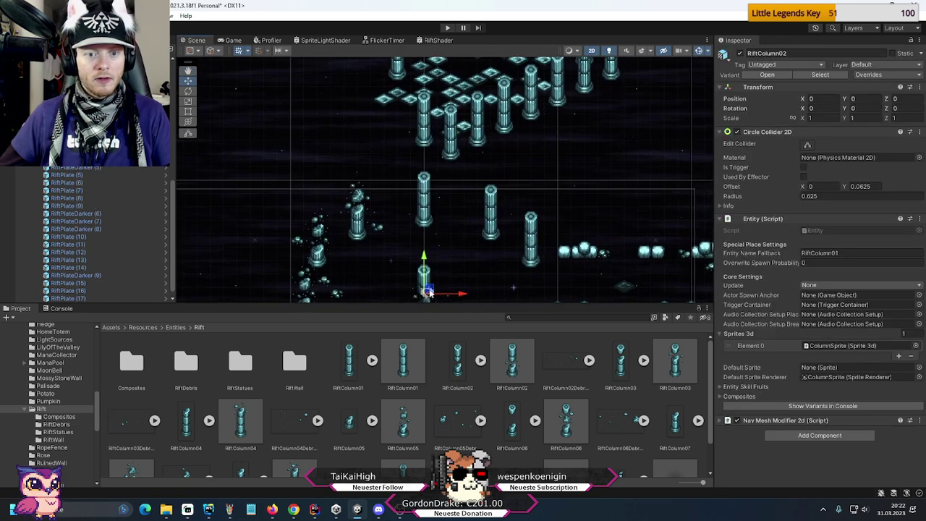
{"action": "left_click_drag", "start_coordinate": [429, 291], "coordinate": [362, 87]}
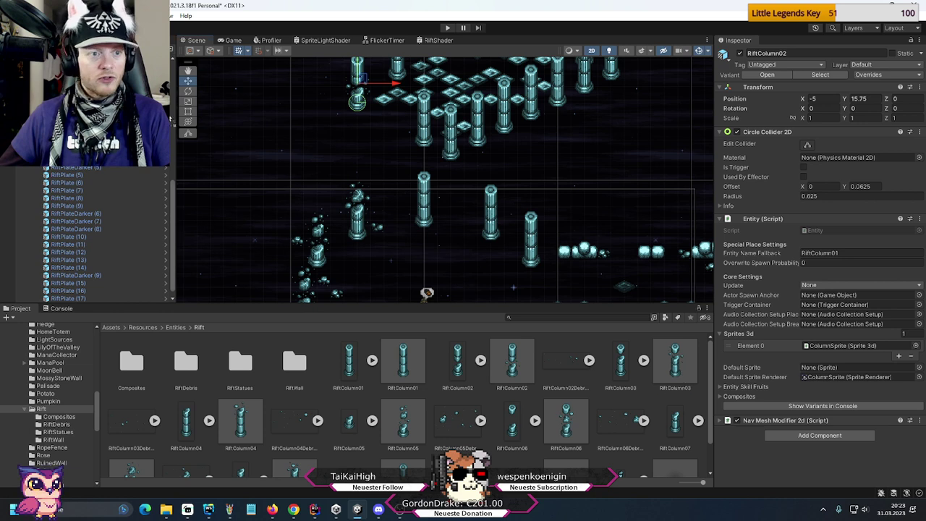
- Add a RiftColumn03 to the temple at X -4, Y 17 and move RiftColumn02 to the corner at X -6, Y 16
{"action": "left_click_drag", "start_coordinate": [620, 362], "coordinate": [102, 274]}
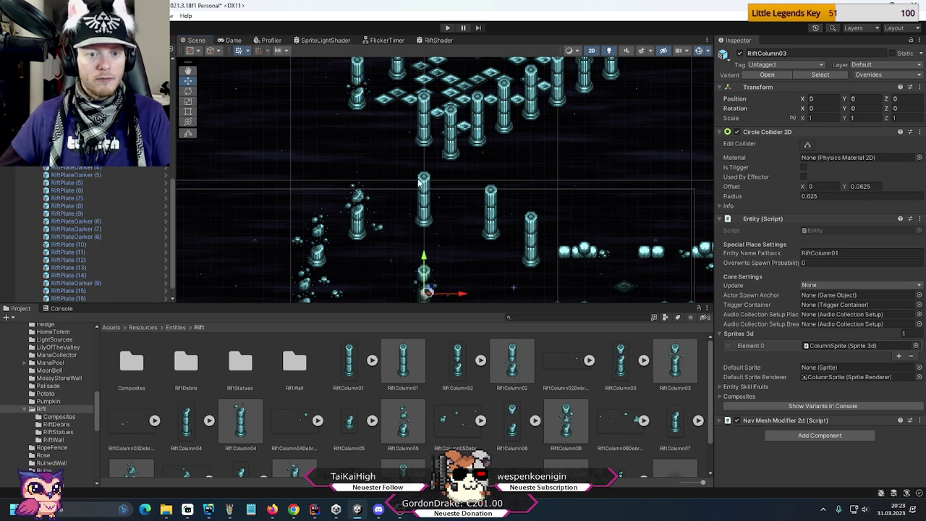
{"action": "left_click_drag", "start_coordinate": [427, 290], "coordinate": [375, 56]}
{"action": "key", "text": "f"}
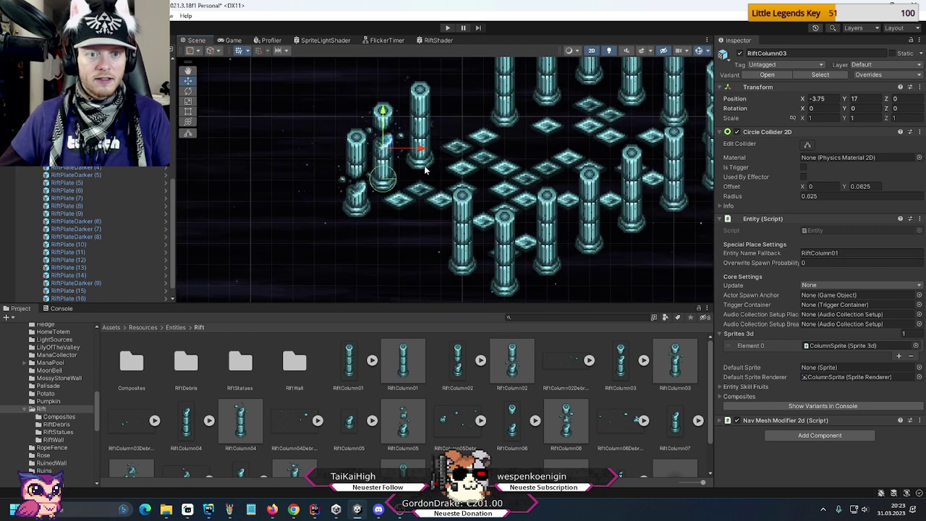
{"action": "mouse_move", "coordinate": [386, 147]}
{"action": "left_mouse_down"}
{"action": "mouse_move", "coordinate": [377, 99]}
{"action": "mouse_move", "coordinate": [385, 146]}
{"action": "left_mouse_up"}
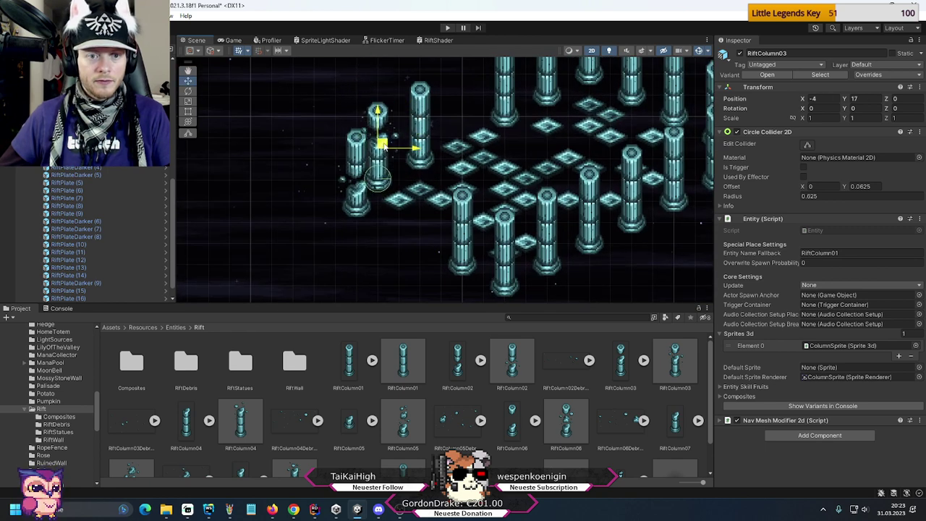
{"action": "left_click", "coordinate": [357, 155]}
{"action": "left_click_drag", "start_coordinate": [363, 178], "coordinate": [341, 163]}
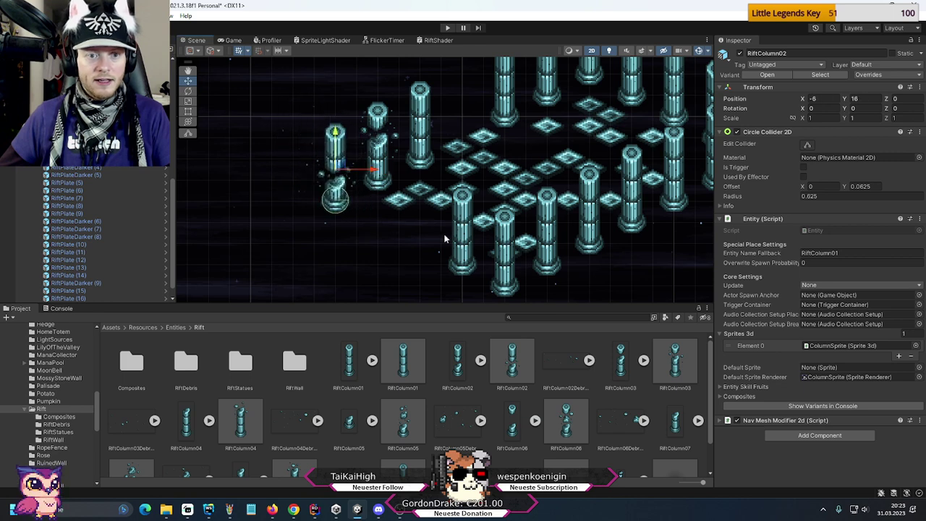
- Move RiftColumn03 to X -4, Y 15, on the front side of the temple's left corner
{"action": "scroll", "coordinate": [444, 238], "scroll_direction": "down", "scroll_amount": 1}
{"action": "middle_click_drag", "start_coordinate": [444, 239], "coordinate": [434, 204]}
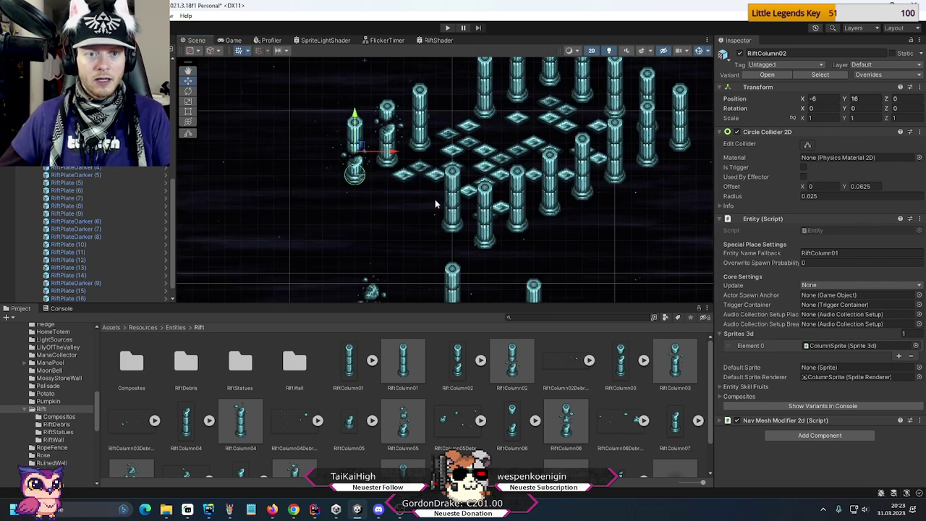
{"action": "left_click", "coordinate": [389, 137]}
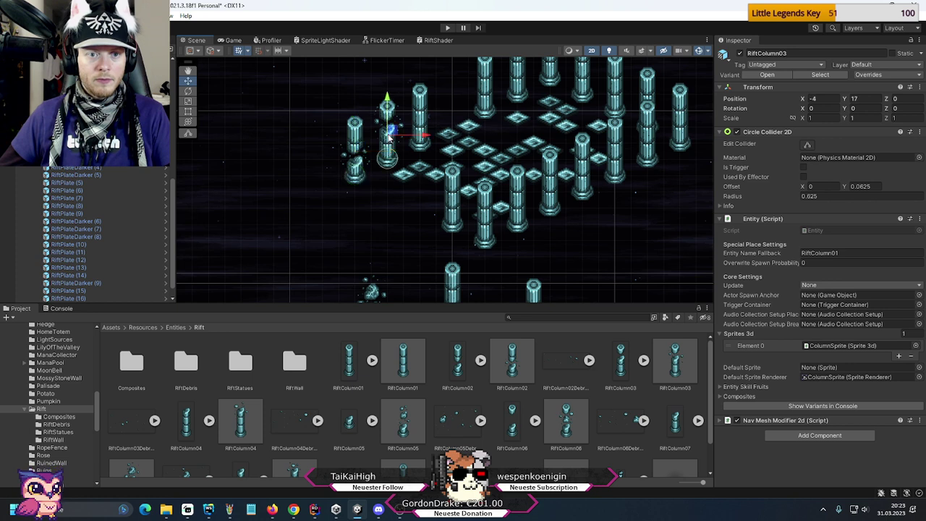
{"action": "left_click_drag", "start_coordinate": [390, 136], "coordinate": [394, 166]}
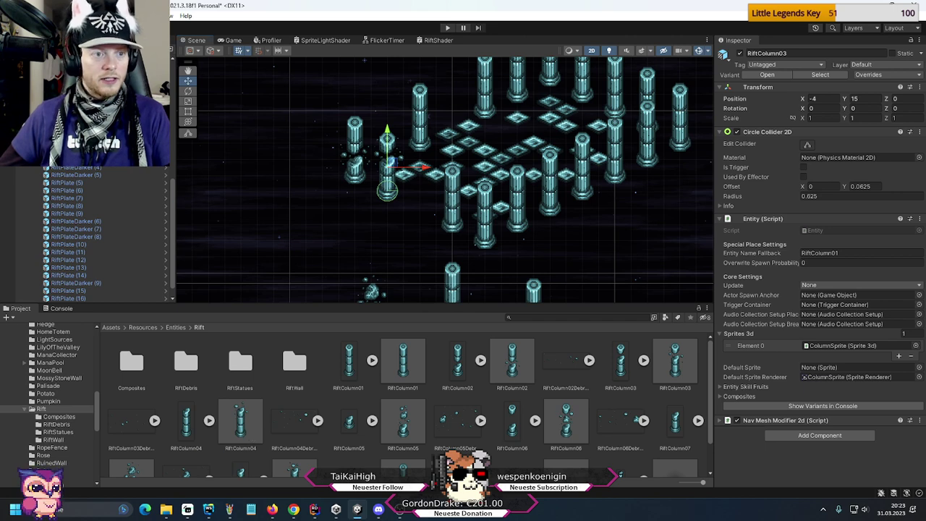
- Add a RiftColumn04 in the remaining front-left gap of the column outline and place a duplicate of it at X -4, Y 17
{"action": "key", "text": "Up"}
{"action": "key", "text": "f"}
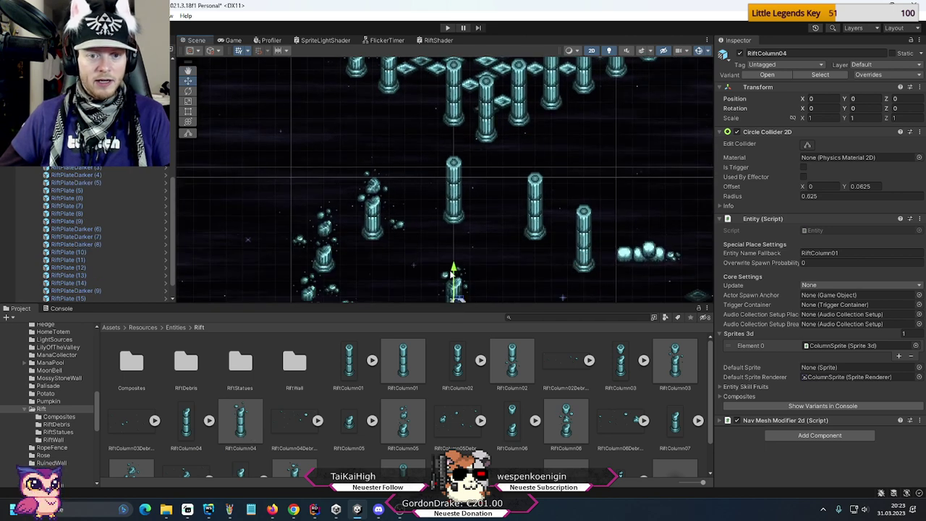
{"action": "left_click_drag", "start_coordinate": [452, 273], "coordinate": [453, 97]}
{"action": "middle_click_drag", "start_coordinate": [456, 100], "coordinate": [476, 221]}
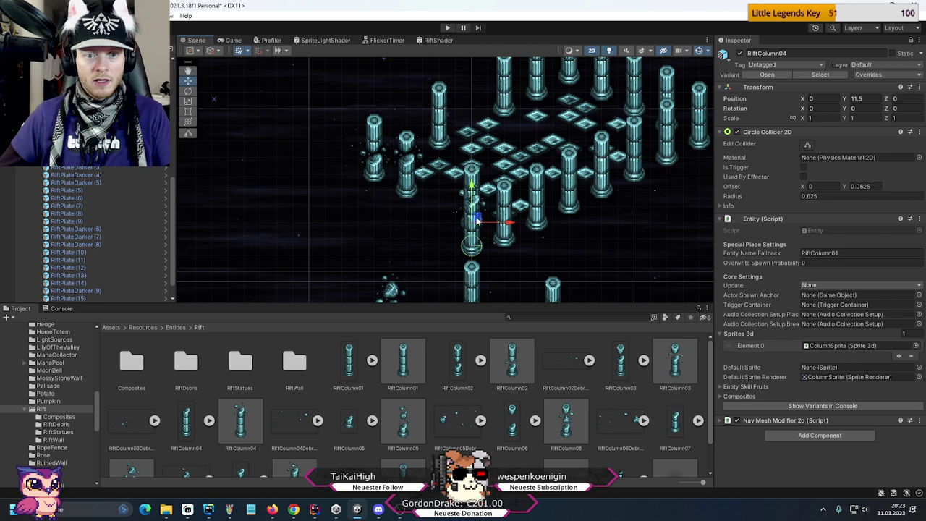
{"action": "left_click_drag", "start_coordinate": [476, 221], "coordinate": [415, 131]}
{"action": "key", "text": "ctrl+d"}
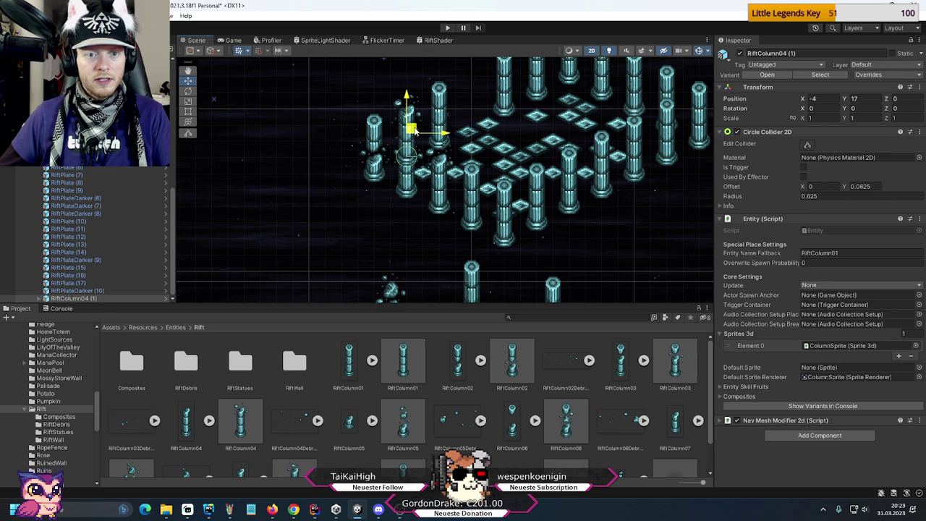
{"action": "left_click", "coordinate": [73, 298]}
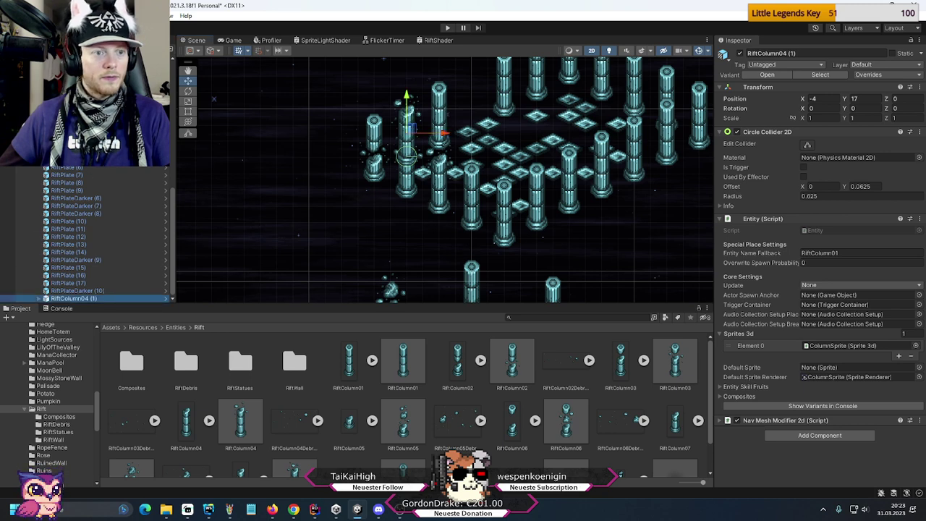
- Delete the four intact columns on Diagonal Temple's front-right side, from X 6, Y 14 to X 12, Y 17
{"action": "scroll", "coordinate": [109, 239], "scroll_direction": "up", "scroll_amount": 1}
{"action": "middle_click_drag", "start_coordinate": [236, 148], "coordinate": [214, 178]}
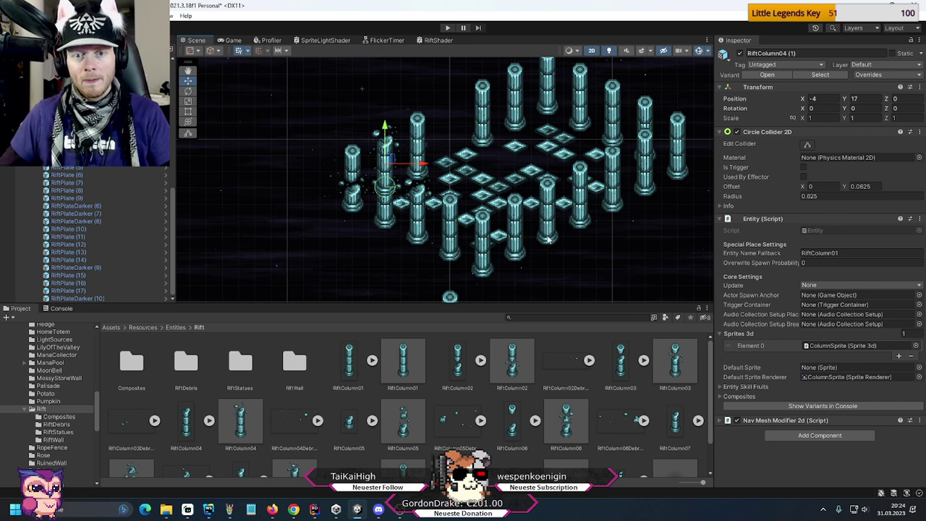
{"action": "left_click", "coordinate": [549, 177]}
{"action": "key", "text": "Delete"}
{"action": "left_click", "coordinate": [616, 210]}
{"action": "key", "text": "Delete"}
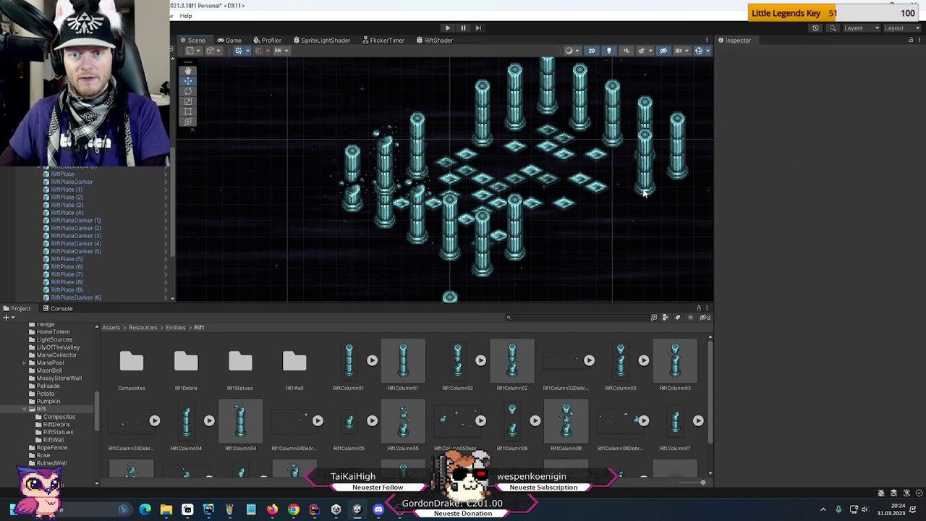
{"action": "left_click", "coordinate": [647, 191]}
{"action": "key", "text": "Delete"}
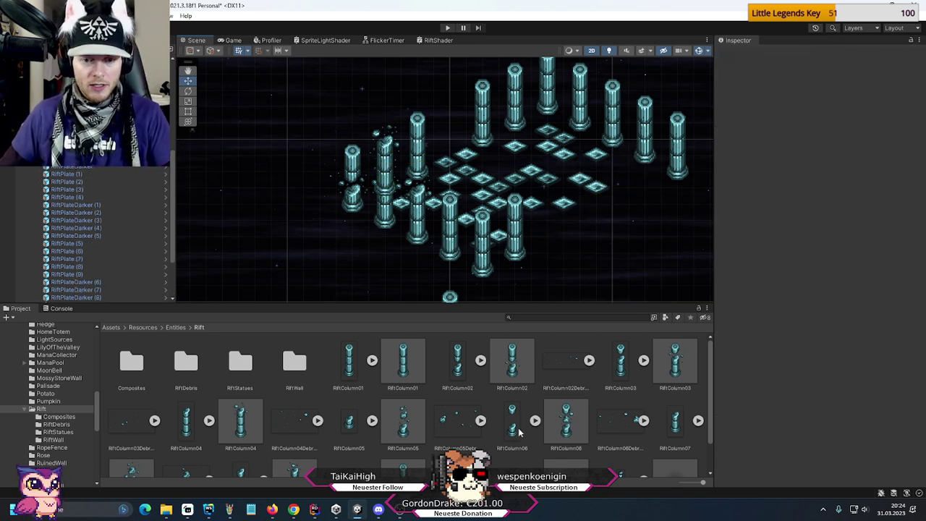
- Add a RiftColumn05 to the temple and place it at X 6, Y 14 on the emptied front-right side
{"action": "scroll", "coordinate": [520, 433], "scroll_direction": "down", "scroll_amount": 1}
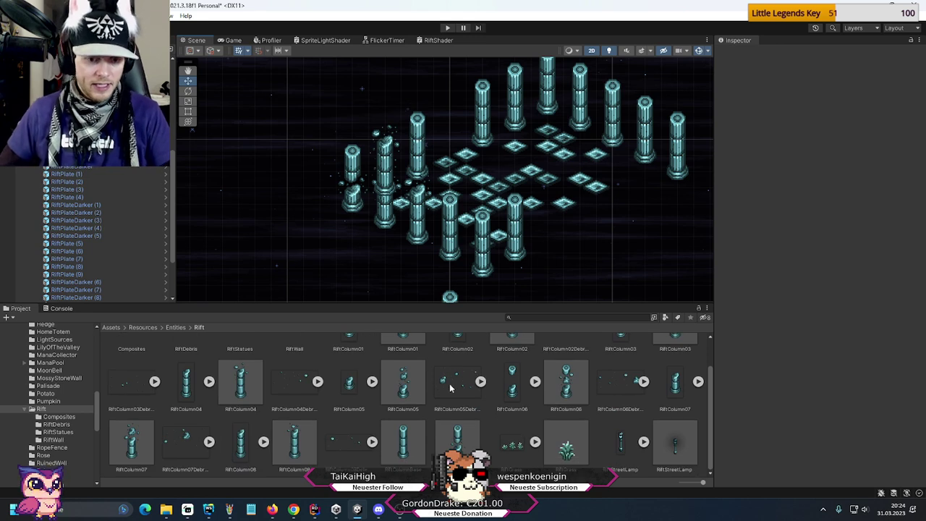
{"action": "scroll", "coordinate": [411, 399], "scroll_direction": "up", "scroll_amount": 1}
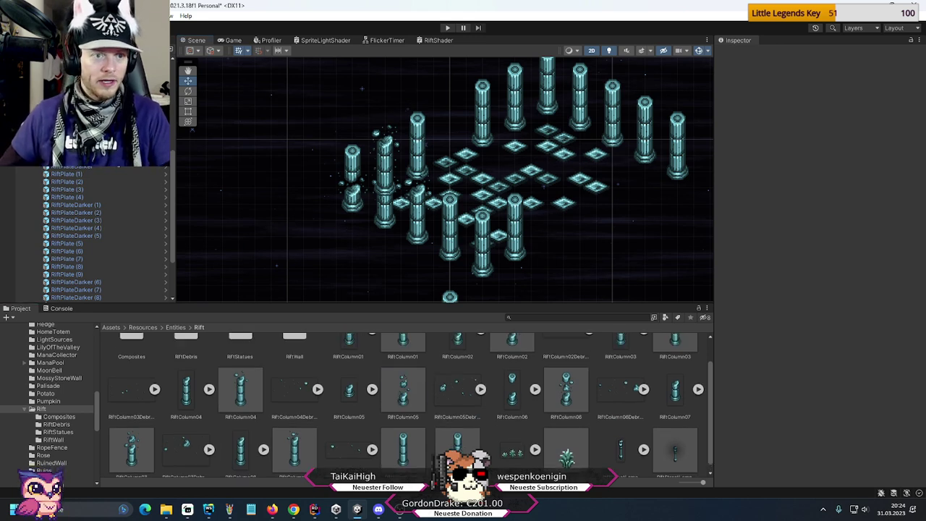
{"action": "left_click", "coordinate": [449, 296]}
{"action": "middle_click_drag", "start_coordinate": [450, 296], "coordinate": [405, 225]}
{"action": "left_click_drag", "start_coordinate": [405, 296], "coordinate": [506, 104]}
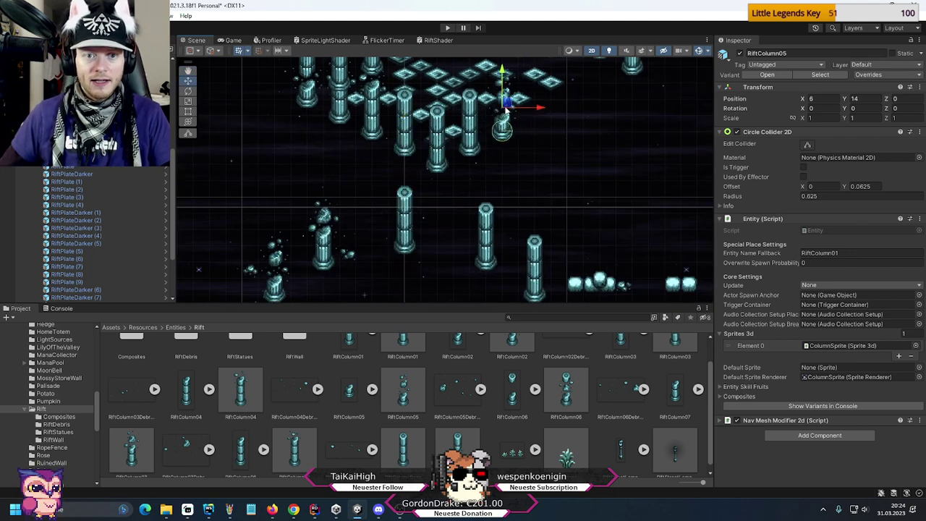
- Replace the intact column on the temple's front-right side at X 4, Y 13 with a RiftColumn02
{"action": "middle_click_drag", "start_coordinate": [492, 156], "coordinate": [484, 201]}
{"action": "left_click", "coordinate": [484, 201]}
{"action": "key", "text": "Delete"}
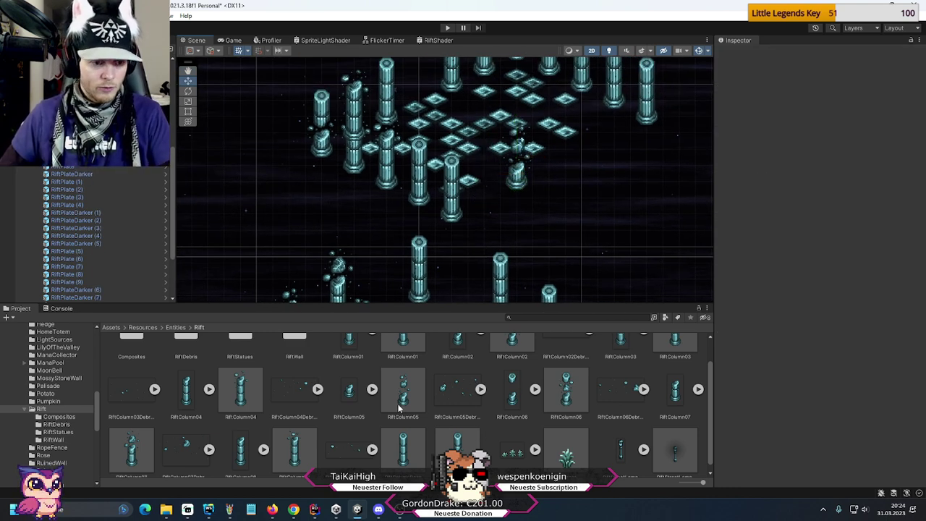
{"action": "scroll", "coordinate": [506, 405], "scroll_direction": "up", "scroll_amount": 1}
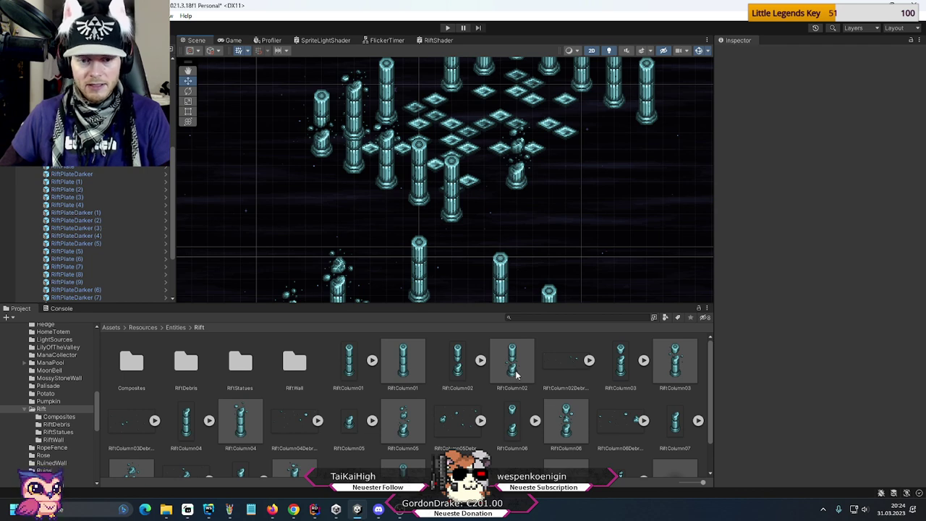
{"action": "double_click", "coordinate": [108, 159]}
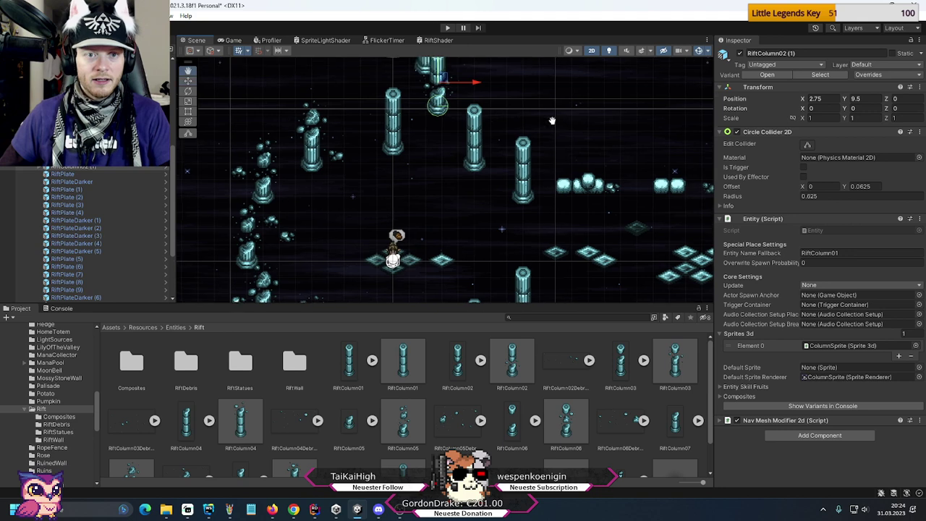
{"action": "left_click_drag", "start_coordinate": [437, 207], "coordinate": [452, 150]}
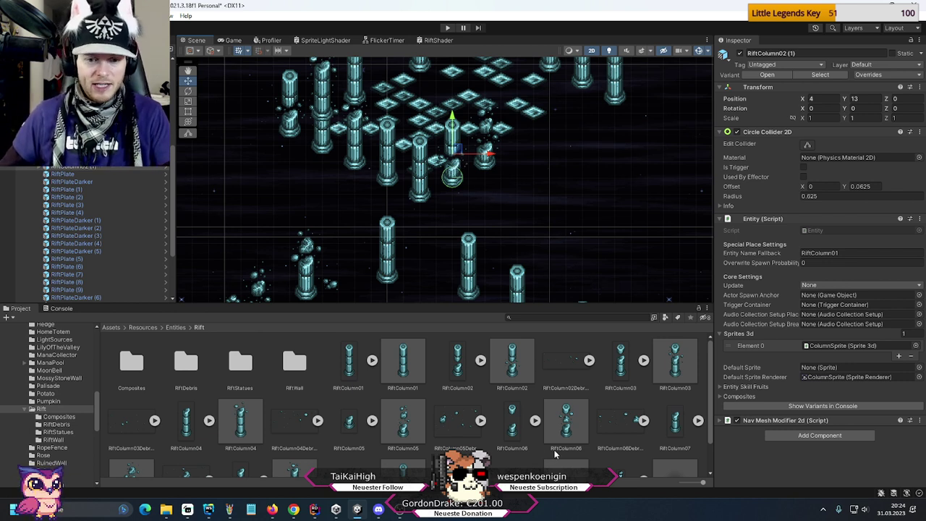
- Add a RiftColumn07 to the temple and place it at X 8, Y 15, beside RiftColumn05
{"action": "scroll", "coordinate": [521, 445], "scroll_direction": "down", "scroll_amount": 2}
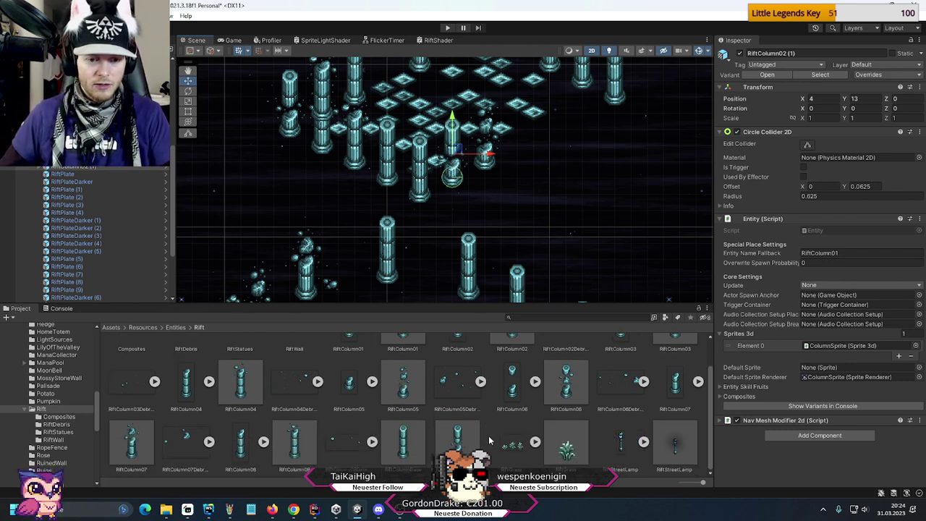
{"action": "scroll", "coordinate": [138, 456], "scroll_direction": "up", "scroll_amount": 1}
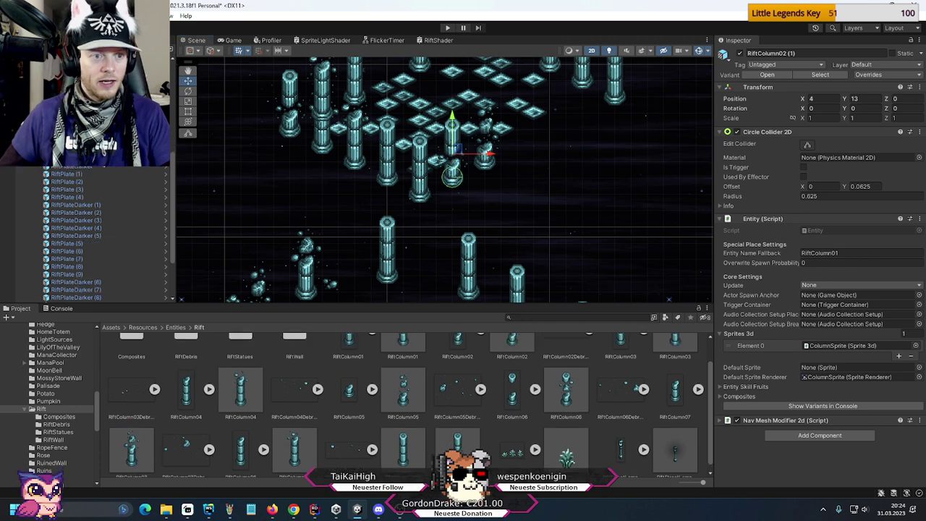
{"action": "left_click", "coordinate": [432, 101]}
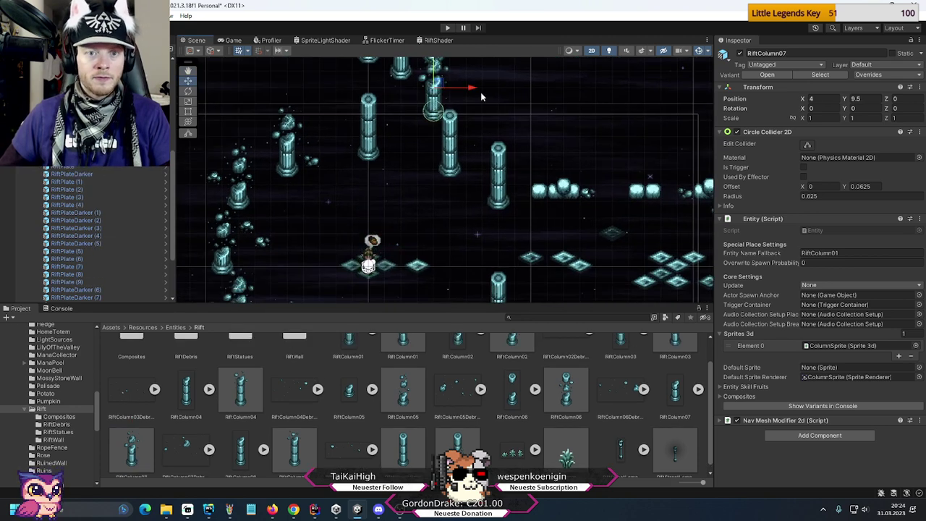
{"action": "middle_click_drag", "start_coordinate": [481, 96], "coordinate": [481, 215]}
{"action": "left_click_drag", "start_coordinate": [436, 204], "coordinate": [498, 108]}
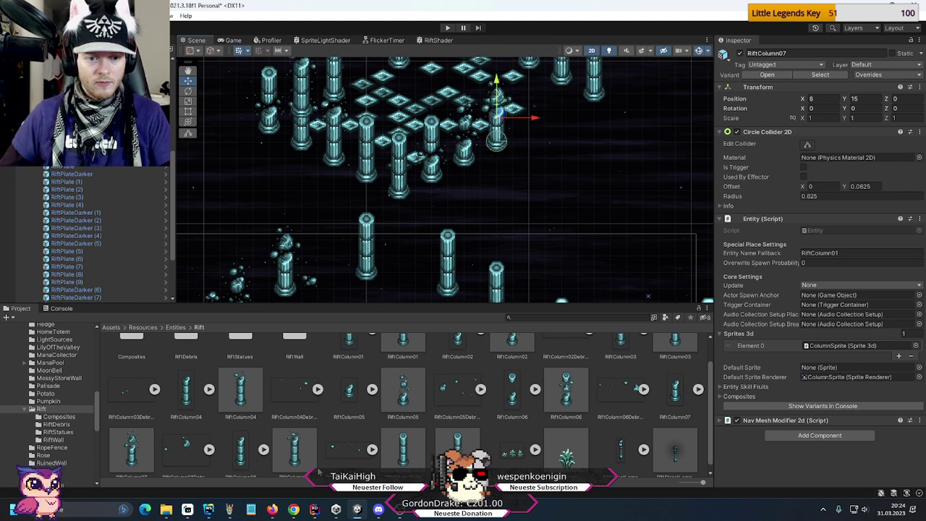
- Add a RiftColumn04 to the temple and place it at X 10, Y 16 on the front-right side
{"action": "scroll", "coordinate": [234, 393], "scroll_direction": "up", "scroll_amount": 1}
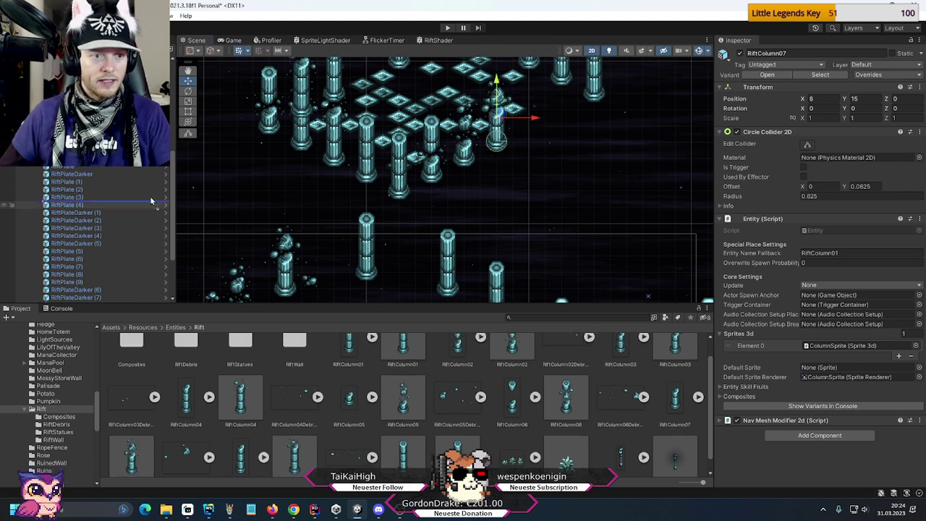
{"action": "left_click", "coordinate": [125, 163]}
{"action": "key", "text": "f"}
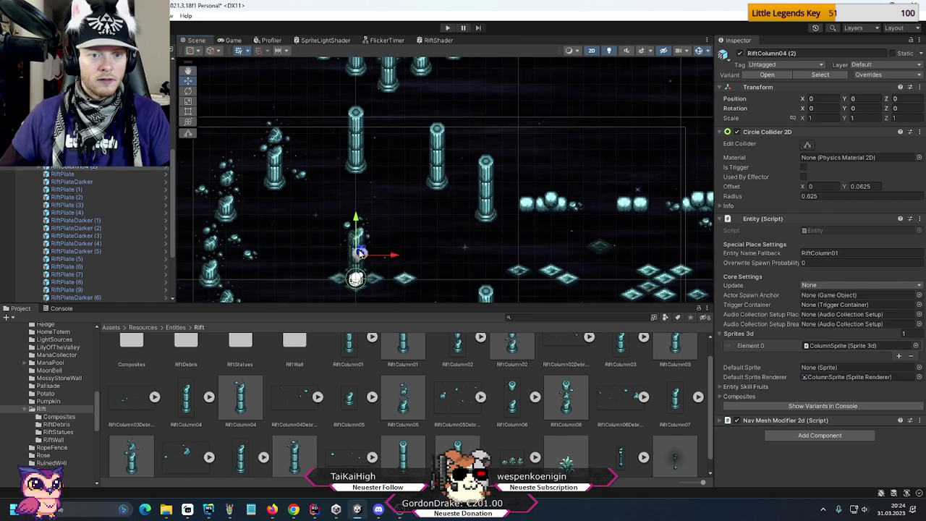
{"action": "left_click_drag", "start_coordinate": [359, 252], "coordinate": [470, 101]}
{"action": "key", "text": "f"}
{"action": "left_click_drag", "start_coordinate": [443, 225], "coordinate": [513, 146]}
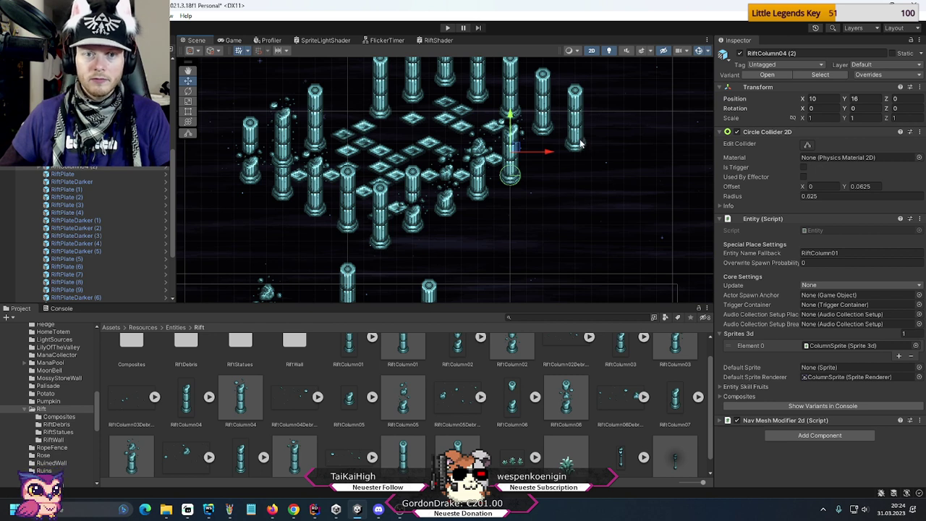
- Duplicate the front-right RiftColumn04 and place the copy at X 12, Y 17
{"action": "key", "text": "ctrl+d"}
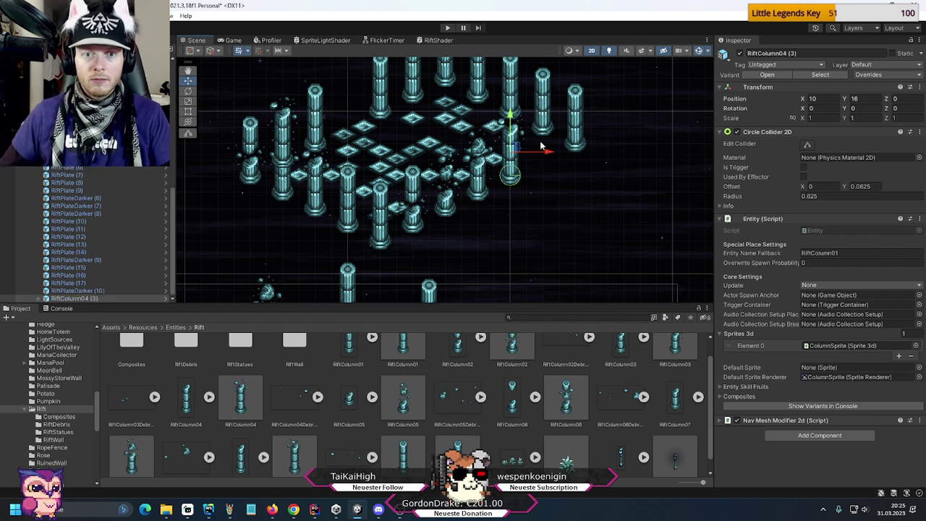
{"action": "left_click_drag", "start_coordinate": [514, 149], "coordinate": [548, 139]}
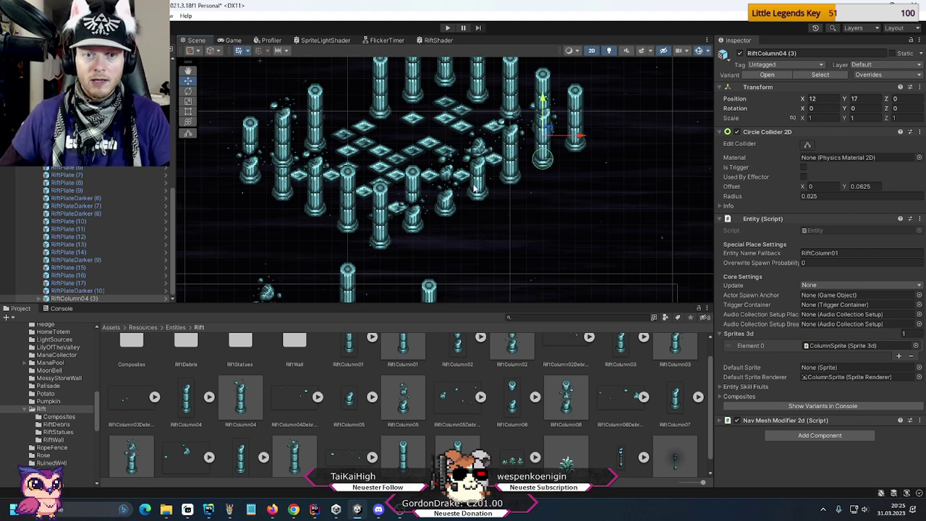
{"action": "middle_click_drag", "start_coordinate": [474, 188], "coordinate": [466, 228]}
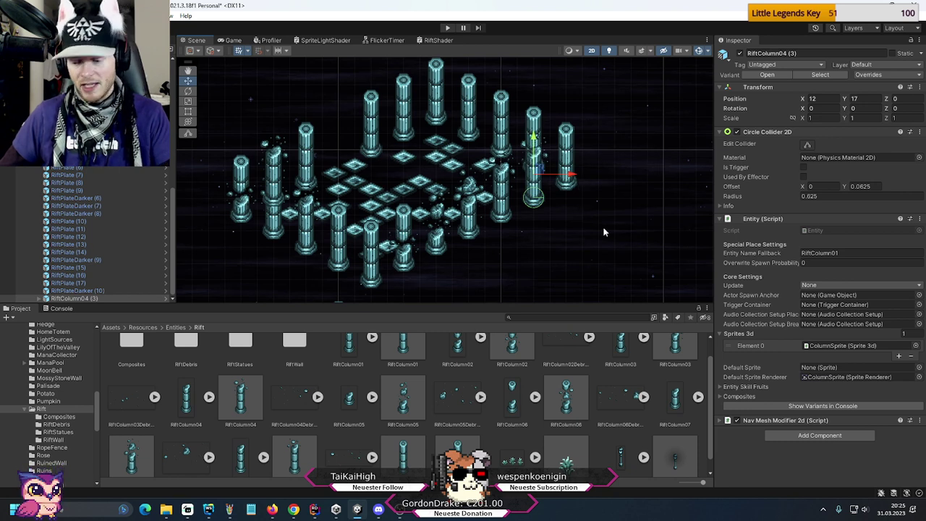
- Replace the RiftColumn04 copy at X 12, Y 17 with a duplicate of the intact column at the temple's right corner
{"action": "left_click", "coordinate": [612, 201]}
{"action": "left_click", "coordinate": [568, 181]}
{"action": "key", "text": "ctrl+d"}
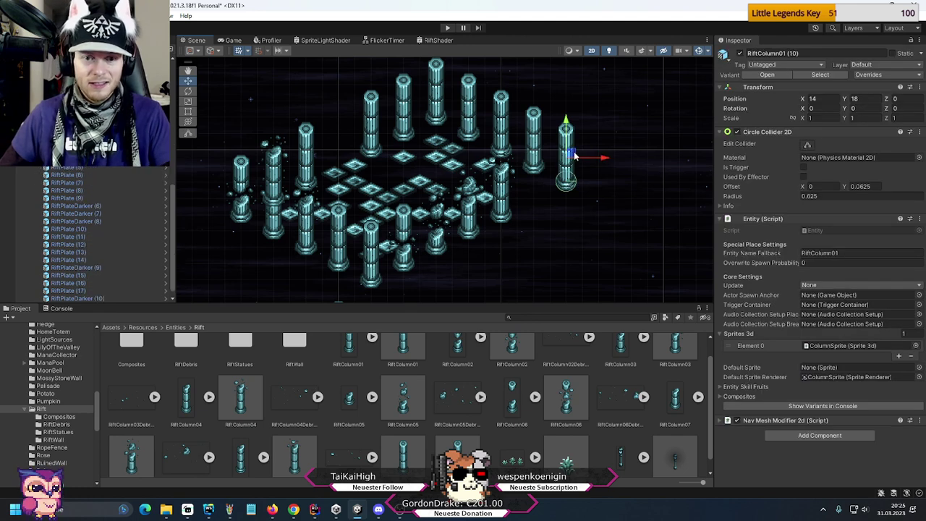
{"action": "left_click_drag", "start_coordinate": [569, 159], "coordinate": [540, 172]}
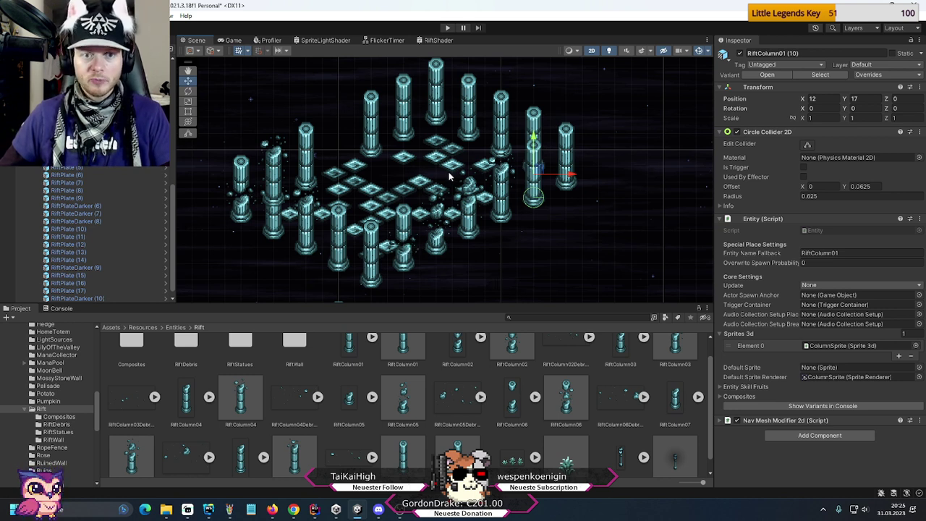
- Delete the two intact columns on the temple's back-right side at X 8, Y 21 and X 10, Y 20
{"action": "left_click", "coordinate": [468, 124]}
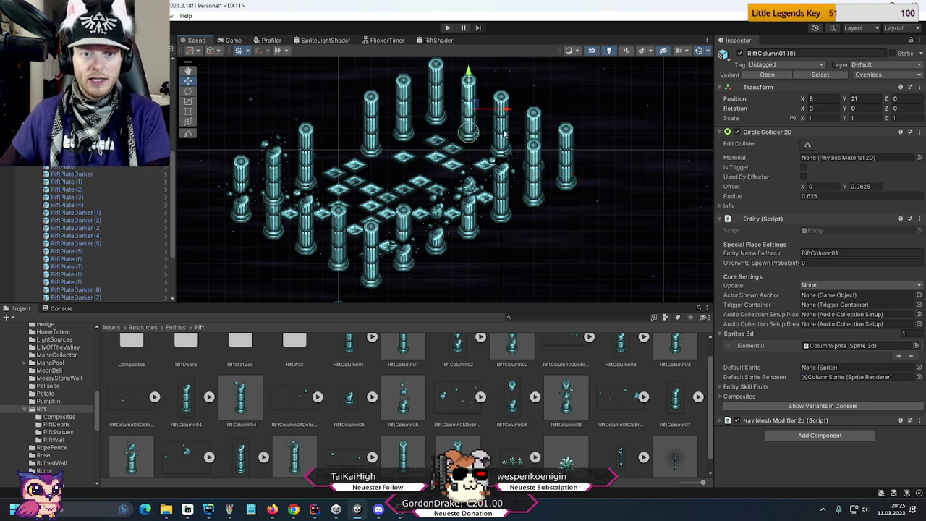
{"action": "key", "text": "Delete"}
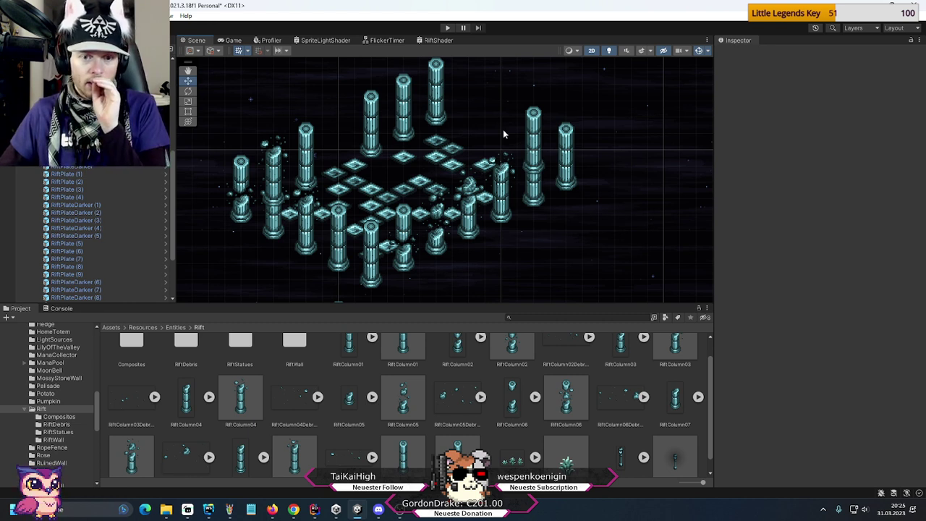
- Add a RiftColumnDebrisBase to the temple and place it at X 10, Y 20 in the back-right gap
{"action": "left_click_drag", "start_coordinate": [403, 396], "coordinate": [344, 125]}
{"action": "middle_click_drag", "start_coordinate": [344, 124], "coordinate": [469, 146]}
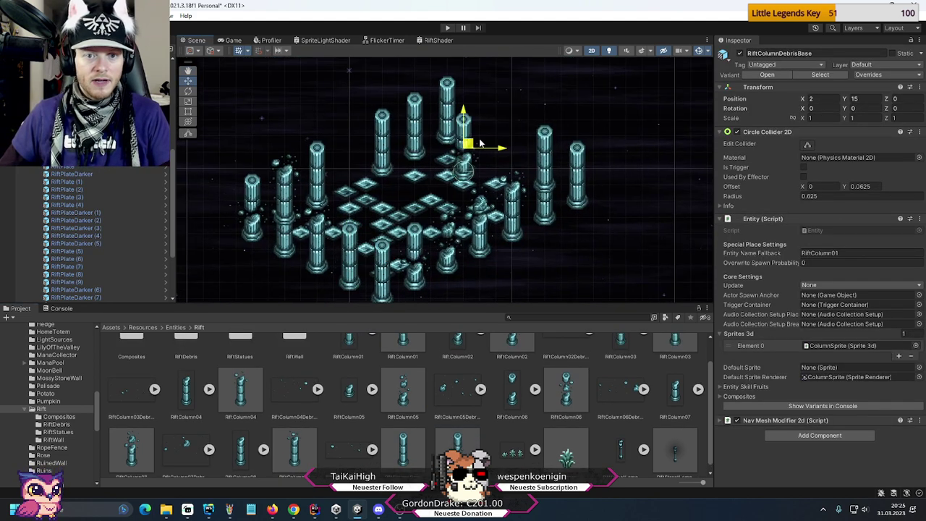
{"action": "left_click_drag", "start_coordinate": [478, 143], "coordinate": [527, 139]}
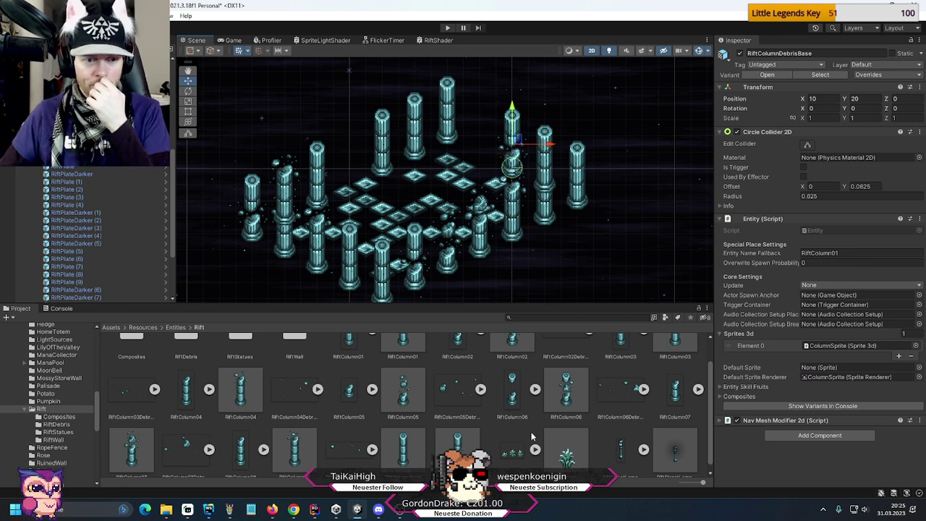
- Duplicate the front-right RiftColumn05 and place the copy at X 8, Y 21 on the back-right side
{"action": "left_click", "coordinate": [454, 267]}
{"action": "key", "text": "ctrl+d"}
{"action": "left_click_drag", "start_coordinate": [454, 267], "coordinate": [481, 117]}
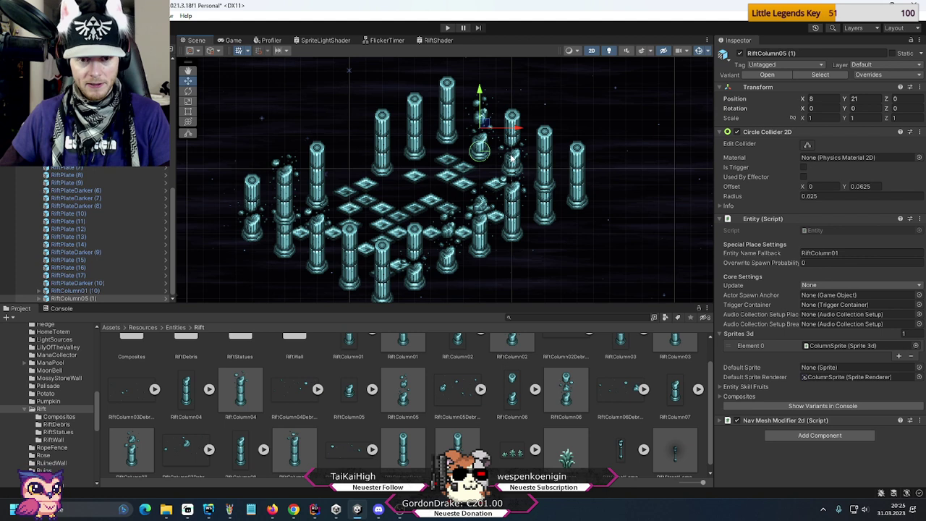
- Replace the RiftColumnDebrisBase on the temple's back-right side with a RiftColumn06 at X 10, Y 20
{"action": "left_click", "coordinate": [512, 159]}
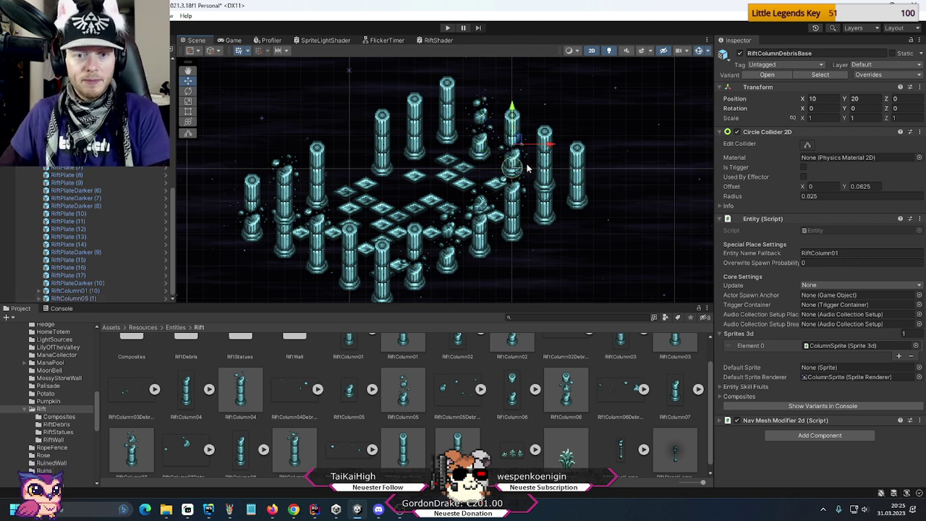
{"action": "left_click", "coordinate": [498, 402]}
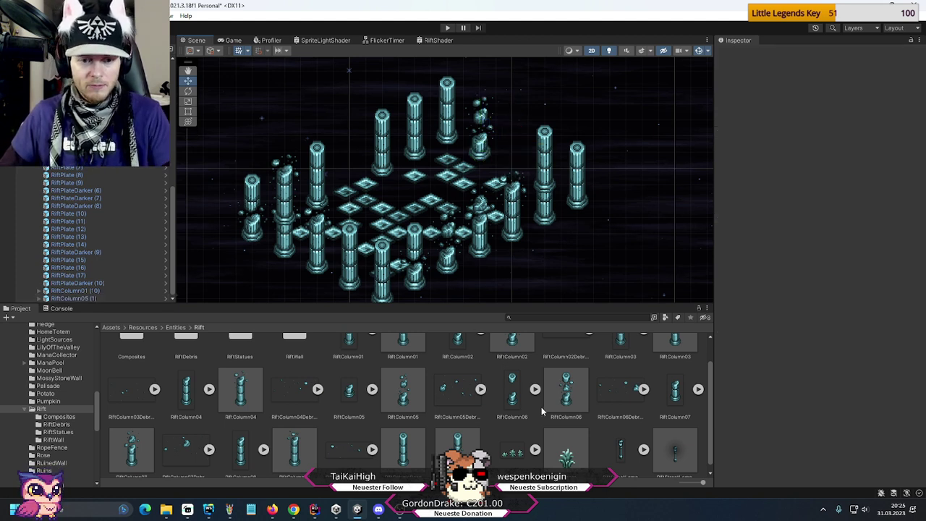
{"action": "scroll", "coordinate": [570, 405], "scroll_direction": "up", "scroll_amount": 1}
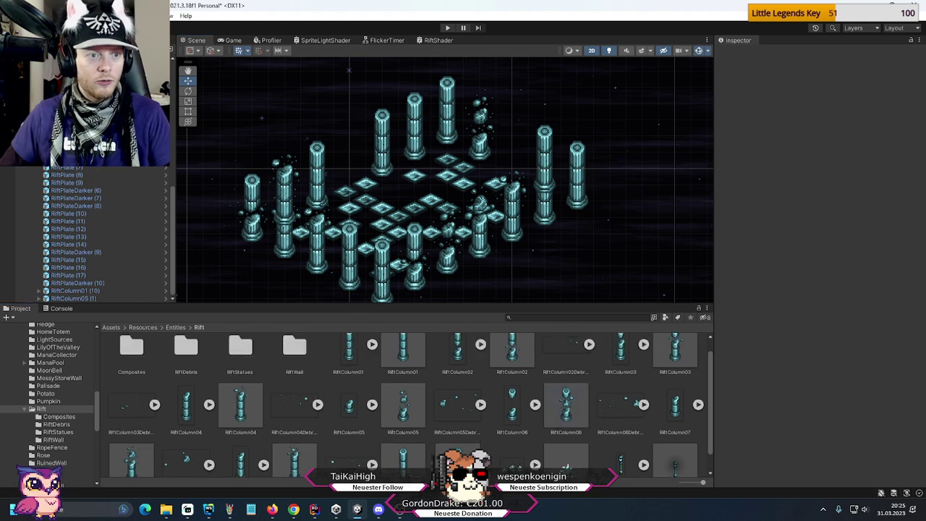
{"action": "left_click", "coordinate": [359, 256]}
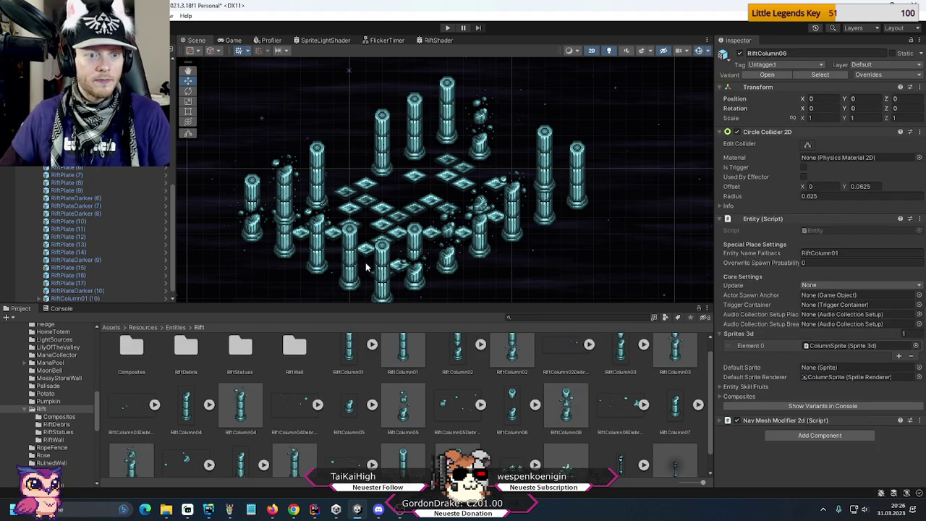
{"action": "middle_click_drag", "start_coordinate": [365, 262], "coordinate": [366, 184]}
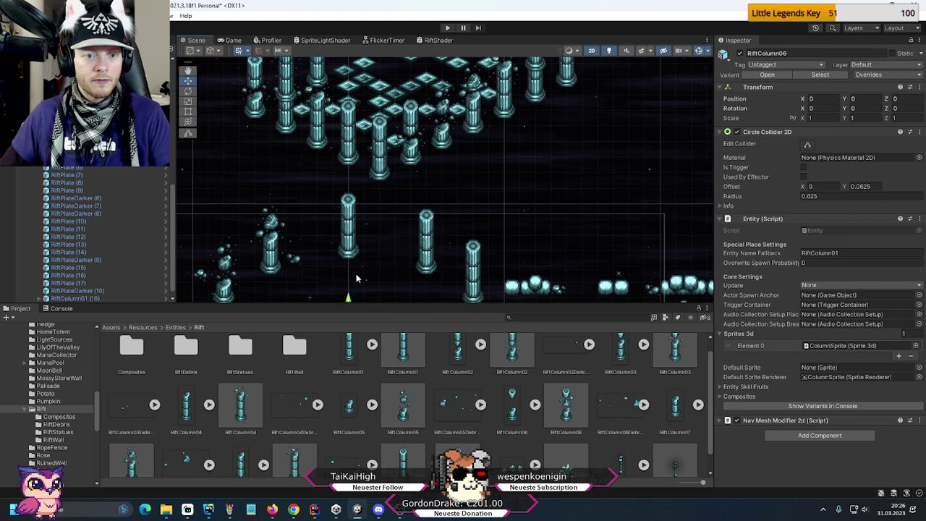
{"action": "left_click_drag", "start_coordinate": [347, 297], "coordinate": [348, 108]}
{"action": "middle_click_drag", "start_coordinate": [475, 116], "coordinate": [504, 208]}
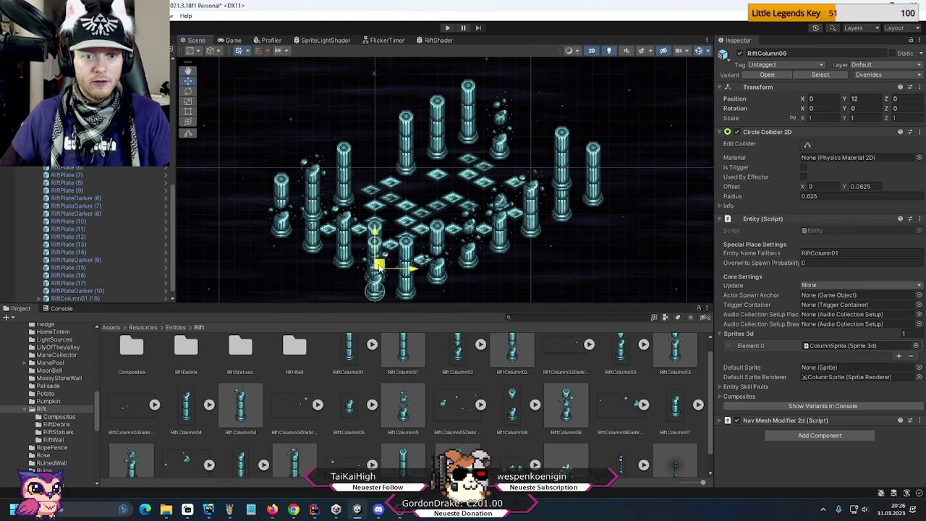
{"action": "left_click_drag", "start_coordinate": [377, 264], "coordinate": [537, 143]}
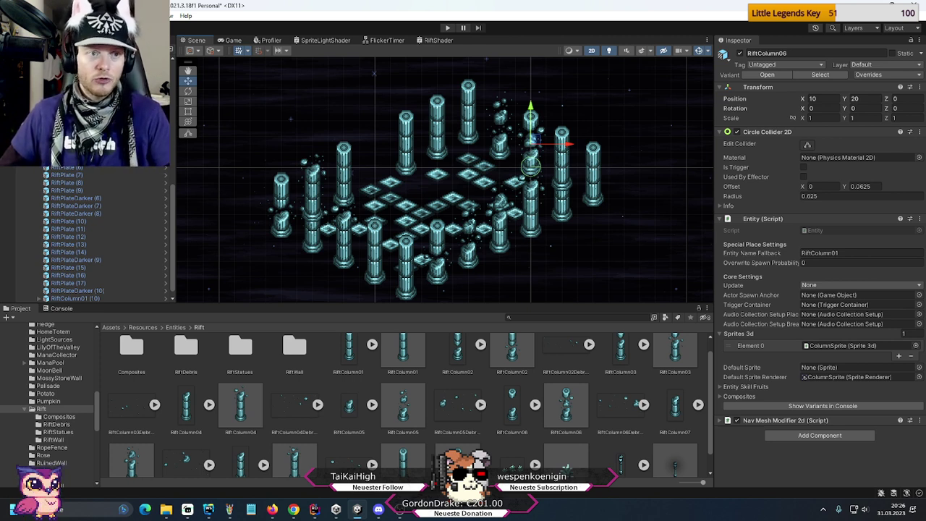
{"action": "scroll", "coordinate": [86, 232], "scroll_direction": "up", "scroll_amount": 4}
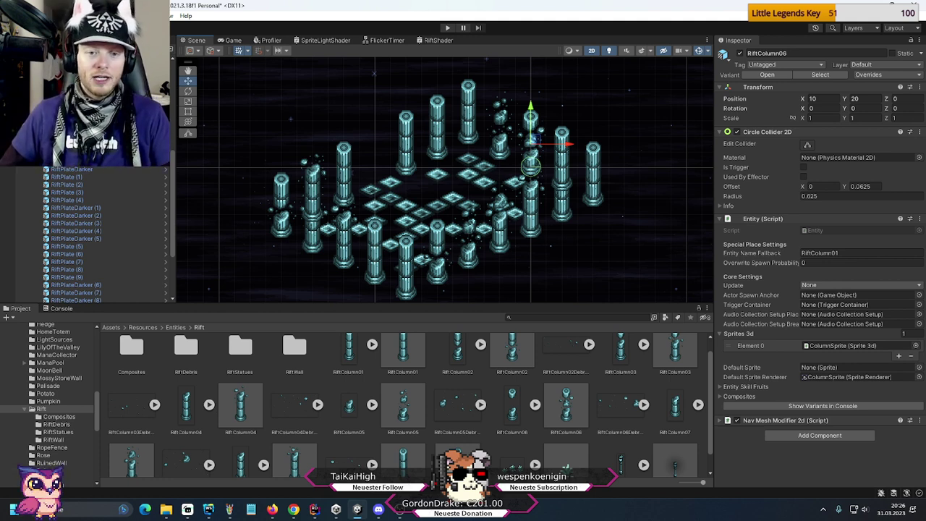
- Create an empty child object named Rift Columns under Diagonal Temple
{"action": "scroll", "coordinate": [87, 232], "scroll_direction": "up", "scroll_amount": 5}
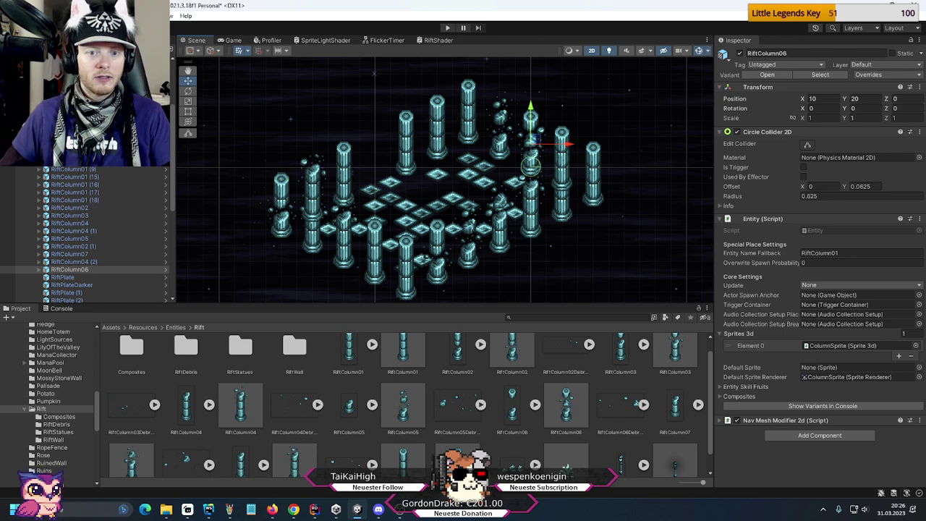
{"action": "right_click", "coordinate": [65, 187]}
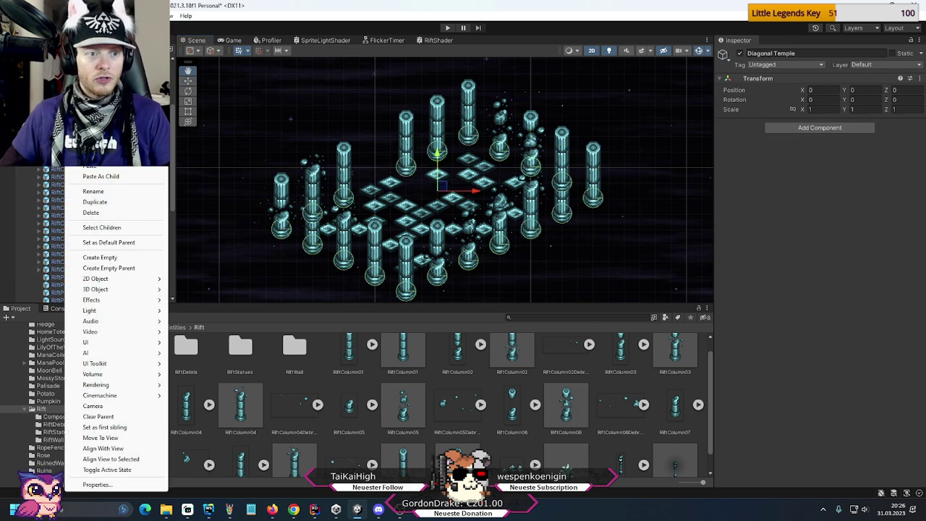
{"action": "left_click", "coordinate": [127, 254]}
{"action": "type", "text": "Ri"}
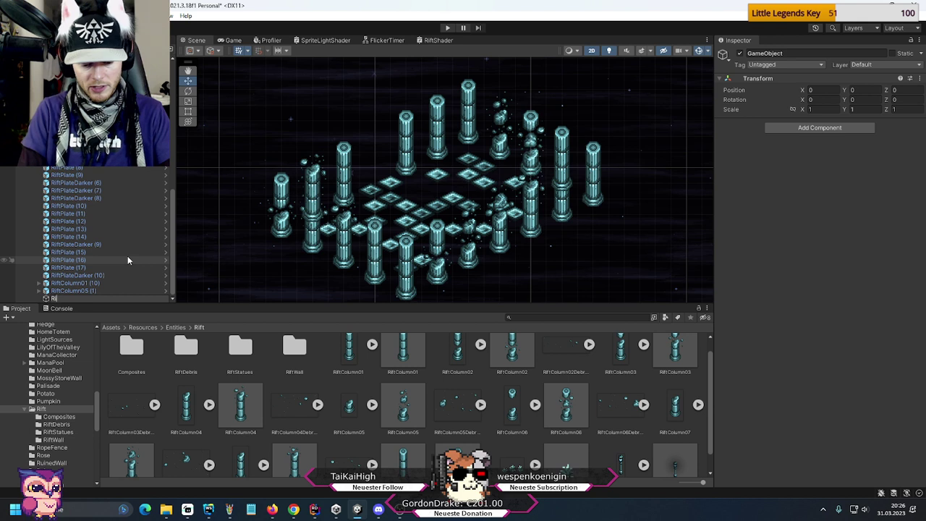
{"action": "type", "text": "ft Columns"}
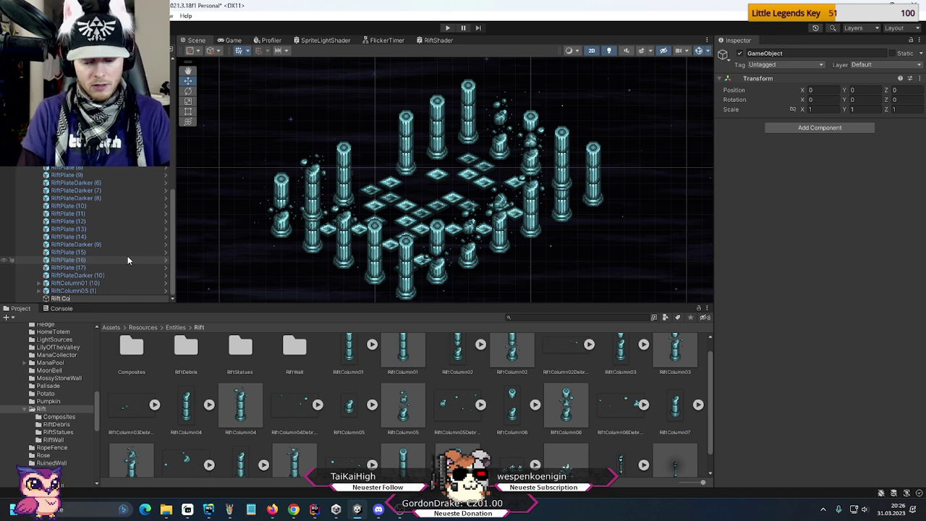
{"action": "key", "text": "Return"}
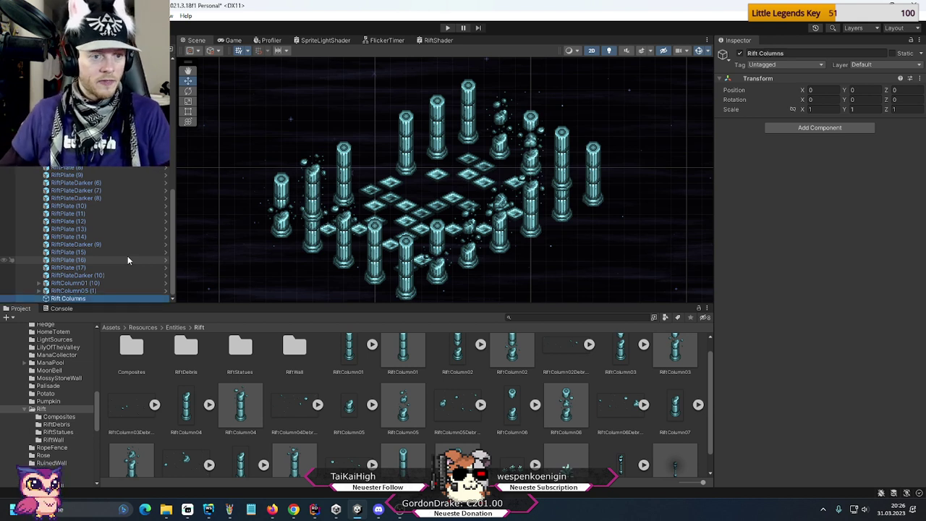
- Nest the columns from RiftColumn01 through RiftColumn06 in Diagonal Temple under the Rift Columns object
{"action": "scroll", "coordinate": [128, 260], "scroll_direction": "up", "scroll_amount": 6}
{"action": "left_click", "coordinate": [73, 231]}
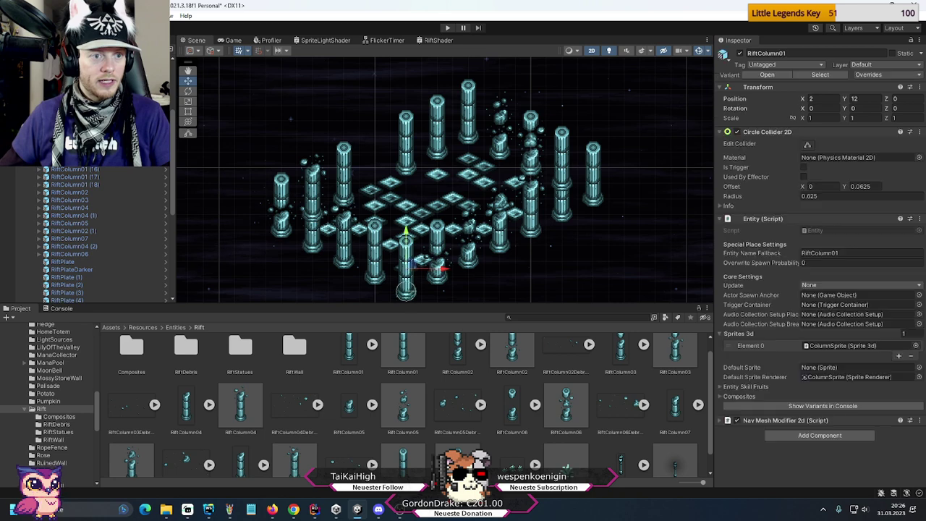
{"action": "left_click", "coordinate": [72, 269], "text": "shift"}
{"action": "scroll", "coordinate": [78, 233], "scroll_direction": "down", "scroll_amount": 5}
{"action": "scroll", "coordinate": [77, 233], "scroll_direction": "down", "scroll_amount": 2}
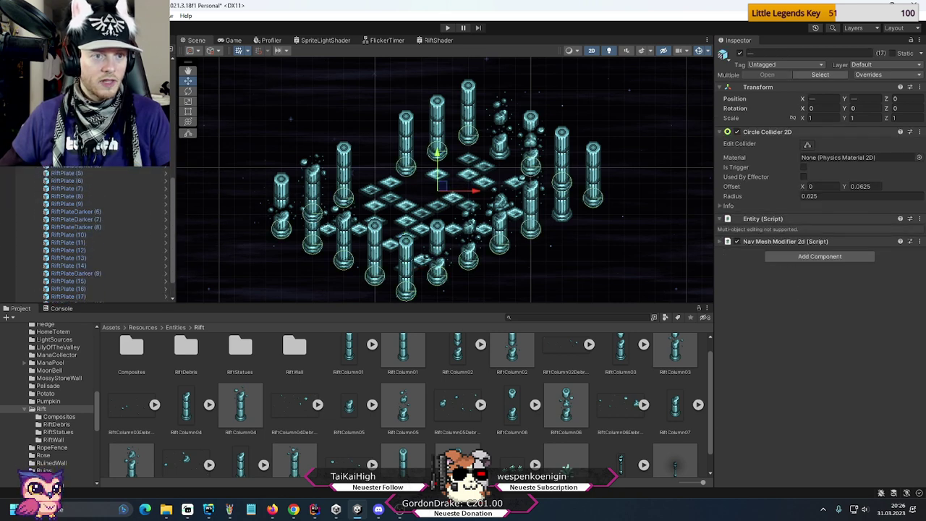
{"action": "scroll", "coordinate": [80, 275], "scroll_direction": "down", "scroll_amount": 2}
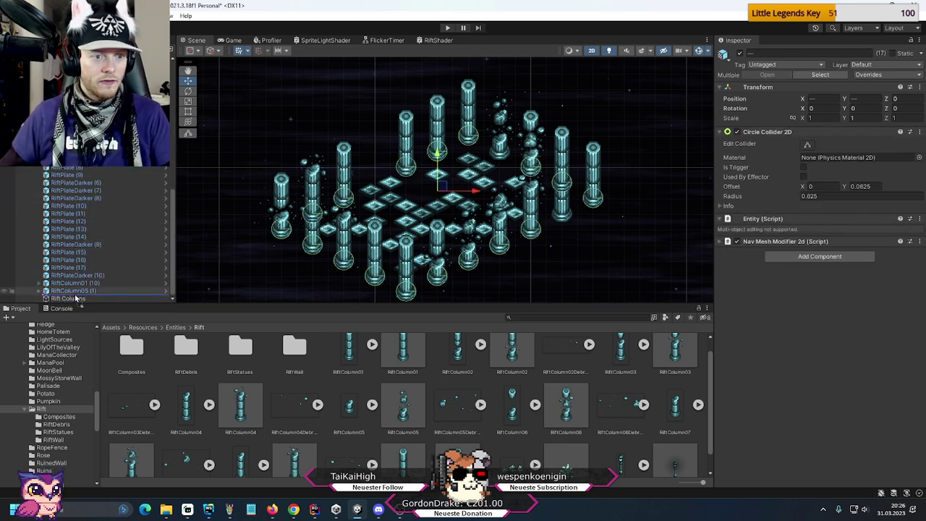
{"action": "left_click_drag", "start_coordinate": [76, 298], "coordinate": [75, 297]}
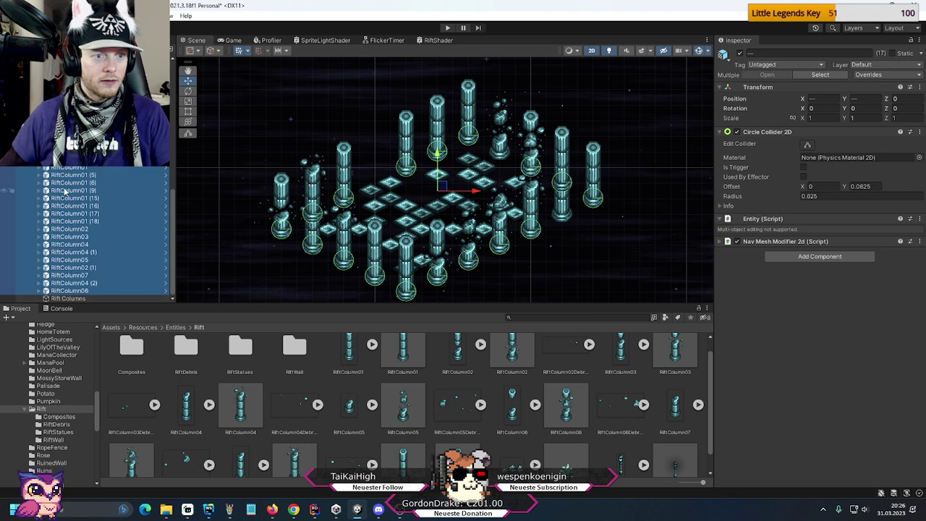
{"action": "scroll", "coordinate": [67, 193], "scroll_direction": "up", "scroll_amount": 4}
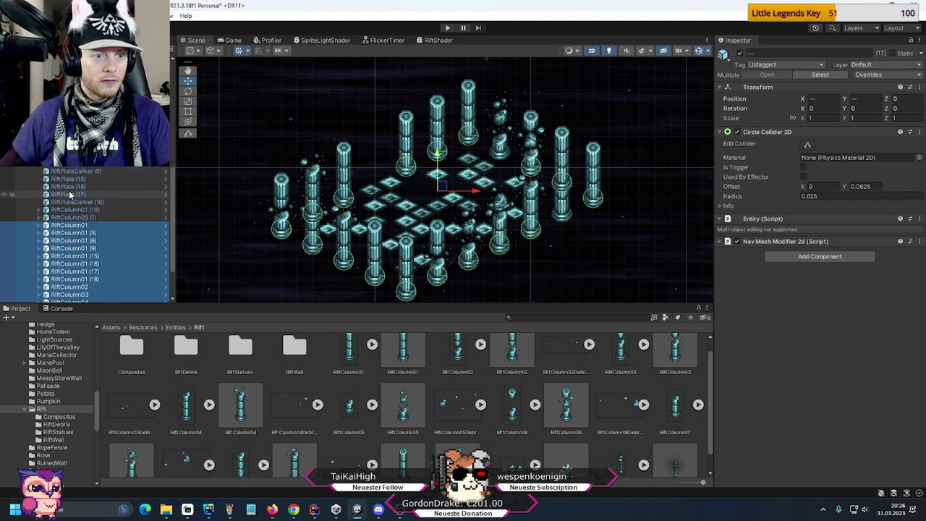
{"action": "scroll", "coordinate": [71, 196], "scroll_direction": "down", "scroll_amount": 4}
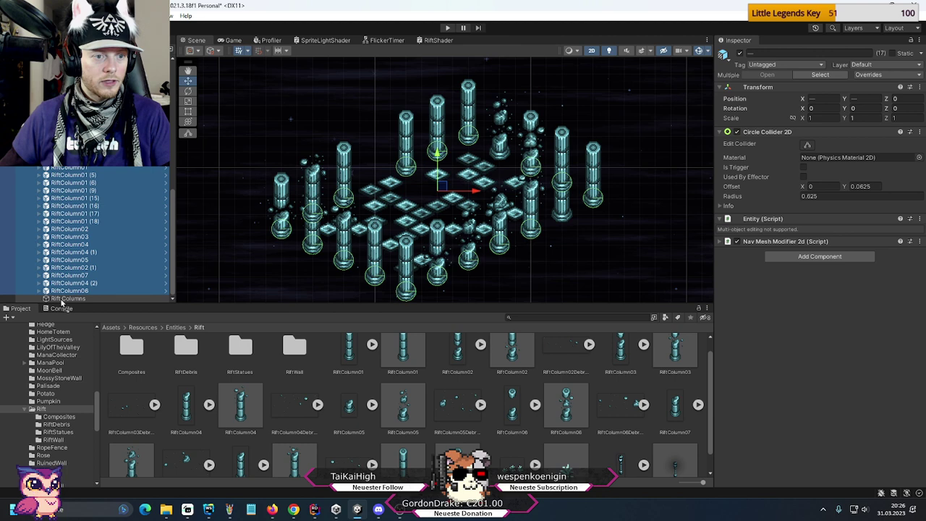
{"action": "left_click_drag", "start_coordinate": [63, 304], "coordinate": [64, 303]}
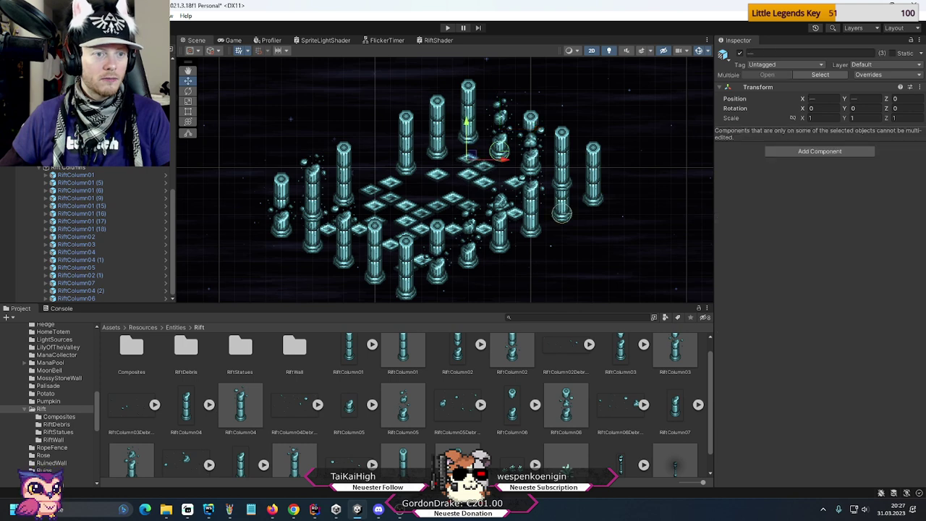
- Nest RiftColumn01 (10) and RiftColumn05 (1) under Rift Columns as well and place that group ahead of the plates in the hierarchy
{"action": "key", "text": "ctrl+z"}
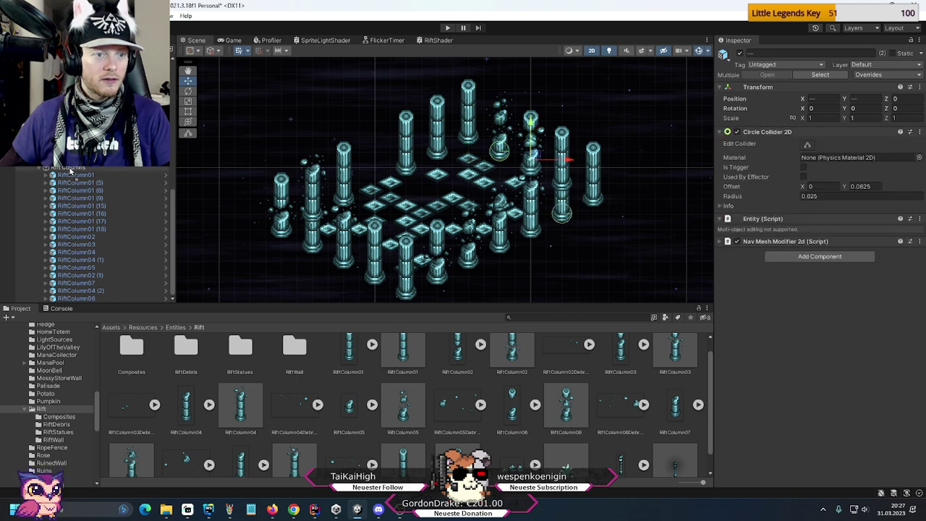
{"action": "scroll", "coordinate": [70, 174], "scroll_direction": "up", "scroll_amount": 5}
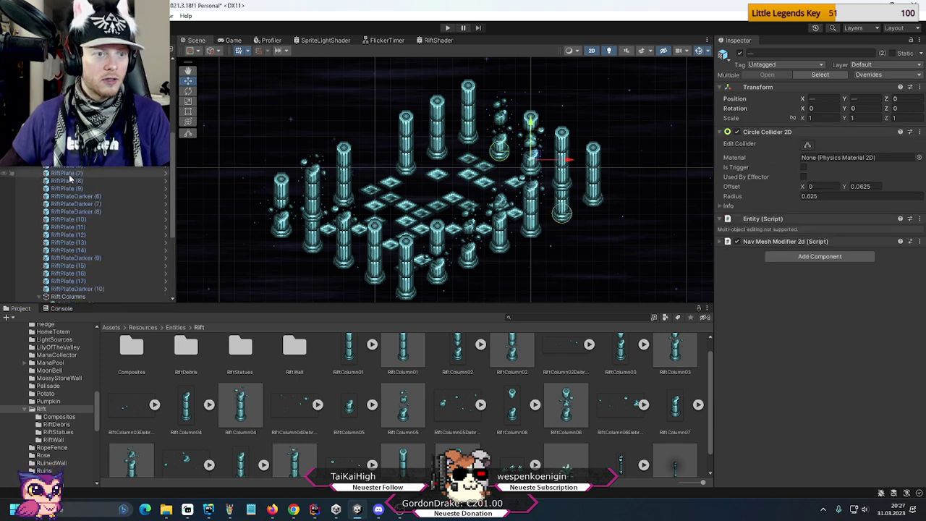
{"action": "left_click", "coordinate": [67, 297]}
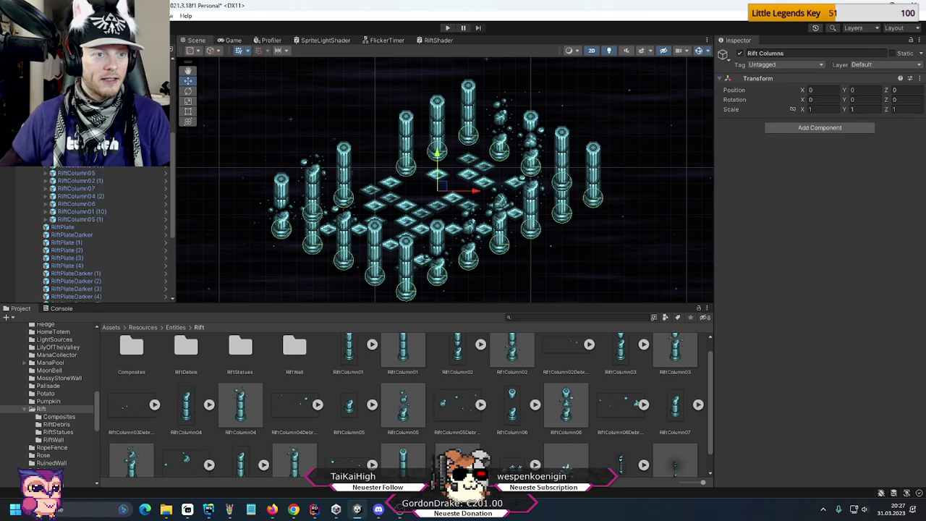
- Create an empty child object named Rift Plates under Diagonal Temple
{"action": "right_click", "coordinate": [83, 165]}
{"action": "left_click", "coordinate": [107, 186]}
{"action": "type", "text": "Rift Pl"}
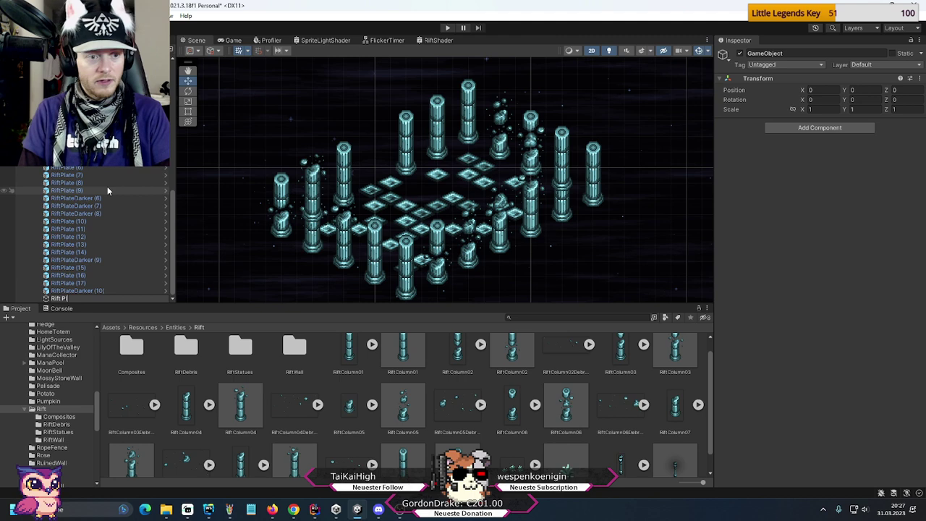
{"action": "type", "text": "ates"}
{"action": "key", "text": "Return"}
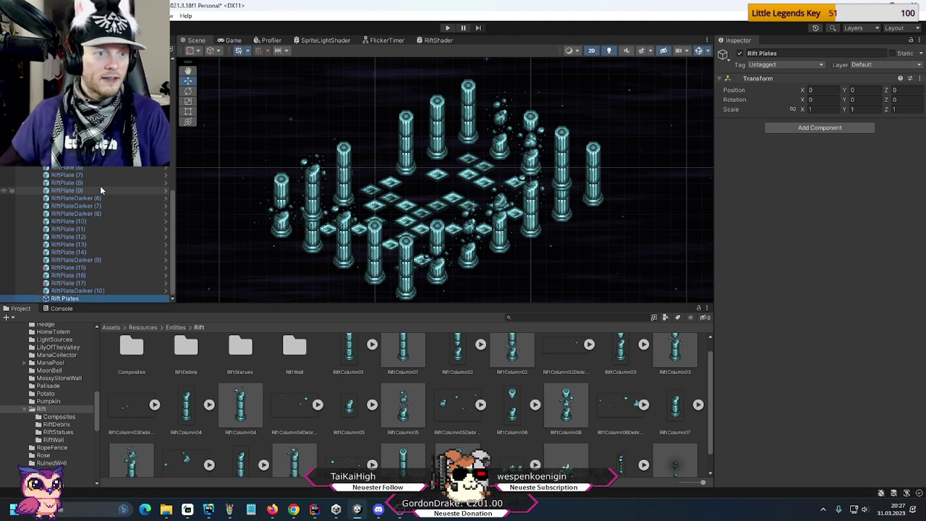
- Nest all RiftPlate and RiftPlateDarker objects of Diagonal Temple under Rift Plates and collapse the groups
{"action": "key", "text": "Up"}
{"action": "key", "text": "shift+Home"}
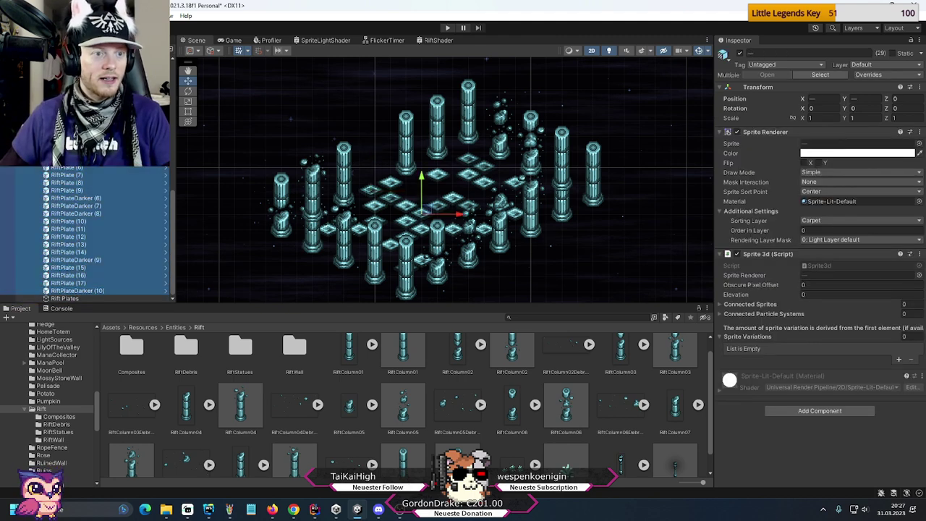
{"action": "left_click_drag", "start_coordinate": [58, 300], "coordinate": [61, 301]}
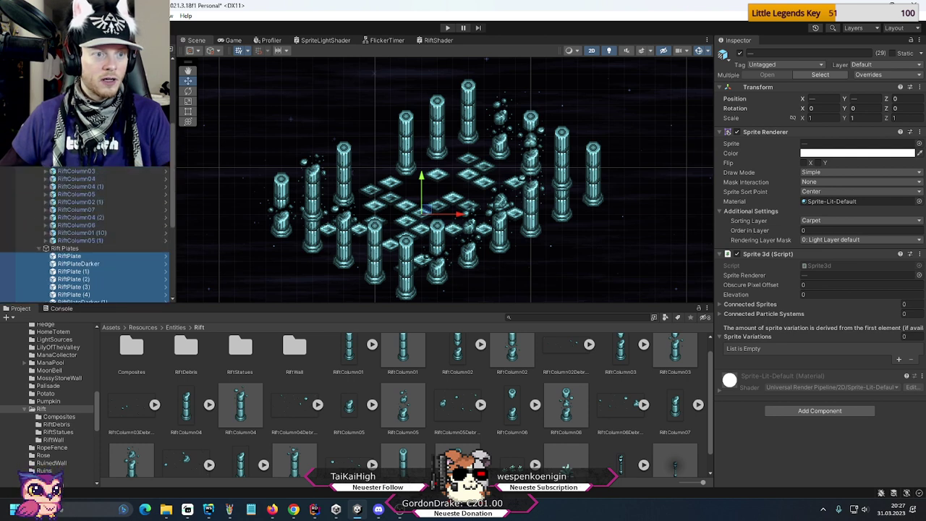
{"action": "left_click", "coordinate": [38, 248]}
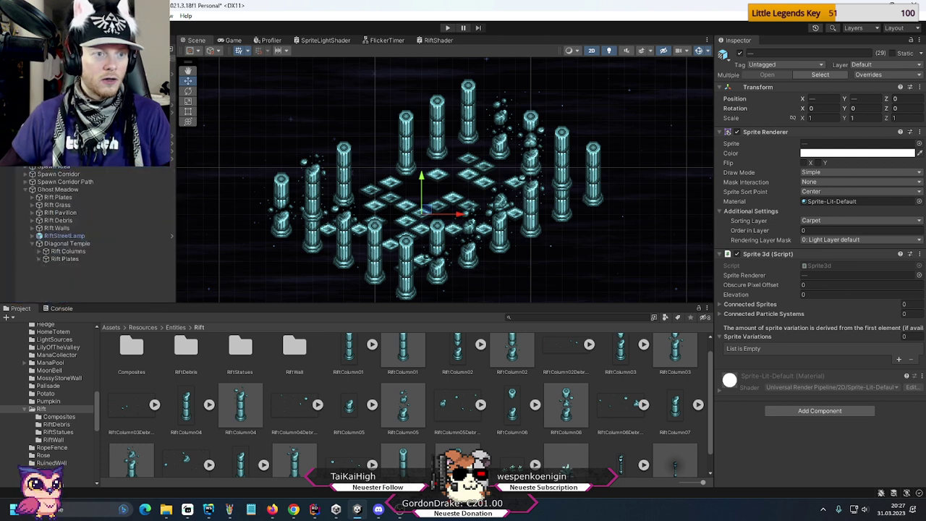
- Create an empty child object named Rift Debris under Diagonal Temple
{"action": "right_click", "coordinate": [75, 246]}
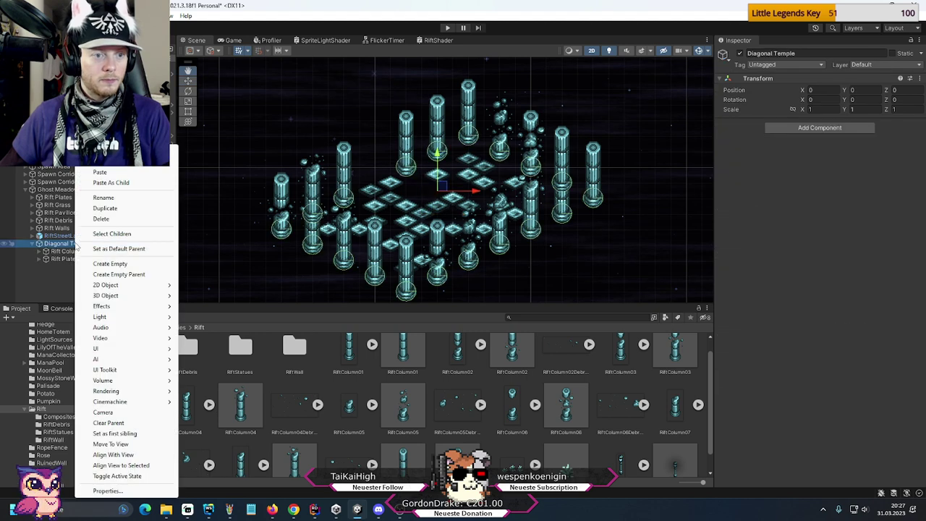
{"action": "left_click", "coordinate": [110, 264]}
{"action": "type", "text": "Rift Debris"}
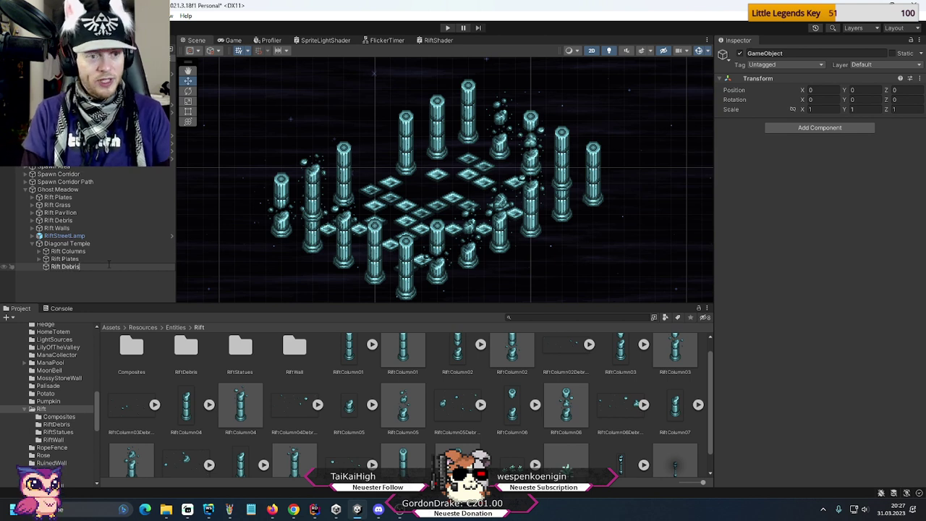
{"action": "key", "text": "Return"}
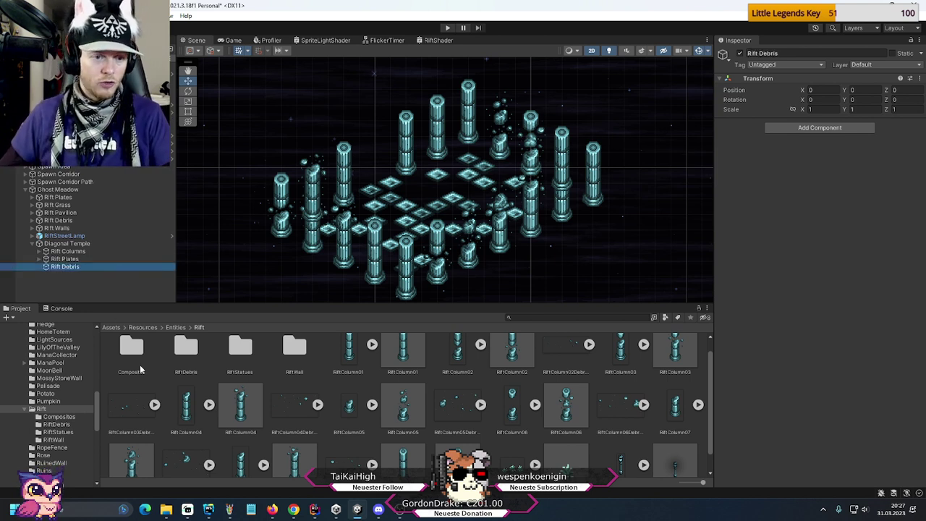
- Add the prefabs RiftDebris1 to RiftDebris6 from the RiftDebris folder as children of the temple's Rift Debris object
{"action": "double_click", "coordinate": [186, 349]}
{"action": "left_click", "coordinate": [180, 366]}
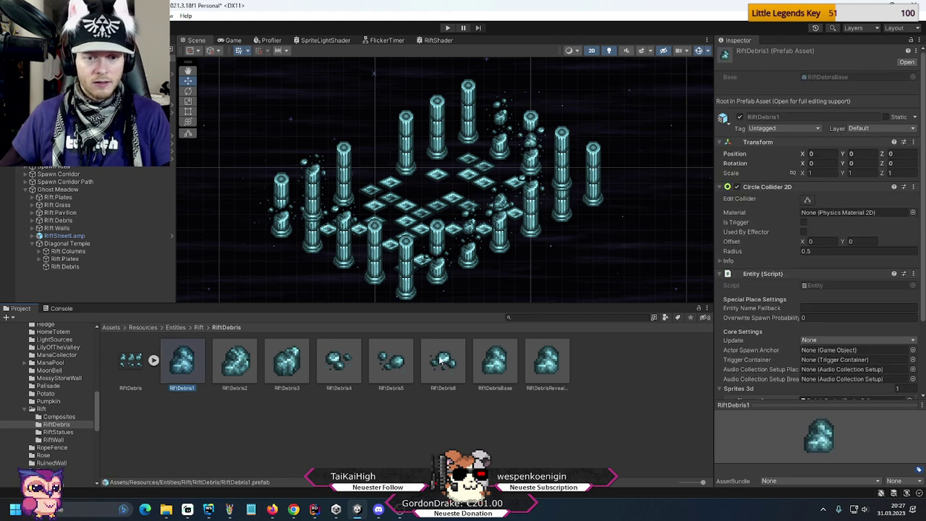
{"action": "left_click", "coordinate": [443, 359], "text": "shift"}
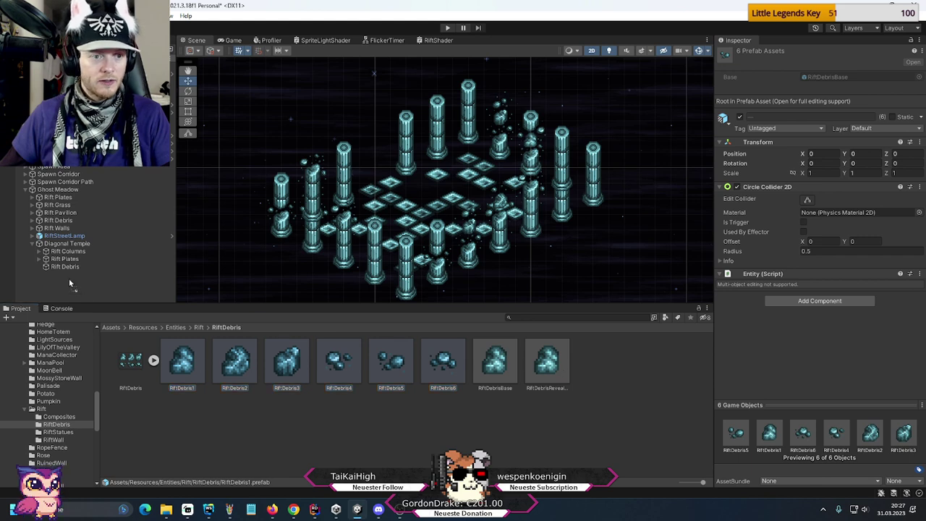
{"action": "left_click_drag", "start_coordinate": [69, 283], "coordinate": [65, 266]}
- Move the six debris pieces together to the temple's back-left side at X -0.5, Y 21.5
{"action": "middle_click_drag", "start_coordinate": [358, 270], "coordinate": [381, 243]}
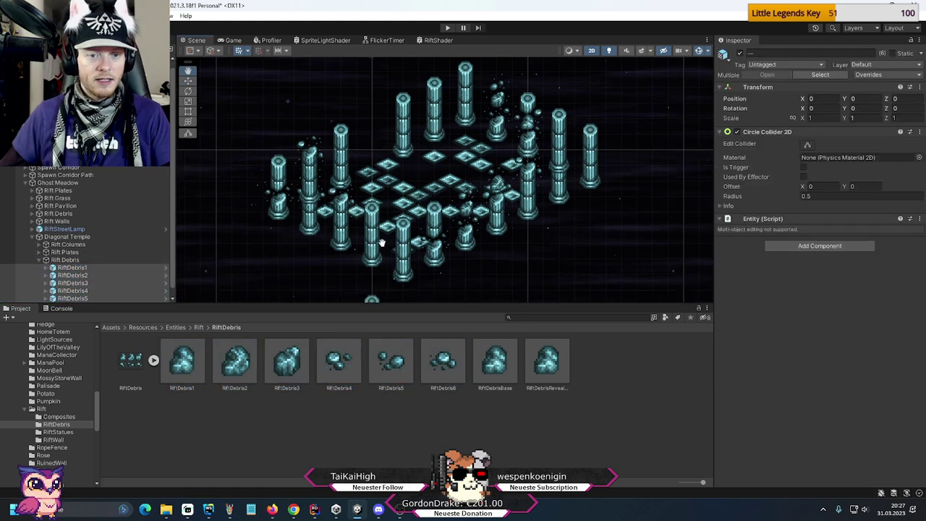
{"action": "key", "text": "f"}
{"action": "left_click_drag", "start_coordinate": [361, 280], "coordinate": [359, 120]}
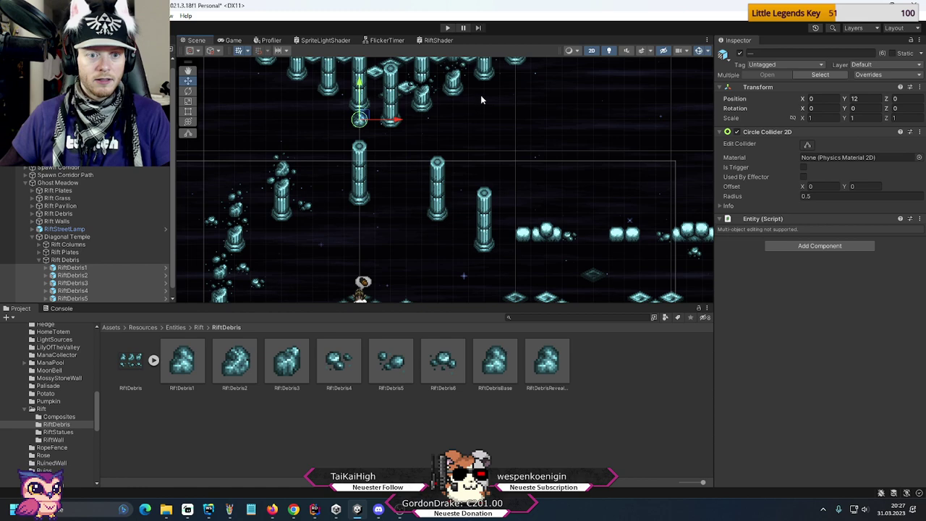
{"action": "middle_click_drag", "start_coordinate": [480, 94], "coordinate": [481, 256]}
{"action": "left_click_drag", "start_coordinate": [366, 286], "coordinate": [353, 139]}
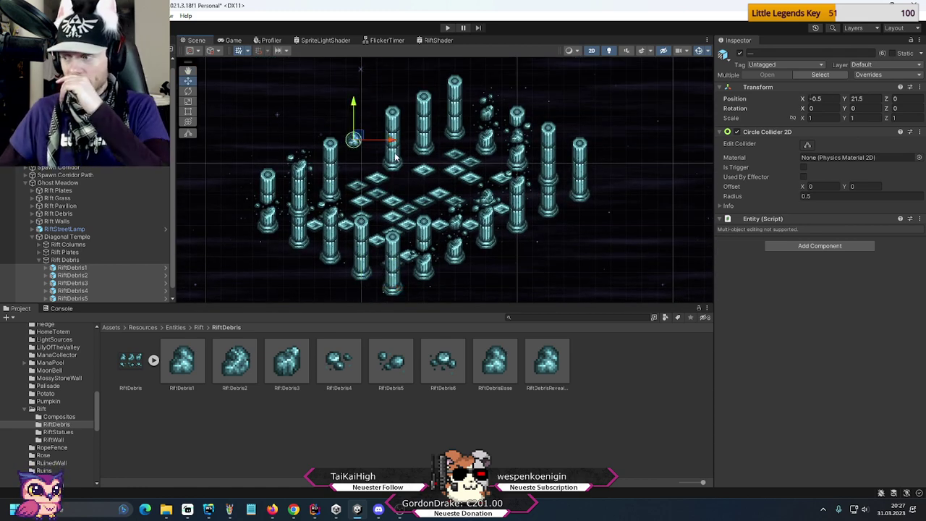
- Duplicate the RiftColumn01 at X 2, Y 20 twice, placing one copy diagonally behind it and the other at X -4, Y 19
{"action": "scroll", "coordinate": [395, 156], "scroll_direction": "up", "scroll_amount": 5}
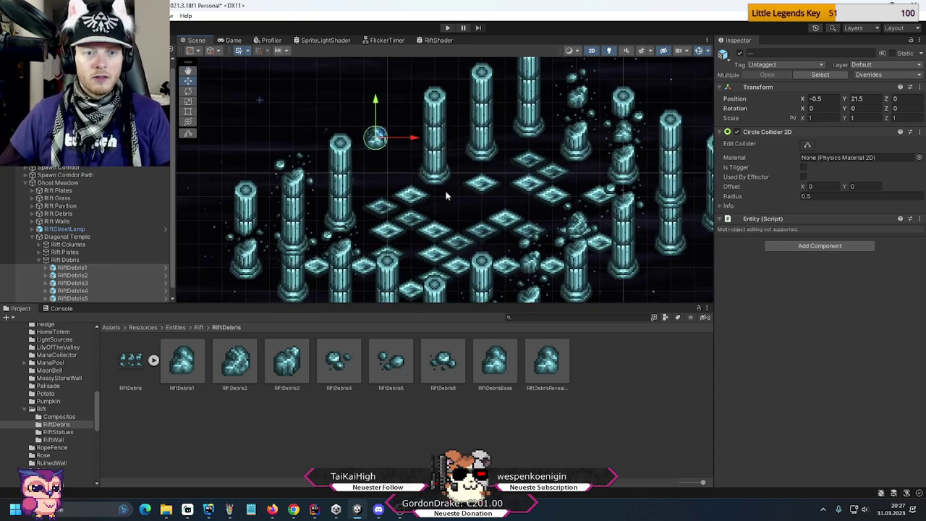
{"action": "scroll", "coordinate": [446, 195], "scroll_direction": "down", "scroll_amount": 2}
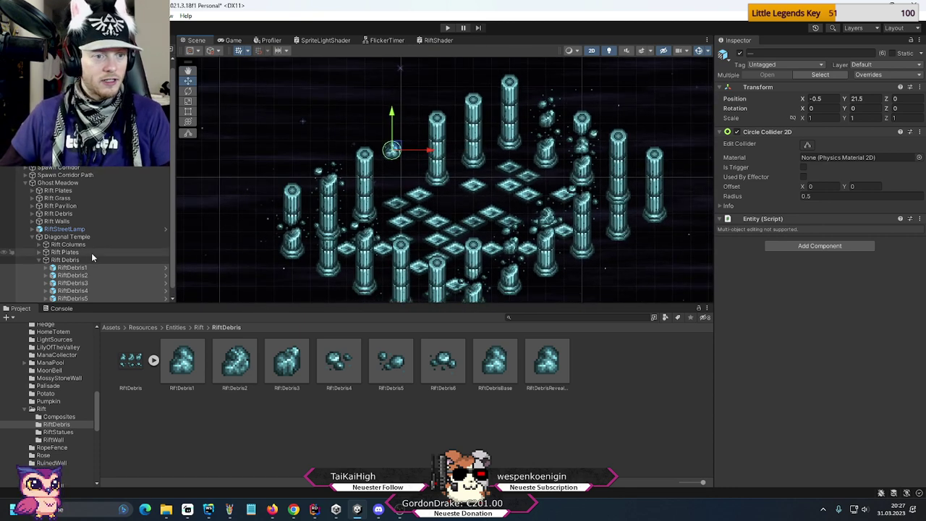
{"action": "left_click", "coordinate": [52, 245]}
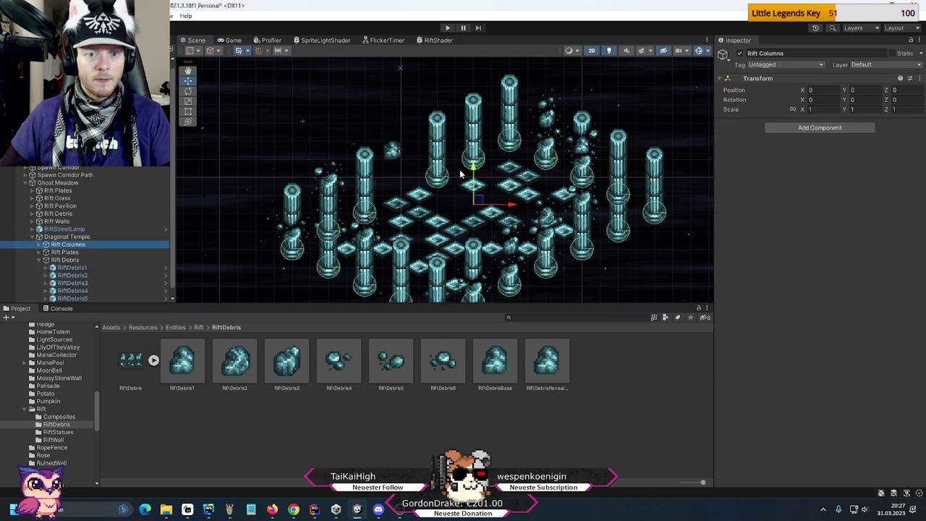
{"action": "left_click", "coordinate": [436, 141]}
{"action": "key", "text": "ctrl+d"}
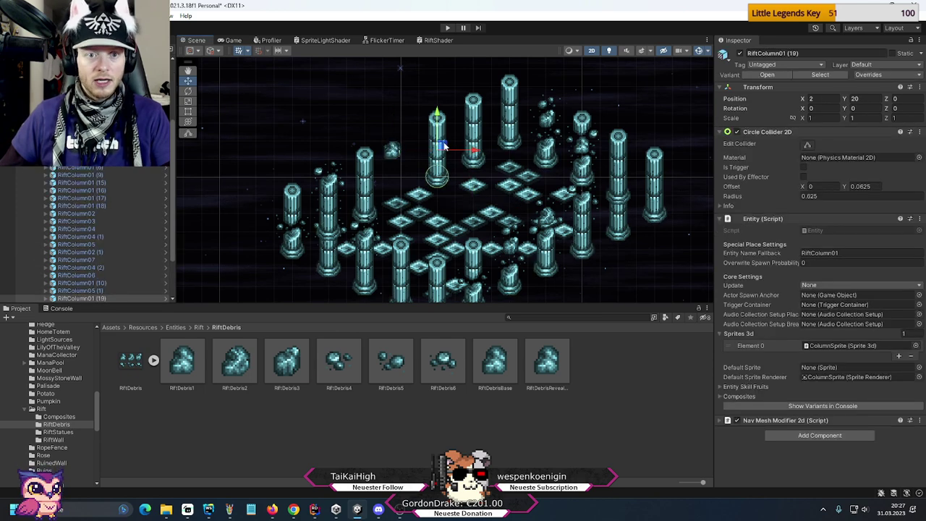
{"action": "left_click_drag", "start_coordinate": [441, 149], "coordinate": [332, 165]}
{"action": "key", "text": "ctrl+d"}
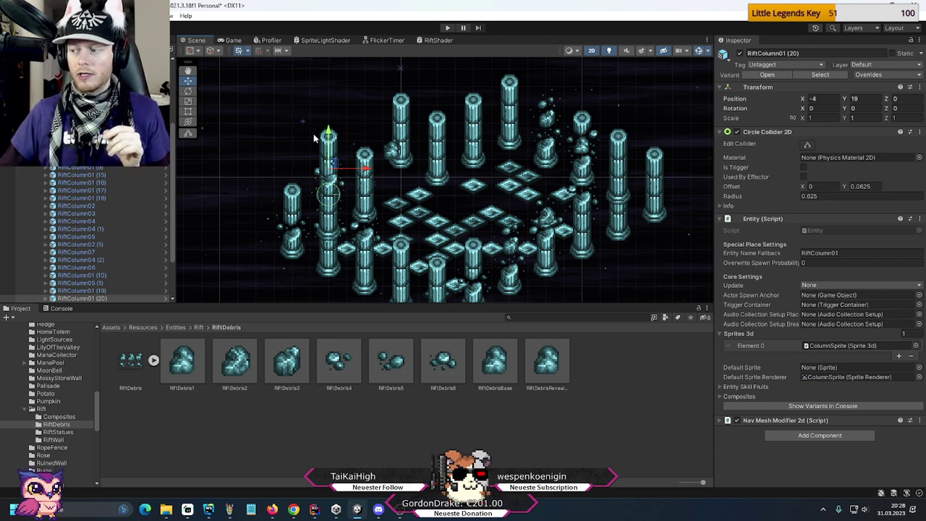
- Duplicate the RiftPlateDarker at the floor's left edge and place the copy at X -1.25, Y 19
{"action": "left_click", "coordinate": [400, 209]}
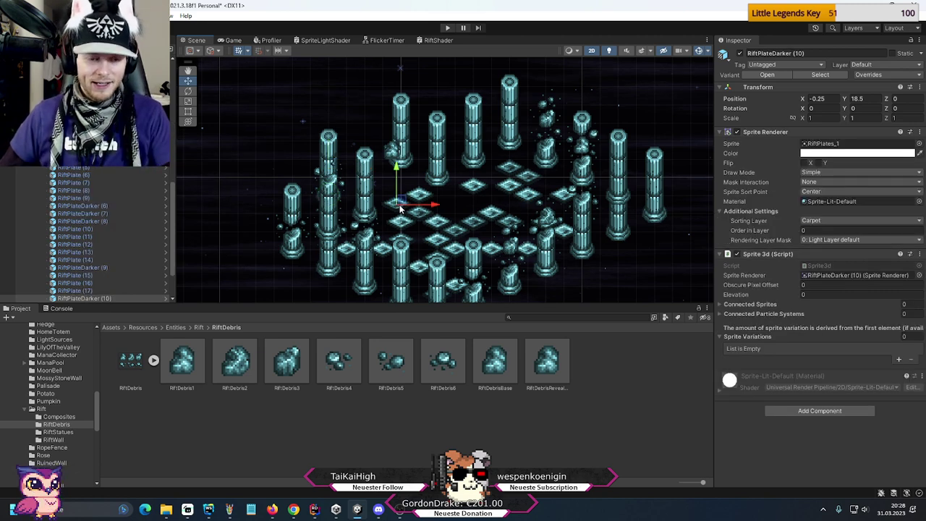
{"action": "key", "text": "ctrl+d"}
{"action": "mouse_move", "coordinate": [399, 201]}
{"action": "left_mouse_down"}
{"action": "mouse_move", "coordinate": [378, 193]}
{"action": "mouse_move", "coordinate": [382, 172]}
{"action": "mouse_move", "coordinate": [382, 193]}
{"action": "left_mouse_up"}
{"action": "scroll", "coordinate": [408, 210], "scroll_direction": "up", "scroll_amount": 5}
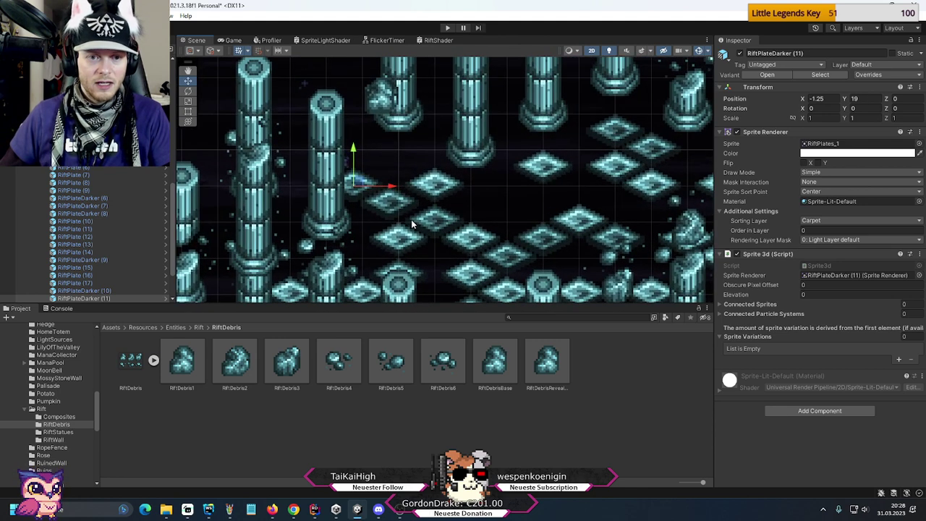
- Shift the two darker plates at the floor's back-left edge slightly right and move the outer one back one unit
{"action": "left_click", "coordinate": [403, 210]}
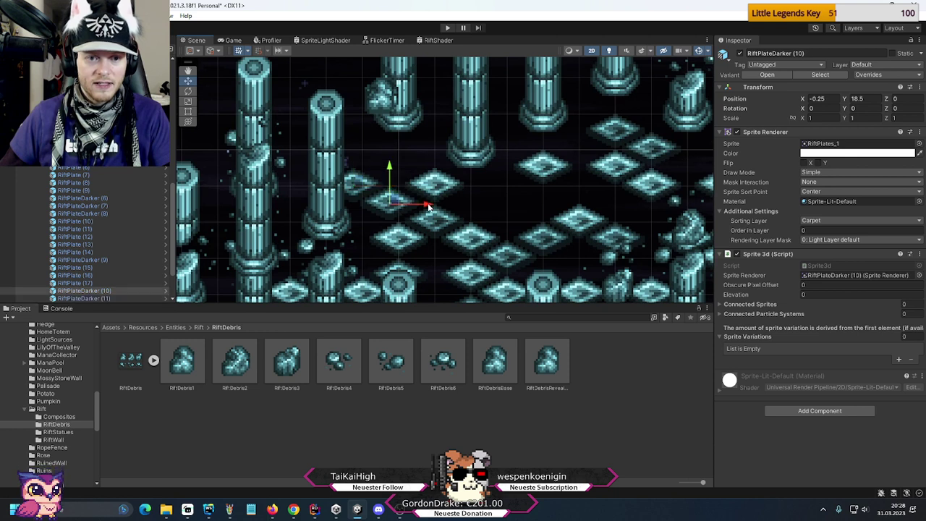
{"action": "left_click", "coordinate": [368, 184]}
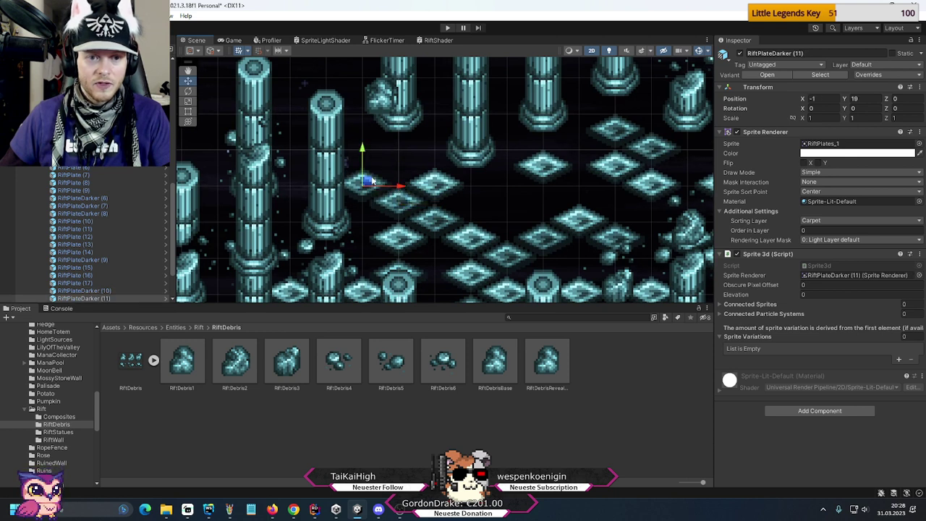
{"action": "left_click_drag", "start_coordinate": [365, 185], "coordinate": [365, 149]}
- Duplicate the RiftPlate at X 1, Y 19 and place the copy at X -3, Y 20
{"action": "left_click", "coordinate": [445, 192]}
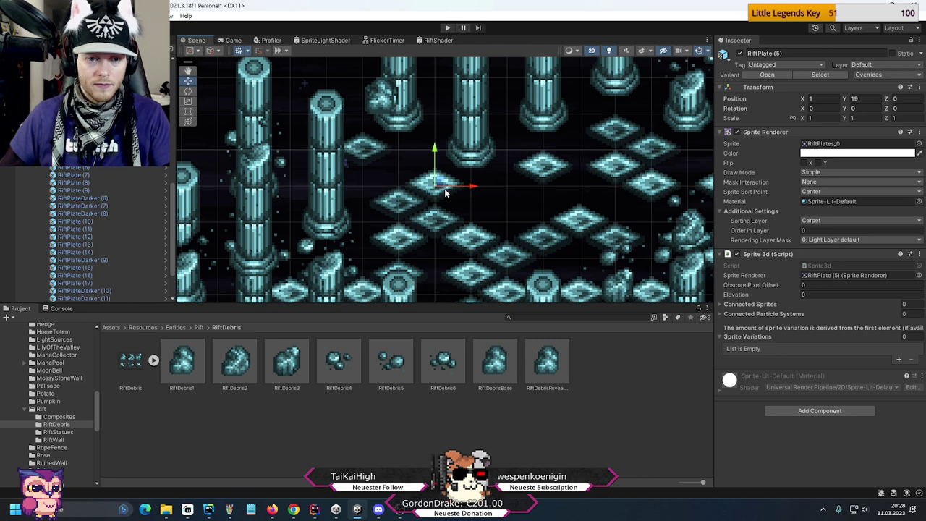
{"action": "key", "text": "ctrl+d"}
{"action": "left_click_drag", "start_coordinate": [477, 189], "coordinate": [404, 186]}
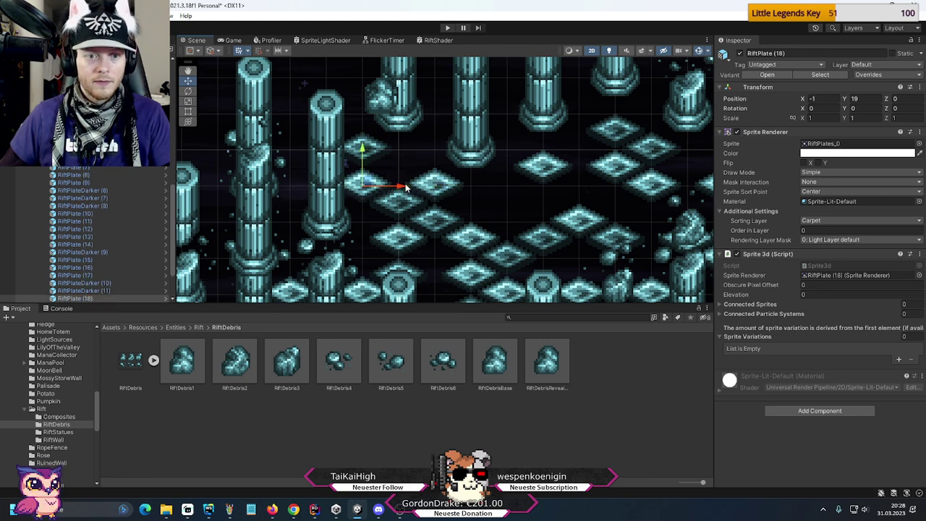
{"action": "middle_click_drag", "start_coordinate": [508, 224], "coordinate": [537, 242]}
{"action": "scroll", "coordinate": [537, 242], "scroll_direction": "down", "scroll_amount": 2}
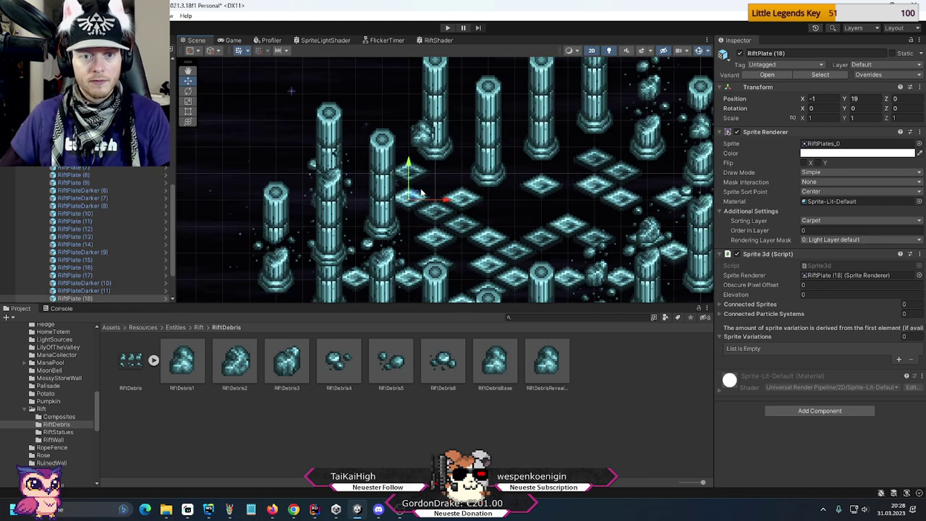
{"action": "left_click_drag", "start_coordinate": [420, 192], "coordinate": [365, 174]}
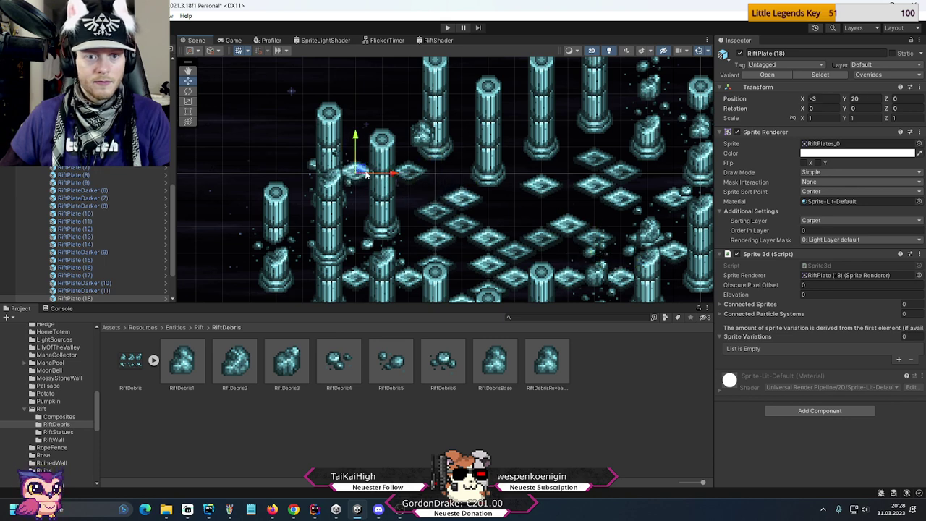
- Duplicate the RiftPlate at X -3, Y 20 and place the copy at X -2, Y 20.5
{"action": "scroll", "coordinate": [449, 200], "scroll_direction": "down", "scroll_amount": 2}
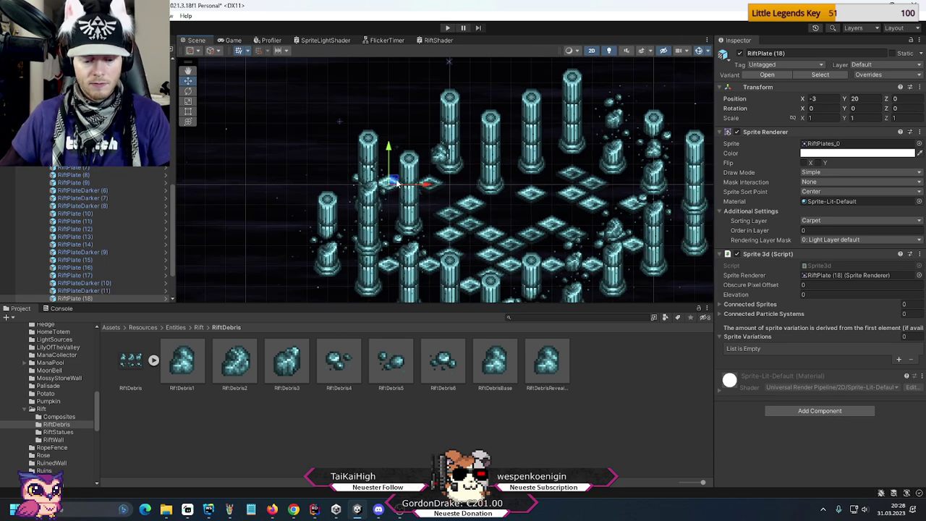
{"action": "key", "text": "ctrl+d"}
{"action": "left_click_drag", "start_coordinate": [408, 184], "coordinate": [424, 184]}
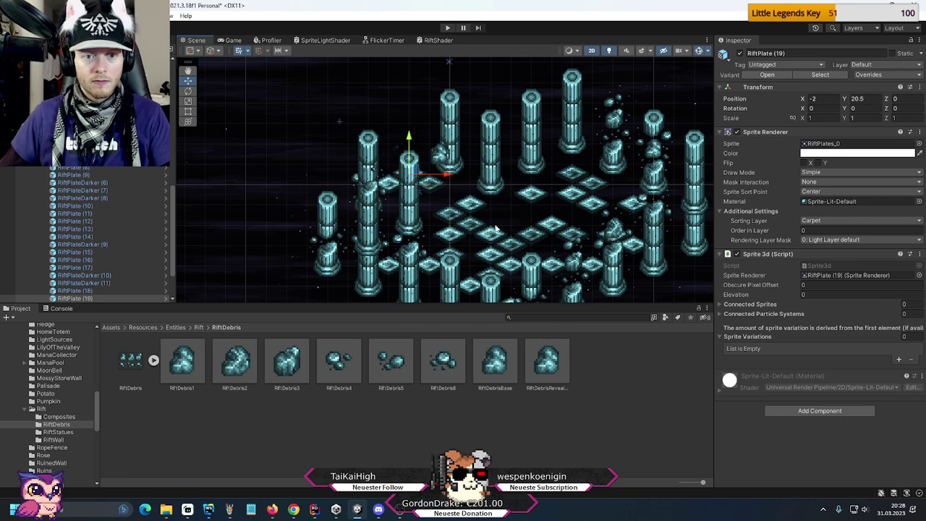
{"action": "scroll", "coordinate": [496, 228], "scroll_direction": "down", "scroll_amount": 2}
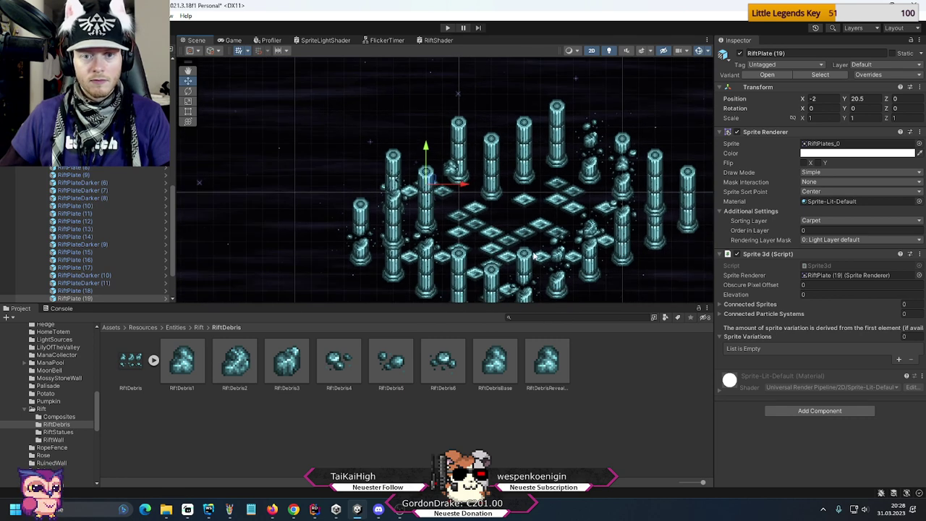
{"action": "left_click", "coordinate": [468, 199]}
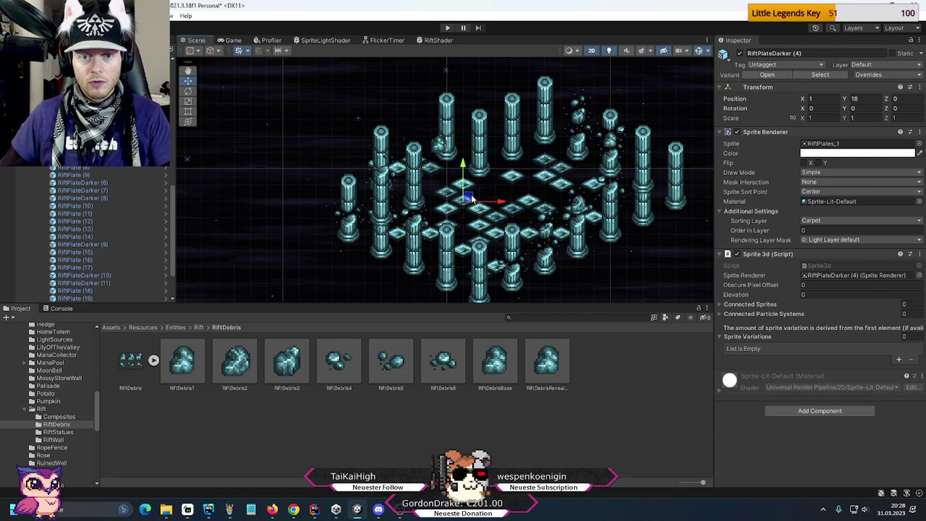
{"action": "left_click_drag", "start_coordinate": [471, 198], "coordinate": [486, 190]}
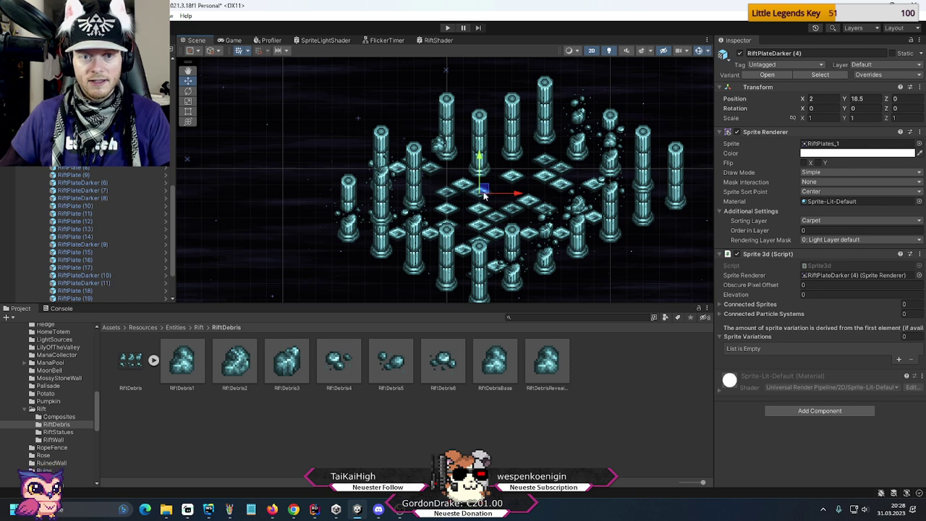
{"action": "left_click", "coordinate": [460, 191]}
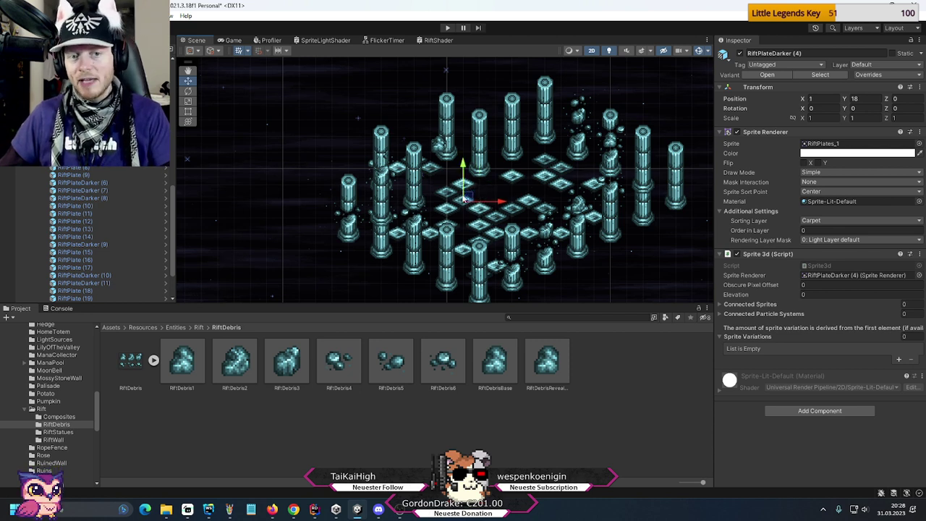
- Move RiftPlateDarker (10) to X -1, Y 19 and RiftPlate (5) to X 0, Y 18.5
{"action": "left_click", "coordinate": [444, 194]}
{"action": "mouse_move", "coordinate": [444, 194]}
{"action": "left_mouse_down"}
{"action": "mouse_move", "coordinate": [450, 188]}
{"action": "mouse_move", "coordinate": [433, 184]}
{"action": "left_mouse_up"}
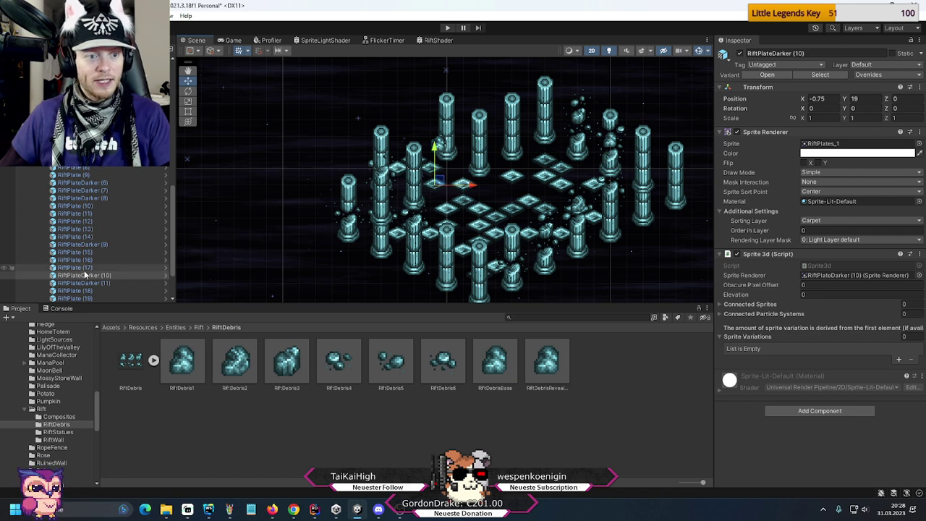
{"action": "left_click", "coordinate": [324, 138]}
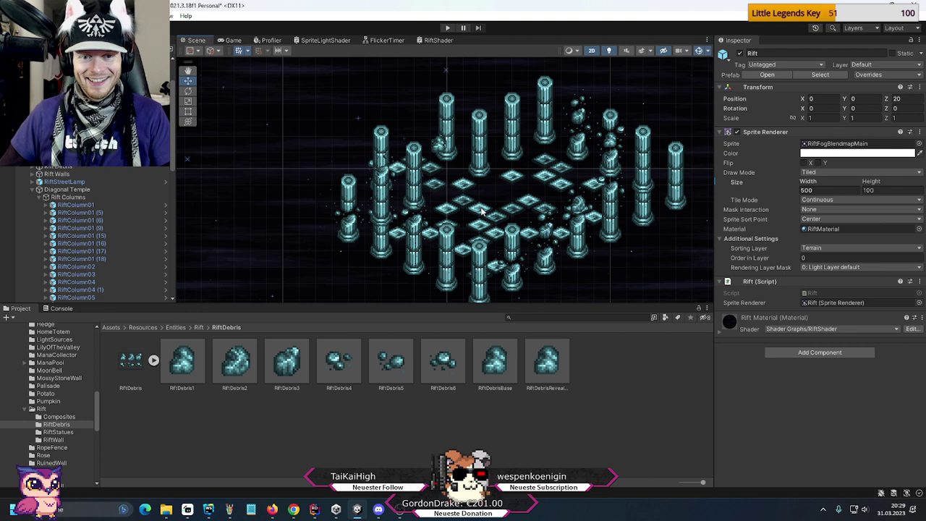
{"action": "left_click", "coordinate": [461, 190]}
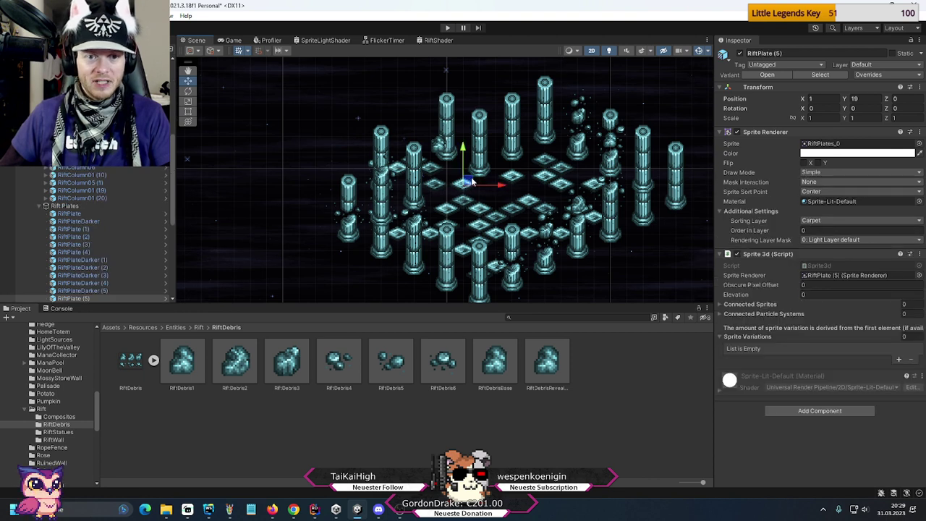
{"action": "left_click_drag", "start_coordinate": [463, 187], "coordinate": [455, 191]}
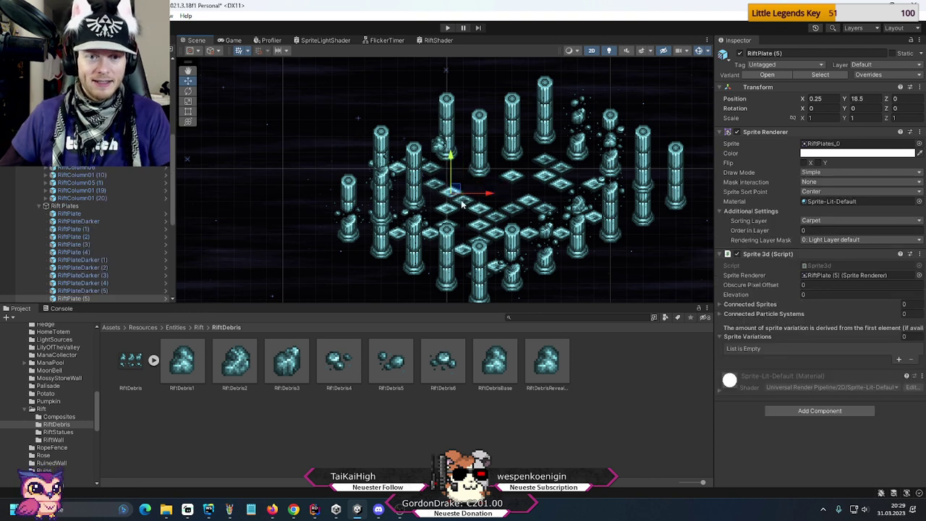
{"action": "left_click_drag", "start_coordinate": [487, 196], "coordinate": [471, 206]}
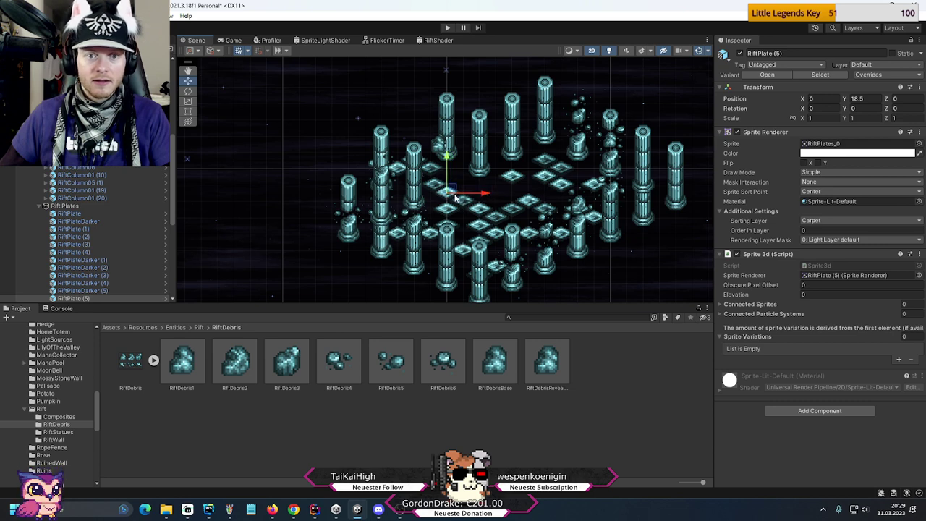
- Move RiftPlateDarker (4) to X 2, Y 18.5
{"action": "scroll", "coordinate": [467, 207], "scroll_direction": "up", "scroll_amount": 2}
{"action": "left_click", "coordinate": [463, 186]}
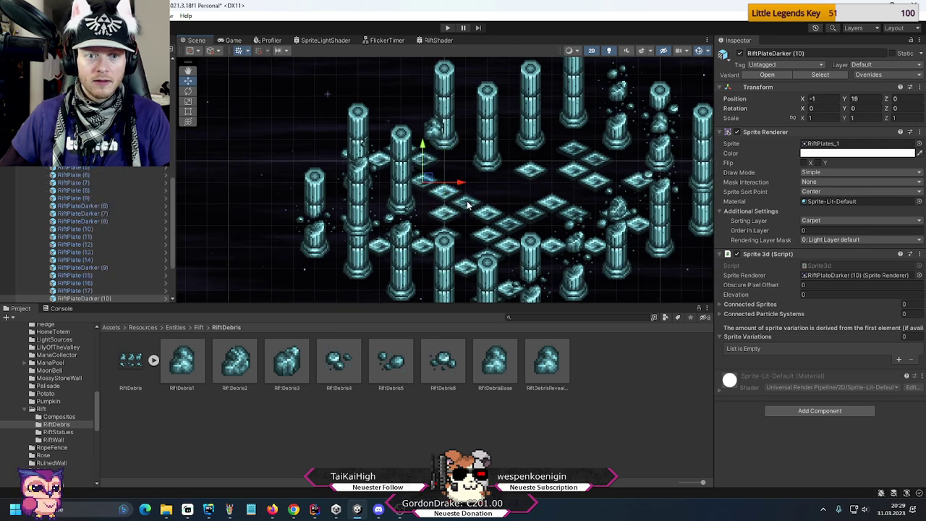
{"action": "left_click", "coordinate": [474, 202]}
{"action": "left_click_drag", "start_coordinate": [475, 200], "coordinate": [486, 190]}
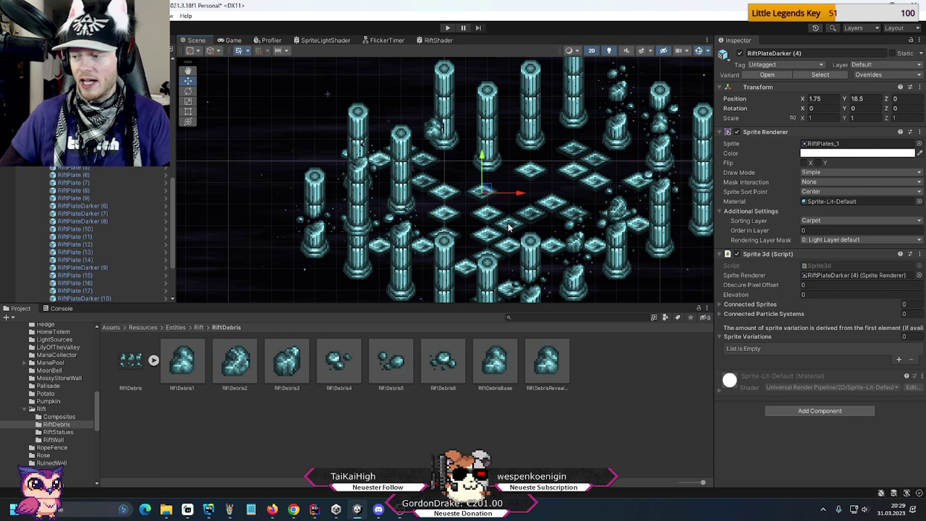
{"action": "scroll", "coordinate": [509, 226], "scroll_direction": "down", "scroll_amount": 3}
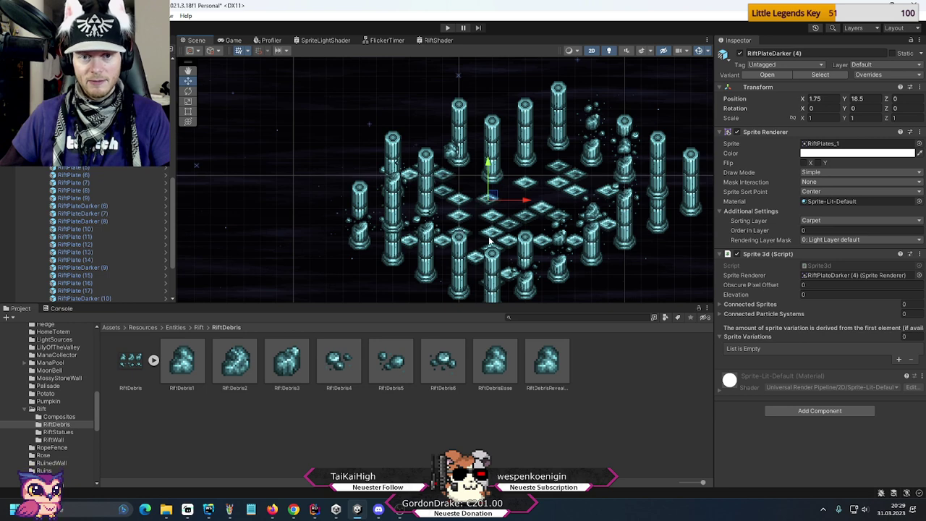
{"action": "left_click_drag", "start_coordinate": [512, 208], "coordinate": [516, 211]}
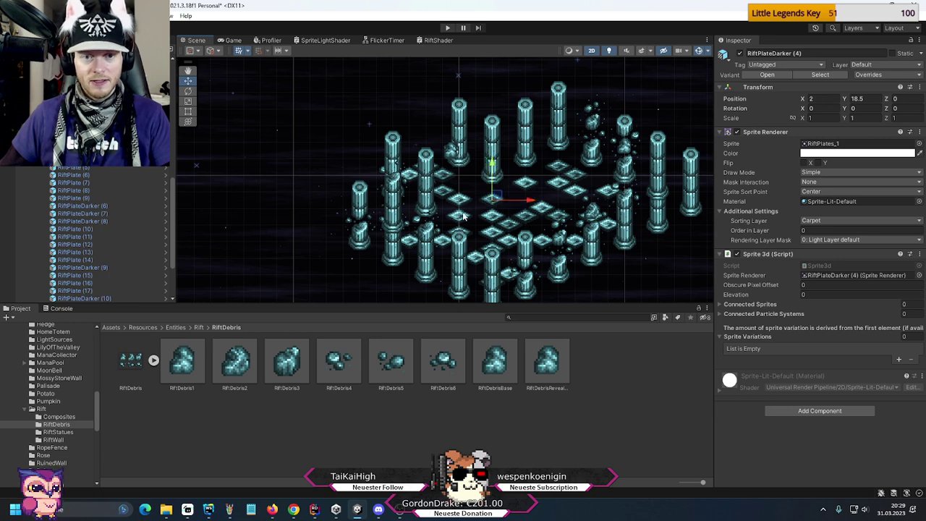
- Move RiftPlateDarker (5), behind the column at X 0, Y 13, to X -1, Y 17
{"action": "left_click", "coordinate": [457, 233]}
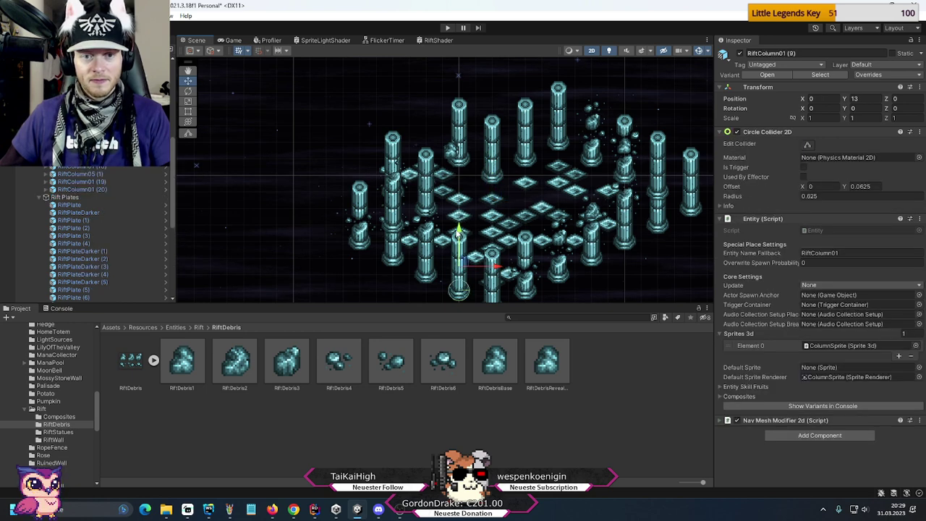
{"action": "left_click", "coordinate": [488, 239]}
{"action": "left_click", "coordinate": [472, 236]}
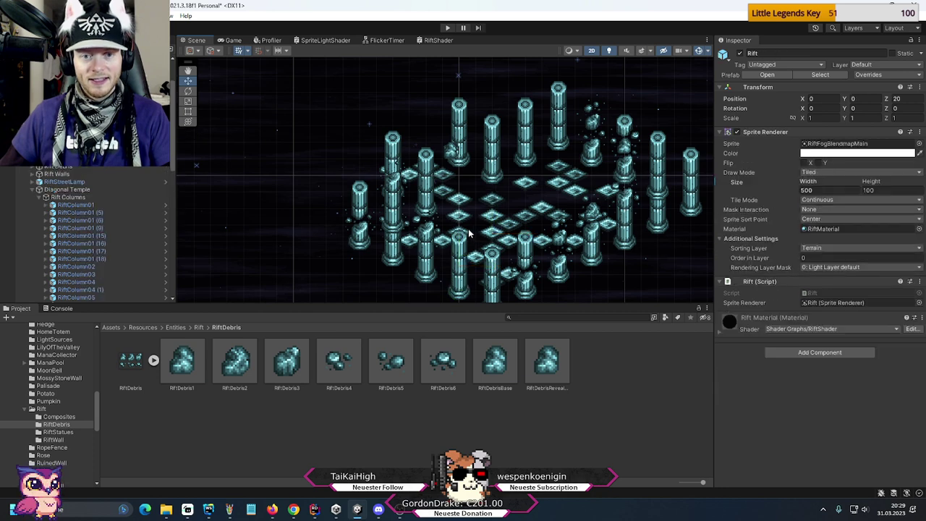
{"action": "left_click", "coordinate": [471, 235]}
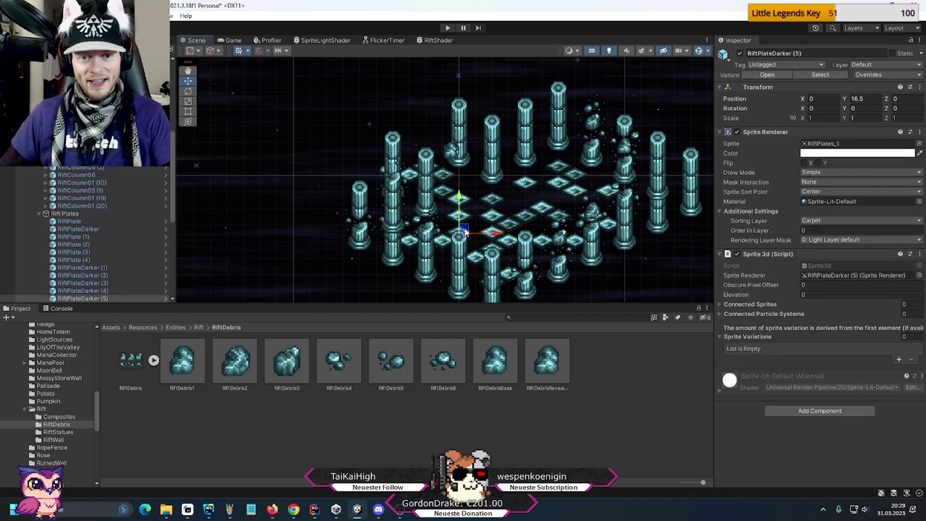
{"action": "left_click_drag", "start_coordinate": [464, 229], "coordinate": [445, 221]}
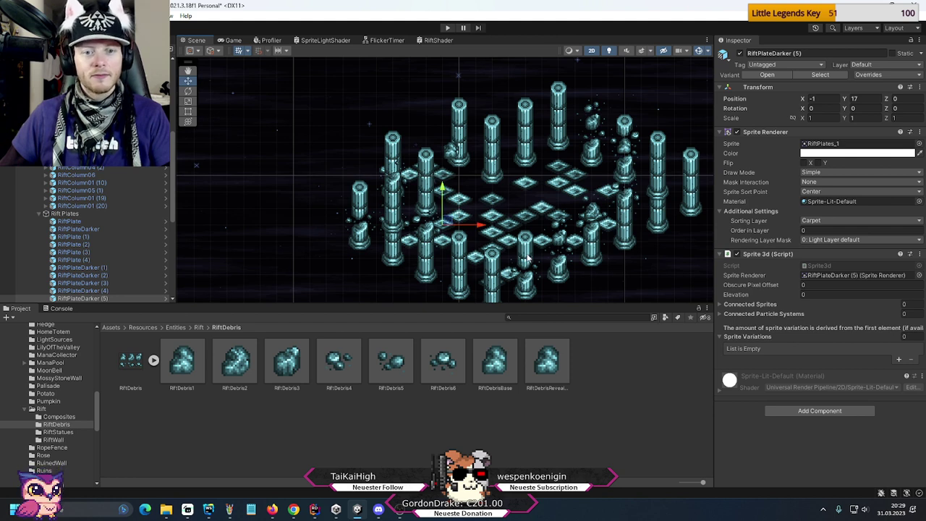
- Move the unnumbered RiftPlateDarker to X 1, Y 16 and RiftPlateDarker (1) to X 4, Y 16.5
{"action": "left_click", "coordinate": [485, 248]}
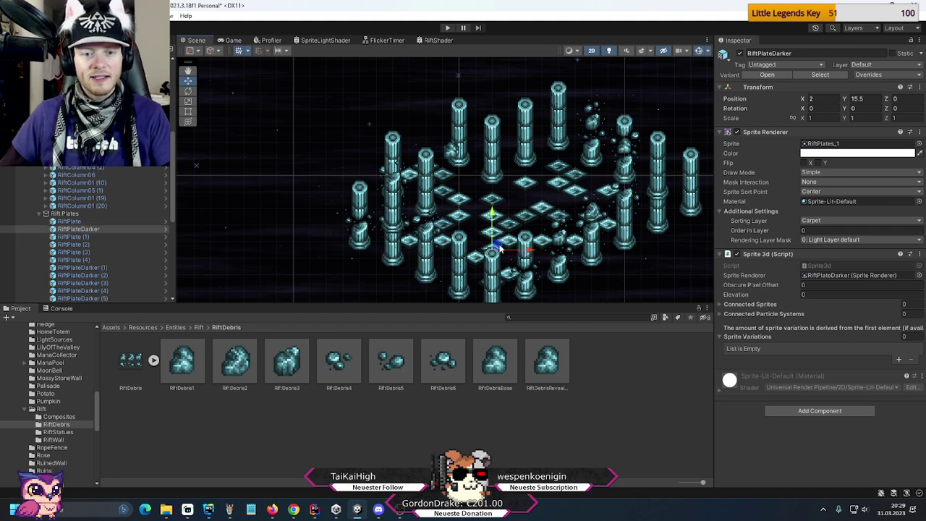
{"action": "left_click_drag", "start_coordinate": [497, 246], "coordinate": [476, 239]}
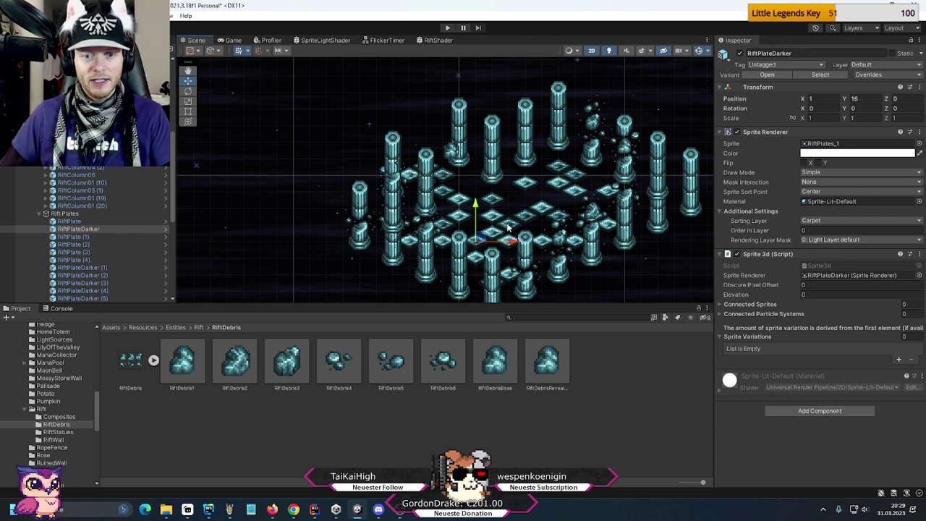
{"action": "left_click", "coordinate": [509, 227]}
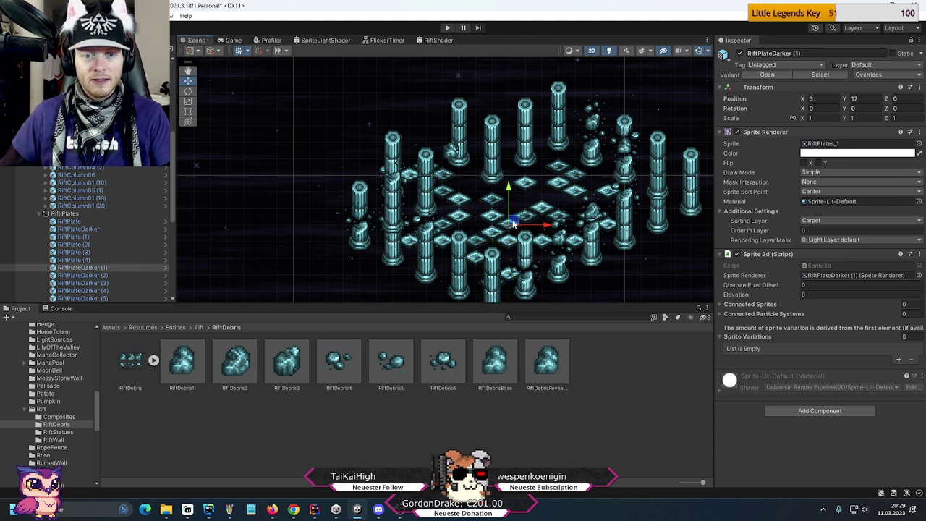
{"action": "left_click_drag", "start_coordinate": [512, 224], "coordinate": [530, 230]}
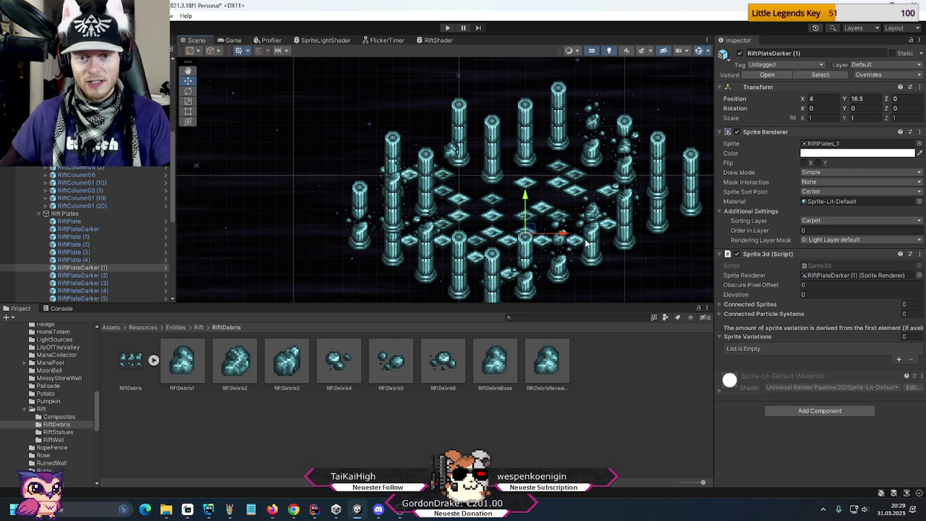
- Move RiftPlateDarker (2) to X 3, Y 18 and RiftPlateDarker (1) to X 4, Y 17.5
{"action": "left_click", "coordinate": [290, 161]}
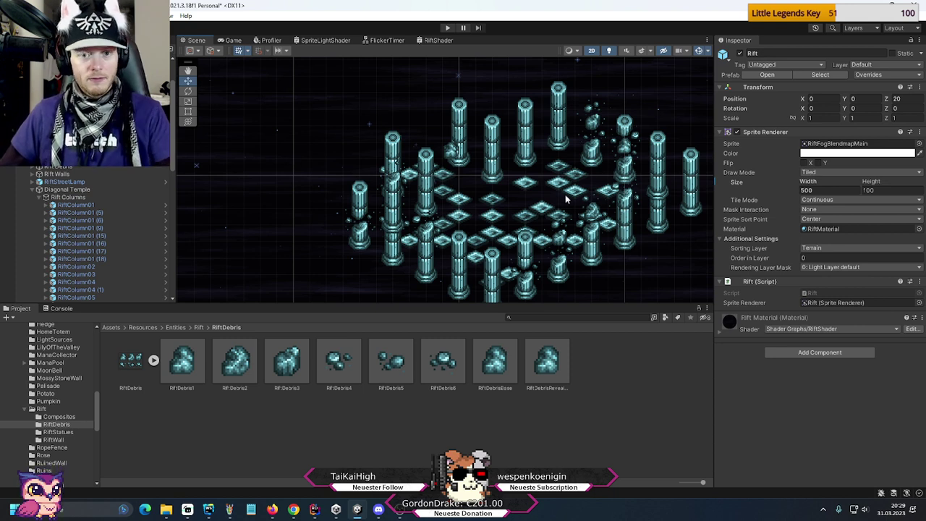
{"action": "left_click", "coordinate": [522, 215]}
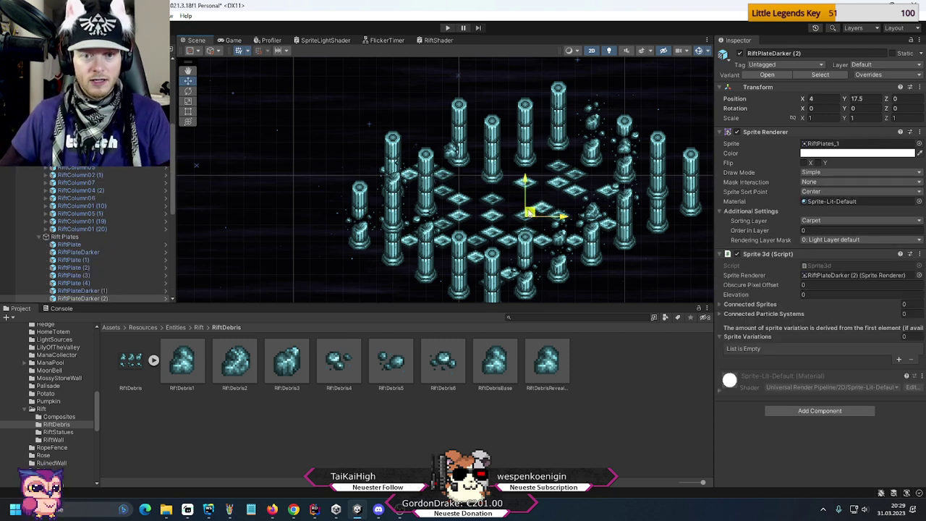
{"action": "left_click_drag", "start_coordinate": [528, 213], "coordinate": [535, 224]}
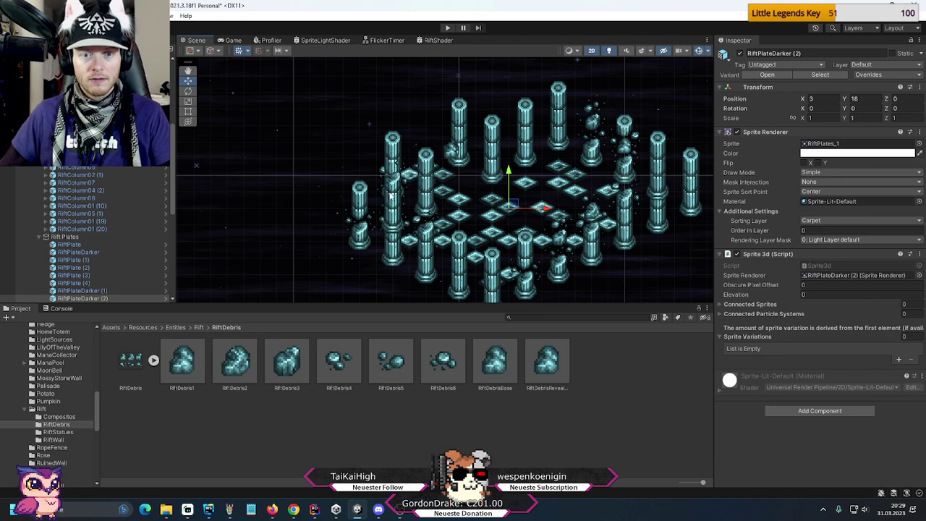
{"action": "left_click", "coordinate": [255, 153]}
{"action": "left_click", "coordinate": [523, 231]}
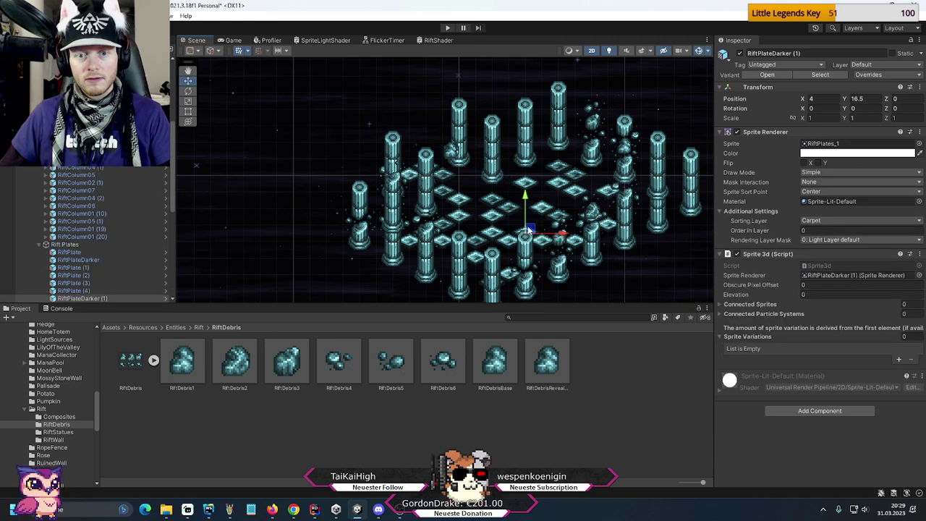
{"action": "left_click_drag", "start_coordinate": [528, 230], "coordinate": [528, 213]}
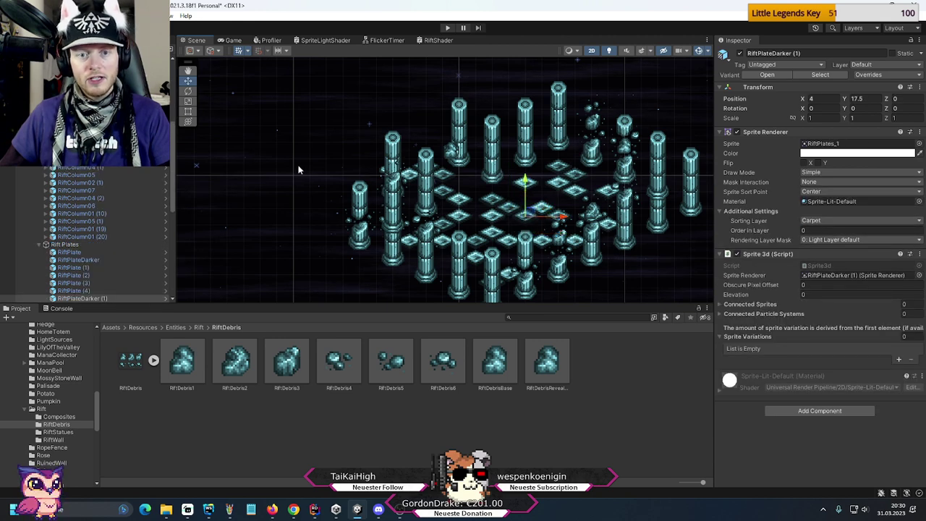
{"action": "left_click", "coordinate": [539, 217]}
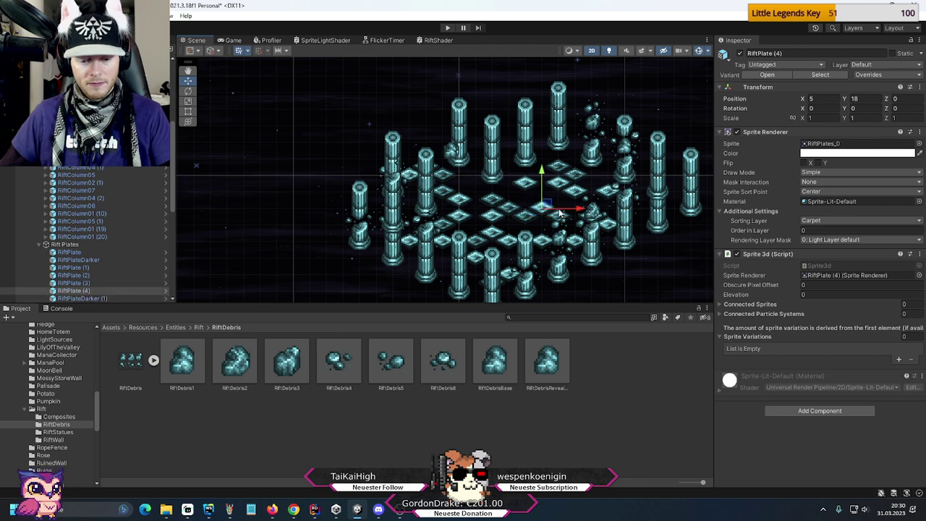
{"action": "left_click_drag", "start_coordinate": [533, 218], "coordinate": [533, 226]}
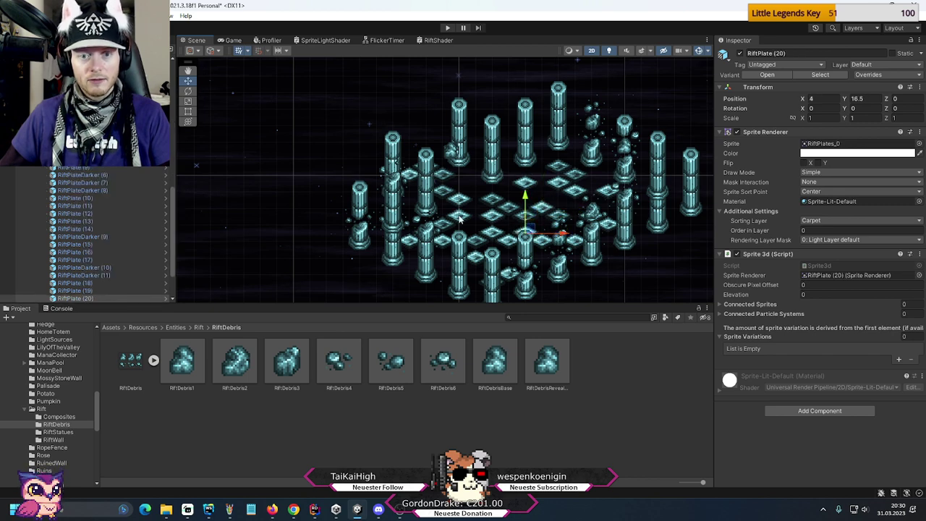
{"action": "left_click", "coordinate": [307, 148]}
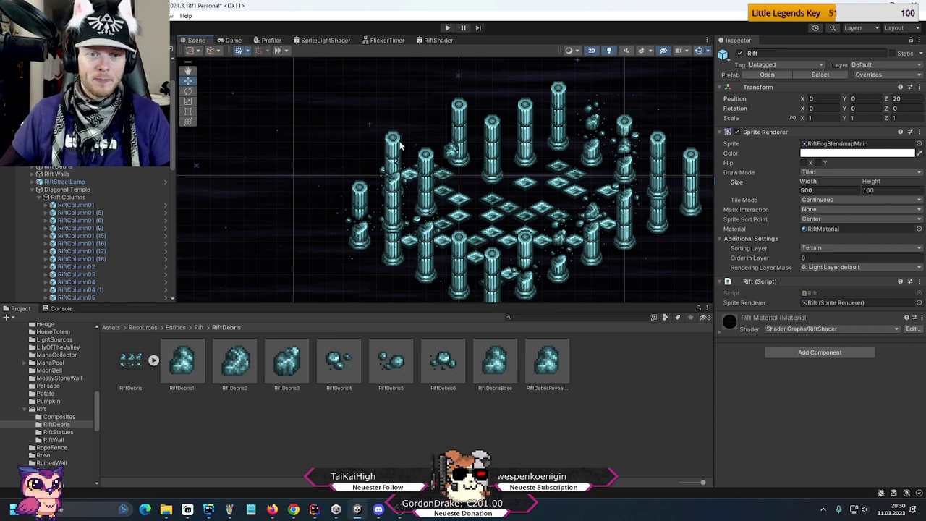
- Collapse the Diagonal Temple's column and plate groups and move its Rift Debris group to X -1, Y 1
{"action": "left_click", "coordinate": [41, 197]}
{"action": "left_click", "coordinate": [41, 205]}
{"action": "left_click", "coordinate": [41, 206]}
{"action": "left_click", "coordinate": [41, 253]}
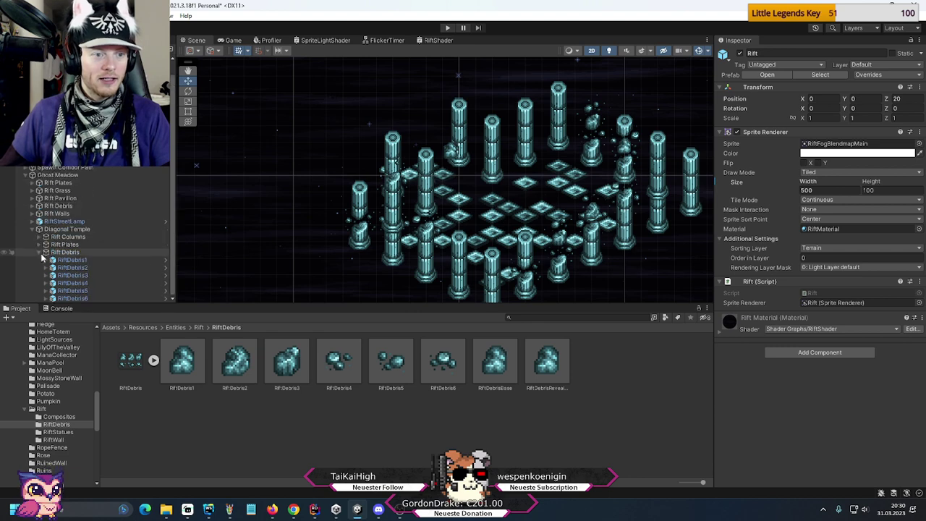
{"action": "double_click", "coordinate": [55, 252]}
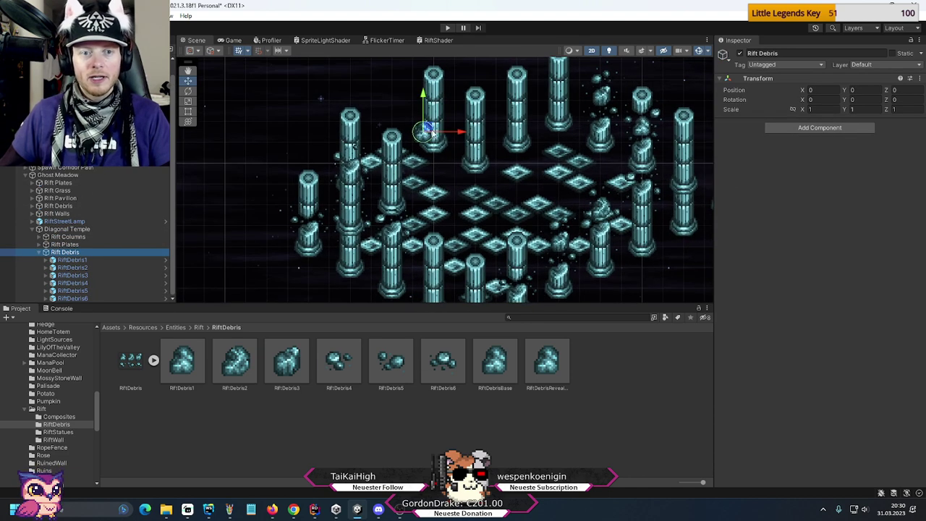
{"action": "left_click_drag", "start_coordinate": [428, 130], "coordinate": [402, 110]}
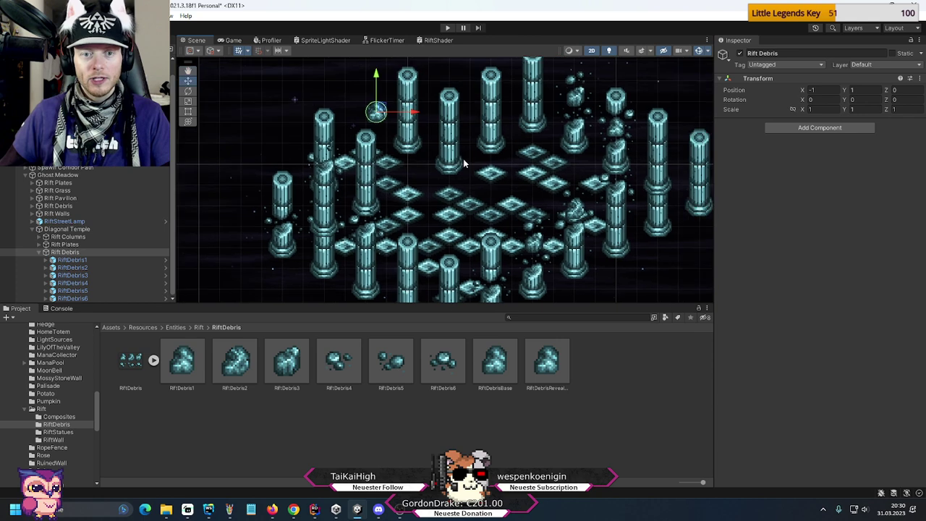
- Move RiftDebris1 to X 1.5, Y 18.5 and RiftDebris2 to X -4.5, Y 13.5
{"action": "left_click", "coordinate": [413, 130]}
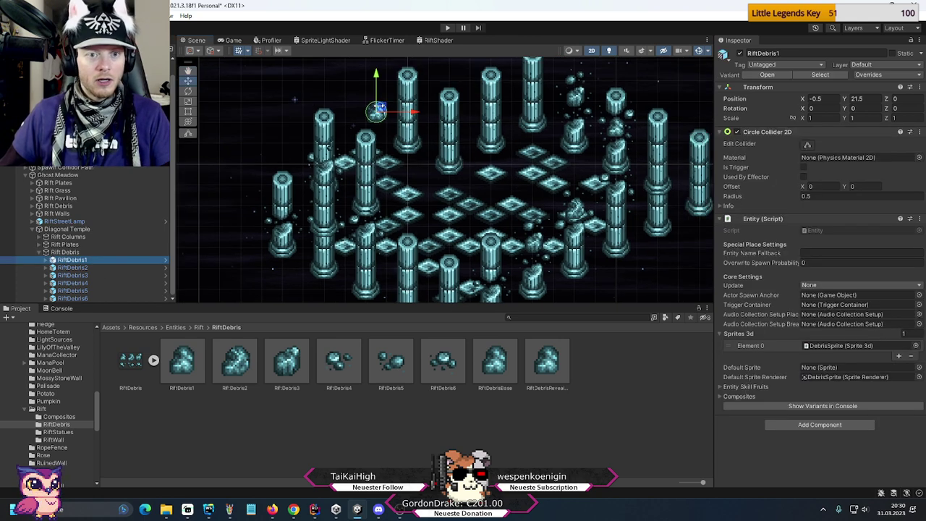
{"action": "left_click_drag", "start_coordinate": [377, 109], "coordinate": [421, 171]}
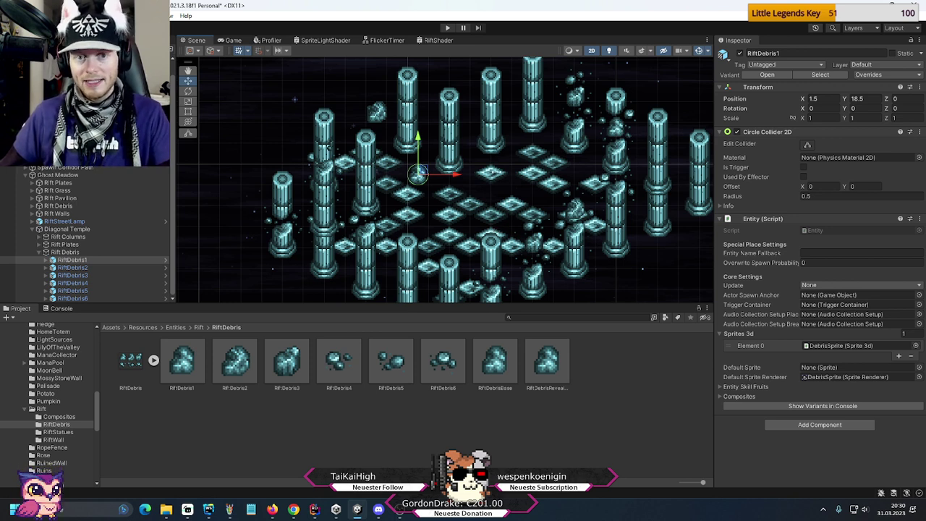
{"action": "left_click", "coordinate": [72, 268]}
{"action": "left_click_drag", "start_coordinate": [376, 110], "coordinate": [589, 171]}
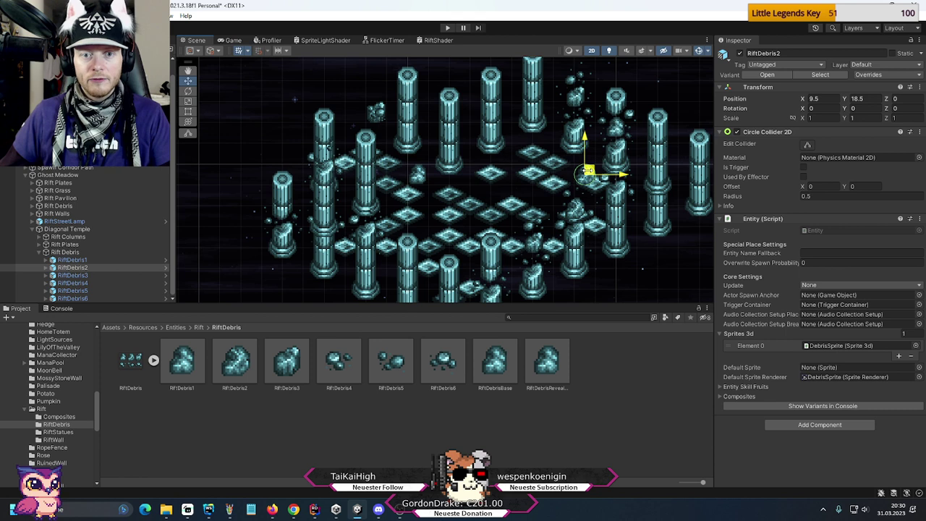
{"action": "left_click_drag", "start_coordinate": [588, 171], "coordinate": [569, 105]}
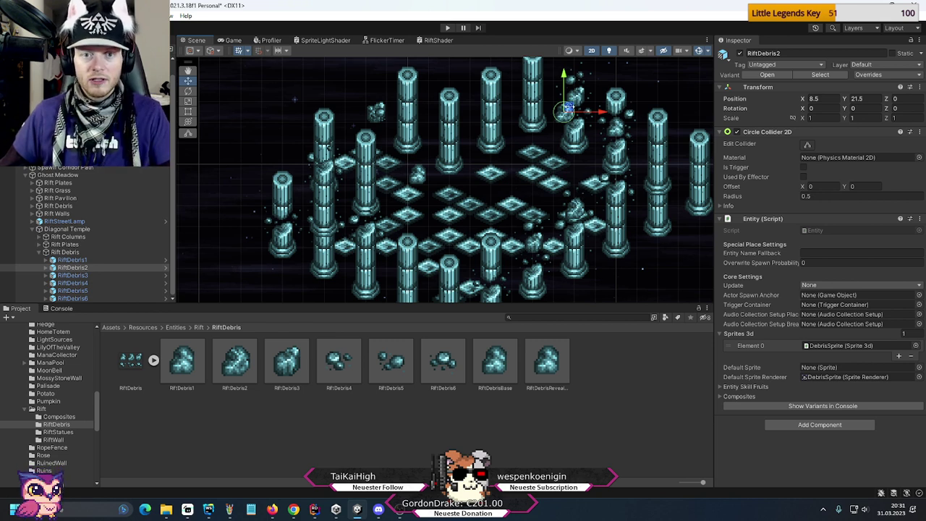
{"action": "left_click_drag", "start_coordinate": [564, 113], "coordinate": [293, 277]}
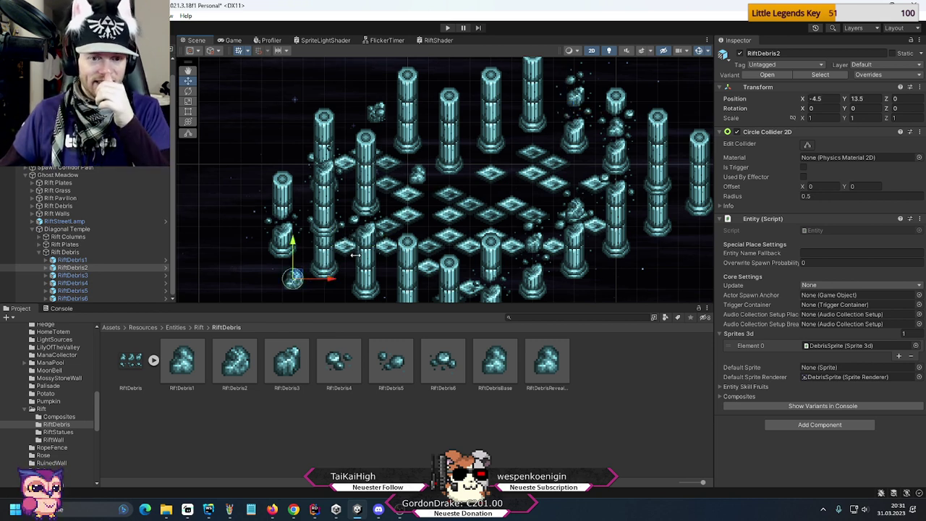
- Move RiftDebris3 to X 6.5, Y 11.5, outside the temple's front columns
{"action": "left_click", "coordinate": [80, 275]}
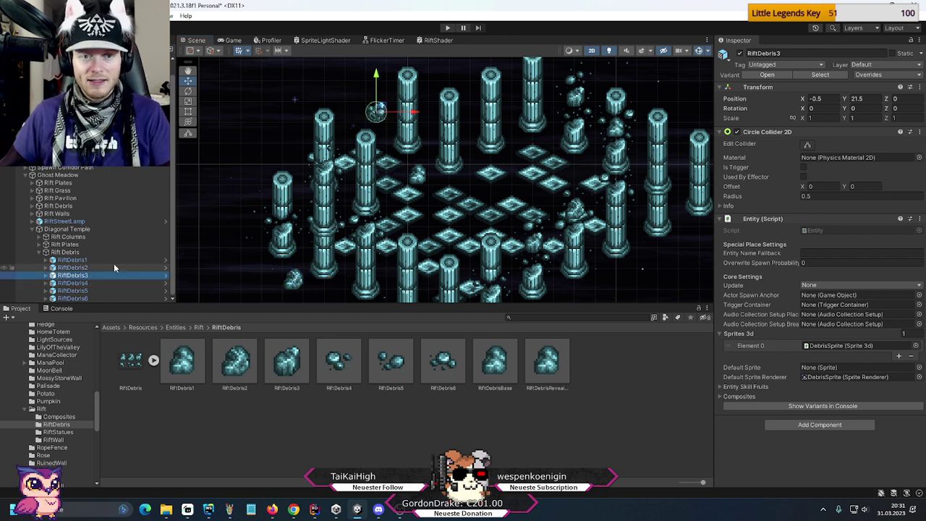
{"action": "left_click_drag", "start_coordinate": [377, 112], "coordinate": [572, 259]}
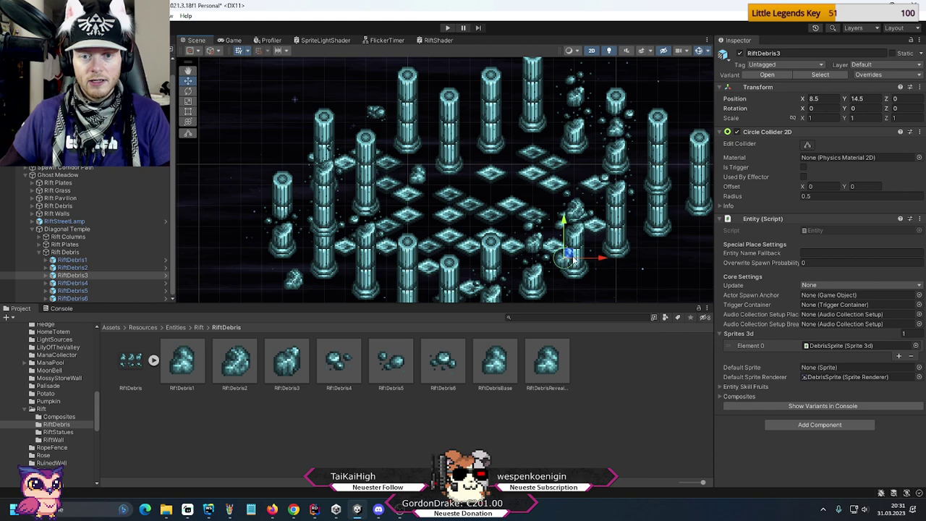
{"action": "middle_click_drag", "start_coordinate": [571, 259], "coordinate": [582, 173]}
{"action": "left_click_drag", "start_coordinate": [583, 173], "coordinate": [537, 235]}
{"action": "middle_click_drag", "start_coordinate": [477, 143], "coordinate": [477, 237]}
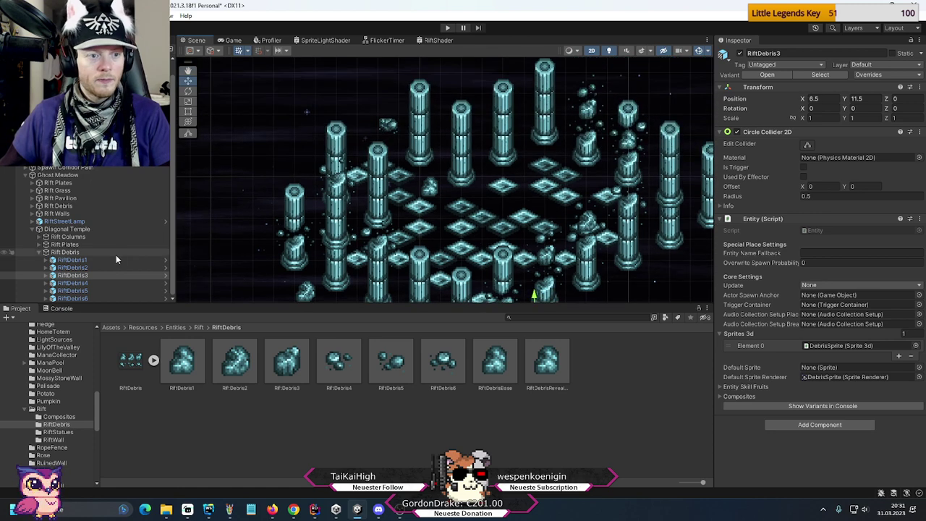
- Move RiftDebris4 to X 9.5, Y 18.5 and RiftDebris5 to X -6.5, Y 15.5
{"action": "left_click", "coordinate": [72, 283]}
{"action": "left_click_drag", "start_coordinate": [390, 125], "coordinate": [600, 186]}
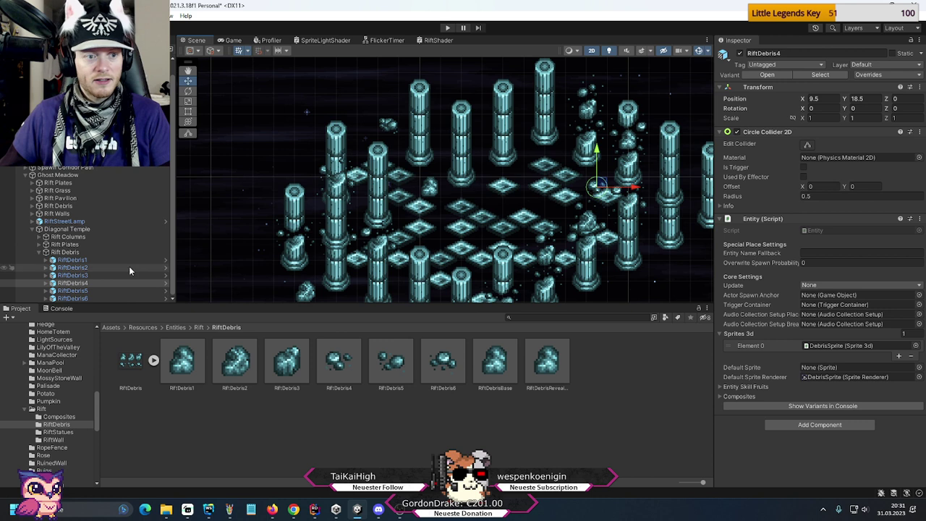
{"action": "left_click", "coordinate": [73, 290]}
{"action": "left_click_drag", "start_coordinate": [394, 123], "coordinate": [267, 245]}
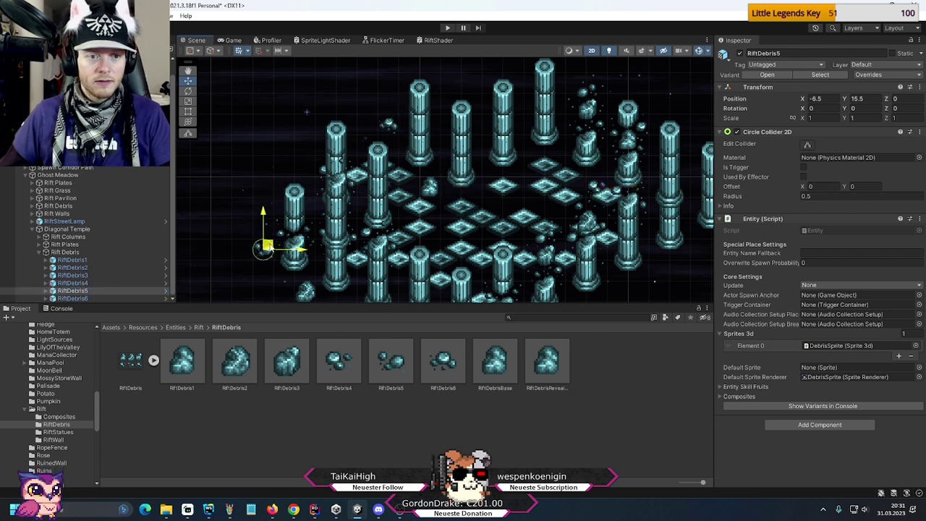
- Move RiftDebris6 to X -2.5, Y 12.5, in front of the temple's columns
{"action": "left_click", "coordinate": [73, 298]}
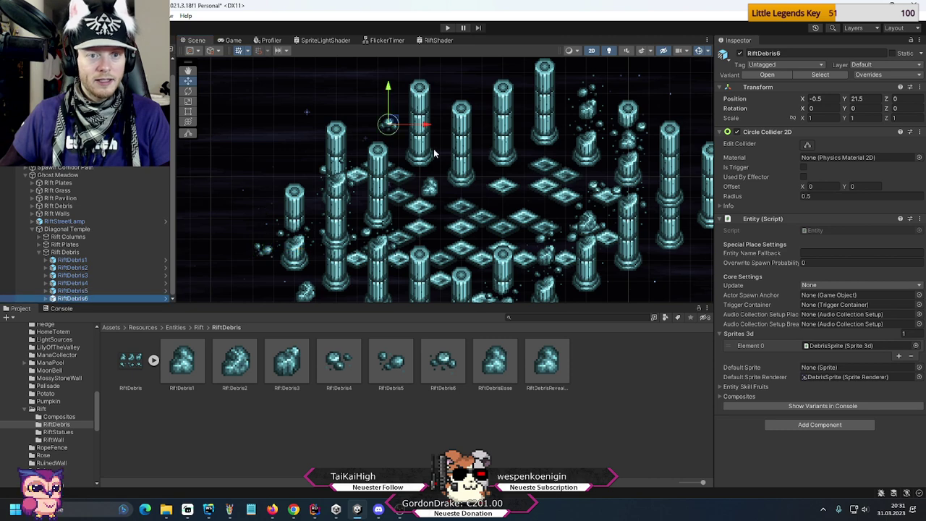
{"action": "left_click_drag", "start_coordinate": [391, 122], "coordinate": [384, 252]}
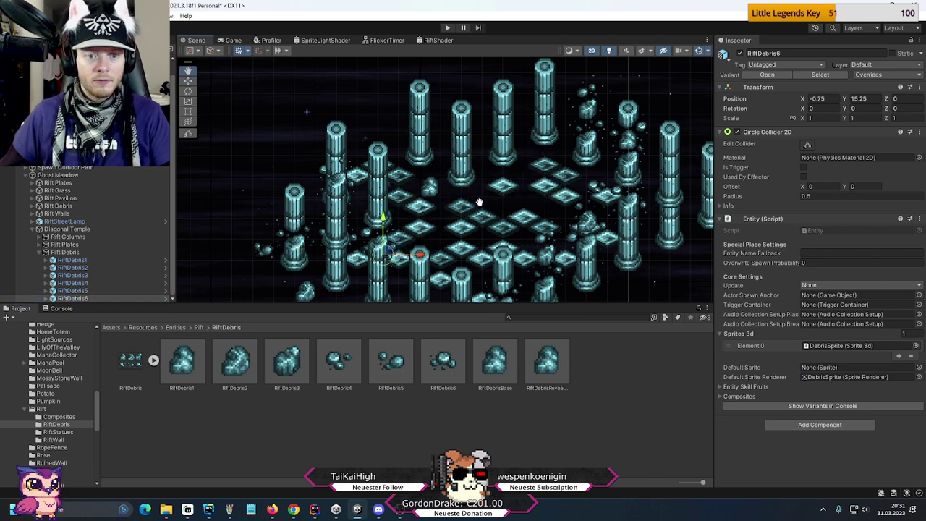
{"action": "middle_click_drag", "start_coordinate": [407, 242], "coordinate": [458, 156]}
{"action": "left_click_drag", "start_coordinate": [440, 162], "coordinate": [404, 219]}
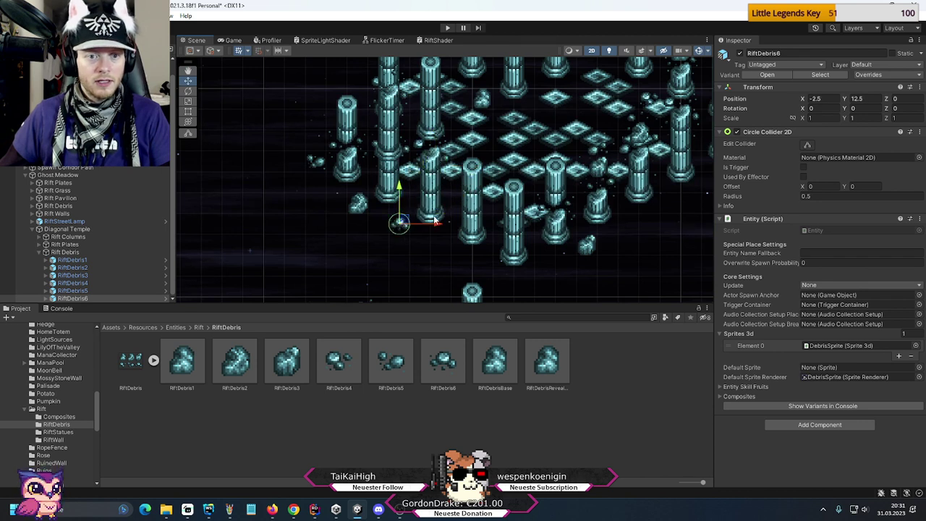
- Duplicate the three small debris objects RiftDebris4, RiftDebris5 and RiftDebris6
{"action": "left_click", "coordinate": [114, 283]}
{"action": "left_click", "coordinate": [101, 297], "text": "shift"}
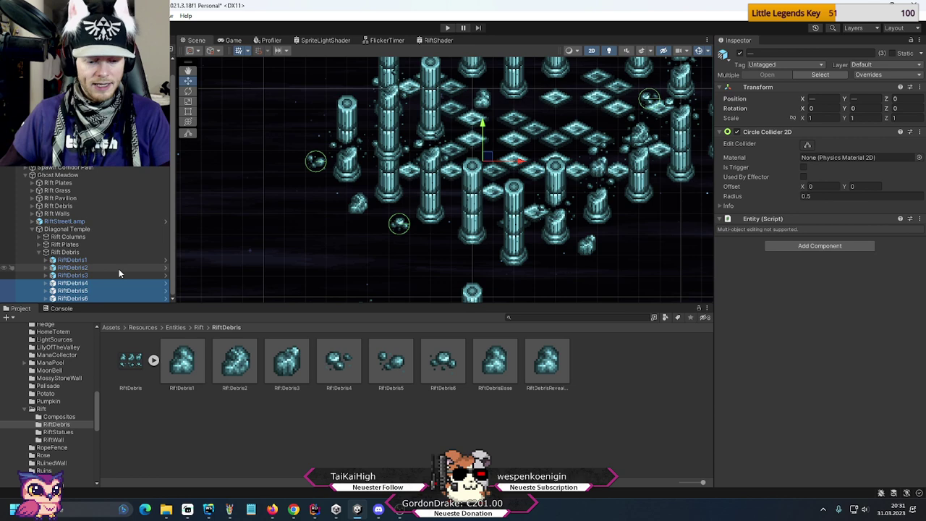
{"action": "key", "text": "ctrl+d"}
- Move RiftDebris5 (1) to X 10.5, Y 13.5 and RiftDebris4 (1) to X -5.5, Y 13.5
{"action": "double_click", "coordinate": [82, 285]}
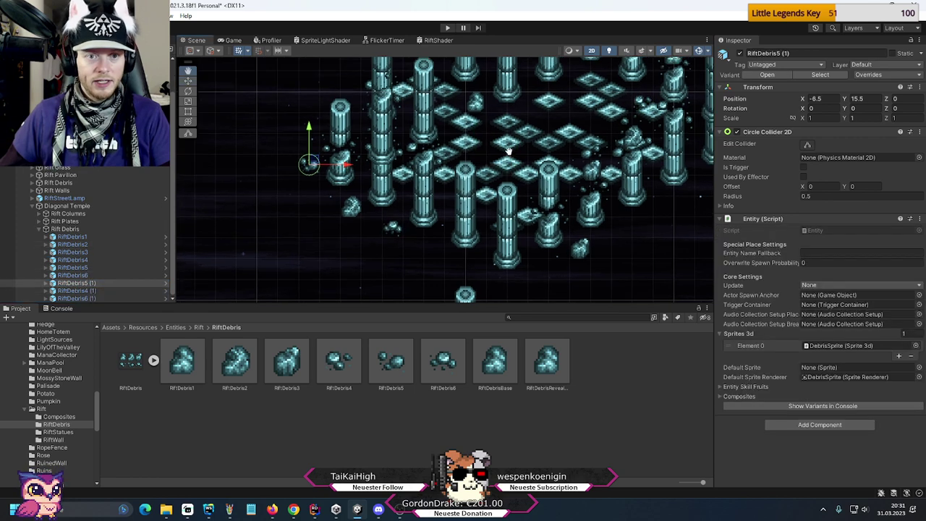
{"action": "left_click_drag", "start_coordinate": [257, 169], "coordinate": [635, 233]}
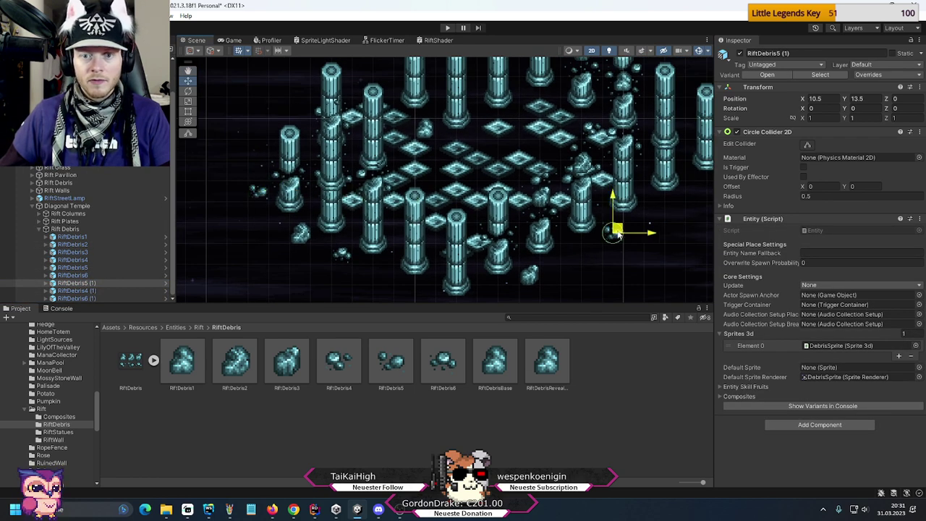
{"action": "left_click", "coordinate": [106, 290]}
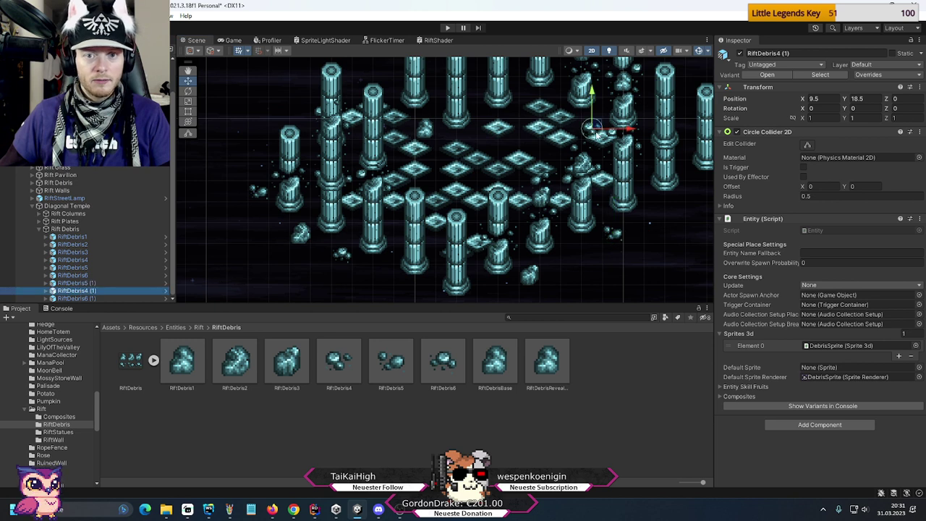
{"action": "left_click_drag", "start_coordinate": [595, 127], "coordinate": [282, 231]}
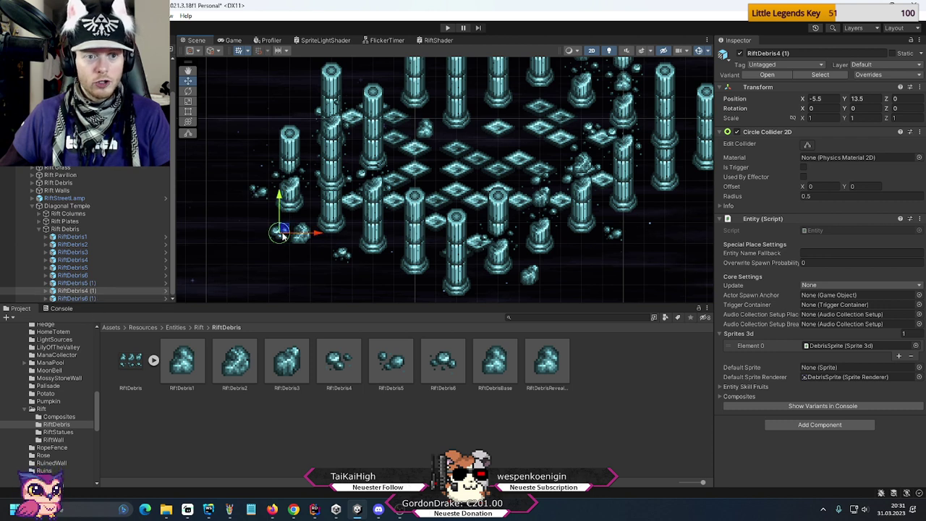
- Move RiftDebris6 (1) to X 8.5, Y 21.5, beside the broken column at the back of the temple
{"action": "left_click", "coordinate": [101, 298]}
{"action": "middle_click_drag", "start_coordinate": [480, 155], "coordinate": [430, 174]}
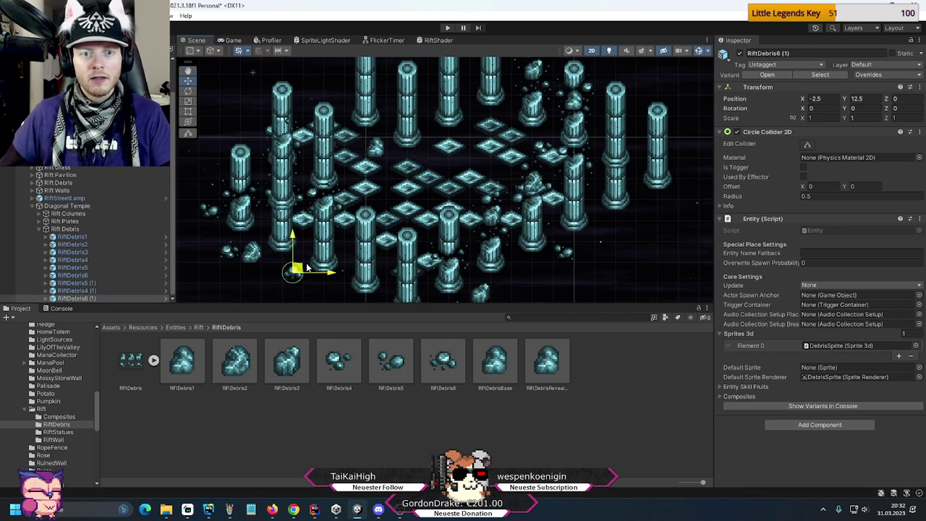
{"action": "left_click_drag", "start_coordinate": [297, 270], "coordinate": [547, 181]}
{"action": "middle_click_drag", "start_coordinate": [412, 99], "coordinate": [426, 173]}
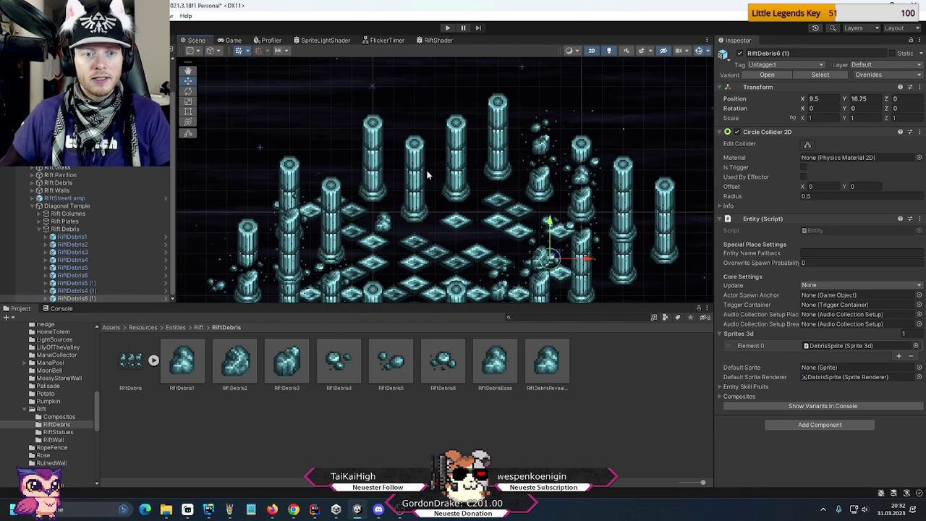
{"action": "left_click_drag", "start_coordinate": [551, 255], "coordinate": [574, 161]}
{"action": "left_click_drag", "start_coordinate": [579, 143], "coordinate": [491, 199]}
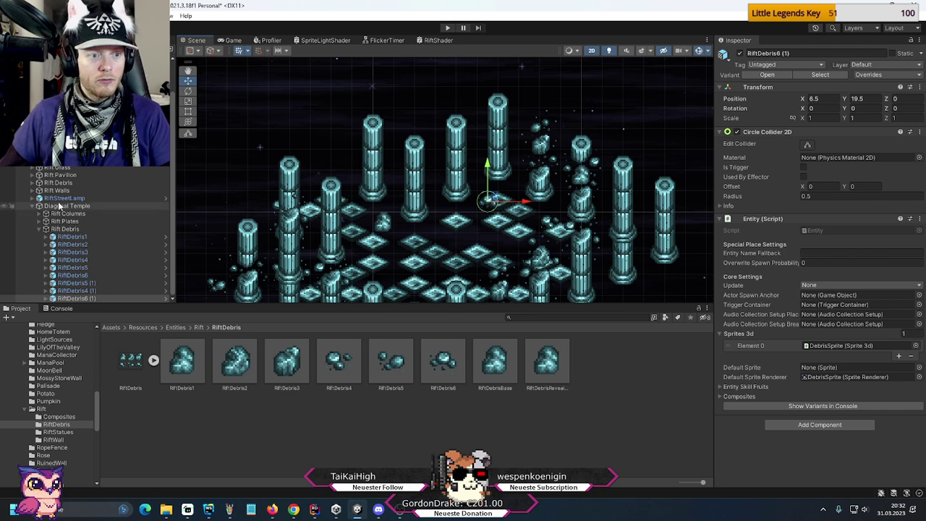
{"action": "left_click", "coordinate": [321, 105]}
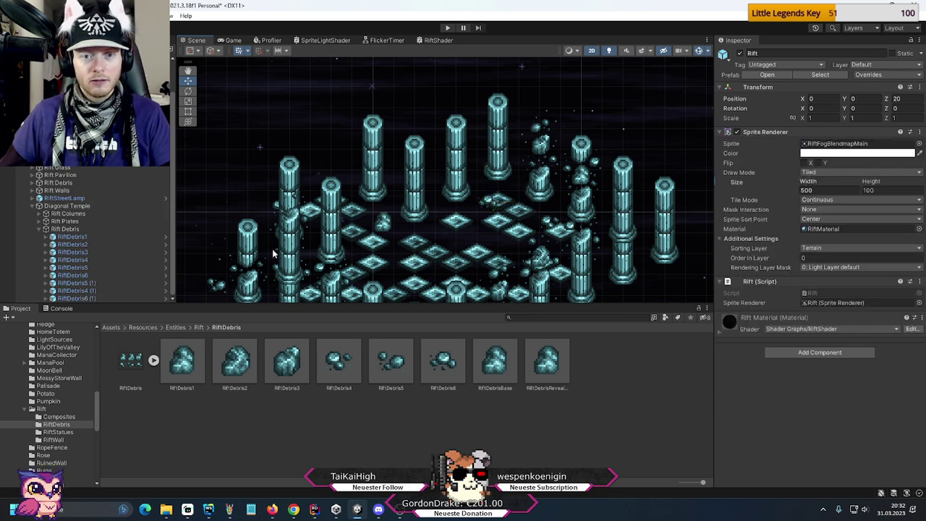
{"action": "left_click", "coordinate": [489, 202]}
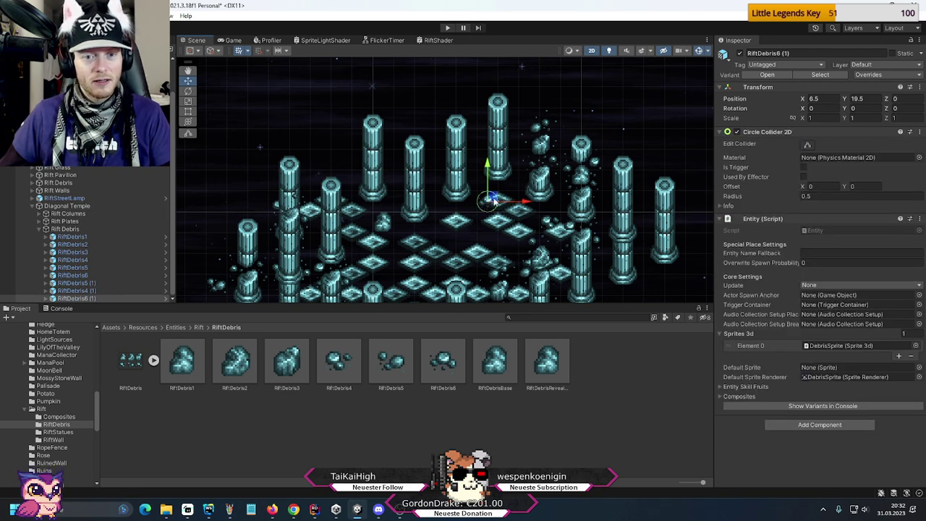
{"action": "left_click_drag", "start_coordinate": [492, 199], "coordinate": [530, 157]}
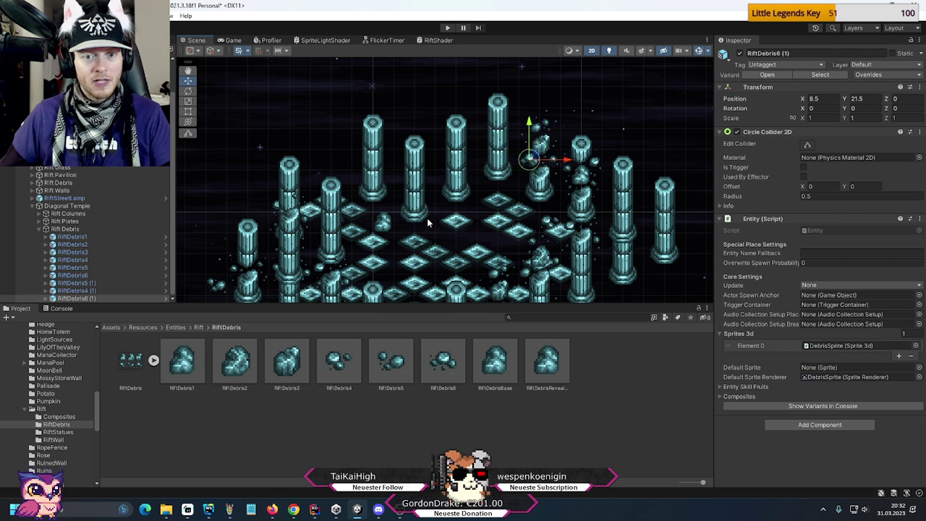
- Collapse the Rift Debris group and move the whole Diagonal Temple to X 151, Y -27.25, beside the Ghost Meadow's grass
{"action": "scroll", "coordinate": [417, 208], "scroll_direction": "down", "scroll_amount": 5}
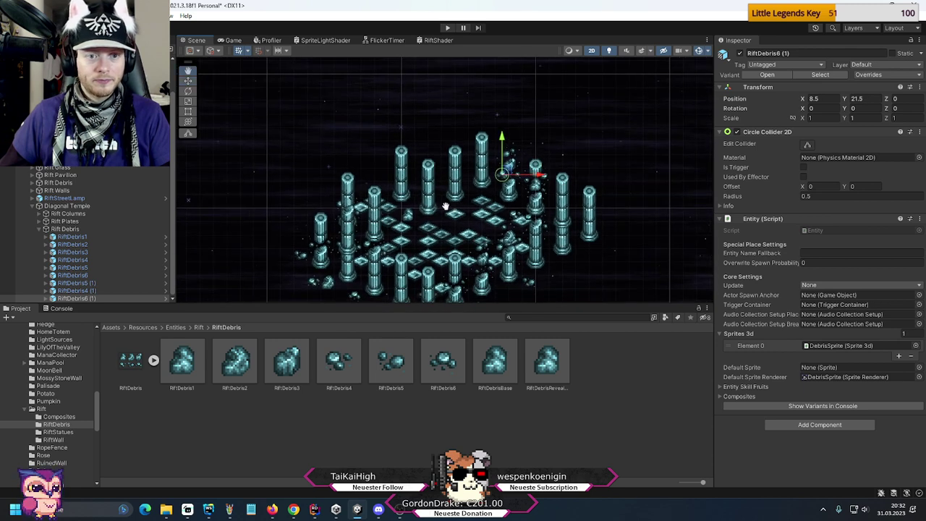
{"action": "scroll", "coordinate": [448, 166], "scroll_direction": "up", "scroll_amount": 3}
{"action": "middle_click_drag", "start_coordinate": [448, 166], "coordinate": [454, 132]}
{"action": "scroll", "coordinate": [552, 187], "scroll_direction": "down", "scroll_amount": 2}
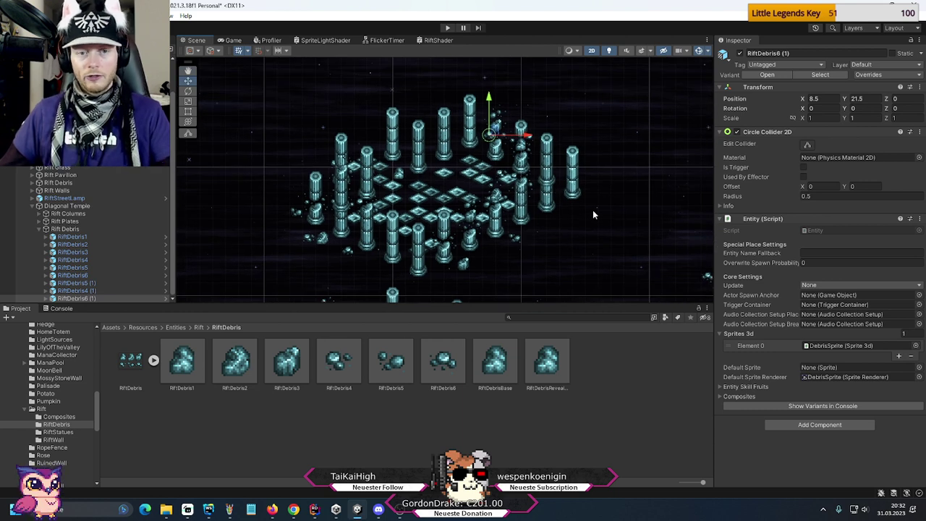
{"action": "left_click", "coordinate": [40, 230]}
{"action": "left_click", "coordinate": [57, 244]}
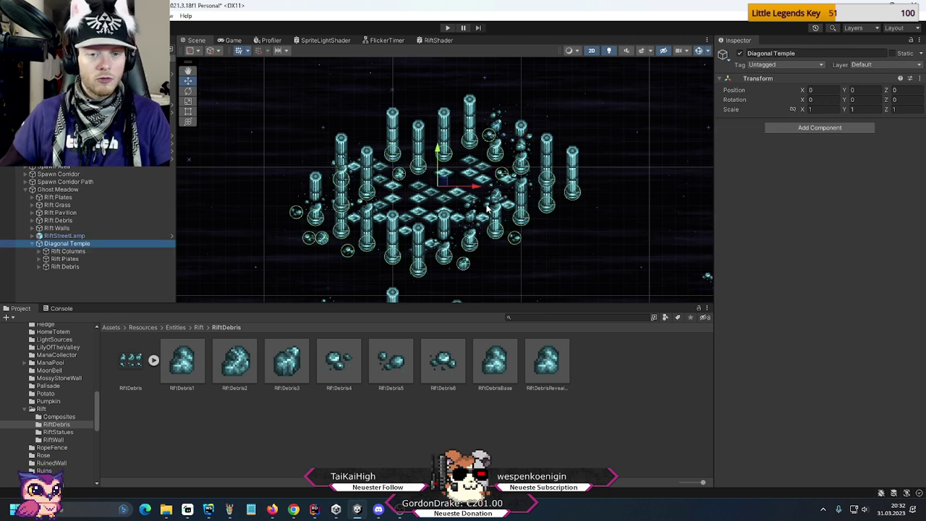
{"action": "scroll", "coordinate": [487, 209], "scroll_direction": "down", "scroll_amount": 3}
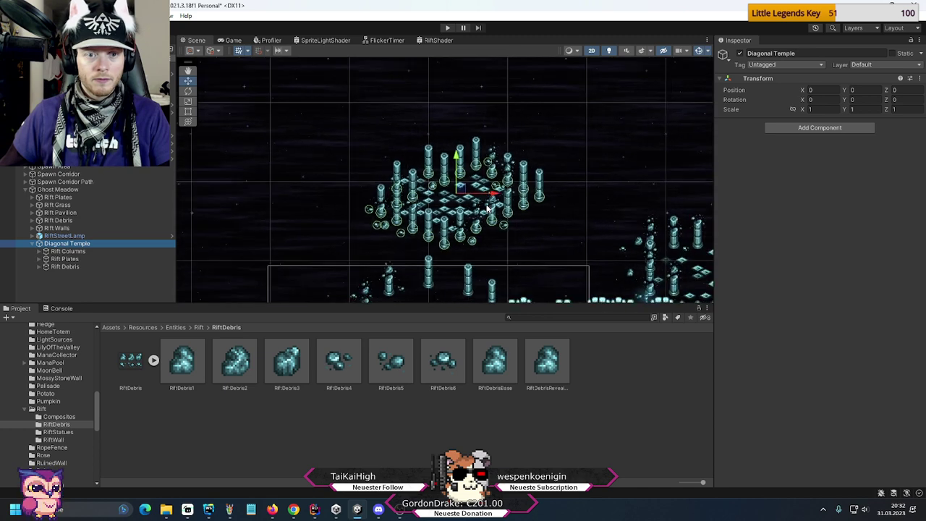
{"action": "middle_click_drag", "start_coordinate": [487, 208], "coordinate": [324, 157]}
{"action": "left_click_drag", "start_coordinate": [324, 156], "coordinate": [636, 181]}
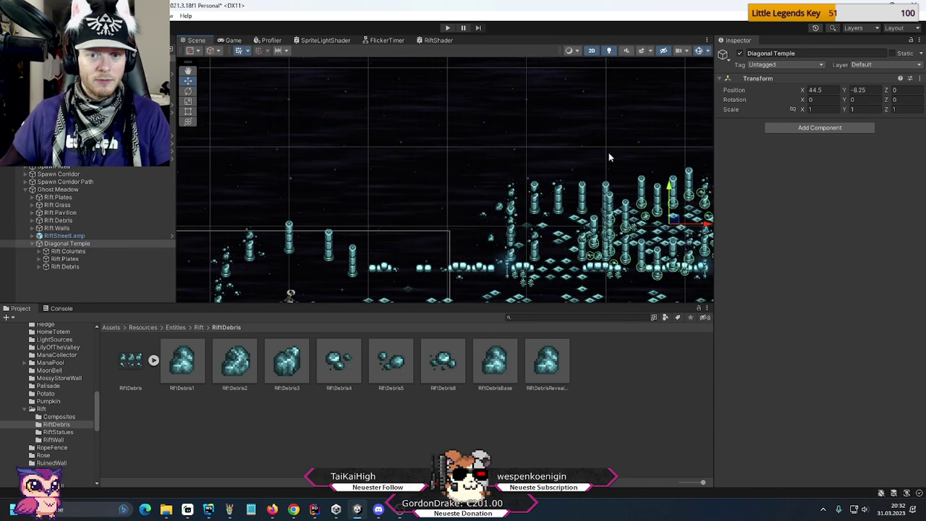
{"action": "middle_click_drag", "start_coordinate": [636, 181], "coordinate": [338, 176]}
{"action": "left_click_drag", "start_coordinate": [339, 176], "coordinate": [662, 235]}
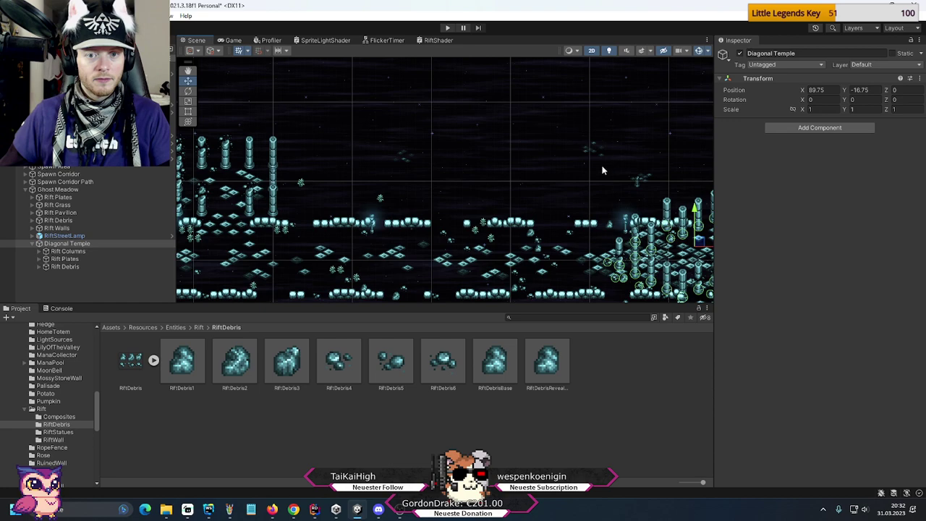
{"action": "middle_click_drag", "start_coordinate": [661, 235], "coordinate": [298, 168]}
{"action": "left_click_drag", "start_coordinate": [298, 167], "coordinate": [627, 227]}
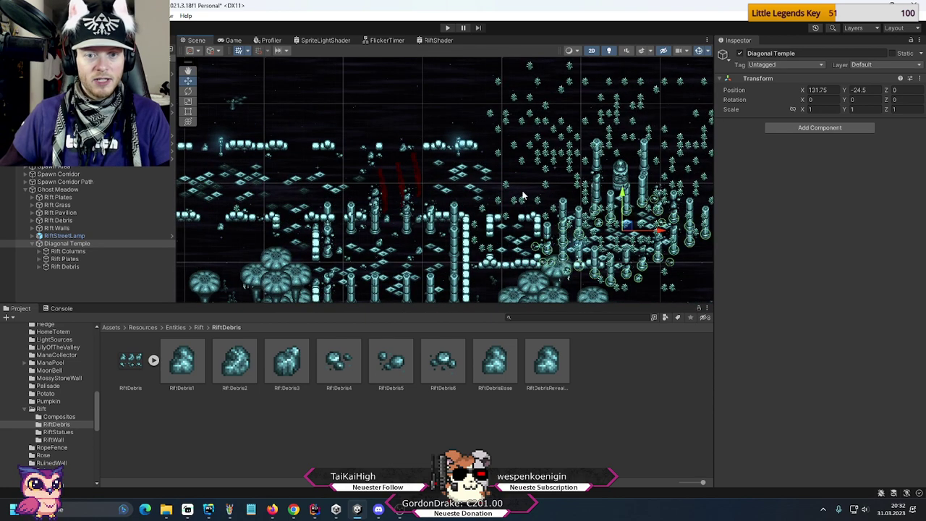
{"action": "scroll", "coordinate": [523, 194], "scroll_direction": "up", "scroll_amount": 3}
{"action": "middle_click_drag", "start_coordinate": [506, 189], "coordinate": [376, 162]}
{"action": "left_click_drag", "start_coordinate": [375, 162], "coordinate": [629, 194]}
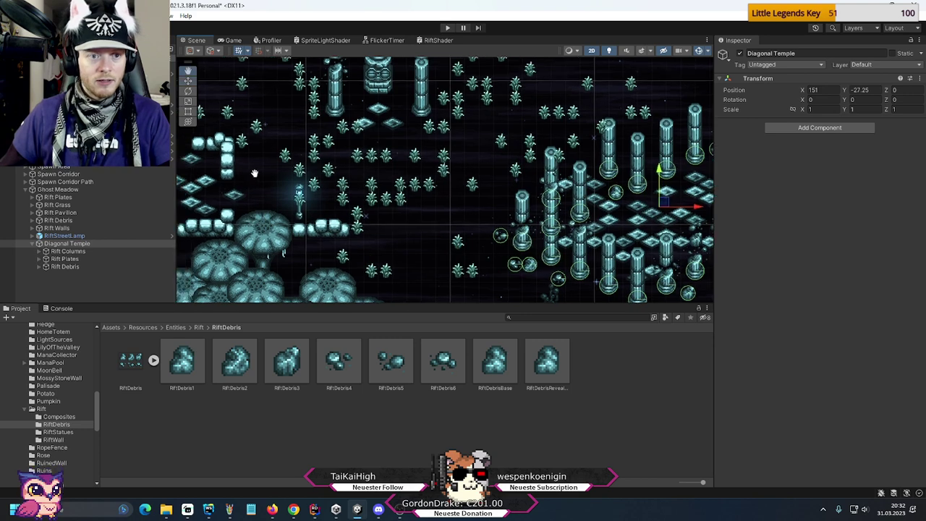
- Compare the Diagonal Temple's surroundings in the scene with the level sketches in Paint
{"action": "scroll", "coordinate": [549, 210], "scroll_direction": "up", "scroll_amount": 2}
{"action": "scroll", "coordinate": [549, 208], "scroll_direction": "up", "scroll_amount": 2}
{"action": "scroll", "coordinate": [548, 210], "scroll_direction": "down", "scroll_amount": 1}
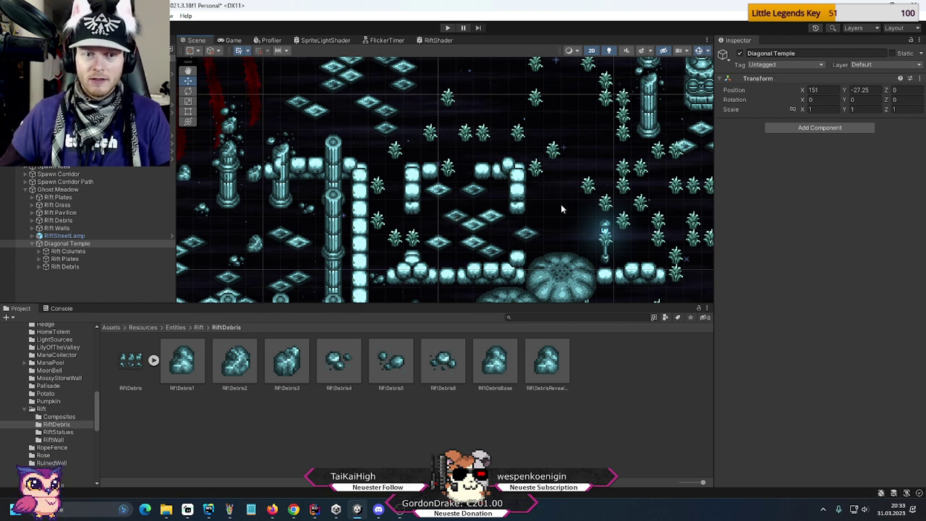
{"action": "key", "text": "f"}
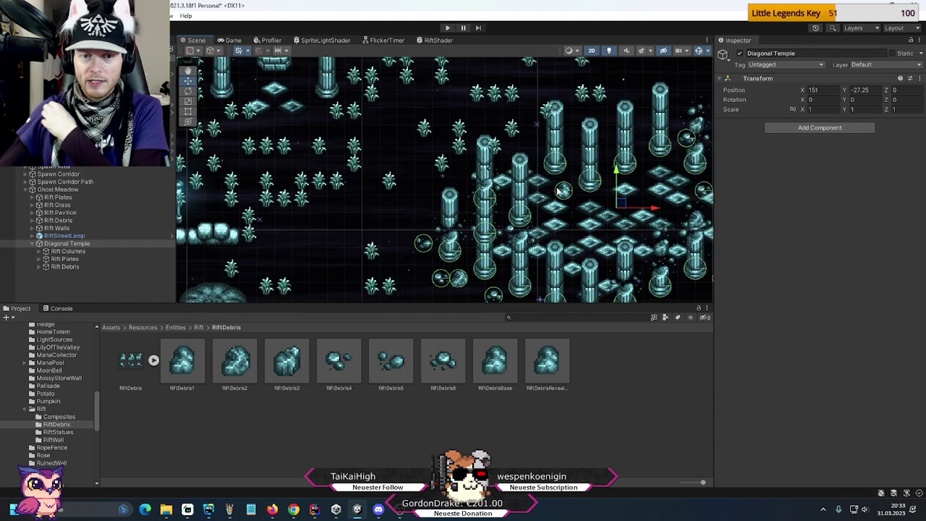
{"action": "middle_click_drag", "start_coordinate": [561, 190], "coordinate": [532, 172]}
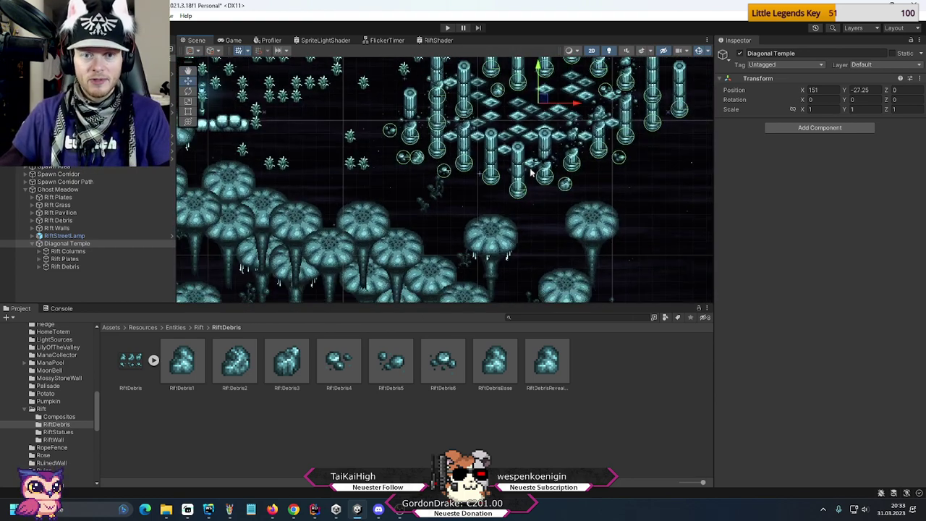
{"action": "scroll", "coordinate": [531, 173], "scroll_direction": "down", "scroll_amount": 3}
{"action": "key", "text": "alt+Tab"}
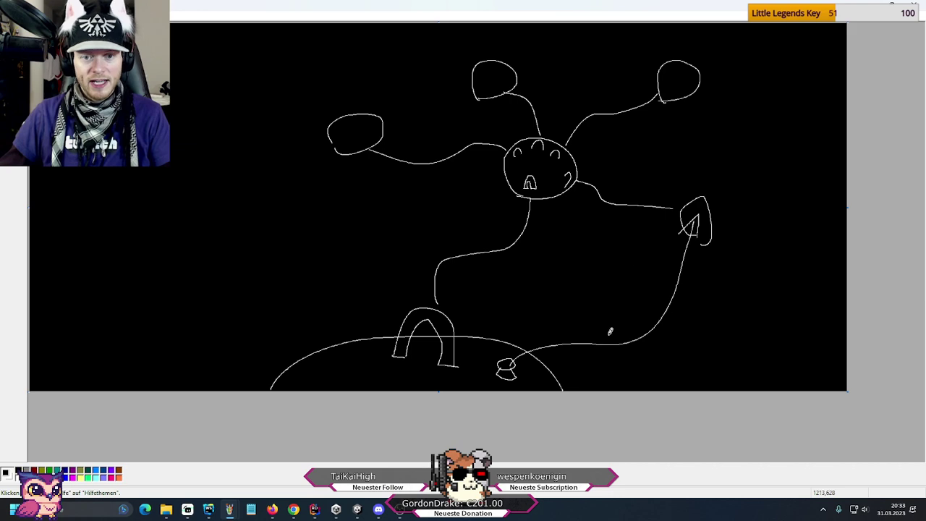
{"action": "key", "text": "alt+Tab"}
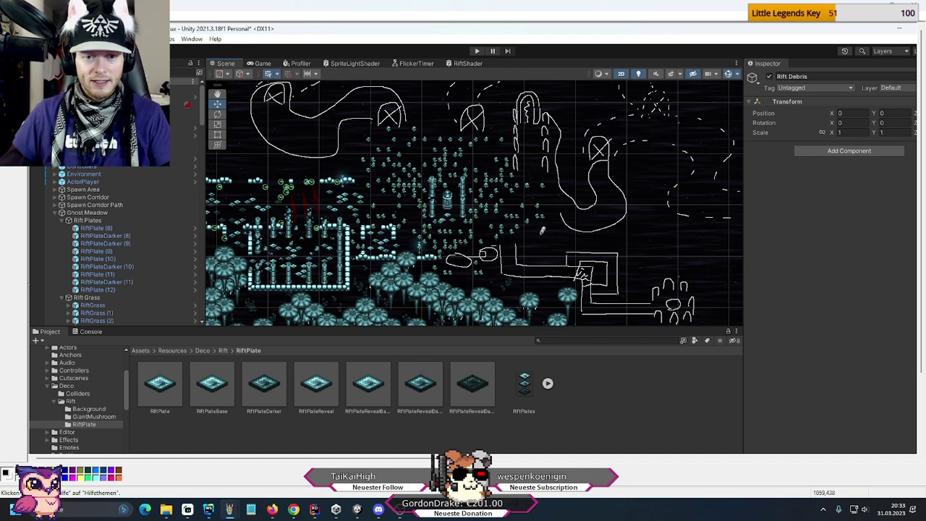
{"action": "key", "text": "alt+Tab"}
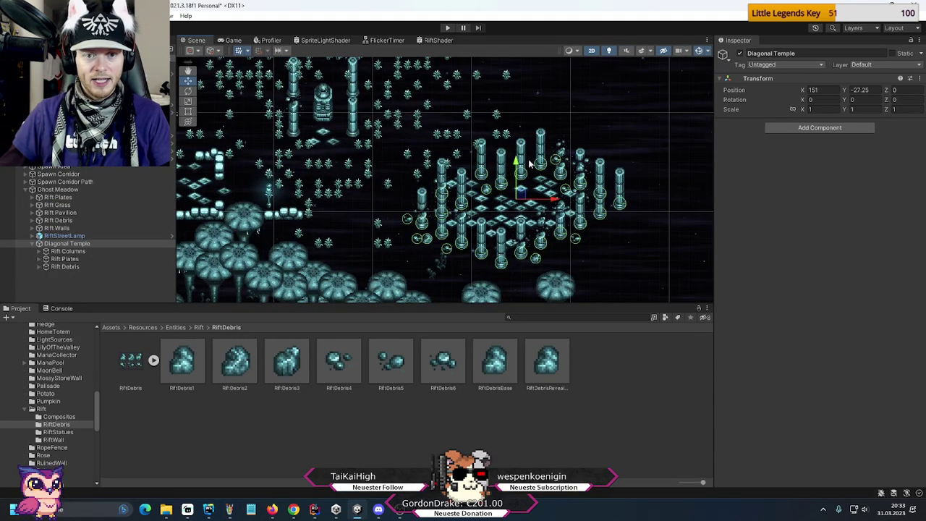
- Move the Diagonal Temple farther from the grass field, to X 160, Y -25
{"action": "left_click_drag", "start_coordinate": [521, 194], "coordinate": [580, 174]}
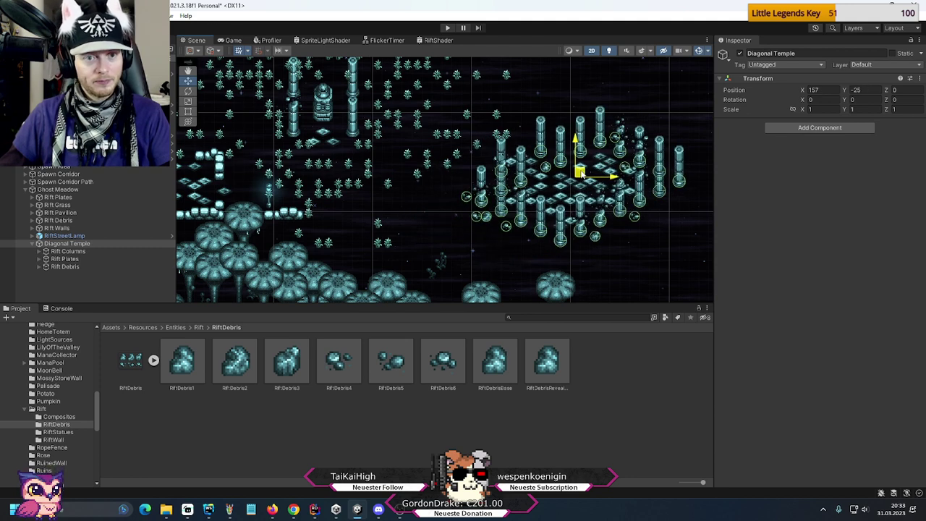
{"action": "left_click_drag", "start_coordinate": [581, 173], "coordinate": [593, 155]}
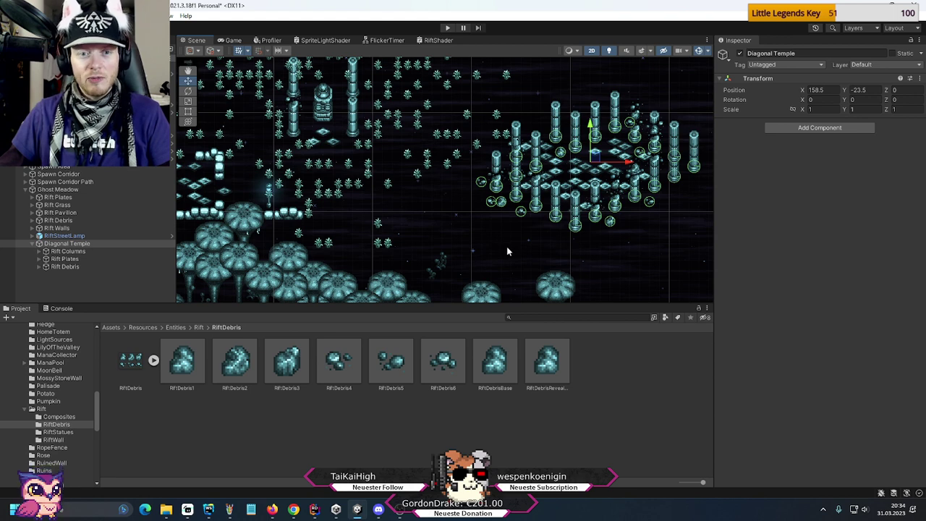
{"action": "scroll", "coordinate": [507, 246], "scroll_direction": "up", "scroll_amount": 5}
{"action": "middle_click_drag", "start_coordinate": [480, 199], "coordinate": [427, 253]}
{"action": "left_click_drag", "start_coordinate": [638, 201], "coordinate": [517, 229]}
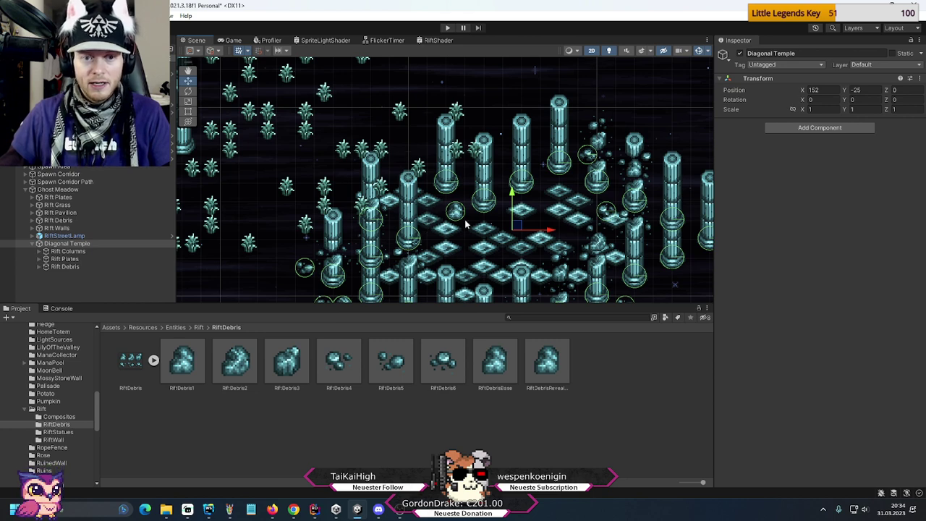
{"action": "key", "text": "f"}
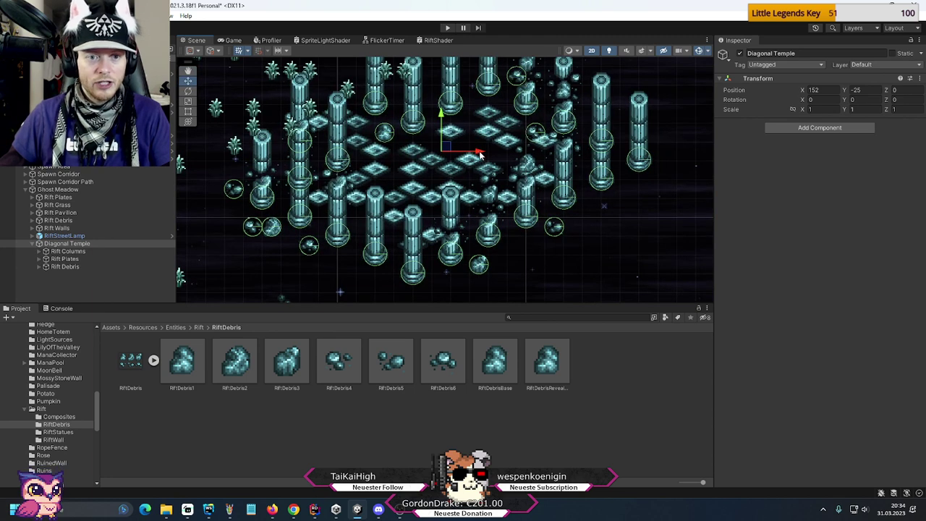
{"action": "left_click_drag", "start_coordinate": [478, 154], "coordinate": [619, 155]}
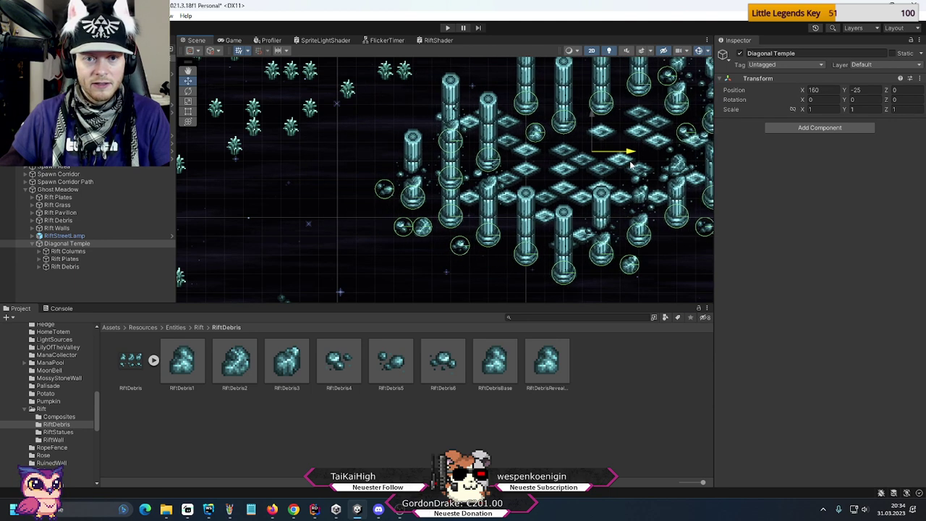
{"action": "scroll", "coordinate": [531, 166], "scroll_direction": "down", "scroll_amount": 2}
{"action": "scroll", "coordinate": [531, 167], "scroll_direction": "down", "scroll_amount": 1}
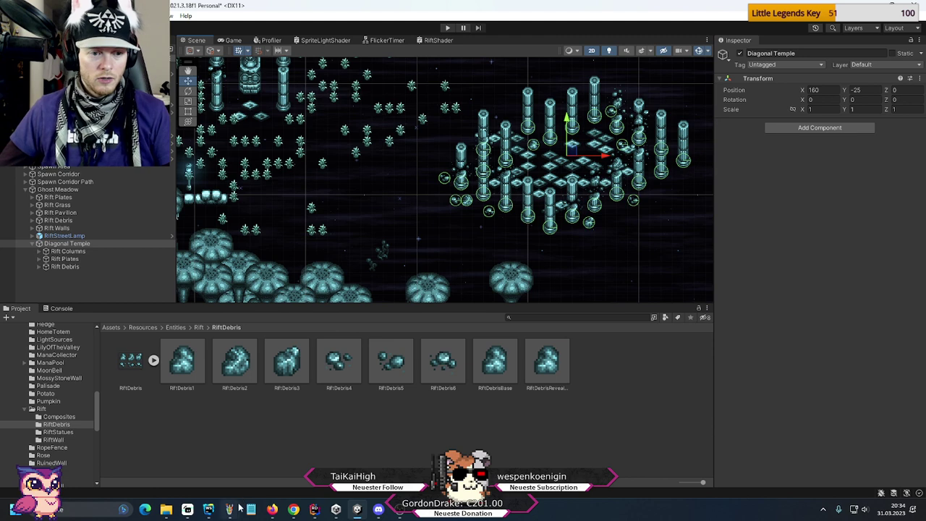
- Switch to the Paint plan and sketch a tilted rectangle between the meadow and the square path to mark the Diagonal Temple
{"action": "mouse_move", "coordinate": [229, 508]}
{"action": "left_click", "coordinate": [330, 459]}
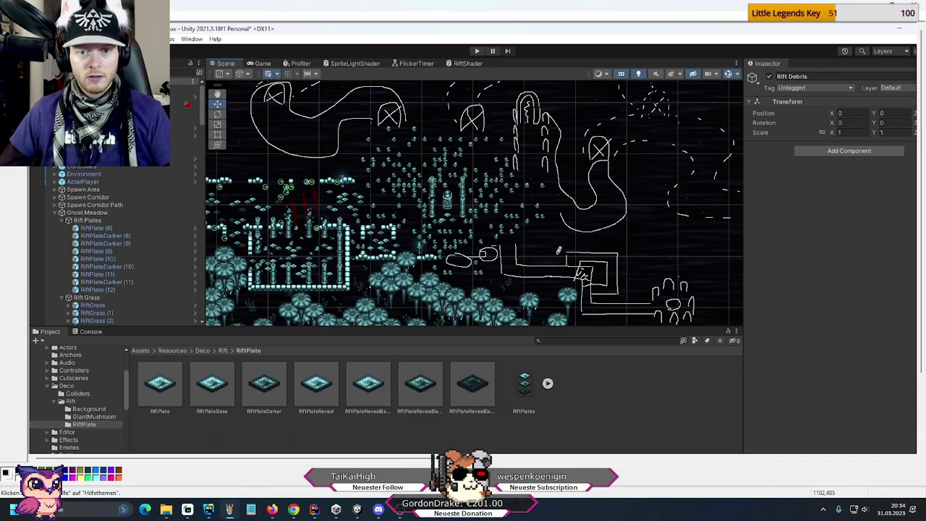
{"action": "mouse_move", "coordinate": [548, 217]}
{"action": "left_mouse_down"}
{"action": "mouse_move", "coordinate": [536, 261]}
{"action": "mouse_move", "coordinate": [573, 235]}
{"action": "mouse_move", "coordinate": [568, 216]}
{"action": "mouse_move", "coordinate": [562, 210]}
{"action": "mouse_move", "coordinate": [513, 234]}
{"action": "mouse_move", "coordinate": [537, 260]}
{"action": "mouse_move", "coordinate": [572, 237]}
{"action": "mouse_move", "coordinate": [555, 212]}
{"action": "left_mouse_up"}
{"action": "key", "text": "ctrl+z"}
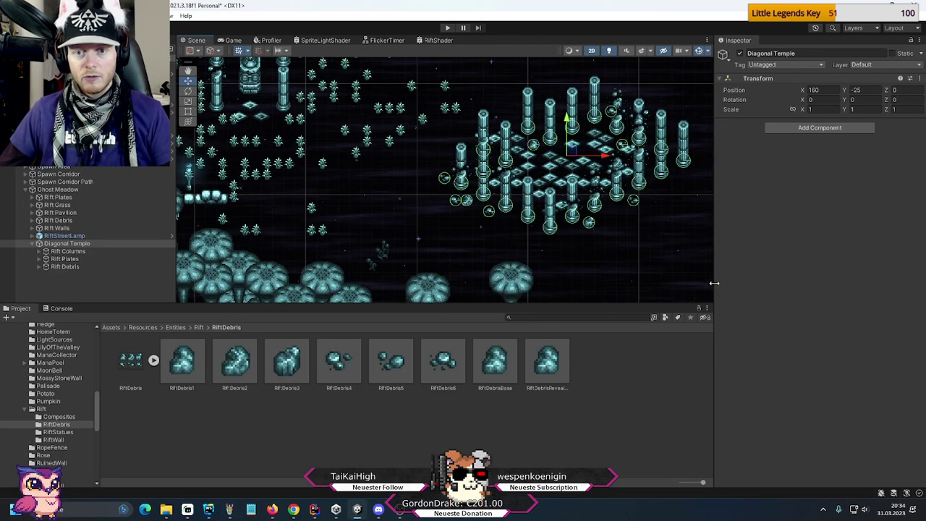
- Examine the gap between the meadow, the giant mushrooms and the temple, and compare it with the Paint plan
{"action": "middle_click_drag", "start_coordinate": [309, 220], "coordinate": [530, 258]}
{"action": "scroll", "coordinate": [326, 219], "scroll_direction": "down", "scroll_amount": 3}
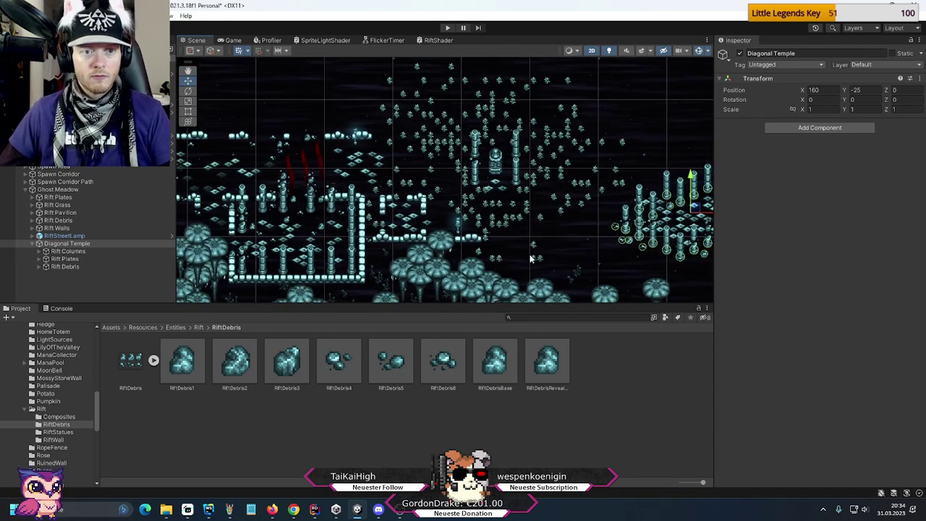
{"action": "scroll", "coordinate": [595, 271], "scroll_direction": "up", "scroll_amount": 3}
{"action": "middle_click_drag", "start_coordinate": [564, 165], "coordinate": [364, 86]}
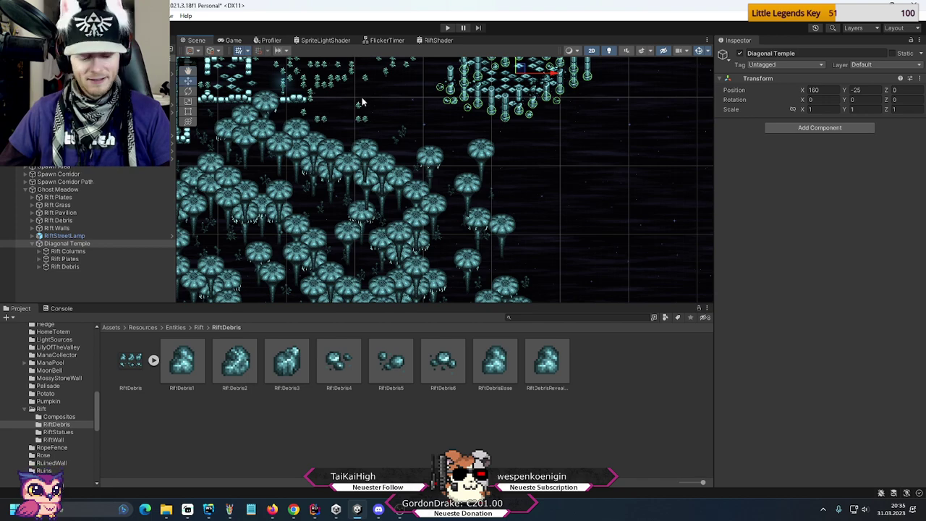
{"action": "middle_click_drag", "start_coordinate": [403, 132], "coordinate": [448, 220]}
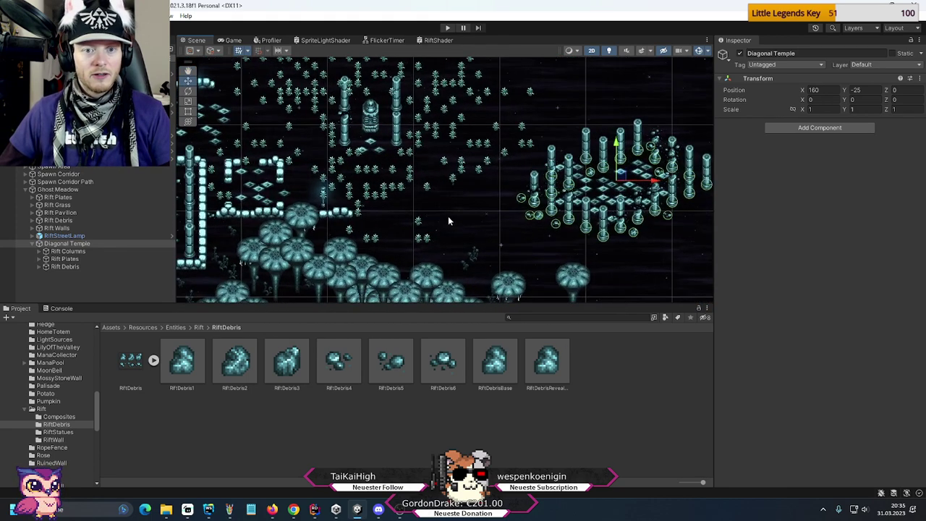
{"action": "scroll", "coordinate": [448, 221], "scroll_direction": "up", "scroll_amount": 6}
{"action": "middle_click_drag", "start_coordinate": [448, 220], "coordinate": [436, 207]}
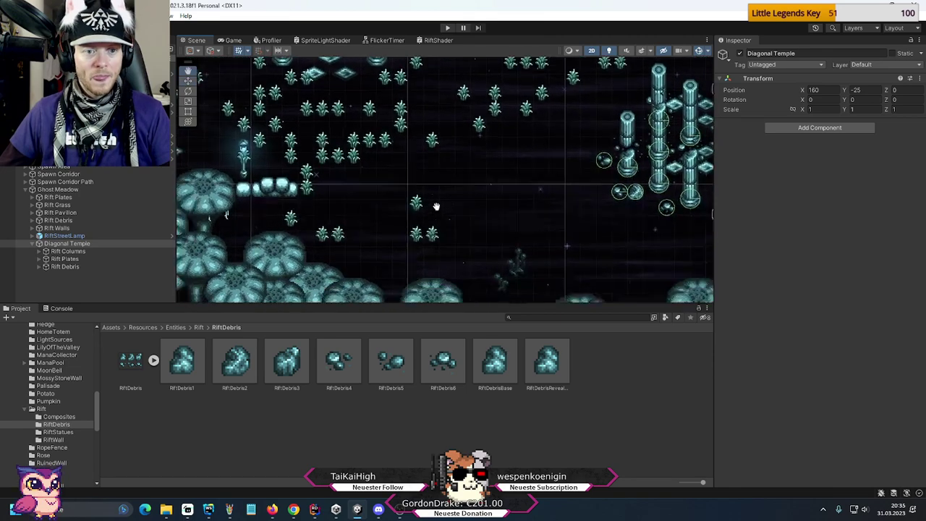
{"action": "scroll", "coordinate": [436, 206], "scroll_direction": "down", "scroll_amount": 3}
{"action": "key", "text": "alt+Tab"}
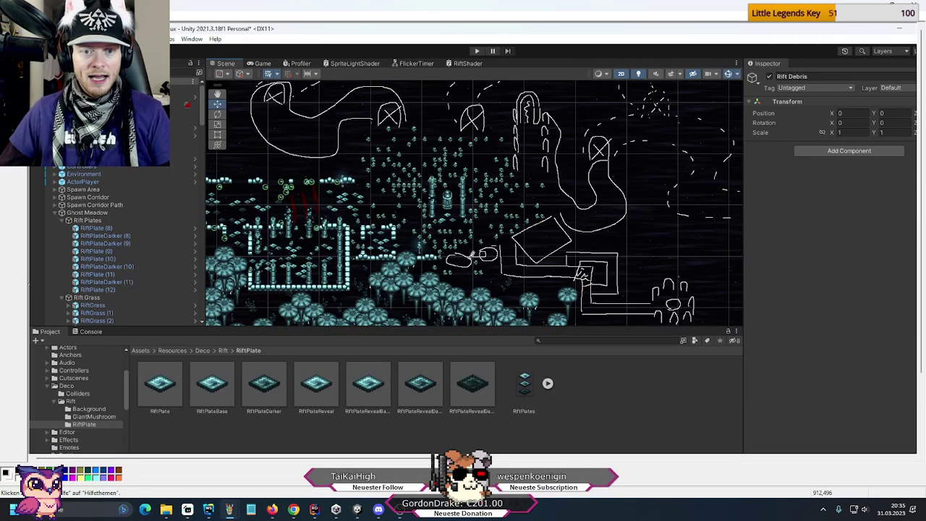
{"action": "key", "text": "alt+Tab"}
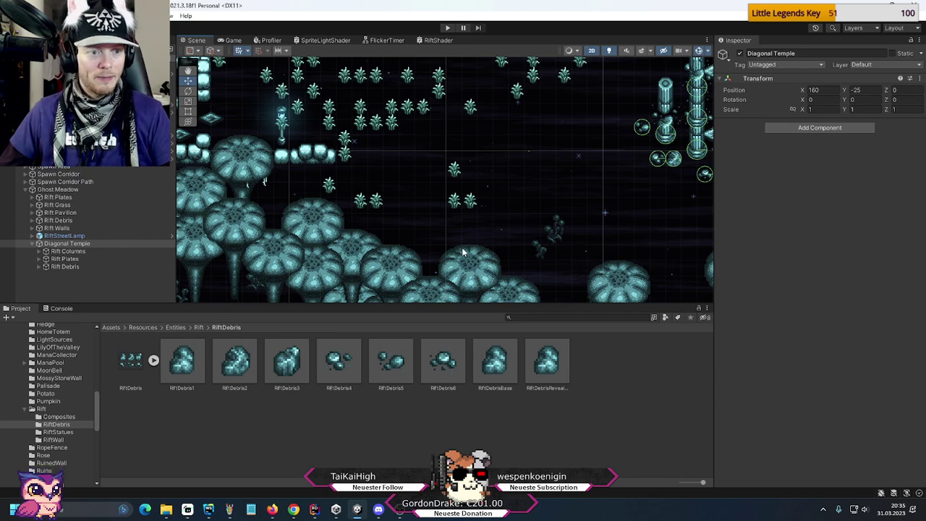
- Duplicate RiftGiantMushroom (166) three times and move the copy RiftGiantMushroom (169) to X 137, Y -13.5, below the meadow's grass
{"action": "middle_click_drag", "start_coordinate": [520, 267], "coordinate": [456, 206]}
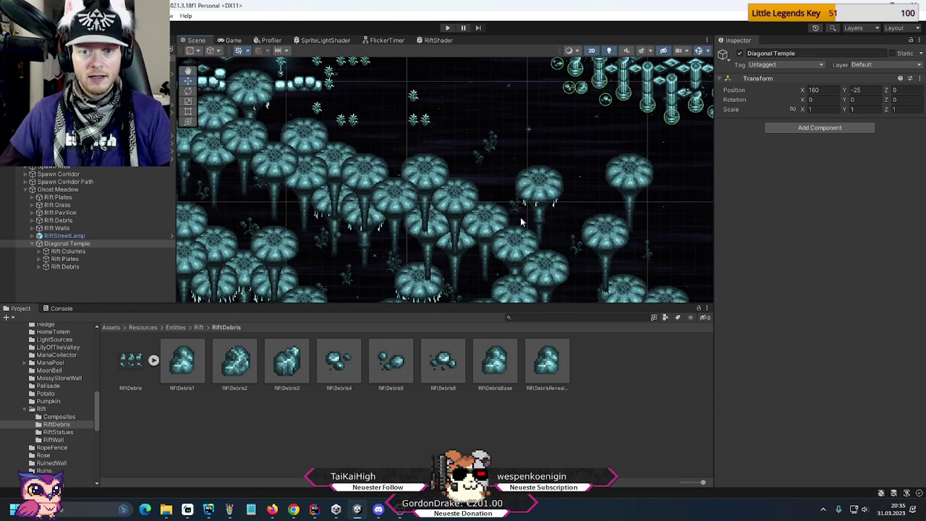
{"action": "left_click", "coordinate": [606, 230]}
{"action": "middle_click_drag", "start_coordinate": [483, 157], "coordinate": [503, 177]}
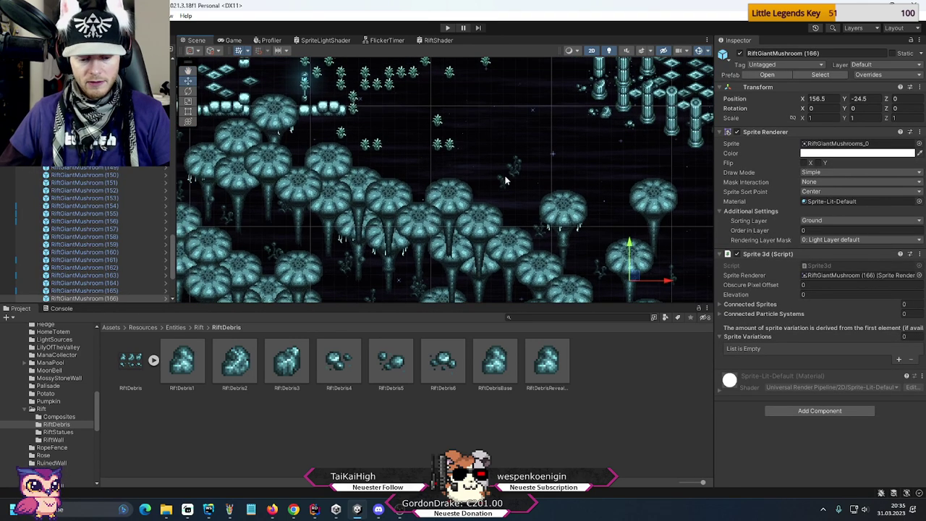
{"action": "key", "text": "ctrl+d"}
{"action": "key", "text": "ctrl+d"}
{"action": "key", "text": "ctrl+d"}
{"action": "left_click_drag", "start_coordinate": [631, 276], "coordinate": [418, 138]}
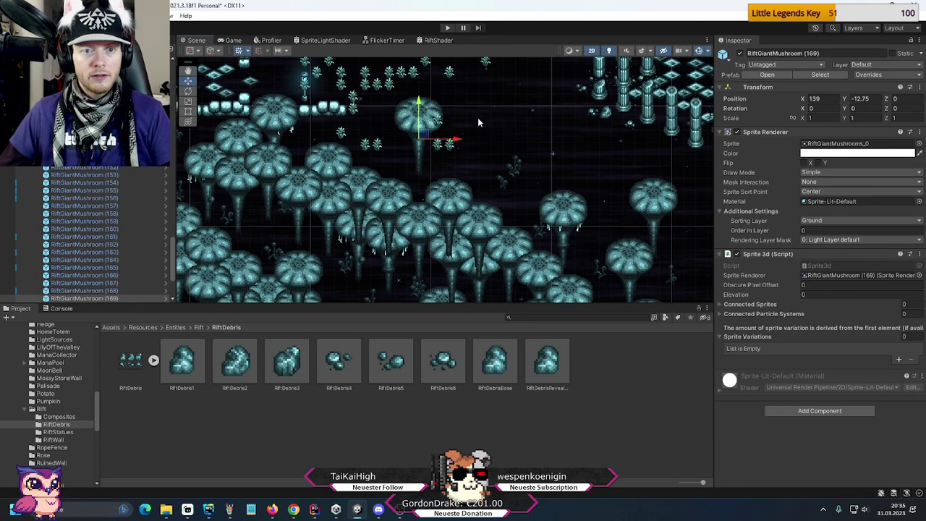
{"action": "scroll", "coordinate": [528, 257], "scroll_direction": "up", "scroll_amount": 5}
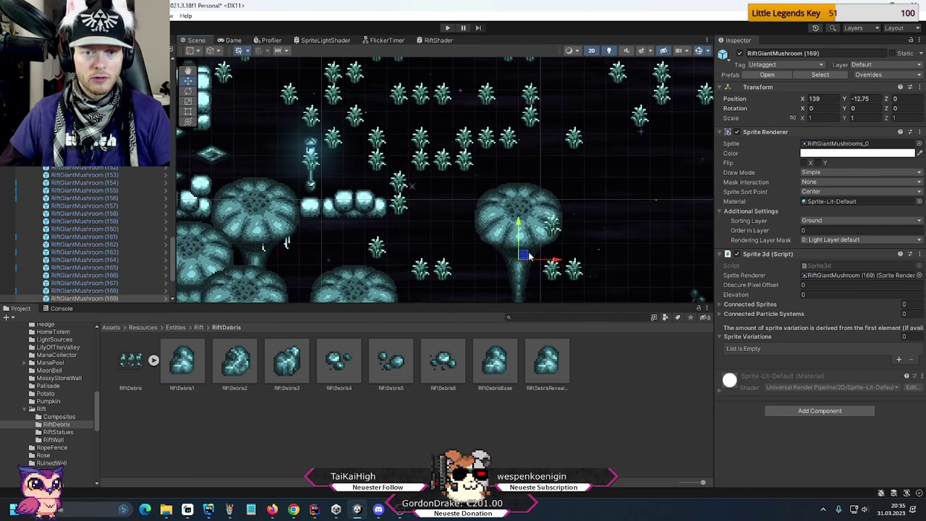
{"action": "left_click_drag", "start_coordinate": [528, 257], "coordinate": [480, 273]}
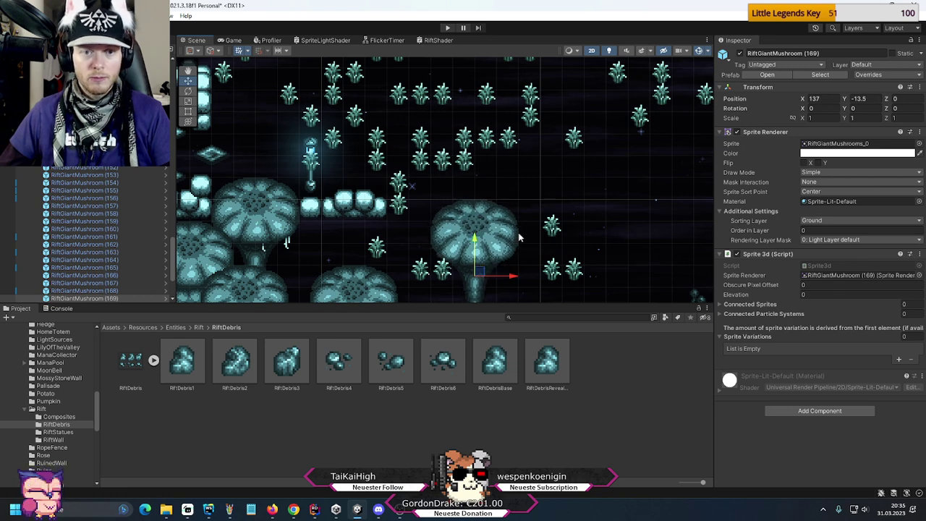
- Duplicate RiftGiantMushroom (165) and move the copy to X 143, Y -12.5, beside the mushroom below the meadow's grass
{"action": "middle_click_drag", "start_coordinate": [623, 200], "coordinate": [366, 129]}
{"action": "middle_click_drag", "start_coordinate": [311, 130], "coordinate": [598, 145]}
{"action": "middle_click_drag", "start_coordinate": [547, 232], "coordinate": [313, 77]}
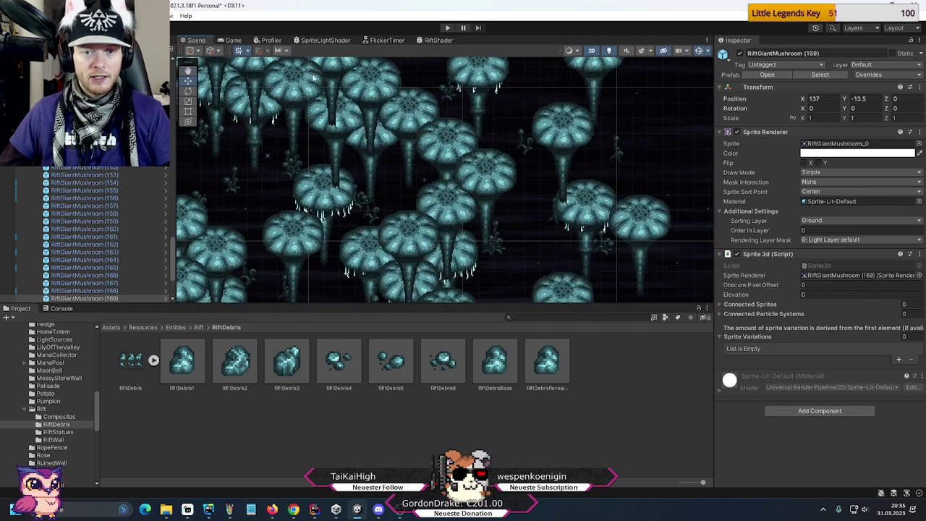
{"action": "left_click", "coordinate": [589, 209]}
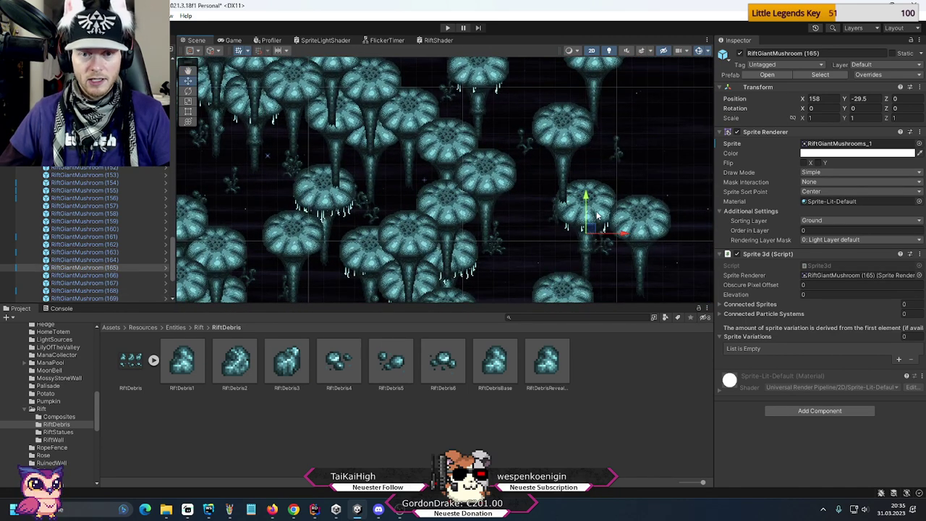
{"action": "key", "text": "ctrl+d"}
{"action": "left_click_drag", "start_coordinate": [598, 216], "coordinate": [427, 80]}
{"action": "middle_click_drag", "start_coordinate": [427, 80], "coordinate": [619, 306]}
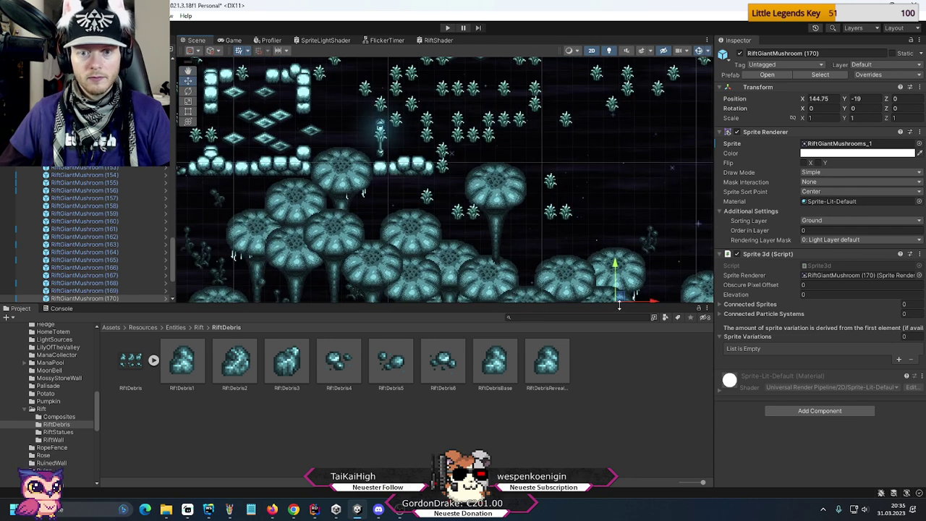
{"action": "left_click_drag", "start_coordinate": [620, 302], "coordinate": [595, 200]}
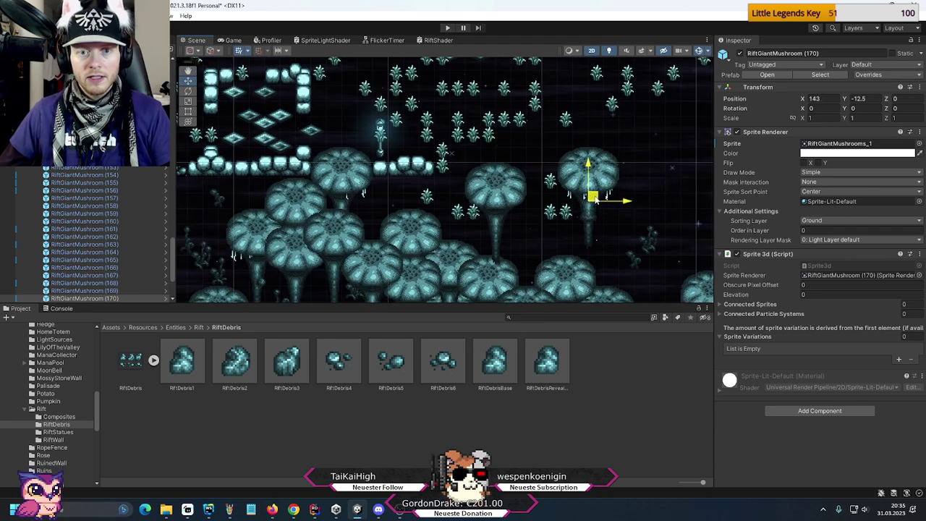
- Check the Paint plan, then duplicate RiftGiantMushroom (108) and place the copy at X 145.5, Y -14.5, on the temple side of the meadow's mushrooms
{"action": "middle_click_drag", "start_coordinate": [640, 162], "coordinate": [448, 139]}
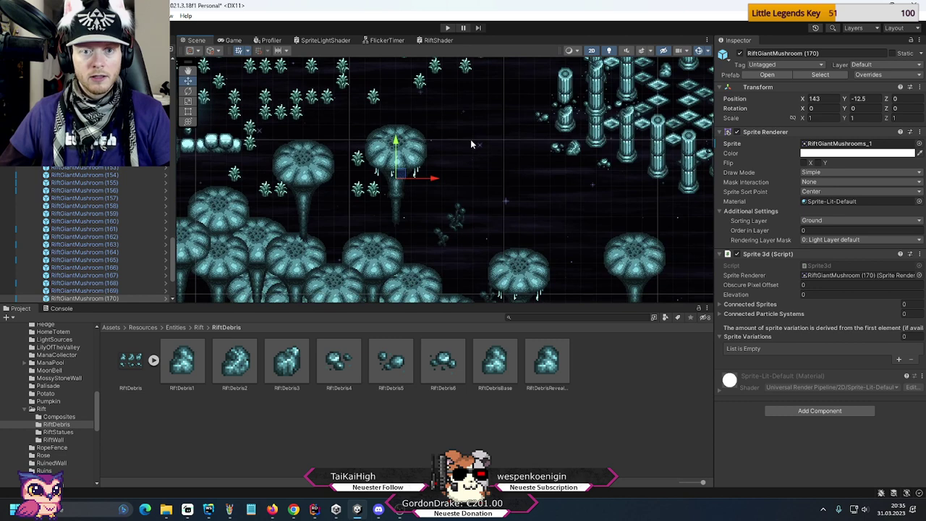
{"action": "key", "text": "alt+Tab"}
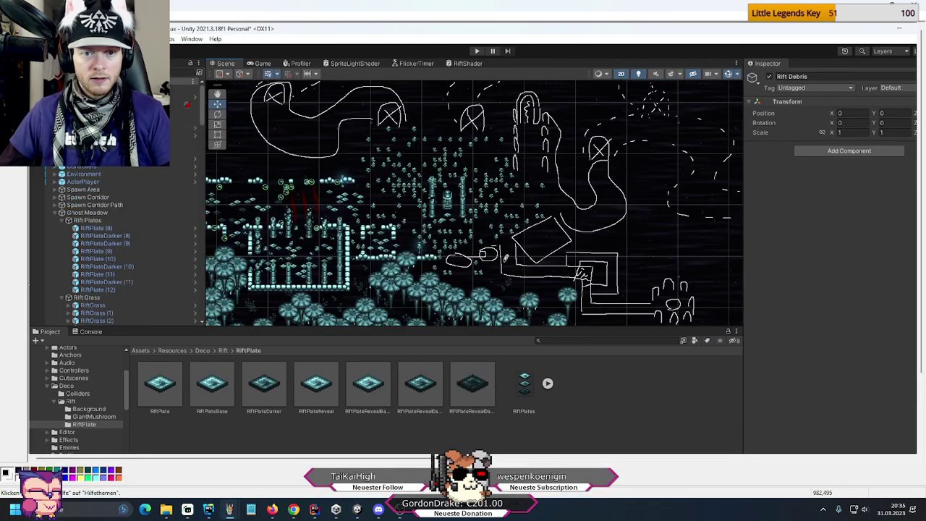
{"action": "key", "text": "alt+Tab"}
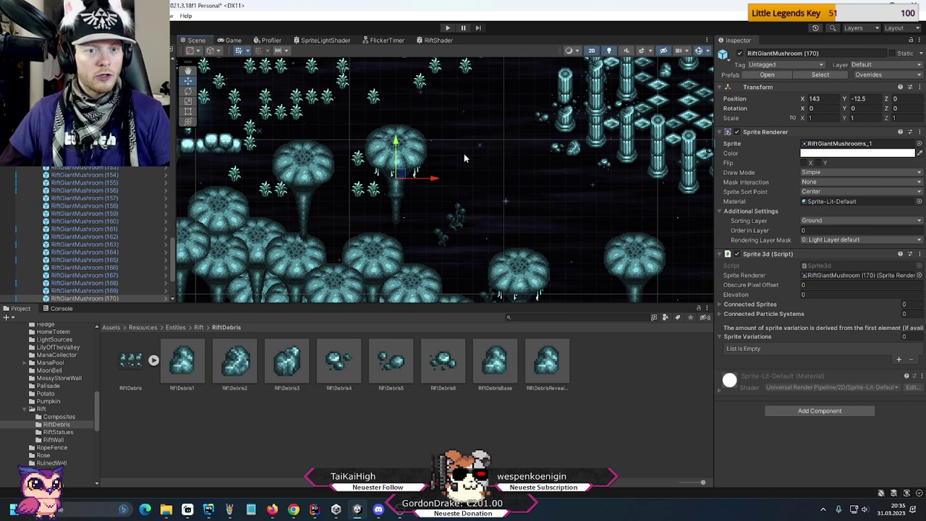
{"action": "middle_click_drag", "start_coordinate": [526, 266], "coordinate": [532, 84]}
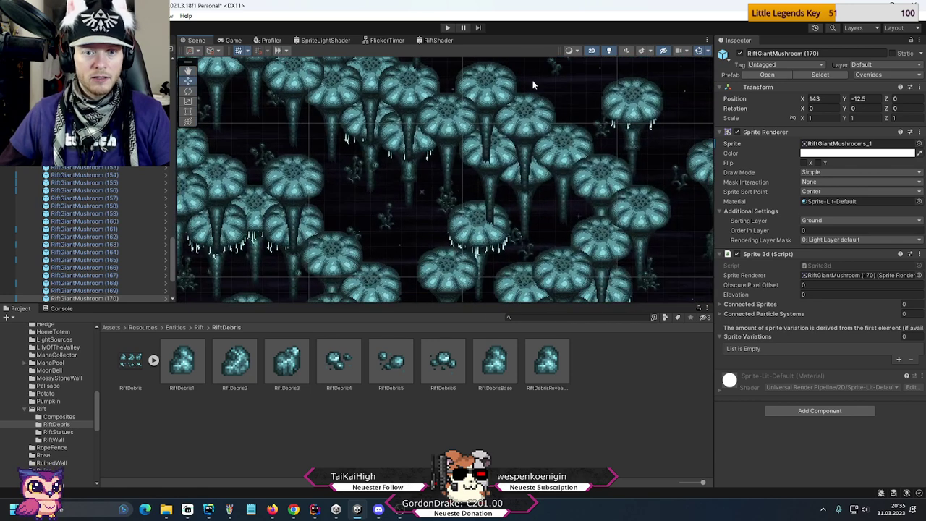
{"action": "middle_click_drag", "start_coordinate": [323, 214], "coordinate": [492, 225]}
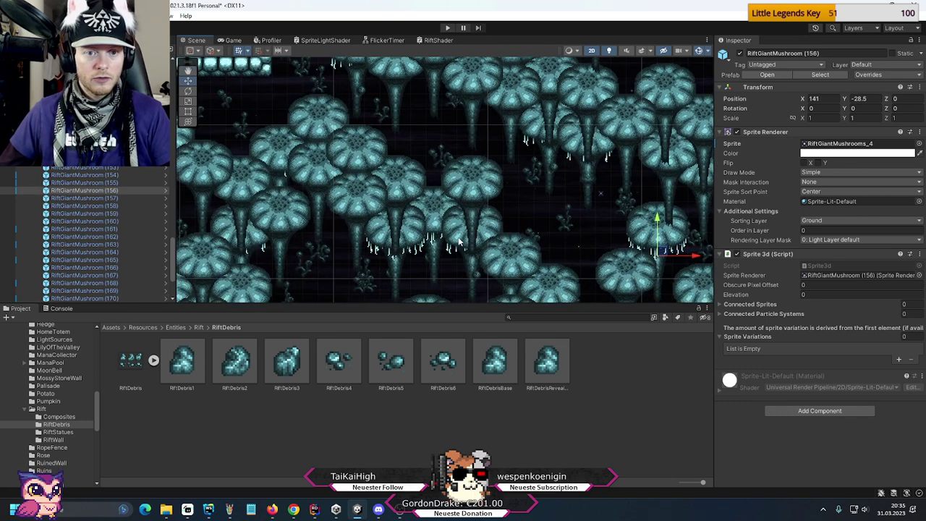
{"action": "left_click", "coordinate": [461, 241]}
{"action": "middle_click_drag", "start_coordinate": [626, 132], "coordinate": [494, 151]}
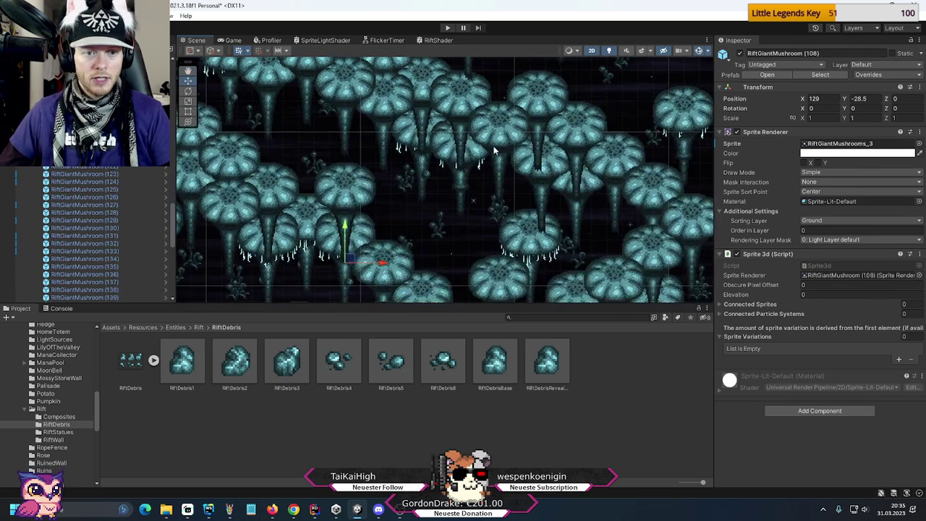
{"action": "key", "text": "ctrl+d"}
{"action": "left_click_drag", "start_coordinate": [353, 257], "coordinate": [602, 81]}
{"action": "middle_click_drag", "start_coordinate": [602, 81], "coordinate": [511, 253]}
{"action": "left_click_drag", "start_coordinate": [512, 253], "coordinate": [512, 201]}
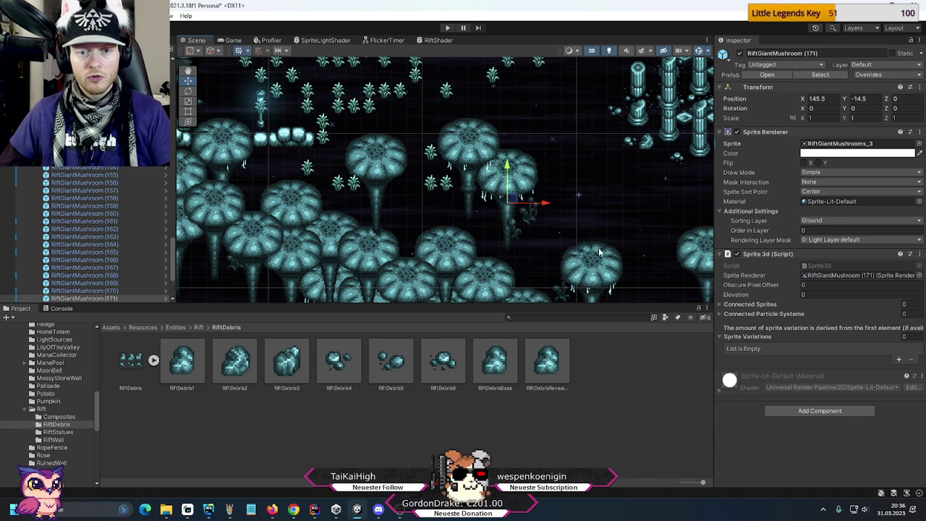
- Select RiftGrass (154), the single grass clump just below the short stone wall beside the giant mushrooms
{"action": "middle_click_drag", "start_coordinate": [498, 225], "coordinate": [496, 172]}
{"action": "scroll", "coordinate": [579, 183], "scroll_direction": "up", "scroll_amount": 3}
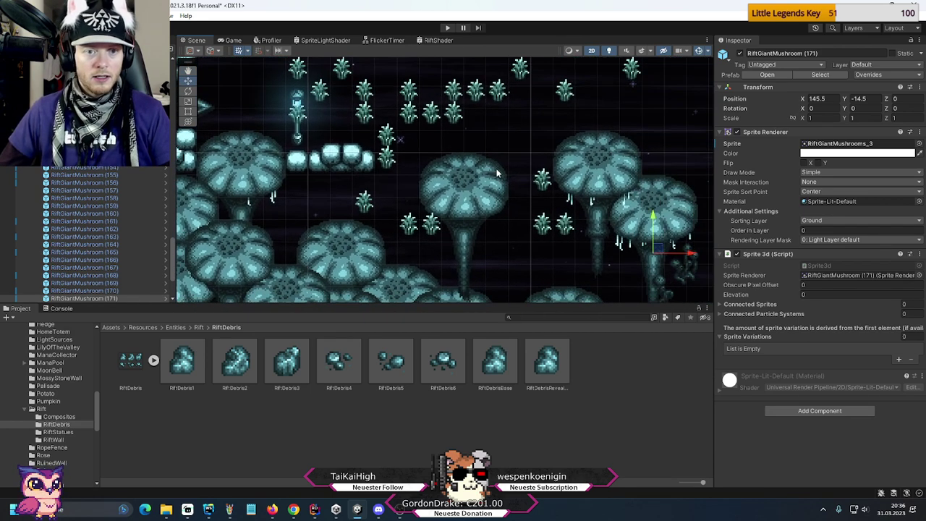
{"action": "left_click", "coordinate": [368, 203]}
{"action": "middle_click_drag", "start_coordinate": [532, 131], "coordinate": [488, 168]}
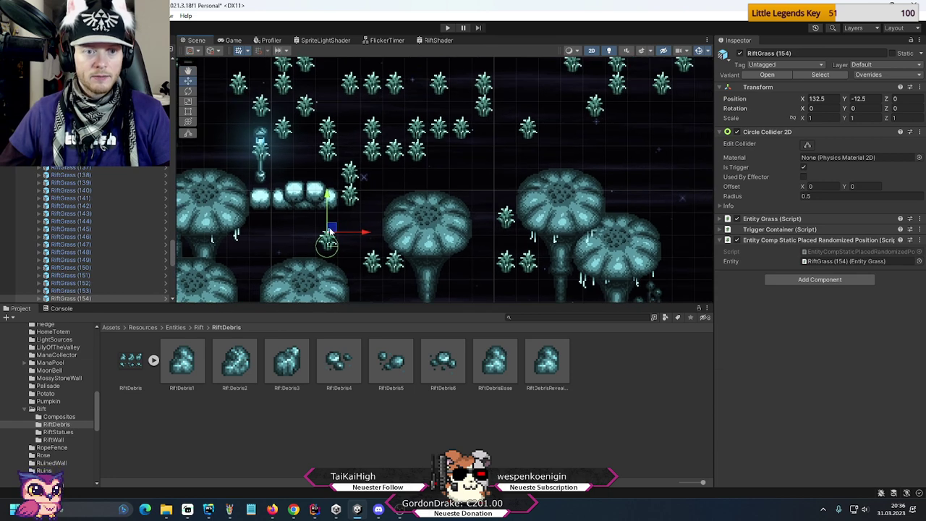
- Move the three grass clumps below the short stone wall up into the meadow's grass field, placing RiftGrass (154) at X 141.5, Y -5.75
{"action": "left_click_drag", "start_coordinate": [329, 230], "coordinate": [533, 73]}
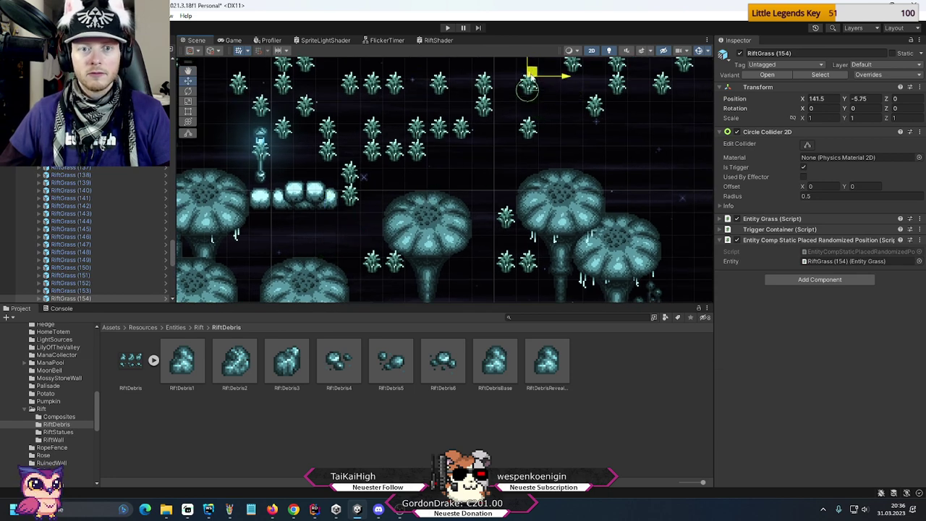
{"action": "left_click", "coordinate": [372, 261]}
{"action": "left_click_drag", "start_coordinate": [372, 261], "coordinate": [311, 143]}
{"action": "left_click", "coordinate": [394, 262]}
{"action": "left_click_drag", "start_coordinate": [394, 262], "coordinate": [352, 116]}
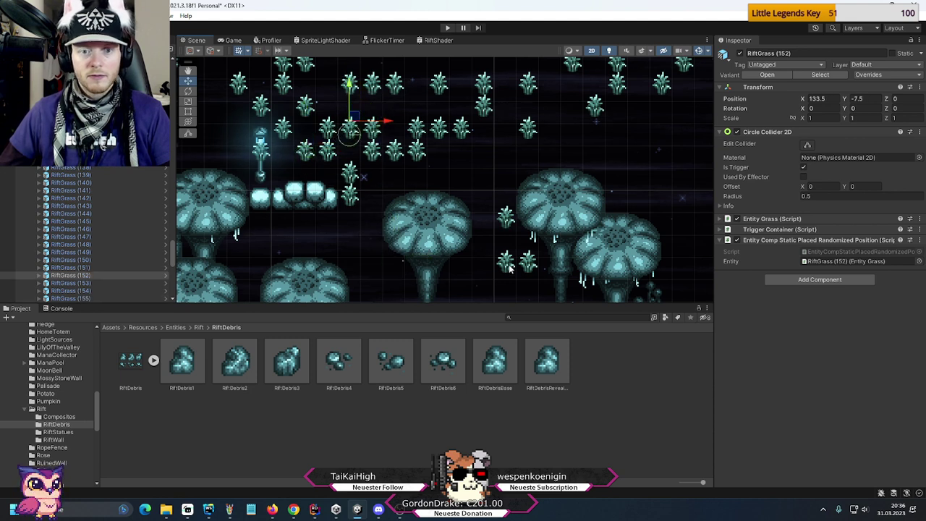
- Move the three grass clumps between the giant mushrooms up into the meadow, placing RiftGrass (156) at X 143.5, Y -7.5
{"action": "left_click_drag", "start_coordinate": [510, 268], "coordinate": [633, 127]}
{"action": "left_click_drag", "start_coordinate": [527, 266], "coordinate": [420, 96]}
{"action": "left_click", "coordinate": [513, 222]}
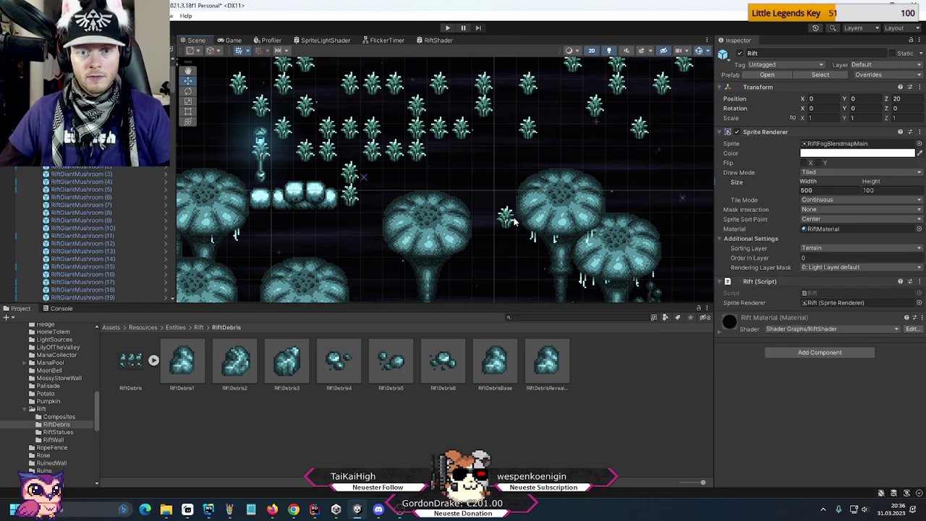
{"action": "left_click", "coordinate": [511, 223]}
{"action": "left_click_drag", "start_coordinate": [511, 210], "coordinate": [577, 124]}
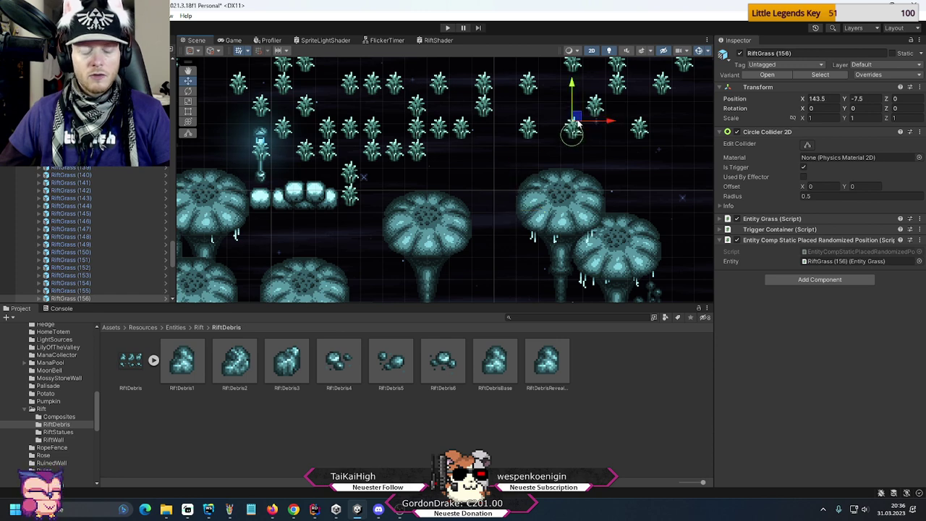
- Duplicate the RiftWall 3x1 group as RiftWall 2x1 and place the copy at X 128, Y -15
{"action": "middle_click_drag", "start_coordinate": [483, 195], "coordinate": [520, 182]}
{"action": "left_click", "coordinate": [488, 199]}
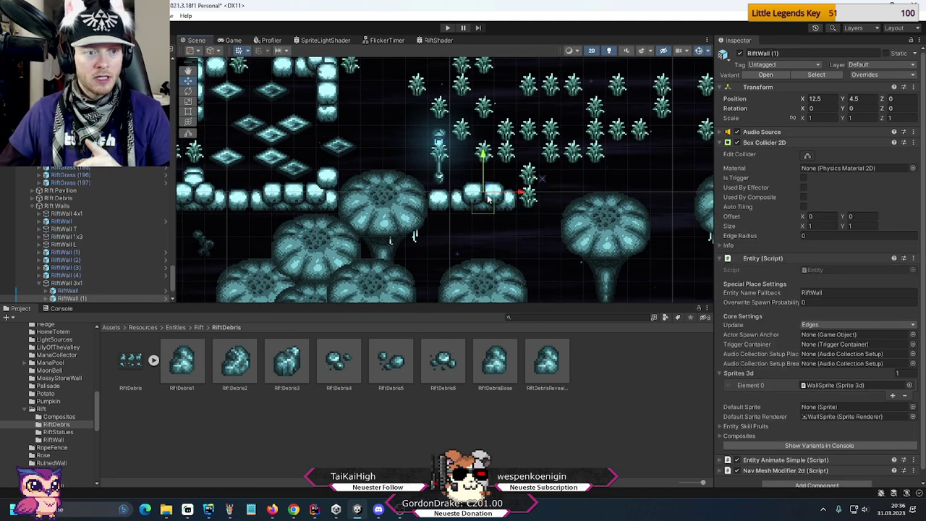
{"action": "left_click", "coordinate": [46, 283]}
{"action": "left_click", "coordinate": [54, 284]}
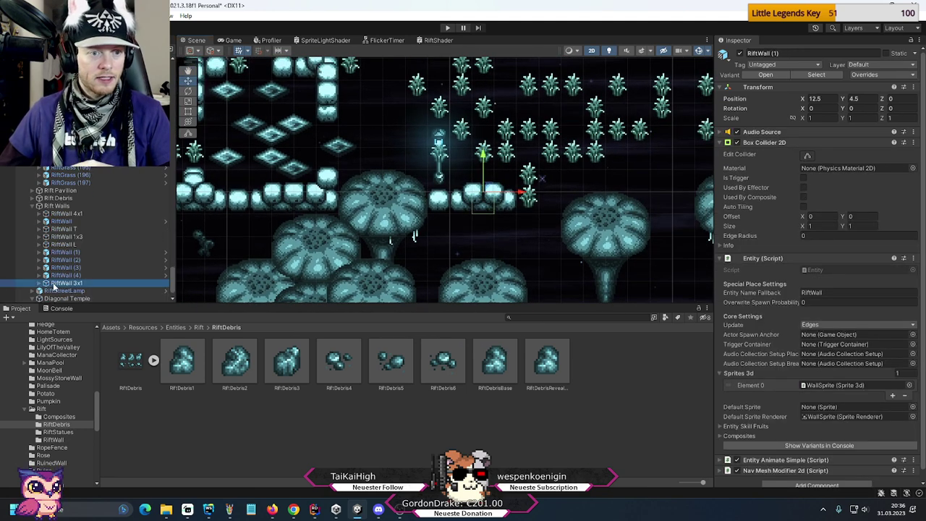
{"action": "key", "text": "ctrl+d"}
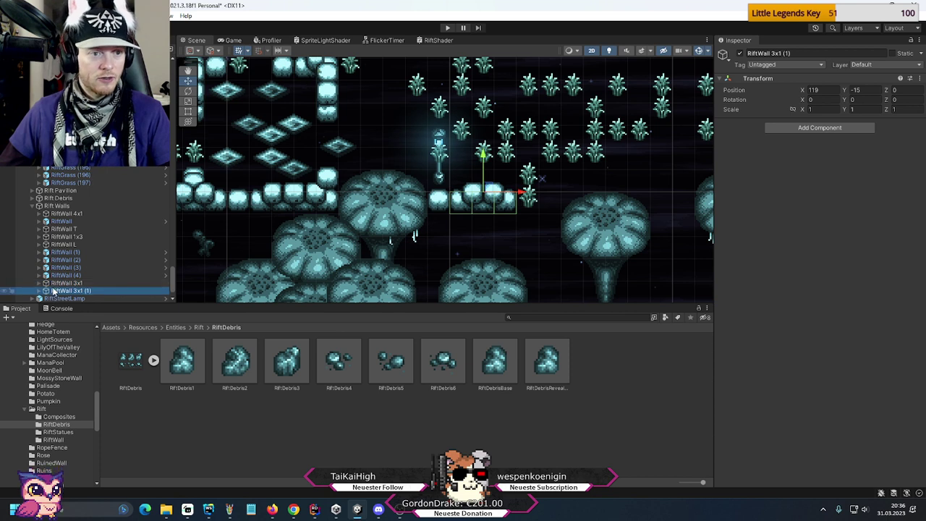
{"action": "key", "text": "F2"}
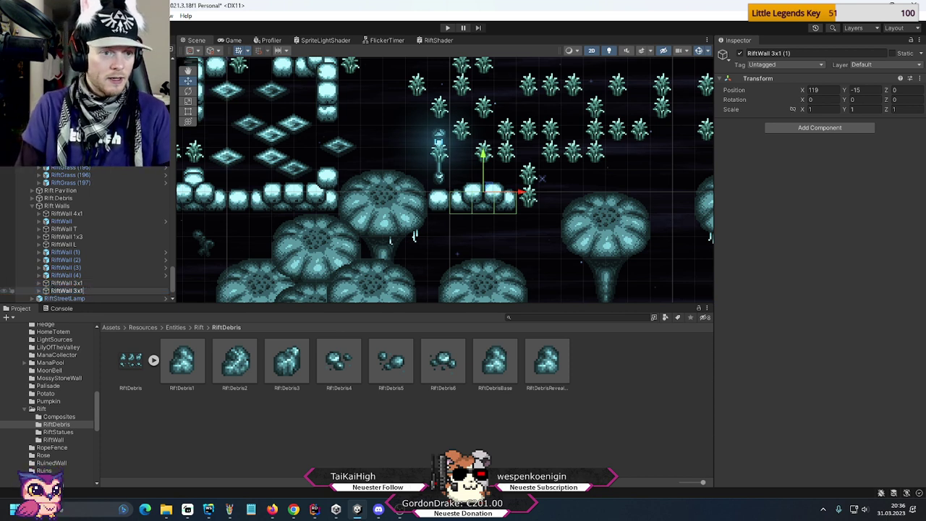
{"action": "key", "text": "Return"}
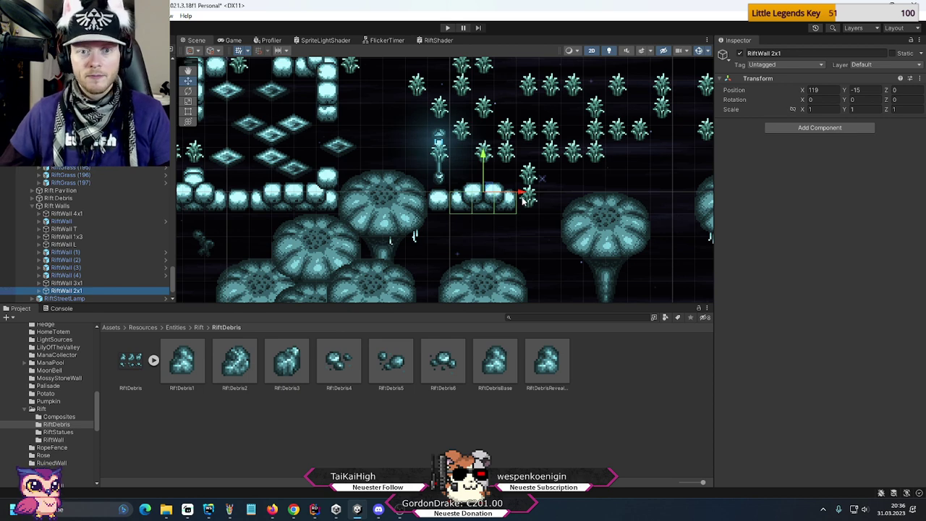
{"action": "left_click_drag", "start_coordinate": [522, 201], "coordinate": [720, 203]}
{"action": "middle_click_drag", "start_coordinate": [647, 205], "coordinate": [394, 184]}
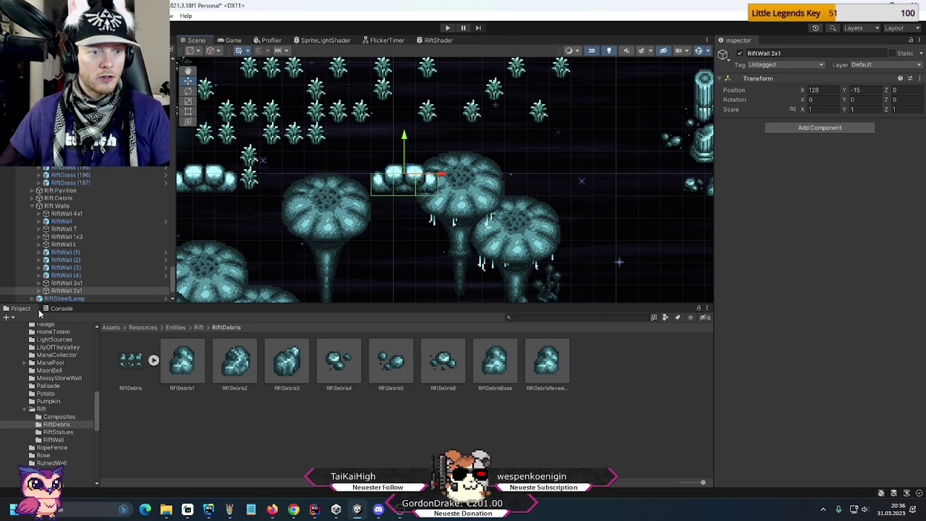
- Delete the middle block of RiftWall 2x1 and close the gap by moving RiftWall (3) to X 12.5
{"action": "scroll", "coordinate": [72, 274], "scroll_direction": "down", "scroll_amount": 2}
{"action": "left_click", "coordinate": [40, 261]}
{"action": "left_click", "coordinate": [72, 277]}
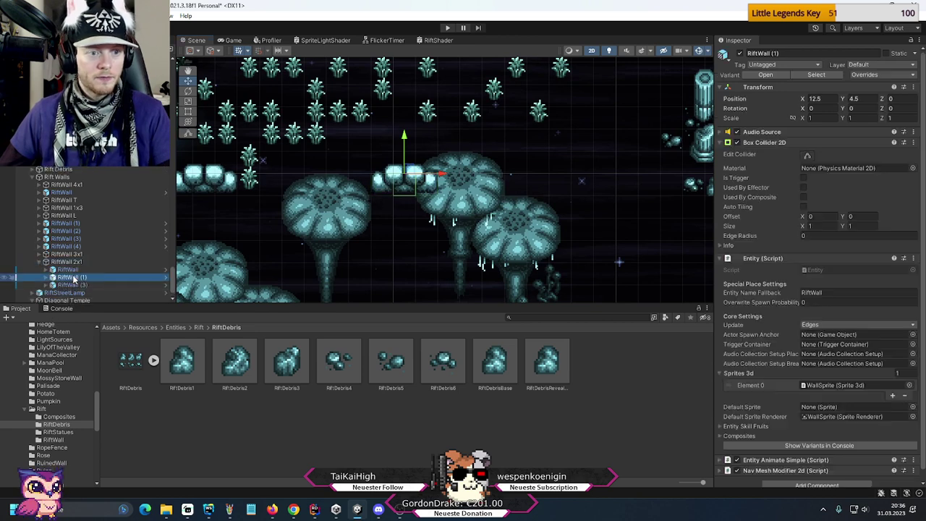
{"action": "key", "text": "Delete"}
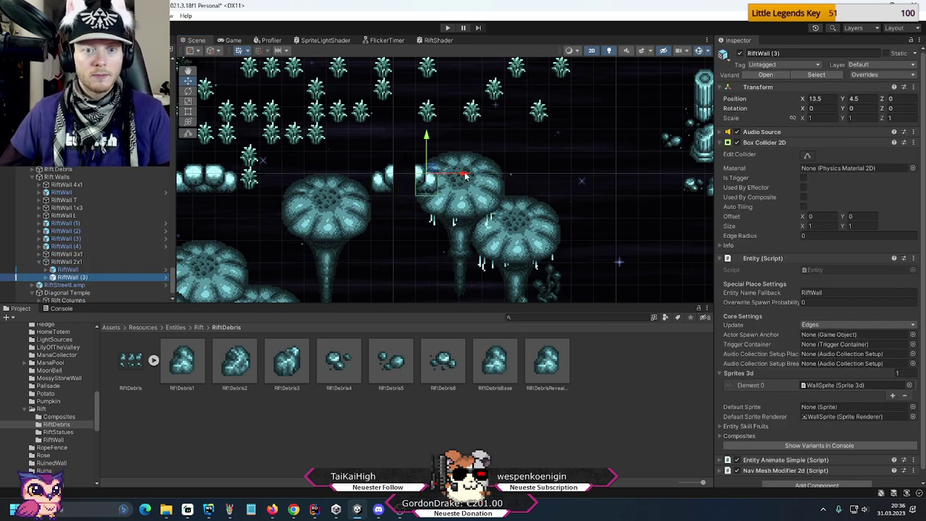
{"action": "left_click_drag", "start_coordinate": [465, 176], "coordinate": [443, 179]}
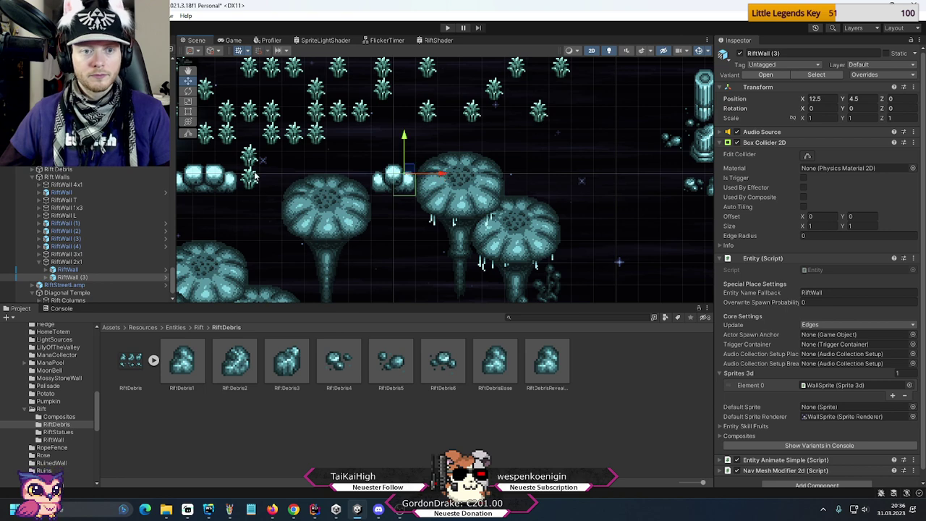
- Move the lower grass clump beside the short stone wall into the meadow at X 144.5, Y -8.5
{"action": "middle_click_drag", "start_coordinate": [255, 176], "coordinate": [345, 178]}
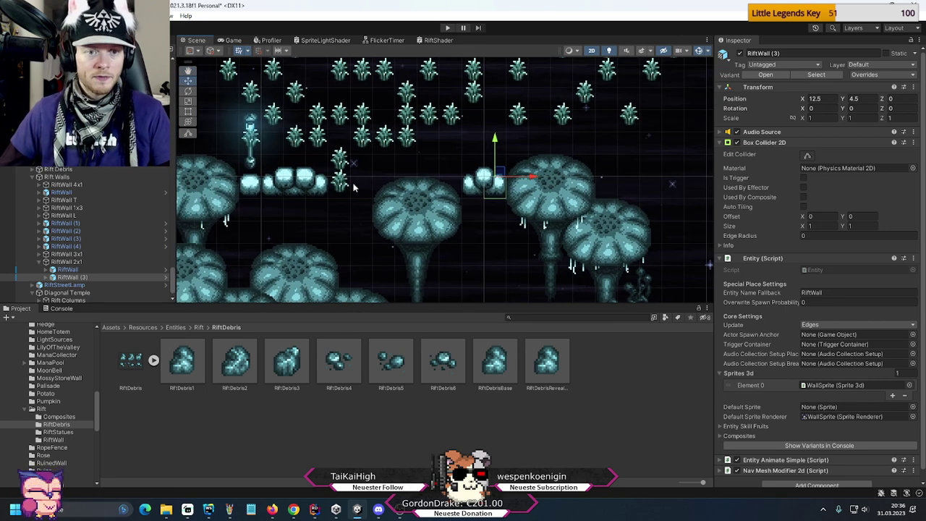
{"action": "left_click_drag", "start_coordinate": [337, 185], "coordinate": [587, 128]}
{"action": "middle_click_drag", "start_coordinate": [414, 138], "coordinate": [526, 164]}
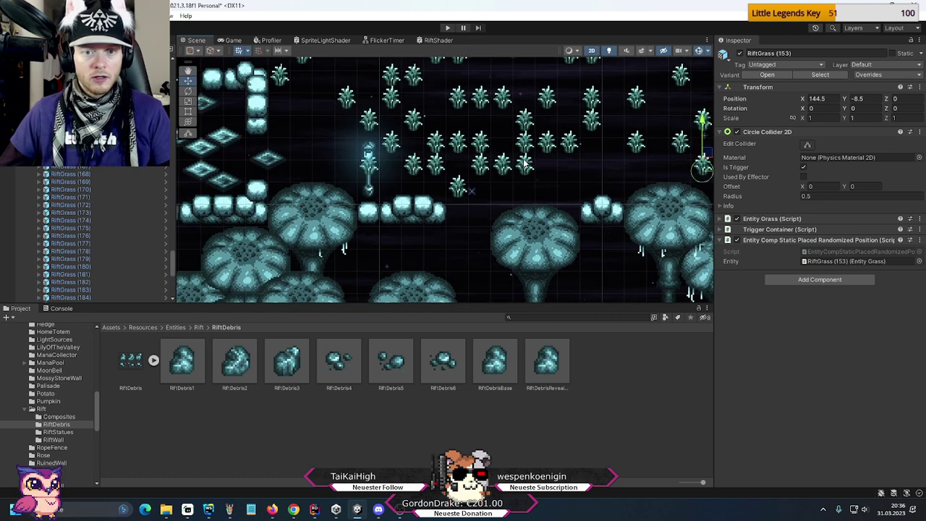
- Select and expand the Rift Debris group under Ghost Meadow in the scene hierarchy
{"action": "middle_click_drag", "start_coordinate": [323, 168], "coordinate": [444, 220]}
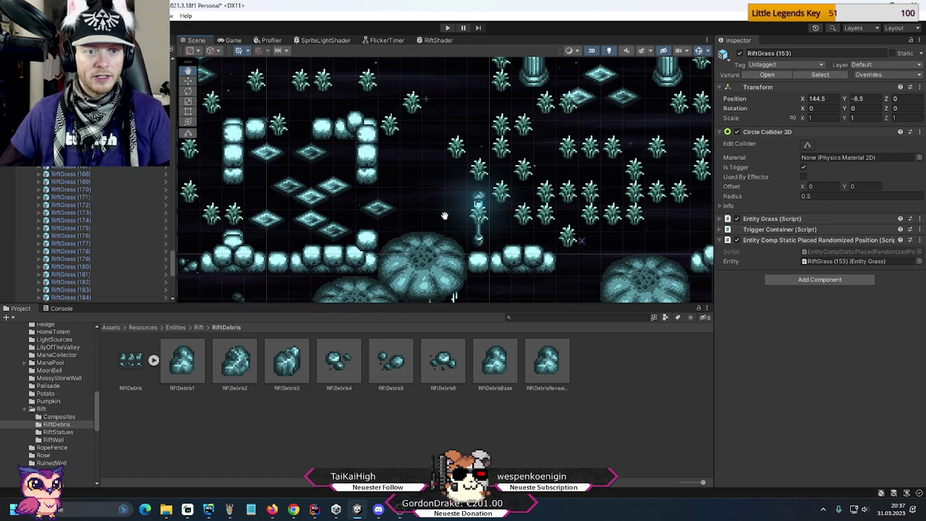
{"action": "scroll", "coordinate": [444, 215], "scroll_direction": "down", "scroll_amount": 5}
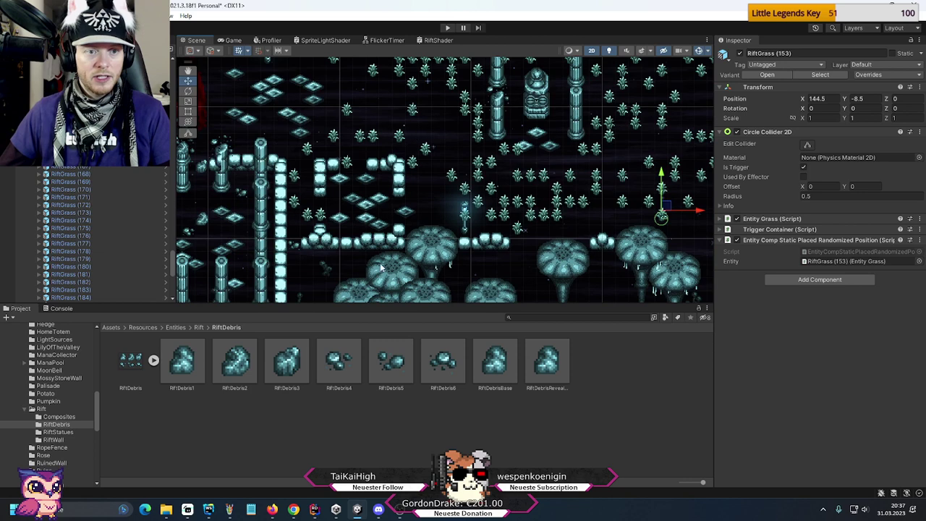
{"action": "scroll", "coordinate": [87, 208], "scroll_direction": "up", "scroll_amount": 20}
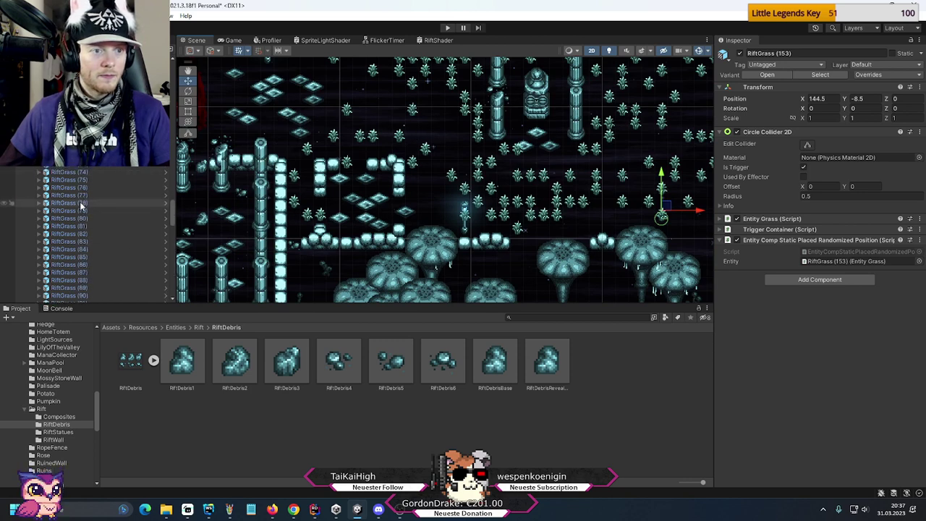
{"action": "scroll", "coordinate": [82, 206], "scroll_direction": "up", "scroll_amount": 11}
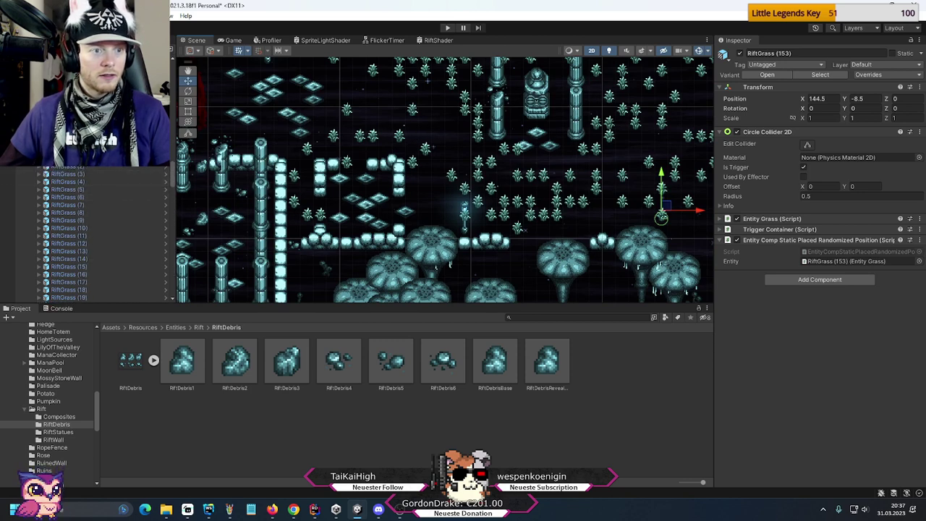
{"action": "scroll", "coordinate": [87, 217], "scroll_direction": "up", "scroll_amount": 5}
{"action": "scroll", "coordinate": [44, 217], "scroll_direction": "up", "scroll_amount": 3}
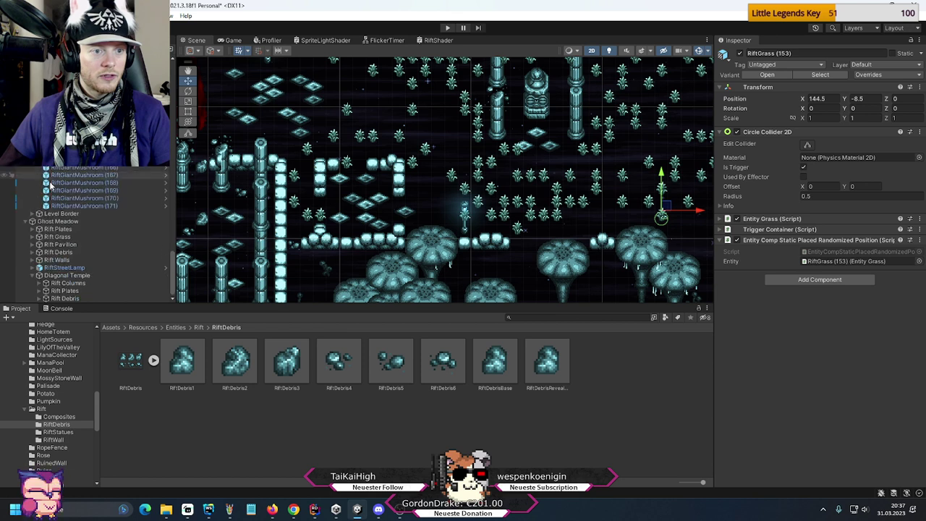
{"action": "left_click", "coordinate": [52, 252]}
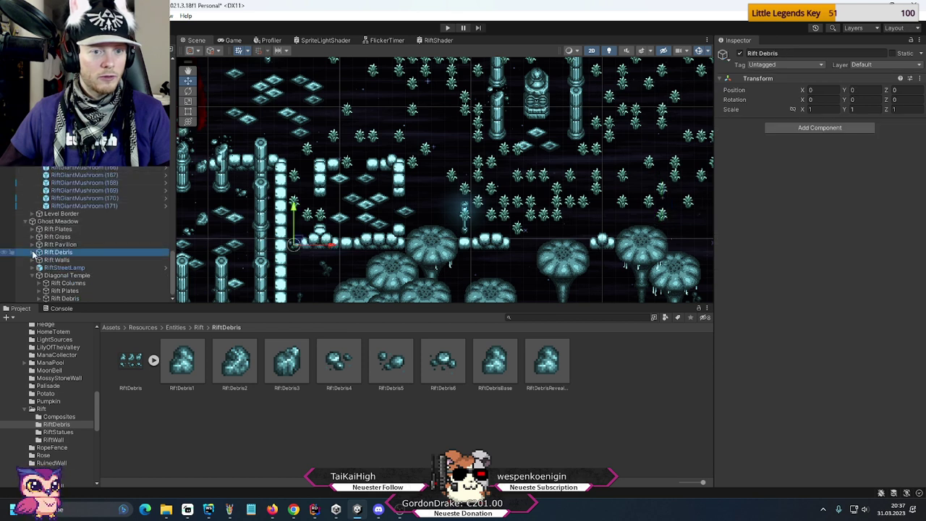
{"action": "left_click", "coordinate": [39, 253]}
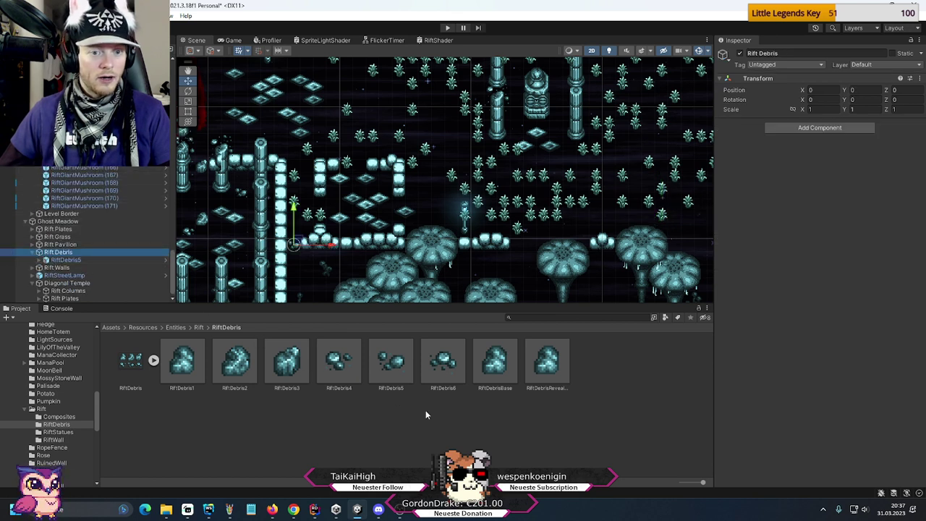
{"action": "scroll", "coordinate": [538, 231], "scroll_direction": "up", "scroll_amount": 1}
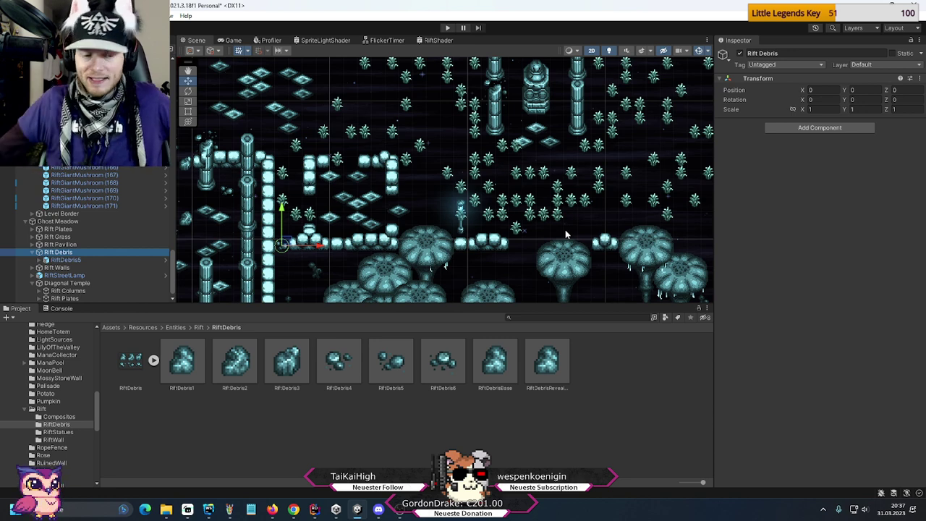
- Switch to File Explorer and open the gifs folder inside little-legends-sources
{"action": "key", "text": "alt+Tab"}
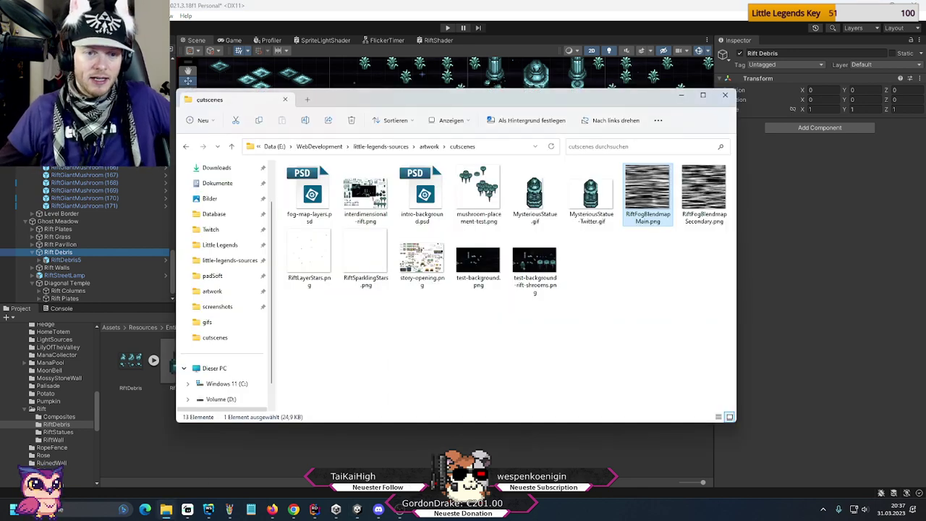
{"action": "left_click", "coordinate": [429, 147]}
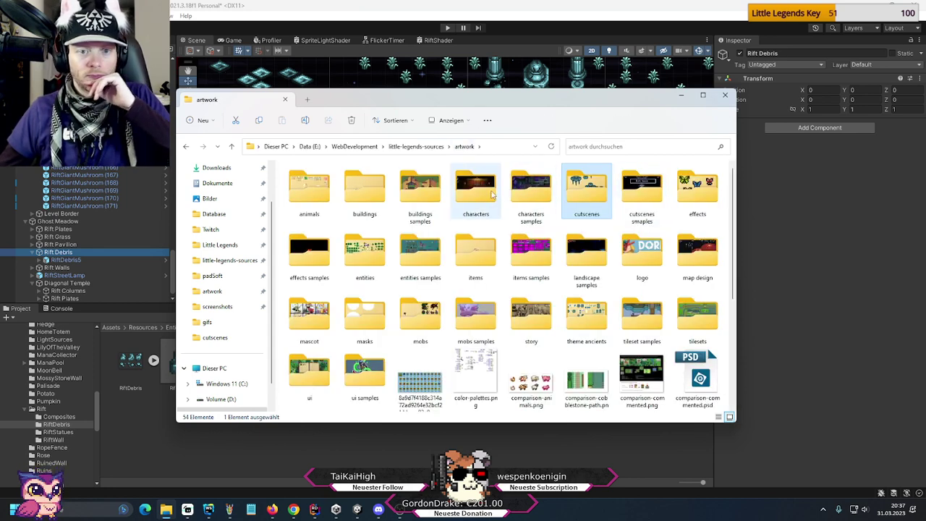
{"action": "left_click", "coordinate": [430, 146]}
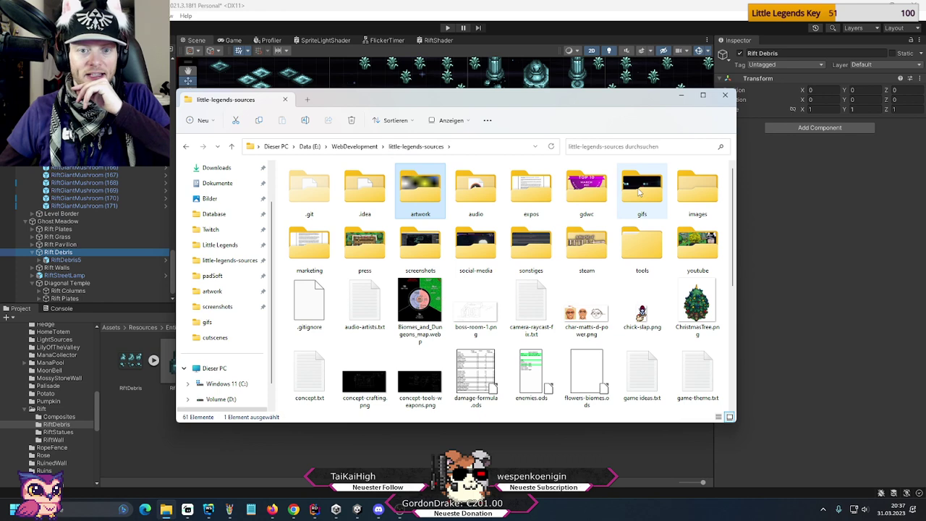
{"action": "double_click", "coordinate": [640, 190]}
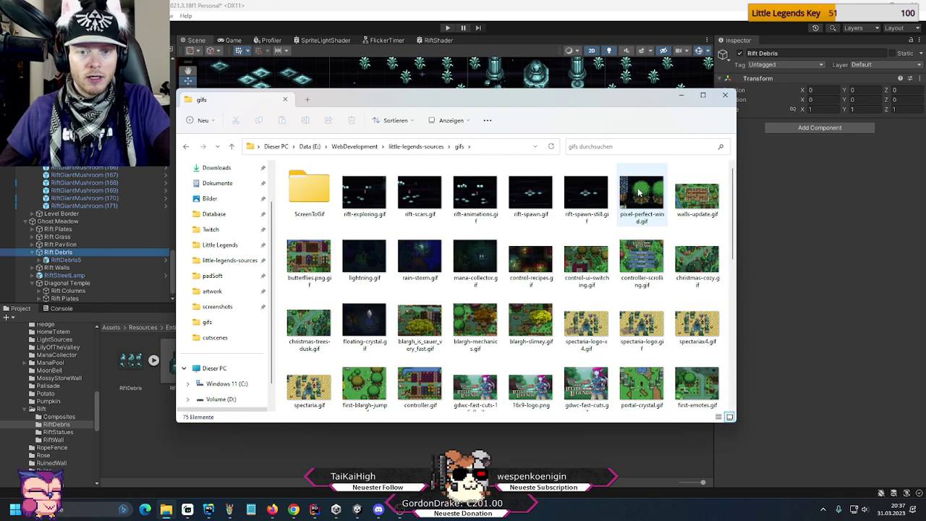
- View the rift GIFs one after another, from rift-spawn-still.gif back to rift-exploring.gif
{"action": "double_click", "coordinate": [586, 193]}
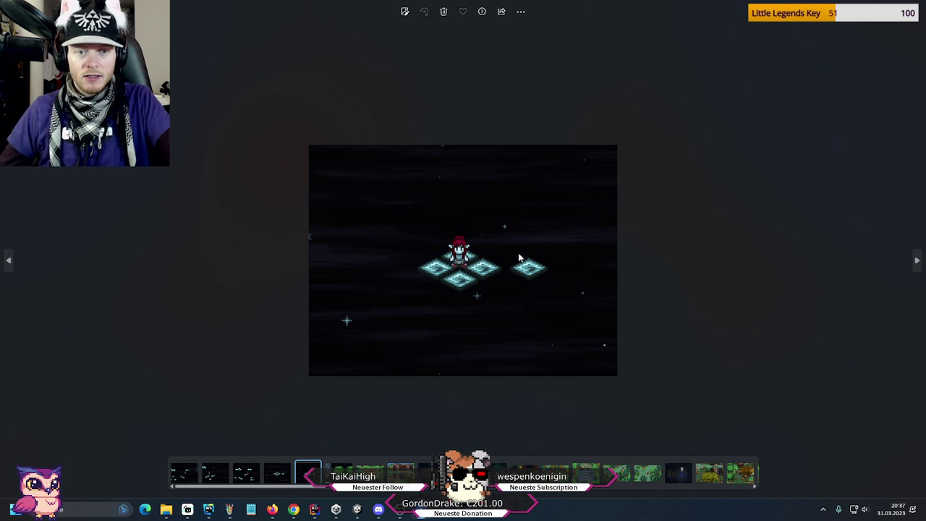
{"action": "left_click", "coordinate": [11, 262]}
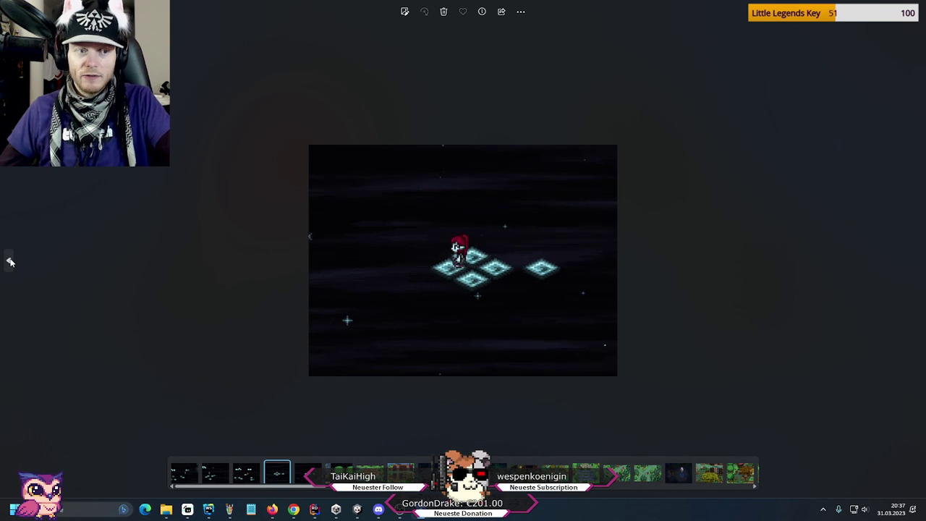
{"action": "left_click", "coordinate": [10, 262]}
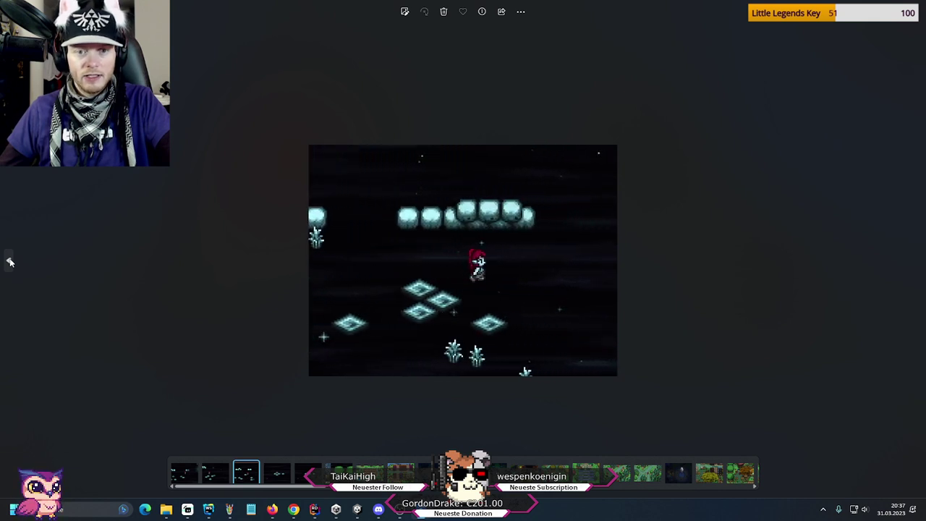
{"action": "left_click", "coordinate": [10, 262]}
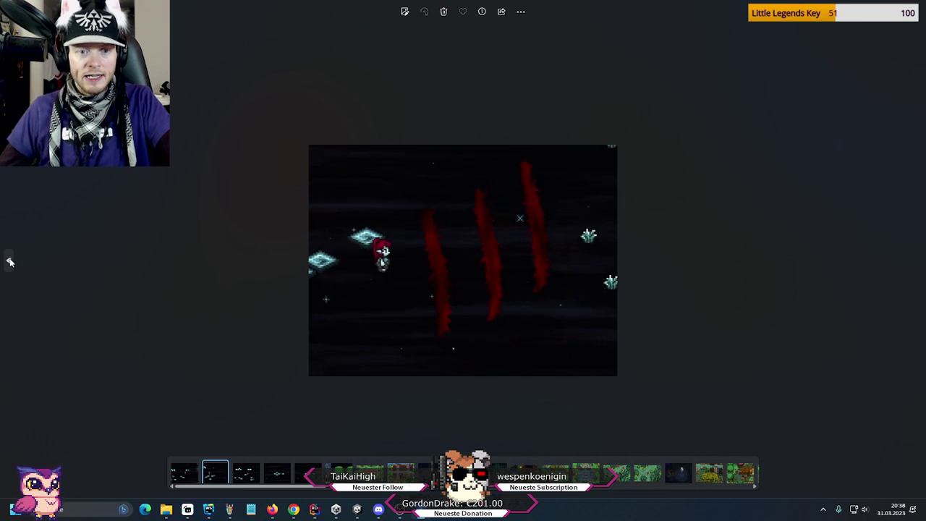
{"action": "left_click", "coordinate": [10, 262]}
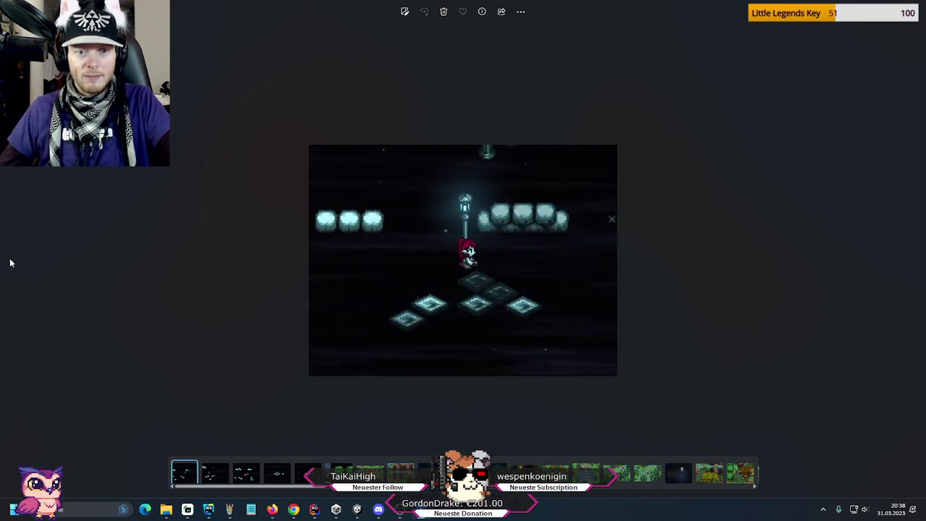
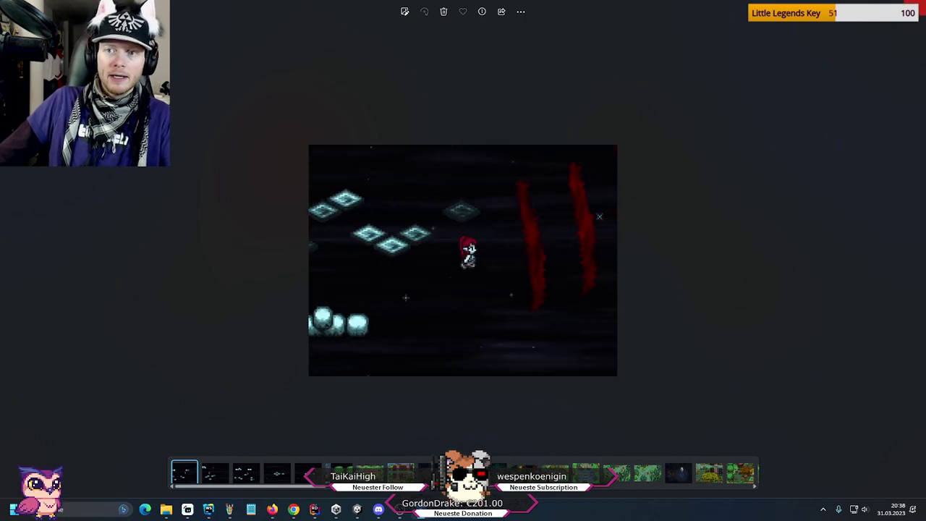
- Close the GIF viewer and switch back to the Unity scene for an overview of the level
{"action": "key", "text": "Escape"}
{"action": "left_click", "coordinate": [494, 56]}
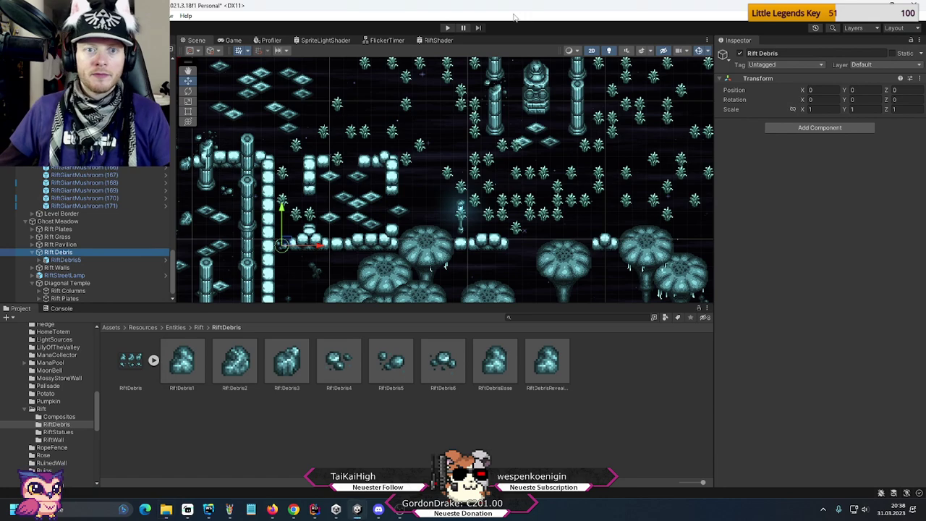
{"action": "scroll", "coordinate": [452, 154], "scroll_direction": "up", "scroll_amount": 2}
{"action": "scroll", "coordinate": [452, 154], "scroll_direction": "down", "scroll_amount": 4}
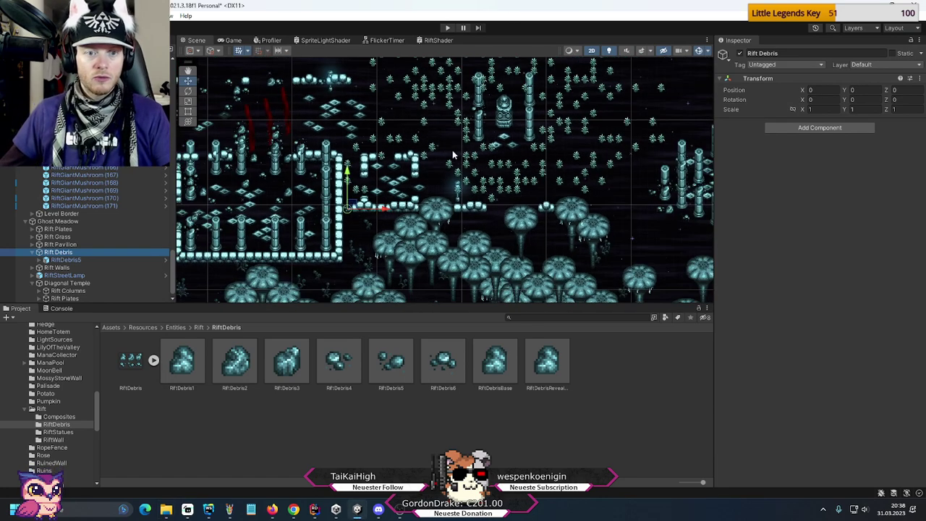
- Duplicate the Rift street lamp at the meadow's lower wall and move the copy to X 139.5, Y -9.5
{"action": "scroll", "coordinate": [536, 217], "scroll_direction": "up", "scroll_amount": 5}
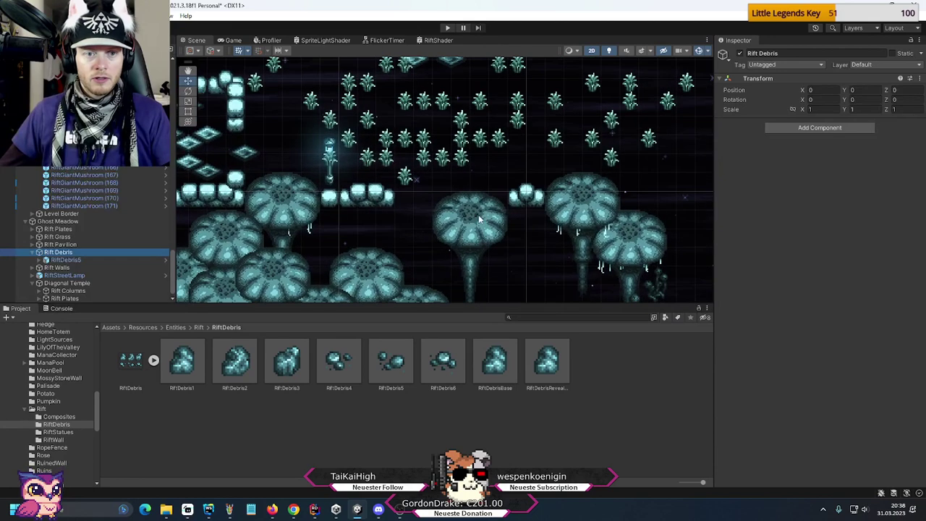
{"action": "left_click", "coordinate": [328, 180]}
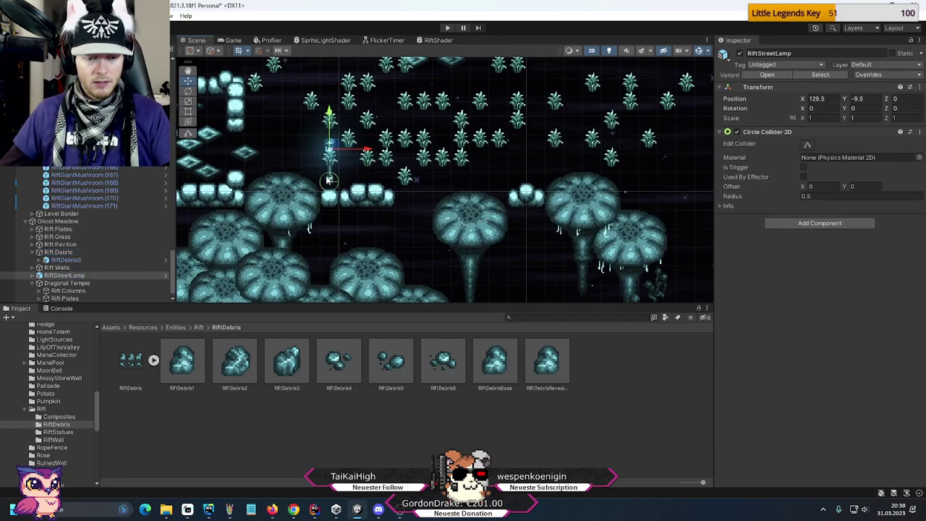
{"action": "key", "text": "ctrl+d"}
{"action": "left_click_drag", "start_coordinate": [369, 154], "coordinate": [554, 152]}
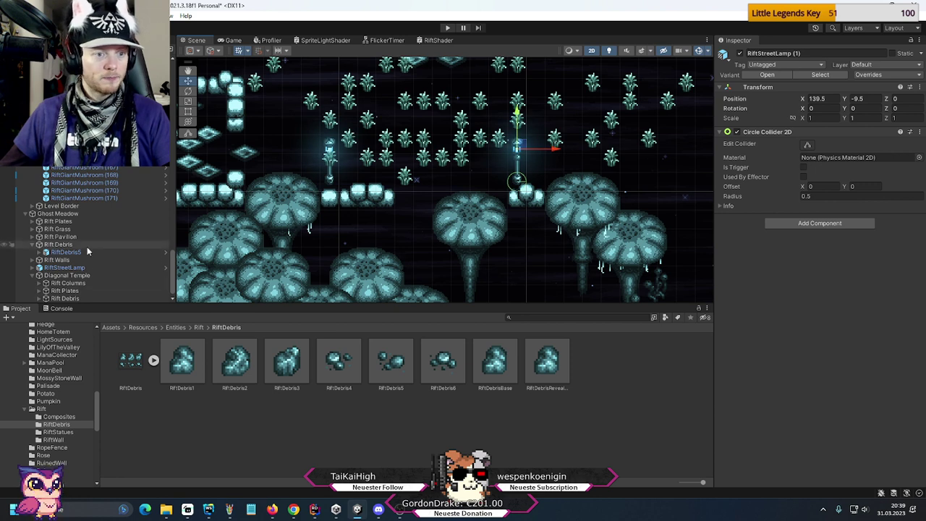
- Collapse the Rift Debris group and reorder the original RiftStreetLamp below Diagonal Temple in the hierarchy
{"action": "left_click", "coordinate": [31, 269]}
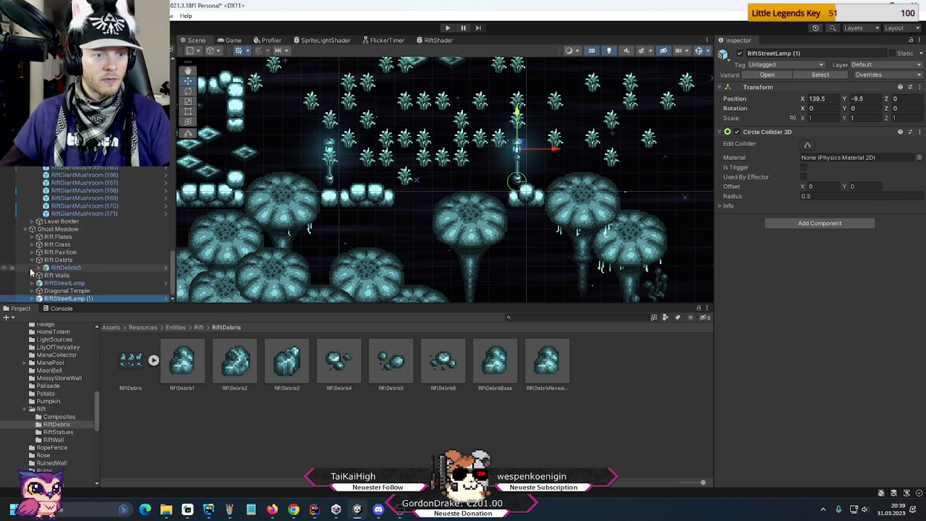
{"action": "left_click", "coordinate": [32, 261]}
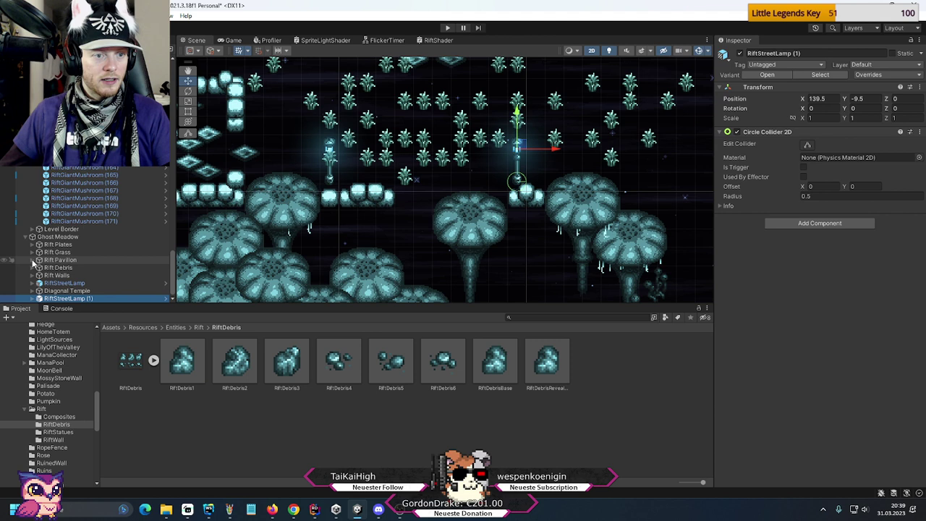
{"action": "left_click", "coordinate": [57, 284]}
{"action": "left_click_drag", "start_coordinate": [62, 289], "coordinate": [86, 280]}
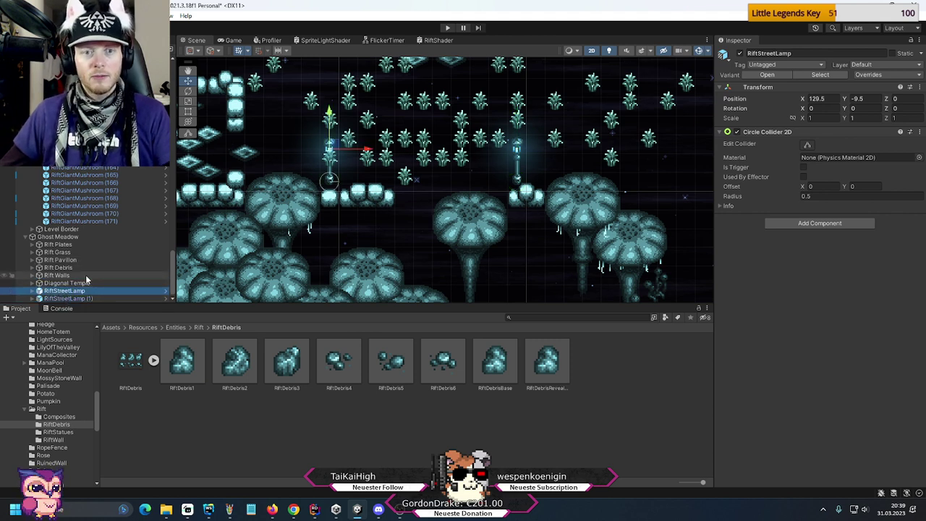
- Add the prefabs RiftDebris1 through RiftDebris6 to the Rift Debris group under Ghost Meadow
{"action": "left_click", "coordinate": [39, 268]}
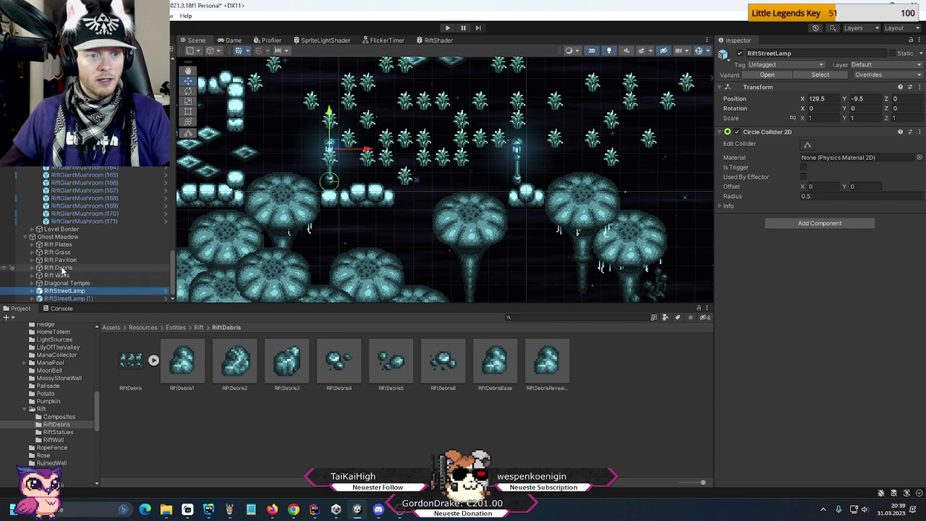
{"action": "left_click", "coordinate": [31, 268]}
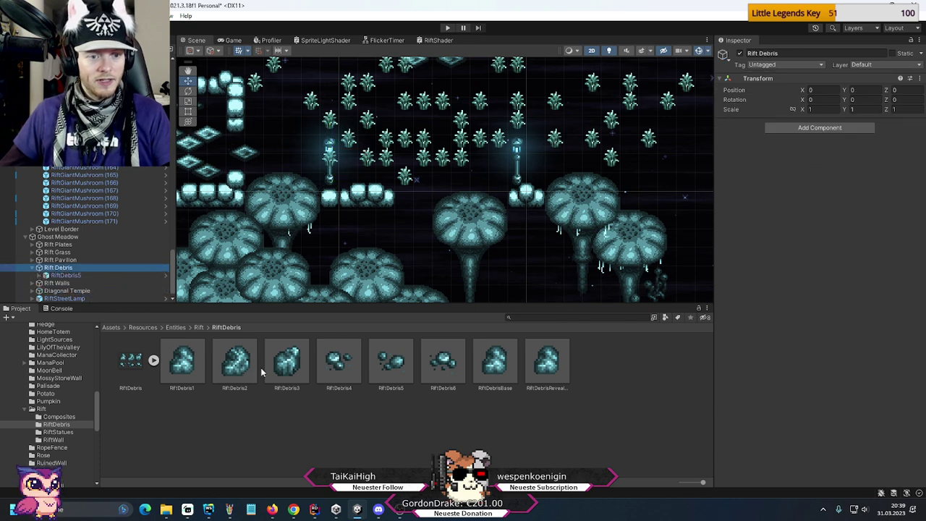
{"action": "left_click", "coordinate": [180, 363]}
{"action": "left_click", "coordinate": [429, 378], "text": "shift"}
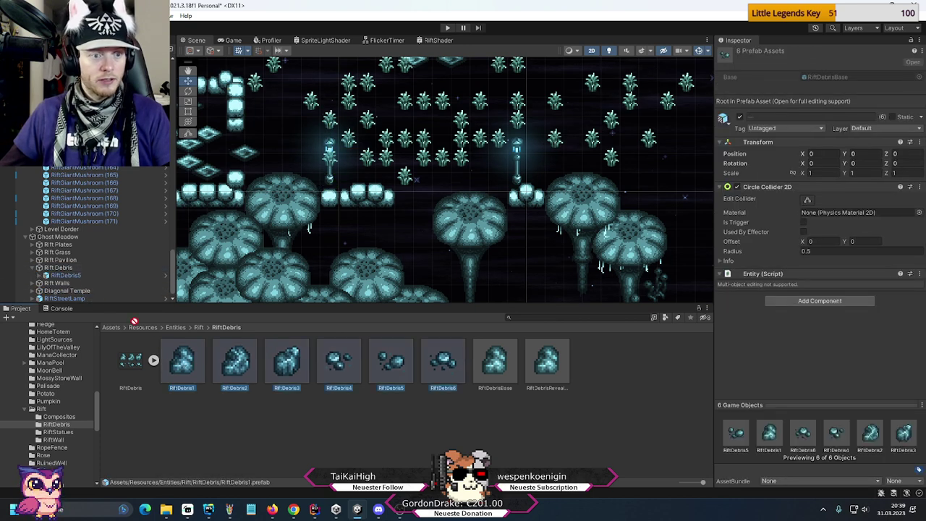
{"action": "left_click_drag", "start_coordinate": [134, 320], "coordinate": [84, 274]}
- Reorder the existing RiftDebris5 object to sit between RiftDebris4 and RiftDebris6 in the group
{"action": "scroll", "coordinate": [87, 273], "scroll_direction": "down", "scroll_amount": 2}
{"action": "left_click", "coordinate": [81, 261]}
{"action": "left_click_drag", "start_coordinate": [76, 221], "coordinate": [77, 255]}
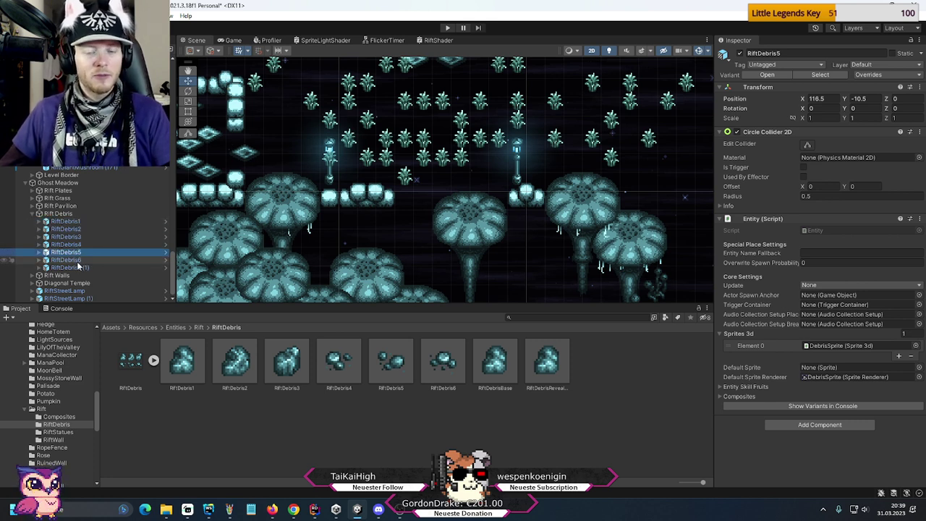
- Select the six new debris objects, leaving out the existing RiftDebris5, and set their X position to 130
{"action": "key", "text": "Up"}
{"action": "key", "text": "Up"}
{"action": "key", "text": "Up"}
{"action": "key", "text": "Up"}
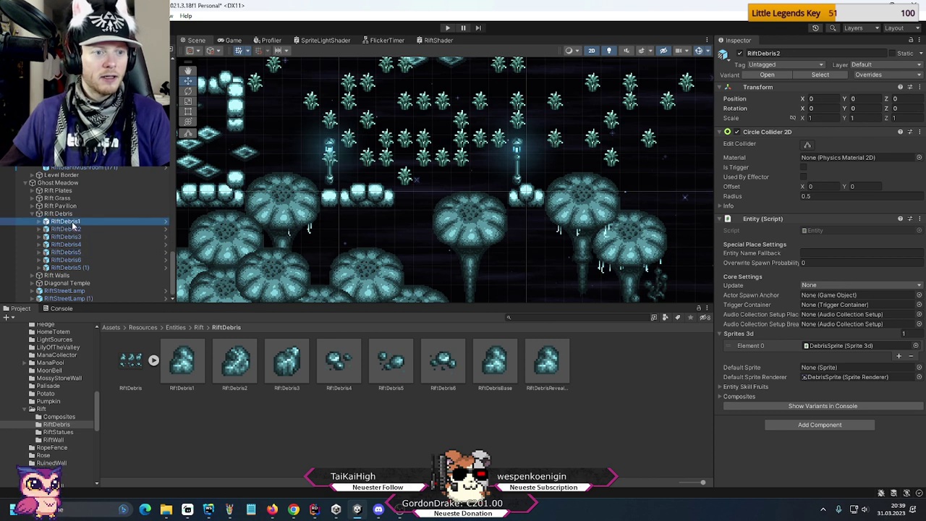
{"action": "left_click", "coordinate": [70, 267], "text": "shift"}
{"action": "left_click", "coordinate": [811, 99]}
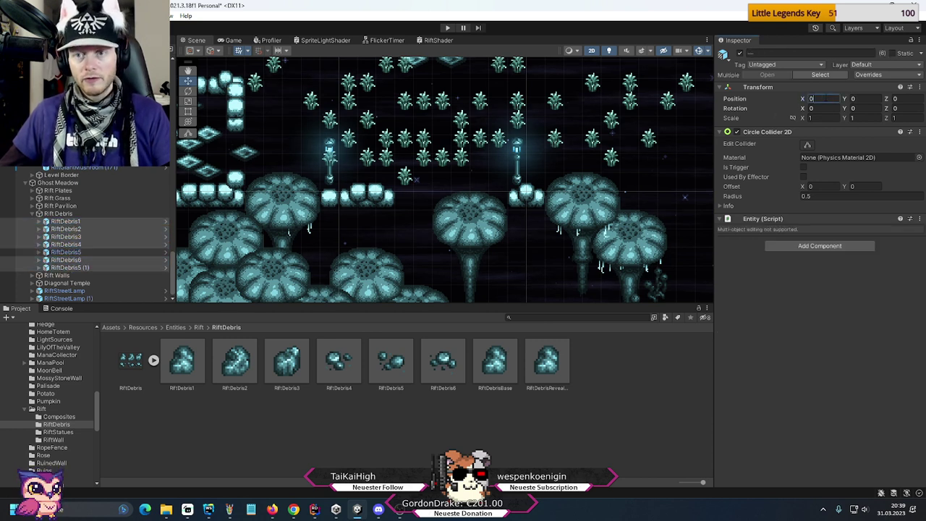
{"action": "type", "text": "130"}
{"action": "key", "text": "Return"}
{"action": "key", "text": "f"}
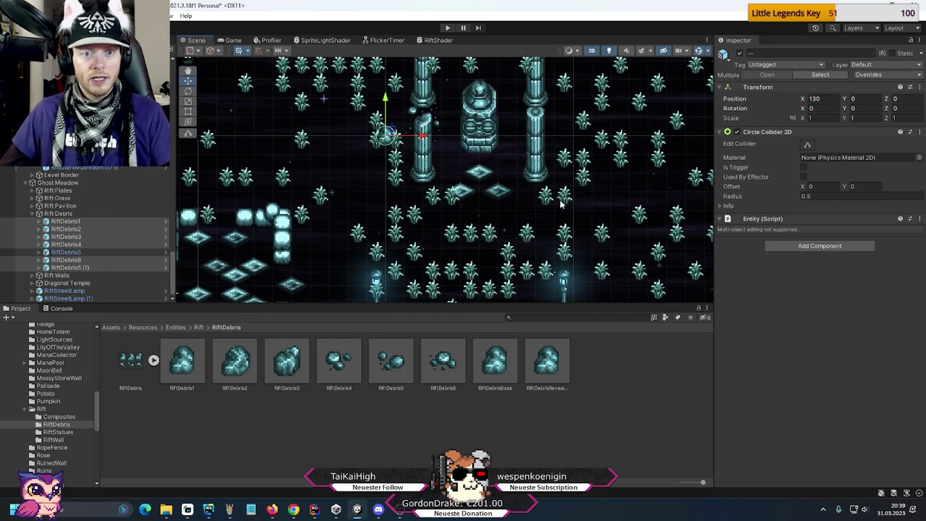
- Move the six selected debris objects together to X 138.5, Y -8.5 beside the new street lamp
{"action": "left_click_drag", "start_coordinate": [437, 207], "coordinate": [548, 286]}
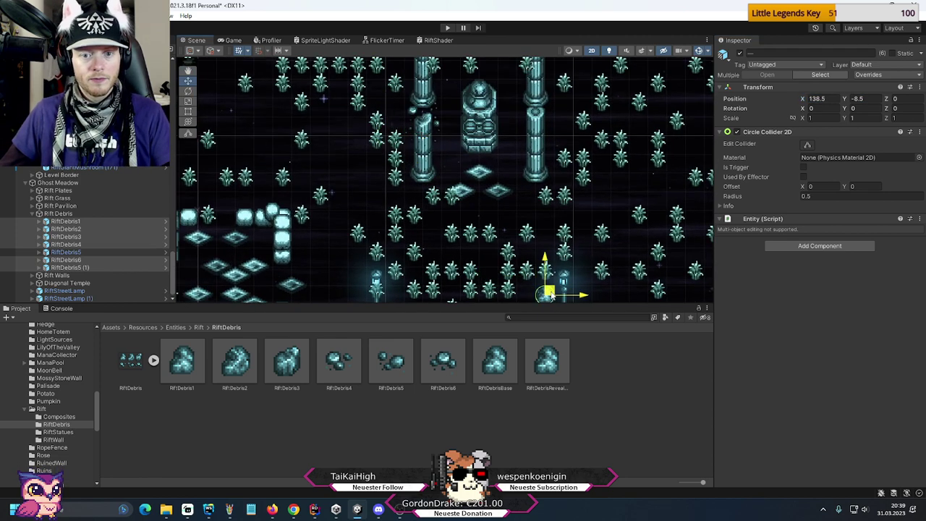
{"action": "key", "text": "f"}
{"action": "key", "text": "f"}
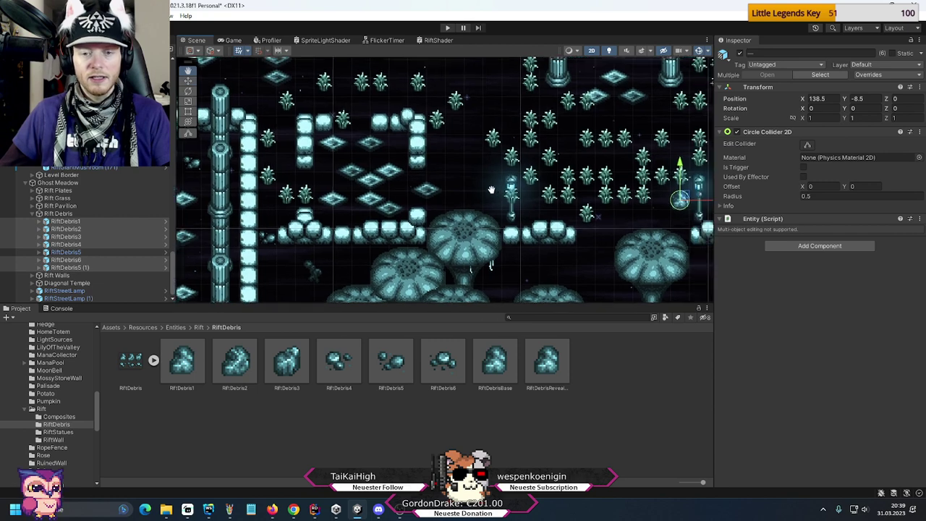
- Move RiftDebris1 to X 134.5, Y -10.5 and RiftDebris2 to X 121.5, Y -4.5 in the wall gaps
{"action": "left_click", "coordinate": [75, 222]}
{"action": "left_click_drag", "start_coordinate": [474, 197], "coordinate": [399, 233]}
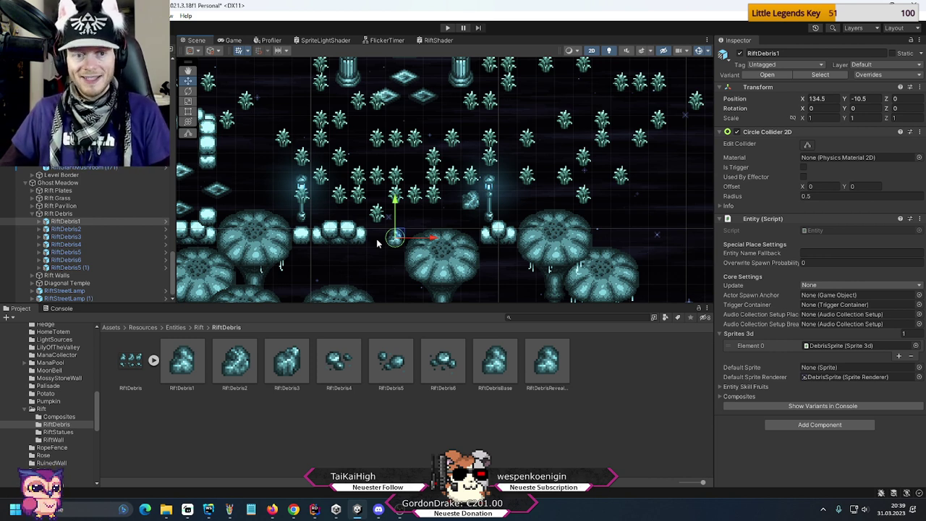
{"action": "left_click", "coordinate": [85, 229]}
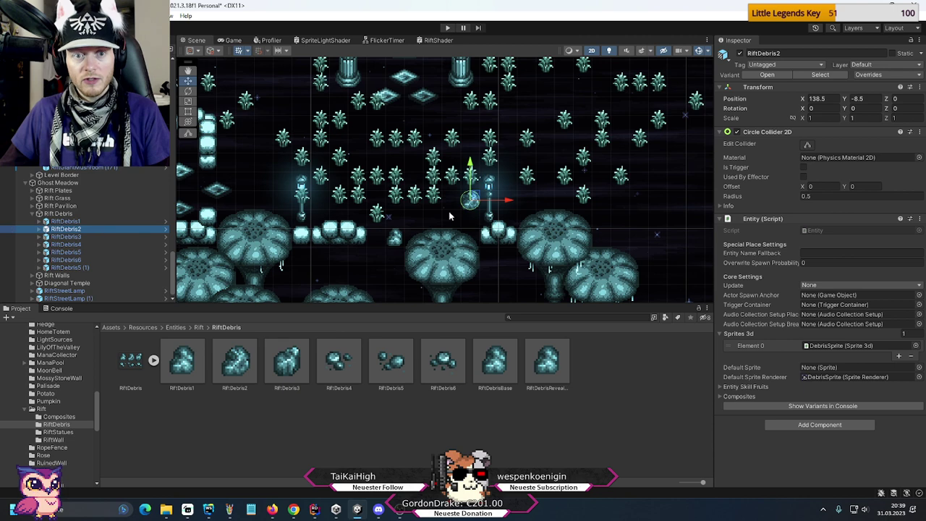
{"action": "middle_click_drag", "start_coordinate": [389, 116], "coordinate": [574, 121]}
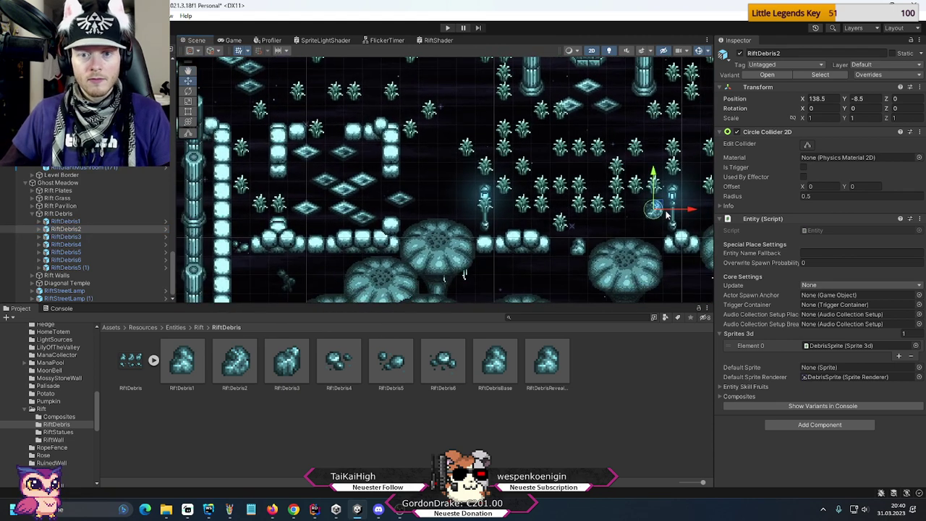
{"action": "left_click_drag", "start_coordinate": [658, 209], "coordinate": [340, 130]}
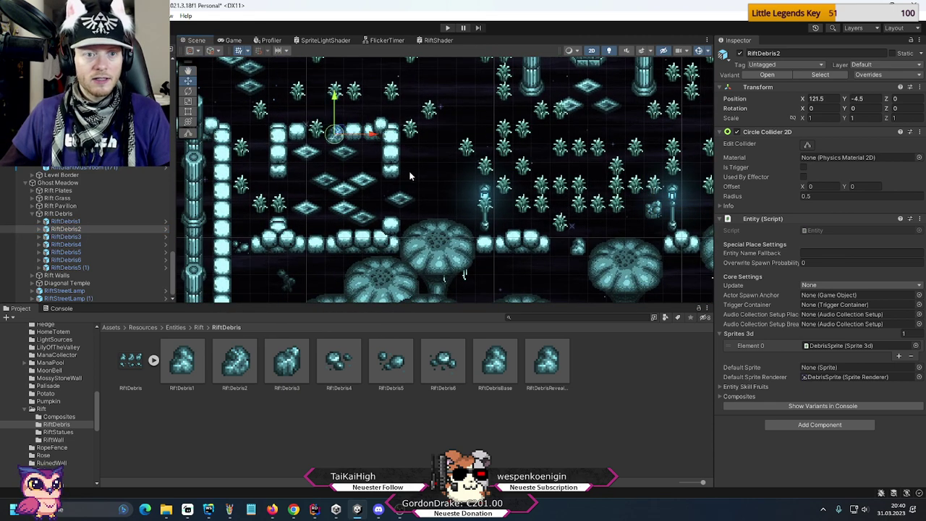
- Move RiftDebris3 to X 131.5, Y -3.5, just below the pavilion's column
{"action": "left_click", "coordinate": [70, 237]}
{"action": "middle_click_drag", "start_coordinate": [557, 187], "coordinate": [410, 130]}
{"action": "left_click_drag", "start_coordinate": [535, 299], "coordinate": [400, 209]}
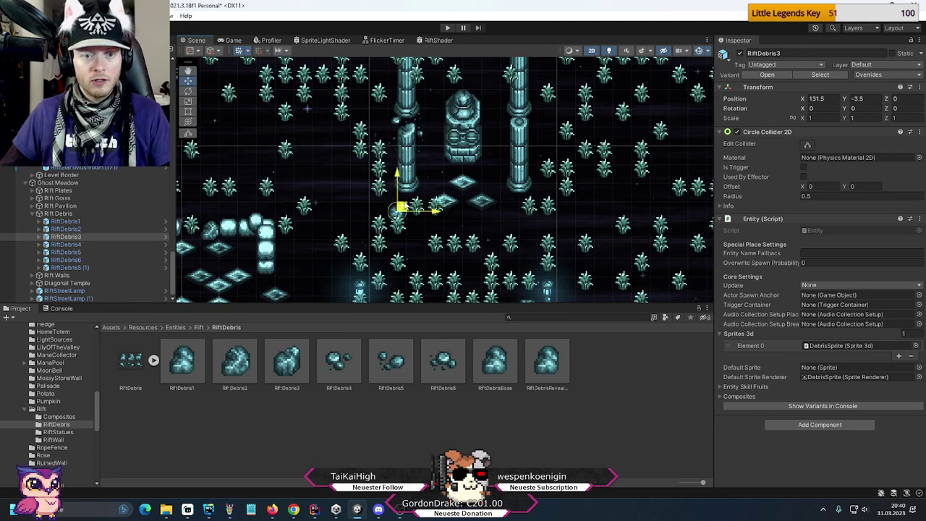
- Place RiftDebris4 at X 140.5, Y -9.5 next to the new street lamp, above the wall
{"action": "left_click", "coordinate": [67, 245]}
{"action": "key", "text": "f"}
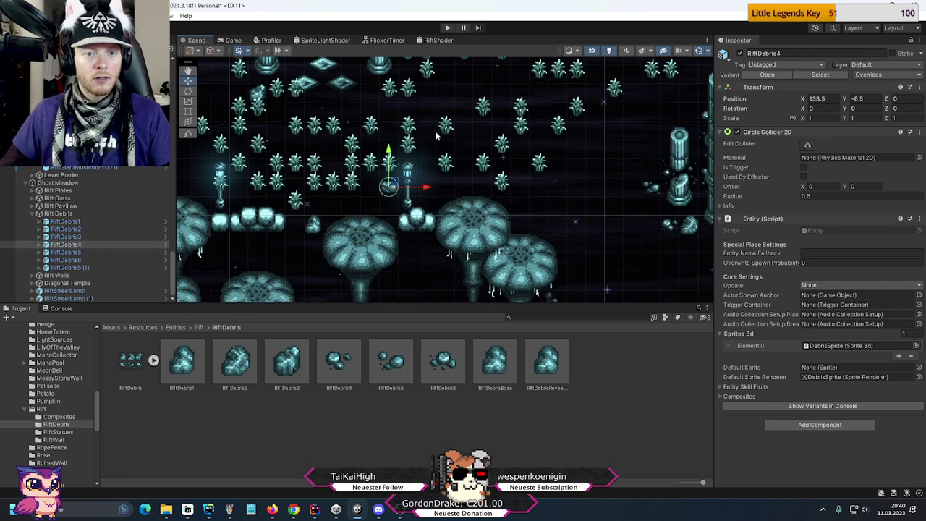
{"action": "left_click_drag", "start_coordinate": [395, 188], "coordinate": [455, 218]}
{"action": "left_click", "coordinate": [568, 219]}
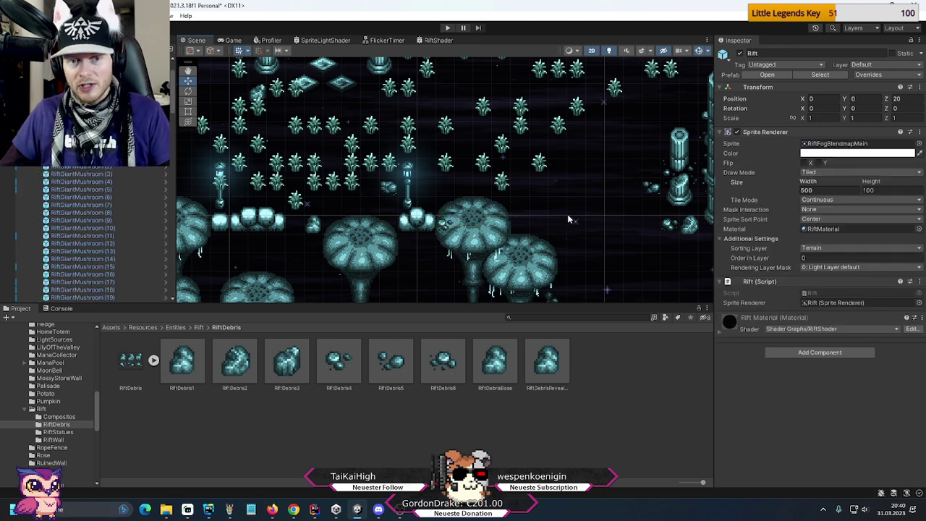
{"action": "left_click", "coordinate": [445, 224]}
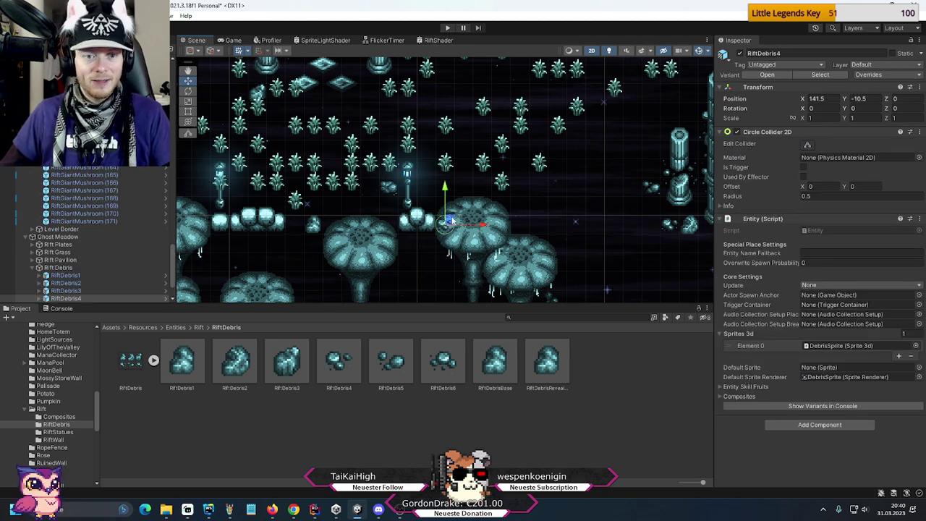
{"action": "left_click_drag", "start_coordinate": [450, 219], "coordinate": [431, 203]}
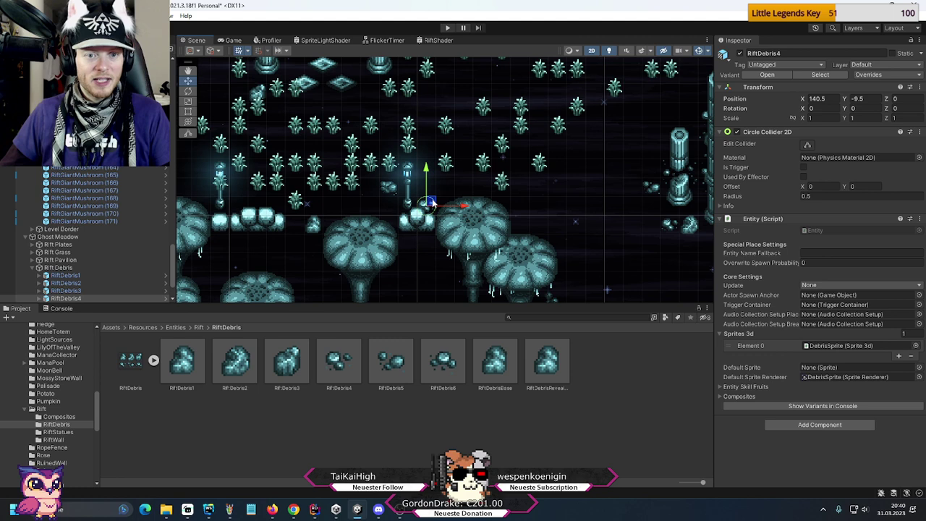
- Move RiftDebris6 to X 145.5, Y -10.5 and RiftDebris5 (1) to X 147.5, Y -9.5
{"action": "scroll", "coordinate": [128, 263], "scroll_direction": "down", "scroll_amount": 3}
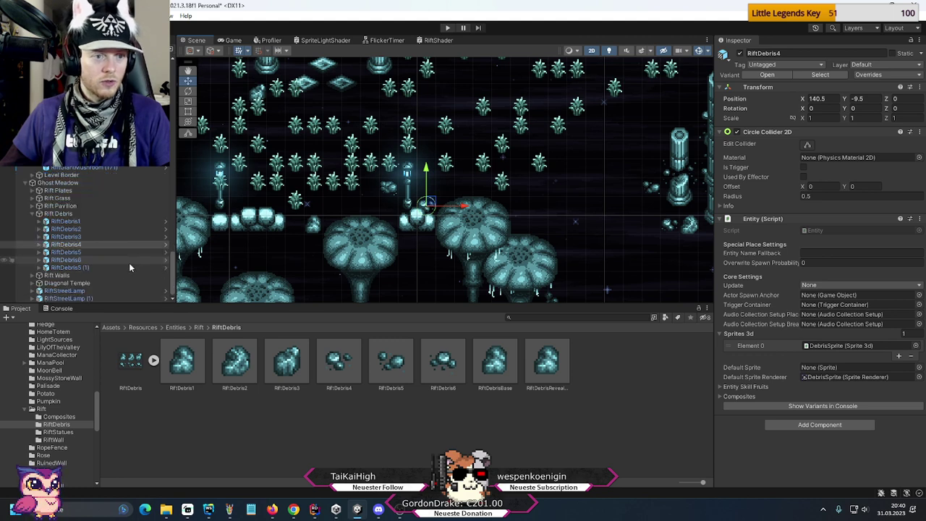
{"action": "left_click", "coordinate": [91, 251]}
{"action": "key", "text": "f"}
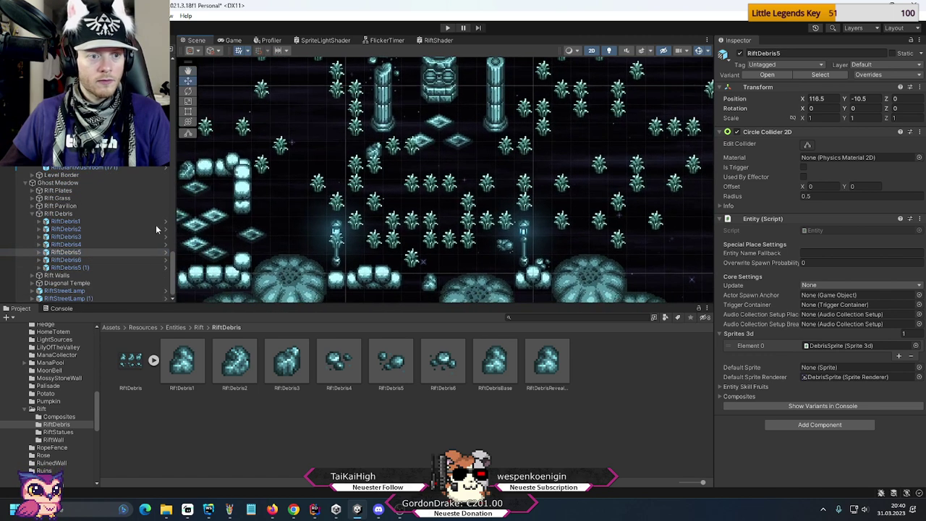
{"action": "left_click", "coordinate": [81, 261]}
{"action": "key", "text": "f"}
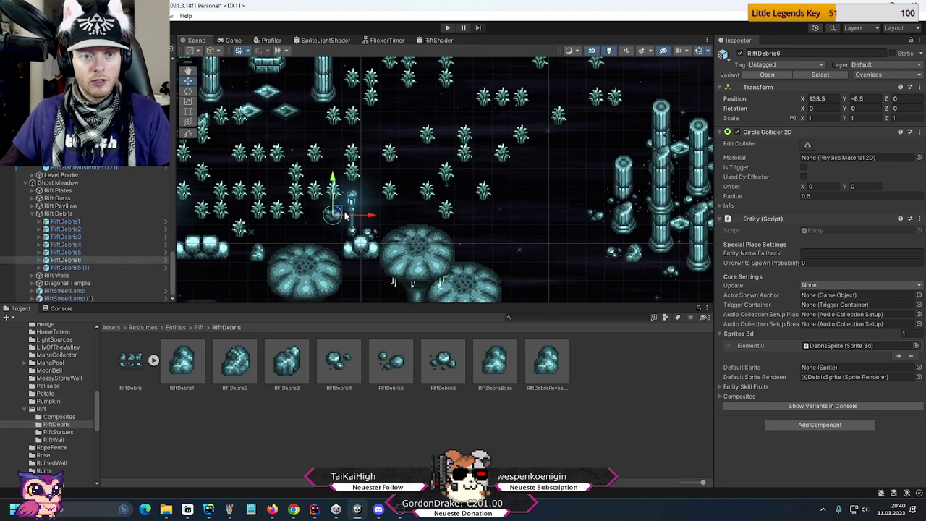
{"action": "left_click_drag", "start_coordinate": [409, 219], "coordinate": [483, 254]}
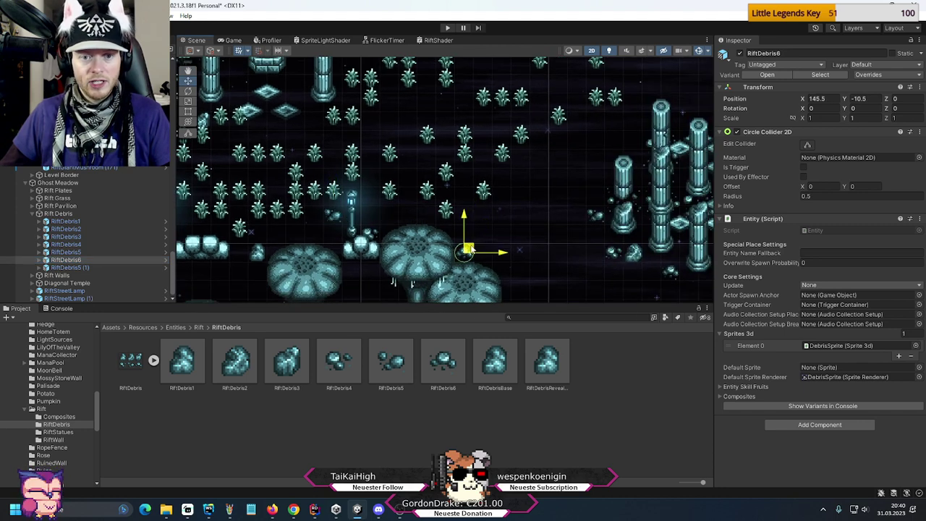
{"action": "left_click", "coordinate": [69, 267]}
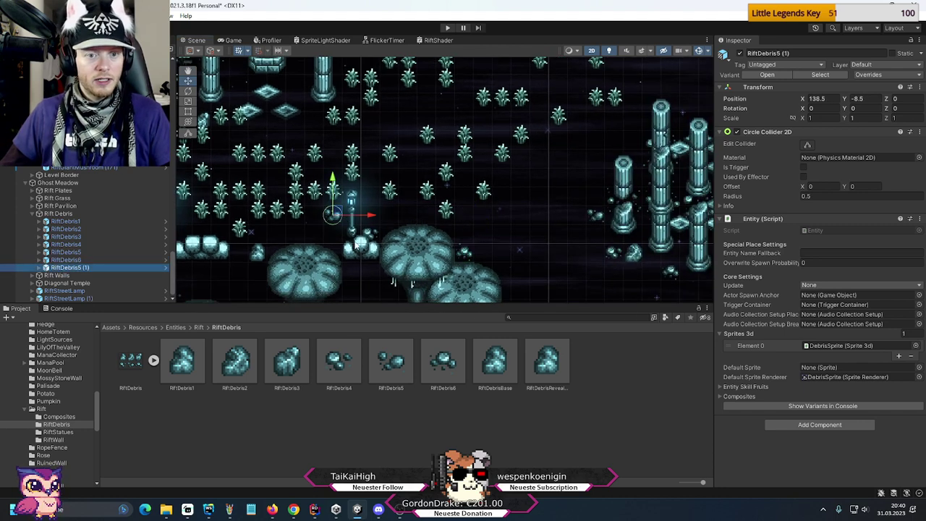
{"action": "left_click_drag", "start_coordinate": [336, 215], "coordinate": [502, 233]}
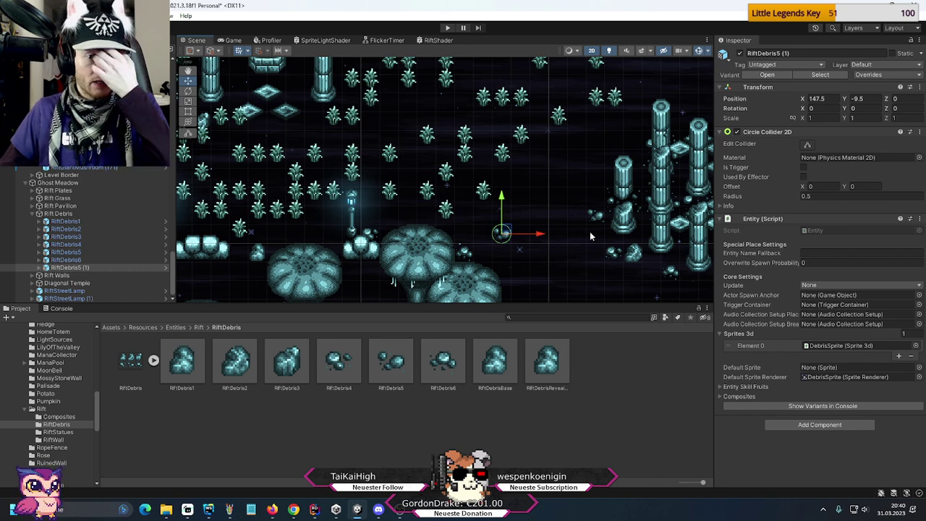
- Examine how debris, walls and plates are arranged in the neighbouring Rift areas of the level
{"action": "middle_click_drag", "start_coordinate": [596, 239], "coordinate": [582, 194]}
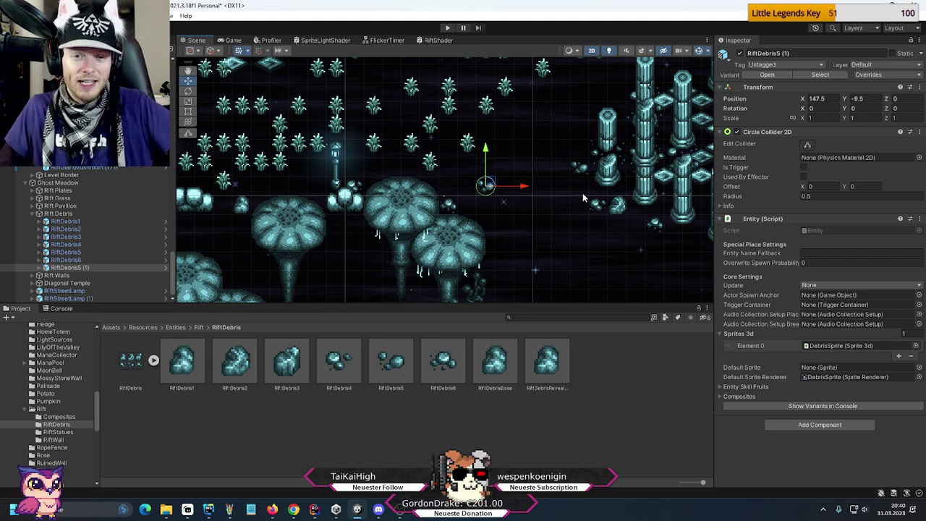
{"action": "middle_click_drag", "start_coordinate": [583, 192], "coordinate": [538, 261]}
{"action": "scroll", "coordinate": [434, 240], "scroll_direction": "up", "scroll_amount": 2}
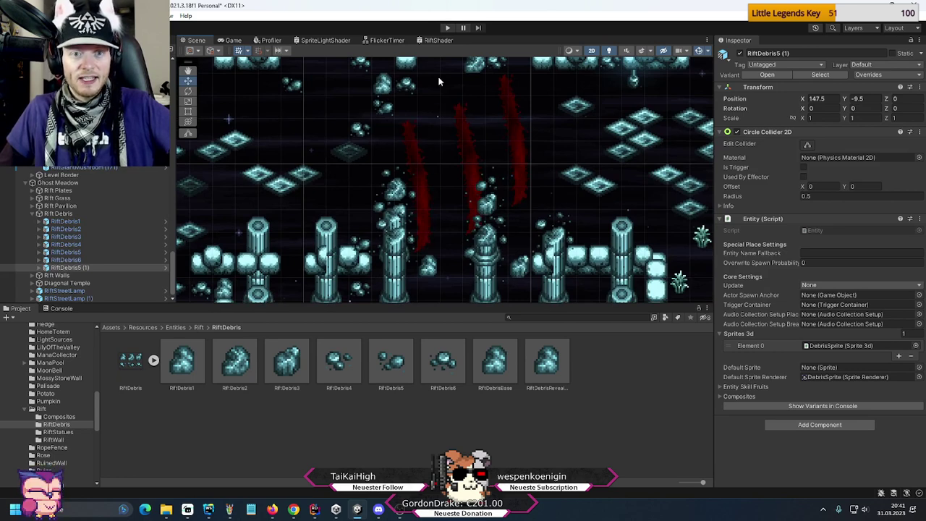
{"action": "middle_click_drag", "start_coordinate": [522, 208], "coordinate": [356, 144]}
{"action": "key", "text": "f"}
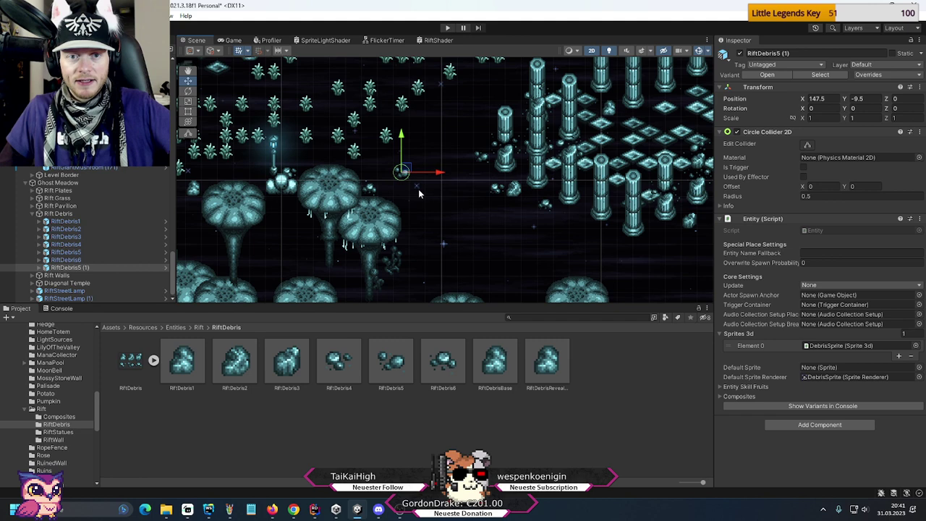
{"action": "middle_click_drag", "start_coordinate": [417, 192], "coordinate": [330, 250]}
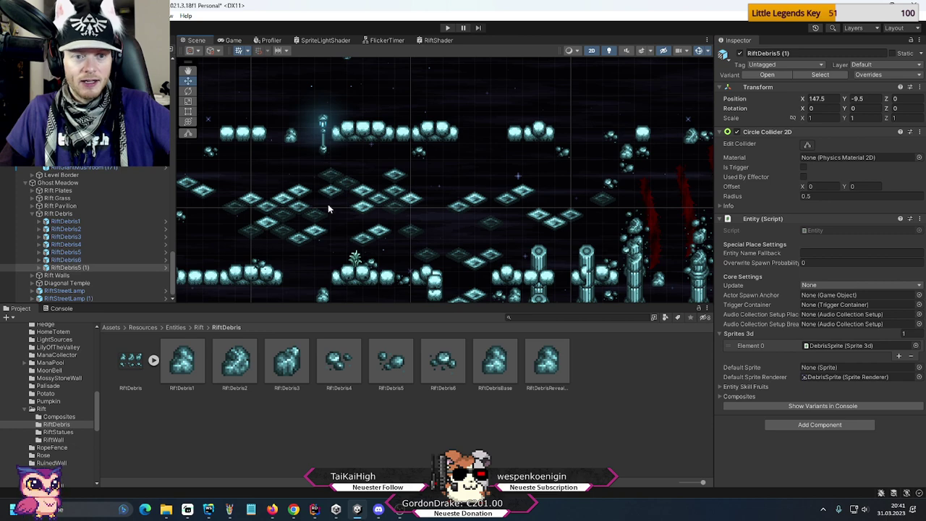
{"action": "middle_click_drag", "start_coordinate": [261, 243], "coordinate": [540, 214]}
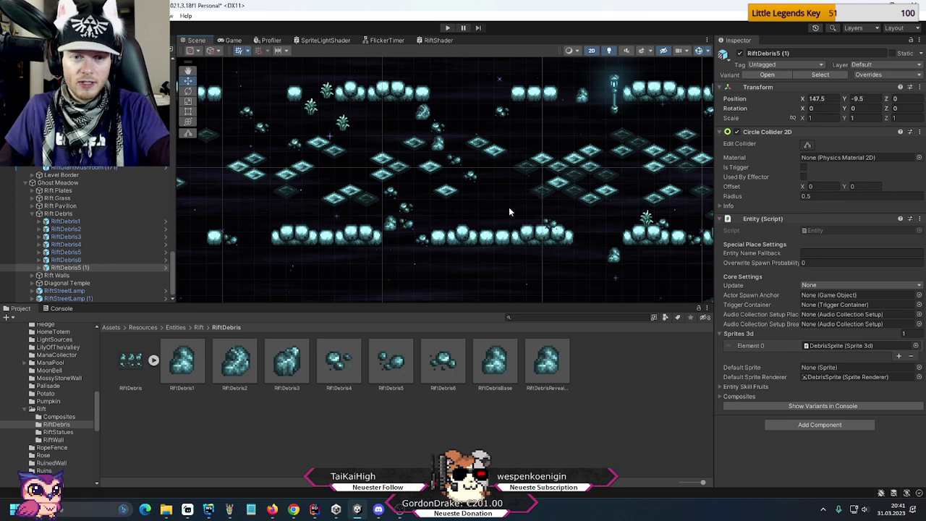
- Collapse the Rift Debris group and show the Level Border colliders around the giant mushrooms below the Ghost Meadow to examine their coverage
{"action": "key", "text": "Right"}
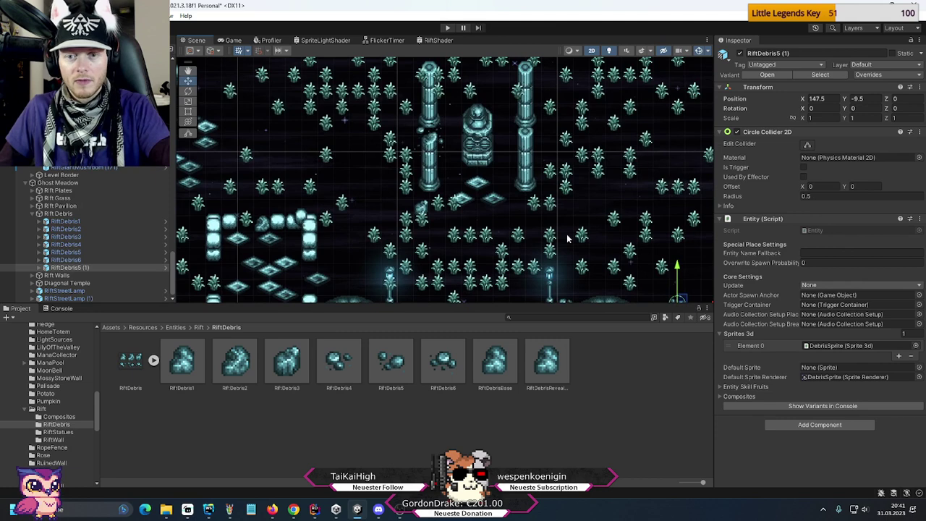
{"action": "key", "text": "Right"}
{"action": "key", "text": "Down"}
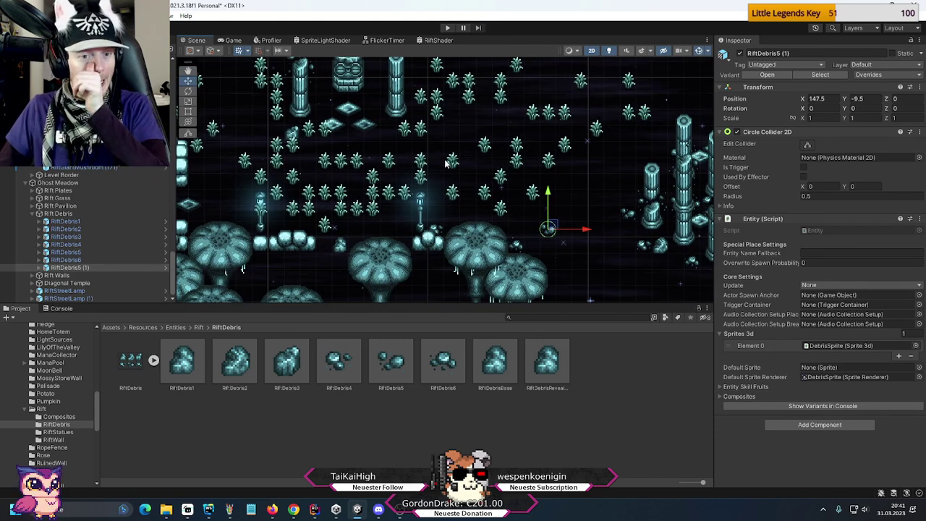
{"action": "key", "text": "Down"}
{"action": "key", "text": "Left"}
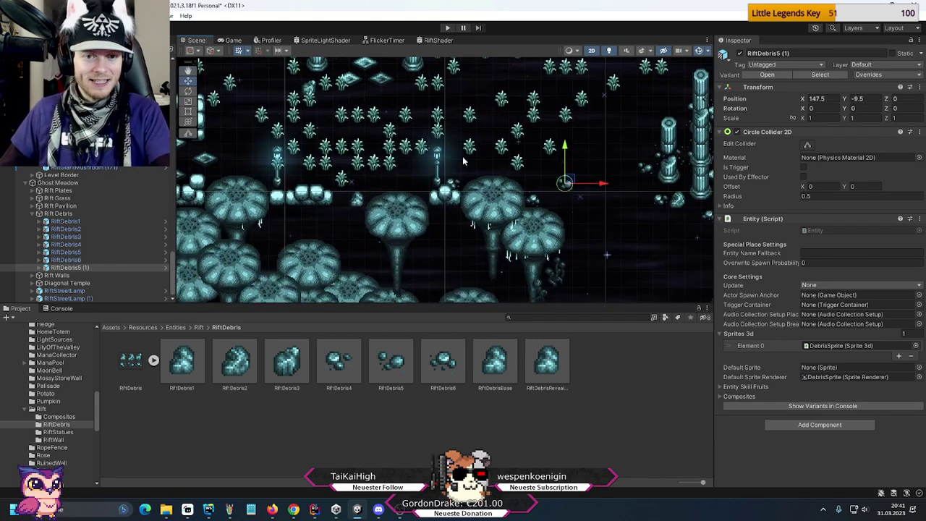
{"action": "key", "text": "Down"}
{"action": "key", "text": "Left"}
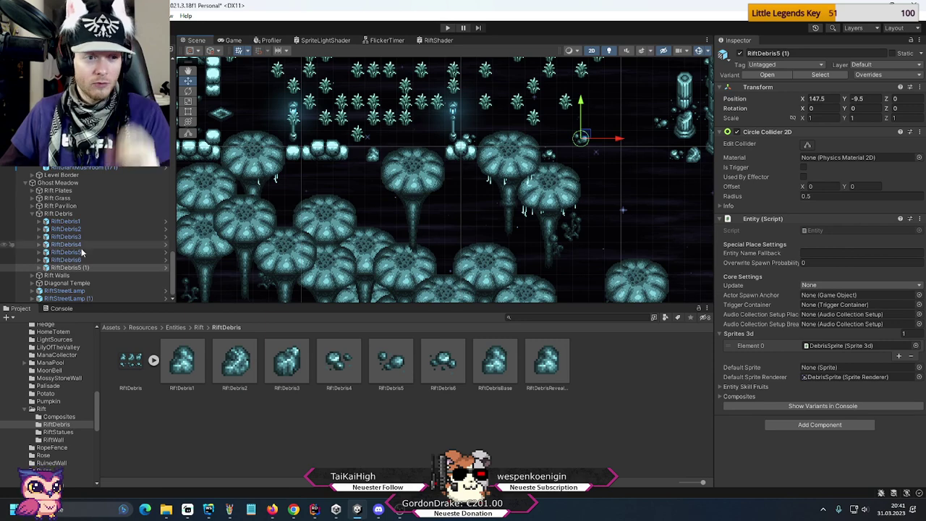
{"action": "left_click", "coordinate": [30, 215]}
{"action": "left_click", "coordinate": [32, 214]}
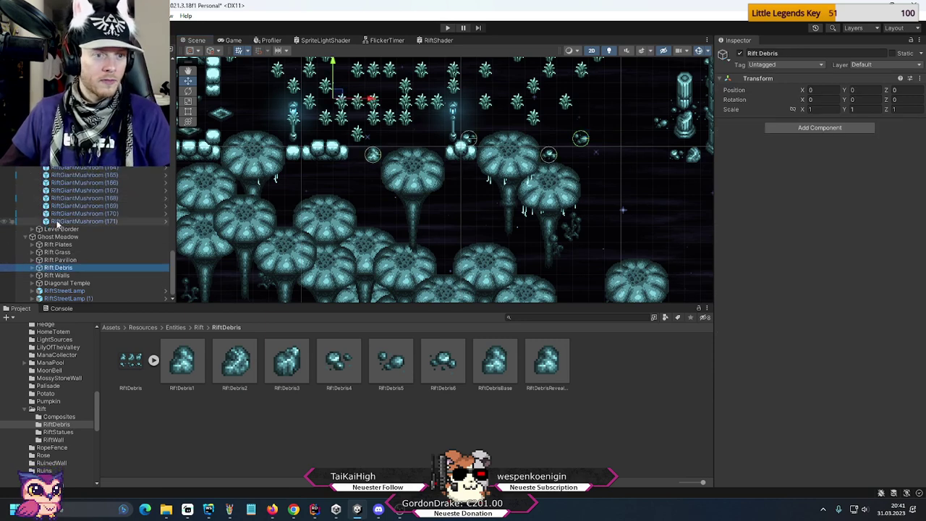
{"action": "left_click", "coordinate": [56, 230]}
{"action": "scroll", "coordinate": [417, 182], "scroll_direction": "up", "scroll_amount": 3}
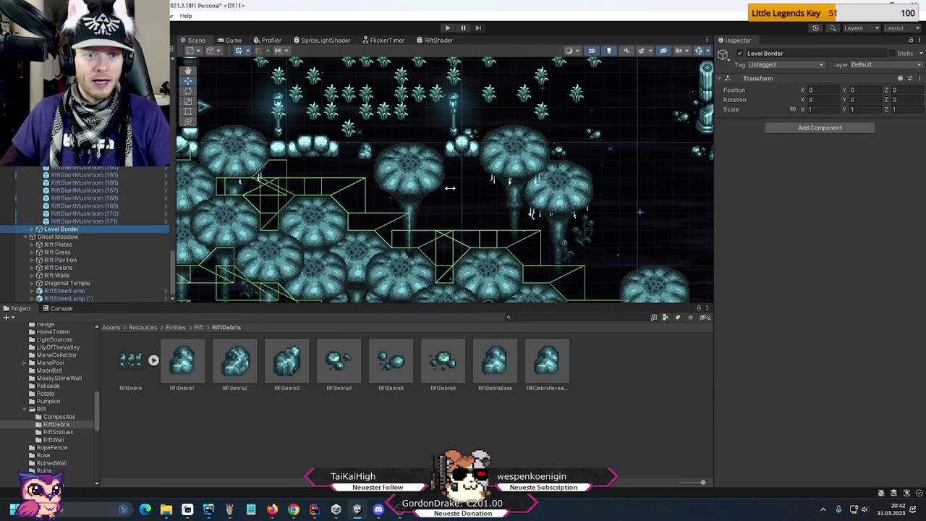
{"action": "scroll", "coordinate": [418, 180], "scroll_direction": "up", "scroll_amount": 1}
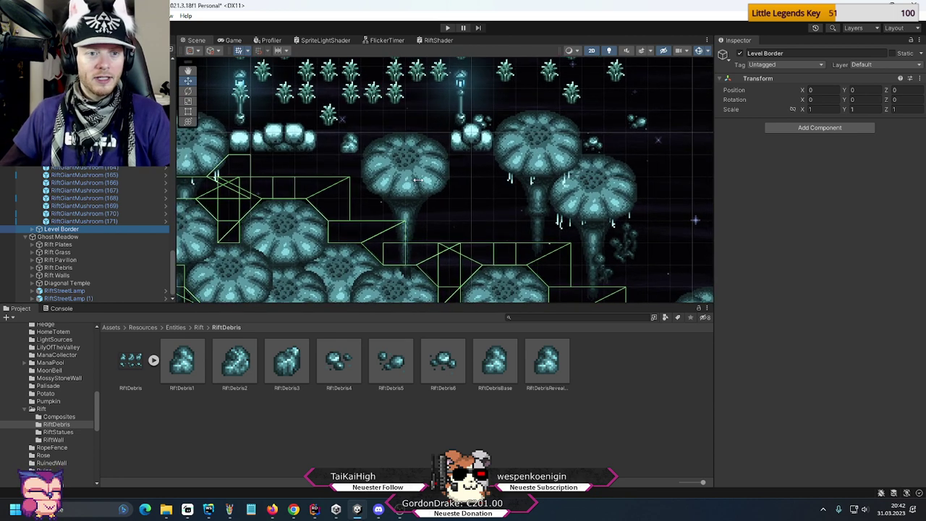
- Duplicate GiantMushroomColliderBottomLeft (37) from Level Border for the two mushrooms below the eastern street lamp, placing the lower mushroom's copy at X 145.5, Y -12.5
{"action": "left_click", "coordinate": [32, 229]}
{"action": "scroll", "coordinate": [171, 217], "scroll_direction": "down", "scroll_amount": 8}
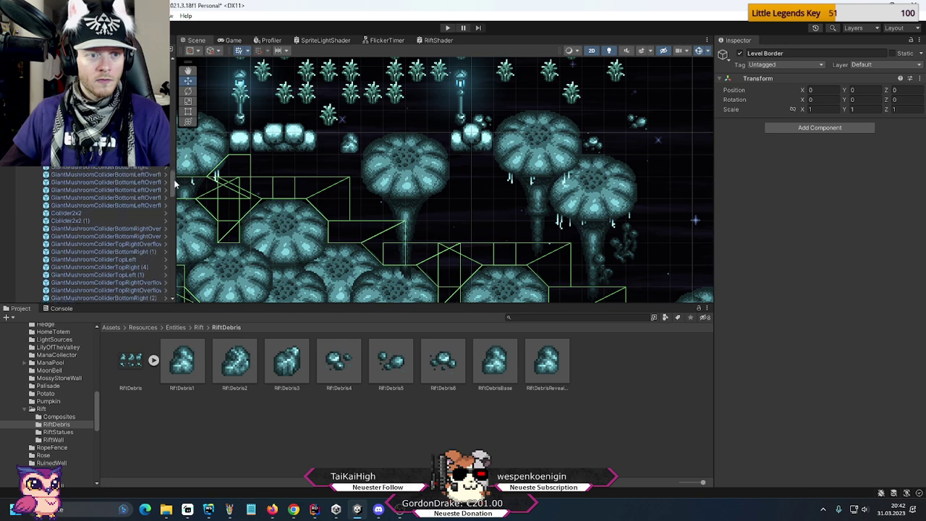
{"action": "left_click_drag", "start_coordinate": [172, 235], "coordinate": [172, 291]}
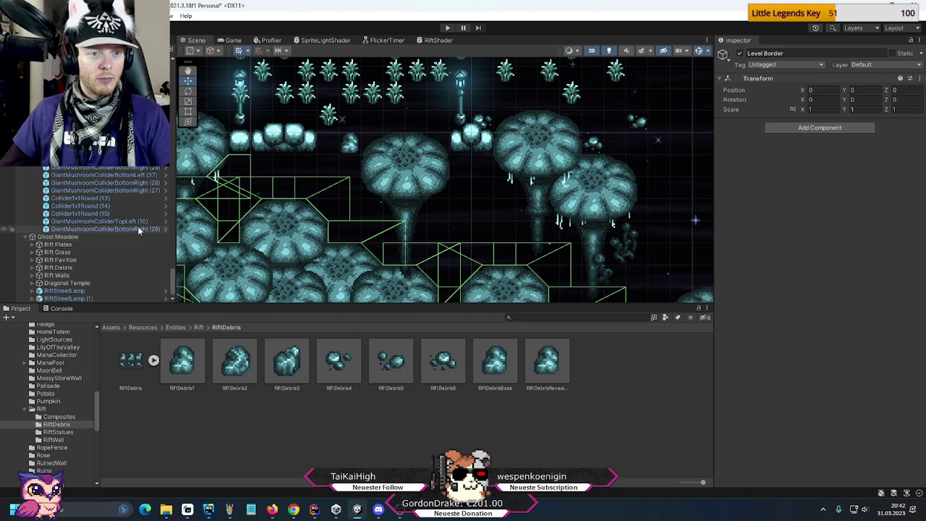
{"action": "left_click", "coordinate": [131, 175]}
{"action": "scroll", "coordinate": [458, 184], "scroll_direction": "down", "scroll_amount": 3}
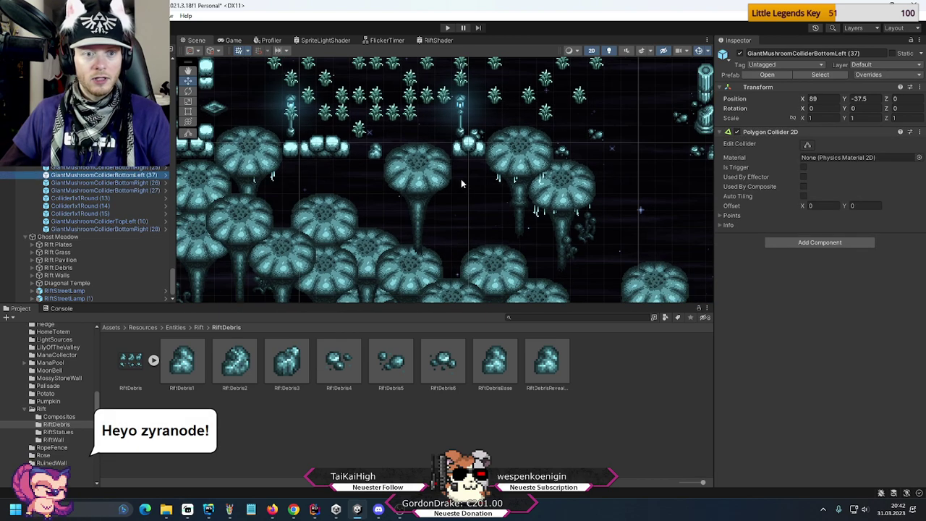
{"action": "scroll", "coordinate": [458, 188], "scroll_direction": "up", "scroll_amount": 3}
{"action": "middle_click_drag", "start_coordinate": [458, 188], "coordinate": [318, 176]}
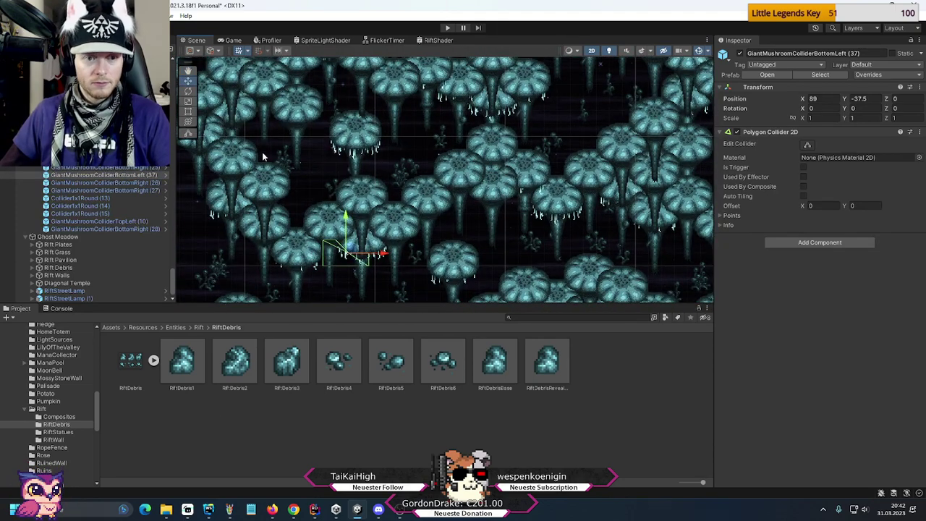
{"action": "key", "text": "ctrl+d"}
{"action": "left_click_drag", "start_coordinate": [349, 252], "coordinate": [671, 130]}
{"action": "middle_click_drag", "start_coordinate": [671, 131], "coordinate": [311, 246]}
{"action": "left_click_drag", "start_coordinate": [318, 261], "coordinate": [630, 124]}
{"action": "middle_click_drag", "start_coordinate": [640, 101], "coordinate": [415, 234]}
{"action": "left_click_drag", "start_coordinate": [409, 255], "coordinate": [486, 180]}
{"action": "scroll", "coordinate": [531, 172], "scroll_direction": "up", "scroll_amount": 2}
{"action": "key", "text": "ctrl+d"}
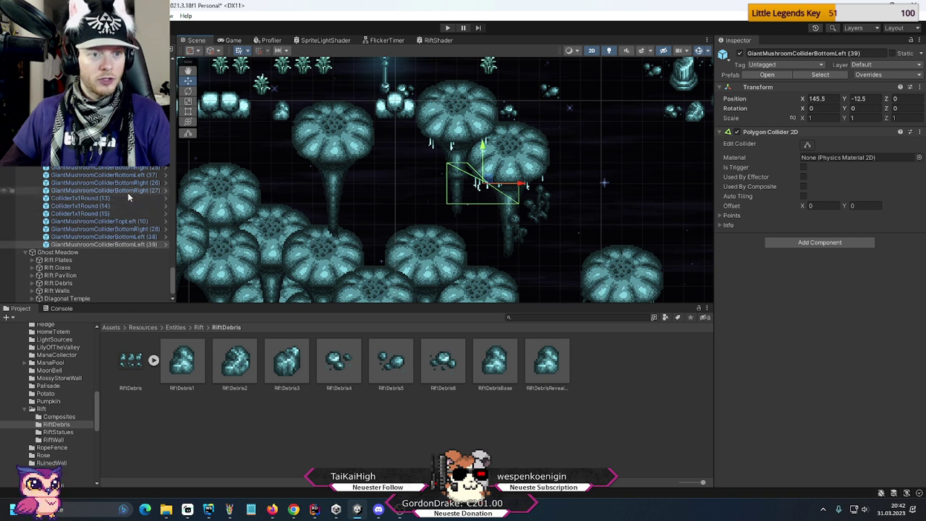
- Duplicate GiantMushroomColliderBottomLeftOverflow (12) and place the copy at X 137, Y -11.5 on the lone mushroom between the street lamps
{"action": "scroll", "coordinate": [124, 174], "scroll_direction": "up", "scroll_amount": 3}
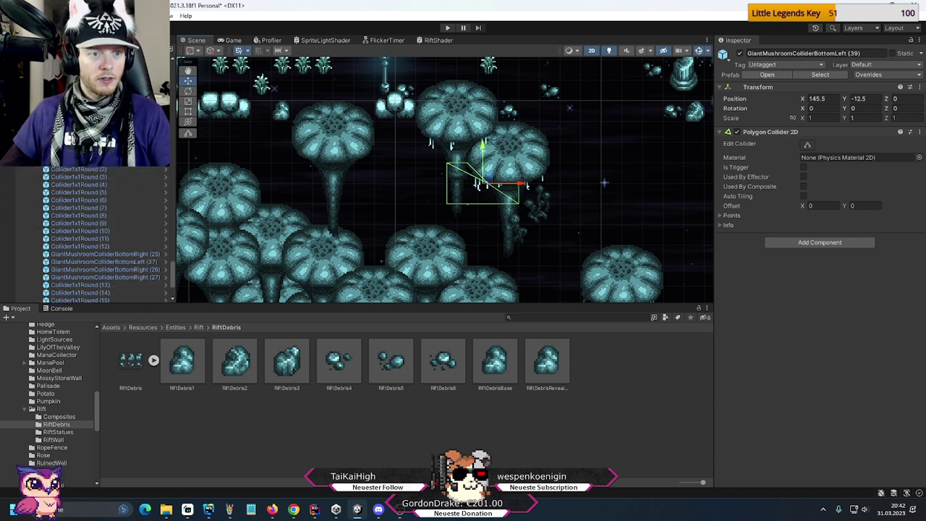
{"action": "scroll", "coordinate": [105, 232], "scroll_direction": "up", "scroll_amount": 4}
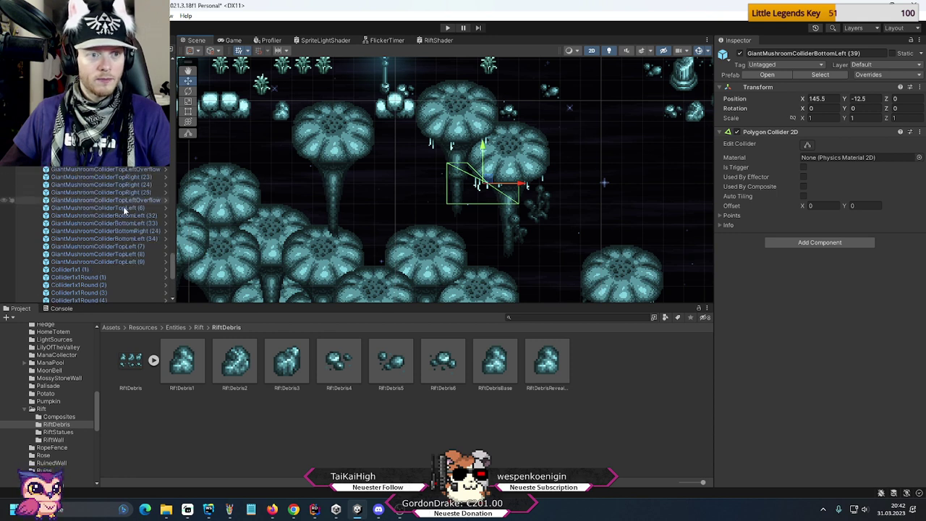
{"action": "scroll", "coordinate": [131, 167], "scroll_direction": "up", "scroll_amount": 6}
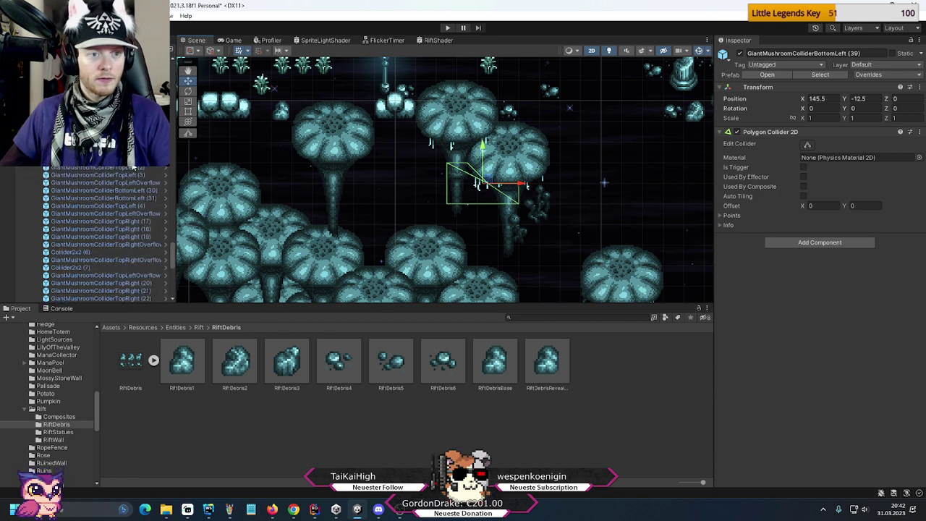
{"action": "left_click", "coordinate": [132, 166]}
{"action": "scroll", "coordinate": [306, 190], "scroll_direction": "down", "scroll_amount": 5}
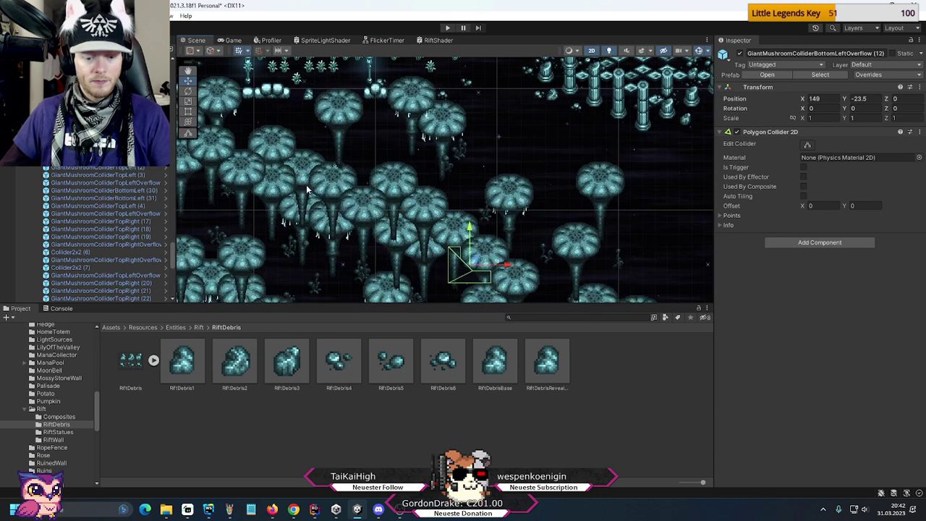
{"action": "left_click", "coordinate": [324, 118]}
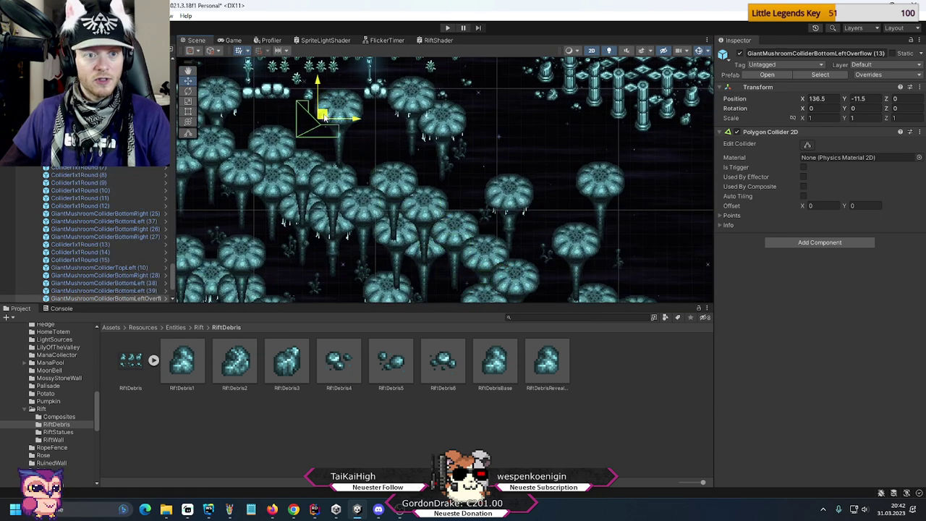
{"action": "left_click_drag", "start_coordinate": [324, 118], "coordinate": [327, 118]}
{"action": "scroll", "coordinate": [303, 139], "scroll_direction": "up", "scroll_amount": 5}
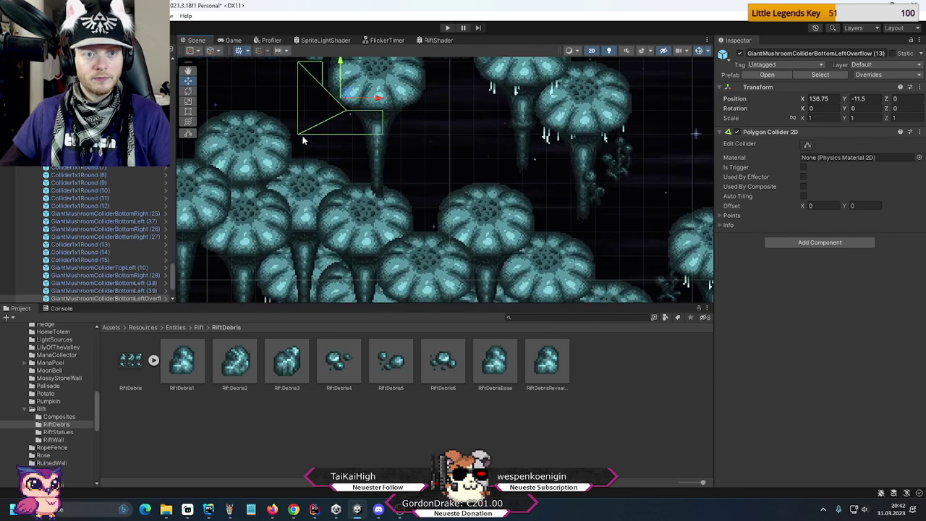
{"action": "middle_click_drag", "start_coordinate": [302, 139], "coordinate": [314, 195]}
{"action": "left_click_drag", "start_coordinate": [397, 159], "coordinate": [401, 159]}
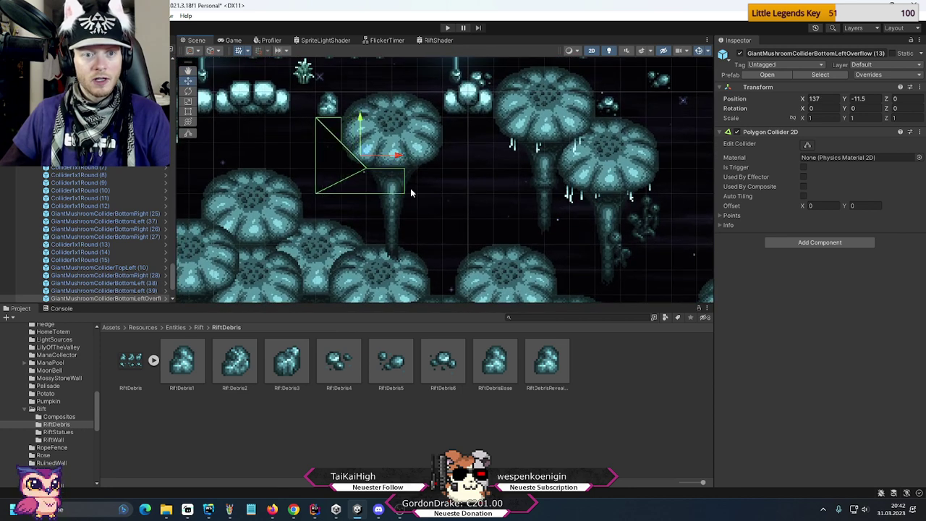
- Duplicate a GiantMushroomColliderBottomRightOverflow from Level Border and place the copy at X 137, Y -11.5 on the same lone mushroom
{"action": "scroll", "coordinate": [421, 207], "scroll_direction": "down", "scroll_amount": 3}
{"action": "middle_click_drag", "start_coordinate": [423, 212], "coordinate": [437, 150]}
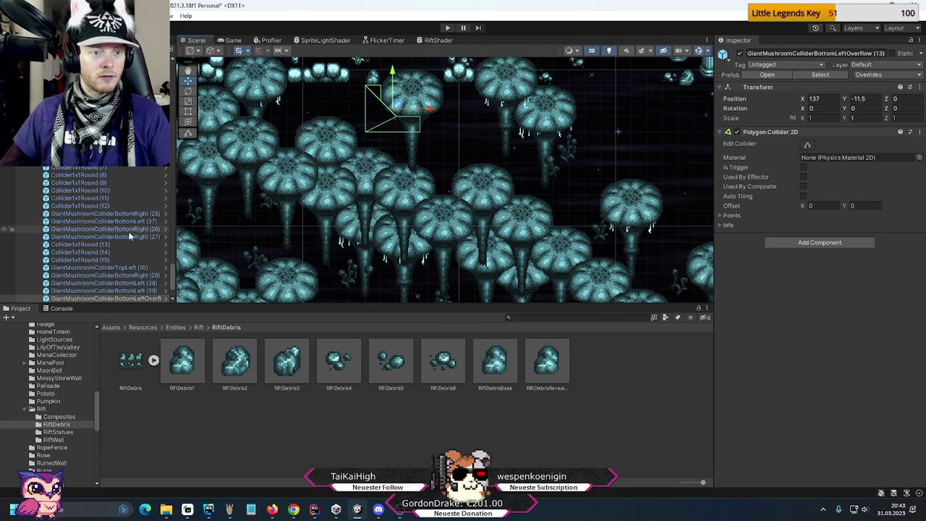
{"action": "scroll", "coordinate": [123, 192], "scroll_direction": "up", "scroll_amount": 4}
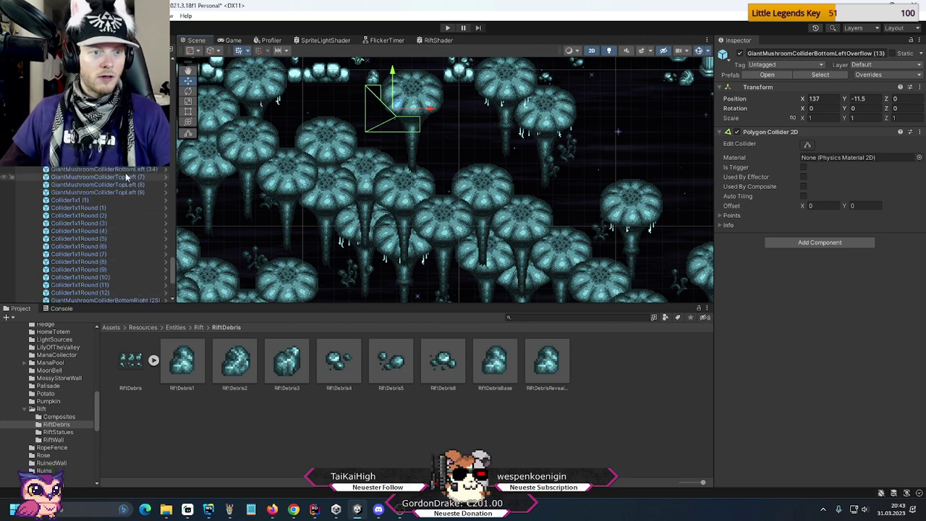
{"action": "scroll", "coordinate": [127, 170], "scroll_direction": "up", "scroll_amount": 1}
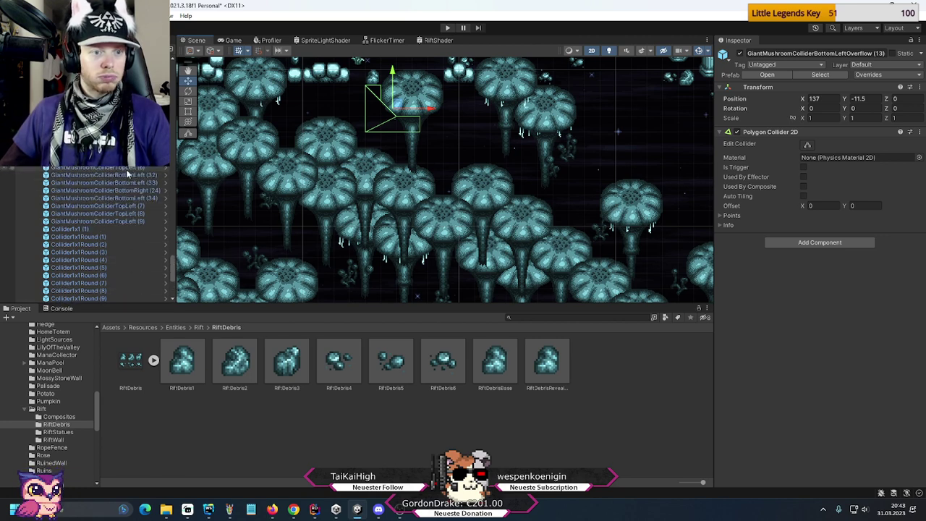
{"action": "scroll", "coordinate": [125, 178], "scroll_direction": "up", "scroll_amount": 5}
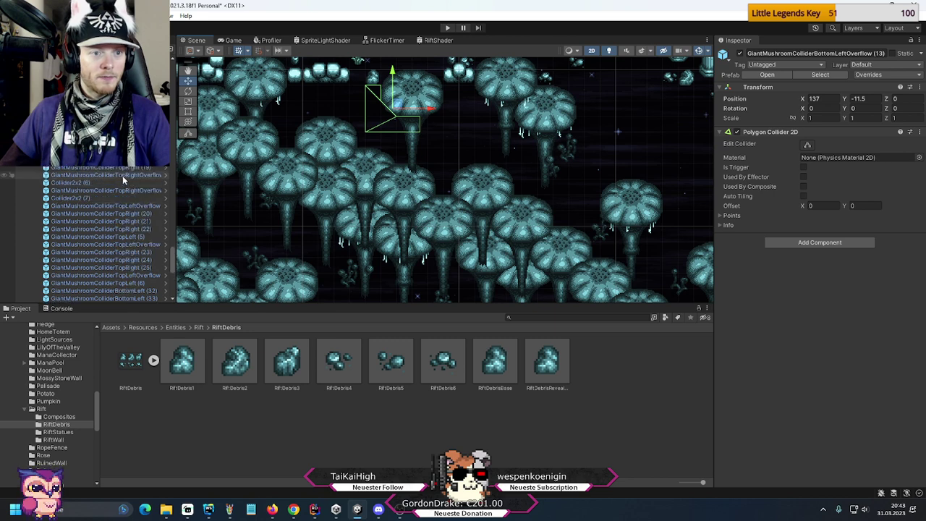
{"action": "left_click", "coordinate": [116, 190]}
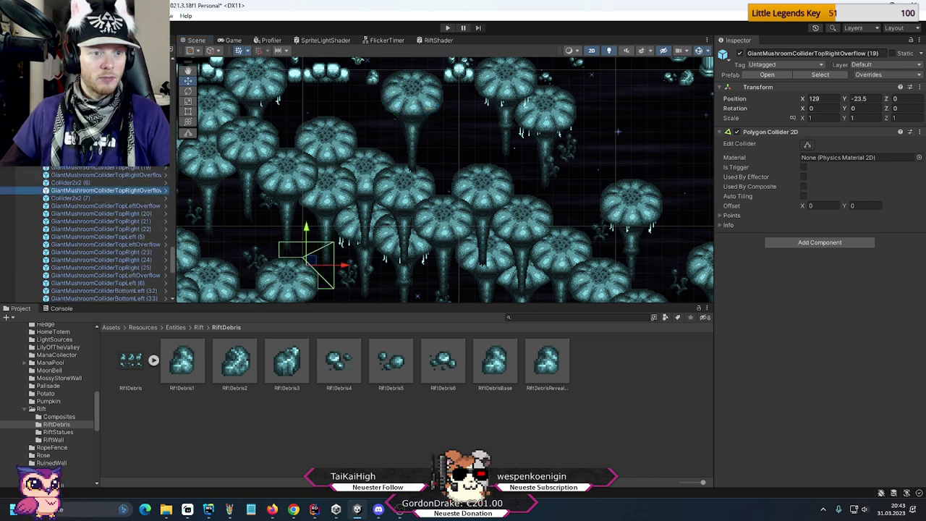
{"action": "scroll", "coordinate": [126, 206], "scroll_direction": "up", "scroll_amount": 7}
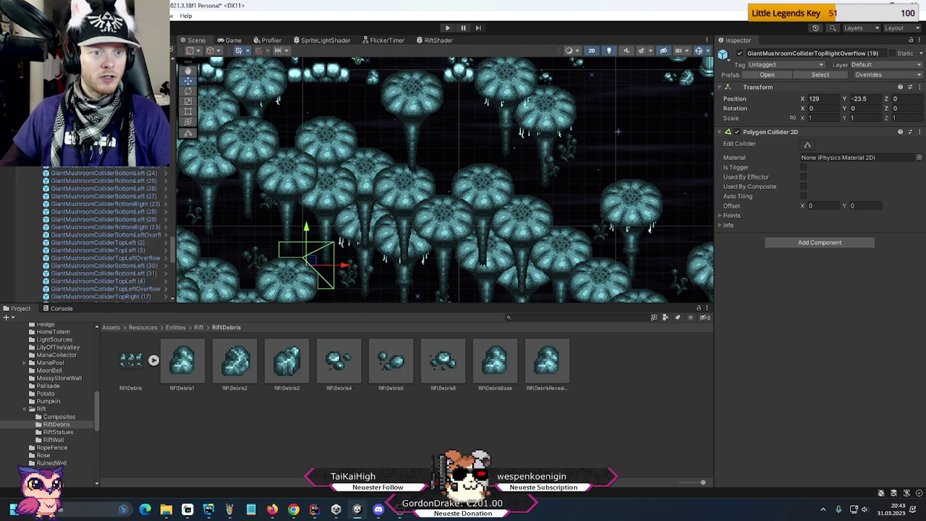
{"action": "scroll", "coordinate": [102, 231], "scroll_direction": "up", "scroll_amount": 4}
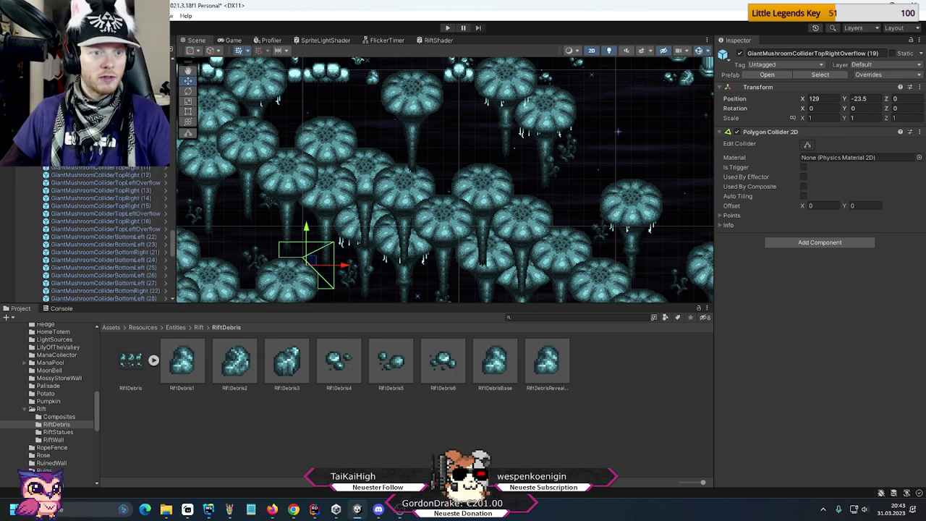
{"action": "middle_click_drag", "start_coordinate": [593, 302], "coordinate": [575, 253]}
{"action": "left_click", "coordinate": [575, 253]}
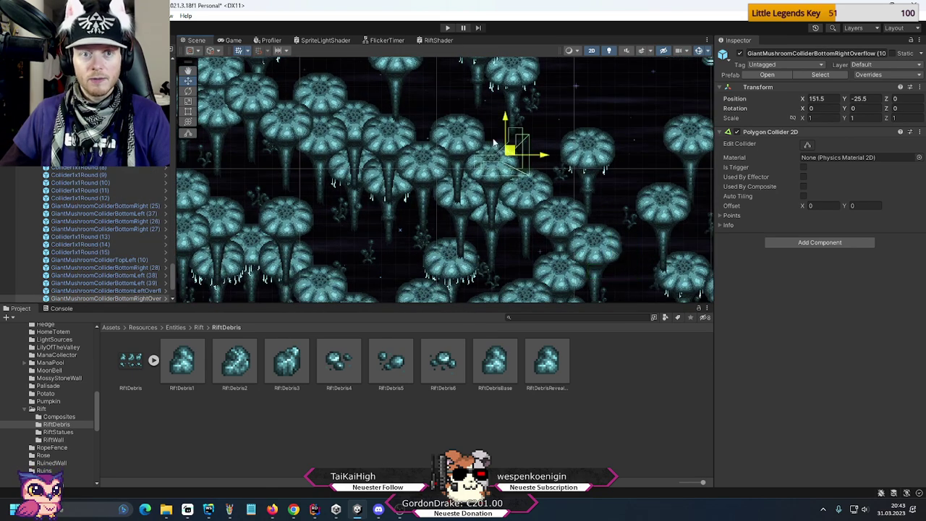
{"action": "left_click", "coordinate": [426, 91]}
{"action": "middle_click_drag", "start_coordinate": [427, 91], "coordinate": [454, 237]}
{"action": "scroll", "coordinate": [455, 237], "scroll_direction": "up", "scroll_amount": 3}
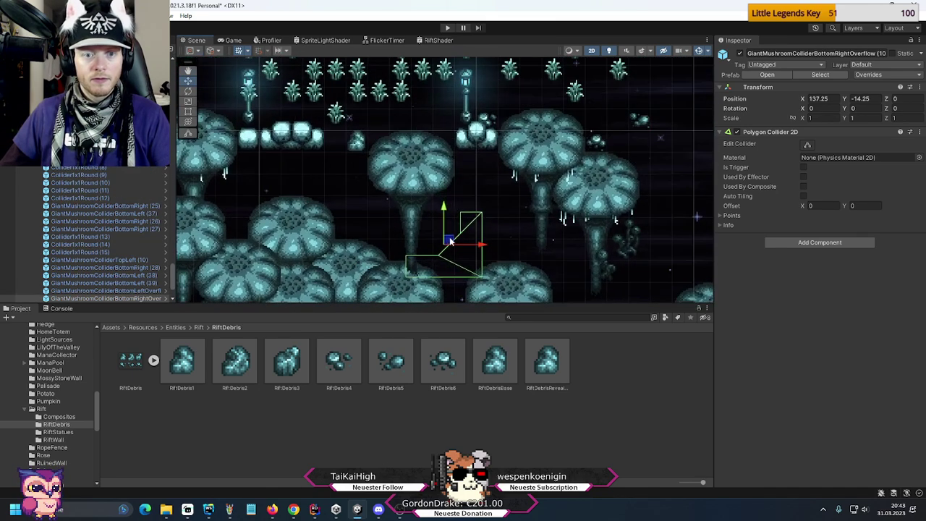
{"action": "left_click_drag", "start_coordinate": [453, 235], "coordinate": [447, 183]}
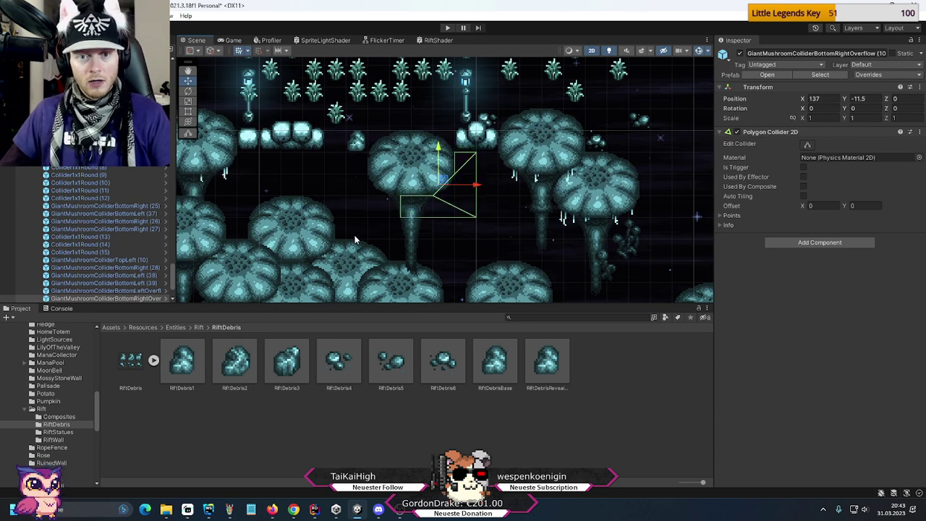
- Display all Level Border colliders together and open the Colliders prefab folder under Deco
{"action": "scroll", "coordinate": [99, 190], "scroll_direction": "up", "scroll_amount": 6}
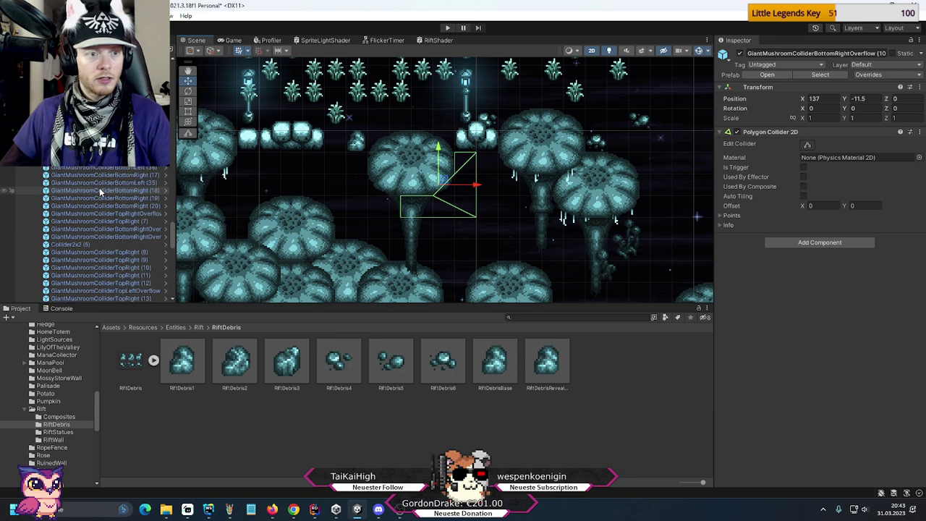
{"action": "scroll", "coordinate": [100, 192], "scroll_direction": "up", "scroll_amount": 10}
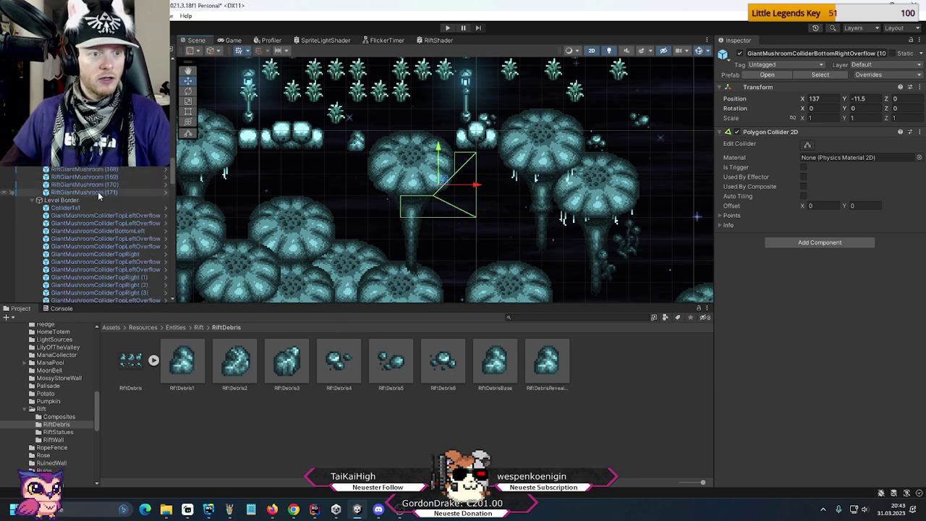
{"action": "left_click", "coordinate": [99, 193]}
{"action": "left_click", "coordinate": [67, 201]}
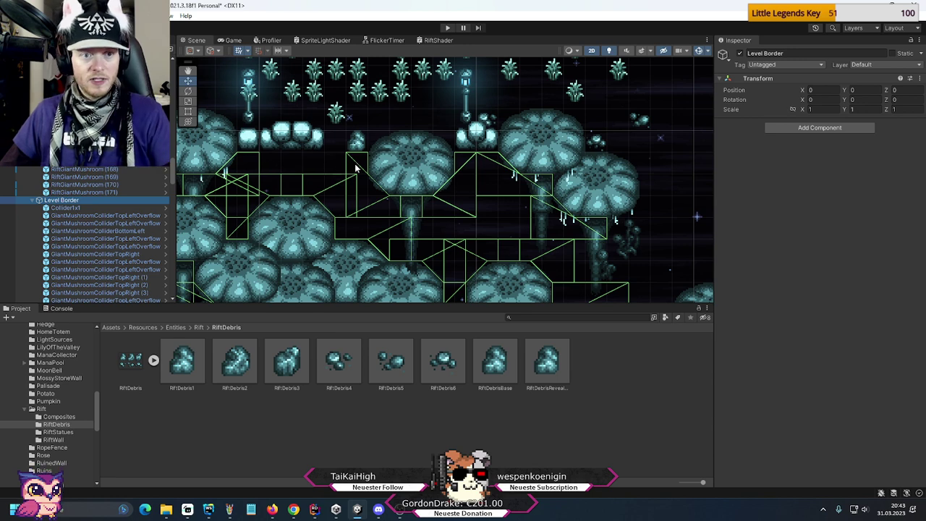
{"action": "scroll", "coordinate": [73, 392], "scroll_direction": "up", "scroll_amount": 10}
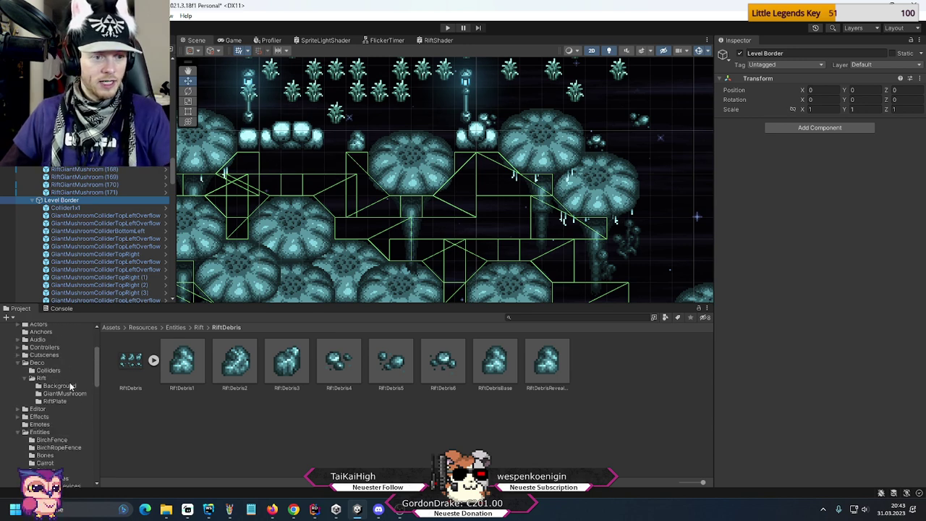
{"action": "left_click", "coordinate": [48, 371]}
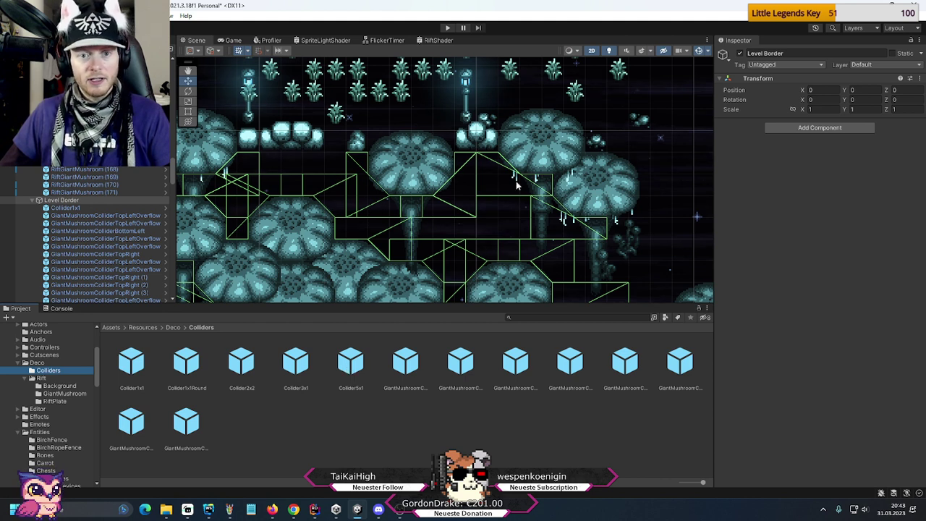
{"action": "left_click_drag", "start_coordinate": [172, 168], "coordinate": [188, 302]}
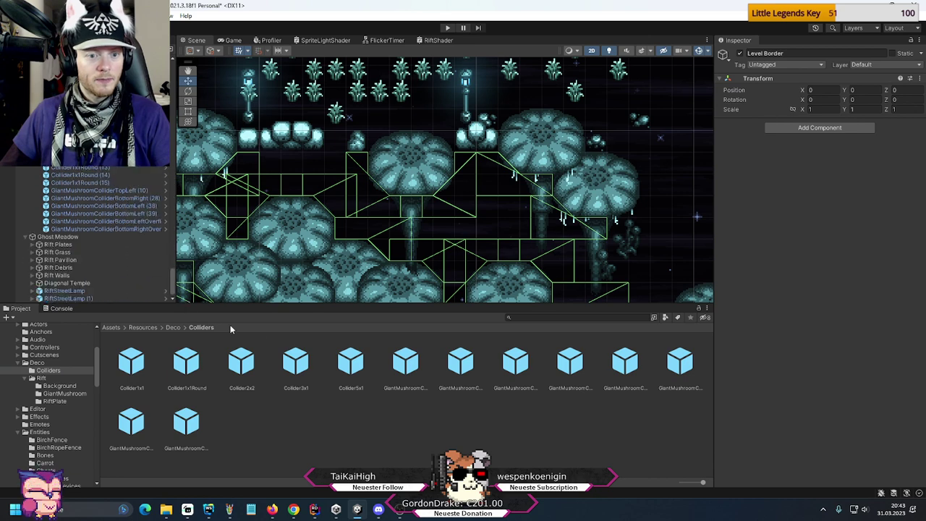
- Add a Collider5x1 prefab to Level Border and place it at X 132.5, Y -11.5, beside the lone mushroom between the street lamps
{"action": "left_click_drag", "start_coordinate": [342, 369], "coordinate": [124, 239]}
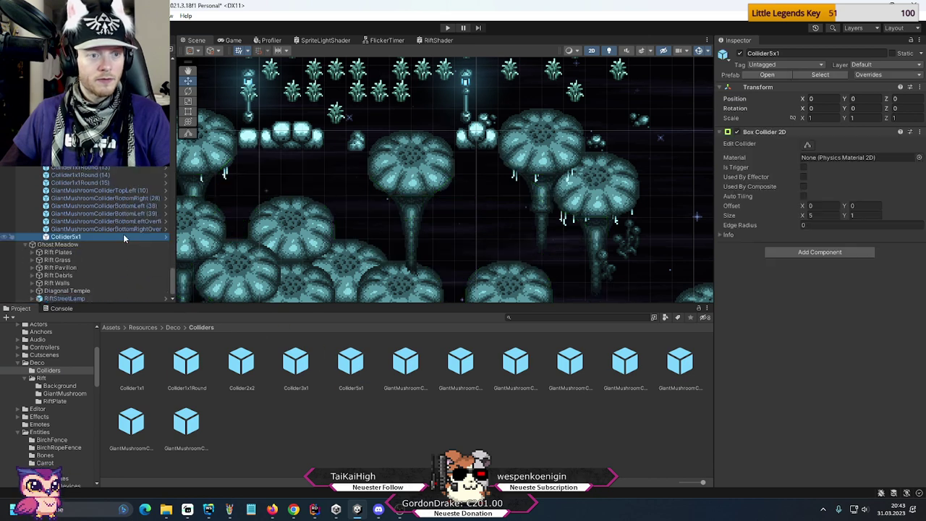
{"action": "left_click", "coordinate": [824, 99]}
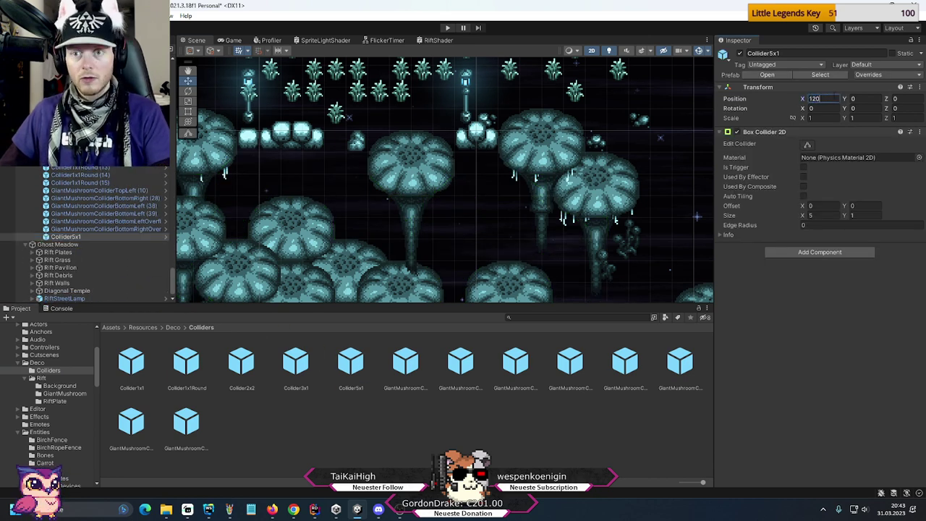
{"action": "key", "text": "Tab"}
{"action": "type", "text": "-9"}
{"action": "key", "text": "Return"}
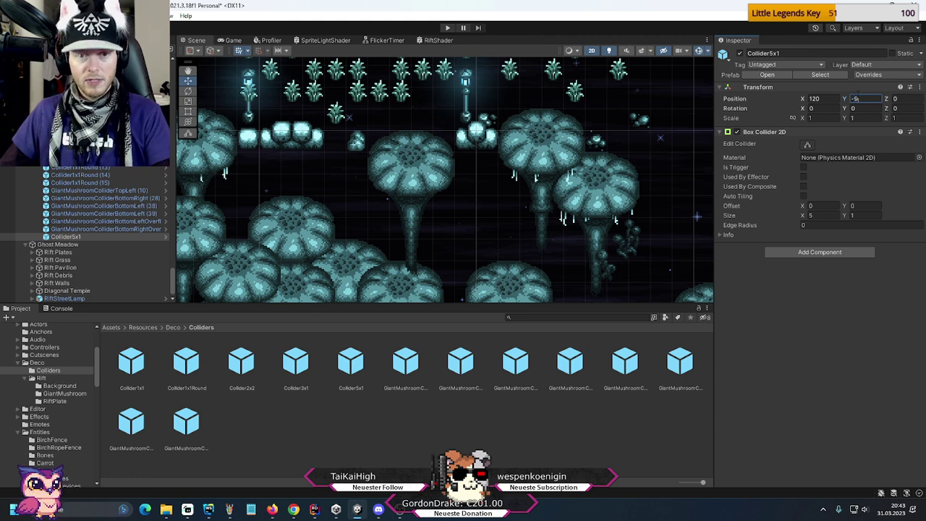
{"action": "key", "text": "f"}
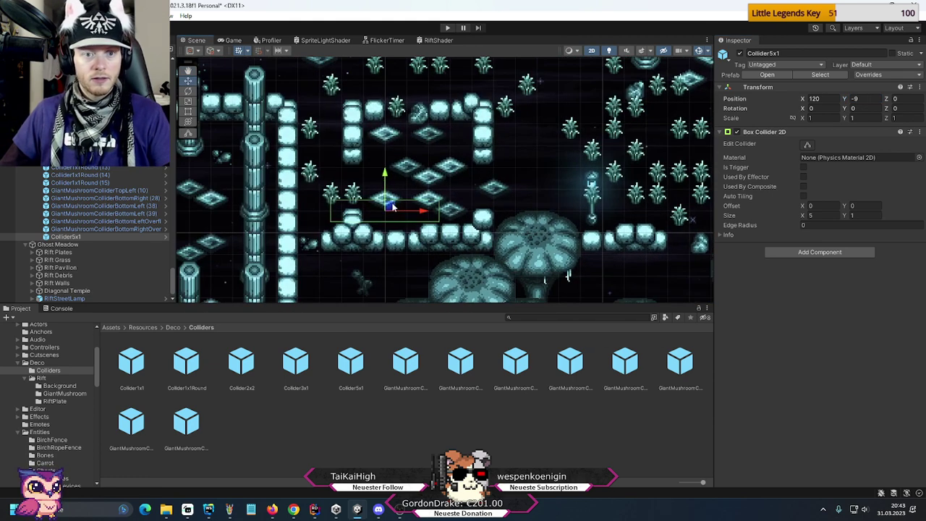
{"action": "left_click_drag", "start_coordinate": [424, 207], "coordinate": [593, 197]}
{"action": "key", "text": "f"}
{"action": "left_click_drag", "start_coordinate": [307, 174], "coordinate": [377, 211]}
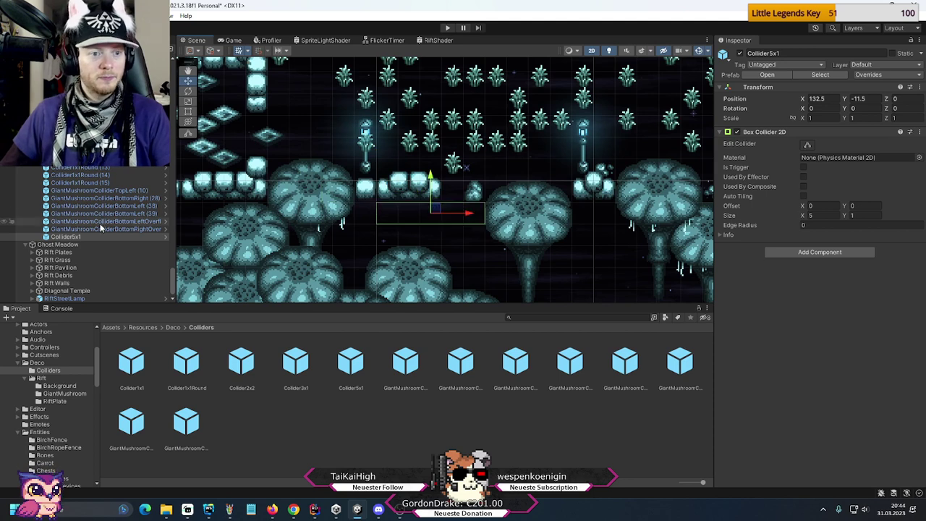
- Replace the lone mushroom's GiantMushroomColliderBottomLeftOverflow (13) with a duplicate of GiantMushroomColliderBottomLeft (39) at X 137, Y -11.5
{"action": "left_click", "coordinate": [499, 227]}
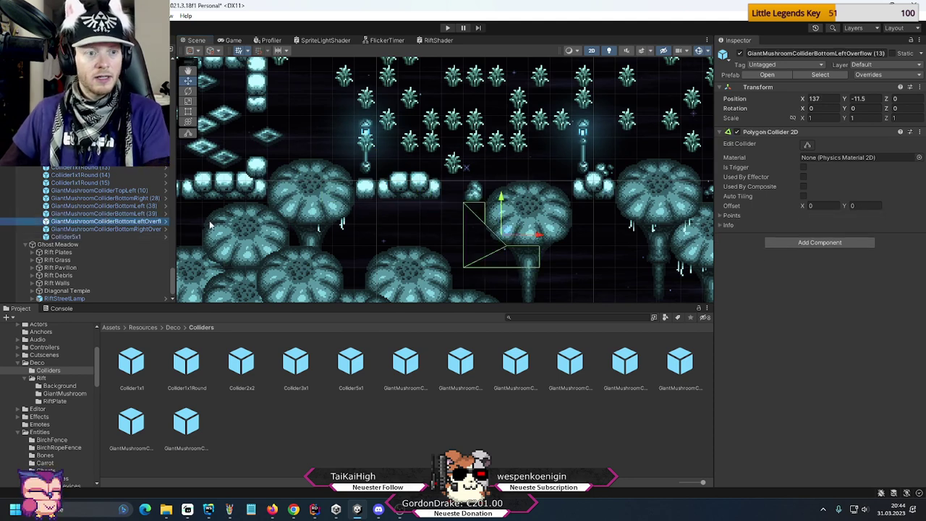
{"action": "key", "text": "Delete"}
{"action": "left_click", "coordinate": [145, 215]}
{"action": "key", "text": "f"}
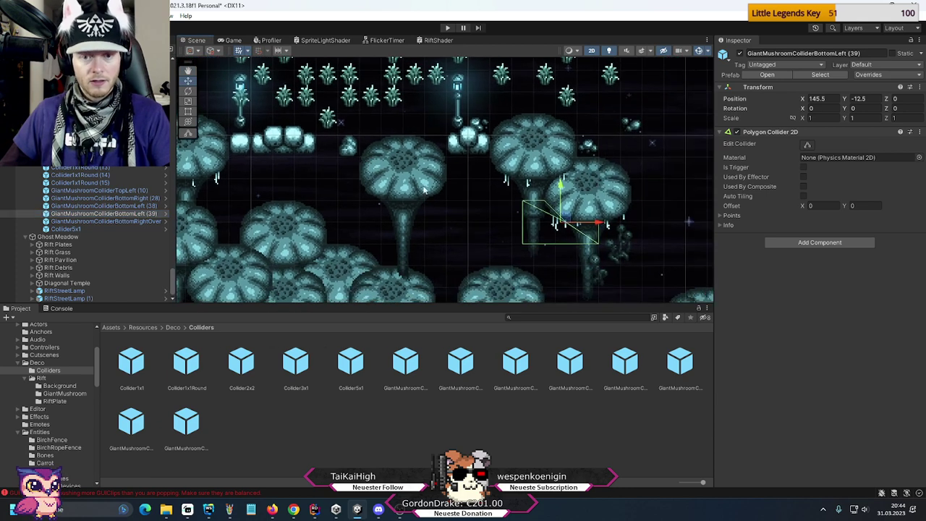
{"action": "key", "text": "ctrl+d"}
{"action": "left_click_drag", "start_coordinate": [556, 221], "coordinate": [377, 202]}
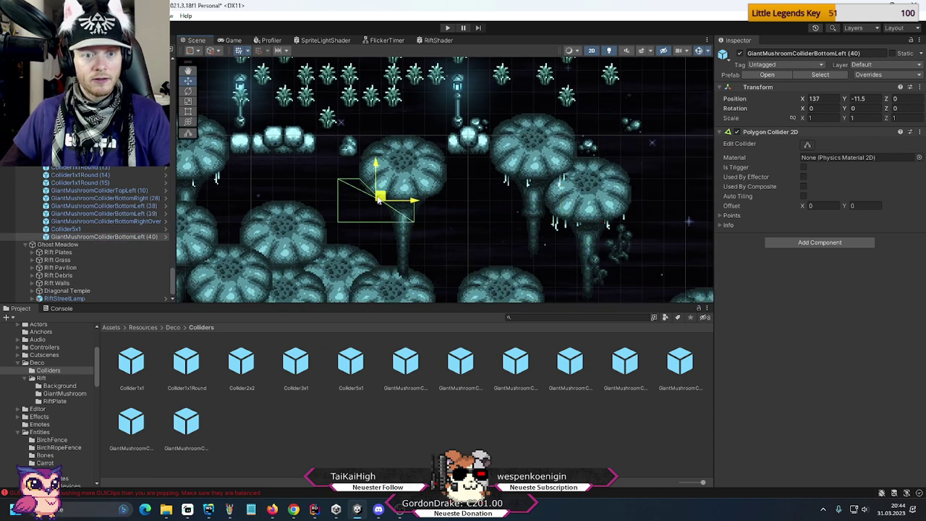
- Duplicate GiantMushroomColliderBottomRight (28) and place the copy at X 145.5, Y -12.5 on the lower mushroom below the eastern street lamp
{"action": "left_click_drag", "start_coordinate": [174, 281], "coordinate": [172, 181]}
{"action": "left_click", "coordinate": [117, 200]}
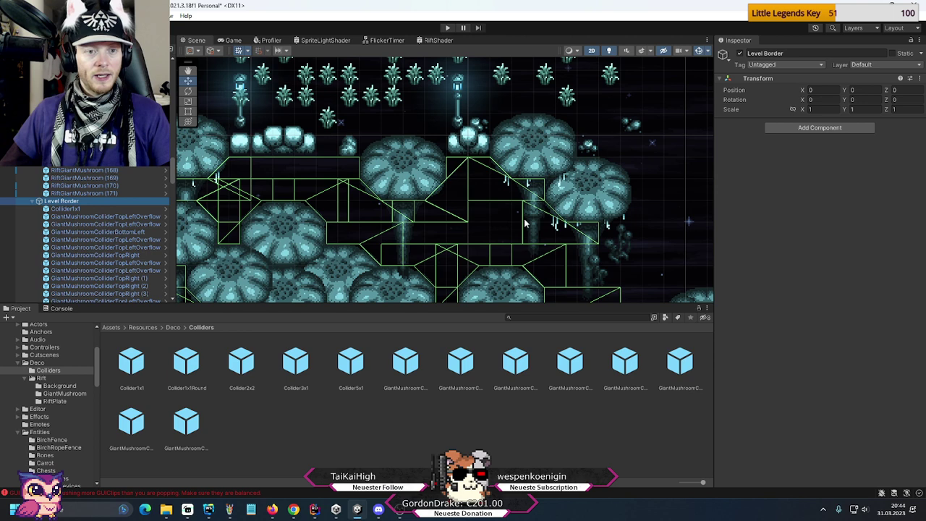
{"action": "middle_click_drag", "start_coordinate": [526, 223], "coordinate": [480, 196]}
{"action": "left_click_drag", "start_coordinate": [174, 172], "coordinate": [174, 289]}
{"action": "left_click", "coordinate": [145, 191]}
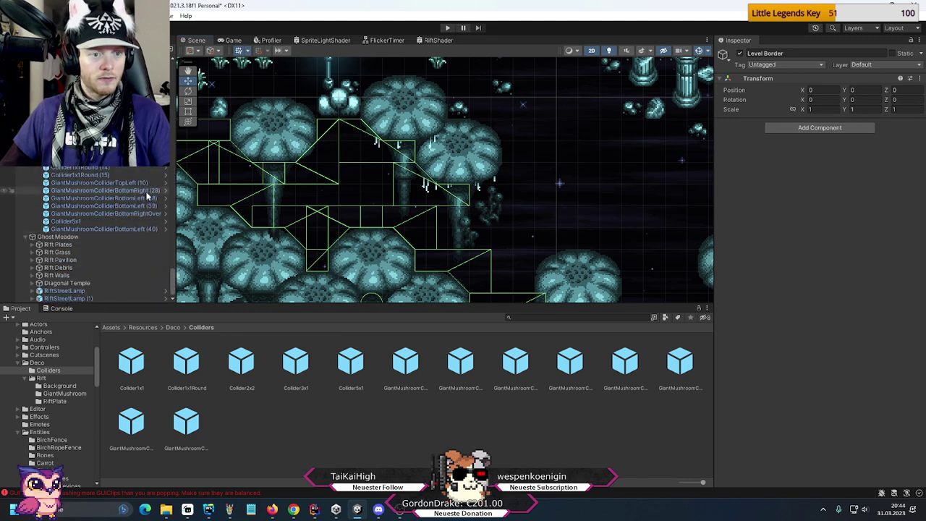
{"action": "scroll", "coordinate": [437, 260], "scroll_direction": "down", "scroll_amount": 3}
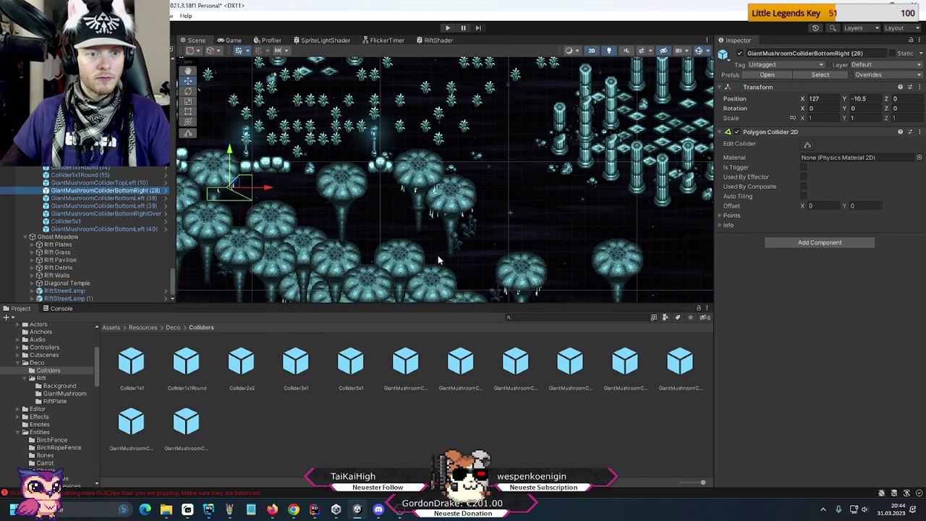
{"action": "key", "text": "ctrl+d"}
{"action": "left_click_drag", "start_coordinate": [233, 184], "coordinate": [464, 211]}
{"action": "scroll", "coordinate": [481, 212], "scroll_direction": "up", "scroll_amount": 3}
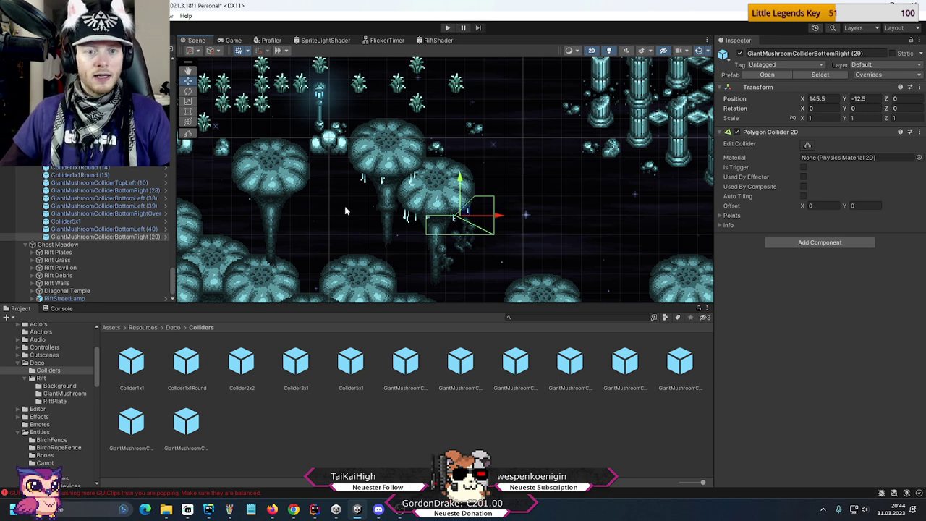
- Duplicate GiantMushroomColliderTopRightOverflow (19) and place the copy at X 145.5, Y -12.5 on the lower mushroom below the eastern street lamp
{"action": "scroll", "coordinate": [91, 178], "scroll_direction": "up", "scroll_amount": 2}
{"action": "scroll", "coordinate": [91, 178], "scroll_direction": "up", "scroll_amount": 8}
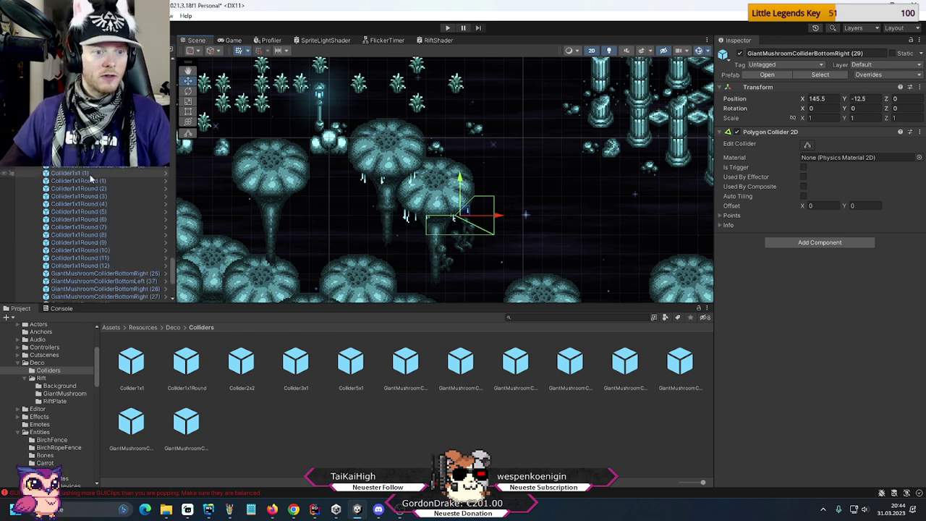
{"action": "scroll", "coordinate": [91, 170], "scroll_direction": "up", "scroll_amount": 8}
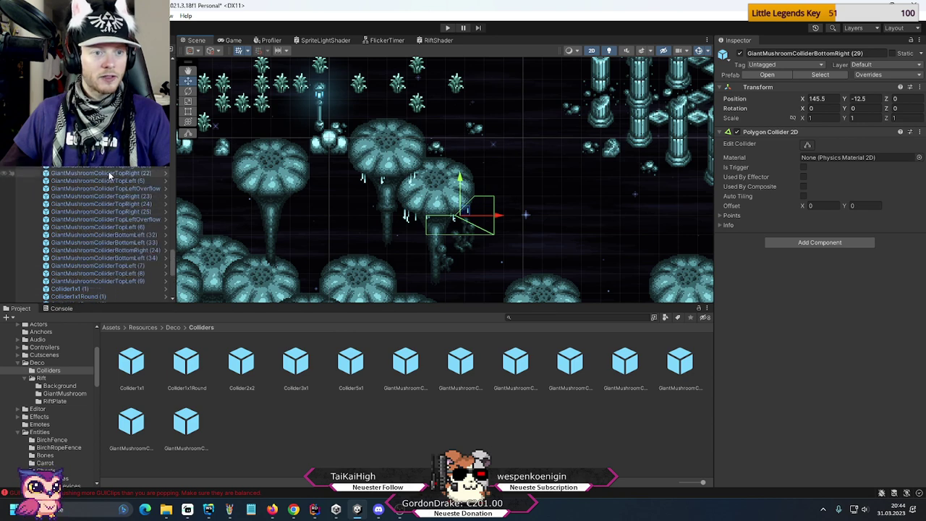
{"action": "scroll", "coordinate": [109, 195], "scroll_direction": "up", "scroll_amount": 4}
{"action": "left_click", "coordinate": [108, 192]}
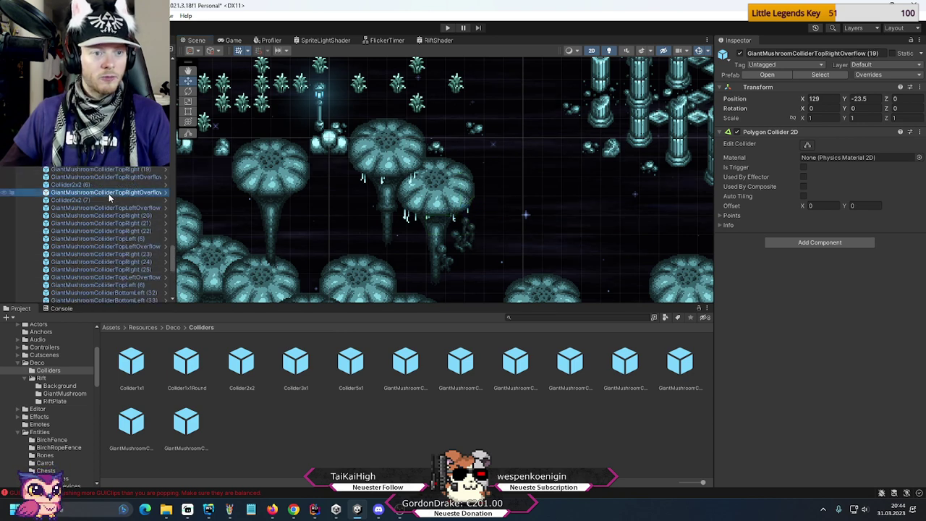
{"action": "key", "text": "f"}
{"action": "key", "text": "ctrl+d"}
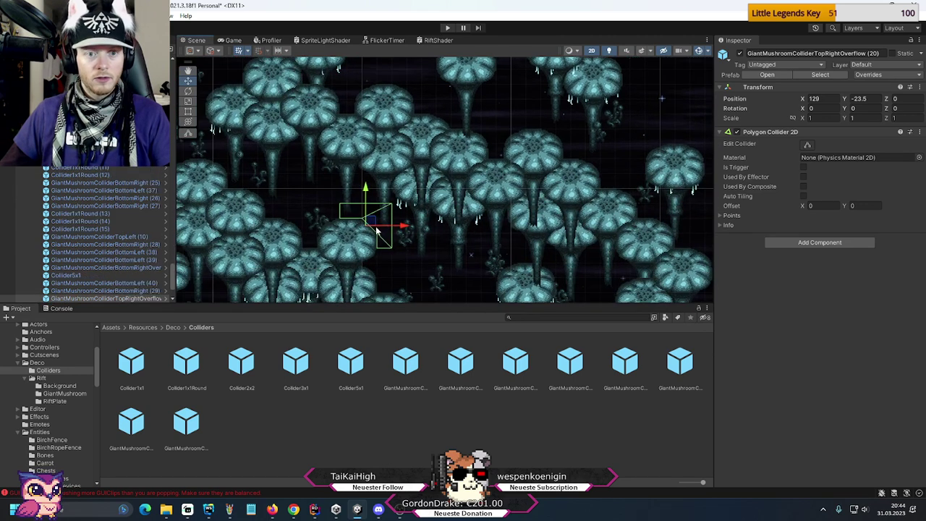
{"action": "left_click_drag", "start_coordinate": [366, 216], "coordinate": [568, 94]}
{"action": "key", "text": "f"}
{"action": "scroll", "coordinate": [483, 214], "scroll_direction": "up", "scroll_amount": 2}
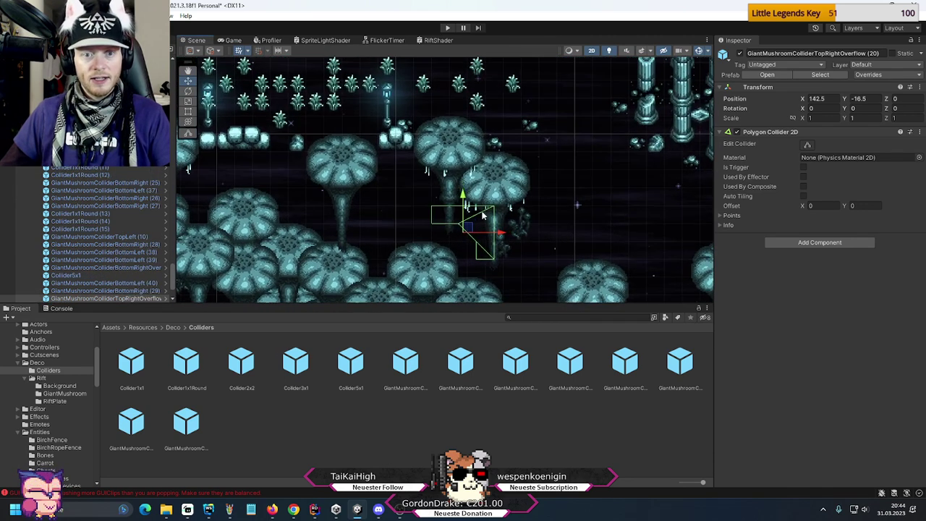
{"action": "left_click_drag", "start_coordinate": [469, 227], "coordinate": [518, 155]}
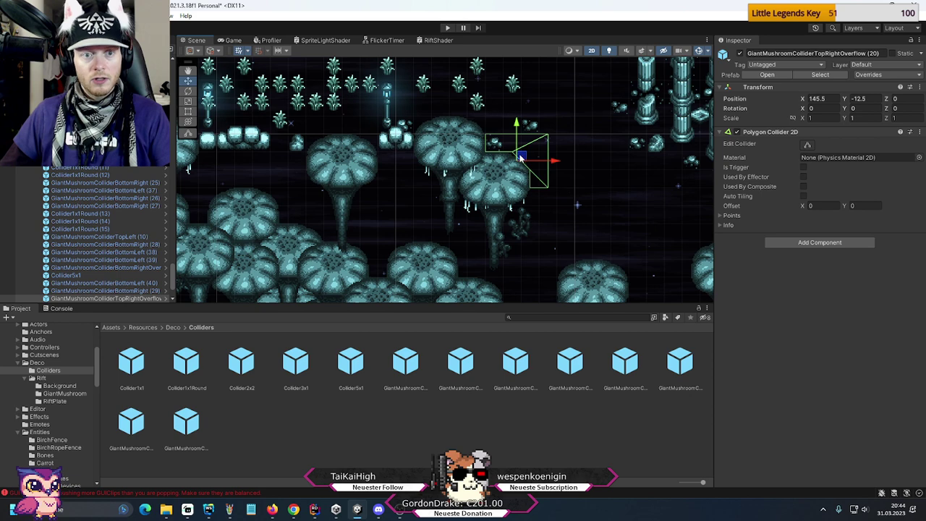
- Display all Level Border colliders together and inspect the border's eastern end and the empty area beyond it
{"action": "scroll", "coordinate": [163, 205], "scroll_direction": "up", "scroll_amount": 5}
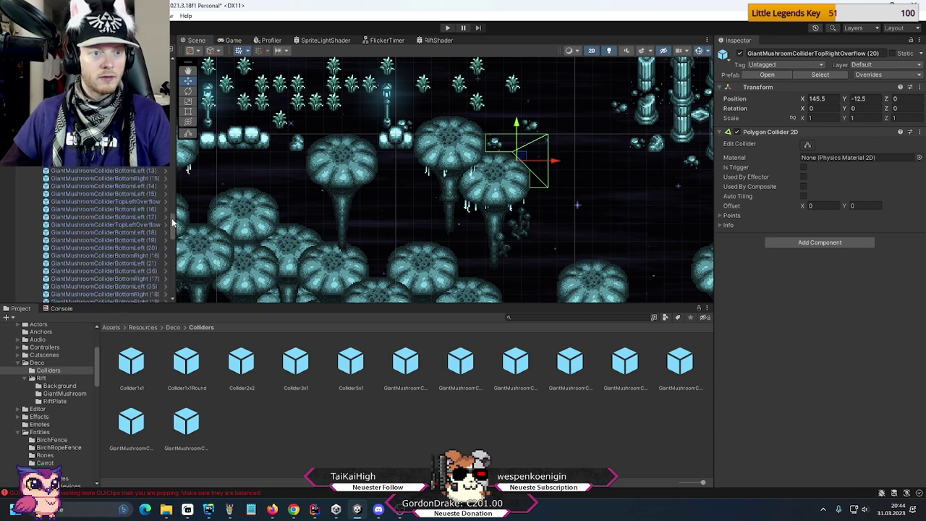
{"action": "scroll", "coordinate": [169, 173], "scroll_direction": "up", "scroll_amount": 5}
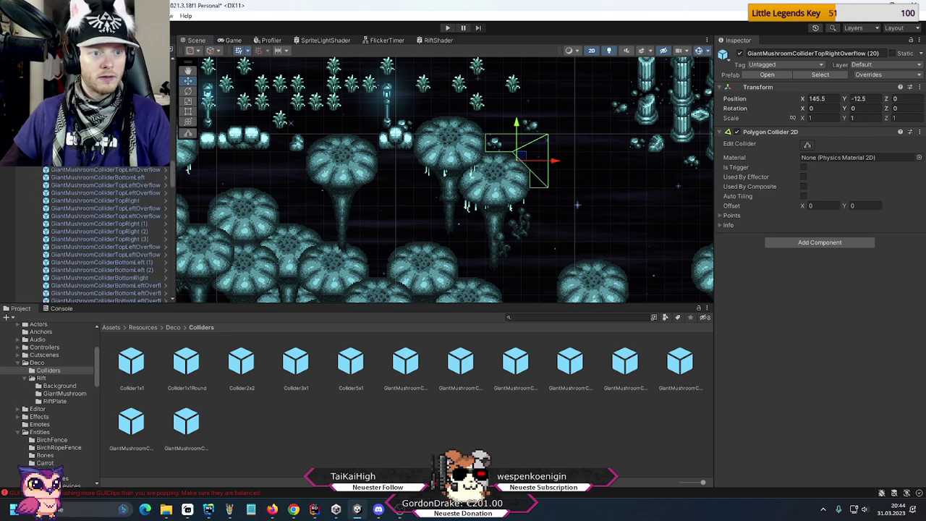
{"action": "left_click", "coordinate": [101, 162]}
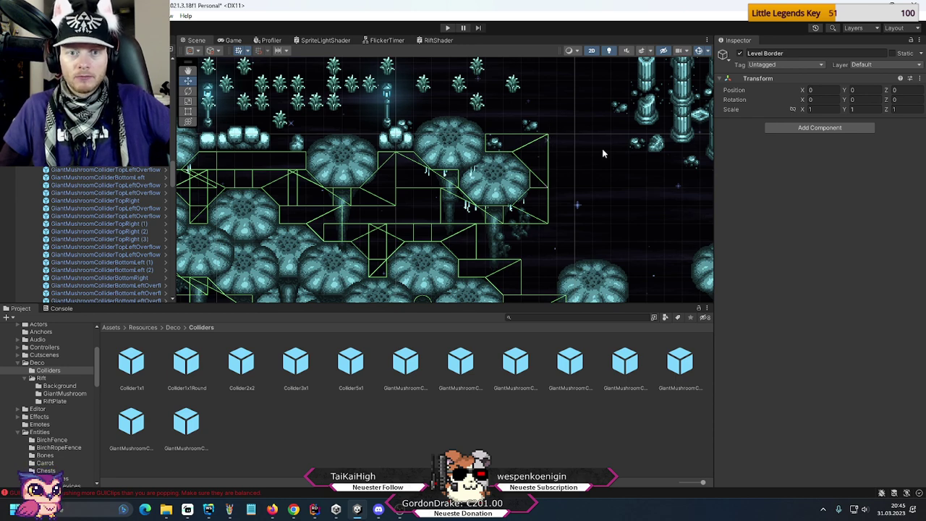
{"action": "left_click_drag", "start_coordinate": [628, 190], "coordinate": [277, 128]}
{"action": "left_click_drag", "start_coordinate": [556, 182], "coordinate": [525, 176]}
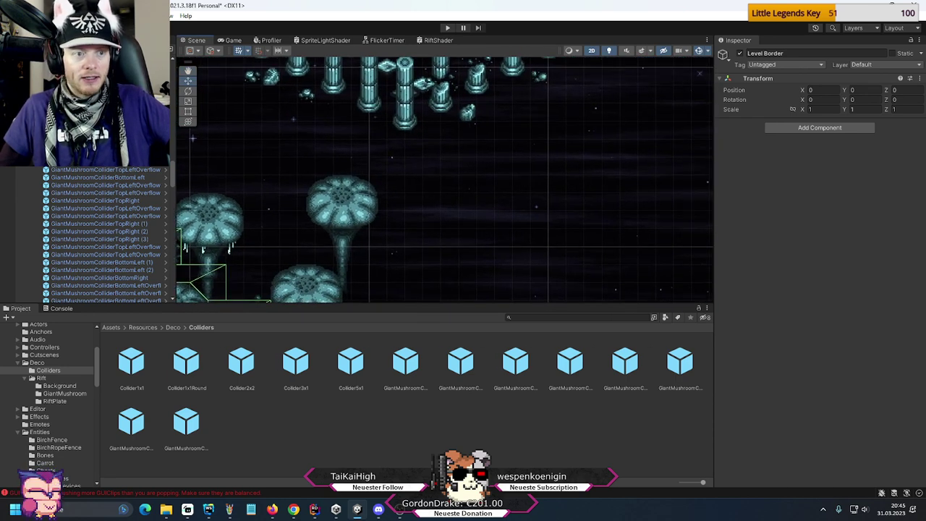
- Collapse the Mushrooms, Spawn Corridor Path and Ghost Meadow groups in the scene hierarchy
{"action": "scroll", "coordinate": [398, 221], "scroll_direction": "down", "scroll_amount": 5}
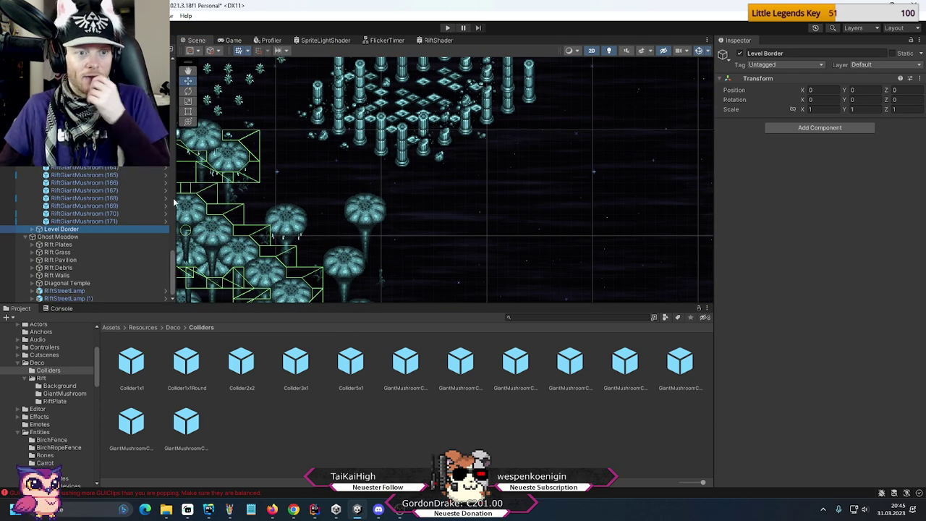
{"action": "scroll", "coordinate": [72, 176], "scroll_direction": "up", "scroll_amount": 2}
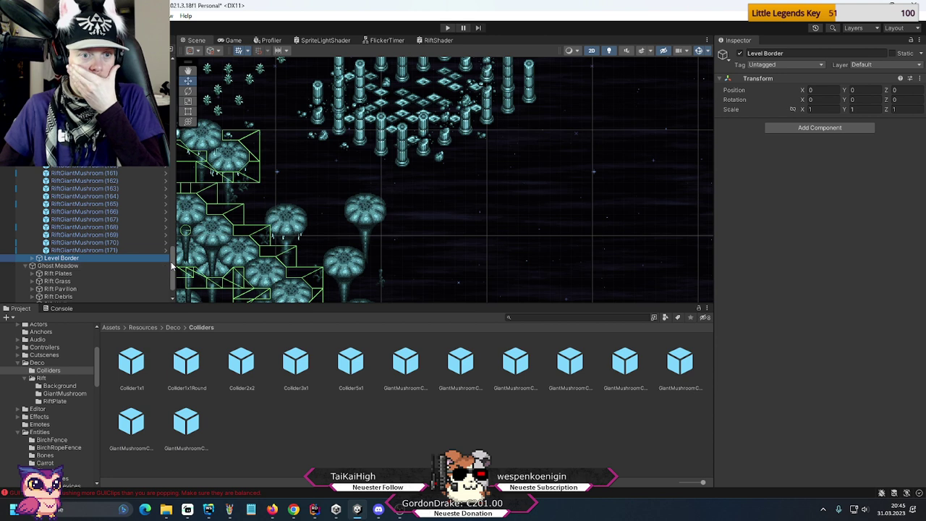
{"action": "left_click_drag", "start_coordinate": [172, 265], "coordinate": [172, 89]}
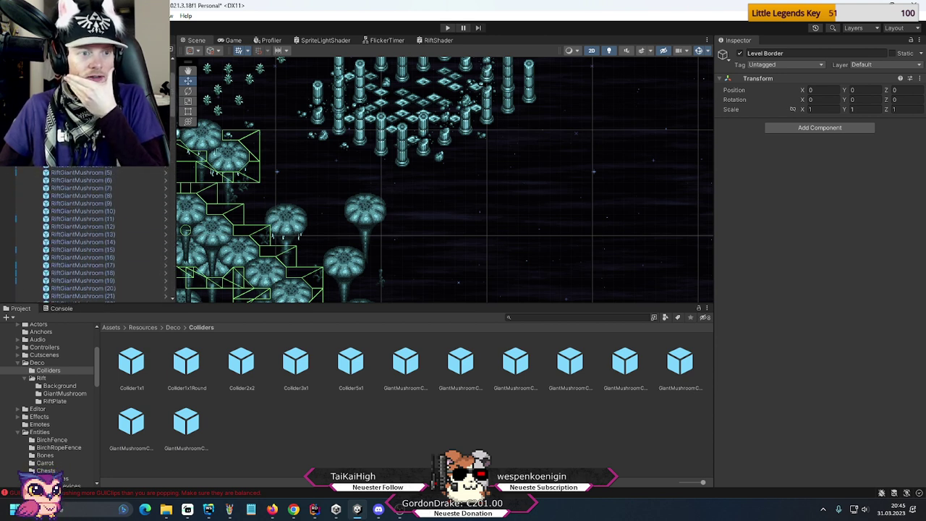
{"action": "left_click", "coordinate": [33, 127]}
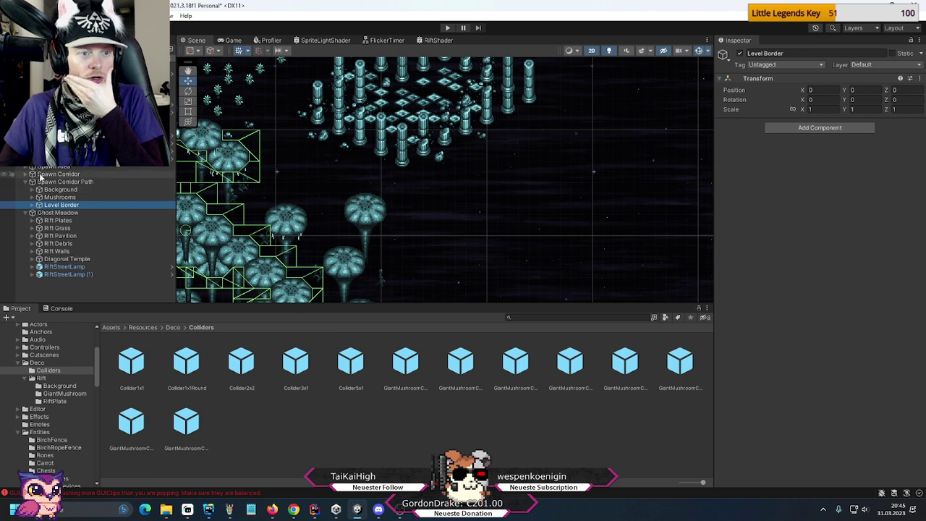
{"action": "left_click", "coordinate": [25, 182]}
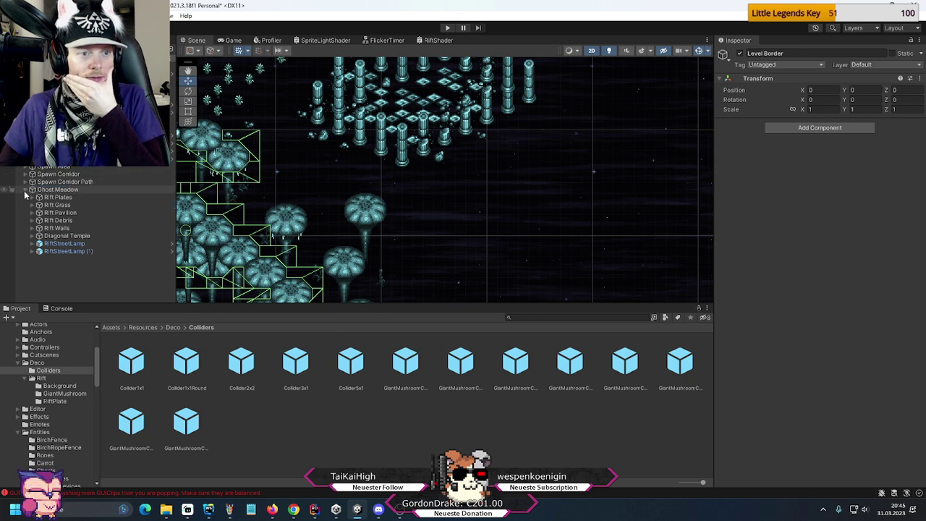
{"action": "left_click", "coordinate": [25, 190]}
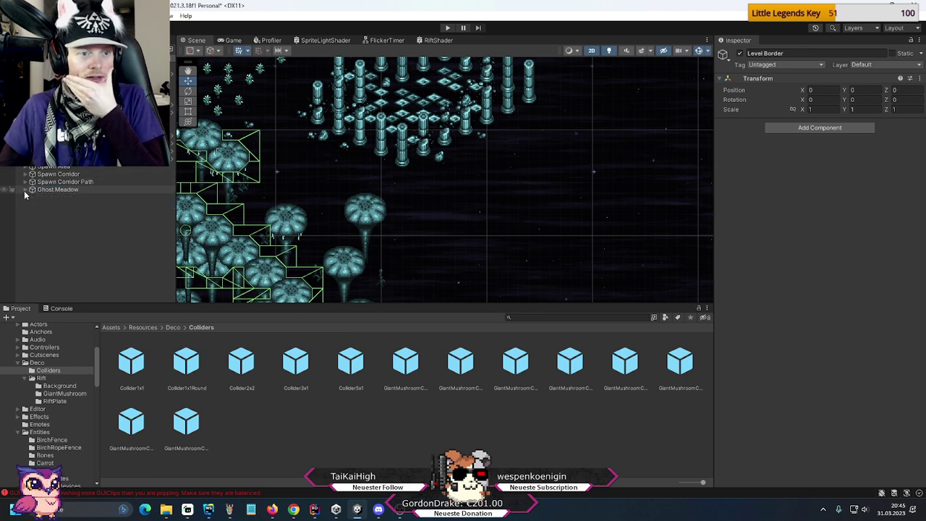
- Create an empty object named Main World Corridor beside Ghost Meadow and reset its position to 0, 0, 0
{"action": "right_click", "coordinate": [75, 211]}
{"action": "left_click", "coordinate": [119, 329]}
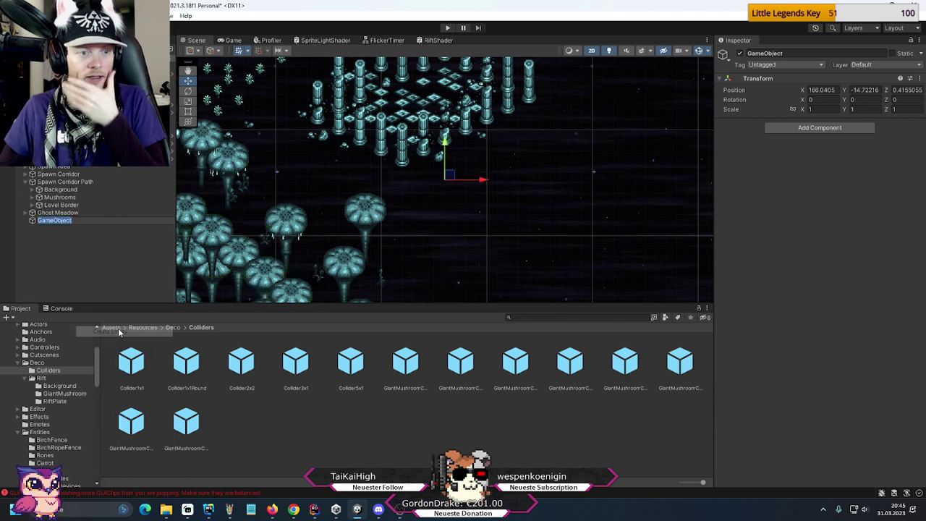
{"action": "type", "text": "Ma"}
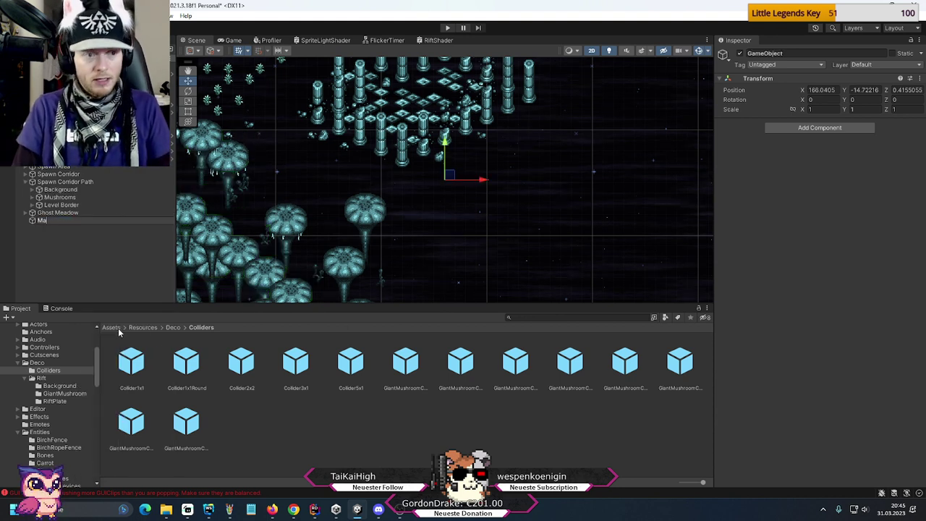
{"action": "type", "text": "in World Corridor"}
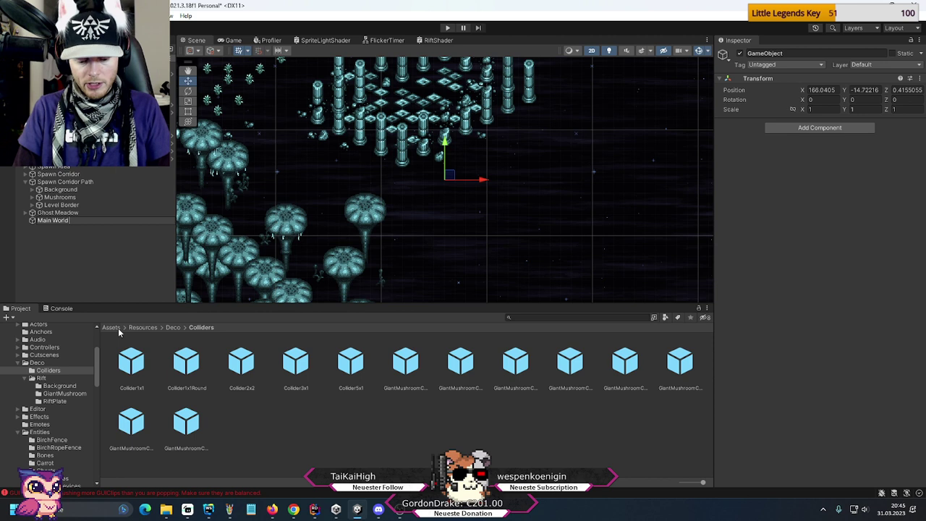
{"action": "key", "text": "Return"}
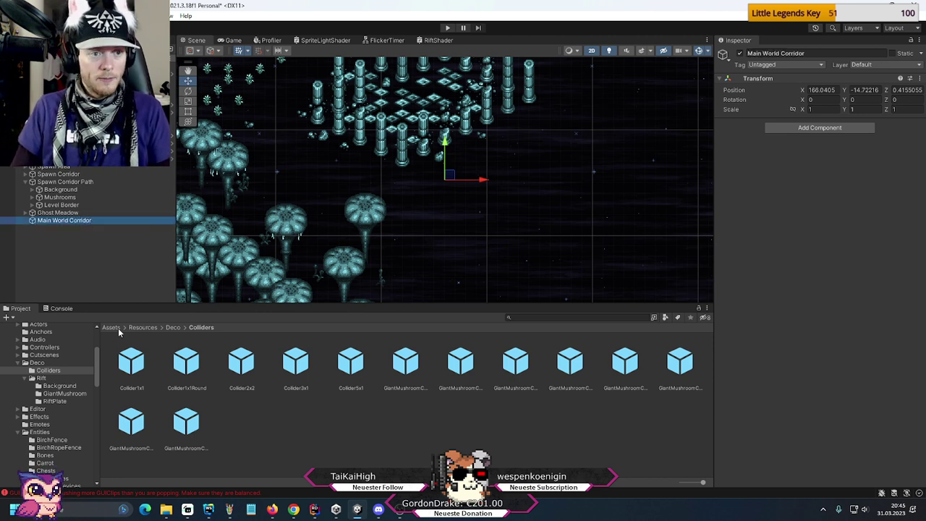
{"action": "left_click", "coordinate": [918, 78]}
{"action": "left_click", "coordinate": [904, 89]}
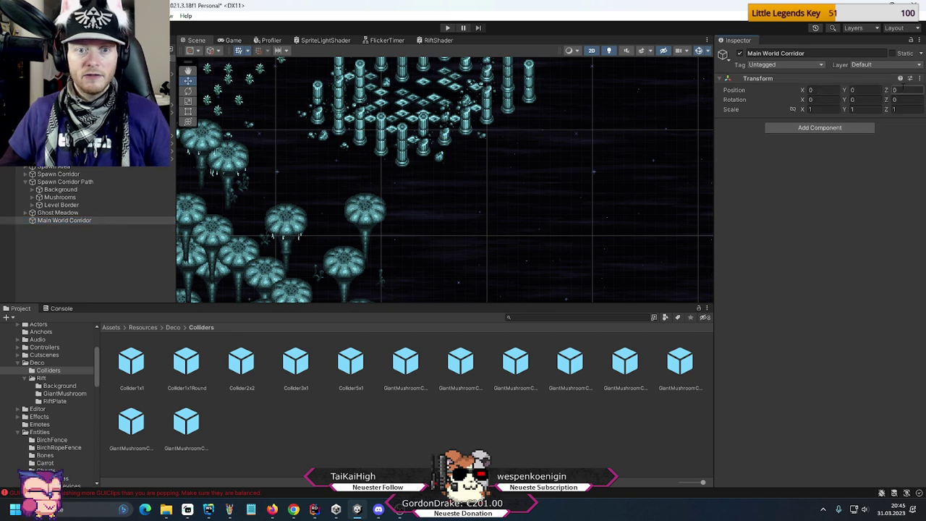
- Create an empty child object named Rift Walls under Main World Corridor
{"action": "left_click", "coordinate": [25, 174]}
{"action": "scroll", "coordinate": [50, 267], "scroll_direction": "down", "scroll_amount": 2}
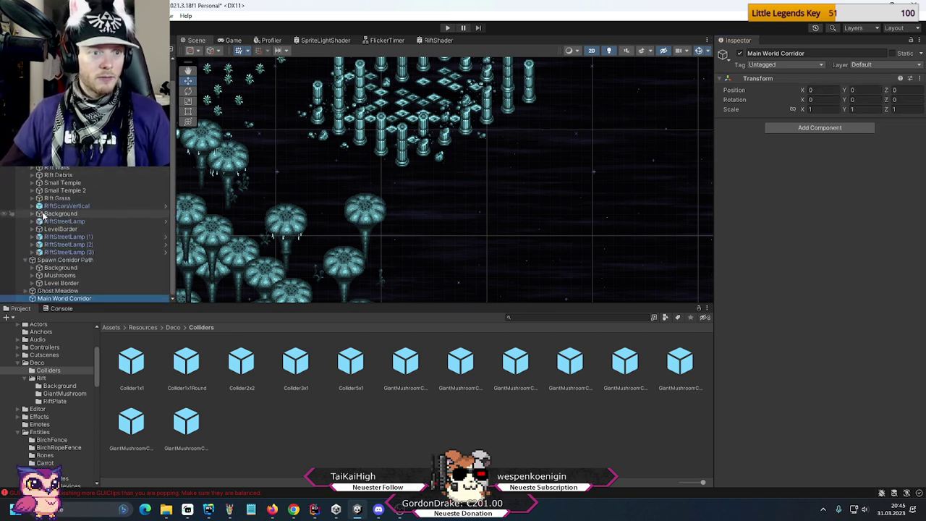
{"action": "right_click", "coordinate": [54, 300]}
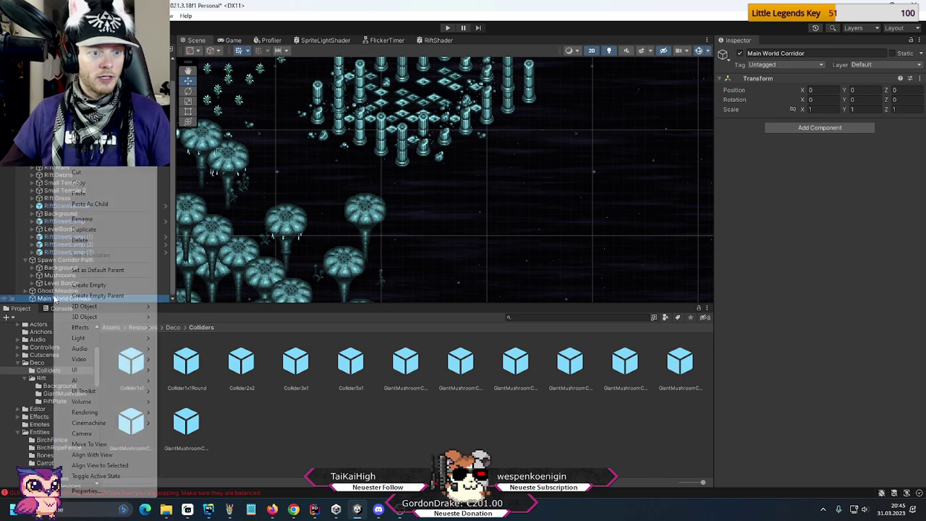
{"action": "left_click", "coordinate": [82, 284]}
{"action": "type", "text": "Rift Walls"}
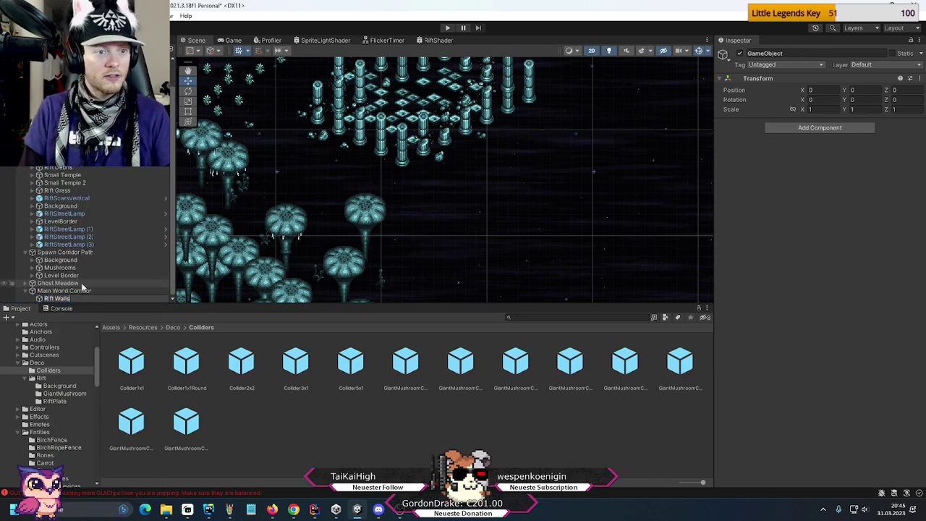
{"action": "key", "text": "Return"}
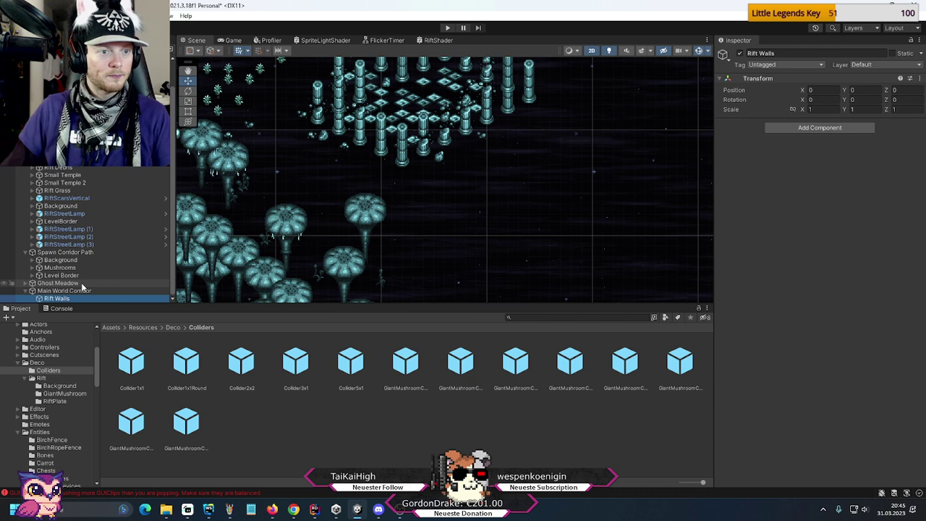
- Copy RiftWall 2x1, RiftWall 3x1 and RiftWall 4x1 from Spawn Corridor into Main World Corridor's Rift Walls group
{"action": "scroll", "coordinate": [78, 181], "scroll_direction": "down", "scroll_amount": 5}
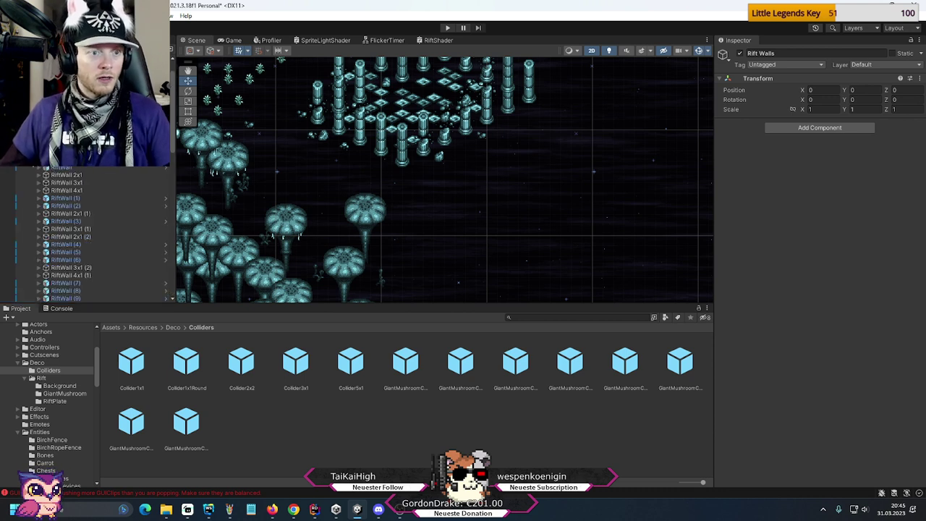
{"action": "left_click", "coordinate": [82, 175]}
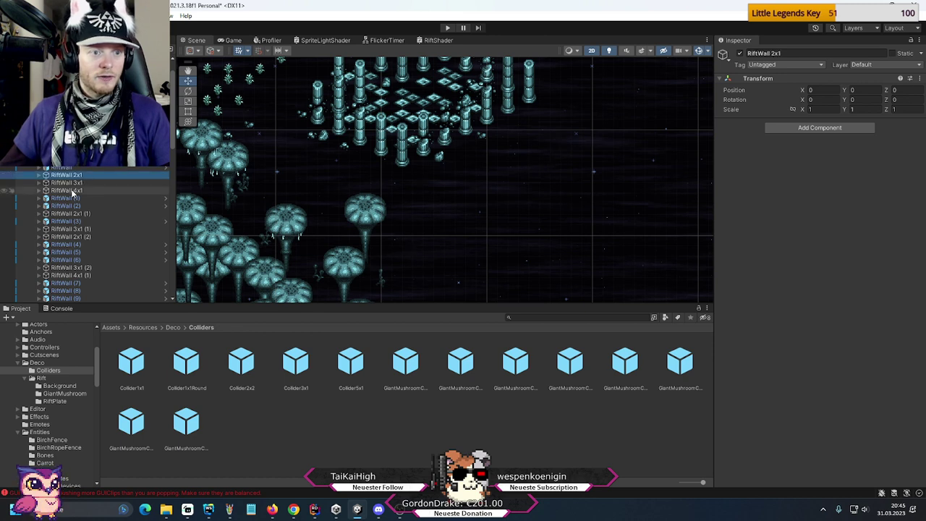
{"action": "left_click", "coordinate": [66, 190], "text": "shift"}
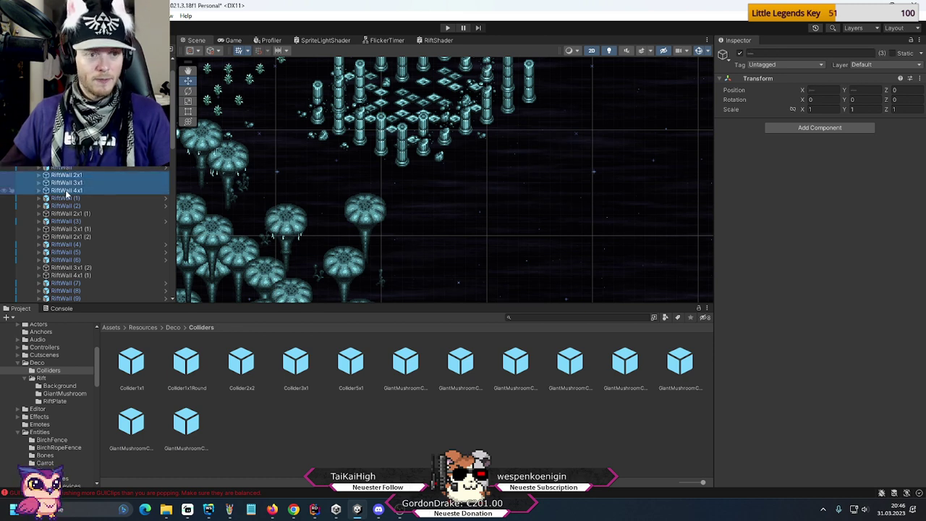
{"action": "scroll", "coordinate": [92, 192], "scroll_direction": "up", "scroll_amount": 5}
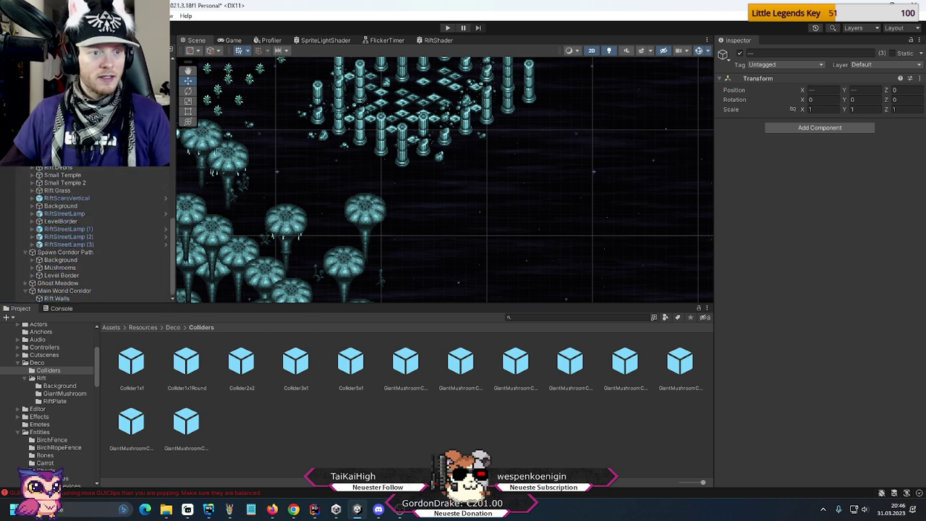
{"action": "scroll", "coordinate": [62, 296], "scroll_direction": "down", "scroll_amount": 1}
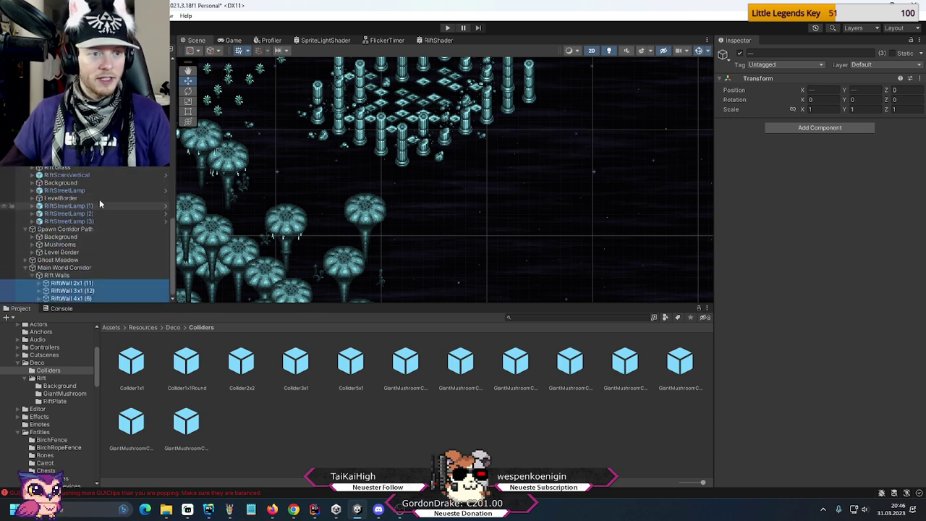
{"action": "scroll", "coordinate": [100, 198], "scroll_direction": "down", "scroll_amount": 5}
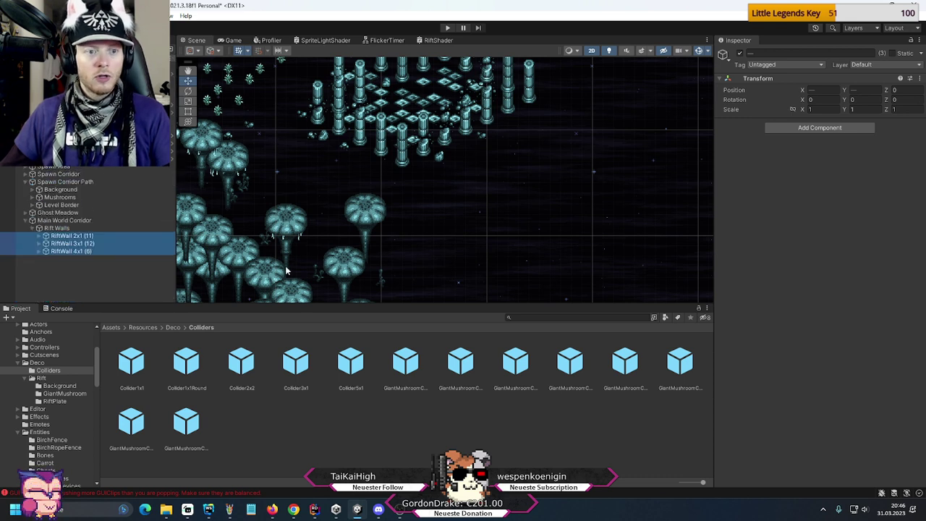
- Set the three copied walls' X position to 140, then shift them together to X 151.25 near the eastern pillar ruins
{"action": "left_click", "coordinate": [824, 89]}
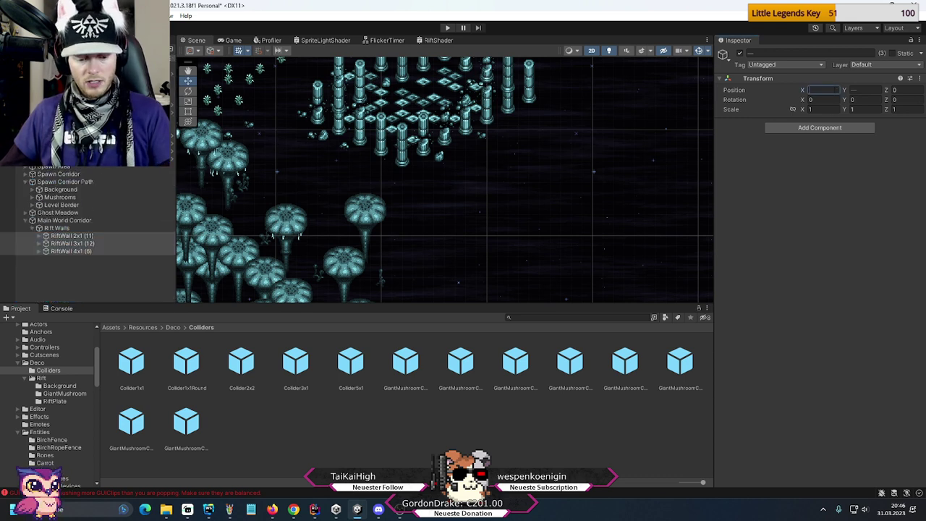
{"action": "type", "text": "140"}
{"action": "key", "text": "Return"}
{"action": "middle_click_drag", "start_coordinate": [337, 116], "coordinate": [407, 182]}
{"action": "key", "text": "w"}
{"action": "left_click_drag", "start_coordinate": [381, 88], "coordinate": [502, 226]}
{"action": "scroll", "coordinate": [388, 211], "scroll_direction": "down", "scroll_amount": 3}
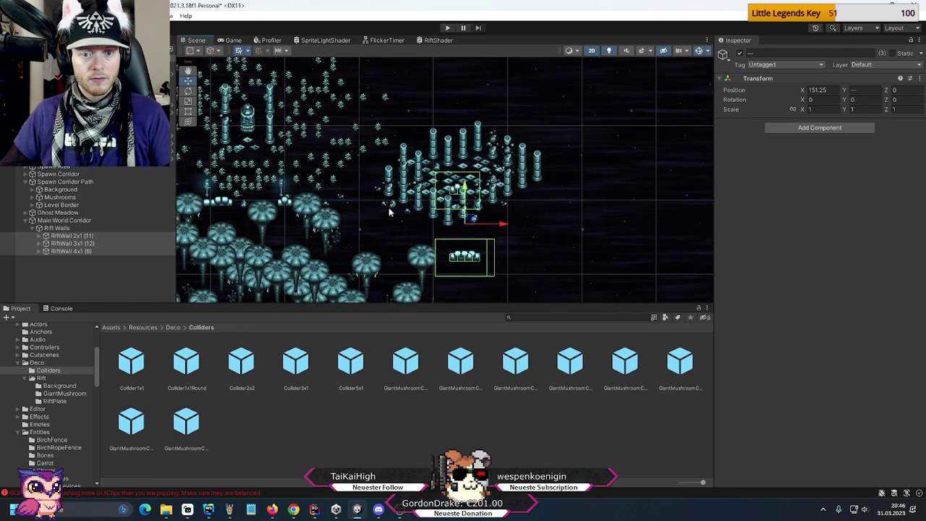
{"action": "scroll", "coordinate": [389, 211], "scroll_direction": "down", "scroll_amount": 3}
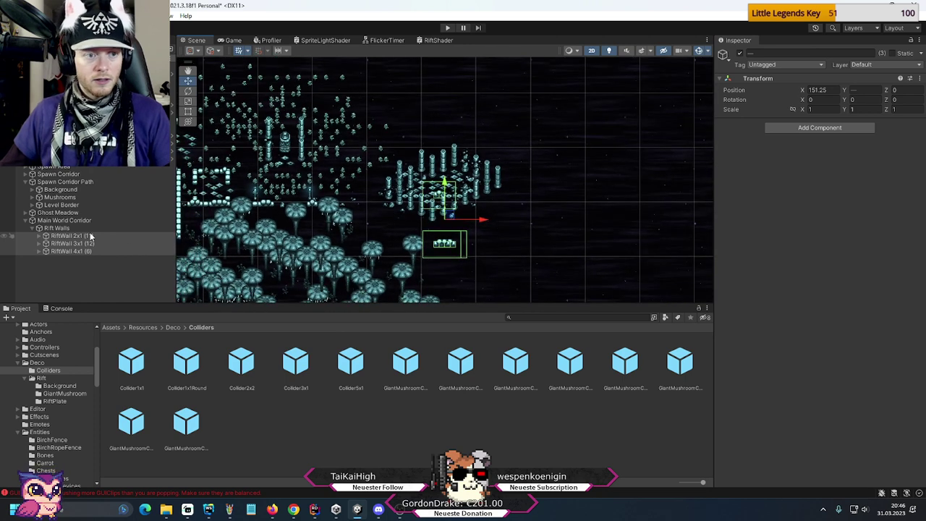
- Compare the three copied walls with the original RiftWall 2x1, 3x1 and 4x1 in Spawn Corridor
{"action": "left_click", "coordinate": [90, 236]}
{"action": "left_click", "coordinate": [79, 244]}
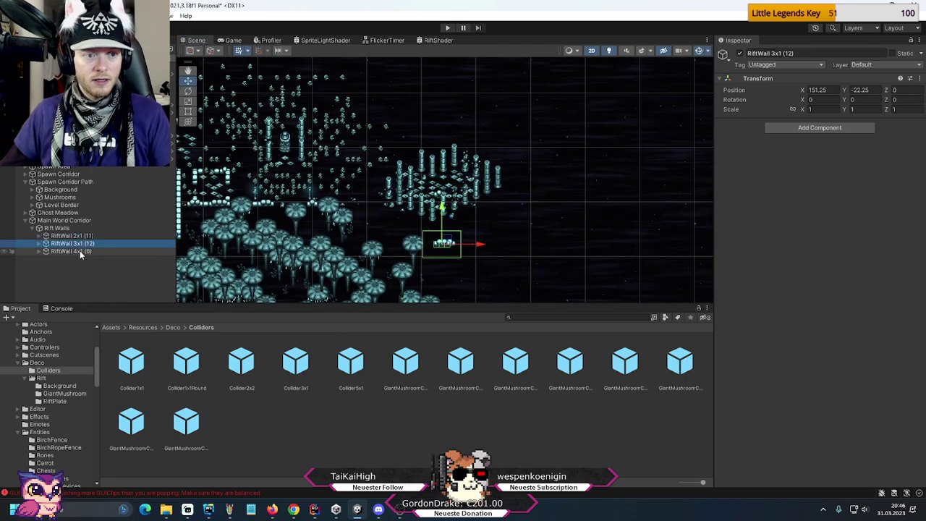
{"action": "left_click", "coordinate": [79, 252]}
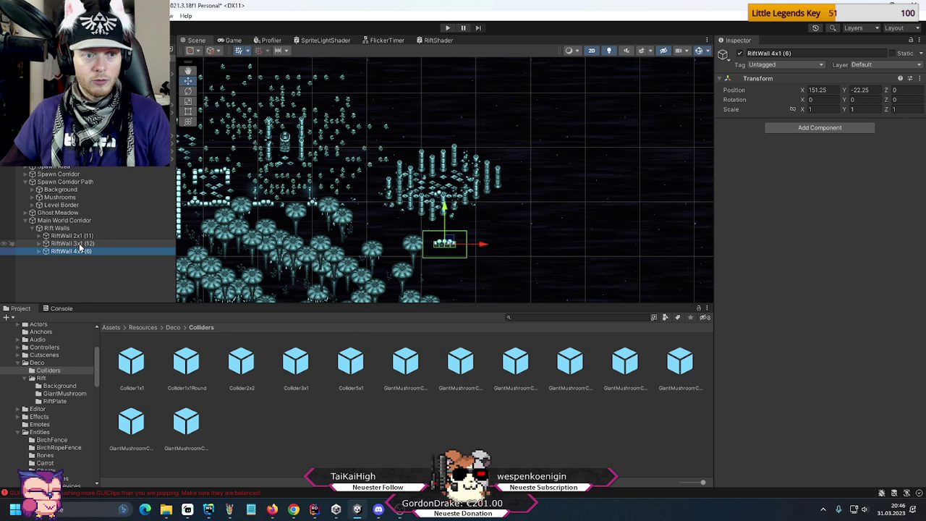
{"action": "left_click", "coordinate": [80, 245]}
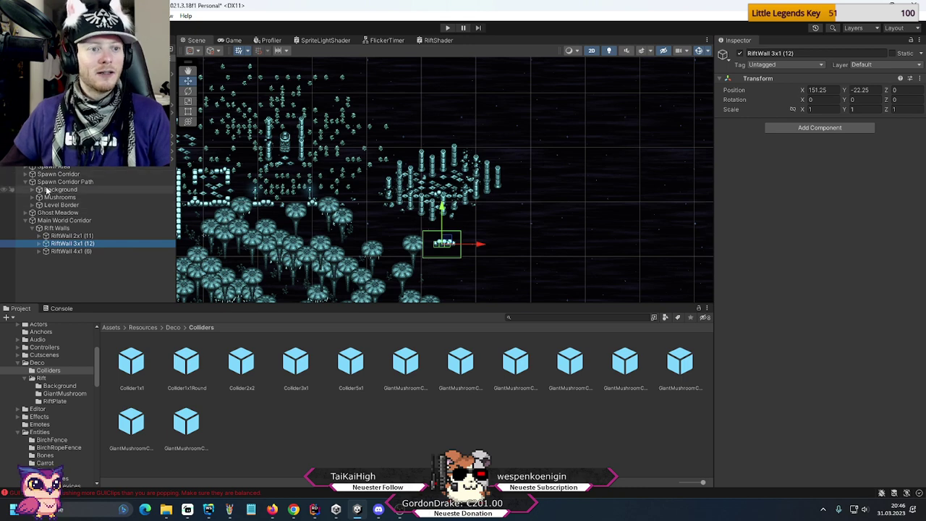
{"action": "middle_click_drag", "start_coordinate": [264, 219], "coordinate": [421, 194]}
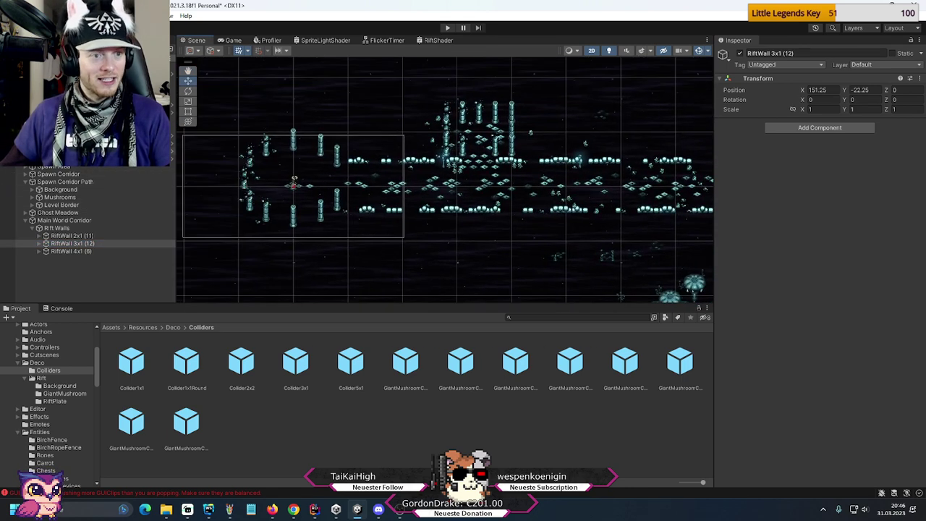
{"action": "left_click", "coordinate": [25, 174]}
{"action": "left_click", "coordinate": [59, 213]}
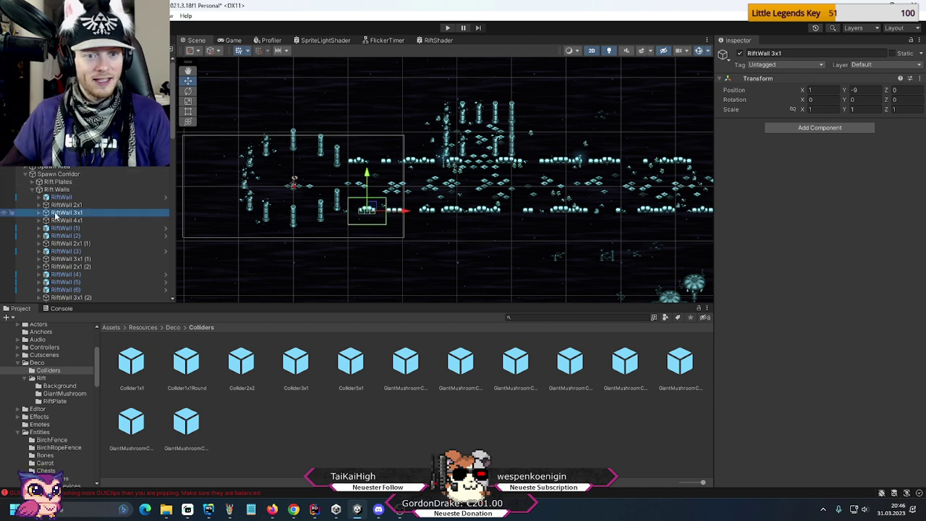
{"action": "left_click", "coordinate": [54, 219]}
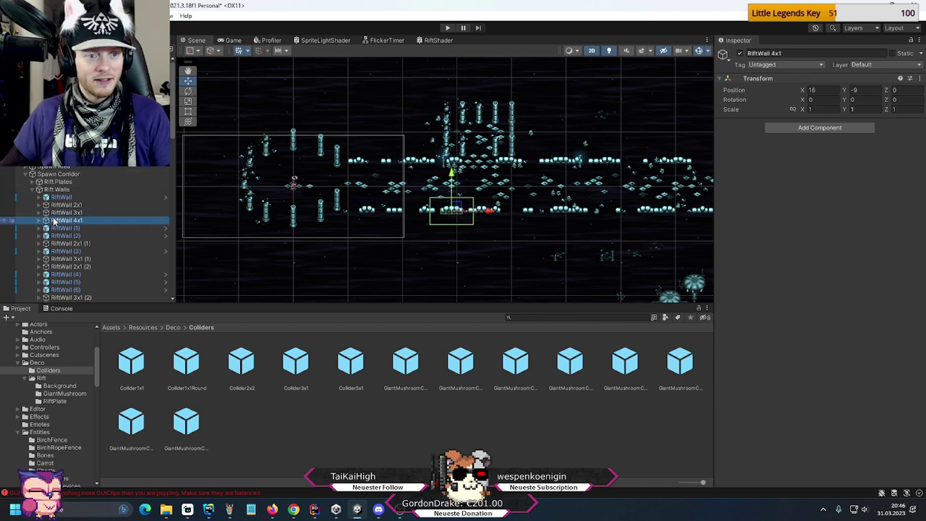
{"action": "left_click", "coordinate": [57, 213]}
{"action": "left_click", "coordinate": [61, 205]}
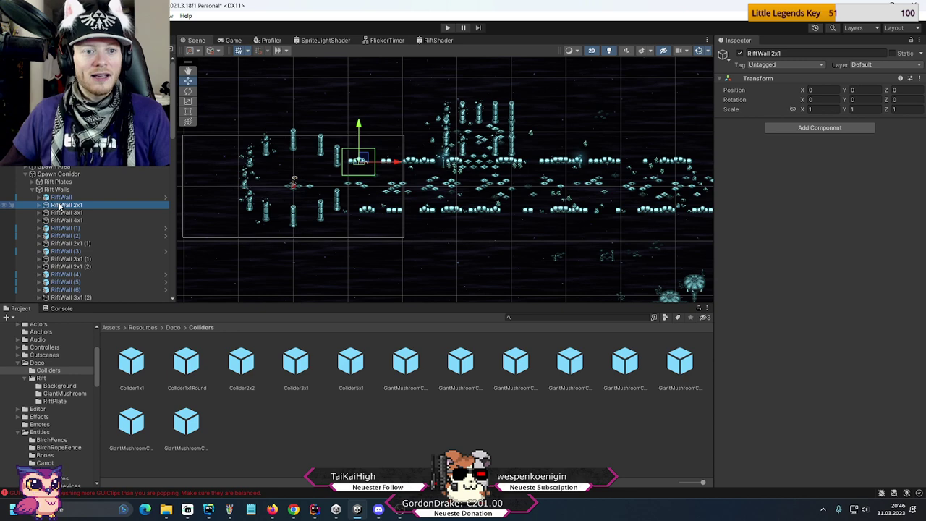
{"action": "middle_click_drag", "start_coordinate": [593, 248], "coordinate": [337, 205]}
{"action": "left_click", "coordinate": [27, 173]}
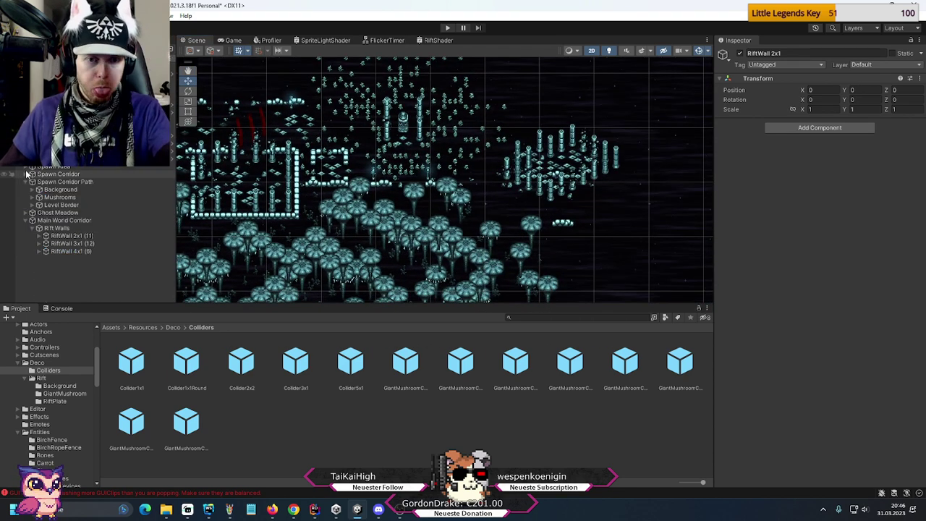
- Move RiftWall 2x1 (11) out of the pillar ruins to X 156, Y -22
{"action": "scroll", "coordinate": [564, 217], "scroll_direction": "up", "scroll_amount": 5}
{"action": "middle_click_drag", "start_coordinate": [564, 217], "coordinate": [394, 162]}
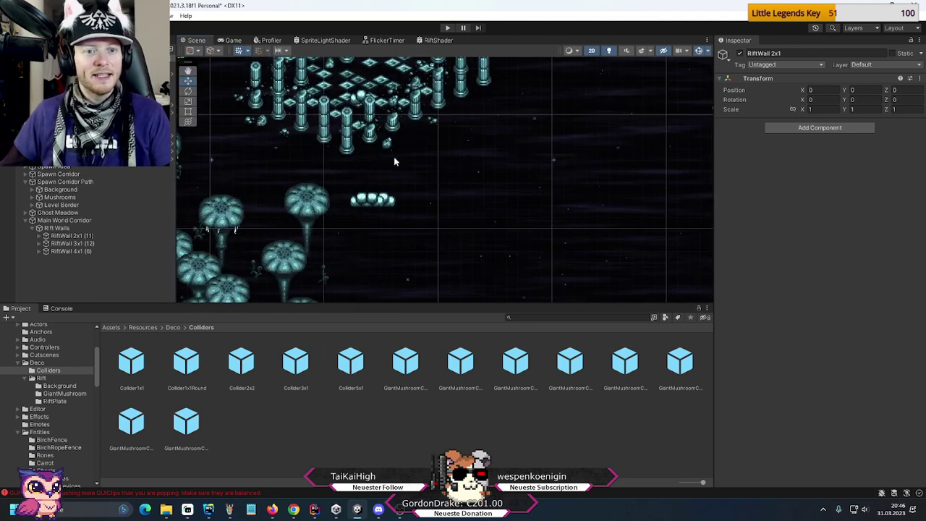
{"action": "scroll", "coordinate": [394, 162], "scroll_direction": "up", "scroll_amount": 1}
{"action": "left_click", "coordinate": [116, 235]}
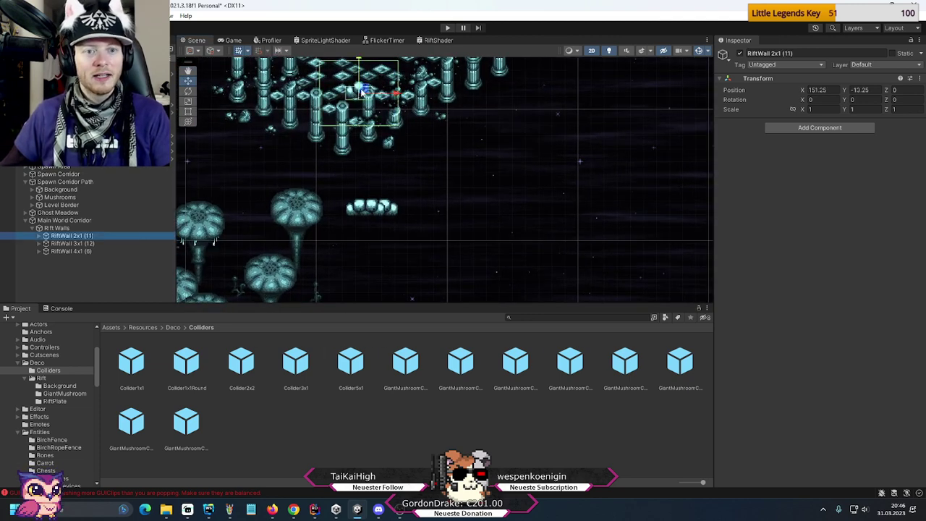
{"action": "left_click_drag", "start_coordinate": [361, 91], "coordinate": [472, 211]}
{"action": "scroll", "coordinate": [354, 202], "scroll_direction": "up", "scroll_amount": 3}
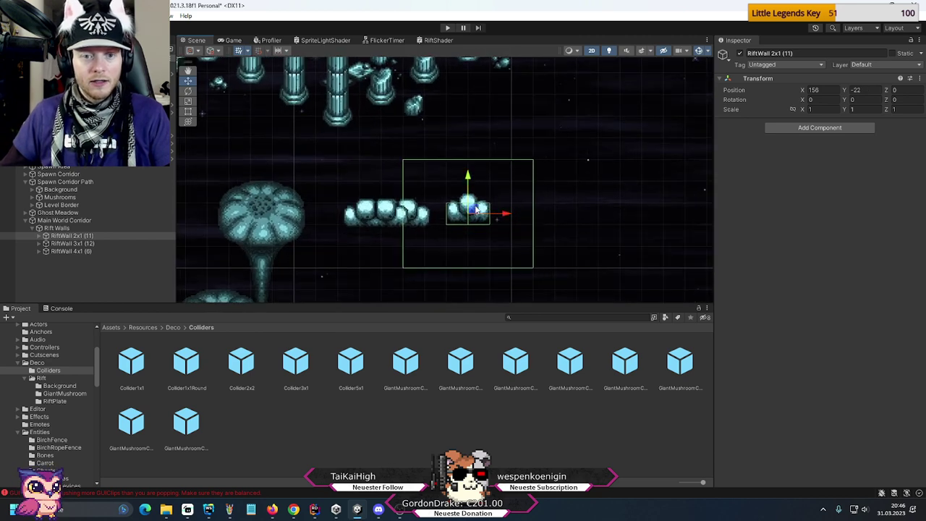
- Line up RiftWall 3x1 (12) at X 159, Y -22 and RiftWall 4x1 (6) at X 151, Y -22
{"action": "left_click", "coordinate": [61, 245]}
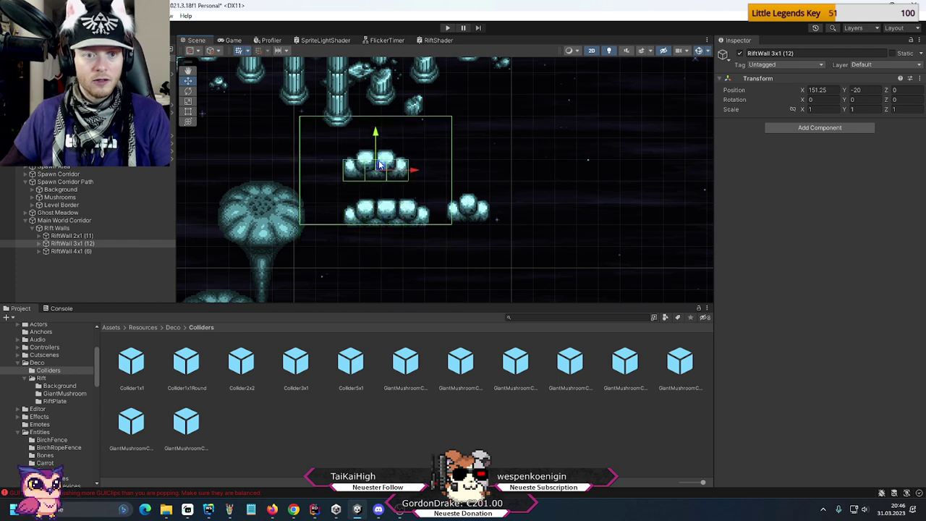
{"action": "left_click_drag", "start_coordinate": [379, 165], "coordinate": [553, 208]}
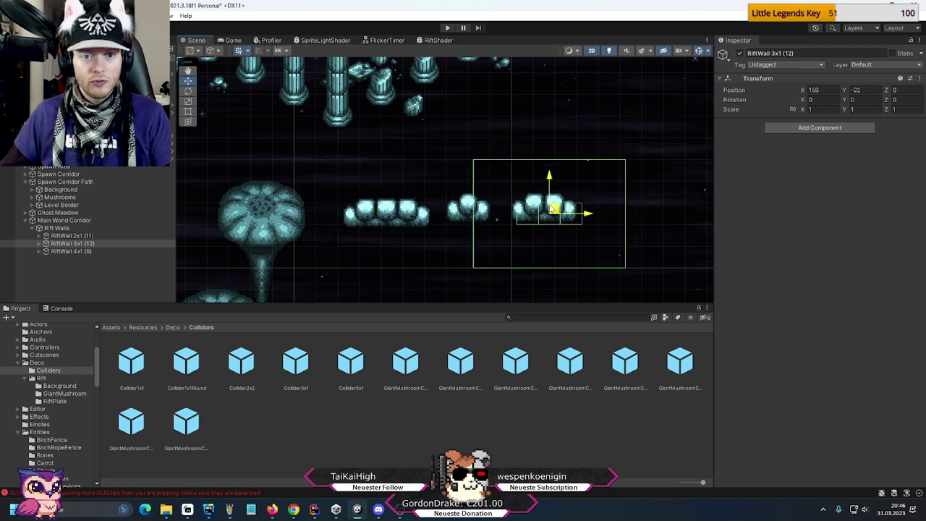
{"action": "left_click", "coordinate": [71, 251]}
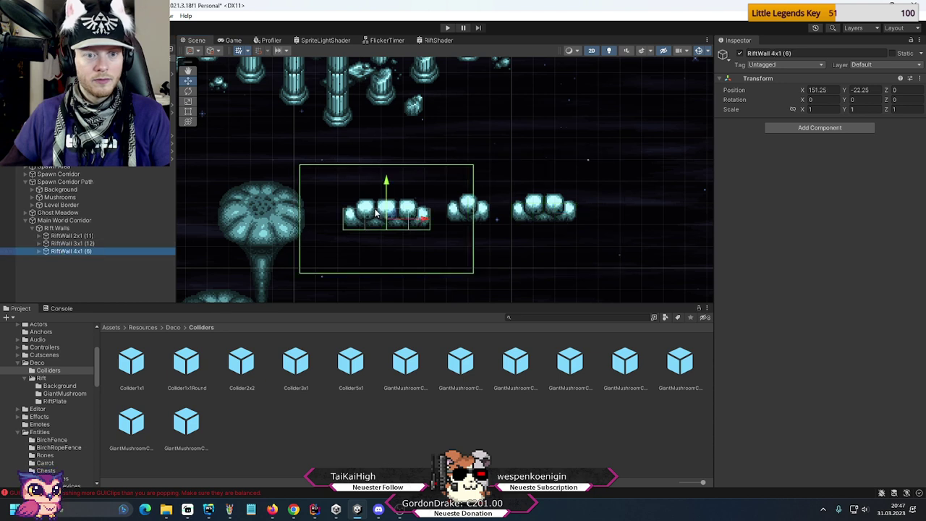
{"action": "left_click_drag", "start_coordinate": [389, 185], "coordinate": [387, 210]}
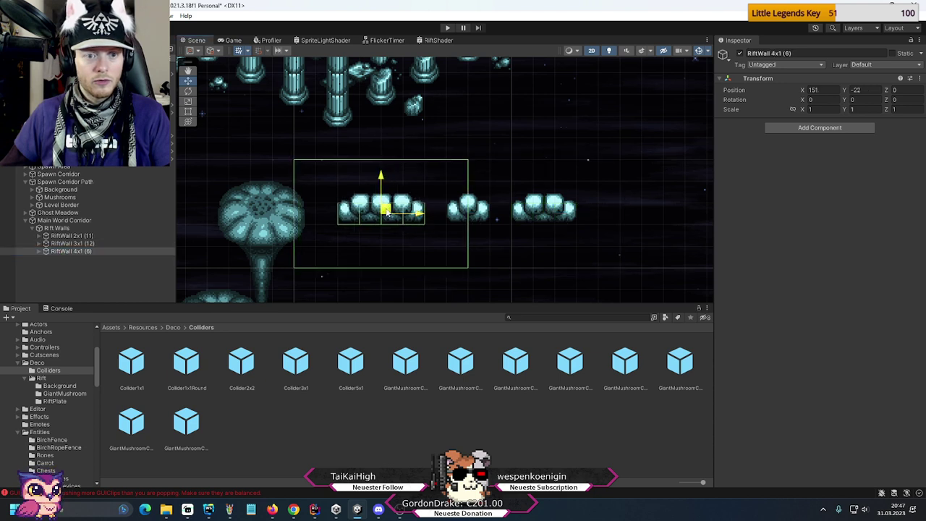
- Inspect the child objects of both RiftWall segments in RiftWall 2x1 (11)
{"action": "left_click", "coordinate": [82, 237]}
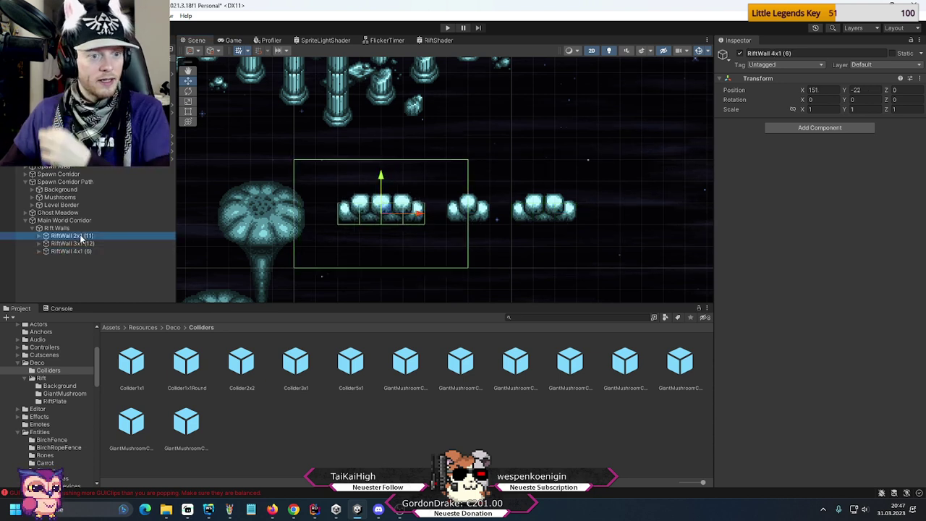
{"action": "left_click", "coordinate": [39, 236]}
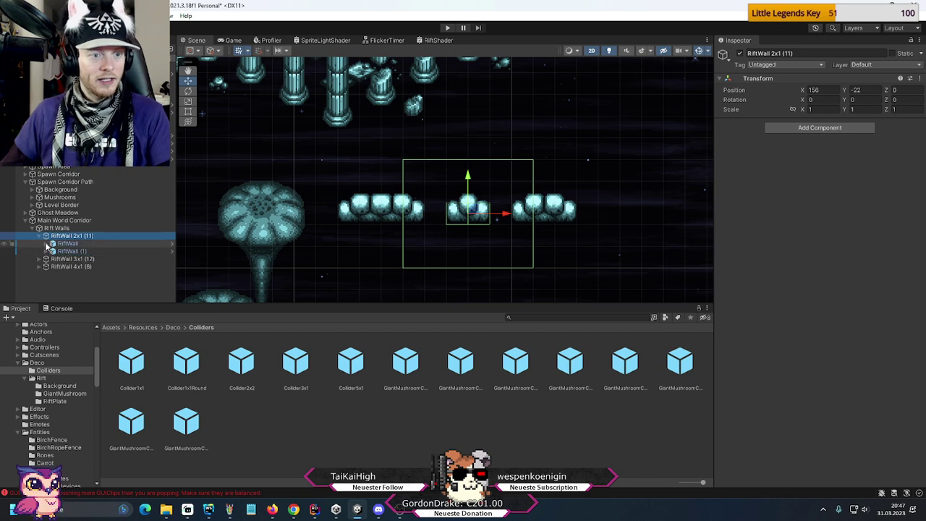
{"action": "left_click", "coordinate": [45, 243]}
{"action": "left_click", "coordinate": [48, 244]}
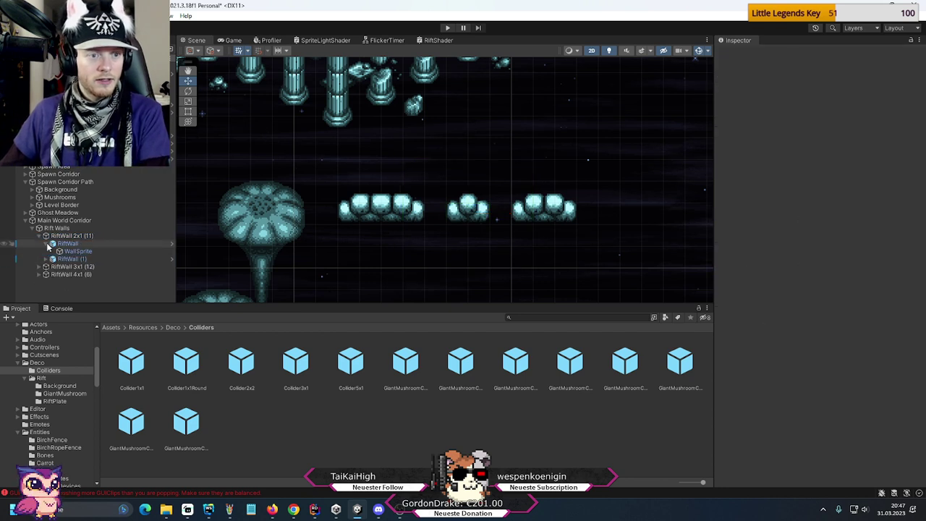
{"action": "left_click", "coordinate": [46, 243]}
{"action": "left_click", "coordinate": [46, 251]}
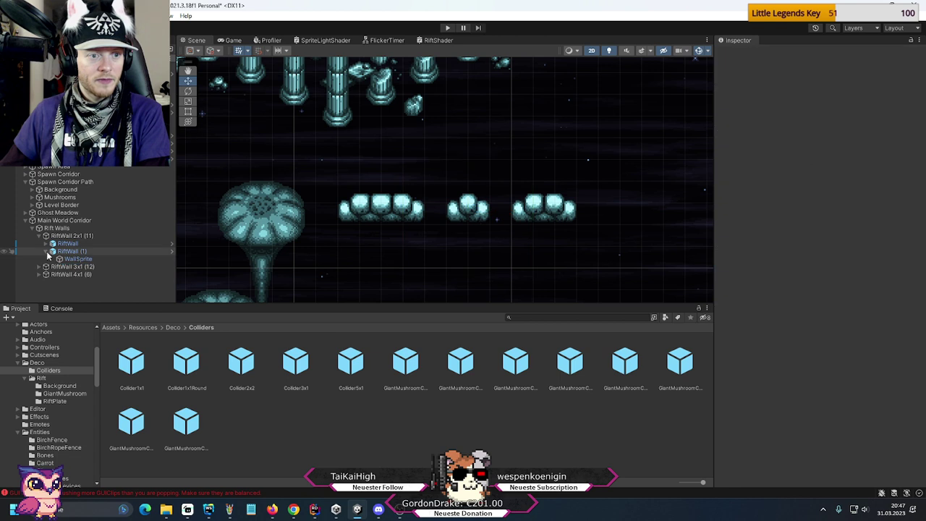
{"action": "left_click", "coordinate": [39, 235]}
- Inspect the child objects of the three RiftWall segments in RiftWall 3x1 (12)
{"action": "left_click", "coordinate": [39, 243]}
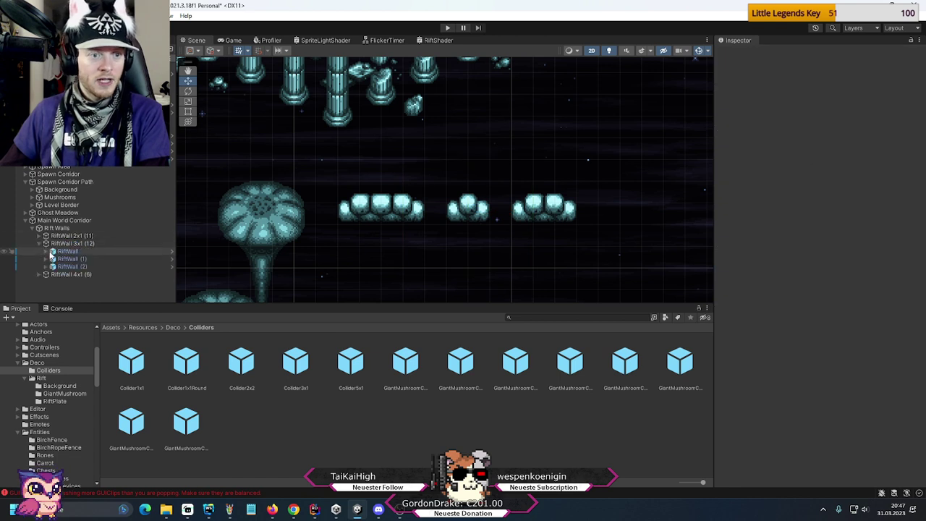
{"action": "left_click", "coordinate": [47, 252]}
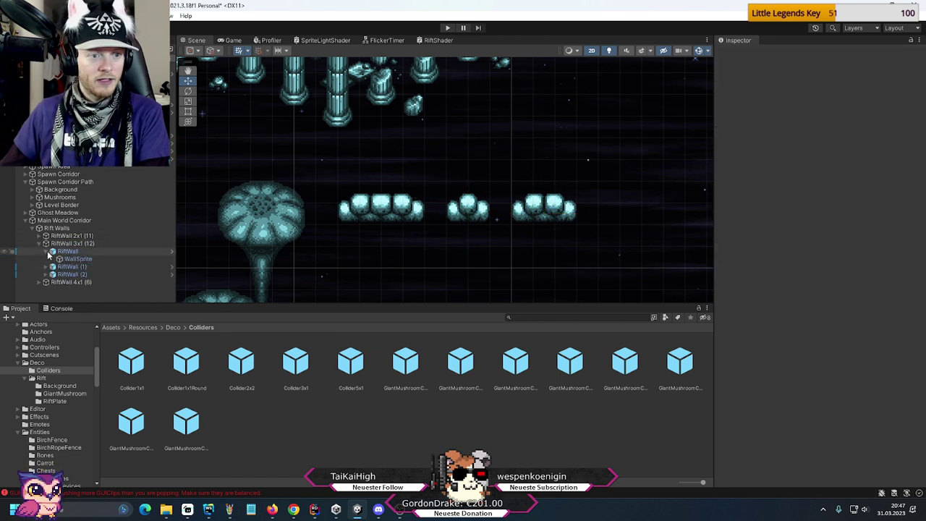
{"action": "left_click", "coordinate": [47, 251]}
{"action": "left_click", "coordinate": [46, 258]}
{"action": "left_click", "coordinate": [45, 259]}
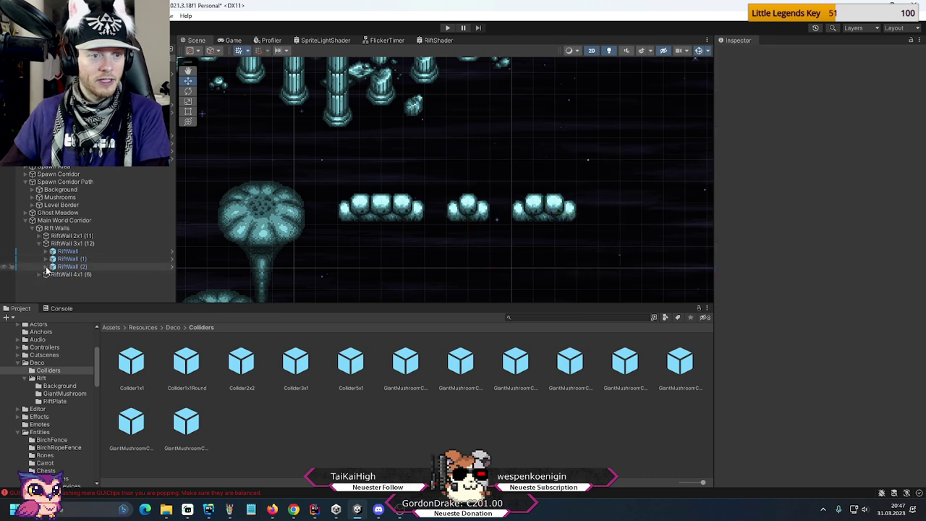
{"action": "left_click", "coordinate": [46, 267]}
{"action": "left_click", "coordinate": [46, 267]}
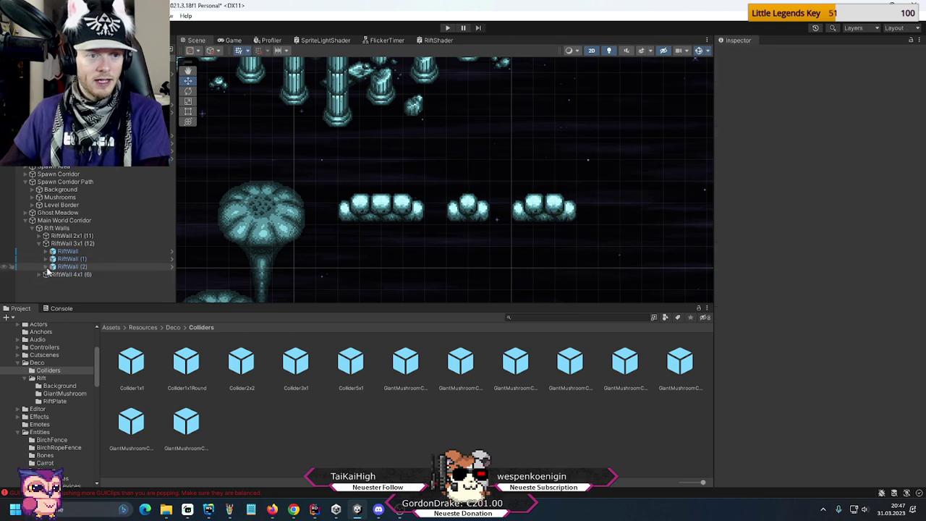
- Inspect the segments of RiftWall 4x1 (6), checking for WallSprite and EntityRiftWallCompReveal child objects
{"action": "left_click", "coordinate": [40, 274]}
{"action": "left_click", "coordinate": [39, 243]}
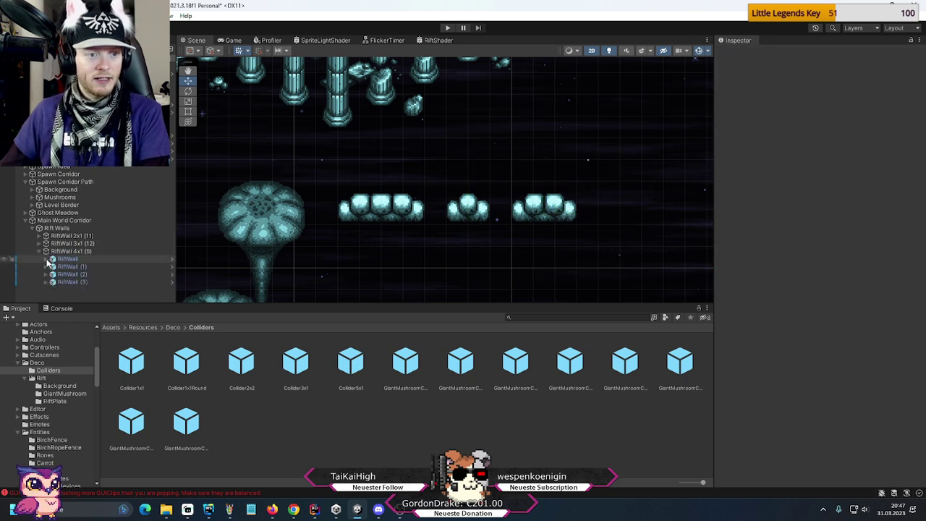
{"action": "left_click", "coordinate": [46, 266]}
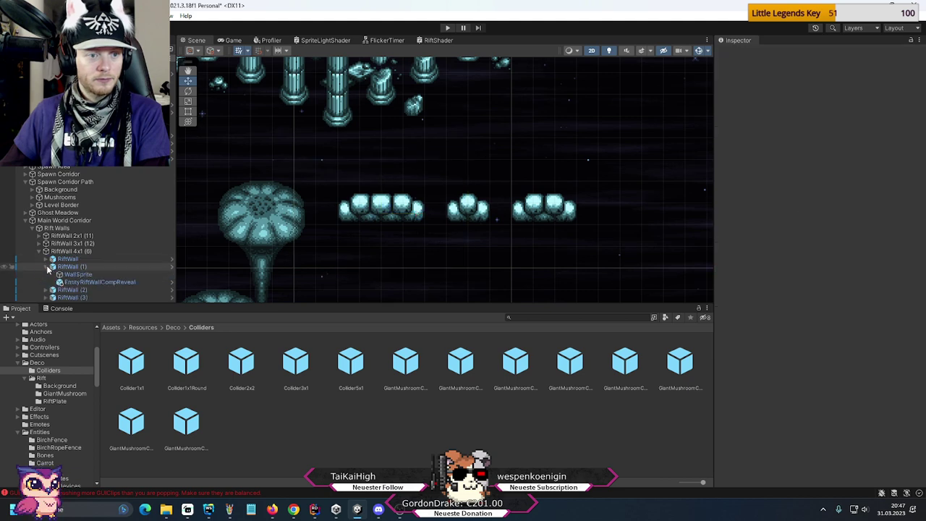
{"action": "left_click", "coordinate": [47, 267]}
{"action": "left_click", "coordinate": [46, 274]}
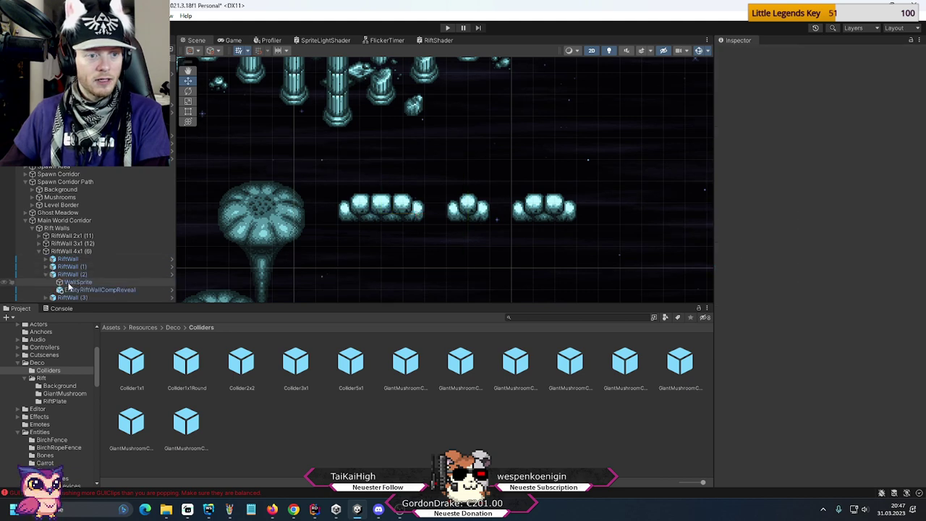
{"action": "left_click", "coordinate": [69, 287]}
{"action": "left_click", "coordinate": [47, 274]}
{"action": "left_click", "coordinate": [46, 282]}
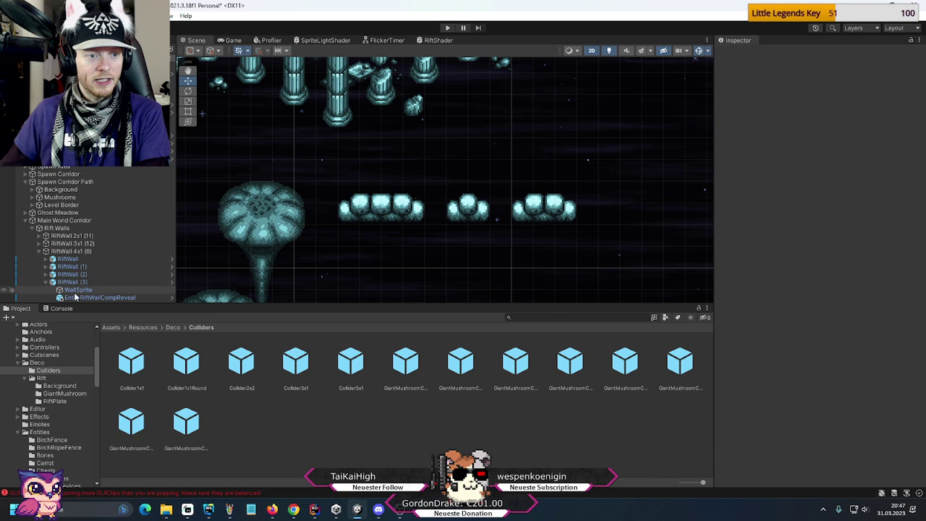
{"action": "left_click", "coordinate": [75, 289]}
{"action": "left_click", "coordinate": [75, 297]}
{"action": "left_click", "coordinate": [46, 282]}
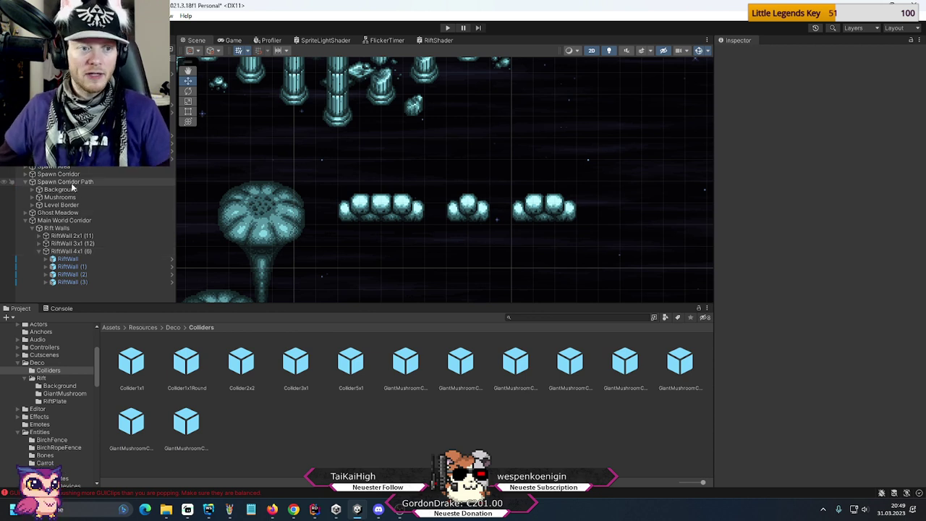
{"action": "left_click", "coordinate": [40, 251]}
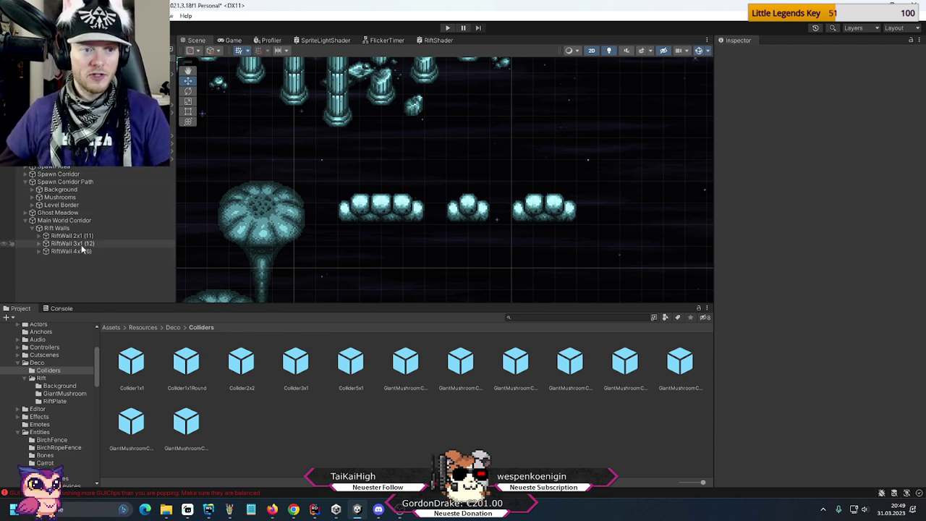
- Move RiftWall 3x1 (12) up beneath the pillar ruins to X 153, Y -19
{"action": "left_click", "coordinate": [73, 244]}
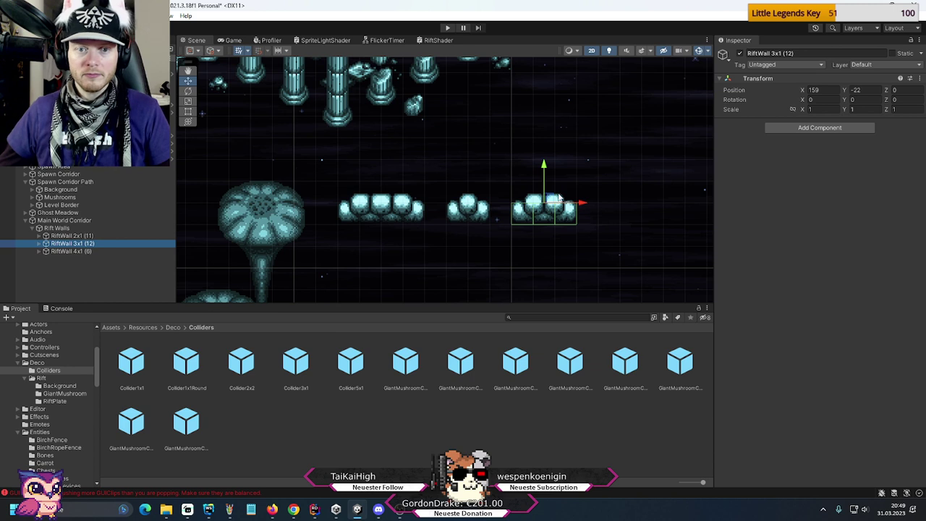
{"action": "left_click_drag", "start_coordinate": [549, 203], "coordinate": [417, 141]}
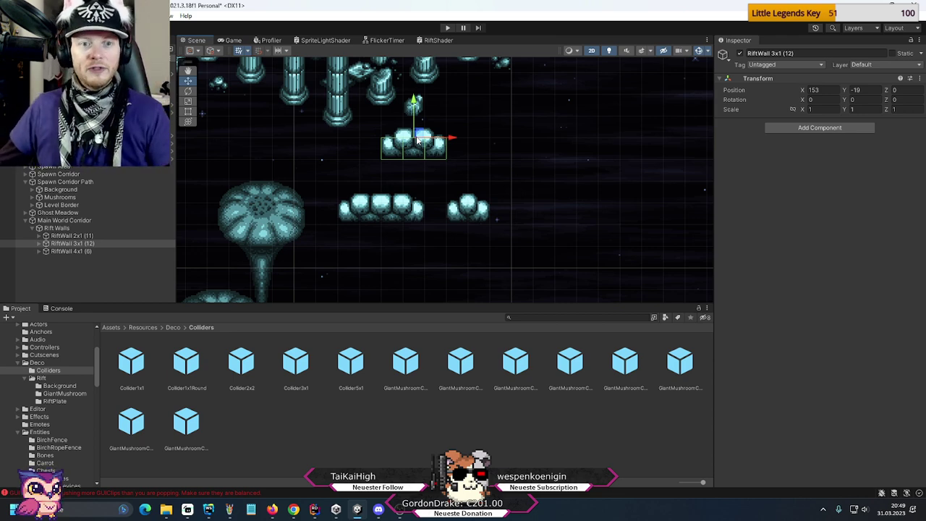
{"action": "middle_click_drag", "start_coordinate": [496, 180], "coordinate": [558, 227]}
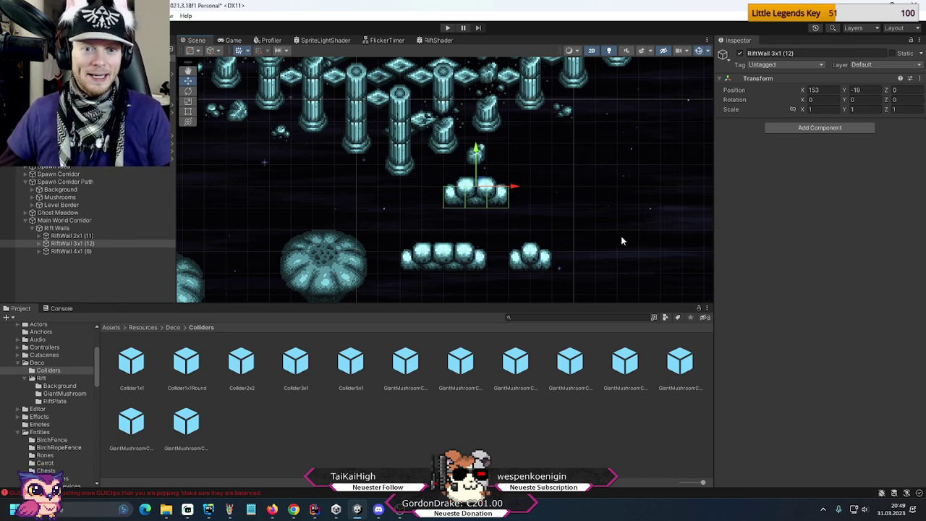
{"action": "scroll", "coordinate": [621, 240], "scroll_direction": "down", "scroll_amount": 3}
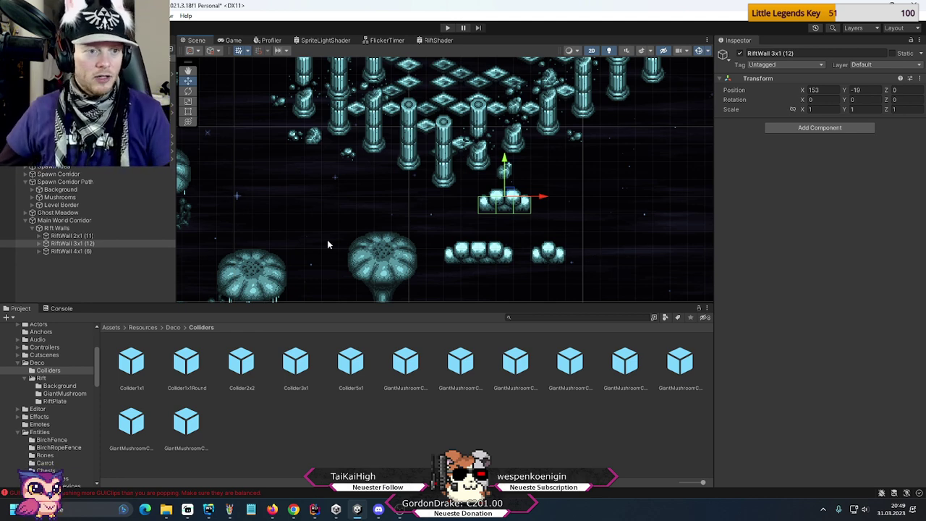
- Create an empty child object named Rift Plates under Main World Corridor
{"action": "right_click", "coordinate": [68, 221]}
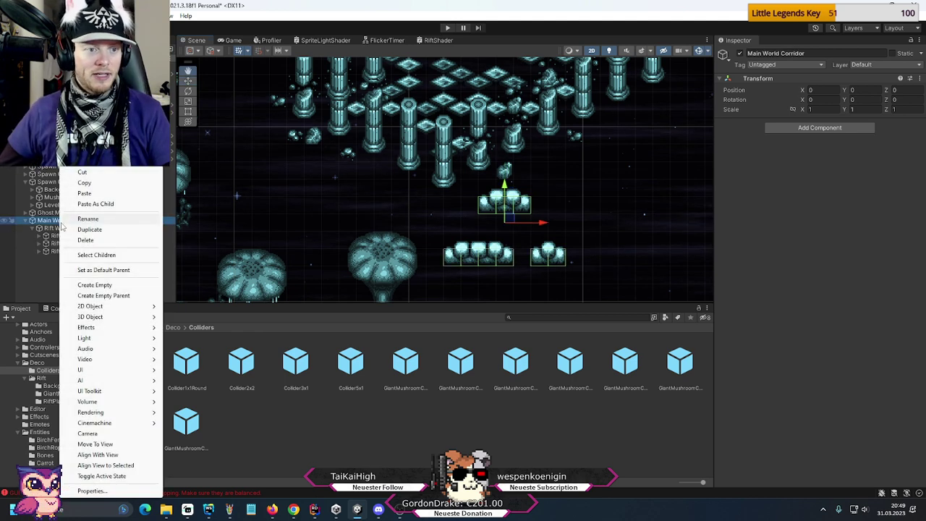
{"action": "left_click", "coordinate": [114, 286]}
{"action": "type", "text": "Rift Pla"}
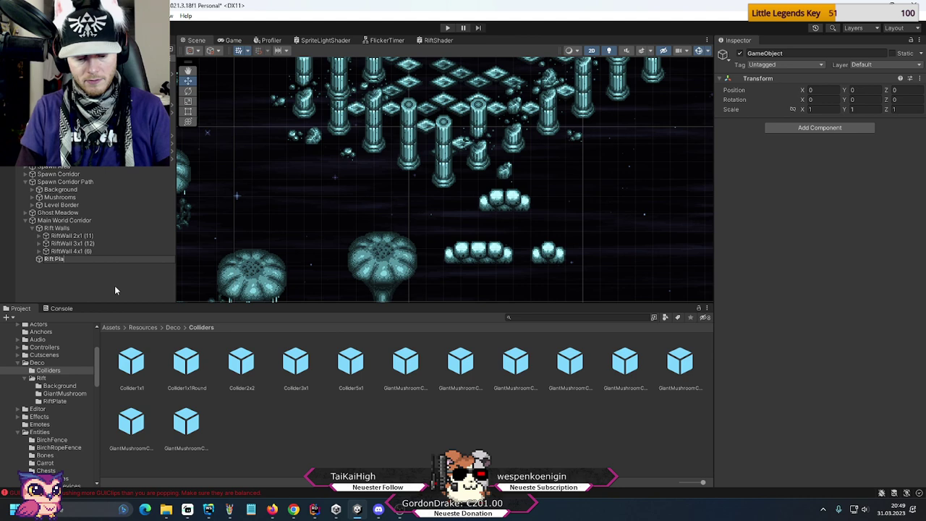
{"action": "type", "text": "tes"}
{"action": "key", "text": "Return"}
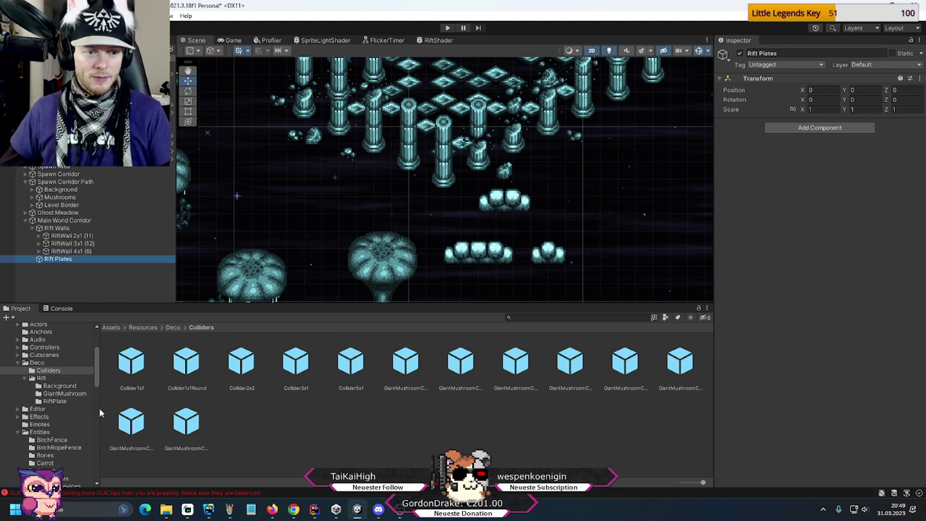
- Add the RiftPlate and RiftPlateDarker prefabs from the RiftPlate folder as children of Rift Plates
{"action": "left_click", "coordinate": [58, 401]}
{"action": "left_click", "coordinate": [138, 366]}
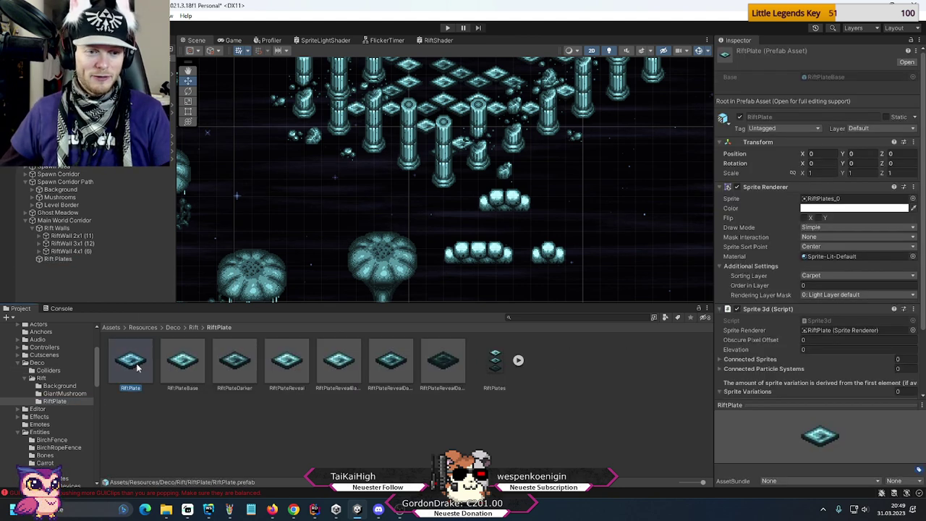
{"action": "left_click", "coordinate": [230, 371], "text": "ctrl"}
{"action": "left_click_drag", "start_coordinate": [137, 367], "coordinate": [58, 259]}
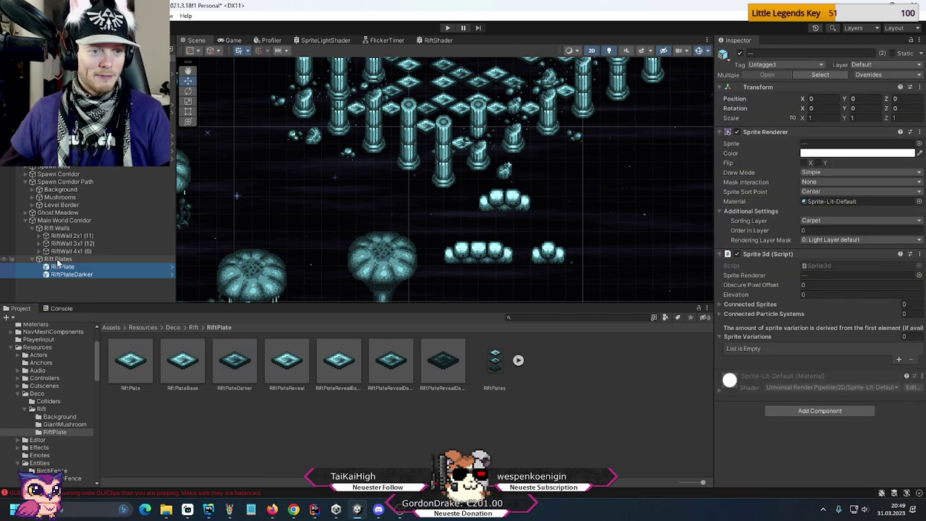
- Set both plates' X position to 140, and shift them together to X 165, Y -16 between the rift walls
{"action": "left_click", "coordinate": [828, 98]}
{"action": "type", "text": "140"}
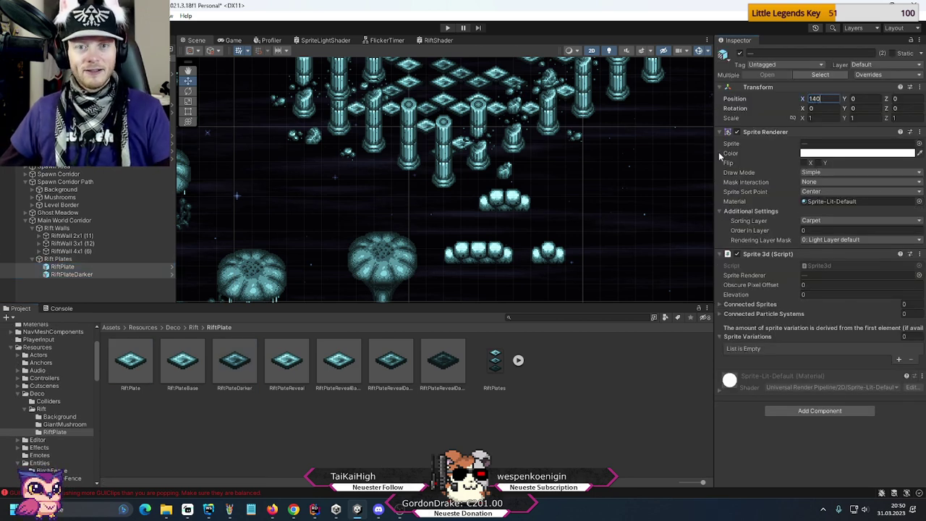
{"action": "middle_click_drag", "start_coordinate": [622, 116], "coordinate": [737, 272]}
{"action": "left_click_drag", "start_coordinate": [294, 139], "coordinate": [594, 246]}
{"action": "middle_click_drag", "start_coordinate": [594, 246], "coordinate": [468, 104]}
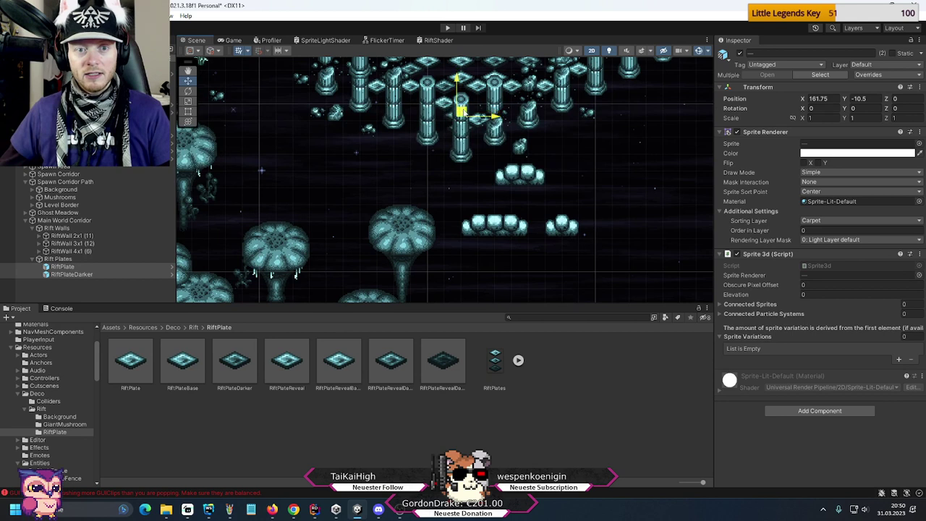
{"action": "left_click_drag", "start_coordinate": [467, 104], "coordinate": [515, 200]}
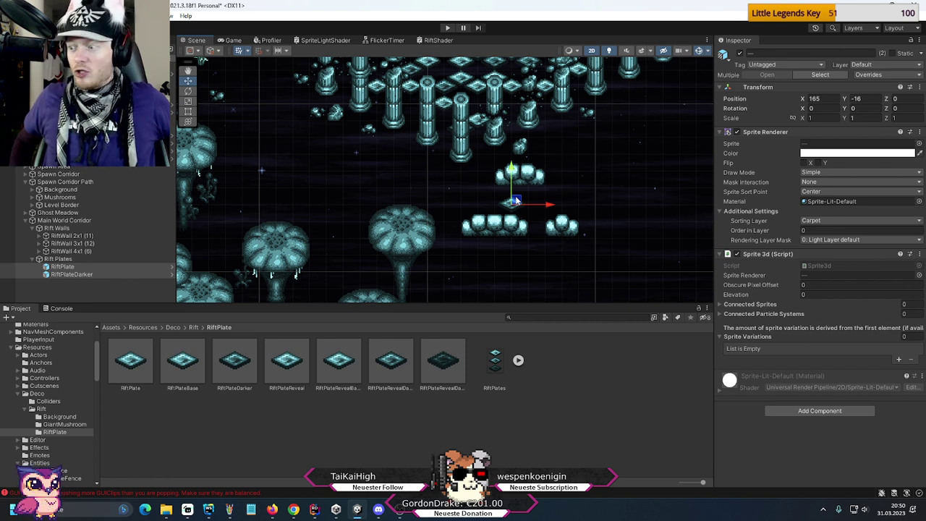
- Switch to Chrome and review the Studio Category nominees on the GDWC 2022 Fan Choice Voting page
{"action": "left_click", "coordinate": [293, 509]}
{"action": "key", "text": "alt+Left"}
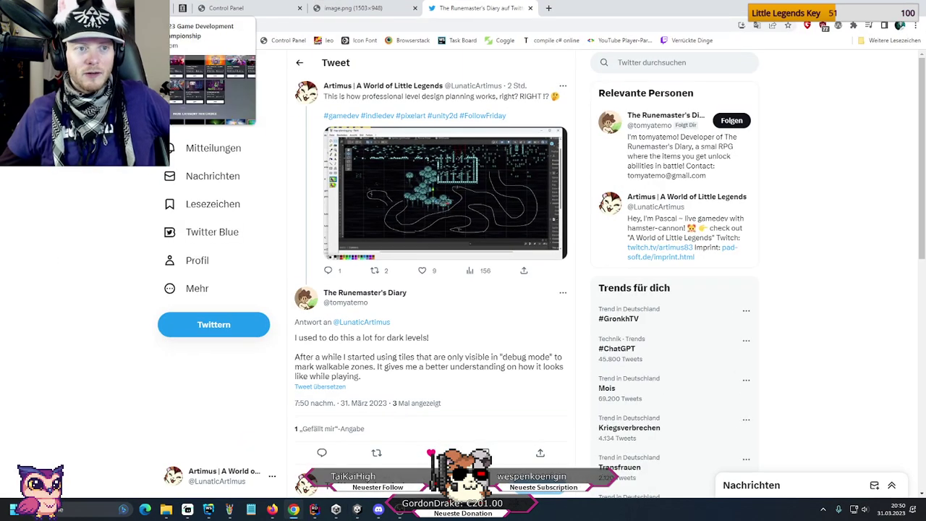
{"action": "scroll", "coordinate": [651, 173], "scroll_direction": "up", "scroll_amount": 5}
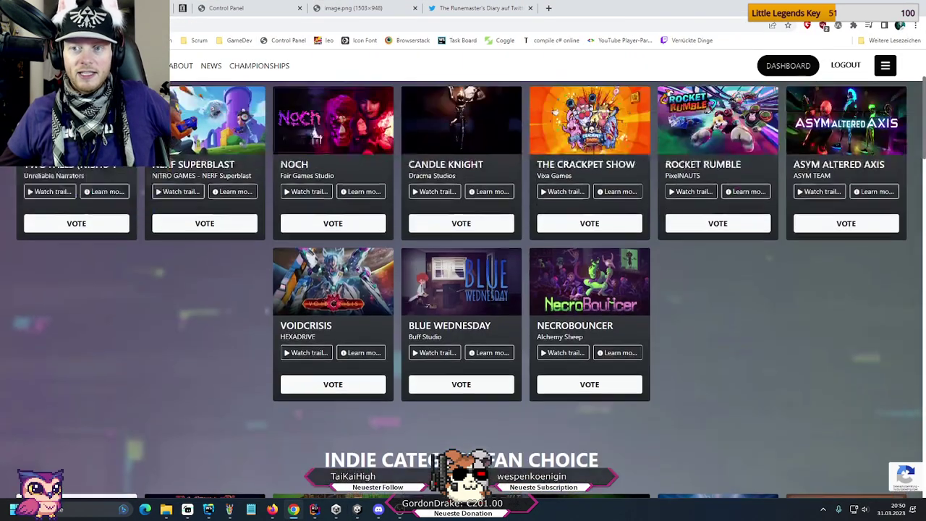
{"action": "triple_click", "coordinate": [651, 174]}
{"action": "left_click", "coordinate": [639, 173]}
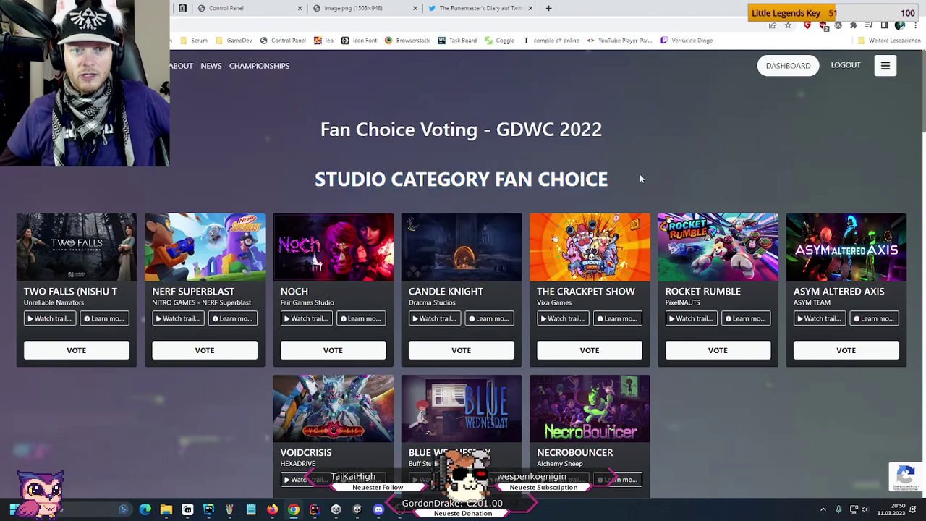
{"action": "left_click_drag", "start_coordinate": [391, 179], "coordinate": [608, 179]}
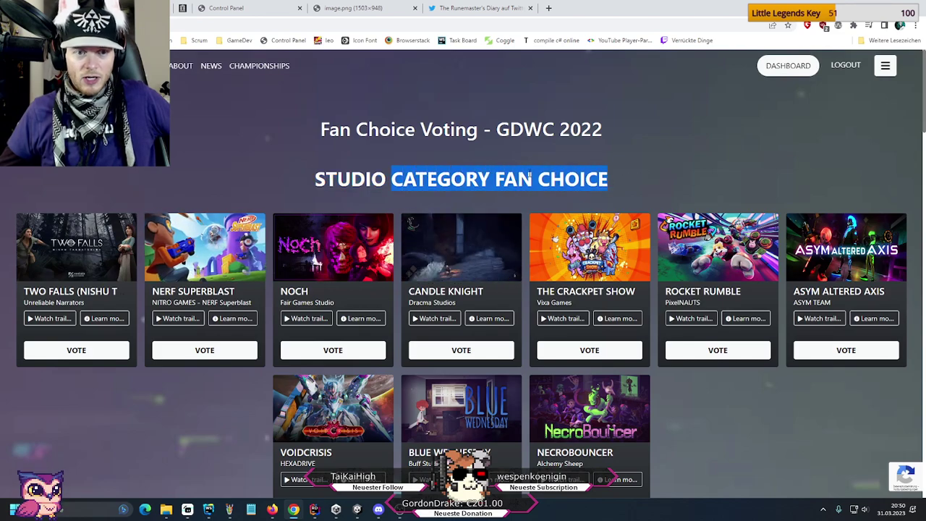
{"action": "left_click", "coordinate": [607, 180]}
- Review the Indie Category Fan Choice nominees, including A World of Little Legends, and return to Unity
{"action": "scroll", "coordinate": [252, 176], "scroll_direction": "down", "scroll_amount": 6}
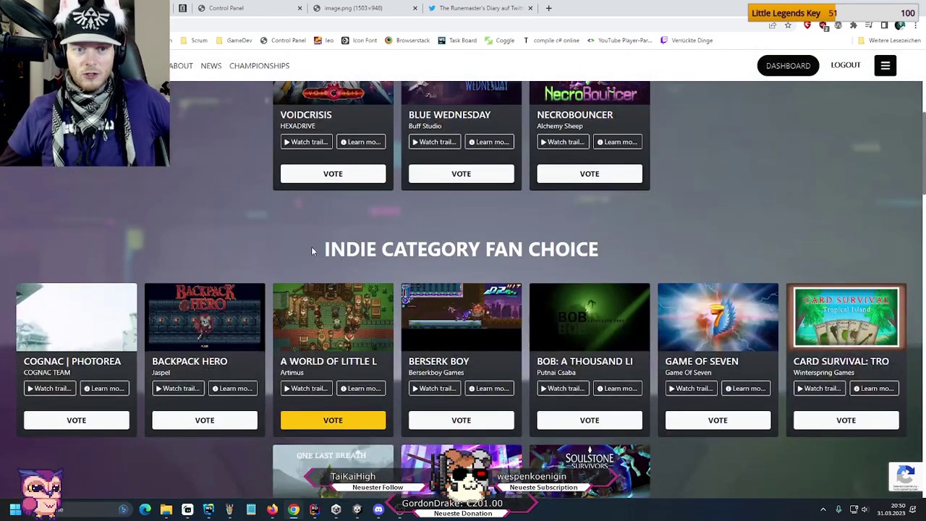
{"action": "left_click_drag", "start_coordinate": [311, 248], "coordinate": [605, 248]}
{"action": "left_click", "coordinate": [605, 249]}
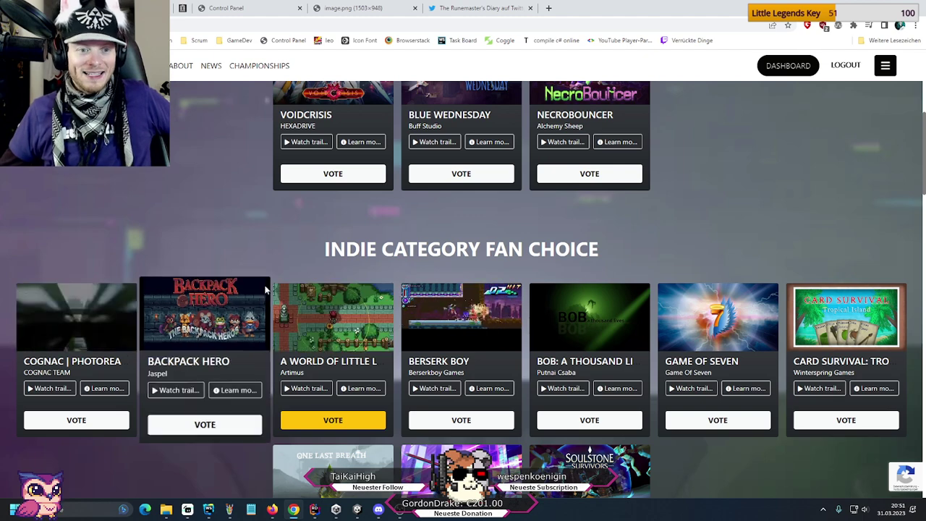
{"action": "scroll", "coordinate": [270, 280], "scroll_direction": "down", "scroll_amount": 2}
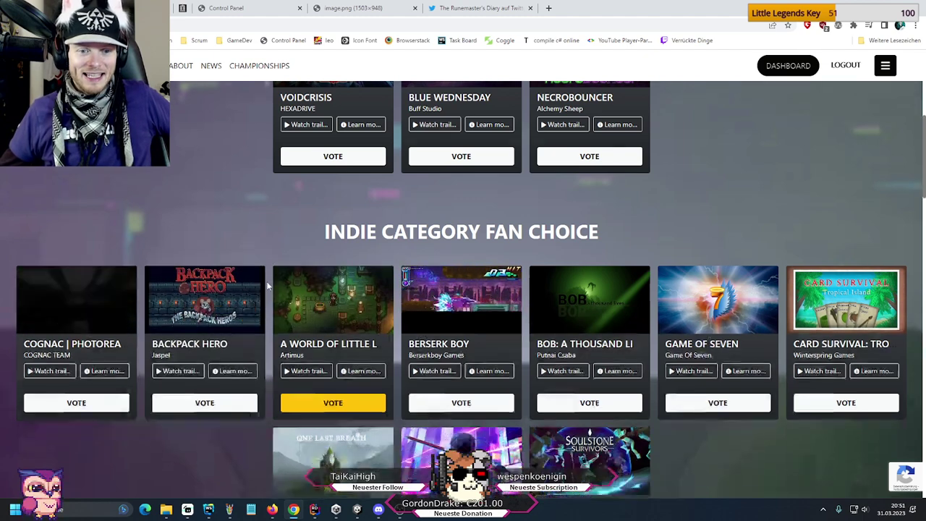
{"action": "scroll", "coordinate": [269, 284], "scroll_direction": "up", "scroll_amount": 1}
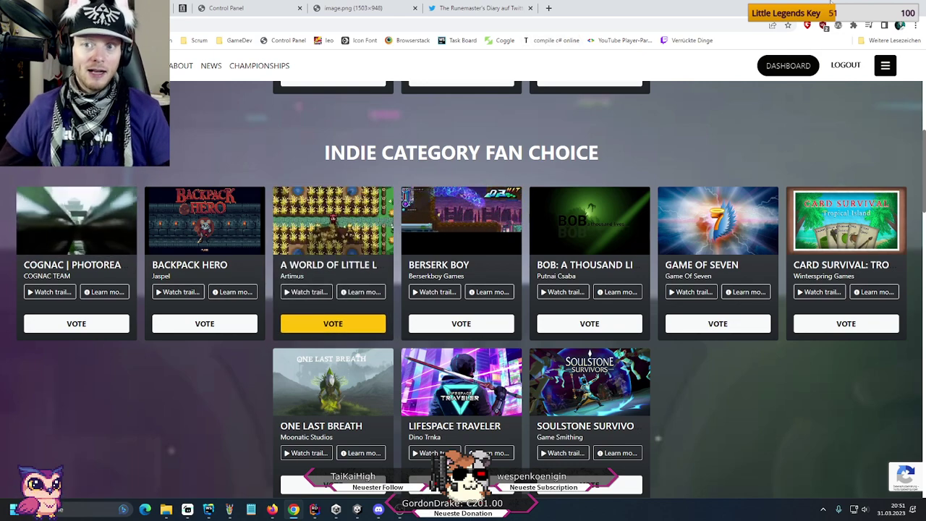
{"action": "key", "text": "alt+Tab"}
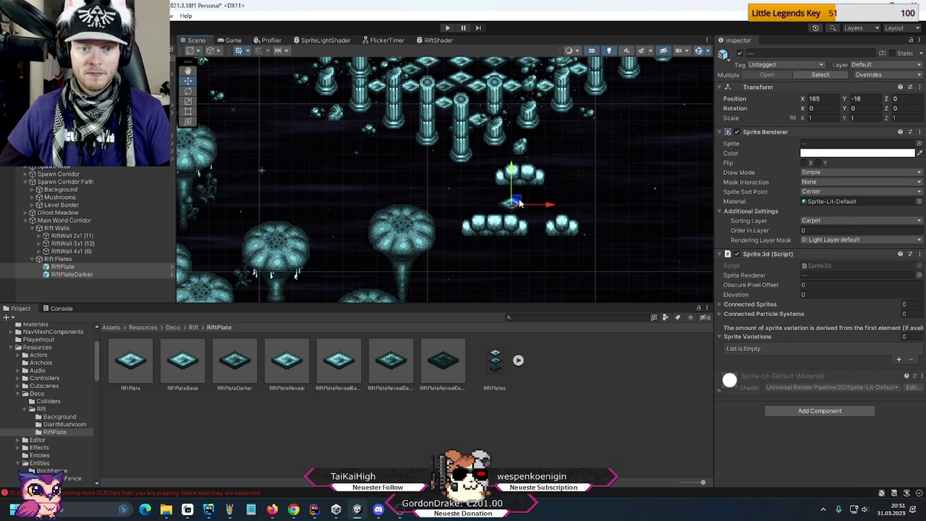
- Move the RiftPlate alone to X 166, Y -15.5, offset diagonally from the darker plate
{"action": "left_click", "coordinate": [484, 219]}
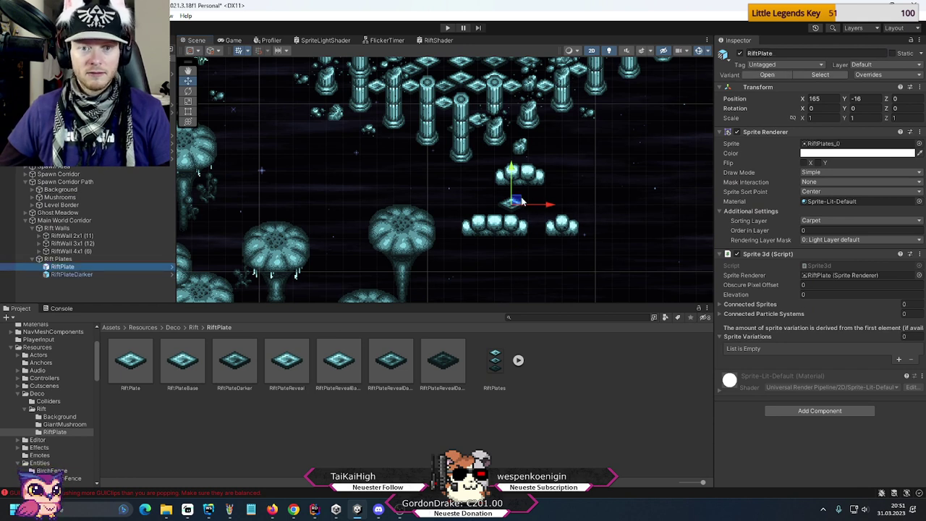
{"action": "left_click_drag", "start_coordinate": [513, 203], "coordinate": [537, 194]}
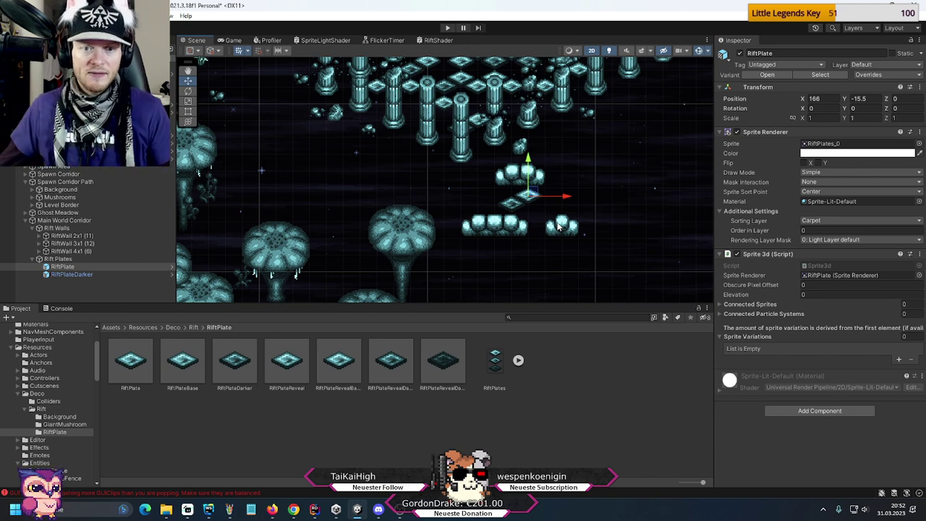
- Lower the RiftWall 4x1 (6) and RiftWall 2x1 (11) groups beneath the rift plates to Y -23
{"action": "left_click", "coordinate": [495, 235]}
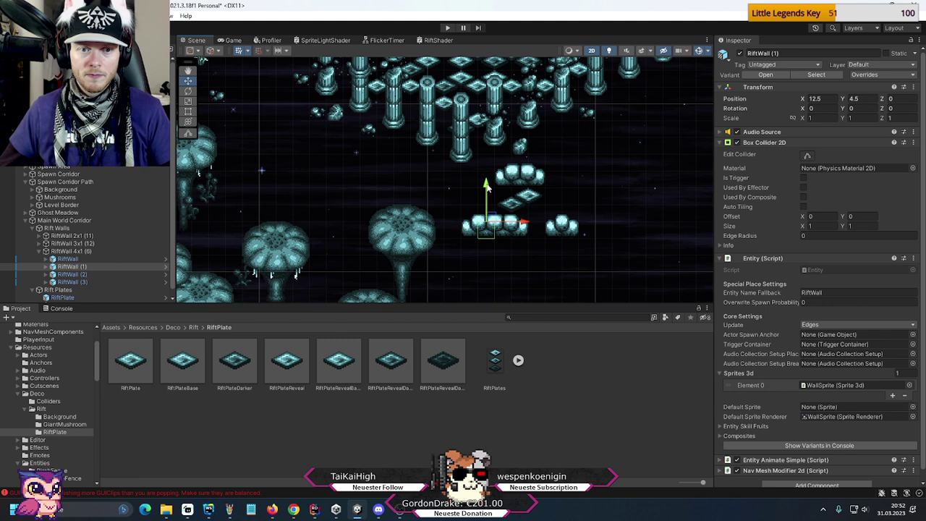
{"action": "left_click", "coordinate": [492, 221]}
{"action": "left_click_drag", "start_coordinate": [494, 181], "coordinate": [494, 201]}
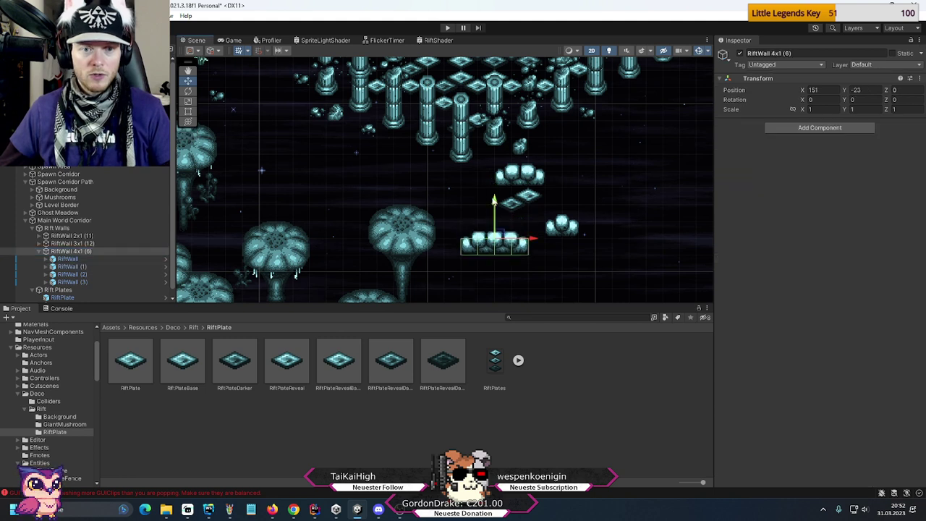
{"action": "left_click", "coordinate": [561, 227]}
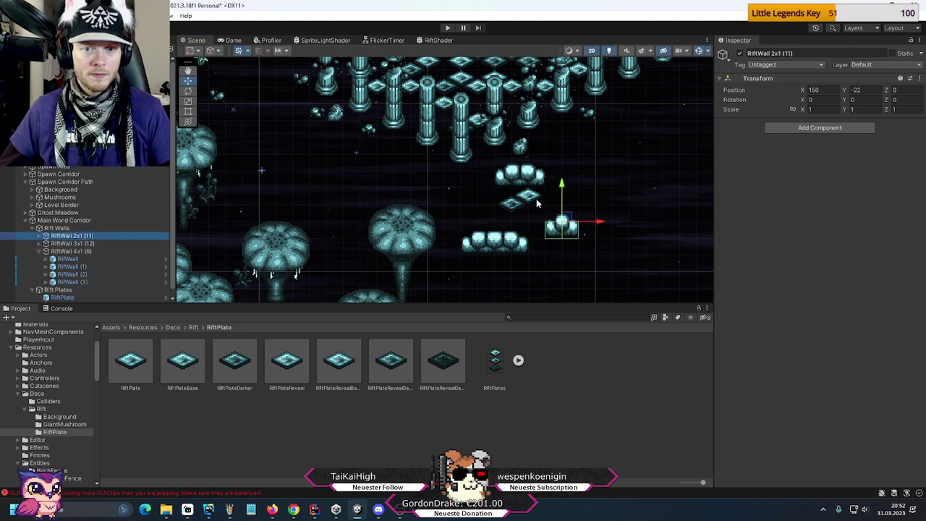
{"action": "left_click_drag", "start_coordinate": [562, 183], "coordinate": [561, 199]}
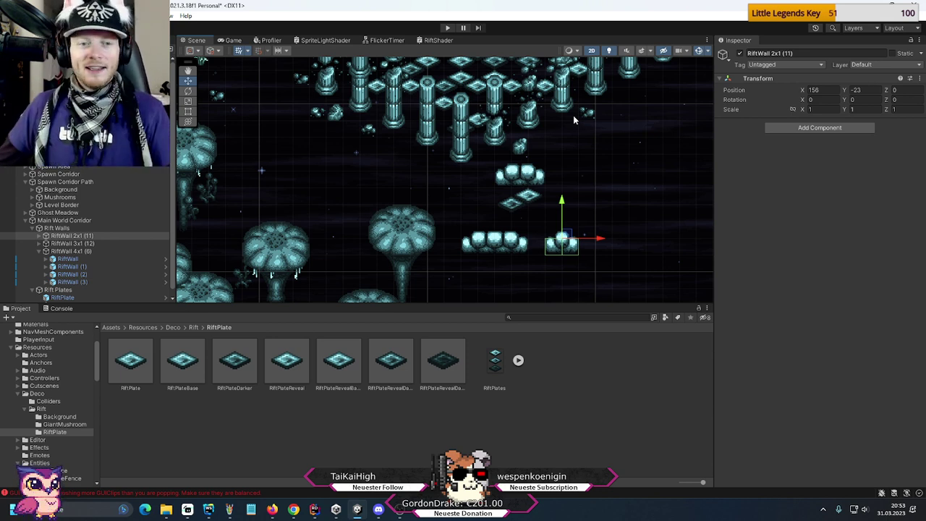
- Examine the already built Rift areas around the new corridor, including the vertical rift wall beside the temple columns
{"action": "key", "text": "Left"}
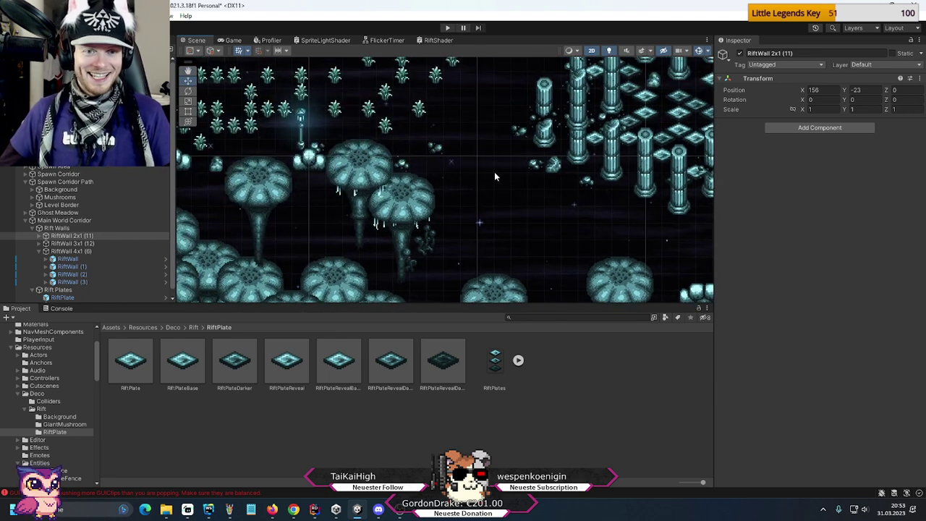
{"action": "scroll", "coordinate": [40, 248], "scroll_direction": "down", "scroll_amount": 1}
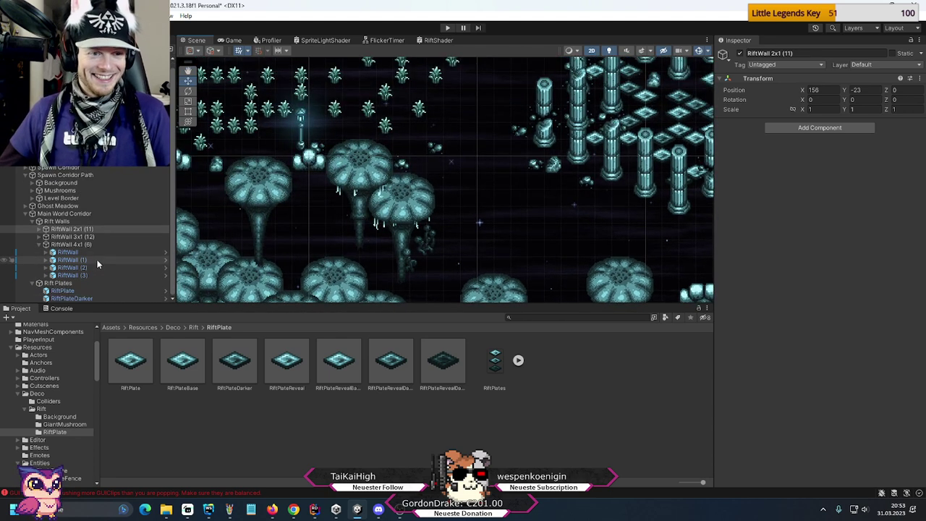
{"action": "left_click", "coordinate": [39, 245]}
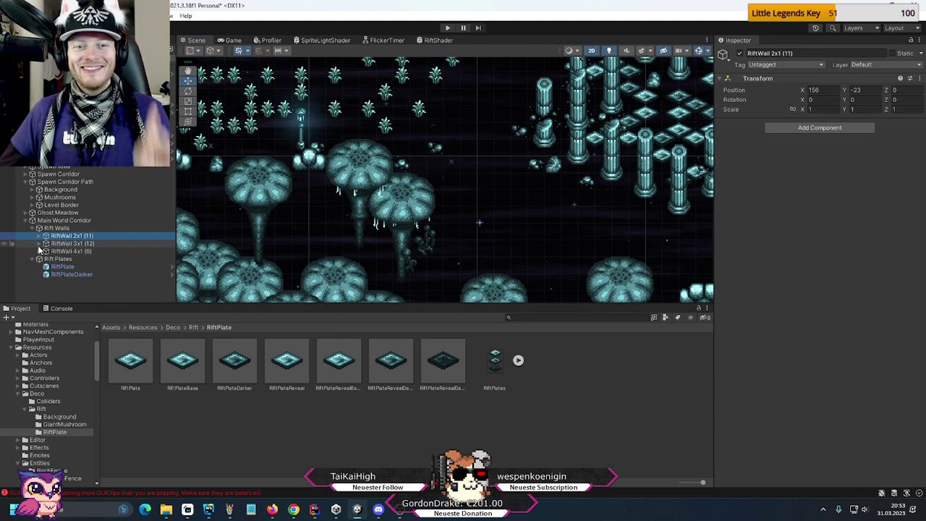
{"action": "middle_click_drag", "start_coordinate": [405, 239], "coordinate": [420, 199]}
{"action": "middle_click_drag", "start_coordinate": [330, 185], "coordinate": [585, 206]}
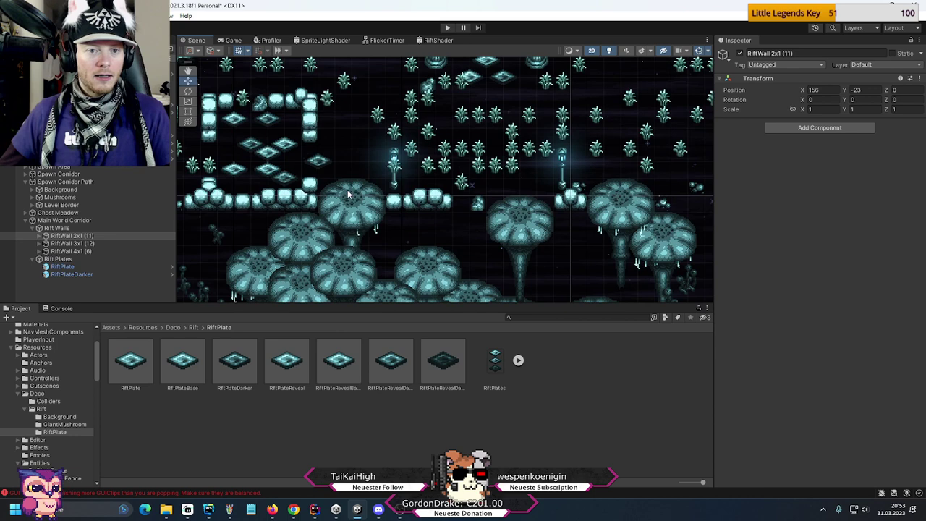
{"action": "middle_click_drag", "start_coordinate": [347, 193], "coordinate": [409, 257]}
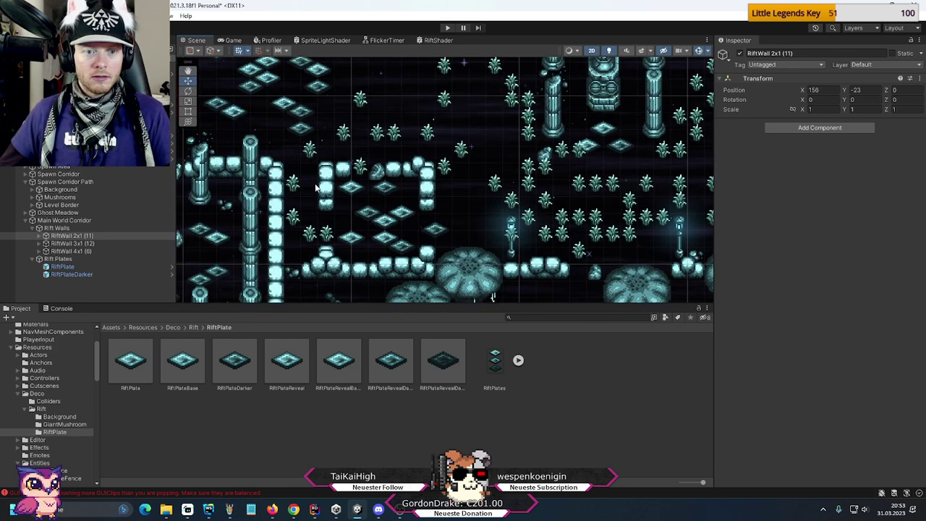
{"action": "middle_click_drag", "start_coordinate": [446, 123], "coordinate": [530, 278]}
{"action": "middle_click_drag", "start_coordinate": [593, 239], "coordinate": [535, 239]}
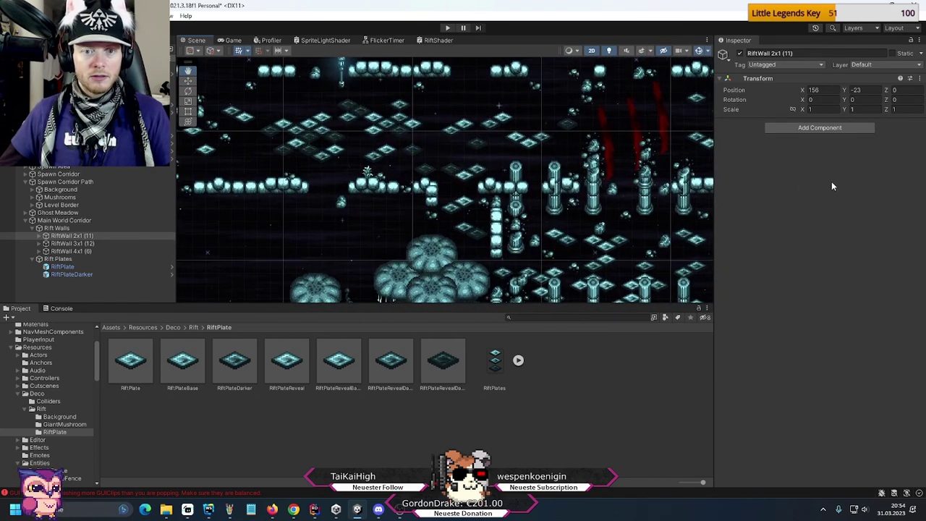
{"action": "left_click", "coordinate": [496, 226]}
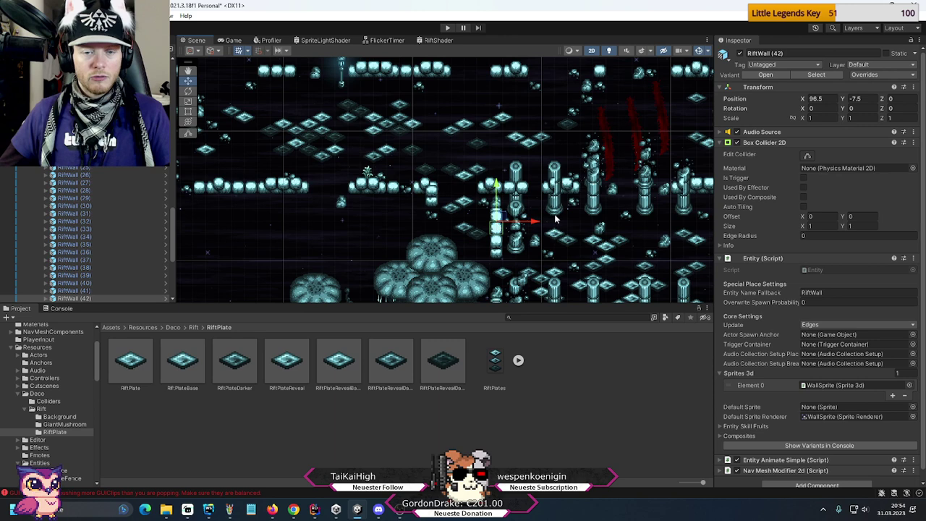
{"action": "middle_click_drag", "start_coordinate": [622, 204], "coordinate": [400, 180]}
{"action": "middle_click_drag", "start_coordinate": [596, 230], "coordinate": [455, 190]}
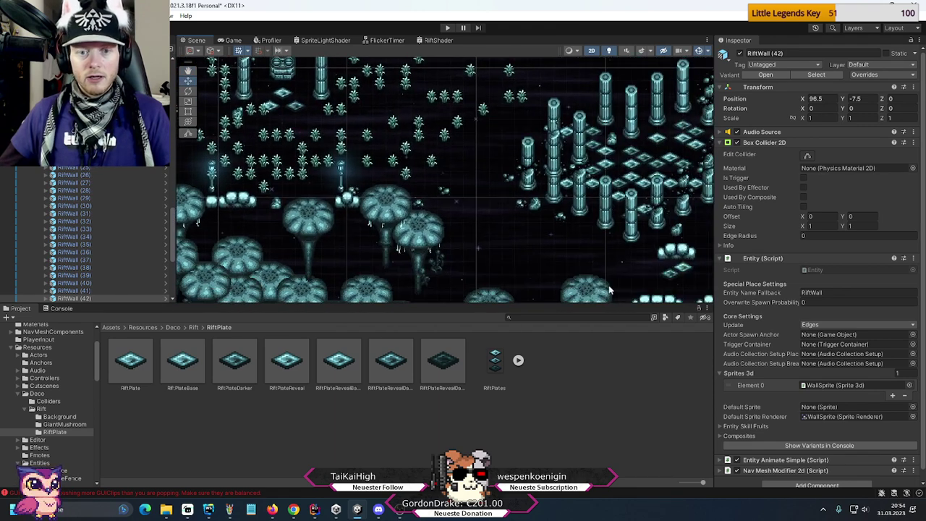
- Place a RiftWall prefab from the Entities/Rift/RiftWall folder in the empty space between the giant mushrooms and the columns
{"action": "left_click", "coordinate": [663, 248]}
{"action": "scroll", "coordinate": [94, 228], "scroll_direction": "down", "scroll_amount": 2}
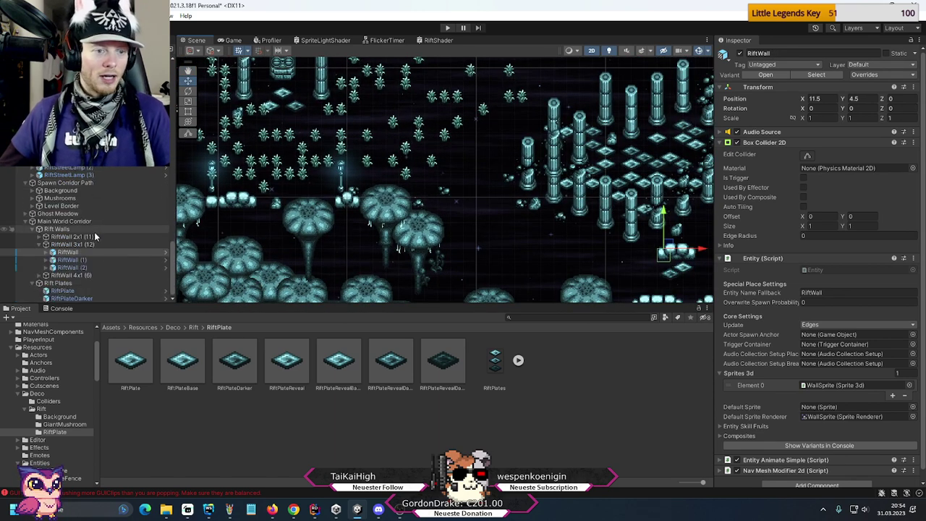
{"action": "scroll", "coordinate": [67, 424], "scroll_direction": "down", "scroll_amount": 5}
{"action": "scroll", "coordinate": [64, 417], "scroll_direction": "down", "scroll_amount": 3}
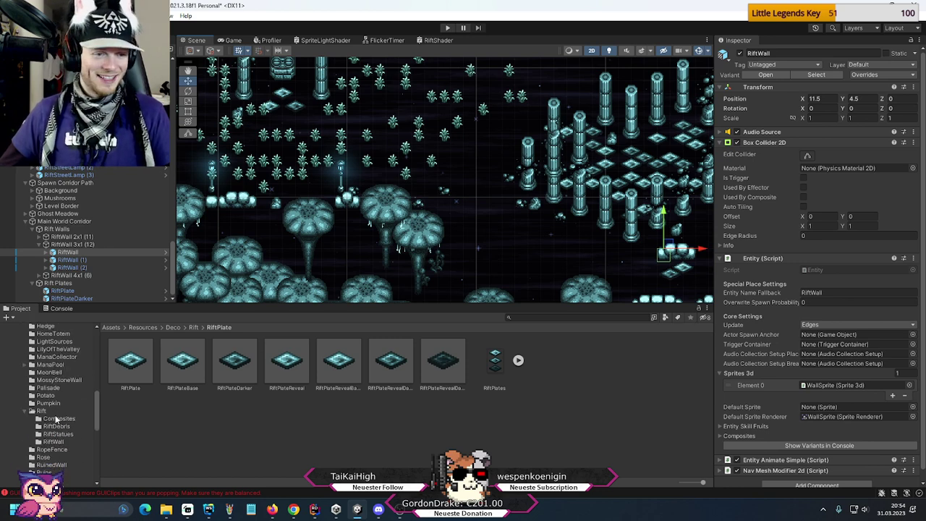
{"action": "left_click", "coordinate": [53, 441]}
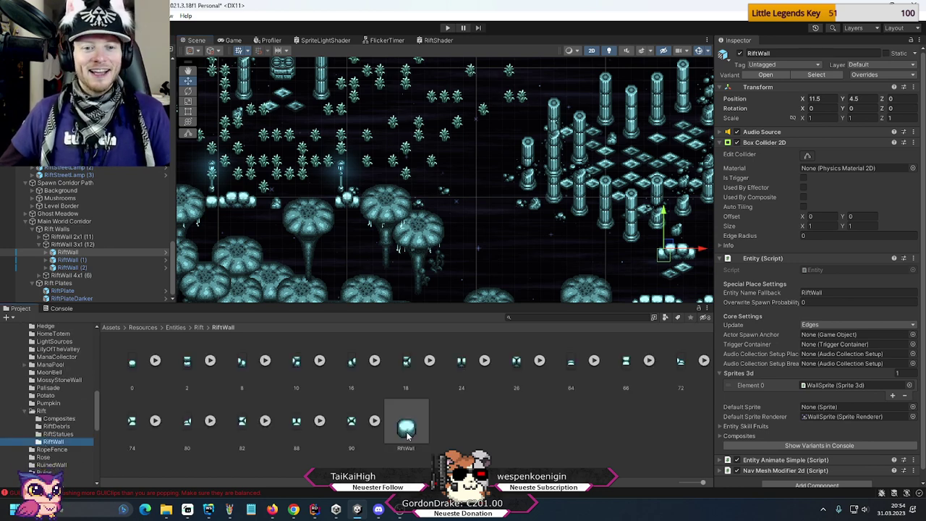
{"action": "left_click_drag", "start_coordinate": [406, 432], "coordinate": [461, 221]}
- Set the new RiftWall's position to X 148, Y -11, and shift it to X 148.5, Y -10.5
{"action": "left_click", "coordinate": [822, 98]}
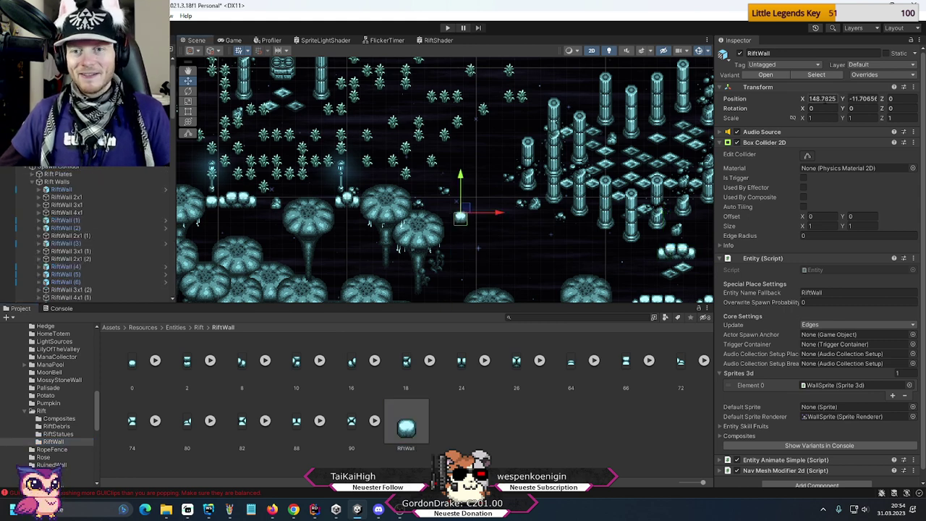
{"action": "type", "text": "148"}
{"action": "key", "text": "Tab"}
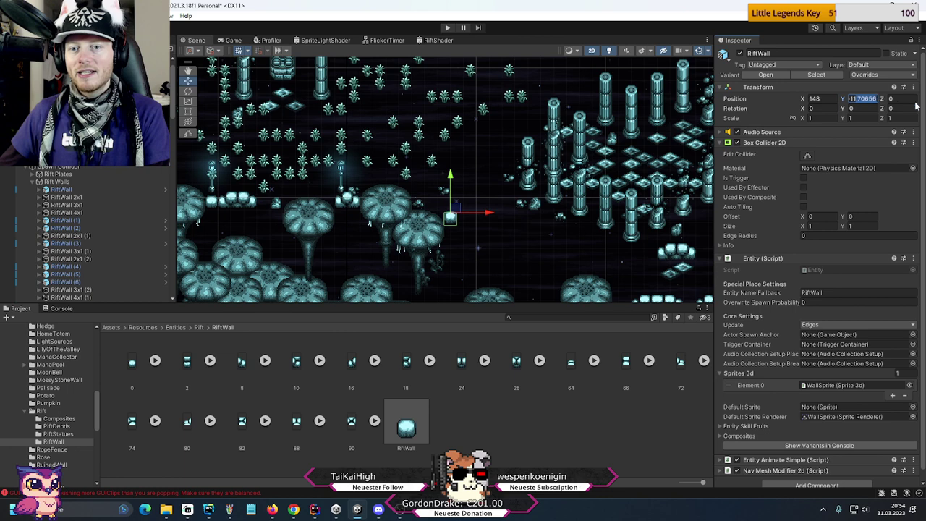
{"action": "type", "text": "-11"}
{"action": "scroll", "coordinate": [476, 227], "scroll_direction": "up", "scroll_amount": 2}
{"action": "scroll", "coordinate": [476, 227], "scroll_direction": "up", "scroll_amount": 4}
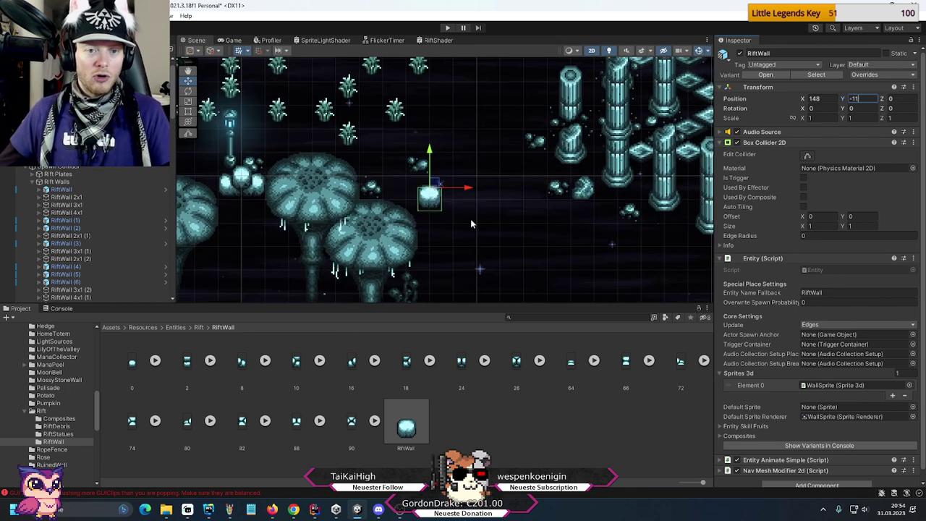
{"action": "left_click_drag", "start_coordinate": [463, 197], "coordinate": [471, 183]}
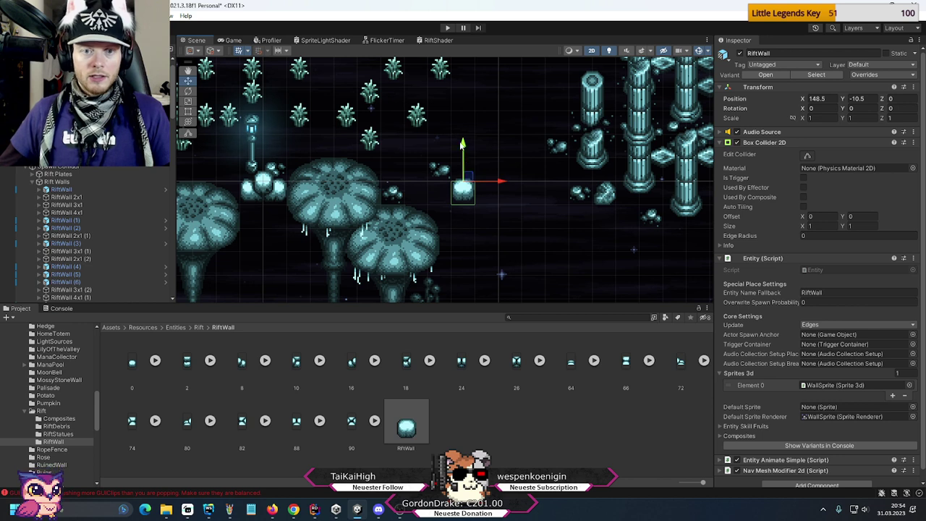
- Nest the new RiftWall under the Rift Walls group of Main World Corridor, collapsing the Spawn Corridor and Spawn Corridor Path groups
{"action": "scroll", "coordinate": [112, 223], "scroll_direction": "down", "scroll_amount": 5}
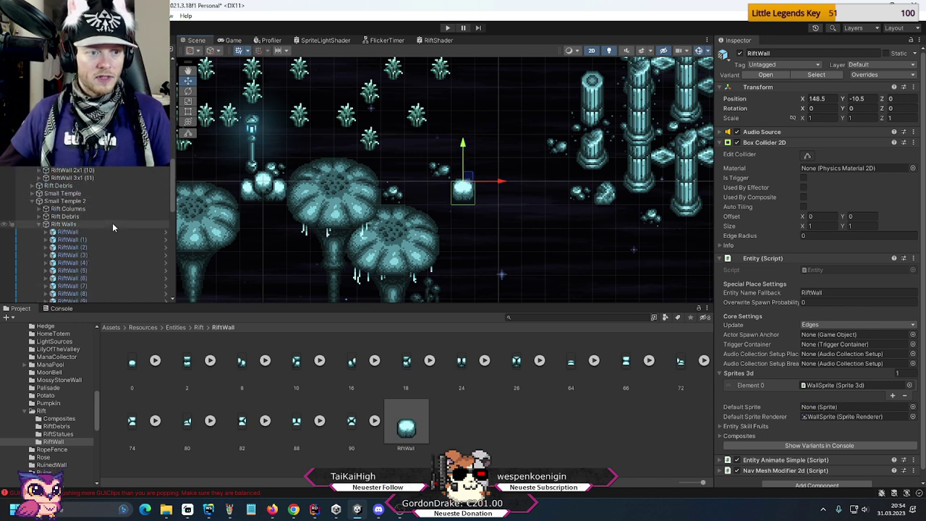
{"action": "scroll", "coordinate": [172, 199], "scroll_direction": "down", "scroll_amount": 5}
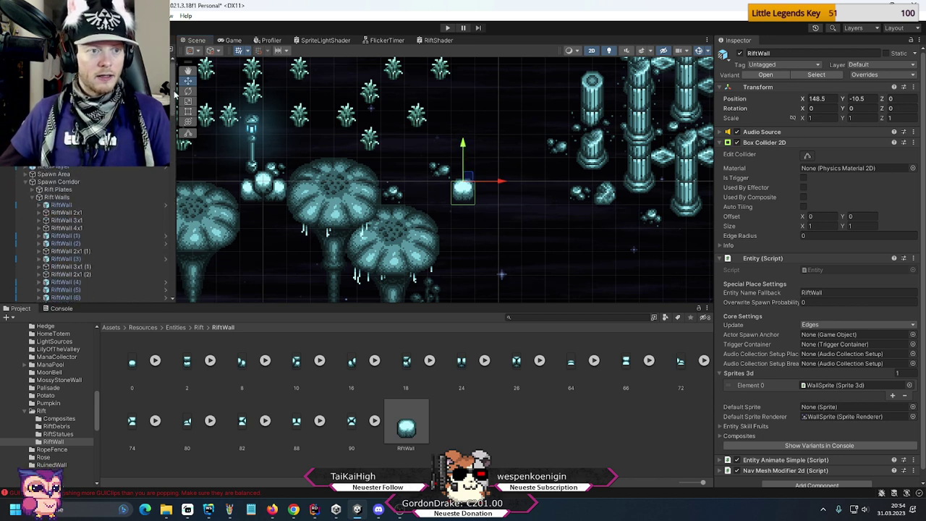
{"action": "left_click", "coordinate": [29, 183]}
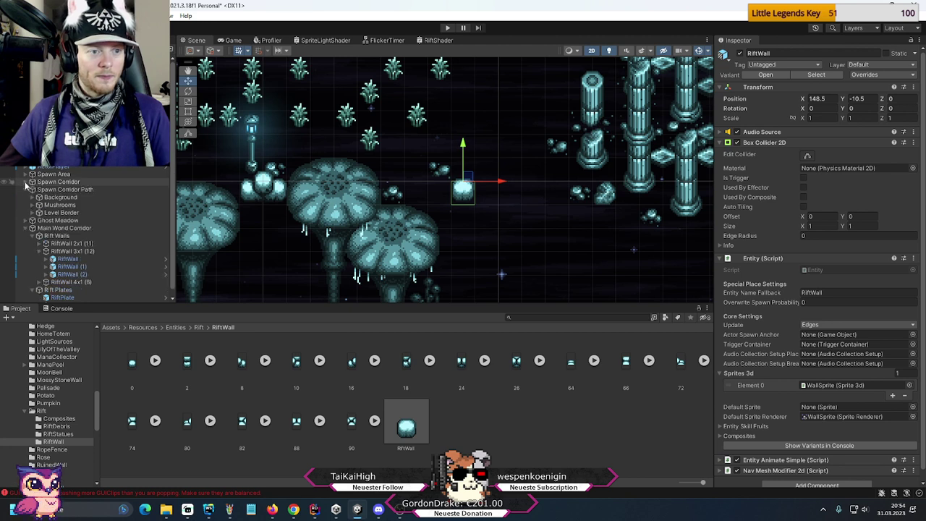
{"action": "left_click", "coordinate": [27, 190]}
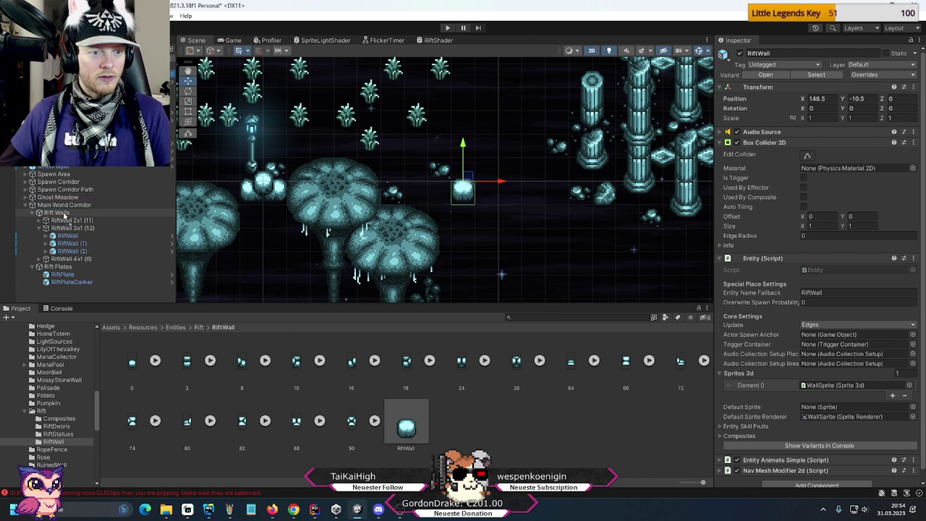
{"action": "left_click_drag", "start_coordinate": [64, 215], "coordinate": [63, 214]}
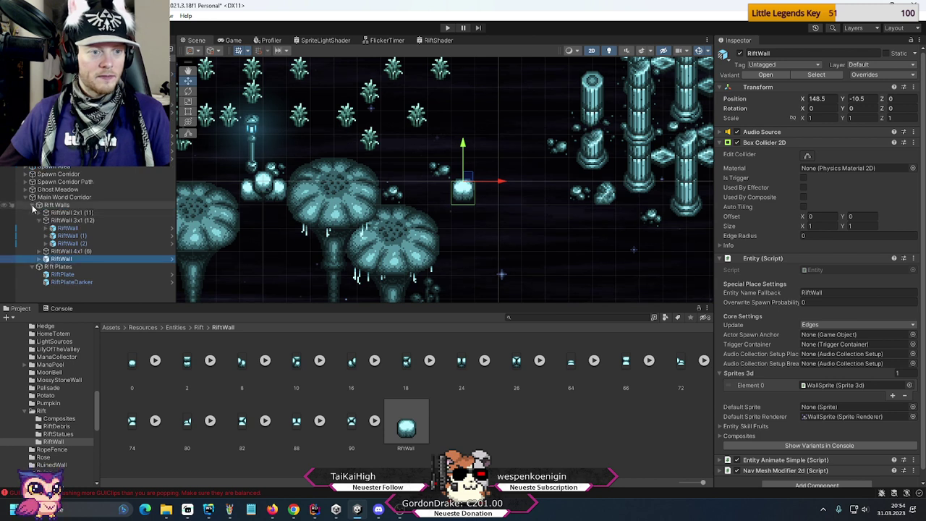
- Duplicate the RiftWall three times to form a vertical column of four walls at X 148.5, the lowest at Y -12.5
{"action": "key", "text": "ctrl+d"}
{"action": "left_click_drag", "start_coordinate": [462, 142], "coordinate": [462, 190]}
{"action": "key", "text": "ctrl+d"}
{"action": "key", "text": "ctrl+d"}
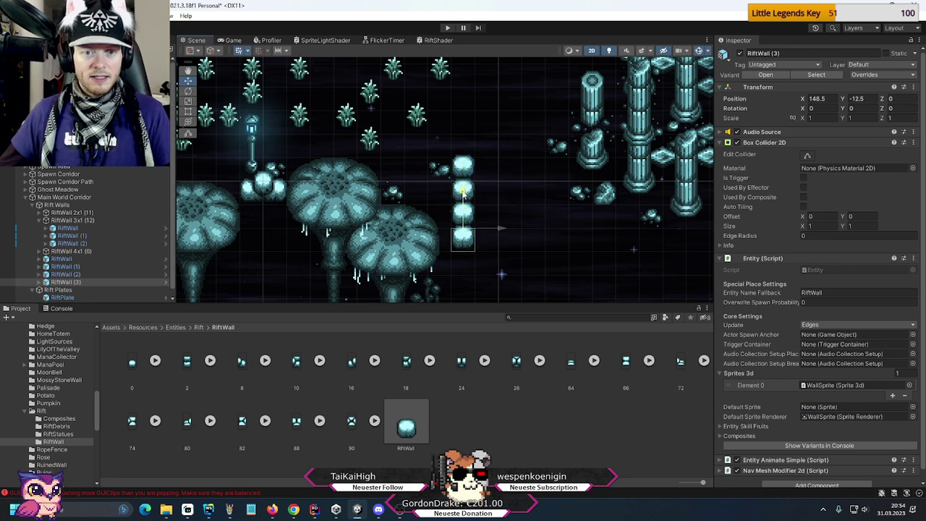
- Create an empty object named "RiftWall 1x4" under the corridor's Rift Walls group
{"action": "right_click", "coordinate": [57, 205]}
{"action": "left_click", "coordinate": [93, 264]}
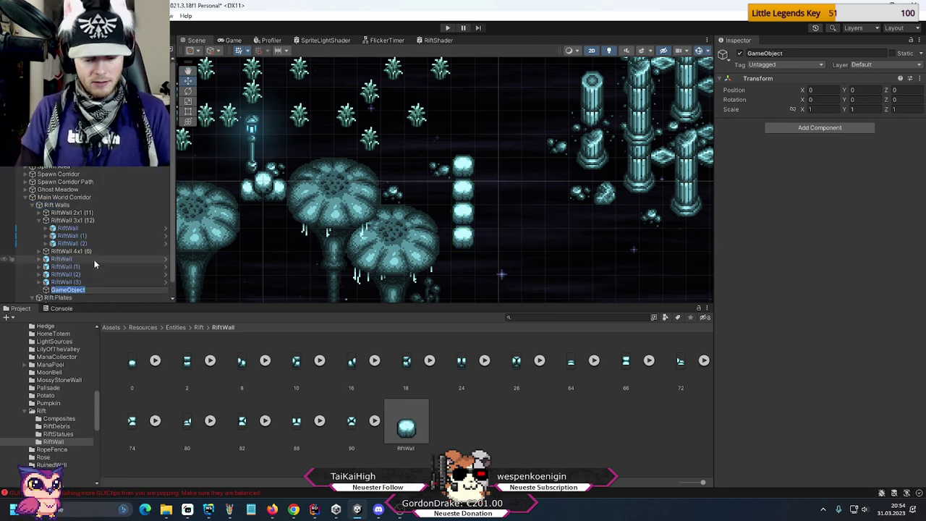
{"action": "type", "text": "RiftWall"}
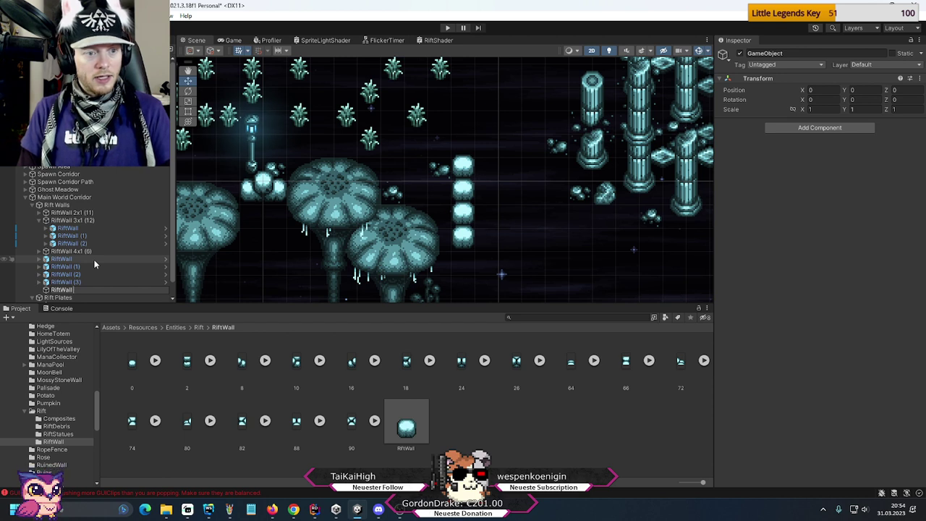
{"action": "type", "text": " 1x4"}
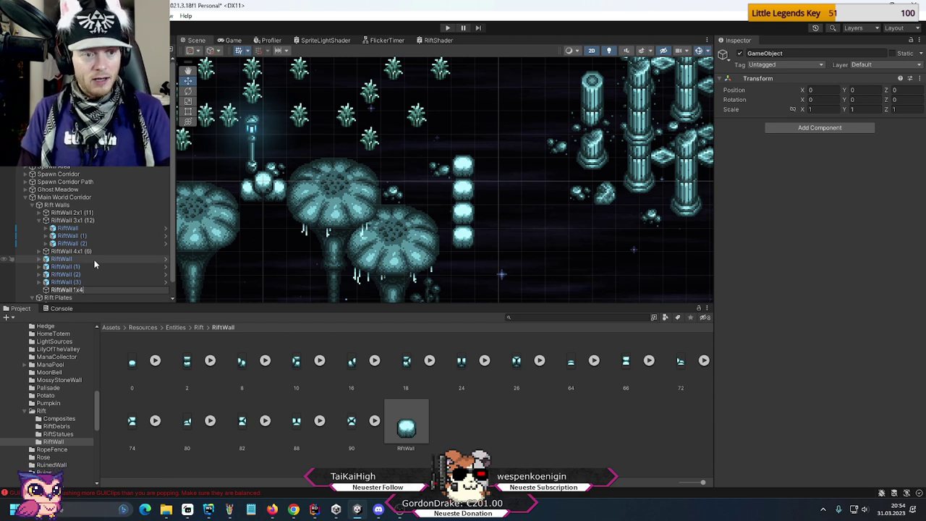
{"action": "key", "text": "Return"}
- Move the four stacked RiftWall objects into RiftWall 1x4 as its children
{"action": "left_click", "coordinate": [62, 258]}
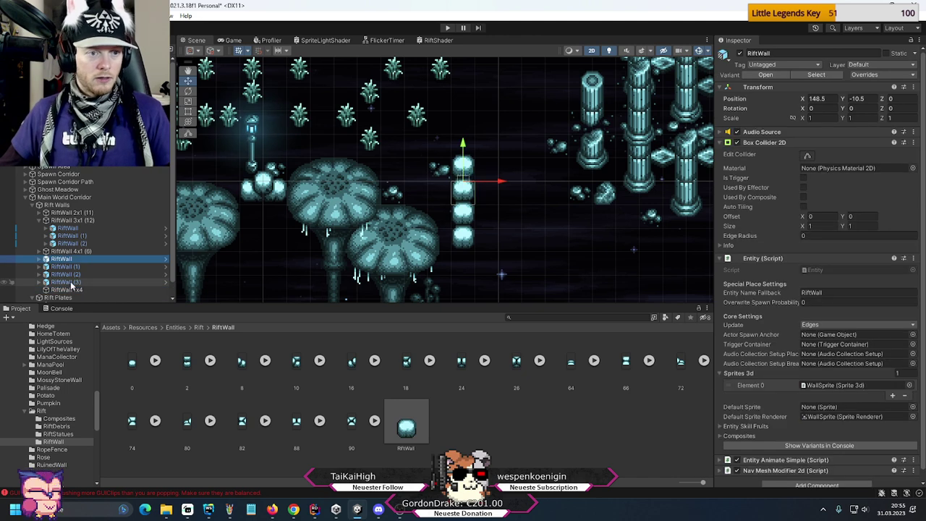
{"action": "left_click", "coordinate": [69, 281], "text": "shift"}
{"action": "left_click_drag", "start_coordinate": [64, 258], "coordinate": [65, 289]}
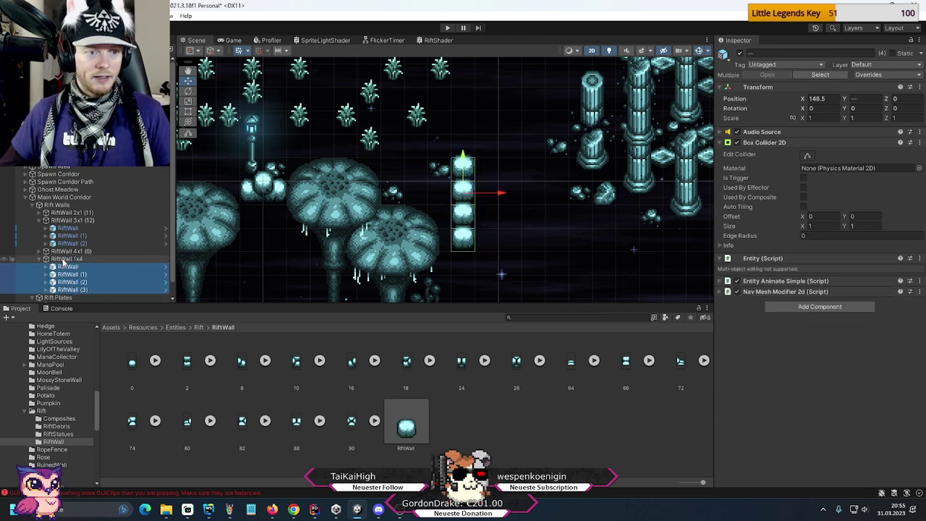
- Assign sprite 64 to the WallSprite of the first RiftWall in RiftWall 1x4
{"action": "left_click", "coordinate": [64, 259]}
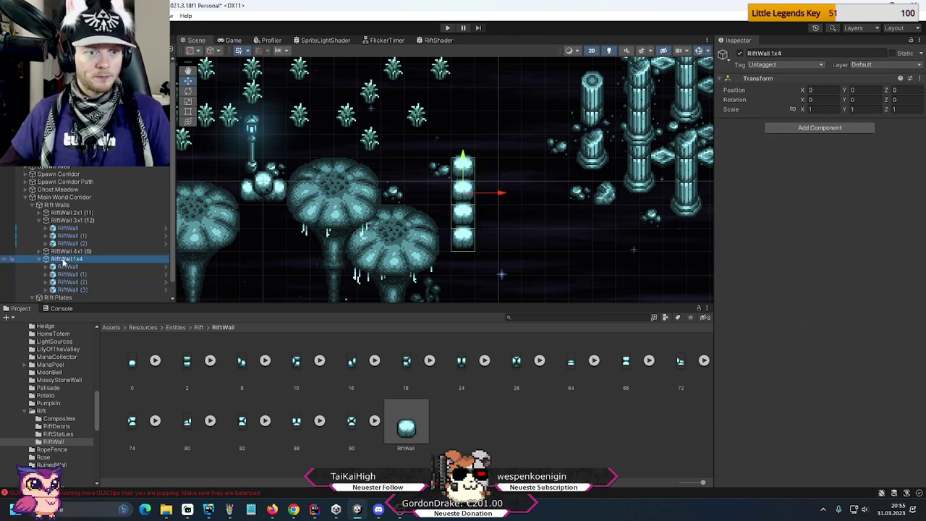
{"action": "left_click", "coordinate": [65, 266]}
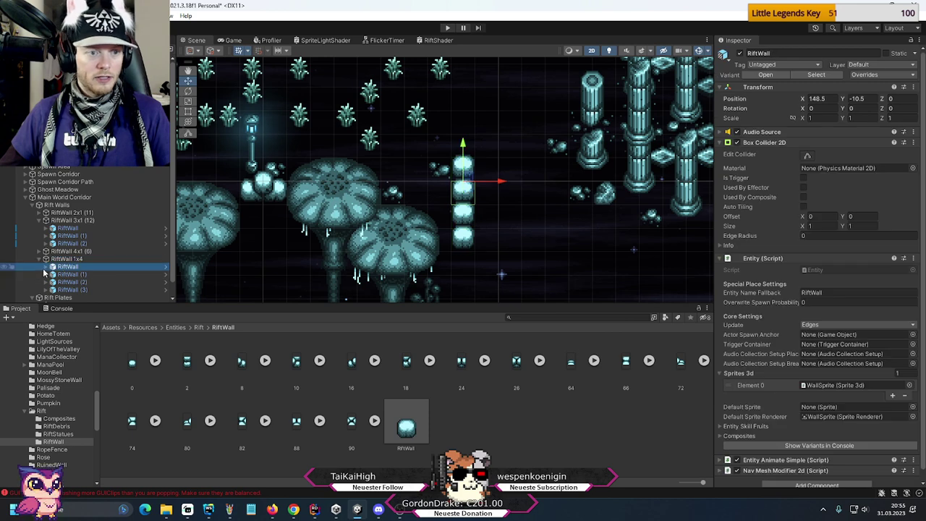
{"action": "left_click", "coordinate": [45, 267]}
{"action": "left_click", "coordinate": [76, 274]}
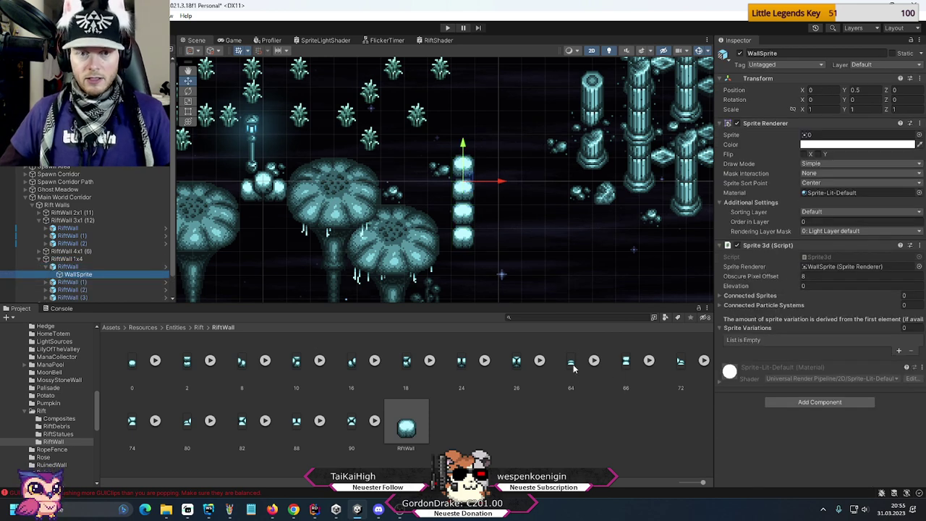
{"action": "left_click_drag", "start_coordinate": [573, 367], "coordinate": [853, 136]}
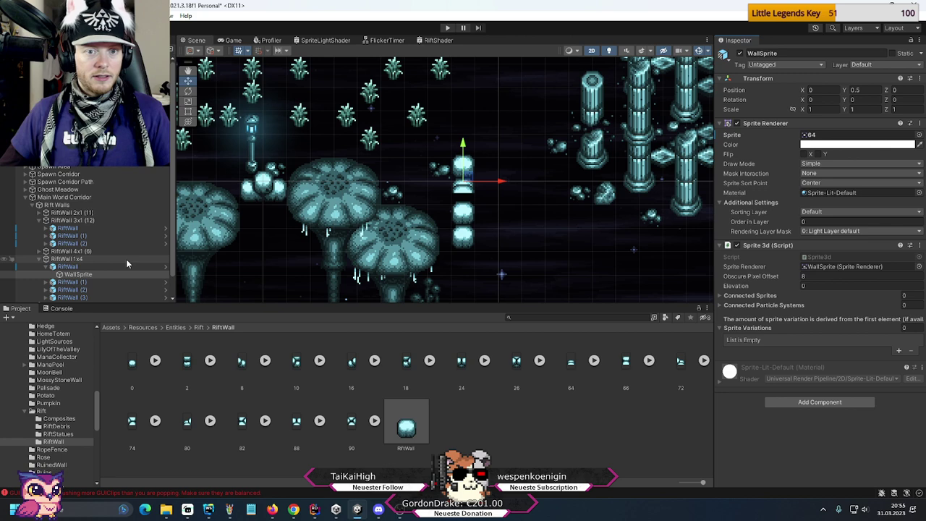
{"action": "left_click", "coordinate": [74, 282]}
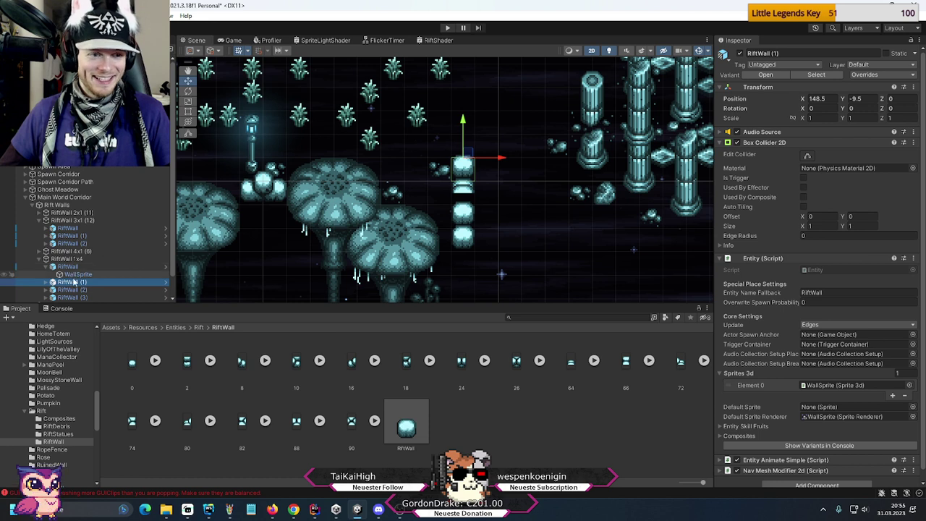
{"action": "left_click_drag", "start_coordinate": [75, 284], "coordinate": [75, 267]}
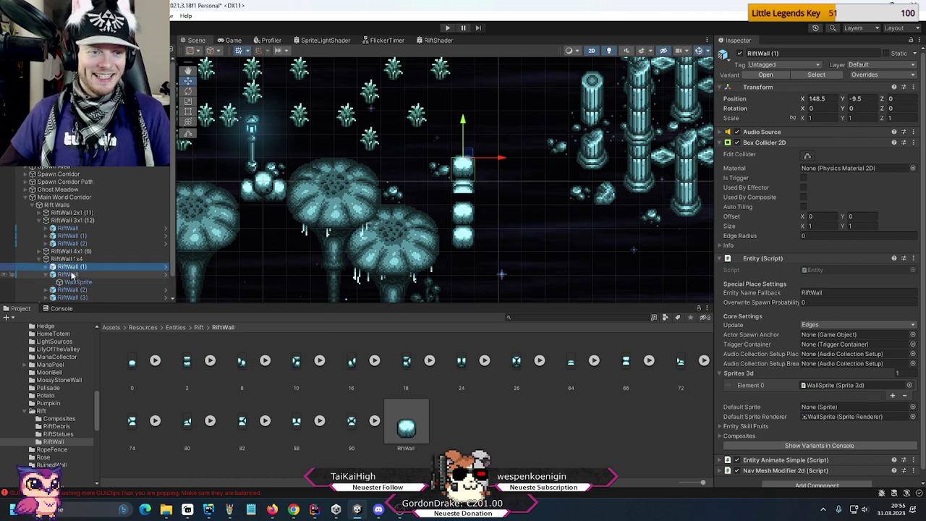
{"action": "left_click", "coordinate": [71, 276]}
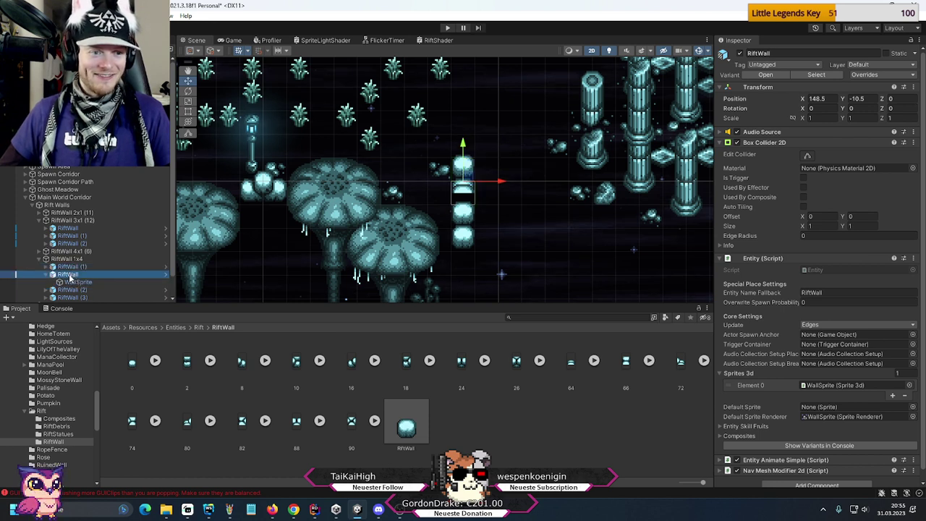
{"action": "left_click_drag", "start_coordinate": [71, 279], "coordinate": [71, 264]}
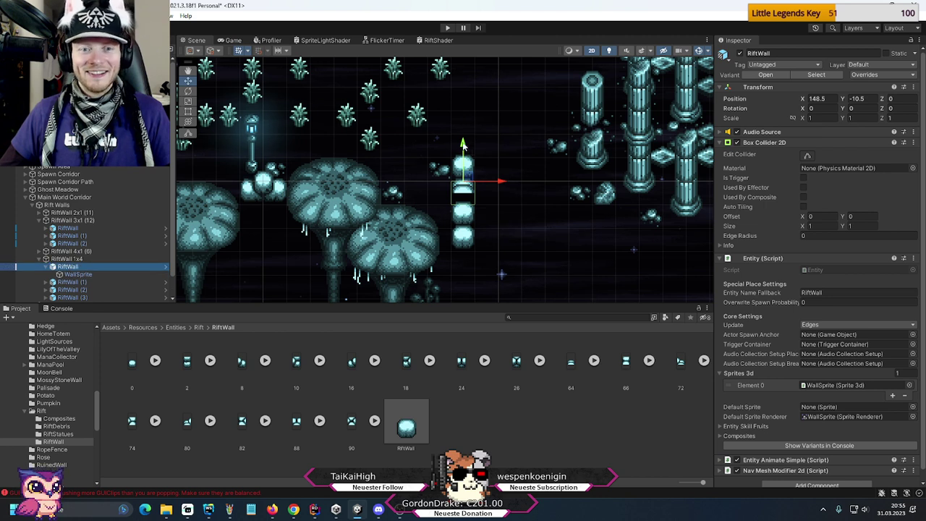
- Swap the upper two walls of RiftWall 1x4, placing RiftWall on top and RiftWall (1) below it at Y -10.5
{"action": "left_click_drag", "start_coordinate": [459, 160], "coordinate": [458, 137]}
{"action": "left_click", "coordinate": [61, 282]}
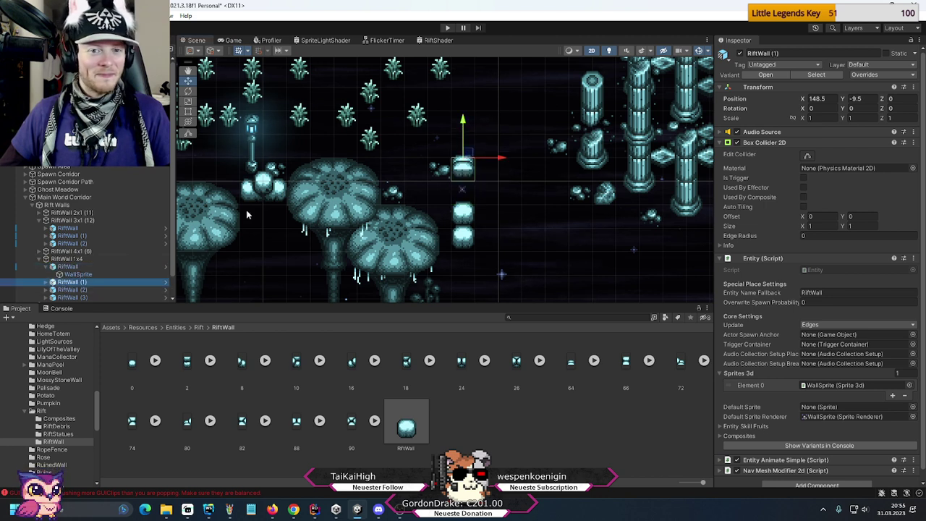
{"action": "left_click_drag", "start_coordinate": [463, 204], "coordinate": [463, 180]}
- Assign sprite 66 to the WallSprites of RiftWall (1) and RiftWall (2) in RiftWall 1x4
{"action": "left_click", "coordinate": [45, 266]}
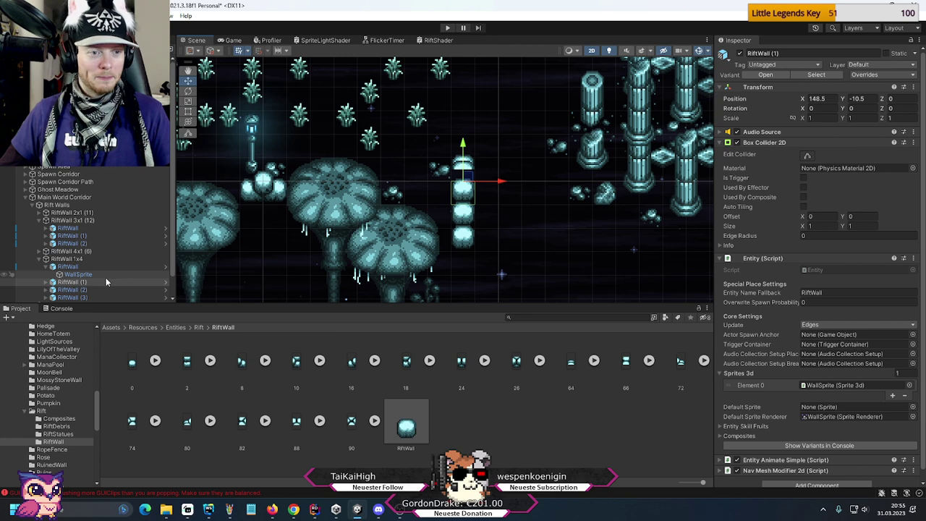
{"action": "left_click", "coordinate": [44, 274]}
{"action": "left_click", "coordinate": [72, 282]}
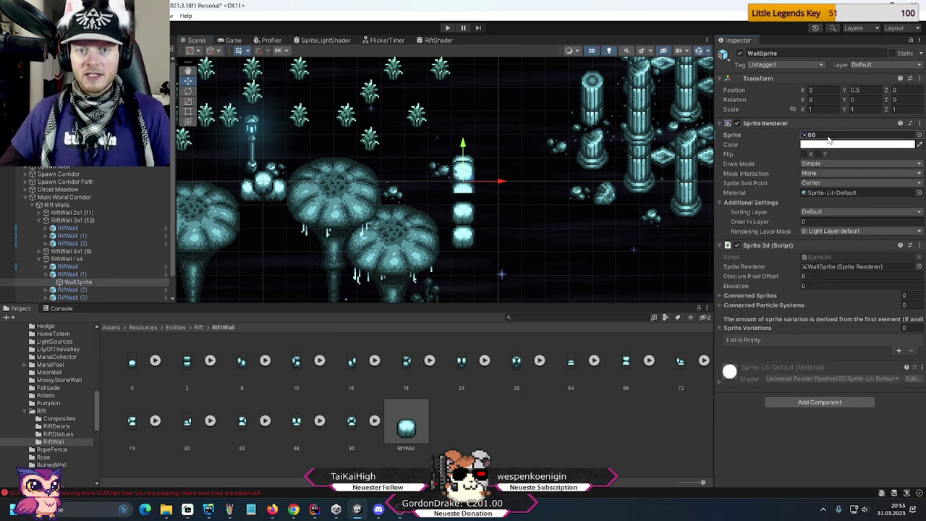
{"action": "left_click", "coordinate": [47, 282]}
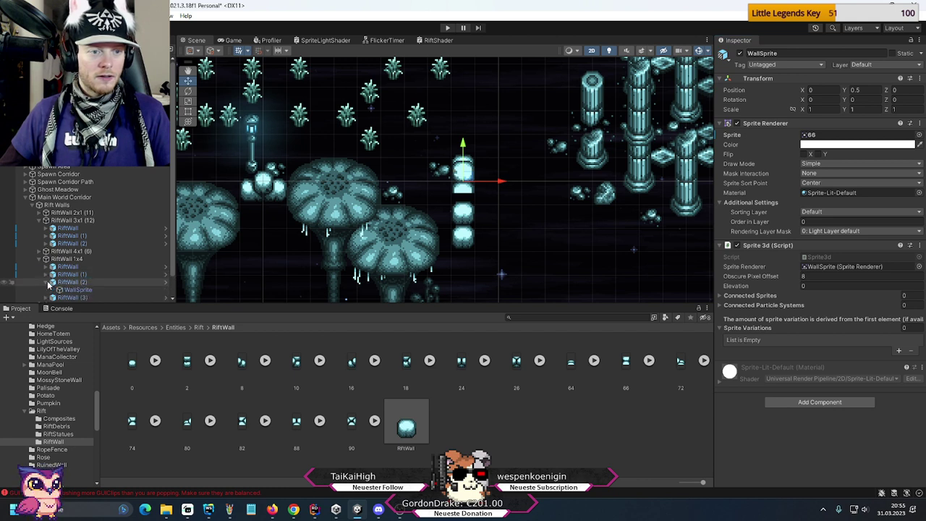
{"action": "left_click", "coordinate": [76, 290]}
{"action": "left_click_drag", "start_coordinate": [624, 371], "coordinate": [857, 135]}
{"action": "left_click", "coordinate": [46, 282]}
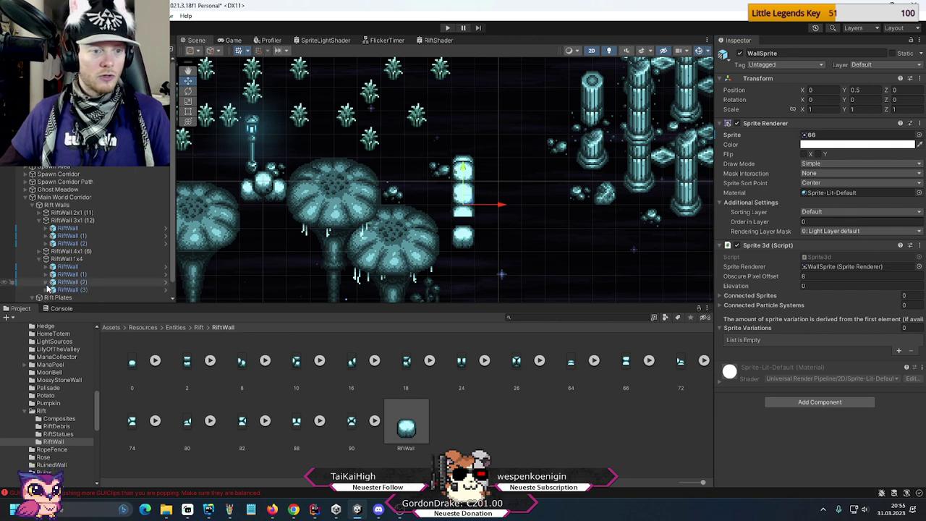
- Assign sprite 2 to the WallSprite of RiftWall (3), the lowest wall of RiftWall 1x4
{"action": "left_click", "coordinate": [46, 290]}
{"action": "left_click", "coordinate": [76, 298]}
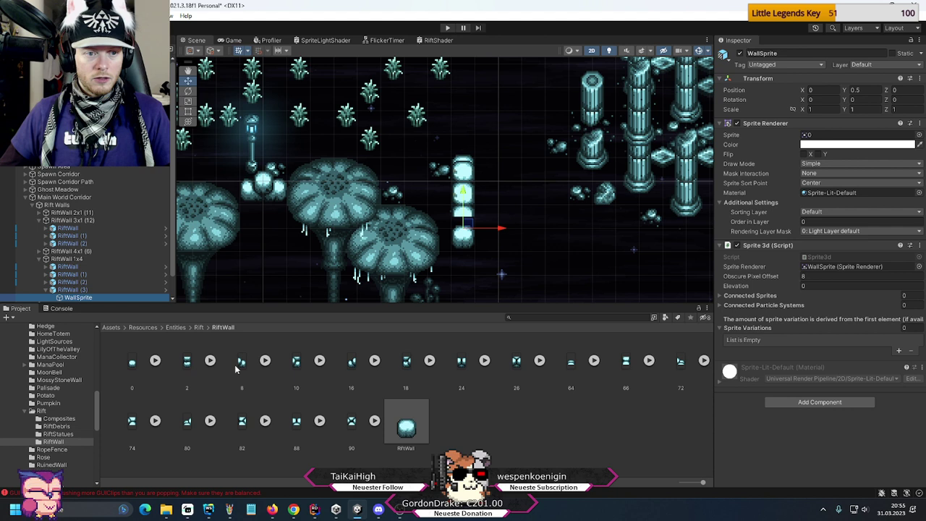
{"action": "left_click", "coordinate": [186, 364]}
{"action": "left_click_drag", "start_coordinate": [186, 364], "coordinate": [854, 136]}
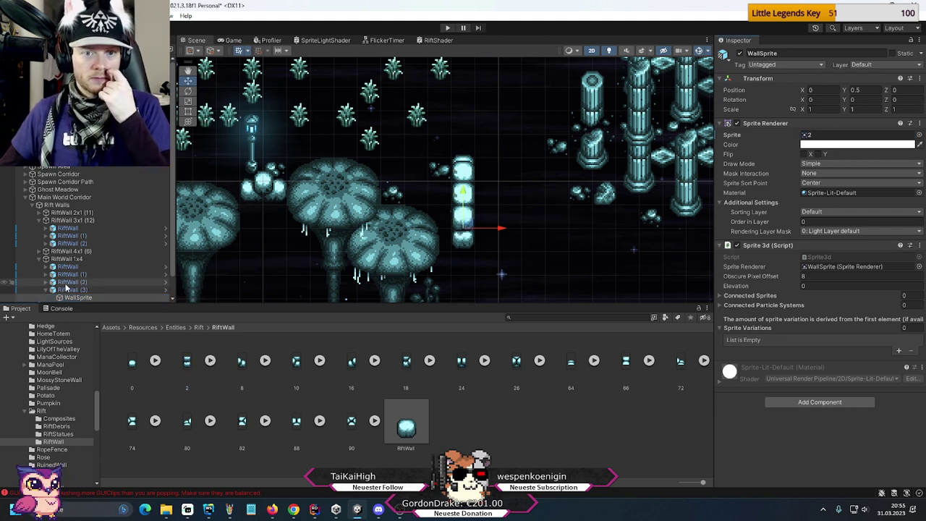
- Collapse the RiftWall 1x4 group, duplicate it and rename the copy as RiftWall 1x3
{"action": "left_click", "coordinate": [66, 259]}
{"action": "key", "text": "Left"}
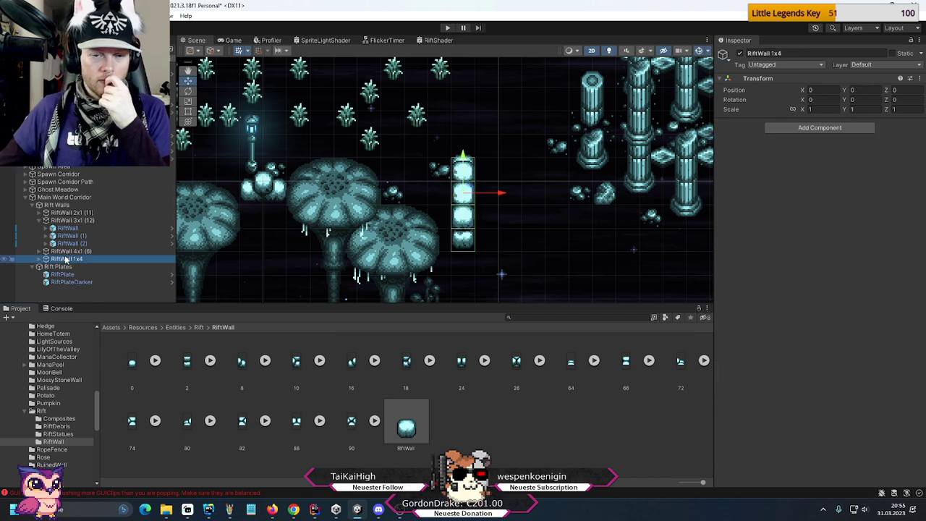
{"action": "key", "text": "ctrl+d"}
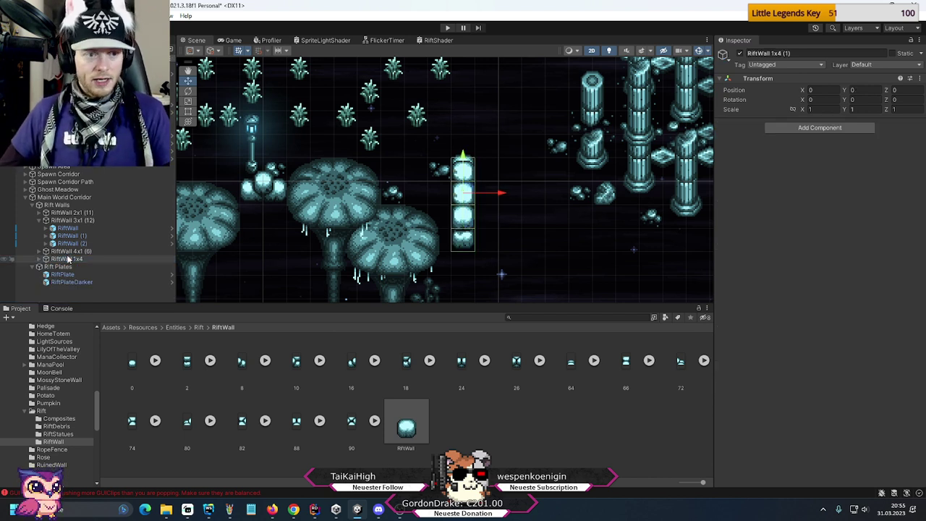
{"action": "key", "text": "F2"}
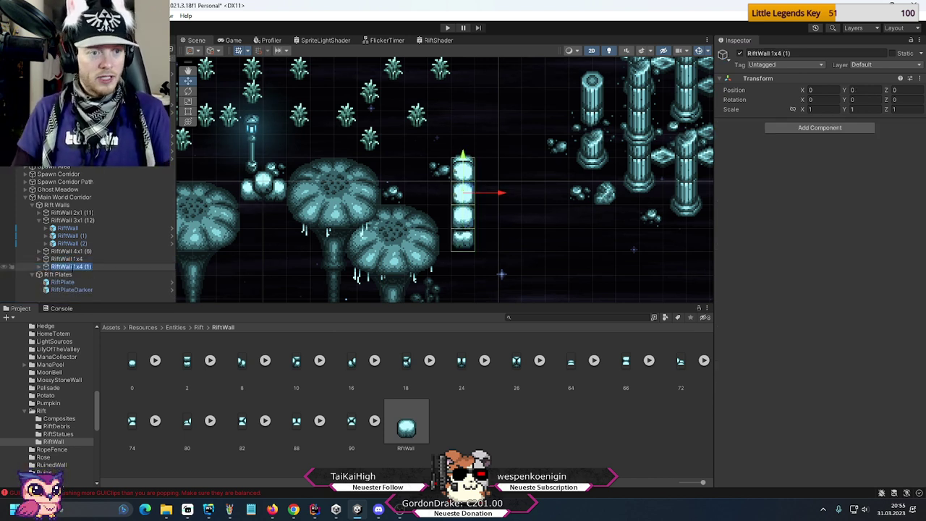
{"action": "key", "text": "End"}
{"action": "key", "text": "BackSpace"}
{"action": "key", "text": "BackSpace"}
{"action": "type", "text": "3"}
{"action": "key", "text": "Return"}
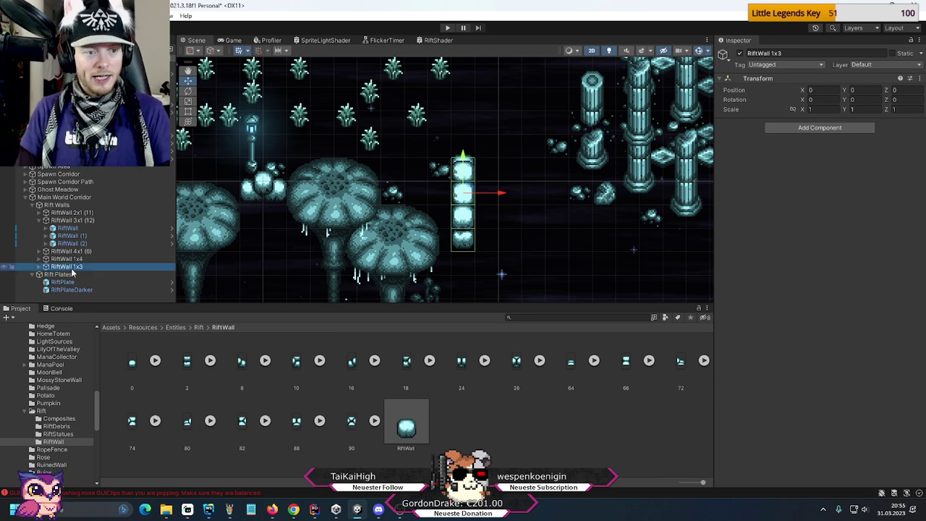
- Reduce RiftWall 1x3 to three stacked walls by deleting RiftWall (2) and closing the gap, and move the group to X 4
{"action": "left_click", "coordinate": [40, 266]}
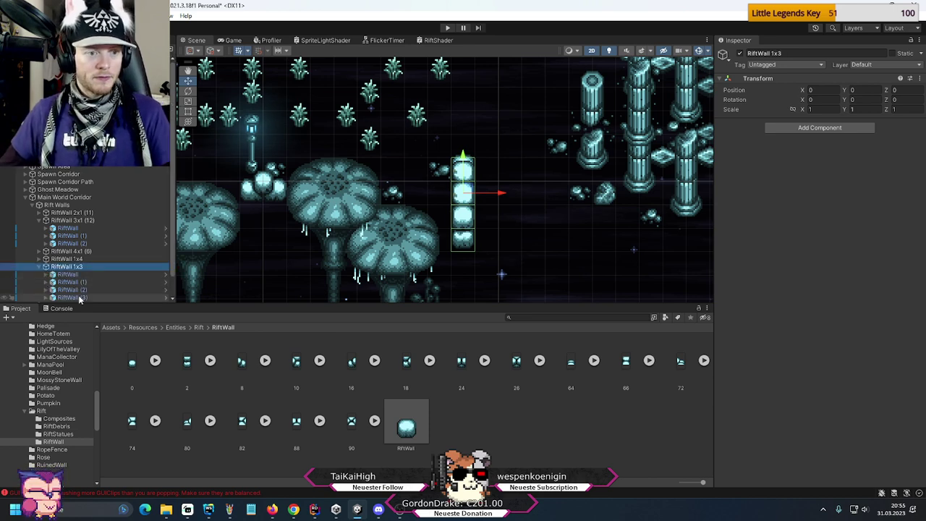
{"action": "left_click", "coordinate": [78, 290]}
{"action": "key", "text": "Delete"}
{"action": "left_click", "coordinate": [72, 289]}
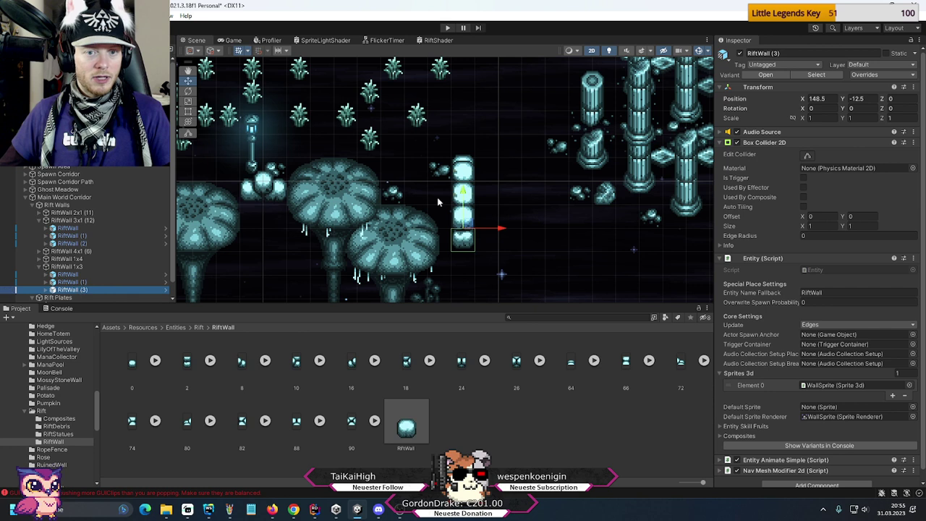
{"action": "left_click_drag", "start_coordinate": [467, 194], "coordinate": [596, 182]}
{"action": "left_click", "coordinate": [67, 266]}
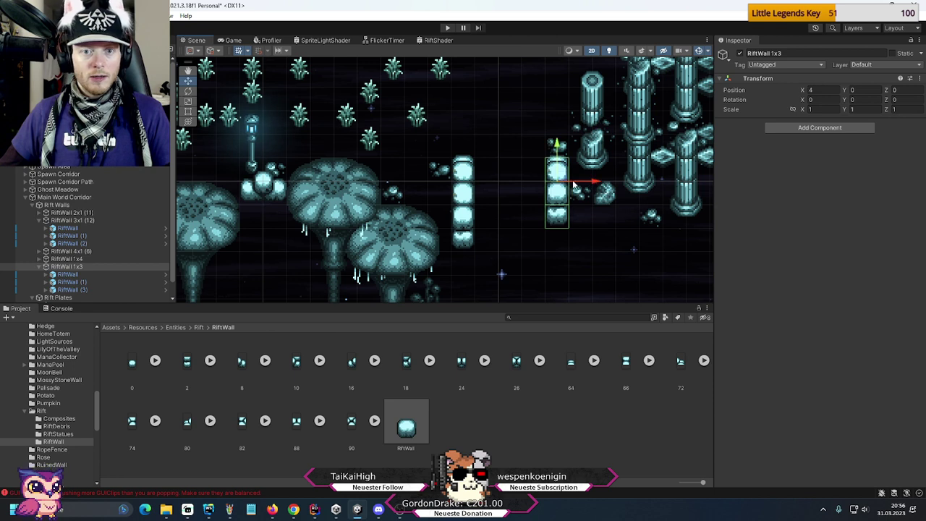
- Duplicate the RiftWall 1x3 group and rename the copy as RiftWall 1x2
{"action": "left_click", "coordinate": [64, 267]}
{"action": "key", "text": "Left"}
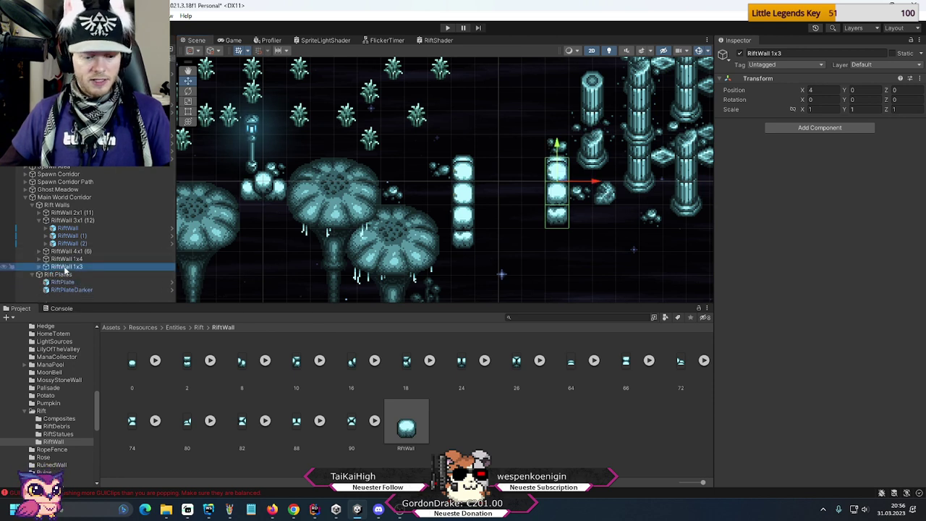
{"action": "key", "text": "ctrl+d"}
{"action": "key", "text": "F2"}
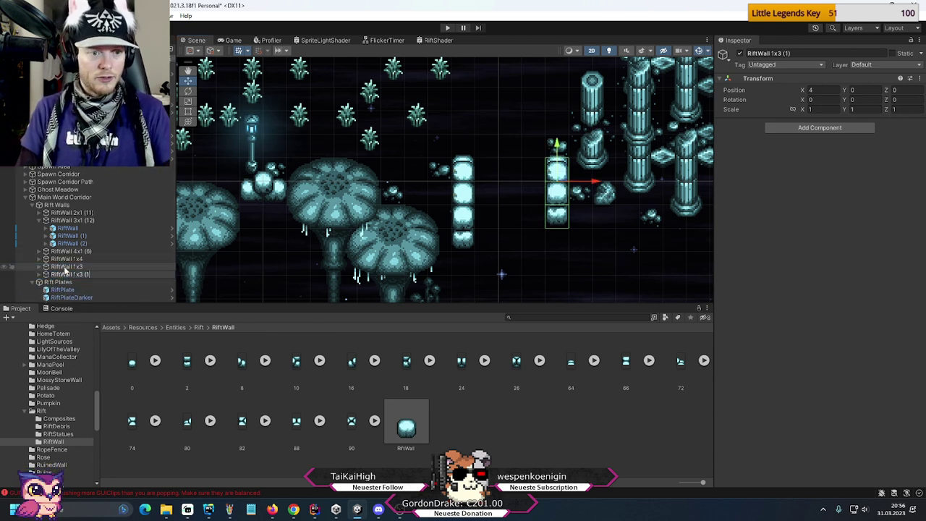
{"action": "key", "text": "Return"}
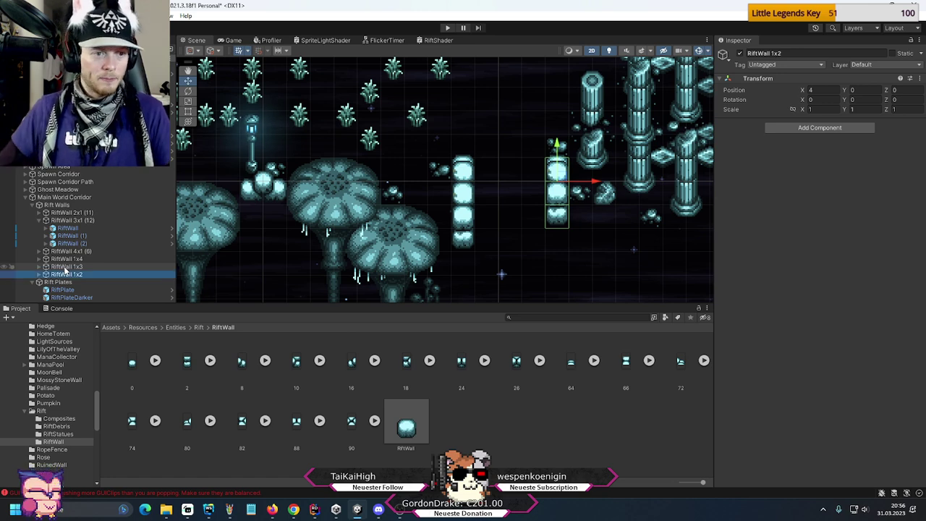
- Delete RiftWall (1) from RiftWall 1x2 and move RiftWall (3) up to Y -10.5 in its place
{"action": "key", "text": "Right"}
{"action": "left_click", "coordinate": [83, 289]}
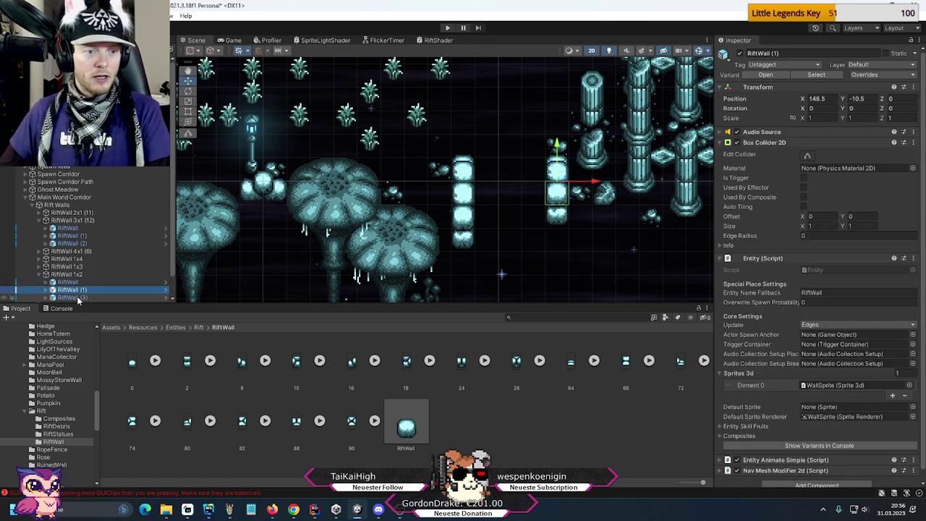
{"action": "key", "text": "Delete"}
{"action": "left_click", "coordinate": [79, 289]}
{"action": "left_click_drag", "start_coordinate": [568, 165], "coordinate": [567, 141]}
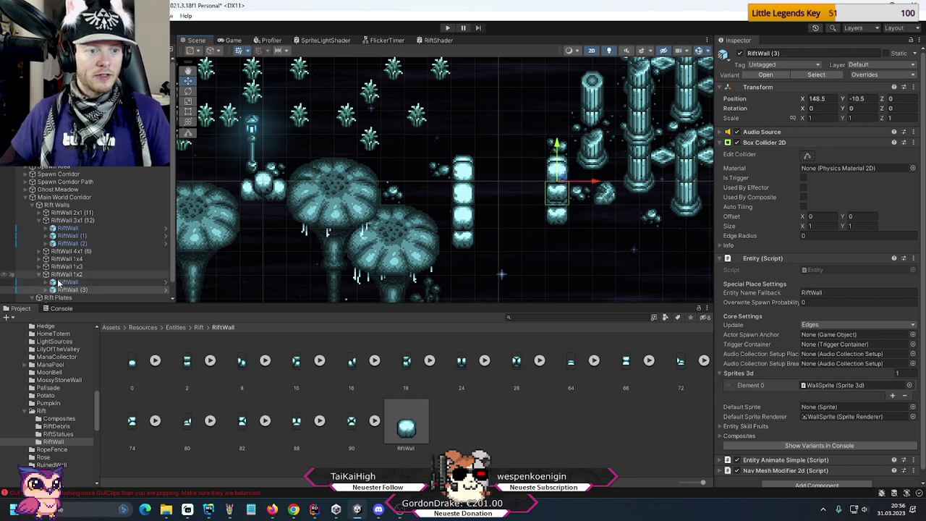
- Collapse the RiftWall 1x2 group and move it down to Y -4
{"action": "left_click", "coordinate": [64, 275]}
{"action": "key", "text": "Left"}
{"action": "left_click_drag", "start_coordinate": [558, 137], "coordinate": [552, 229]}
{"action": "middle_click_drag", "start_coordinate": [515, 231], "coordinate": [401, 183]}
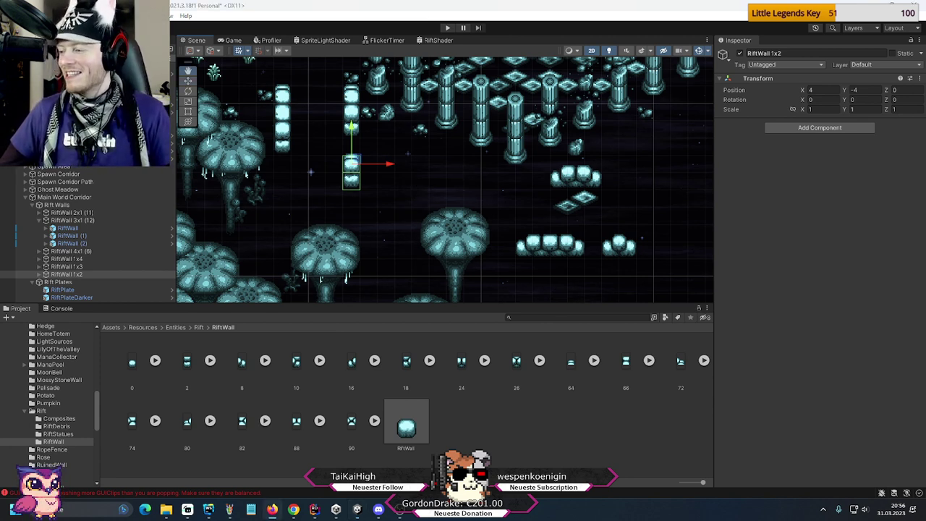
- Look up the Kluntje section of the Kandis Wikipedia article in a new Chrome tab, and return to the Unity scene after closing it
{"action": "left_click", "coordinate": [293, 509]}
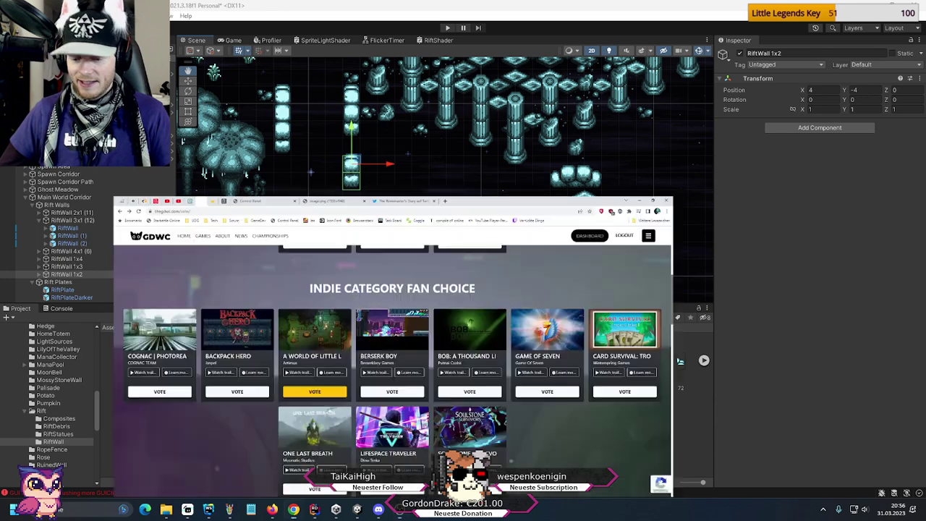
{"action": "left_click", "coordinate": [549, 7]}
{"action": "type", "text": "kandis"}
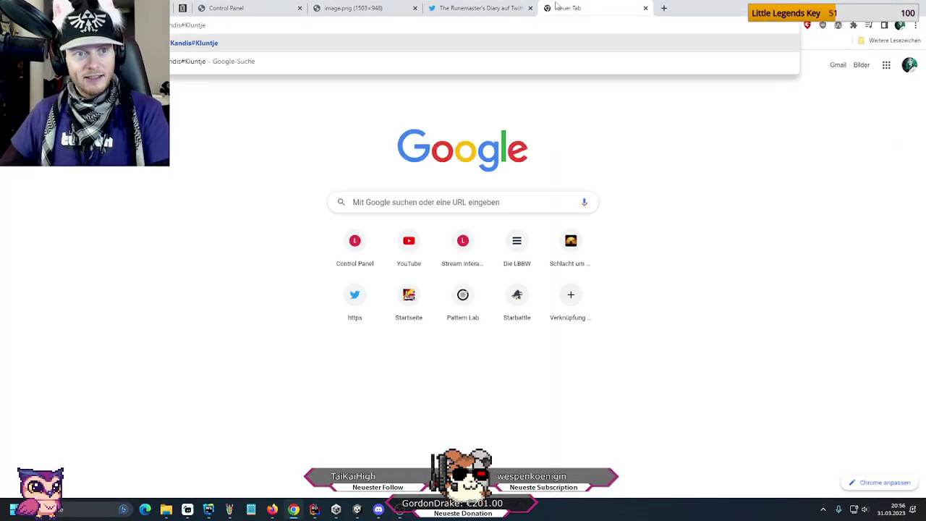
{"action": "key", "text": "Return"}
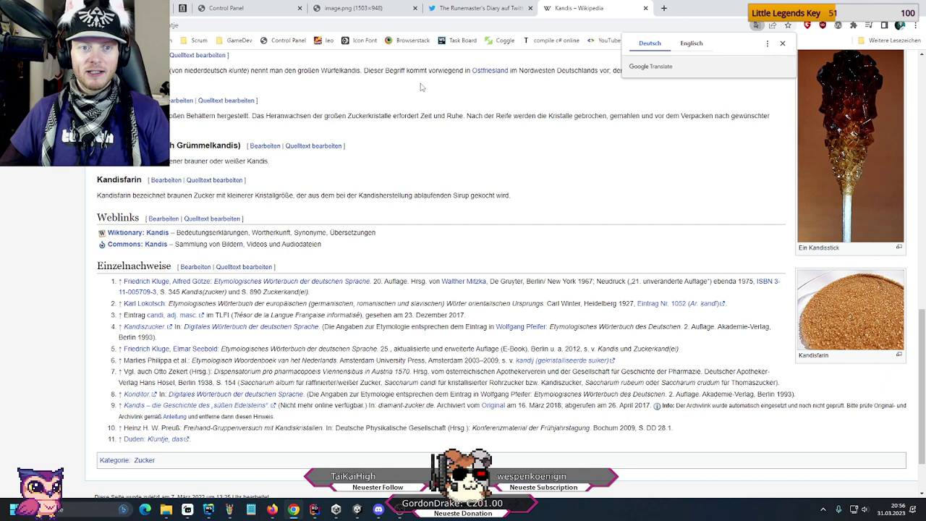
{"action": "scroll", "coordinate": [507, 116], "scroll_direction": "up", "scroll_amount": 1}
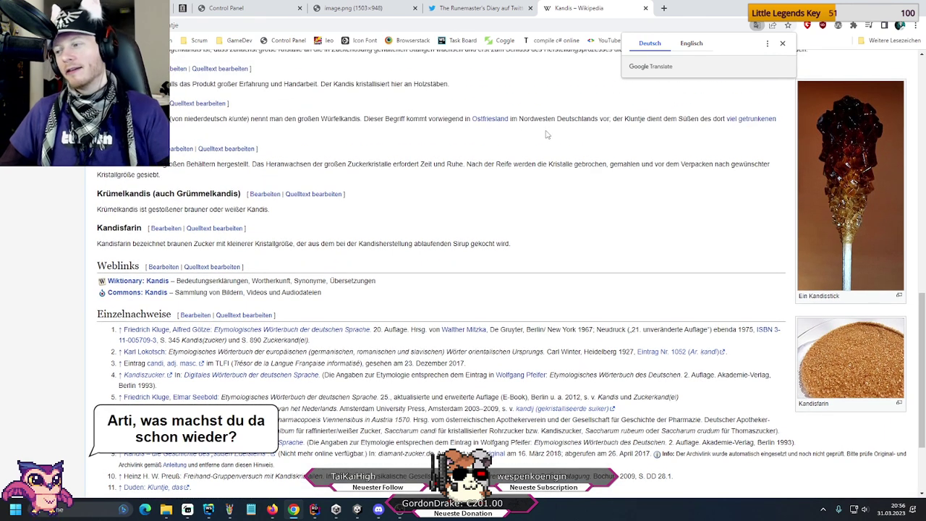
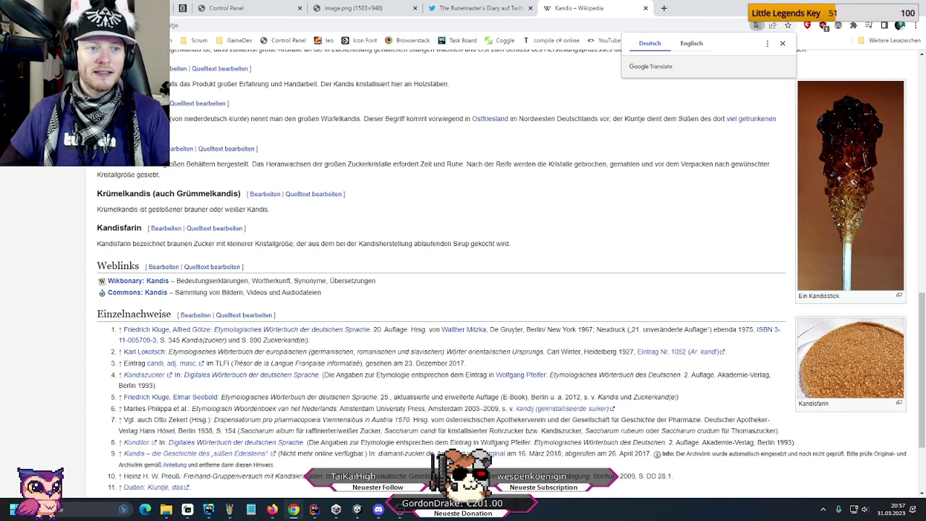
{"action": "left_click", "coordinate": [646, 8]}
{"action": "key", "text": "alt+Tab"}
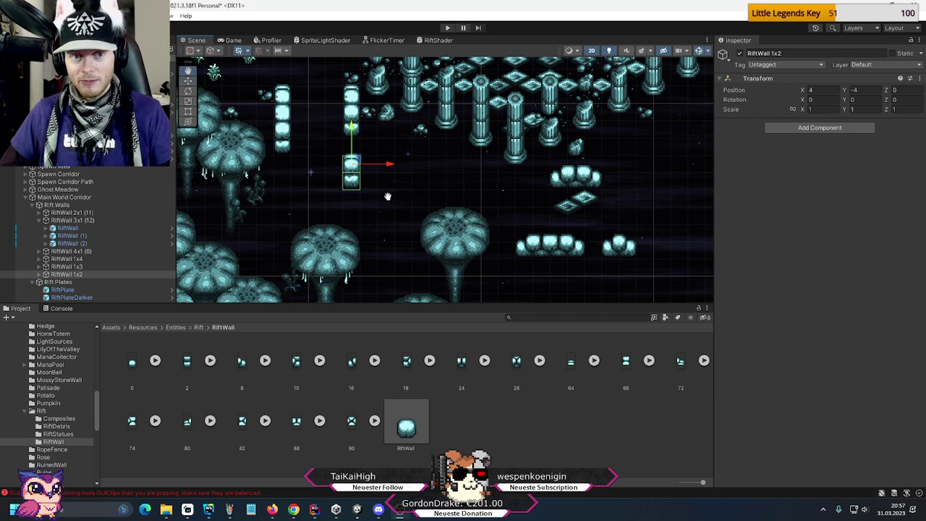
{"action": "middle_click_drag", "start_coordinate": [387, 200], "coordinate": [455, 212]}
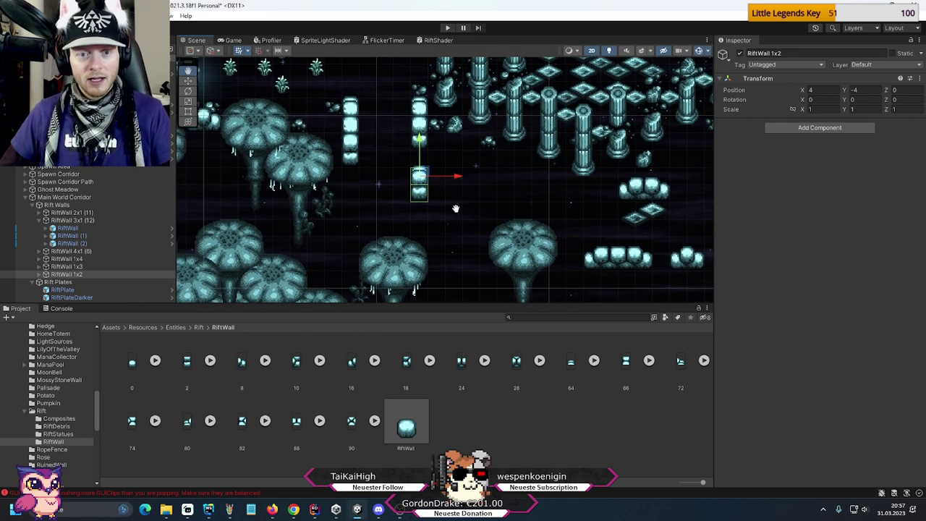
- Duplicate the RiftWall 3x1 (12) group and move the copy to X 142, between the two giant mushrooms
{"action": "left_click", "coordinate": [609, 257]}
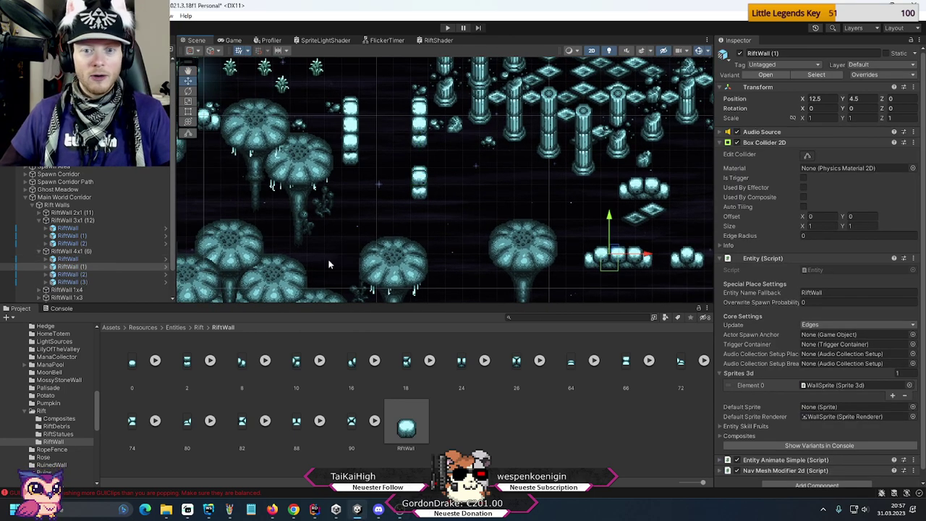
{"action": "left_click", "coordinate": [645, 190]}
{"action": "left_click", "coordinate": [73, 220]}
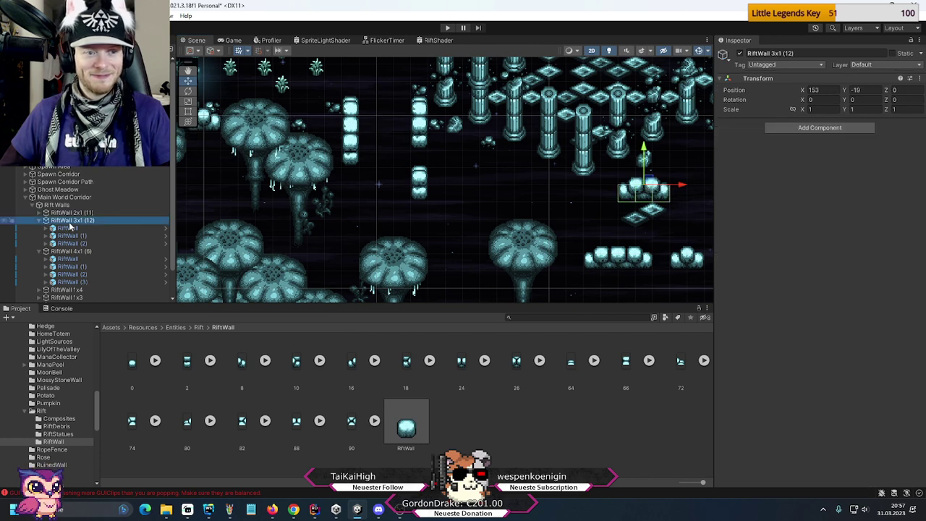
{"action": "key", "text": "ctrl+d"}
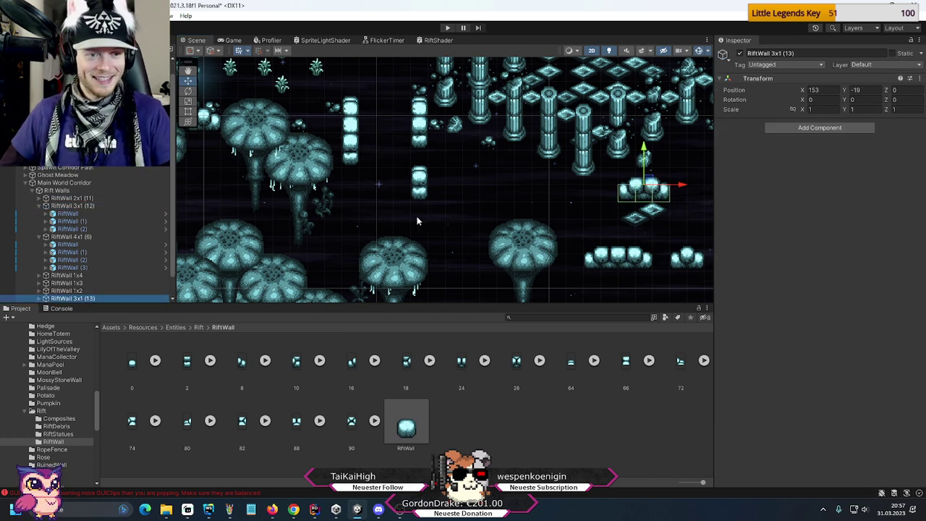
{"action": "left_click_drag", "start_coordinate": [649, 183], "coordinate": [459, 217]}
- Move RiftGiantMushroom (167) to X 158 and shift the whole RiftWall 4x1 (6) group to X 149
{"action": "left_click", "coordinate": [526, 250]}
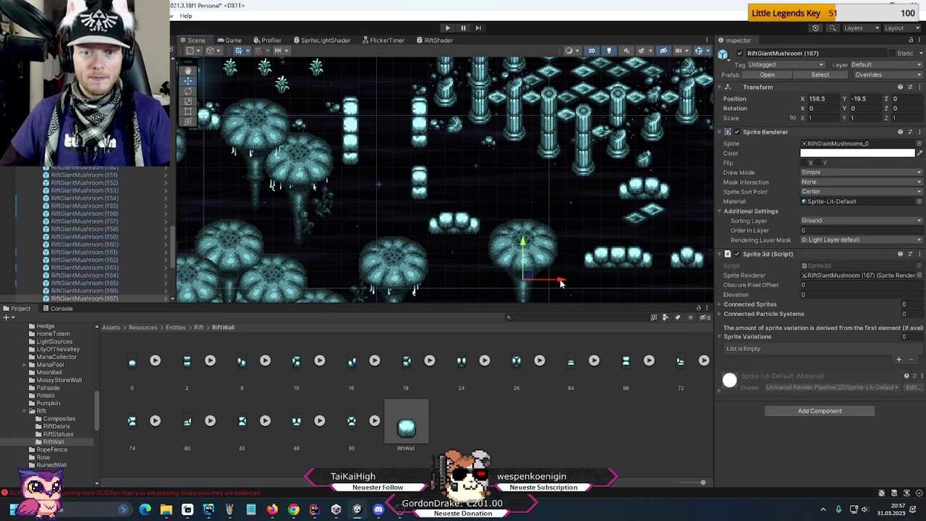
{"action": "left_click_drag", "start_coordinate": [558, 279], "coordinate": [551, 284]}
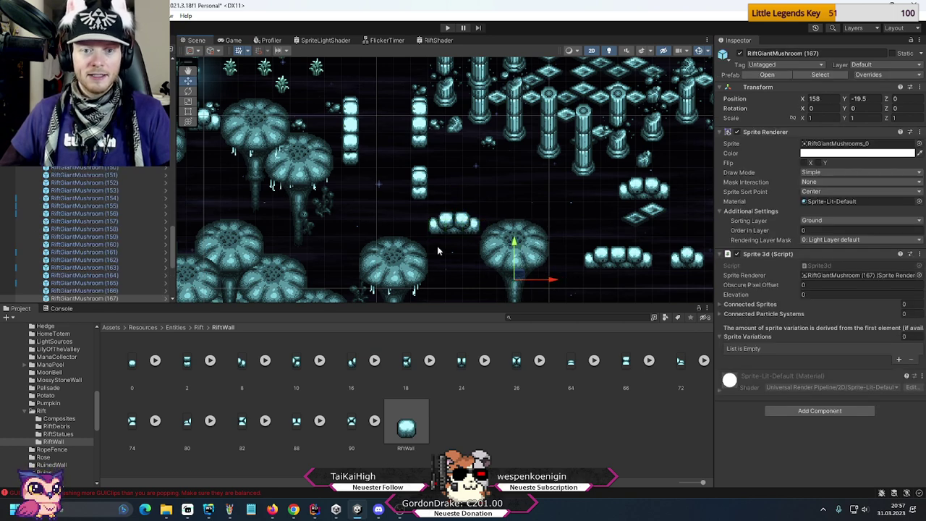
{"action": "left_click", "coordinate": [613, 263]}
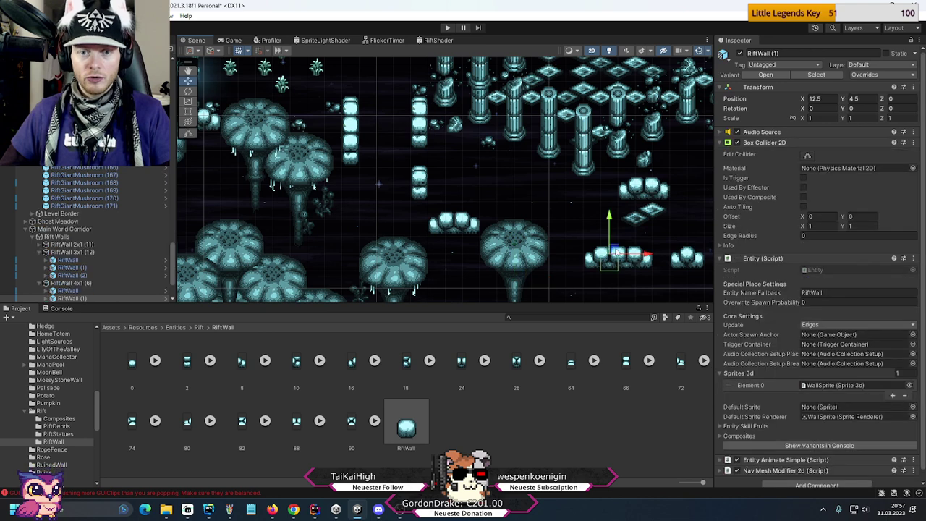
{"action": "left_click_drag", "start_coordinate": [614, 251], "coordinate": [586, 254]}
{"action": "key", "text": "ctrl+z"}
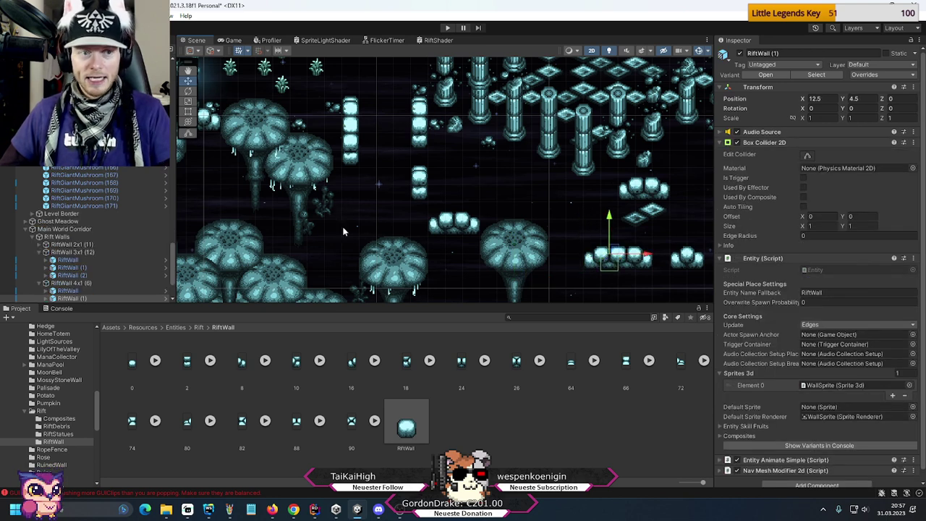
{"action": "left_click", "coordinate": [70, 283]}
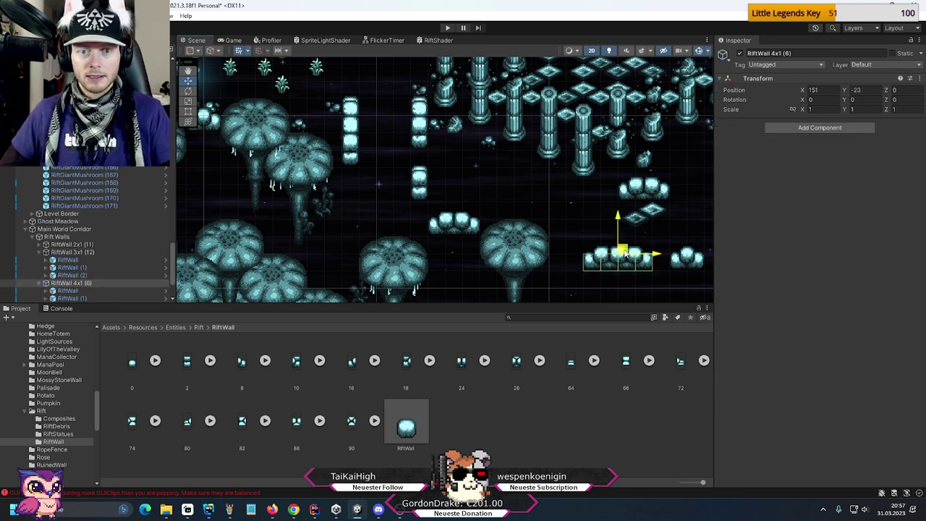
{"action": "left_click_drag", "start_coordinate": [626, 253], "coordinate": [592, 254]}
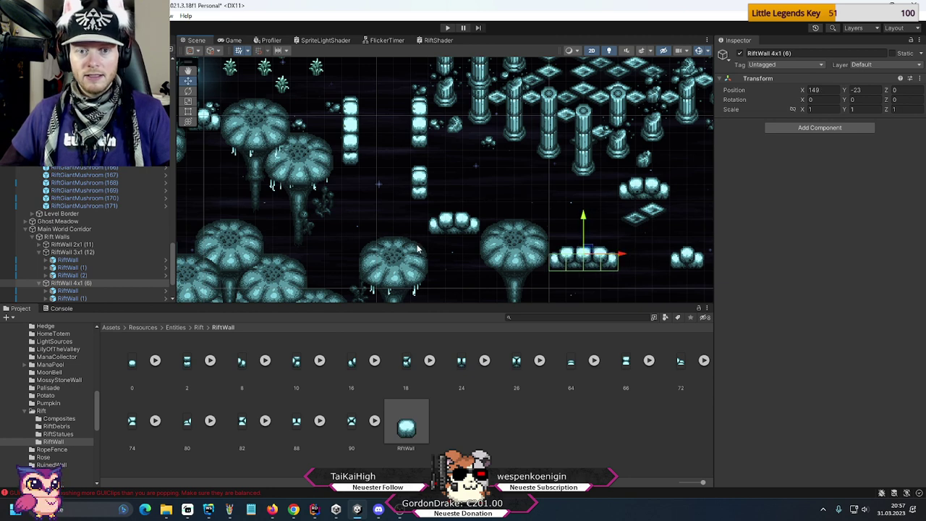
- Move the RiftWall 1x2 group to X 0, Y -5, in line below the RiftWall 1x4 column
{"action": "scroll", "coordinate": [454, 249], "scroll_direction": "up", "scroll_amount": 3}
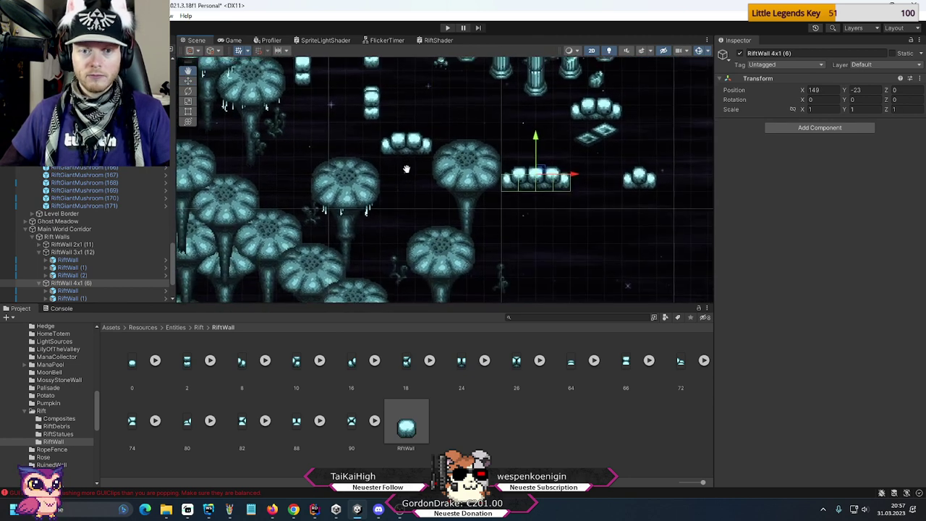
{"action": "scroll", "coordinate": [449, 191], "scroll_direction": "down", "scroll_amount": 3}
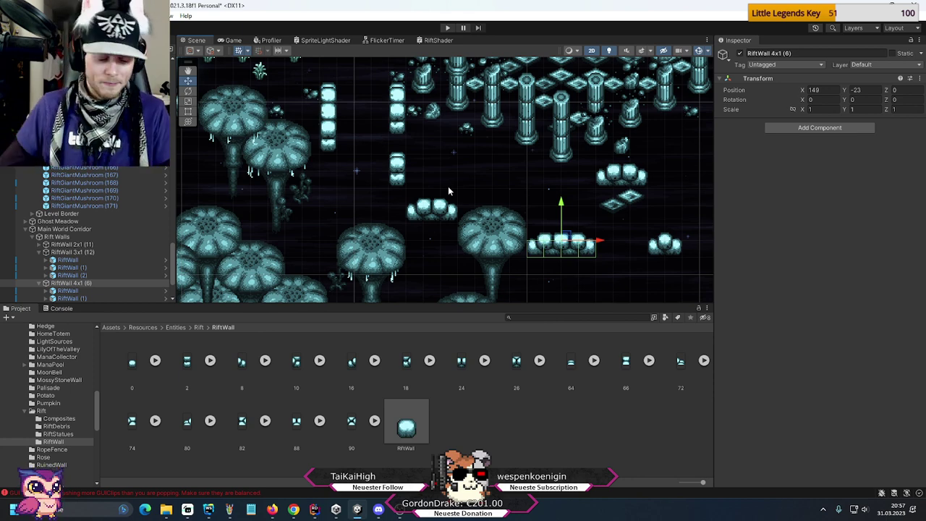
{"action": "left_click", "coordinate": [400, 166]}
{"action": "left_click", "coordinate": [72, 282]}
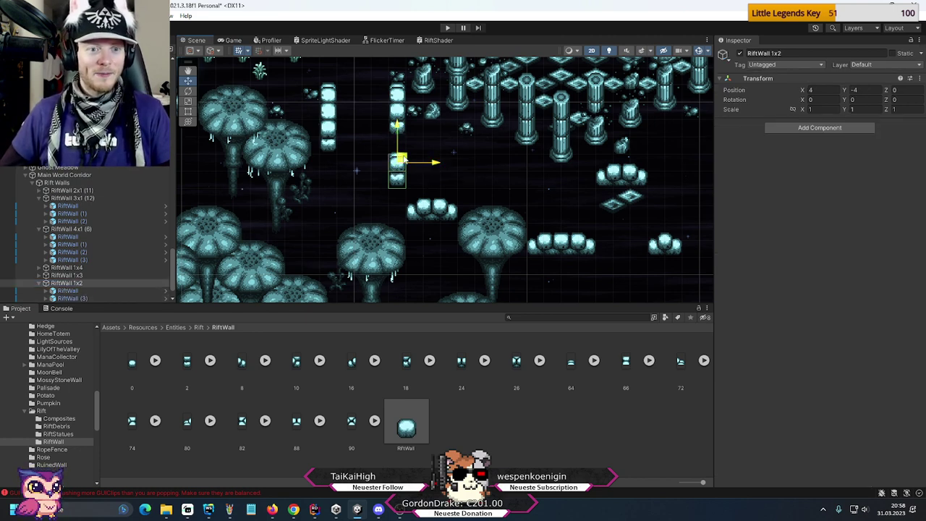
{"action": "left_click_drag", "start_coordinate": [403, 159], "coordinate": [335, 173]}
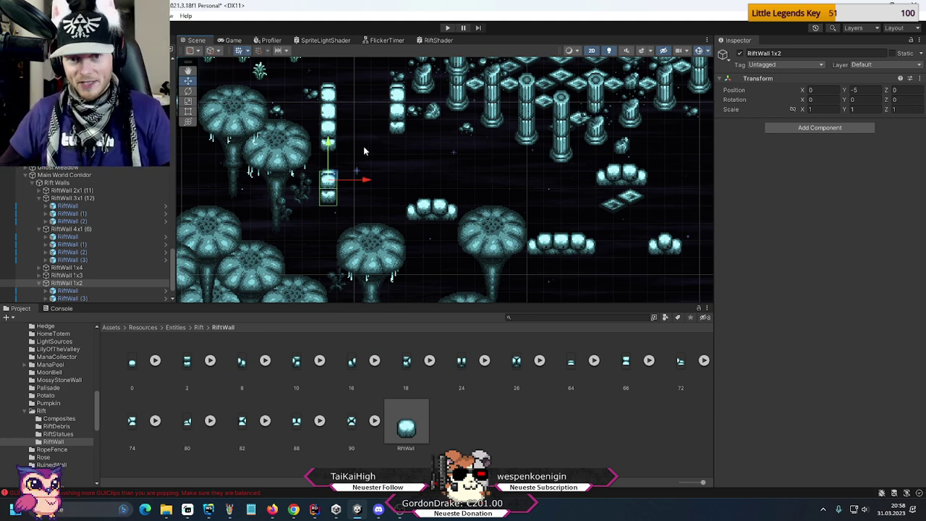
- Collapse the expanded wall groups in the hierarchy and add a single RiftWall prefab under Rift Walls
{"action": "middle_click_drag", "start_coordinate": [463, 187], "coordinate": [487, 229]}
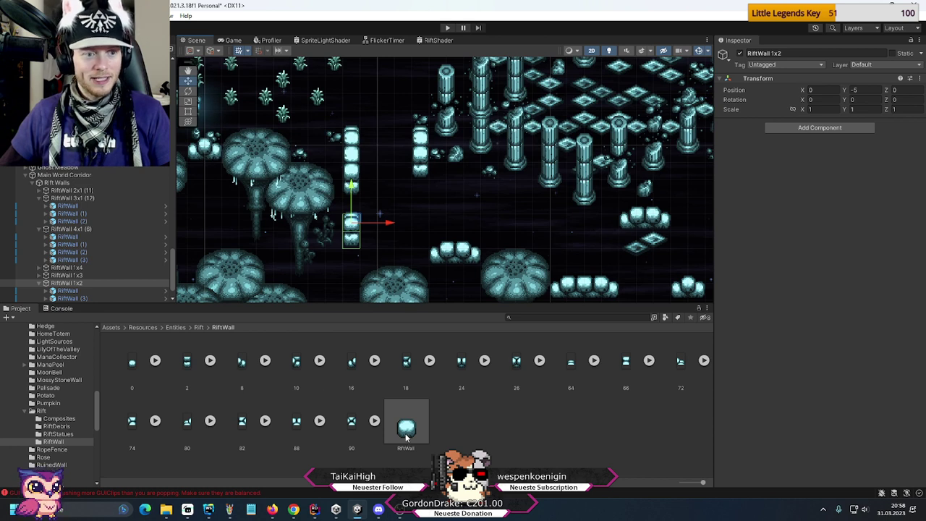
{"action": "scroll", "coordinate": [44, 246], "scroll_direction": "down", "scroll_amount": 1}
{"action": "left_click", "coordinate": [40, 264]}
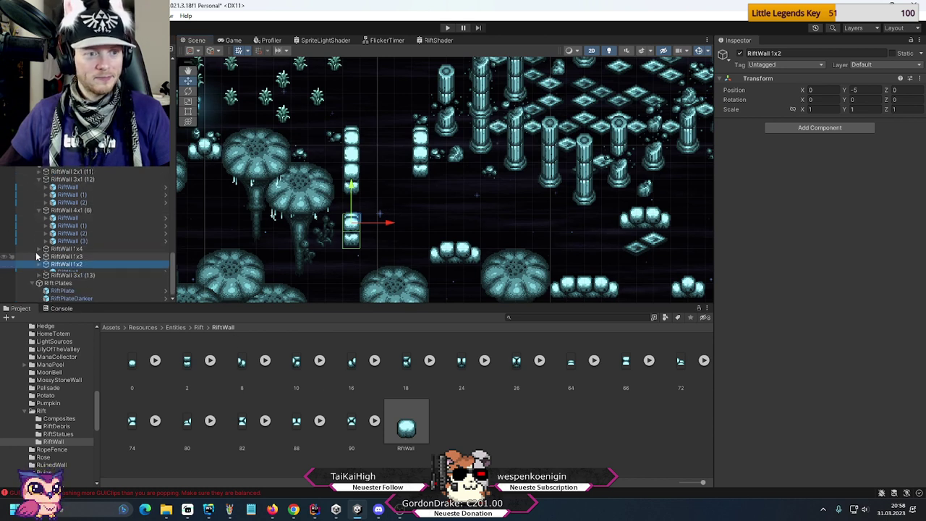
{"action": "left_click", "coordinate": [41, 210]}
{"action": "left_click", "coordinate": [41, 210]}
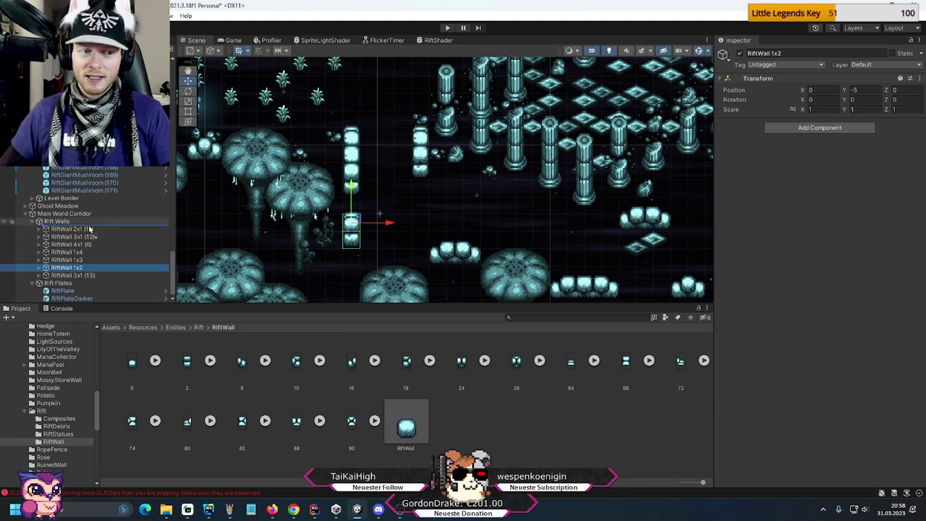
{"action": "left_click_drag", "start_coordinate": [89, 228], "coordinate": [89, 228]}
- Set the new RiftWall's position to X 160, Y -19 and move it directly below the RiftWall 1x2 group
{"action": "left_click", "coordinate": [811, 98]}
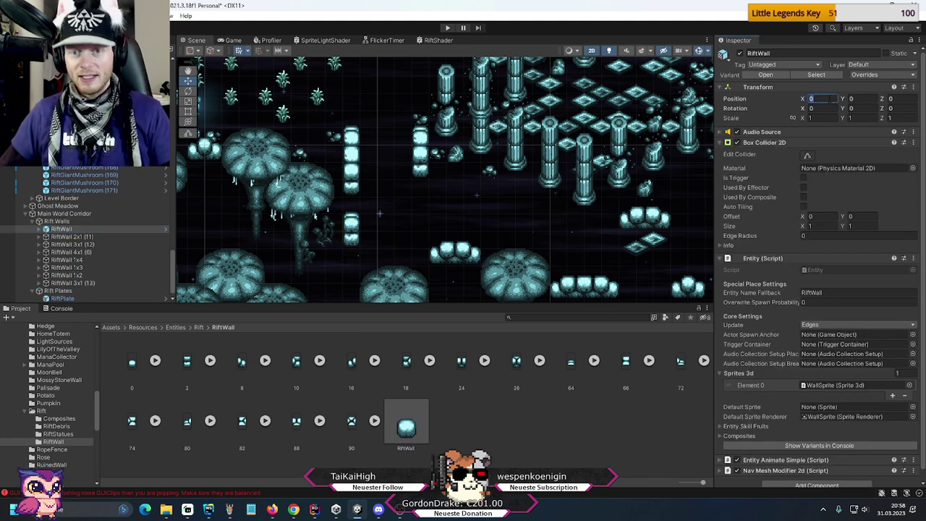
{"action": "key", "text": "Tab"}
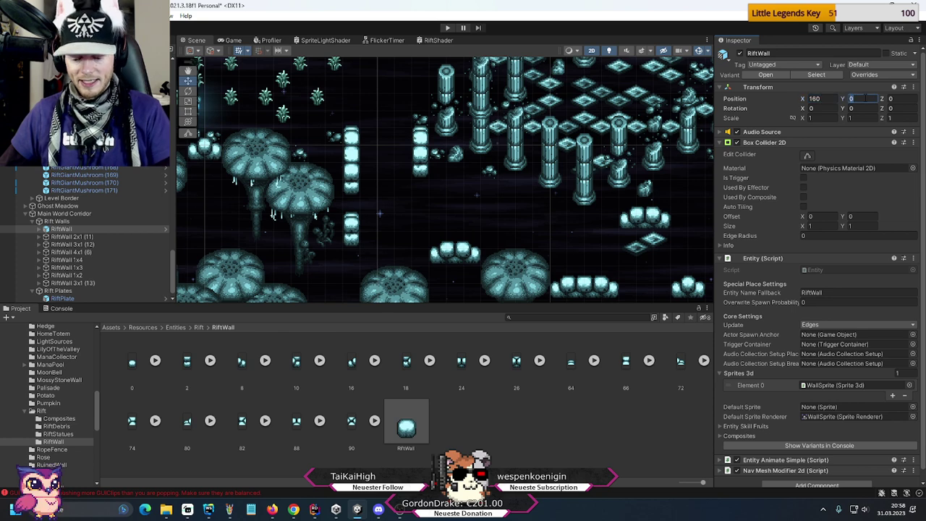
{"action": "type", "text": "-19"}
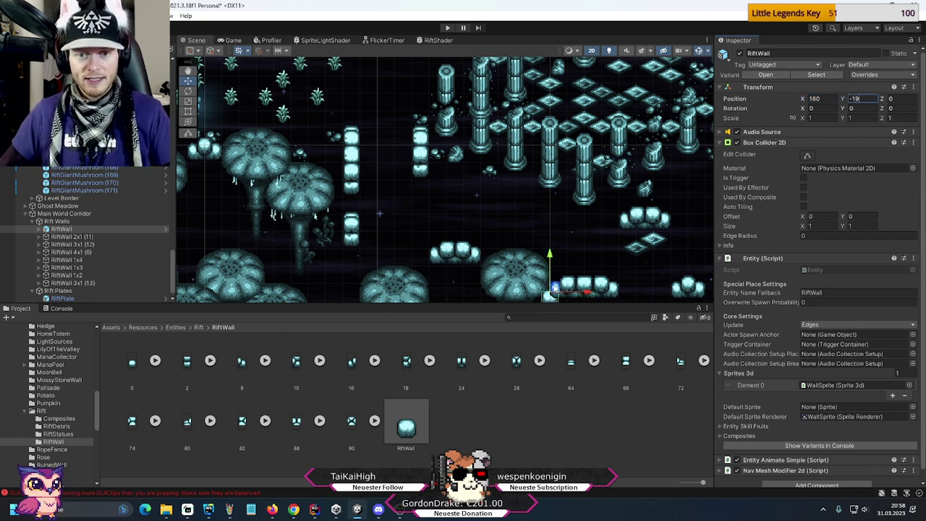
{"action": "left_click_drag", "start_coordinate": [553, 289], "coordinate": [407, 250]}
- Duplicate the single RiftWall twice along its row, placing the copies at X 149.5 and X 152.5 with Y -16.5
{"action": "key", "text": "ctrl+d"}
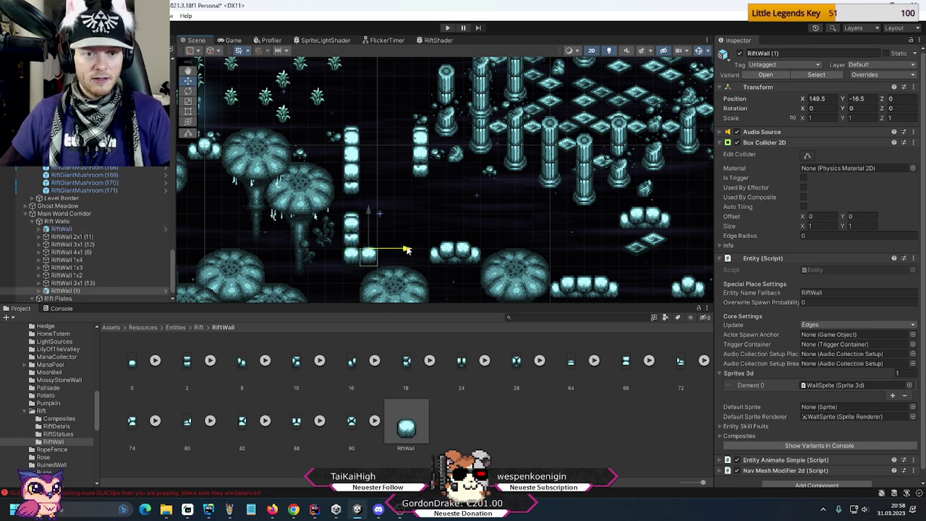
{"action": "middle_click_drag", "start_coordinate": [462, 279], "coordinate": [477, 183]}
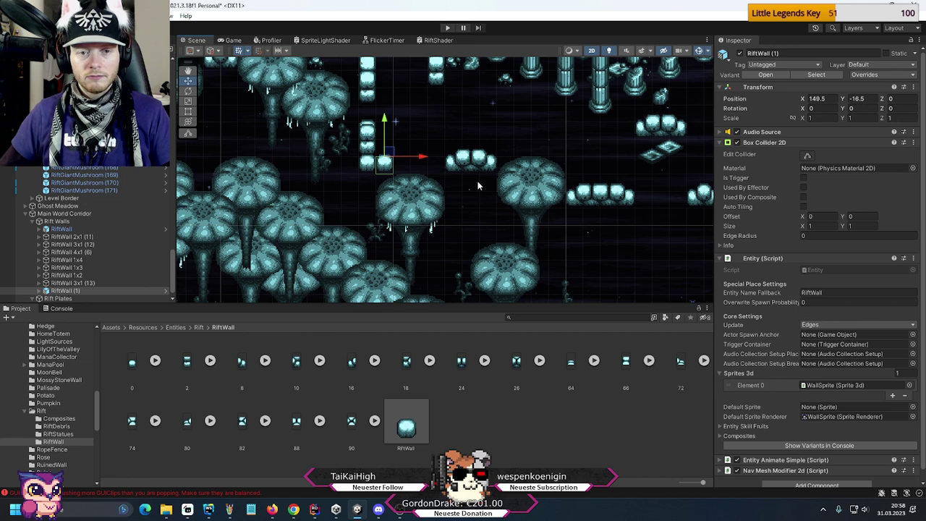
{"action": "middle_click_drag", "start_coordinate": [478, 186], "coordinate": [437, 245]}
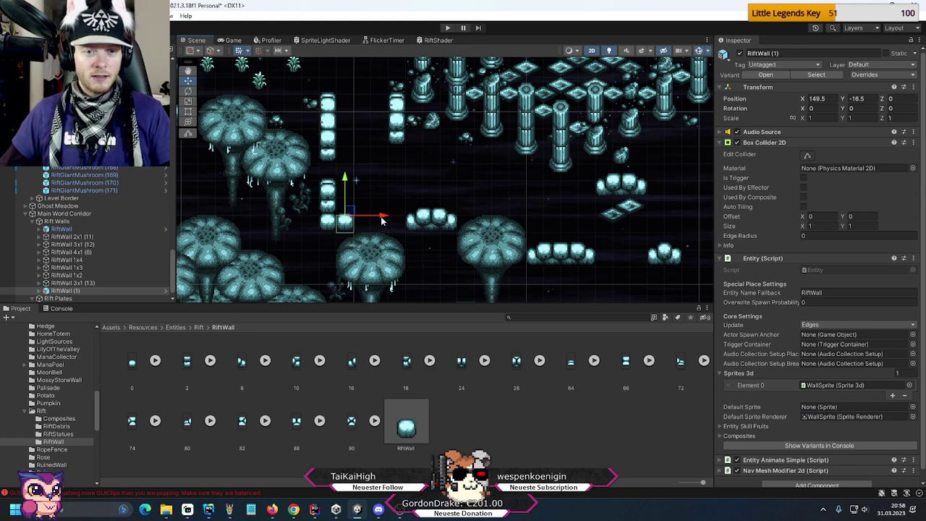
{"action": "key", "text": "ctrl+d"}
{"action": "left_click_drag", "start_coordinate": [382, 219], "coordinate": [434, 217]}
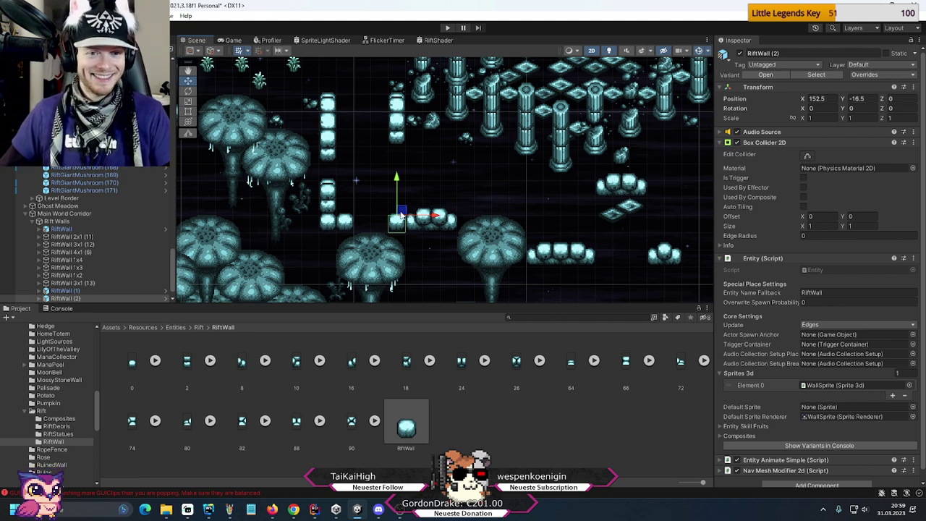
- Duplicate RiftWall (2) and move the copy up to X 152.5, Y -12.5, below the RiftWall 1x3 column
{"action": "middle_click_drag", "start_coordinate": [451, 263], "coordinate": [464, 211]}
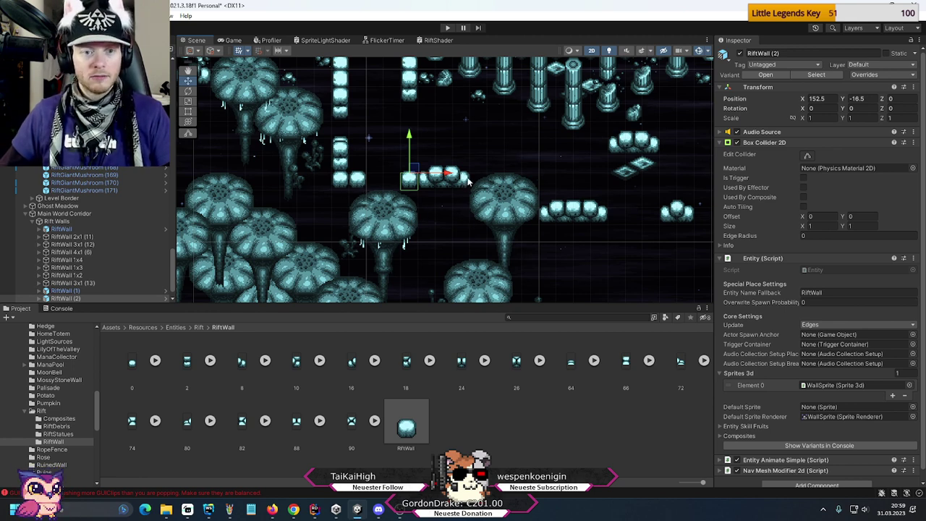
{"action": "middle_click_drag", "start_coordinate": [473, 138], "coordinate": [453, 179]}
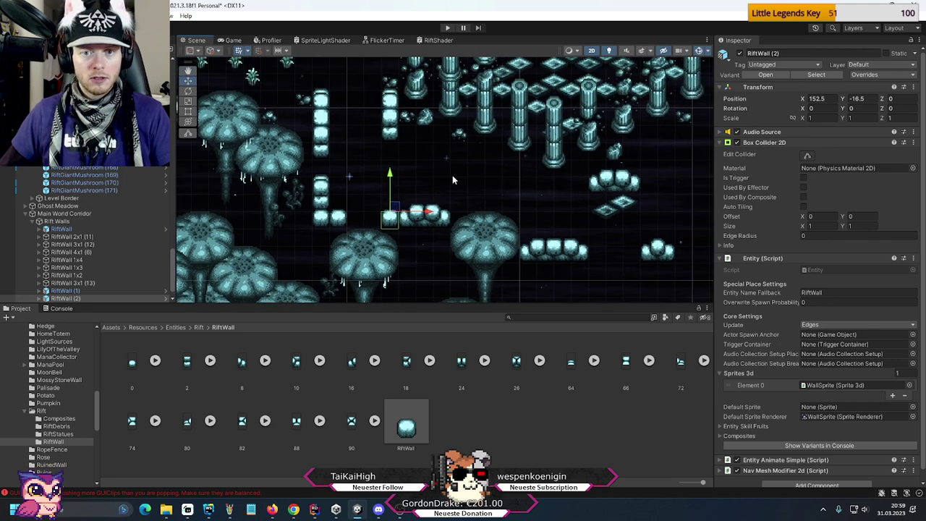
{"action": "key", "text": "ctrl+d"}
{"action": "left_click_drag", "start_coordinate": [397, 209], "coordinate": [396, 139]}
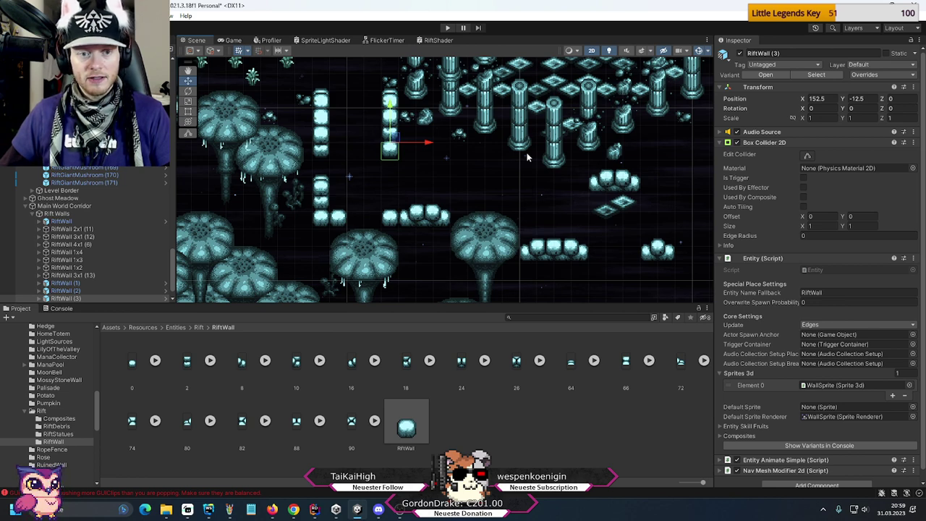
- Move RiftWall (1) to X 148.5, Y -17.5 and lower the whole RiftWall 3x1 (13) group to Y -22
{"action": "left_click", "coordinate": [341, 221]}
{"action": "left_click_drag", "start_coordinate": [344, 210], "coordinate": [326, 228]}
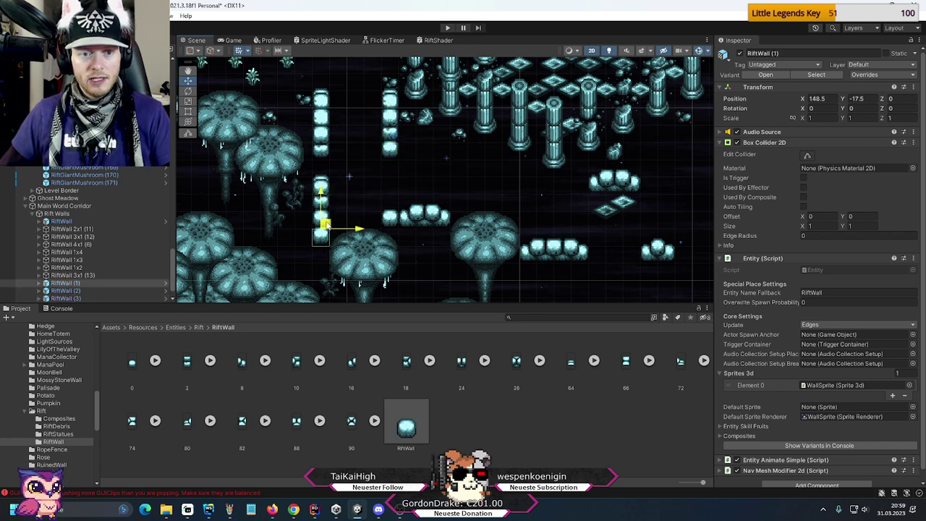
{"action": "left_click", "coordinate": [424, 216]}
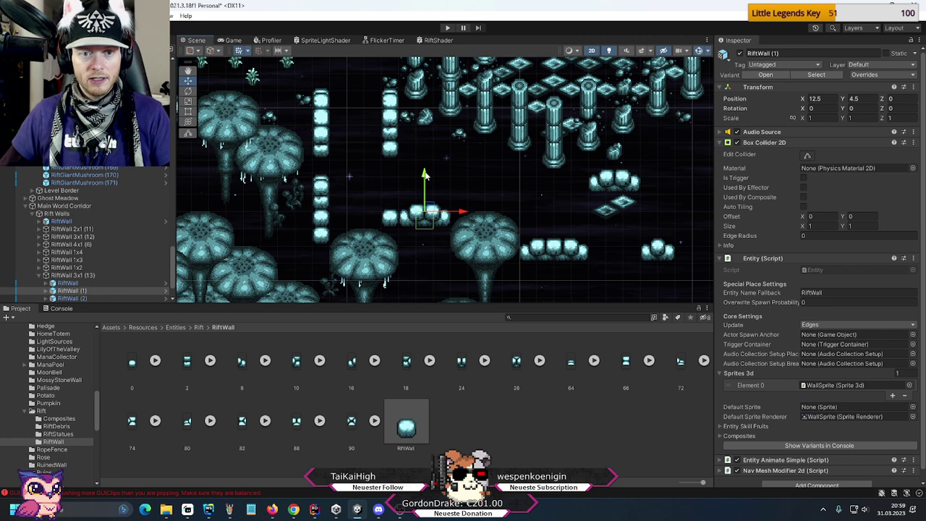
{"action": "left_click_drag", "start_coordinate": [424, 175], "coordinate": [424, 196]}
{"action": "key", "text": "ctrl+z"}
{"action": "key", "text": "ctrl+z"}
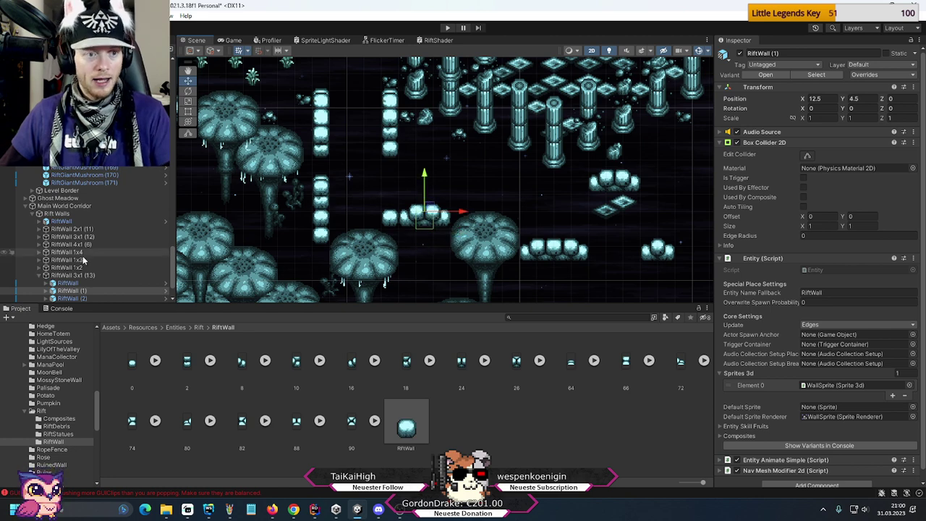
{"action": "left_click_drag", "start_coordinate": [425, 178], "coordinate": [424, 195]}
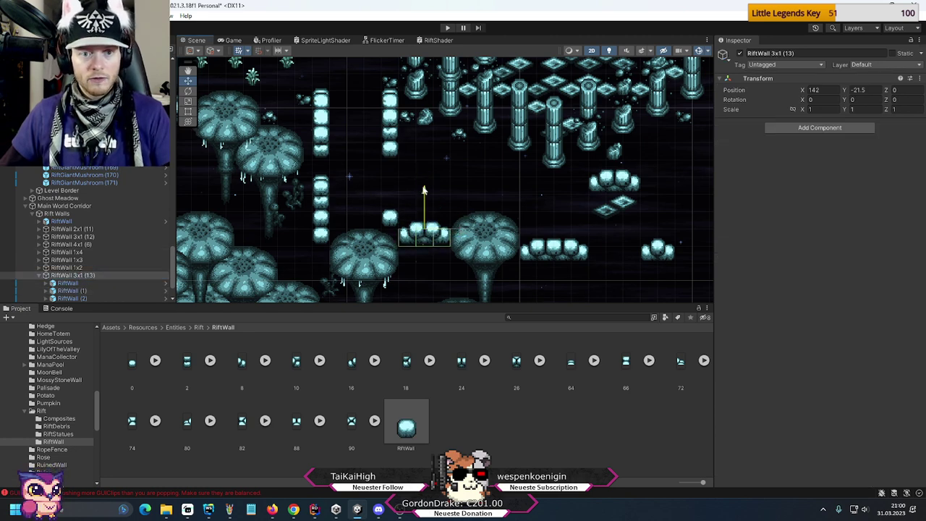
- Undo the last moves of the RiftWall 3x1 (13) group and RiftWall (1)
{"action": "scroll", "coordinate": [581, 263], "scroll_direction": "down", "scroll_amount": 1}
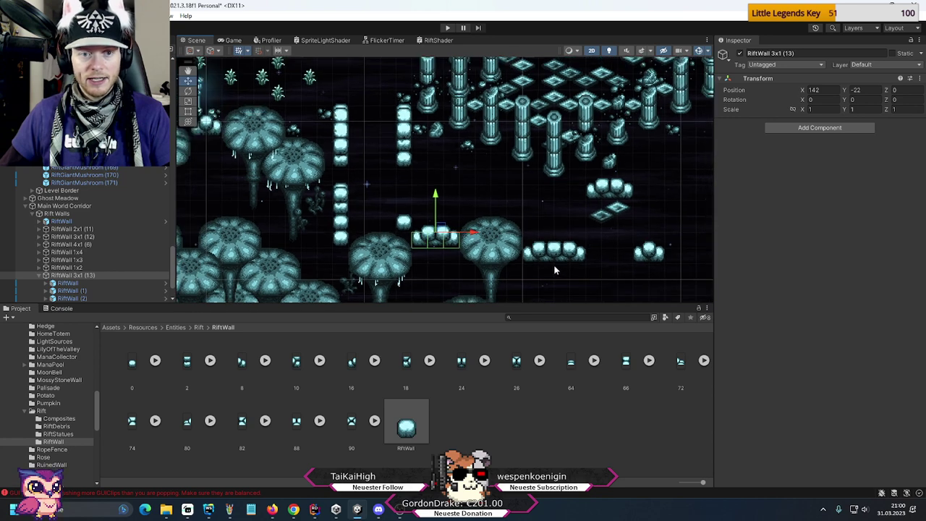
{"action": "middle_click_drag", "start_coordinate": [582, 264], "coordinate": [572, 188]}
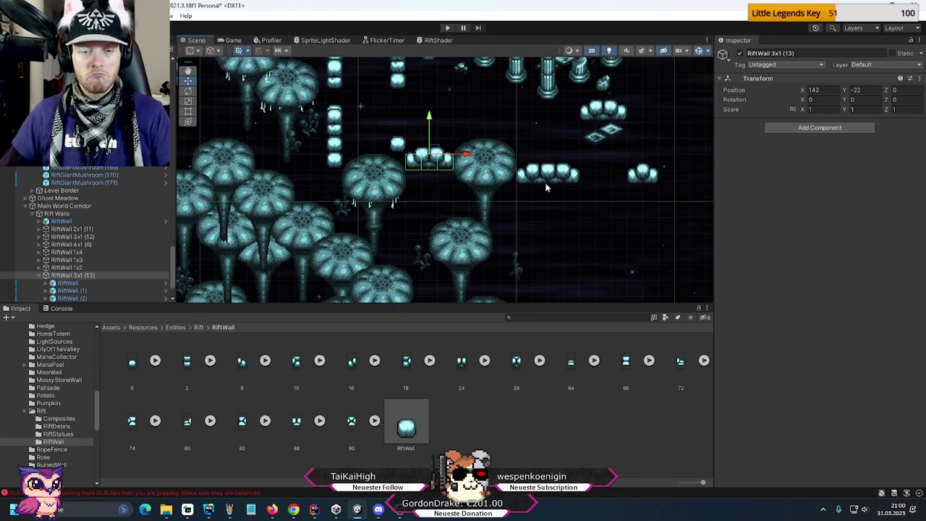
{"action": "middle_click_drag", "start_coordinate": [546, 188], "coordinate": [526, 273]}
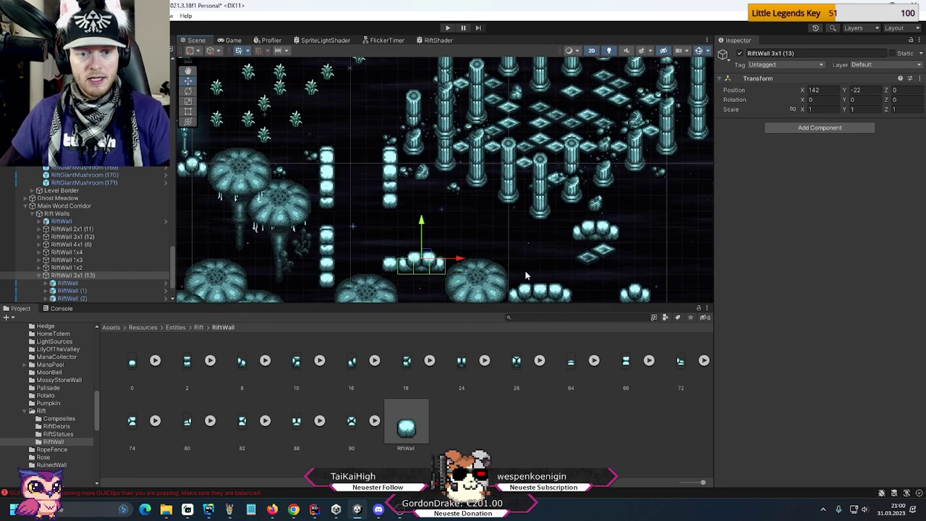
{"action": "key", "text": "ctrl+v"}
{"action": "middle_click_drag", "start_coordinate": [541, 130], "coordinate": [489, 212]}
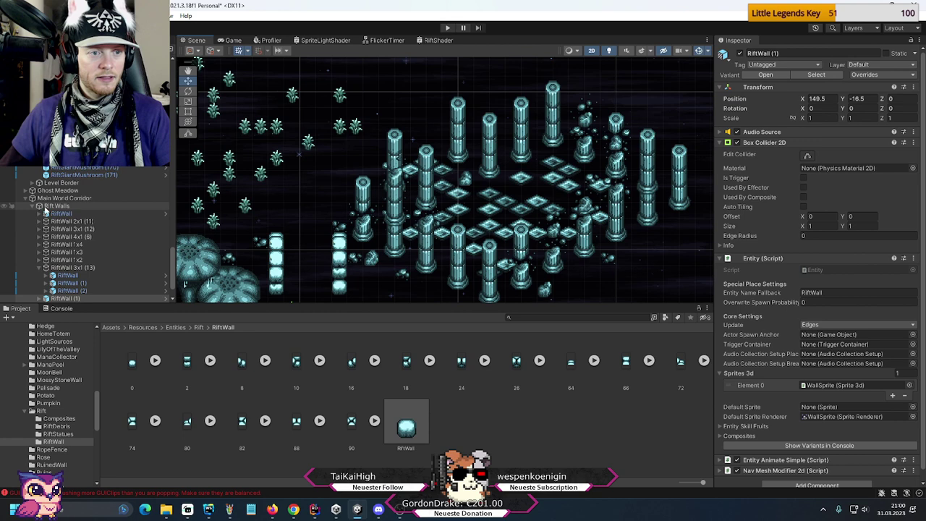
{"action": "scroll", "coordinate": [69, 202], "scroll_direction": "down", "scroll_amount": 2}
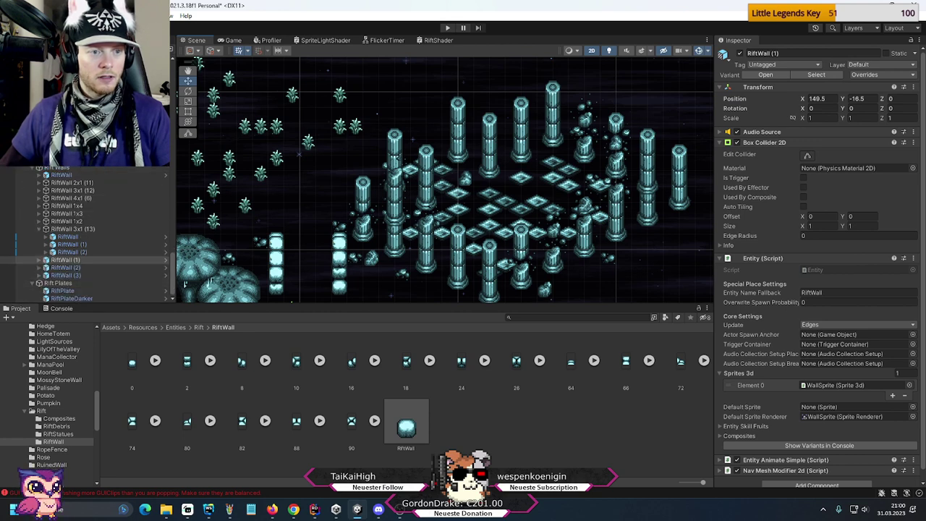
- Move the Ghost Meadow's Diagonal Temple up one unit to Y -24
{"action": "scroll", "coordinate": [72, 231], "scroll_direction": "up", "scroll_amount": 15}
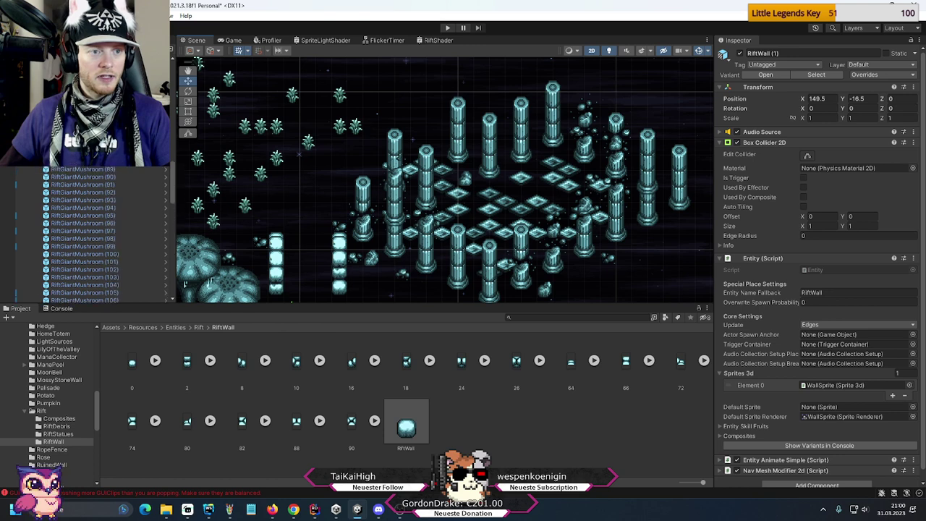
{"action": "scroll", "coordinate": [73, 216], "scroll_direction": "up", "scroll_amount": 12}
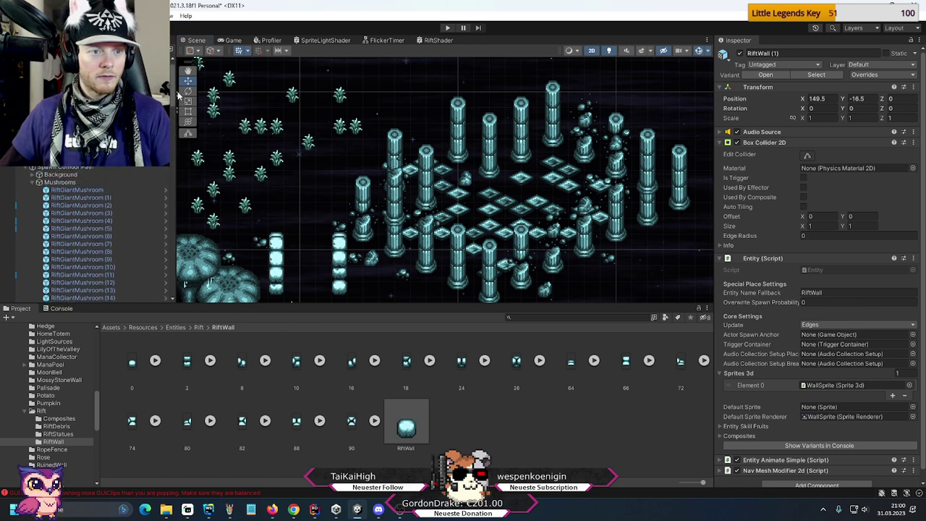
{"action": "left_click", "coordinate": [32, 182]}
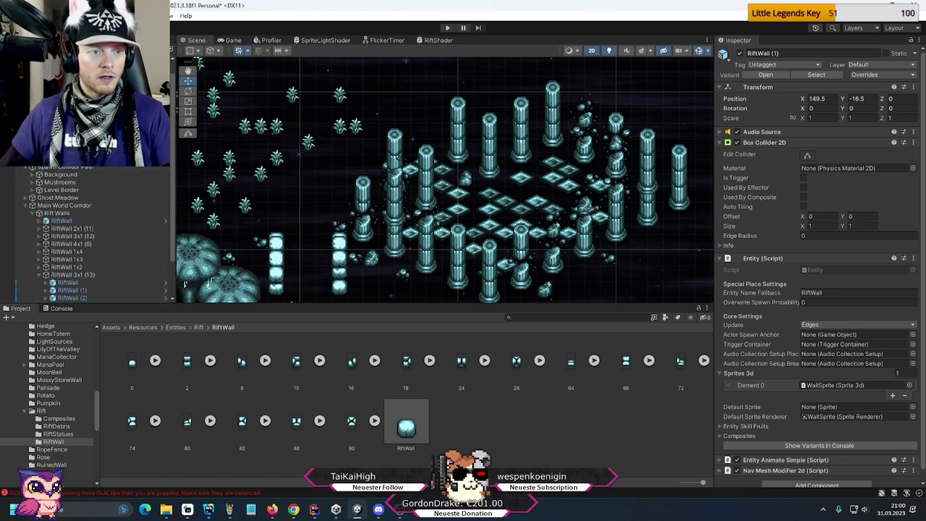
{"action": "left_click", "coordinate": [27, 199]}
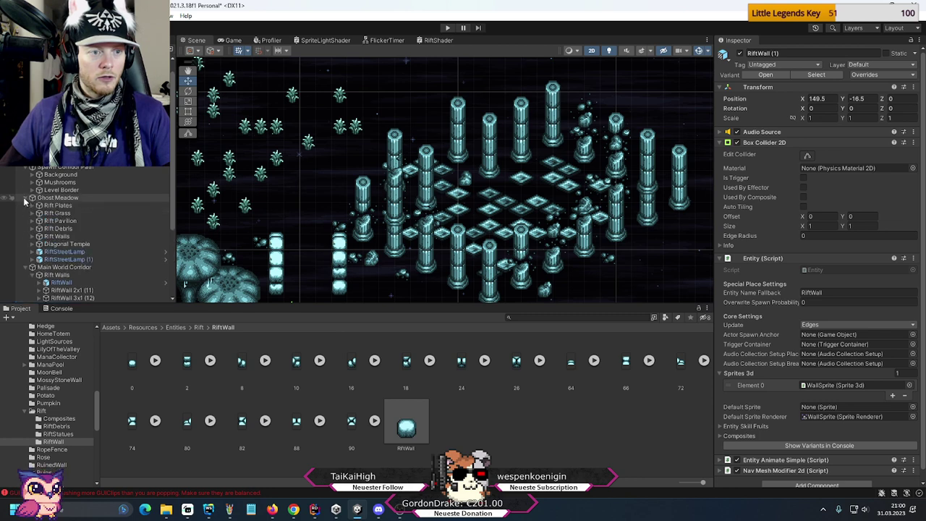
{"action": "left_click", "coordinate": [69, 244]}
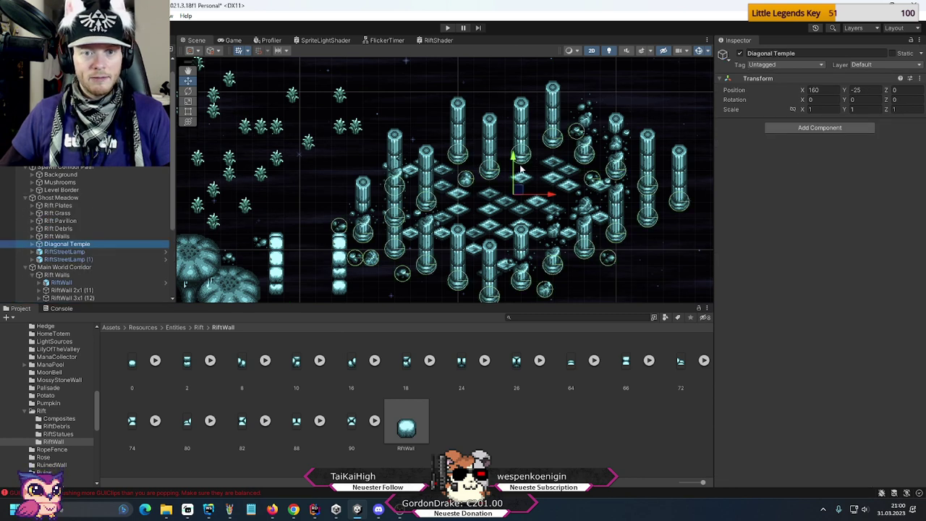
{"action": "key", "text": "f"}
{"action": "left_click", "coordinate": [501, 165]}
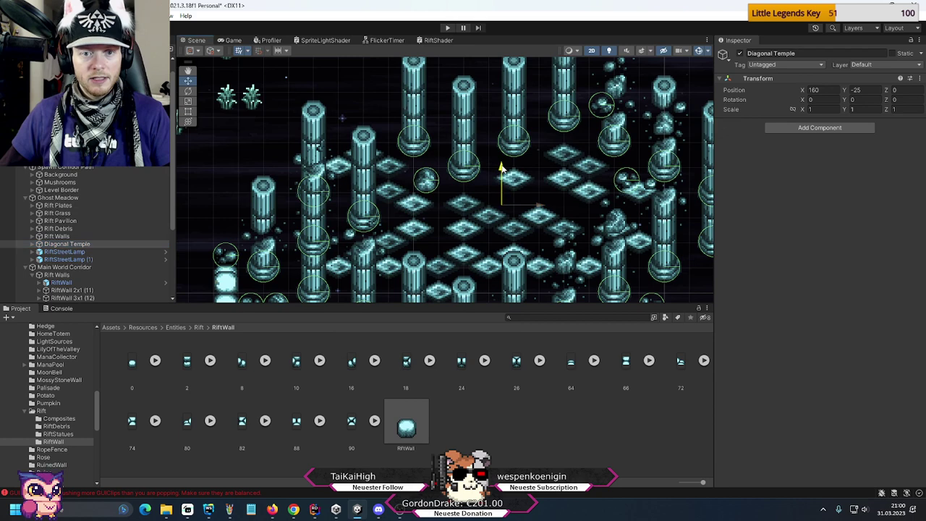
{"action": "left_click_drag", "start_coordinate": [501, 165], "coordinate": [501, 162]}
{"action": "scroll", "coordinate": [434, 188], "scroll_direction": "down", "scroll_amount": 2}
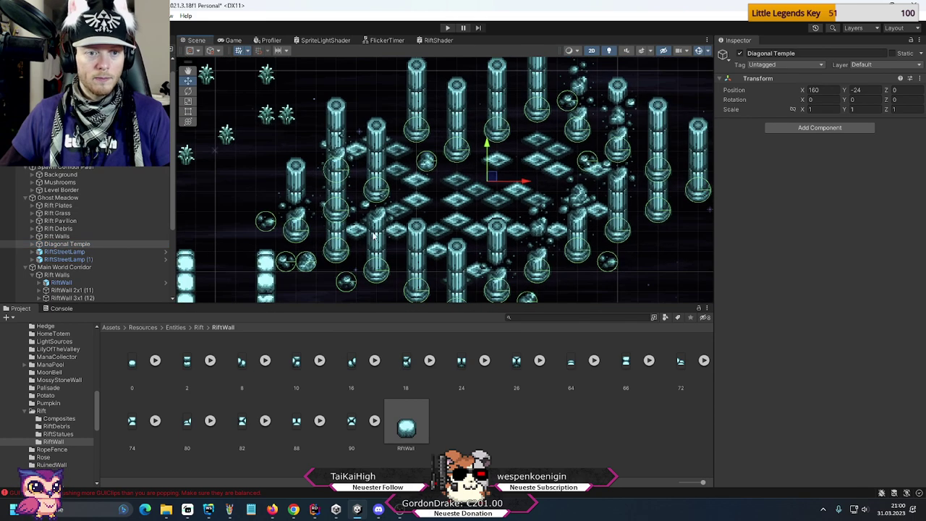
- Duplicate the single RiftWall below the RiftWall 1x3 column and place the copy beside it at X 153.5, Y -12.5
{"action": "middle_click_drag", "start_coordinate": [380, 209], "coordinate": [474, 136]}
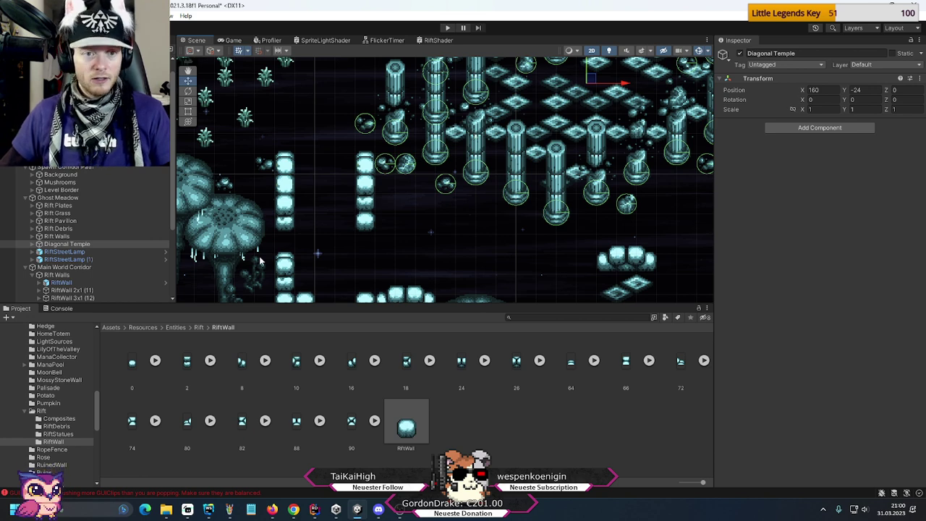
{"action": "left_click", "coordinate": [370, 222]}
{"action": "key", "text": "ctrl+d"}
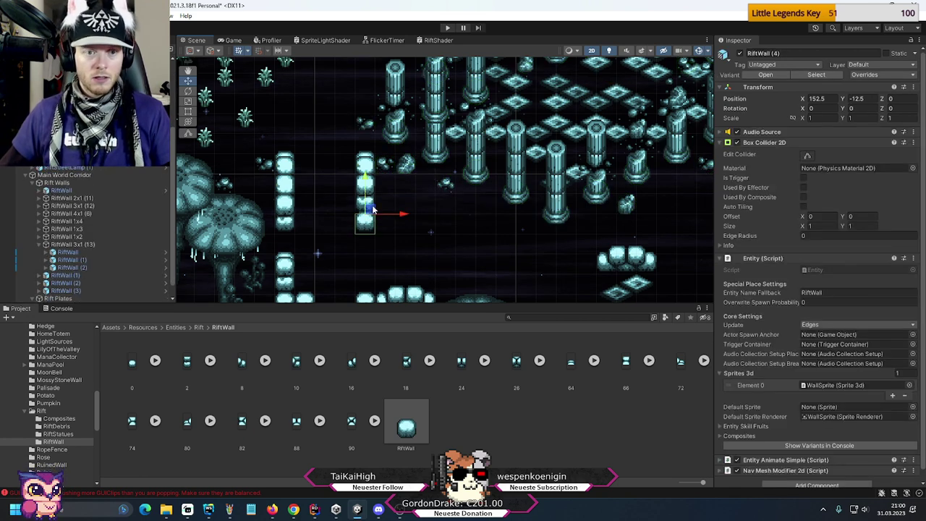
{"action": "left_click_drag", "start_coordinate": [366, 178], "coordinate": [375, 97]}
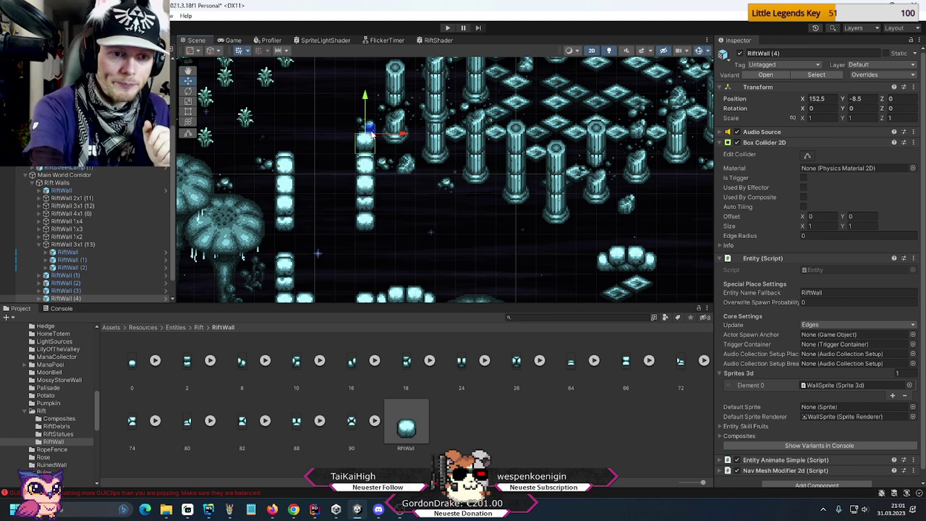
{"action": "left_click_drag", "start_coordinate": [371, 132], "coordinate": [386, 212]}
- Duplicate the RiftWall 4x1 (6) group and place the copy below the temple pillars at X 146, Y -17
{"action": "middle_click_drag", "start_coordinate": [482, 258], "coordinate": [438, 164]}
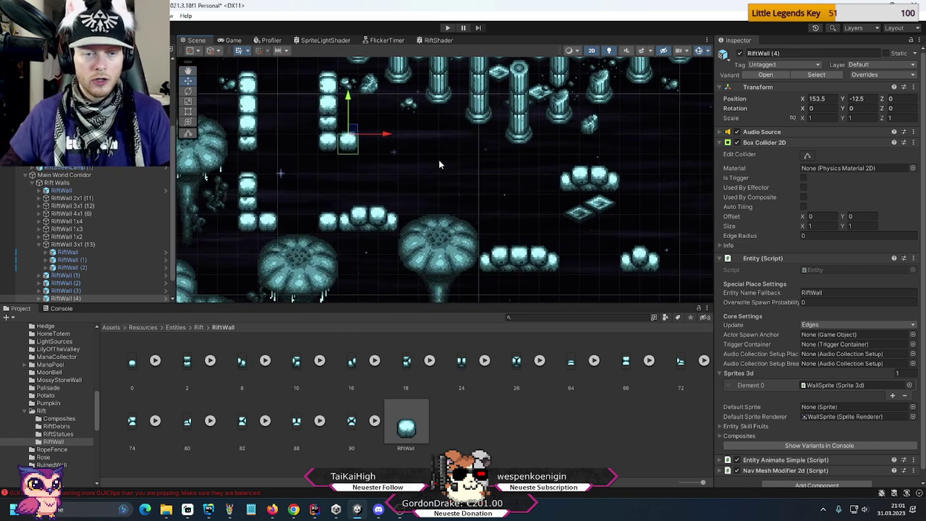
{"action": "left_click", "coordinate": [521, 266]}
{"action": "left_click", "coordinate": [71, 214]}
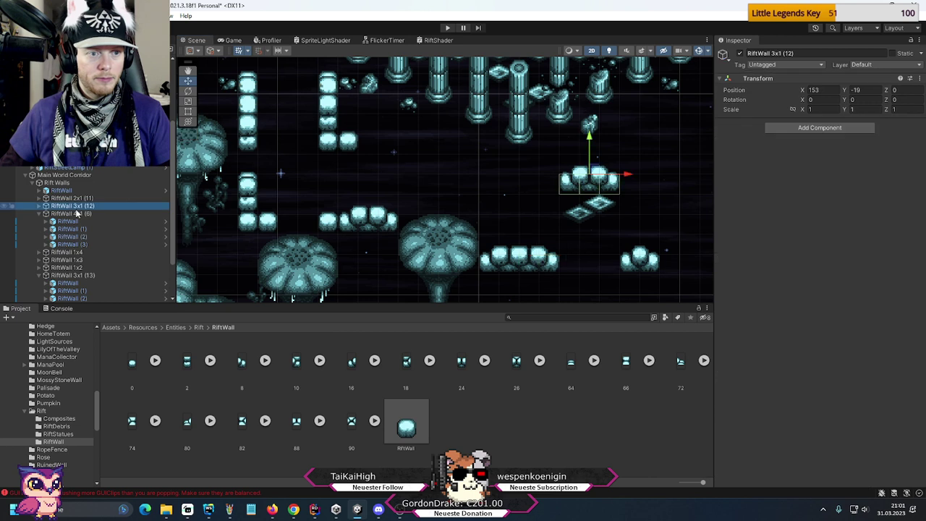
{"action": "key", "text": "ctrl+d"}
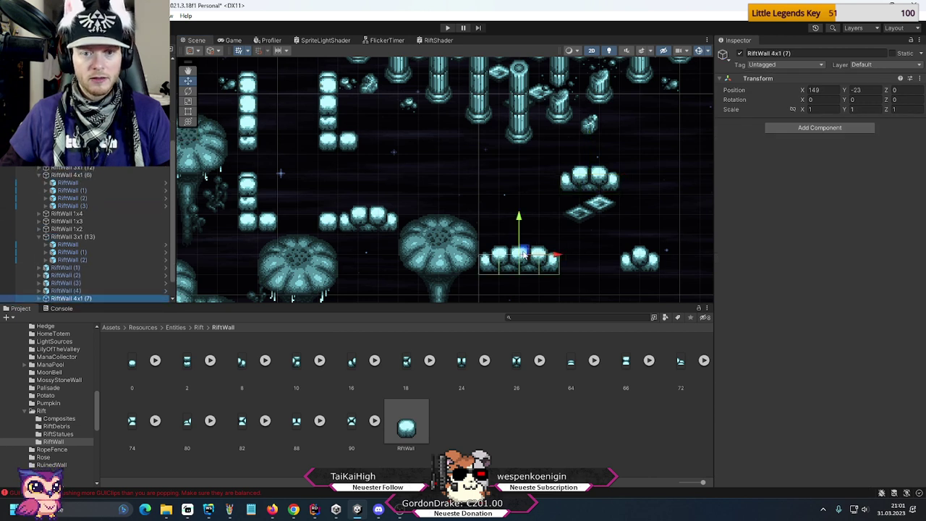
{"action": "left_click_drag", "start_coordinate": [520, 253], "coordinate": [464, 136]}
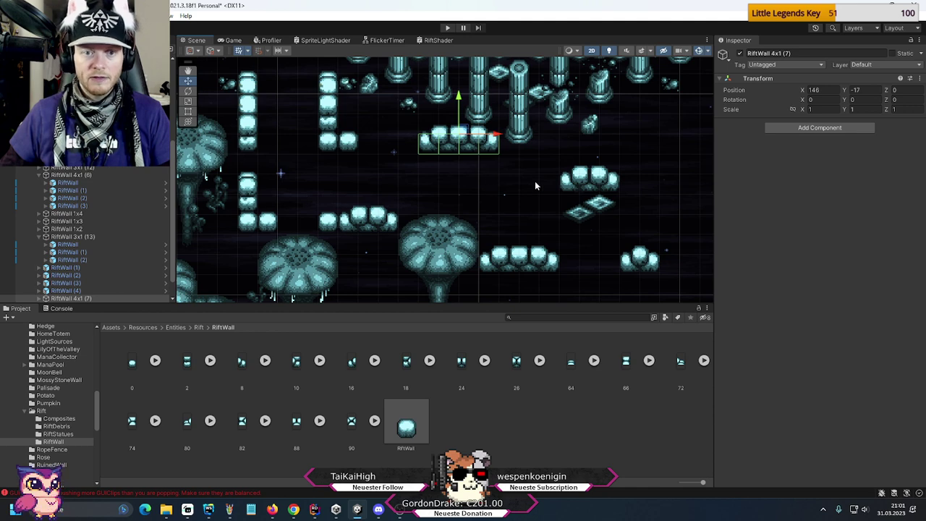
- Place a copy of RiftWall 3x1 (12) at X 149, Y -19 and a copy of RiftWall (4) above its first piece at X 160.5, Y -13.5
{"action": "left_click", "coordinate": [587, 184]}
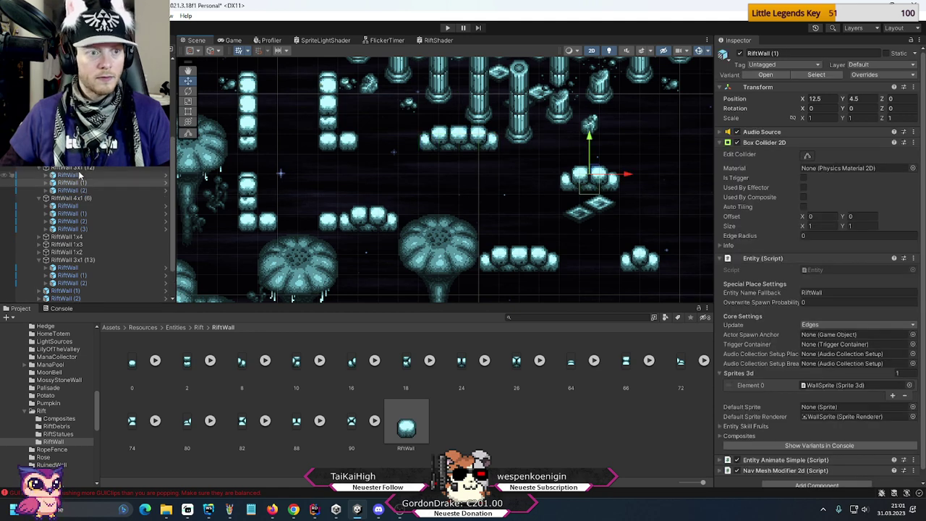
{"action": "left_click", "coordinate": [78, 167]}
{"action": "key", "text": "ctrl+d"}
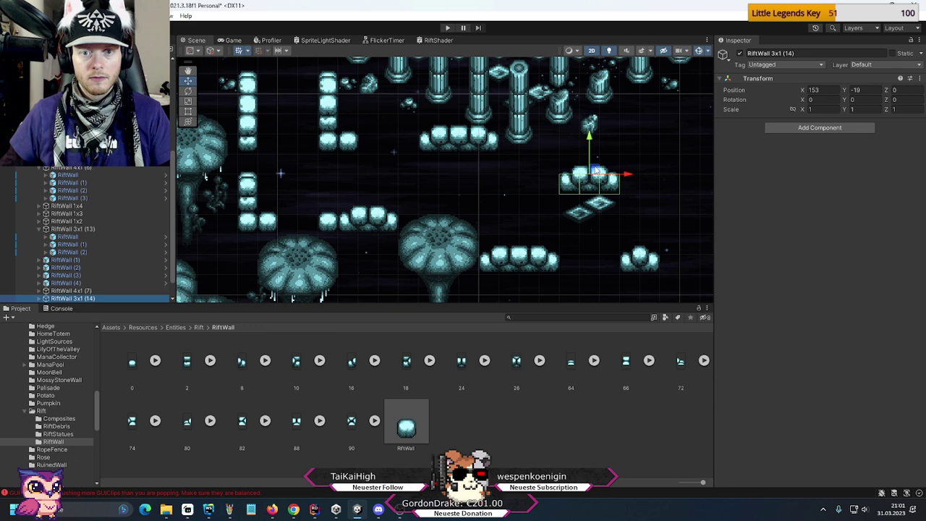
{"action": "left_click_drag", "start_coordinate": [594, 170], "coordinate": [514, 169]}
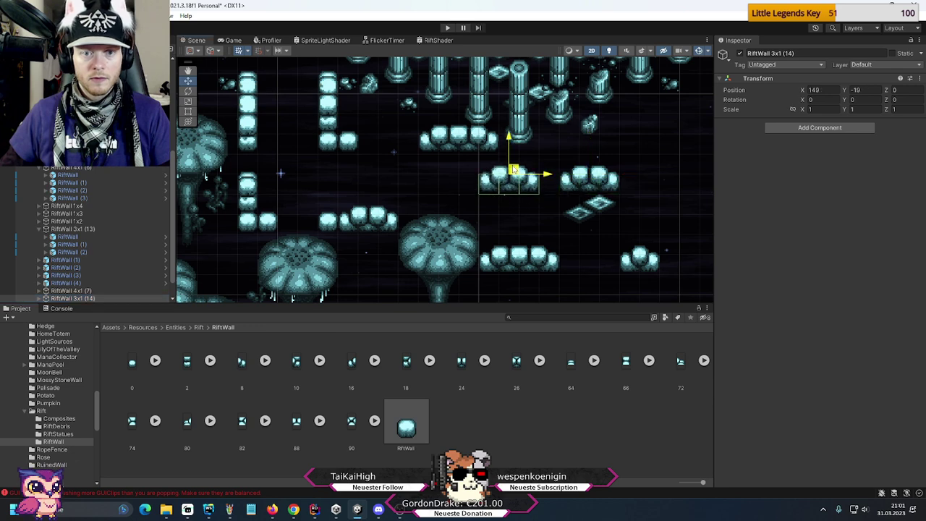
{"action": "left_click", "coordinate": [341, 147]}
{"action": "left_click_drag", "start_coordinate": [363, 134], "coordinate": [499, 153]}
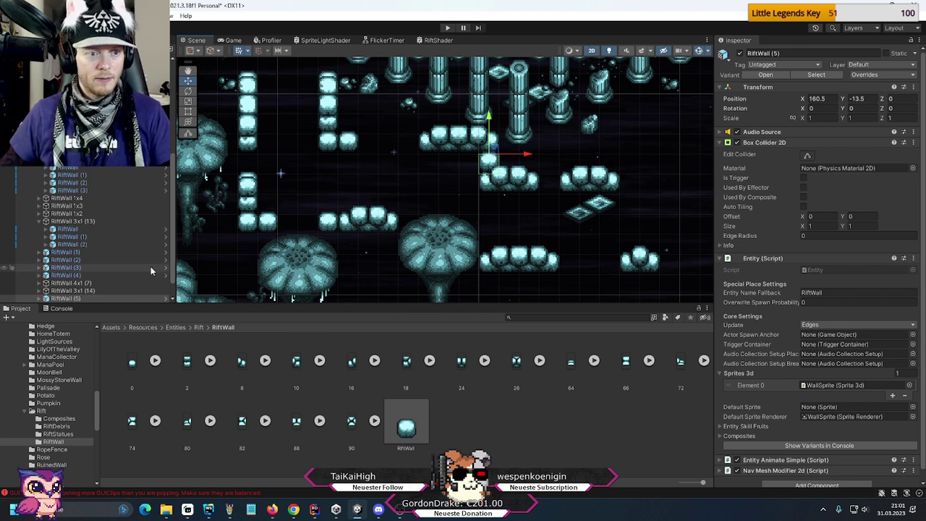
- Assign sprite 72 to the WallSprite of RiftWall (3) in the RiftWall 4x1 (7) group
{"action": "left_click", "coordinate": [71, 283]}
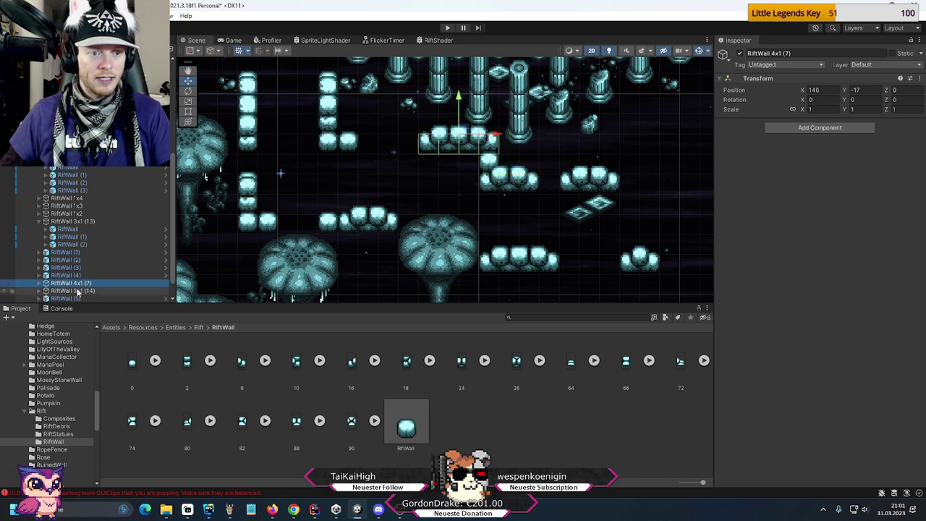
{"action": "key", "text": "Right"}
{"action": "scroll", "coordinate": [92, 249], "scroll_direction": "down", "scroll_amount": 2}
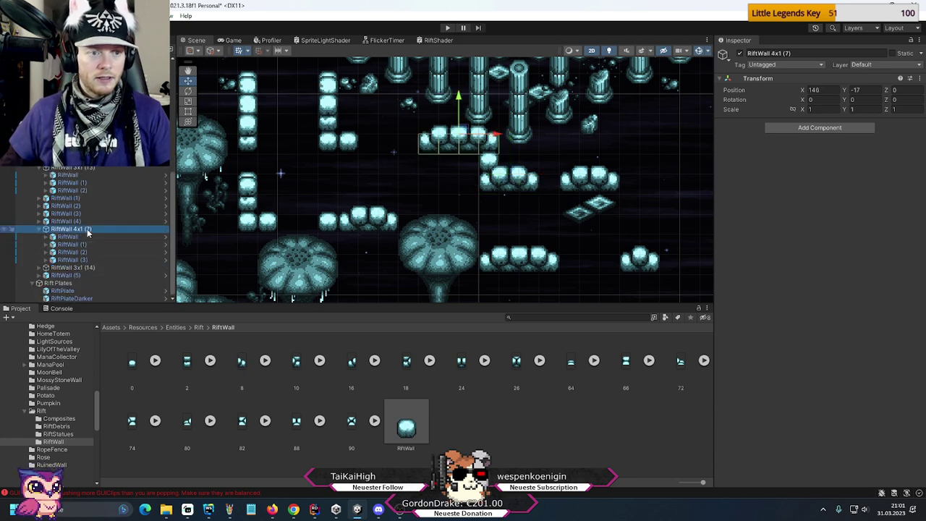
{"action": "left_click", "coordinate": [74, 260]}
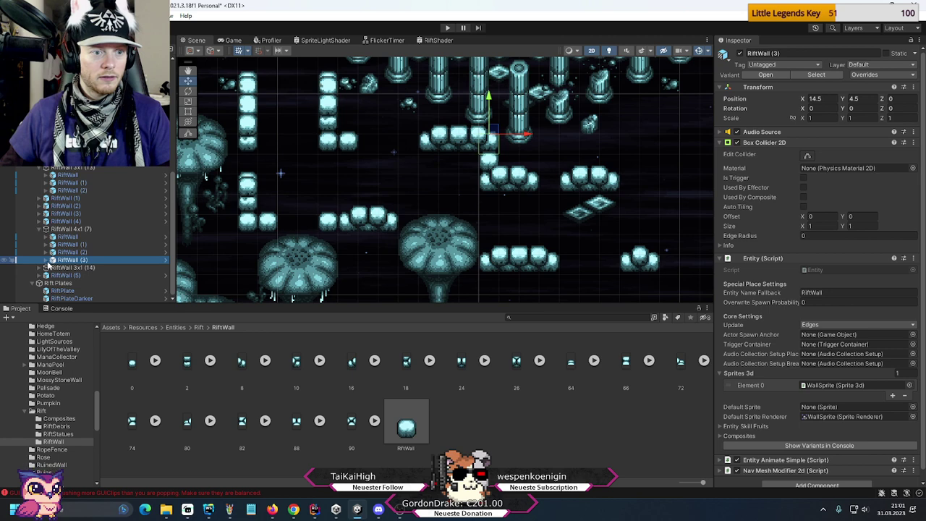
{"action": "left_click", "coordinate": [48, 259]}
{"action": "left_click", "coordinate": [76, 268]}
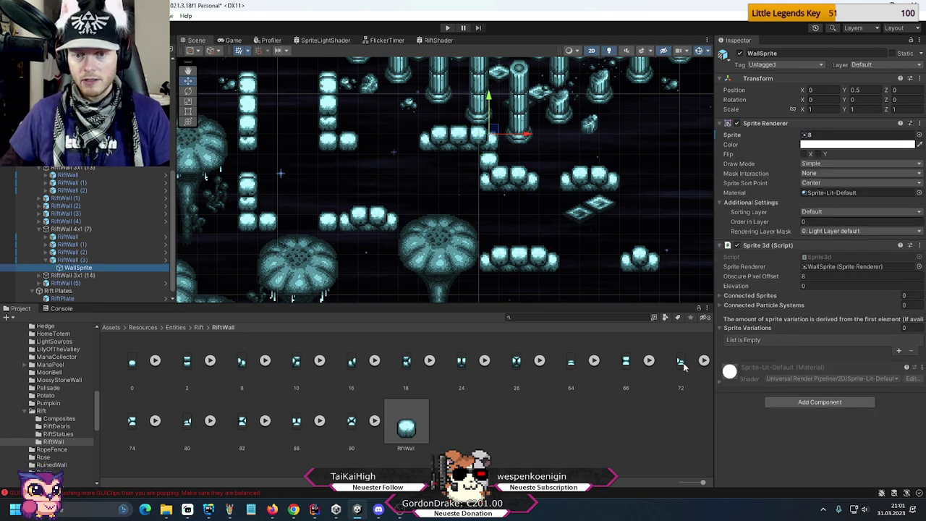
{"action": "left_click_drag", "start_coordinate": [680, 363], "coordinate": [853, 139]}
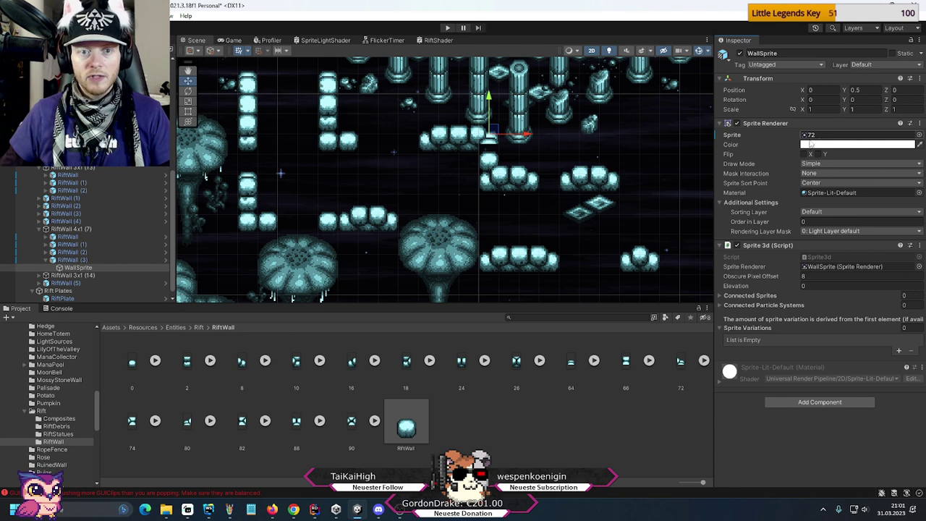
{"action": "left_click", "coordinate": [46, 260]}
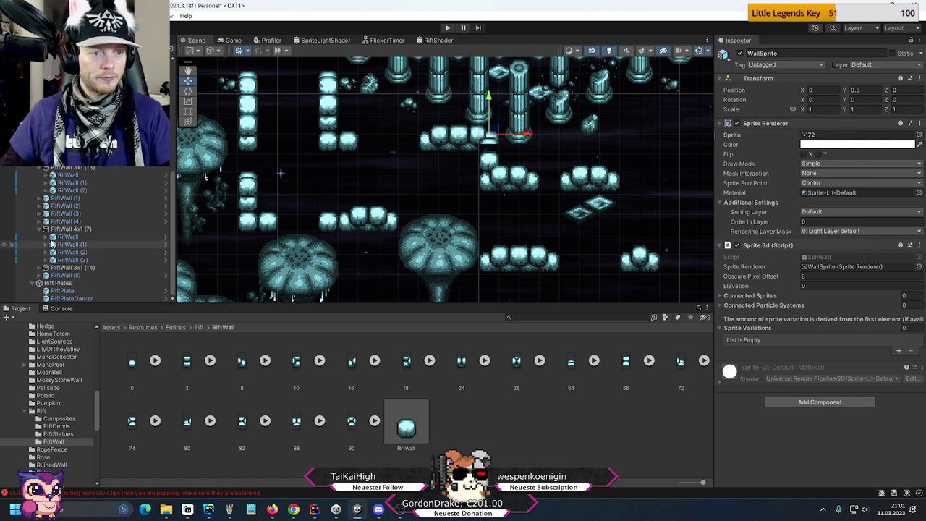
- Assign sprite 18 to the WallSprite of the first RiftWall in RiftWall 3x1 (14), and collapse both edited groups
{"action": "left_click", "coordinate": [62, 267]}
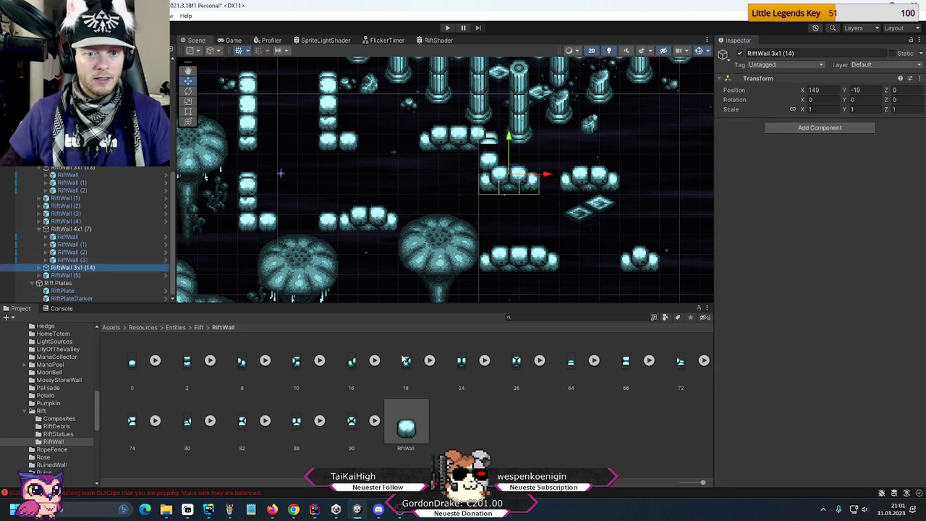
{"action": "left_click", "coordinate": [46, 267]}
{"action": "left_click", "coordinate": [61, 276]}
{"action": "left_click", "coordinate": [46, 275]}
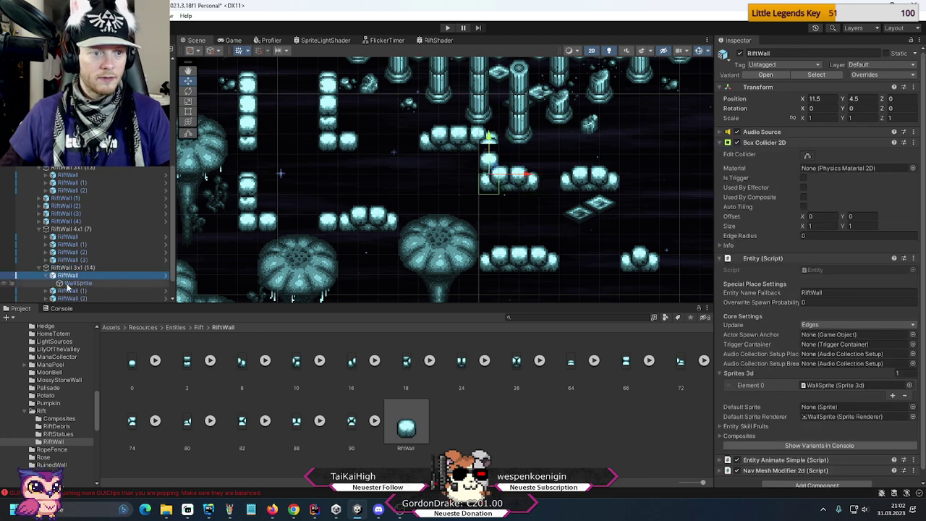
{"action": "left_click", "coordinate": [76, 283]}
{"action": "left_click_drag", "start_coordinate": [405, 360], "coordinate": [839, 135]}
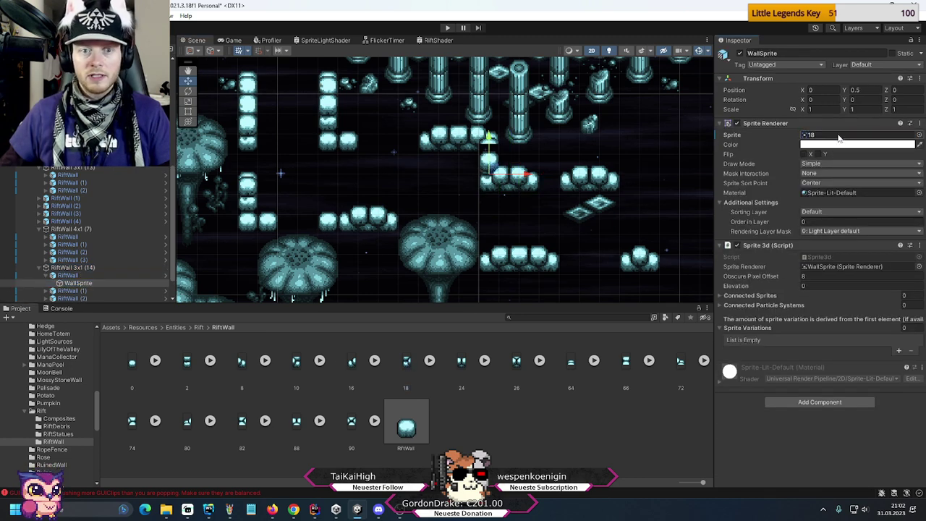
{"action": "left_click", "coordinate": [45, 267]}
{"action": "left_click", "coordinate": [45, 229]}
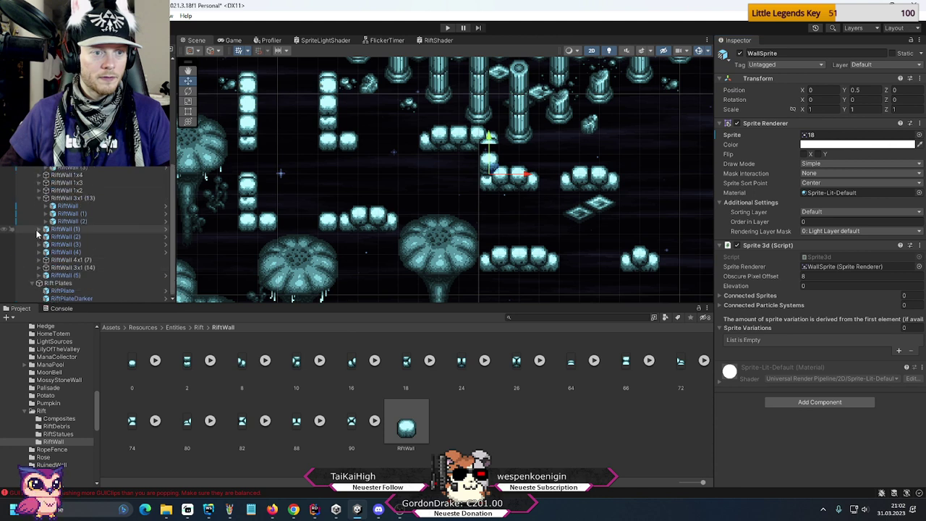
- Assign sprite 66 to the WallSprite of the connecting RiftWall (5) piece
{"action": "left_click", "coordinate": [45, 276]}
{"action": "left_click", "coordinate": [71, 283]}
{"action": "left_click_drag", "start_coordinate": [631, 360], "coordinate": [833, 135]}
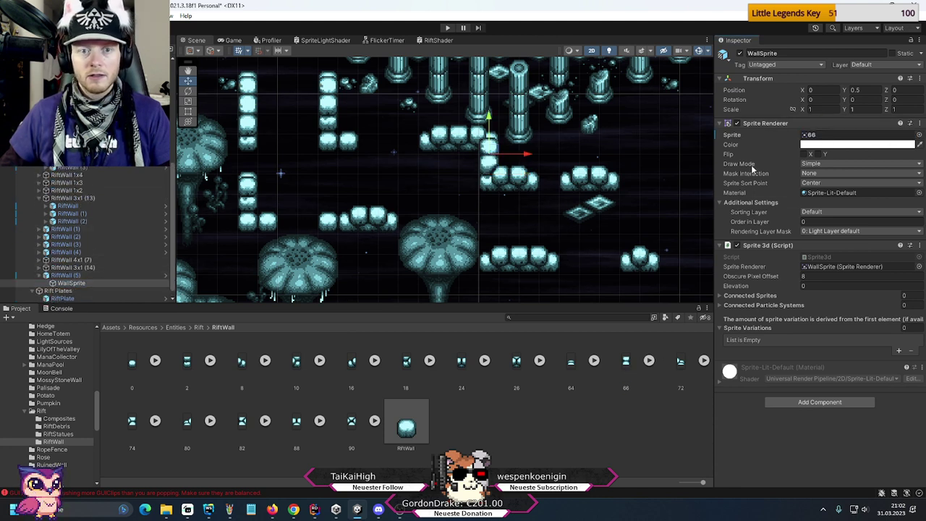
{"action": "left_click", "coordinate": [46, 276]}
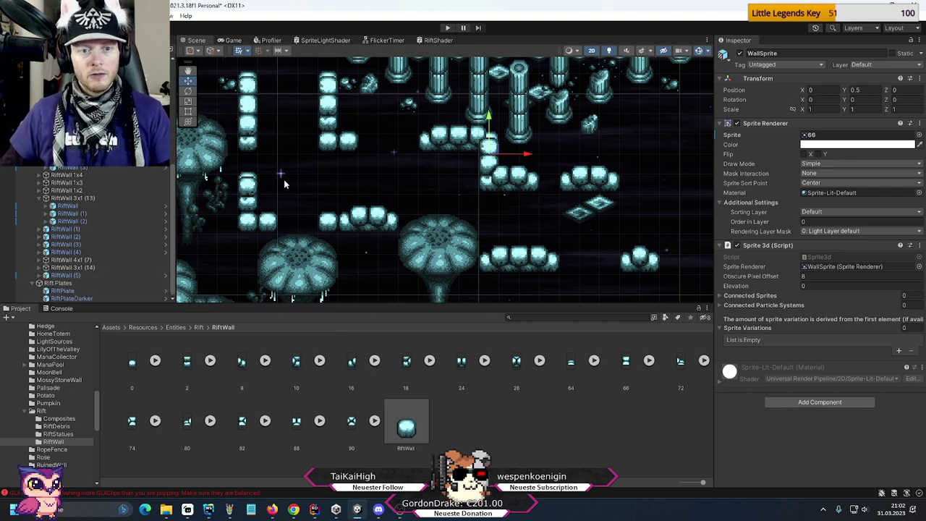
- Collapse the RiftWall 3x1 (13) group and the Main World Corridor's Rift Walls in the hierarchy
{"action": "scroll", "coordinate": [644, 238], "scroll_direction": "down", "scroll_amount": 5}
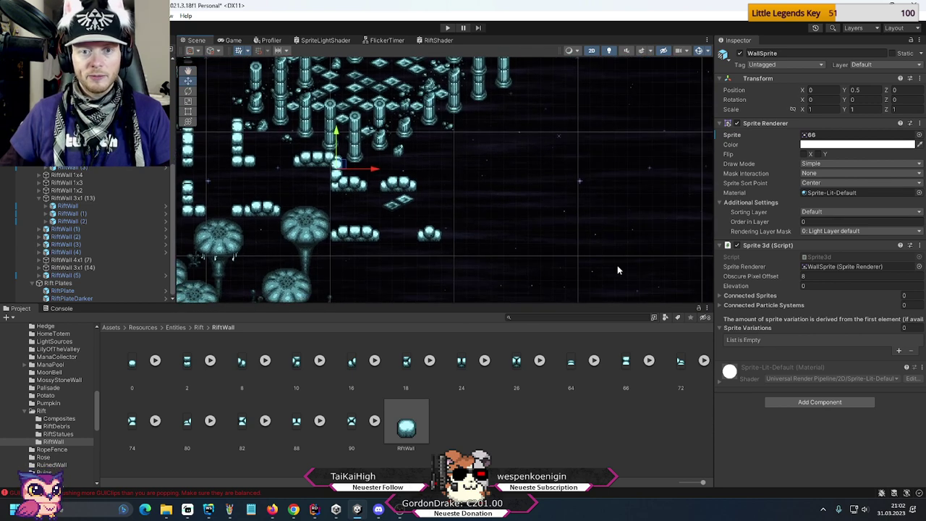
{"action": "middle_click_drag", "start_coordinate": [617, 270], "coordinate": [525, 157]}
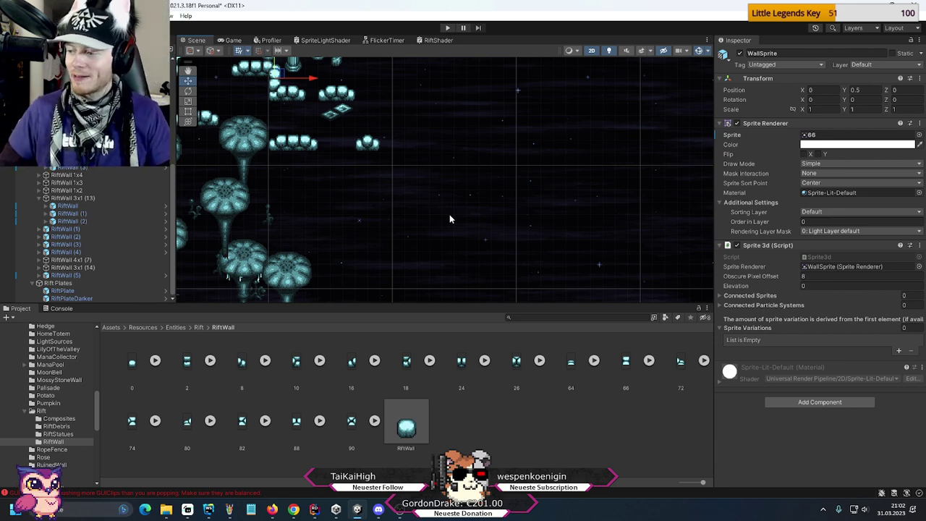
{"action": "middle_click_drag", "start_coordinate": [290, 186], "coordinate": [502, 268]}
{"action": "scroll", "coordinate": [519, 229], "scroll_direction": "up", "scroll_amount": 2}
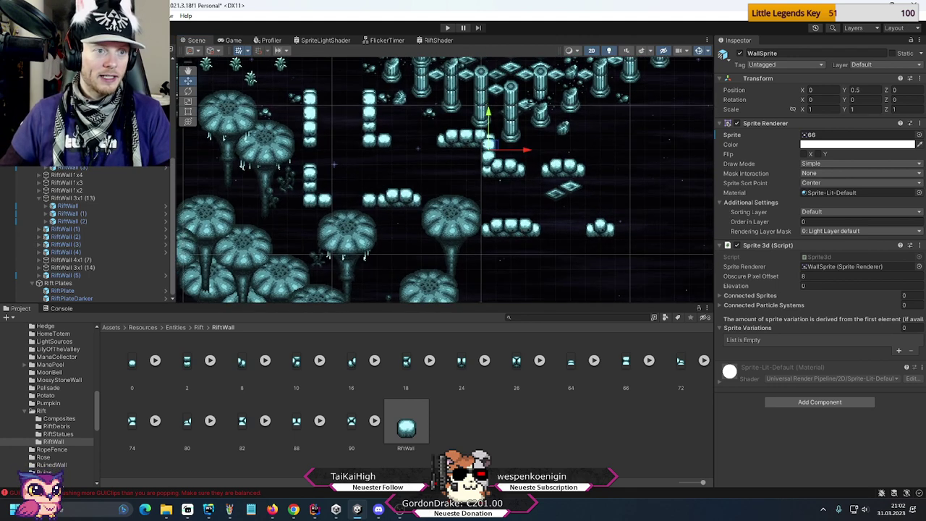
{"action": "left_click", "coordinate": [39, 198]}
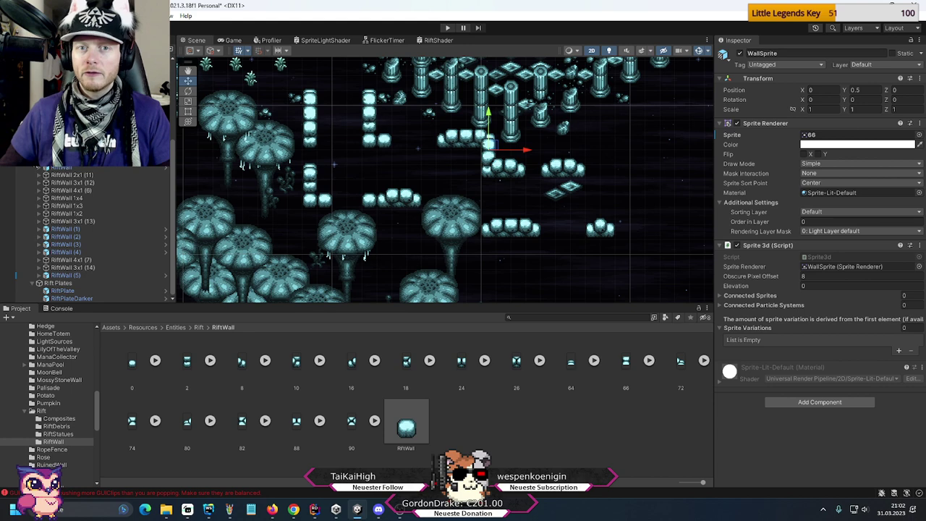
{"action": "left_click", "coordinate": [32, 275]}
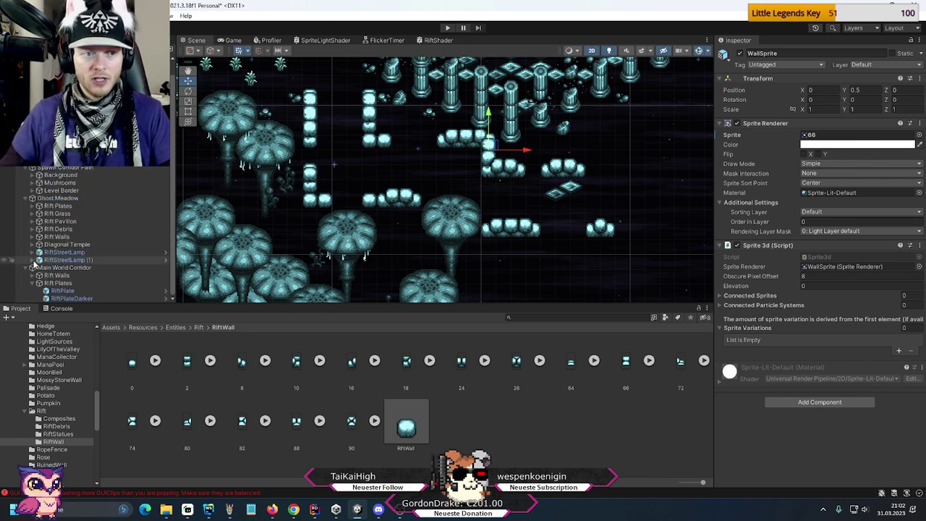
- Collapse the Main World Corridor's Rift Plates and create an empty child object of the corridor named Rift Debris
{"action": "left_click", "coordinate": [32, 282]}
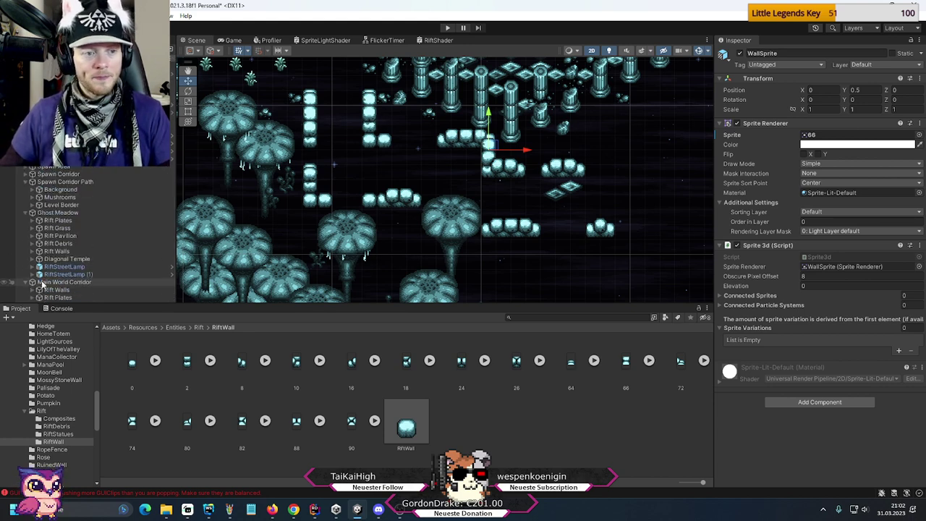
{"action": "right_click", "coordinate": [55, 282]}
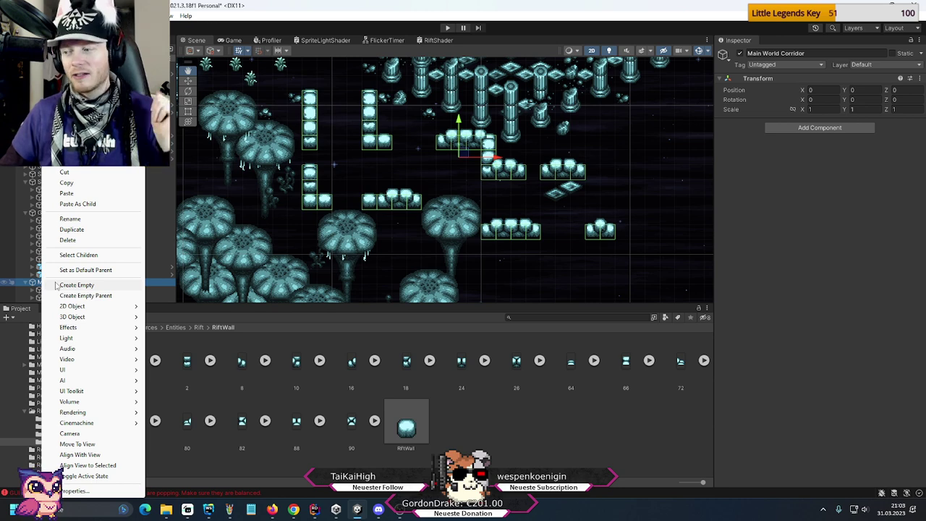
{"action": "left_click", "coordinate": [58, 284]}
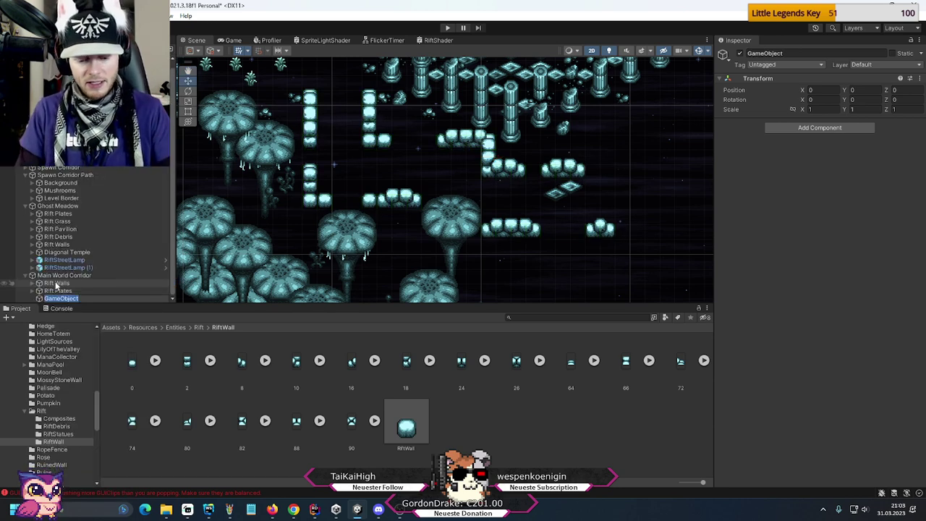
{"action": "type", "text": "Rift"}
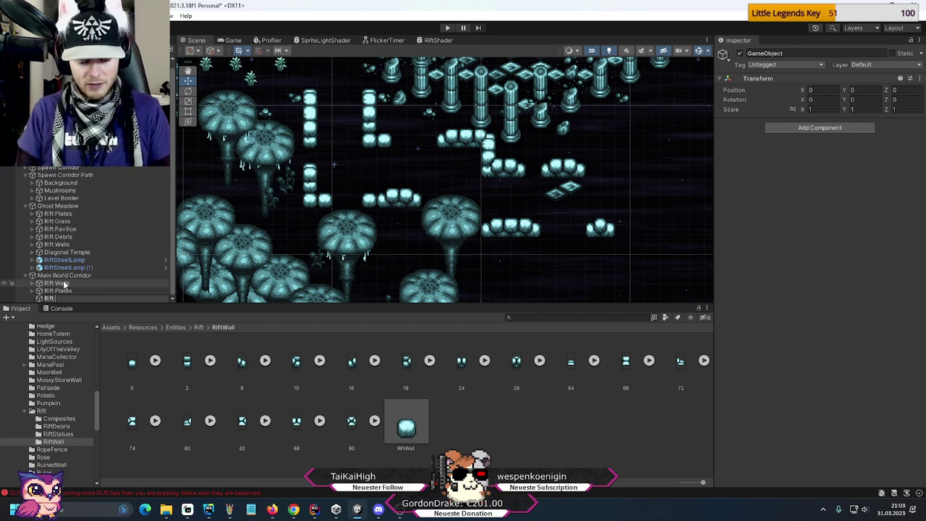
{"action": "type", "text": "Debris"}
{"action": "key", "text": "Return"}
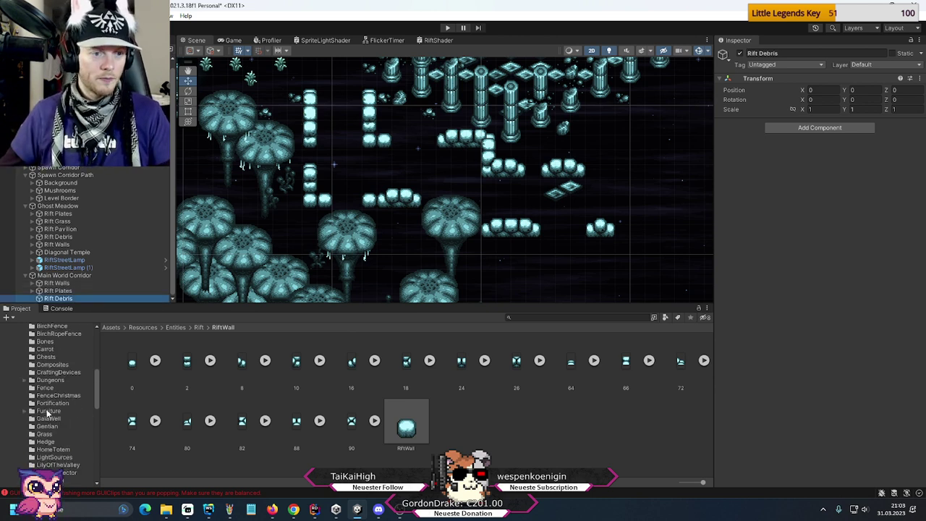
- Add the prefabs RiftDebris1 to RiftDebris6 from the Rift entities' RiftDebris folder to the new Rift Debris group
{"action": "scroll", "coordinate": [47, 413], "scroll_direction": "up", "scroll_amount": 4}
{"action": "scroll", "coordinate": [47, 414], "scroll_direction": "down", "scroll_amount": 5}
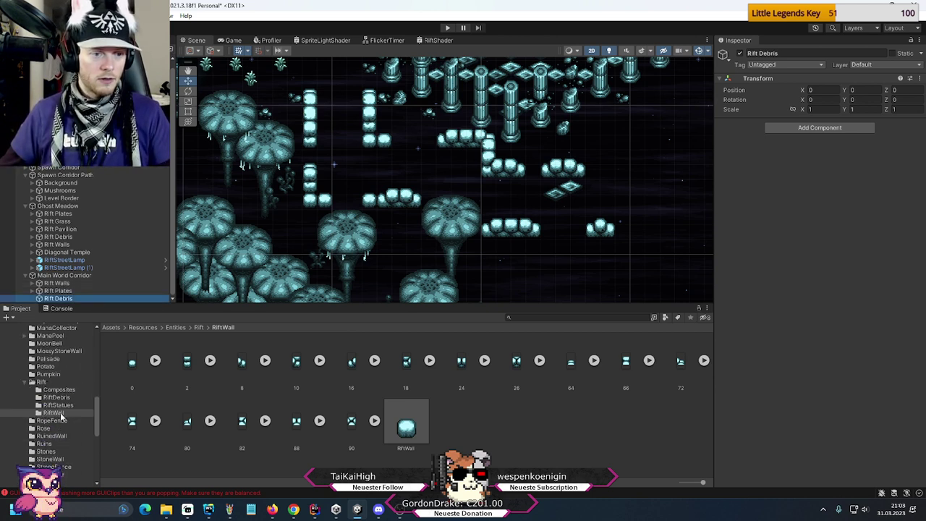
{"action": "left_click", "coordinate": [58, 397]}
{"action": "left_click", "coordinate": [192, 372]}
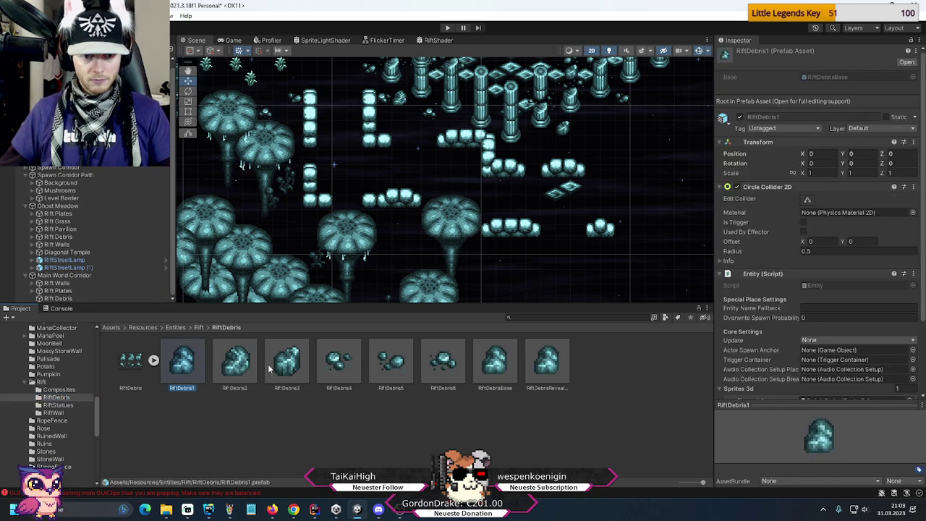
{"action": "left_click", "coordinate": [448, 365], "text": "shift"}
{"action": "left_click_drag", "start_coordinate": [183, 356], "coordinate": [68, 298]}
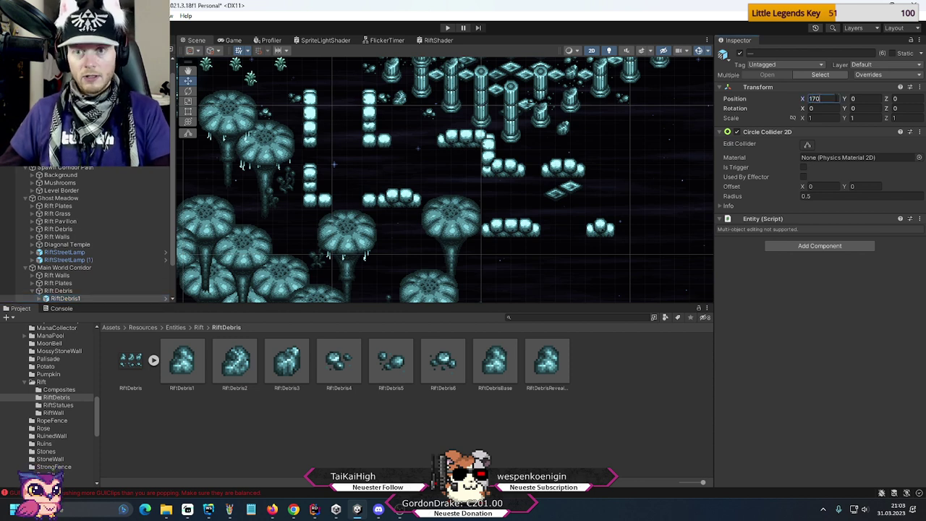
- Position the six debris pieces at X 170, Y -9, and move them together between the corridor walls to X 162.5, Y -16.5
{"action": "key", "text": "Tab"}
{"action": "type", "text": "-9"}
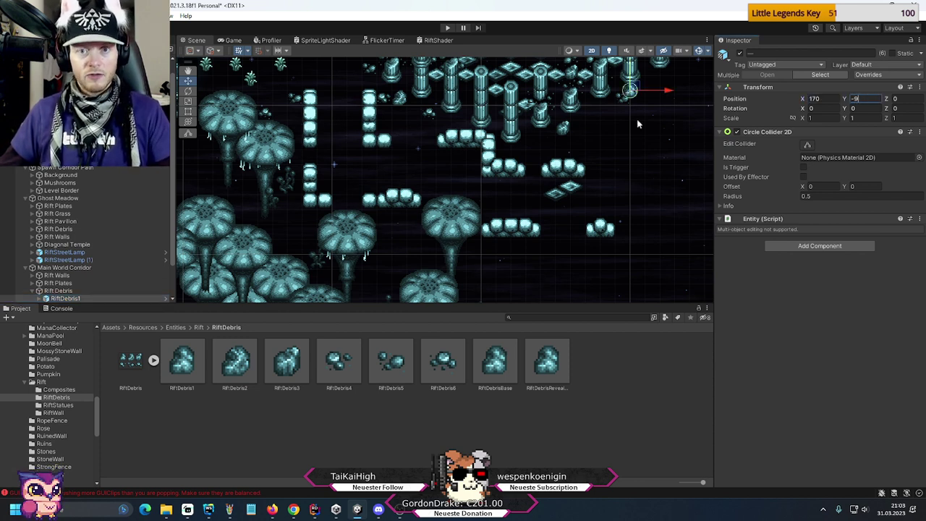
{"action": "key", "text": "Return"}
{"action": "left_click_drag", "start_coordinate": [630, 88], "coordinate": [518, 201]}
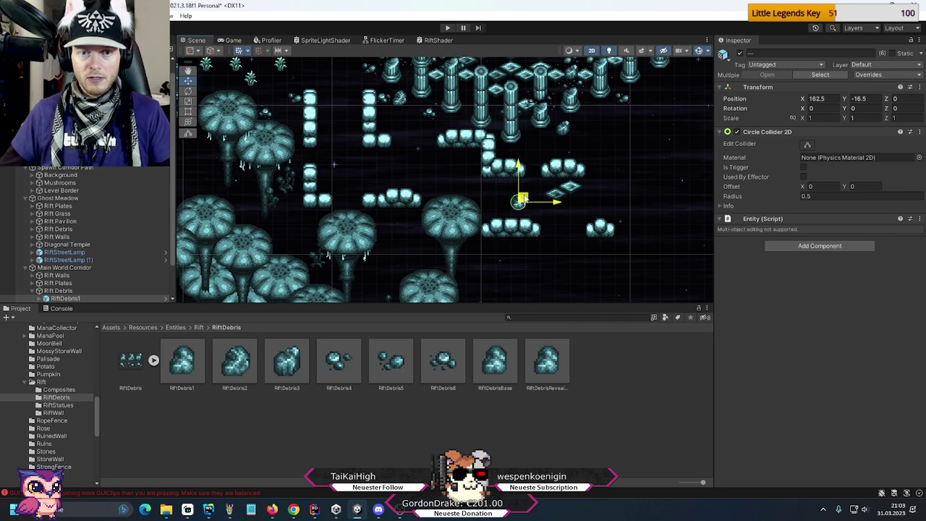
- Select the Spawn Corridor Path's Level Border and examine its collider outlines around the giant mushrooms below the walls
{"action": "scroll", "coordinate": [435, 216], "scroll_direction": "up", "scroll_amount": 3}
{"action": "middle_click_drag", "start_coordinate": [470, 206], "coordinate": [460, 104]}
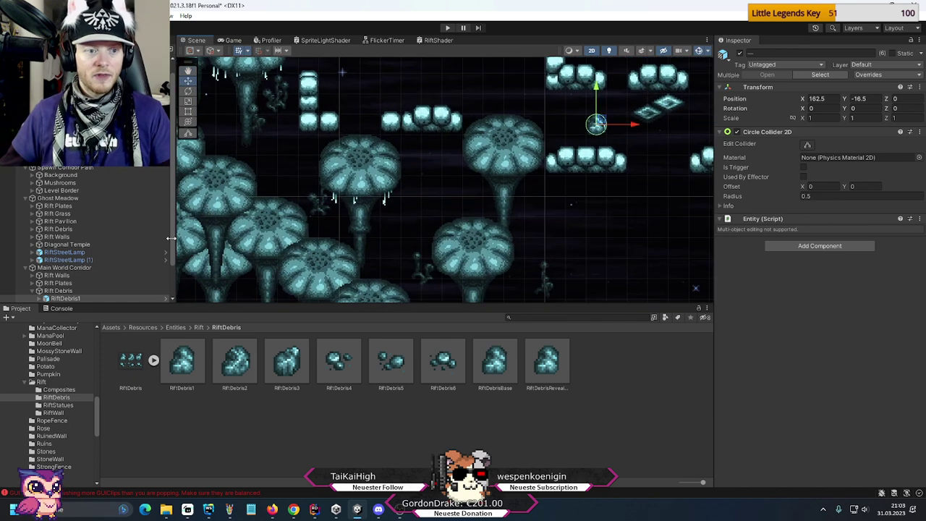
{"action": "left_click", "coordinate": [47, 167]}
{"action": "left_click", "coordinate": [46, 190]}
{"action": "scroll", "coordinate": [466, 224], "scroll_direction": "down", "scroll_amount": 3}
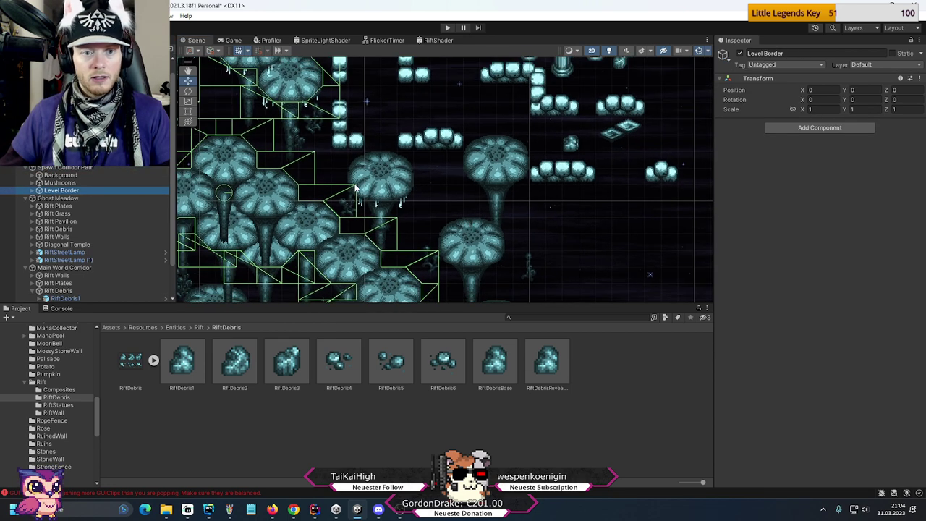
{"action": "scroll", "coordinate": [355, 182], "scroll_direction": "up", "scroll_amount": 1}
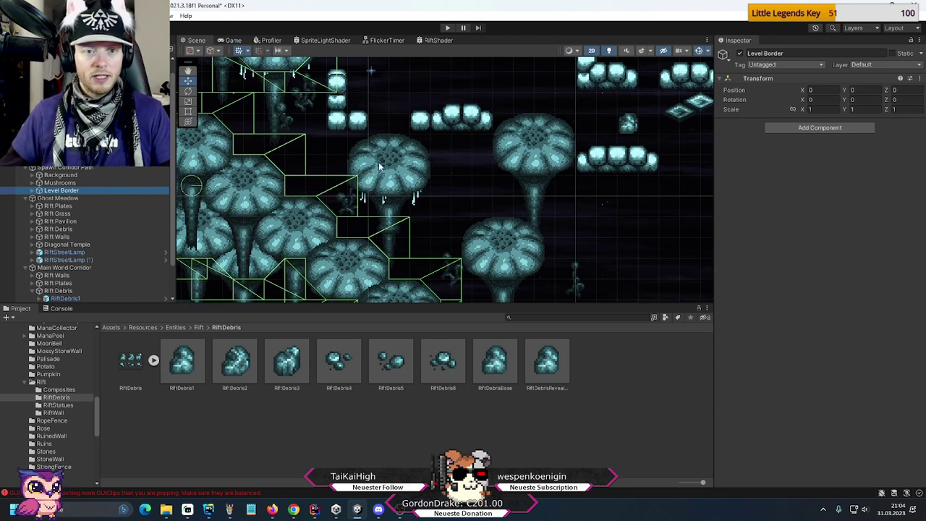
- Move RiftGiantMushroom (168) to X 152 and place the single RiftWall (2) piece at X 150.5, Y -16.5 against the neighbouring wall group
{"action": "left_click", "coordinate": [379, 166]}
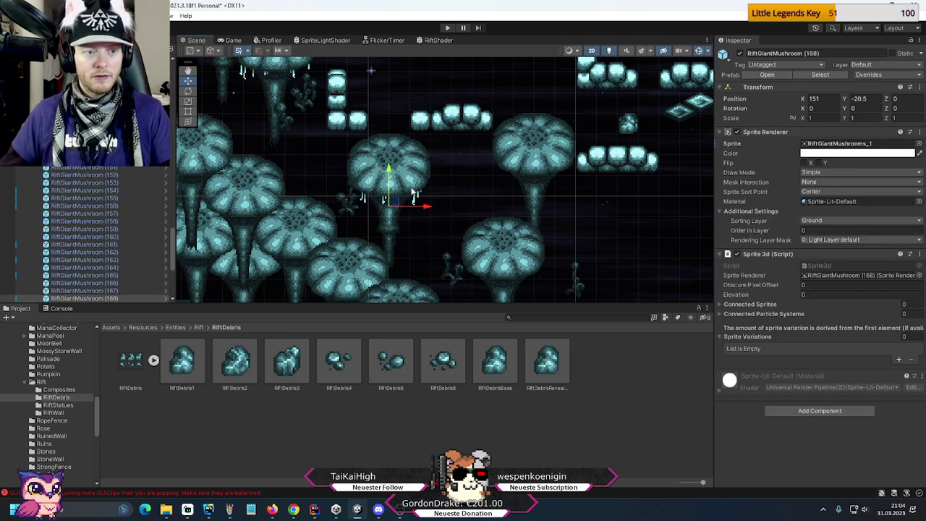
{"action": "left_click_drag", "start_coordinate": [425, 209], "coordinate": [446, 210]}
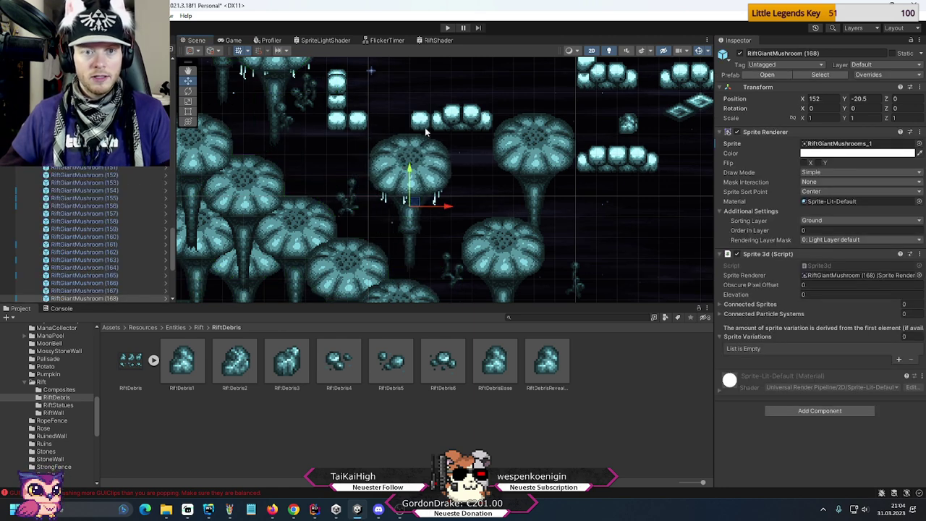
{"action": "left_click", "coordinate": [423, 119]}
{"action": "left_click_drag", "start_coordinate": [465, 119], "coordinate": [423, 116]}
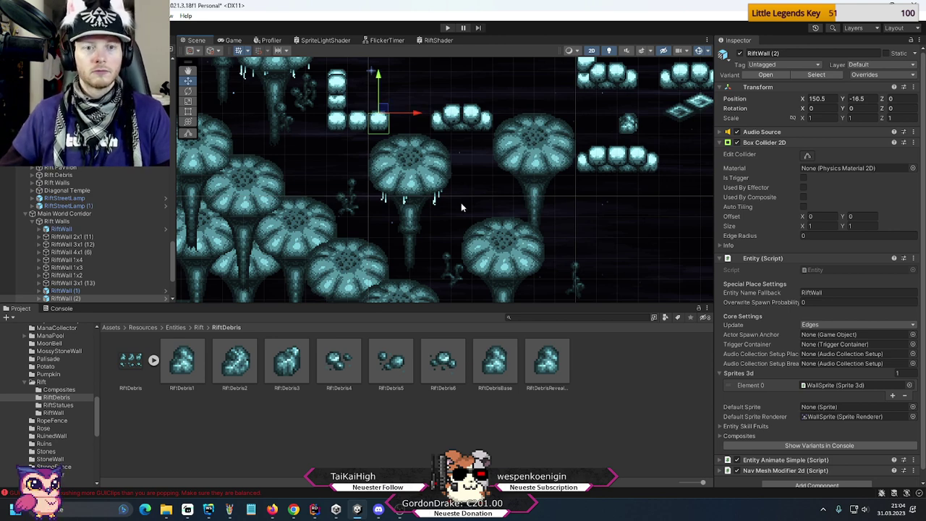
- Delete the two single wall blocks, RiftWall (2) and RiftWall (1), extending the lower end of the vertical wall
{"action": "middle_click_drag", "start_coordinate": [460, 208], "coordinate": [410, 188]}
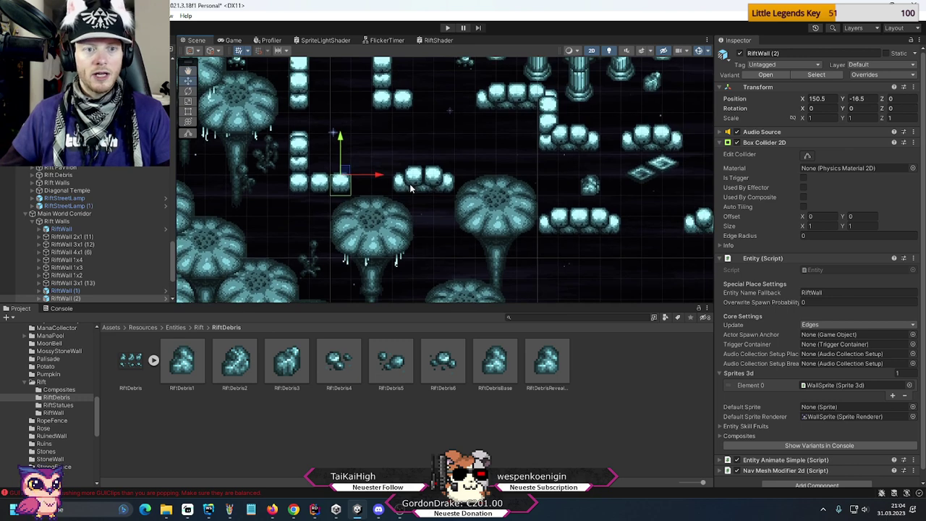
{"action": "middle_click_drag", "start_coordinate": [478, 232], "coordinate": [447, 230]}
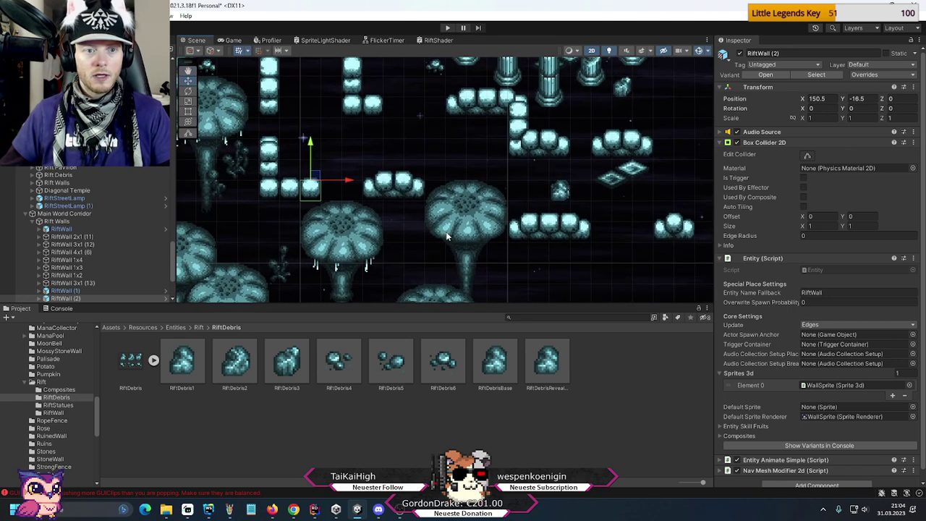
{"action": "key", "text": "Delete"}
{"action": "left_click", "coordinate": [291, 197]}
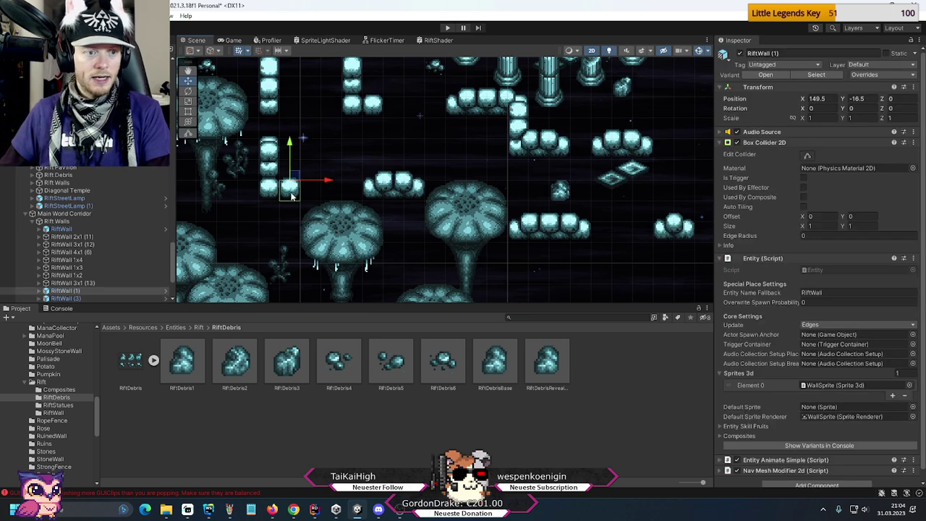
{"action": "key", "text": "Delete"}
- Duplicate RiftWall 3x1 (12) and place the copy at X 137, Y -21, beneath the 1x2 vertical wall
{"action": "left_click", "coordinate": [608, 146]}
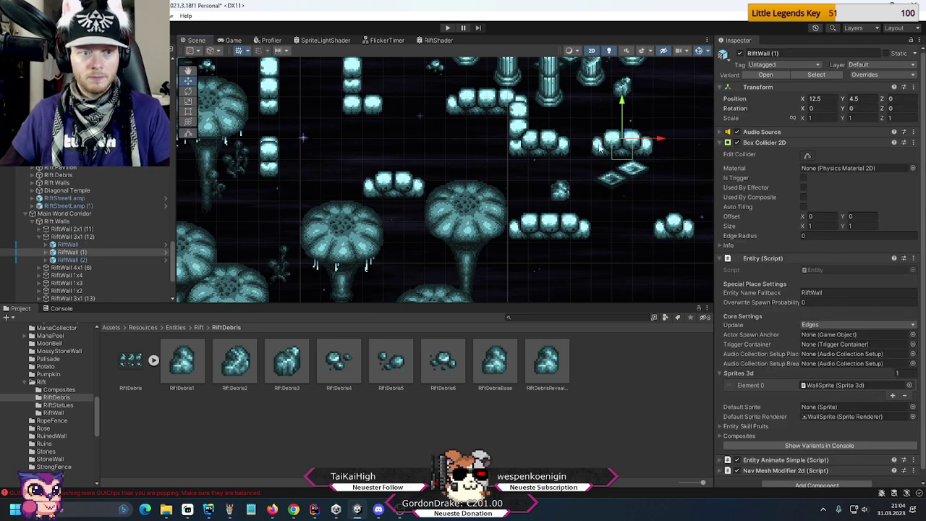
{"action": "left_click", "coordinate": [99, 238]}
{"action": "key", "text": "ctrl+d"}
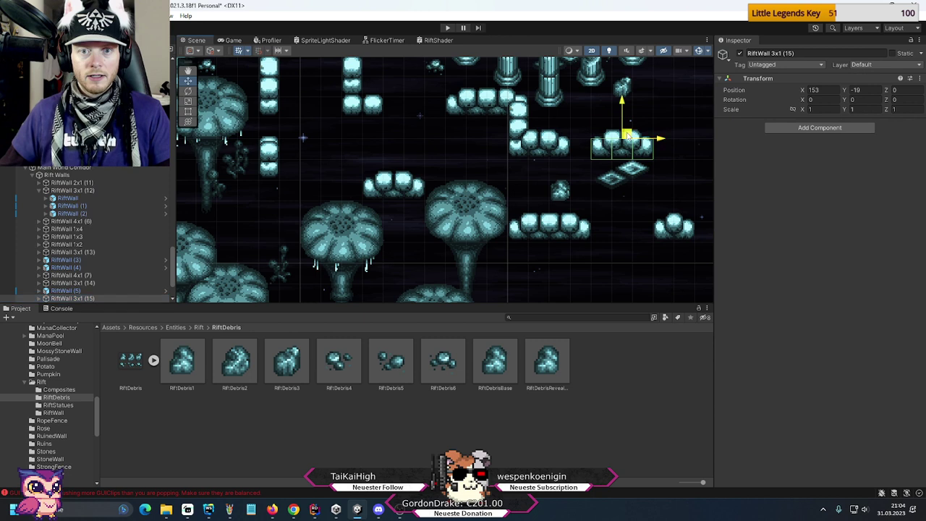
{"action": "left_click_drag", "start_coordinate": [623, 142], "coordinate": [297, 176]}
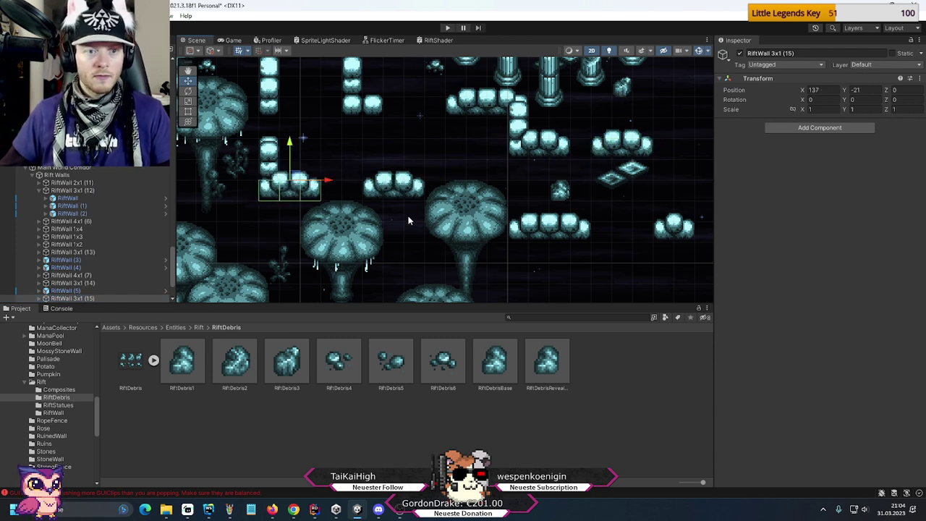
- Assign sprite 66 from the RiftWall folder to the WallSprite of RiftWall (3) in the RiftWall 1x2 group
{"action": "left_click", "coordinate": [269, 160]}
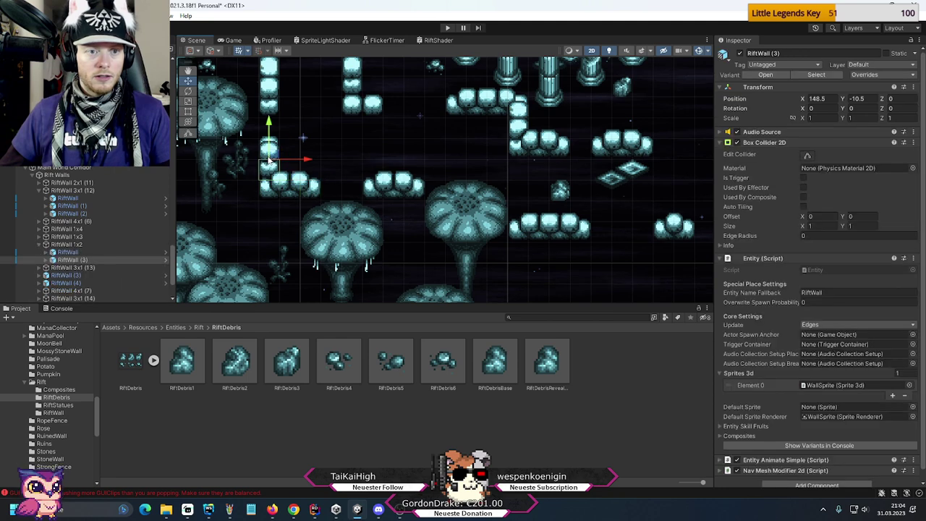
{"action": "left_click", "coordinate": [46, 260]}
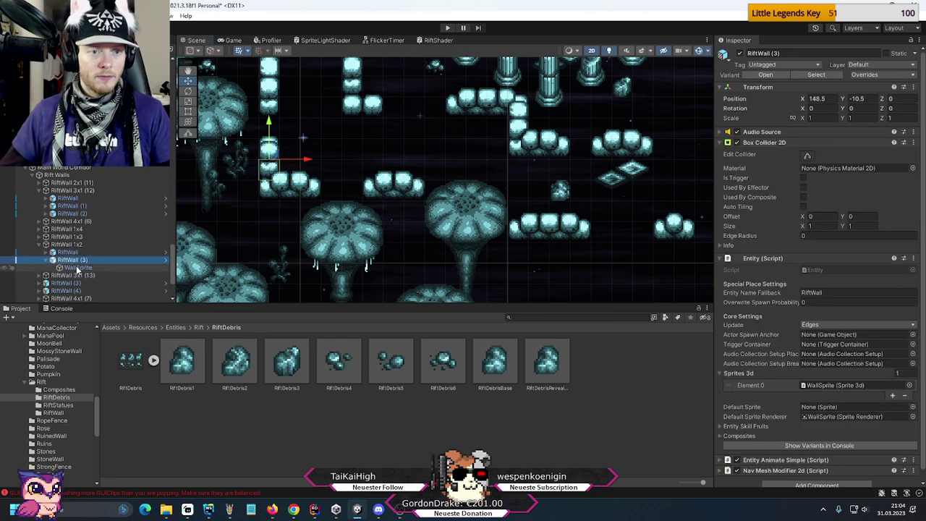
{"action": "left_click", "coordinate": [78, 268]}
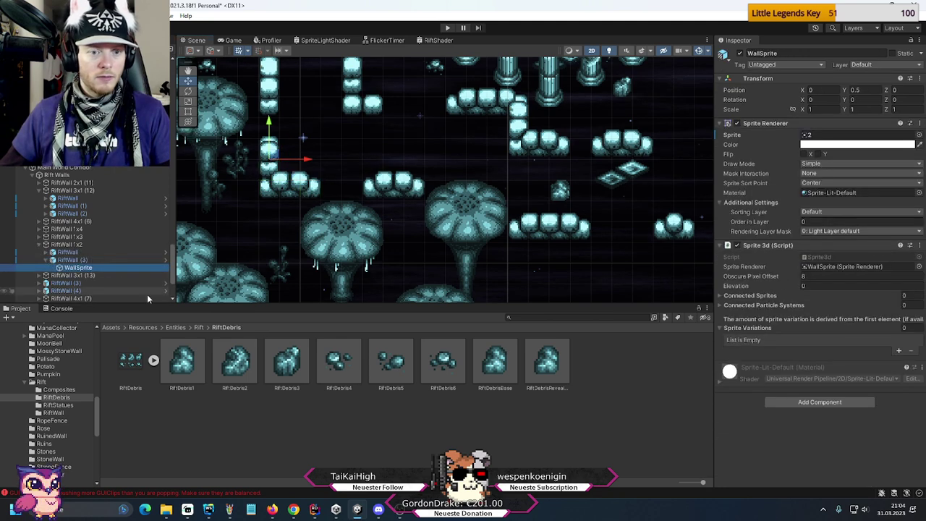
{"action": "scroll", "coordinate": [49, 407], "scroll_direction": "up", "scroll_amount": 3}
{"action": "scroll", "coordinate": [49, 407], "scroll_direction": "down", "scroll_amount": 3}
{"action": "left_click", "coordinate": [52, 384]}
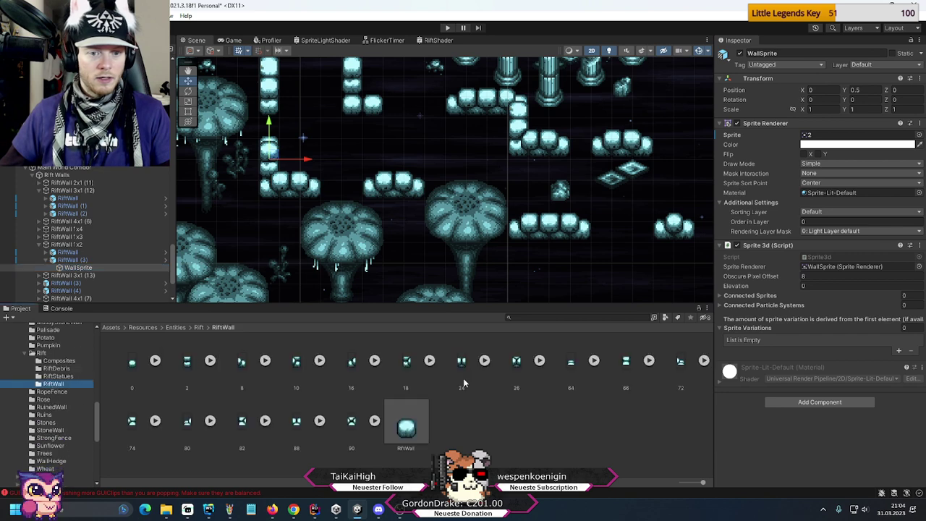
{"action": "left_click_drag", "start_coordinate": [626, 365], "coordinate": [817, 135]}
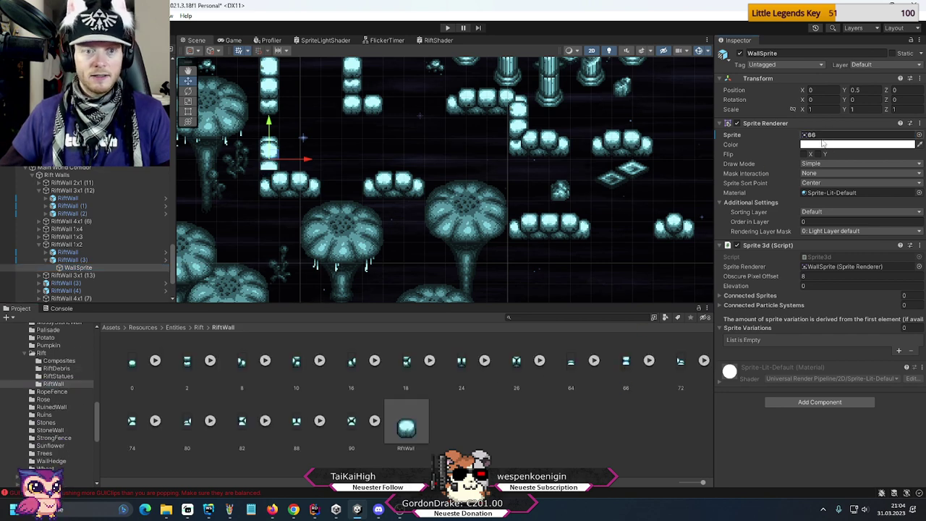
- Assign sprite 18 to the WallSprite of the first RiftWall in RiftWall 3x1 (15), at the corner
{"action": "left_click", "coordinate": [269, 187]}
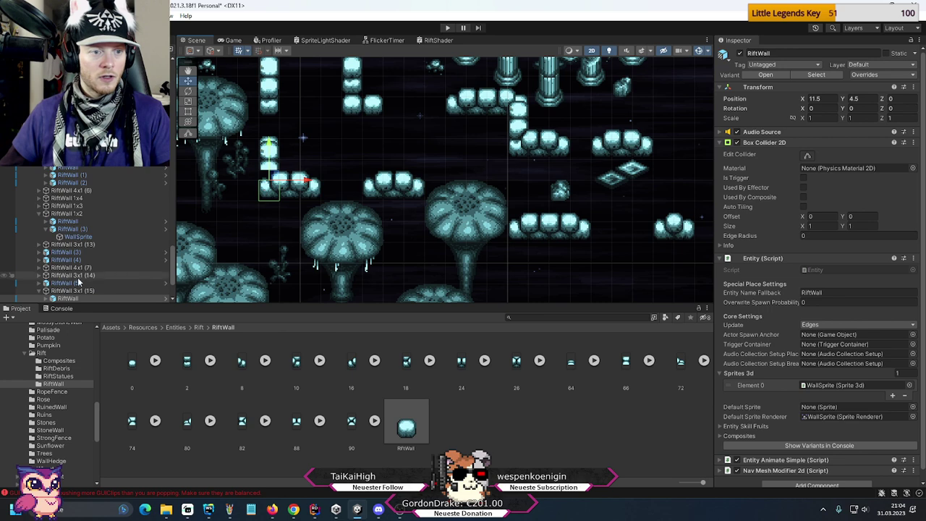
{"action": "left_click", "coordinate": [47, 240]}
{"action": "left_click", "coordinate": [76, 248]}
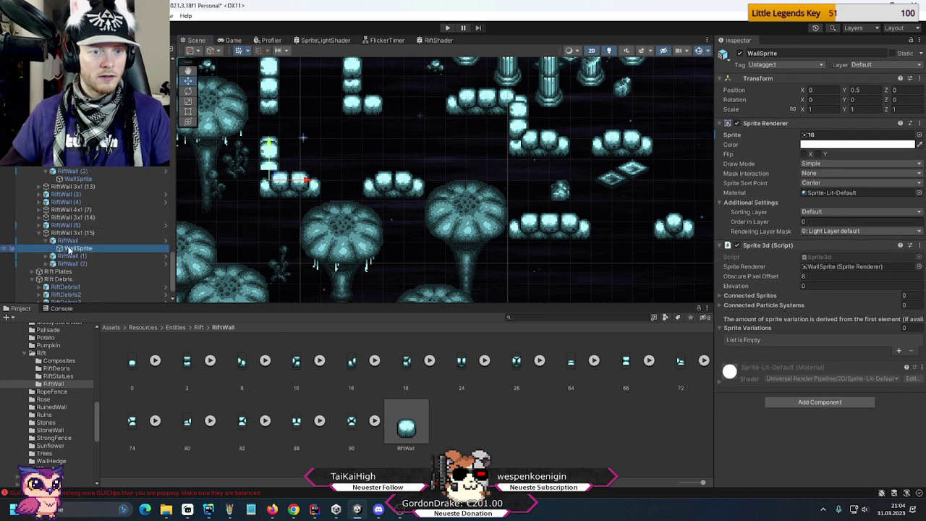
{"action": "left_click_drag", "start_coordinate": [406, 362], "coordinate": [806, 148]}
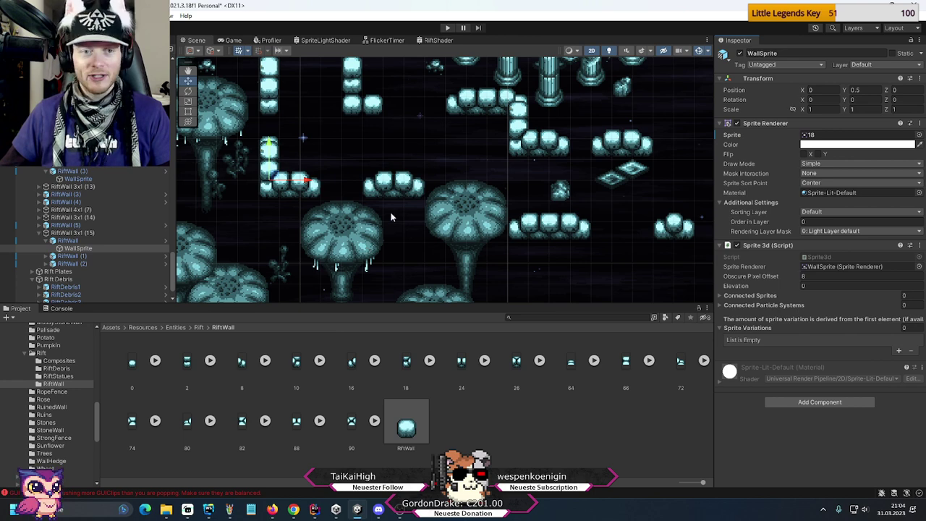
- Collapse the expanded wall groups and the Rift Walls parent of Main World Corridor in the hierarchy
{"action": "middle_click_drag", "start_coordinate": [391, 212], "coordinate": [363, 243]}
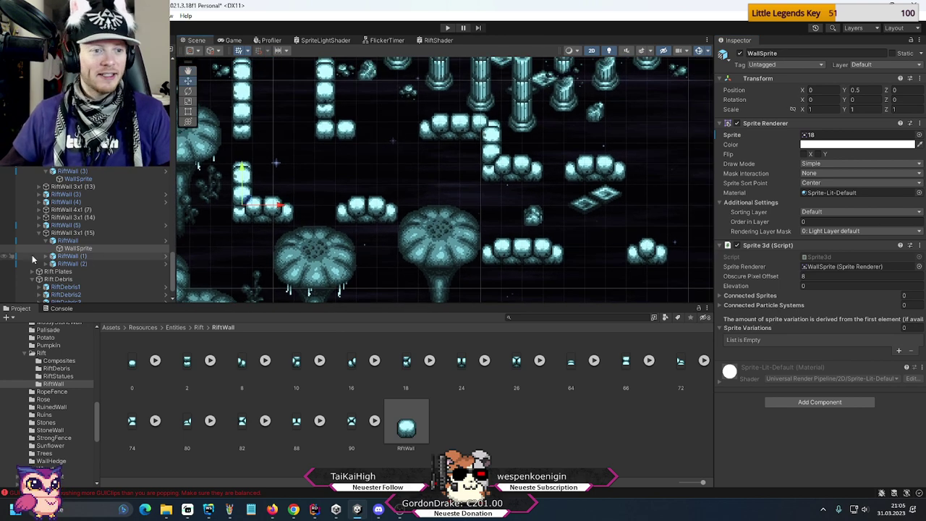
{"action": "left_click", "coordinate": [40, 233]}
{"action": "left_click", "coordinate": [47, 175]}
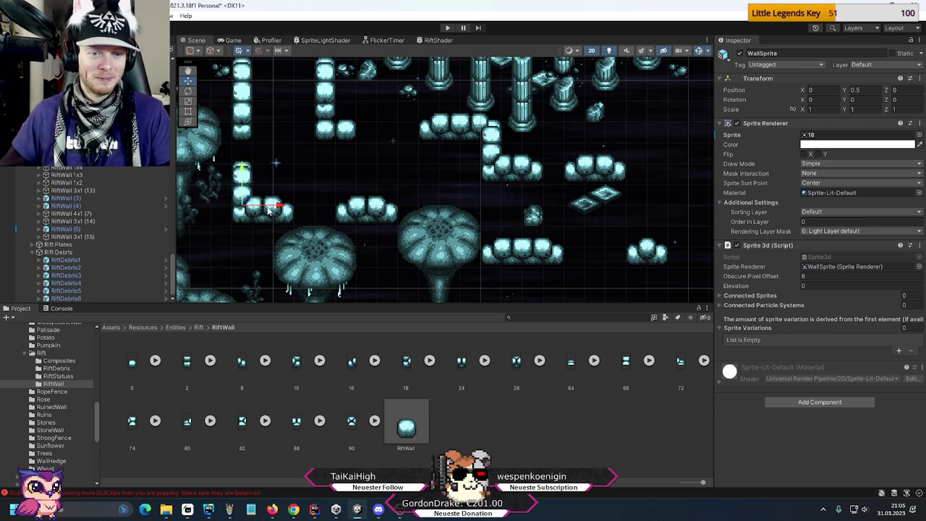
{"action": "middle_click_drag", "start_coordinate": [423, 263], "coordinate": [438, 221]}
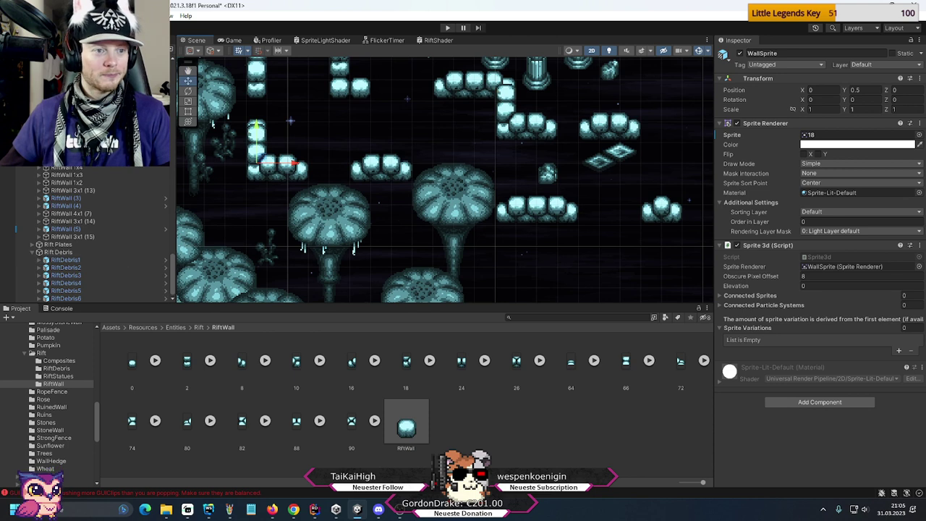
{"action": "left_click", "coordinate": [33, 237]}
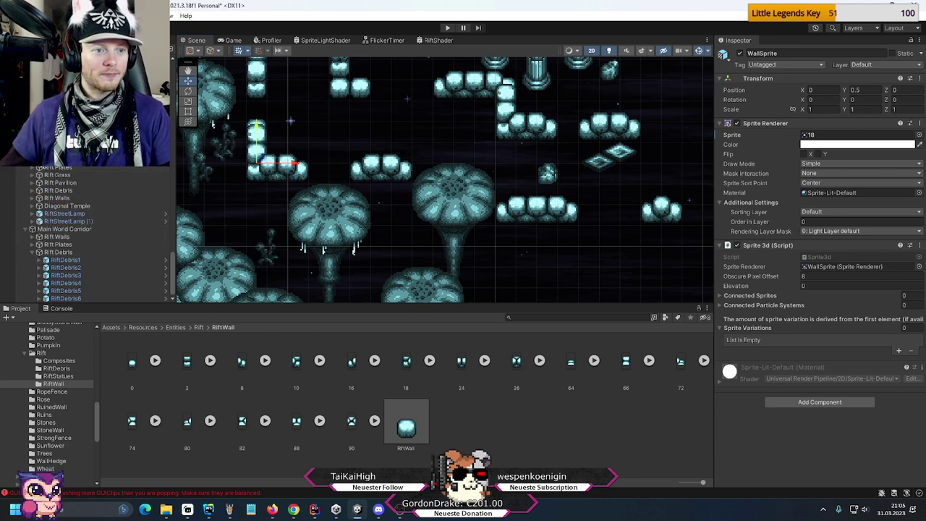
- Find the Level Border object in the hierarchy and select it to display its colliders around the giant mushrooms
{"action": "left_click", "coordinate": [38, 183]}
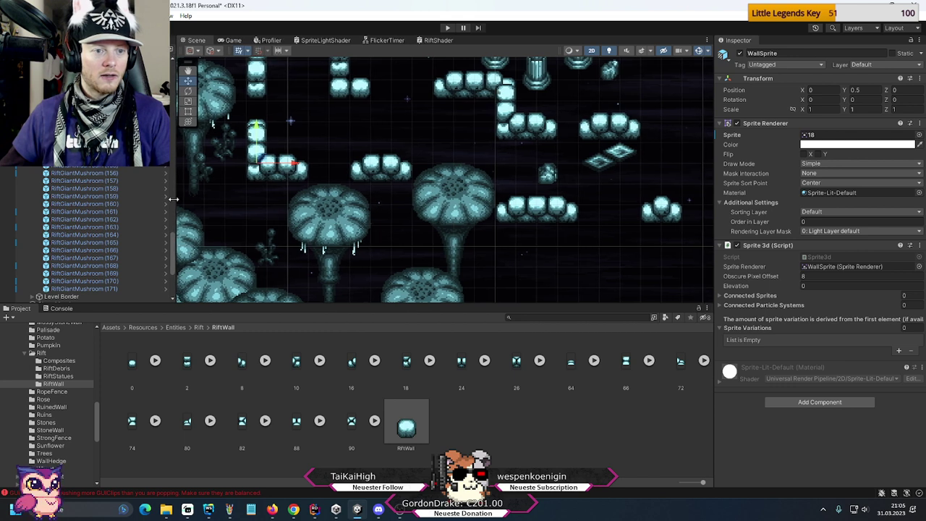
{"action": "left_click_drag", "start_coordinate": [171, 249], "coordinate": [173, 92]}
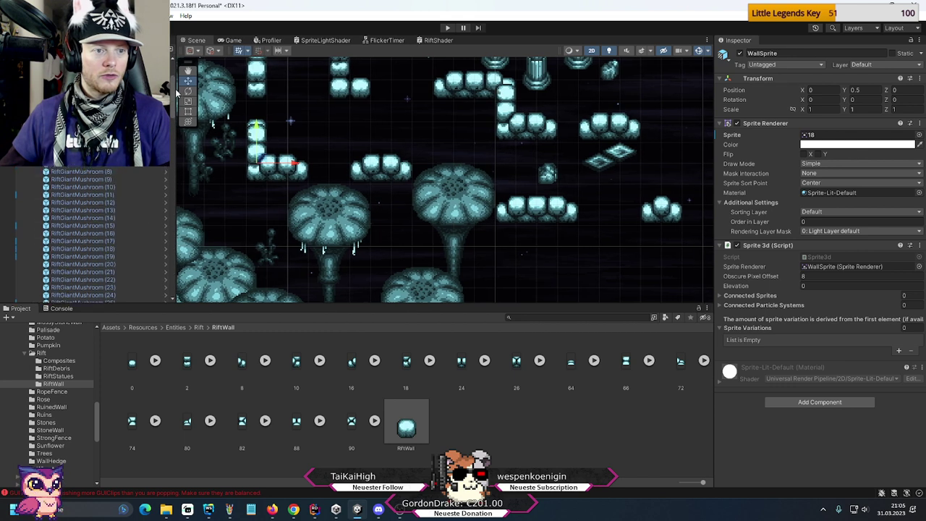
{"action": "left_click", "coordinate": [32, 102]}
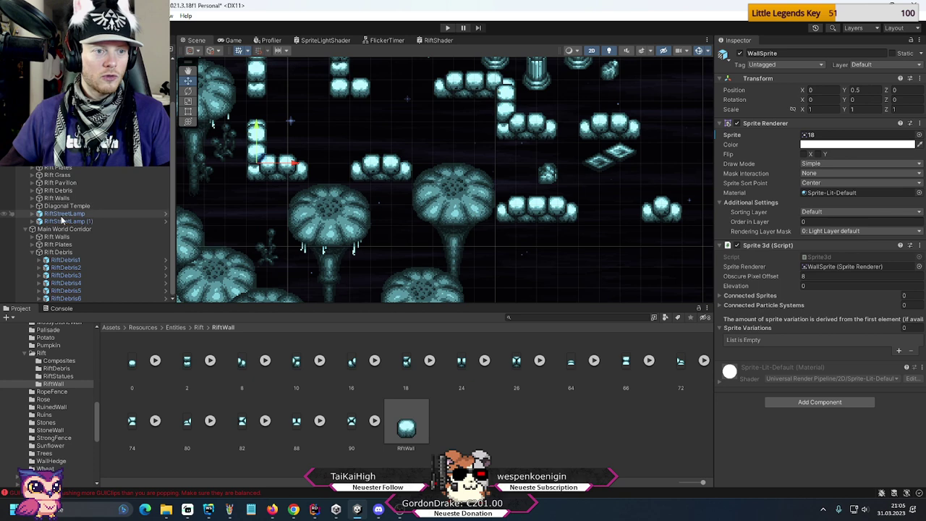
{"action": "left_click", "coordinate": [61, 145]}
{"action": "middle_click_drag", "start_coordinate": [366, 230], "coordinate": [448, 190]}
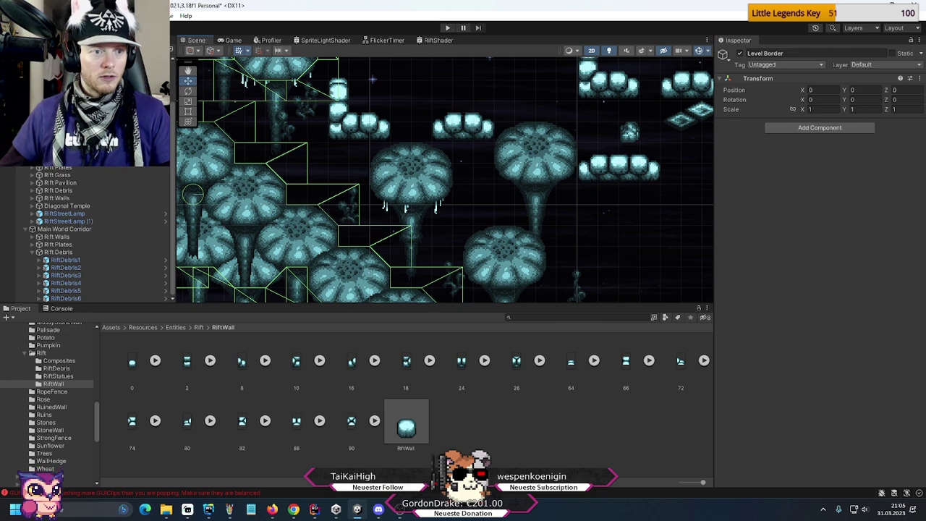
- Duplicate GiantMushroomColliderBottomLeftOverflow (12) and place the copy at X 158, Y -17.5, on the lower-left side of the mushroom beside the 4x1 wall
{"action": "scroll", "coordinate": [101, 239], "scroll_direction": "down", "scroll_amount": 5}
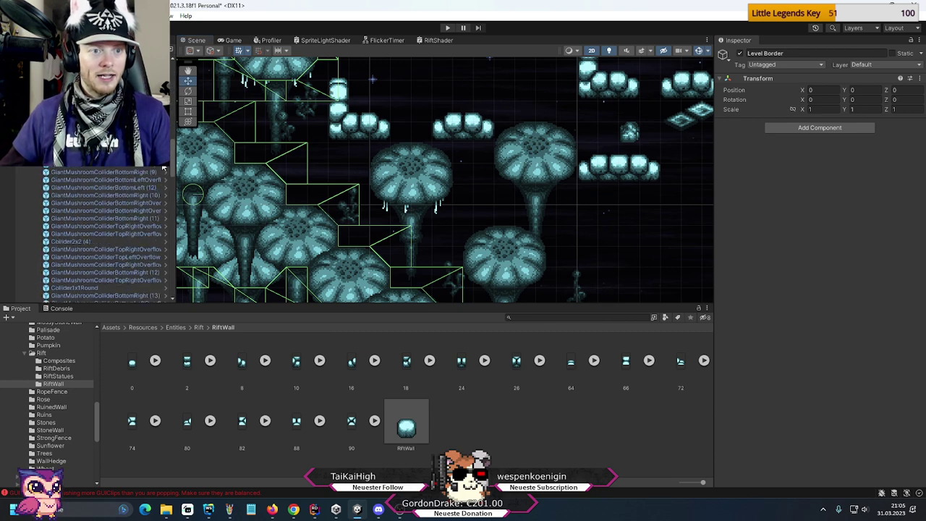
{"action": "scroll", "coordinate": [167, 288], "scroll_direction": "up", "scroll_amount": 5}
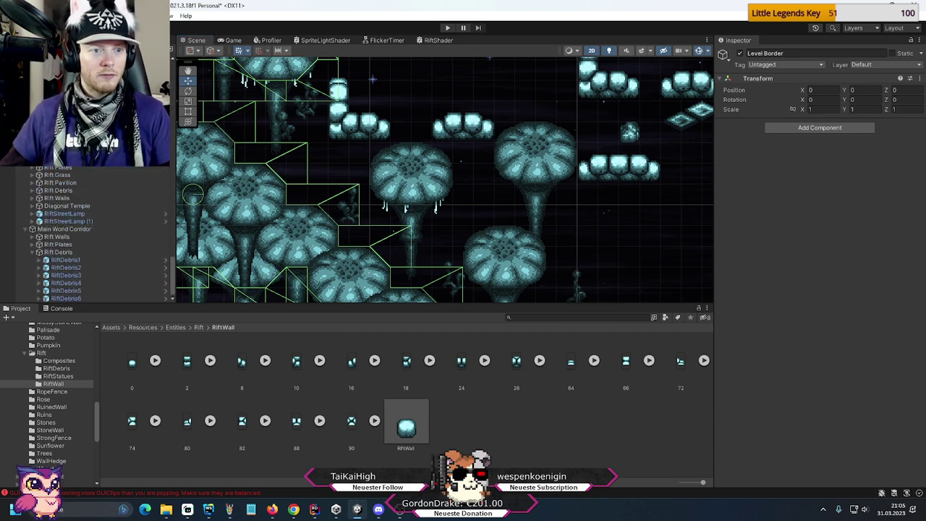
{"action": "scroll", "coordinate": [120, 186], "scroll_direction": "up", "scroll_amount": 3}
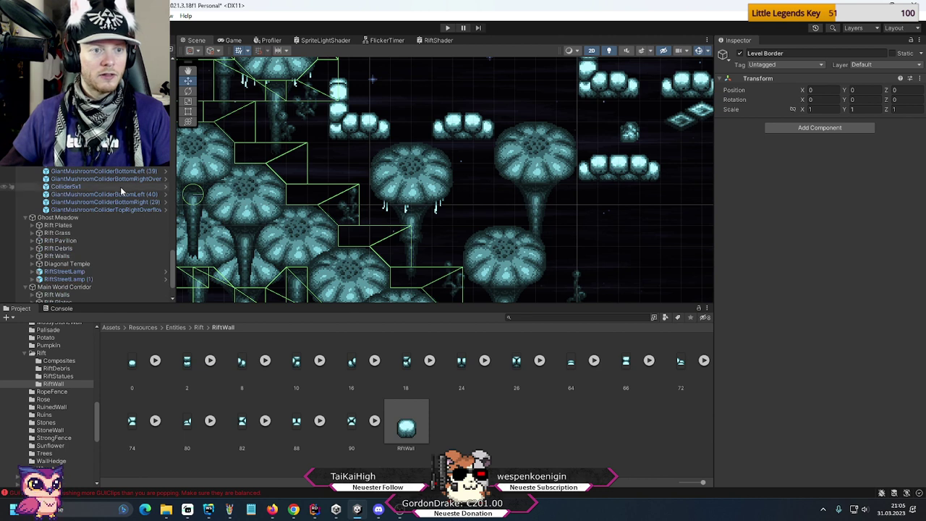
{"action": "scroll", "coordinate": [120, 185], "scroll_direction": "up", "scroll_amount": 6}
{"action": "scroll", "coordinate": [121, 183], "scroll_direction": "up", "scroll_amount": 4}
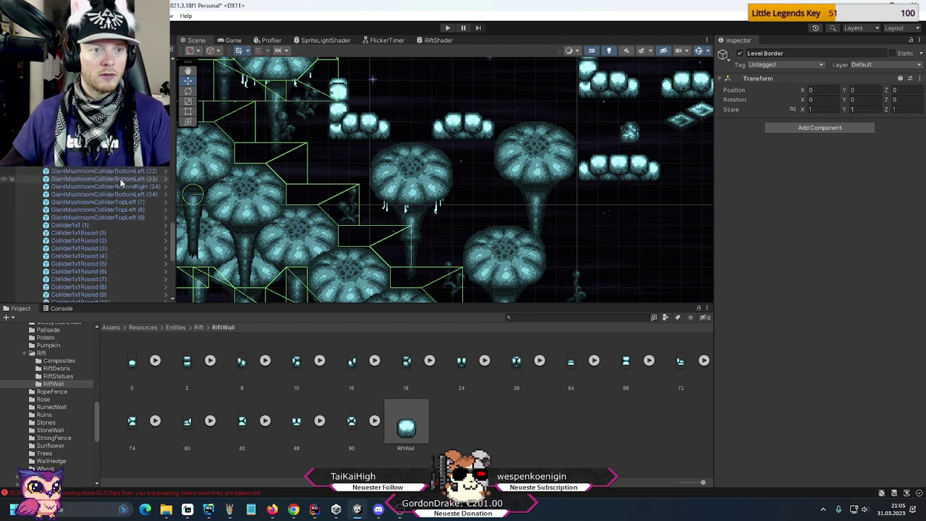
{"action": "scroll", "coordinate": [102, 231], "scroll_direction": "up", "scroll_amount": 3}
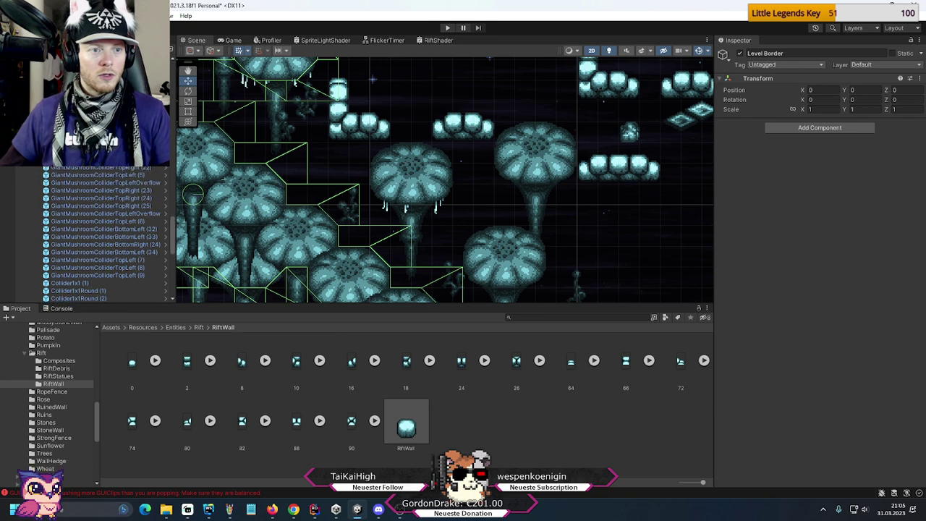
{"action": "scroll", "coordinate": [101, 231], "scroll_direction": "up", "scroll_amount": 4}
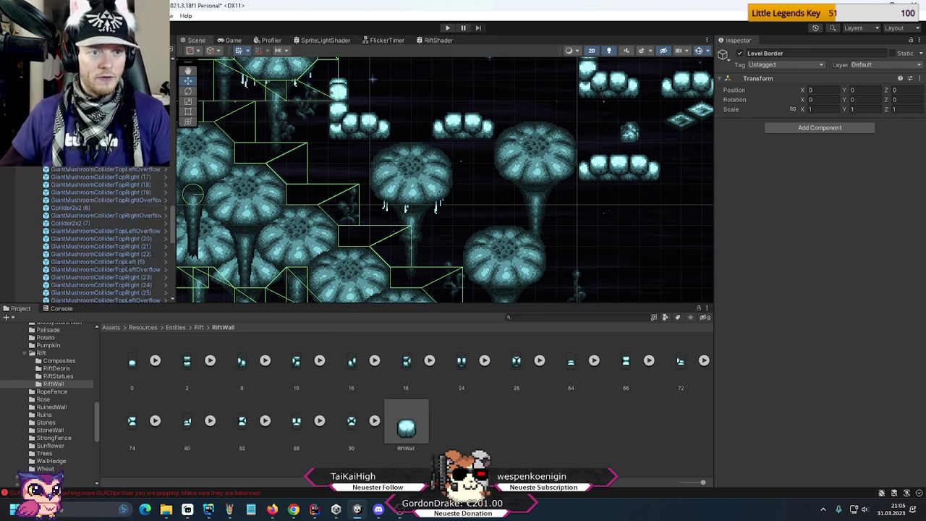
{"action": "left_click", "coordinate": [326, 286]}
{"action": "scroll", "coordinate": [365, 214], "scroll_direction": "down", "scroll_amount": 2}
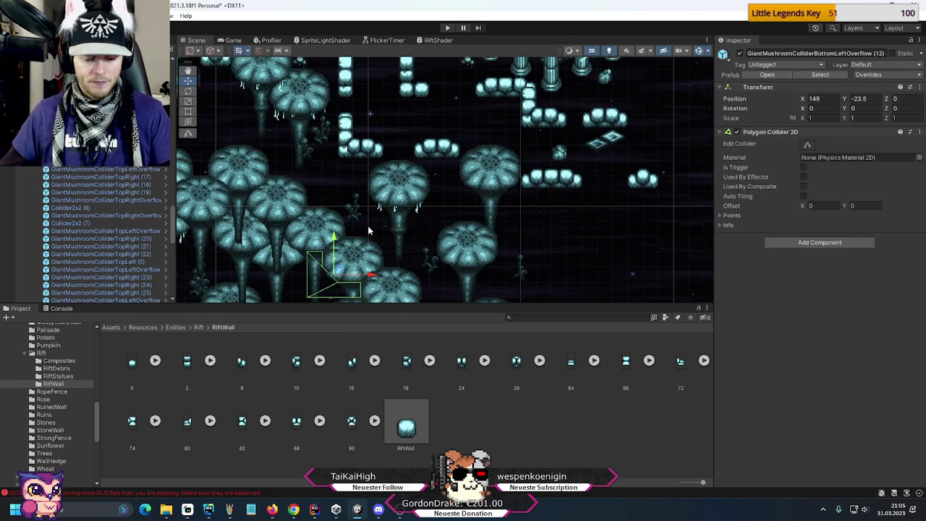
{"action": "key", "text": "ctrl+d"}
{"action": "left_click_drag", "start_coordinate": [337, 270], "coordinate": [477, 180]}
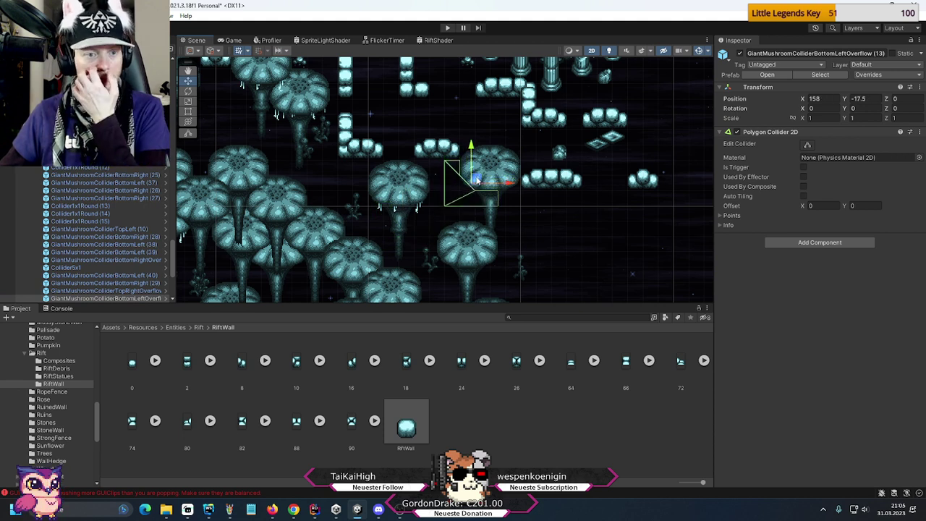
- Duplicate GiantMushroomColliderBottomRight (29) and place the copy at X 158, Y -17.5, on the lower-right side of the same mushroom
{"action": "left_click", "coordinate": [128, 284]}
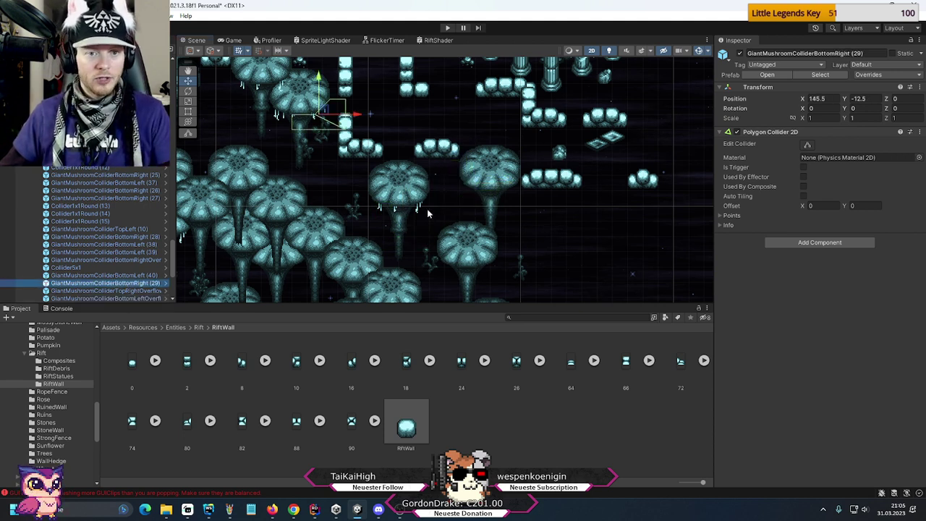
{"action": "key", "text": "ctrl+d"}
{"action": "left_click_drag", "start_coordinate": [322, 117], "coordinate": [515, 186]}
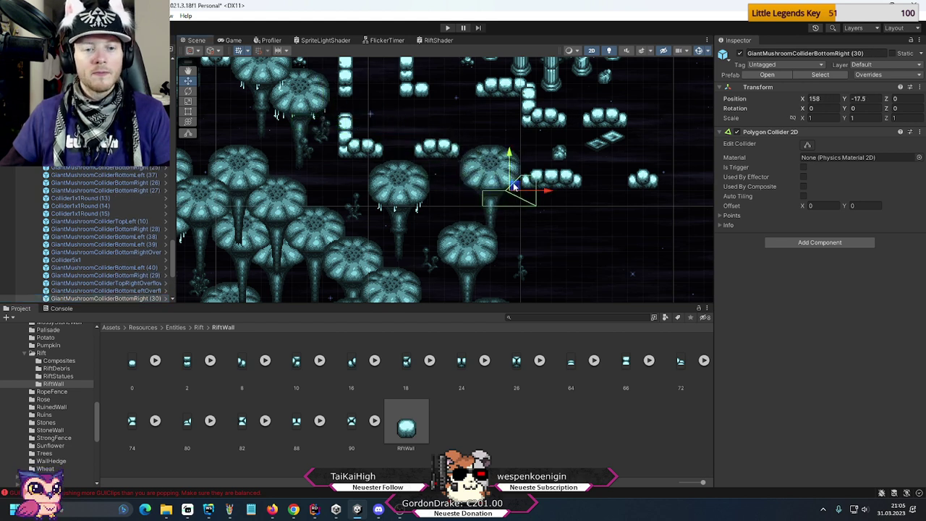
- Duplicate GiantMushroomColliderBottomLeftOverflow (13) and place the copy at X 152, Y -18.5, on the mushroom below the new 3x1 wall
{"action": "left_click", "coordinate": [117, 291]}
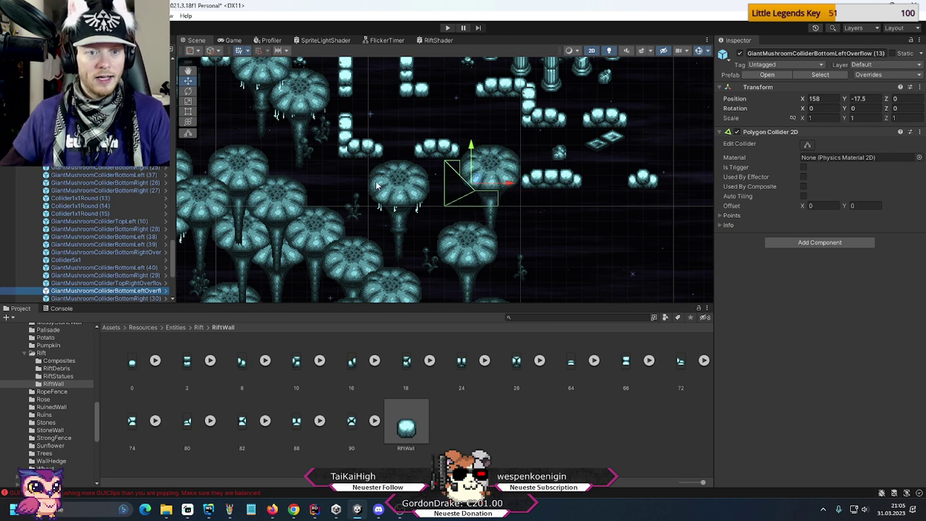
{"action": "key", "text": "ctrl+d"}
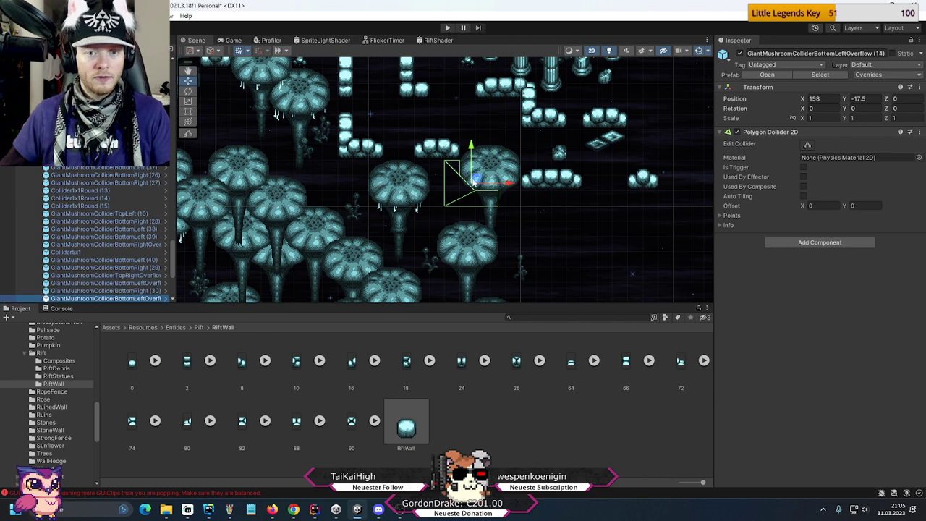
{"action": "left_click_drag", "start_coordinate": [477, 183], "coordinate": [386, 196]}
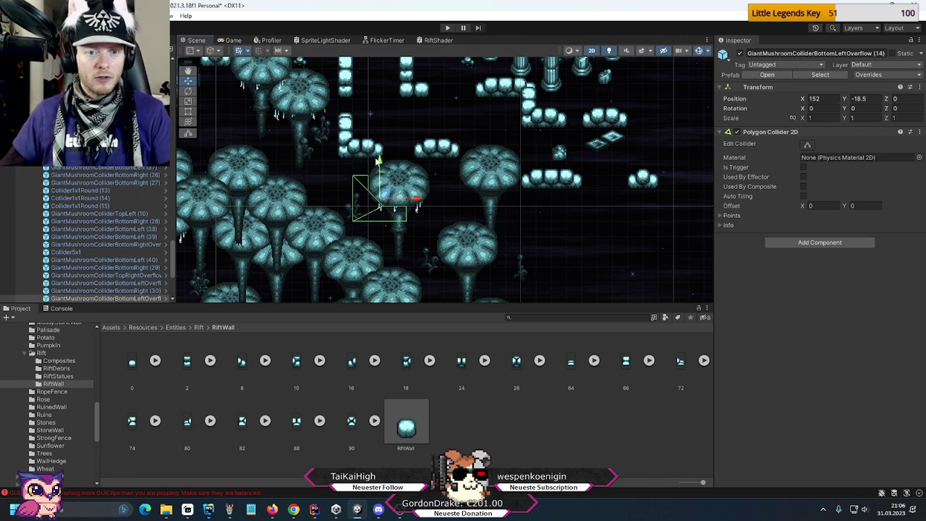
- Duplicate the GiantMushroomColliderBottomRightOverflow collider and place the copy at X 152, Y -18.5, on the lower-right side of the mushroom below the 3x1 wall
{"action": "left_click", "coordinate": [125, 246]}
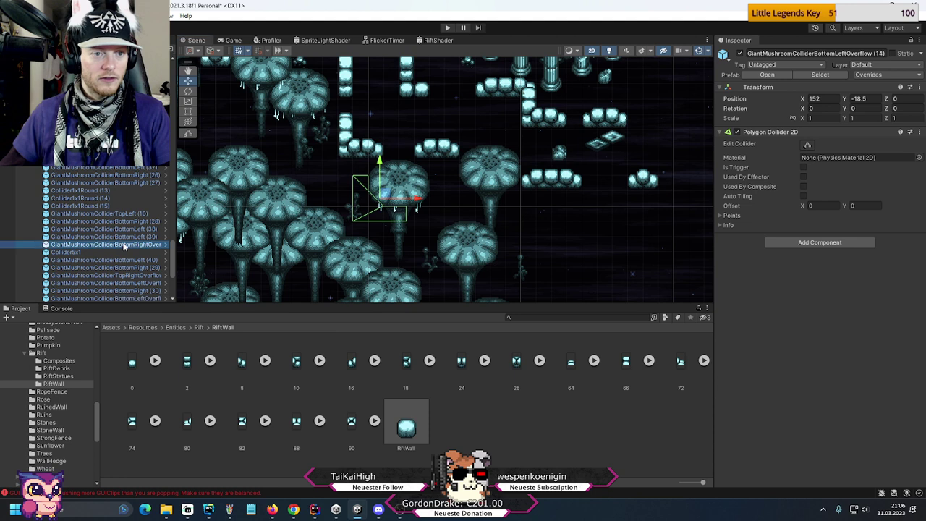
{"action": "key", "text": "ctrl+d"}
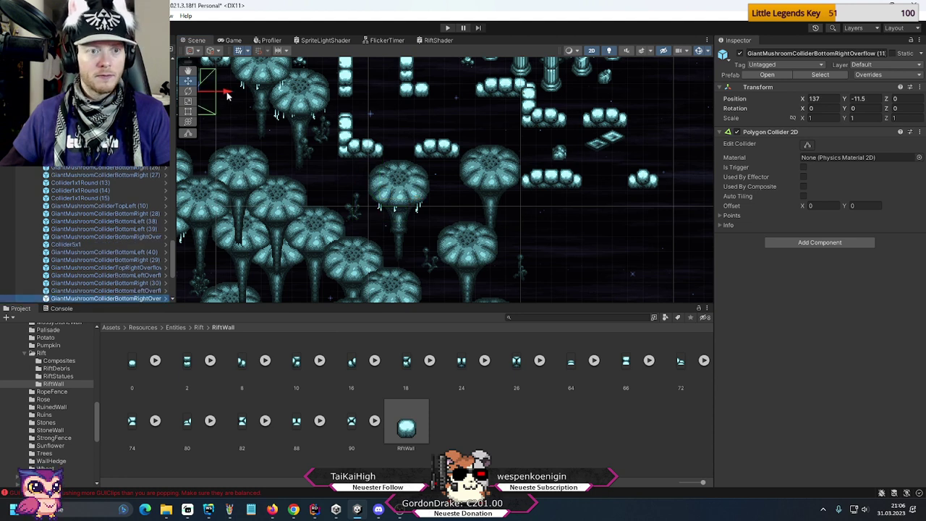
{"action": "left_click_drag", "start_coordinate": [206, 91], "coordinate": [425, 197]}
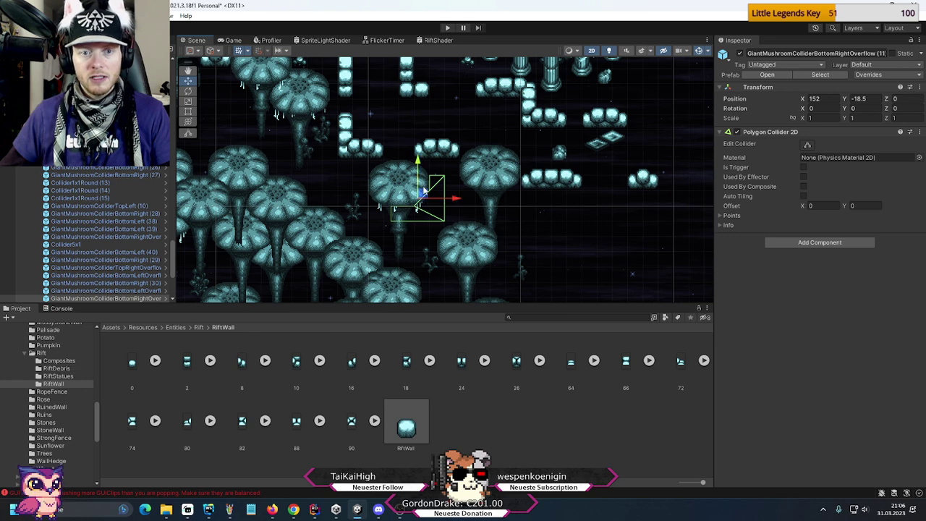
{"action": "scroll", "coordinate": [391, 163], "scroll_direction": "up", "scroll_amount": 3}
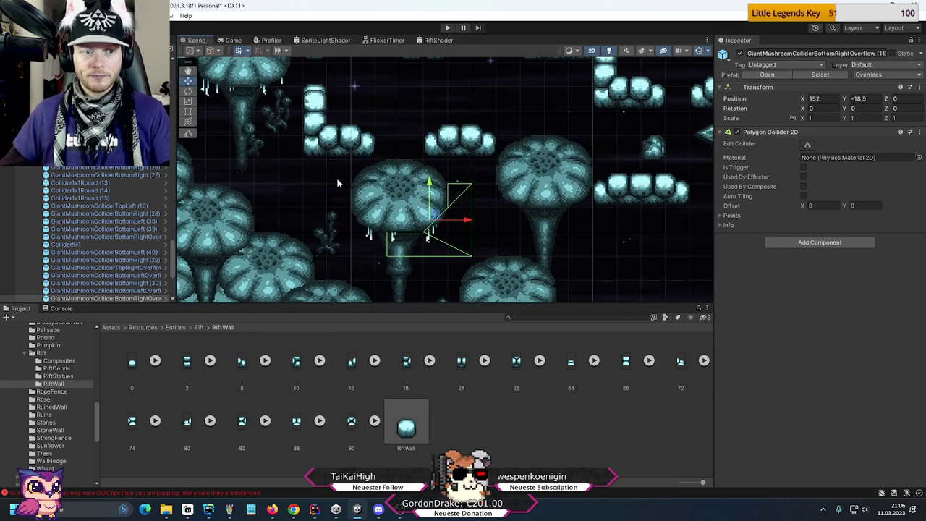
- Duplicate Collider1x1Round (15) twice, placing one copy under the L-shaped wall's end and the other under the 3x1 wall at X 154, Y -17
{"action": "left_click", "coordinate": [94, 198]}
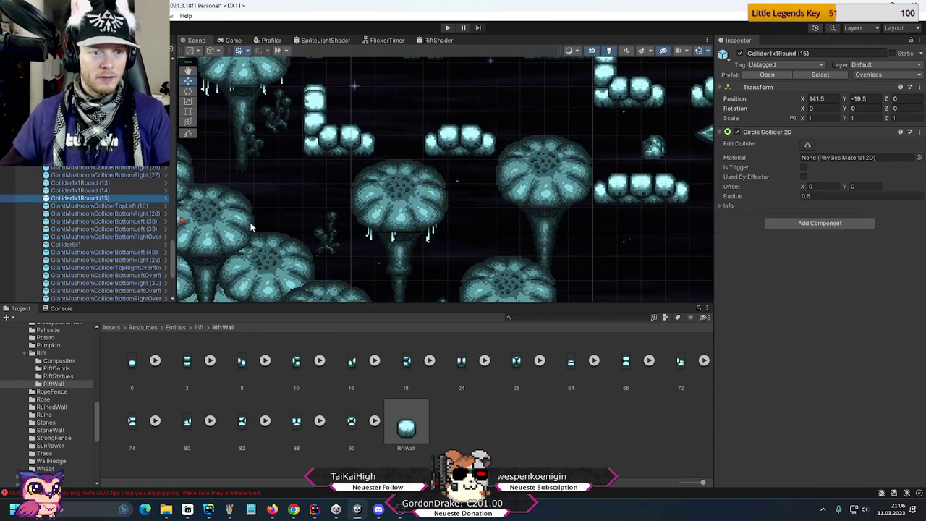
{"action": "scroll", "coordinate": [394, 251], "scroll_direction": "down", "scroll_amount": 2}
{"action": "key", "text": "ctrl+d"}
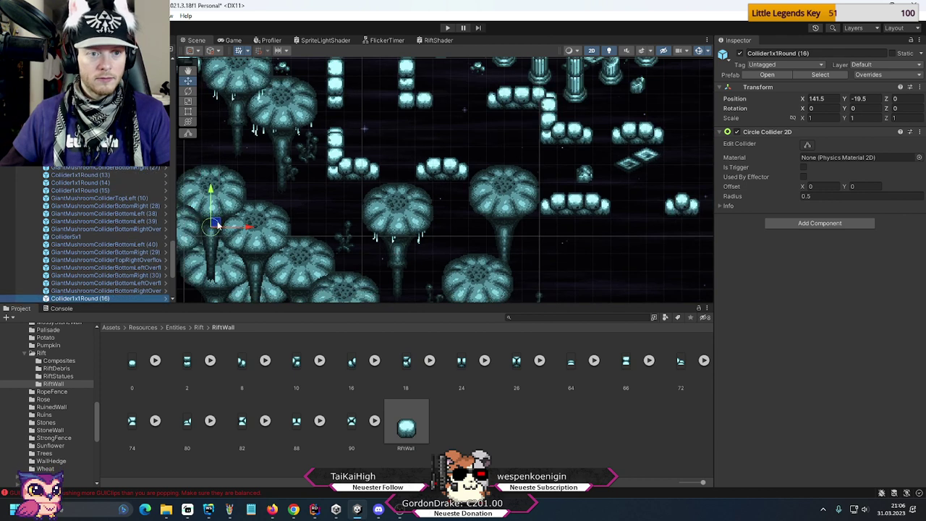
{"action": "left_click_drag", "start_coordinate": [215, 227], "coordinate": [435, 180]}
{"action": "key", "text": "ctrl+d"}
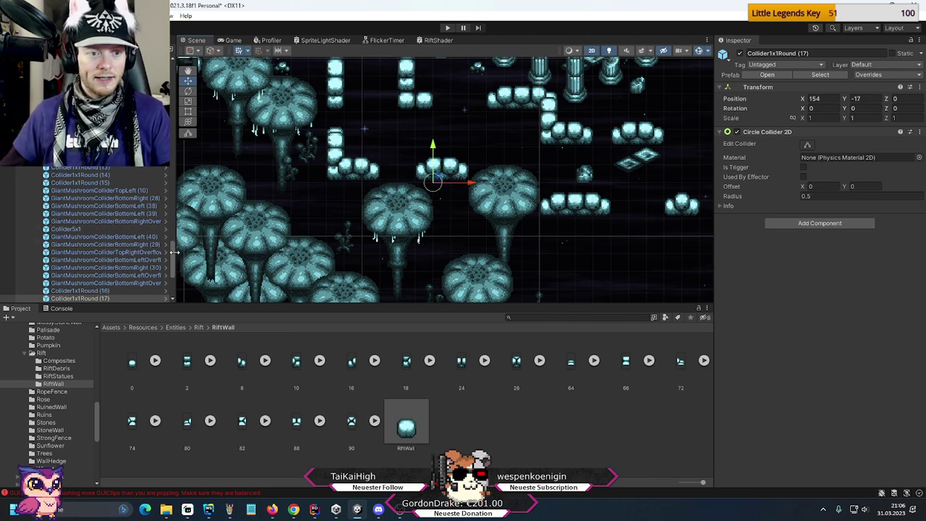
- Select the parent Level Border object to check the new round colliders between the walls and the mushroom
{"action": "scroll", "coordinate": [175, 251], "scroll_direction": "up", "scroll_amount": 10}
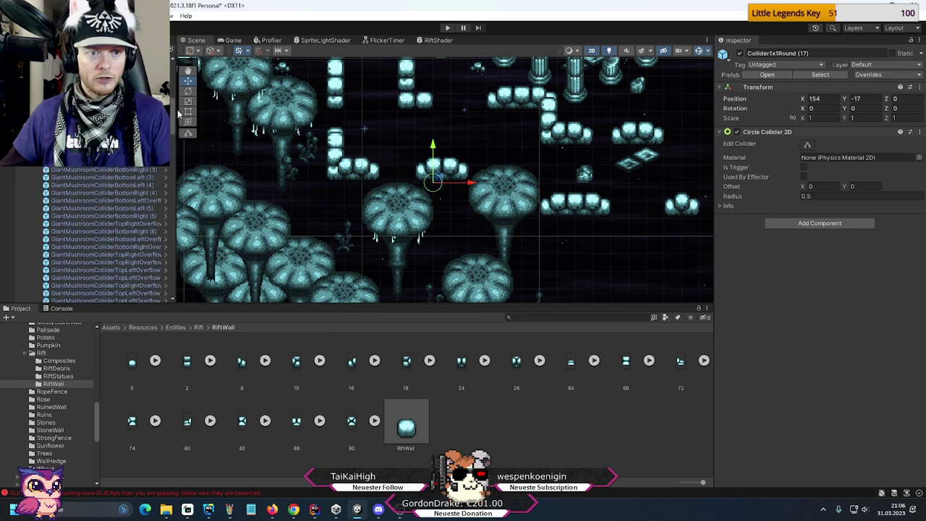
{"action": "scroll", "coordinate": [175, 217], "scroll_direction": "up", "scroll_amount": 8}
{"action": "left_click", "coordinate": [255, 184]}
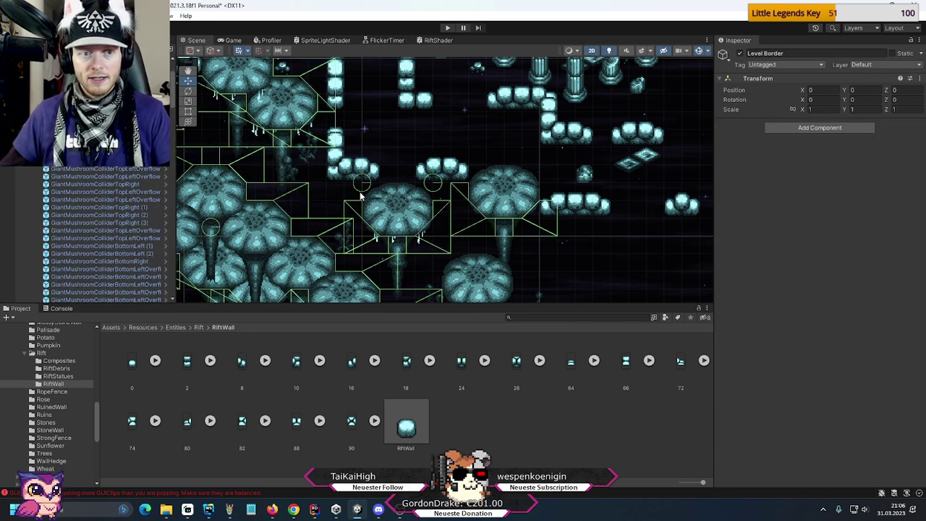
- Duplicate Collider1x1 (1) twice and use the copies to fill the gaps between walls and mushroom, one at X 154.5, Y -17.5
{"action": "scroll", "coordinate": [171, 102], "scroll_direction": "down", "scroll_amount": 4}
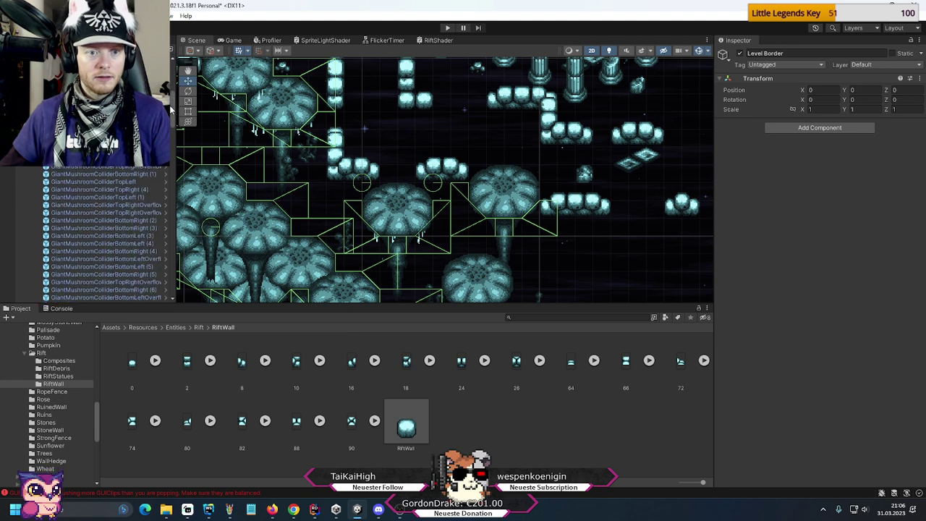
{"action": "left_click_drag", "start_coordinate": [172, 107], "coordinate": [167, 230]}
{"action": "double_click", "coordinate": [73, 208]}
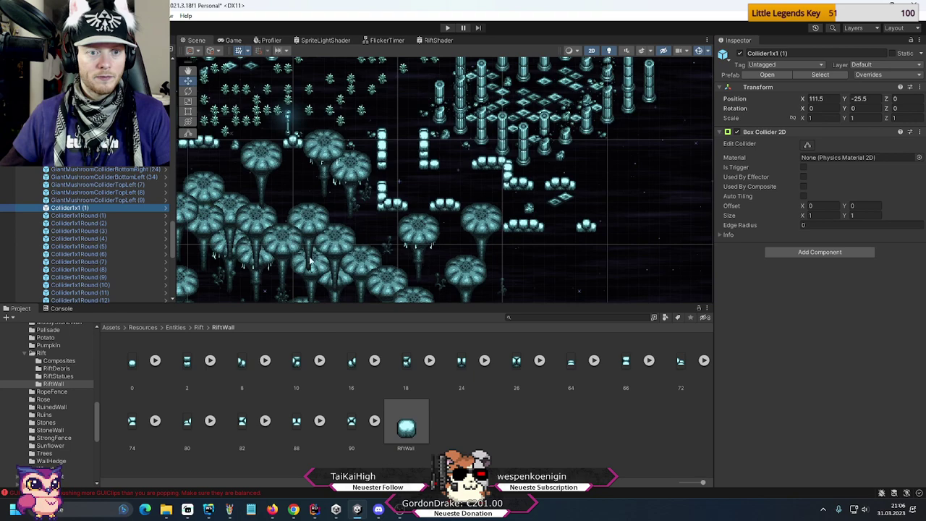
{"action": "scroll", "coordinate": [537, 155], "scroll_direction": "up", "scroll_amount": 3}
{"action": "key", "text": "ctrl+d"}
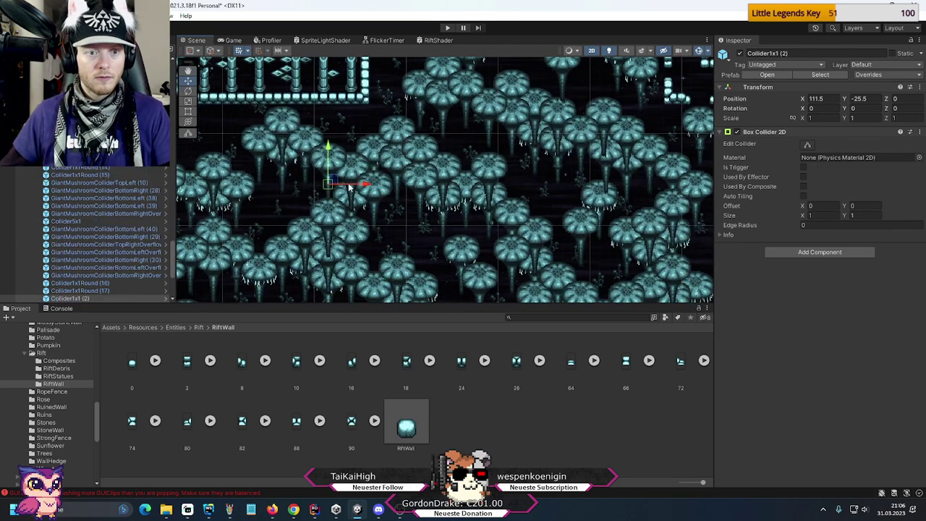
{"action": "left_click_drag", "start_coordinate": [329, 183], "coordinate": [625, 112]}
{"action": "middle_click_drag", "start_coordinate": [643, 160], "coordinate": [343, 207]}
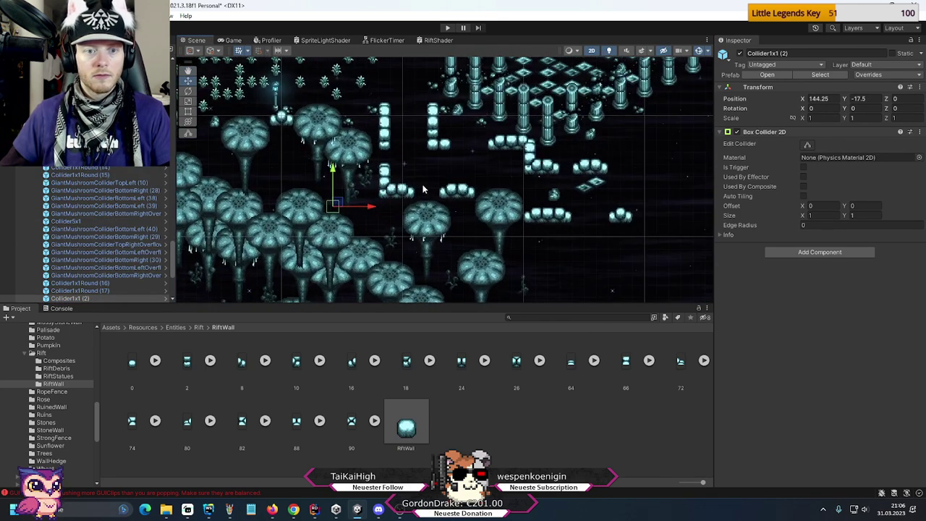
{"action": "scroll", "coordinate": [343, 207], "scroll_direction": "up", "scroll_amount": 3}
{"action": "left_click_drag", "start_coordinate": [343, 207], "coordinate": [475, 209]}
{"action": "key", "text": "ctrl+d"}
- Display all Level Border colliders again and examine the border around the mushrooms and the walls above them
{"action": "left_click_drag", "start_coordinate": [173, 260], "coordinate": [182, 88]}
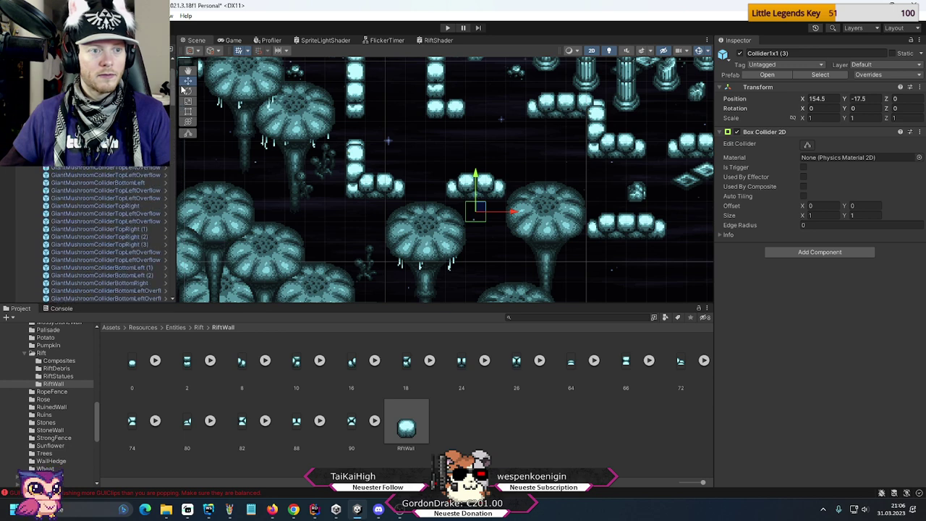
{"action": "left_click", "coordinate": [387, 140]}
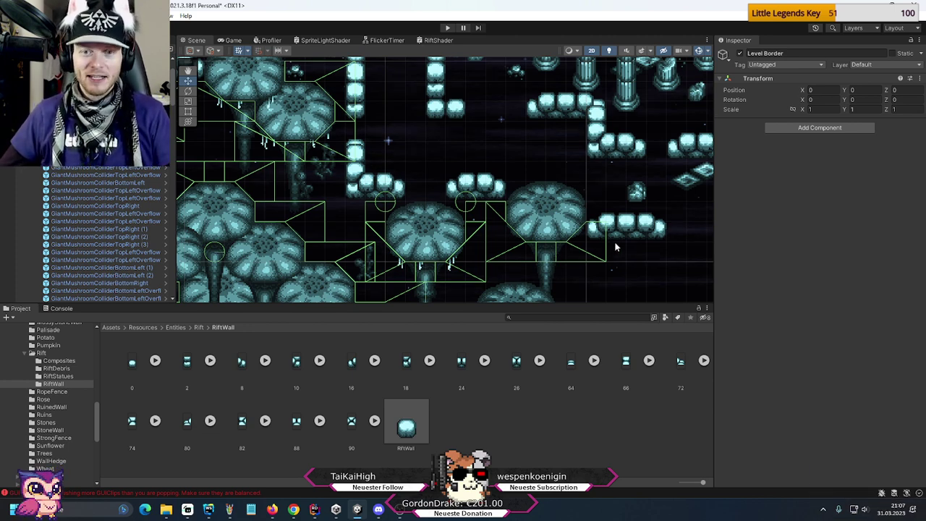
{"action": "middle_click_drag", "start_coordinate": [539, 147], "coordinate": [505, 188]}
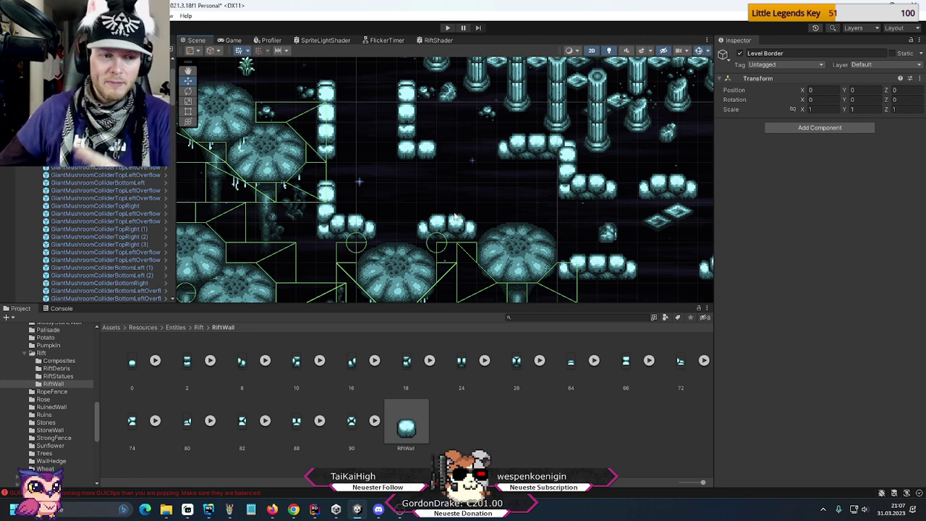
- Move RiftDebris1 of the Main World Corridor to X 156.5, Y -12.5, at the end of the upper 4x1 wall
{"action": "scroll", "coordinate": [97, 228], "scroll_direction": "up", "scroll_amount": 10}
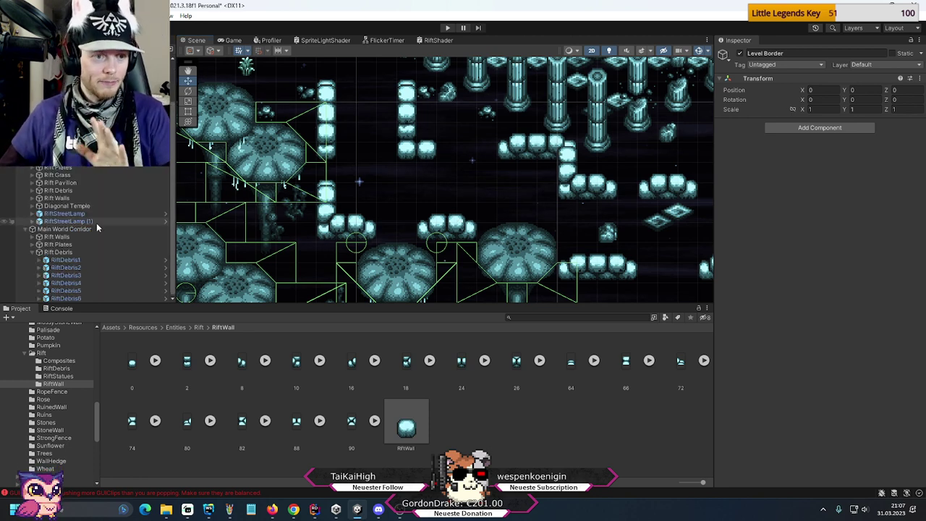
{"action": "left_click", "coordinate": [69, 260]}
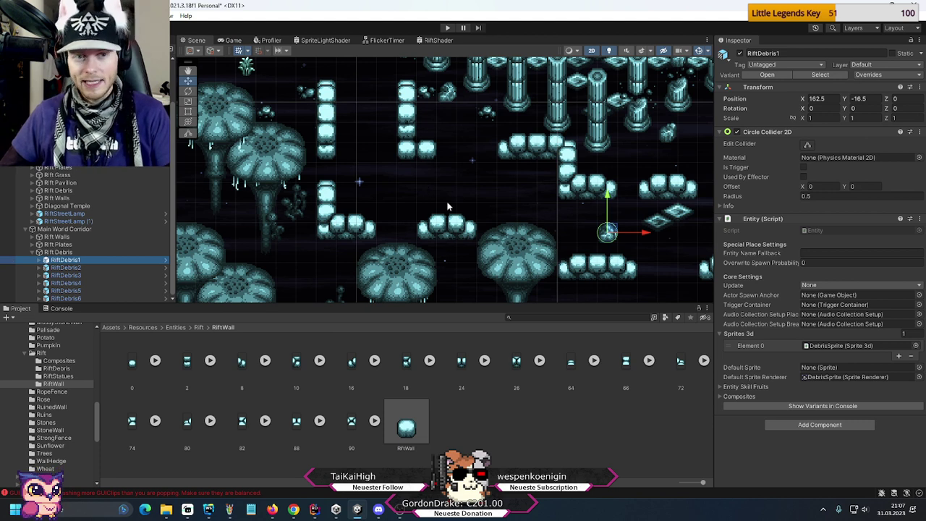
{"action": "left_click", "coordinate": [611, 230]}
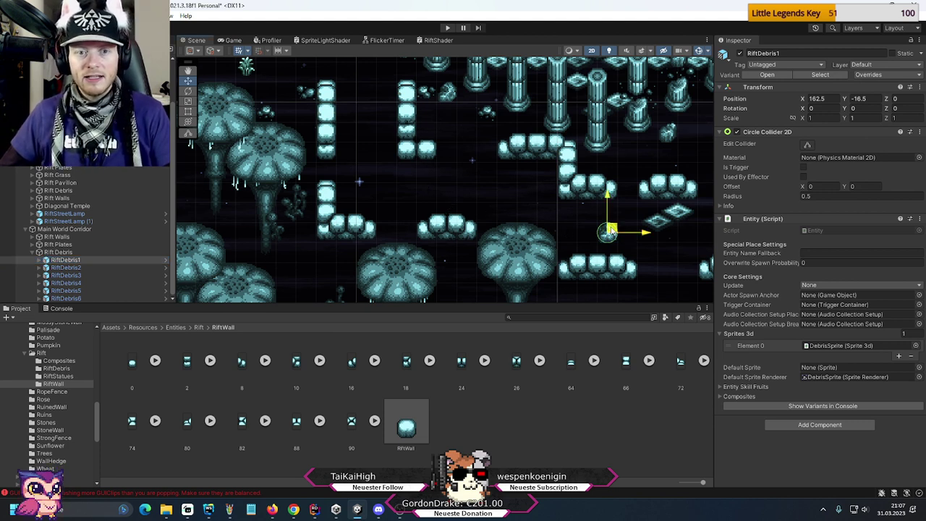
{"action": "left_click_drag", "start_coordinate": [611, 230], "coordinate": [490, 149]}
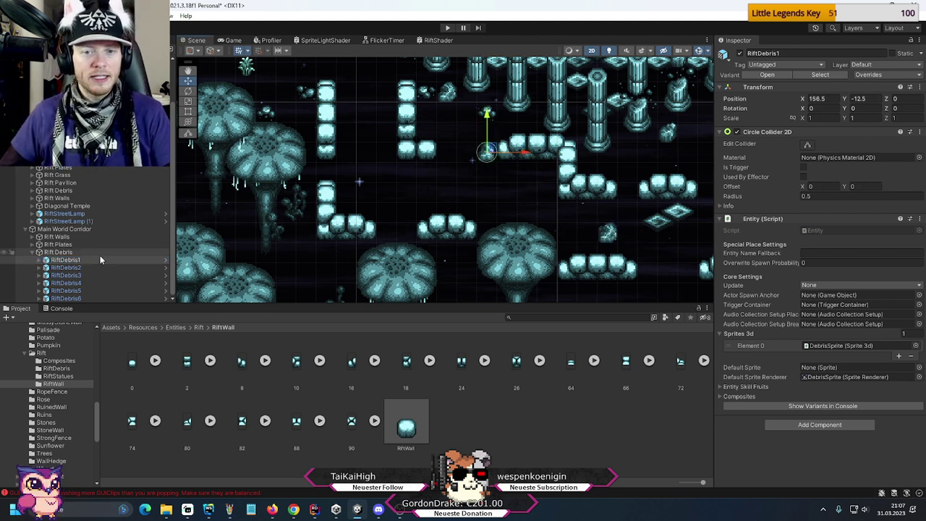
{"action": "middle_click_drag", "start_coordinate": [520, 204], "coordinate": [491, 195]}
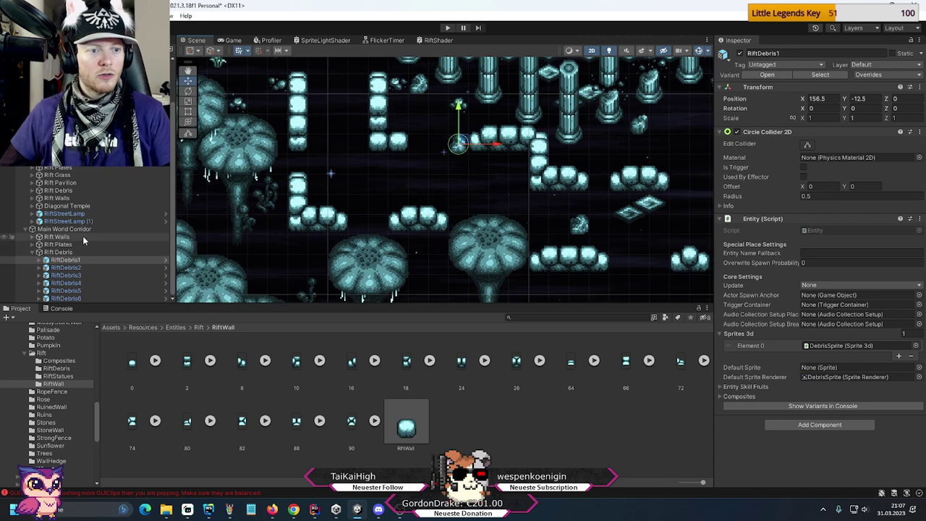
- Create an empty child object named Level Border under Main World Corridor
{"action": "left_click", "coordinate": [32, 253]}
{"action": "right_click", "coordinate": [62, 275]}
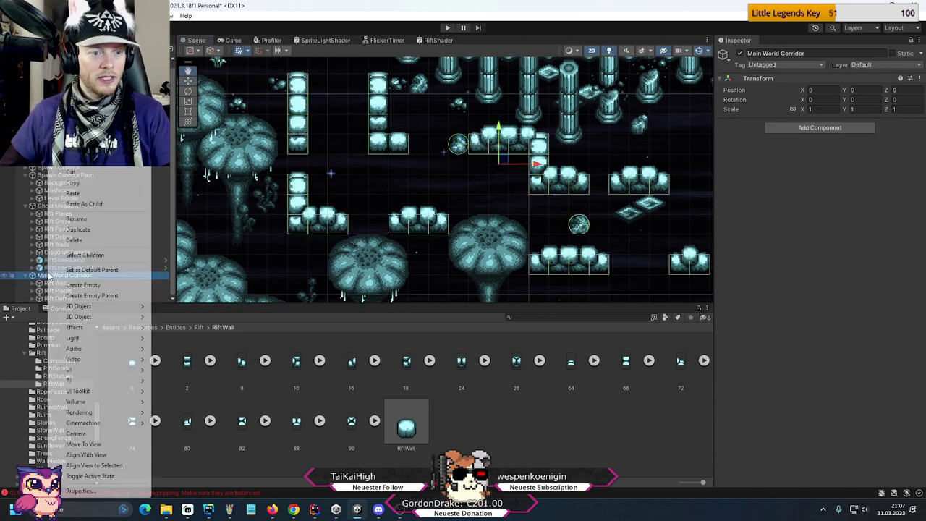
{"action": "left_click", "coordinate": [97, 286]}
{"action": "type", "text": "Leve"}
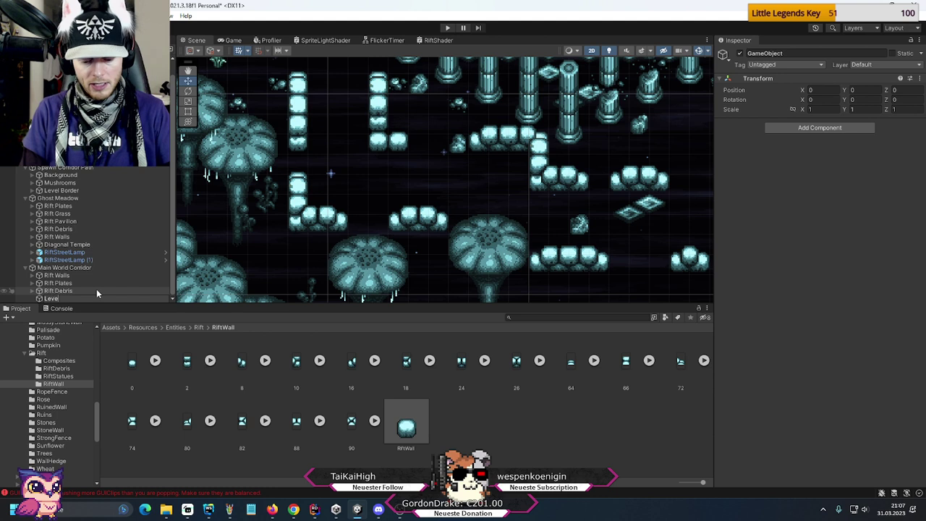
{"action": "type", "text": "l Border"}
{"action": "key", "text": "Return"}
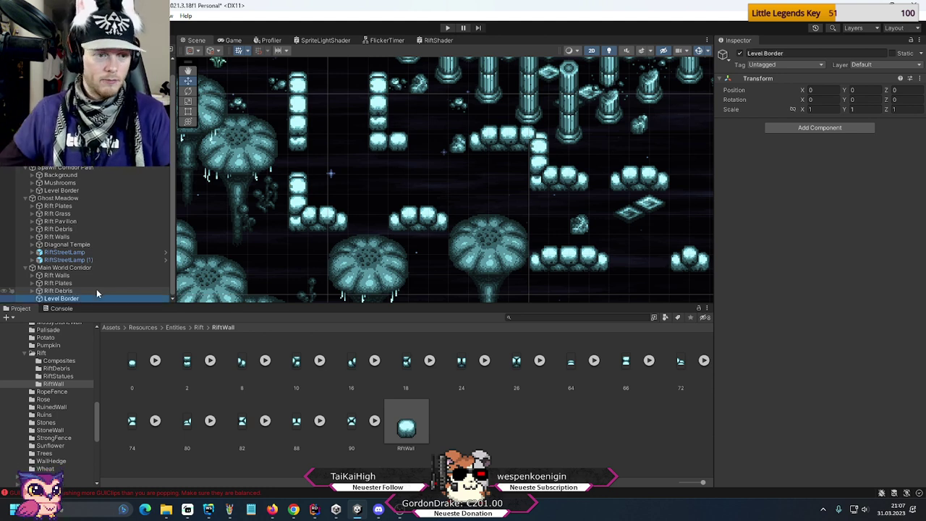
- Add the Collider1x1 prefab from Deco/Colliders to the new Level Border and position it at X 170, Y -9
{"action": "scroll", "coordinate": [56, 408], "scroll_direction": "up", "scroll_amount": 5}
{"action": "scroll", "coordinate": [57, 408], "scroll_direction": "up", "scroll_amount": 5}
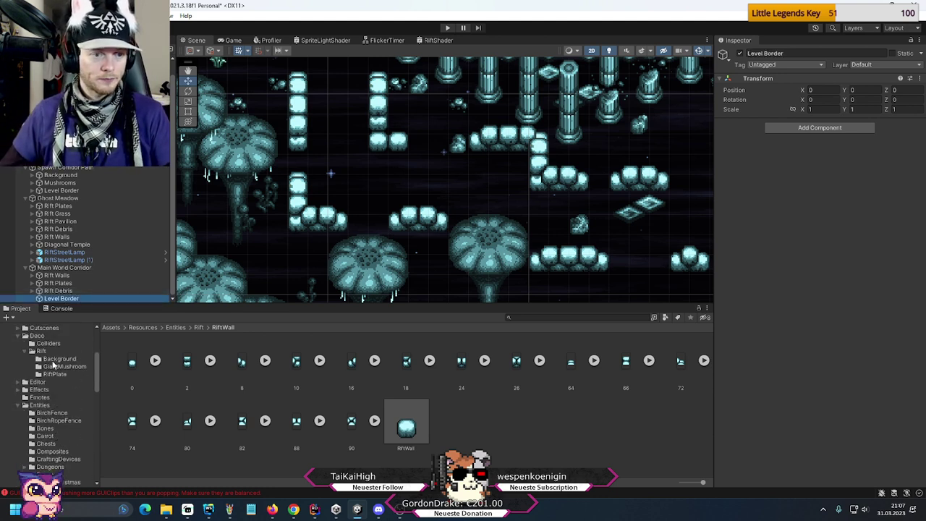
{"action": "left_click", "coordinate": [44, 344]}
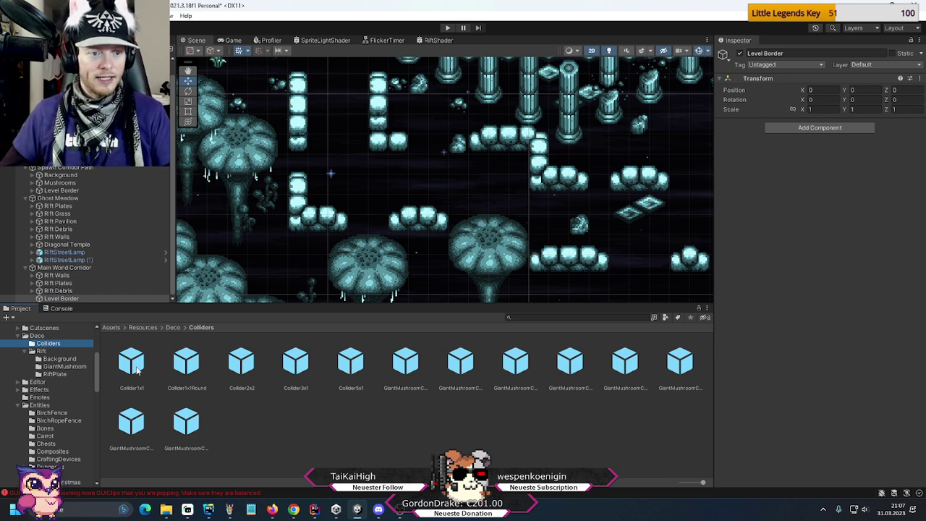
{"action": "left_click_drag", "start_coordinate": [131, 369], "coordinate": [62, 298]}
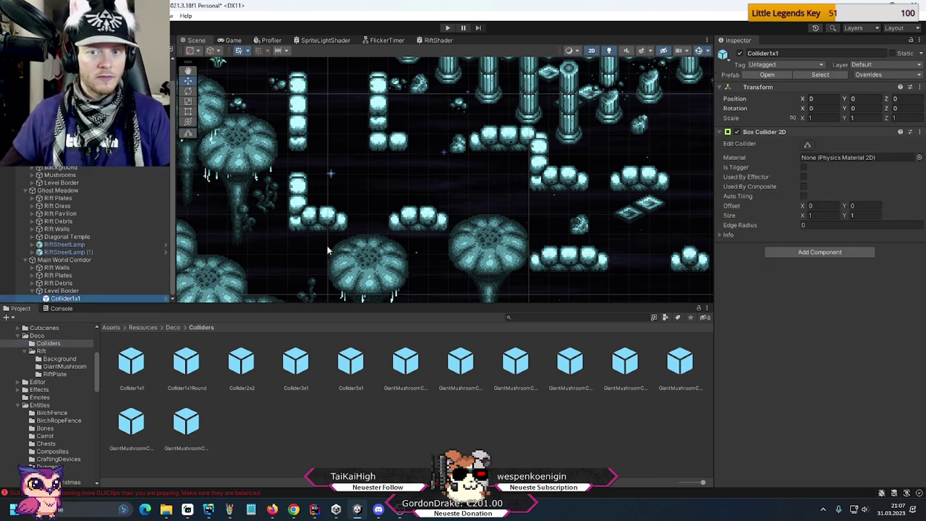
{"action": "left_click", "coordinate": [817, 98]}
{"action": "type", "text": "170"}
{"action": "key", "text": "Tab"}
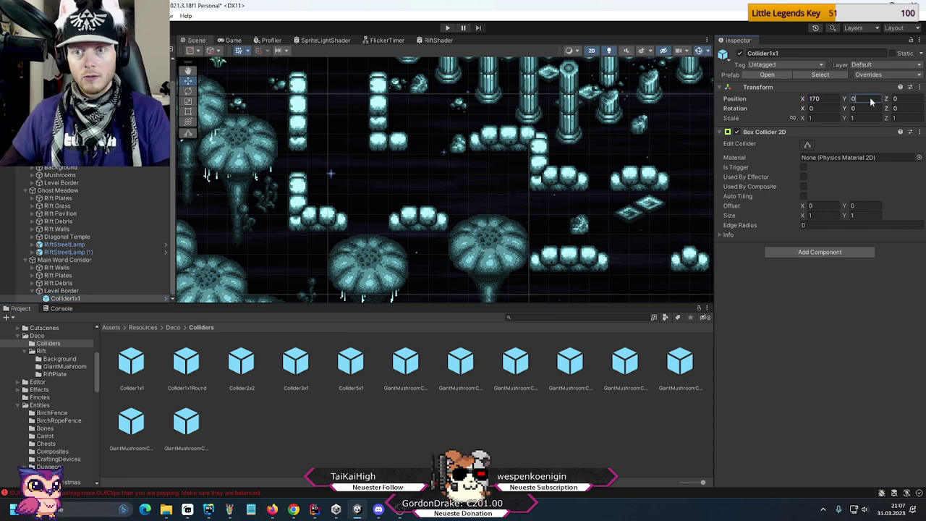
{"action": "type", "text": "-9"}
{"action": "key", "text": "Return"}
- Move Collider1x1 into the gap between the upper L-shaped wall and RiftDebris1, and duplicate it with the copy at X 155.5, Y -12.5
{"action": "middle_click_drag", "start_coordinate": [506, 206], "coordinate": [344, 204]}
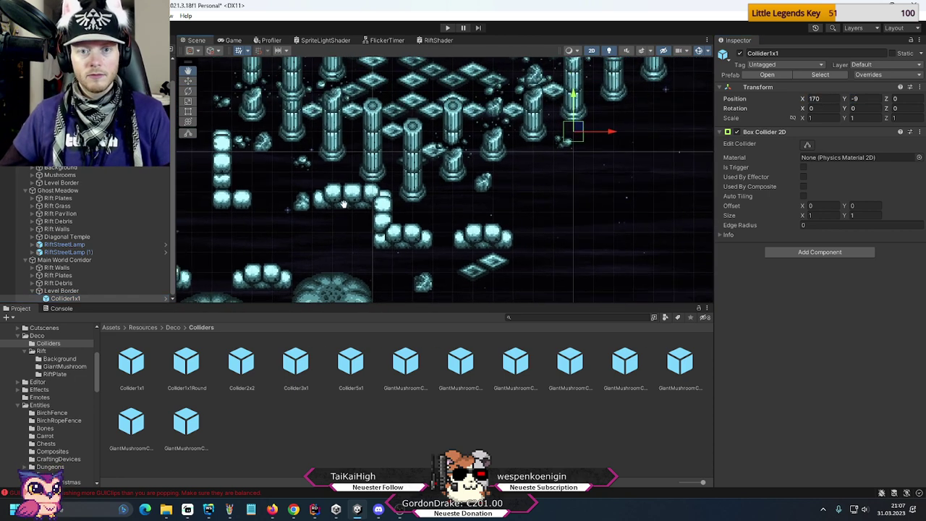
{"action": "left_click_drag", "start_coordinate": [576, 132], "coordinate": [223, 207]}
{"action": "middle_click_drag", "start_coordinate": [223, 207], "coordinate": [444, 190]}
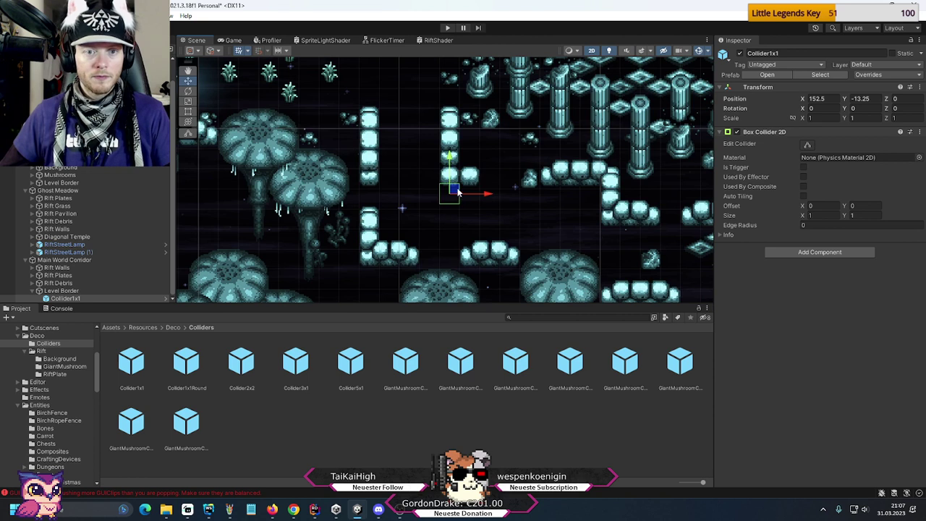
{"action": "left_click_drag", "start_coordinate": [444, 190], "coordinate": [515, 177]}
{"action": "key", "text": "ctrl+d"}
{"action": "middle_click_drag", "start_coordinate": [517, 243], "coordinate": [421, 199]}
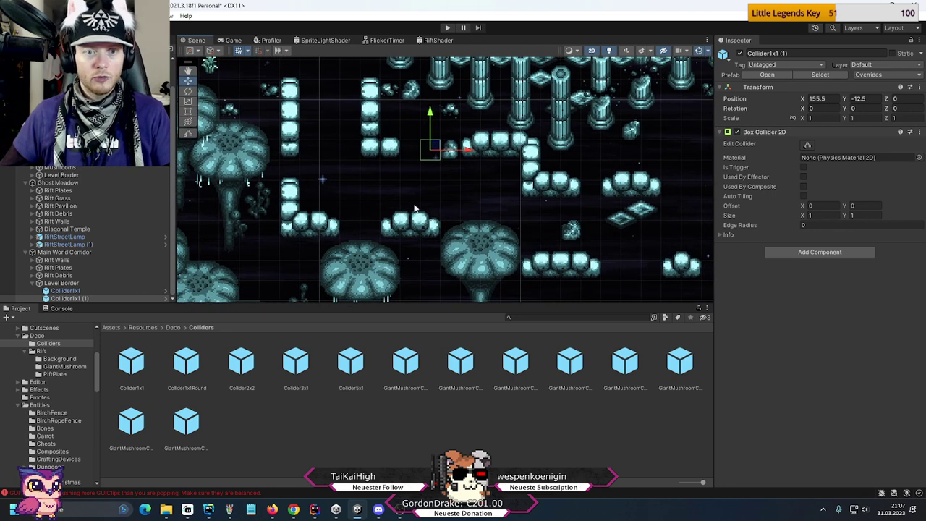
- Move RiftDebris4 to X 154.5, Y -12.5, directly beside the foot of the upper L-shaped wall
{"action": "left_click", "coordinate": [39, 275]}
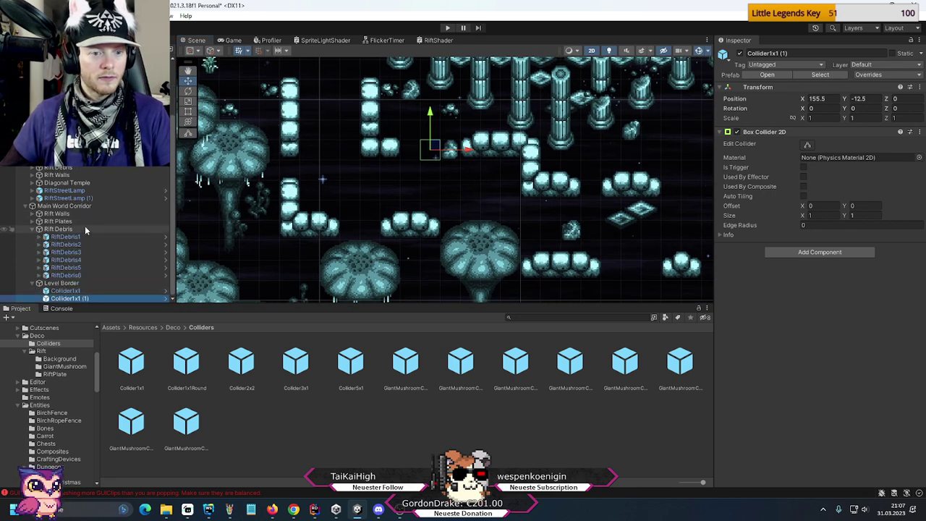
{"action": "left_click", "coordinate": [69, 259]}
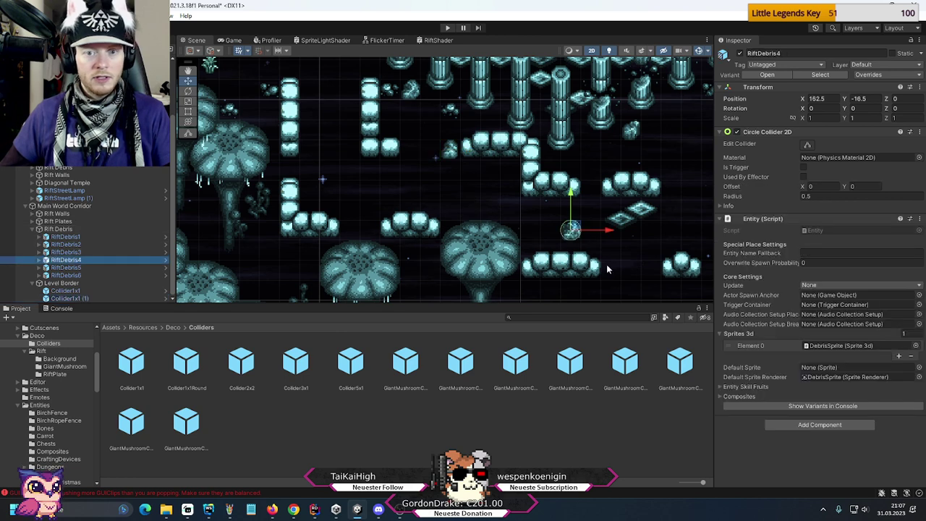
{"action": "left_click_drag", "start_coordinate": [579, 217], "coordinate": [409, 150]}
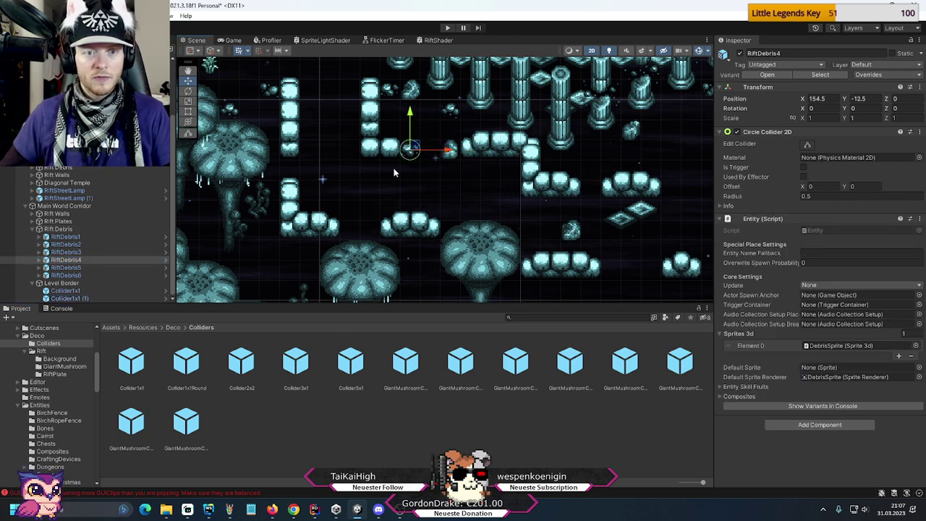
{"action": "middle_click_drag", "start_coordinate": [596, 228], "coordinate": [537, 219]}
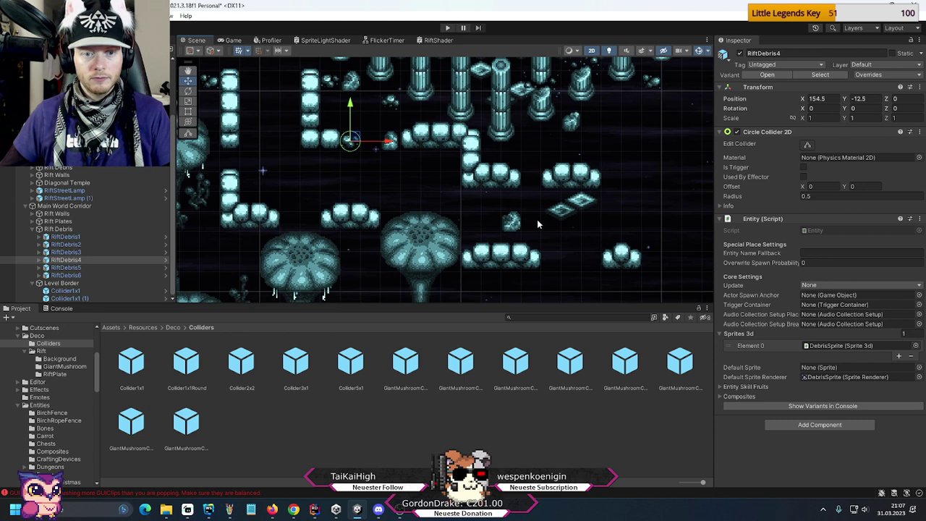
- Move RiftDebris5 to X 159.5, Y -13.5 beside the stepped wall and RiftDebris6 to X 164.5, Y -18.5 at the lower wall's right end
{"action": "left_click", "coordinate": [90, 267]}
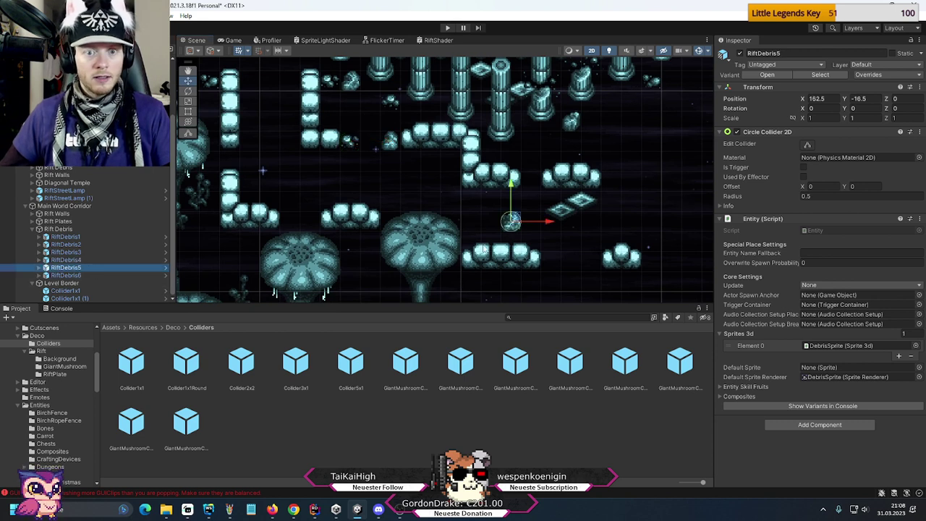
{"action": "left_click_drag", "start_coordinate": [520, 220], "coordinate": [458, 159]}
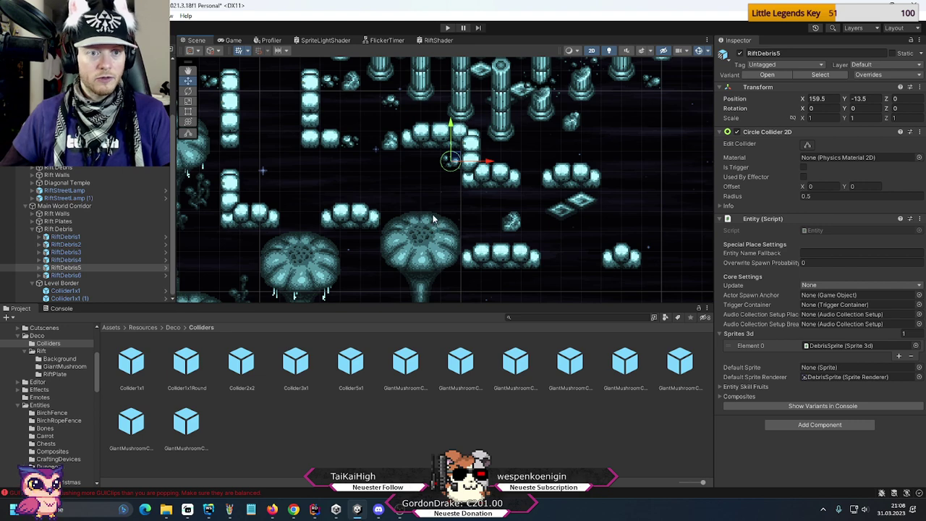
{"action": "left_click", "coordinate": [85, 274]}
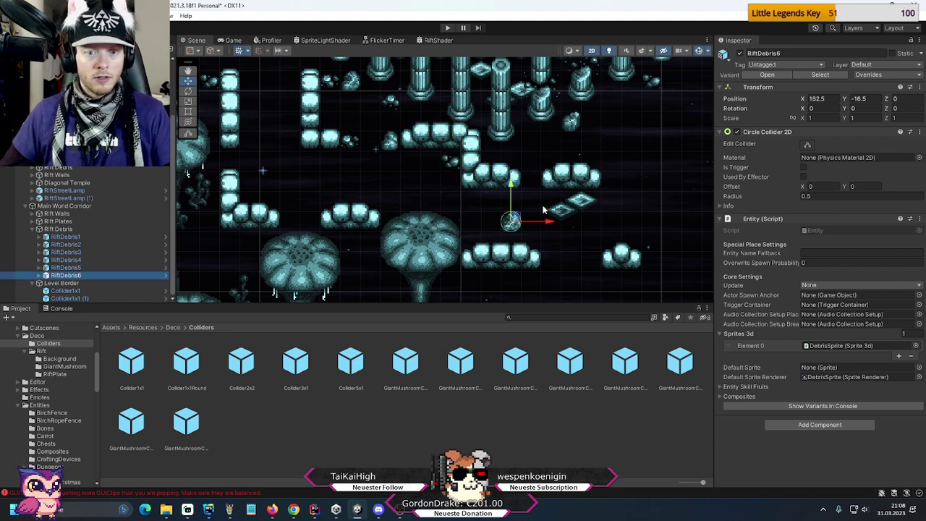
{"action": "middle_click_drag", "start_coordinate": [521, 216], "coordinate": [470, 216]}
{"action": "left_click_drag", "start_coordinate": [460, 212], "coordinate": [512, 255]}
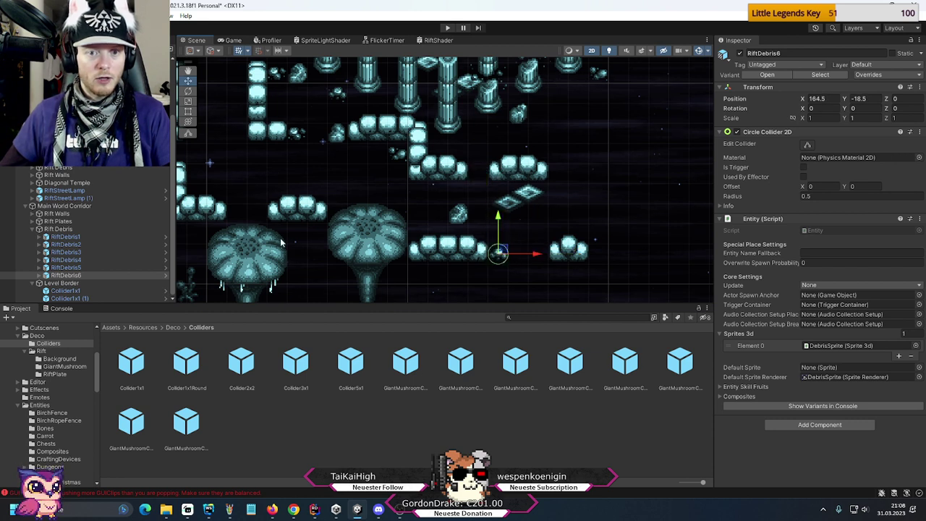
- Move RiftDebris2 against the left side of the small lower-right wall and delete RiftDebris3
{"action": "left_click", "coordinate": [65, 236]}
{"action": "left_click", "coordinate": [67, 244]}
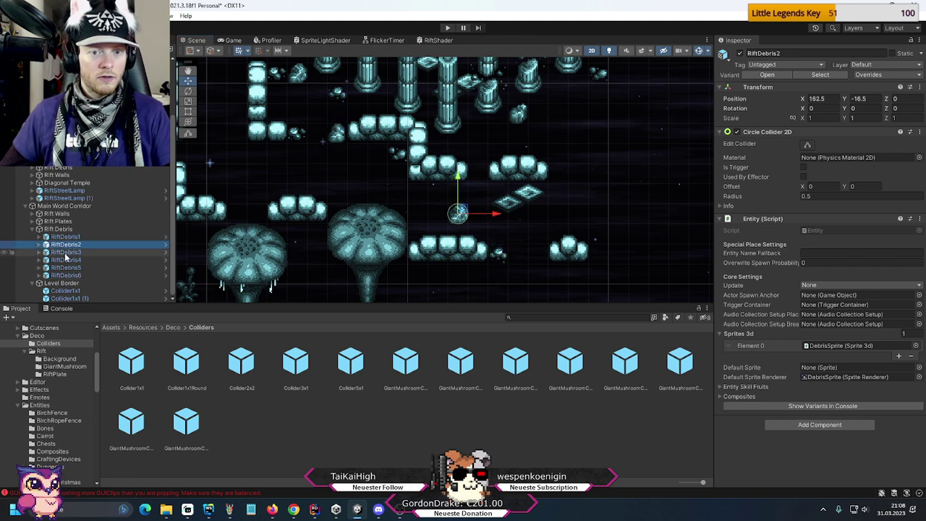
{"action": "left_click_drag", "start_coordinate": [471, 213], "coordinate": [550, 255]}
{"action": "left_click", "coordinate": [67, 251]}
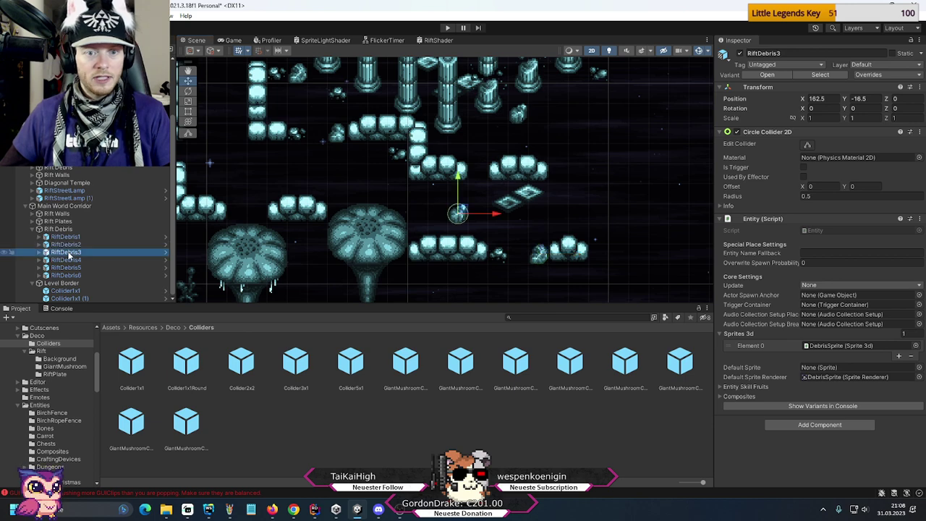
{"action": "key", "text": "Delete"}
- Duplicate Collider1x1 into the gap between the two walls above the plates at X 163.5, Y -14.5, and check the corridor's collider outlines
{"action": "scroll", "coordinate": [547, 237], "scroll_direction": "down", "scroll_amount": 3}
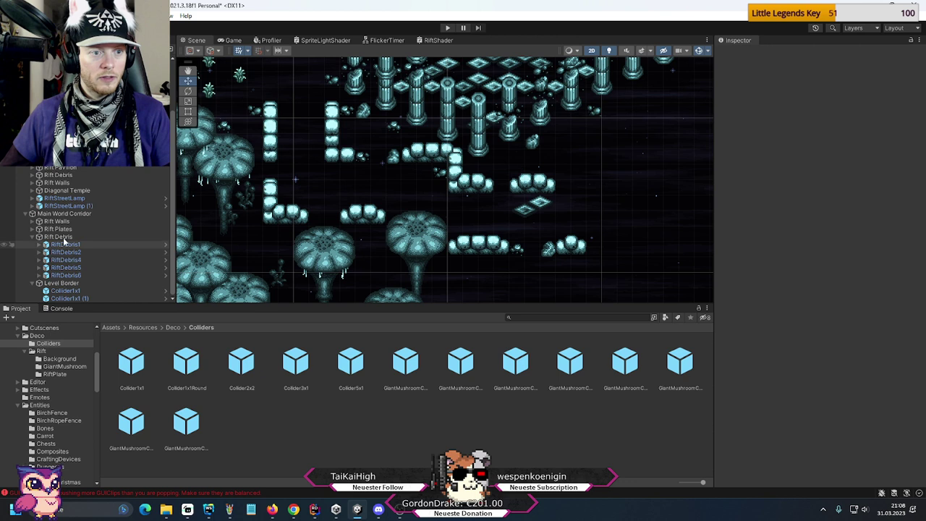
{"action": "left_click", "coordinate": [60, 290]}
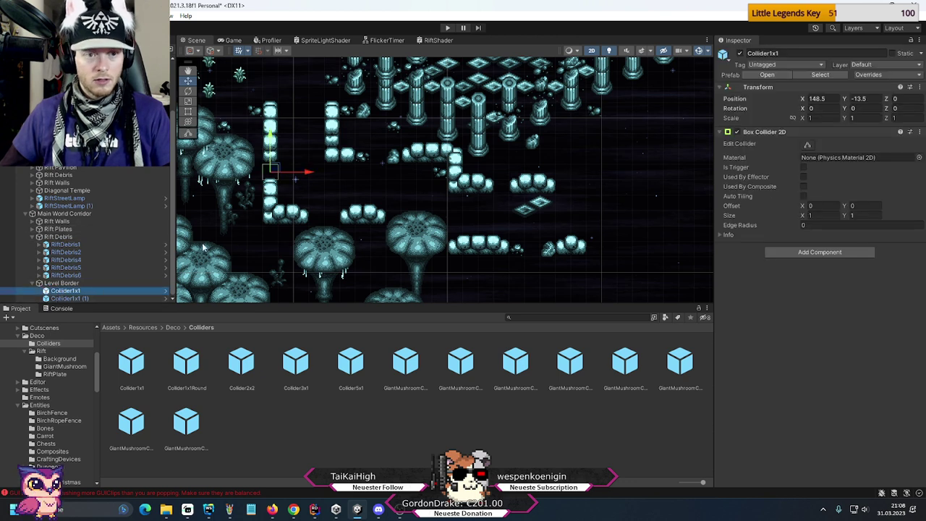
{"action": "key", "text": "ctrl+d"}
{"action": "left_click_drag", "start_coordinate": [271, 172], "coordinate": [508, 187]}
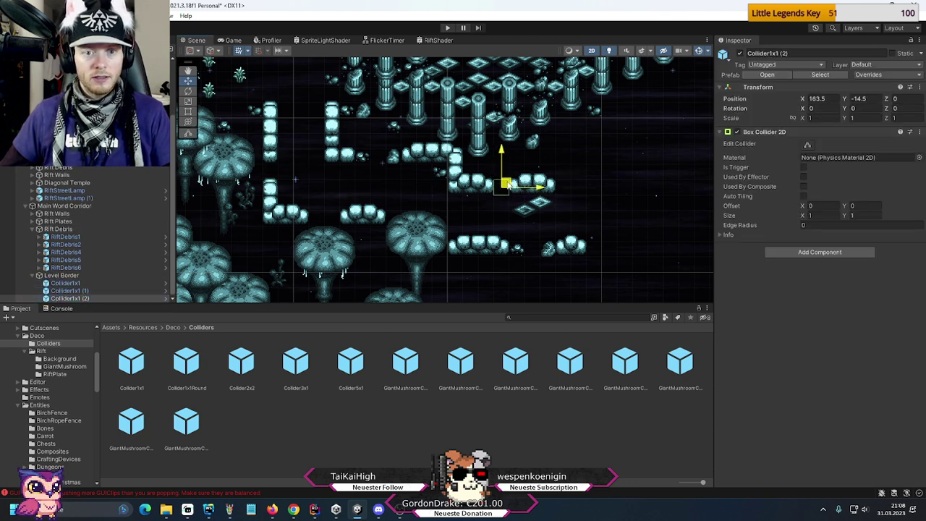
{"action": "left_click", "coordinate": [62, 206]}
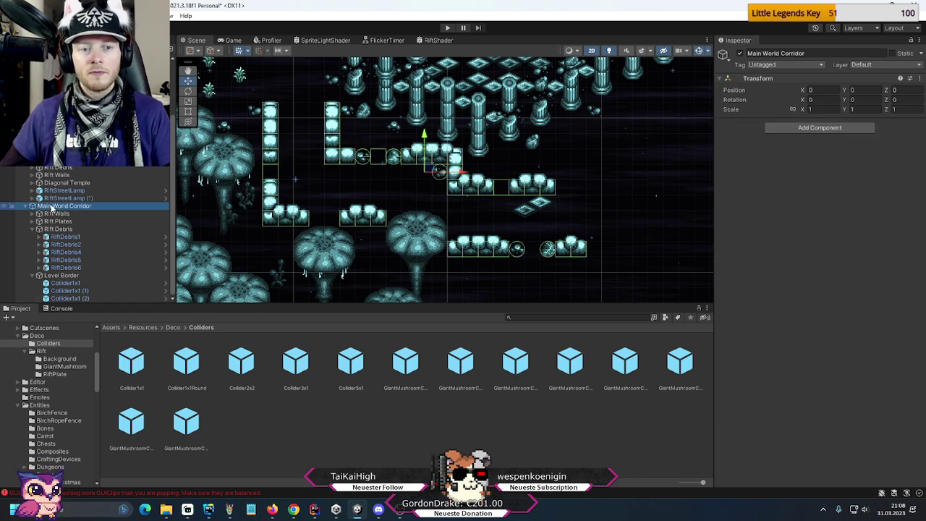
{"action": "middle_click_drag", "start_coordinate": [299, 163], "coordinate": [383, 178]}
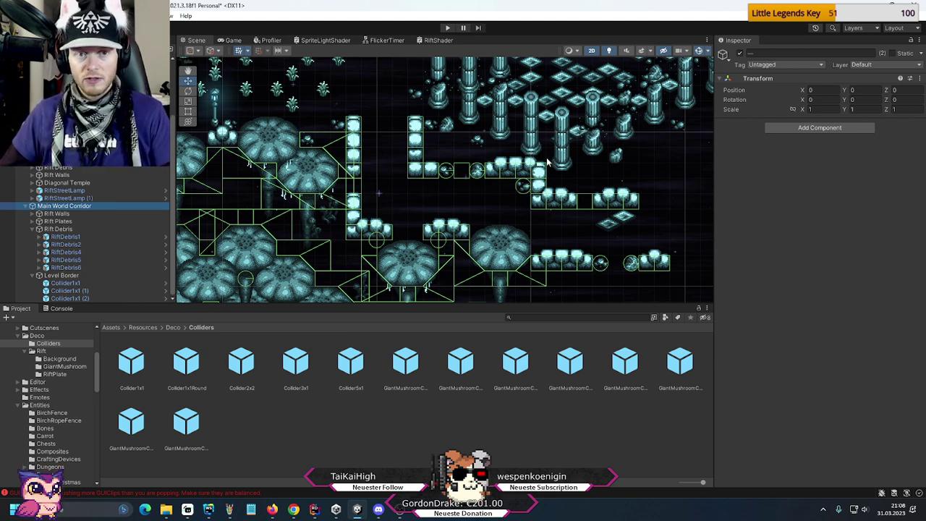
{"action": "middle_click_drag", "start_coordinate": [562, 190], "coordinate": [538, 199]}
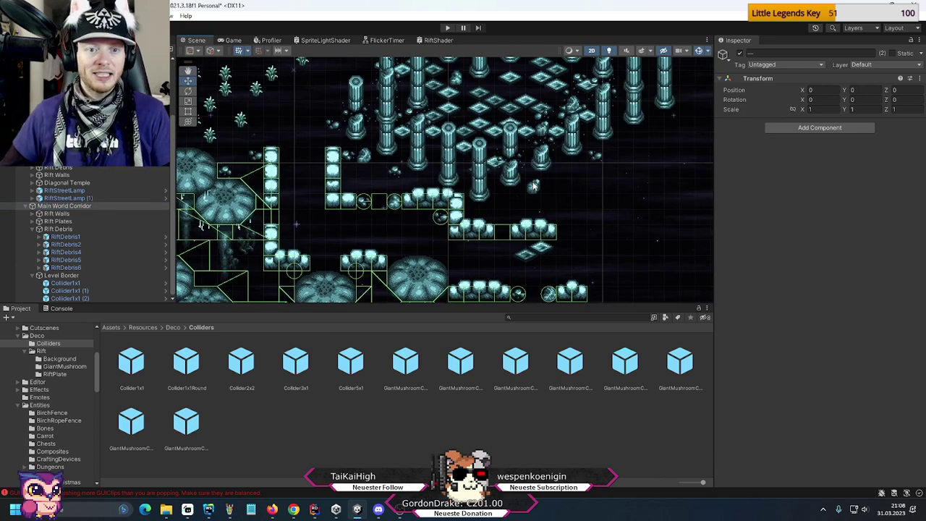
{"action": "middle_click_drag", "start_coordinate": [505, 256], "coordinate": [406, 178]}
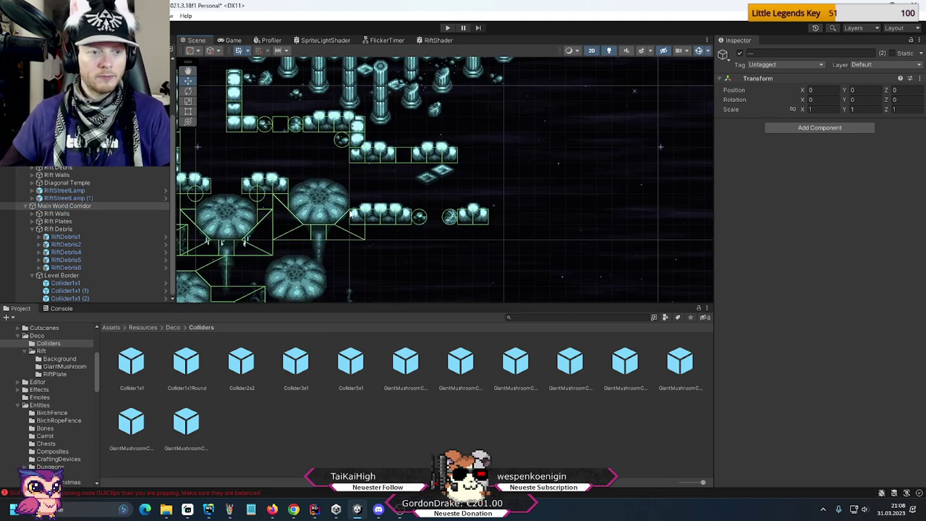
- Move RiftPlate to X 151, Y -14 and RiftPlateDarker to X 152, Y -14.5 near the corridor's left end
{"action": "left_click", "coordinate": [33, 223]}
{"action": "left_click", "coordinate": [34, 221]}
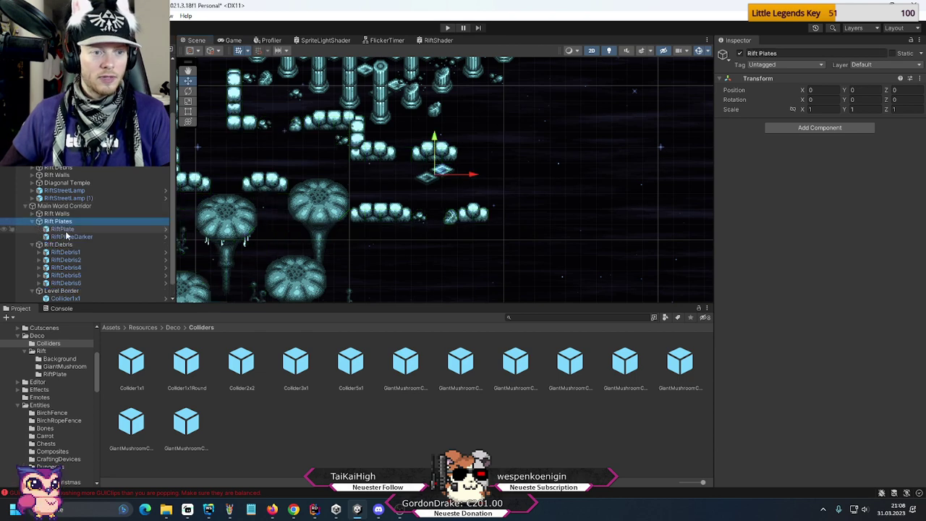
{"action": "left_click", "coordinate": [62, 228]}
{"action": "middle_click_drag", "start_coordinate": [387, 180], "coordinate": [511, 235]}
{"action": "scroll", "coordinate": [377, 192], "scroll_direction": "up", "scroll_amount": 2}
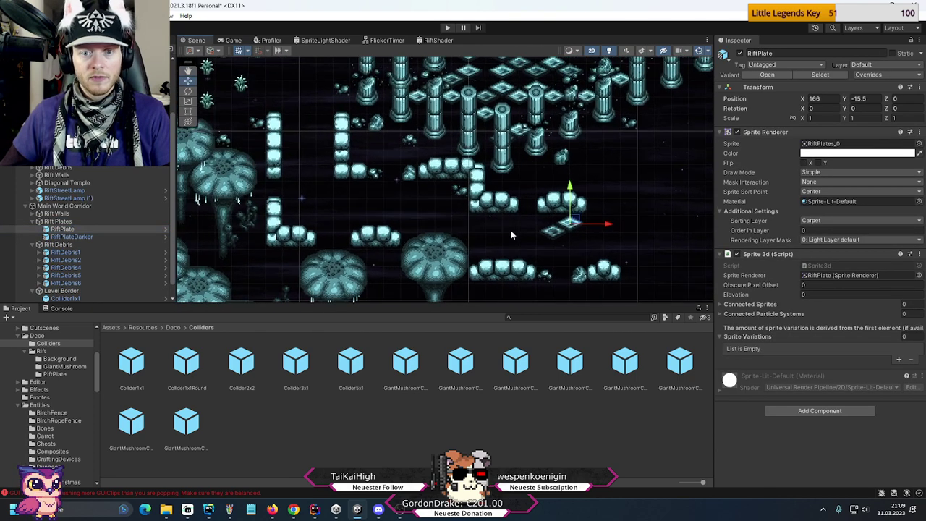
{"action": "mouse_move", "coordinate": [378, 192]}
{"action": "middle_mouse_down"}
{"action": "mouse_move", "coordinate": [410, 188]}
{"action": "mouse_move", "coordinate": [392, 184]}
{"action": "middle_mouse_up"}
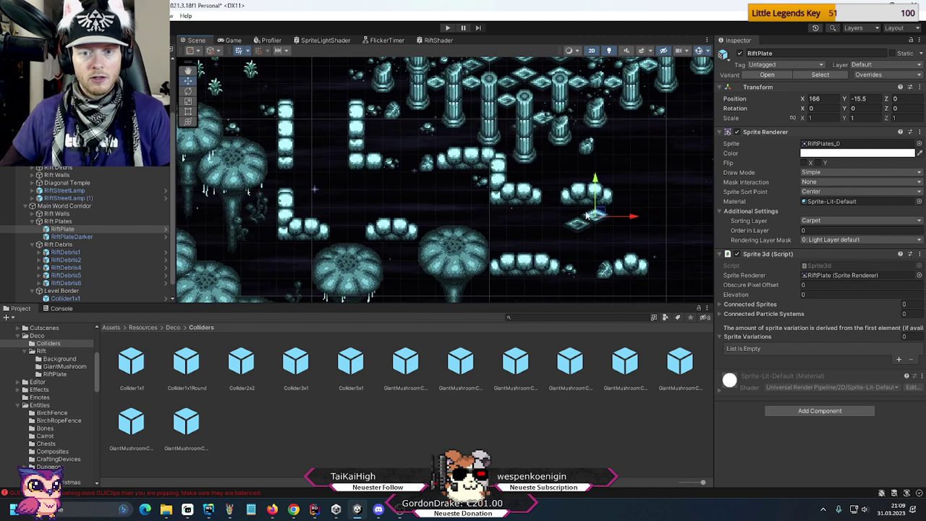
{"action": "left_click_drag", "start_coordinate": [596, 211], "coordinate": [328, 190]}
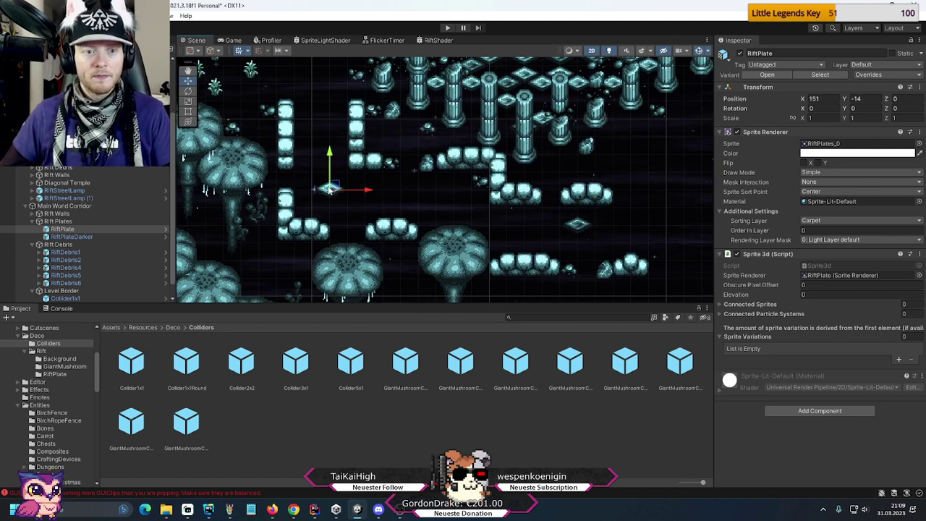
{"action": "left_click", "coordinate": [580, 222]}
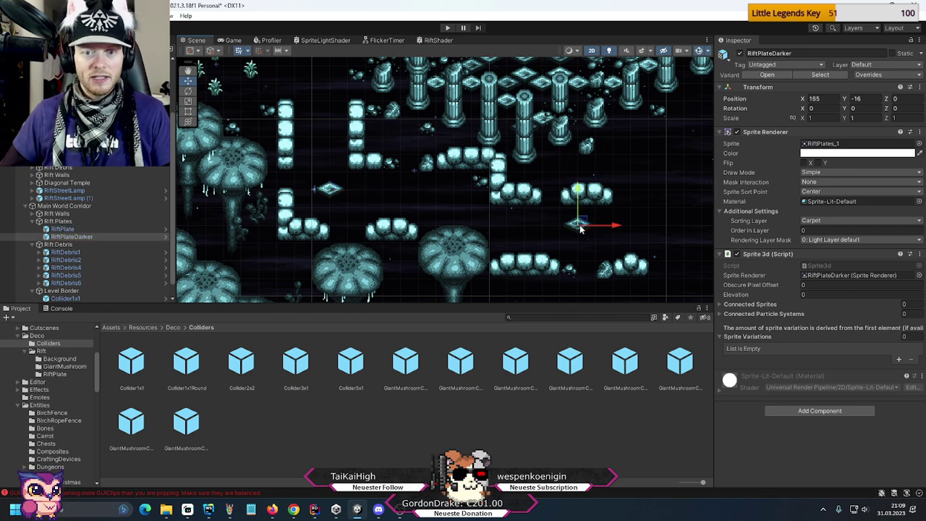
{"action": "left_click_drag", "start_coordinate": [583, 223], "coordinate": [351, 198]}
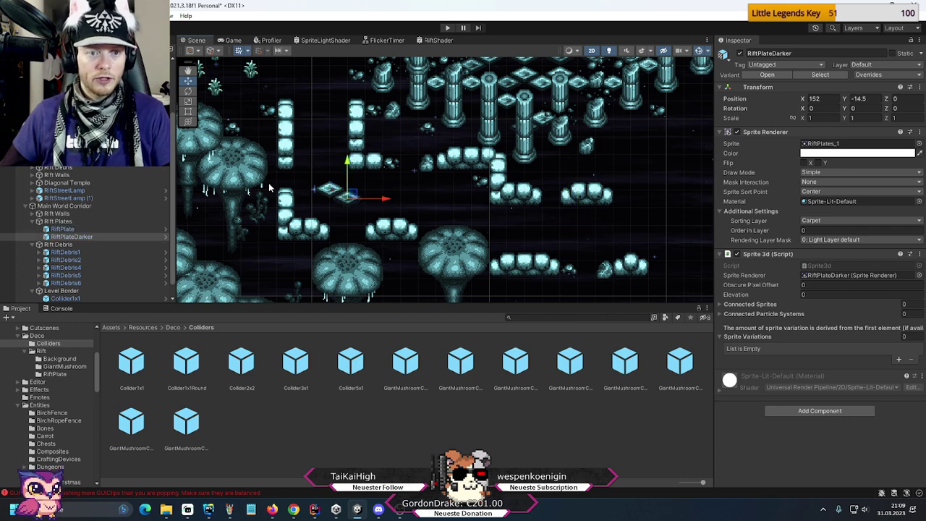
- Duplicate RiftPlate eleven times and scatter the copies along the corridor from the upper-left passage to the lower-right exit
{"action": "middle_click_drag", "start_coordinate": [272, 188], "coordinate": [304, 208]}
{"action": "left_click", "coordinate": [62, 228]}
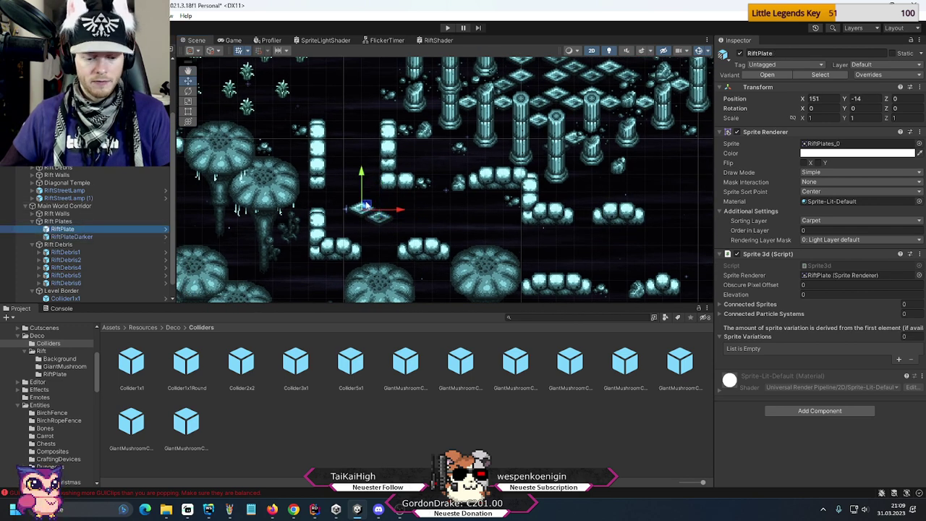
{"action": "key", "text": "ctrl+d"}
{"action": "left_click_drag", "start_coordinate": [367, 206], "coordinate": [664, 253]}
{"action": "key", "text": "ctrl+d"}
{"action": "key", "text": "ctrl+d"}
{"action": "key", "text": "ctrl+d"}
{"action": "key", "text": "ctrl+d"}
{"action": "key", "text": "ctrl+d"}
{"action": "key", "text": "ctrl+d"}
{"action": "key", "text": "ctrl+d"}
{"action": "key", "text": "ctrl+d"}
{"action": "key", "text": "ctrl+d"}
{"action": "key", "text": "ctrl+d"}
- Duplicate RiftPlateDarker four times around the corridor's left passage, with one copy at X 151, Y -12 and the last at X 150, Y -15.5
{"action": "left_click", "coordinate": [384, 219]}
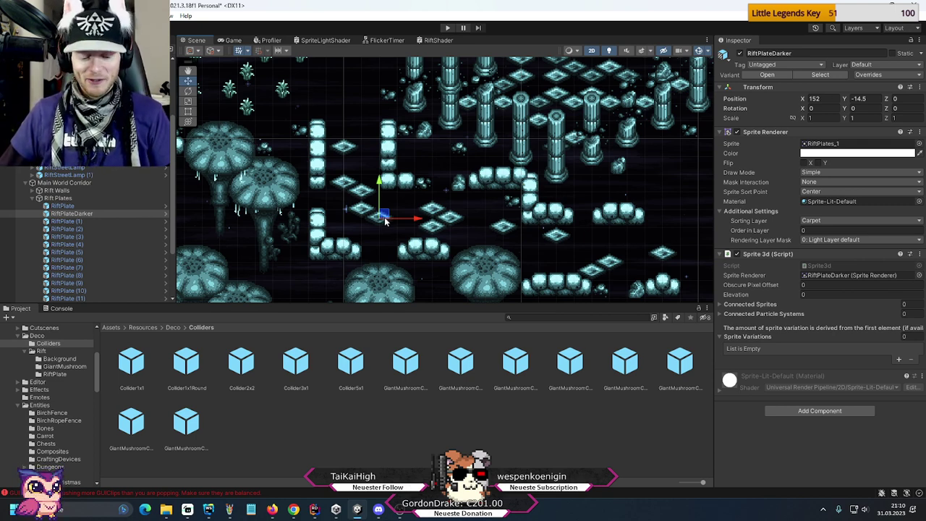
{"action": "key", "text": "ctrl+d"}
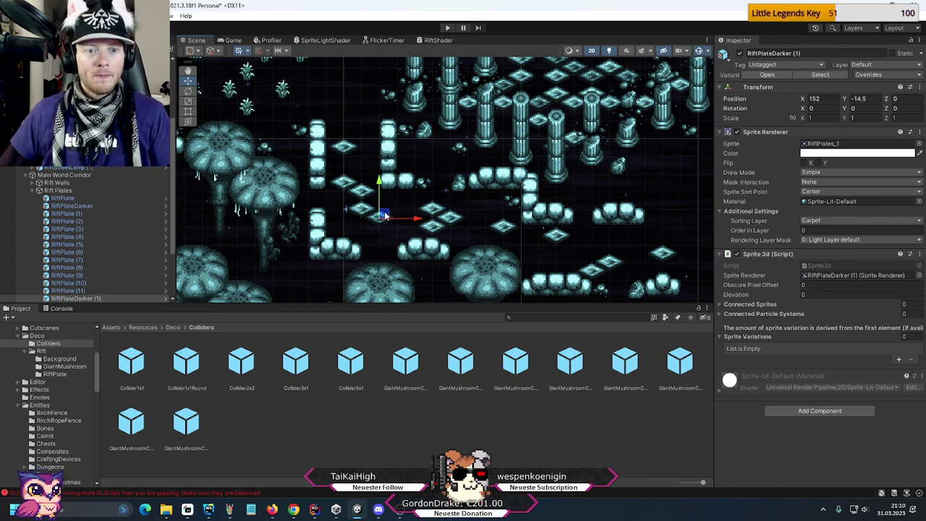
{"action": "left_click_drag", "start_coordinate": [383, 219], "coordinate": [369, 169]}
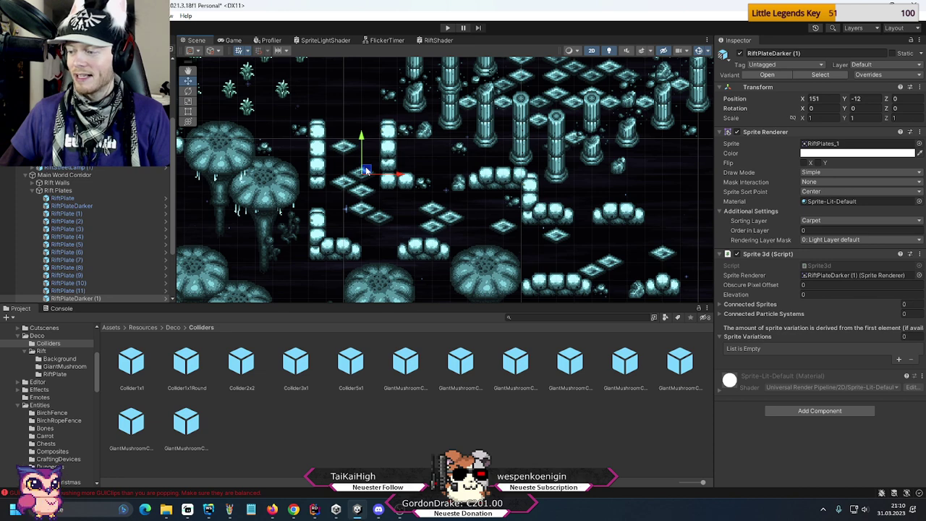
{"action": "key", "text": "ctrl+d"}
{"action": "left_click_drag", "start_coordinate": [366, 170], "coordinate": [346, 232]}
{"action": "key", "text": "ctrl+d"}
{"action": "key", "text": "ctrl+d"}
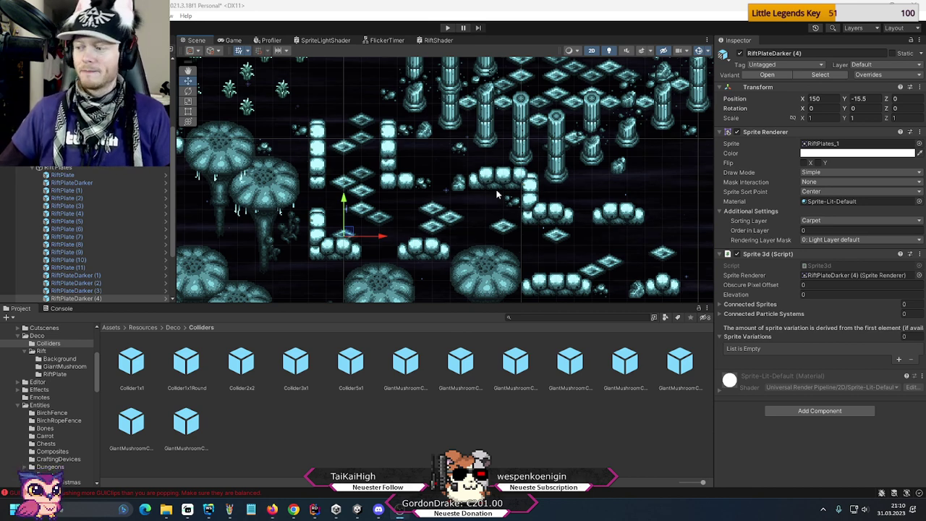
- Add six more RiftPlateDarker copies among the plates towards the corridor's right end, including X 161, Y -17 and X 166.75, Y -16
{"action": "scroll", "coordinate": [72, 231], "scroll_direction": "down", "scroll_amount": 3}
{"action": "left_click", "coordinate": [71, 221]}
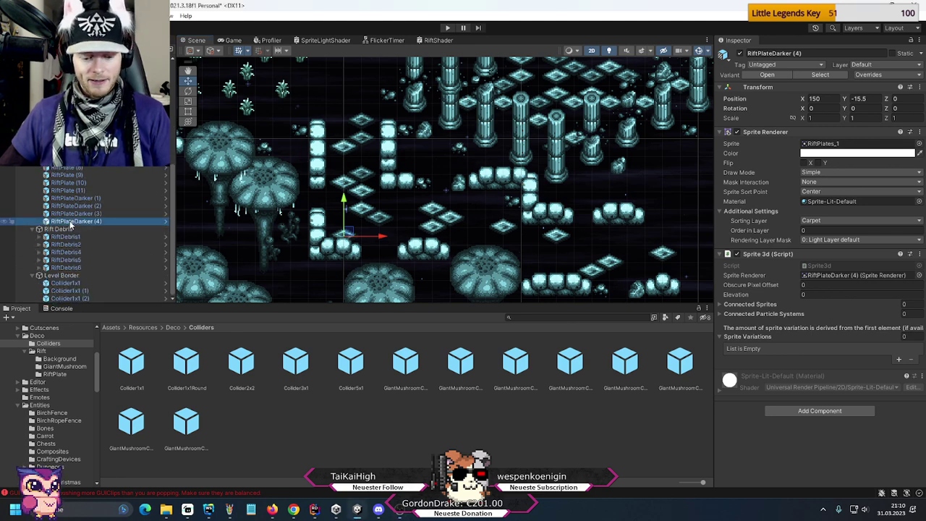
{"action": "key", "text": "ctrl+d"}
{"action": "left_click_drag", "start_coordinate": [347, 232], "coordinate": [545, 259]}
{"action": "key", "text": "ctrl+d"}
{"action": "key", "text": "ctrl+d"}
{"action": "key", "text": "ctrl+d"}
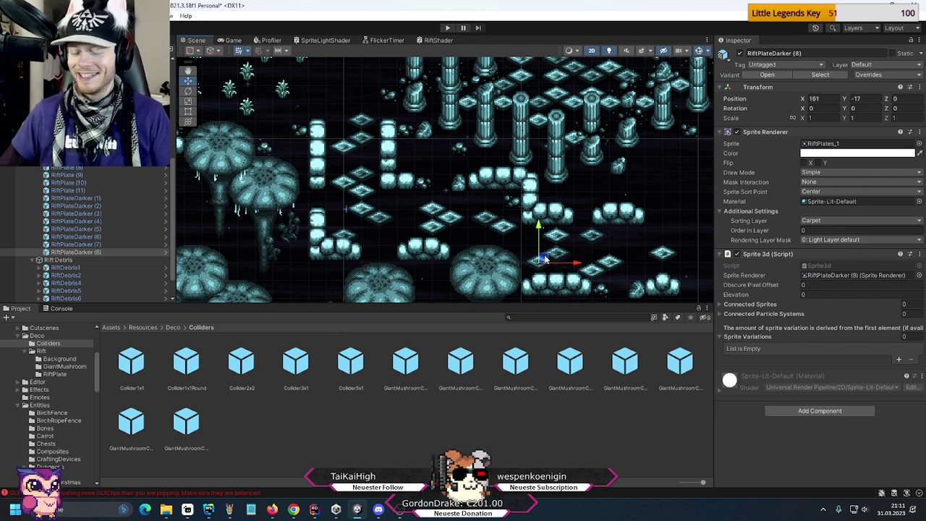
{"action": "key", "text": "ctrl+d"}
{"action": "left_click_drag", "start_coordinate": [545, 259], "coordinate": [646, 244]}
{"action": "key", "text": "ctrl+d"}
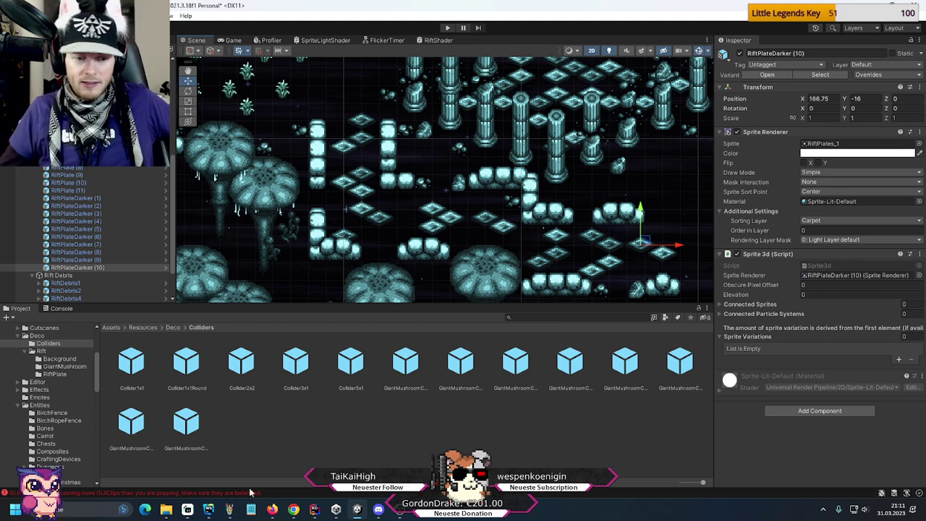
- Switch to Chrome and search Google Images for "secret of evermore"
{"action": "left_click", "coordinate": [293, 510]}
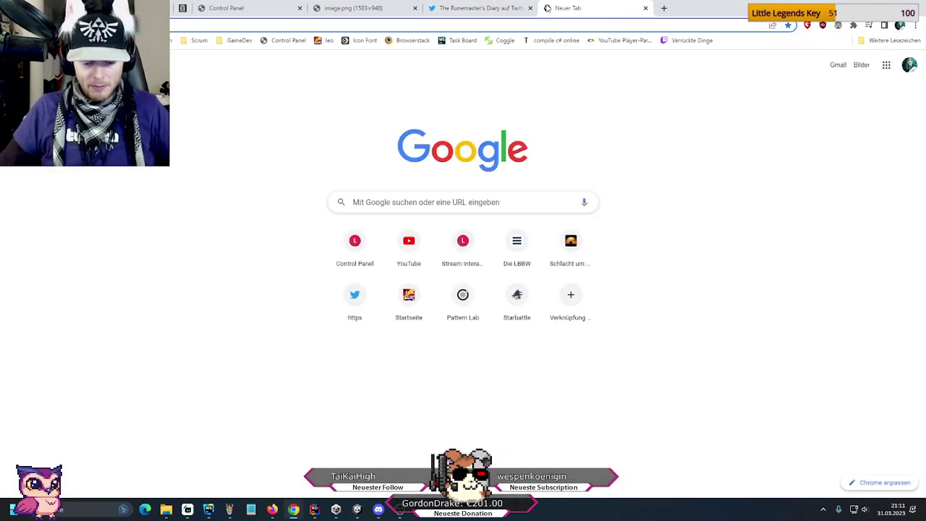
{"action": "type", "text": "secret of evermore"}
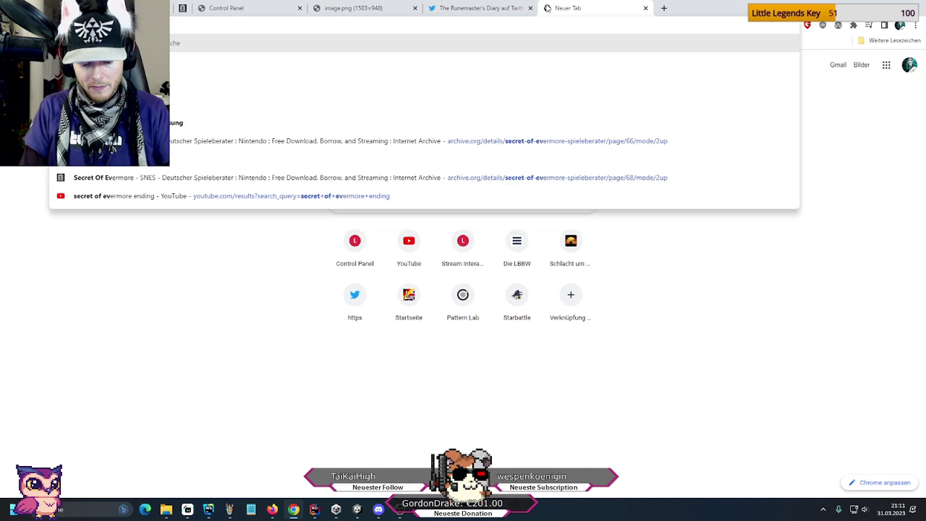
{"action": "key", "text": "Return"}
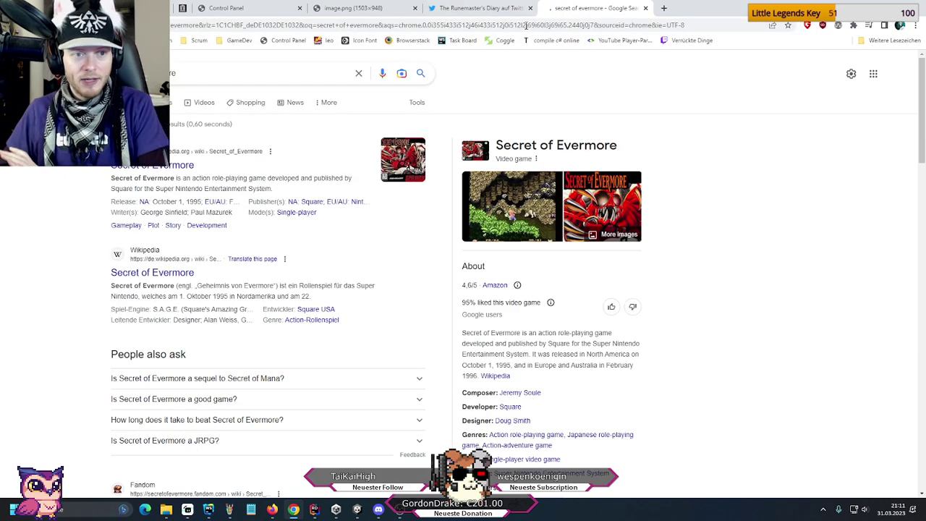
{"action": "left_click", "coordinate": [156, 102]}
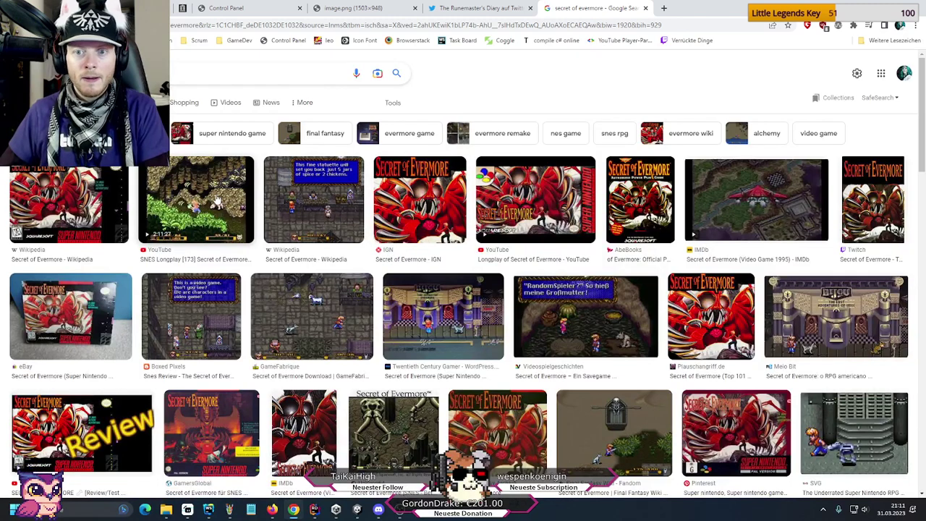
- Examine Secret of Evermore gameplay screenshots from Videospielgeschichten, YouTube, Nintendo Life and Old Game Hermit as level design references
{"action": "left_click", "coordinate": [585, 316]}
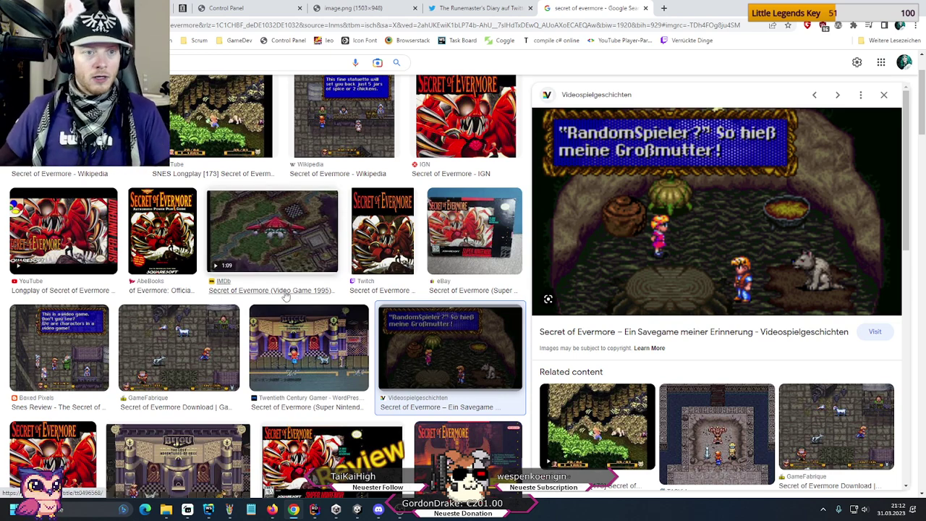
{"action": "left_click", "coordinate": [242, 129]}
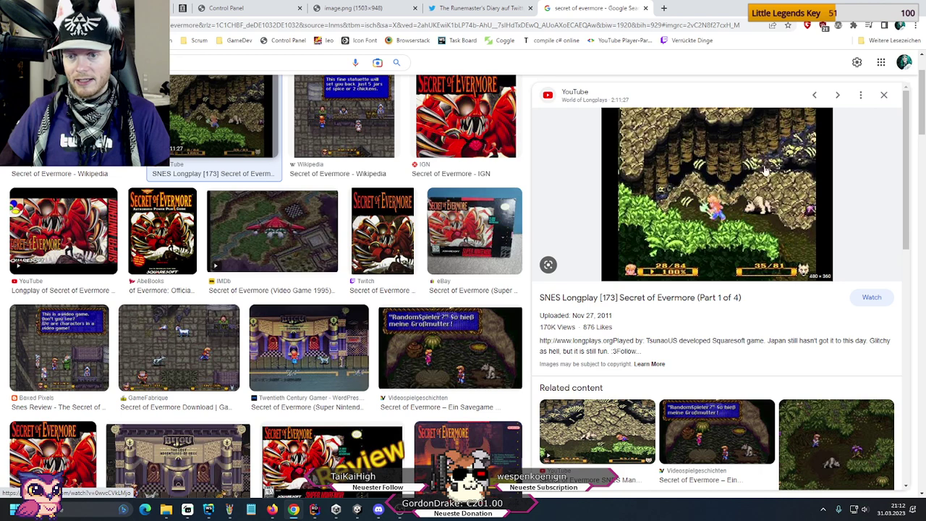
{"action": "left_click", "coordinate": [848, 449]}
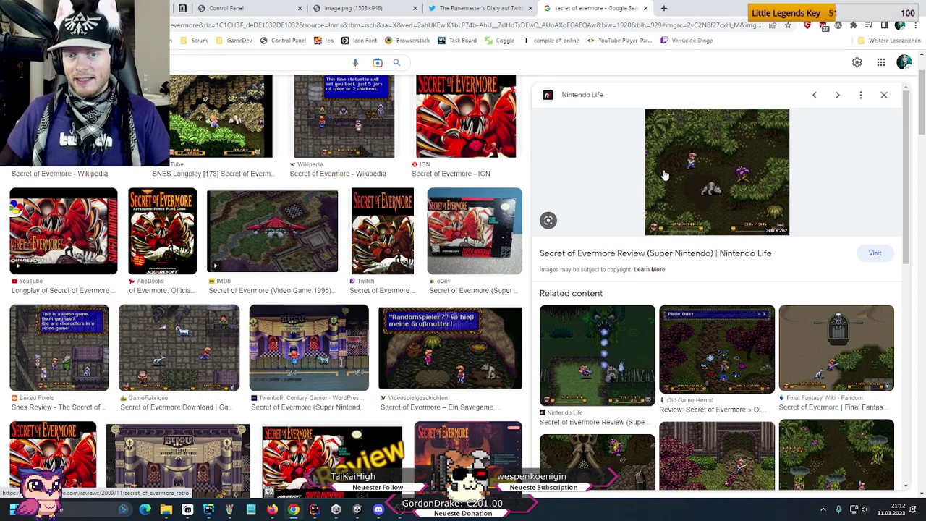
{"action": "left_click", "coordinate": [710, 361]}
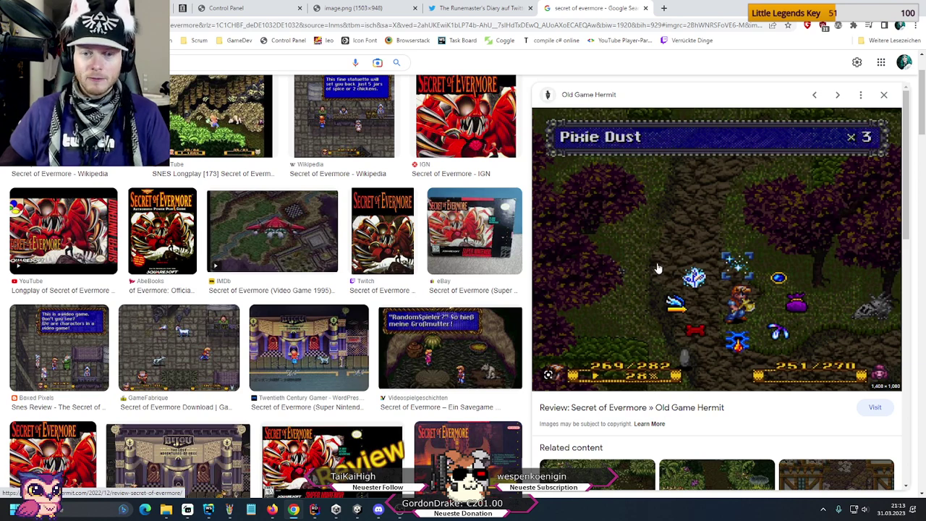
- Examine the related Secret of Evermore gameplay screenshots, including three cave scenes from The Let's Play Archive
{"action": "scroll", "coordinate": [657, 268], "scroll_direction": "down", "scroll_amount": 3}
{"action": "scroll", "coordinate": [670, 337], "scroll_direction": "down", "scroll_amount": 3}
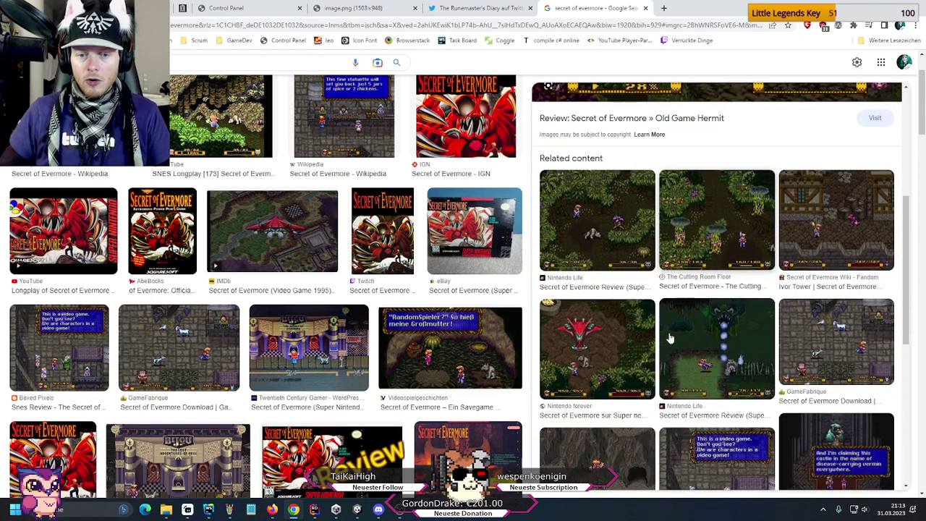
{"action": "scroll", "coordinate": [669, 337], "scroll_direction": "down", "scroll_amount": 3}
{"action": "left_click", "coordinate": [614, 329]}
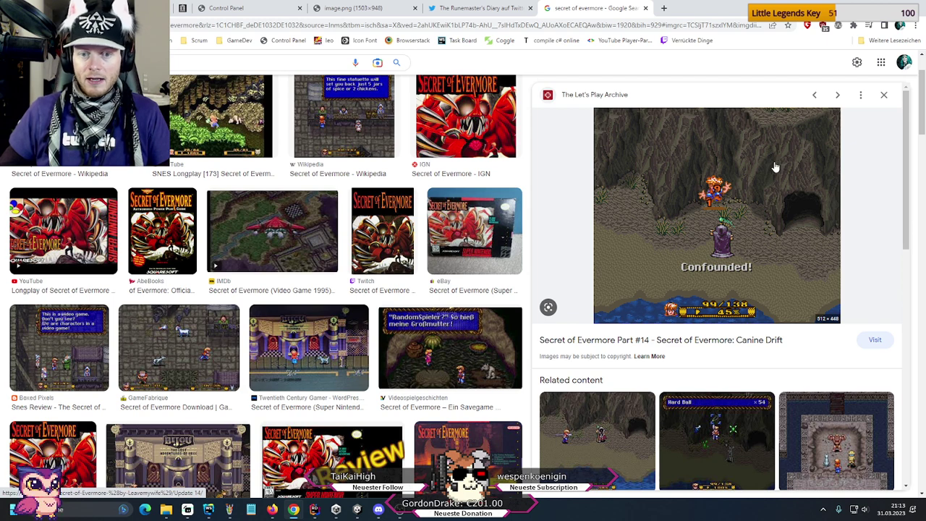
{"action": "left_click", "coordinate": [609, 438]}
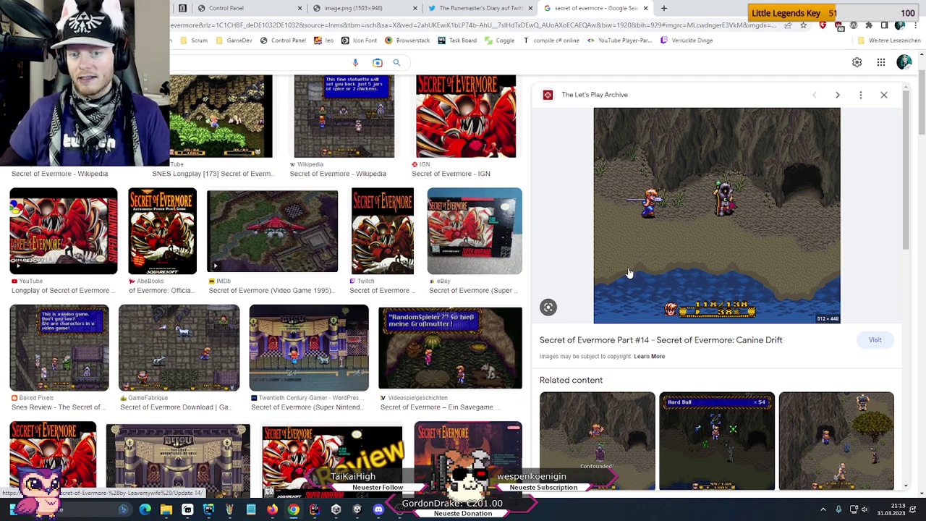
{"action": "left_click", "coordinate": [834, 443]}
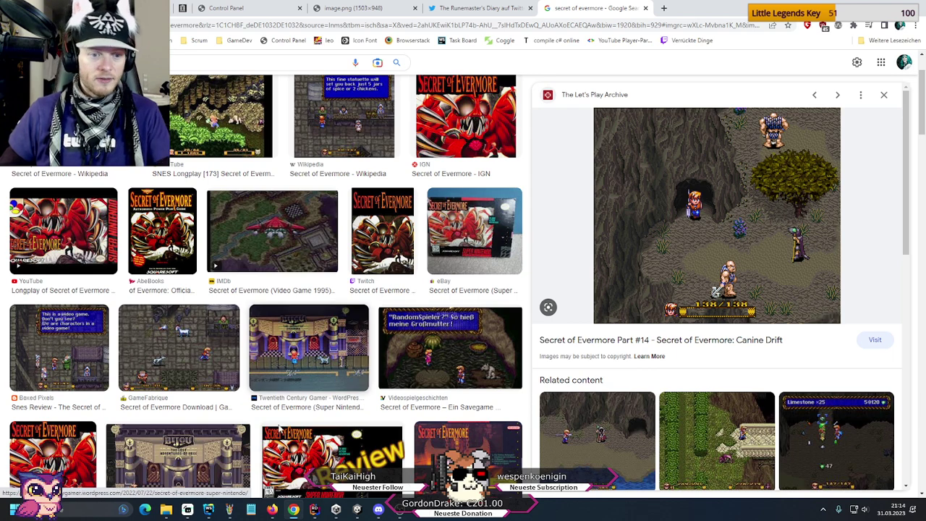
{"action": "right_click", "coordinate": [166, 509]}
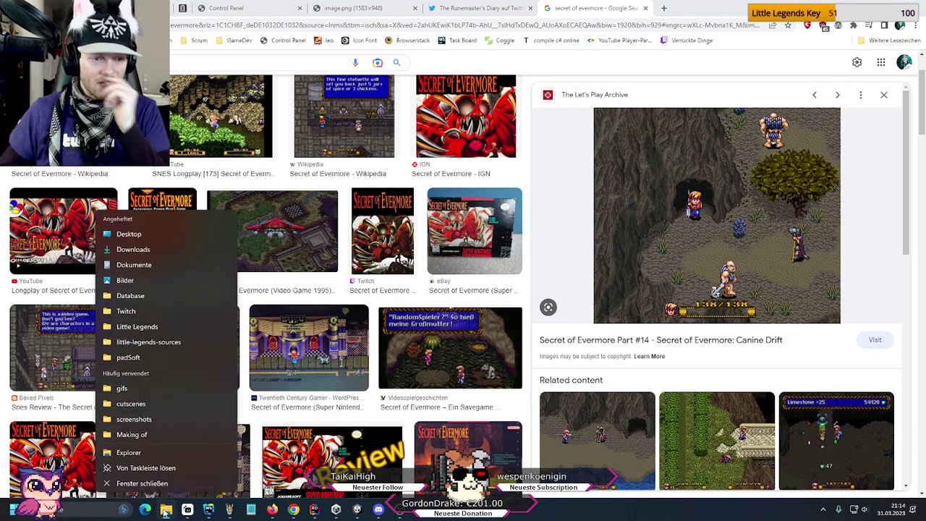
{"action": "left_click", "coordinate": [161, 297]}
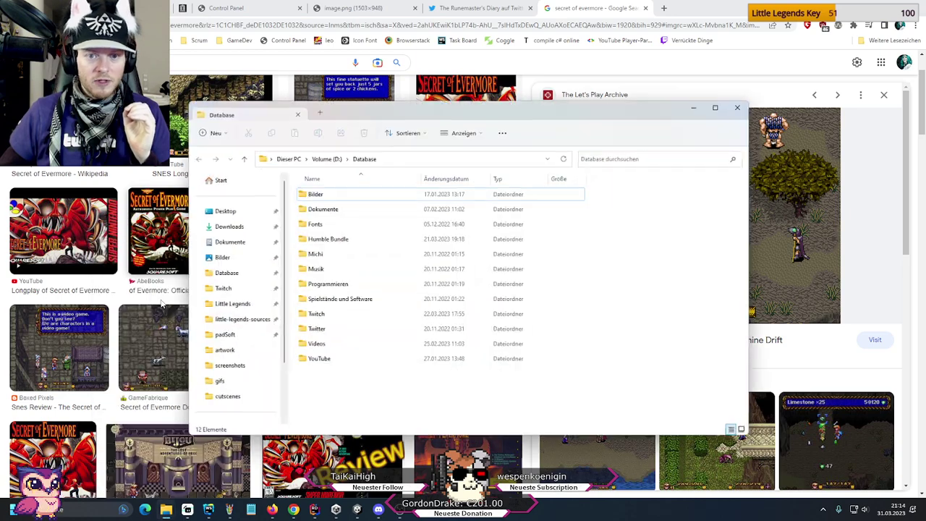
{"action": "left_click", "coordinate": [738, 108]}
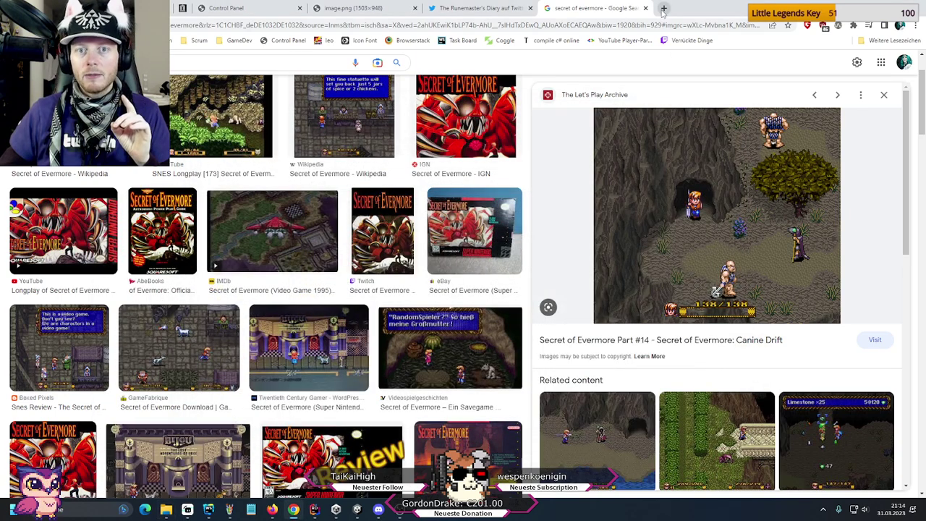
{"action": "left_click", "coordinate": [663, 9]}
{"action": "middle_click", "coordinate": [709, 12]}
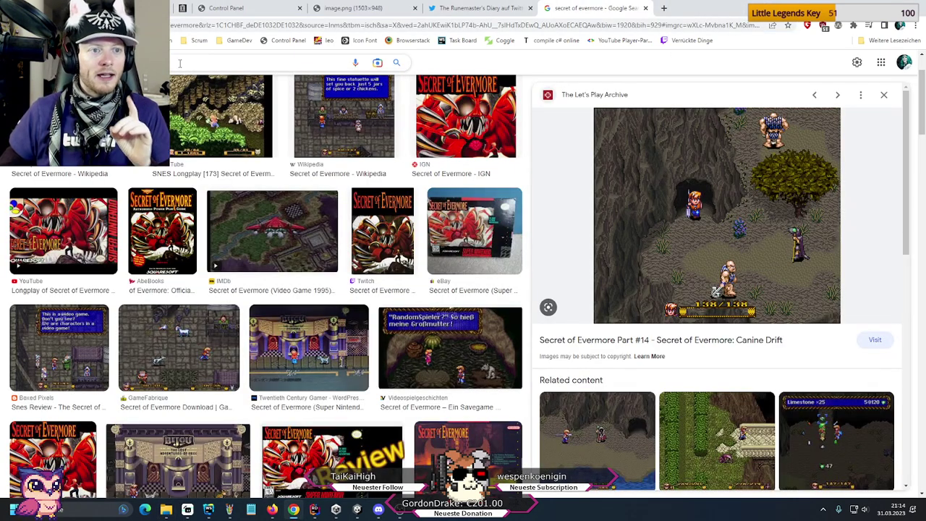
- Extend the image search to "secret of evermore spritesheet"
{"action": "left_click", "coordinate": [179, 63]}
{"action": "type", "text": "spritesheet"}
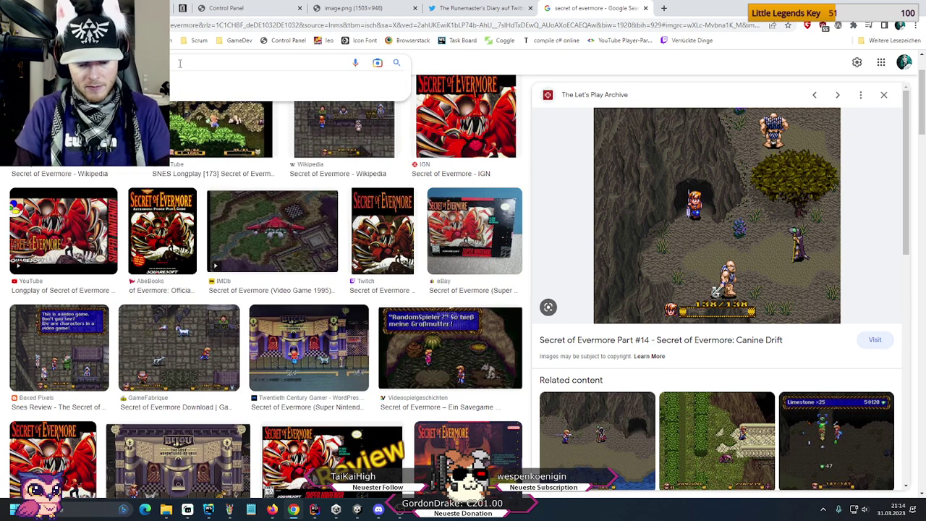
{"action": "key", "text": "Return"}
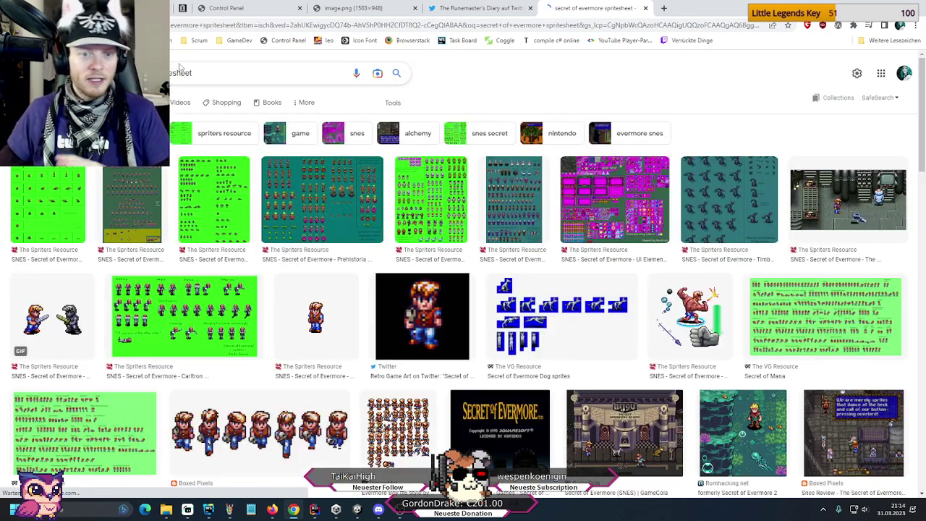
- Preview the Secret of Evermore UI Elements sheet and browse the spritesheet image results for environment references
{"action": "left_click", "coordinate": [585, 192]}
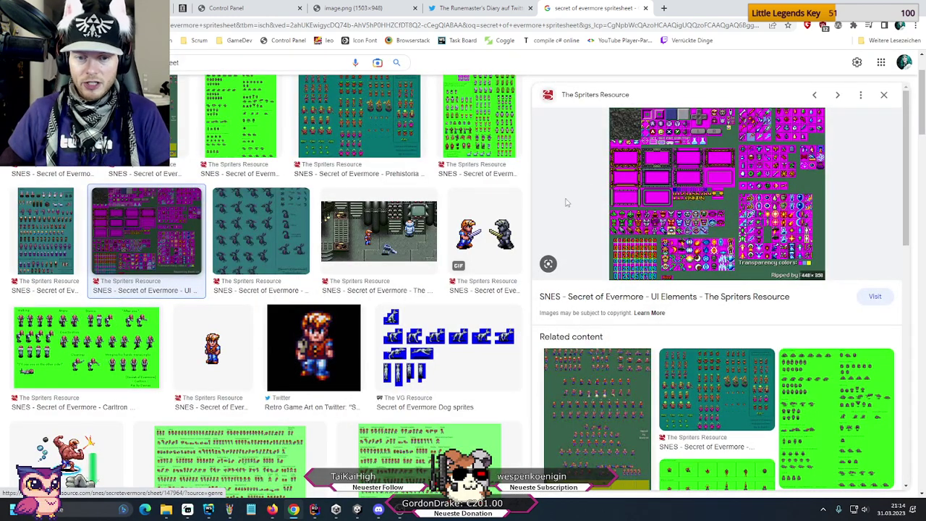
{"action": "scroll", "coordinate": [261, 289], "scroll_direction": "down", "scroll_amount": 2}
{"action": "scroll", "coordinate": [240, 204], "scroll_direction": "down", "scroll_amount": 9}
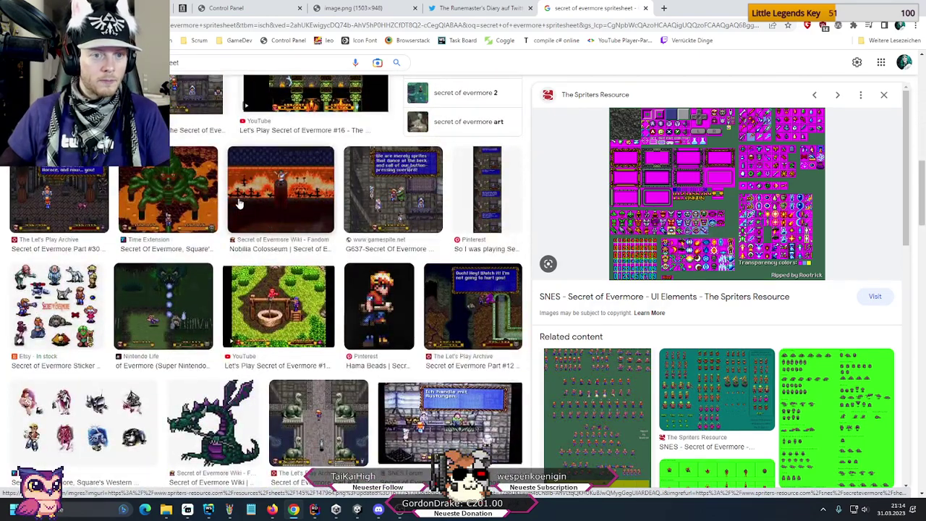
{"action": "scroll", "coordinate": [239, 204], "scroll_direction": "down", "scroll_amount": 10}
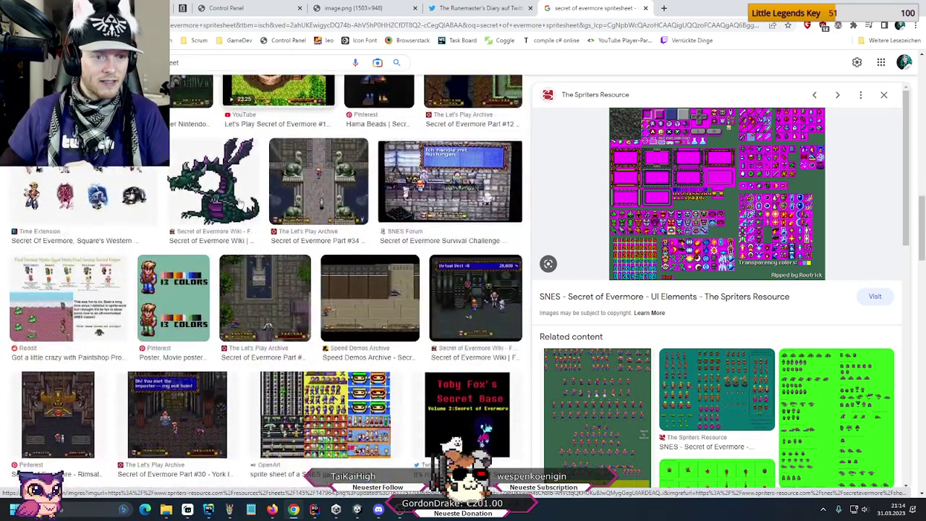
{"action": "scroll", "coordinate": [238, 203], "scroll_direction": "down", "scroll_amount": 2}
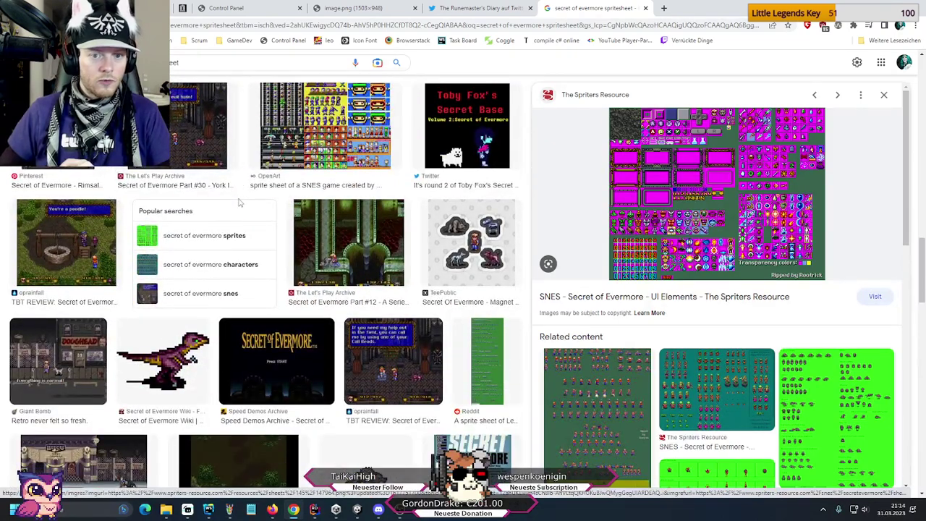
{"action": "scroll", "coordinate": [239, 204], "scroll_direction": "down", "scroll_amount": 10}
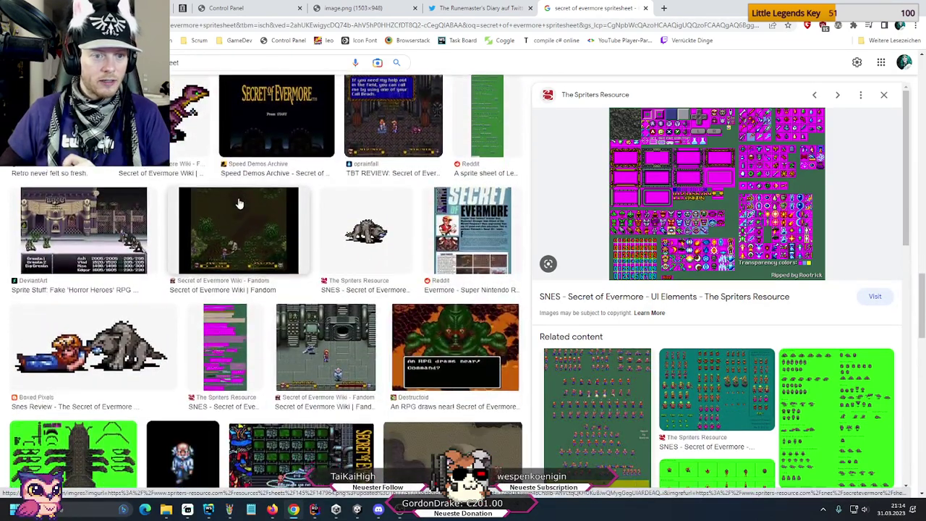
{"action": "scroll", "coordinate": [239, 204], "scroll_direction": "down", "scroll_amount": 3}
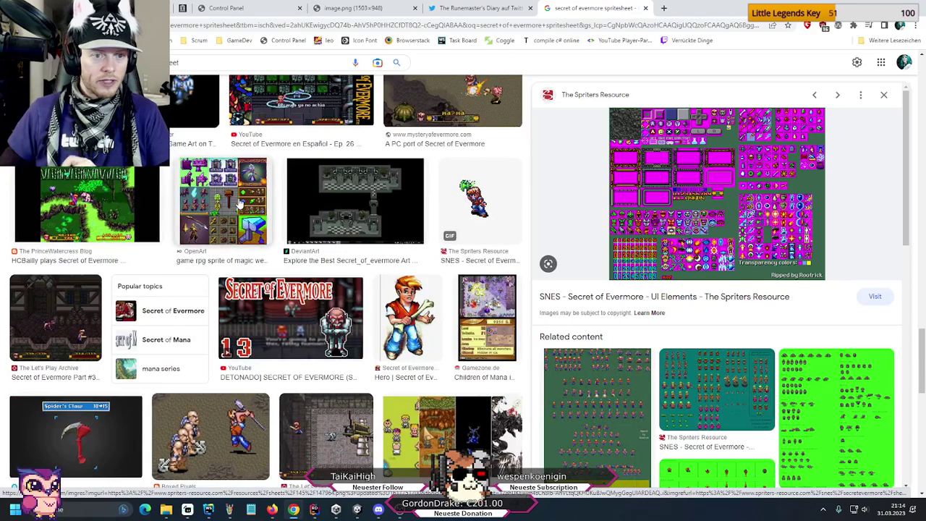
{"action": "scroll", "coordinate": [239, 204], "scroll_direction": "down", "scroll_amount": 1}
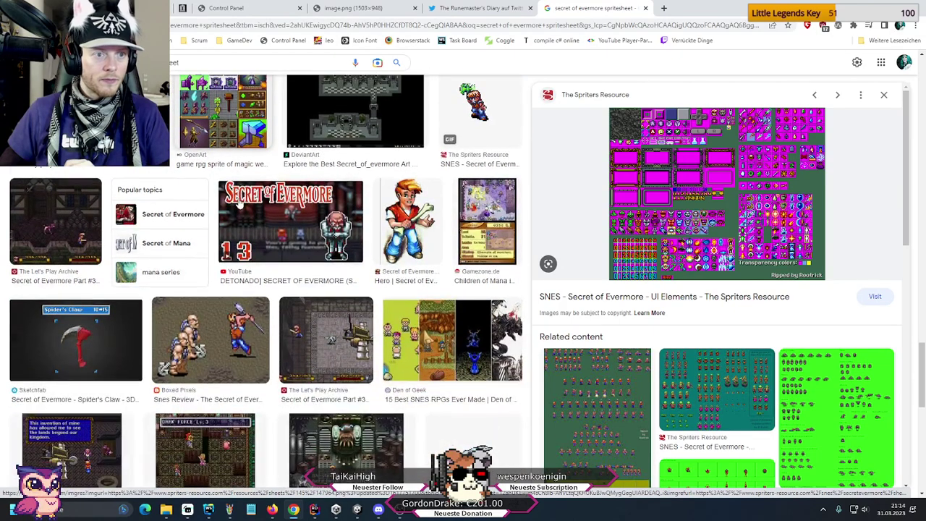
{"action": "scroll", "coordinate": [240, 204], "scroll_direction": "down", "scroll_amount": 2}
{"action": "scroll", "coordinate": [239, 204], "scroll_direction": "up", "scroll_amount": 3}
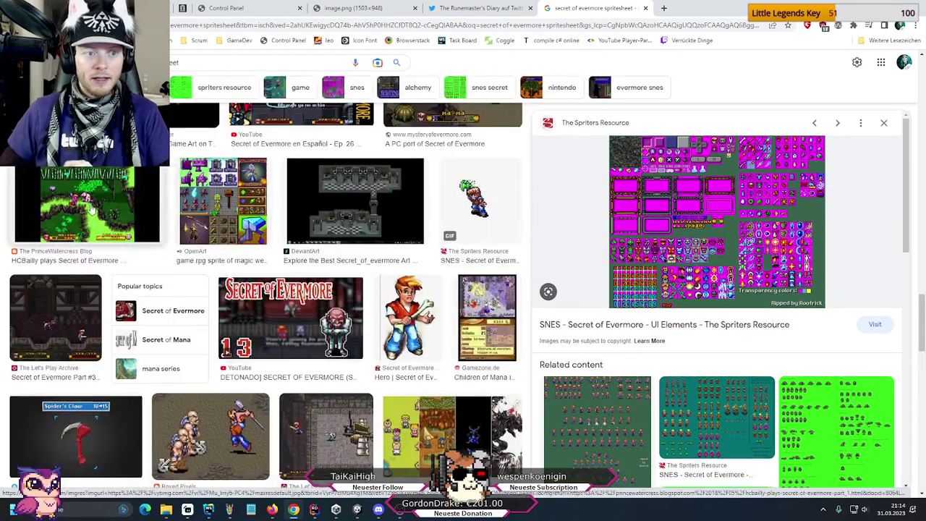
- Preview the PrinceWatercress Blog gameplay screenshot and browse the remaining image results through to the end
{"action": "left_click", "coordinate": [87, 202]}
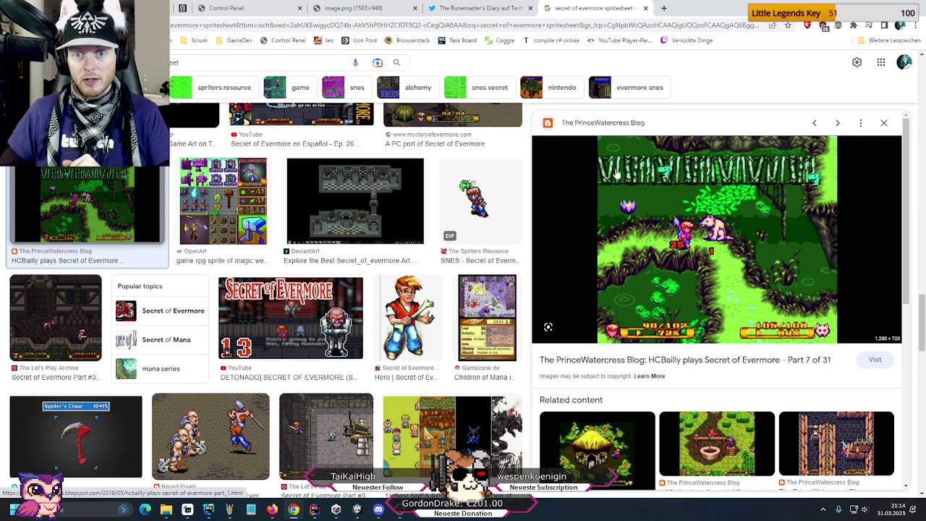
{"action": "scroll", "coordinate": [197, 228], "scroll_direction": "down", "scroll_amount": 1}
{"action": "scroll", "coordinate": [209, 229], "scroll_direction": "down", "scroll_amount": 3}
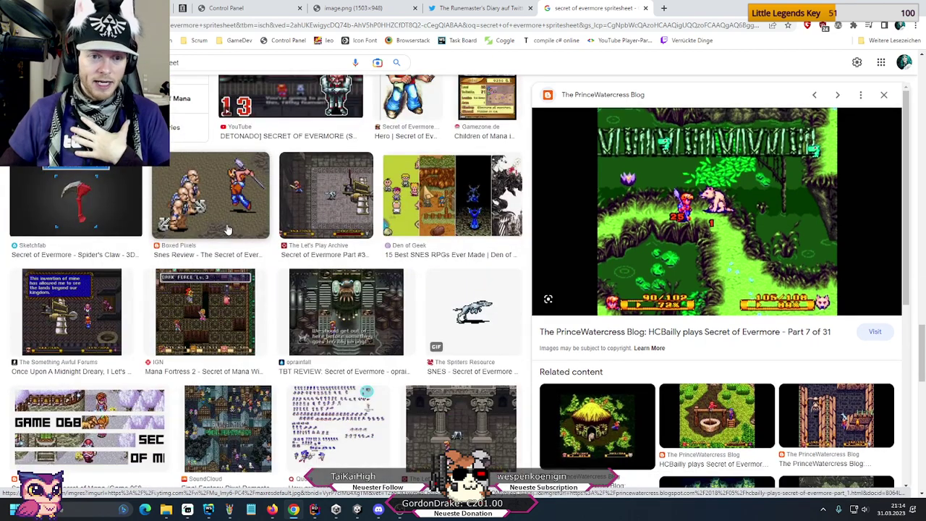
{"action": "scroll", "coordinate": [226, 229], "scroll_direction": "down", "scroll_amount": 3}
{"action": "scroll", "coordinate": [226, 229], "scroll_direction": "down", "scroll_amount": 1}
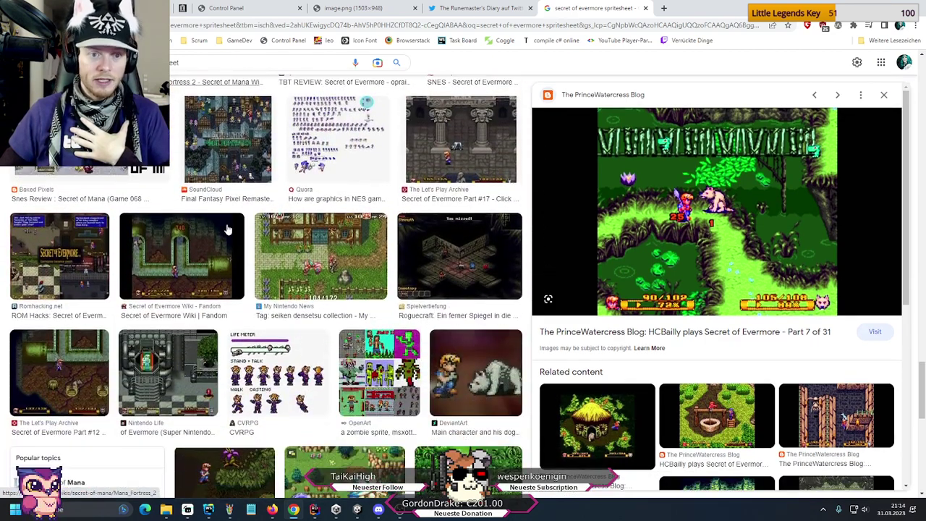
{"action": "scroll", "coordinate": [226, 229], "scroll_direction": "down", "scroll_amount": 4}
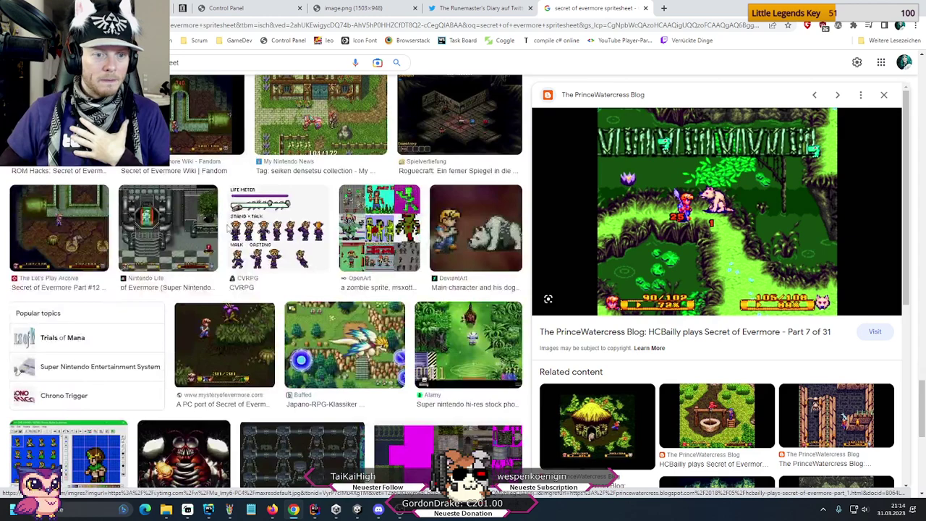
{"action": "scroll", "coordinate": [226, 229], "scroll_direction": "down", "scroll_amount": 1}
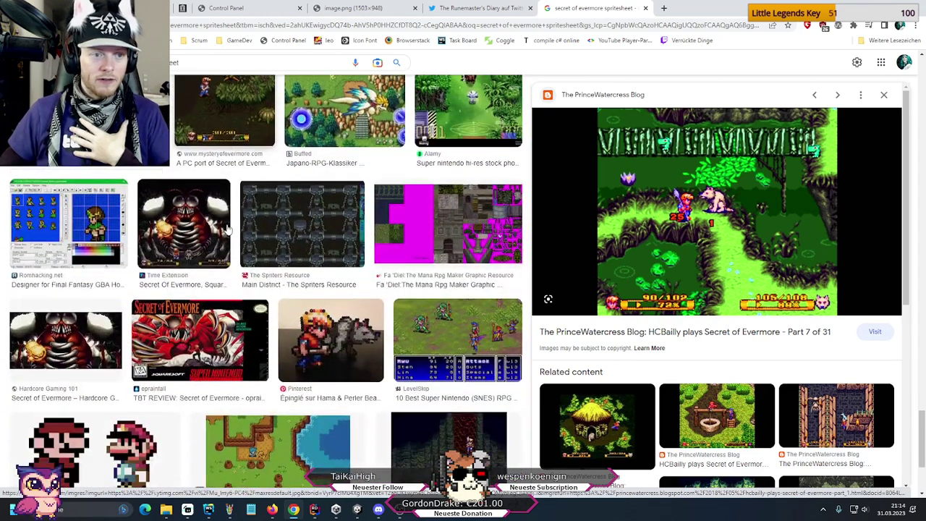
{"action": "scroll", "coordinate": [226, 229], "scroll_direction": "down", "scroll_amount": 2}
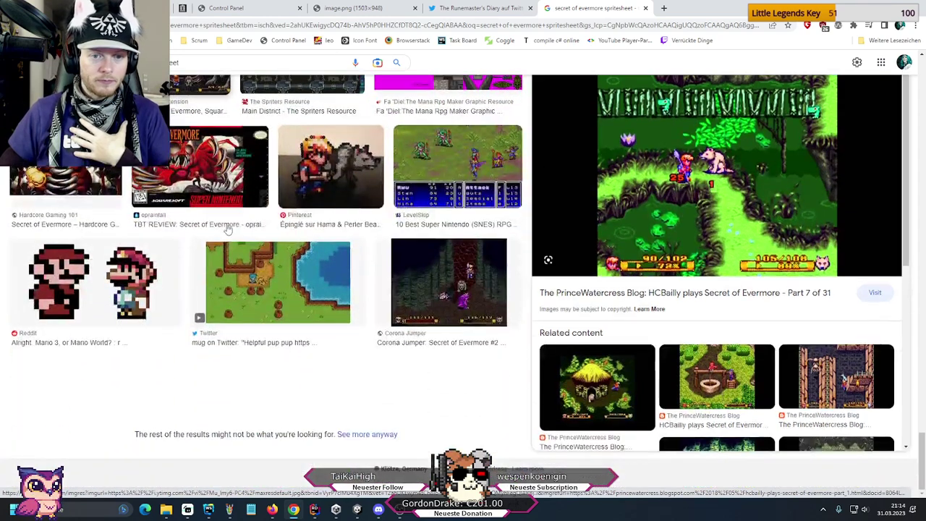
{"action": "scroll", "coordinate": [837, 334], "scroll_direction": "up", "scroll_amount": 8}
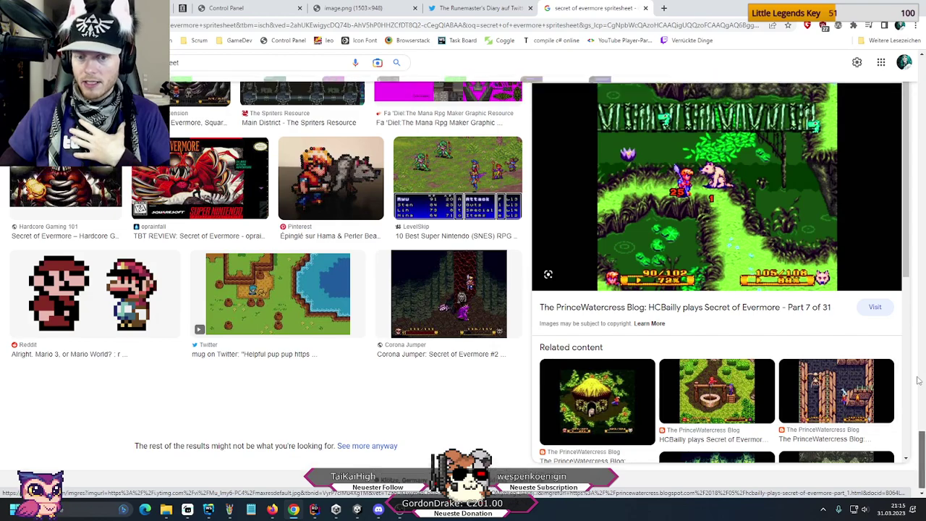
- Examine the Carniflower sprite sheet and its related content, including the Mortal Kombat 2 Mileena sheet
{"action": "left_click", "coordinate": [55, 198]}
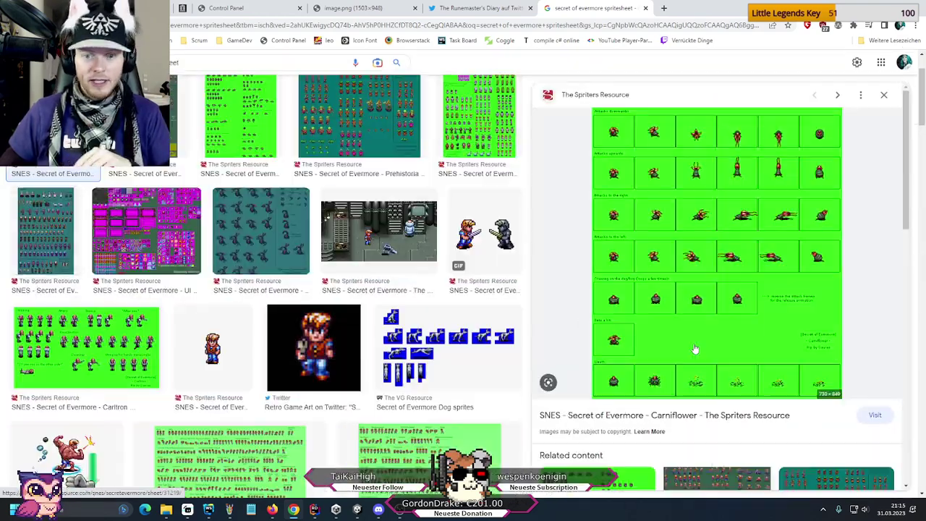
{"action": "scroll", "coordinate": [723, 347], "scroll_direction": "down", "scroll_amount": 5}
{"action": "scroll", "coordinate": [809, 358], "scroll_direction": "down", "scroll_amount": 5}
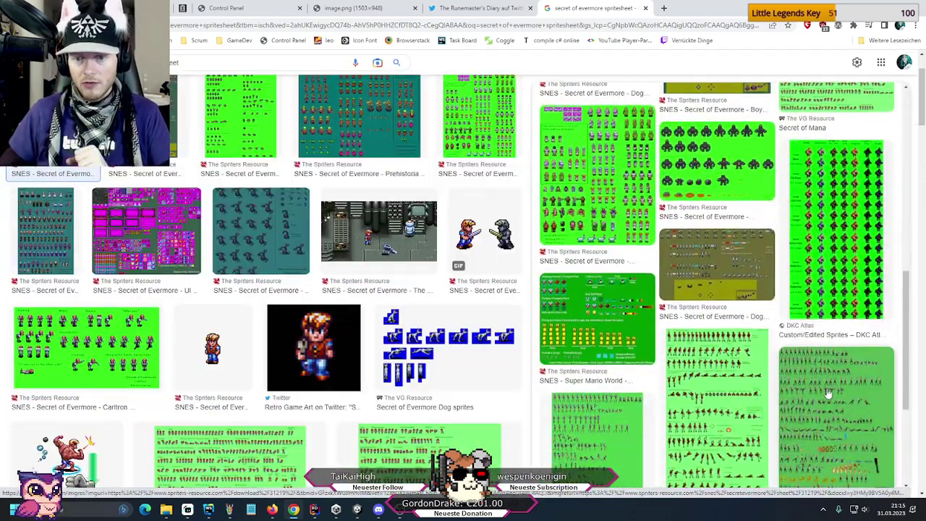
{"action": "left_click", "coordinate": [615, 256]}
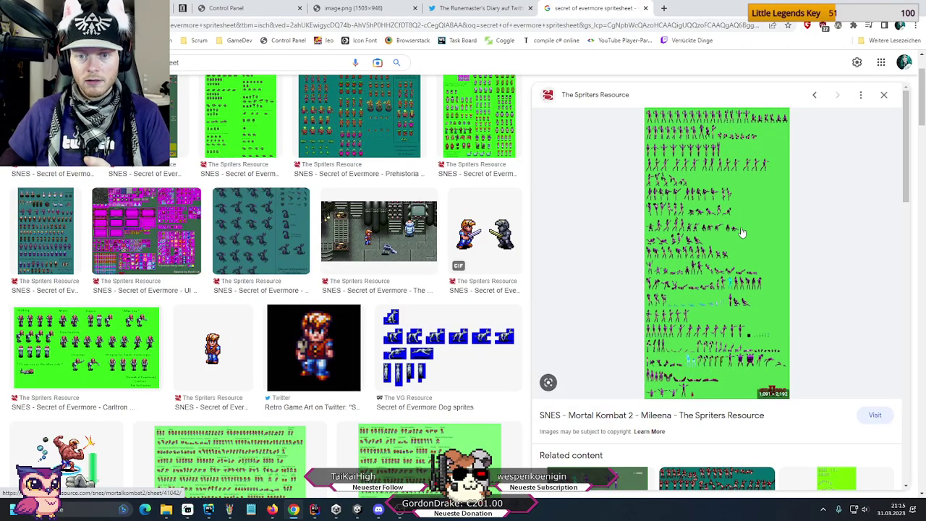
- Reopen the Secret of Evermore UI Elements sheet and look through its related sprite sheets for tile graphics
{"action": "left_click", "coordinate": [124, 214]}
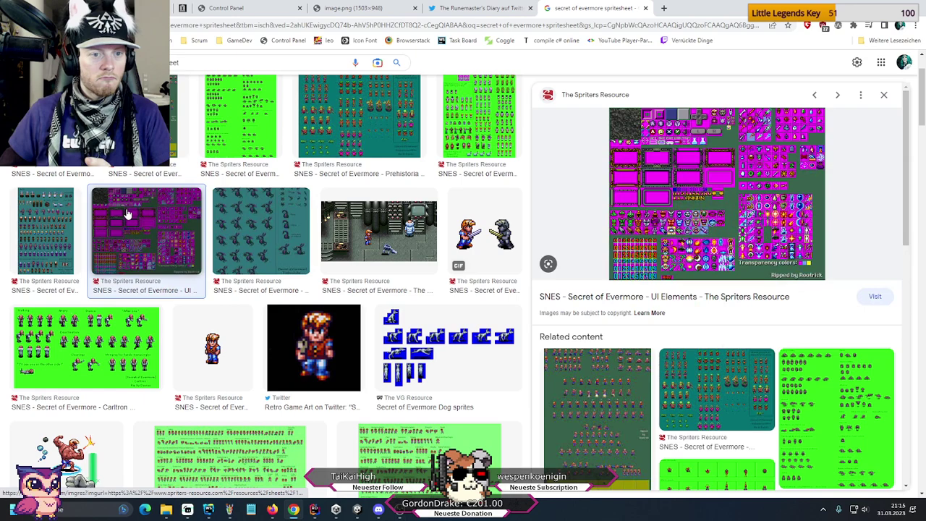
{"action": "scroll", "coordinate": [723, 318], "scroll_direction": "down", "scroll_amount": 5}
{"action": "scroll", "coordinate": [764, 332], "scroll_direction": "down", "scroll_amount": 3}
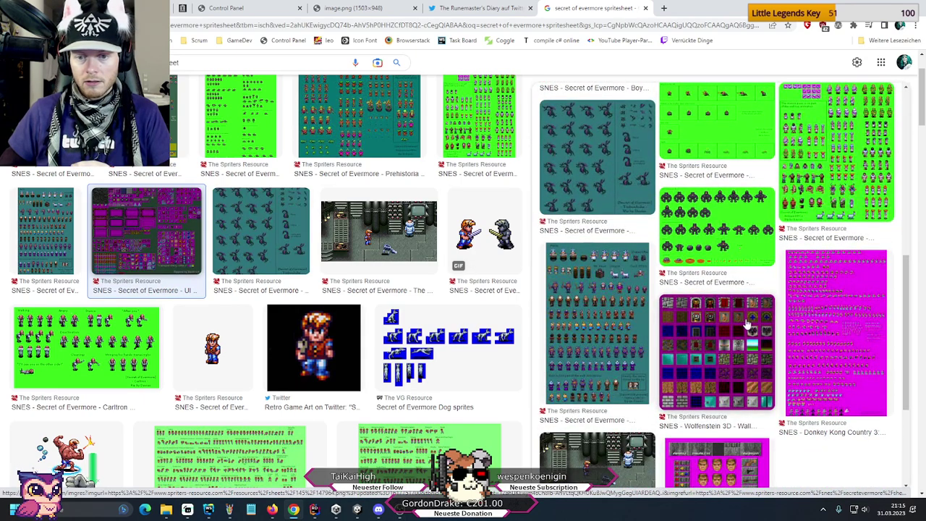
{"action": "scroll", "coordinate": [746, 322], "scroll_direction": "down", "scroll_amount": 3}
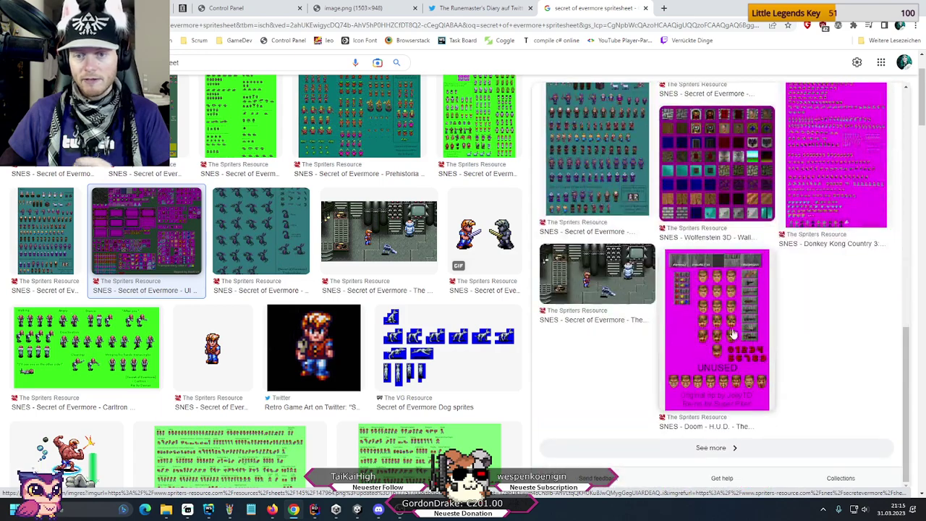
{"action": "scroll", "coordinate": [723, 325], "scroll_direction": "up", "scroll_amount": 10}
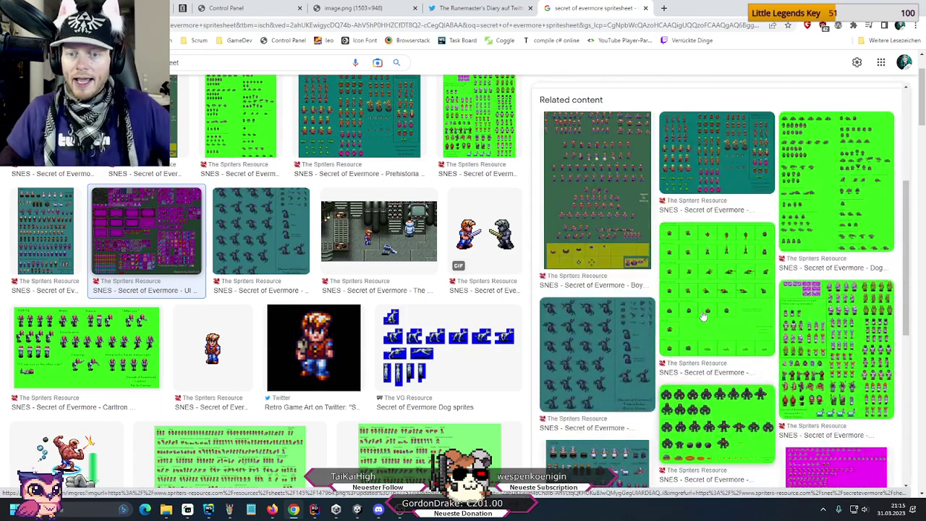
{"action": "scroll", "coordinate": [703, 316], "scroll_direction": "up", "scroll_amount": 2}
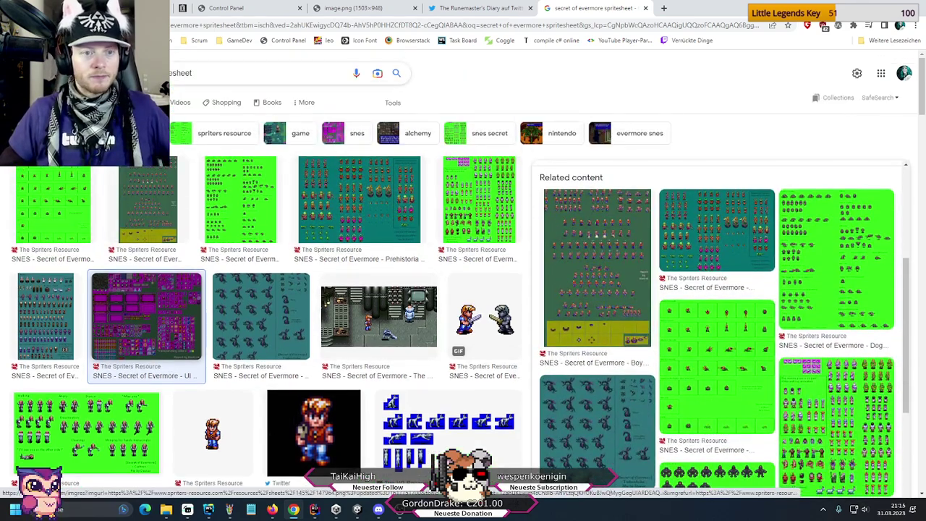
- Search images for "secret of evermore tile spritesheet" and preview the Volcano Sewers Tileset
{"action": "left_click", "coordinate": [176, 72]}
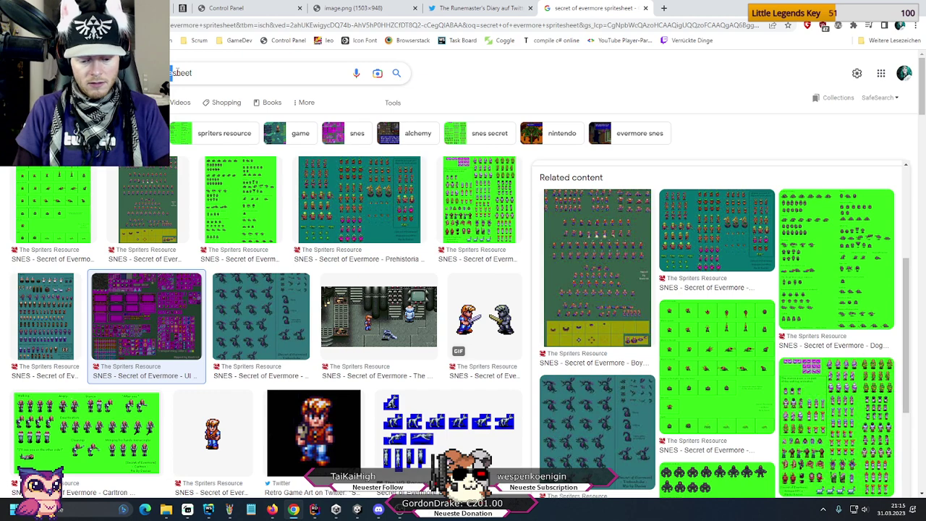
{"action": "key", "text": "Delete"}
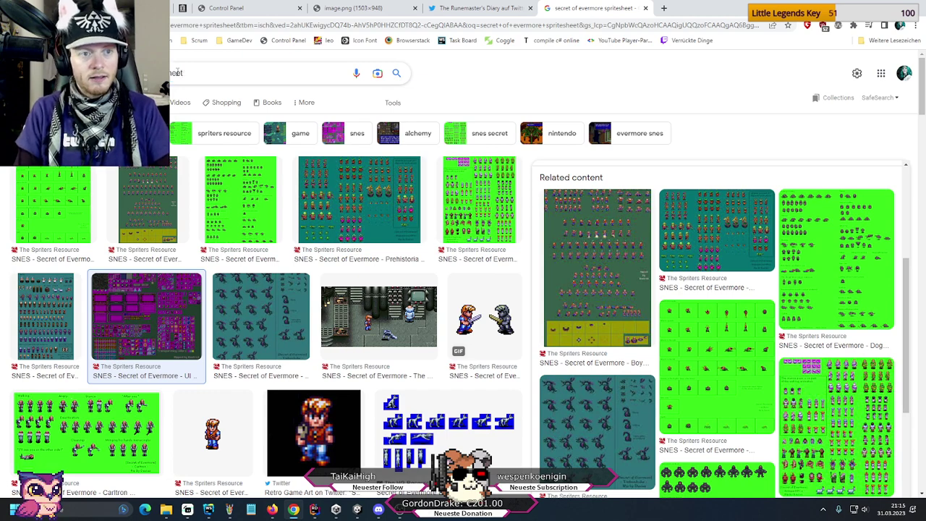
{"action": "type", "text": "tile"}
{"action": "key", "text": "Return"}
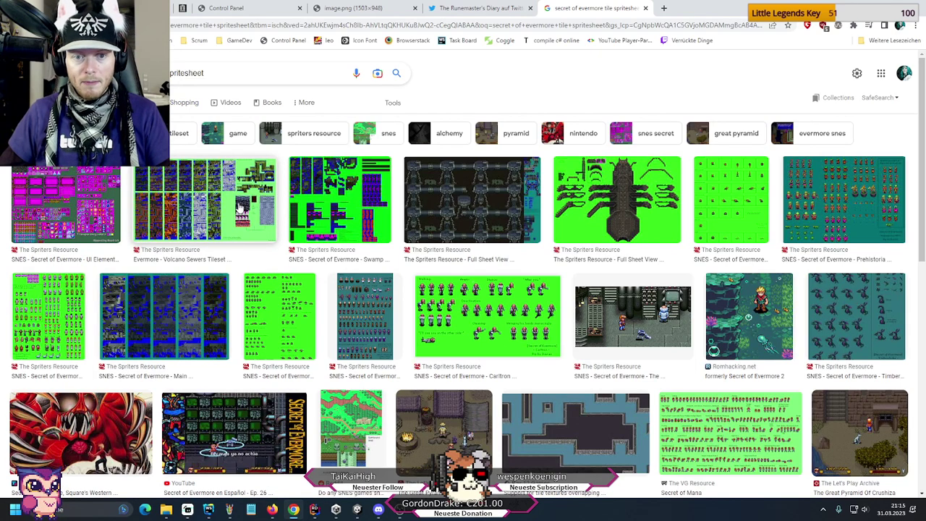
{"action": "left_click", "coordinate": [240, 207]}
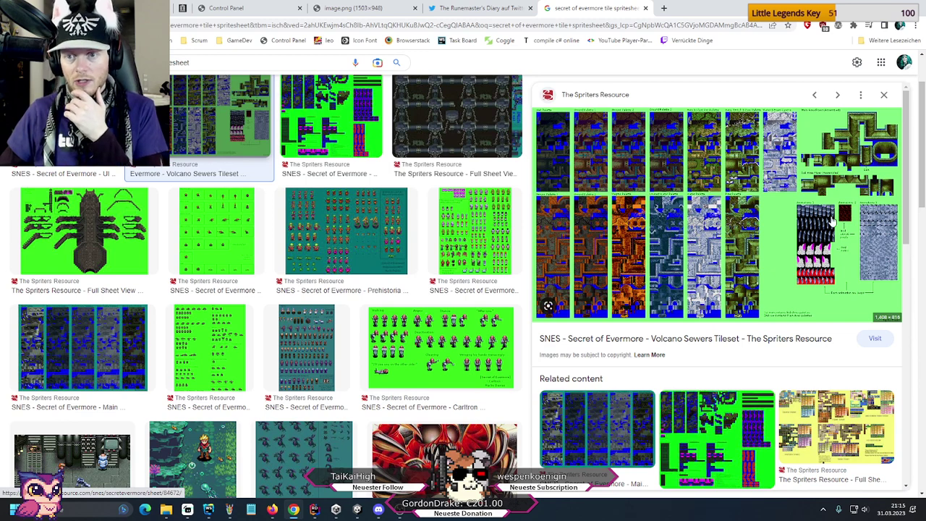
- Preview the Secret of Evermore Swamp Tileset, save its image, and open the downloaded file in the photo viewer
{"action": "left_click", "coordinate": [324, 108]}
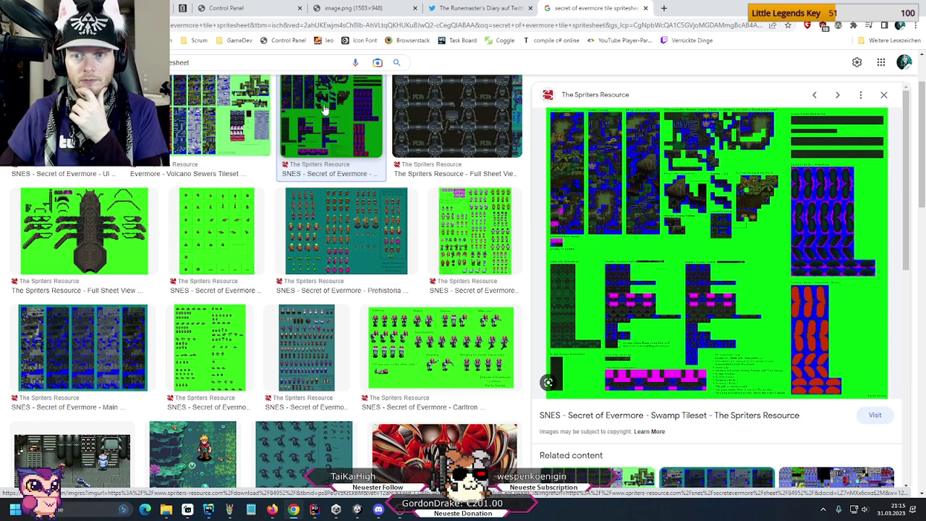
{"action": "right_click", "coordinate": [687, 234]}
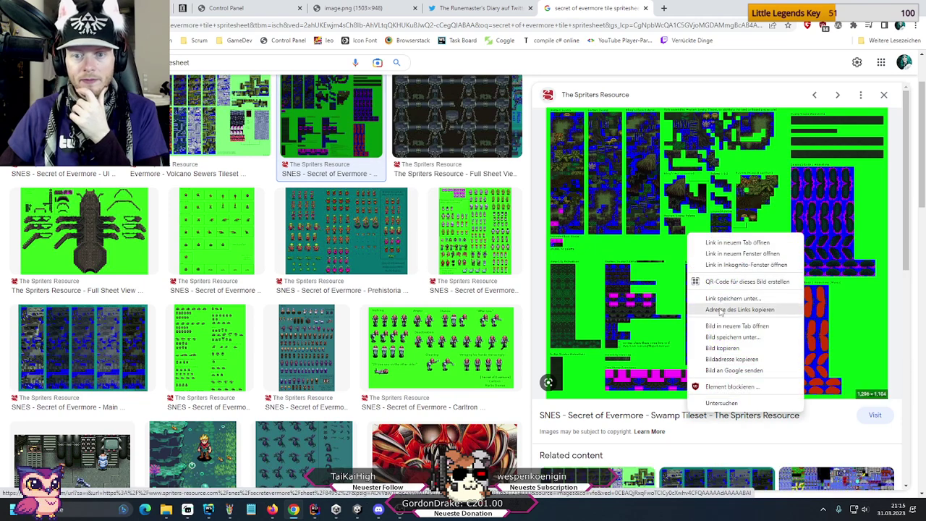
{"action": "left_click", "coordinate": [724, 327]}
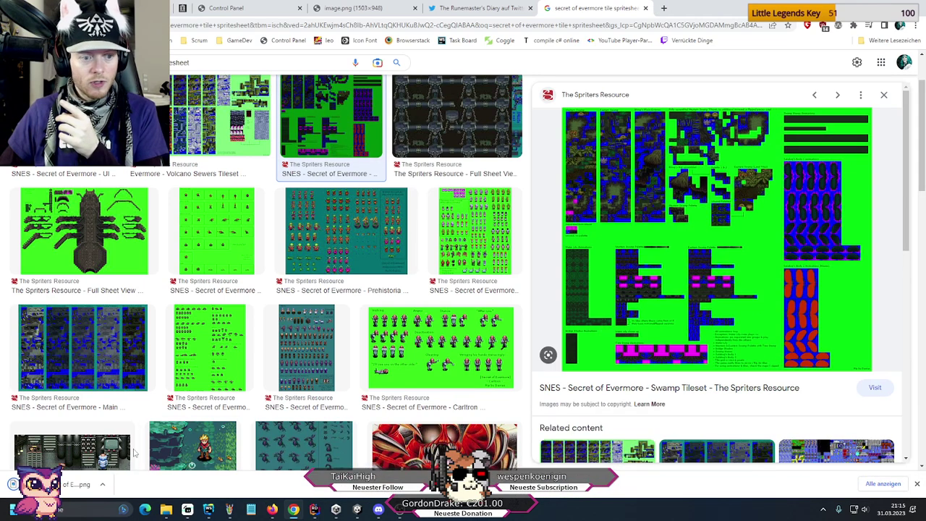
{"action": "left_click", "coordinate": [70, 482]}
- Examine the Eastern Swamp Palette tiles and Salabog's Body 1 and Body 2 animations on the swamp sheet
{"action": "scroll", "coordinate": [544, 286], "scroll_direction": "up", "scroll_amount": 3}
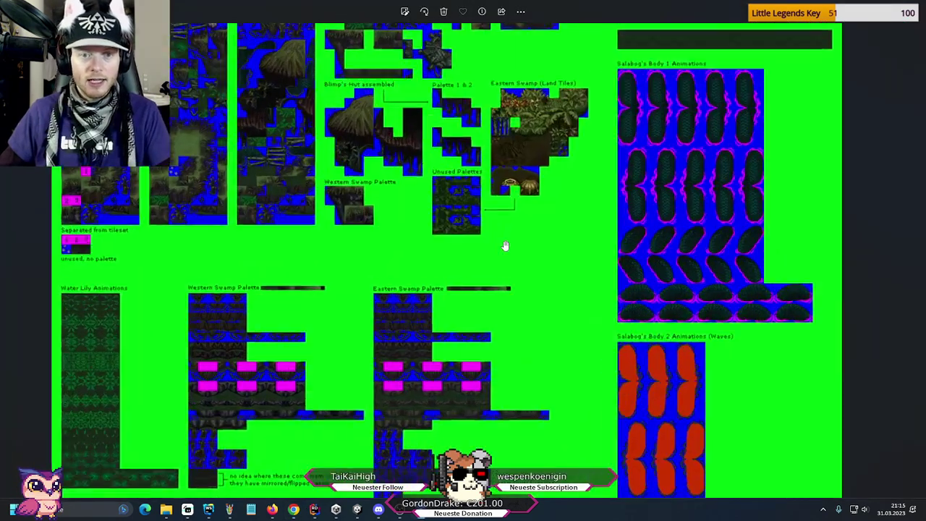
{"action": "left_click_drag", "start_coordinate": [554, 357], "coordinate": [523, 238]}
{"action": "scroll", "coordinate": [554, 311], "scroll_direction": "up", "scroll_amount": 2}
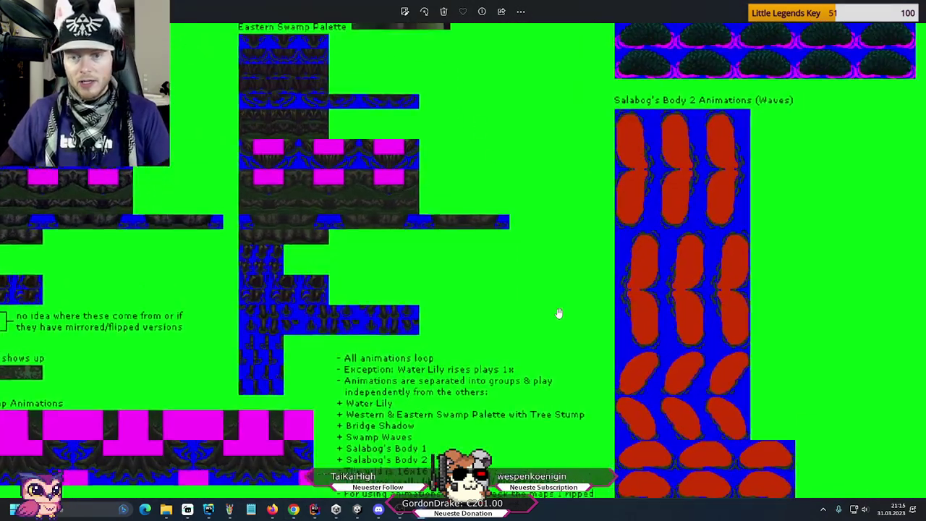
{"action": "left_click_drag", "start_coordinate": [598, 346], "coordinate": [496, 372]}
{"action": "scroll", "coordinate": [515, 325], "scroll_direction": "up", "scroll_amount": 1}
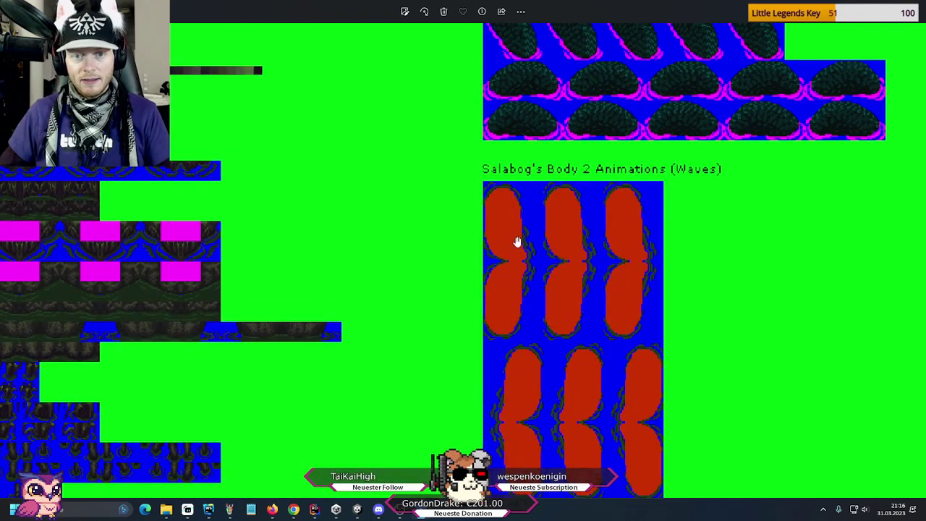
{"action": "left_click_drag", "start_coordinate": [542, 133], "coordinate": [533, 296]}
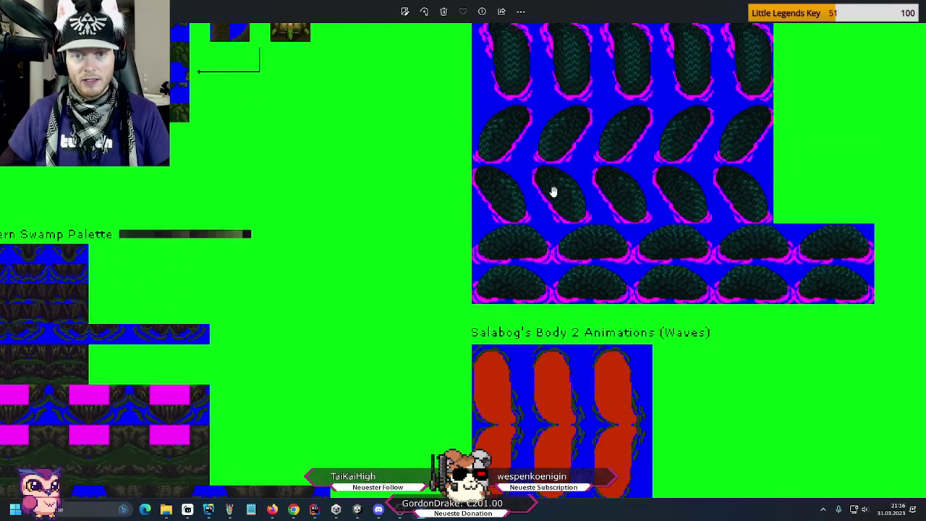
{"action": "scroll", "coordinate": [564, 200], "scroll_direction": "down", "scroll_amount": 3}
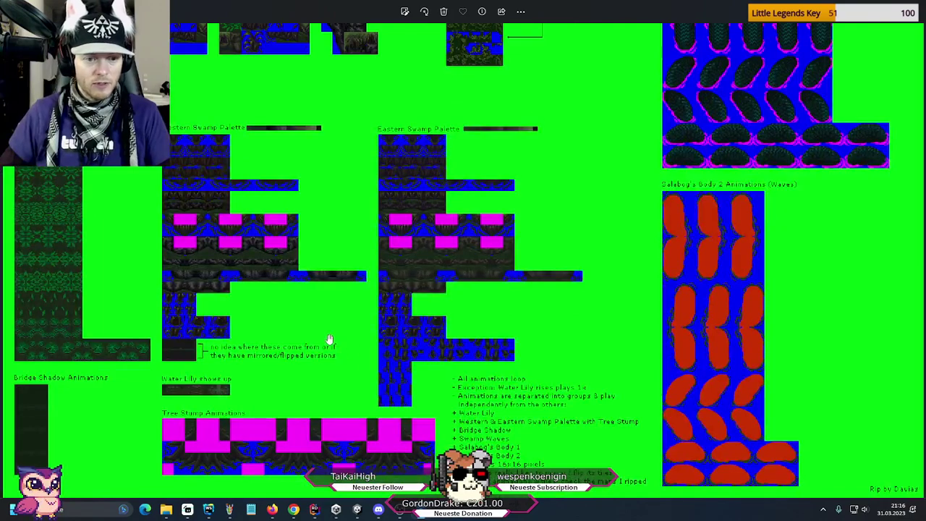
- Examine the Western Swamp Palette tiles and the neighbouring water lily animations up close
{"action": "scroll", "coordinate": [212, 269], "scroll_direction": "up", "scroll_amount": 5}
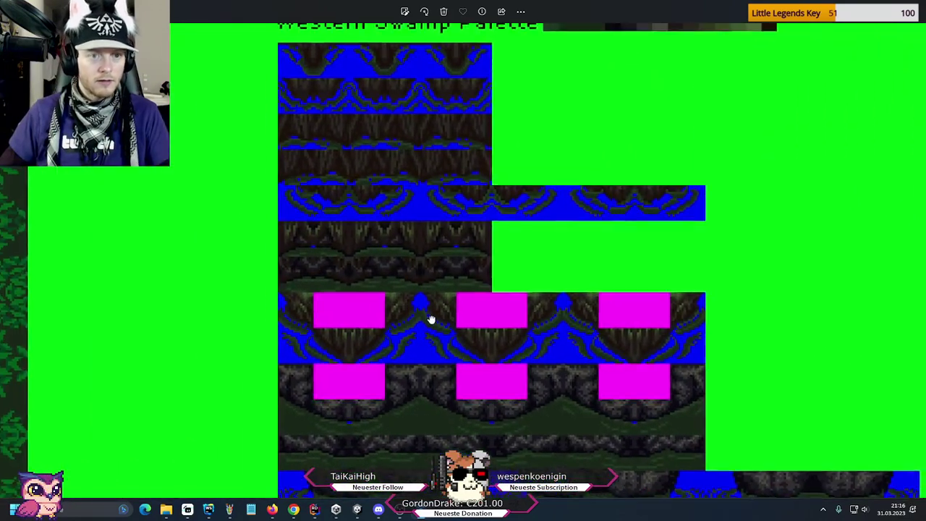
{"action": "left_click_drag", "start_coordinate": [431, 319], "coordinate": [470, 166]}
{"action": "scroll", "coordinate": [502, 289], "scroll_direction": "down", "scroll_amount": 3}
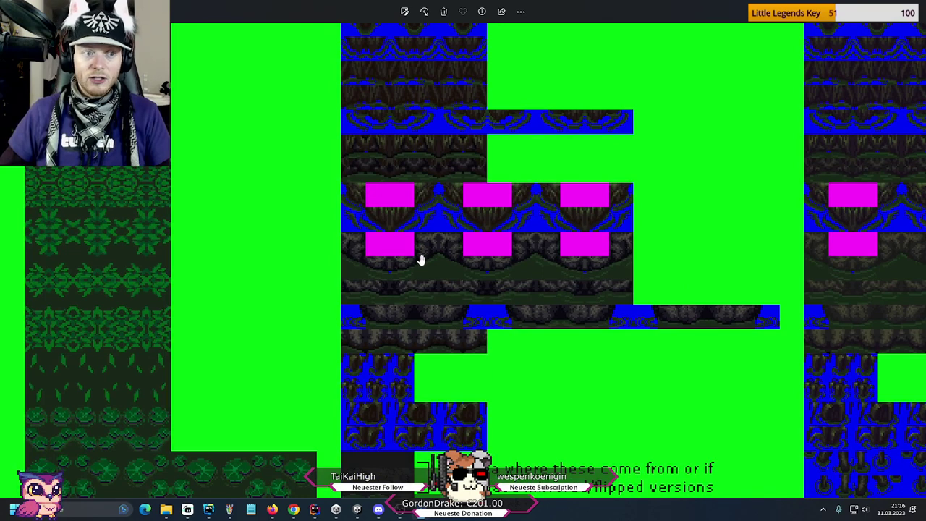
{"action": "scroll", "coordinate": [422, 192], "scroll_direction": "up", "scroll_amount": 3}
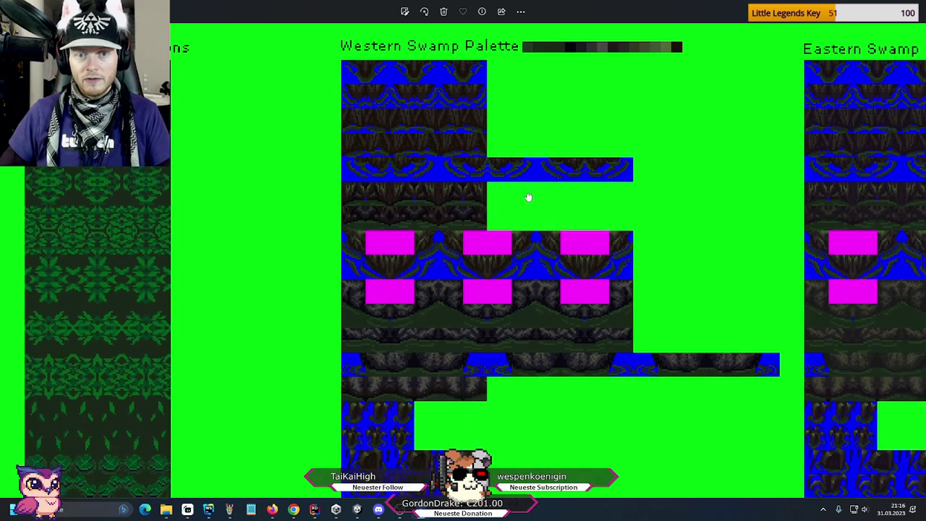
{"action": "left_click_drag", "start_coordinate": [523, 259], "coordinate": [529, 198]}
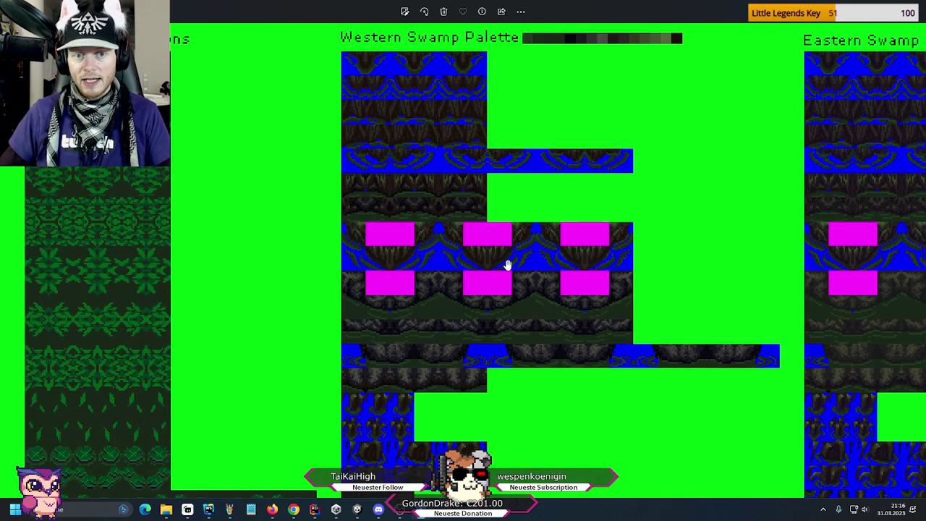
{"action": "left_click_drag", "start_coordinate": [424, 382], "coordinate": [407, 220]}
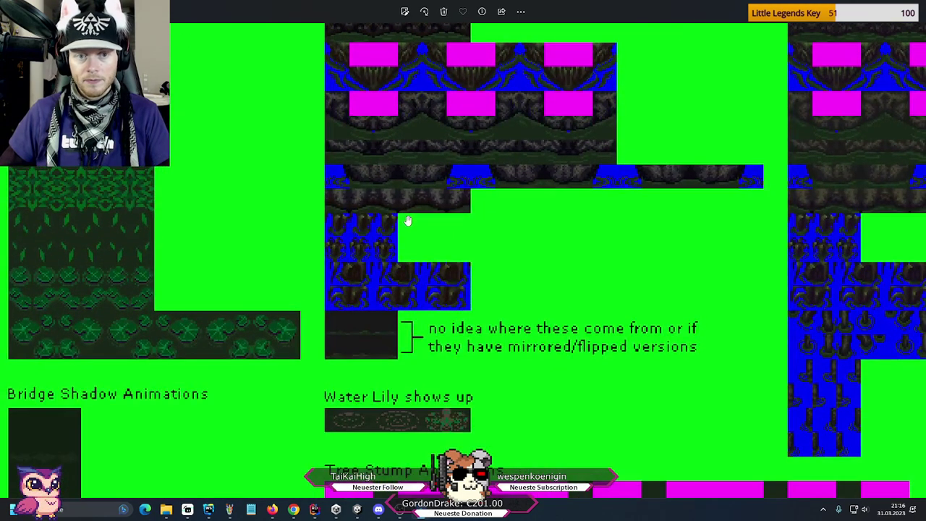
{"action": "left_click_drag", "start_coordinate": [467, 123], "coordinate": [537, 264]}
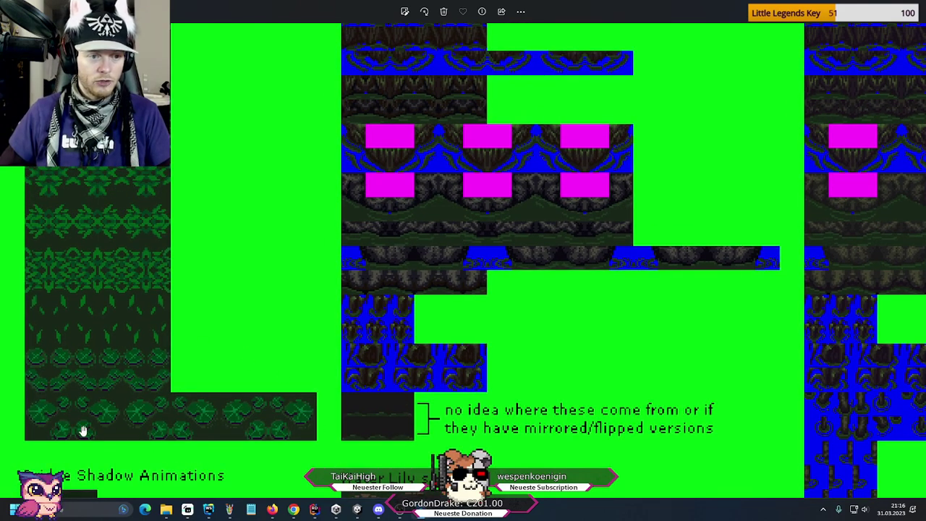
{"action": "left_click_drag", "start_coordinate": [285, 287], "coordinate": [208, 347]}
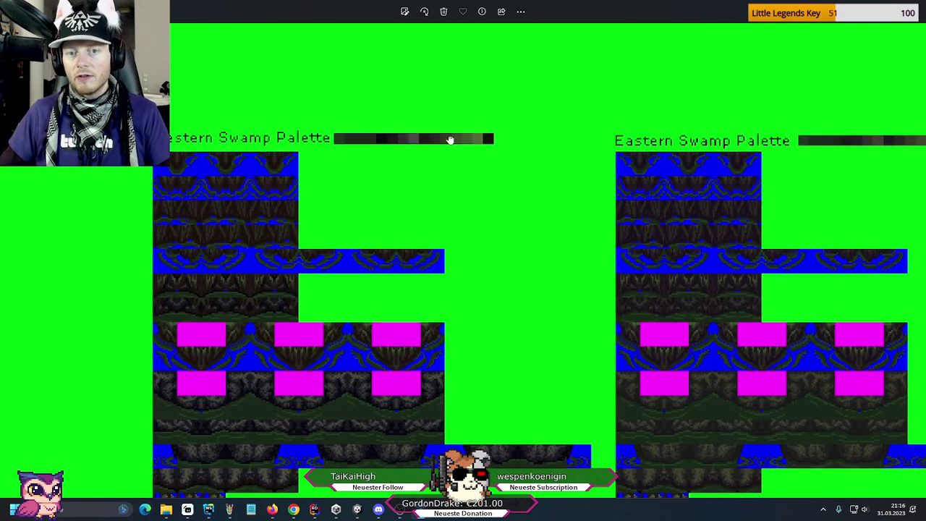
{"action": "left_click_drag", "start_coordinate": [450, 138], "coordinate": [562, 225]}
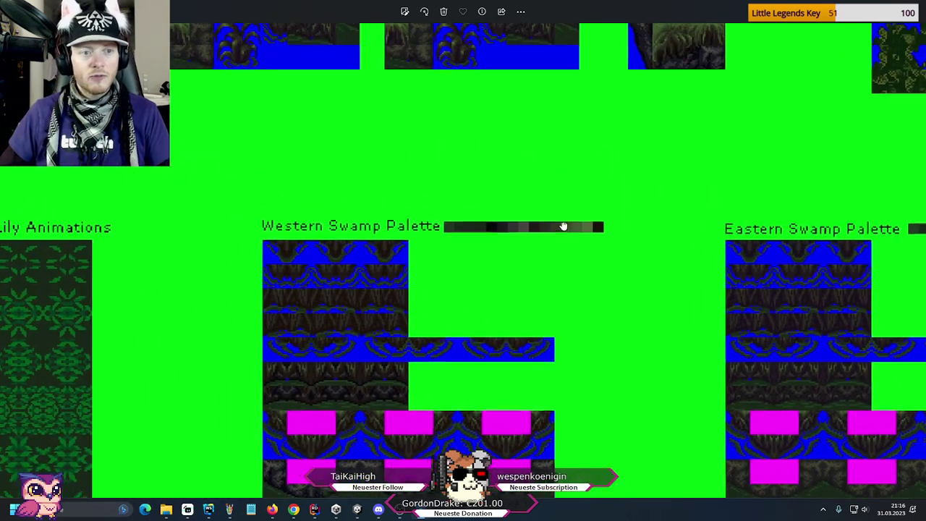
- Examine the Eastern Swamp and Blimp's Place Exterior tile columns from end to end
{"action": "scroll", "coordinate": [463, 277], "scroll_direction": "up", "scroll_amount": 5}
{"action": "scroll", "coordinate": [441, 322], "scroll_direction": "up", "scroll_amount": 5}
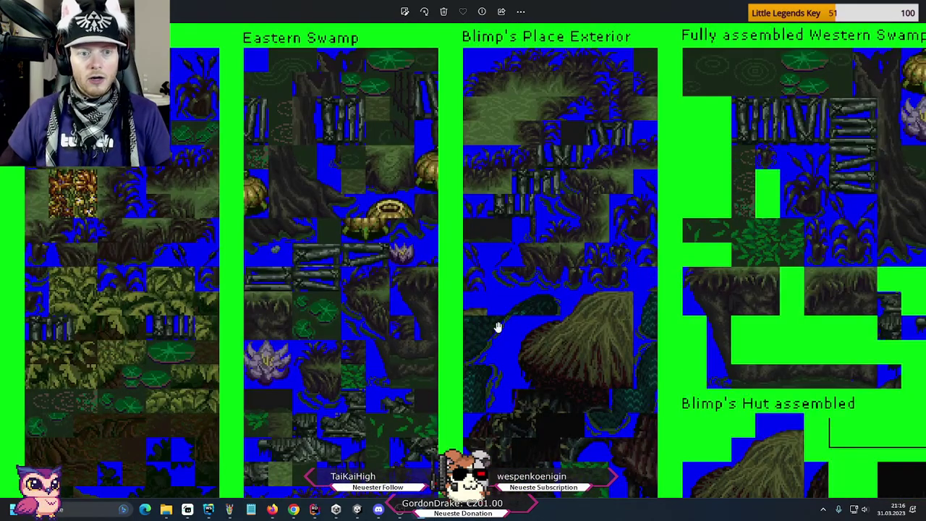
{"action": "left_click_drag", "start_coordinate": [496, 325], "coordinate": [298, 84]}
{"action": "left_click_drag", "start_coordinate": [605, 263], "coordinate": [636, 172]}
{"action": "left_click_drag", "start_coordinate": [215, 197], "coordinate": [413, 241]}
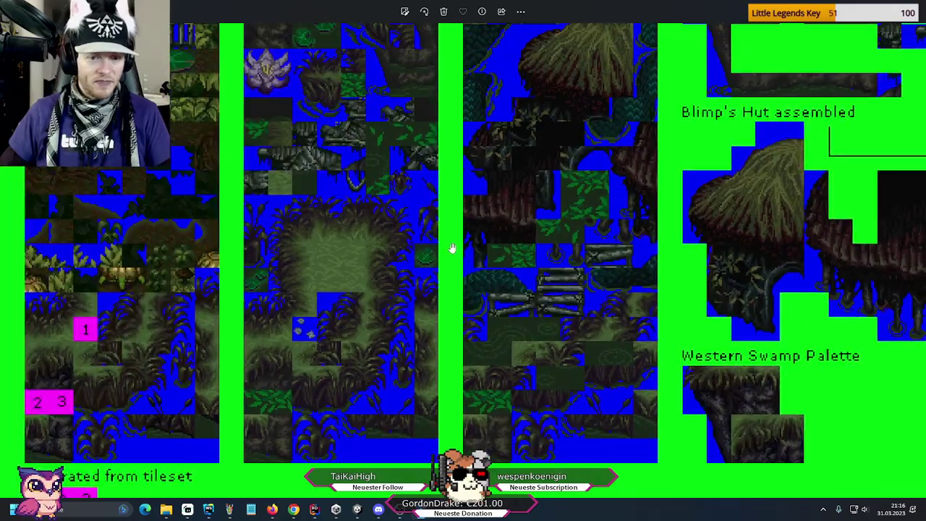
{"action": "scroll", "coordinate": [479, 256], "scroll_direction": "up", "scroll_amount": 6}
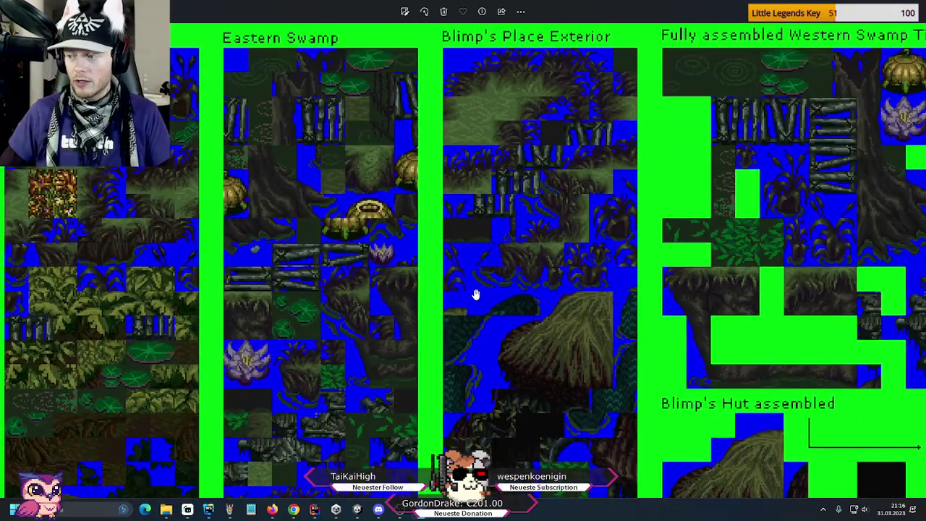
- Inspect the fully assembled Western Swamp Tileset and the Swamp Waves Animations, and close the sheet
{"action": "scroll", "coordinate": [475, 295], "scroll_direction": "down", "scroll_amount": 3}
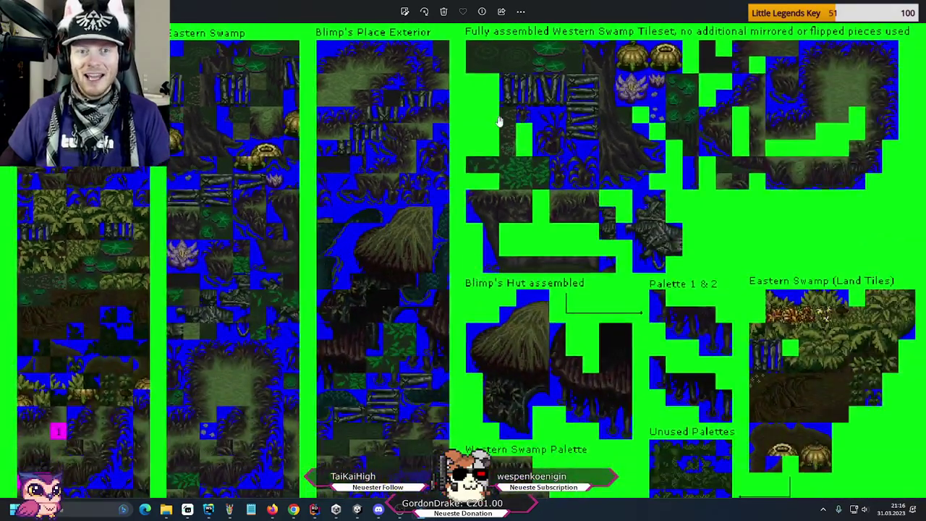
{"action": "scroll", "coordinate": [494, 114], "scroll_direction": "up", "scroll_amount": 2}
{"action": "scroll", "coordinate": [494, 114], "scroll_direction": "up", "scroll_amount": 2}
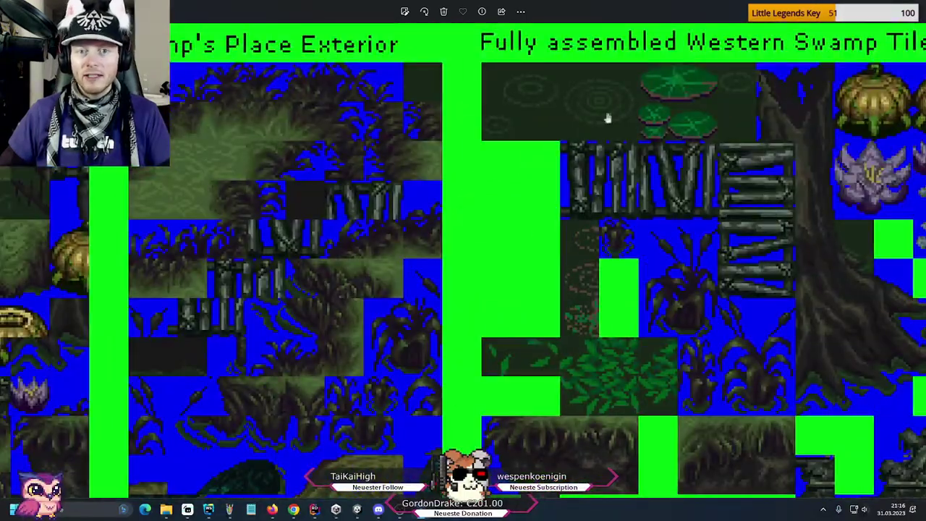
{"action": "scroll", "coordinate": [557, 267], "scroll_direction": "down", "scroll_amount": 3}
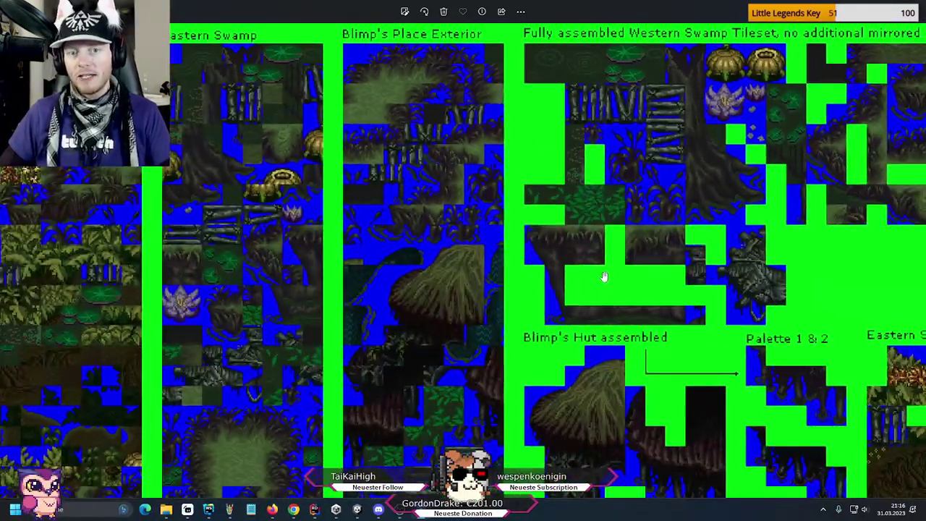
{"action": "scroll", "coordinate": [605, 275], "scroll_direction": "up", "scroll_amount": 3}
{"action": "scroll", "coordinate": [653, 264], "scroll_direction": "down", "scroll_amount": 2}
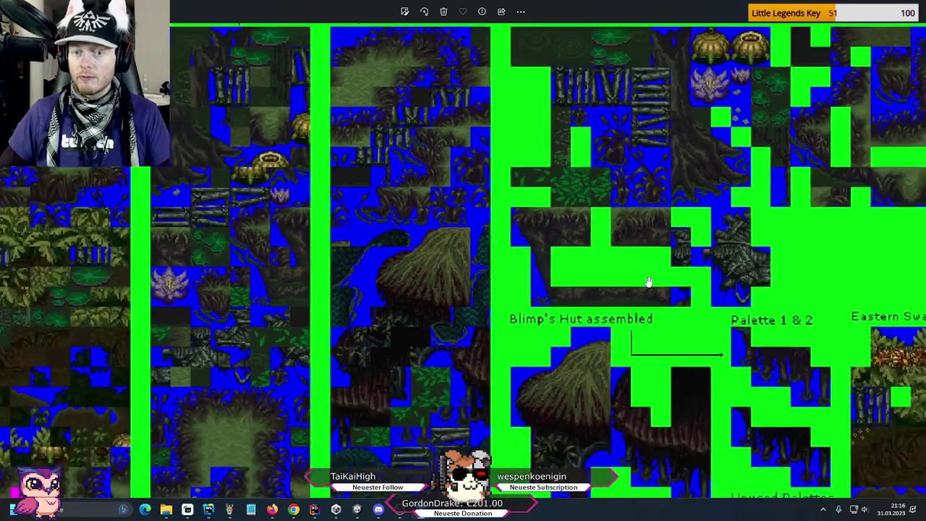
{"action": "scroll", "coordinate": [687, 304], "scroll_direction": "down", "scroll_amount": 3}
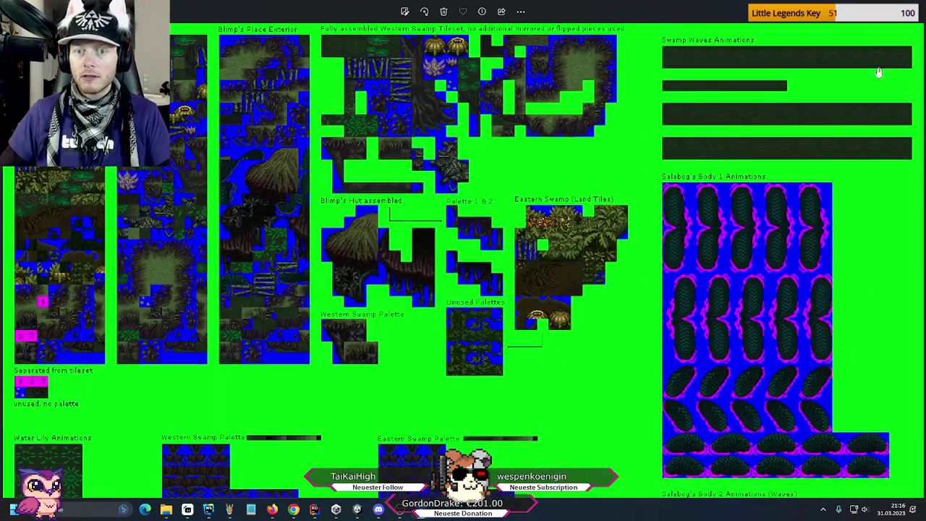
{"action": "scroll", "coordinate": [844, 143], "scroll_direction": "up", "scroll_amount": 3}
{"action": "scroll", "coordinate": [844, 143], "scroll_direction": "up", "scroll_amount": 1}
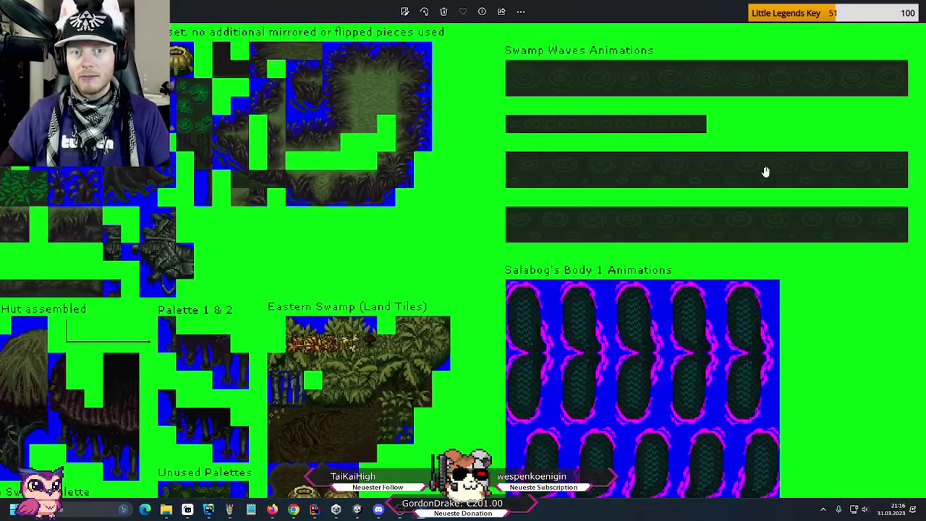
{"action": "left_click", "coordinate": [910, 5]}
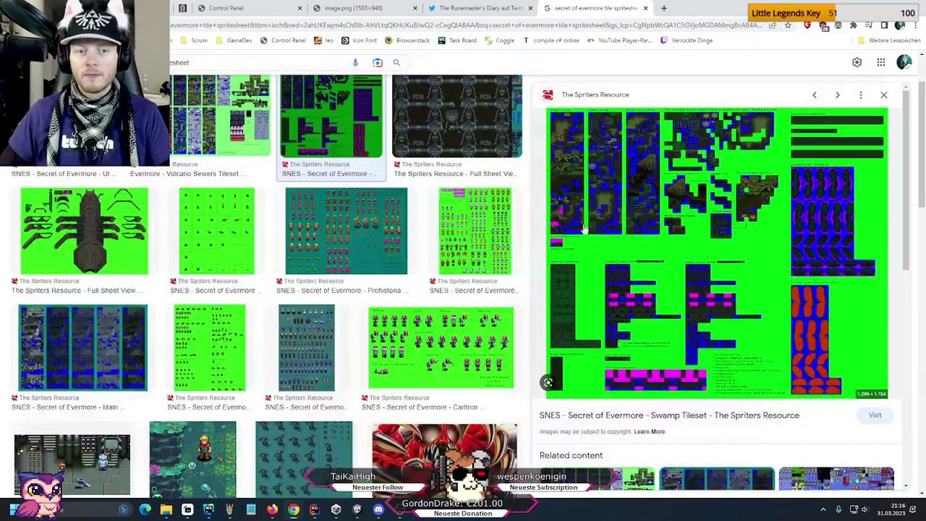
- Preview the Main District Tileset and the related Legend of Monster Hunter 4 Tilesets, and browse the surrounding image results
{"action": "left_click", "coordinate": [105, 353]}
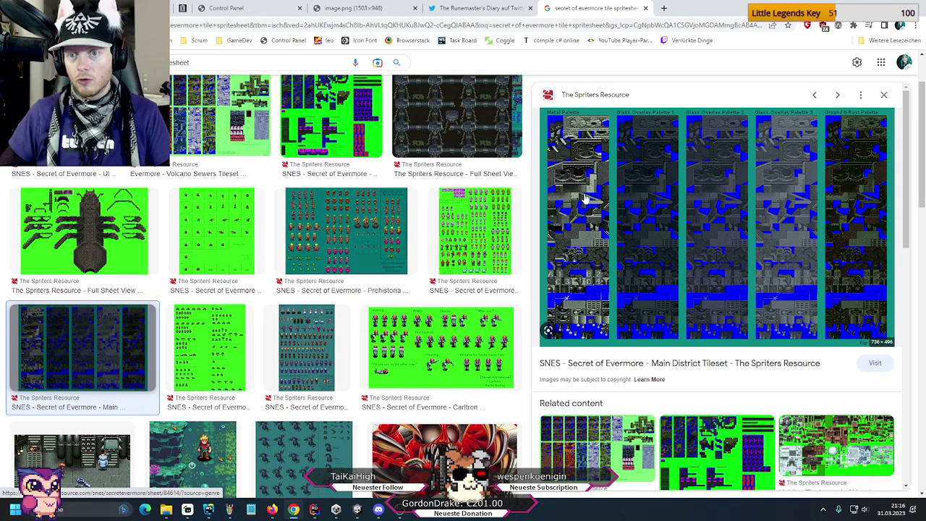
{"action": "scroll", "coordinate": [617, 226], "scroll_direction": "down", "scroll_amount": 1}
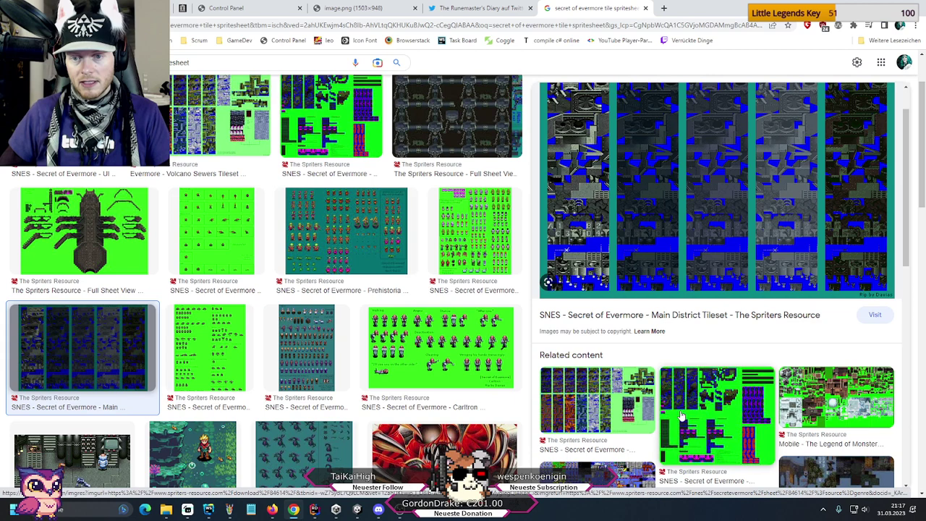
{"action": "left_click", "coordinate": [859, 394]}
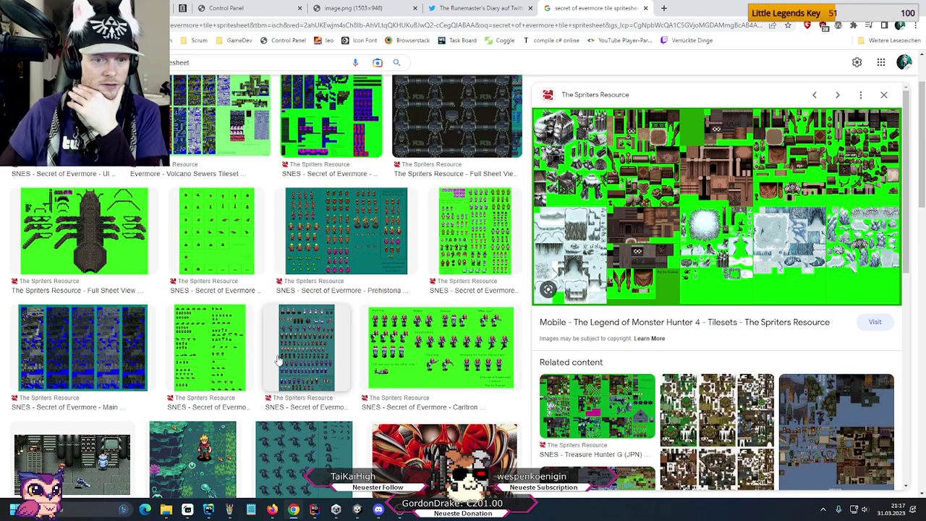
{"action": "scroll", "coordinate": [280, 360], "scroll_direction": "down", "scroll_amount": 2}
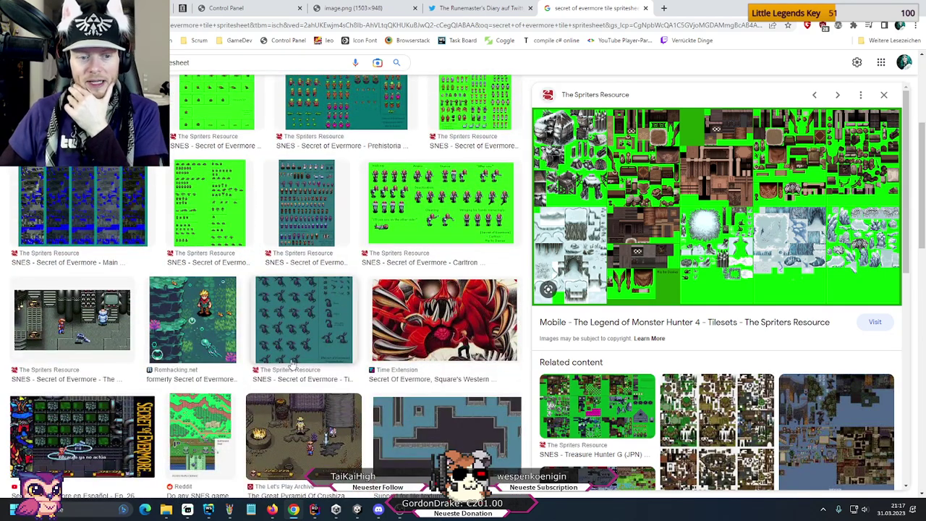
{"action": "scroll", "coordinate": [291, 363], "scroll_direction": "up", "scroll_amount": 3}
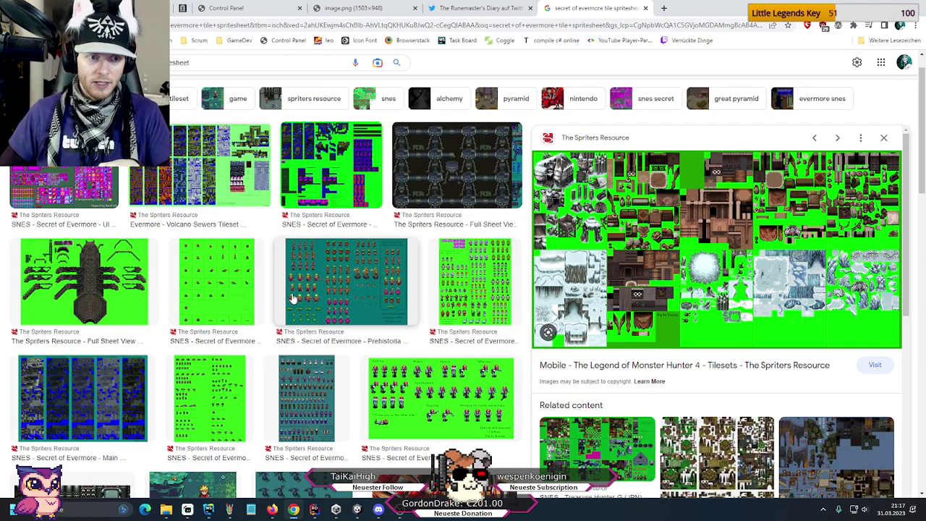
- Browse the remaining image results, preview the Secret of Evermore Part #28 and Northern Jungle screenshots, and return from the image search to Unity
{"action": "scroll", "coordinate": [292, 297], "scroll_direction": "down", "scroll_amount": 6}
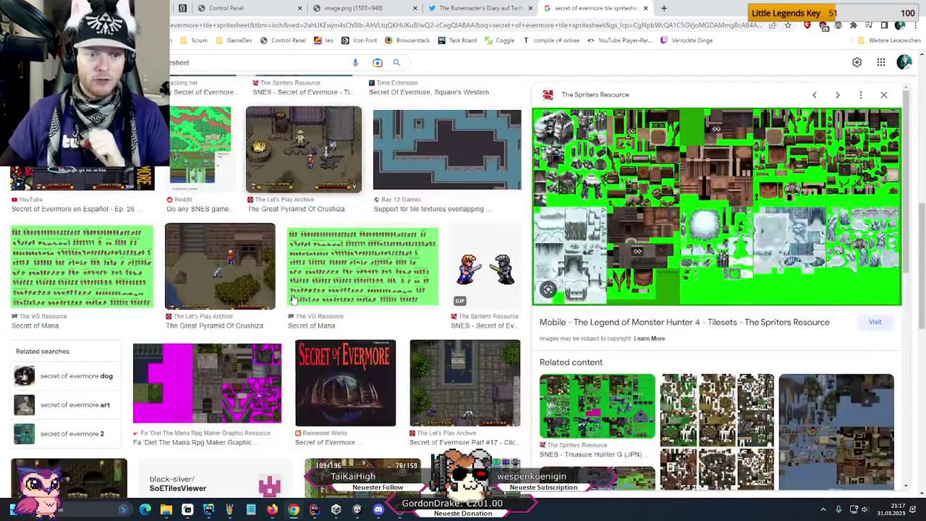
{"action": "scroll", "coordinate": [293, 299], "scroll_direction": "down", "scroll_amount": 3}
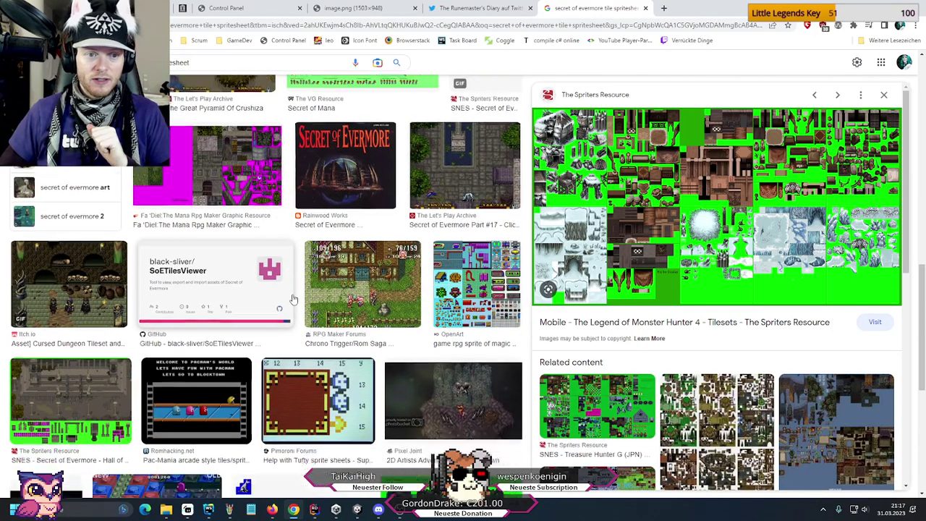
{"action": "scroll", "coordinate": [293, 299], "scroll_direction": "down", "scroll_amount": 4}
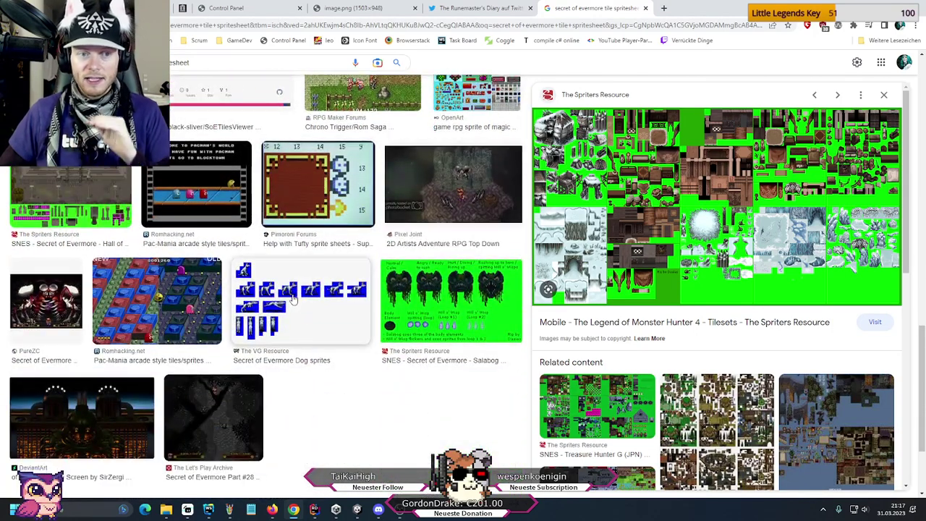
{"action": "scroll", "coordinate": [292, 299], "scroll_direction": "down", "scroll_amount": 2}
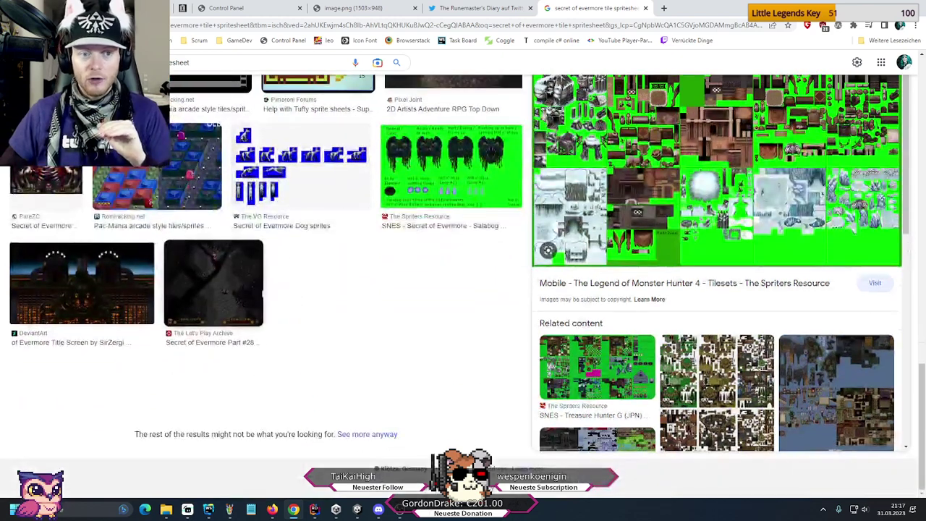
{"action": "left_click", "coordinate": [241, 290]}
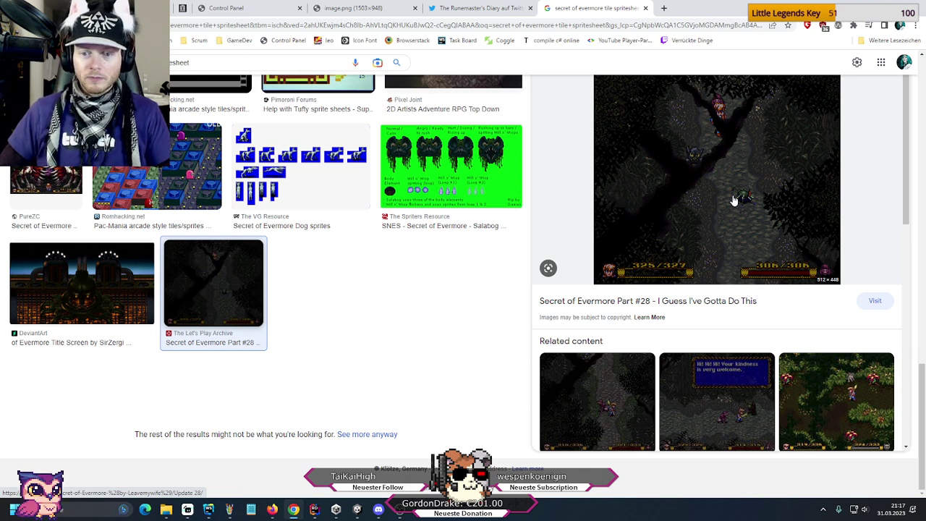
{"action": "left_click", "coordinate": [845, 382]}
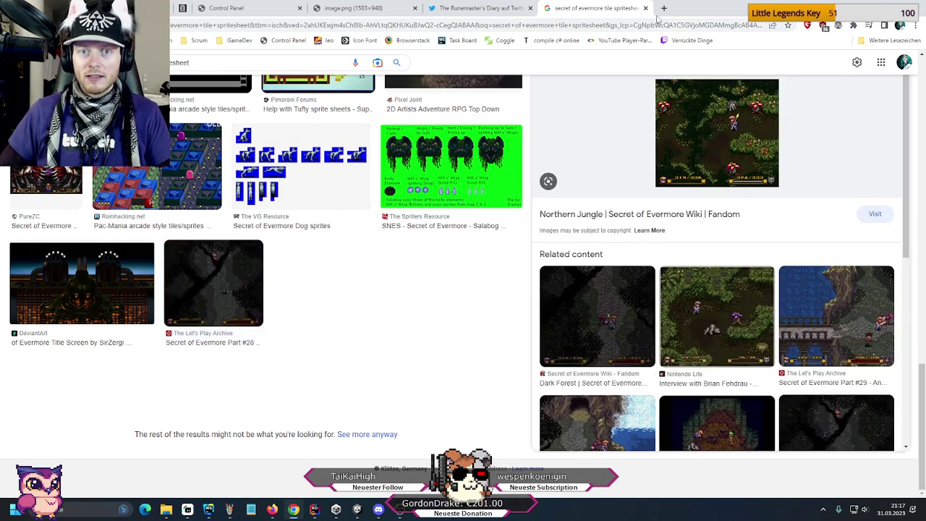
{"action": "left_click", "coordinate": [645, 9]}
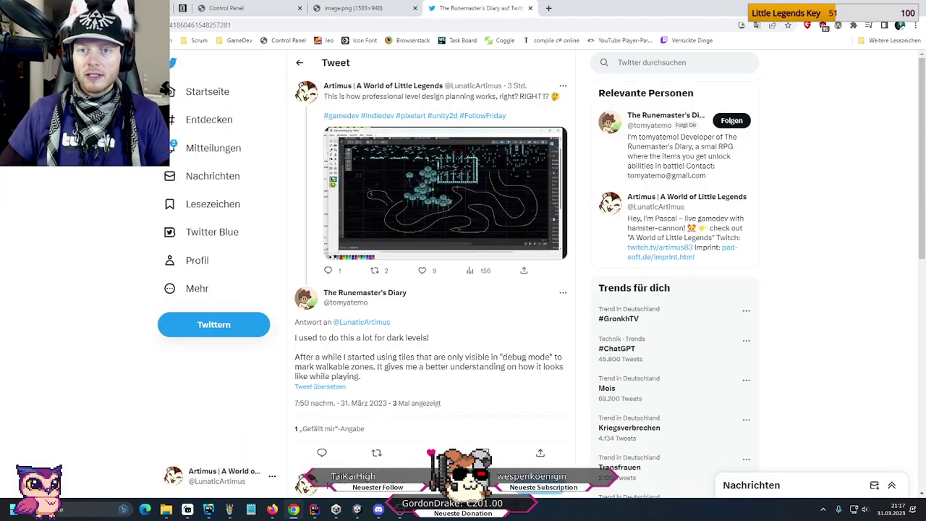
{"action": "left_click", "coordinate": [869, 8]}
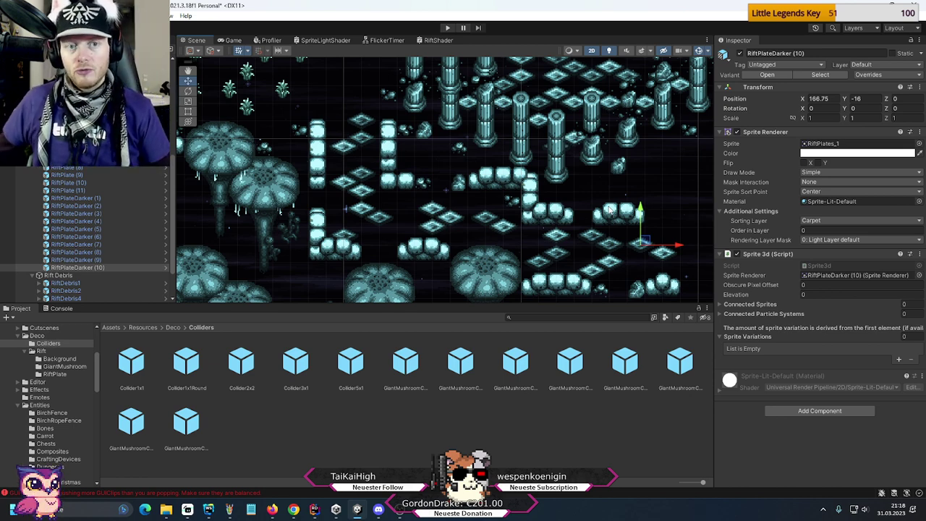
- Shift the selected RiftPlateDarker (10) floor plate slightly along the corridor to X position 167
{"action": "middle_click_drag", "start_coordinate": [611, 237], "coordinate": [377, 211]}
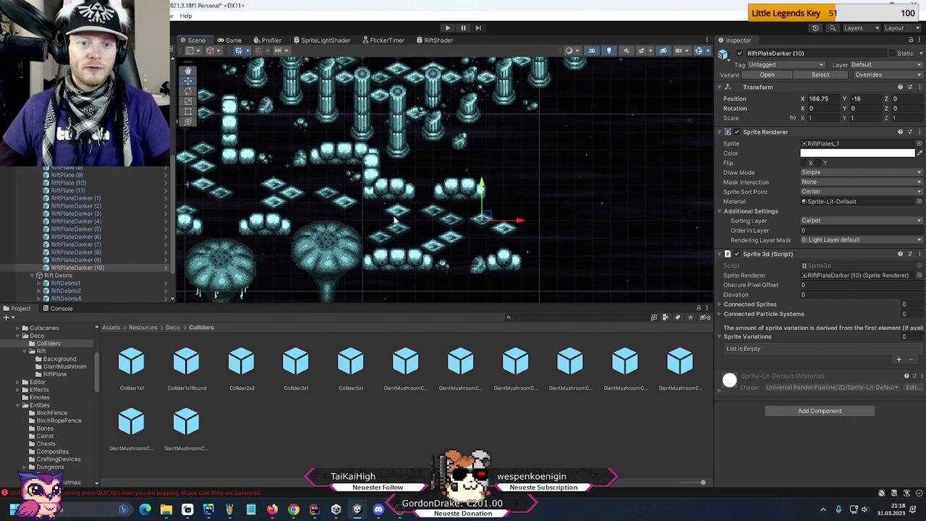
{"action": "middle_click_drag", "start_coordinate": [376, 233], "coordinate": [439, 246]}
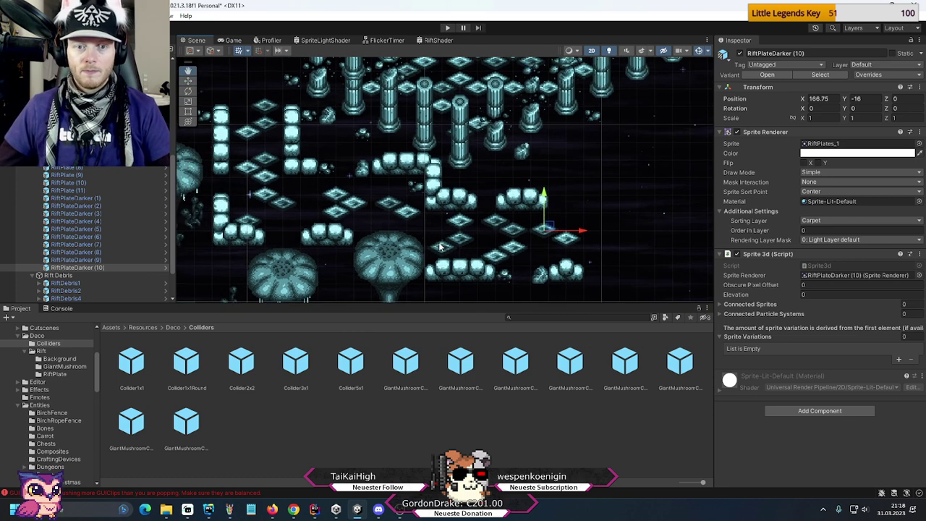
{"action": "scroll", "coordinate": [606, 276], "scroll_direction": "up", "scroll_amount": 2}
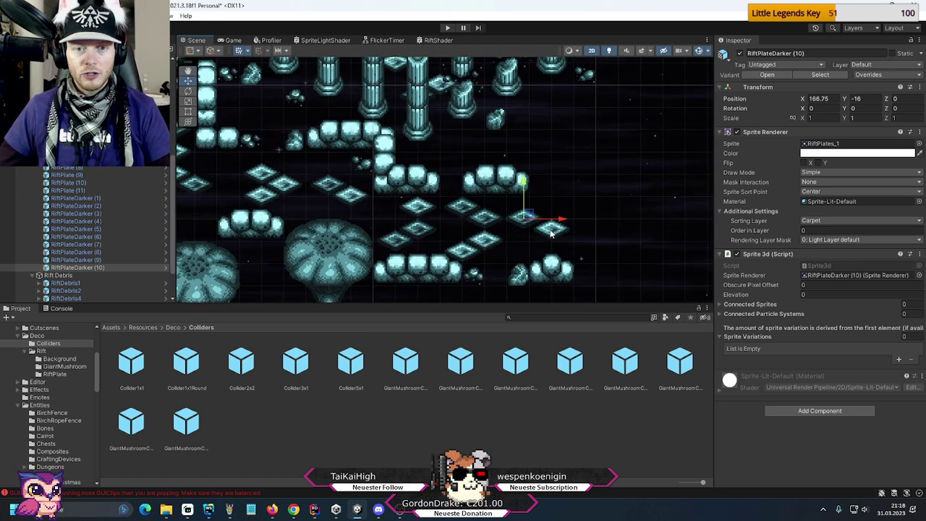
{"action": "left_click_drag", "start_coordinate": [561, 222], "coordinate": [564, 223]}
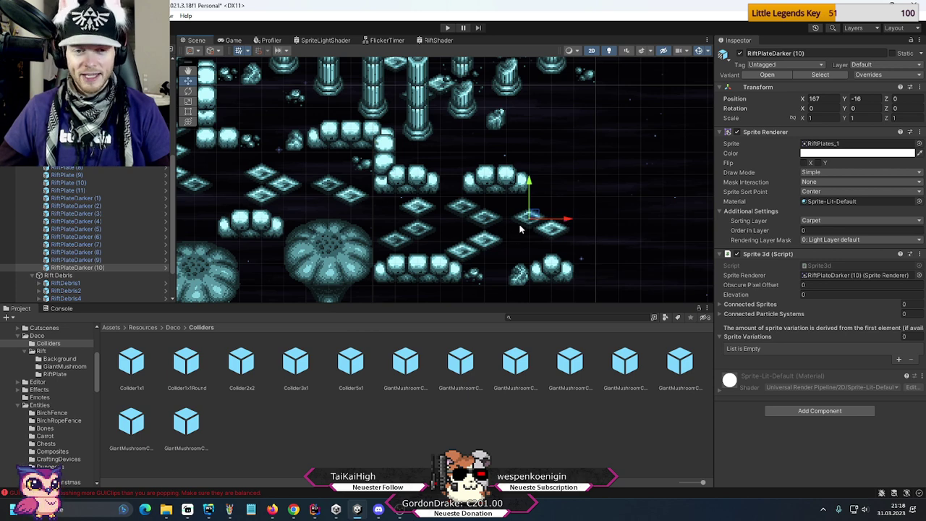
{"action": "scroll", "coordinate": [582, 253], "scroll_direction": "down", "scroll_amount": 2}
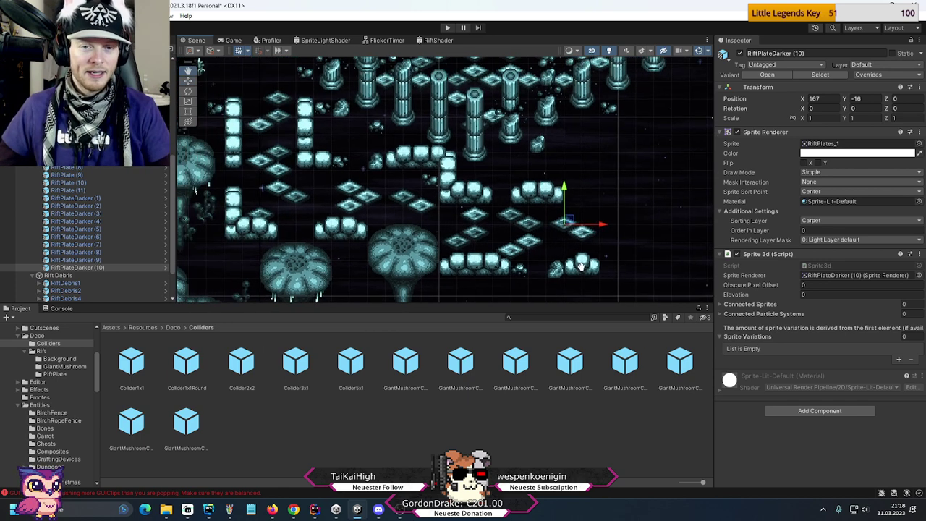
- Check the Rift deco folder's assets and survey the whole rift level from the starting corridor to the new corridor's open end
{"action": "middle_click_drag", "start_coordinate": [554, 269], "coordinate": [451, 248]}
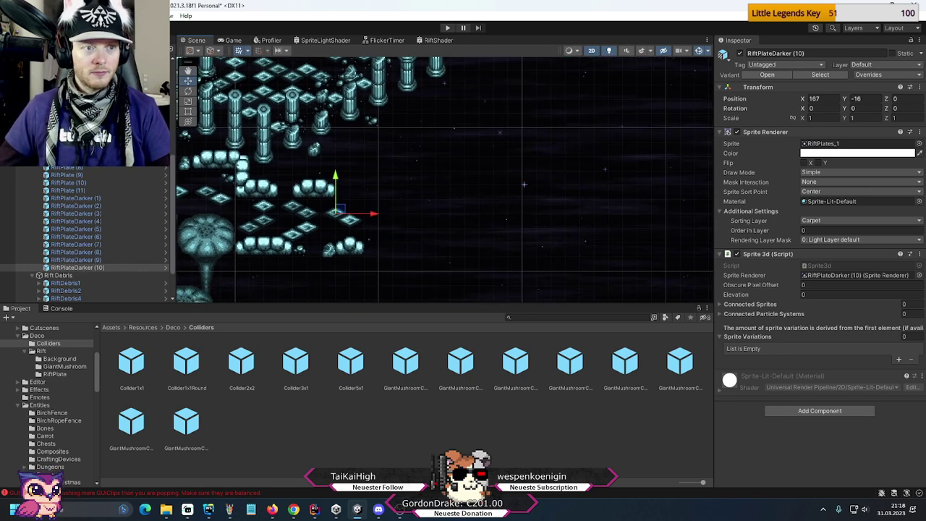
{"action": "left_click", "coordinate": [41, 351]}
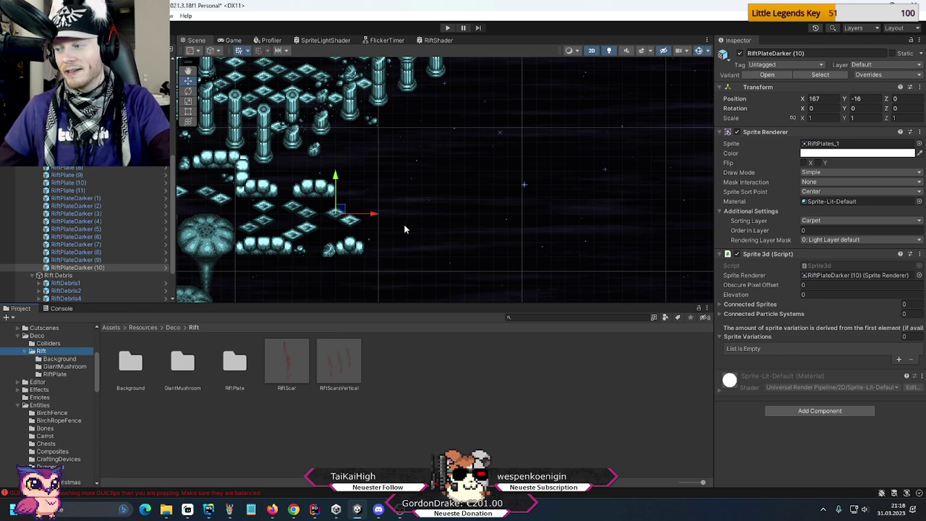
{"action": "scroll", "coordinate": [513, 250], "scroll_direction": "down", "scroll_amount": 5}
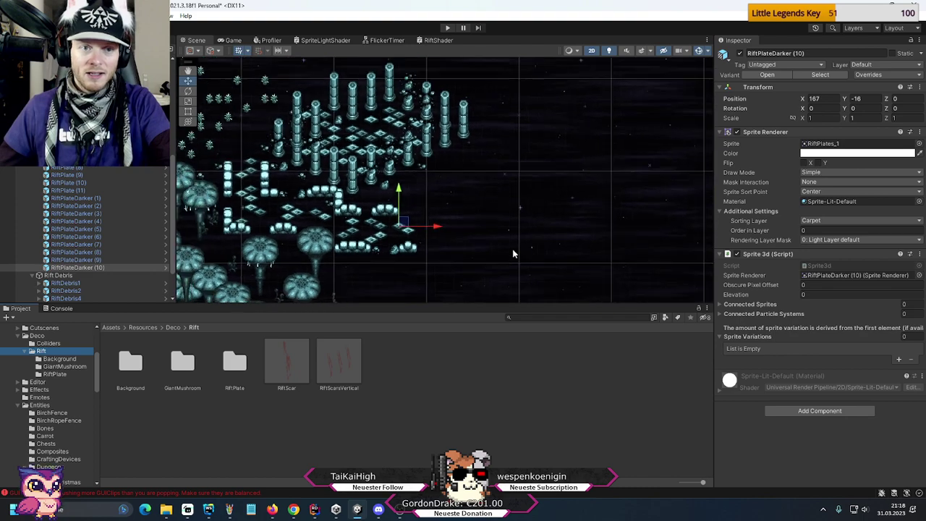
{"action": "scroll", "coordinate": [511, 251], "scroll_direction": "down", "scroll_amount": 2}
{"action": "middle_click_drag", "start_coordinate": [511, 250], "coordinate": [606, 247]}
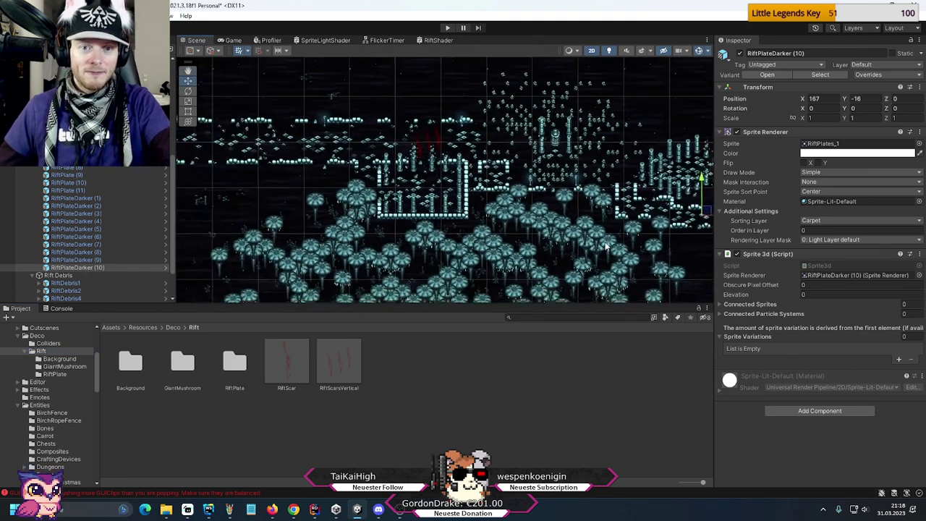
{"action": "middle_click_drag", "start_coordinate": [434, 216], "coordinate": [515, 217]}
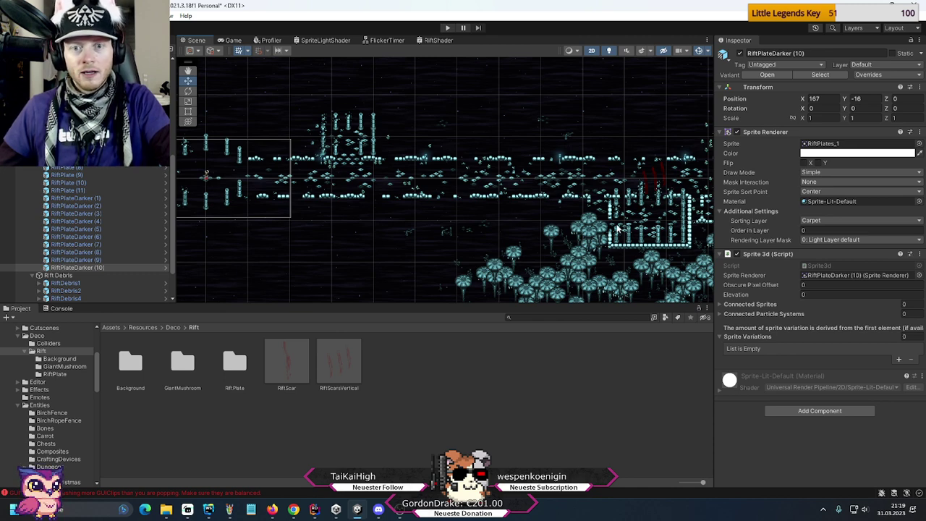
{"action": "middle_click_drag", "start_coordinate": [513, 217], "coordinate": [408, 203]}
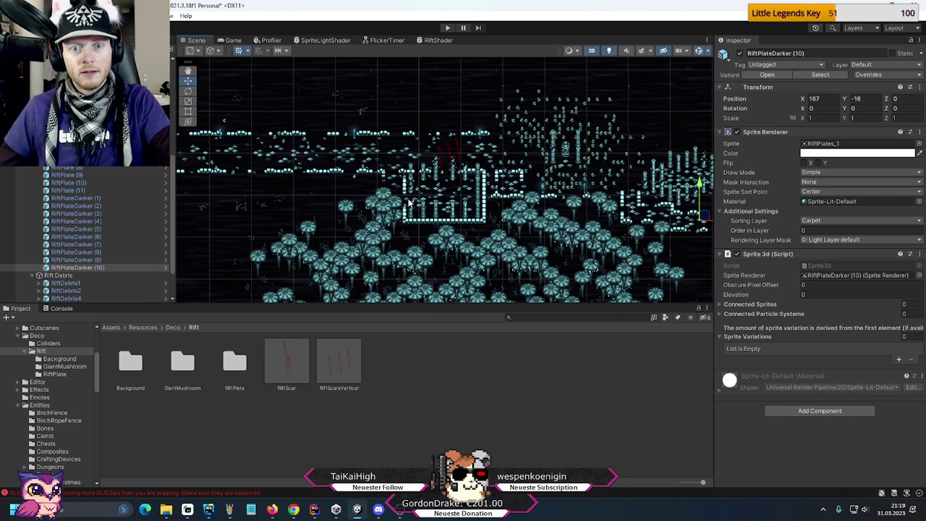
{"action": "middle_click_drag", "start_coordinate": [611, 230], "coordinate": [507, 214]}
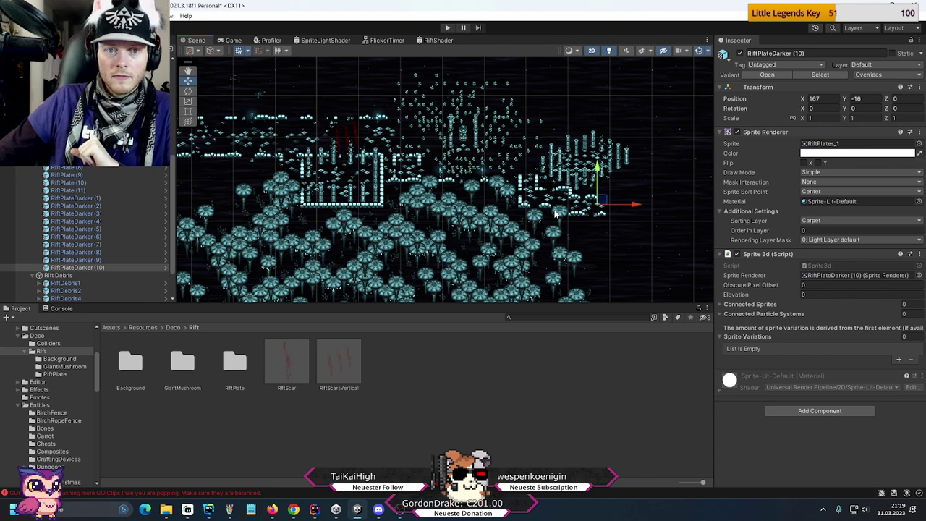
{"action": "scroll", "coordinate": [604, 208], "scroll_direction": "up", "scroll_amount": 2}
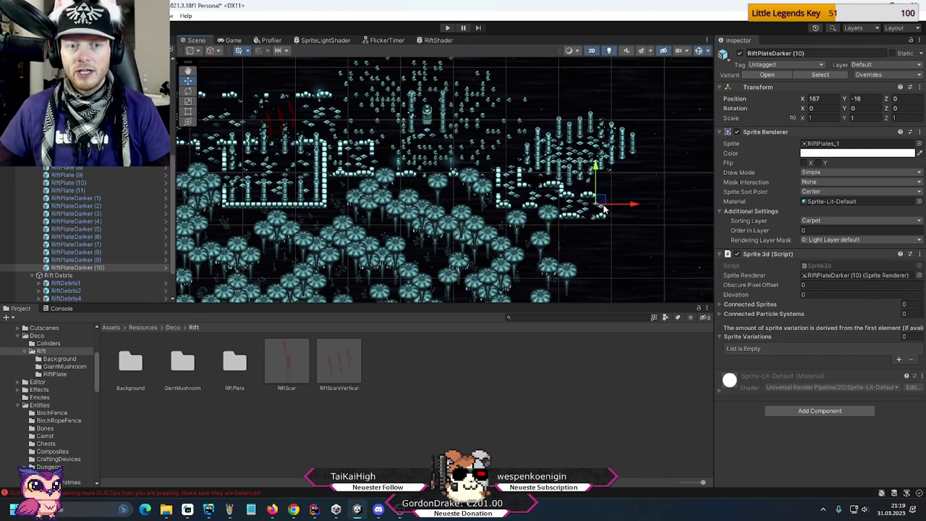
{"action": "scroll", "coordinate": [633, 228], "scroll_direction": "up", "scroll_amount": 5}
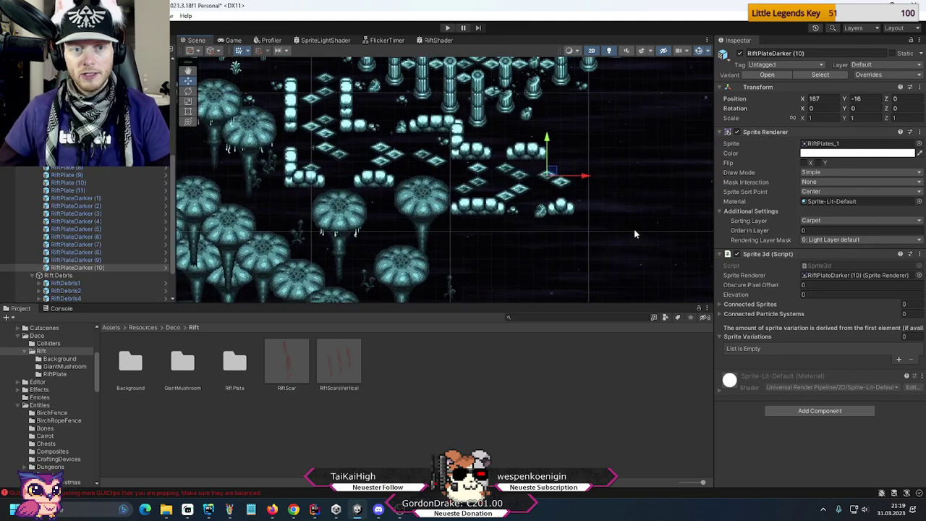
- Copy the Ghost Meadow's RiftStreetLamp and paste a duplicate using the Main World Corridor object as the paste target
{"action": "middle_click_drag", "start_coordinate": [254, 134], "coordinate": [360, 186]}
{"action": "left_click", "coordinate": [337, 175]}
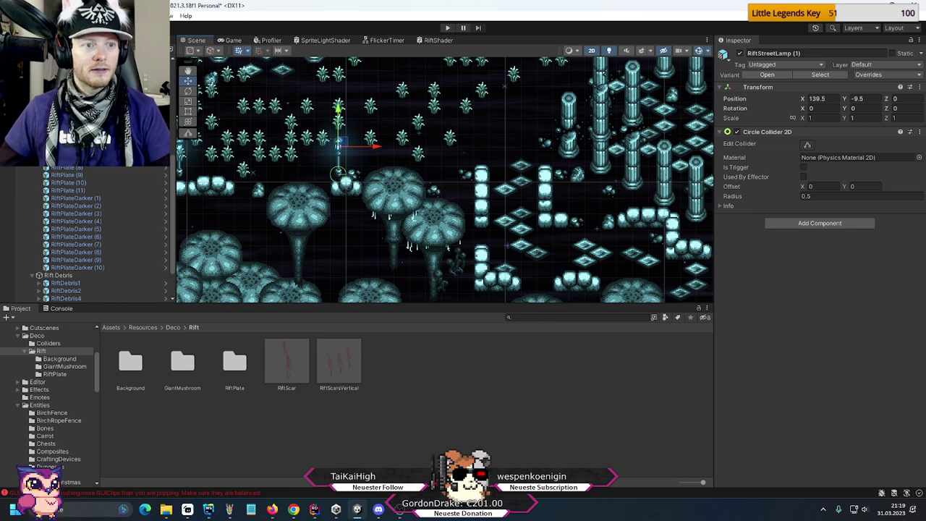
{"action": "right_click", "coordinate": [71, 171]}
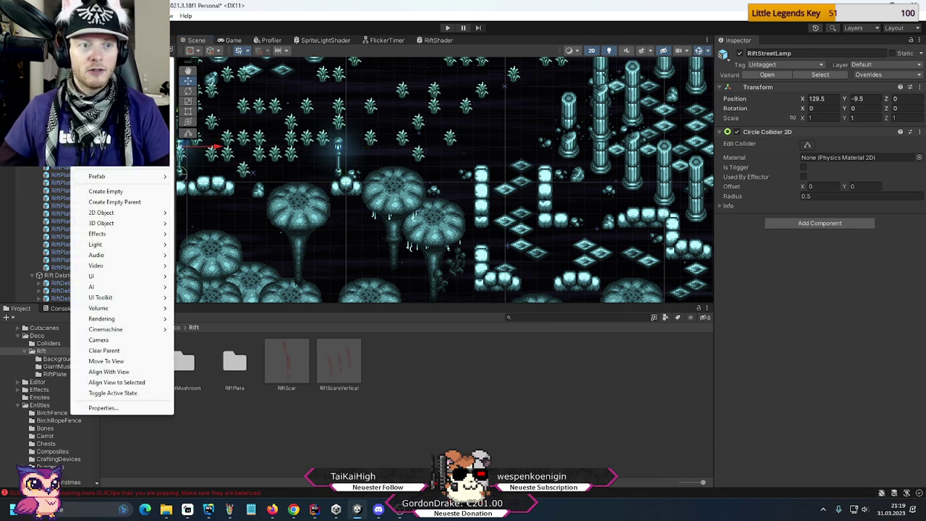
{"action": "left_click", "coordinate": [48, 174]}
{"action": "scroll", "coordinate": [48, 217], "scroll_direction": "up", "scroll_amount": 2}
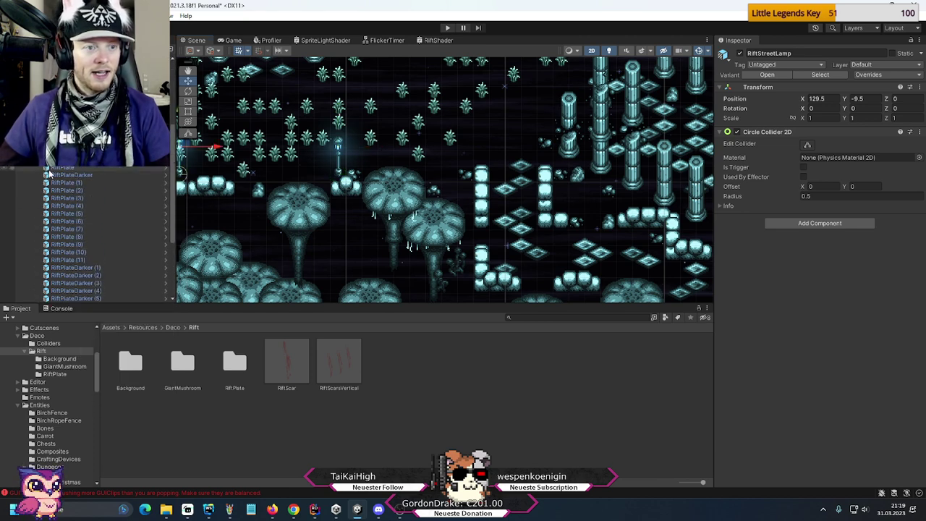
{"action": "right_click", "coordinate": [68, 169]}
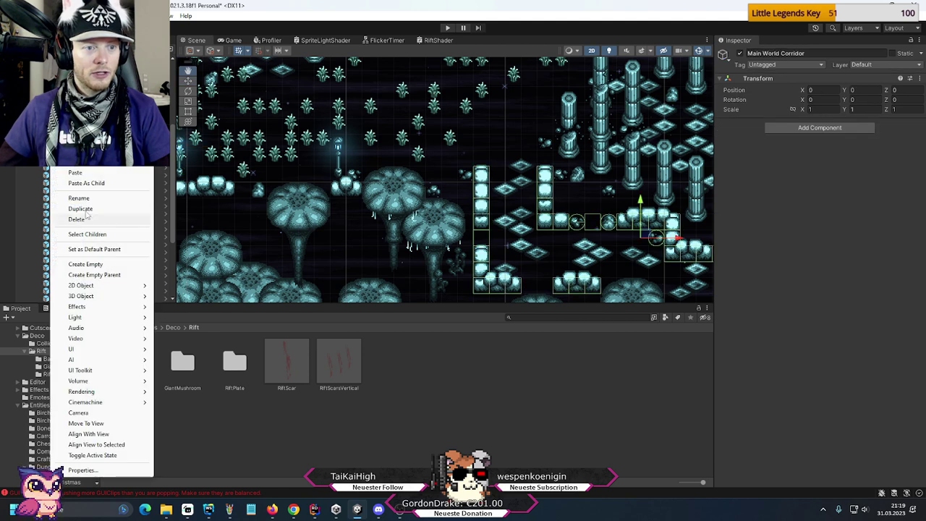
{"action": "left_click", "coordinate": [75, 173]}
- Collapse the Rift Plates, Rift Debris and Level Border groups and nest the pasted RiftStreetLamp under Main World Corridor
{"action": "scroll", "coordinate": [72, 260], "scroll_direction": "down", "scroll_amount": 1}
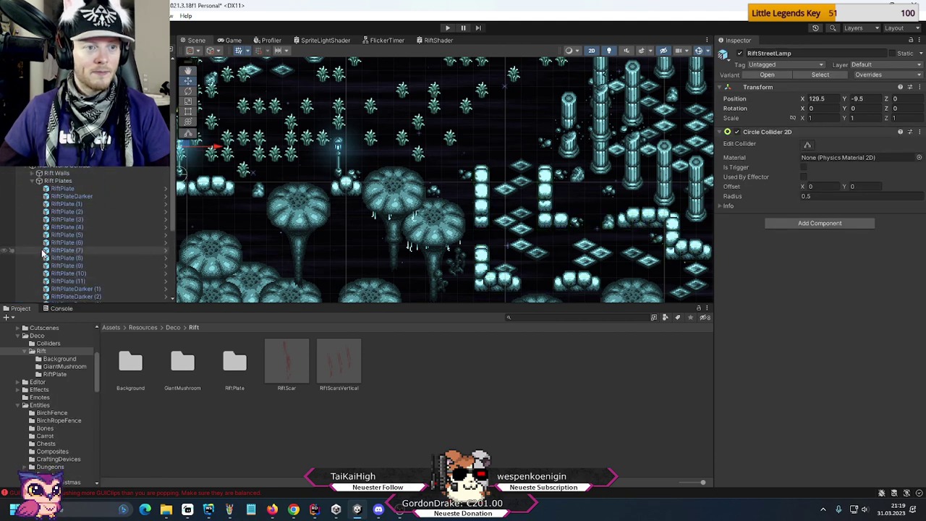
{"action": "left_click", "coordinate": [32, 180]}
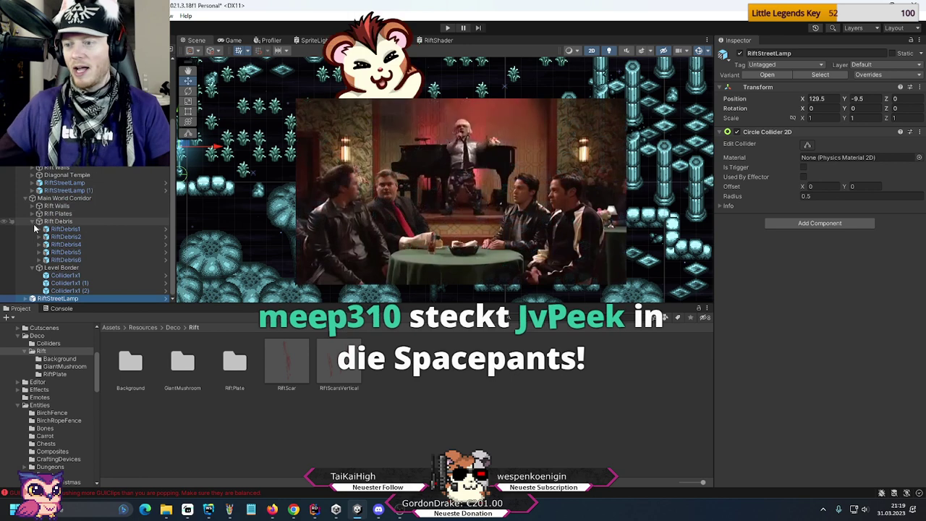
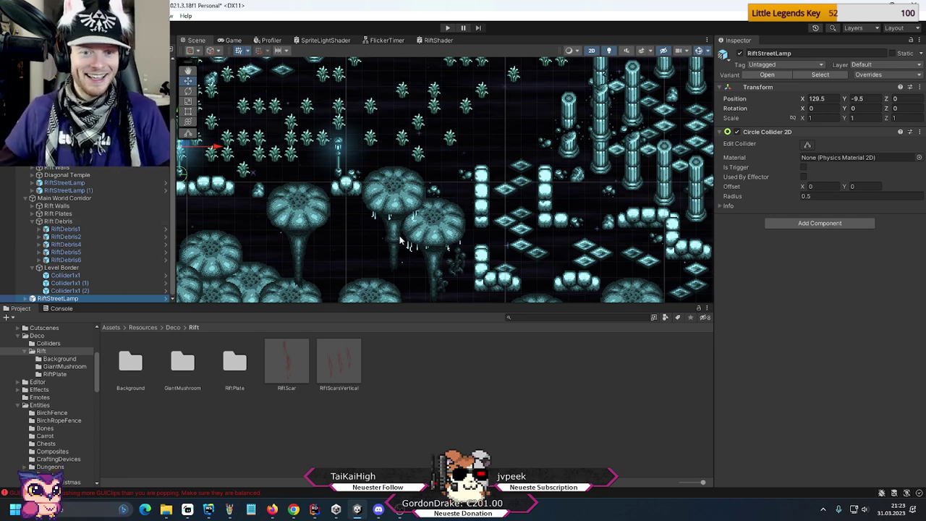
{"action": "middle_click_drag", "start_coordinate": [446, 231], "coordinate": [426, 199]}
{"action": "middle_click_drag", "start_coordinate": [590, 272], "coordinate": [375, 190]}
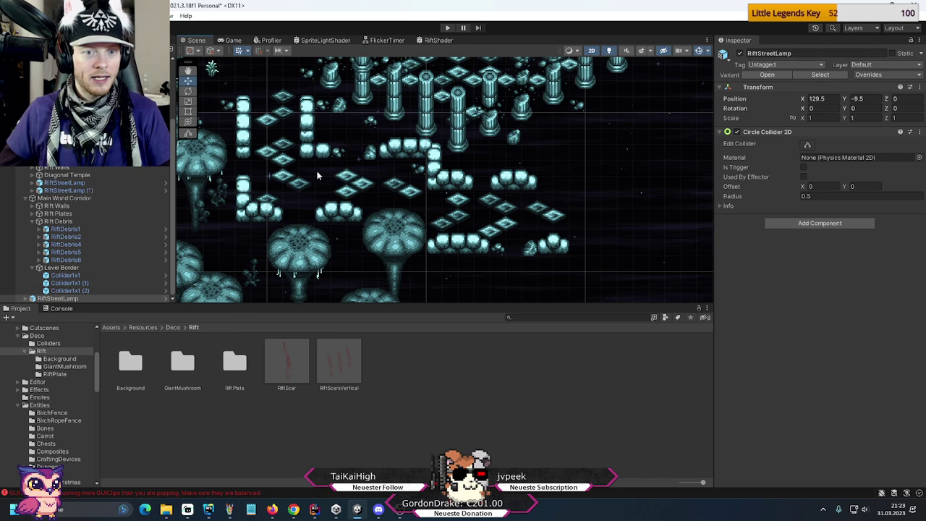
{"action": "left_click", "coordinate": [31, 221]}
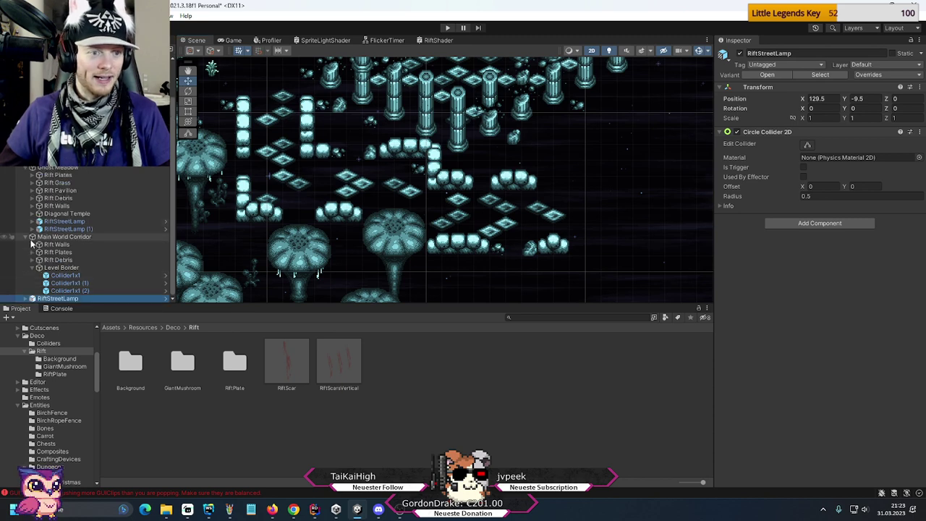
{"action": "left_click", "coordinate": [33, 268]}
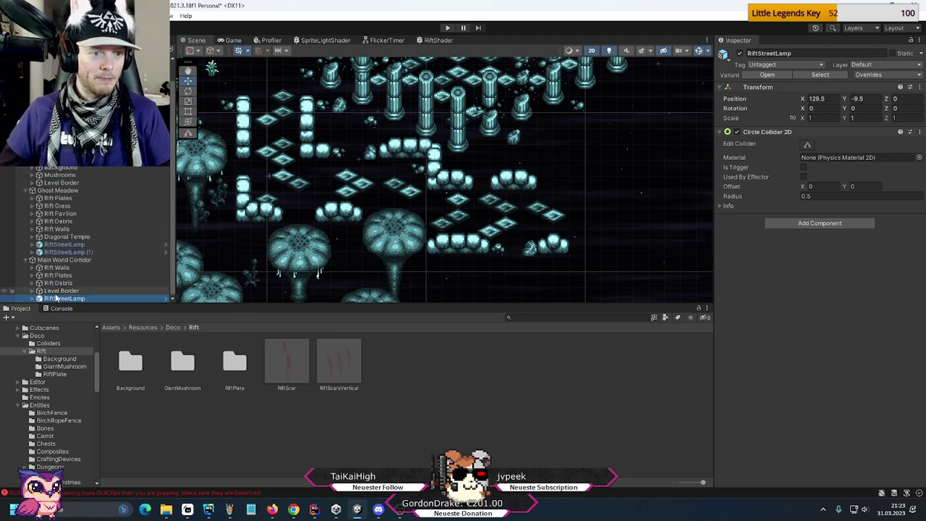
- Move the Main World Corridor's RiftStreetLamp beside the corridor's entrance wall, to X 147.5 and Y -11.5
{"action": "middle_click_drag", "start_coordinate": [367, 151], "coordinate": [557, 192]}
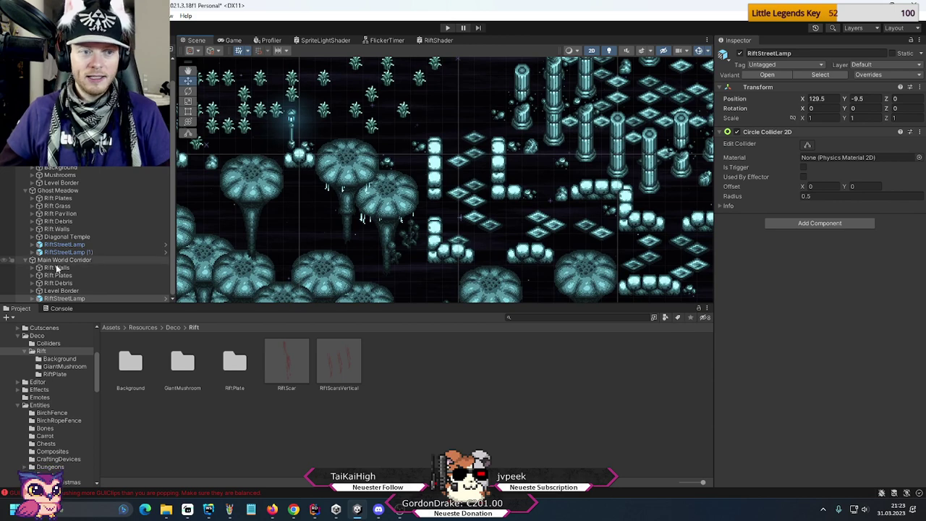
{"action": "left_click", "coordinate": [69, 299]}
{"action": "key", "text": "f"}
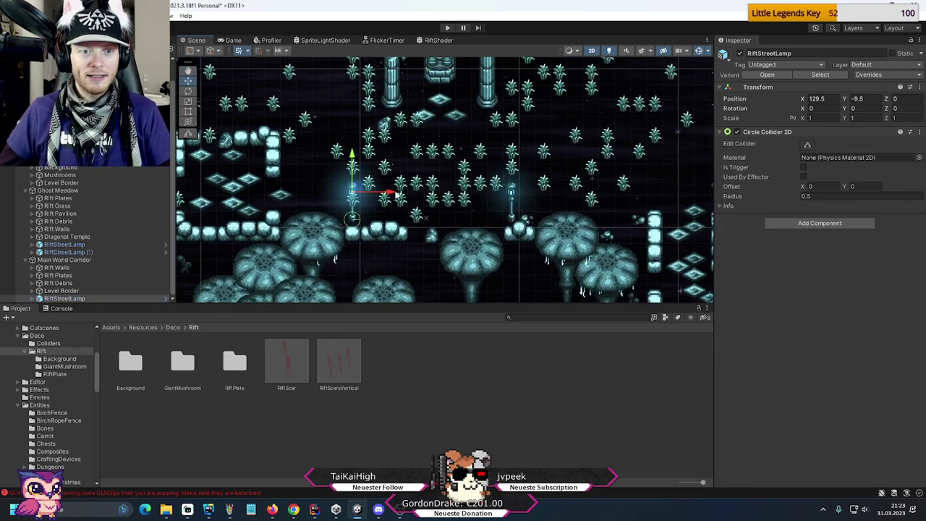
{"action": "left_click_drag", "start_coordinate": [356, 192], "coordinate": [643, 224]}
{"action": "middle_click_drag", "start_coordinate": [643, 224], "coordinate": [277, 110]}
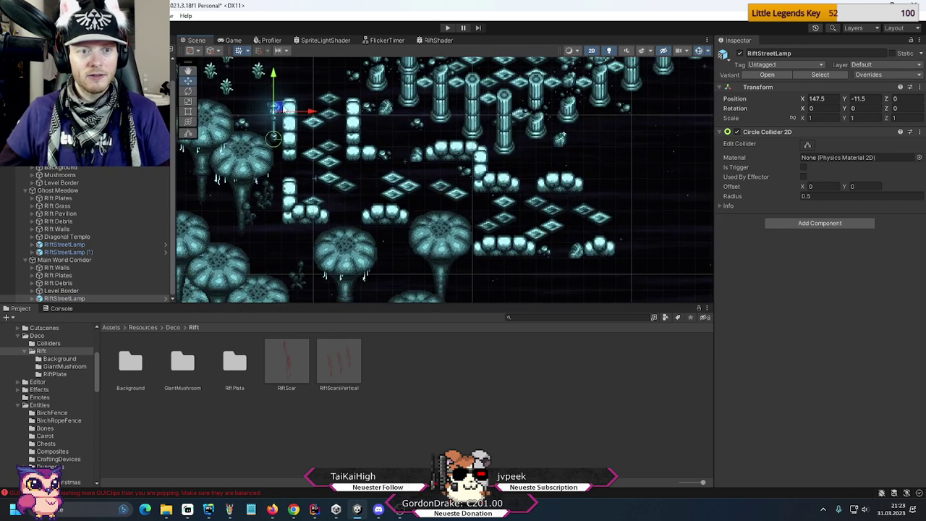
- Move the Main World Corridor's RiftStreetLamp behind the upper wall by the corridor's bend, to X 158.5 and Y -13.5, and select Main World Corridor
{"action": "left_click_drag", "start_coordinate": [277, 110], "coordinate": [452, 141]}
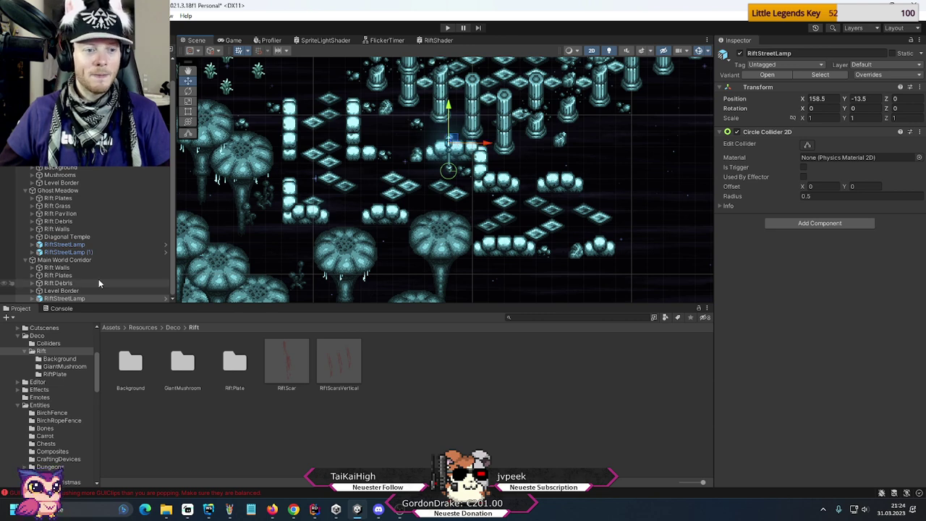
{"action": "right_click", "coordinate": [76, 260]}
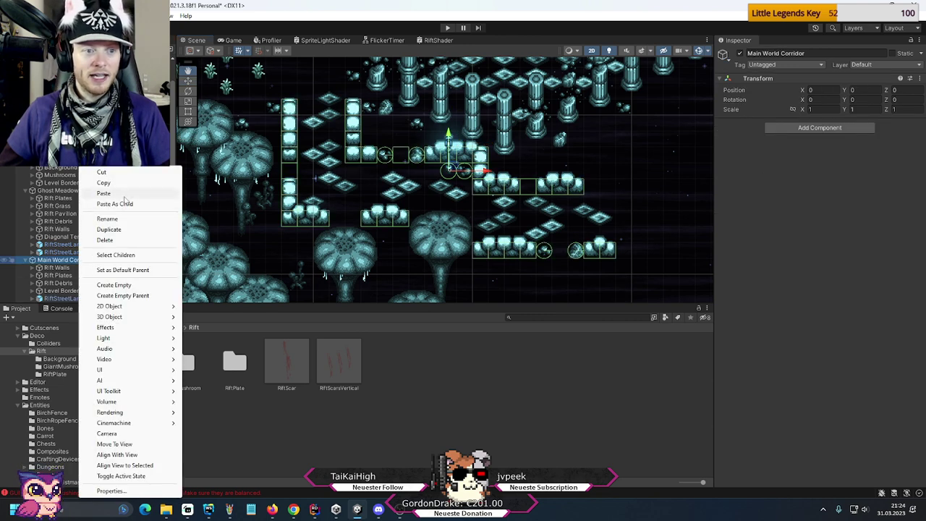
{"action": "left_click", "coordinate": [49, 254]}
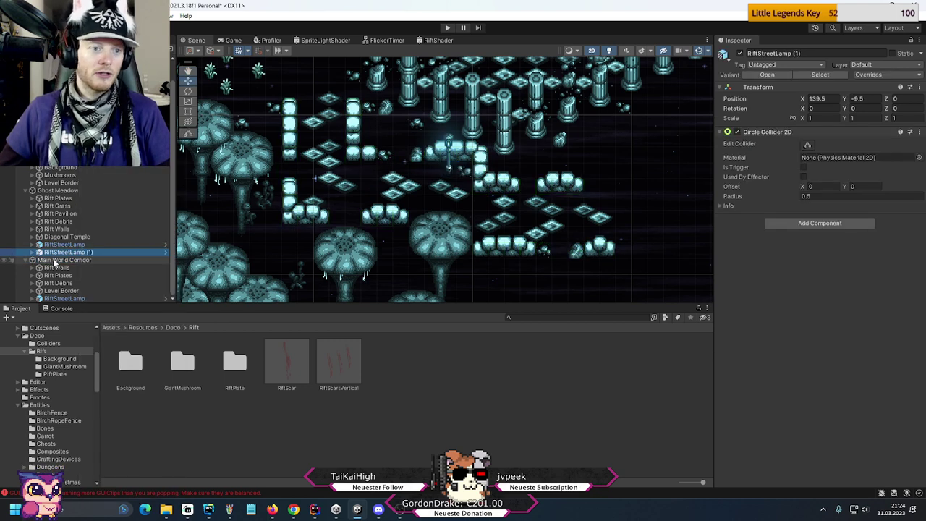
{"action": "left_click", "coordinate": [50, 261]}
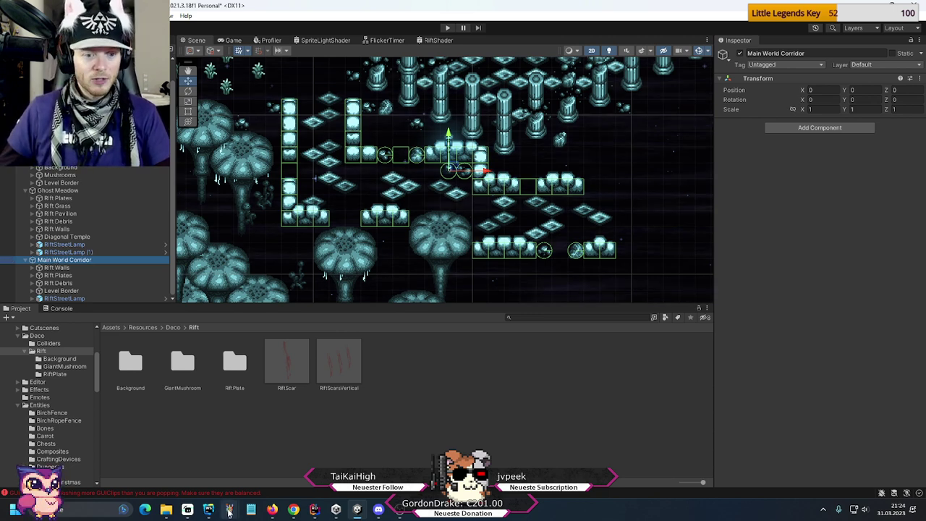
- Review the hand-drawn level sketch in Paint, and open interdimensional-rift.png from the artwork cutscenes folder in Aseprite
{"action": "mouse_move", "coordinate": [228, 510]}
{"action": "left_click", "coordinate": [282, 459]}
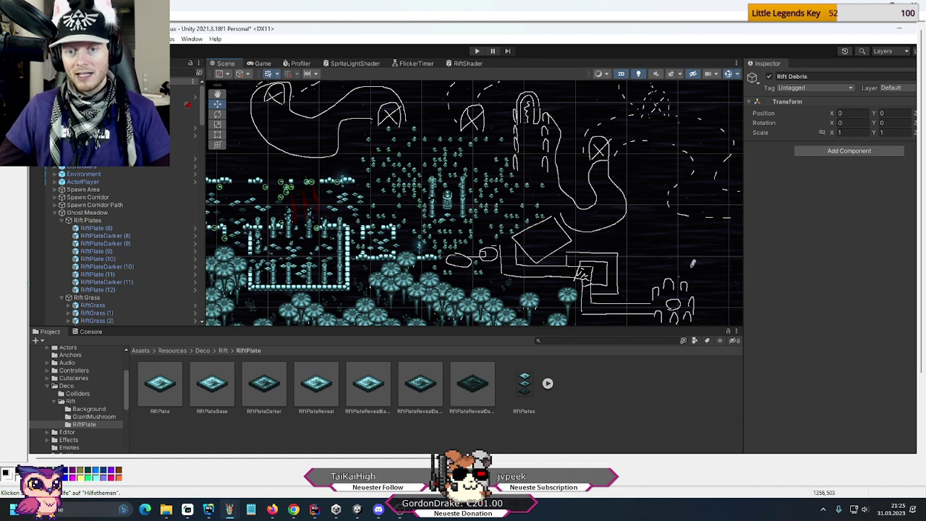
{"action": "left_click", "coordinate": [165, 510]}
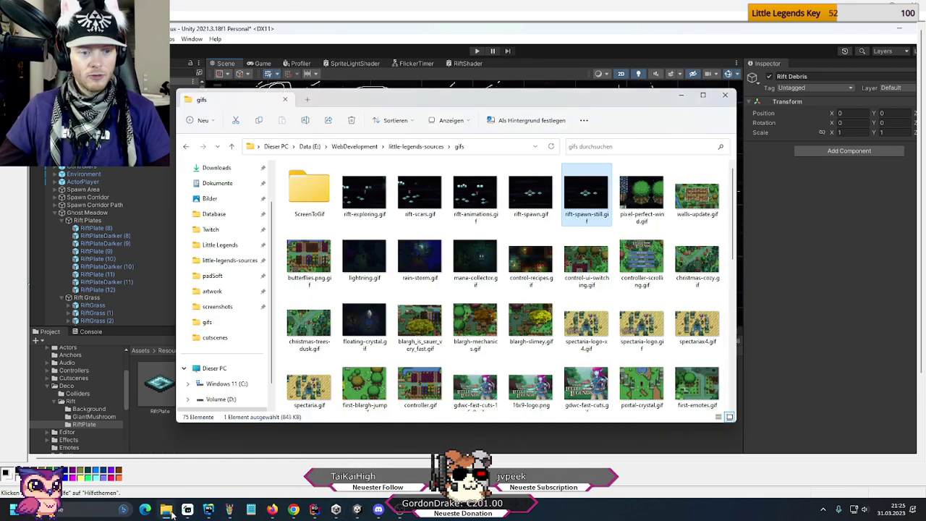
{"action": "left_click", "coordinate": [431, 149]}
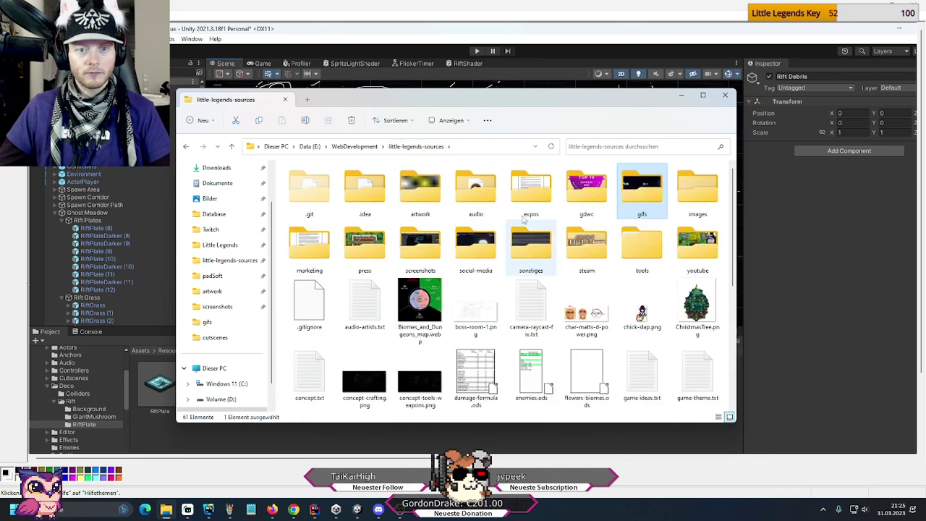
{"action": "double_click", "coordinate": [420, 186]}
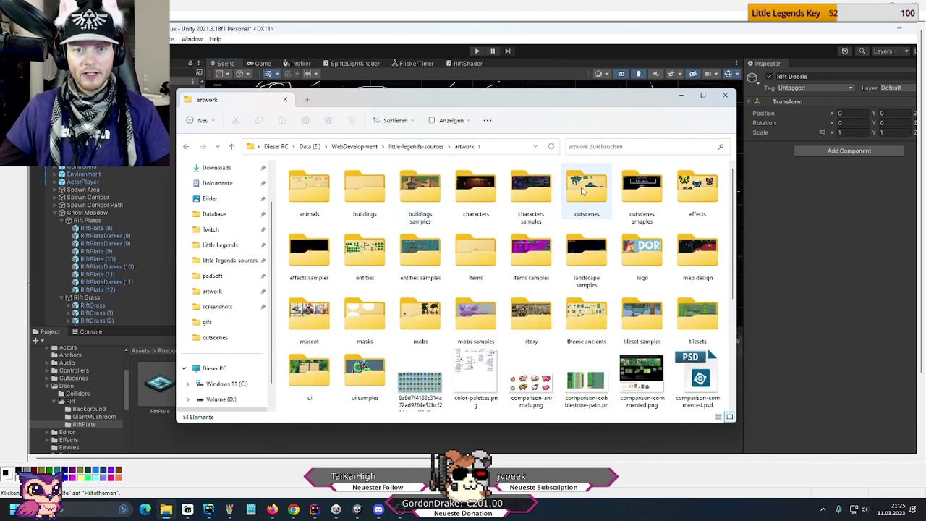
{"action": "double_click", "coordinate": [584, 188]}
{"action": "right_click", "coordinate": [374, 204]}
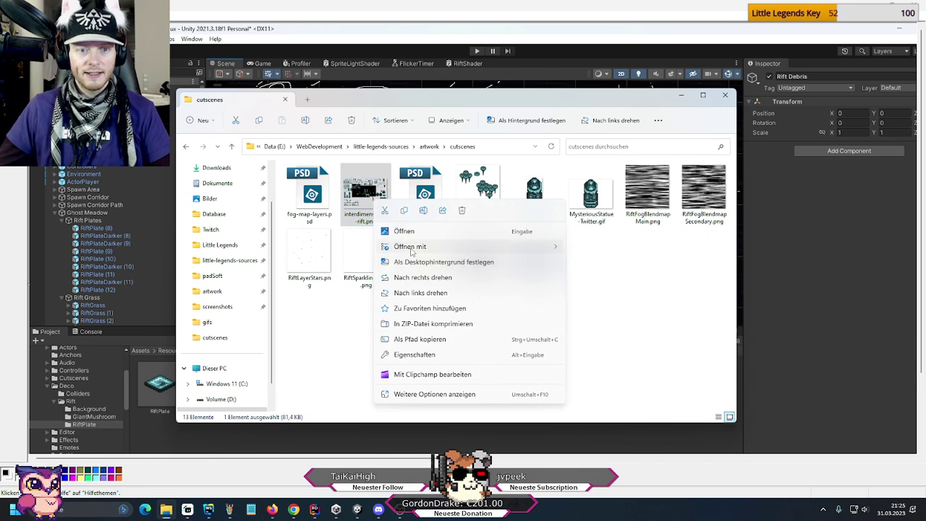
{"action": "mouse_move", "coordinate": [426, 245]}
{"action": "left_click", "coordinate": [605, 246]}
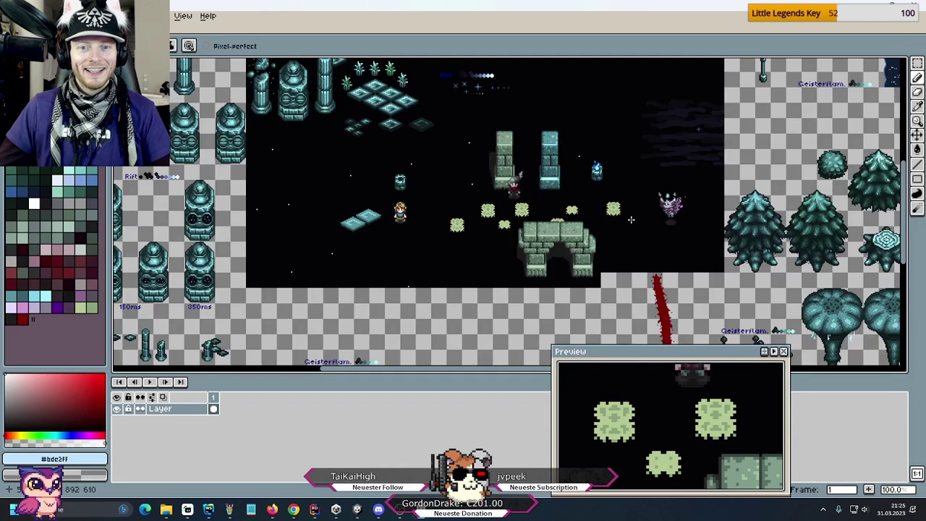
- Examine the stone pillars and the ruined arch in the sprite sheet's dark mockup using the rectangular marquee
{"action": "key", "text": "m"}
{"action": "left_click_drag", "start_coordinate": [456, 114], "coordinate": [628, 281]}
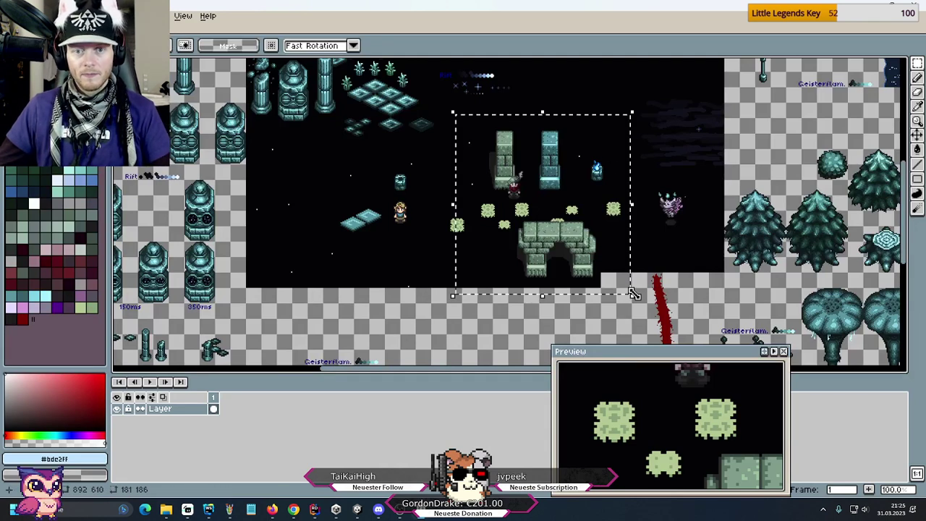
{"action": "left_click", "coordinate": [630, 291]}
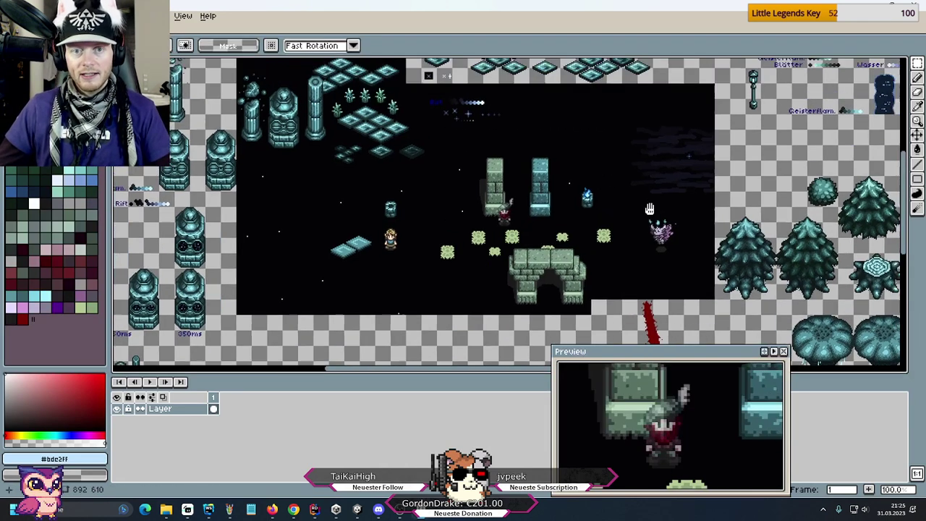
{"action": "middle_click_drag", "start_coordinate": [569, 139], "coordinate": [509, 269]}
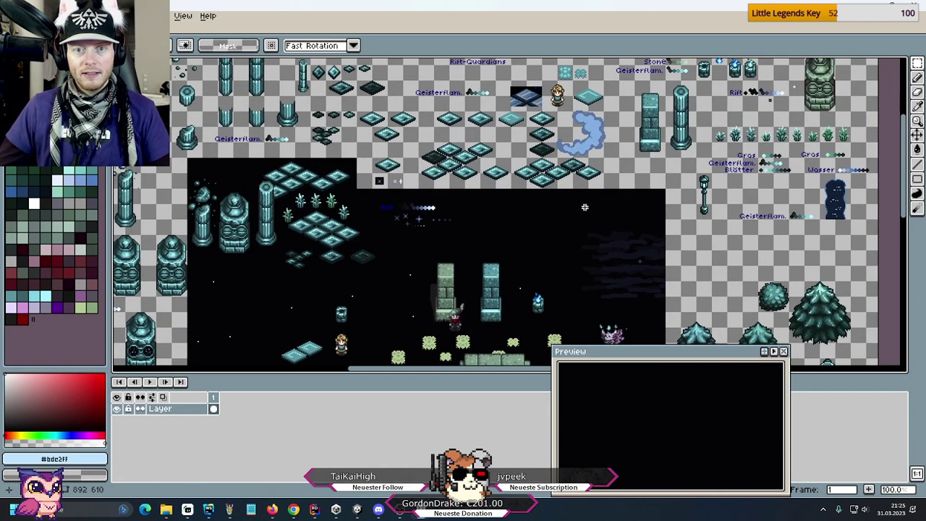
{"action": "middle_click_drag", "start_coordinate": [496, 315], "coordinate": [492, 213]}
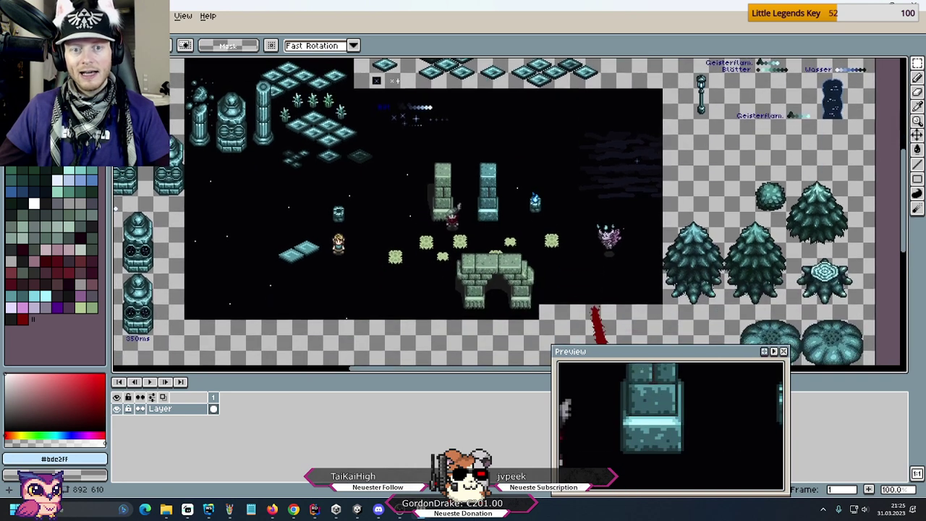
{"action": "left_click_drag", "start_coordinate": [459, 144], "coordinate": [507, 229]}
{"action": "left_click", "coordinate": [576, 233]}
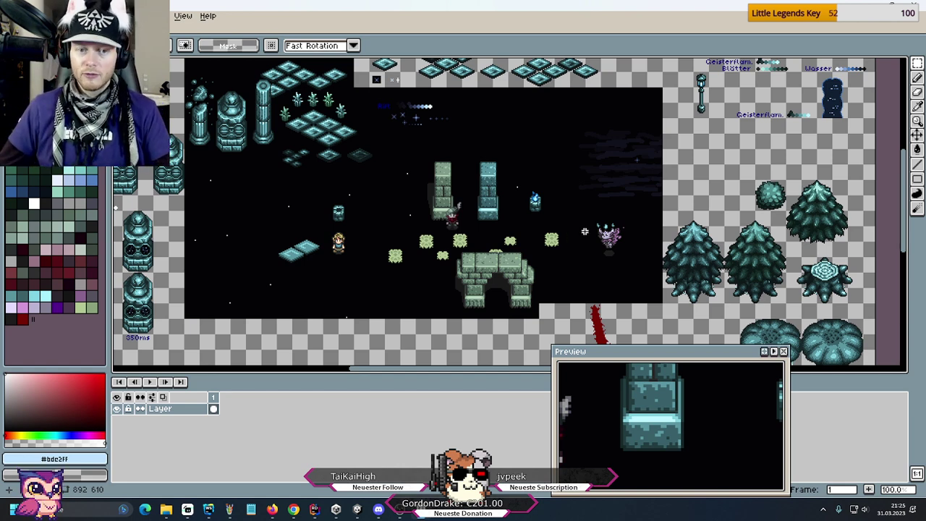
- Copy the intact tall column as a 32 × 80 px selection and place two copies side by side in the empty area below the mockup
{"action": "middle_click_drag", "start_coordinate": [403, 132], "coordinate": [640, 274]}
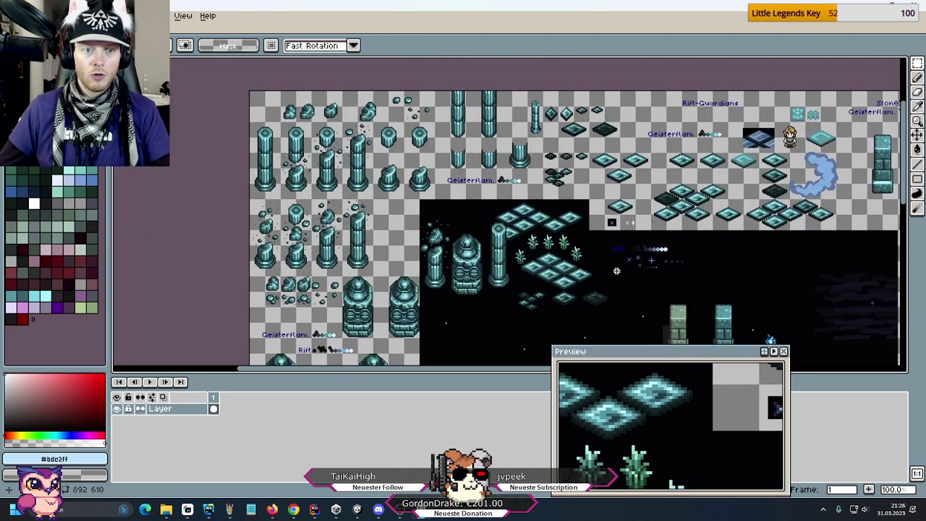
{"action": "left_click_drag", "start_coordinate": [250, 124], "coordinate": [273, 182]}
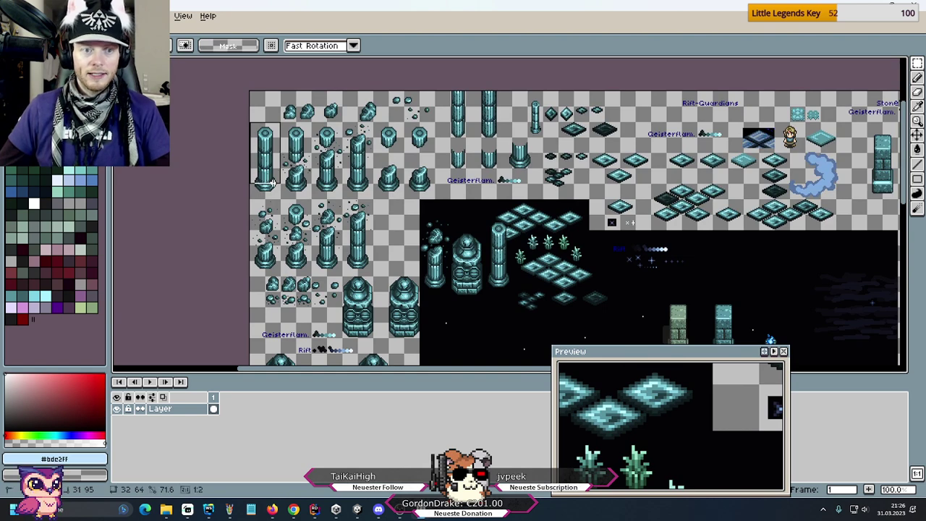
{"action": "middle_click_drag", "start_coordinate": [651, 361], "coordinate": [540, 259]}
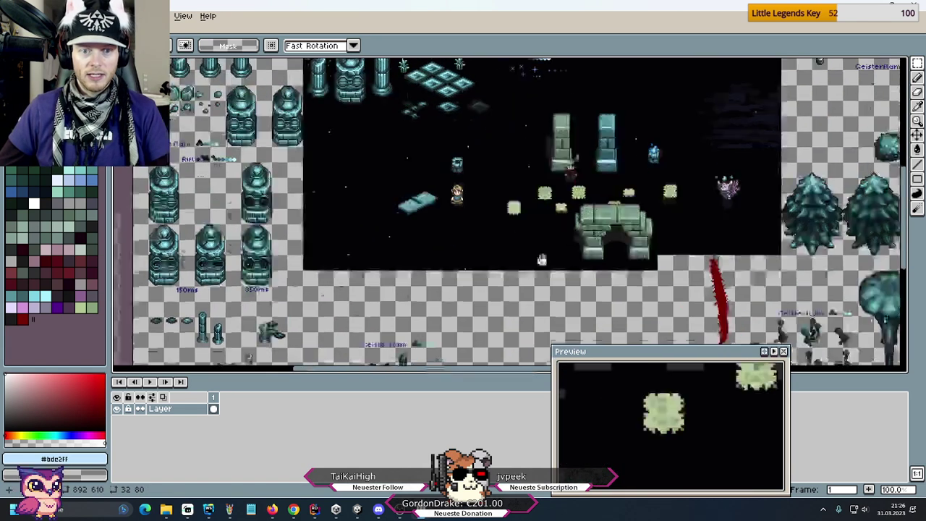
{"action": "scroll", "coordinate": [514, 178], "scroll_direction": "up", "scroll_amount": 2}
{"action": "scroll", "coordinate": [518, 188], "scroll_direction": "down", "scroll_amount": 2}
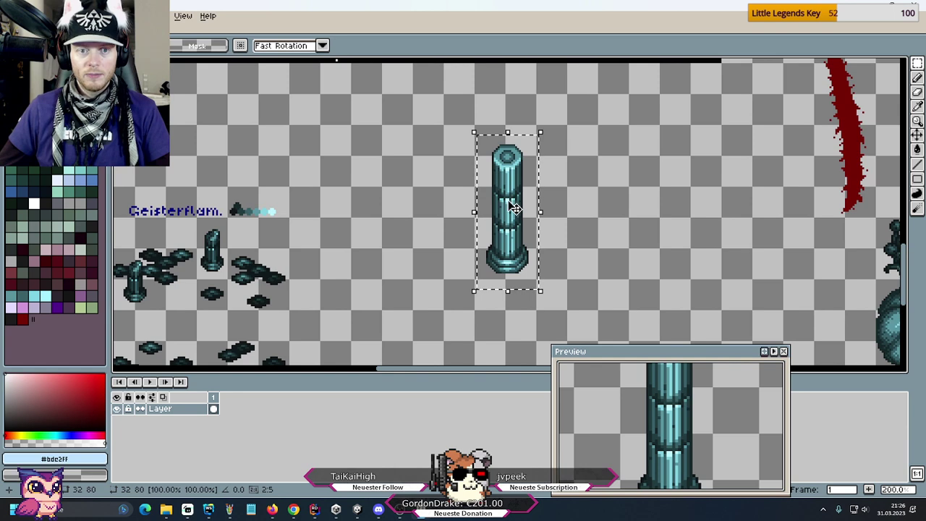
{"action": "left_click_drag", "start_coordinate": [514, 209], "coordinate": [576, 241]}
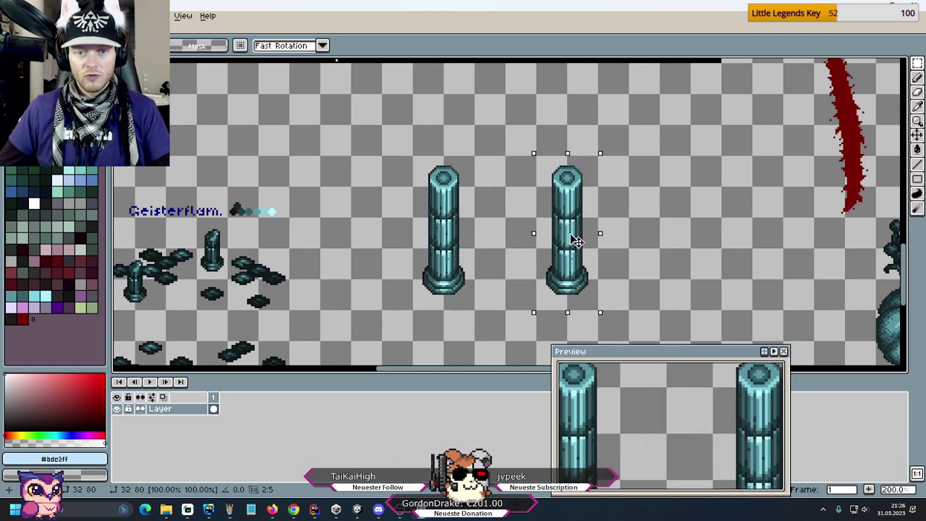
{"action": "scroll", "coordinate": [506, 217], "scroll_direction": "up", "scroll_amount": 1}
{"action": "key", "text": "Escape"}
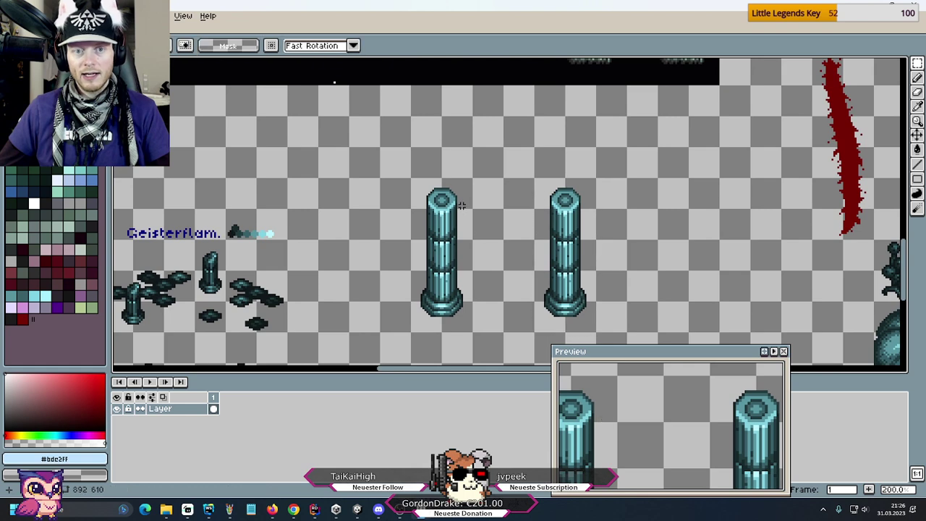
- Copy the 16 × 32 px column segment, stack it on top of both new columns and save the image
{"action": "scroll", "coordinate": [460, 202], "scroll_direction": "down", "scroll_amount": 2}
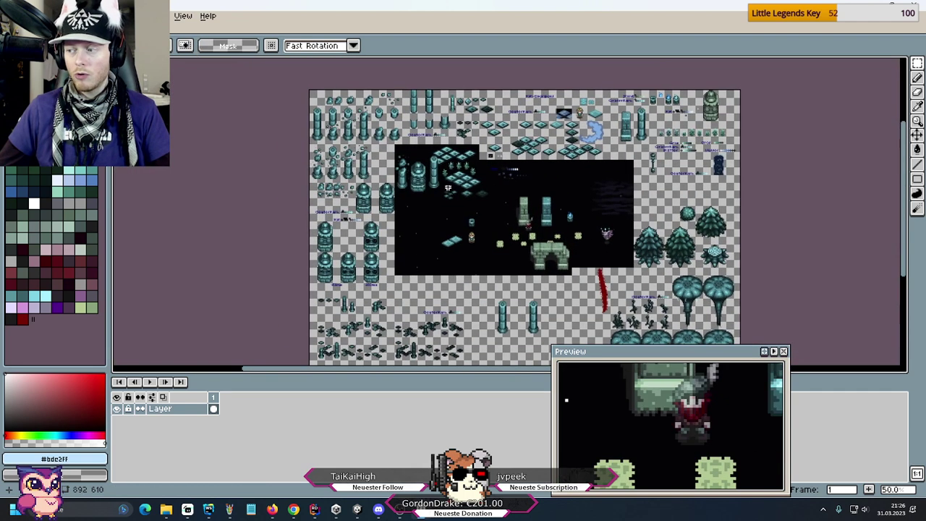
{"action": "scroll", "coordinate": [448, 188], "scroll_direction": "up", "scroll_amount": 4}
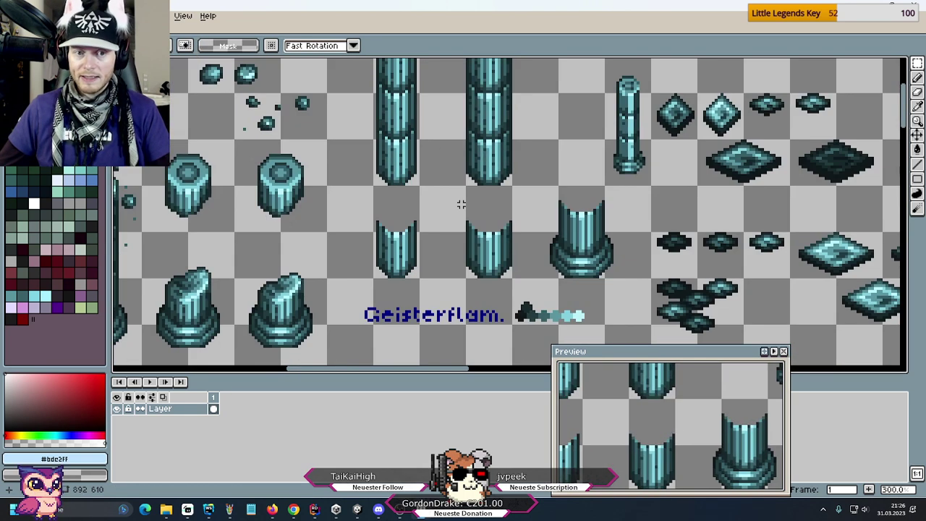
{"action": "scroll", "coordinate": [475, 207], "scroll_direction": "down", "scroll_amount": 3}
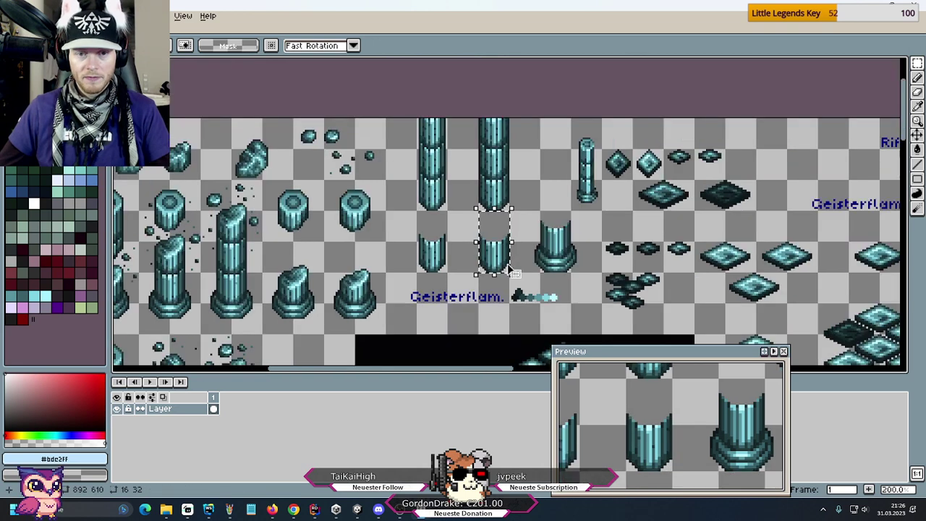
{"action": "scroll", "coordinate": [593, 265], "scroll_direction": "up", "scroll_amount": 4}
{"action": "scroll", "coordinate": [593, 264], "scroll_direction": "down", "scroll_amount": 3}
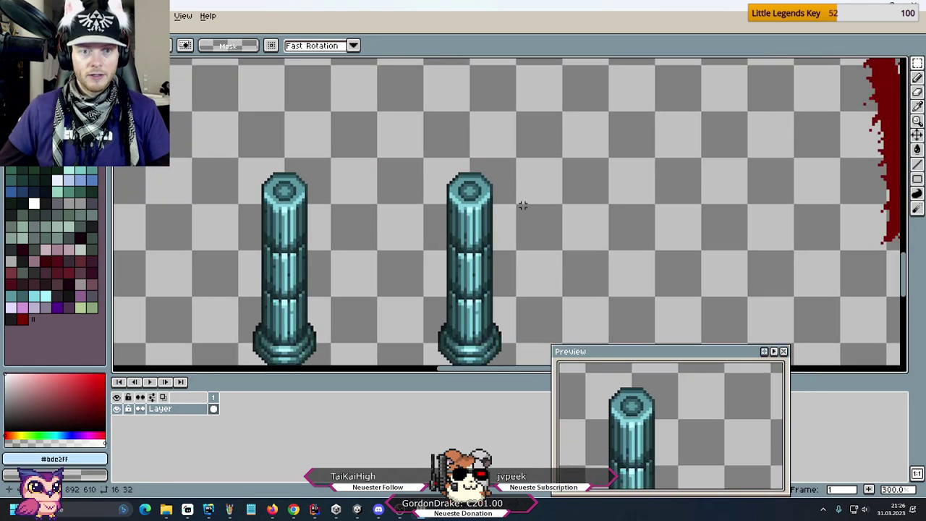
{"action": "left_click_drag", "start_coordinate": [479, 163], "coordinate": [521, 207]}
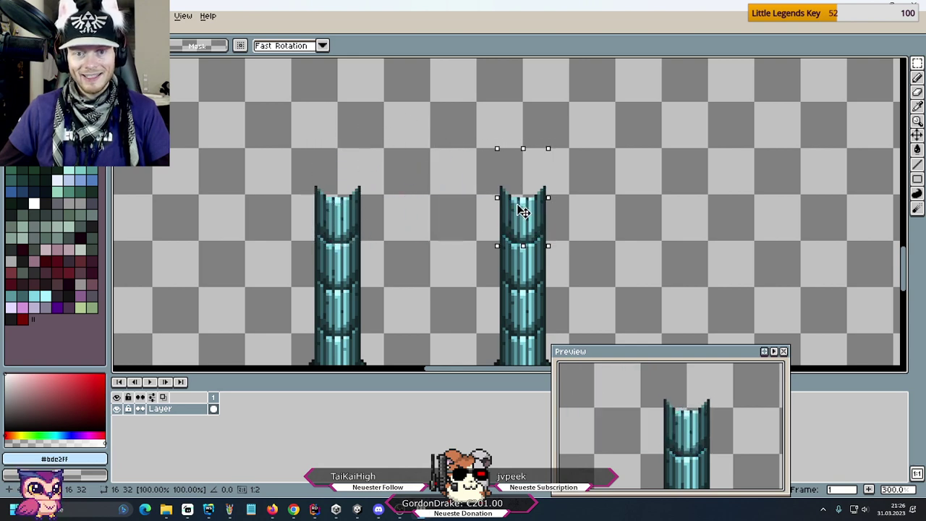
{"action": "left_click", "coordinate": [622, 256]}
{"action": "scroll", "coordinate": [619, 238], "scroll_direction": "down", "scroll_amount": 1}
{"action": "scroll", "coordinate": [619, 238], "scroll_direction": "down", "scroll_amount": 1}
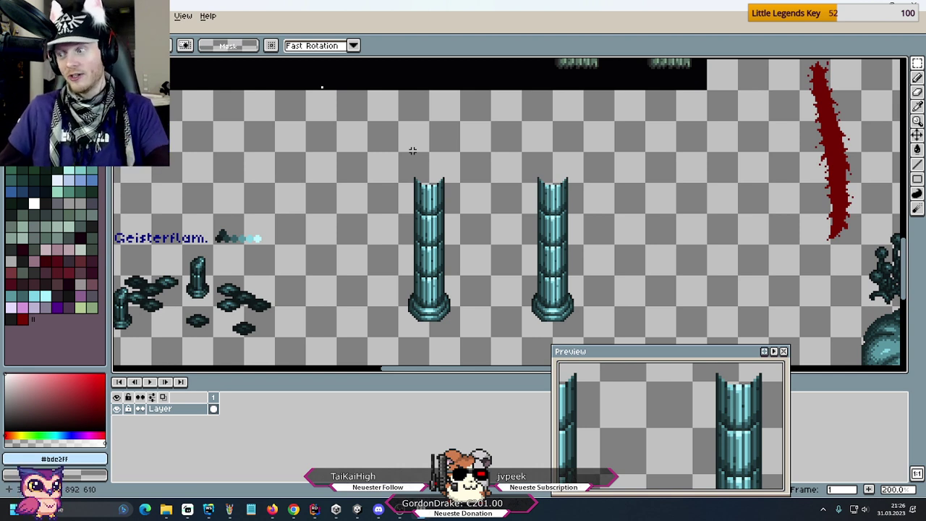
{"action": "key", "text": "ctrl+s"}
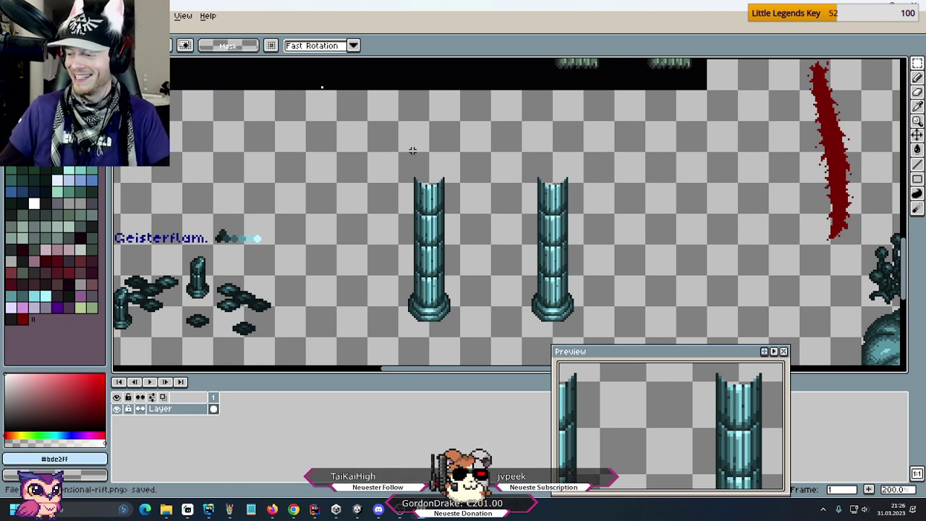
- Switch back to Unity, add the RiftScarsVertical prefab under Main World Corridor and set its position to X 170 and Y -9
{"action": "left_click", "coordinate": [355, 510]}
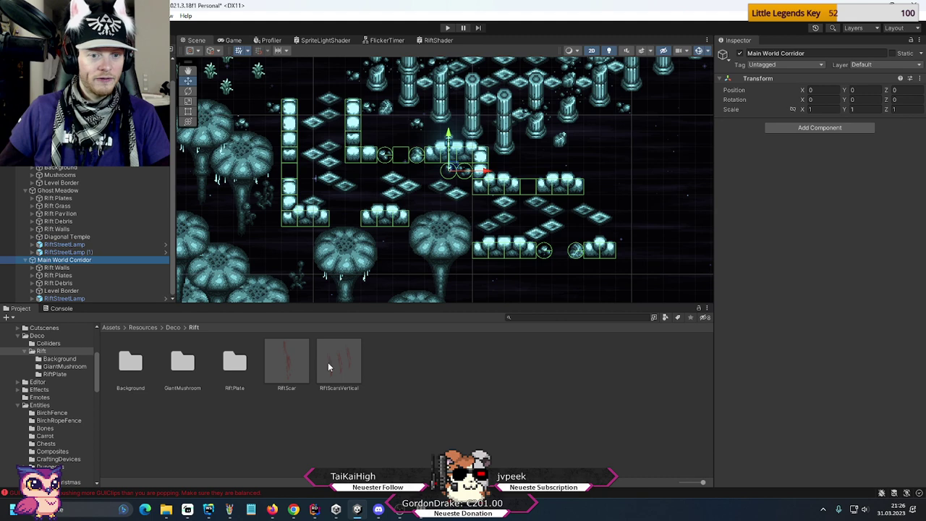
{"action": "left_click_drag", "start_coordinate": [328, 362], "coordinate": [102, 262]}
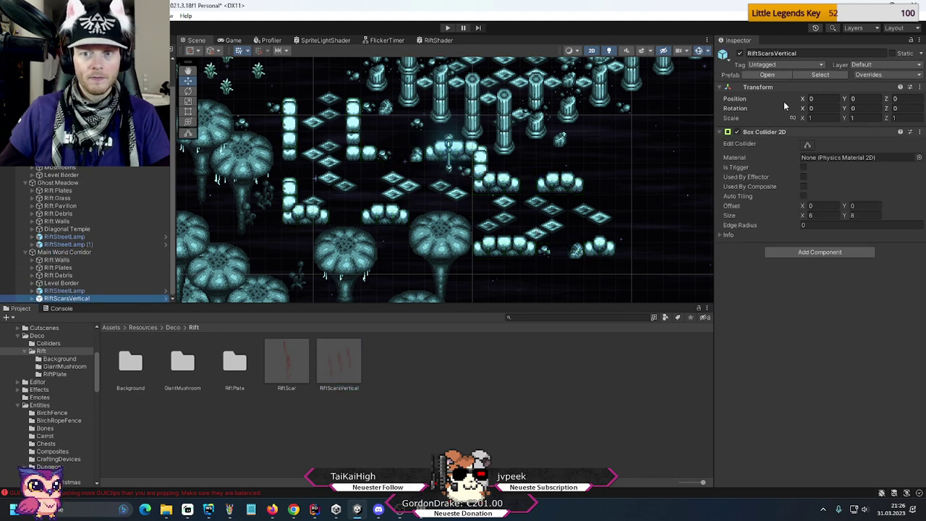
{"action": "left_click", "coordinate": [811, 98]}
{"action": "type", "text": "170"}
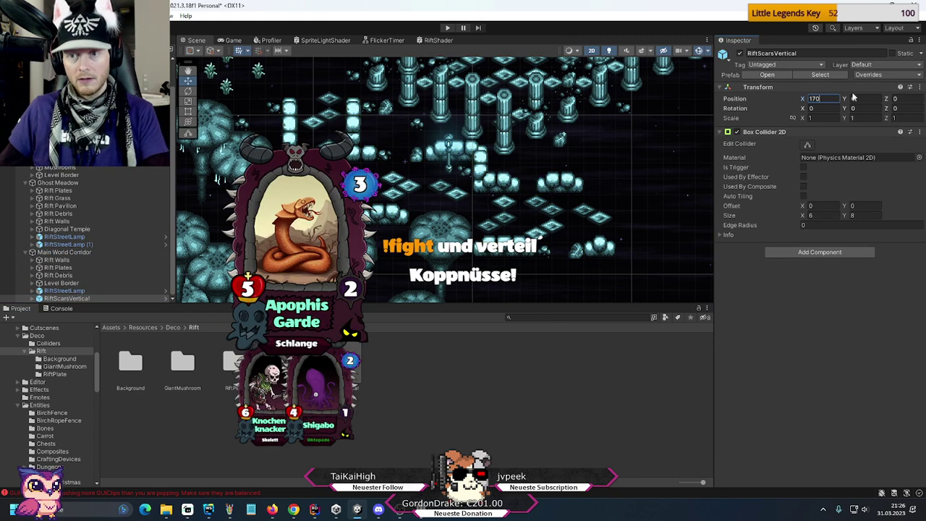
{"action": "key", "text": "Tab"}
{"action": "type", "text": "-9"}
{"action": "key", "text": "Return"}
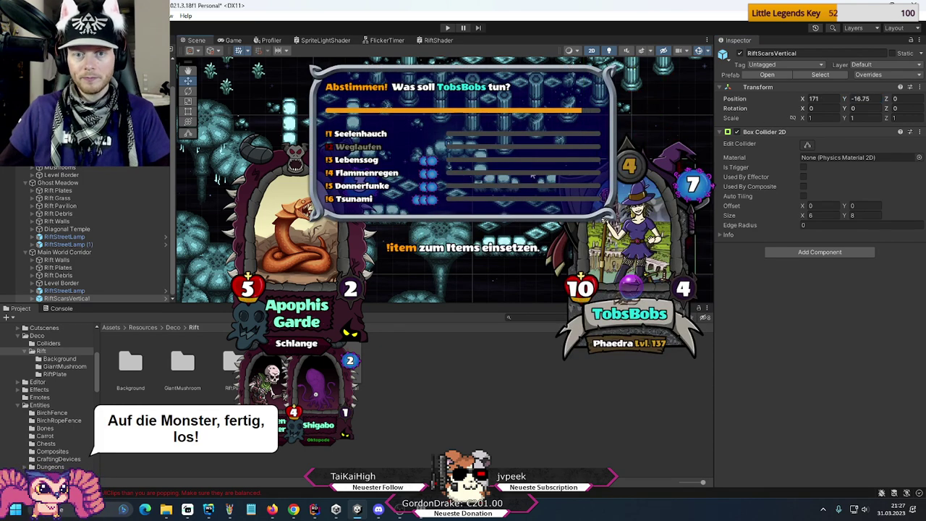
- Move RiftScarsVertical across the corridor's open end, to X 171 and Y -16.75
{"action": "left_click_drag", "start_coordinate": [582, 110], "coordinate": [504, 229]}
{"action": "scroll", "coordinate": [504, 229], "scroll_direction": "up", "scroll_amount": 1}
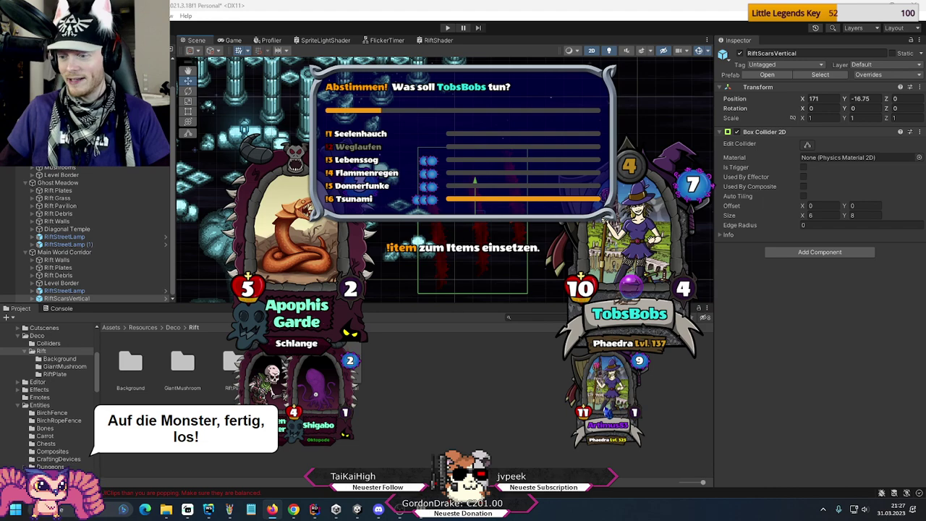
{"action": "middle_click_drag", "start_coordinate": [549, 228], "coordinate": [622, 208]}
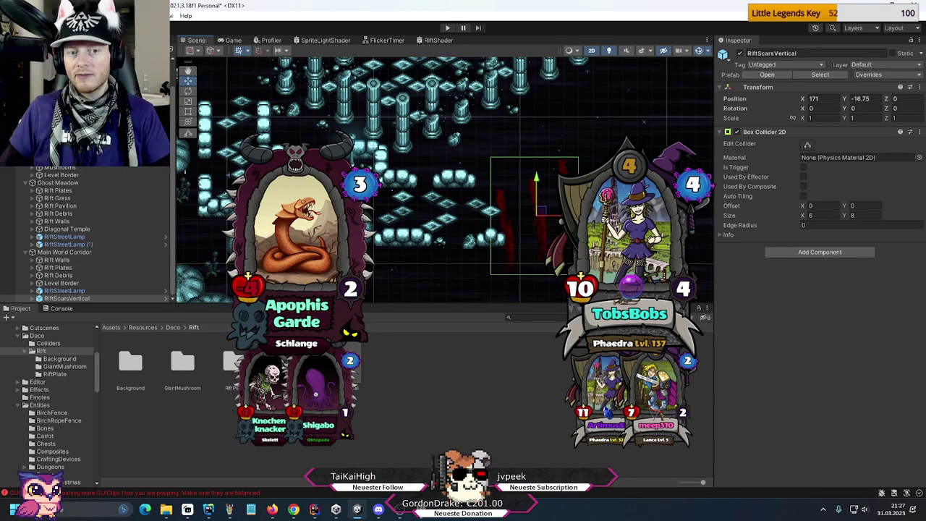
{"action": "middle_click_drag", "start_coordinate": [335, 183], "coordinate": [263, 136]}
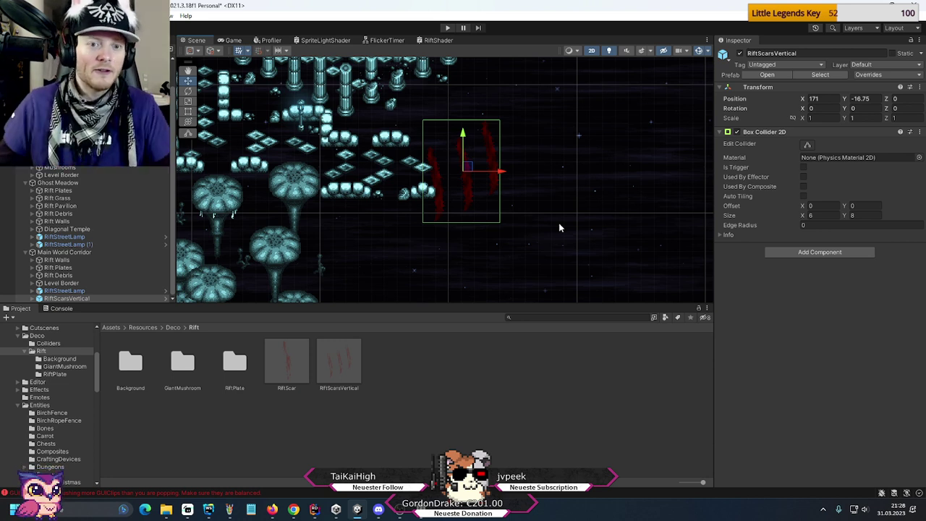
- Move RiftScarsVertical farther out from the corridor's open end, to X 177 and Y -17
{"action": "scroll", "coordinate": [556, 206], "scroll_direction": "up", "scroll_amount": 3}
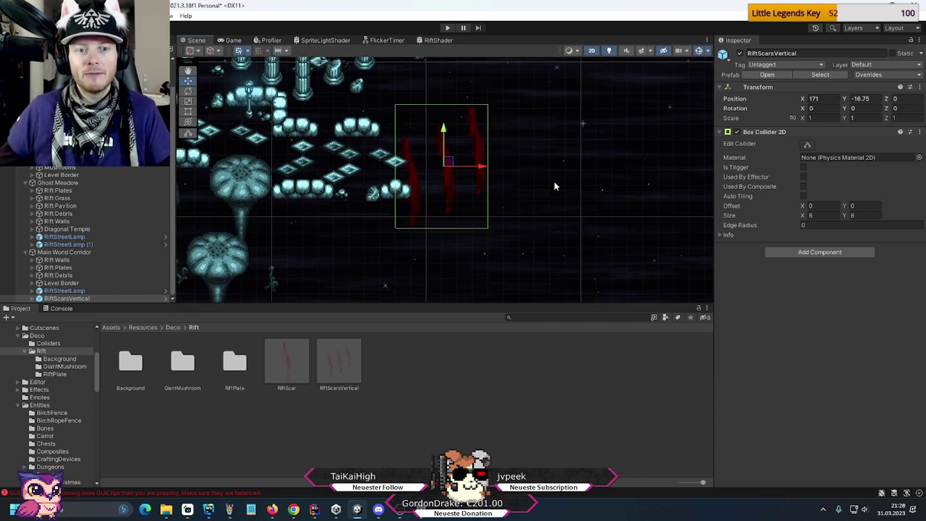
{"action": "left_click_drag", "start_coordinate": [439, 164], "coordinate": [491, 168]}
{"action": "middle_click_drag", "start_coordinate": [378, 120], "coordinate": [384, 177]}
{"action": "left_click_drag", "start_coordinate": [512, 209], "coordinate": [550, 215]}
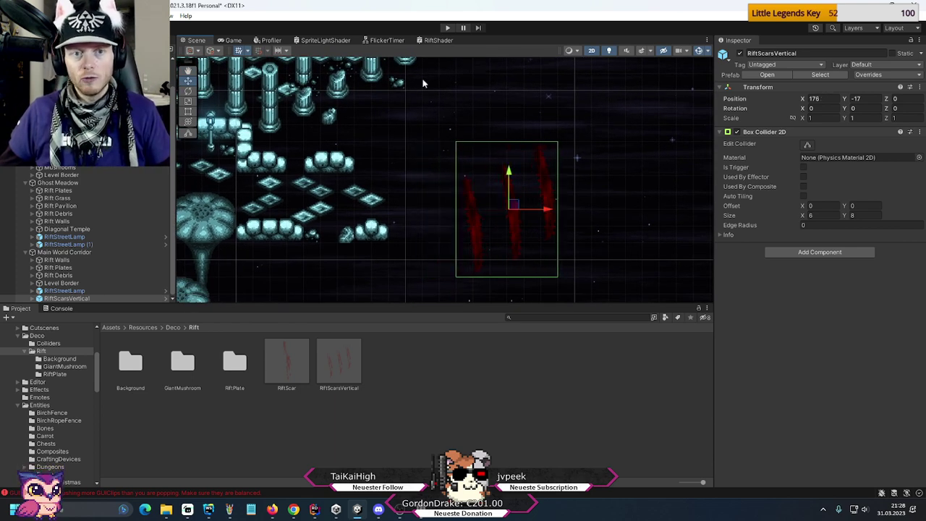
{"action": "middle_click_drag", "start_coordinate": [508, 113], "coordinate": [508, 174]}
{"action": "middle_click_drag", "start_coordinate": [445, 185], "coordinate": [428, 159]}
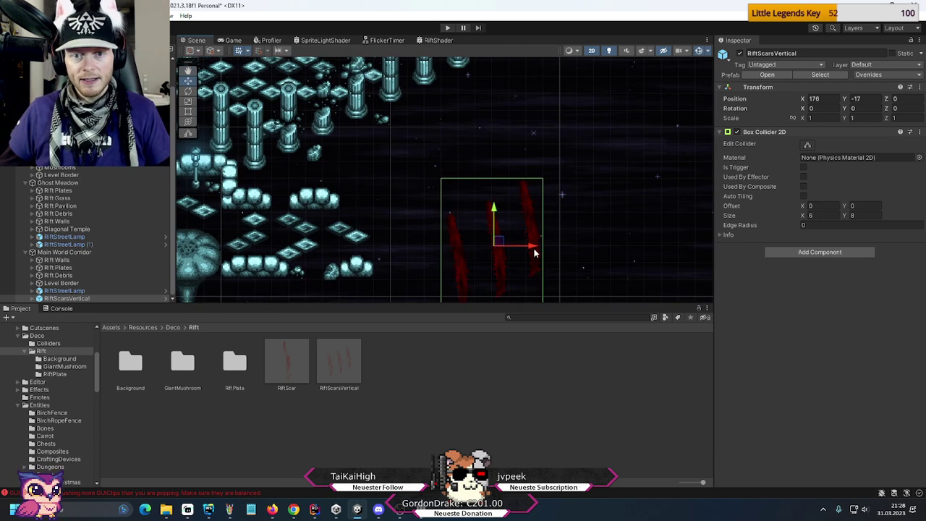
{"action": "left_click_drag", "start_coordinate": [534, 252], "coordinate": [553, 253]}
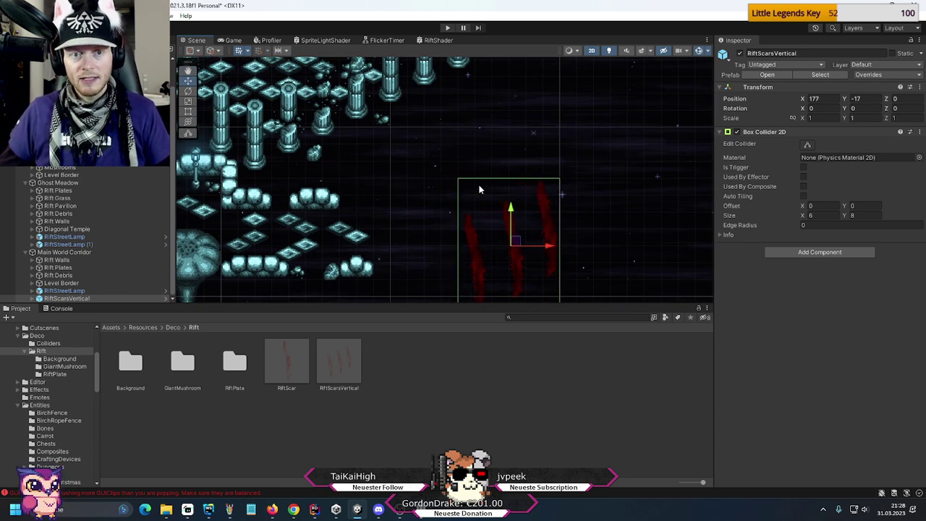
- Duplicate a single RiftWall block twice from the corridor's Rift Walls, placing the copies at X 173.5, Y -14.5 and X 172.5, Y -18.5
{"action": "scroll", "coordinate": [427, 188], "scroll_direction": "down", "scroll_amount": 1}
{"action": "scroll", "coordinate": [428, 188], "scroll_direction": "down", "scroll_amount": 1}
{"action": "middle_click_drag", "start_coordinate": [427, 188], "coordinate": [476, 167]}
{"action": "scroll", "coordinate": [551, 245], "scroll_direction": "up", "scroll_amount": 2}
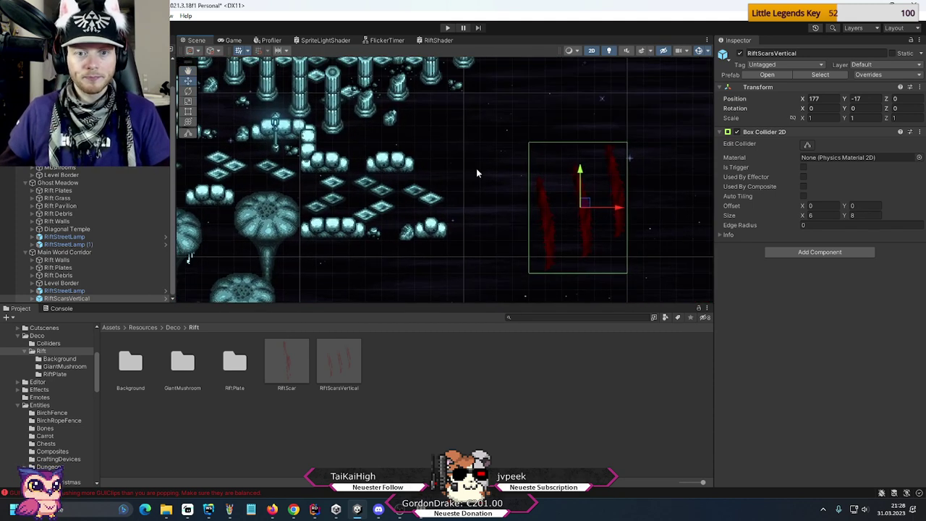
{"action": "scroll", "coordinate": [476, 168], "scroll_direction": "up", "scroll_amount": 1}
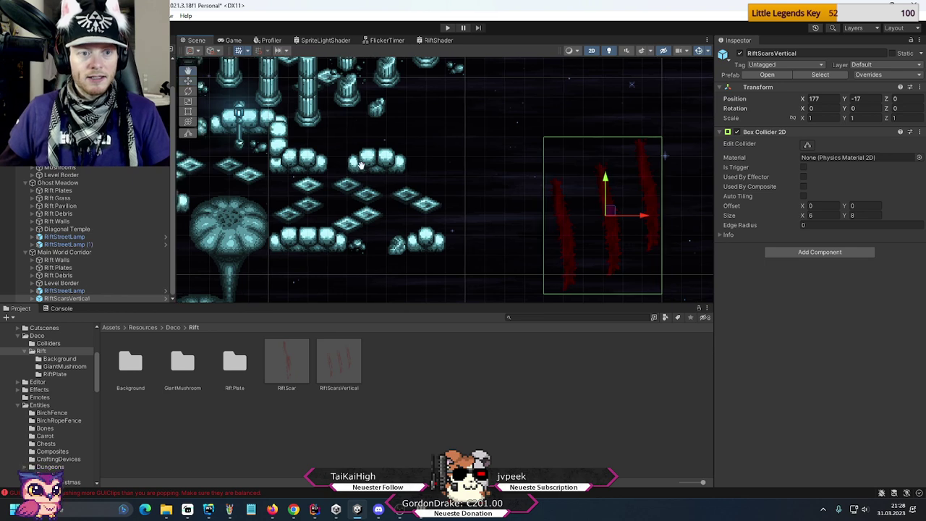
{"action": "middle_click_drag", "start_coordinate": [351, 181], "coordinate": [492, 170]}
{"action": "left_click", "coordinate": [57, 260]}
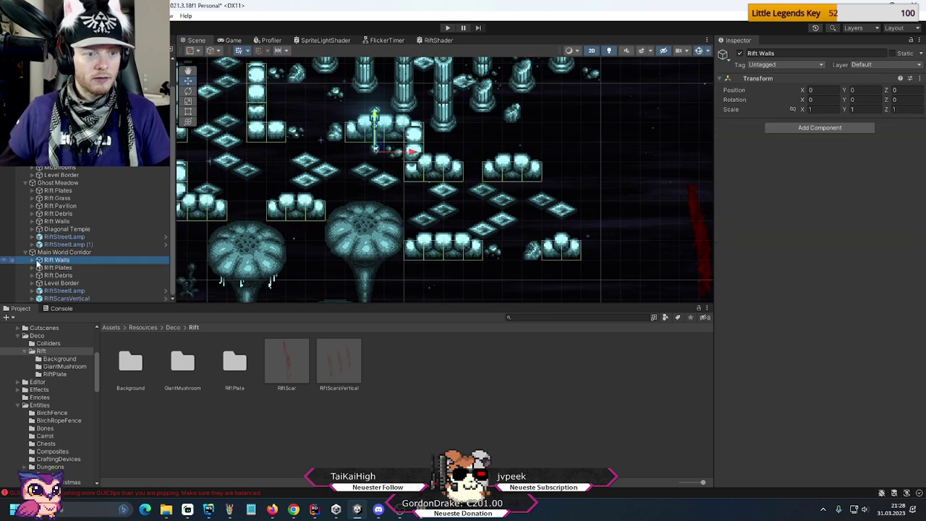
{"action": "left_click", "coordinate": [32, 260]}
{"action": "key", "text": "f"}
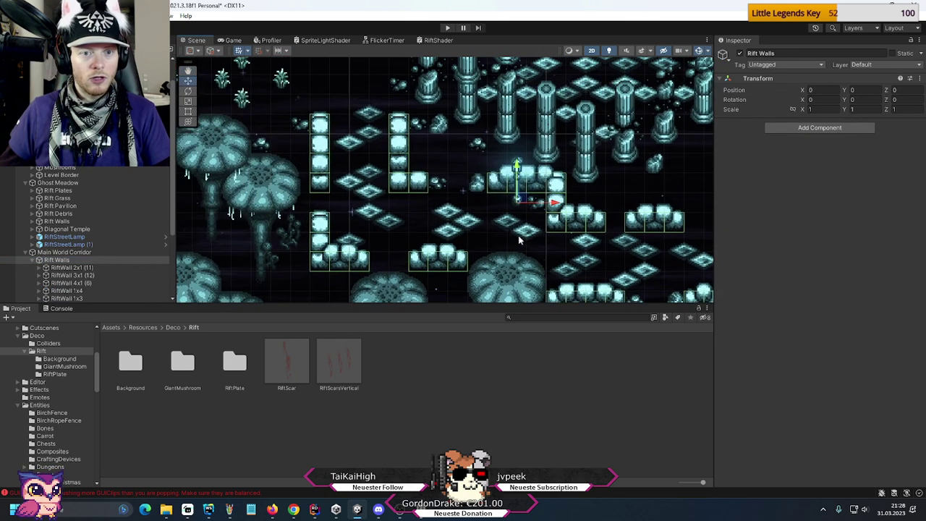
{"action": "left_click", "coordinate": [420, 184]}
{"action": "middle_click_drag", "start_coordinate": [419, 184], "coordinate": [235, 113]}
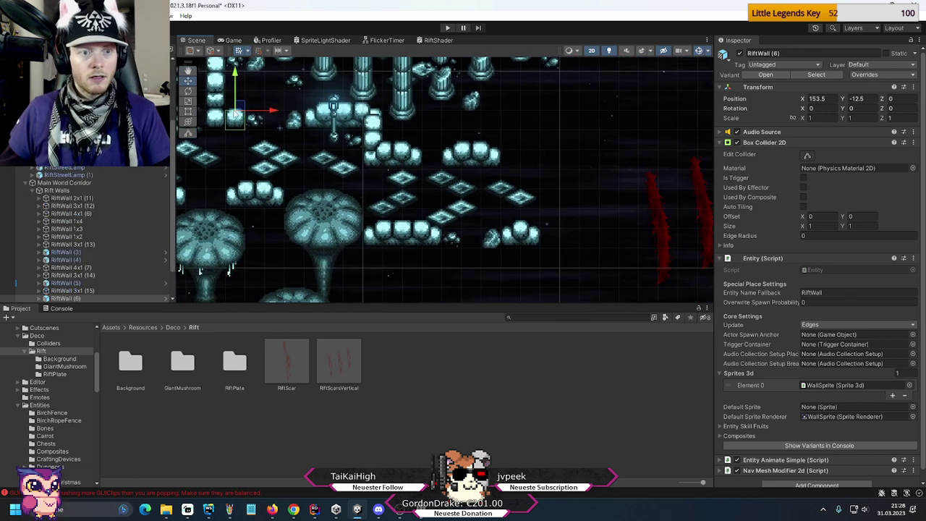
{"action": "left_click_drag", "start_coordinate": [235, 114], "coordinate": [634, 149]}
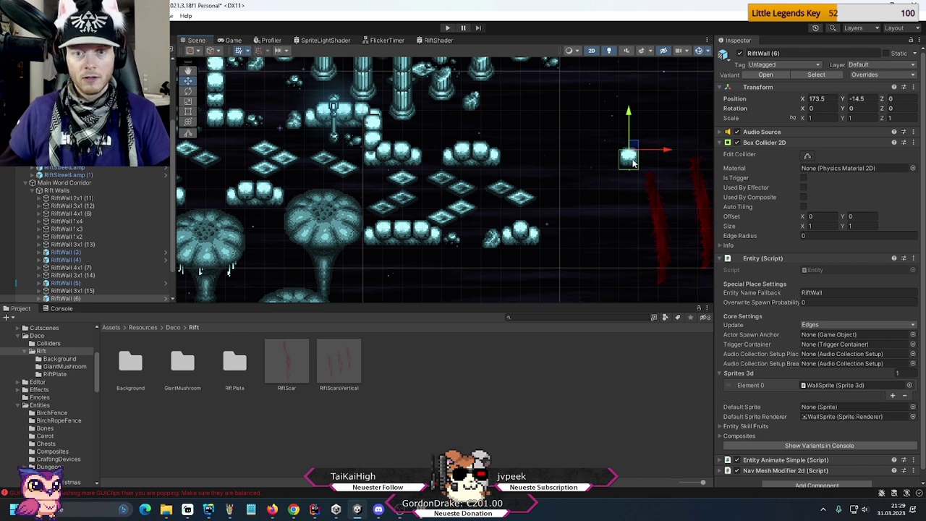
{"action": "key", "text": "ctrl+d"}
{"action": "left_click_drag", "start_coordinate": [634, 148], "coordinate": [614, 227]}
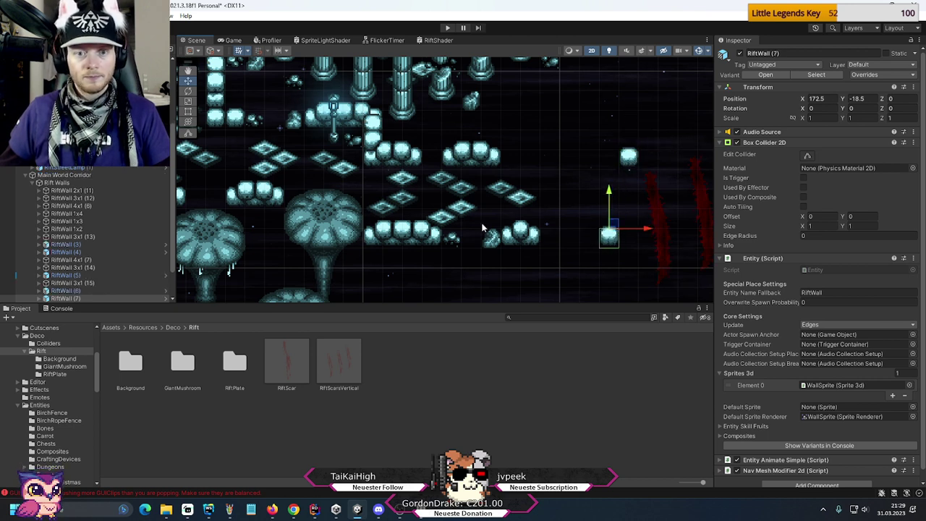
- Duplicate the upper row's RiftWall 3x1 group and place the copy in the lower row's gap at X 158, Y -23
{"action": "left_click", "coordinate": [465, 156]}
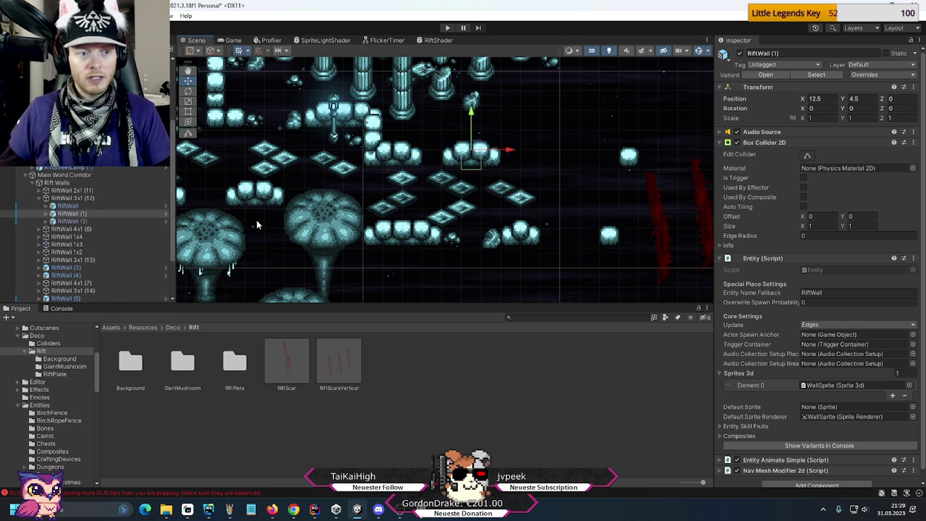
{"action": "key", "text": "ctrl+d"}
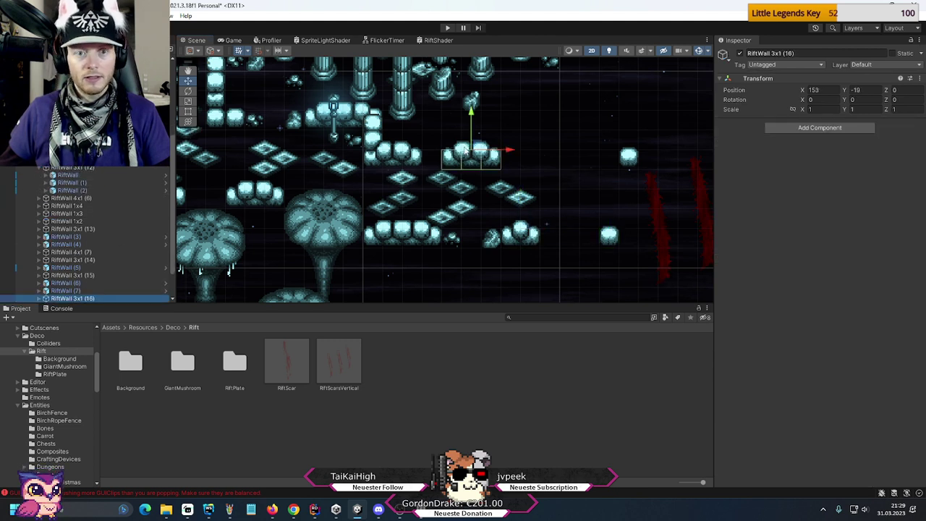
{"action": "left_click_drag", "start_coordinate": [476, 151], "coordinate": [575, 226]}
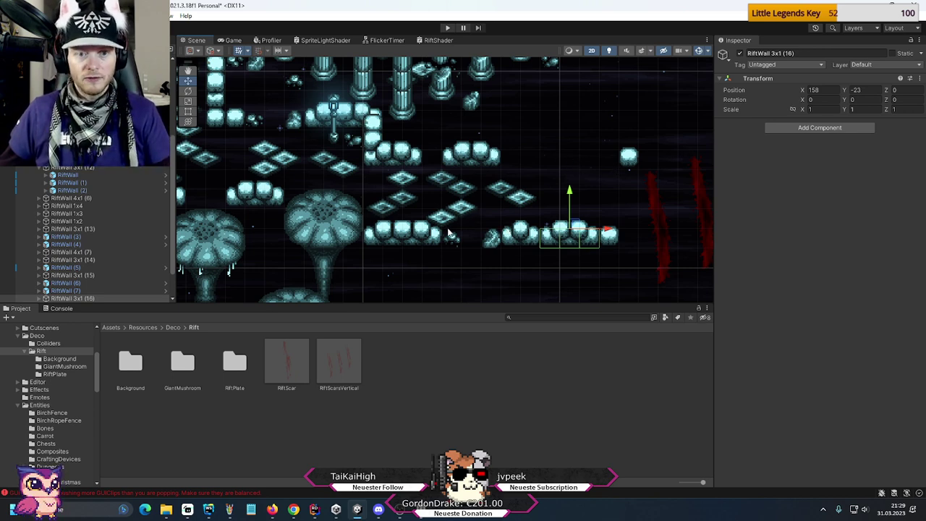
- Extend the upper wall row with two copies of the lone RiftWall block, the last at X 168.5, Y -14.5
{"action": "left_click", "coordinate": [630, 160]}
{"action": "key", "text": "ctrl+d"}
{"action": "left_click_drag", "start_coordinate": [631, 161], "coordinate": [535, 148]}
{"action": "key", "text": "ctrl+d"}
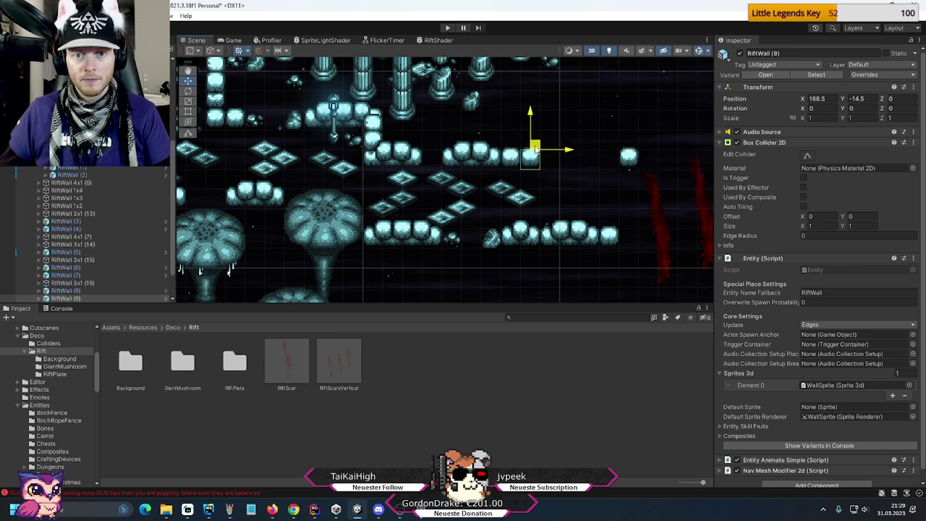
- Create an empty child object named Mushrooms under Main World Corridor
{"action": "middle_click_drag", "start_coordinate": [615, 170], "coordinate": [419, 174]}
{"action": "scroll", "coordinate": [419, 173], "scroll_direction": "down", "scroll_amount": 2}
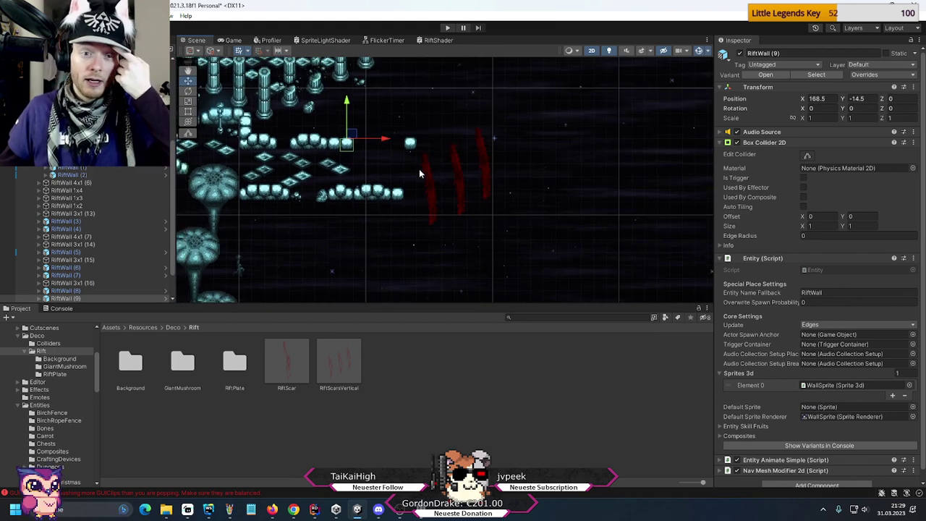
{"action": "middle_click_drag", "start_coordinate": [434, 169], "coordinate": [527, 189]}
{"action": "scroll", "coordinate": [528, 194], "scroll_direction": "up", "scroll_amount": 1}
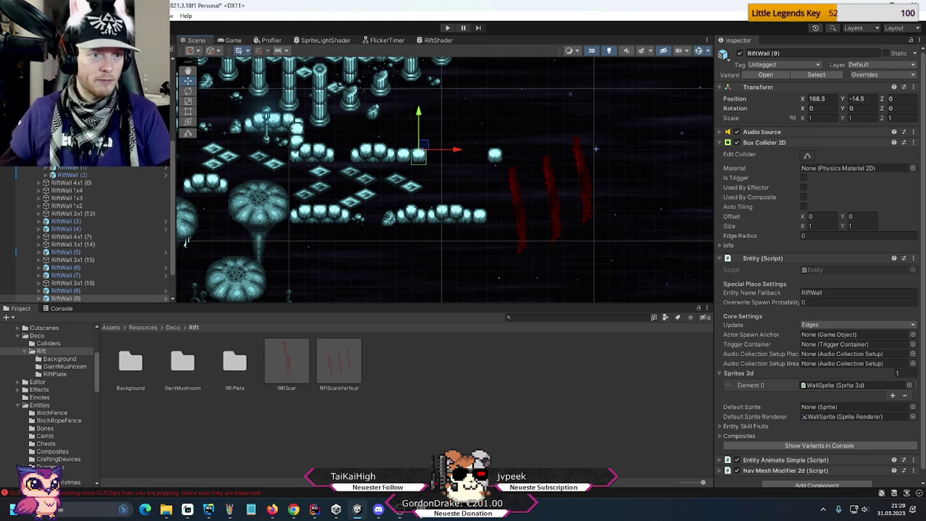
{"action": "scroll", "coordinate": [87, 238], "scroll_direction": "down", "scroll_amount": 1}
{"action": "left_click", "coordinate": [65, 275]}
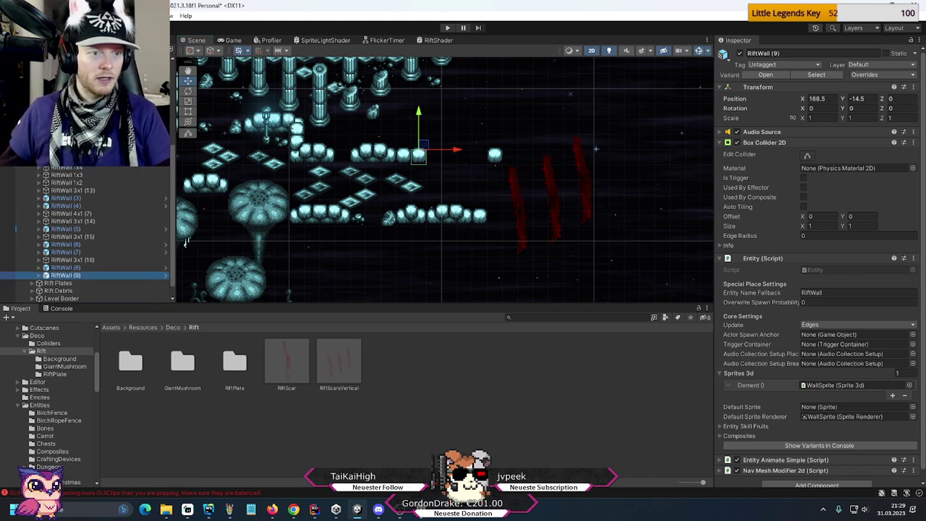
{"action": "scroll", "coordinate": [73, 246], "scroll_direction": "down", "scroll_amount": 3}
{"action": "right_click", "coordinate": [66, 253]}
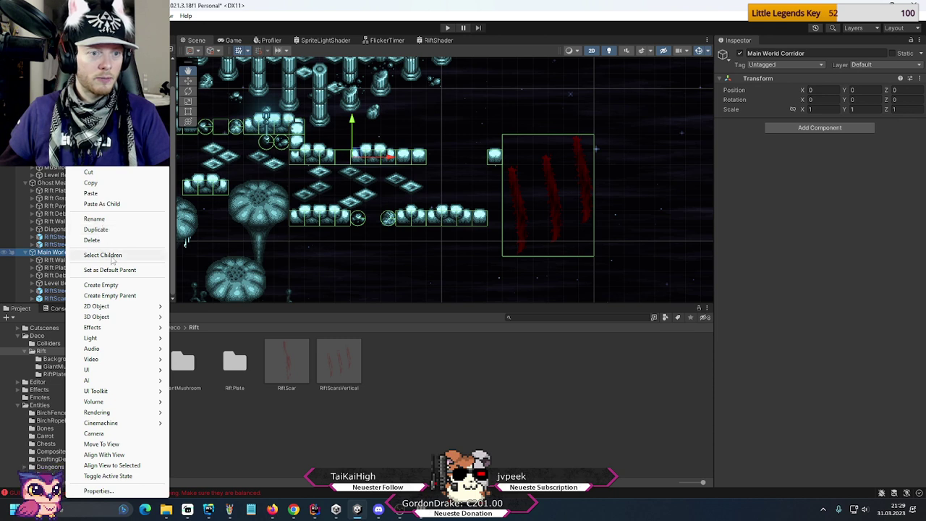
{"action": "left_click", "coordinate": [108, 285]}
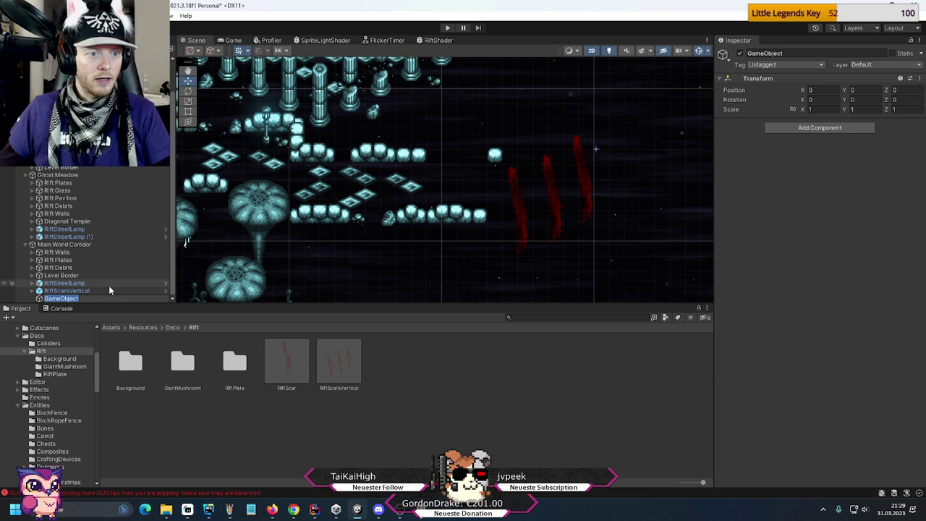
{"action": "type", "text": "Mushrooms"}
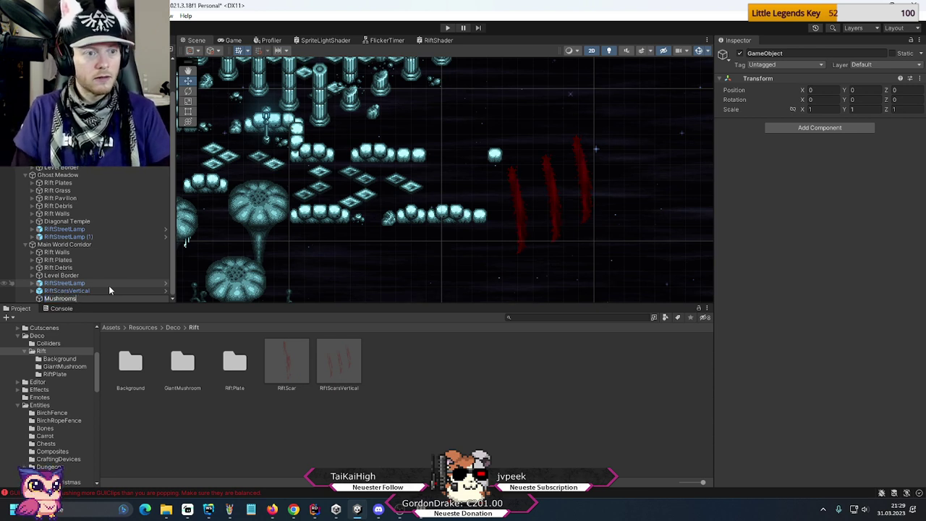
{"action": "key", "text": "Return"}
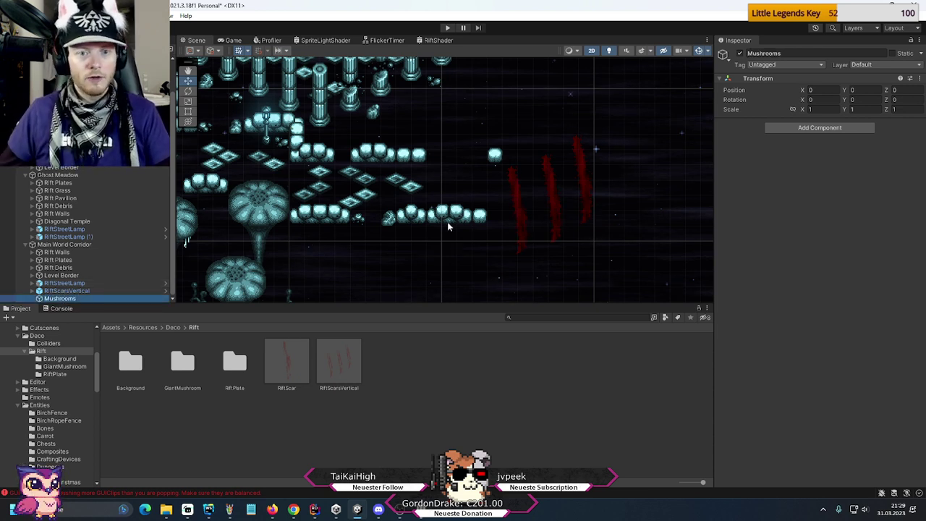
- Add the RiftGiantMushroom prefab from the GiantMushroom folder under Mushrooms and set its position to X 170 and Y -12
{"action": "left_click", "coordinate": [57, 366]}
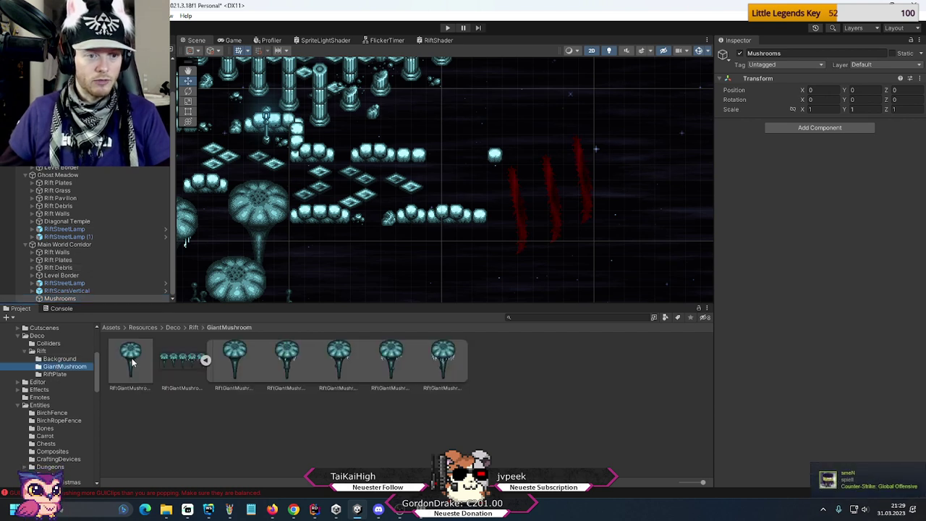
{"action": "left_click_drag", "start_coordinate": [129, 364], "coordinate": [66, 298]}
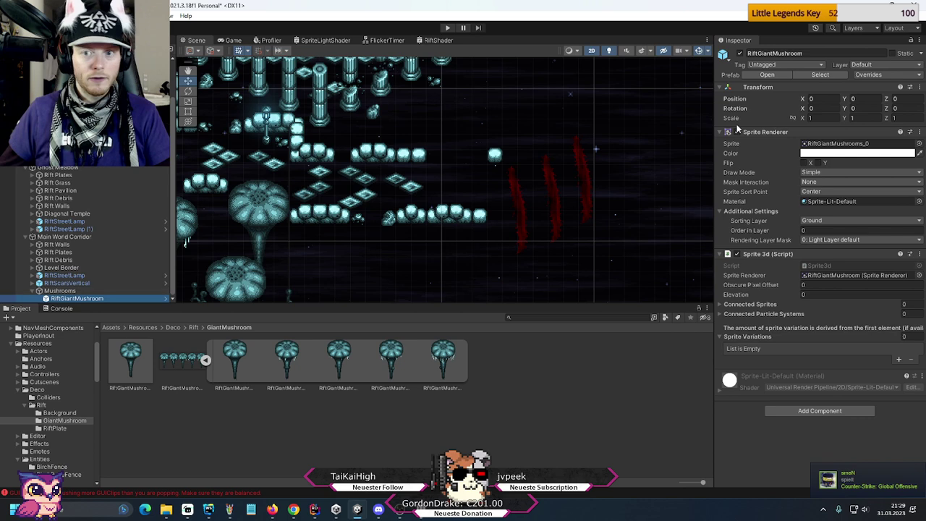
{"action": "left_click", "coordinate": [817, 99]}
{"action": "type", "text": "1"}
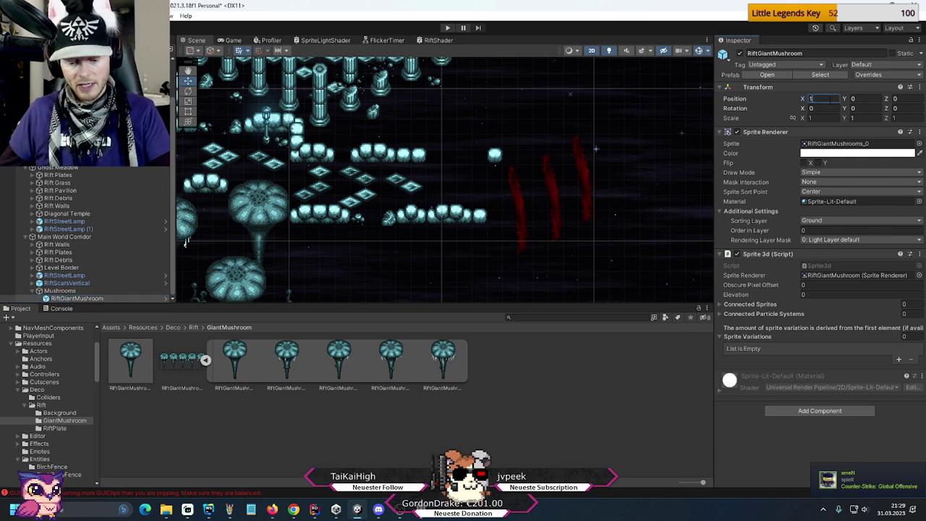
{"action": "type", "text": "70"}
{"action": "key", "text": "Tab"}
{"action": "type", "text": "-"}
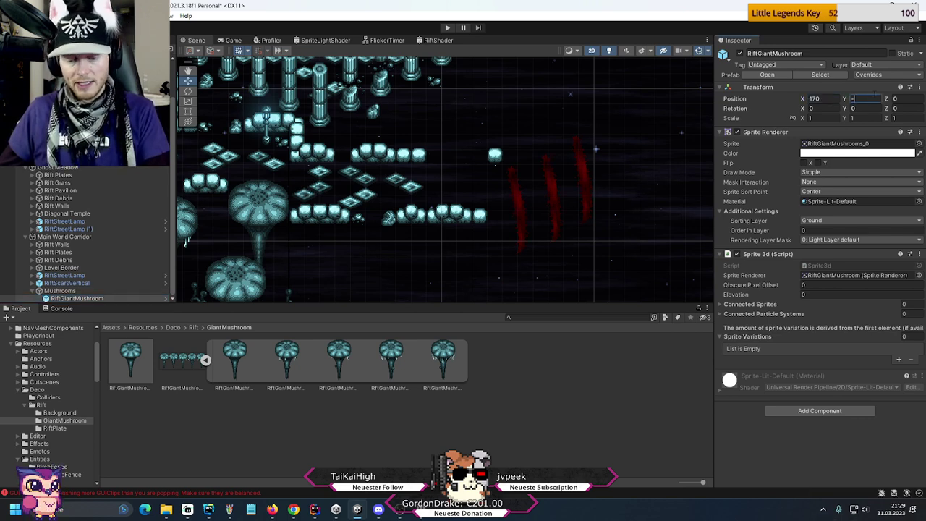
{"action": "type", "text": "12"}
{"action": "key", "text": "Return"}
- Move the giant mushroom into the gap in the upper wall row, at X 171 and Y -15.5
{"action": "middle_click_drag", "start_coordinate": [492, 77], "coordinate": [492, 128]}
{"action": "left_click_drag", "start_coordinate": [463, 112], "coordinate": [468, 214]}
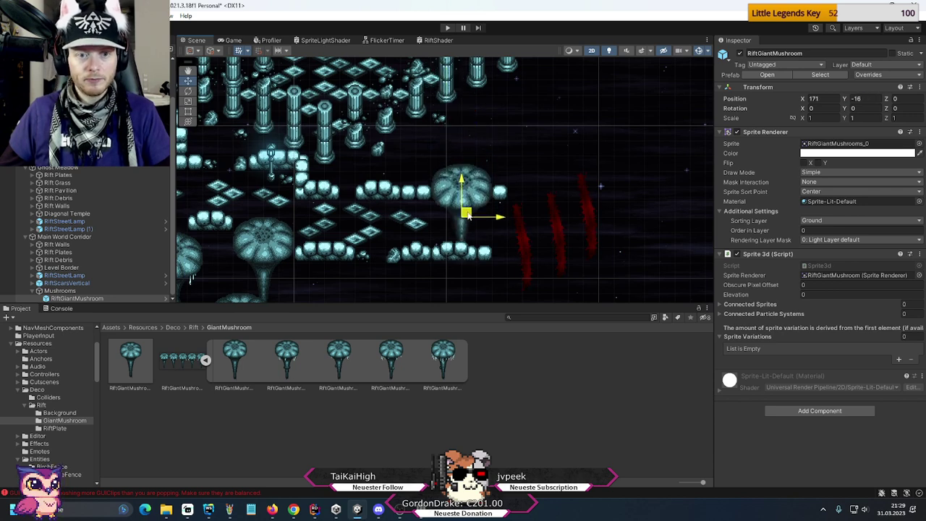
{"action": "scroll", "coordinate": [557, 217], "scroll_direction": "up", "scroll_amount": 2}
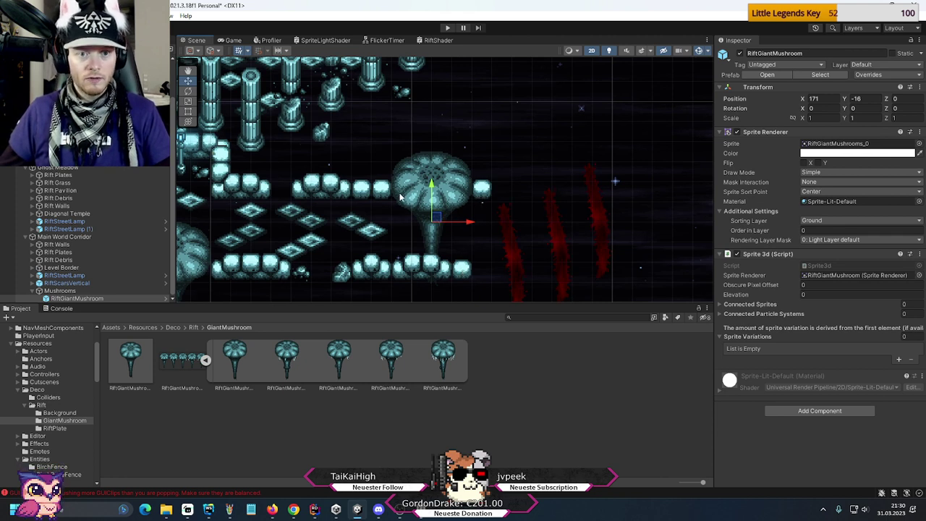
{"action": "left_click_drag", "start_coordinate": [432, 185], "coordinate": [431, 173]}
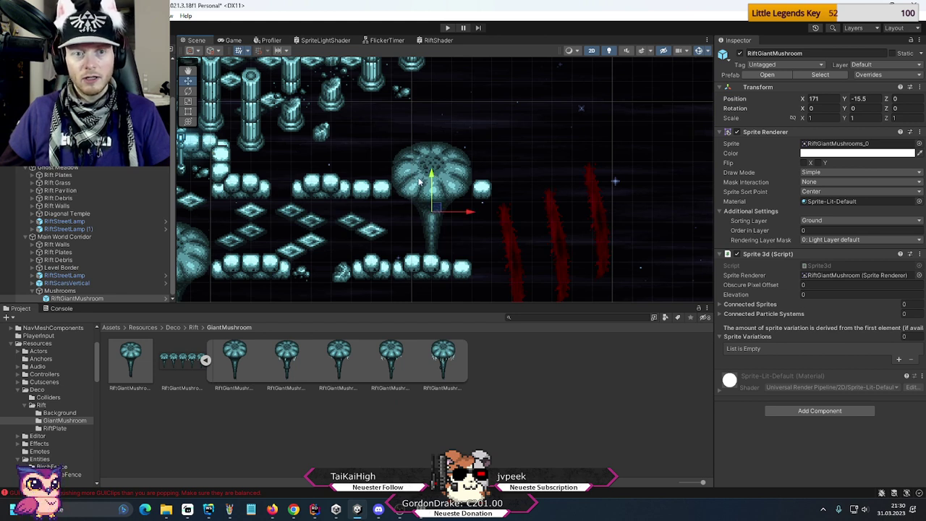
- Duplicate the giant mushroom and place the copy behind the lone wall block at X 173.5 and Y -13.5
{"action": "left_click", "coordinate": [80, 298]}
{"action": "key", "text": "ctrl+d"}
{"action": "left_click_drag", "start_coordinate": [433, 210], "coordinate": [484, 169]}
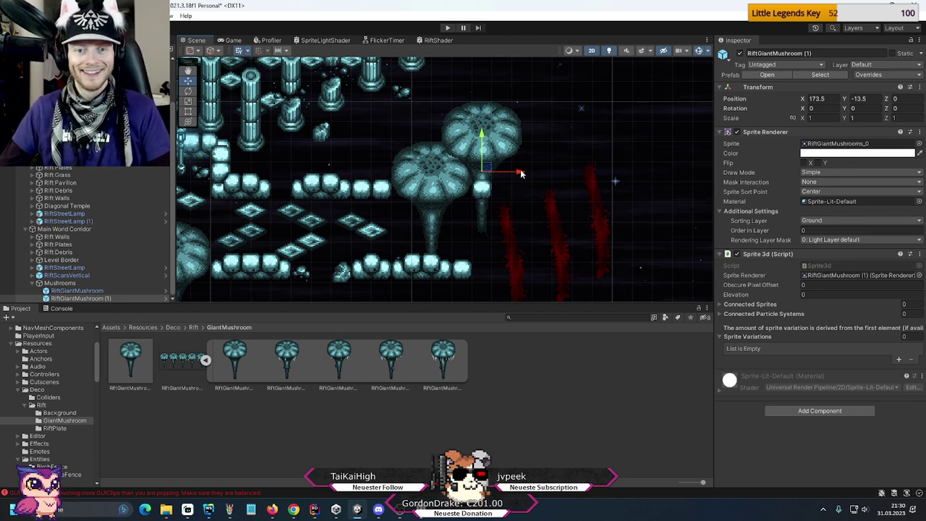
{"action": "scroll", "coordinate": [501, 251], "scroll_direction": "down", "scroll_amount": 2}
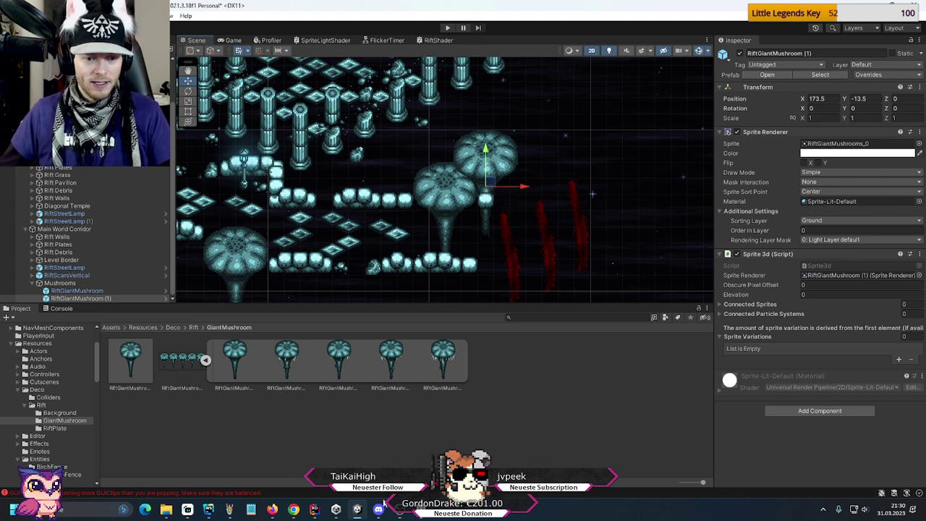
{"action": "middle_click_drag", "start_coordinate": [576, 278], "coordinate": [434, 224]}
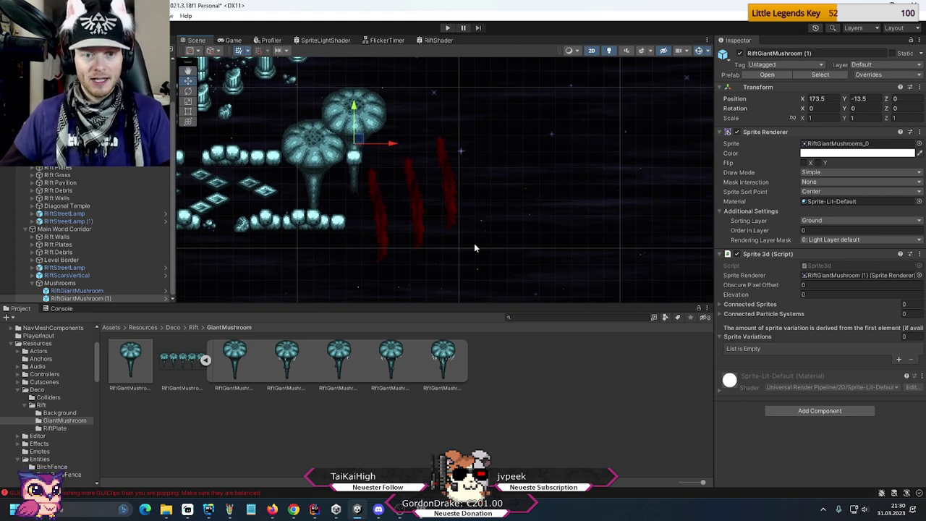
- Check the hand-drawn level layout sketch in Paint and return to Unity
{"action": "key", "text": "alt+Tab"}
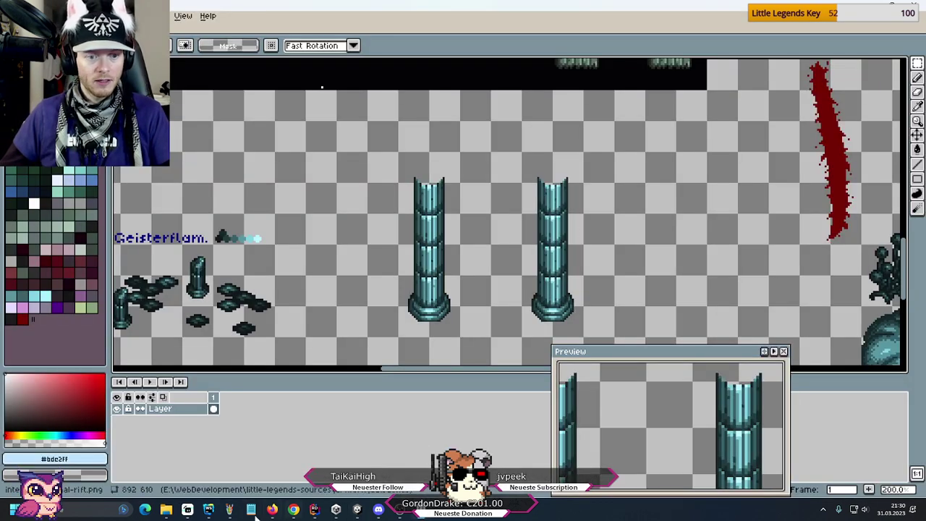
{"action": "mouse_move", "coordinate": [230, 509]}
{"action": "left_click", "coordinate": [283, 467]}
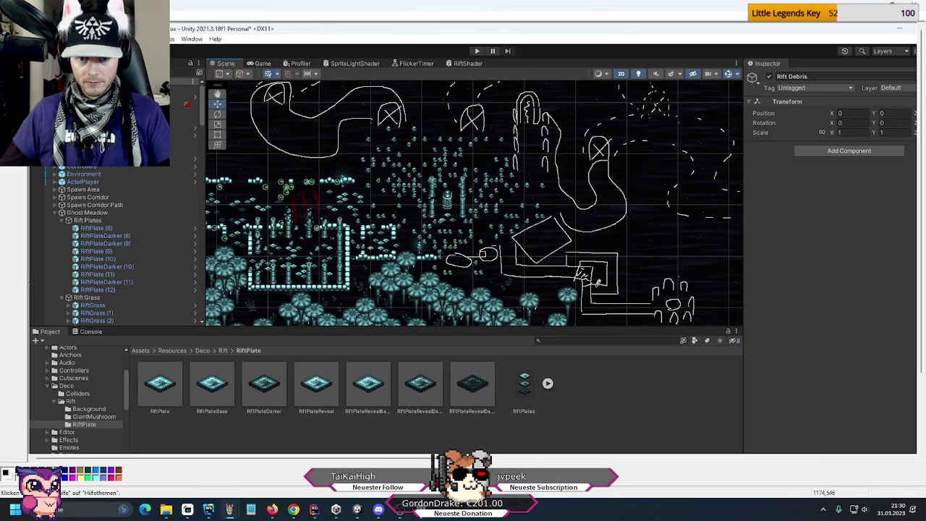
{"action": "left_click", "coordinate": [356, 509]}
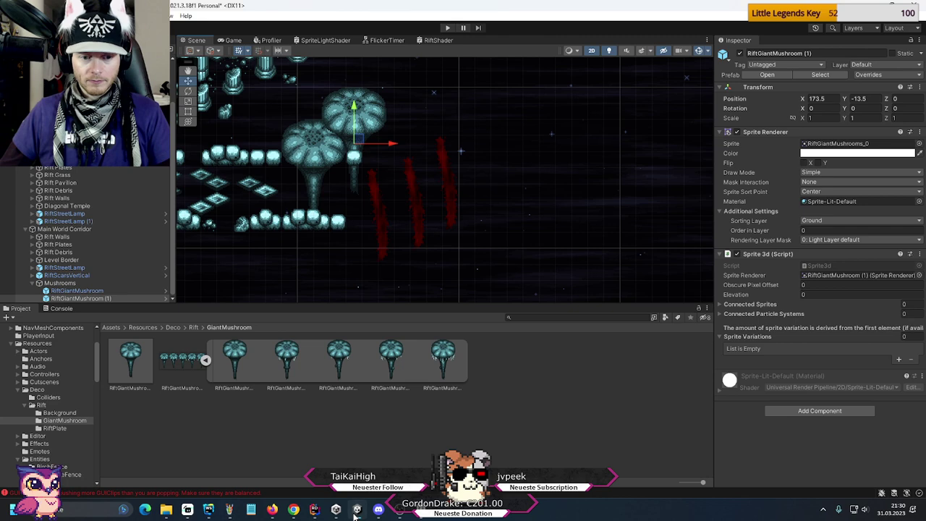
- Duplicate the lone wall block twice and place the copies beyond the rift scars at X 180.5, Y -14.5 and X 181.5, Y -15.5
{"action": "middle_click_drag", "start_coordinate": [521, 155], "coordinate": [497, 152]}
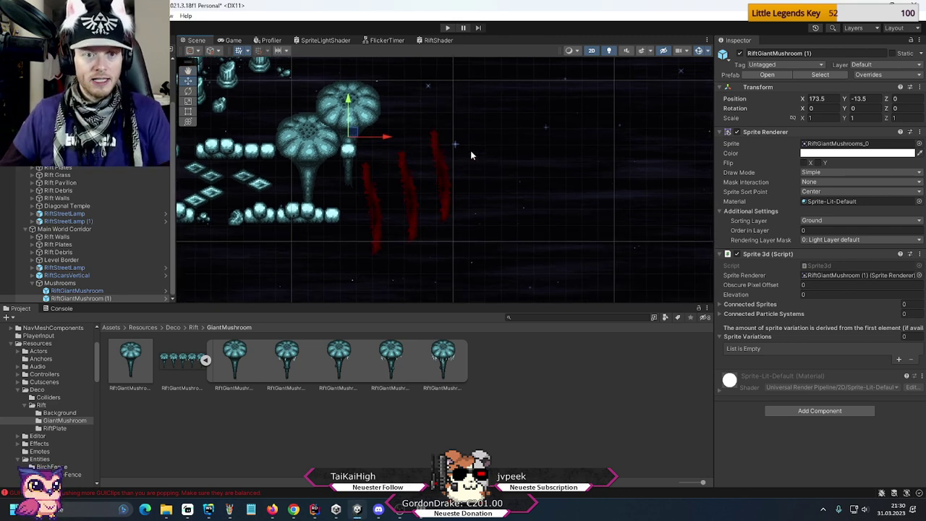
{"action": "scroll", "coordinate": [339, 177], "scroll_direction": "down", "scroll_amount": 3}
{"action": "scroll", "coordinate": [403, 181], "scroll_direction": "up", "scroll_amount": 4}
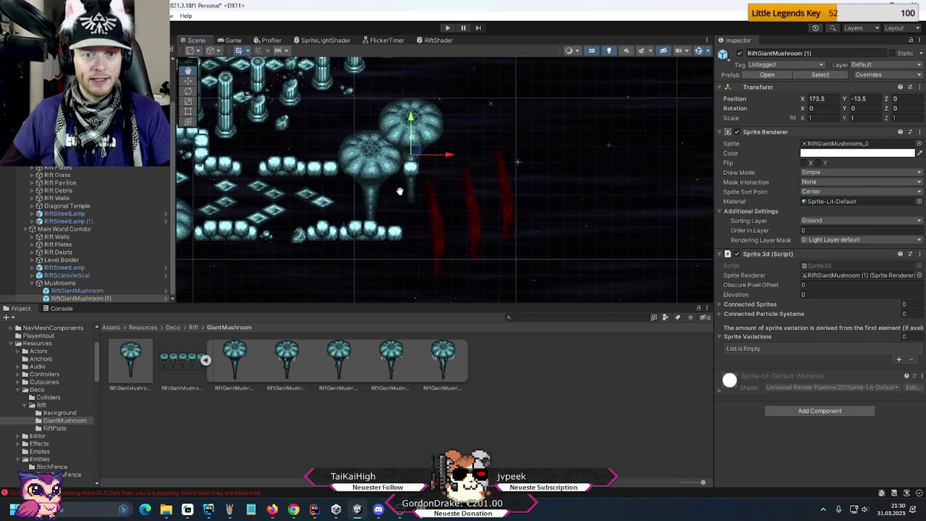
{"action": "left_click", "coordinate": [402, 175]}
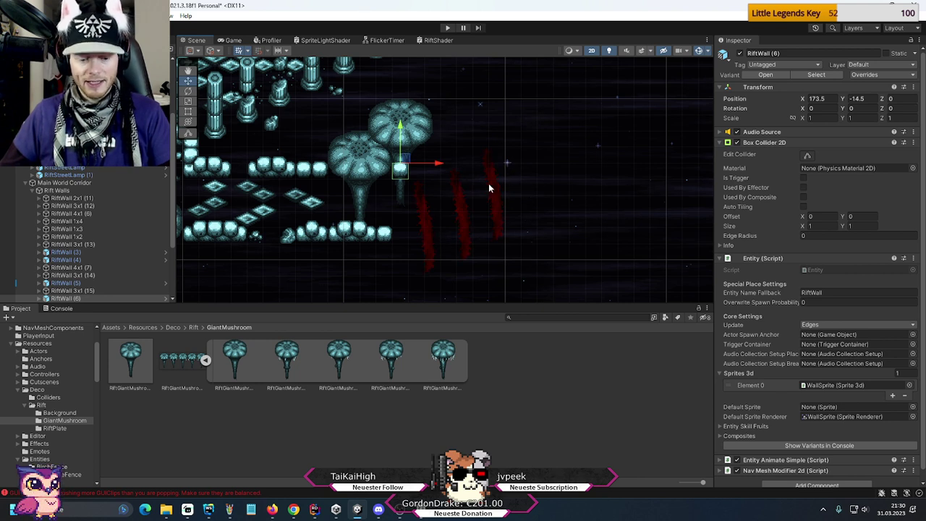
{"action": "key", "text": "ctrl+d"}
{"action": "left_click_drag", "start_coordinate": [440, 164], "coordinate": [536, 184]}
{"action": "key", "text": "ctrl+d"}
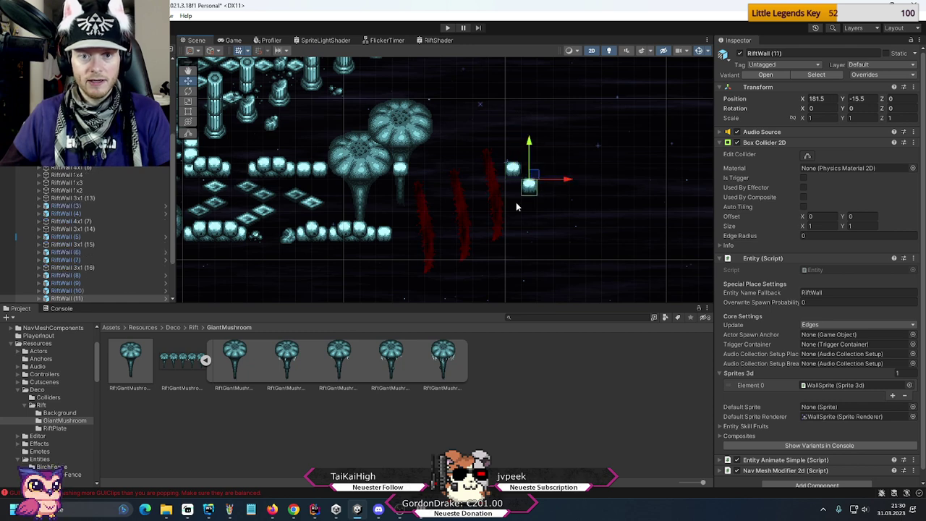
- Duplicate the vertical RiftWall 1x3 and place the copy below the new single blocks, at X 33 and Y -8
{"action": "middle_click_drag", "start_coordinate": [470, 213], "coordinate": [636, 217]}
{"action": "middle_click_drag", "start_coordinate": [304, 107], "coordinate": [354, 150]}
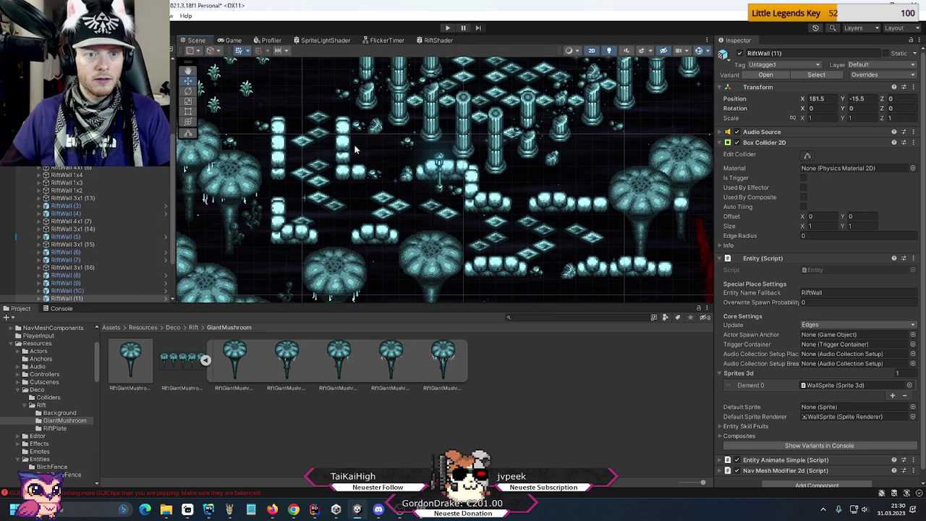
{"action": "left_click", "coordinate": [347, 138]}
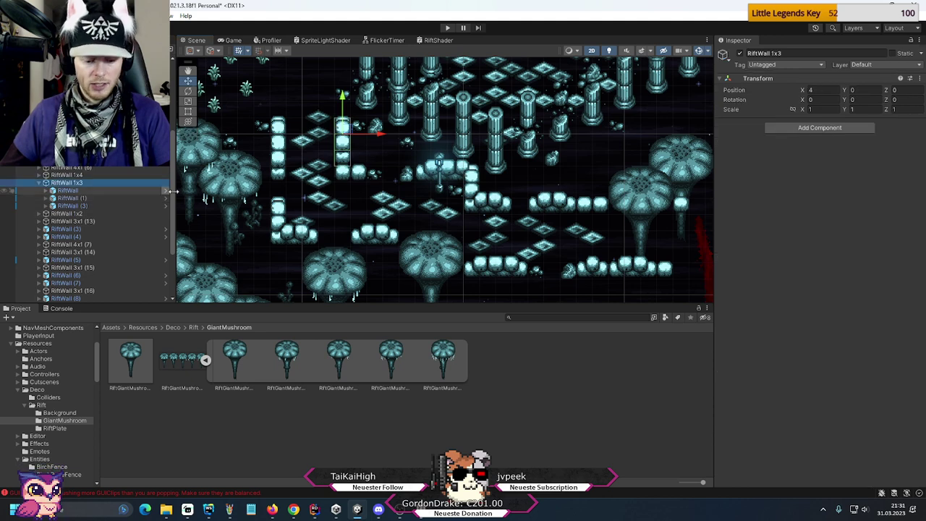
{"action": "key", "text": "ctrl+d"}
{"action": "left_click_drag", "start_coordinate": [342, 136], "coordinate": [631, 201]}
{"action": "middle_click_drag", "start_coordinate": [570, 211], "coordinate": [262, 178]}
{"action": "left_click_drag", "start_coordinate": [328, 161], "coordinate": [470, 214]}
{"action": "middle_click_drag", "start_coordinate": [368, 244], "coordinate": [402, 204]}
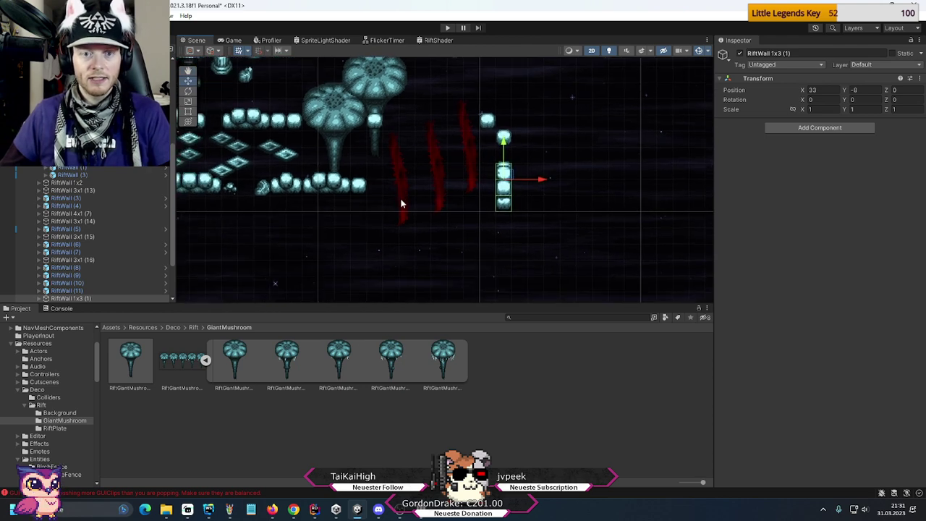
- Duplicate the single wall block at X 180.5 and place the copy below the rift scars at X 177.5 and Y -21.5
{"action": "left_click", "coordinate": [490, 123]}
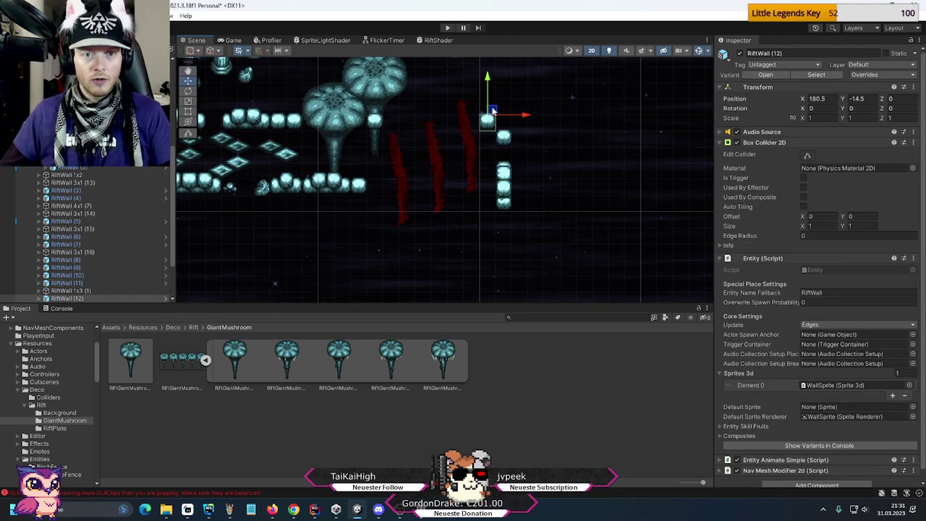
{"action": "left_click_drag", "start_coordinate": [489, 120], "coordinate": [446, 224]}
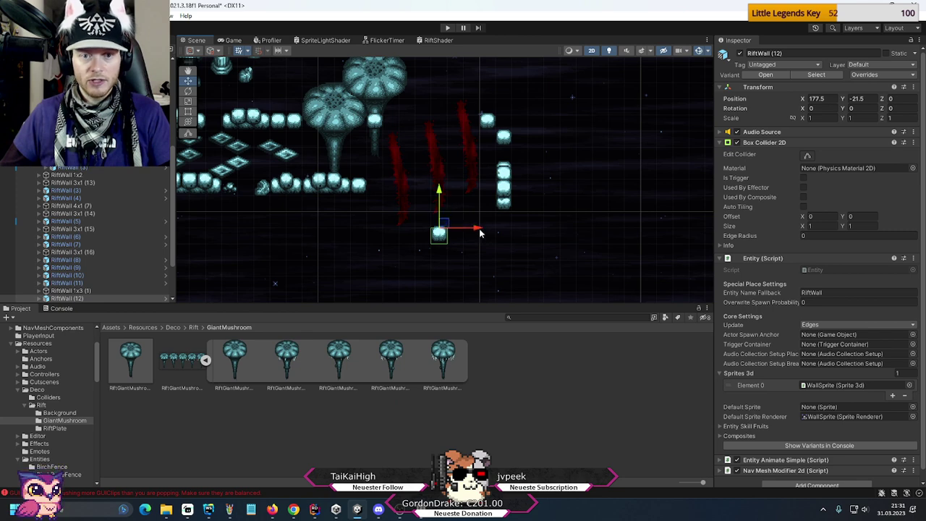
{"action": "middle_click_drag", "start_coordinate": [531, 172], "coordinate": [509, 211]}
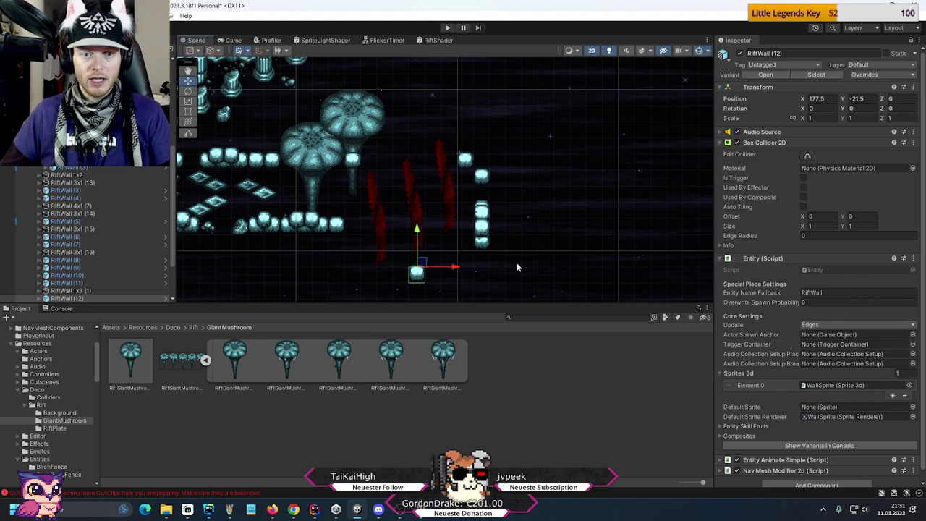
- Duplicate the giant mushroom four times and cluster the copies above the rift scars, the last one at X 181.5 and Y -12.5
{"action": "left_click", "coordinate": [407, 121]}
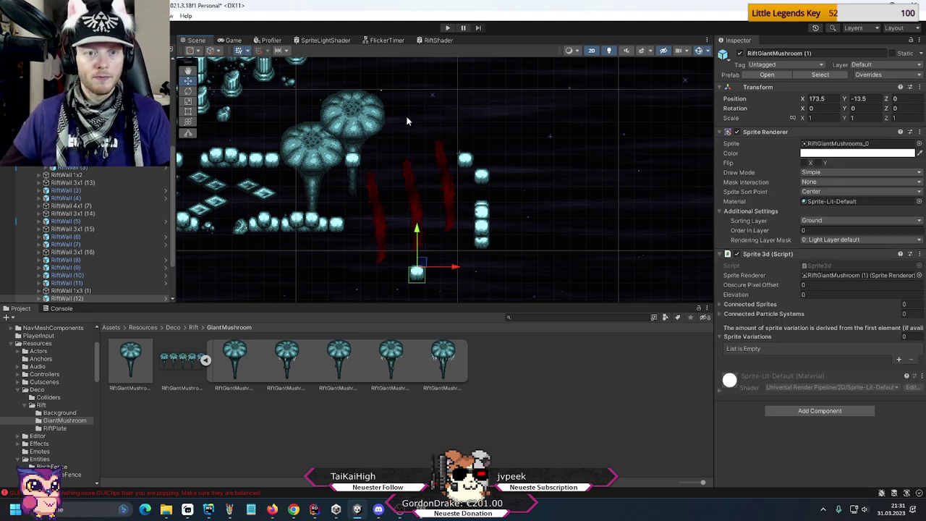
{"action": "middle_click_drag", "start_coordinate": [478, 110], "coordinate": [506, 182]}
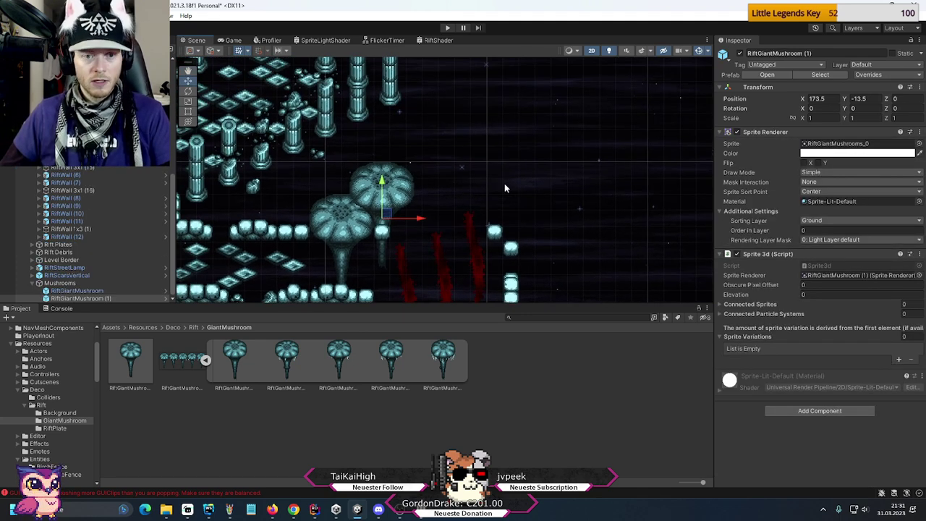
{"action": "key", "text": "ctrl+d"}
{"action": "left_click_drag", "start_coordinate": [387, 214], "coordinate": [427, 200]}
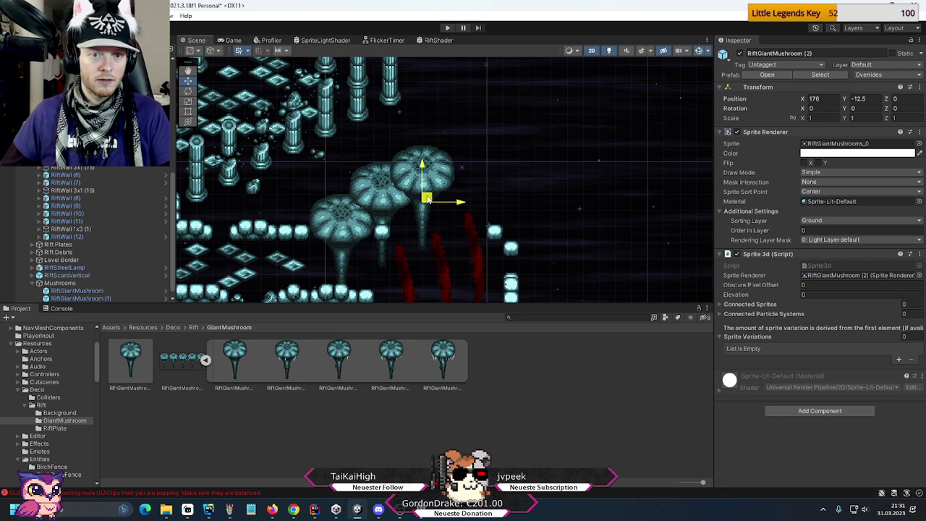
{"action": "left_click_drag", "start_coordinate": [428, 199], "coordinate": [444, 200]}
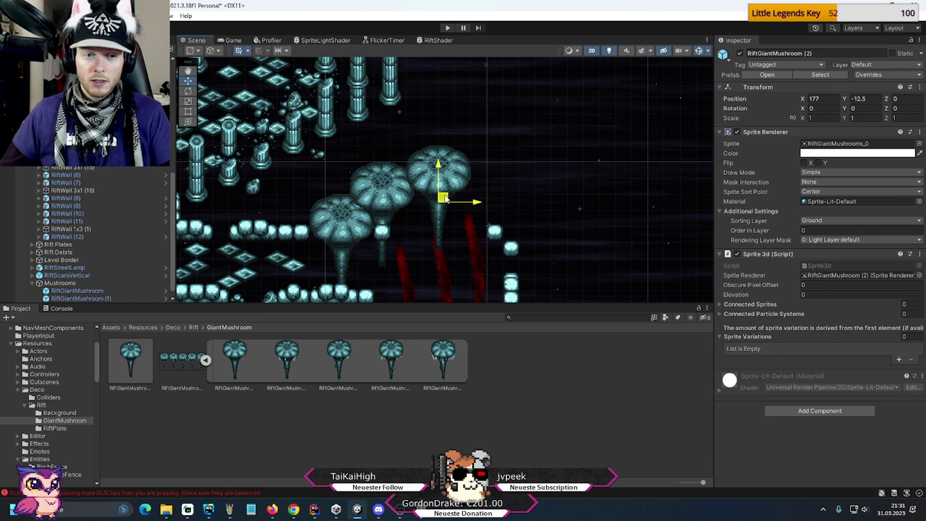
{"action": "left_click_drag", "start_coordinate": [444, 199], "coordinate": [515, 199]}
{"action": "key", "text": "ctrl+d"}
{"action": "key", "text": "ctrl+d"}
{"action": "key", "text": "ctrl+d"}
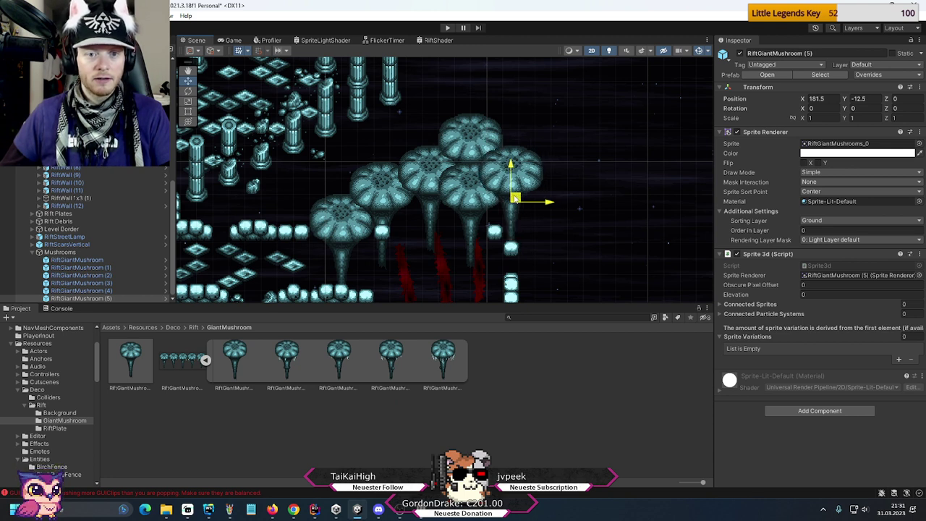
- Continue the mushroom arc downward with two more copies at X 184, Y -13.5 and X 186.5, Y -15.5
{"action": "left_click_drag", "start_coordinate": [514, 198], "coordinate": [555, 214]}
{"action": "key", "text": "ctrl+d"}
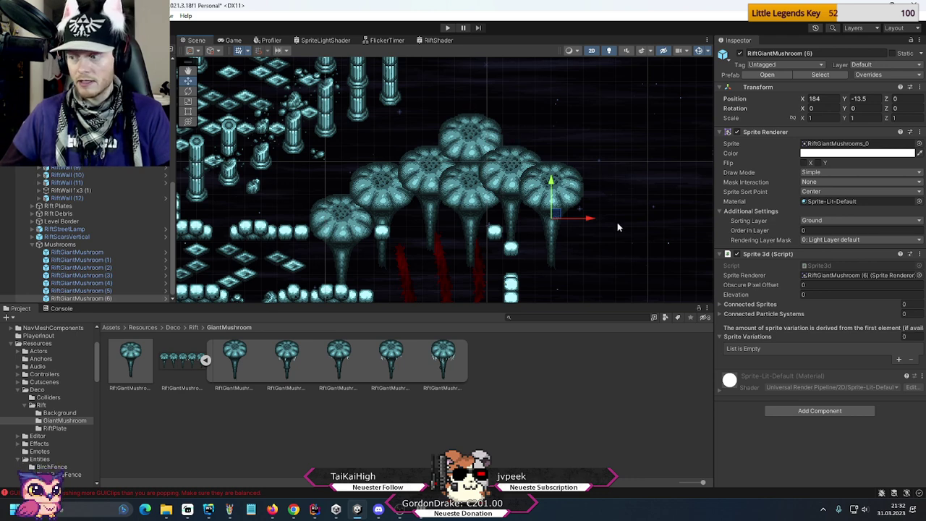
{"action": "middle_click_drag", "start_coordinate": [617, 222], "coordinate": [548, 207]}
{"action": "key", "text": "ctrl+d"}
{"action": "left_click_drag", "start_coordinate": [485, 197], "coordinate": [525, 251]}
{"action": "left_click_drag", "start_coordinate": [528, 248], "coordinate": [528, 231]}
{"action": "middle_click_drag", "start_coordinate": [528, 231], "coordinate": [537, 175]}
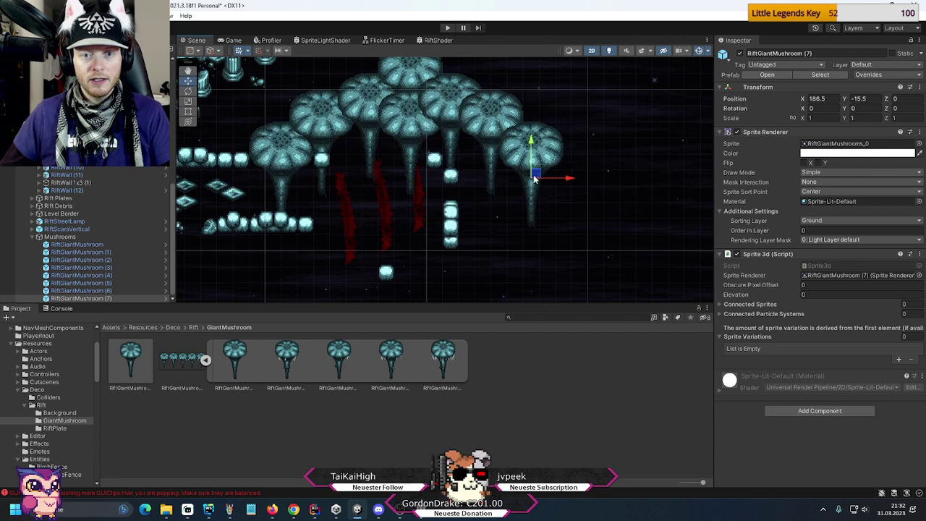
- Add three giant mushroom copies beside the vertical wall at X 184, Y -17.5, at X 189, Y -17.5 and at X 186.5, Y -19.5
{"action": "key", "text": "ctrl+d"}
{"action": "left_click_drag", "start_coordinate": [537, 175], "coordinate": [495, 206]}
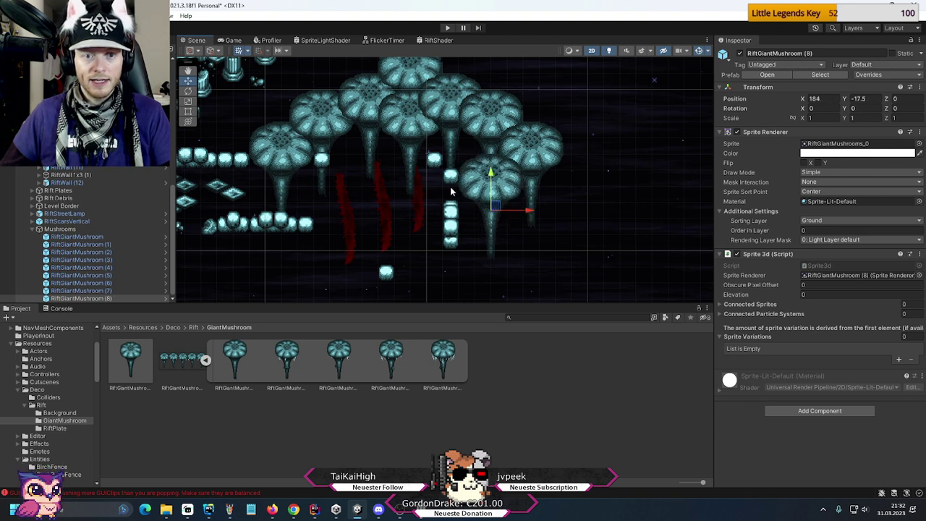
{"action": "key", "text": "ctrl+d"}
{"action": "left_click_drag", "start_coordinate": [498, 208], "coordinate": [575, 208]}
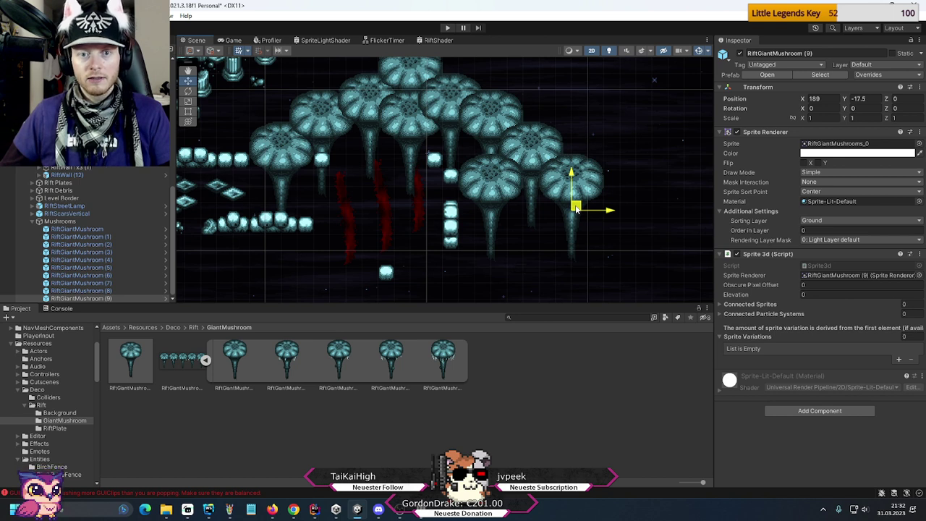
{"action": "key", "text": "ctrl+d"}
{"action": "left_click_drag", "start_coordinate": [577, 208], "coordinate": [536, 239]}
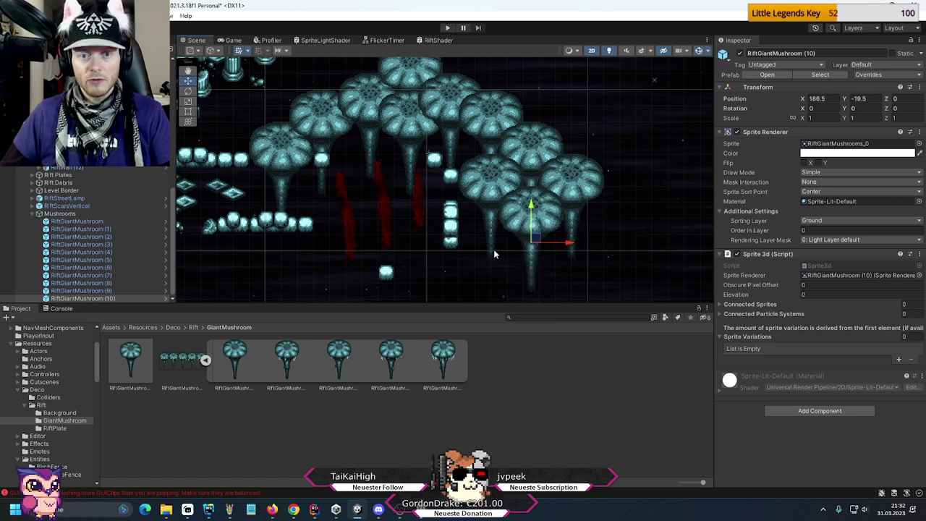
- Extend the mushroom cluster downward with three more staggered copies, the lowest at X 184 and Y -24.5
{"action": "middle_click_drag", "start_coordinate": [494, 253], "coordinate": [527, 202]}
{"action": "key", "text": "ctrl+d"}
{"action": "left_click_drag", "start_coordinate": [562, 190], "coordinate": [526, 269]}
{"action": "key", "text": "ctrl+d"}
{"action": "key", "text": "ctrl+d"}
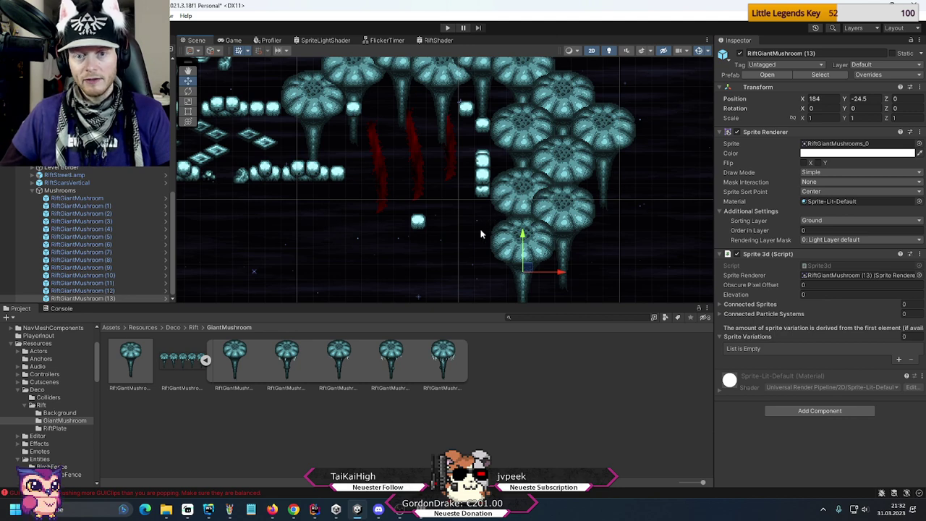
- Place three detached giant mushroom copies, one above the cluster and two farther out beyond it, the last at X 194.5 and Y -21.5
{"action": "middle_click_drag", "start_coordinate": [526, 144], "coordinate": [527, 264]}
{"action": "left_click", "coordinate": [511, 185]}
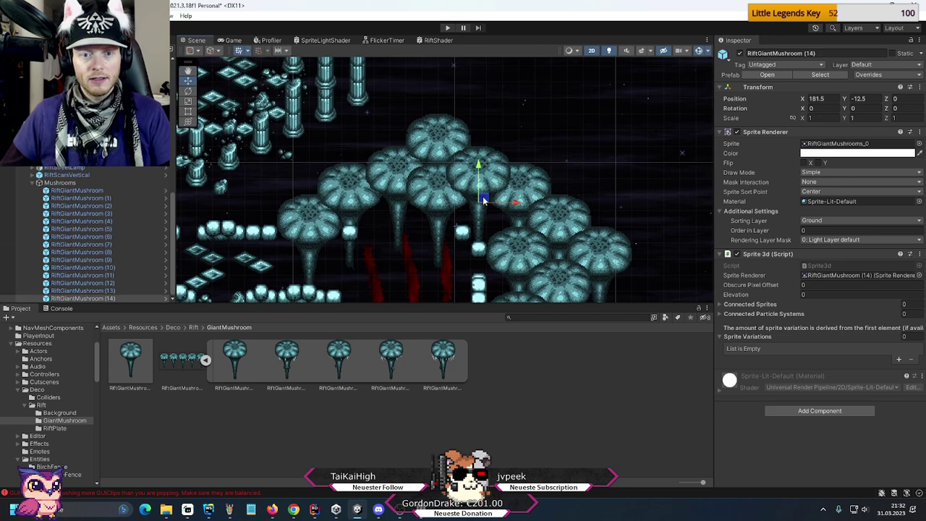
{"action": "left_click_drag", "start_coordinate": [484, 200], "coordinate": [657, 253]}
{"action": "key", "text": "ctrl+d"}
{"action": "middle_click_drag", "start_coordinate": [656, 253], "coordinate": [578, 154]}
{"action": "left_click_drag", "start_coordinate": [579, 154], "coordinate": [617, 226]}
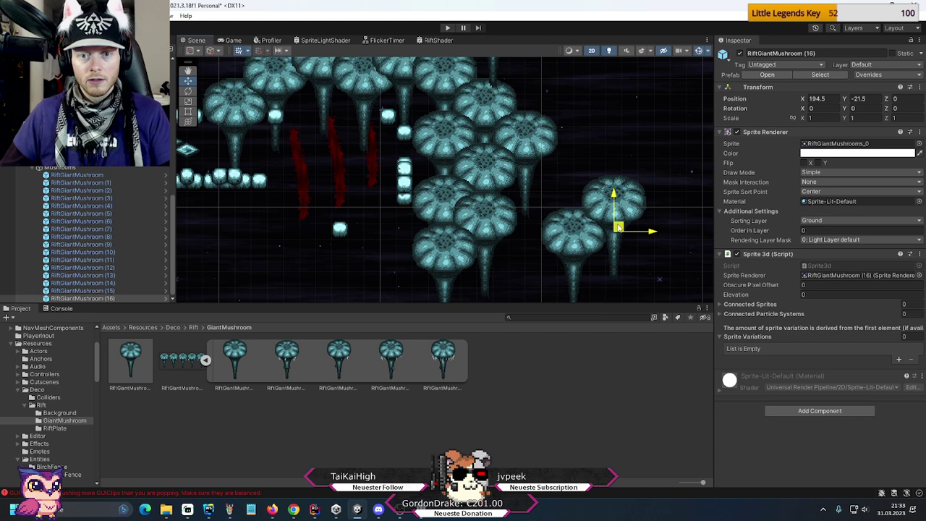
- Add two more outlying giant mushroom copies at X 196.5, Y -16.5 and X 195, Y -10.5
{"action": "middle_click_drag", "start_coordinate": [613, 202], "coordinate": [578, 249]}
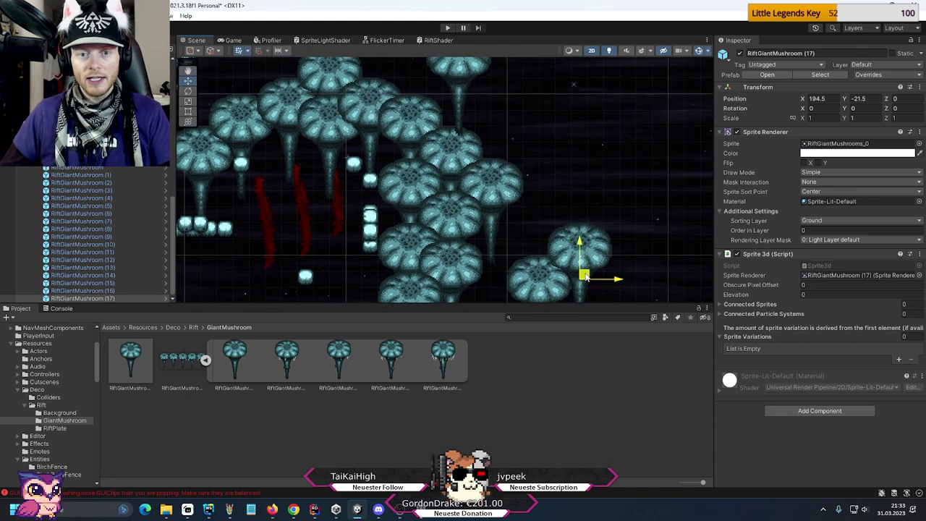
{"action": "left_click_drag", "start_coordinate": [584, 275], "coordinate": [617, 197]}
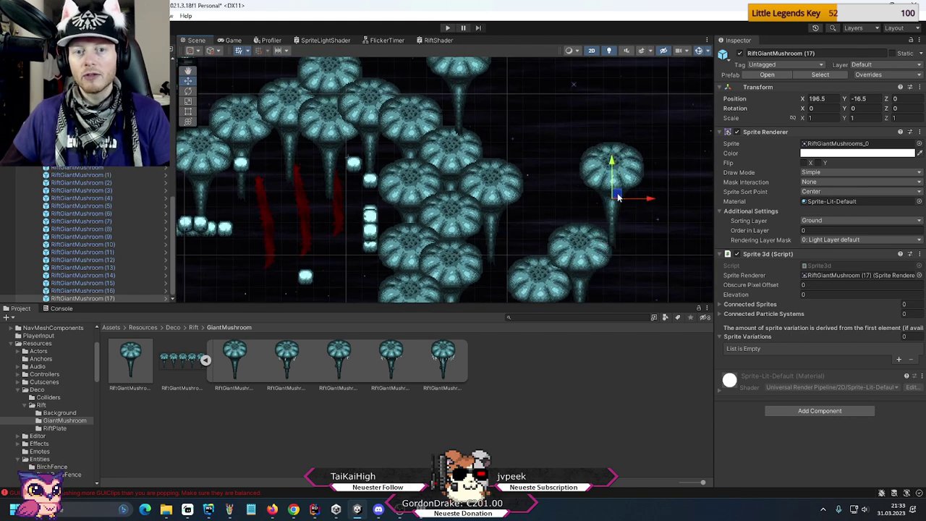
{"action": "scroll", "coordinate": [489, 152], "scroll_direction": "down", "scroll_amount": 2}
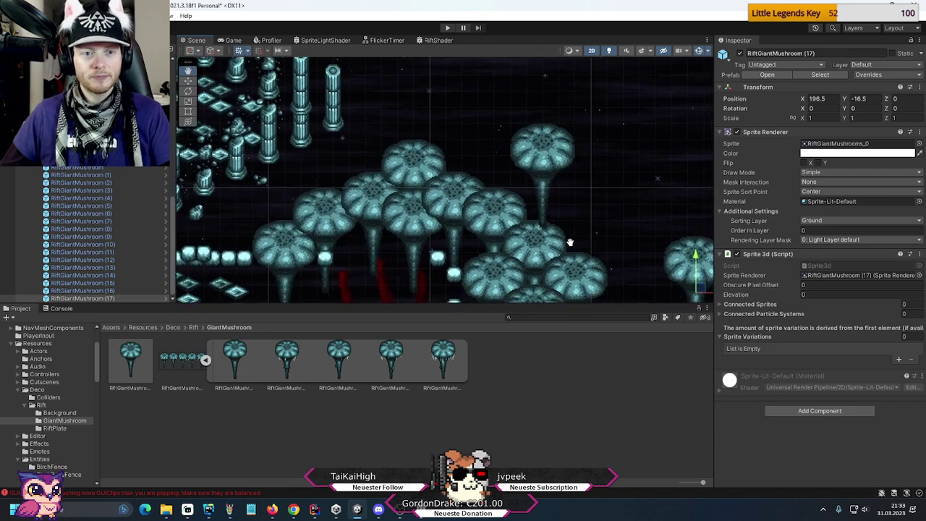
{"action": "scroll", "coordinate": [489, 197], "scroll_direction": "up", "scroll_amount": 2}
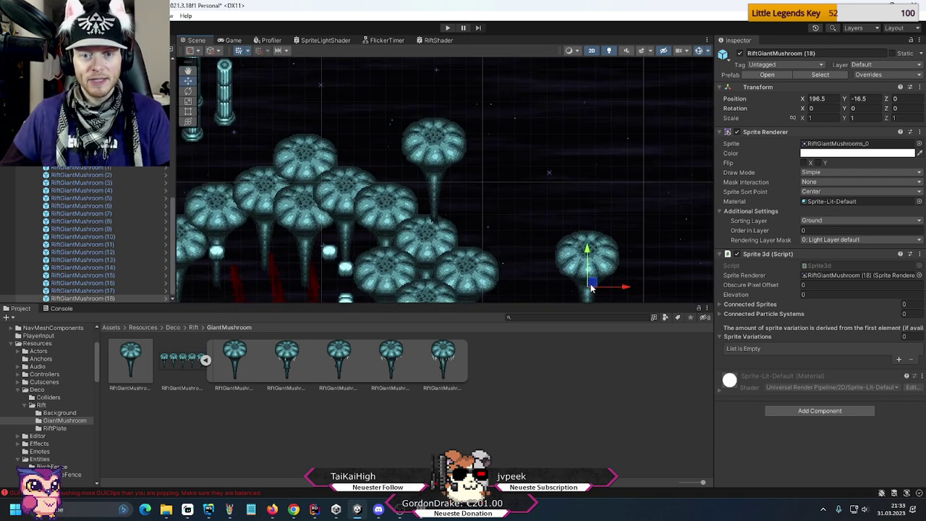
{"action": "left_click_drag", "start_coordinate": [591, 288], "coordinate": [567, 192]}
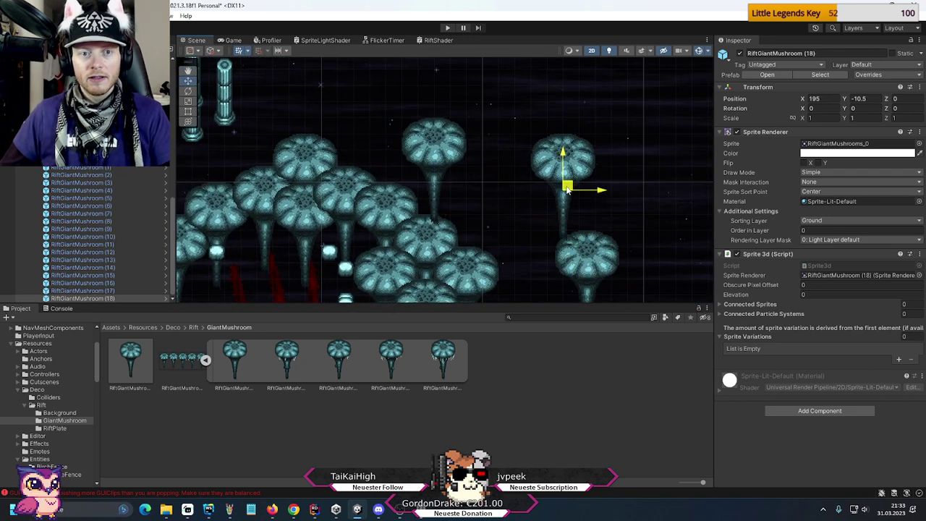
- Create an empty object named Background inside Main World Corridor and make it the first of the corridor's children
{"action": "scroll", "coordinate": [473, 210], "scroll_direction": "down", "scroll_amount": 3}
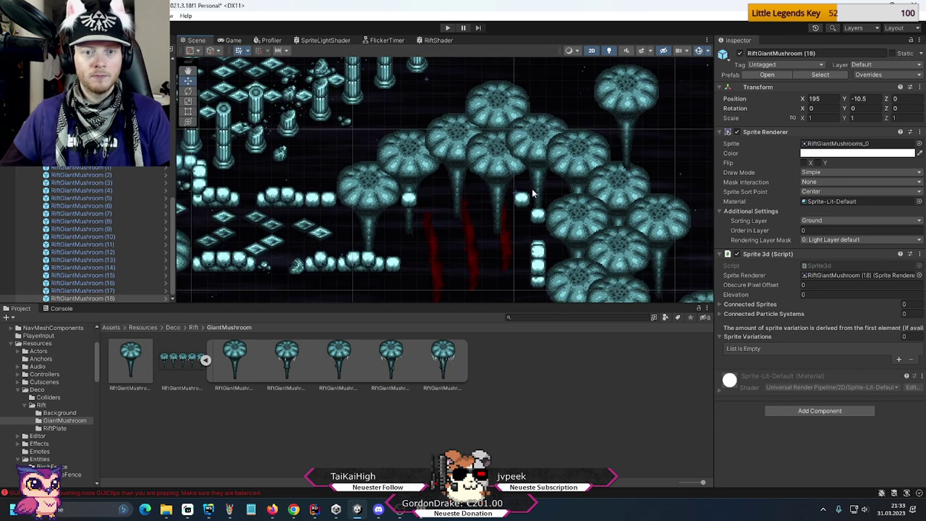
{"action": "scroll", "coordinate": [439, 162], "scroll_direction": "up", "scroll_amount": 3}
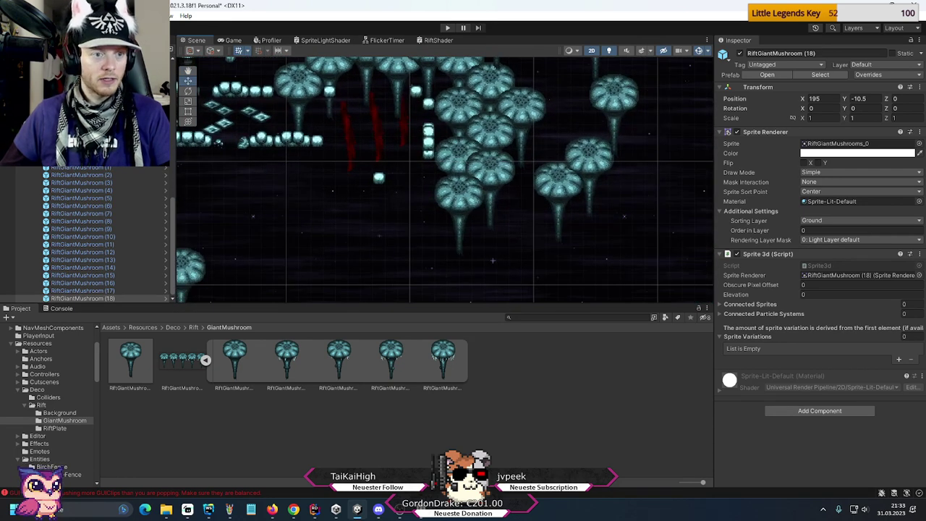
{"action": "scroll", "coordinate": [57, 261], "scroll_direction": "up", "scroll_amount": 6}
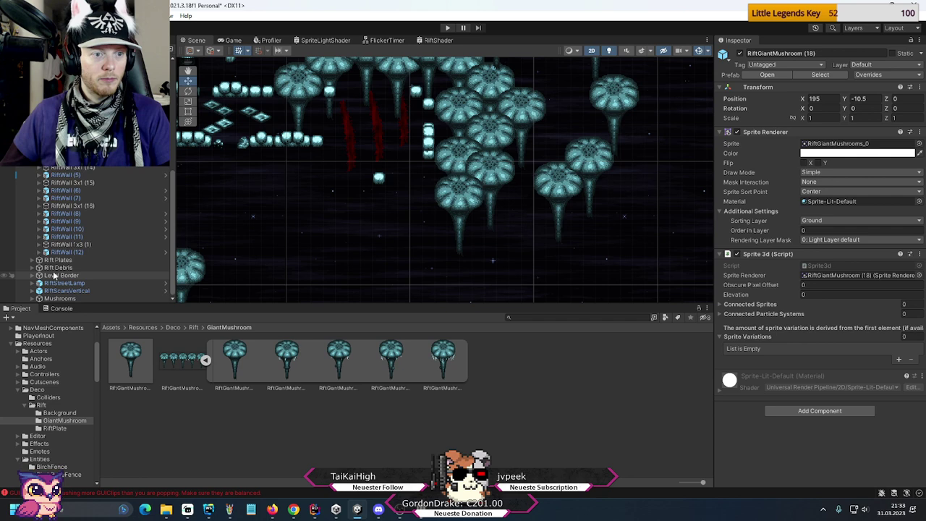
{"action": "scroll", "coordinate": [43, 191], "scroll_direction": "up", "scroll_amount": 4}
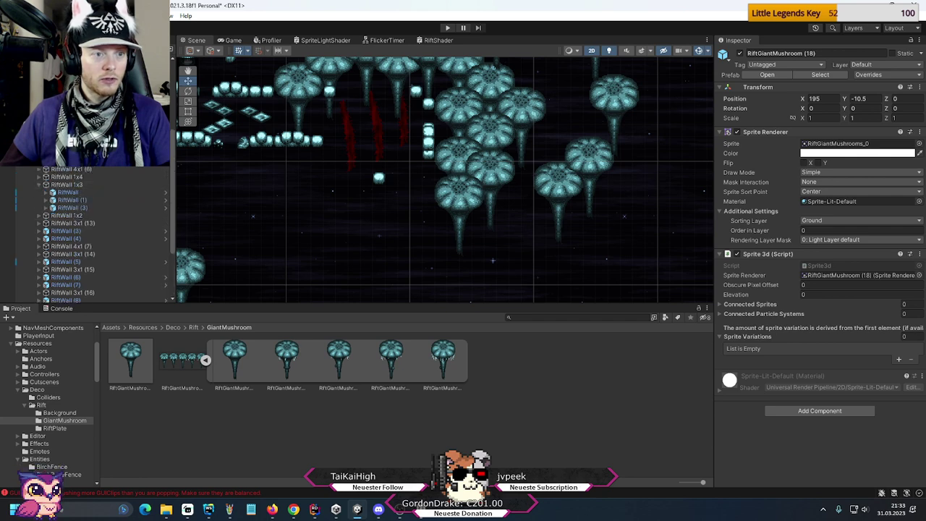
{"action": "scroll", "coordinate": [73, 244], "scroll_direction": "up", "scroll_amount": 5}
{"action": "right_click", "coordinate": [72, 244]}
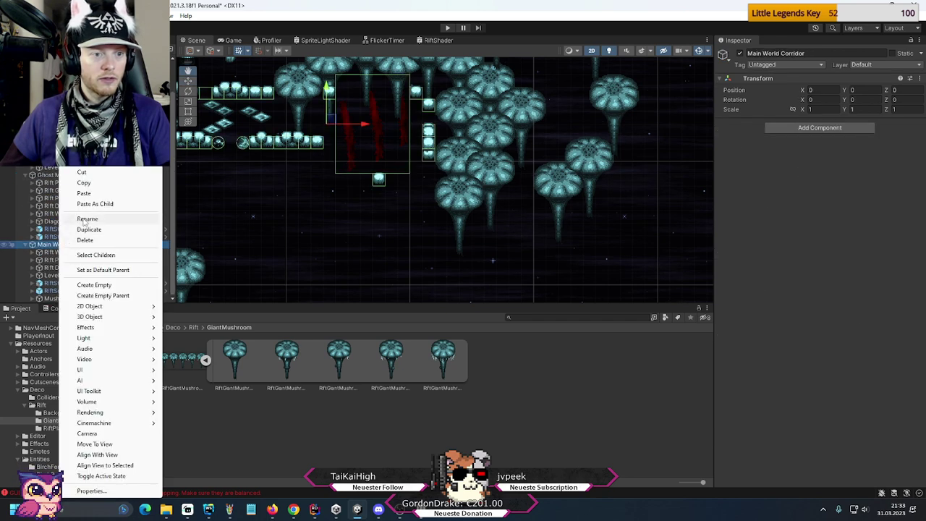
{"action": "left_click", "coordinate": [91, 285]}
{"action": "type", "text": "B"}
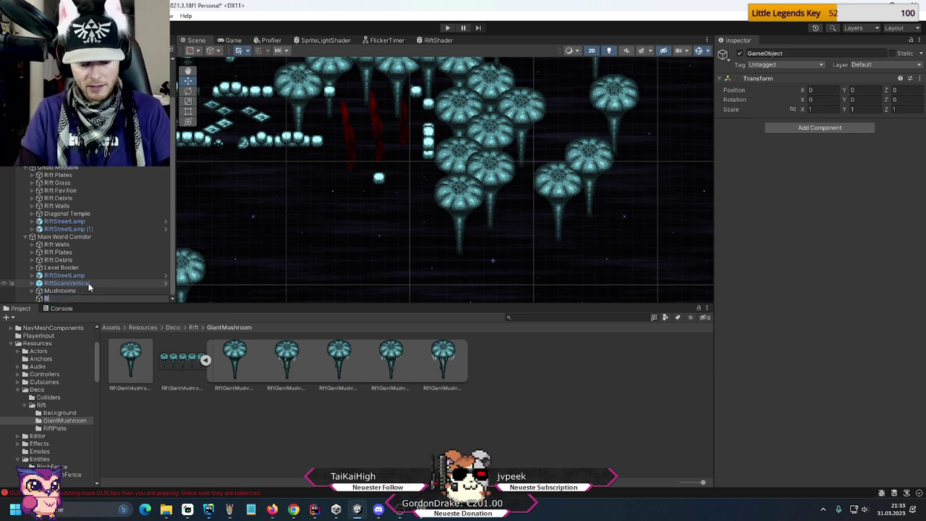
{"action": "type", "text": "ackgroun"}
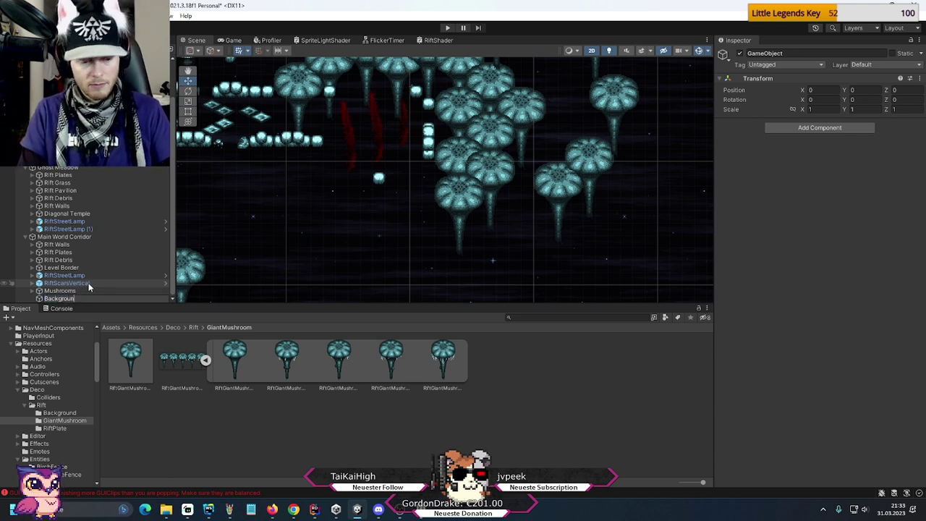
{"action": "type", "text": "d"}
{"action": "key", "text": "Return"}
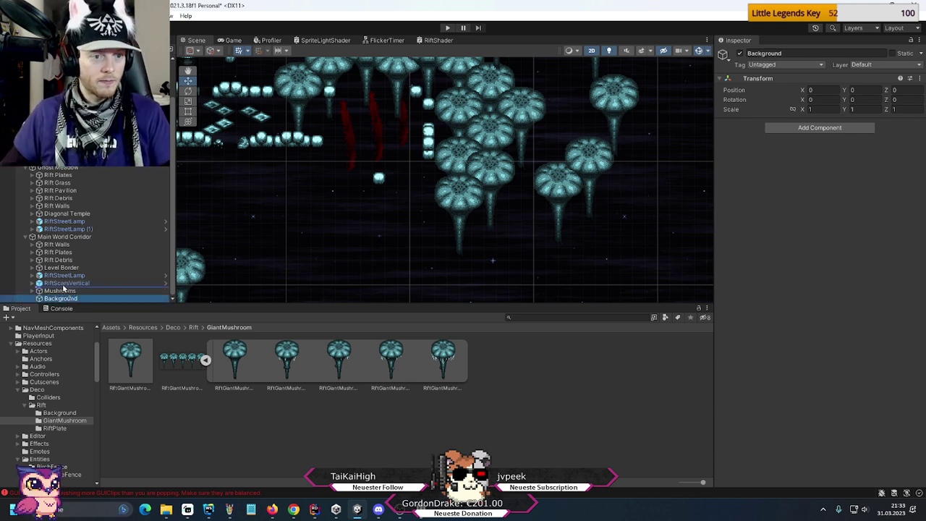
{"action": "left_click_drag", "start_coordinate": [64, 288], "coordinate": [66, 247]}
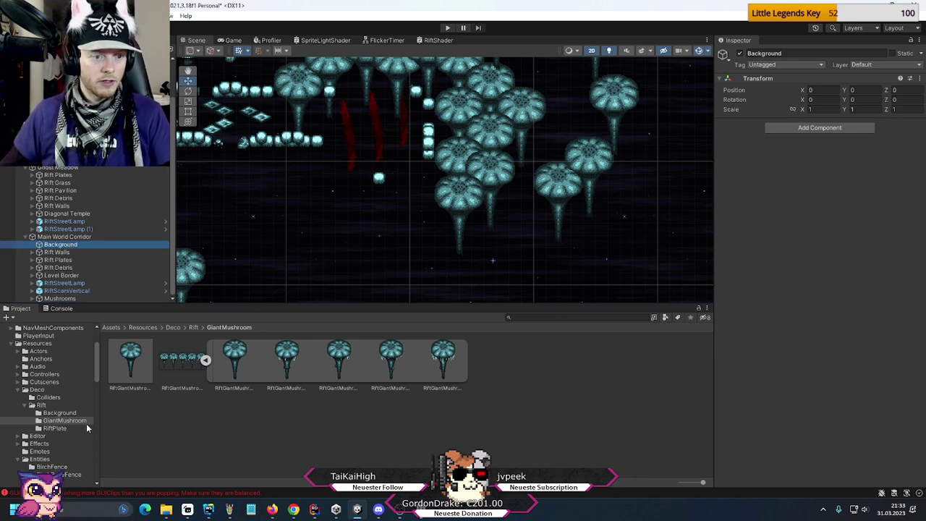
- Add the prefabs Mushrooms1 through Mushrooms7 from the Rift Background assets as children of the corridor's Background object
{"action": "left_click", "coordinate": [48, 412]}
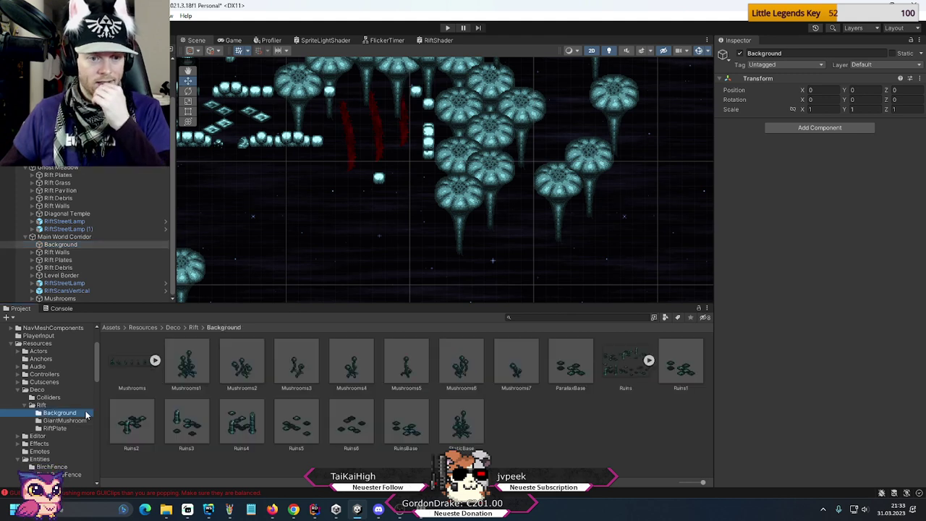
{"action": "left_click", "coordinate": [184, 368]}
{"action": "left_click", "coordinate": [516, 369], "text": "shift"}
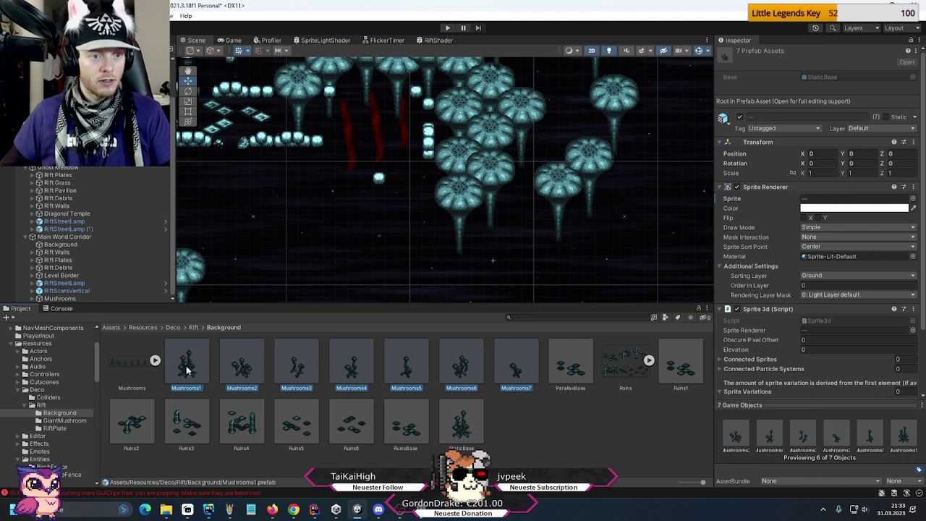
{"action": "left_click_drag", "start_coordinate": [187, 371], "coordinate": [75, 246]}
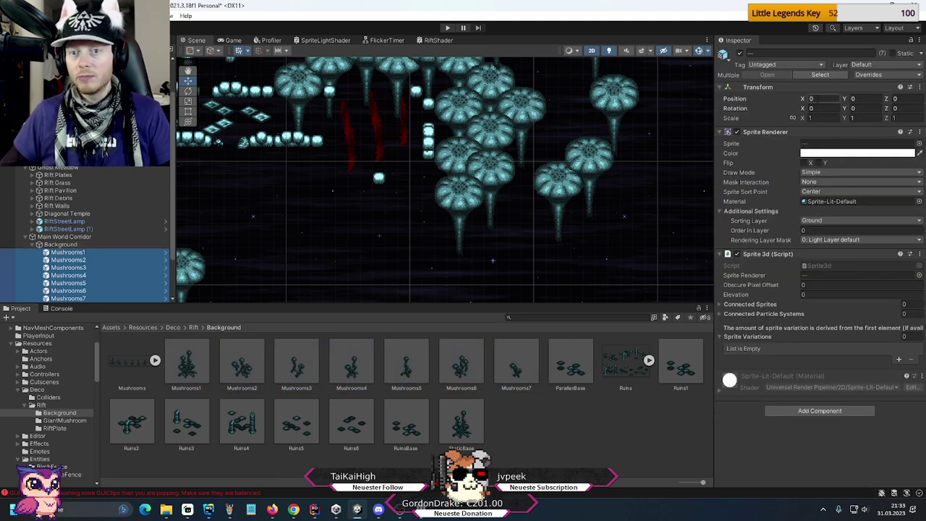
- Set the seven new mushrooms' X position to 170, then move them together to X 191, Y -11.5
{"action": "left_click", "coordinate": [821, 99]}
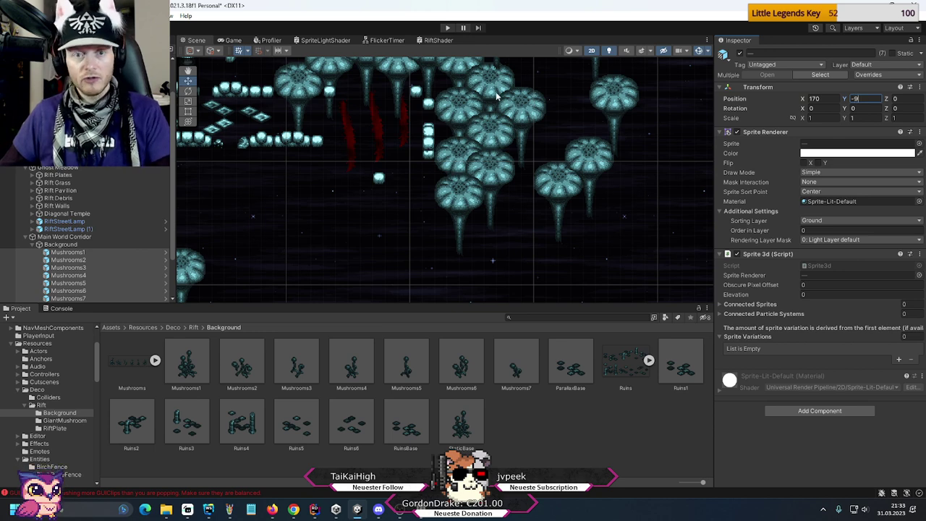
{"action": "key", "text": "Return"}
{"action": "middle_click_drag", "start_coordinate": [496, 94], "coordinate": [508, 196]}
{"action": "left_click_drag", "start_coordinate": [358, 175], "coordinate": [617, 205]}
- Place Mushrooms1 at X 175, Y -14.5, Mushrooms2 at X 171, Y -9.5 and Mushrooms3 at X 172, Y -8.5
{"action": "double_click", "coordinate": [57, 252]}
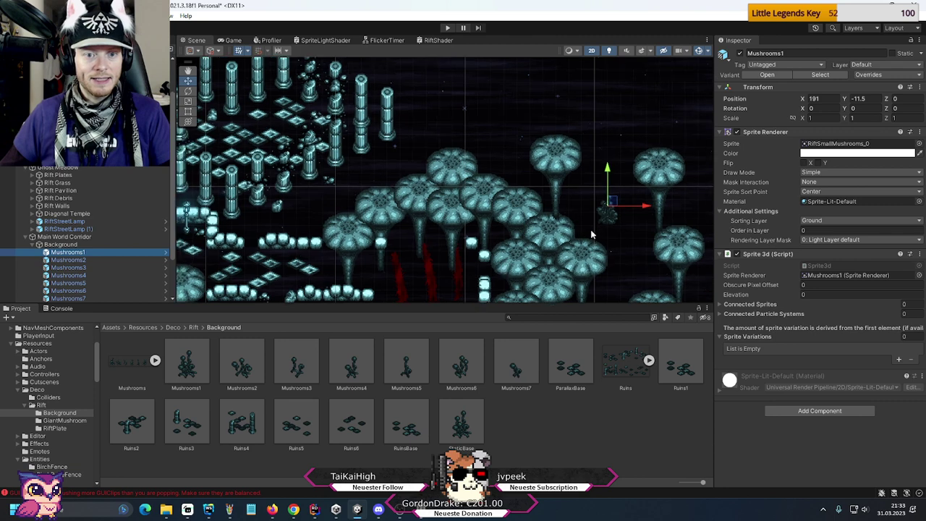
{"action": "left_click_drag", "start_coordinate": [676, 161], "coordinate": [405, 210]}
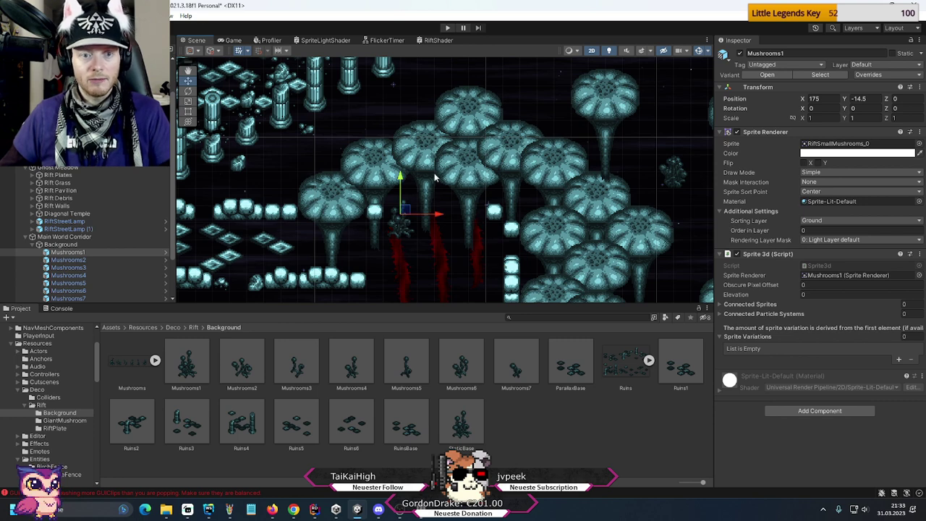
{"action": "left_click", "coordinate": [539, 195]}
{"action": "left_click_drag", "start_coordinate": [676, 167], "coordinate": [334, 130]}
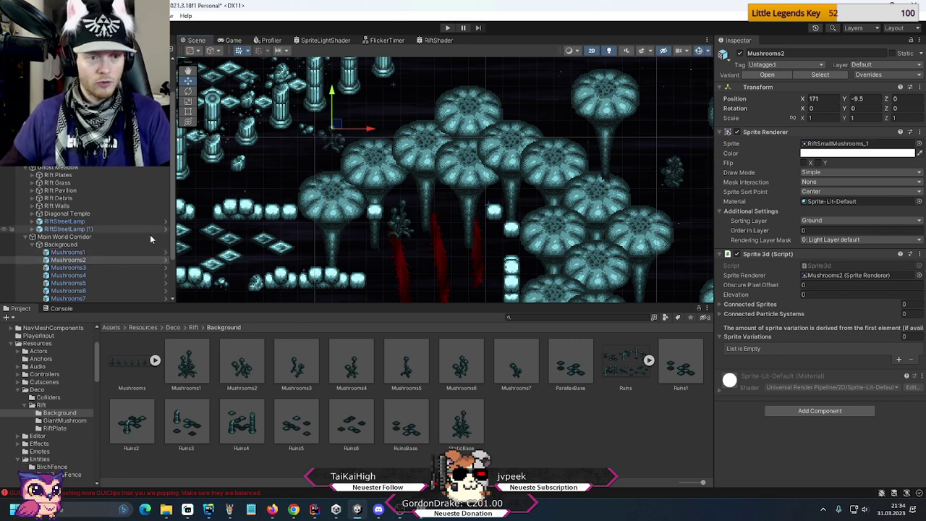
{"action": "left_click", "coordinate": [68, 268]}
{"action": "left_click_drag", "start_coordinate": [672, 161], "coordinate": [354, 111]}
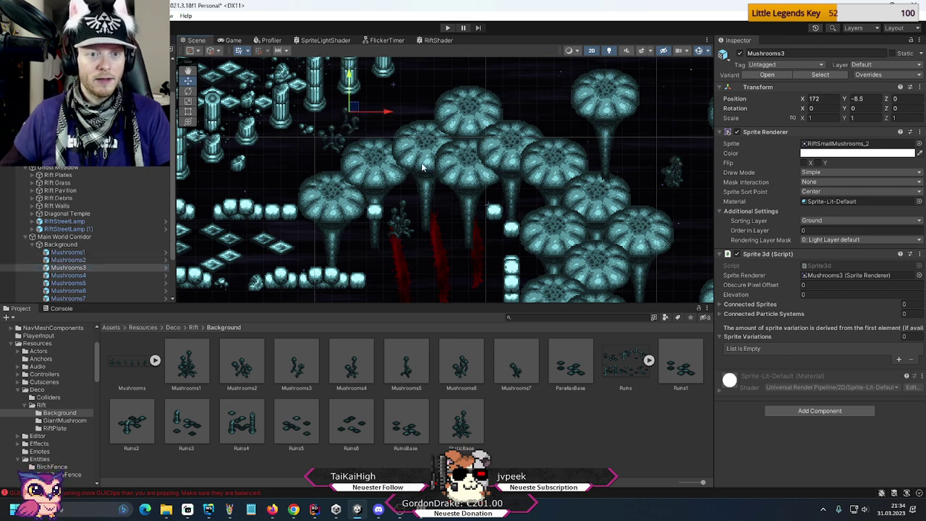
- Place Mushrooms4 at X 167, Y -11.5, Mushrooms5 between the two upper giant mushrooms, and Mushrooms6 at X 178, Y -3.5
{"action": "left_click", "coordinate": [68, 275]}
{"action": "left_click_drag", "start_coordinate": [689, 155], "coordinate": [280, 156]}
{"action": "left_click", "coordinate": [68, 283]}
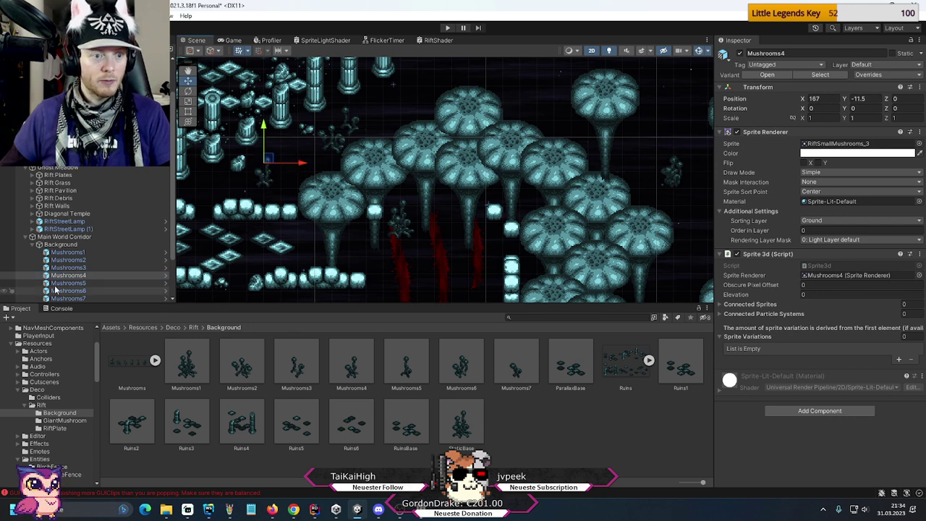
{"action": "key", "text": "f"}
{"action": "left_click_drag", "start_coordinate": [566, 186], "coordinate": [430, 119]}
{"action": "left_click", "coordinate": [80, 290]}
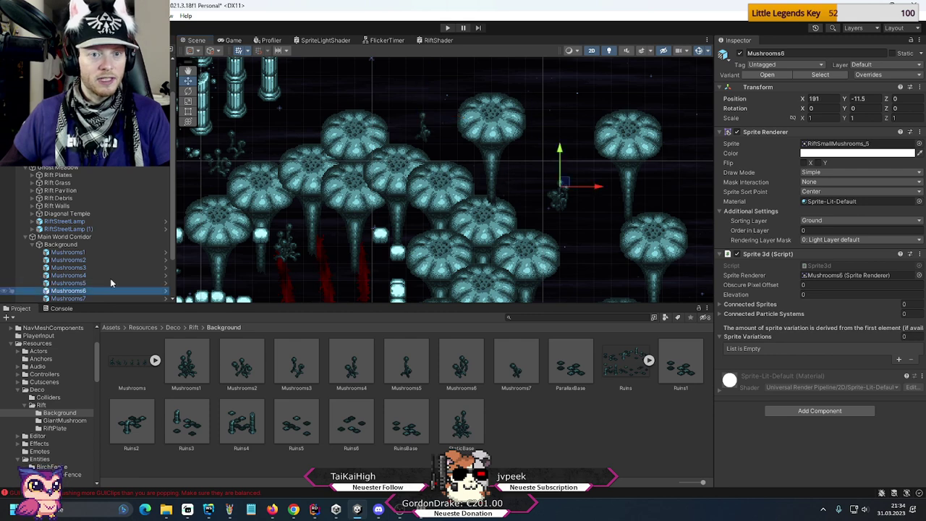
{"action": "key", "text": "f"}
{"action": "left_click_drag", "start_coordinate": [577, 248], "coordinate": [354, 114]}
- Duplicate all seven background mushrooms and move the Mushrooms1 copy to X 194, Y -9.5 and the Mushrooms2 copy to X 191, Y -4.5
{"action": "left_click", "coordinate": [68, 298]}
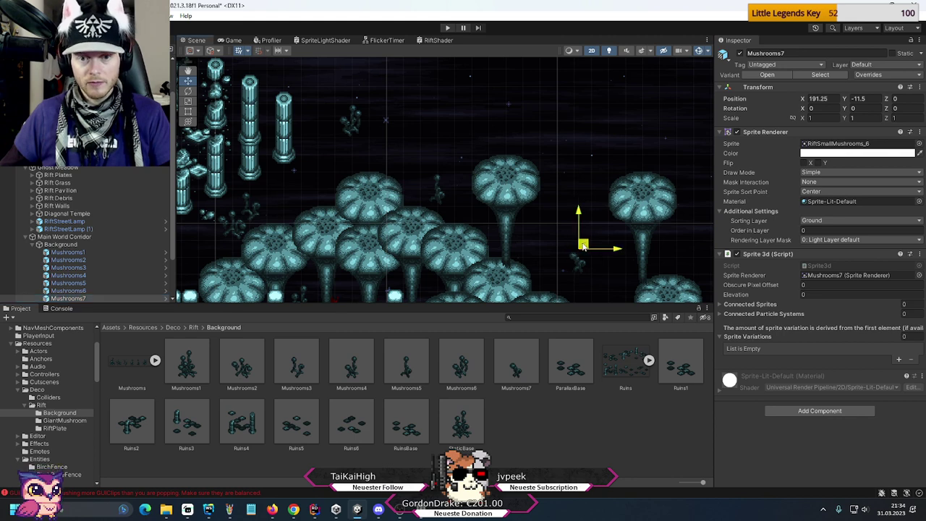
{"action": "left_click", "coordinate": [79, 251], "text": "shift"}
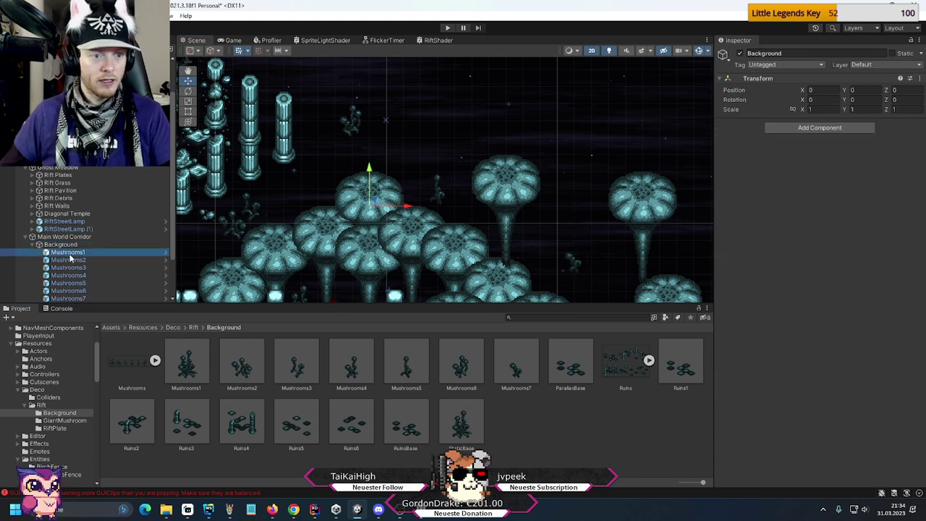
{"action": "key", "text": "ctrl+d"}
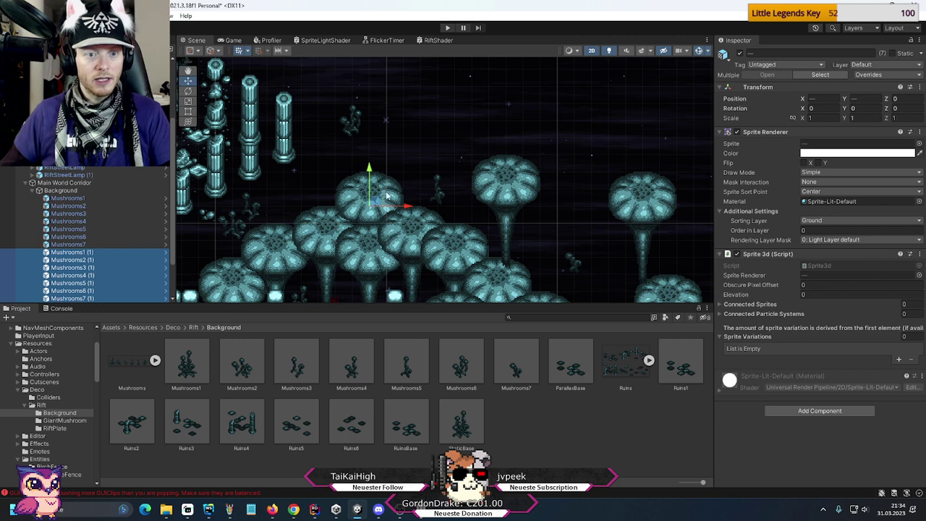
{"action": "left_click", "coordinate": [113, 251]}
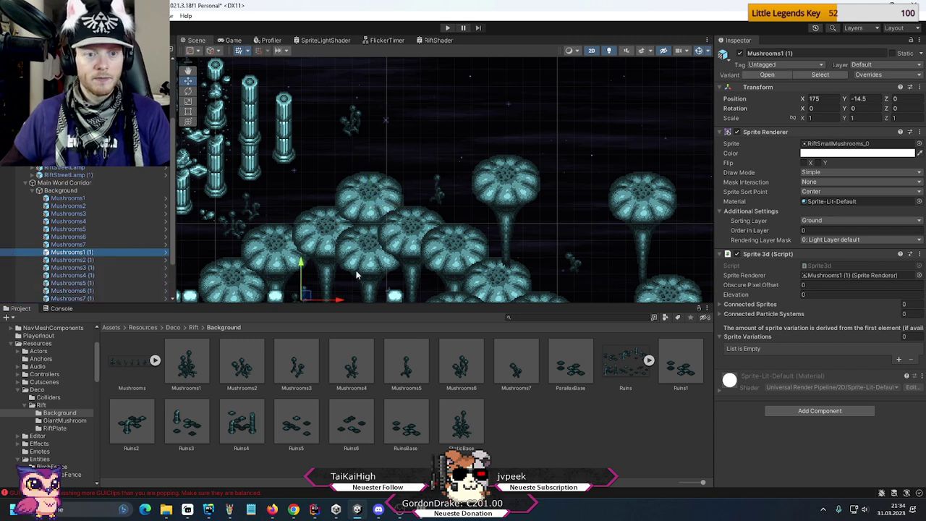
{"action": "left_click_drag", "start_coordinate": [308, 296], "coordinate": [631, 210]}
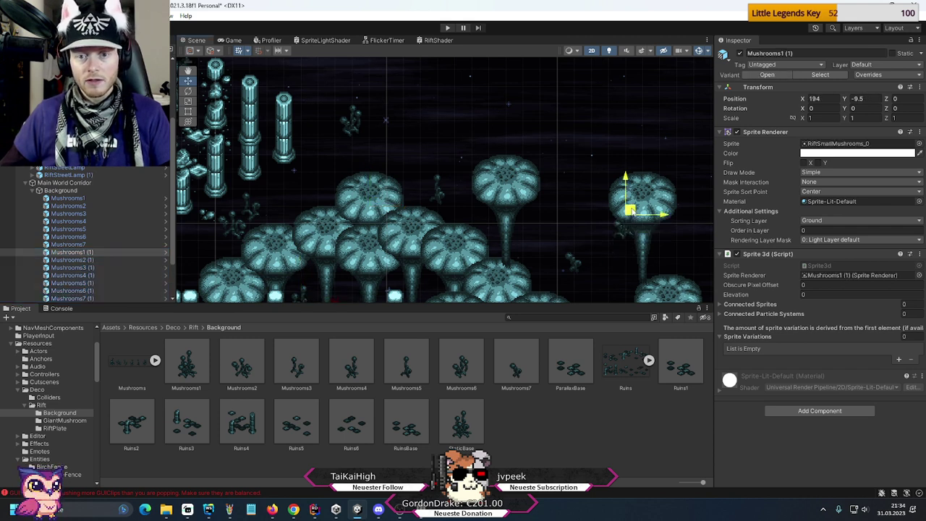
{"action": "left_click", "coordinate": [112, 259]}
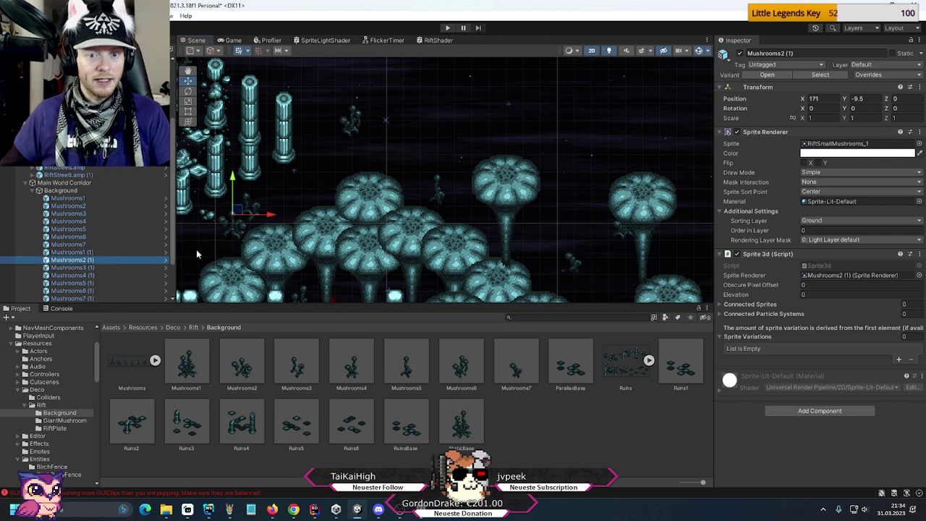
{"action": "left_click_drag", "start_coordinate": [235, 209], "coordinate": [577, 125]}
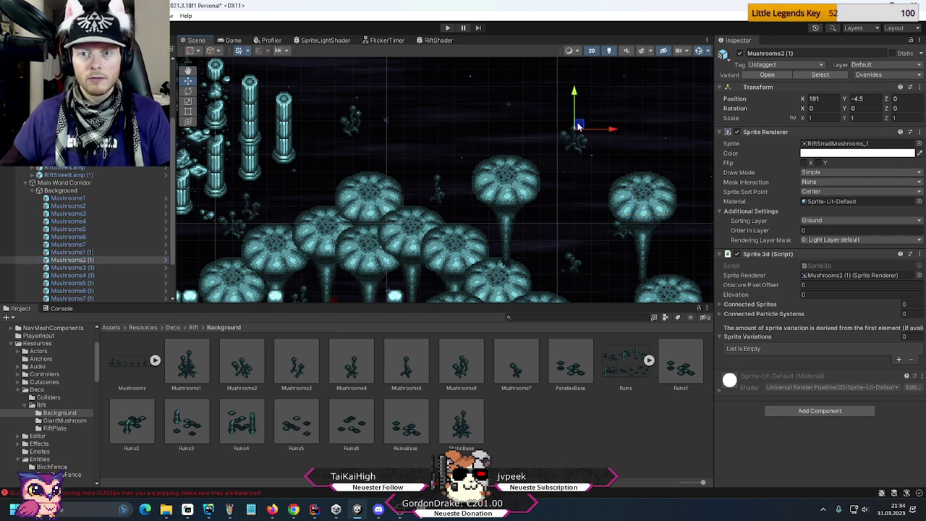
- Place the Mushrooms3 copy beside the giant mushroom cluster, the Mushrooms4 copy at X 192, Y -5.5 and the Mushrooms5 copy at X 191, Y -6.5
{"action": "left_click", "coordinate": [76, 267]}
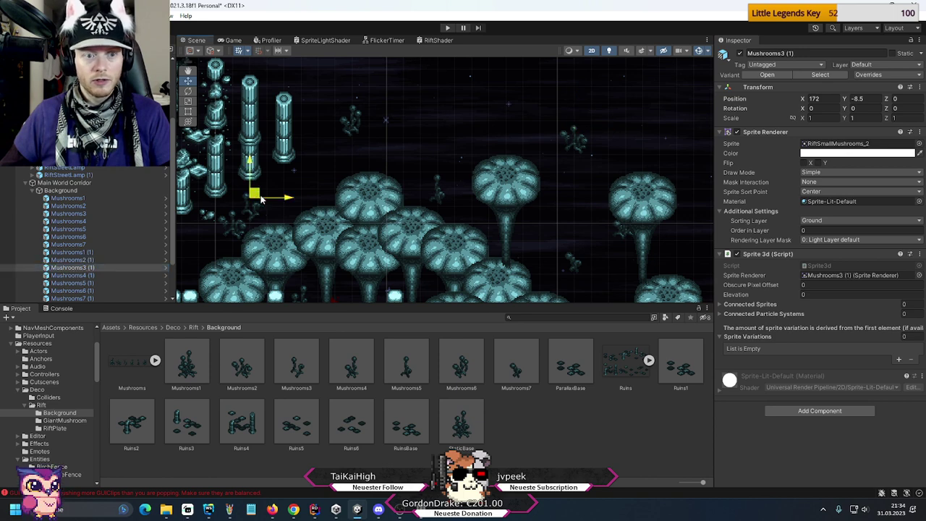
{"action": "left_click_drag", "start_coordinate": [252, 196], "coordinate": [514, 192]}
{"action": "left_click", "coordinate": [106, 275]}
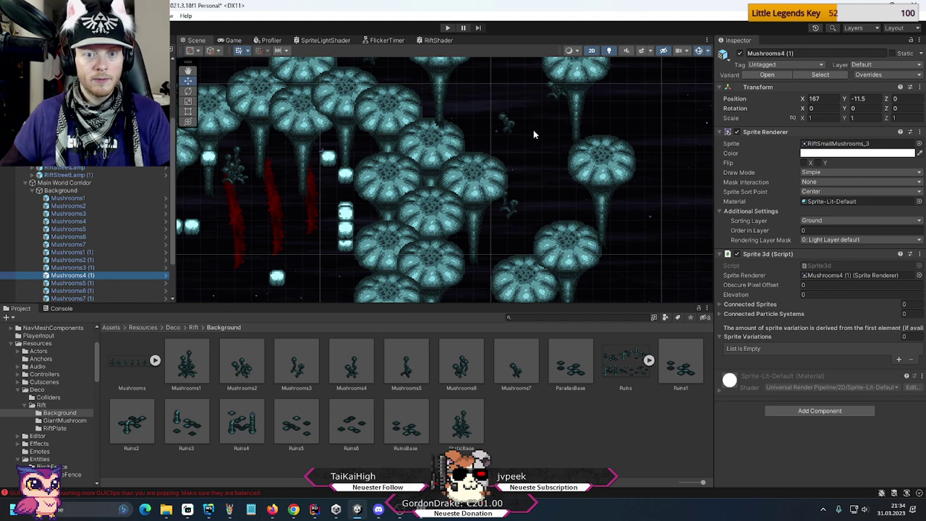
{"action": "left_click_drag", "start_coordinate": [533, 129], "coordinate": [530, 105]}
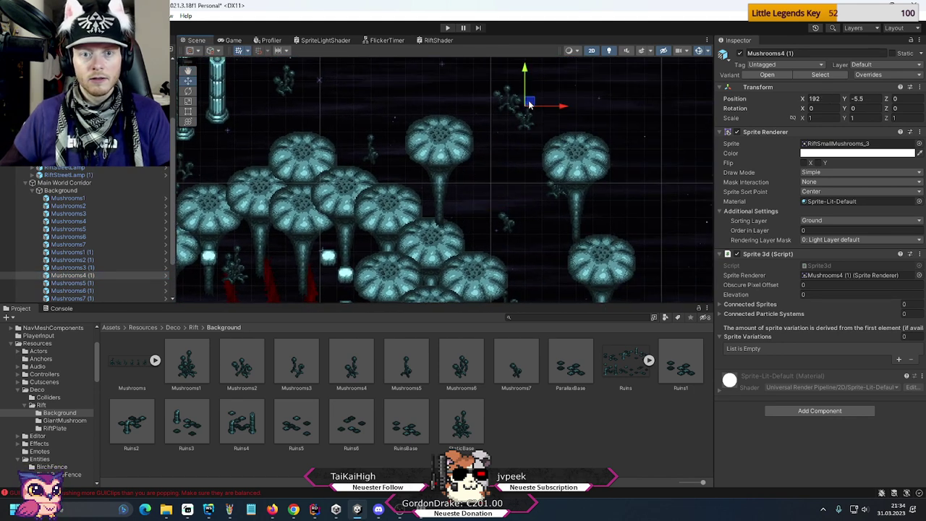
{"action": "left_click", "coordinate": [94, 283]}
{"action": "left_click_drag", "start_coordinate": [376, 137], "coordinate": [511, 119]}
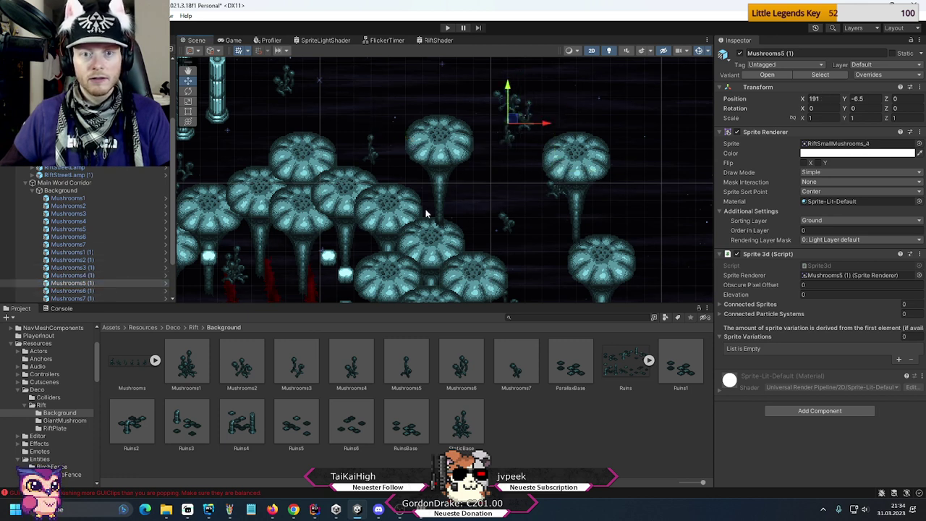
- Move the Mushrooms6 copy to X 198, Y -6.5 and the Mushrooms7 copy to X 198, Y -19.5
{"action": "left_click", "coordinate": [86, 290]}
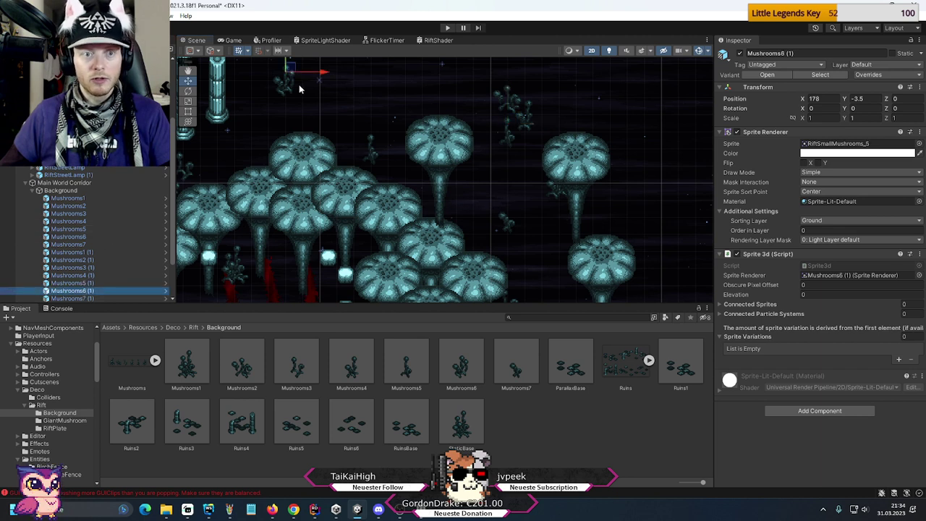
{"action": "left_click_drag", "start_coordinate": [291, 70], "coordinate": [631, 121]}
{"action": "left_click", "coordinate": [100, 298]}
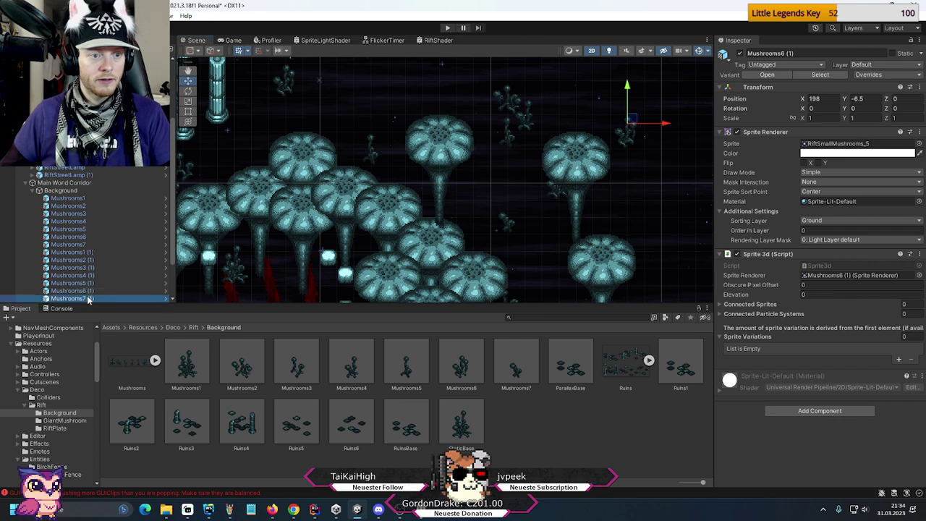
{"action": "middle_click_drag", "start_coordinate": [499, 115], "coordinate": [382, 98]}
{"action": "left_click_drag", "start_coordinate": [416, 124], "coordinate": [495, 227]}
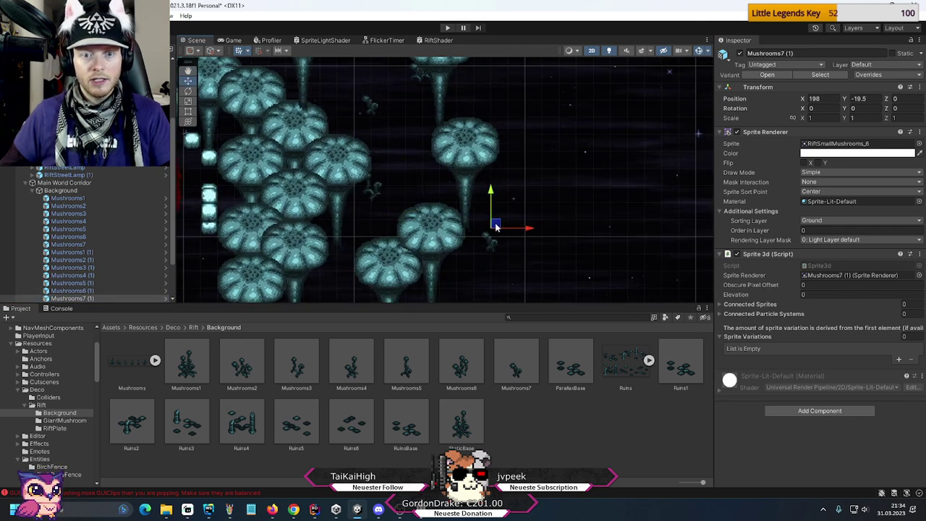
- Duplicate the seven background mushroom copies, Mushrooms1 (1) to Mushrooms7 (1), and move the new Mushrooms1 copy to X 189, Y -20.5
{"action": "left_click", "coordinate": [79, 252]}
{"action": "left_click", "coordinate": [89, 298], "text": "shift"}
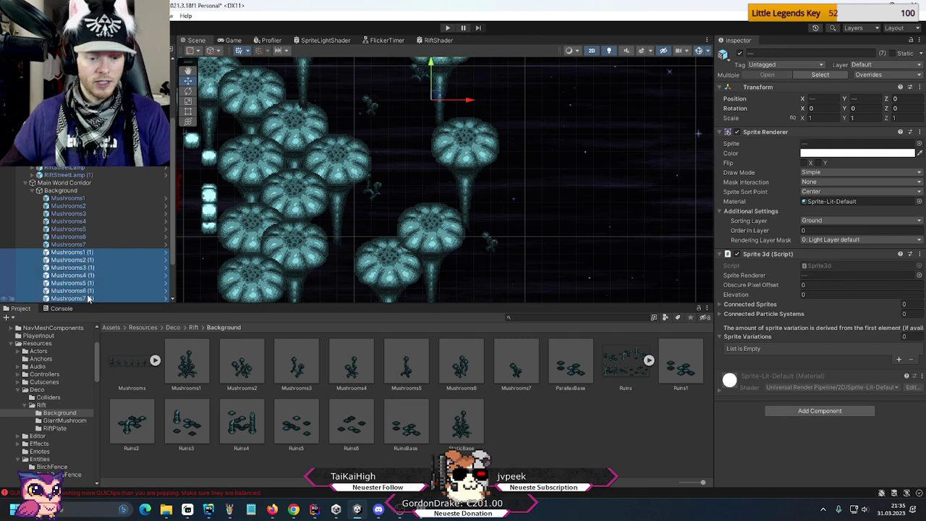
{"action": "key", "text": "ctrl+d"}
{"action": "left_click", "coordinate": [325, 144]}
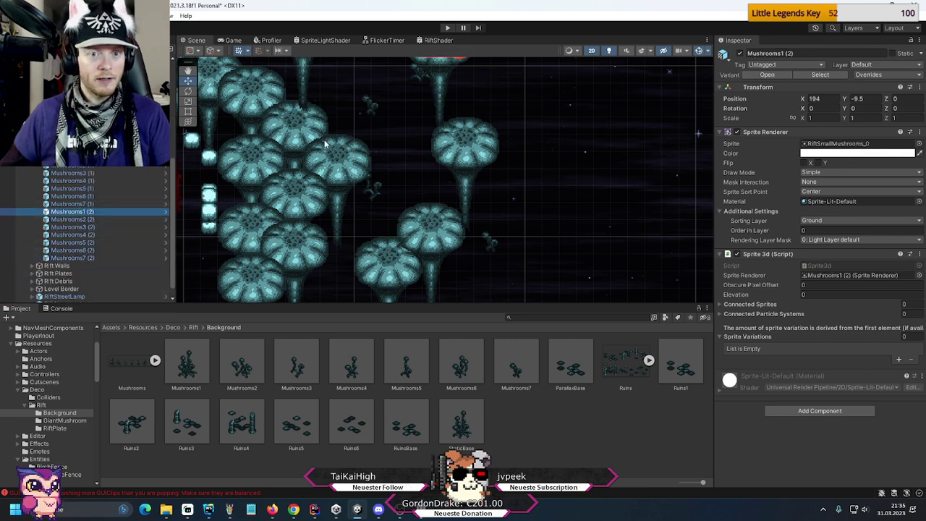
{"action": "middle_click_drag", "start_coordinate": [464, 84], "coordinate": [480, 156]}
{"action": "left_click_drag", "start_coordinate": [450, 121], "coordinate": [547, 258]}
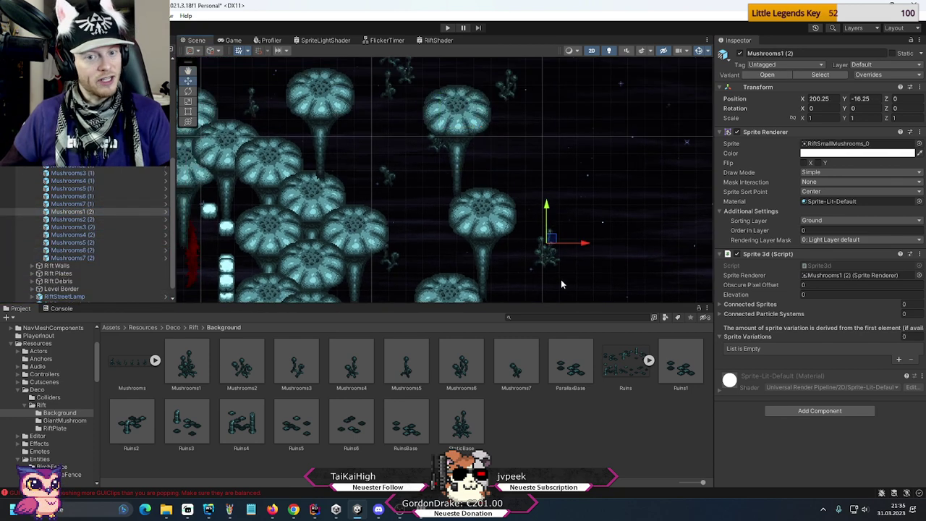
{"action": "middle_click_drag", "start_coordinate": [547, 258], "coordinate": [584, 121]}
{"action": "left_click_drag", "start_coordinate": [584, 121], "coordinate": [391, 193]}
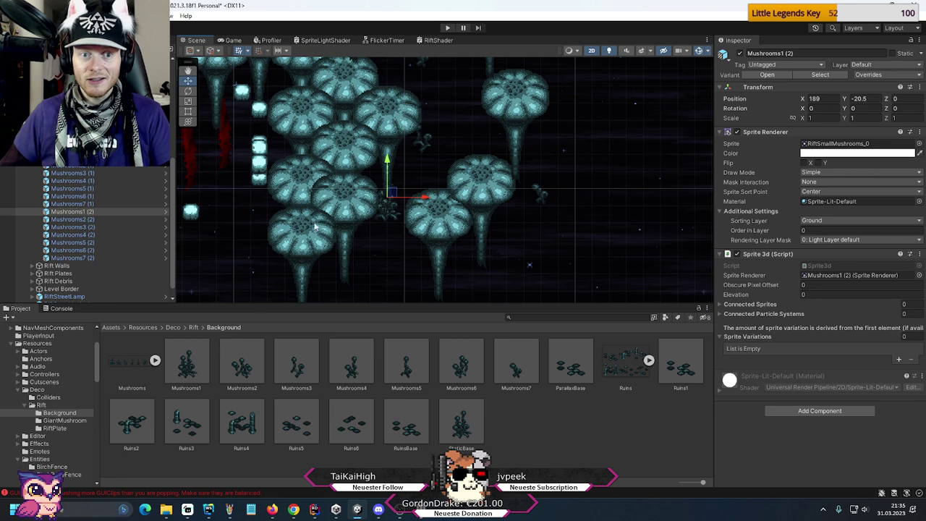
- Move Mushrooms2 (2) to X 201, Y -13.5, beside the upper giant mushroom
{"action": "left_click", "coordinate": [72, 219]}
{"action": "key", "text": "f"}
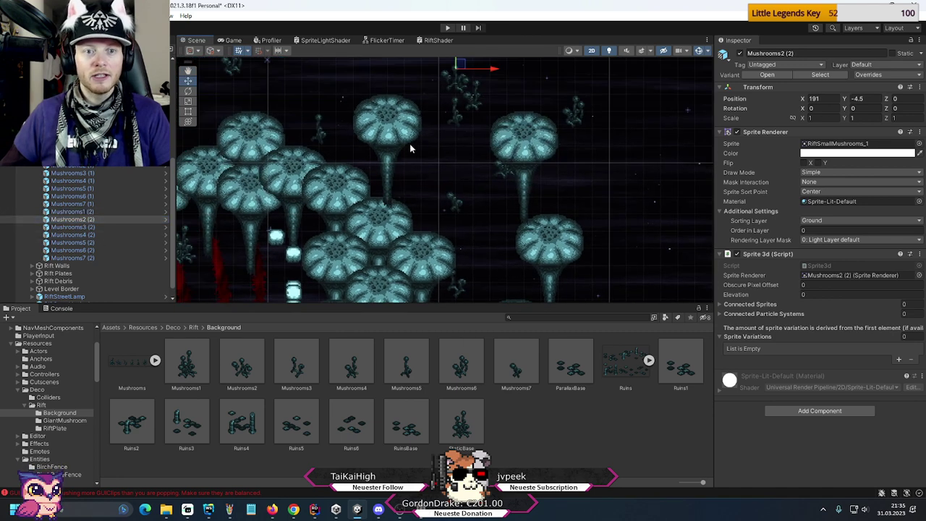
{"action": "middle_click_drag", "start_coordinate": [410, 148], "coordinate": [411, 192]}
{"action": "left_click_drag", "start_coordinate": [463, 109], "coordinate": [546, 258]}
{"action": "middle_click_drag", "start_coordinate": [546, 258], "coordinate": [530, 97]}
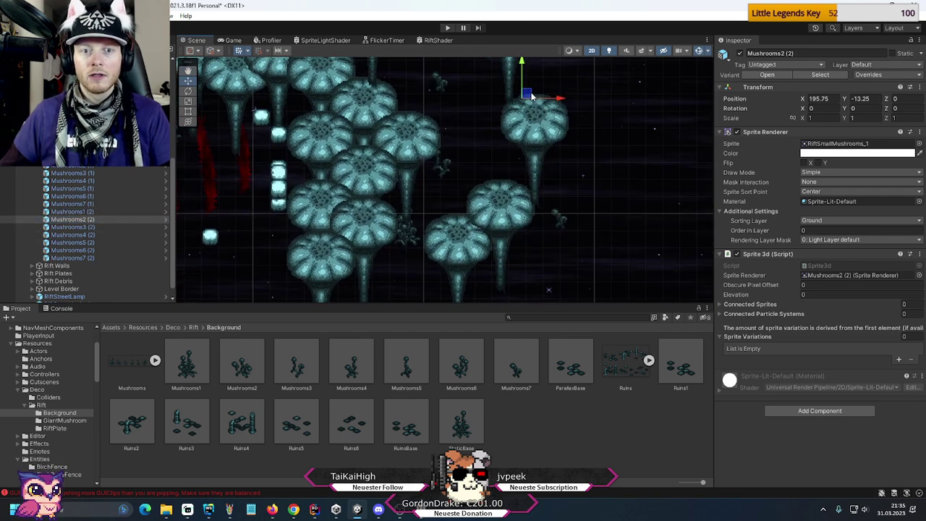
{"action": "left_click_drag", "start_coordinate": [530, 96], "coordinate": [609, 102]}
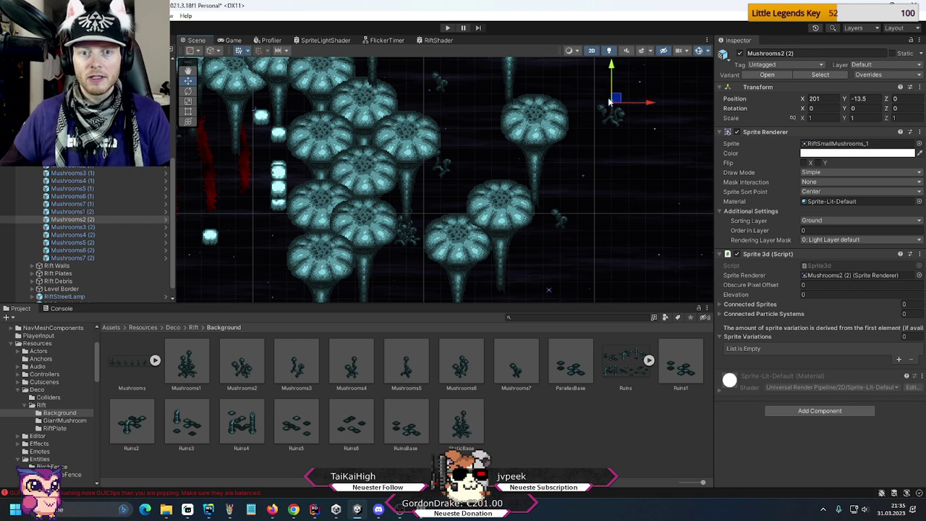
- Move Mushrooms3 (2) to X 186, Y -25.5 and Mushrooms4 (2) to X 197, Y -20.5
{"action": "left_click", "coordinate": [72, 227]}
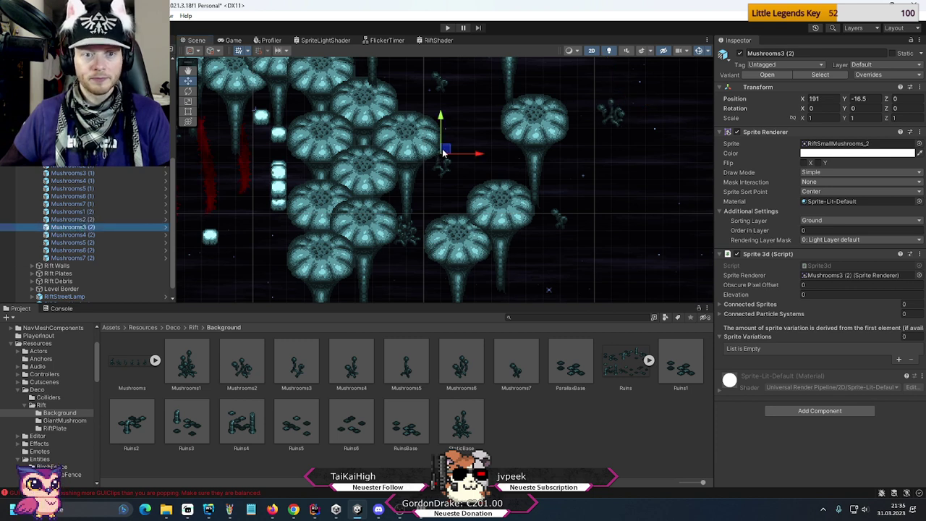
{"action": "left_click_drag", "start_coordinate": [444, 152], "coordinate": [565, 135]}
{"action": "middle_click_drag", "start_coordinate": [541, 188], "coordinate": [600, 102]}
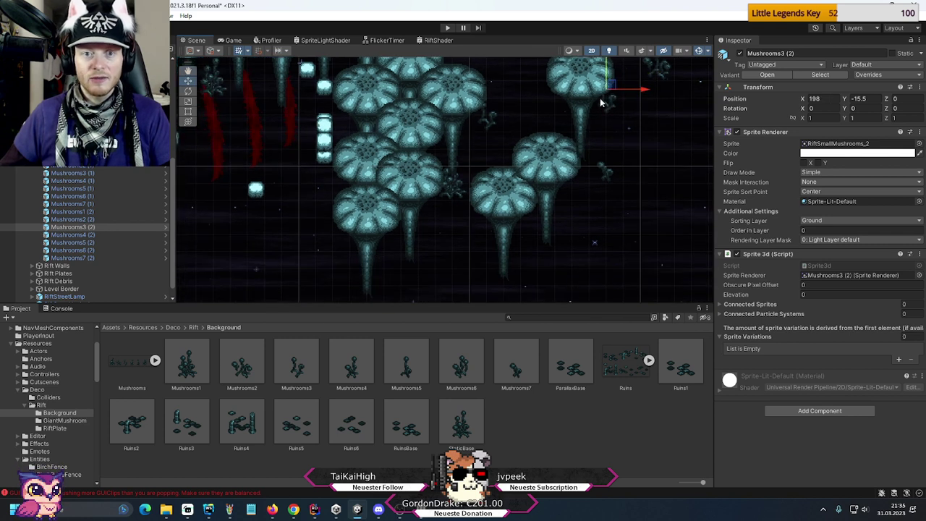
{"action": "left_click_drag", "start_coordinate": [607, 90], "coordinate": [406, 260]}
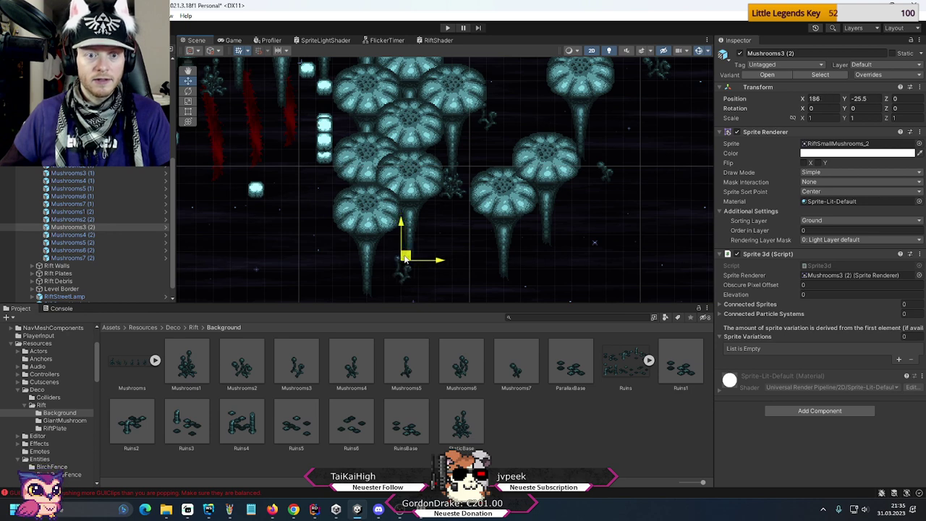
{"action": "left_click", "coordinate": [72, 234]}
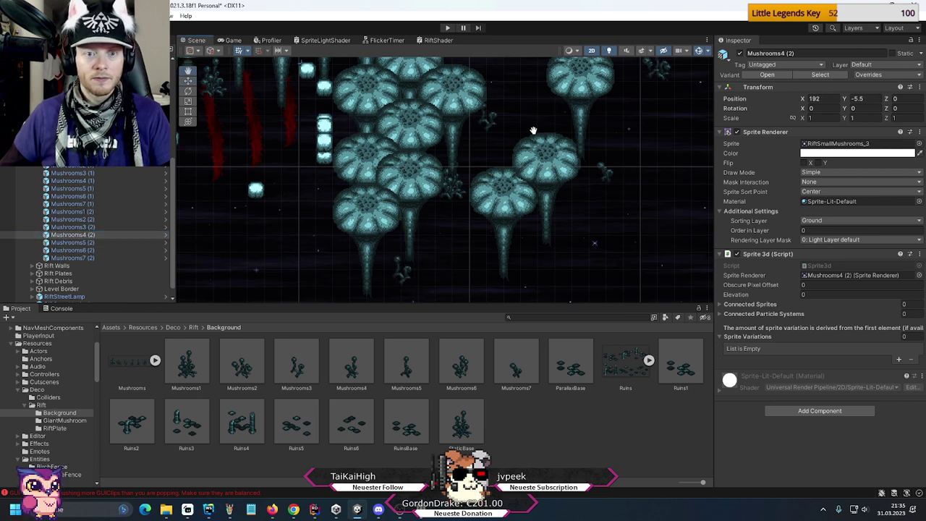
{"action": "middle_click_drag", "start_coordinate": [533, 130], "coordinate": [518, 182]}
{"action": "left_click_drag", "start_coordinate": [531, 194], "coordinate": [582, 252]}
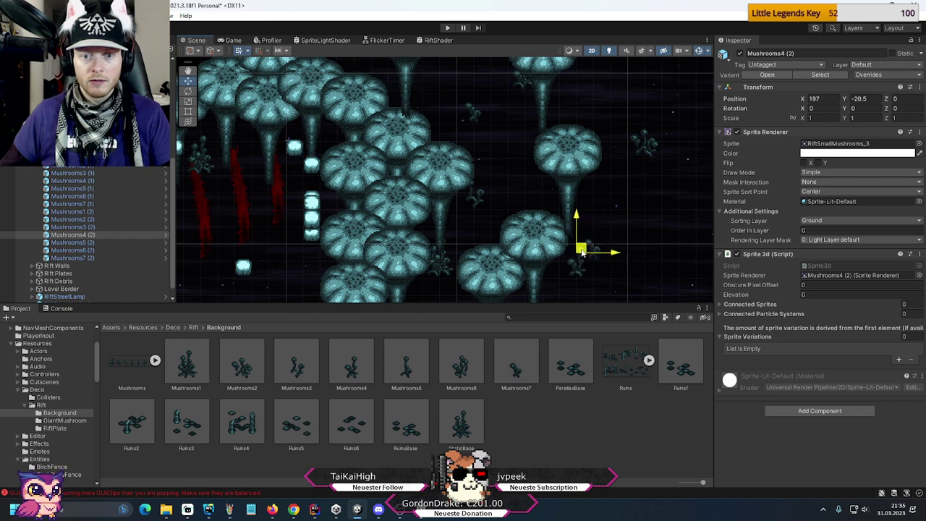
- Move Mushrooms5 (2) below the pair of lower giant mushrooms, at about X 196, Y -24.25
{"action": "left_click", "coordinate": [72, 242]}
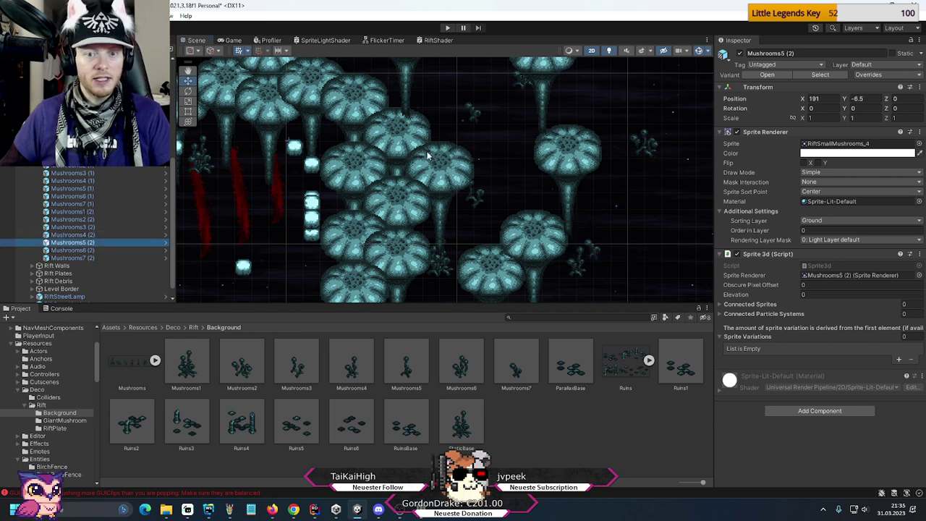
{"action": "middle_click_drag", "start_coordinate": [518, 104], "coordinate": [497, 214]}
{"action": "left_click_drag", "start_coordinate": [460, 120], "coordinate": [574, 253]}
{"action": "middle_click_drag", "start_coordinate": [478, 245], "coordinate": [443, 75]}
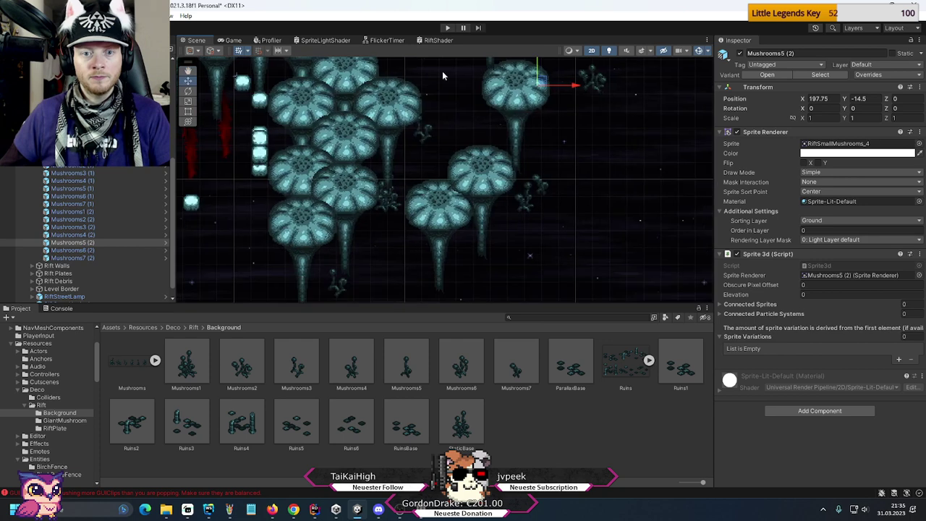
{"action": "left_click_drag", "start_coordinate": [540, 79], "coordinate": [512, 253]}
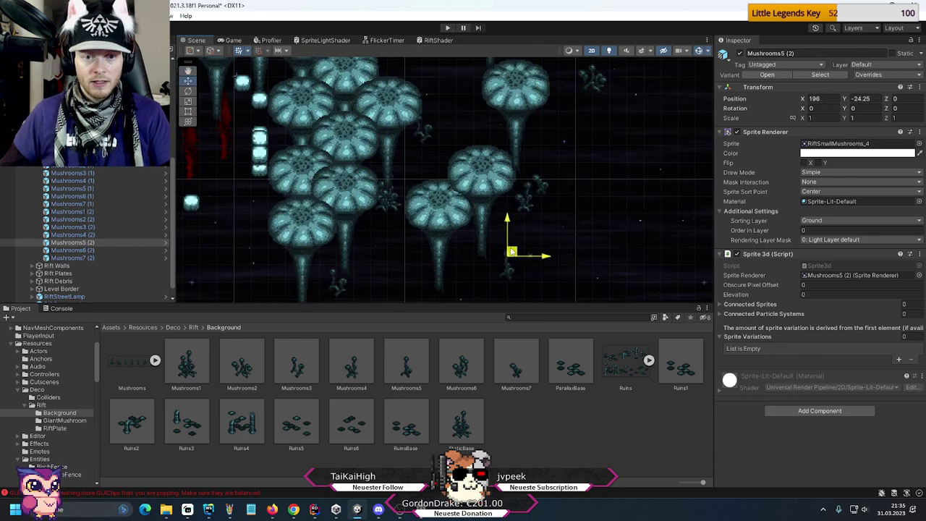
- Move Mushrooms6 (2) to X 201, Y -21.5, in the open area beyond the giant mushrooms
{"action": "left_click", "coordinate": [73, 250]}
{"action": "middle_click_drag", "start_coordinate": [506, 72], "coordinate": [611, 137]}
{"action": "left_click_drag", "start_coordinate": [620, 101], "coordinate": [585, 222]}
{"action": "middle_click_drag", "start_coordinate": [584, 221], "coordinate": [569, 105]}
{"action": "left_click_drag", "start_coordinate": [569, 105], "coordinate": [657, 241]}
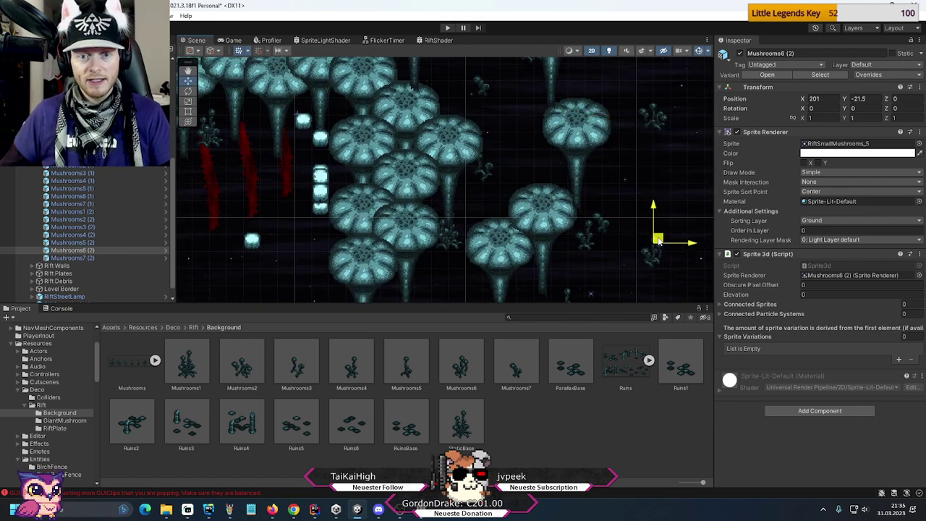
- Move the Mushrooms7 (2) sprite to X 187, Y -26.5, below the giant mushroom cluster
{"action": "middle_click_drag", "start_coordinate": [657, 241], "coordinate": [624, 136]}
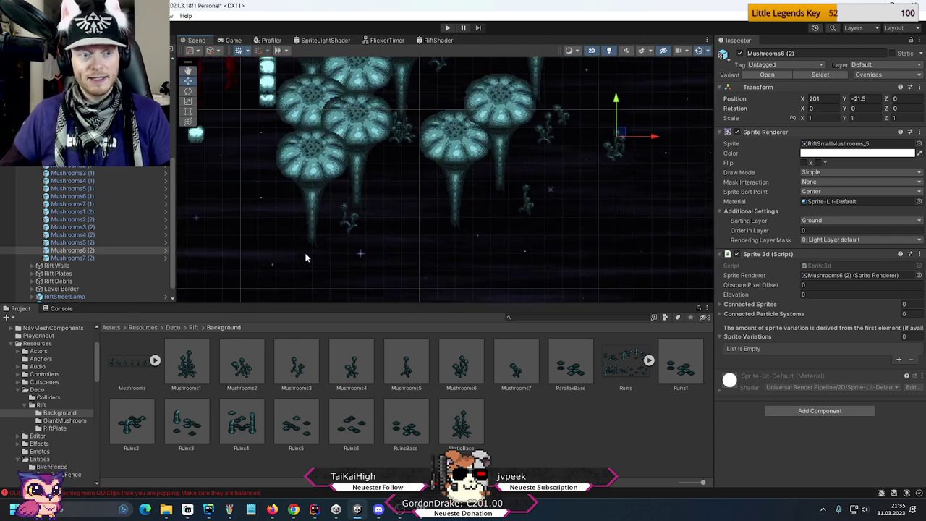
{"action": "left_click", "coordinate": [72, 258]}
{"action": "middle_click_drag", "start_coordinate": [554, 118], "coordinate": [547, 187]}
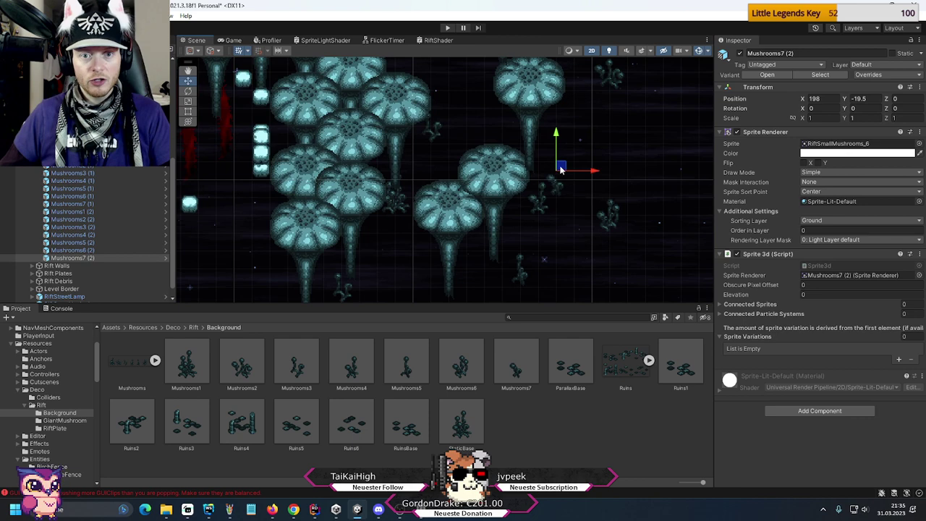
{"action": "left_click_drag", "start_coordinate": [562, 169], "coordinate": [405, 250]}
{"action": "middle_click_drag", "start_coordinate": [405, 249], "coordinate": [535, 170]}
{"action": "left_click_drag", "start_coordinate": [535, 170], "coordinate": [495, 200]}
{"action": "scroll", "coordinate": [427, 125], "scroll_direction": "down", "scroll_amount": 2}
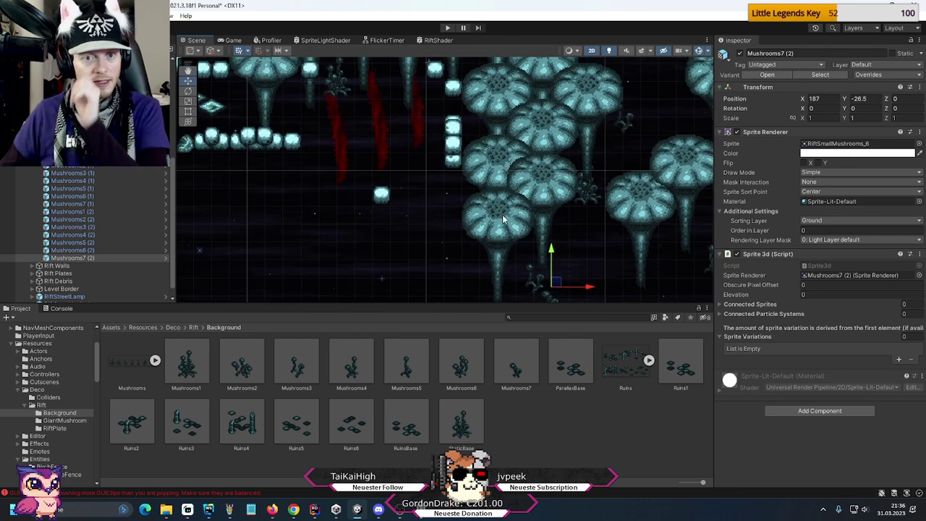
- Examine the layout of giant mushrooms, small background mushrooms and wall pieces around the red scars
{"action": "middle_click_drag", "start_coordinate": [426, 125], "coordinate": [417, 189]}
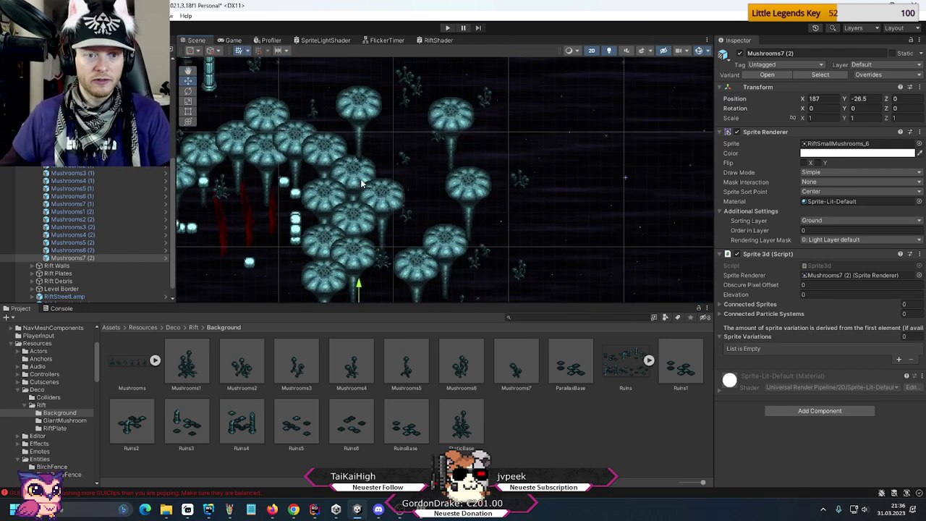
{"action": "scroll", "coordinate": [361, 183], "scroll_direction": "down", "scroll_amount": 2}
{"action": "scroll", "coordinate": [470, 180], "scroll_direction": "up", "scroll_amount": 2}
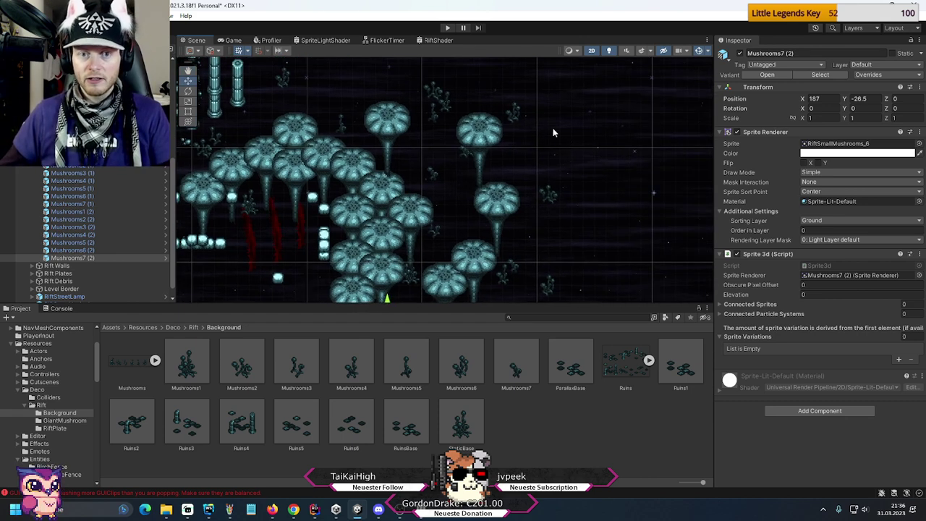
{"action": "middle_click_drag", "start_coordinate": [389, 143], "coordinate": [446, 231]}
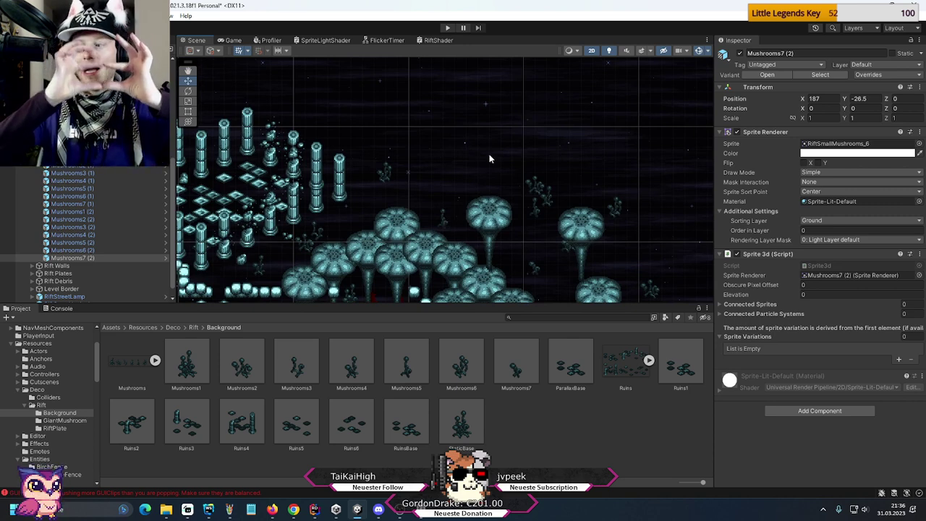
{"action": "middle_click_drag", "start_coordinate": [431, 250], "coordinate": [451, 193]}
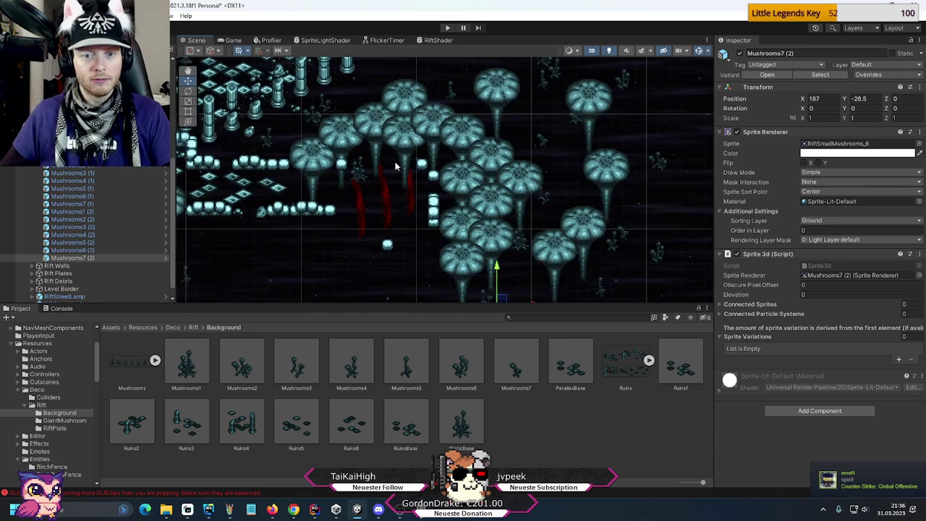
{"action": "middle_click_drag", "start_coordinate": [315, 190], "coordinate": [388, 195]}
{"action": "scroll", "coordinate": [397, 195], "scroll_direction": "up", "scroll_amount": 5}
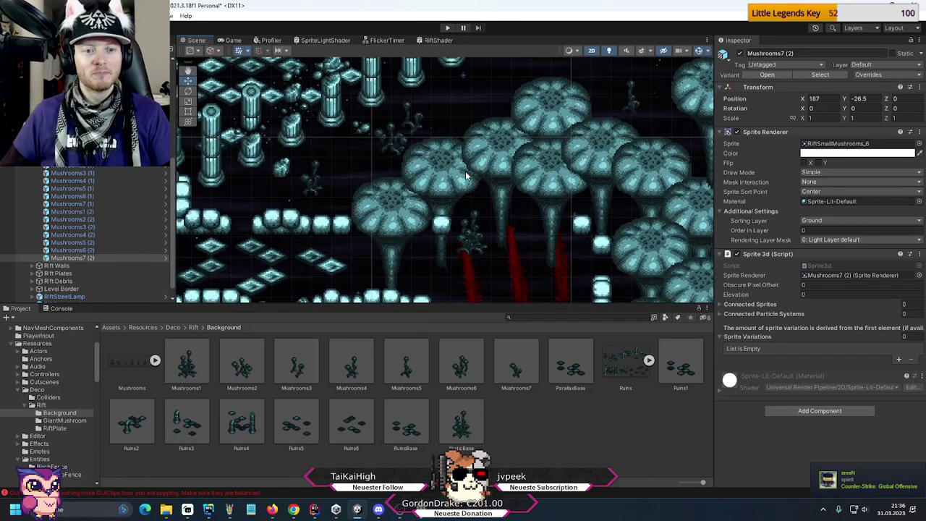
{"action": "left_click", "coordinate": [303, 188]}
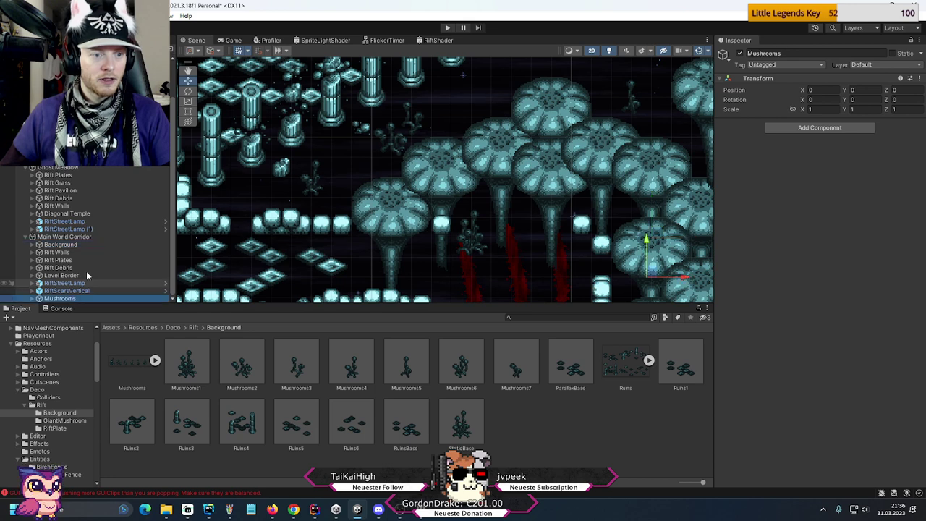
- Expand the Level Border group under Main World Corridor and show the Deco Colliders folder as a compact list
{"action": "left_click", "coordinate": [62, 275]}
{"action": "scroll", "coordinate": [394, 254], "scroll_direction": "down", "scroll_amount": 2}
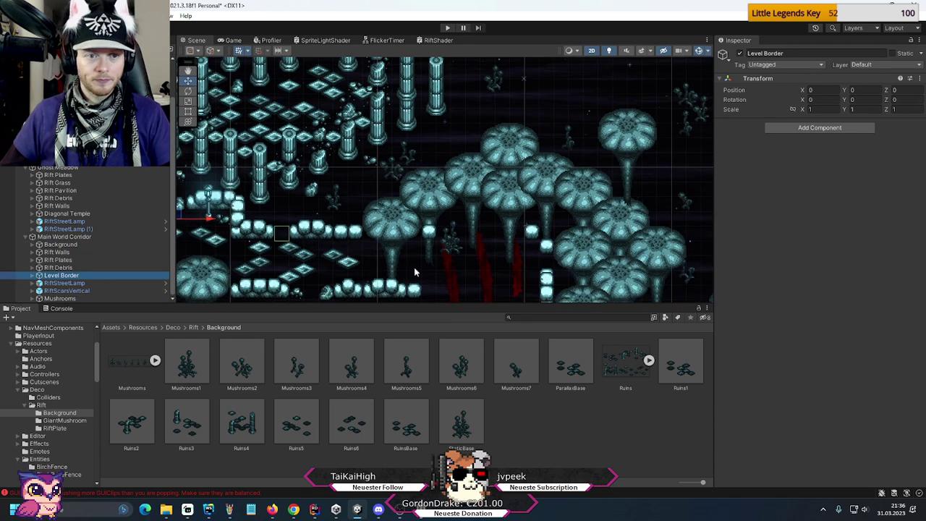
{"action": "middle_click_drag", "start_coordinate": [415, 274], "coordinate": [437, 132]}
{"action": "left_click", "coordinate": [33, 275]}
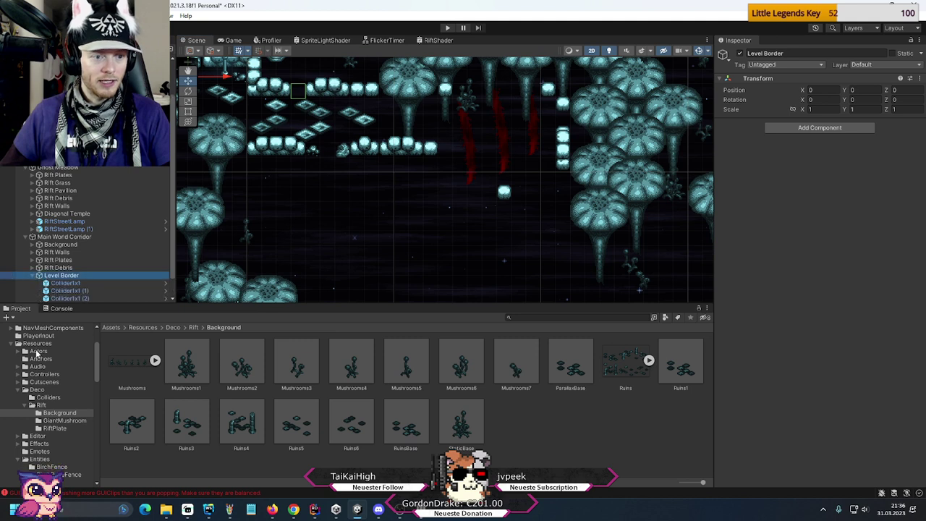
{"action": "left_click", "coordinate": [49, 397]}
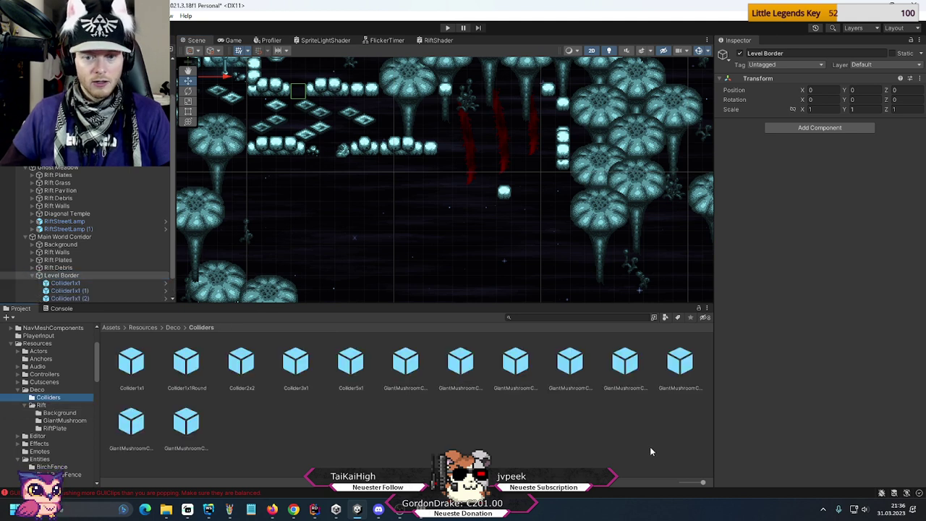
{"action": "left_click_drag", "start_coordinate": [702, 481], "coordinate": [630, 484]}
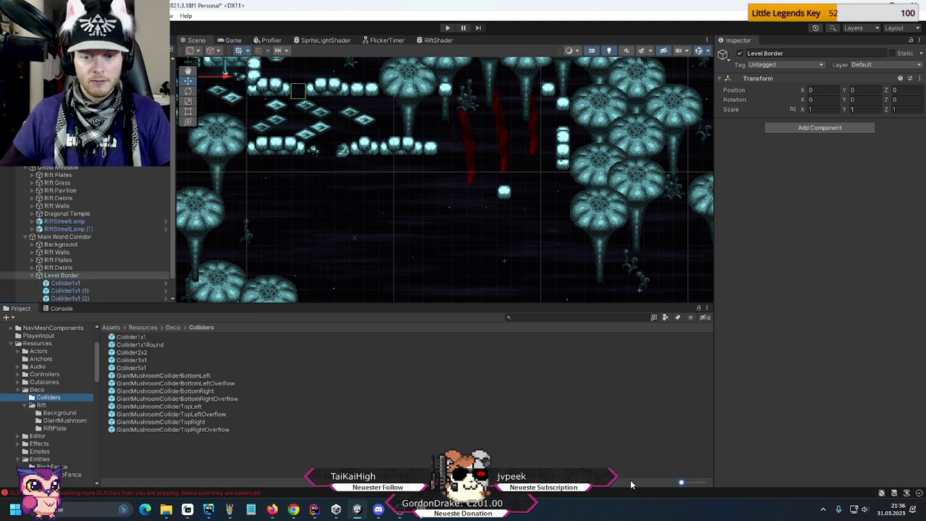
- Add a GiantMushroomColliderTopLeftOverflow prefab, set its position to X 170, Y -9, and align it with the leftmost cluster mushroom at X 171, Y -13.5
{"action": "middle_click_drag", "start_coordinate": [399, 139], "coordinate": [385, 191]}
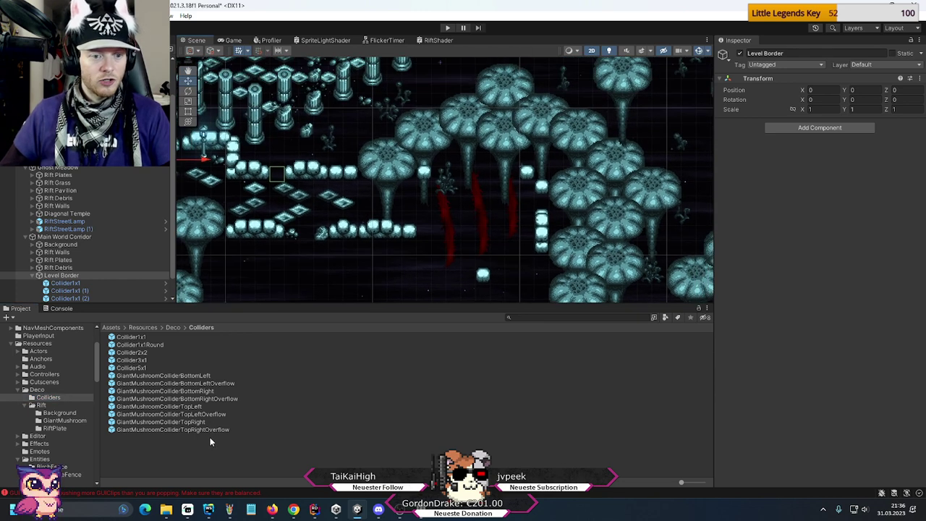
{"action": "left_click_drag", "start_coordinate": [199, 414], "coordinate": [83, 271]}
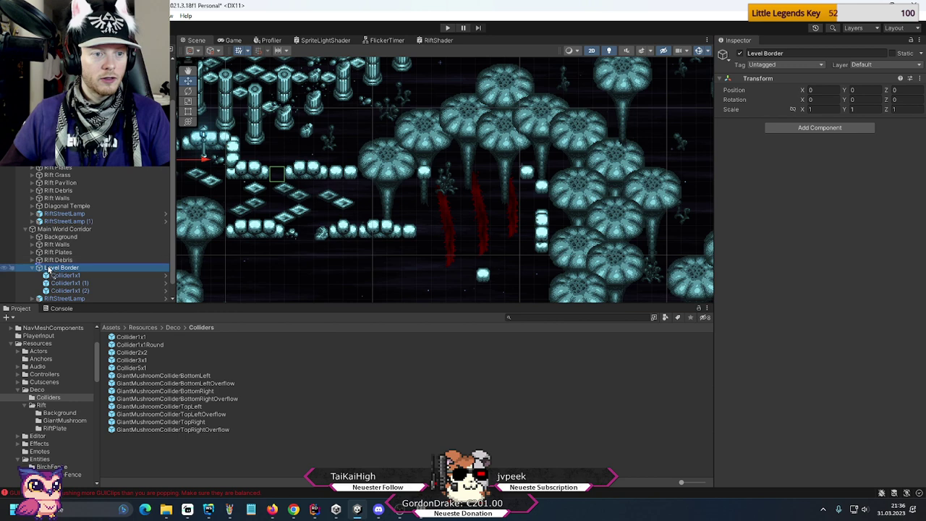
{"action": "left_click", "coordinate": [815, 98]}
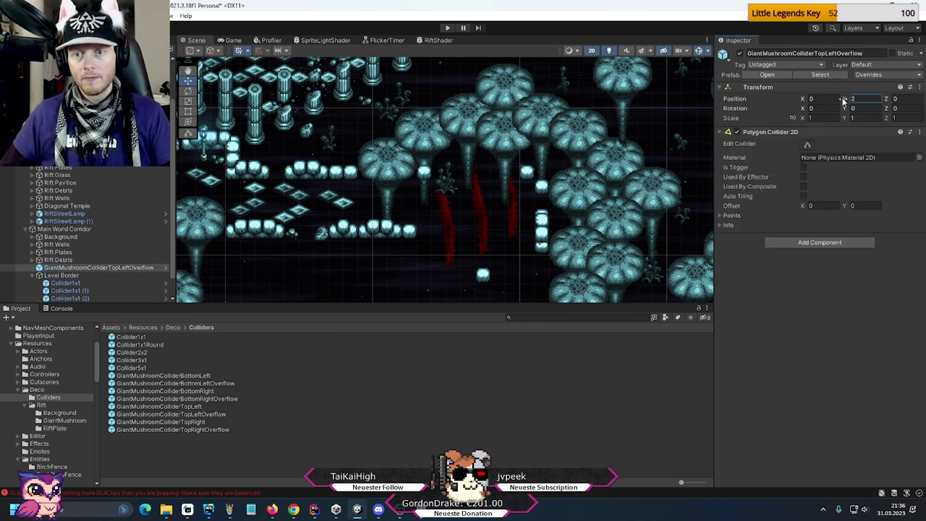
{"action": "type", "text": "170"}
{"action": "key", "text": "Tab"}
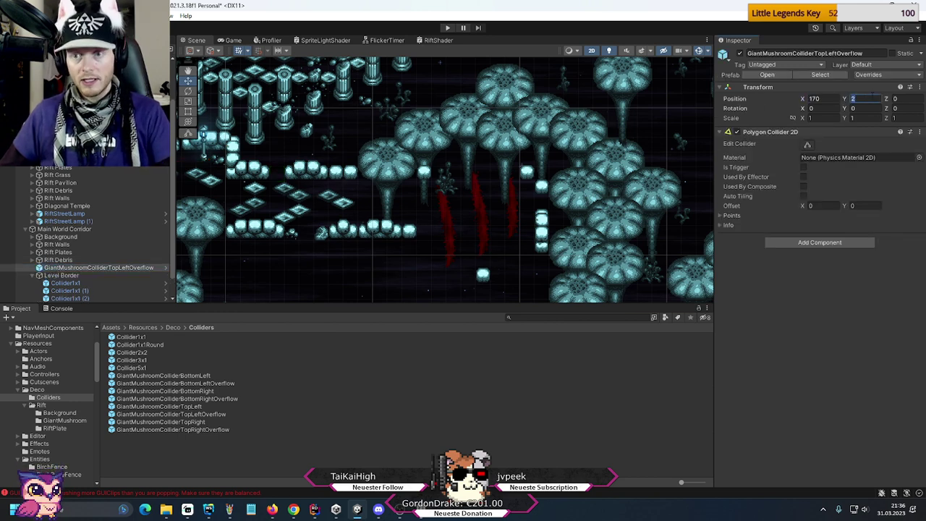
{"action": "type", "text": "-9"}
{"action": "key", "text": "Return"}
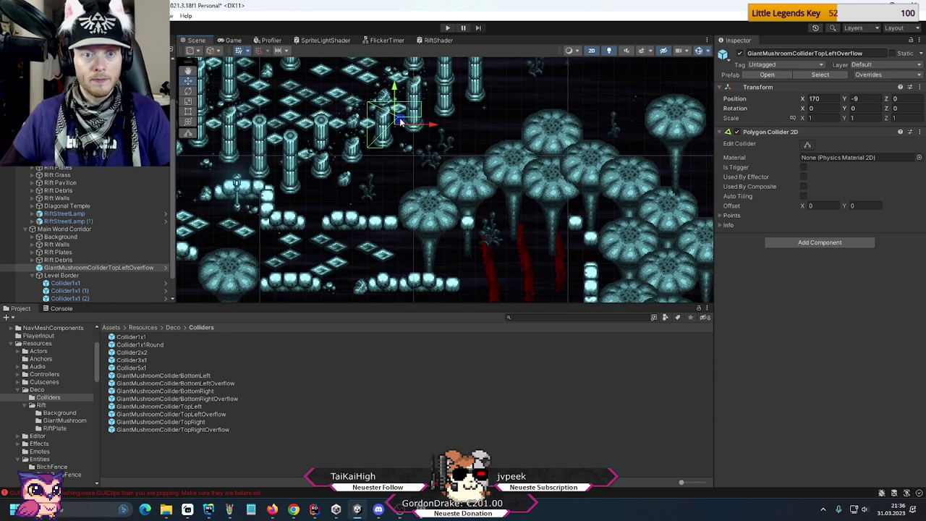
{"action": "left_click_drag", "start_coordinate": [407, 147], "coordinate": [415, 189]}
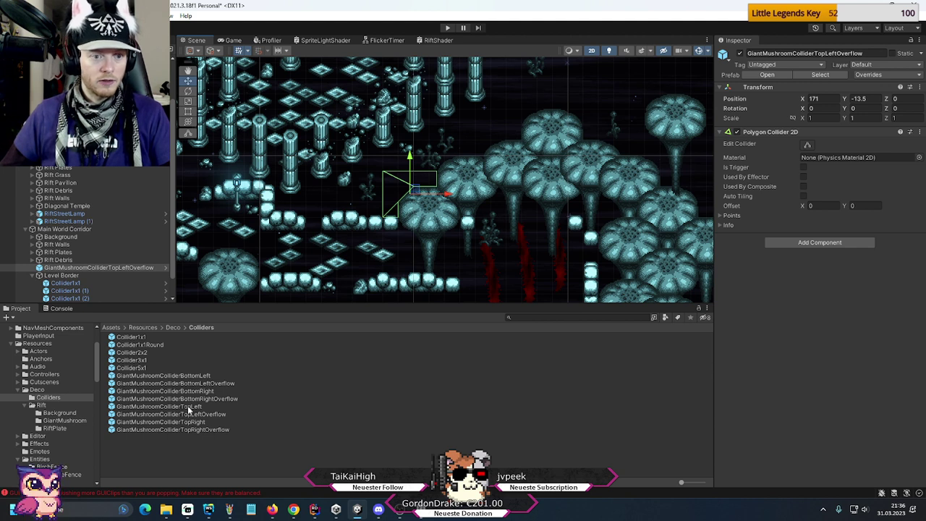
- Put the overflow collider inside the Level Border group and add a GiantMushroomColliderTopLeft prefab below it
{"action": "scroll", "coordinate": [80, 275], "scroll_direction": "down", "scroll_amount": 1}
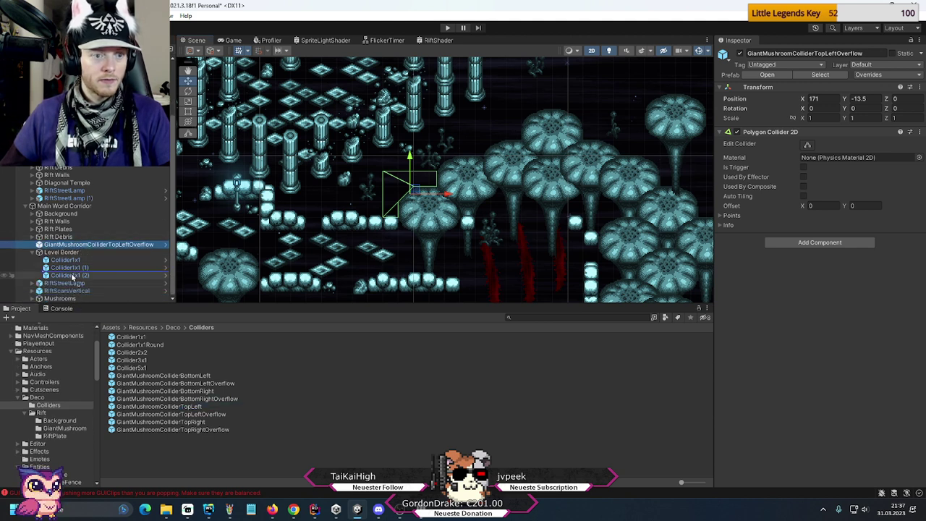
{"action": "mouse_move", "coordinate": [72, 277]}
{"action": "left_mouse_down"}
{"action": "mouse_move", "coordinate": [71, 253]}
{"action": "mouse_move", "coordinate": [73, 286]}
{"action": "mouse_move", "coordinate": [74, 274]}
{"action": "left_mouse_up"}
{"action": "left_click", "coordinate": [80, 283]}
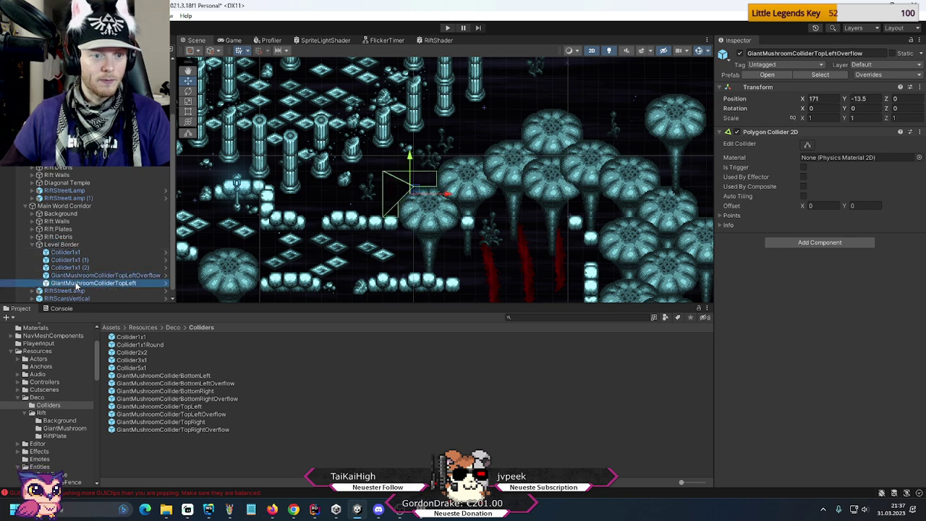
- Set GiantMushroomColliderTopLeft to X 172.75, Y -8.25, and align it with the second mushroom's upper-left edge at X 173.5, Y -11.5
{"action": "type", "text": "1"}
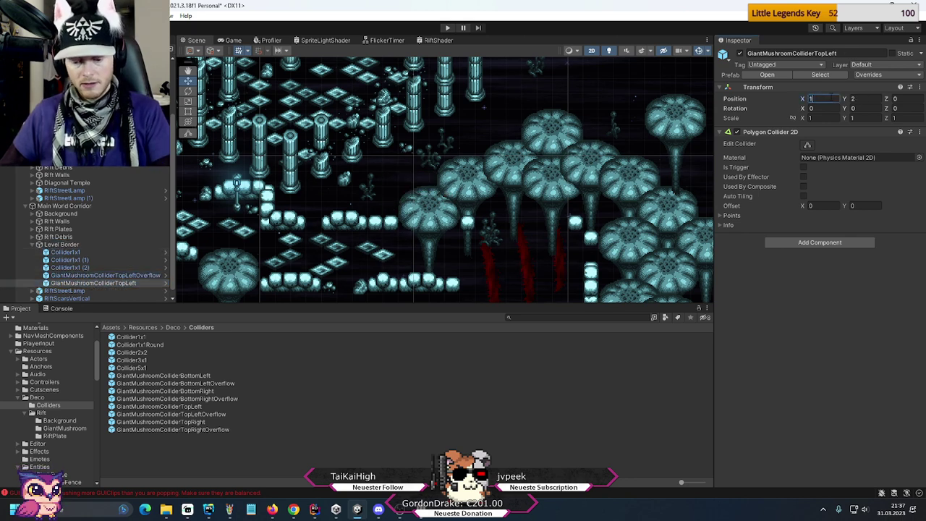
{"action": "type", "text": "72.75"}
{"action": "key", "text": "Tab"}
{"action": "type", "text": "-8.25"}
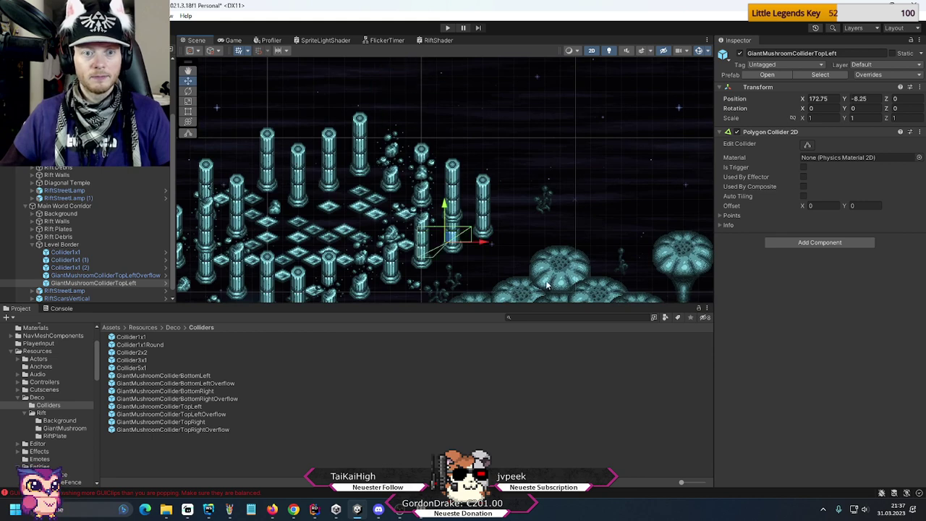
{"action": "middle_click_drag", "start_coordinate": [546, 286], "coordinate": [450, 138]}
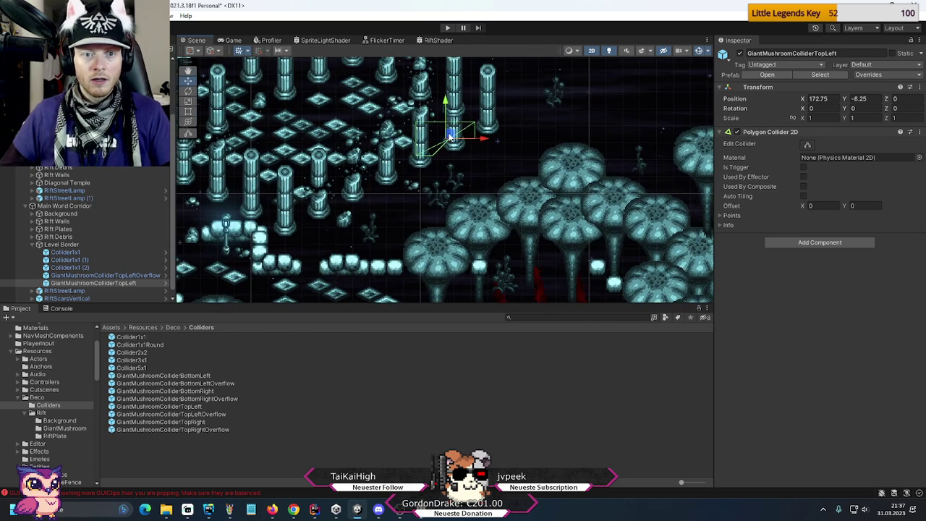
{"action": "left_click_drag", "start_coordinate": [449, 135], "coordinate": [463, 189]}
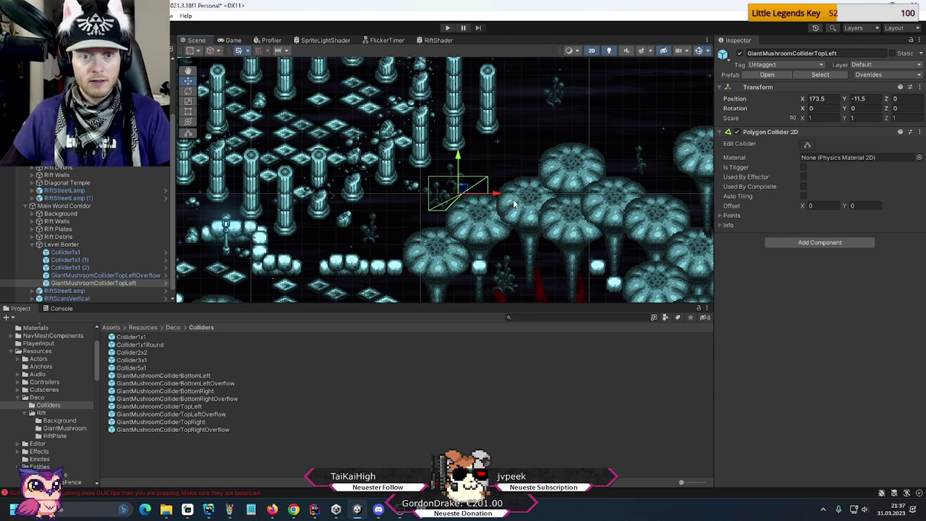
- Examine the outer edges of the giant mushroom cluster to see where further border colliders are needed
{"action": "scroll", "coordinate": [488, 231], "scroll_direction": "up", "scroll_amount": 2}
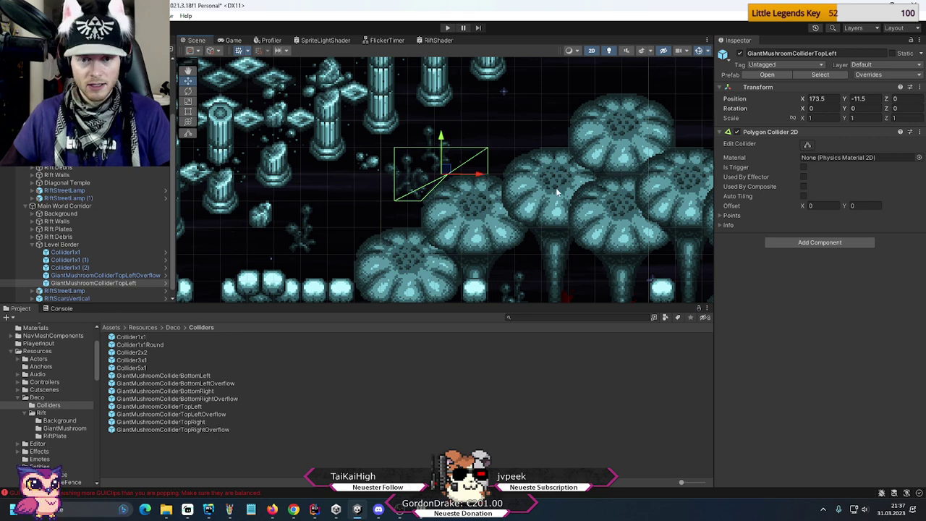
{"action": "middle_click_drag", "start_coordinate": [583, 187], "coordinate": [441, 165]}
{"action": "scroll", "coordinate": [446, 224], "scroll_direction": "down", "scroll_amount": 2}
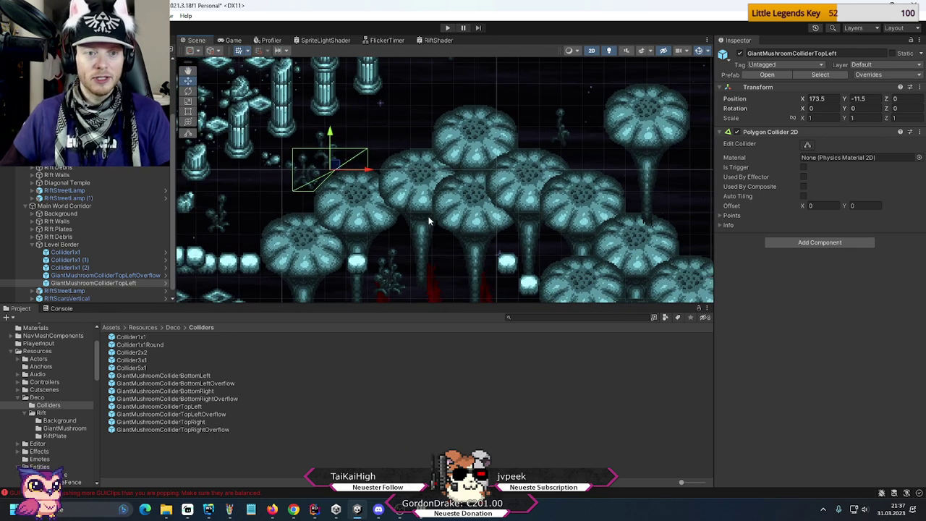
{"action": "scroll", "coordinate": [428, 221], "scroll_direction": "down", "scroll_amount": 1}
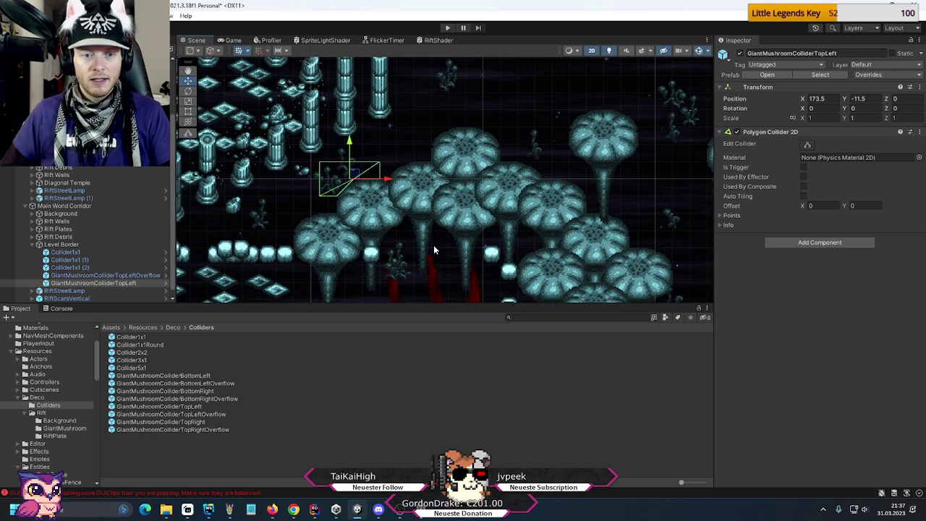
{"action": "middle_click_drag", "start_coordinate": [433, 244], "coordinate": [390, 155]}
{"action": "middle_click_drag", "start_coordinate": [362, 105], "coordinate": [519, 277]}
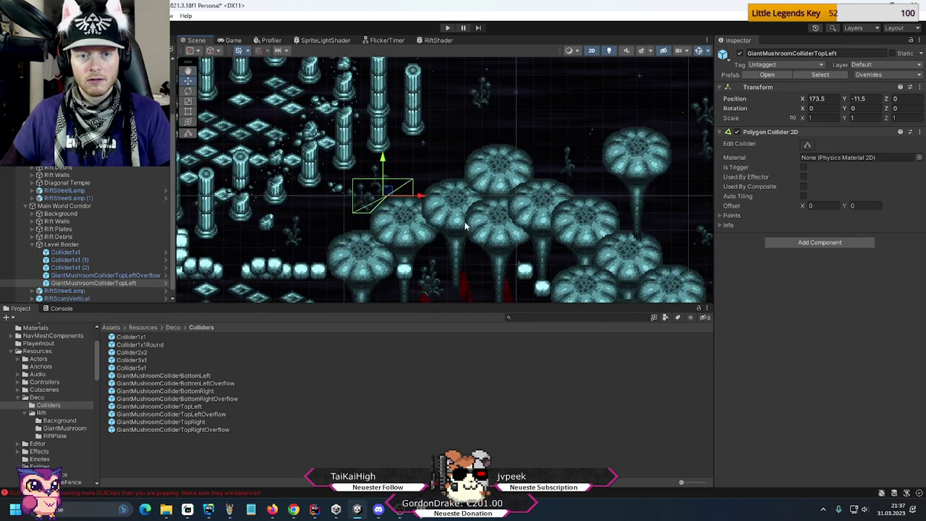
{"action": "middle_click_drag", "start_coordinate": [590, 240], "coordinate": [418, 134]}
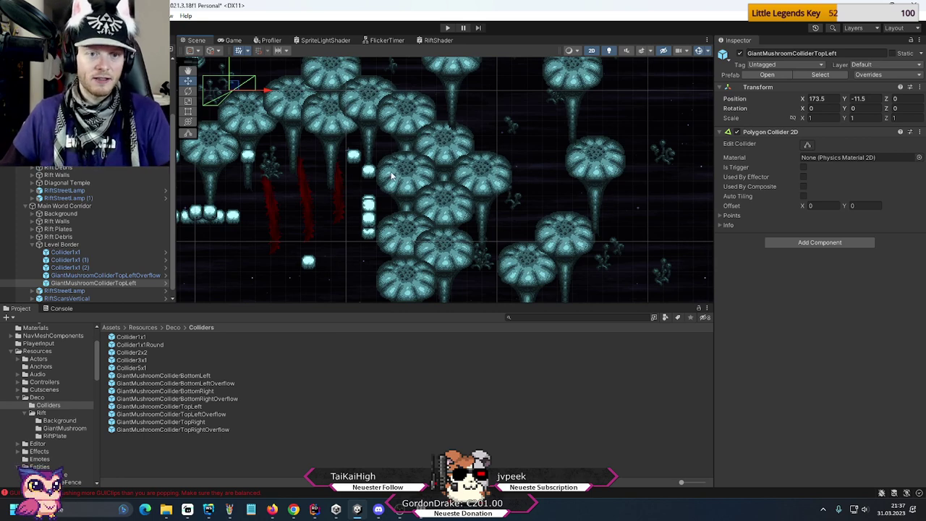
{"action": "middle_click_drag", "start_coordinate": [326, 116], "coordinate": [405, 114]}
{"action": "scroll", "coordinate": [397, 128], "scroll_direction": "up", "scroll_amount": 2}
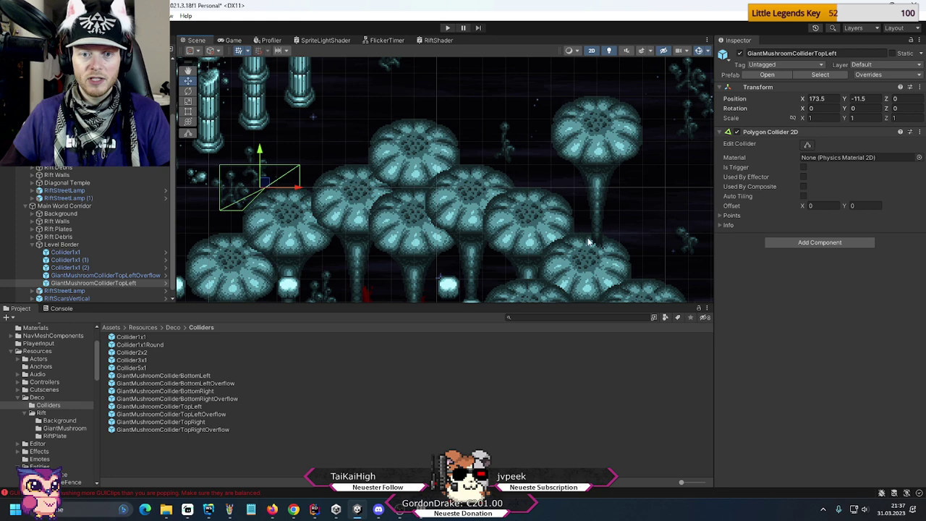
{"action": "middle_click_drag", "start_coordinate": [589, 242], "coordinate": [421, 89]}
{"action": "middle_click_drag", "start_coordinate": [427, 249], "coordinate": [598, 246]}
{"action": "middle_click_drag", "start_coordinate": [419, 89], "coordinate": [454, 251]}
- Duplicate GiantMushroomColliderTopLeft twice up the cluster's upper-left edge, the last at X 179, Y -8.5, and select Level Border to check all colliders
{"action": "key", "text": "ctrl+d"}
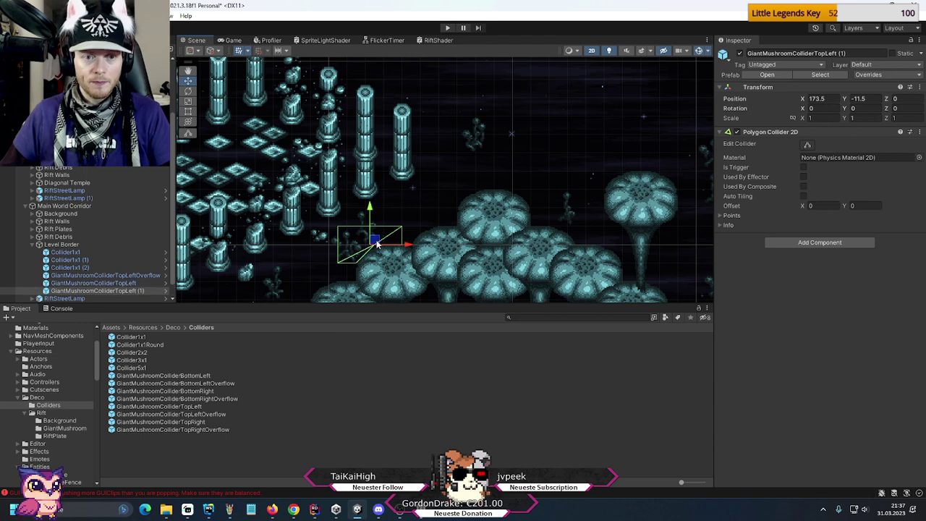
{"action": "left_click_drag", "start_coordinate": [372, 239], "coordinate": [478, 188]}
{"action": "key", "text": "ctrl+d"}
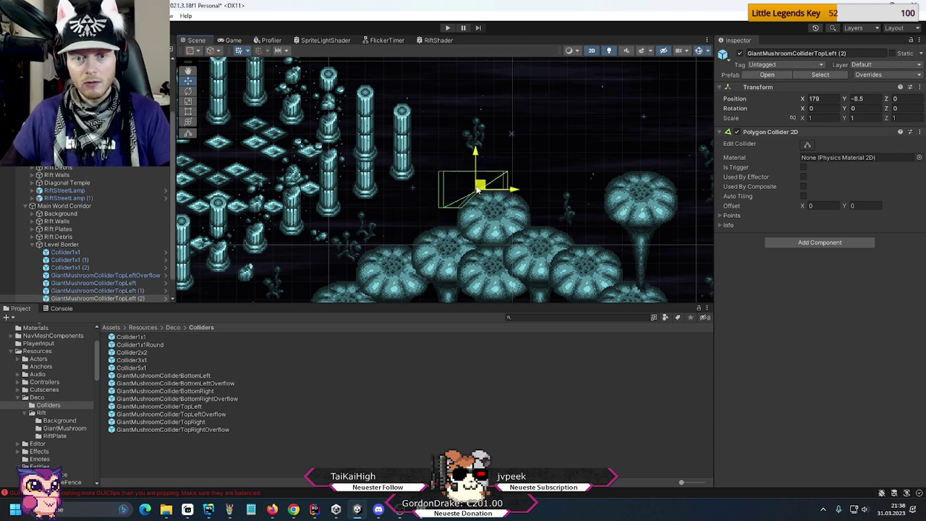
{"action": "left_click", "coordinate": [59, 245]}
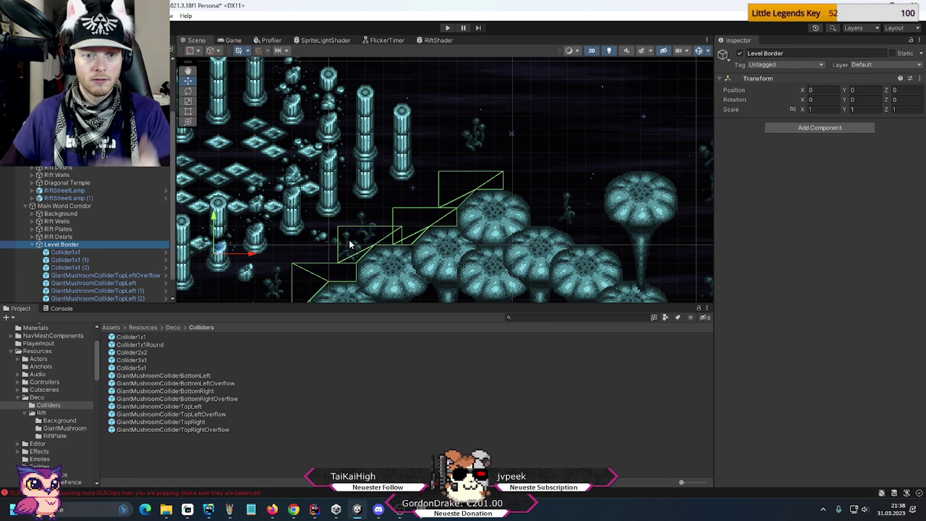
{"action": "middle_click_drag", "start_coordinate": [458, 246], "coordinate": [349, 180]}
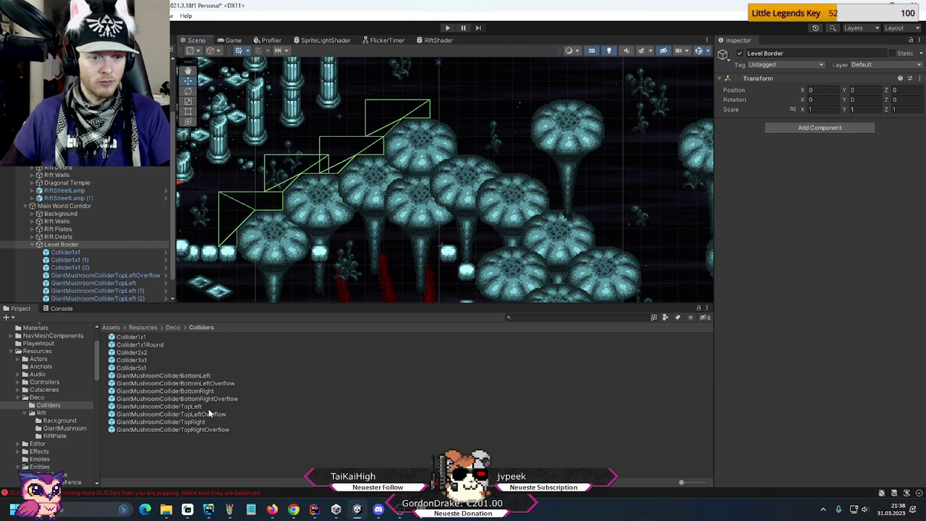
- Add a GiantMushroomColliderTopRight prefab to Level Border, set its X to 170, and move it to X 178.5, Y -8.25 above the topmost mushroom
{"action": "left_click", "coordinate": [161, 421]}
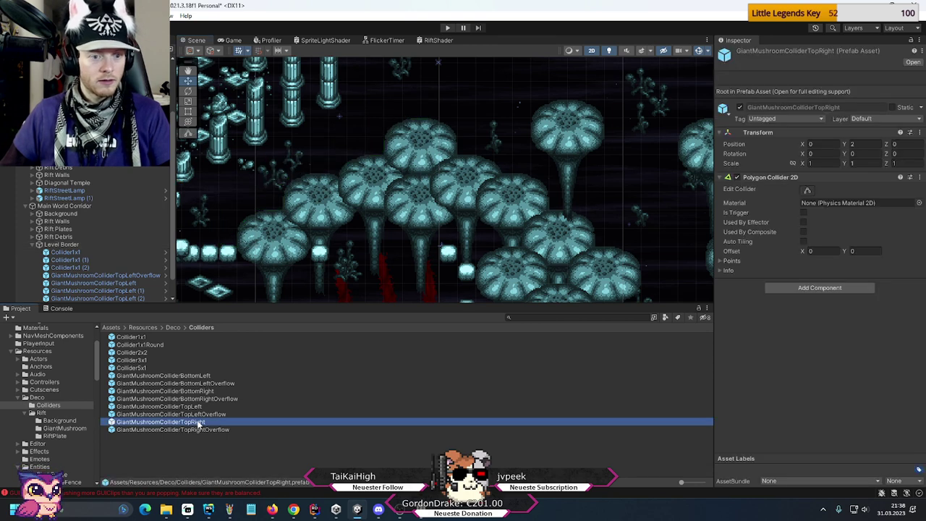
{"action": "left_click_drag", "start_coordinate": [199, 423], "coordinate": [82, 246]}
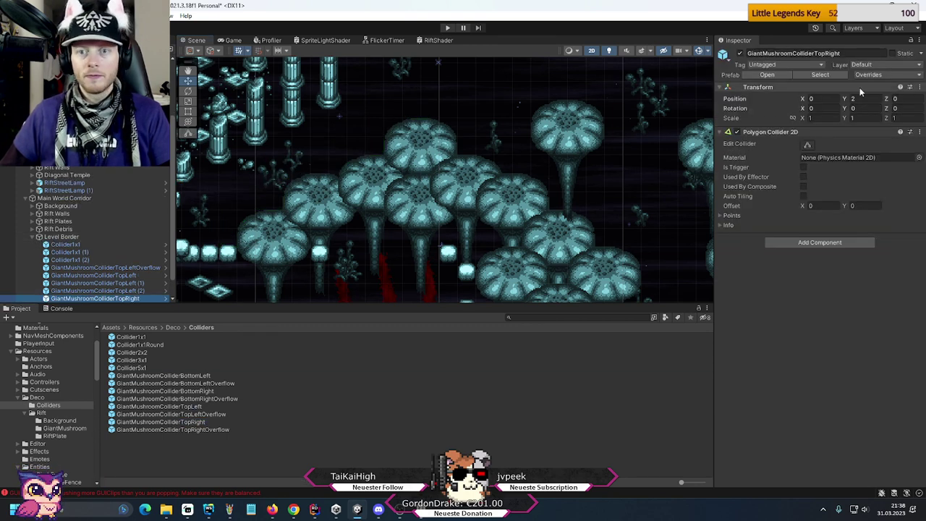
{"action": "left_click", "coordinate": [817, 99]}
{"action": "type", "text": "178.5"}
{"action": "key", "text": "Return"}
{"action": "key", "text": "f"}
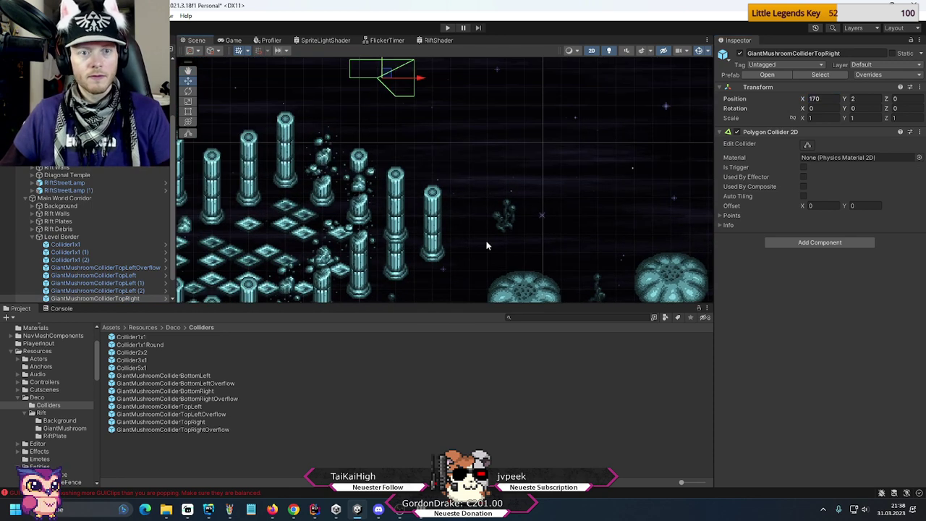
{"action": "left_click_drag", "start_coordinate": [396, 81], "coordinate": [555, 264]}
{"action": "middle_click_drag", "start_coordinate": [554, 264], "coordinate": [440, 103]}
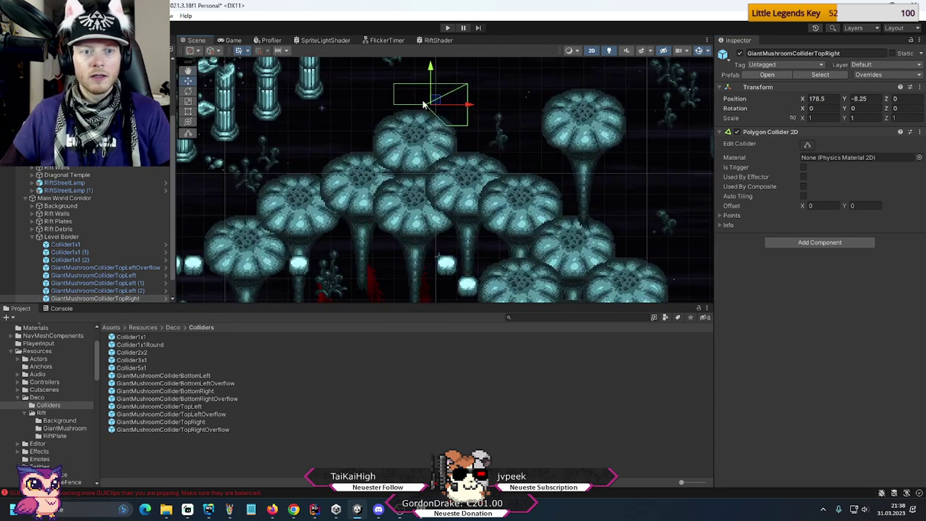
- Align GiantMushroomColliderTopRight with the mushroom's edge and duplicate it three times along the cluster's upper-right edge, the last at X 186.5, Y -13.5
{"action": "left_click_drag", "start_coordinate": [441, 103], "coordinate": [603, 207]}
{"action": "key", "text": "ctrl+d"}
{"action": "key", "text": "ctrl+d"}
{"action": "key", "text": "ctrl+d"}
{"action": "middle_click_drag", "start_coordinate": [621, 247], "coordinate": [491, 169]}
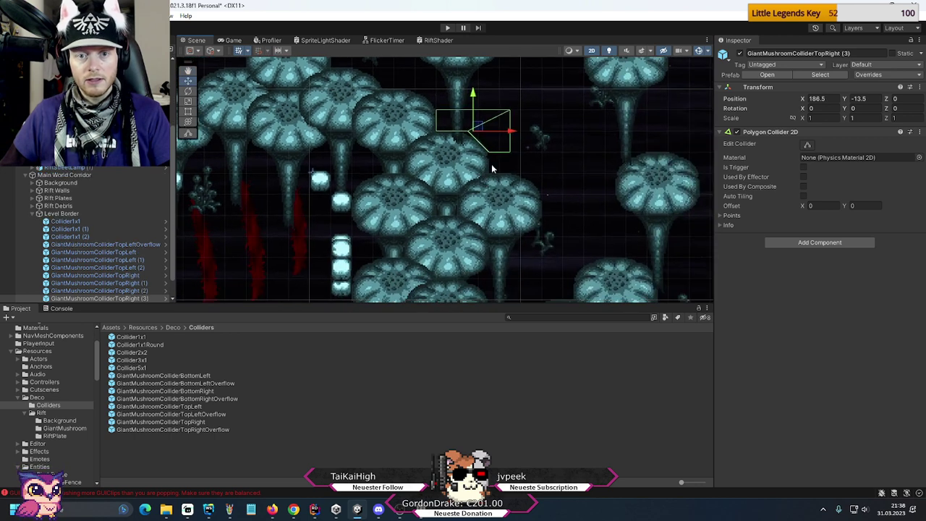
{"action": "key", "text": "ctrl+d"}
{"action": "left_click_drag", "start_coordinate": [477, 126], "coordinate": [529, 171]}
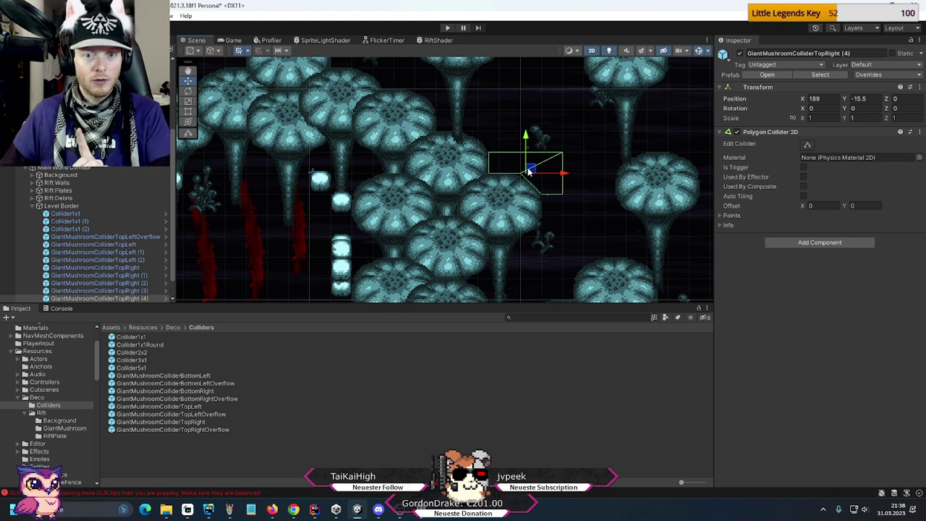
{"action": "key", "text": "Delete"}
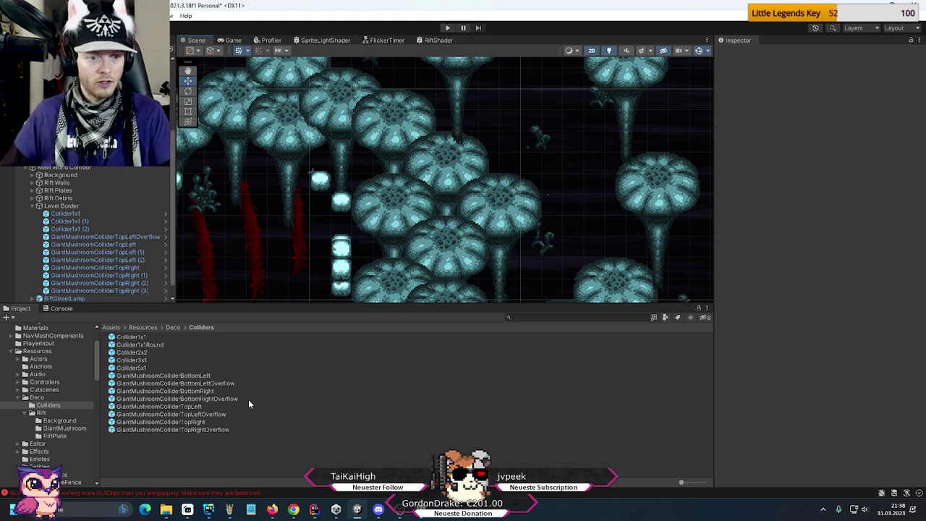
- Add a GiantMushroomColliderTopRightOverflow prefab to Level Border at X 170, Y -20, and move it to X 189, Y -15.5 on the outermost right mushroom
{"action": "left_click_drag", "start_coordinate": [196, 430], "coordinate": [61, 214]}
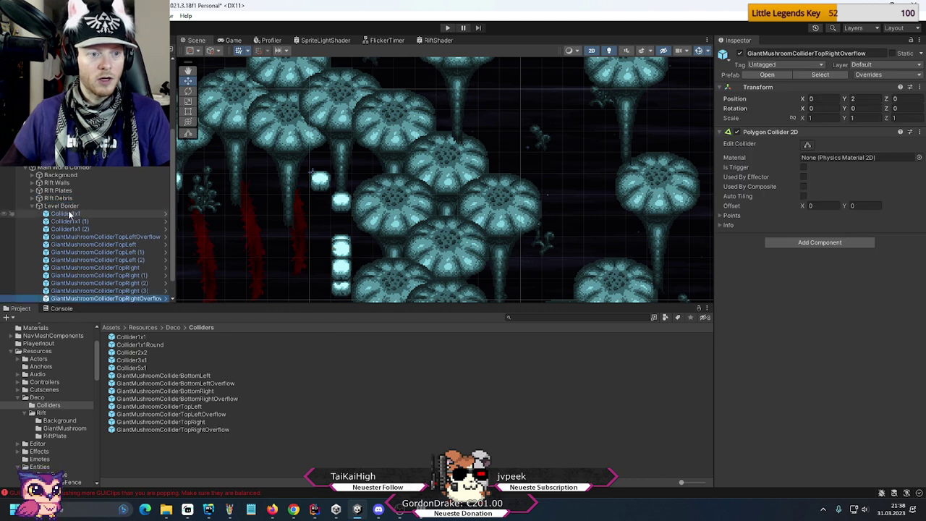
{"action": "left_click", "coordinate": [816, 98]}
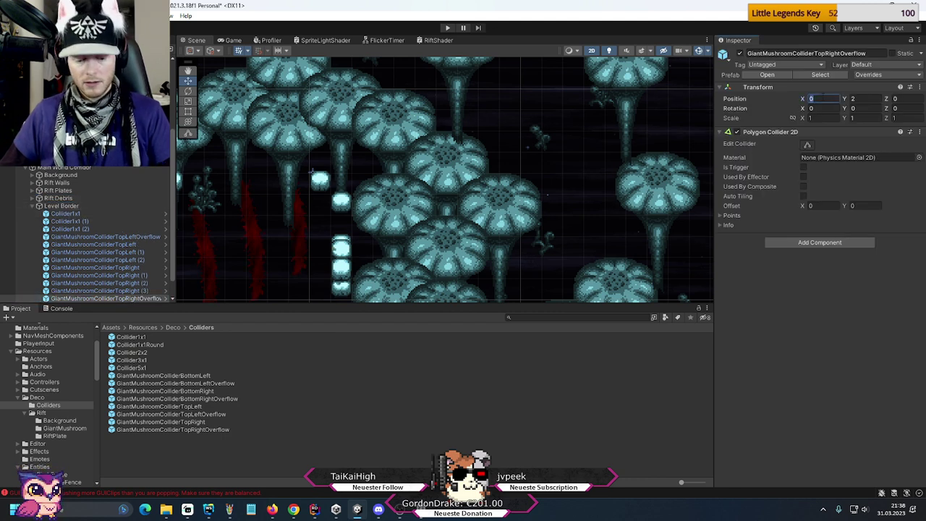
{"action": "type", "text": "170"}
{"action": "key", "text": "Tab"}
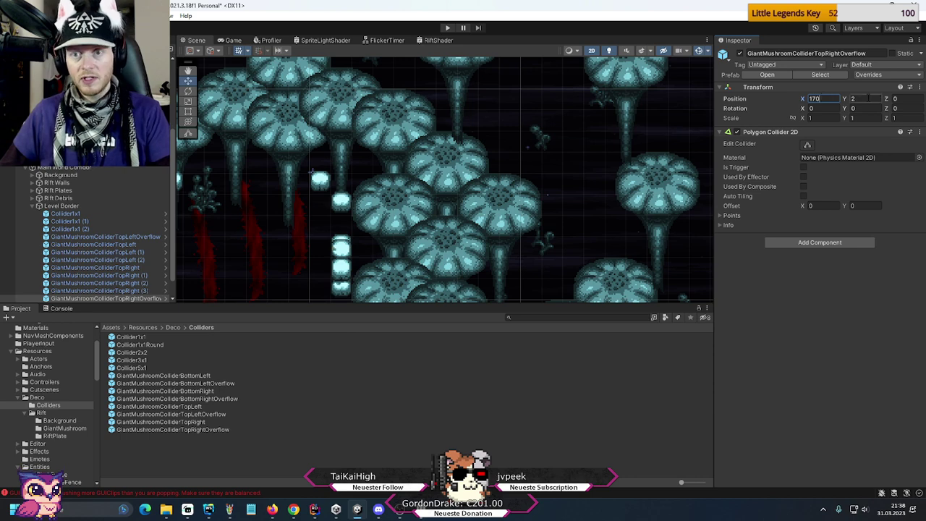
{"action": "type", "text": "-2"}
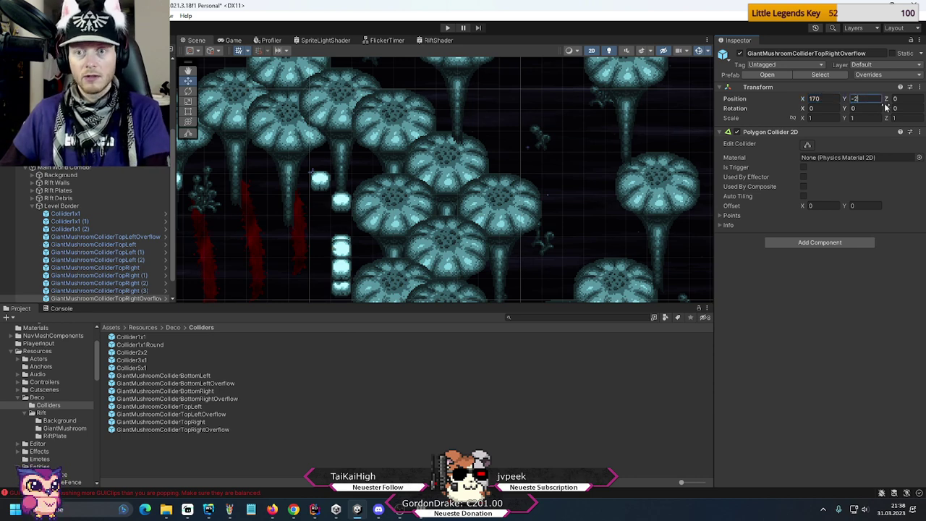
{"action": "type", "text": "0"}
{"action": "key", "text": "Return"}
{"action": "middle_click_drag", "start_coordinate": [376, 217], "coordinate": [264, 238]}
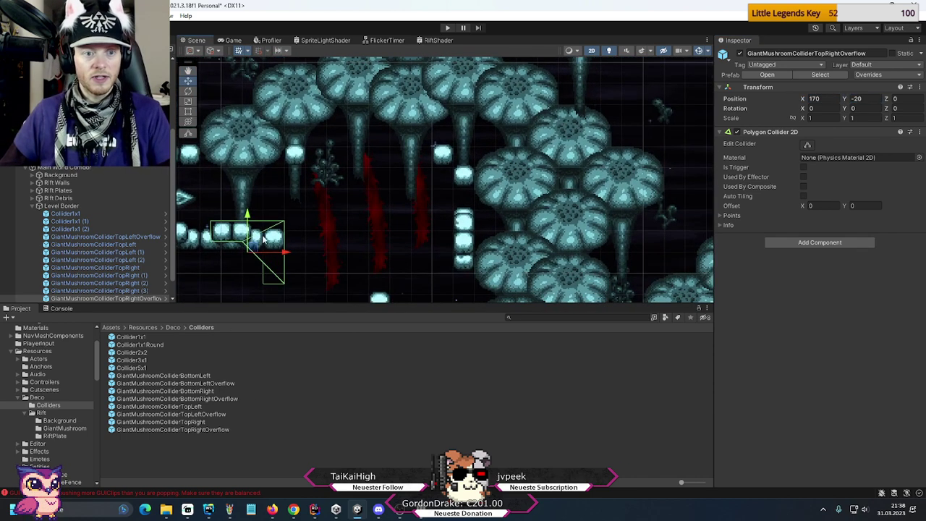
{"action": "left_click_drag", "start_coordinate": [264, 239], "coordinate": [665, 142]}
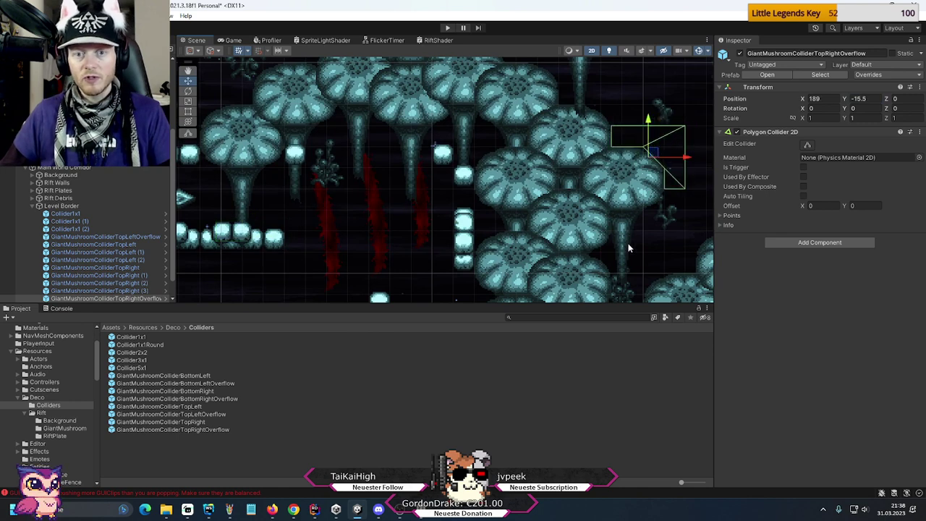
{"action": "middle_click_drag", "start_coordinate": [628, 248], "coordinate": [558, 217]}
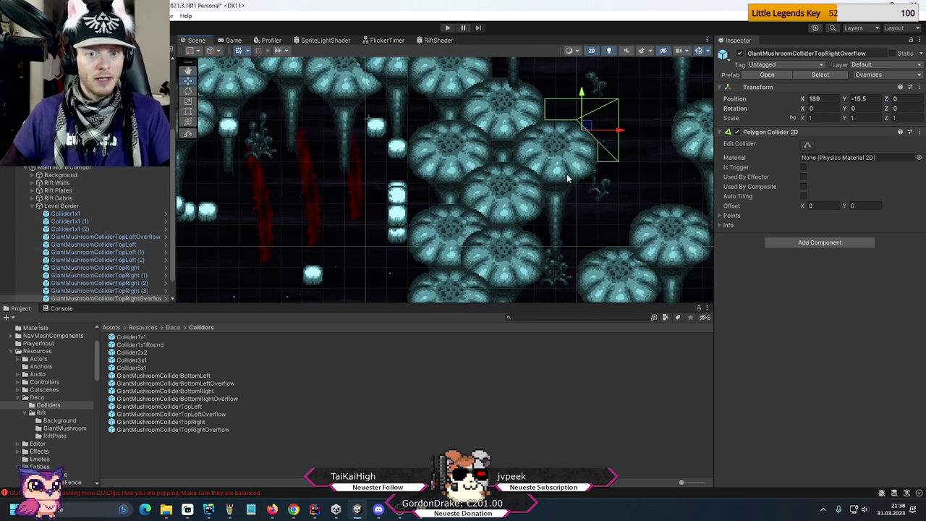
{"action": "middle_click_drag", "start_coordinate": [592, 177], "coordinate": [565, 214]}
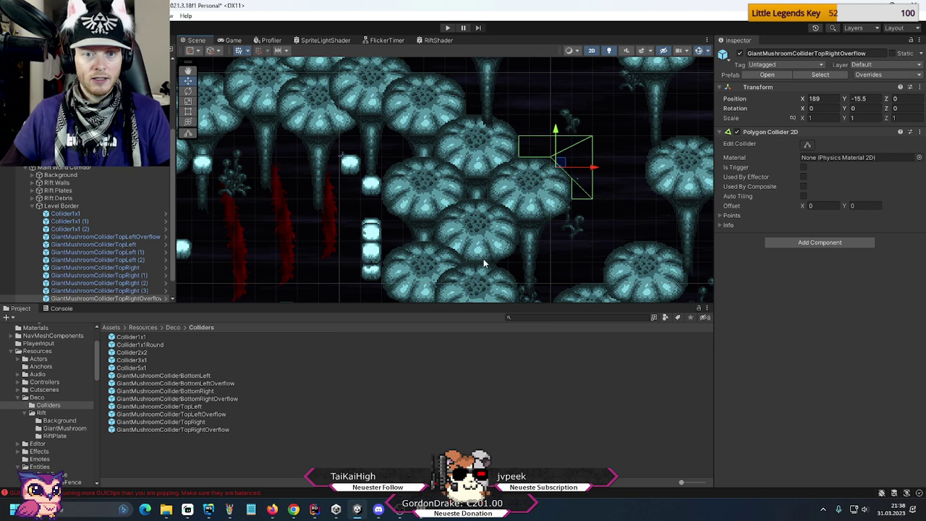
- Add a GiantMushroomColliderBottomRight prefab to Level Border at X 180, Y -20, and move it to X 189, Y -15.5 under the same mushroom's cap
{"action": "left_click_drag", "start_coordinate": [196, 391], "coordinate": [64, 208]}
{"action": "left_click", "coordinate": [821, 98]}
{"action": "type", "text": "1"}
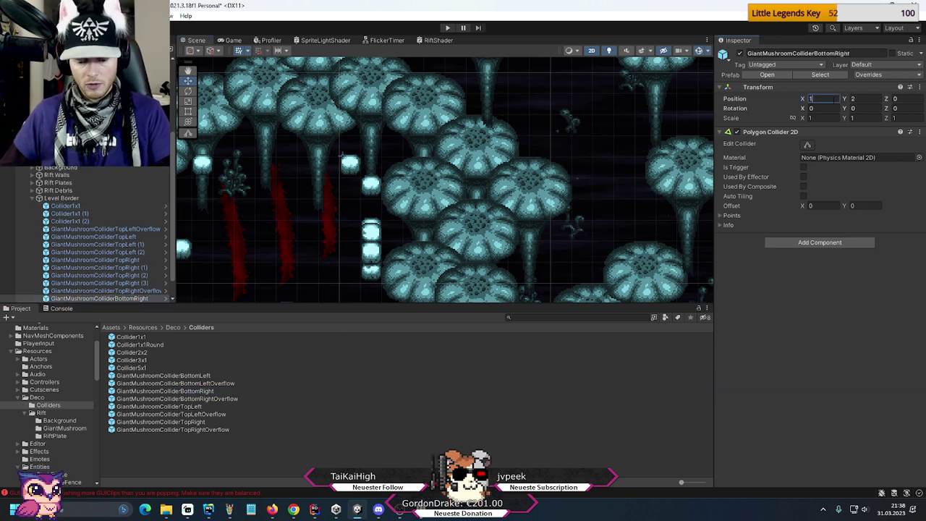
{"action": "type", "text": "80"}
{"action": "key", "text": "Tab"}
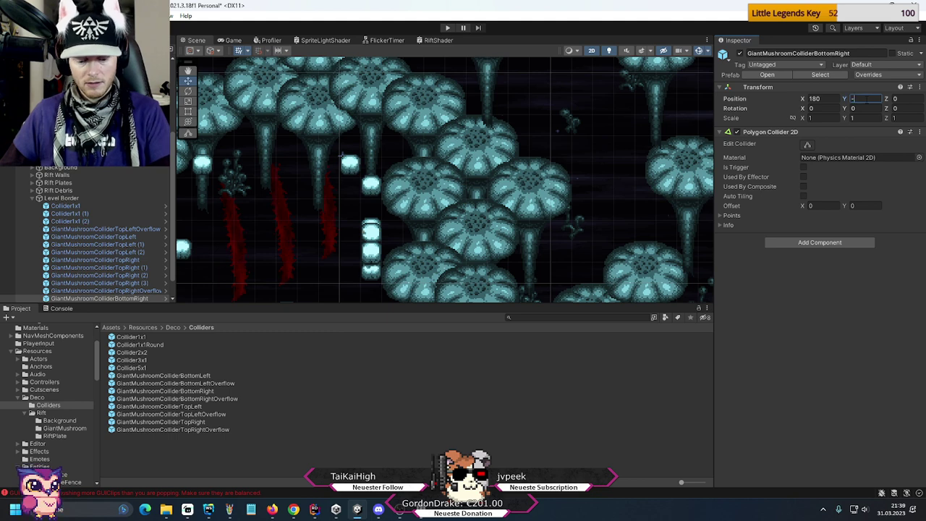
{"action": "type", "text": "0"}
{"action": "key", "text": "Return"}
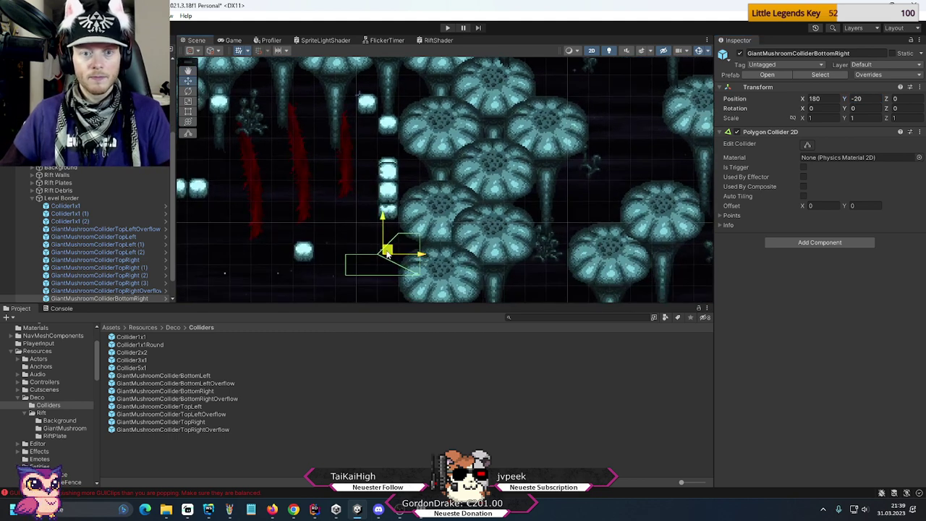
{"action": "left_click_drag", "start_coordinate": [385, 255], "coordinate": [576, 155]}
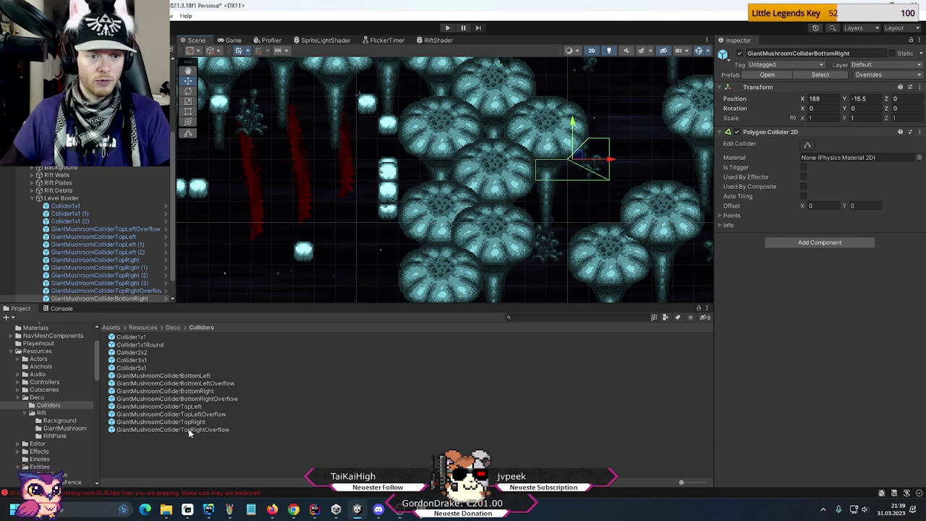
{"action": "left_click_drag", "start_coordinate": [189, 432], "coordinate": [65, 199]}
{"action": "left_click", "coordinate": [811, 100]}
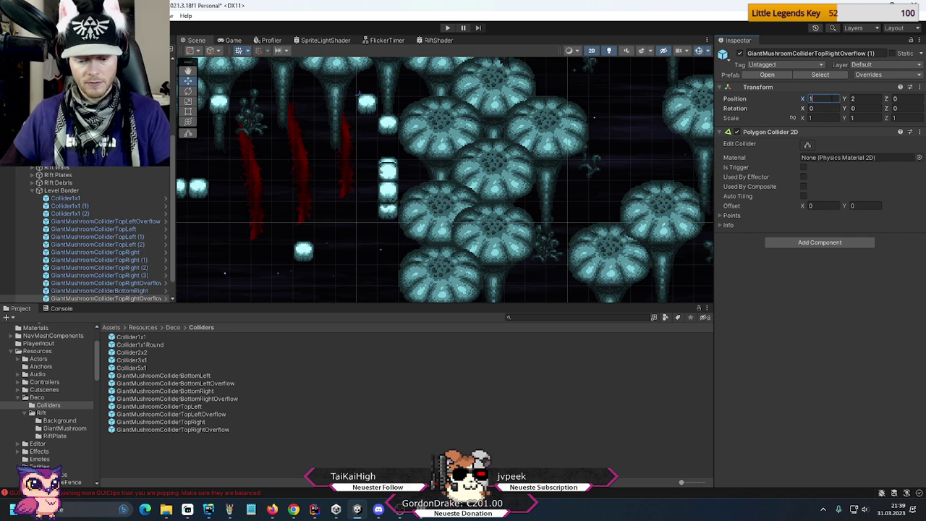
{"action": "type", "text": "180"}
{"action": "left_click", "coordinate": [870, 100]}
{"action": "type", "text": "-2"}
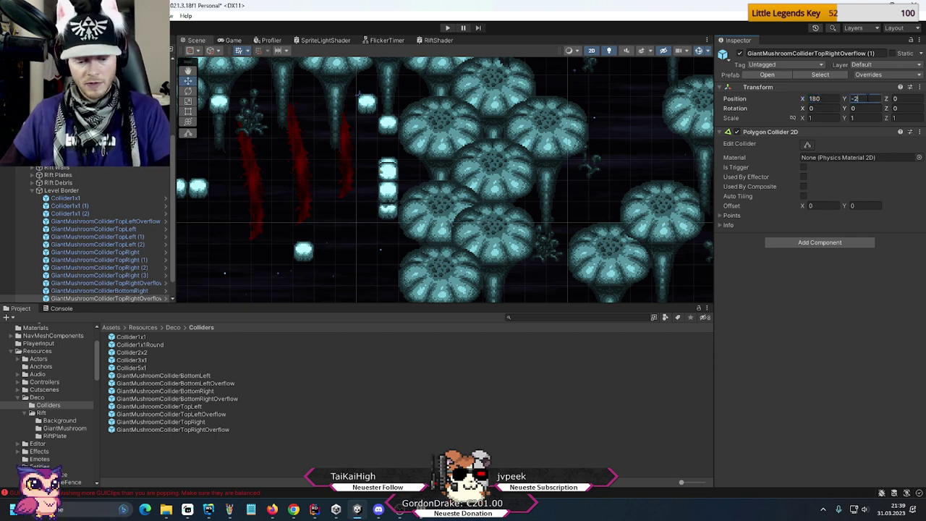
{"action": "type", "text": "0"}
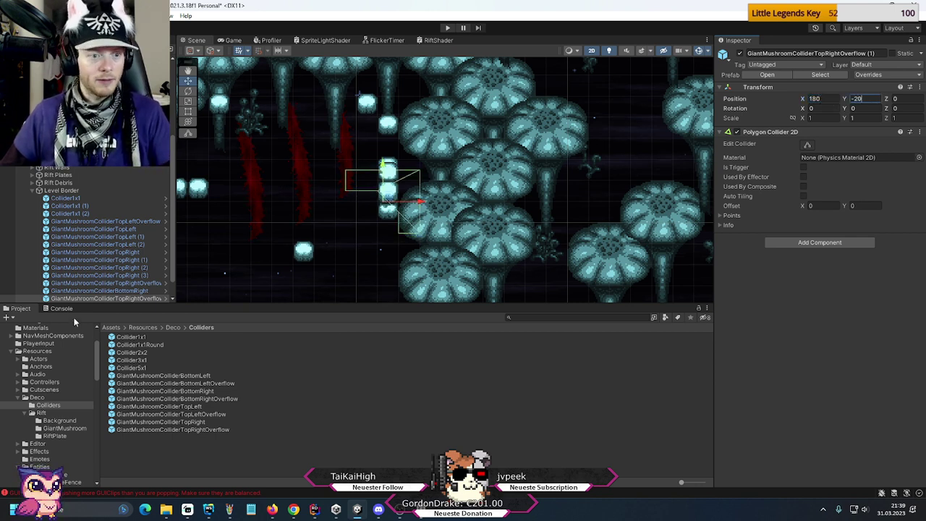
{"action": "key", "text": "Delete"}
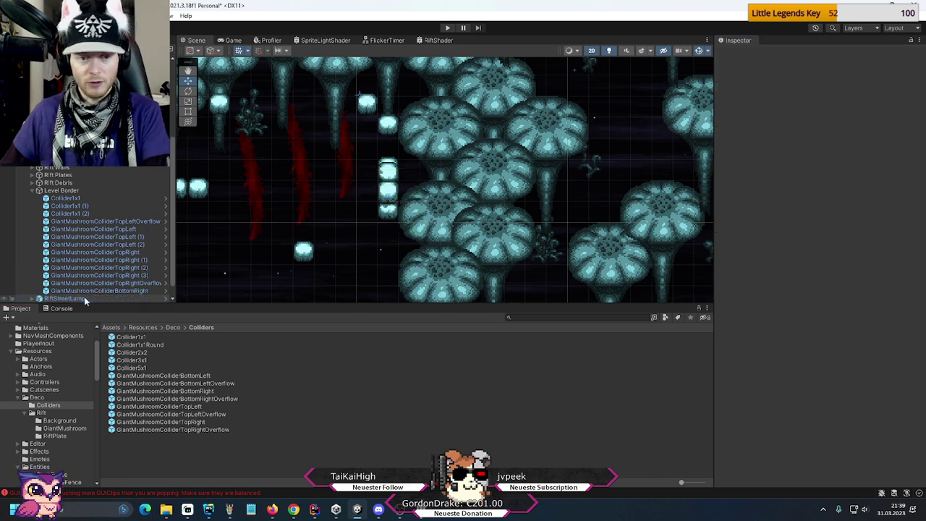
- Add a GiantMushroomColliderBottomRightOverflow prefab to Level Border at X 180, Y -20, and move it to X 186.5, Y -20.5 on the lower mushroom's edge
{"action": "left_click_drag", "start_coordinate": [205, 398], "coordinate": [94, 190]}
{"action": "left_click", "coordinate": [828, 99]}
{"action": "type", "text": "18"}
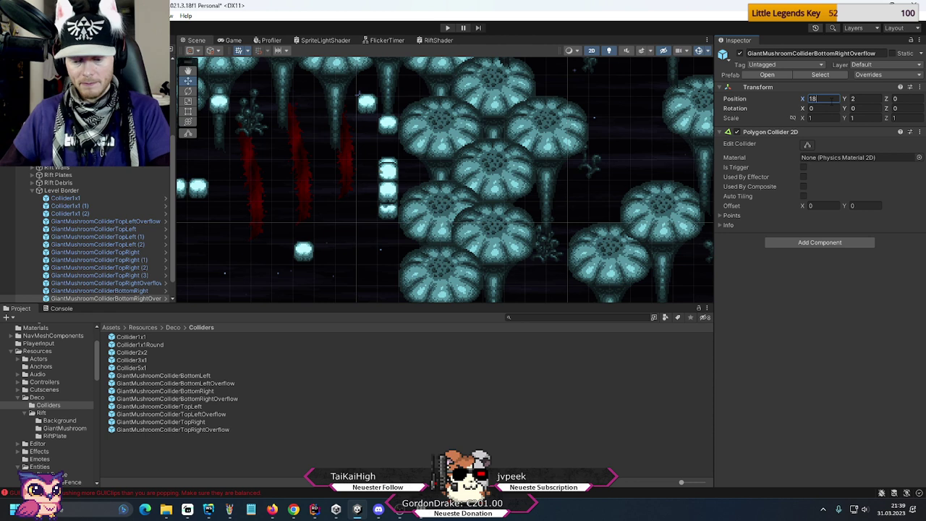
{"action": "type", "text": "0"}
{"action": "left_click", "coordinate": [872, 101]}
{"action": "type", "text": "-21"}
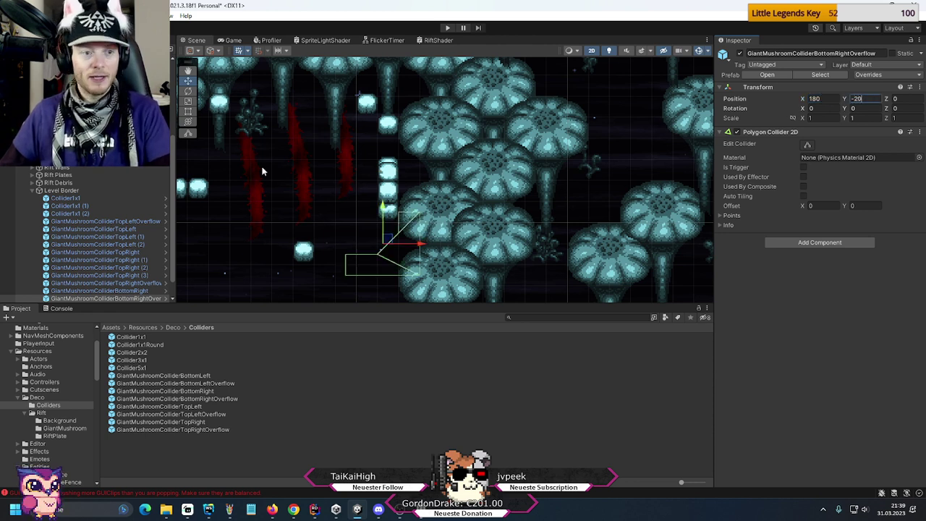
{"action": "left_click_drag", "start_coordinate": [387, 260], "coordinate": [525, 253]}
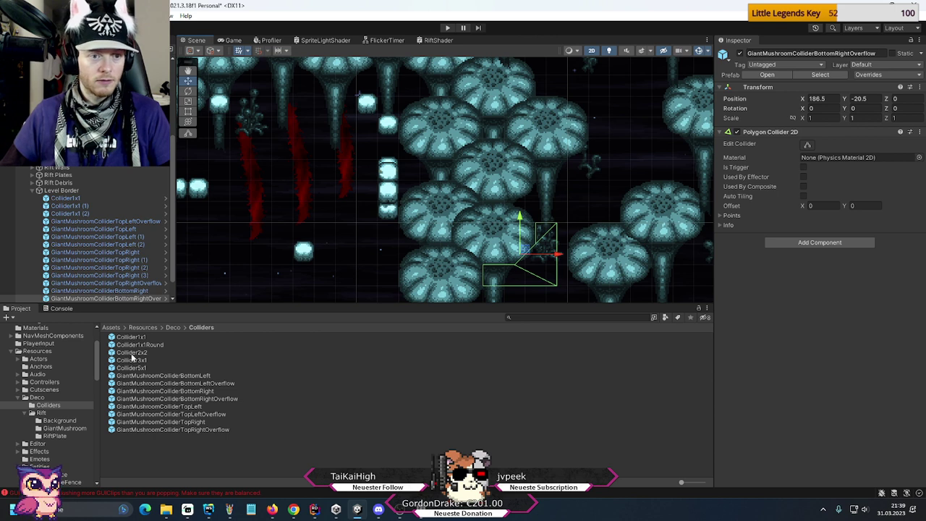
- Add a Collider2x2 prefab to Level Border at X 180, Y -19.5, and move it to X 189.5, Y -19 beside the outermost mushroom's stem
{"action": "left_click_drag", "start_coordinate": [131, 354], "coordinate": [66, 191]}
{"action": "left_click", "coordinate": [817, 99]}
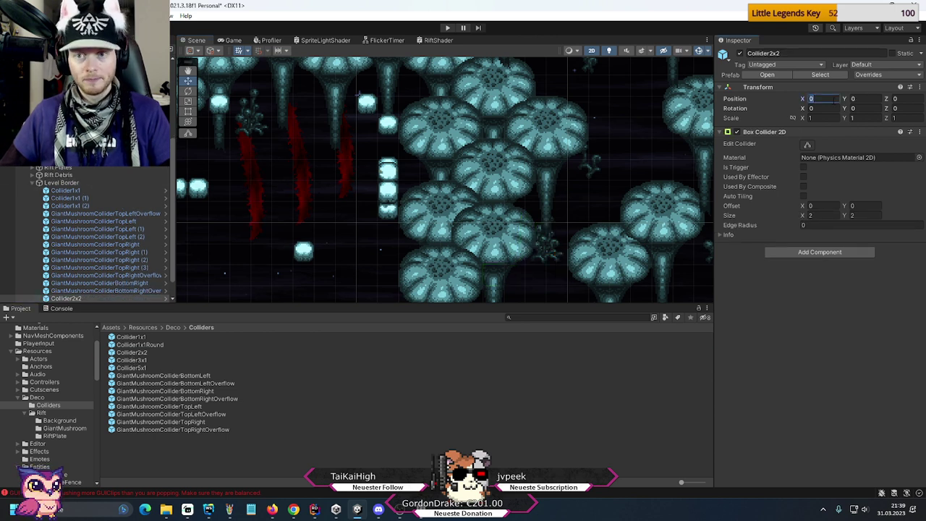
{"action": "type", "text": "180"}
{"action": "key", "text": "Tab"}
{"action": "type", "text": "-"}
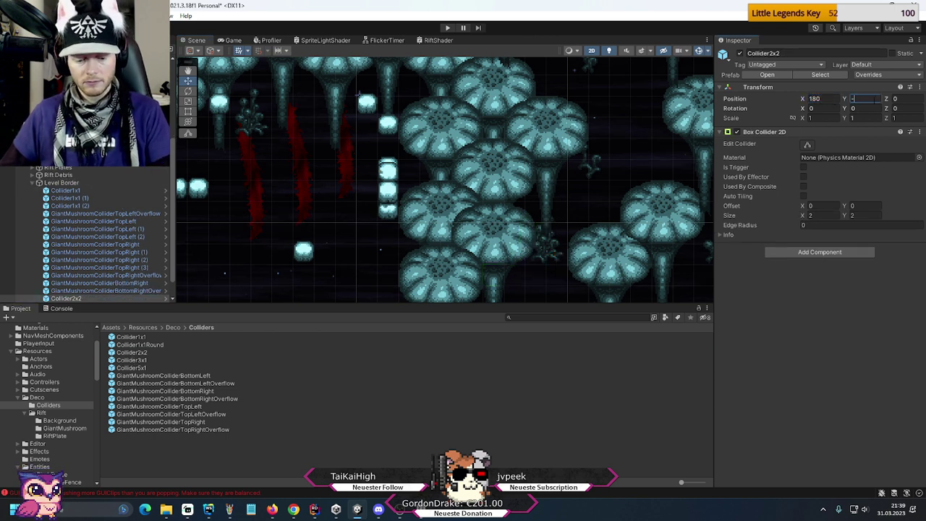
{"action": "type", "text": "19.5"}
{"action": "key", "text": "Return"}
{"action": "left_click_drag", "start_coordinate": [365, 211], "coordinate": [561, 203]}
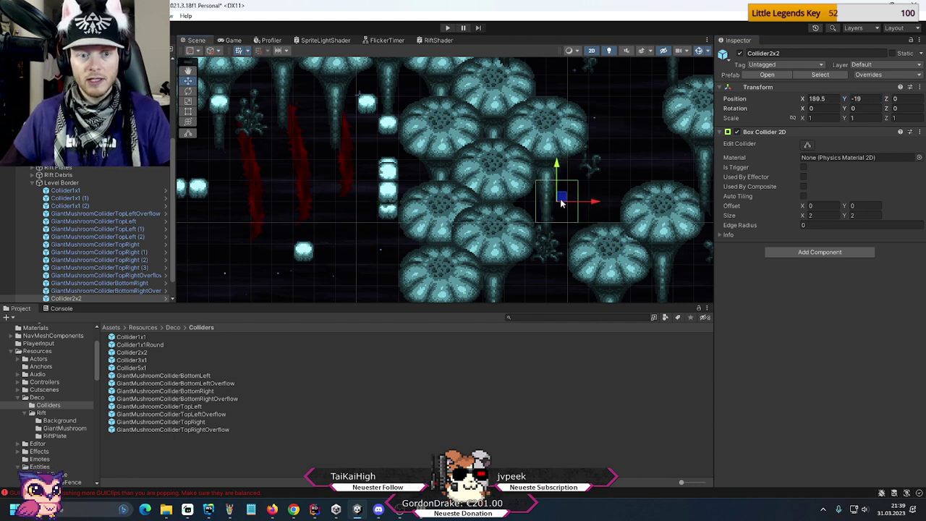
- Add a Collider1x1Round prefab to Level Border at X 180, Y -20, move it to X 188.5, Y -19, and select Level Border to check all colliders
{"action": "scroll", "coordinate": [79, 231], "scroll_direction": "down", "scroll_amount": 1}
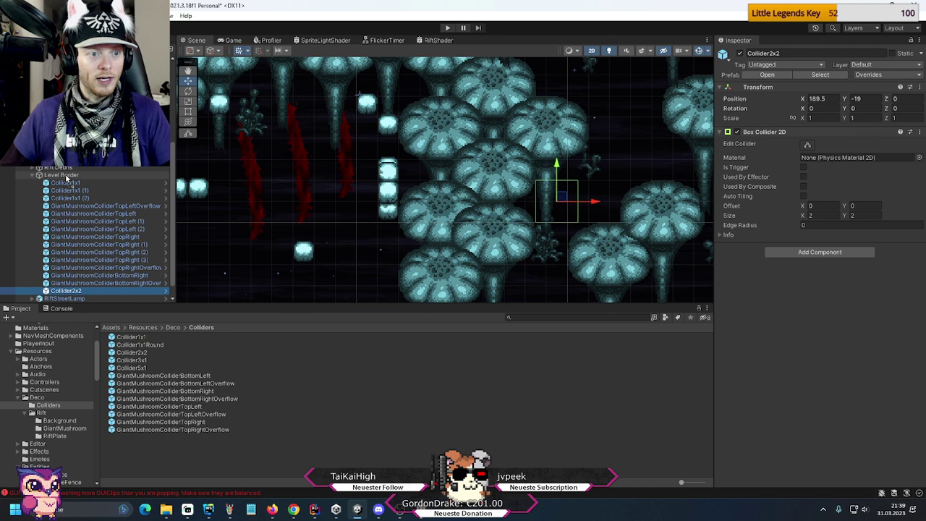
{"action": "left_click_drag", "start_coordinate": [65, 175], "coordinate": [65, 176]}
{"action": "left_click", "coordinate": [822, 100]}
{"action": "type", "text": "180"}
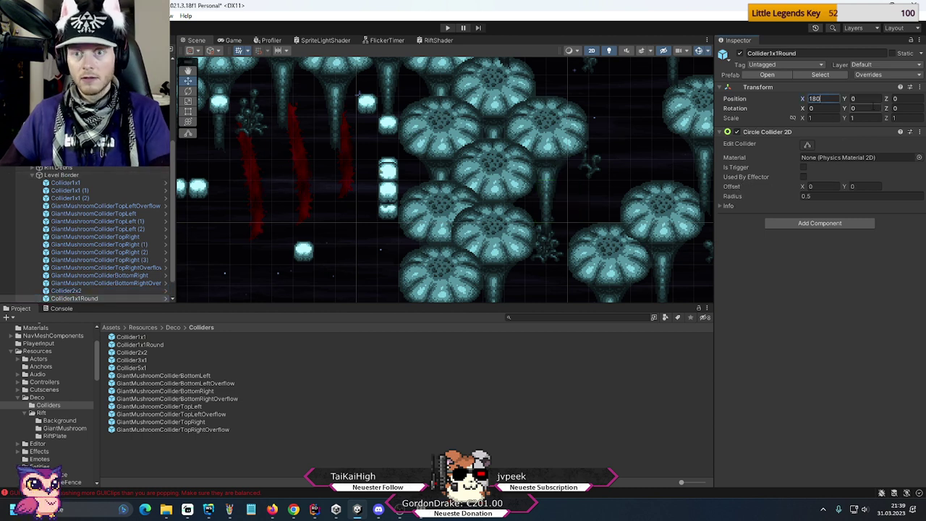
{"action": "key", "text": "Tab"}
{"action": "type", "text": "-20"}
{"action": "key", "text": "Return"}
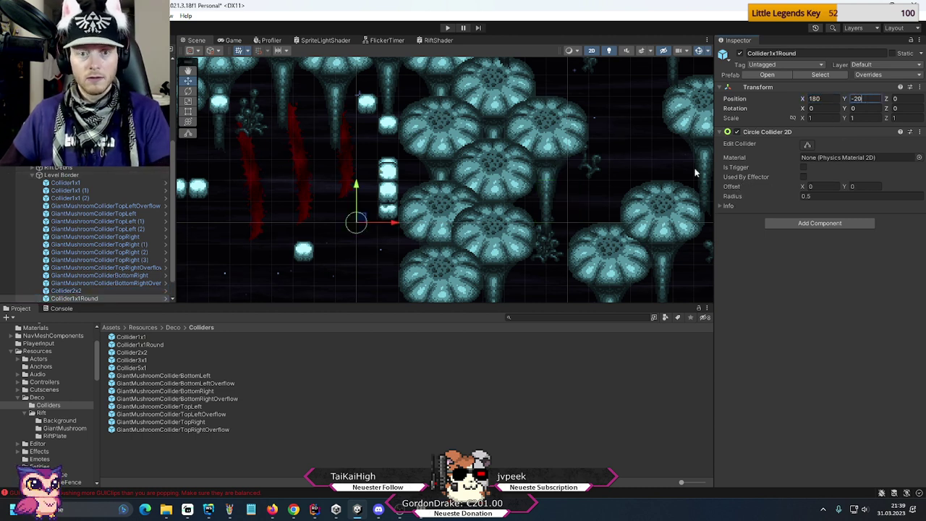
{"action": "left_click_drag", "start_coordinate": [359, 216], "coordinate": [542, 200]}
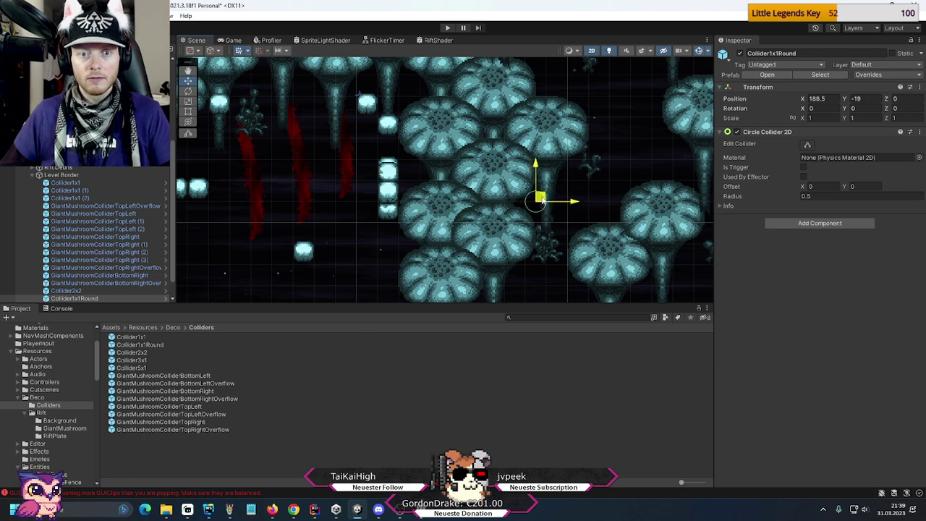
{"action": "left_click", "coordinate": [63, 175]}
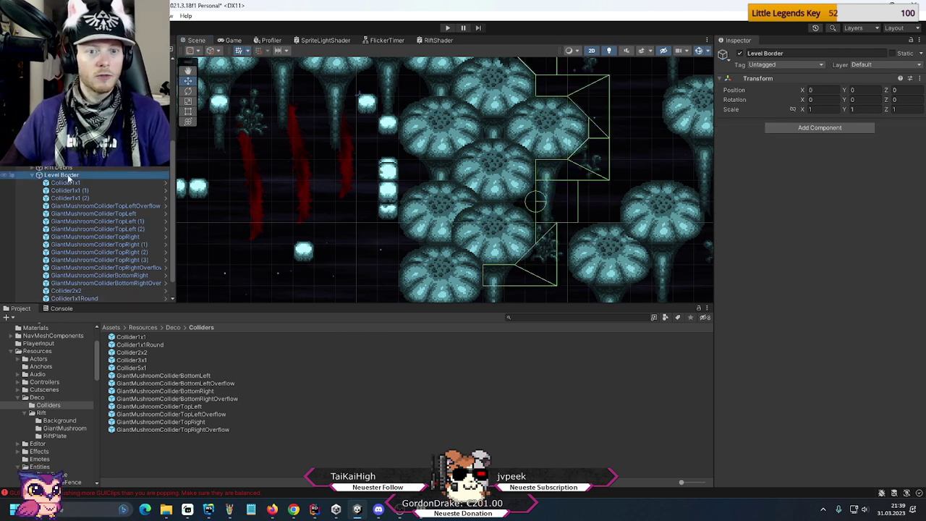
{"action": "mouse_move", "coordinate": [405, 118]}
{"action": "middle_mouse_down"}
{"action": "mouse_move", "coordinate": [539, 219]}
{"action": "mouse_move", "coordinate": [509, 181]}
{"action": "mouse_move", "coordinate": [363, 79]}
{"action": "mouse_move", "coordinate": [364, 86]}
{"action": "middle_mouse_up"}
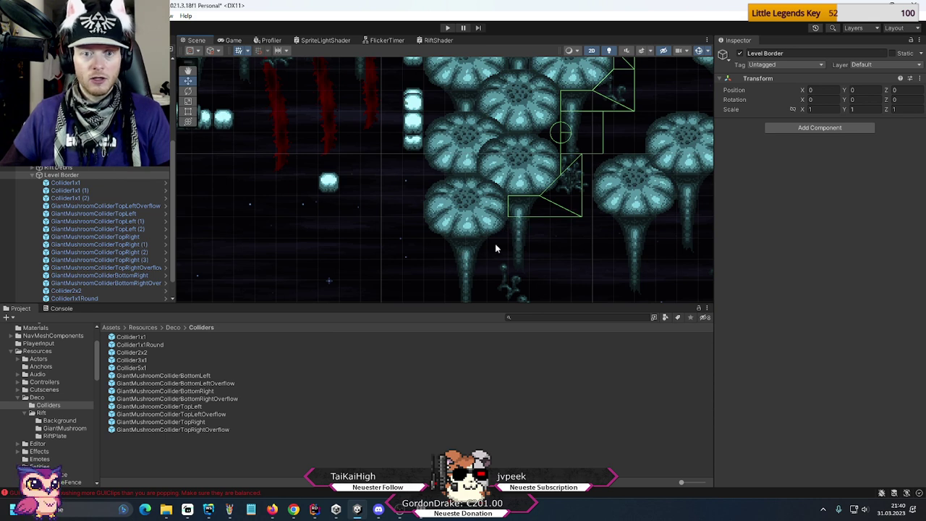
- Duplicate the GiantMushroomColliderBottomRight collider and move the copy to X 184, Y -22.5 under the lowest mushroom's cap
{"action": "left_click", "coordinate": [123, 282]}
{"action": "left_click", "coordinate": [120, 275]}
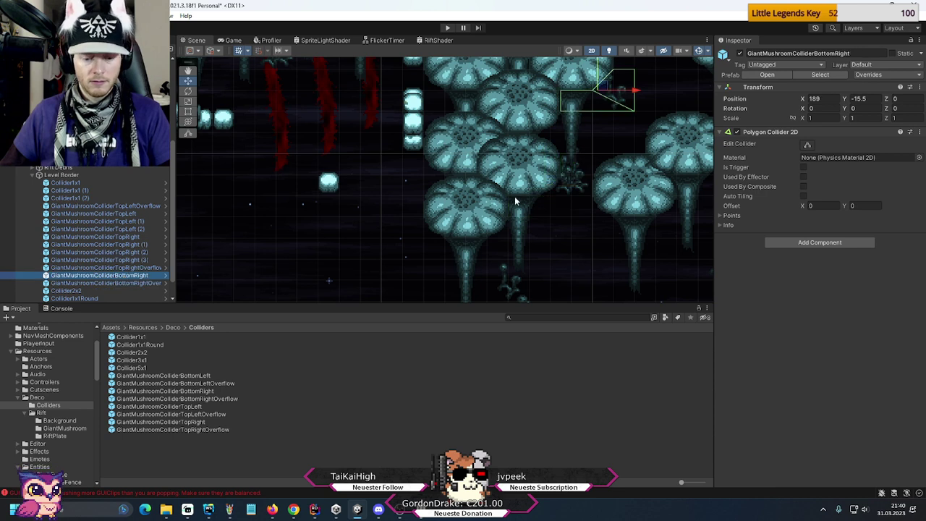
{"action": "key", "text": "ctrl+d"}
{"action": "left_click_drag", "start_coordinate": [606, 88], "coordinate": [497, 233]}
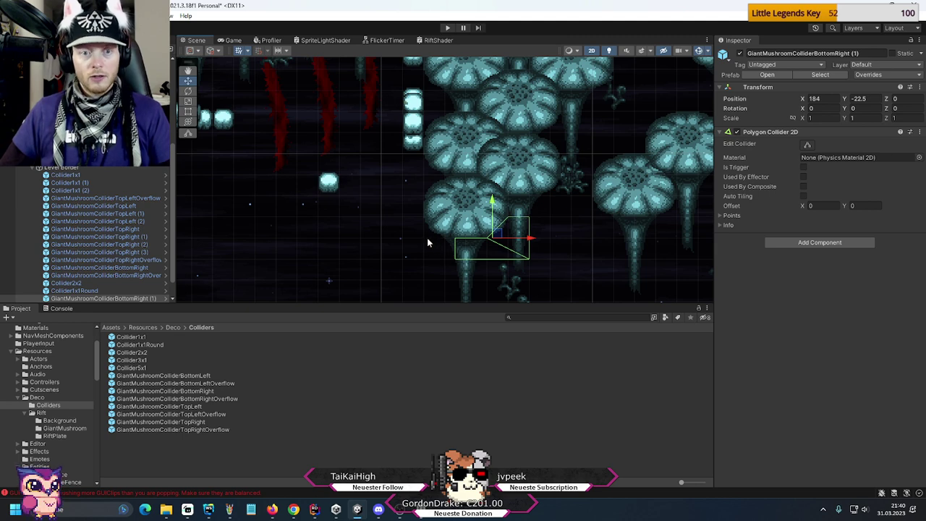
- Add a Collider3x1 prefab to Level Border at X 180, Y -20, and move it to X 183, Y -17.5 across the mushroom stem beside the stacked blocks
{"action": "middle_click_drag", "start_coordinate": [466, 114], "coordinate": [471, 172]}
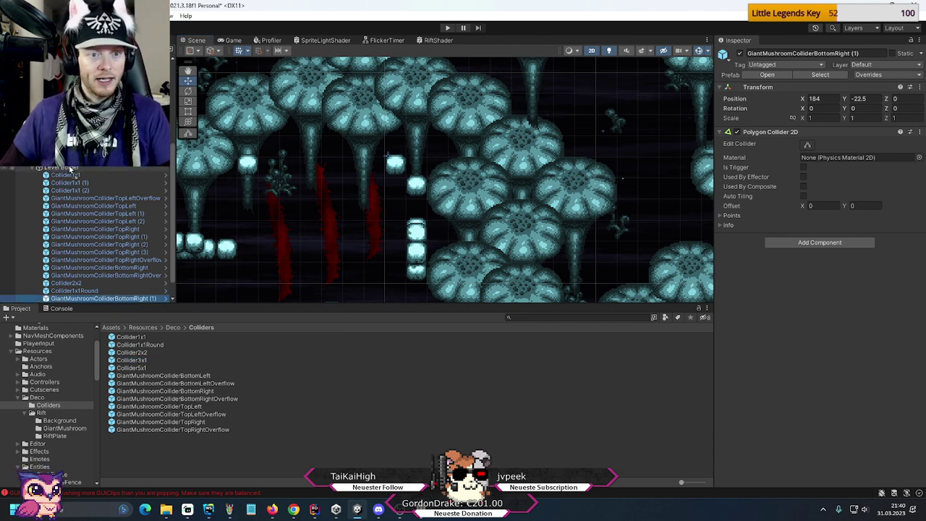
{"action": "left_click_drag", "start_coordinate": [65, 174], "coordinate": [65, 172]}
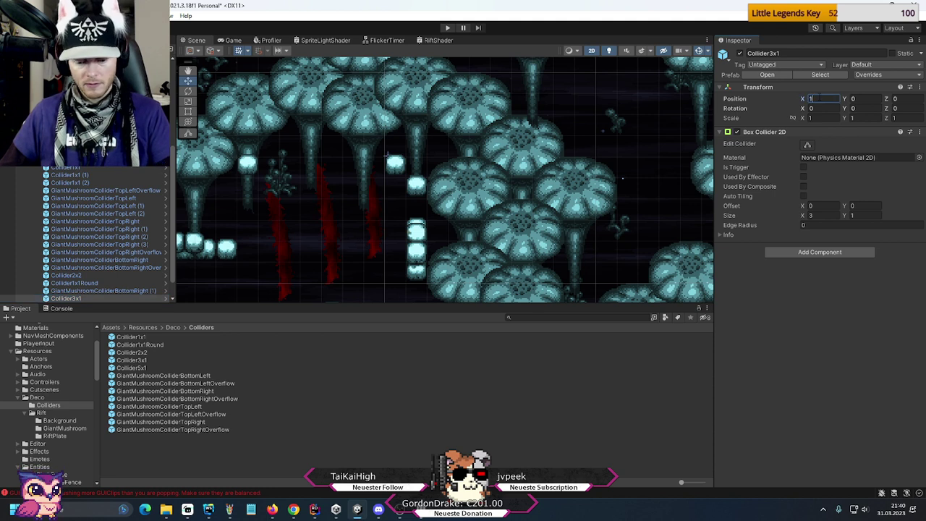
{"action": "key", "text": "Tab"}
{"action": "type", "text": "-2"}
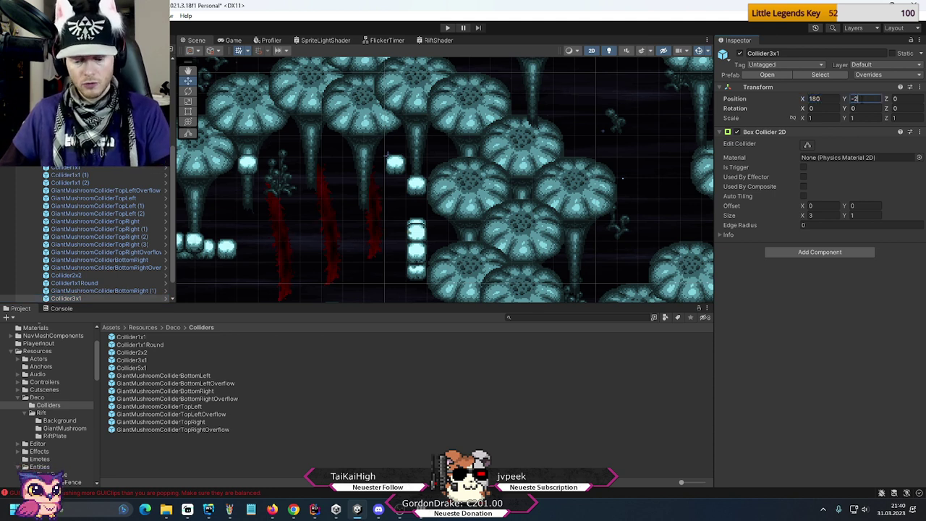
{"action": "type", "text": "0"}
{"action": "key", "text": "Return"}
{"action": "left_click_drag", "start_coordinate": [388, 277], "coordinate": [454, 226]}
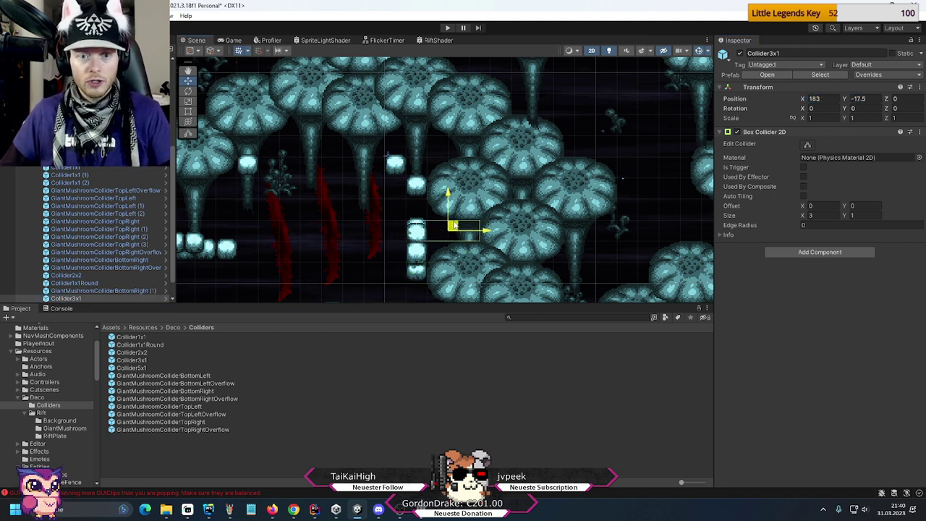
- Duplicate Collider1x1Round, move the copy to X 186.5, Y -15.5 in the gap between the mushroom caps, and select Level Border to check it
{"action": "left_click", "coordinate": [73, 283]}
{"action": "key", "text": "ctrl+d"}
{"action": "left_click_drag", "start_coordinate": [569, 258], "coordinate": [528, 184]}
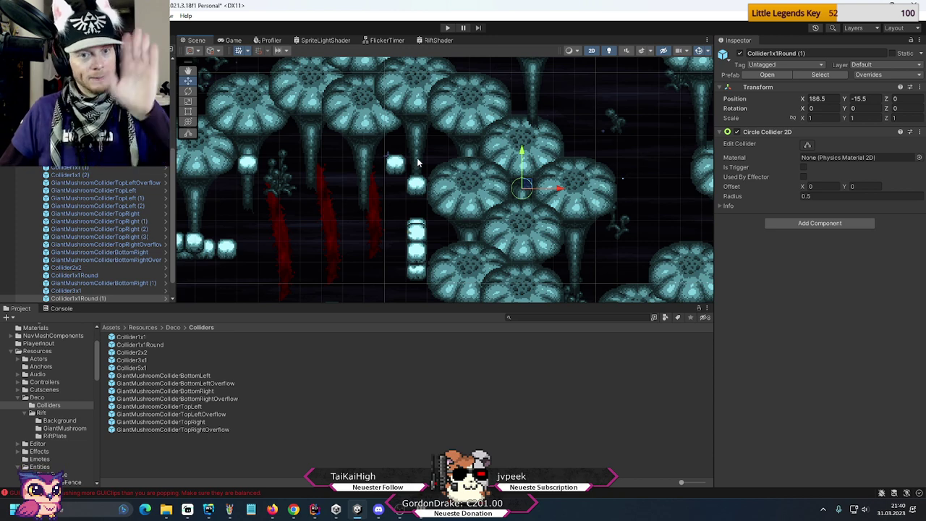
{"action": "left_click", "coordinate": [365, 204]}
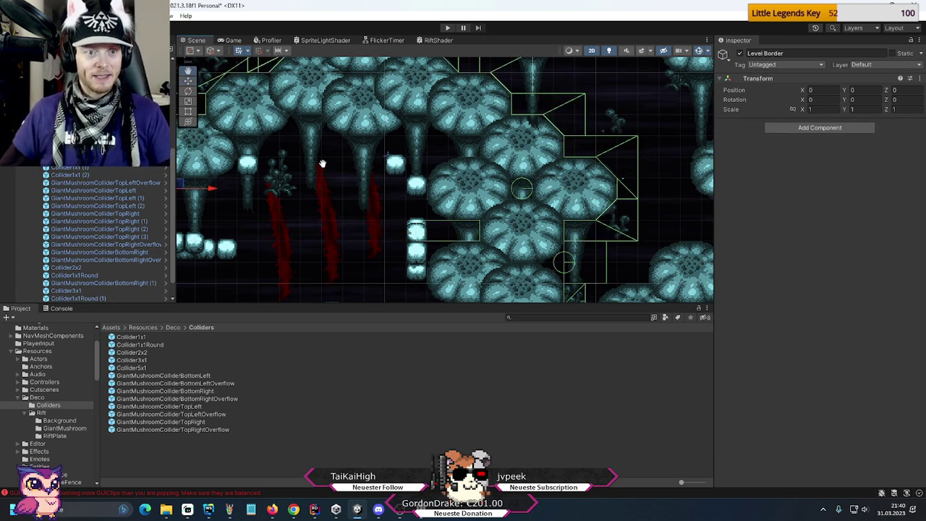
- Duplicate GiantMushroomColliderBottomRight (1), move the copy to X 173.5, Y -11.5 under the upper mushroom's cap, and make a second copy from it
{"action": "middle_click_drag", "start_coordinate": [323, 163], "coordinate": [329, 73]}
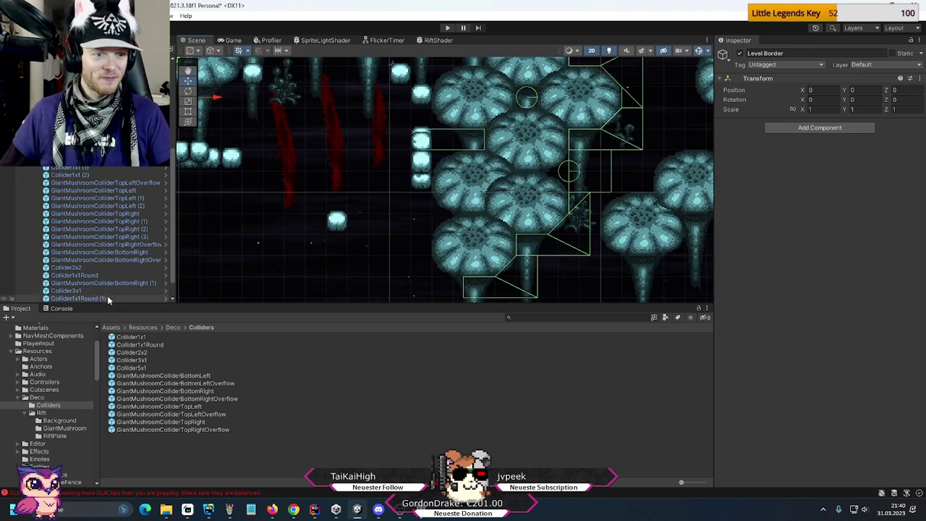
{"action": "scroll", "coordinate": [106, 289], "scroll_direction": "down", "scroll_amount": 1}
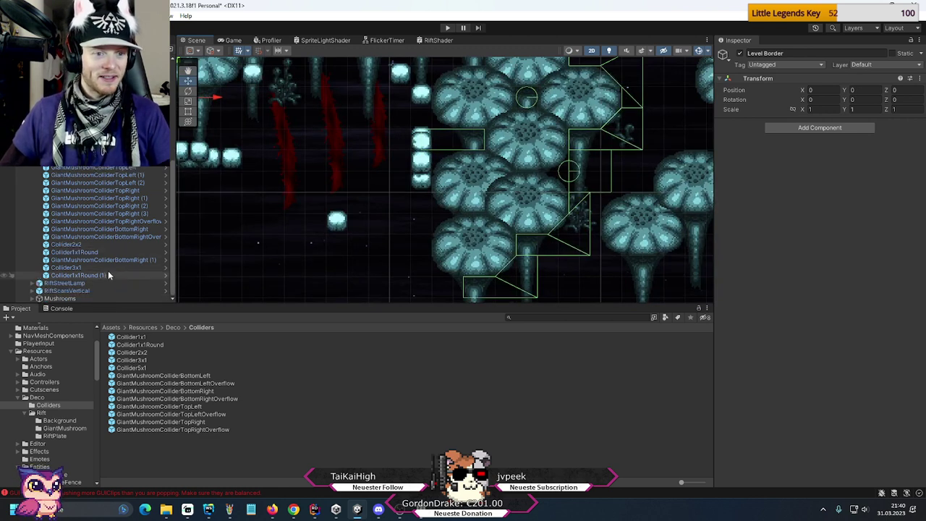
{"action": "left_click", "coordinate": [109, 259]}
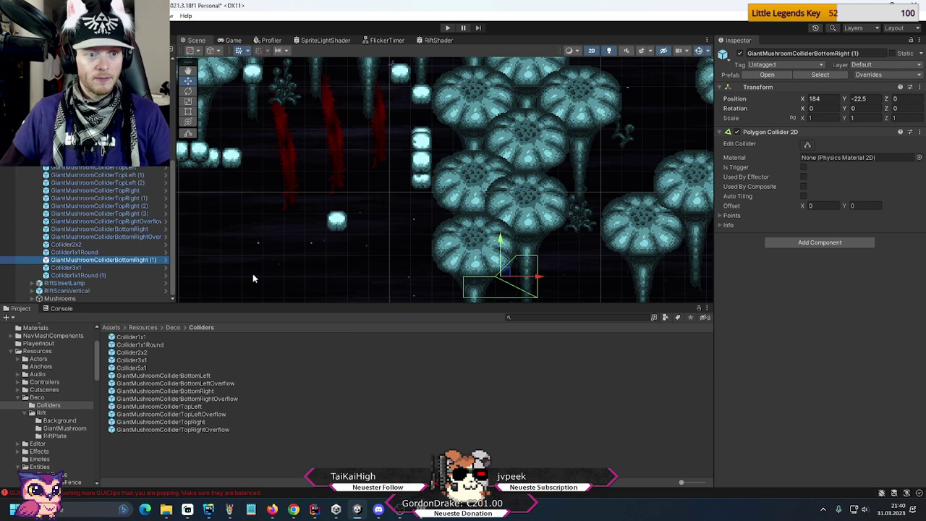
{"action": "key", "text": "ctrl+d"}
{"action": "left_click_drag", "start_coordinate": [506, 270], "coordinate": [413, 110]}
{"action": "middle_click_drag", "start_coordinate": [463, 94], "coordinate": [554, 223]}
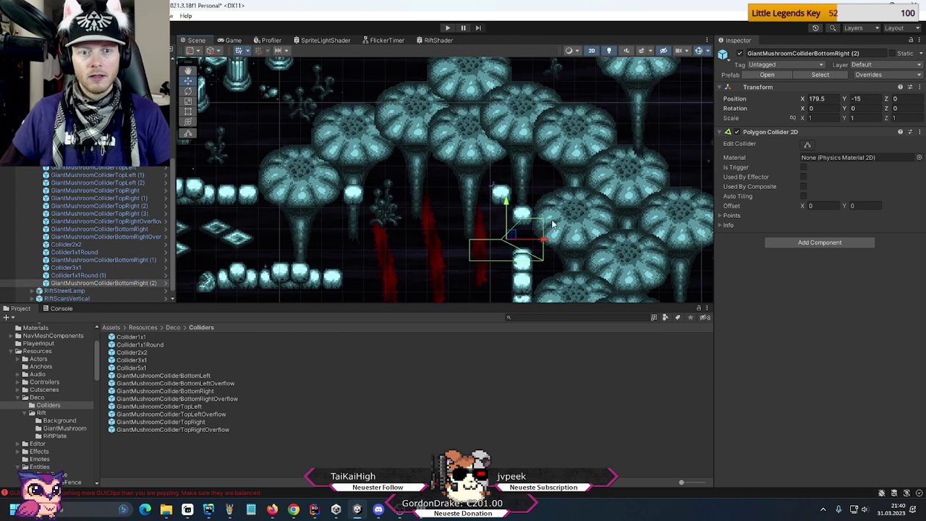
{"action": "left_click_drag", "start_coordinate": [499, 250], "coordinate": [382, 162]}
{"action": "key", "text": "ctrl+d"}
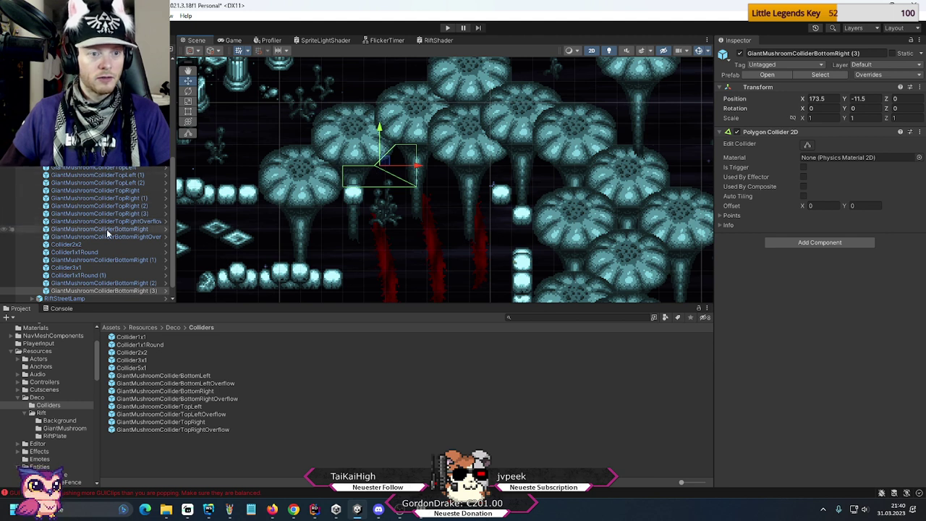
- Add a GiantMushroomColliderBottomLeft prefab to Level Border and set its position to X 180, Y -20
{"action": "left_click_drag", "start_coordinate": [134, 375], "coordinate": [101, 292]}
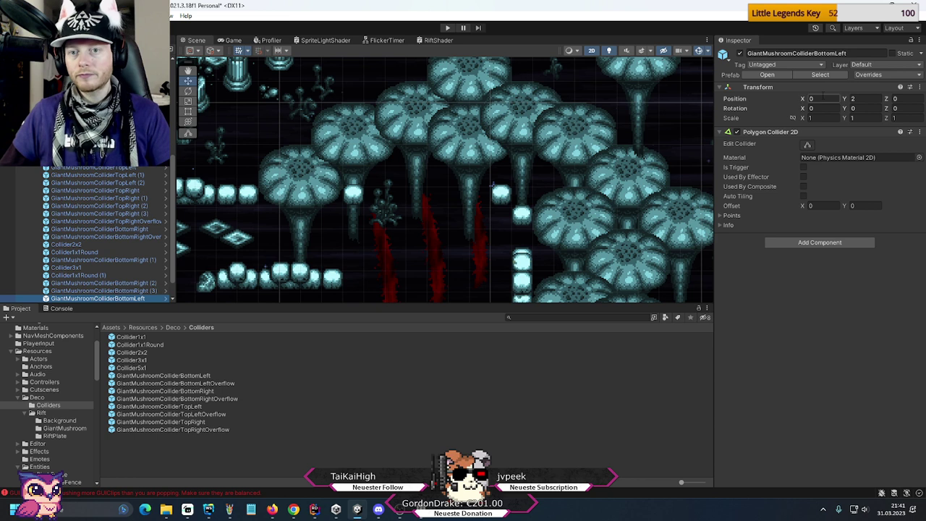
{"action": "type", "text": "180"}
{"action": "key", "text": "Tab"}
{"action": "type", "text": "-20"}
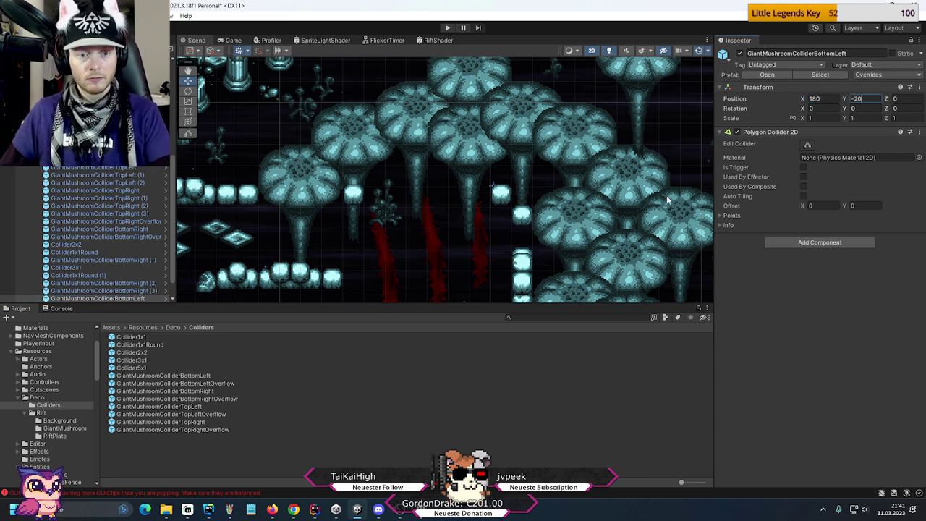
{"action": "key", "text": "Return"}
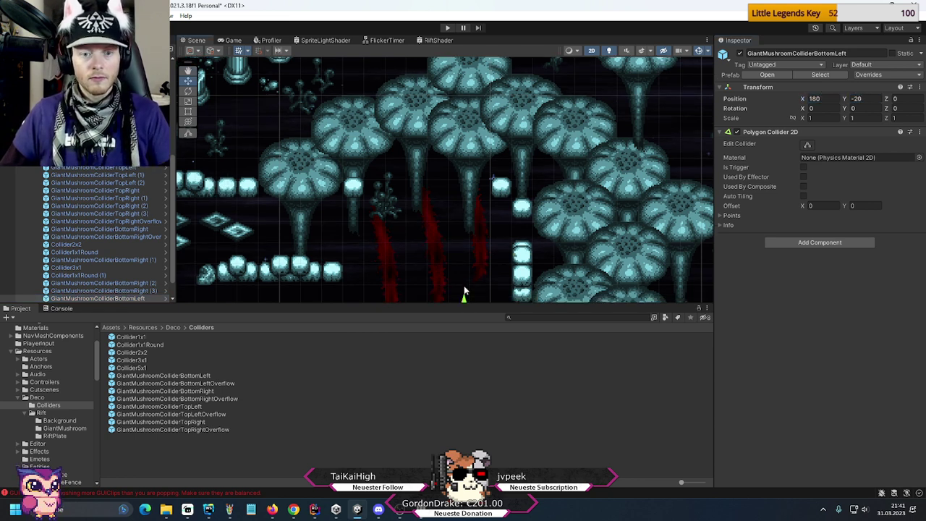
- Move the bottom-left collider under the upper mushroom caps, place a duplicate at about X 184, Y -11.5, and select Level Border to check them
{"action": "left_click_drag", "start_coordinate": [467, 290], "coordinate": [550, 159]}
{"action": "key", "text": "ctrl+d"}
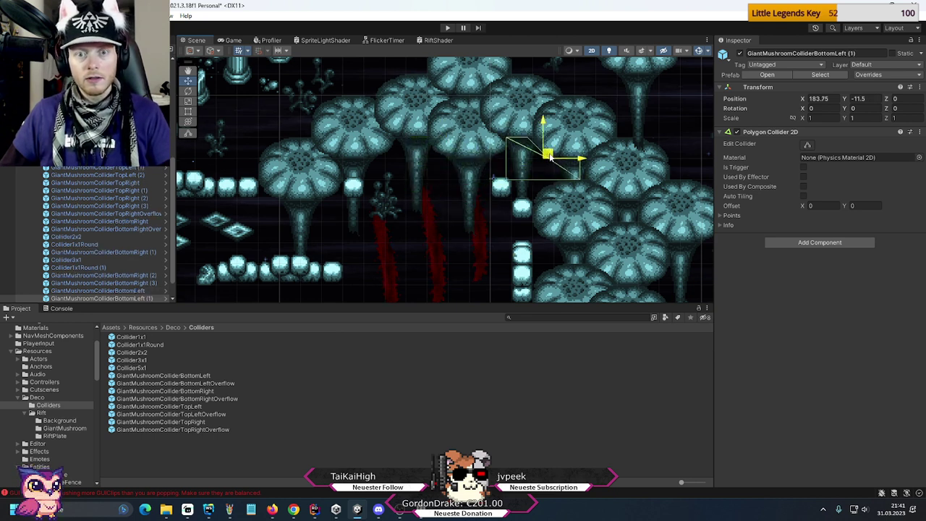
{"action": "left_click", "coordinate": [205, 155]}
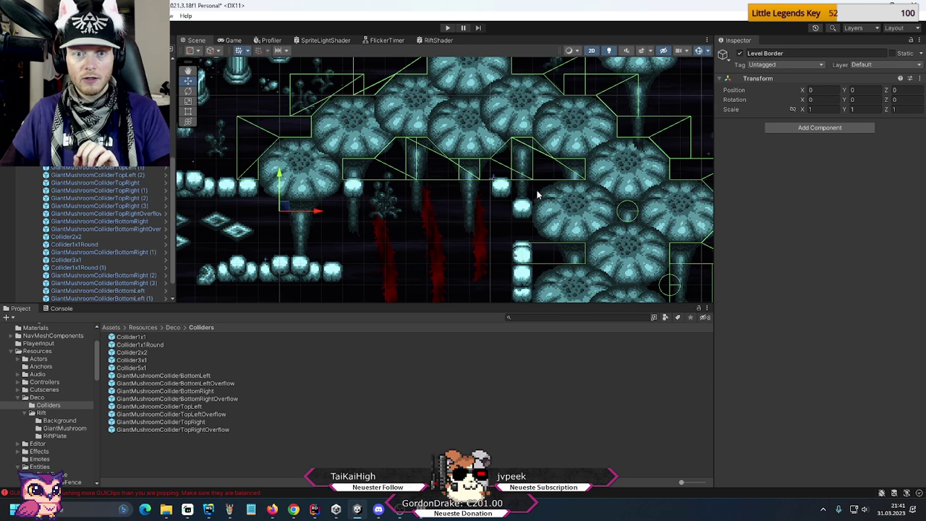
- Duplicate GiantMushroomColliderTopLeft, move the copy to the upper-left edge of the mushroom beside the stacked blocks, and select Level Border to check it
{"action": "left_click", "coordinate": [127, 166]}
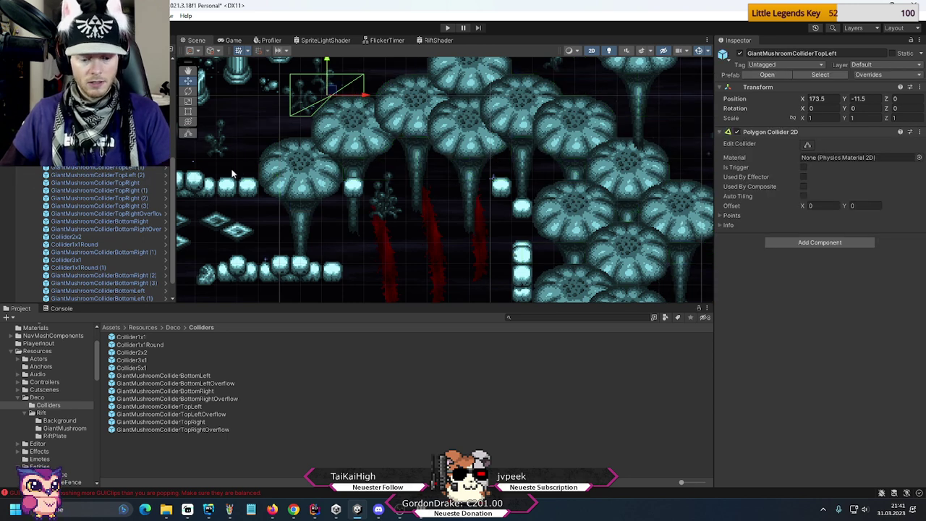
{"action": "key", "text": "ctrl+d"}
{"action": "left_click_drag", "start_coordinate": [333, 94], "coordinate": [553, 176]}
{"action": "left_click", "coordinate": [345, 148]}
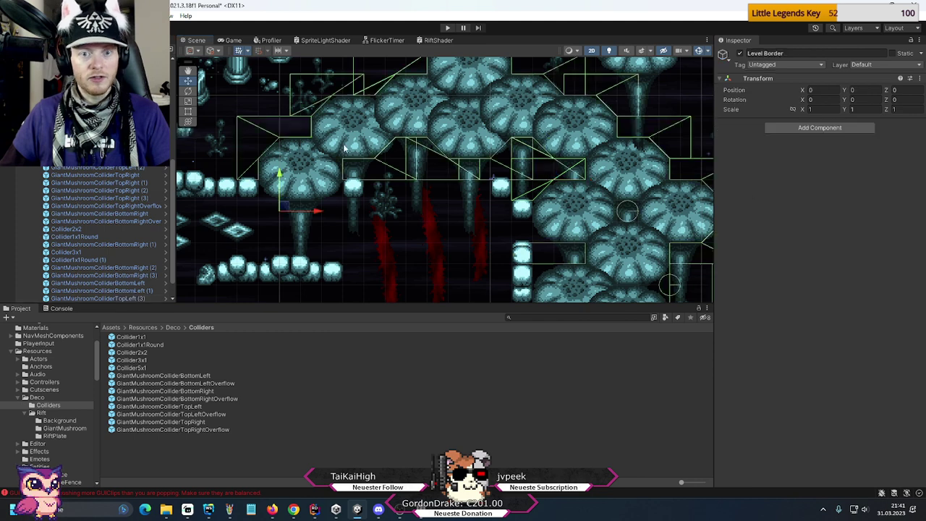
- Duplicate the GiantMushroomColliderBottomLeft collider and move the copy to X 184, Y -15.5 under the cap beside the stacked blocks
{"action": "middle_click_drag", "start_coordinate": [567, 230], "coordinate": [506, 173]}
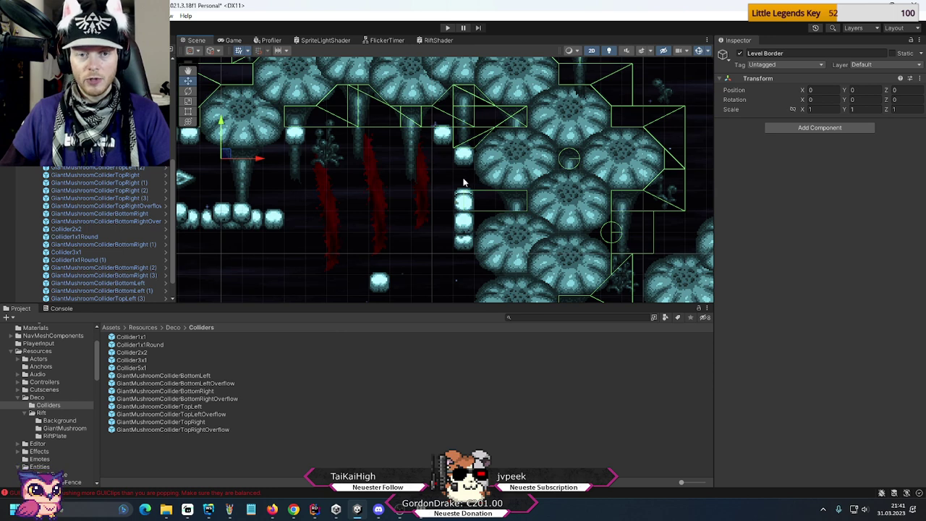
{"action": "scroll", "coordinate": [108, 238], "scroll_direction": "down", "scroll_amount": 1}
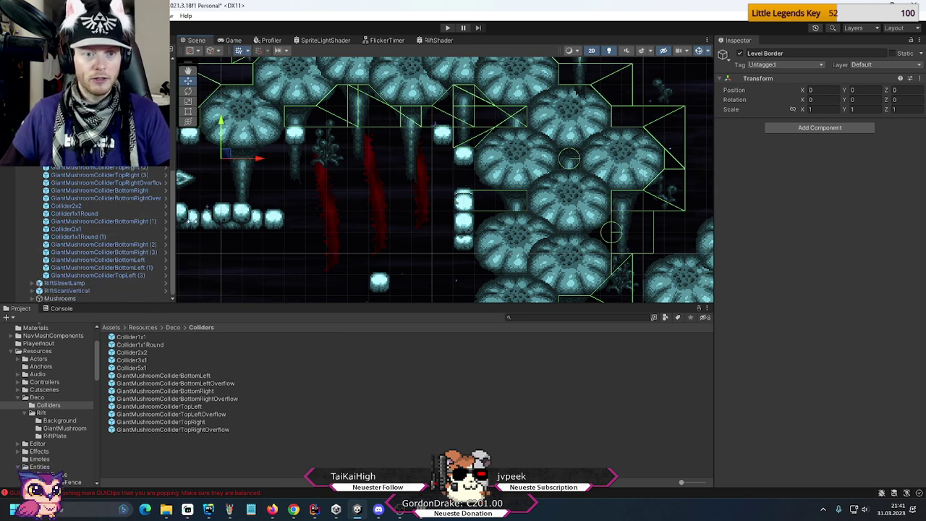
{"action": "left_click", "coordinate": [335, 104]}
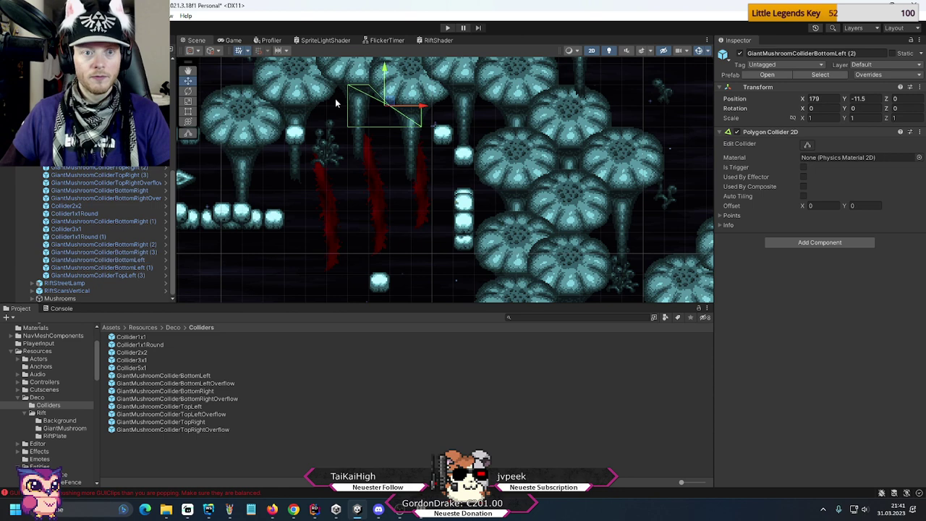
{"action": "left_click_drag", "start_coordinate": [388, 106], "coordinate": [494, 186]}
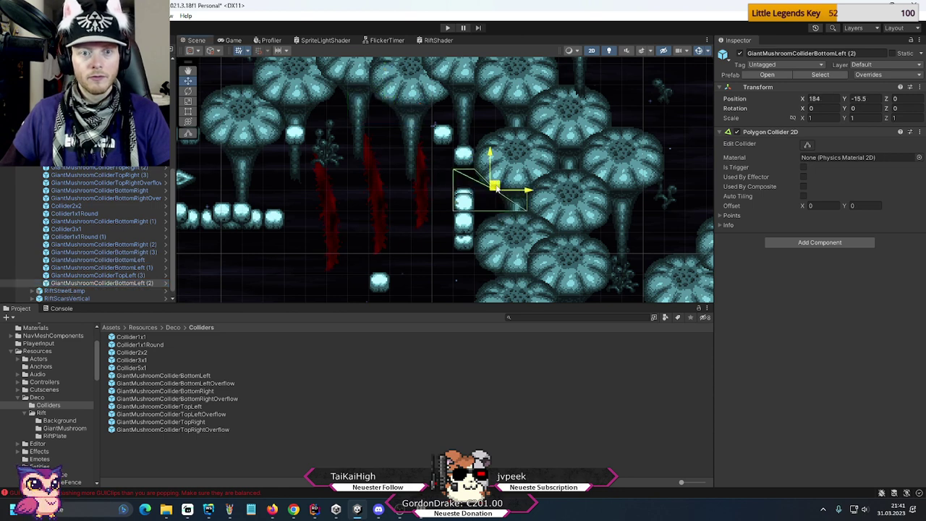
{"action": "left_click", "coordinate": [494, 186]}
- Duplicate GiantMushroomColliderBottomLeft (2), move the copy to X 184, Y -22.5 under the lowest mushroom, and select Level Border to check the outline
{"action": "middle_click_drag", "start_coordinate": [304, 142], "coordinate": [401, 247]}
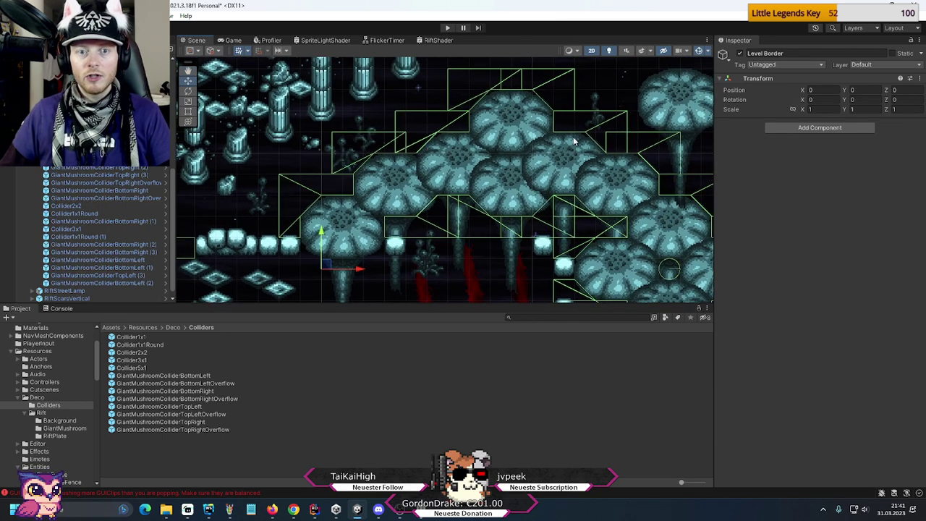
{"action": "middle_click_drag", "start_coordinate": [573, 141], "coordinate": [441, 99]}
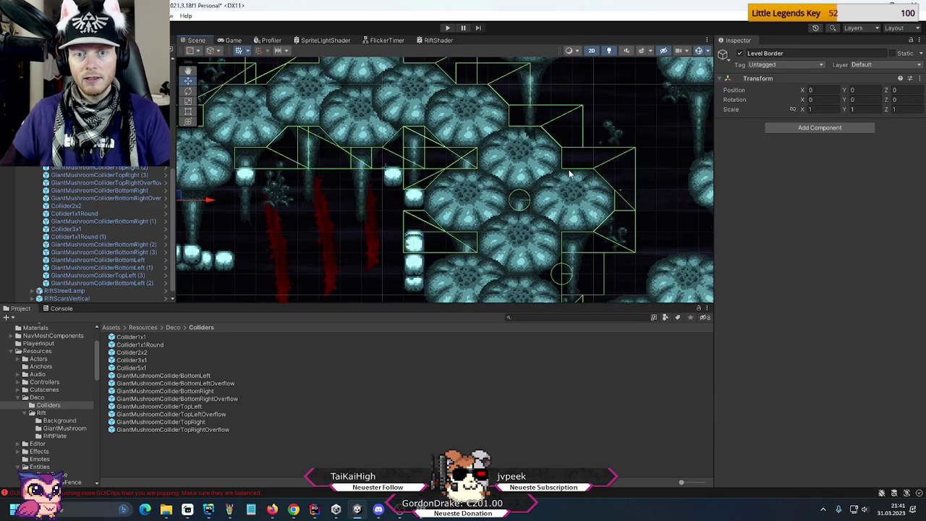
{"action": "middle_click_drag", "start_coordinate": [613, 214], "coordinate": [606, 144]}
{"action": "middle_click_drag", "start_coordinate": [566, 233], "coordinate": [602, 168]}
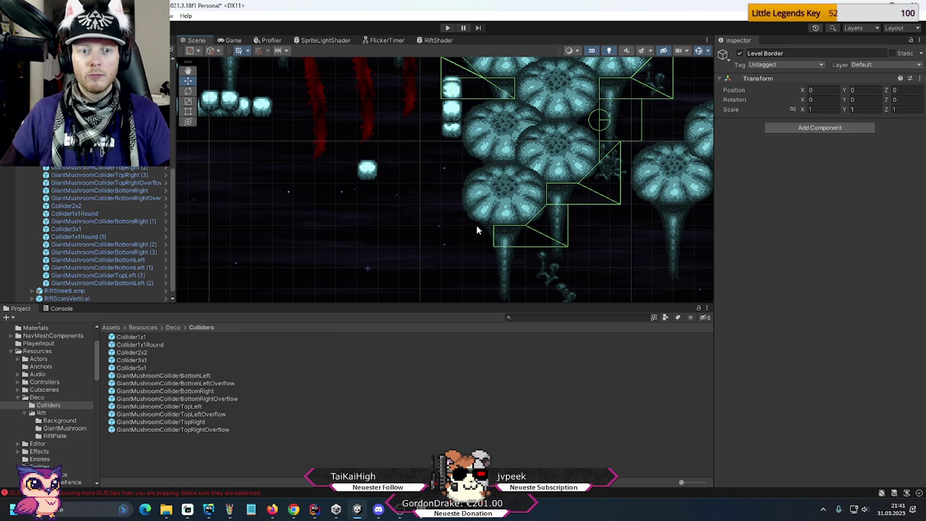
{"action": "left_click", "coordinate": [94, 284]}
{"action": "key", "text": "ctrl+d"}
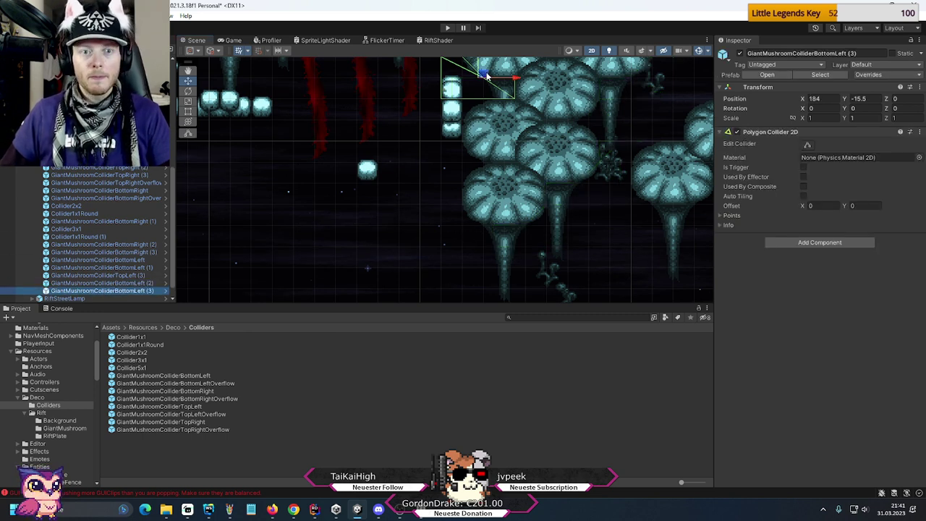
{"action": "left_click_drag", "start_coordinate": [487, 76], "coordinate": [484, 223]}
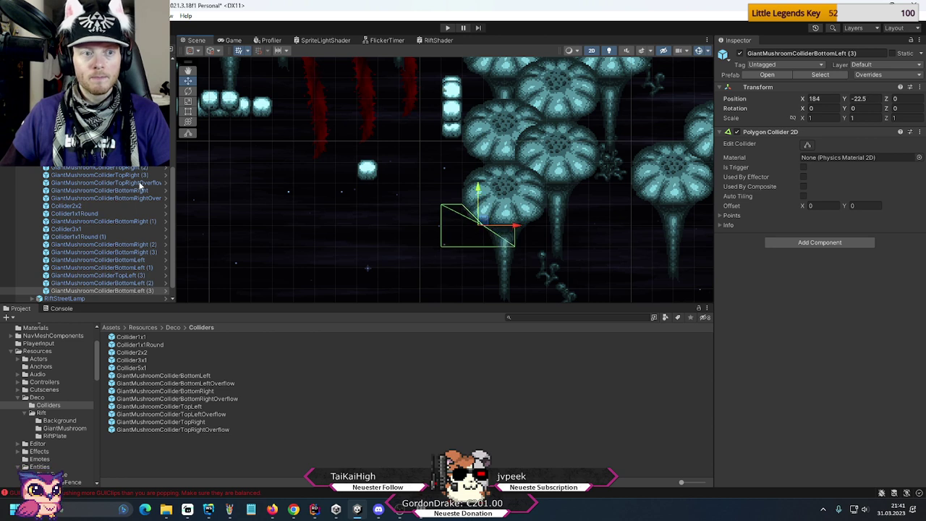
{"action": "left_click", "coordinate": [484, 222]}
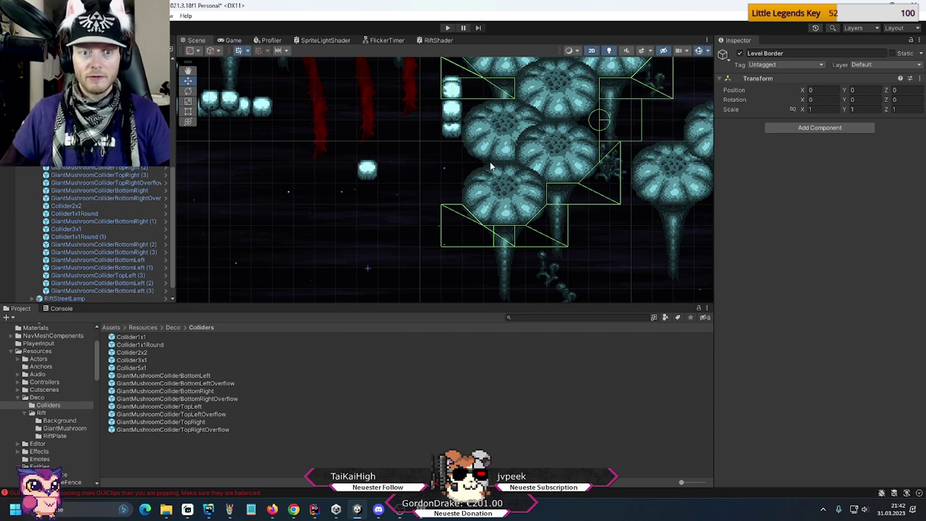
- Duplicate a lower giant mushroom, move the copy to X 181.5, Y -23.5 beside the lowest mushroom, and select Level Border to check the colliders
{"action": "middle_click_drag", "start_coordinate": [490, 162], "coordinate": [475, 209]}
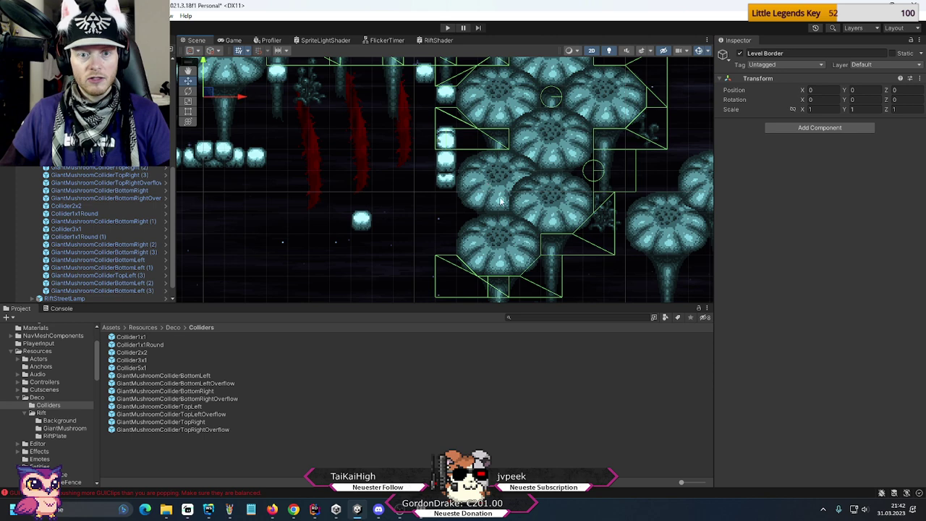
{"action": "left_click", "coordinate": [541, 211]}
{"action": "key", "text": "ctrl+d"}
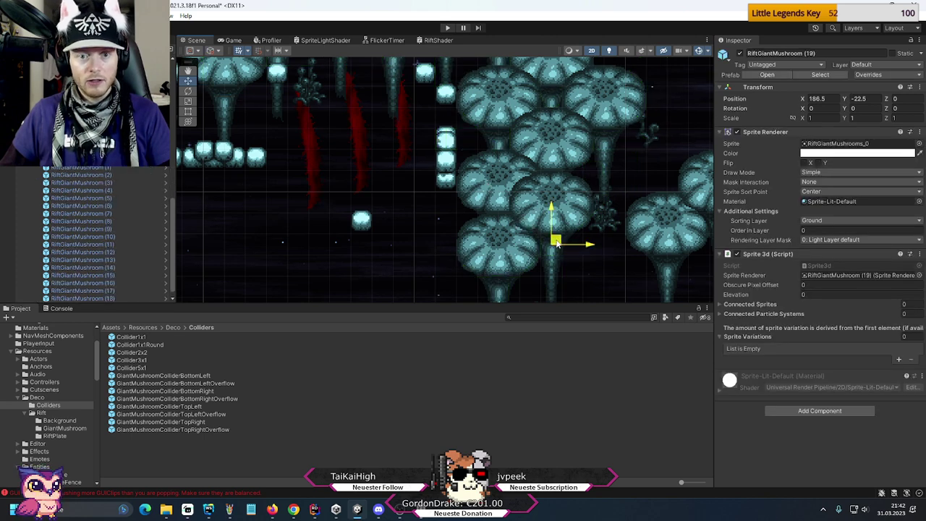
{"action": "left_click_drag", "start_coordinate": [556, 242], "coordinate": [449, 263]}
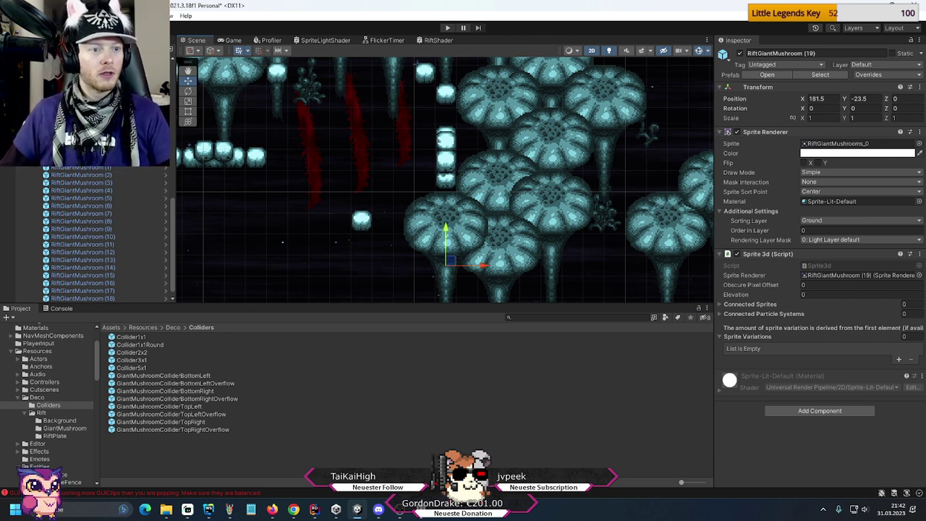
{"action": "scroll", "coordinate": [101, 231], "scroll_direction": "down", "scroll_amount": 5}
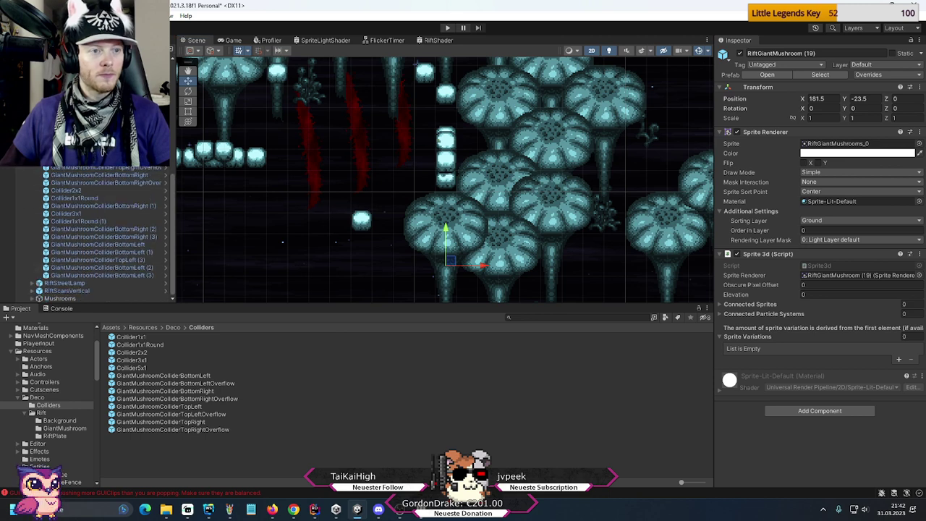
{"action": "scroll", "coordinate": [102, 232], "scroll_direction": "up", "scroll_amount": 1}
{"action": "left_click", "coordinate": [458, 106]}
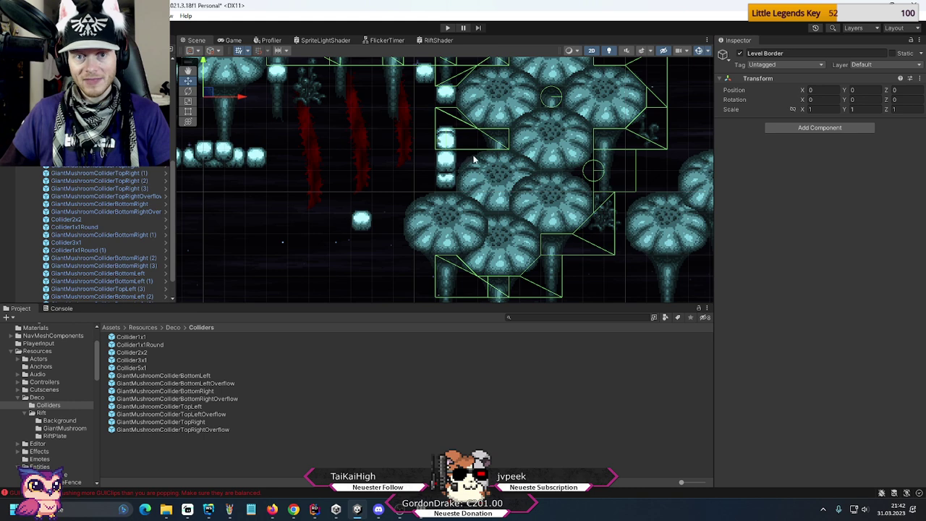
- Select Main World Corridor and examine the colliders around the mushroom cluster, block rows and red scars for gaps
{"action": "scroll", "coordinate": [107, 275], "scroll_direction": "down", "scroll_amount": 1}
{"action": "double_click", "coordinate": [122, 262]}
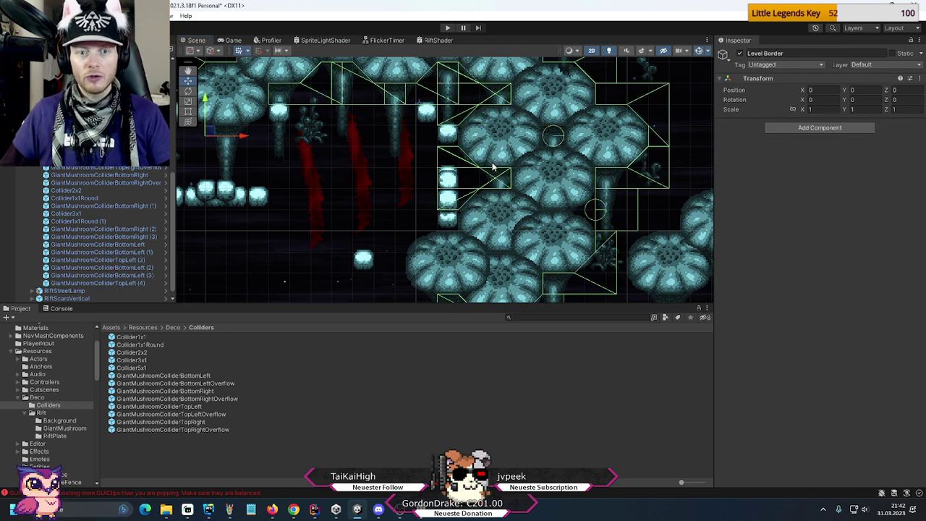
{"action": "middle_click_drag", "start_coordinate": [507, 133], "coordinate": [489, 226]}
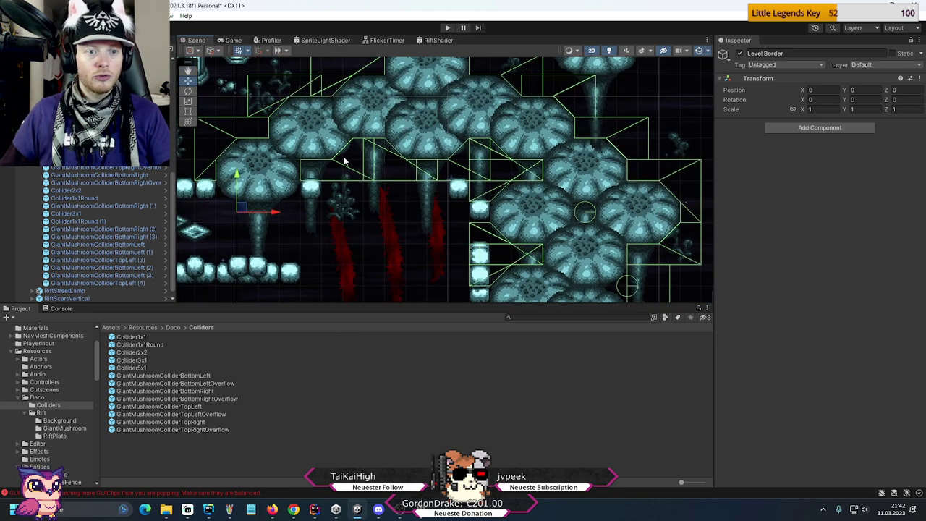
{"action": "middle_click_drag", "start_coordinate": [301, 192], "coordinate": [542, 228]}
{"action": "scroll", "coordinate": [109, 238], "scroll_direction": "up", "scroll_amount": 1}
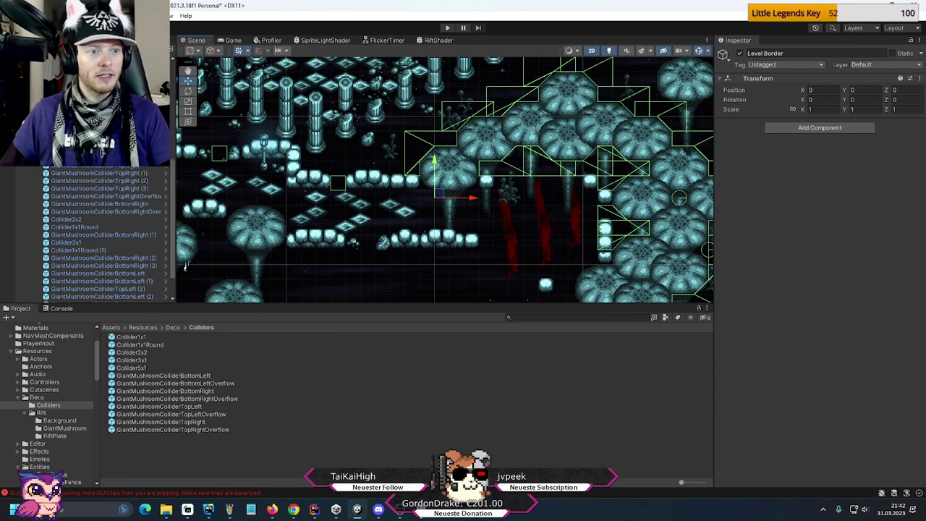
{"action": "left_click", "coordinate": [185, 266]}
{"action": "middle_click_drag", "start_coordinate": [476, 239], "coordinate": [419, 211]}
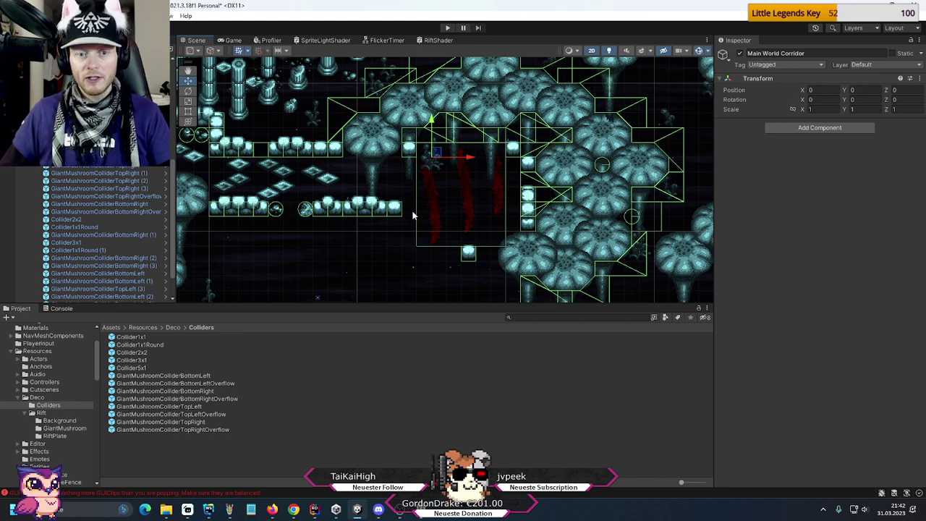
{"action": "middle_click_drag", "start_coordinate": [412, 215], "coordinate": [385, 76]}
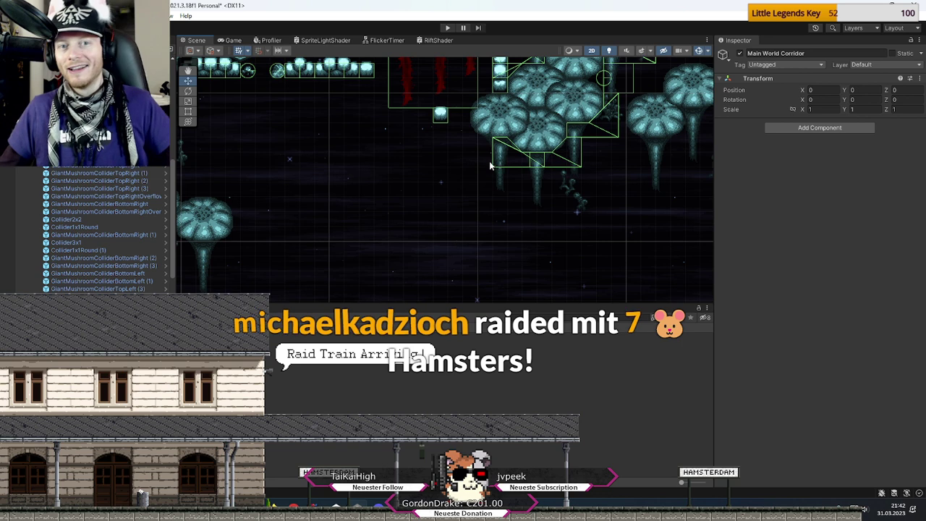
{"action": "middle_click_drag", "start_coordinate": [483, 103], "coordinate": [520, 295]}
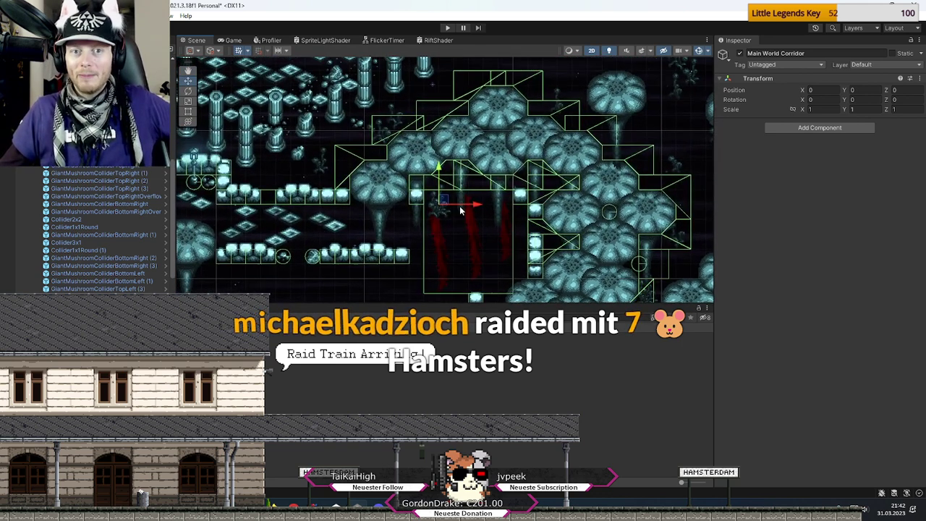
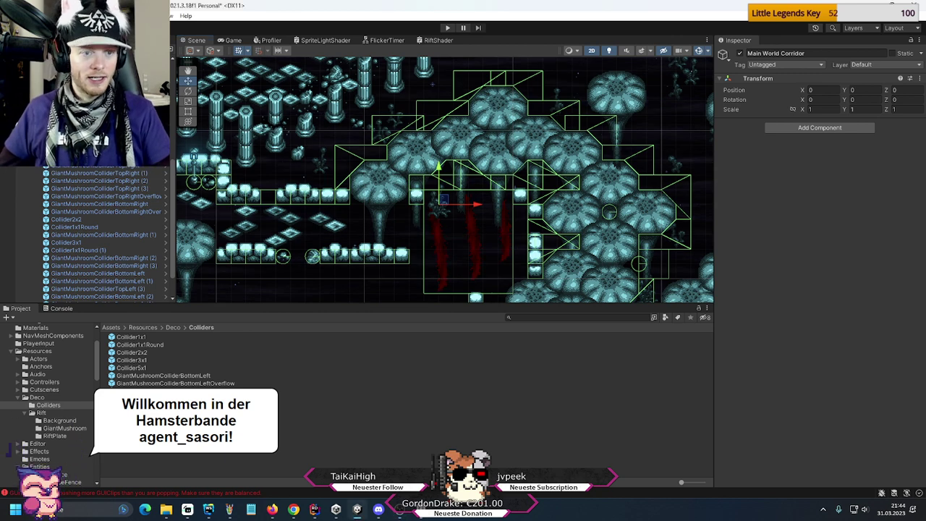
- Run the game in play mode, view the hand-drawn world map sketch in Paint, and return to Unity
{"action": "left_click", "coordinate": [444, 28]}
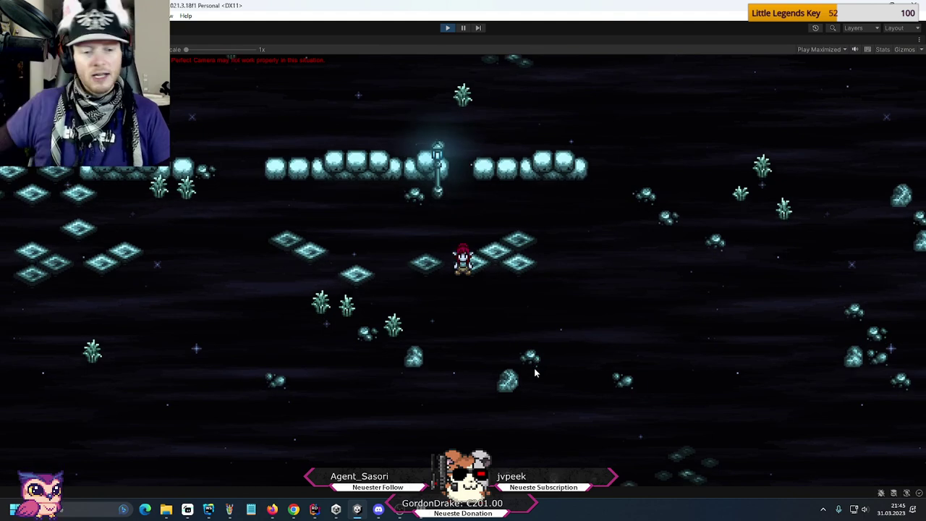
{"action": "mouse_move", "coordinate": [233, 509]}
{"action": "left_click", "coordinate": [225, 461]}
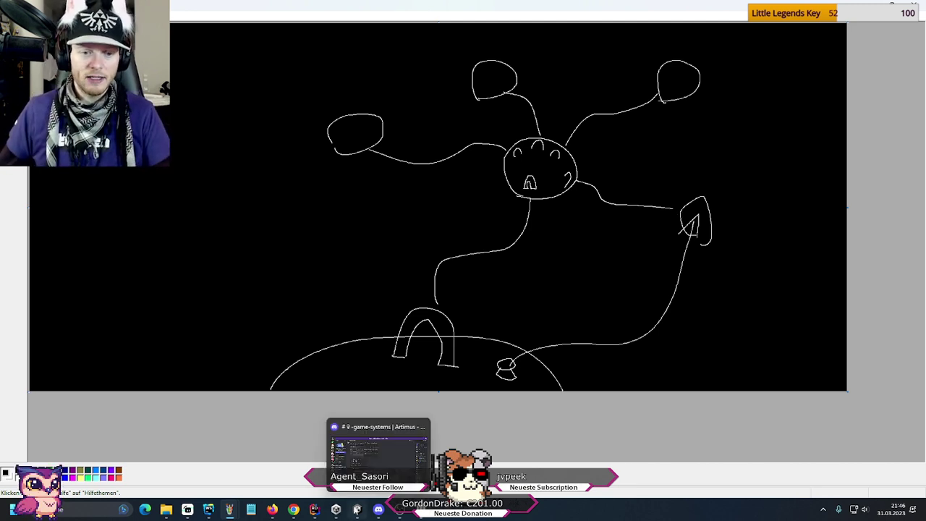
{"action": "left_click", "coordinate": [356, 509]}
- Walk the character east from the first street lamp across the floor tiles, checking the block walls to the south
{"action": "key", "text": "d"}
{"action": "key", "text": "w"}
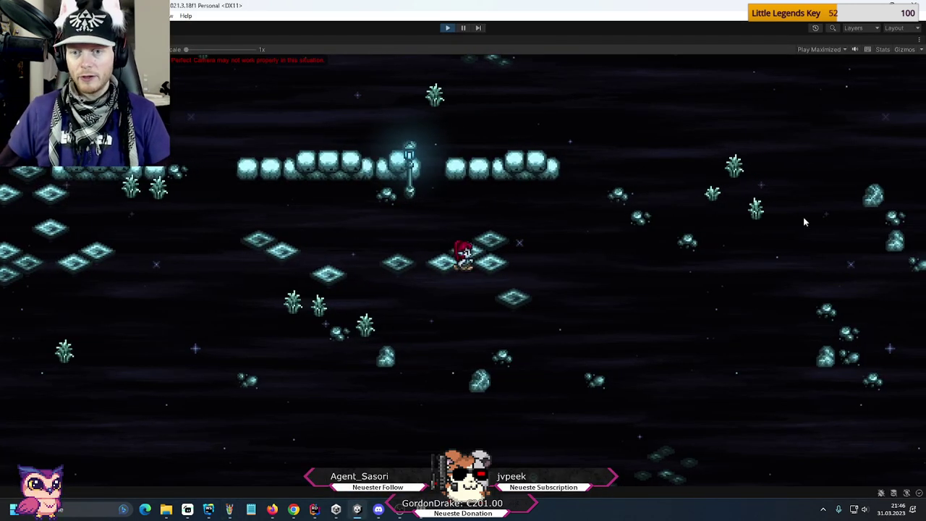
{"action": "key", "text": "d"}
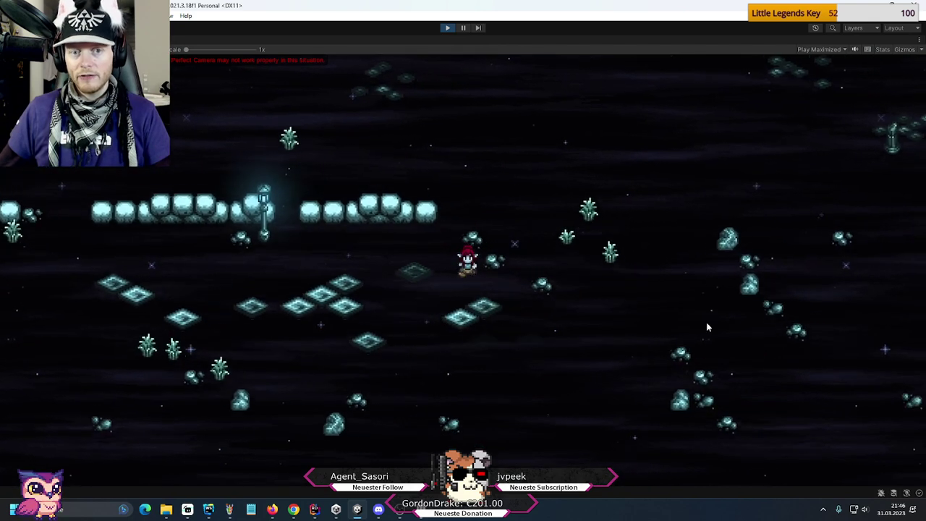
{"action": "key", "text": "s"}
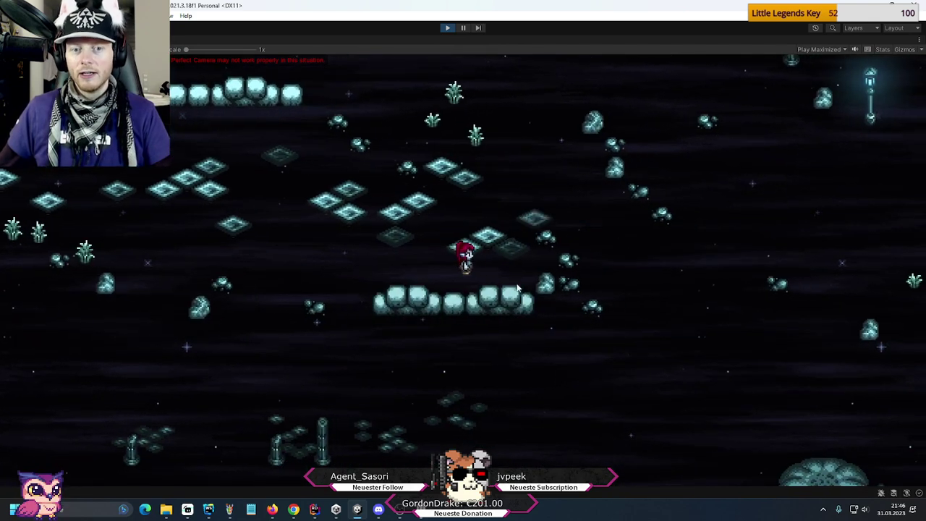
{"action": "key", "text": "w"}
{"action": "key", "text": "d"}
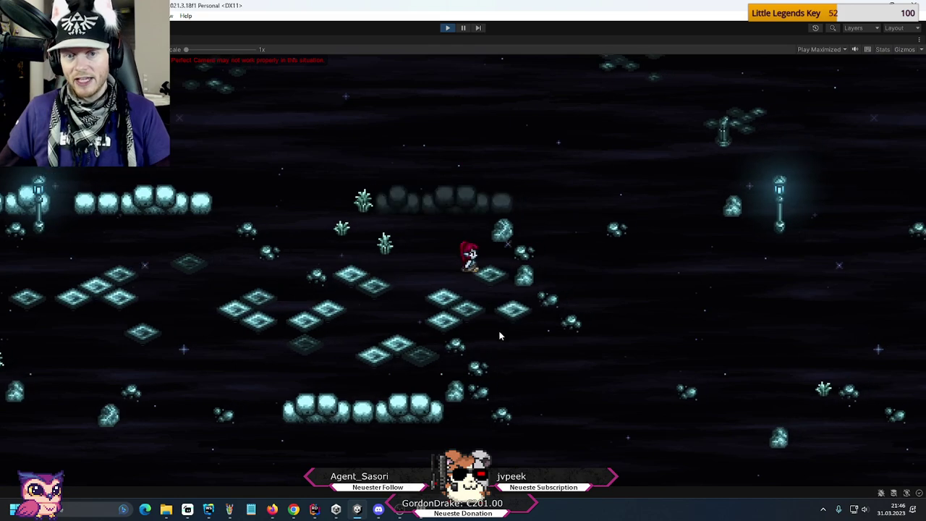
{"action": "key", "text": "s"}
{"action": "key", "text": "d"}
{"action": "key", "text": "s"}
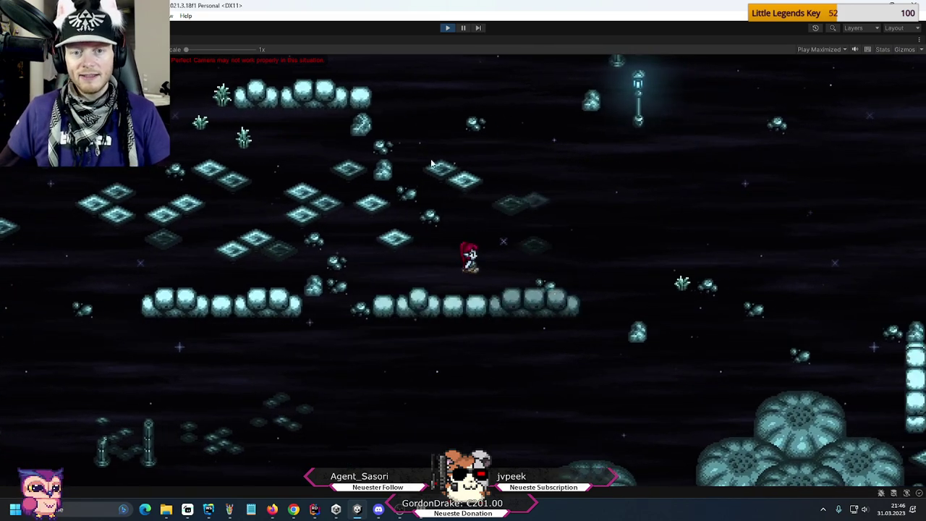
- Walk the character past the second street lamp and east along the tiles up to the red scars
{"action": "key", "text": "w"}
{"action": "key", "text": "d"}
{"action": "key", "text": "w"}
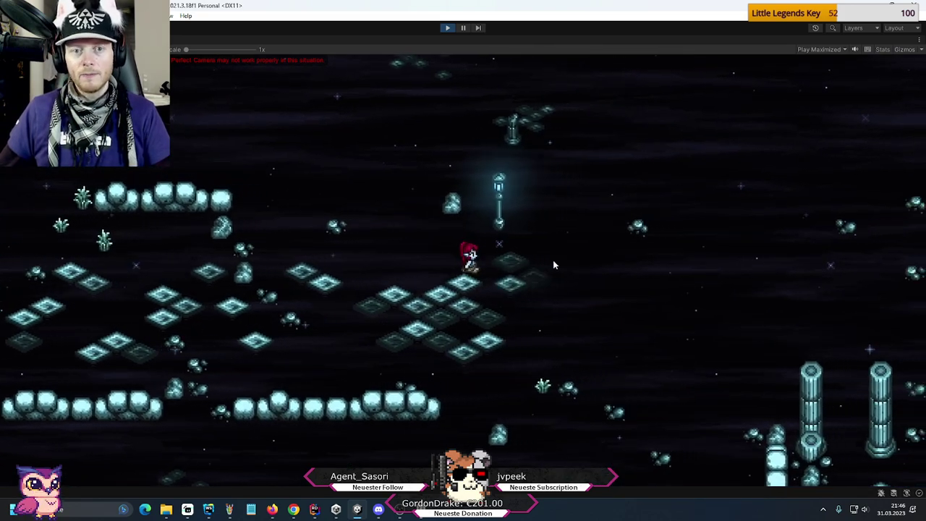
{"action": "key", "text": "d"}
{"action": "key", "text": "s"}
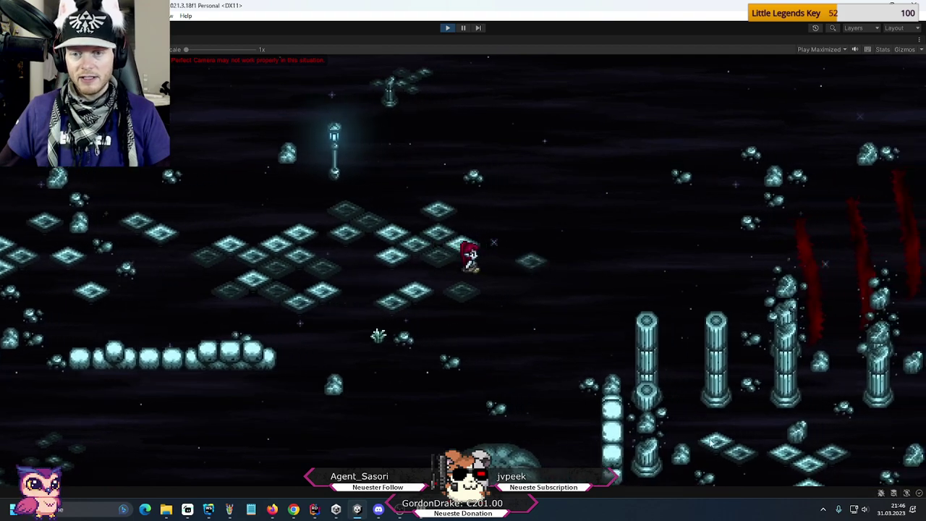
{"action": "key", "text": "d"}
{"action": "key", "text": "w"}
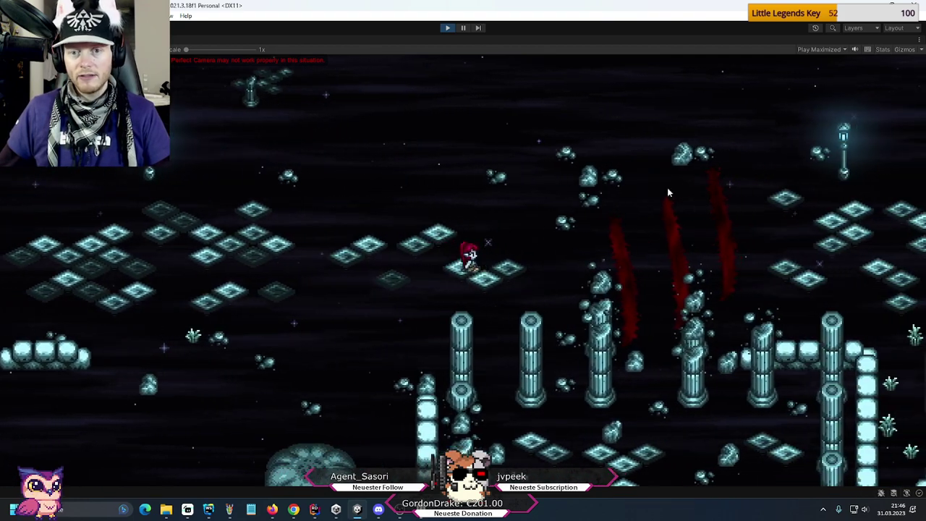
{"action": "key", "text": "d"}
{"action": "key", "text": "w"}
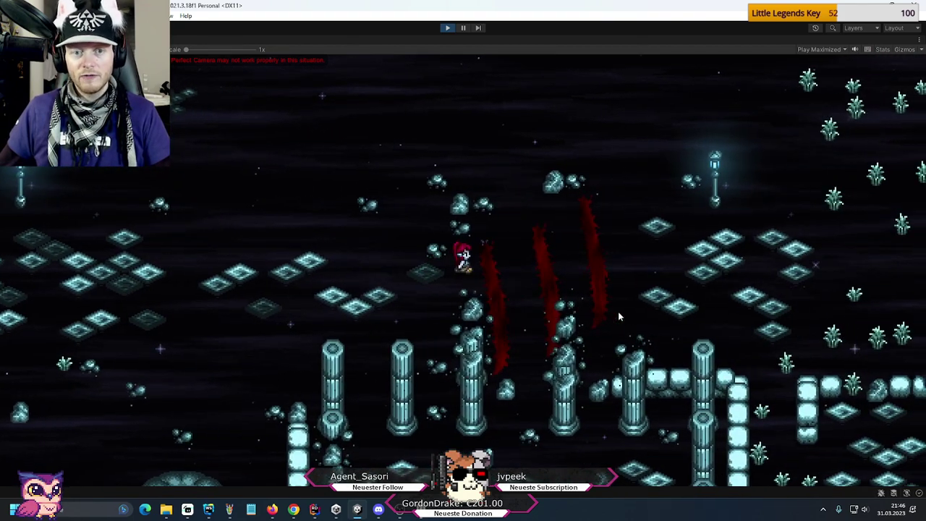
- Walk the character north and west of the red scars to test the upper block walls
{"action": "key", "text": "a"}
{"action": "key", "text": "w"}
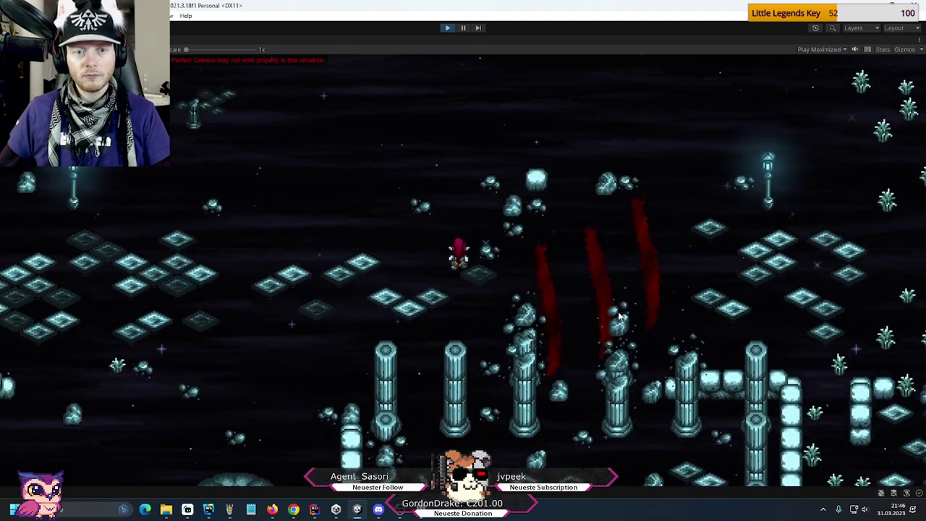
{"action": "key", "text": "a"}
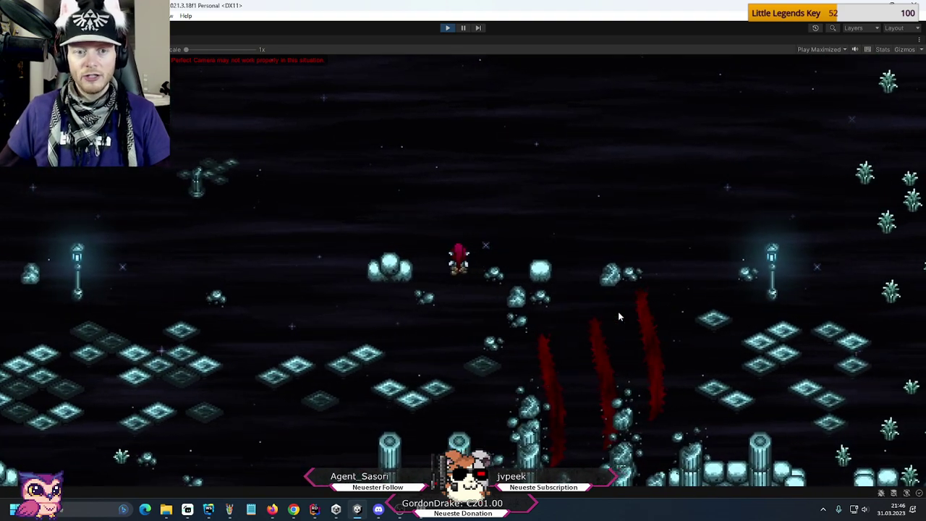
{"action": "key", "text": "a"}
{"action": "key", "text": "s"}
{"action": "key", "text": "w"}
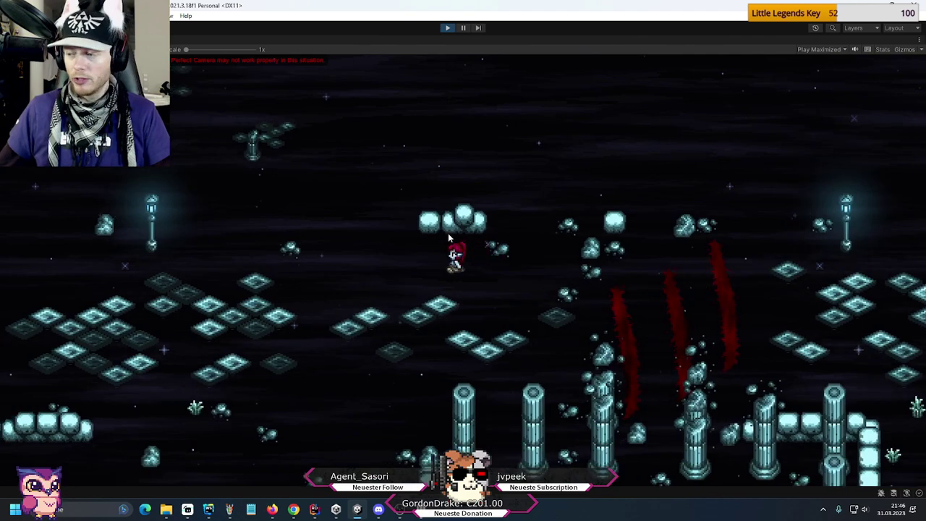
{"action": "key", "text": "s"}
{"action": "key", "text": "d"}
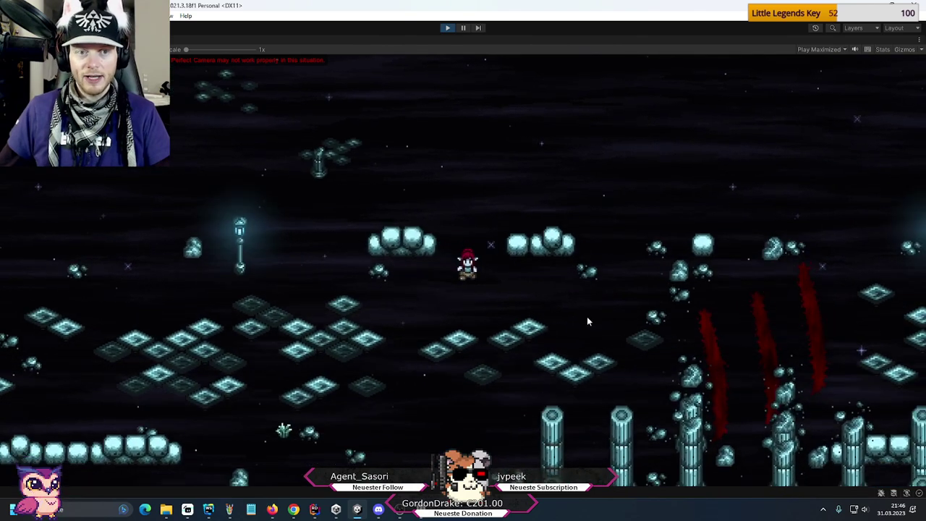
- Walk the character south into the pillar hall and test the passage between the broken pillars near the scars
{"action": "key", "text": "s"}
{"action": "key", "text": "d"}
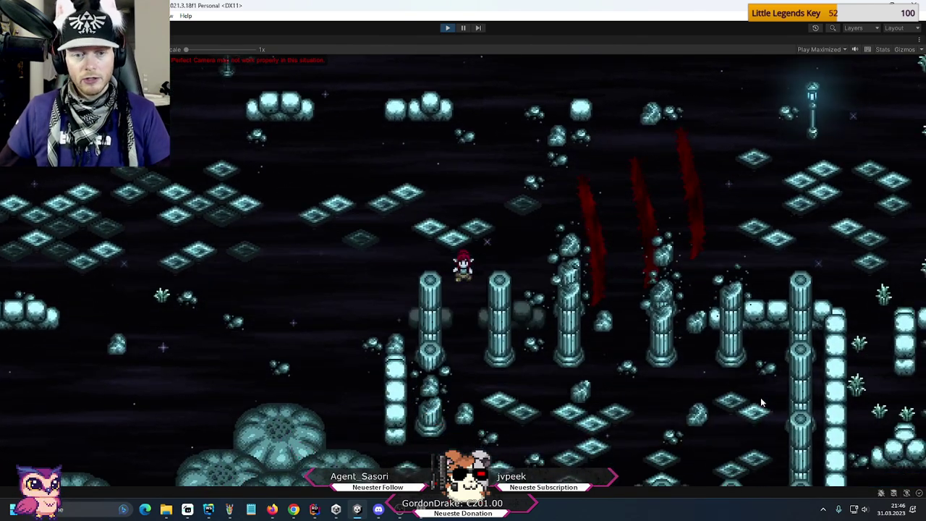
{"action": "key", "text": "d"}
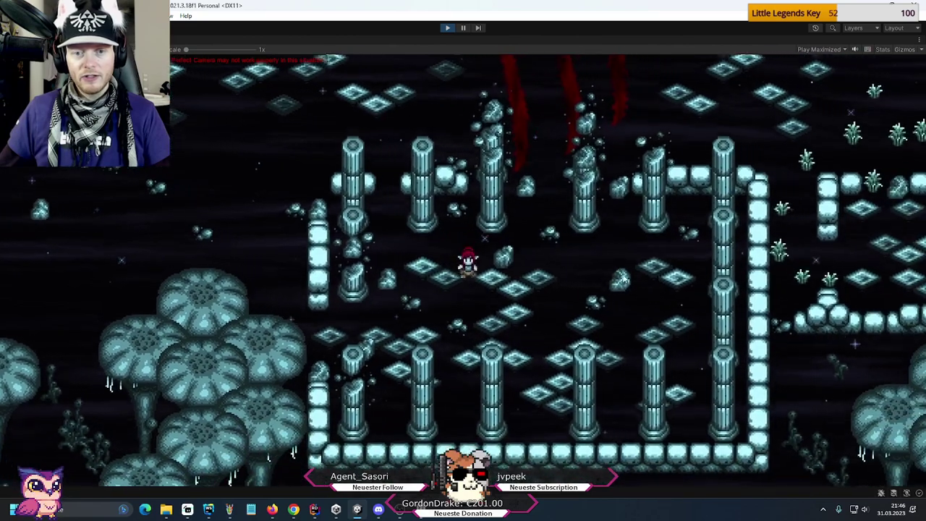
{"action": "key", "text": "w"}
{"action": "key", "text": "d"}
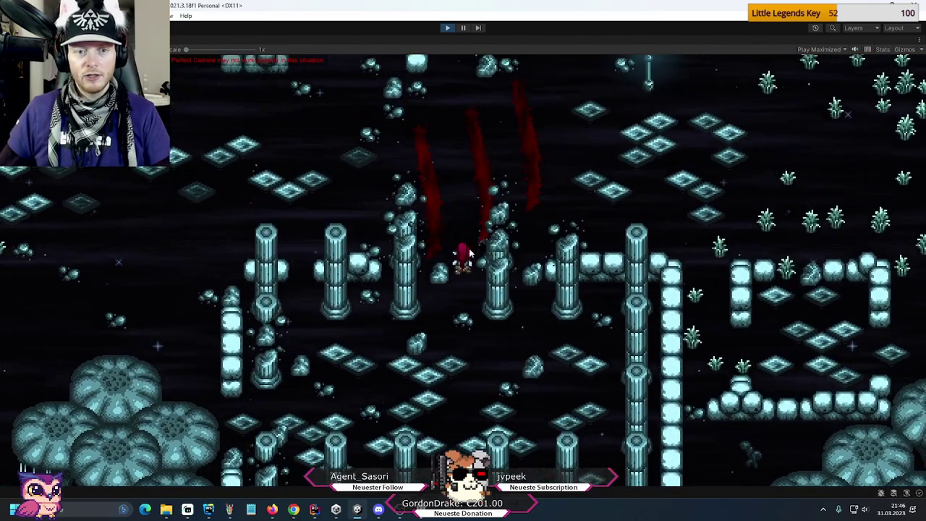
{"action": "key", "text": "s"}
{"action": "key", "text": "a"}
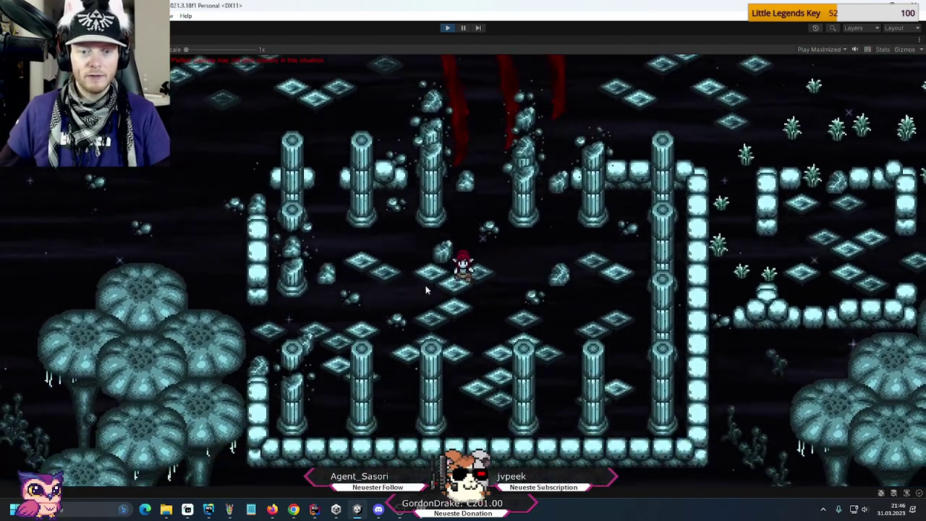
- Leave the pillar hall westward, test the gap in the block wall above, and return south onto the giant mushrooms
{"action": "key", "text": "a"}
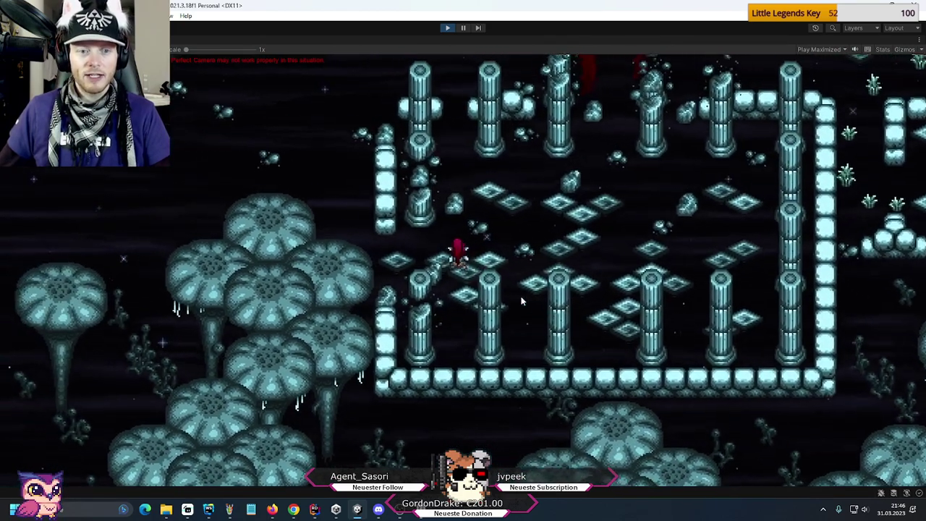
{"action": "key", "text": "a"}
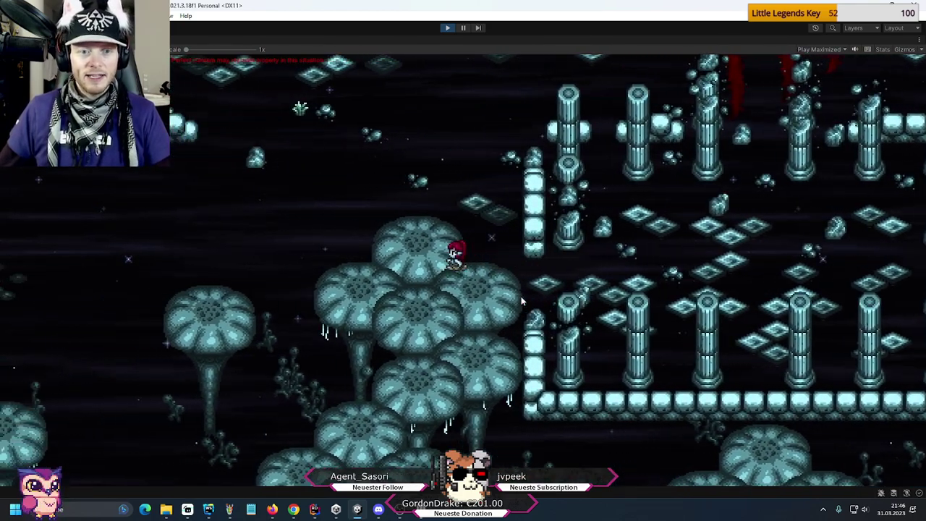
{"action": "key", "text": "w"}
{"action": "key", "text": "a"}
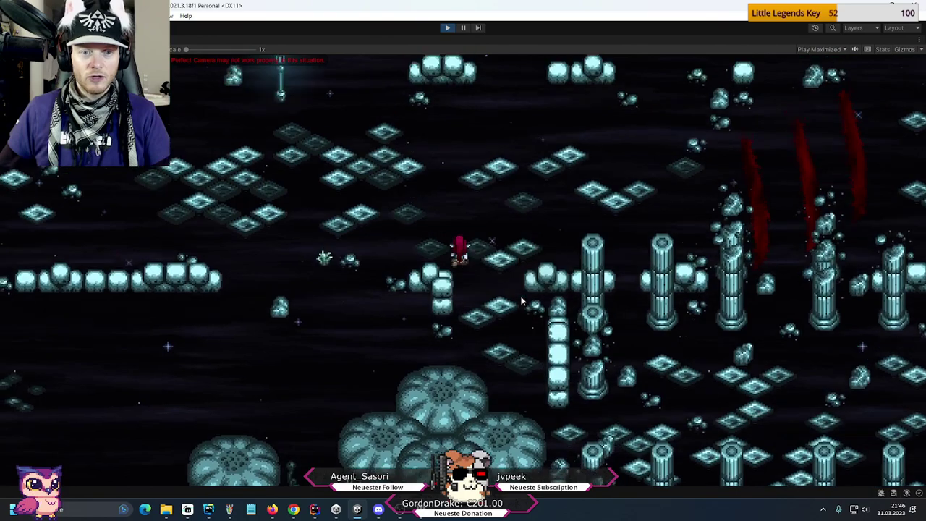
{"action": "key", "text": "s"}
{"action": "key", "text": "d"}
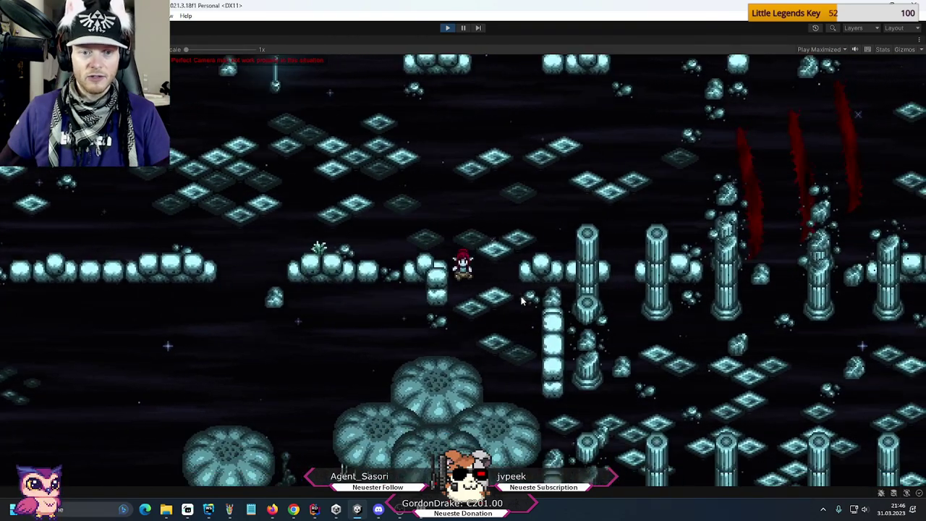
{"action": "key", "text": "s"}
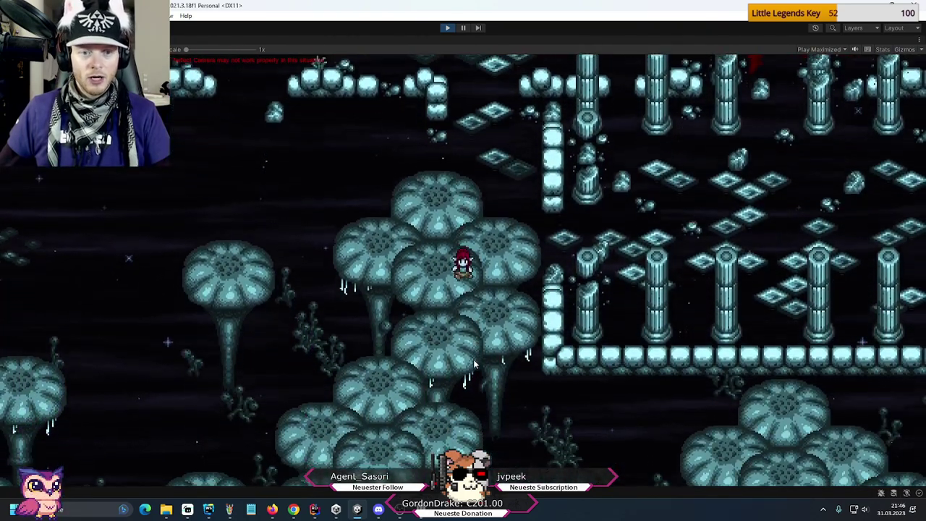
- Walk the character southwest from the mushrooms beside the pillar hall down the chain of giant mushroom caps to its western bend
{"action": "key", "text": "s"}
{"action": "key", "text": "a"}
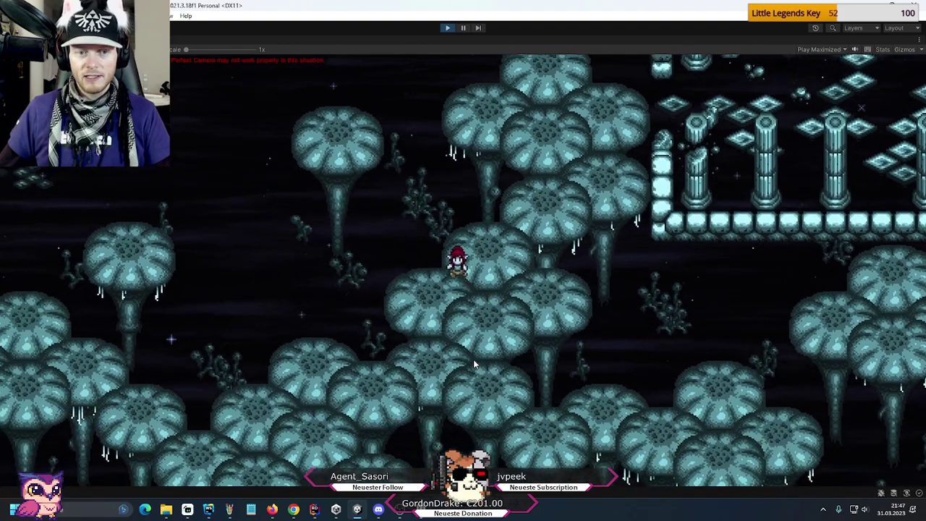
{"action": "key", "text": "s"}
{"action": "key", "text": "a"}
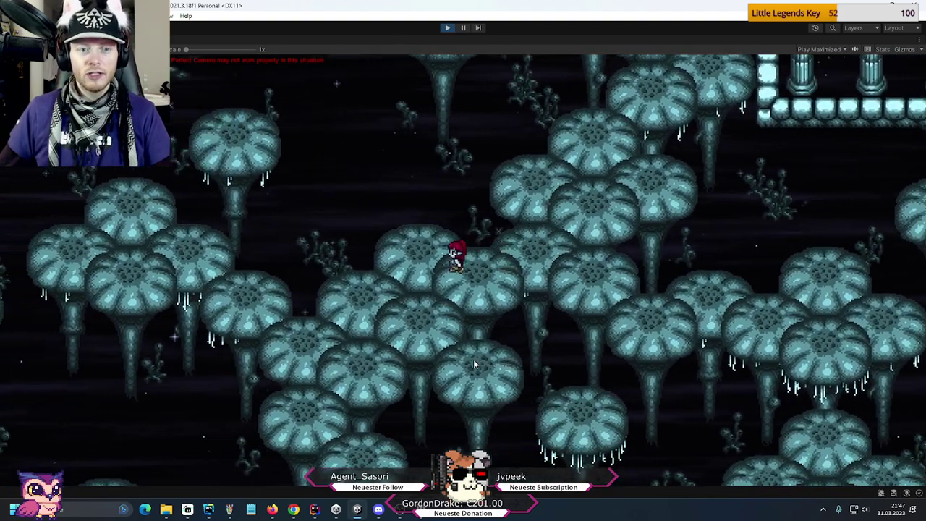
{"action": "key", "text": "s"}
{"action": "key", "text": "a"}
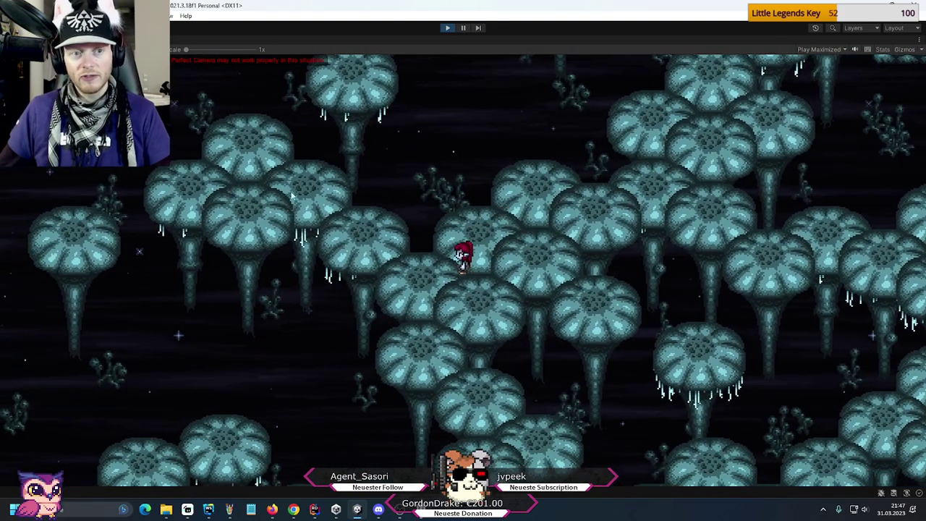
{"action": "key", "text": "s"}
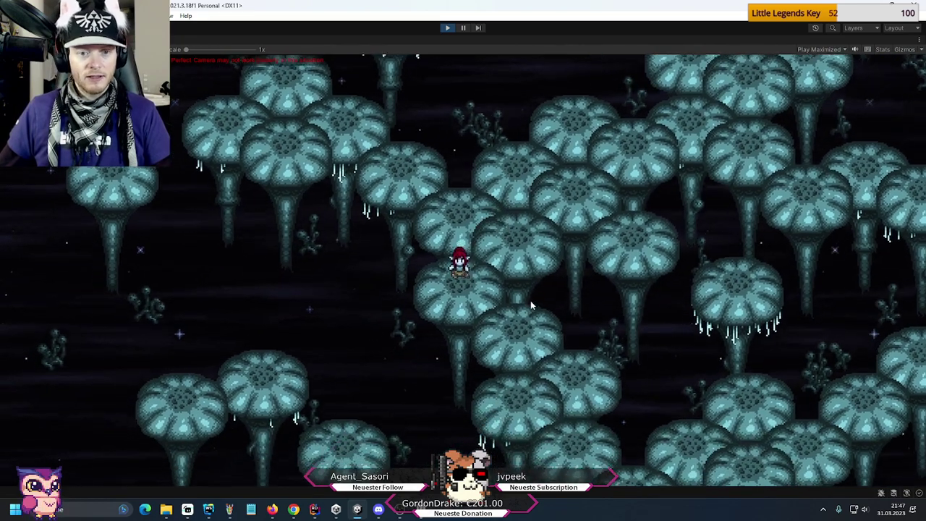
- Follow the mushroom path south around the bend, then east and up onto the next group of caps
{"action": "key", "text": "s"}
{"action": "key", "text": "d"}
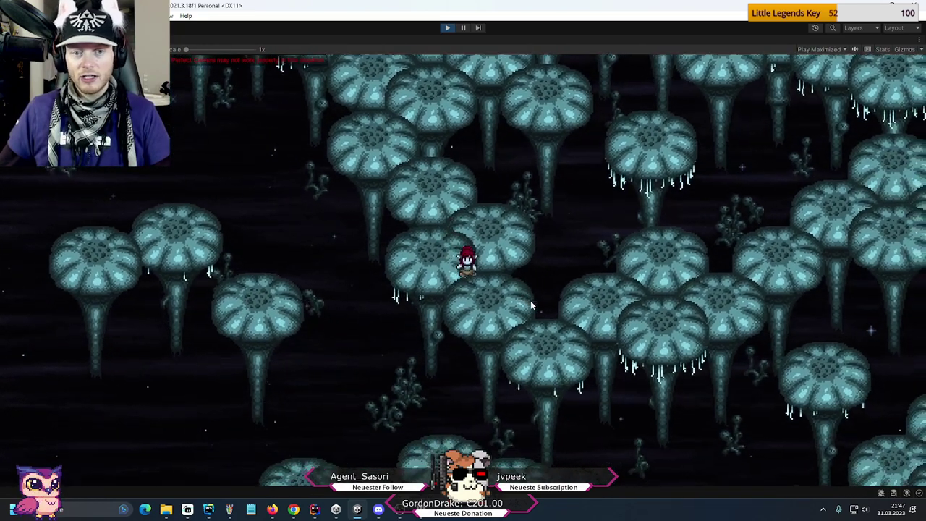
{"action": "key", "text": "d"}
{"action": "key", "text": "w"}
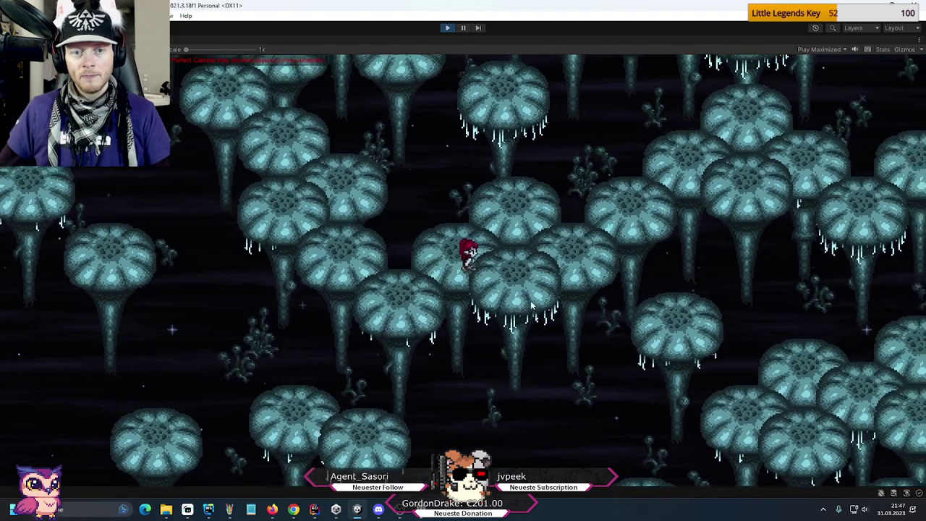
{"action": "key", "text": "w"}
{"action": "key", "text": "d"}
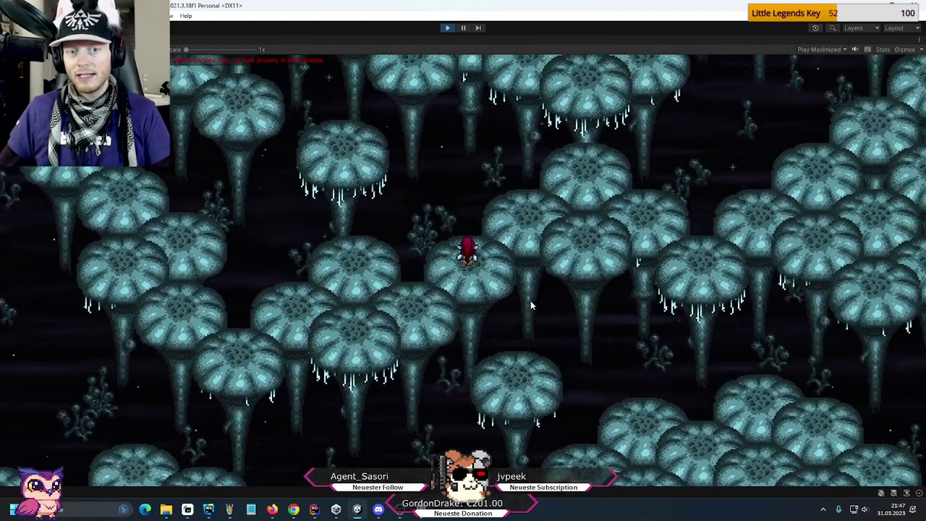
- Walk the character east across the central mushroom clusters and southeast down the narrow chain of caps
{"action": "key", "text": "d"}
{"action": "key", "text": "s"}
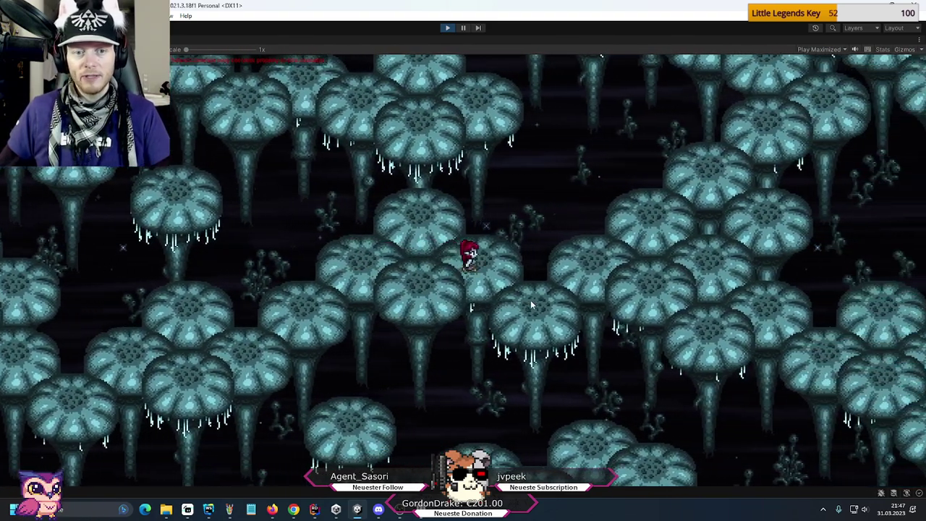
{"action": "key", "text": "d"}
{"action": "key", "text": "w"}
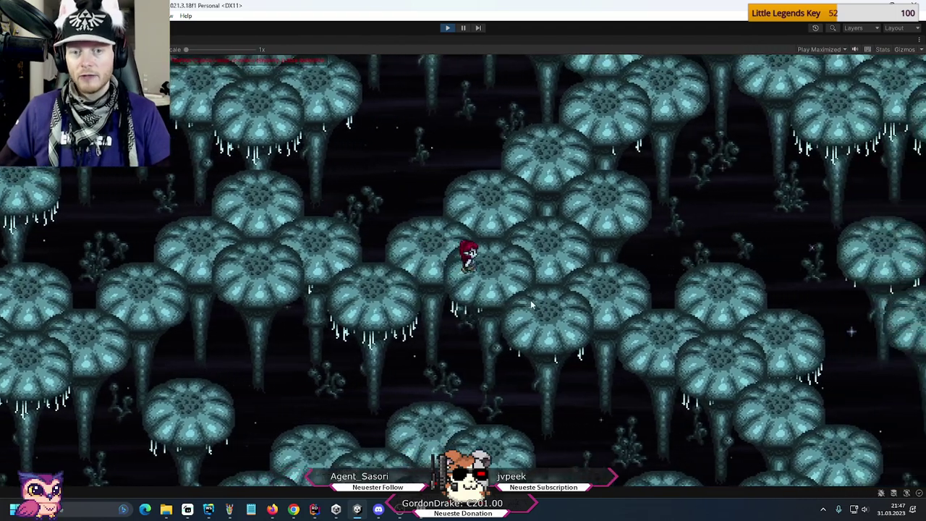
{"action": "key", "text": "d"}
{"action": "key", "text": "s"}
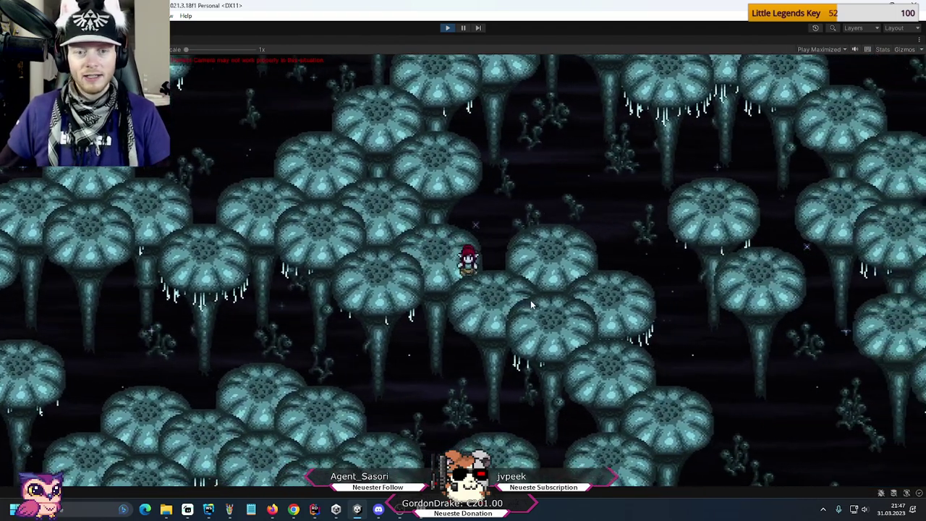
{"action": "key", "text": "d"}
{"action": "key", "text": "s"}
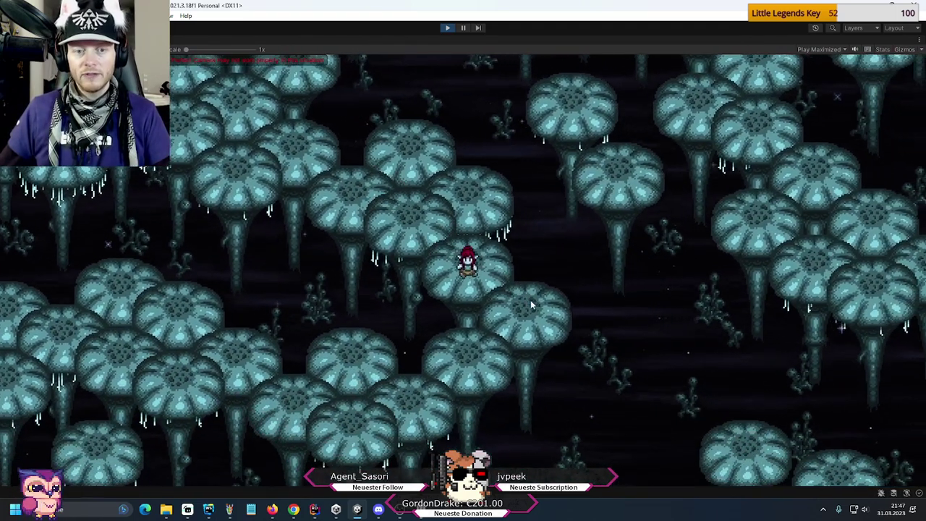
- Test the lower mushroom branch by walking the character southwest and then west along its caps
{"action": "key", "text": "a"}
{"action": "key", "text": "s"}
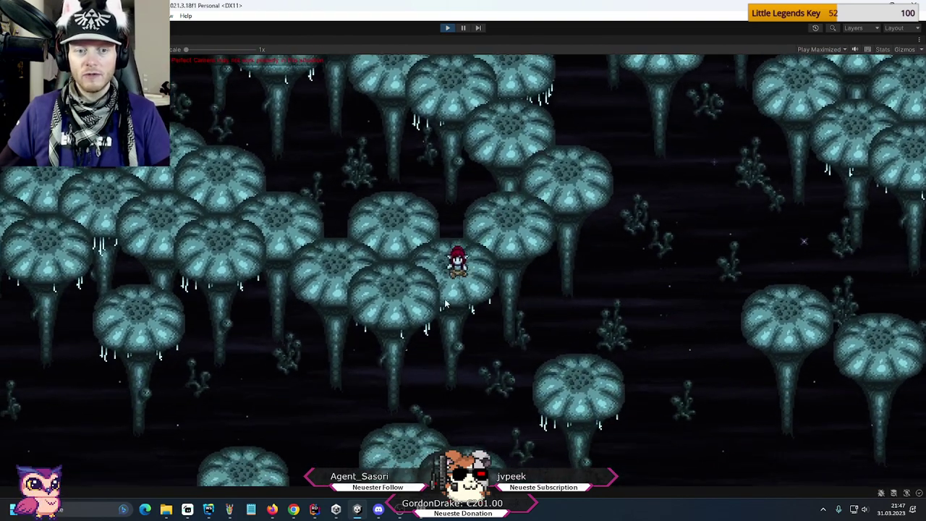
{"action": "key", "text": "a"}
{"action": "key", "text": "w"}
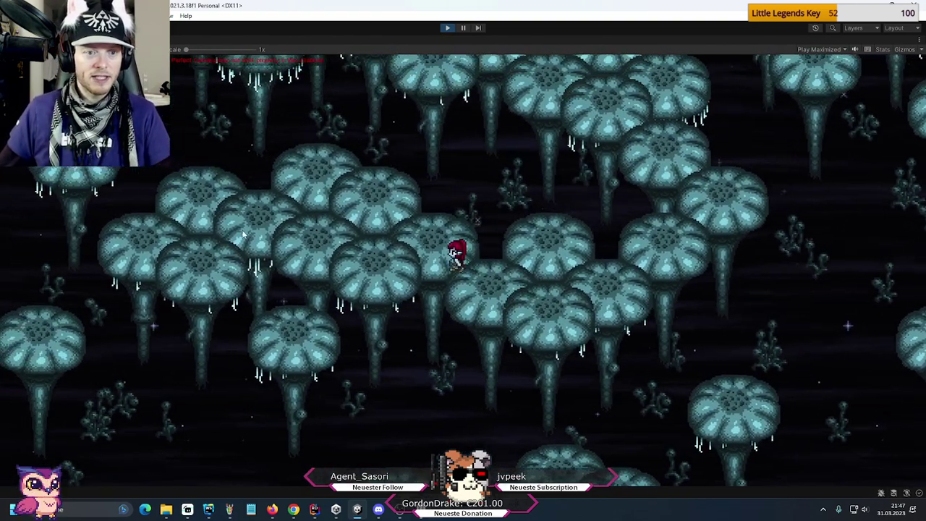
- Turn back east and walk the character up the narrow mushroom chain to the central junction
{"action": "key", "text": "d"}
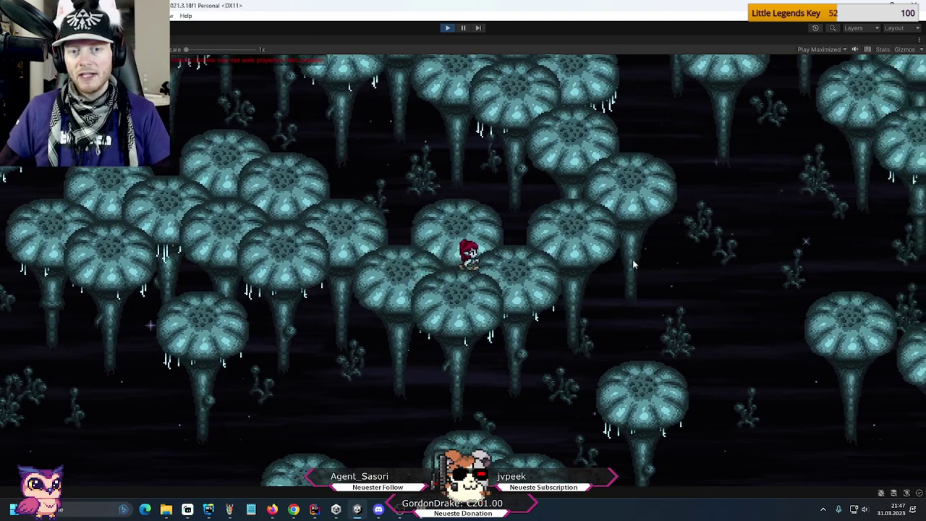
{"action": "key", "text": "w"}
{"action": "key", "text": "d"}
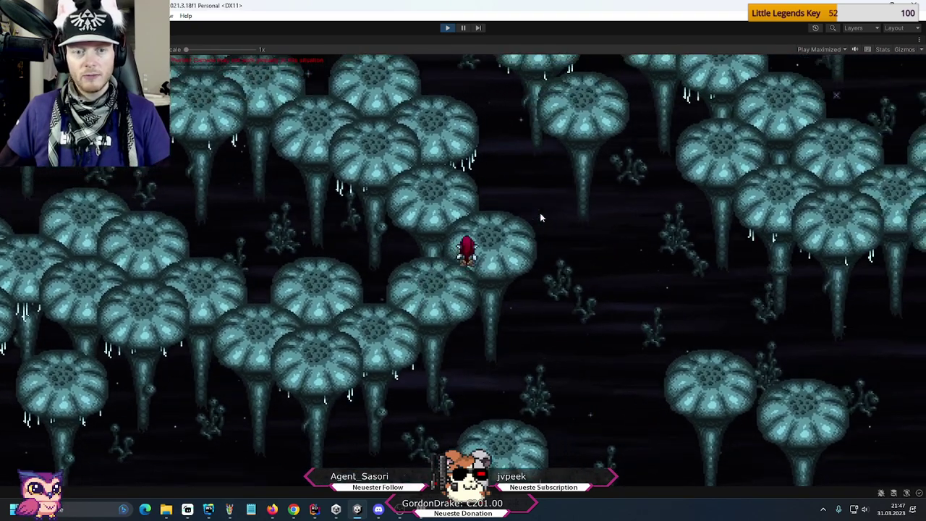
{"action": "key", "text": "w"}
{"action": "key", "text": "d"}
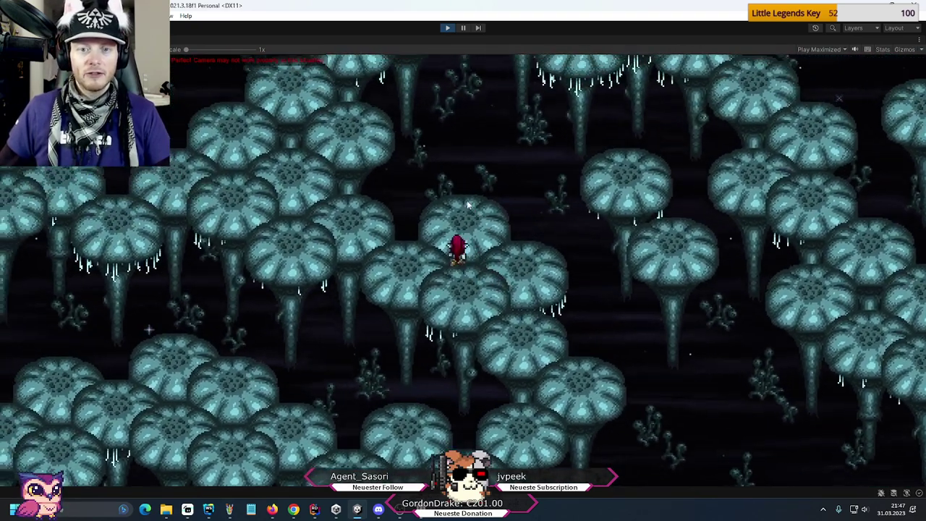
- Walk the character north across the mushroom caps and northeast to the cluster near the pillar hall's lower corner
{"action": "key", "text": "w"}
{"action": "key", "text": "a"}
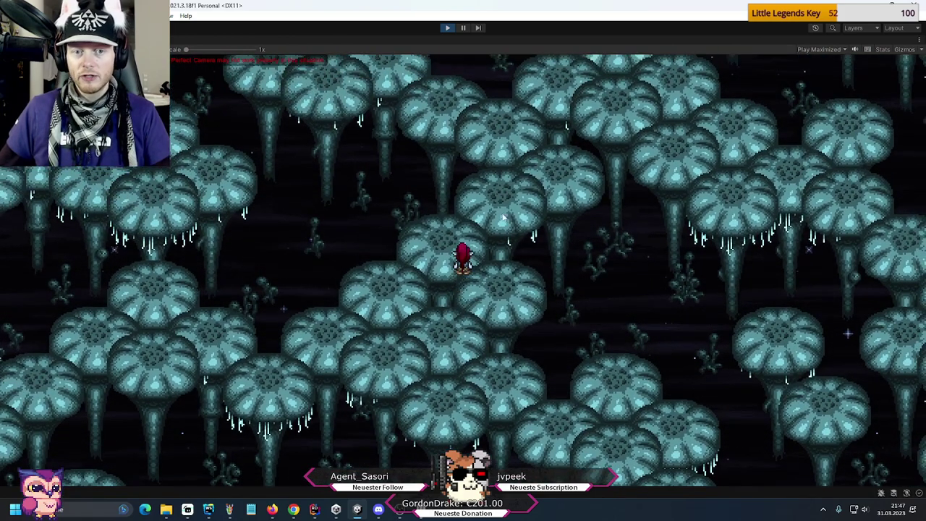
{"action": "key", "text": "w"}
{"action": "key", "text": "d"}
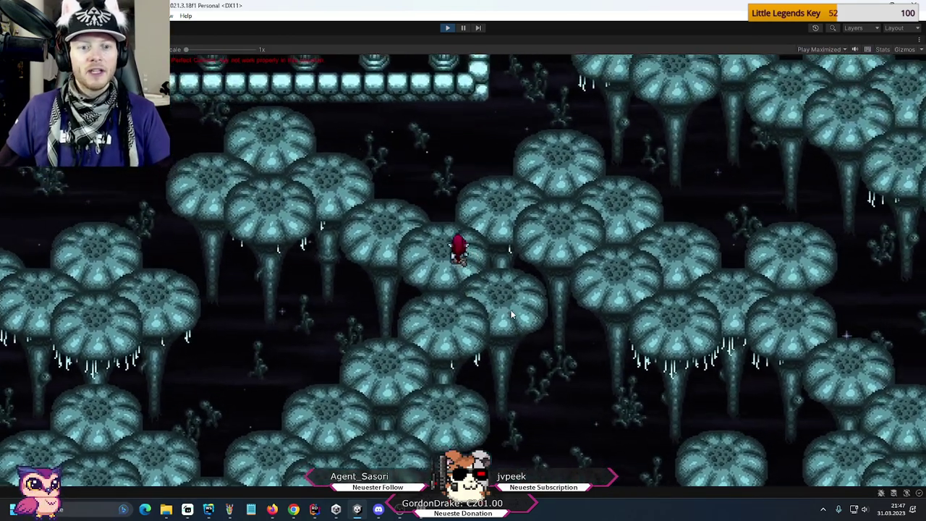
{"action": "key", "text": "w"}
{"action": "key", "text": "d"}
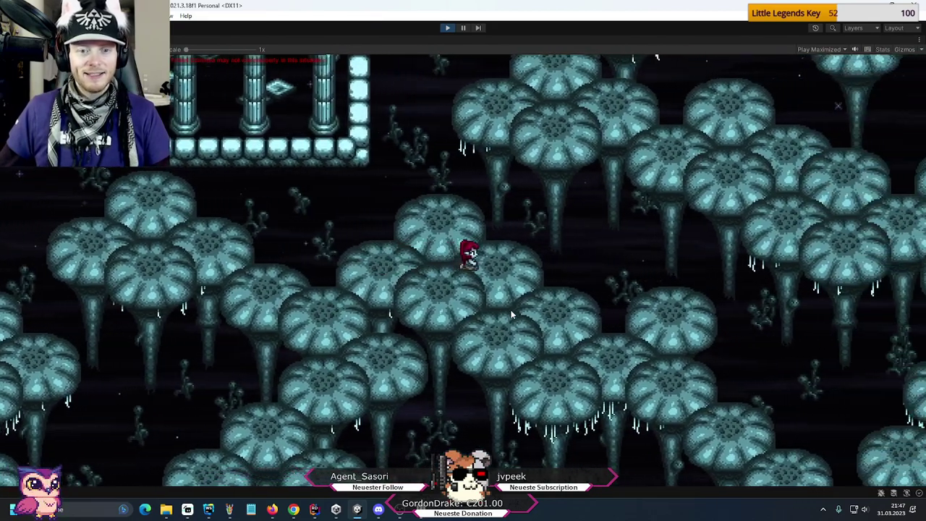
- Follow the mushroom path southeast away from the pillar hall down to the bottom of its U-shaped bend
{"action": "key", "text": "s"}
{"action": "key", "text": "d"}
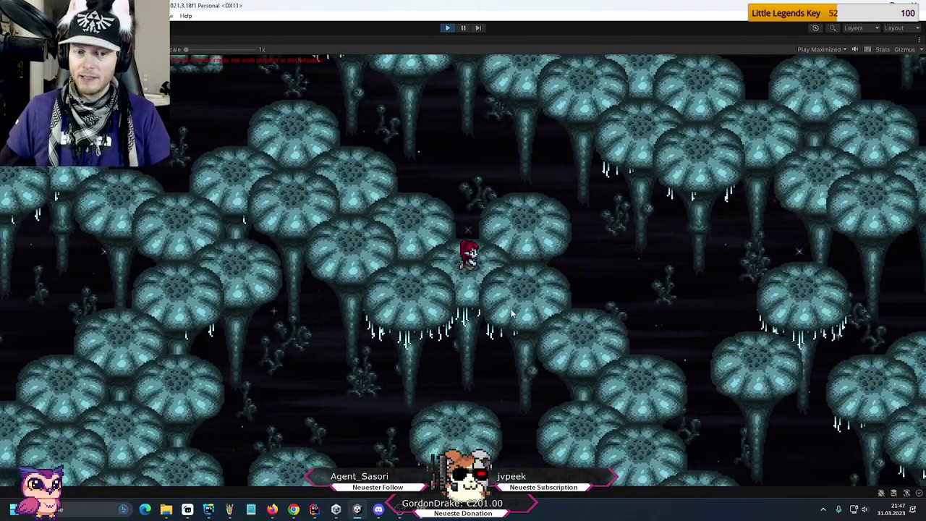
{"action": "key", "text": "s"}
{"action": "key", "text": "d"}
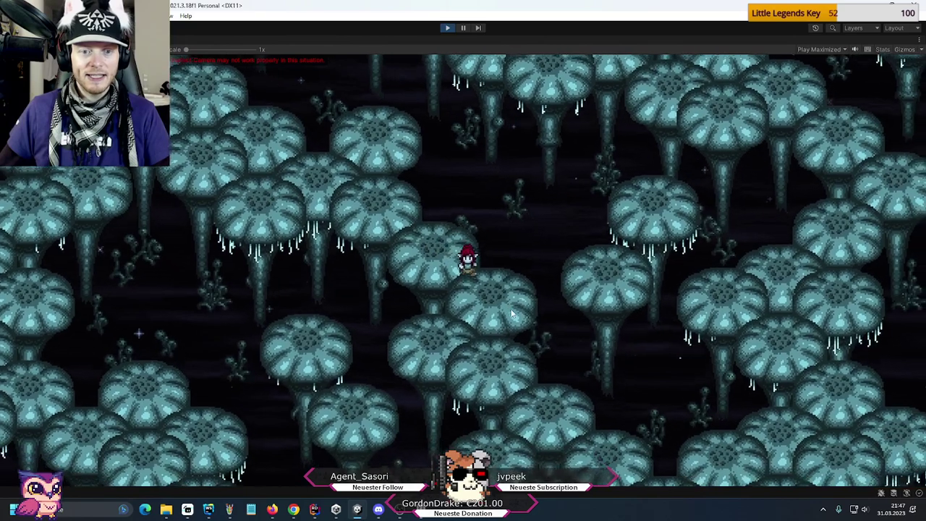
{"action": "key", "text": "s"}
{"action": "key", "text": "d"}
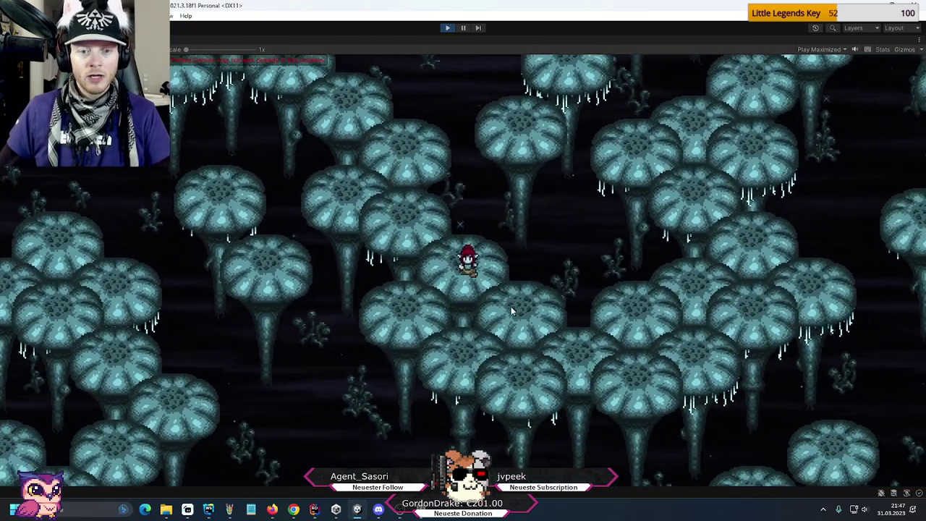
{"action": "key", "text": "s"}
{"action": "key", "text": "d"}
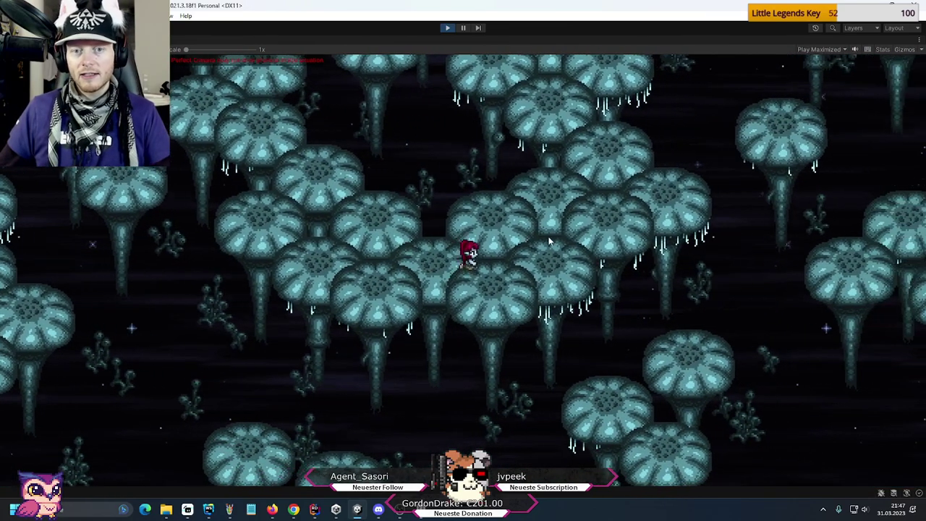
- Walk the character up the eastern mushroom chain to the caps below the tiled block-wall ruins
{"action": "key", "text": "w"}
{"action": "key", "text": "d"}
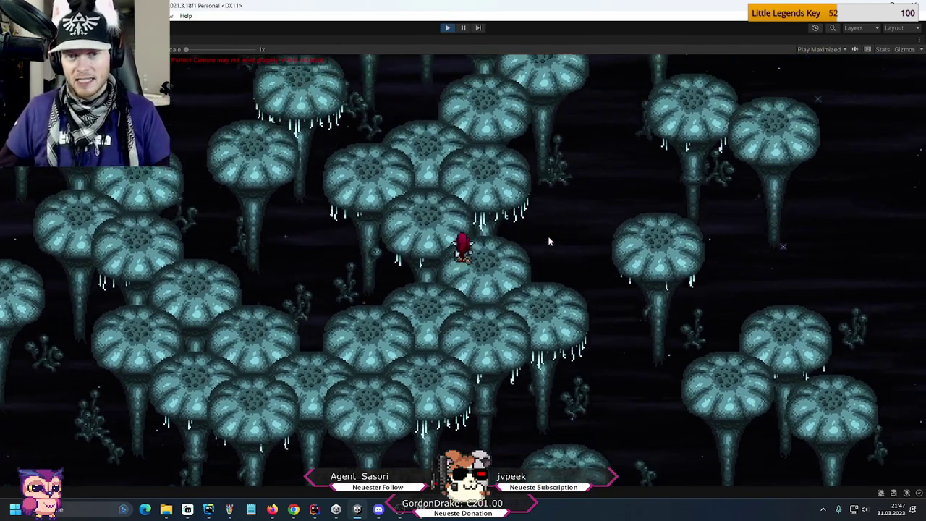
{"action": "key", "text": "w"}
{"action": "key", "text": "d"}
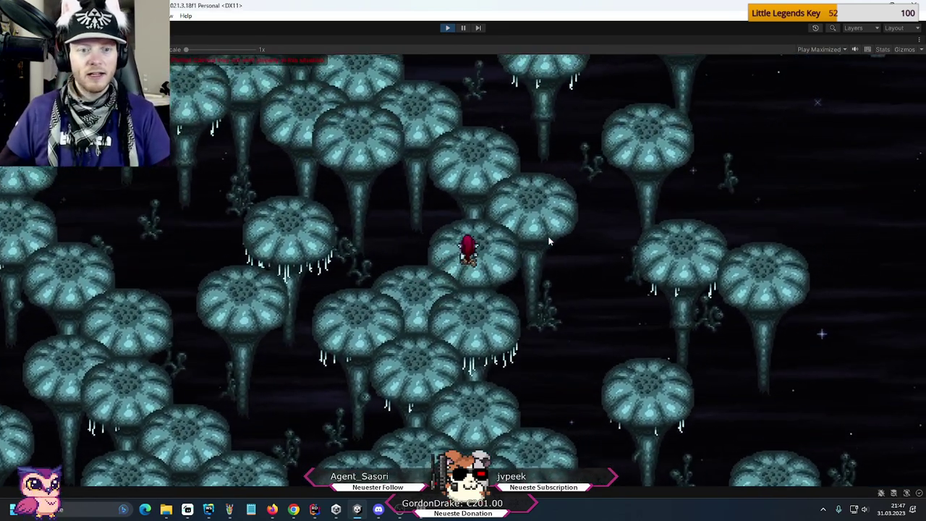
{"action": "key", "text": "w"}
{"action": "key", "text": "d"}
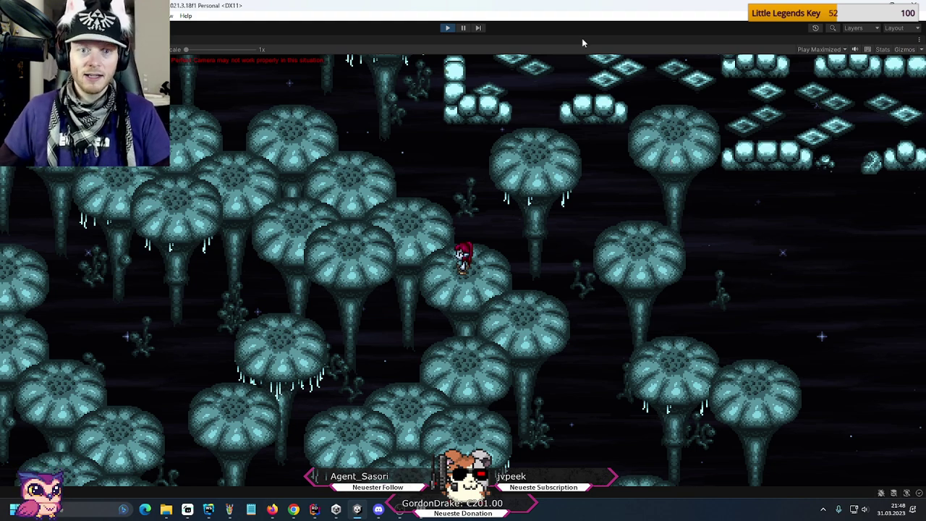
- Follow the upper mushroom path northwest and step off its last cap through the block wall beside the street lamp
{"action": "key", "text": "w"}
{"action": "key", "text": "a"}
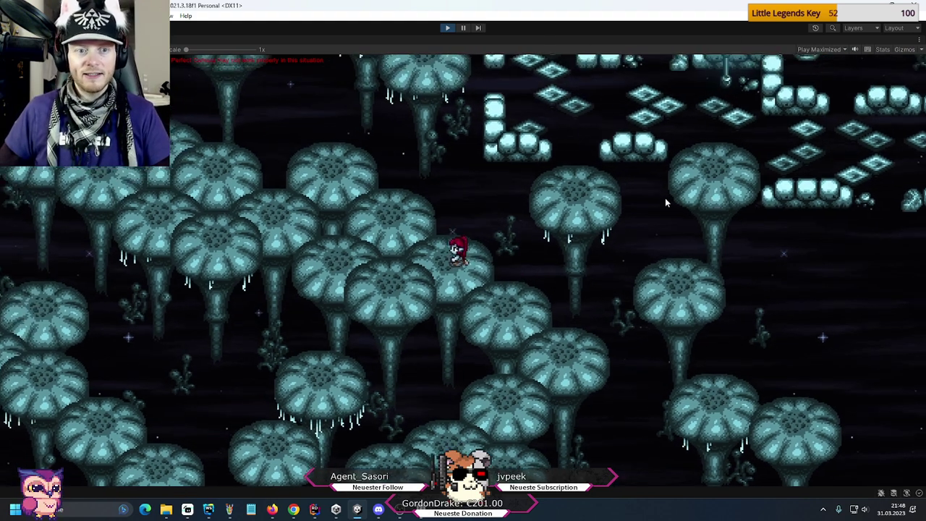
{"action": "key", "text": "w"}
{"action": "key", "text": "a"}
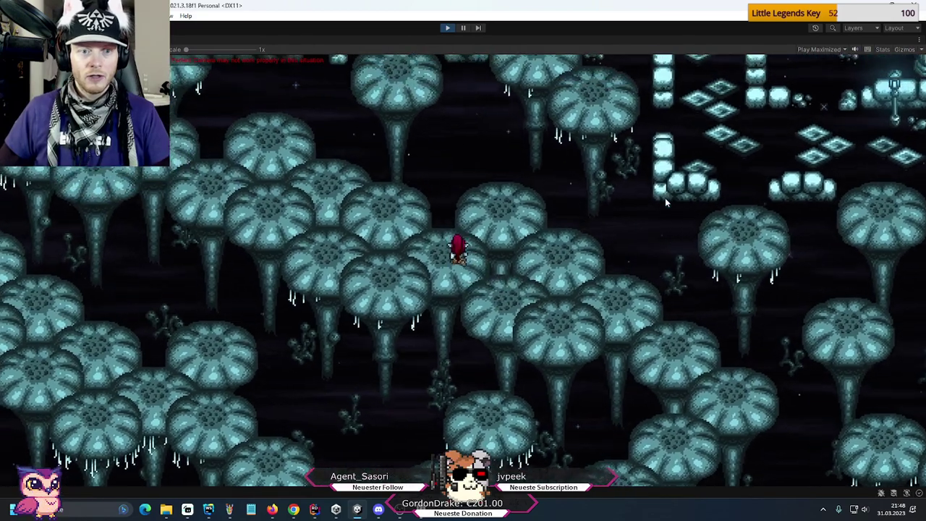
{"action": "key", "text": "w"}
{"action": "key", "text": "a"}
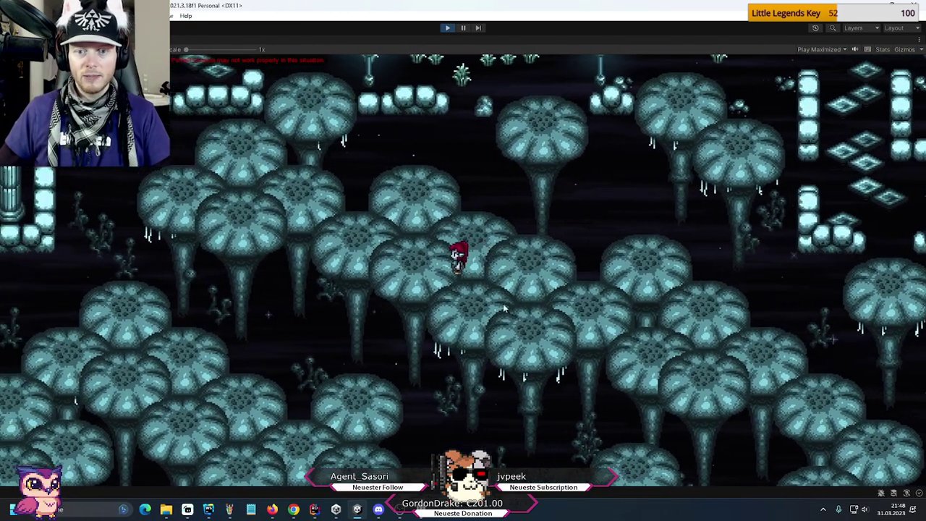
{"action": "key", "text": "w"}
{"action": "key", "text": "a"}
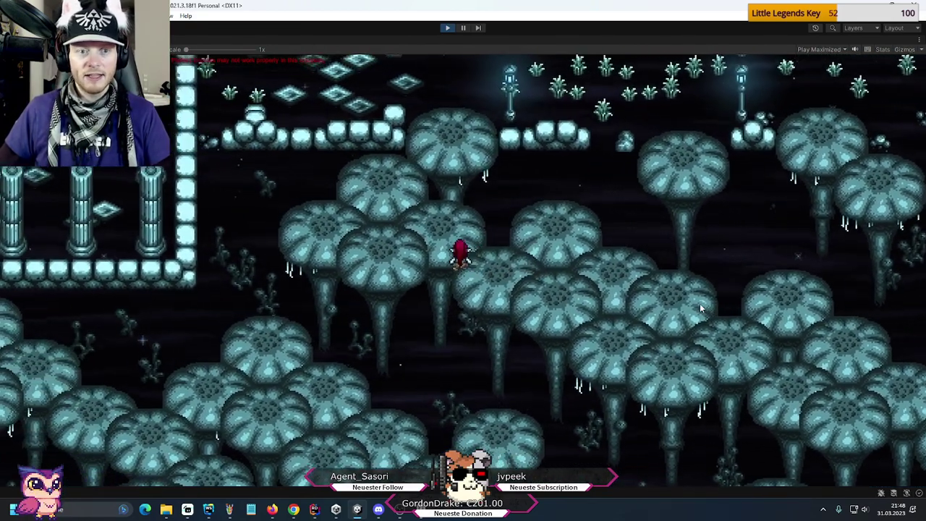
{"action": "key", "text": "w"}
{"action": "key", "text": "a"}
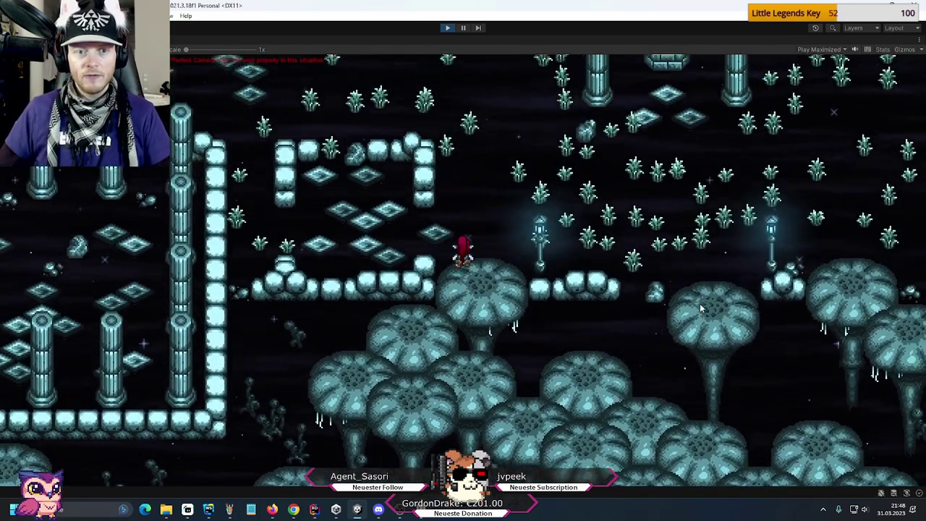
- Walk the character north through the grass field and northeast to the area above the pillar-framed statue
{"action": "key", "text": "w"}
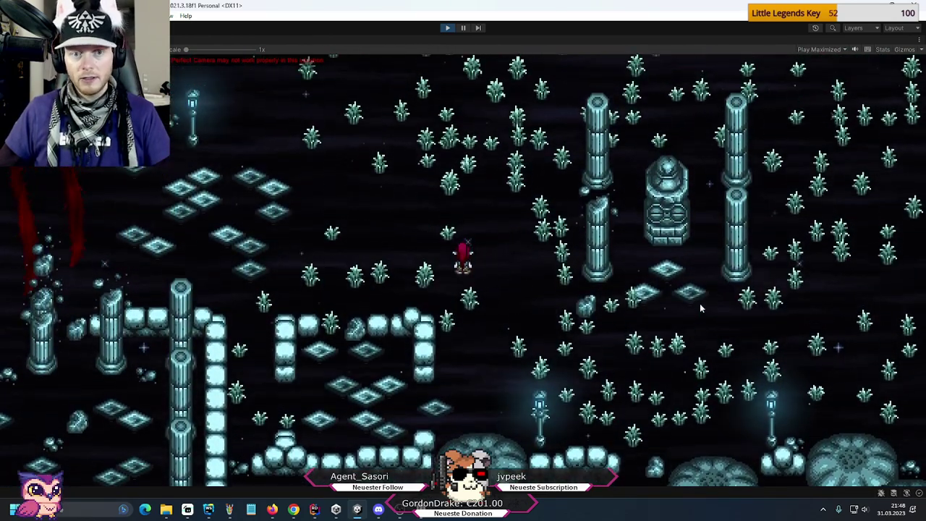
{"action": "key", "text": "w"}
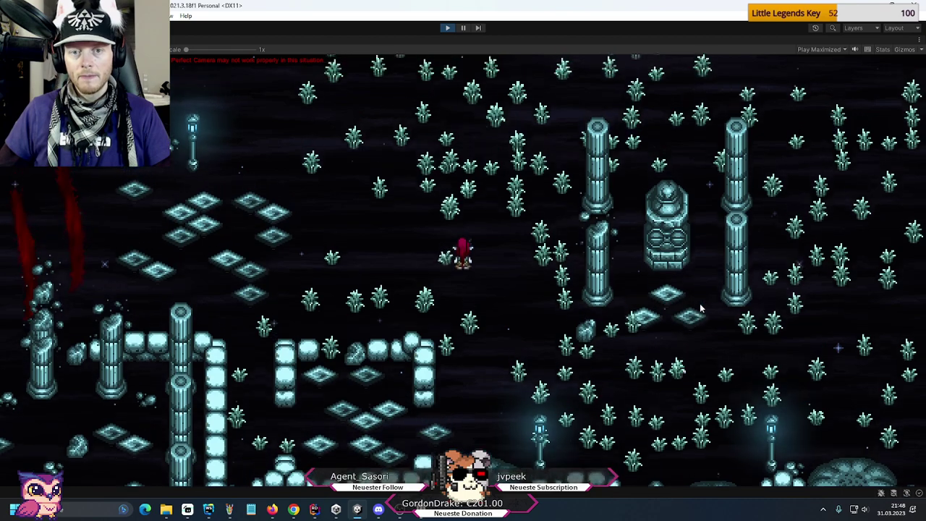
{"action": "key", "text": "w"}
{"action": "key", "text": "d"}
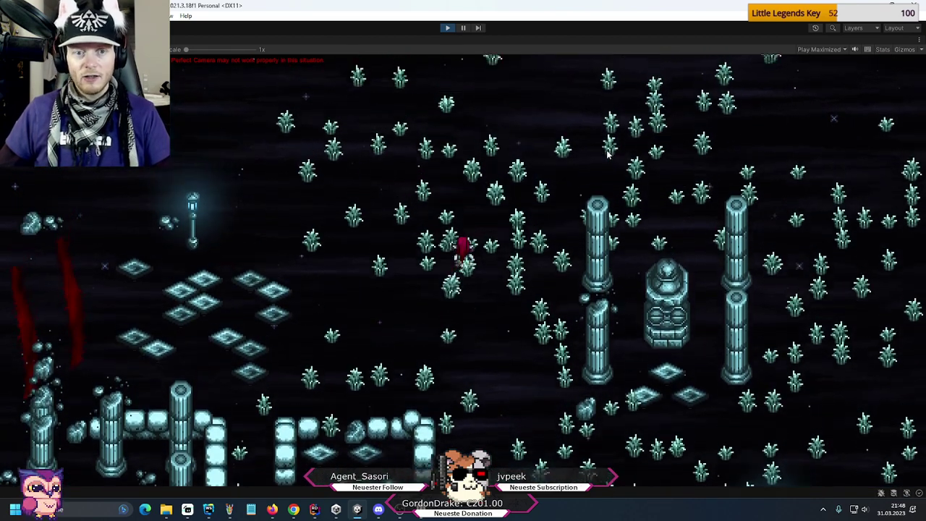
{"action": "key", "text": "w"}
{"action": "key", "text": "d"}
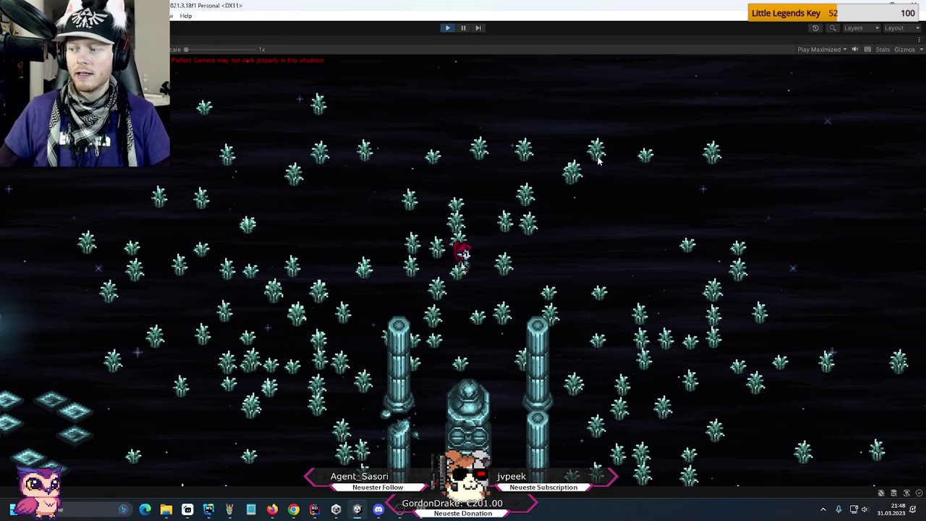
- Walk the character west and back east through the grass above the pillar-framed statue to the field's eastern edge
{"action": "key", "text": "a"}
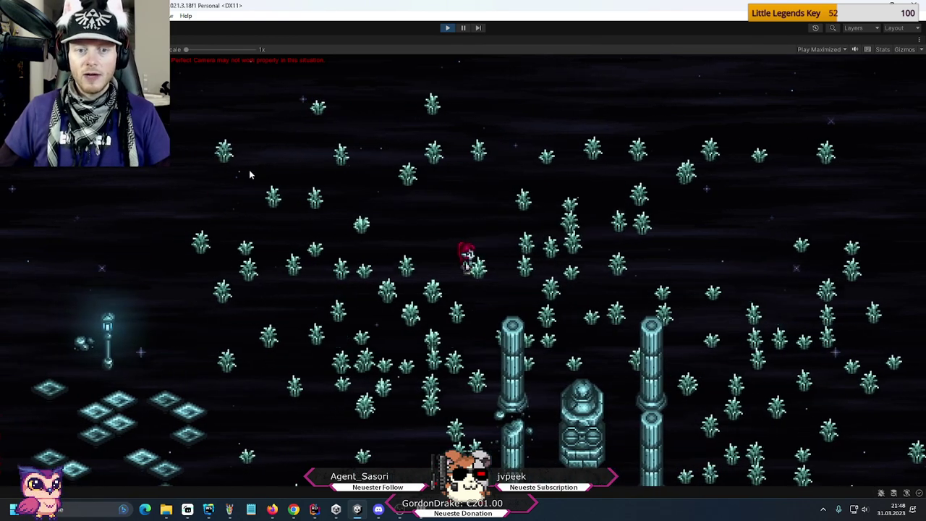
{"action": "key", "text": "d"}
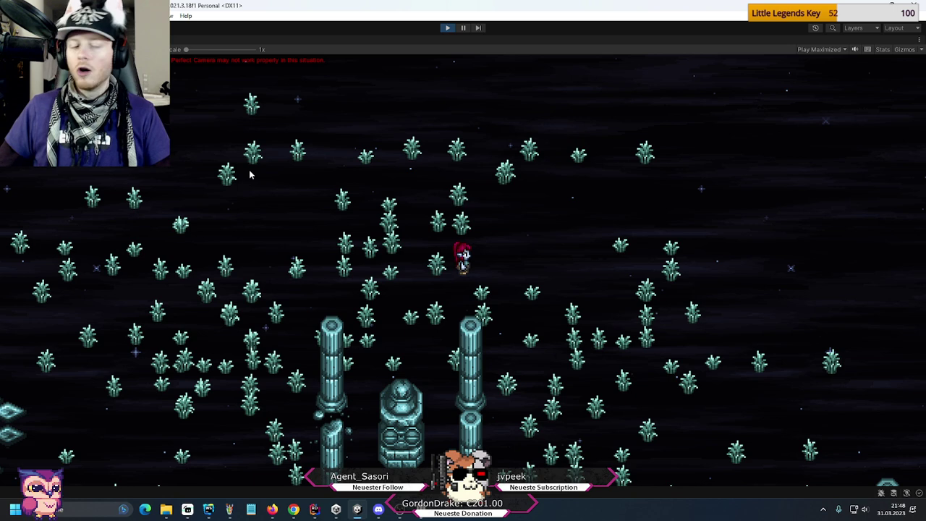
{"action": "key", "text": "d"}
{"action": "key", "text": "w"}
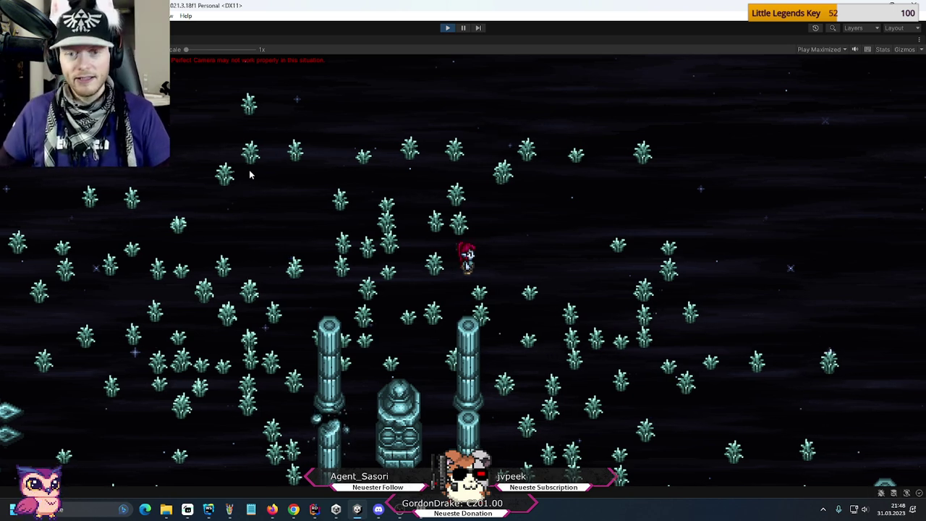
{"action": "key", "text": "d"}
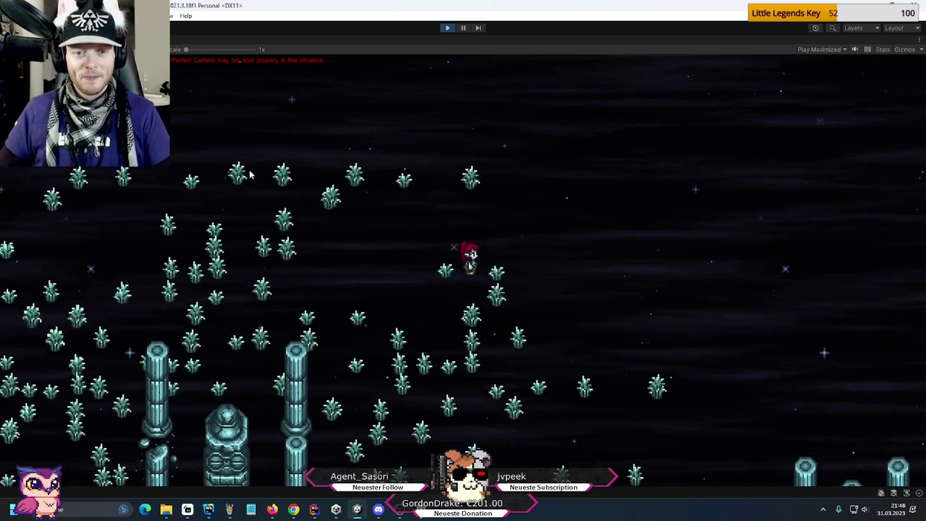
{"action": "key", "text": "s"}
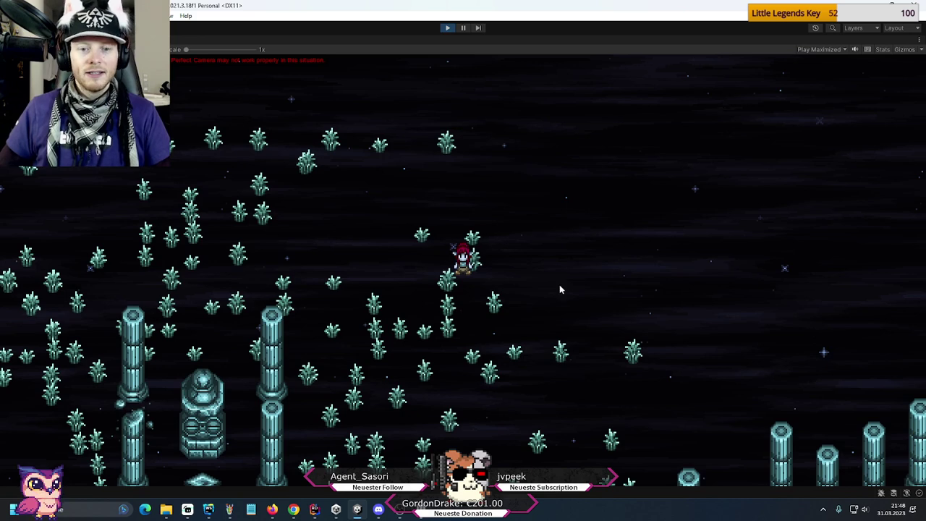
- Check the column sprites in Aseprite, return to Unity and walk the character back west to the statue's northwestern pillar
{"action": "left_click", "coordinate": [378, 510]}
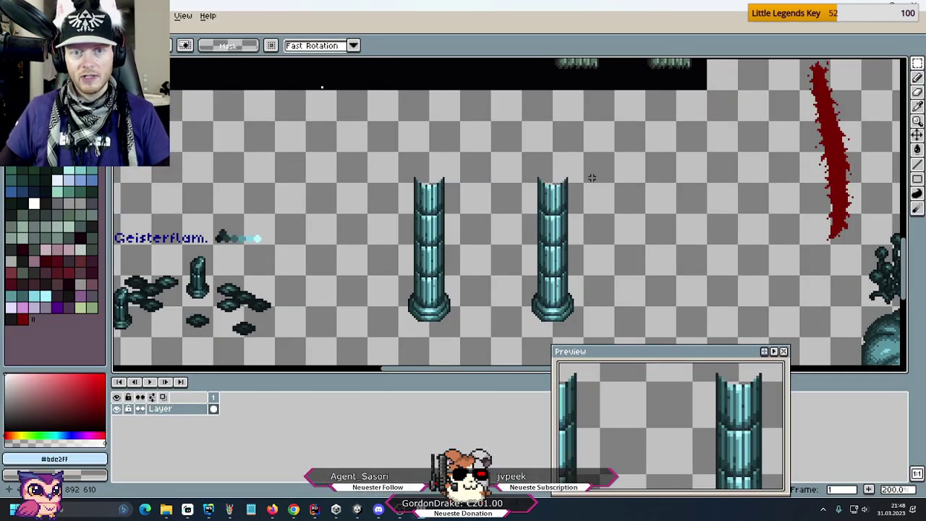
{"action": "left_click", "coordinate": [358, 510]}
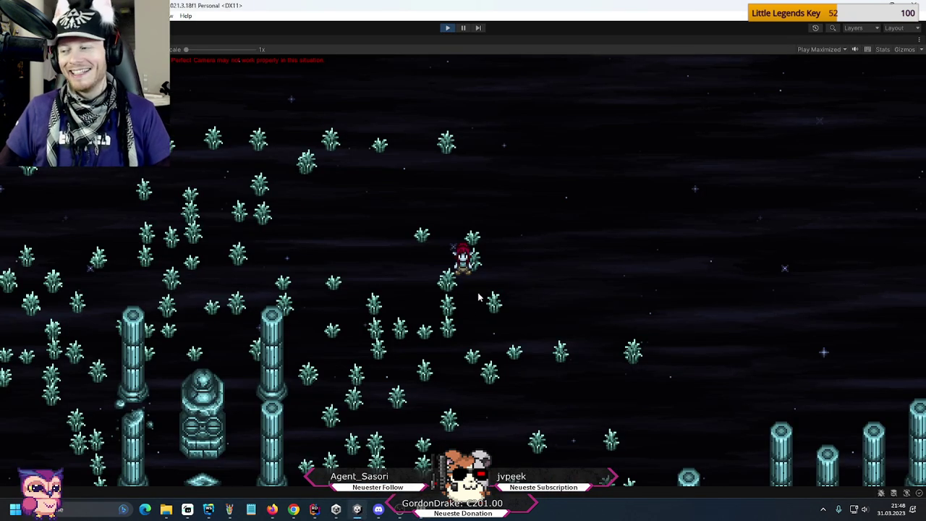
{"action": "key", "text": "s"}
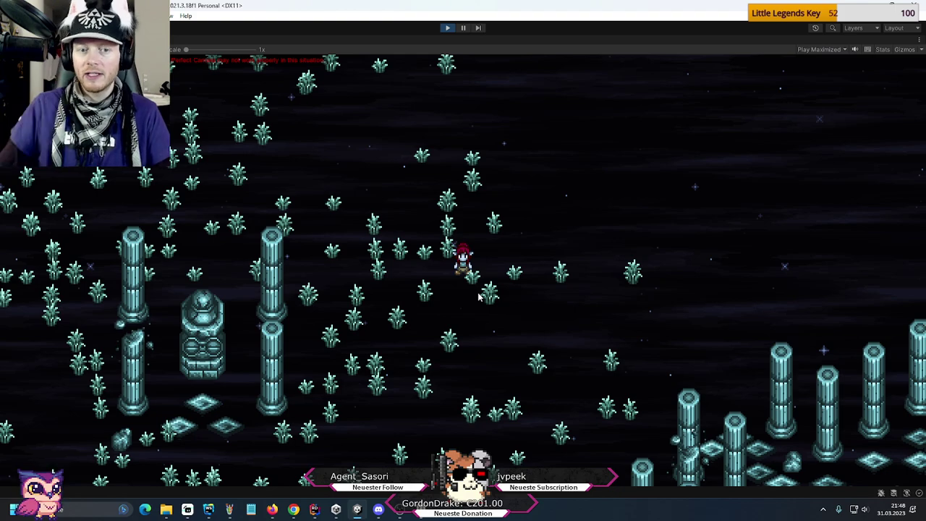
{"action": "key", "text": "w"}
{"action": "key", "text": "a"}
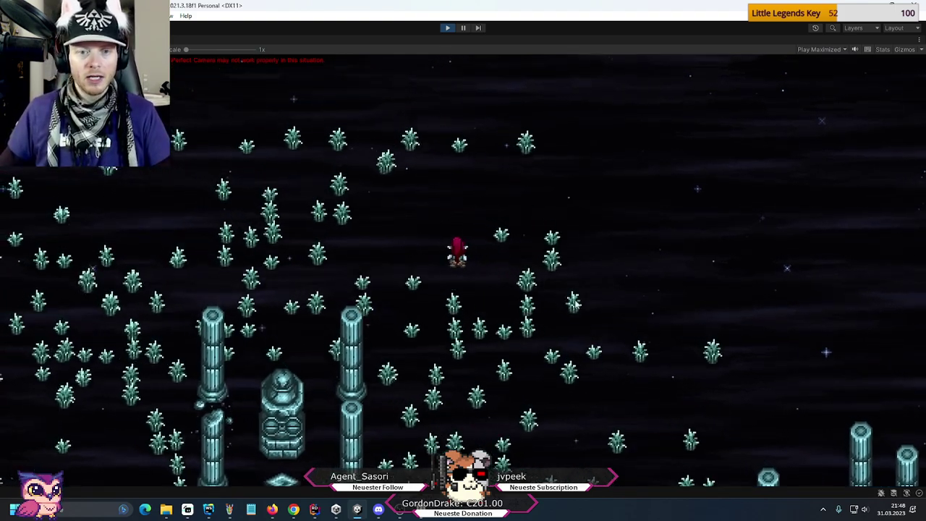
{"action": "key", "text": "s"}
{"action": "key", "text": "a"}
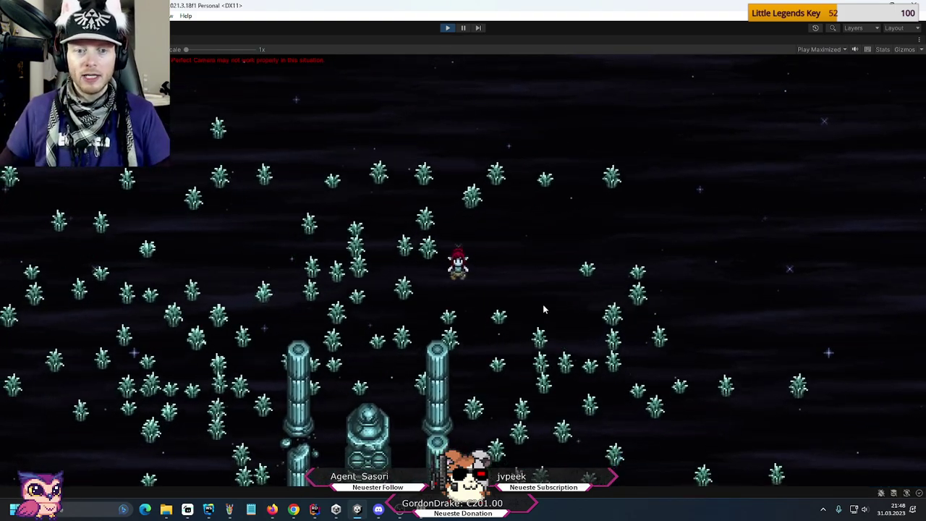
{"action": "key", "text": "s"}
{"action": "key", "text": "a"}
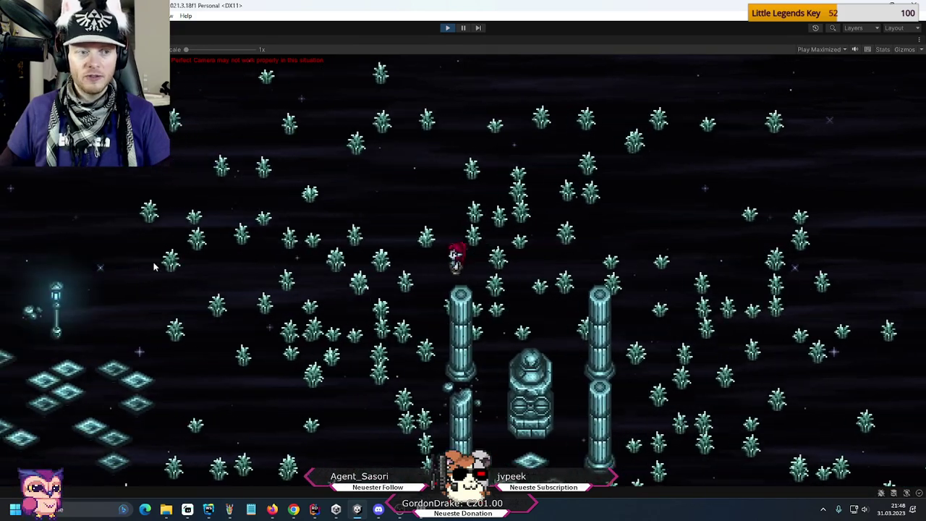
- Walk the character southwest out of the grass and across the floor tiles to the red claw marks
{"action": "key", "text": "a"}
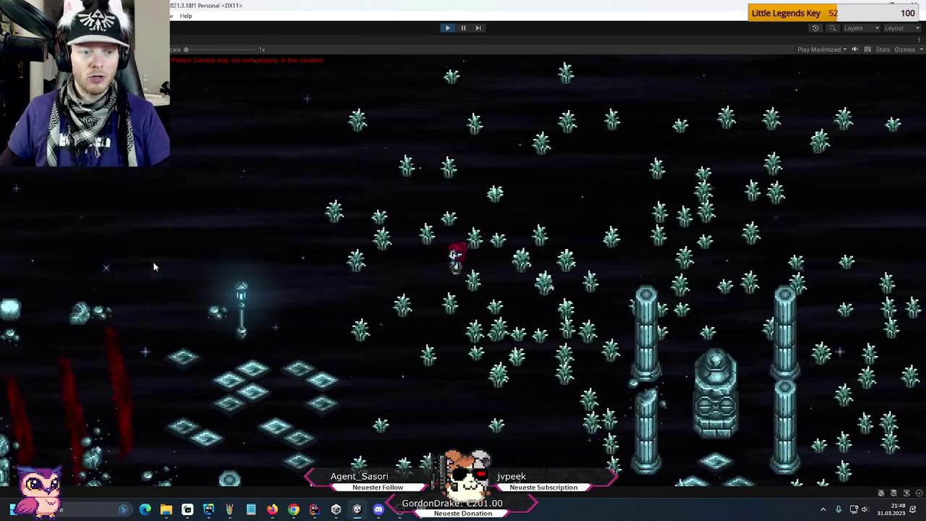
{"action": "key", "text": "s"}
{"action": "key", "text": "a"}
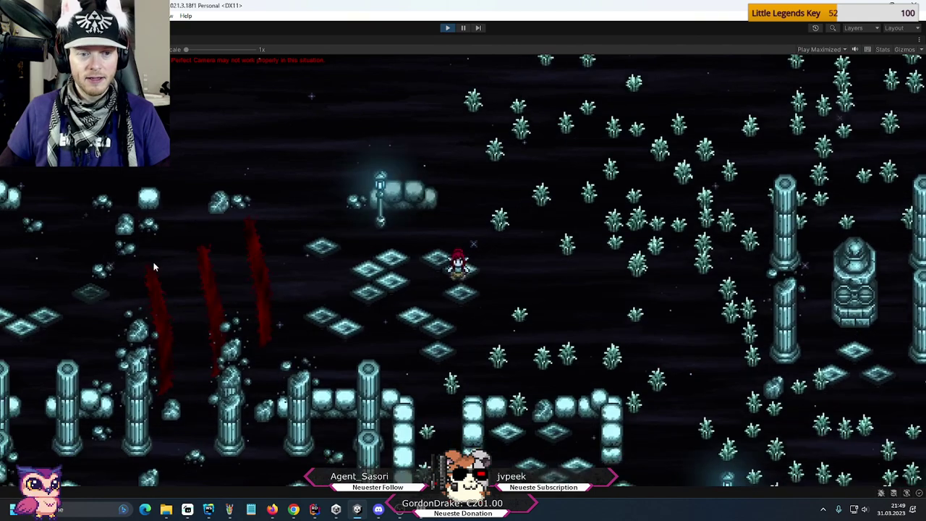
{"action": "key", "text": "a"}
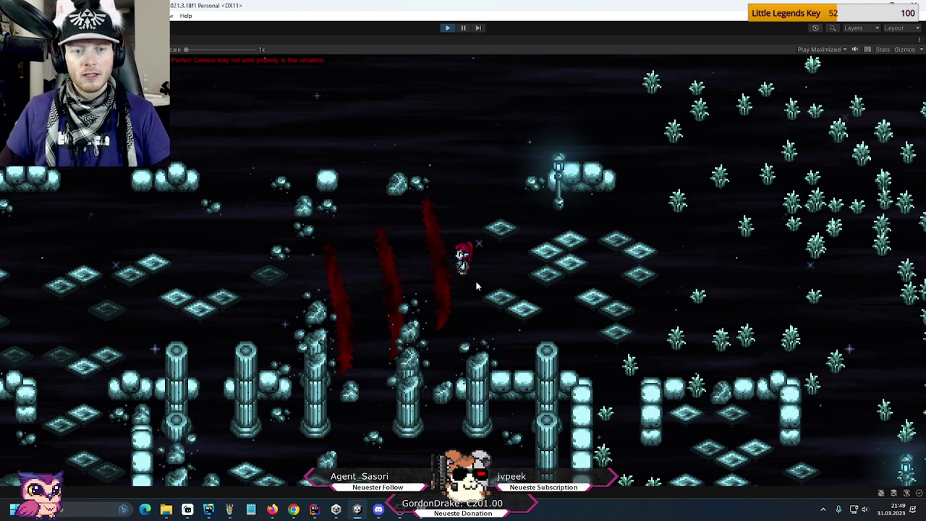
- Pace the character east and west over the floor tiles between the red claw marks and the grass field
{"action": "key", "text": "d"}
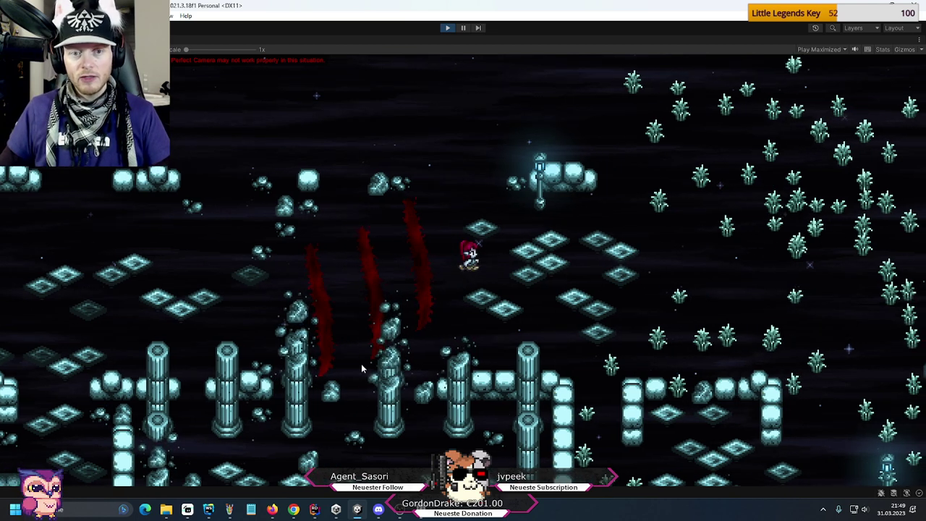
{"action": "key", "text": "d"}
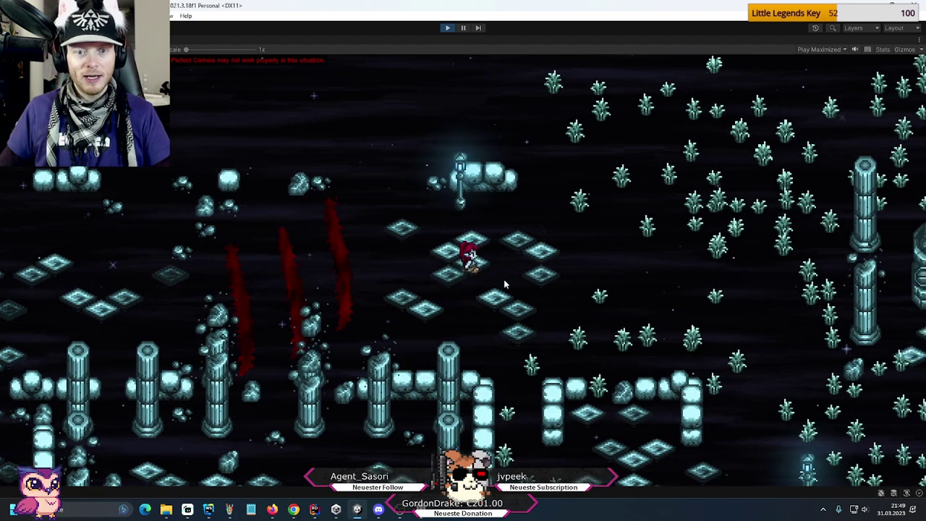
{"action": "key", "text": "d"}
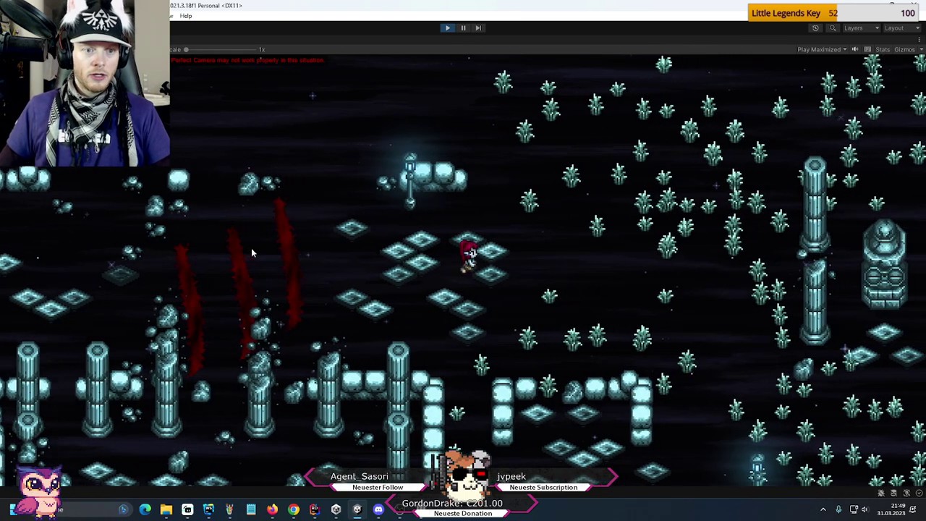
{"action": "key", "text": "a"}
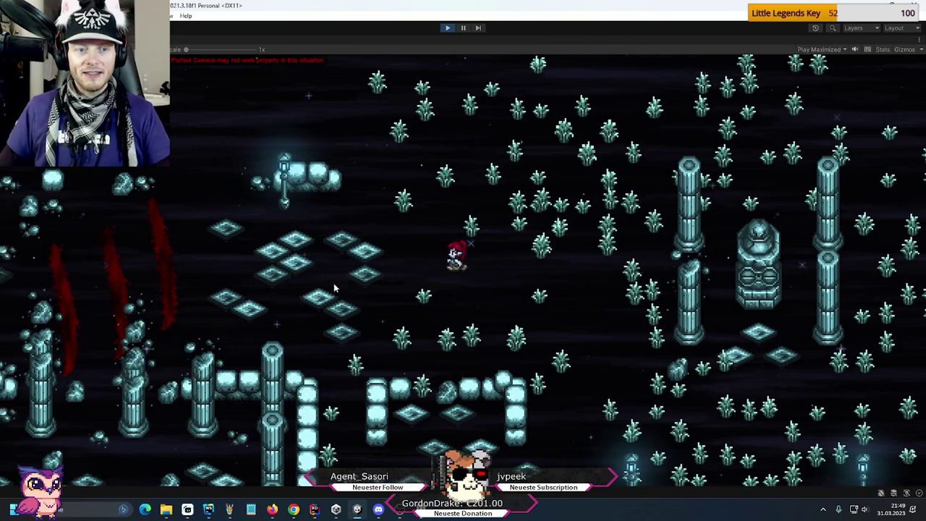
{"action": "key", "text": "a"}
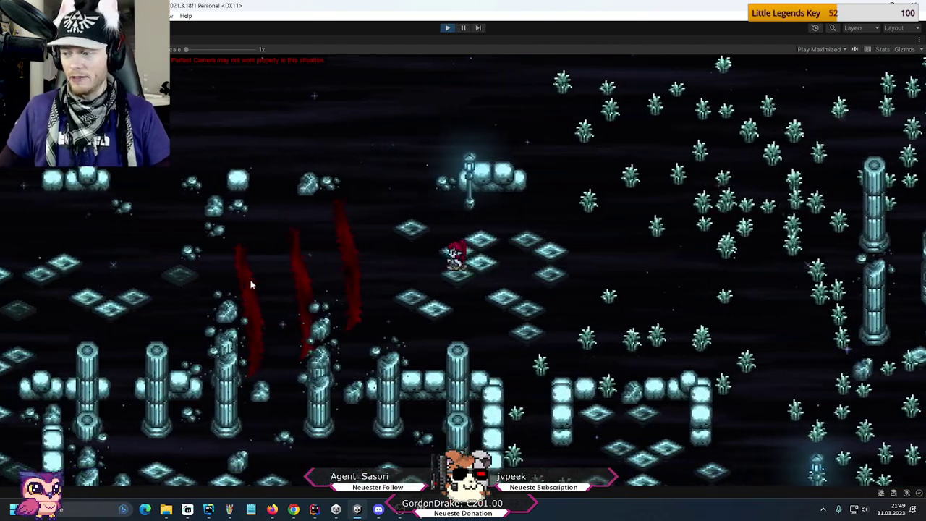
{"action": "key", "text": "d"}
{"action": "key", "text": "d"}
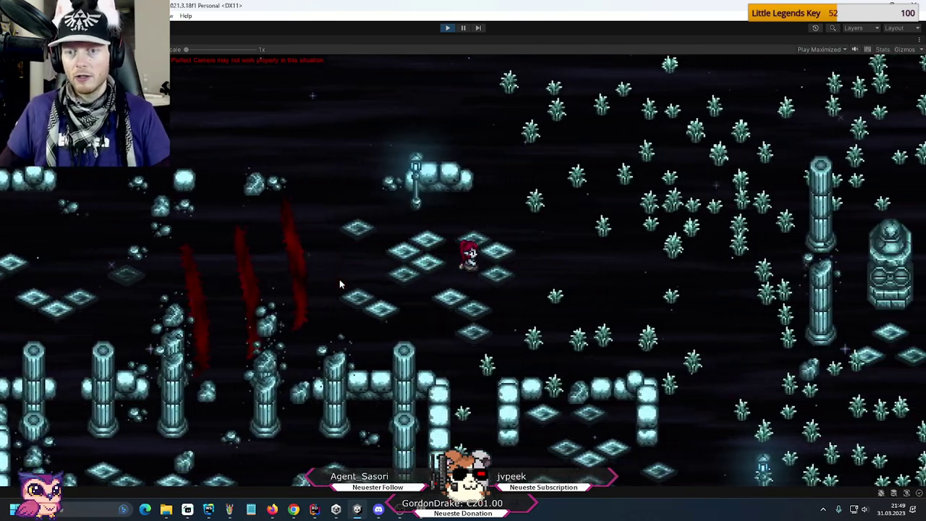
- Walk the character northeast through the grass and past the statue's pillars to the field's eastern edge
{"action": "key", "text": "d"}
{"action": "key", "text": "w"}
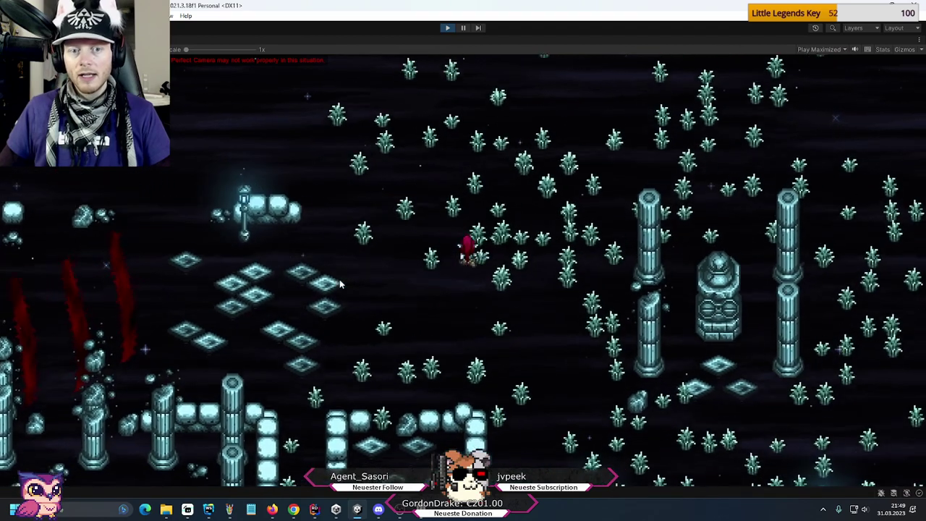
{"action": "key", "text": "d"}
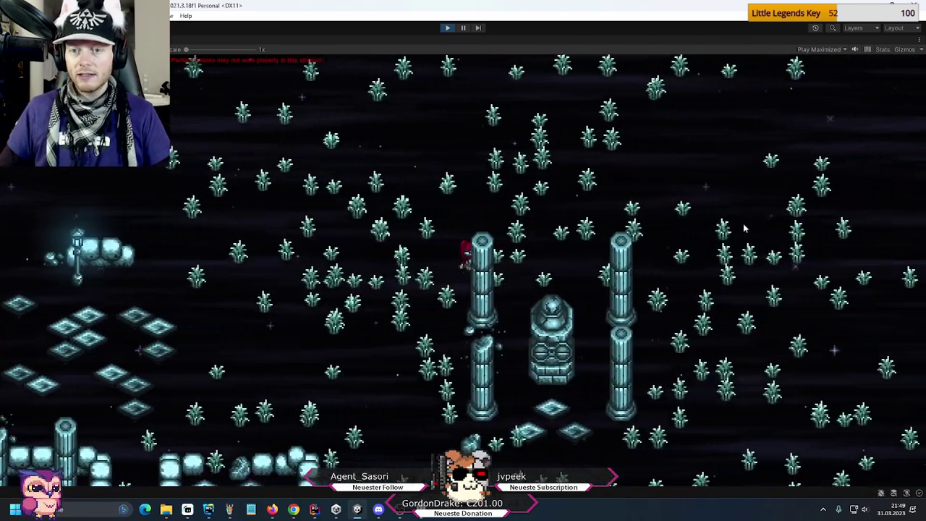
{"action": "key", "text": "d"}
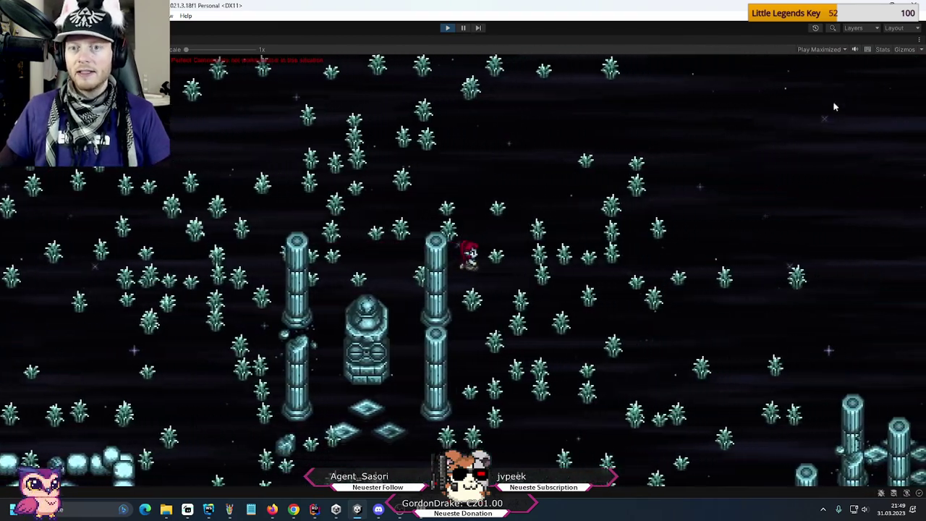
{"action": "key", "text": "d"}
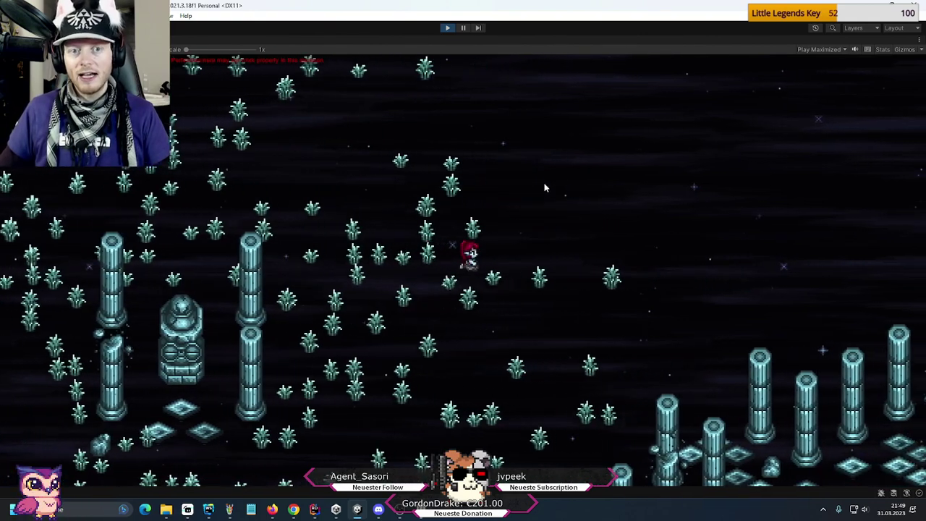
- Explore the empty area northeast of the grass field and circle back along the field's eastern edge
{"action": "key", "text": "w"}
{"action": "key", "text": "w"}
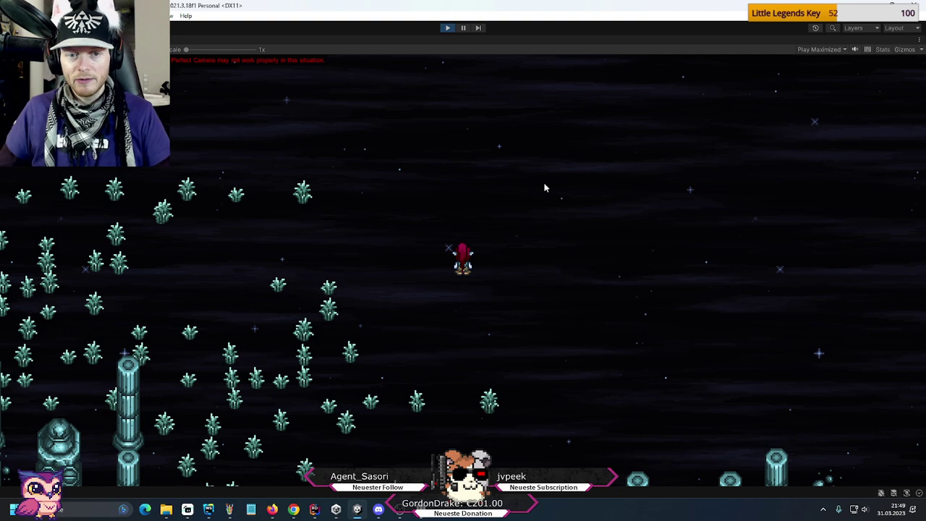
{"action": "key", "text": "s"}
{"action": "key", "text": "a"}
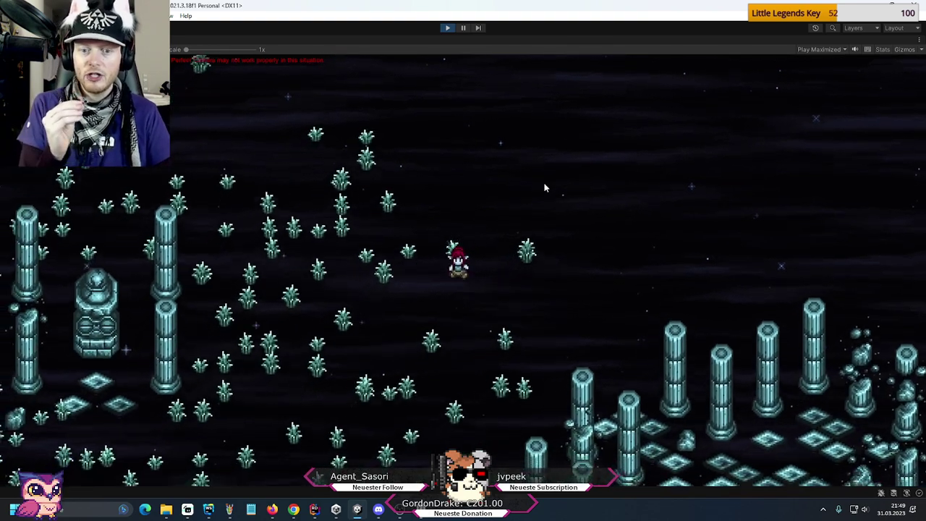
{"action": "key", "text": "s"}
{"action": "key", "text": "a"}
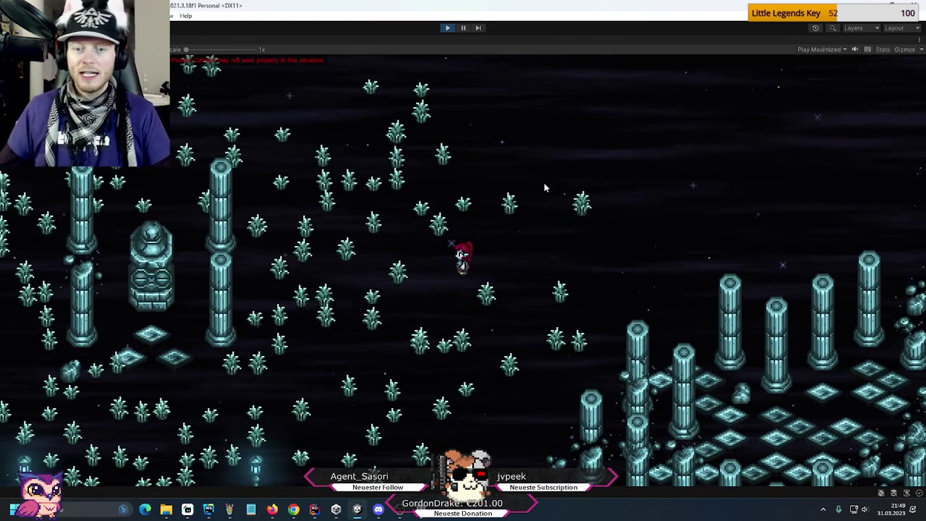
{"action": "key", "text": "d"}
{"action": "key", "text": "w"}
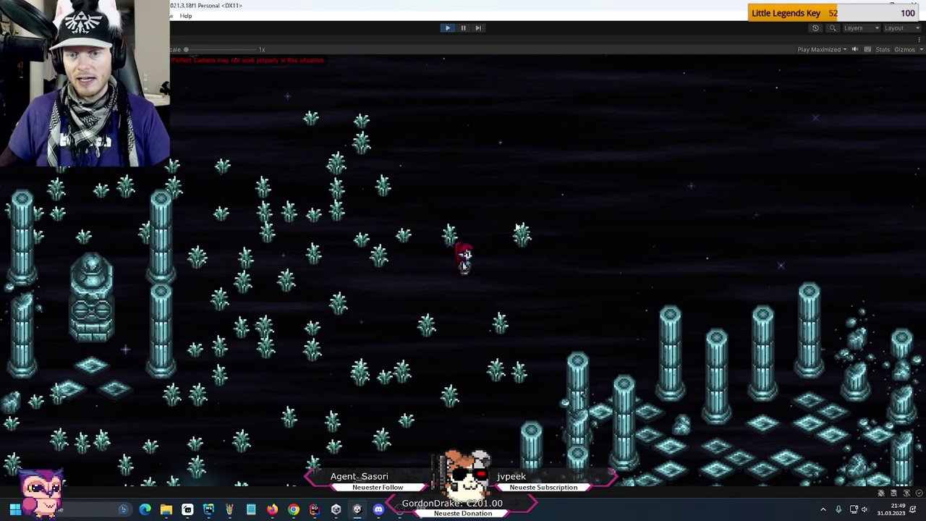
- Walk the character southeast into the ruined pillar hall and back north among its northern columns
{"action": "key", "text": "s"}
{"action": "key", "text": "d"}
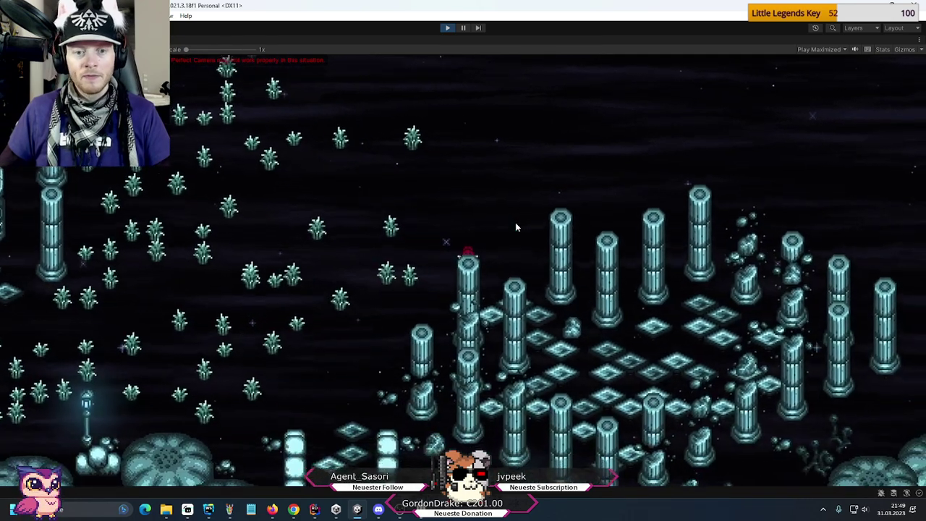
{"action": "key", "text": "d"}
{"action": "key", "text": "w"}
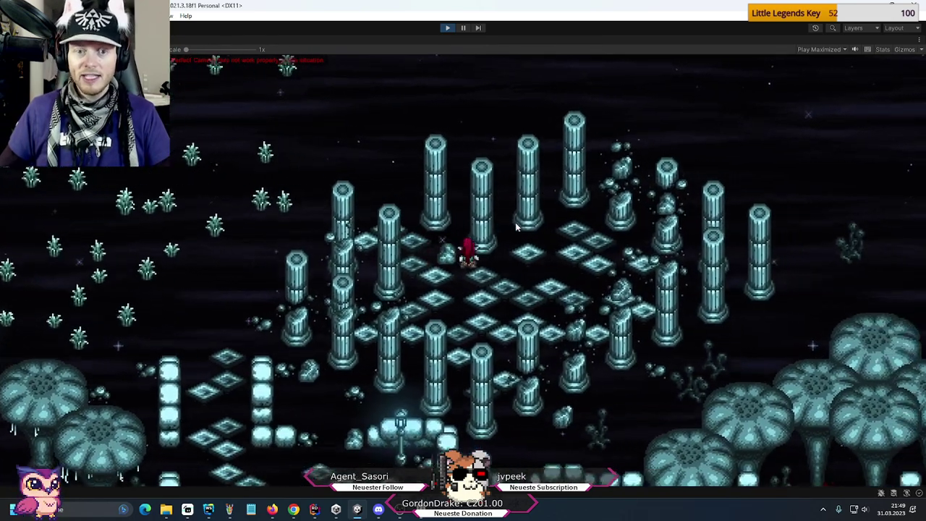
{"action": "key", "text": "w"}
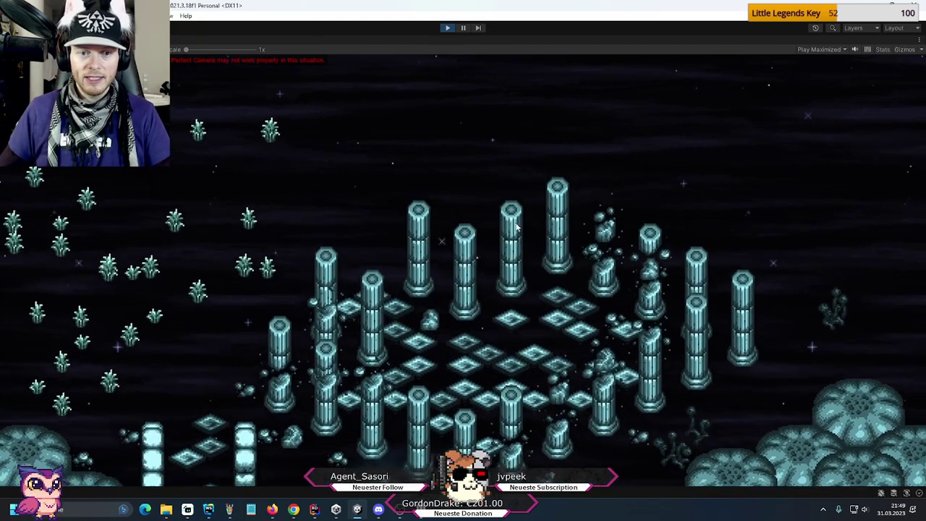
- Cross the pillar hall southeast and leave it between the eastern columns toward the giant mushrooms
{"action": "key", "text": "s"}
{"action": "key", "text": "d"}
{"action": "key", "text": "s"}
{"action": "key", "text": "d"}
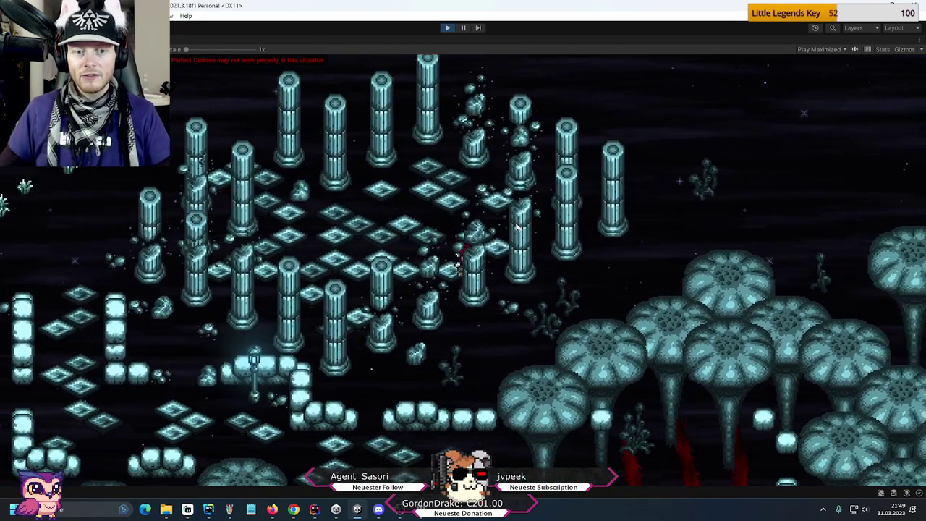
{"action": "key", "text": "w"}
{"action": "key", "text": "d"}
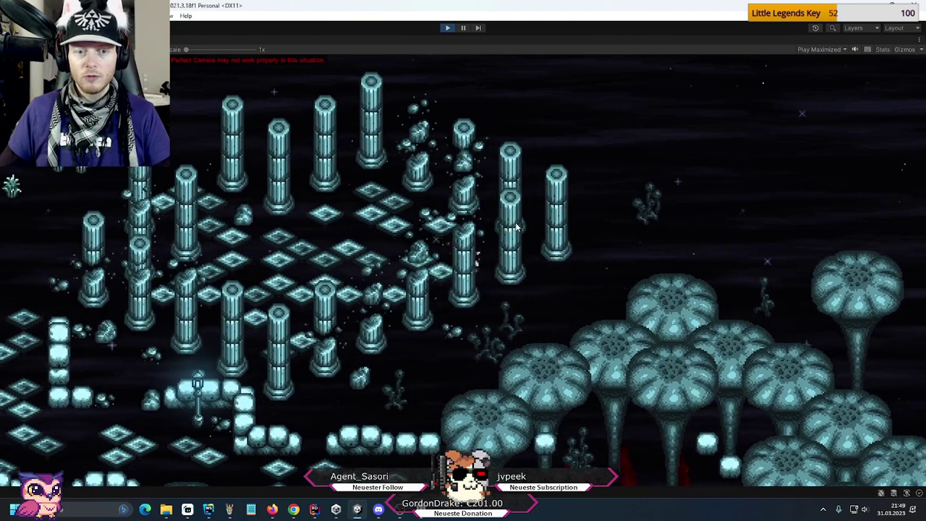
{"action": "key", "text": "s"}
{"action": "key", "text": "d"}
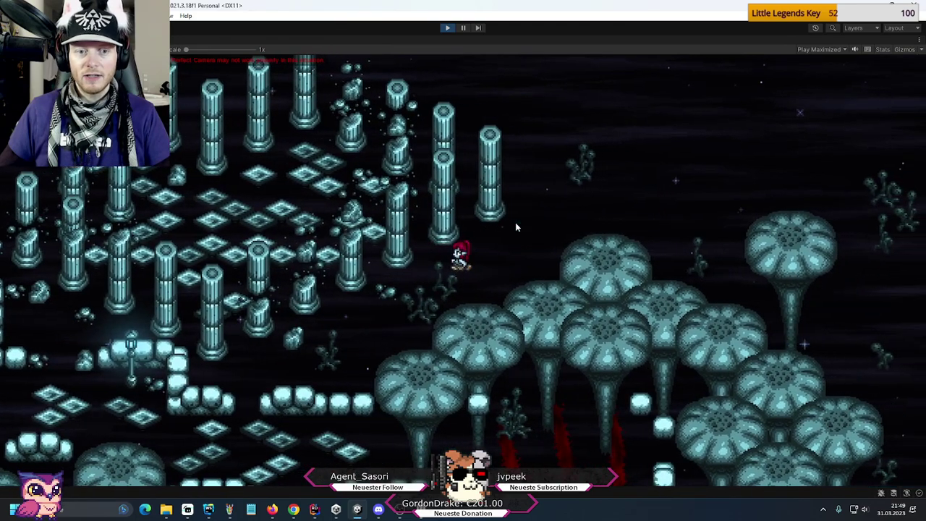
- Walk the character back northwest between the eastern columns onto the pillar hall's tiled floor
{"action": "key", "text": "w"}
{"action": "key", "text": "a"}
{"action": "key", "text": "a"}
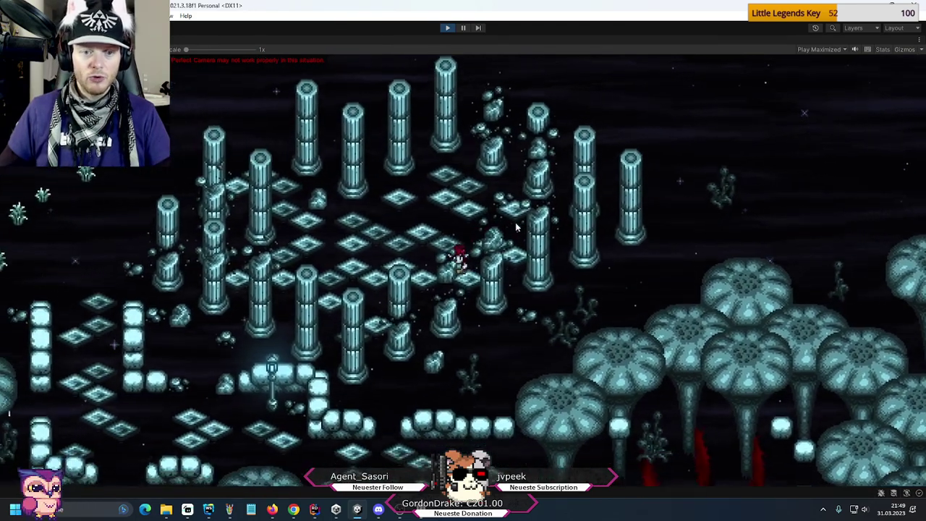
- Walk the character west across the pillar hall's tiled floor to its northwestern columns
{"action": "key", "text": "s"}
{"action": "key", "text": "w"}
{"action": "key", "text": "a"}
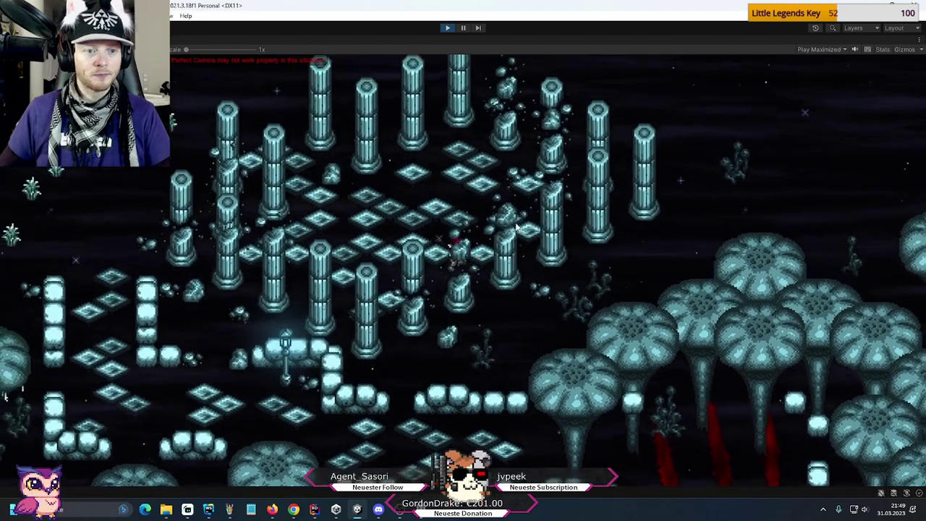
{"action": "key", "text": "a"}
{"action": "key", "text": "w"}
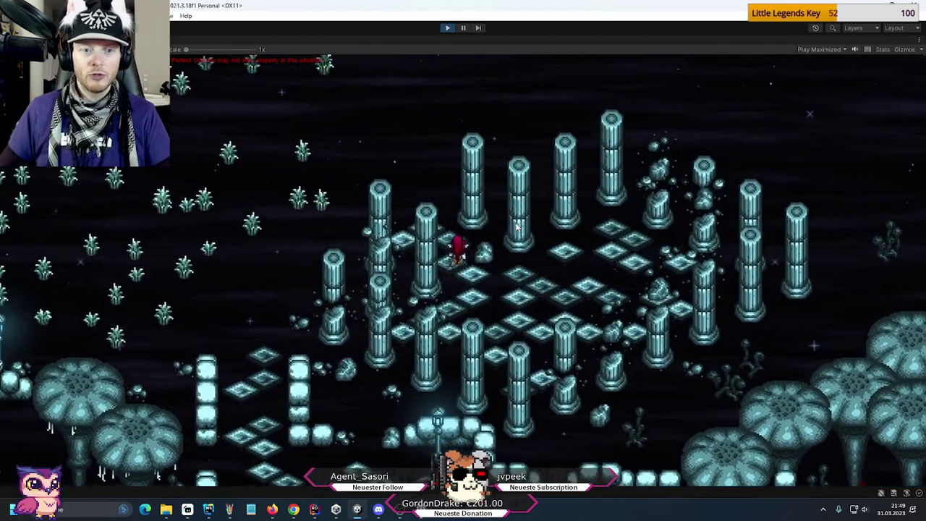
- Leave the pillar hall southward between its western columns and walk to the stone wall with the lamp
{"action": "key", "text": "a"}
{"action": "key", "text": "s"}
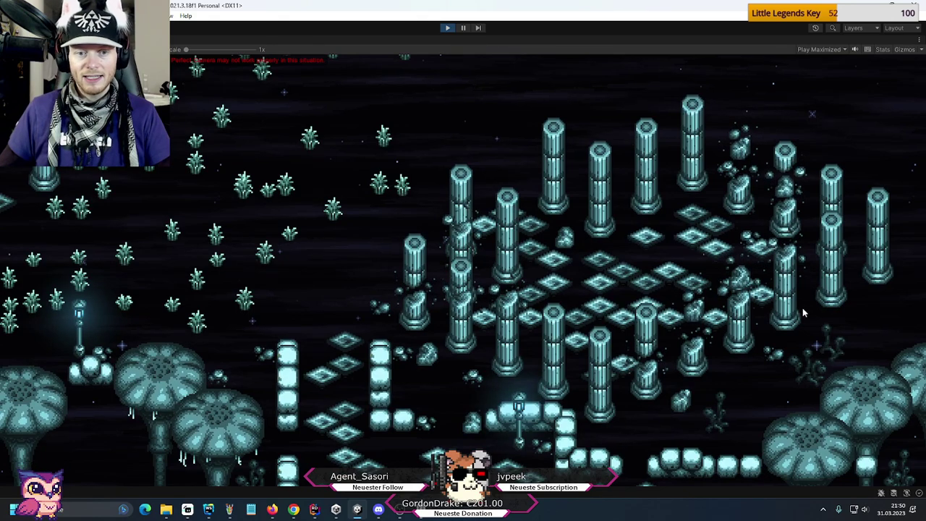
{"action": "key", "text": "s"}
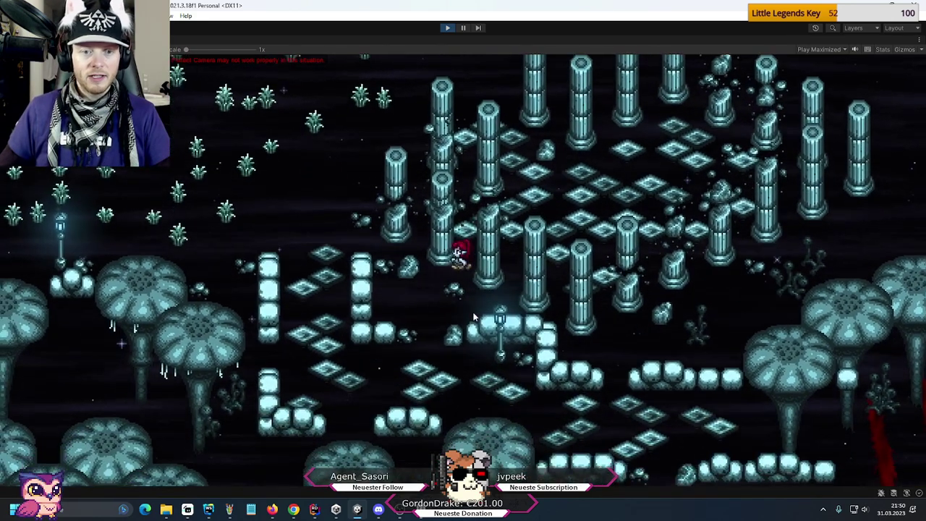
{"action": "key", "text": "s"}
{"action": "key", "text": "d"}
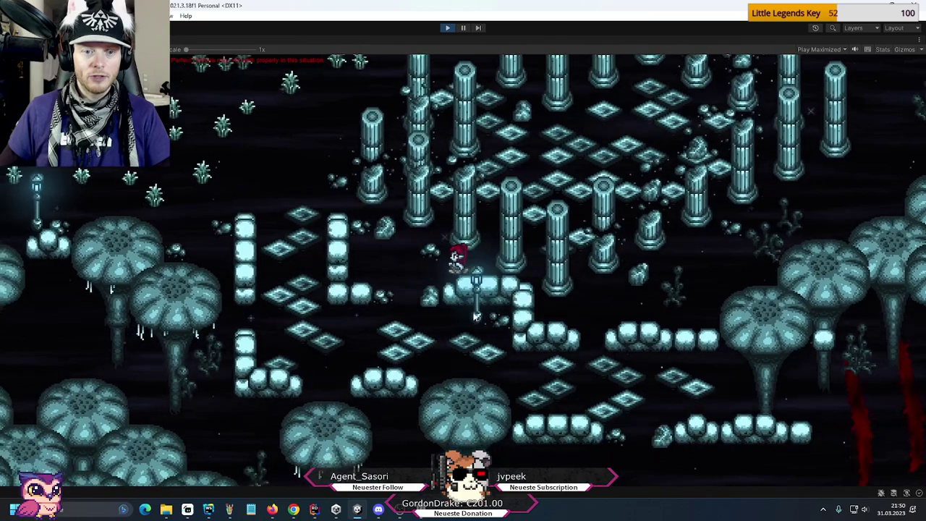
{"action": "key", "text": "a"}
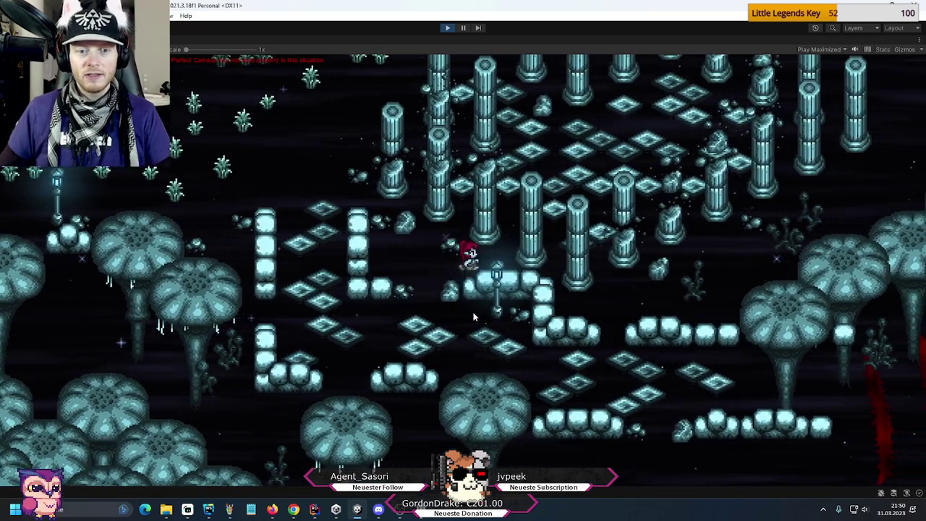
- Return to the middle of the pillar hall and exit northwest to the grass field's eastern edge
{"action": "key", "text": "w"}
{"action": "key", "text": "d"}
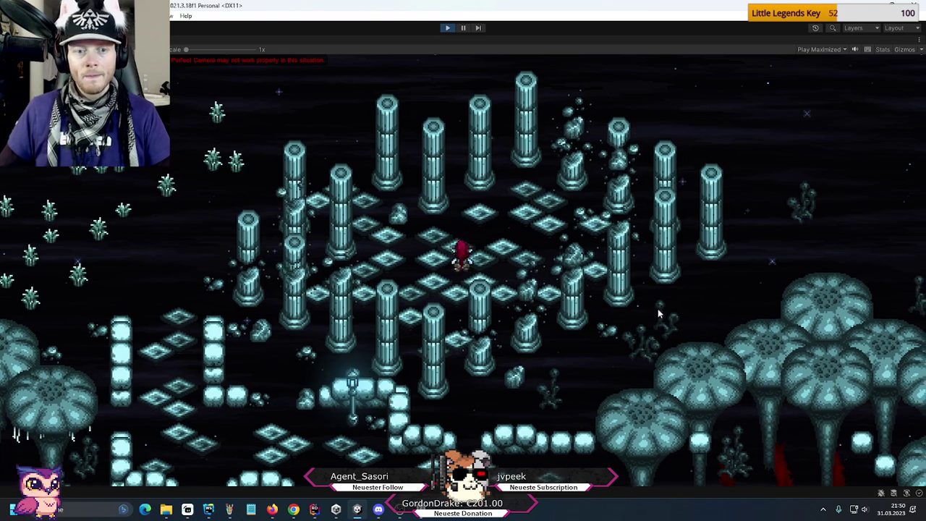
{"action": "key", "text": "w"}
{"action": "key", "text": "a"}
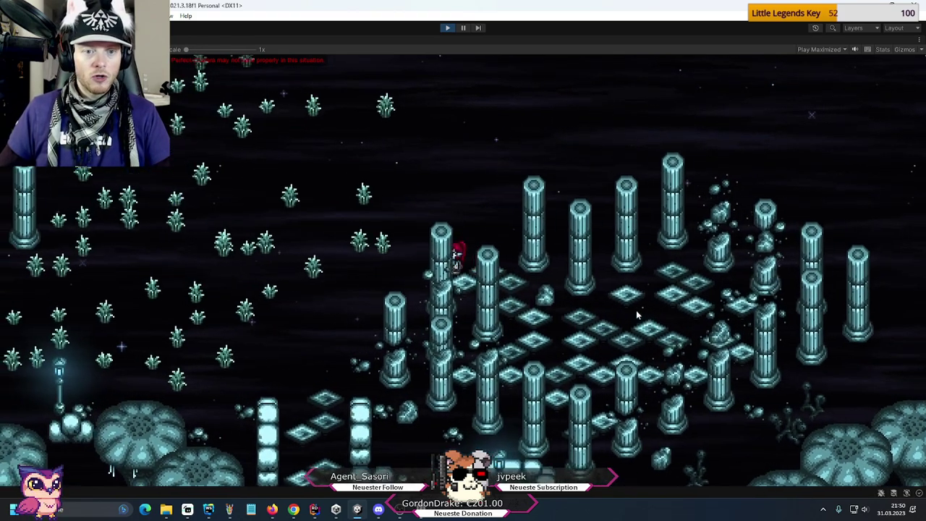
{"action": "key", "text": "w"}
{"action": "key", "text": "a"}
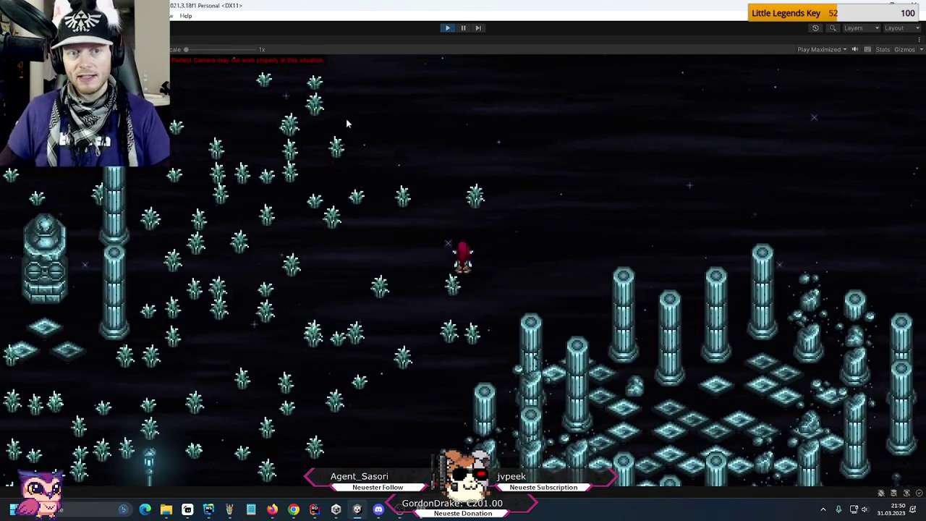
- Test the walled tile passage south of the grass field by entering, stepping back out north and passing through it
{"action": "key", "text": "s"}
{"action": "key", "text": "a"}
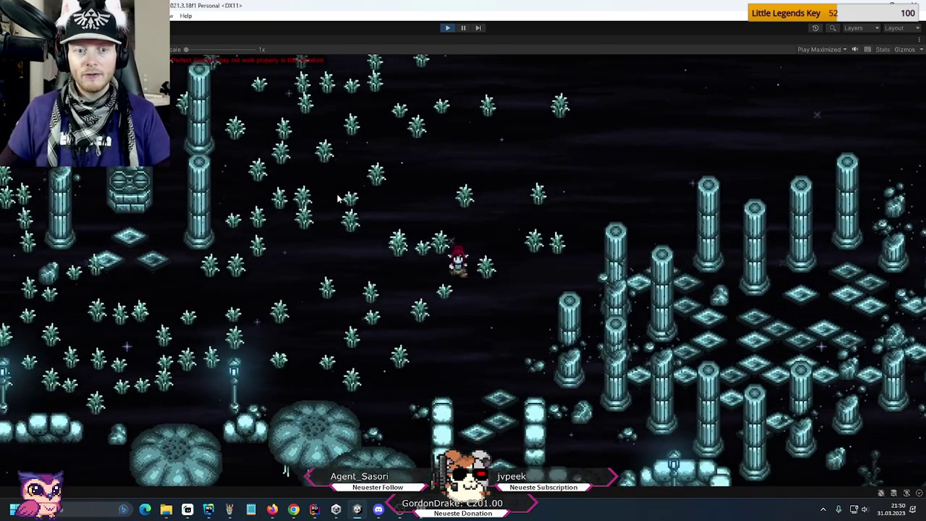
{"action": "key", "text": "s"}
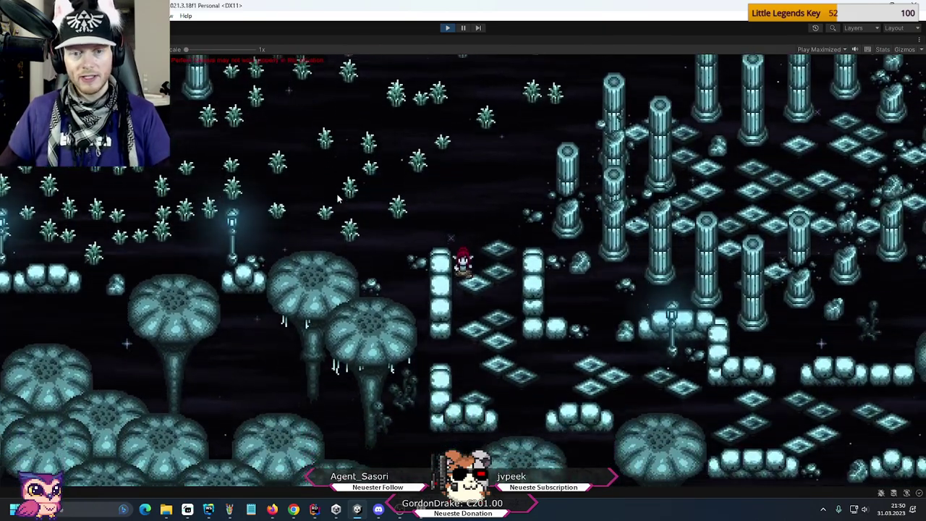
{"action": "key", "text": "s"}
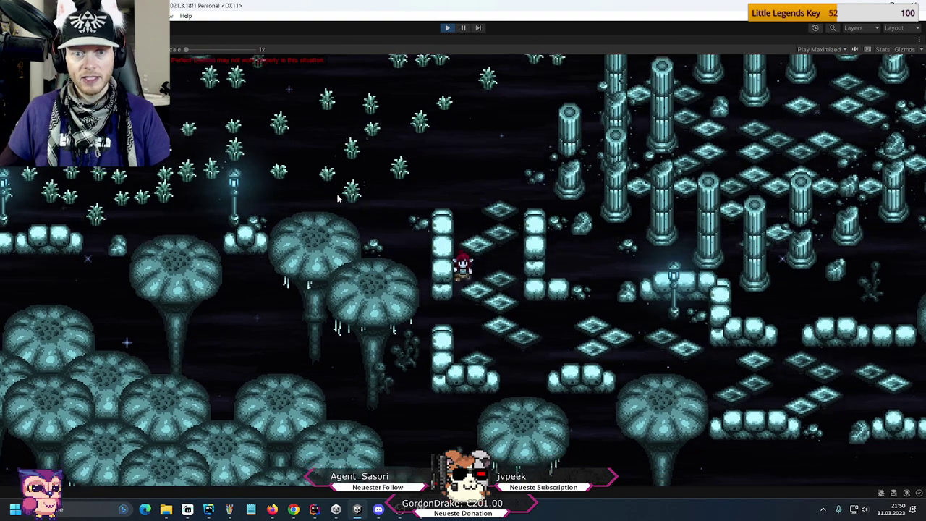
{"action": "key", "text": "w"}
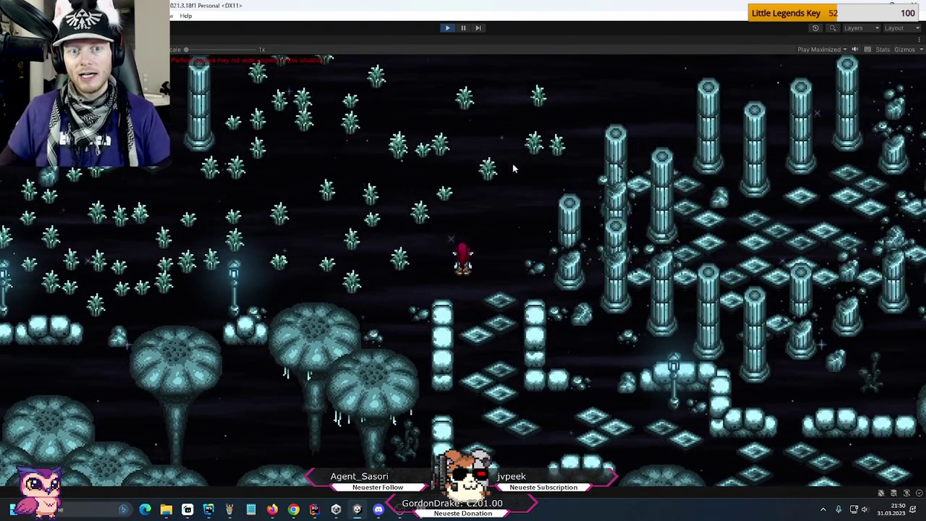
{"action": "key", "text": "s"}
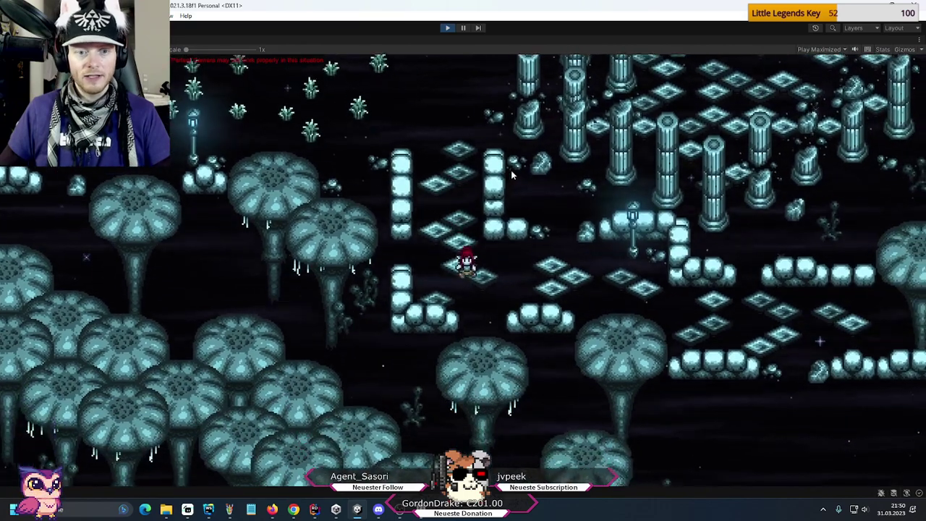
- Test the gaps in the corridor's southern stone wall by stepping onto the giant mushroom caps beyond them
{"action": "key", "text": "d"}
{"action": "key", "text": "d"}
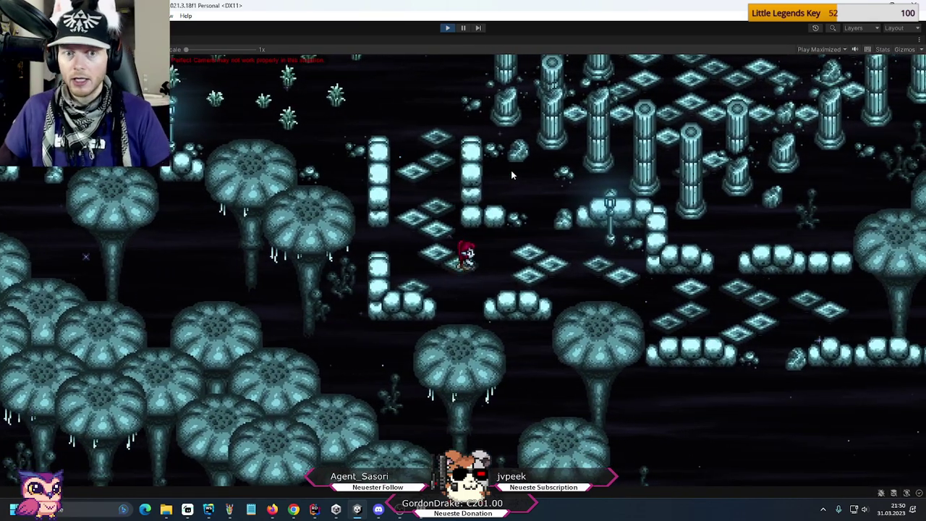
{"action": "key", "text": "s"}
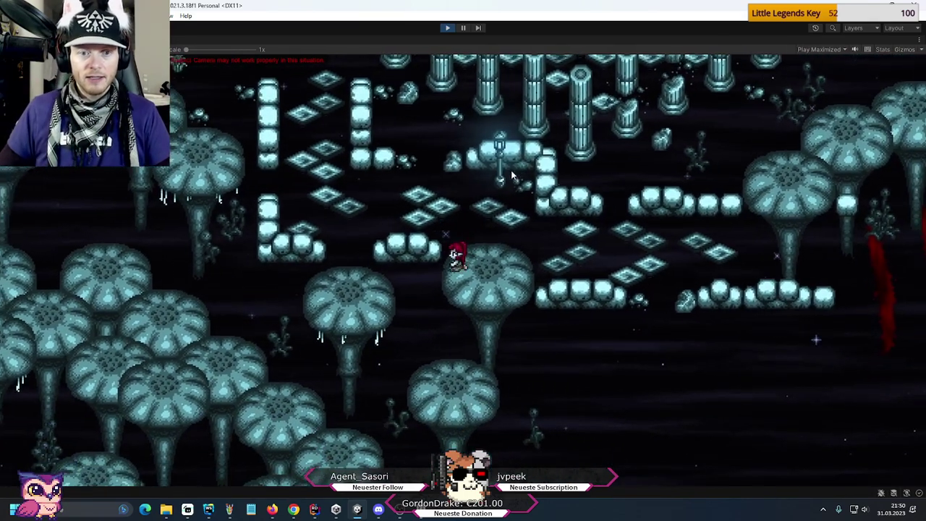
{"action": "key", "text": "w"}
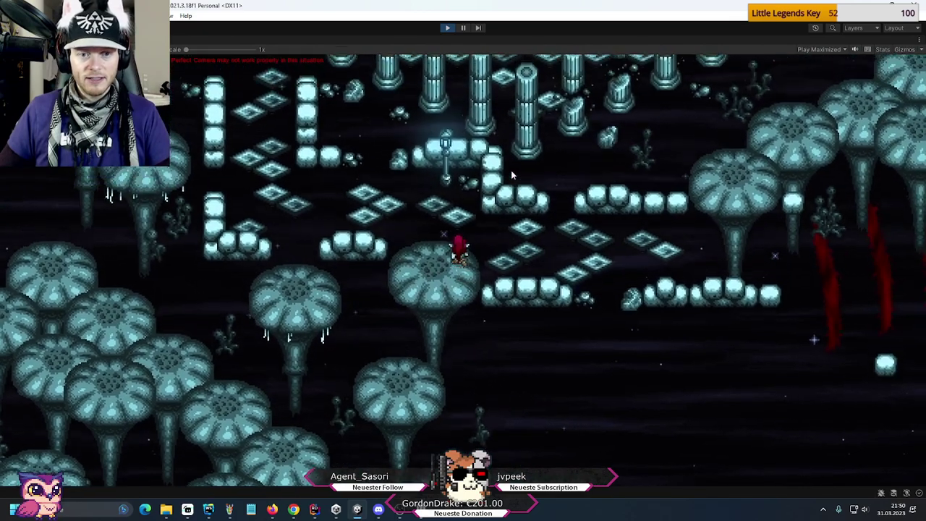
{"action": "key", "text": "s"}
{"action": "key", "text": "a"}
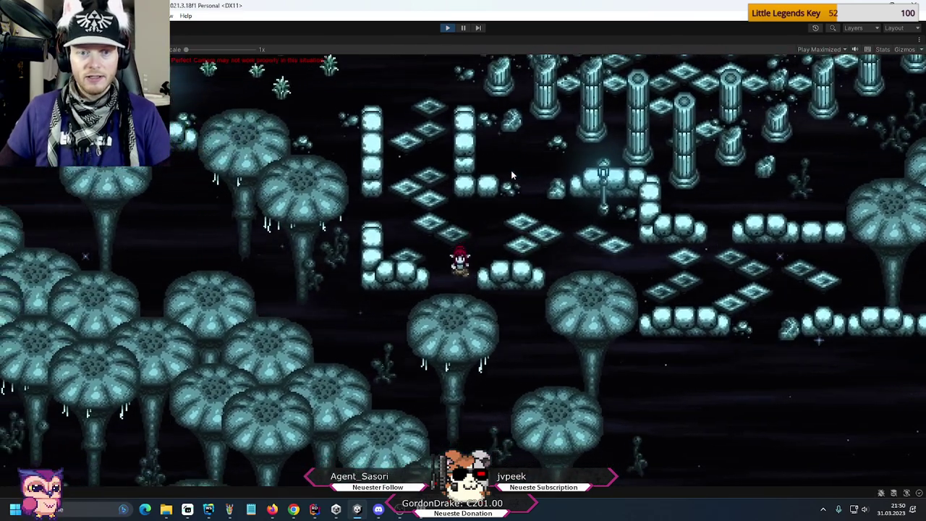
{"action": "key", "text": "w"}
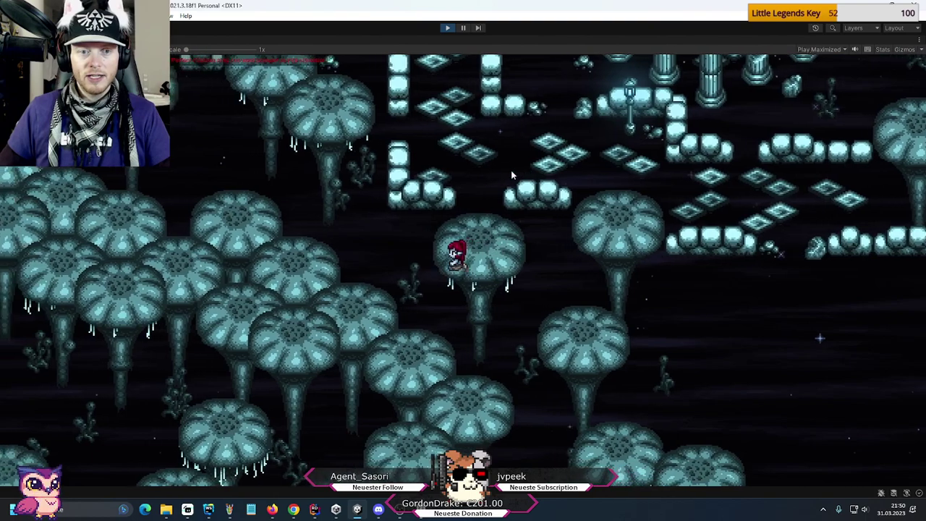
- Walk the character east along the tiled corridor between the stone walls to the red rifts
{"action": "key", "text": "d"}
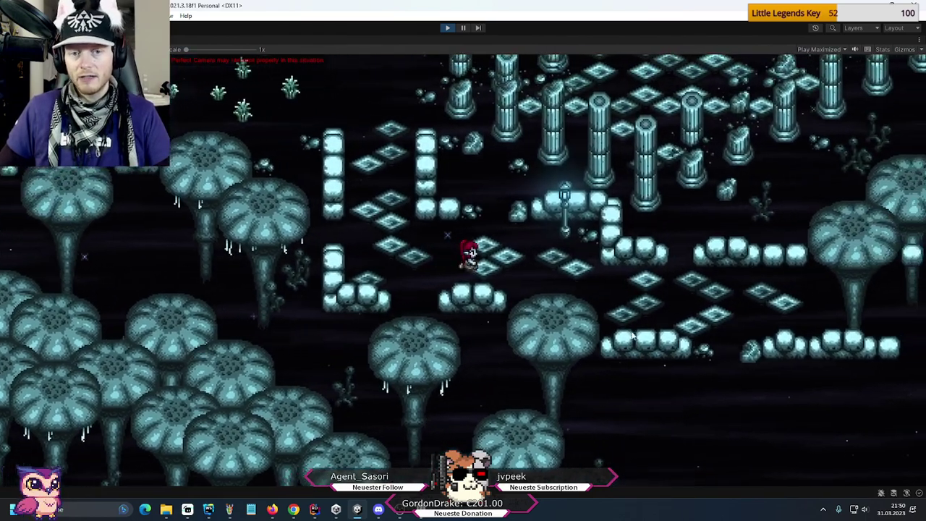
{"action": "key", "text": "d"}
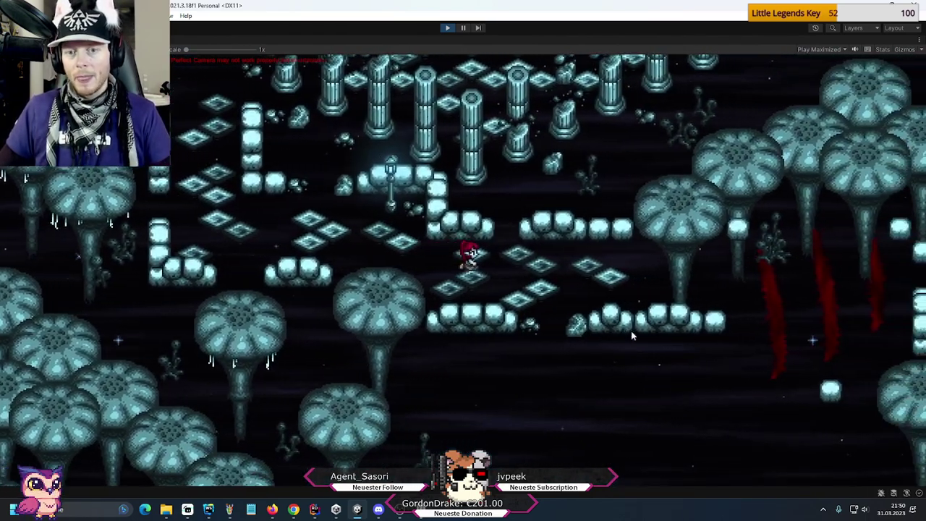
{"action": "key", "text": "d"}
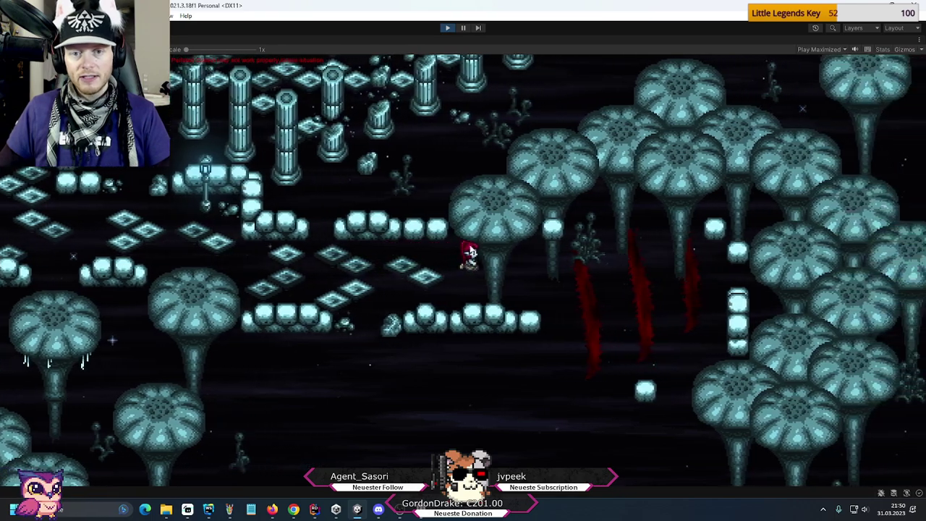
{"action": "key", "text": "d"}
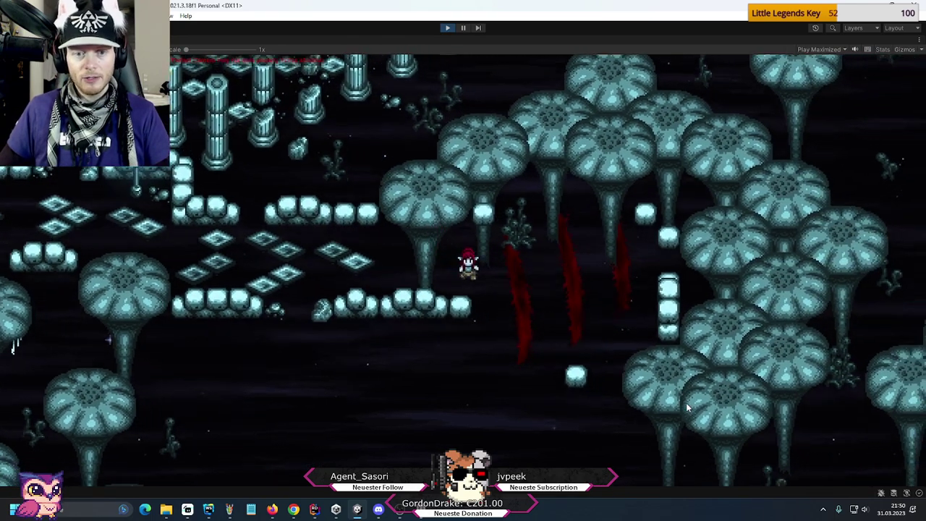
- Cross the arc of giant mushroom caps north of the red rifts and descend the eastern mushroom cluster
{"action": "key", "text": "a"}
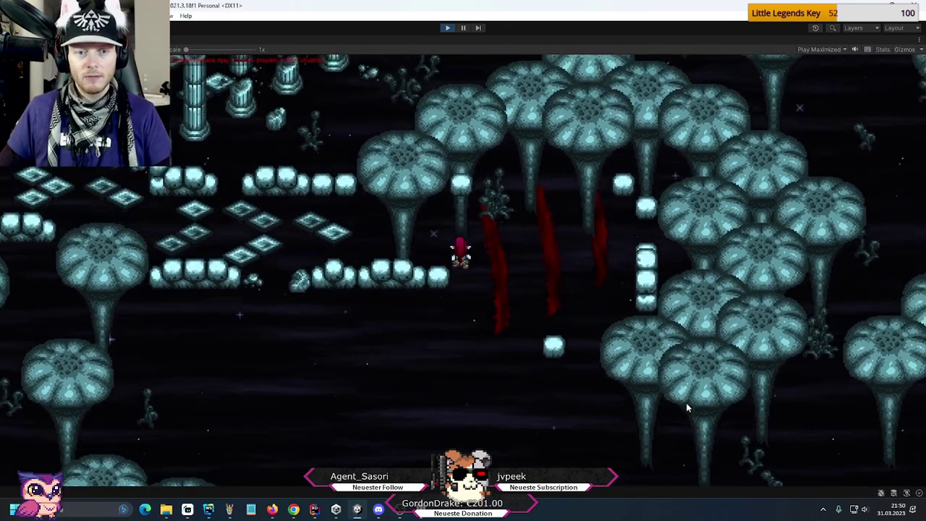
{"action": "key", "text": "a"}
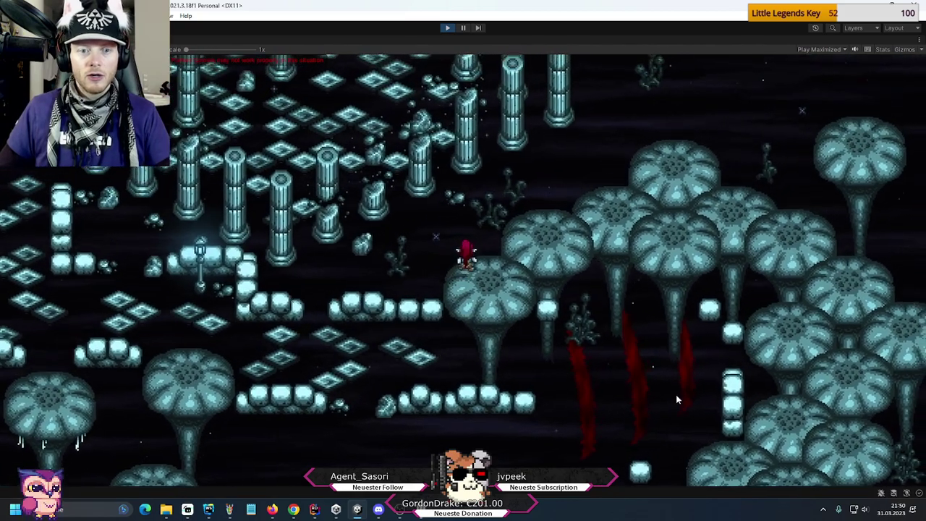
{"action": "key", "text": "d"}
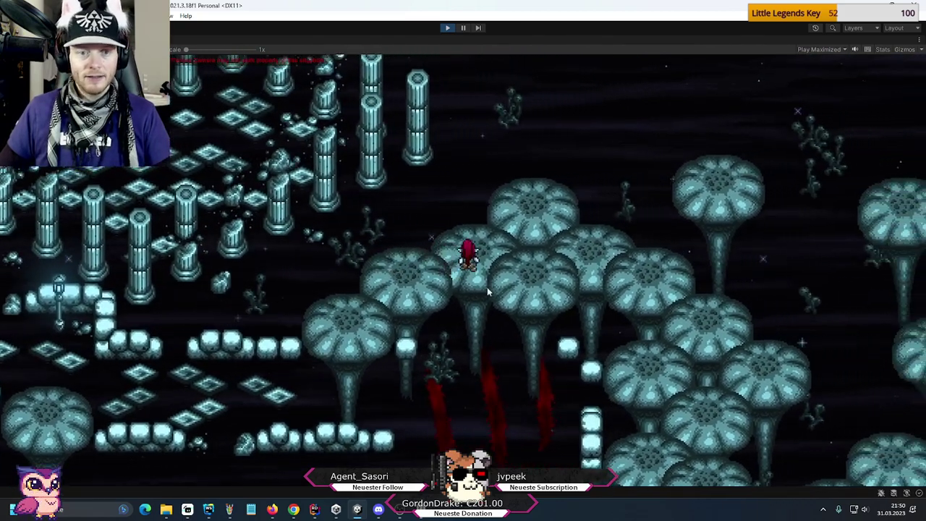
{"action": "key", "text": "s"}
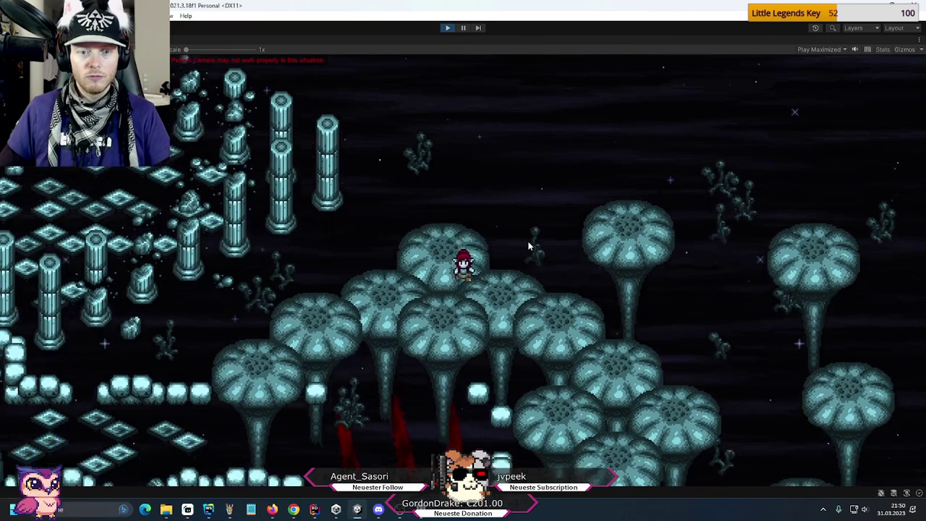
{"action": "key", "text": "s"}
{"action": "key", "text": "d"}
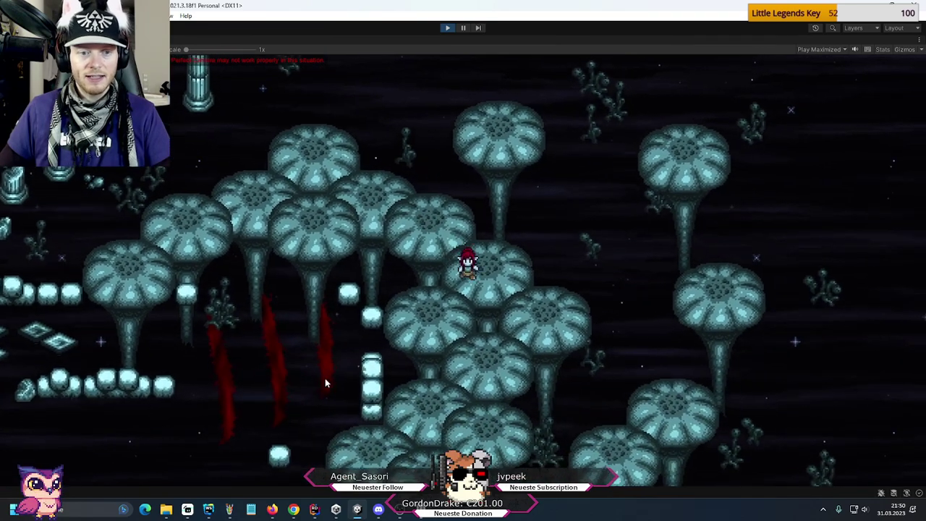
{"action": "key", "text": "s"}
{"action": "key", "text": "a"}
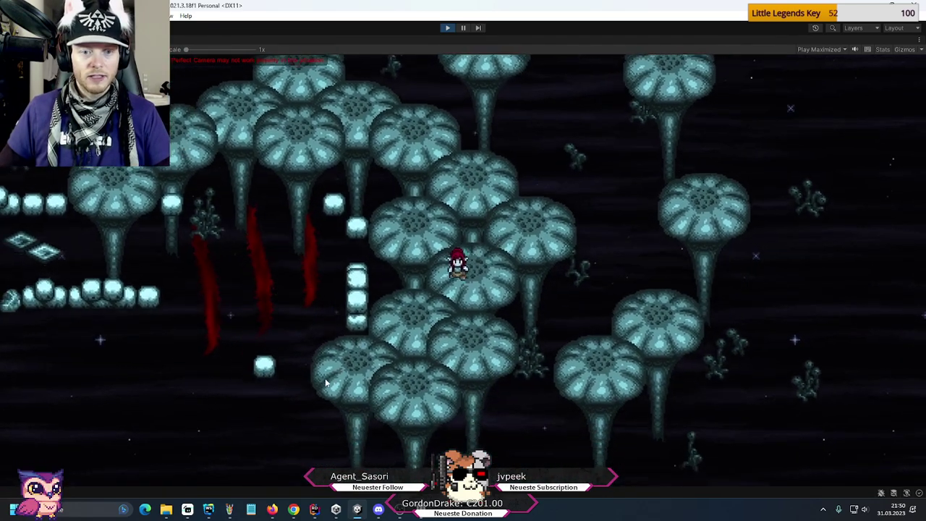
- Step off the mushrooms beside the short stone wall east of the rifts and walk to the lone block south of them
{"action": "key", "text": "w"}
{"action": "key", "text": "a"}
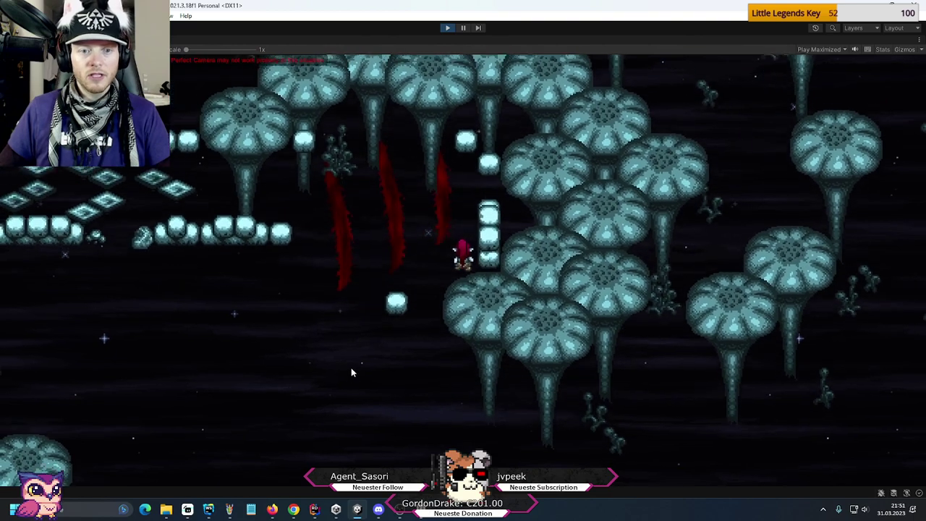
{"action": "key", "text": "s"}
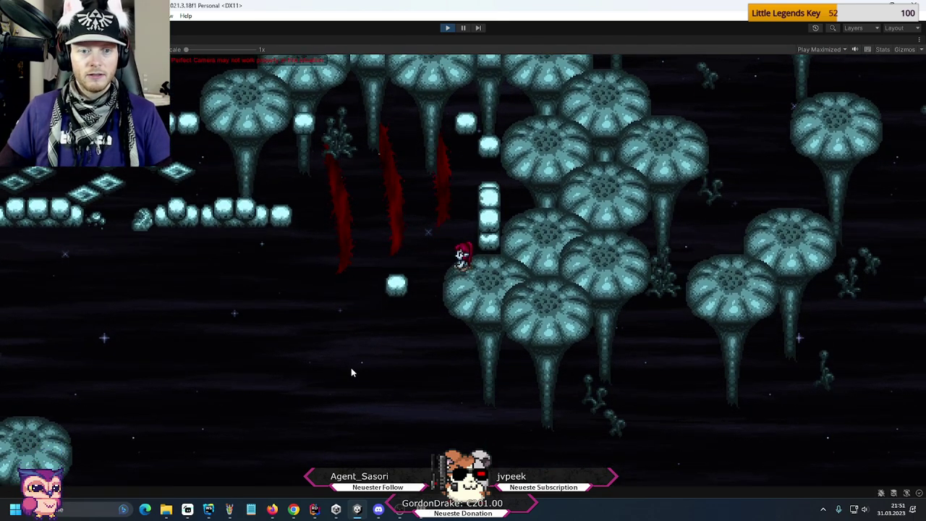
{"action": "key", "text": "a"}
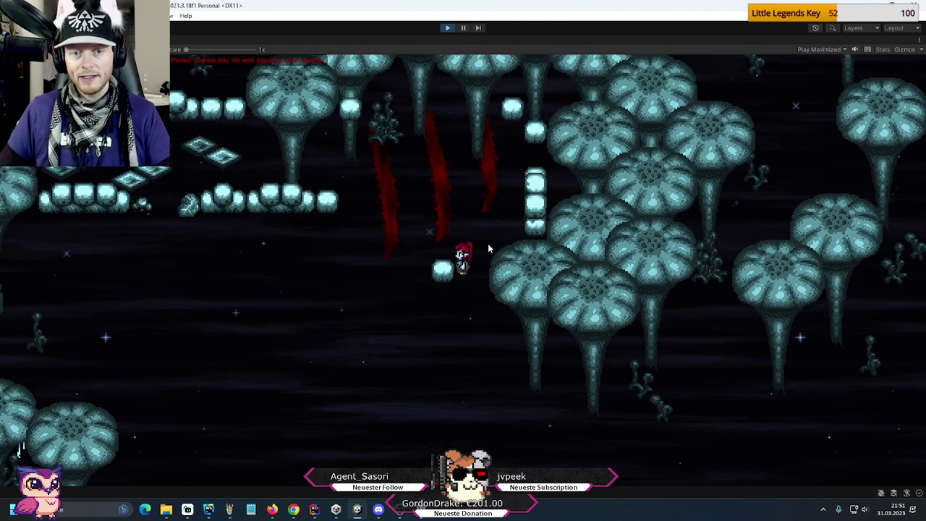
{"action": "key", "text": "d"}
{"action": "key", "text": "w"}
{"action": "key", "text": "a"}
{"action": "key", "text": "s"}
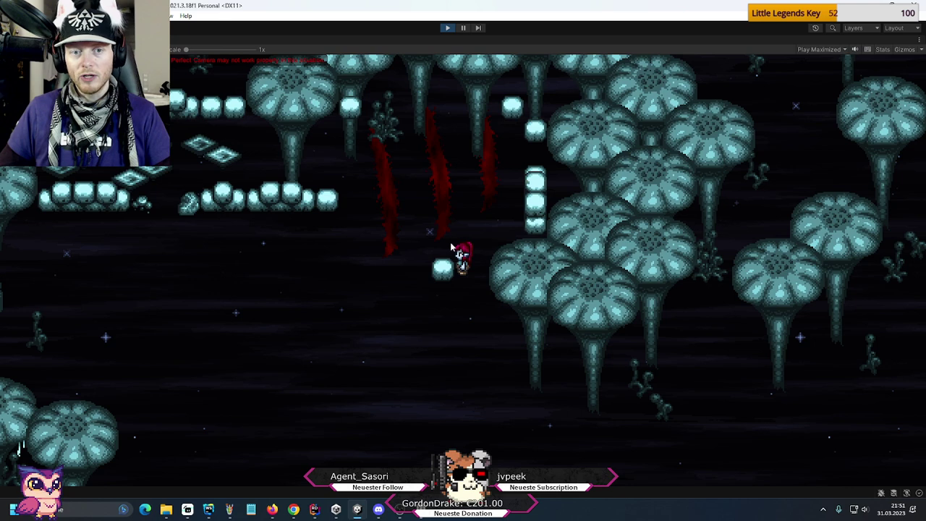
- Walk the character north along the stone wall east of the rifts to the blocks beneath the mushroom arc
{"action": "key", "text": "w"}
{"action": "key", "text": "d"}
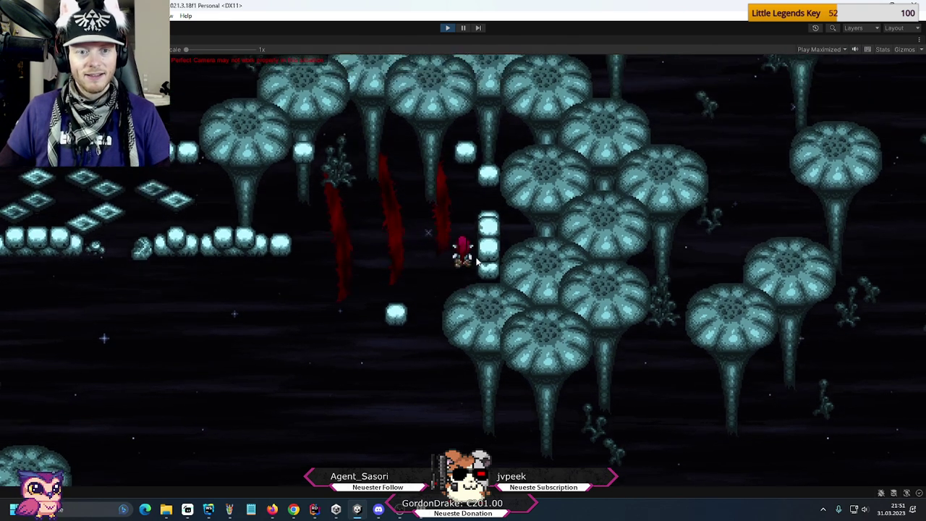
{"action": "key", "text": "w"}
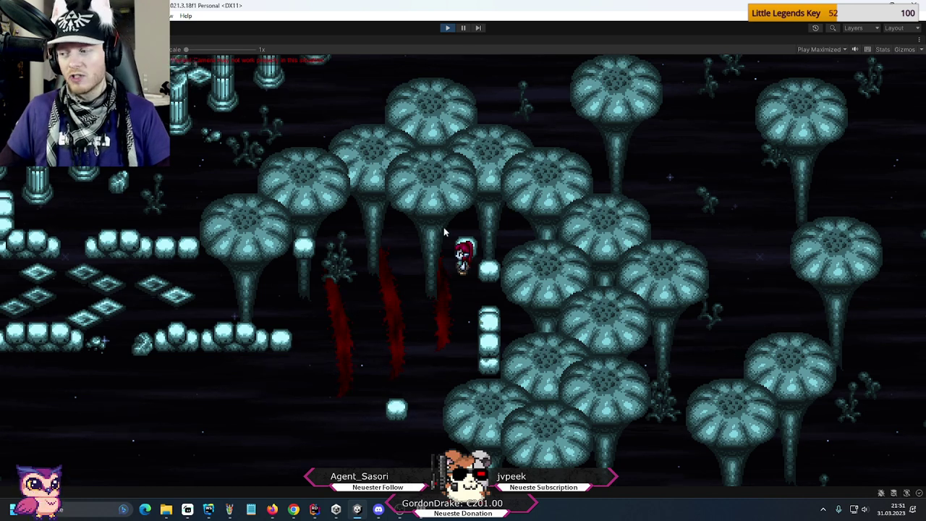
- Walk the character south past the eastern mushroom cluster and east into the empty starfield below it
{"action": "key", "text": "s"}
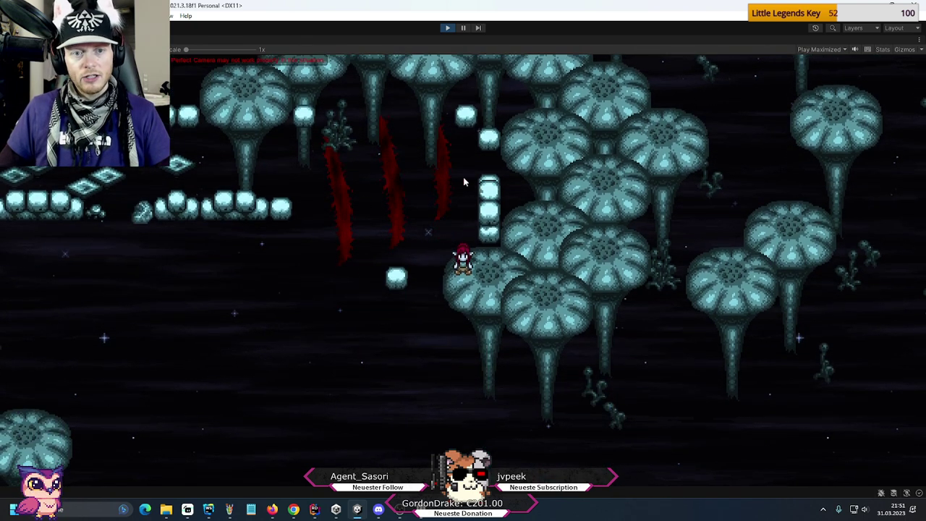
{"action": "key", "text": "a"}
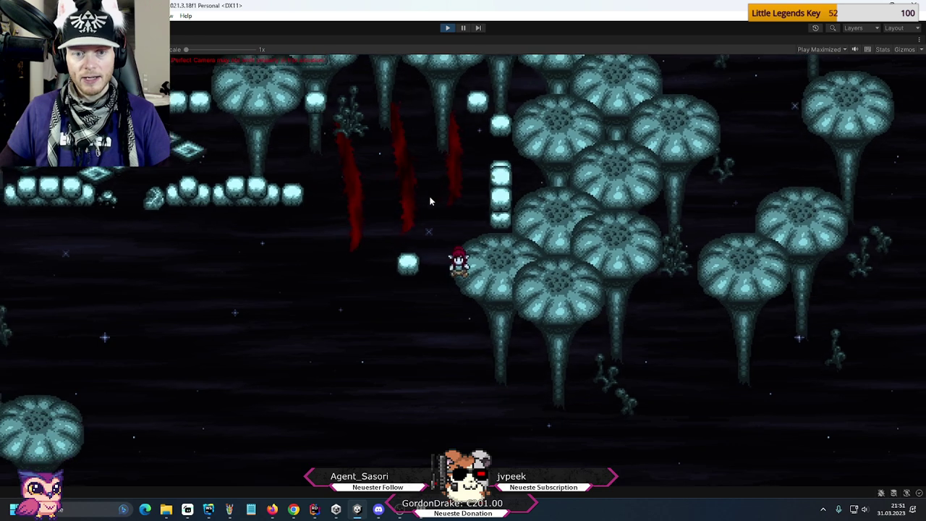
{"action": "key", "text": "s"}
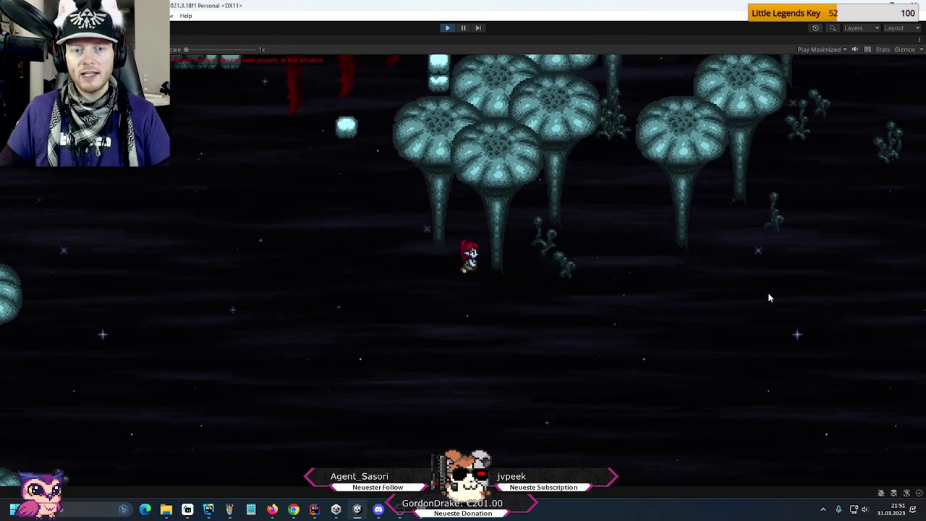
{"action": "key", "text": "d"}
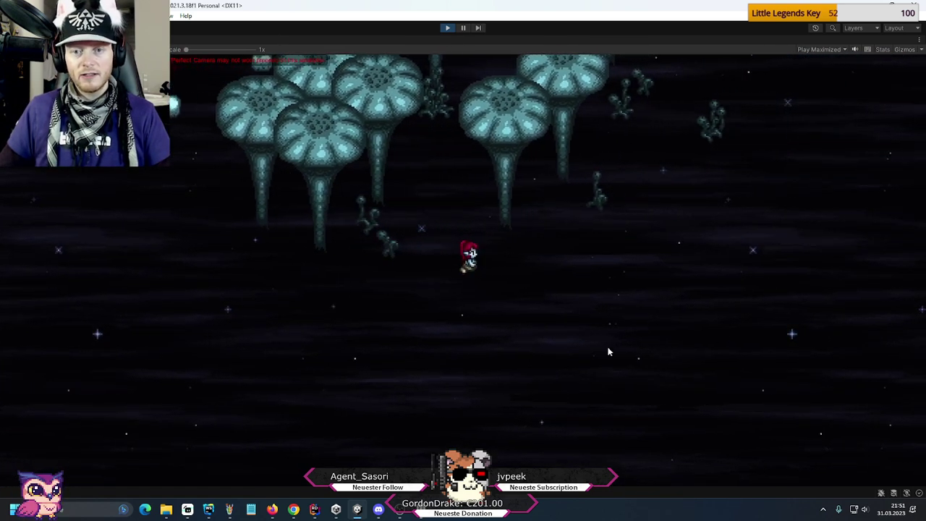
{"action": "key", "text": "d"}
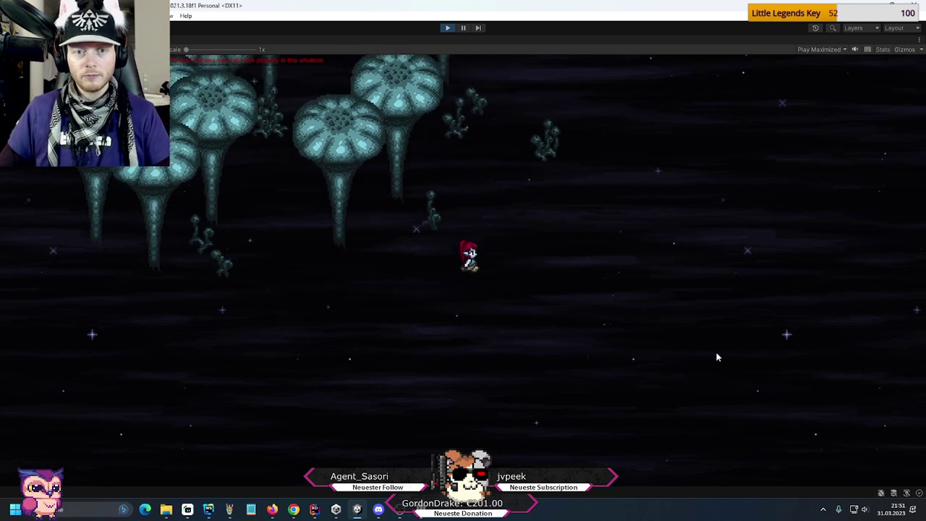
{"action": "key", "text": "d"}
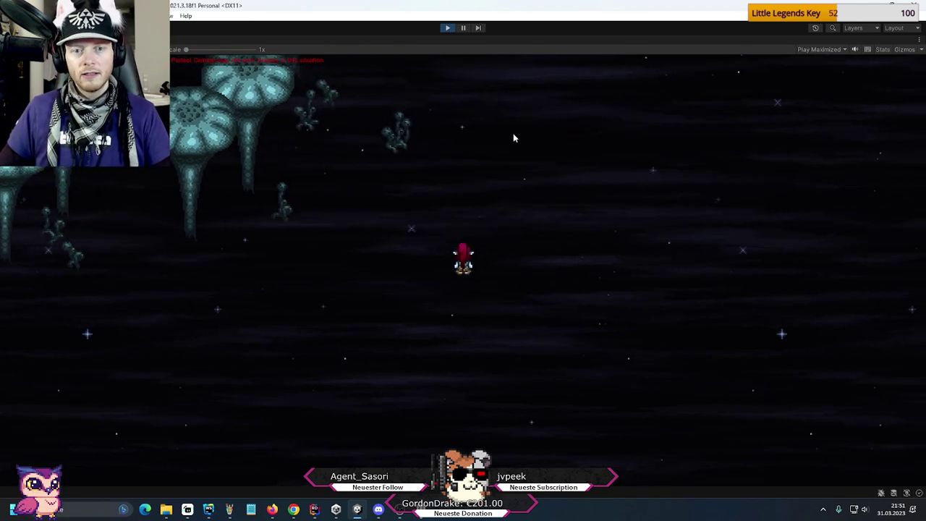
- Switch to Aseprite and look over the rift sprite sheet's stone pillars, debris and mushroom artwork
{"action": "left_click", "coordinate": [401, 510]}
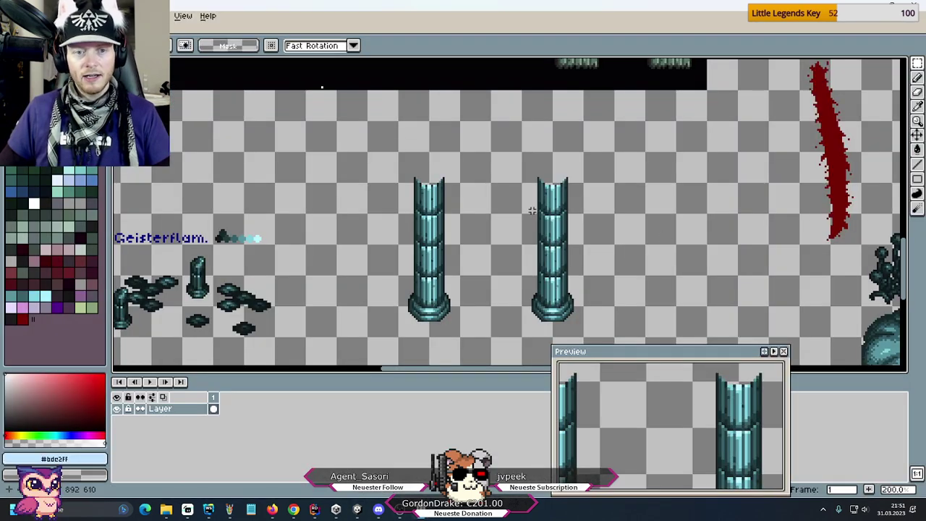
{"action": "scroll", "coordinate": [532, 209], "scroll_direction": "down", "scroll_amount": 3}
{"action": "scroll", "coordinate": [498, 139], "scroll_direction": "up", "scroll_amount": 3}
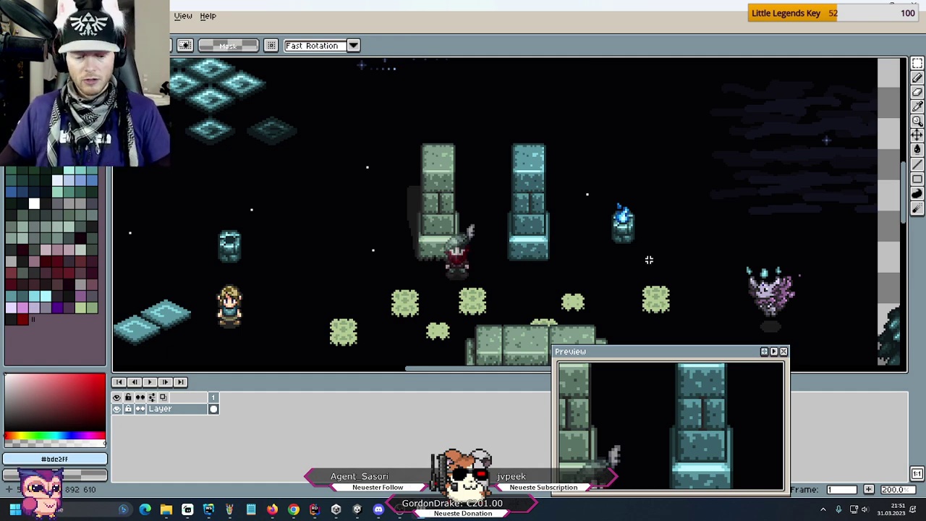
{"action": "scroll", "coordinate": [643, 225], "scroll_direction": "down", "scroll_amount": 1}
{"action": "scroll", "coordinate": [643, 264], "scroll_direction": "down", "scroll_amount": 5}
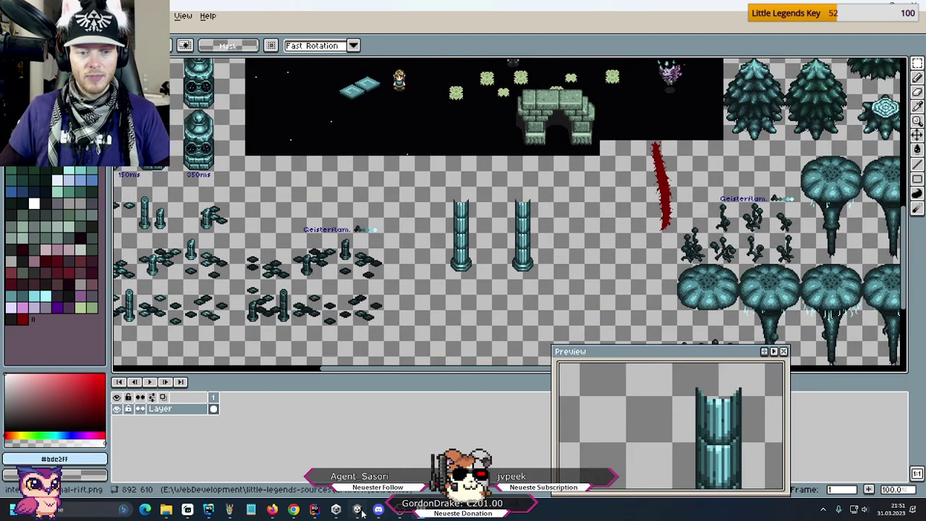
- Switch back to Unity, walk the character north to the stone wall beside the red rifts, and end play mode
{"action": "left_click", "coordinate": [357, 510]}
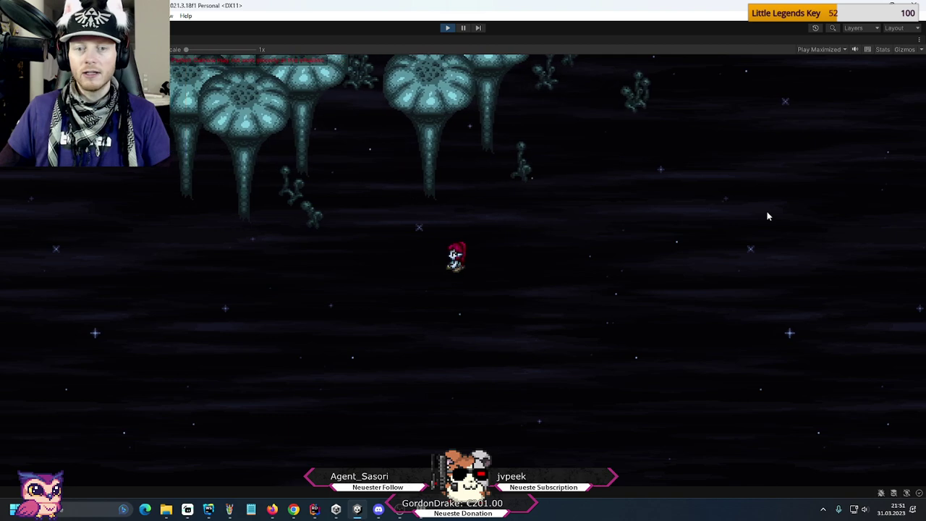
{"action": "key", "text": "a"}
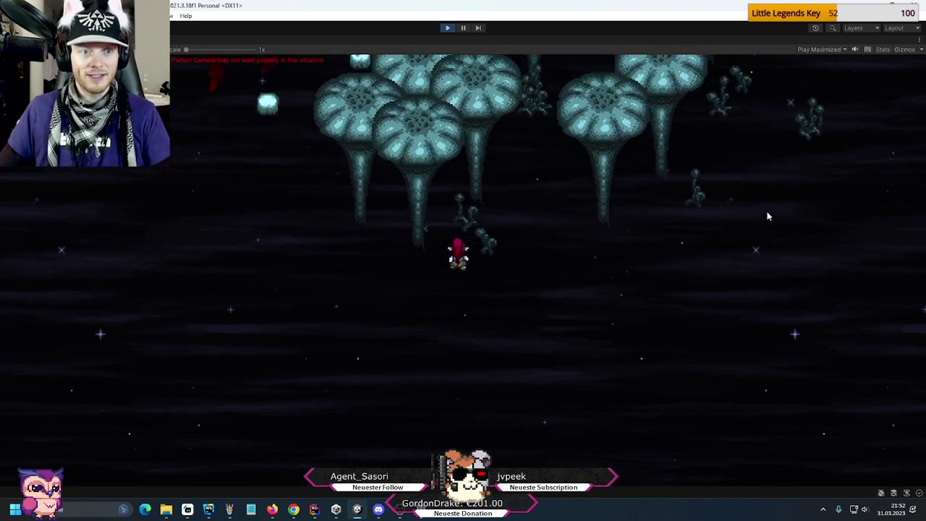
{"action": "key", "text": "w"}
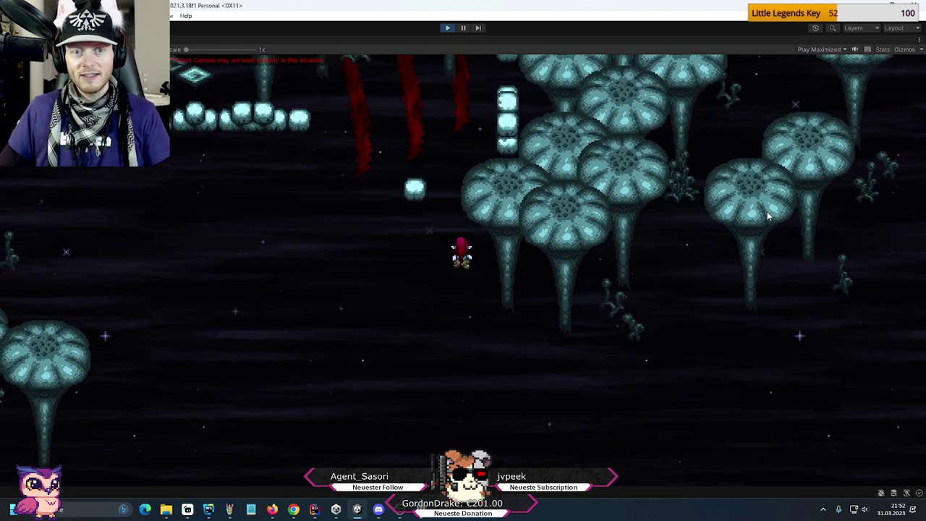
{"action": "key", "text": "w"}
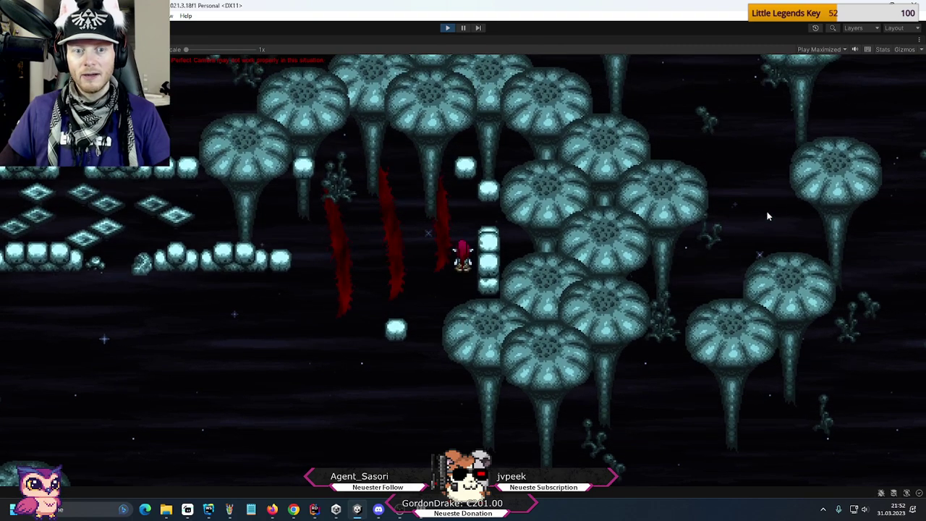
{"action": "key", "text": "s"}
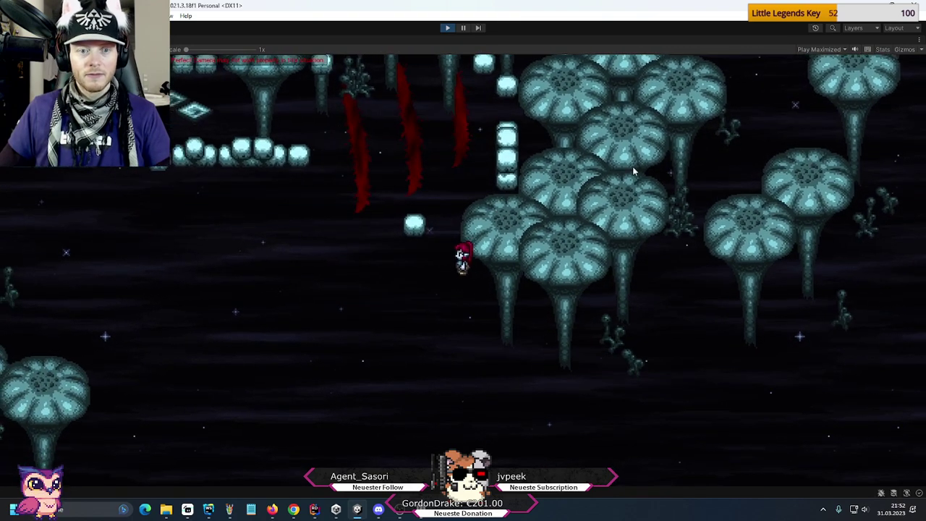
{"action": "key", "text": "w"}
{"action": "key", "text": "w"}
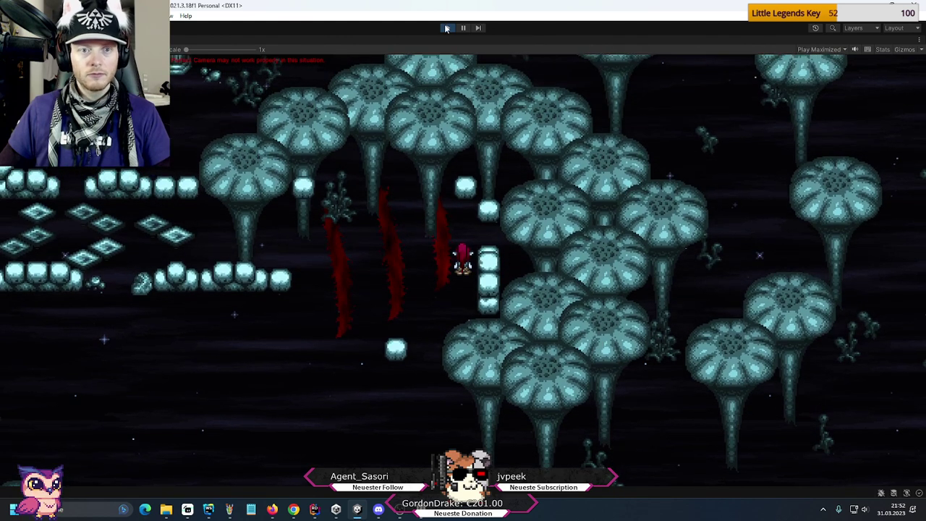
{"action": "left_click", "coordinate": [446, 27]}
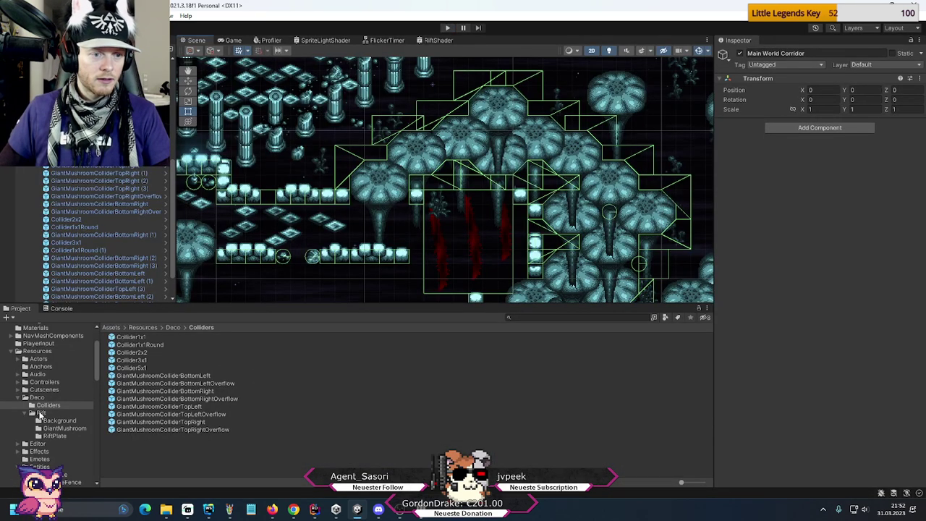
- Try setting the sorting layer of the nested EffectRiftScar to Carpet inside the RiftScar prefab
{"action": "left_click", "coordinate": [42, 413]}
{"action": "double_click", "coordinate": [124, 360]}
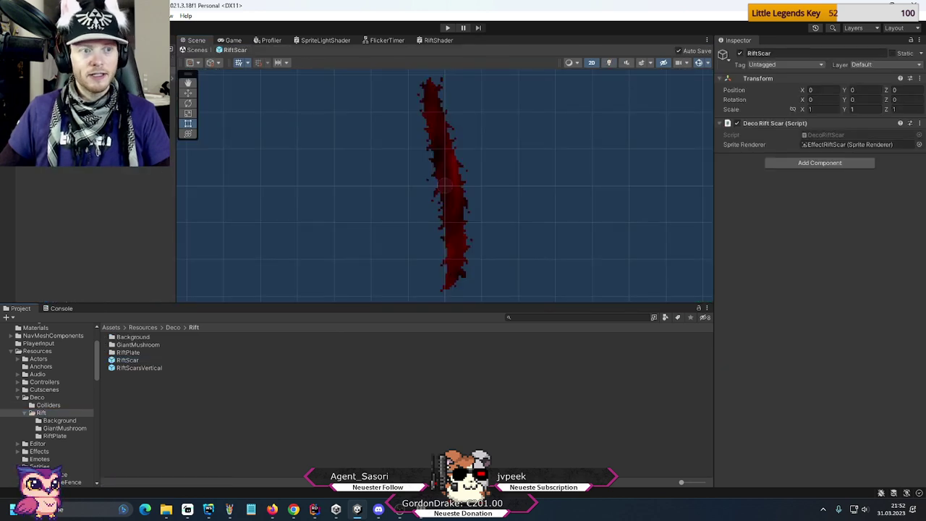
{"action": "left_click", "coordinate": [444, 185]}
{"action": "left_click", "coordinate": [830, 220]}
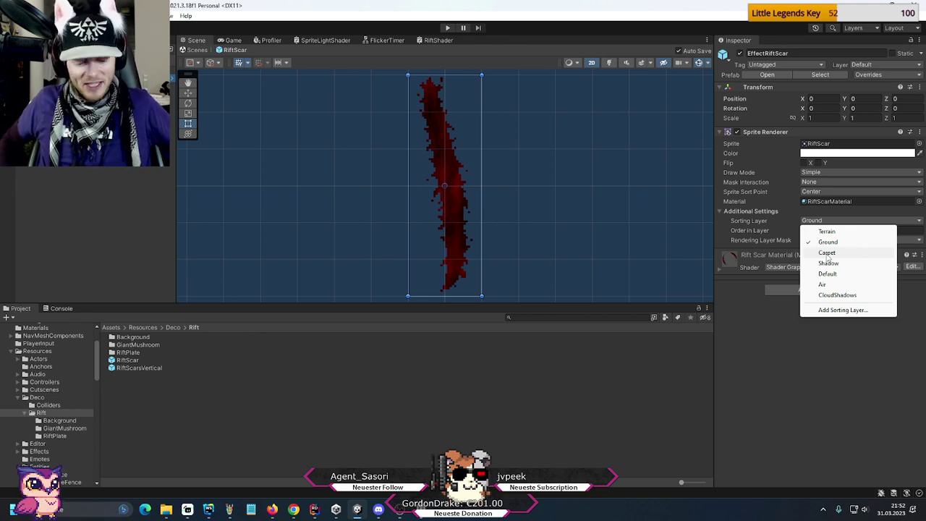
{"action": "left_click", "coordinate": [827, 253]}
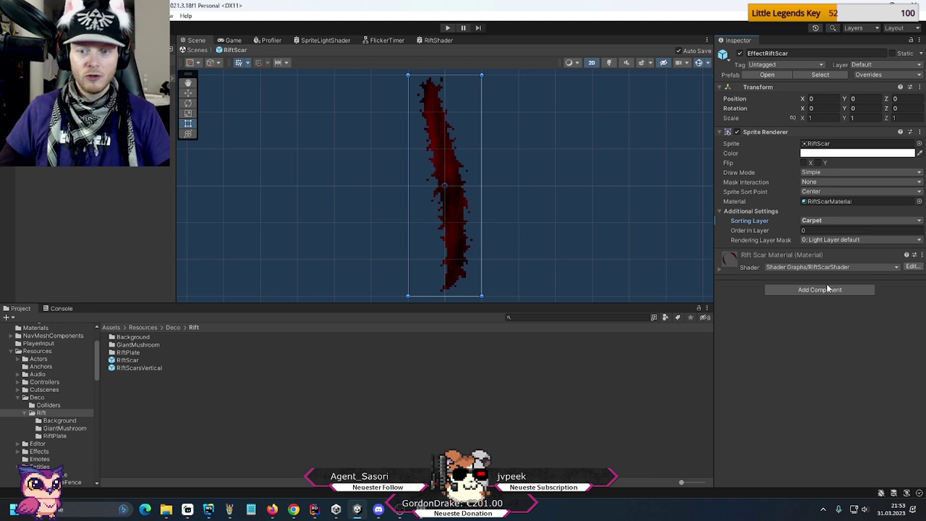
{"action": "key", "text": "ctrl+z"}
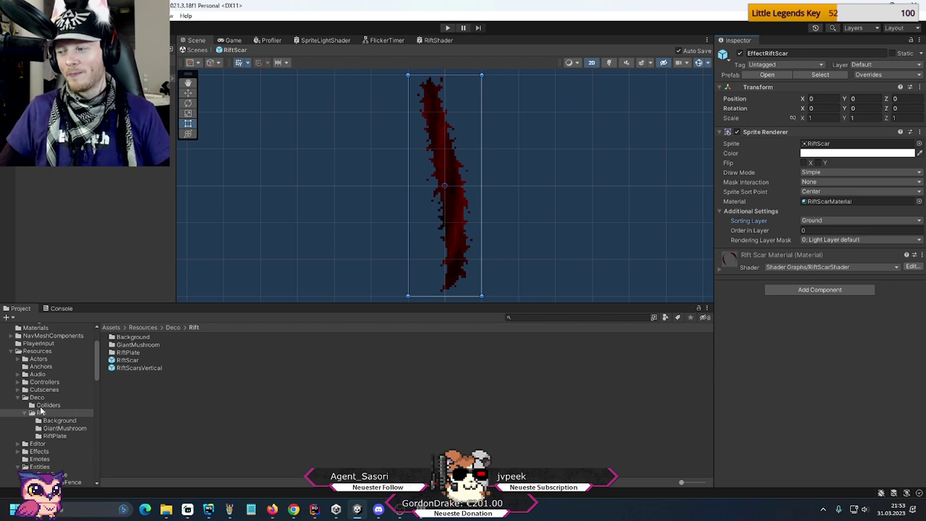
- Set the EffectRiftScar prefab asset in Resources/Effects/Rift to the Carpet sorting layer and return to the level scene
{"action": "scroll", "coordinate": [40, 436], "scroll_direction": "down", "scroll_amount": 2}
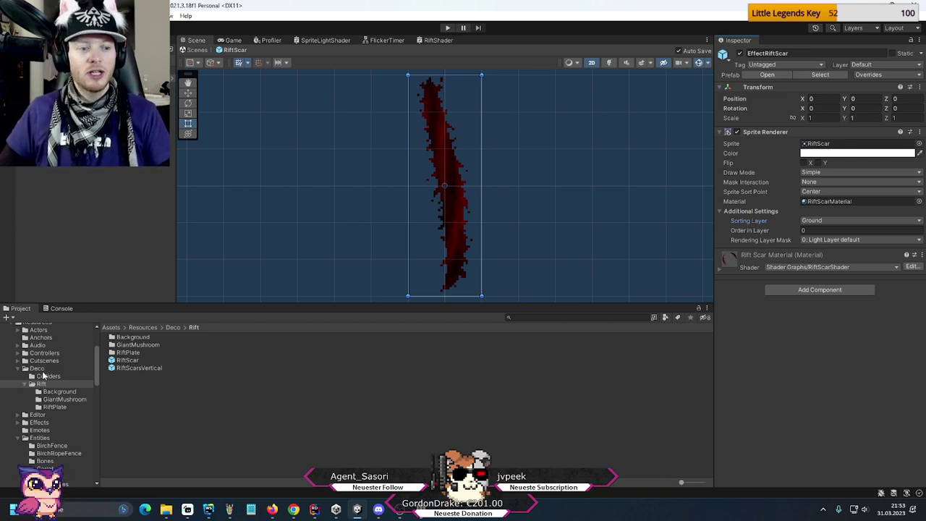
{"action": "left_click", "coordinate": [39, 423]}
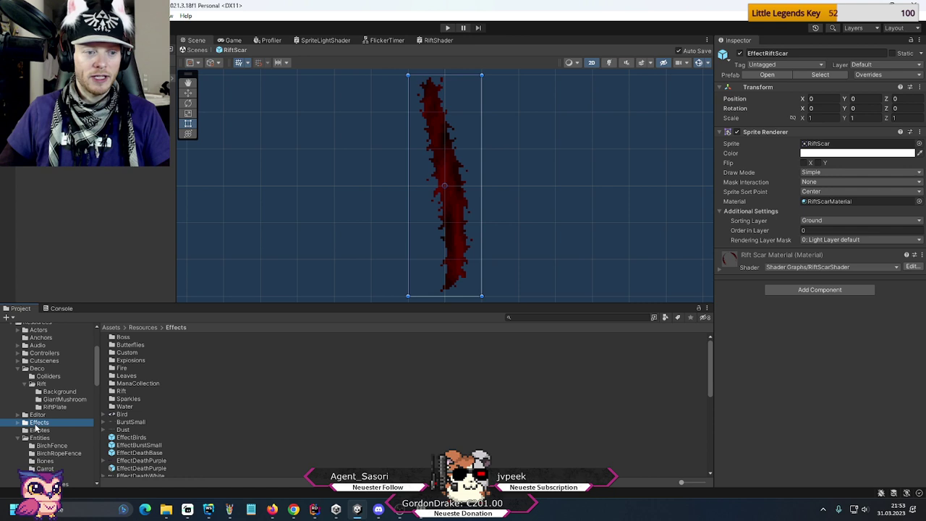
{"action": "scroll", "coordinate": [159, 409], "scroll_direction": "down", "scroll_amount": 5}
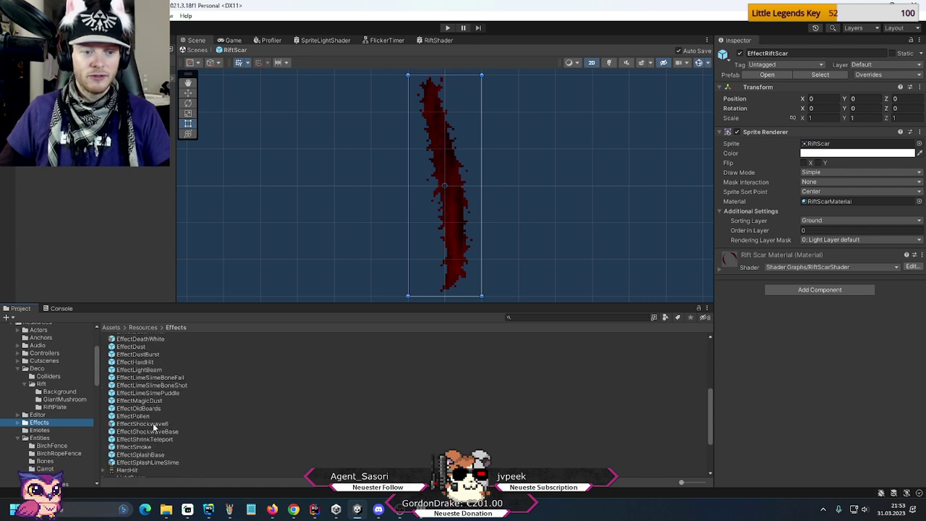
{"action": "scroll", "coordinate": [157, 412], "scroll_direction": "up", "scroll_amount": 3}
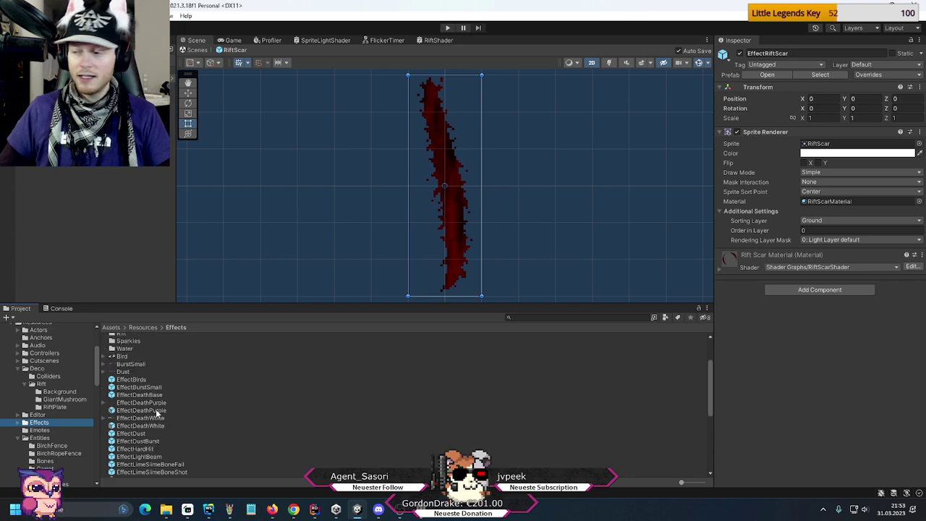
{"action": "scroll", "coordinate": [156, 412], "scroll_direction": "up", "scroll_amount": 3}
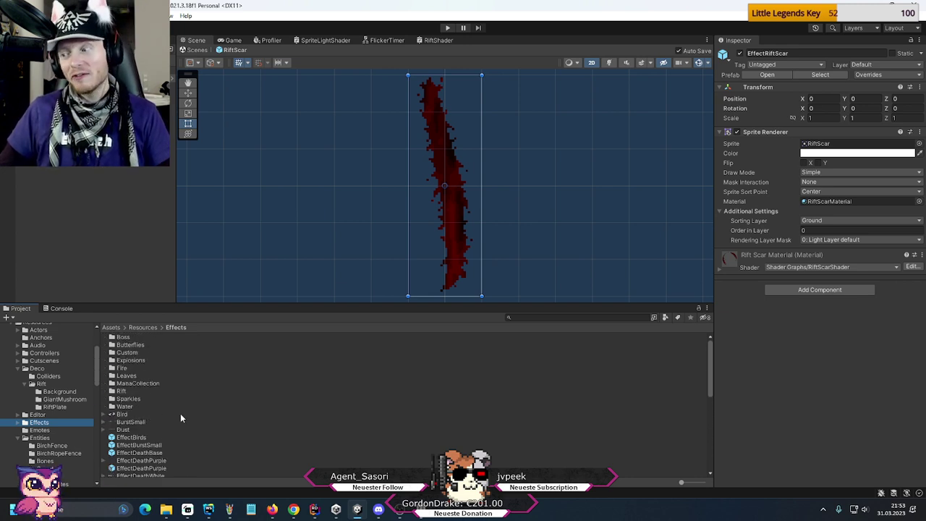
{"action": "double_click", "coordinate": [121, 390]}
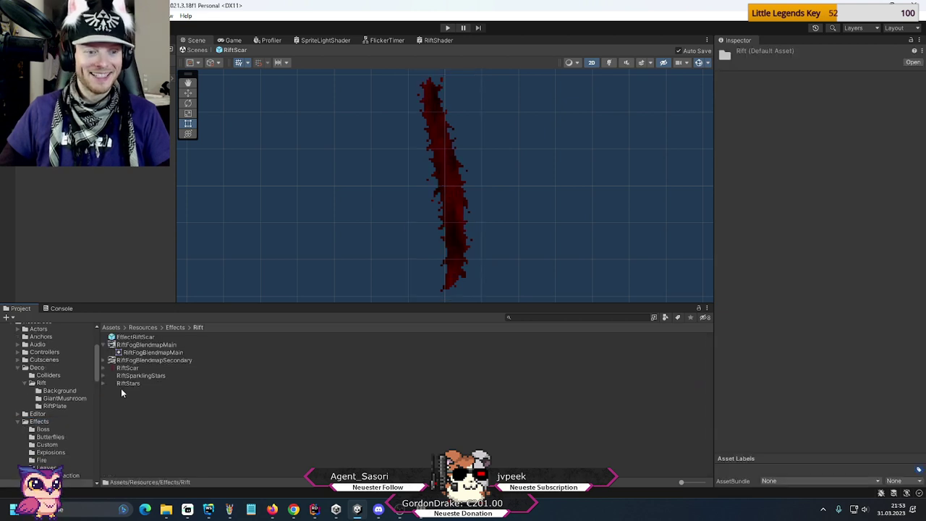
{"action": "left_click", "coordinate": [142, 337]}
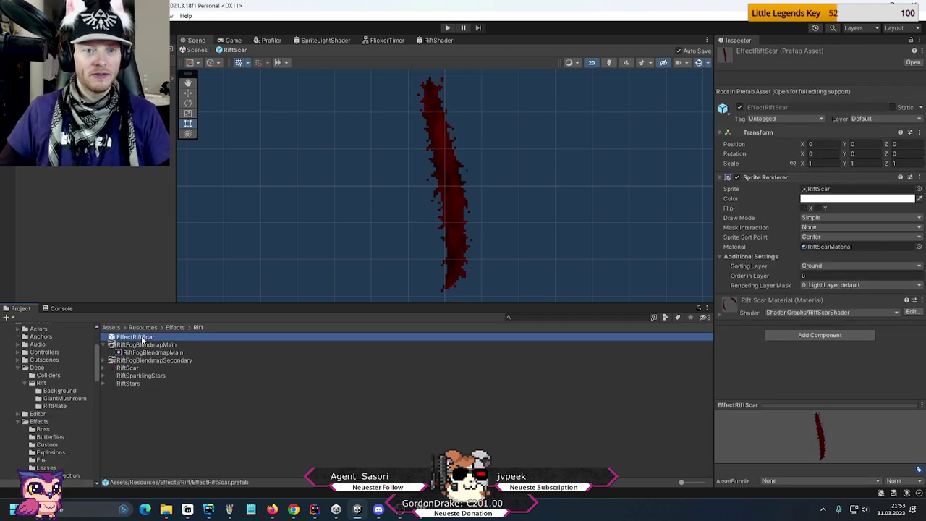
{"action": "left_click", "coordinate": [815, 265]}
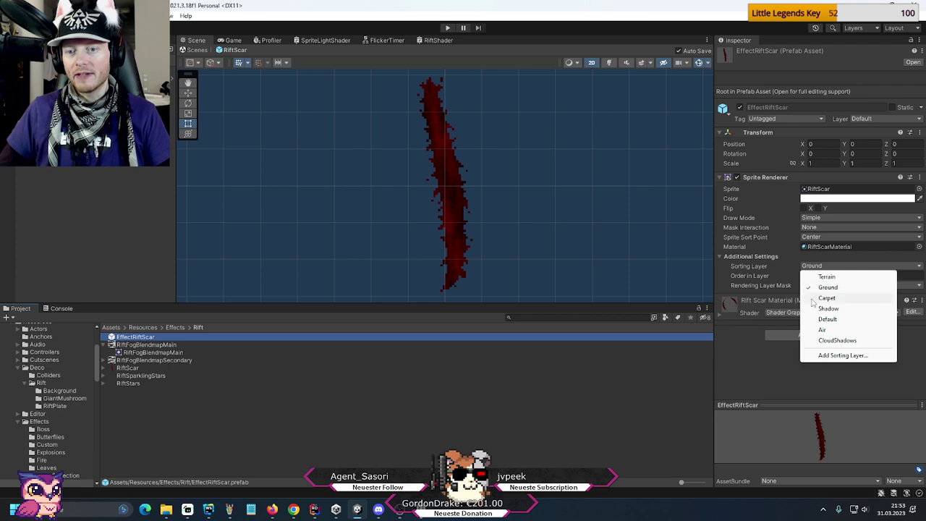
{"action": "left_click", "coordinate": [811, 298]}
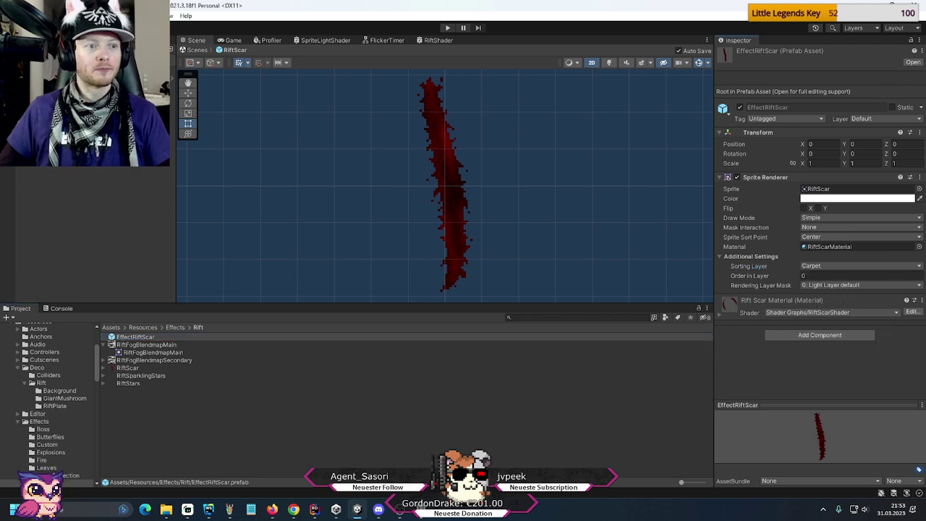
{"action": "left_click", "coordinate": [194, 50]}
- Duplicate the five RiftDebris pieces (1, 2, 4, 5 and 6) scattered along the stone walls west of the rift scars
{"action": "scroll", "coordinate": [473, 231], "scroll_direction": "up", "scroll_amount": 2}
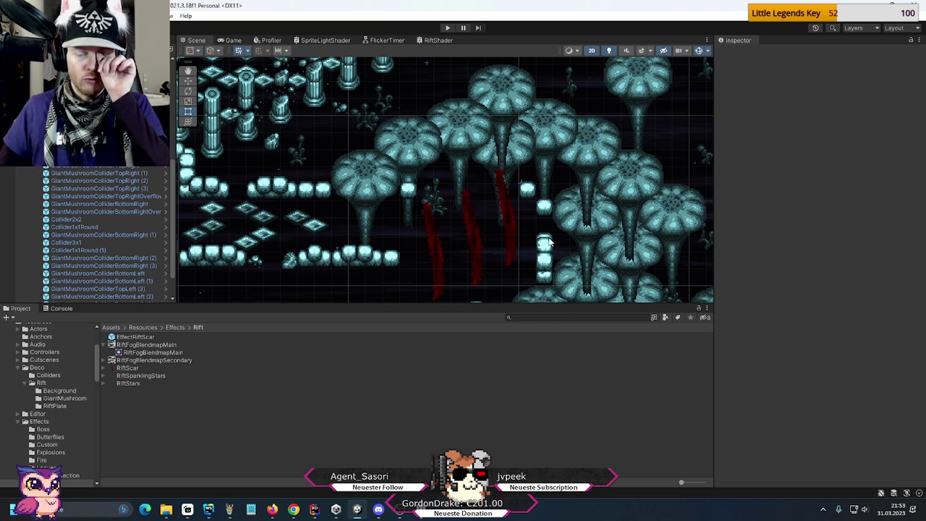
{"action": "middle_click_drag", "start_coordinate": [547, 242], "coordinate": [556, 148]}
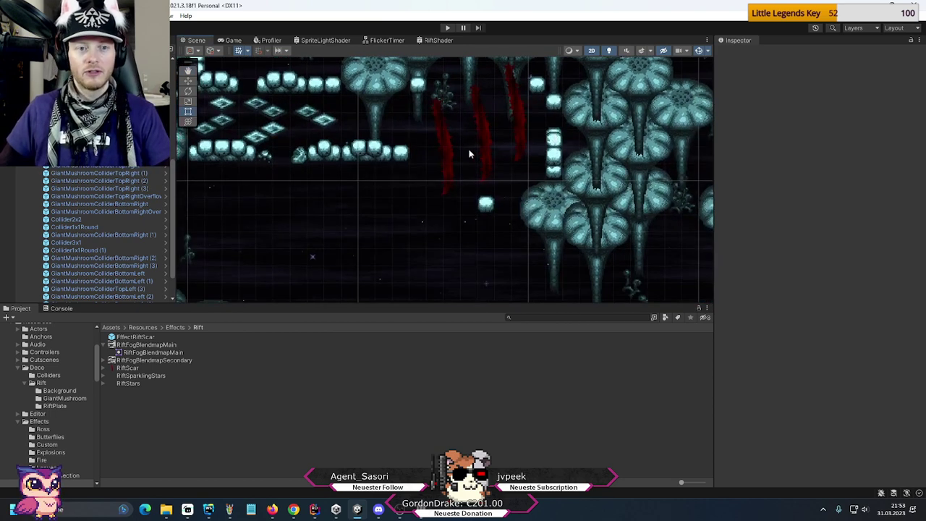
{"action": "middle_click_drag", "start_coordinate": [470, 154], "coordinate": [492, 178]}
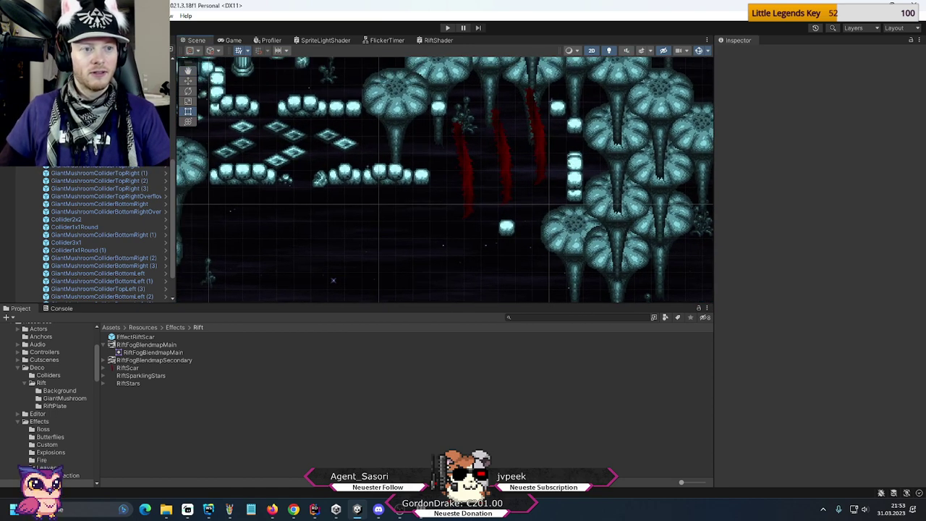
{"action": "scroll", "coordinate": [102, 231], "scroll_direction": "up", "scroll_amount": 3}
{"action": "left_click", "coordinate": [285, 179]}
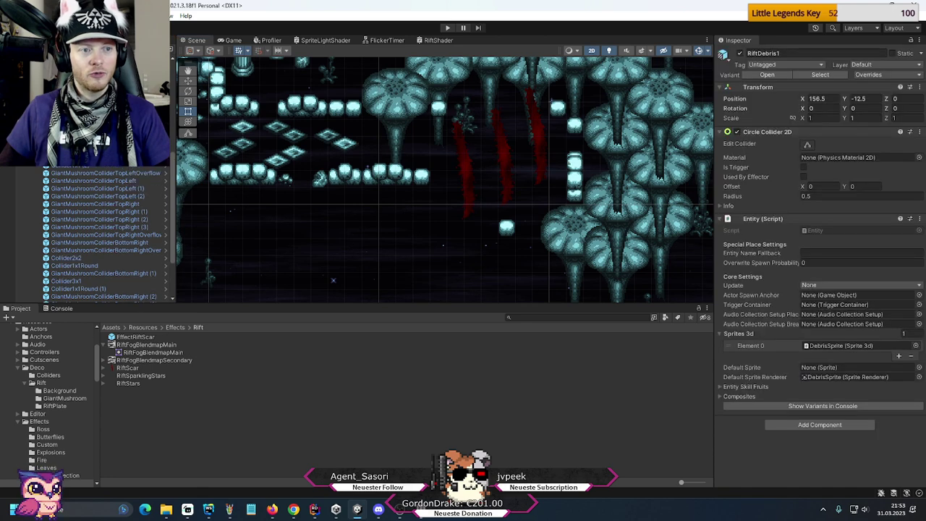
{"action": "left_click", "coordinate": [319, 179], "text": "ctrl"}
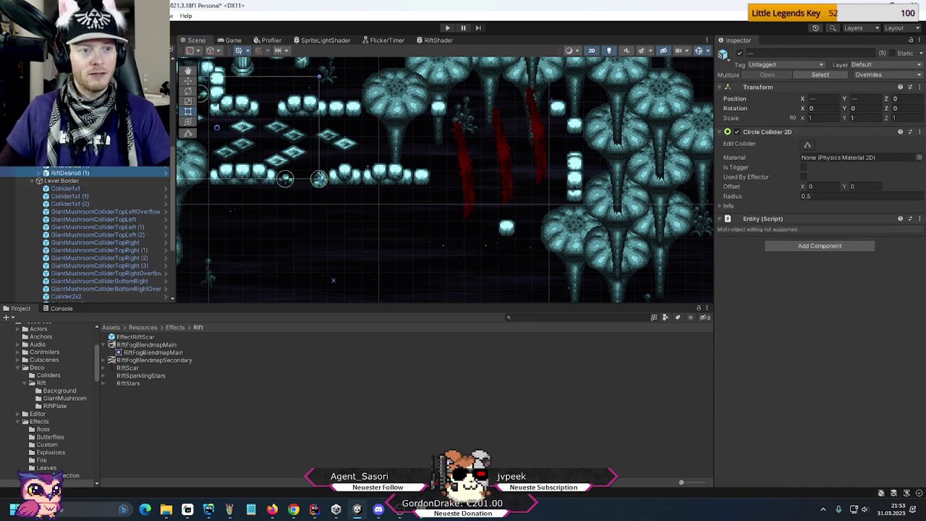
- Move RiftDebris2 (1) to X 181.5, Y -14.5, into the corner gap of the stone wall northeast of the rift scars
{"action": "left_click", "coordinate": [319, 179]}
{"action": "middle_click_drag", "start_coordinate": [376, 136], "coordinate": [383, 146]}
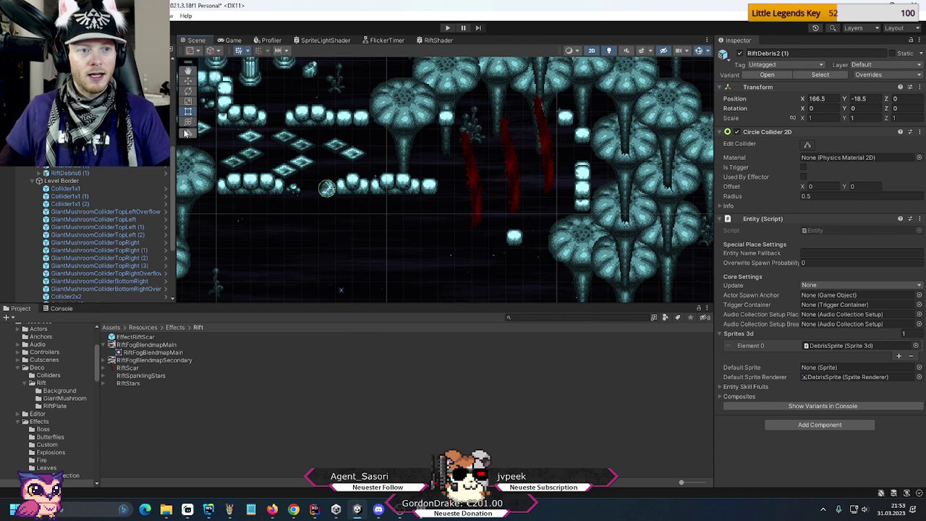
{"action": "left_click", "coordinate": [188, 81]}
{"action": "left_click_drag", "start_coordinate": [332, 185], "coordinate": [520, 220]}
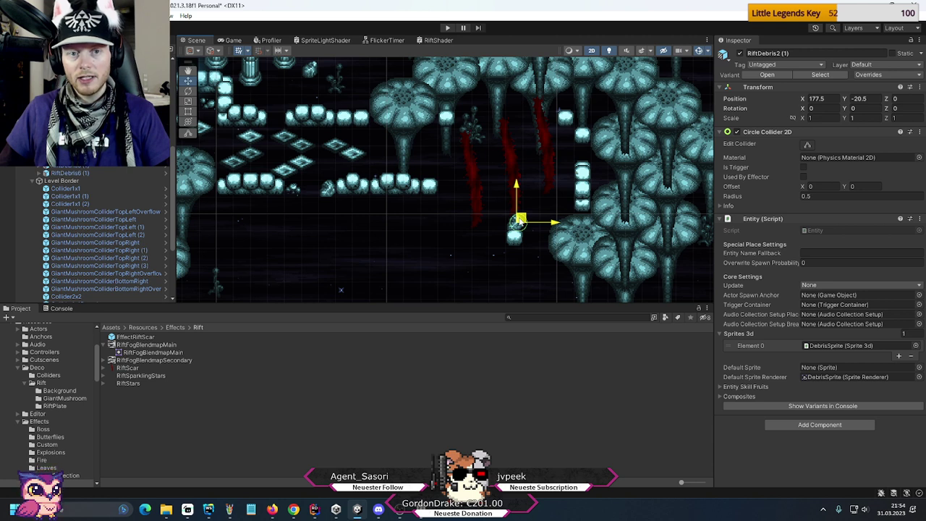
{"action": "left_click_drag", "start_coordinate": [518, 221], "coordinate": [585, 119]}
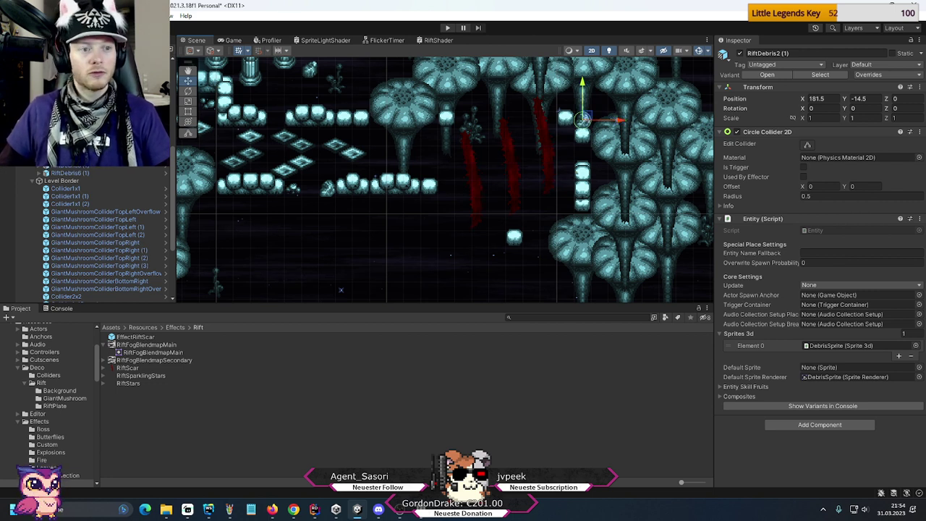
- Move RiftDebris4 (1) to X 173.5, Y -18.5, at the east end of the lower stone wall
{"action": "left_click", "coordinate": [585, 118]}
{"action": "key", "text": "f"}
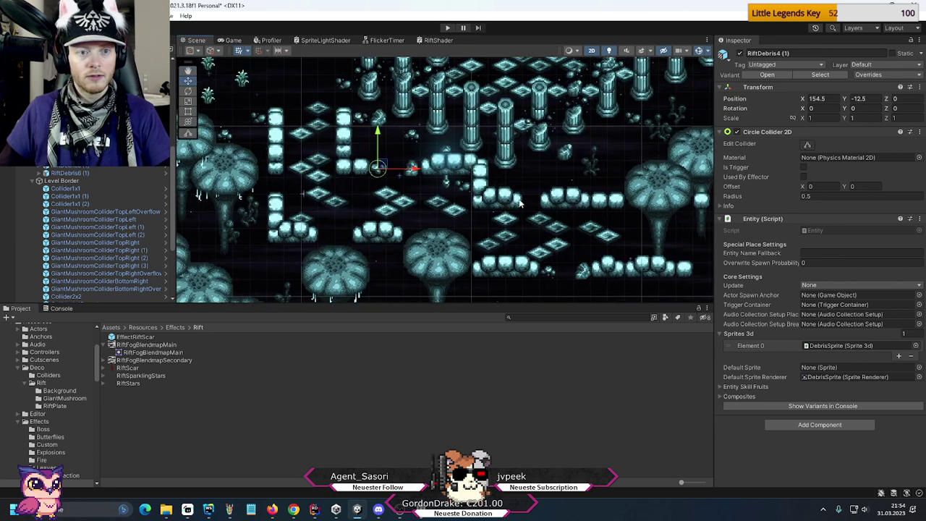
{"action": "left_click_drag", "start_coordinate": [419, 160], "coordinate": [625, 226]}
{"action": "key", "text": "f"}
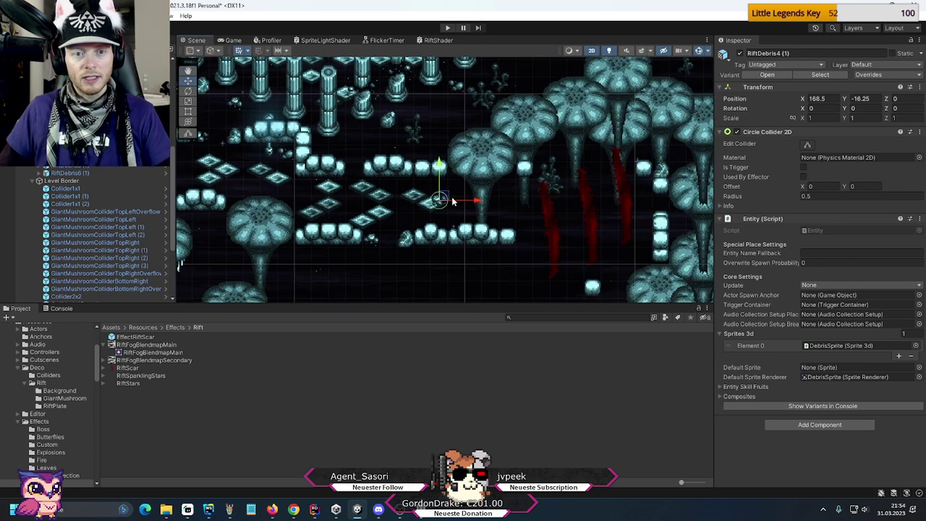
{"action": "left_click_drag", "start_coordinate": [440, 199], "coordinate": [529, 237]}
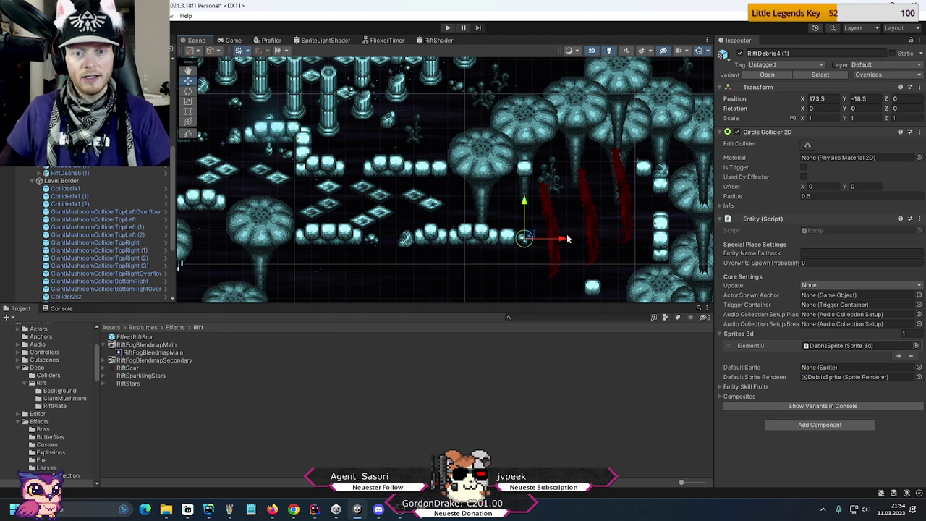
- Place RiftDebris1 (1) at X 177.5, Y -20.5 on the lone wall block, and RiftDebris5 (1) at X 179.5, Y -20.5
{"action": "left_click", "coordinate": [236, 136]}
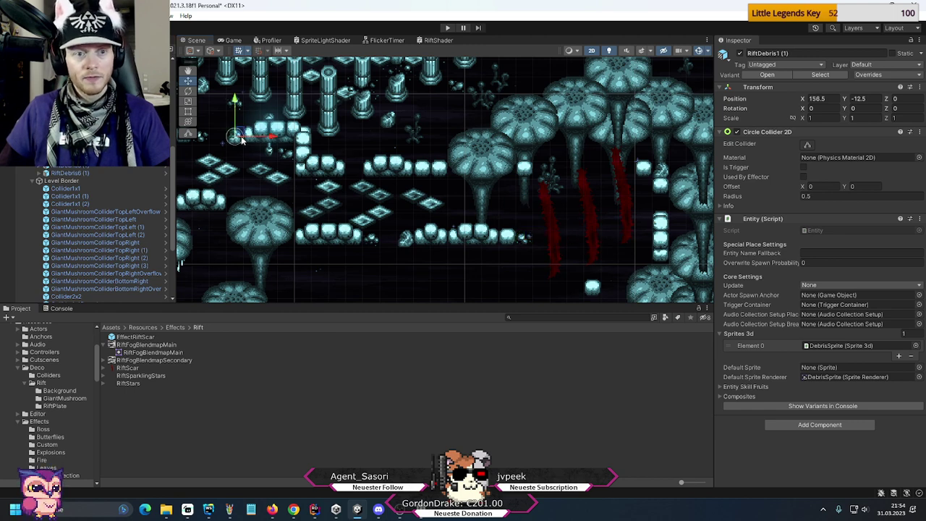
{"action": "left_click_drag", "start_coordinate": [239, 136], "coordinate": [592, 272]}
{"action": "left_click", "coordinate": [289, 148]}
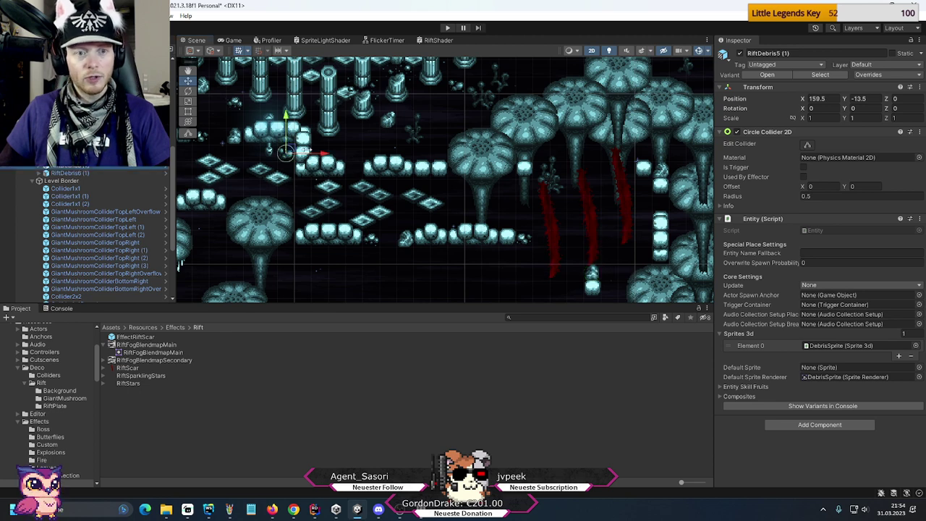
{"action": "left_click_drag", "start_coordinate": [293, 153], "coordinate": [630, 269]}
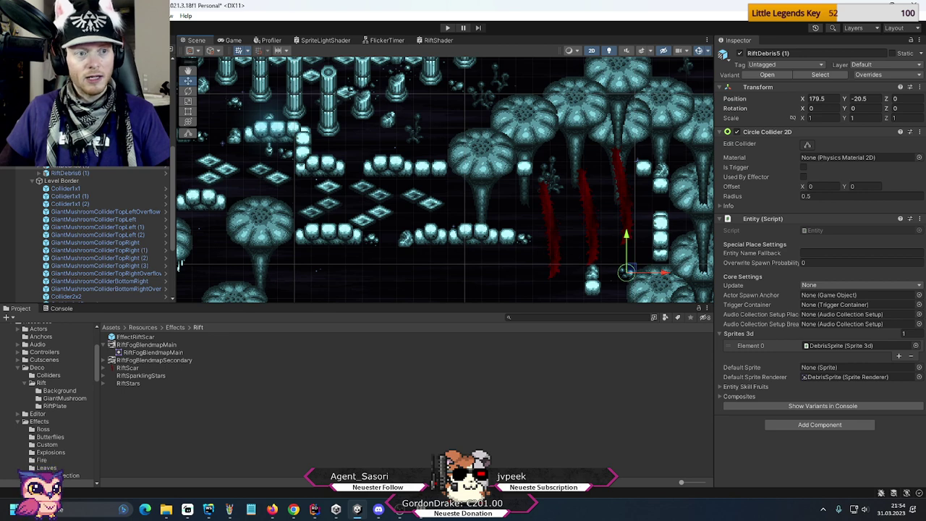
- Move RiftDebris6 (1) to X 178.5, Y -21.5, directly east of the lone wall block below the rift scars
{"action": "middle_click_drag", "start_coordinate": [619, 238], "coordinate": [462, 165]}
{"action": "left_click", "coordinate": [216, 163]}
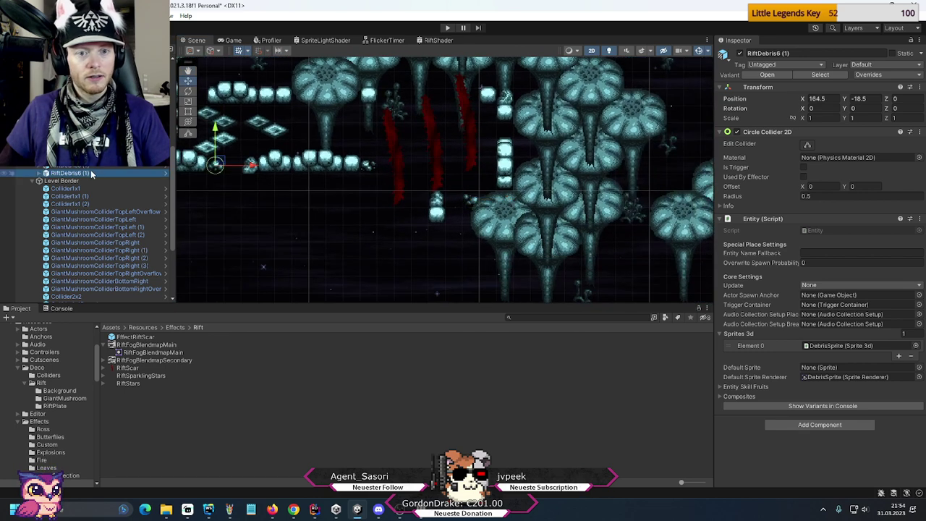
{"action": "left_click_drag", "start_coordinate": [220, 165], "coordinate": [458, 215]}
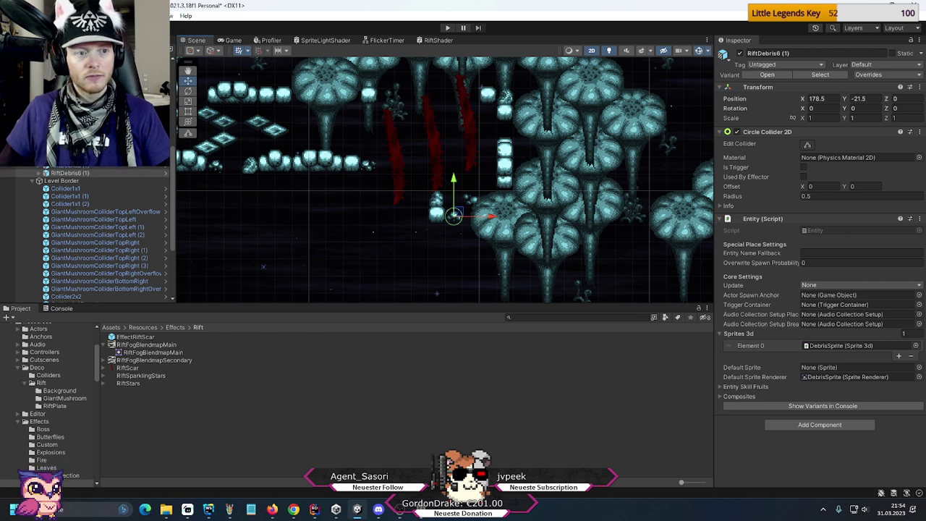
- Duplicate the five relocated debris pieces and reorder RiftDebris6 (2) to sit after RiftDebris5 (2) in the hierarchy
{"action": "left_click", "coordinate": [72, 167], "text": "shift"}
{"action": "scroll", "coordinate": [77, 176], "scroll_direction": "up", "scroll_amount": 2}
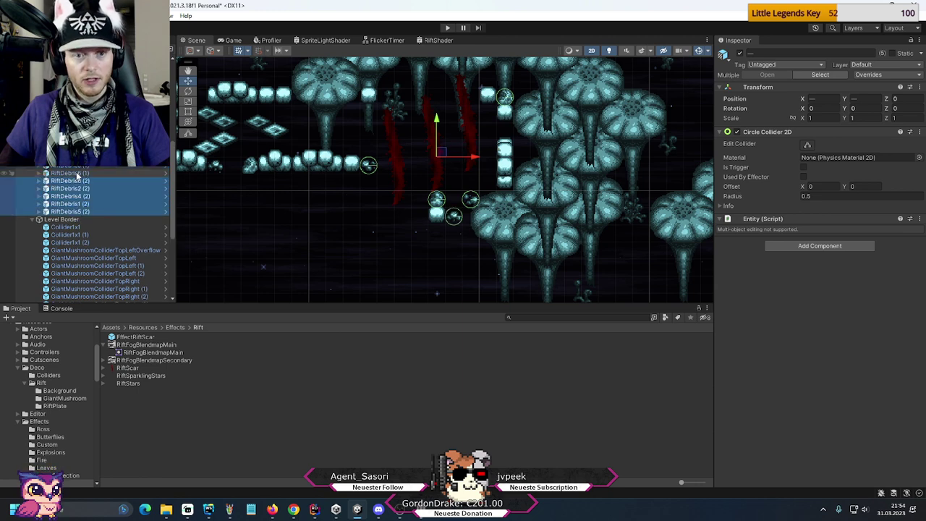
{"action": "left_click", "coordinate": [72, 180]}
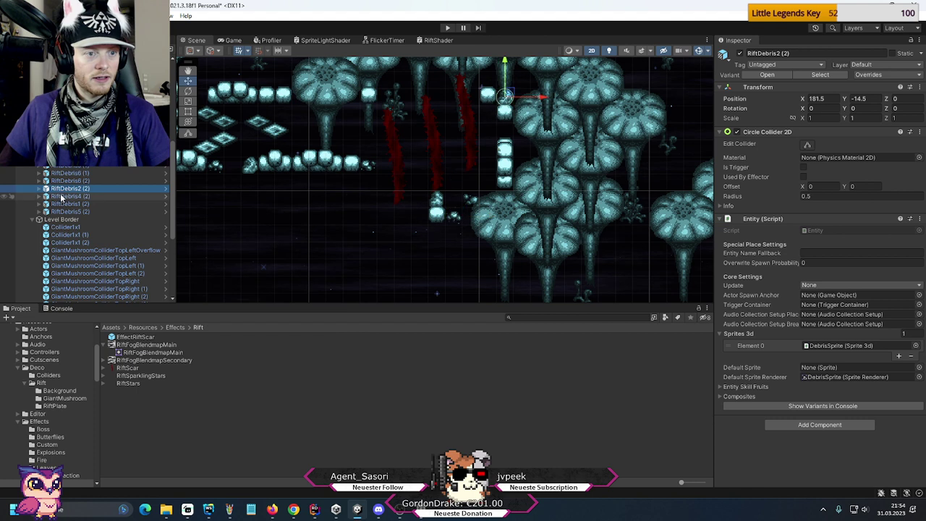
{"action": "left_click", "coordinate": [64, 196]}
{"action": "left_click", "coordinate": [69, 173]}
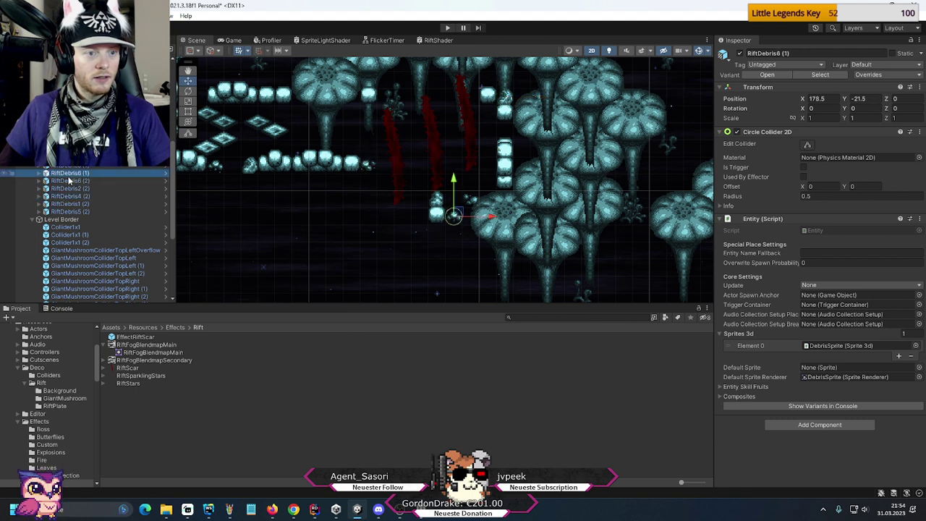
{"action": "left_click", "coordinate": [69, 180]}
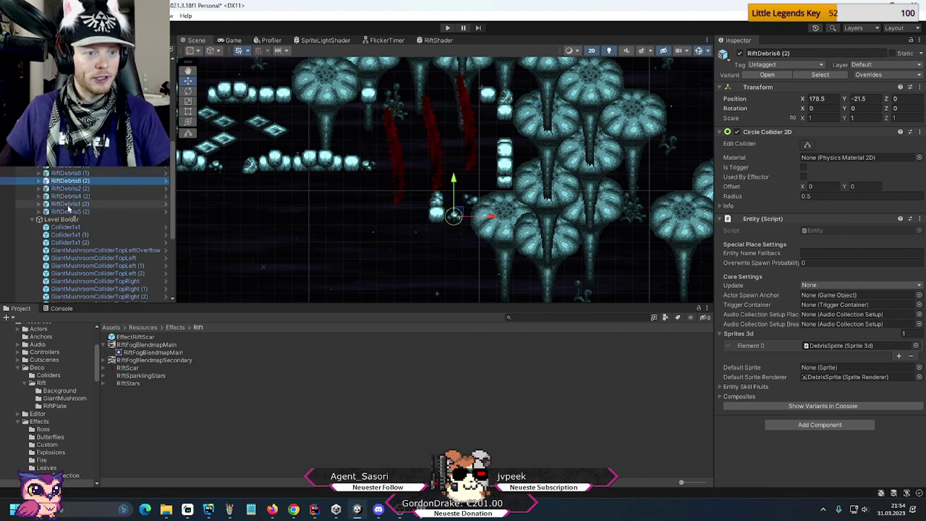
{"action": "left_click_drag", "start_coordinate": [69, 209], "coordinate": [71, 214]}
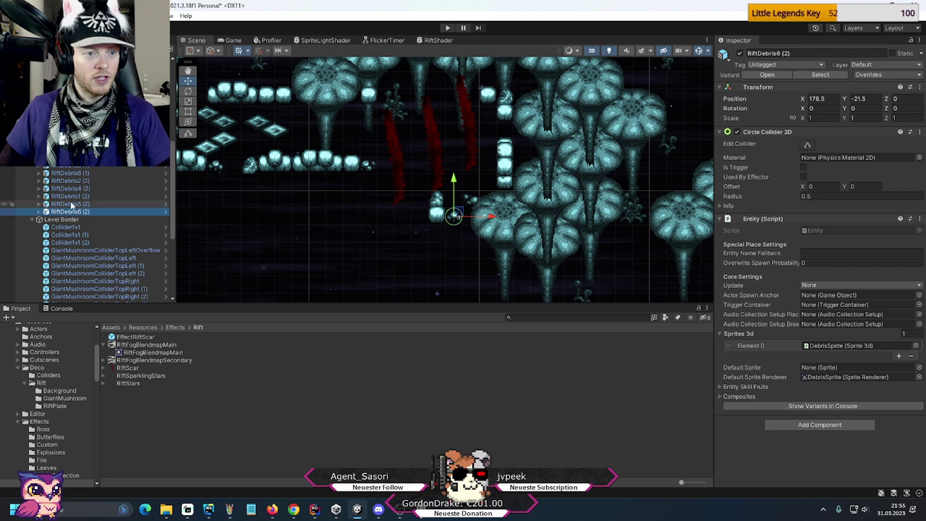
- Move RiftDebris2 (2) to X 180.5, Y -19.5 beside the vertical wall, and RiftDebris4 (2) to X 178.5, Y -20.5
{"action": "left_click", "coordinate": [69, 180]}
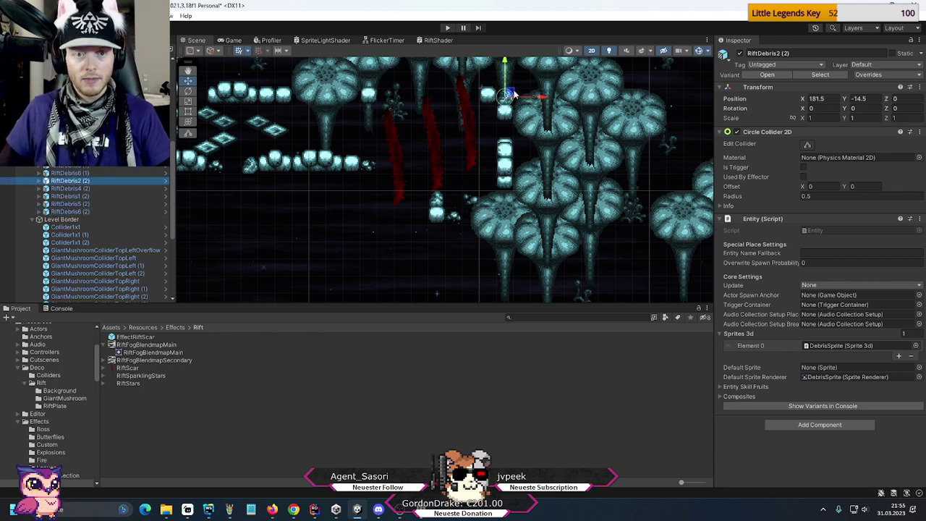
{"action": "left_click_drag", "start_coordinate": [510, 93], "coordinate": [490, 179]}
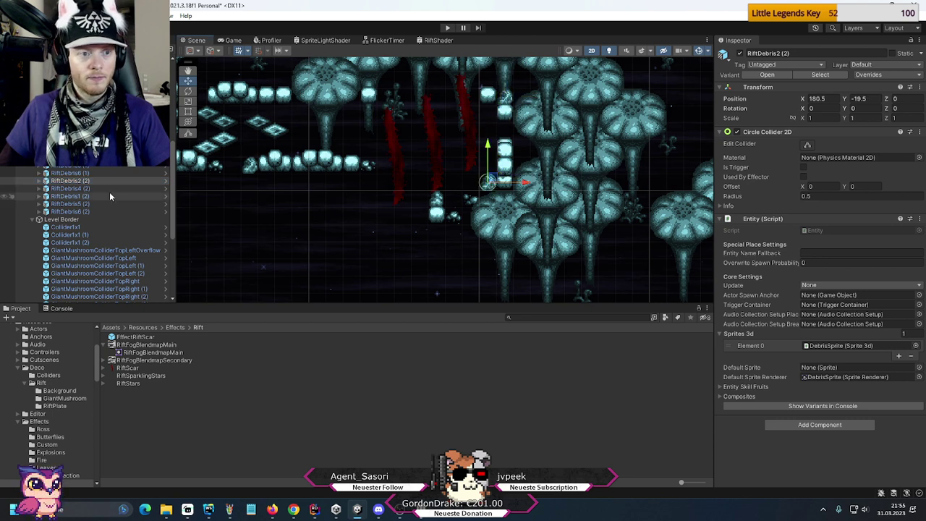
{"action": "left_click", "coordinate": [71, 188]}
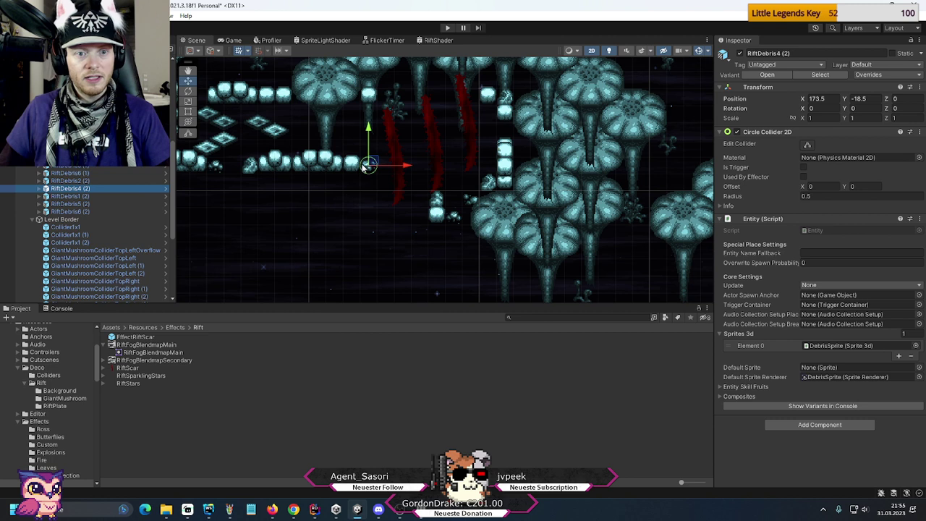
{"action": "left_click_drag", "start_coordinate": [368, 165], "coordinate": [458, 198]}
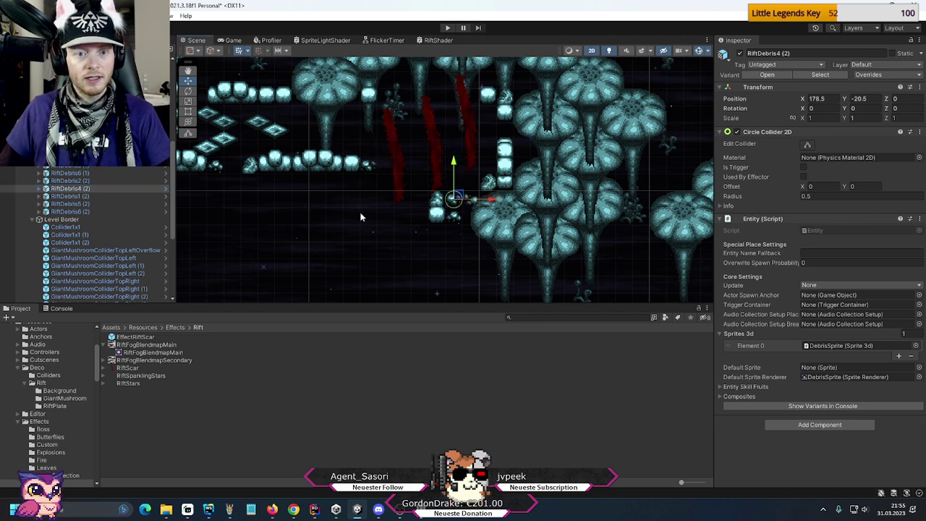
- Delete RiftDebris1 (2) and move RiftDebris5 (2) to X 180.5, Y -18.5 beside the vertical wall
{"action": "left_click", "coordinate": [82, 198]}
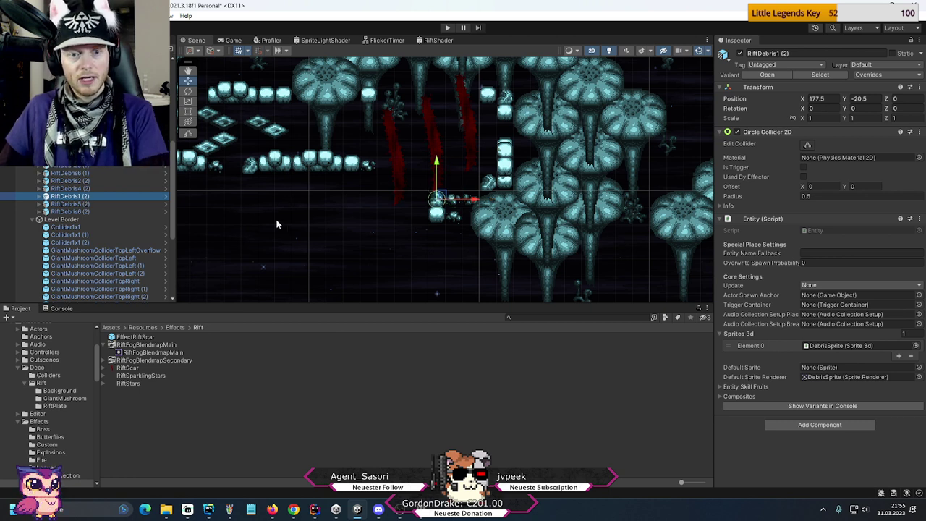
{"action": "key", "text": "Delete"}
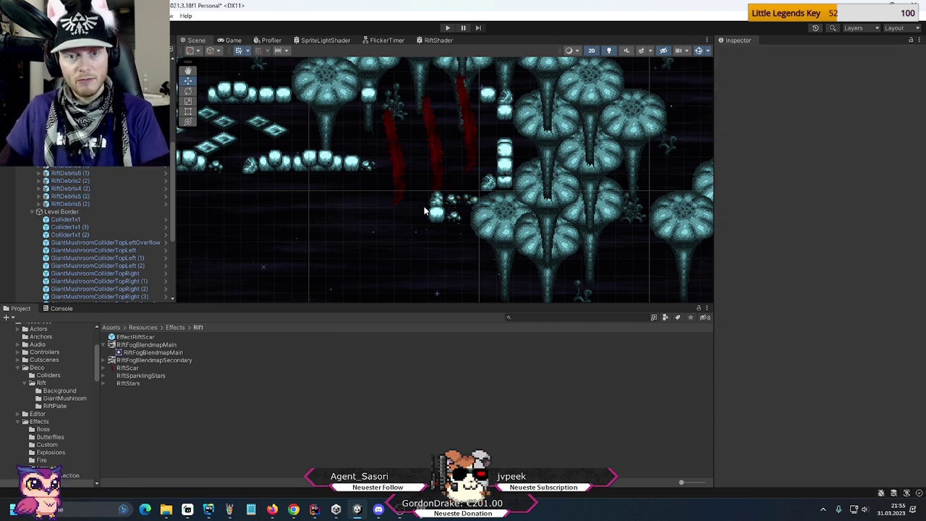
{"action": "left_click", "coordinate": [84, 197]}
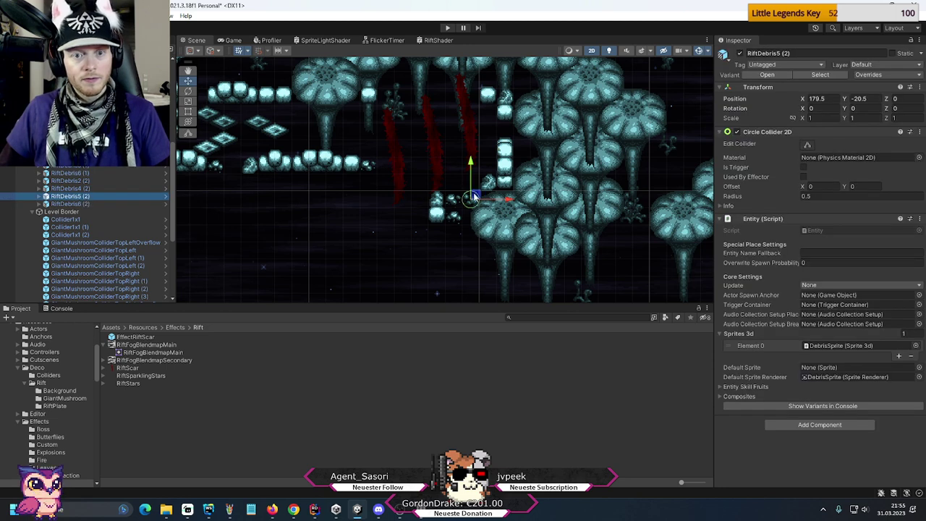
{"action": "left_click_drag", "start_coordinate": [470, 197], "coordinate": [492, 163]}
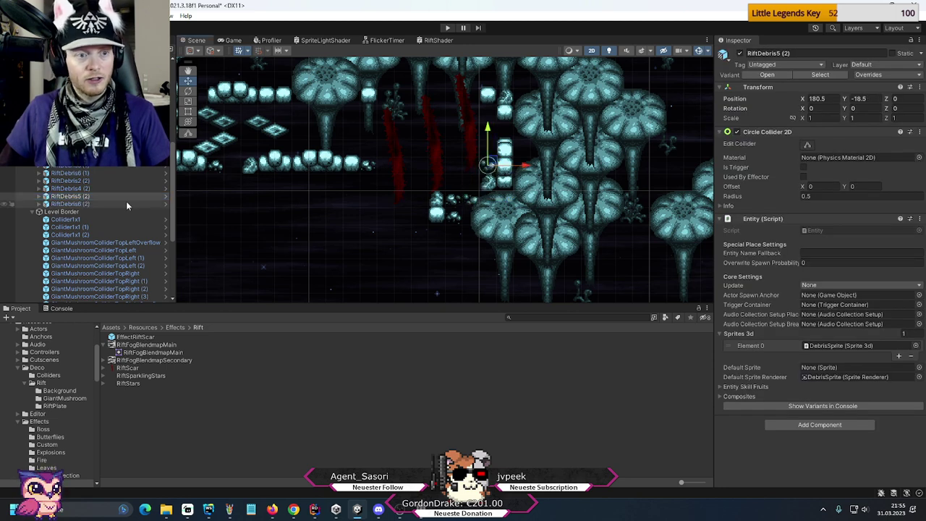
- Move RiftDebris6 (2) to X 178.5, Y -19.5, above the debris row south of the rift scars
{"action": "left_click", "coordinate": [92, 204]}
{"action": "left_click_drag", "start_coordinate": [453, 215], "coordinate": [471, 181]}
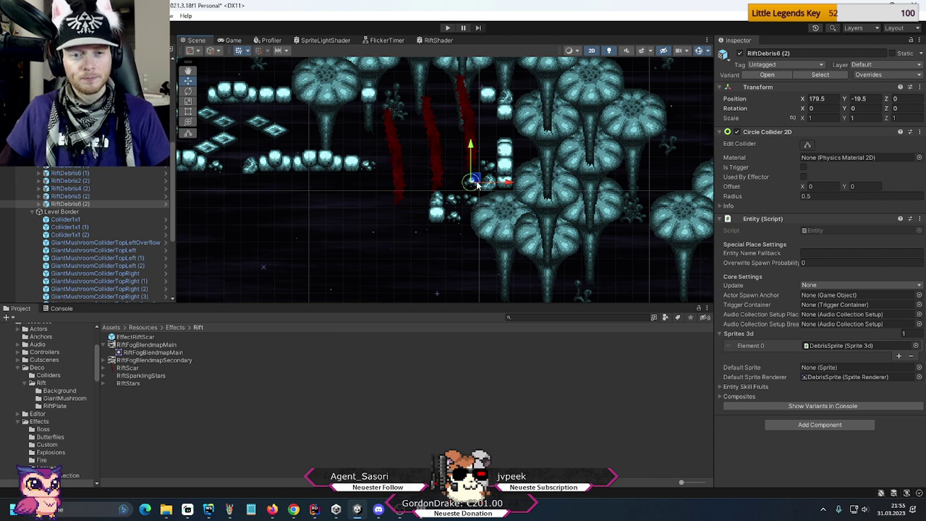
{"action": "left_click_drag", "start_coordinate": [472, 181], "coordinate": [457, 183]}
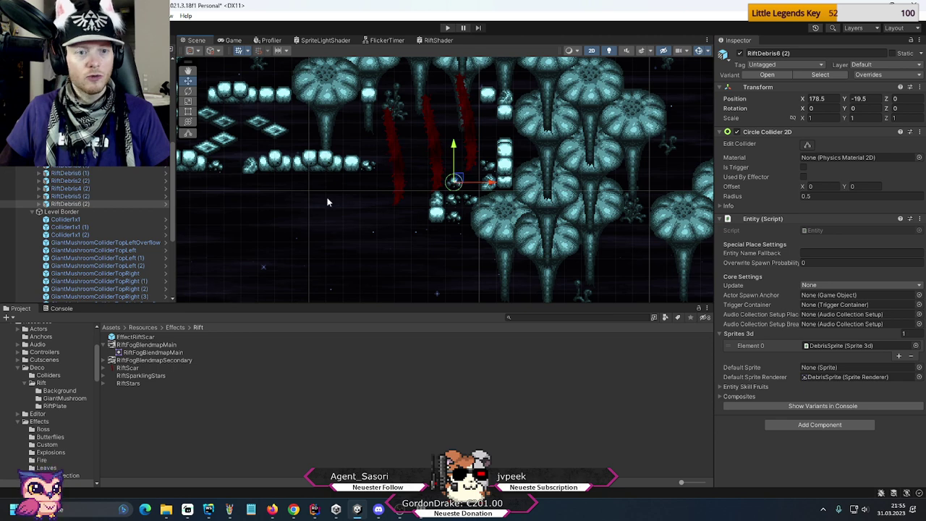
- Swap the two small debris pieces east of the lone wall block, placing RiftDebris4 (2) at X 179.5, Y -20.5
{"action": "left_click", "coordinate": [454, 183]}
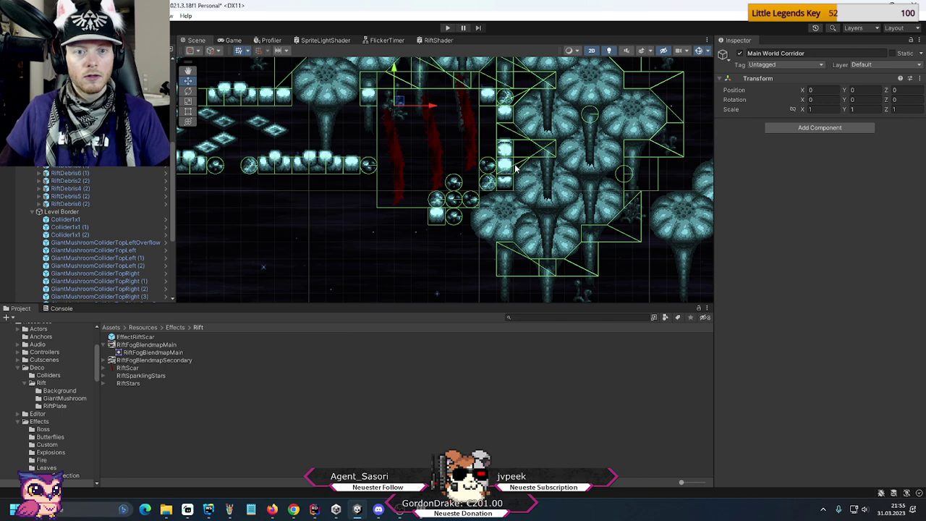
{"action": "scroll", "coordinate": [470, 216], "scroll_direction": "up", "scroll_amount": 4}
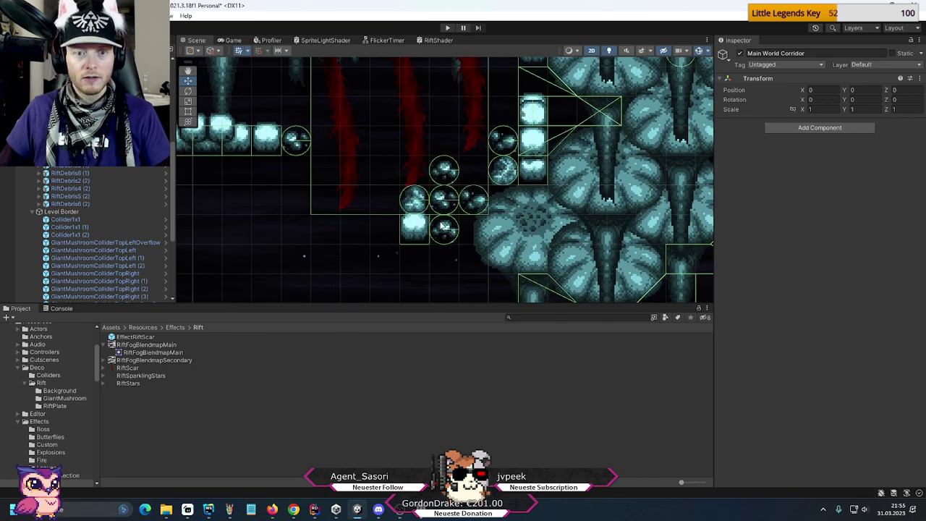
{"action": "left_click", "coordinate": [446, 203]}
{"action": "left_click", "coordinate": [481, 203]}
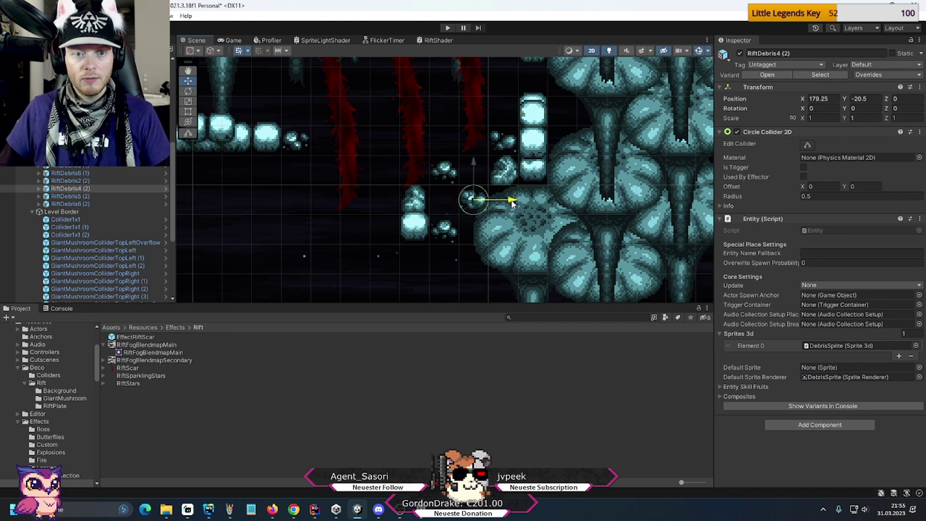
{"action": "mouse_move", "coordinate": [511, 206]}
{"action": "left_mouse_down"}
{"action": "mouse_move", "coordinate": [483, 201]}
{"action": "mouse_move", "coordinate": [532, 203]}
{"action": "mouse_move", "coordinate": [514, 203]}
{"action": "left_mouse_up"}
{"action": "left_click", "coordinate": [499, 205]}
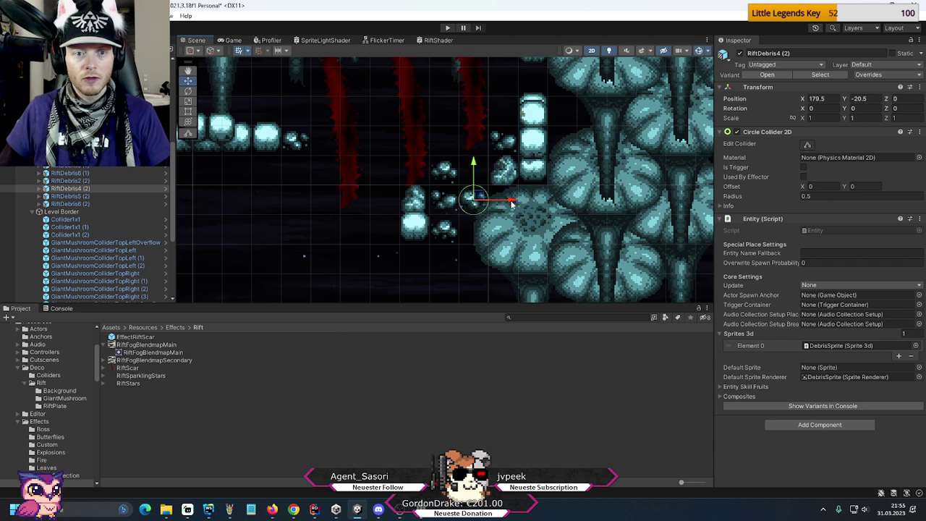
- Swap RiftDebris6 (1) with RiftDebris4 (2) east of the lone wall block, placing RiftDebris6 (1) at X 179.5, Y -20.5
{"action": "left_click", "coordinate": [444, 233]}
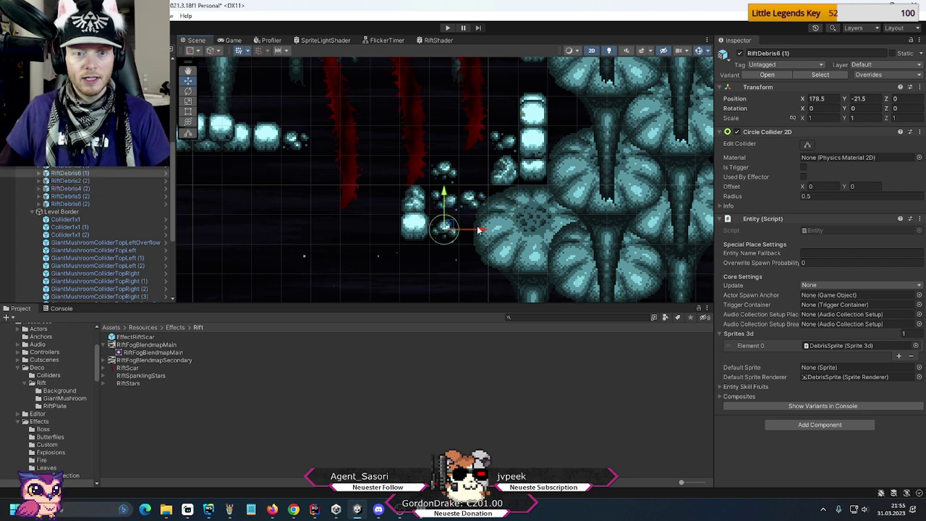
{"action": "left_click_drag", "start_coordinate": [479, 231], "coordinate": [510, 230]}
{"action": "left_click", "coordinate": [472, 197]}
{"action": "left_click", "coordinate": [473, 199]}
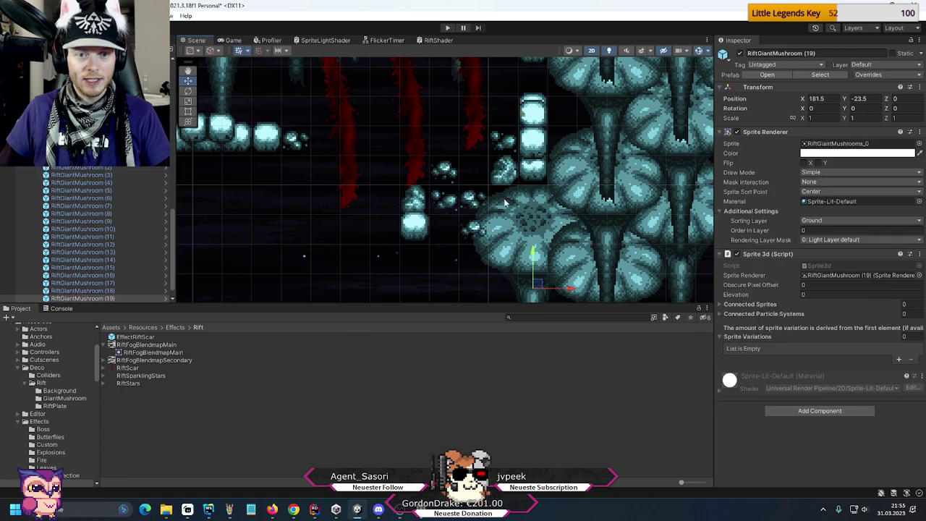
{"action": "left_click", "coordinate": [473, 199]}
{"action": "mouse_move", "coordinate": [483, 200]}
{"action": "left_mouse_down"}
{"action": "mouse_move", "coordinate": [453, 230]}
{"action": "mouse_move", "coordinate": [479, 206]}
{"action": "mouse_move", "coordinate": [477, 195]}
{"action": "left_mouse_up"}
{"action": "left_click", "coordinate": [472, 275]}
{"action": "left_click", "coordinate": [477, 228]}
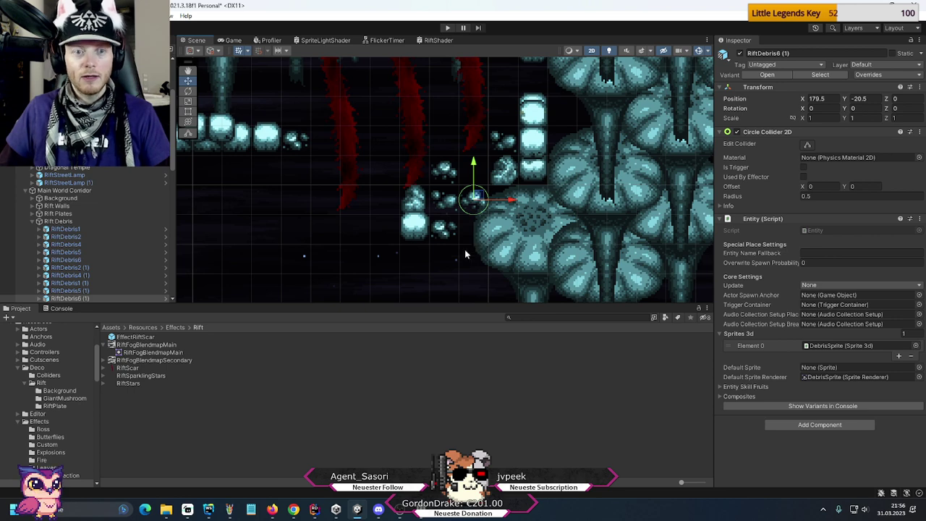
- Collapse the Rift Debris and Level Border groups and focus the scene view on the Main World Corridor's Rift Walls group
{"action": "scroll", "coordinate": [551, 240], "scroll_direction": "down", "scroll_amount": 2}
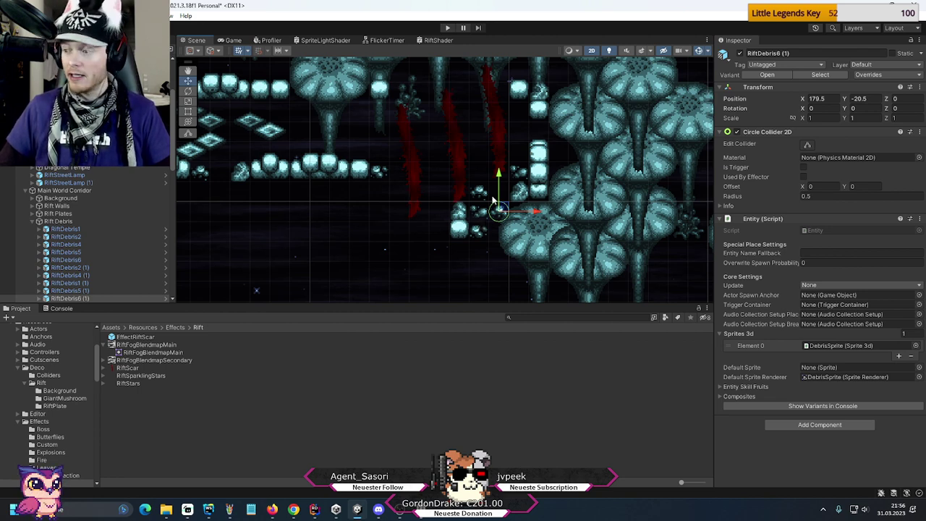
{"action": "scroll", "coordinate": [494, 201], "scroll_direction": "down", "scroll_amount": 1}
{"action": "middle_click_drag", "start_coordinate": [628, 252], "coordinate": [613, 194]}
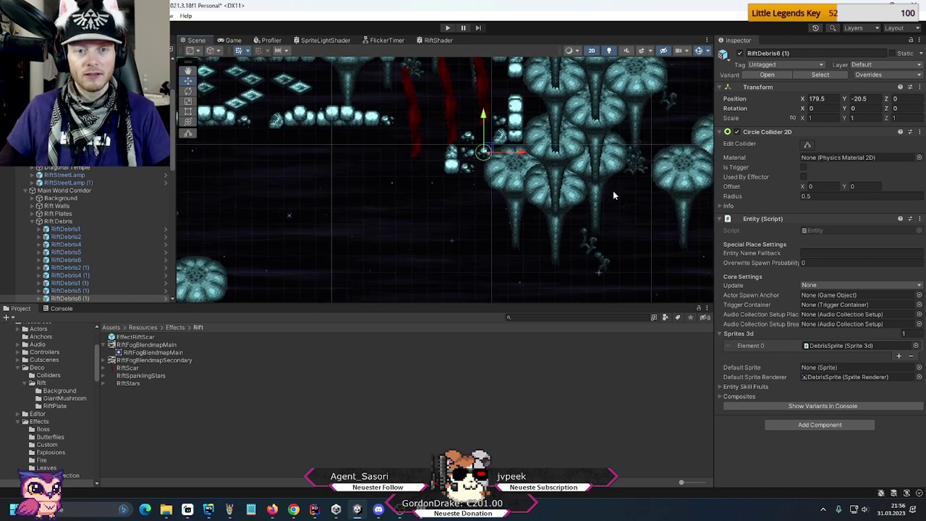
{"action": "left_click", "coordinate": [32, 220]}
{"action": "left_click", "coordinate": [33, 228]}
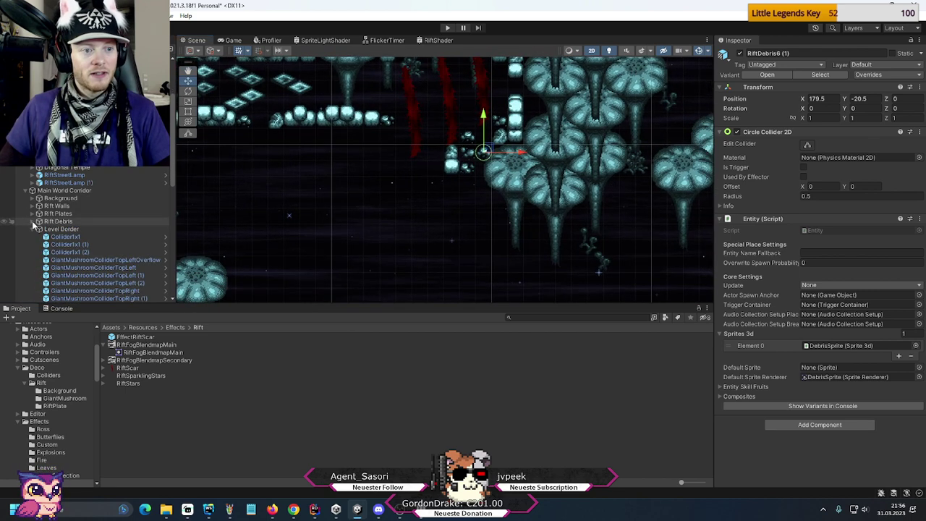
{"action": "left_click", "coordinate": [33, 228]}
{"action": "scroll", "coordinate": [44, 239], "scroll_direction": "up", "scroll_amount": 3}
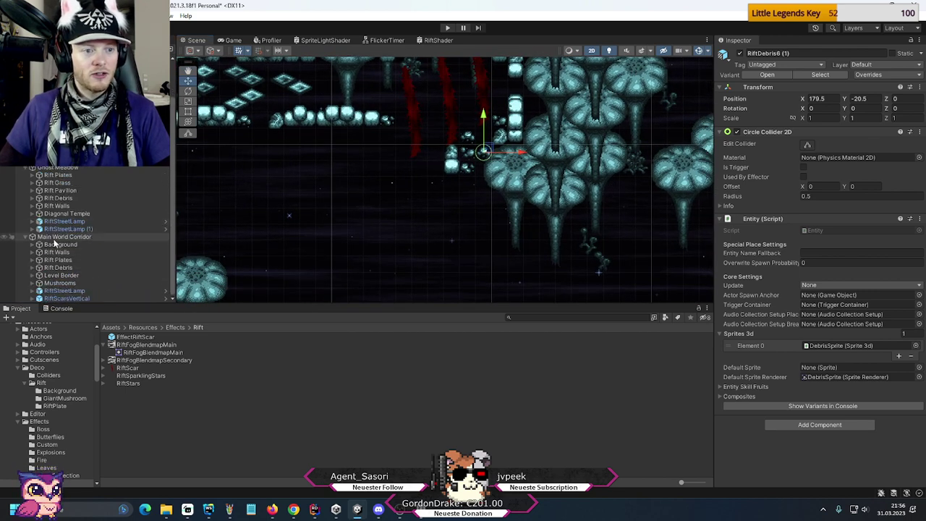
{"action": "left_click", "coordinate": [57, 252]}
{"action": "key", "text": "f"}
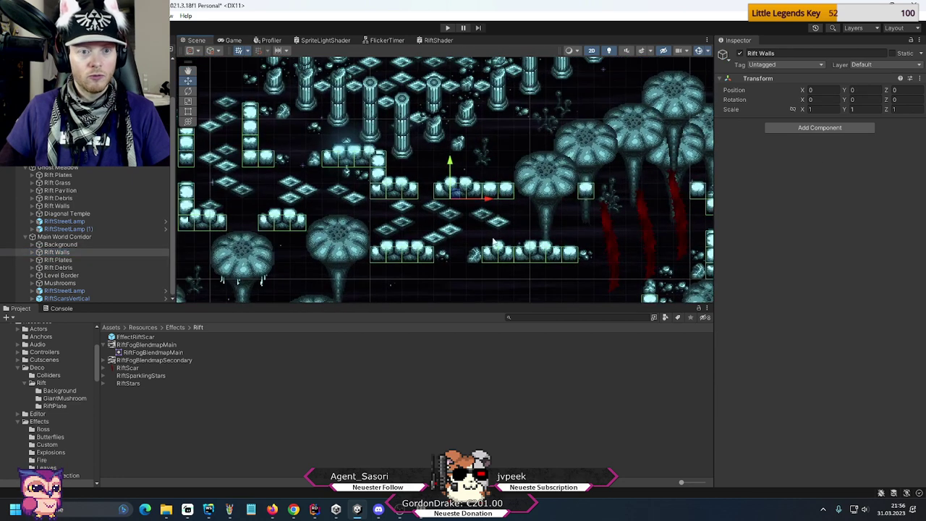
{"action": "middle_click_drag", "start_coordinate": [272, 202], "coordinate": [369, 211]}
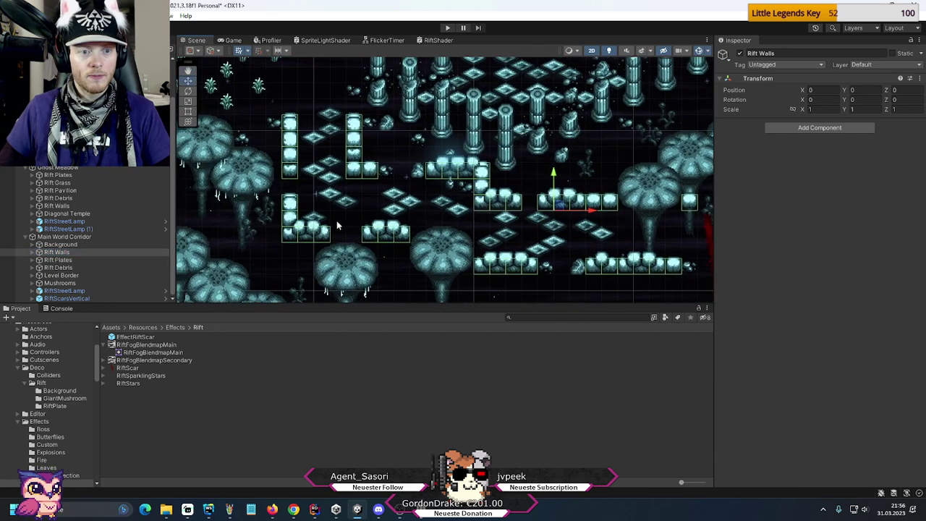
- Reorder RiftWall 3x1 (15), the bottom of the western L-shaped wall, directly below RiftWall 1x2 in the hierarchy as its sibling
{"action": "left_click", "coordinate": [288, 203]}
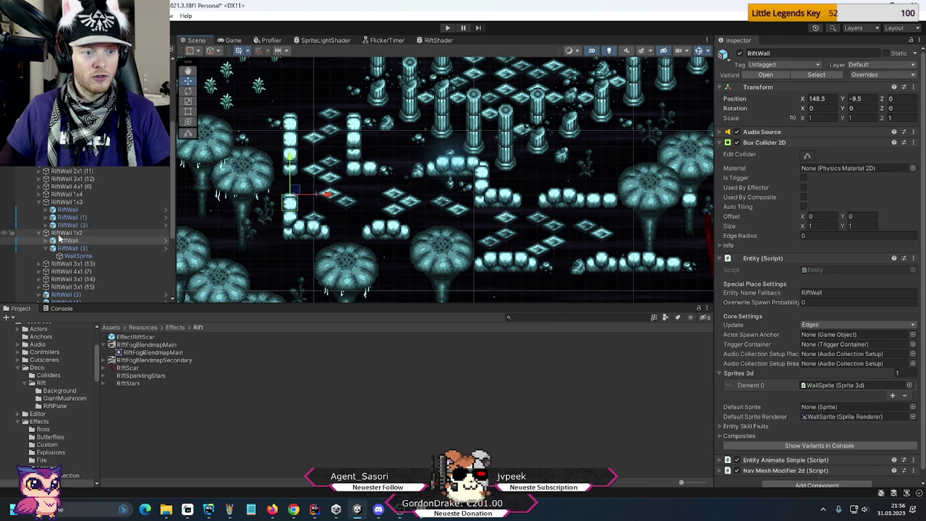
{"action": "left_click", "coordinate": [40, 233]}
{"action": "left_click", "coordinate": [63, 233]}
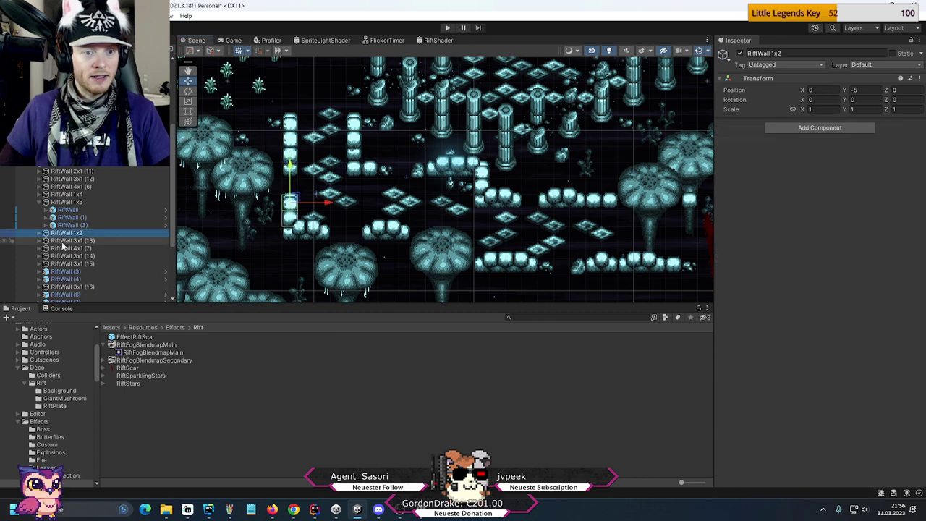
{"action": "left_click", "coordinate": [63, 241], "text": "ctrl"}
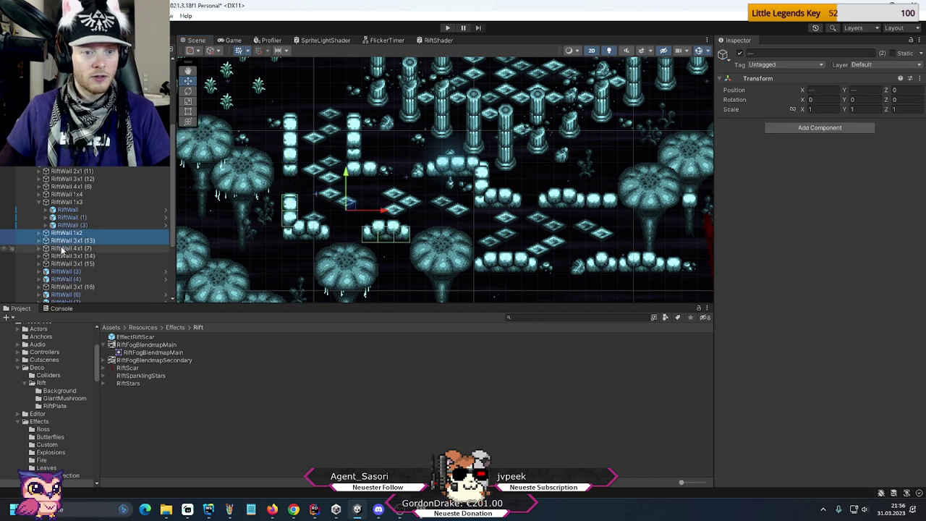
{"action": "left_click", "coordinate": [314, 231]}
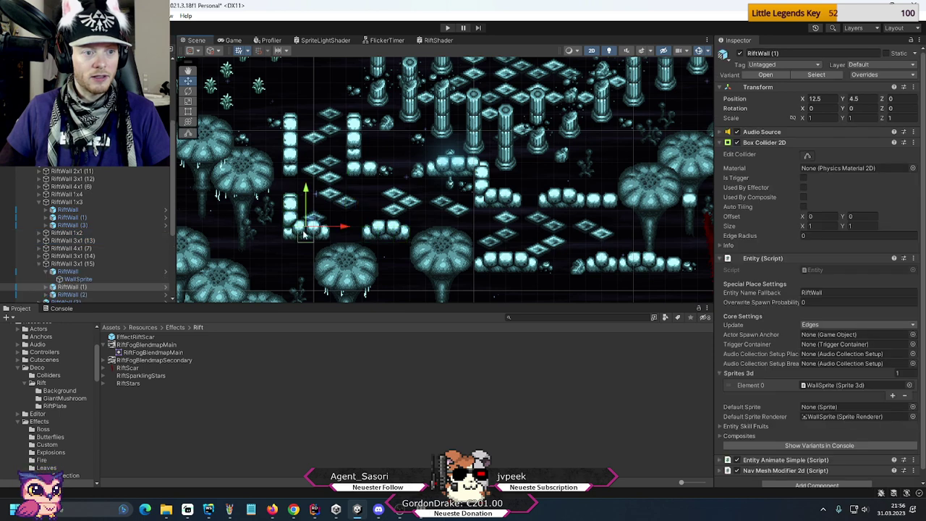
{"action": "left_click", "coordinate": [77, 264]}
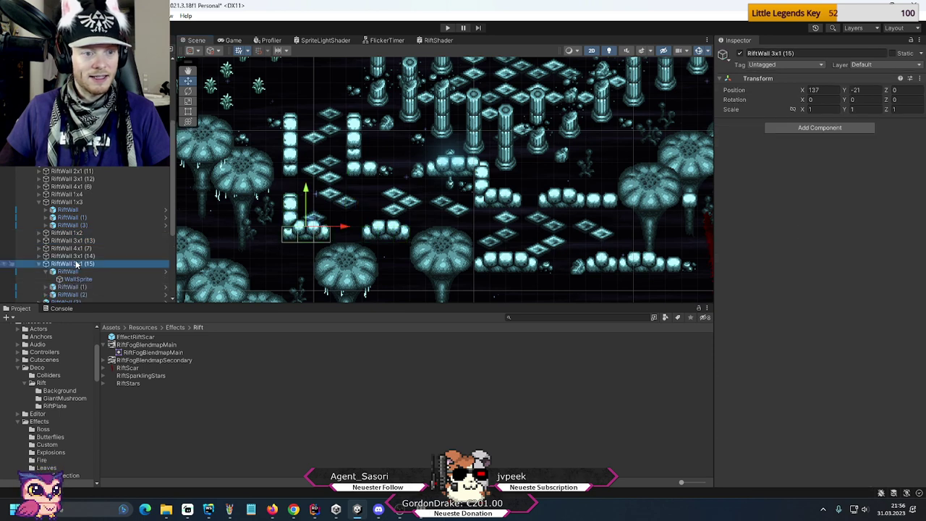
{"action": "left_click", "coordinate": [67, 233], "text": "ctrl"}
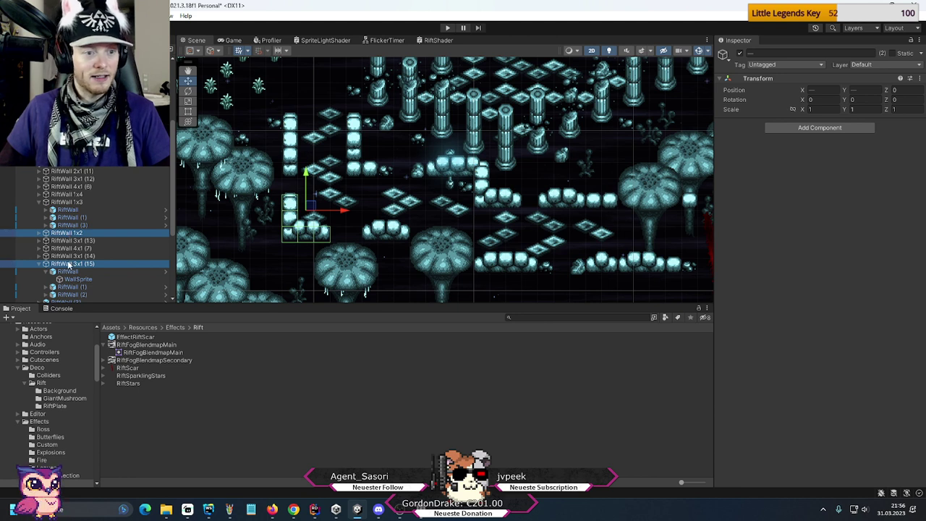
{"action": "left_click_drag", "start_coordinate": [69, 264], "coordinate": [74, 240]}
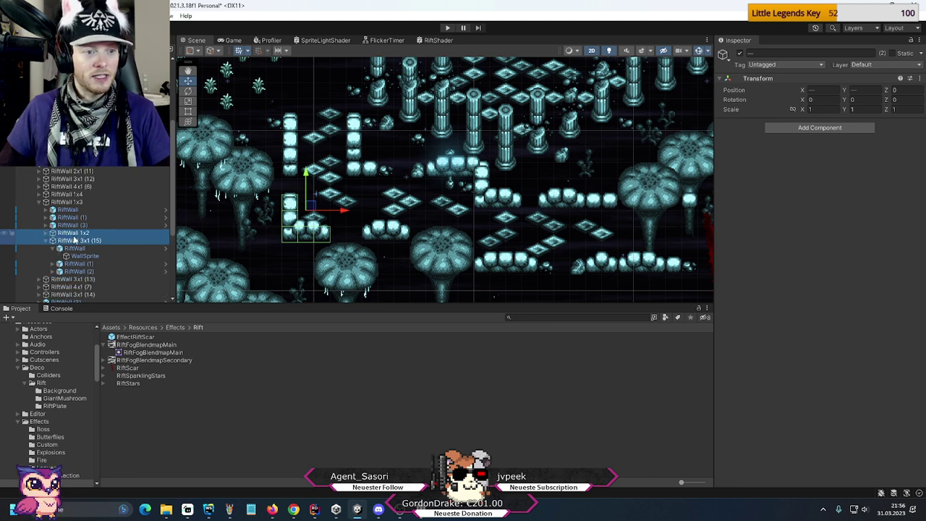
{"action": "key", "text": "ctrl+z"}
{"action": "left_click", "coordinate": [73, 240]}
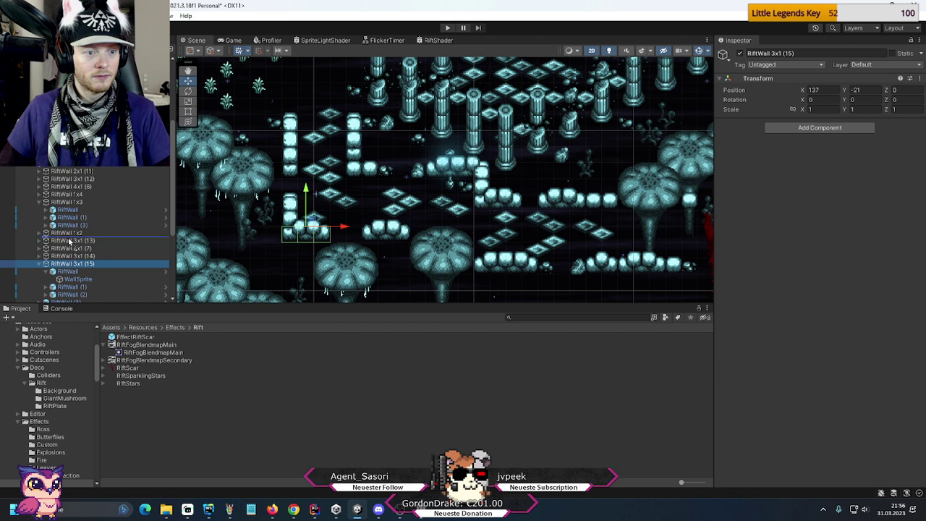
{"action": "key", "text": "Left"}
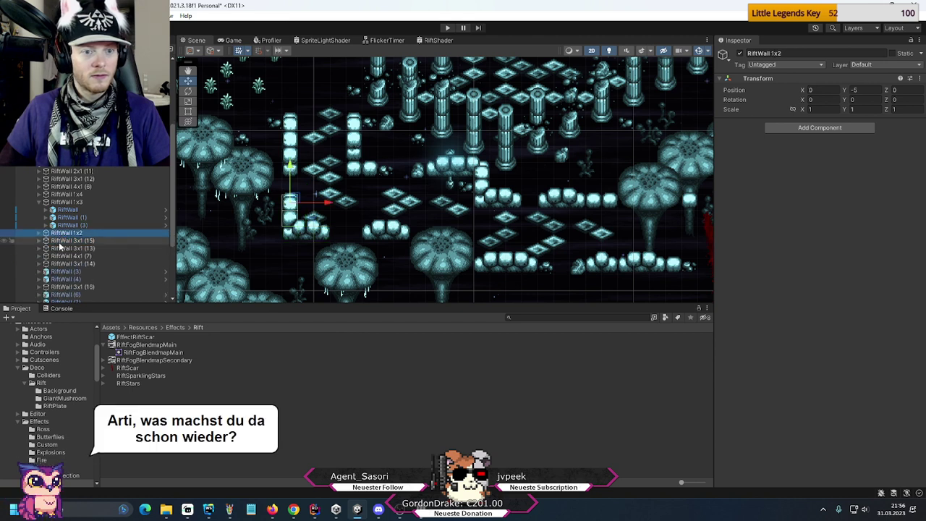
- Duplicate RiftWall 1x2 and RiftWall 3x1 (15) together and move the copies south of the rift scars, with the 1x2 copy at X 29, Y -18
{"action": "key", "text": "ctrl+v"}
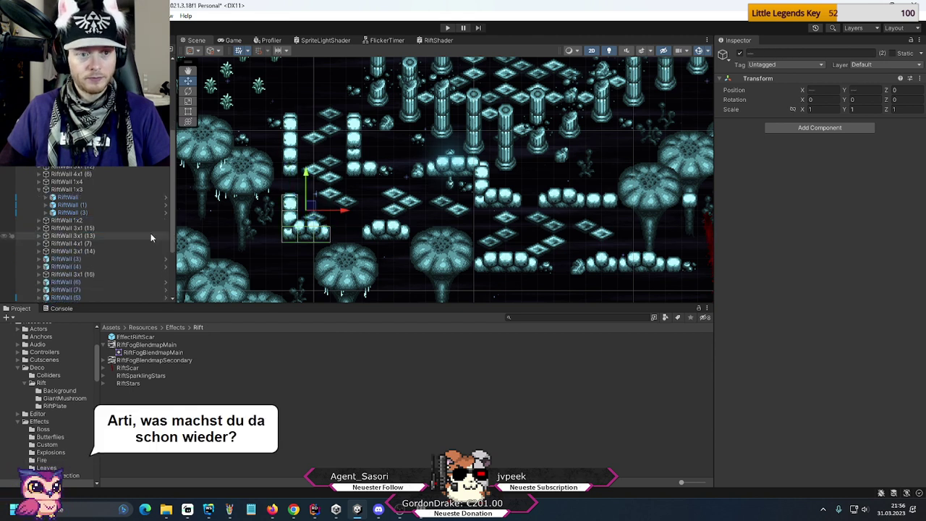
{"action": "middle_click_drag", "start_coordinate": [539, 246], "coordinate": [300, 193]}
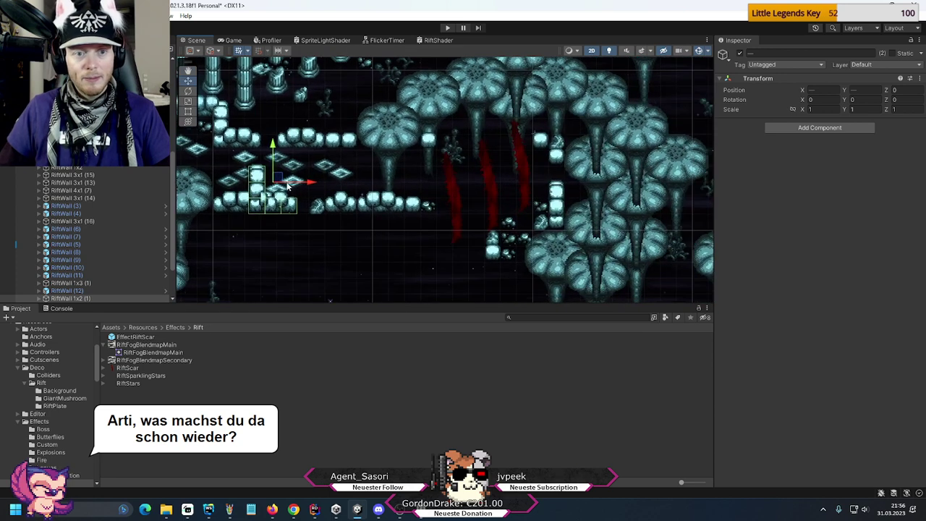
{"action": "left_click_drag", "start_coordinate": [300, 185], "coordinate": [434, 214]}
{"action": "middle_click_drag", "start_coordinate": [528, 263], "coordinate": [457, 149]}
{"action": "left_click_drag", "start_coordinate": [363, 99], "coordinate": [446, 241]}
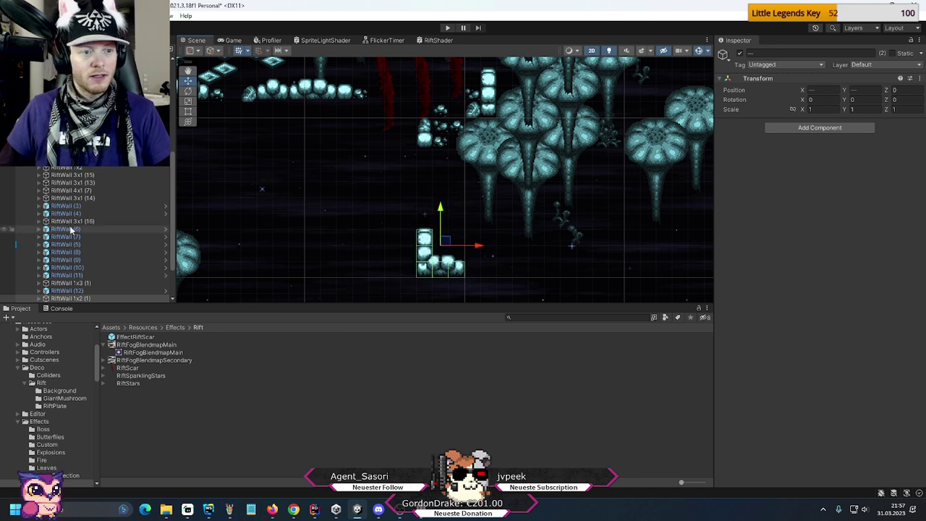
- Replace the copied 1x2 wall with a duplicate of the lone wall block at X 177.5, Y -28.5, ordered above RiftWall 3x1 (17)
{"action": "scroll", "coordinate": [68, 239], "scroll_direction": "down", "scroll_amount": 3}
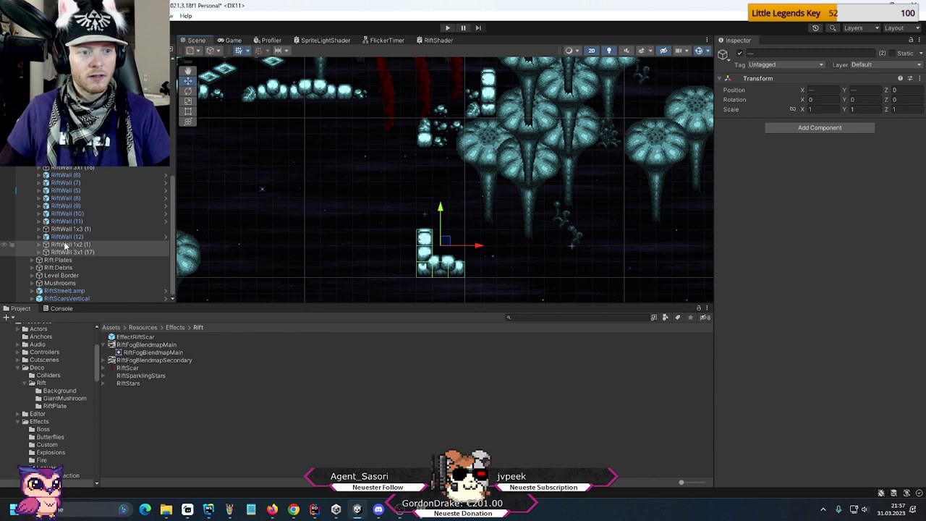
{"action": "left_click", "coordinate": [64, 245]}
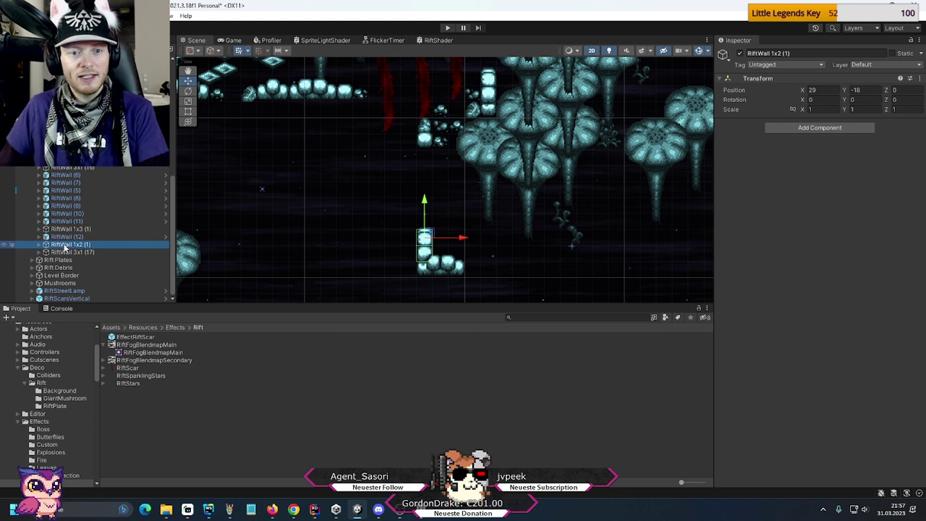
{"action": "key", "text": "Delete"}
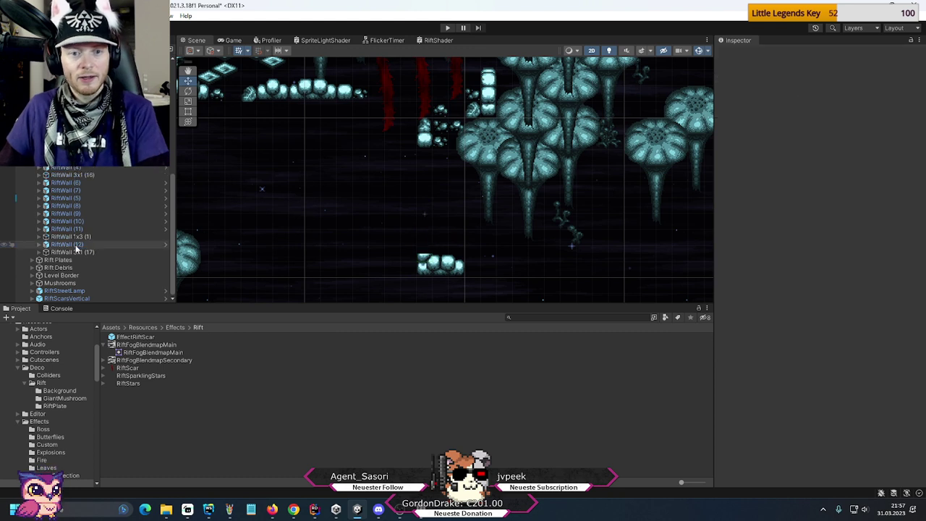
{"action": "left_click", "coordinate": [424, 148]}
{"action": "key", "text": "ctrl+d"}
{"action": "left_click_drag", "start_coordinate": [424, 97], "coordinate": [423, 212]}
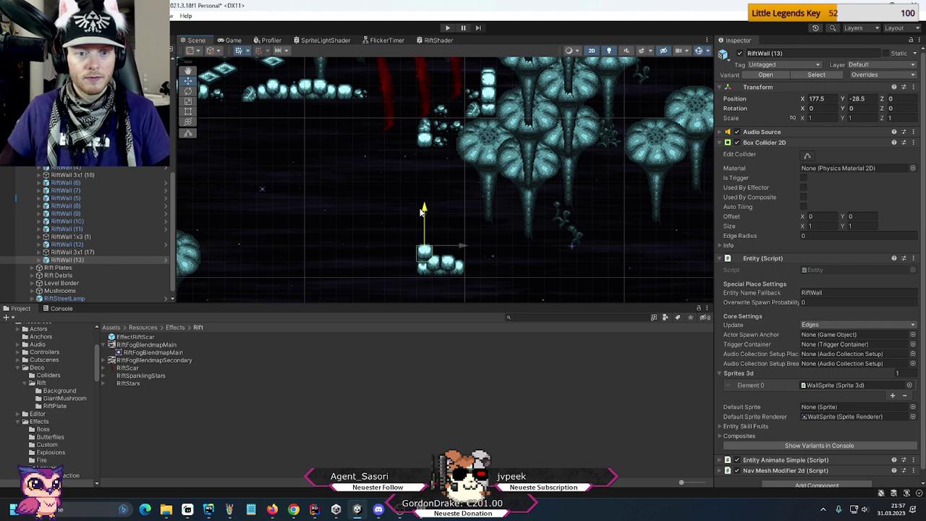
{"action": "left_click_drag", "start_coordinate": [60, 261], "coordinate": [60, 251]}
- Assign sprite 64 from the Entities/Rift/RiftWall folder to the WallSprite of RiftWall (13)
{"action": "left_click", "coordinate": [41, 252]}
{"action": "left_click", "coordinate": [70, 260]}
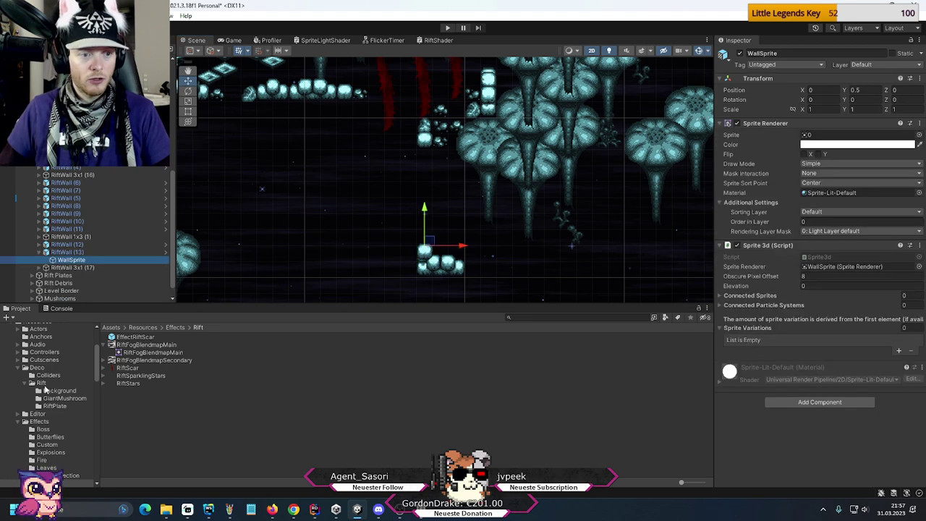
{"action": "scroll", "coordinate": [45, 407], "scroll_direction": "down", "scroll_amount": 5}
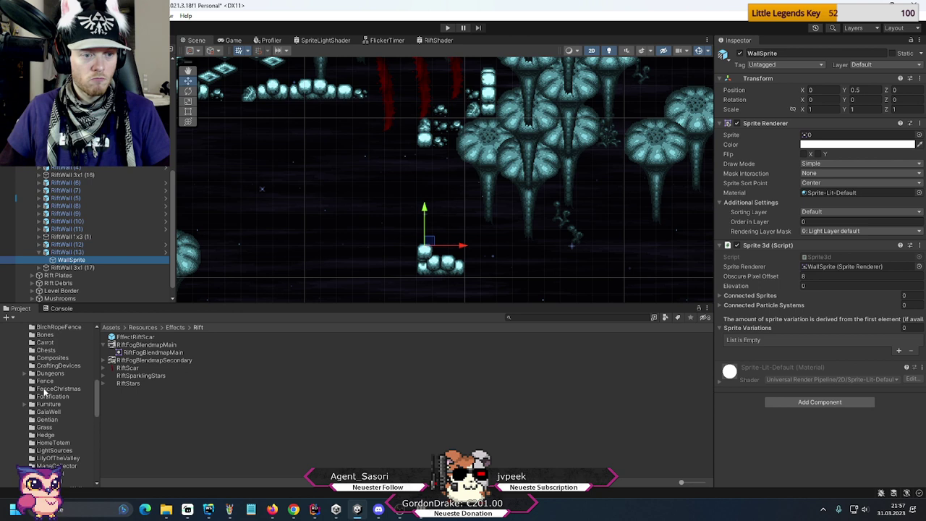
{"action": "scroll", "coordinate": [44, 393], "scroll_direction": "down", "scroll_amount": 5}
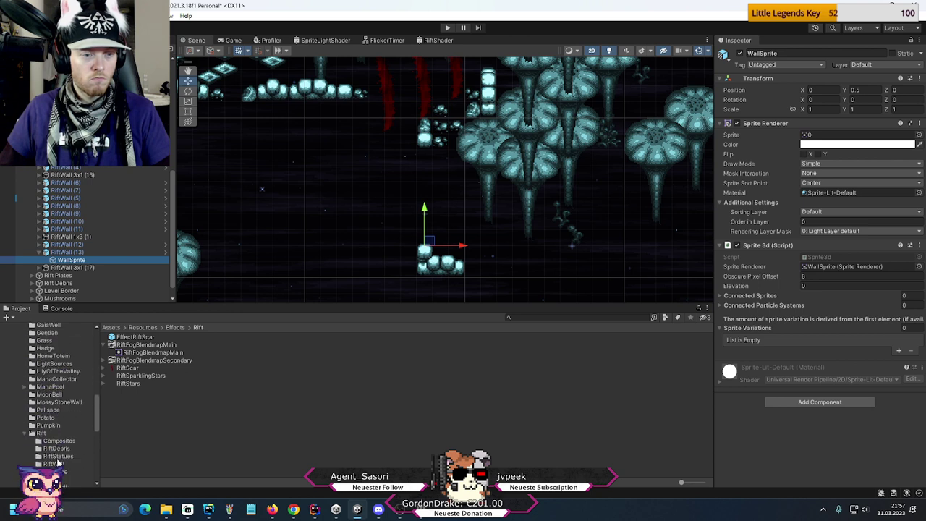
{"action": "left_click", "coordinate": [55, 463]}
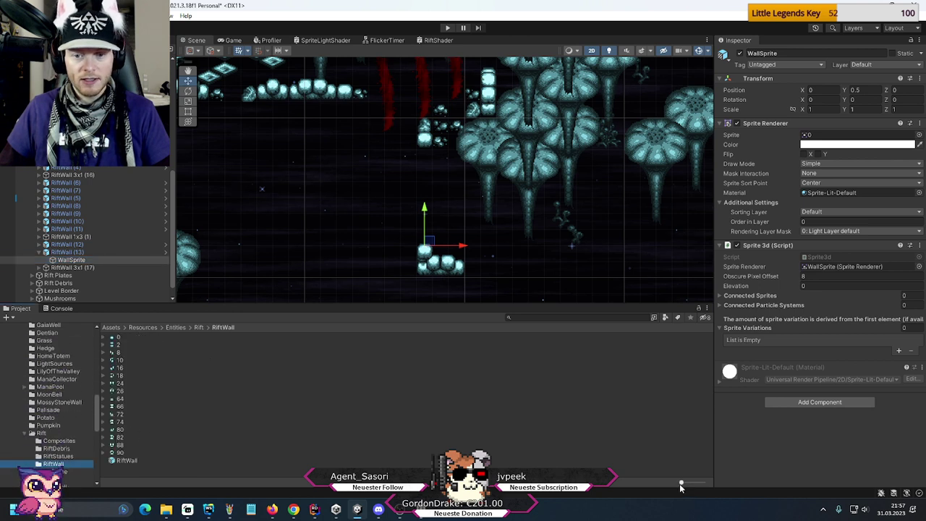
{"action": "left_click_drag", "start_coordinate": [680, 484], "coordinate": [702, 483]}
{"action": "left_click_drag", "start_coordinate": [567, 369], "coordinate": [820, 137]}
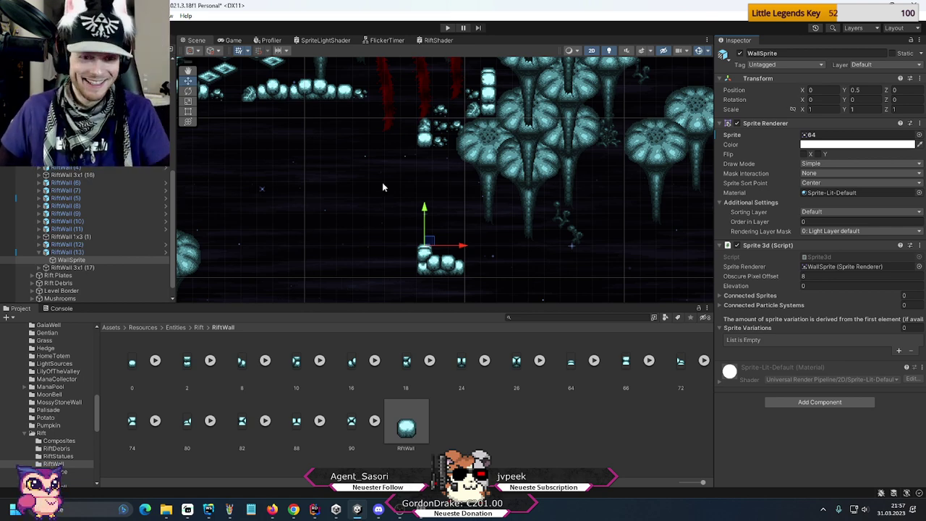
- Duplicate RiftWall 1x2 from the western L-shaped wall and move the copy southeast of the rift scars to X 33, Y -15
{"action": "middle_click_drag", "start_coordinate": [326, 114], "coordinate": [405, 206]}
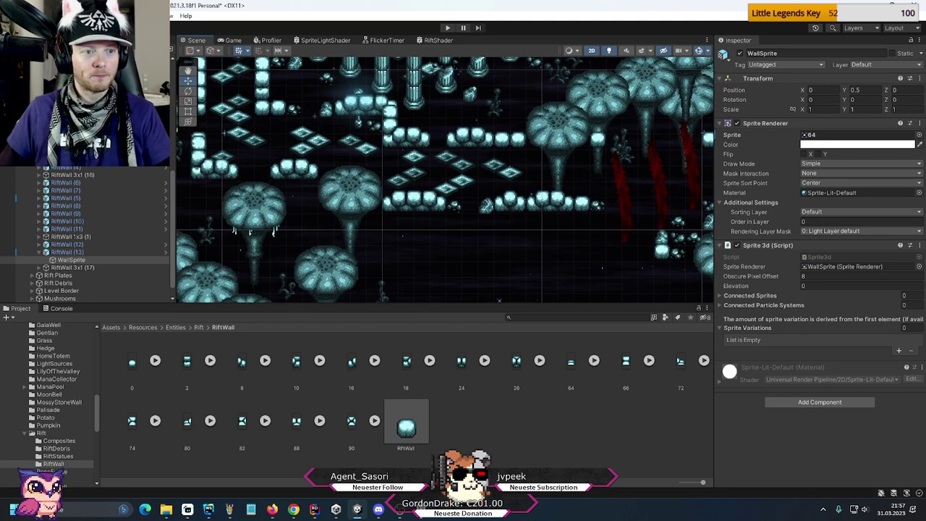
{"action": "left_click", "coordinate": [202, 145]}
{"action": "middle_click_drag", "start_coordinate": [320, 141], "coordinate": [395, 206]}
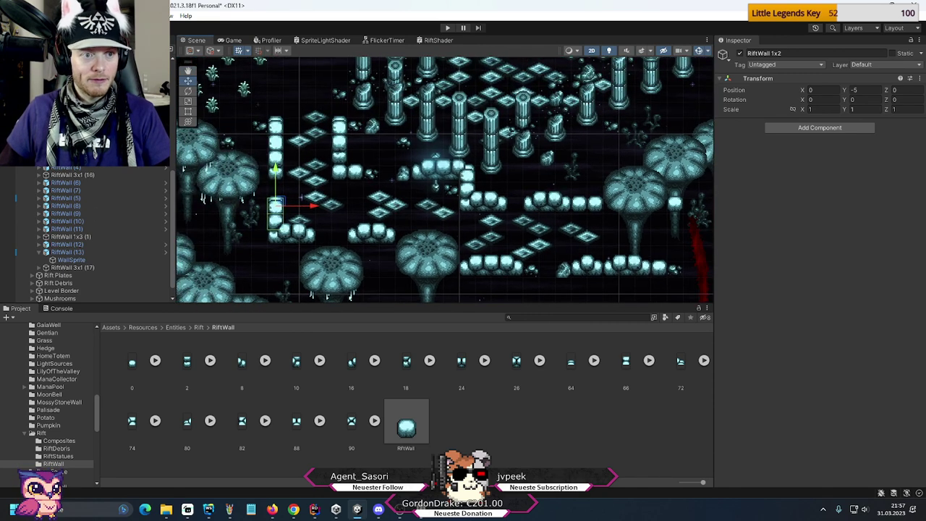
{"action": "key", "text": "ctrl+d"}
{"action": "left_click_drag", "start_coordinate": [275, 209], "coordinate": [583, 251]}
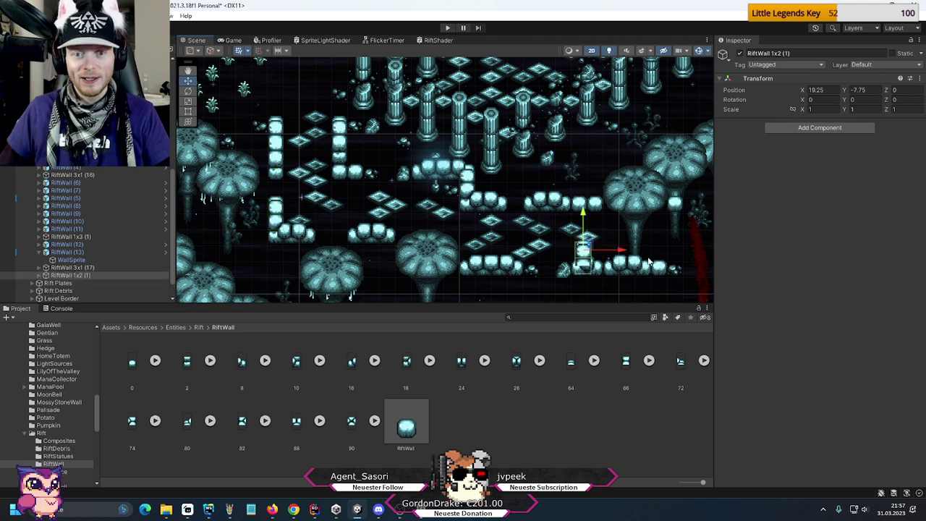
{"action": "middle_click_drag", "start_coordinate": [649, 262], "coordinate": [446, 162]}
{"action": "left_click_drag", "start_coordinate": [380, 151], "coordinate": [551, 242]}
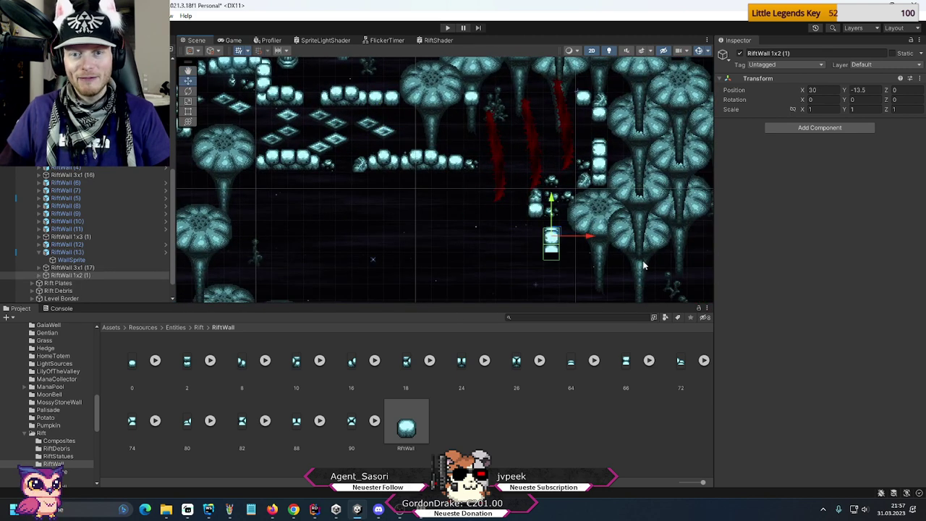
{"action": "middle_click_drag", "start_coordinate": [644, 266], "coordinate": [549, 168]}
{"action": "left_click_drag", "start_coordinate": [457, 143], "coordinate": [506, 179]}
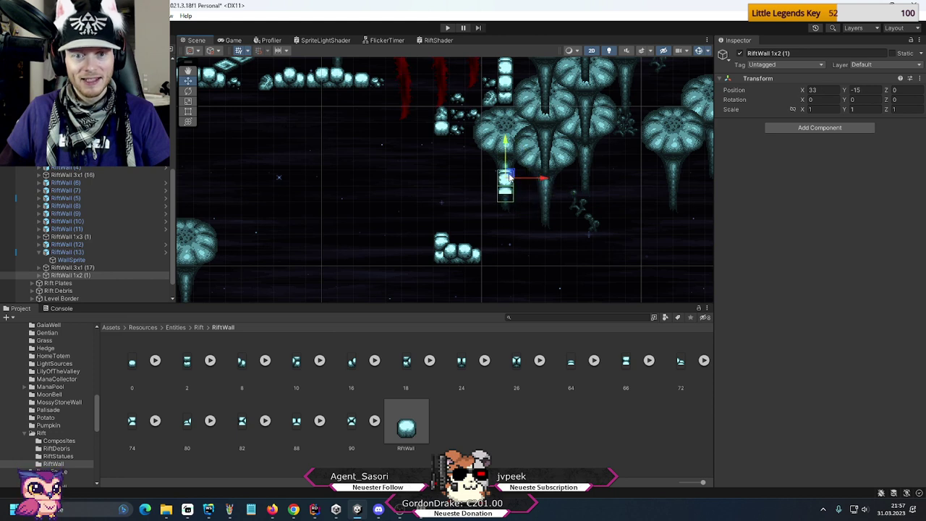
- Assign sprite 2 to the WallSprite of RiftWall (3) inside RiftWall 1x2 (1), and collapse the expanded wall objects in the hierarchy
{"action": "left_click", "coordinate": [49, 275]}
{"action": "key", "text": "Right"}
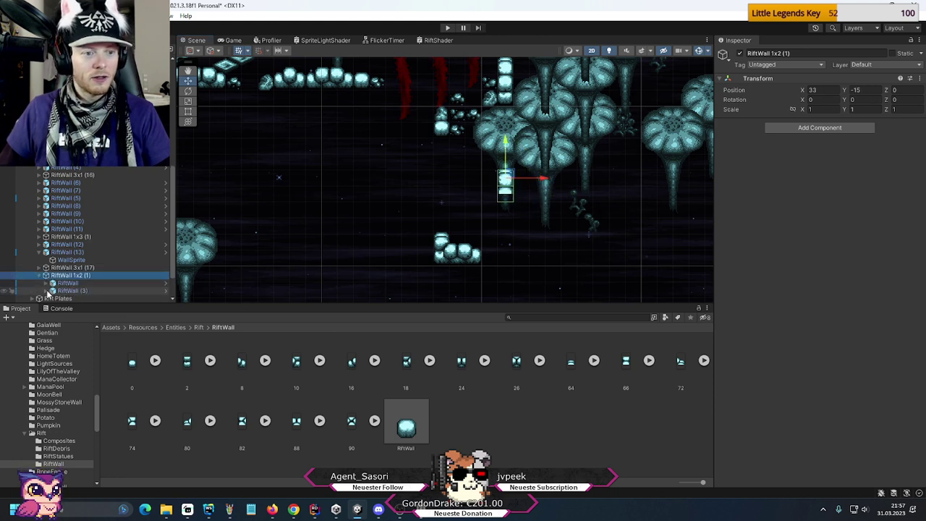
{"action": "left_click", "coordinate": [46, 290]}
{"action": "left_click", "coordinate": [73, 298]}
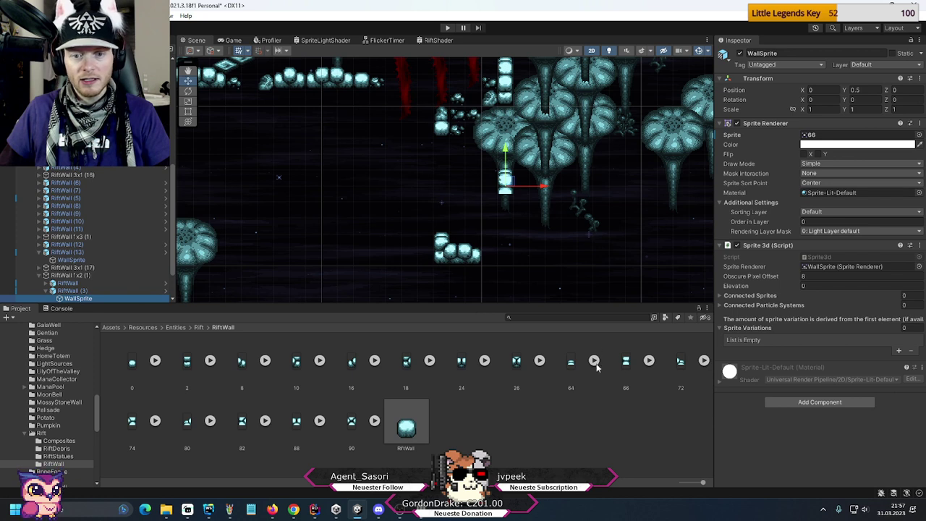
{"action": "left_click_drag", "start_coordinate": [187, 361], "coordinate": [811, 136]}
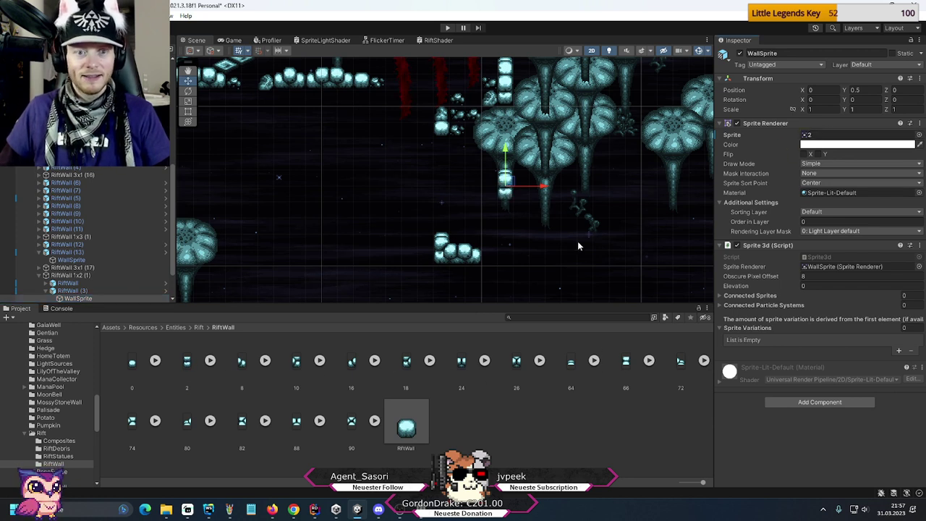
{"action": "left_click", "coordinate": [40, 275]}
{"action": "left_click", "coordinate": [40, 252]}
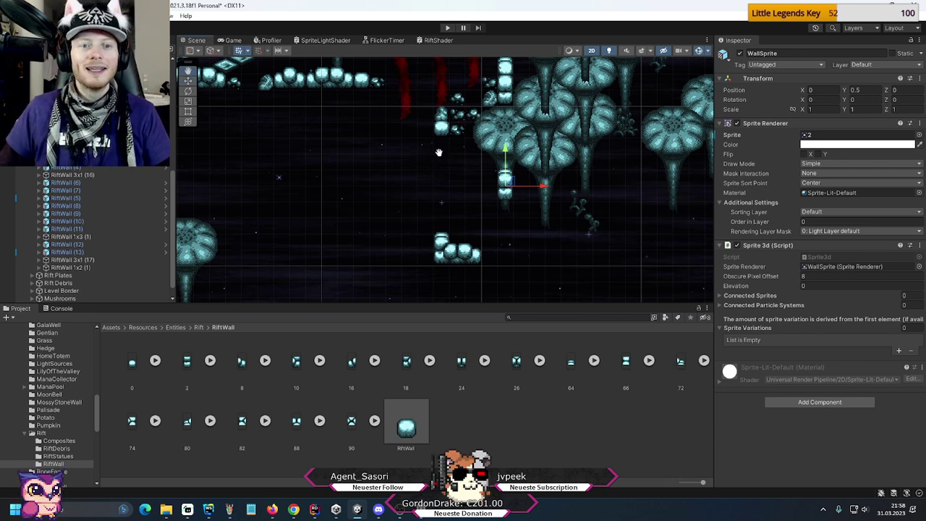
- Duplicate RiftWall 1x3 (1) and place the copy below the lone wall block south of the rift scars at X 29, Y -13
{"action": "middle_click_drag", "start_coordinate": [439, 154], "coordinate": [509, 208]}
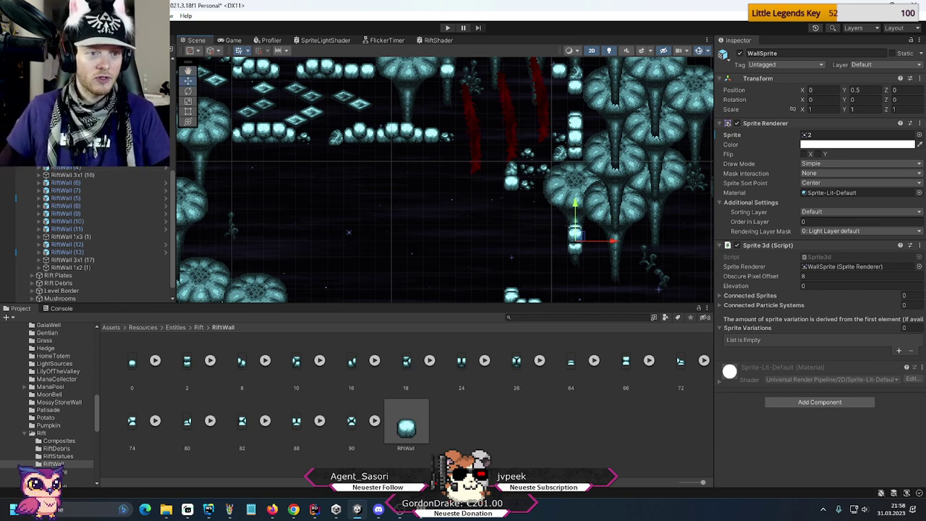
{"action": "left_click", "coordinate": [14, 124]}
{"action": "middle_click_drag", "start_coordinate": [364, 163], "coordinate": [650, 242]}
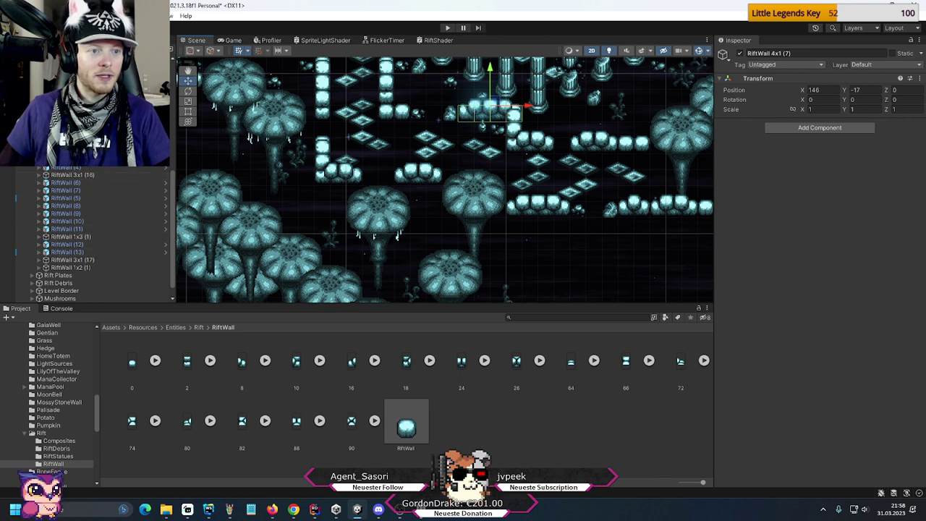
{"action": "left_click", "coordinate": [537, 210]}
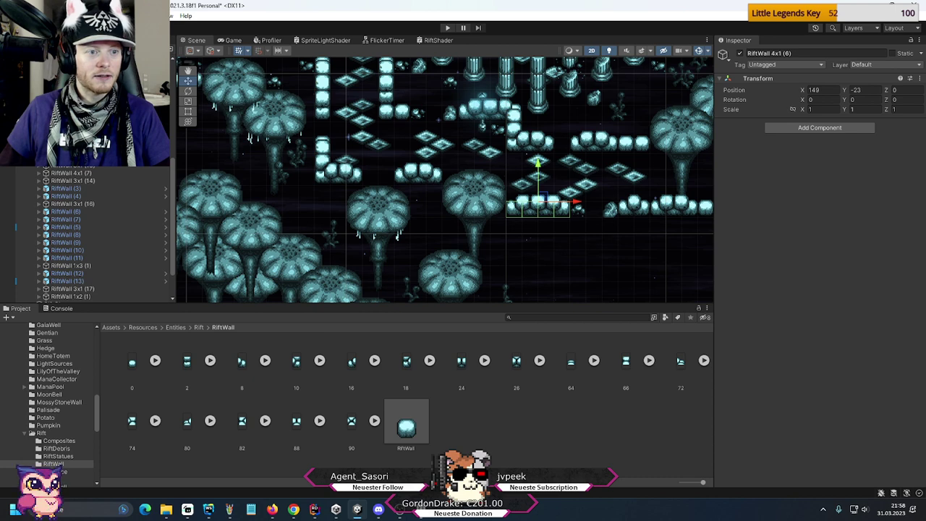
{"action": "left_click", "coordinate": [71, 265]}
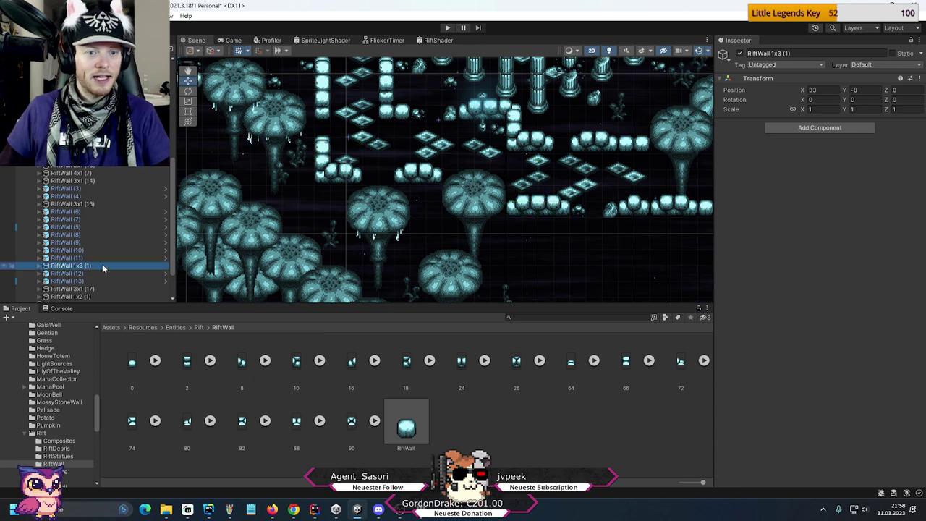
{"action": "middle_click_drag", "start_coordinate": [549, 211], "coordinate": [364, 164]}
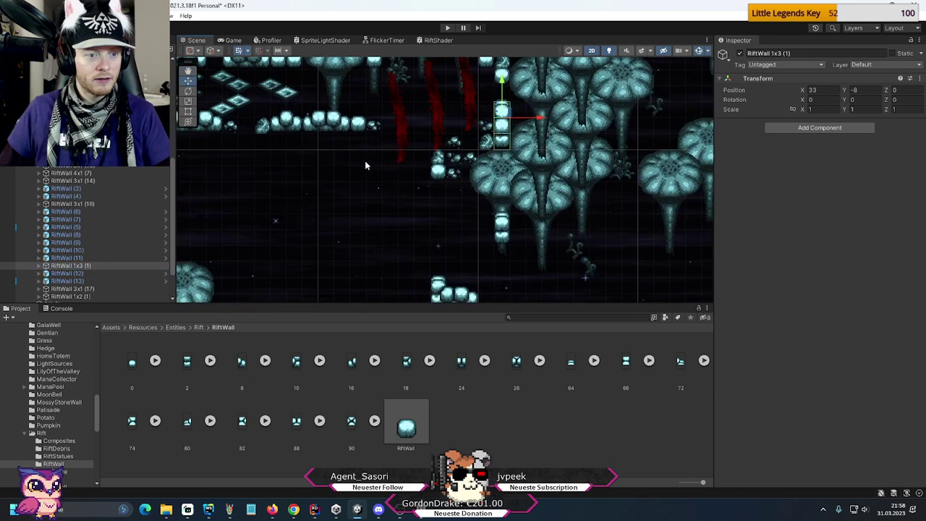
{"action": "key", "text": "ctrl+d"}
{"action": "left_click_drag", "start_coordinate": [504, 124], "coordinate": [444, 201]}
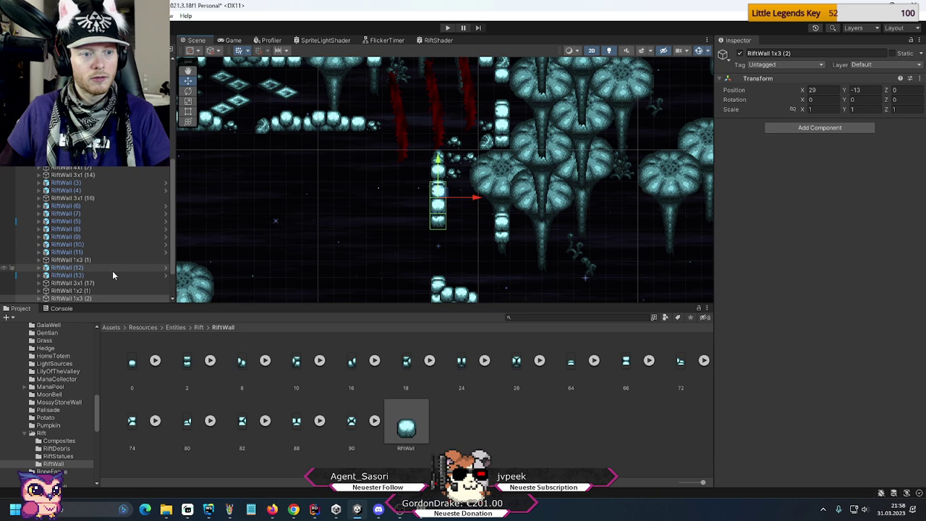
- Duplicate RiftWall (13) and position the copy between the new 1x3 wall and the southern L-shaped wall at X 177.5, Y -26.5
{"action": "left_click", "coordinate": [69, 275]}
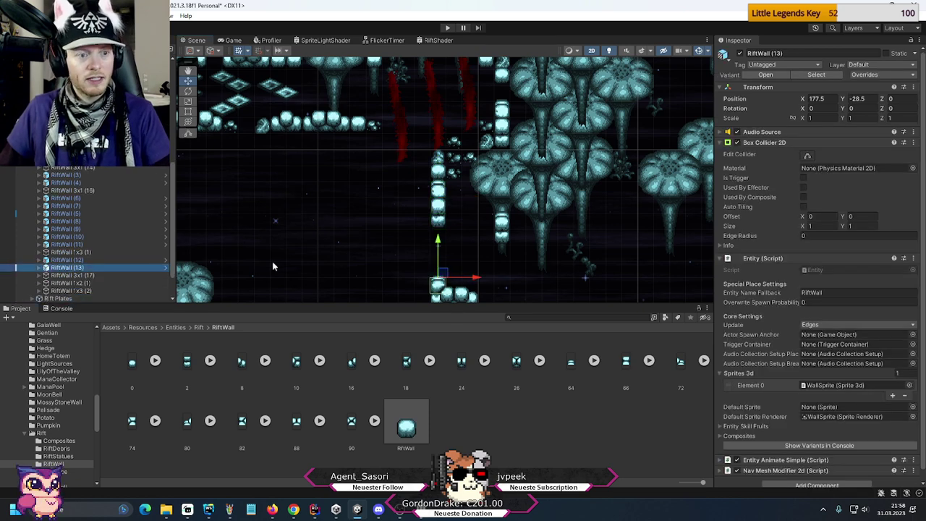
{"action": "key", "text": "ctrl+d"}
{"action": "left_click_drag", "start_coordinate": [440, 199], "coordinate": [444, 232]}
{"action": "middle_click_drag", "start_coordinate": [547, 262], "coordinate": [428, 220]}
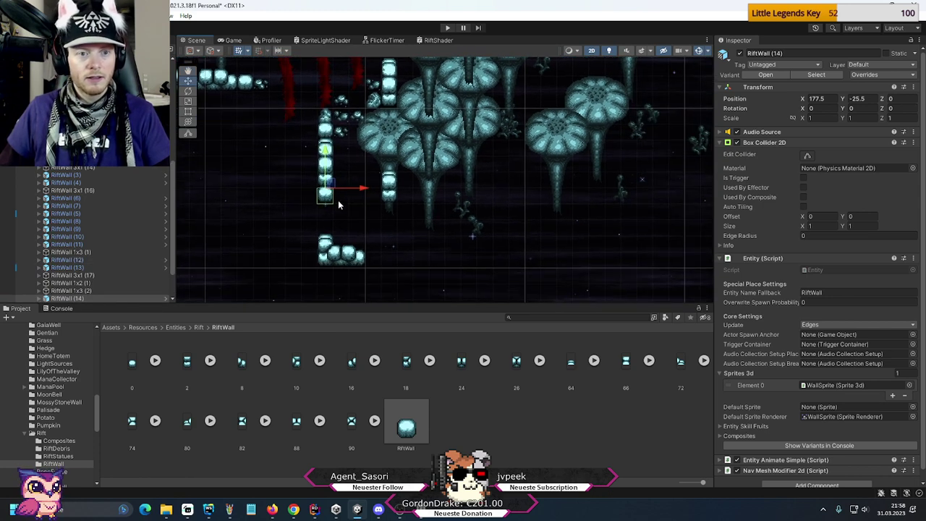
{"action": "left_click_drag", "start_coordinate": [326, 161], "coordinate": [326, 176]}
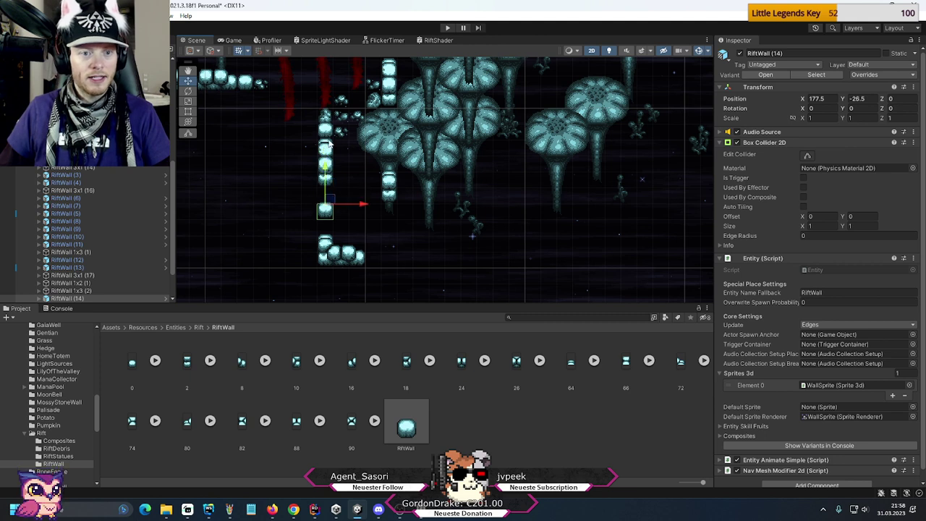
- Select the copied vertical wall RiftWall 1x3 (2) south of the rift scars
{"action": "left_click", "coordinate": [98, 290]}
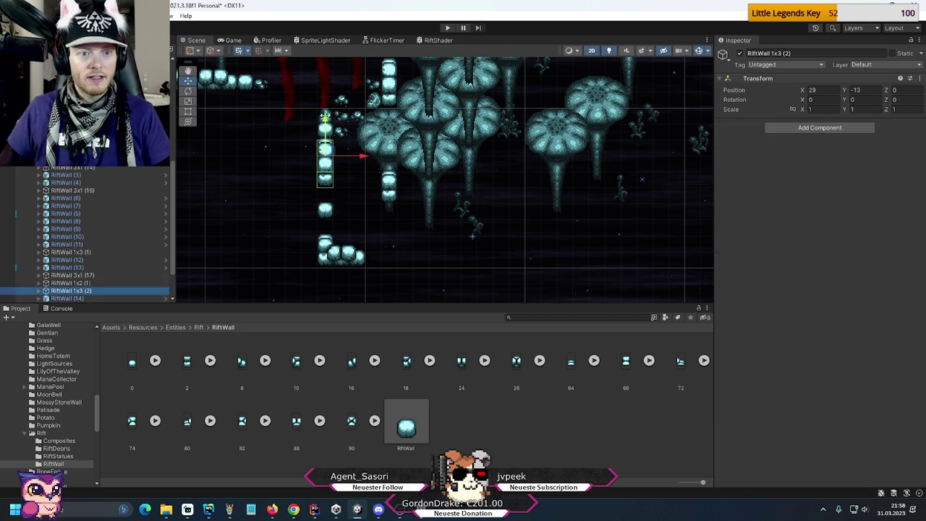
- Lower the selected 1x3 wall to Y -14 and place a copy of the 3x1 wall at X 170, Y -34
{"action": "left_click_drag", "start_coordinate": [325, 116], "coordinate": [325, 131]}
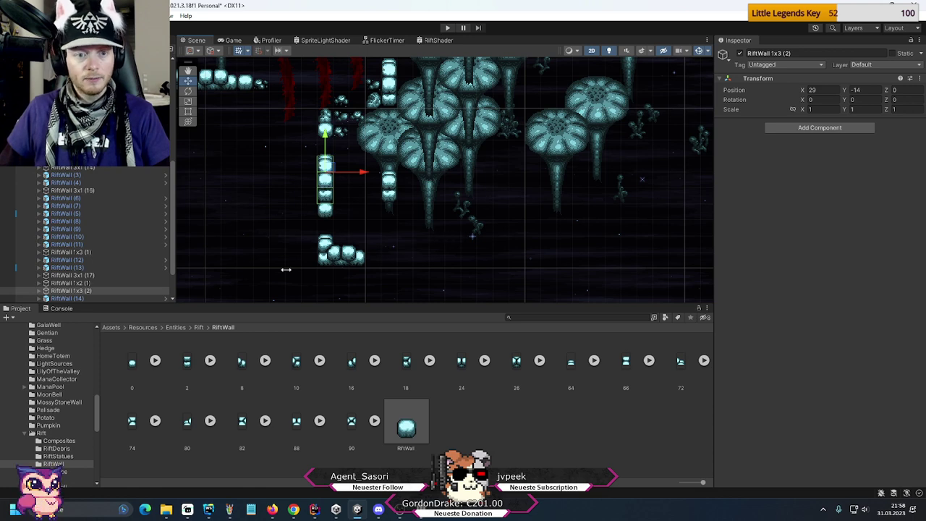
{"action": "middle_click_drag", "start_coordinate": [286, 269], "coordinate": [383, 154]}
{"action": "left_click", "coordinate": [383, 151]}
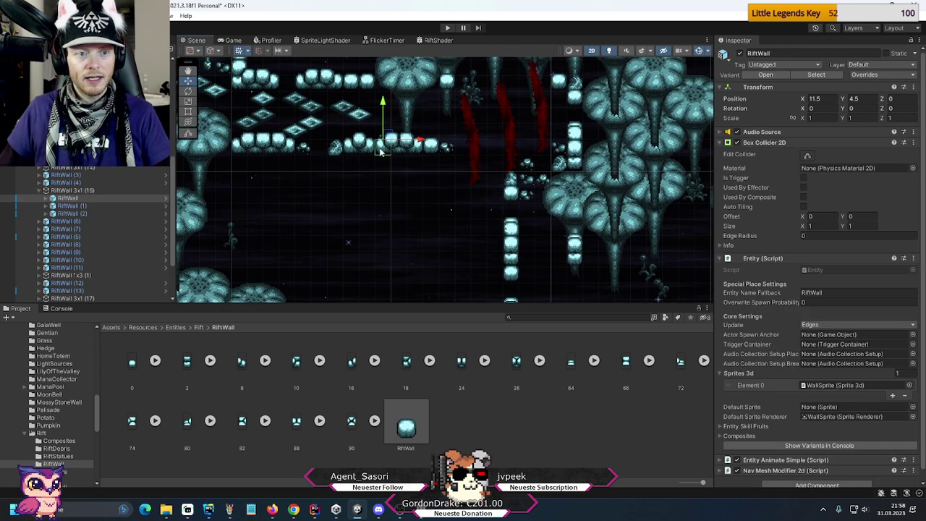
{"action": "key", "text": "ctrl+d"}
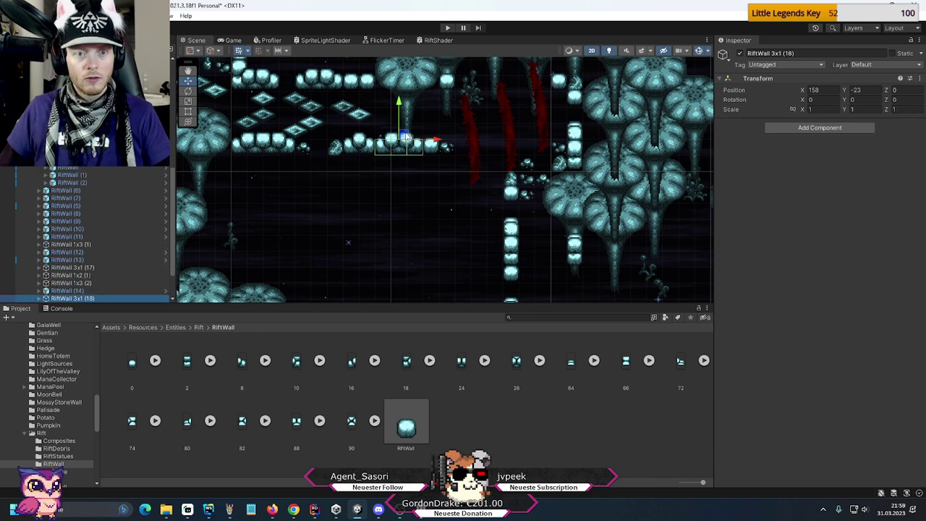
{"action": "left_click_drag", "start_coordinate": [403, 140], "coordinate": [592, 271]}
{"action": "middle_click_drag", "start_coordinate": [591, 271], "coordinate": [470, 196]}
{"action": "left_click_drag", "start_coordinate": [479, 201], "coordinate": [475, 235]}
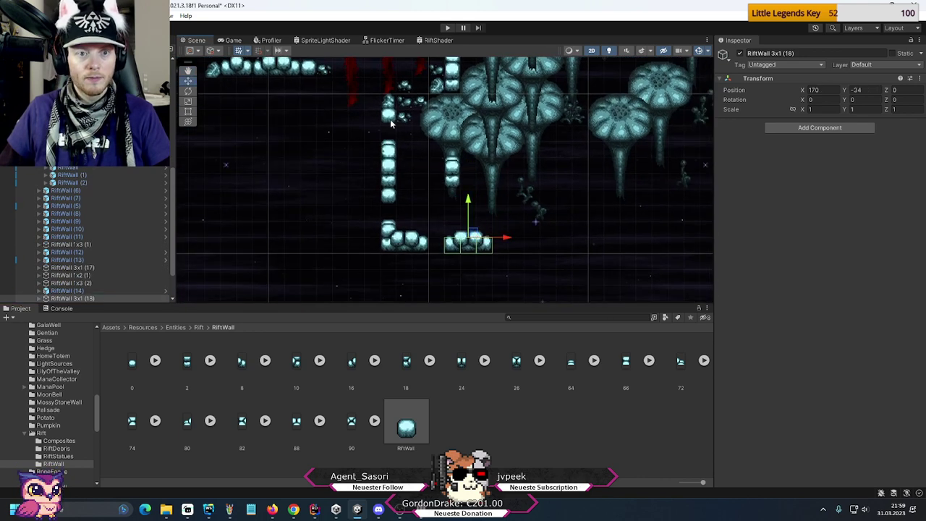
- Duplicate the single wall block below the vertical 1x3 wall and place the copy at X 180.5, Y -29.5 between the two horizontal segments
{"action": "left_click", "coordinate": [389, 197]}
{"action": "key", "text": "ctrl+d"}
{"action": "left_click_drag", "start_coordinate": [389, 197], "coordinate": [437, 242]}
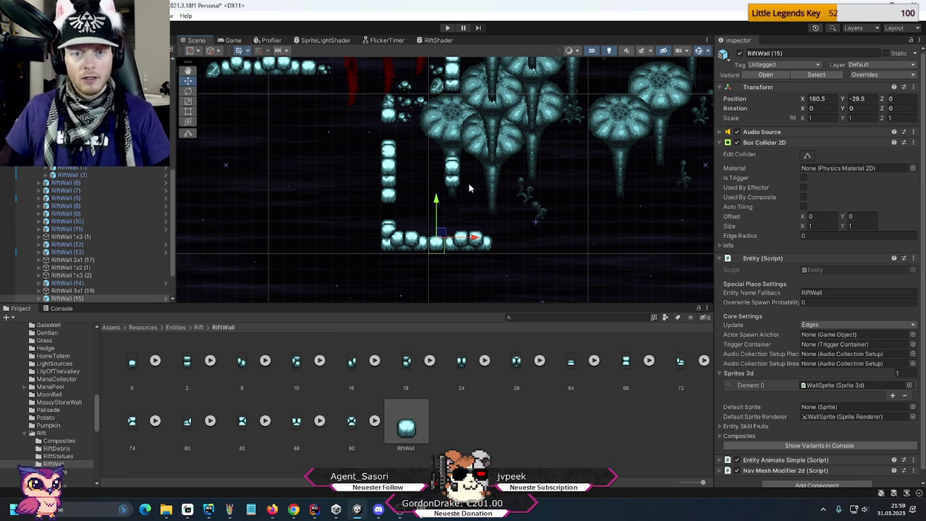
- Move the small mushrooms Mushrooms3 (2) to X 185, Y -24.5 and Mushrooms7 (2) to X 188, Y -23.5
{"action": "left_click", "coordinate": [520, 195]}
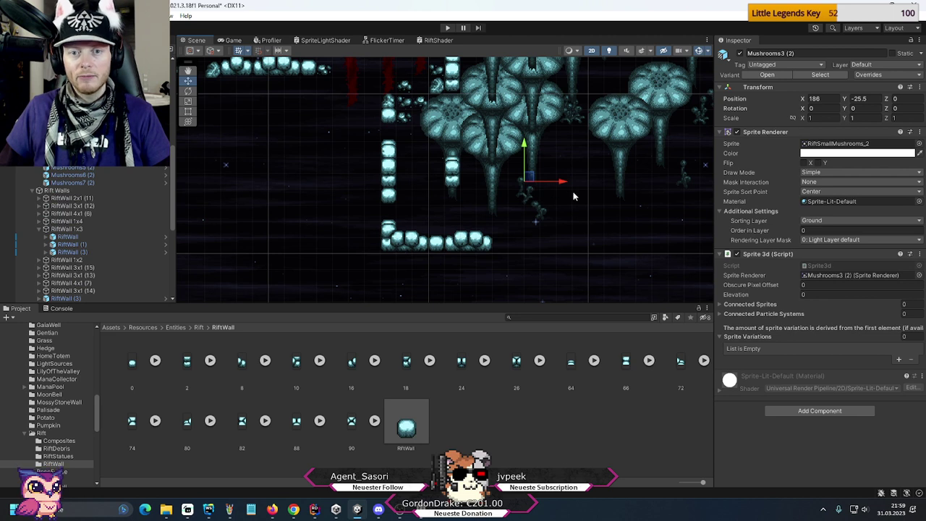
{"action": "middle_click_drag", "start_coordinate": [573, 195], "coordinate": [513, 204]}
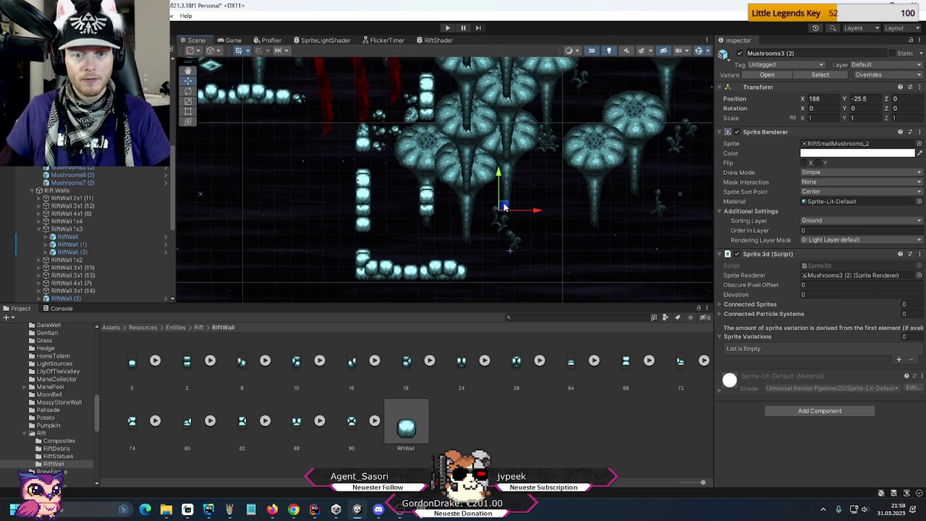
{"action": "left_click_drag", "start_coordinate": [504, 208], "coordinate": [487, 191]}
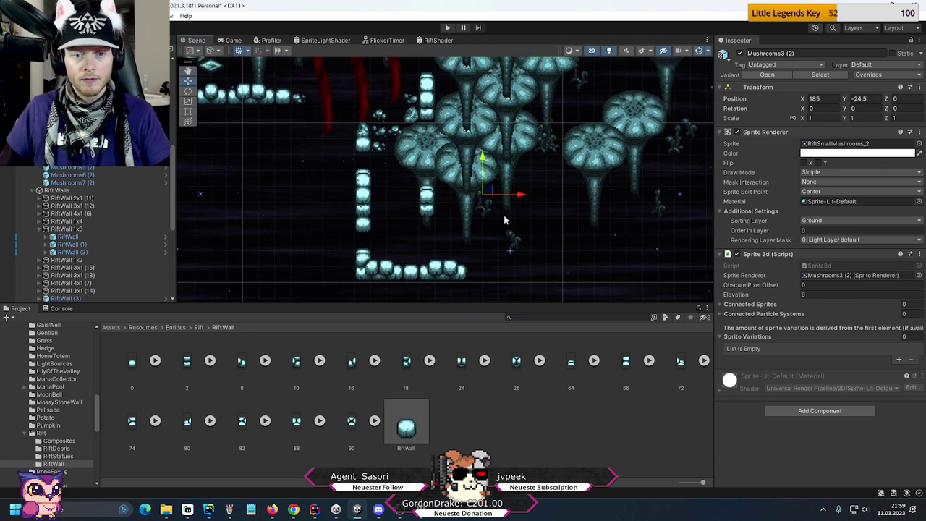
{"action": "left_click", "coordinate": [514, 237]}
{"action": "left_click_drag", "start_coordinate": [513, 237], "coordinate": [526, 199]}
- Duplicate the wall group RiftWall 4x1 (6) and place the copy at X 171, Y -31 beneath the mushroom cluster
{"action": "middle_click_drag", "start_coordinate": [335, 198], "coordinate": [447, 217]}
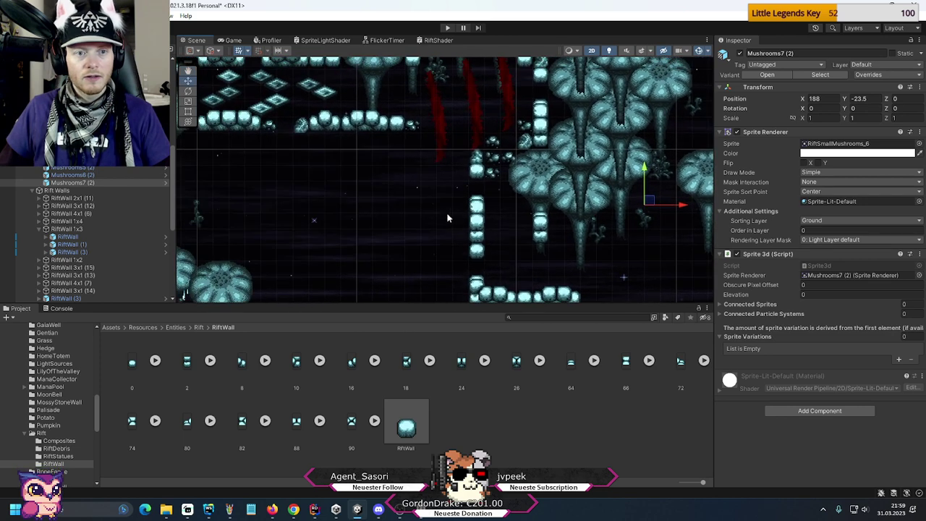
{"action": "left_click", "coordinate": [221, 120]}
{"action": "left_click", "coordinate": [108, 213]}
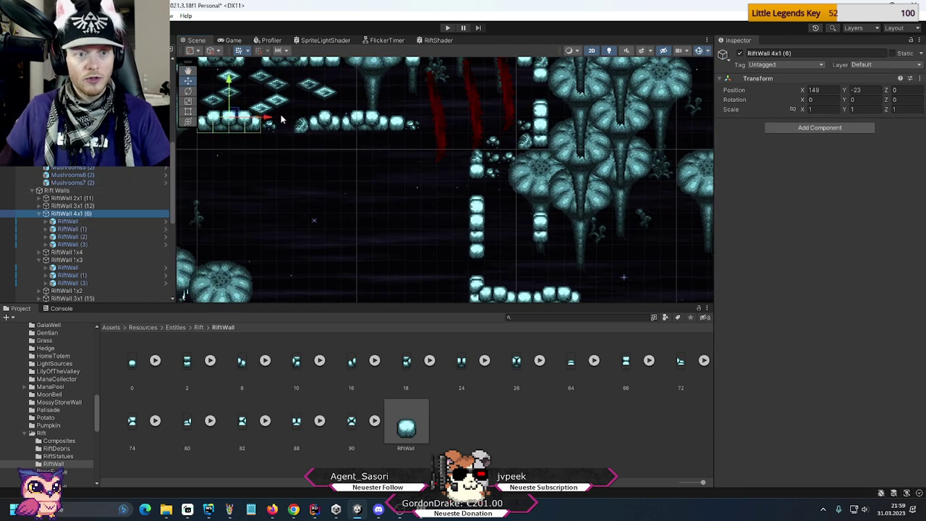
{"action": "key", "text": "ctrl+d"}
{"action": "left_click_drag", "start_coordinate": [228, 117], "coordinate": [584, 241]}
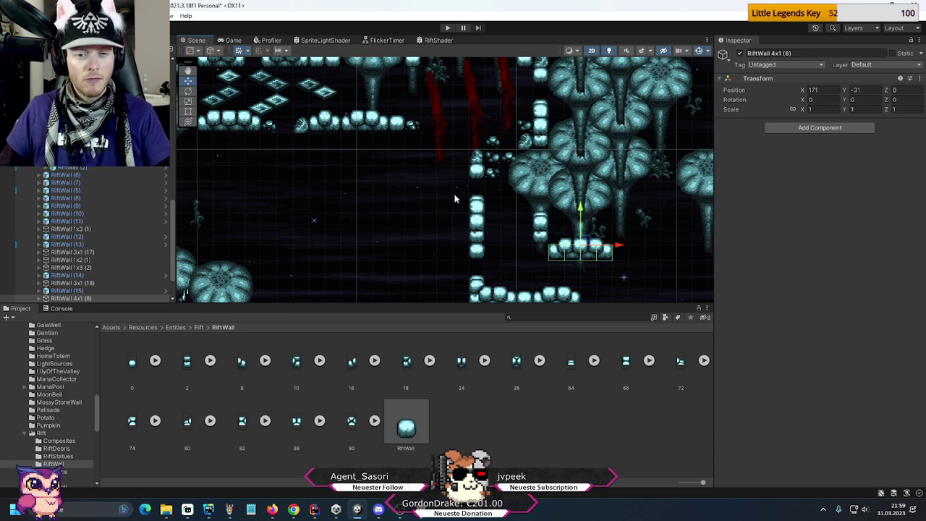
- Duplicate the rift street lamp and place the copy beside the large mushroom's stem, above the horizontal wall row
{"action": "middle_click_drag", "start_coordinate": [455, 199], "coordinate": [432, 154]}
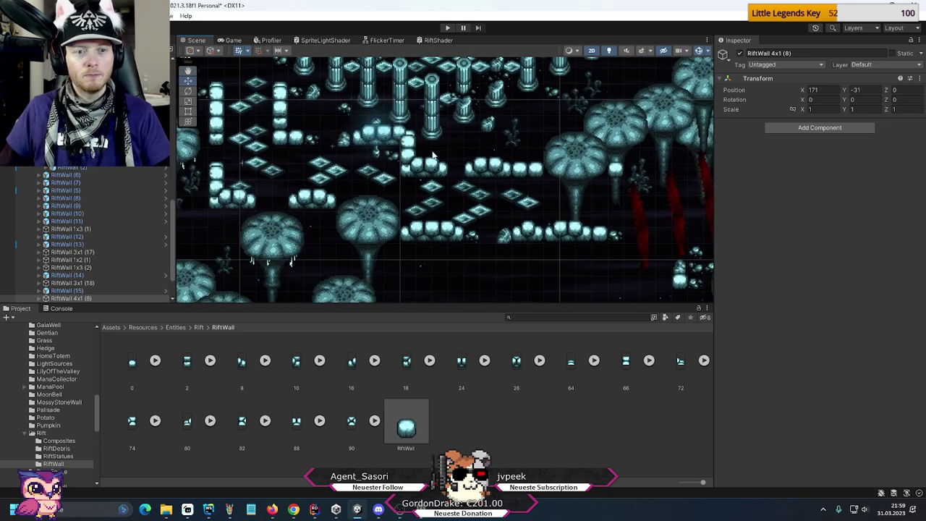
{"action": "left_click", "coordinate": [376, 157]}
{"action": "key", "text": "ctrl+d"}
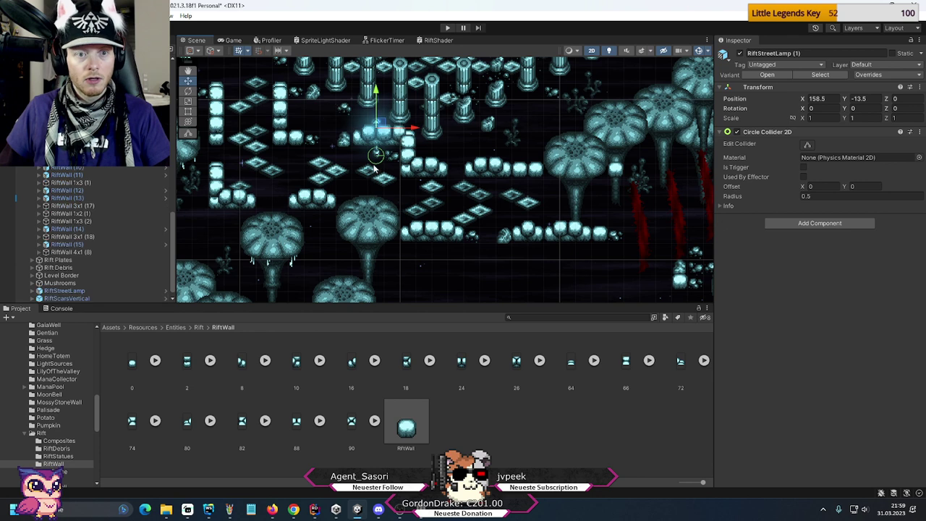
{"action": "left_click_drag", "start_coordinate": [381, 127], "coordinate": [590, 191]}
- Duplicate the new street lamp and place the copy at X 178.5, Y -28.5 inside the corner of the L-shaped wall
{"action": "middle_click_drag", "start_coordinate": [626, 246], "coordinate": [347, 173]}
{"action": "key", "text": "ctrl+d"}
{"action": "left_click_drag", "start_coordinate": [306, 128], "coordinate": [417, 208]}
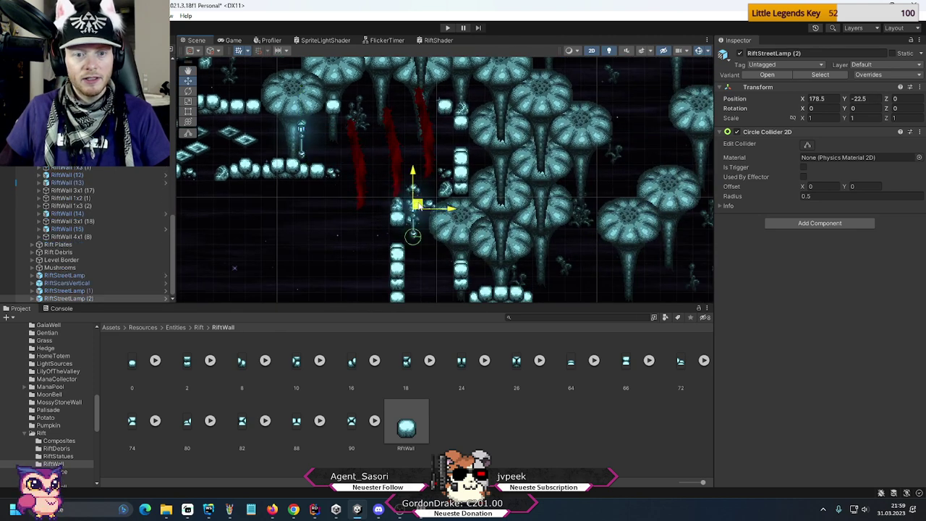
{"action": "middle_click_drag", "start_coordinate": [485, 250], "coordinate": [494, 171]}
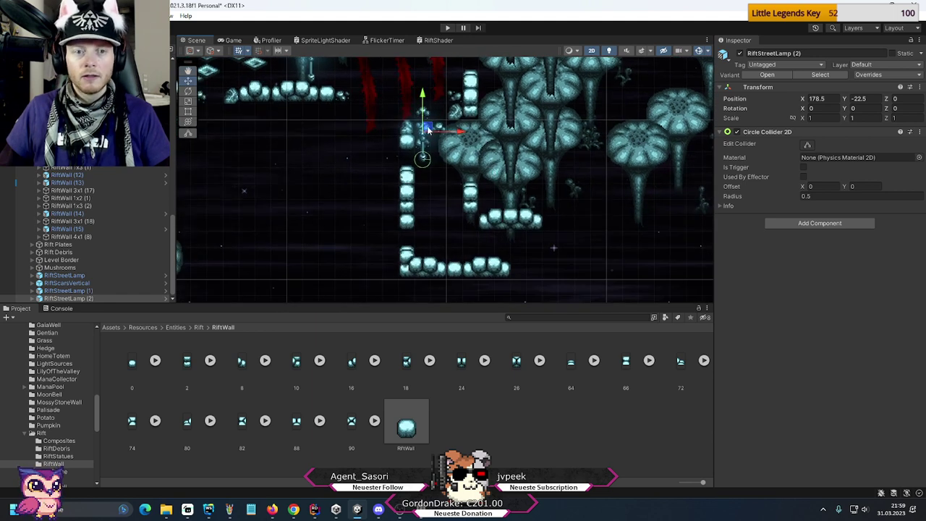
{"action": "left_click_drag", "start_coordinate": [427, 130], "coordinate": [428, 227]}
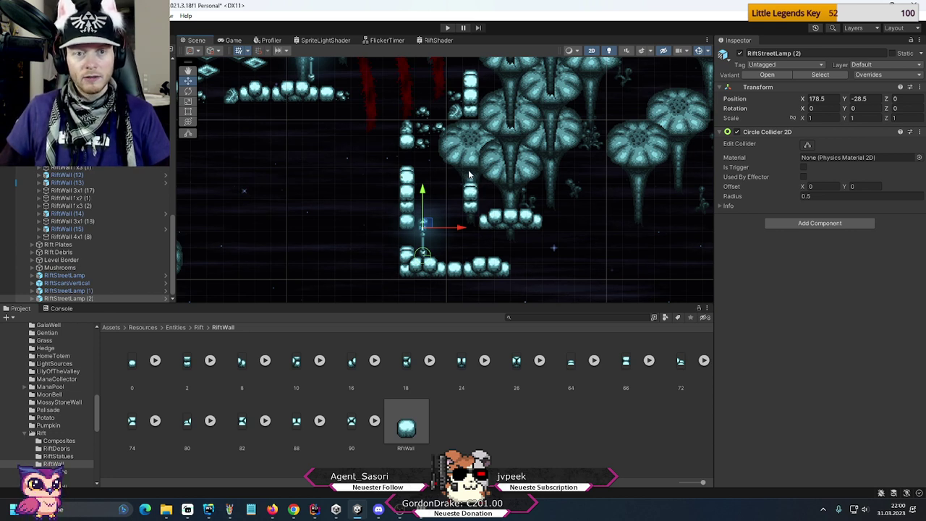
- Duplicate the five debris pieces from RiftDebris2 (1) through RiftDebris6 (1) in the Rift Debris group
{"action": "left_click", "coordinate": [34, 252]}
{"action": "scroll", "coordinate": [67, 257], "scroll_direction": "down", "scroll_amount": 5}
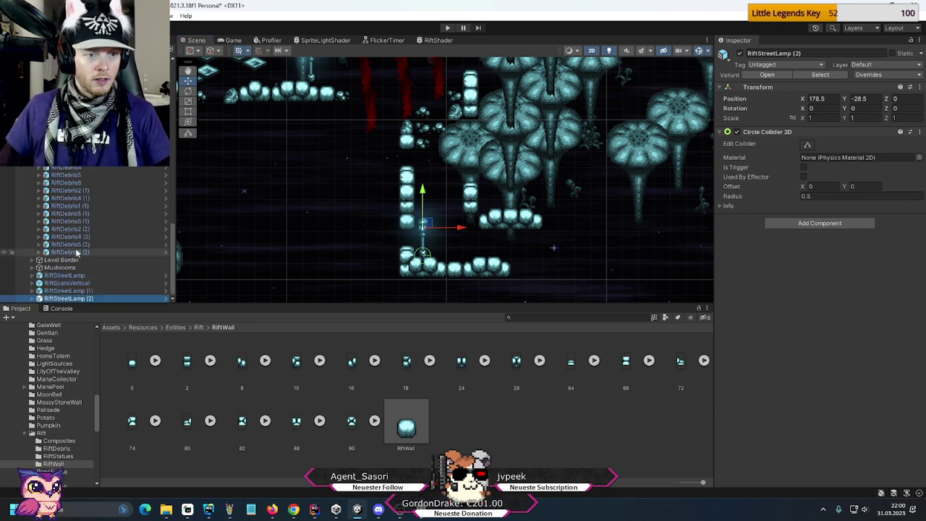
{"action": "left_click", "coordinate": [78, 252]}
{"action": "left_click", "coordinate": [78, 230], "text": "shift"}
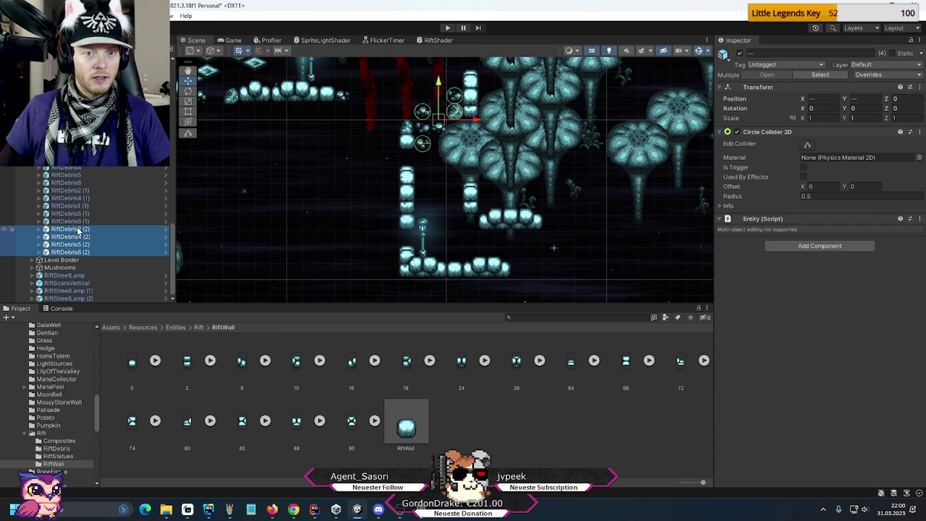
{"action": "left_click", "coordinate": [76, 221]}
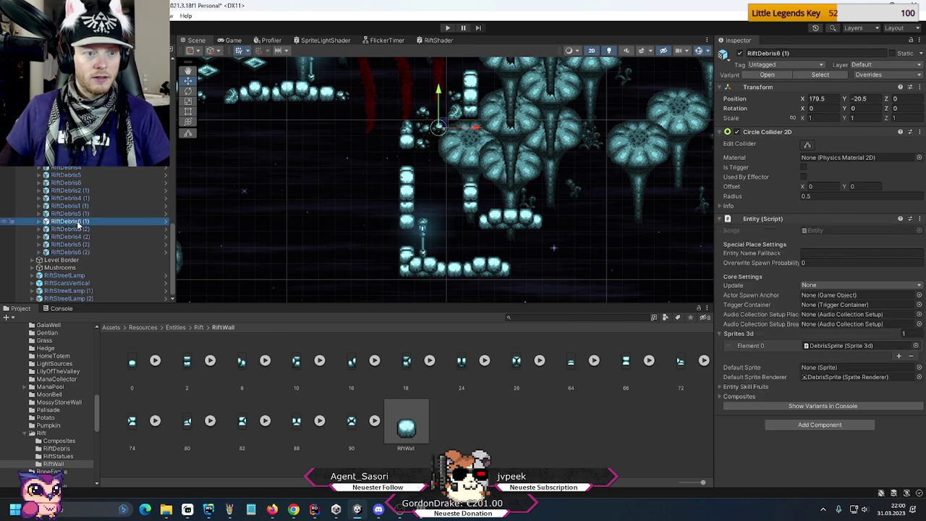
{"action": "left_click", "coordinate": [80, 191], "text": "shift"}
{"action": "key", "text": "ctrl+d"}
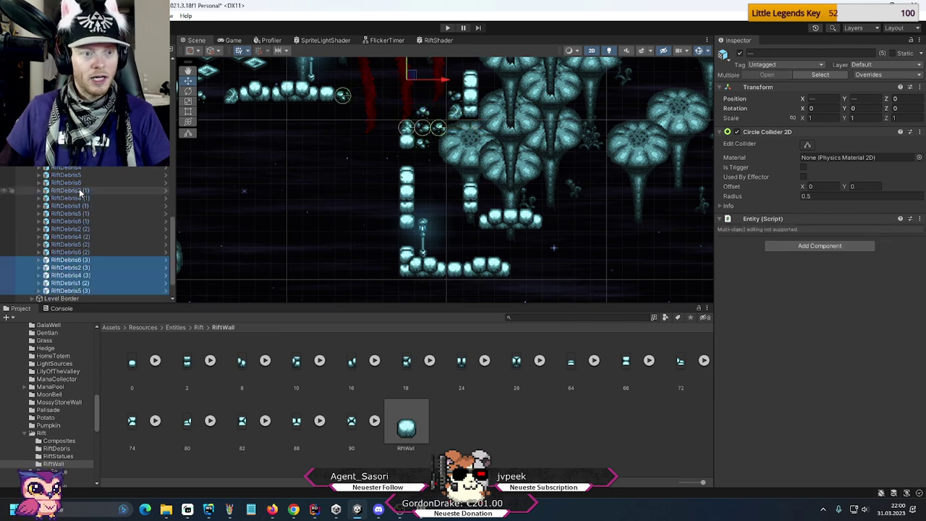
- Move RiftDebris6 (3) to X 178.5, Y -25.5, just above the street lamp in the wall corner
{"action": "scroll", "coordinate": [92, 241], "scroll_direction": "down", "scroll_amount": 2}
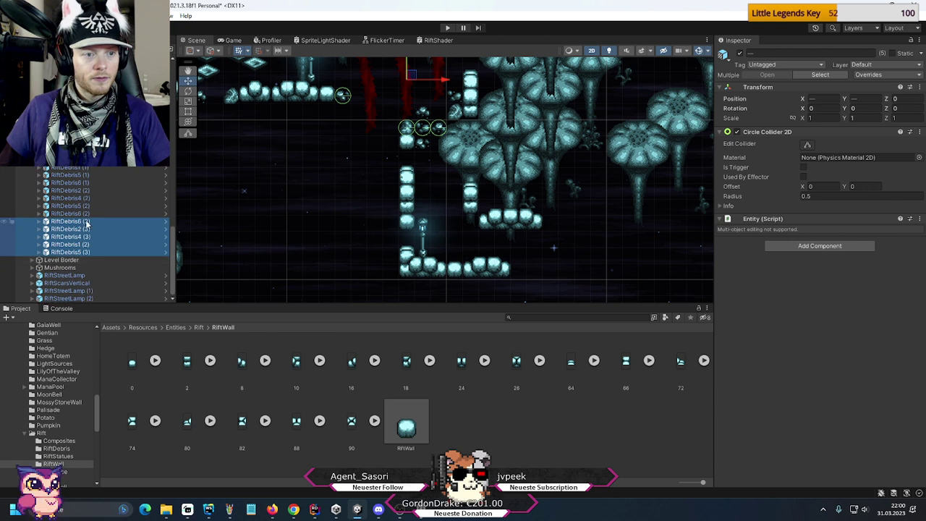
{"action": "left_click", "coordinate": [86, 221]}
{"action": "left_click_drag", "start_coordinate": [438, 127], "coordinate": [426, 205]}
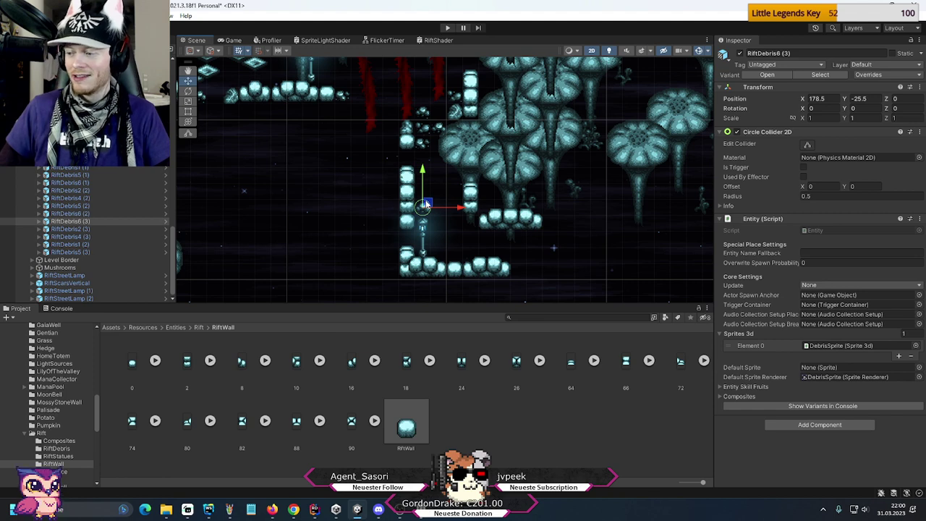
- Move RiftDebris2 (3) to X 181.5, Y -26.25, at the outer end of the 4x1 wall beneath the mushrooms
{"action": "left_click", "coordinate": [70, 228]}
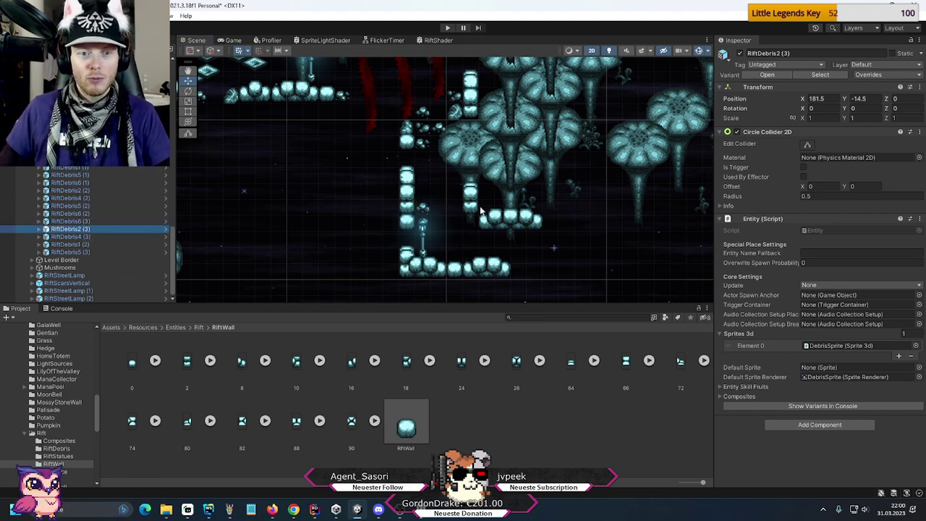
{"action": "key", "text": "f"}
{"action": "left_click_drag", "start_coordinate": [492, 115], "coordinate": [481, 243]}
{"action": "middle_click_drag", "start_coordinate": [548, 237], "coordinate": [555, 155]}
{"action": "left_click_drag", "start_coordinate": [491, 162], "coordinate": [501, 224]}
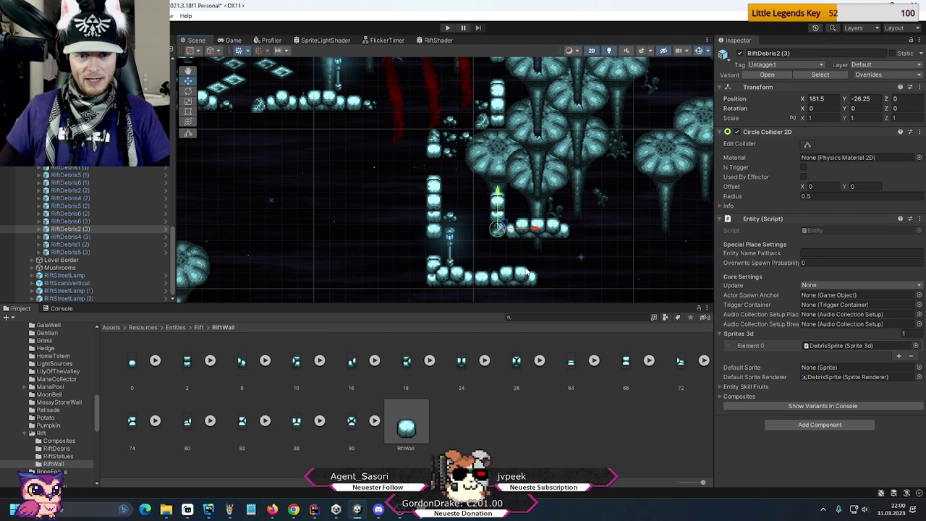
- Move RiftDebris4 (3) to X 187.5, Y -26.5 and RiftDebris1 (2) to X 181.5, Y -23.5
{"action": "left_click", "coordinate": [72, 236]}
{"action": "middle_click_drag", "start_coordinate": [371, 105], "coordinate": [373, 125]}
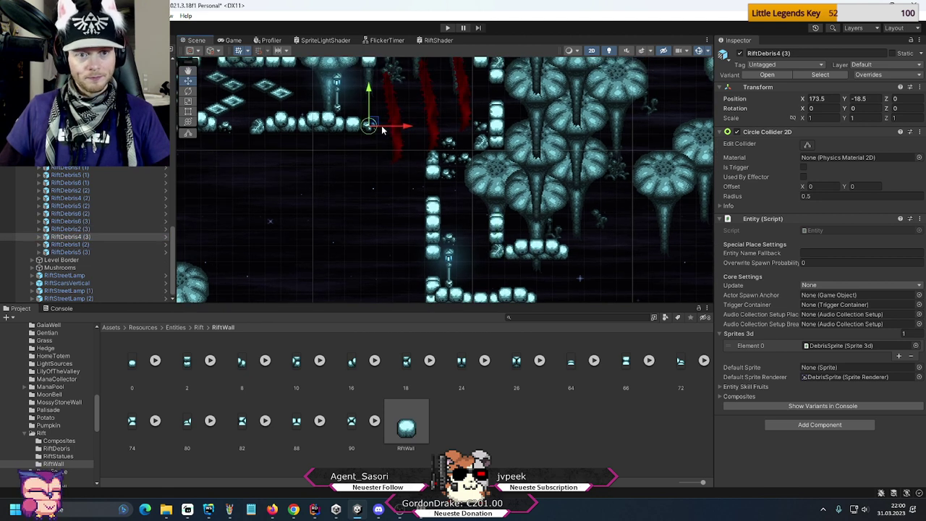
{"action": "left_click_drag", "start_coordinate": [371, 124], "coordinate": [597, 250]}
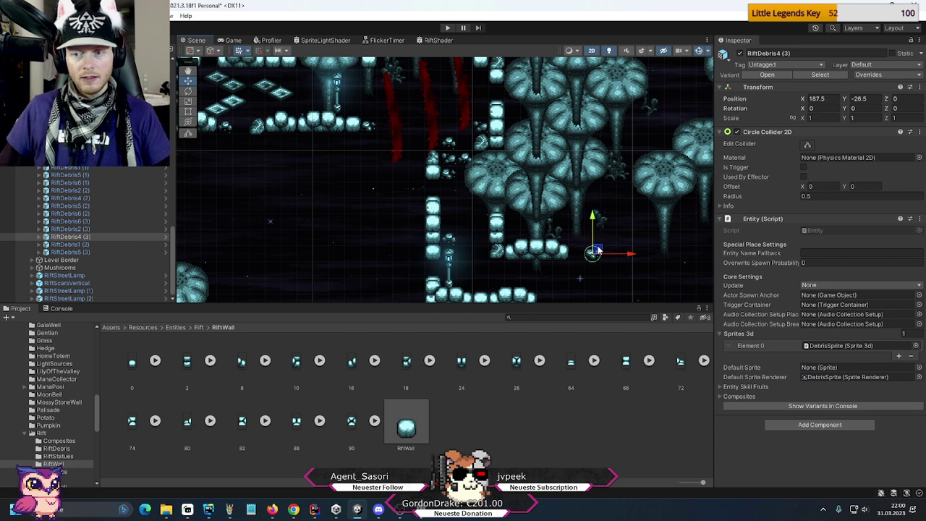
{"action": "left_click", "coordinate": [71, 245]}
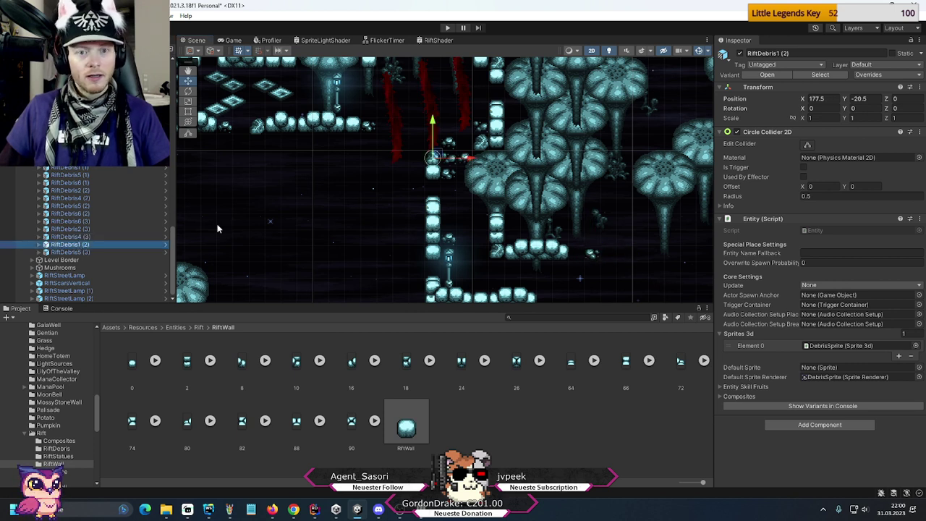
{"action": "left_click_drag", "start_coordinate": [430, 162], "coordinate": [501, 203]}
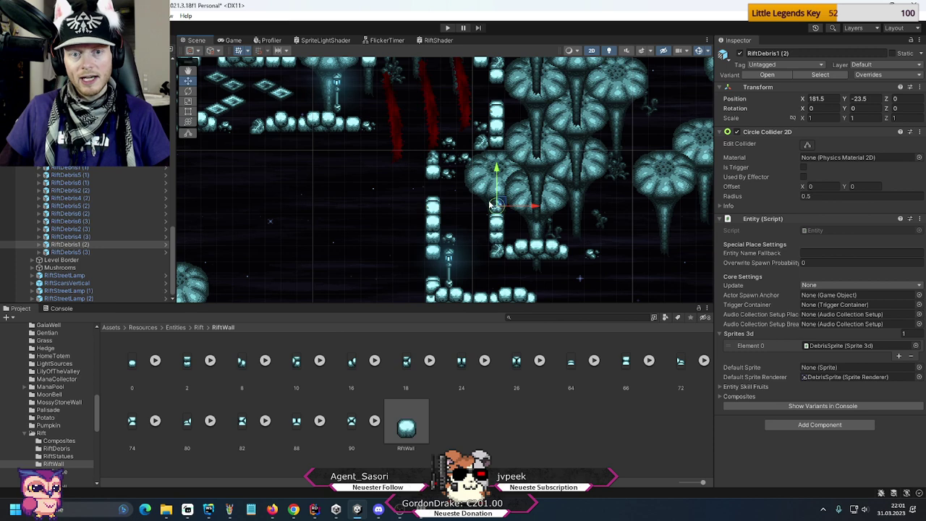
- Move RiftDebris5 (3) to X 191.5, Y -30.5, in the open area beyond the lower horizontal wall
{"action": "left_click", "coordinate": [123, 251]}
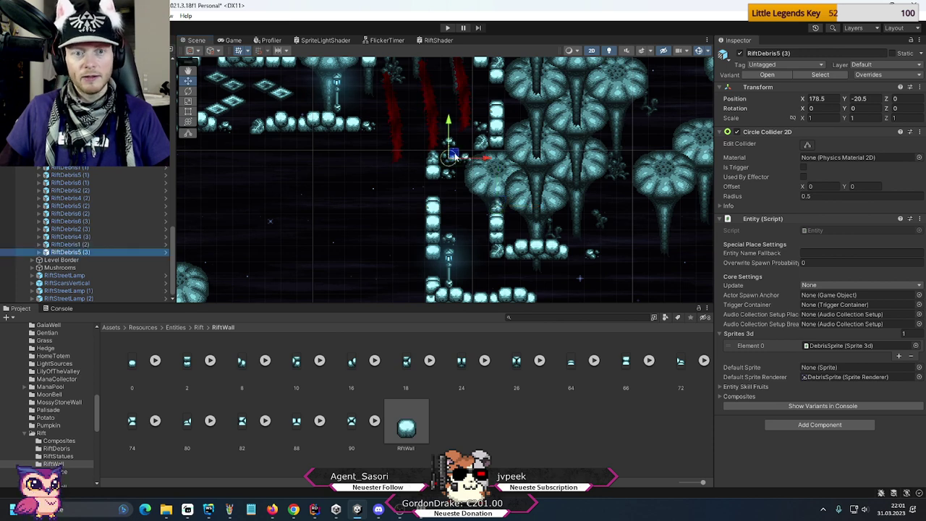
{"action": "left_click_drag", "start_coordinate": [450, 154], "coordinate": [643, 293]}
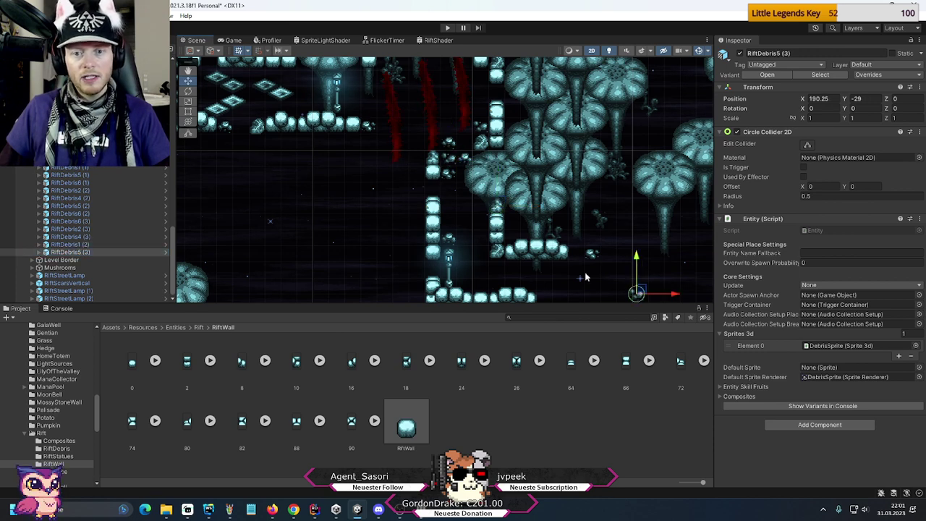
{"action": "middle_click_drag", "start_coordinate": [566, 269], "coordinate": [537, 185]}
{"action": "left_click_drag", "start_coordinate": [613, 229], "coordinate": [636, 235]}
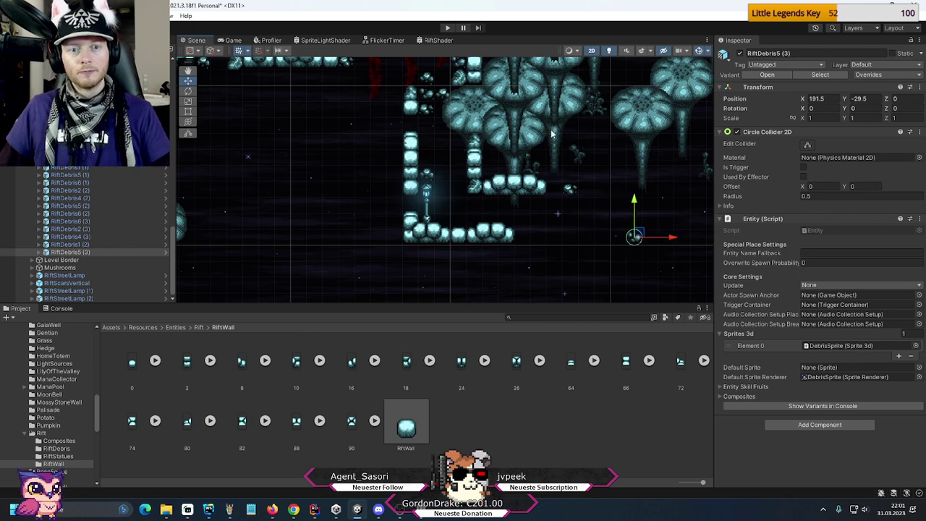
{"action": "middle_click_drag", "start_coordinate": [551, 134], "coordinate": [504, 178]}
{"action": "middle_click_drag", "start_coordinate": [485, 275], "coordinate": [509, 204]}
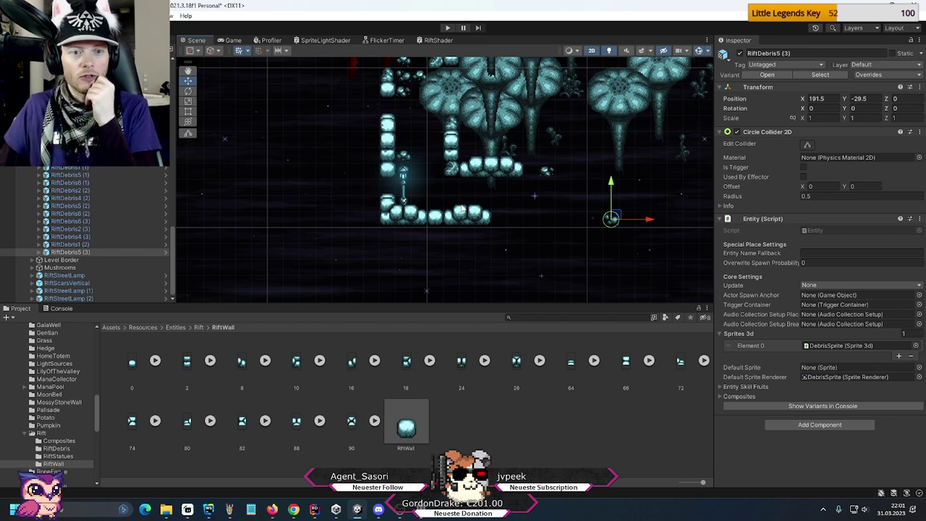
{"action": "middle_click_drag", "start_coordinate": [457, 163], "coordinate": [448, 194]}
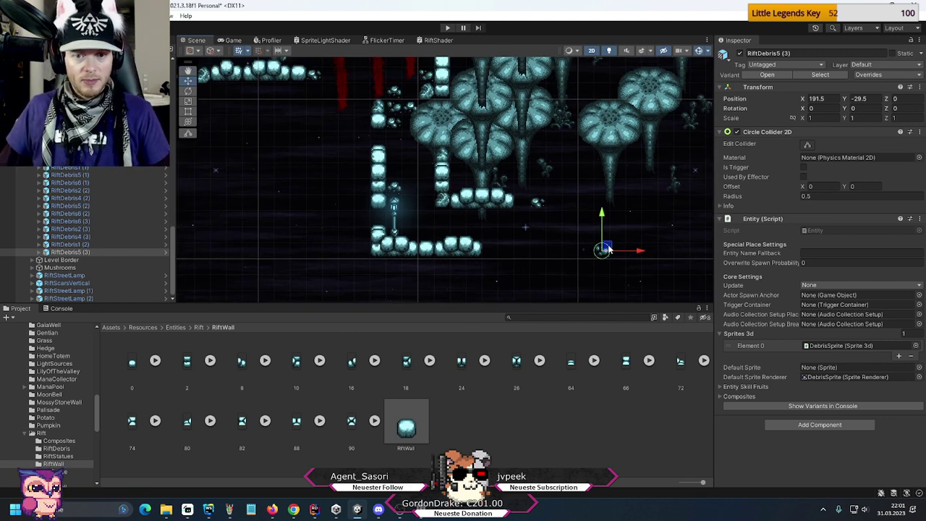
{"action": "left_click_drag", "start_coordinate": [602, 251], "coordinate": [602, 265]}
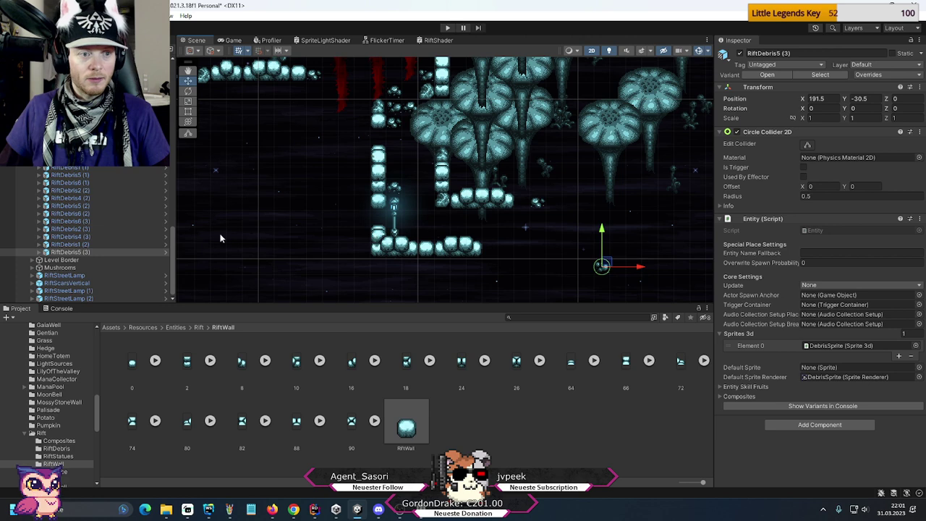
- Move RiftWall 3x1 (17), the lower wall at the corner beneath the street lamp, down to Y -35
{"action": "left_click", "coordinate": [379, 237]}
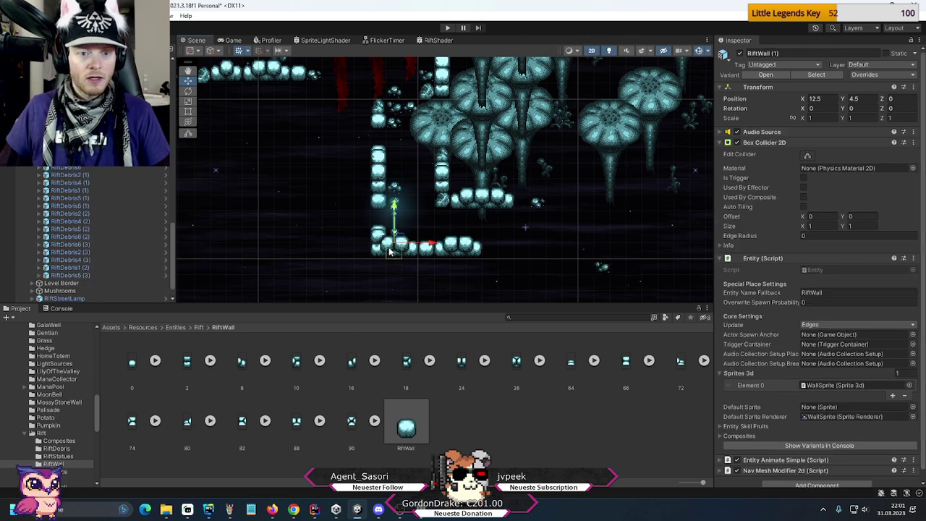
{"action": "scroll", "coordinate": [101, 231], "scroll_direction": "up", "scroll_amount": 4}
{"action": "left_click", "coordinate": [398, 244]}
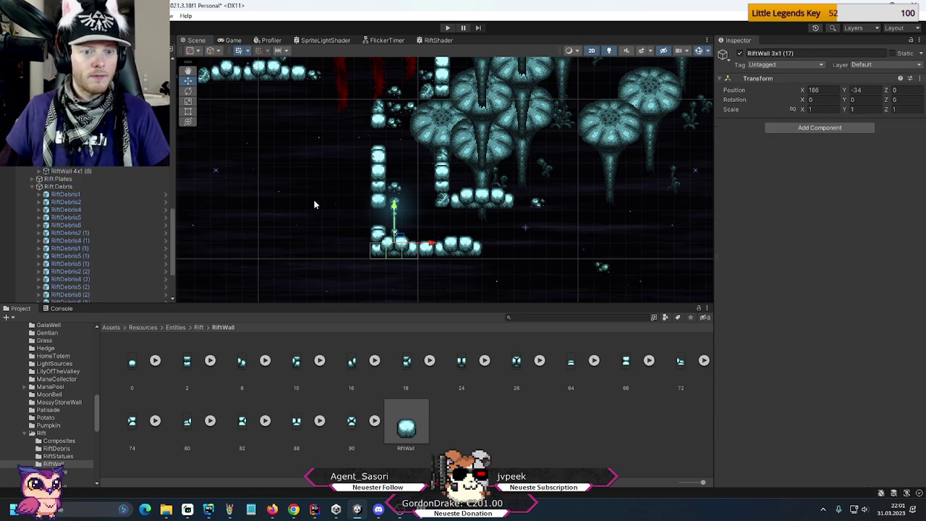
{"action": "left_click_drag", "start_coordinate": [399, 237], "coordinate": [399, 257]}
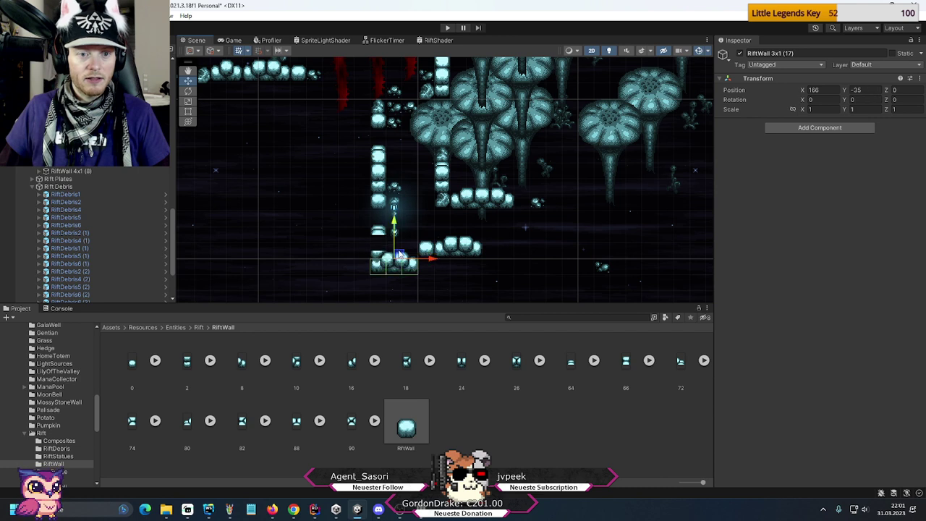
- Lower RiftStreetLamp (2) to Y -29.5 and bring the single RiftWall (13) down onto the corner of the lowered wall
{"action": "left_click", "coordinate": [379, 231]}
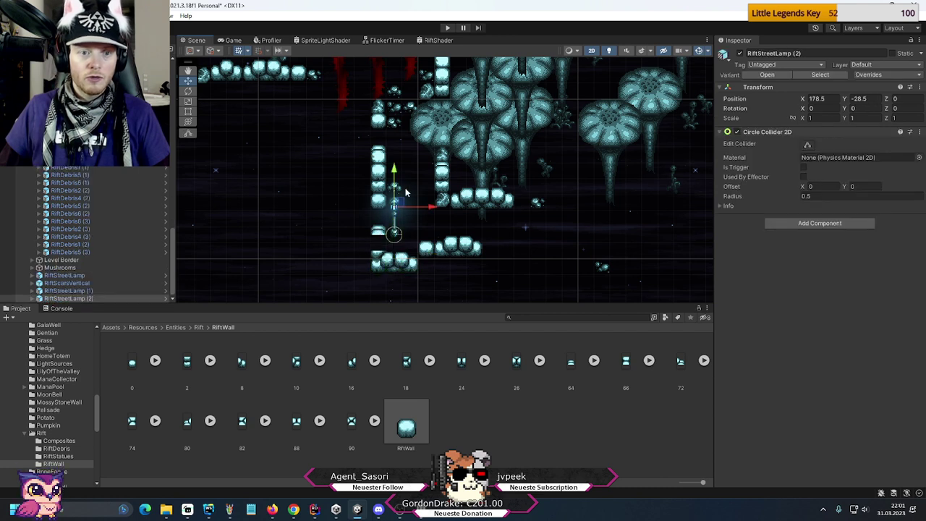
{"action": "left_click_drag", "start_coordinate": [393, 173], "coordinate": [393, 184]}
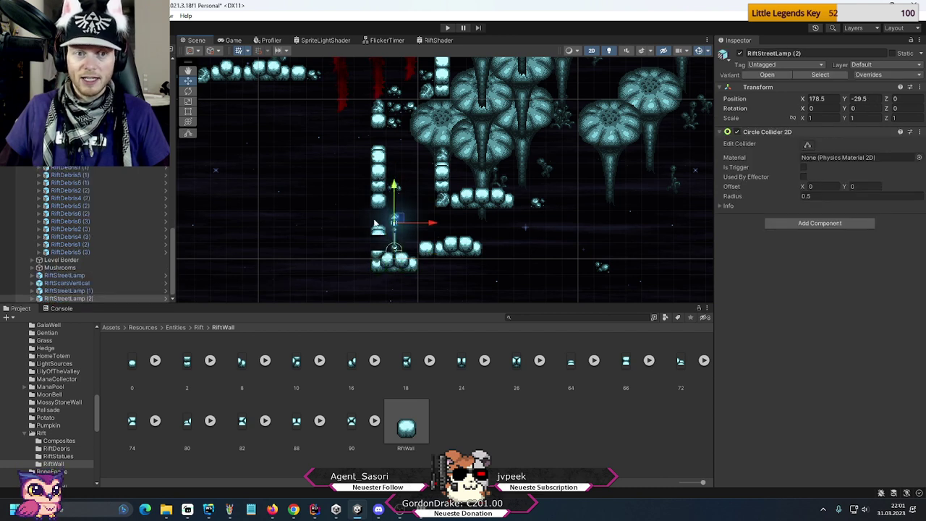
{"action": "left_click", "coordinate": [375, 236]}
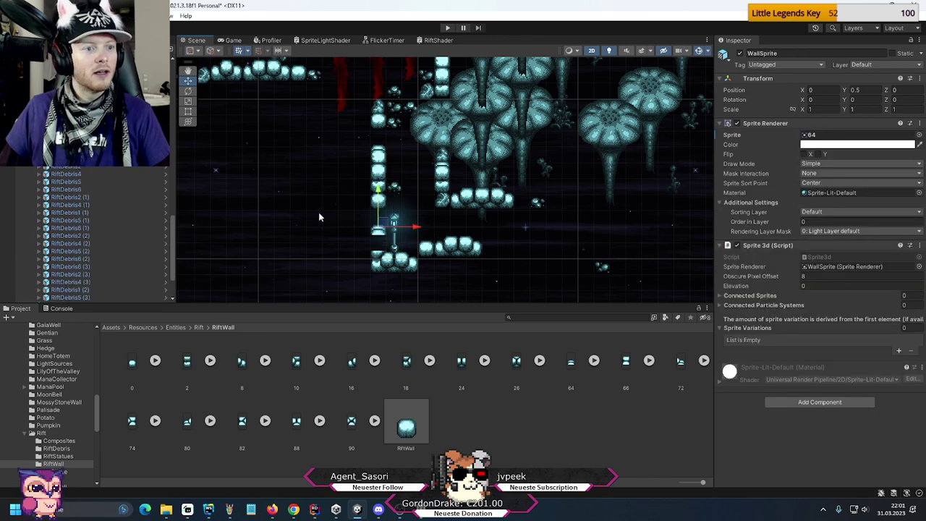
{"action": "scroll", "coordinate": [112, 174], "scroll_direction": "up", "scroll_amount": 4}
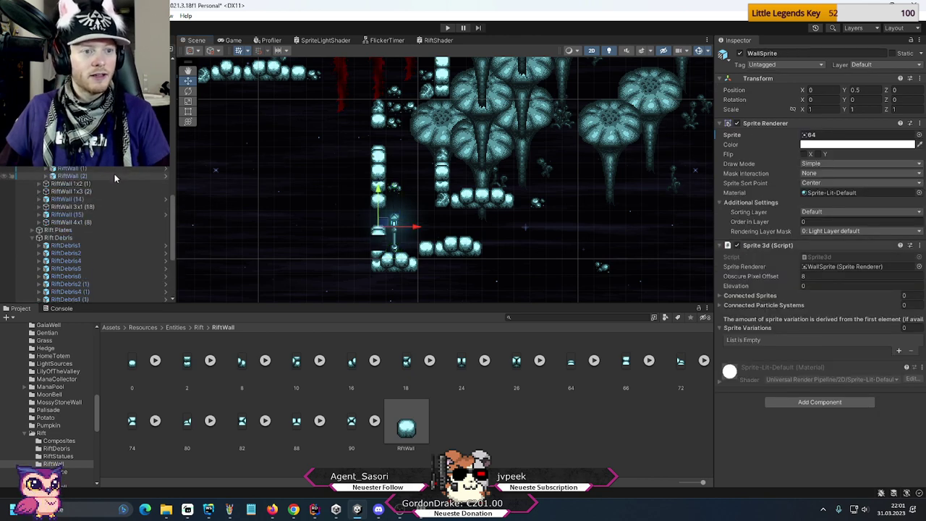
{"action": "left_click", "coordinate": [377, 248]}
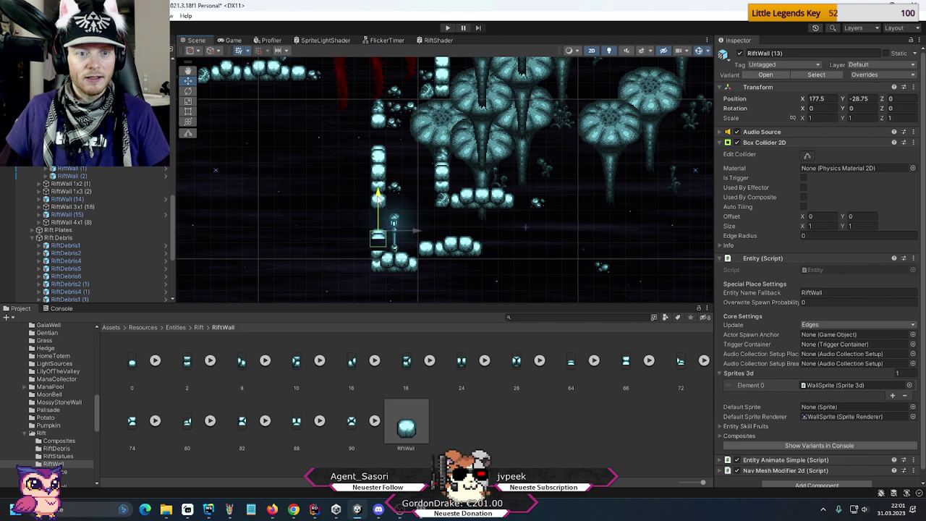
- Lower RiftWall (15) to Y -30.5 and RiftWall 3x1 (18) to Y -35, in line with the lowered corner wall
{"action": "left_click", "coordinate": [429, 250]}
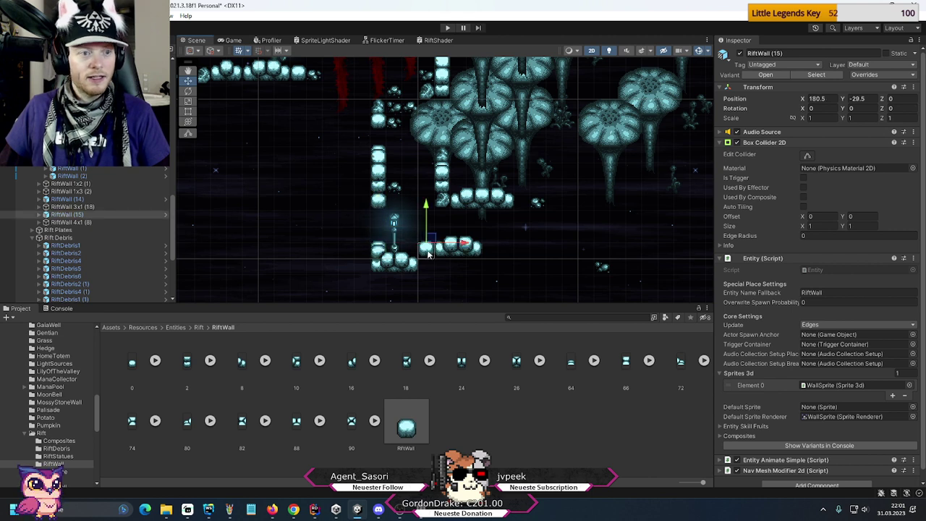
{"action": "left_click_drag", "start_coordinate": [428, 215], "coordinate": [428, 228]}
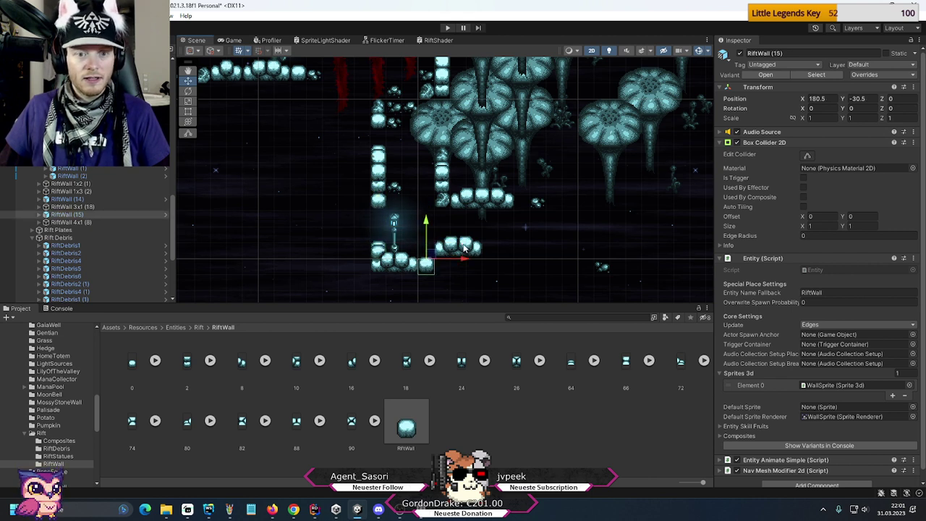
{"action": "left_click", "coordinate": [416, 247]}
{"action": "left_click", "coordinate": [416, 248]}
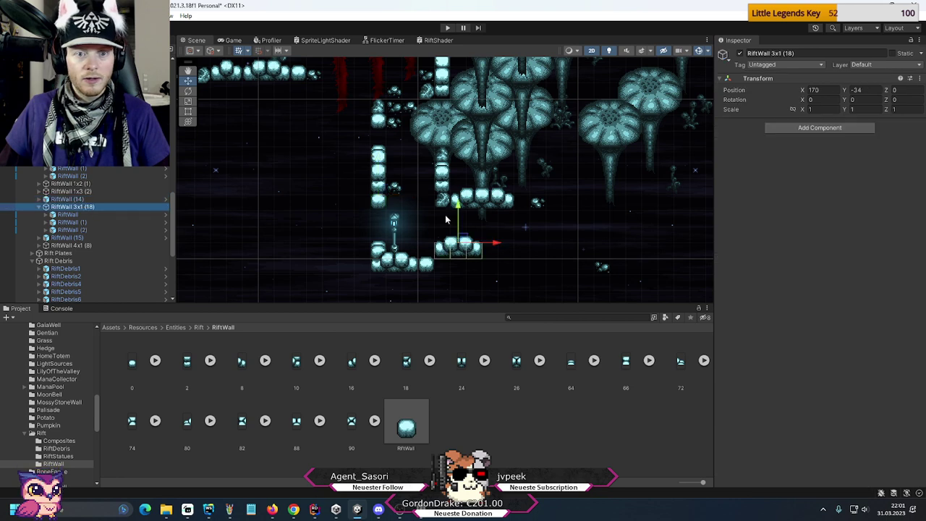
{"action": "left_click_drag", "start_coordinate": [458, 206], "coordinate": [458, 220]}
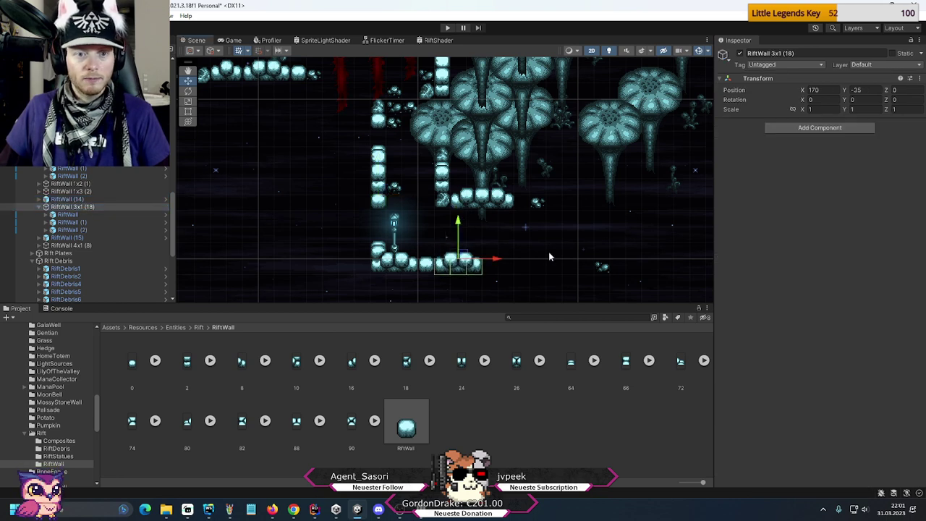
- Move RiftDebris5 (3) to X 177.5, Y -28.5, into the gap in the vertical wall beside the street lamp
{"action": "left_click_drag", "start_coordinate": [604, 274], "coordinate": [382, 239]}
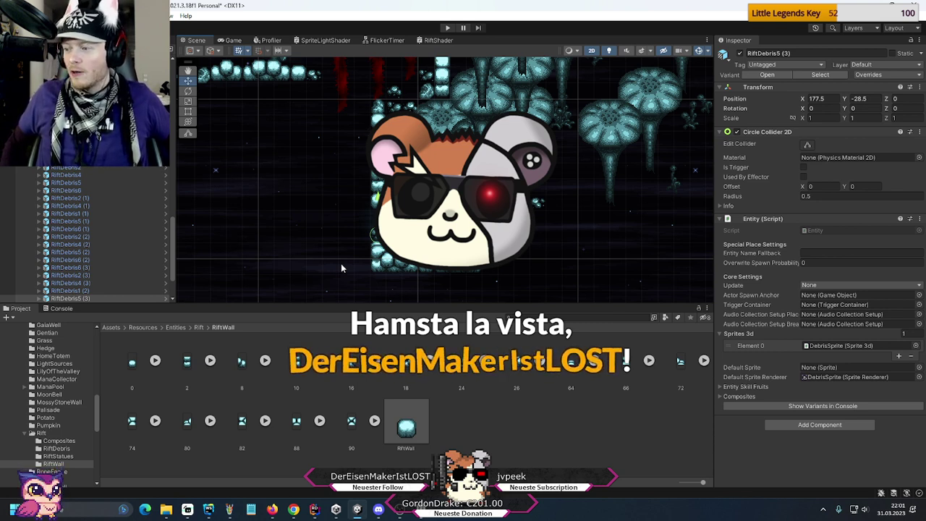
- Switch to Aseprite, examine the Rift statues, pillars, plates and mushrooms on the interdimensional-rift.png sprite sheet, and return to Unity
{"action": "left_click", "coordinate": [417, 514]}
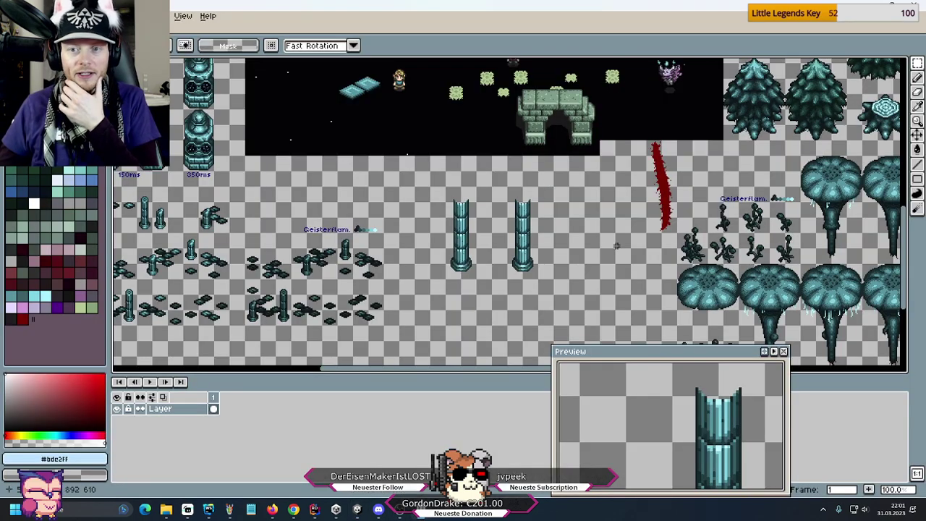
{"action": "scroll", "coordinate": [432, 151], "scroll_direction": "up", "scroll_amount": 5}
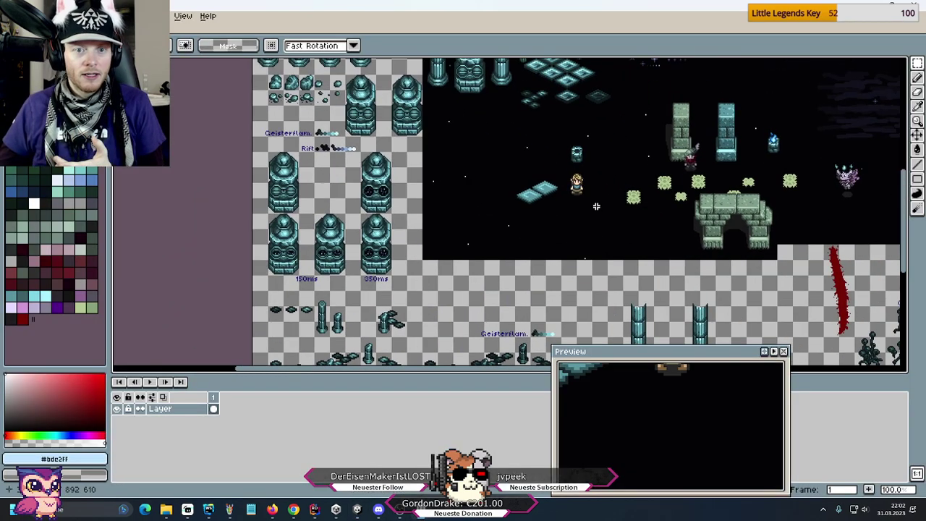
{"action": "left_click_drag", "start_coordinate": [341, 184], "coordinate": [713, 342]}
{"action": "left_click", "coordinate": [585, 146]}
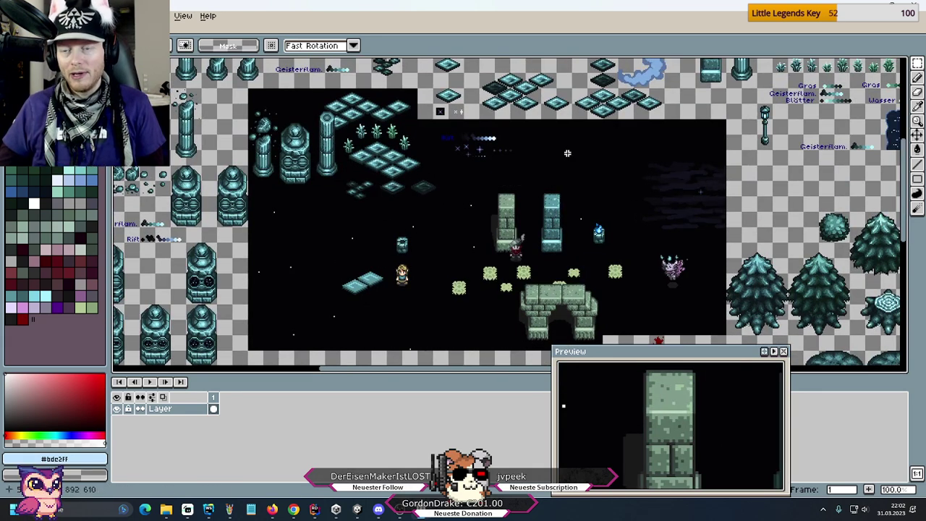
{"action": "scroll", "coordinate": [528, 178], "scroll_direction": "up", "scroll_amount": 4}
{"action": "scroll", "coordinate": [631, 270], "scroll_direction": "left", "scroll_amount": 4}
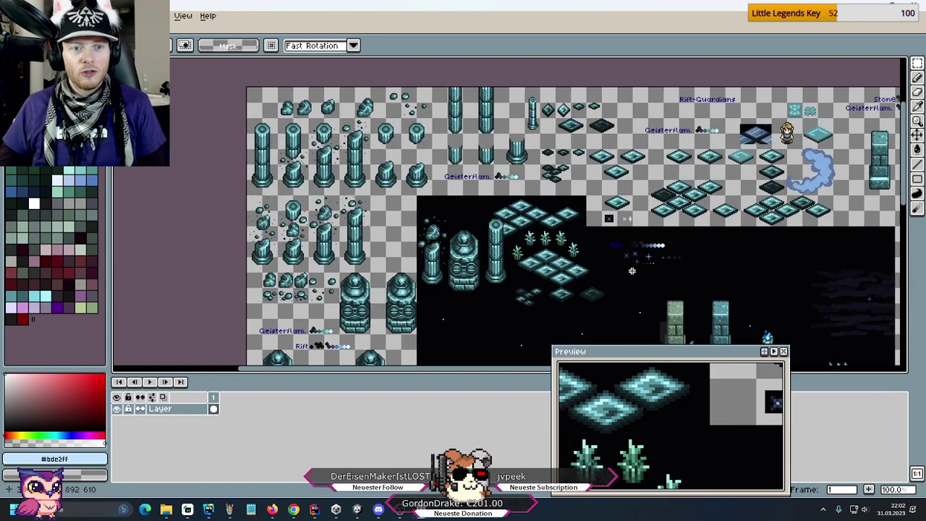
{"action": "scroll", "coordinate": [700, 238], "scroll_direction": "right", "scroll_amount": 5}
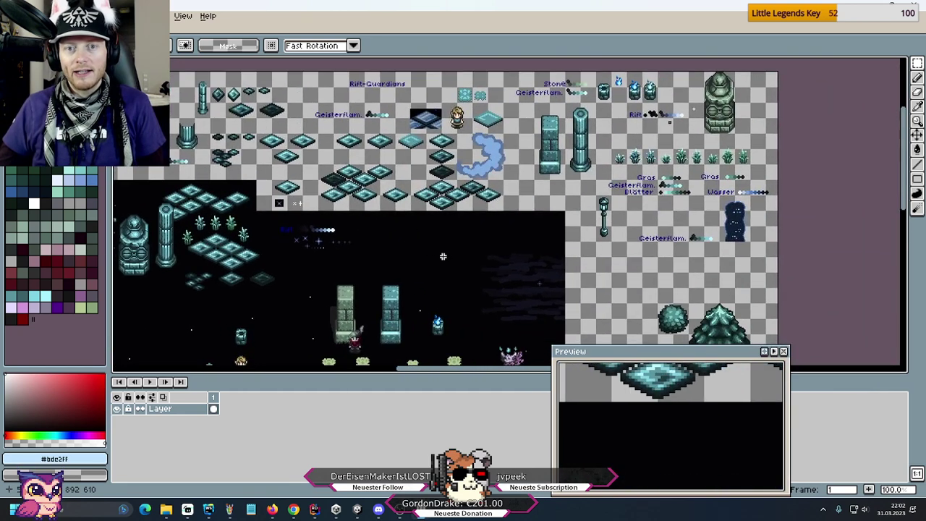
{"action": "scroll", "coordinate": [441, 92], "scroll_direction": "down", "scroll_amount": 2}
{"action": "scroll", "coordinate": [441, 92], "scroll_direction": "down", "scroll_amount": 6}
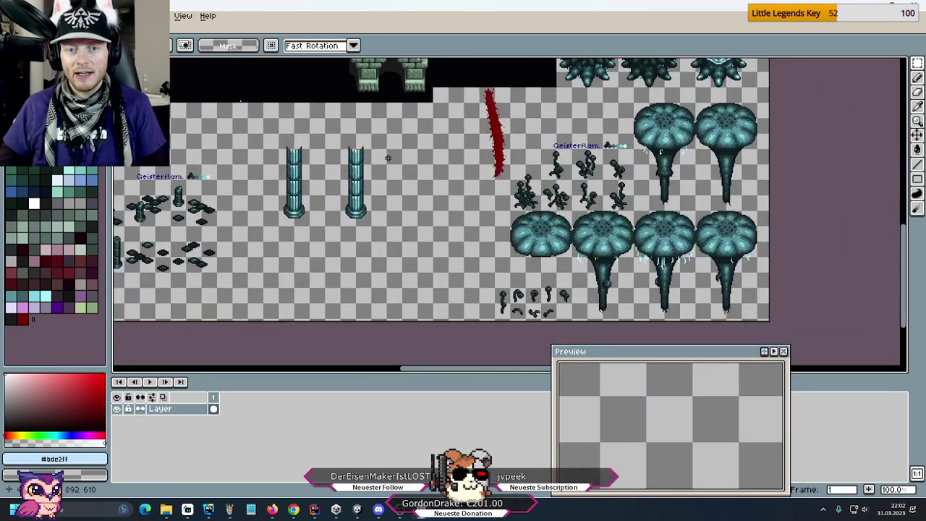
{"action": "scroll", "coordinate": [589, 190], "scroll_direction": "left", "scroll_amount": 5}
{"action": "middle_click_drag", "start_coordinate": [326, 147], "coordinate": [492, 224]}
{"action": "scroll", "coordinate": [461, 144], "scroll_direction": "up", "scroll_amount": 5}
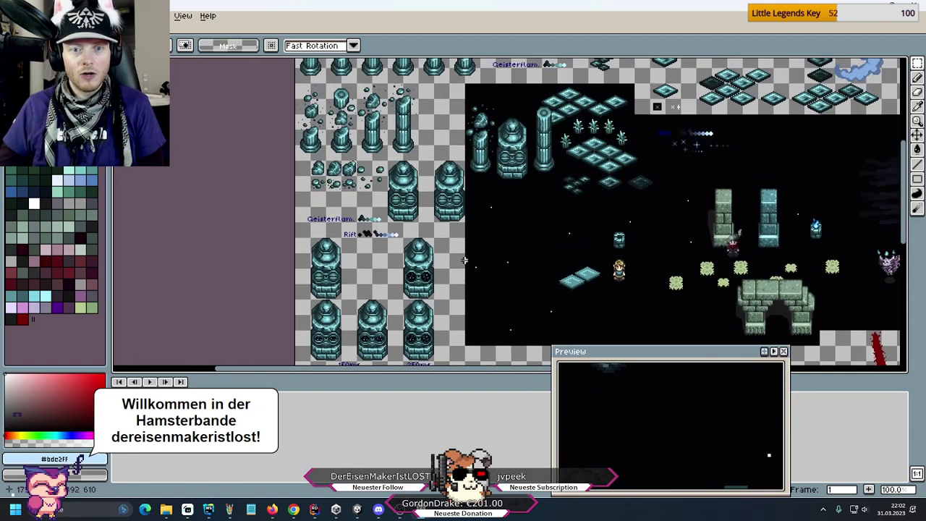
{"action": "left_click", "coordinate": [356, 509]}
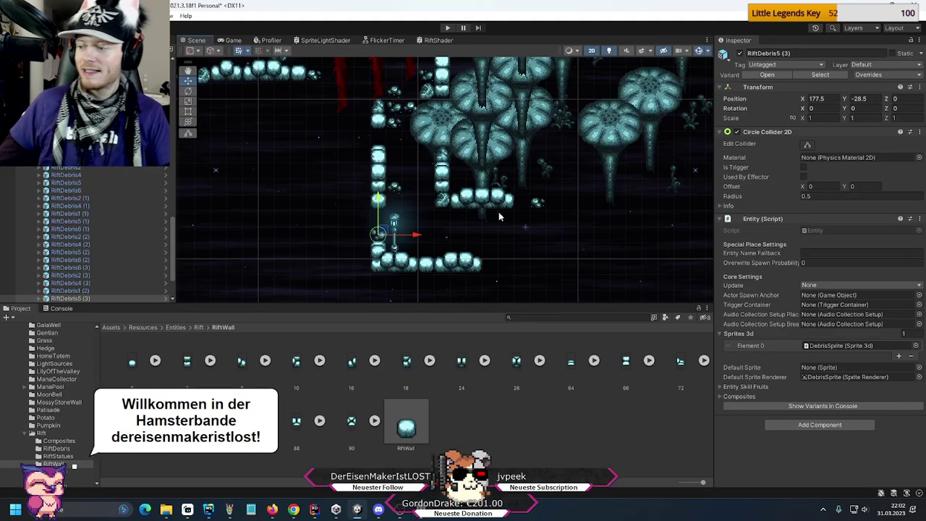
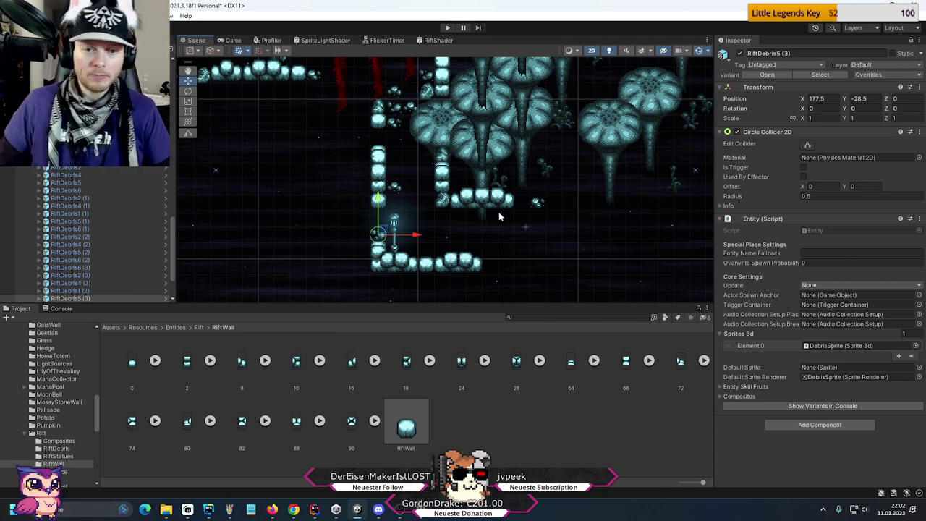
- Browse the little-legends-sources screenshots folder in File Explorer, view egg-nest-new.png, and close the image and the folder window
{"action": "left_click", "coordinate": [161, 512]}
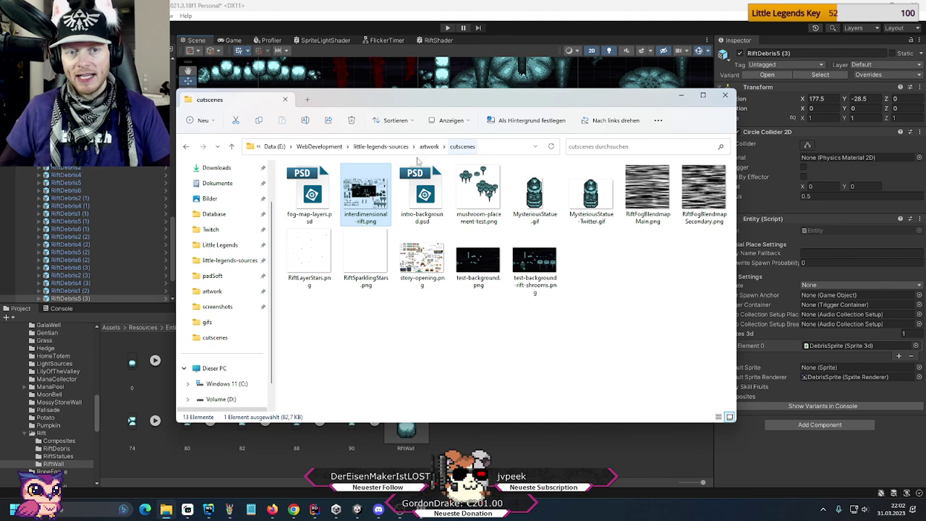
{"action": "left_click", "coordinate": [429, 147]}
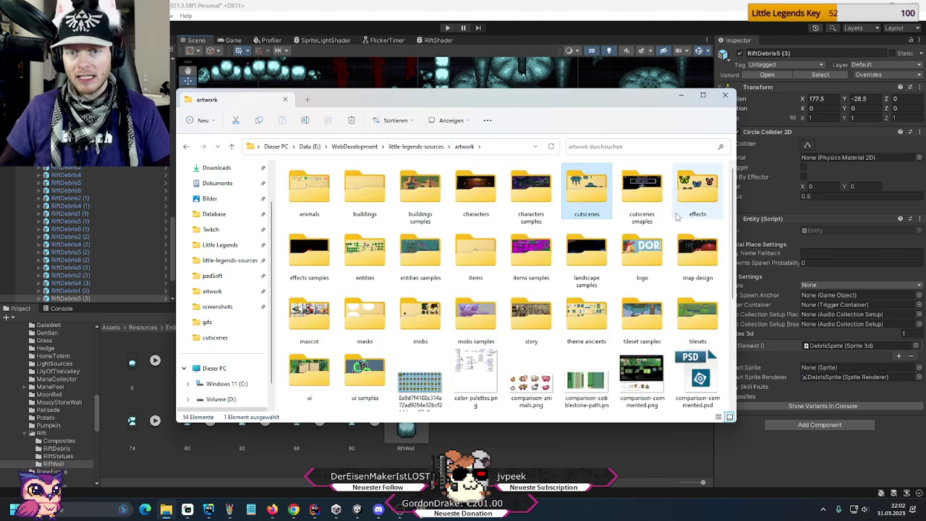
{"action": "left_click", "coordinate": [416, 147]}
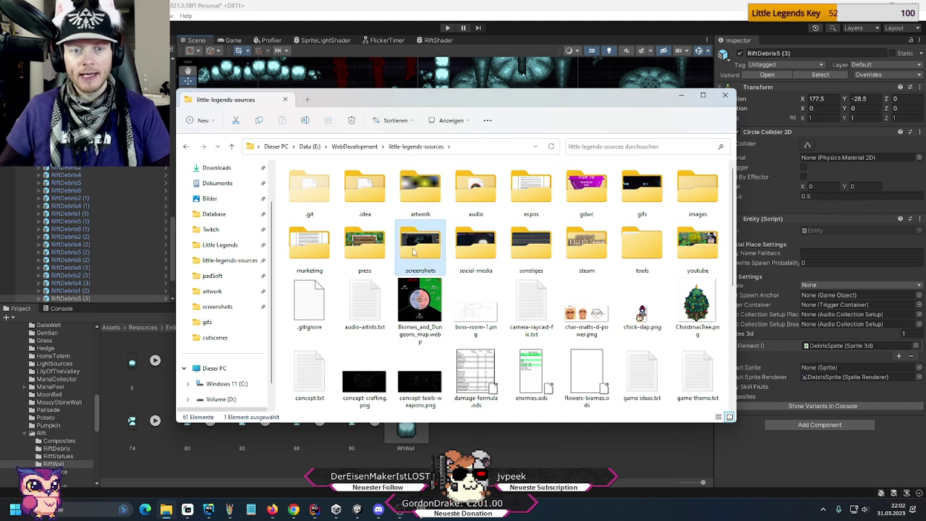
{"action": "double_click", "coordinate": [413, 253]}
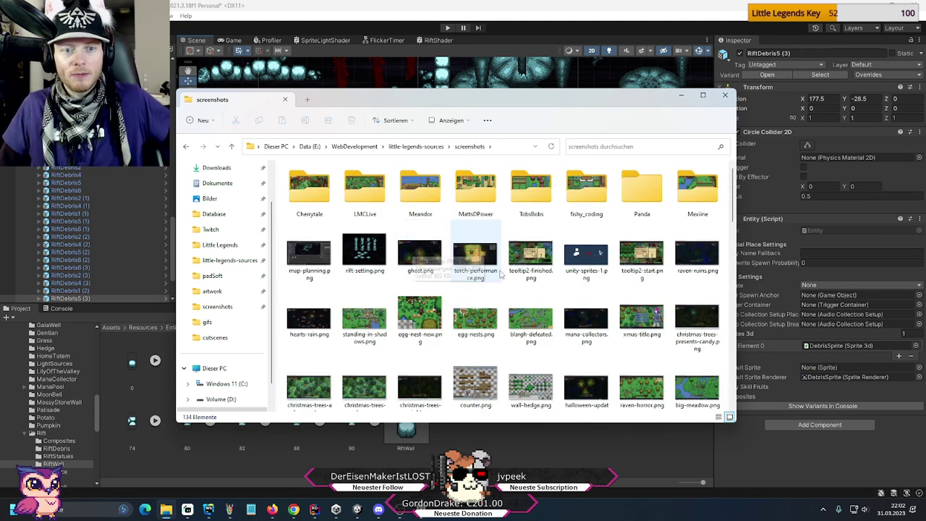
{"action": "scroll", "coordinate": [574, 309], "scroll_direction": "down", "scroll_amount": 1}
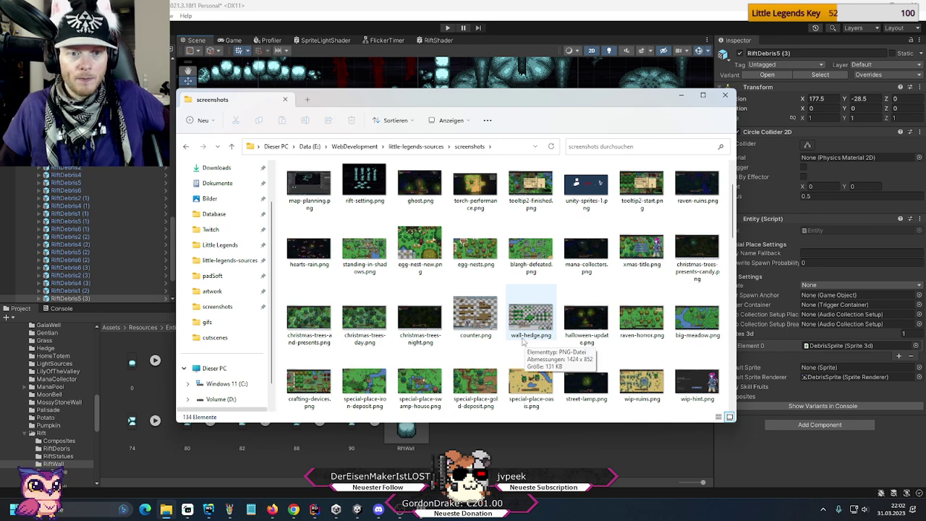
{"action": "double_click", "coordinate": [425, 249]}
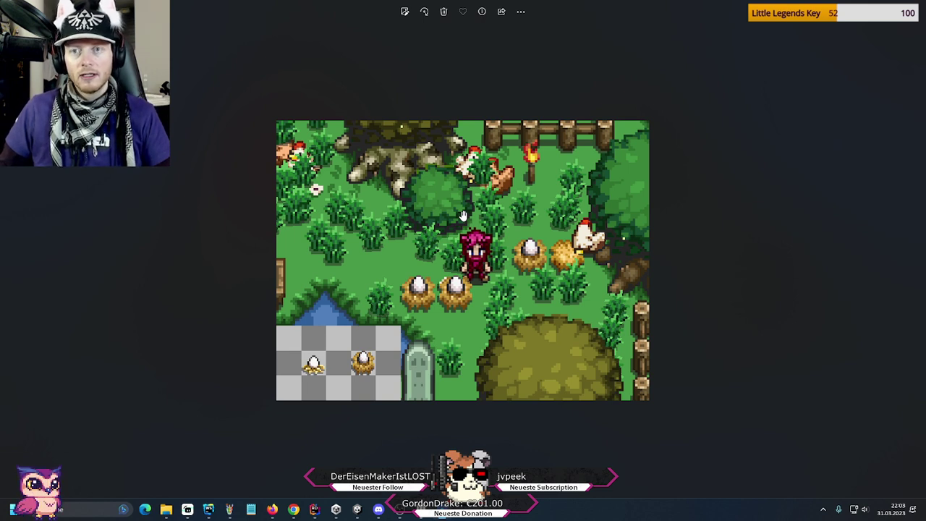
{"action": "left_click", "coordinate": [912, 7]}
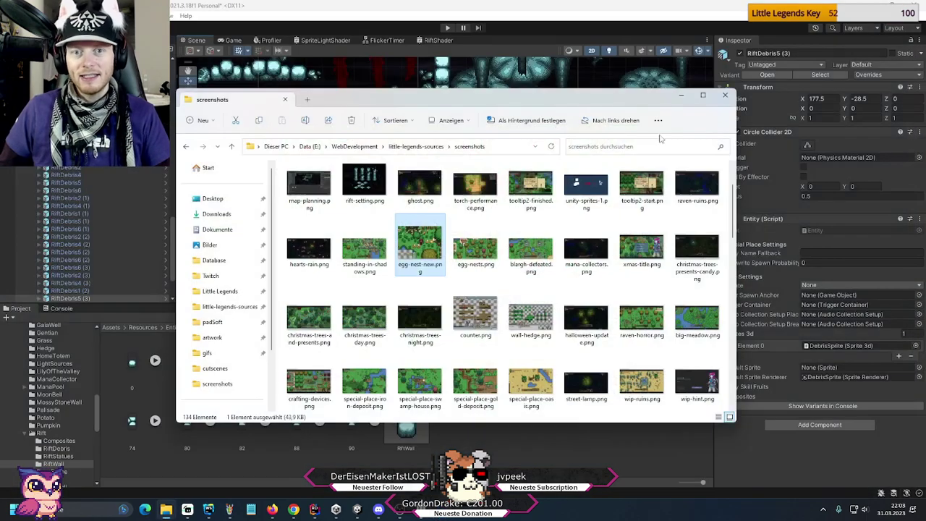
{"action": "left_click", "coordinate": [725, 95]}
- Check the hand-drawn level plan in the image editor against the overall wall and mushroom layout of the Unity scene
{"action": "scroll", "coordinate": [483, 209], "scroll_direction": "up", "scroll_amount": 2}
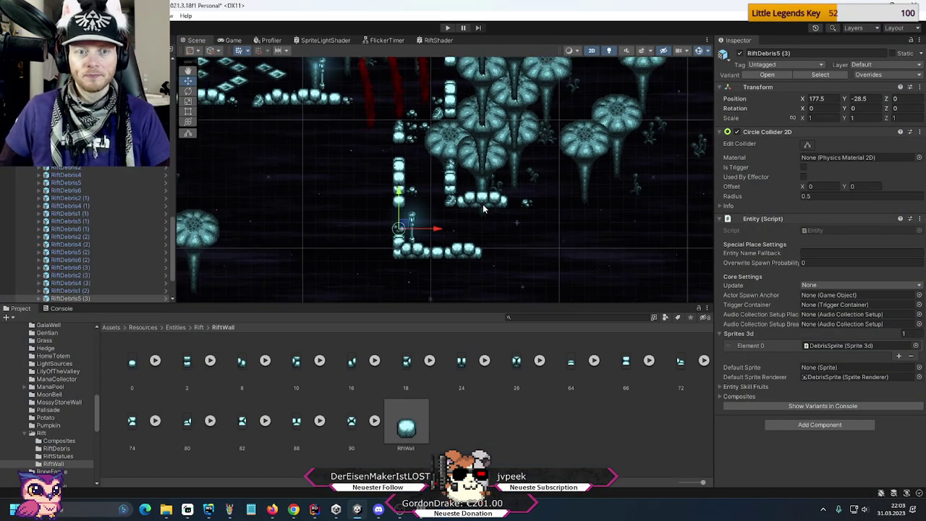
{"action": "scroll", "coordinate": [483, 208], "scroll_direction": "down", "scroll_amount": 3}
{"action": "middle_click_drag", "start_coordinate": [364, 152], "coordinate": [478, 203]}
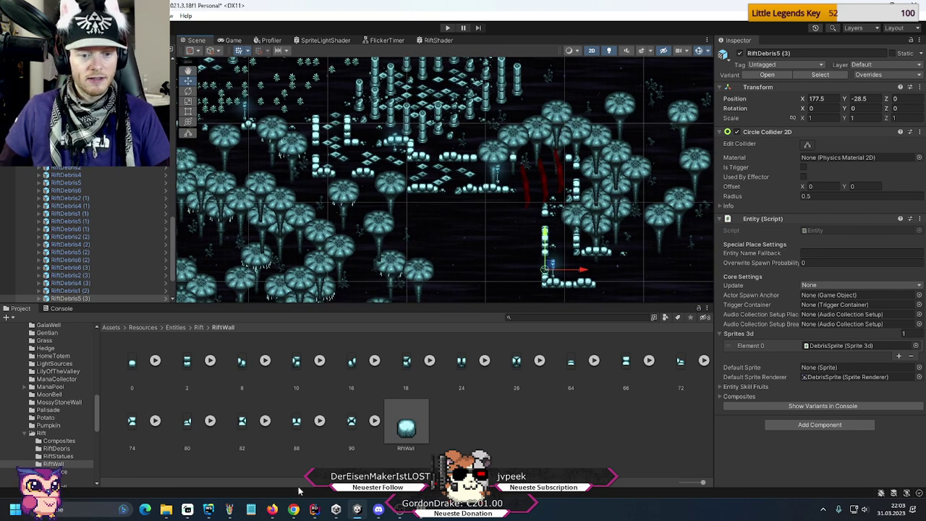
{"action": "mouse_move", "coordinate": [230, 509]}
{"action": "left_click", "coordinate": [279, 452]}
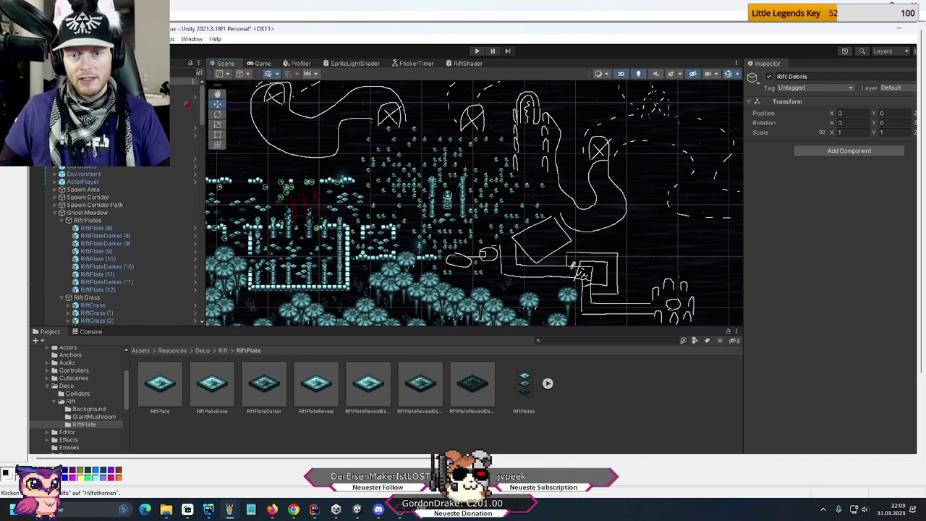
{"action": "mouse_move", "coordinate": [418, 508]}
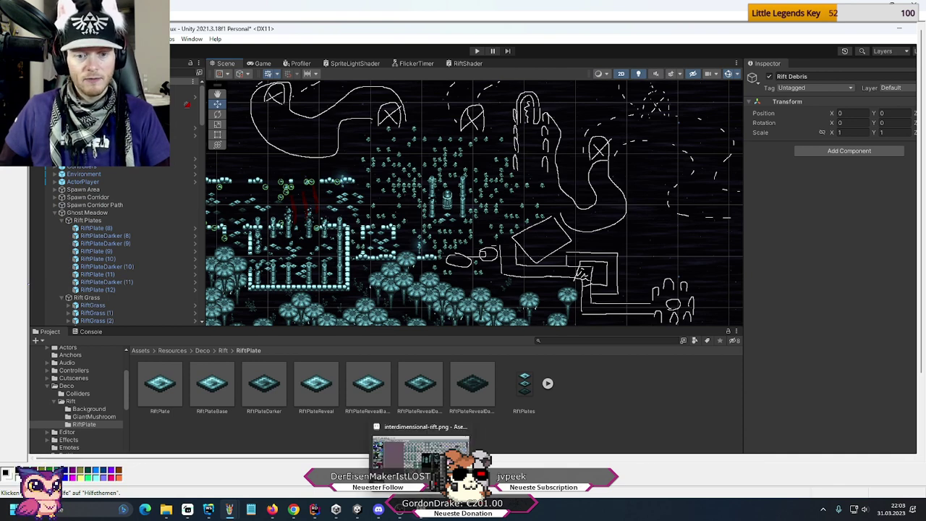
{"action": "left_click", "coordinate": [357, 510]}
{"action": "mouse_move", "coordinate": [536, 256]}
{"action": "middle_mouse_down"}
{"action": "mouse_move", "coordinate": [537, 211]}
{"action": "mouse_move", "coordinate": [530, 241]}
{"action": "mouse_move", "coordinate": [544, 250]}
{"action": "middle_mouse_up"}
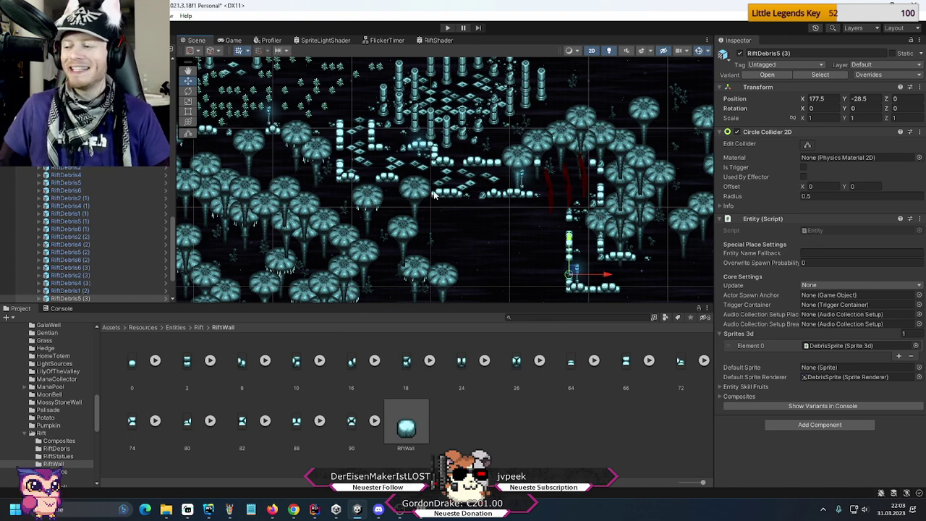
{"action": "middle_click_drag", "start_coordinate": [516, 227], "coordinate": [461, 203]}
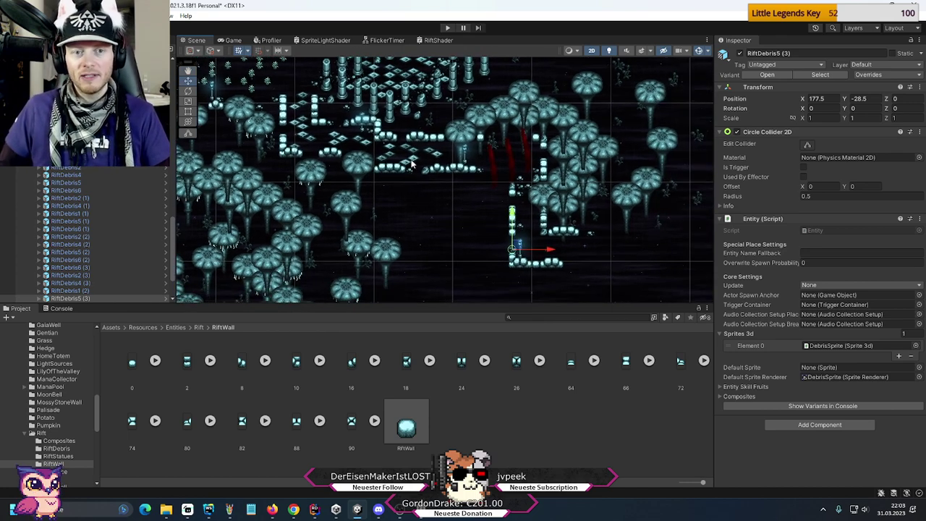
{"action": "scroll", "coordinate": [362, 143], "scroll_direction": "up", "scroll_amount": 6}
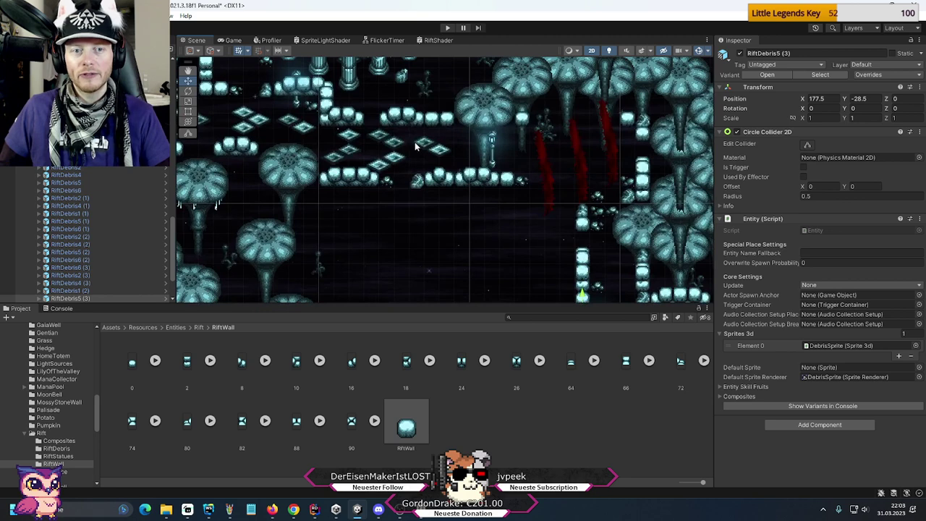
{"action": "middle_click_drag", "start_coordinate": [416, 147], "coordinate": [449, 188]}
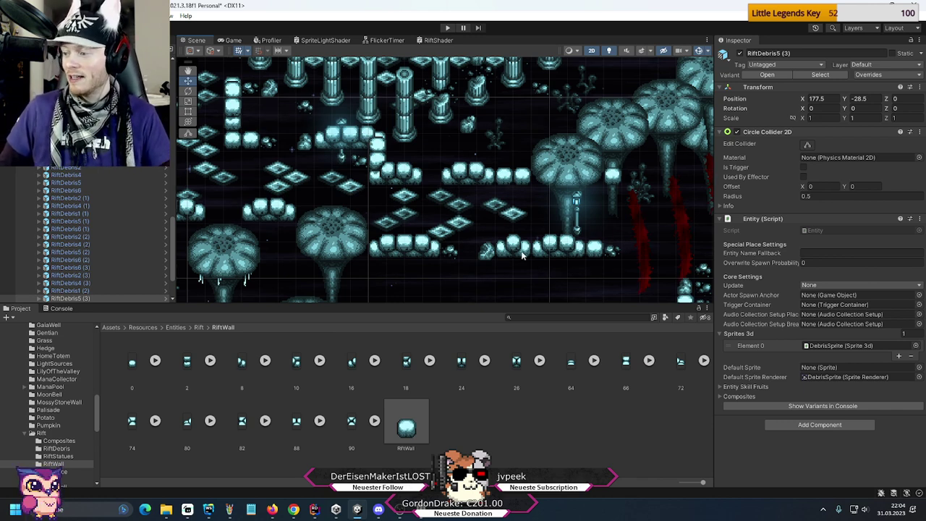
{"action": "scroll", "coordinate": [522, 255], "scroll_direction": "down", "scroll_amount": 4}
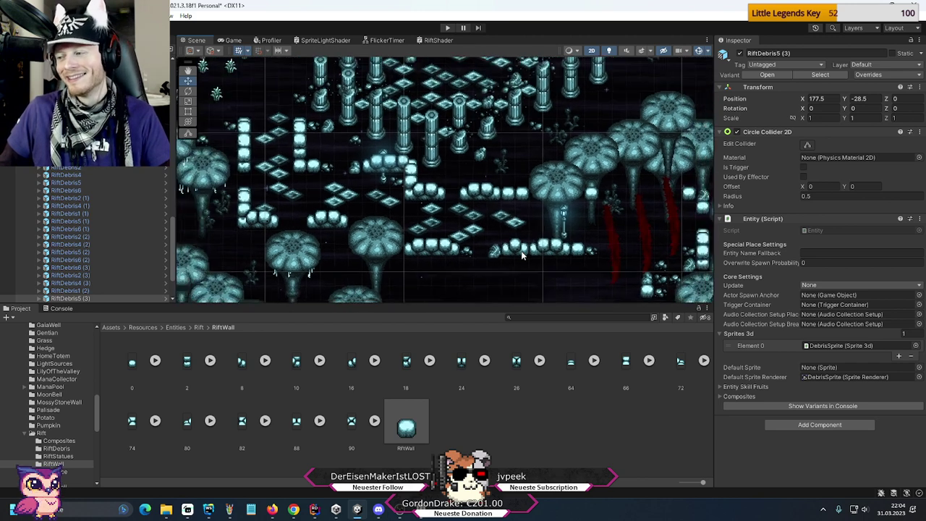
{"action": "scroll", "coordinate": [584, 258], "scroll_direction": "up", "scroll_amount": 2}
{"action": "middle_click_drag", "start_coordinate": [584, 259], "coordinate": [473, 188]}
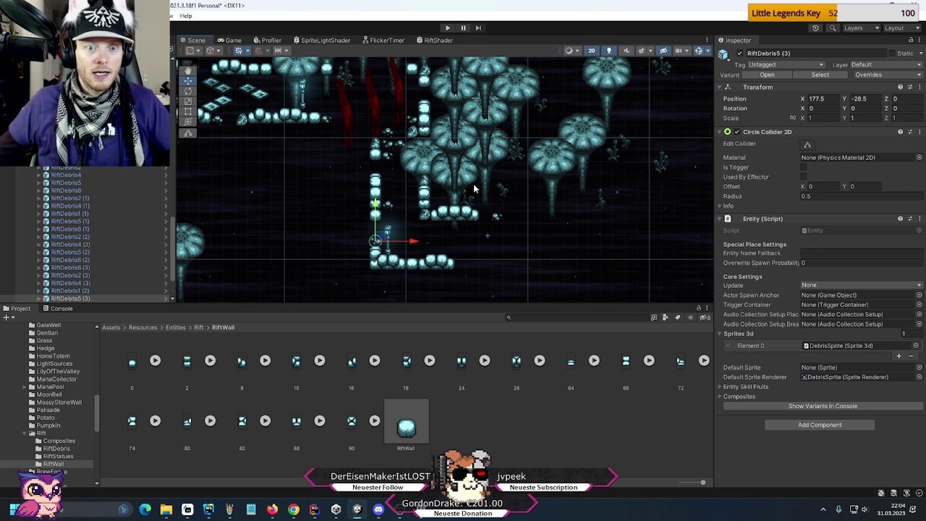
{"action": "scroll", "coordinate": [503, 257], "scroll_direction": "up", "scroll_amount": 2}
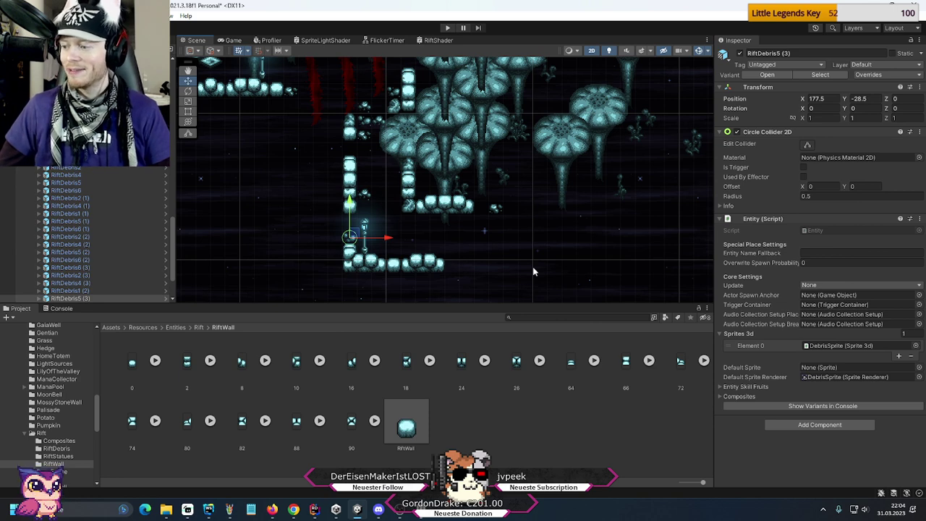
- Browse the little-legends-sources folder in File Explorer, view the character portrait PNG enlarged, close it, and return to Unity
{"action": "left_click", "coordinate": [166, 509]}
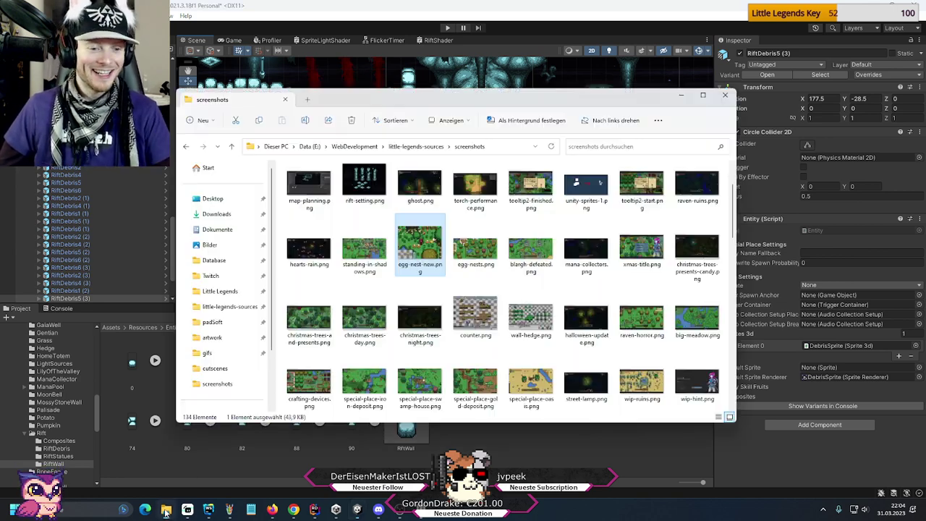
{"action": "left_click", "coordinate": [434, 144]}
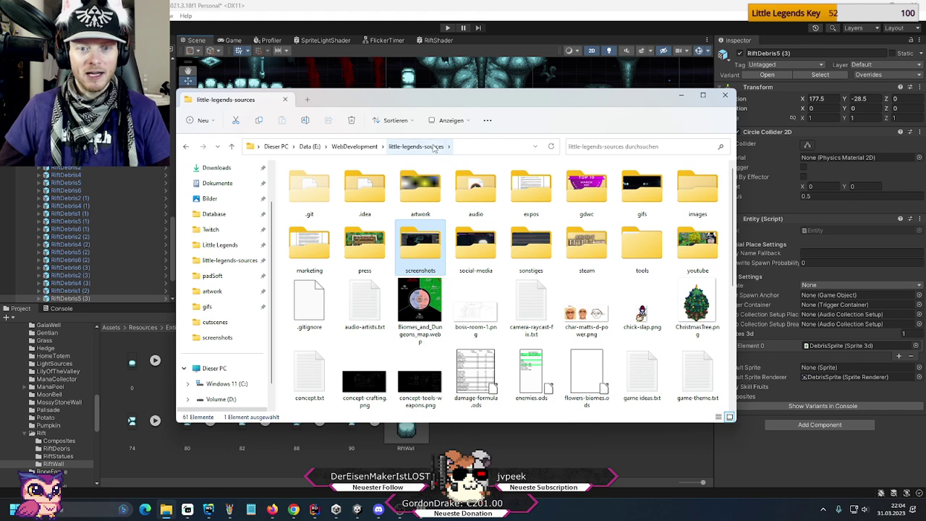
{"action": "scroll", "coordinate": [565, 321], "scroll_direction": "down", "scroll_amount": 5}
{"action": "scroll", "coordinate": [565, 321], "scroll_direction": "up", "scroll_amount": 5}
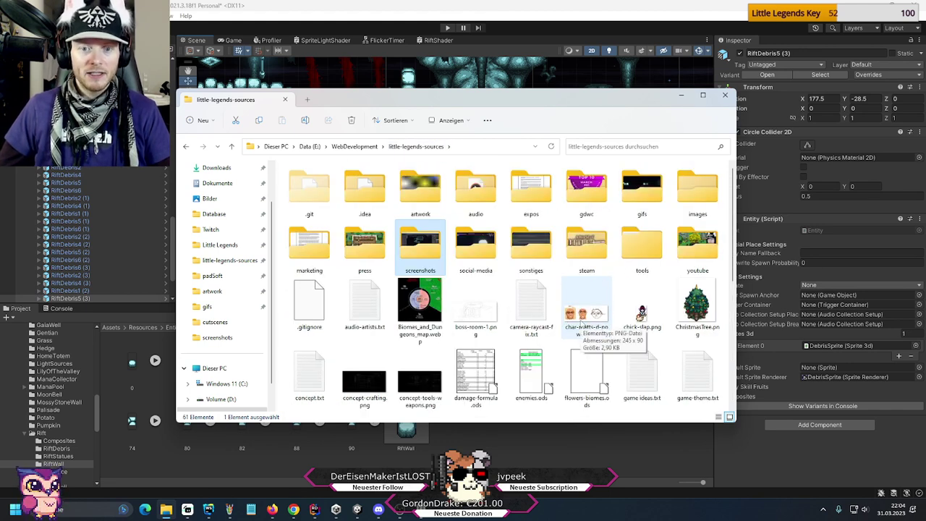
{"action": "double_click", "coordinate": [581, 324]}
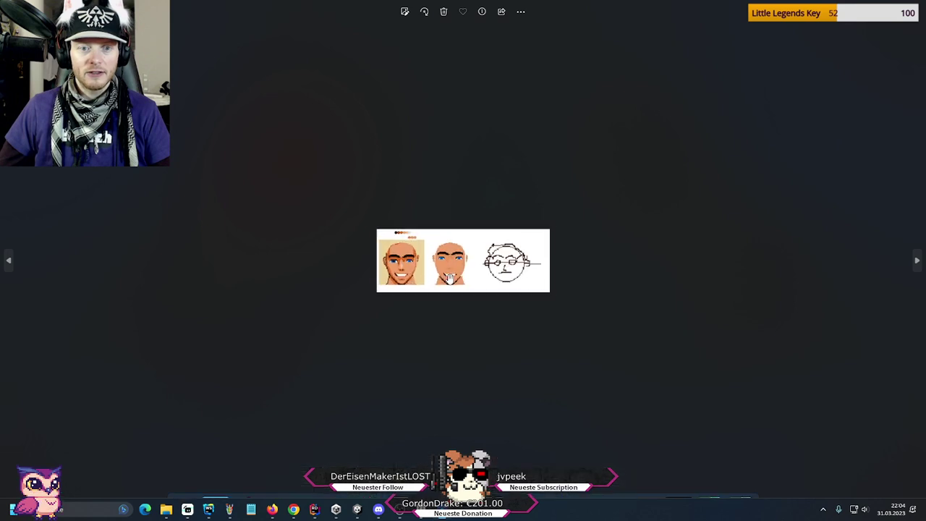
{"action": "scroll", "coordinate": [450, 278], "scroll_direction": "up", "scroll_amount": 5, "text": "ctrl"}
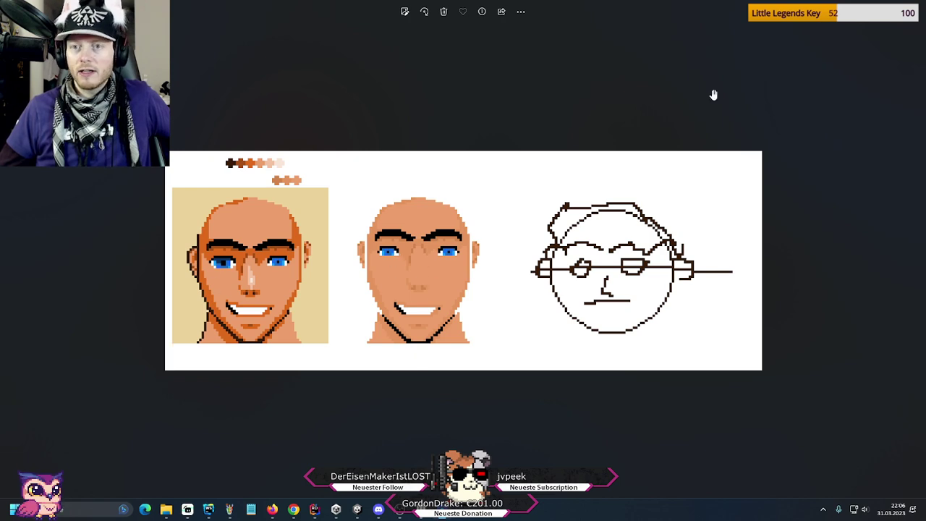
{"action": "left_click", "coordinate": [914, 7]}
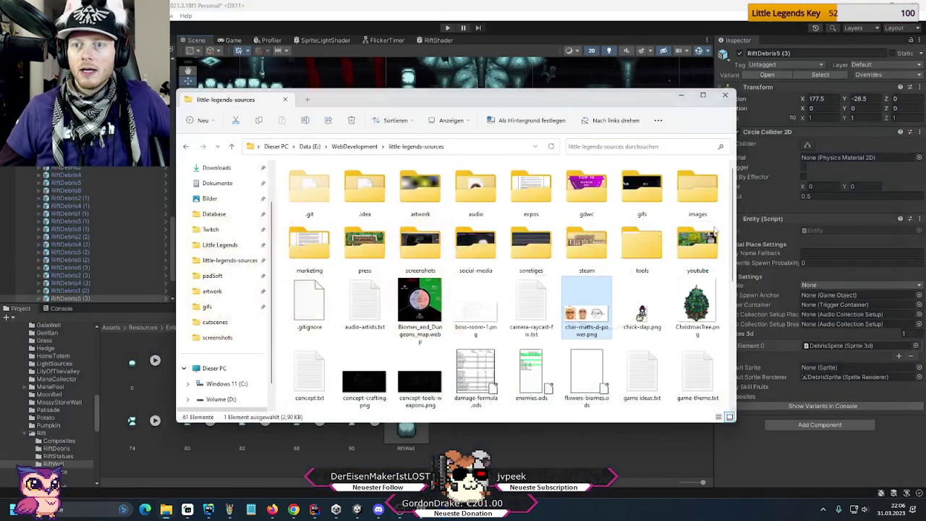
{"action": "left_click", "coordinate": [556, 29]}
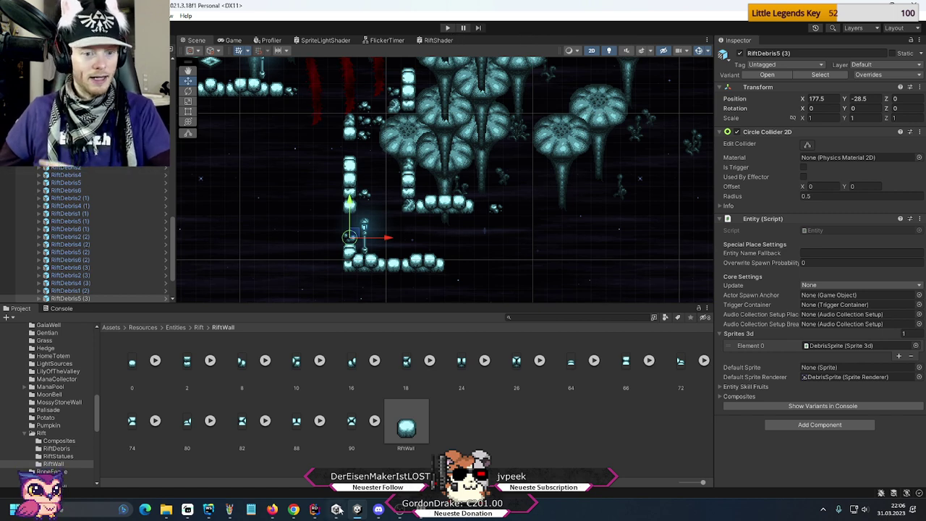
- Switch to Rider and open the commit view for the Little Legends project's changes
{"action": "left_click", "coordinate": [314, 509]}
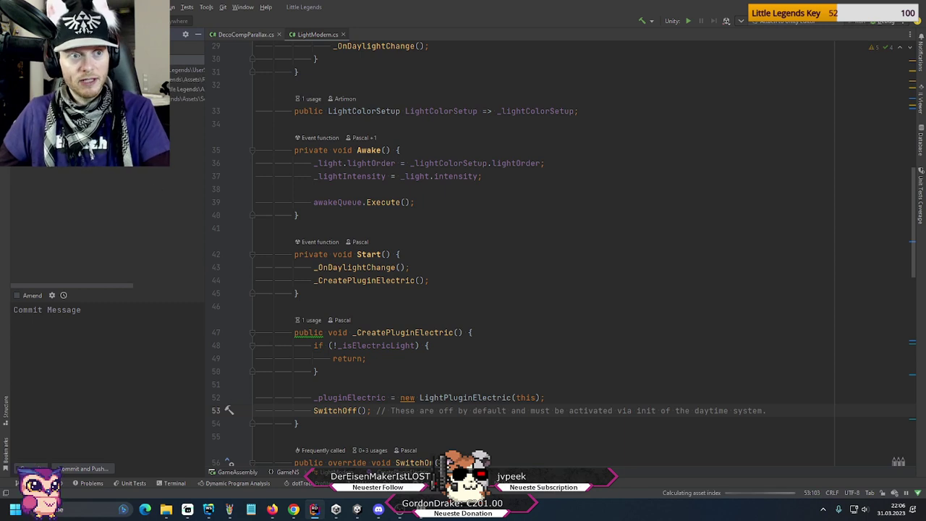
{"action": "key", "text": "alt+1"}
{"action": "right_click", "coordinate": [34, 170]}
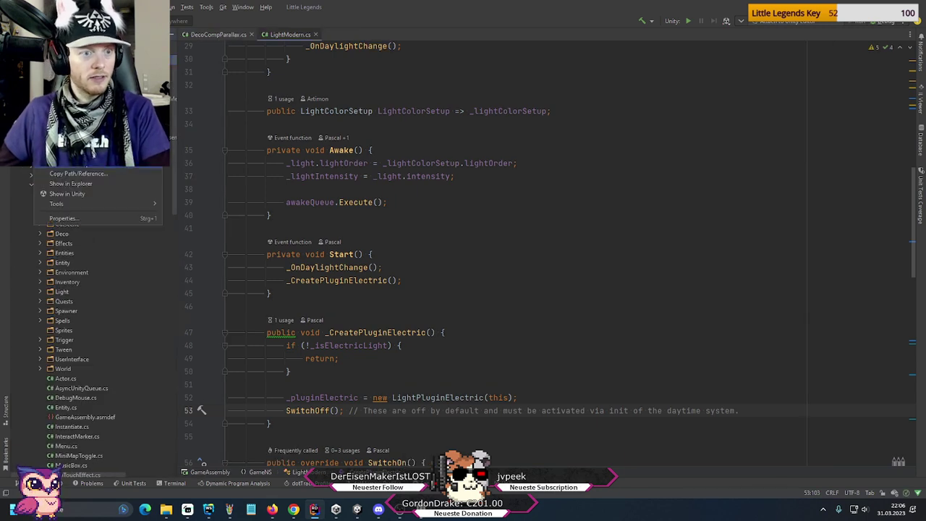
{"action": "left_click", "coordinate": [177, 115]}
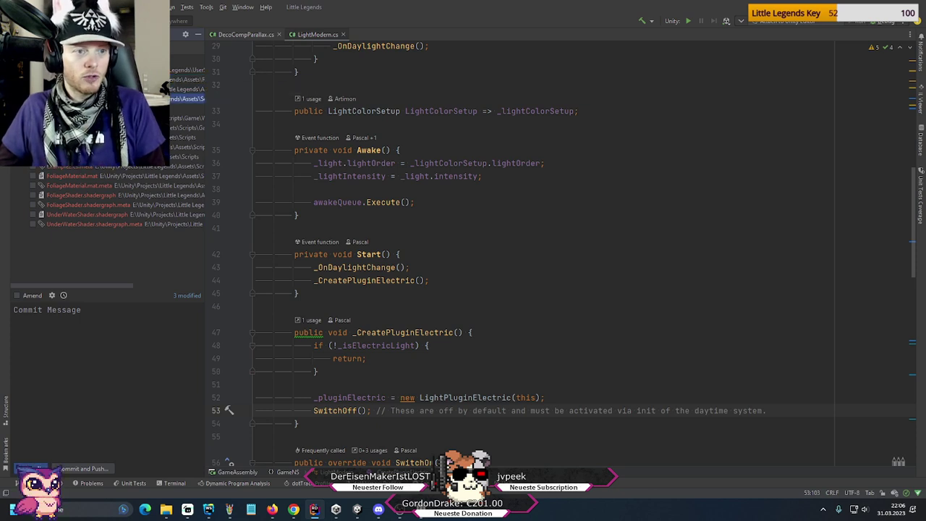
- Commit the modified files with the message "Continued design of the rift level." and push the commit to origin/master
{"action": "left_click", "coordinate": [66, 379]}
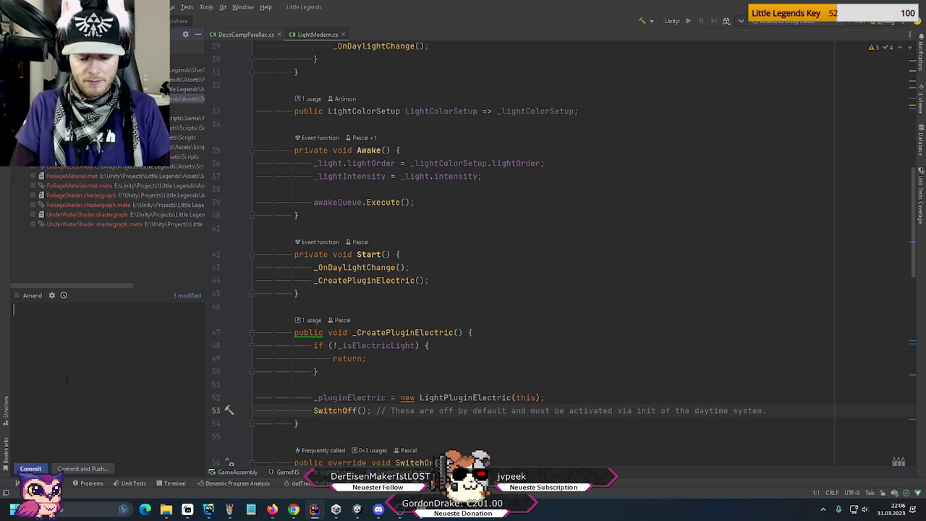
{"action": "type", "text": "Contiue"}
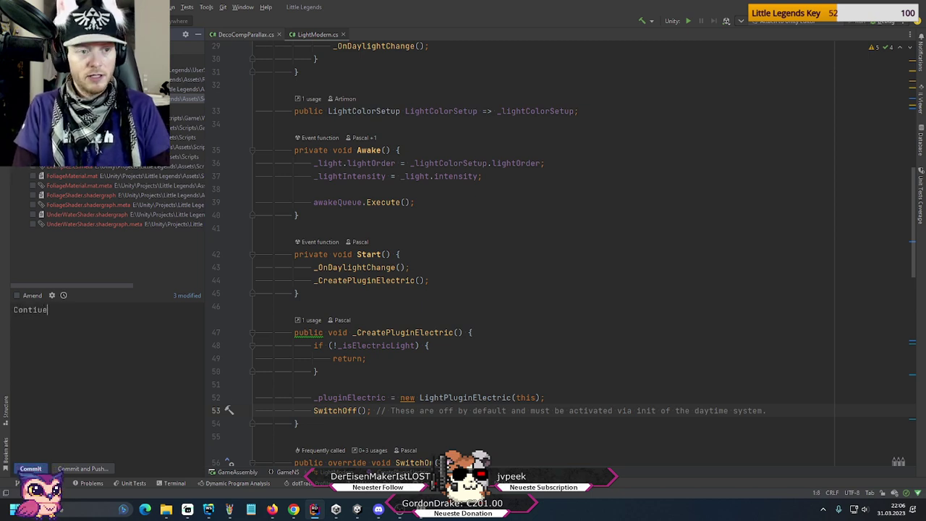
{"action": "key", "text": "BackSpace"}
{"action": "key", "text": "BackSpace"}
{"action": "type", "text": "nued design of the rift level."}
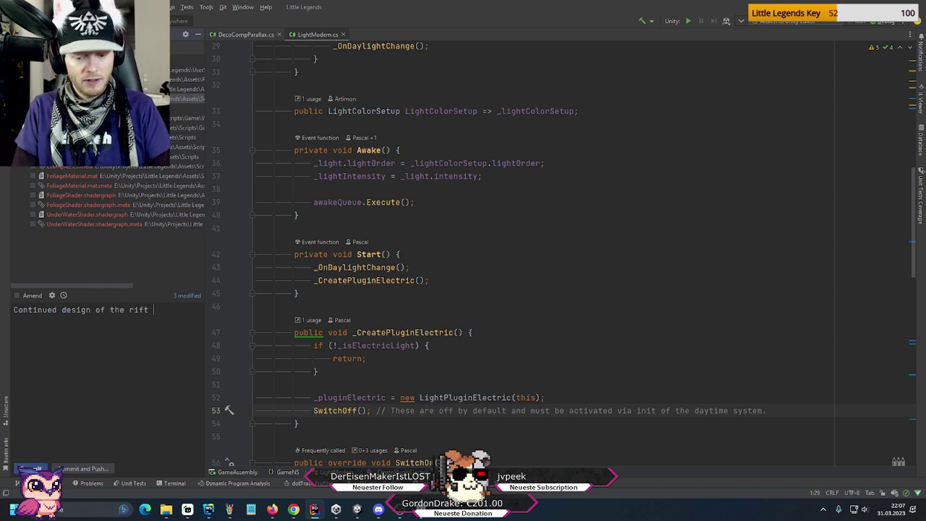
{"action": "left_click", "coordinate": [83, 468]}
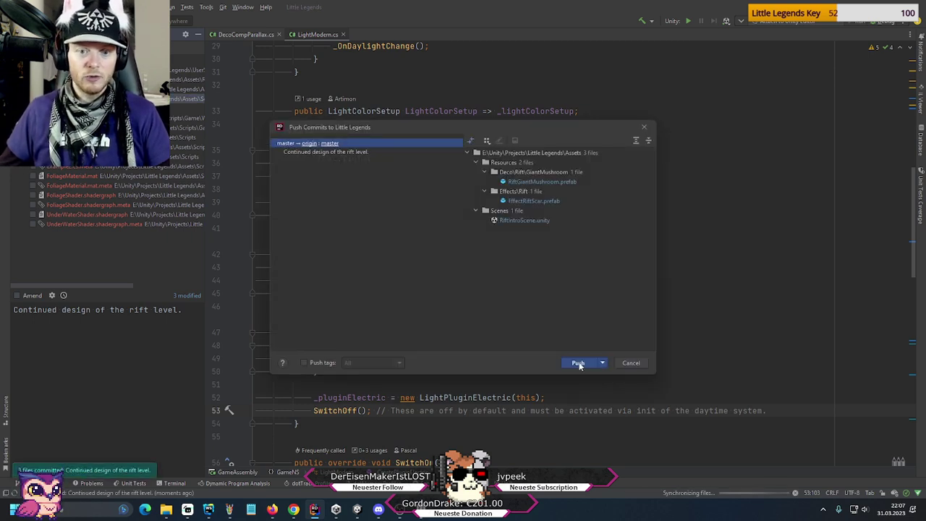
{"action": "left_click", "coordinate": [578, 363]}
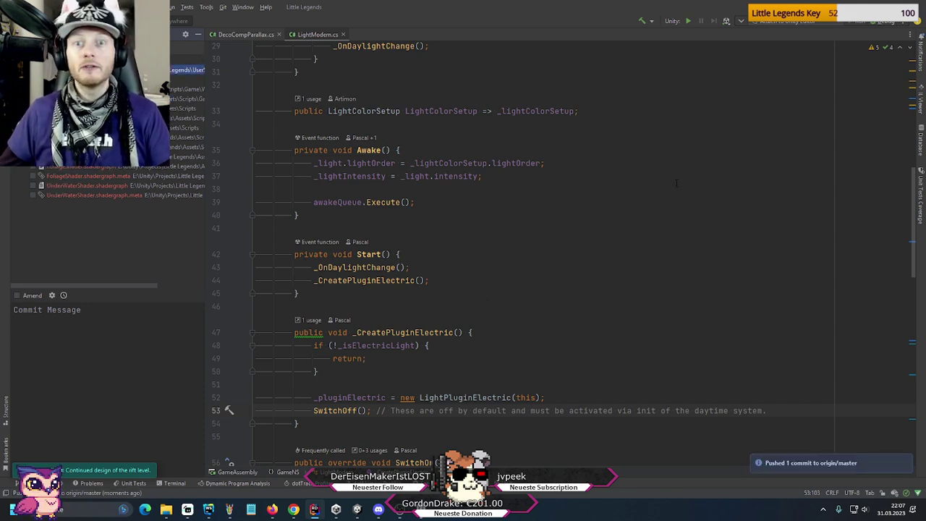
- Return to Unity, start play mode, and walk the character around the starting floor plates and nearby pillars
{"action": "key", "text": "alt+Tab"}
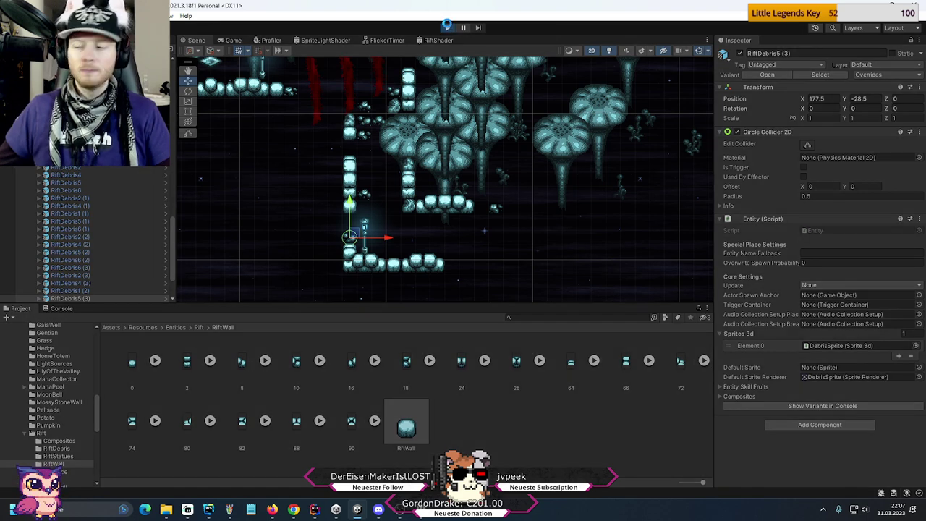
{"action": "left_click", "coordinate": [448, 28]}
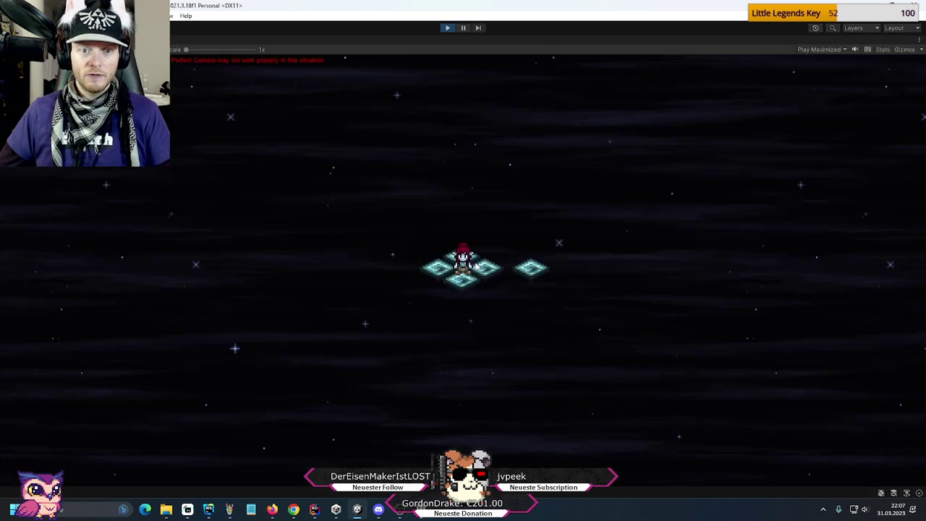
{"action": "key", "text": "w"}
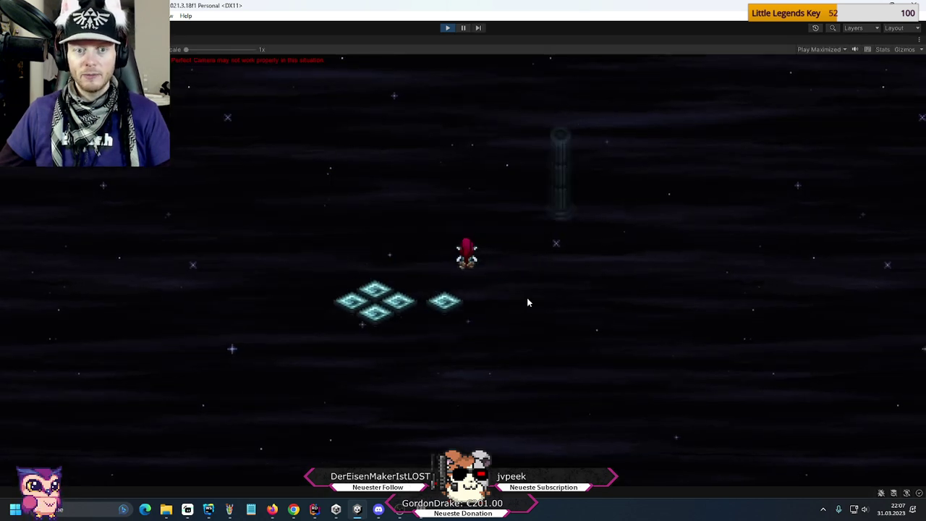
{"action": "key", "text": "a"}
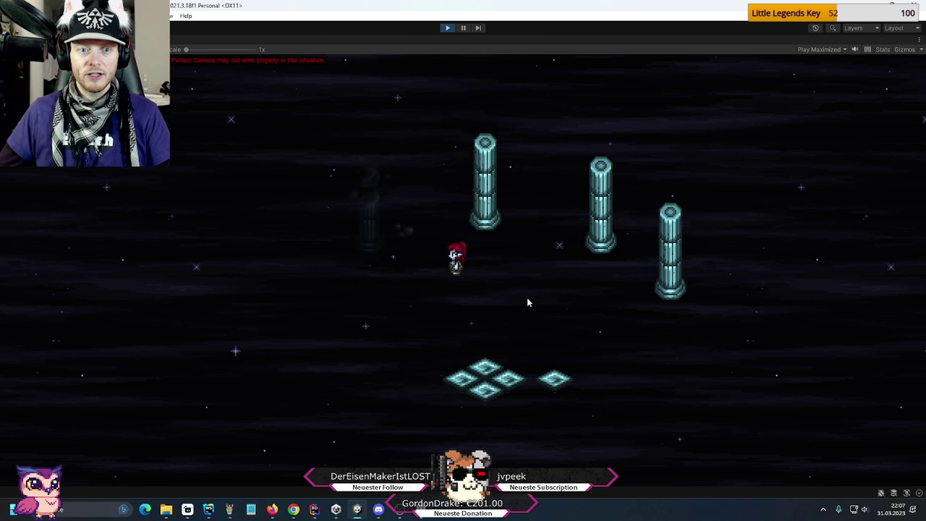
{"action": "key", "text": "d"}
{"action": "key", "text": "s"}
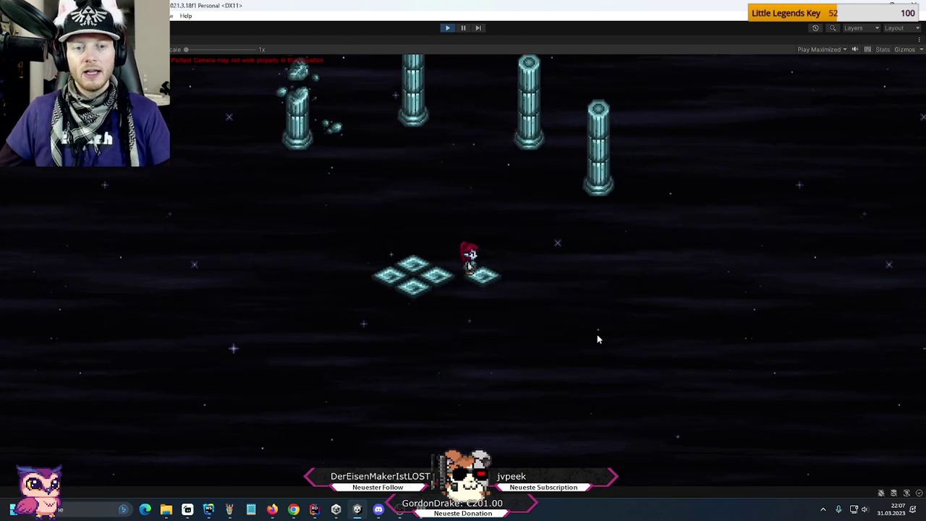
{"action": "key", "text": "d"}
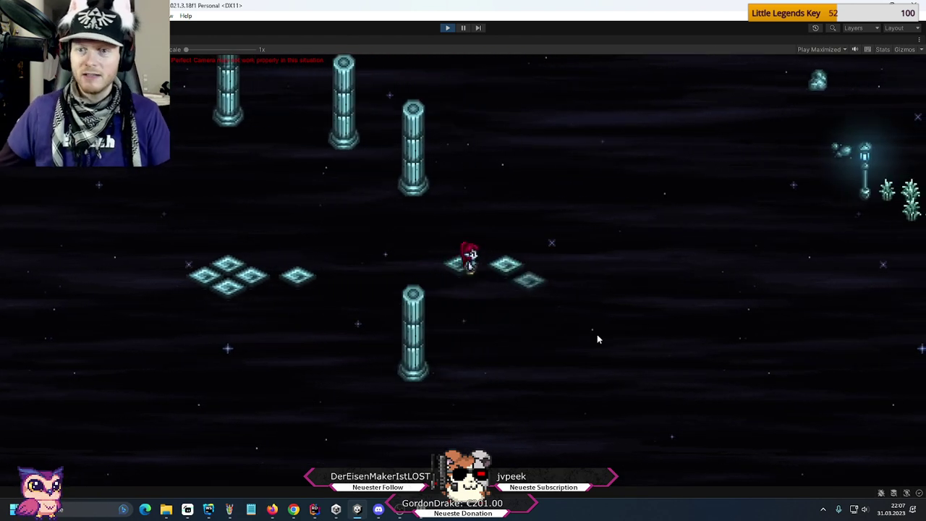
- Playtest the Rift level by walking the character east along the rock wall, past the broken pillars, plants and street lamps
{"action": "key", "text": "d"}
{"action": "key", "text": "w"}
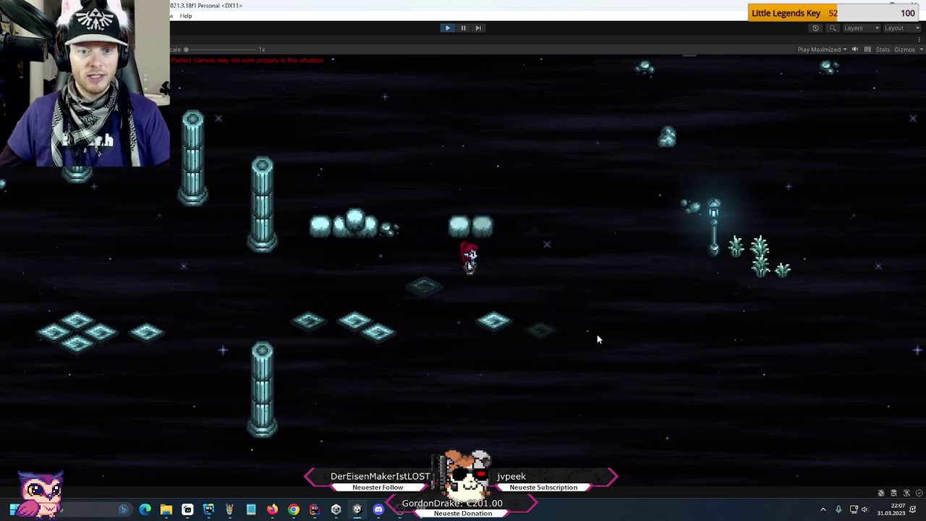
{"action": "key", "text": "d"}
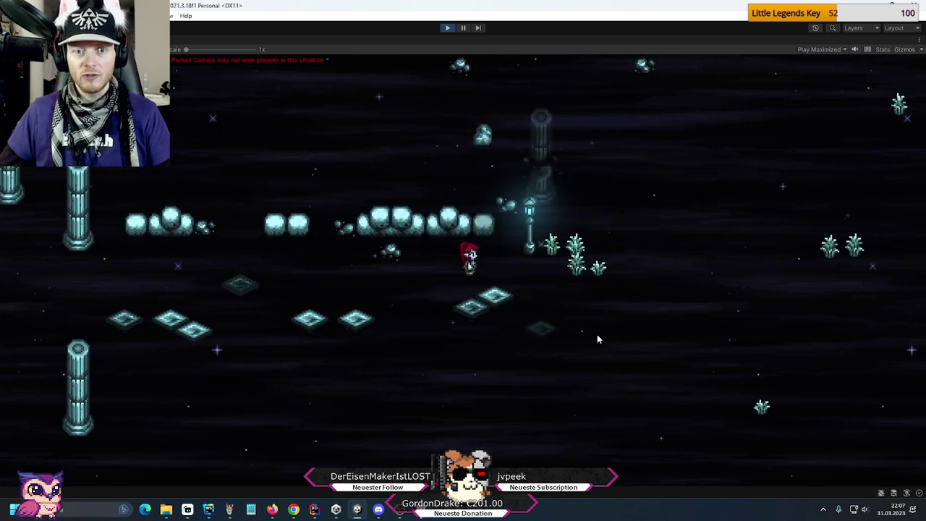
{"action": "key", "text": "d"}
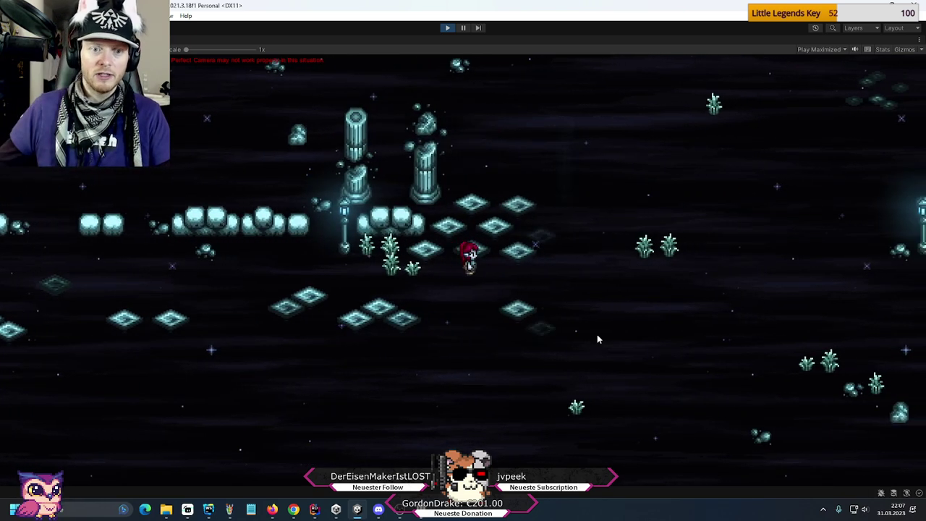
{"action": "key", "text": "d"}
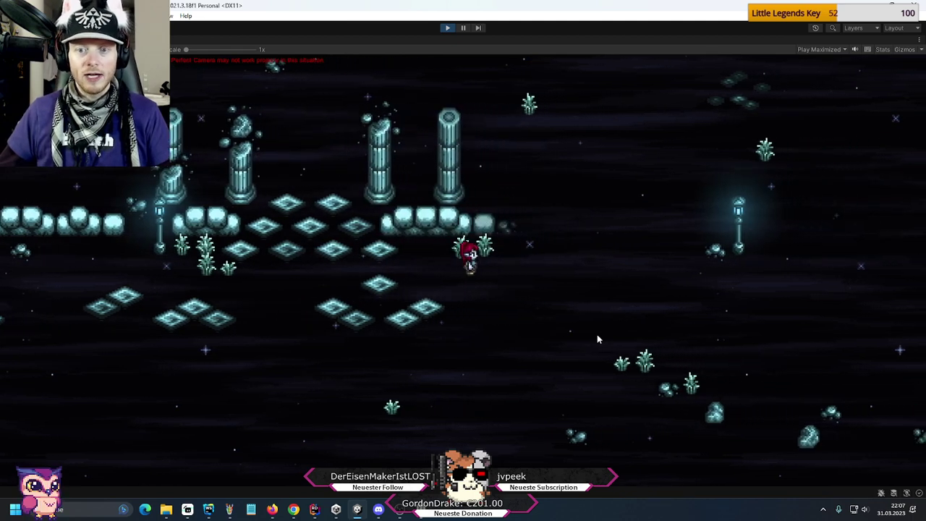
{"action": "key", "text": "d"}
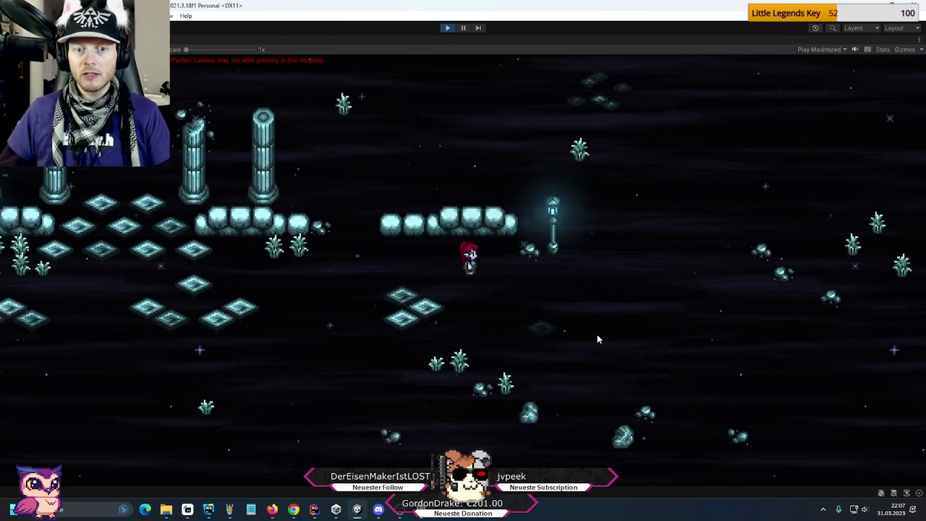
{"action": "key", "text": "d"}
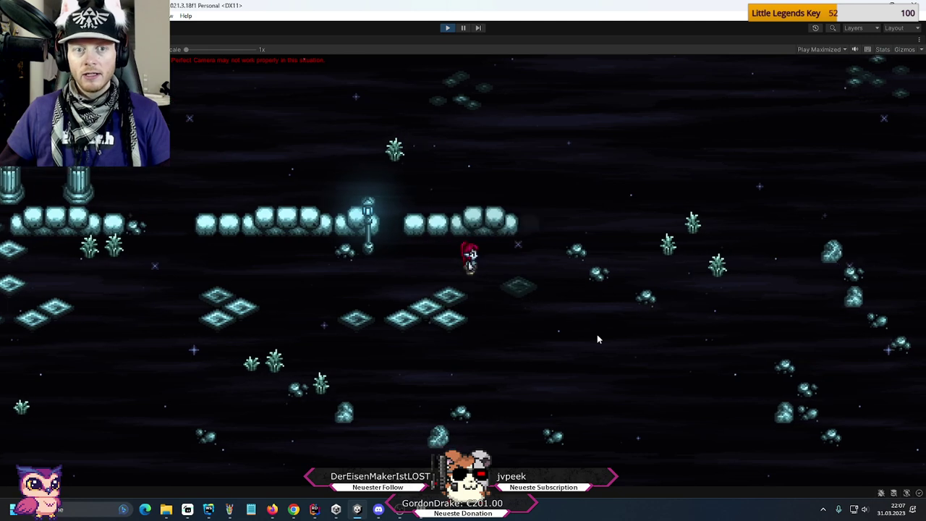
- Continue the playtest by walking the character east past the lamp and rock walls, across the scattered floor plates and debris
{"action": "key", "text": "d"}
{"action": "key", "text": "s"}
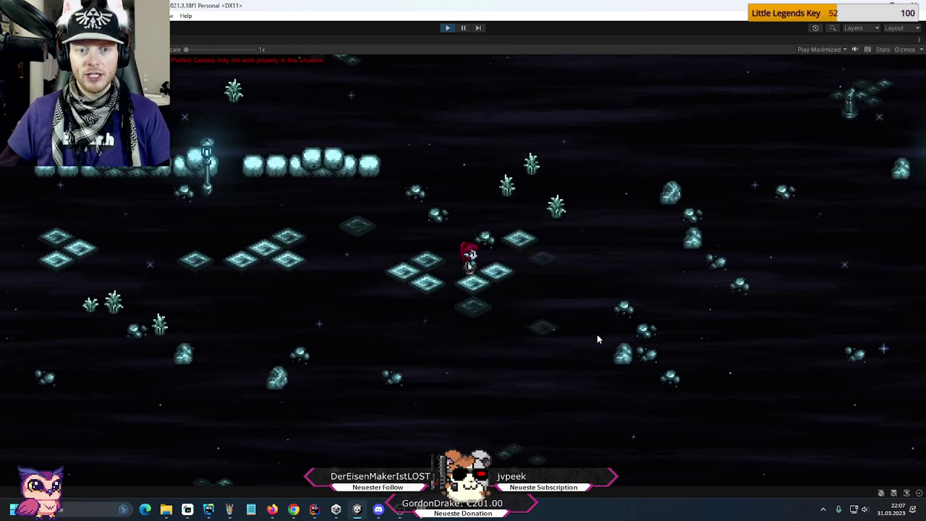
{"action": "key", "text": "d"}
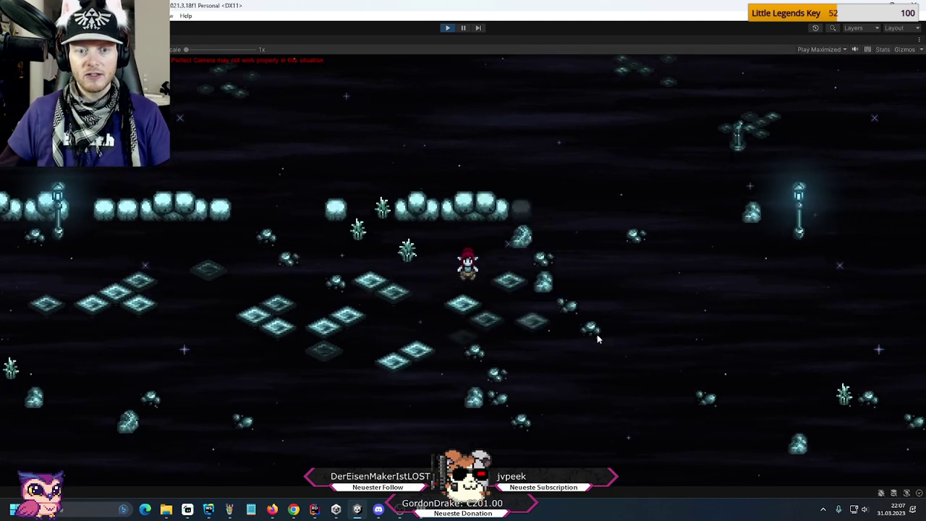
{"action": "key", "text": "d"}
{"action": "key", "text": "s"}
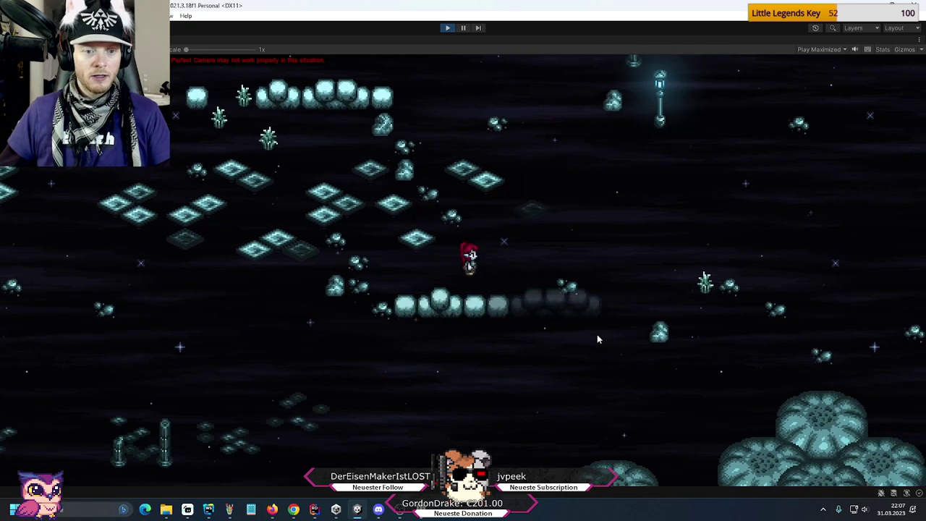
{"action": "key", "text": "d"}
{"action": "key", "text": "w"}
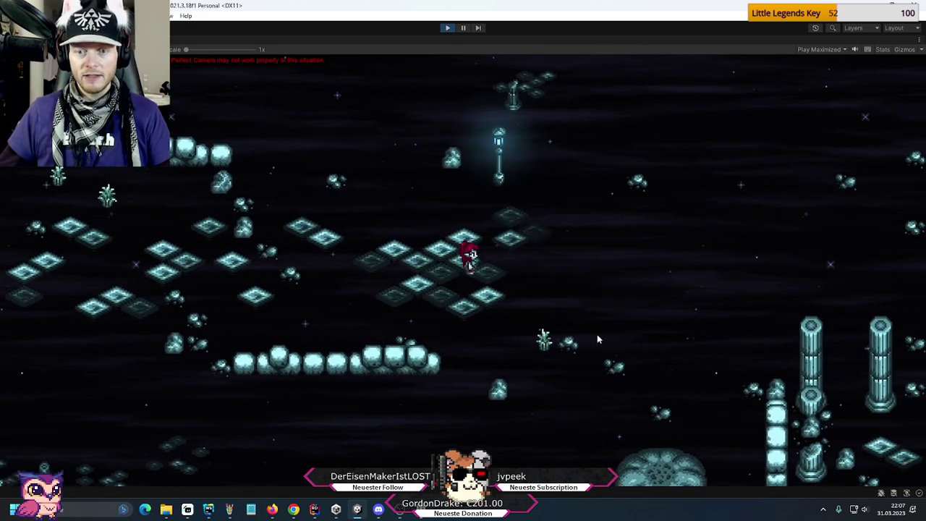
- Walk the character east to the red claw marks and check the passage around the shattered pillars beneath them
{"action": "key", "text": "d"}
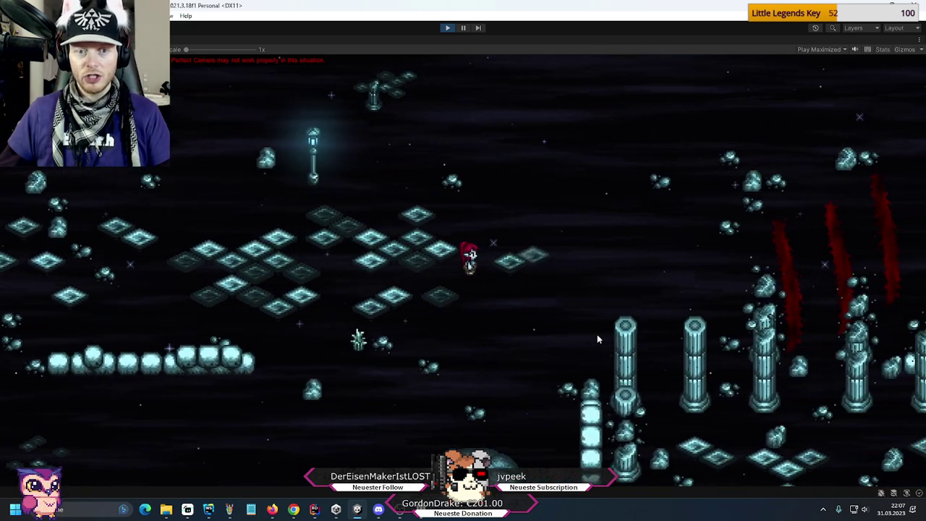
{"action": "key", "text": "d"}
{"action": "key", "text": "w"}
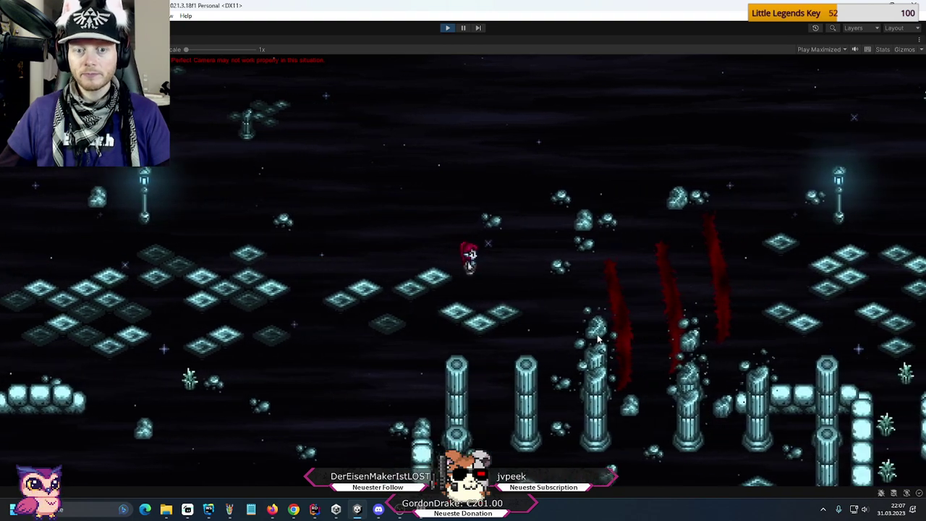
{"action": "key", "text": "d"}
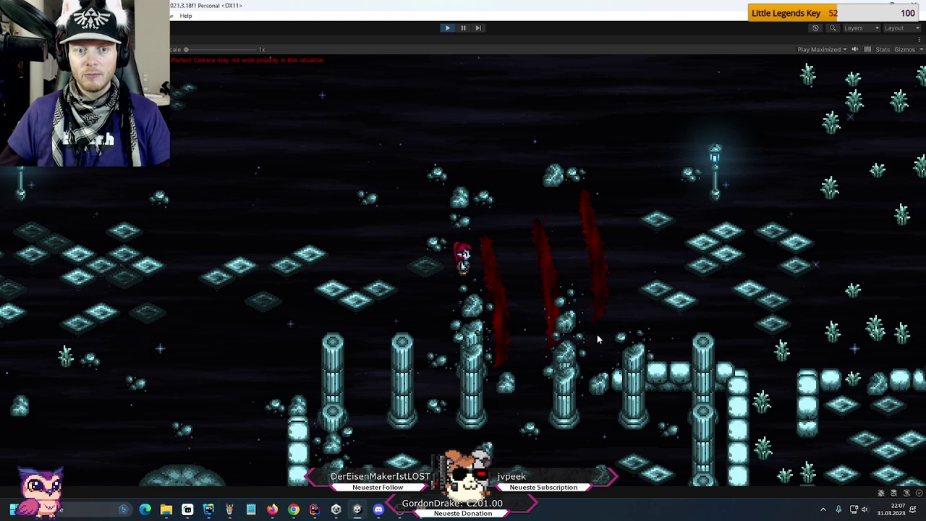
{"action": "key", "text": "s"}
{"action": "key", "text": "a"}
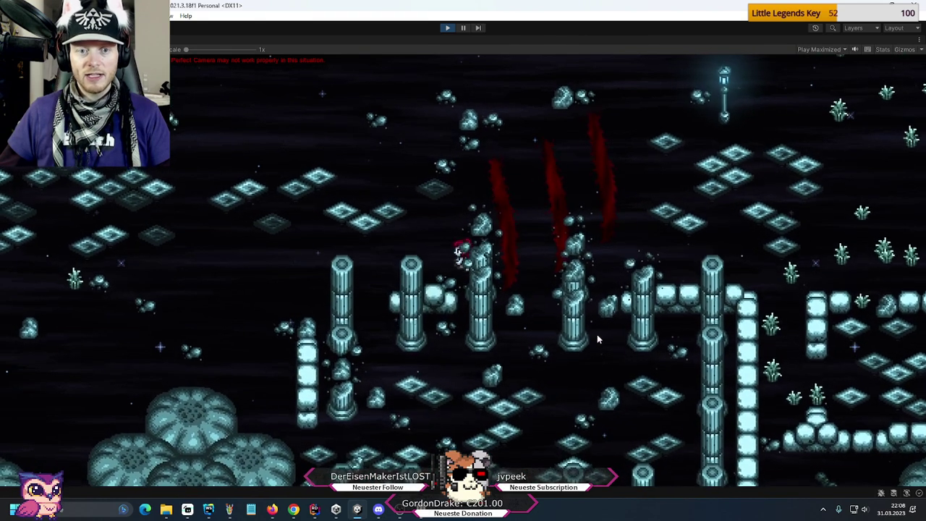
{"action": "key", "text": "w"}
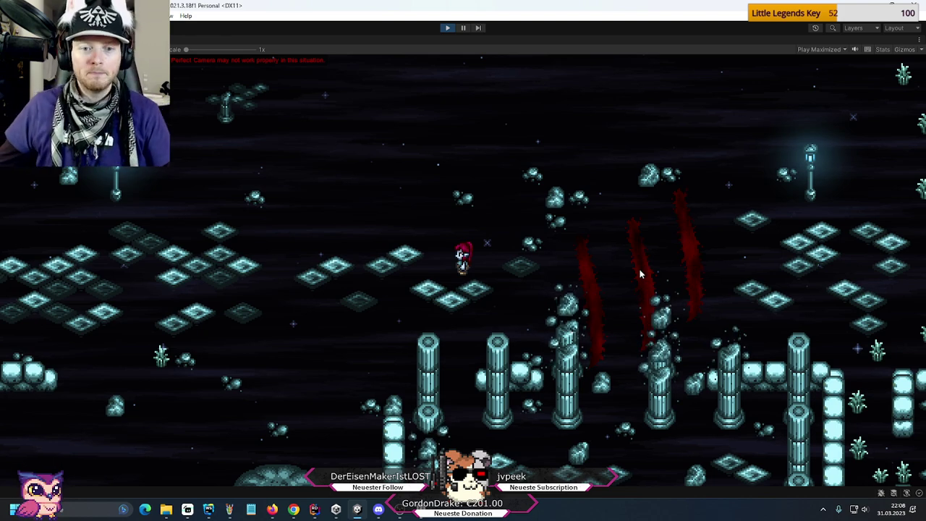
- Walk the character to the wall between the pillars, then west and south through the wall gap onto the giant mushroom caps
{"action": "key", "text": "s"}
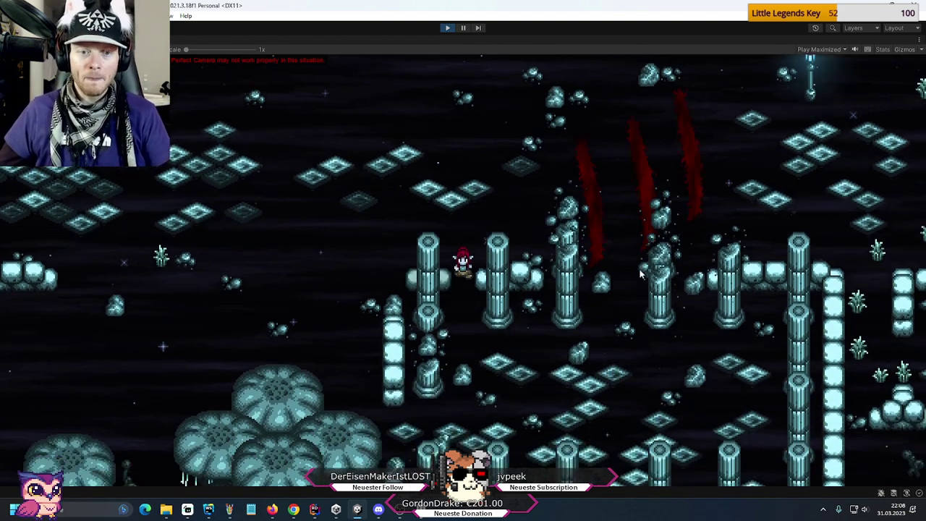
{"action": "key", "text": "a"}
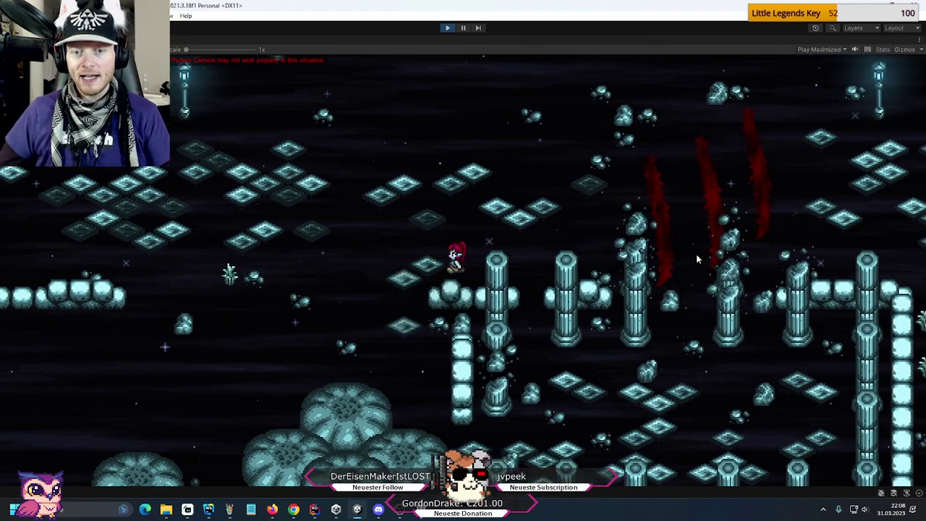
{"action": "key", "text": "a"}
{"action": "key", "text": "s"}
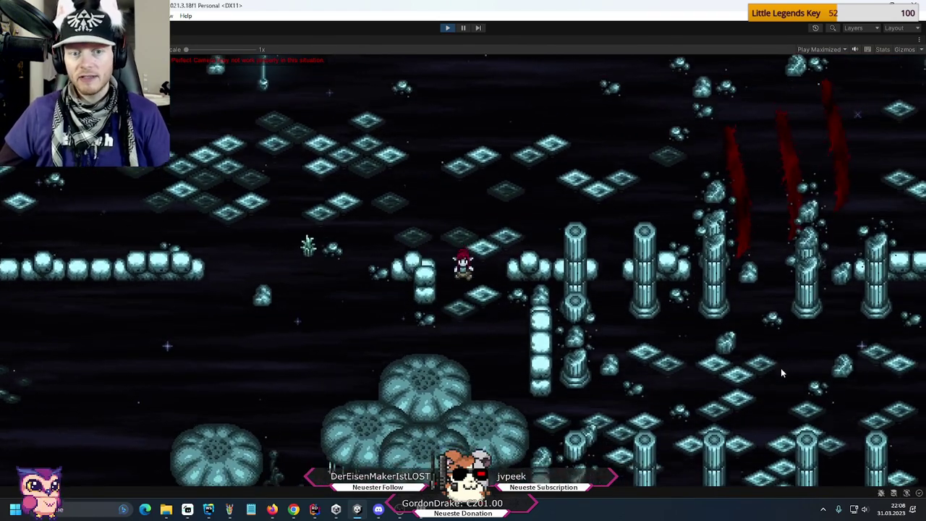
{"action": "key", "text": "s"}
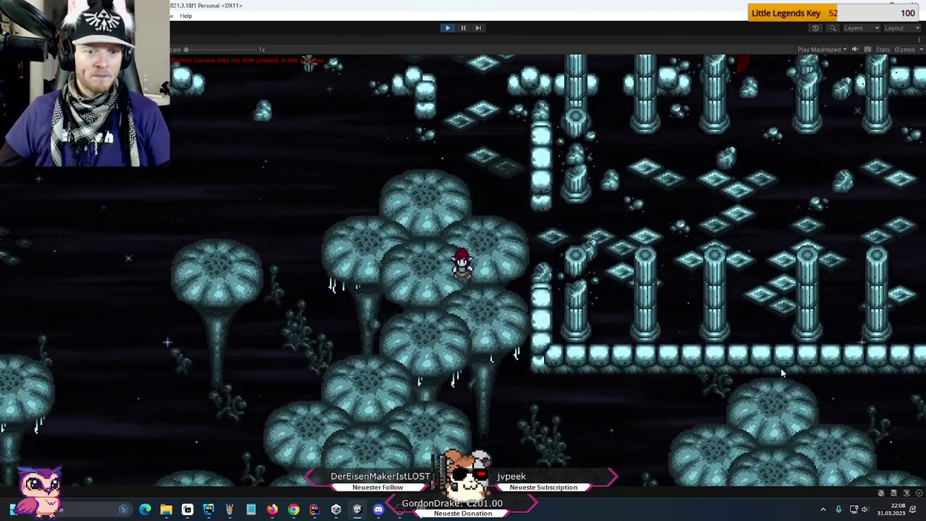
- Playtest the descending mushroom path by walking the character southwest over the caps, then southeast to its lower bend
{"action": "key", "text": "a"}
{"action": "key", "text": "s"}
{"action": "key", "text": "s"}
{"action": "key", "text": "a"}
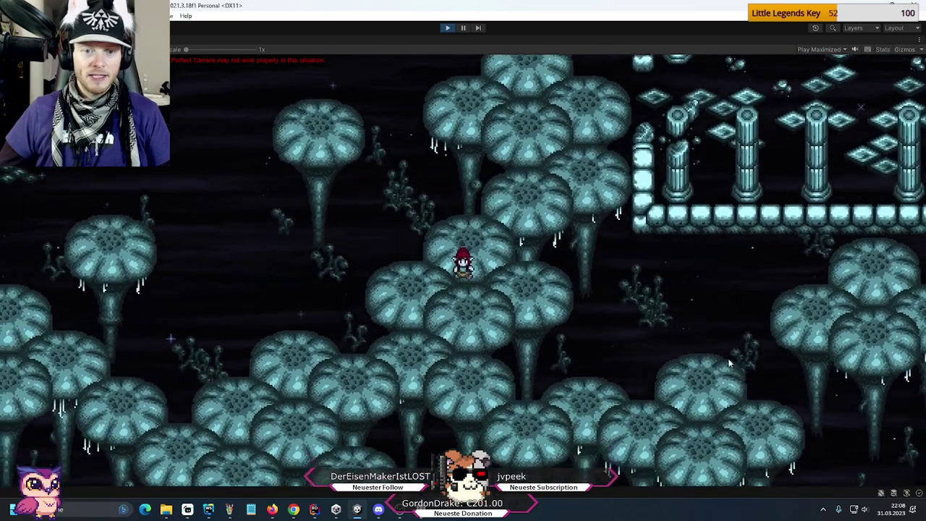
{"action": "key", "text": "s"}
{"action": "key", "text": "a"}
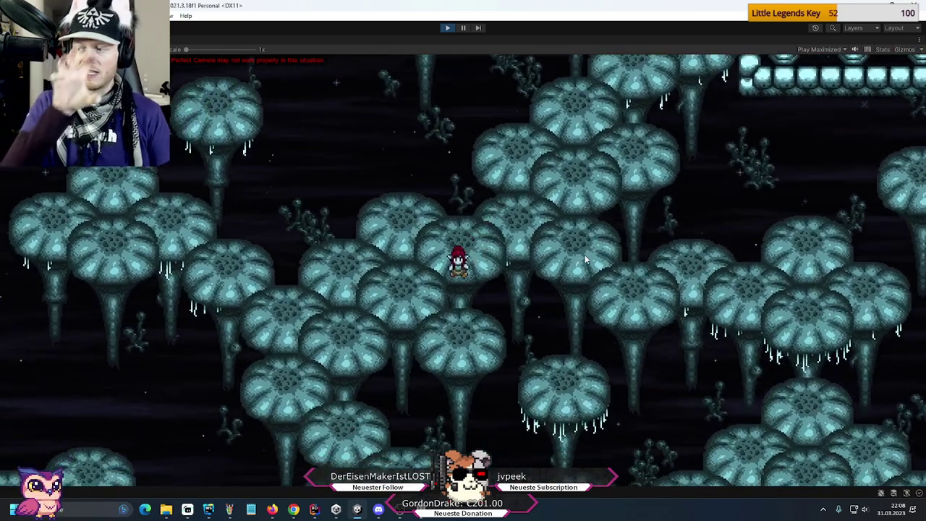
{"action": "key", "text": "s"}
{"action": "key", "text": "d"}
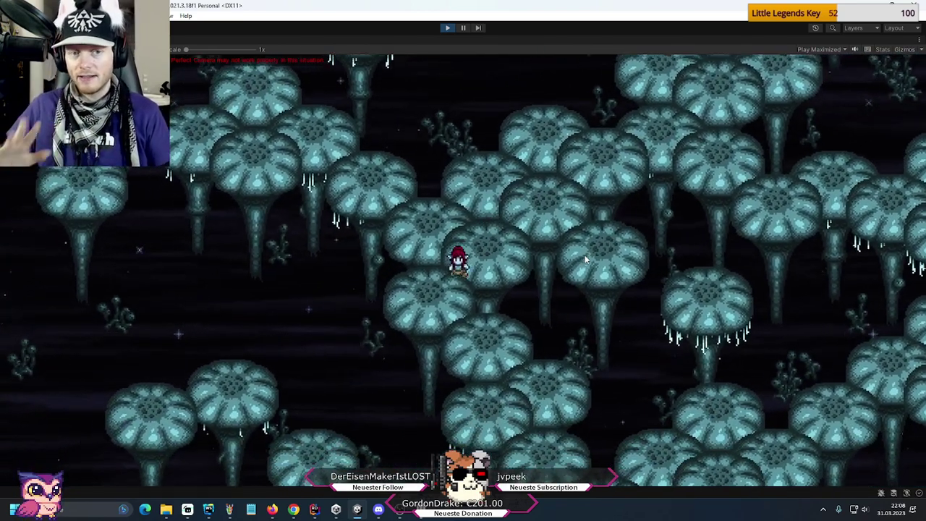
{"action": "key", "text": "s"}
{"action": "key", "text": "d"}
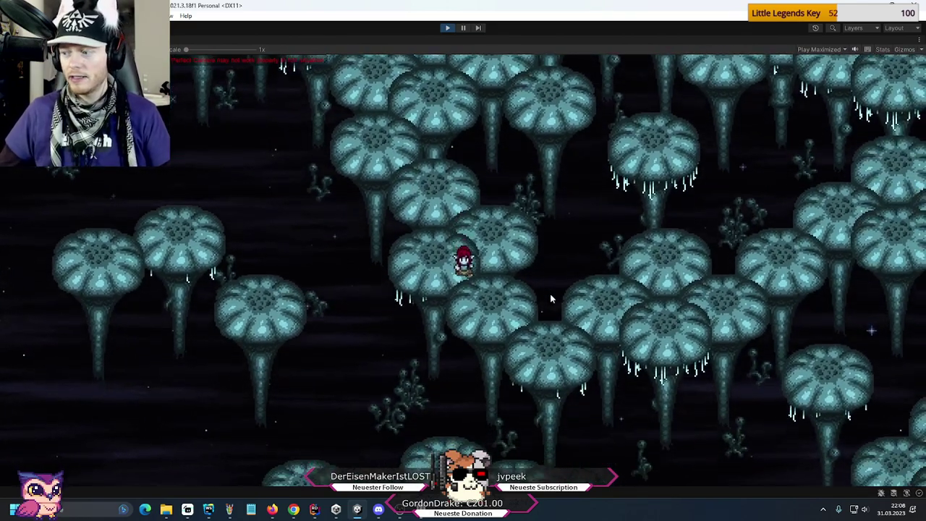
- Walk the character northeast across the mushroom clusters to the caps southeast of the walled pillar hall's corner
{"action": "key", "text": "w"}
{"action": "key", "text": "d"}
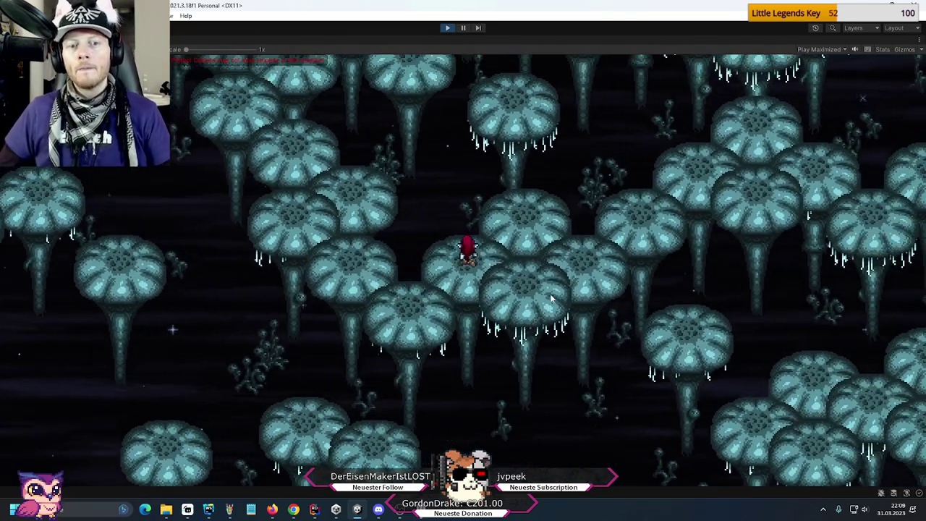
{"action": "key", "text": "w"}
{"action": "key", "text": "d"}
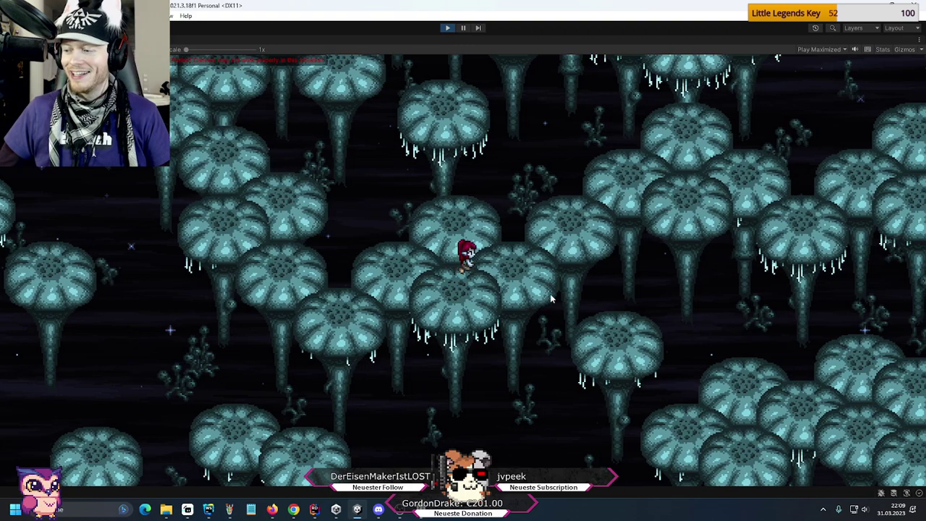
{"action": "key", "text": "w"}
{"action": "key", "text": "d"}
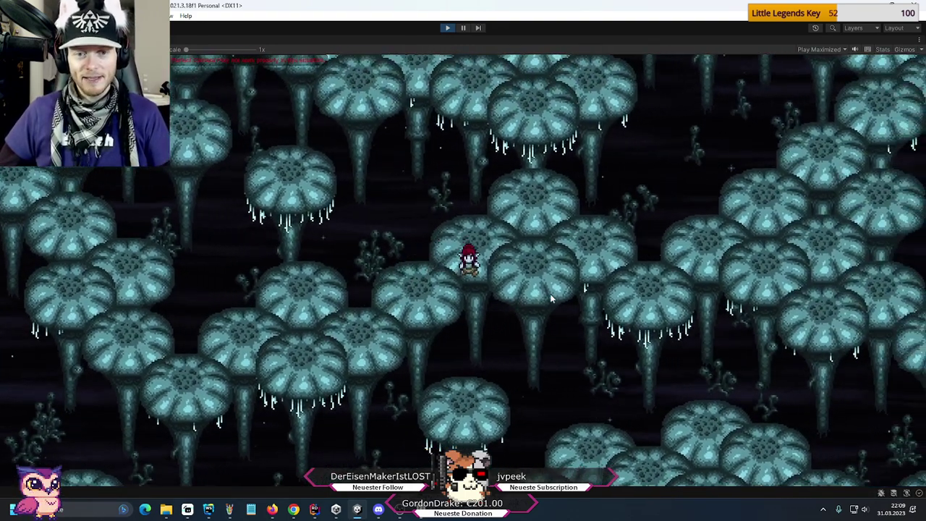
{"action": "key", "text": "w"}
{"action": "key", "text": "d"}
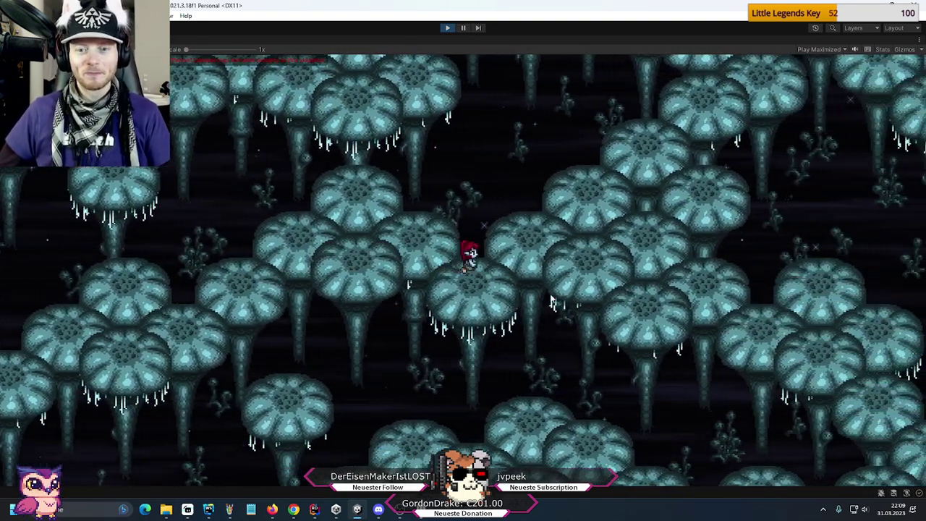
{"action": "key", "text": "w"}
{"action": "key", "text": "d"}
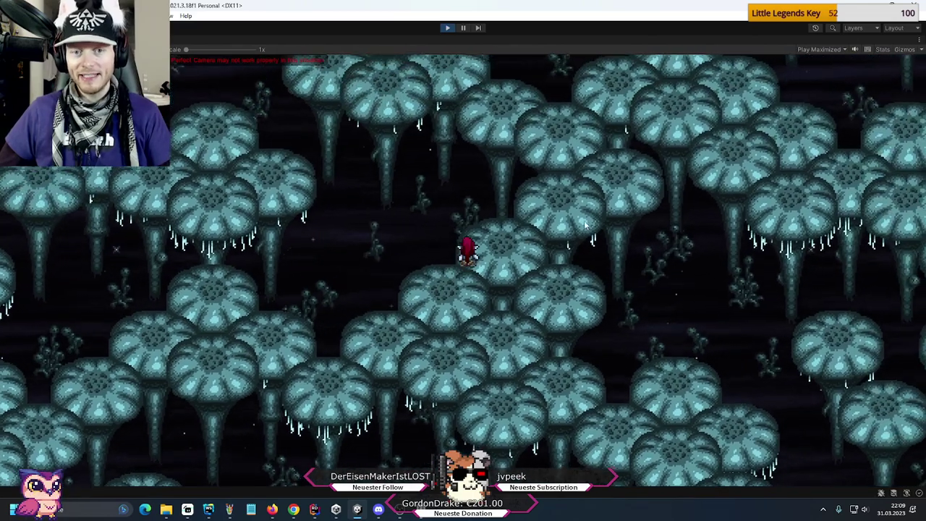
{"action": "key", "text": "w"}
{"action": "key", "text": "d"}
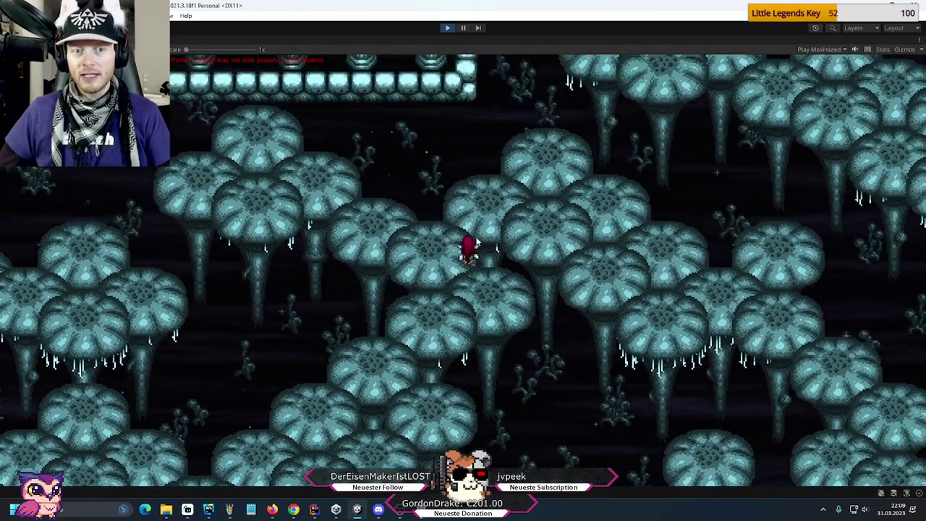
- Follow the mushroom path southeast with the character, down to the low cluster where it turns back upward
{"action": "key", "text": "d"}
{"action": "key", "text": "s"}
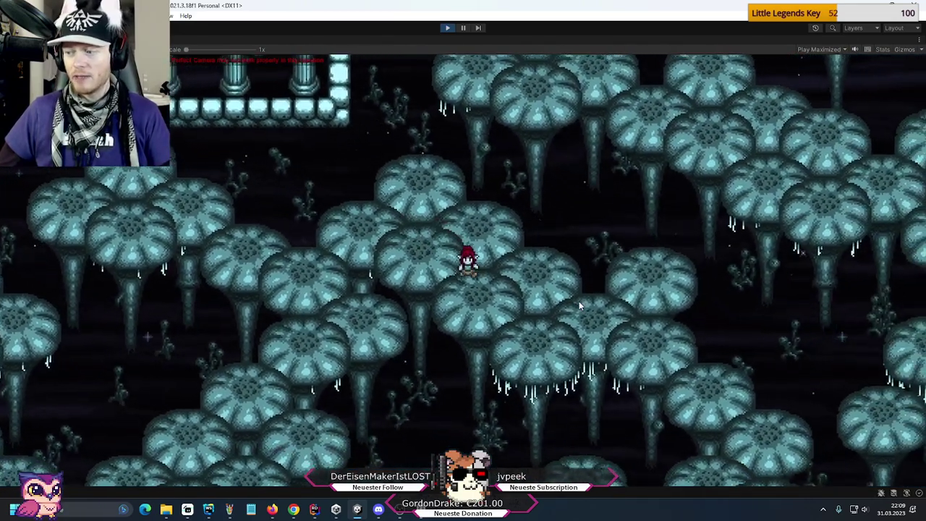
{"action": "key", "text": "d"}
{"action": "key", "text": "s"}
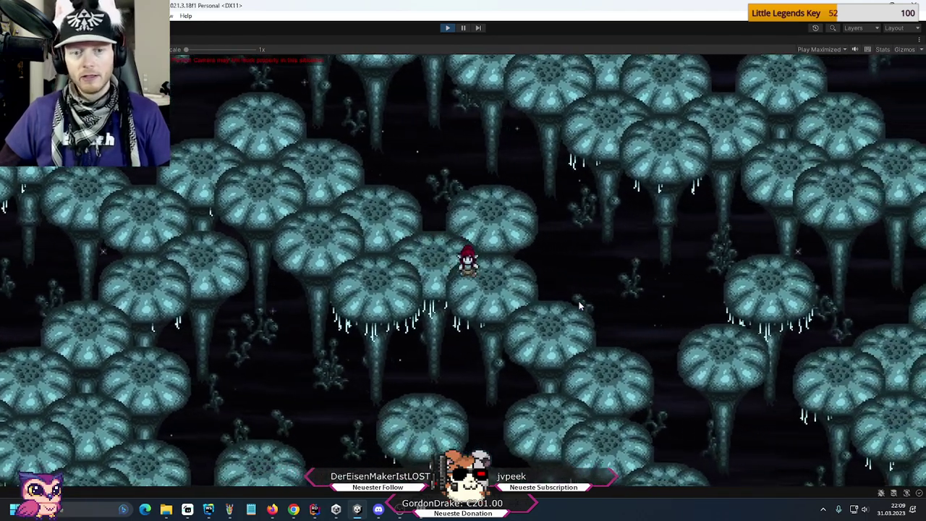
{"action": "key", "text": "s"}
{"action": "key", "text": "d"}
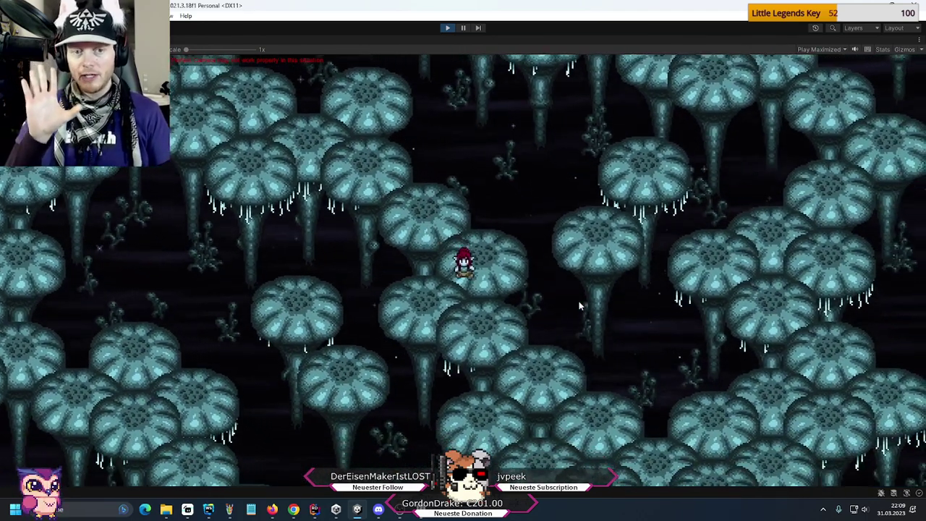
{"action": "key", "text": "d"}
{"action": "key", "text": "s"}
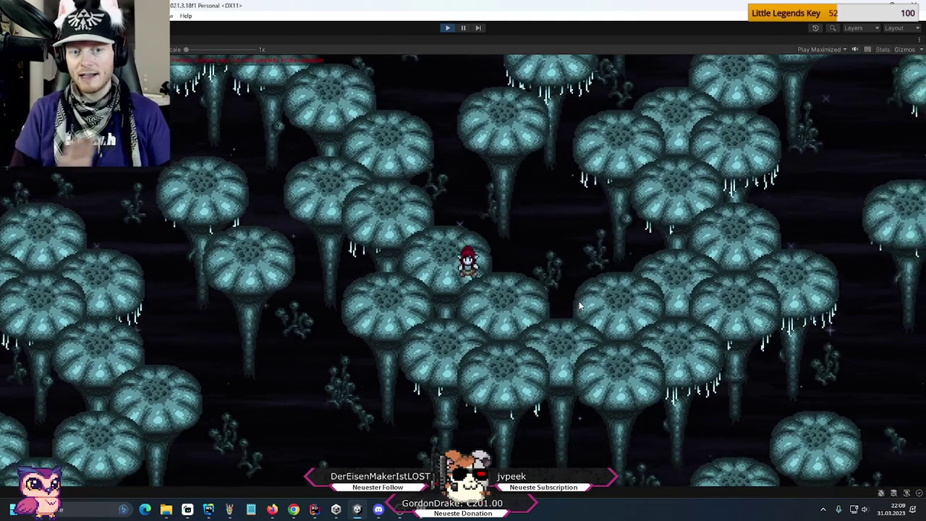
- Walk the character north up the eastern mushroom path toward the ruins with floor plates and rock walls
{"action": "key", "text": "d"}
{"action": "key", "text": "w"}
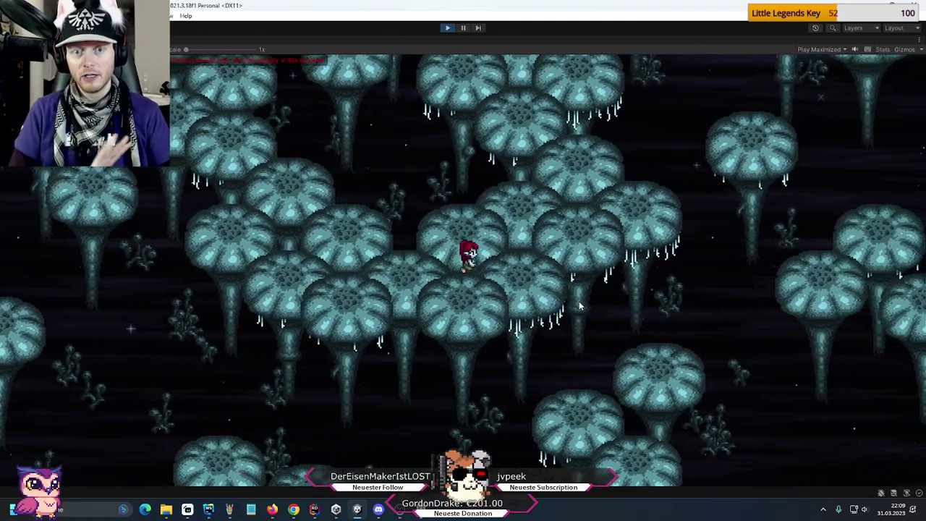
{"action": "key", "text": "w"}
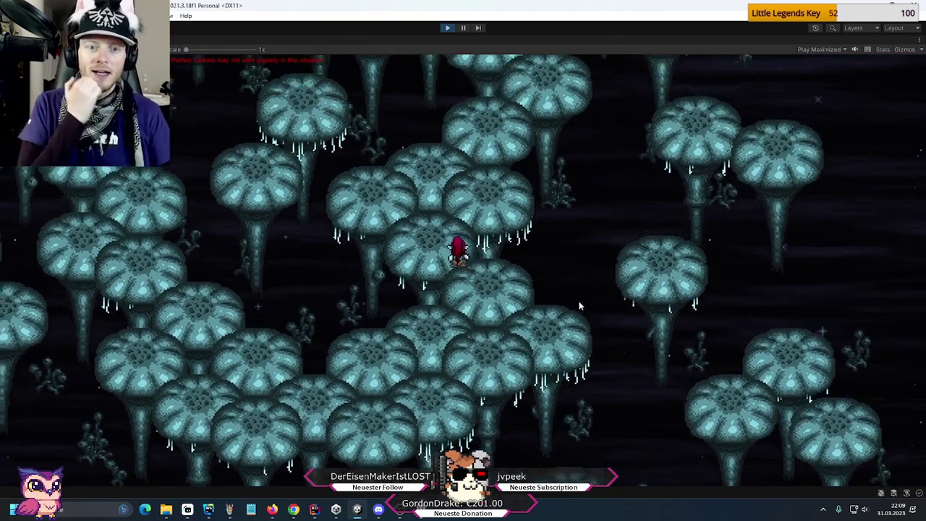
{"action": "key", "text": "w"}
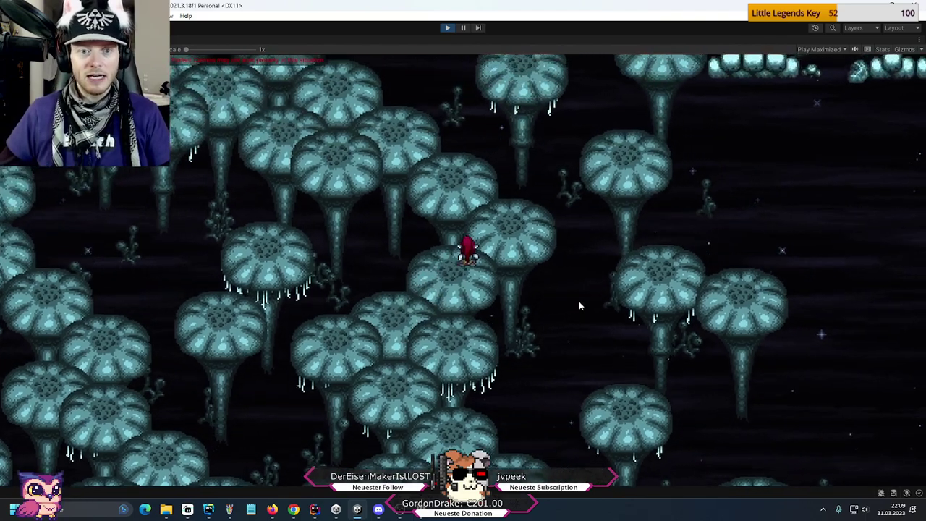
{"action": "key", "text": "w"}
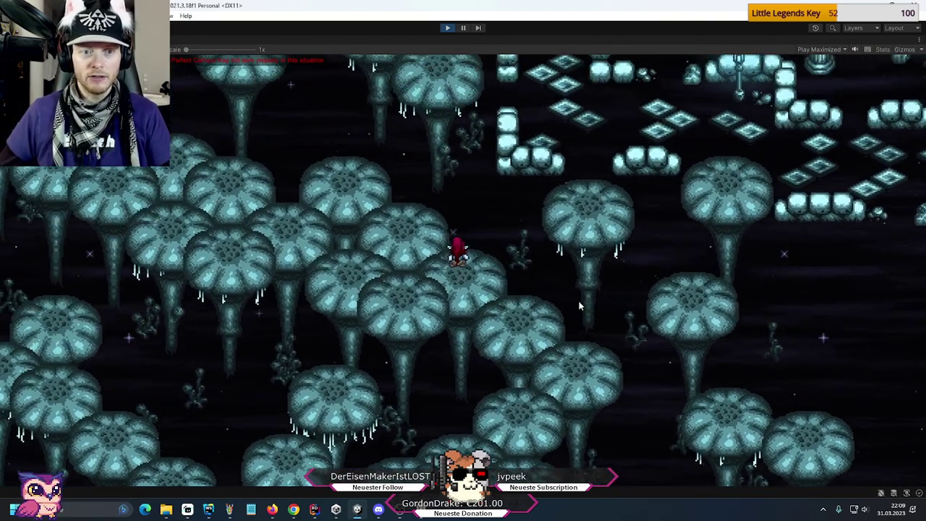
- Walk the character northwest over the mushroom caps to the wall opening between the small plate ruin and the lamp-lit plant field
{"action": "key", "text": "a"}
{"action": "key", "text": "a"}
{"action": "key", "text": "w"}
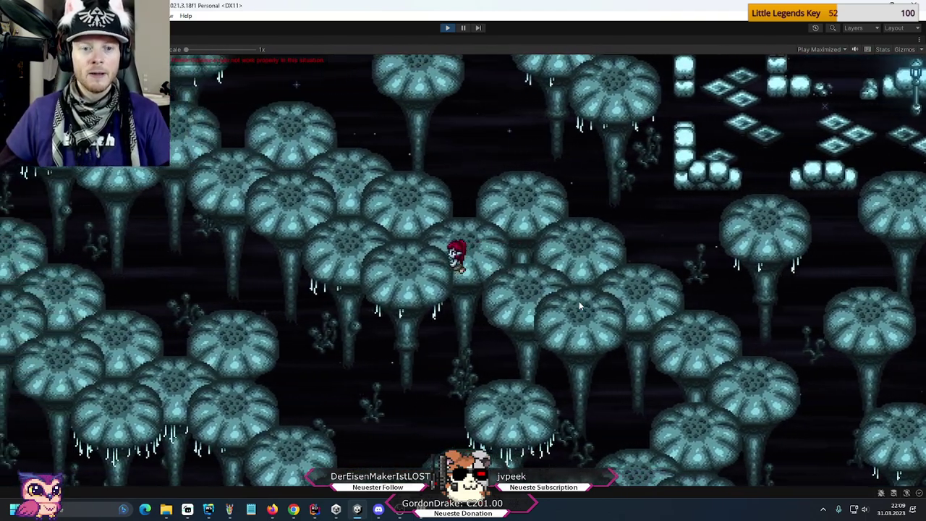
{"action": "key", "text": "a"}
{"action": "key", "text": "w"}
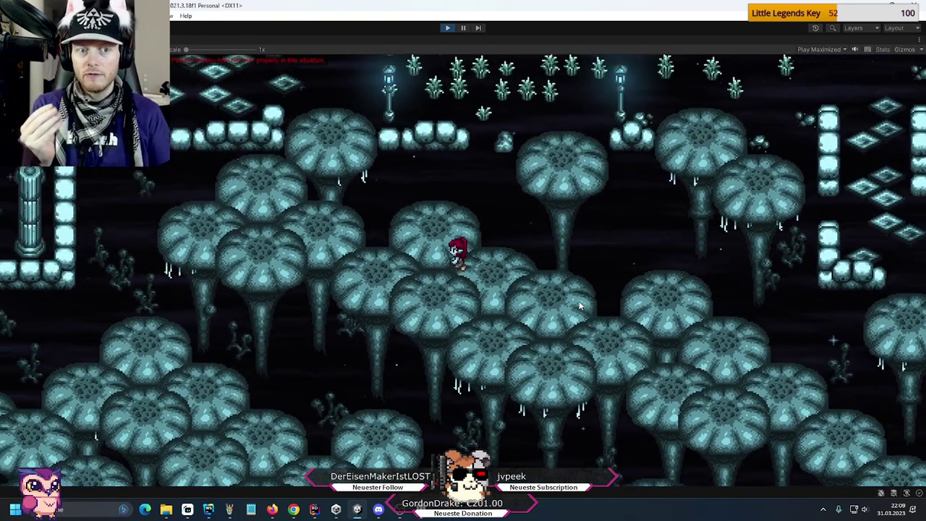
{"action": "key", "text": "a"}
{"action": "key", "text": "w"}
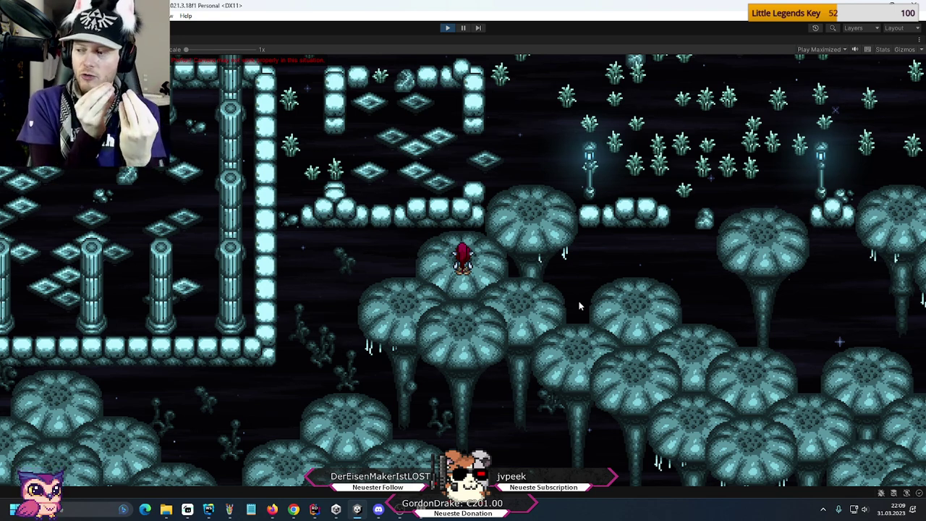
{"action": "key", "text": "Up"}
{"action": "key", "text": "Right"}
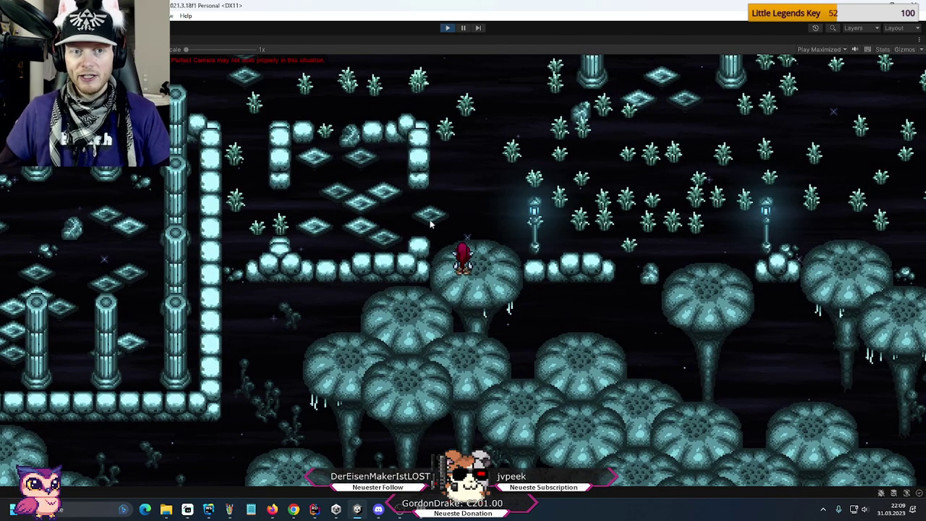
- Walk the character north through the wall opening and east through the plant field to the floor plates before the guardian statue
{"action": "key", "text": "Up"}
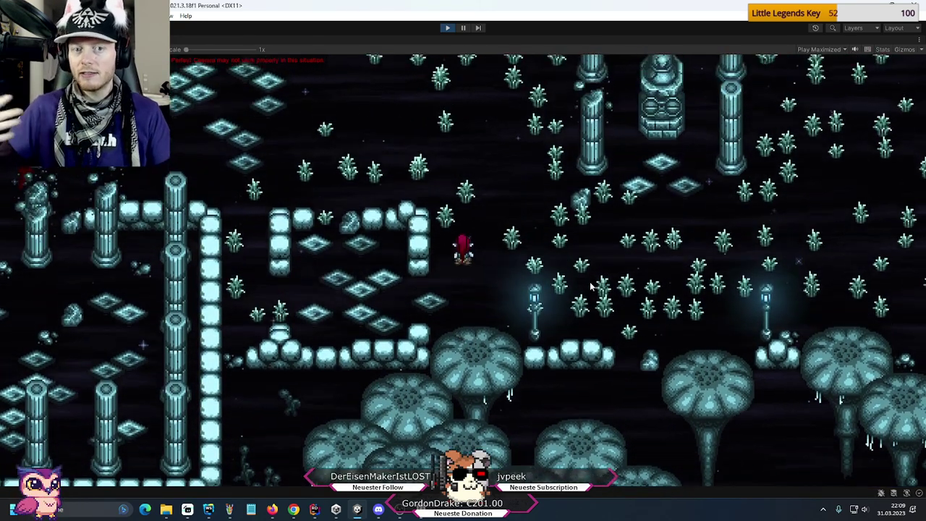
{"action": "key", "text": "Up"}
{"action": "key", "text": "Right"}
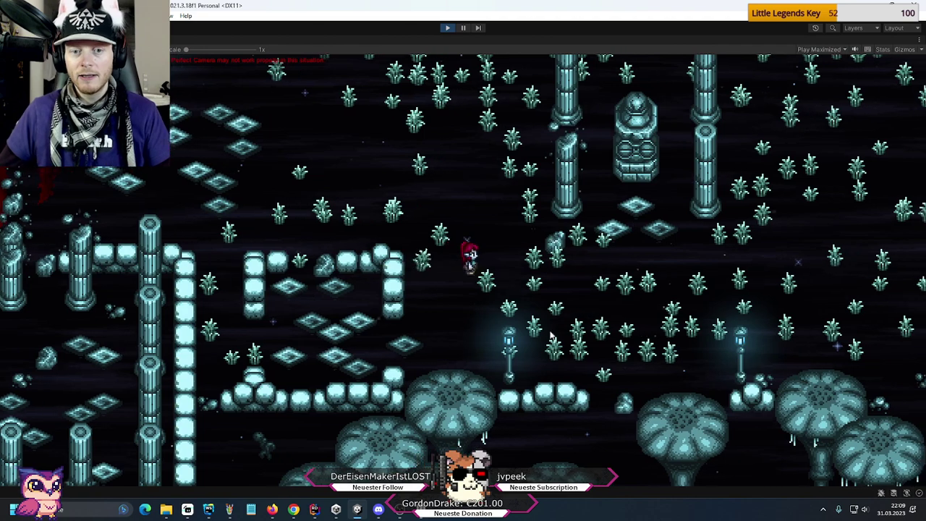
{"action": "key", "text": "Right"}
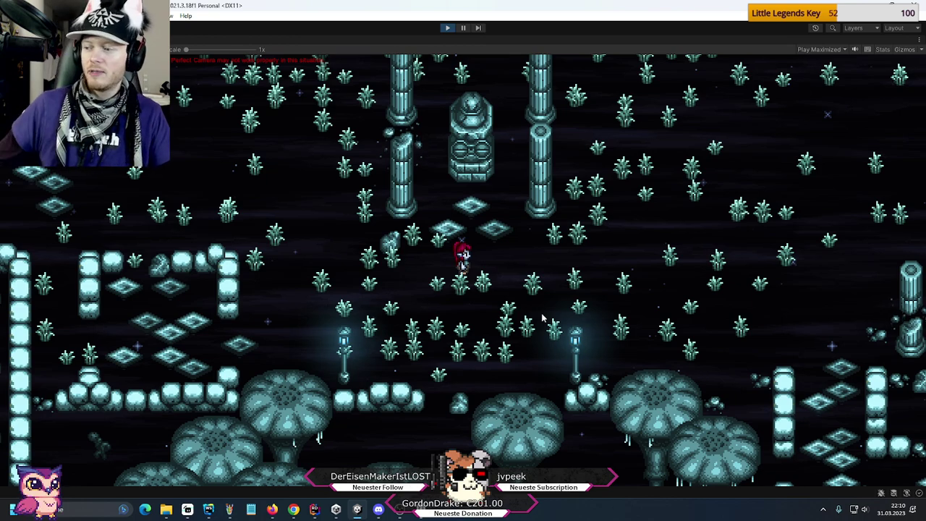
- Walk the character northeast past the statue and inspect the plant field's thinning eastern edge, moving south and north again
{"action": "key", "text": "w"}
{"action": "key", "text": "d"}
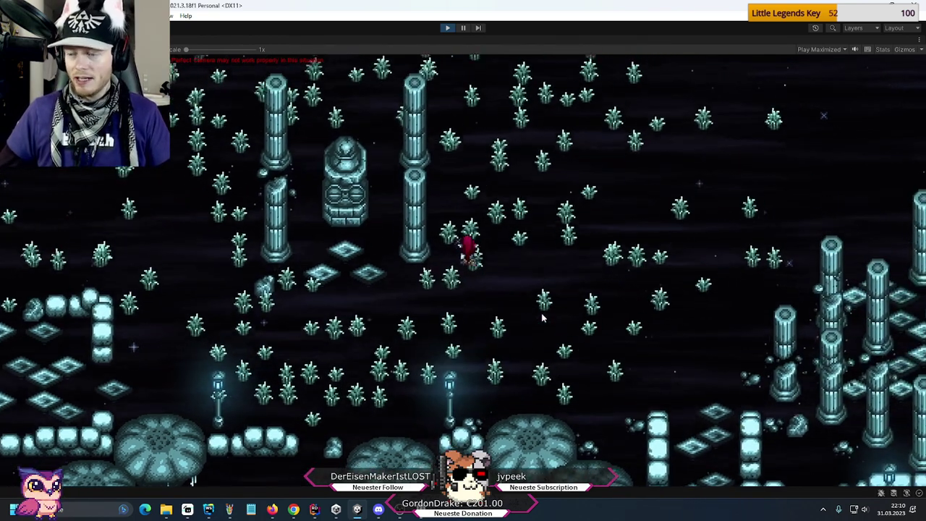
{"action": "key", "text": "w"}
{"action": "key", "text": "d"}
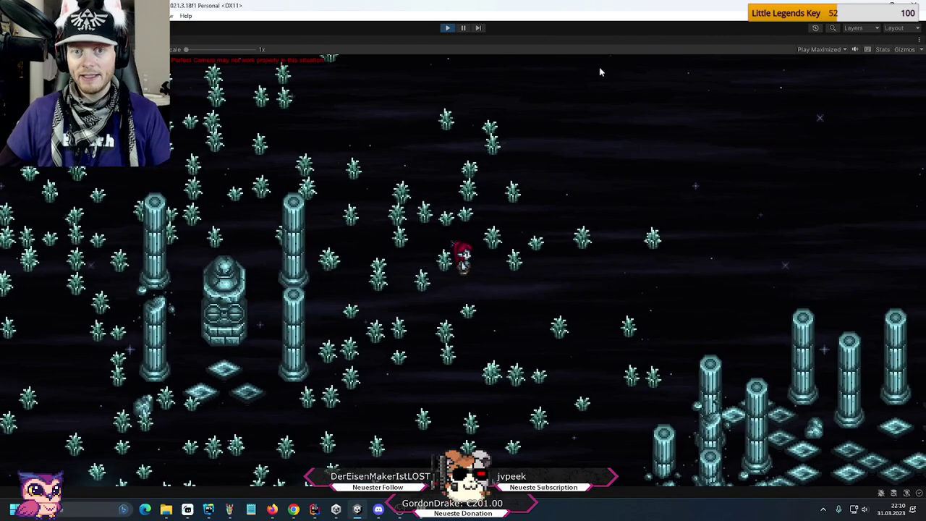
{"action": "key", "text": "s"}
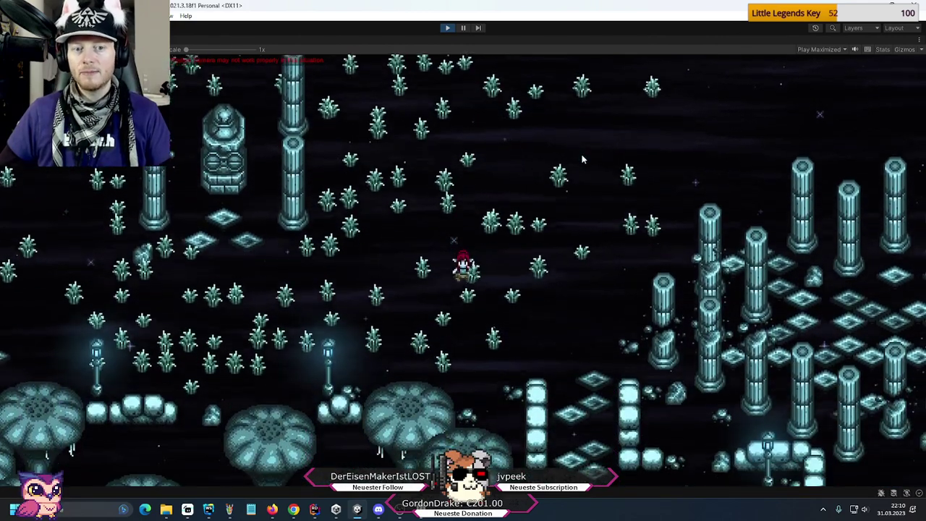
{"action": "key", "text": "s"}
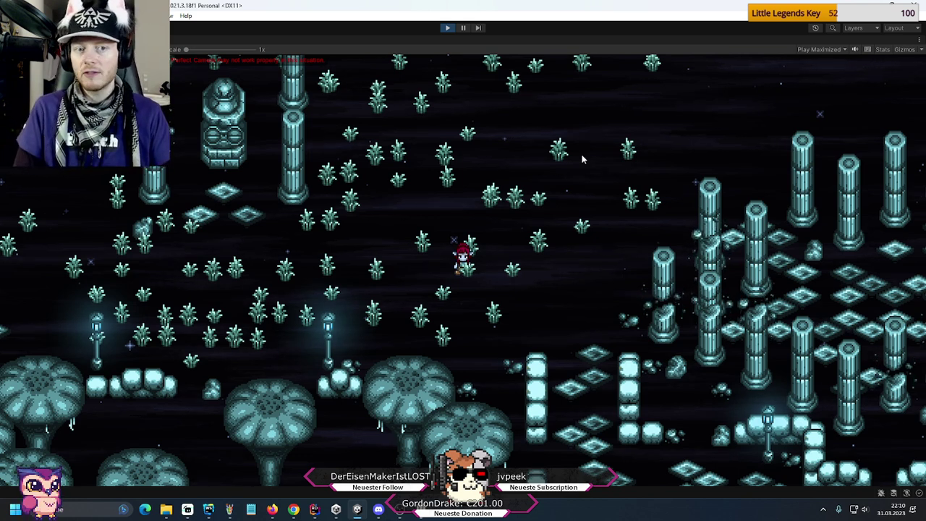
{"action": "key", "text": "w"}
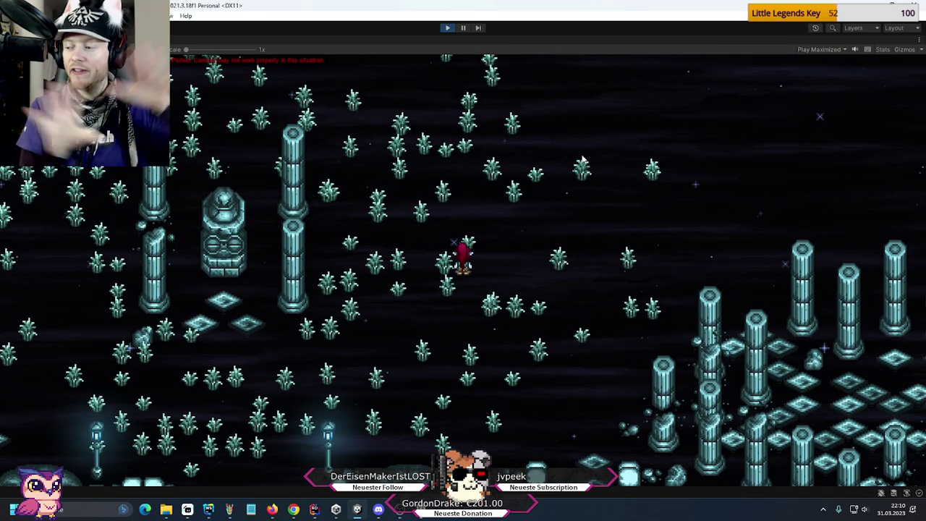
{"action": "key", "text": "w+d"}
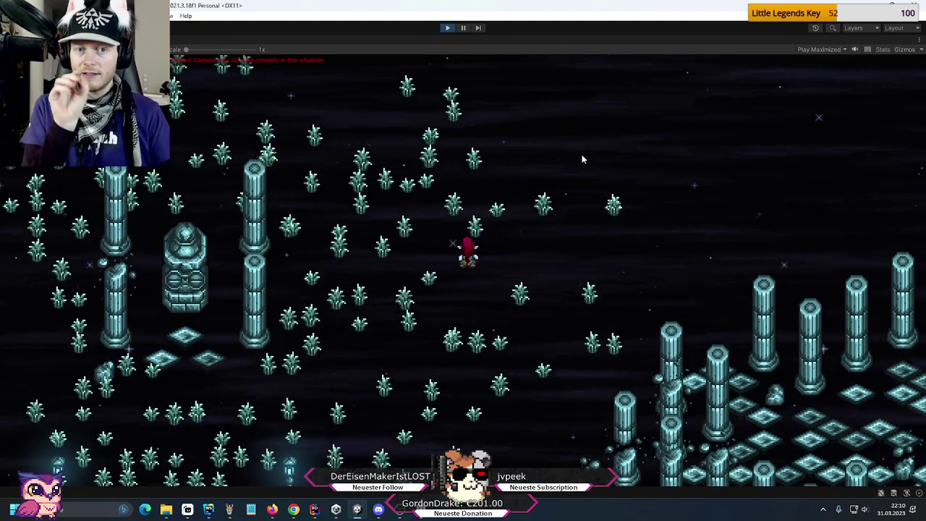
- Switch to Aseprite, examine the broken pillar sprites on the Rift sprite sheet, and return to the running game in Unity
{"action": "key", "text": "alt+Tab"}
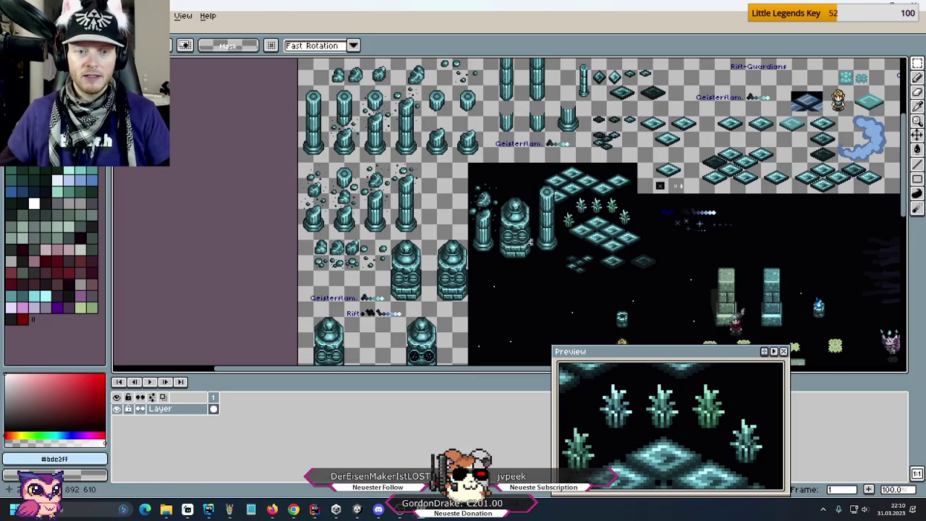
{"action": "middle_click_drag", "start_coordinate": [575, 243], "coordinate": [517, 146]}
{"action": "scroll", "coordinate": [517, 146], "scroll_direction": "up", "scroll_amount": 3}
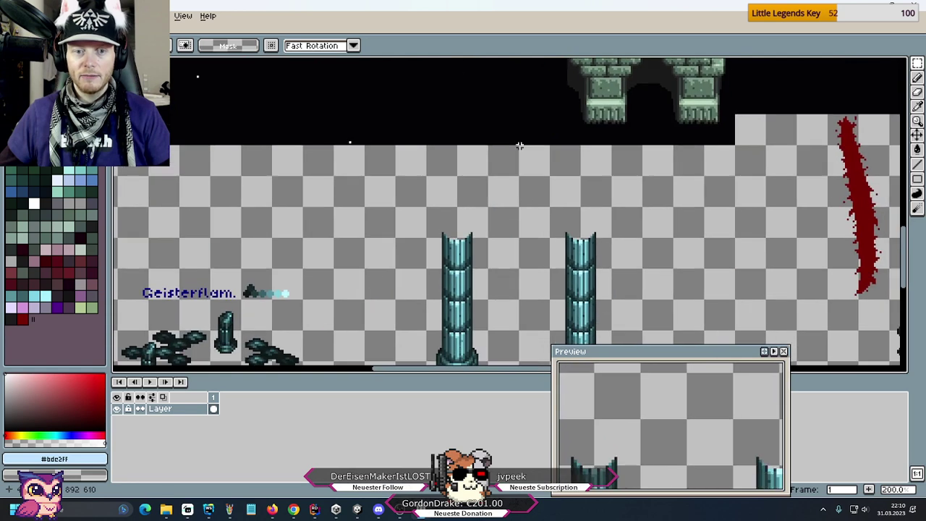
{"action": "middle_click_drag", "start_coordinate": [441, 105], "coordinate": [434, 146]}
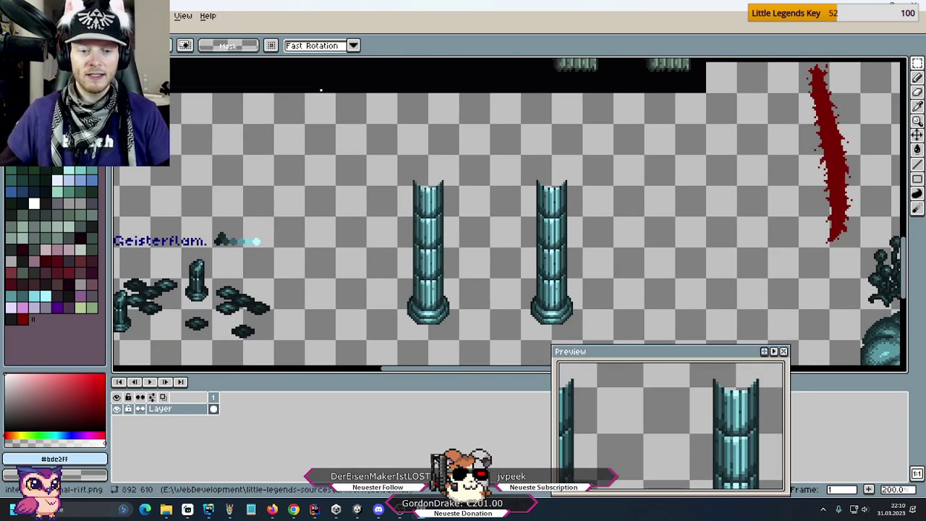
{"action": "left_click", "coordinate": [357, 509]}
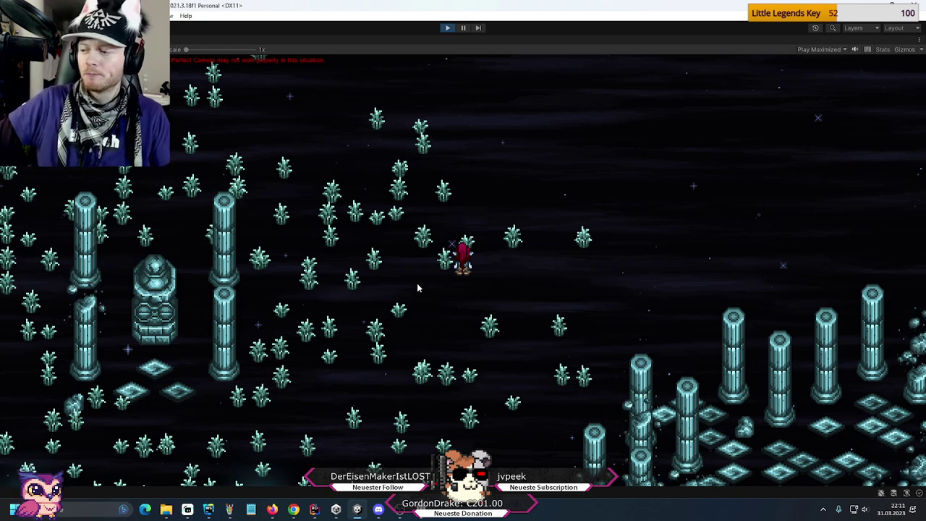
- Walk the character southeast into the ruined pillar hall and back out through its northwest side
{"action": "key", "text": "s"}
{"action": "key", "text": "d"}
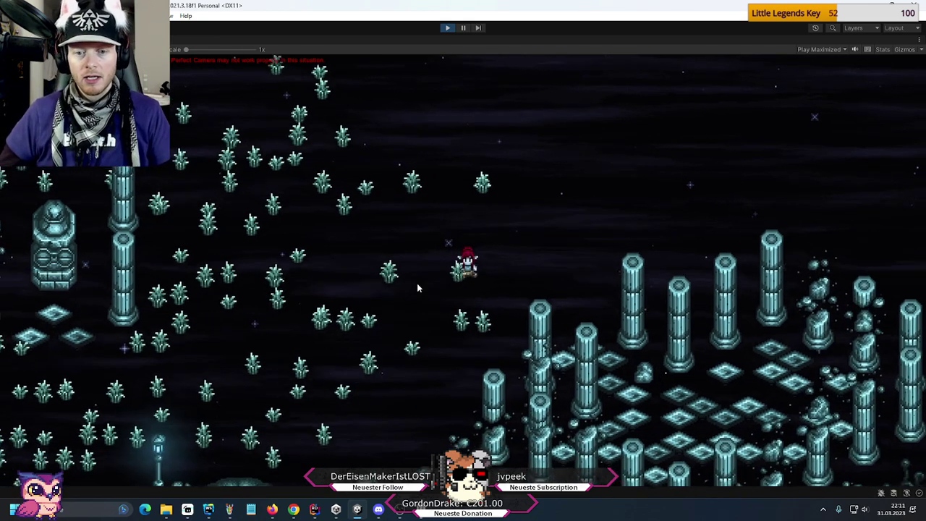
{"action": "key", "text": "s"}
{"action": "key", "text": "d"}
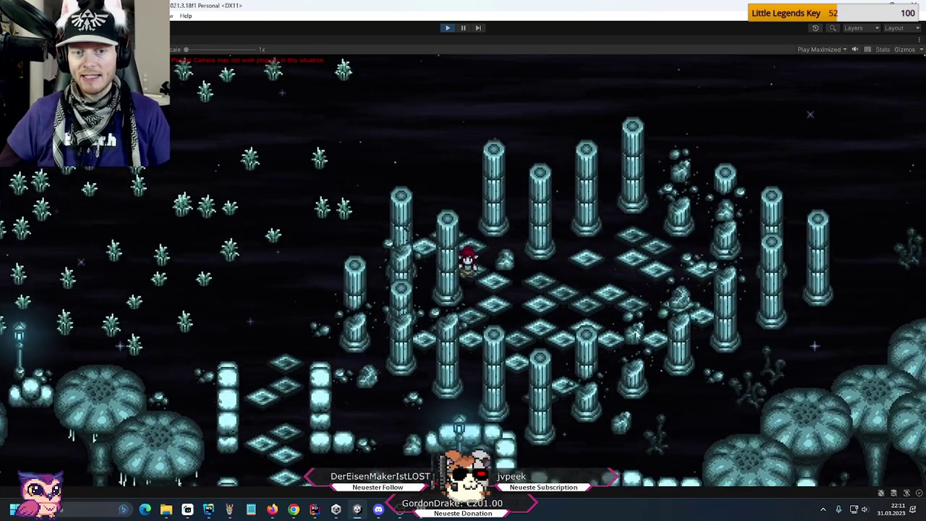
{"action": "key", "text": "w"}
{"action": "key", "text": "a"}
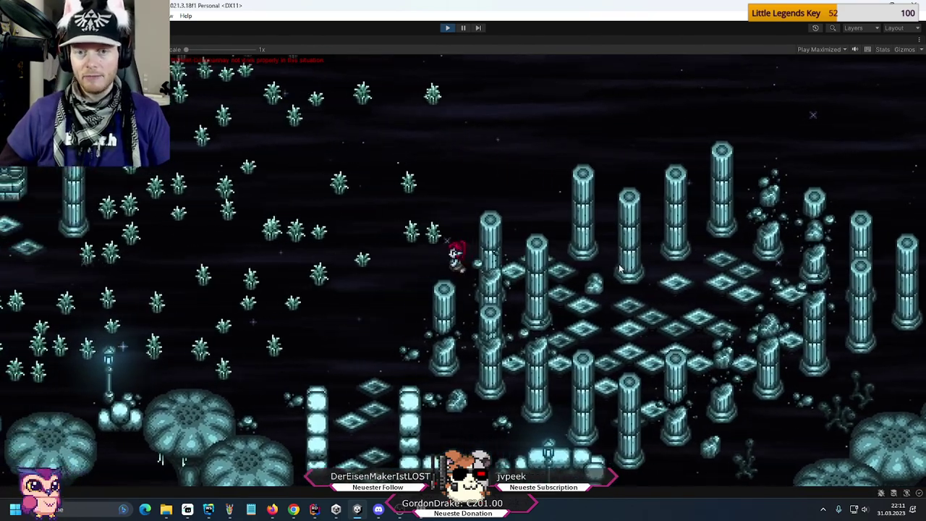
- Walk the character south into the narrow walled corridor and southeast along its floor plates past the first lamp
{"action": "key", "text": "s"}
{"action": "key", "text": "a"}
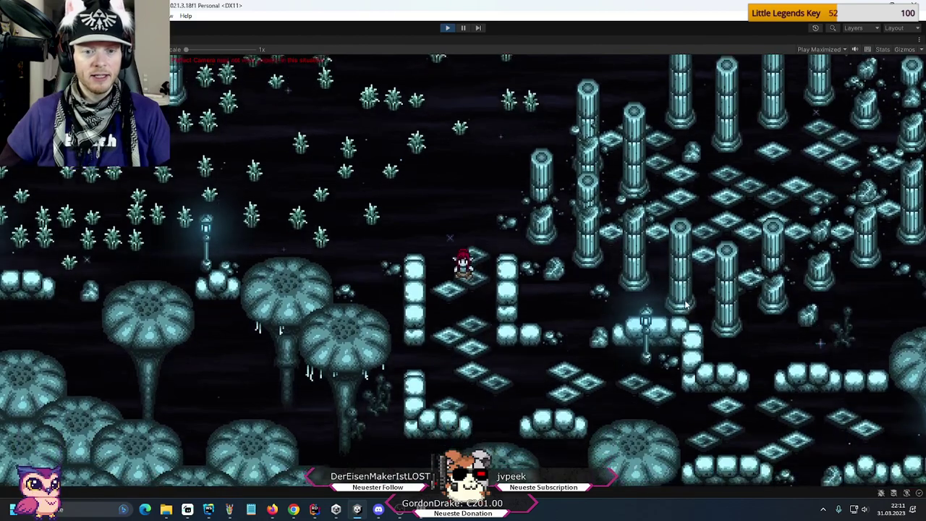
{"action": "key", "text": "s"}
{"action": "key", "text": "d"}
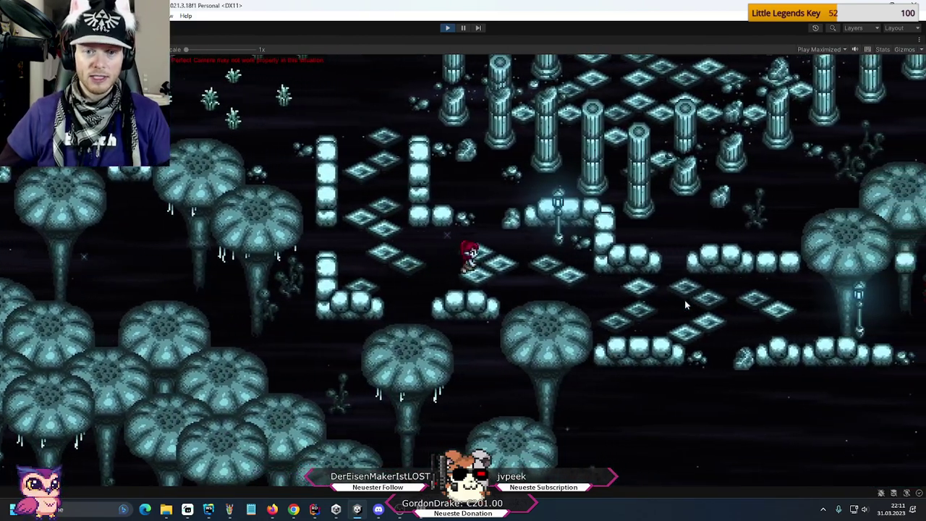
{"action": "key", "text": "s"}
{"action": "key", "text": "d"}
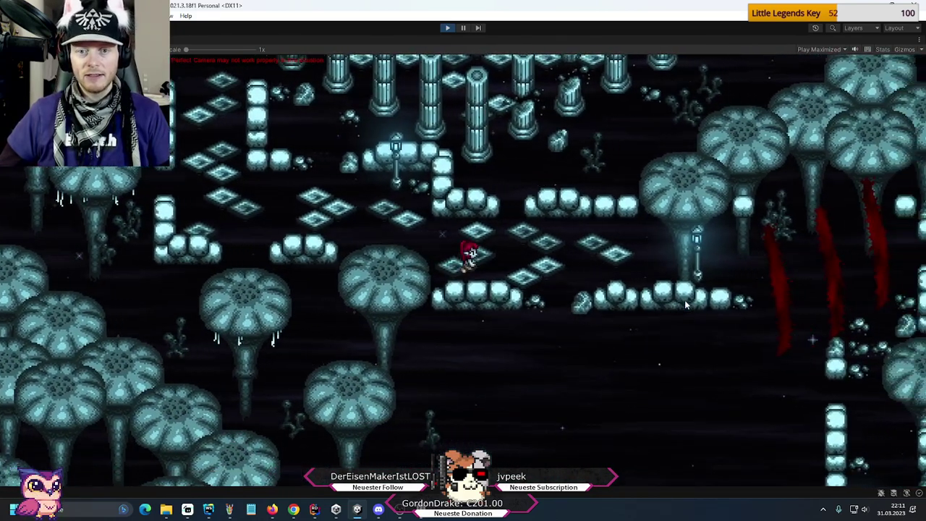
- Walk the character east past the second lamp and over the mushroom caps arching above the red rift slashes
{"action": "key", "text": "d"}
{"action": "key", "text": "w"}
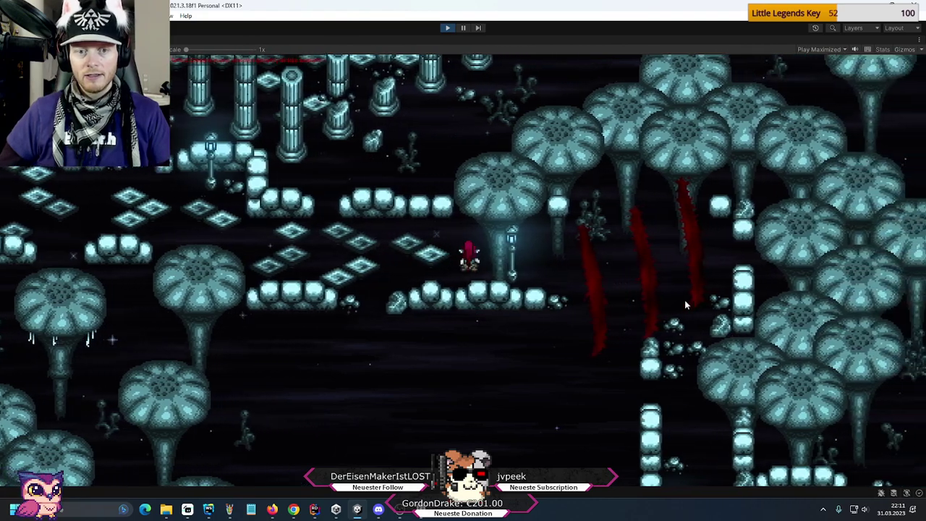
{"action": "key", "text": "d"}
{"action": "key", "text": "w"}
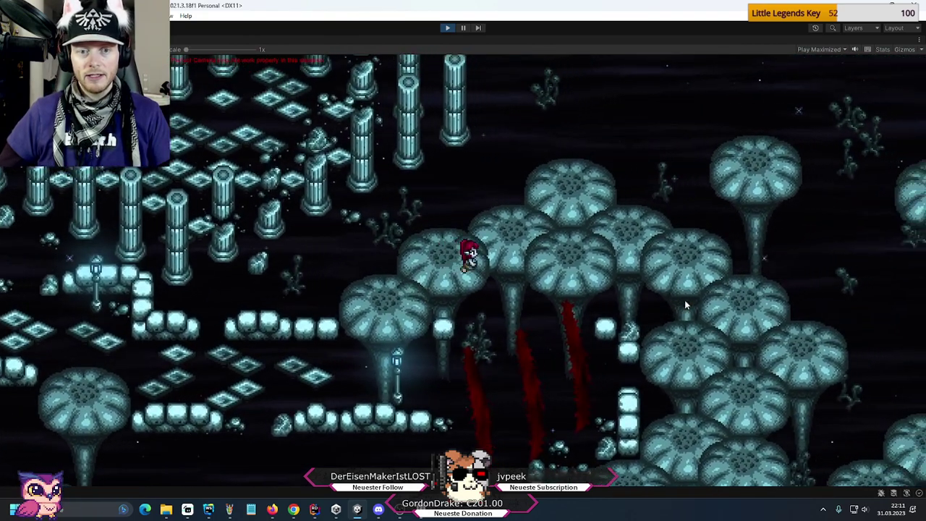
{"action": "key", "text": "d"}
{"action": "key", "text": "s"}
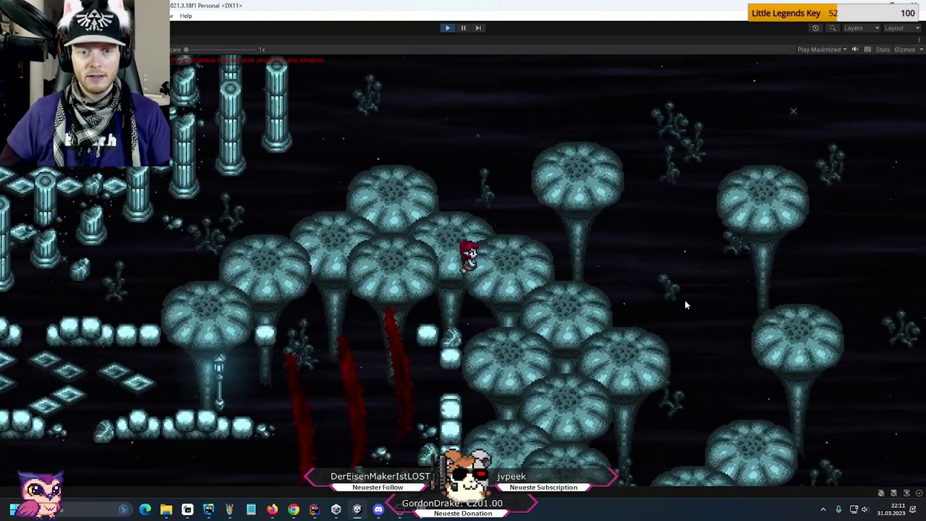
- Follow the mushroom caps south and southwest with the character to the lowest western cap beside the rock walls
{"action": "key", "text": "s"}
{"action": "key", "text": "d"}
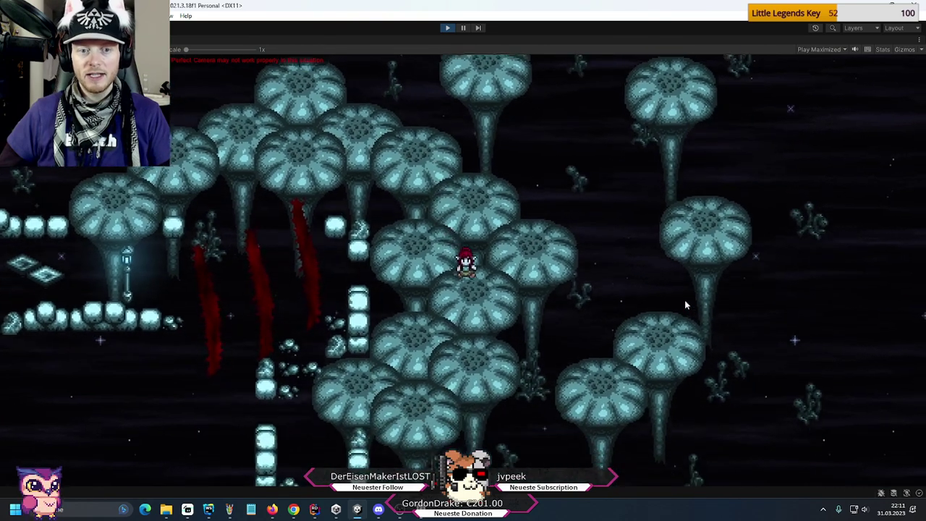
{"action": "key", "text": "a"}
{"action": "key", "text": "s"}
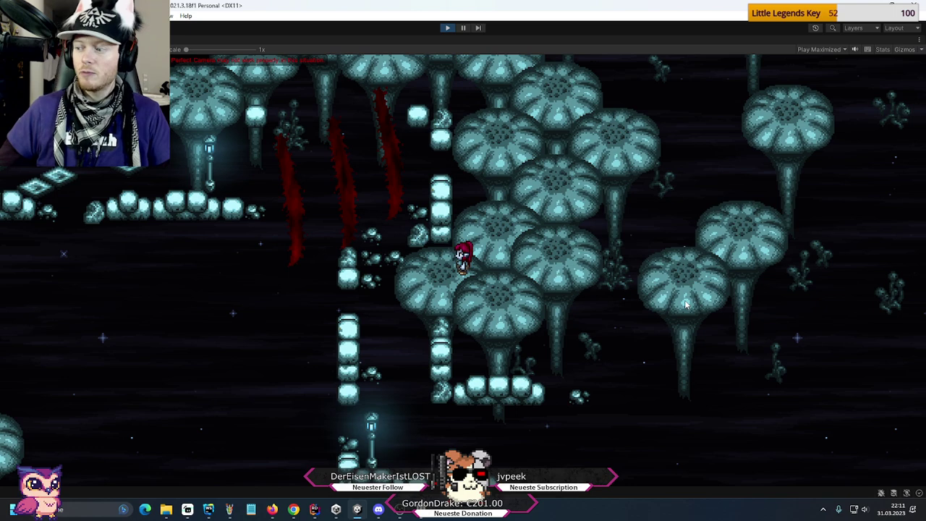
{"action": "key", "text": "a"}
{"action": "key", "text": "s"}
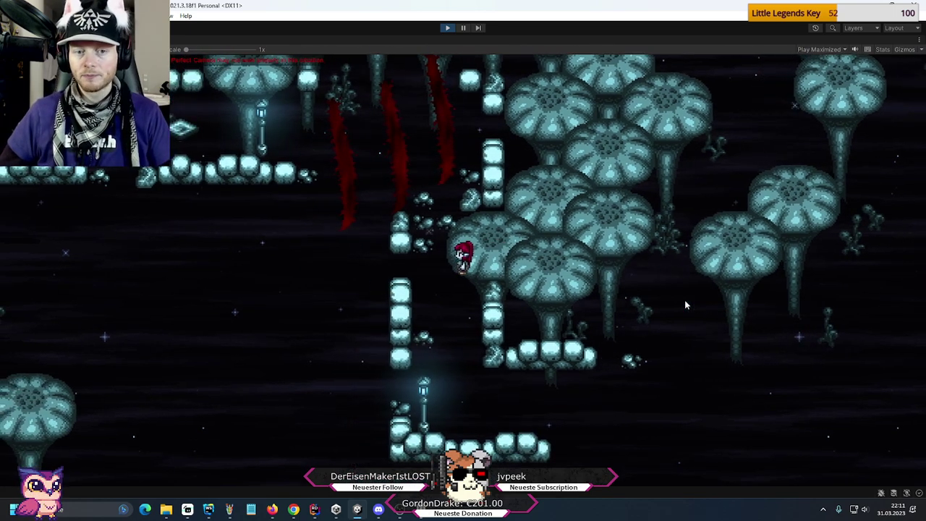
- Walk the character south between the rock walls to the lamp, and east out of the corridor to the level's end
{"action": "key", "text": "s"}
{"action": "key", "text": "d"}
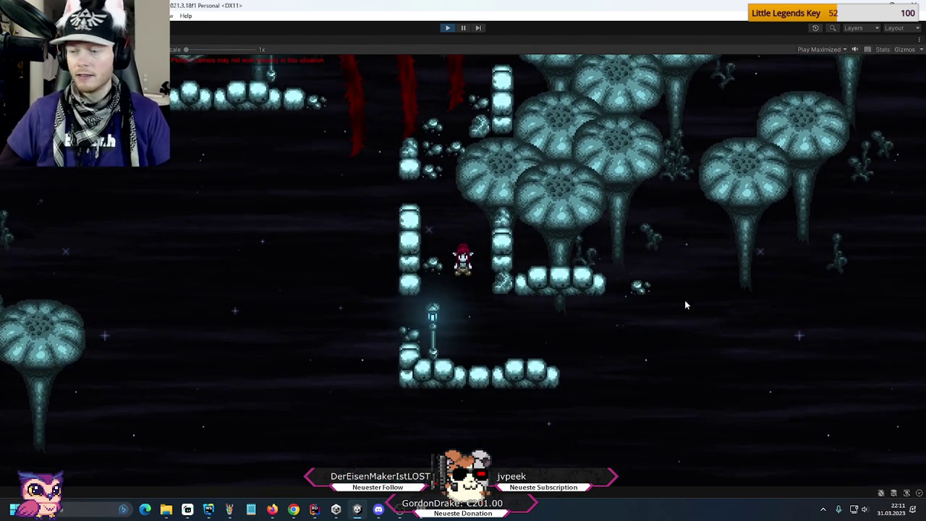
{"action": "key", "text": "s"}
{"action": "key", "text": "d"}
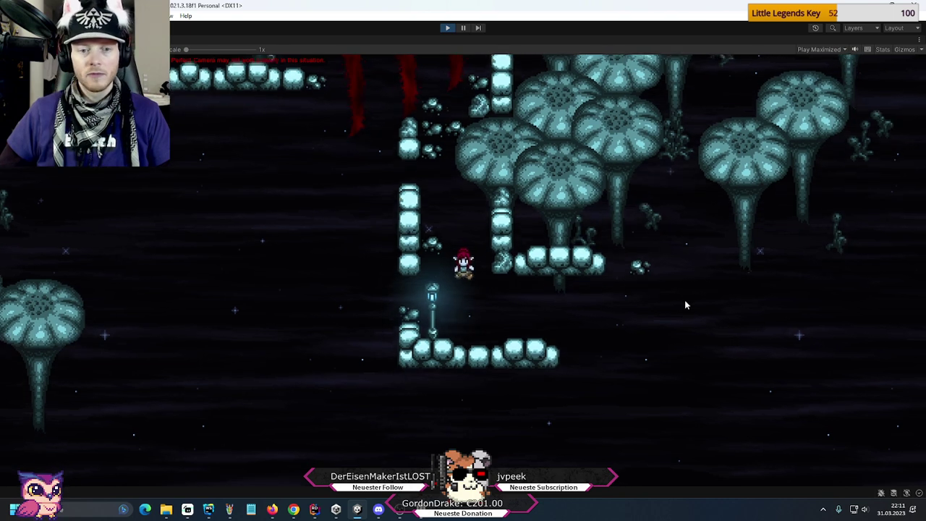
{"action": "key", "text": "w"}
{"action": "key", "text": "d"}
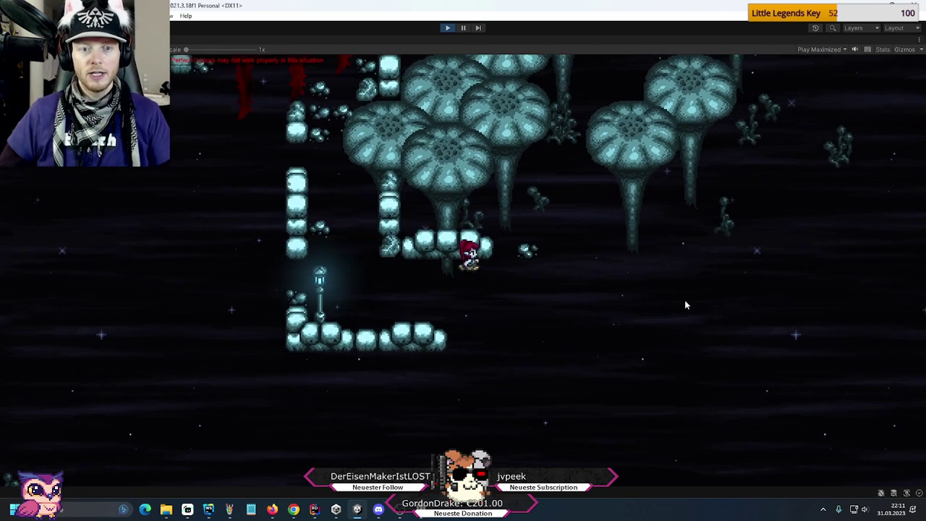
- Stop the playtest and run the game from TitleScreenScene in the Scenes folder
{"action": "left_click", "coordinate": [447, 28]}
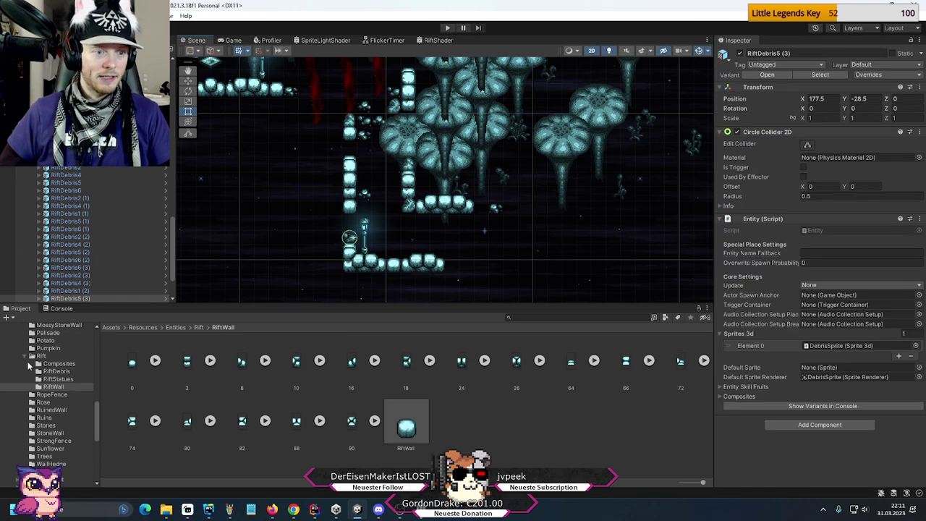
{"action": "scroll", "coordinate": [29, 376], "scroll_direction": "down", "scroll_amount": 5}
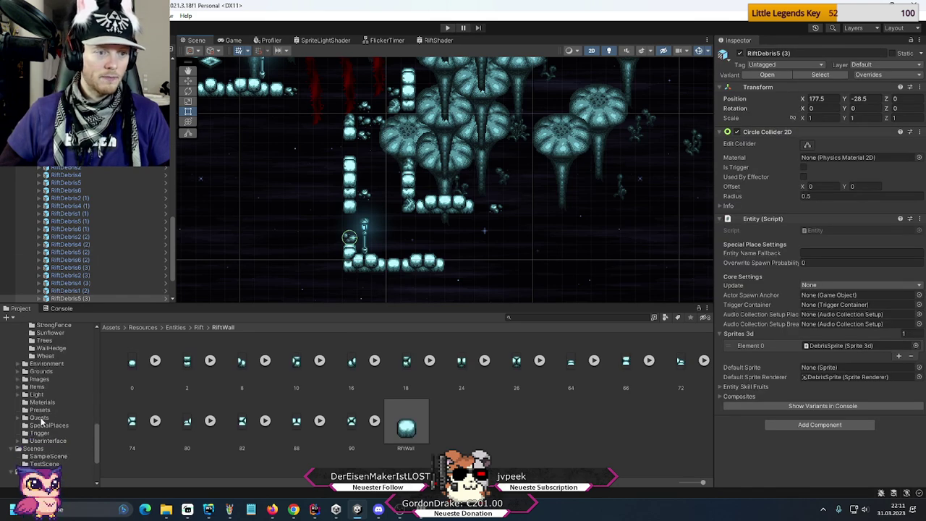
{"action": "left_click", "coordinate": [34, 448]}
{"action": "double_click", "coordinate": [495, 361]}
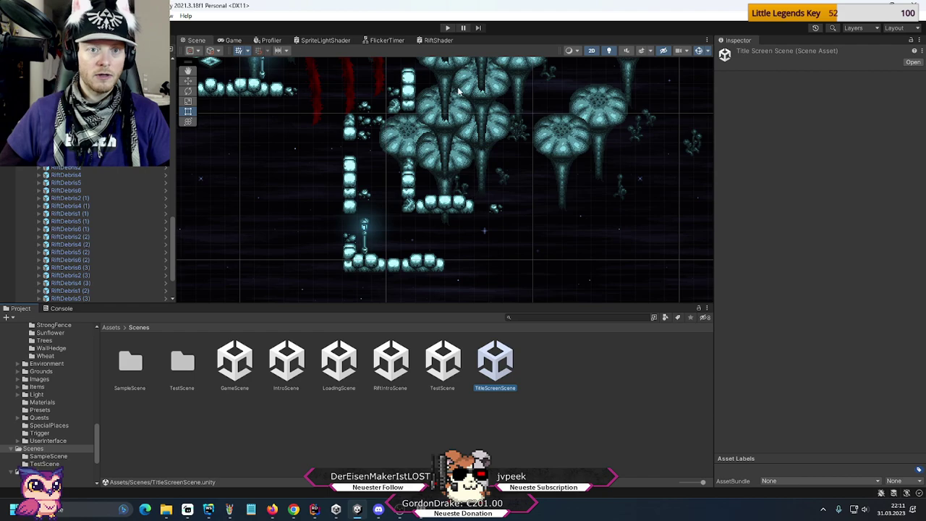
{"action": "left_click", "coordinate": [447, 28]}
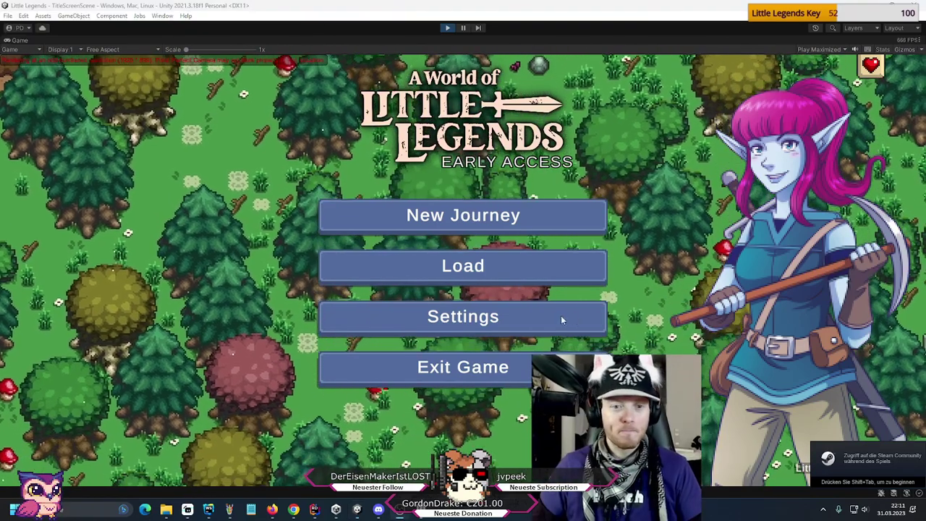
- Load the Mana Collectors save game and continue into the game world
{"action": "left_click", "coordinate": [543, 269]}
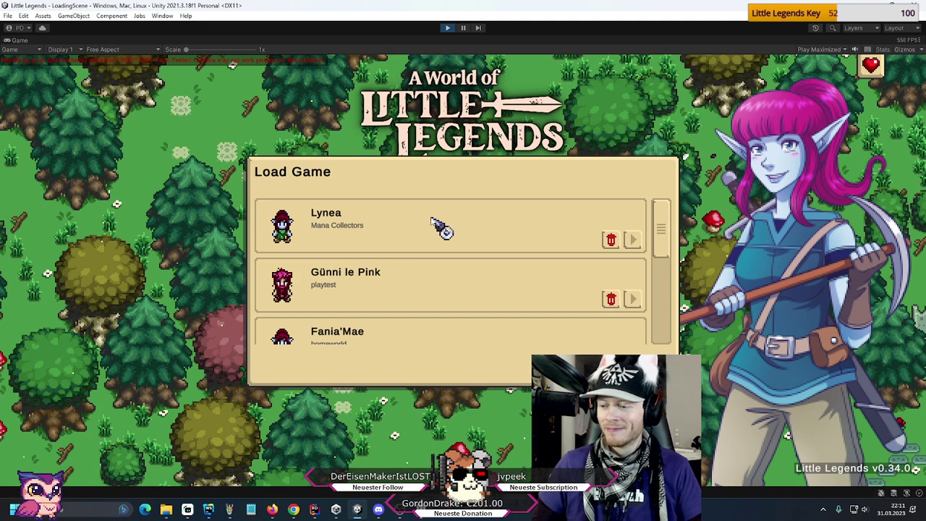
{"action": "left_click", "coordinate": [432, 221]}
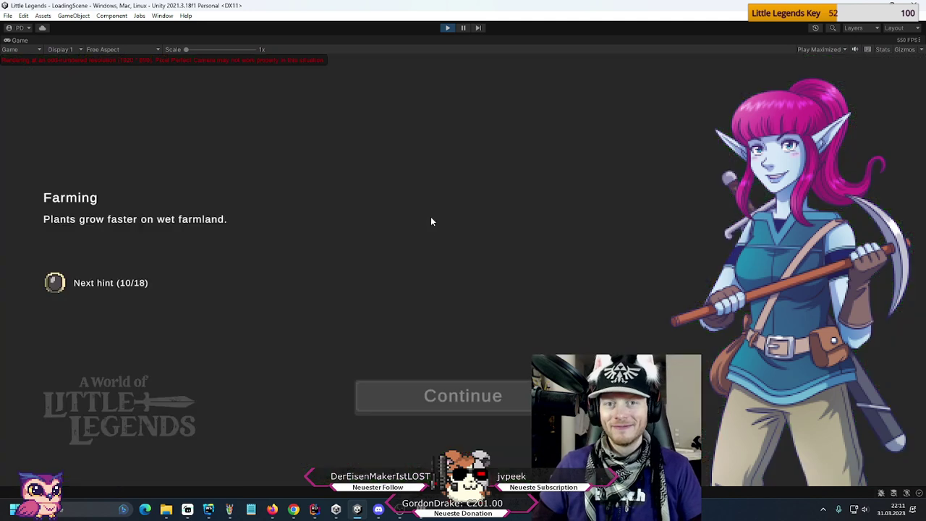
{"action": "left_click", "coordinate": [478, 405]}
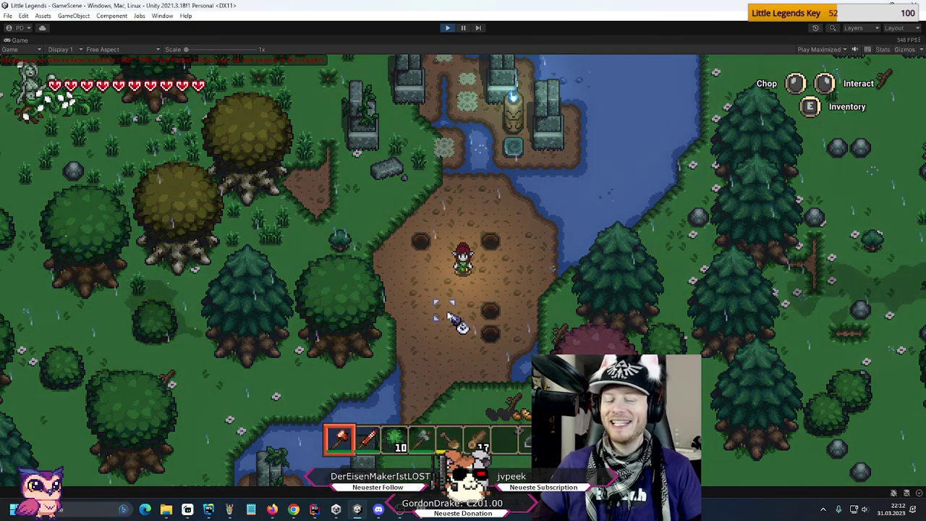
- Equip the shovel and dig two adjoining holes in the western part of the dirt clearing below the ruins
{"action": "scroll", "coordinate": [499, 329], "scroll_direction": "down", "scroll_amount": 1}
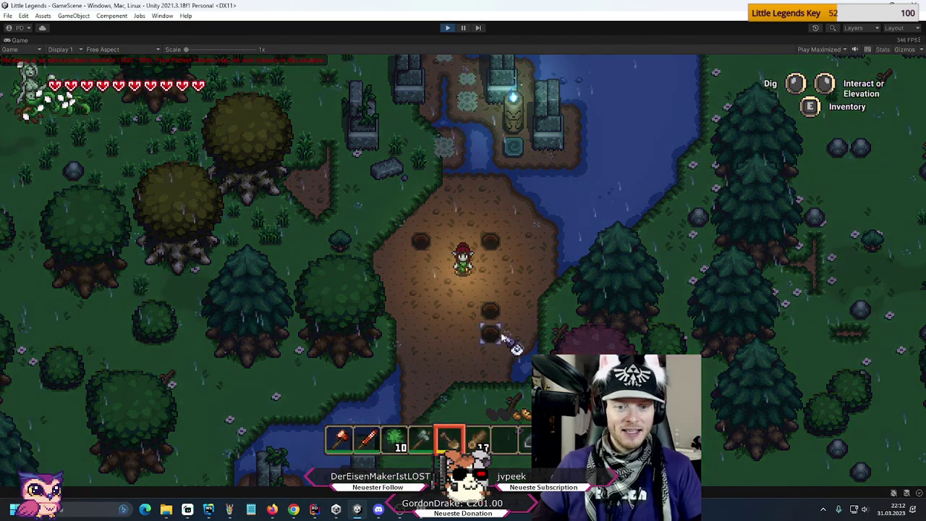
{"action": "key", "text": "w"}
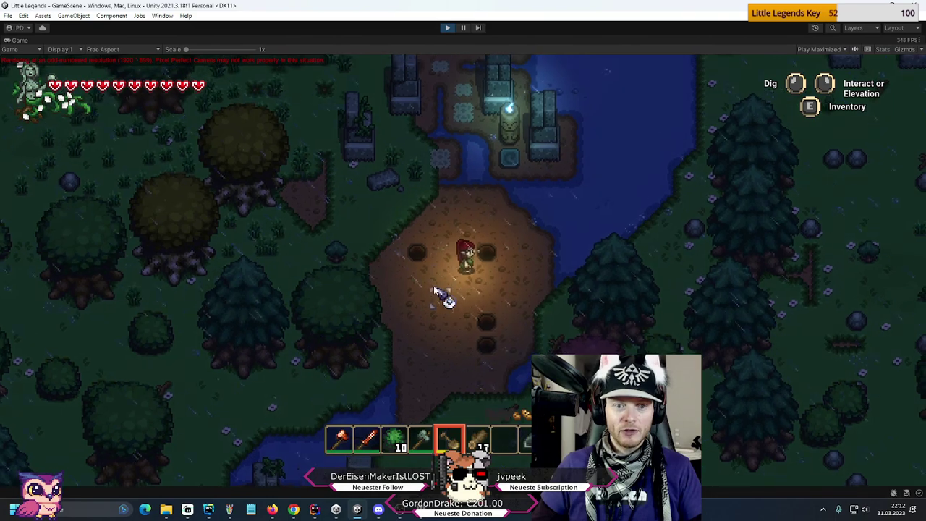
{"action": "left_click", "coordinate": [437, 279]}
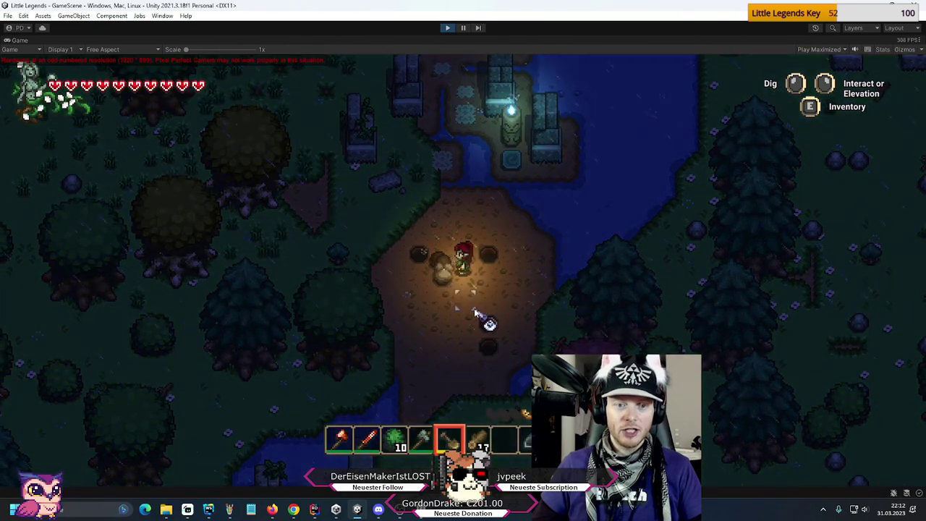
{"action": "key", "text": "a"}
{"action": "key", "text": "s"}
{"action": "left_click", "coordinate": [437, 272]}
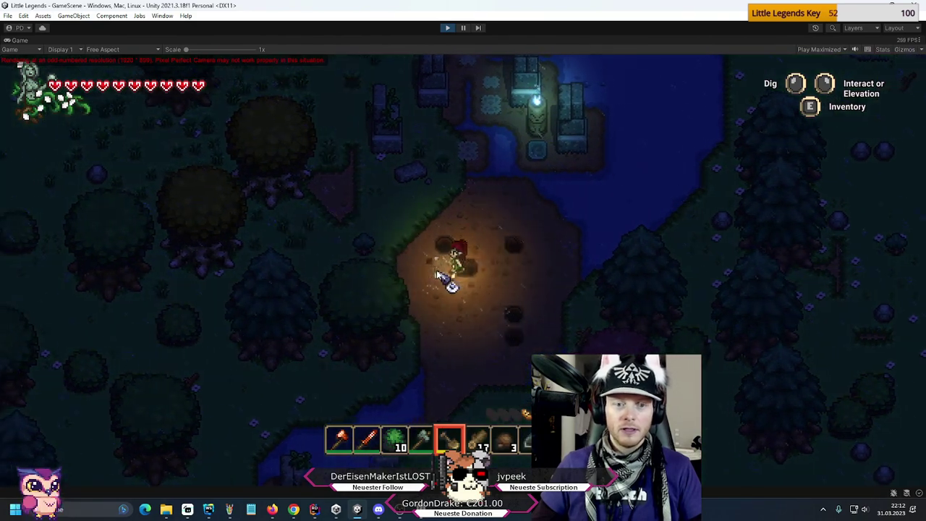
{"action": "key", "text": "a"}
{"action": "left_click", "coordinate": [483, 303]}
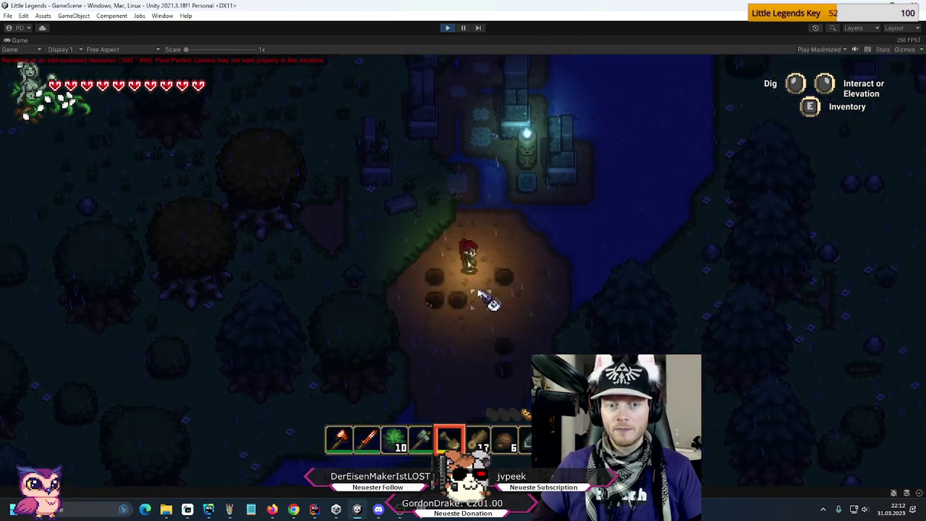
- Extend the row of holes eastward across the dirt clearing until it reaches the river
{"action": "key", "text": "d"}
{"action": "left_click", "coordinate": [482, 301]}
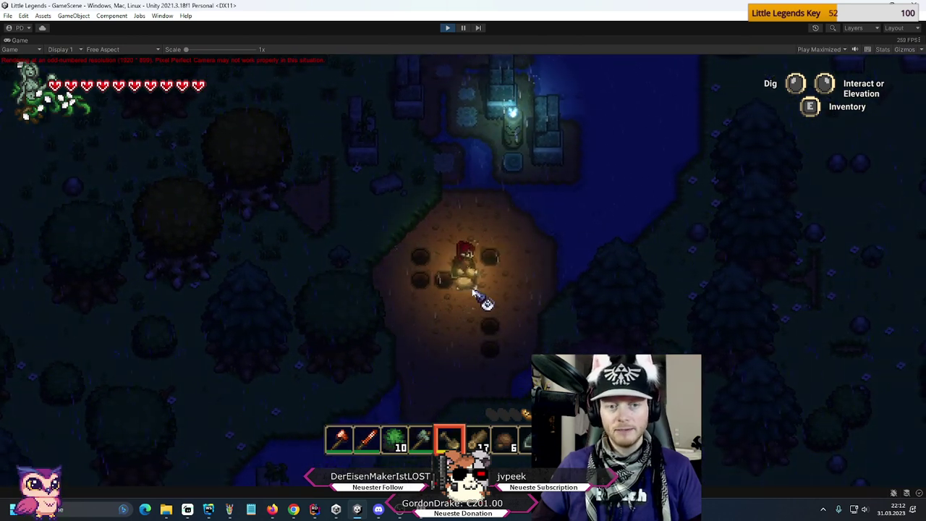
{"action": "key", "text": "d"}
{"action": "left_click", "coordinate": [478, 286]}
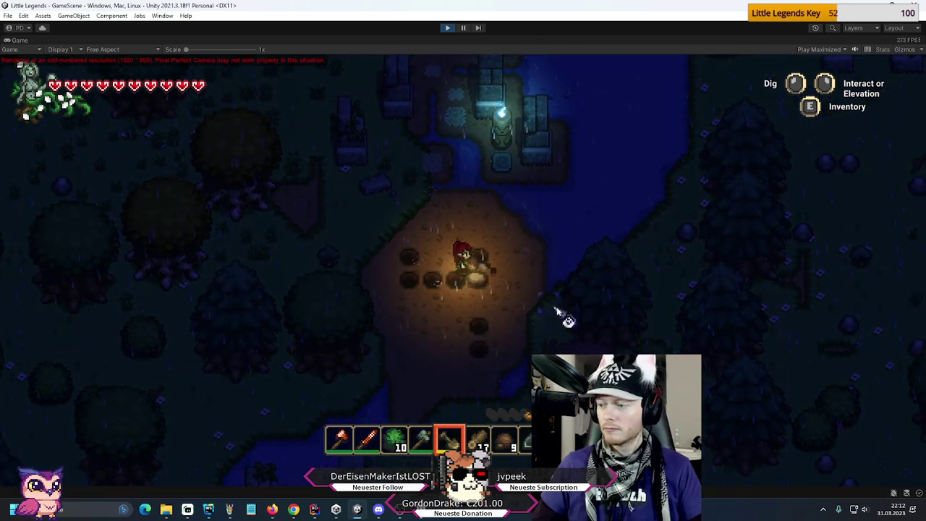
{"action": "key", "text": "d"}
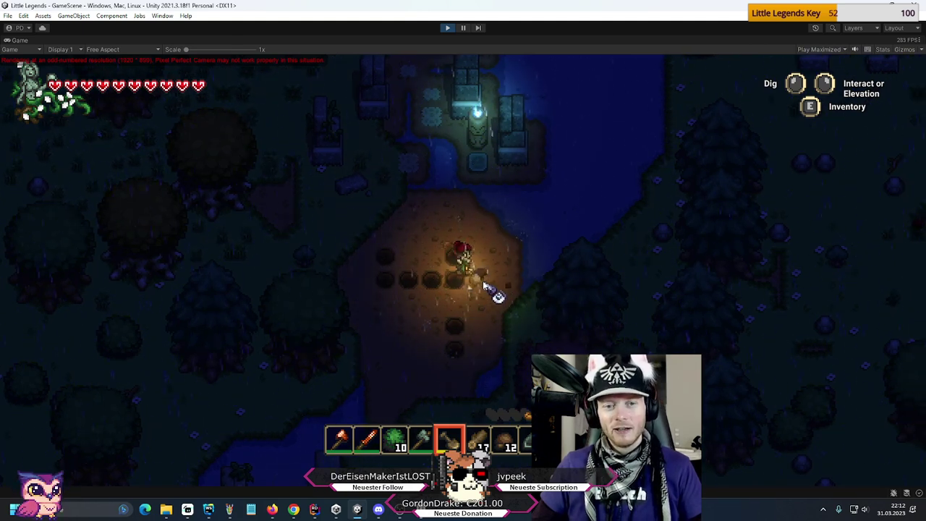
{"action": "left_click", "coordinate": [493, 290]}
{"action": "key", "text": "d"}
{"action": "left_click", "coordinate": [491, 293]}
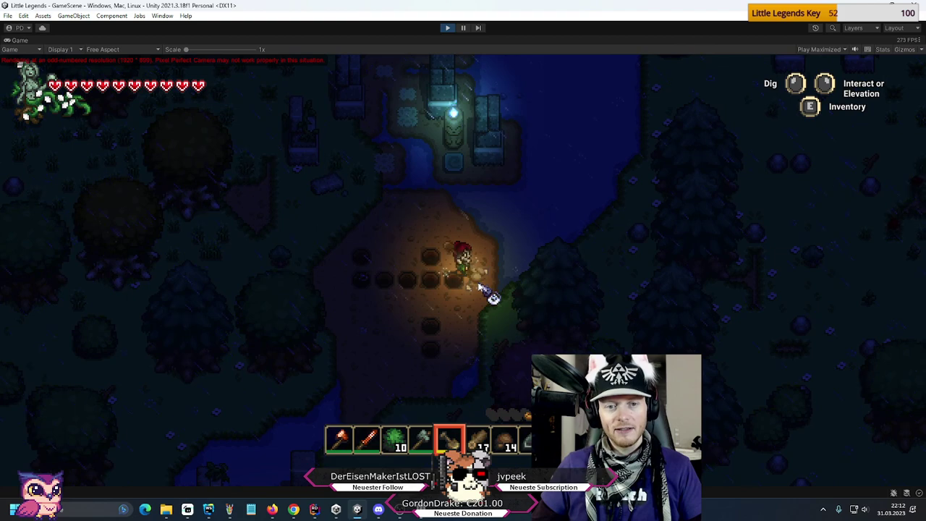
- Walk back to the trench's western end, equip the collected dirt and fill the trench in eastward
{"action": "key", "text": "a"}
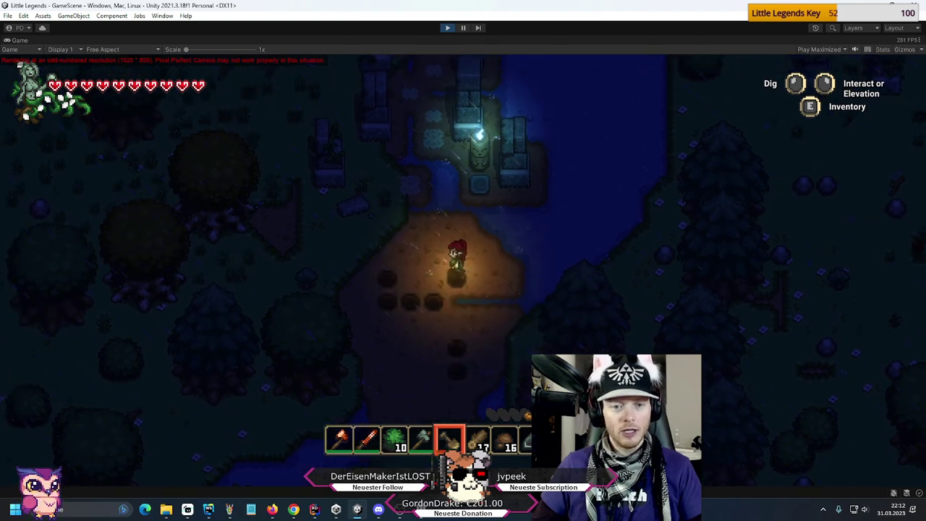
{"action": "key", "text": "a"}
{"action": "key", "text": "s"}
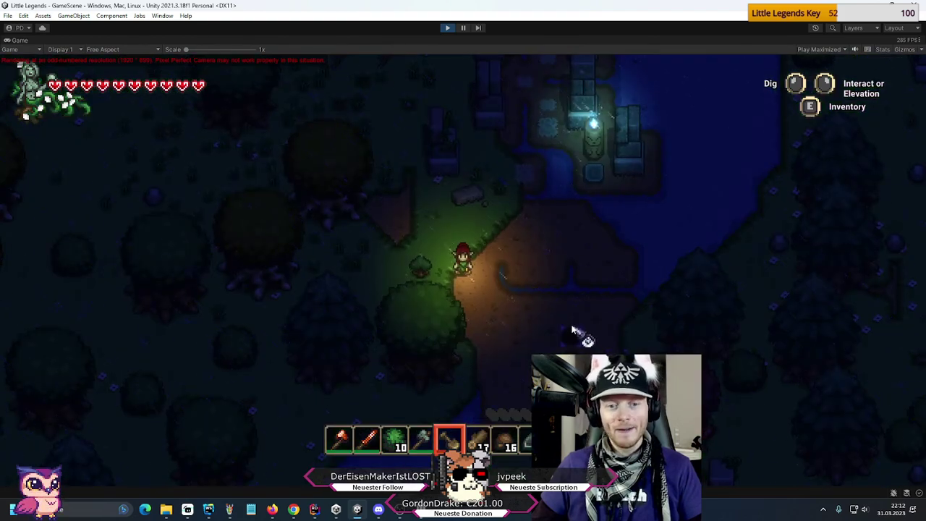
{"action": "key", "text": "7"}
{"action": "key", "text": "d"}
{"action": "key", "text": "w"}
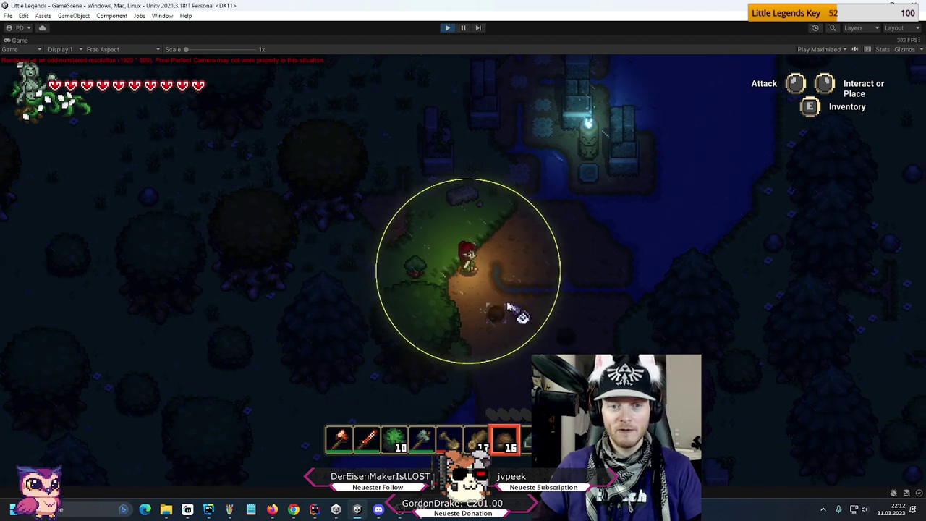
{"action": "key", "text": "d"}
{"action": "right_click", "coordinate": [482, 314]}
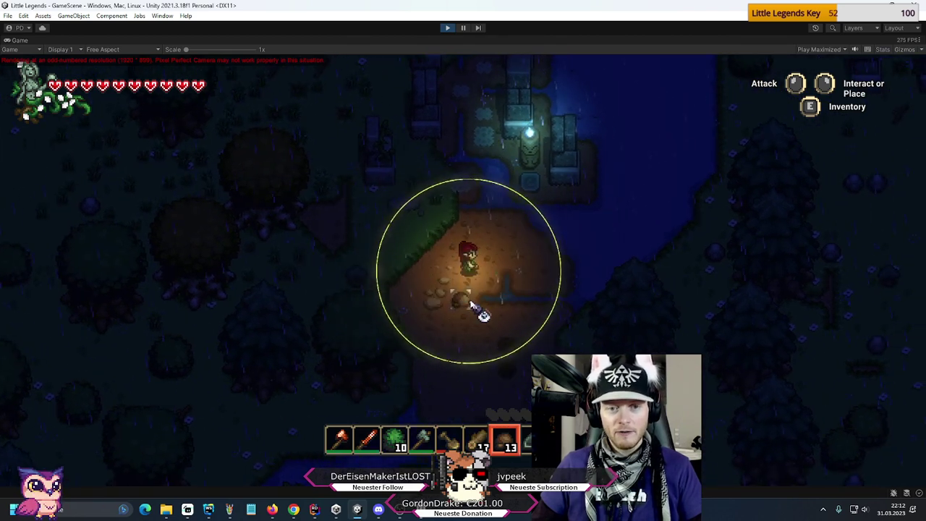
{"action": "right_click", "coordinate": [498, 336]}
{"action": "key", "text": "d"}
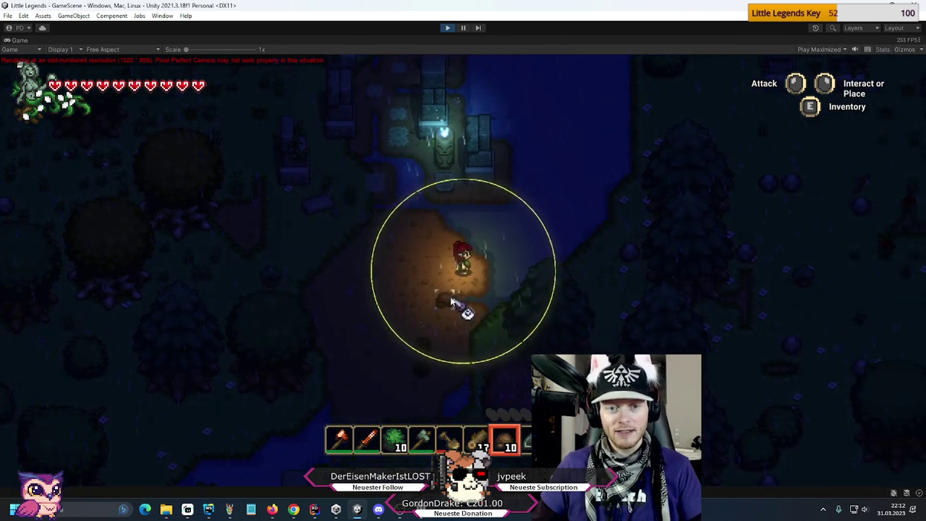
- Use up the remaining dirt filling the water between the clearing and the statue at the ruins
{"action": "right_click", "coordinate": [447, 220]}
{"action": "key", "text": "w"}
{"action": "key", "text": "a"}
{"action": "right_click", "coordinate": [497, 265]}
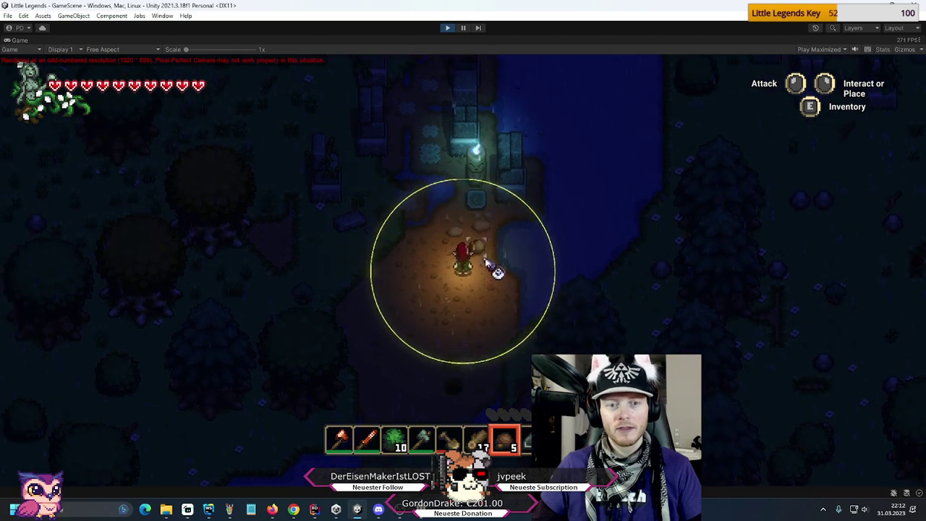
{"action": "right_click", "coordinate": [474, 307]}
{"action": "right_click", "coordinate": [425, 243]}
{"action": "key", "text": "w"}
{"action": "key", "text": "a"}
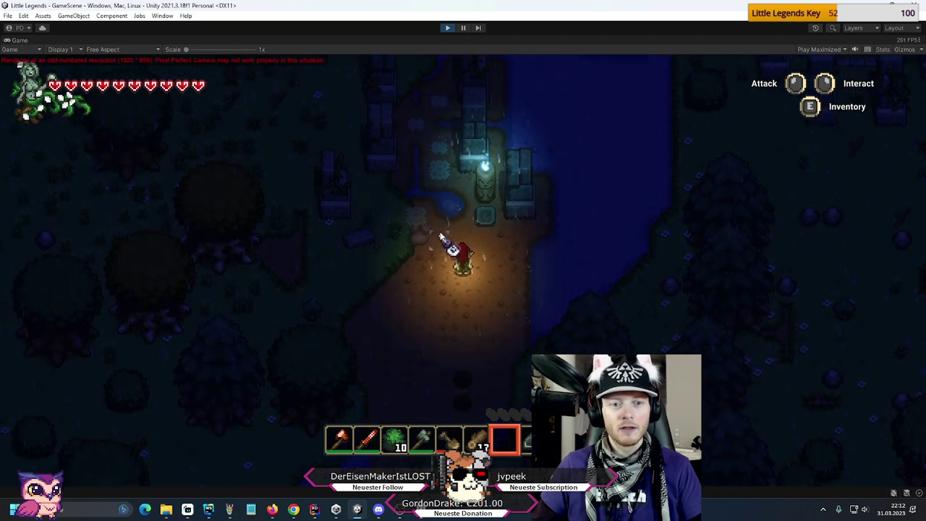
{"action": "right_click", "coordinate": [434, 297]}
- Walk the character over the filled ground to the statue, and back southwest through the clearing
{"action": "key", "text": "w"}
{"action": "key", "text": "d"}
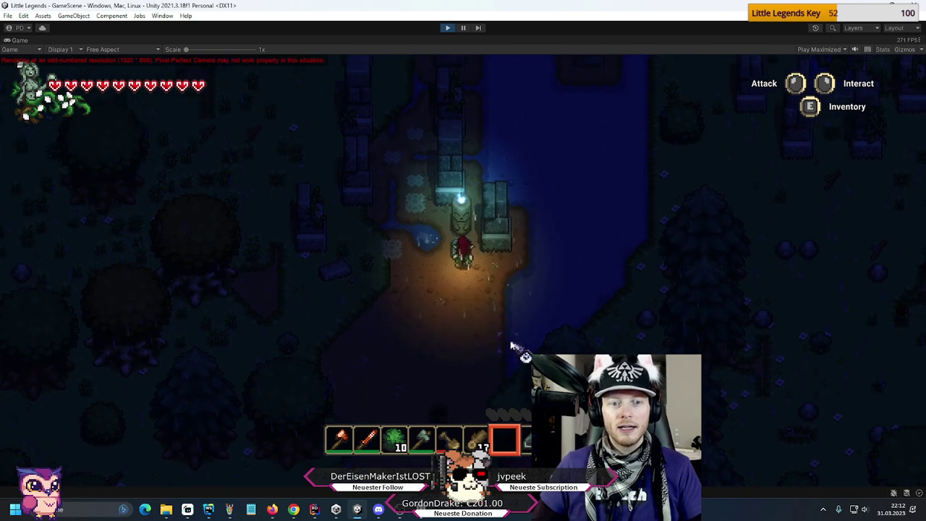
{"action": "key", "text": "s"}
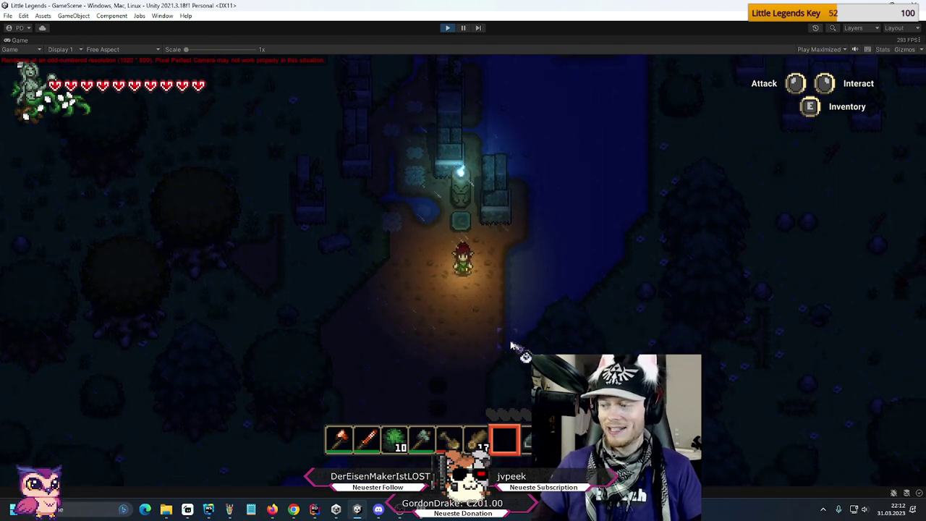
{"action": "key", "text": "s"}
{"action": "key", "text": "a"}
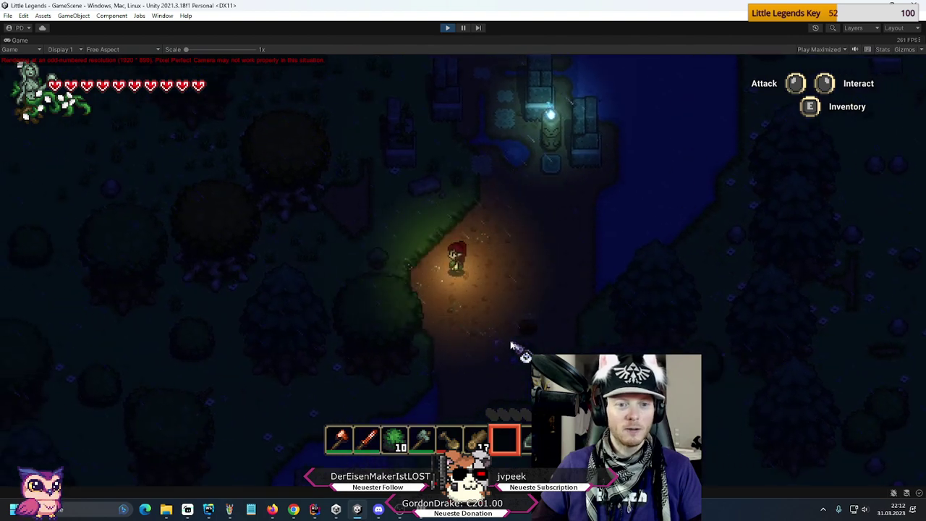
- Equip the axe, walk northwest and chop down the birch tree beside the small dirt patch
{"action": "scroll", "coordinate": [510, 347], "scroll_direction": "up", "scroll_amount": 3}
{"action": "key", "text": "w"}
{"action": "key", "text": "a"}
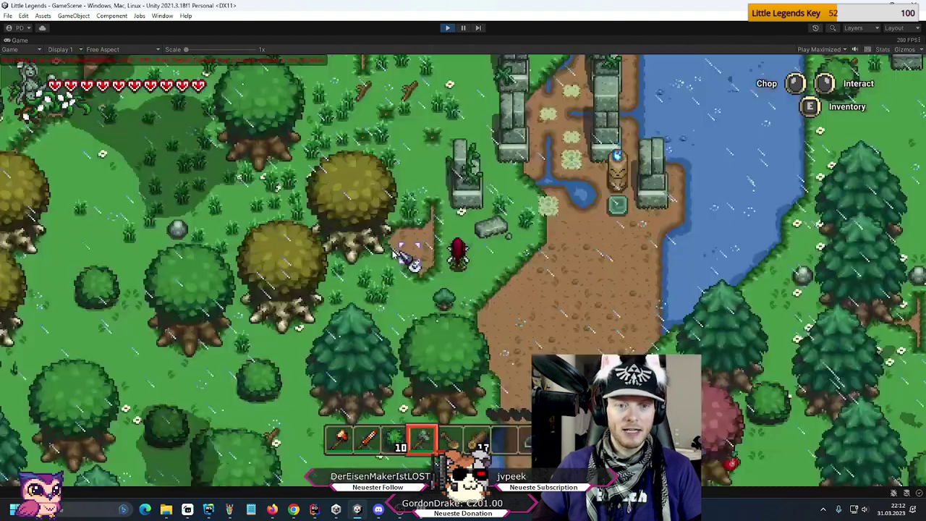
{"action": "key", "text": "a"}
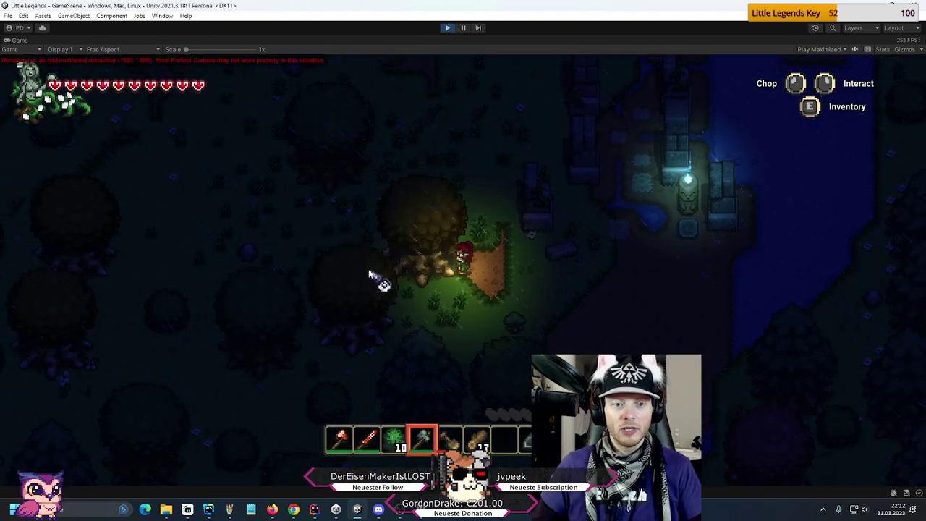
{"action": "left_click", "coordinate": [369, 275]}
{"action": "key", "text": "a"}
{"action": "key", "text": "w"}
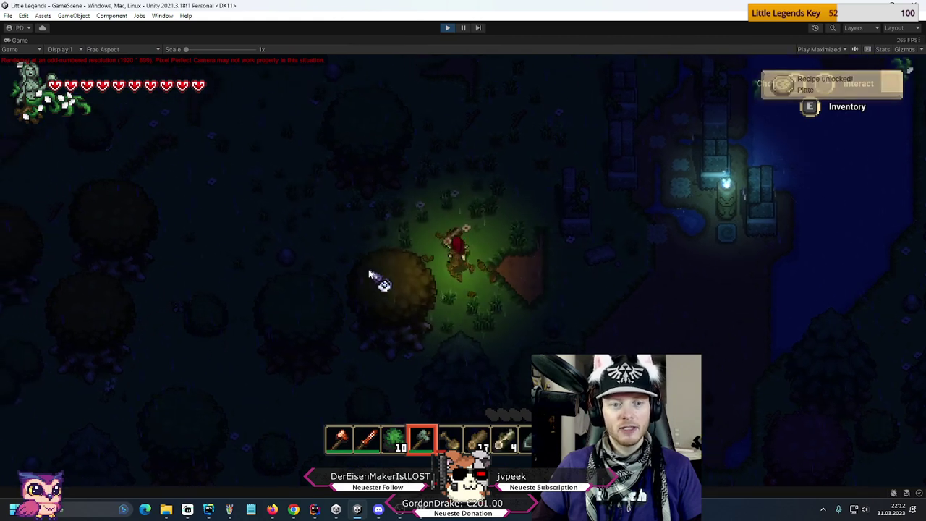
- Check the collected items and the craftable recipes in the character's inventory
{"action": "key", "text": "e"}
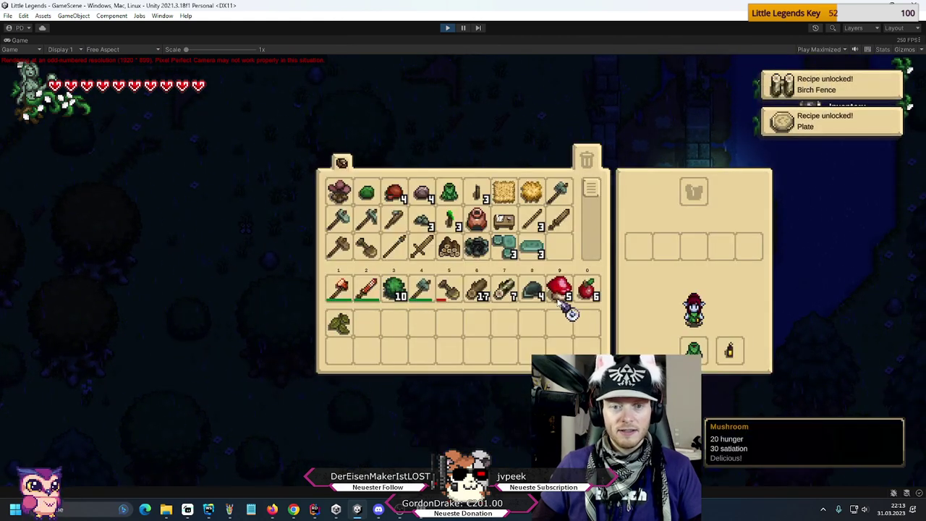
{"action": "key", "text": "e"}
{"action": "key", "text": "e"}
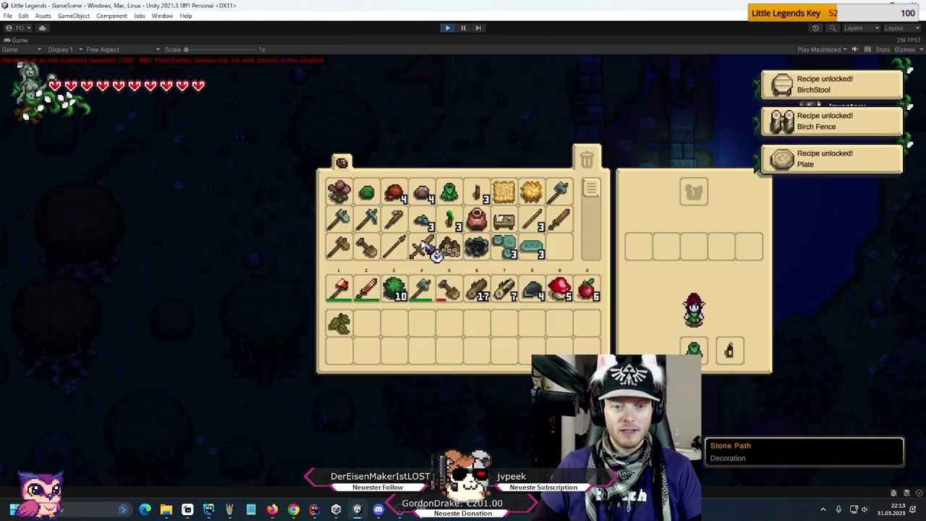
{"action": "left_click", "coordinate": [400, 295]}
{"action": "key", "text": "e"}
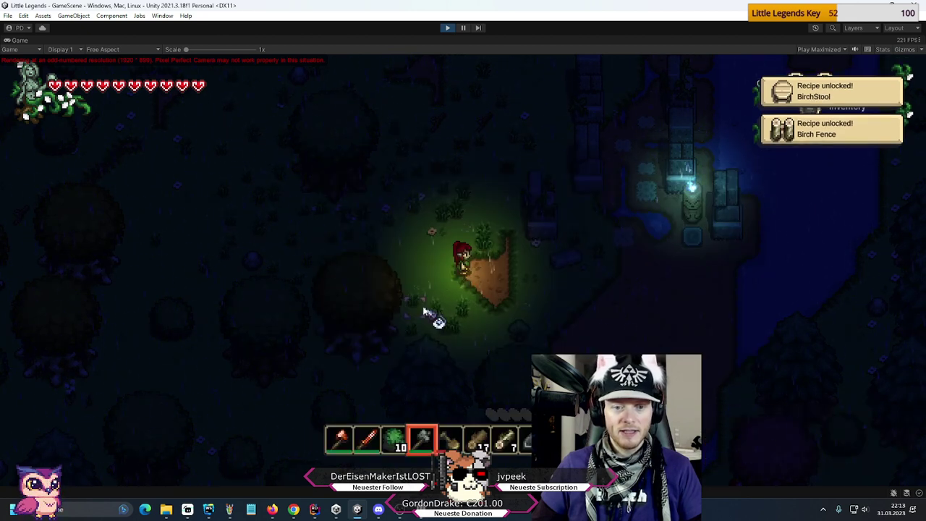
- Place three bushes from hotbar slot 3 on the grass around the small dirt patch
{"action": "key", "text": "s"}
{"action": "key", "text": "d"}
{"action": "left_click", "coordinate": [434, 265]}
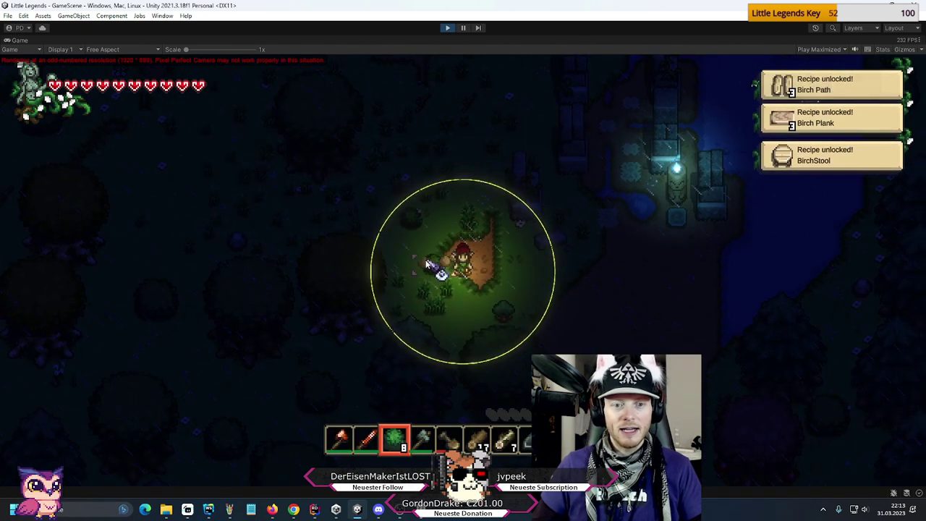
{"action": "left_click", "coordinate": [455, 348]}
{"action": "key", "text": "d"}
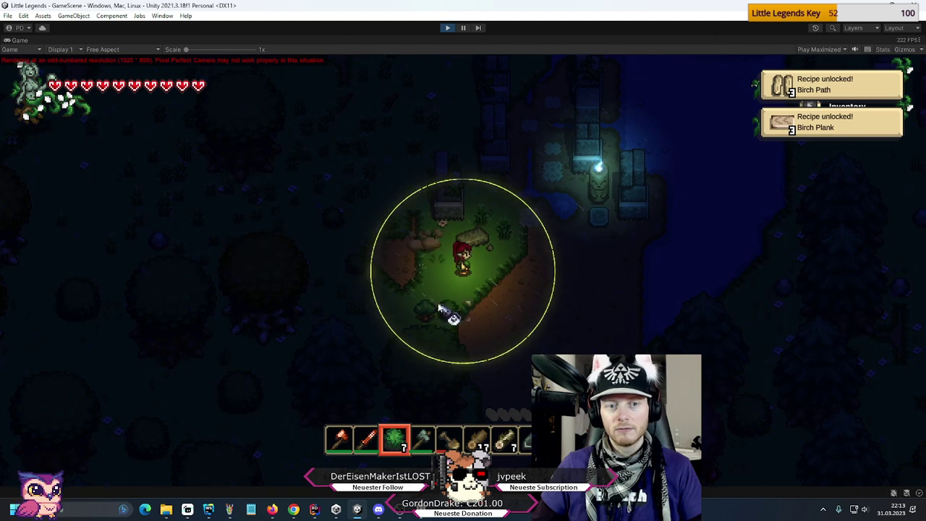
- Walk the character south into the dirt clearing, craft a crafting table and put it in hotbar slot 7
{"action": "key", "text": "2"}
{"action": "key", "text": "s"}
{"action": "key", "text": "d"}
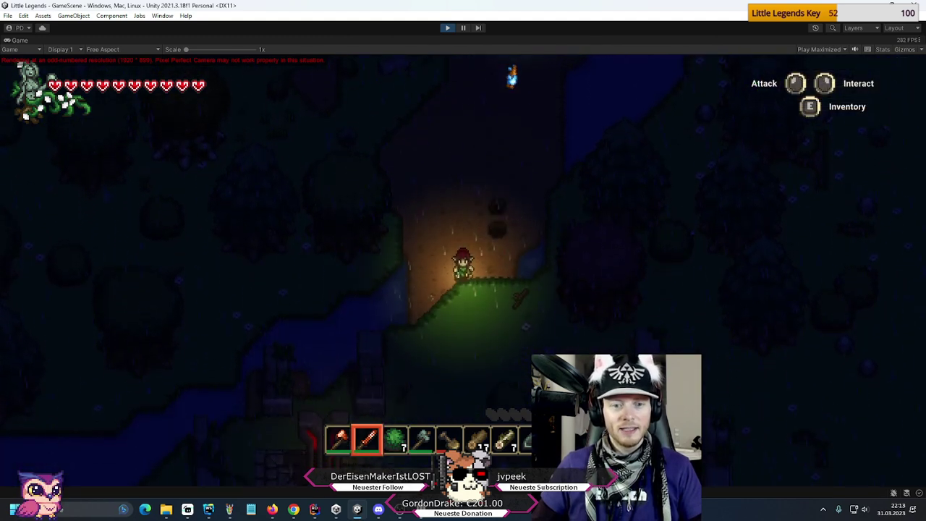
{"action": "key", "text": "e"}
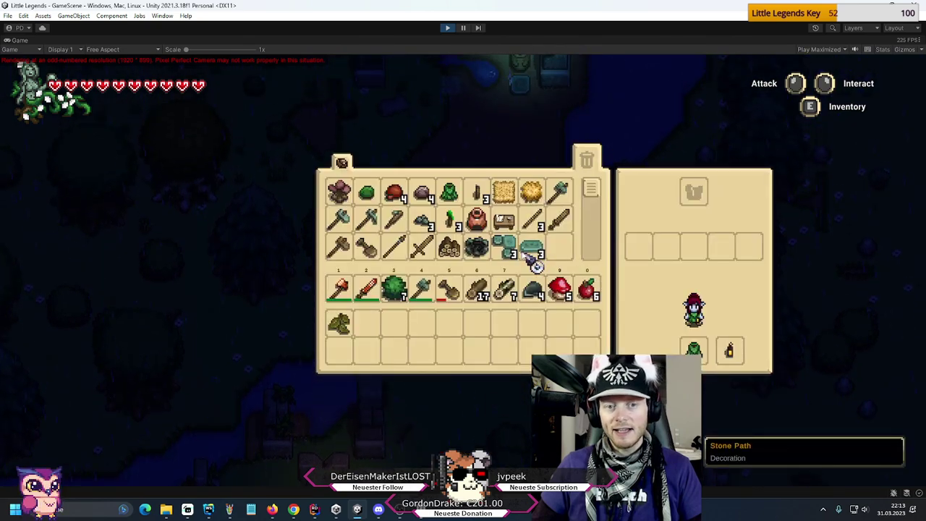
{"action": "left_click", "coordinate": [504, 223]}
{"action": "left_click", "coordinate": [505, 289]}
{"action": "key", "text": "e"}
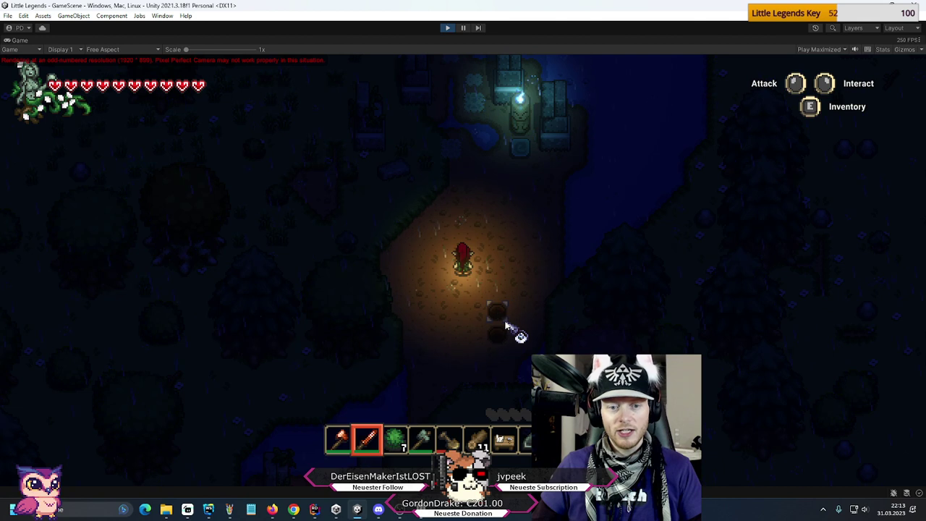
- Place the crafting table in the dirt clearing, eat a mushroom and an apple, and walk up to the table
{"action": "scroll", "coordinate": [510, 329], "scroll_direction": "up", "scroll_amount": 2}
{"action": "right_click", "coordinate": [496, 306]}
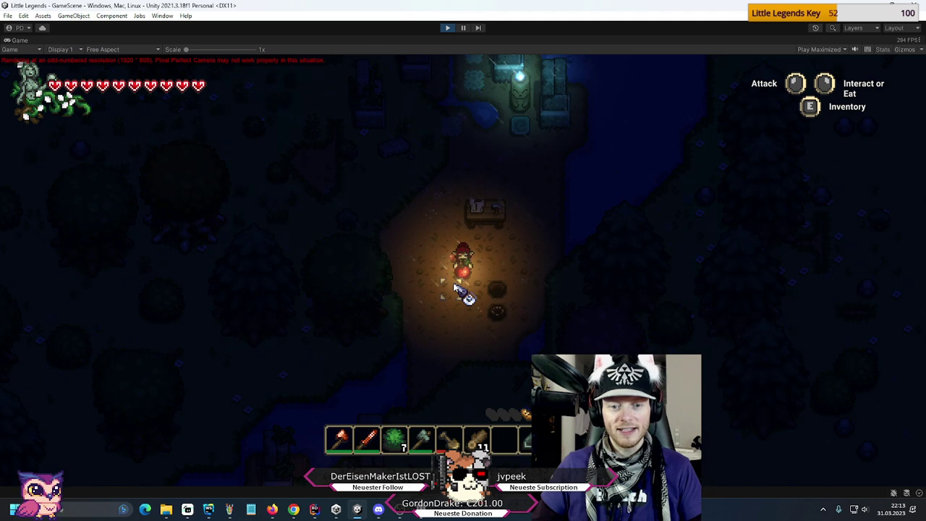
{"action": "scroll", "coordinate": [455, 288], "scroll_direction": "down", "scroll_amount": 2}
{"action": "key", "text": "w"}
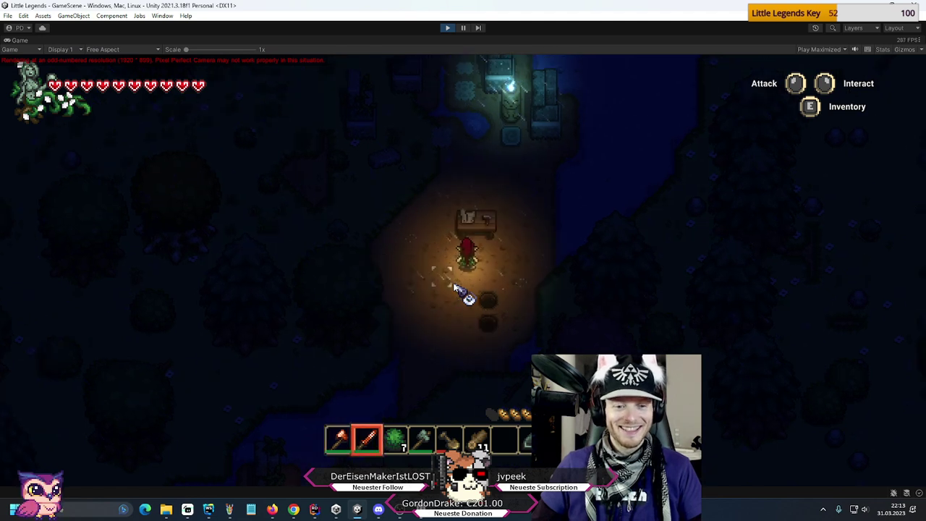
- Examine the recipes available at the crafting table, including the Charcoal Furnace and the Loam Smelter
{"action": "key", "text": "e"}
{"action": "left_click_drag", "start_coordinate": [605, 198], "coordinate": [604, 224]}
{"action": "mouse_move", "coordinate": [454, 226]}
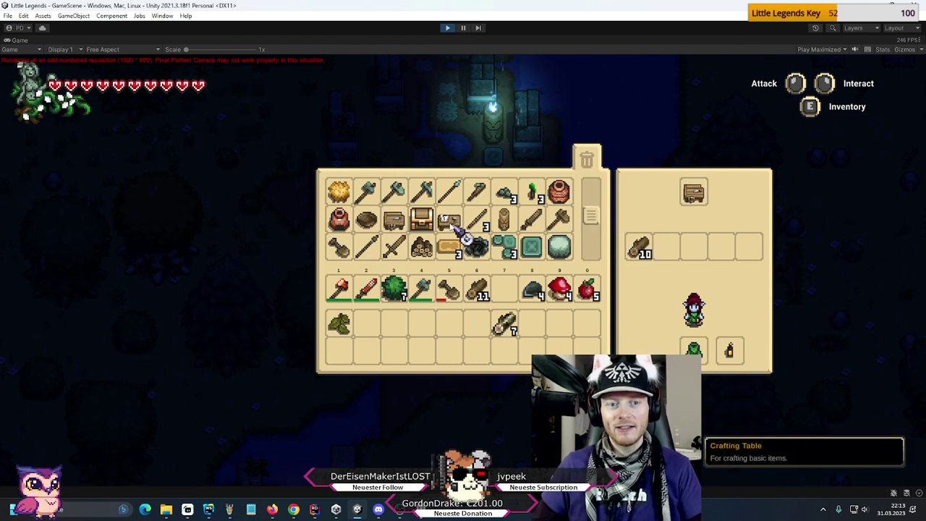
{"action": "left_click", "coordinate": [561, 194]}
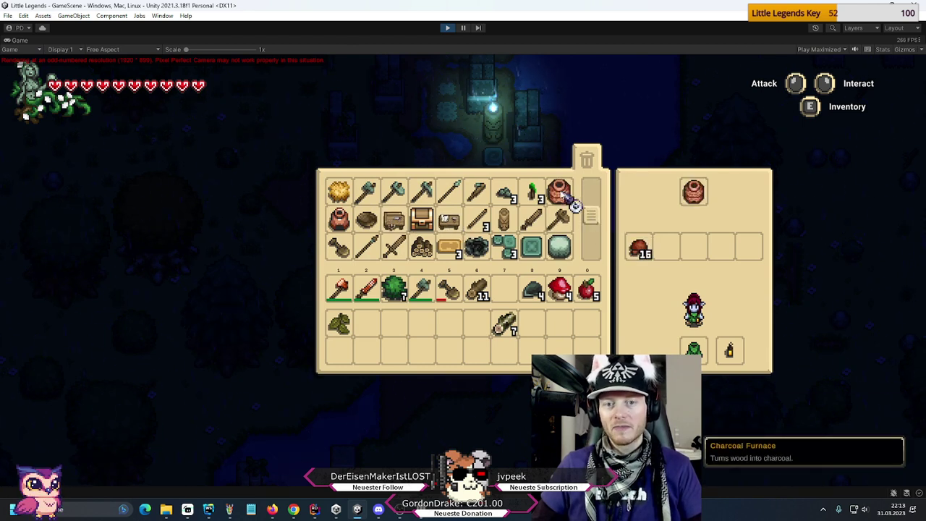
{"action": "mouse_move", "coordinate": [356, 225]}
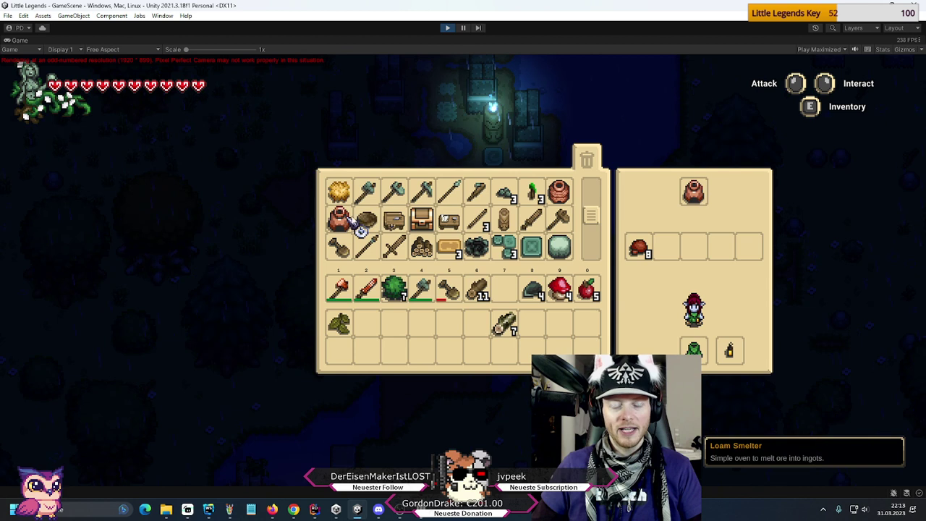
- Look through the remaining crafting recipes, close the inventory and walk south of the crafting table to the dug holes
{"action": "scroll", "coordinate": [485, 232], "scroll_direction": "down", "scroll_amount": 1}
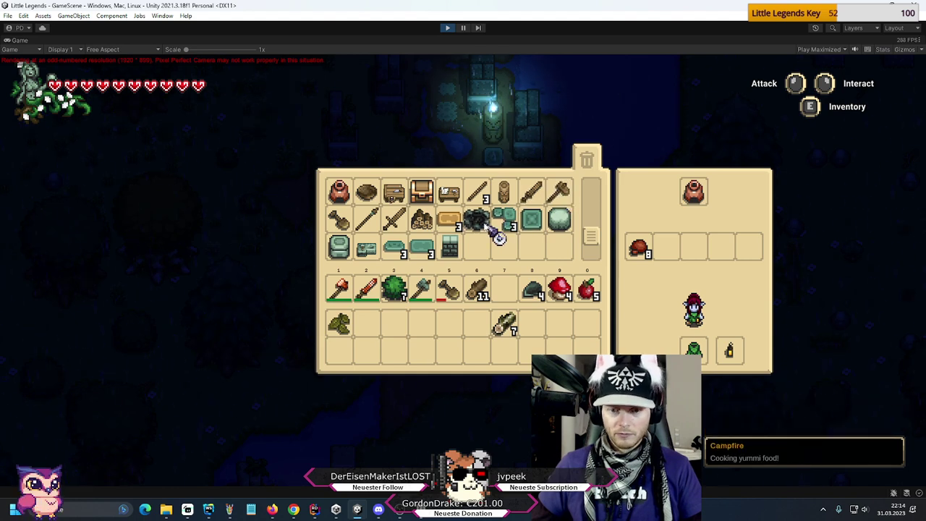
{"action": "key", "text": "e"}
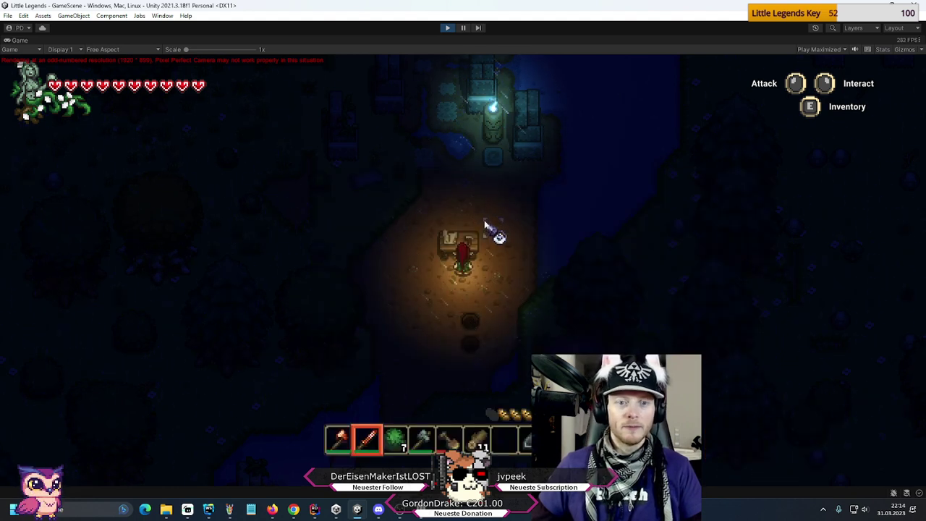
{"action": "key", "text": "s"}
{"action": "key", "text": "w"}
{"action": "key", "text": "a"}
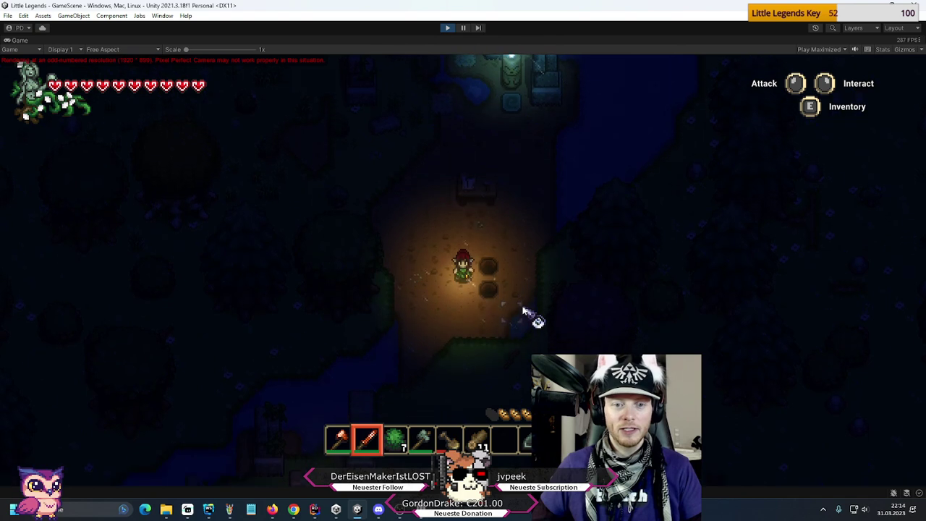
- Walk the character north past the crafting table and through the walled ruins onto the overgrown stone platform
{"action": "key", "text": "w"}
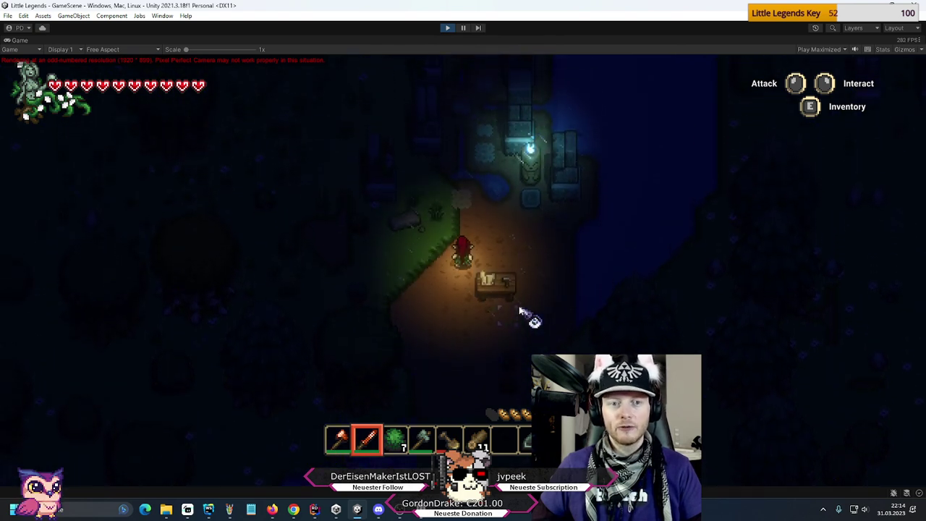
{"action": "key", "text": "w"}
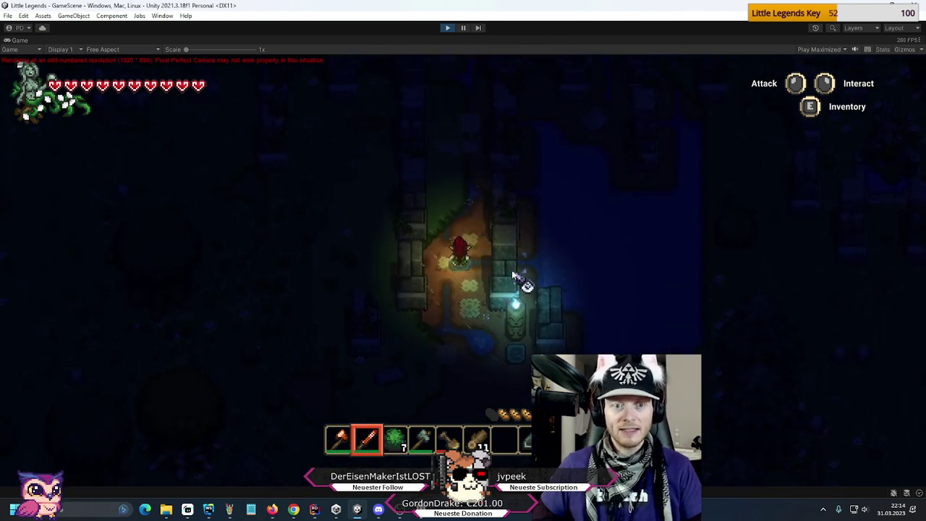
{"action": "key", "text": "w"}
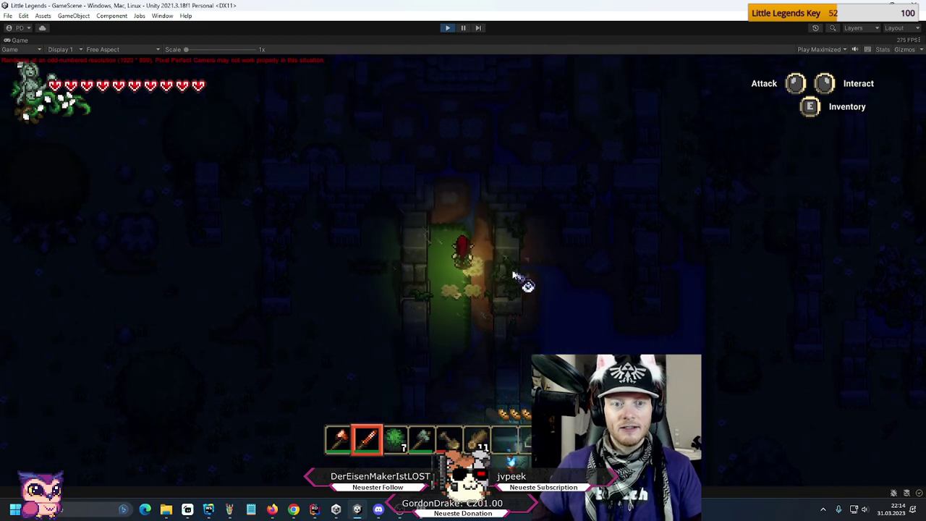
{"action": "key", "text": "w"}
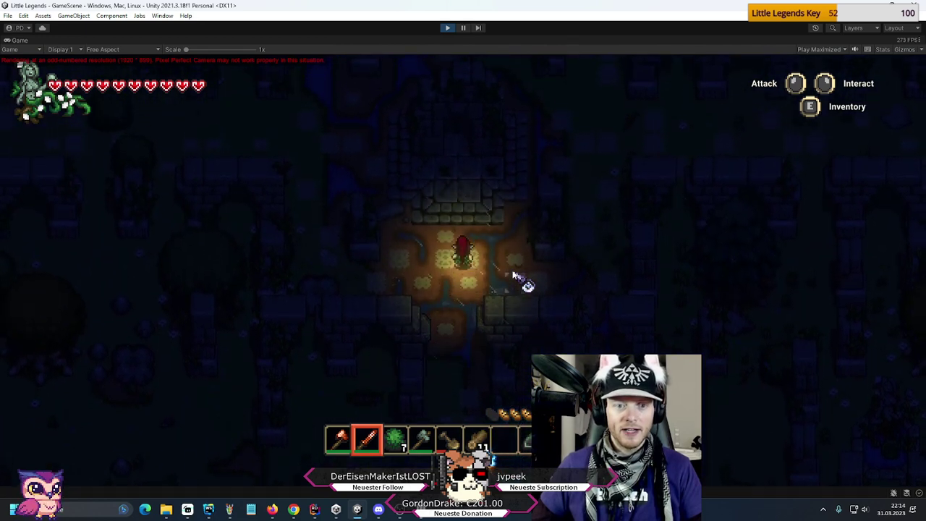
{"action": "key", "text": "w"}
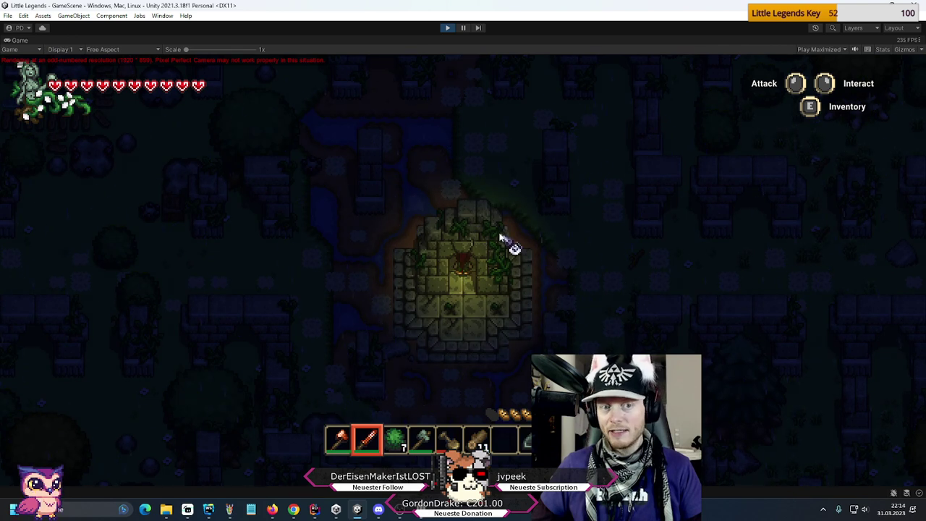
- Walk back south through the ruins and past the crafting table to the southern edge of the dirt clearing
{"action": "key", "text": "s"}
{"action": "key", "text": "s"}
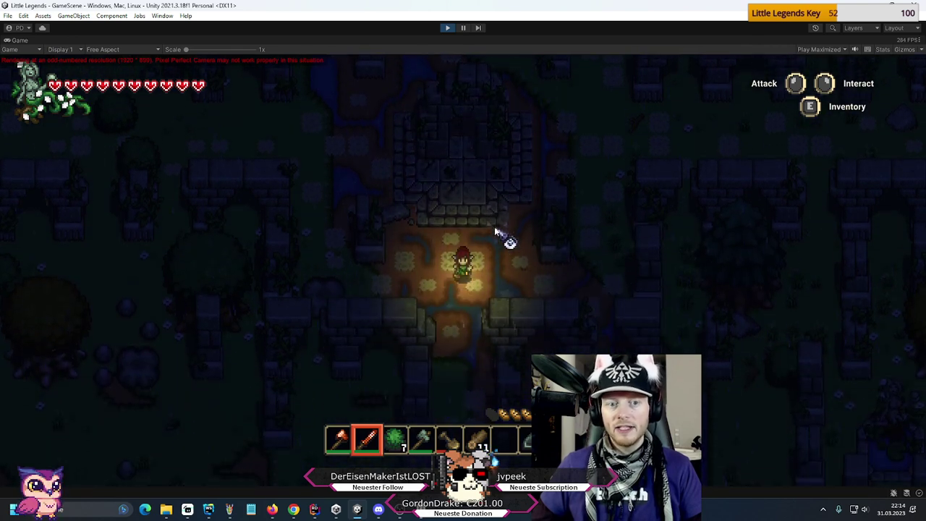
{"action": "key", "text": "s"}
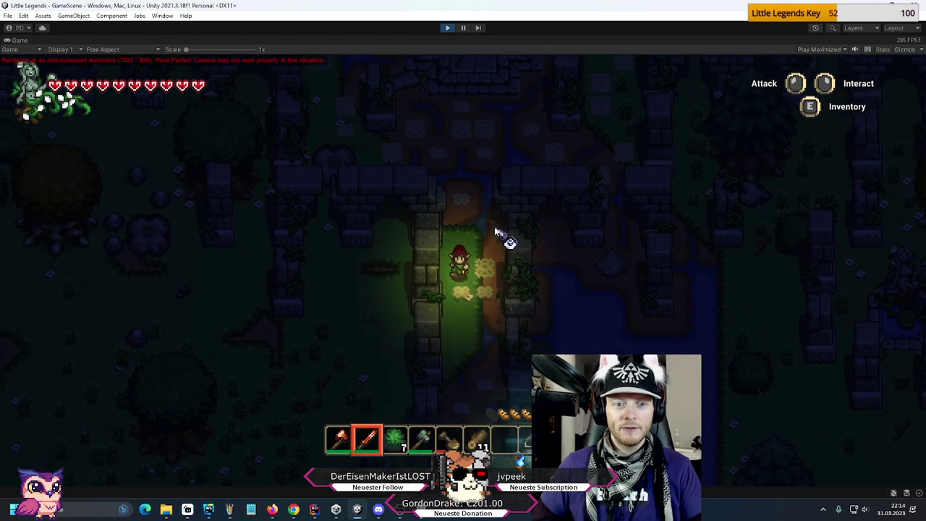
{"action": "key", "text": "s"}
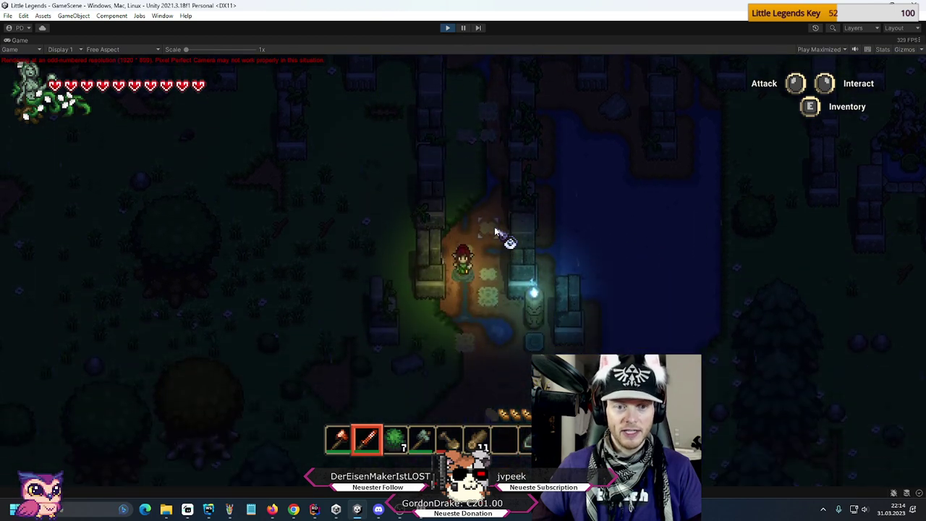
{"action": "key", "text": "s"}
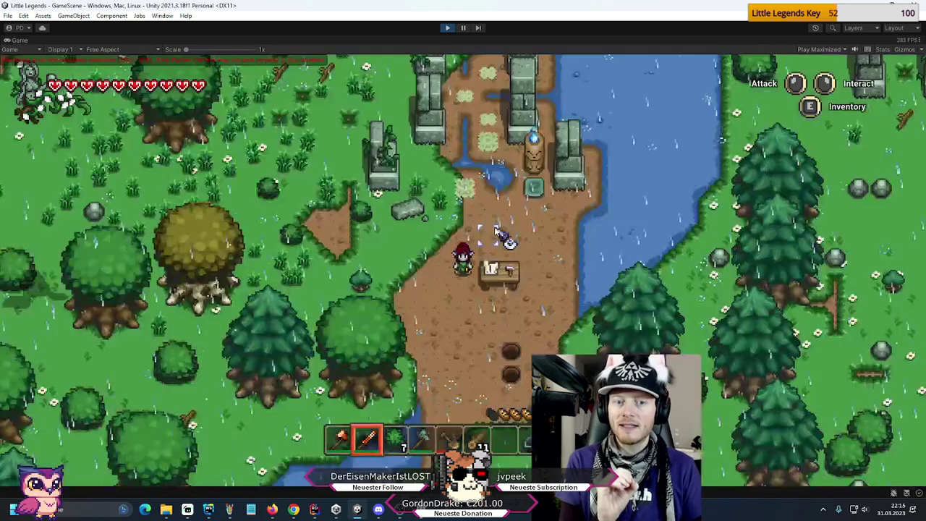
{"action": "key", "text": "s"}
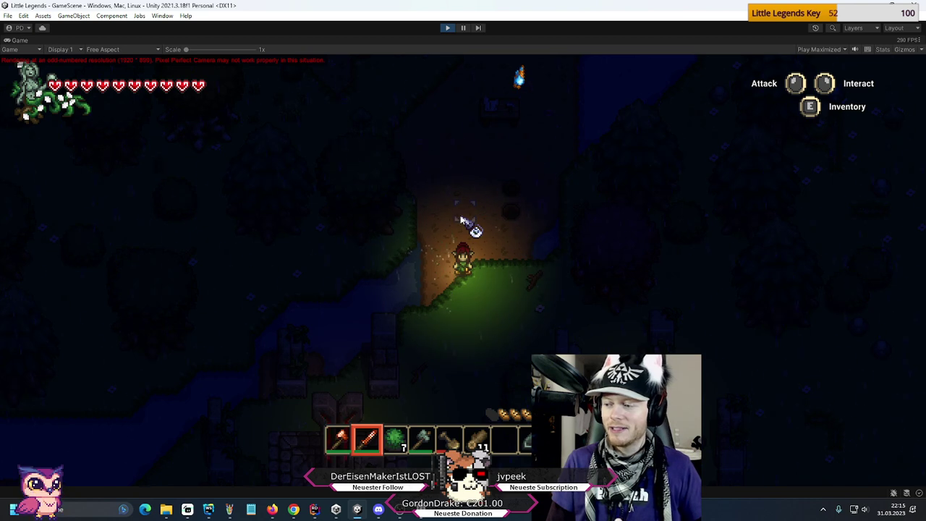
- Walk the character south across the grass and the stone platform with red-glowing pillars, to the area beside the round pit
{"action": "key", "text": "s"}
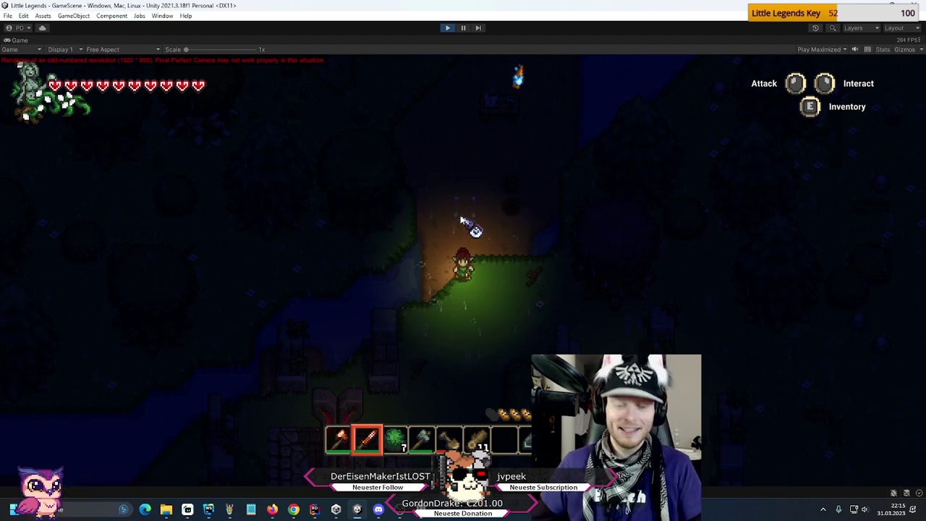
{"action": "key", "text": "s"}
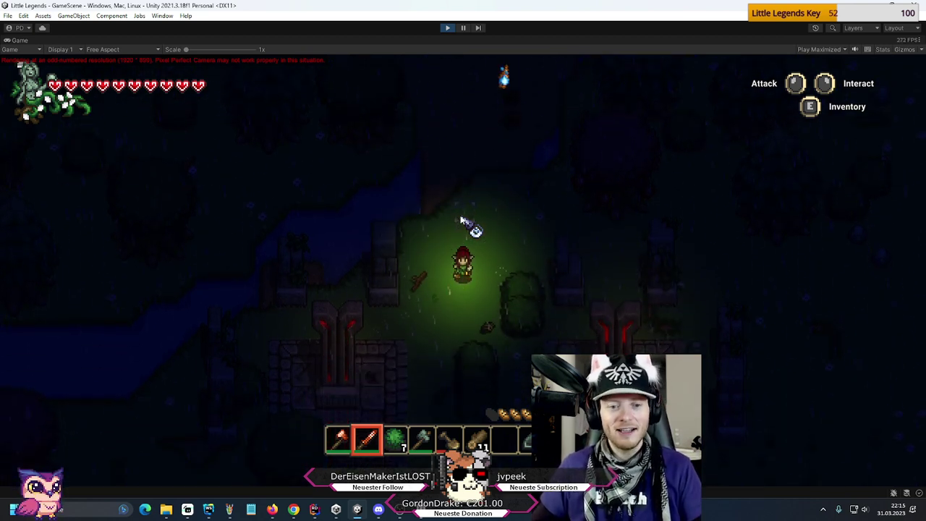
{"action": "key", "text": "s"}
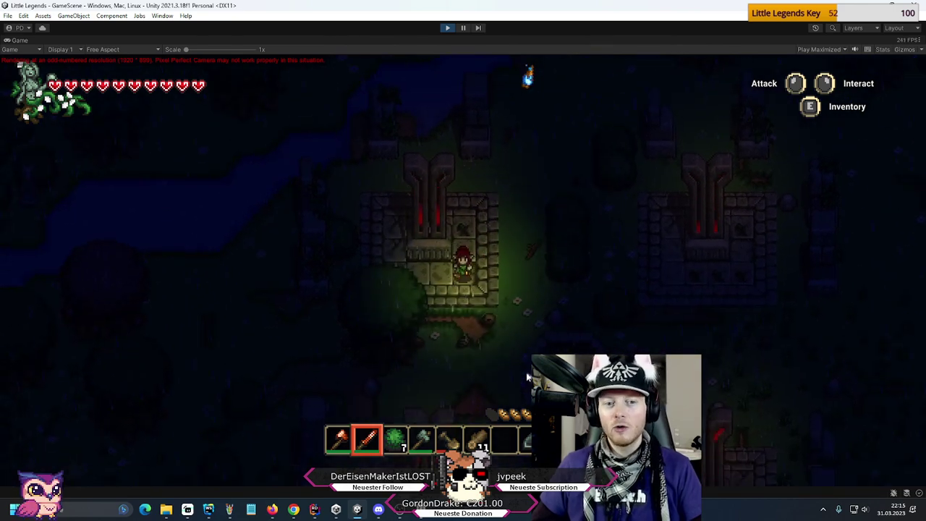
{"action": "key", "text": "s"}
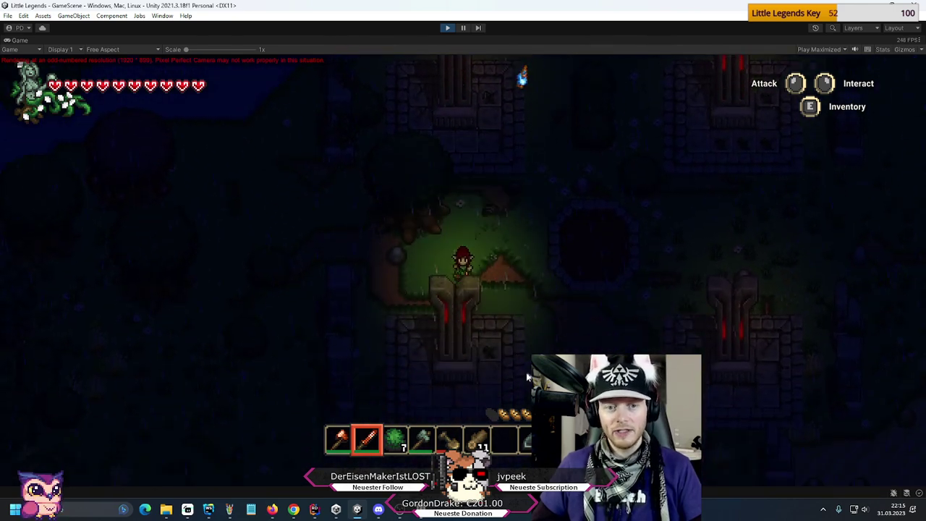
- Engage Blargh the Great Devourer with the sword and move around the south side of the pit to the east
{"action": "key", "text": "w"}
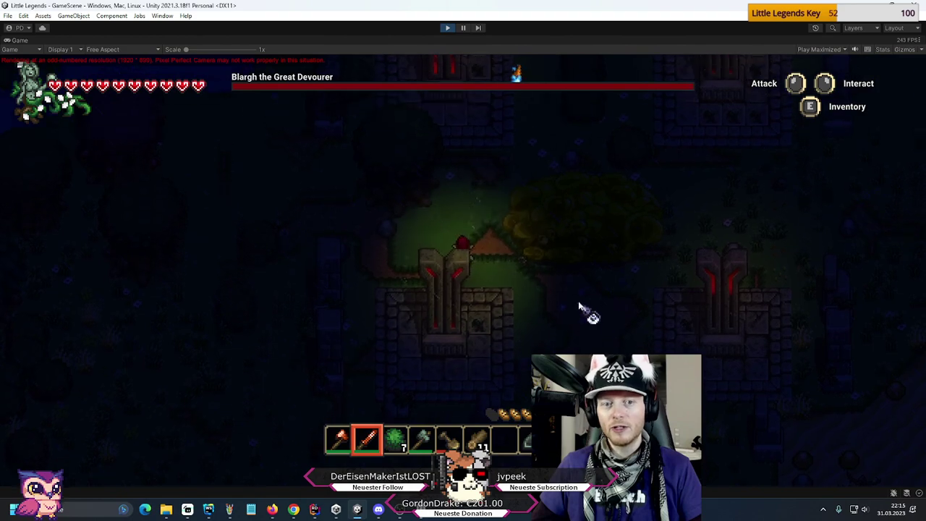
{"action": "left_click", "coordinate": [611, 296]}
{"action": "key", "text": "s"}
{"action": "key", "text": "d"}
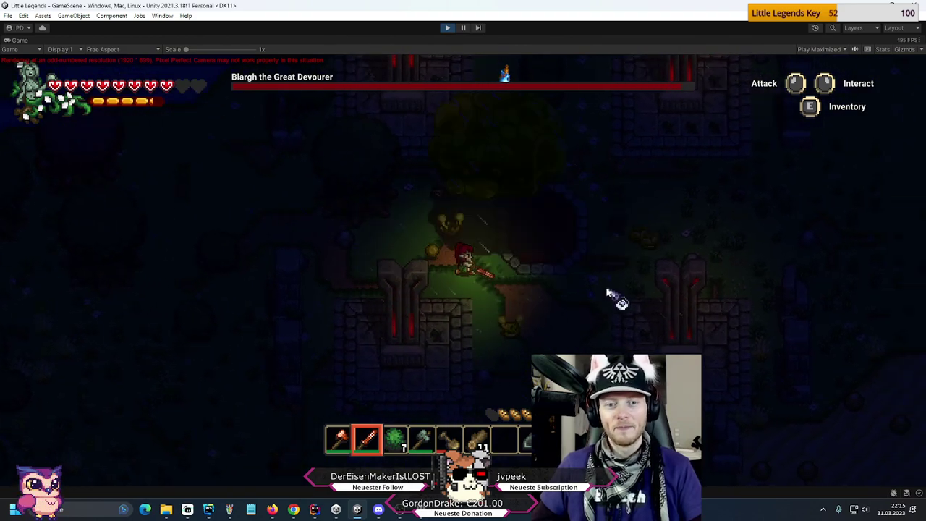
{"action": "key", "text": "d"}
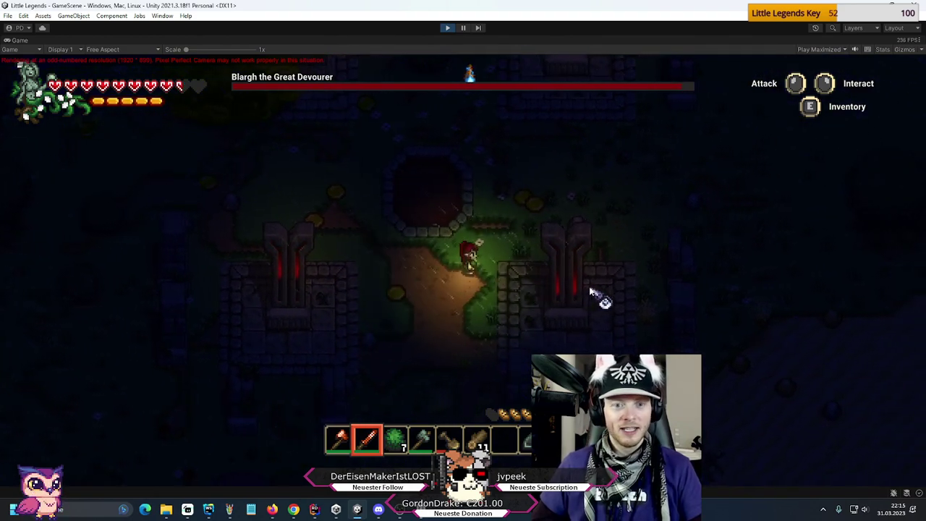
- Attack Blargh the Great Devourer from its east side with the sword and back away between strikes
{"action": "left_click", "coordinate": [424, 224]}
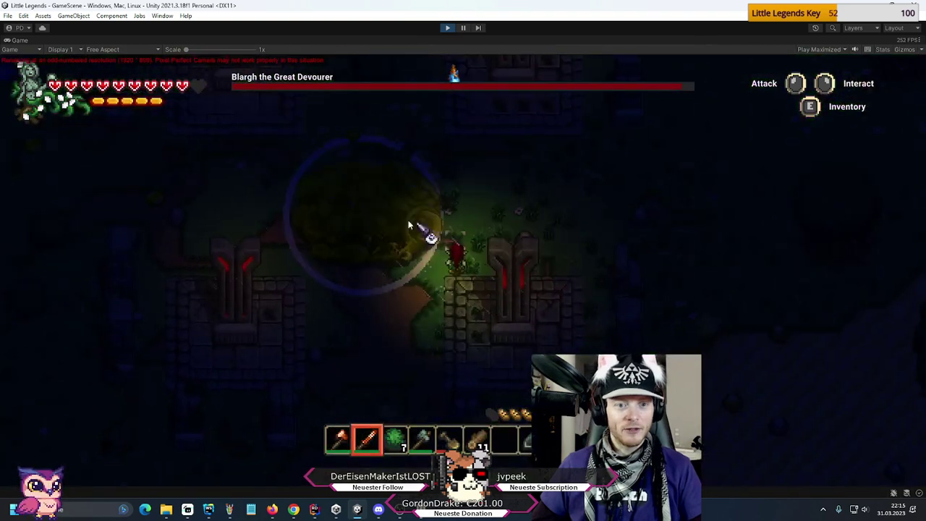
{"action": "key", "text": "d"}
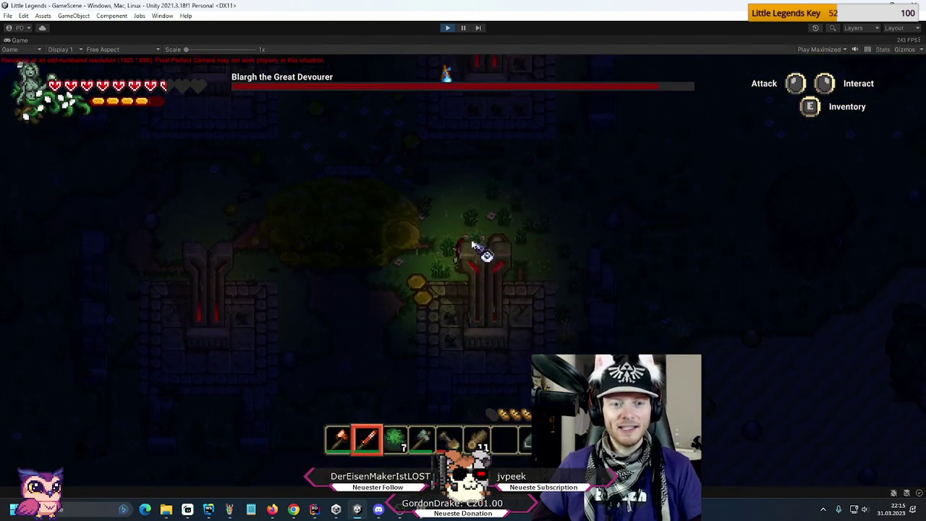
{"action": "left_click", "coordinate": [374, 258]}
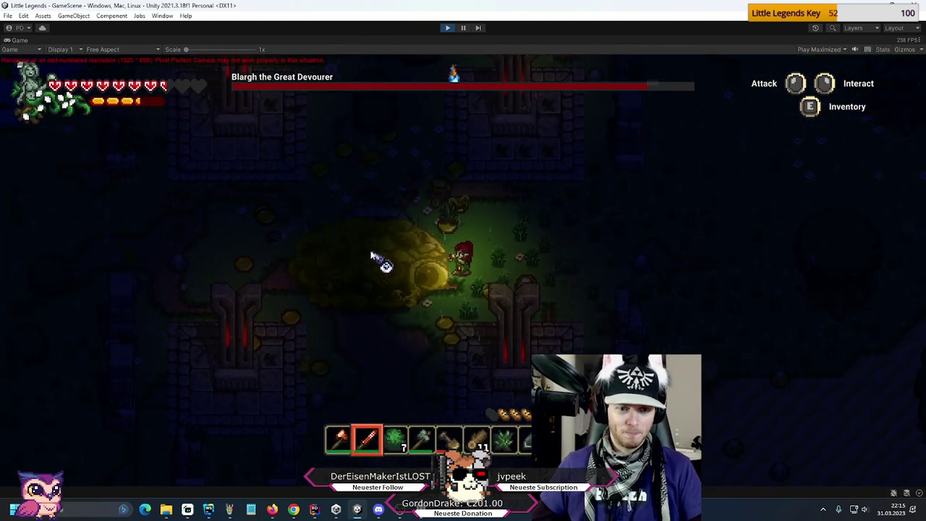
{"action": "key", "text": "d"}
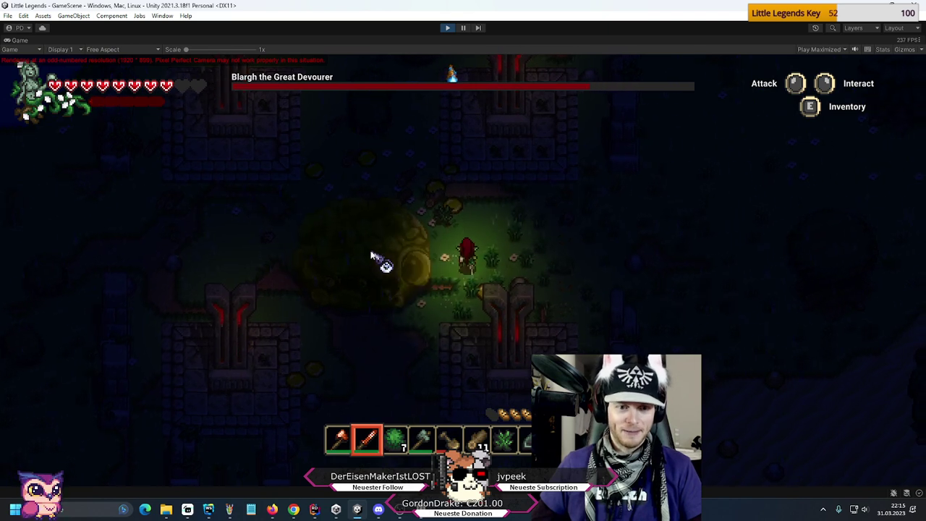
- Retreat from the boss around the north side of the pit and down to its west side
{"action": "key", "text": "w"}
{"action": "key", "text": "a"}
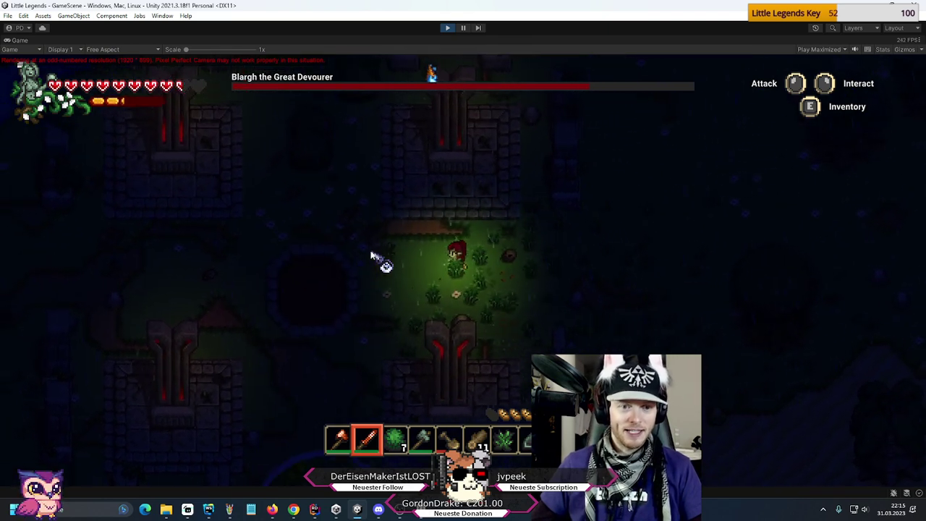
{"action": "key", "text": "a"}
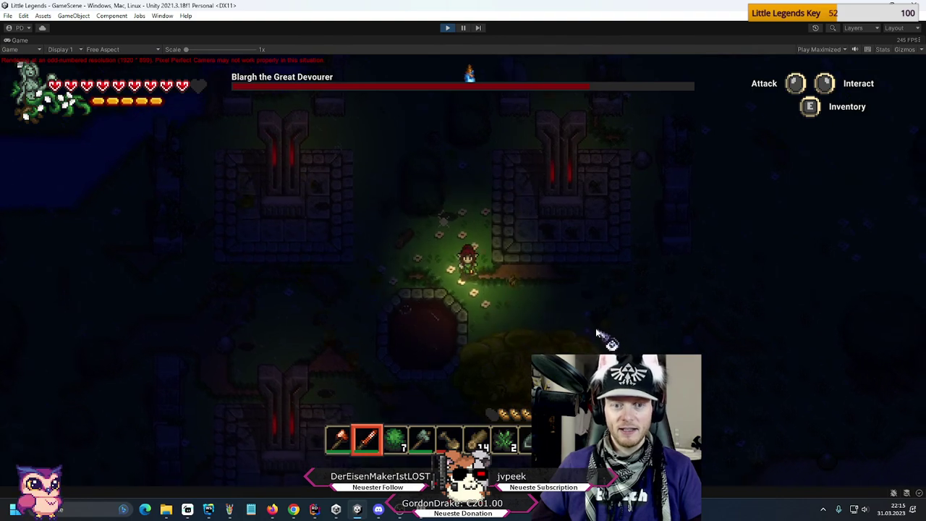
{"action": "key", "text": "a"}
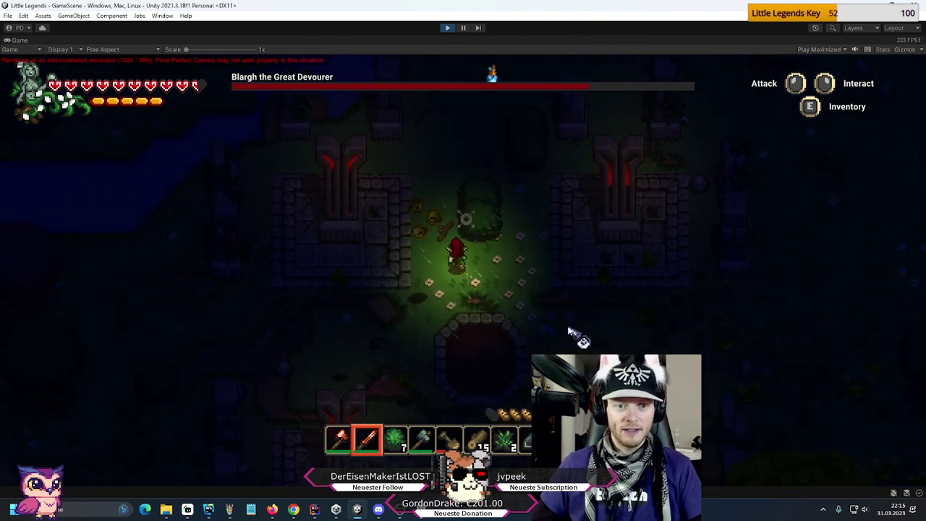
{"action": "key", "text": "s"}
{"action": "key", "text": "s"}
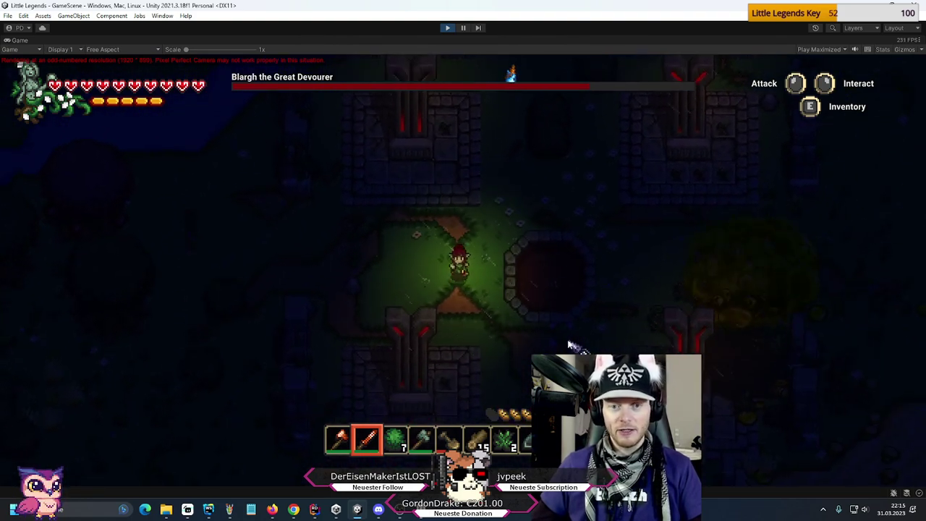
- Move south of the pit, strike Blargh the Great Devourer with the sword and retreat east
{"action": "key", "text": "d"}
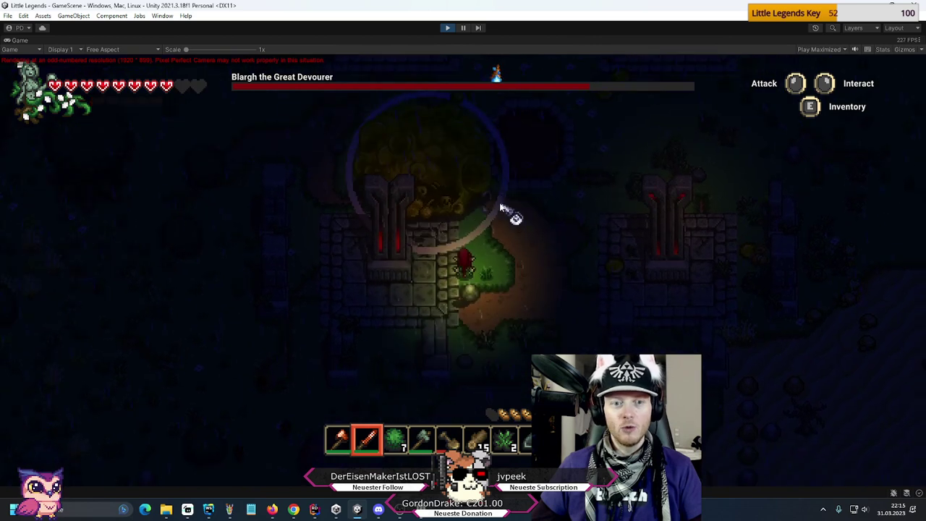
{"action": "left_click", "coordinate": [391, 199]}
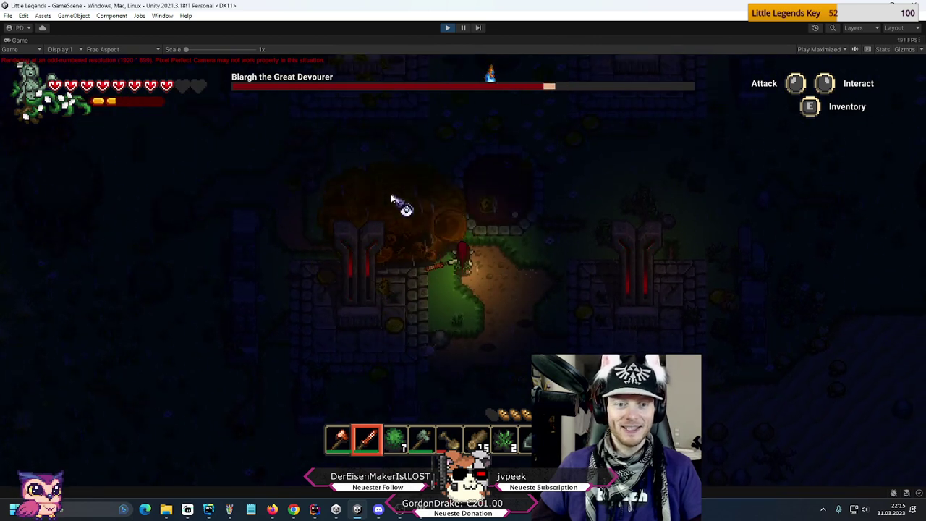
{"action": "key", "text": "d"}
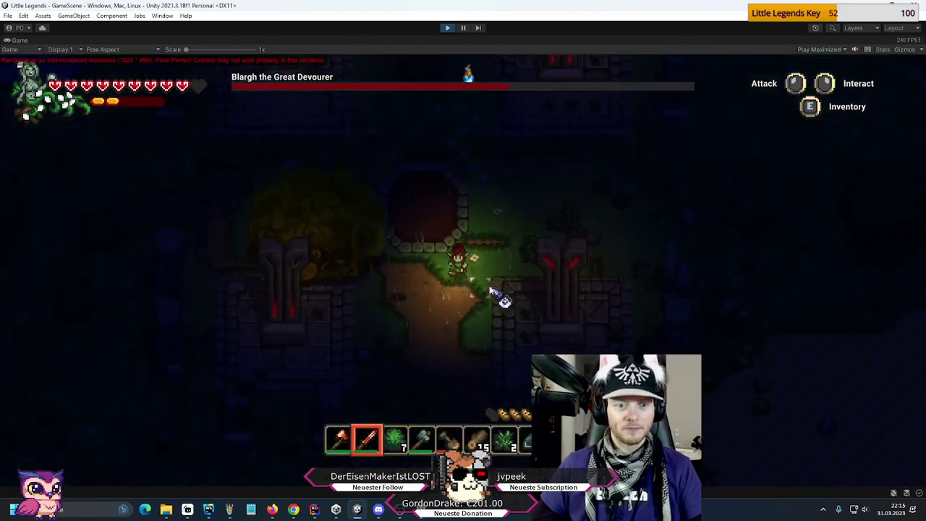
- Dodge into the dirt patch south of the pit and close in on the boss from below
{"action": "key", "text": "s"}
{"action": "key", "text": "a"}
{"action": "key", "text": "w"}
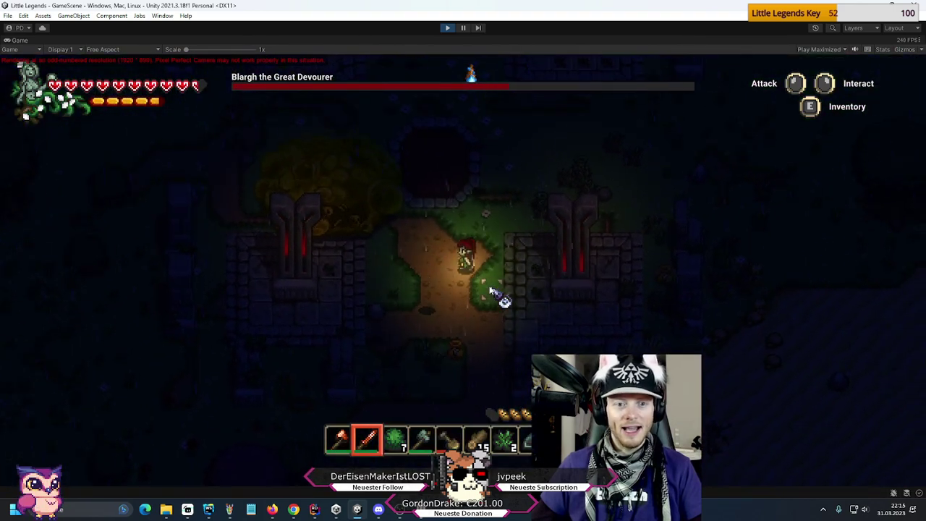
{"action": "key", "text": "a"}
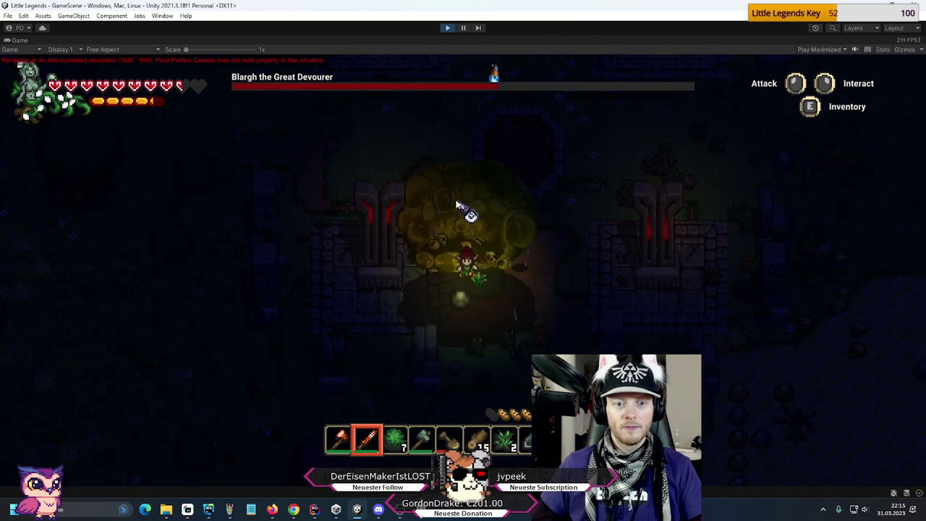
- Retreat south from Blargh the Great Devourer into the grass patch and move east along it
{"action": "key", "text": "a"}
{"action": "key", "text": "s"}
{"action": "key", "text": "s"}
{"action": "key", "text": "d"}
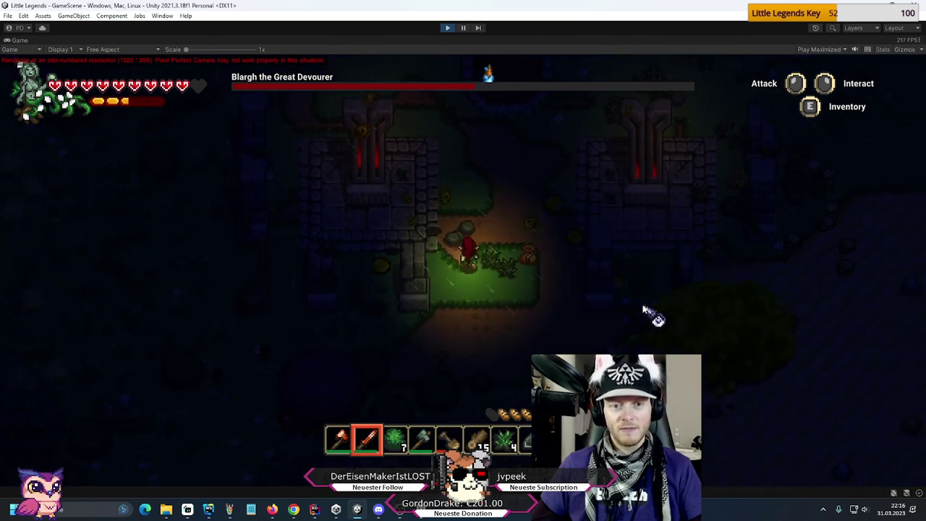
{"action": "key", "text": "d"}
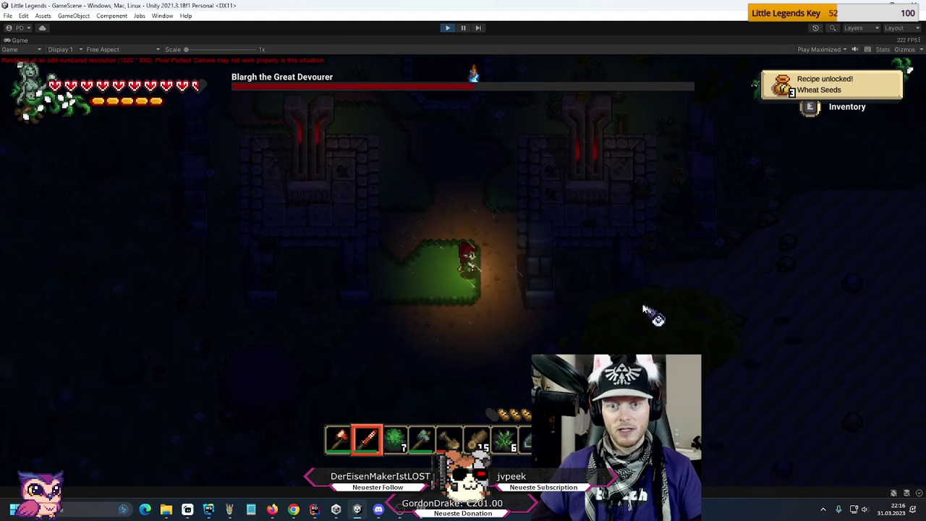
- Strike Blargh the Great Devourer with the sword from the southwest statue platform, backing away between attacks
{"action": "key", "text": "a"}
{"action": "key", "text": "w"}
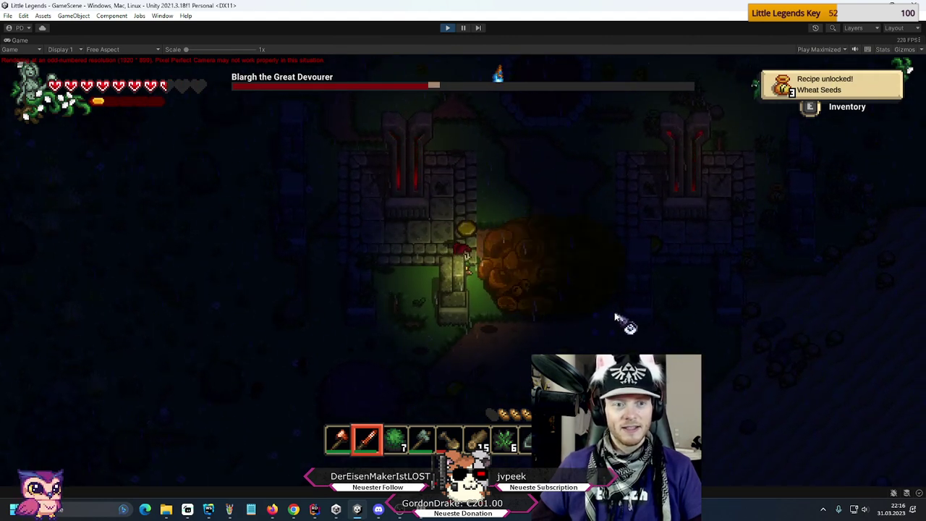
{"action": "key", "text": "a"}
{"action": "key", "text": "w"}
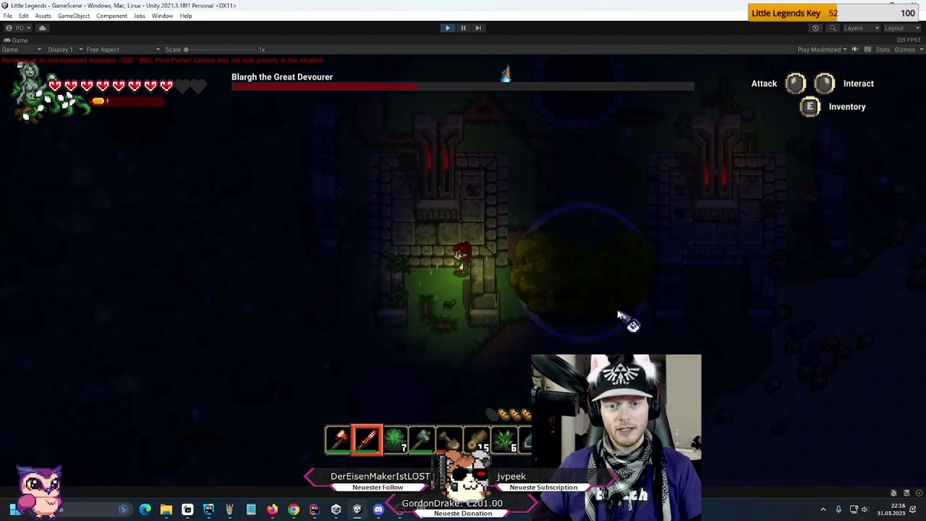
{"action": "left_click", "coordinate": [618, 312]}
{"action": "left_click", "coordinate": [618, 313]}
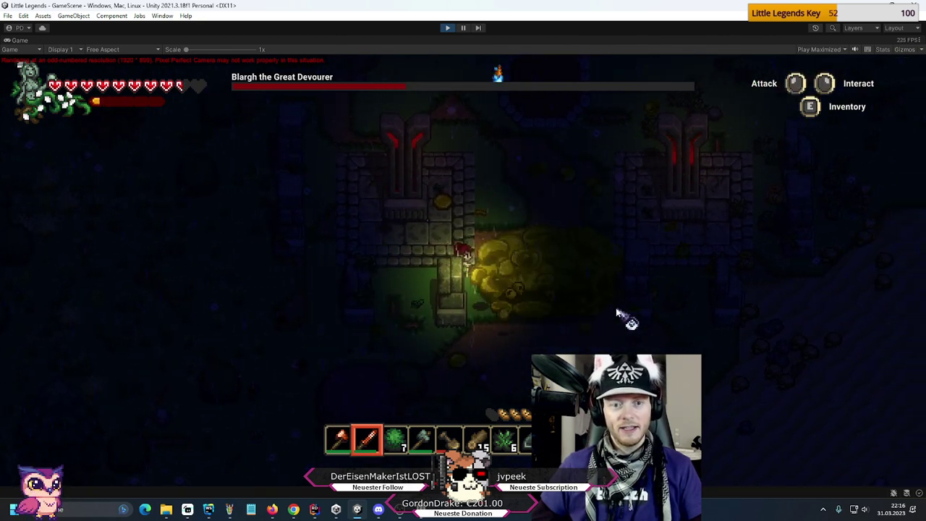
{"action": "key", "text": "w"}
{"action": "key", "text": "a"}
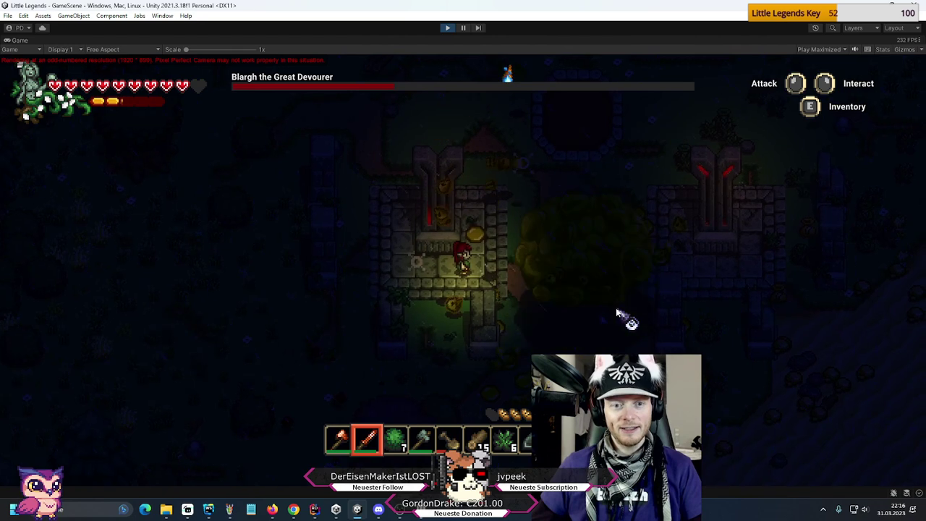
{"action": "key", "text": "d"}
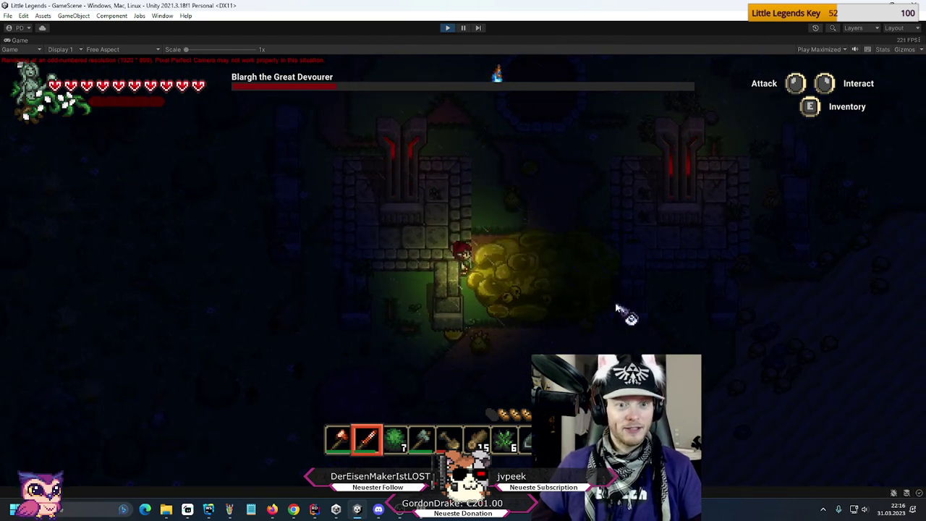
- Circle north around the statue to the southeast platform, strike the boss from the east and retreat south onto the dirt path
{"action": "key", "text": "w"}
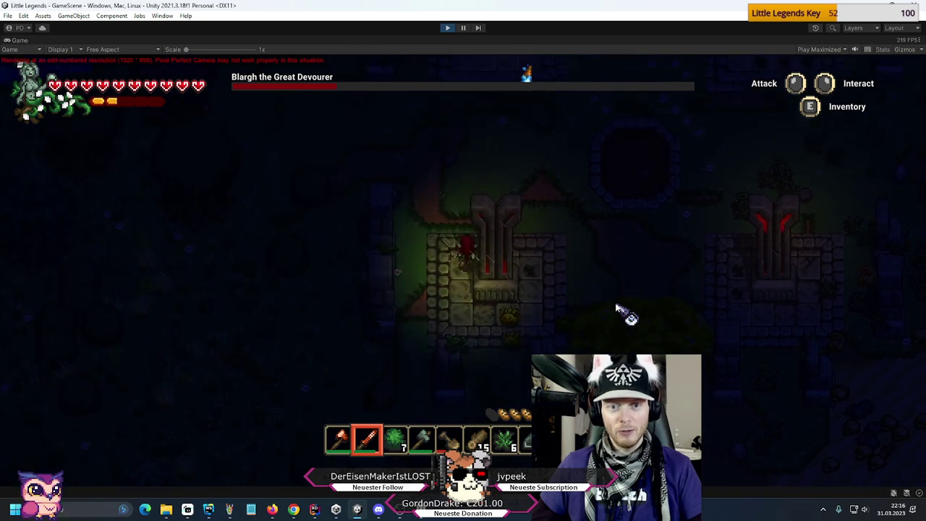
{"action": "key", "text": "d"}
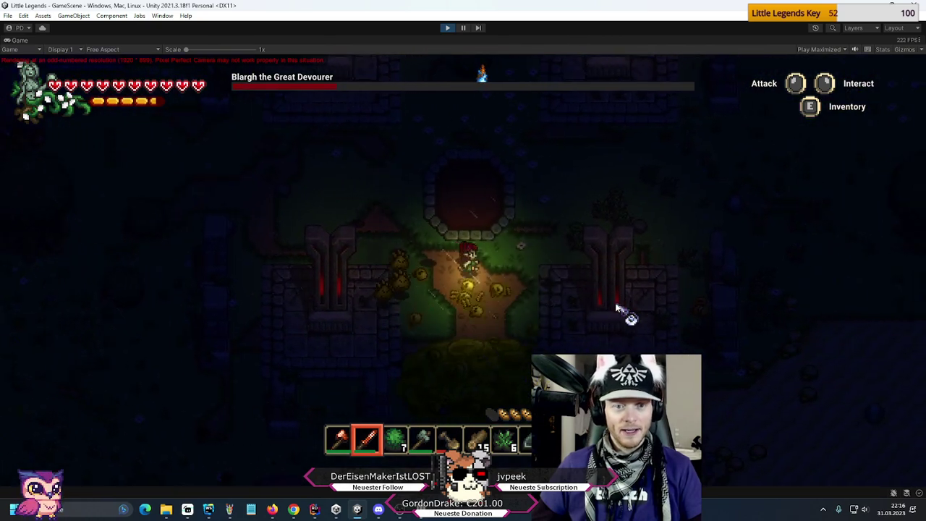
{"action": "key", "text": "s"}
{"action": "left_click", "coordinate": [444, 306]}
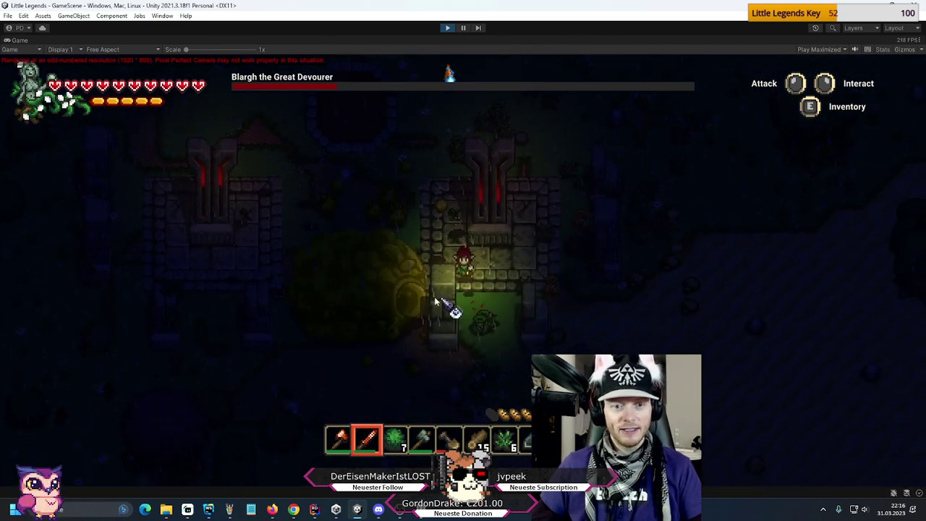
{"action": "key", "text": "s"}
{"action": "key", "text": "a"}
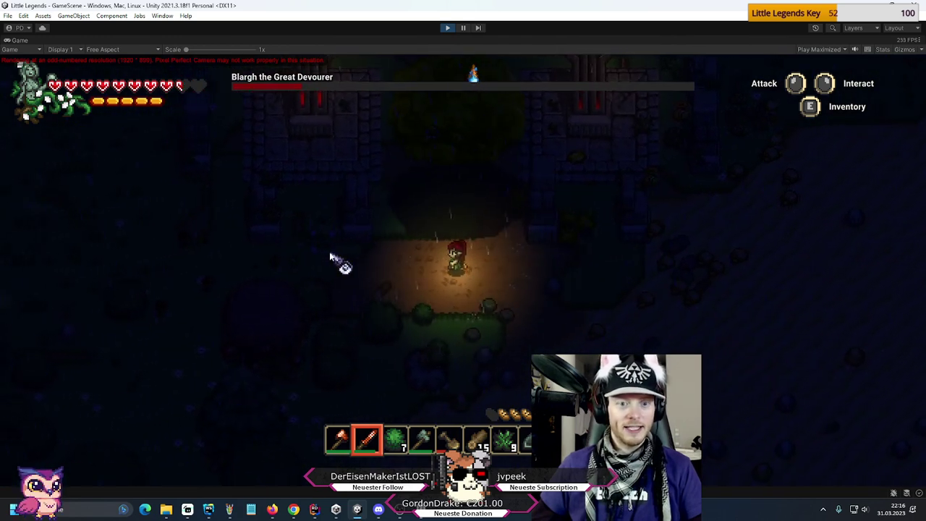
- Return to the southwest statue platform and cross to the north side of the boss
{"action": "key", "text": "w"}
{"action": "key", "text": "a"}
{"action": "key", "text": "w"}
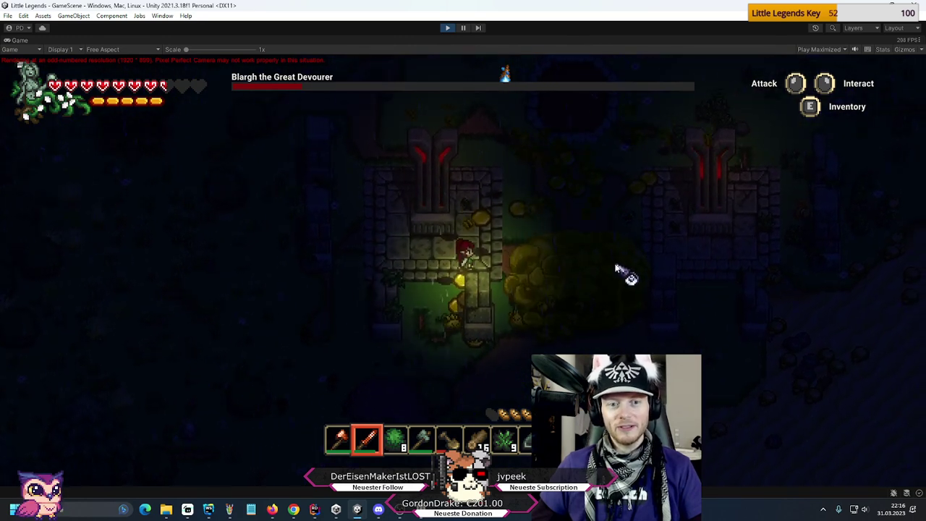
{"action": "key", "text": "d"}
{"action": "key", "text": "w"}
{"action": "key", "text": "d"}
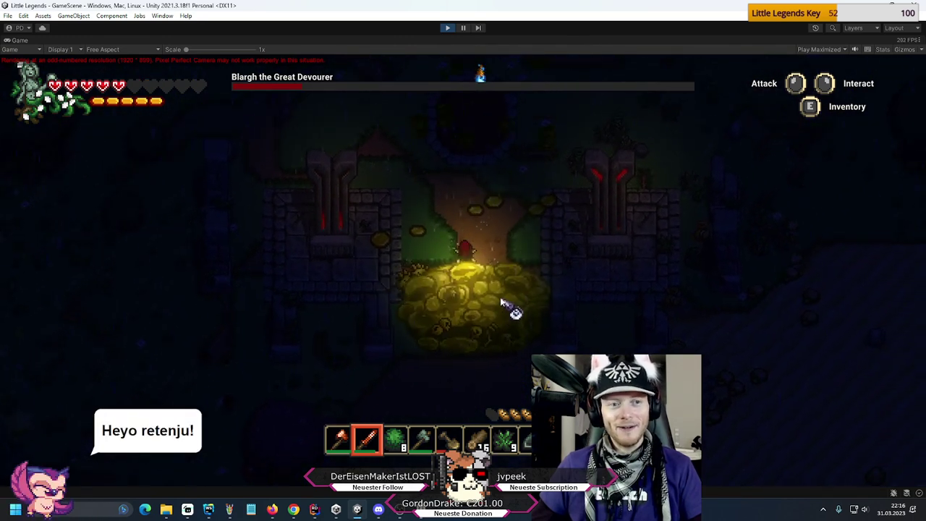
- Flee from the boss north past the pit and east below the northeast statue platform
{"action": "key", "text": "w"}
{"action": "key", "text": "a"}
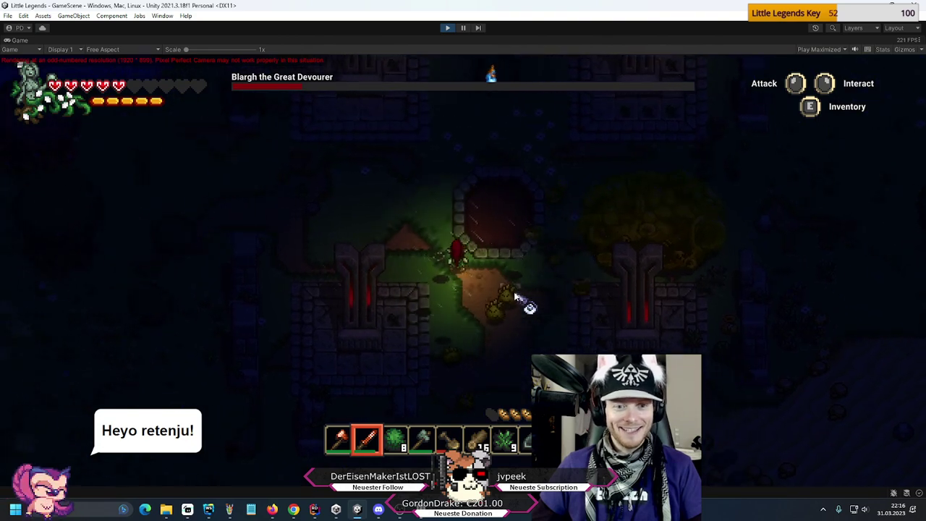
{"action": "key", "text": "d"}
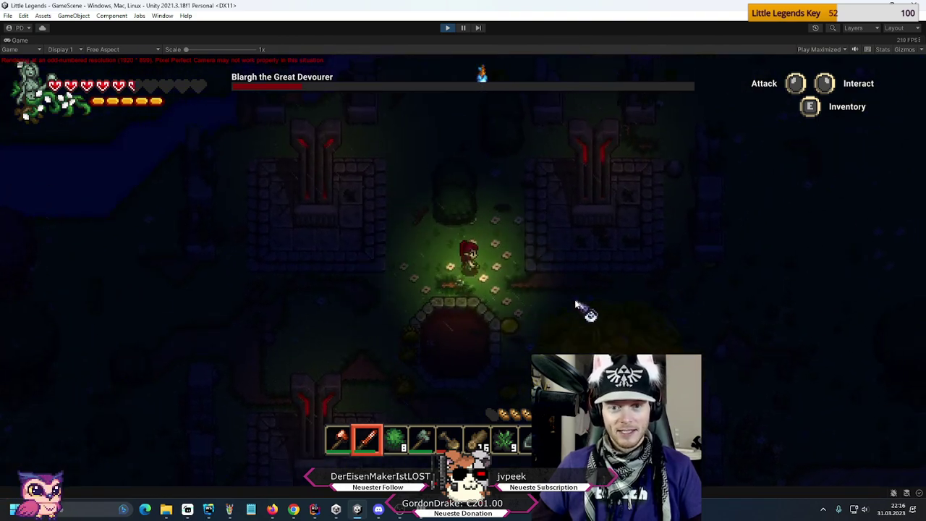
{"action": "key", "text": "s"}
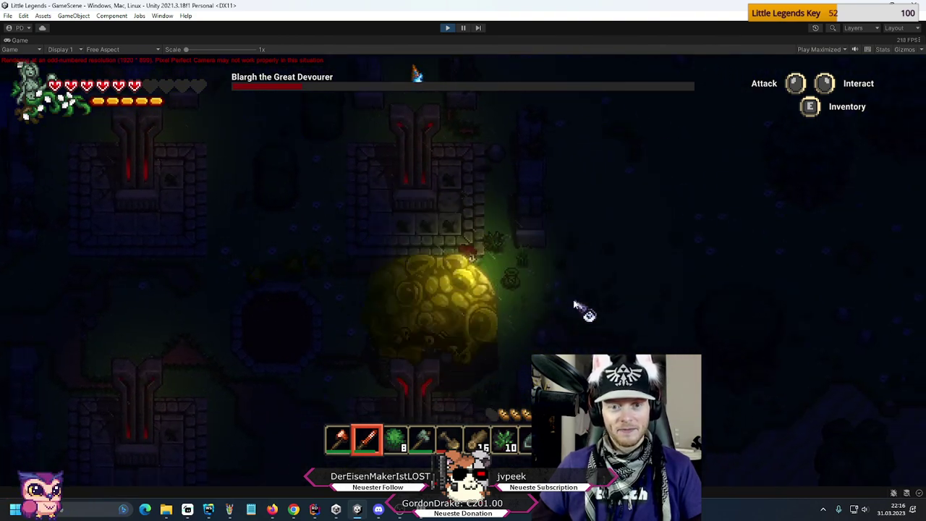
- Strike Blargh the Great Devourer with the sword from the east and from the southeast statue, dodging between attacks
{"action": "key", "text": "d"}
{"action": "left_click", "coordinate": [487, 304]}
{"action": "key", "text": "w"}
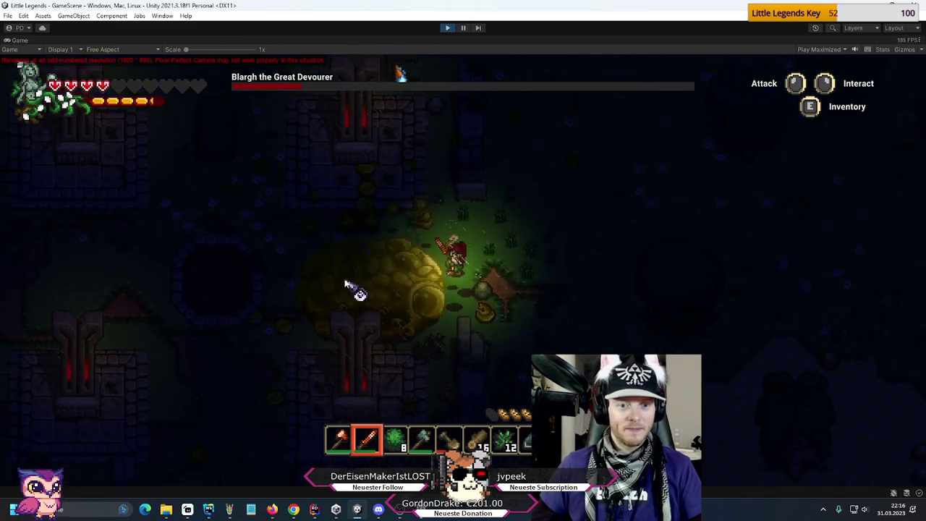
{"action": "left_click", "coordinate": [355, 287]}
{"action": "key", "text": "s"}
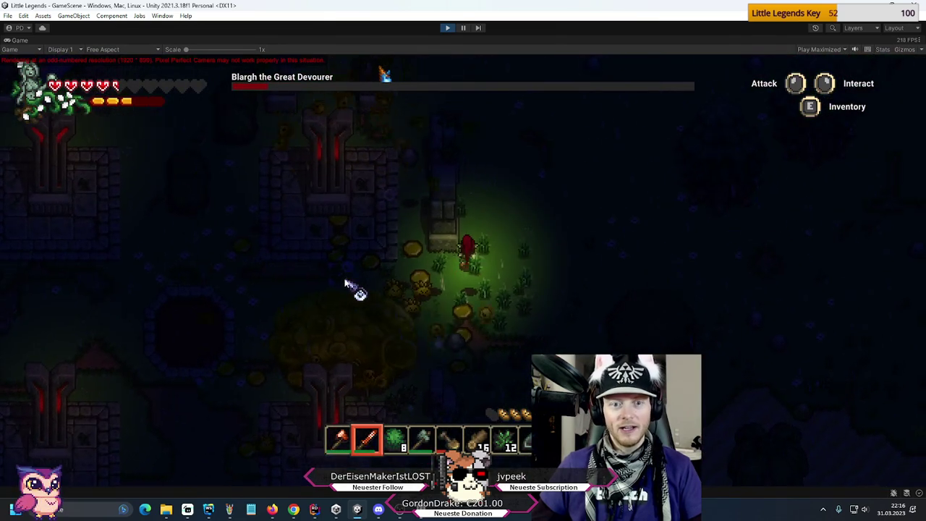
{"action": "key", "text": "a"}
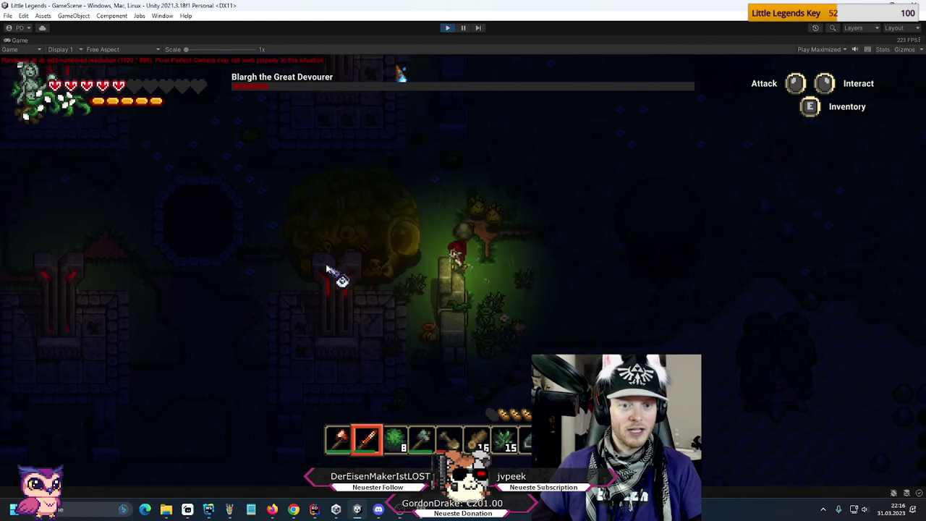
{"action": "key", "text": "a"}
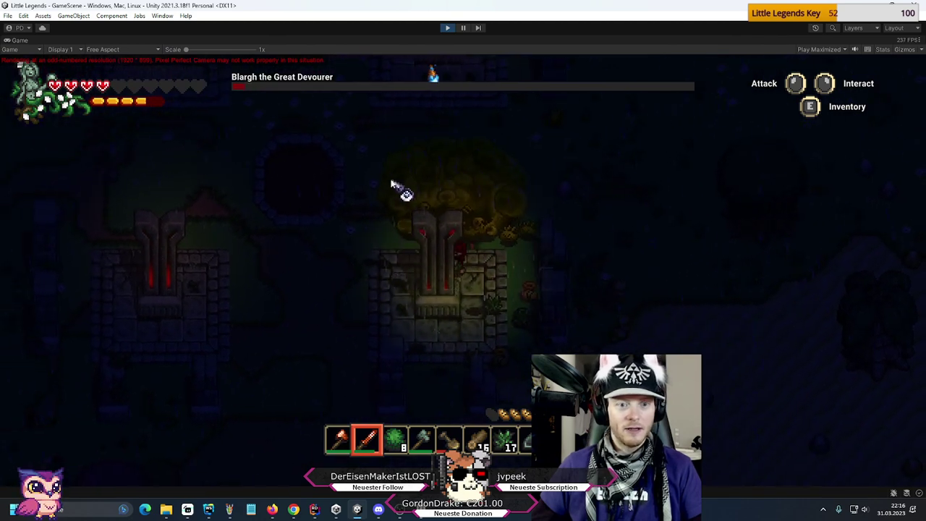
- Retreat west around the pit, circle back along its north side and finish off Blargh the Great Devourer
{"action": "key", "text": "a"}
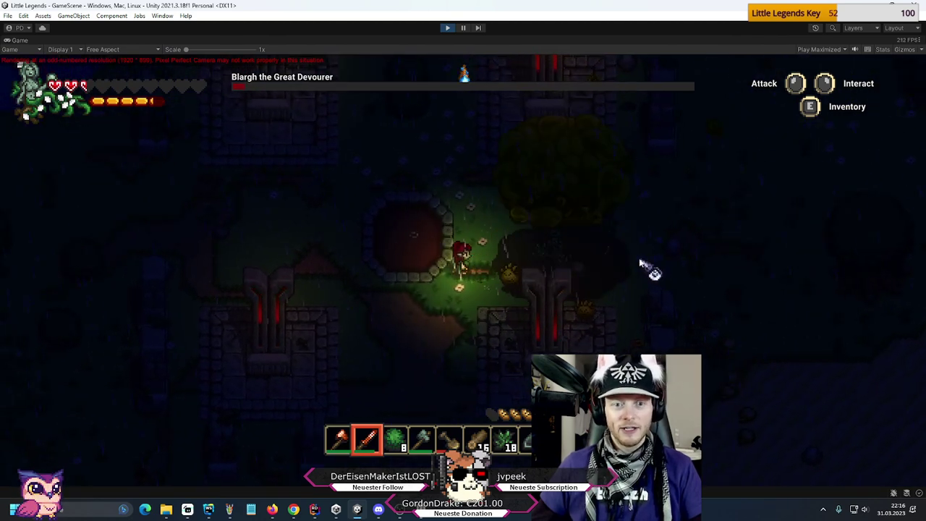
{"action": "key", "text": "w"}
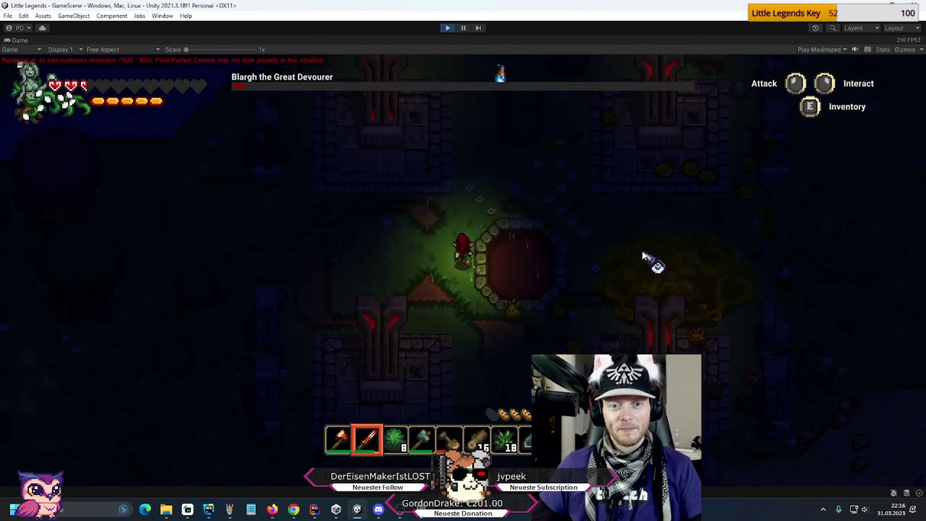
{"action": "key", "text": "d"}
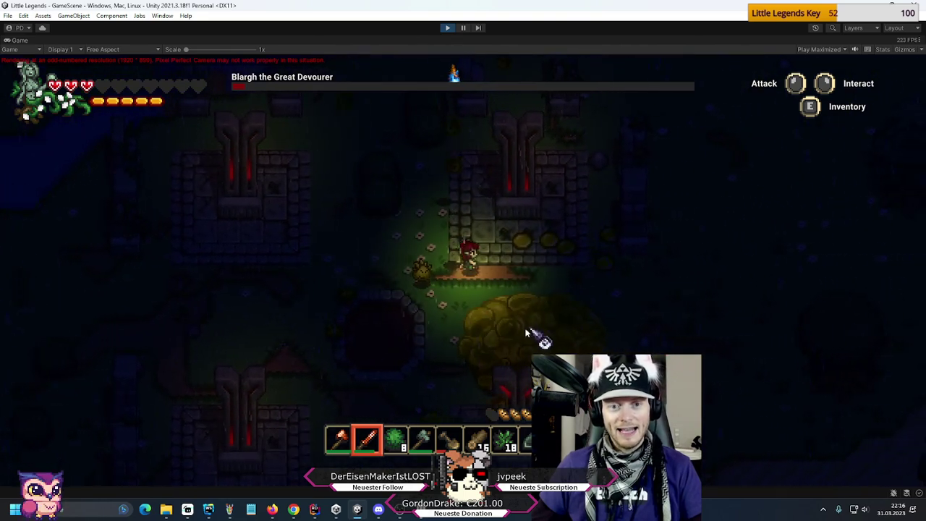
{"action": "key", "text": "s"}
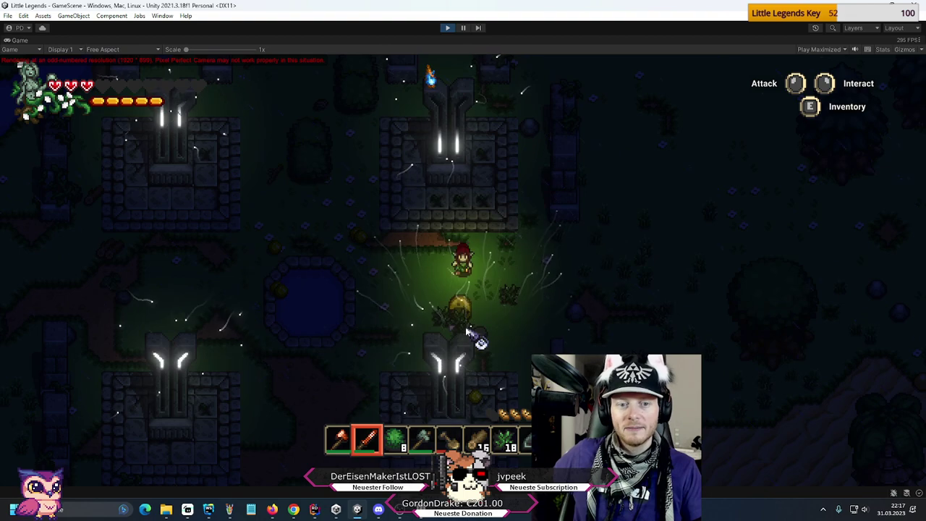
- Walk around the pit and the southeast statue, gathering grass, and return to the boss's golden loot drop
{"action": "key", "text": "s"}
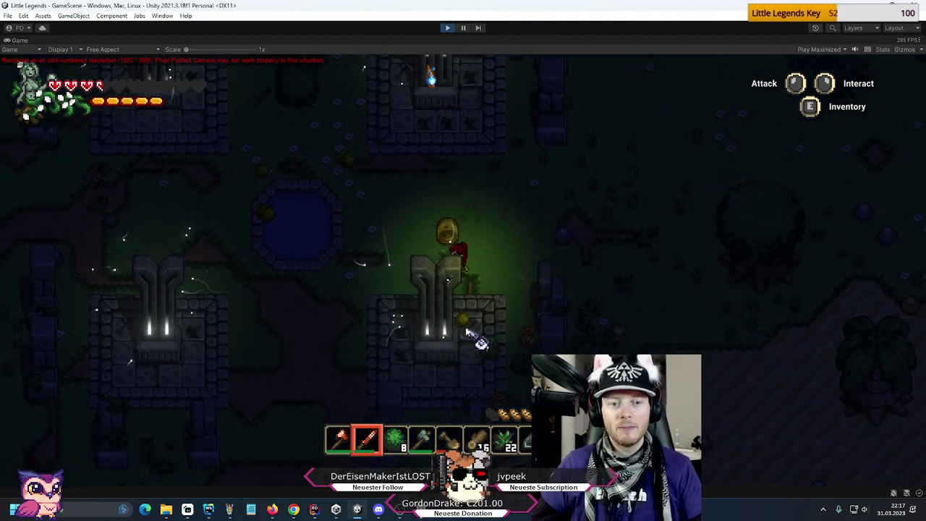
{"action": "key", "text": "a"}
{"action": "key", "text": "w"}
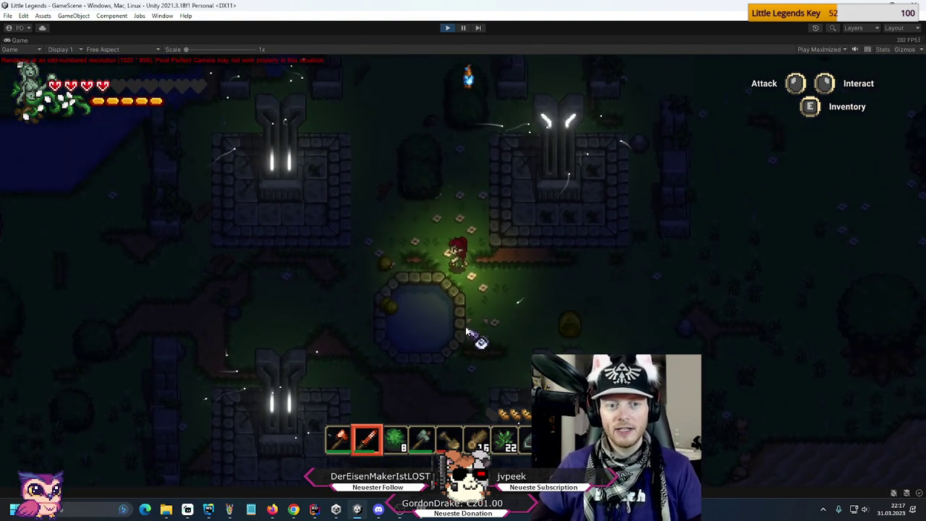
{"action": "key", "text": "s"}
{"action": "key", "text": "d"}
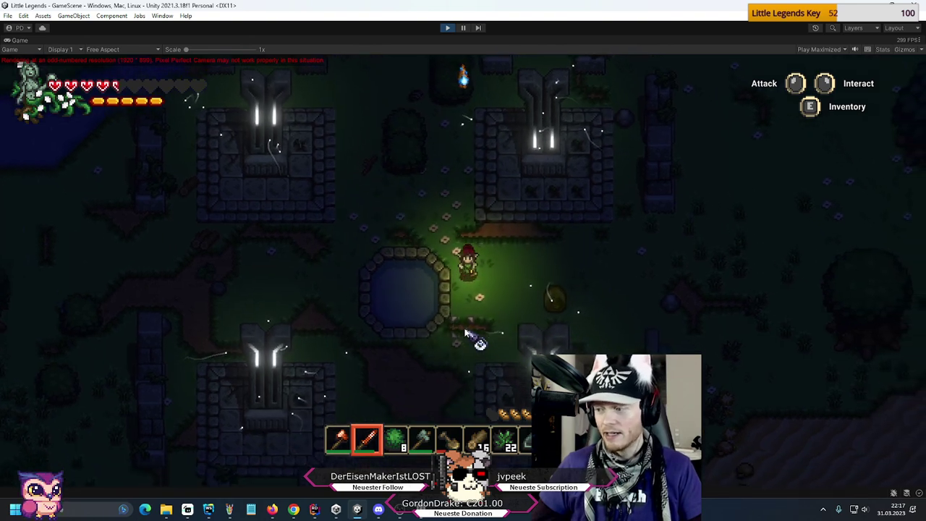
{"action": "key", "text": "s"}
{"action": "key", "text": "d"}
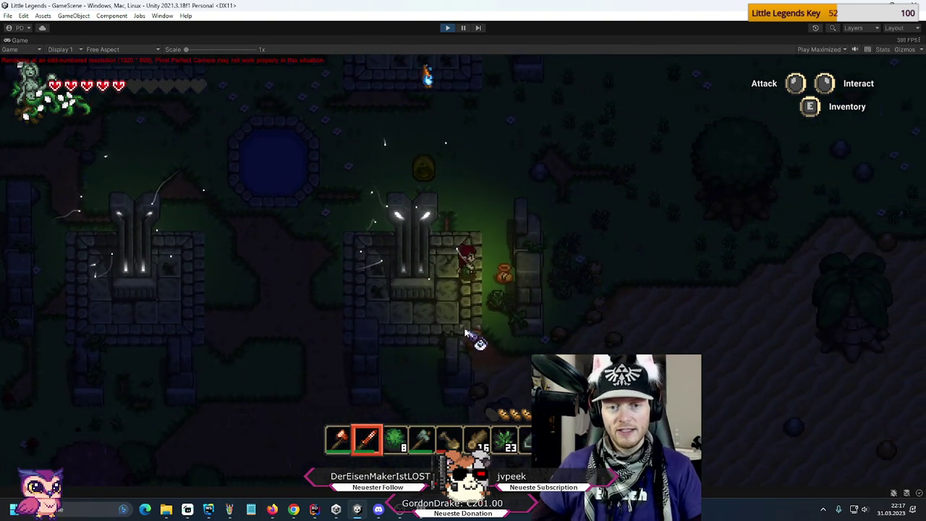
{"action": "key", "text": "w"}
- Open the boss loot, equip the Lime Slime Armor in place of the green armor and move the lantern into the inventory
{"action": "key", "text": "e"}
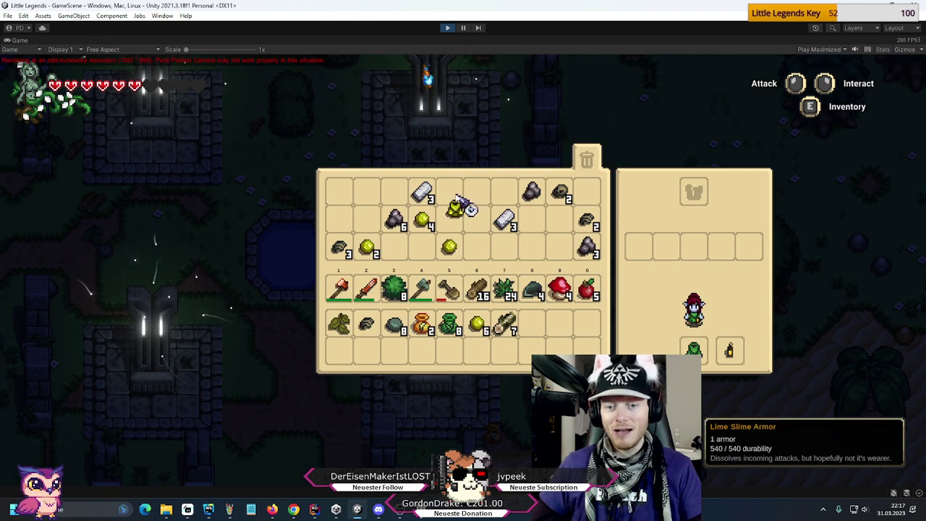
{"action": "left_click", "coordinate": [694, 349]}
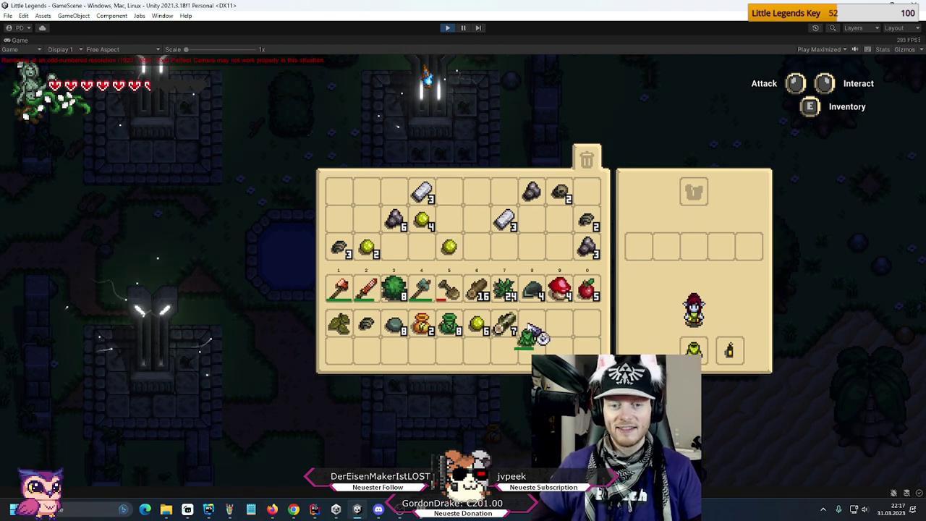
{"action": "left_click", "coordinate": [729, 350]}
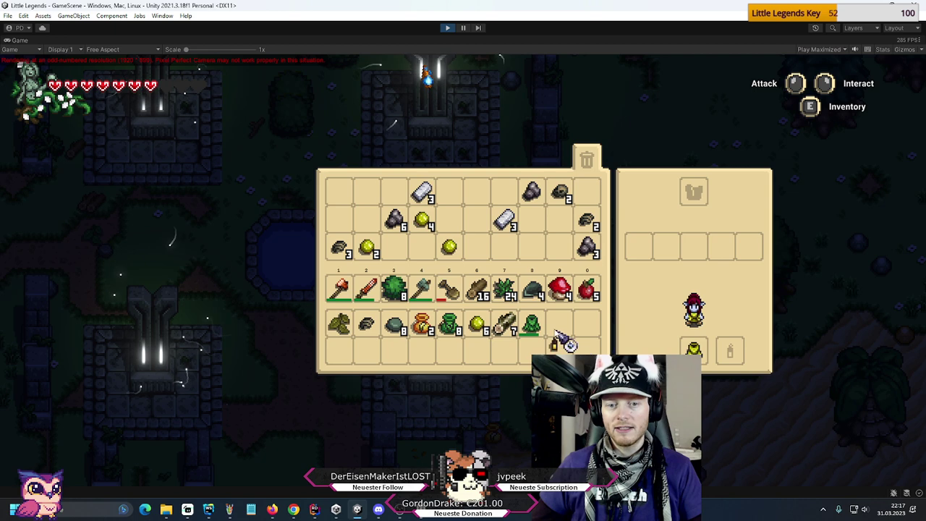
{"action": "left_click", "coordinate": [569, 331]}
{"action": "key", "text": "e"}
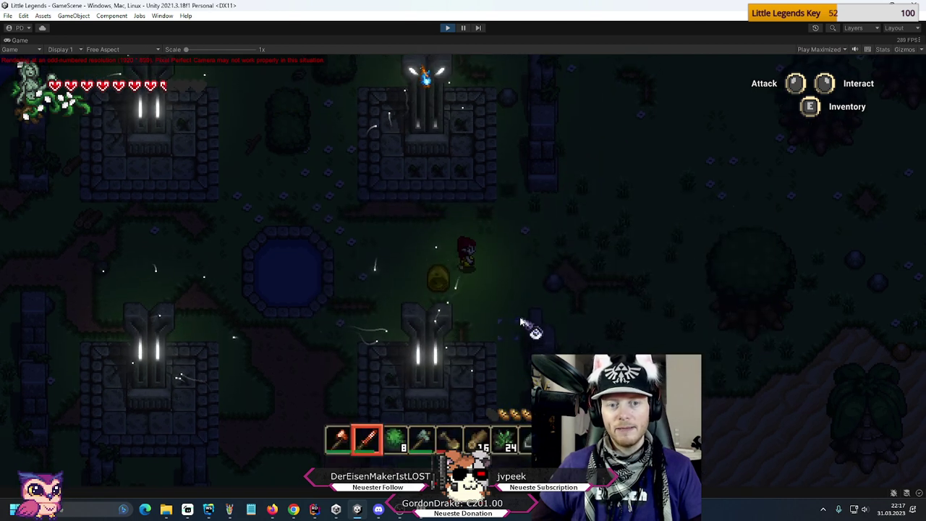
- Re-equip the green armor and the lantern, storing the Lime Slime Armor in the inventory
{"action": "key", "text": "e"}
{"action": "right_click", "coordinate": [530, 325]}
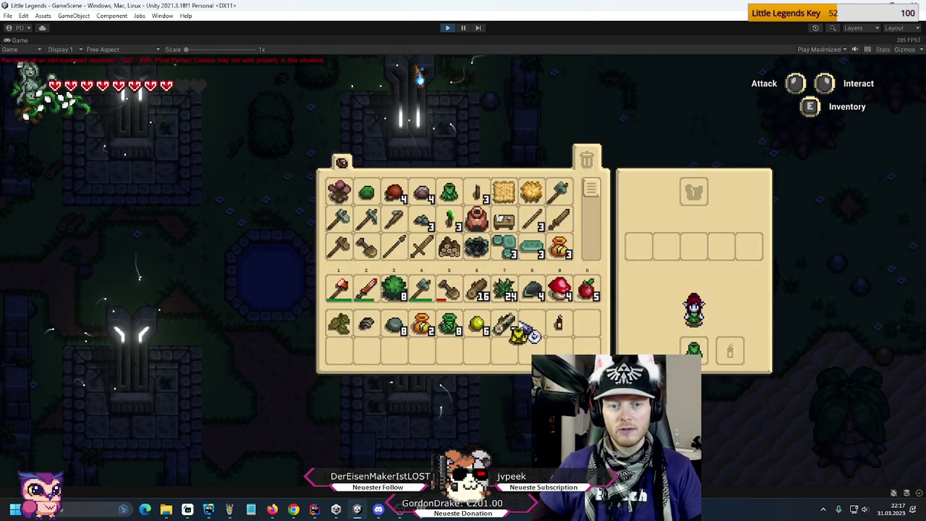
{"action": "right_click", "coordinate": [558, 326]}
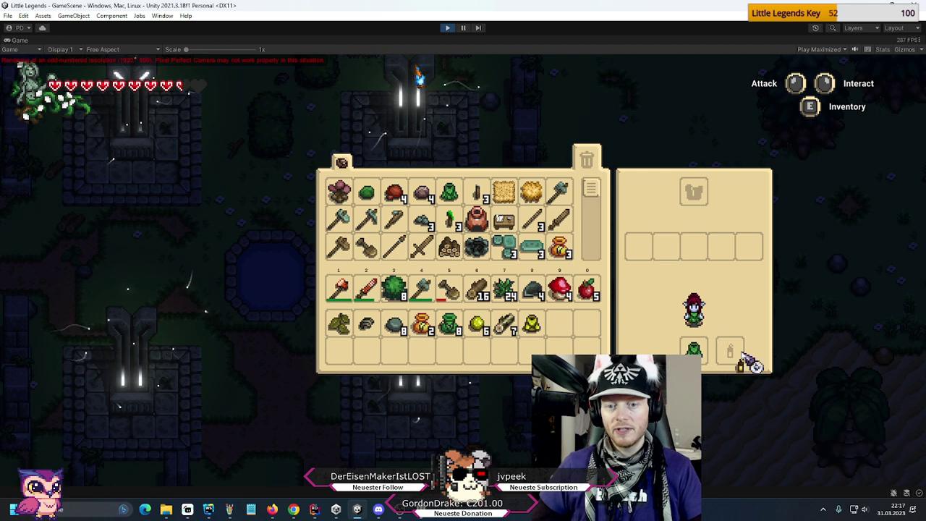
{"action": "key", "text": "e"}
{"action": "key", "text": "s"}
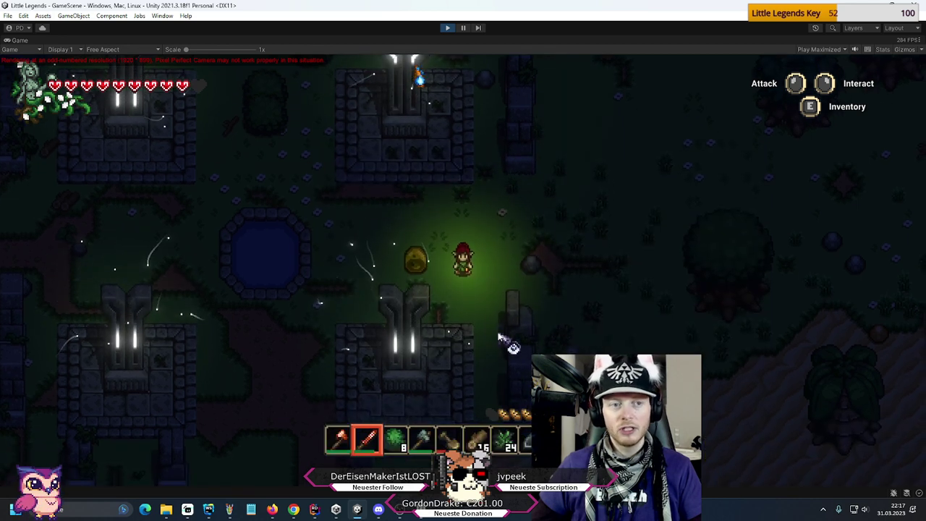
- Restart play mode, load the saved game labelled "playtest" and continue past the loading hints into the world
{"action": "key", "text": "ctrl+p"}
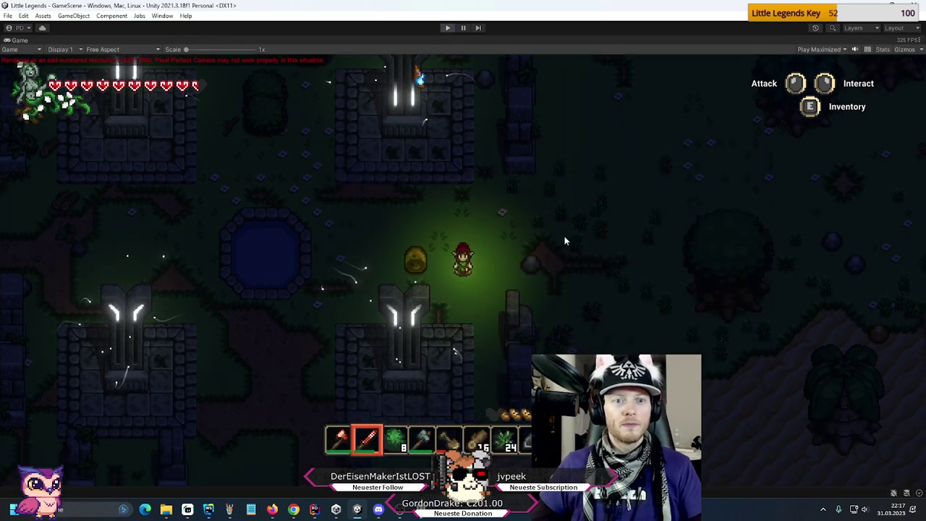
{"action": "key", "text": "ctrl+p"}
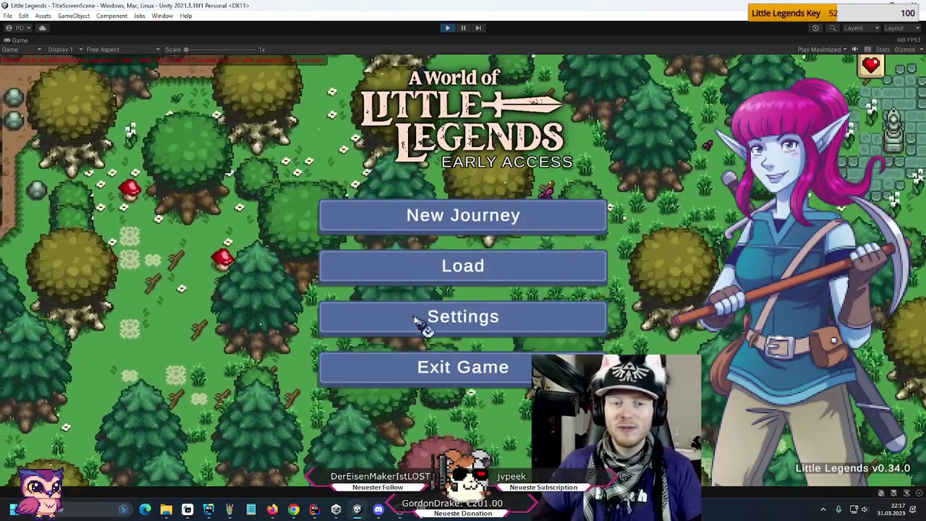
{"action": "left_click", "coordinate": [436, 269]}
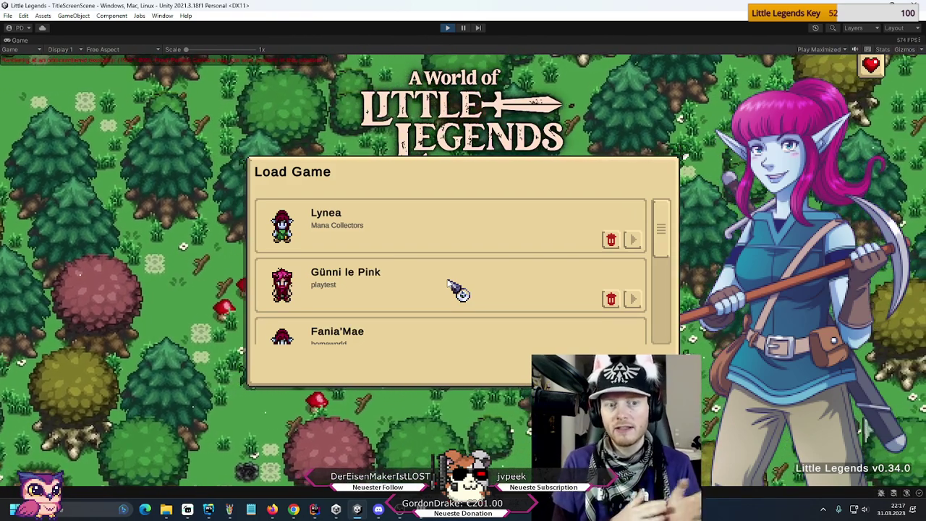
{"action": "left_click", "coordinate": [455, 288]}
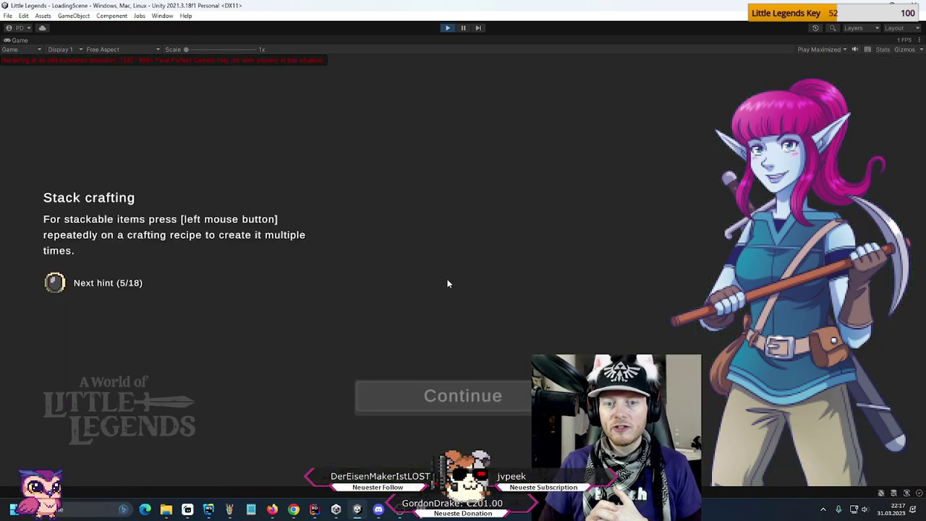
{"action": "left_click", "coordinate": [494, 394]}
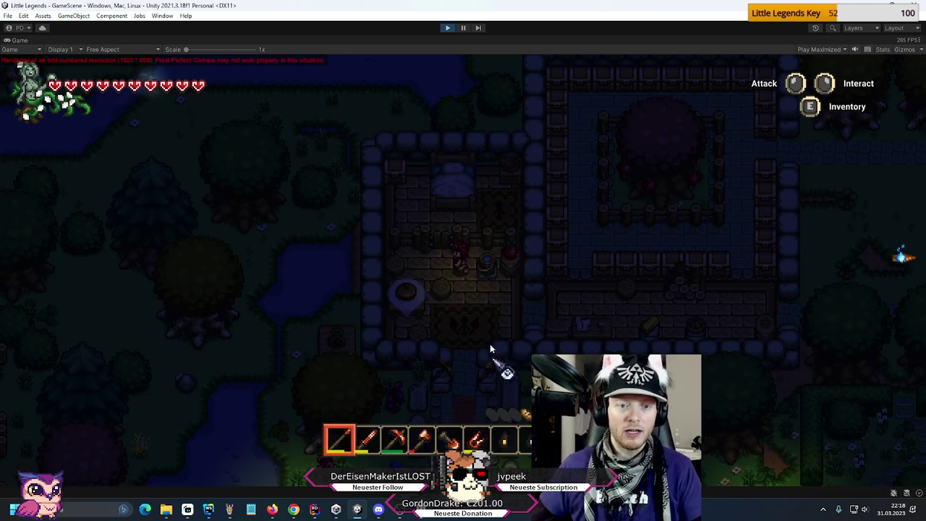
- Walk the character up through the bedroom to the bed and sleep through the night
{"action": "key", "text": "w"}
{"action": "key", "text": "a"}
{"action": "key", "text": "w"}
{"action": "key", "text": "a"}
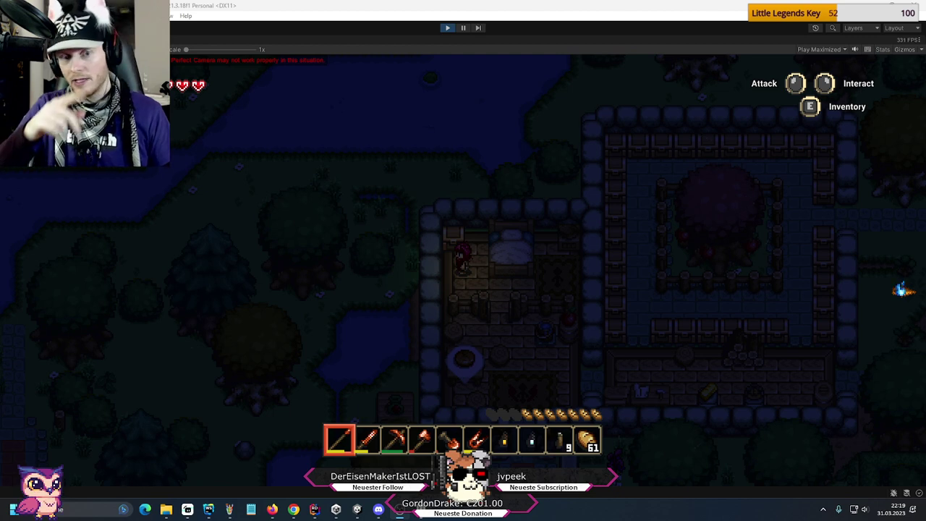
{"action": "right_click", "coordinate": [490, 267]}
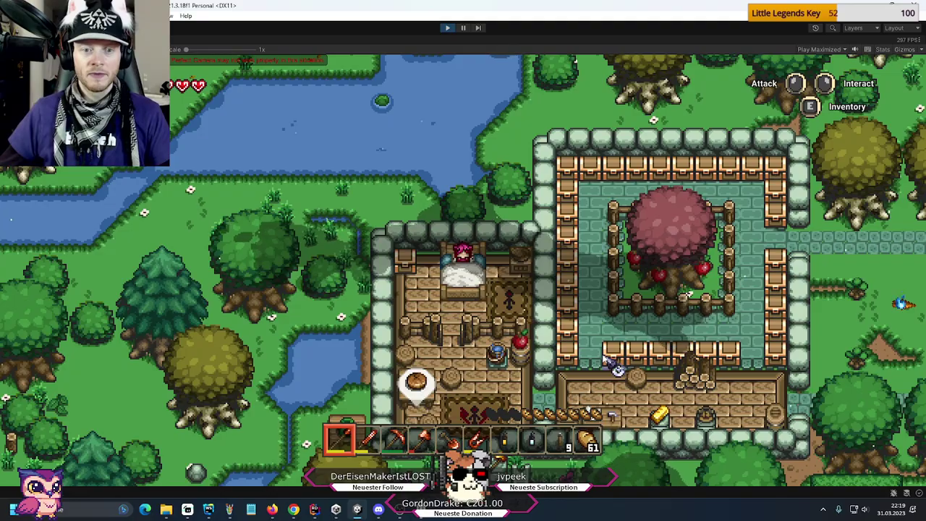
- Leave the bedroom and walk east through the workshop room to the golden cauldron on the stone plaza
{"action": "key", "text": "s"}
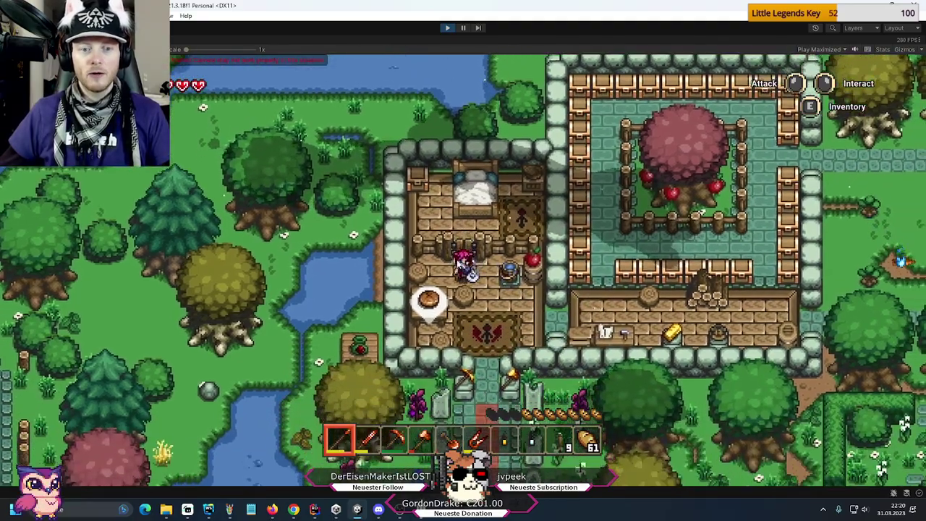
{"action": "key", "text": "d"}
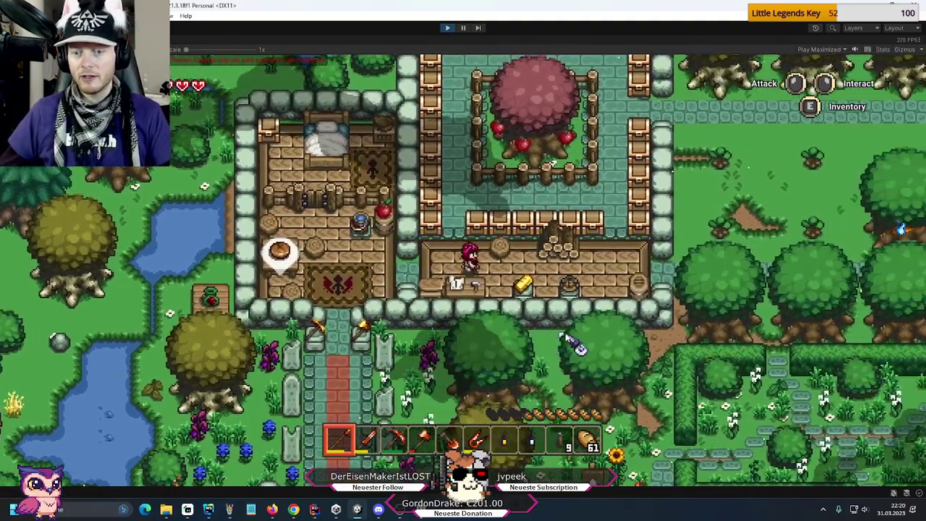
{"action": "key", "text": "d"}
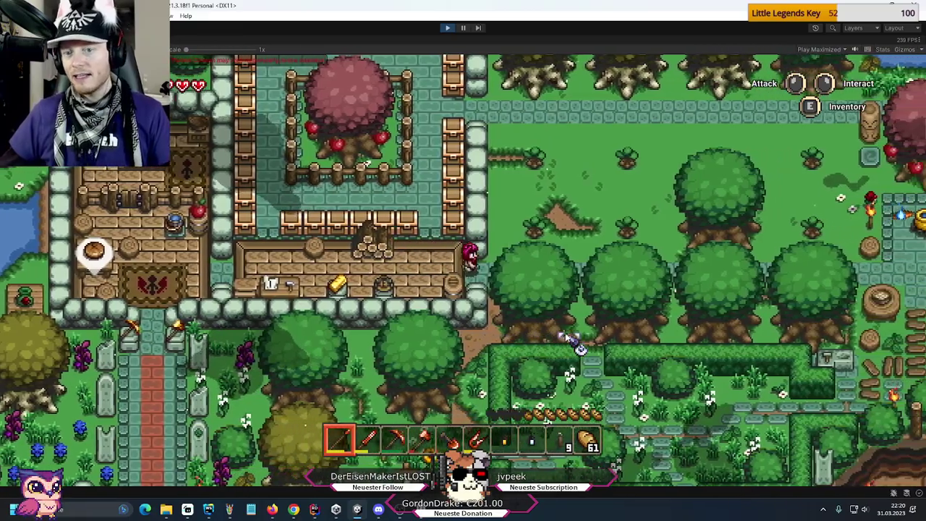
{"action": "key", "text": "d"}
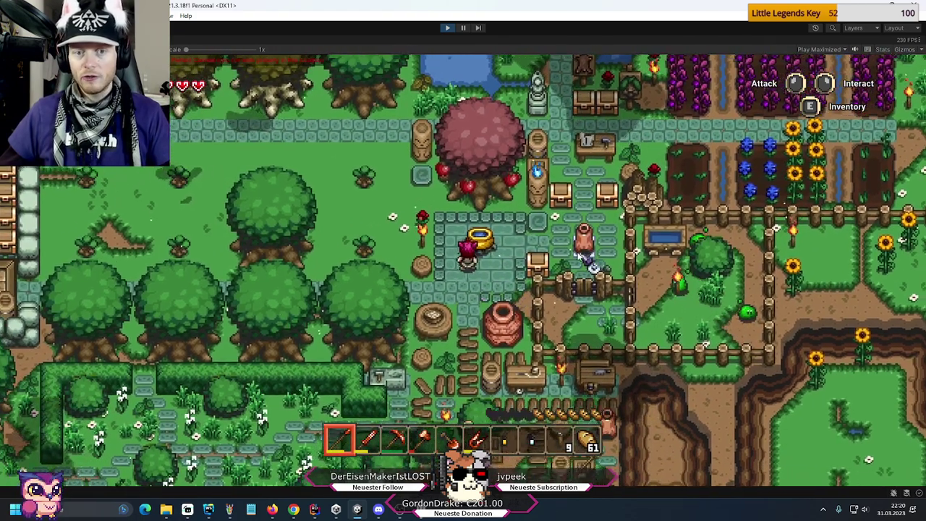
- Tour the plaza from the cauldron south to the clay kiln and back northeast to the clay urn below the chests
{"action": "key", "text": "a"}
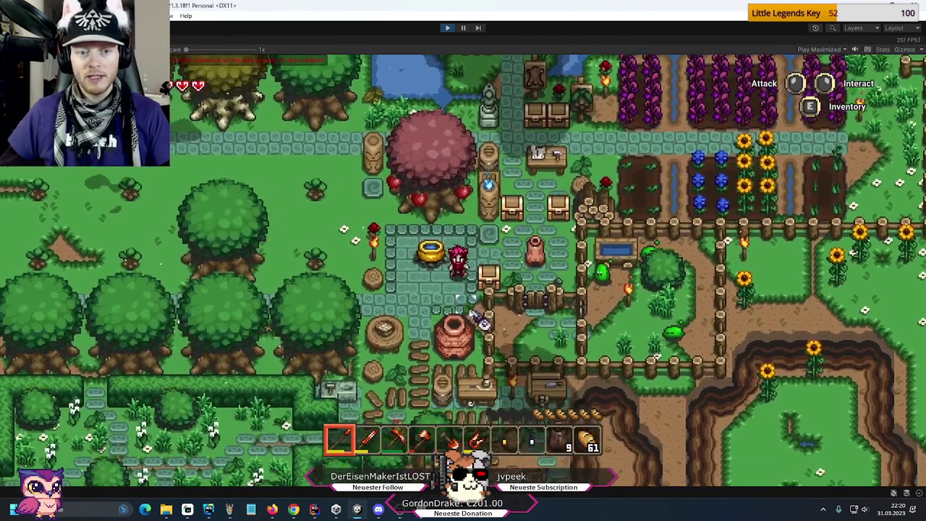
{"action": "key", "text": "s"}
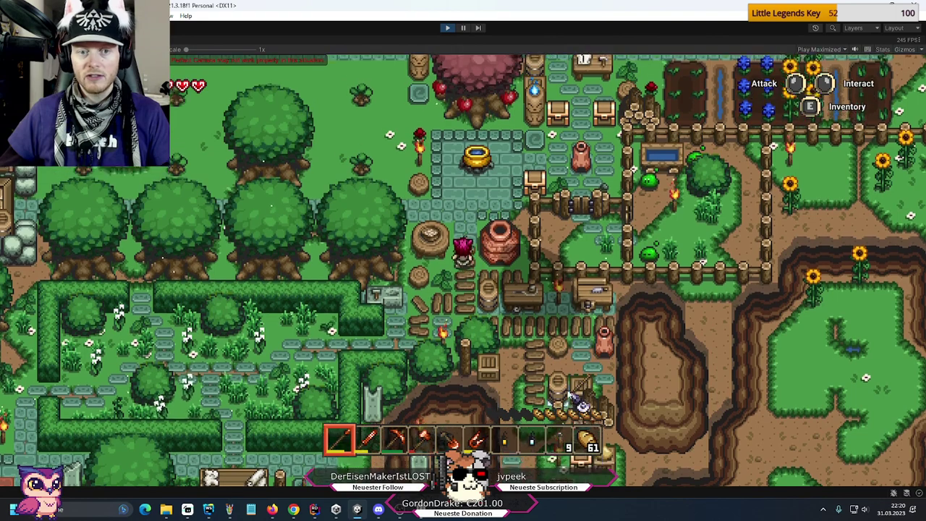
{"action": "key", "text": "w"}
{"action": "key", "text": "d"}
{"action": "key", "text": "d"}
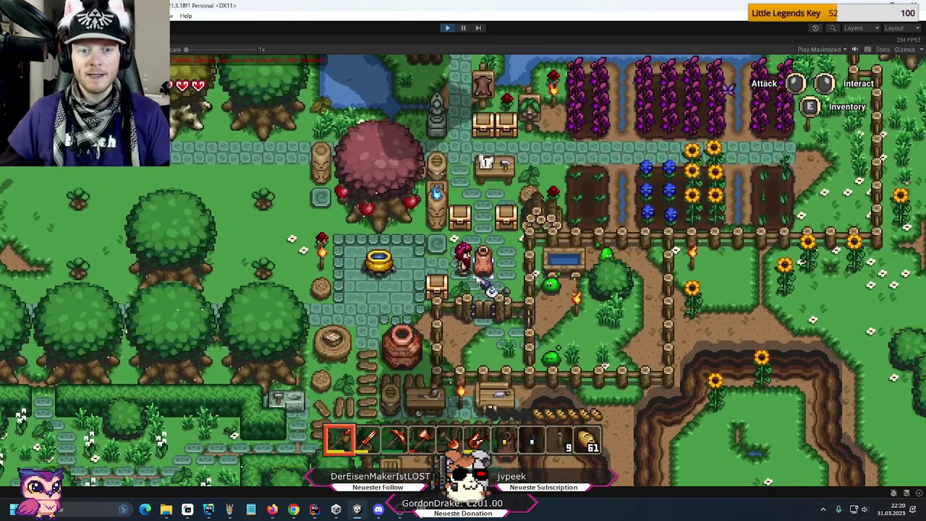
- Look through the chests near the clay urn, checking the stored building materials, tools and furniture
{"action": "key", "text": "e"}
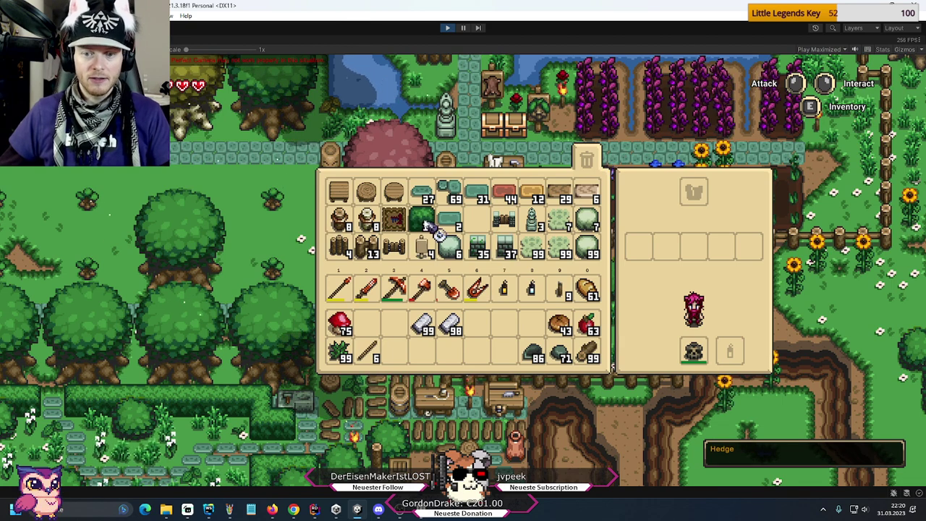
{"action": "key", "text": "e"}
{"action": "key", "text": "e"}
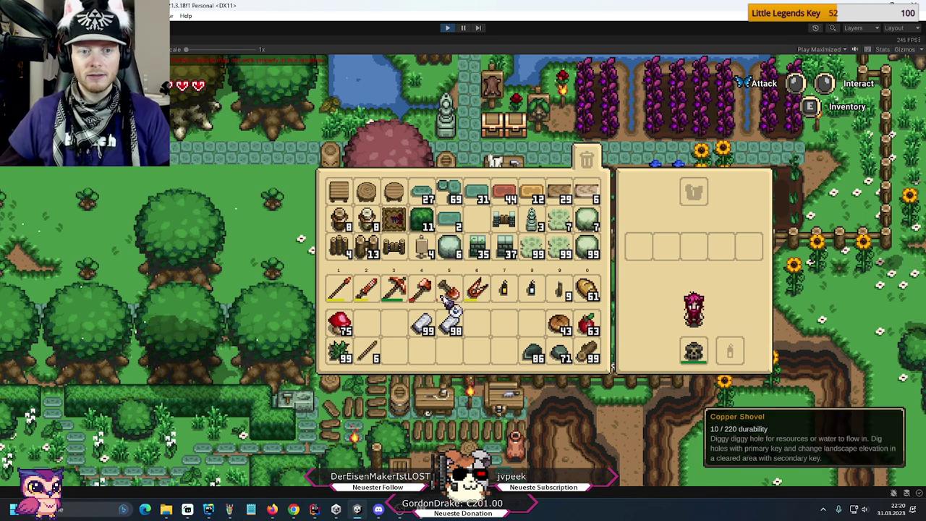
{"action": "key", "text": "e"}
{"action": "key", "text": "e"}
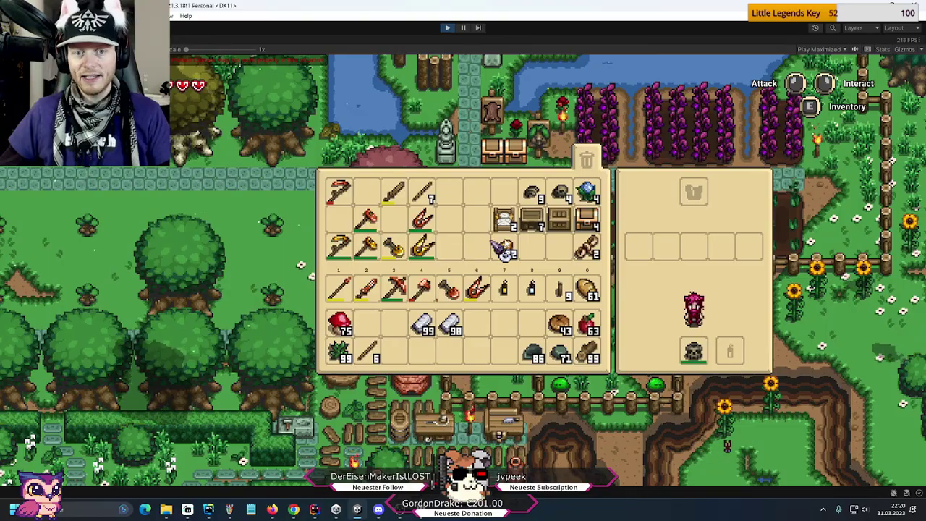
{"action": "key", "text": "e"}
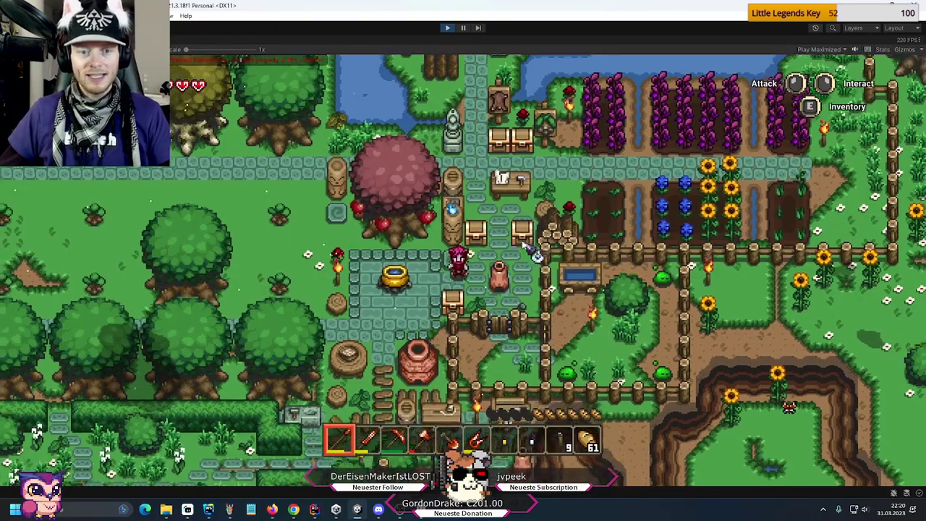
- Walk south to the entrance of the hedge garden and return north to the golden cauldron
{"action": "key", "text": "s"}
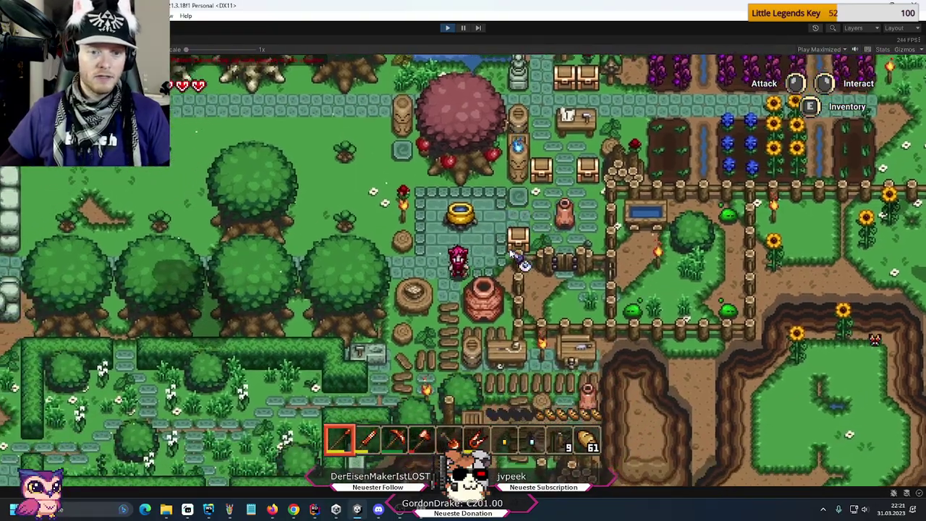
{"action": "key", "text": "s"}
{"action": "key", "text": "a"}
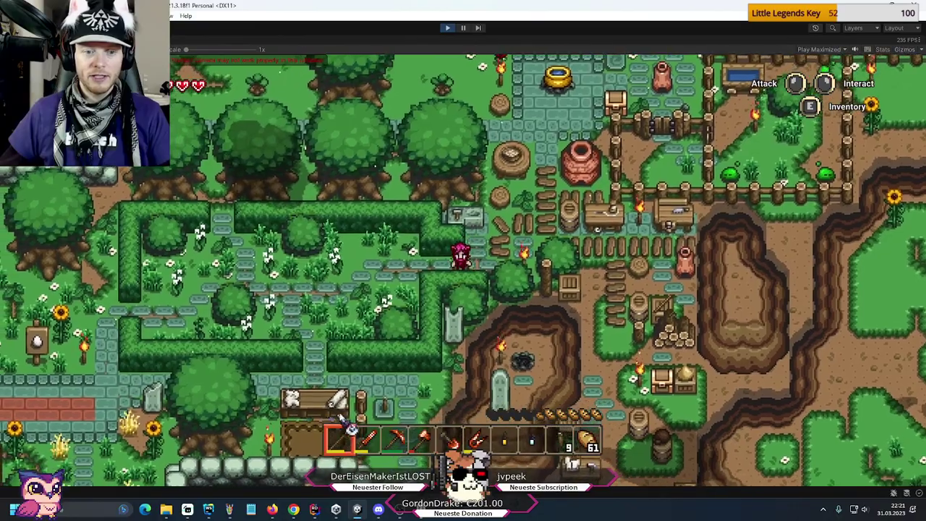
{"action": "key", "text": "w"}
{"action": "key", "text": "d"}
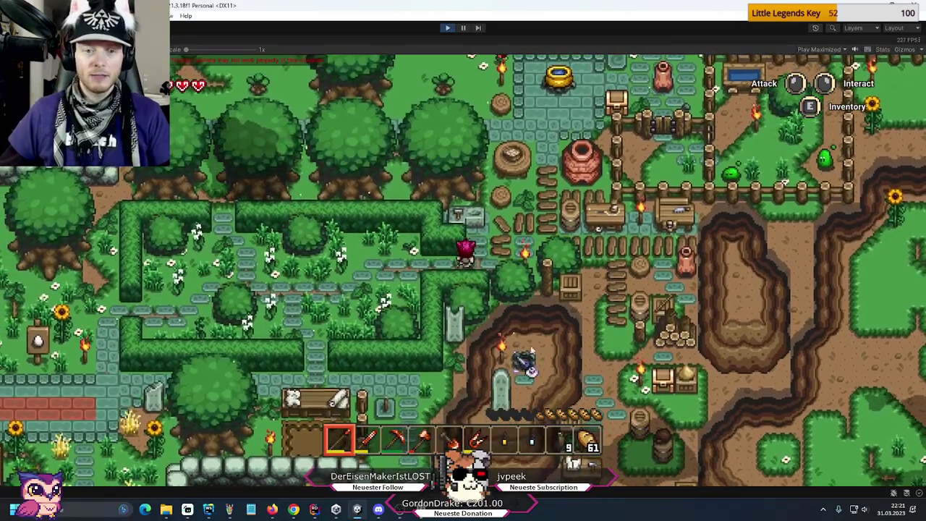
{"action": "key", "text": "w"}
{"action": "key", "text": "d"}
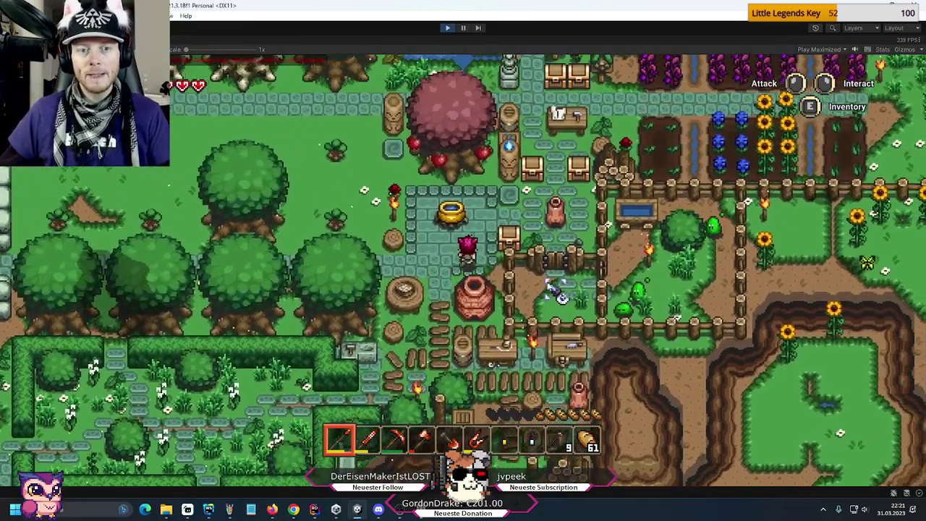
- Examine the Mana Orb in the tool chest and the wood, stone and ore stock in the resource chest
{"action": "key", "text": "e"}
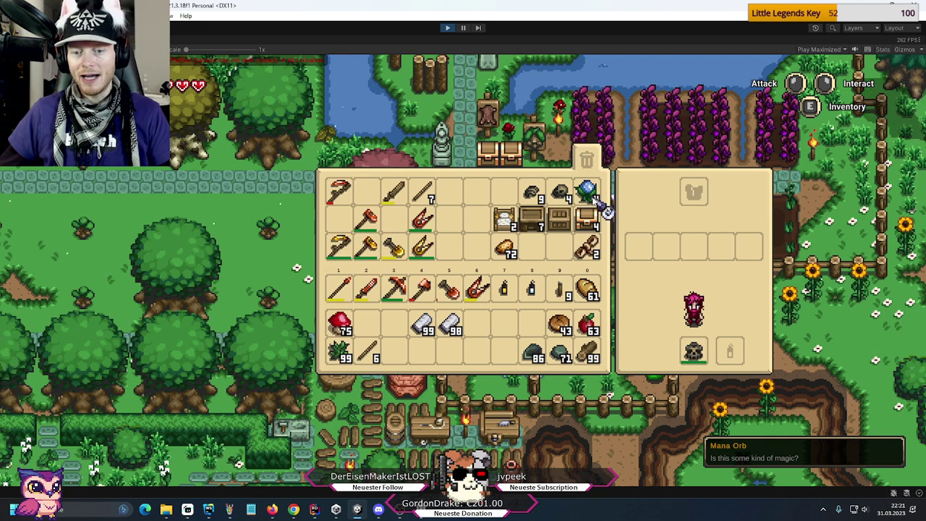
{"action": "key", "text": "e"}
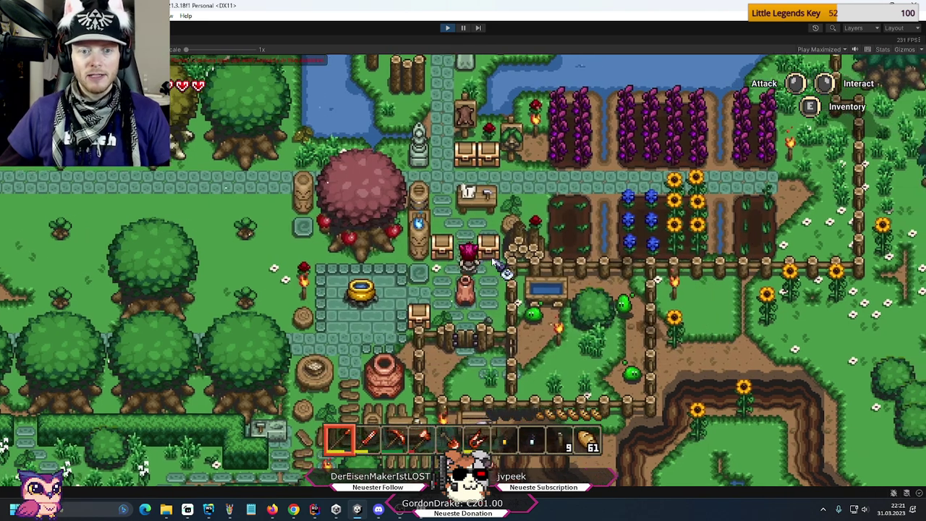
{"action": "key", "text": "e"}
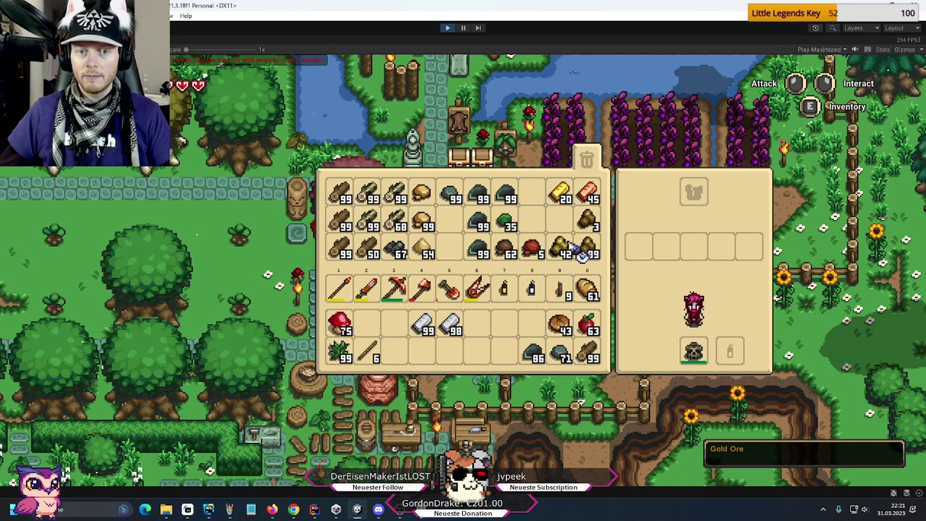
{"action": "key", "text": "e"}
- Go north to the two chests by the crossroads and examine the animal products, bucket, seeds and saplings inside
{"action": "key", "text": "w"}
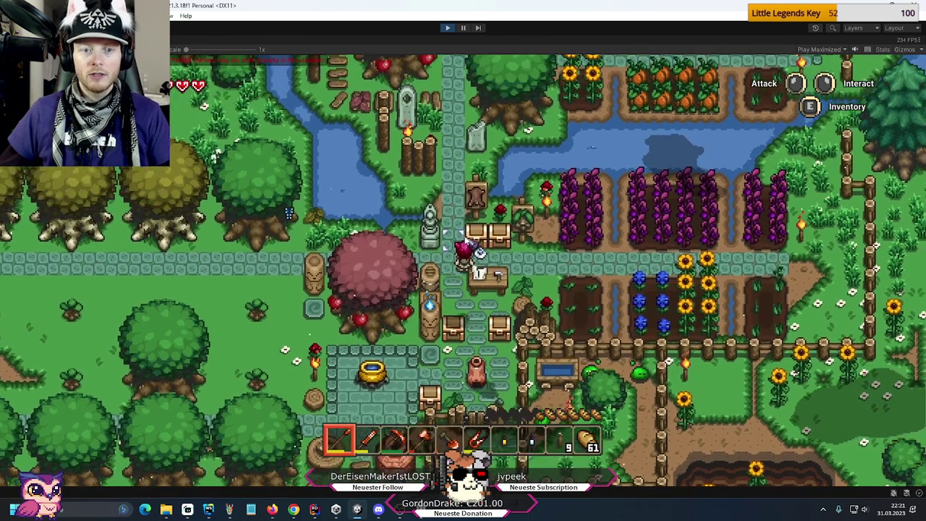
{"action": "right_click", "coordinate": [485, 261]}
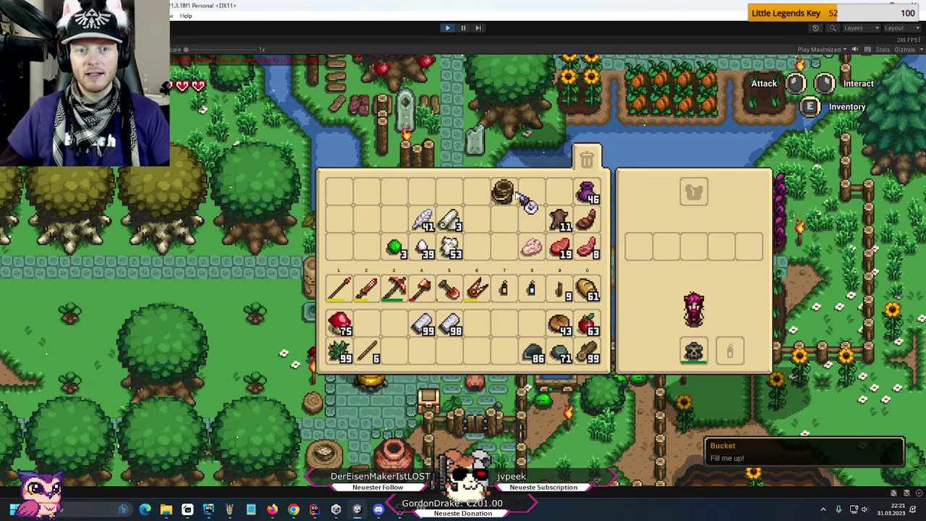
{"action": "key", "text": "e"}
{"action": "key", "text": "d"}
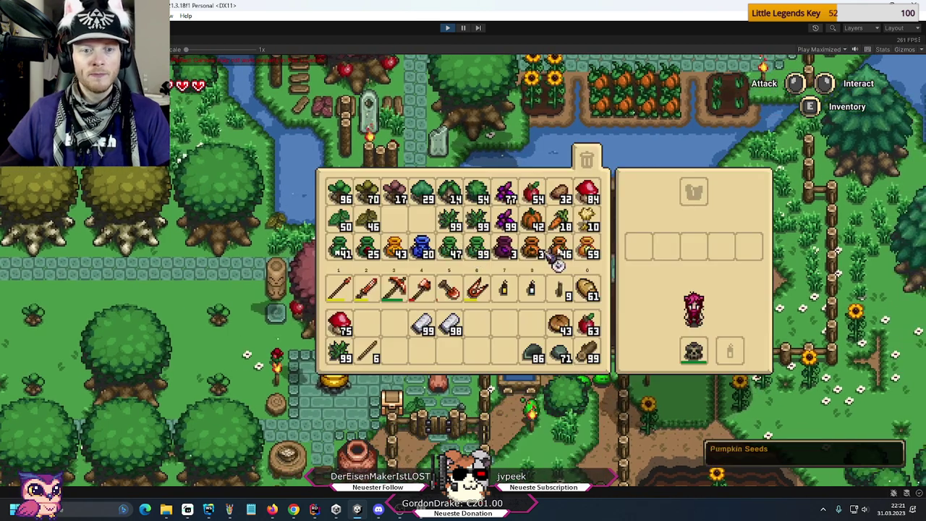
{"action": "key", "text": "e"}
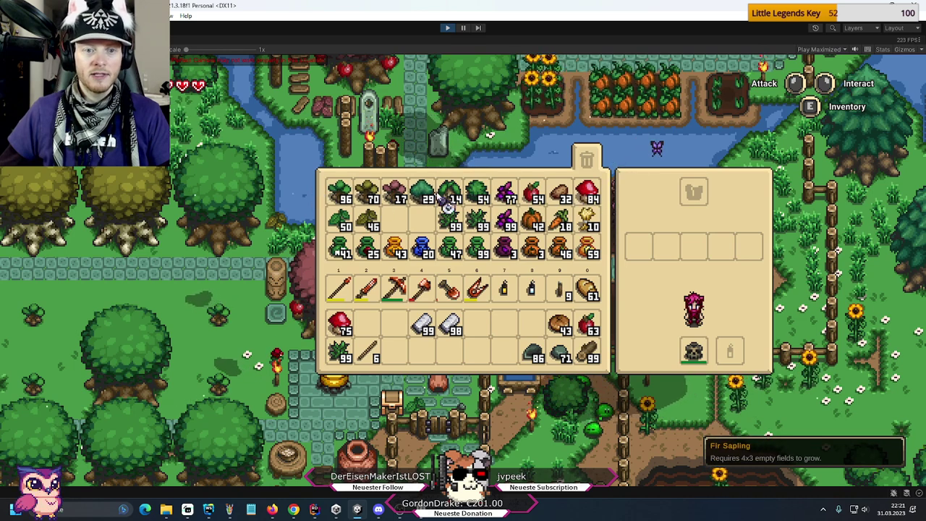
{"action": "key", "text": "e"}
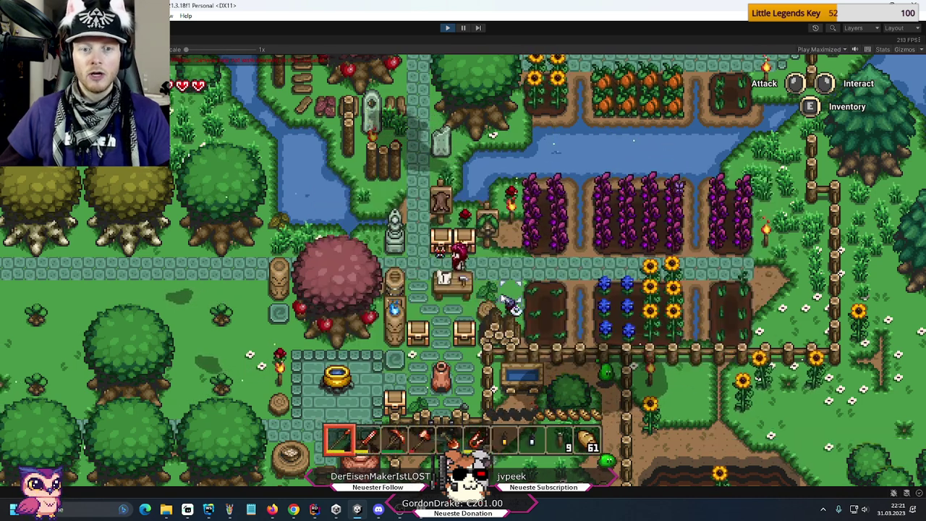
- Walk briefly east along the purple crop field, return to the crossroads and head north across the river to the pumpkin and wheat fields
{"action": "key", "text": "d"}
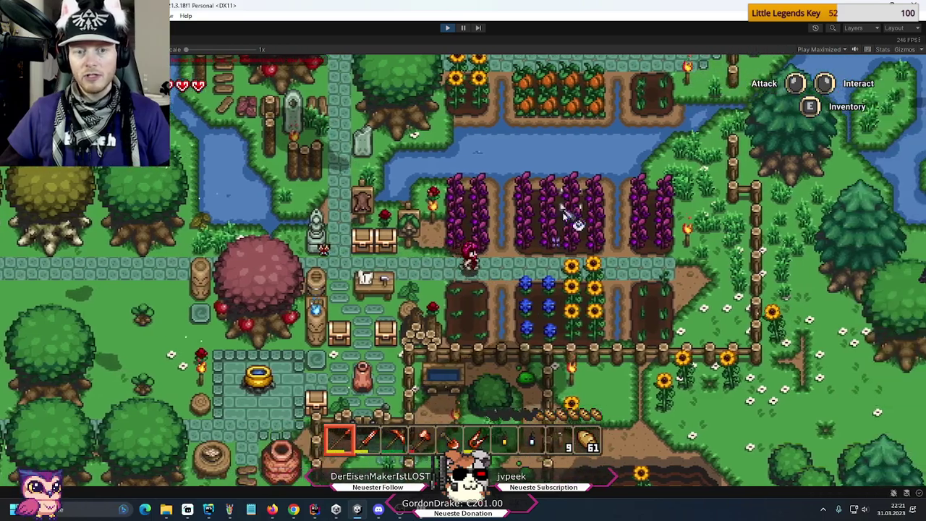
{"action": "key", "text": "a"}
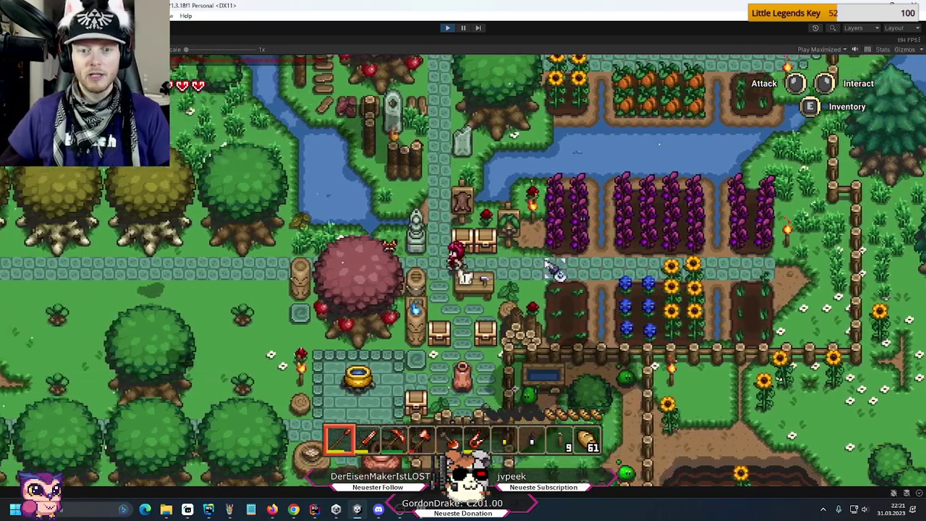
{"action": "key", "text": "w"}
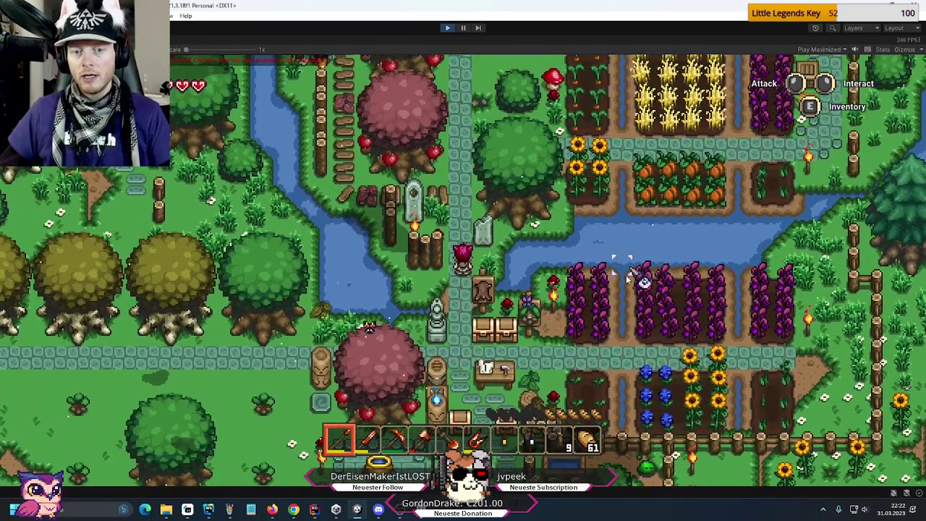
{"action": "key", "text": "w"}
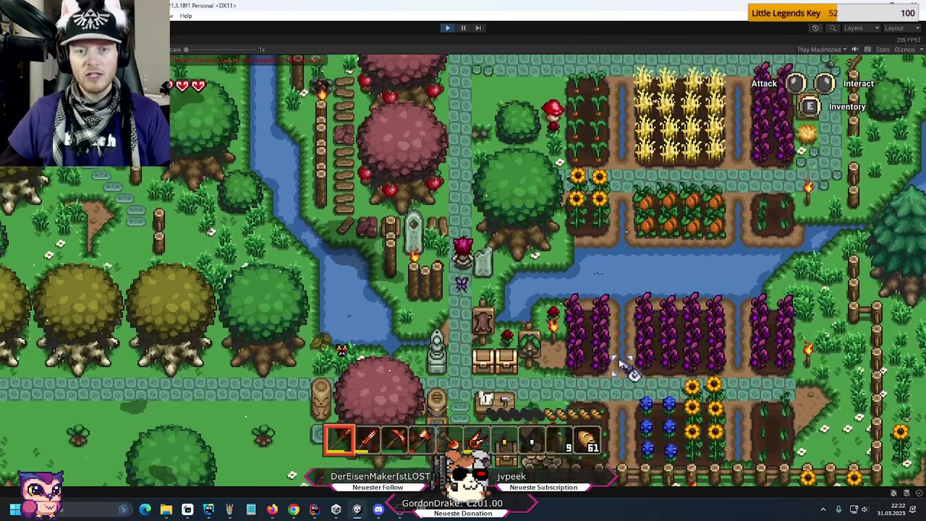
{"action": "key", "text": "w"}
{"action": "key", "text": "d"}
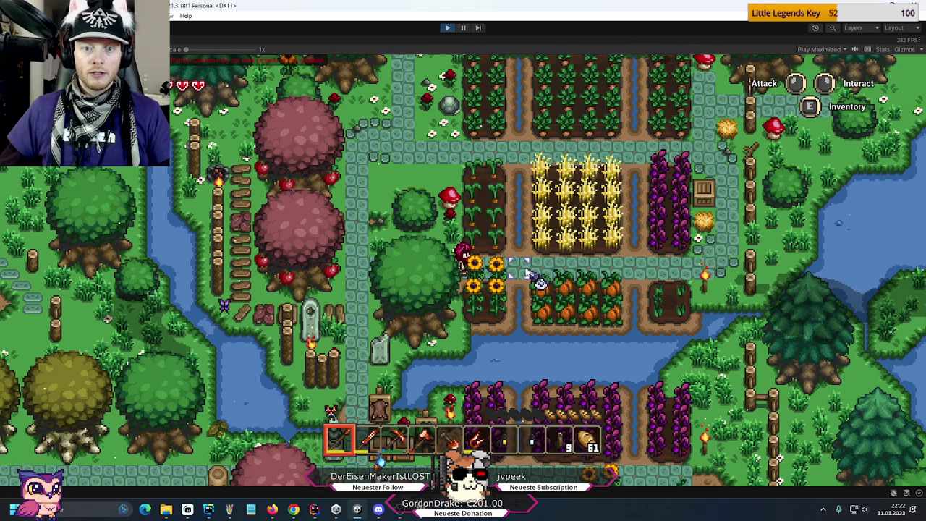
- Walk north from the sunflowers through the crop beds to the northernmost field below the animal barn
{"action": "key", "text": "w"}
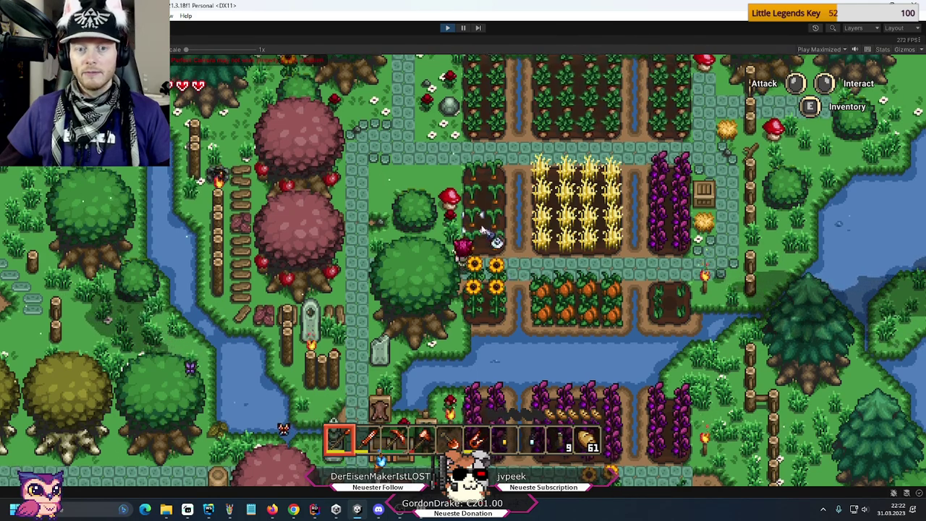
{"action": "key", "text": "w"}
{"action": "key", "text": "d"}
{"action": "key", "text": "s"}
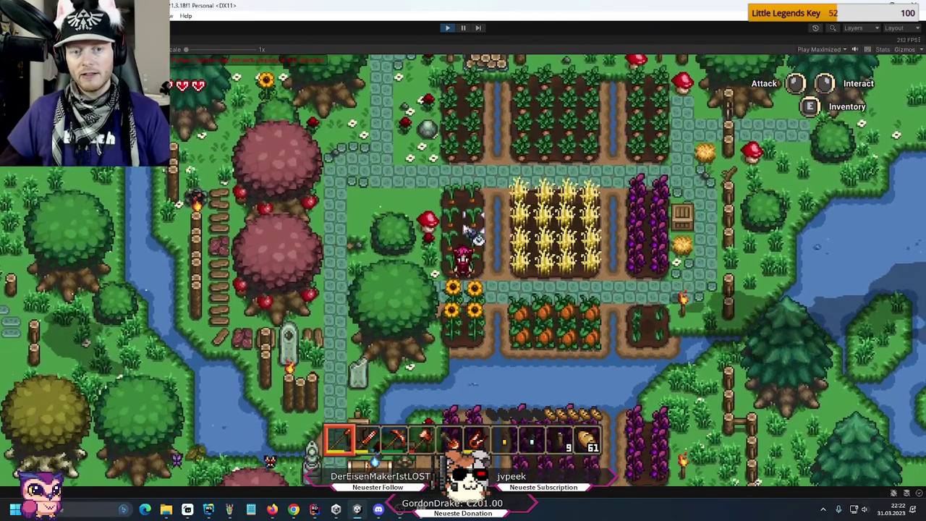
{"action": "key", "text": "w"}
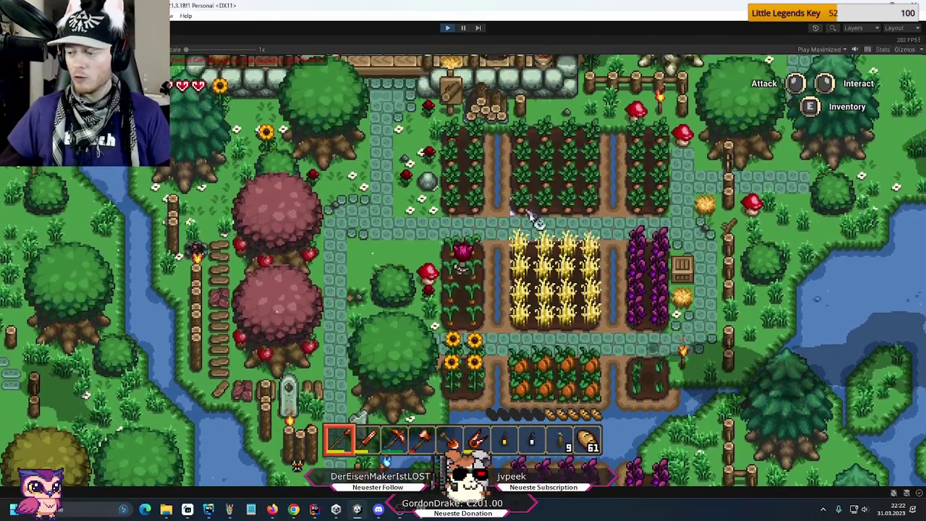
{"action": "key", "text": "w"}
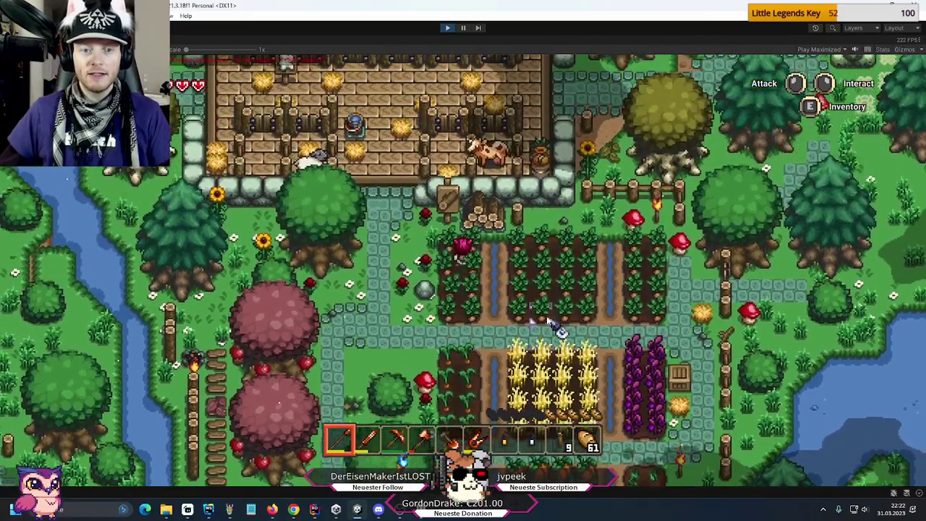
- Walk back and forth between the two northern crop beds, then take the stone path north to the barn entrance
{"action": "key", "text": "s"}
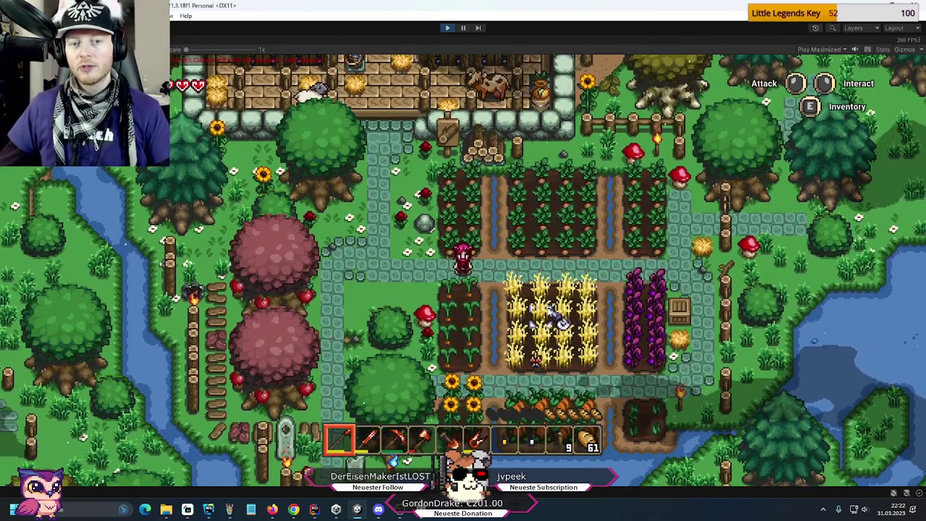
{"action": "key", "text": "w"}
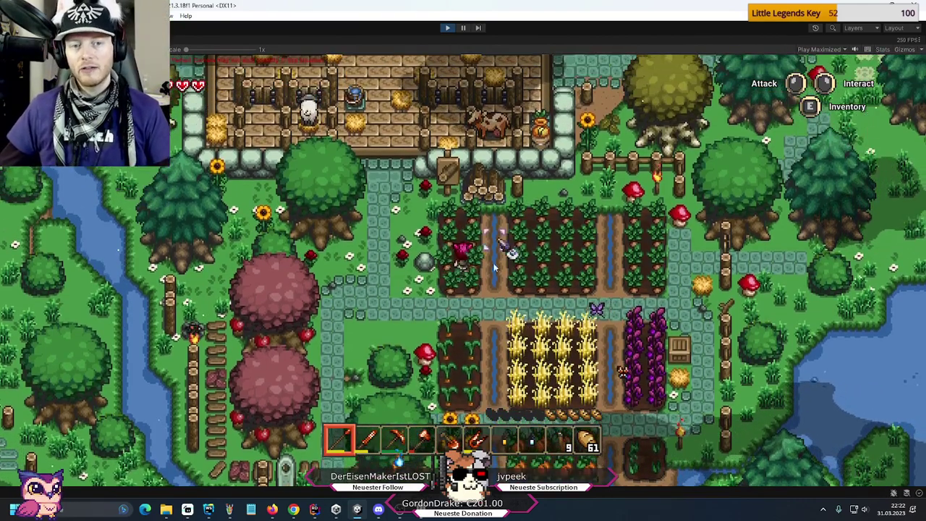
{"action": "key", "text": "s"}
{"action": "key", "text": "a"}
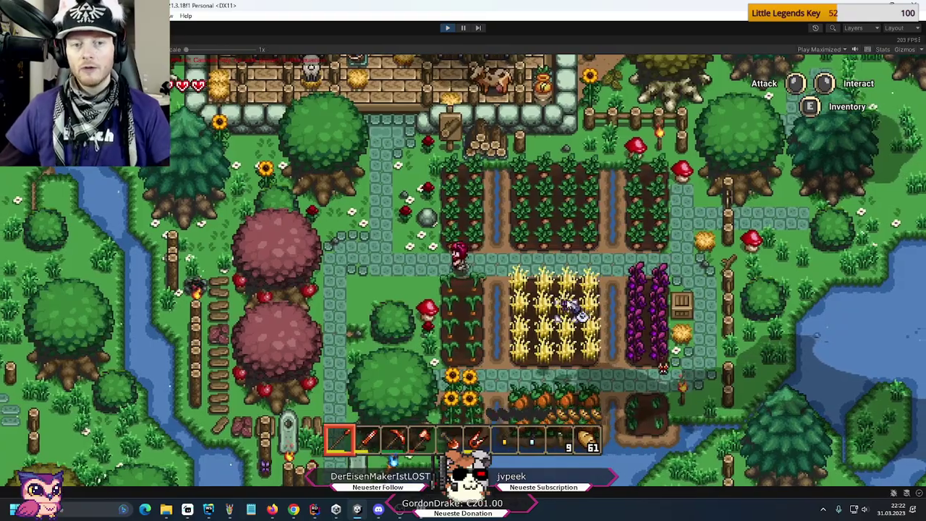
{"action": "key", "text": "a"}
{"action": "key", "text": "w"}
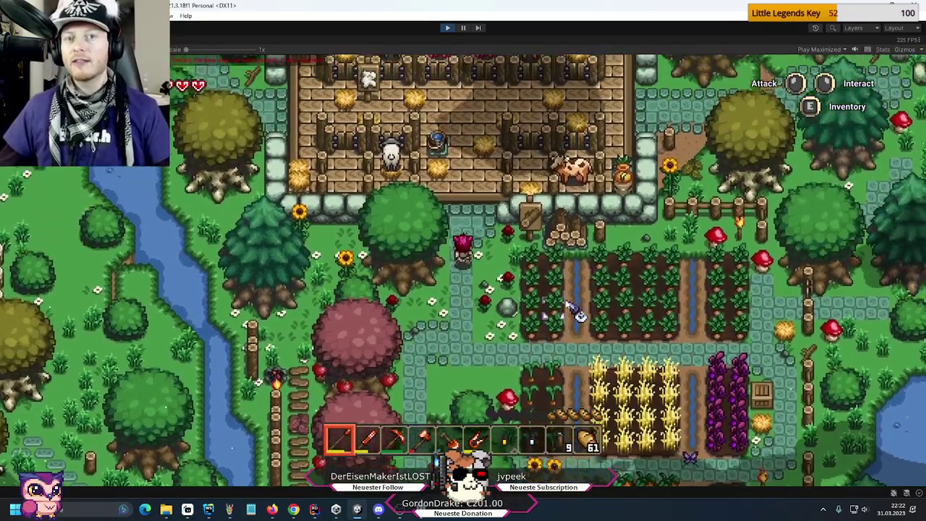
{"action": "key", "text": "w"}
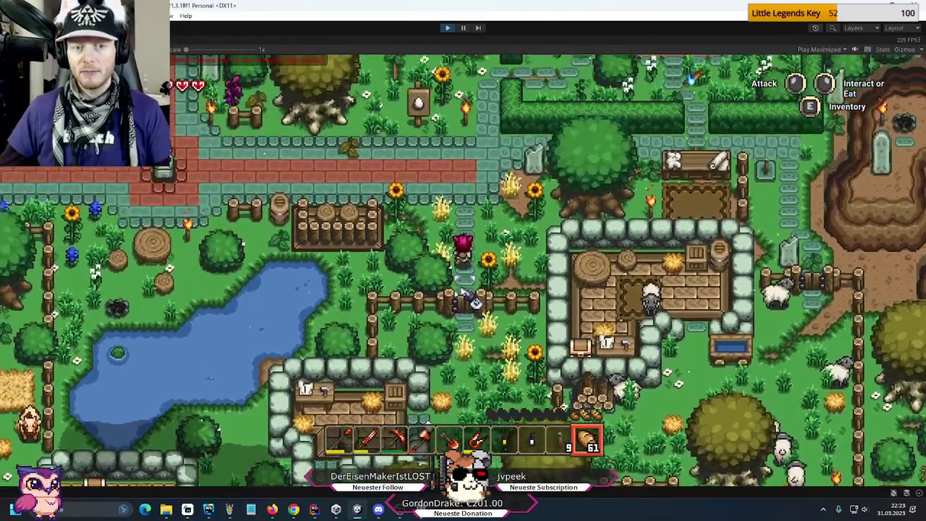
- Walk north from the wheat-lined gate to the red brick road and follow it west past the first statue
{"action": "key", "text": "w"}
{"action": "key", "text": "a"}
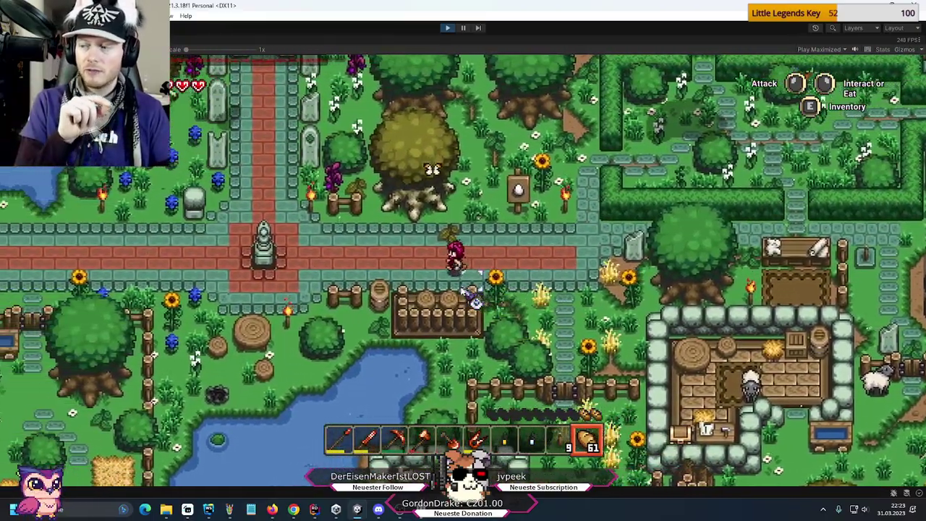
{"action": "key", "text": "a"}
{"action": "key", "text": "w"}
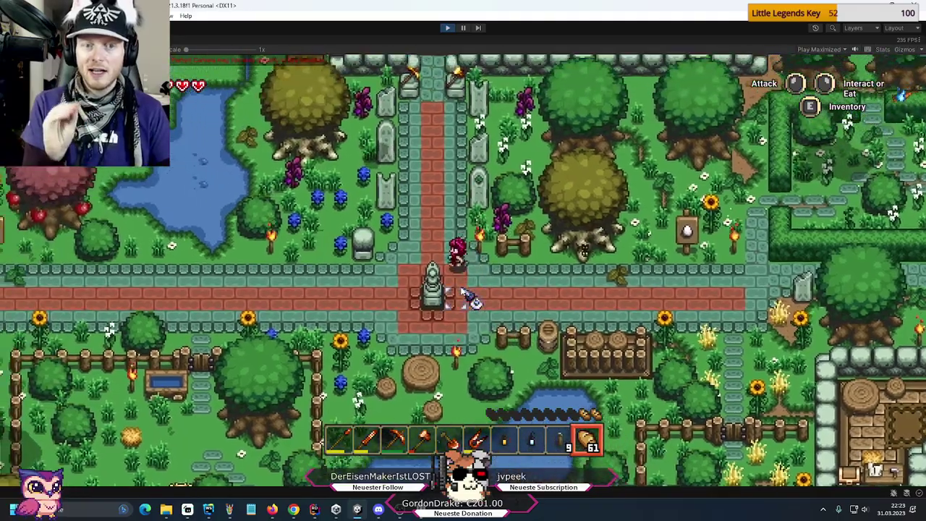
{"action": "key", "text": "a"}
{"action": "key", "text": "s"}
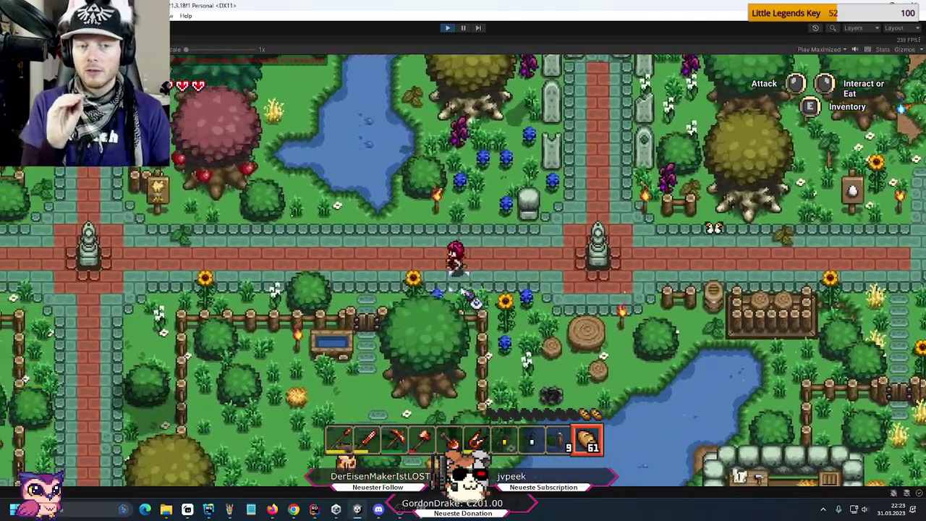
- Visit the cows in the fenced pasture south of the brick road, return to the road and stop the playtest
{"action": "key", "text": "s"}
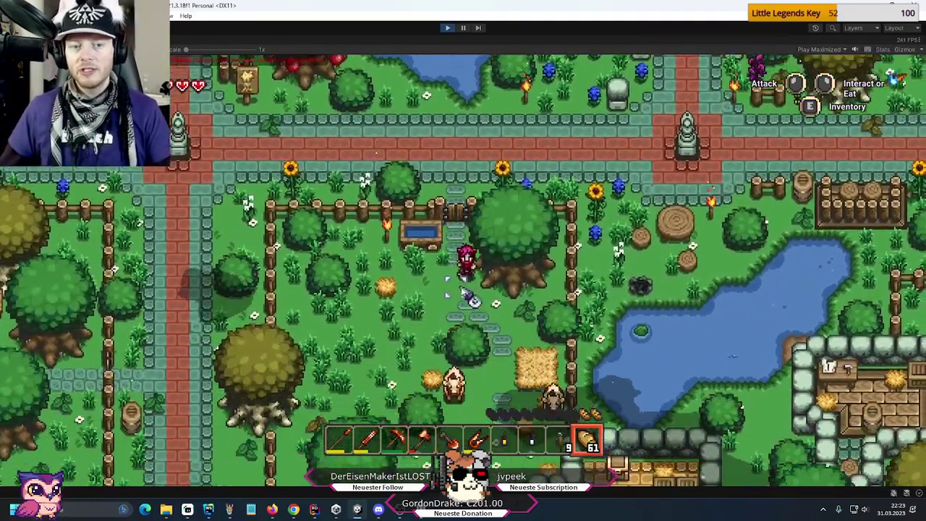
{"action": "key", "text": "s"}
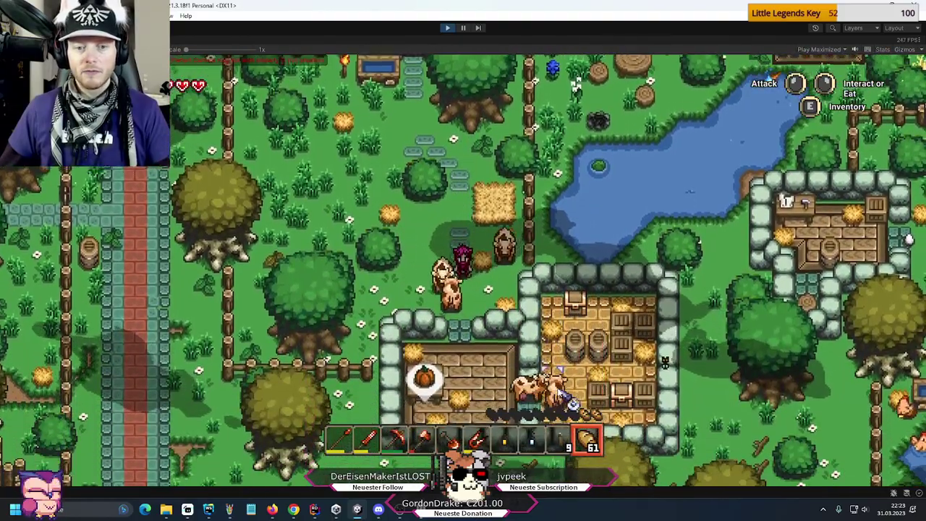
{"action": "key", "text": "w"}
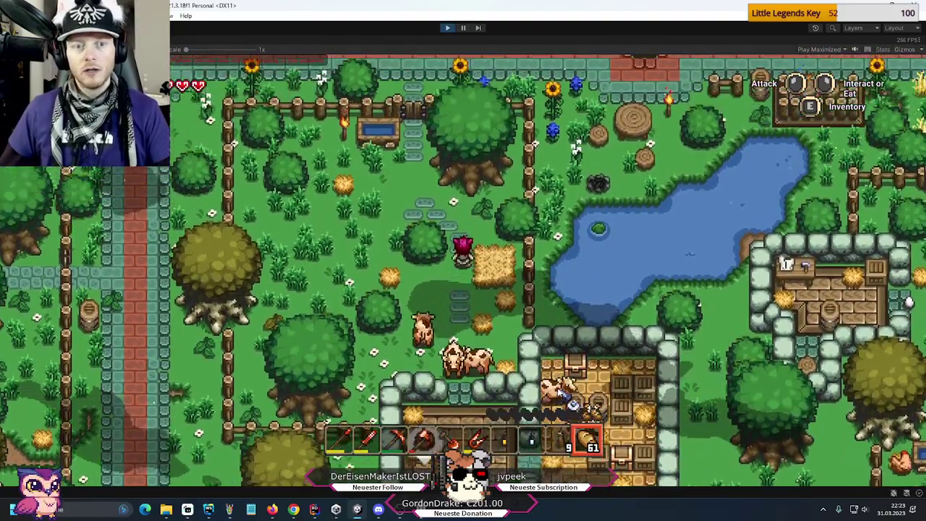
{"action": "key", "text": "w"}
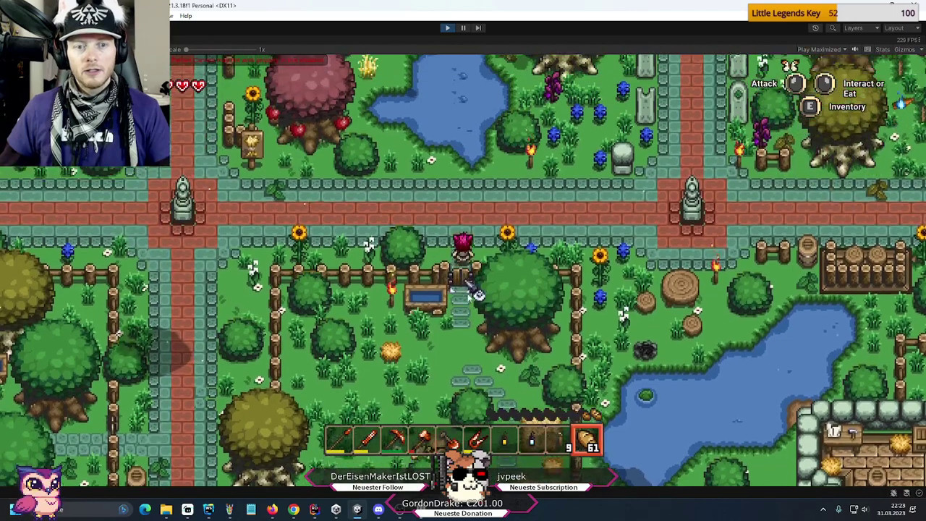
{"action": "key", "text": "w"}
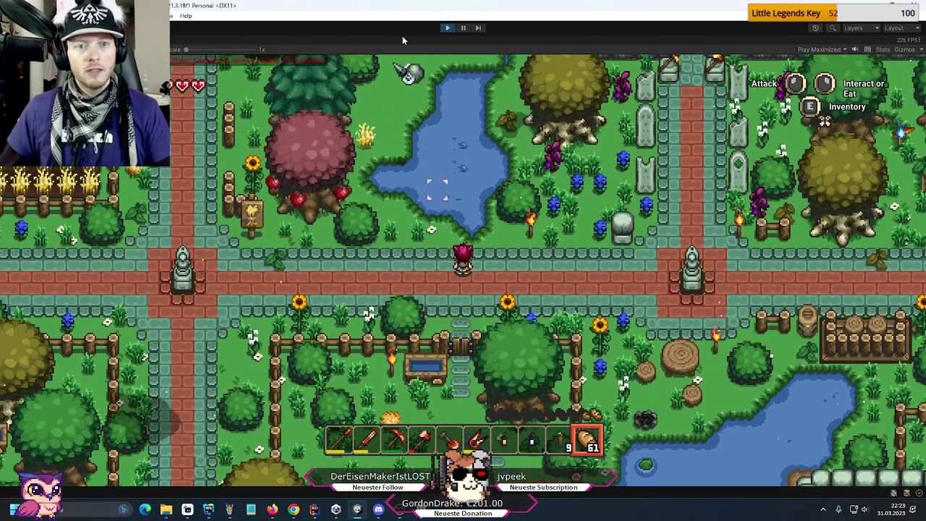
{"action": "left_click", "coordinate": [446, 28]}
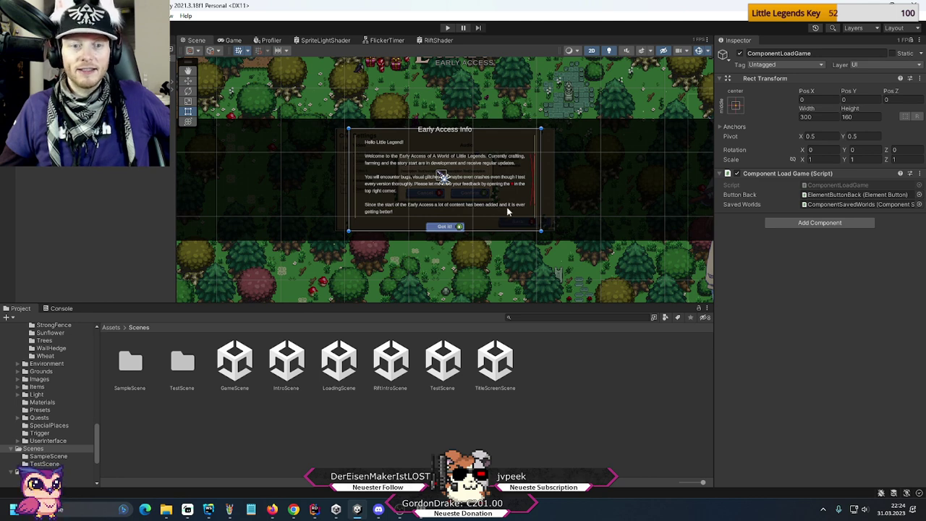
- Run the game up to its title screen and stop play mode again
{"action": "left_click", "coordinate": [447, 28]}
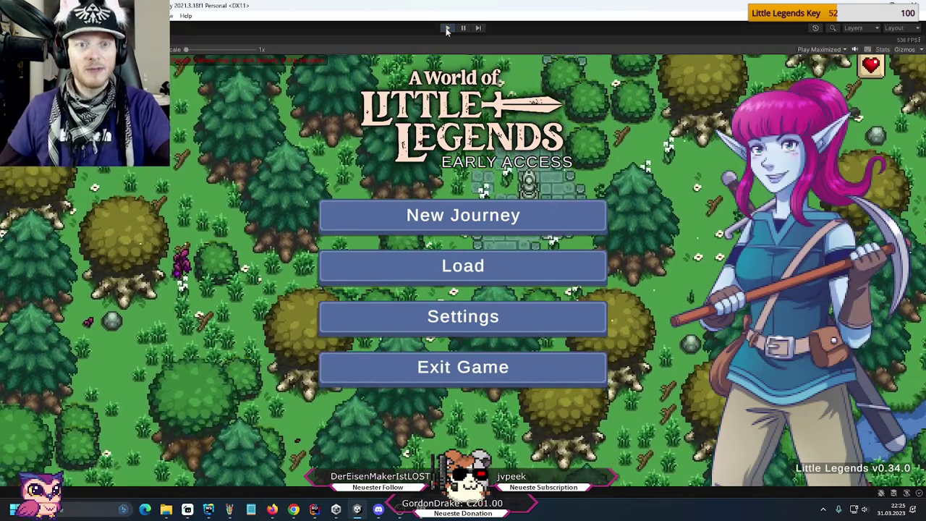
{"action": "key", "text": "ctrl+p"}
{"action": "left_click", "coordinate": [446, 28]}
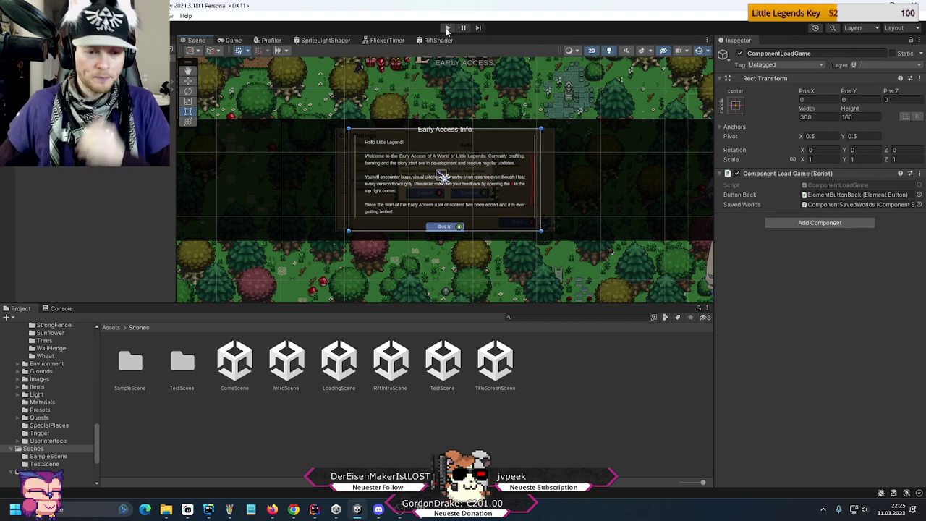
- Switch to Chrome and open the Synty Store website, syntystore.com, in a new tab
{"action": "left_click", "coordinate": [293, 509]}
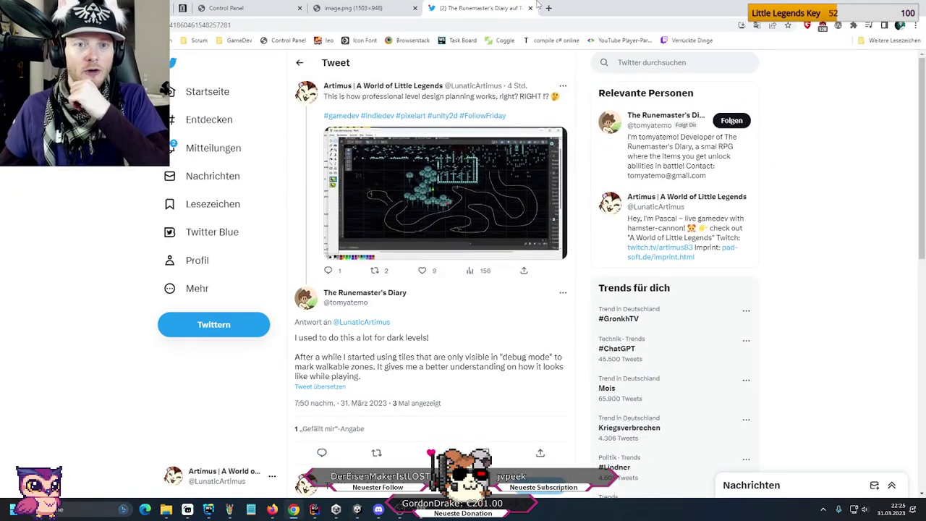
{"action": "left_click", "coordinate": [547, 8]}
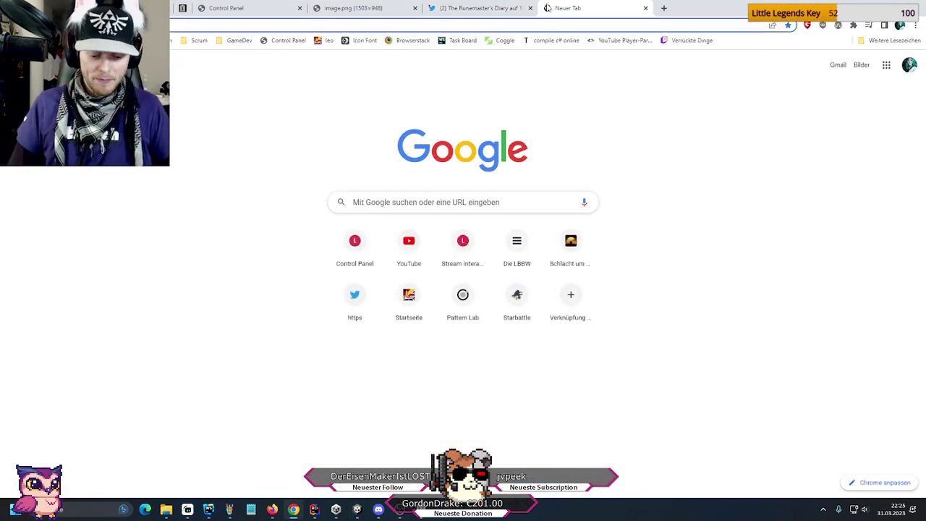
{"action": "type", "text": "s"}
{"action": "key", "text": "Escape"}
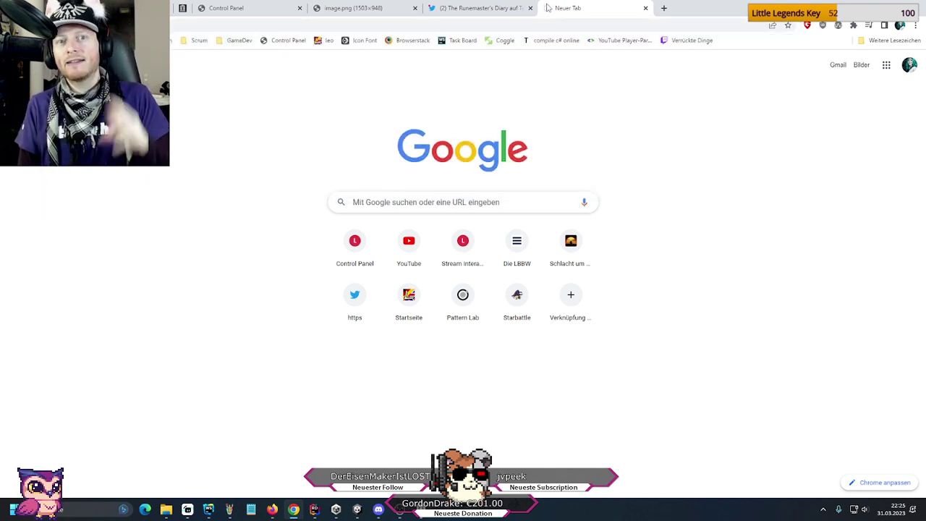
{"action": "key", "text": "Return"}
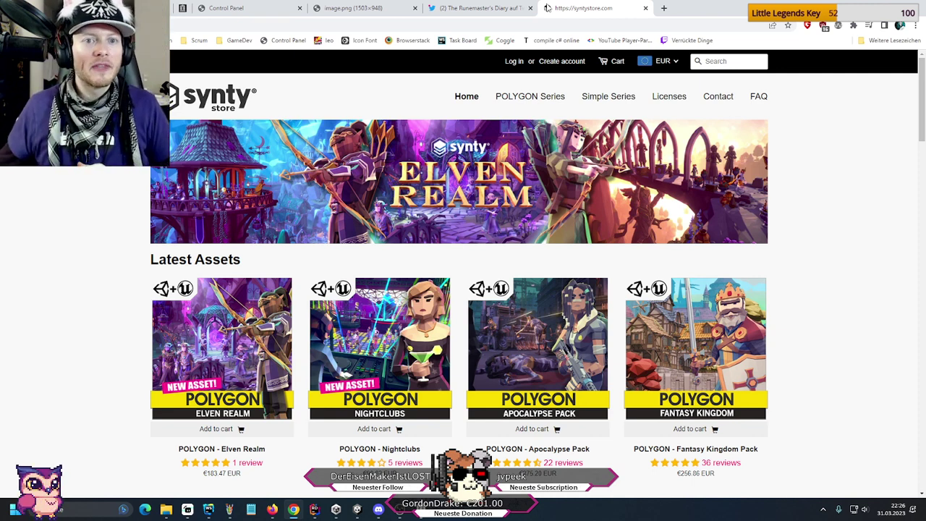
- Close the browser tabs with the controller image and the Runemaster's Diary tweet
{"action": "left_click", "coordinate": [381, 7]}
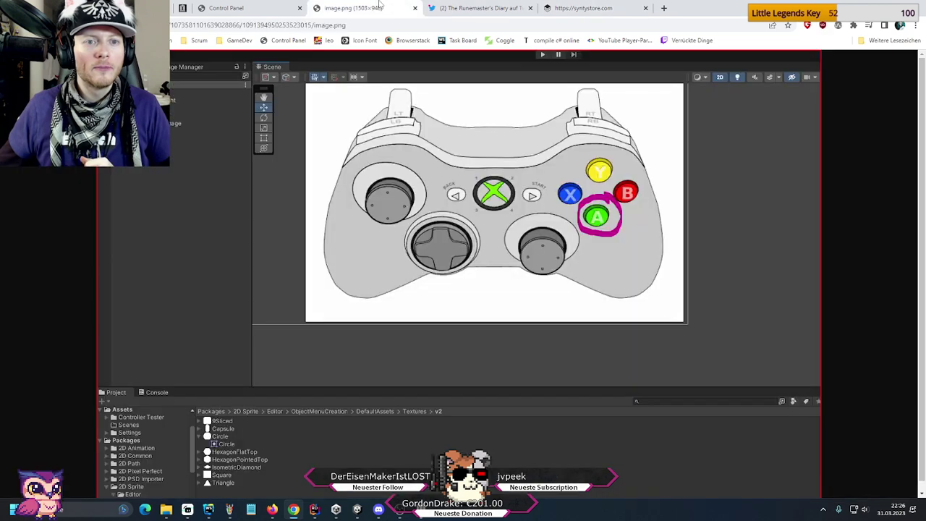
{"action": "left_click", "coordinate": [414, 8]}
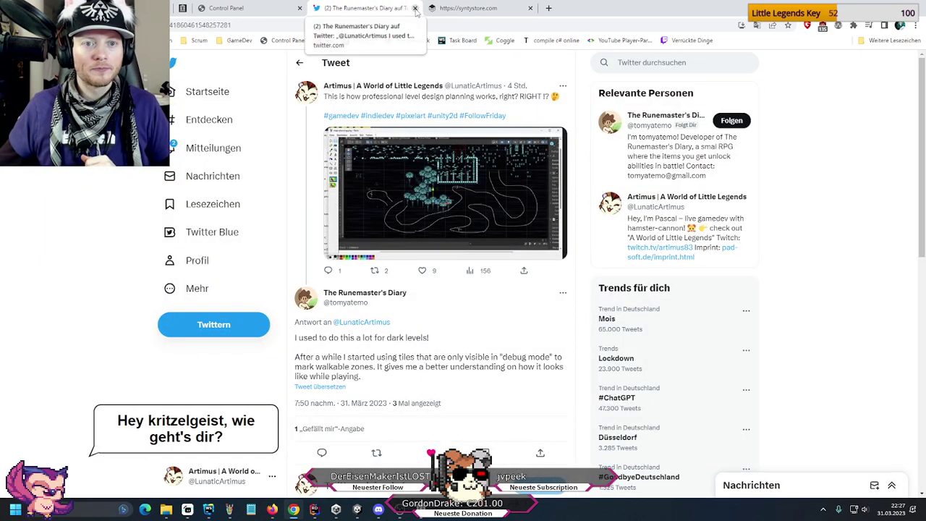
{"action": "left_click", "coordinate": [415, 7]}
- Open the Stream Interactions testing page in a new tab and trigger the rainbow train test
{"action": "left_click", "coordinate": [433, 8]}
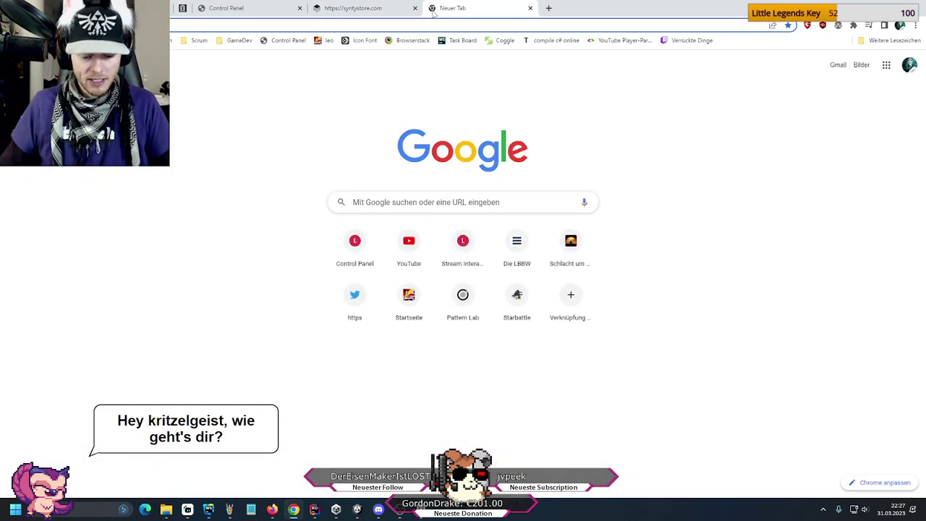
{"action": "type", "text": "test"}
{"action": "left_click", "coordinate": [375, 120]}
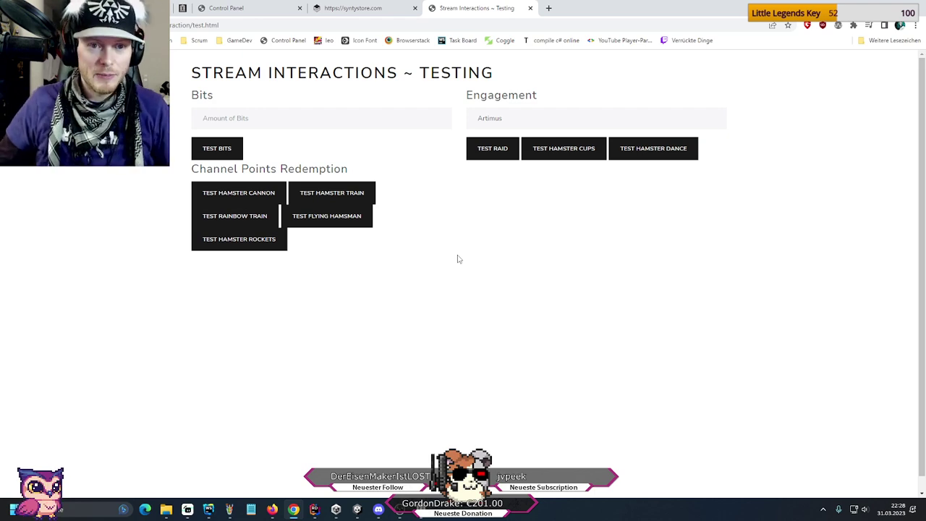
{"action": "left_click", "coordinate": [264, 217]}
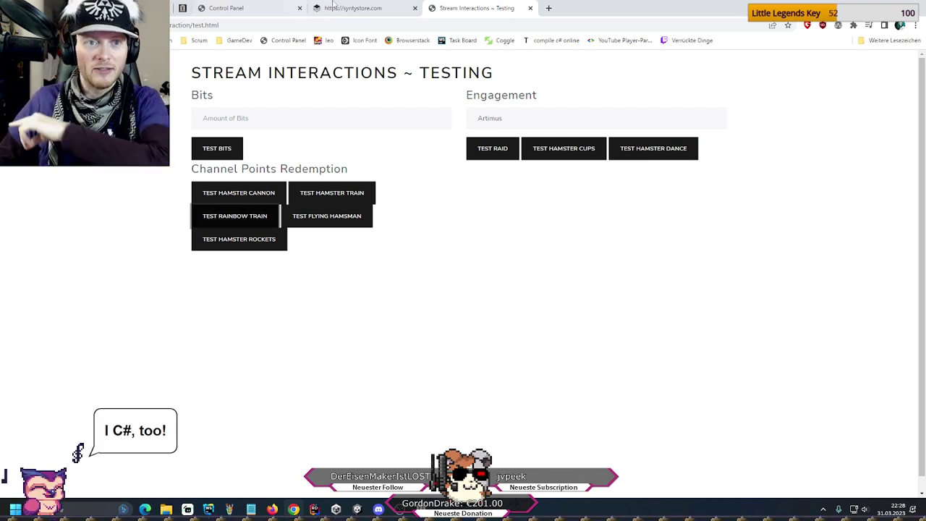
- Return to the Synty Store page, then switch to Paint and paste and position the captured screenshot of the OBS window
{"action": "left_click", "coordinate": [342, 7]}
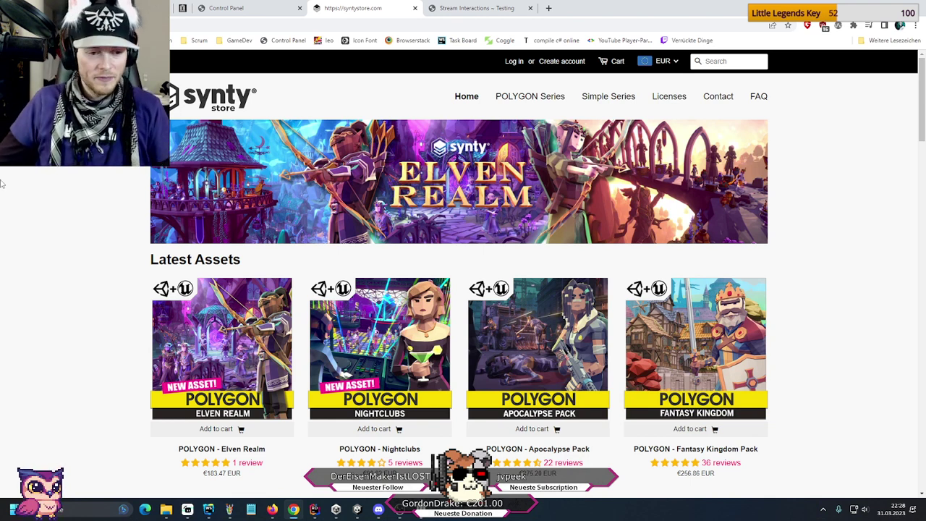
{"action": "right_click", "coordinate": [236, 507]}
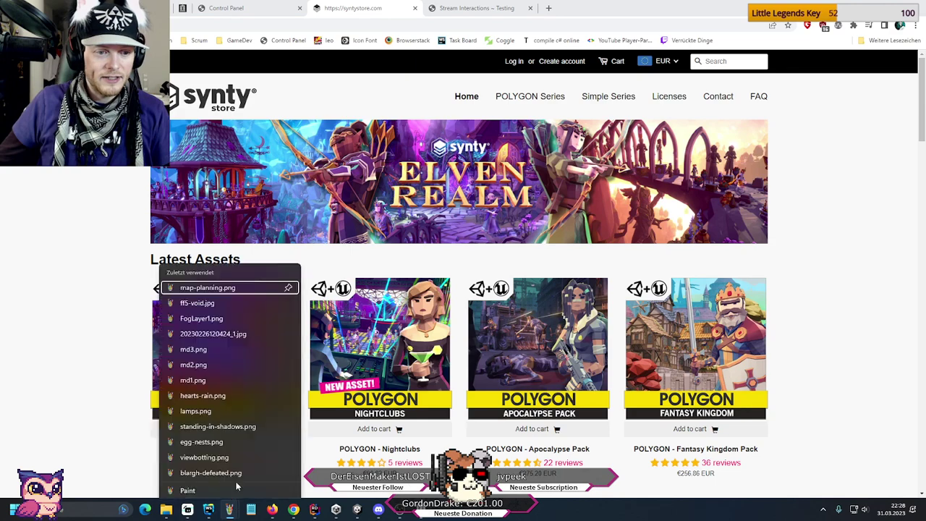
{"action": "left_click", "coordinate": [235, 451]}
{"action": "key", "text": "ctrl+v"}
{"action": "mouse_move", "coordinate": [810, 261]}
{"action": "left_mouse_down"}
{"action": "mouse_move", "coordinate": [372, 190]}
{"action": "mouse_move", "coordinate": [460, 231]}
{"action": "mouse_move", "coordinate": [405, 217]}
{"action": "mouse_move", "coordinate": [513, 236]}
{"action": "mouse_move", "coordinate": [473, 238]}
{"action": "left_mouse_up"}
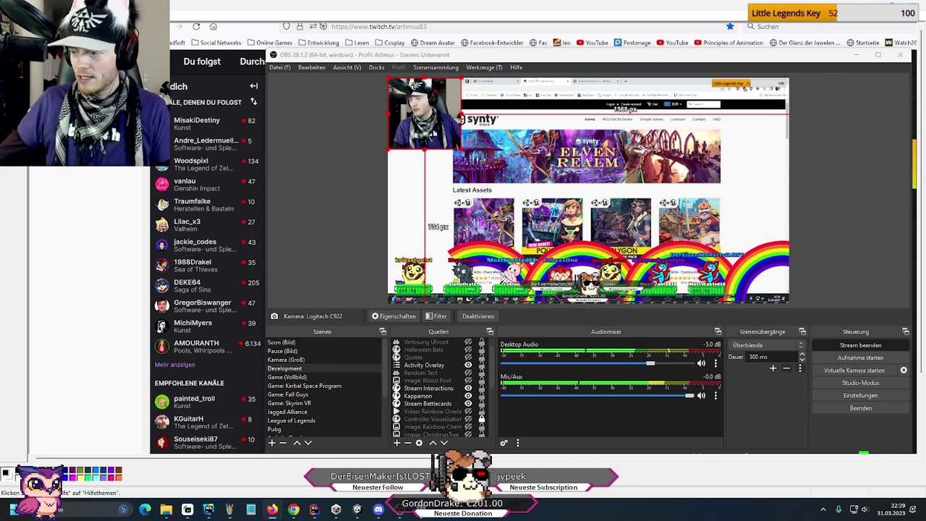
- Switch to Notepad and write "grundiator" in the empty document, removing the stray characters after it
{"action": "left_click", "coordinate": [249, 508]}
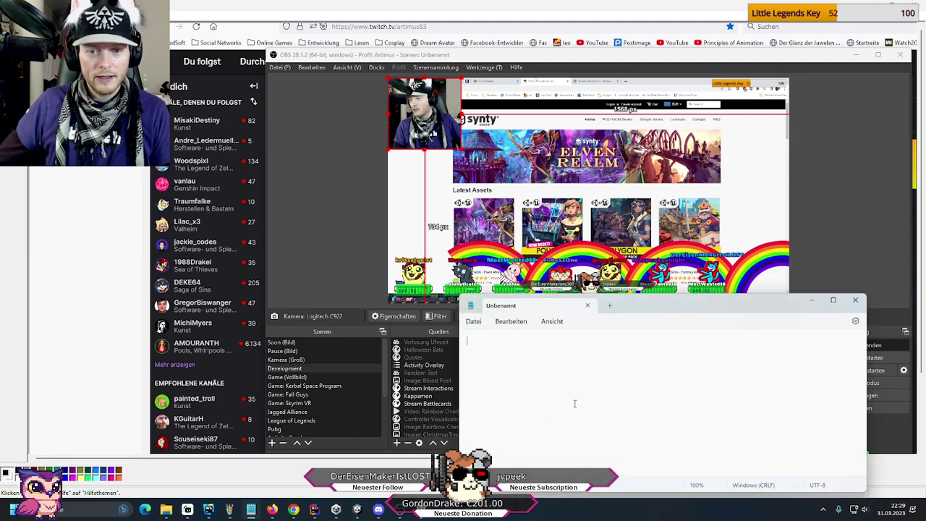
{"action": "type", "text": "grundiator :fs vc"}
{"action": "key", "text": "BackSpace"}
{"action": "key", "text": "BackSpace"}
{"action": "key", "text": "BackSpace"}
{"action": "key", "text": "BackSpace"}
{"action": "key", "text": "BackSpace"}
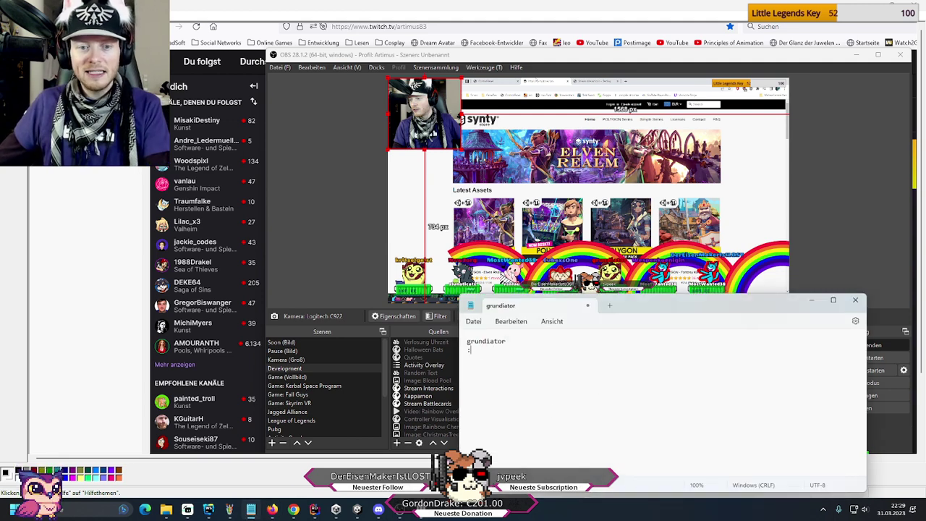
{"action": "key", "text": "BackSpace"}
{"action": "key", "text": "BackSpace"}
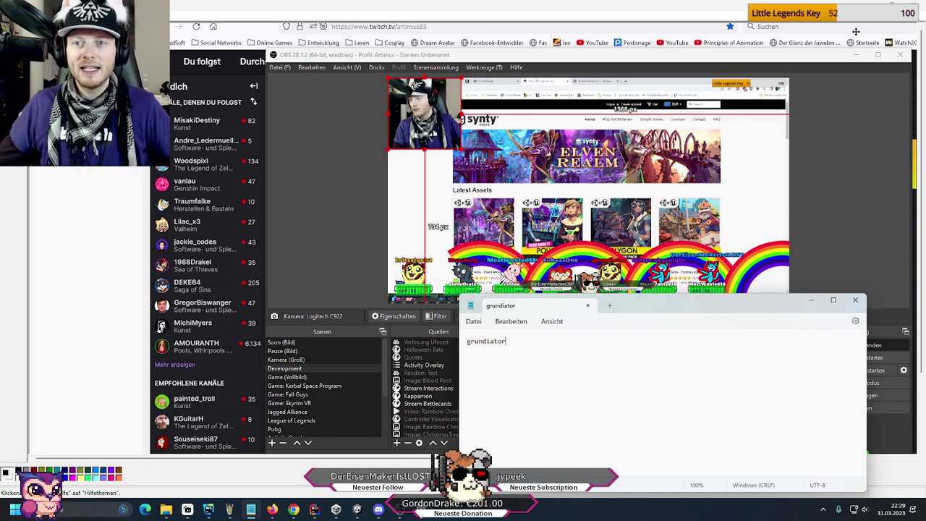
- Close the Paint window with the pasted screenshot, switch to Unity and open the RiftIntroScene
{"action": "left_click", "coordinate": [899, 54]}
{"action": "left_click", "coordinate": [474, 275]}
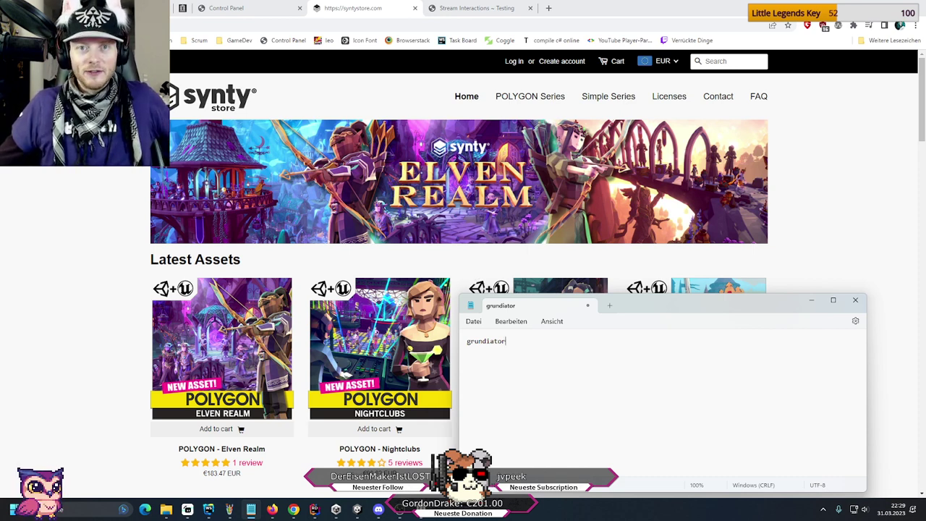
{"action": "left_click", "coordinate": [357, 509]}
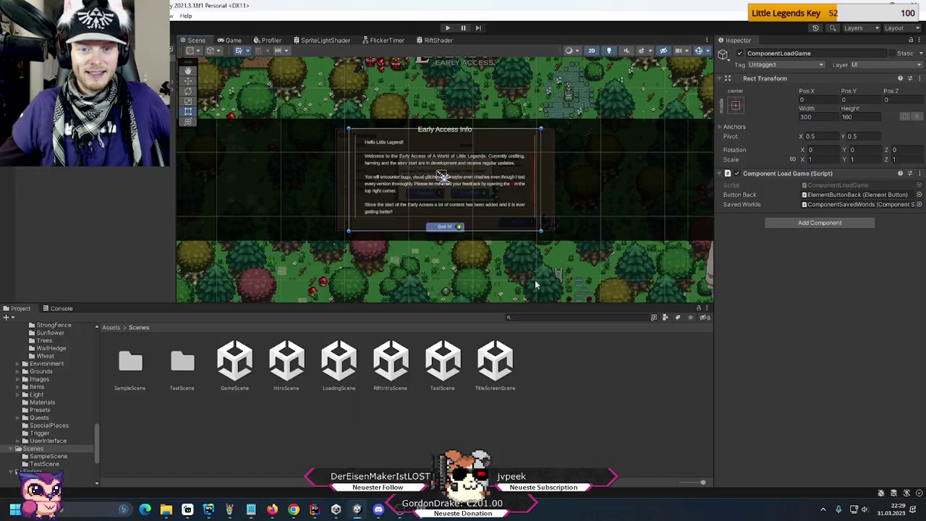
{"action": "left_click", "coordinate": [376, 366]}
{"action": "double_click", "coordinate": [376, 366]}
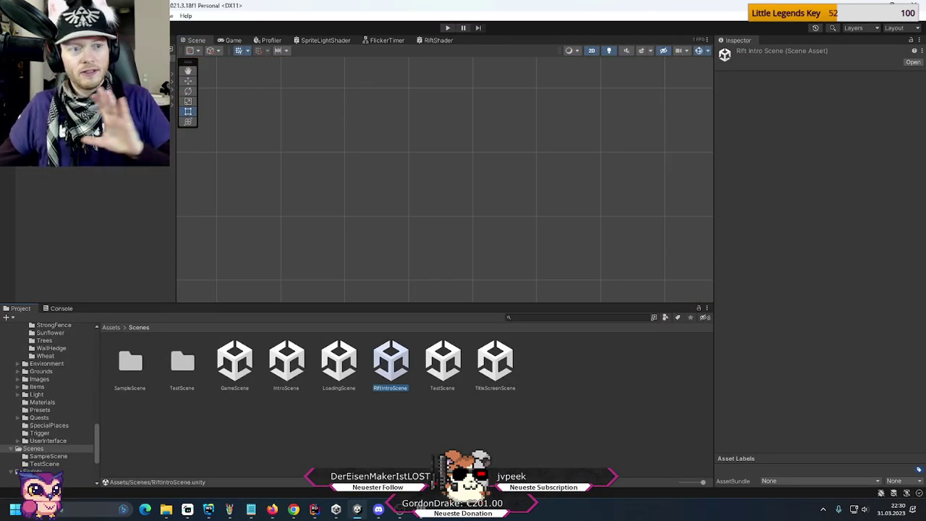
- Examine the layout of the Rift intro level, from the long pillared corridor to the teal mushroom forest and the ruins beside it
{"action": "scroll", "coordinate": [535, 264], "scroll_direction": "down", "scroll_amount": 1}
{"action": "scroll", "coordinate": [343, 258], "scroll_direction": "down", "scroll_amount": 3}
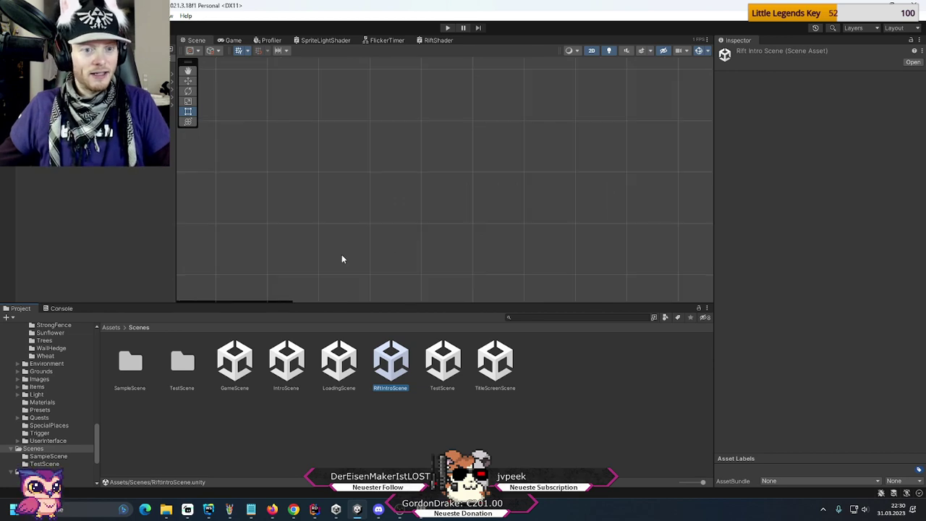
{"action": "scroll", "coordinate": [507, 210], "scroll_direction": "up", "scroll_amount": 3}
{"action": "scroll", "coordinate": [474, 225], "scroll_direction": "up", "scroll_amount": 5}
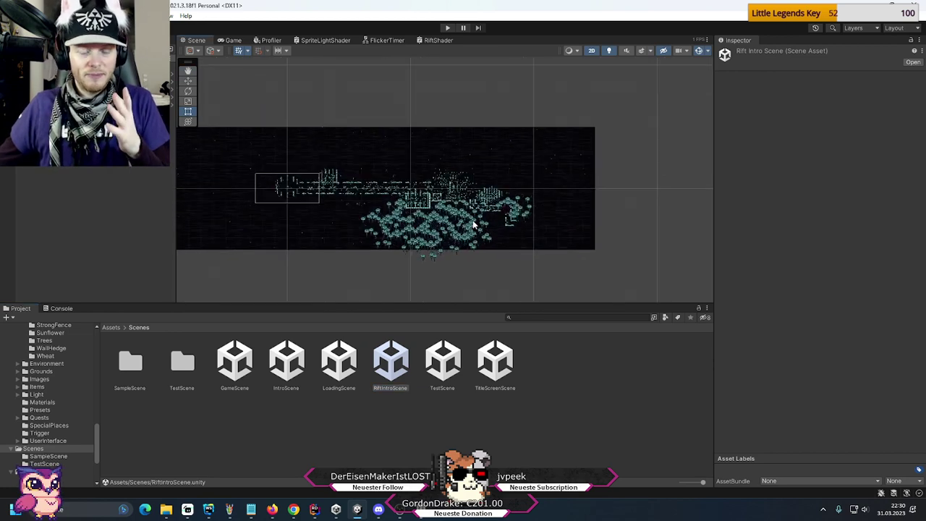
{"action": "scroll", "coordinate": [484, 217], "scroll_direction": "up", "scroll_amount": 2}
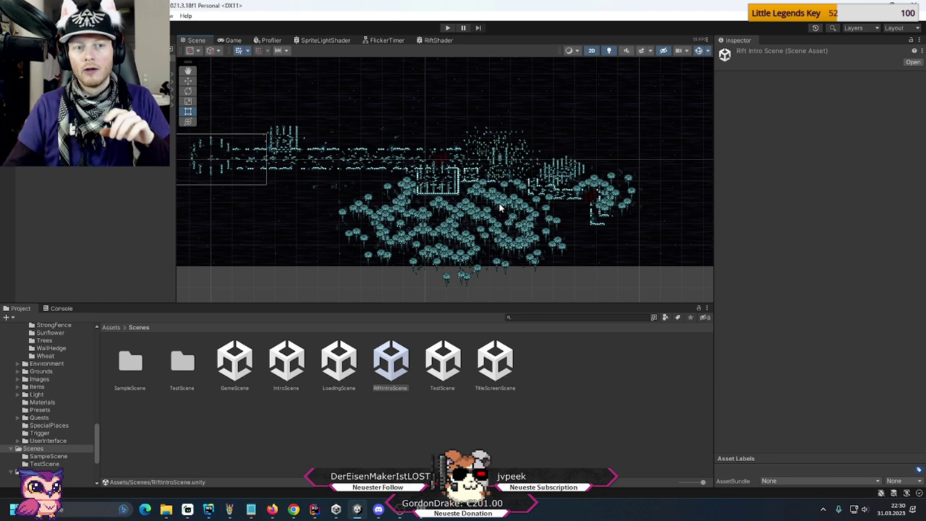
{"action": "scroll", "coordinate": [257, 123], "scroll_direction": "up", "scroll_amount": 3}
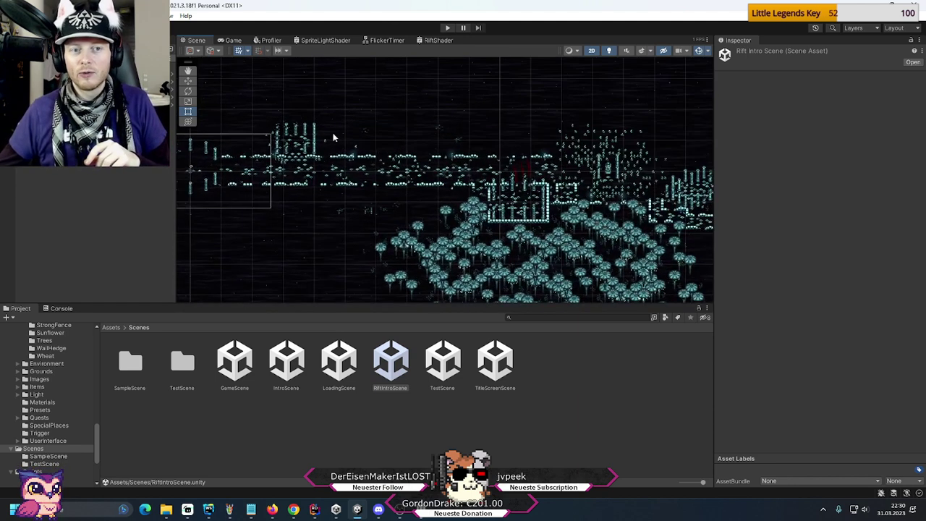
{"action": "middle_click_drag", "start_coordinate": [333, 137], "coordinate": [532, 203]}
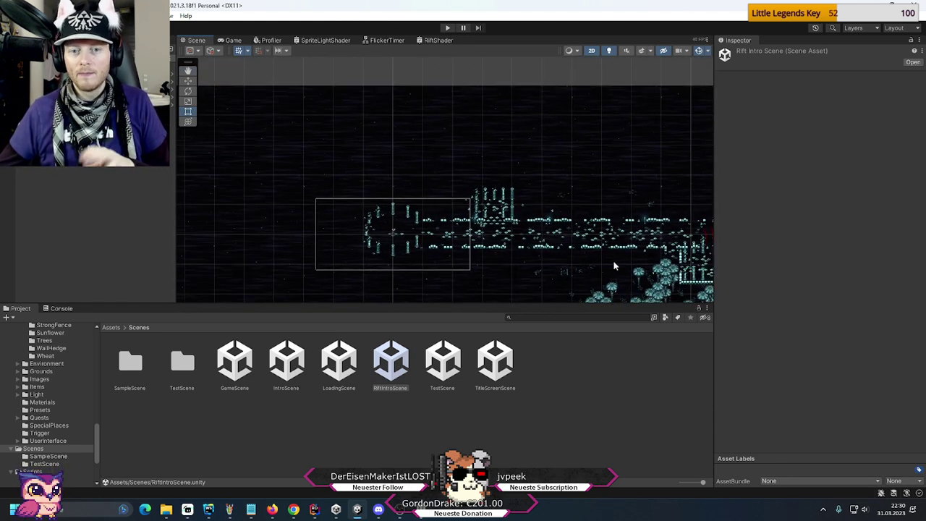
{"action": "middle_click_drag", "start_coordinate": [613, 266], "coordinate": [475, 196]}
{"action": "scroll", "coordinate": [428, 181], "scroll_direction": "down", "scroll_amount": 1}
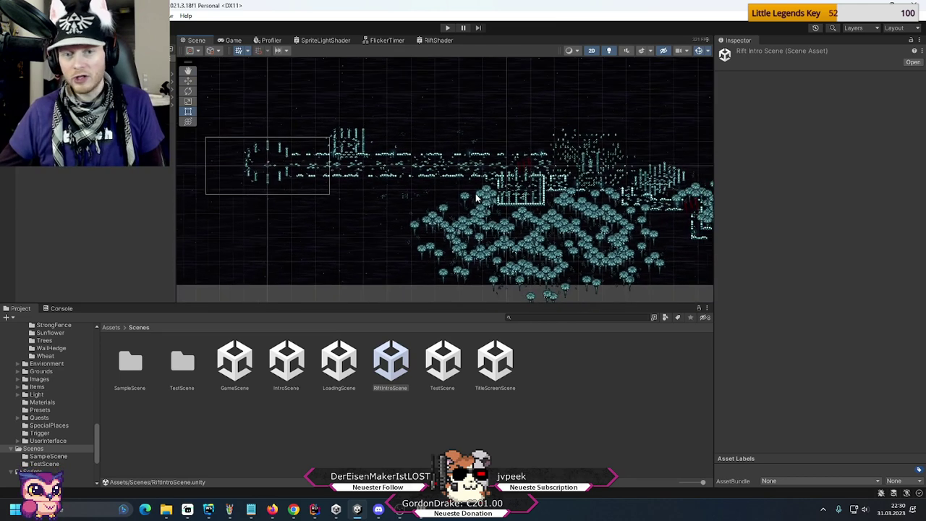
{"action": "middle_click_drag", "start_coordinate": [587, 222], "coordinate": [486, 197]}
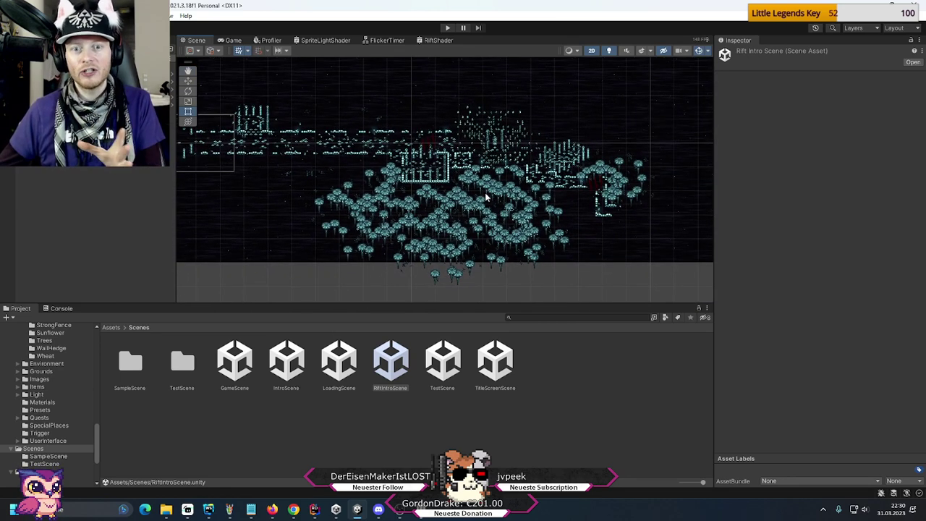